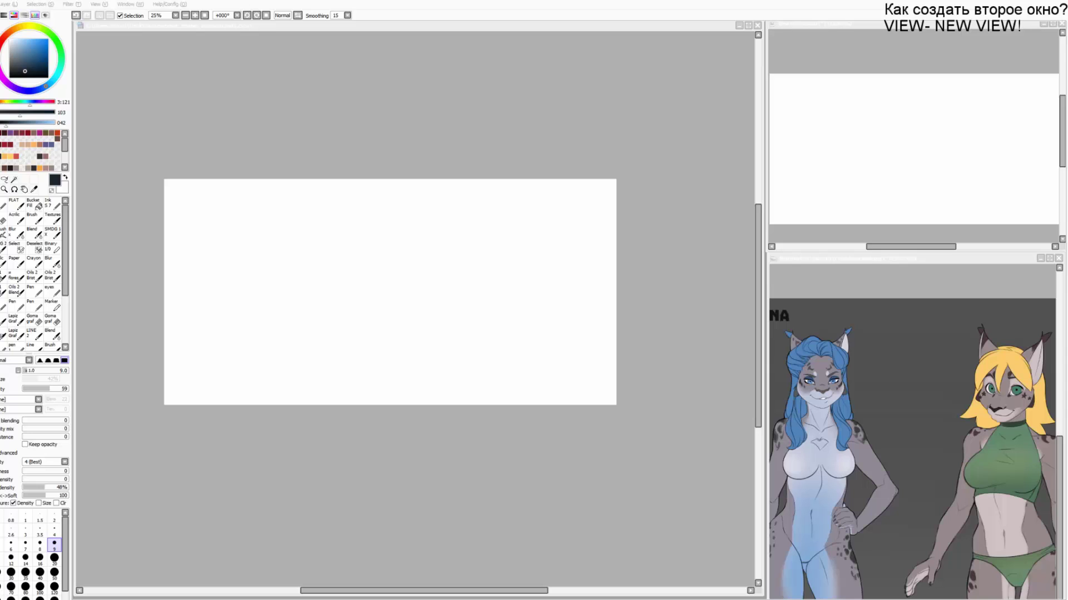
Set the drawing colour to black and the brush size to 30, trying it with short test strokes.
{"action": "left_click", "coordinate": [352, 292]}
{"action": "key", "text": "ctrl+z"}
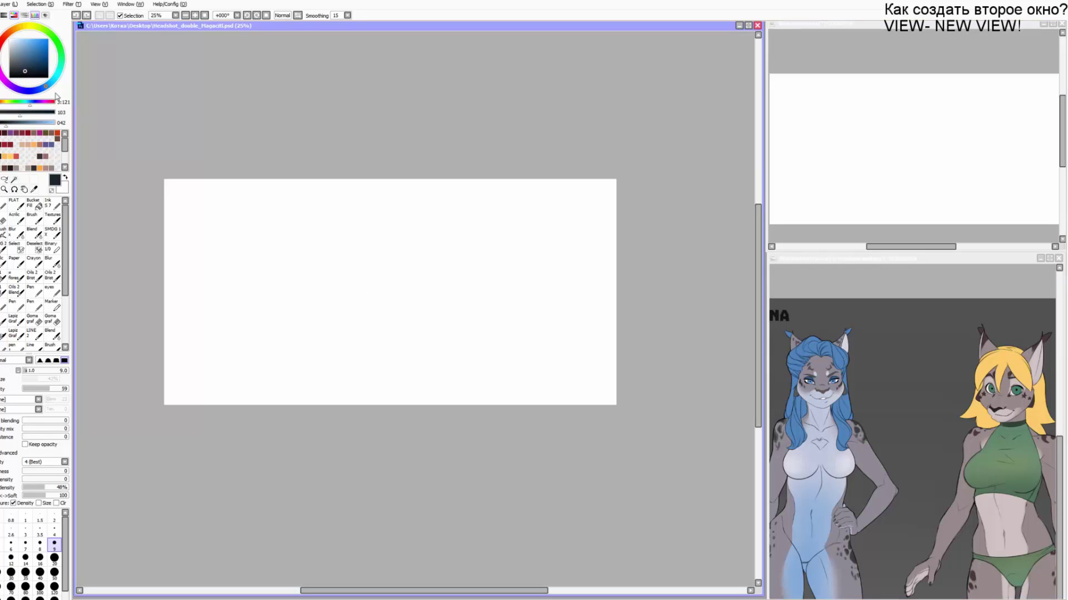
{"action": "left_click", "coordinate": [9, 77]}
{"action": "key", "text": "bracketright"}
{"action": "key", "text": "bracketright"}
{"action": "key", "text": "bracketright"}
{"action": "left_click_drag", "start_coordinate": [353, 217], "coordinate": [335, 201]}
{"action": "key", "text": "ctrl+z"}
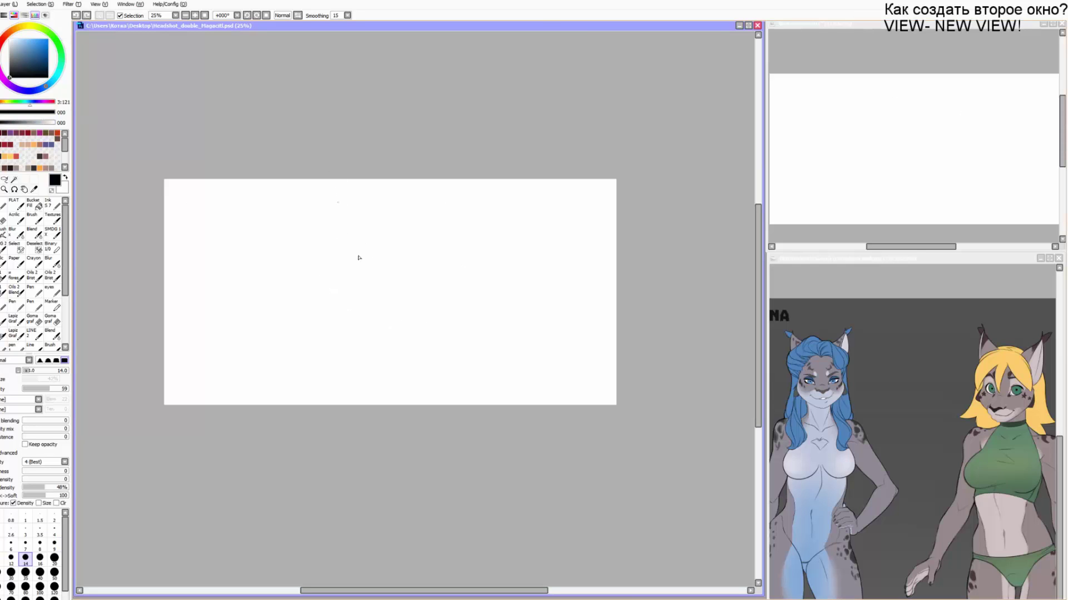
{"action": "key", "text": "bracketright"}
{"action": "key", "text": "bracketright"}
{"action": "key", "text": "bracketright"}
{"action": "key", "text": "bracketright"}
{"action": "left_click_drag", "start_coordinate": [334, 239], "coordinate": [432, 231]}
{"action": "key", "text": "ctrl+z"}
Sketch two large rough head circles side by side near the middle of the canvas.
{"action": "scroll", "coordinate": [396, 110], "scroll_direction": "up", "scroll_amount": 1}
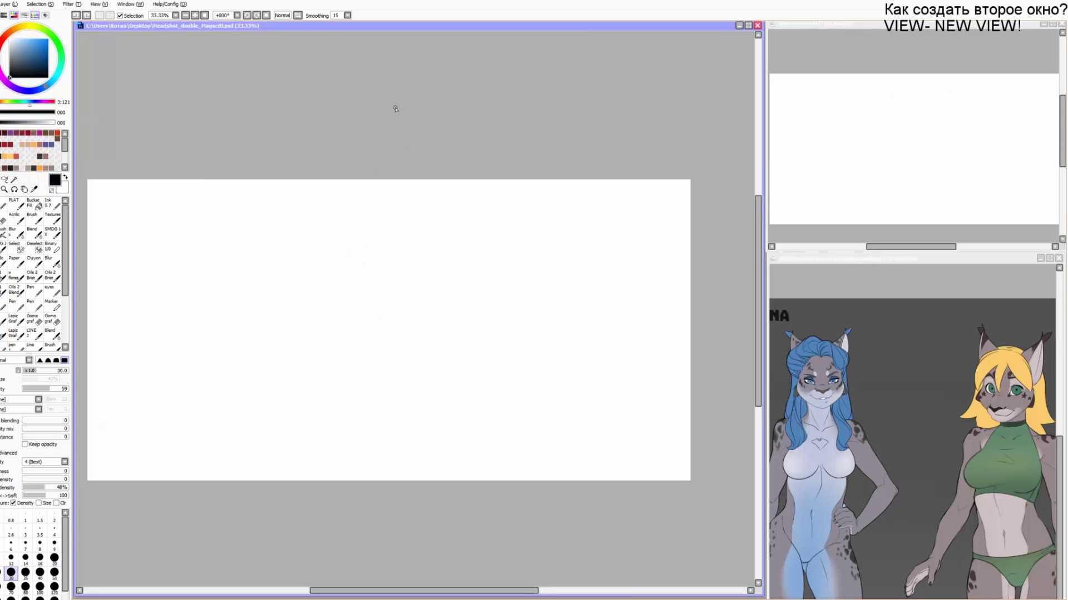
{"action": "left_click_drag", "start_coordinate": [381, 260], "coordinate": [378, 225]}
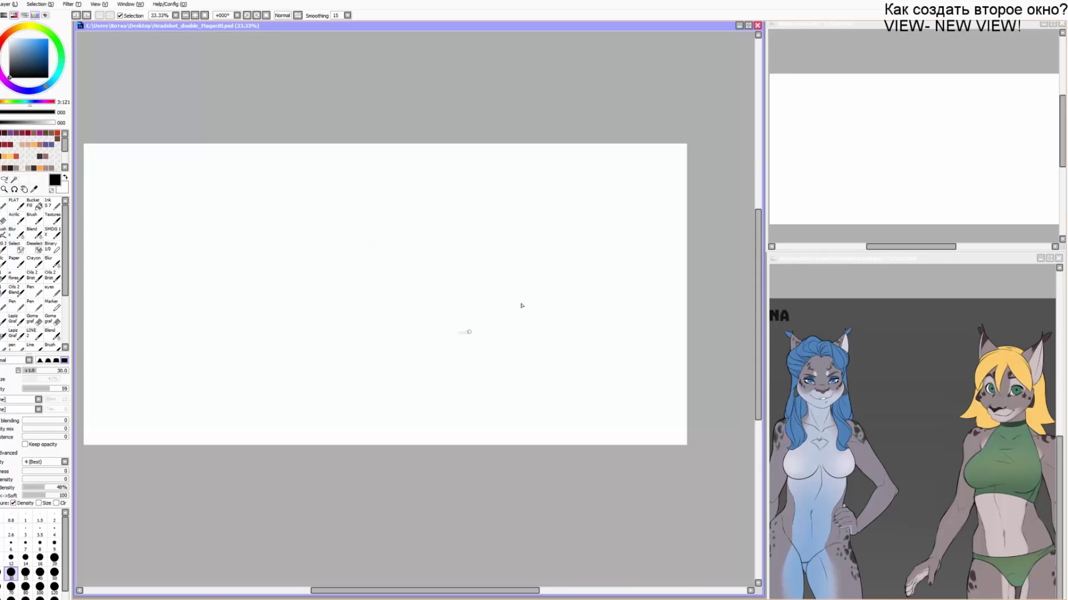
{"action": "left_click_drag", "start_coordinate": [522, 305], "coordinate": [475, 332]}
{"action": "left_click_drag", "start_coordinate": [254, 257], "coordinate": [362, 319]}
{"action": "left_click_drag", "start_coordinate": [330, 178], "coordinate": [265, 290]}
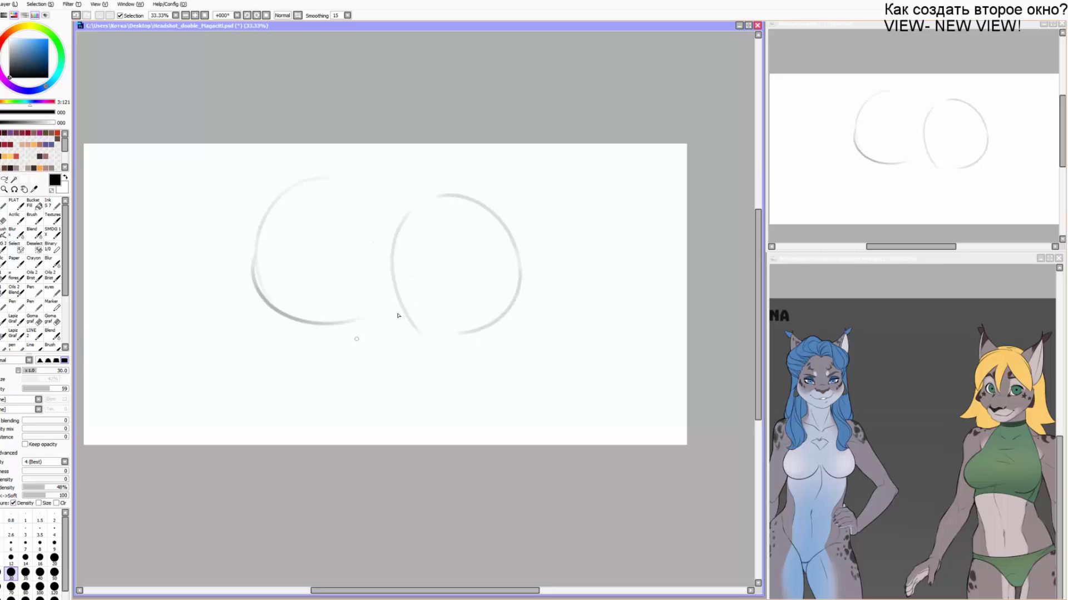
{"action": "mouse_move", "coordinate": [366, 336]}
{"action": "left_mouse_down"}
{"action": "mouse_move", "coordinate": [307, 341]}
{"action": "mouse_move", "coordinate": [381, 305]}
{"action": "left_mouse_up"}
Add a vertical centre line and a curved eye line to the right head circle.
{"action": "mouse_move", "coordinate": [441, 241]}
{"action": "left_mouse_down"}
{"action": "mouse_move", "coordinate": [427, 336]}
{"action": "mouse_move", "coordinate": [436, 337]}
{"action": "left_mouse_up"}
{"action": "key", "text": "ctrl+z"}
{"action": "mouse_move", "coordinate": [395, 271]}
{"action": "left_mouse_down"}
{"action": "mouse_move", "coordinate": [436, 304]}
{"action": "mouse_move", "coordinate": [477, 303]}
{"action": "left_mouse_up"}
{"action": "left_click_drag", "start_coordinate": [520, 267], "coordinate": [447, 313]}
Redraw the left head with a darker inner circle and add its curved eye line and slanted centre line.
{"action": "mouse_move", "coordinate": [390, 257]}
{"action": "left_mouse_down"}
{"action": "mouse_move", "coordinate": [394, 275]}
{"action": "mouse_move", "coordinate": [378, 293]}
{"action": "left_mouse_up"}
{"action": "left_click_drag", "start_coordinate": [384, 255], "coordinate": [294, 295]}
{"action": "mouse_move", "coordinate": [306, 300]}
{"action": "left_mouse_down"}
{"action": "mouse_move", "coordinate": [347, 279]}
{"action": "mouse_move", "coordinate": [298, 282]}
{"action": "left_mouse_up"}
{"action": "key", "text": "ctrl+z"}
{"action": "key", "text": "ctrl+z"}
{"action": "mouse_move", "coordinate": [298, 284]}
{"action": "left_mouse_down"}
{"action": "mouse_move", "coordinate": [365, 275]}
{"action": "mouse_move", "coordinate": [275, 290]}
{"action": "left_mouse_up"}
{"action": "key", "text": "ctrl+z"}
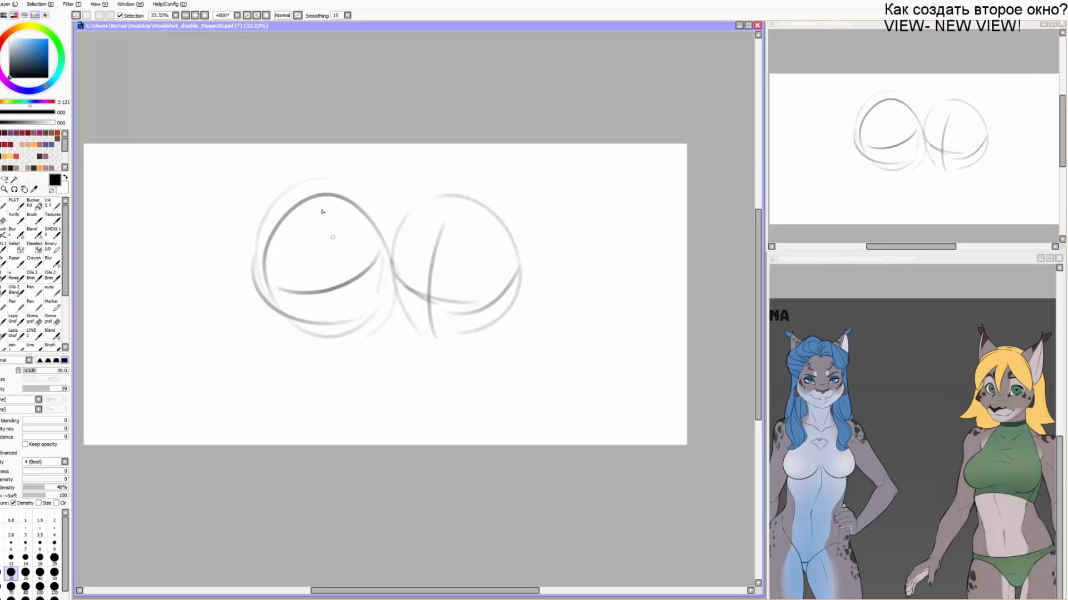
{"action": "mouse_move", "coordinate": [324, 210]}
{"action": "left_mouse_down"}
{"action": "mouse_move", "coordinate": [355, 277]}
{"action": "mouse_move", "coordinate": [362, 343]}
{"action": "left_mouse_up"}
Sketch two pointed ears on each head, with the right head's outer ear pointing sideways.
{"action": "left_click_drag", "start_coordinate": [250, 267], "coordinate": [236, 223]}
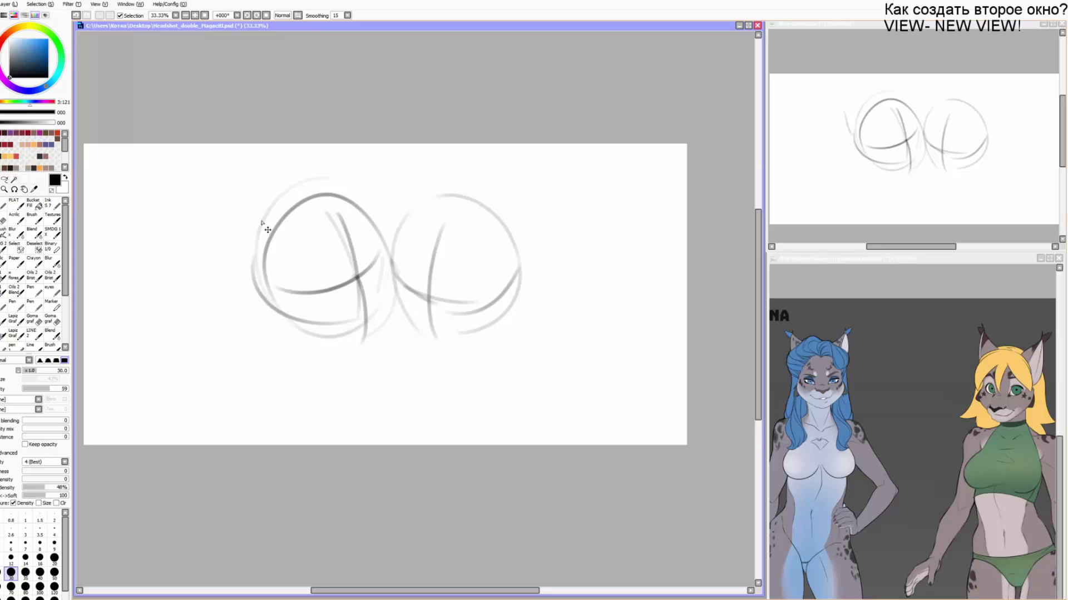
{"action": "key", "text": "ctrl+z"}
{"action": "mouse_move", "coordinate": [249, 267]}
{"action": "left_mouse_down"}
{"action": "mouse_move", "coordinate": [246, 181]}
{"action": "mouse_move", "coordinate": [281, 209]}
{"action": "mouse_move", "coordinate": [320, 146]}
{"action": "mouse_move", "coordinate": [356, 198]}
{"action": "left_mouse_up"}
{"action": "mouse_move", "coordinate": [497, 215]}
{"action": "left_mouse_down"}
{"action": "mouse_move", "coordinate": [581, 197]}
{"action": "mouse_move", "coordinate": [518, 277]}
{"action": "left_mouse_up"}
{"action": "left_click_drag", "start_coordinate": [415, 221], "coordinate": [480, 153]}
{"action": "left_click_drag", "start_coordinate": [491, 146], "coordinate": [484, 201]}
{"action": "left_click_drag", "start_coordinate": [451, 273], "coordinate": [449, 242]}
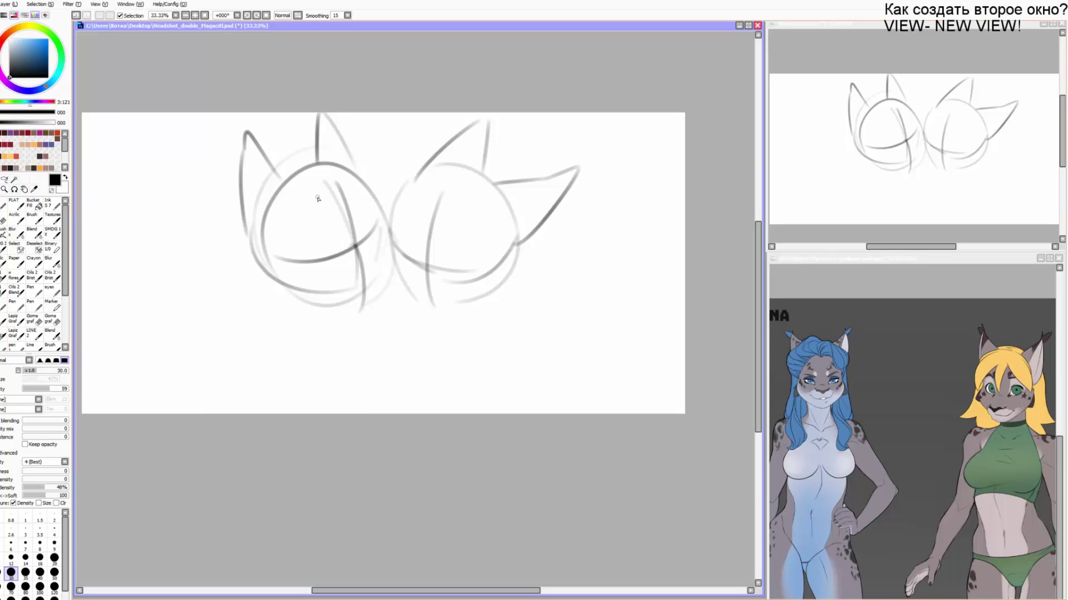
{"action": "key", "text": "alt+Tab"}
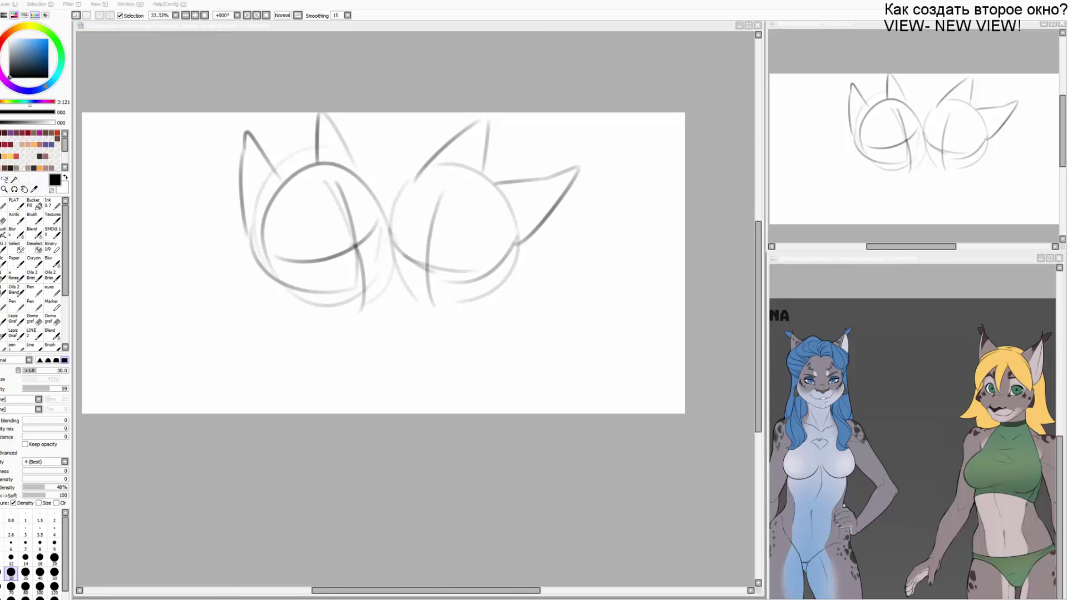
{"action": "key", "text": "alt+Tab"}
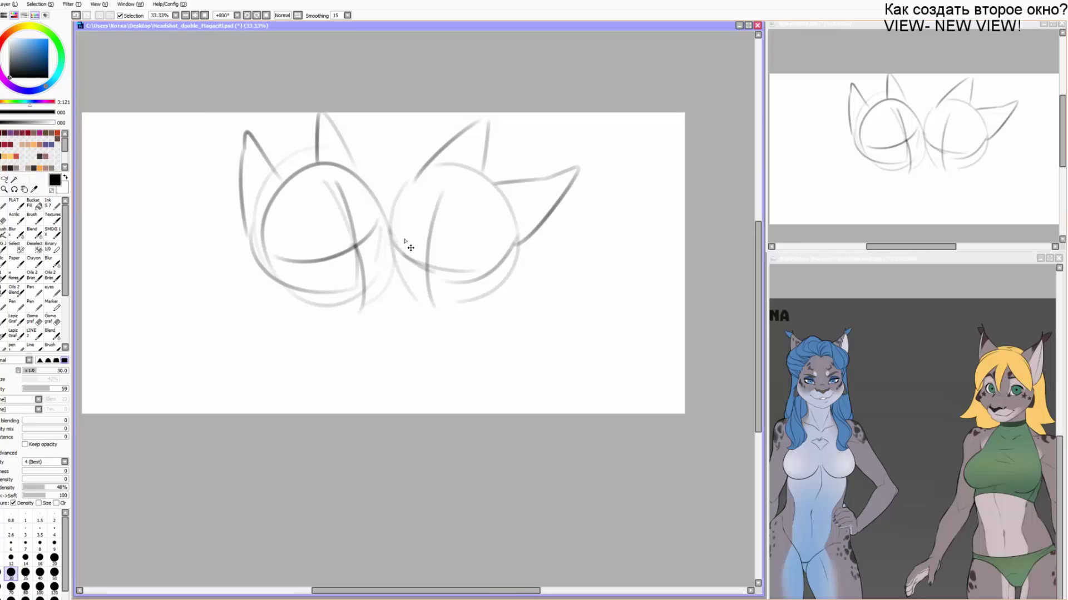
Sketch the left head's two half-closed eyes along its curved eye line.
{"action": "scroll", "coordinate": [410, 248], "scroll_direction": "up", "scroll_amount": 1}
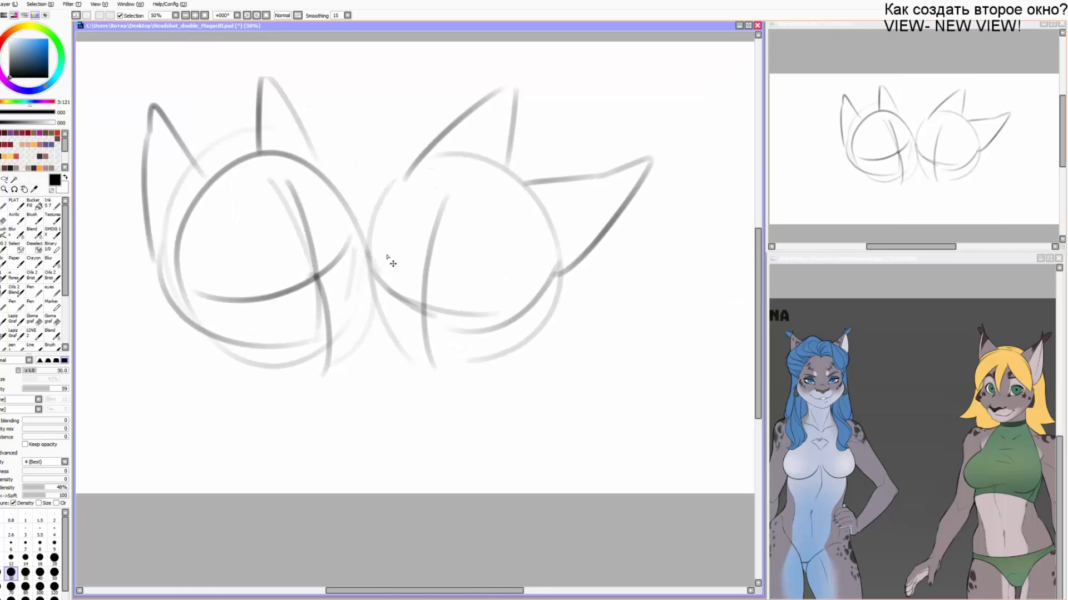
{"action": "left_click_drag", "start_coordinate": [387, 257], "coordinate": [382, 234]}
{"action": "left_click_drag", "start_coordinate": [322, 260], "coordinate": [329, 208]}
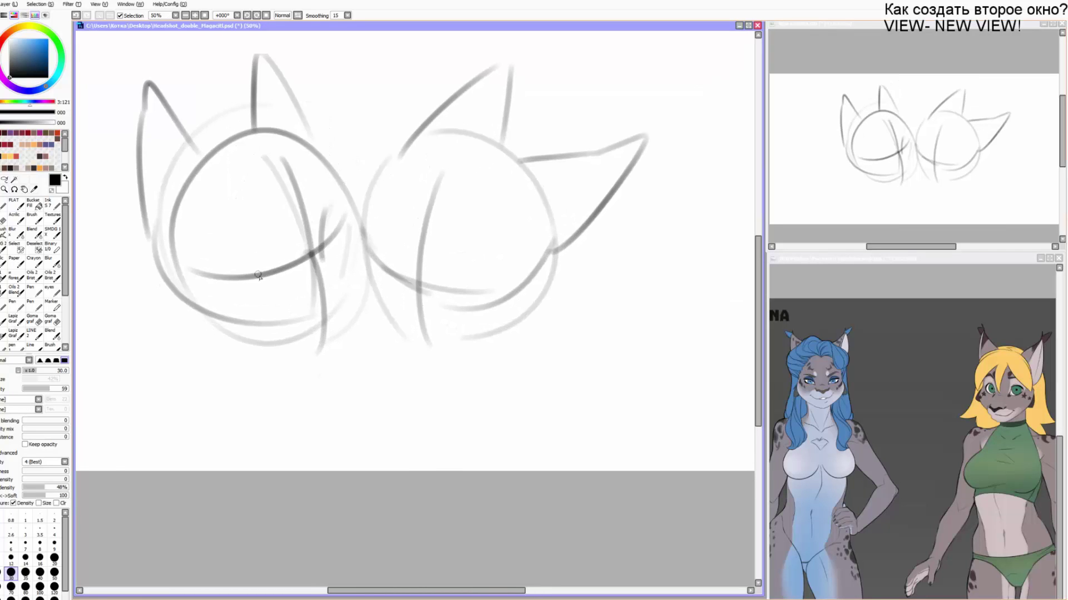
{"action": "mouse_move", "coordinate": [262, 255]}
{"action": "left_mouse_down"}
{"action": "mouse_move", "coordinate": [273, 270]}
{"action": "mouse_move", "coordinate": [215, 271]}
{"action": "left_mouse_up"}
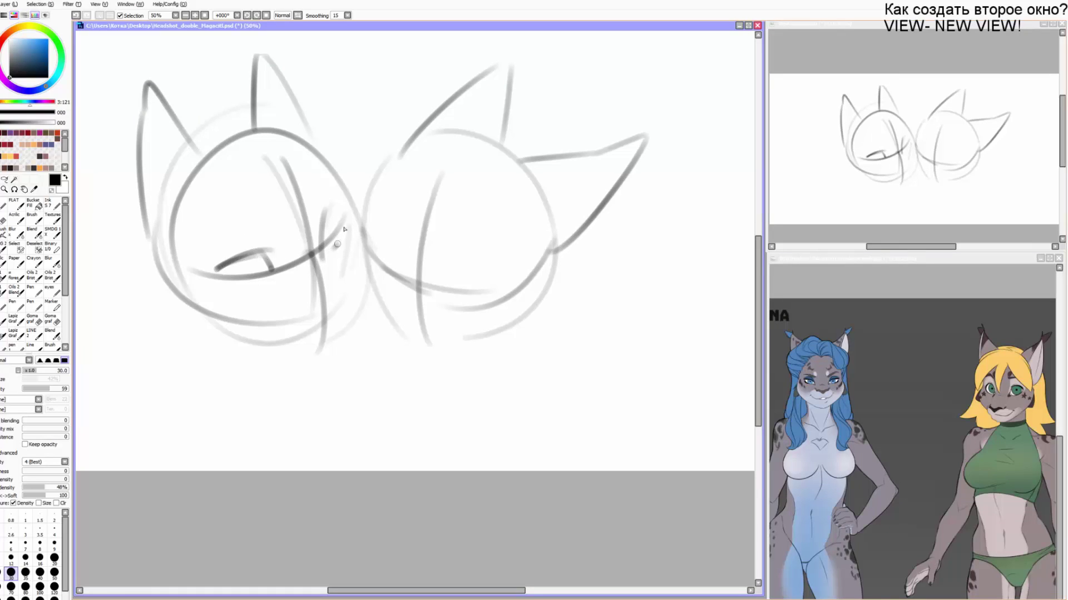
{"action": "left_click_drag", "start_coordinate": [341, 210], "coordinate": [337, 247]}
Sketch both open eyes of the right head and an eyebrow above each one.
{"action": "mouse_move", "coordinate": [457, 292]}
{"action": "left_mouse_down"}
{"action": "mouse_move", "coordinate": [487, 266]}
{"action": "mouse_move", "coordinate": [501, 282]}
{"action": "left_mouse_up"}
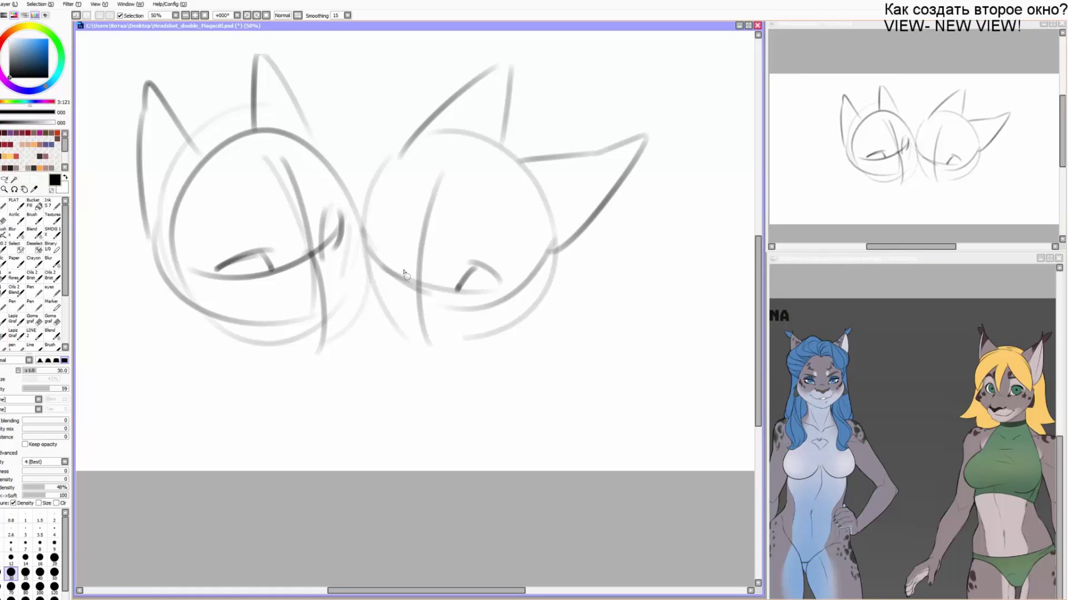
{"action": "mouse_move", "coordinate": [404, 272]}
{"action": "left_mouse_down"}
{"action": "mouse_move", "coordinate": [393, 239]}
{"action": "mouse_move", "coordinate": [376, 253]}
{"action": "mouse_move", "coordinate": [401, 281]}
{"action": "left_mouse_up"}
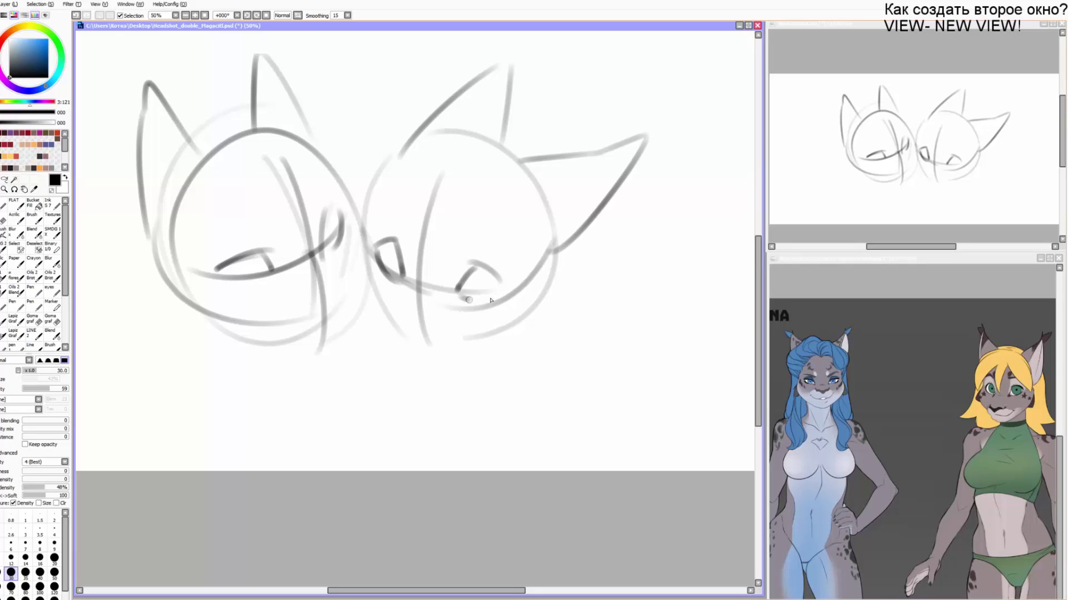
{"action": "left_click_drag", "start_coordinate": [469, 299], "coordinate": [494, 288]}
{"action": "left_click_drag", "start_coordinate": [464, 241], "coordinate": [492, 262]}
{"action": "key", "text": "ctrl+z"}
{"action": "left_click_drag", "start_coordinate": [463, 297], "coordinate": [505, 286]}
{"action": "left_click_drag", "start_coordinate": [460, 238], "coordinate": [505, 268]}
{"action": "left_click_drag", "start_coordinate": [381, 221], "coordinate": [412, 246]}
{"action": "left_click_drag", "start_coordinate": [383, 339], "coordinate": [399, 361]}
{"action": "left_click_drag", "start_coordinate": [383, 337], "coordinate": [408, 352]}
{"action": "left_click_drag", "start_coordinate": [410, 350], "coordinate": [437, 347]}
{"action": "left_click_drag", "start_coordinate": [436, 354], "coordinate": [406, 369]}
{"action": "key", "text": "ctrl+z"}
{"action": "key", "text": "ctrl+z"}
{"action": "key", "text": "ctrl+z"}
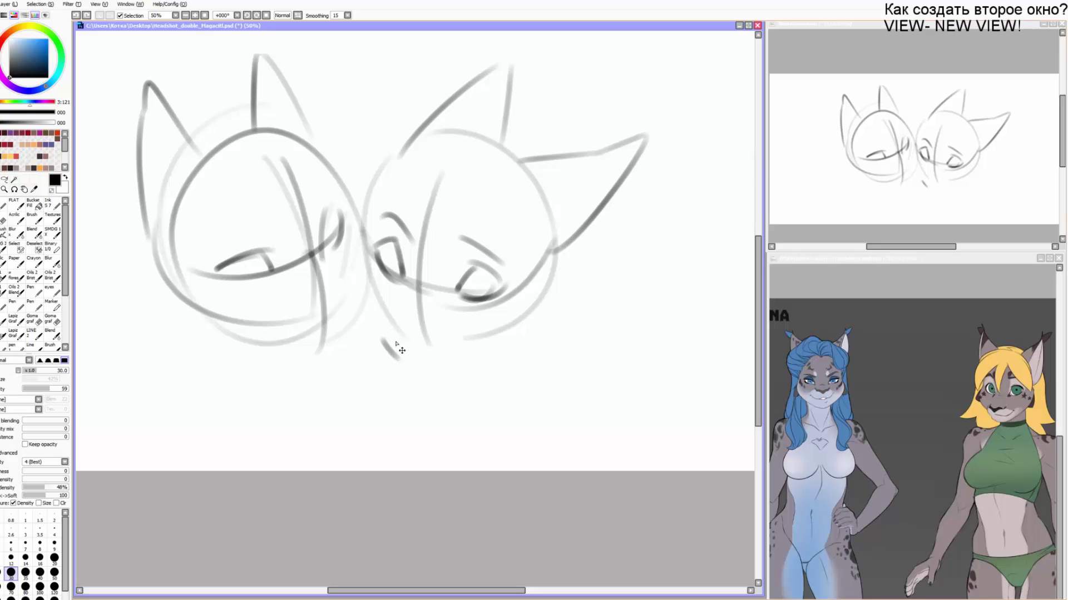
{"action": "key", "text": "ctrl+z"}
{"action": "mouse_move", "coordinate": [384, 327]}
{"action": "left_mouse_down"}
{"action": "mouse_move", "coordinate": [401, 351]}
{"action": "mouse_move", "coordinate": [400, 340]}
{"action": "mouse_move", "coordinate": [429, 354]}
{"action": "mouse_move", "coordinate": [452, 345]}
{"action": "left_mouse_up"}
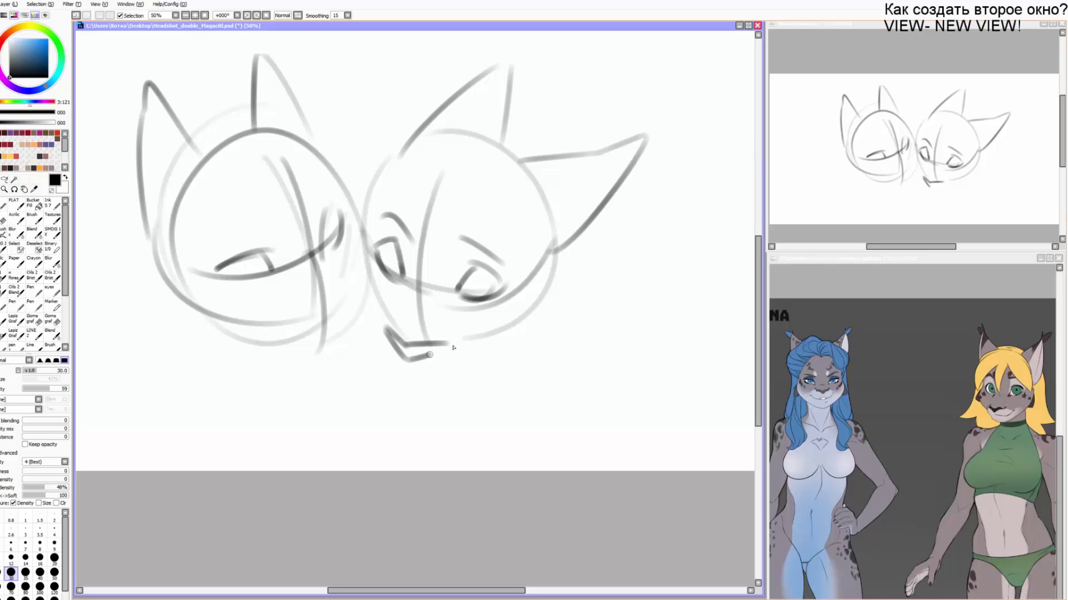
{"action": "key", "text": "ctrl+z"}
{"action": "key", "text": "ctrl+z"}
{"action": "key", "text": "ctrl+z"}
Sketch a pointed, V-shaped nose at the lower end of the right head's centre line.
{"action": "mouse_move", "coordinate": [388, 329]}
{"action": "left_mouse_down"}
{"action": "mouse_move", "coordinate": [452, 347]}
{"action": "mouse_move", "coordinate": [418, 369]}
{"action": "left_mouse_up"}
{"action": "key", "text": "ctrl+z"}
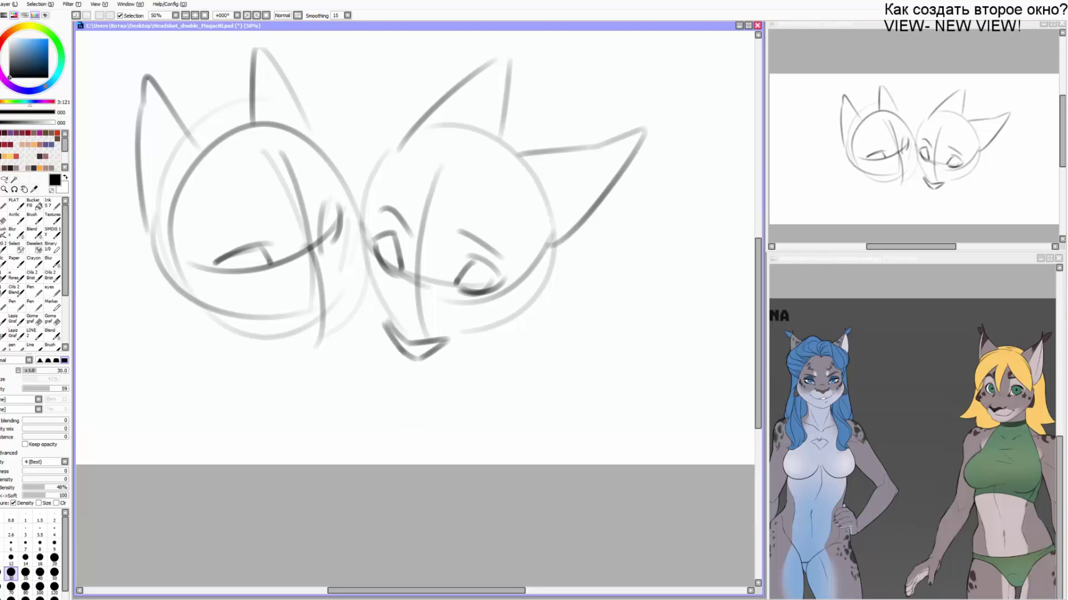
{"action": "key", "text": "alt+Tab"}
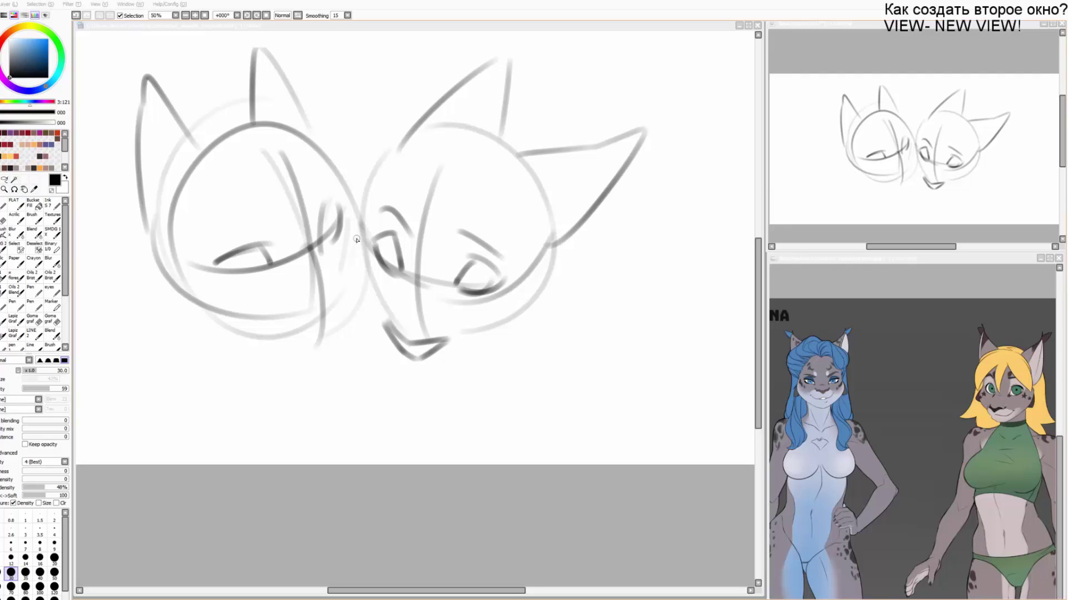
{"action": "left_click", "coordinate": [422, 294]}
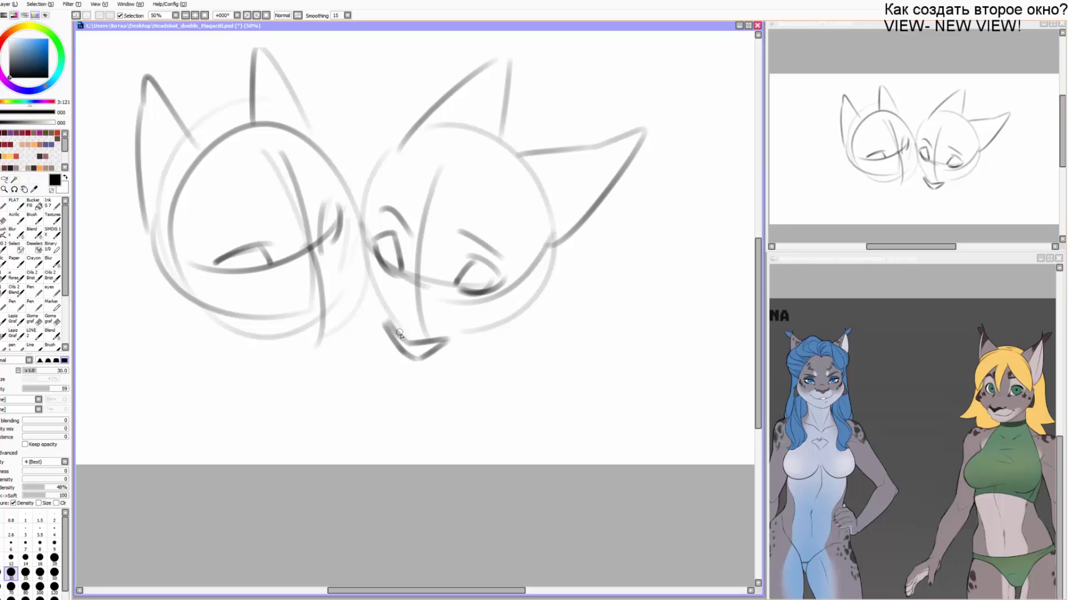
Draw the right head's muzzle outline beside the nose and a curved smiling mouth line below it.
{"action": "mouse_move", "coordinate": [388, 323]}
{"action": "left_mouse_down"}
{"action": "mouse_move", "coordinate": [427, 368]}
{"action": "mouse_move", "coordinate": [418, 365]}
{"action": "mouse_move", "coordinate": [467, 372]}
{"action": "mouse_move", "coordinate": [420, 365]}
{"action": "mouse_move", "coordinate": [378, 341]}
{"action": "mouse_move", "coordinate": [420, 367]}
{"action": "mouse_move", "coordinate": [382, 337]}
{"action": "mouse_move", "coordinate": [385, 299]}
{"action": "left_mouse_up"}
{"action": "key", "text": "ctrl+z"}
{"action": "key", "text": "ctrl+z"}
{"action": "key", "text": "ctrl+z"}
{"action": "mouse_move", "coordinate": [408, 365]}
{"action": "left_mouse_down"}
{"action": "mouse_move", "coordinate": [375, 329]}
{"action": "mouse_move", "coordinate": [384, 295]}
{"action": "left_mouse_up"}
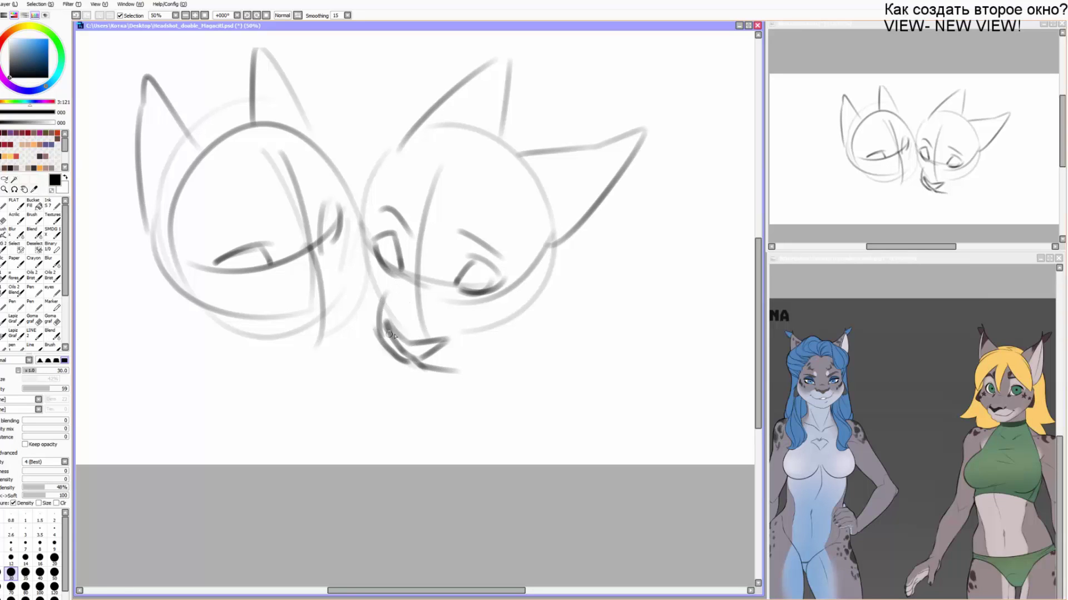
{"action": "left_click_drag", "start_coordinate": [448, 370], "coordinate": [487, 350]}
Fill dark pupils in both of the right head's eyes and add a small corner to its mouth.
{"action": "left_click_drag", "start_coordinate": [383, 244], "coordinate": [383, 266]}
{"action": "key", "text": "ctrl+z"}
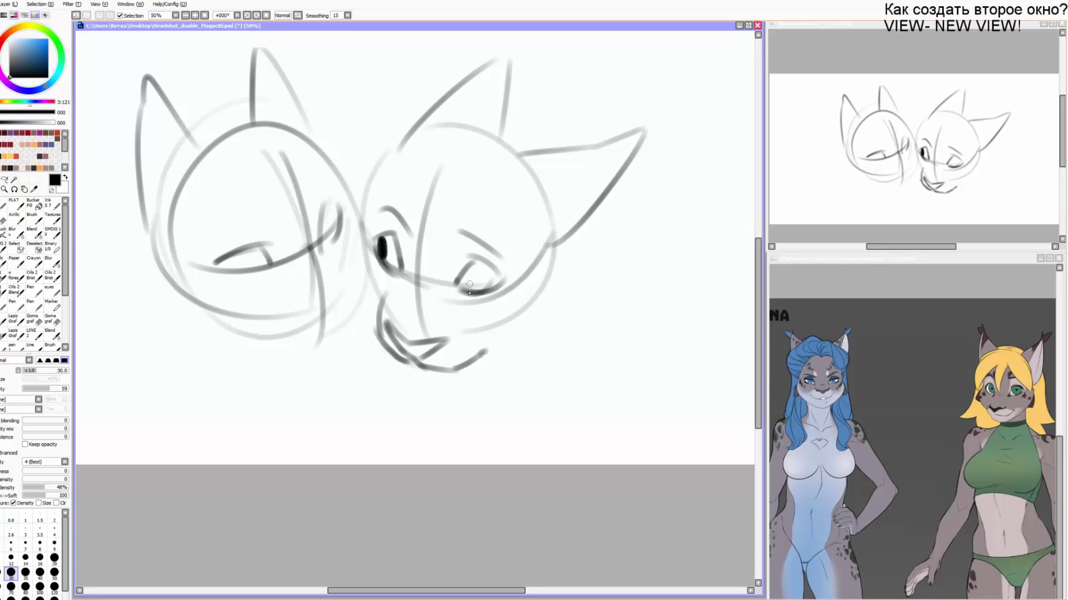
{"action": "left_click_drag", "start_coordinate": [466, 270], "coordinate": [465, 289]}
{"action": "left_click_drag", "start_coordinate": [488, 349], "coordinate": [482, 342]}
{"action": "left_click_drag", "start_coordinate": [463, 286], "coordinate": [487, 254]}
{"action": "mouse_move", "coordinate": [395, 231]}
{"action": "left_mouse_down"}
{"action": "mouse_move", "coordinate": [401, 267]}
{"action": "mouse_move", "coordinate": [399, 232]}
{"action": "left_mouse_up"}
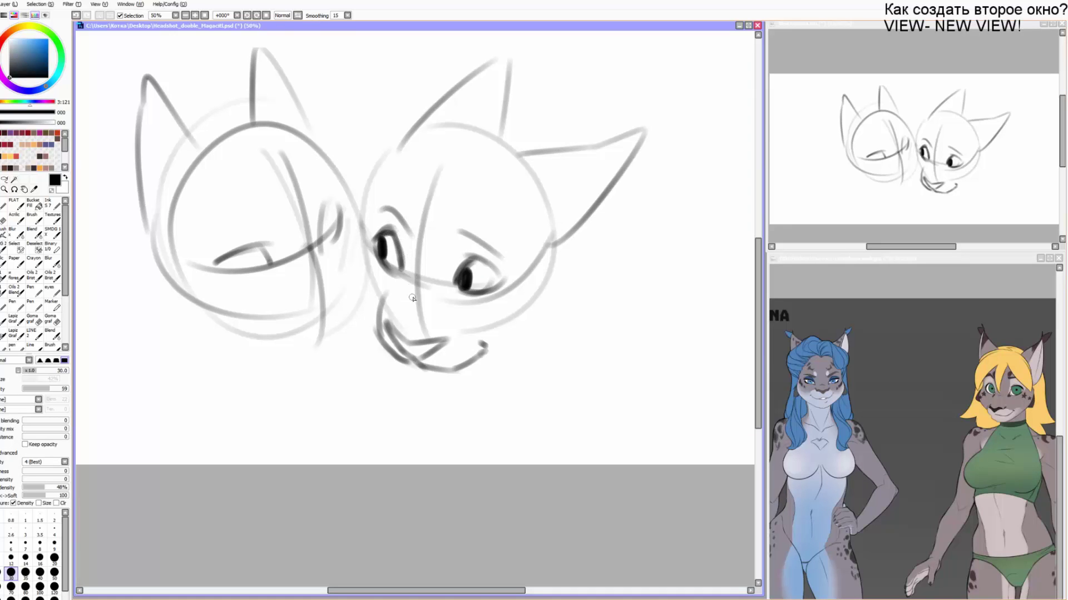
Select the right head's nose and mouth with the selection brush, move them slightly up and left, and deselect.
{"action": "key", "text": "a"}
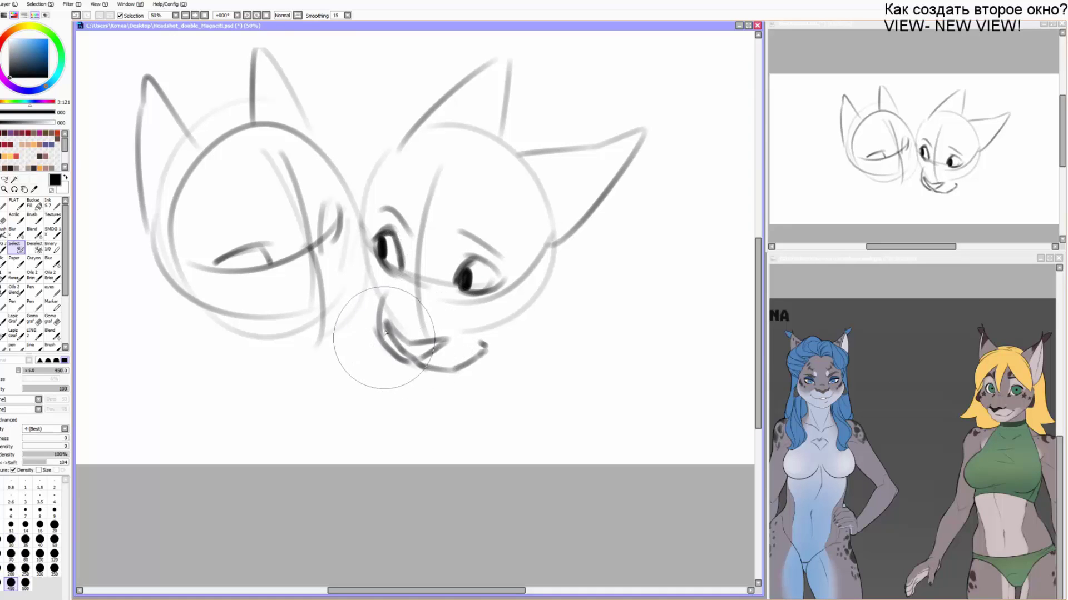
{"action": "left_click_drag", "start_coordinate": [389, 340], "coordinate": [453, 363]}
{"action": "key", "text": "ctrl+t"}
{"action": "left_click_drag", "start_coordinate": [495, 285], "coordinate": [479, 288]}
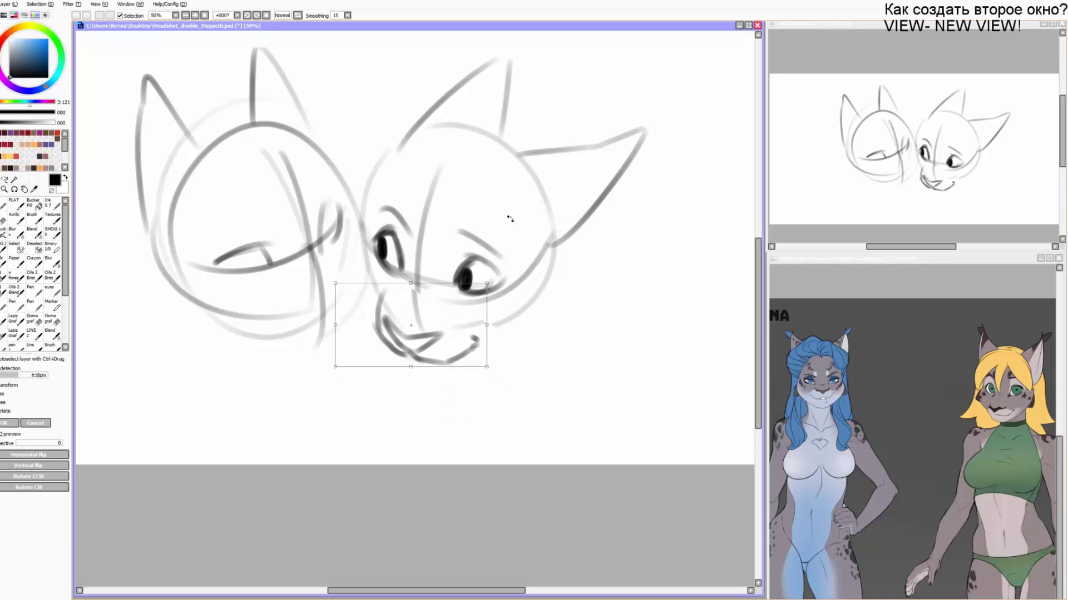
{"action": "key", "text": "Return"}
{"action": "key", "text": "ctrl+d"}
Sketch the left head's nose, mouth and muzzle outline facing the right head's muzzle.
{"action": "key", "text": "b"}
{"action": "key", "text": "ctrl+z"}
{"action": "left_click_drag", "start_coordinate": [362, 283], "coordinate": [350, 310]}
{"action": "mouse_move", "coordinate": [363, 282]}
{"action": "left_mouse_down"}
{"action": "mouse_move", "coordinate": [320, 306]}
{"action": "mouse_move", "coordinate": [352, 312]}
{"action": "mouse_move", "coordinate": [339, 301]}
{"action": "mouse_move", "coordinate": [352, 309]}
{"action": "mouse_move", "coordinate": [317, 307]}
{"action": "left_mouse_up"}
{"action": "key", "text": "ctrl+z"}
{"action": "key", "text": "ctrl+z"}
{"action": "key", "text": "ctrl+z"}
{"action": "key", "text": "ctrl+z"}
{"action": "mouse_move", "coordinate": [318, 308]}
{"action": "left_mouse_down"}
{"action": "mouse_move", "coordinate": [355, 296]}
{"action": "mouse_move", "coordinate": [326, 342]}
{"action": "mouse_move", "coordinate": [349, 332]}
{"action": "mouse_move", "coordinate": [374, 287]}
{"action": "mouse_move", "coordinate": [365, 264]}
{"action": "left_mouse_up"}
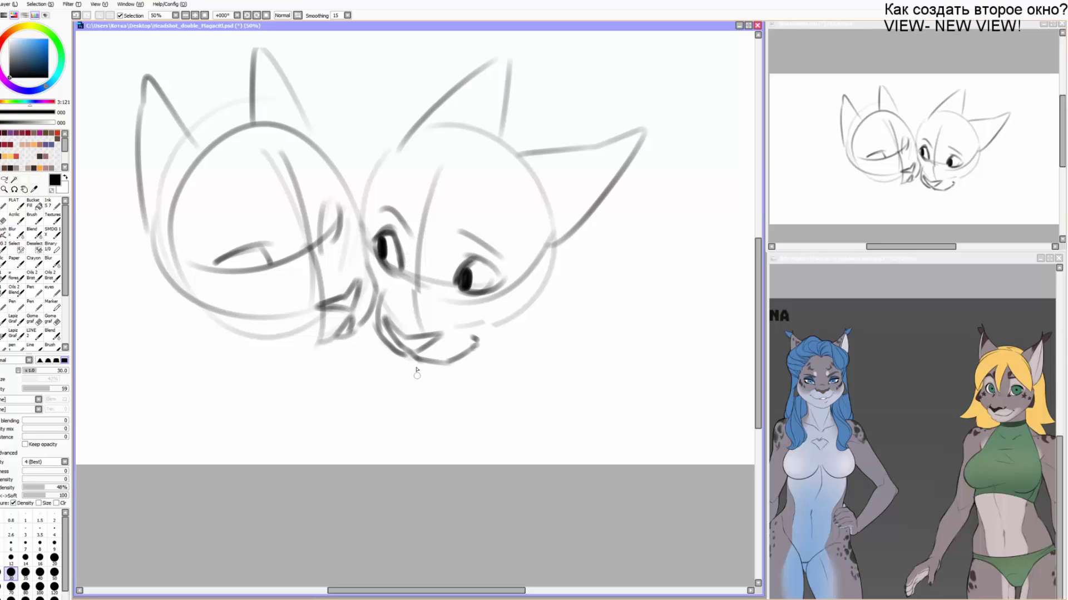
{"action": "key", "text": "s"}
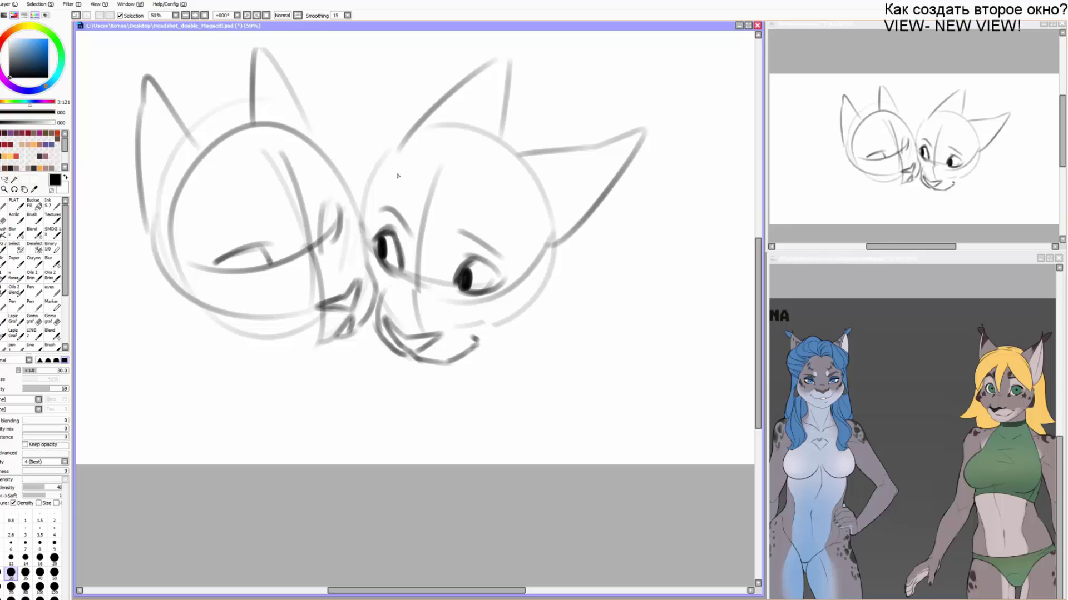
{"action": "left_click_drag", "start_coordinate": [215, 214], "coordinate": [216, 197]}
{"action": "key", "text": "ctrl+z"}
{"action": "key", "text": "b"}
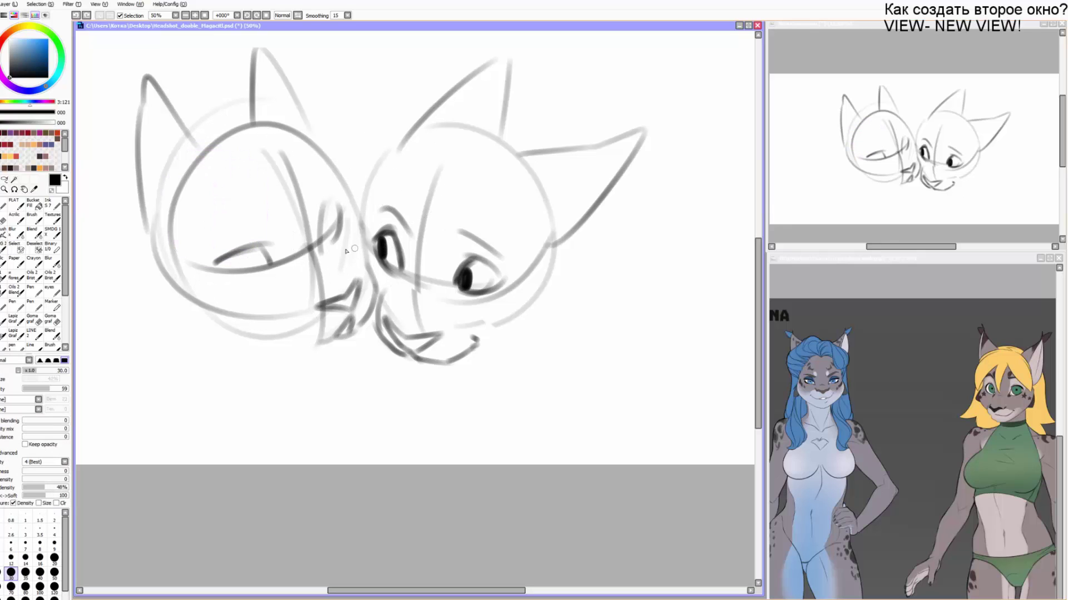
Select the left head's muzzle with the selection brush and shift it slightly left, away from the right head.
{"action": "key", "text": "g"}
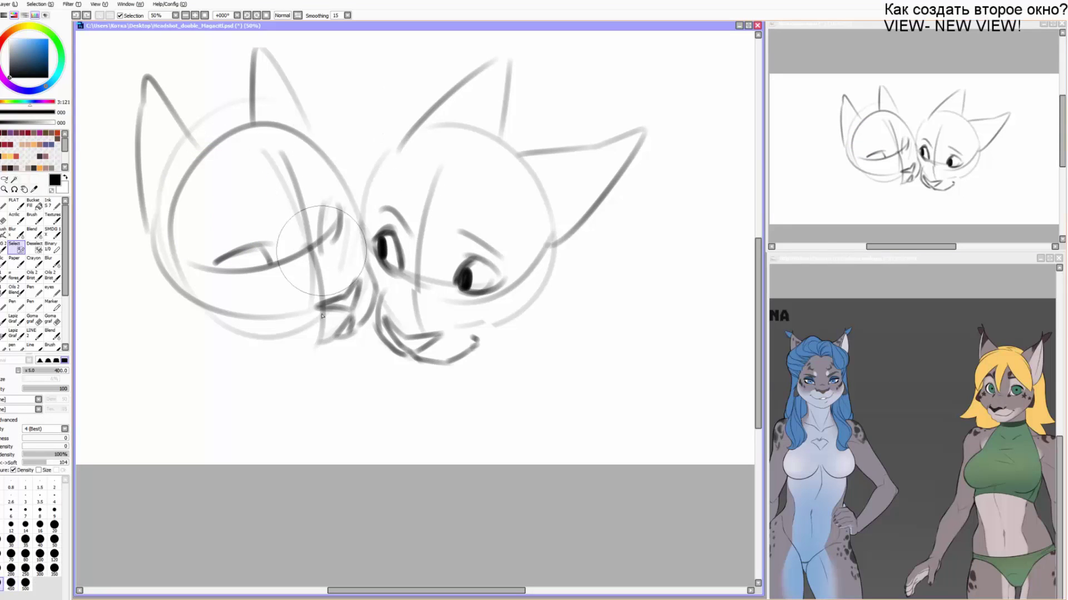
{"action": "mouse_move", "coordinate": [322, 304]}
{"action": "left_mouse_down"}
{"action": "mouse_move", "coordinate": [326, 327]}
{"action": "mouse_move", "coordinate": [341, 290]}
{"action": "mouse_move", "coordinate": [327, 317]}
{"action": "left_mouse_up"}
{"action": "key", "text": "Return"}
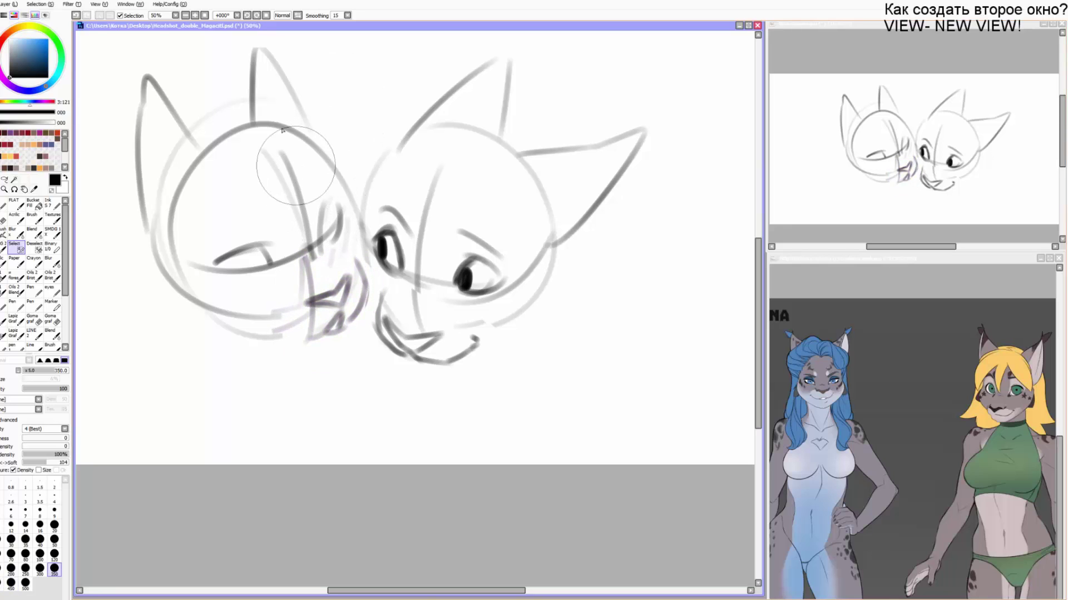
Select the whole left head with its ears, move it slightly down and right towards the other head, and deselect.
{"action": "mouse_move", "coordinate": [261, 106]}
{"action": "left_mouse_down"}
{"action": "mouse_move", "coordinate": [189, 144]}
{"action": "mouse_move", "coordinate": [300, 100]}
{"action": "mouse_move", "coordinate": [312, 234]}
{"action": "mouse_move", "coordinate": [345, 311]}
{"action": "mouse_move", "coordinate": [330, 260]}
{"action": "mouse_move", "coordinate": [172, 241]}
{"action": "mouse_move", "coordinate": [274, 333]}
{"action": "mouse_move", "coordinate": [245, 320]}
{"action": "left_mouse_up"}
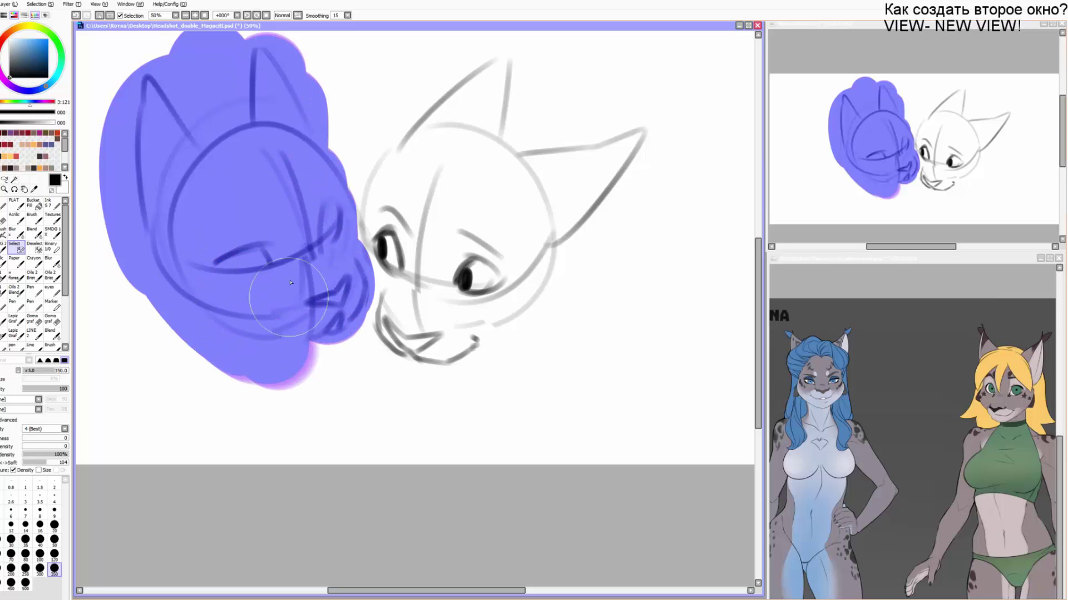
{"action": "left_click_drag", "start_coordinate": [286, 274], "coordinate": [301, 287]}
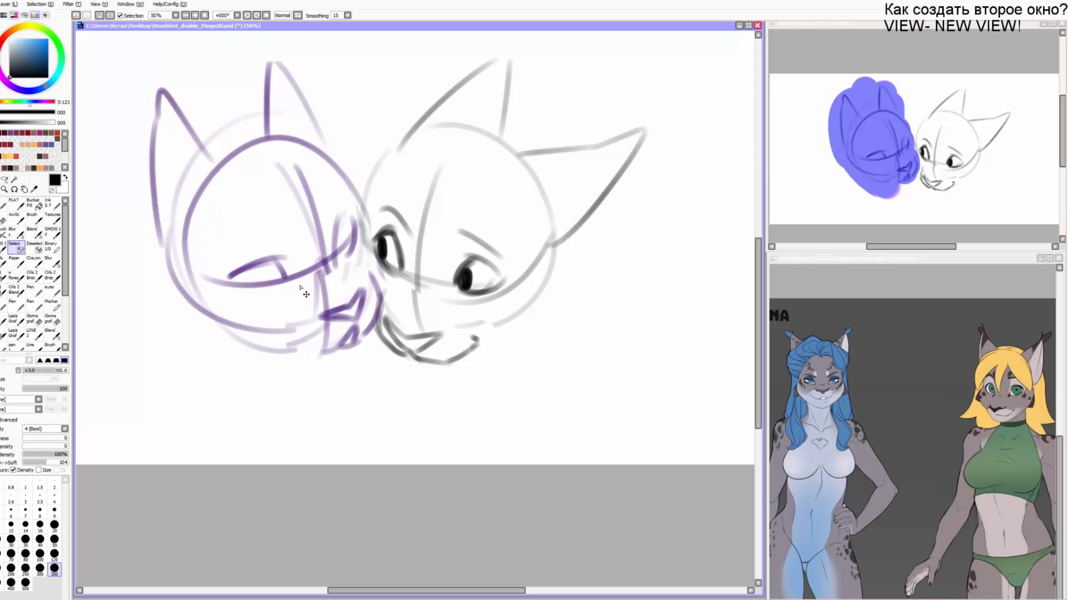
{"action": "key", "text": "ctrl+d"}
{"action": "key", "text": "ctrl+d"}
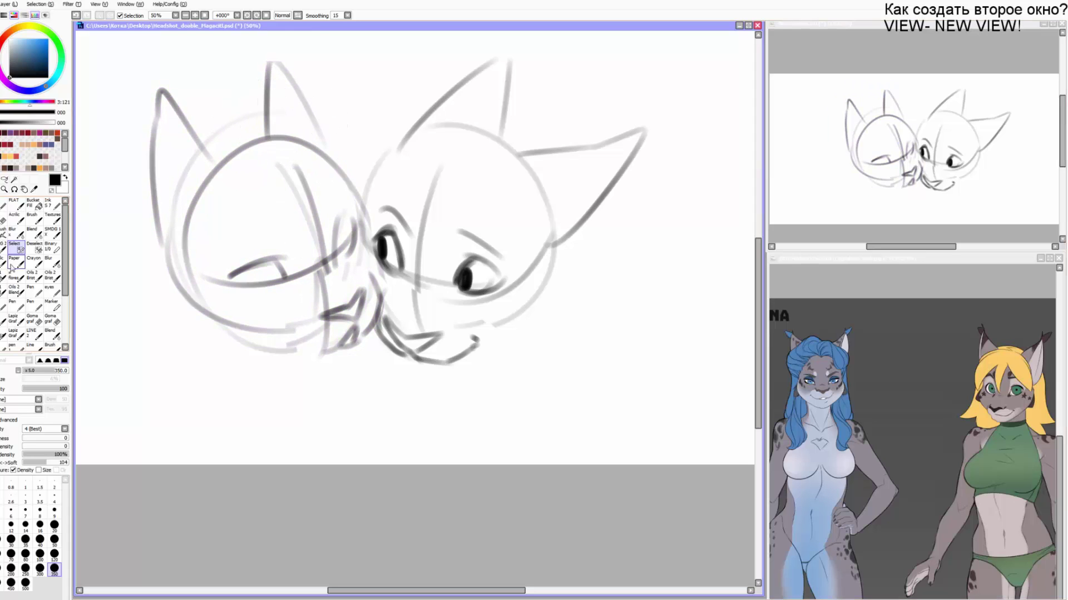
{"action": "key", "text": "alt+Tab"}
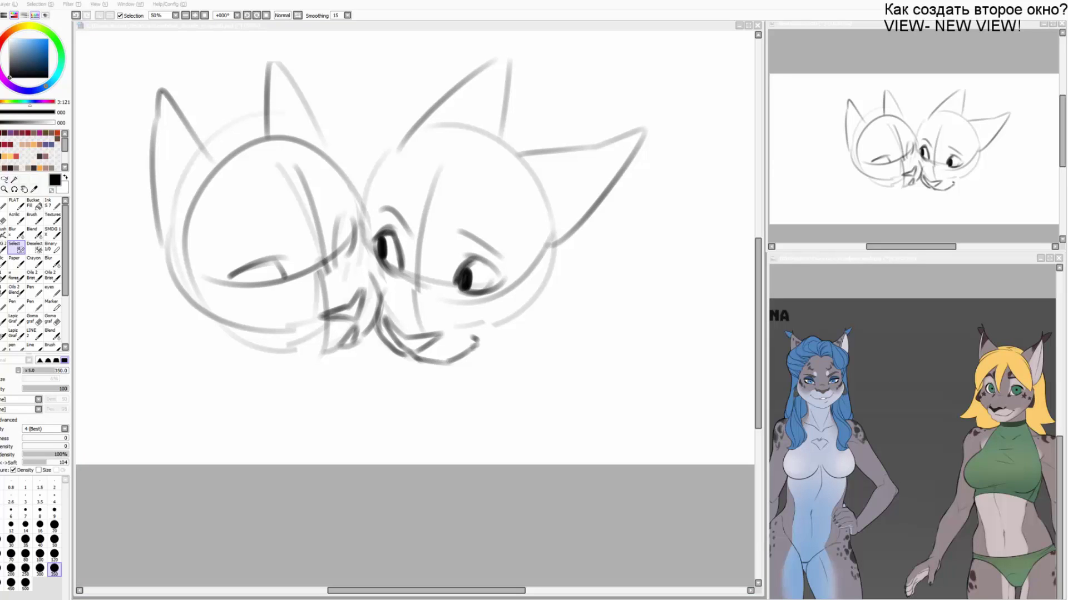
{"action": "left_click", "coordinate": [247, 16]}
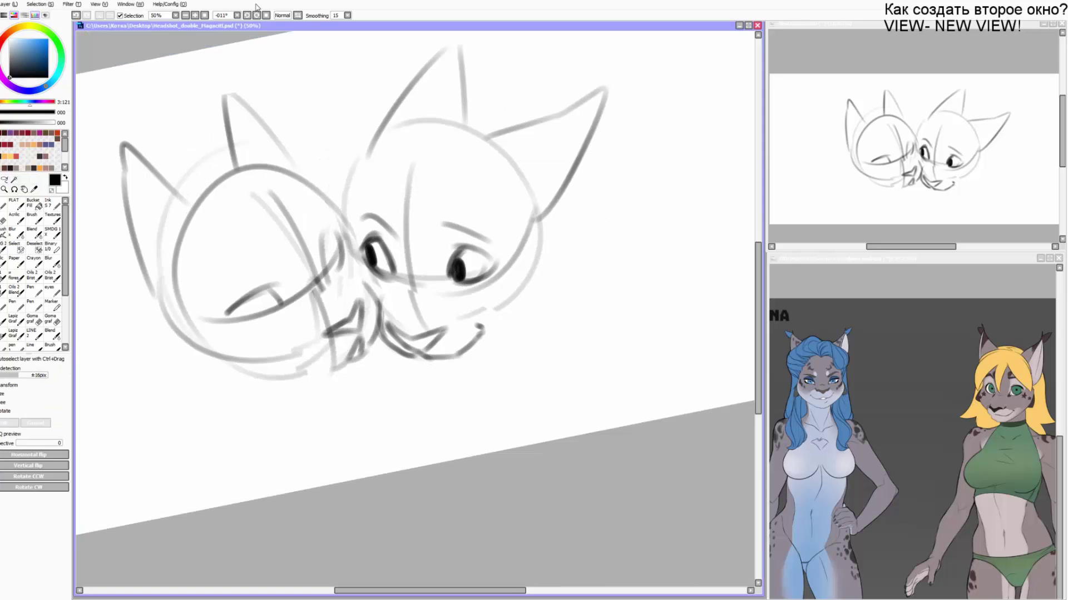
{"action": "key", "text": "n"}
{"action": "key", "text": "Home"}
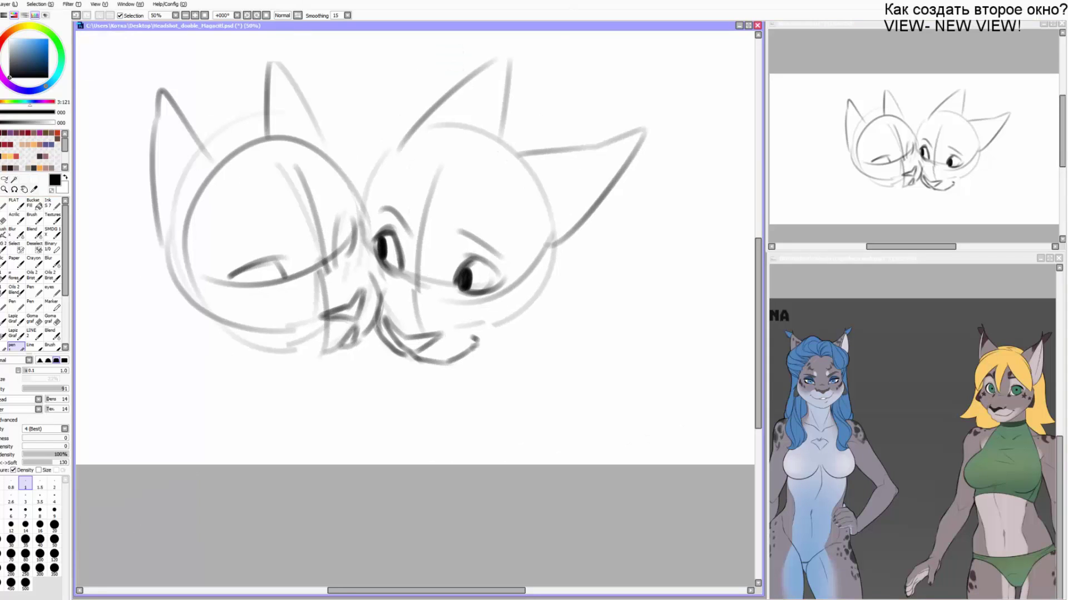
{"action": "key", "text": "alt+Tab"}
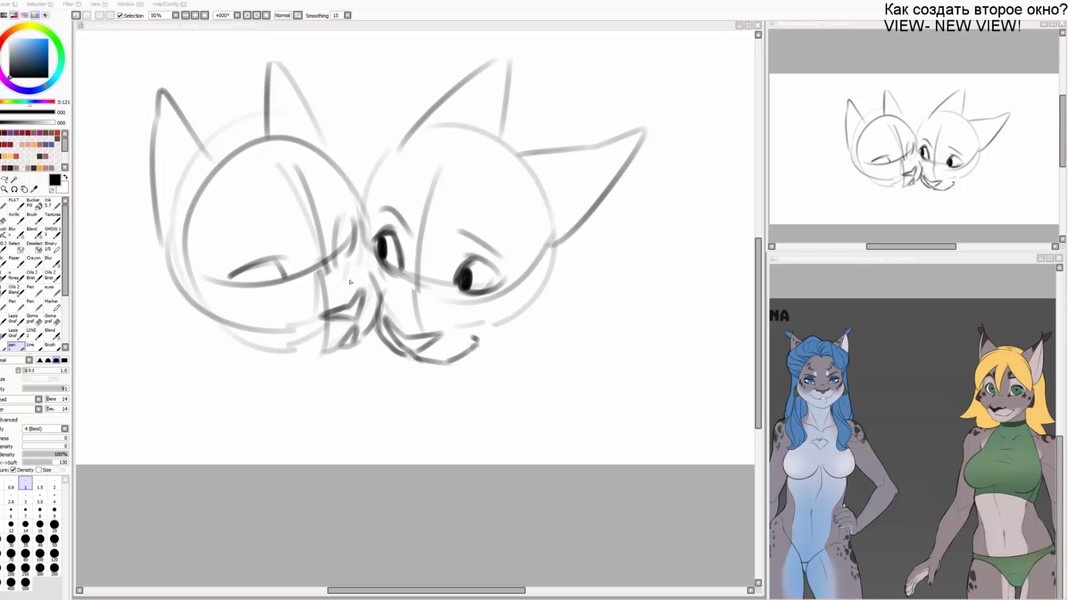
{"action": "key", "text": "s"}
{"action": "left_click", "coordinate": [368, 261]}
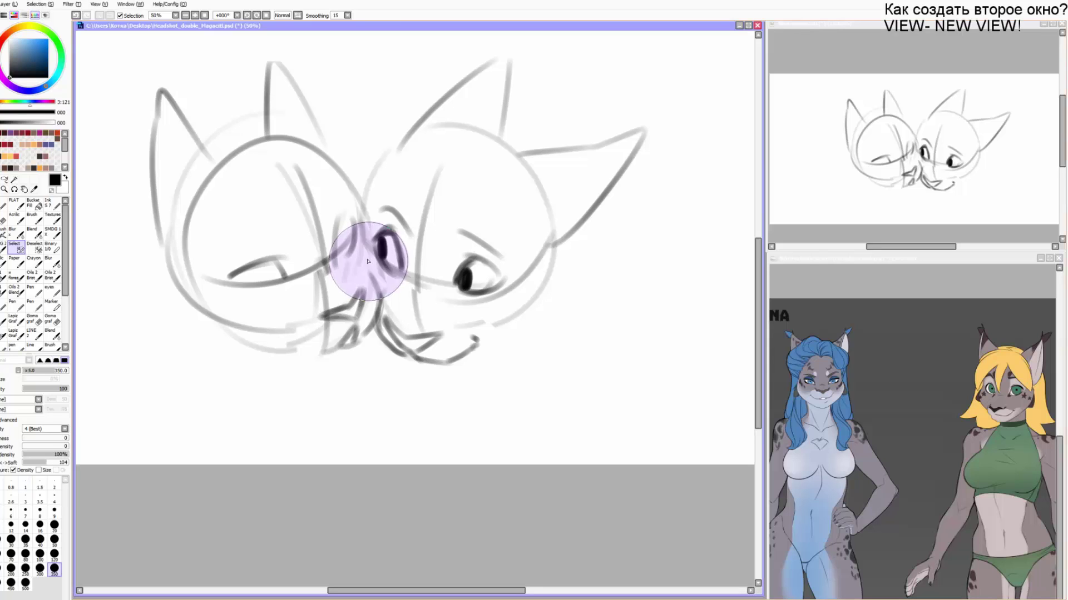
{"action": "key", "text": "ctrl+z"}
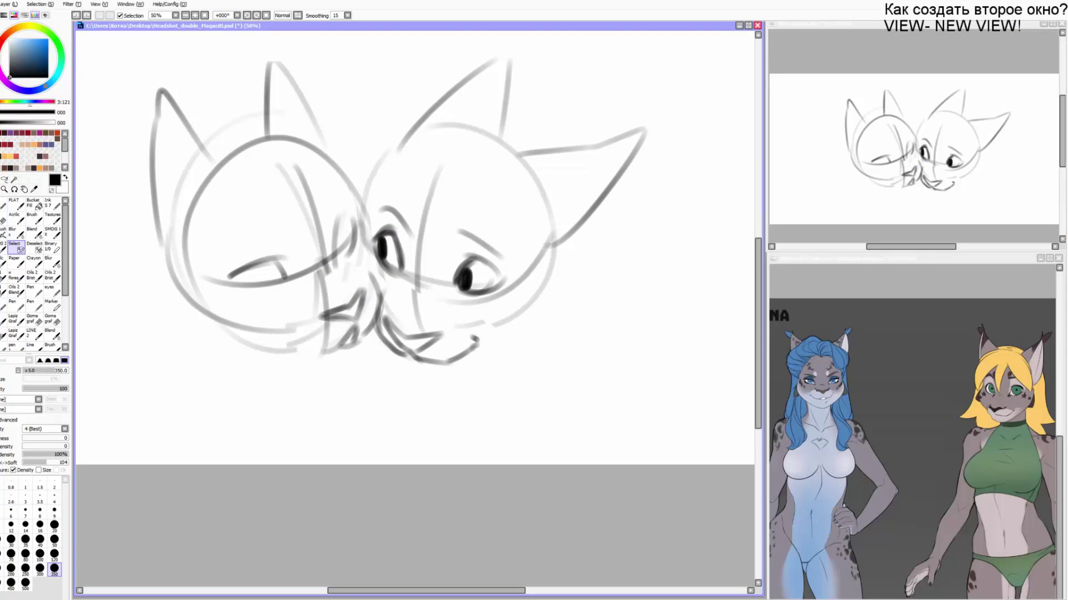
{"action": "key", "text": "alt+Tab"}
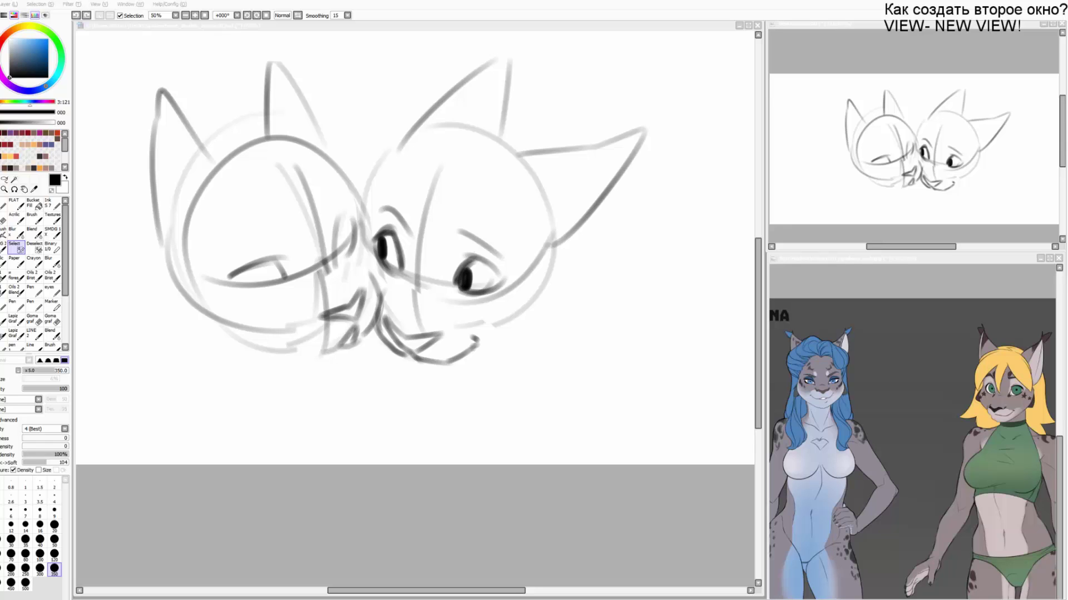
{"action": "left_click", "coordinate": [384, 325]}
{"action": "key", "text": "ctrl+z"}
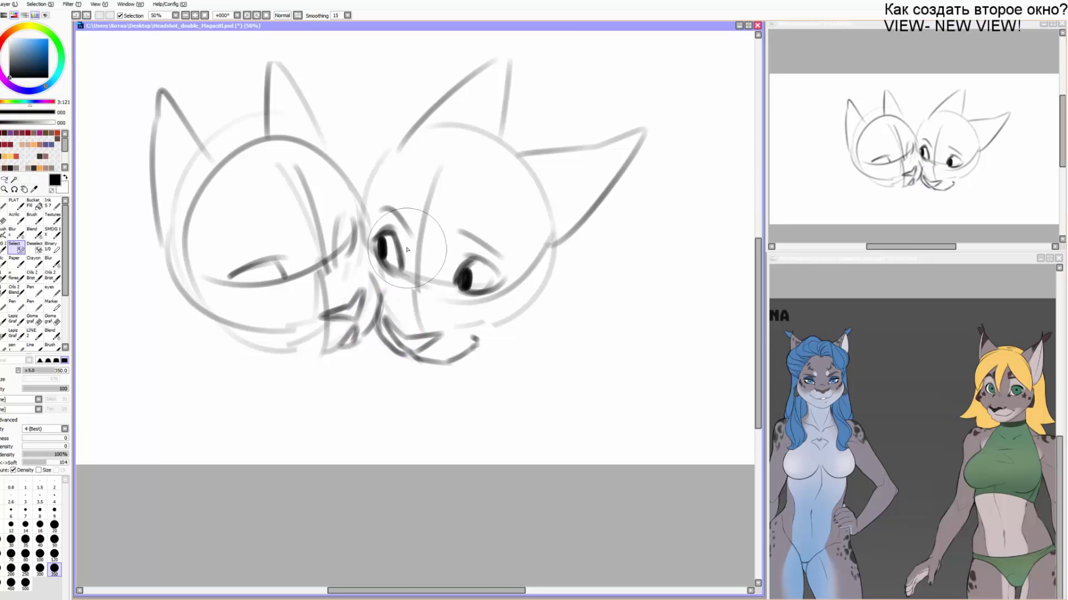
Strengthen the outlines of the left head's eyes and add a chin stroke under the right head's mouth.
{"action": "key", "text": "b"}
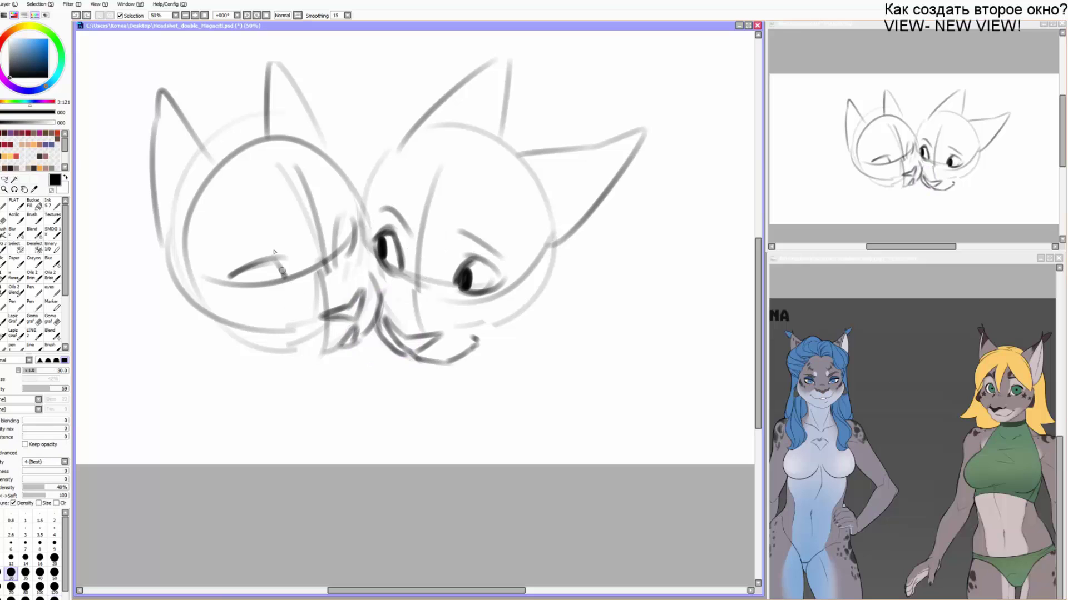
{"action": "mouse_move", "coordinate": [230, 277]}
{"action": "left_mouse_down"}
{"action": "mouse_move", "coordinate": [341, 263]}
{"action": "mouse_move", "coordinate": [352, 246]}
{"action": "mouse_move", "coordinate": [333, 245]}
{"action": "mouse_move", "coordinate": [352, 213]}
{"action": "mouse_move", "coordinate": [350, 247]}
{"action": "left_mouse_up"}
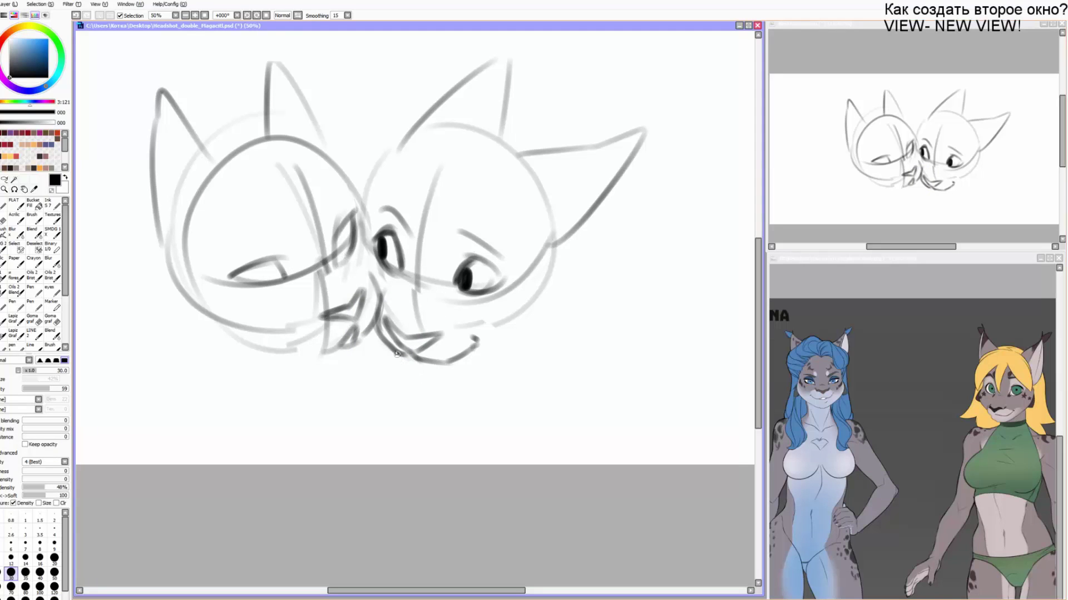
{"action": "left_click_drag", "start_coordinate": [396, 353], "coordinate": [430, 368]}
Enlarge the eraser and wipe away the right head's raised mouth corner and the loose strokes along its lower lip.
{"action": "key", "text": "e"}
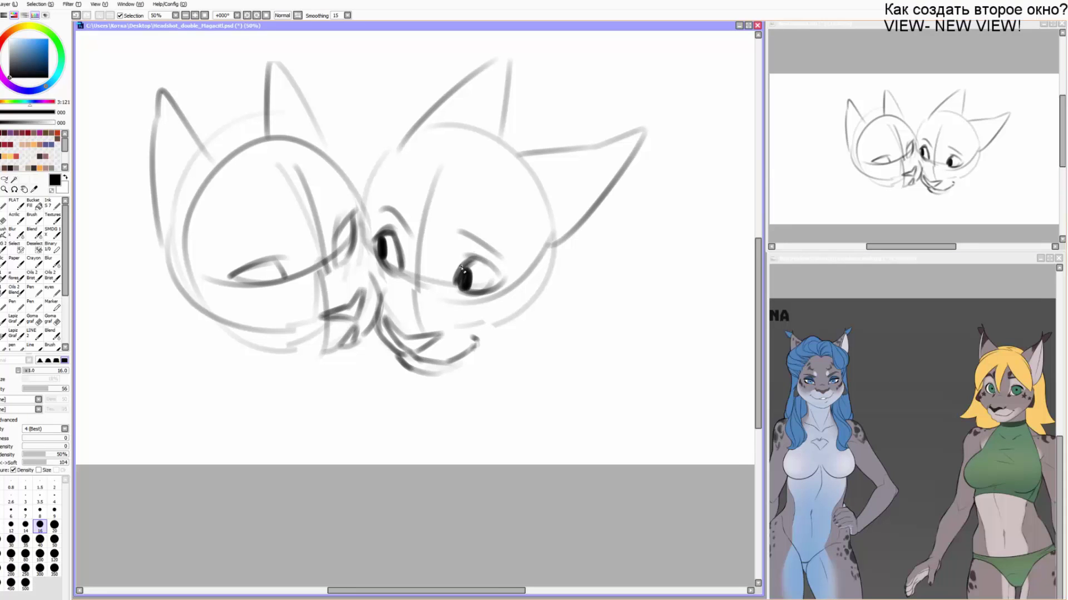
{"action": "scroll", "coordinate": [461, 268], "scroll_direction": "up", "scroll_amount": 1}
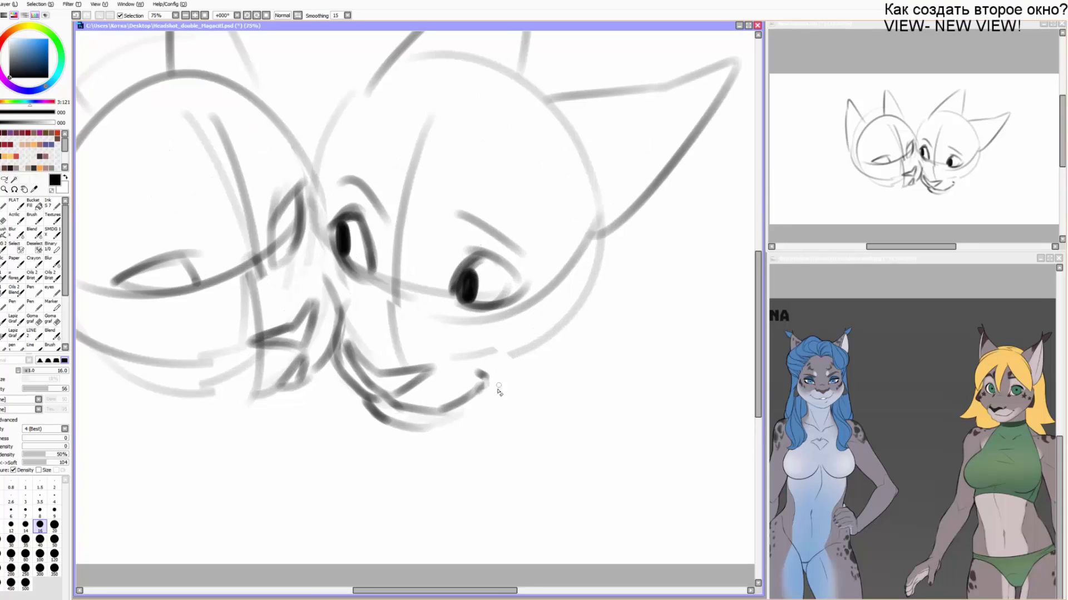
{"action": "key", "text": "bracketright"}
{"action": "key", "text": "bracketright"}
{"action": "key", "text": "bracketright"}
{"action": "key", "text": "bracketright"}
{"action": "key", "text": "bracketright"}
{"action": "key", "text": "bracketright"}
{"action": "key", "text": "bracketright"}
{"action": "key", "text": "bracketright"}
{"action": "key", "text": "bracketright"}
{"action": "key", "text": "bracketright"}
{"action": "key", "text": "bracketright"}
{"action": "key", "text": "bracketright"}
{"action": "key", "text": "bracketright"}
{"action": "mouse_move", "coordinate": [480, 383]}
{"action": "left_mouse_down"}
{"action": "mouse_move", "coordinate": [423, 410]}
{"action": "mouse_move", "coordinate": [398, 406]}
{"action": "mouse_move", "coordinate": [442, 408]}
{"action": "mouse_move", "coordinate": [427, 413]}
{"action": "mouse_move", "coordinate": [387, 404]}
{"action": "left_mouse_up"}
Redraw the right head's lower lip and chin, cleaning overlaps with the eraser and starting the jaw upward from the chin.
{"action": "key", "text": "b"}
{"action": "key", "text": "ctrl+z"}
{"action": "mouse_move", "coordinate": [477, 412]}
{"action": "left_mouse_down"}
{"action": "mouse_move", "coordinate": [406, 431]}
{"action": "mouse_move", "coordinate": [382, 417]}
{"action": "left_mouse_up"}
{"action": "key", "text": "e"}
{"action": "mouse_move", "coordinate": [465, 414]}
{"action": "left_mouse_down"}
{"action": "mouse_move", "coordinate": [408, 428]}
{"action": "mouse_move", "coordinate": [417, 441]}
{"action": "mouse_move", "coordinate": [414, 412]}
{"action": "mouse_move", "coordinate": [438, 417]}
{"action": "left_mouse_up"}
{"action": "key", "text": "b"}
{"action": "key", "text": "ctrl+z"}
{"action": "key", "text": "bracketleft"}
{"action": "mouse_move", "coordinate": [372, 422]}
{"action": "left_mouse_down"}
{"action": "mouse_move", "coordinate": [429, 437]}
{"action": "mouse_move", "coordinate": [520, 380]}
{"action": "left_mouse_up"}
{"action": "key", "text": "ctrl+z"}
{"action": "mouse_move", "coordinate": [427, 428]}
{"action": "left_mouse_down"}
{"action": "mouse_move", "coordinate": [476, 411]}
{"action": "mouse_move", "coordinate": [507, 381]}
{"action": "left_mouse_up"}
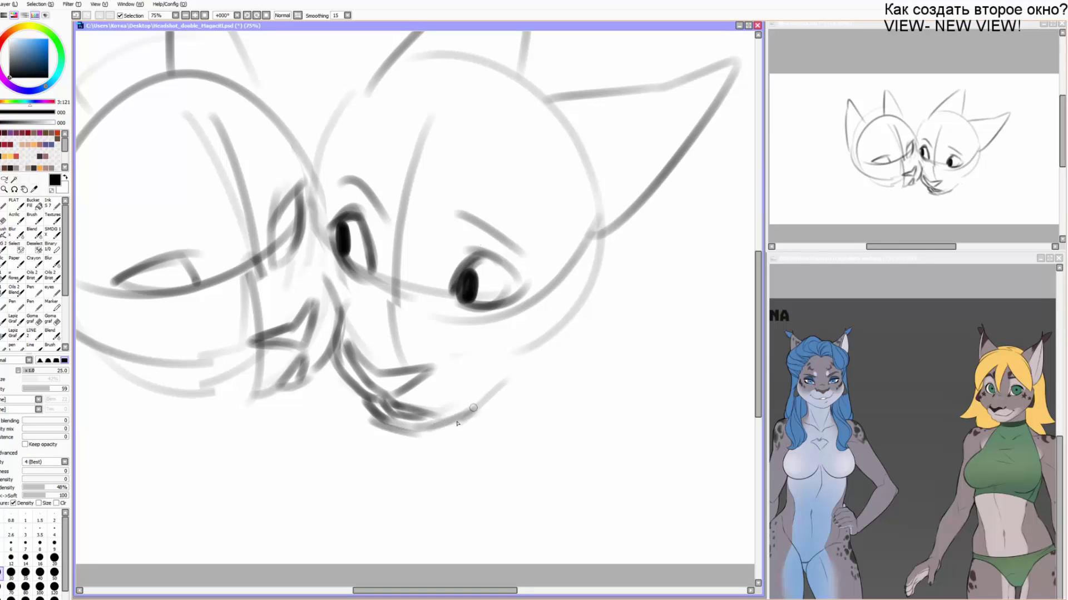
Extend the right head's jaw line from the chin out to the cheek and connect it up to the ear base.
{"action": "left_click_drag", "start_coordinate": [464, 417], "coordinate": [542, 354]}
{"action": "mouse_move", "coordinate": [482, 398]}
{"action": "left_mouse_down"}
{"action": "mouse_move", "coordinate": [554, 341]}
{"action": "mouse_move", "coordinate": [601, 324]}
{"action": "left_mouse_up"}
{"action": "mouse_move", "coordinate": [500, 380]}
{"action": "left_mouse_down"}
{"action": "mouse_move", "coordinate": [590, 334]}
{"action": "mouse_move", "coordinate": [581, 218]}
{"action": "mouse_move", "coordinate": [612, 320]}
{"action": "left_mouse_up"}
{"action": "key", "text": "ctrl+z"}
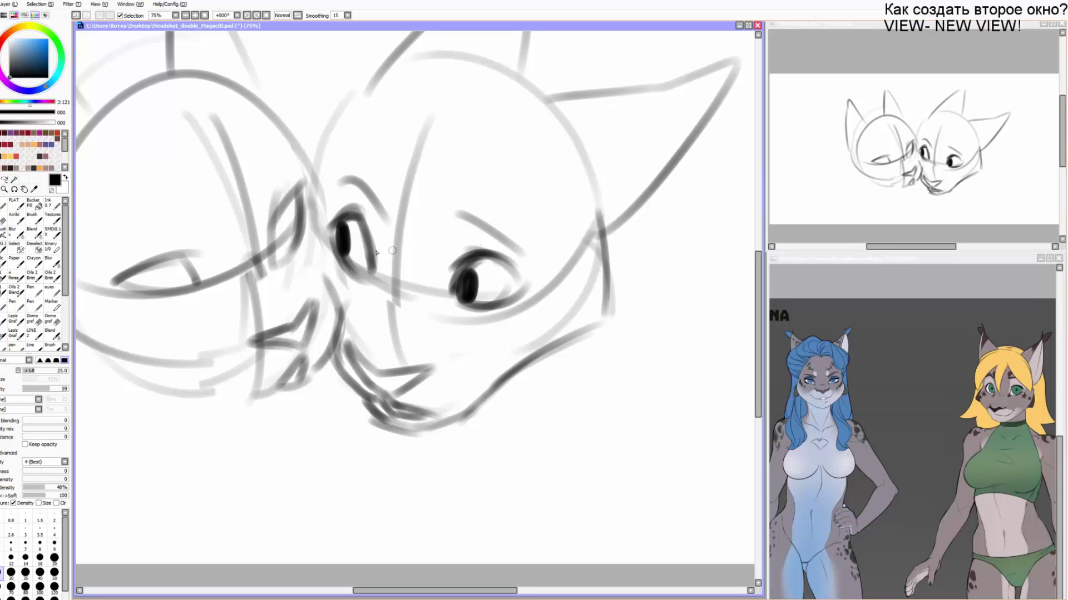
Darken the right head's inner eye, and sketch the left head's chin and lower jaw line beneath its mouth.
{"action": "left_click_drag", "start_coordinate": [381, 262], "coordinate": [341, 210]}
{"action": "mouse_move", "coordinate": [314, 353]}
{"action": "left_mouse_down"}
{"action": "mouse_move", "coordinate": [383, 299]}
{"action": "mouse_move", "coordinate": [387, 337]}
{"action": "mouse_move", "coordinate": [354, 361]}
{"action": "left_mouse_up"}
{"action": "key", "text": "ctrl+z"}
{"action": "key", "text": "ctrl+z"}
{"action": "mouse_move", "coordinate": [391, 328]}
{"action": "left_mouse_down"}
{"action": "mouse_move", "coordinate": [369, 361]}
{"action": "mouse_move", "coordinate": [323, 367]}
{"action": "left_mouse_up"}
{"action": "mouse_move", "coordinate": [354, 365]}
{"action": "left_mouse_down"}
{"action": "mouse_move", "coordinate": [305, 372]}
{"action": "mouse_move", "coordinate": [299, 360]}
{"action": "left_mouse_up"}
{"action": "key", "text": "ctrl+z"}
{"action": "mouse_move", "coordinate": [314, 361]}
{"action": "left_mouse_down"}
{"action": "mouse_move", "coordinate": [258, 341]}
{"action": "mouse_move", "coordinate": [170, 338]}
{"action": "left_mouse_up"}
{"action": "key", "text": "ctrl+z"}
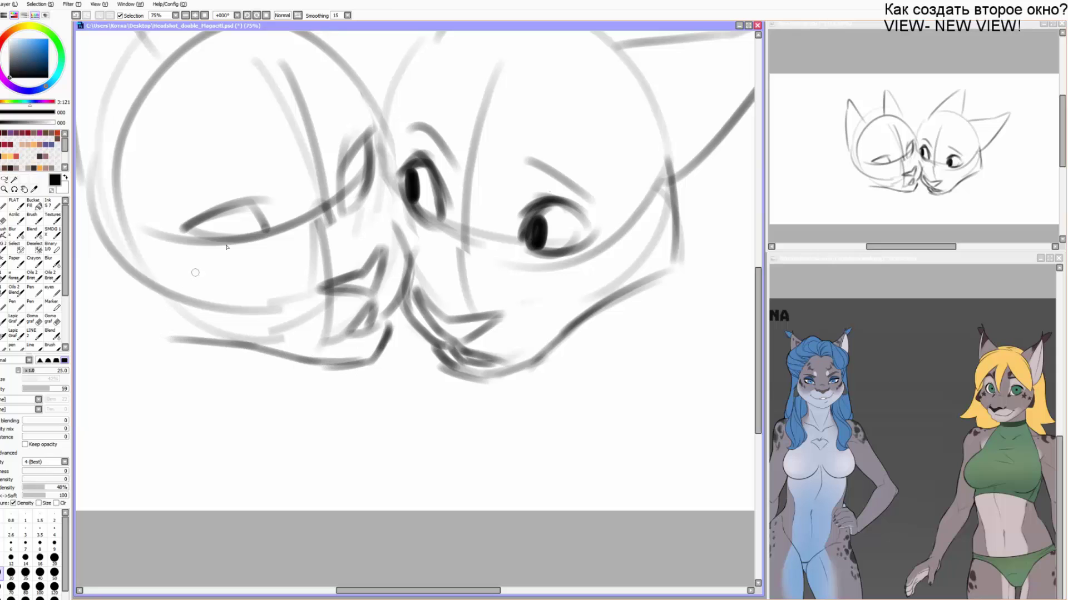
Draw the irises in both of the left head's half-closed eyes.
{"action": "left_click_drag", "start_coordinate": [253, 238], "coordinate": [248, 203]}
{"action": "left_click_drag", "start_coordinate": [361, 197], "coordinate": [360, 147]}
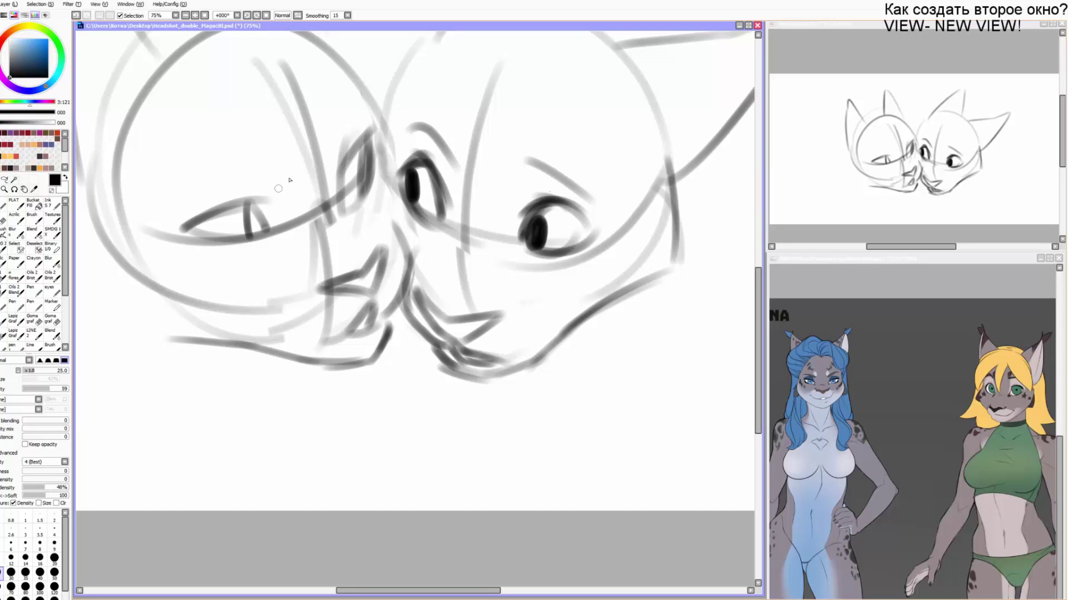
{"action": "left_click_drag", "start_coordinate": [291, 173], "coordinate": [204, 197]}
{"action": "key", "text": "ctrl+z"}
Sketch the left head's mouth line curving back from the muzzle and mark its corner with a dot.
{"action": "left_click_drag", "start_coordinate": [344, 336], "coordinate": [285, 320]}
{"action": "left_click", "coordinate": [284, 320]}
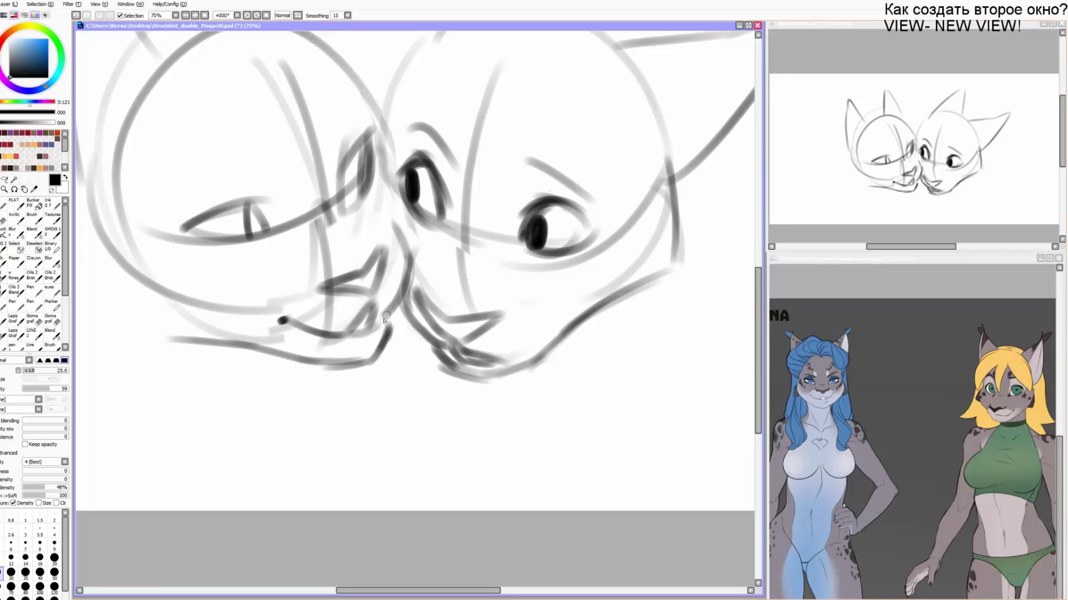
{"action": "mouse_move", "coordinate": [347, 332]}
{"action": "left_mouse_down"}
{"action": "mouse_move", "coordinate": [388, 334]}
{"action": "mouse_move", "coordinate": [370, 314]}
{"action": "mouse_move", "coordinate": [391, 302]}
{"action": "left_mouse_up"}
{"action": "key", "text": "ctrl+z"}
{"action": "key", "text": "ctrl+z"}
{"action": "mouse_move", "coordinate": [387, 229]}
{"action": "left_mouse_down"}
{"action": "mouse_move", "coordinate": [377, 165]}
{"action": "mouse_move", "coordinate": [390, 148]}
{"action": "left_mouse_up"}
{"action": "key", "text": "ctrl+z"}
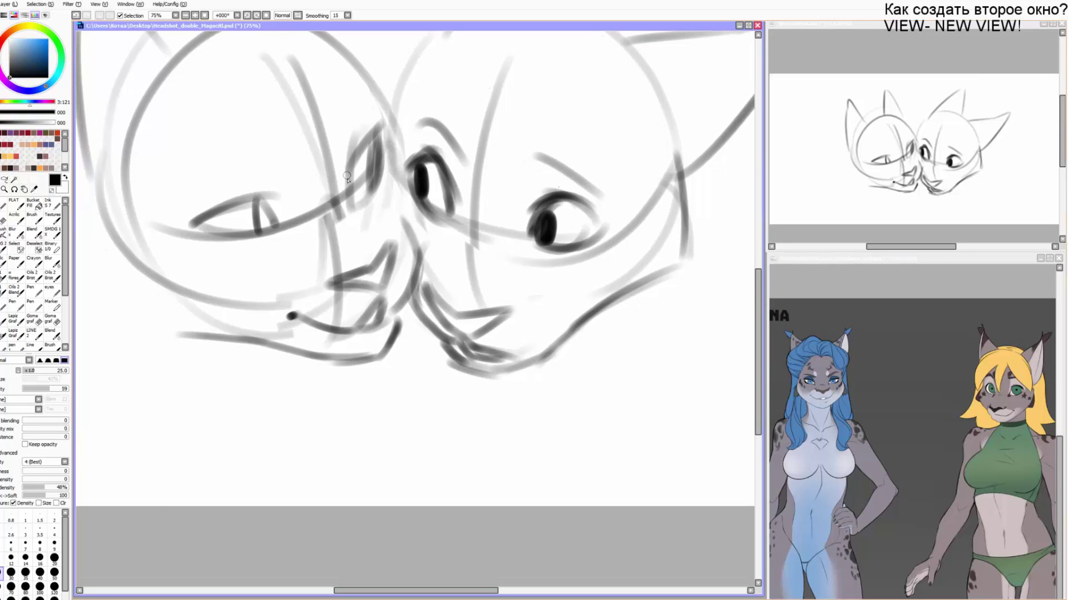
Thicken the upper lids of both of the left head's eyes with darker strokes.
{"action": "left_click_drag", "start_coordinate": [193, 222], "coordinate": [278, 200]}
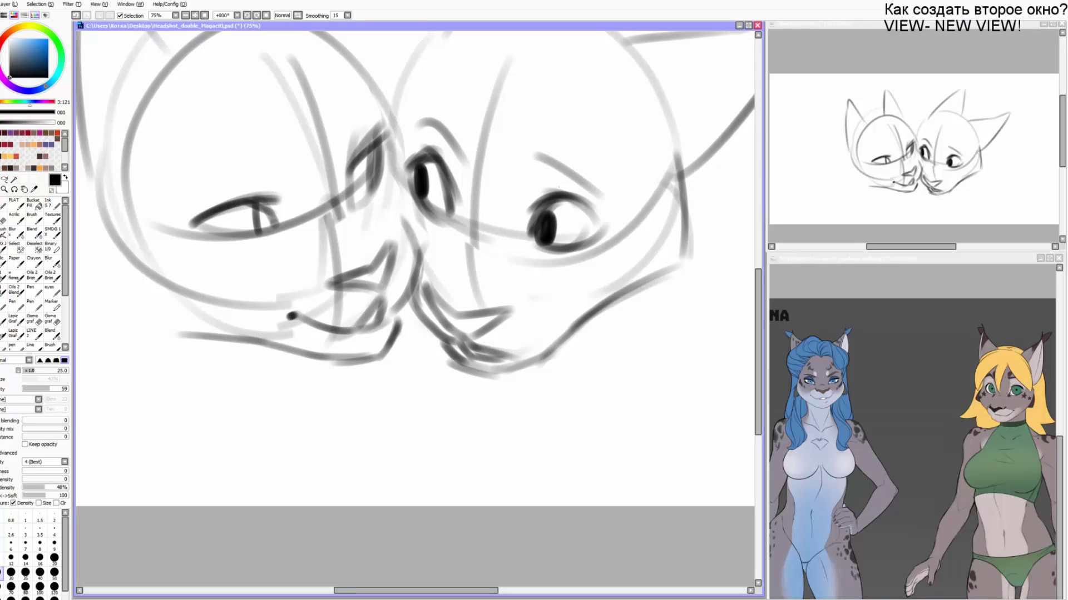
{"action": "key", "text": "alt+Tab"}
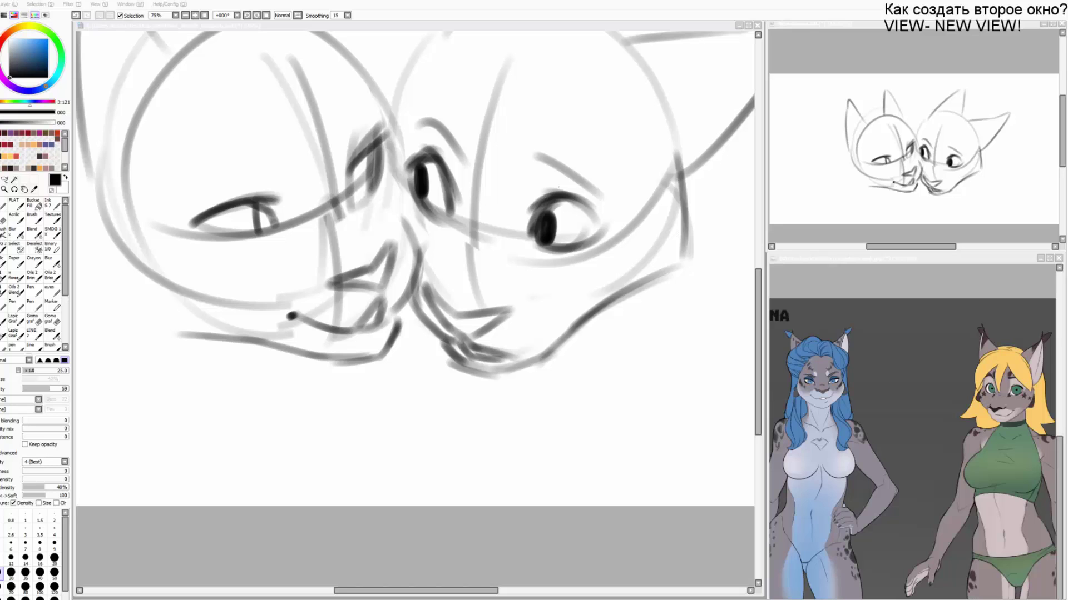
{"action": "left_click", "coordinate": [389, 295]}
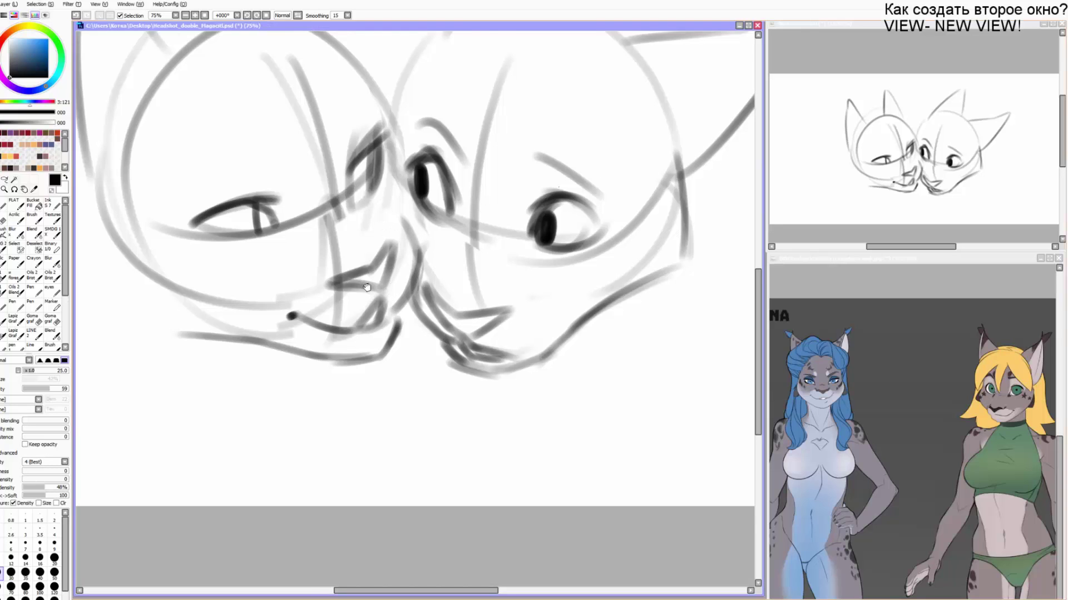
Draw the left head's outer cheek line down to the jaw and join it to the chin, erasing leftover circle strokes.
{"action": "left_click_drag", "start_coordinate": [367, 289], "coordinate": [427, 304]}
{"action": "left_click_drag", "start_coordinate": [265, 351], "coordinate": [199, 324]}
{"action": "key", "text": "ctrl+z"}
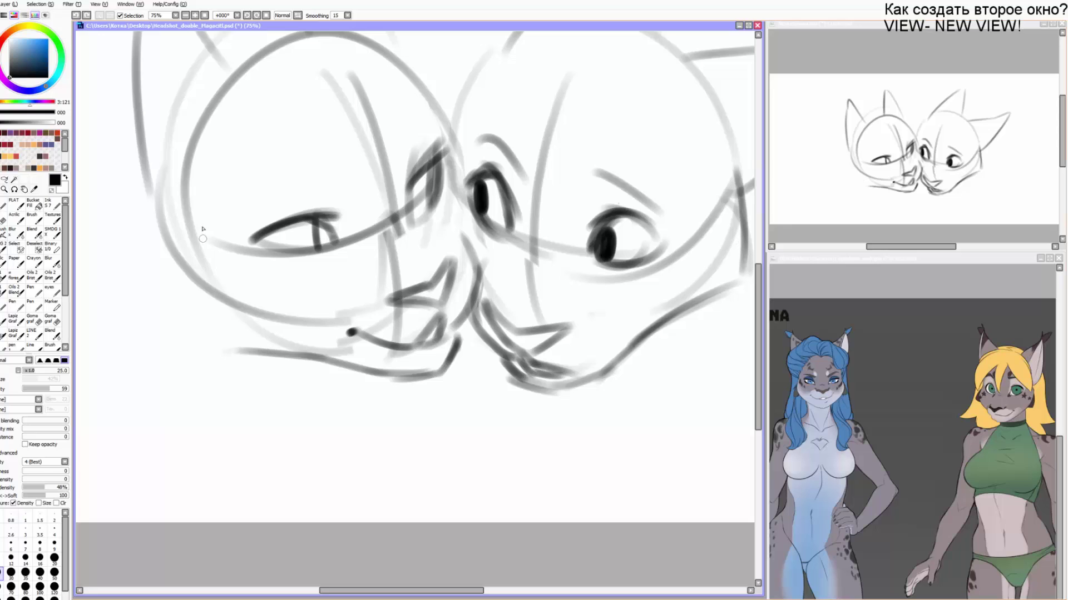
{"action": "mouse_move", "coordinate": [203, 230]}
{"action": "left_mouse_down"}
{"action": "mouse_move", "coordinate": [225, 330]}
{"action": "mouse_move", "coordinate": [211, 323]}
{"action": "mouse_move", "coordinate": [237, 309]}
{"action": "mouse_move", "coordinate": [322, 343]}
{"action": "mouse_move", "coordinate": [333, 360]}
{"action": "mouse_move", "coordinate": [224, 329]}
{"action": "mouse_move", "coordinate": [199, 253]}
{"action": "mouse_move", "coordinate": [206, 241]}
{"action": "mouse_move", "coordinate": [221, 329]}
{"action": "left_mouse_up"}
{"action": "key", "text": "ctrl+z"}
{"action": "key", "text": "ctrl+z"}
{"action": "key", "text": "e"}
{"action": "key", "text": "v"}
{"action": "key", "text": "ctrl+z"}
Draw the face contour between the two heads, from the right head's muzzle up past its inner eye.
{"action": "left_click_drag", "start_coordinate": [483, 258], "coordinate": [476, 208]}
{"action": "key", "text": "ctrl+z"}
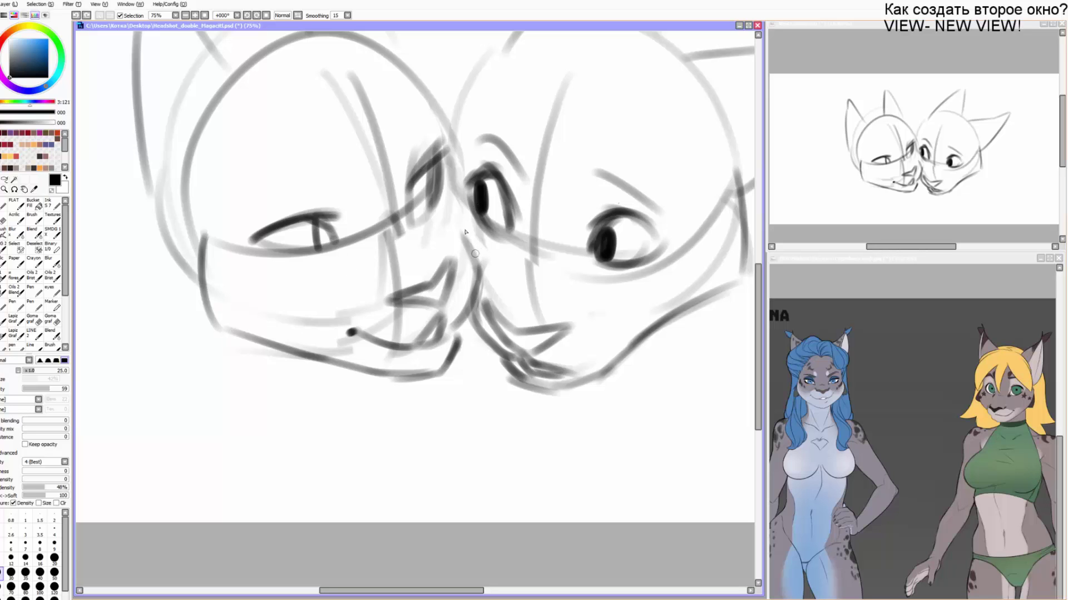
{"action": "left_click_drag", "start_coordinate": [478, 258], "coordinate": [462, 184]}
{"action": "left_click_drag", "start_coordinate": [465, 235], "coordinate": [454, 134]}
Refine the right head's eye outlines with a smaller brush and redraw the outer eyebrow as a thinner slanted line.
{"action": "mouse_move", "coordinate": [523, 308]}
{"action": "left_mouse_down"}
{"action": "mouse_move", "coordinate": [479, 274]}
{"action": "mouse_move", "coordinate": [443, 331]}
{"action": "left_mouse_up"}
{"action": "key", "text": "["}
{"action": "left_click_drag", "start_coordinate": [410, 193], "coordinate": [439, 251]}
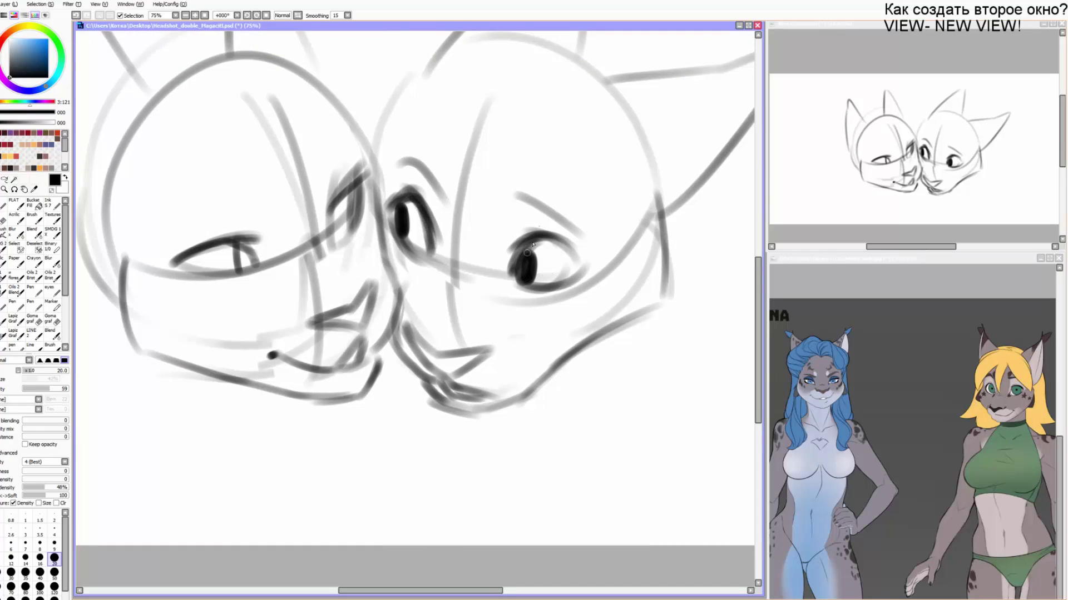
{"action": "mouse_move", "coordinate": [527, 242]}
{"action": "left_mouse_down"}
{"action": "mouse_move", "coordinate": [555, 237]}
{"action": "mouse_move", "coordinate": [582, 264]}
{"action": "left_mouse_up"}
{"action": "left_click_drag", "start_coordinate": [544, 220], "coordinate": [547, 225]}
{"action": "key", "text": "e"}
{"action": "mouse_move", "coordinate": [510, 189]}
{"action": "left_mouse_down"}
{"action": "mouse_move", "coordinate": [584, 211]}
{"action": "mouse_move", "coordinate": [550, 225]}
{"action": "mouse_move", "coordinate": [584, 239]}
{"action": "left_mouse_up"}
{"action": "key", "text": "n"}
Fade the right head's facial guidelines with the eraser and redraw its cheek and jaw with a tighter curve.
{"action": "key", "text": "e"}
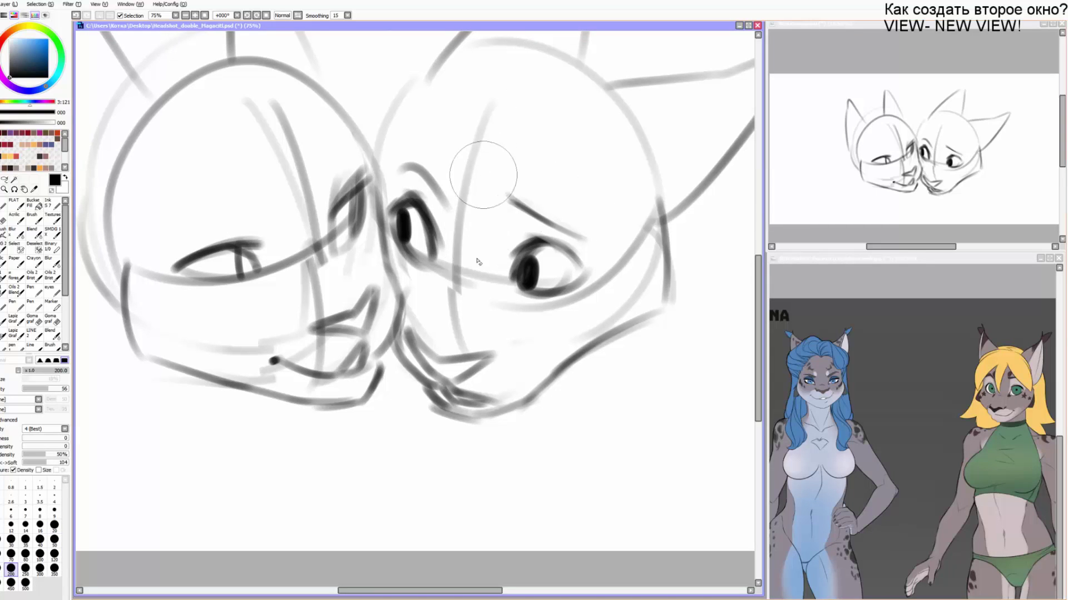
{"action": "mouse_move", "coordinate": [482, 174]}
{"action": "left_mouse_down"}
{"action": "mouse_move", "coordinate": [469, 226]}
{"action": "mouse_move", "coordinate": [493, 267]}
{"action": "left_mouse_up"}
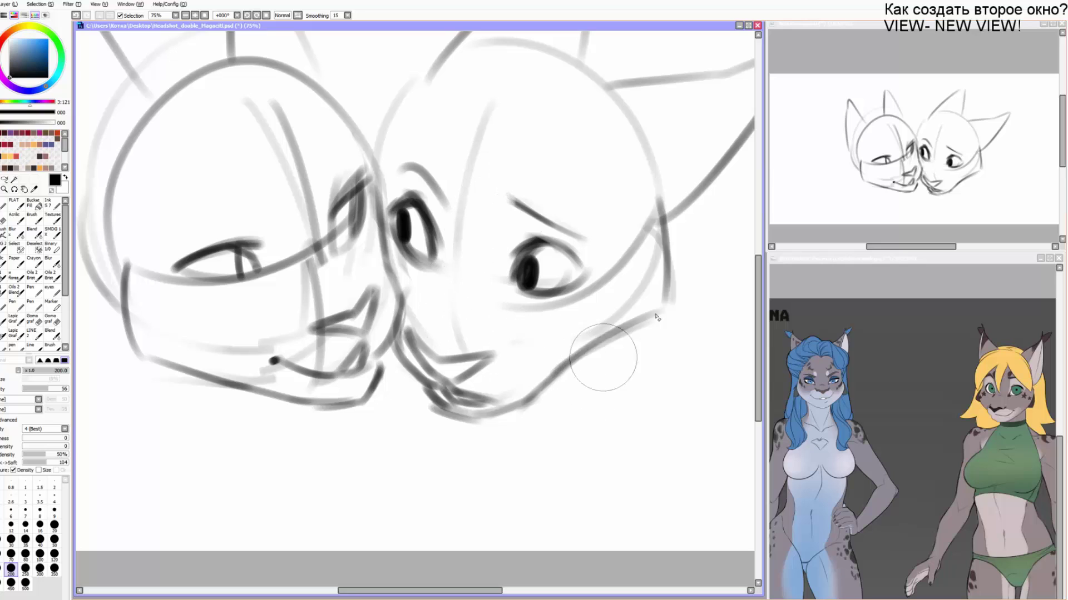
{"action": "mouse_move", "coordinate": [629, 321]}
{"action": "left_mouse_down"}
{"action": "mouse_move", "coordinate": [553, 384]}
{"action": "mouse_move", "coordinate": [636, 316]}
{"action": "mouse_move", "coordinate": [658, 275]}
{"action": "mouse_move", "coordinate": [662, 222]}
{"action": "mouse_move", "coordinate": [652, 260]}
{"action": "mouse_move", "coordinate": [599, 344]}
{"action": "mouse_move", "coordinate": [624, 318]}
{"action": "mouse_move", "coordinate": [575, 359]}
{"action": "left_mouse_up"}
{"action": "key", "text": "n"}
{"action": "key", "text": "e"}
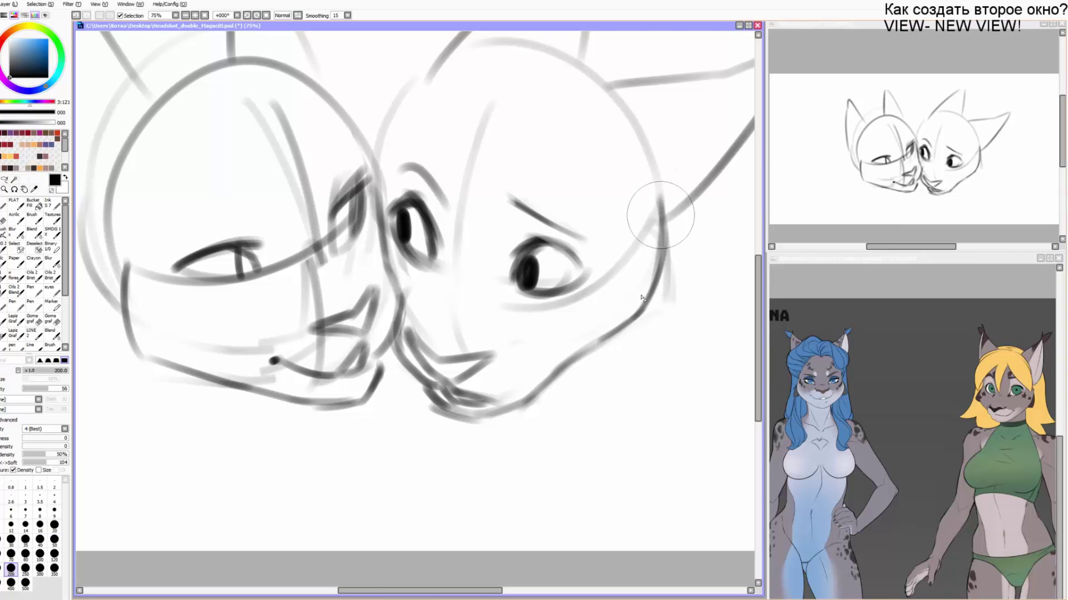
{"action": "mouse_move", "coordinate": [661, 215]}
{"action": "left_mouse_down"}
{"action": "mouse_move", "coordinate": [636, 290]}
{"action": "mouse_move", "coordinate": [573, 374]}
{"action": "mouse_move", "coordinate": [550, 383]}
{"action": "mouse_move", "coordinate": [643, 312]}
{"action": "mouse_move", "coordinate": [653, 252]}
{"action": "left_mouse_up"}
{"action": "key", "text": "n"}
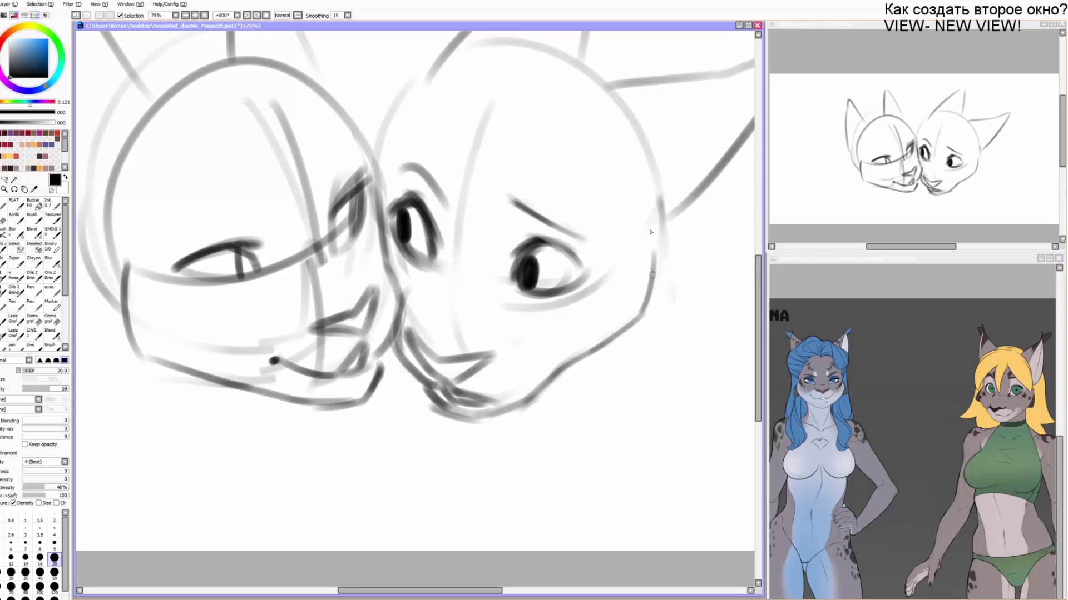
Select the right head's outer eye and eyebrow, move them slightly up and right, deselect, and erase the leftover line beneath the eye.
{"action": "key", "text": "s"}
{"action": "mouse_move", "coordinate": [556, 197]}
{"action": "left_mouse_down"}
{"action": "mouse_move", "coordinate": [555, 273]}
{"action": "mouse_move", "coordinate": [545, 277]}
{"action": "left_mouse_up"}
{"action": "mouse_move", "coordinate": [558, 275]}
{"action": "left_mouse_down"}
{"action": "mouse_move", "coordinate": [572, 265]}
{"action": "mouse_move", "coordinate": [564, 270]}
{"action": "left_mouse_up"}
{"action": "key", "text": "ctrl+d"}
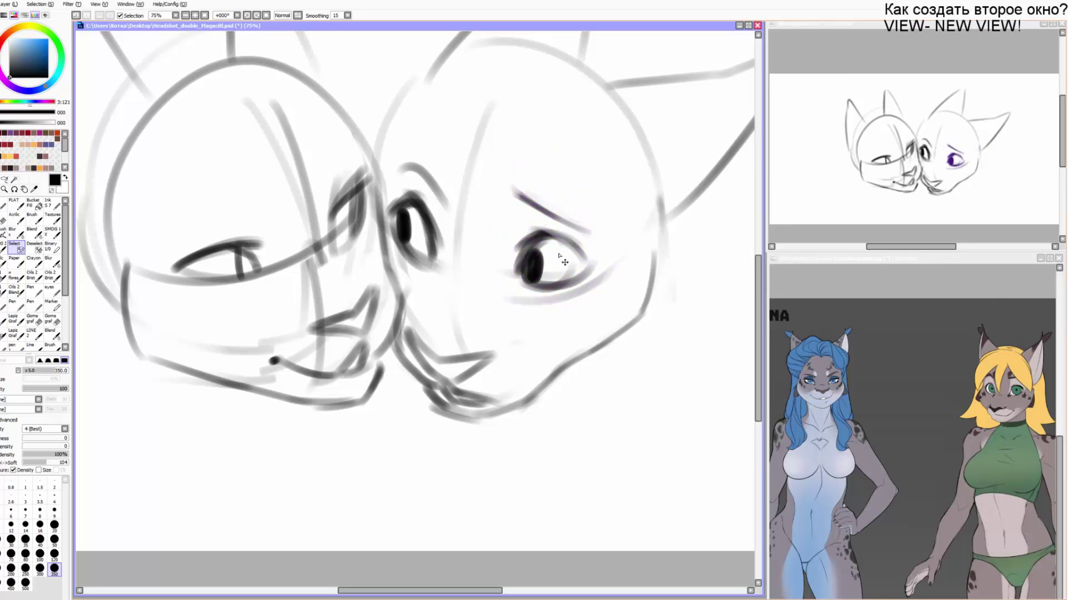
{"action": "key", "text": "e"}
{"action": "mouse_move", "coordinate": [591, 304]}
{"action": "left_mouse_down"}
{"action": "mouse_move", "coordinate": [517, 317]}
{"action": "mouse_move", "coordinate": [573, 313]}
{"action": "mouse_move", "coordinate": [596, 294]}
{"action": "mouse_move", "coordinate": [506, 284]}
{"action": "left_mouse_up"}
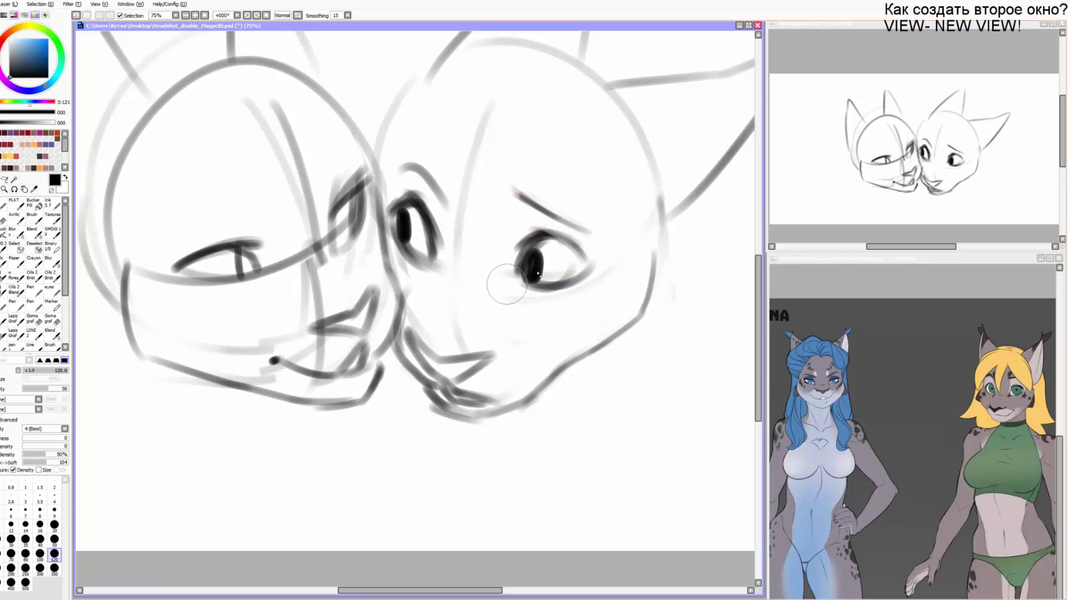
Draw a pointed fur tuft on the right head's cheek at the jaw corner.
{"action": "key", "text": "n"}
{"action": "mouse_move", "coordinate": [648, 304]}
{"action": "left_mouse_down"}
{"action": "mouse_move", "coordinate": [645, 228]}
{"action": "mouse_move", "coordinate": [664, 321]}
{"action": "mouse_move", "coordinate": [624, 372]}
{"action": "left_mouse_up"}
{"action": "mouse_move", "coordinate": [631, 324]}
{"action": "left_mouse_down"}
{"action": "mouse_move", "coordinate": [629, 365]}
{"action": "mouse_move", "coordinate": [625, 338]}
{"action": "left_mouse_up"}
Erase the corner where the left head's cheek line meets its jaw.
{"action": "key", "text": "e"}
{"action": "mouse_move", "coordinate": [199, 328]}
{"action": "left_mouse_down"}
{"action": "mouse_move", "coordinate": [168, 320]}
{"action": "mouse_move", "coordinate": [143, 260]}
{"action": "mouse_move", "coordinate": [123, 260]}
{"action": "left_mouse_up"}
{"action": "key", "text": "n"}
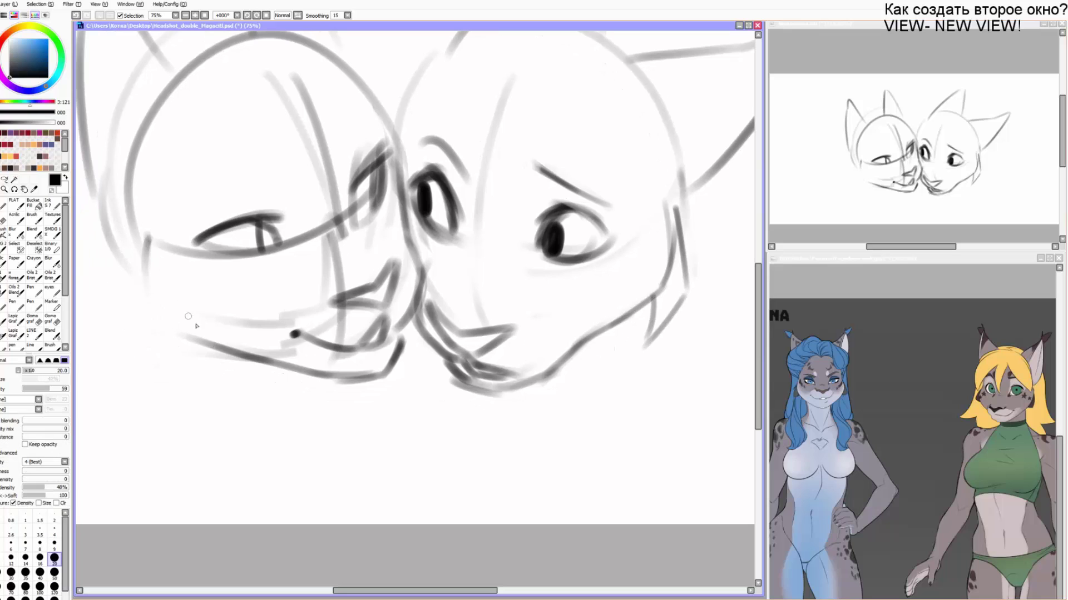
{"action": "mouse_move", "coordinate": [219, 344]}
{"action": "left_mouse_down"}
{"action": "mouse_move", "coordinate": [169, 312]}
{"action": "mouse_move", "coordinate": [148, 258]}
{"action": "mouse_move", "coordinate": [171, 314]}
{"action": "left_mouse_up"}
{"action": "left_click_drag", "start_coordinate": [146, 243], "coordinate": [196, 335]}
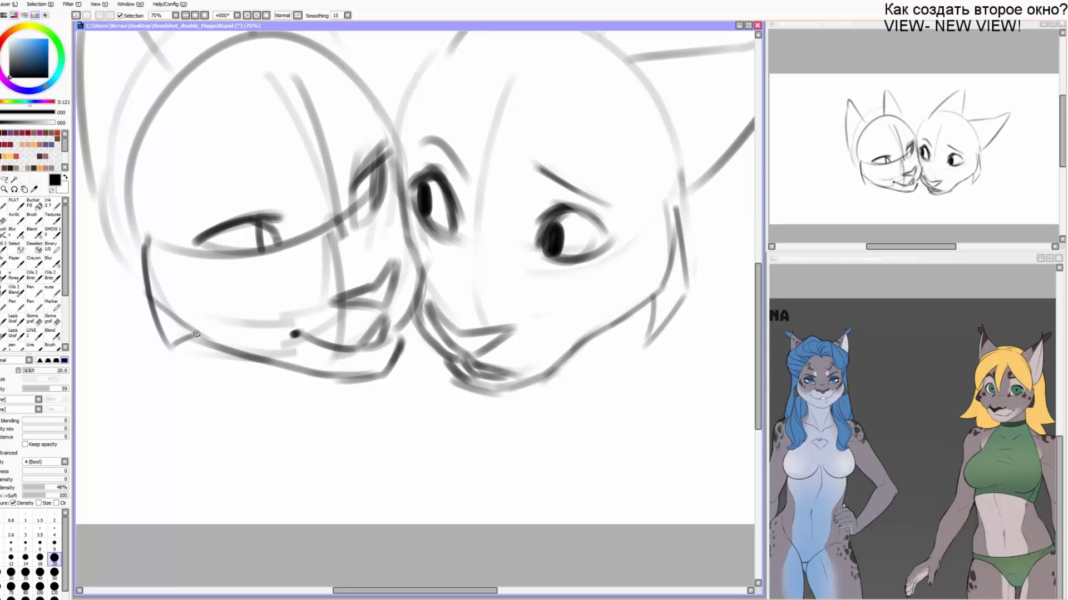
{"action": "left_click_drag", "start_coordinate": [156, 294], "coordinate": [209, 344]}
{"action": "key", "text": "ctrl+z"}
{"action": "key", "text": "ctrl+z"}
{"action": "key", "text": "ctrl+z"}
Draw the left head's cheek line with a pointed fur tuft hanging below the jaw corner.
{"action": "mouse_move", "coordinate": [146, 249]}
{"action": "left_mouse_down"}
{"action": "mouse_move", "coordinate": [159, 344]}
{"action": "mouse_move", "coordinate": [193, 366]}
{"action": "left_mouse_up"}
{"action": "left_click_drag", "start_coordinate": [193, 366], "coordinate": [185, 324]}
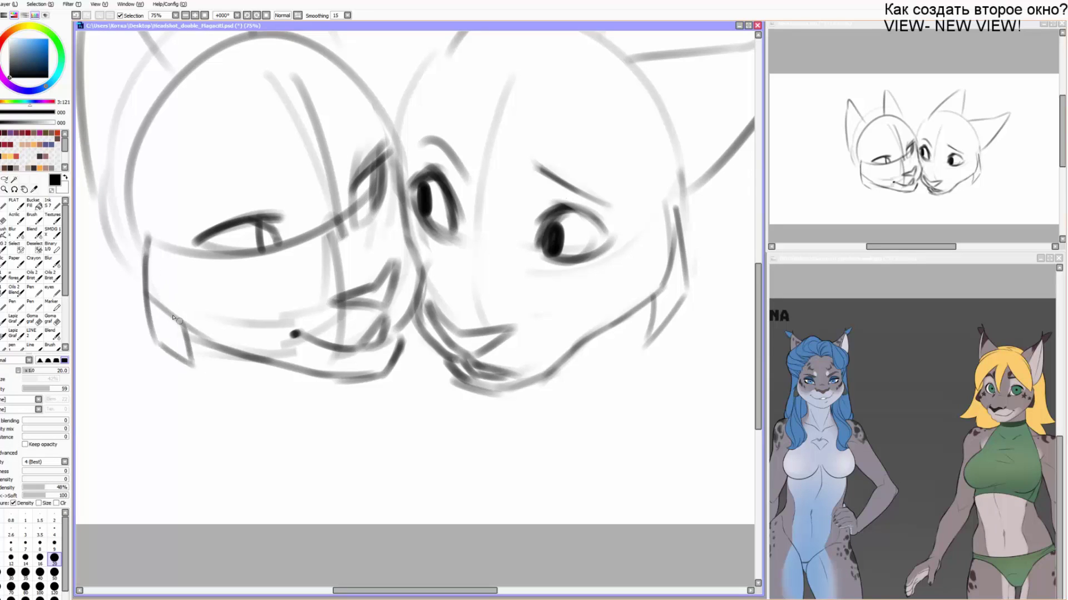
{"action": "mouse_move", "coordinate": [147, 260]}
{"action": "left_mouse_down"}
{"action": "mouse_move", "coordinate": [185, 329]}
{"action": "mouse_move", "coordinate": [208, 343]}
{"action": "left_mouse_up"}
Fade the left head's central construction lines across the forehead and muzzle with the eraser.
{"action": "mouse_move", "coordinate": [203, 275]}
{"action": "left_mouse_down"}
{"action": "mouse_move", "coordinate": [273, 317]}
{"action": "mouse_move", "coordinate": [308, 359]}
{"action": "left_mouse_up"}
{"action": "key", "text": "e"}
{"action": "mouse_move", "coordinate": [362, 128]}
{"action": "left_mouse_down"}
{"action": "mouse_move", "coordinate": [322, 129]}
{"action": "mouse_move", "coordinate": [394, 162]}
{"action": "mouse_move", "coordinate": [437, 317]}
{"action": "mouse_move", "coordinate": [429, 346]}
{"action": "left_mouse_up"}
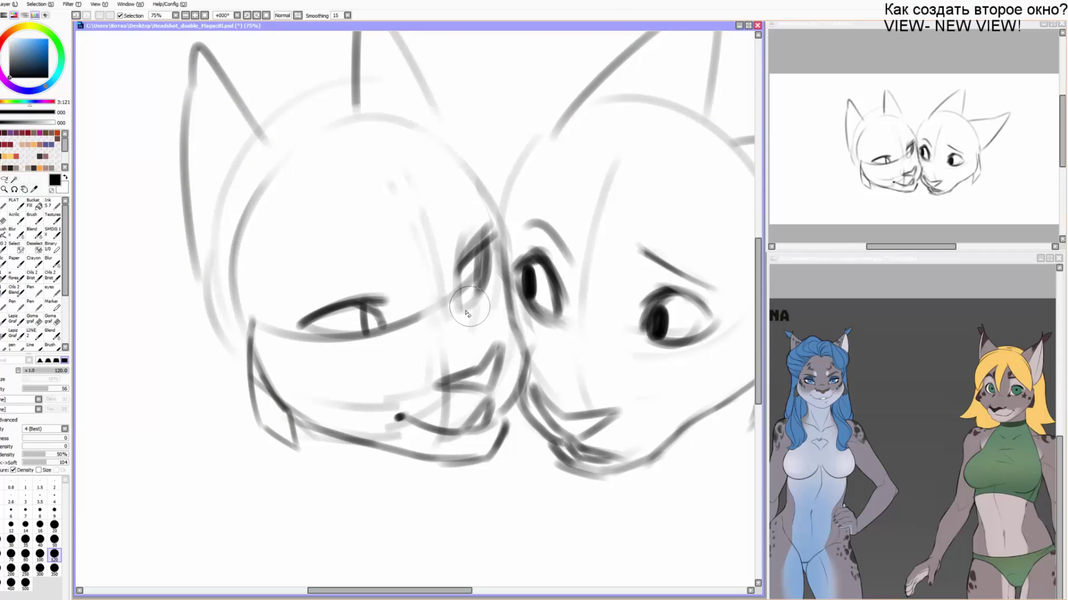
Draw the left head's nose bridge from its inner eye to the nose, and a bridge stroke below the right head's inner eye.
{"action": "key", "text": "b"}
{"action": "left_click_drag", "start_coordinate": [458, 297], "coordinate": [501, 342]}
{"action": "left_click_drag", "start_coordinate": [478, 353], "coordinate": [434, 315]}
{"action": "left_click_drag", "start_coordinate": [520, 260], "coordinate": [502, 318]}
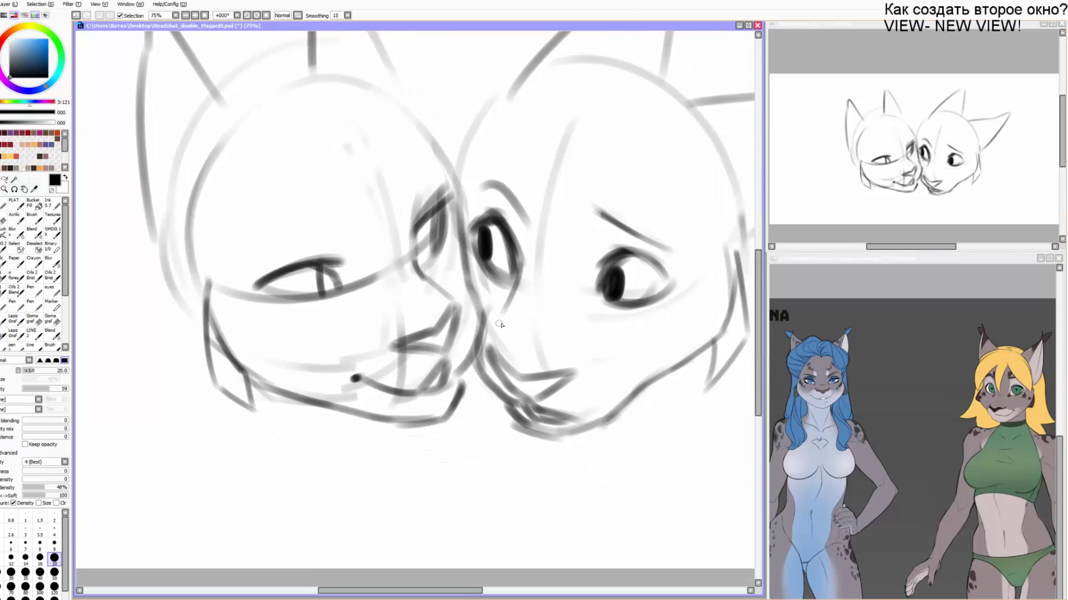
Redraw the right head's muzzle line running from its inner eye down toward the mouth.
{"action": "key", "text": "ctrl+z"}
{"action": "left_click_drag", "start_coordinate": [521, 270], "coordinate": [492, 349]}
{"action": "key", "text": "ctrl+z"}
{"action": "mouse_move", "coordinate": [525, 311]}
{"action": "left_mouse_down"}
{"action": "mouse_move", "coordinate": [499, 281]}
{"action": "mouse_move", "coordinate": [493, 293]}
{"action": "left_mouse_up"}
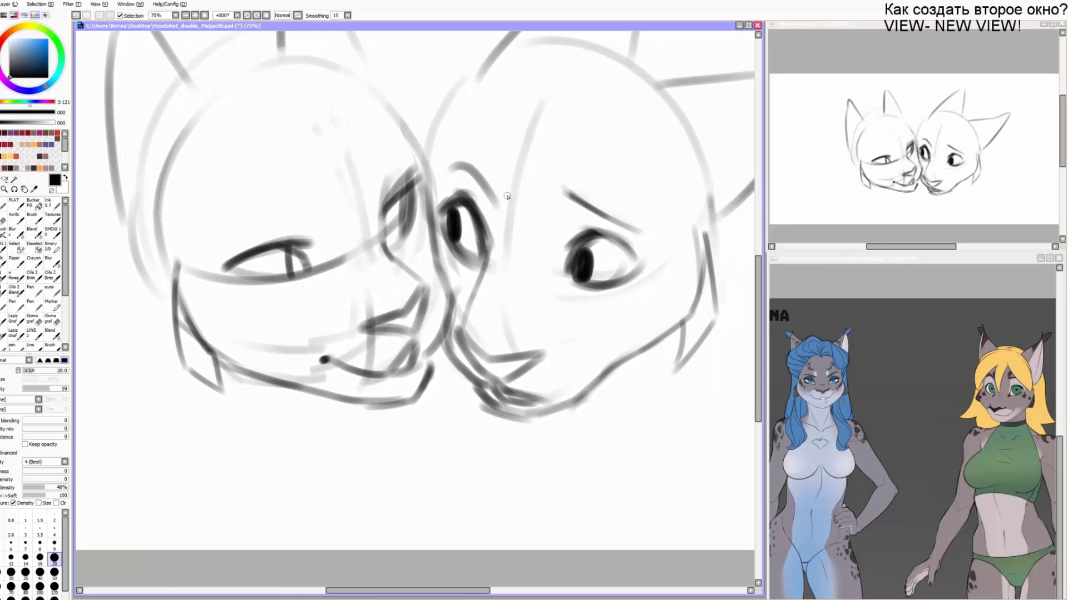
Draw the right head's bangs as long curved strands falling across the forehead toward the nose bridge.
{"action": "key", "text": "e"}
{"action": "key", "text": "n"}
{"action": "left_click_drag", "start_coordinate": [436, 139], "coordinate": [407, 147]}
{"action": "left_click_drag", "start_coordinate": [507, 107], "coordinate": [459, 192]}
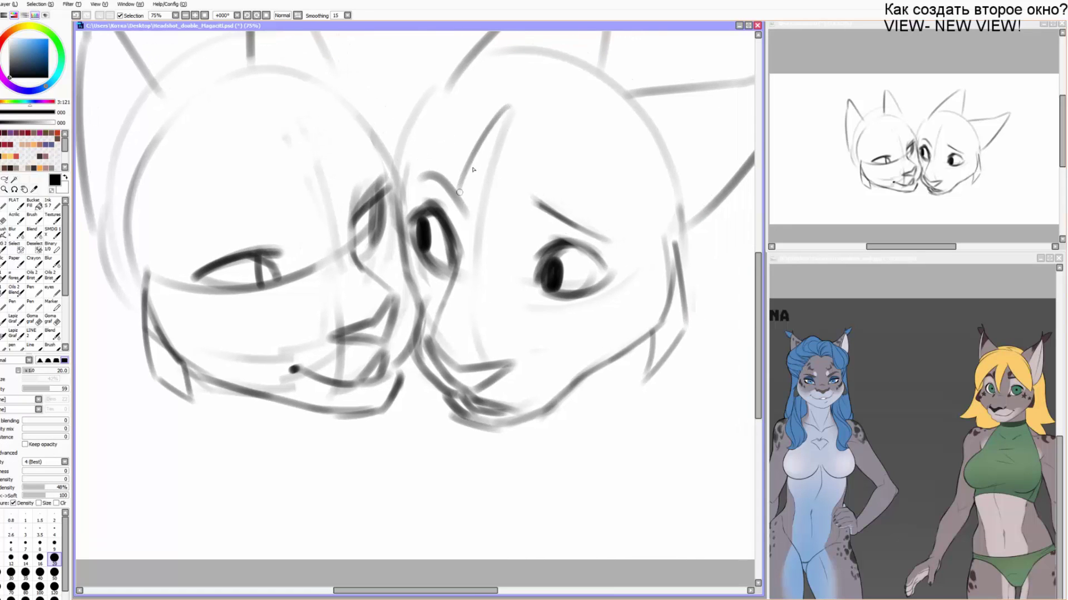
{"action": "left_click_drag", "start_coordinate": [471, 154], "coordinate": [510, 278]}
{"action": "left_click_drag", "start_coordinate": [529, 112], "coordinate": [507, 278]}
{"action": "left_click_drag", "start_coordinate": [543, 131], "coordinate": [500, 222]}
{"action": "left_click_drag", "start_coordinate": [462, 184], "coordinate": [487, 81]}
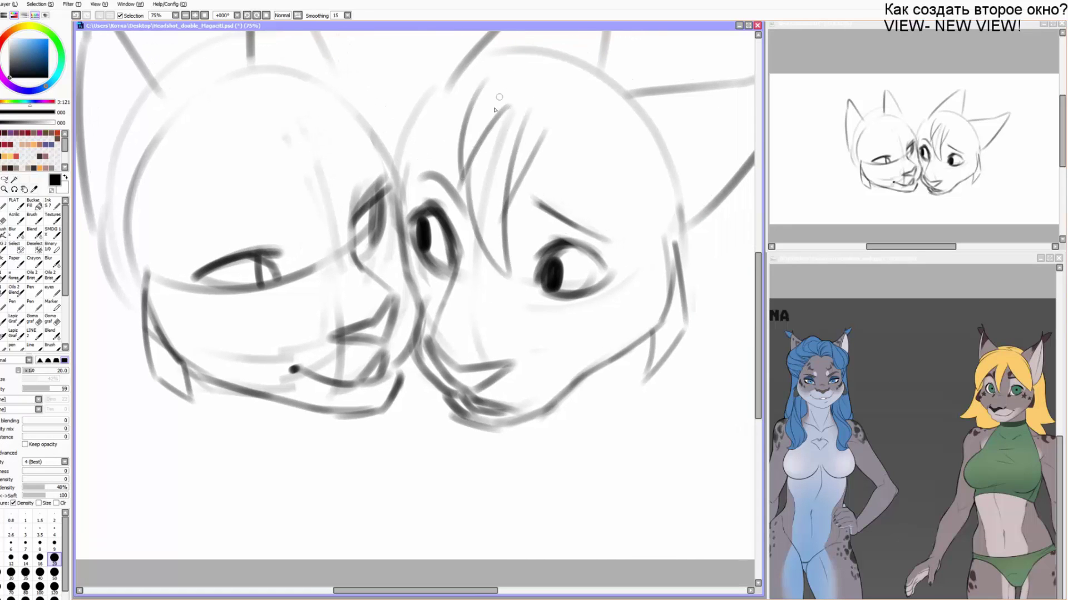
{"action": "key", "text": "ctrl+z"}
{"action": "mouse_move", "coordinate": [467, 161]}
{"action": "left_mouse_down"}
{"action": "mouse_move", "coordinate": [491, 110]}
{"action": "mouse_move", "coordinate": [532, 86]}
{"action": "left_mouse_up"}
Draw the right head's side hair sweeping from the parting past the near eye to the cheek, with an outer contour along the skull.
{"action": "left_click_drag", "start_coordinate": [548, 94], "coordinate": [612, 251]}
{"action": "key", "text": "ctrl+z"}
{"action": "left_click_drag", "start_coordinate": [549, 117], "coordinate": [624, 250]}
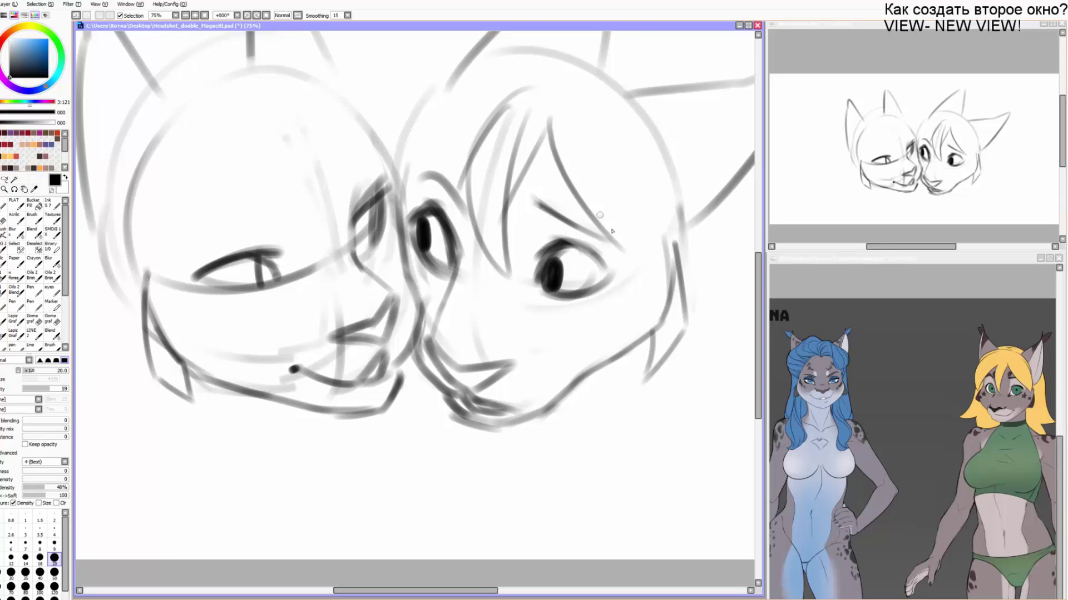
{"action": "left_click_drag", "start_coordinate": [600, 215], "coordinate": [628, 322]}
{"action": "mouse_move", "coordinate": [624, 321]}
{"action": "left_mouse_down"}
{"action": "mouse_move", "coordinate": [673, 239]}
{"action": "mouse_move", "coordinate": [674, 207]}
{"action": "left_mouse_up"}
{"action": "left_click_drag", "start_coordinate": [677, 243], "coordinate": [626, 108]}
Rework the right head's mouth with an upturned corner and small lip, and refine the left head's nose underside with a size 16 brush.
{"action": "mouse_move", "coordinate": [565, 244]}
{"action": "left_mouse_down"}
{"action": "mouse_move", "coordinate": [554, 183]}
{"action": "mouse_move", "coordinate": [547, 197]}
{"action": "left_mouse_up"}
{"action": "left_click_drag", "start_coordinate": [493, 317], "coordinate": [464, 336]}
{"action": "key", "text": "["}
{"action": "left_click_drag", "start_coordinate": [416, 310], "coordinate": [439, 338]}
{"action": "left_click_drag", "start_coordinate": [328, 291], "coordinate": [360, 298]}
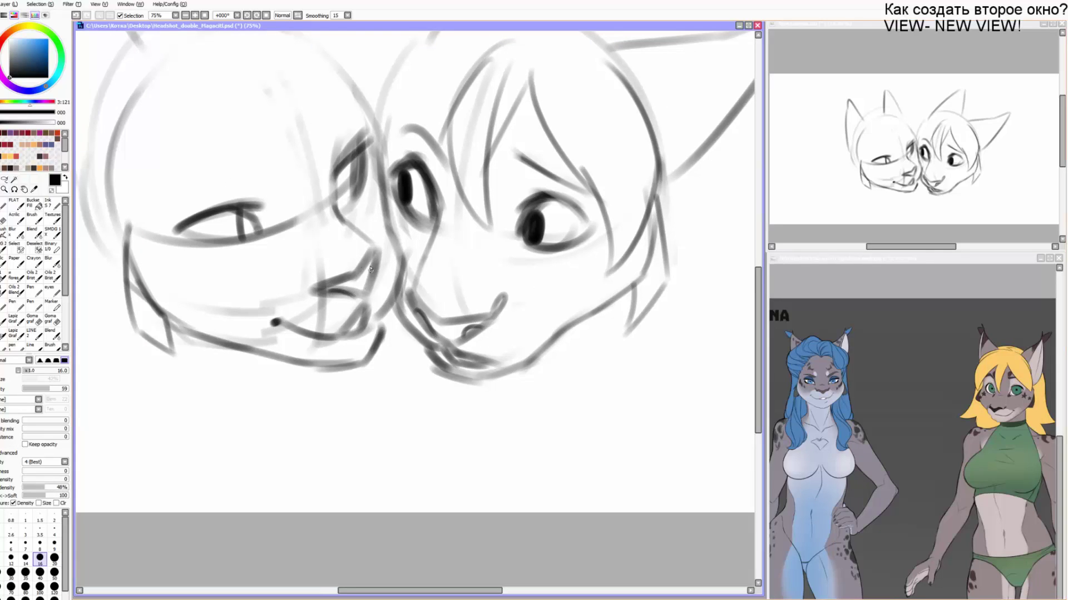
Draw slit pupils in the left head's eyes and narrow the right head's far pupil to a slit inside its iris.
{"action": "mouse_move", "coordinate": [274, 216]}
{"action": "left_mouse_down"}
{"action": "mouse_move", "coordinate": [297, 229]}
{"action": "mouse_move", "coordinate": [282, 248]}
{"action": "left_mouse_up"}
{"action": "mouse_move", "coordinate": [385, 180]}
{"action": "left_mouse_down"}
{"action": "mouse_move", "coordinate": [386, 201]}
{"action": "mouse_move", "coordinate": [437, 218]}
{"action": "mouse_move", "coordinate": [427, 209]}
{"action": "left_mouse_up"}
{"action": "key", "text": "e"}
{"action": "key", "text": "["}
{"action": "key", "text": "["}
{"action": "key", "text": "b"}
{"action": "left_click_drag", "start_coordinate": [437, 183], "coordinate": [438, 221]}
Lighten the right head's near iris around a narrow pupil and draw a dark lash at the eye's outer corner.
{"action": "key", "text": "e"}
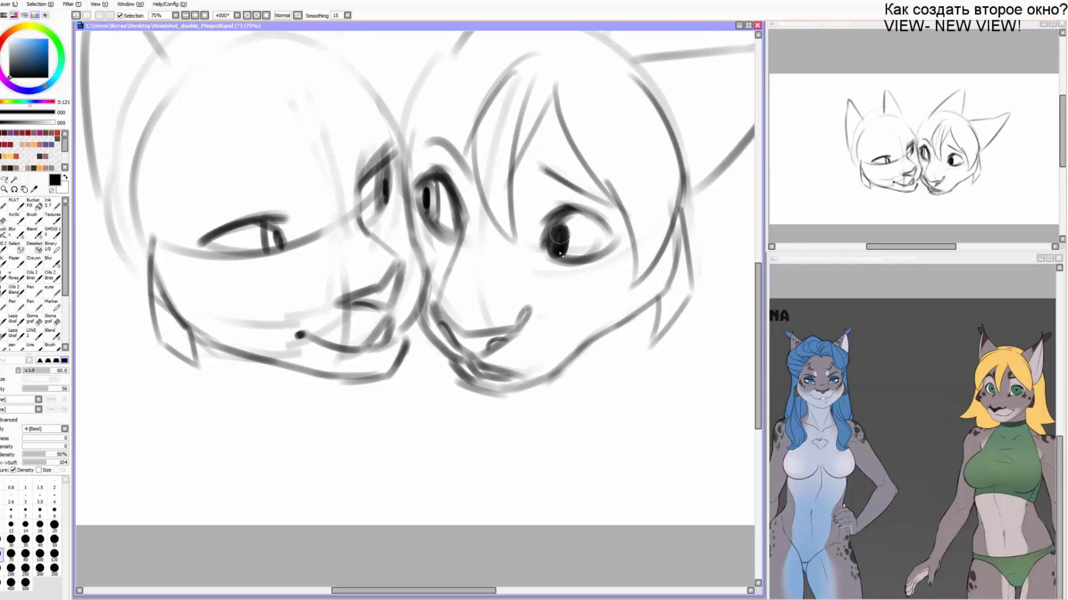
{"action": "left_click_drag", "start_coordinate": [562, 227], "coordinate": [560, 255]}
{"action": "mouse_move", "coordinate": [564, 228]}
{"action": "left_mouse_down"}
{"action": "mouse_move", "coordinate": [560, 257]}
{"action": "mouse_move", "coordinate": [553, 247]}
{"action": "mouse_move", "coordinate": [564, 255]}
{"action": "left_mouse_up"}
{"action": "key", "text": "b"}
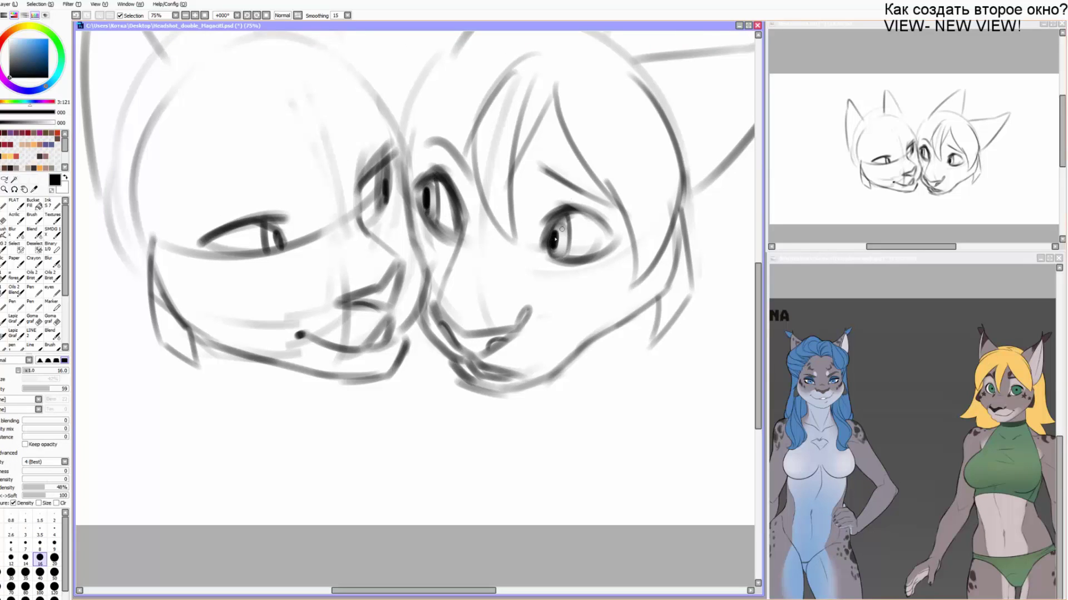
{"action": "mouse_move", "coordinate": [568, 209]}
{"action": "left_mouse_down"}
{"action": "mouse_move", "coordinate": [626, 225]}
{"action": "mouse_move", "coordinate": [611, 230]}
{"action": "left_mouse_up"}
{"action": "left_click_drag", "start_coordinate": [424, 207], "coordinate": [463, 239]}
{"action": "key", "text": "ctrl+z"}
Clean up and redraw the iris edge of the right head's far eye.
{"action": "key", "text": "e"}
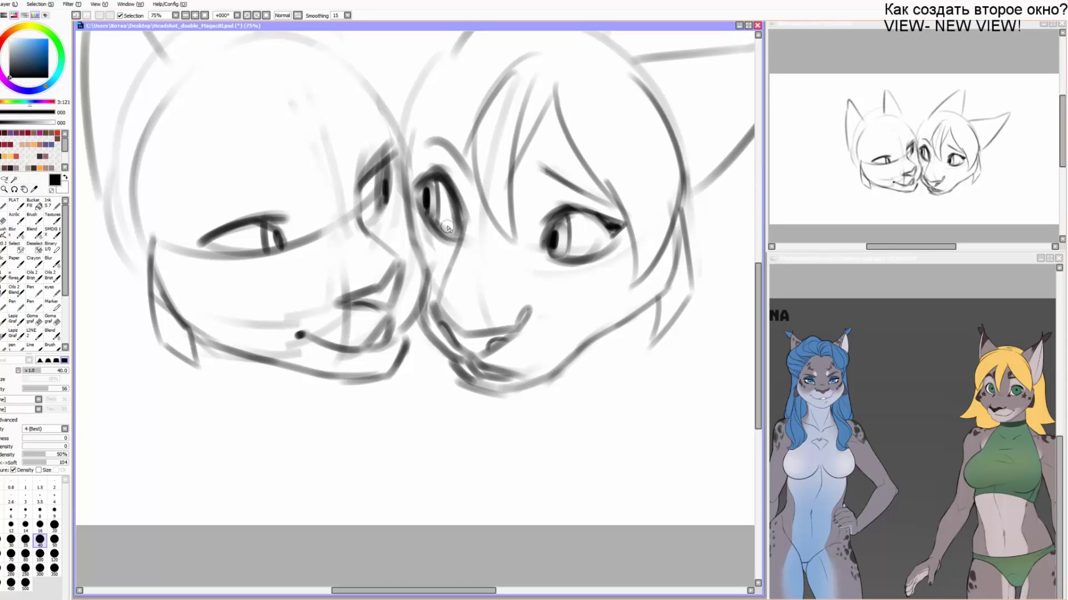
{"action": "key", "text": "b"}
{"action": "left_click_drag", "start_coordinate": [450, 191], "coordinate": [438, 232]}
{"action": "left_click_drag", "start_coordinate": [507, 267], "coordinate": [499, 250]}
Redraw the right head's jaw line from chin to cheek and touch up its chin and muzzle contour.
{"action": "key", "text": "e"}
{"action": "mouse_move", "coordinate": [444, 363]}
{"action": "left_mouse_down"}
{"action": "mouse_move", "coordinate": [510, 384]}
{"action": "mouse_move", "coordinate": [582, 341]}
{"action": "left_mouse_up"}
{"action": "left_click_drag", "start_coordinate": [592, 321], "coordinate": [624, 305]}
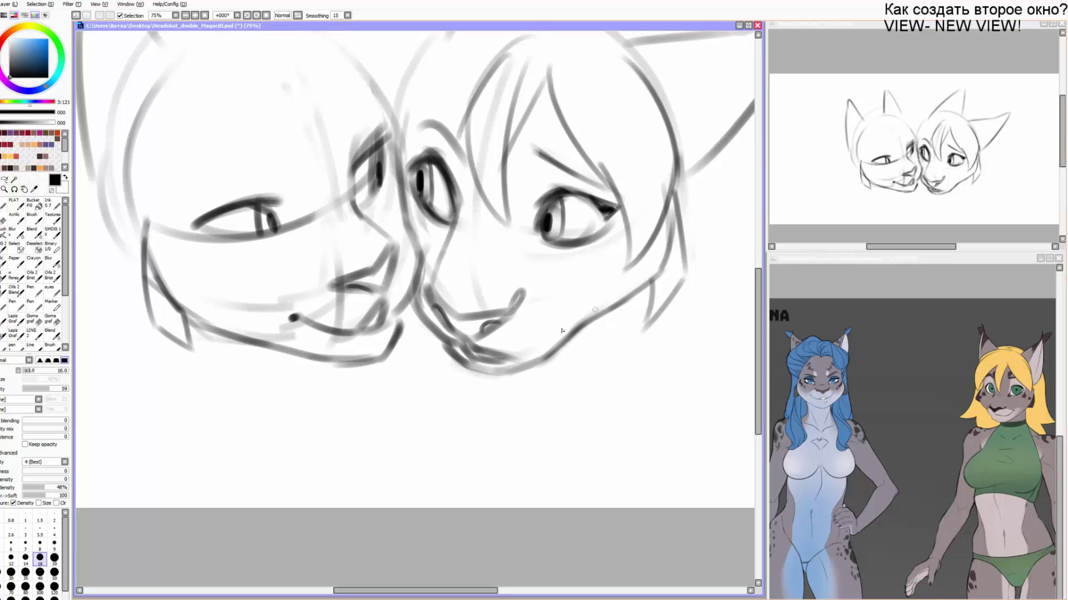
{"action": "left_click_drag", "start_coordinate": [522, 346], "coordinate": [524, 376]}
{"action": "left_click_drag", "start_coordinate": [473, 341], "coordinate": [474, 348]}
{"action": "mouse_move", "coordinate": [426, 290]}
{"action": "left_mouse_down"}
{"action": "mouse_move", "coordinate": [474, 324]}
{"action": "mouse_move", "coordinate": [488, 316]}
{"action": "left_mouse_up"}
Fade the left head's near ear and rear skull outline with a size 120 eraser.
{"action": "key", "text": "e"}
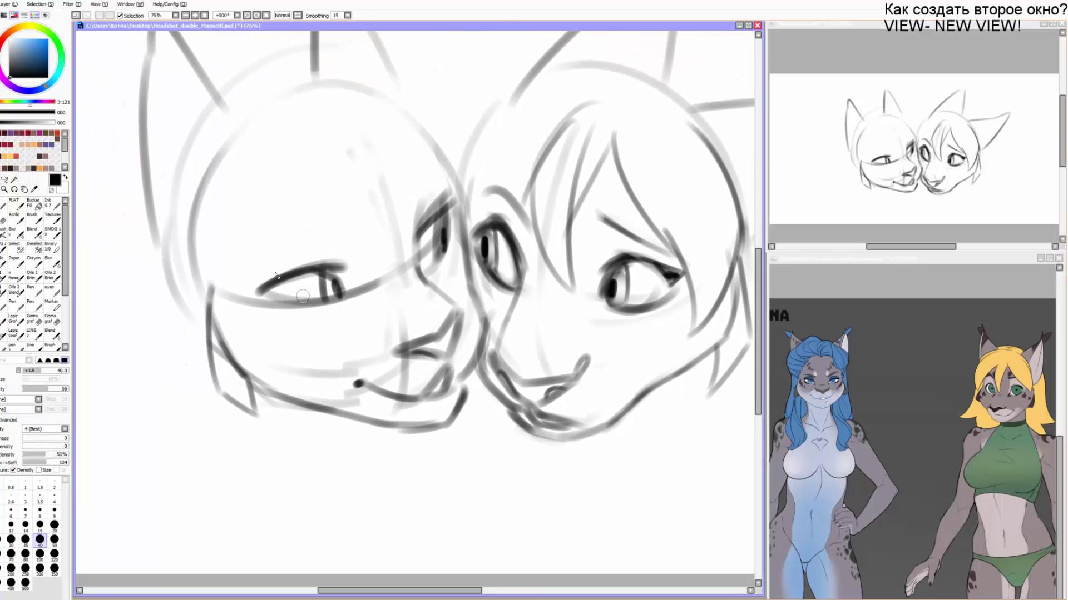
{"action": "left_click_drag", "start_coordinate": [196, 164], "coordinate": [193, 184]}
{"action": "key", "text": "bracketright"}
{"action": "key", "text": "bracketright"}
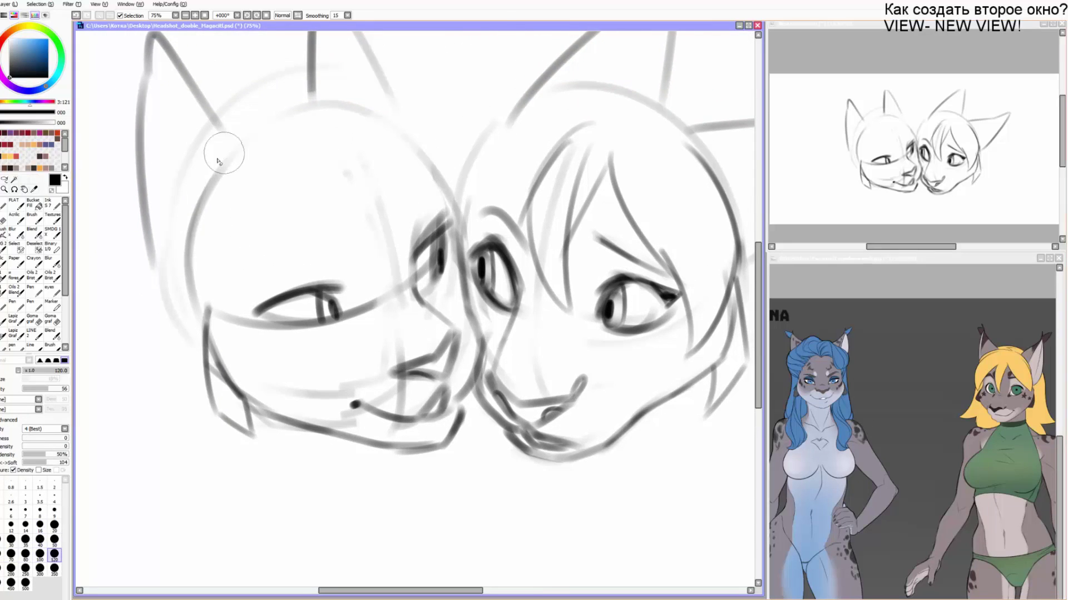
{"action": "mouse_move", "coordinate": [224, 152]}
{"action": "left_mouse_down"}
{"action": "mouse_move", "coordinate": [195, 239]}
{"action": "mouse_move", "coordinate": [247, 303]}
{"action": "left_mouse_up"}
{"action": "mouse_move", "coordinate": [261, 207]}
{"action": "left_mouse_down"}
{"action": "mouse_move", "coordinate": [255, 177]}
{"action": "mouse_move", "coordinate": [269, 211]}
{"action": "mouse_move", "coordinate": [201, 267]}
{"action": "mouse_move", "coordinate": [239, 109]}
{"action": "left_mouse_up"}
Draw the outer edge of the left head's near ear from its base beside the cheek up to the tip.
{"action": "key", "text": "b"}
{"action": "mouse_move", "coordinate": [231, 380]}
{"action": "left_mouse_down"}
{"action": "mouse_move", "coordinate": [184, 314]}
{"action": "mouse_move", "coordinate": [189, 155]}
{"action": "left_mouse_up"}
{"action": "left_click_drag", "start_coordinate": [188, 185], "coordinate": [199, 57]}
{"action": "mouse_move", "coordinate": [200, 58]}
{"action": "left_mouse_down"}
{"action": "mouse_move", "coordinate": [273, 166]}
{"action": "mouse_move", "coordinate": [271, 240]}
{"action": "mouse_move", "coordinate": [194, 115]}
{"action": "left_mouse_up"}
{"action": "key", "text": "ctrl+z"}
{"action": "key", "text": "ctrl+z"}
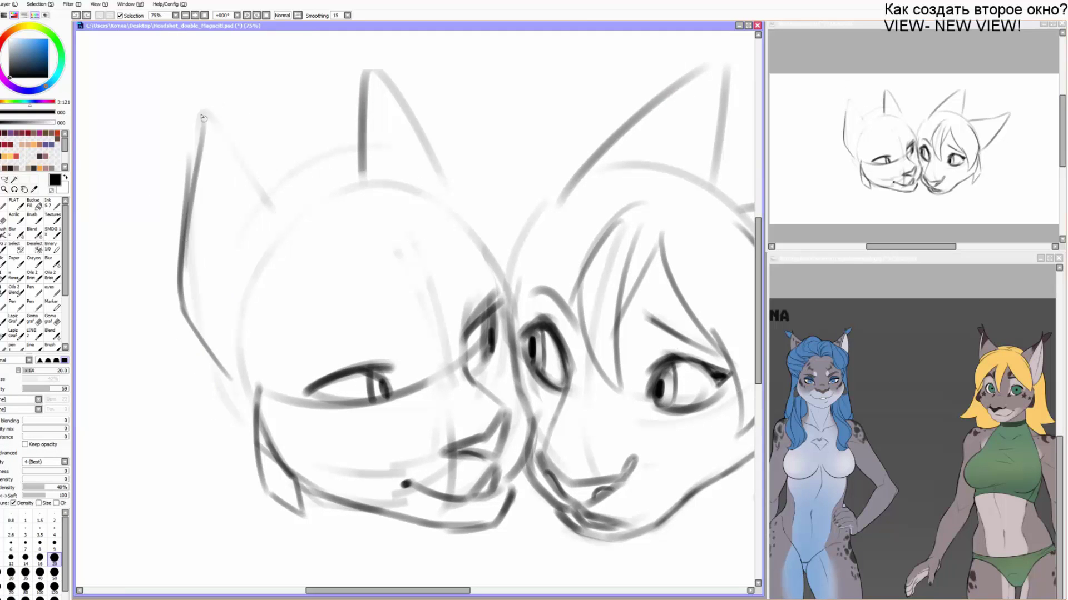
Draw the inner edge of the left head's near ear, its inside contour and the side of the head below it.
{"action": "mouse_move", "coordinate": [194, 183]}
{"action": "left_mouse_down"}
{"action": "mouse_move", "coordinate": [202, 97]}
{"action": "mouse_move", "coordinate": [213, 97]}
{"action": "mouse_move", "coordinate": [286, 188]}
{"action": "mouse_move", "coordinate": [285, 222]}
{"action": "mouse_move", "coordinate": [264, 260]}
{"action": "left_mouse_up"}
{"action": "left_click_drag", "start_coordinate": [249, 134], "coordinate": [265, 259]}
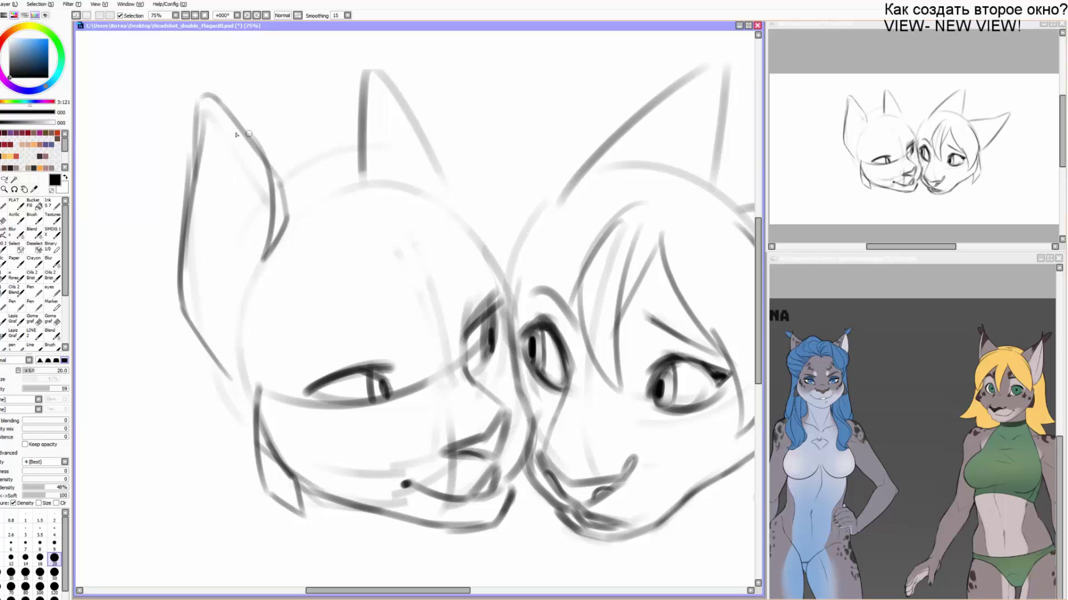
{"action": "mouse_move", "coordinate": [212, 123]}
{"action": "left_mouse_down"}
{"action": "mouse_move", "coordinate": [207, 279]}
{"action": "mouse_move", "coordinate": [243, 337]}
{"action": "left_mouse_up"}
{"action": "left_click_drag", "start_coordinate": [264, 240], "coordinate": [243, 333]}
Fade the left head's far ear and redraw it taller and pointed, with an inside contour line.
{"action": "key", "text": "e"}
{"action": "mouse_move", "coordinate": [369, 91]}
{"action": "left_mouse_down"}
{"action": "mouse_move", "coordinate": [382, 148]}
{"action": "mouse_move", "coordinate": [436, 161]}
{"action": "left_mouse_up"}
{"action": "key", "text": "b"}
{"action": "mouse_move", "coordinate": [357, 172]}
{"action": "left_mouse_down"}
{"action": "mouse_move", "coordinate": [381, 50]}
{"action": "mouse_move", "coordinate": [452, 169]}
{"action": "mouse_move", "coordinate": [457, 219]}
{"action": "left_mouse_up"}
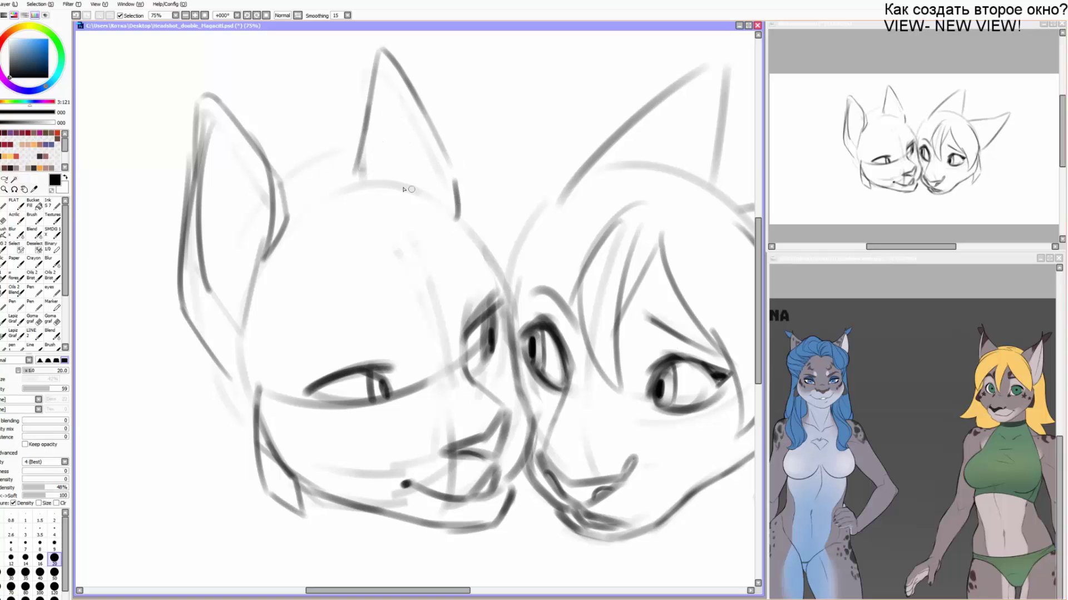
{"action": "mouse_move", "coordinate": [403, 186]}
{"action": "left_mouse_down"}
{"action": "mouse_move", "coordinate": [384, 53]}
{"action": "mouse_move", "coordinate": [456, 186]}
{"action": "left_mouse_up"}
{"action": "left_click_drag", "start_coordinate": [448, 264], "coordinate": [426, 232]}
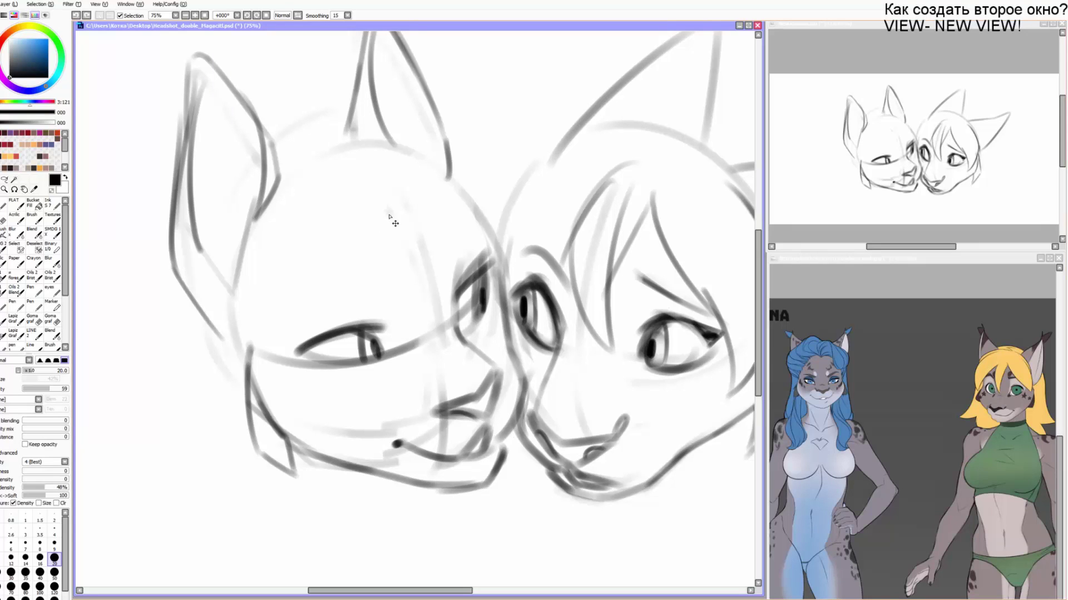
Draw the left head's hairline curving from the temple over the forehead and peaking toward the far eye.
{"action": "mouse_move", "coordinate": [389, 209]}
{"action": "left_mouse_down"}
{"action": "mouse_move", "coordinate": [343, 215]}
{"action": "mouse_move", "coordinate": [289, 278]}
{"action": "left_mouse_up"}
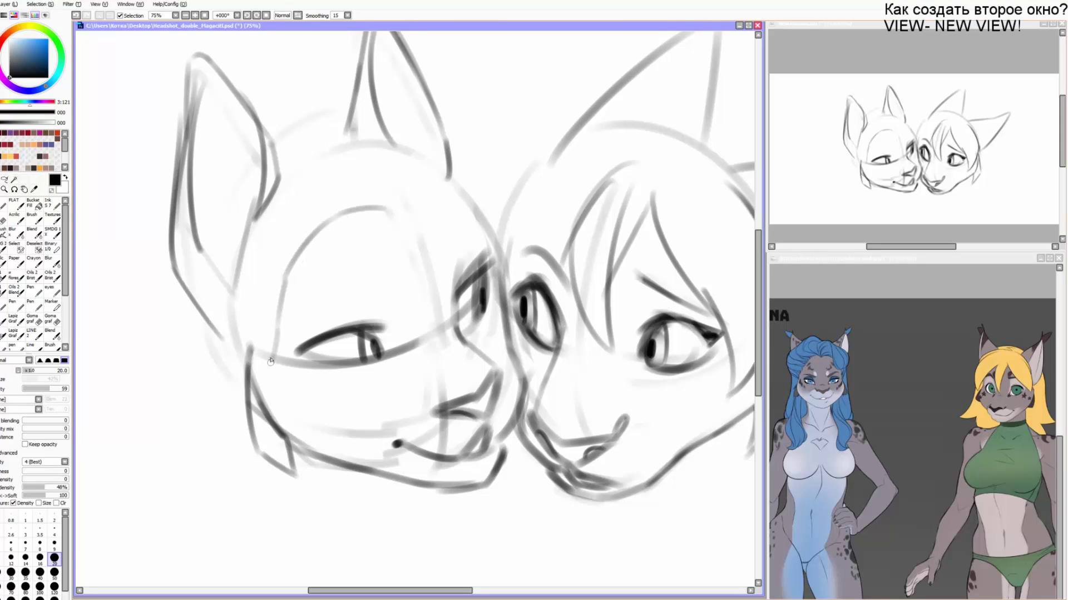
{"action": "mouse_move", "coordinate": [397, 208]}
{"action": "left_mouse_down"}
{"action": "mouse_move", "coordinate": [450, 198]}
{"action": "mouse_move", "coordinate": [479, 242]}
{"action": "left_mouse_up"}
{"action": "key", "text": "ctrl+z"}
{"action": "mouse_move", "coordinate": [455, 197]}
{"action": "left_mouse_down"}
{"action": "mouse_move", "coordinate": [476, 212]}
{"action": "mouse_move", "coordinate": [435, 177]}
{"action": "mouse_move", "coordinate": [412, 192]}
{"action": "left_mouse_up"}
{"action": "left_click_drag", "start_coordinate": [490, 245], "coordinate": [496, 286]}
{"action": "left_click_drag", "start_coordinate": [436, 328], "coordinate": [434, 277]}
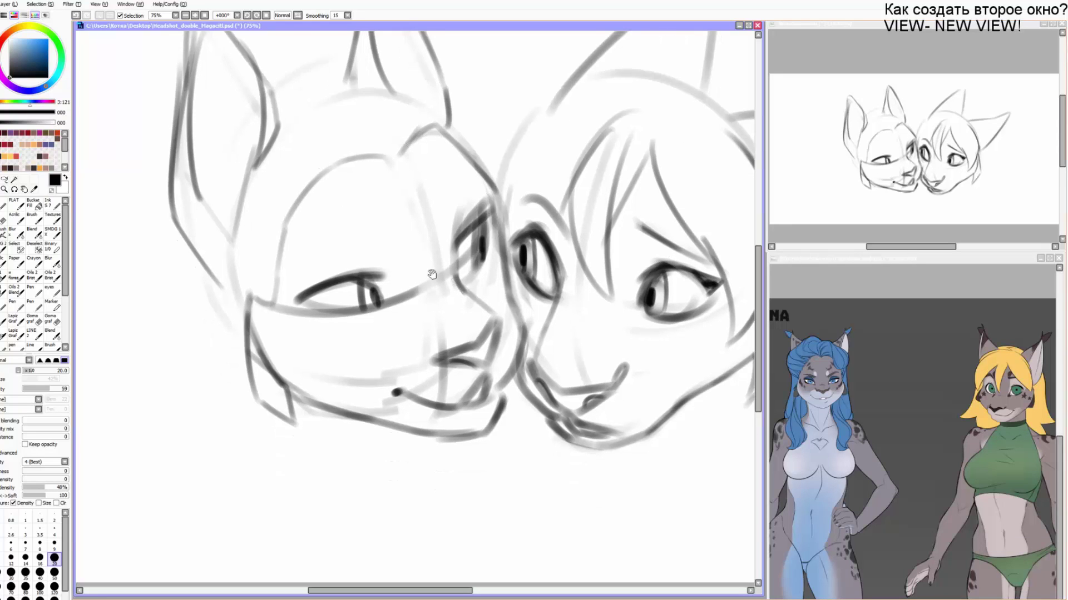
Draw a raised forelock above the left head's forehead with a size 14 brush, adding an inner strand.
{"action": "mouse_move", "coordinate": [371, 202]}
{"action": "left_mouse_down"}
{"action": "mouse_move", "coordinate": [368, 261]}
{"action": "mouse_move", "coordinate": [436, 121]}
{"action": "left_mouse_up"}
{"action": "key", "text": "bracketleft"}
{"action": "key", "text": "bracketleft"}
{"action": "key", "text": "ctrl+z"}
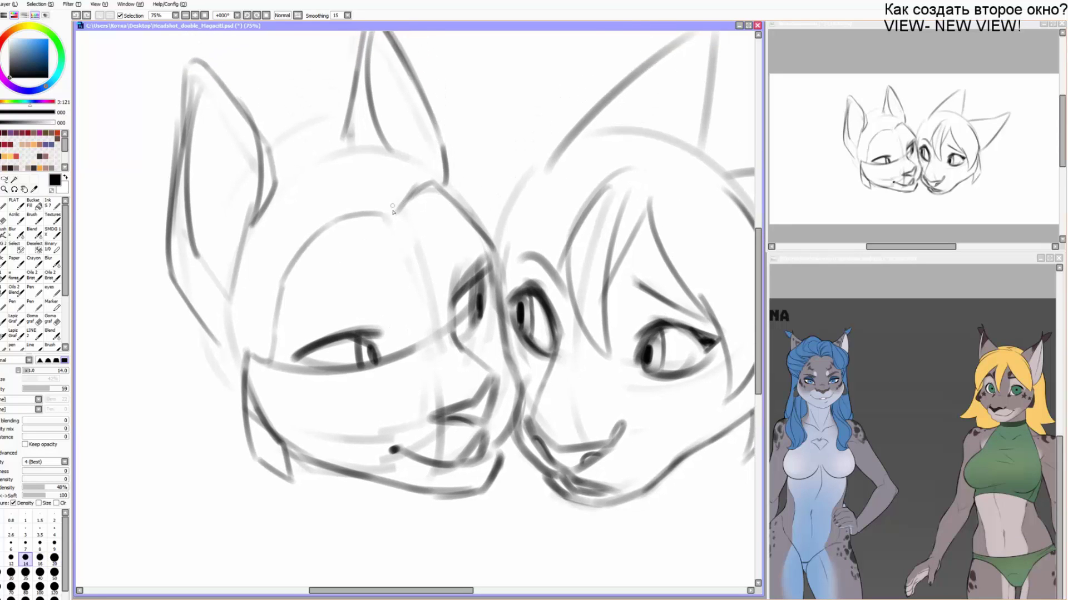
{"action": "mouse_move", "coordinate": [388, 219]}
{"action": "left_mouse_down"}
{"action": "mouse_move", "coordinate": [417, 112]}
{"action": "mouse_move", "coordinate": [476, 180]}
{"action": "left_mouse_up"}
{"action": "key", "text": "ctrl+z"}
{"action": "mouse_move", "coordinate": [388, 210]}
{"action": "left_mouse_down"}
{"action": "mouse_move", "coordinate": [464, 121]}
{"action": "mouse_move", "coordinate": [481, 229]}
{"action": "left_mouse_up"}
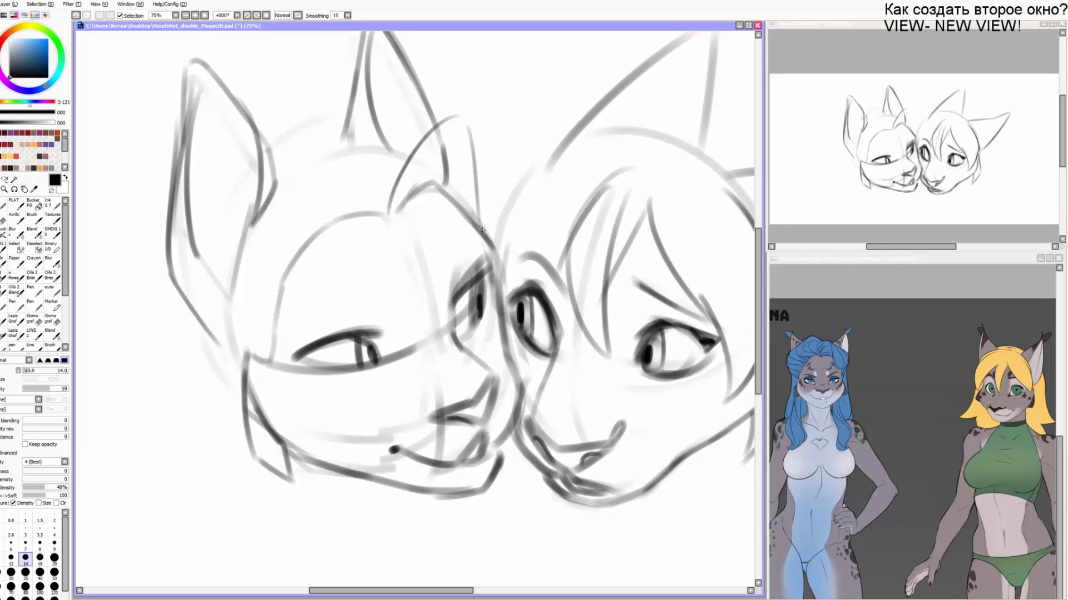
{"action": "left_click_drag", "start_coordinate": [401, 211], "coordinate": [453, 183]}
Fade the left head's forelock lines with a large eraser and redraw its outer and inner strands.
{"action": "key", "text": "e"}
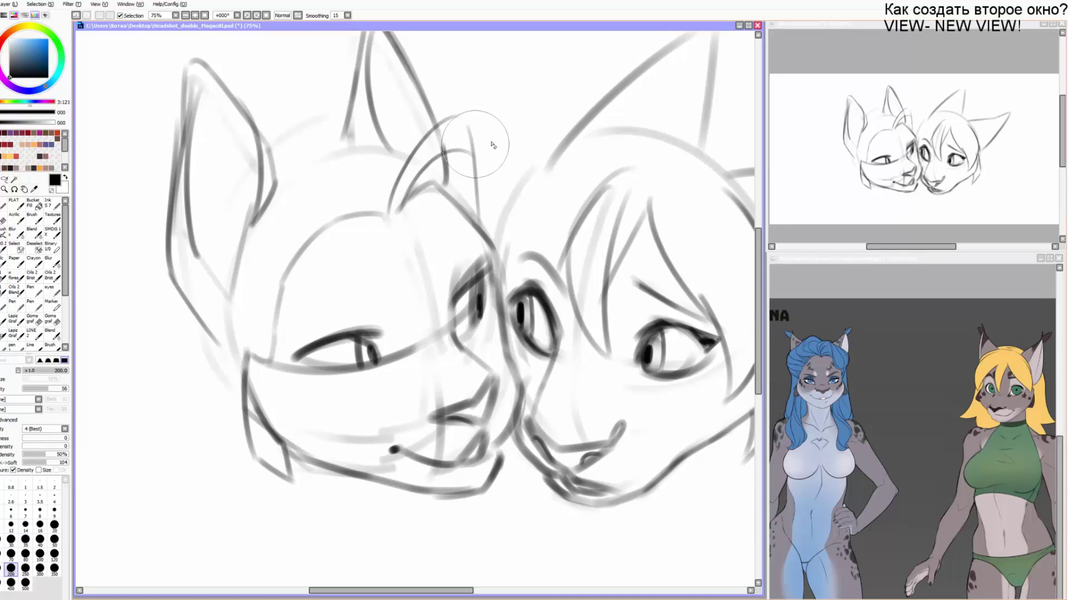
{"action": "mouse_move", "coordinate": [477, 143]}
{"action": "left_mouse_down"}
{"action": "mouse_move", "coordinate": [434, 150]}
{"action": "mouse_move", "coordinate": [452, 159]}
{"action": "mouse_move", "coordinate": [416, 153]}
{"action": "left_mouse_up"}
{"action": "key", "text": "b"}
{"action": "mouse_move", "coordinate": [390, 207]}
{"action": "left_mouse_down"}
{"action": "mouse_move", "coordinate": [446, 122]}
{"action": "mouse_move", "coordinate": [485, 201]}
{"action": "left_mouse_up"}
{"action": "mouse_move", "coordinate": [409, 201]}
{"action": "left_mouse_down"}
{"action": "mouse_move", "coordinate": [476, 147]}
{"action": "mouse_move", "coordinate": [485, 231]}
{"action": "mouse_move", "coordinate": [495, 226]}
{"action": "left_mouse_up"}
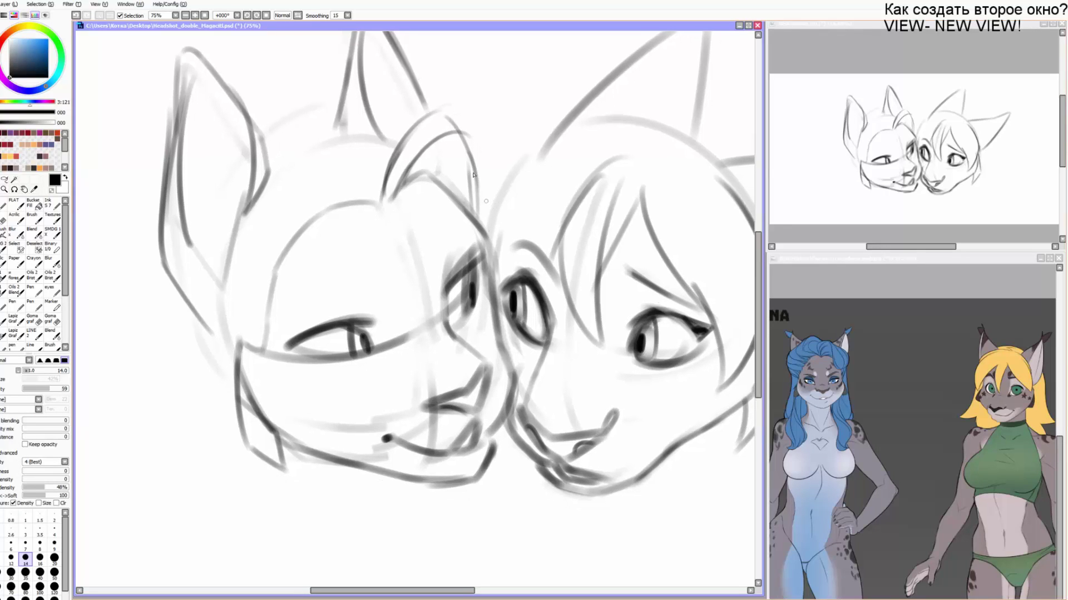
Draw a large lock sweeping from the left head's forelock toward the right head, and rolled hair sections across the crown.
{"action": "left_click_drag", "start_coordinate": [471, 163], "coordinate": [494, 243]}
{"action": "mouse_move", "coordinate": [543, 181]}
{"action": "left_mouse_down"}
{"action": "mouse_move", "coordinate": [458, 110]}
{"action": "mouse_move", "coordinate": [376, 209]}
{"action": "mouse_move", "coordinate": [329, 155]}
{"action": "mouse_move", "coordinate": [438, 151]}
{"action": "mouse_move", "coordinate": [390, 187]}
{"action": "mouse_move", "coordinate": [414, 137]}
{"action": "mouse_move", "coordinate": [294, 183]}
{"action": "mouse_move", "coordinate": [395, 155]}
{"action": "left_mouse_up"}
{"action": "mouse_move", "coordinate": [373, 206]}
{"action": "left_mouse_down"}
{"action": "mouse_move", "coordinate": [318, 221]}
{"action": "mouse_move", "coordinate": [256, 192]}
{"action": "mouse_move", "coordinate": [315, 133]}
{"action": "left_mouse_up"}
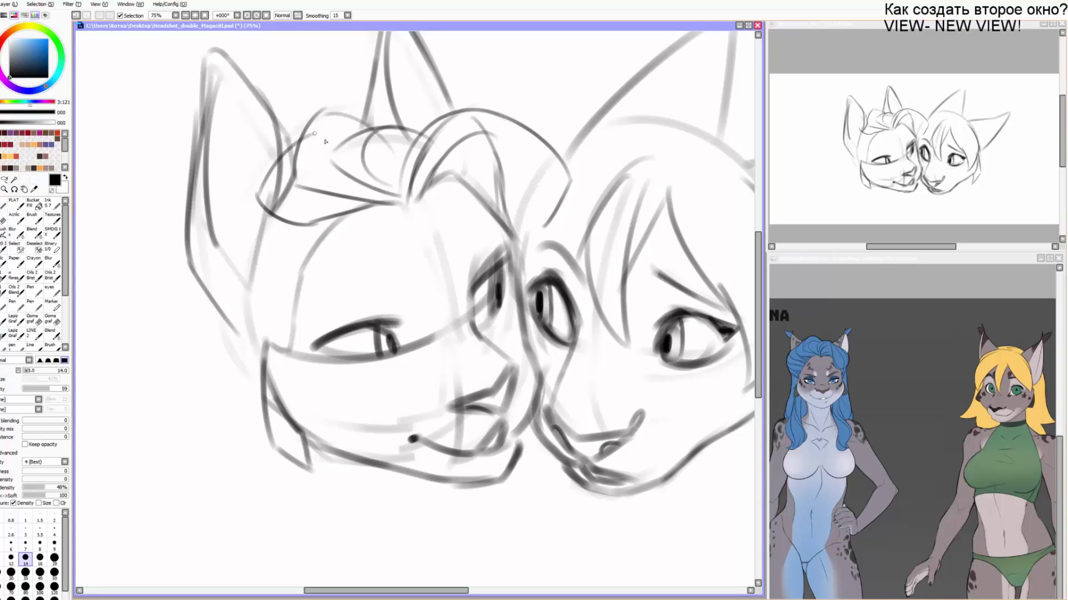
Draw overlapping braided hair sections down the left head's temple, in front of the near ear.
{"action": "mouse_move", "coordinate": [320, 229]}
{"action": "left_mouse_down"}
{"action": "mouse_move", "coordinate": [231, 261]}
{"action": "mouse_move", "coordinate": [261, 167]}
{"action": "mouse_move", "coordinate": [232, 278]}
{"action": "left_mouse_up"}
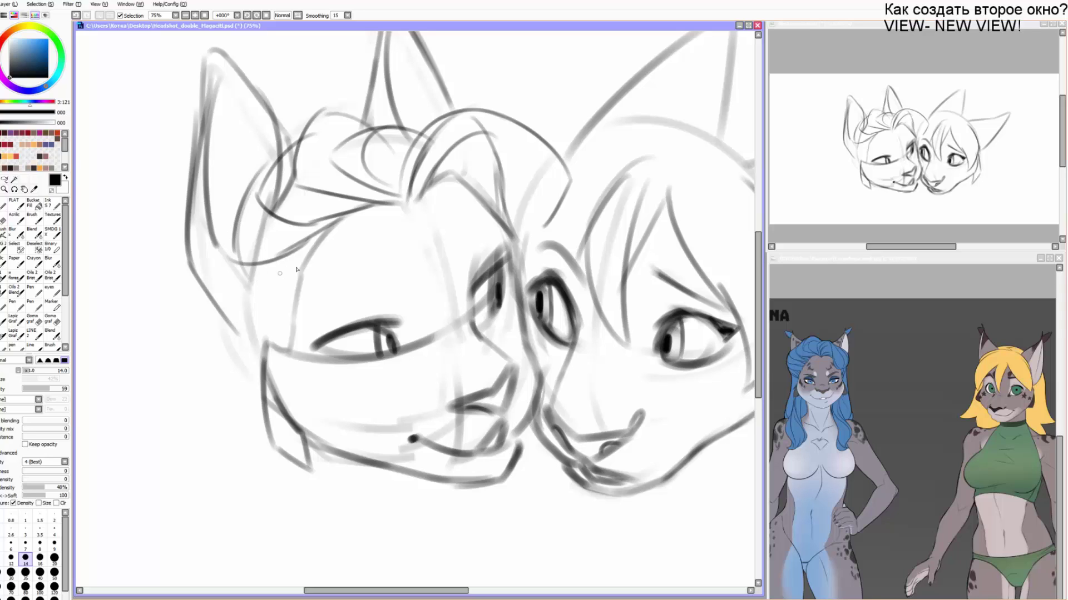
{"action": "left_click_drag", "start_coordinate": [301, 275], "coordinate": [231, 263]}
{"action": "key", "text": "ctrl+z"}
{"action": "mouse_move", "coordinate": [330, 228]}
{"action": "left_mouse_down"}
{"action": "mouse_move", "coordinate": [269, 296]}
{"action": "mouse_move", "coordinate": [224, 253]}
{"action": "mouse_move", "coordinate": [228, 263]}
{"action": "mouse_move", "coordinate": [256, 188]}
{"action": "left_mouse_up"}
{"action": "mouse_move", "coordinate": [302, 285]}
{"action": "left_mouse_down"}
{"action": "mouse_move", "coordinate": [283, 321]}
{"action": "mouse_move", "coordinate": [231, 272]}
{"action": "mouse_move", "coordinate": [285, 323]}
{"action": "mouse_move", "coordinate": [229, 333]}
{"action": "left_mouse_up"}
{"action": "mouse_move", "coordinate": [230, 332]}
{"action": "left_mouse_down"}
{"action": "mouse_move", "coordinate": [219, 261]}
{"action": "mouse_move", "coordinate": [229, 238]}
{"action": "left_mouse_up"}
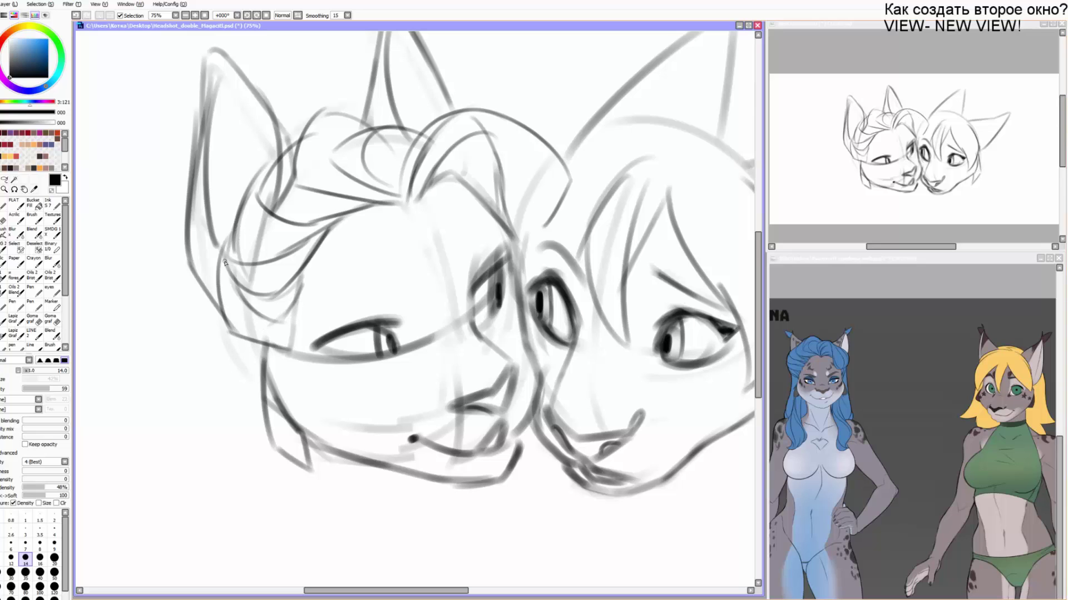
Draw a long hair strand hanging from the left head's near ear base down past the jaw.
{"action": "scroll", "coordinate": [399, 99], "scroll_direction": "down", "scroll_amount": 5}
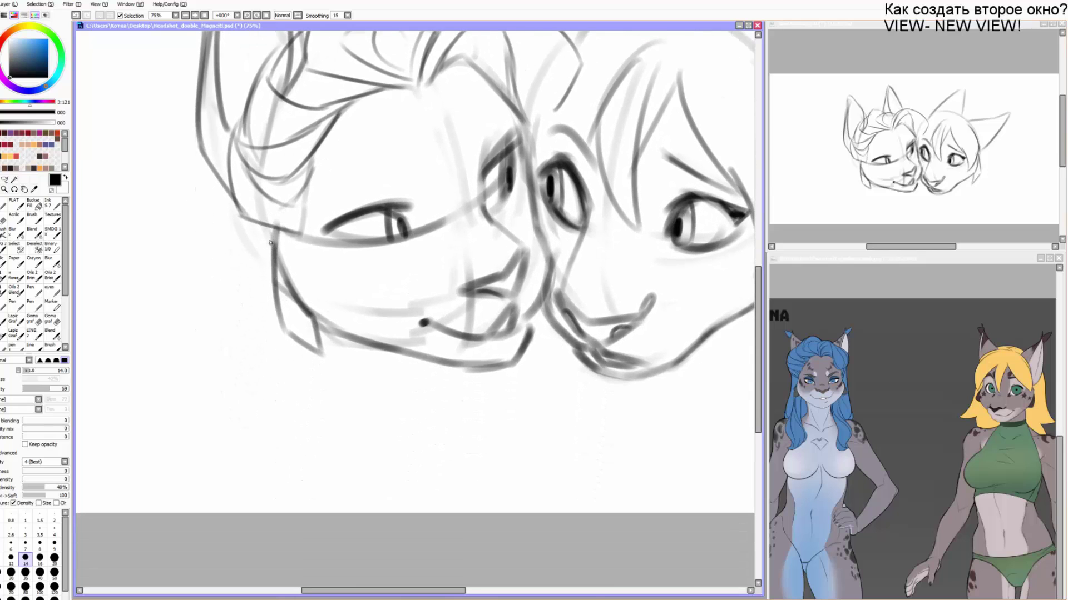
{"action": "left_click_drag", "start_coordinate": [270, 243], "coordinate": [283, 265]}
{"action": "mouse_move", "coordinate": [239, 203]}
{"action": "left_mouse_down"}
{"action": "mouse_move", "coordinate": [230, 414]}
{"action": "mouse_move", "coordinate": [236, 374]}
{"action": "mouse_move", "coordinate": [202, 453]}
{"action": "mouse_move", "coordinate": [237, 448]}
{"action": "left_mouse_up"}
{"action": "key", "text": "ctrl+z"}
{"action": "key", "text": "ctrl+z"}
{"action": "key", "text": "ctrl+z"}
{"action": "mouse_move", "coordinate": [236, 205]}
{"action": "left_mouse_down"}
{"action": "mouse_move", "coordinate": [245, 311]}
{"action": "mouse_move", "coordinate": [238, 397]}
{"action": "left_mouse_up"}
{"action": "left_click_drag", "start_coordinate": [368, 186], "coordinate": [358, 199]}
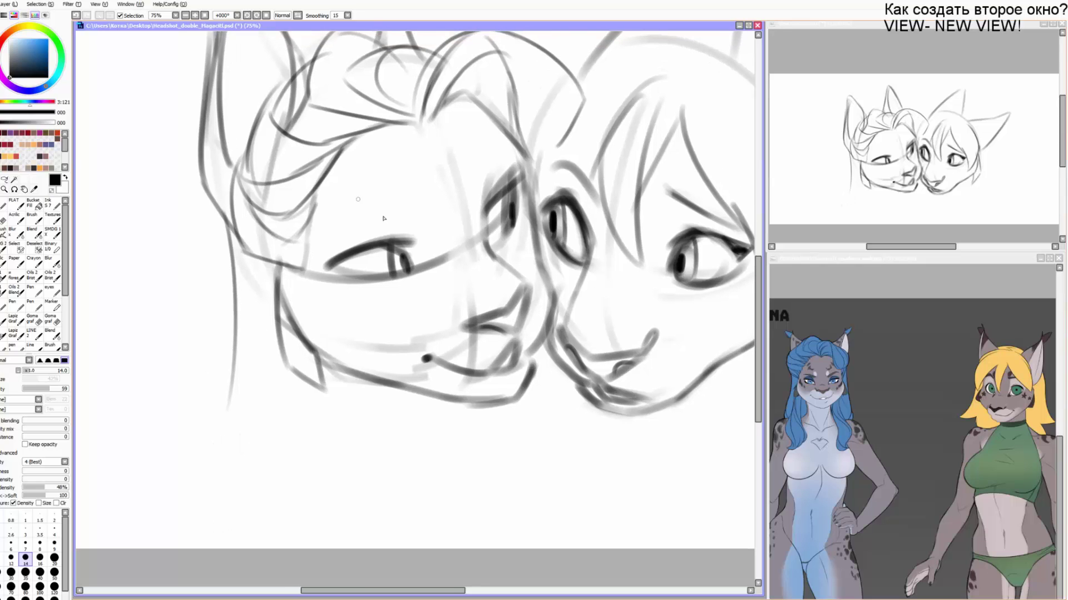
{"action": "key", "text": "ctrl+z"}
Draw the left head's near eyebrow with a raised inner end and a matching brow over its far eye.
{"action": "left_click_drag", "start_coordinate": [405, 226], "coordinate": [326, 232]}
{"action": "mouse_move", "coordinate": [326, 231]}
{"action": "left_mouse_down"}
{"action": "mouse_move", "coordinate": [412, 215]}
{"action": "mouse_move", "coordinate": [511, 148]}
{"action": "left_mouse_up"}
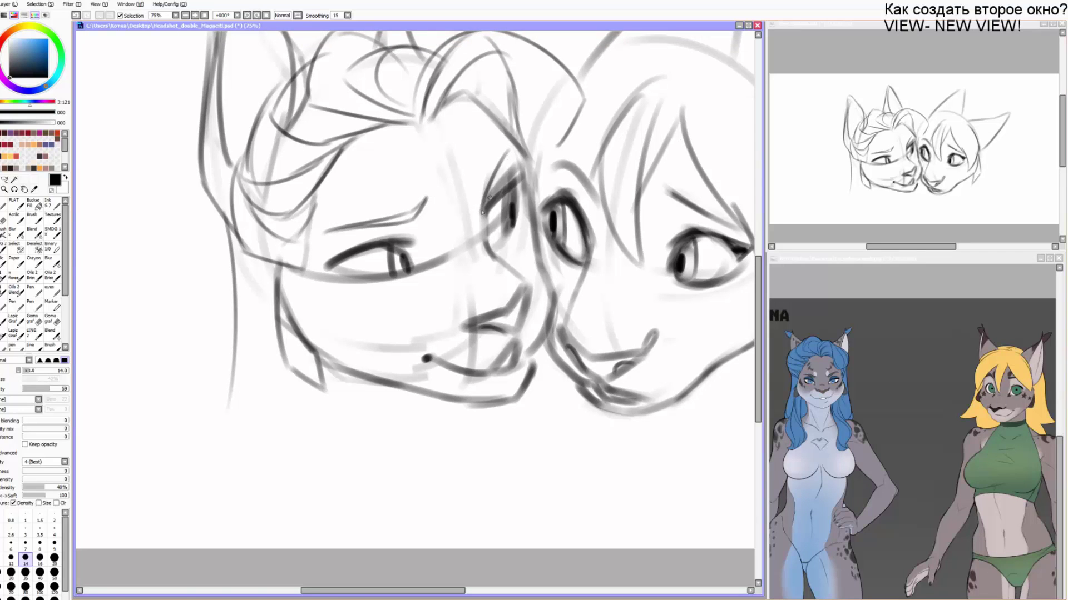
{"action": "left_click_drag", "start_coordinate": [483, 207], "coordinate": [523, 148]}
{"action": "mouse_move", "coordinate": [486, 207]}
{"action": "left_mouse_down"}
{"action": "mouse_move", "coordinate": [492, 259]}
{"action": "mouse_move", "coordinate": [486, 203]}
{"action": "mouse_move", "coordinate": [484, 222]}
{"action": "mouse_move", "coordinate": [525, 184]}
{"action": "left_mouse_up"}
{"action": "key", "text": "ctrl+z"}
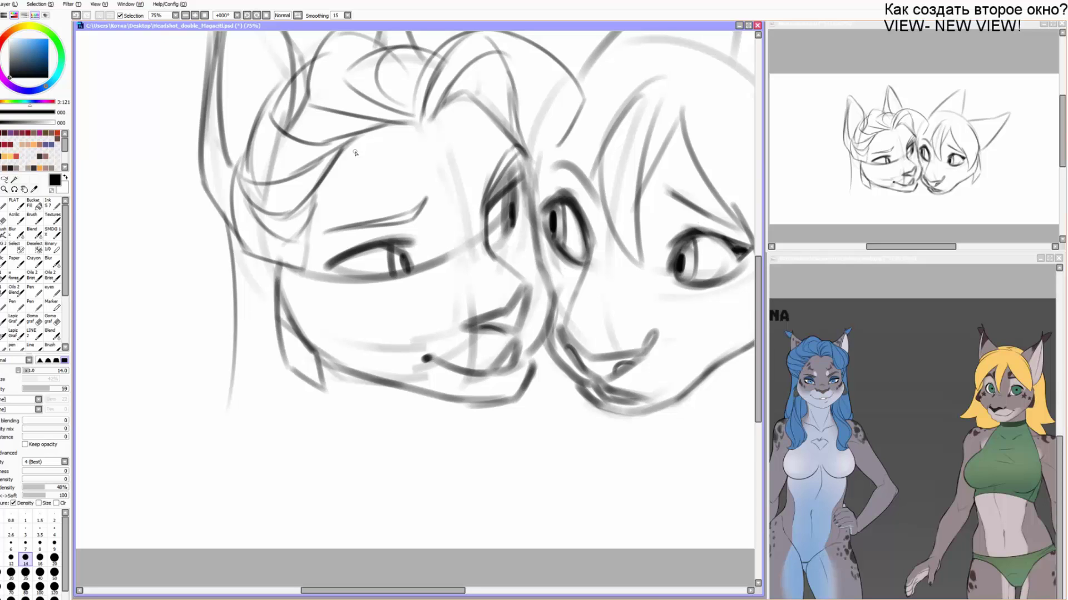
Erase the construction lines crossing the left head's nose bridge and redraw the nose outline.
{"action": "left_click_drag", "start_coordinate": [448, 309], "coordinate": [440, 301]}
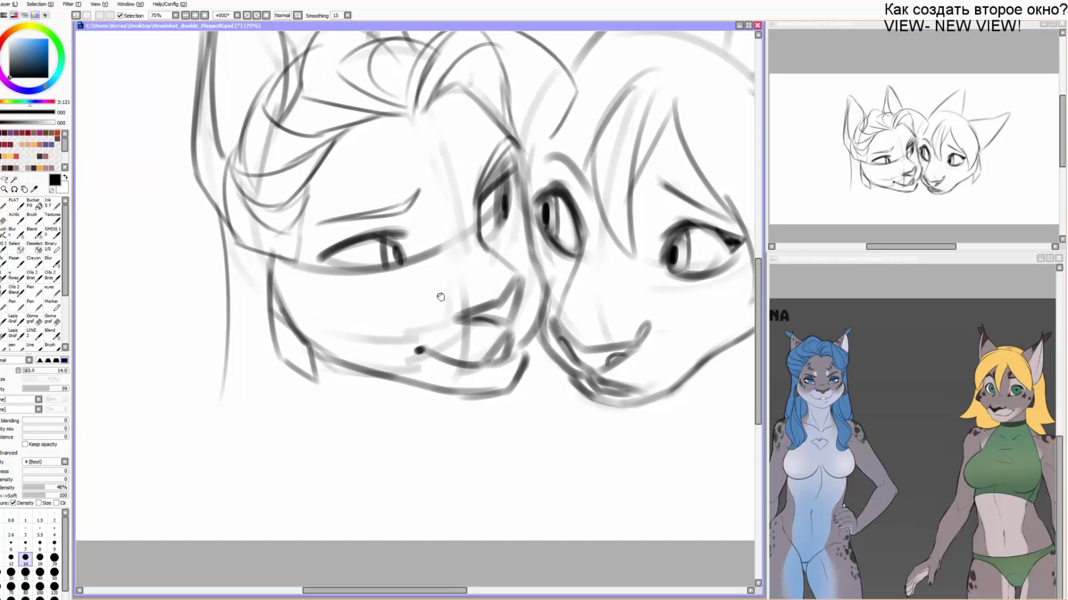
{"action": "key", "text": "e"}
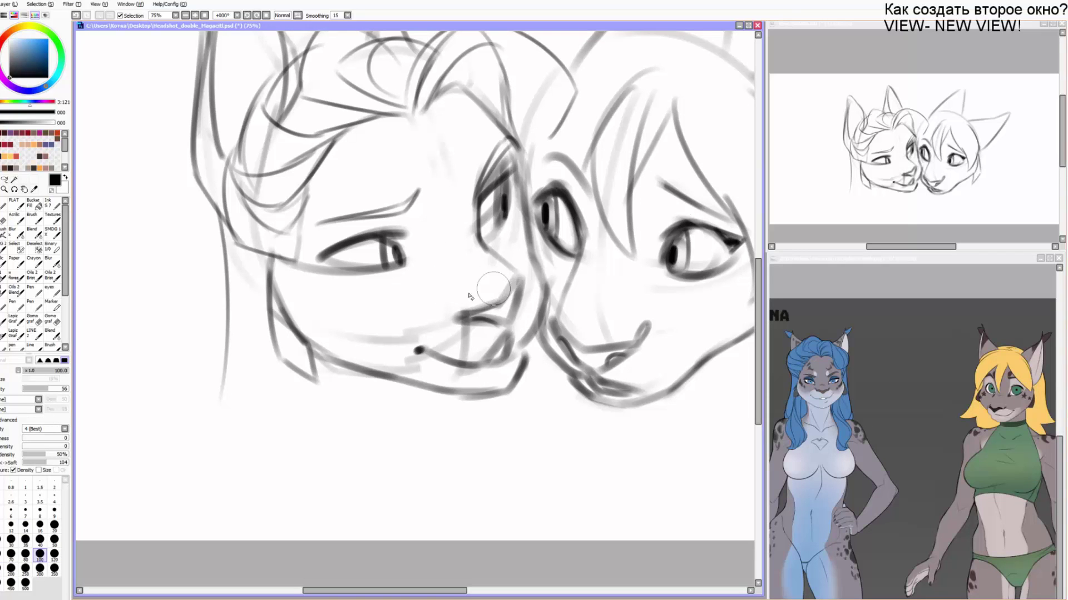
{"action": "key", "text": "b"}
{"action": "left_click_drag", "start_coordinate": [456, 321], "coordinate": [508, 327]}
{"action": "mouse_move", "coordinate": [513, 325]}
{"action": "left_mouse_down"}
{"action": "mouse_move", "coordinate": [522, 279]}
{"action": "mouse_move", "coordinate": [506, 327]}
{"action": "left_mouse_up"}
{"action": "key", "text": "ctrl+z"}
Erase the leftover muzzle construction lines around the left head's mouth and below its nose.
{"action": "key", "text": "e"}
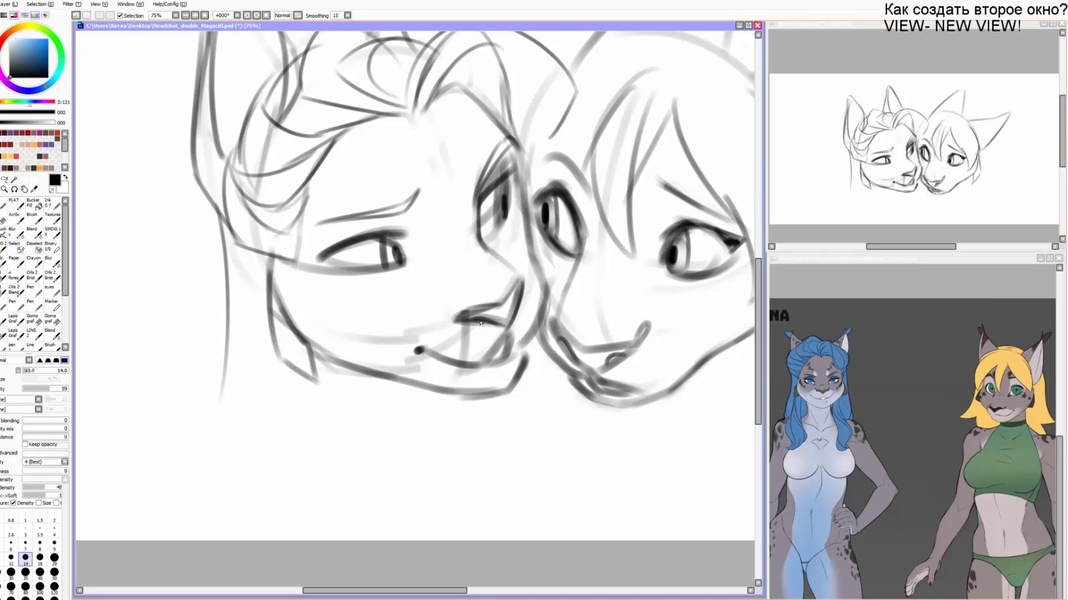
{"action": "mouse_move", "coordinate": [374, 365]}
{"action": "left_mouse_down"}
{"action": "mouse_move", "coordinate": [410, 363]}
{"action": "mouse_move", "coordinate": [450, 338]}
{"action": "mouse_move", "coordinate": [461, 348]}
{"action": "mouse_move", "coordinate": [465, 334]}
{"action": "mouse_move", "coordinate": [445, 327]}
{"action": "mouse_move", "coordinate": [452, 337]}
{"action": "mouse_move", "coordinate": [460, 310]}
{"action": "left_mouse_up"}
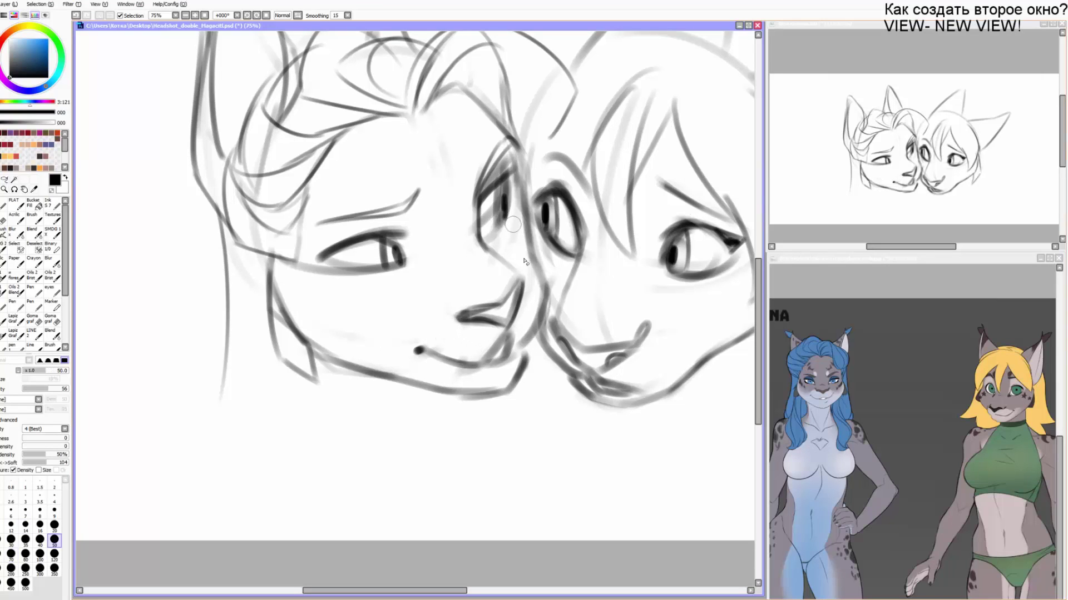
{"action": "key", "text": "b"}
{"action": "key", "text": "ctrl+z"}
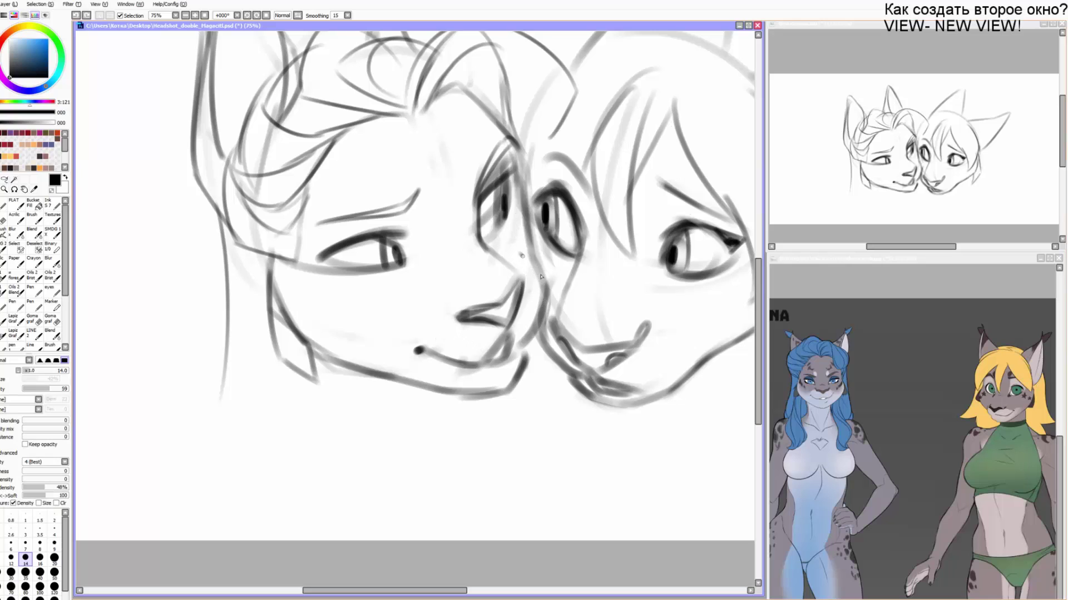
Draw the left head's far muzzle contour from below the far eye around to the chin.
{"action": "mouse_move", "coordinate": [524, 256]}
{"action": "left_mouse_down"}
{"action": "mouse_move", "coordinate": [532, 335]}
{"action": "mouse_move", "coordinate": [546, 285]}
{"action": "mouse_move", "coordinate": [511, 389]}
{"action": "left_mouse_up"}
{"action": "key", "text": "e"}
{"action": "key", "text": "b"}
{"action": "key", "text": "ctrl+z"}
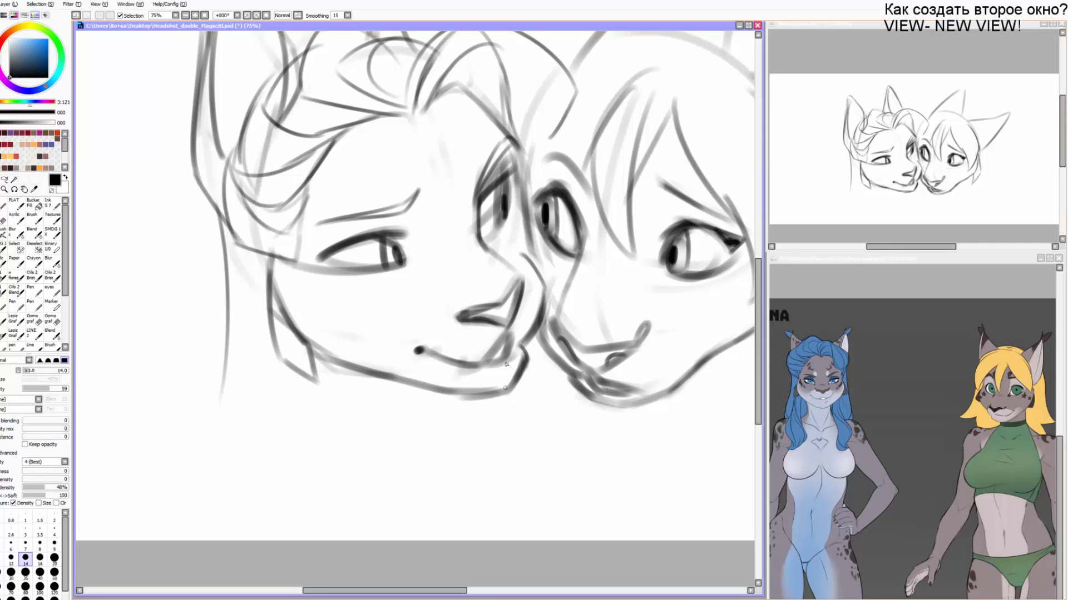
Redraw the left head's far face contour in short strokes along the outer side of the far eye.
{"action": "left_click_drag", "start_coordinate": [517, 185], "coordinate": [533, 223]}
{"action": "key", "text": "ctrl+z"}
{"action": "left_click_drag", "start_coordinate": [515, 164], "coordinate": [521, 201]}
{"action": "left_click_drag", "start_coordinate": [521, 199], "coordinate": [539, 271]}
{"action": "key", "text": "ctrl+z"}
{"action": "key", "text": "ctrl+z"}
{"action": "mouse_move", "coordinate": [517, 166]}
{"action": "left_mouse_down"}
{"action": "mouse_move", "coordinate": [524, 215]}
{"action": "mouse_move", "coordinate": [521, 202]}
{"action": "left_mouse_up"}
{"action": "left_click_drag", "start_coordinate": [519, 197], "coordinate": [534, 243]}
Rework the left head's mouth, lower lip and chin lines with the brush and eraser.
{"action": "mouse_move", "coordinate": [384, 368]}
{"action": "left_mouse_down"}
{"action": "mouse_move", "coordinate": [379, 345]}
{"action": "mouse_move", "coordinate": [460, 381]}
{"action": "mouse_move", "coordinate": [536, 381]}
{"action": "left_mouse_up"}
{"action": "key", "text": "e"}
{"action": "key", "text": "b"}
{"action": "left_click_drag", "start_coordinate": [335, 337], "coordinate": [426, 364]}
{"action": "mouse_move", "coordinate": [415, 364]}
{"action": "left_mouse_down"}
{"action": "mouse_move", "coordinate": [507, 365]}
{"action": "mouse_move", "coordinate": [507, 374]}
{"action": "mouse_move", "coordinate": [515, 359]}
{"action": "left_mouse_up"}
{"action": "key", "text": "ctrl+z"}
{"action": "key", "text": "e"}
{"action": "key", "text": "b"}
{"action": "mouse_move", "coordinate": [518, 324]}
{"action": "left_mouse_down"}
{"action": "mouse_move", "coordinate": [511, 356]}
{"action": "mouse_move", "coordinate": [484, 369]}
{"action": "mouse_move", "coordinate": [453, 362]}
{"action": "left_mouse_up"}
{"action": "key", "text": "ctrl+z"}
Draw two short curved crease lines across the left head's nose bridge between the eyes with a size 10 brush.
{"action": "key", "text": "["}
{"action": "key", "text": "["}
{"action": "left_click_drag", "start_coordinate": [464, 250], "coordinate": [427, 269]}
{"action": "left_click_drag", "start_coordinate": [463, 248], "coordinate": [427, 268]}
{"action": "left_click_drag", "start_coordinate": [431, 321], "coordinate": [406, 321]}
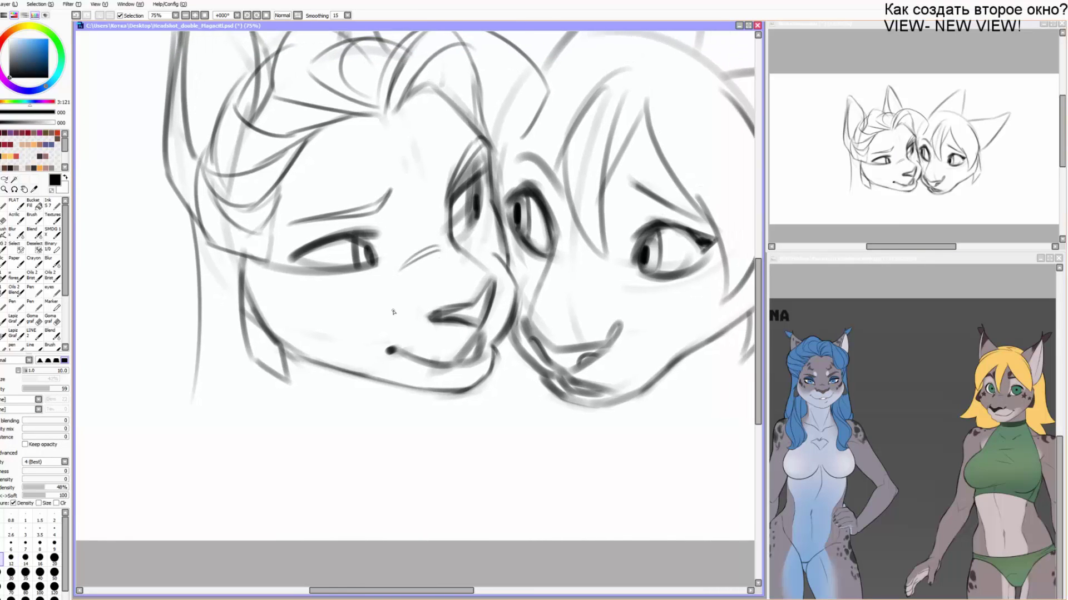
{"action": "key", "text": "s"}
{"action": "left_click_drag", "start_coordinate": [478, 311], "coordinate": [380, 313]}
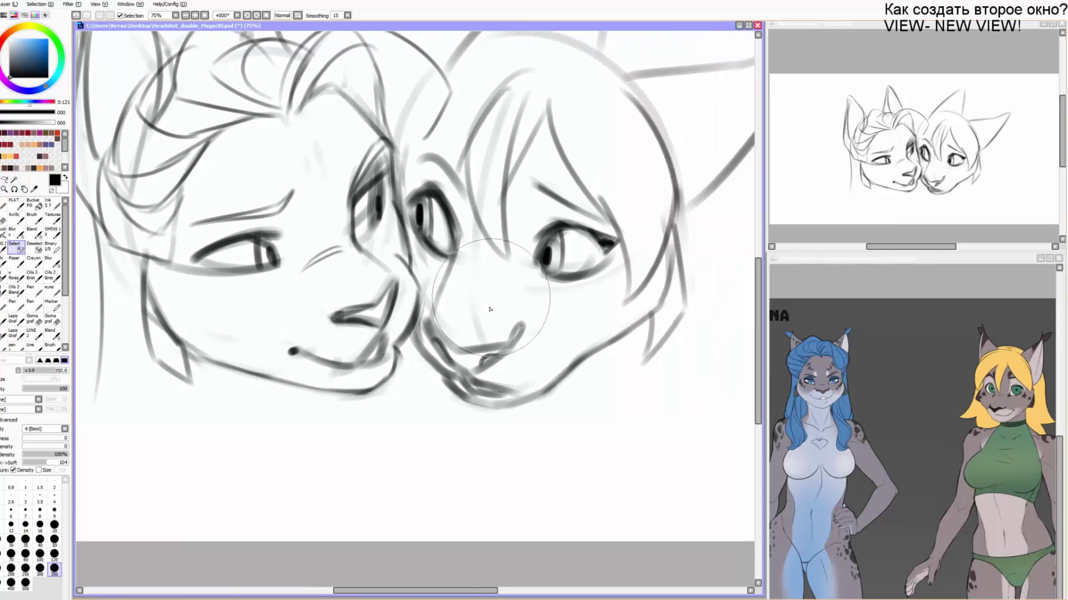
{"action": "mouse_move", "coordinate": [498, 352]}
{"action": "left_mouse_down"}
{"action": "mouse_move", "coordinate": [474, 334]}
{"action": "mouse_move", "coordinate": [482, 358]}
{"action": "mouse_move", "coordinate": [516, 373]}
{"action": "mouse_move", "coordinate": [473, 373]}
{"action": "left_mouse_up"}
{"action": "key", "text": "ctrl+d"}
Redraw the right head's far muzzle contour beside the left head's nose in short strokes.
{"action": "key", "text": "e"}
{"action": "left_click_drag", "start_coordinate": [415, 334], "coordinate": [426, 282]}
{"action": "key", "text": "b"}
{"action": "mouse_move", "coordinate": [425, 284]}
{"action": "left_mouse_down"}
{"action": "mouse_move", "coordinate": [413, 327]}
{"action": "mouse_move", "coordinate": [441, 365]}
{"action": "left_mouse_up"}
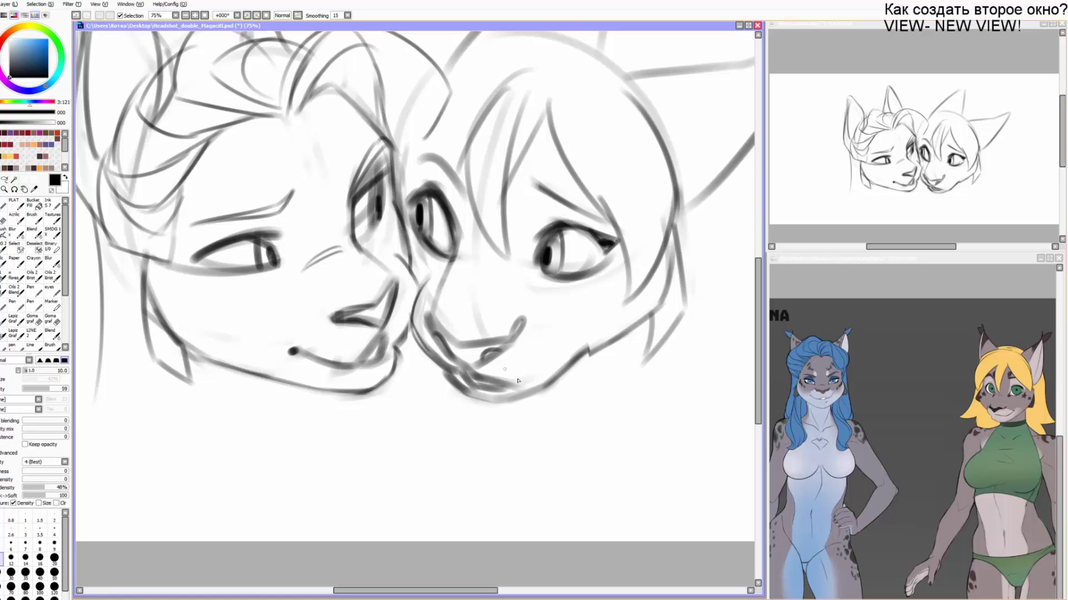
{"action": "key", "text": "ctrl+z"}
{"action": "left_click_drag", "start_coordinate": [413, 326], "coordinate": [427, 348]}
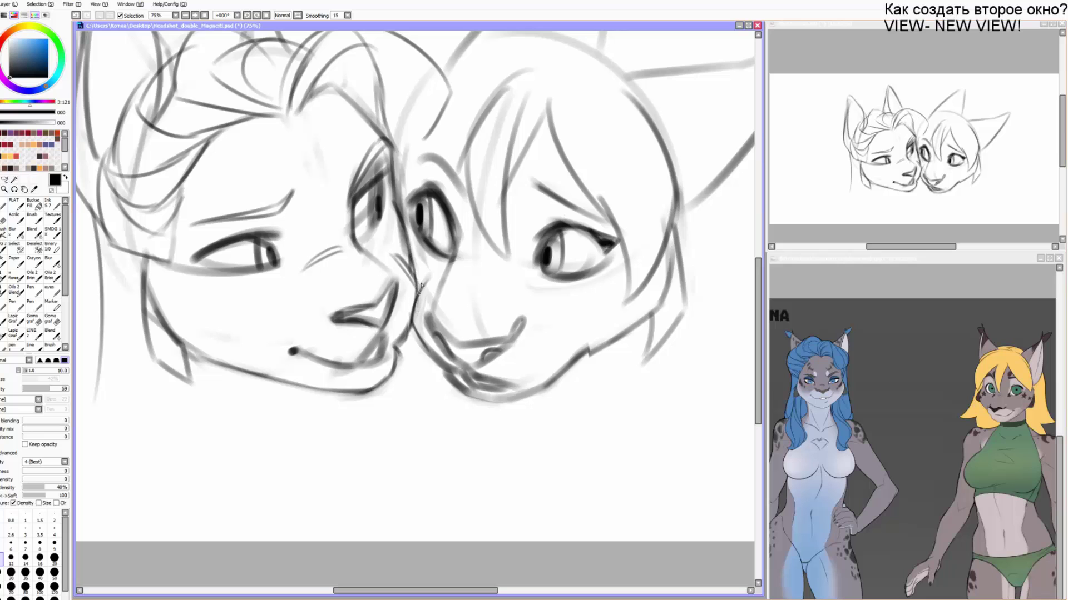
{"action": "left_click_drag", "start_coordinate": [421, 284], "coordinate": [414, 297]}
{"action": "key", "text": "ctrl+z"}
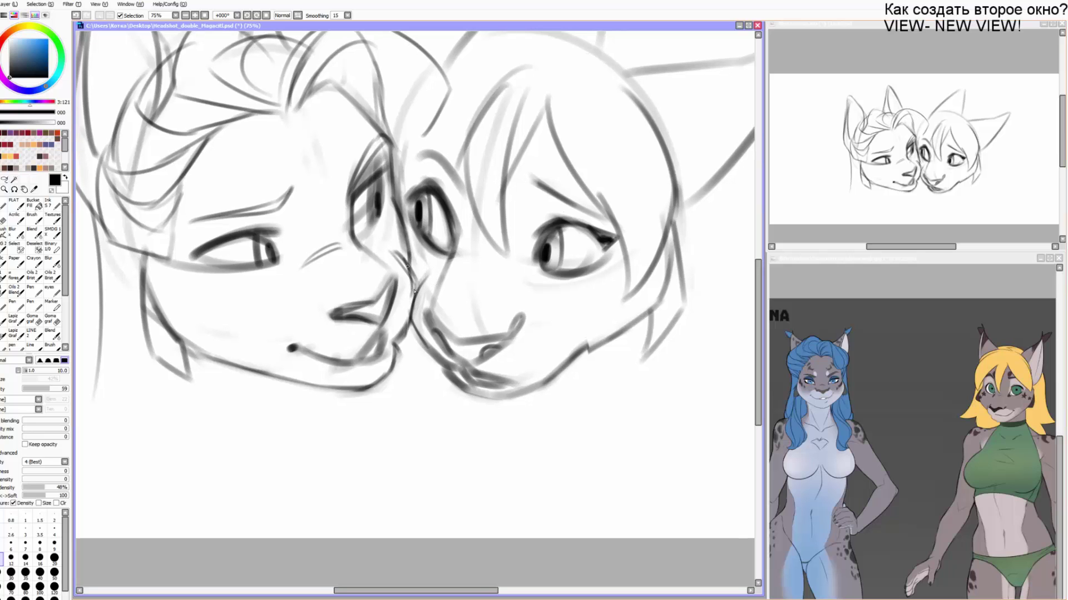
Erase the overlapping face lines where the two heads touch, just below the far eyes.
{"action": "key", "text": "e"}
{"action": "mouse_move", "coordinate": [398, 254]}
{"action": "left_mouse_down"}
{"action": "mouse_move", "coordinate": [419, 300]}
{"action": "mouse_move", "coordinate": [415, 287]}
{"action": "left_mouse_up"}
{"action": "mouse_move", "coordinate": [419, 278]}
{"action": "left_mouse_down"}
{"action": "mouse_move", "coordinate": [409, 321]}
{"action": "mouse_move", "coordinate": [432, 273]}
{"action": "mouse_move", "coordinate": [396, 252]}
{"action": "mouse_move", "coordinate": [410, 273]}
{"action": "mouse_move", "coordinate": [396, 201]}
{"action": "mouse_move", "coordinate": [438, 166]}
{"action": "left_mouse_up"}
{"action": "key", "text": "e"}
{"action": "key", "text": "ctrl+z"}
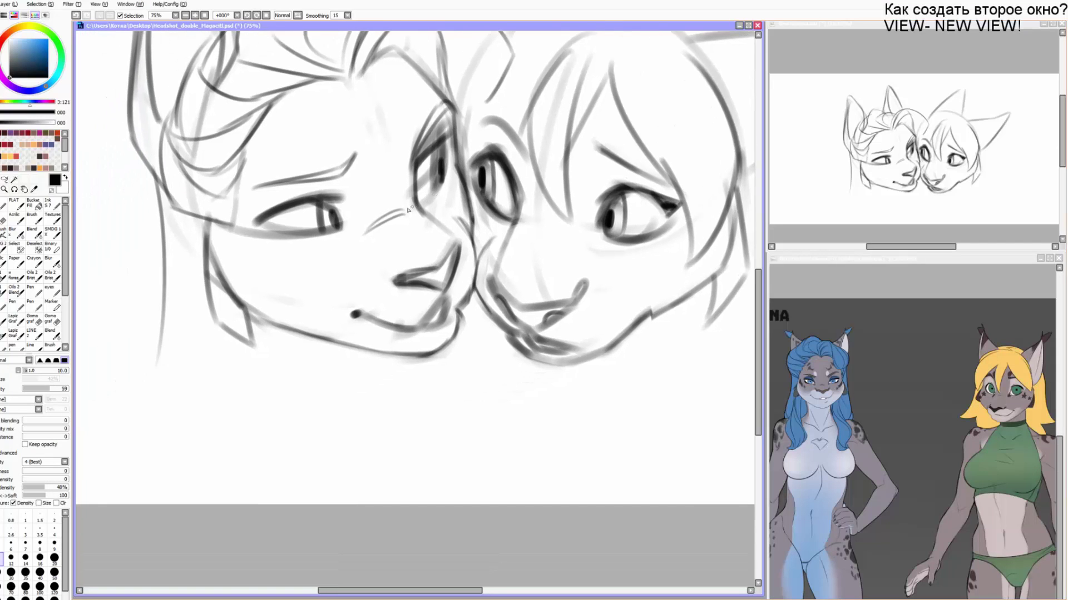
Redraw the right head's jaw line up to the hair and clean up the pointed lock beside the cheek.
{"action": "mouse_move", "coordinate": [530, 215]}
{"action": "left_mouse_down"}
{"action": "mouse_move", "coordinate": [439, 262]}
{"action": "mouse_move", "coordinate": [426, 256]}
{"action": "left_mouse_up"}
{"action": "key", "text": "b"}
{"action": "mouse_move", "coordinate": [543, 367]}
{"action": "left_mouse_down"}
{"action": "mouse_move", "coordinate": [551, 358]}
{"action": "mouse_move", "coordinate": [539, 367]}
{"action": "mouse_move", "coordinate": [537, 359]}
{"action": "mouse_move", "coordinate": [592, 332]}
{"action": "mouse_move", "coordinate": [626, 285]}
{"action": "left_mouse_up"}
{"action": "key", "text": "ctrl+z"}
{"action": "key", "text": "ctrl+z"}
{"action": "key", "text": "e"}
{"action": "key", "text": "b"}
{"action": "key", "text": "e"}
{"action": "mouse_move", "coordinate": [631, 333]}
{"action": "left_mouse_down"}
{"action": "mouse_move", "coordinate": [637, 217]}
{"action": "mouse_move", "coordinate": [605, 367]}
{"action": "mouse_move", "coordinate": [612, 319]}
{"action": "left_mouse_up"}
{"action": "key", "text": "b"}
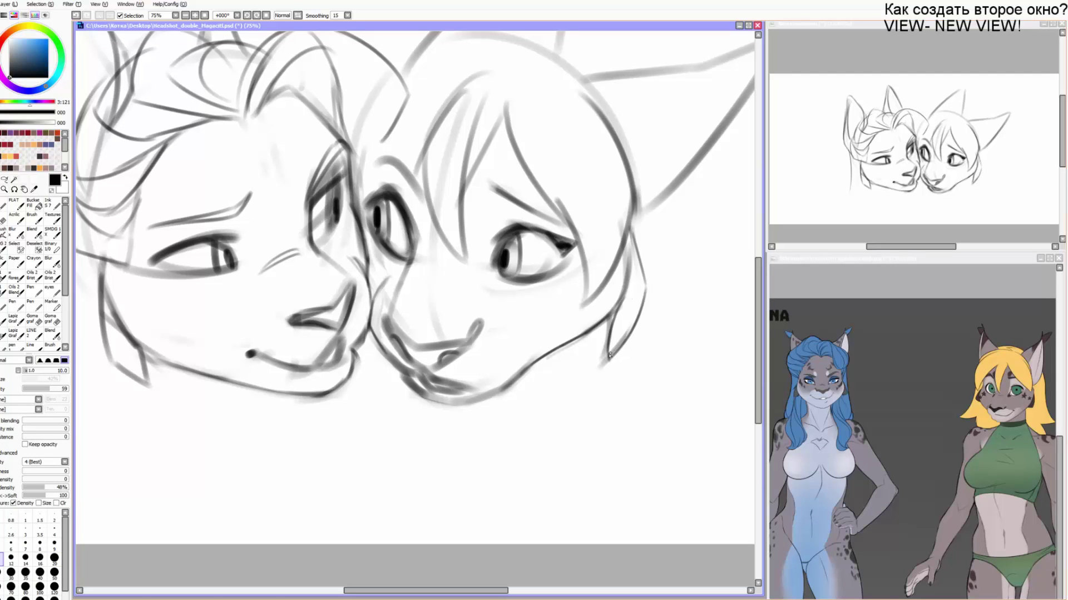
Draw the right head's far-side fringe strands above the far eye with a size 14 brush.
{"action": "left_click_drag", "start_coordinate": [527, 261], "coordinate": [535, 315]}
{"action": "left_click_drag", "start_coordinate": [434, 187], "coordinate": [434, 194]}
{"action": "key", "text": "]"}
{"action": "key", "text": "]"}
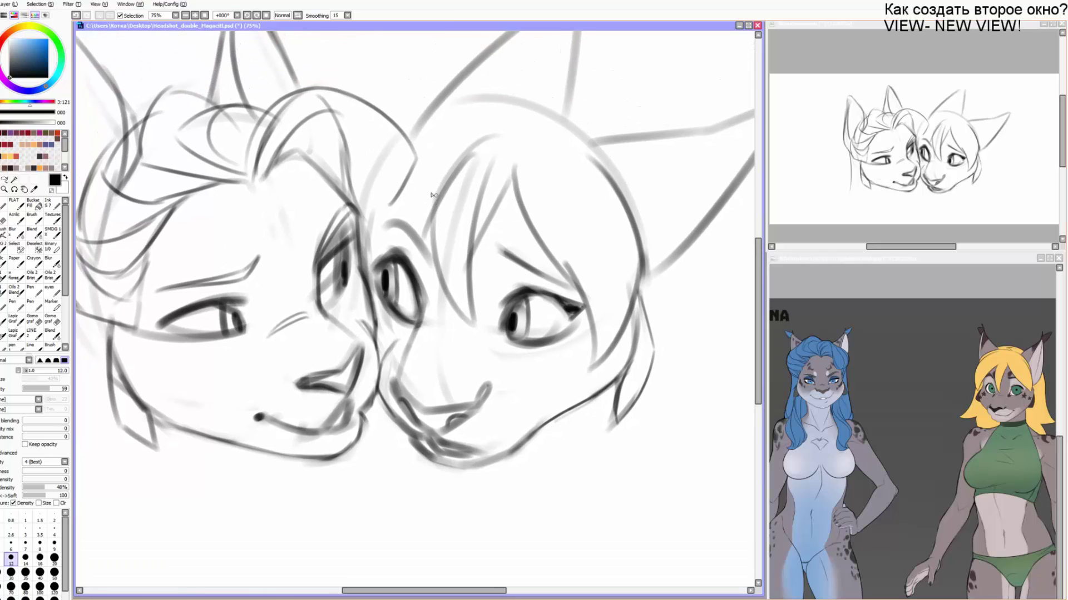
{"action": "left_click_drag", "start_coordinate": [356, 216], "coordinate": [423, 270]}
{"action": "mouse_move", "coordinate": [309, 199]}
{"action": "left_mouse_down"}
{"action": "mouse_move", "coordinate": [424, 131]}
{"action": "mouse_move", "coordinate": [445, 158]}
{"action": "left_mouse_up"}
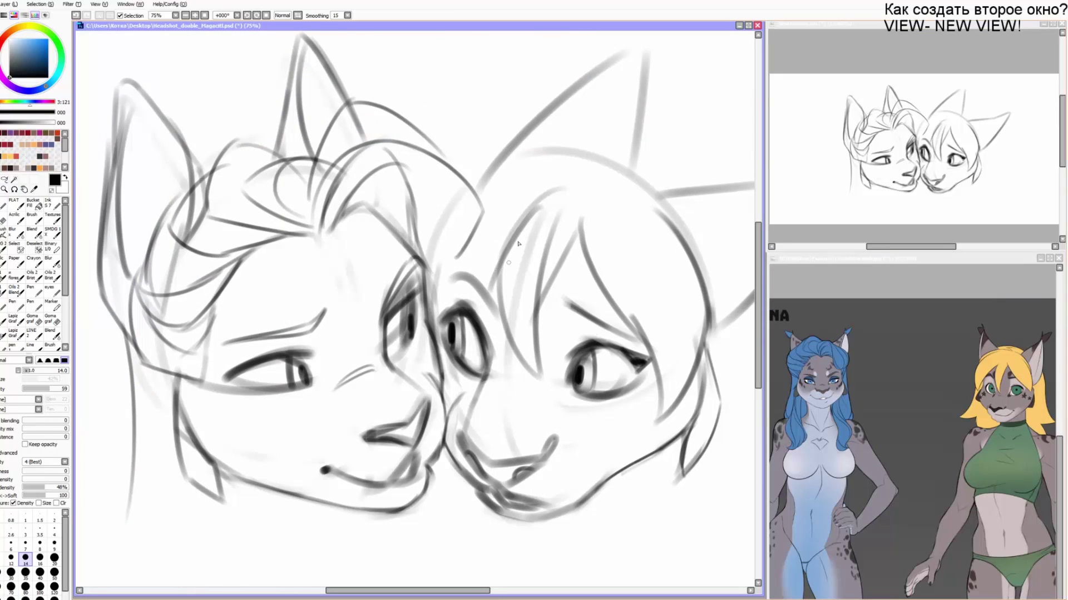
{"action": "mouse_move", "coordinate": [518, 241]}
{"action": "left_mouse_down"}
{"action": "mouse_move", "coordinate": [489, 290]}
{"action": "mouse_move", "coordinate": [500, 303]}
{"action": "mouse_move", "coordinate": [533, 200]}
{"action": "mouse_move", "coordinate": [525, 356]}
{"action": "mouse_move", "coordinate": [477, 278]}
{"action": "mouse_move", "coordinate": [552, 177]}
{"action": "mouse_move", "coordinate": [467, 237]}
{"action": "mouse_move", "coordinate": [434, 322]}
{"action": "mouse_move", "coordinate": [426, 217]}
{"action": "left_mouse_up"}
Draw the right head's outer hairline towards the left head and erase the overlapping end of the left head's lock.
{"action": "key", "text": "e"}
{"action": "key", "text": "b"}
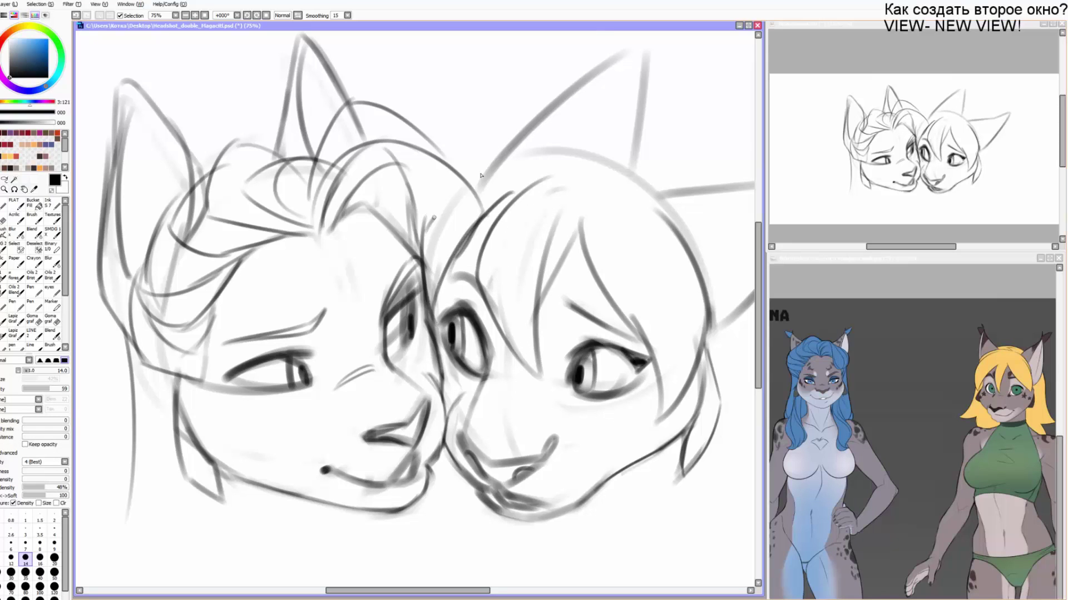
{"action": "left_click_drag", "start_coordinate": [543, 171], "coordinate": [428, 237]}
{"action": "key", "text": "e"}
{"action": "mouse_move", "coordinate": [461, 177]}
{"action": "left_mouse_down"}
{"action": "mouse_move", "coordinate": [397, 138]}
{"action": "mouse_move", "coordinate": [472, 182]}
{"action": "left_mouse_up"}
{"action": "key", "text": "b"}
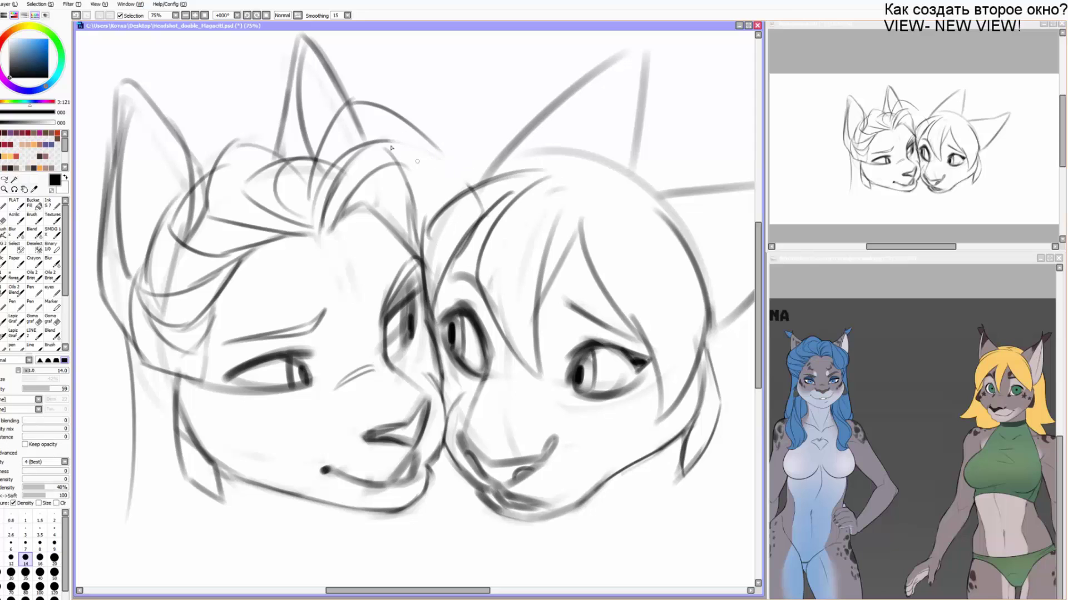
Rework the left head's front lock into rounded curls falling over the far side of the forehead.
{"action": "mouse_move", "coordinate": [402, 147]}
{"action": "left_mouse_down"}
{"action": "mouse_move", "coordinate": [428, 255]}
{"action": "mouse_move", "coordinate": [413, 256]}
{"action": "left_mouse_up"}
{"action": "mouse_move", "coordinate": [444, 166]}
{"action": "left_mouse_down"}
{"action": "mouse_move", "coordinate": [400, 245]}
{"action": "mouse_move", "coordinate": [446, 192]}
{"action": "mouse_move", "coordinate": [444, 221]}
{"action": "mouse_move", "coordinate": [414, 153]}
{"action": "left_mouse_up"}
{"action": "key", "text": "e"}
{"action": "key", "text": "bracketright"}
{"action": "key", "text": "b"}
{"action": "mouse_move", "coordinate": [400, 152]}
{"action": "left_mouse_down"}
{"action": "mouse_move", "coordinate": [416, 166]}
{"action": "mouse_move", "coordinate": [421, 242]}
{"action": "mouse_move", "coordinate": [361, 204]}
{"action": "mouse_move", "coordinate": [421, 254]}
{"action": "left_mouse_up"}
{"action": "key", "text": "ctrl+z"}
{"action": "key", "text": "ctrl+z"}
{"action": "left_click_drag", "start_coordinate": [467, 189], "coordinate": [395, 127]}
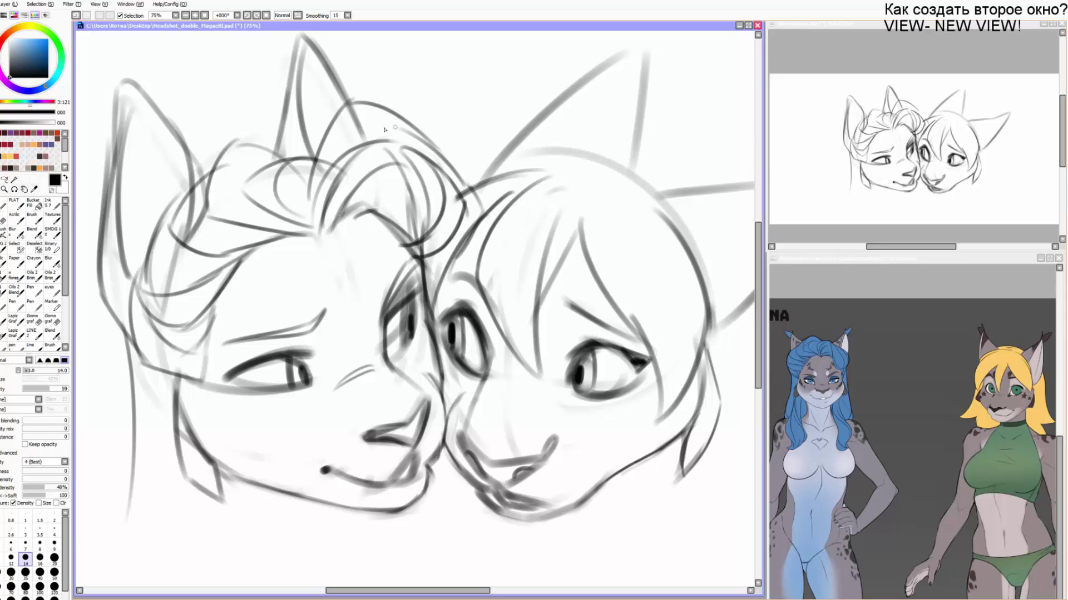
Draw the right head's crown contour from the left head's curls across to the near ear.
{"action": "left_click_drag", "start_coordinate": [489, 219], "coordinate": [478, 194]}
{"action": "mouse_move", "coordinate": [422, 138]}
{"action": "left_mouse_down"}
{"action": "mouse_move", "coordinate": [457, 127]}
{"action": "mouse_move", "coordinate": [547, 144]}
{"action": "left_mouse_up"}
{"action": "left_click_drag", "start_coordinate": [500, 161], "coordinate": [486, 216]}
{"action": "mouse_move", "coordinate": [409, 174]}
{"action": "left_mouse_down"}
{"action": "mouse_move", "coordinate": [489, 172]}
{"action": "mouse_move", "coordinate": [576, 196]}
{"action": "left_mouse_up"}
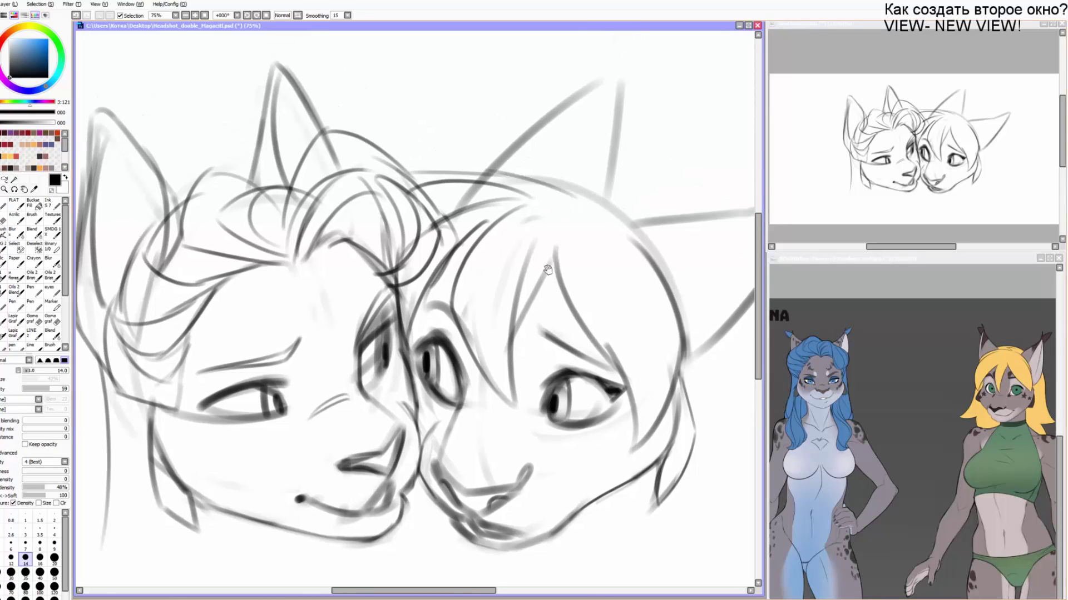
Redraw the edges of the right head's near ear and add a tuft at its tip.
{"action": "left_click_drag", "start_coordinate": [547, 270], "coordinate": [422, 241]}
{"action": "key", "text": "e"}
{"action": "left_click_drag", "start_coordinate": [516, 187], "coordinate": [634, 193]}
{"action": "mouse_move", "coordinate": [523, 193]}
{"action": "left_mouse_down"}
{"action": "mouse_move", "coordinate": [682, 157]}
{"action": "mouse_move", "coordinate": [629, 256]}
{"action": "mouse_move", "coordinate": [559, 331]}
{"action": "left_mouse_up"}
{"action": "key", "text": "n"}
{"action": "mouse_move", "coordinate": [677, 164]}
{"action": "left_mouse_down"}
{"action": "mouse_move", "coordinate": [654, 186]}
{"action": "mouse_move", "coordinate": [630, 182]}
{"action": "mouse_move", "coordinate": [658, 156]}
{"action": "left_mouse_up"}
{"action": "mouse_move", "coordinate": [665, 158]}
{"action": "left_mouse_down"}
{"action": "mouse_move", "coordinate": [699, 164]}
{"action": "mouse_move", "coordinate": [618, 202]}
{"action": "left_mouse_up"}
{"action": "left_click_drag", "start_coordinate": [548, 213], "coordinate": [627, 200]}
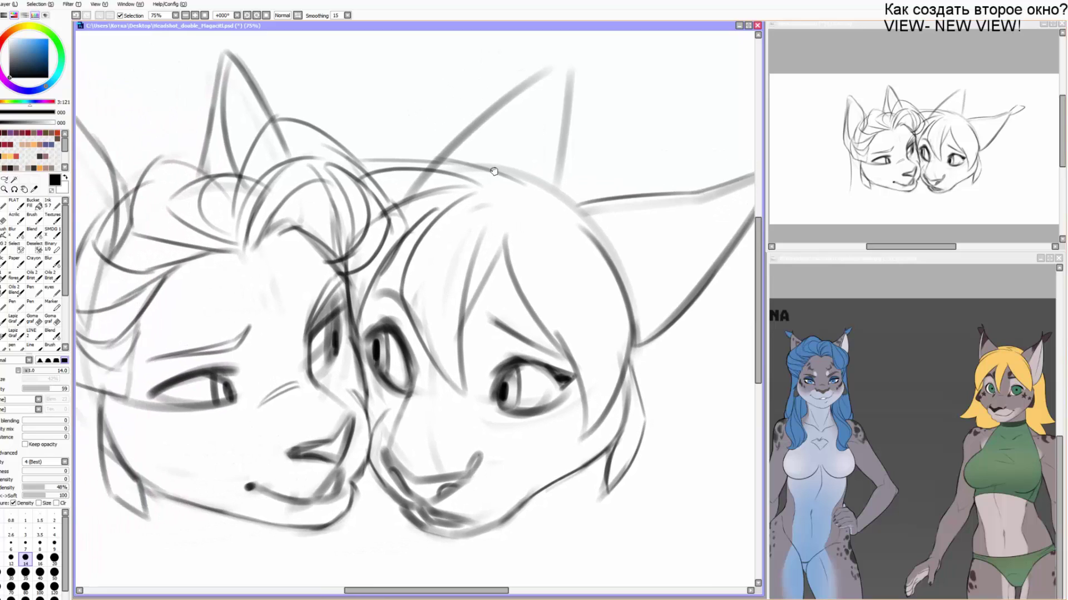
Redraw the right head's near-side fringe strands and thicken the near eyebrow.
{"action": "mouse_move", "coordinate": [508, 206]}
{"action": "left_mouse_down"}
{"action": "mouse_move", "coordinate": [507, 288]}
{"action": "mouse_move", "coordinate": [558, 342]}
{"action": "mouse_move", "coordinate": [591, 438]}
{"action": "left_mouse_up"}
{"action": "left_click_drag", "start_coordinate": [518, 427], "coordinate": [497, 332]}
{"action": "left_click_drag", "start_coordinate": [500, 264], "coordinate": [541, 246]}
{"action": "mouse_move", "coordinate": [493, 212]}
{"action": "left_mouse_down"}
{"action": "mouse_move", "coordinate": [538, 247]}
{"action": "mouse_move", "coordinate": [552, 245]}
{"action": "left_mouse_up"}
{"action": "mouse_move", "coordinate": [370, 189]}
{"action": "left_mouse_down"}
{"action": "mouse_move", "coordinate": [419, 237]}
{"action": "mouse_move", "coordinate": [405, 334]}
{"action": "left_mouse_up"}
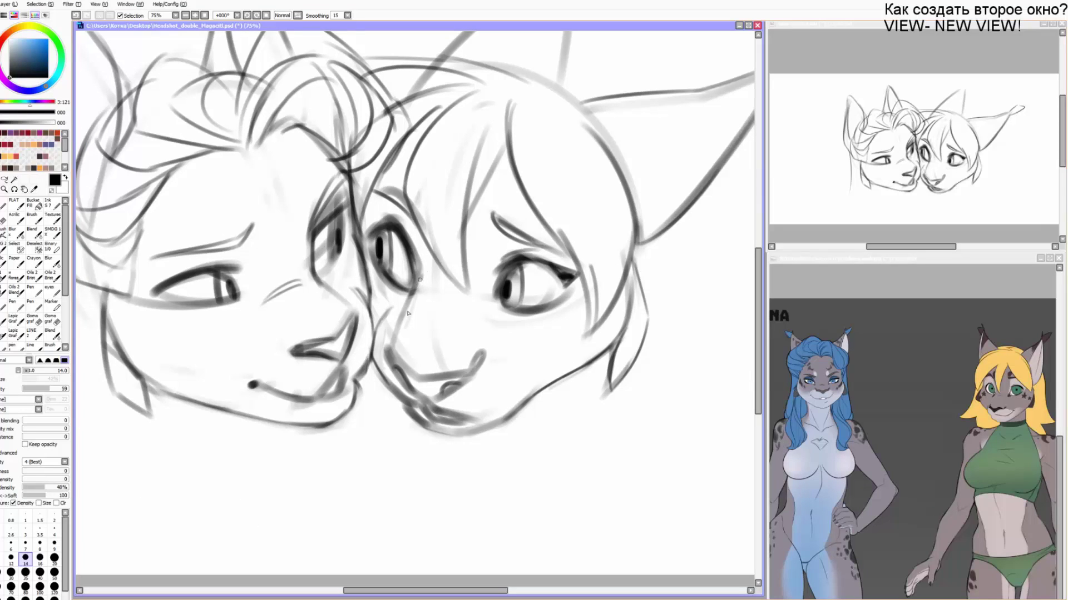
Redraw the right head's nose bridge from the far eye to the muzzle and add the near eye's inner corner.
{"action": "left_click_drag", "start_coordinate": [420, 278], "coordinate": [392, 356]}
{"action": "key", "text": "ctrl+z"}
{"action": "key", "text": "ctrl+z"}
{"action": "key", "text": "ctrl+z"}
{"action": "left_click_drag", "start_coordinate": [419, 282], "coordinate": [392, 363]}
{"action": "key", "text": "ctrl+z"}
{"action": "key", "text": "ctrl+z"}
{"action": "mouse_move", "coordinate": [415, 288]}
{"action": "left_mouse_down"}
{"action": "mouse_move", "coordinate": [396, 375]}
{"action": "mouse_move", "coordinate": [388, 351]}
{"action": "mouse_move", "coordinate": [416, 384]}
{"action": "mouse_move", "coordinate": [472, 374]}
{"action": "left_mouse_up"}
{"action": "left_click_drag", "start_coordinate": [485, 328], "coordinate": [504, 306]}
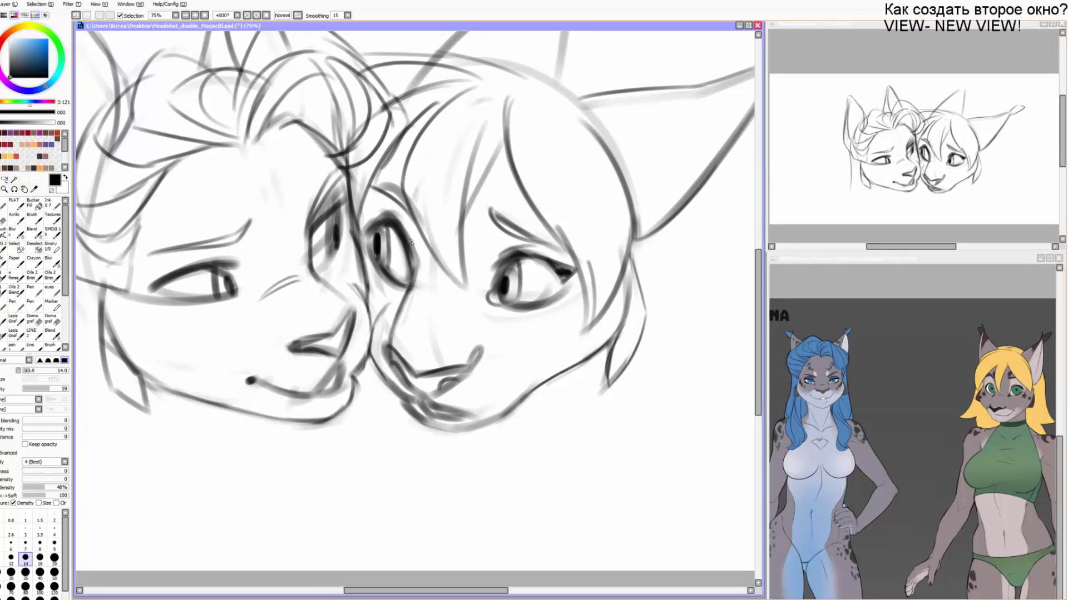
Strengthen the right head's parted fringe strands, head contour and the lock beside the near cheek.
{"action": "key", "text": "alt+Tab"}
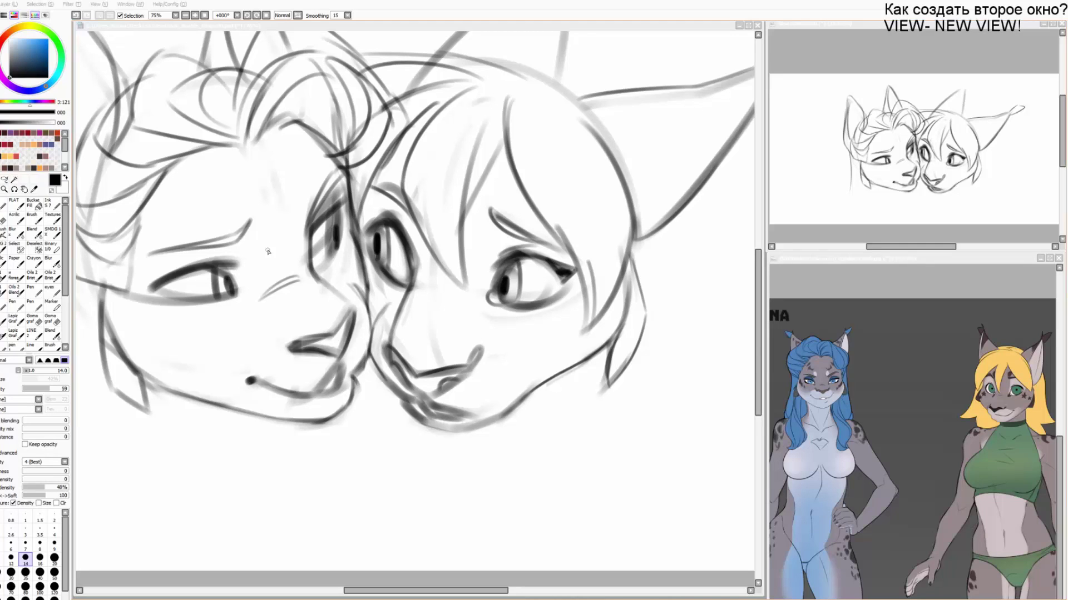
{"action": "left_click", "coordinate": [508, 145]}
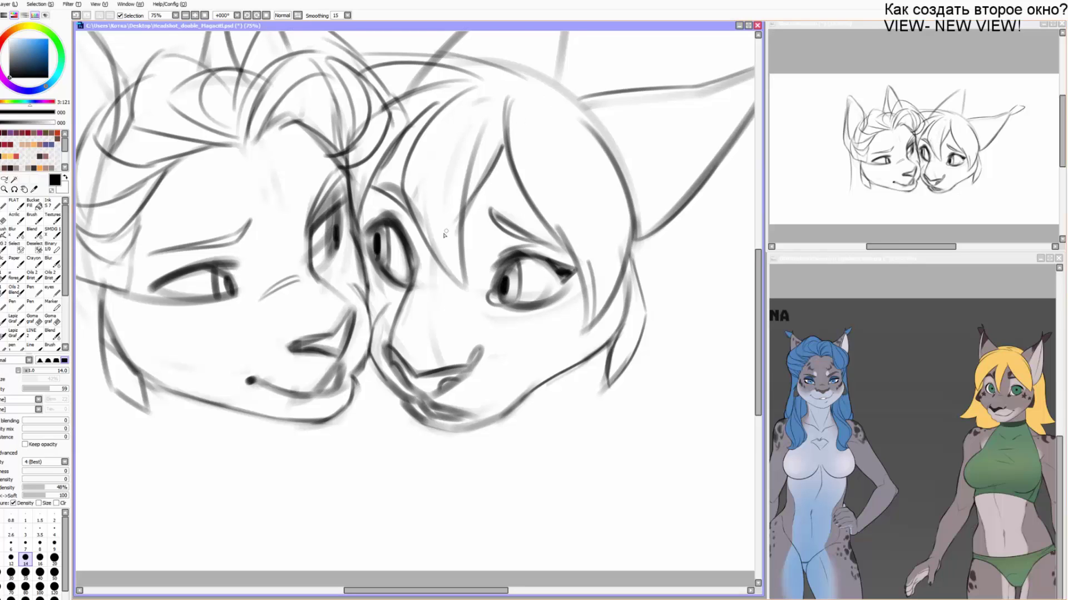
{"action": "mouse_move", "coordinate": [462, 282]}
{"action": "left_mouse_down"}
{"action": "mouse_move", "coordinate": [485, 122]}
{"action": "mouse_move", "coordinate": [442, 265]}
{"action": "mouse_move", "coordinate": [443, 100]}
{"action": "mouse_move", "coordinate": [478, 77]}
{"action": "left_mouse_up"}
{"action": "left_click_drag", "start_coordinate": [398, 151], "coordinate": [471, 90]}
{"action": "mouse_move", "coordinate": [481, 90]}
{"action": "left_mouse_down"}
{"action": "mouse_move", "coordinate": [439, 128]}
{"action": "mouse_move", "coordinate": [563, 212]}
{"action": "left_mouse_up"}
{"action": "key", "text": "ctrl+z"}
{"action": "mouse_move", "coordinate": [471, 115]}
{"action": "left_mouse_down"}
{"action": "mouse_move", "coordinate": [490, 217]}
{"action": "mouse_move", "coordinate": [567, 201]}
{"action": "left_mouse_up"}
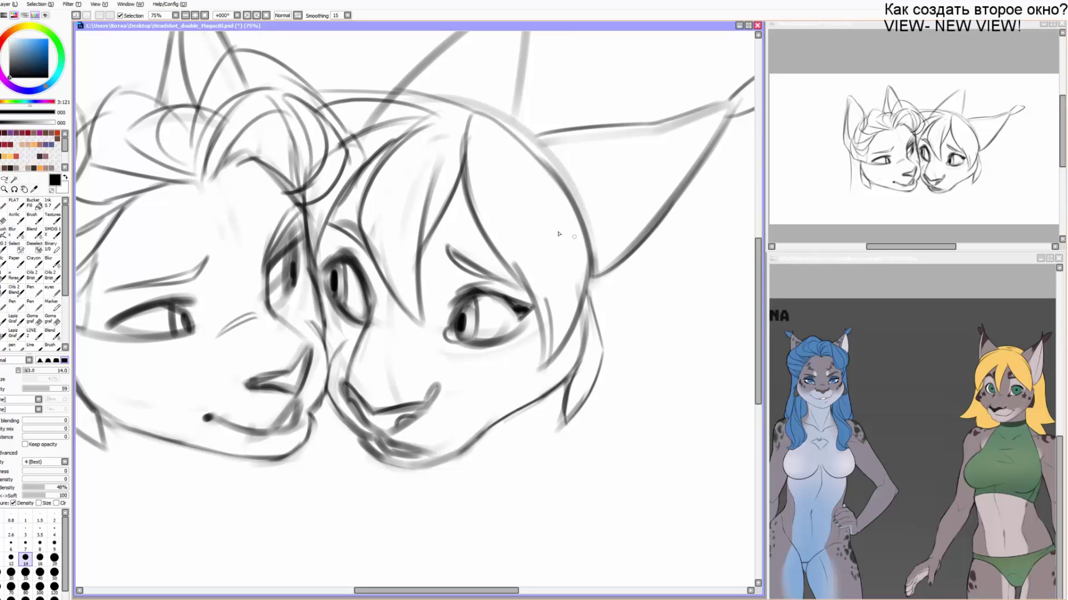
{"action": "left_click_drag", "start_coordinate": [574, 239], "coordinate": [557, 193]}
{"action": "mouse_move", "coordinate": [519, 262]}
{"action": "left_mouse_down"}
{"action": "mouse_move", "coordinate": [472, 184]}
{"action": "mouse_move", "coordinate": [512, 330]}
{"action": "left_mouse_up"}
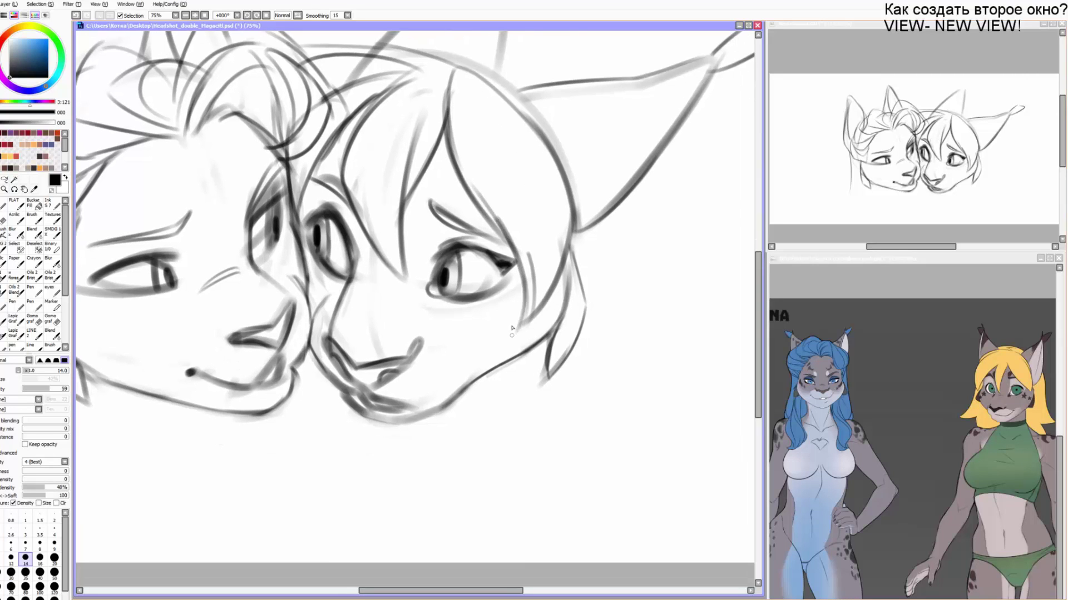
{"action": "mouse_move", "coordinate": [492, 289]}
{"action": "left_mouse_down"}
{"action": "mouse_move", "coordinate": [554, 238]}
{"action": "mouse_move", "coordinate": [584, 233]}
{"action": "left_mouse_up"}
Trim the outline of the right head's far eye with a size 35 eraser.
{"action": "key", "text": "e"}
{"action": "key", "text": "bracketleft"}
{"action": "key", "text": "bracketleft"}
{"action": "key", "text": "bracketleft"}
{"action": "key", "text": "bracketleft"}
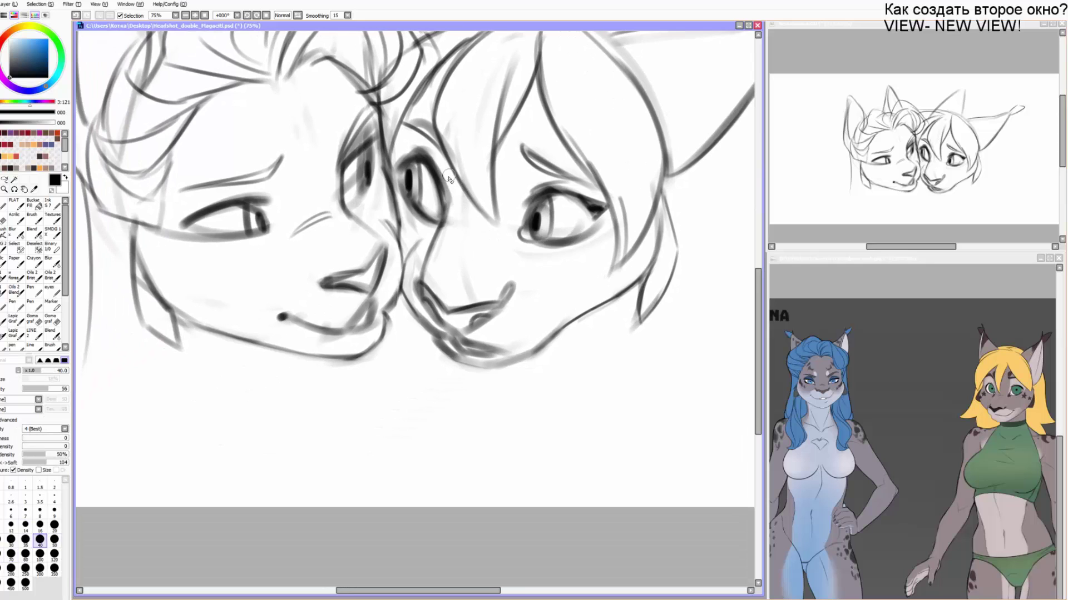
{"action": "left_click_drag", "start_coordinate": [439, 160], "coordinate": [444, 194]}
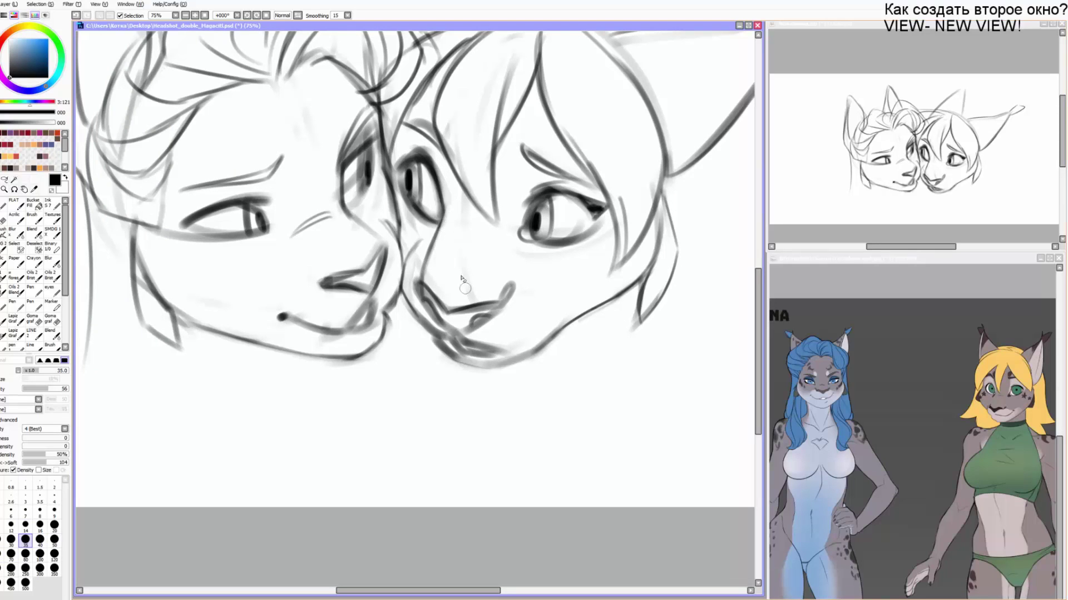
Darken the right head's nose bridge, chin and jaw contours with the brush.
{"action": "key", "text": "b"}
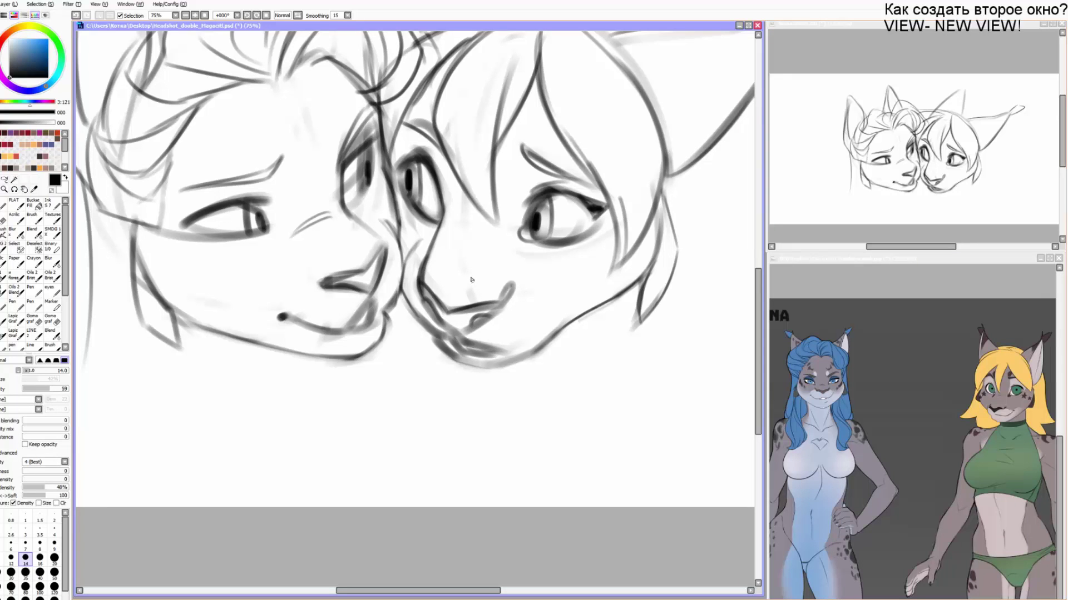
{"action": "left_click_drag", "start_coordinate": [471, 280], "coordinate": [461, 243]}
{"action": "mouse_move", "coordinate": [412, 320]}
{"action": "left_mouse_down"}
{"action": "mouse_move", "coordinate": [489, 335]}
{"action": "mouse_move", "coordinate": [613, 240]}
{"action": "left_mouse_up"}
Draw a raised hair contour over the right head's crown and a long hair line below its near ear.
{"action": "left_click_drag", "start_coordinate": [577, 159], "coordinate": [553, 348]}
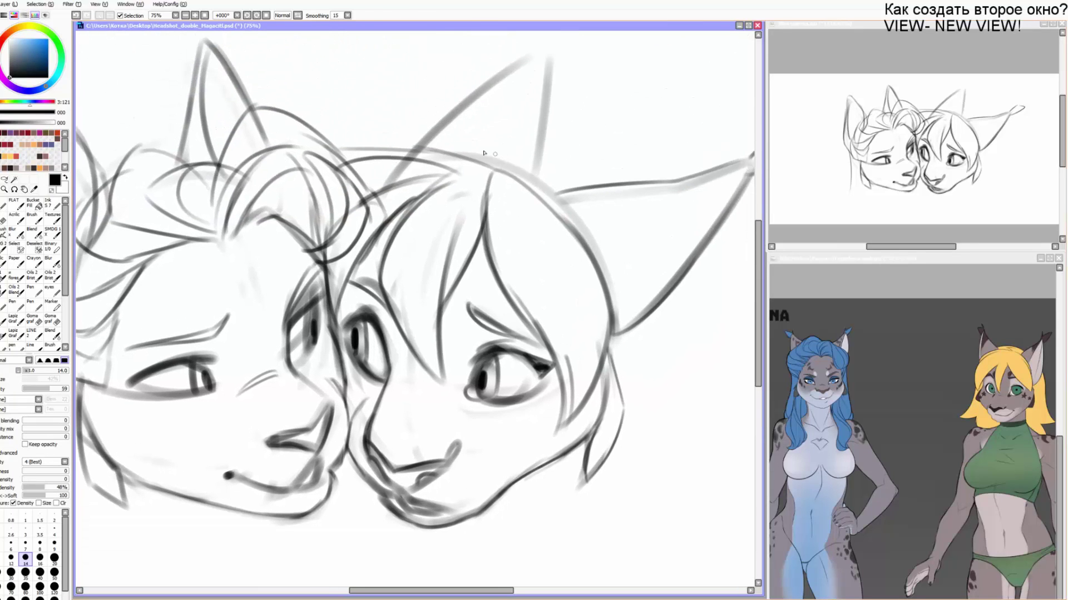
{"action": "left_click_drag", "start_coordinate": [427, 135], "coordinate": [559, 142]}
{"action": "key", "text": "ctrl+z"}
{"action": "mouse_move", "coordinate": [408, 137]}
{"action": "left_mouse_down"}
{"action": "mouse_move", "coordinate": [524, 127]}
{"action": "mouse_move", "coordinate": [598, 187]}
{"action": "left_mouse_up"}
{"action": "key", "text": "ctrl+z"}
{"action": "mouse_move", "coordinate": [398, 144]}
{"action": "left_mouse_down"}
{"action": "mouse_move", "coordinate": [560, 139]}
{"action": "mouse_move", "coordinate": [596, 165]}
{"action": "mouse_move", "coordinate": [542, 124]}
{"action": "mouse_move", "coordinate": [591, 157]}
{"action": "left_mouse_up"}
{"action": "key", "text": "ctrl+z"}
{"action": "key", "text": "ctrl+z"}
{"action": "key", "text": "ctrl+z"}
{"action": "mouse_move", "coordinate": [450, 133]}
{"action": "left_mouse_down"}
{"action": "mouse_move", "coordinate": [571, 149]}
{"action": "mouse_move", "coordinate": [604, 182]}
{"action": "left_mouse_up"}
{"action": "mouse_move", "coordinate": [638, 337]}
{"action": "left_mouse_down"}
{"action": "mouse_move", "coordinate": [577, 221]}
{"action": "mouse_move", "coordinate": [604, 343]}
{"action": "left_mouse_up"}
{"action": "key", "text": "ctrl+z"}
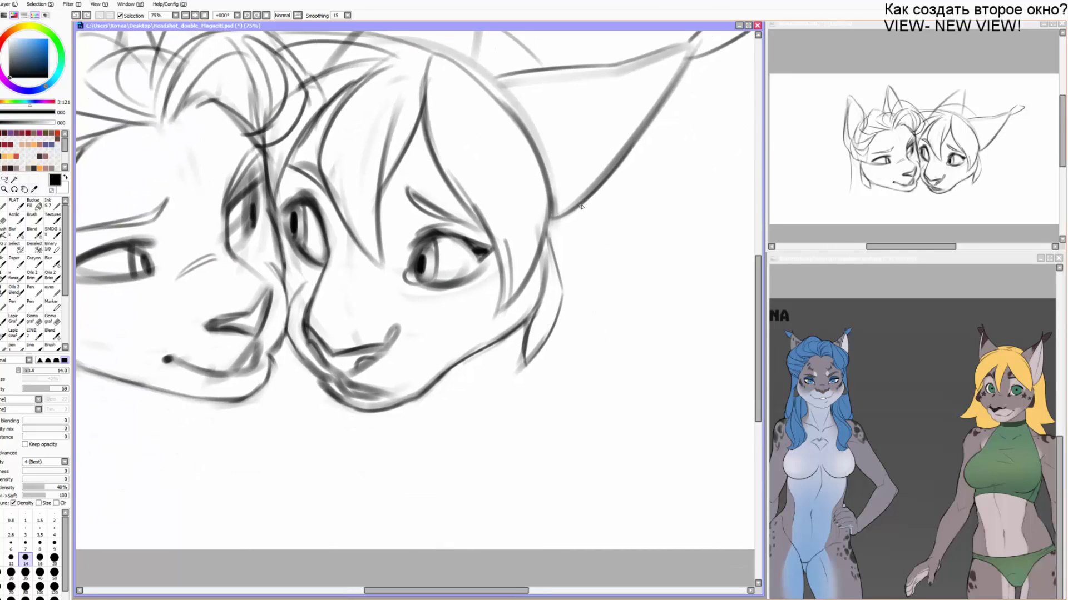
{"action": "left_click_drag", "start_coordinate": [581, 207], "coordinate": [634, 329]}
Darken the right head's nose and mouth lines with short brush strokes.
{"action": "mouse_move", "coordinate": [506, 365]}
{"action": "left_mouse_down"}
{"action": "mouse_move", "coordinate": [648, 336]}
{"action": "mouse_move", "coordinate": [640, 352]}
{"action": "left_mouse_up"}
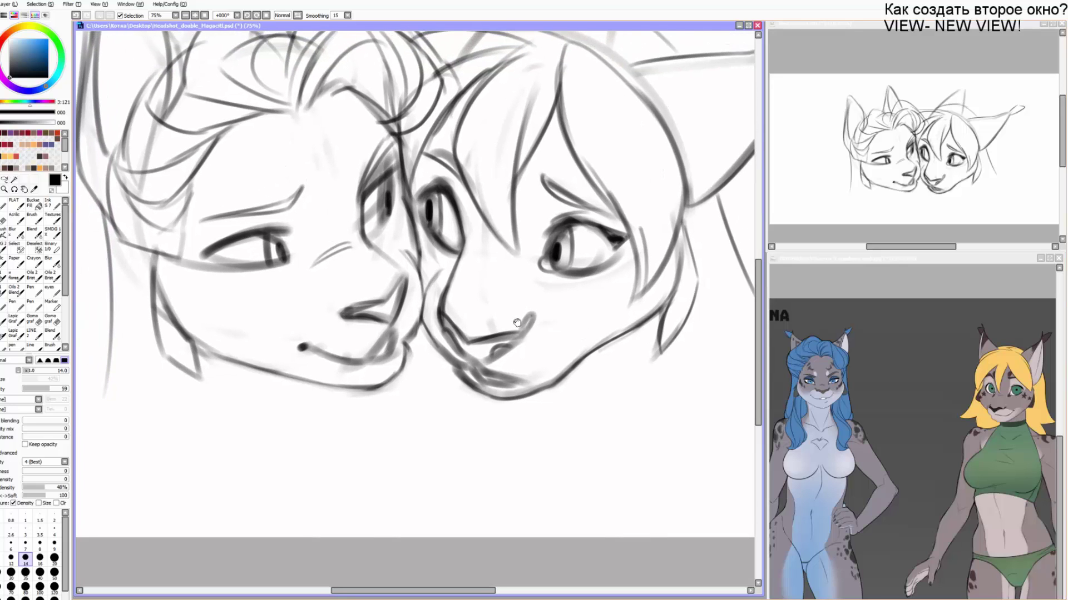
{"action": "left_click_drag", "start_coordinate": [517, 323], "coordinate": [519, 324]}
{"action": "left_click_drag", "start_coordinate": [460, 350], "coordinate": [479, 365]}
{"action": "mouse_move", "coordinate": [466, 339]}
{"action": "left_mouse_down"}
{"action": "mouse_move", "coordinate": [476, 361]}
{"action": "mouse_move", "coordinate": [496, 355]}
{"action": "mouse_move", "coordinate": [476, 364]}
{"action": "mouse_move", "coordinate": [526, 334]}
{"action": "left_mouse_up"}
{"action": "key", "text": "ctrl+z"}
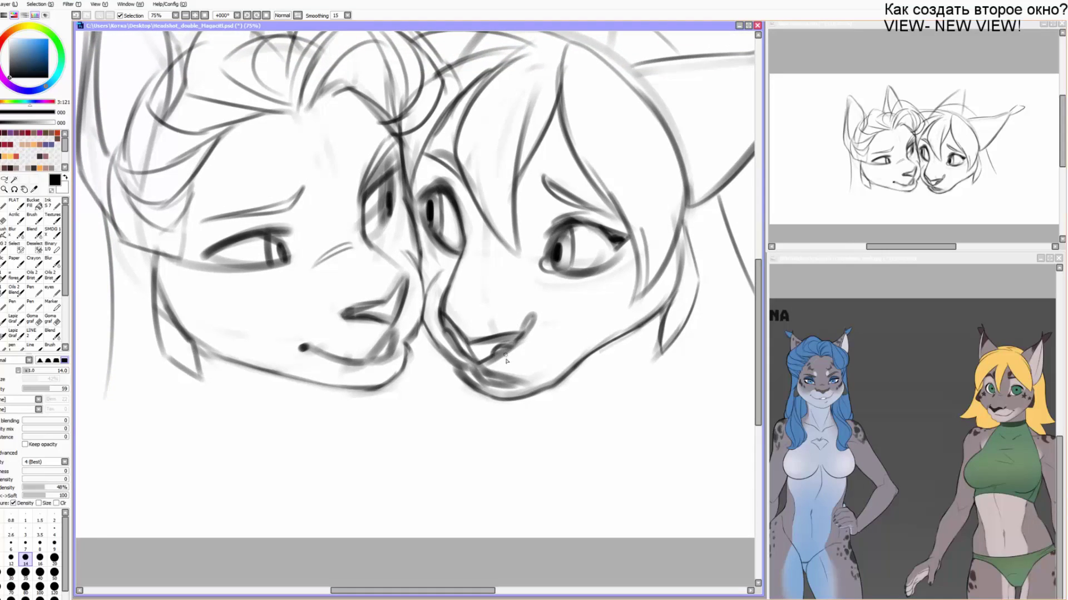
Clean the right head's nose and mouth area with an eraser reduced to size 20 and redraw its edges.
{"action": "key", "text": "e"}
{"action": "key", "text": "bracketleft"}
{"action": "left_click_drag", "start_coordinate": [487, 367], "coordinate": [507, 353]}
{"action": "key", "text": "bracketleft"}
{"action": "key", "text": "bracketleft"}
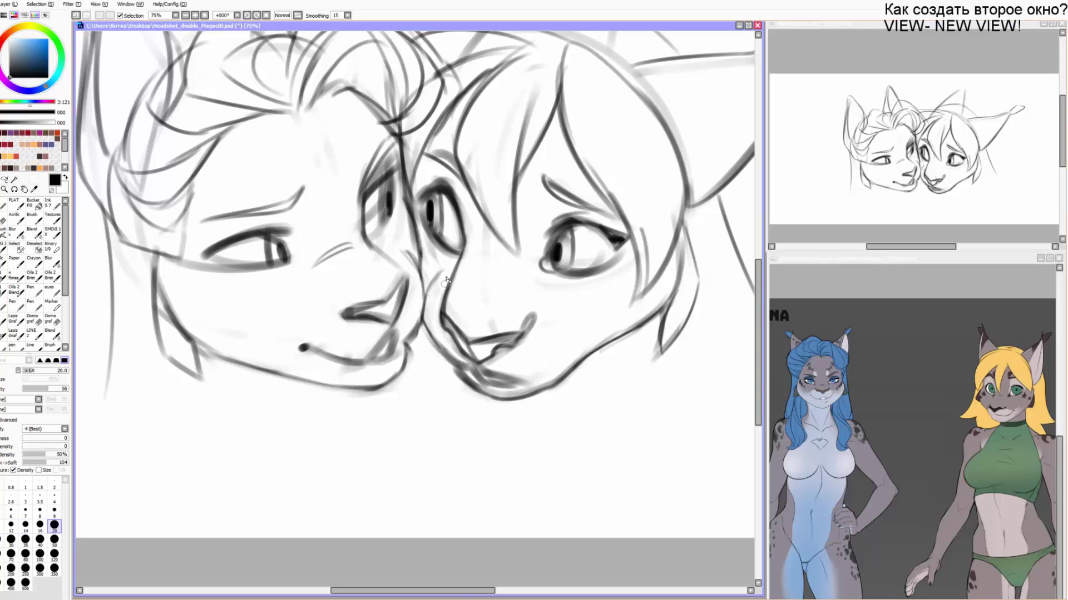
{"action": "key", "text": "b"}
{"action": "left_click_drag", "start_coordinate": [442, 324], "coordinate": [449, 288]}
{"action": "mouse_move", "coordinate": [448, 352]}
{"action": "left_mouse_down"}
{"action": "mouse_move", "coordinate": [445, 331]}
{"action": "mouse_move", "coordinate": [501, 376]}
{"action": "mouse_move", "coordinate": [550, 352]}
{"action": "mouse_move", "coordinate": [525, 336]}
{"action": "left_mouse_up"}
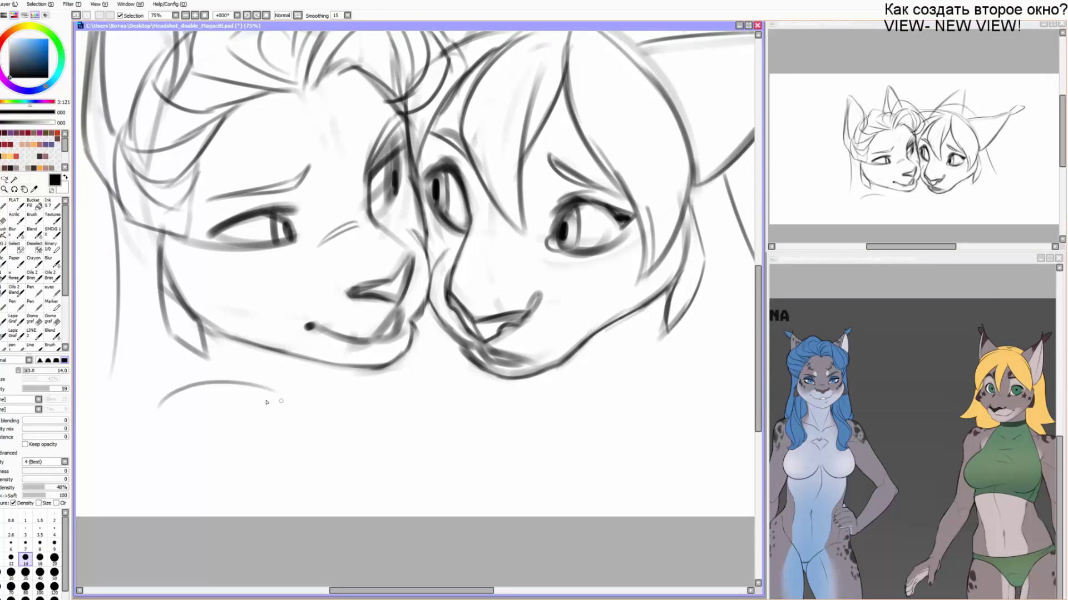
Sketch the left figure's neck line and curved shoulder below the jaw with a size 16 brush.
{"action": "key", "text": "bracketright"}
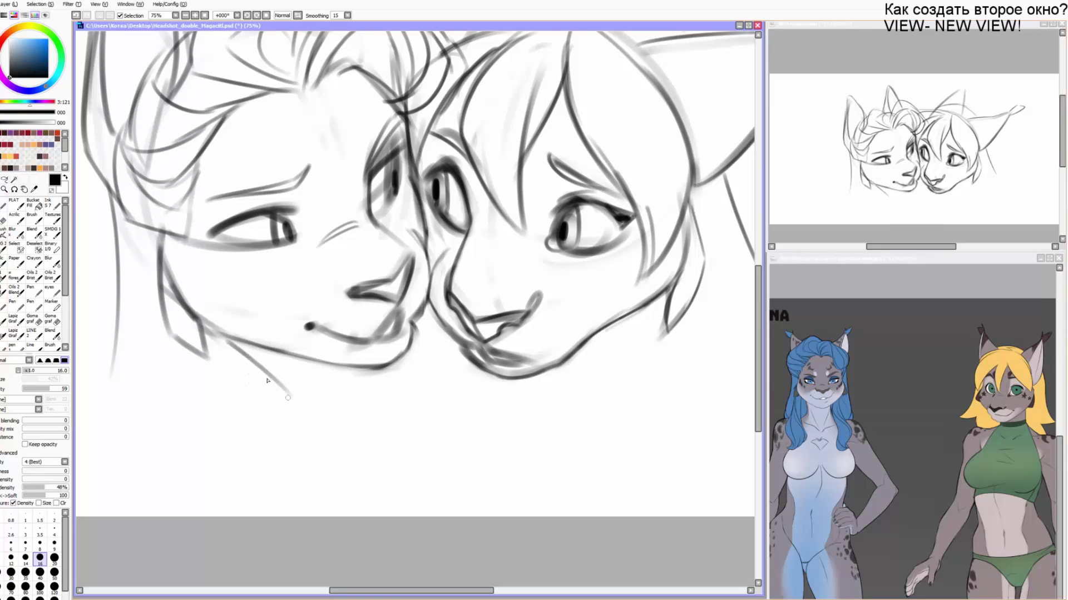
{"action": "left_click_drag", "start_coordinate": [222, 337], "coordinate": [272, 393]}
{"action": "mouse_move", "coordinate": [177, 462]}
{"action": "left_mouse_down"}
{"action": "mouse_move", "coordinate": [246, 394]}
{"action": "mouse_move", "coordinate": [326, 438]}
{"action": "mouse_move", "coordinate": [350, 461]}
{"action": "left_mouse_up"}
{"action": "left_click_drag", "start_coordinate": [202, 422], "coordinate": [149, 503]}
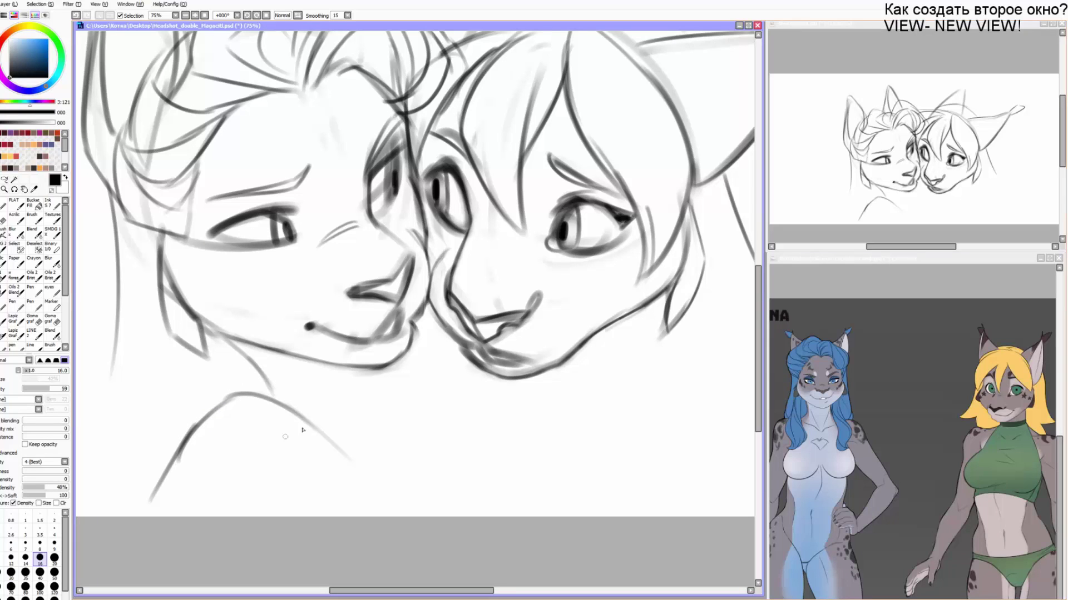
{"action": "mouse_move", "coordinate": [253, 367]}
{"action": "left_mouse_down"}
{"action": "mouse_move", "coordinate": [271, 397]}
{"action": "mouse_move", "coordinate": [259, 362]}
{"action": "left_mouse_up"}
{"action": "left_click_drag", "start_coordinate": [169, 222], "coordinate": [257, 211]}
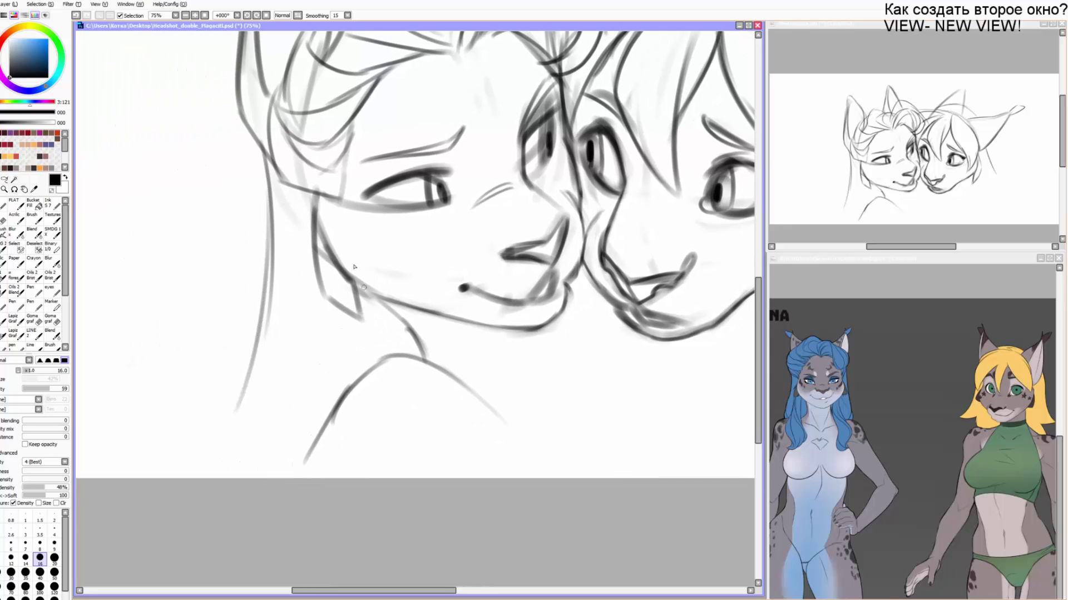
Fade out the left figure's first neck and shoulder lines with a size 50 eraser.
{"action": "key", "text": "e"}
{"action": "left_click_drag", "start_coordinate": [410, 334], "coordinate": [426, 359]}
{"action": "key", "text": "bracketright"}
{"action": "key", "text": "bracketright"}
{"action": "key", "text": "bracketright"}
{"action": "key", "text": "bracketright"}
{"action": "key", "text": "bracketright"}
{"action": "key", "text": "bracketright"}
{"action": "key", "text": "bracketright"}
{"action": "key", "text": "bracketright"}
{"action": "key", "text": "bracketright"}
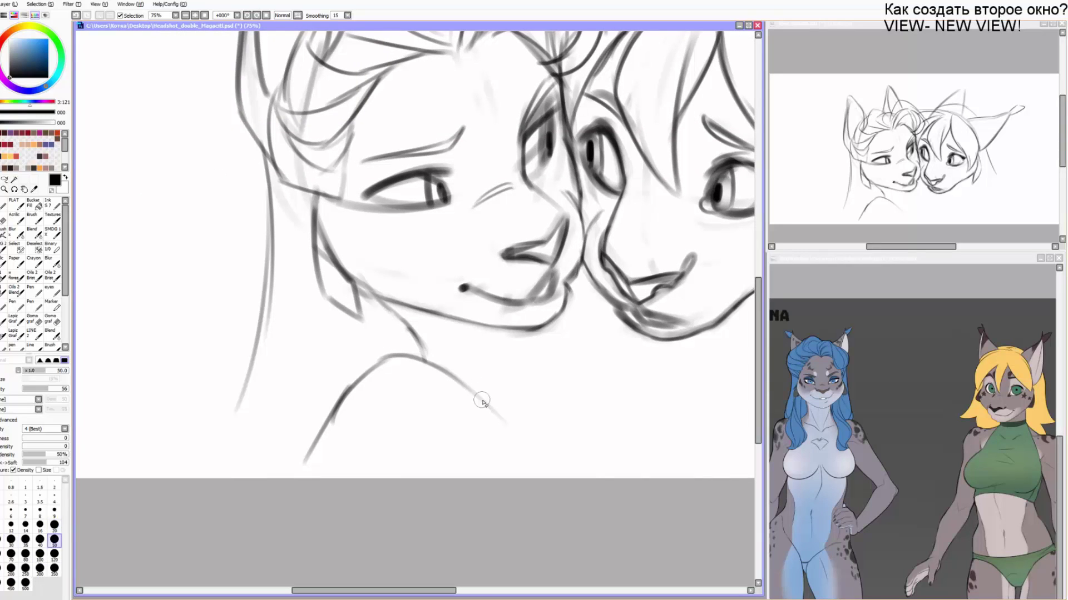
{"action": "mouse_move", "coordinate": [492, 413]}
{"action": "left_mouse_down"}
{"action": "mouse_move", "coordinate": [422, 361]}
{"action": "mouse_move", "coordinate": [329, 429]}
{"action": "left_mouse_up"}
Draw a new throat and chest contour from the left head's jaw and a shoulder arc to the canvas edge.
{"action": "key", "text": "b"}
{"action": "mouse_move", "coordinate": [357, 282]}
{"action": "left_mouse_down"}
{"action": "mouse_move", "coordinate": [491, 400]}
{"action": "mouse_move", "coordinate": [506, 478]}
{"action": "left_mouse_up"}
{"action": "mouse_move", "coordinate": [266, 423]}
{"action": "left_mouse_down"}
{"action": "mouse_move", "coordinate": [334, 355]}
{"action": "mouse_move", "coordinate": [445, 448]}
{"action": "mouse_move", "coordinate": [451, 477]}
{"action": "left_mouse_up"}
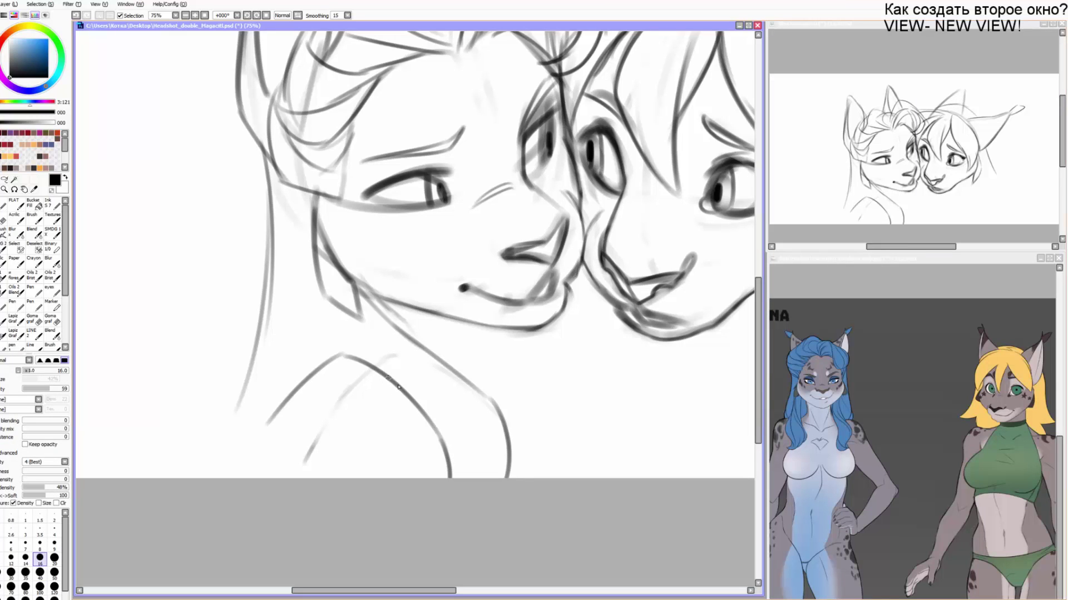
Draw the left figure's inner neck lines and the back of the neck down to the shoulder.
{"action": "left_click_drag", "start_coordinate": [352, 289], "coordinate": [439, 423]}
{"action": "left_click_drag", "start_coordinate": [388, 297], "coordinate": [436, 362]}
{"action": "left_click_drag", "start_coordinate": [328, 306], "coordinate": [292, 409]}
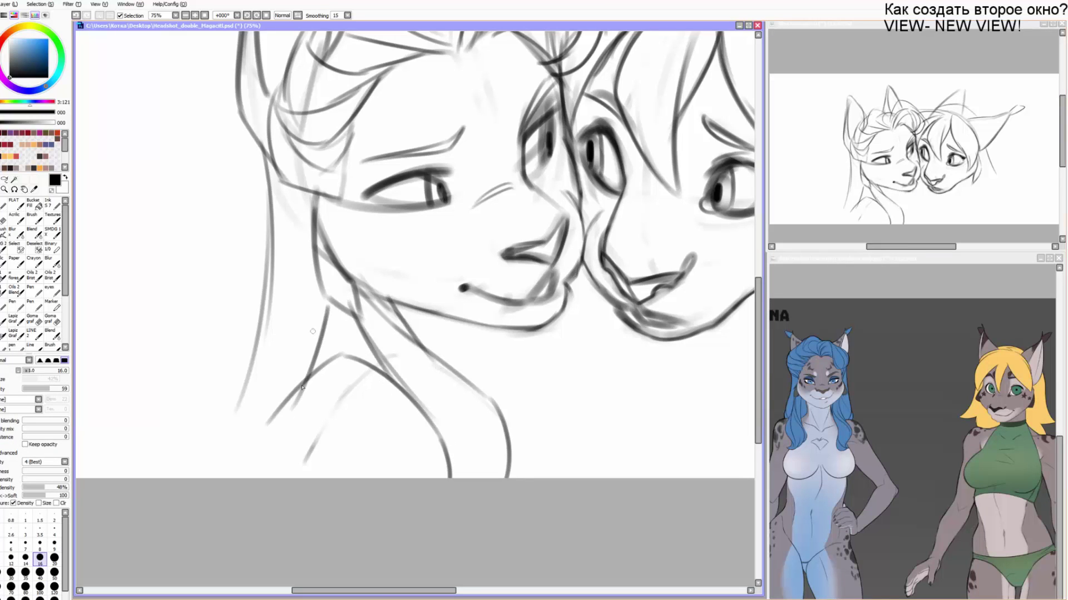
{"action": "left_click_drag", "start_coordinate": [313, 331], "coordinate": [271, 434]}
Draw the curved arm edge below the left figure's shoulder and try extra strokes beneath the chins.
{"action": "mouse_move", "coordinate": [321, 368]}
{"action": "left_mouse_down"}
{"action": "mouse_move", "coordinate": [290, 480]}
{"action": "mouse_move", "coordinate": [371, 377]}
{"action": "left_mouse_up"}
{"action": "key", "text": "ctrl+z"}
{"action": "mouse_move", "coordinate": [473, 329]}
{"action": "left_mouse_down"}
{"action": "mouse_move", "coordinate": [459, 365]}
{"action": "mouse_move", "coordinate": [463, 375]}
{"action": "mouse_move", "coordinate": [475, 359]}
{"action": "mouse_move", "coordinate": [472, 387]}
{"action": "left_mouse_up"}
{"action": "key", "text": "ctrl+z"}
{"action": "left_click_drag", "start_coordinate": [539, 357], "coordinate": [523, 364]}
{"action": "key", "text": "ctrl+z"}
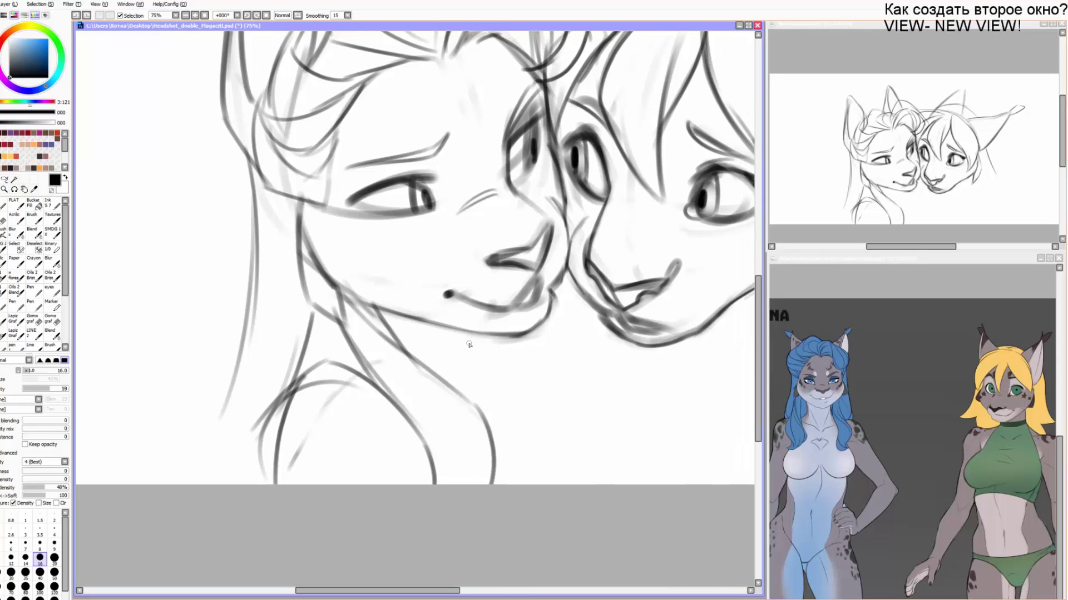
Partly erase the right figure's upper mouth line and redraw the muzzle bridge below the inner eye.
{"action": "mouse_move", "coordinate": [472, 337]}
{"action": "left_mouse_down"}
{"action": "mouse_move", "coordinate": [462, 374]}
{"action": "mouse_move", "coordinate": [517, 336]}
{"action": "left_mouse_up"}
{"action": "key", "text": "ctrl+z"}
{"action": "mouse_move", "coordinate": [567, 384]}
{"action": "left_mouse_down"}
{"action": "mouse_move", "coordinate": [469, 386]}
{"action": "mouse_move", "coordinate": [495, 374]}
{"action": "mouse_move", "coordinate": [465, 432]}
{"action": "mouse_move", "coordinate": [493, 457]}
{"action": "mouse_move", "coordinate": [492, 449]}
{"action": "left_mouse_up"}
{"action": "key", "text": "e"}
{"action": "mouse_move", "coordinate": [421, 289]}
{"action": "left_mouse_down"}
{"action": "mouse_move", "coordinate": [435, 279]}
{"action": "mouse_move", "coordinate": [428, 268]}
{"action": "left_mouse_up"}
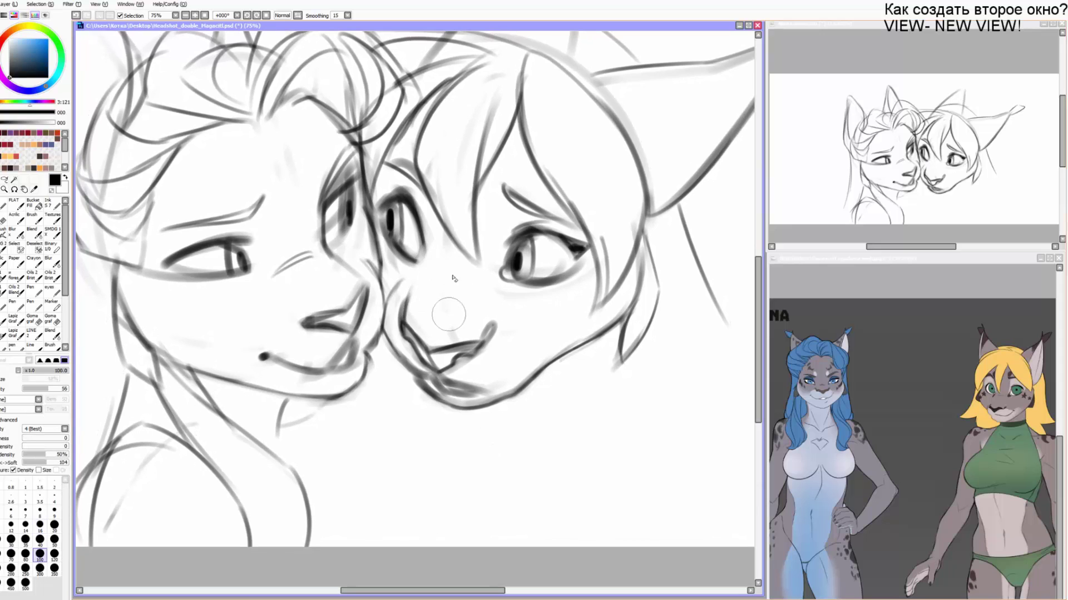
{"action": "mouse_move", "coordinate": [482, 324]}
{"action": "left_mouse_down"}
{"action": "mouse_move", "coordinate": [489, 319]}
{"action": "mouse_move", "coordinate": [465, 364]}
{"action": "left_mouse_up"}
{"action": "key", "text": "b"}
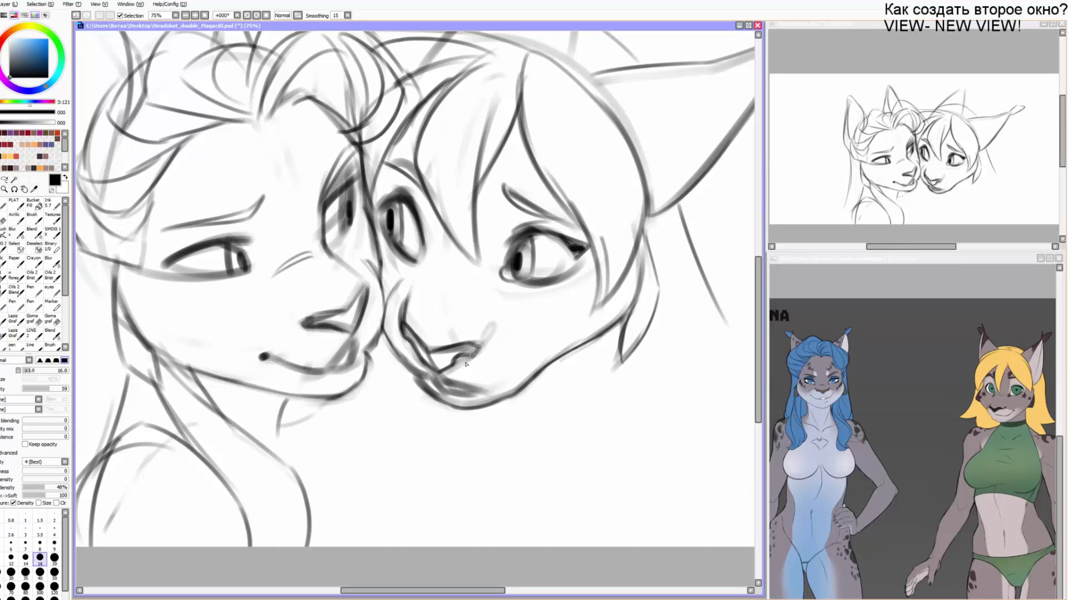
{"action": "mouse_move", "coordinate": [428, 221]}
{"action": "left_mouse_down"}
{"action": "mouse_move", "coordinate": [430, 259]}
{"action": "mouse_move", "coordinate": [409, 313]}
{"action": "left_mouse_up"}
{"action": "mouse_move", "coordinate": [426, 243]}
{"action": "left_mouse_down"}
{"action": "mouse_move", "coordinate": [415, 269]}
{"action": "mouse_move", "coordinate": [424, 233]}
{"action": "left_mouse_up"}
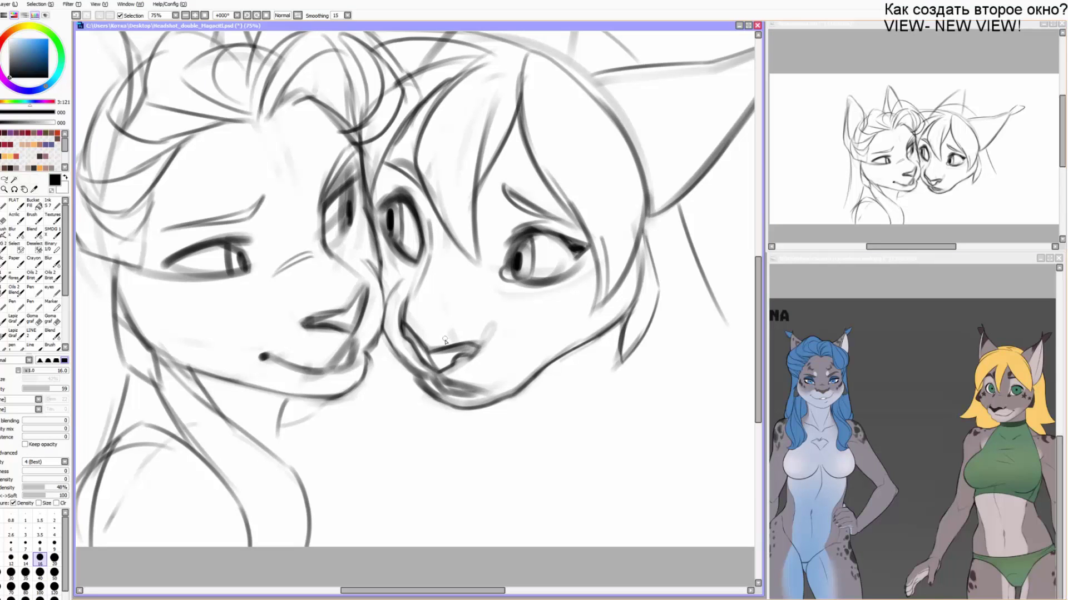
Draw the left figure's long hair strands flowing from below the ear down to the canvas edge.
{"action": "mouse_move", "coordinate": [283, 392]}
{"action": "left_mouse_down"}
{"action": "mouse_move", "coordinate": [446, 378]}
{"action": "mouse_move", "coordinate": [455, 414]}
{"action": "left_mouse_up"}
{"action": "left_click_drag", "start_coordinate": [228, 244], "coordinate": [200, 452]}
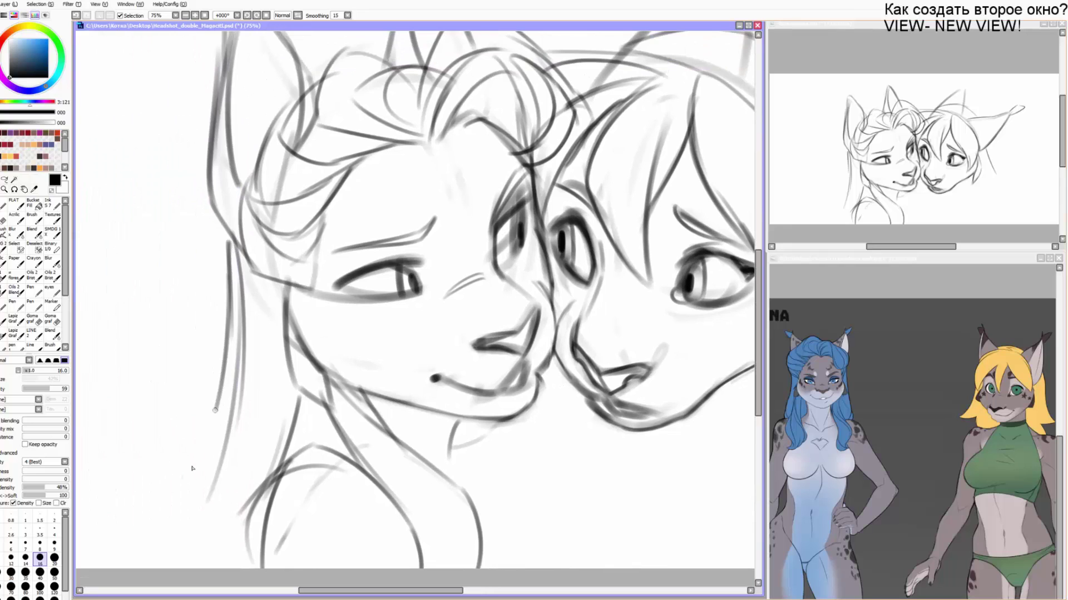
{"action": "left_click_drag", "start_coordinate": [227, 371], "coordinate": [158, 549]}
{"action": "key", "text": "ctrl+z"}
{"action": "left_click_drag", "start_coordinate": [229, 342], "coordinate": [131, 570]}
{"action": "left_click_drag", "start_coordinate": [229, 426], "coordinate": [188, 569]}
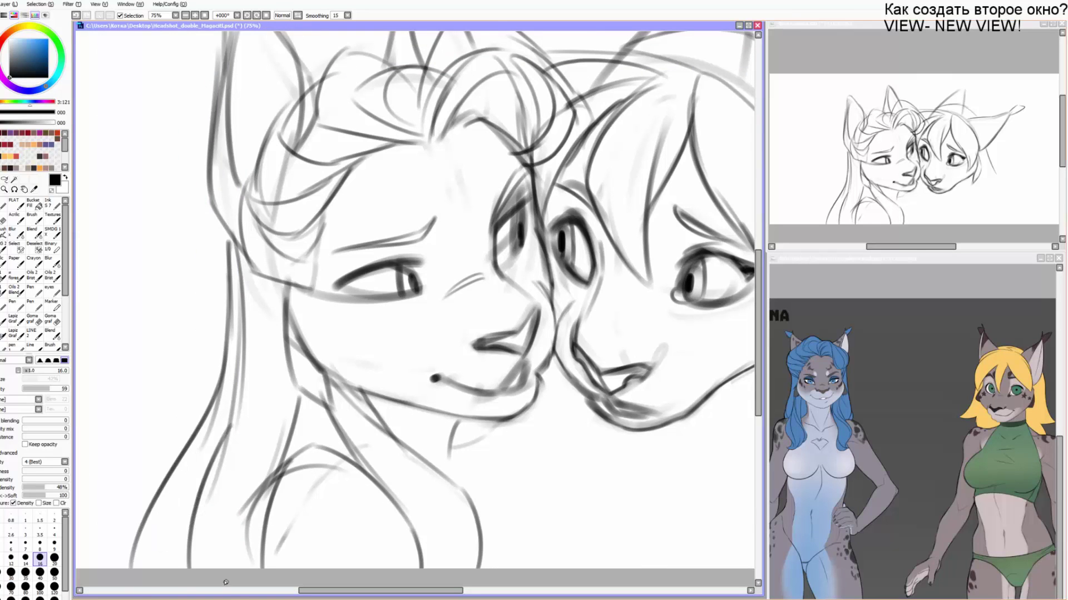
{"action": "left_click_drag", "start_coordinate": [209, 473], "coordinate": [190, 568]}
Soften the old hair lines on the left figure's crown and redraw the swept-back strands.
{"action": "left_click_drag", "start_coordinate": [236, 361], "coordinate": [240, 450]}
{"action": "mouse_move", "coordinate": [300, 137]}
{"action": "left_mouse_down"}
{"action": "mouse_move", "coordinate": [361, 114]}
{"action": "mouse_move", "coordinate": [439, 124]}
{"action": "mouse_move", "coordinate": [390, 153]}
{"action": "left_mouse_up"}
{"action": "key", "text": "e"}
{"action": "mouse_move", "coordinate": [416, 123]}
{"action": "left_mouse_down"}
{"action": "mouse_move", "coordinate": [425, 144]}
{"action": "mouse_move", "coordinate": [328, 122]}
{"action": "mouse_move", "coordinate": [289, 146]}
{"action": "left_mouse_up"}
{"action": "key", "text": "b"}
{"action": "mouse_move", "coordinate": [417, 157]}
{"action": "left_mouse_down"}
{"action": "mouse_move", "coordinate": [339, 117]}
{"action": "mouse_move", "coordinate": [299, 140]}
{"action": "left_mouse_up"}
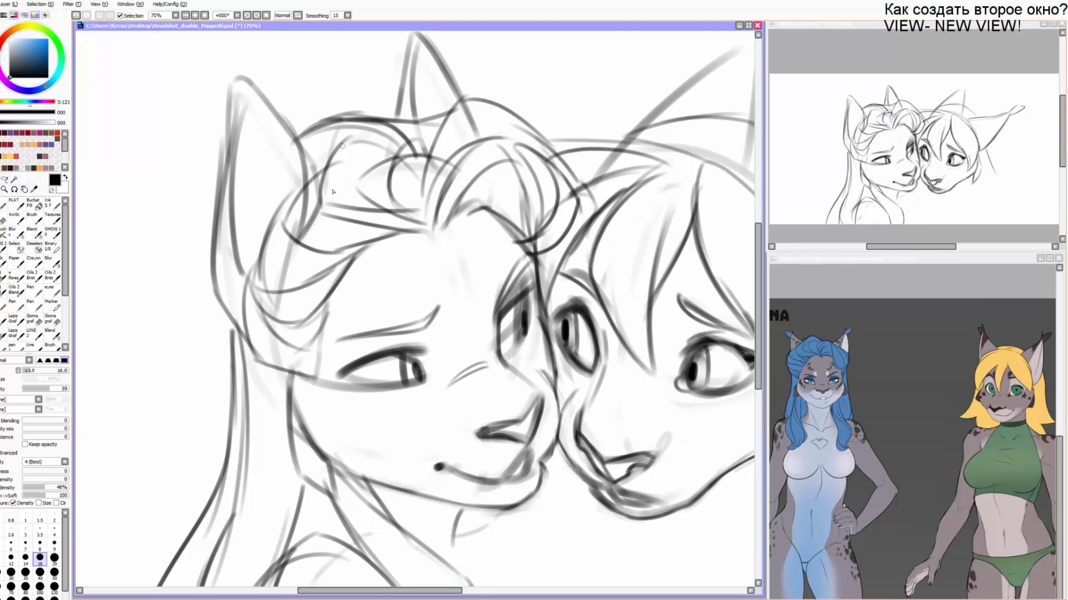
{"action": "key", "text": "e"}
{"action": "key", "text": "b"}
{"action": "mouse_move", "coordinate": [311, 182]}
{"action": "left_mouse_down"}
{"action": "mouse_move", "coordinate": [297, 223]}
{"action": "mouse_move", "coordinate": [389, 213]}
{"action": "left_mouse_up"}
{"action": "mouse_move", "coordinate": [319, 201]}
{"action": "left_mouse_down"}
{"action": "mouse_move", "coordinate": [389, 132]}
{"action": "mouse_move", "coordinate": [381, 199]}
{"action": "mouse_move", "coordinate": [290, 189]}
{"action": "mouse_move", "coordinate": [351, 137]}
{"action": "left_mouse_up"}
{"action": "mouse_move", "coordinate": [292, 222]}
{"action": "left_mouse_down"}
{"action": "mouse_move", "coordinate": [290, 201]}
{"action": "mouse_move", "coordinate": [329, 278]}
{"action": "mouse_move", "coordinate": [350, 261]}
{"action": "left_mouse_up"}
{"action": "mouse_move", "coordinate": [305, 378]}
{"action": "left_mouse_down"}
{"action": "mouse_move", "coordinate": [225, 351]}
{"action": "mouse_move", "coordinate": [303, 378]}
{"action": "left_mouse_up"}
Draw pointed tufts on the tips of both of the left figure's ears.
{"action": "mouse_move", "coordinate": [252, 254]}
{"action": "left_mouse_down"}
{"action": "mouse_move", "coordinate": [242, 241]}
{"action": "mouse_move", "coordinate": [269, 334]}
{"action": "left_mouse_up"}
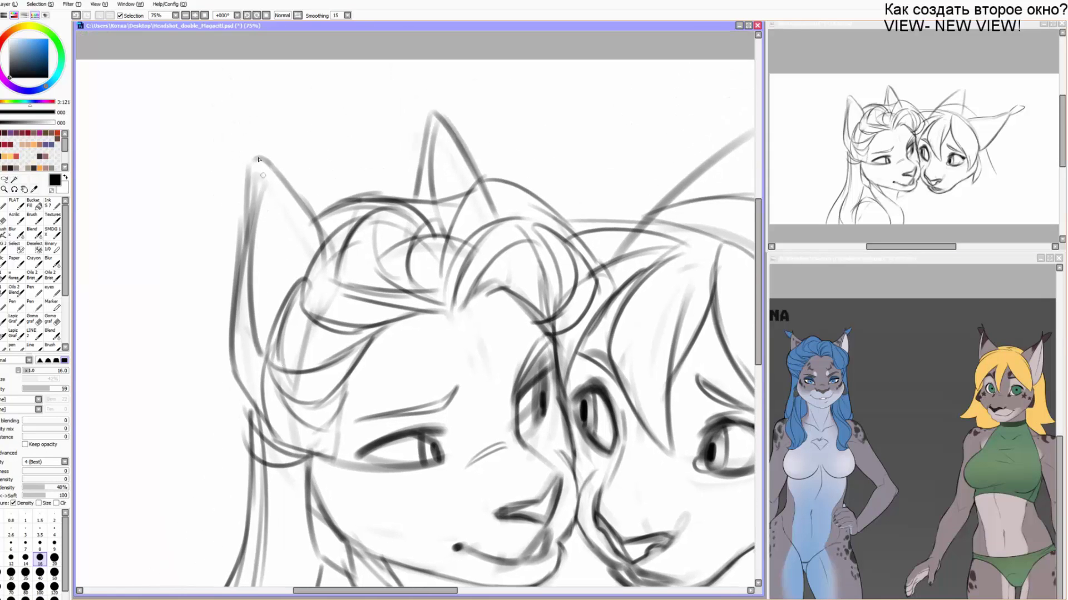
{"action": "left_click_drag", "start_coordinate": [248, 209], "coordinate": [239, 117]}
{"action": "mouse_move", "coordinate": [240, 119]}
{"action": "left_mouse_down"}
{"action": "mouse_move", "coordinate": [266, 169]}
{"action": "mouse_move", "coordinate": [229, 131]}
{"action": "left_mouse_up"}
{"action": "key", "text": "ctrl+z"}
{"action": "mouse_move", "coordinate": [229, 131]}
{"action": "left_mouse_down"}
{"action": "mouse_move", "coordinate": [275, 150]}
{"action": "mouse_move", "coordinate": [261, 181]}
{"action": "left_mouse_up"}
{"action": "key", "text": "ctrl+z"}
{"action": "key", "text": "ctrl+z"}
{"action": "mouse_move", "coordinate": [240, 146]}
{"action": "left_mouse_down"}
{"action": "mouse_move", "coordinate": [278, 102]}
{"action": "mouse_move", "coordinate": [273, 169]}
{"action": "left_mouse_up"}
{"action": "left_click_drag", "start_coordinate": [431, 134], "coordinate": [454, 129]}
Try to sketch the right figure's neck, shoulder and arm in black beneath the head.
{"action": "mouse_move", "coordinate": [557, 499]}
{"action": "left_mouse_down"}
{"action": "mouse_move", "coordinate": [325, 239]}
{"action": "mouse_move", "coordinate": [349, 253]}
{"action": "mouse_move", "coordinate": [350, 241]}
{"action": "mouse_move", "coordinate": [375, 305]}
{"action": "left_mouse_up"}
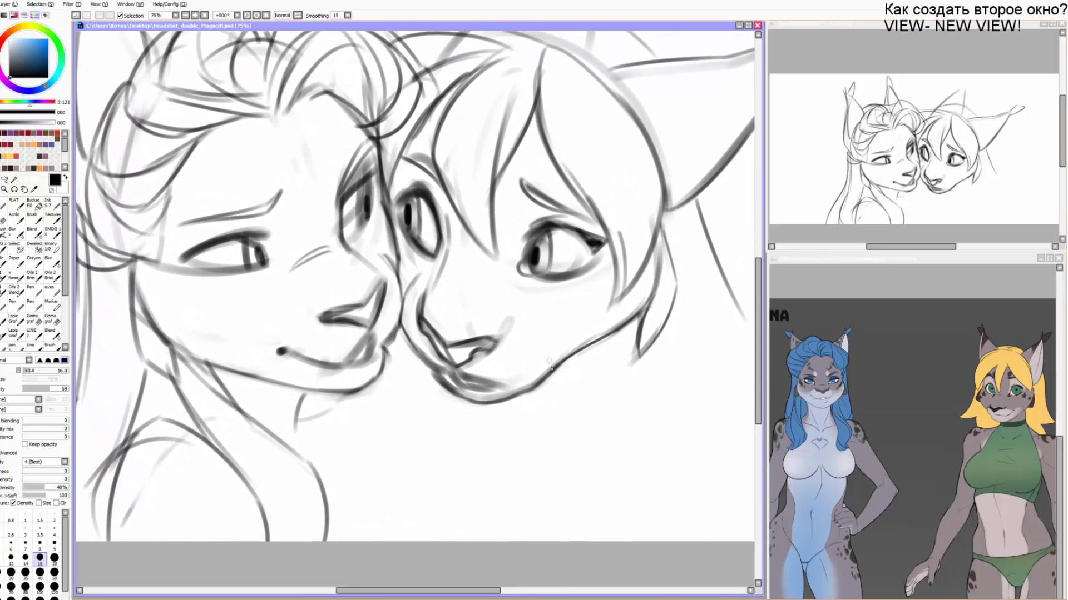
{"action": "left_click_drag", "start_coordinate": [567, 421], "coordinate": [523, 373]}
{"action": "mouse_move", "coordinate": [599, 318]}
{"action": "left_mouse_down"}
{"action": "mouse_move", "coordinate": [544, 365]}
{"action": "mouse_move", "coordinate": [540, 397]}
{"action": "mouse_move", "coordinate": [570, 473]}
{"action": "left_mouse_up"}
{"action": "mouse_move", "coordinate": [588, 322]}
{"action": "left_mouse_down"}
{"action": "mouse_move", "coordinate": [668, 366]}
{"action": "mouse_move", "coordinate": [697, 428]}
{"action": "left_mouse_up"}
{"action": "mouse_move", "coordinate": [658, 344]}
{"action": "left_mouse_down"}
{"action": "mouse_move", "coordinate": [723, 403]}
{"action": "mouse_move", "coordinate": [757, 466]}
{"action": "left_mouse_up"}
{"action": "left_click_drag", "start_coordinate": [667, 473], "coordinate": [625, 455]}
{"action": "left_click_drag", "start_coordinate": [505, 414], "coordinate": [563, 508]}
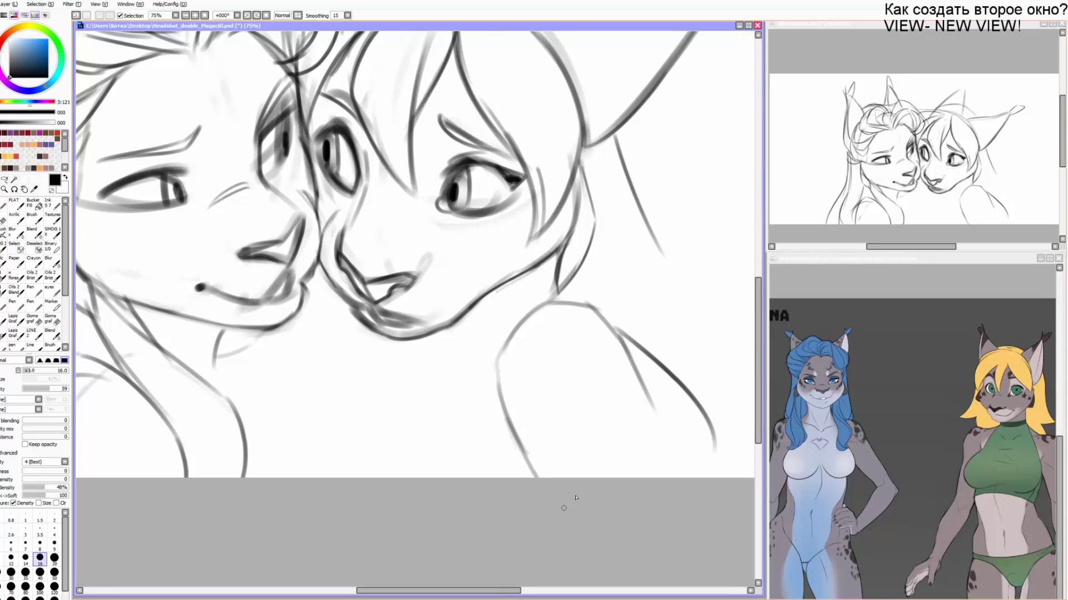
{"action": "key", "text": "ctrl+z"}
{"action": "mouse_move", "coordinate": [465, 319]}
{"action": "left_mouse_down"}
{"action": "mouse_move", "coordinate": [490, 347]}
{"action": "mouse_move", "coordinate": [619, 329]}
{"action": "mouse_move", "coordinate": [593, 357]}
{"action": "mouse_move", "coordinate": [586, 442]}
{"action": "mouse_move", "coordinate": [631, 434]}
{"action": "mouse_move", "coordinate": [554, 494]}
{"action": "left_mouse_up"}
{"action": "key", "text": "ctrl+z"}
{"action": "key", "text": "e"}
{"action": "scroll", "coordinate": [533, 117], "scroll_direction": "down", "scroll_amount": 2}
{"action": "left_click_drag", "start_coordinate": [531, 116], "coordinate": [452, 273]}
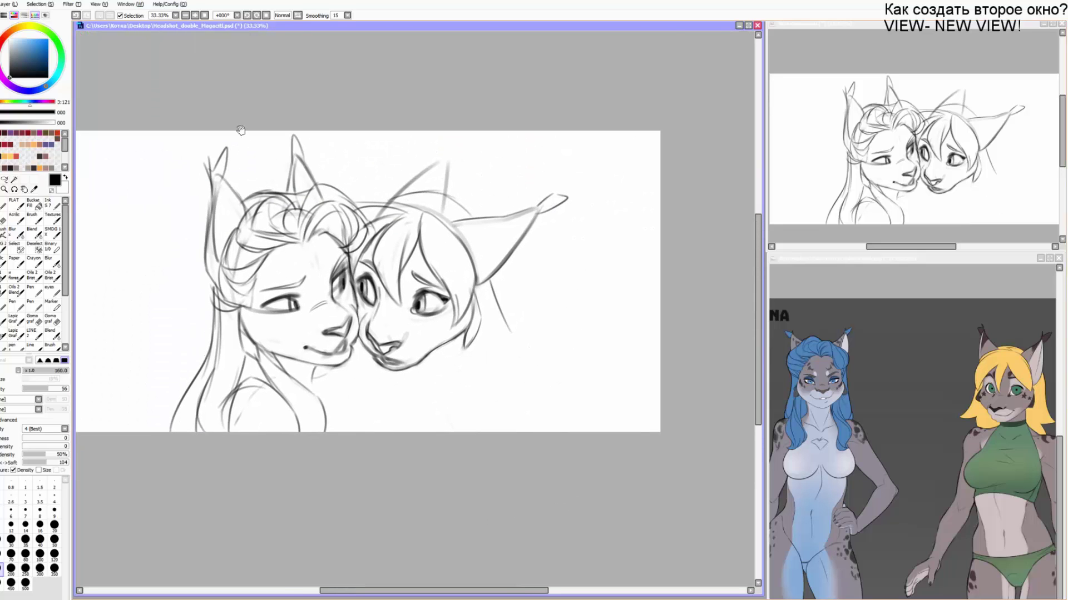
Pick a dark red and sketch construction lines for the right figure's head base, neck and collar.
{"action": "scroll", "coordinate": [243, 133], "scroll_direction": "up", "scroll_amount": 1}
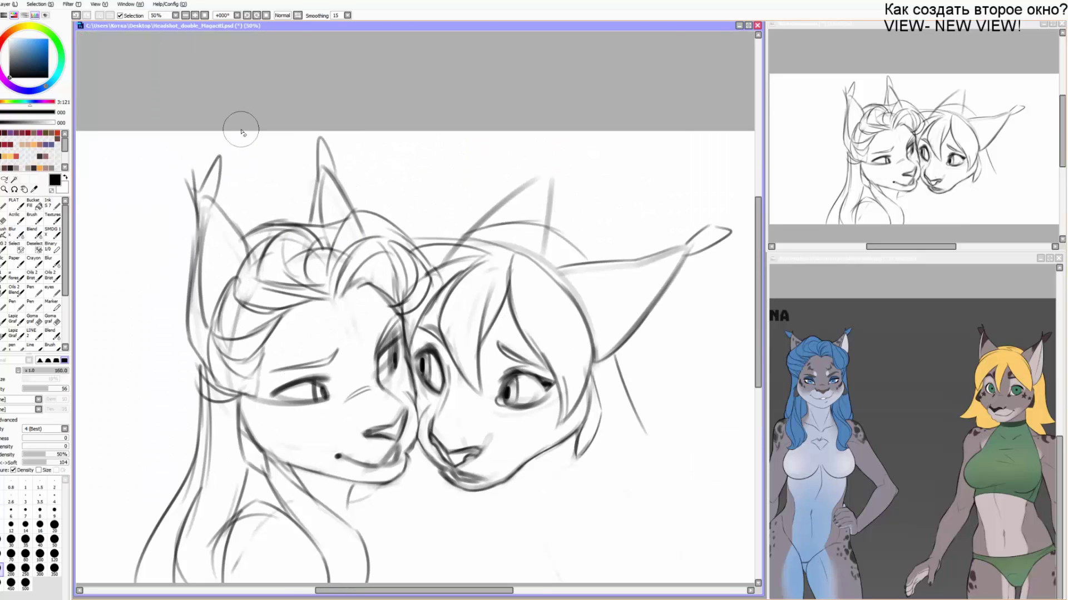
{"action": "left_click", "coordinate": [6, 145]}
{"action": "left_click_drag", "start_coordinate": [478, 380], "coordinate": [421, 249]}
{"action": "key", "text": "b"}
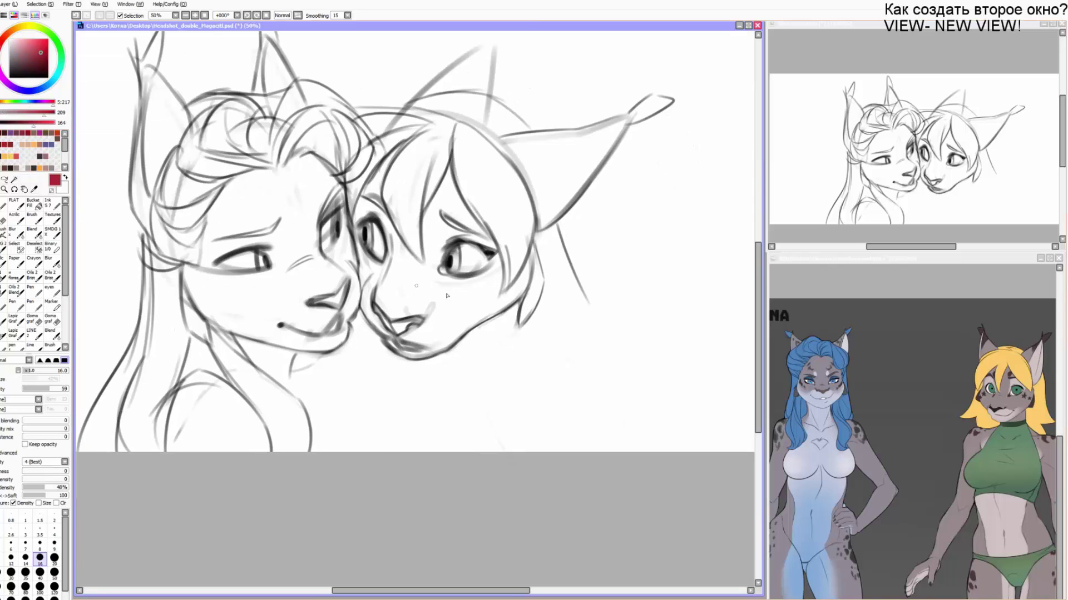
{"action": "left_click_drag", "start_coordinate": [442, 324], "coordinate": [423, 257]}
{"action": "mouse_move", "coordinate": [483, 272]}
{"action": "left_mouse_down"}
{"action": "mouse_move", "coordinate": [498, 354]}
{"action": "mouse_move", "coordinate": [500, 335]}
{"action": "mouse_move", "coordinate": [502, 343]}
{"action": "left_mouse_up"}
{"action": "key", "text": "ctrl+z"}
{"action": "left_click_drag", "start_coordinate": [503, 348], "coordinate": [461, 372]}
{"action": "mouse_move", "coordinate": [399, 282]}
{"action": "left_mouse_down"}
{"action": "mouse_move", "coordinate": [419, 362]}
{"action": "mouse_move", "coordinate": [504, 347]}
{"action": "left_mouse_up"}
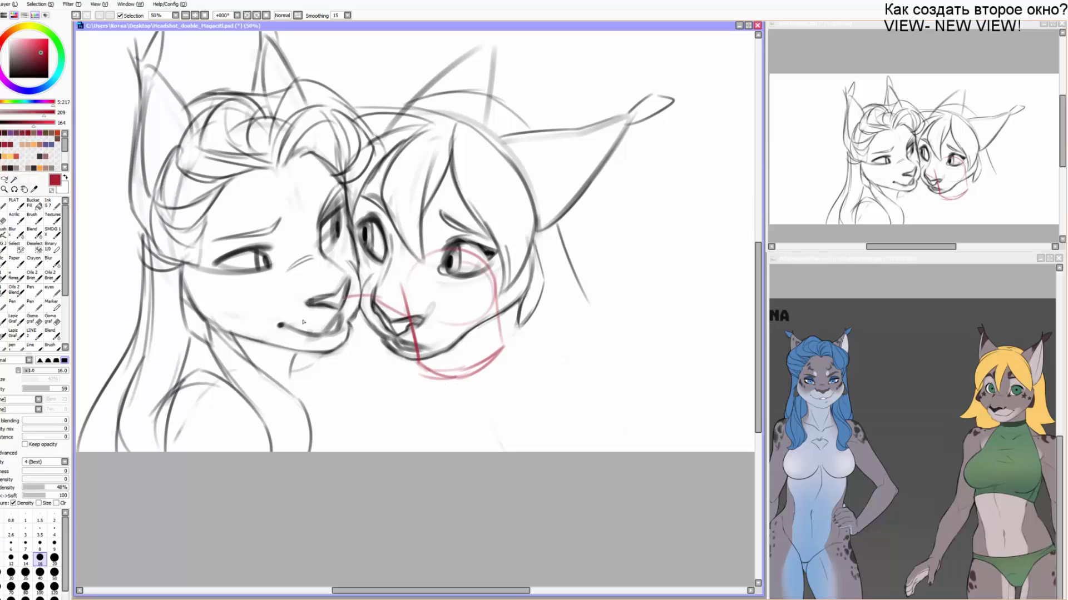
Sketch the right figure's far shoulder arc, near shoulder and arm, and lower neckline in red.
{"action": "left_click_drag", "start_coordinate": [303, 322], "coordinate": [302, 329]}
{"action": "left_click_drag", "start_coordinate": [296, 347], "coordinate": [340, 300]}
{"action": "key", "text": "ctrl+z"}
{"action": "key", "text": "ctrl+z"}
{"action": "mouse_move", "coordinate": [317, 374]}
{"action": "left_mouse_down"}
{"action": "mouse_move", "coordinate": [321, 312]}
{"action": "mouse_move", "coordinate": [396, 325]}
{"action": "left_mouse_up"}
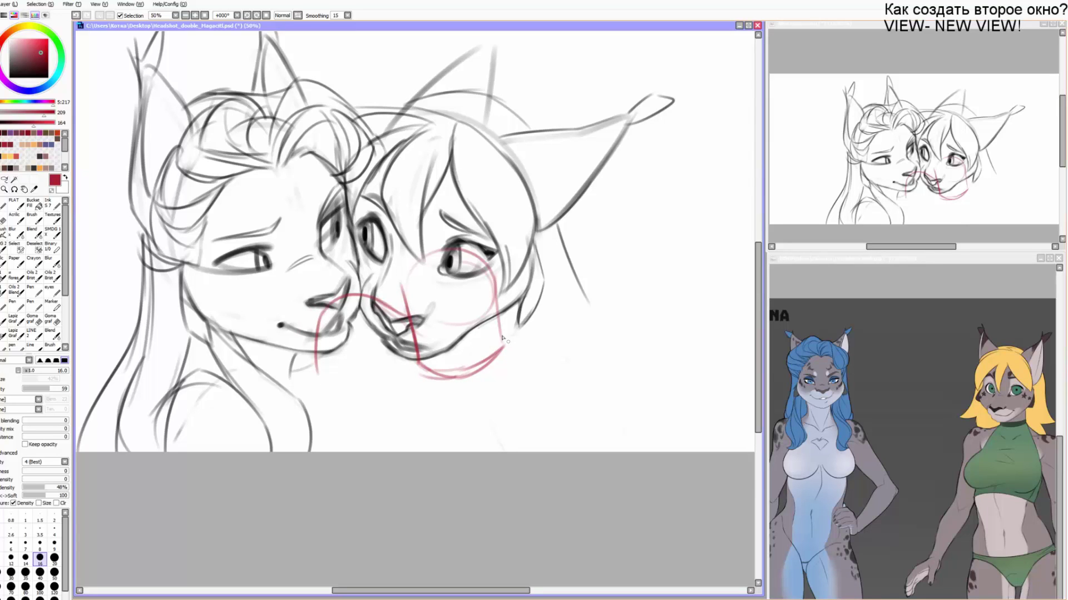
{"action": "mouse_move", "coordinate": [503, 338]}
{"action": "left_mouse_down"}
{"action": "mouse_move", "coordinate": [561, 356]}
{"action": "mouse_move", "coordinate": [622, 420]}
{"action": "mouse_move", "coordinate": [607, 451]}
{"action": "left_mouse_up"}
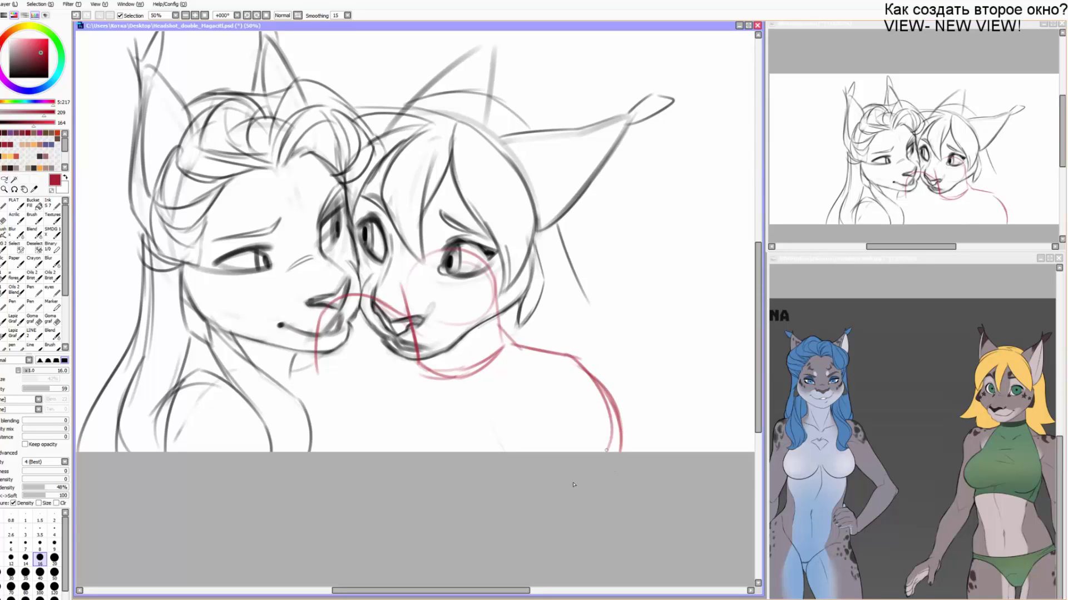
{"action": "mouse_move", "coordinate": [381, 330]}
{"action": "left_mouse_down"}
{"action": "mouse_move", "coordinate": [433, 406]}
{"action": "mouse_move", "coordinate": [532, 380]}
{"action": "left_mouse_up"}
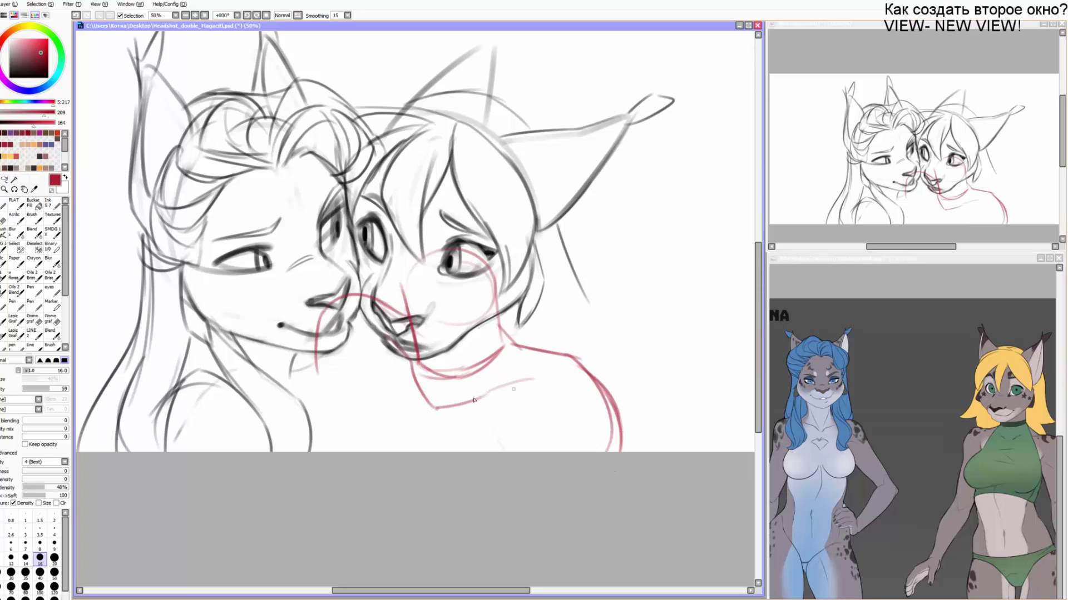
Sketch the right figure's far arm, armpit and chest lines in red down to the canvas edge.
{"action": "left_click_drag", "start_coordinate": [341, 347], "coordinate": [355, 389]}
{"action": "key", "text": "ctrl+z"}
{"action": "key", "text": "ctrl+z"}
{"action": "mouse_move", "coordinate": [336, 316]}
{"action": "left_mouse_down"}
{"action": "mouse_move", "coordinate": [320, 353]}
{"action": "mouse_move", "coordinate": [326, 388]}
{"action": "mouse_move", "coordinate": [346, 397]}
{"action": "left_mouse_up"}
{"action": "left_click_drag", "start_coordinate": [352, 392], "coordinate": [336, 451]}
{"action": "key", "text": "ctrl+z"}
{"action": "key", "text": "ctrl+z"}
{"action": "mouse_move", "coordinate": [344, 369]}
{"action": "left_mouse_down"}
{"action": "mouse_move", "coordinate": [355, 409]}
{"action": "mouse_move", "coordinate": [344, 464]}
{"action": "left_mouse_up"}
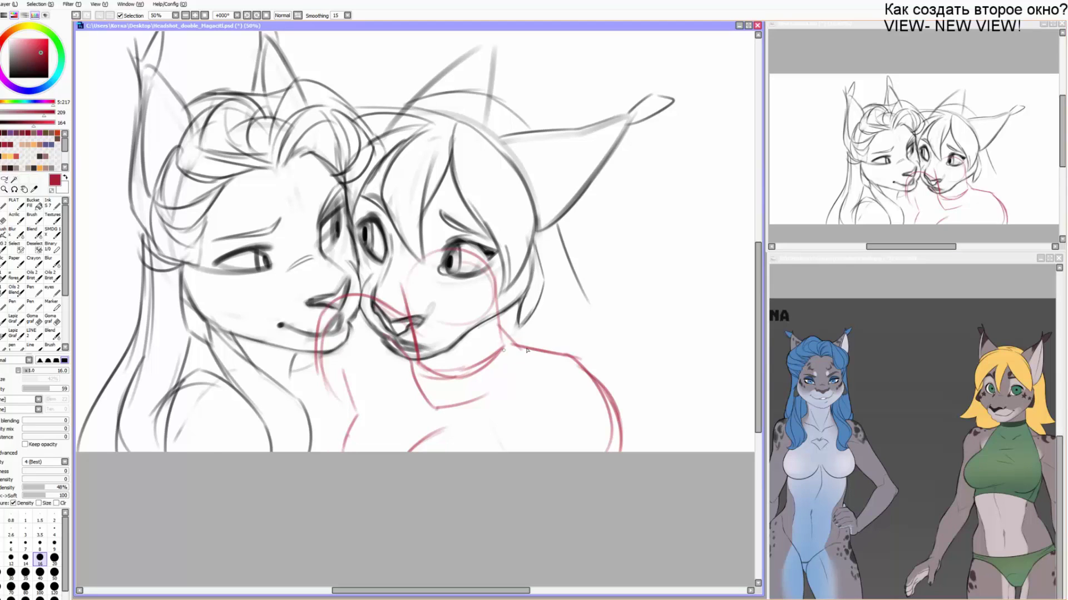
{"action": "left_click_drag", "start_coordinate": [509, 348], "coordinate": [616, 452]}
{"action": "left_click_drag", "start_coordinate": [531, 387], "coordinate": [505, 452]}
{"action": "left_click_drag", "start_coordinate": [515, 346], "coordinate": [595, 377]}
{"action": "left_click_drag", "start_coordinate": [470, 454], "coordinate": [487, 427]}
With a size 25 brush, sketch the left figure's neck sides and near shoulder arc in red.
{"action": "key", "text": "bracketright"}
{"action": "key", "text": "bracketright"}
{"action": "left_click_drag", "start_coordinate": [321, 295], "coordinate": [306, 354]}
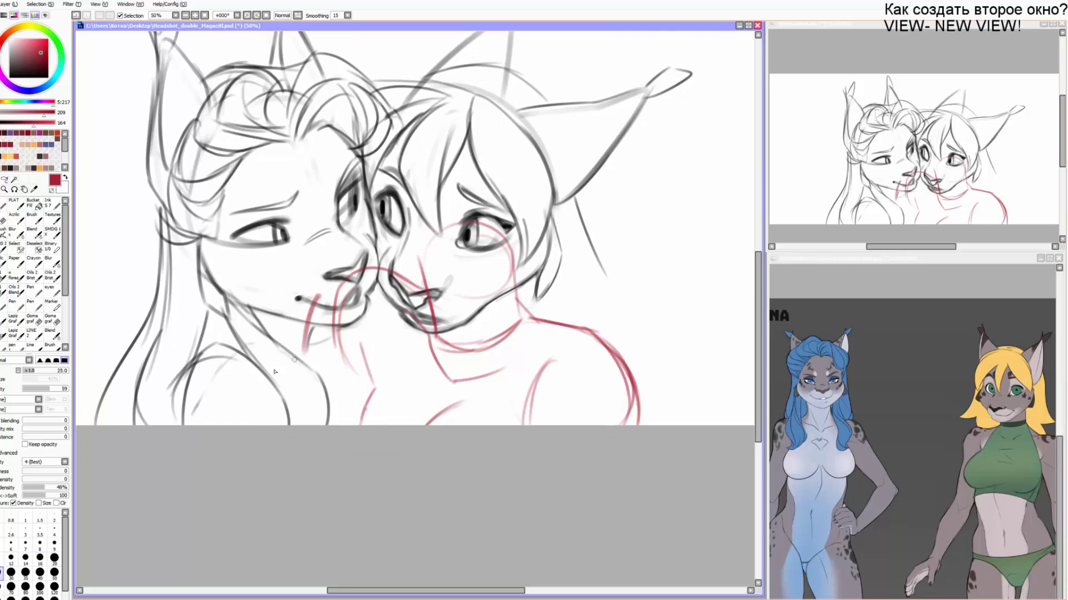
{"action": "left_click_drag", "start_coordinate": [222, 297], "coordinate": [218, 343]}
{"action": "mouse_move", "coordinate": [183, 396]}
{"action": "left_mouse_down"}
{"action": "mouse_move", "coordinate": [267, 391]}
{"action": "mouse_move", "coordinate": [285, 424]}
{"action": "left_mouse_up"}
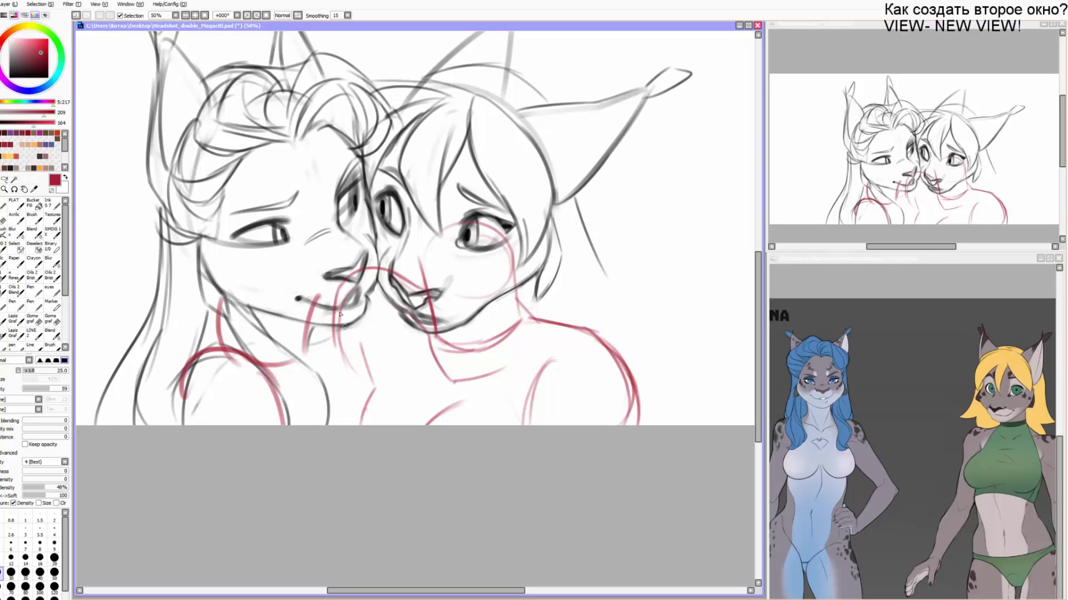
Draw the left figure's far shoulder arc in red and strengthen the front neck and collarbone lines.
{"action": "mouse_move", "coordinate": [308, 325]}
{"action": "left_mouse_down"}
{"action": "mouse_move", "coordinate": [349, 285]}
{"action": "mouse_move", "coordinate": [380, 370]}
{"action": "mouse_move", "coordinate": [377, 416]}
{"action": "left_mouse_up"}
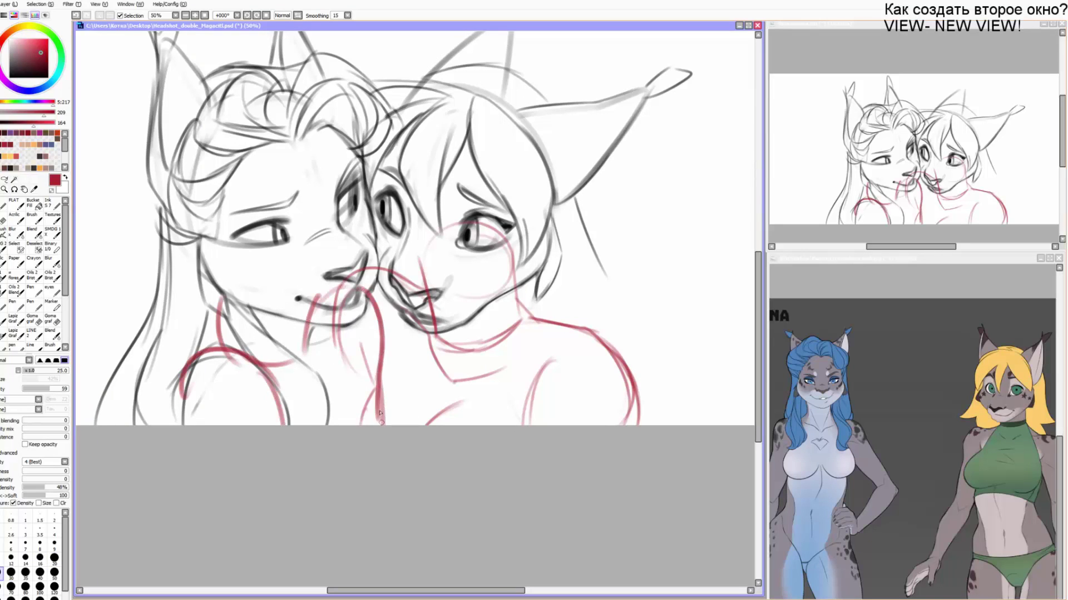
{"action": "key", "text": "ctrl+z"}
{"action": "mouse_move", "coordinate": [370, 291]}
{"action": "left_mouse_down"}
{"action": "mouse_move", "coordinate": [380, 387]}
{"action": "mouse_move", "coordinate": [422, 450]}
{"action": "left_mouse_up"}
{"action": "left_click_drag", "start_coordinate": [333, 327], "coordinate": [315, 380]}
{"action": "left_click_drag", "start_coordinate": [298, 377], "coordinate": [238, 369]}
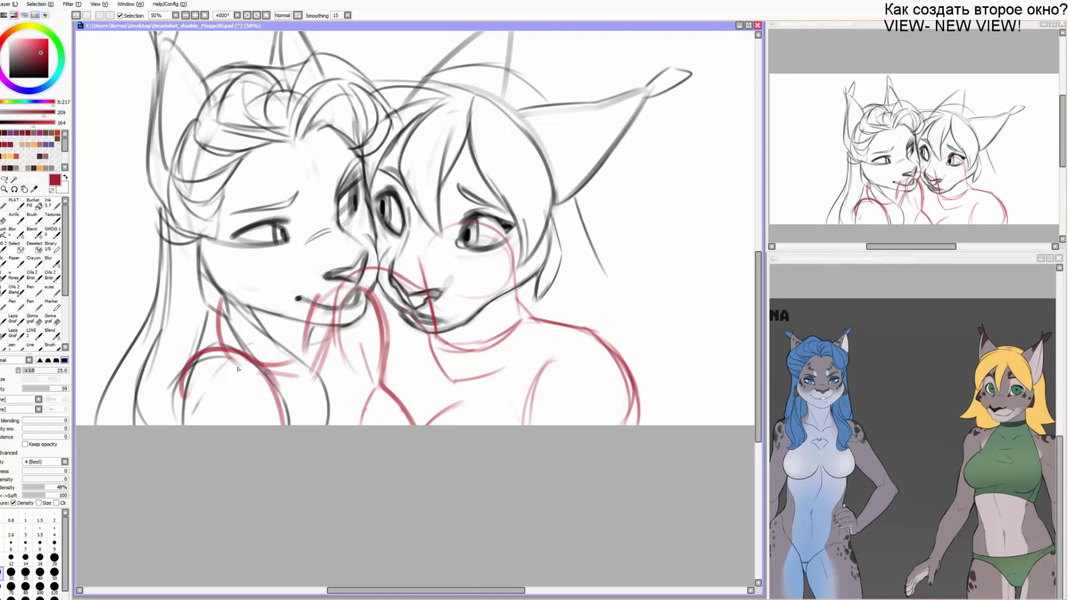
Erase the lower end of the red far shoulder arc and redraw it as an angled chest line.
{"action": "key", "text": "e"}
{"action": "left_click_drag", "start_coordinate": [384, 377], "coordinate": [412, 446]}
{"action": "key", "text": "b"}
{"action": "left_click_drag", "start_coordinate": [372, 358], "coordinate": [373, 395]}
{"action": "left_click_drag", "start_coordinate": [373, 394], "coordinate": [414, 445]}
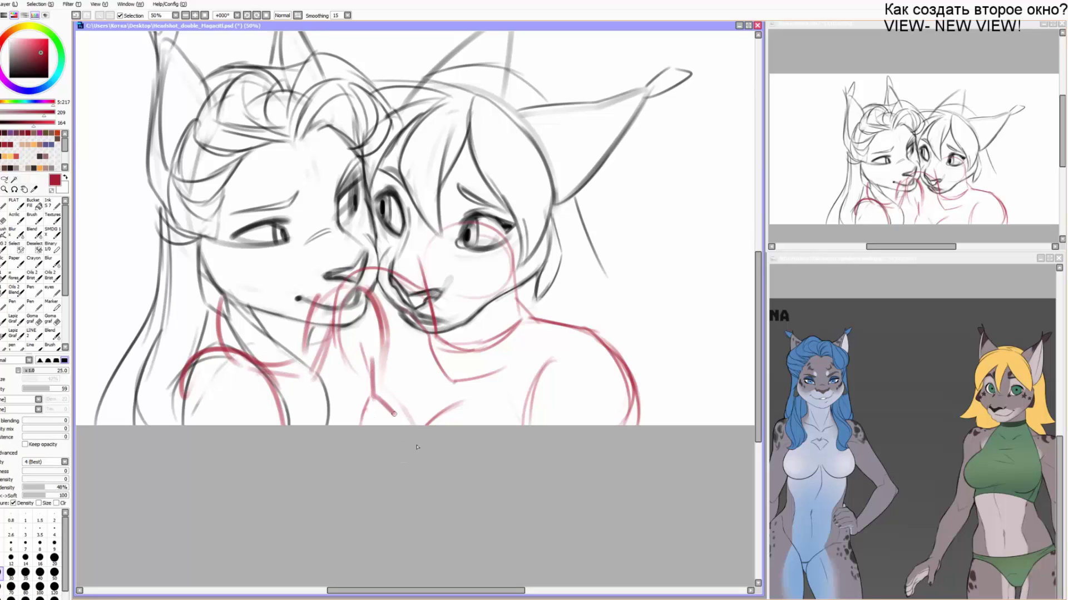
Clear the red arc beneath the chins and draw the right figure's far shoulder edge from its chin downward.
{"action": "mouse_move", "coordinate": [387, 337]}
{"action": "left_mouse_down"}
{"action": "mouse_move", "coordinate": [382, 394]}
{"action": "mouse_move", "coordinate": [382, 309]}
{"action": "mouse_move", "coordinate": [346, 280]}
{"action": "left_mouse_up"}
{"action": "key", "text": "e"}
{"action": "key", "text": "b"}
{"action": "mouse_move", "coordinate": [368, 385]}
{"action": "left_mouse_down"}
{"action": "mouse_move", "coordinate": [402, 318]}
{"action": "mouse_move", "coordinate": [373, 350]}
{"action": "mouse_move", "coordinate": [371, 376]}
{"action": "mouse_move", "coordinate": [386, 339]}
{"action": "mouse_move", "coordinate": [395, 407]}
{"action": "mouse_move", "coordinate": [380, 389]}
{"action": "left_mouse_up"}
{"action": "key", "text": "e"}
{"action": "key", "text": "b"}
{"action": "mouse_move", "coordinate": [371, 351]}
{"action": "left_mouse_down"}
{"action": "mouse_move", "coordinate": [376, 392]}
{"action": "mouse_move", "coordinate": [398, 422]}
{"action": "left_mouse_up"}
{"action": "left_click_drag", "start_coordinate": [375, 364], "coordinate": [406, 311]}
{"action": "left_click_drag", "start_coordinate": [373, 373], "coordinate": [397, 331]}
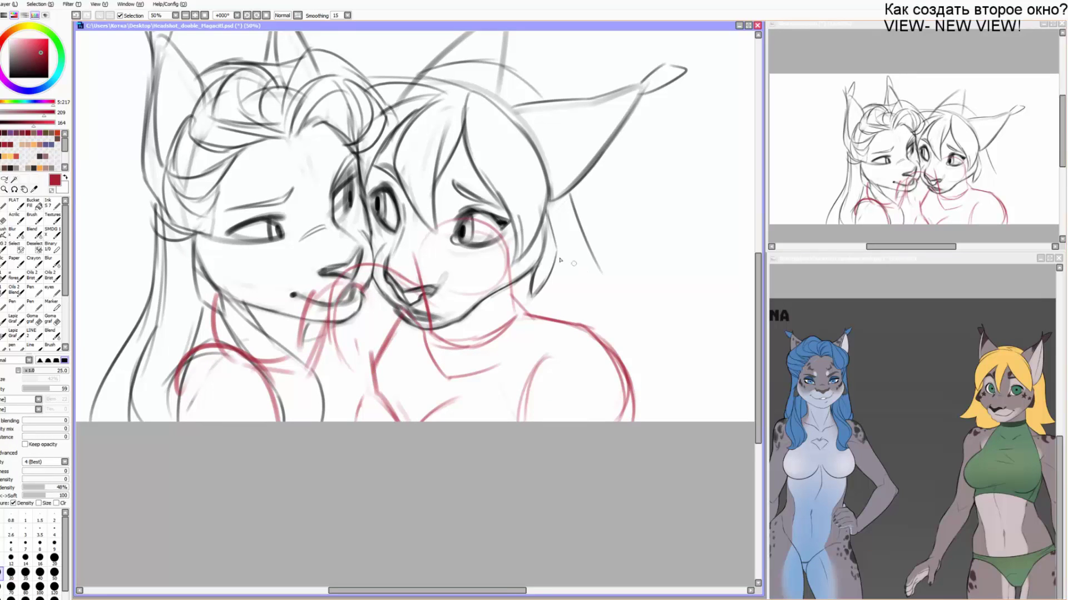
Try single red finger strokes along the right figure's jaw and hair tuft.
{"action": "mouse_move", "coordinate": [483, 328]}
{"action": "left_mouse_down"}
{"action": "mouse_move", "coordinate": [489, 288]}
{"action": "mouse_move", "coordinate": [470, 284]}
{"action": "left_mouse_up"}
{"action": "left_click_drag", "start_coordinate": [537, 207], "coordinate": [515, 282]}
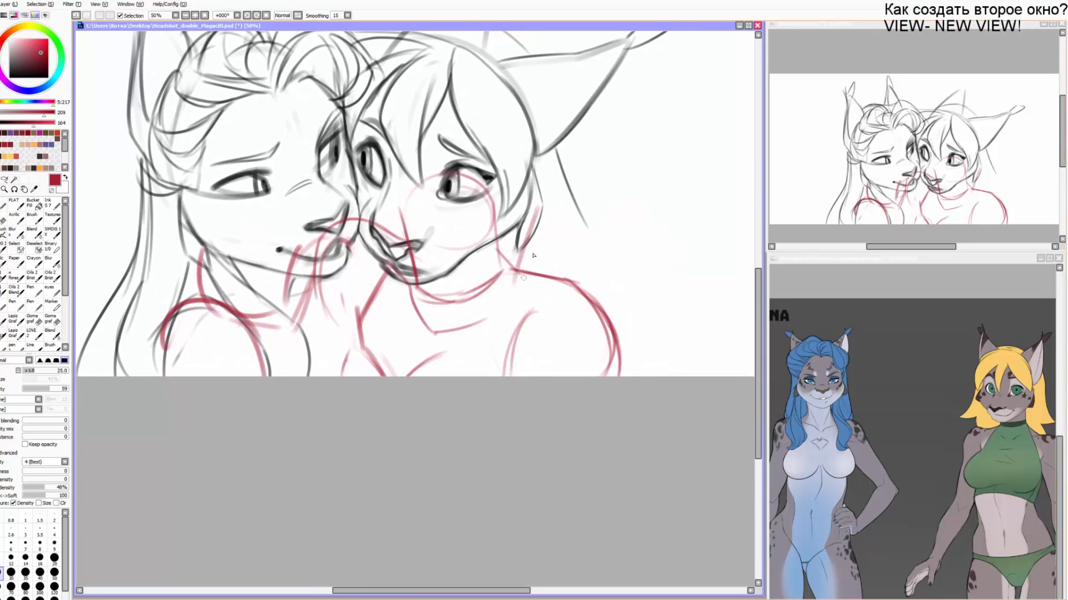
{"action": "key", "text": "ctrl+z"}
{"action": "left_click_drag", "start_coordinate": [539, 220], "coordinate": [489, 244]}
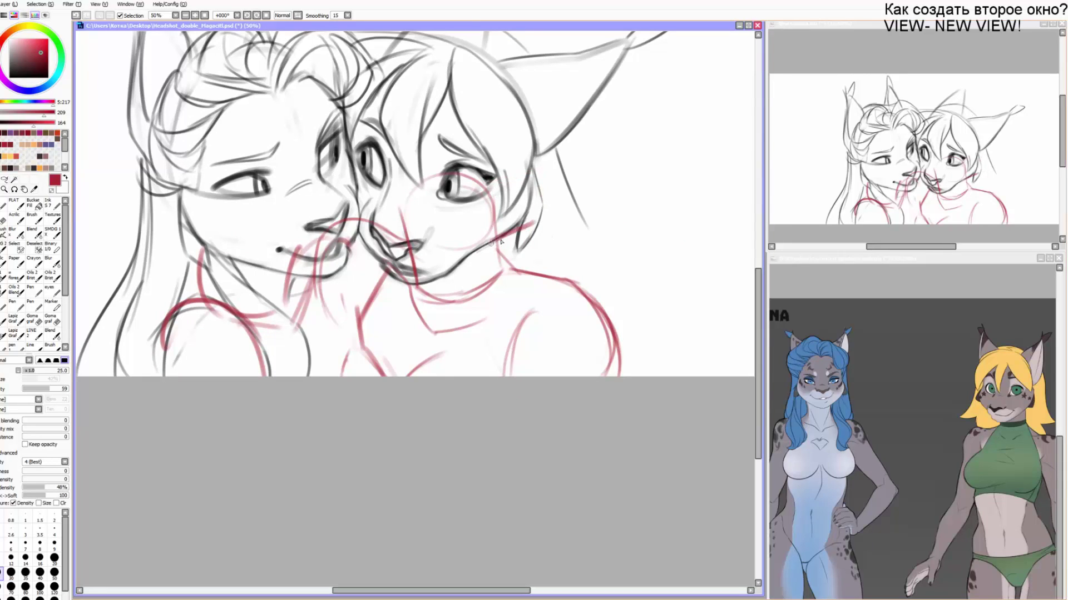
{"action": "key", "text": "ctrl+z"}
{"action": "left_click_drag", "start_coordinate": [544, 210], "coordinate": [507, 217]}
{"action": "key", "text": "ctrl+z"}
Sketch a hand with curled fingers in red, resting against the right figure's jaw and neck.
{"action": "mouse_move", "coordinate": [570, 269]}
{"action": "left_mouse_down"}
{"action": "mouse_move", "coordinate": [561, 205]}
{"action": "mouse_move", "coordinate": [486, 210]}
{"action": "left_mouse_up"}
{"action": "left_click_drag", "start_coordinate": [553, 212], "coordinate": [484, 222]}
{"action": "mouse_move", "coordinate": [559, 222]}
{"action": "left_mouse_down"}
{"action": "mouse_move", "coordinate": [474, 237]}
{"action": "mouse_move", "coordinate": [485, 247]}
{"action": "left_mouse_up"}
{"action": "mouse_move", "coordinate": [567, 253]}
{"action": "left_mouse_down"}
{"action": "mouse_move", "coordinate": [486, 273]}
{"action": "mouse_move", "coordinate": [516, 298]}
{"action": "left_mouse_up"}
{"action": "mouse_move", "coordinate": [566, 222]}
{"action": "left_mouse_down"}
{"action": "mouse_move", "coordinate": [570, 257]}
{"action": "mouse_move", "coordinate": [556, 216]}
{"action": "mouse_move", "coordinate": [475, 212]}
{"action": "mouse_move", "coordinate": [556, 229]}
{"action": "mouse_move", "coordinate": [472, 258]}
{"action": "mouse_move", "coordinate": [492, 267]}
{"action": "mouse_move", "coordinate": [570, 257]}
{"action": "mouse_move", "coordinate": [519, 281]}
{"action": "mouse_move", "coordinate": [510, 272]}
{"action": "left_mouse_up"}
{"action": "key", "text": "ctrl+z"}
{"action": "key", "text": "ctrl+z"}
{"action": "key", "text": "ctrl+z"}
{"action": "key", "text": "ctrl+z"}
{"action": "key", "text": "ctrl+z"}
{"action": "key", "text": "ctrl+z"}
{"action": "key", "text": "ctrl+z"}
{"action": "key", "text": "ctrl+z"}
{"action": "key", "text": "ctrl+z"}
{"action": "mouse_move", "coordinate": [534, 215]}
{"action": "left_mouse_down"}
{"action": "mouse_move", "coordinate": [475, 259]}
{"action": "mouse_move", "coordinate": [523, 239]}
{"action": "mouse_move", "coordinate": [569, 319]}
{"action": "left_mouse_up"}
{"action": "left_click_drag", "start_coordinate": [571, 200], "coordinate": [567, 258]}
{"action": "left_click_drag", "start_coordinate": [575, 296], "coordinate": [564, 231]}
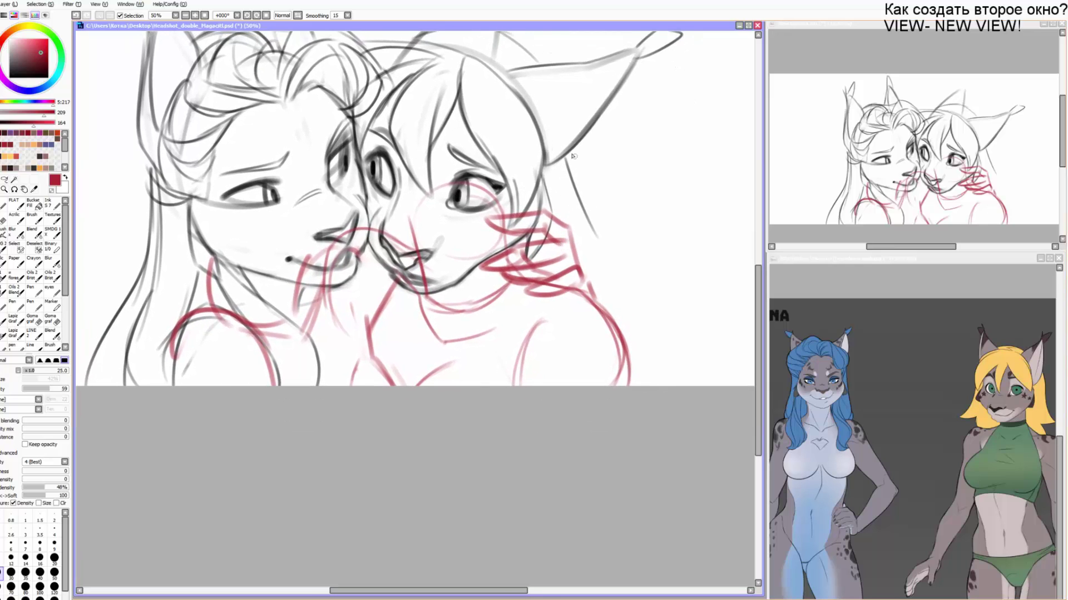
Sketch the right figure's hair in red, falling from behind the ear over the hand to the shoulder.
{"action": "left_click_drag", "start_coordinate": [572, 154], "coordinate": [593, 252]}
{"action": "left_click_drag", "start_coordinate": [583, 198], "coordinate": [620, 267]}
{"action": "mouse_move", "coordinate": [601, 262]}
{"action": "left_mouse_down"}
{"action": "mouse_move", "coordinate": [625, 302]}
{"action": "mouse_move", "coordinate": [619, 316]}
{"action": "mouse_move", "coordinate": [590, 304]}
{"action": "left_mouse_up"}
{"action": "mouse_move", "coordinate": [593, 289]}
{"action": "left_mouse_down"}
{"action": "mouse_move", "coordinate": [550, 190]}
{"action": "mouse_move", "coordinate": [560, 223]}
{"action": "mouse_move", "coordinate": [571, 225]}
{"action": "left_mouse_up"}
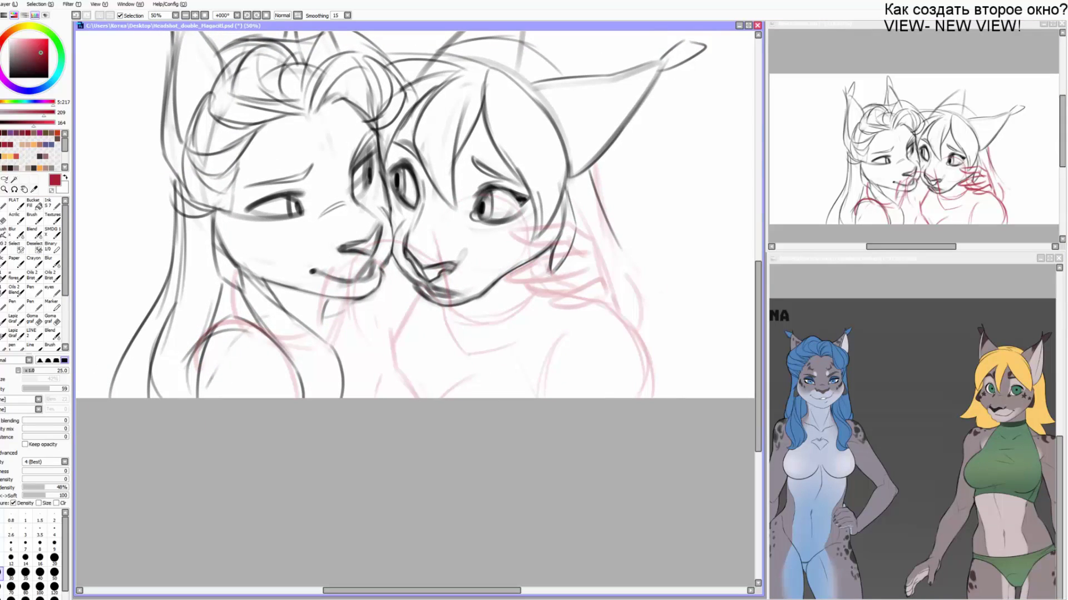
Switch to black with a finer brush and trace the right figure's neck lines over the faded red guide.
{"action": "left_click", "coordinate": [10, 76]}
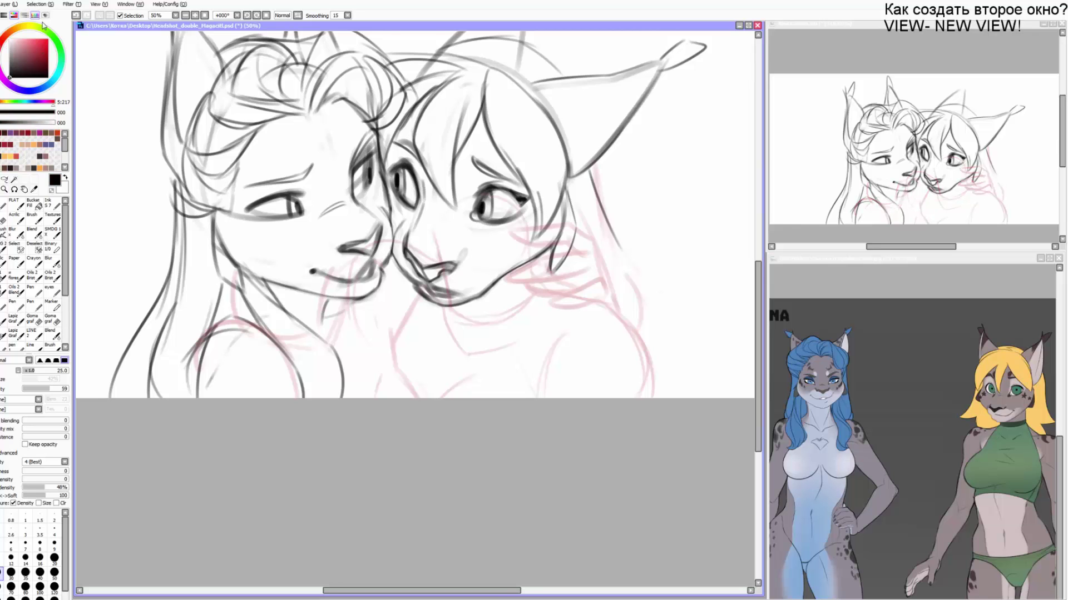
{"action": "key", "text": "Page_Up"}
{"action": "key", "text": "Page_Up"}
{"action": "left_click_drag", "start_coordinate": [424, 264], "coordinate": [295, 250]}
{"action": "key", "text": "["}
{"action": "key", "text": "["}
{"action": "key", "text": "["}
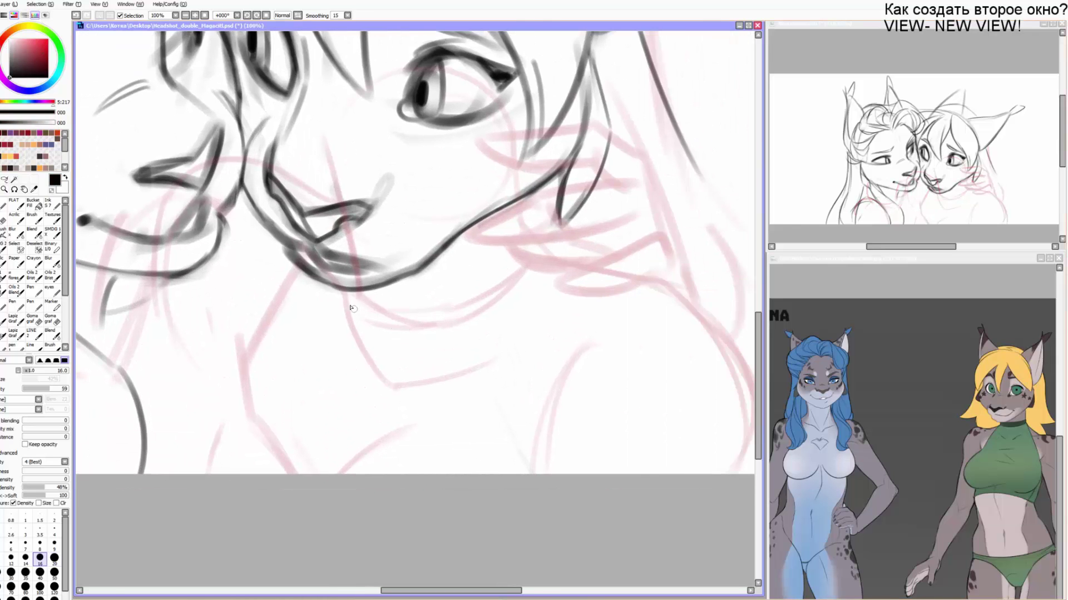
{"action": "mouse_move", "coordinate": [335, 294]}
{"action": "left_mouse_down"}
{"action": "mouse_move", "coordinate": [392, 385]}
{"action": "mouse_move", "coordinate": [556, 342]}
{"action": "left_mouse_up"}
{"action": "key", "text": "["}
{"action": "key", "text": "["}
{"action": "key", "text": "["}
{"action": "key", "text": "]"}
{"action": "left_click_drag", "start_coordinate": [380, 335], "coordinate": [385, 345]}
Trace the right figure's neckline, shoulder and armpit in black with a size 12 brush.
{"action": "key", "text": "]"}
{"action": "key", "text": "]"}
{"action": "mouse_move", "coordinate": [583, 326]}
{"action": "left_mouse_down"}
{"action": "mouse_move", "coordinate": [493, 320]}
{"action": "mouse_move", "coordinate": [474, 274]}
{"action": "mouse_move", "coordinate": [464, 371]}
{"action": "left_mouse_up"}
{"action": "key", "text": "bracketleft"}
{"action": "left_click_drag", "start_coordinate": [564, 163], "coordinate": [662, 281]}
{"action": "mouse_move", "coordinate": [328, 389]}
{"action": "left_mouse_down"}
{"action": "mouse_move", "coordinate": [408, 365]}
{"action": "mouse_move", "coordinate": [453, 403]}
{"action": "mouse_move", "coordinate": [429, 365]}
{"action": "mouse_move", "coordinate": [468, 358]}
{"action": "left_mouse_up"}
Trace the right figure's far chest and shoulder edge and the left figure's front neck line in black.
{"action": "mouse_move", "coordinate": [410, 247]}
{"action": "left_mouse_down"}
{"action": "mouse_move", "coordinate": [439, 330]}
{"action": "mouse_move", "coordinate": [484, 380]}
{"action": "left_mouse_up"}
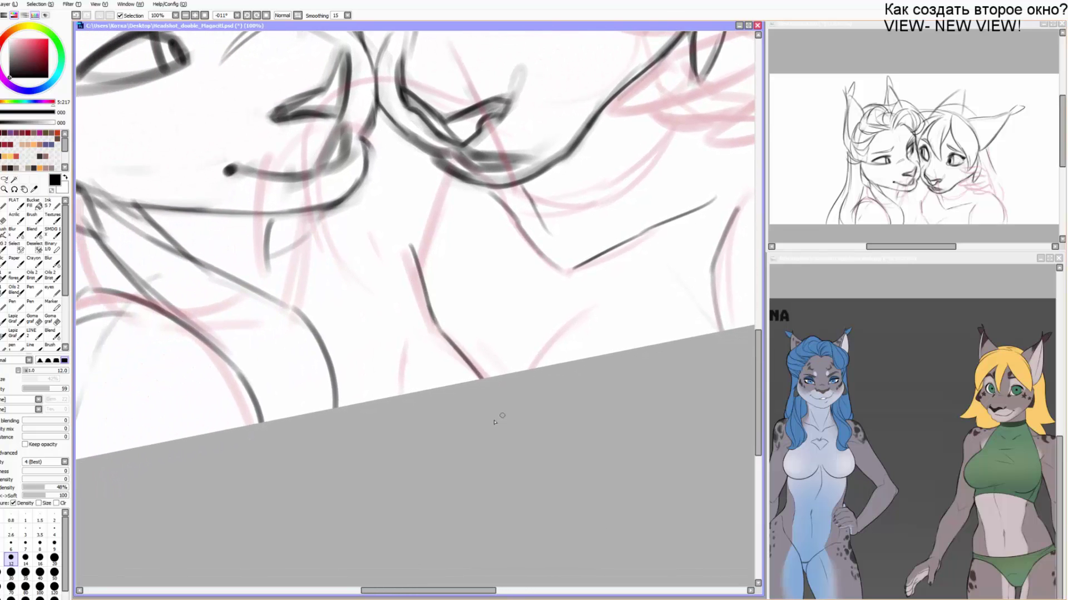
{"action": "mouse_move", "coordinate": [289, 265]}
{"action": "left_mouse_down"}
{"action": "mouse_move", "coordinate": [315, 318]}
{"action": "mouse_move", "coordinate": [297, 328]}
{"action": "left_mouse_up"}
{"action": "left_click_drag", "start_coordinate": [335, 300], "coordinate": [317, 357]}
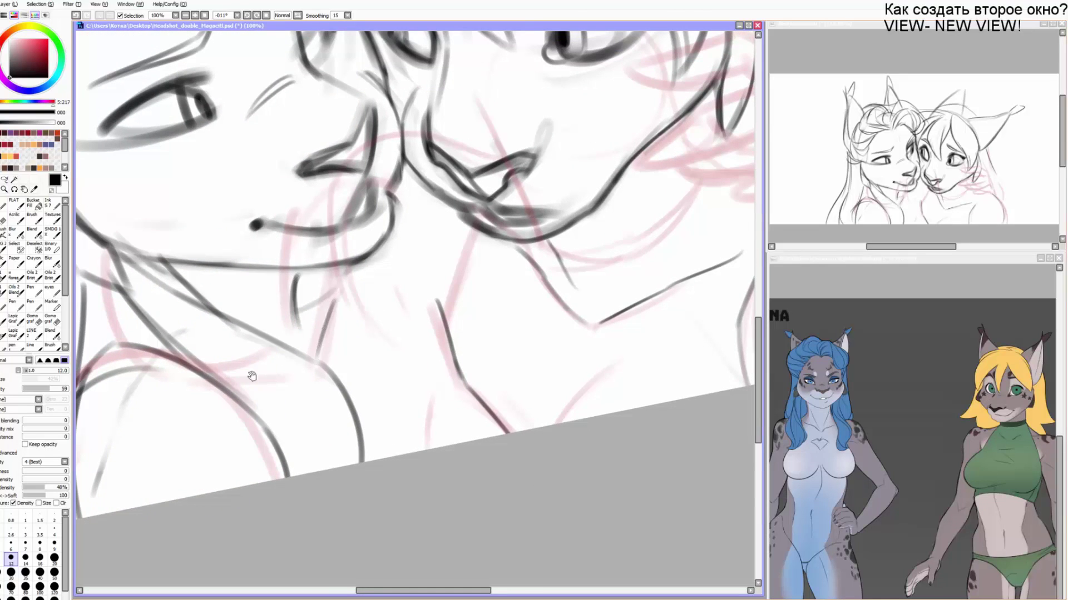
{"action": "mouse_move", "coordinate": [251, 375]}
{"action": "left_mouse_down"}
{"action": "mouse_move", "coordinate": [367, 290]}
{"action": "mouse_move", "coordinate": [262, 411]}
{"action": "left_mouse_up"}
{"action": "left_click_drag", "start_coordinate": [448, 340], "coordinate": [463, 282]}
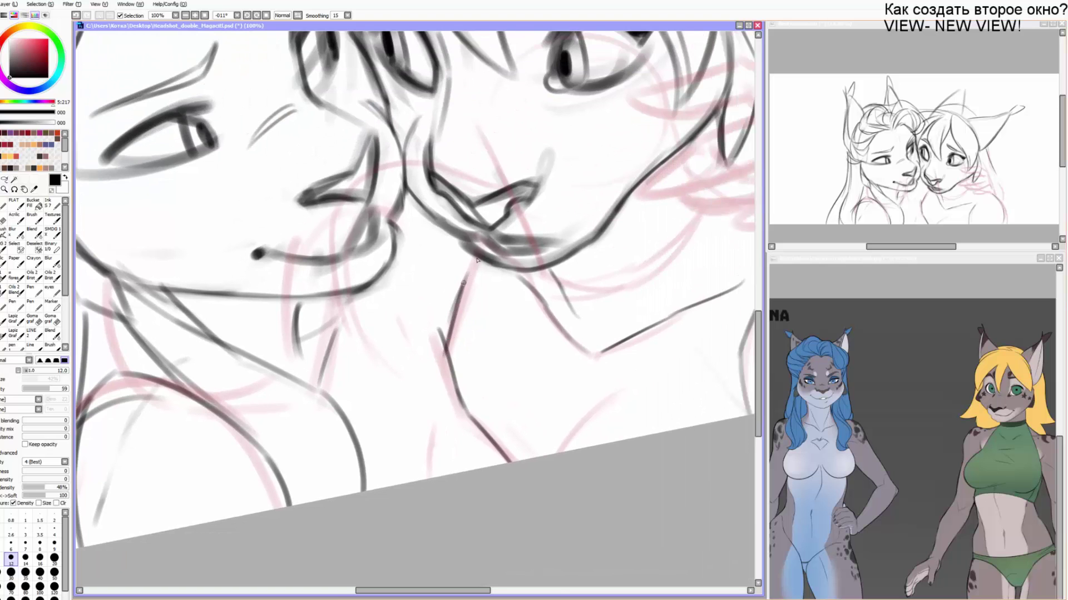
{"action": "mouse_move", "coordinate": [571, 272]}
{"action": "left_mouse_down"}
{"action": "mouse_move", "coordinate": [512, 317]}
{"action": "mouse_move", "coordinate": [362, 322]}
{"action": "mouse_move", "coordinate": [386, 377]}
{"action": "left_mouse_up"}
{"action": "left_click_drag", "start_coordinate": [541, 210], "coordinate": [452, 236]}
Trace the hand's index finger and the upper edge of the hand in black with a size 9 brush.
{"action": "key", "text": "Delete"}
{"action": "key", "text": "Delete"}
{"action": "key", "text": "bracketleft"}
{"action": "key", "text": "bracketleft"}
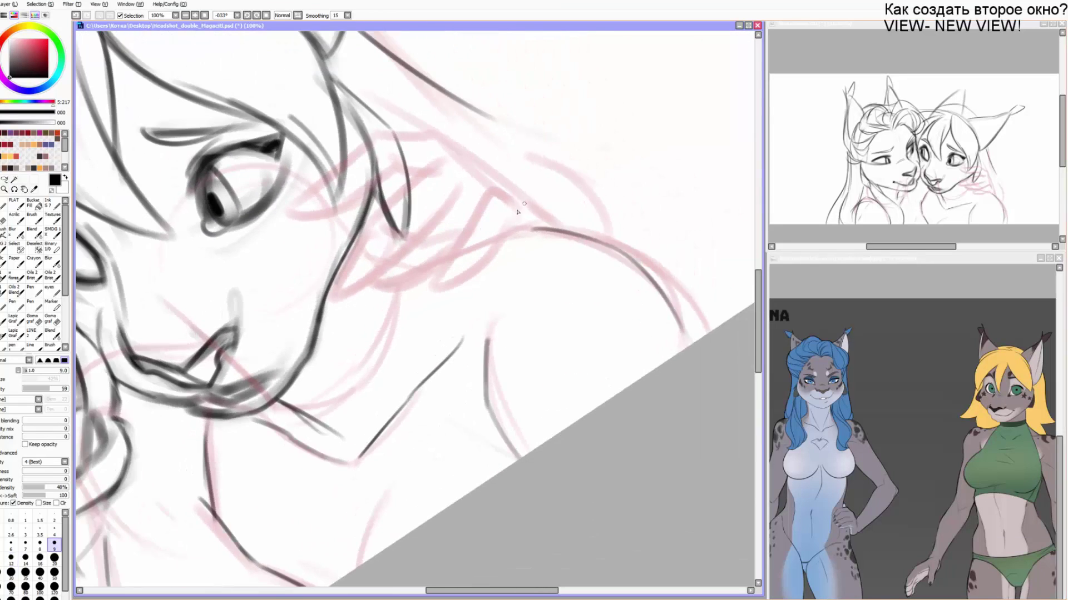
{"action": "key", "text": "ctrl+z"}
{"action": "left_click_drag", "start_coordinate": [394, 138], "coordinate": [548, 207]}
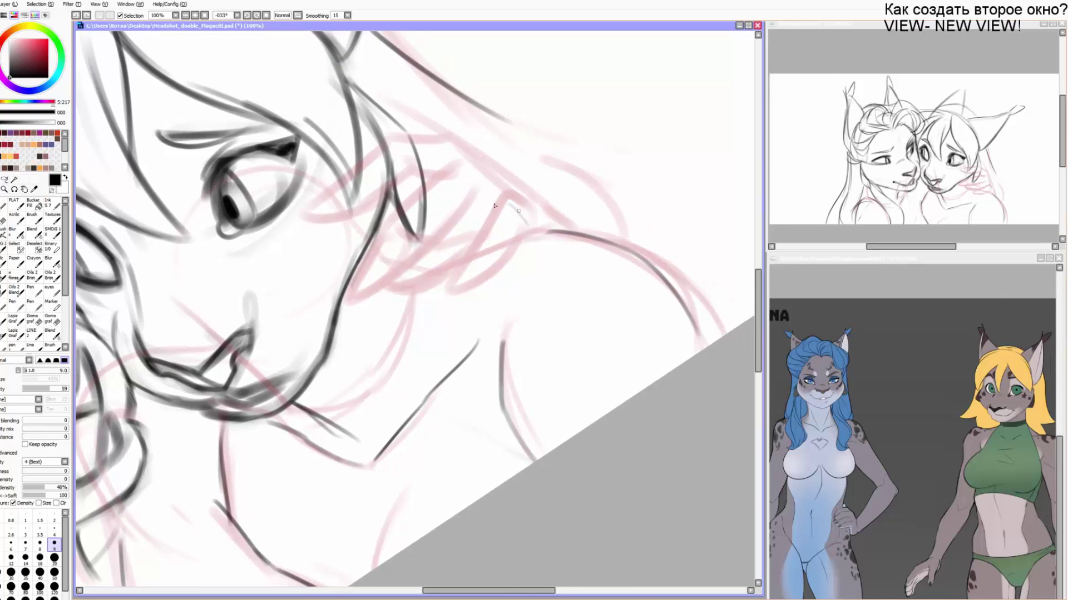
{"action": "mouse_move", "coordinate": [434, 178]}
{"action": "left_mouse_down"}
{"action": "mouse_move", "coordinate": [457, 221]}
{"action": "mouse_move", "coordinate": [422, 184]}
{"action": "mouse_move", "coordinate": [356, 218]}
{"action": "mouse_move", "coordinate": [333, 255]}
{"action": "mouse_move", "coordinate": [448, 228]}
{"action": "mouse_move", "coordinate": [394, 322]}
{"action": "left_mouse_up"}
{"action": "key", "text": "ctrl+z"}
{"action": "key", "text": "ctrl+z"}
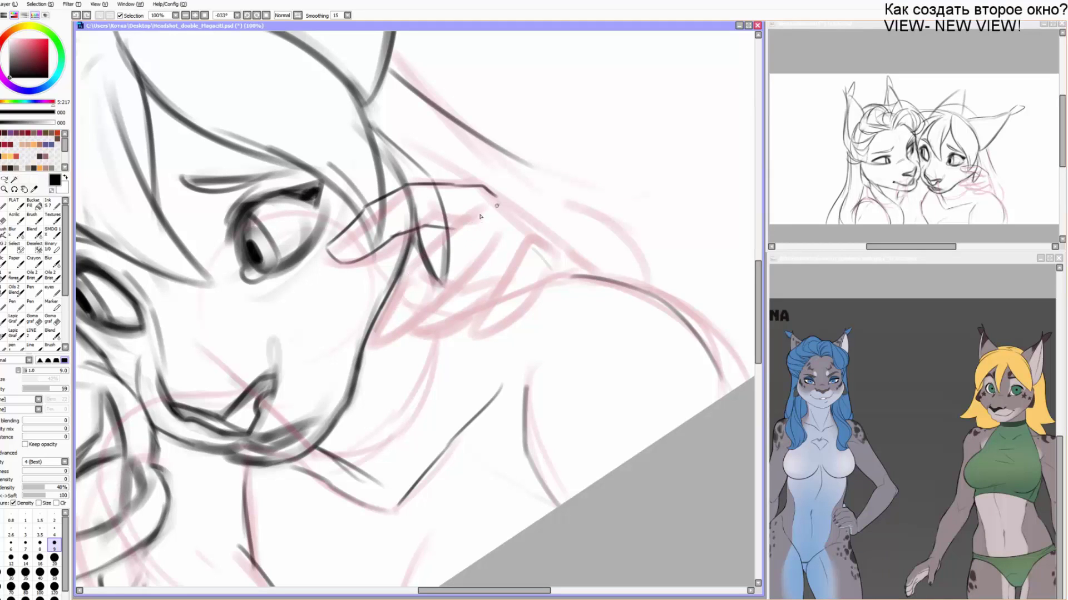
Trace the hand's middle finger resting on the right figure's jaw and add the first knuckle in black.
{"action": "mouse_move", "coordinate": [496, 205]}
{"action": "left_mouse_down"}
{"action": "mouse_move", "coordinate": [418, 263]}
{"action": "mouse_move", "coordinate": [371, 328]}
{"action": "mouse_move", "coordinate": [415, 328]}
{"action": "mouse_move", "coordinate": [436, 302]}
{"action": "left_mouse_up"}
{"action": "key", "text": "ctrl+z"}
{"action": "left_click_drag", "start_coordinate": [377, 347], "coordinate": [409, 333]}
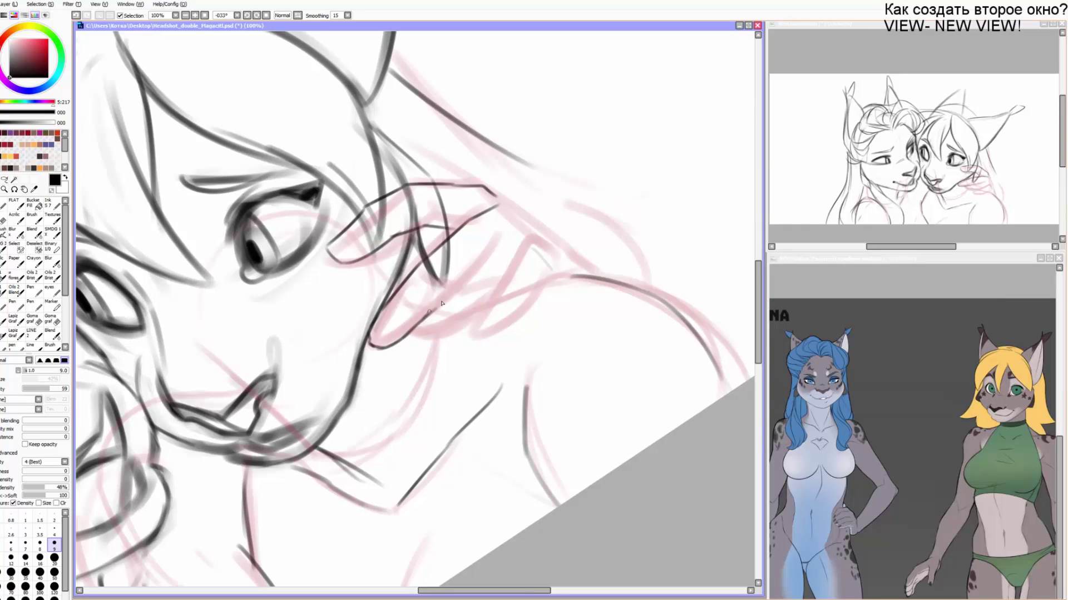
{"action": "key", "text": "ctrl+z"}
{"action": "left_click_drag", "start_coordinate": [456, 287], "coordinate": [504, 251]}
{"action": "key", "text": "ctrl+z"}
{"action": "key", "text": "ctrl+z"}
{"action": "key", "text": "ctrl+z"}
{"action": "mouse_move", "coordinate": [493, 210]}
{"action": "left_mouse_down"}
{"action": "mouse_move", "coordinate": [461, 228]}
{"action": "mouse_move", "coordinate": [489, 238]}
{"action": "mouse_move", "coordinate": [470, 226]}
{"action": "left_mouse_up"}
{"action": "key", "text": "e"}
{"action": "key", "text": "e"}
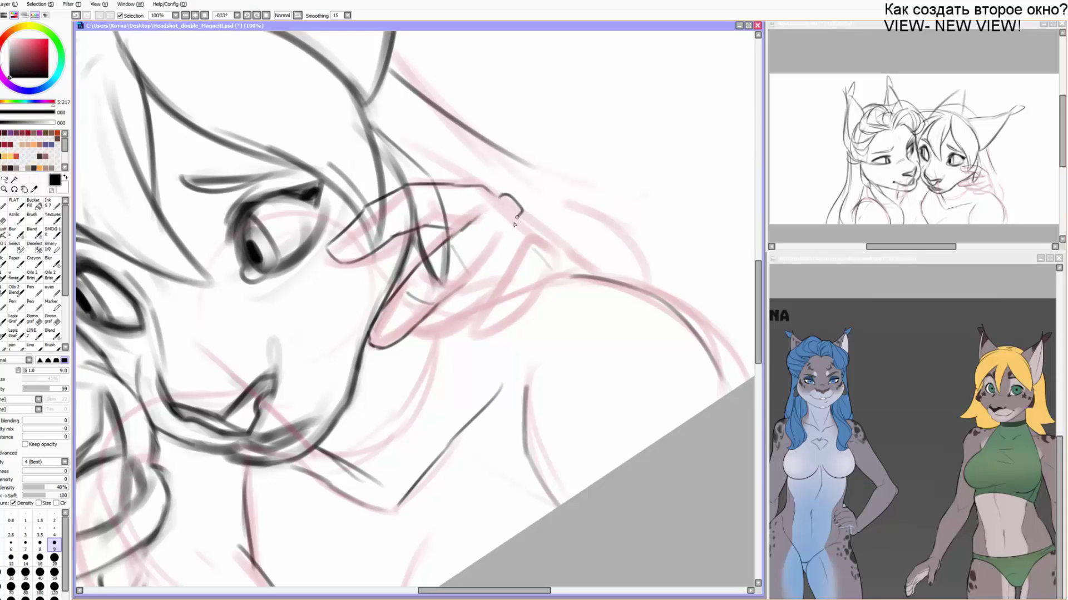
Try to trace the hand's ring and little fingers in black over the red guide.
{"action": "scroll", "coordinate": [513, 239], "scroll_direction": "down", "scroll_amount": 2}
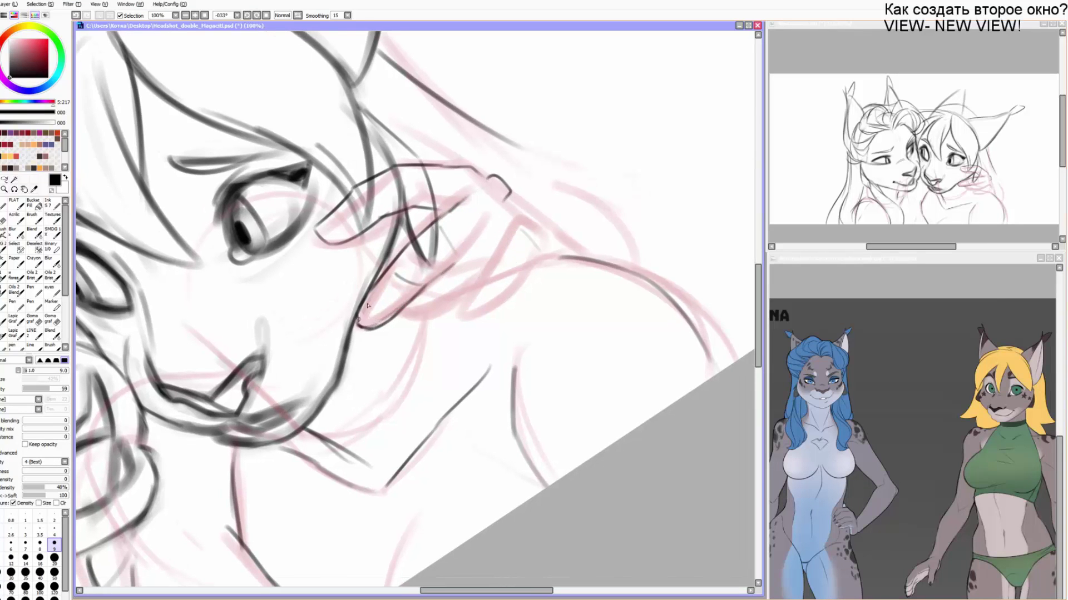
{"action": "mouse_move", "coordinate": [505, 248]}
{"action": "left_mouse_down"}
{"action": "mouse_move", "coordinate": [455, 301]}
{"action": "mouse_move", "coordinate": [398, 321]}
{"action": "left_mouse_up"}
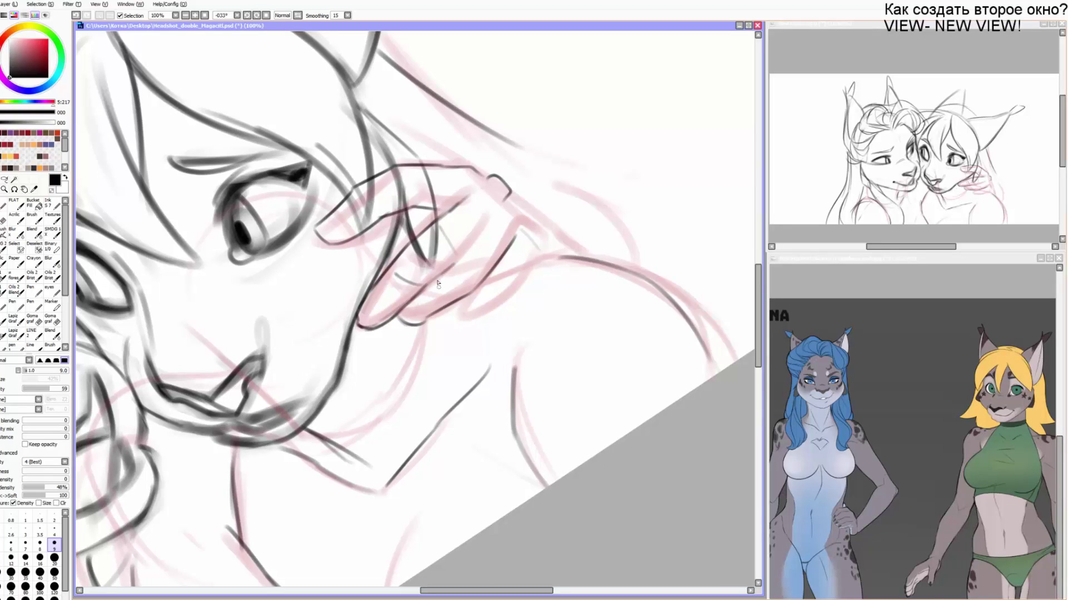
{"action": "left_click_drag", "start_coordinate": [444, 271], "coordinate": [486, 236]}
{"action": "left_click_drag", "start_coordinate": [503, 280], "coordinate": [508, 298]}
{"action": "left_click_drag", "start_coordinate": [508, 298], "coordinate": [481, 299]}
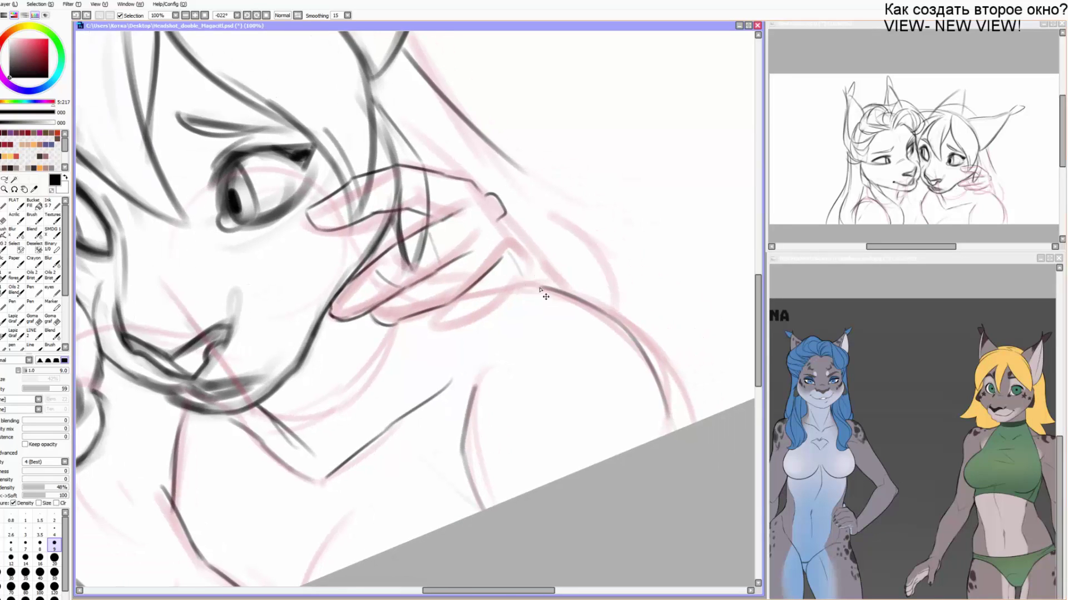
{"action": "mouse_move", "coordinate": [533, 270]}
{"action": "left_mouse_down"}
{"action": "mouse_move", "coordinate": [516, 299]}
{"action": "mouse_move", "coordinate": [445, 331]}
{"action": "mouse_move", "coordinate": [449, 307]}
{"action": "left_mouse_up"}
{"action": "key", "text": "End"}
{"action": "mouse_move", "coordinate": [500, 275]}
{"action": "left_mouse_down"}
{"action": "mouse_move", "coordinate": [503, 259]}
{"action": "mouse_move", "coordinate": [494, 283]}
{"action": "mouse_move", "coordinate": [473, 237]}
{"action": "left_mouse_up"}
{"action": "key", "text": "Delete"}
{"action": "key", "text": "Delete"}
{"action": "key", "text": "Delete"}
{"action": "key", "text": "ctrl+z"}
{"action": "key", "text": "ctrl+z"}
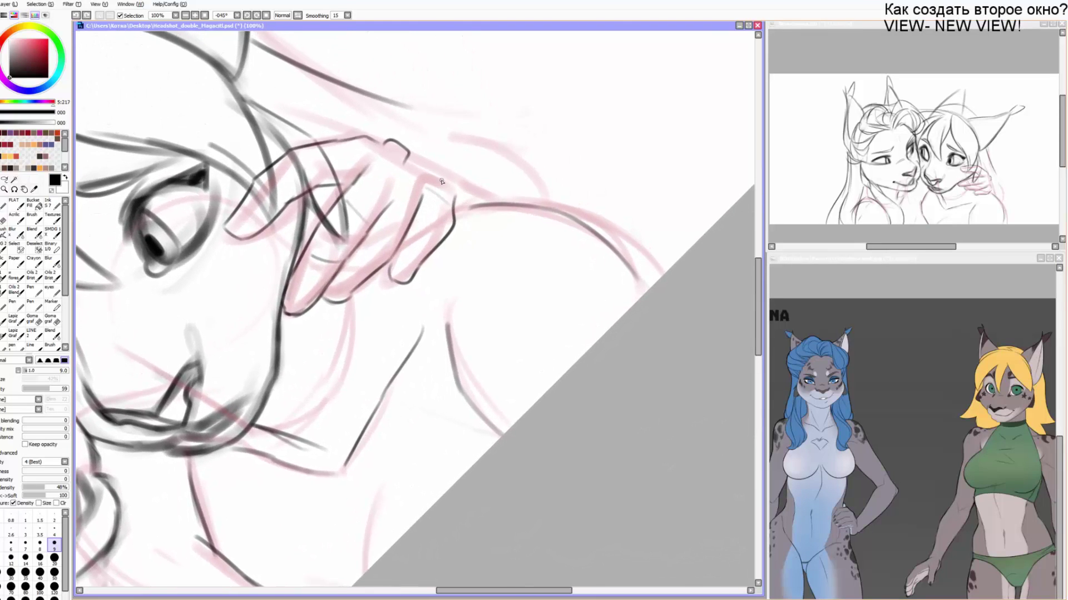
Erase the black ring and little finger lines and soften the knuckle with a size 160 eraser.
{"action": "key", "text": "e"}
{"action": "mouse_move", "coordinate": [427, 194]}
{"action": "left_mouse_down"}
{"action": "mouse_move", "coordinate": [424, 287]}
{"action": "mouse_move", "coordinate": [380, 296]}
{"action": "mouse_move", "coordinate": [349, 329]}
{"action": "left_mouse_up"}
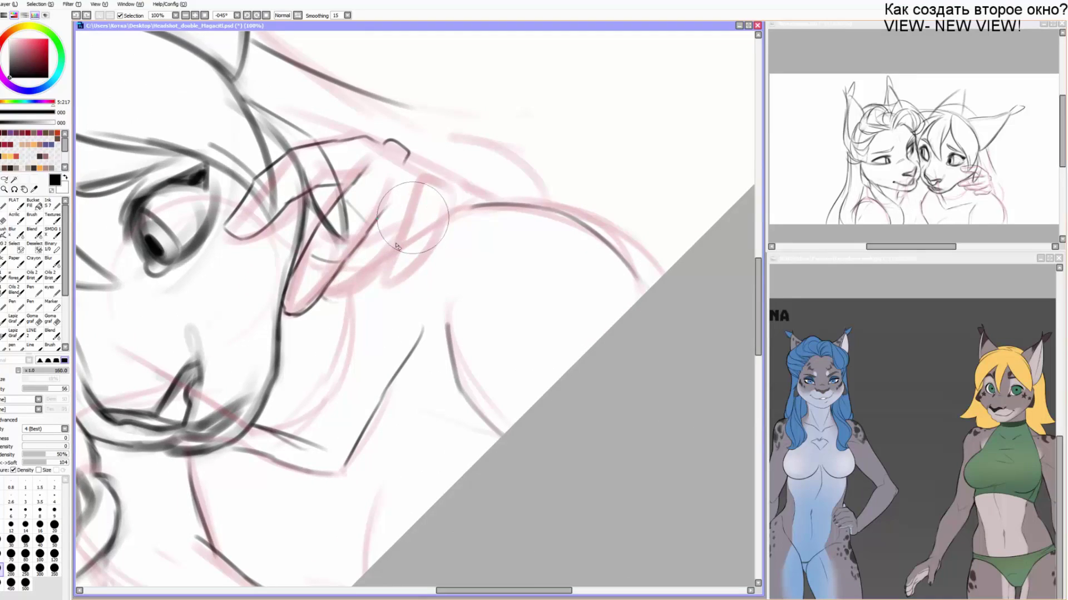
{"action": "left_click_drag", "start_coordinate": [412, 217], "coordinate": [393, 146]}
Redraw the hand's knuckles and the ring and little fingers in black, bent toward the shoulder.
{"action": "key", "text": "b"}
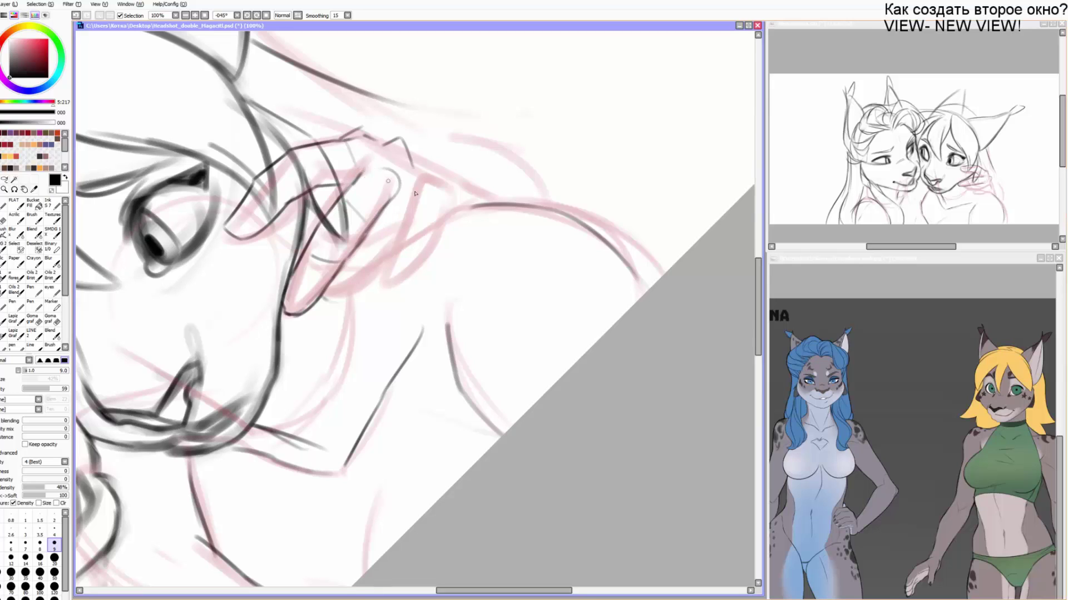
{"action": "mouse_move", "coordinate": [390, 208]}
{"action": "left_mouse_down"}
{"action": "mouse_move", "coordinate": [421, 225]}
{"action": "mouse_move", "coordinate": [347, 267]}
{"action": "mouse_move", "coordinate": [405, 255]}
{"action": "left_mouse_up"}
{"action": "key", "text": "ctrl+z"}
{"action": "mouse_move", "coordinate": [390, 213]}
{"action": "left_mouse_down"}
{"action": "mouse_move", "coordinate": [349, 260]}
{"action": "mouse_move", "coordinate": [400, 251]}
{"action": "left_mouse_up"}
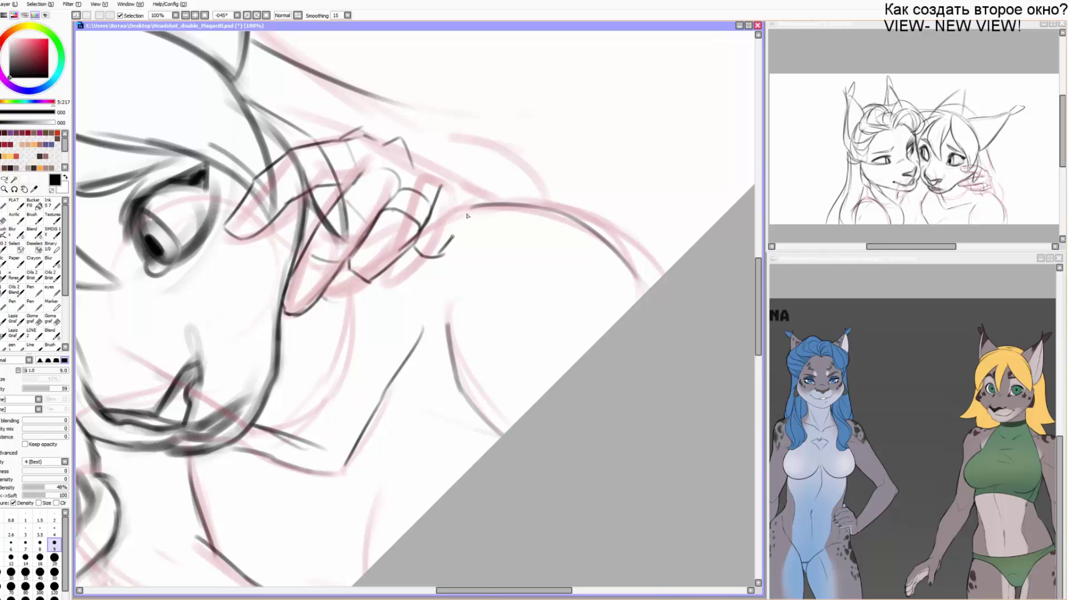
{"action": "left_click_drag", "start_coordinate": [435, 198], "coordinate": [466, 208]}
{"action": "key", "text": "ctrl+z"}
{"action": "left_click_drag", "start_coordinate": [411, 167], "coordinate": [431, 163]}
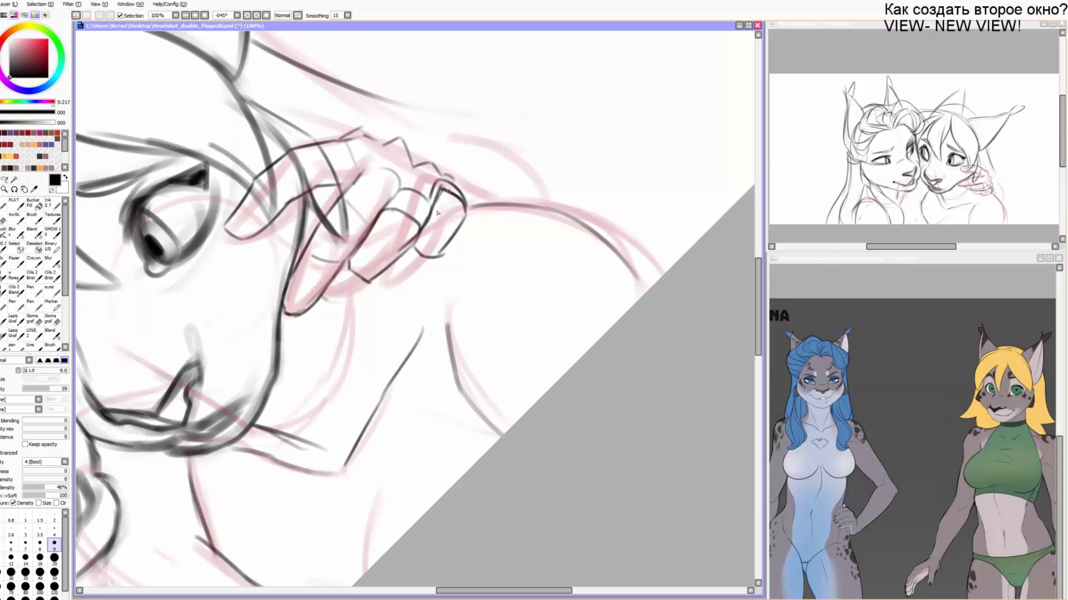
{"action": "mouse_move", "coordinate": [382, 213]}
{"action": "left_mouse_down"}
{"action": "mouse_move", "coordinate": [406, 199]}
{"action": "mouse_move", "coordinate": [460, 196]}
{"action": "mouse_move", "coordinate": [519, 239]}
{"action": "mouse_move", "coordinate": [510, 305]}
{"action": "mouse_move", "coordinate": [370, 285]}
{"action": "left_mouse_up"}
Draw claws on the four fingertips with a size 8 brush and soften the overlapping lines inside the hand.
{"action": "key", "text": "bracketleft"}
{"action": "left_click_drag", "start_coordinate": [365, 356], "coordinate": [352, 355]}
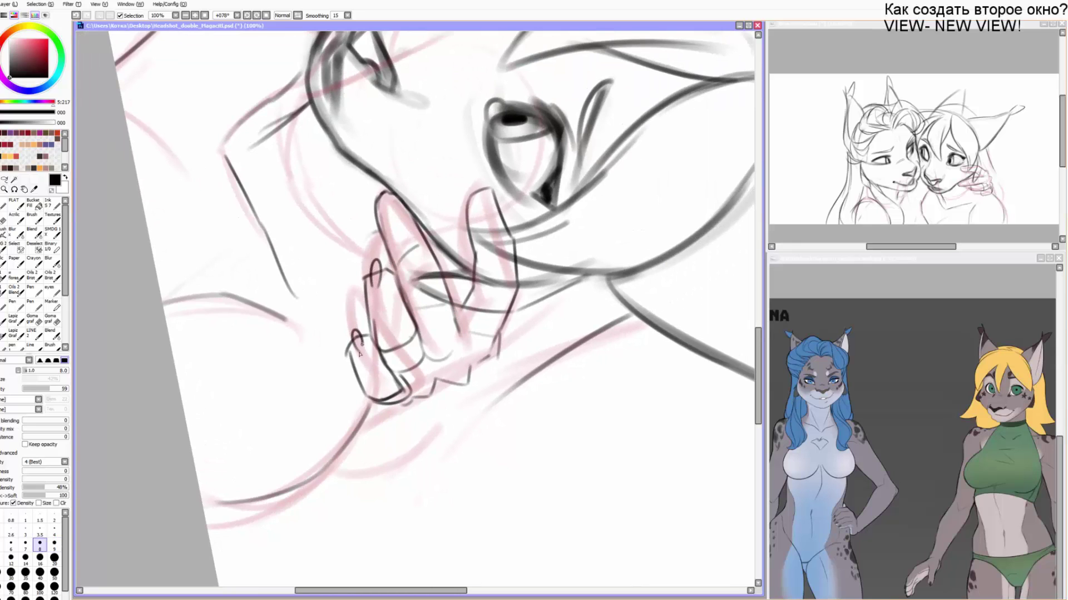
{"action": "mouse_move", "coordinate": [480, 175]}
{"action": "left_mouse_down"}
{"action": "mouse_move", "coordinate": [488, 196]}
{"action": "mouse_move", "coordinate": [427, 220]}
{"action": "mouse_move", "coordinate": [383, 268]}
{"action": "left_mouse_up"}
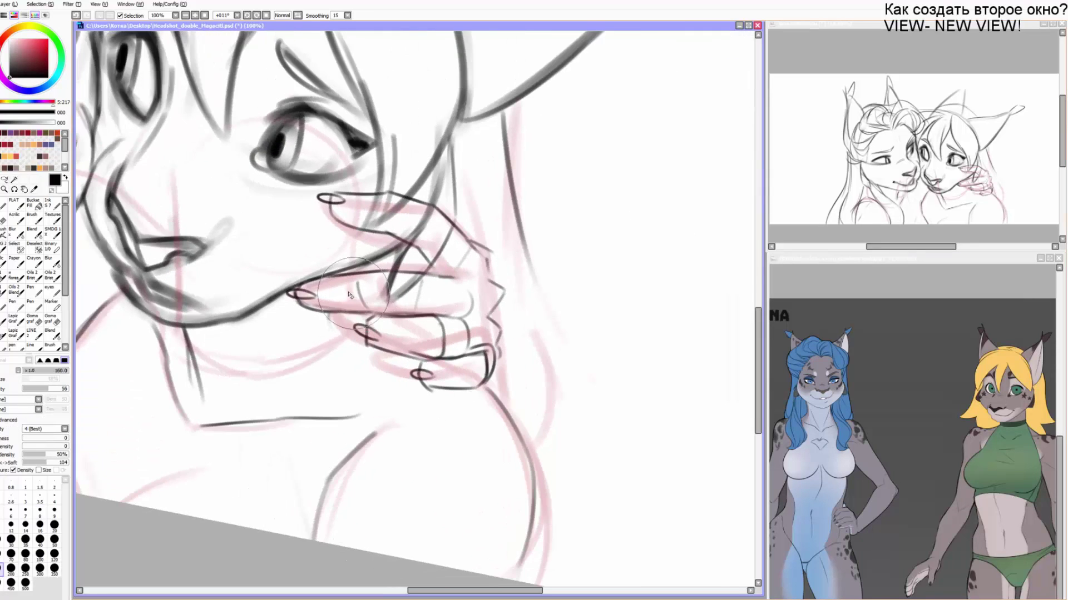
{"action": "left_click_drag", "start_coordinate": [501, 303], "coordinate": [473, 239]}
{"action": "left_click_drag", "start_coordinate": [475, 198], "coordinate": [425, 289]}
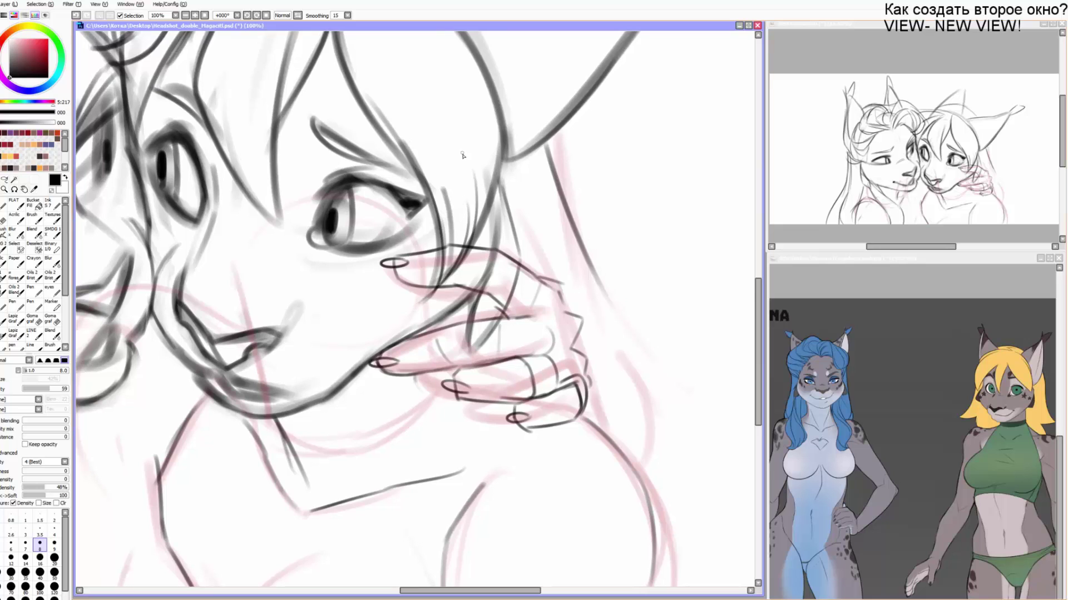
Trace the right figure's long hair behind the hand with a size 10 brush, ending in pointed tips near the shoulder.
{"action": "mouse_move", "coordinate": [453, 346]}
{"action": "left_mouse_down"}
{"action": "mouse_move", "coordinate": [474, 203]}
{"action": "mouse_move", "coordinate": [442, 185]}
{"action": "left_mouse_up"}
{"action": "key", "text": "bracketright"}
{"action": "key", "text": "bracketright"}
{"action": "mouse_move", "coordinate": [577, 260]}
{"action": "left_mouse_down"}
{"action": "mouse_move", "coordinate": [641, 353]}
{"action": "mouse_move", "coordinate": [639, 442]}
{"action": "left_mouse_up"}
{"action": "left_click_drag", "start_coordinate": [645, 367], "coordinate": [640, 442]}
{"action": "scroll", "coordinate": [639, 411], "scroll_direction": "up", "scroll_amount": 3}
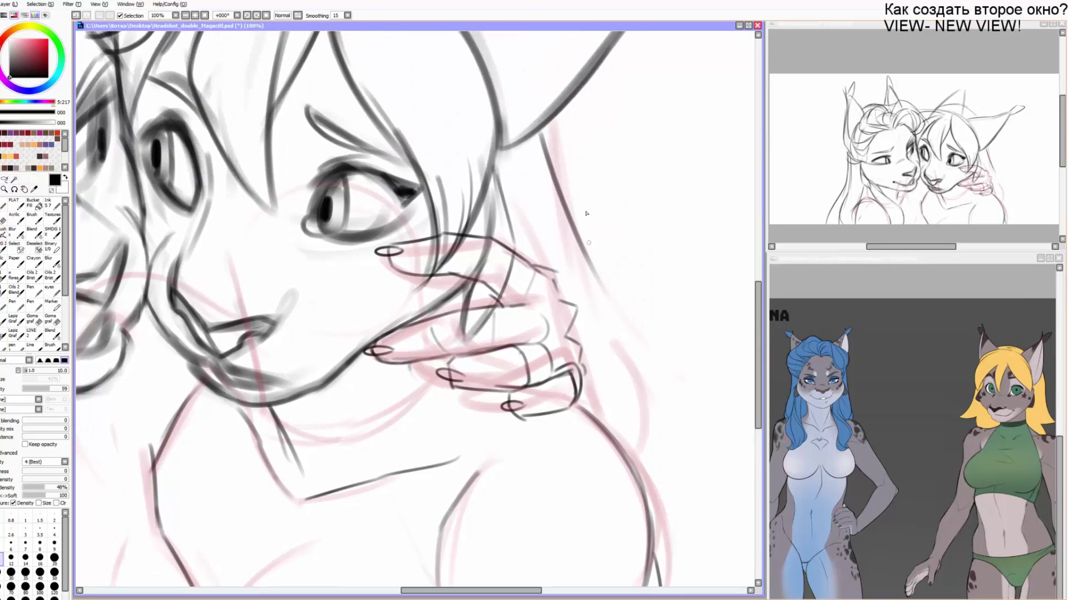
{"action": "left_click_drag", "start_coordinate": [553, 124], "coordinate": [564, 196]}
{"action": "mouse_move", "coordinate": [552, 116]}
{"action": "left_mouse_down"}
{"action": "mouse_move", "coordinate": [564, 202]}
{"action": "mouse_move", "coordinate": [641, 361]}
{"action": "mouse_move", "coordinate": [624, 460]}
{"action": "left_mouse_up"}
{"action": "key", "text": "ctrl+z"}
{"action": "key", "text": "ctrl+z"}
{"action": "left_click_drag", "start_coordinate": [509, 250], "coordinate": [581, 425]}
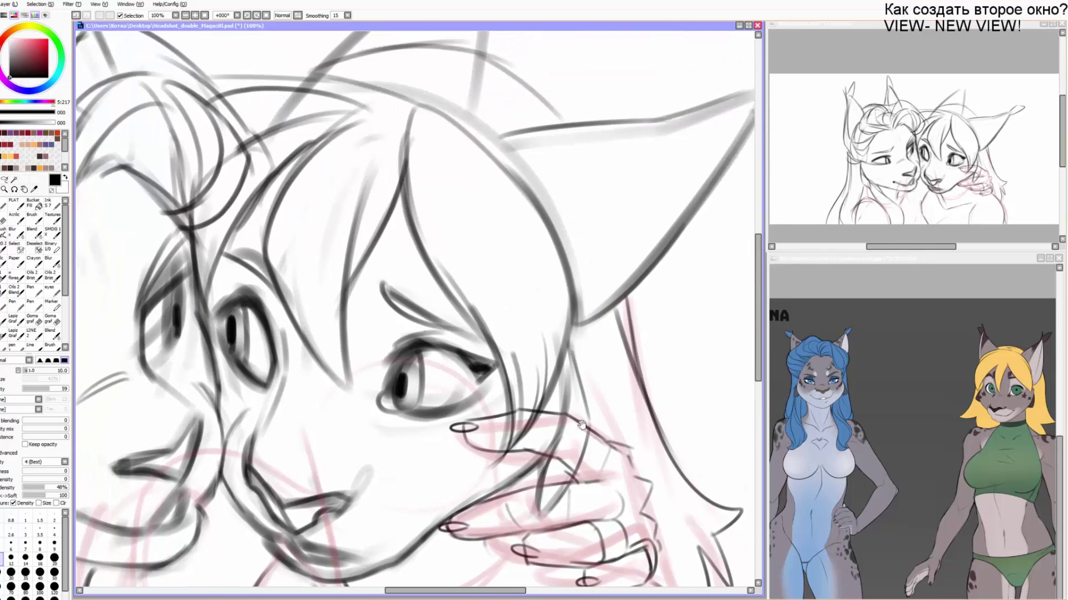
Lighten the old head outline and ear base lines on top of the right figure's head with the eraser.
{"action": "mouse_move", "coordinate": [563, 124]}
{"action": "left_mouse_down"}
{"action": "mouse_move", "coordinate": [498, 66]}
{"action": "mouse_move", "coordinate": [485, 135]}
{"action": "left_mouse_up"}
{"action": "key", "text": "e"}
{"action": "mouse_move", "coordinate": [483, 133]}
{"action": "left_mouse_down"}
{"action": "mouse_move", "coordinate": [479, 151]}
{"action": "mouse_move", "coordinate": [411, 146]}
{"action": "left_mouse_up"}
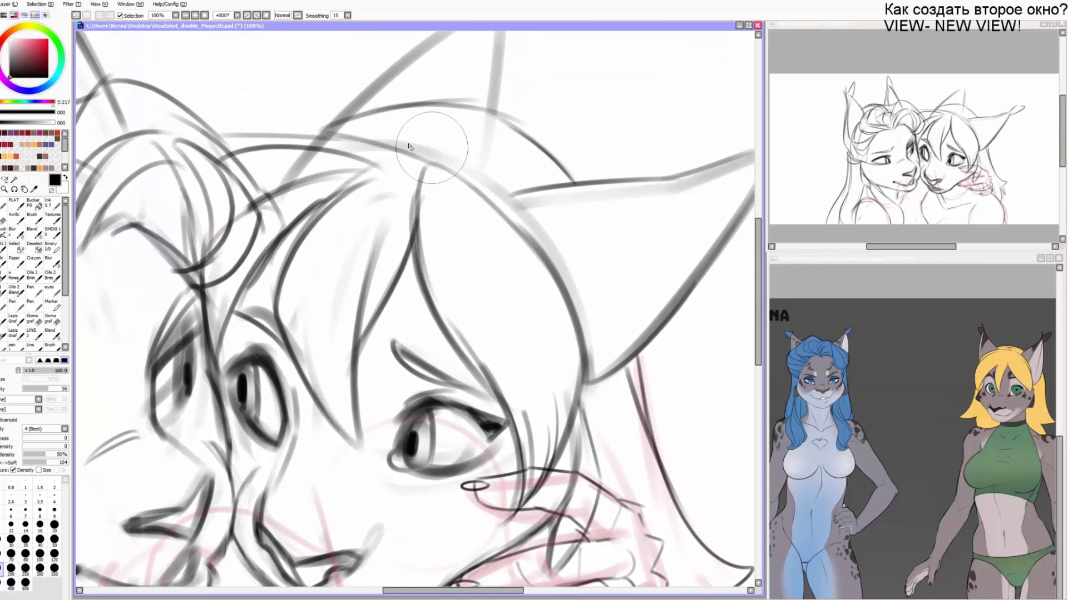
{"action": "mouse_move", "coordinate": [330, 155]}
{"action": "left_mouse_down"}
{"action": "mouse_move", "coordinate": [282, 159]}
{"action": "mouse_move", "coordinate": [348, 149]}
{"action": "left_mouse_up"}
Draw a pointed hair tuft flicking up from the top of the right figure's head in black.
{"action": "key", "text": "b"}
{"action": "mouse_move", "coordinate": [348, 136]}
{"action": "left_mouse_down"}
{"action": "mouse_move", "coordinate": [207, 82]}
{"action": "mouse_move", "coordinate": [227, 161]}
{"action": "mouse_move", "coordinate": [289, 189]}
{"action": "left_mouse_up"}
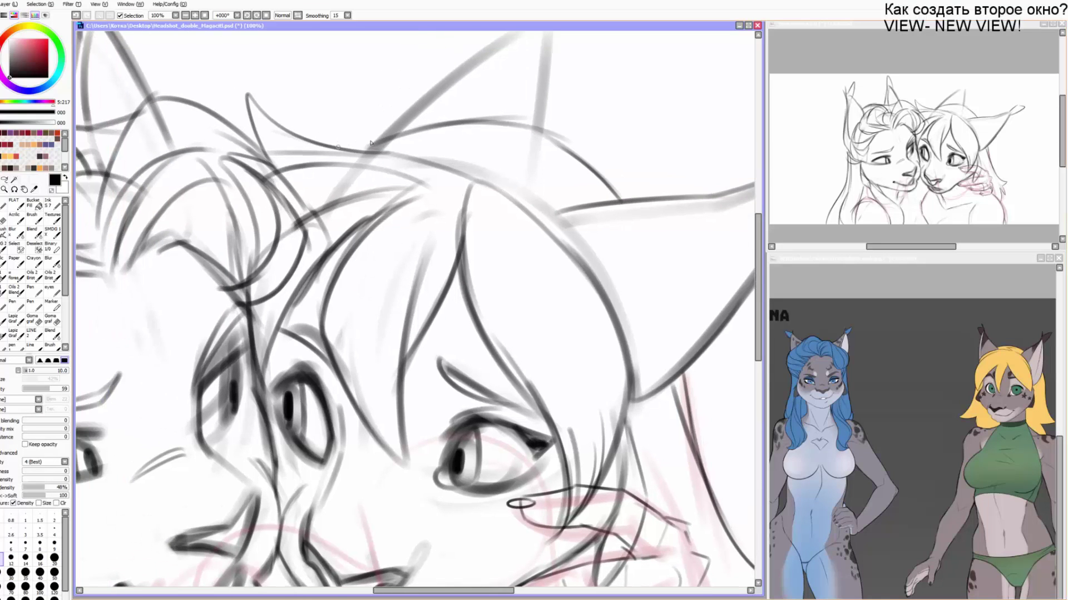
{"action": "left_click_drag", "start_coordinate": [338, 146], "coordinate": [527, 134]}
{"action": "left_click_drag", "start_coordinate": [457, 309], "coordinate": [487, 197]}
{"action": "left_click_drag", "start_coordinate": [394, 85], "coordinate": [423, 180]}
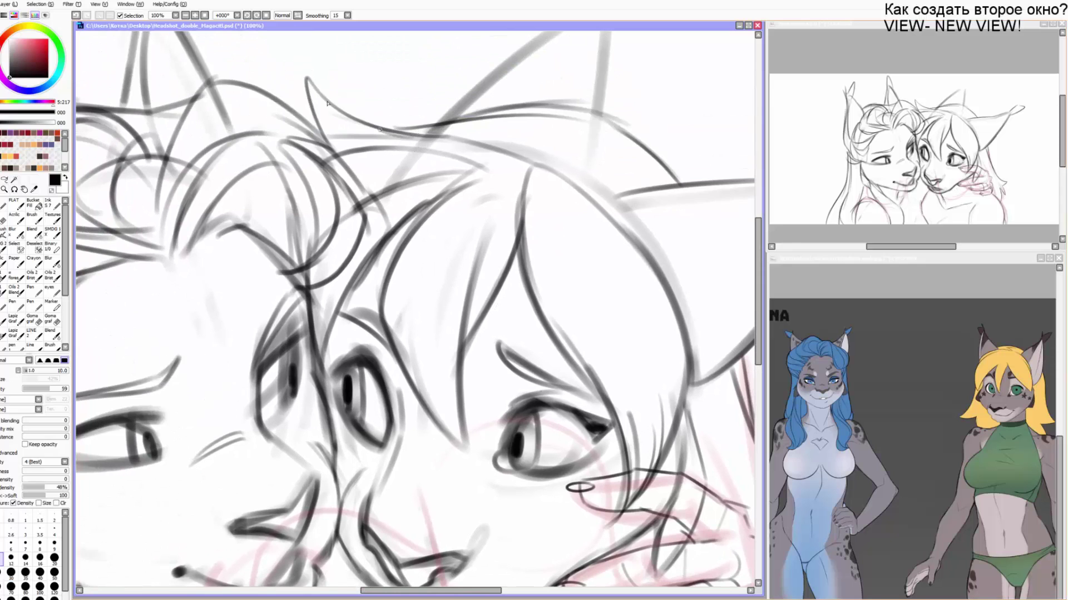
{"action": "left_click_drag", "start_coordinate": [328, 103], "coordinate": [304, 49]}
{"action": "left_click_drag", "start_coordinate": [305, 68], "coordinate": [321, 126]}
Add curving inner strands to the left figure's front hair curl above the far eye.
{"action": "left_click_drag", "start_coordinate": [310, 254], "coordinate": [518, 121]}
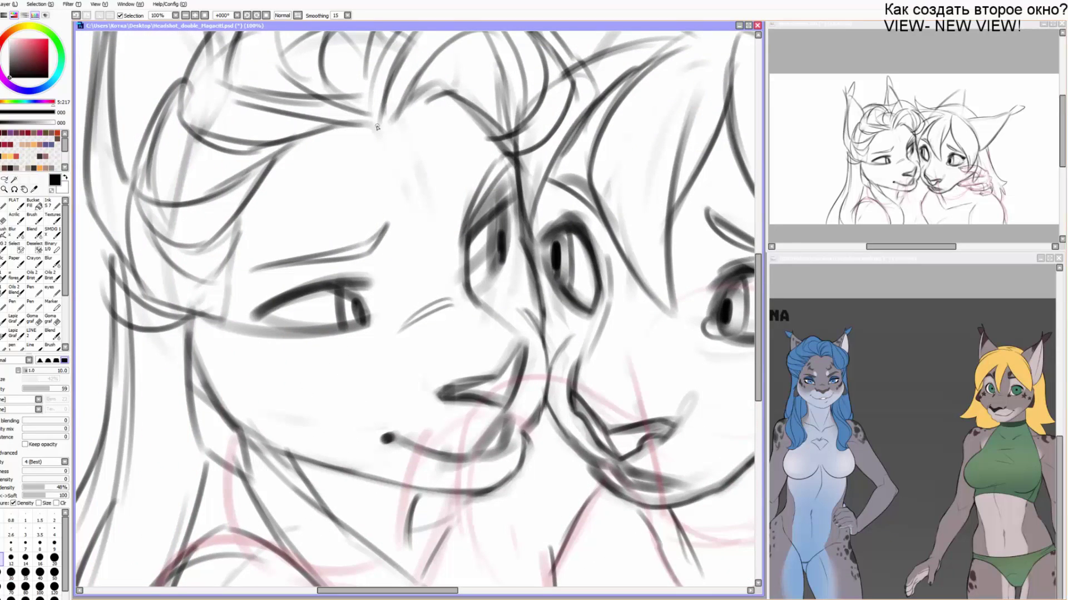
{"action": "left_click_drag", "start_coordinate": [370, 146], "coordinate": [355, 170]}
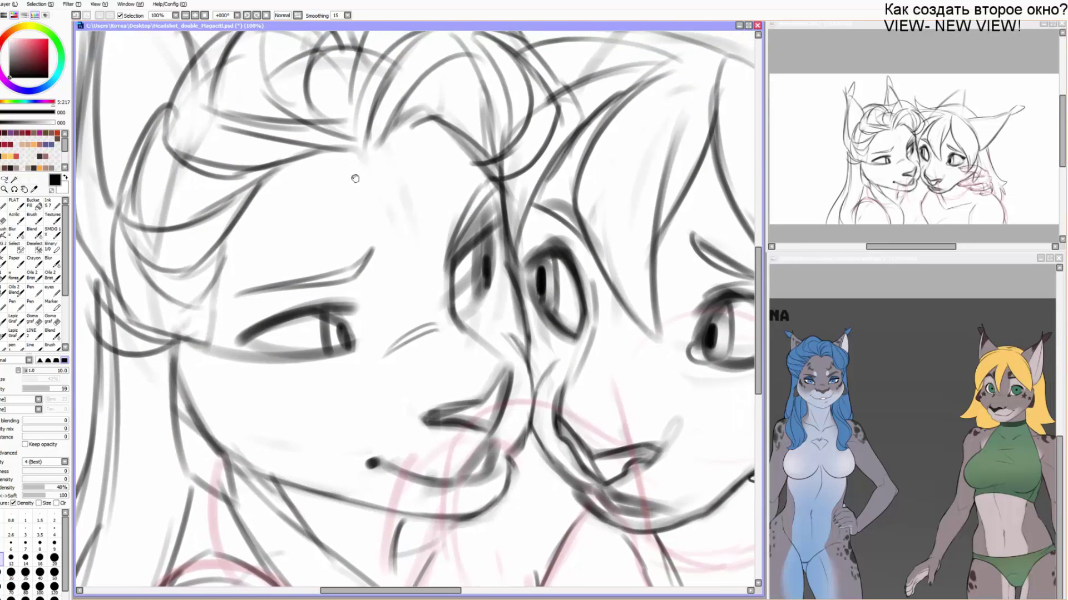
{"action": "mouse_move", "coordinate": [384, 132]}
{"action": "left_mouse_down"}
{"action": "mouse_move", "coordinate": [452, 65]}
{"action": "mouse_move", "coordinate": [491, 144]}
{"action": "mouse_move", "coordinate": [482, 158]}
{"action": "left_mouse_up"}
{"action": "left_click_drag", "start_coordinate": [497, 99], "coordinate": [481, 171]}
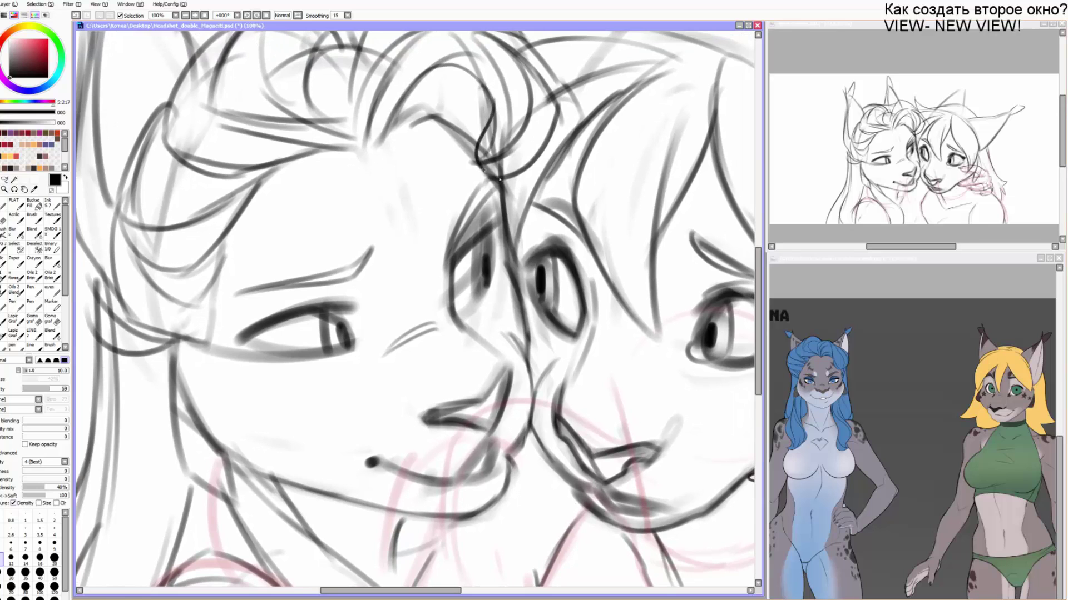
{"action": "left_click_drag", "start_coordinate": [547, 106], "coordinate": [490, 177]}
{"action": "key", "text": "ctrl+z"}
{"action": "key", "text": "ctrl+z"}
{"action": "mouse_move", "coordinate": [509, 98]}
{"action": "left_mouse_down"}
{"action": "mouse_move", "coordinate": [473, 166]}
{"action": "mouse_move", "coordinate": [484, 83]}
{"action": "mouse_move", "coordinate": [470, 136]}
{"action": "mouse_move", "coordinate": [548, 143]}
{"action": "left_mouse_up"}
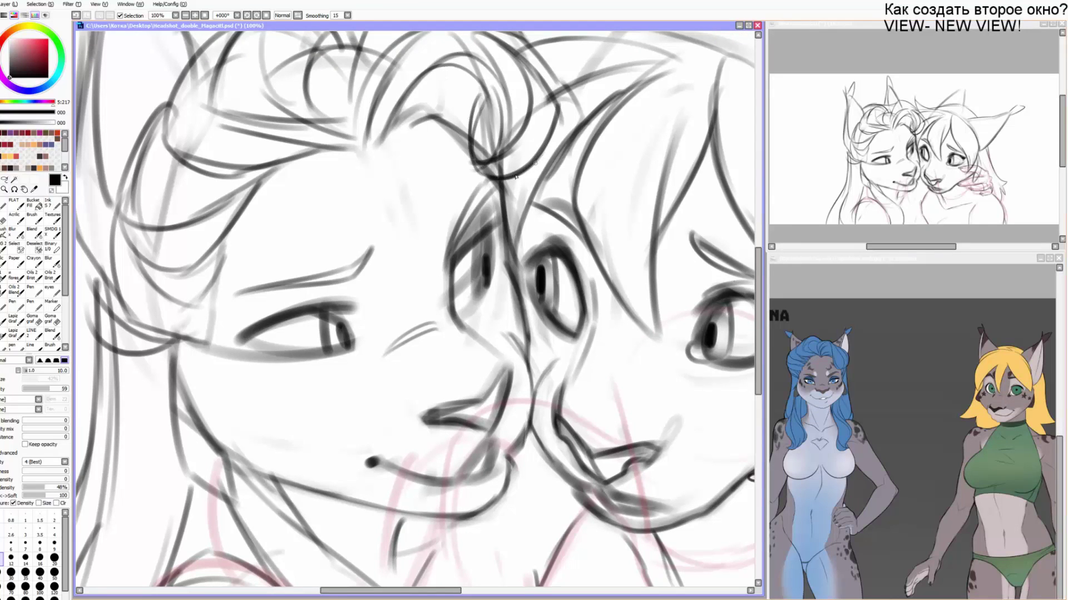
Rework the outer curve and lower end of the left figure's front hair curl in black.
{"action": "mouse_move", "coordinate": [517, 177]}
{"action": "left_mouse_down"}
{"action": "mouse_move", "coordinate": [555, 69]}
{"action": "mouse_move", "coordinate": [575, 133]}
{"action": "left_mouse_up"}
{"action": "mouse_move", "coordinate": [572, 139]}
{"action": "left_mouse_down"}
{"action": "mouse_move", "coordinate": [494, 190]}
{"action": "mouse_move", "coordinate": [572, 99]}
{"action": "mouse_move", "coordinate": [521, 51]}
{"action": "left_mouse_up"}
{"action": "key", "text": "ctrl+z"}
{"action": "left_click_drag", "start_coordinate": [520, 94], "coordinate": [489, 223]}
{"action": "key", "text": "e"}
{"action": "key", "text": "b"}
{"action": "mouse_move", "coordinate": [437, 78]}
{"action": "left_mouse_down"}
{"action": "mouse_move", "coordinate": [555, 136]}
{"action": "mouse_move", "coordinate": [559, 167]}
{"action": "mouse_move", "coordinate": [518, 251]}
{"action": "left_mouse_up"}
{"action": "key", "text": "ctrl+z"}
{"action": "mouse_move", "coordinate": [538, 231]}
{"action": "left_mouse_down"}
{"action": "mouse_move", "coordinate": [509, 243]}
{"action": "mouse_move", "coordinate": [458, 206]}
{"action": "mouse_move", "coordinate": [519, 253]}
{"action": "mouse_move", "coordinate": [564, 182]}
{"action": "mouse_move", "coordinate": [488, 243]}
{"action": "mouse_move", "coordinate": [461, 222]}
{"action": "left_mouse_up"}
{"action": "key", "text": "ctrl+z"}
{"action": "key", "text": "ctrl+z"}
{"action": "key", "text": "ctrl+z"}
{"action": "key", "text": "ctrl+z"}
{"action": "mouse_move", "coordinate": [468, 227]}
{"action": "left_mouse_down"}
{"action": "mouse_move", "coordinate": [481, 226]}
{"action": "mouse_move", "coordinate": [550, 139]}
{"action": "mouse_move", "coordinate": [520, 161]}
{"action": "mouse_move", "coordinate": [505, 108]}
{"action": "left_mouse_up"}
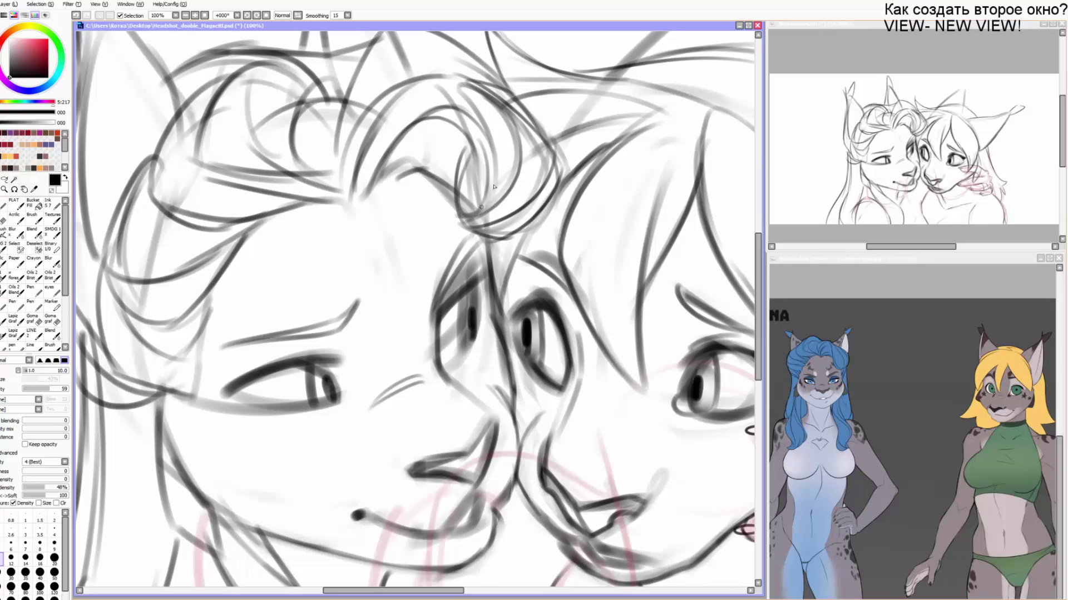
Hide the red guide sketch, leaving only the black linework.
{"action": "left_click_drag", "start_coordinate": [493, 187], "coordinate": [421, 122]}
{"action": "left_click_drag", "start_coordinate": [417, 173], "coordinate": [387, 181]}
{"action": "left_click_drag", "start_coordinate": [389, 332], "coordinate": [363, 189]}
{"action": "left_click_drag", "start_coordinate": [391, 248], "coordinate": [399, 124]}
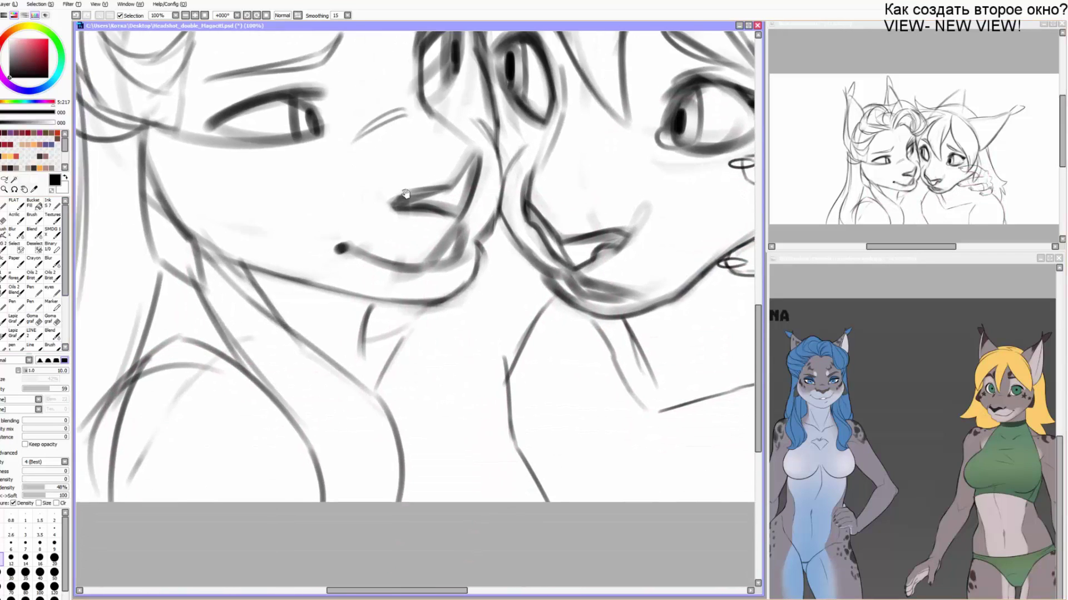
{"action": "left_click_drag", "start_coordinate": [404, 194], "coordinate": [375, 100]}
{"action": "left_click_drag", "start_coordinate": [464, 201], "coordinate": [310, 179]}
{"action": "left_click_drag", "start_coordinate": [386, 228], "coordinate": [314, 419]}
{"action": "left_click_drag", "start_coordinate": [439, 349], "coordinate": [422, 297]}
Erase the right figure's collarbone line and redraw it as lighter, broken strokes toward the shoulder.
{"action": "mouse_move", "coordinate": [540, 382]}
{"action": "left_mouse_down"}
{"action": "mouse_move", "coordinate": [532, 408]}
{"action": "mouse_move", "coordinate": [407, 453]}
{"action": "mouse_move", "coordinate": [424, 437]}
{"action": "left_mouse_up"}
{"action": "key", "text": "e"}
{"action": "key", "text": "b"}
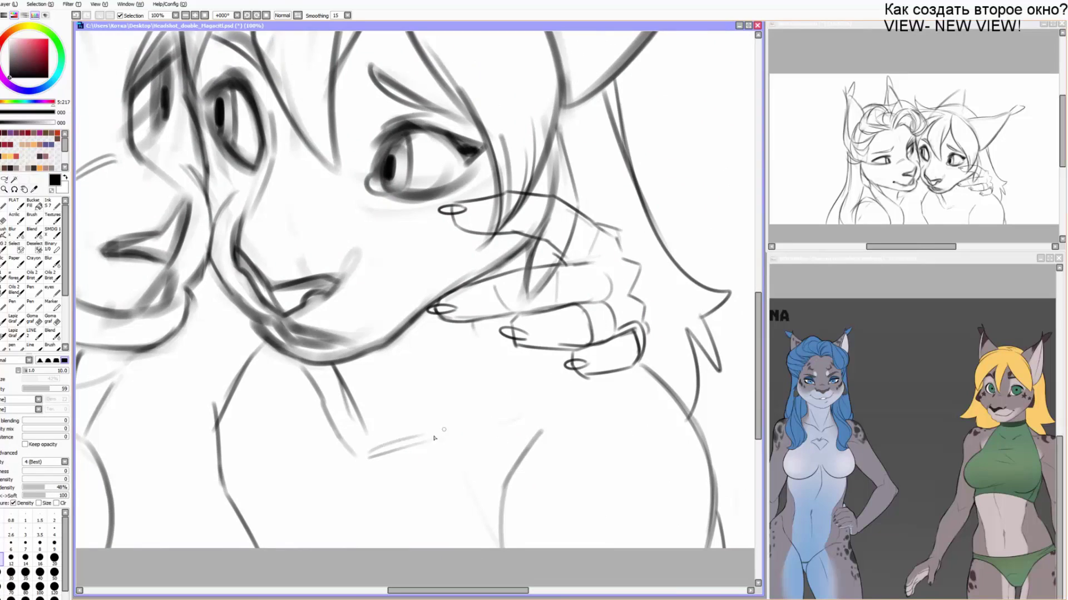
{"action": "left_click_drag", "start_coordinate": [486, 417], "coordinate": [543, 389]}
{"action": "key", "text": "e"}
{"action": "key", "text": "b"}
{"action": "mouse_move", "coordinate": [354, 401]}
{"action": "left_mouse_down"}
{"action": "mouse_move", "coordinate": [365, 421]}
{"action": "mouse_move", "coordinate": [338, 372]}
{"action": "left_mouse_up"}
Erase the right figure's rear neck line with a size 50 eraser and reduce the brush to size 4.
{"action": "key", "text": "bracketleft"}
{"action": "key", "text": "bracketleft"}
{"action": "key", "text": "bracketleft"}
{"action": "key", "text": "bracketleft"}
{"action": "key", "text": "bracketleft"}
{"action": "key", "text": "bracketleft"}
{"action": "key", "text": "e"}
{"action": "key", "text": "bracketleft"}
{"action": "key", "text": "bracketleft"}
{"action": "key", "text": "bracketleft"}
{"action": "key", "text": "bracketleft"}
{"action": "key", "text": "bracketleft"}
{"action": "key", "text": "bracketleft"}
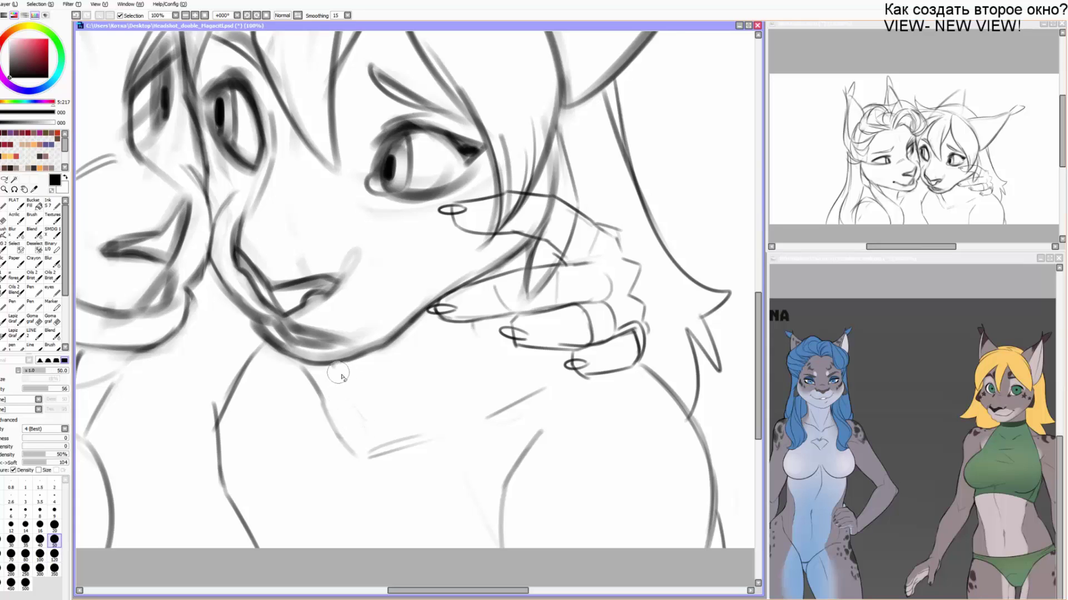
{"action": "key", "text": "b"}
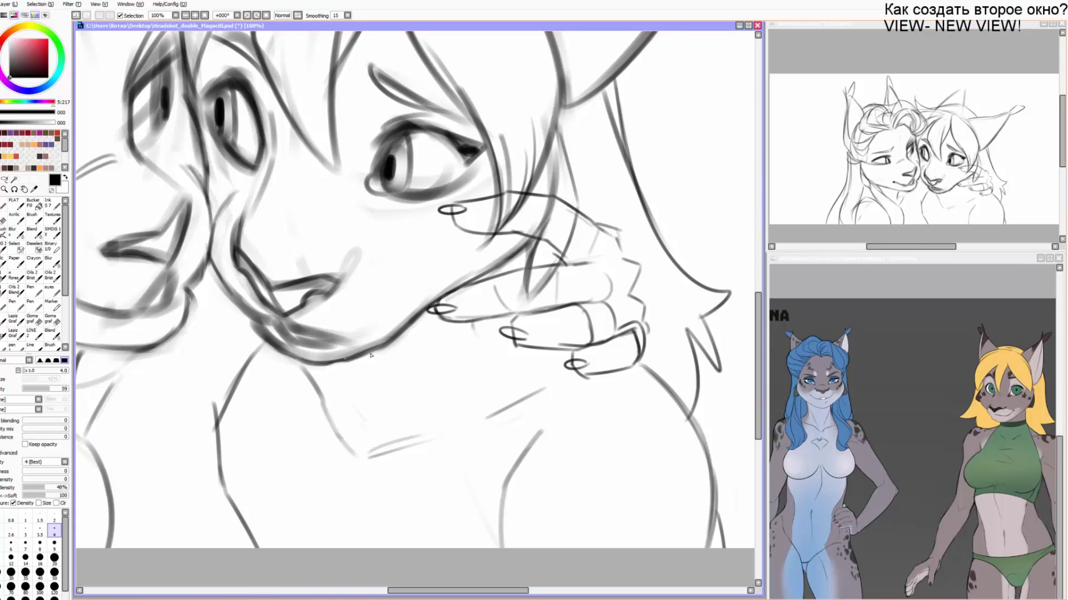
Redraw a short rear neck line below the right figure's jaw, raising the brush size to 8.
{"action": "key", "text": "ctrl+z"}
{"action": "key", "text": "ctrl+z"}
{"action": "key", "text": "bracketright"}
{"action": "mouse_move", "coordinate": [374, 351]}
{"action": "left_mouse_down"}
{"action": "mouse_move", "coordinate": [393, 380]}
{"action": "mouse_move", "coordinate": [379, 414]}
{"action": "left_mouse_up"}
{"action": "key", "text": "ctrl+z"}
{"action": "key", "text": "bracketright"}
{"action": "key", "text": "bracketright"}
{"action": "key", "text": "bracketright"}
{"action": "key", "text": "ctrl+z"}
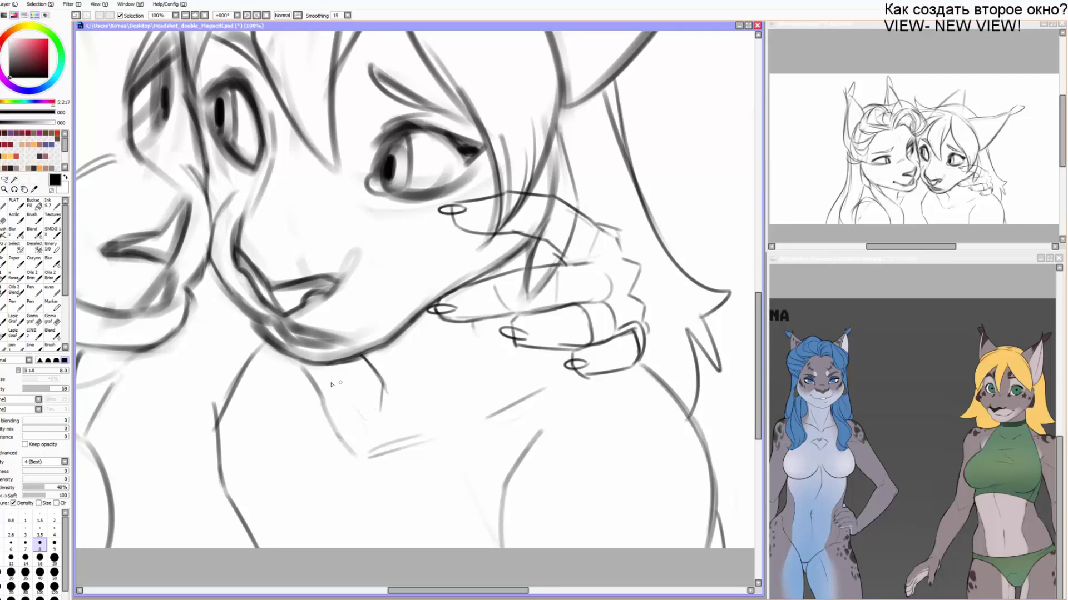
Erase the right figure's front neck line and redraw it running from the chin down to the collarbone.
{"action": "key", "text": "e"}
{"action": "left_click_drag", "start_coordinate": [306, 371], "coordinate": [357, 455]}
{"action": "key", "text": "b"}
{"action": "left_click_drag", "start_coordinate": [358, 416], "coordinate": [360, 446]}
{"action": "left_click_drag", "start_coordinate": [321, 368], "coordinate": [357, 417]}
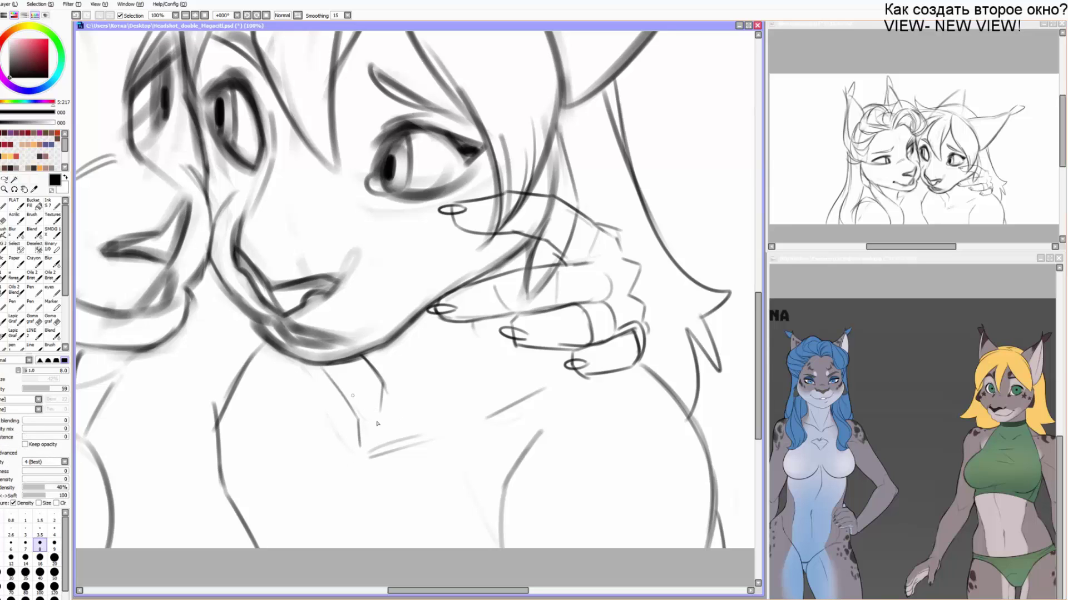
Redraw the right figure's collarbone as one continuous line from the base of the neck toward the shoulder.
{"action": "mouse_move", "coordinate": [365, 462]}
{"action": "left_mouse_down"}
{"action": "mouse_move", "coordinate": [409, 435]}
{"action": "mouse_move", "coordinate": [382, 453]}
{"action": "mouse_move", "coordinate": [543, 388]}
{"action": "left_mouse_up"}
{"action": "key", "text": "e"}
{"action": "key", "text": "b"}
{"action": "left_click_drag", "start_coordinate": [490, 362], "coordinate": [473, 451]}
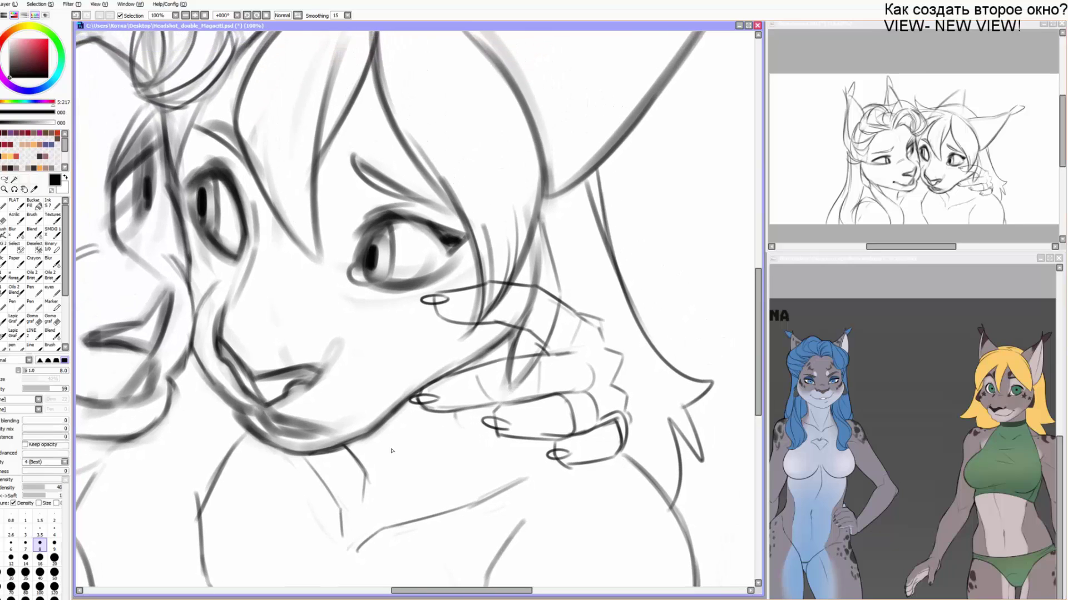
Erase the short rear neck line below the right figure's jaw and clean up the jawline toward the fingers.
{"action": "key", "text": "e"}
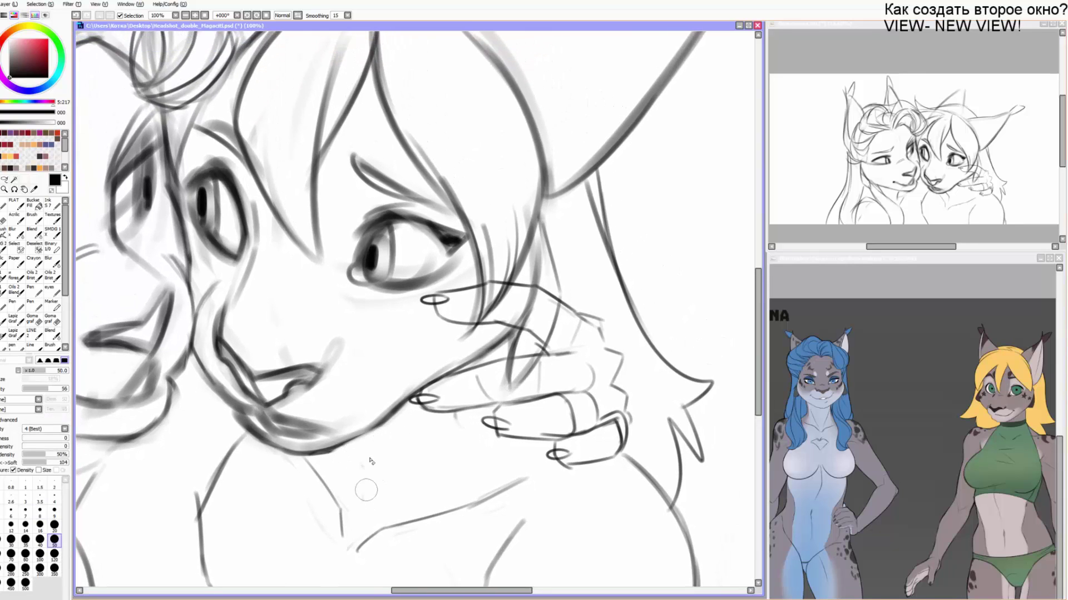
{"action": "mouse_move", "coordinate": [340, 453]}
{"action": "left_mouse_down"}
{"action": "mouse_move", "coordinate": [392, 413]}
{"action": "mouse_move", "coordinate": [386, 427]}
{"action": "mouse_move", "coordinate": [325, 452]}
{"action": "mouse_move", "coordinate": [408, 405]}
{"action": "left_mouse_up"}
{"action": "key", "text": "b"}
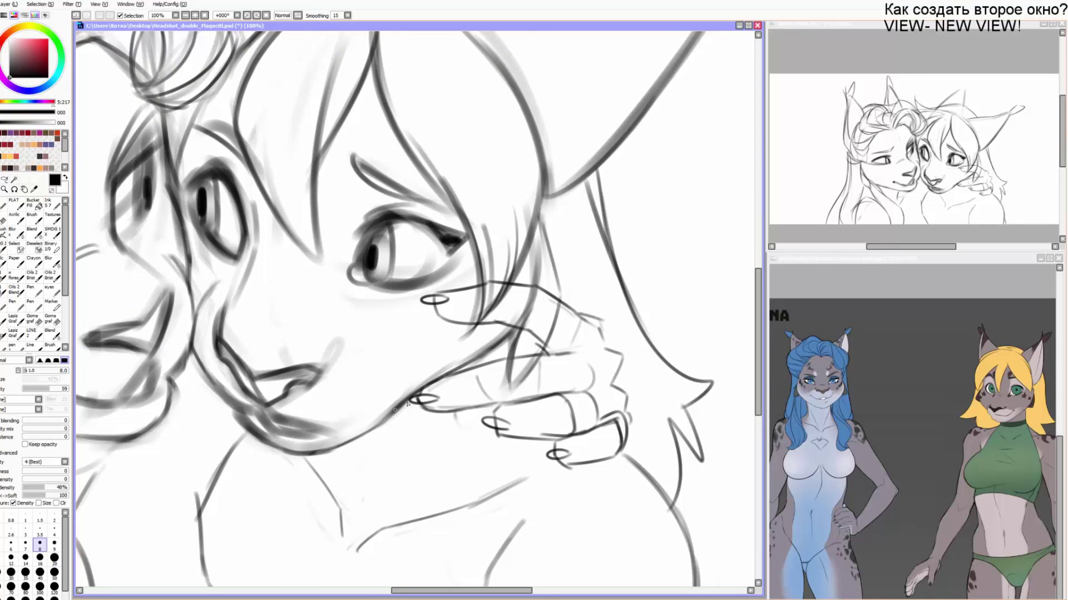
Draw a short rear neck line below the right figure's jaw.
{"action": "mouse_move", "coordinate": [340, 445]}
{"action": "left_mouse_down"}
{"action": "mouse_move", "coordinate": [369, 460]}
{"action": "mouse_move", "coordinate": [381, 499]}
{"action": "mouse_move", "coordinate": [346, 448]}
{"action": "mouse_move", "coordinate": [374, 474]}
{"action": "mouse_move", "coordinate": [374, 504]}
{"action": "mouse_move", "coordinate": [408, 396]}
{"action": "mouse_move", "coordinate": [370, 475]}
{"action": "mouse_move", "coordinate": [365, 448]}
{"action": "mouse_move", "coordinate": [368, 467]}
{"action": "mouse_move", "coordinate": [425, 419]}
{"action": "mouse_move", "coordinate": [404, 482]}
{"action": "mouse_move", "coordinate": [409, 438]}
{"action": "left_mouse_up"}
{"action": "key", "text": "ctrl+z"}
{"action": "key", "text": "ctrl+z"}
Erase the jaw and hair lines overlapping the hand and redraw the gap between the index and middle fingers.
{"action": "key", "text": "e"}
{"action": "mouse_move", "coordinate": [529, 359]}
{"action": "left_mouse_down"}
{"action": "mouse_move", "coordinate": [555, 357]}
{"action": "mouse_move", "coordinate": [510, 360]}
{"action": "mouse_move", "coordinate": [537, 372]}
{"action": "mouse_move", "coordinate": [547, 314]}
{"action": "mouse_move", "coordinate": [531, 301]}
{"action": "mouse_move", "coordinate": [566, 296]}
{"action": "left_mouse_up"}
{"action": "key", "text": "n"}
{"action": "mouse_move", "coordinate": [500, 307]}
{"action": "left_mouse_down"}
{"action": "mouse_move", "coordinate": [535, 313]}
{"action": "mouse_move", "coordinate": [568, 340]}
{"action": "mouse_move", "coordinate": [479, 364]}
{"action": "left_mouse_up"}
{"action": "key", "text": "e"}
{"action": "key", "text": "n"}
{"action": "mouse_move", "coordinate": [466, 362]}
{"action": "left_mouse_down"}
{"action": "mouse_move", "coordinate": [515, 342]}
{"action": "mouse_move", "coordinate": [578, 342]}
{"action": "left_mouse_up"}
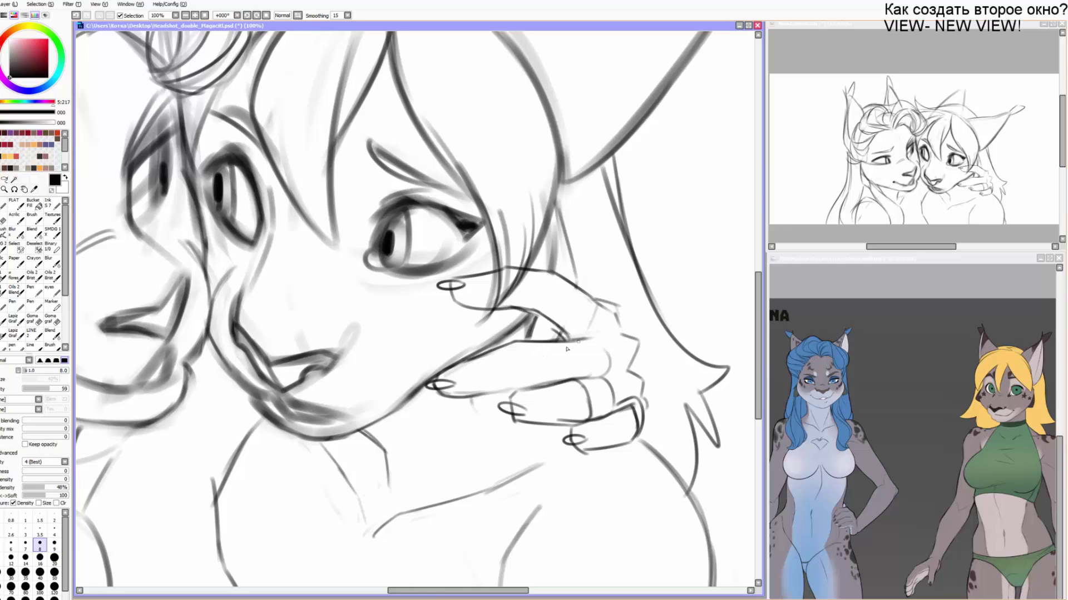
Redraw the lower contour of the middle finger and clean up the knuckle outline on the back of the hand.
{"action": "key", "text": "e"}
{"action": "mouse_move", "coordinate": [500, 384]}
{"action": "left_mouse_down"}
{"action": "mouse_move", "coordinate": [483, 387]}
{"action": "mouse_move", "coordinate": [517, 387]}
{"action": "left_mouse_up"}
{"action": "key", "text": "n"}
{"action": "left_click_drag", "start_coordinate": [453, 397], "coordinate": [593, 376]}
{"action": "key", "text": "e"}
{"action": "mouse_move", "coordinate": [616, 303]}
{"action": "left_mouse_down"}
{"action": "mouse_move", "coordinate": [625, 331]}
{"action": "mouse_move", "coordinate": [592, 298]}
{"action": "mouse_move", "coordinate": [621, 312]}
{"action": "mouse_move", "coordinate": [637, 357]}
{"action": "left_mouse_up"}
{"action": "key", "text": "n"}
{"action": "key", "text": "e"}
{"action": "key", "text": "n"}
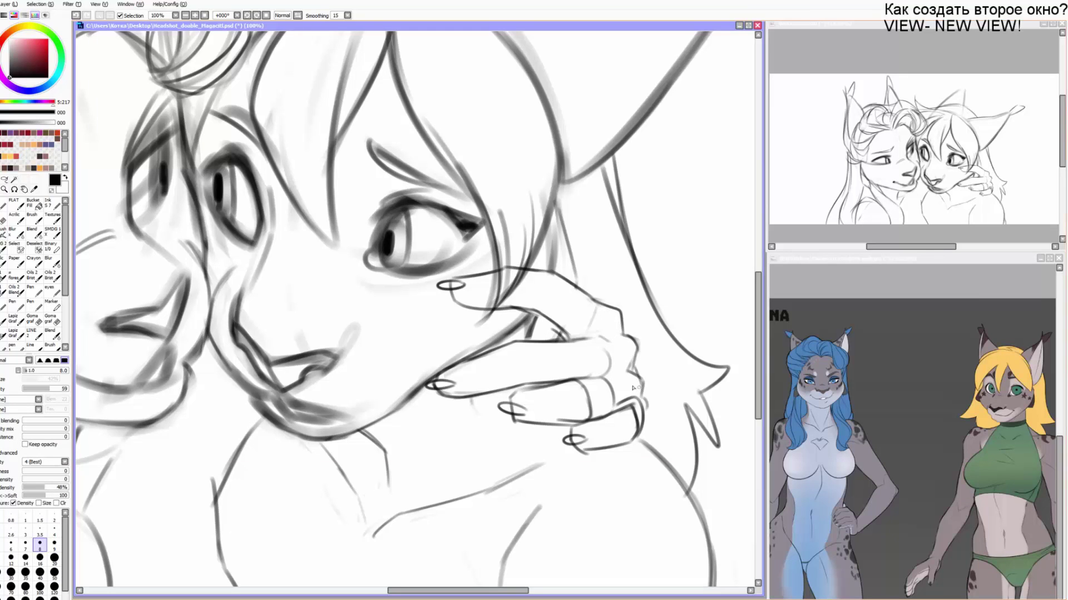
Redraw the tip and upper edge of the ring finger and clean up the middle fingertip.
{"action": "mouse_move", "coordinate": [526, 411]}
{"action": "left_mouse_down"}
{"action": "mouse_move", "coordinate": [511, 396]}
{"action": "mouse_move", "coordinate": [527, 406]}
{"action": "mouse_move", "coordinate": [504, 405]}
{"action": "left_mouse_up"}
{"action": "key", "text": "e"}
{"action": "key", "text": "n"}
{"action": "left_click_drag", "start_coordinate": [511, 393], "coordinate": [526, 382]}
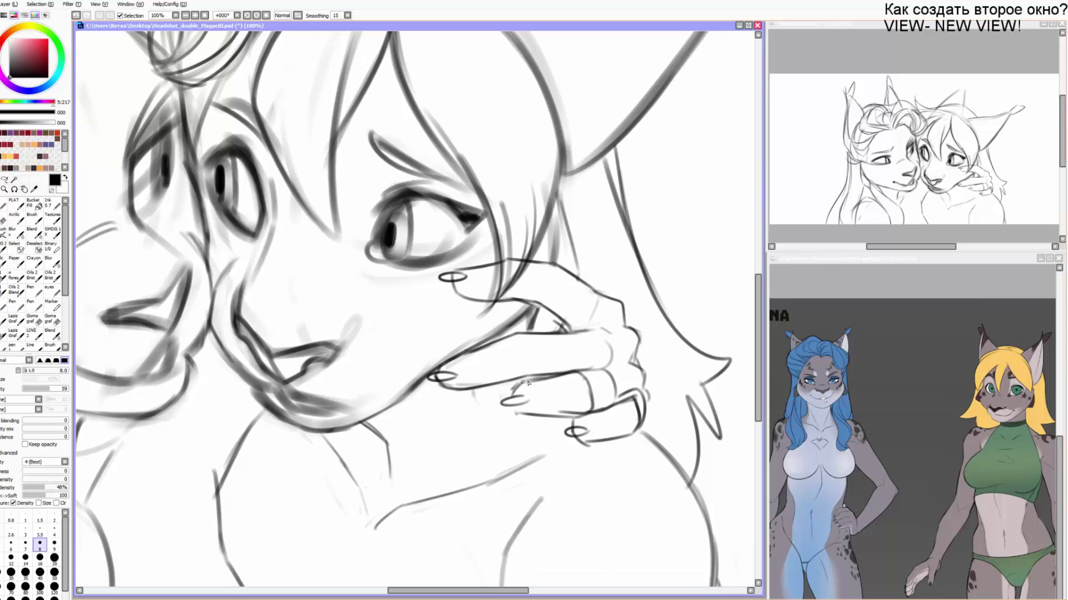
{"action": "key", "text": "e"}
{"action": "mouse_move", "coordinate": [448, 384]}
{"action": "left_mouse_down"}
{"action": "mouse_move", "coordinate": [433, 376]}
{"action": "mouse_move", "coordinate": [440, 387]}
{"action": "left_mouse_up"}
{"action": "key", "text": "n"}
Erase the sketchy side lock falling over the right figure's cheek and redraw it with clean curved strands.
{"action": "key", "text": "End"}
{"action": "key", "text": "End"}
{"action": "key", "text": "End"}
{"action": "key", "text": "End"}
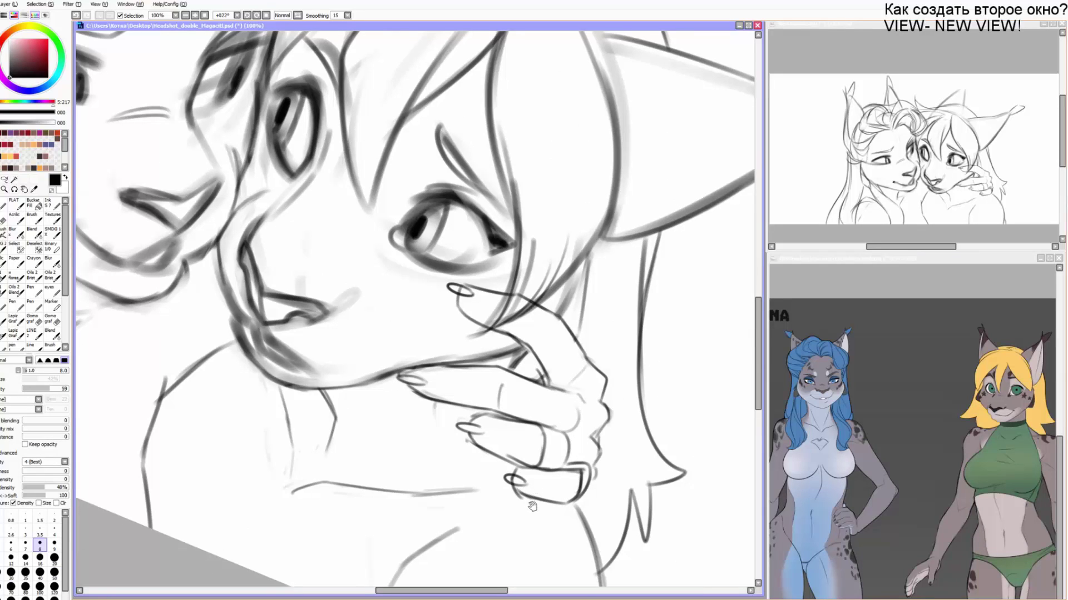
{"action": "left_click_drag", "start_coordinate": [533, 506], "coordinate": [528, 513]}
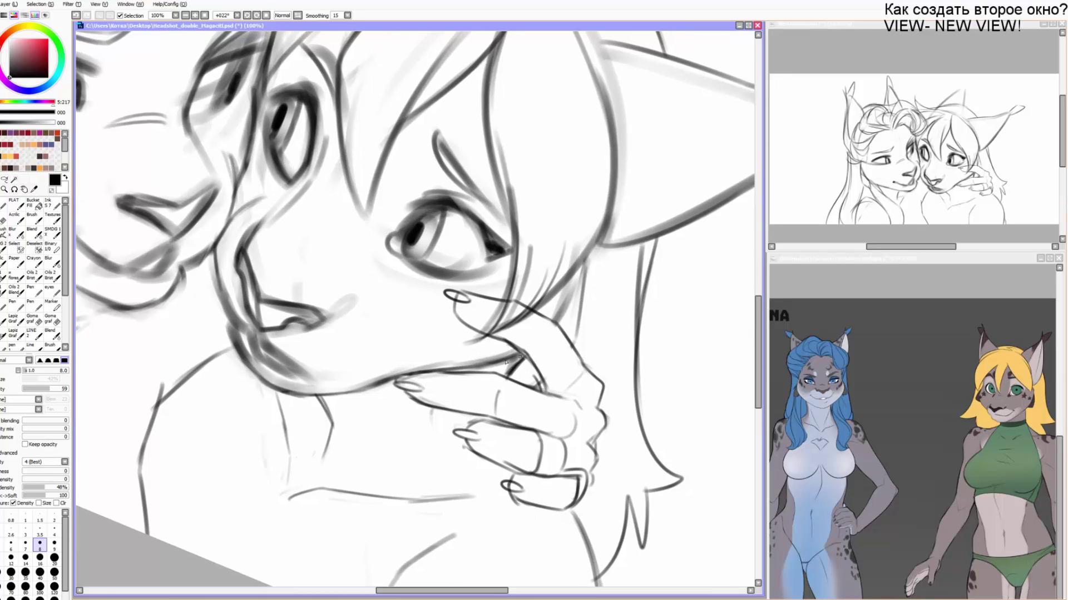
{"action": "key", "text": "e"}
{"action": "left_click_drag", "start_coordinate": [530, 274], "coordinate": [512, 312]}
{"action": "left_click_drag", "start_coordinate": [529, 244], "coordinate": [511, 316]}
{"action": "left_click_drag", "start_coordinate": [551, 267], "coordinate": [485, 337]}
{"action": "key", "text": "b"}
{"action": "left_click_drag", "start_coordinate": [517, 238], "coordinate": [491, 331]}
{"action": "key", "text": "ctrl+z"}
{"action": "mouse_move", "coordinate": [486, 338]}
{"action": "left_mouse_down"}
{"action": "mouse_move", "coordinate": [542, 284]}
{"action": "mouse_move", "coordinate": [566, 218]}
{"action": "left_mouse_up"}
{"action": "left_click_drag", "start_coordinate": [533, 311], "coordinate": [604, 160]}
Rework the right figure's outer hair contour up to the crown and add short curved strands at the parting.
{"action": "mouse_move", "coordinate": [567, 285]}
{"action": "left_mouse_down"}
{"action": "mouse_move", "coordinate": [546, 340]}
{"action": "mouse_move", "coordinate": [561, 106]}
{"action": "mouse_move", "coordinate": [546, 162]}
{"action": "mouse_move", "coordinate": [528, 71]}
{"action": "left_mouse_up"}
{"action": "key", "text": "ctrl+z"}
{"action": "left_click_drag", "start_coordinate": [569, 199], "coordinate": [515, 60]}
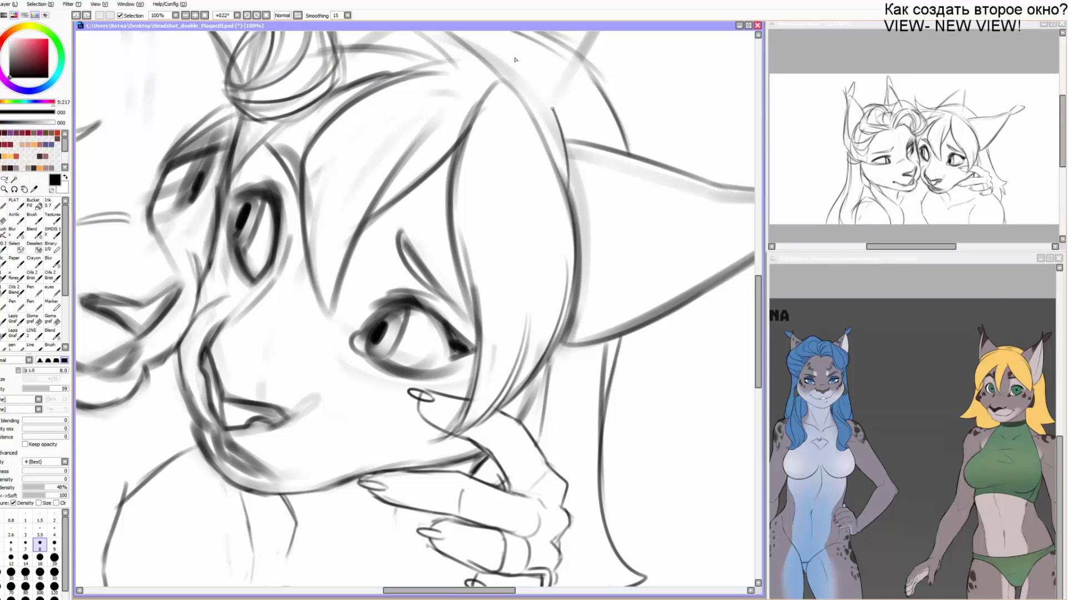
{"action": "key", "text": "ctrl+z"}
{"action": "mouse_move", "coordinate": [567, 197]}
{"action": "left_mouse_down"}
{"action": "mouse_move", "coordinate": [499, 78]}
{"action": "mouse_move", "coordinate": [505, 139]}
{"action": "mouse_move", "coordinate": [543, 131]}
{"action": "mouse_move", "coordinate": [605, 204]}
{"action": "left_mouse_up"}
{"action": "key", "text": "ctrl+z"}
{"action": "left_click_drag", "start_coordinate": [536, 128], "coordinate": [593, 177]}
{"action": "left_click_drag", "start_coordinate": [509, 139], "coordinate": [432, 70]}
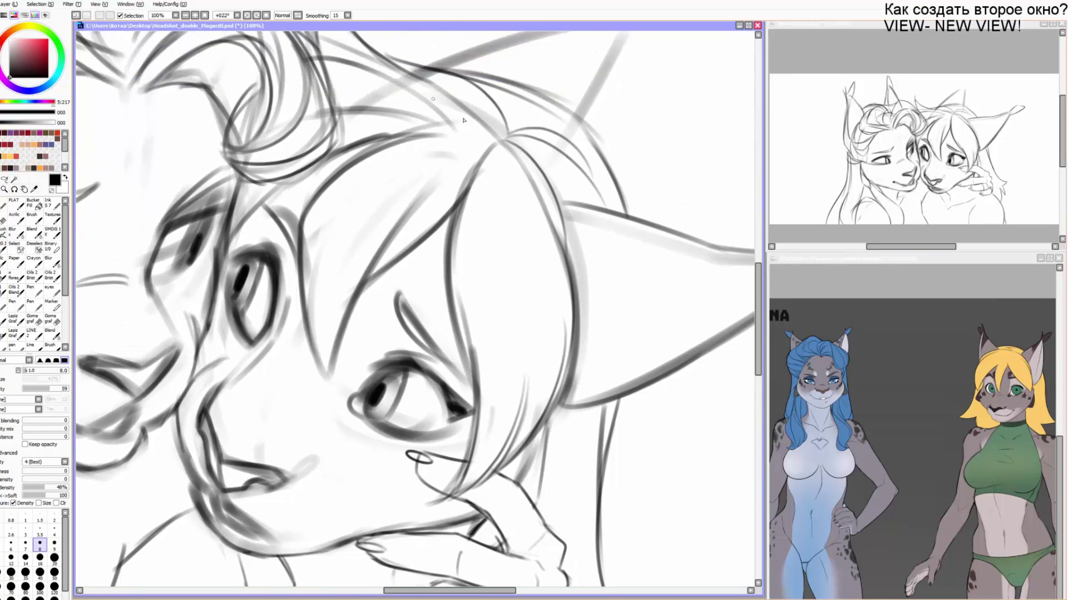
Redraw the strands sweeping forward from the right figure's parting along the top of the bangs.
{"action": "left_click_drag", "start_coordinate": [489, 147], "coordinate": [395, 58]}
{"action": "left_click_drag", "start_coordinate": [476, 165], "coordinate": [411, 72]}
{"action": "key", "text": "ctrl+z"}
{"action": "key", "text": "ctrl+z"}
{"action": "mouse_move", "coordinate": [494, 146]}
{"action": "left_mouse_down"}
{"action": "mouse_move", "coordinate": [402, 62]}
{"action": "mouse_move", "coordinate": [357, 156]}
{"action": "left_mouse_up"}
{"action": "left_click_drag", "start_coordinate": [454, 128], "coordinate": [358, 160]}
Draw narrow looped nostrils at the outer corners of both figures' noses.
{"action": "mouse_move", "coordinate": [286, 300]}
{"action": "left_mouse_down"}
{"action": "mouse_move", "coordinate": [363, 225]}
{"action": "mouse_move", "coordinate": [372, 178]}
{"action": "left_mouse_up"}
{"action": "key", "text": "Delete"}
{"action": "left_click_drag", "start_coordinate": [375, 224], "coordinate": [390, 255]}
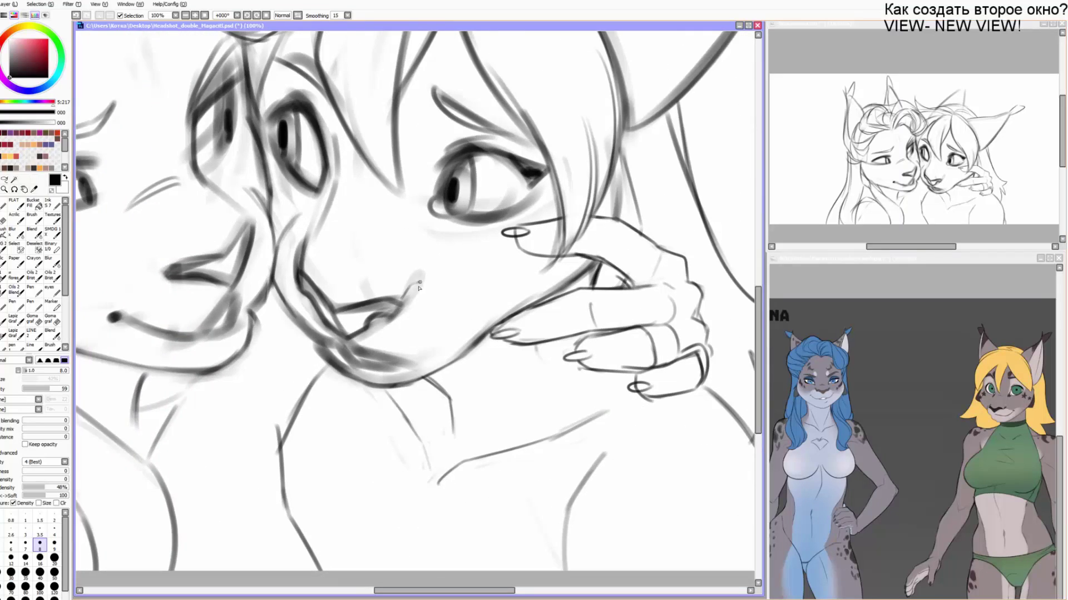
{"action": "left_click_drag", "start_coordinate": [362, 312], "coordinate": [475, 305]}
{"action": "left_click_drag", "start_coordinate": [257, 256], "coordinate": [282, 271]}
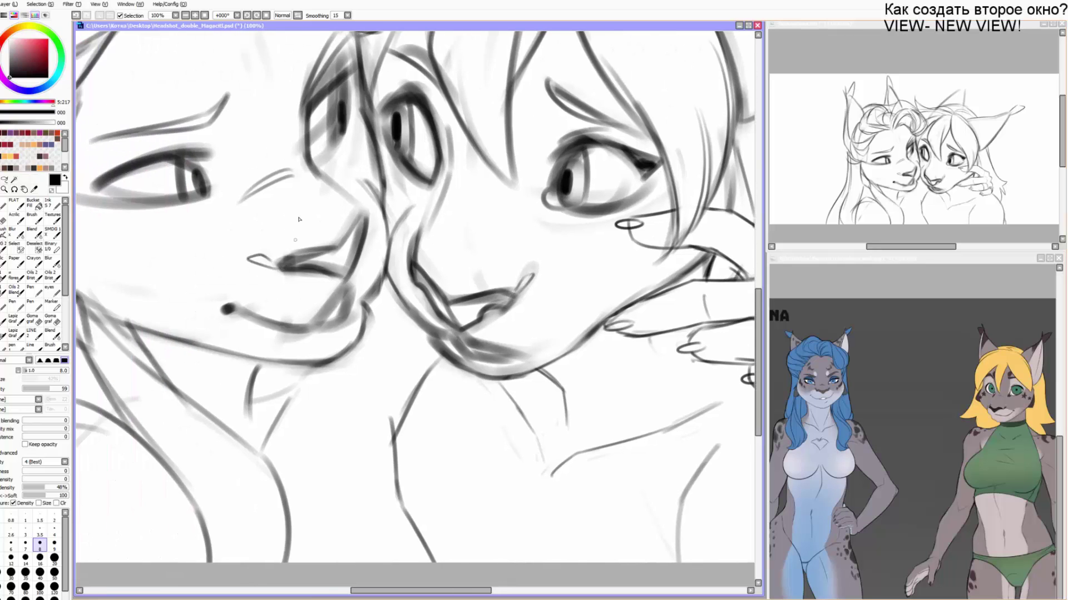
Add thin oval markings above the inner ends of both figures' eyebrows.
{"action": "left_click_drag", "start_coordinate": [266, 205], "coordinate": [390, 233]}
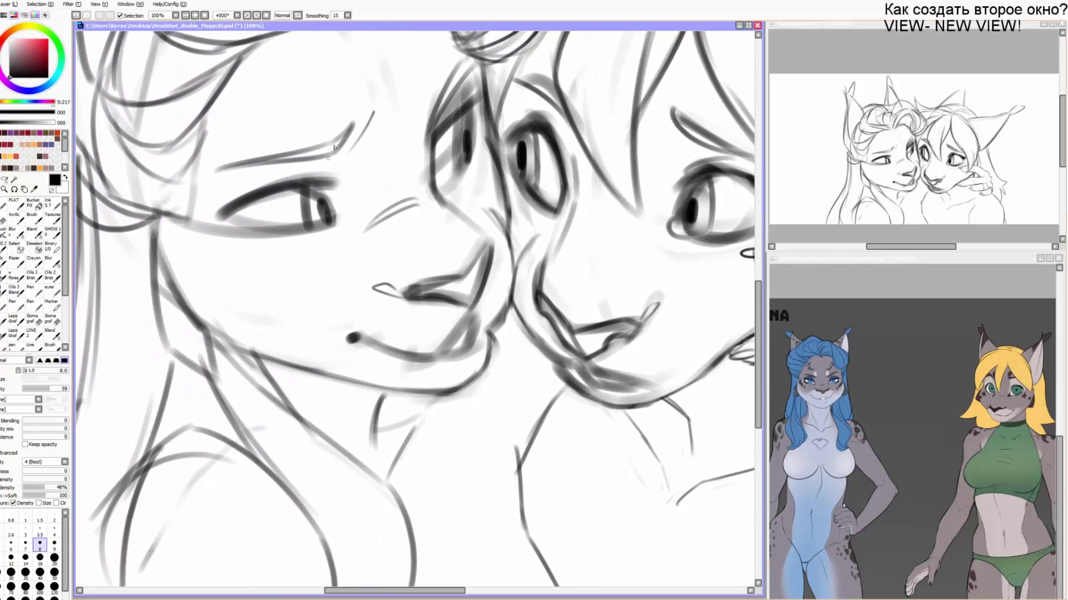
{"action": "mouse_move", "coordinate": [351, 126]}
{"action": "left_mouse_down"}
{"action": "mouse_move", "coordinate": [328, 84]}
{"action": "mouse_move", "coordinate": [318, 139]}
{"action": "left_mouse_up"}
{"action": "left_click_drag", "start_coordinate": [427, 121], "coordinate": [446, 78]}
{"action": "key", "text": "ctrl+z"}
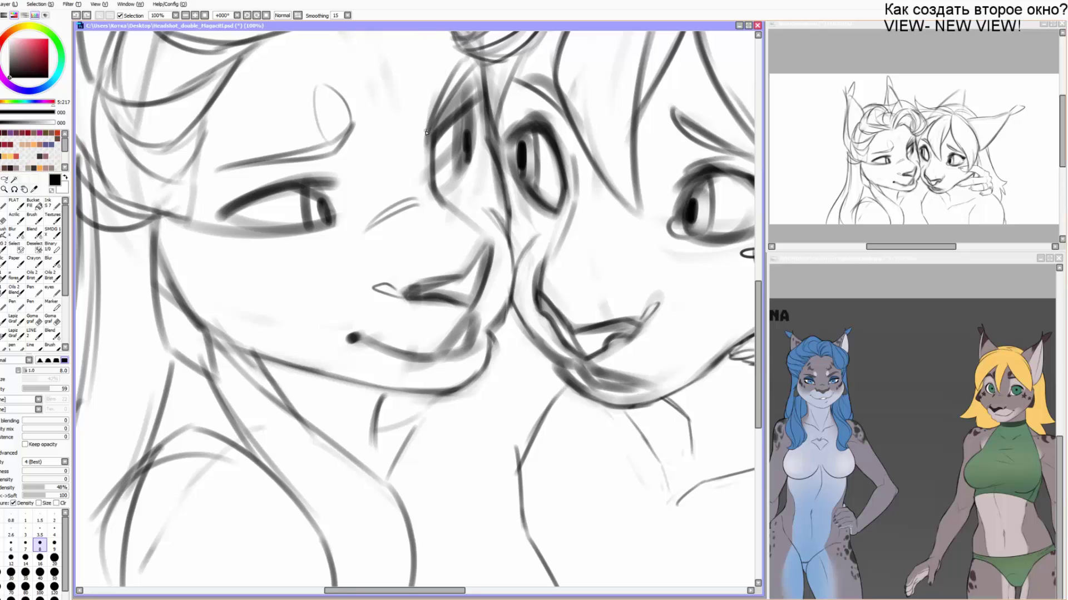
{"action": "left_click_drag", "start_coordinate": [425, 121], "coordinate": [443, 83]}
{"action": "mouse_move", "coordinate": [547, 167]}
{"action": "left_mouse_down"}
{"action": "mouse_move", "coordinate": [471, 184]}
{"action": "mouse_move", "coordinate": [429, 213]}
{"action": "mouse_move", "coordinate": [582, 150]}
{"action": "left_mouse_up"}
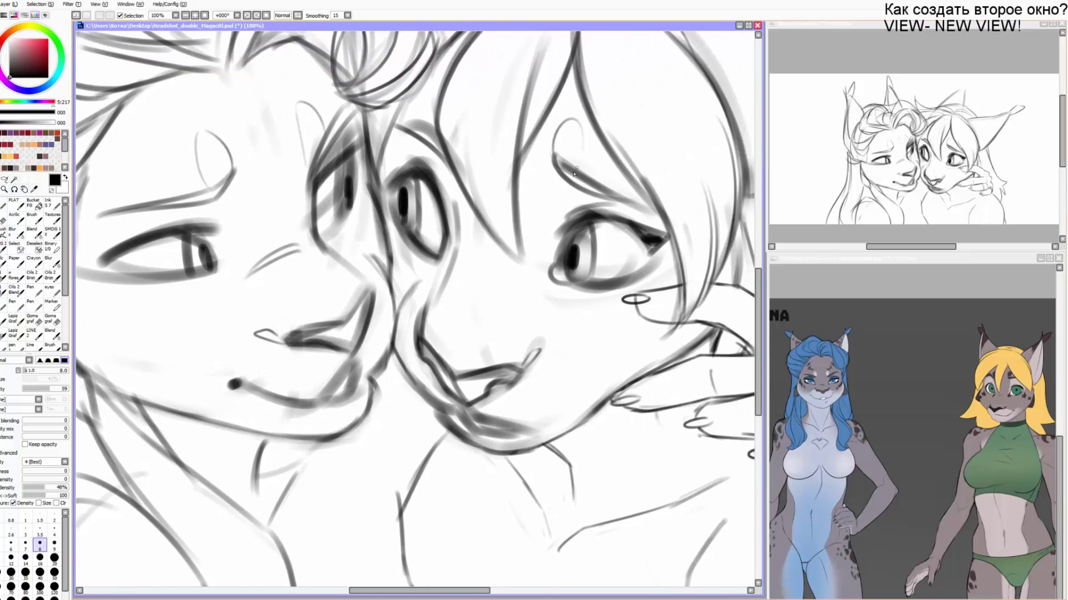
Lighten the heavy sketch lines around the right figure's mouth and chin with a soft size 100 brush.
{"action": "left_click_drag", "start_coordinate": [486, 321], "coordinate": [495, 209]}
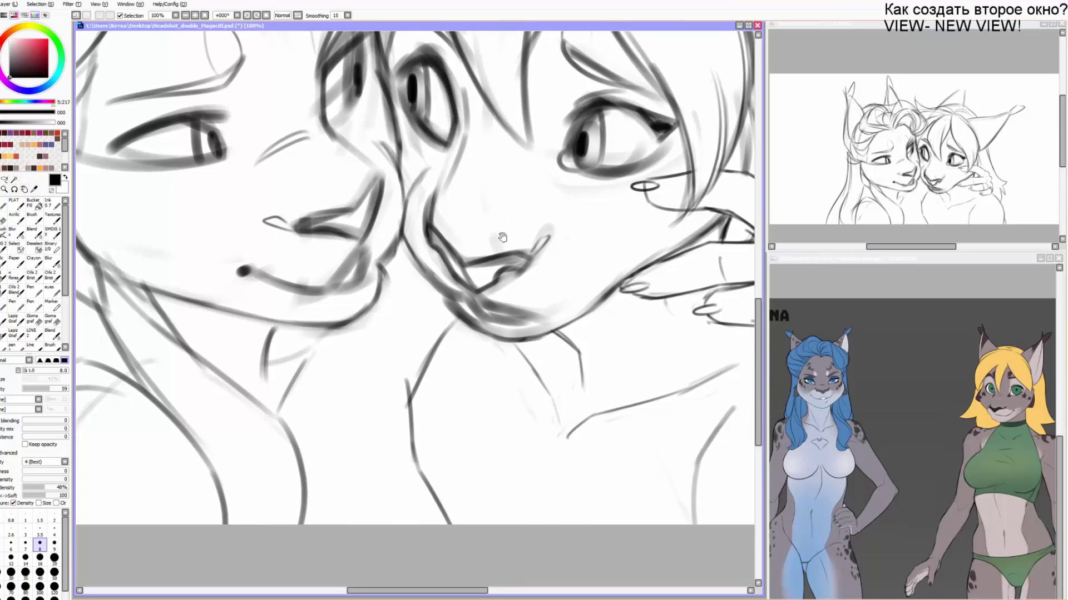
{"action": "key", "text": "e"}
{"action": "left_click_drag", "start_coordinate": [451, 303], "coordinate": [547, 316]}
{"action": "key", "text": "ctrl+z"}
{"action": "key", "text": "ctrl+z"}
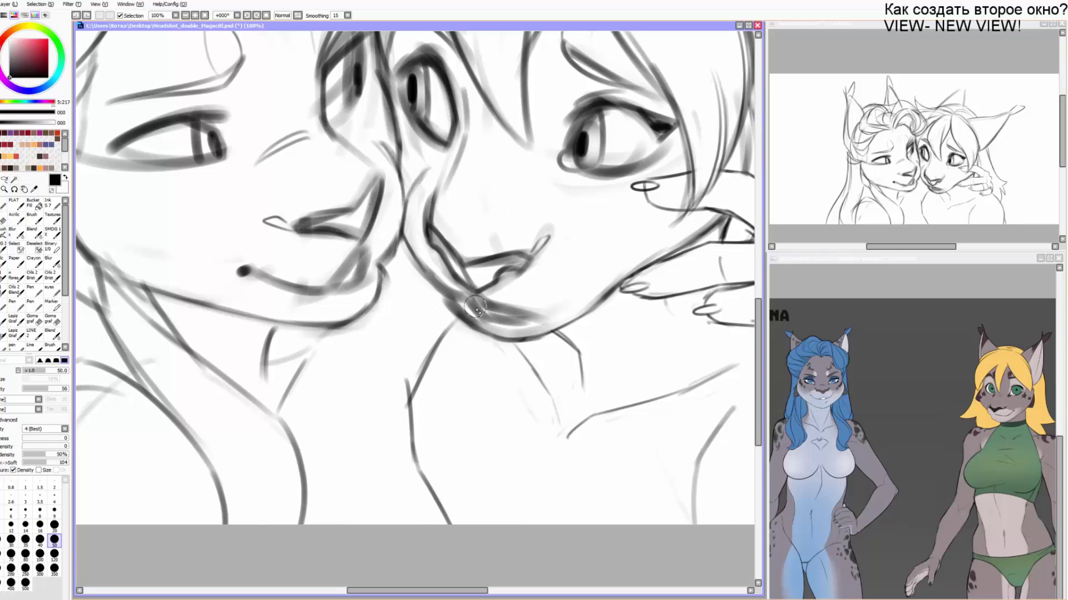
{"action": "key", "text": "b"}
{"action": "key", "text": "bracketleft"}
{"action": "key", "text": "bracketleft"}
{"action": "key", "text": "bracketleft"}
{"action": "key", "text": "bracketleft"}
{"action": "key", "text": "bracketleft"}
{"action": "key", "text": "bracketleft"}
{"action": "key", "text": "bracketleft"}
{"action": "key", "text": "bracketleft"}
{"action": "key", "text": "bracketleft"}
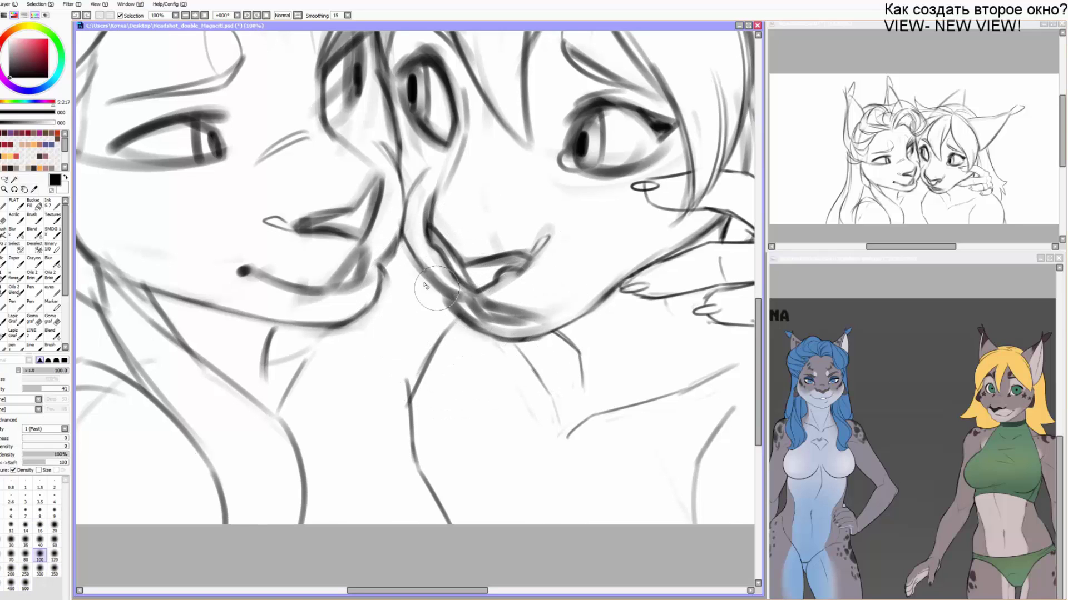
{"action": "mouse_move", "coordinate": [445, 293]}
{"action": "left_mouse_down"}
{"action": "mouse_move", "coordinate": [536, 322]}
{"action": "mouse_move", "coordinate": [499, 319]}
{"action": "left_mouse_up"}
{"action": "key", "text": "b"}
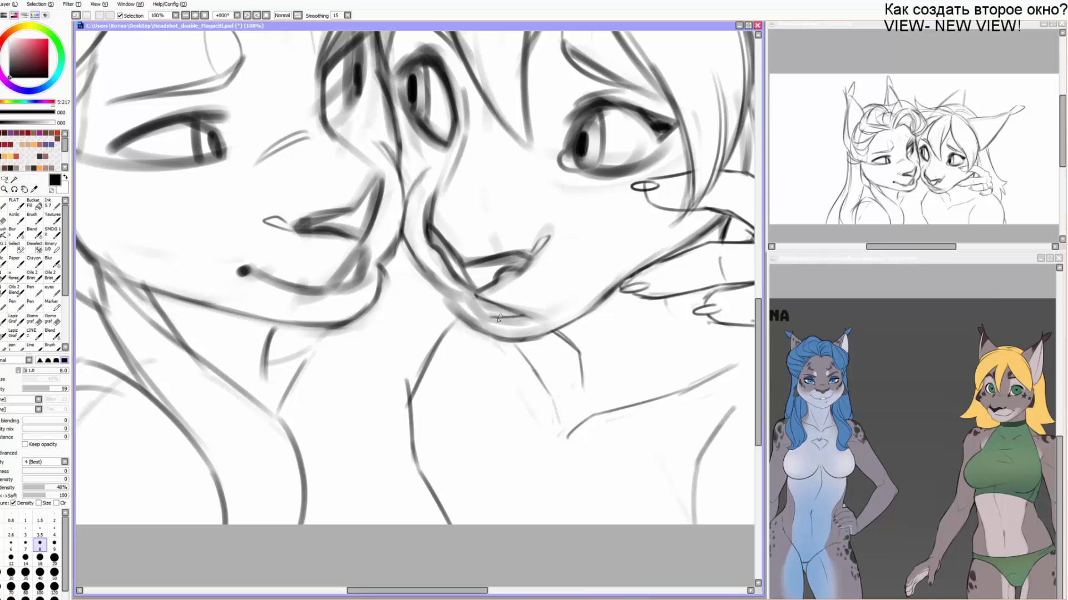
Redraw the right figure's muzzle edge, lower lip and chin contour, raising the brush size to 9.
{"action": "left_click_drag", "start_coordinate": [414, 270], "coordinate": [414, 267]}
{"action": "key", "text": "End"}
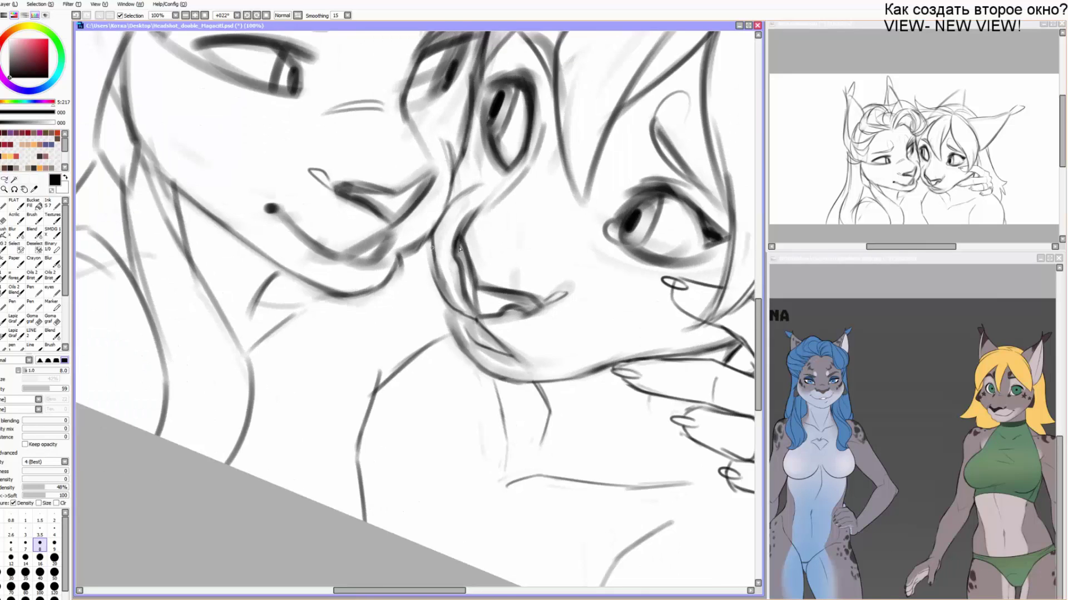
{"action": "key", "text": "ctrl+z"}
{"action": "key", "text": "Delete"}
{"action": "key", "text": "Delete"}
{"action": "left_click_drag", "start_coordinate": [473, 330], "coordinate": [477, 352]}
{"action": "key", "text": "bracketright"}
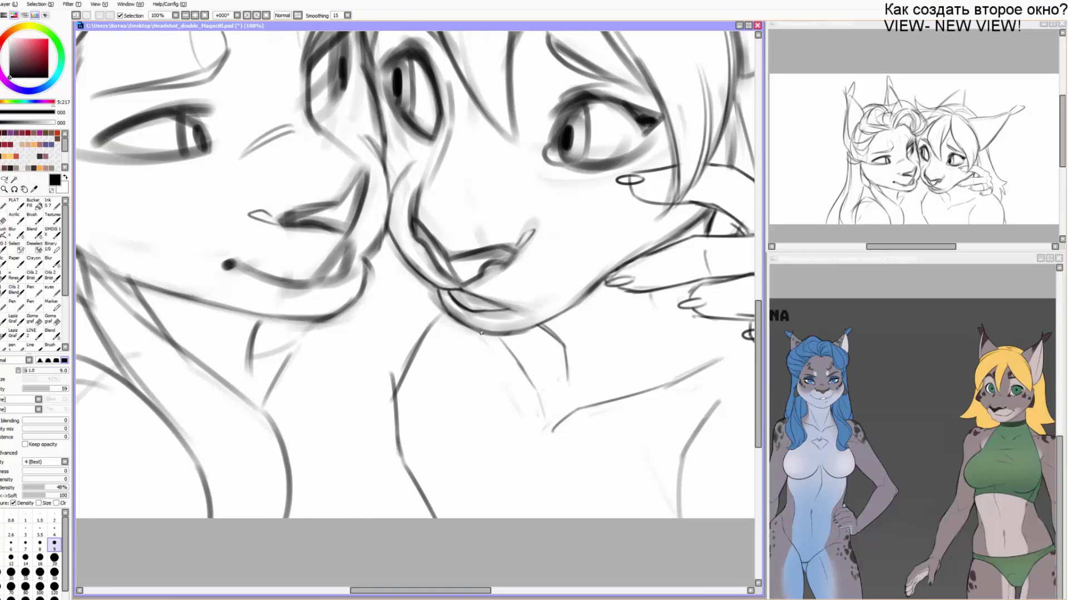
{"action": "left_click_drag", "start_coordinate": [444, 307], "coordinate": [490, 335]}
Refine the right figure's open mouth and lower lip with clean lines at brush size 8.
{"action": "key", "text": "Delete"}
{"action": "key", "text": "Delete"}
{"action": "key", "text": "Delete"}
{"action": "key", "text": "n"}
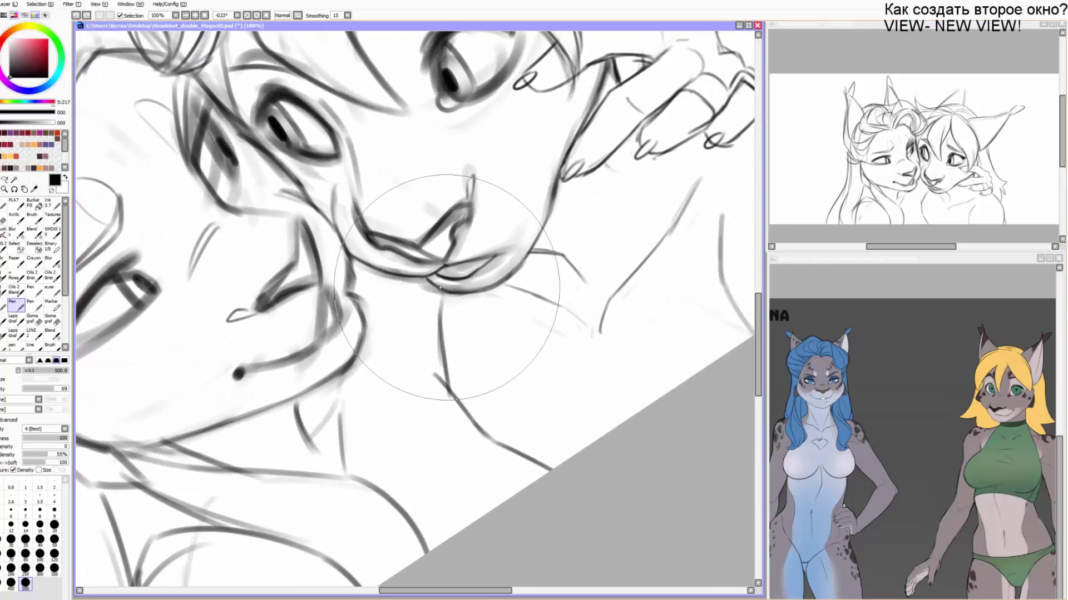
{"action": "mouse_move", "coordinate": [443, 287]}
{"action": "left_mouse_down"}
{"action": "mouse_move", "coordinate": [497, 285]}
{"action": "mouse_move", "coordinate": [520, 262]}
{"action": "left_mouse_up"}
{"action": "key", "text": "ctrl+z"}
{"action": "key", "text": "v"}
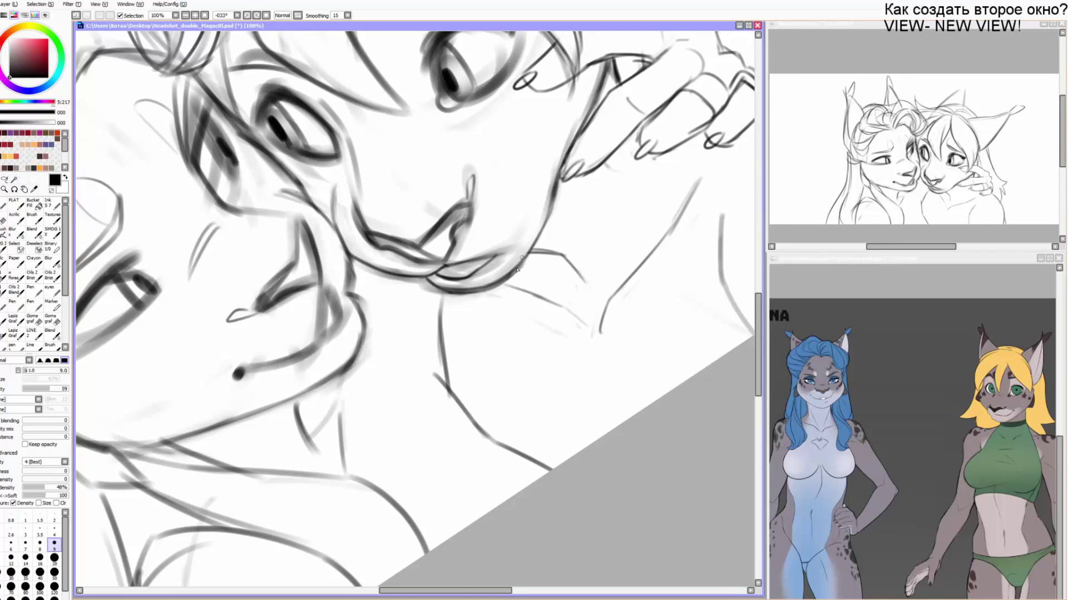
{"action": "key", "text": "bracketleft"}
{"action": "left_click_drag", "start_coordinate": [446, 271], "coordinate": [490, 256]}
{"action": "mouse_move", "coordinate": [388, 209]}
{"action": "left_mouse_down"}
{"action": "mouse_move", "coordinate": [465, 219]}
{"action": "mouse_move", "coordinate": [514, 281]}
{"action": "mouse_move", "coordinate": [366, 230]}
{"action": "left_mouse_up"}
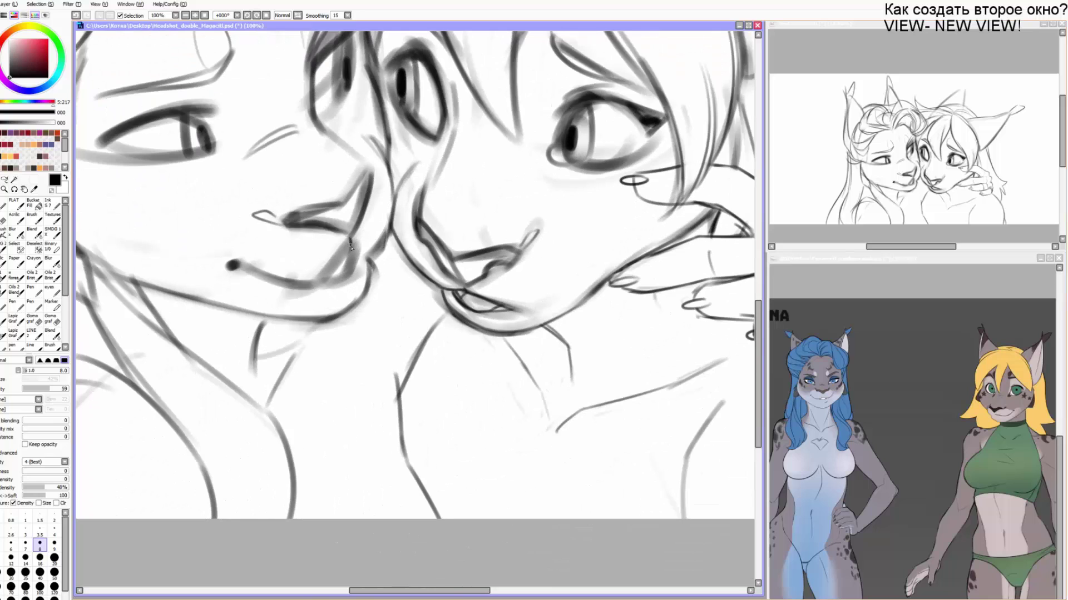
Redraw the left figure's smile line up to the front of the muzzle and clean up the lip edge.
{"action": "left_click_drag", "start_coordinate": [314, 284], "coordinate": [256, 277]}
{"action": "mouse_move", "coordinate": [341, 258]}
{"action": "left_mouse_down"}
{"action": "mouse_move", "coordinate": [261, 281]}
{"action": "mouse_move", "coordinate": [350, 269]}
{"action": "left_mouse_up"}
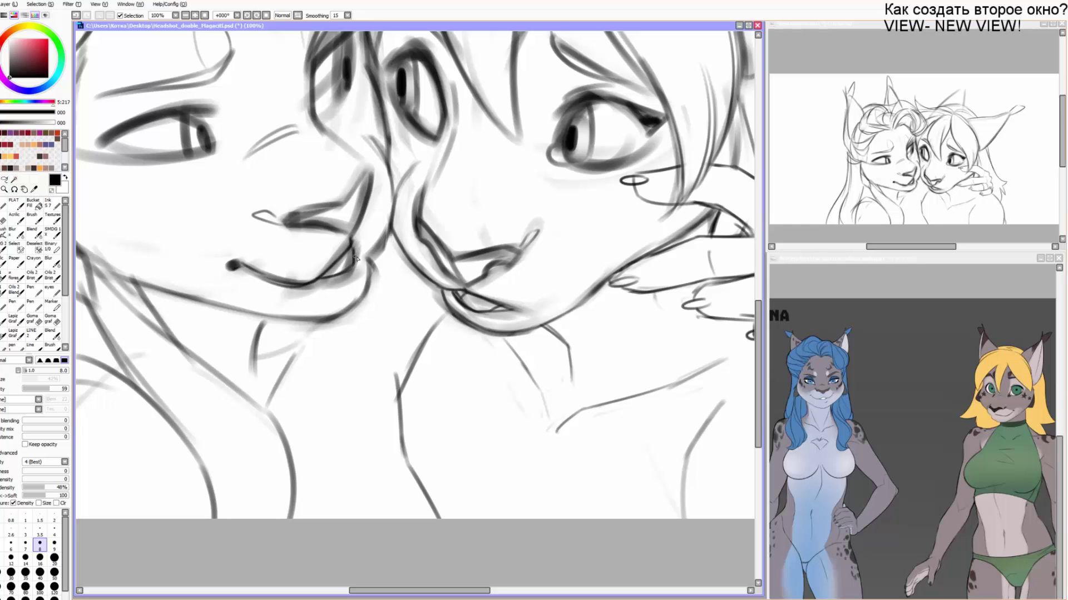
{"action": "key", "text": "ctrl+z"}
{"action": "key", "text": "e"}
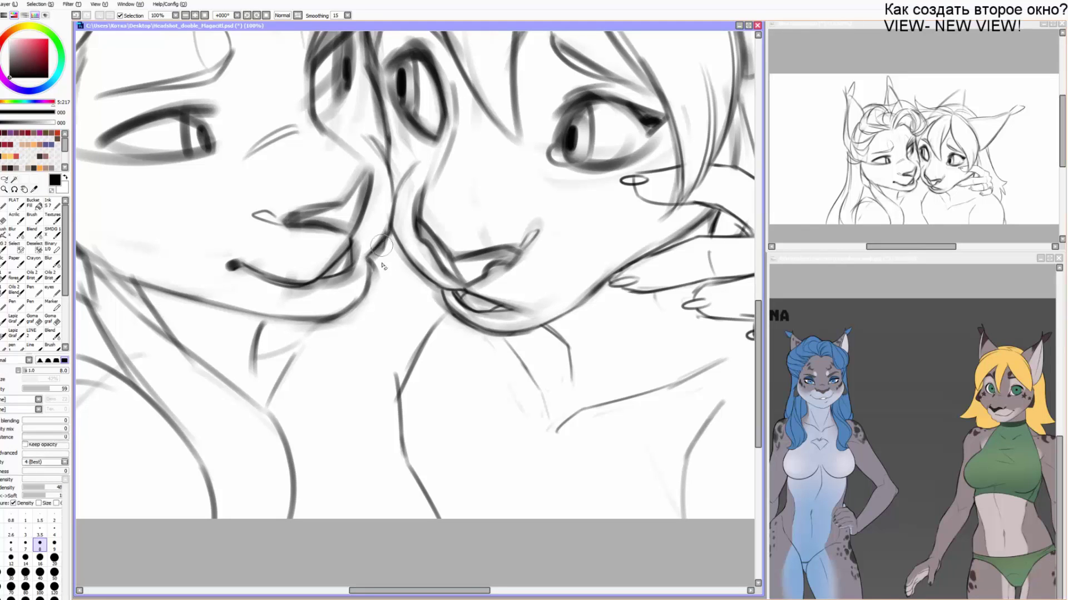
{"action": "key", "text": "b"}
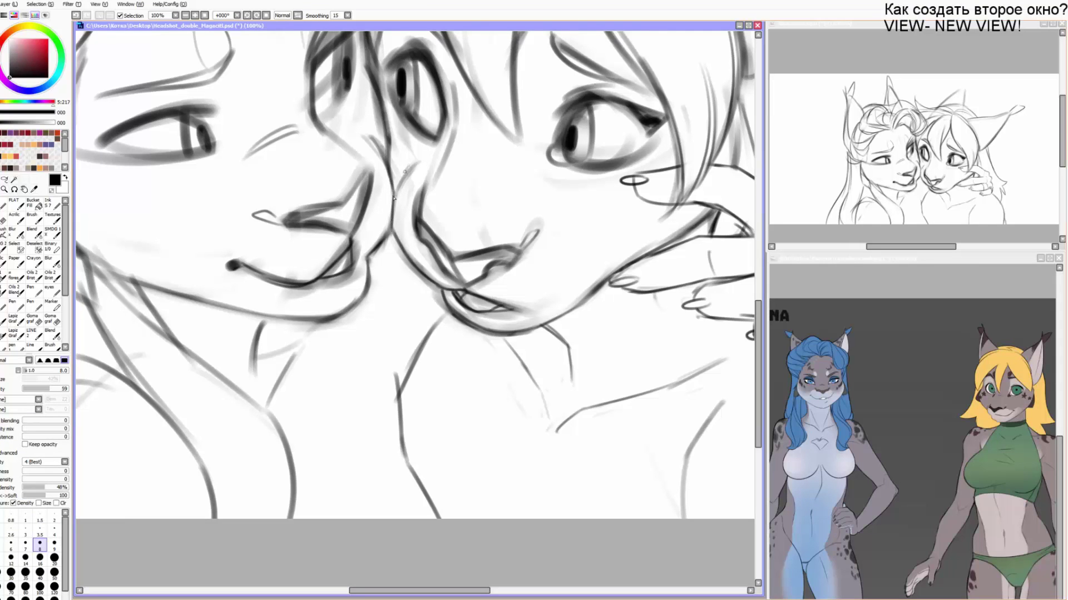
Redraw the contour where the two figures' muzzles meet.
{"action": "left_click_drag", "start_coordinate": [414, 164], "coordinate": [399, 199]}
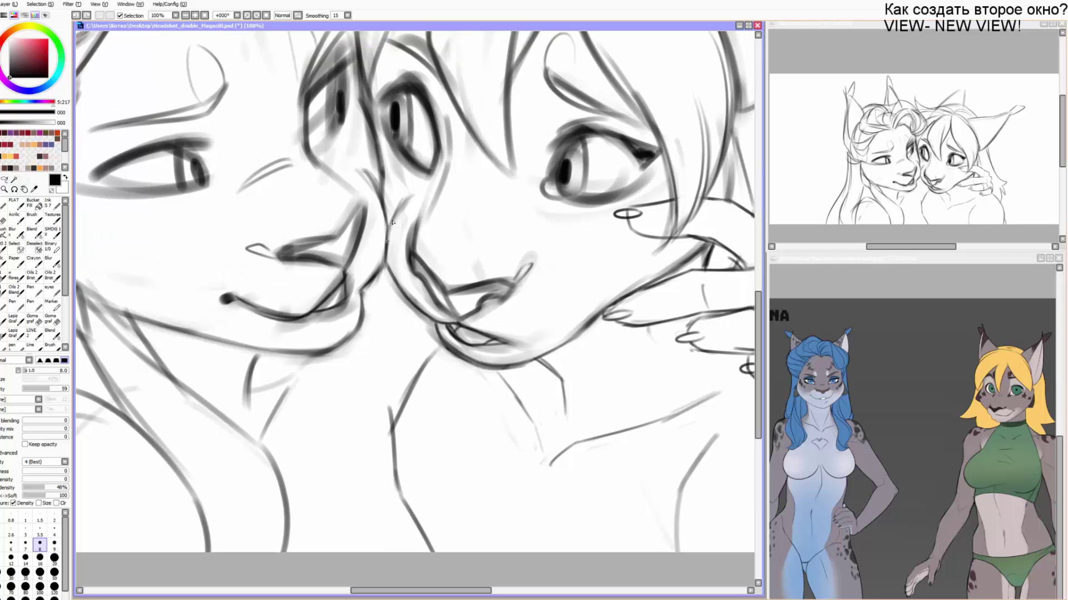
{"action": "left_click_drag", "start_coordinate": [396, 266], "coordinate": [380, 223]}
{"action": "left_click_drag", "start_coordinate": [388, 301], "coordinate": [379, 282]}
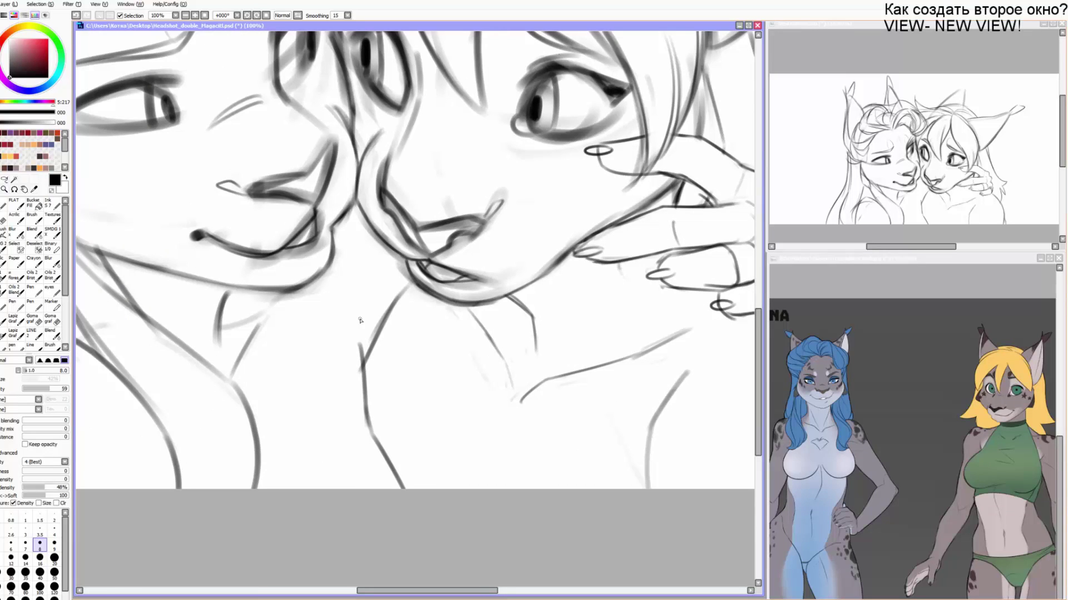
{"action": "key", "text": "alt+Tab"}
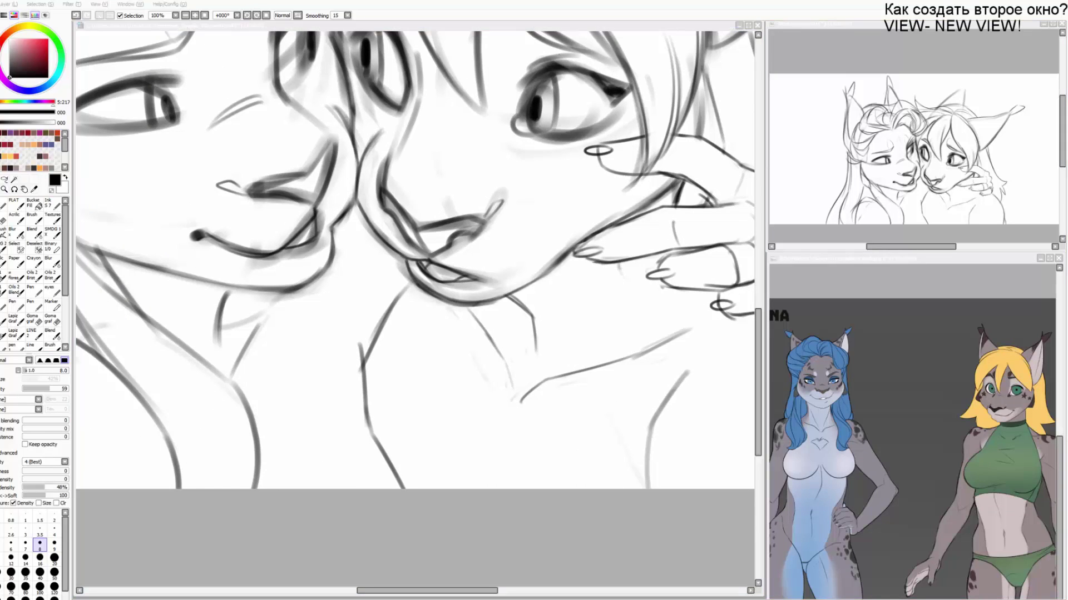
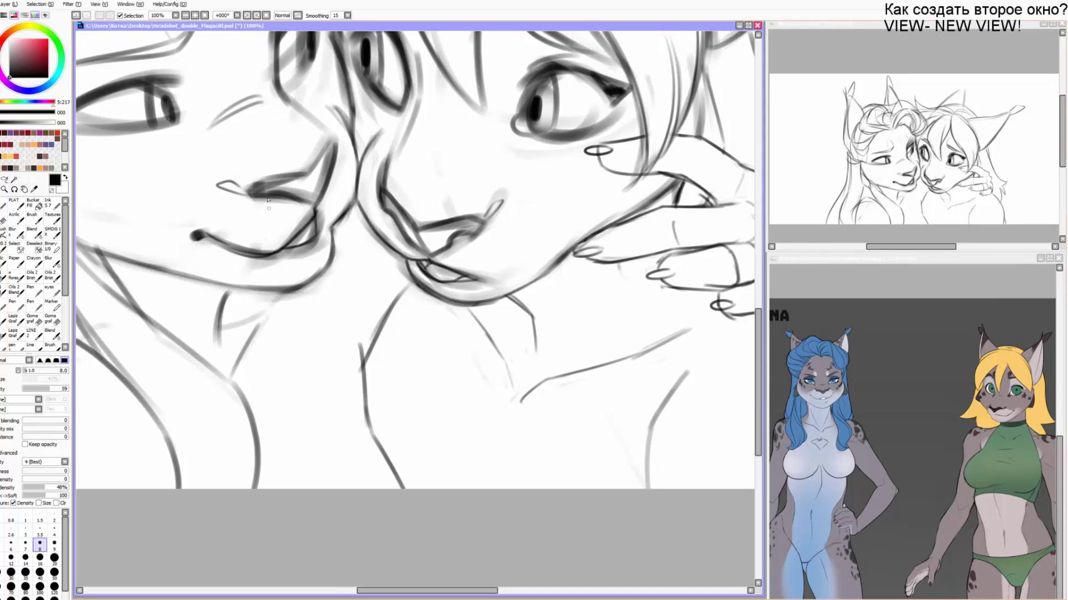
Redraw the left figure's hairline around the central peak and strengthen the strands swept back from it.
{"action": "left_click_drag", "start_coordinate": [264, 243], "coordinate": [319, 276]}
{"action": "left_click_drag", "start_coordinate": [242, 267], "coordinate": [224, 291]}
{"action": "left_click_drag", "start_coordinate": [377, 257], "coordinate": [393, 231]}
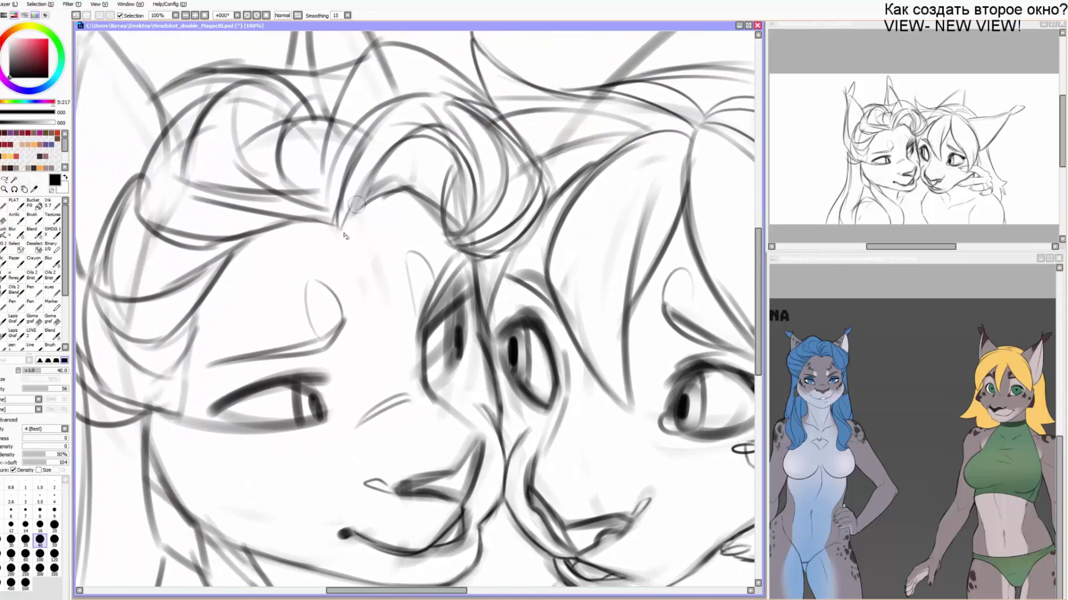
{"action": "key", "text": "ctrl+z"}
{"action": "mouse_move", "coordinate": [341, 227]}
{"action": "left_mouse_down"}
{"action": "mouse_move", "coordinate": [395, 192]}
{"action": "mouse_move", "coordinate": [408, 146]}
{"action": "left_mouse_up"}
{"action": "left_click_drag", "start_coordinate": [301, 220], "coordinate": [180, 194]}
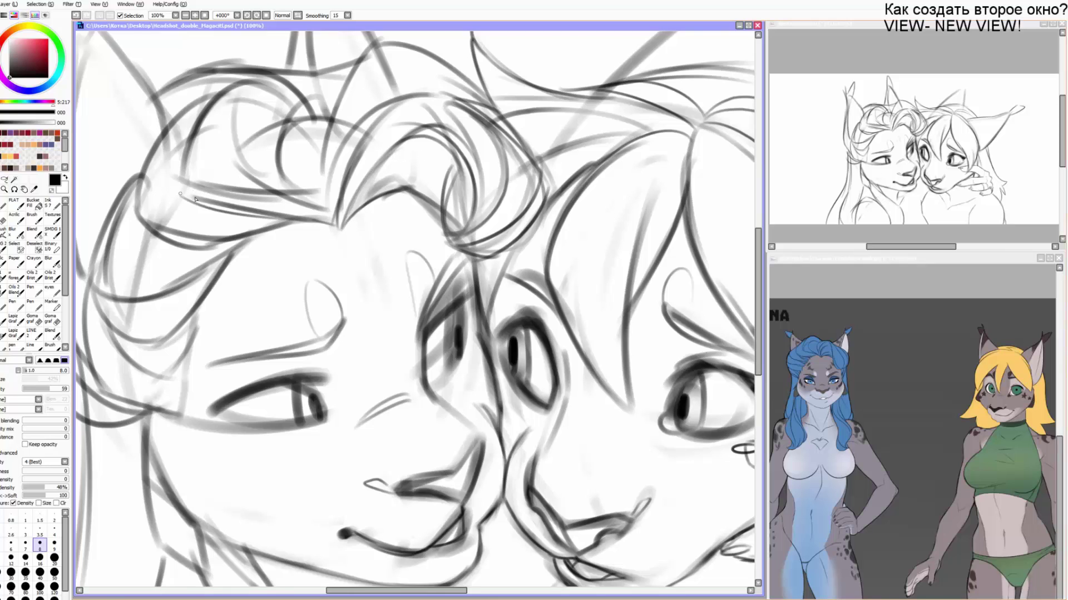
{"action": "key", "text": "ctrl+z"}
{"action": "mouse_move", "coordinate": [254, 210]}
{"action": "left_mouse_down"}
{"action": "mouse_move", "coordinate": [177, 161]}
{"action": "mouse_move", "coordinate": [288, 199]}
{"action": "mouse_move", "coordinate": [324, 103]}
{"action": "left_mouse_up"}
Erase the stray lines beside the left figure's temple and clean up the lower edge of the far eye.
{"action": "mouse_move", "coordinate": [198, 350]}
{"action": "left_mouse_down"}
{"action": "mouse_move", "coordinate": [211, 230]}
{"action": "mouse_move", "coordinate": [191, 285]}
{"action": "mouse_move", "coordinate": [318, 289]}
{"action": "left_mouse_up"}
{"action": "key", "text": "e"}
{"action": "left_click_drag", "start_coordinate": [283, 321], "coordinate": [286, 314]}
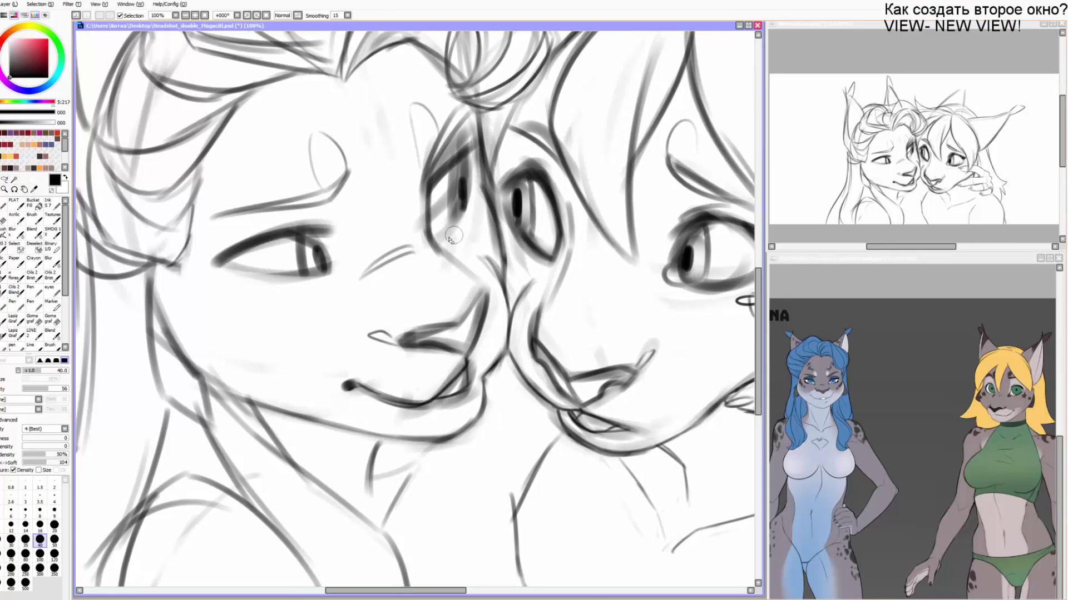
{"action": "key", "text": "b"}
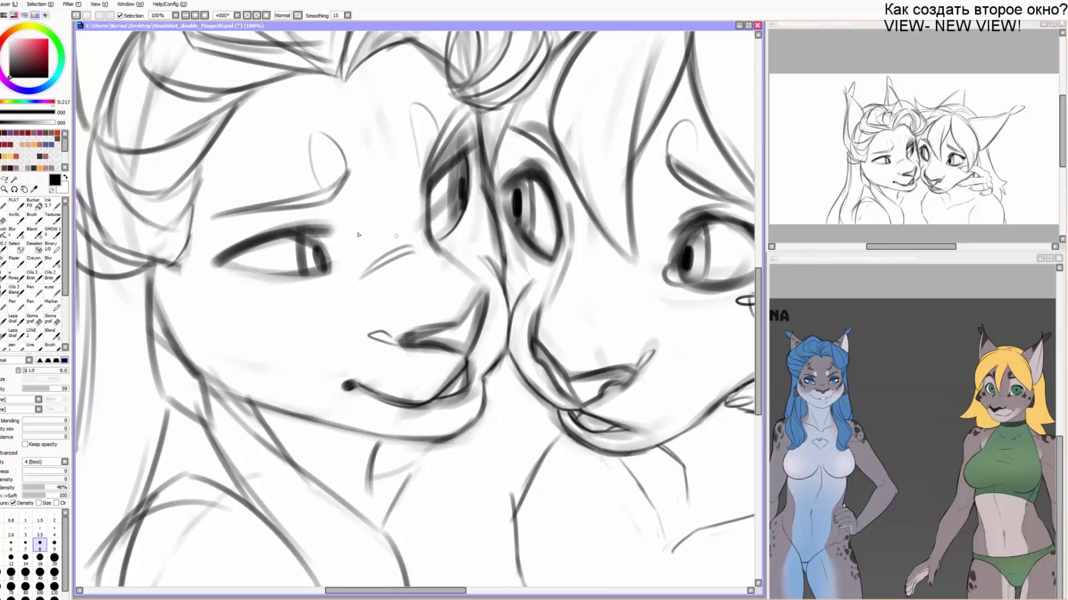
Darken the upper lash line and corners of the left figure's near eye with brush size 10.
{"action": "key", "text": "bracketright"}
{"action": "left_click_drag", "start_coordinate": [337, 226], "coordinate": [285, 227]}
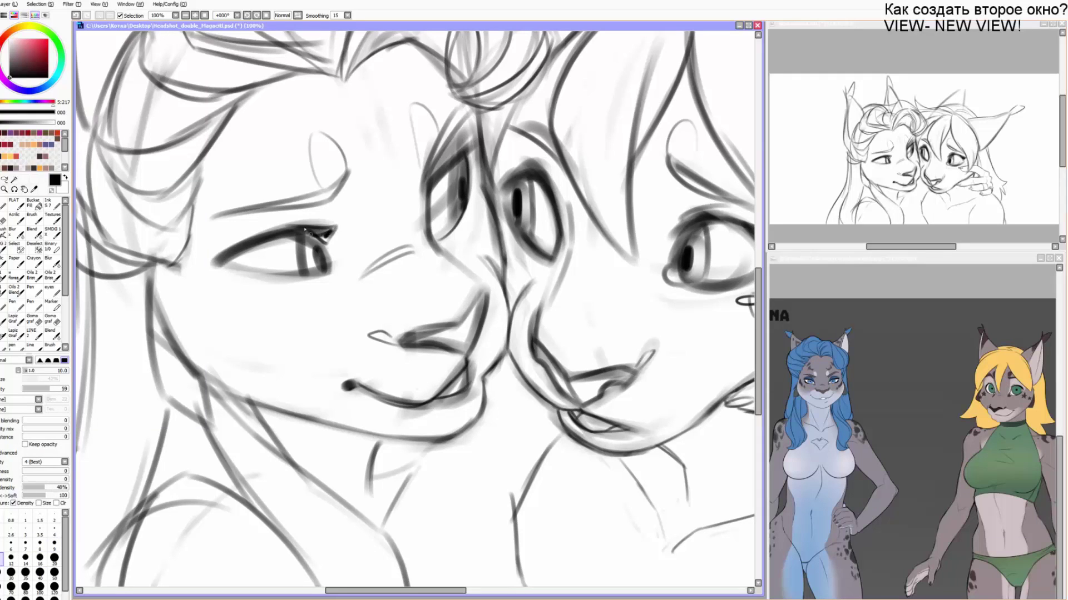
{"action": "mouse_move", "coordinate": [219, 266]}
{"action": "left_mouse_down"}
{"action": "mouse_move", "coordinate": [325, 273]}
{"action": "mouse_move", "coordinate": [338, 260]}
{"action": "mouse_move", "coordinate": [317, 248]}
{"action": "mouse_move", "coordinate": [325, 258]}
{"action": "mouse_move", "coordinate": [326, 229]}
{"action": "mouse_move", "coordinate": [237, 235]}
{"action": "left_mouse_up"}
Darken the upper lid of the left figure's far eye with brush size 12 and trim its outer end.
{"action": "key", "text": "bracketleft"}
{"action": "key", "text": "bracketright"}
{"action": "key", "text": "bracketright"}
{"action": "mouse_move", "coordinate": [426, 204]}
{"action": "left_mouse_down"}
{"action": "mouse_move", "coordinate": [461, 162]}
{"action": "mouse_move", "coordinate": [441, 181]}
{"action": "left_mouse_up"}
{"action": "key", "text": "ctrl+z"}
{"action": "key", "text": "e"}
{"action": "key", "text": "bracketleft"}
{"action": "mouse_move", "coordinate": [466, 145]}
{"action": "left_mouse_down"}
{"action": "mouse_move", "coordinate": [436, 199]}
{"action": "mouse_move", "coordinate": [476, 150]}
{"action": "mouse_move", "coordinate": [449, 179]}
{"action": "mouse_move", "coordinate": [477, 158]}
{"action": "left_mouse_up"}
{"action": "key", "text": "b"}
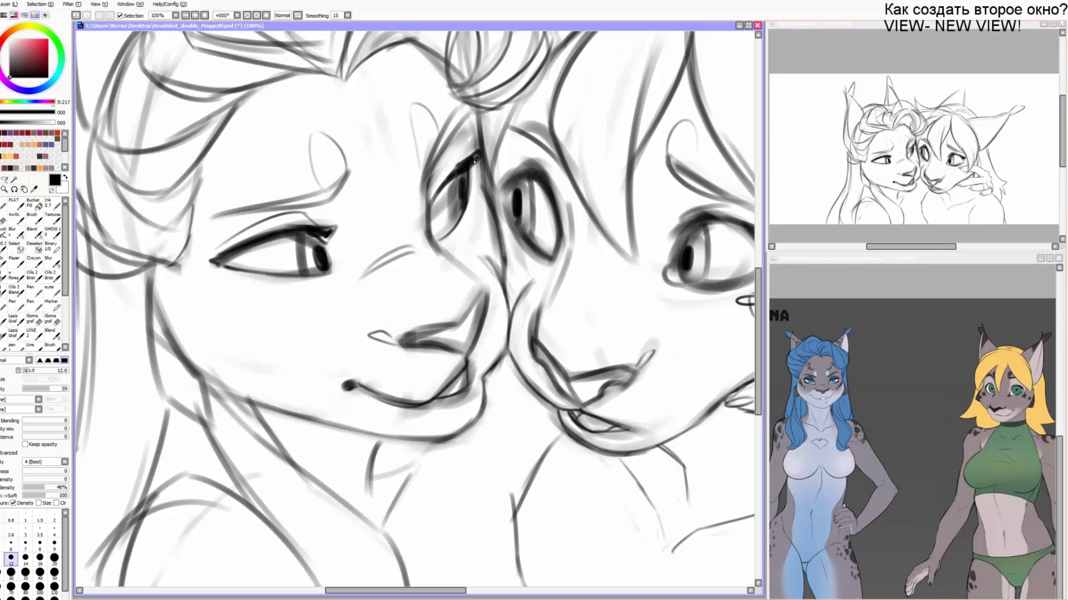
{"action": "key", "text": "bracketleft"}
{"action": "left_click_drag", "start_coordinate": [444, 192], "coordinate": [463, 161]}
Redraw the left figure's face contour from the hair curl down past the far eye with brush size 9.
{"action": "key", "text": "bracketleft"}
{"action": "mouse_move", "coordinate": [476, 107]}
{"action": "left_mouse_down"}
{"action": "mouse_move", "coordinate": [438, 149]}
{"action": "mouse_move", "coordinate": [473, 108]}
{"action": "left_mouse_up"}
{"action": "key", "text": "ctrl+z"}
{"action": "key", "text": "ctrl+z"}
{"action": "mouse_move", "coordinate": [473, 108]}
{"action": "left_mouse_down"}
{"action": "mouse_move", "coordinate": [478, 168]}
{"action": "mouse_move", "coordinate": [491, 137]}
{"action": "mouse_move", "coordinate": [472, 114]}
{"action": "mouse_move", "coordinate": [483, 185]}
{"action": "left_mouse_up"}
{"action": "key", "text": "ctrl+z"}
{"action": "left_click_drag", "start_coordinate": [479, 123], "coordinate": [470, 189]}
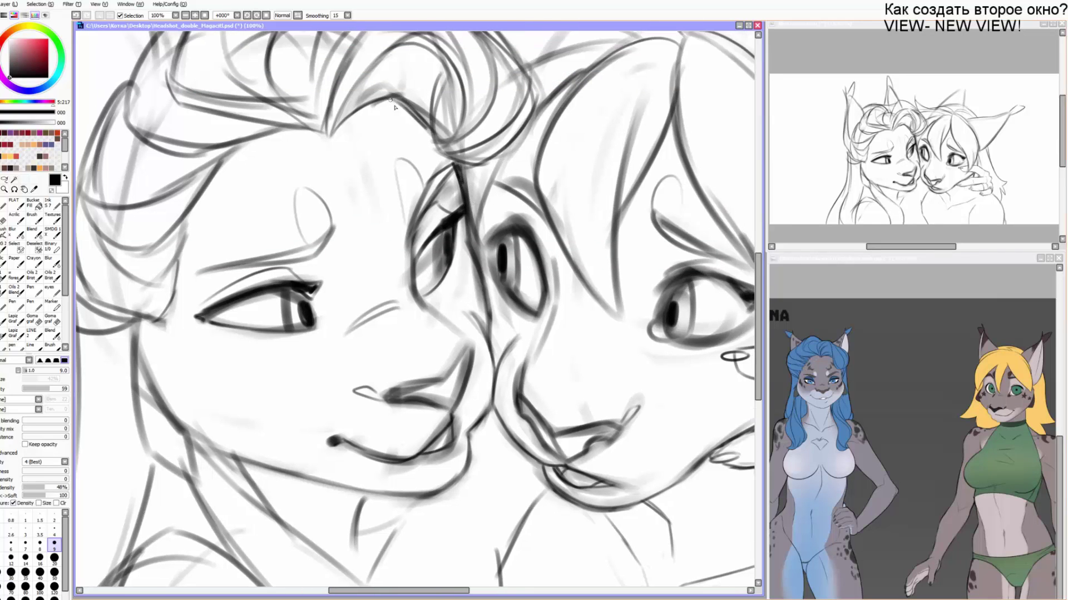
Darken the left figure's face contour between the hair curl and far eye, and refine the far eye's lid lines with brush size 9.
{"action": "left_click_drag", "start_coordinate": [475, 188], "coordinate": [482, 260]}
{"action": "key", "text": "ctrl+z"}
{"action": "mouse_move", "coordinate": [490, 308]}
{"action": "left_mouse_down"}
{"action": "mouse_move", "coordinate": [466, 235]}
{"action": "mouse_move", "coordinate": [388, 212]}
{"action": "mouse_move", "coordinate": [381, 264]}
{"action": "left_mouse_up"}
{"action": "left_click_drag", "start_coordinate": [368, 180], "coordinate": [423, 77]}
{"action": "left_click_drag", "start_coordinate": [425, 83], "coordinate": [394, 136]}
{"action": "left_click_drag", "start_coordinate": [363, 173], "coordinate": [417, 99]}
{"action": "mouse_move", "coordinate": [397, 177]}
{"action": "left_mouse_down"}
{"action": "mouse_move", "coordinate": [399, 125]}
{"action": "mouse_move", "coordinate": [405, 228]}
{"action": "left_mouse_up"}
{"action": "mouse_move", "coordinate": [322, 255]}
{"action": "left_mouse_down"}
{"action": "mouse_move", "coordinate": [356, 182]}
{"action": "mouse_move", "coordinate": [362, 208]}
{"action": "left_mouse_up"}
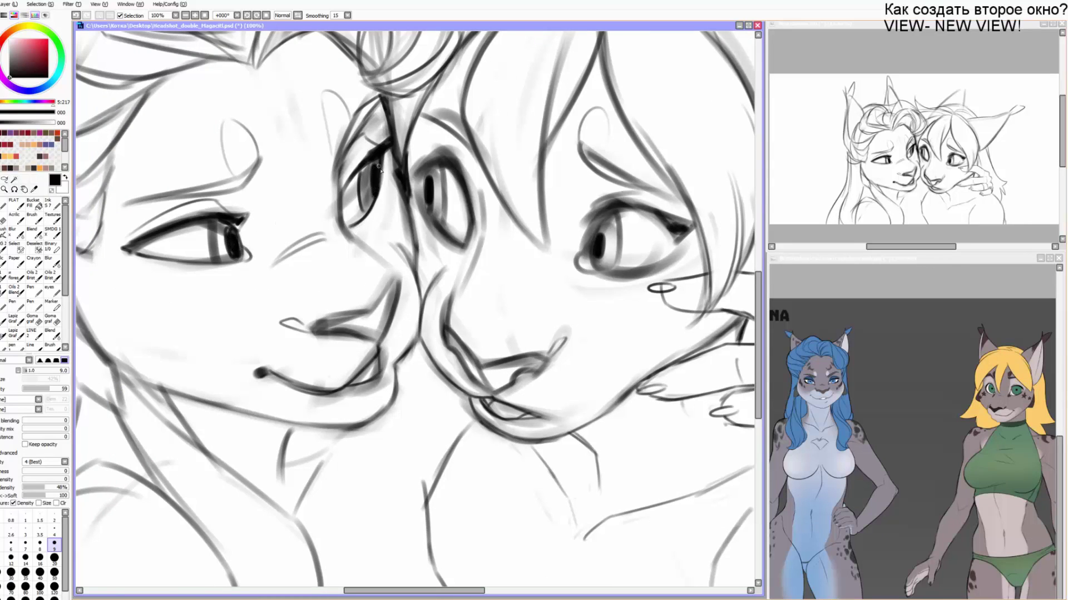
{"action": "mouse_move", "coordinate": [379, 168]}
{"action": "left_mouse_down"}
{"action": "mouse_move", "coordinate": [350, 227]}
{"action": "mouse_move", "coordinate": [364, 234]}
{"action": "left_mouse_up"}
Add a pointed lash at the inner corner of the right figure's near eye and thicken its upper lid.
{"action": "left_click_drag", "start_coordinate": [430, 262], "coordinate": [505, 275]}
{"action": "left_click_drag", "start_coordinate": [614, 270], "coordinate": [445, 244]}
{"action": "left_click_drag", "start_coordinate": [523, 245], "coordinate": [595, 213]}
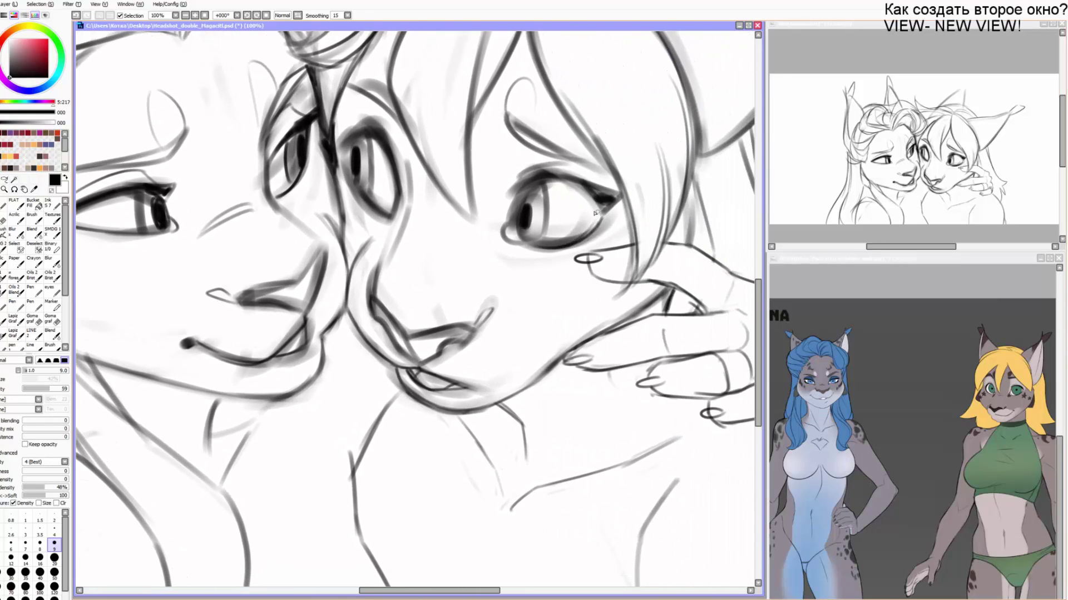
{"action": "key", "text": "ctrl+z"}
{"action": "left_click_drag", "start_coordinate": [514, 224], "coordinate": [532, 184]}
{"action": "left_click_drag", "start_coordinate": [515, 227], "coordinate": [535, 183]}
{"action": "key", "text": "ctrl+z"}
{"action": "key", "text": "ctrl+z"}
{"action": "left_click_drag", "start_coordinate": [515, 226], "coordinate": [534, 182]}
{"action": "left_click_drag", "start_coordinate": [546, 171], "coordinate": [589, 188]}
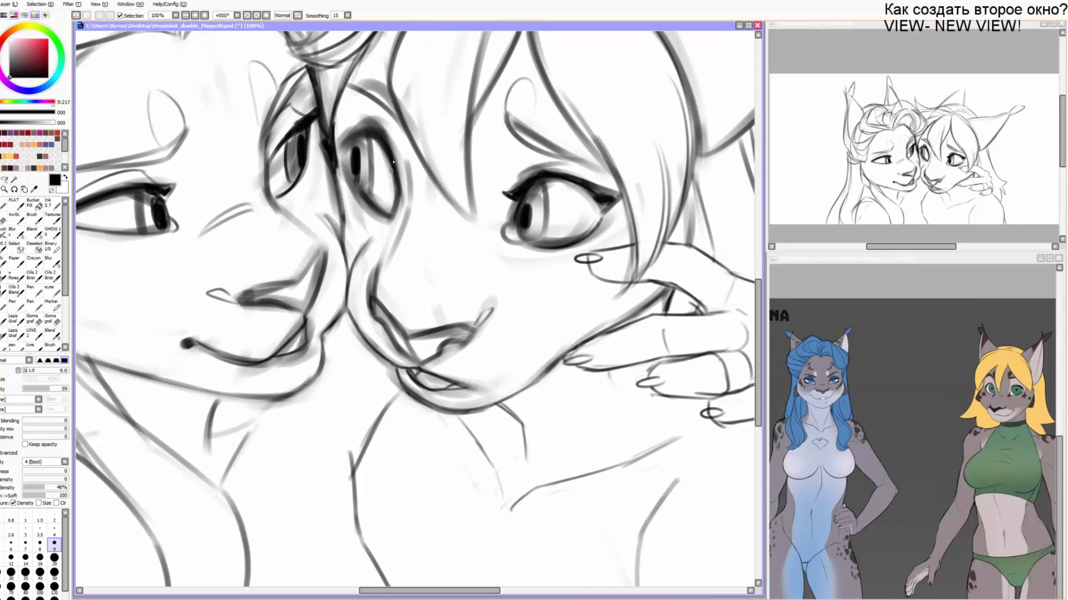
Clean up the rim of the right figure's far eye, darken its upper lash corner and sharpen its lower corner.
{"action": "key", "text": "e"}
{"action": "mouse_move", "coordinate": [391, 171]}
{"action": "left_mouse_down"}
{"action": "mouse_move", "coordinate": [381, 212]}
{"action": "mouse_move", "coordinate": [364, 208]}
{"action": "mouse_move", "coordinate": [382, 193]}
{"action": "mouse_move", "coordinate": [380, 208]}
{"action": "mouse_move", "coordinate": [356, 203]}
{"action": "left_mouse_up"}
{"action": "key", "text": "b"}
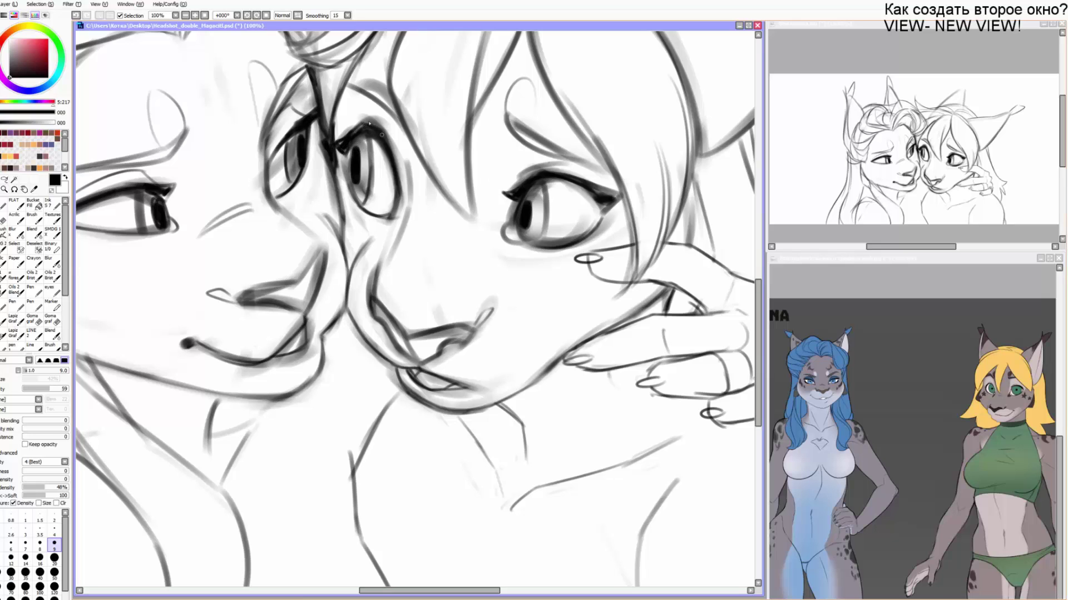
{"action": "left_click_drag", "start_coordinate": [344, 165], "coordinate": [371, 217]}
{"action": "left_click_drag", "start_coordinate": [459, 247], "coordinate": [451, 248]}
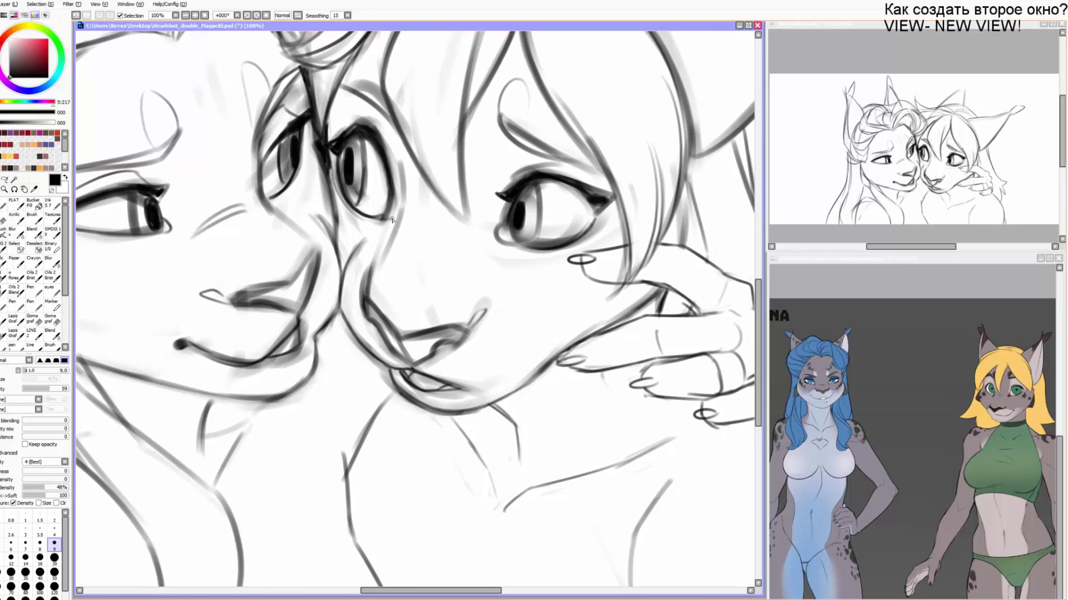
{"action": "key", "text": "ctrl+z"}
{"action": "left_click_drag", "start_coordinate": [377, 221], "coordinate": [386, 223]}
Trim the lower edge of the right figure's near eye and redraw the line above its upper lid with brush size 9.
{"action": "key", "text": "e"}
{"action": "left_click_drag", "start_coordinate": [502, 224], "coordinate": [499, 246]}
{"action": "key", "text": "n"}
{"action": "key", "text": "e"}
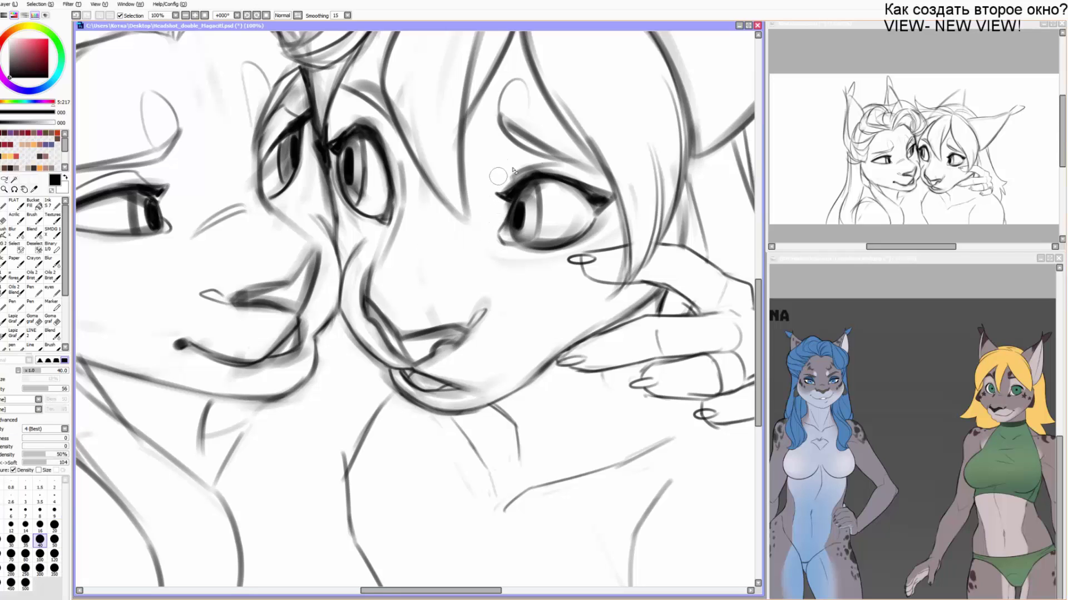
{"action": "key", "text": "b"}
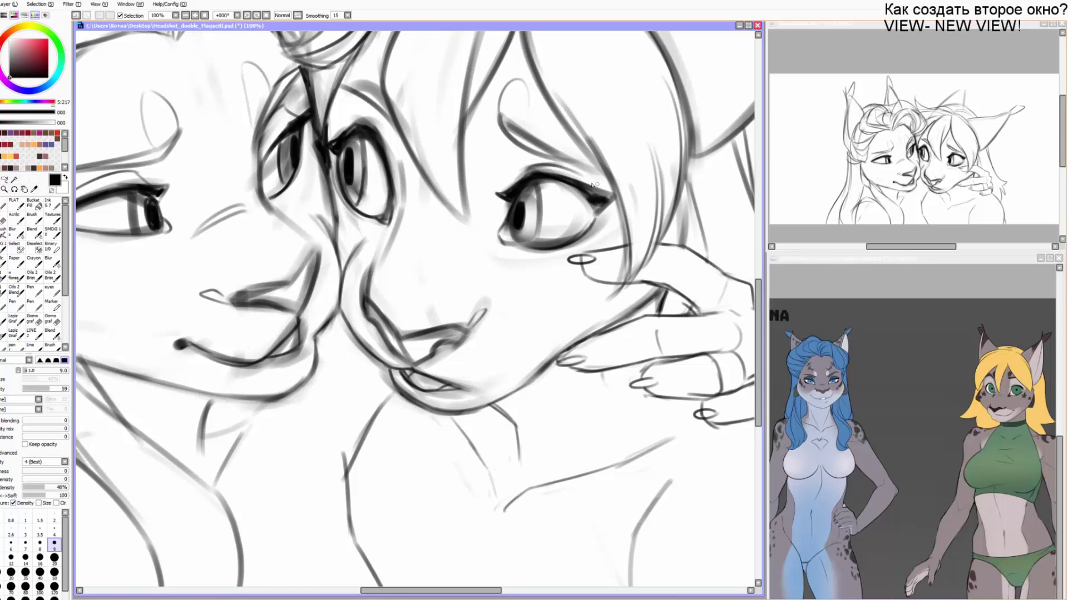
{"action": "left_click_drag", "start_coordinate": [556, 164], "coordinate": [594, 178]}
{"action": "left_click_drag", "start_coordinate": [507, 210], "coordinate": [509, 203]}
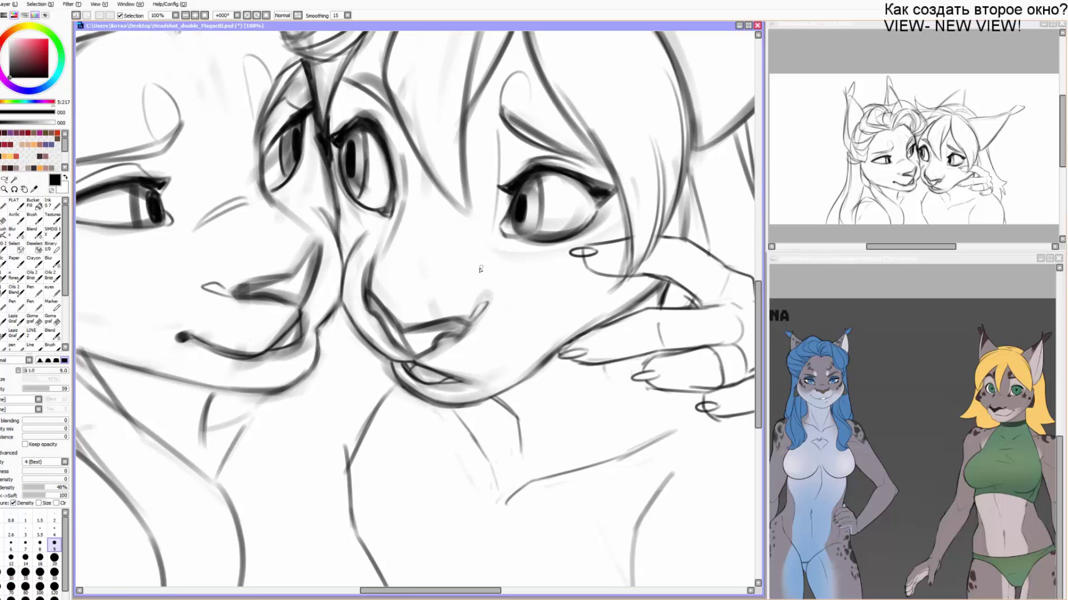
Erase the rough strokes along the right figure's nose bridge below the far eye with eraser size 40.
{"action": "scroll", "coordinate": [476, 261], "scroll_direction": "down", "scroll_amount": 3}
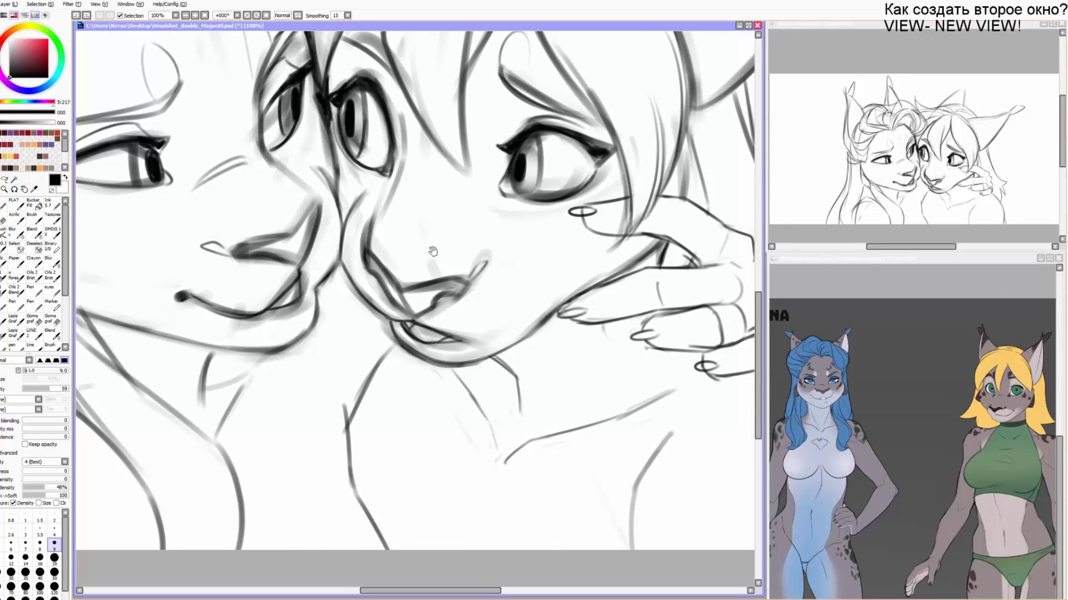
{"action": "mouse_move", "coordinate": [432, 252]}
{"action": "left_mouse_down"}
{"action": "mouse_move", "coordinate": [460, 265]}
{"action": "mouse_move", "coordinate": [462, 285]}
{"action": "mouse_move", "coordinate": [454, 283]}
{"action": "left_mouse_up"}
{"action": "key", "text": "e"}
{"action": "left_click_drag", "start_coordinate": [426, 204], "coordinate": [423, 221]}
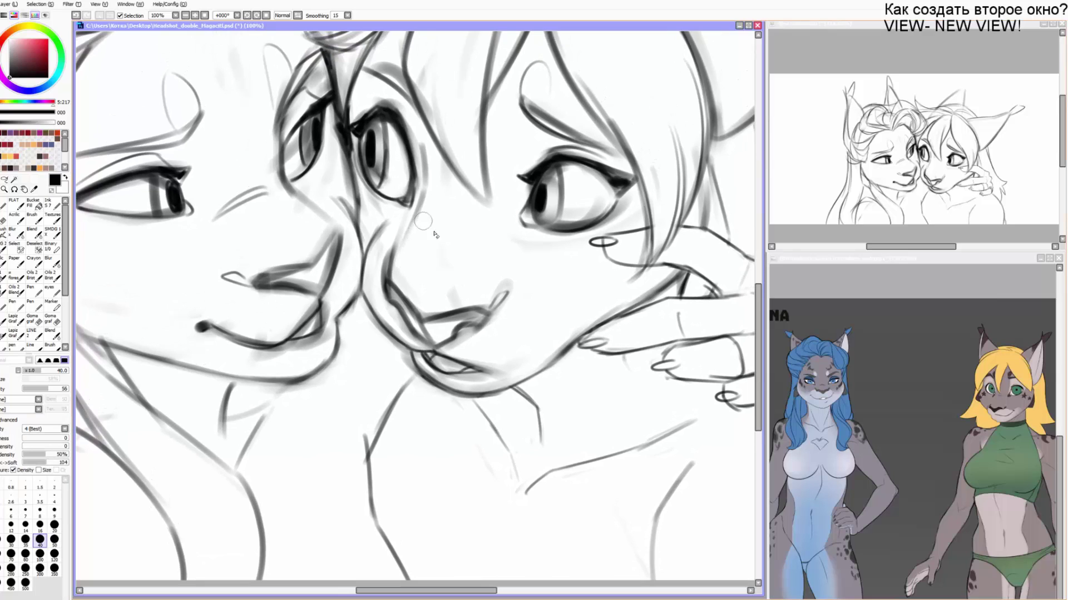
{"action": "mouse_move", "coordinate": [457, 285]}
{"action": "left_mouse_down"}
{"action": "mouse_move", "coordinate": [522, 272]}
{"action": "mouse_move", "coordinate": [555, 307]}
{"action": "left_mouse_up"}
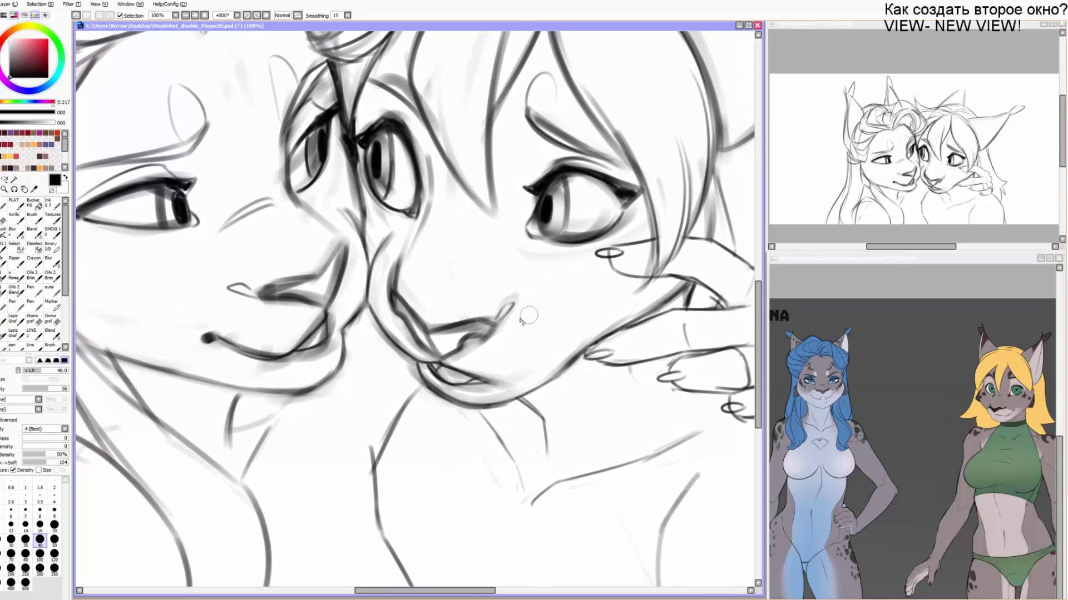
Enlarge the second view of the drawing to 25% and frame both faces in it.
{"action": "left_click", "coordinate": [972, 150]}
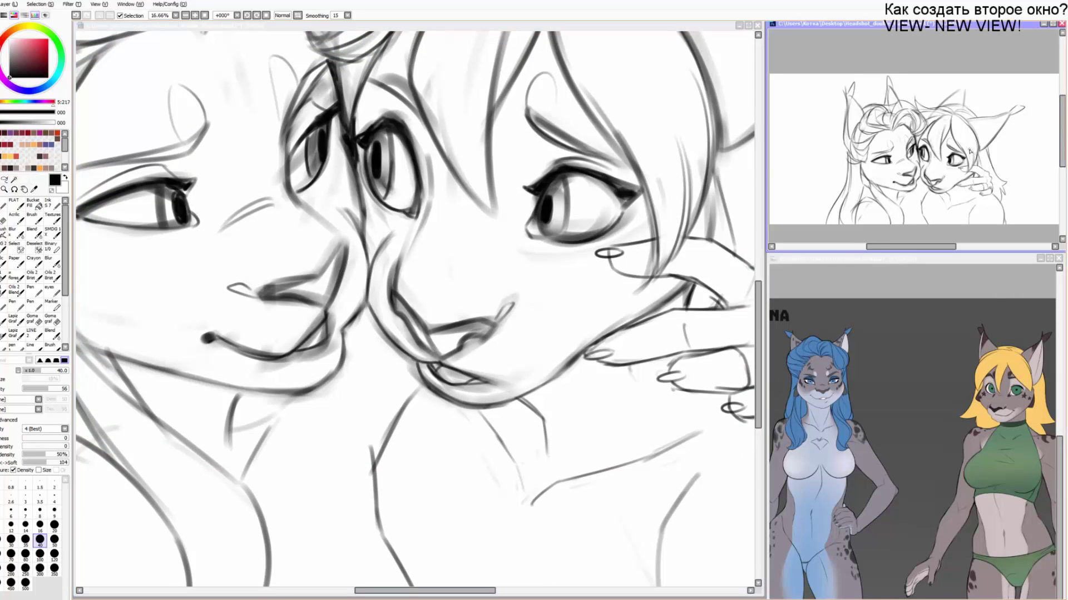
{"action": "scroll", "coordinate": [971, 151], "scroll_direction": "down", "scroll_amount": 1}
{"action": "scroll", "coordinate": [970, 151], "scroll_direction": "up", "scroll_amount": 2}
{"action": "left_click_drag", "start_coordinate": [965, 151], "coordinate": [975, 136]}
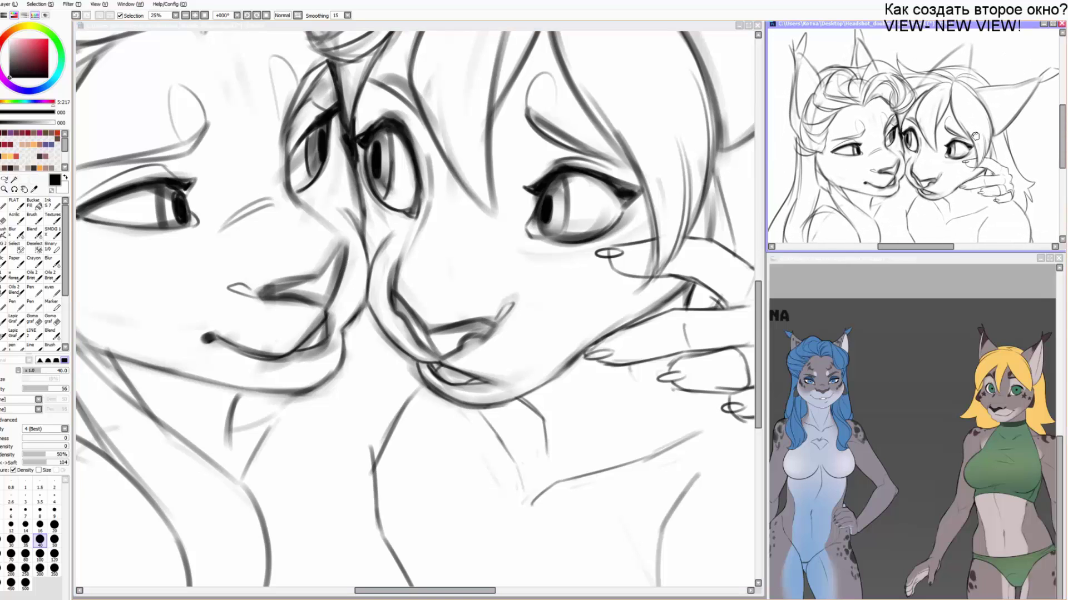
{"action": "left_click", "coordinate": [534, 236]}
Erase the heavy outer edge of the right figure's nose and redraw it as a thinner line with brush size 9.
{"action": "left_click_drag", "start_coordinate": [455, 311], "coordinate": [422, 283]}
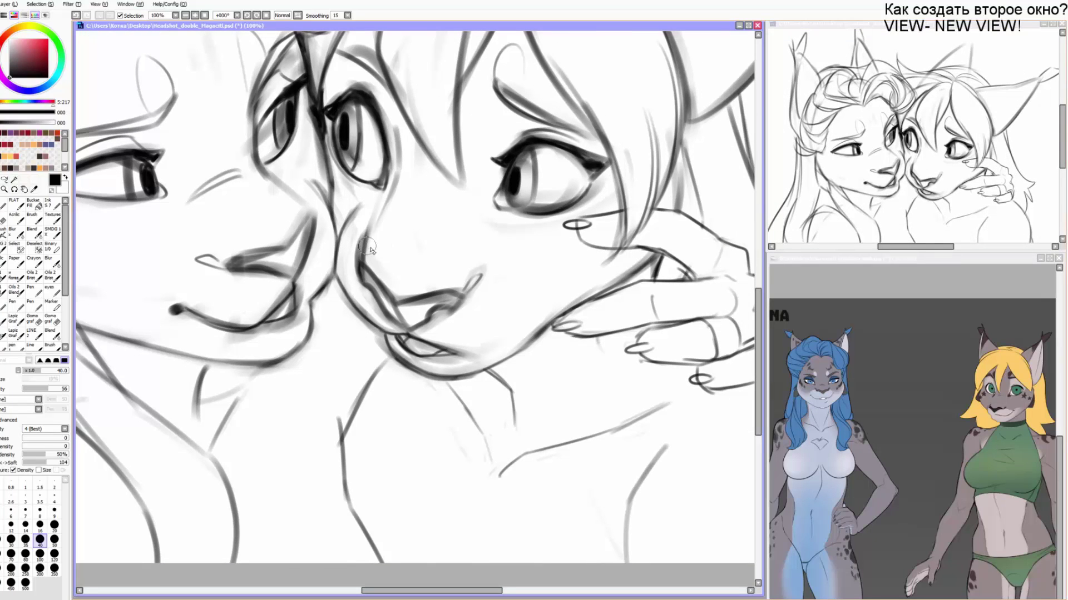
{"action": "mouse_move", "coordinate": [352, 259]}
{"action": "left_mouse_down"}
{"action": "mouse_move", "coordinate": [406, 293]}
{"action": "mouse_move", "coordinate": [427, 291]}
{"action": "mouse_move", "coordinate": [387, 289]}
{"action": "mouse_move", "coordinate": [436, 293]}
{"action": "mouse_move", "coordinate": [406, 296]}
{"action": "left_mouse_up"}
{"action": "key", "text": "b"}
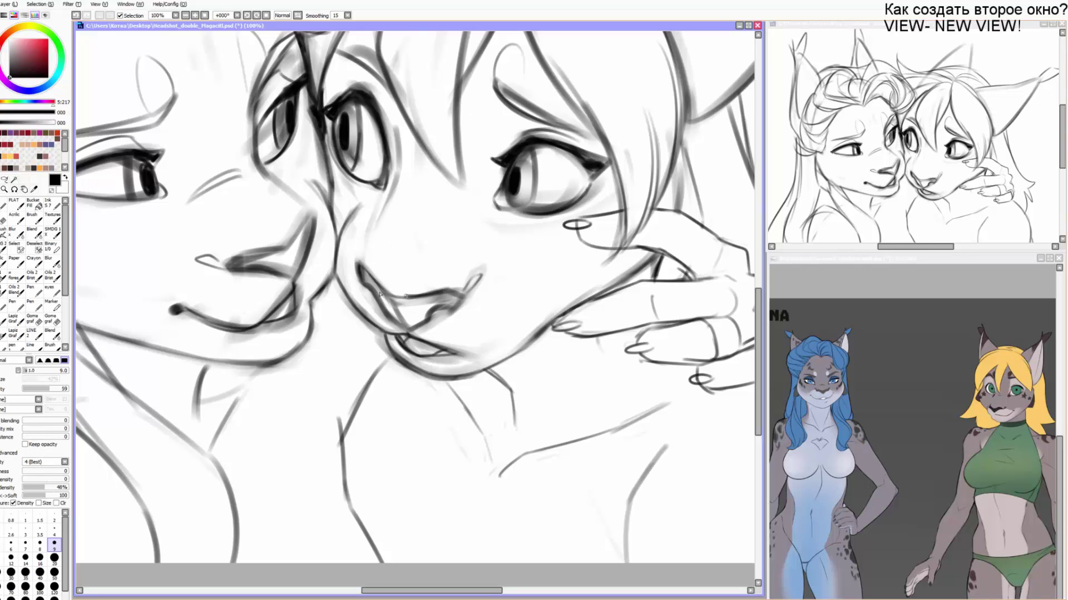
{"action": "left_click_drag", "start_coordinate": [368, 235], "coordinate": [355, 259]}
Erase stray lines around the right figure's lower lip and chin, trimming the outer muzzle edge with eraser size 30.
{"action": "scroll", "coordinate": [371, 292], "scroll_direction": "down", "scroll_amount": 2}
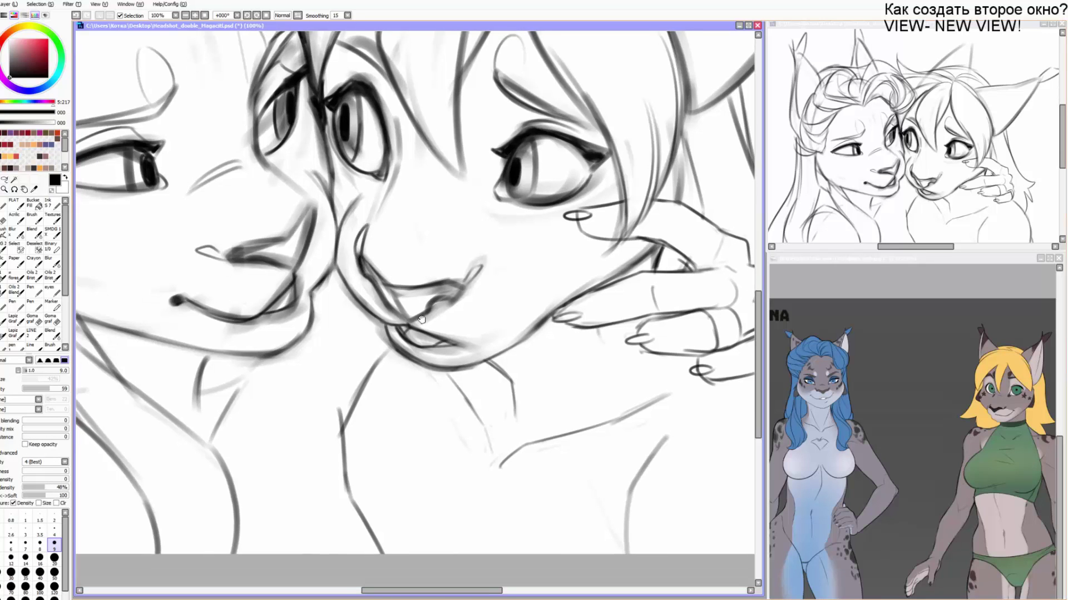
{"action": "key", "text": "e"}
{"action": "mouse_move", "coordinate": [432, 356]}
{"action": "left_mouse_down"}
{"action": "mouse_move", "coordinate": [459, 326]}
{"action": "mouse_move", "coordinate": [470, 331]}
{"action": "mouse_move", "coordinate": [456, 340]}
{"action": "mouse_move", "coordinate": [436, 318]}
{"action": "left_mouse_up"}
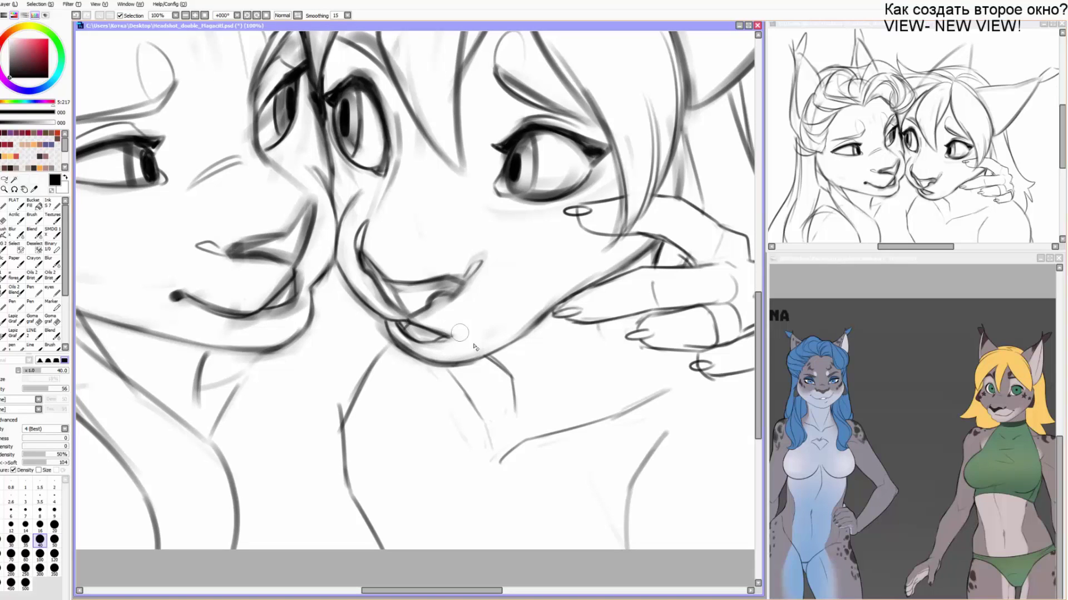
{"action": "key", "text": "b"}
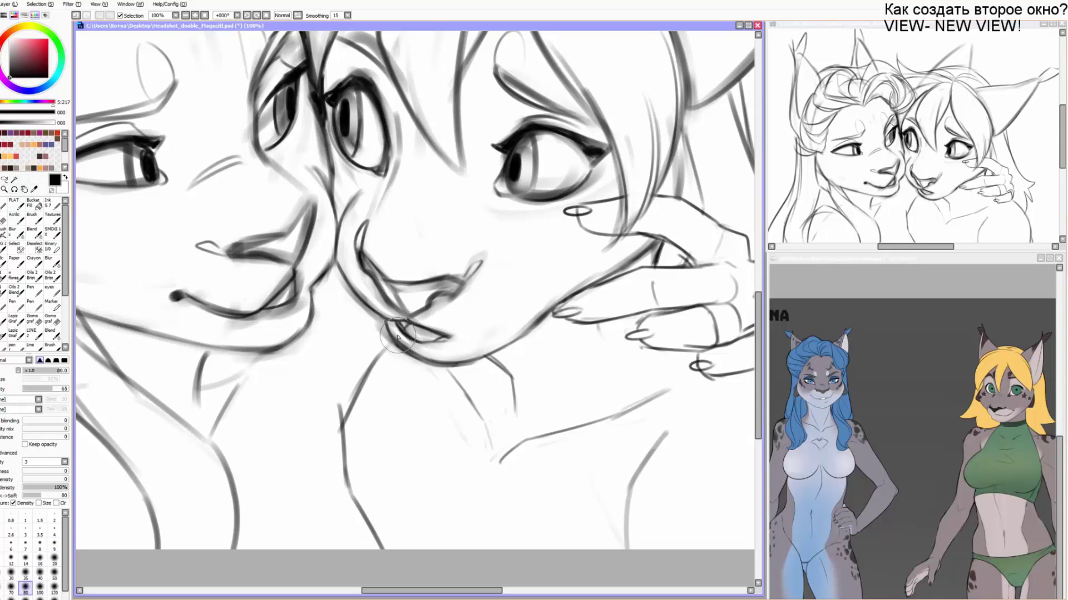
{"action": "key", "text": "e"}
{"action": "key", "text": "bracketleft"}
{"action": "key", "text": "bracketleft"}
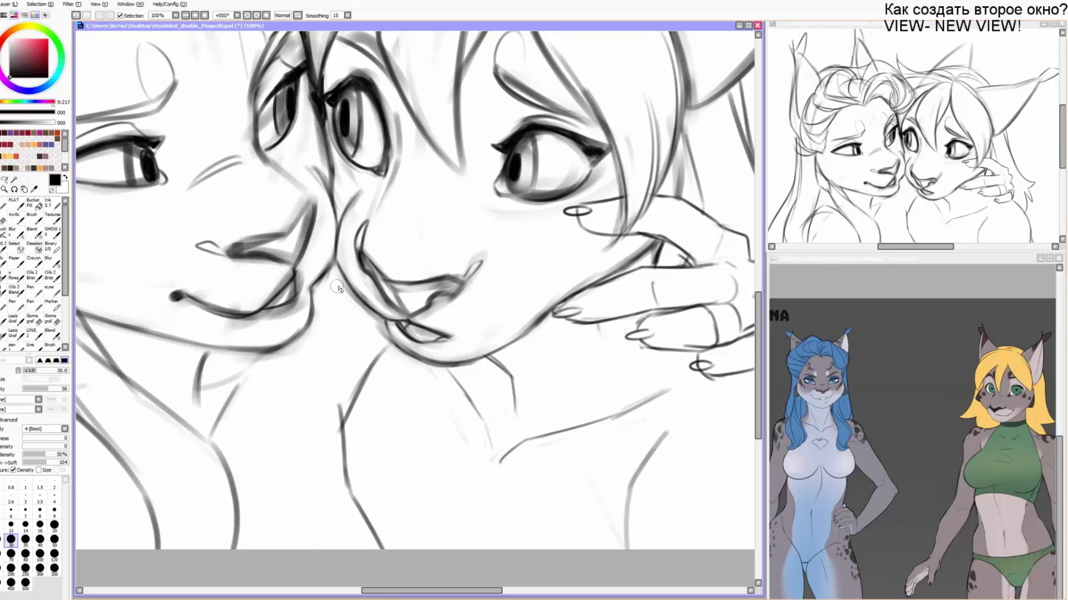
{"action": "left_click_drag", "start_coordinate": [340, 286], "coordinate": [382, 336]}
Redraw the right figure's chin and lower lip, and extend the shoulder line below upward with brush size 9.
{"action": "key", "text": "b"}
{"action": "left_click_drag", "start_coordinate": [501, 321], "coordinate": [510, 309]}
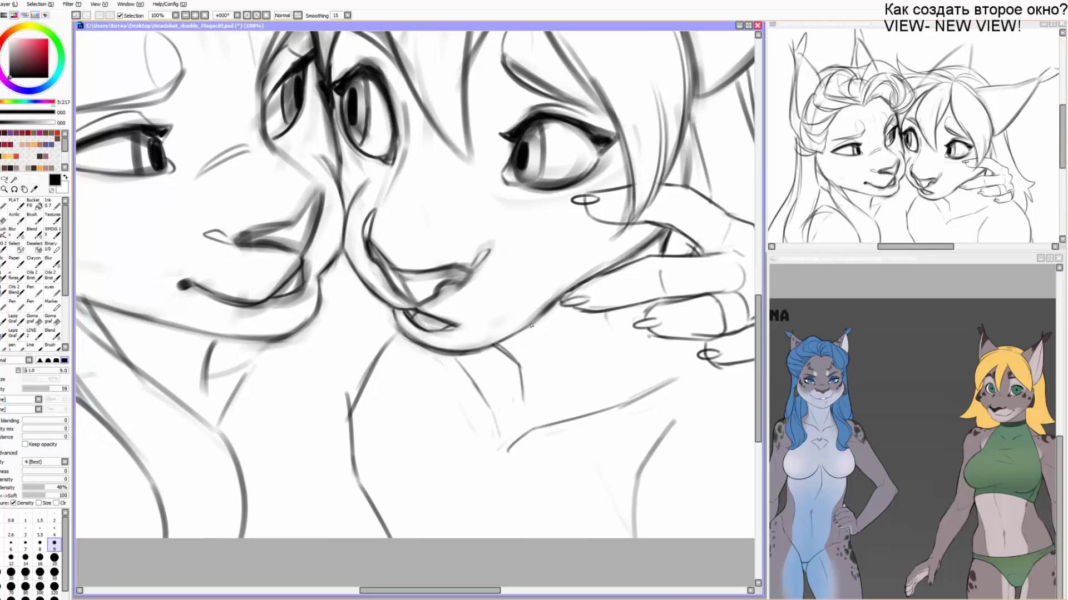
{"action": "mouse_move", "coordinate": [477, 361]}
{"action": "left_mouse_down"}
{"action": "mouse_move", "coordinate": [484, 347]}
{"action": "mouse_move", "coordinate": [471, 368]}
{"action": "left_mouse_up"}
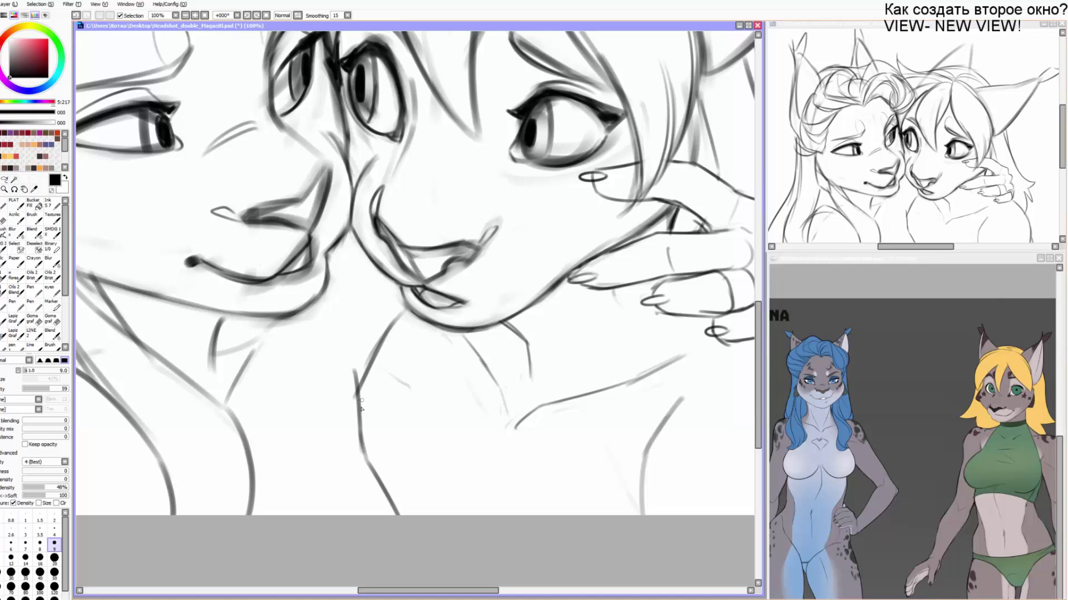
{"action": "left_click_drag", "start_coordinate": [357, 391], "coordinate": [351, 343]}
{"action": "mouse_move", "coordinate": [404, 313]}
{"action": "left_mouse_down"}
{"action": "mouse_move", "coordinate": [359, 386]}
{"action": "mouse_move", "coordinate": [425, 344]}
{"action": "mouse_move", "coordinate": [413, 359]}
{"action": "mouse_move", "coordinate": [429, 365]}
{"action": "mouse_move", "coordinate": [476, 341]}
{"action": "left_mouse_up"}
{"action": "key", "text": "e"}
{"action": "key", "text": "b"}
{"action": "left_click_drag", "start_coordinate": [418, 279], "coordinate": [481, 305]}
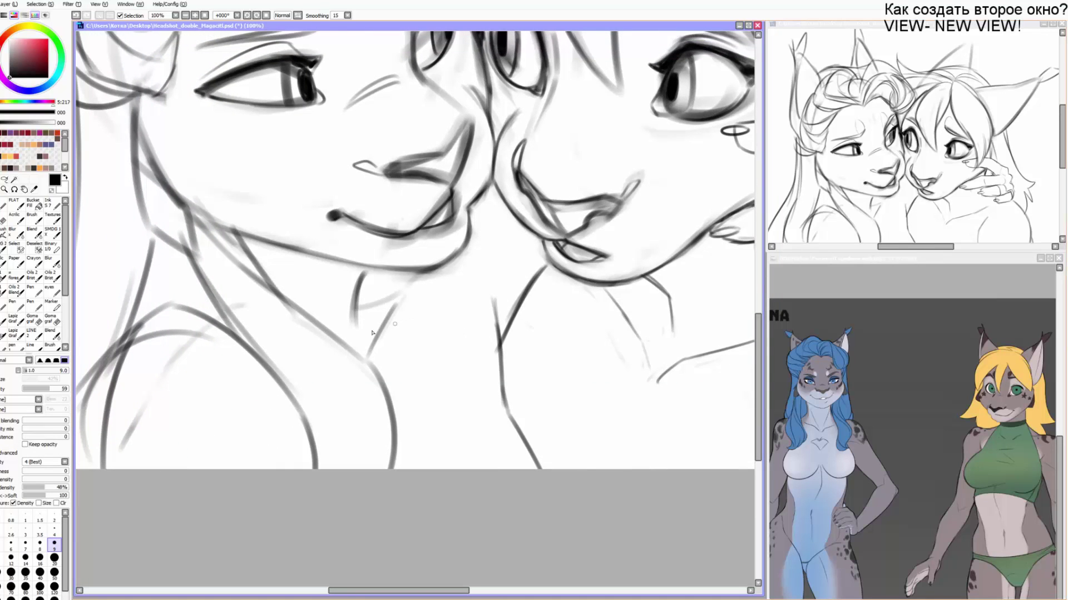
Redraw the left figure's neck line where it bends down over the chest toward the canvas edge.
{"action": "left_click_drag", "start_coordinate": [284, 301], "coordinate": [349, 347]}
{"action": "mouse_move", "coordinate": [325, 332]}
{"action": "left_mouse_down"}
{"action": "mouse_move", "coordinate": [384, 377]}
{"action": "mouse_move", "coordinate": [393, 469]}
{"action": "left_mouse_up"}
{"action": "mouse_move", "coordinate": [440, 310]}
{"action": "left_mouse_down"}
{"action": "mouse_move", "coordinate": [427, 365]}
{"action": "mouse_move", "coordinate": [423, 356]}
{"action": "left_mouse_up"}
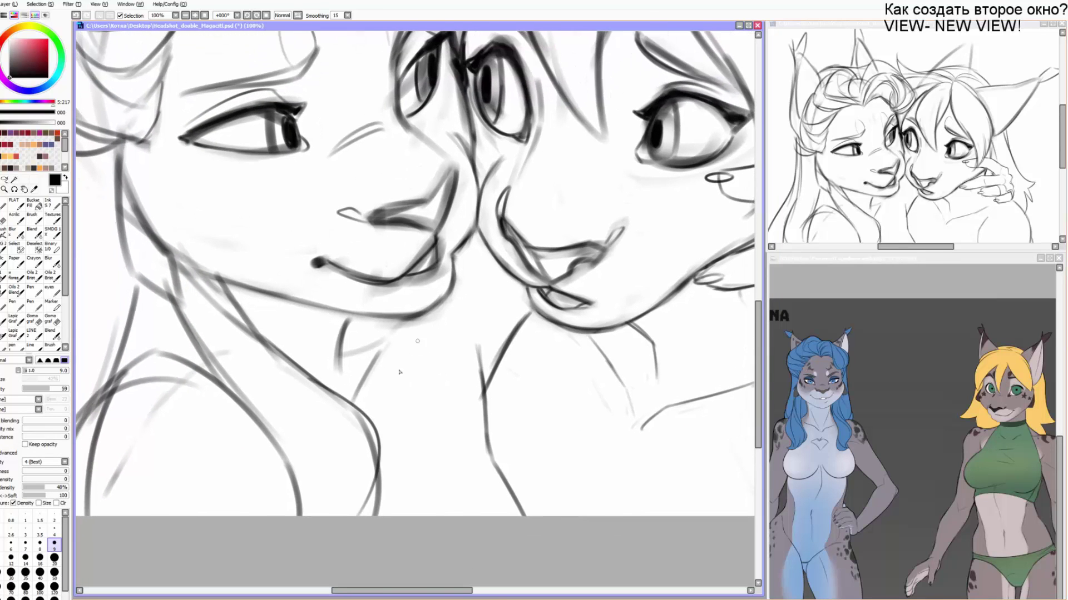
{"action": "key", "text": "ctrl+z"}
{"action": "left_click_drag", "start_coordinate": [338, 401], "coordinate": [374, 479]}
{"action": "left_click_drag", "start_coordinate": [425, 383], "coordinate": [508, 394]}
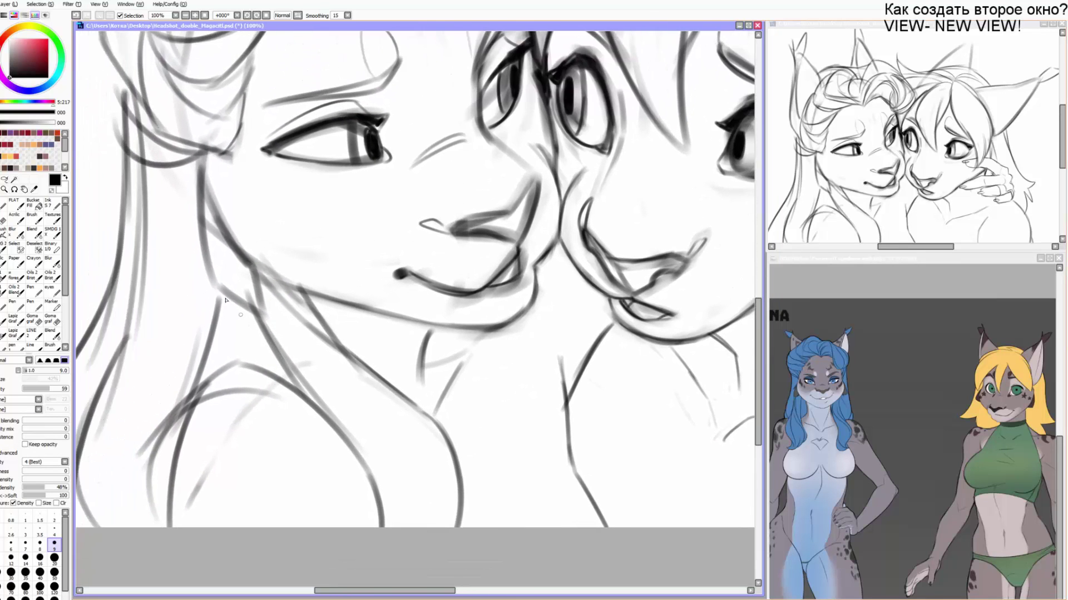
Draw a curve from behind the left figure's jaw onto the shoulder and erase the rough jaw-corner lines with eraser size 40.
{"action": "mouse_move", "coordinate": [189, 206]}
{"action": "left_mouse_down"}
{"action": "mouse_move", "coordinate": [278, 378]}
{"action": "mouse_move", "coordinate": [314, 393]}
{"action": "left_mouse_up"}
{"action": "key", "text": "e"}
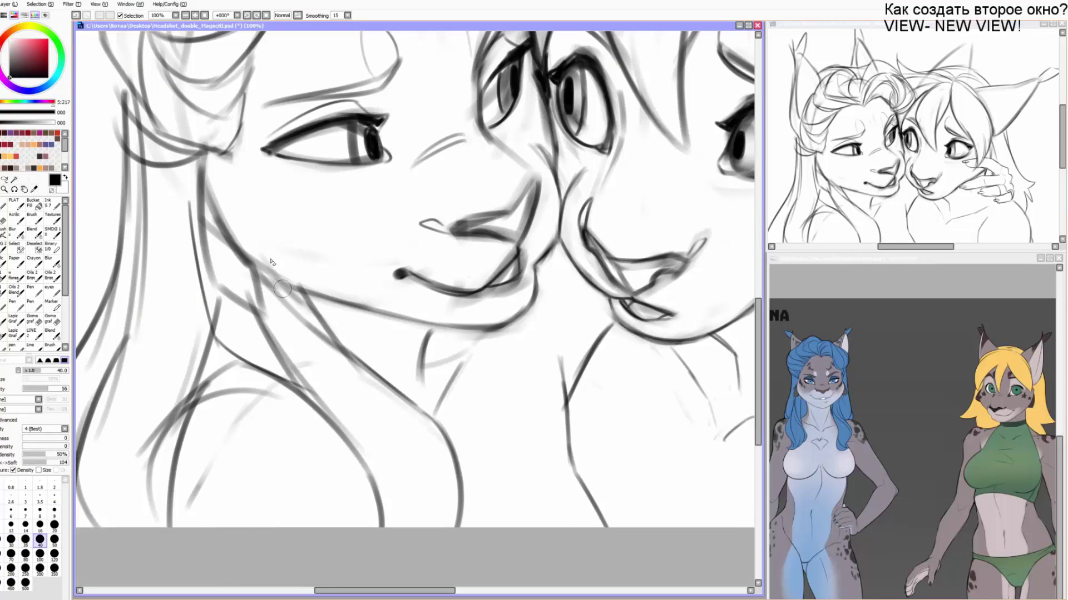
{"action": "mouse_move", "coordinate": [270, 268]}
{"action": "left_mouse_down"}
{"action": "mouse_move", "coordinate": [284, 324]}
{"action": "mouse_move", "coordinate": [320, 342]}
{"action": "mouse_move", "coordinate": [278, 362]}
{"action": "mouse_move", "coordinate": [239, 317]}
{"action": "mouse_move", "coordinate": [250, 277]}
{"action": "left_mouse_up"}
{"action": "left_click_drag", "start_coordinate": [229, 233], "coordinate": [238, 298]}
{"action": "mouse_move", "coordinate": [238, 297]}
{"action": "left_mouse_down"}
{"action": "mouse_move", "coordinate": [206, 184]}
{"action": "mouse_move", "coordinate": [208, 193]}
{"action": "left_mouse_up"}
Draw a pointed fur tuft at the back of the left figure's jaw and redraw the jaw and neck lines beside it.
{"action": "key", "text": "b"}
{"action": "mouse_move", "coordinate": [202, 173]}
{"action": "left_mouse_down"}
{"action": "mouse_move", "coordinate": [202, 258]}
{"action": "mouse_move", "coordinate": [254, 321]}
{"action": "left_mouse_up"}
{"action": "mouse_move", "coordinate": [254, 321]}
{"action": "left_mouse_down"}
{"action": "mouse_move", "coordinate": [250, 270]}
{"action": "mouse_move", "coordinate": [208, 195]}
{"action": "left_mouse_up"}
{"action": "mouse_move", "coordinate": [211, 197]}
{"action": "left_mouse_down"}
{"action": "mouse_move", "coordinate": [253, 269]}
{"action": "mouse_move", "coordinate": [308, 294]}
{"action": "left_mouse_up"}
{"action": "left_click_drag", "start_coordinate": [255, 274], "coordinate": [302, 384]}
{"action": "mouse_move", "coordinate": [260, 293]}
{"action": "left_mouse_down"}
{"action": "mouse_move", "coordinate": [272, 324]}
{"action": "mouse_move", "coordinate": [358, 369]}
{"action": "left_mouse_up"}
Erase the rough strokes on the left figure's neck and redraw the neck lines and outer shoulder curve.
{"action": "key", "text": "e"}
{"action": "mouse_move", "coordinate": [290, 330]}
{"action": "left_mouse_down"}
{"action": "mouse_move", "coordinate": [399, 395]}
{"action": "mouse_move", "coordinate": [332, 334]}
{"action": "mouse_move", "coordinate": [397, 387]}
{"action": "left_mouse_up"}
{"action": "left_click_drag", "start_coordinate": [331, 357], "coordinate": [398, 391]}
{"action": "key", "text": "b"}
{"action": "mouse_move", "coordinate": [257, 278]}
{"action": "left_mouse_down"}
{"action": "mouse_move", "coordinate": [307, 351]}
{"action": "mouse_move", "coordinate": [393, 434]}
{"action": "left_mouse_up"}
{"action": "key", "text": "ctrl+z"}
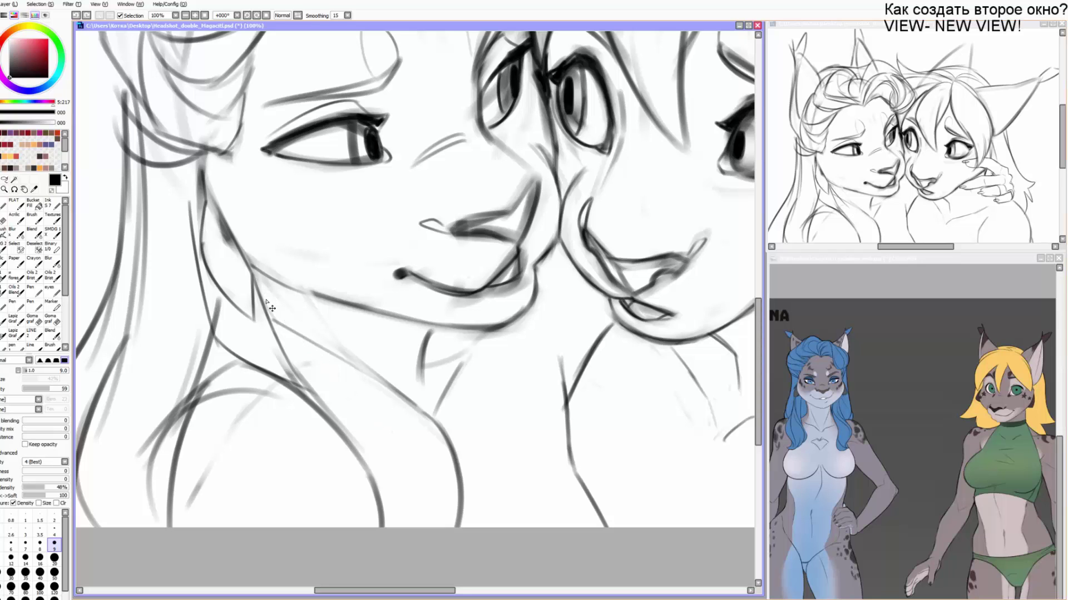
{"action": "left_click_drag", "start_coordinate": [255, 281], "coordinate": [374, 415]}
{"action": "left_click_drag", "start_coordinate": [273, 320], "coordinate": [444, 434]}
{"action": "left_click_drag", "start_coordinate": [292, 378], "coordinate": [374, 511]}
{"action": "left_click_drag", "start_coordinate": [343, 441], "coordinate": [382, 519]}
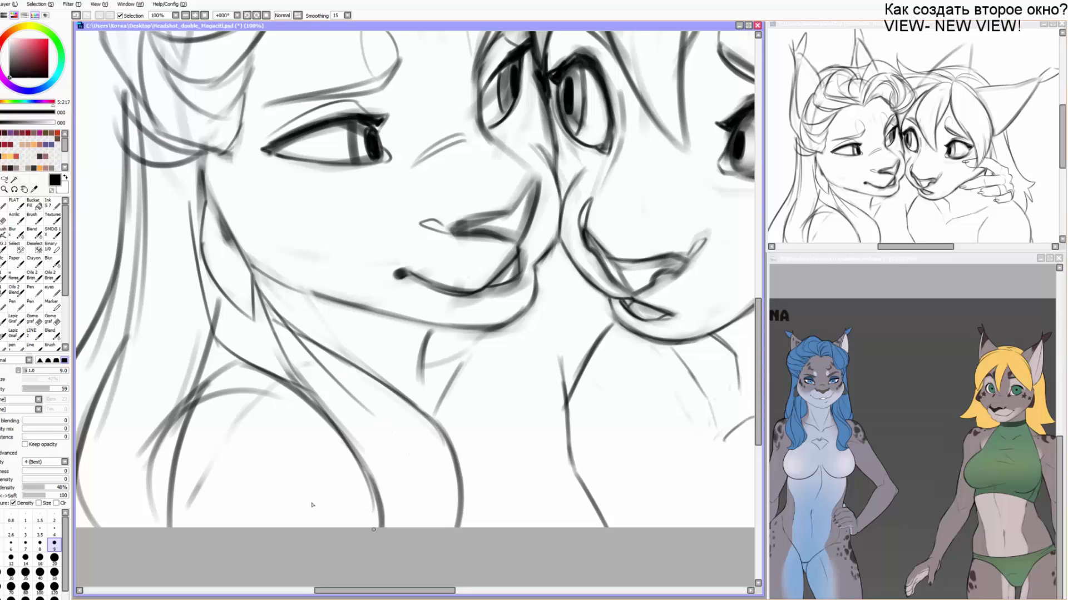
Erase the overlapping sketch lines across the left figure's shoulder and upper arm with a larger eraser.
{"action": "left_click_drag", "start_coordinate": [310, 505], "coordinate": [332, 456]}
{"action": "key", "text": "e"}
{"action": "key", "text": "bracketright"}
{"action": "key", "text": "bracketright"}
{"action": "key", "text": "bracketright"}
{"action": "left_click_drag", "start_coordinate": [216, 369], "coordinate": [195, 425]}
{"action": "left_click_drag", "start_coordinate": [192, 461], "coordinate": [250, 414]}
{"action": "left_click_drag", "start_coordinate": [196, 440], "coordinate": [195, 478]}
Redraw the left figure's rounded shoulder contour and the arm lines running down to the canvas edge.
{"action": "key", "text": "b"}
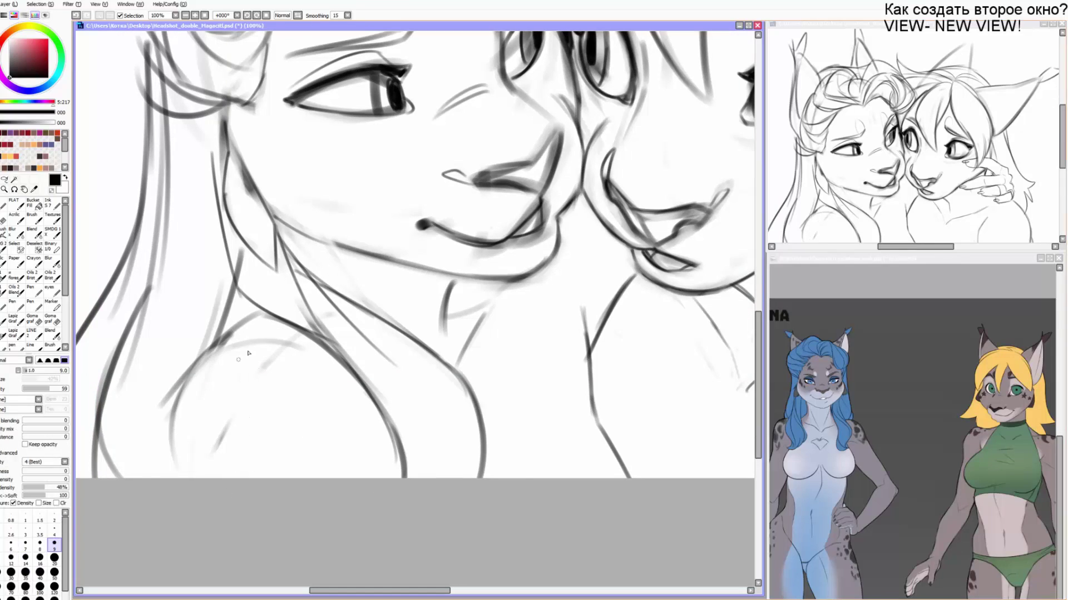
{"action": "mouse_move", "coordinate": [275, 342]}
{"action": "left_mouse_down"}
{"action": "mouse_move", "coordinate": [185, 378]}
{"action": "mouse_move", "coordinate": [146, 481]}
{"action": "left_mouse_up"}
{"action": "mouse_move", "coordinate": [146, 481]}
{"action": "left_mouse_down"}
{"action": "mouse_move", "coordinate": [253, 341]}
{"action": "mouse_move", "coordinate": [356, 378]}
{"action": "left_mouse_up"}
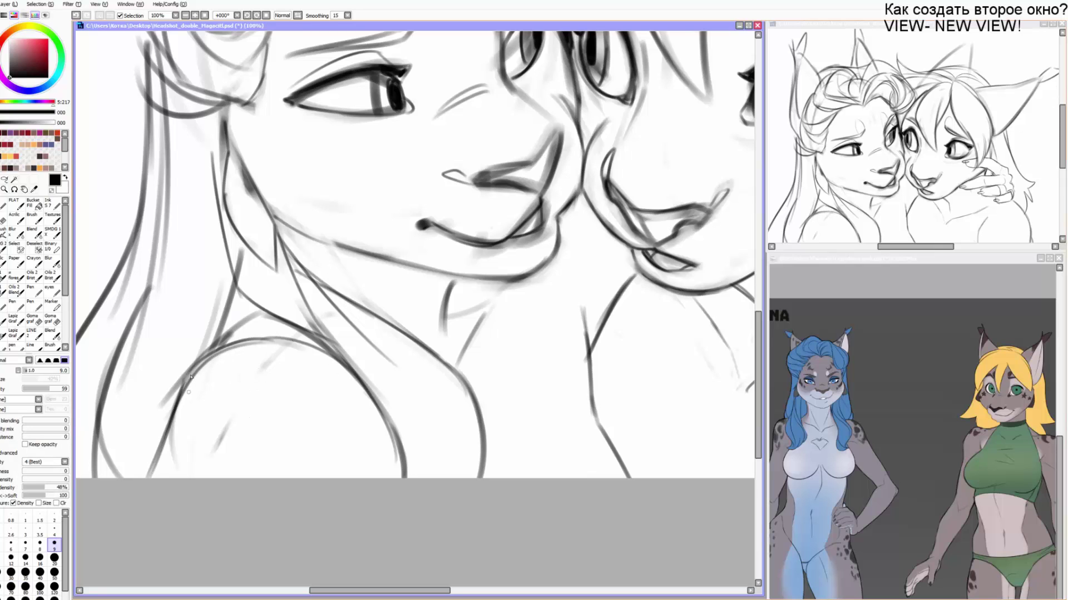
{"action": "mouse_move", "coordinate": [189, 380]}
{"action": "left_mouse_down"}
{"action": "mouse_move", "coordinate": [172, 467]}
{"action": "mouse_move", "coordinate": [165, 398]}
{"action": "left_mouse_up"}
{"action": "key", "text": "e"}
{"action": "key", "text": "b"}
{"action": "mouse_move", "coordinate": [173, 456]}
{"action": "left_mouse_down"}
{"action": "mouse_move", "coordinate": [182, 384]}
{"action": "mouse_move", "coordinate": [149, 508]}
{"action": "left_mouse_up"}
{"action": "mouse_move", "coordinate": [337, 342]}
{"action": "left_mouse_down"}
{"action": "mouse_move", "coordinate": [327, 335]}
{"action": "mouse_move", "coordinate": [345, 501]}
{"action": "left_mouse_up"}
{"action": "left_click_drag", "start_coordinate": [204, 352], "coordinate": [202, 360]}
Replace the stray strand above the left figure's shoulder with a clean line behind the jaw tuft and outline the tuft's inner edge.
{"action": "key", "text": "e"}
{"action": "mouse_move", "coordinate": [239, 247]}
{"action": "left_mouse_down"}
{"action": "mouse_move", "coordinate": [224, 274]}
{"action": "mouse_move", "coordinate": [199, 183]}
{"action": "mouse_move", "coordinate": [243, 309]}
{"action": "left_mouse_up"}
{"action": "key", "text": "b"}
{"action": "left_click_drag", "start_coordinate": [199, 129], "coordinate": [218, 283]}
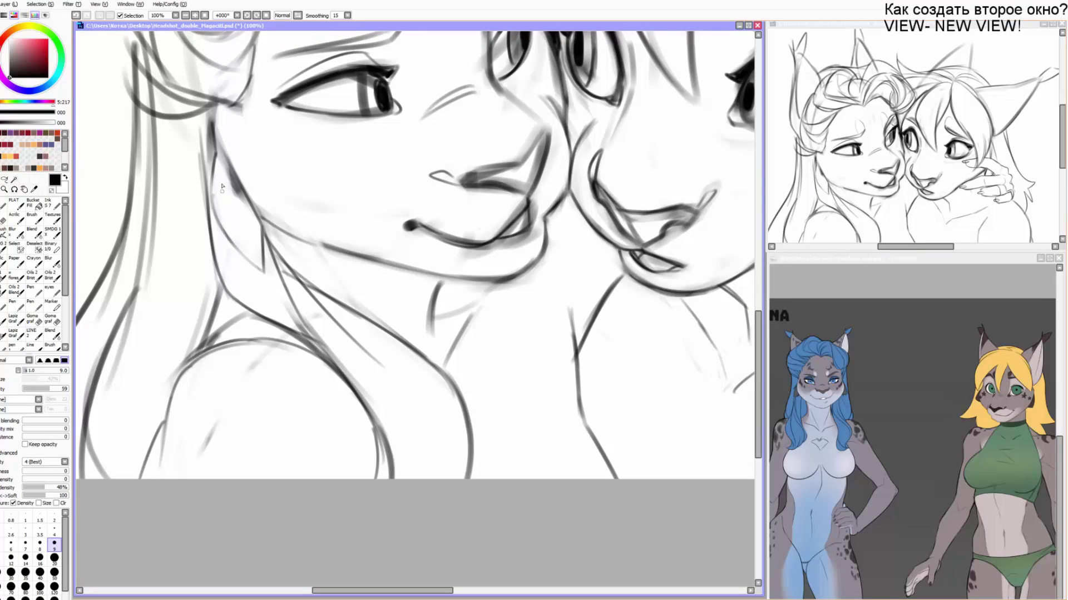
{"action": "mouse_move", "coordinate": [224, 156]}
{"action": "left_mouse_down"}
{"action": "mouse_move", "coordinate": [216, 219]}
{"action": "mouse_move", "coordinate": [264, 271]}
{"action": "left_mouse_up"}
{"action": "mouse_move", "coordinate": [263, 270]}
{"action": "left_mouse_down"}
{"action": "mouse_move", "coordinate": [263, 218]}
{"action": "mouse_move", "coordinate": [214, 121]}
{"action": "left_mouse_up"}
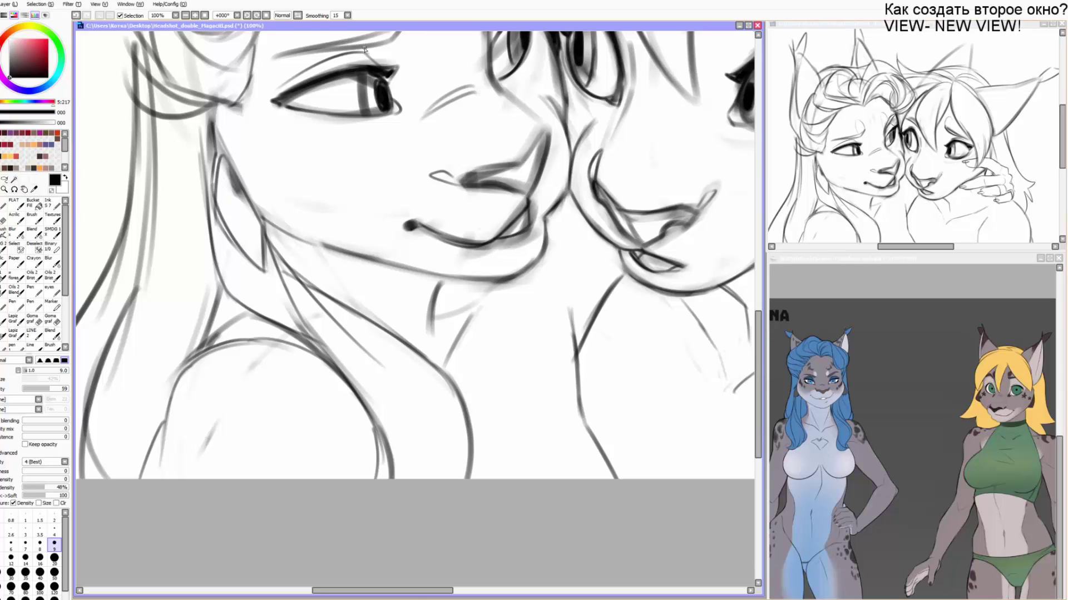
Darken the lower curve of the left figure's swept-back hair lock where it wraps below the ear.
{"action": "key", "text": "alt+Tab"}
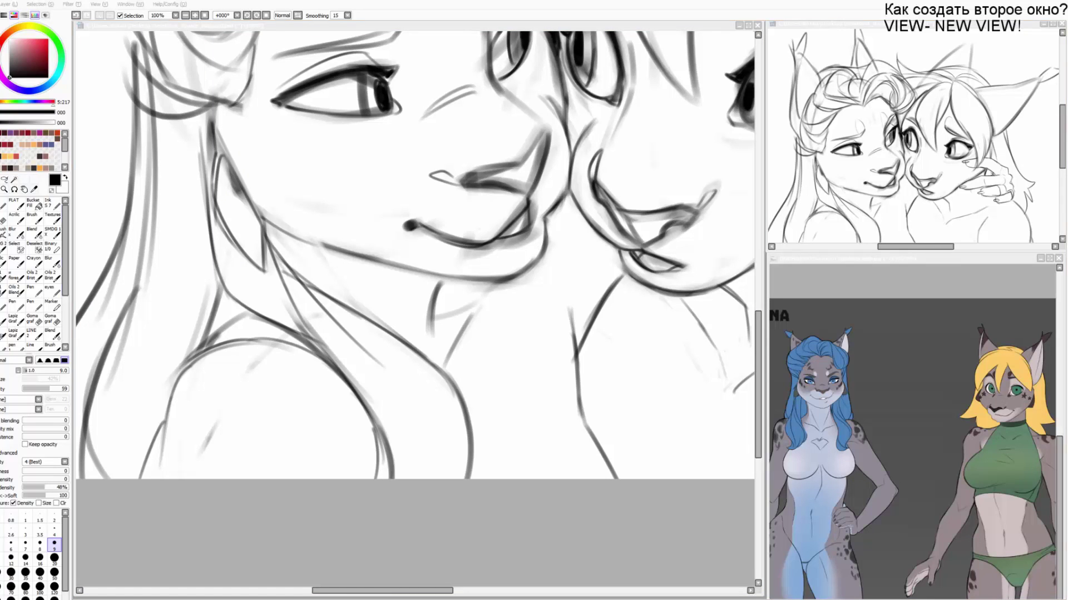
{"action": "left_click", "coordinate": [229, 243]}
{"action": "left_click_drag", "start_coordinate": [198, 217], "coordinate": [312, 409]}
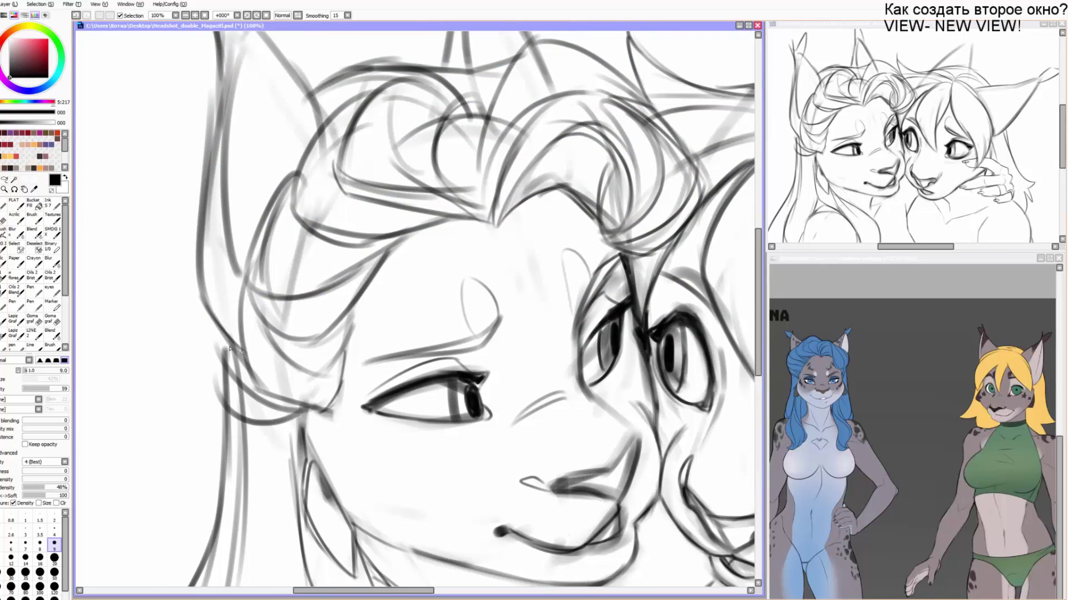
{"action": "left_click_drag", "start_coordinate": [224, 369], "coordinate": [248, 389]}
{"action": "mouse_move", "coordinate": [212, 327]}
{"action": "left_mouse_down"}
{"action": "mouse_move", "coordinate": [215, 345]}
{"action": "mouse_move", "coordinate": [300, 414]}
{"action": "left_mouse_up"}
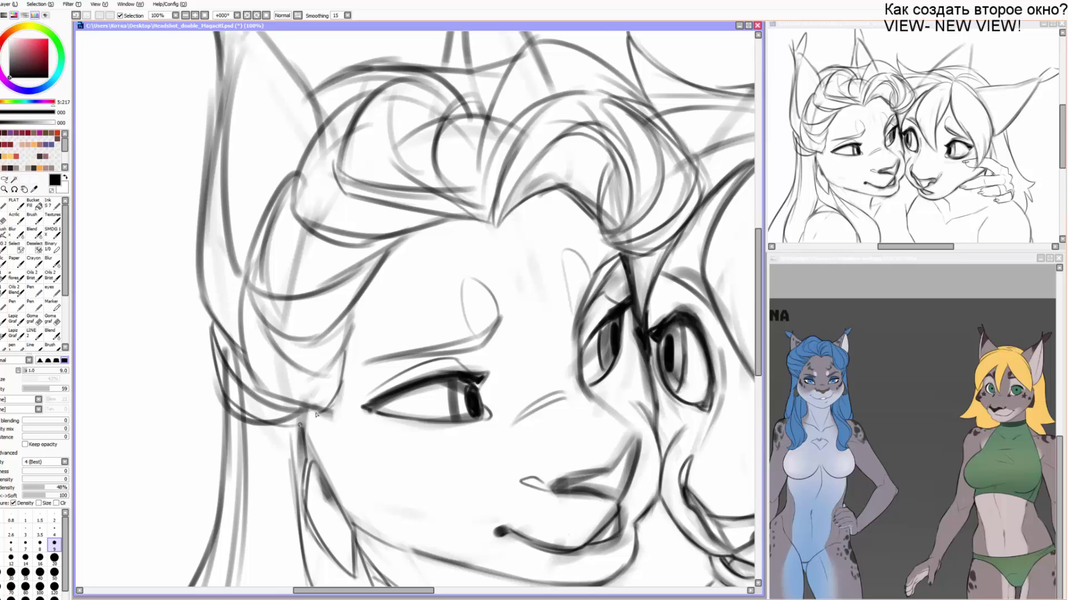
{"action": "left_click_drag", "start_coordinate": [272, 458], "coordinate": [255, 346]}
Clean up the left figure's lower hair lock and darken the long strands falling behind the jaw.
{"action": "key", "text": "e"}
{"action": "mouse_move", "coordinate": [207, 242]}
{"action": "left_mouse_down"}
{"action": "mouse_move", "coordinate": [213, 288]}
{"action": "mouse_move", "coordinate": [209, 234]}
{"action": "mouse_move", "coordinate": [240, 285]}
{"action": "left_mouse_up"}
{"action": "key", "text": "b"}
{"action": "mouse_move", "coordinate": [194, 222]}
{"action": "left_mouse_down"}
{"action": "mouse_move", "coordinate": [202, 280]}
{"action": "mouse_move", "coordinate": [276, 313]}
{"action": "left_mouse_up"}
{"action": "left_click_drag", "start_coordinate": [209, 303], "coordinate": [201, 377]}
{"action": "left_click_drag", "start_coordinate": [187, 512], "coordinate": [192, 338]}
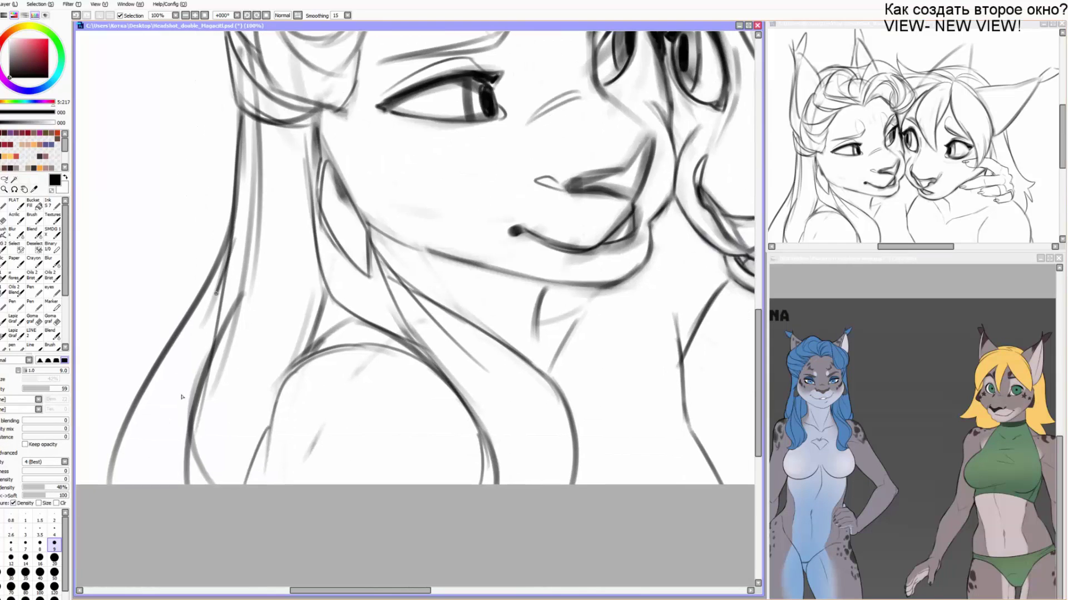
Extend the left figure's outer arm line to the canvas edge and darken the jawline beside the cheek tuft.
{"action": "mouse_move", "coordinate": [140, 433]}
{"action": "left_mouse_down"}
{"action": "mouse_move", "coordinate": [133, 407]}
{"action": "mouse_move", "coordinate": [98, 403]}
{"action": "left_mouse_up"}
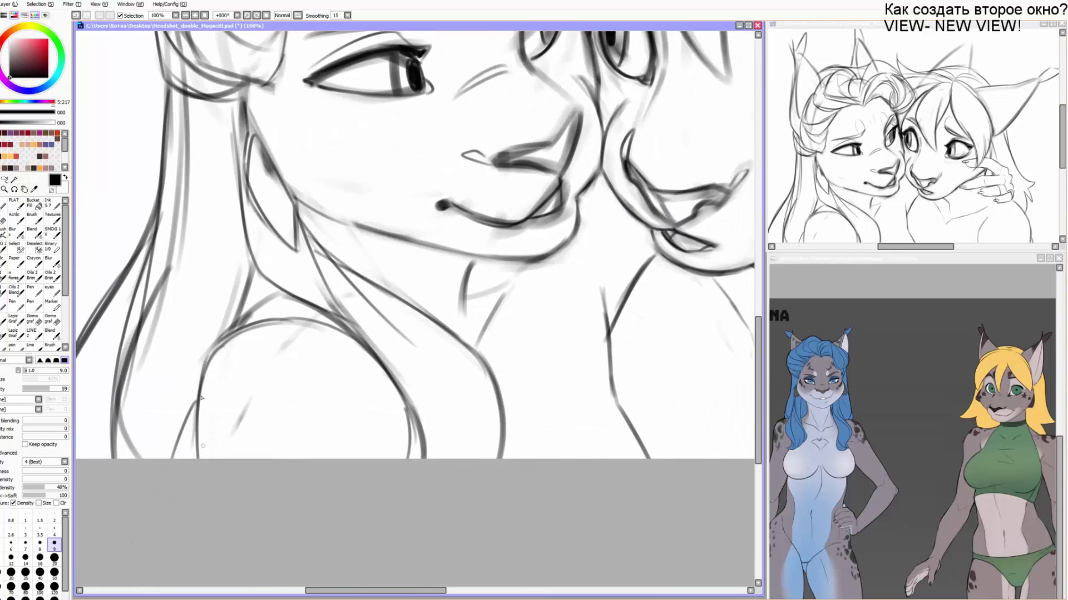
{"action": "scroll", "coordinate": [261, 358], "scroll_direction": "up", "scroll_amount": 3}
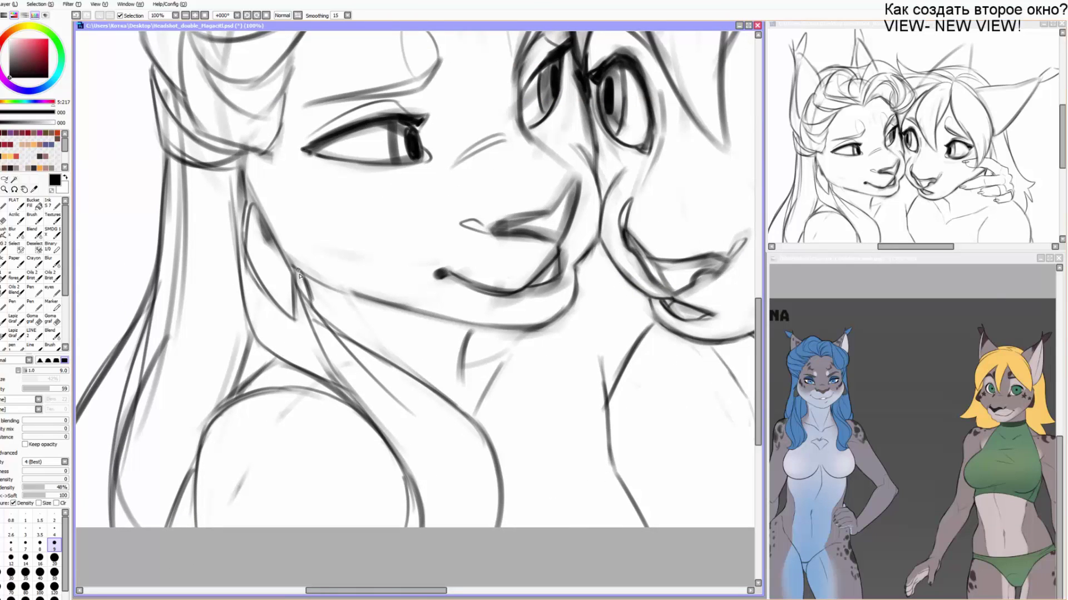
{"action": "left_click_drag", "start_coordinate": [339, 328], "coordinate": [298, 475]}
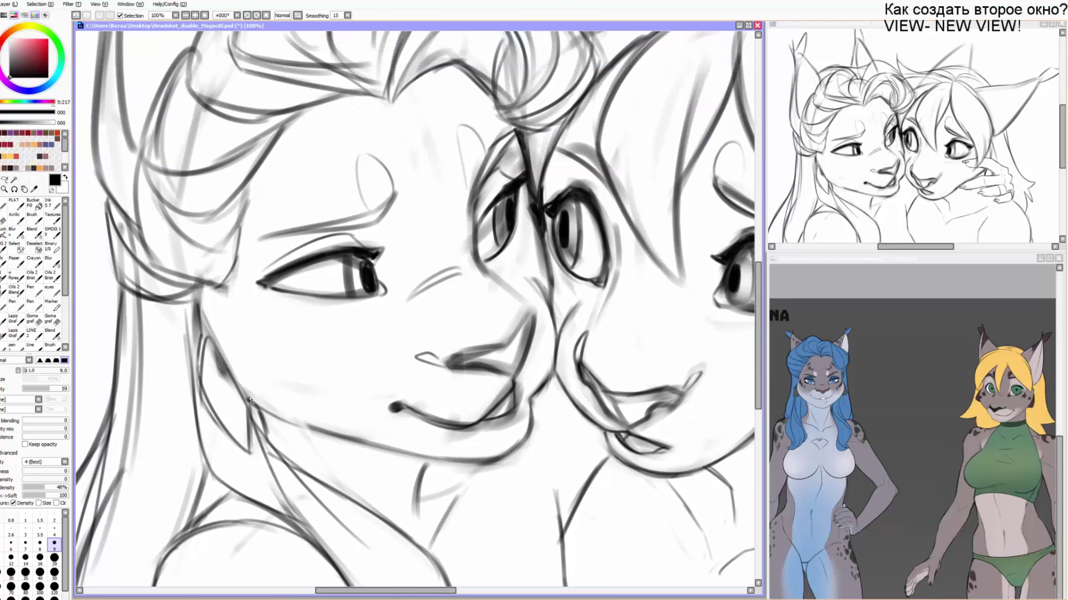
{"action": "left_click_drag", "start_coordinate": [250, 400], "coordinate": [317, 430]}
{"action": "mouse_move", "coordinate": [344, 473]}
{"action": "left_mouse_down"}
{"action": "mouse_move", "coordinate": [305, 406]}
{"action": "mouse_move", "coordinate": [323, 446]}
{"action": "left_mouse_up"}
Erase the smudged overlapping lines at the front of the left figure's mouth, reducing the eraser to size 20.
{"action": "key", "text": "bracketleft"}
{"action": "key", "text": "bracketleft"}
{"action": "key", "text": "bracketleft"}
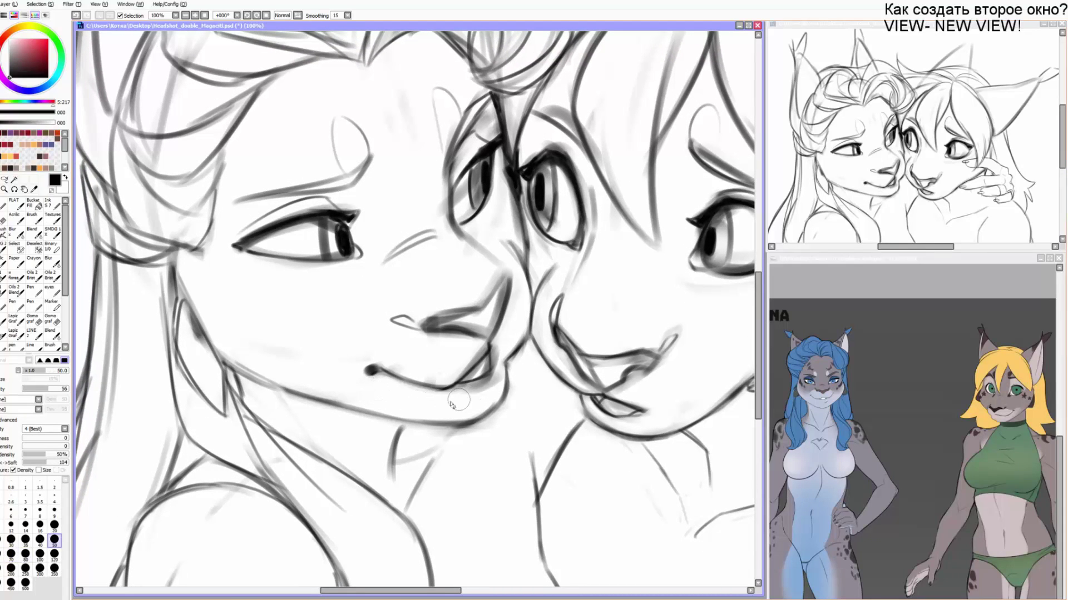
{"action": "key", "text": "bracketleft"}
{"action": "key", "text": "bracketleft"}
{"action": "key", "text": "bracketleft"}
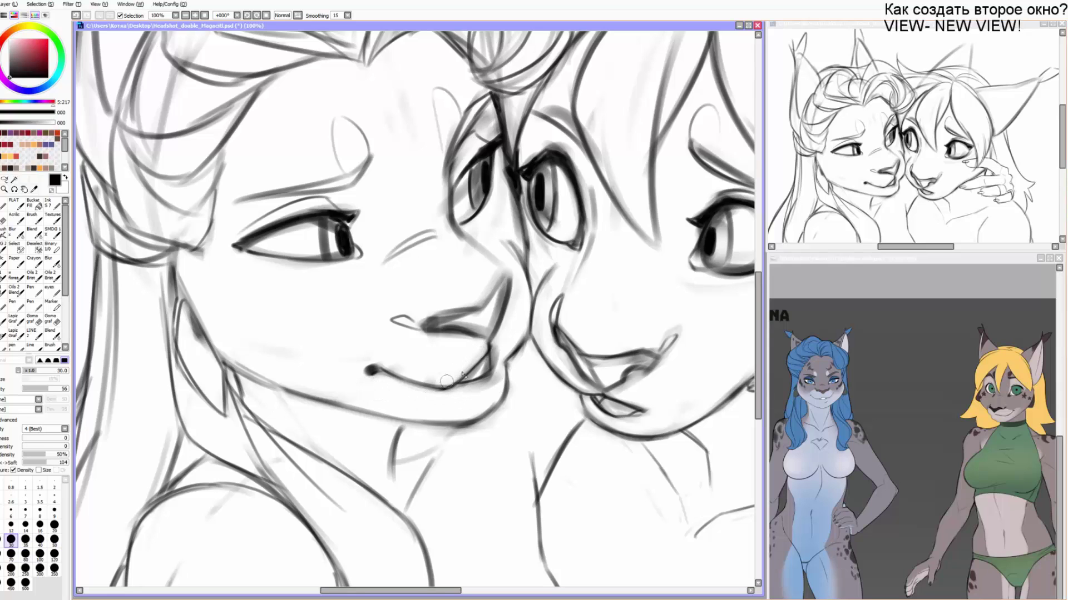
{"action": "key", "text": "bracketleft"}
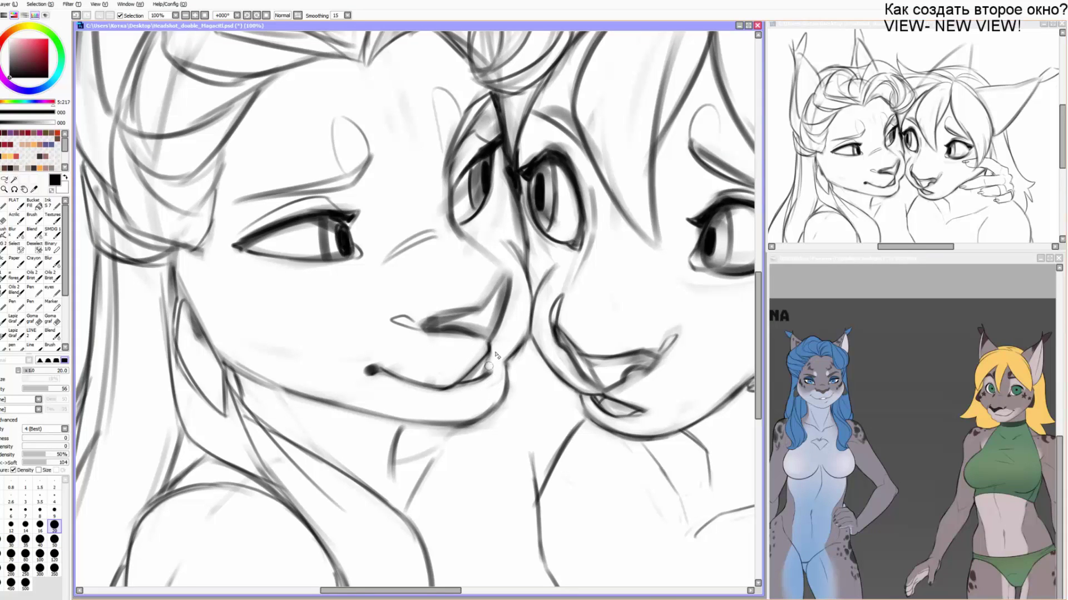
Redraw the front of the left figure's lips and the small chin contour beneath them with clean dark lines.
{"action": "key", "text": "b"}
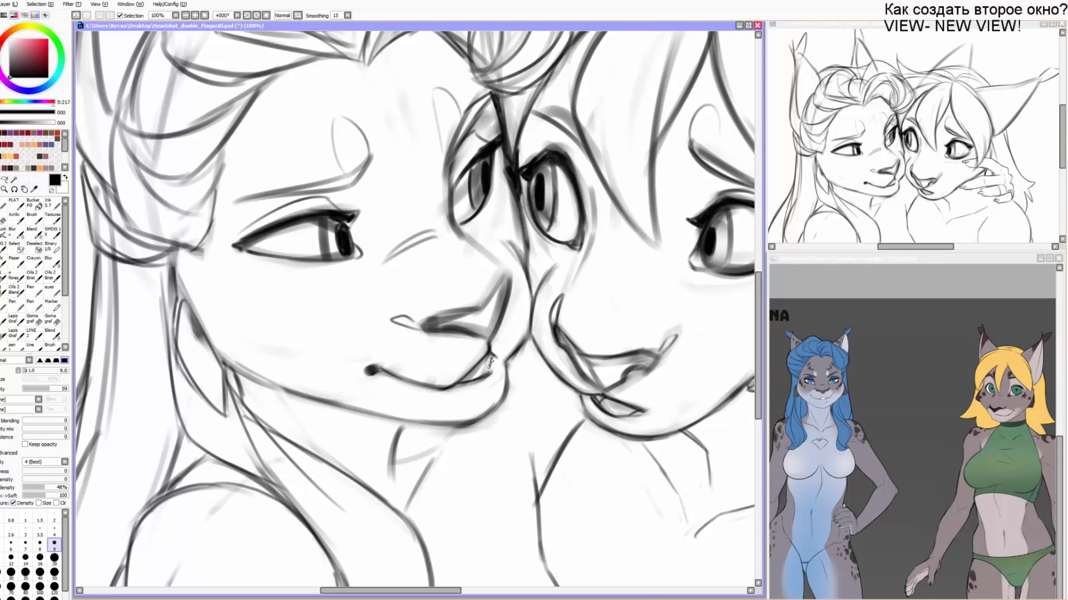
{"action": "key", "text": "ctrl+z"}
{"action": "mouse_move", "coordinate": [489, 359]}
{"action": "left_mouse_down"}
{"action": "mouse_move", "coordinate": [491, 374]}
{"action": "mouse_move", "coordinate": [505, 360]}
{"action": "mouse_move", "coordinate": [481, 399]}
{"action": "mouse_move", "coordinate": [423, 408]}
{"action": "left_mouse_up"}
{"action": "key", "text": "e"}
{"action": "key", "text": "bracketright"}
{"action": "key", "text": "b"}
{"action": "mouse_move", "coordinate": [504, 339]}
{"action": "left_mouse_down"}
{"action": "mouse_move", "coordinate": [486, 379]}
{"action": "mouse_move", "coordinate": [459, 397]}
{"action": "left_mouse_up"}
{"action": "mouse_move", "coordinate": [467, 394]}
{"action": "left_mouse_down"}
{"action": "mouse_move", "coordinate": [516, 365]}
{"action": "mouse_move", "coordinate": [472, 396]}
{"action": "mouse_move", "coordinate": [449, 466]}
{"action": "mouse_move", "coordinate": [423, 382]}
{"action": "left_mouse_up"}
Rotate the canvas and redraw the thumb and the upper contour of the hand on the right figure's cheek.
{"action": "mouse_move", "coordinate": [523, 433]}
{"action": "left_mouse_down"}
{"action": "mouse_move", "coordinate": [447, 394]}
{"action": "mouse_move", "coordinate": [322, 355]}
{"action": "left_mouse_up"}
{"action": "key", "text": "Delete"}
{"action": "key", "text": "Delete"}
{"action": "key", "text": "Delete"}
{"action": "key", "text": "bracketright"}
{"action": "key", "text": "bracketright"}
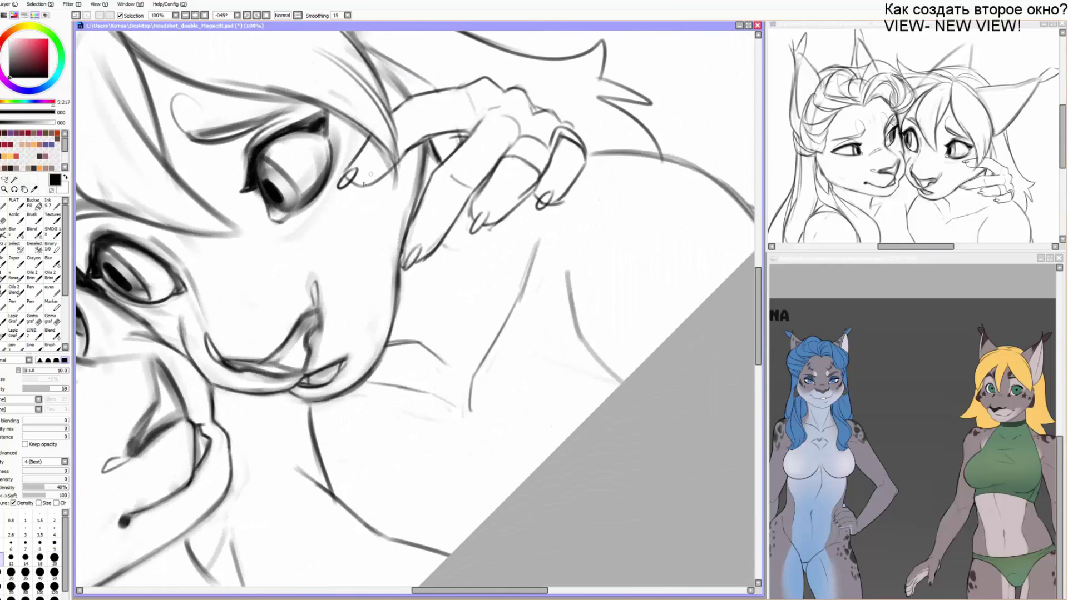
{"action": "left_click_drag", "start_coordinate": [351, 184], "coordinate": [465, 124]}
{"action": "mouse_move", "coordinate": [379, 119]}
{"action": "left_mouse_down"}
{"action": "mouse_move", "coordinate": [408, 94]}
{"action": "mouse_move", "coordinate": [492, 83]}
{"action": "mouse_move", "coordinate": [547, 114]}
{"action": "mouse_move", "coordinate": [513, 91]}
{"action": "mouse_move", "coordinate": [518, 82]}
{"action": "mouse_move", "coordinate": [509, 92]}
{"action": "mouse_move", "coordinate": [528, 93]}
{"action": "mouse_move", "coordinate": [484, 73]}
{"action": "mouse_move", "coordinate": [587, 148]}
{"action": "left_mouse_up"}
{"action": "key", "text": "e"}
{"action": "key", "text": "b"}
{"action": "key", "text": "e"}
{"action": "key", "text": "b"}
{"action": "key", "text": "End"}
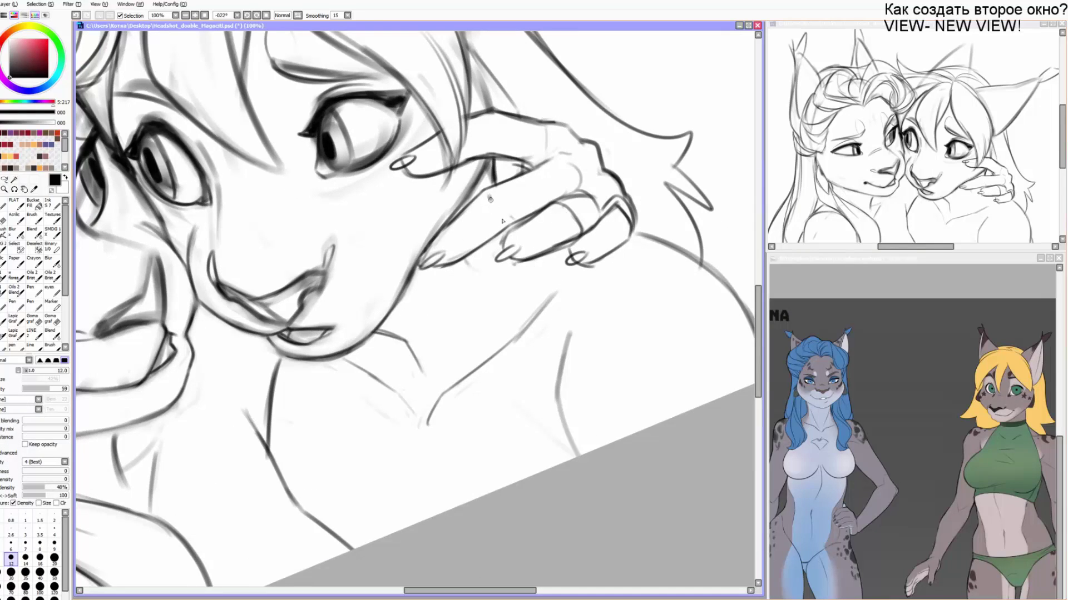
Refine the knuckles and finger lines of the hand on the cheek and erase the lowest finger's old outline.
{"action": "key", "text": "End"}
{"action": "left_click_drag", "start_coordinate": [579, 193], "coordinate": [554, 203]}
{"action": "left_click_drag", "start_coordinate": [529, 169], "coordinate": [524, 196]}
{"action": "mouse_move", "coordinate": [519, 249]}
{"action": "left_mouse_down"}
{"action": "mouse_move", "coordinate": [498, 237]}
{"action": "mouse_move", "coordinate": [550, 299]}
{"action": "mouse_move", "coordinate": [551, 329]}
{"action": "mouse_move", "coordinate": [514, 322]}
{"action": "mouse_move", "coordinate": [476, 295]}
{"action": "mouse_move", "coordinate": [489, 306]}
{"action": "mouse_move", "coordinate": [457, 229]}
{"action": "mouse_move", "coordinate": [482, 209]}
{"action": "mouse_move", "coordinate": [493, 241]}
{"action": "mouse_move", "coordinate": [439, 261]}
{"action": "mouse_move", "coordinate": [444, 269]}
{"action": "mouse_move", "coordinate": [468, 233]}
{"action": "mouse_move", "coordinate": [441, 266]}
{"action": "mouse_move", "coordinate": [449, 274]}
{"action": "left_mouse_up"}
{"action": "key", "text": "Delete"}
{"action": "key", "text": "Delete"}
{"action": "key", "text": "e"}
{"action": "key", "text": "b"}
Redraw the lowest finger of the hand on the cheek as a rounded shape, undoing the first outline.
{"action": "left_click_drag", "start_coordinate": [448, 276], "coordinate": [494, 256]}
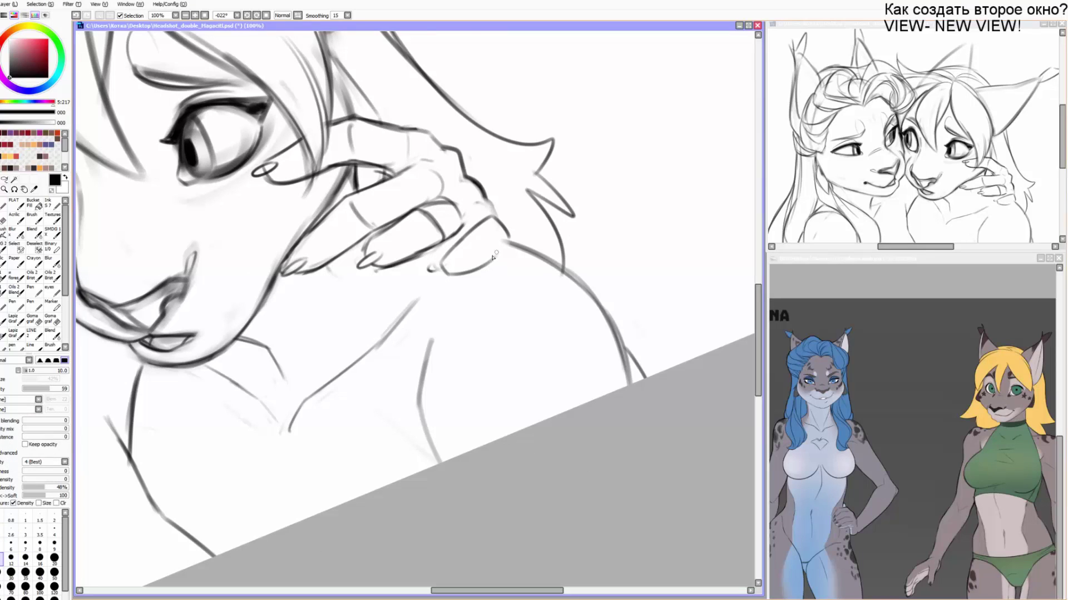
{"action": "key", "text": "n"}
{"action": "key", "text": "ctrl+z"}
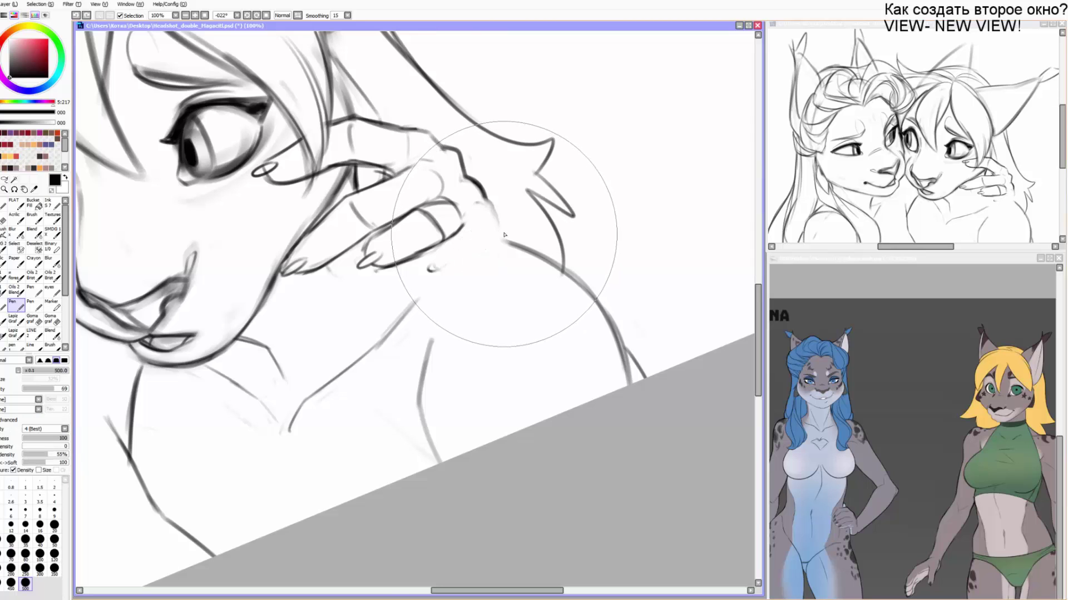
{"action": "key", "text": "Tab"}
{"action": "key", "text": "Tab"}
{"action": "key", "text": "b"}
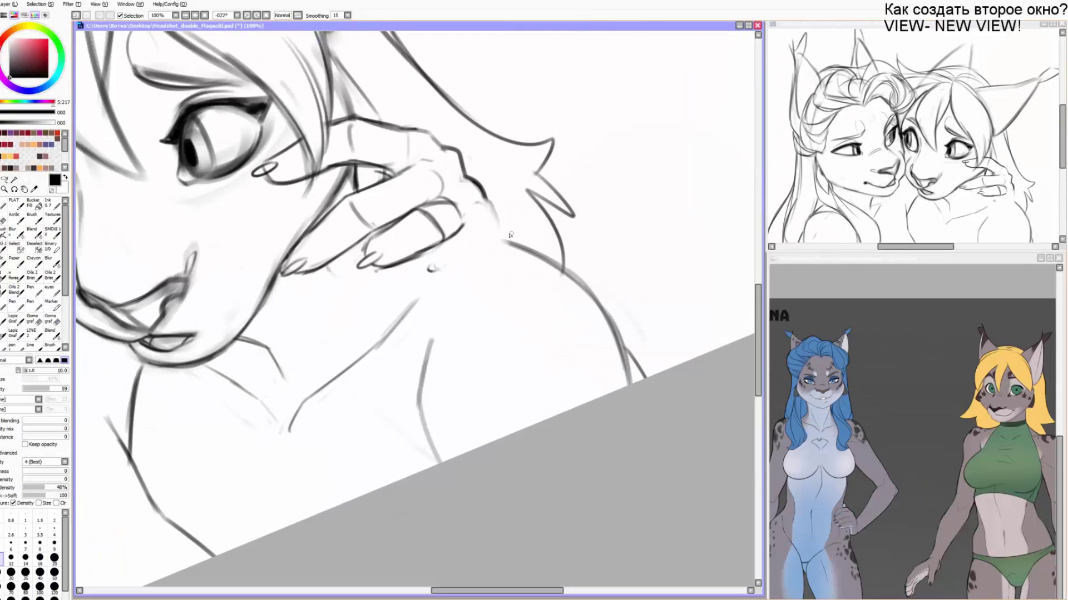
{"action": "mouse_move", "coordinate": [479, 218]}
{"action": "left_mouse_down"}
{"action": "mouse_move", "coordinate": [439, 262]}
{"action": "mouse_move", "coordinate": [489, 254]}
{"action": "mouse_move", "coordinate": [503, 240]}
{"action": "mouse_move", "coordinate": [458, 232]}
{"action": "mouse_move", "coordinate": [489, 203]}
{"action": "mouse_move", "coordinate": [503, 246]}
{"action": "mouse_move", "coordinate": [437, 261]}
{"action": "mouse_move", "coordinate": [452, 255]}
{"action": "left_mouse_up"}
{"action": "mouse_move", "coordinate": [444, 248]}
{"action": "left_mouse_down"}
{"action": "mouse_move", "coordinate": [490, 215]}
{"action": "mouse_move", "coordinate": [502, 238]}
{"action": "mouse_move", "coordinate": [466, 179]}
{"action": "left_mouse_up"}
Reset the canvas rotation and add a short curved chest line for the right figure at the canvas's lower edge.
{"action": "key", "text": "Home"}
{"action": "mouse_move", "coordinate": [473, 290]}
{"action": "left_mouse_down"}
{"action": "mouse_move", "coordinate": [456, 308]}
{"action": "mouse_move", "coordinate": [405, 306]}
{"action": "mouse_move", "coordinate": [389, 264]}
{"action": "mouse_move", "coordinate": [465, 346]}
{"action": "left_mouse_up"}
{"action": "left_click_drag", "start_coordinate": [281, 309], "coordinate": [275, 331]}
{"action": "left_click_drag", "start_coordinate": [295, 292], "coordinate": [341, 391]}
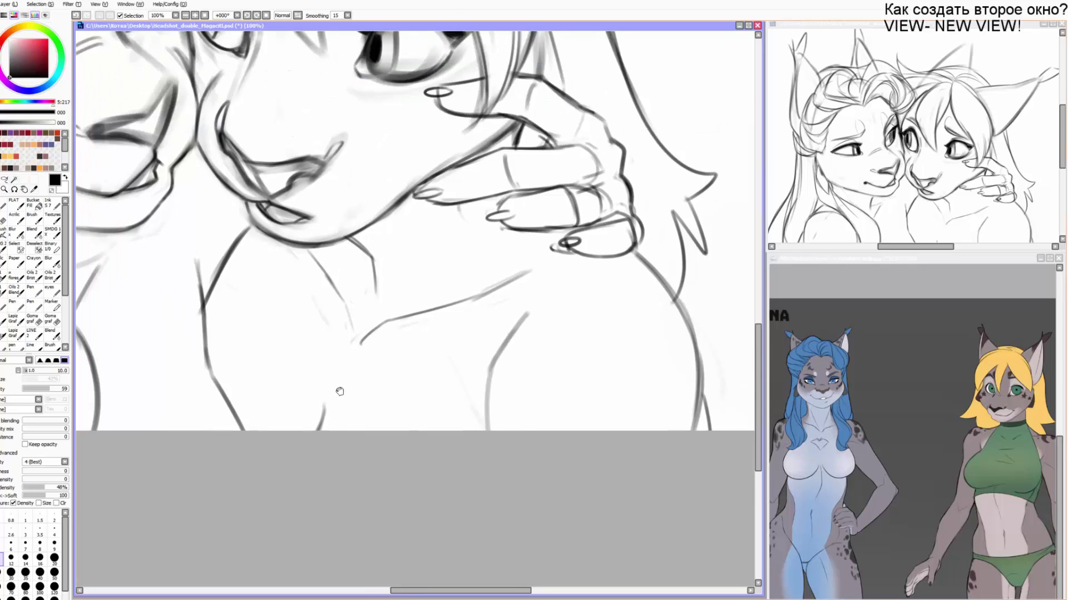
{"action": "left_click_drag", "start_coordinate": [318, 272], "coordinate": [321, 367]}
{"action": "key", "text": "alt+Tab"}
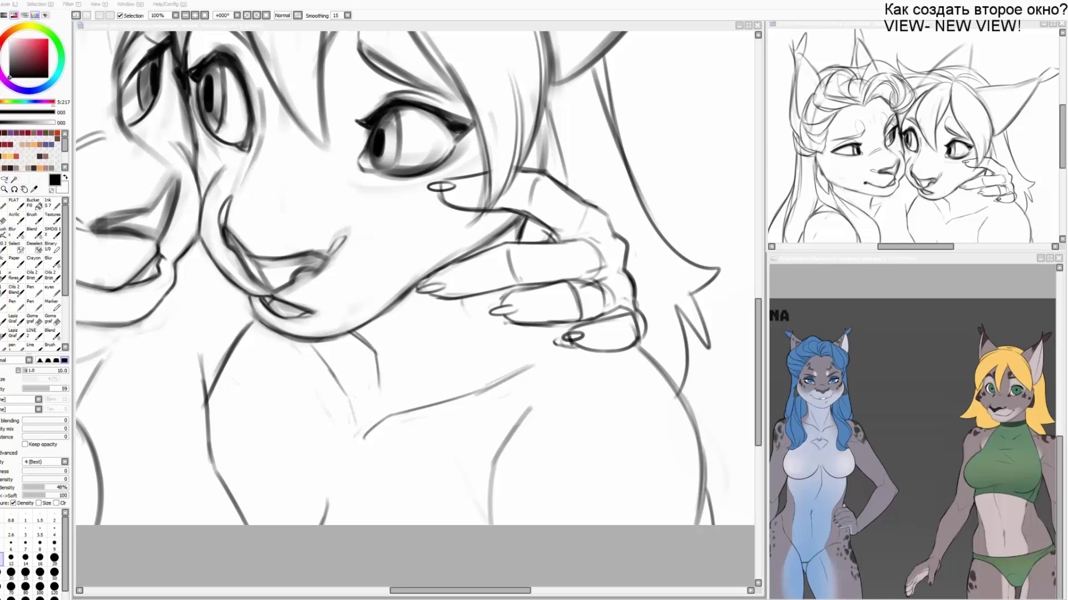
Clean up the overlapping lines around the right figure's mouth, reducing the eraser to size 20.
{"action": "left_click", "coordinate": [294, 284]}
{"action": "left_click_drag", "start_coordinate": [322, 229], "coordinate": [349, 227]}
{"action": "key", "text": "e"}
{"action": "key", "text": "bracketleft"}
{"action": "key", "text": "bracketleft"}
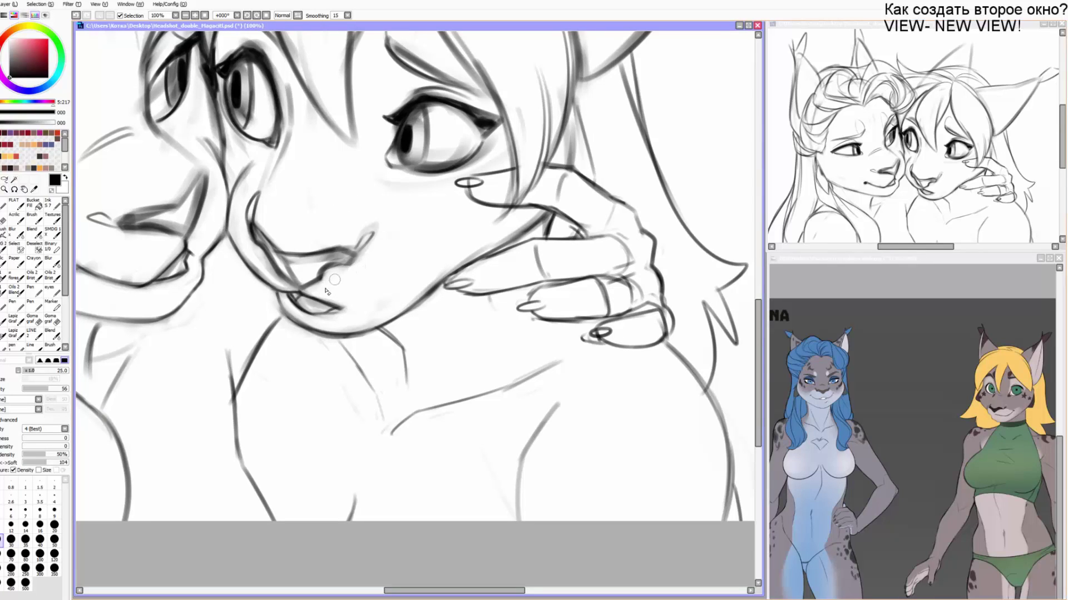
{"action": "key", "text": "b"}
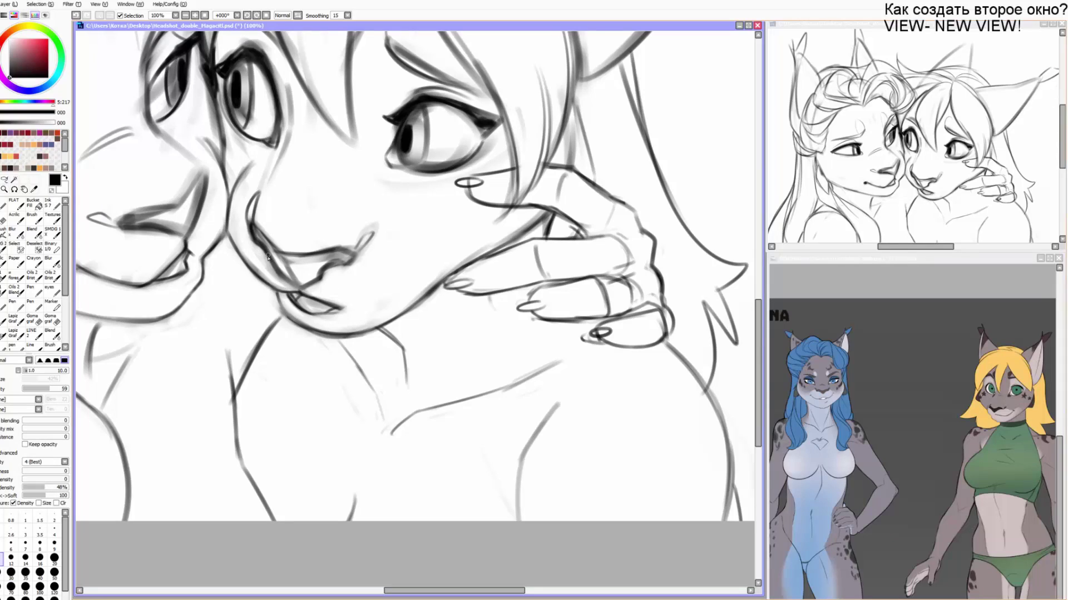
{"action": "key", "text": "n"}
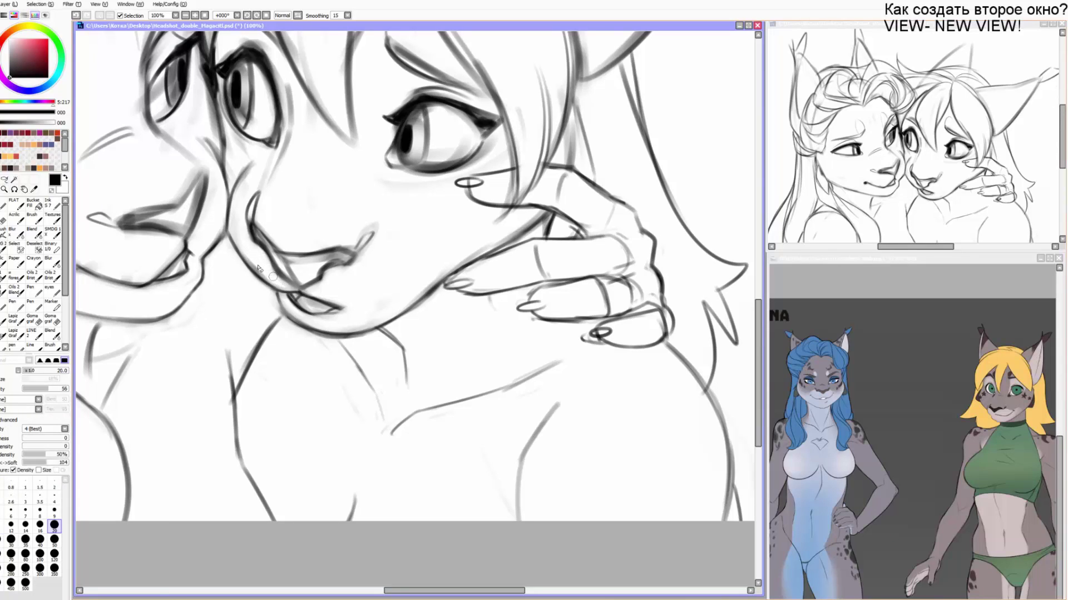
{"action": "key", "text": "b"}
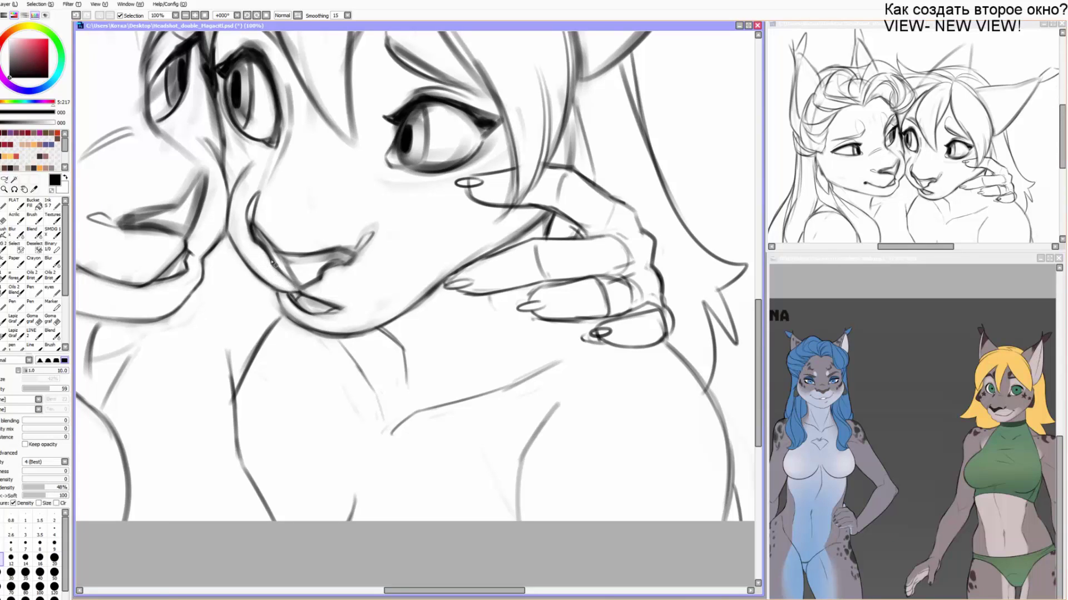
Redraw the right figure's upper lip edge and lower lip with darker, cleaner strokes.
{"action": "mouse_move", "coordinate": [271, 263]}
{"action": "left_mouse_down"}
{"action": "mouse_move", "coordinate": [324, 280]}
{"action": "mouse_move", "coordinate": [344, 310]}
{"action": "left_mouse_up"}
{"action": "left_click_drag", "start_coordinate": [345, 311], "coordinate": [320, 316]}
{"action": "mouse_move", "coordinate": [359, 268]}
{"action": "left_mouse_down"}
{"action": "mouse_move", "coordinate": [357, 351]}
{"action": "mouse_move", "coordinate": [371, 325]}
{"action": "left_mouse_up"}
{"action": "key", "text": "e"}
{"action": "scroll", "coordinate": [406, 256], "scroll_direction": "down", "scroll_amount": 3}
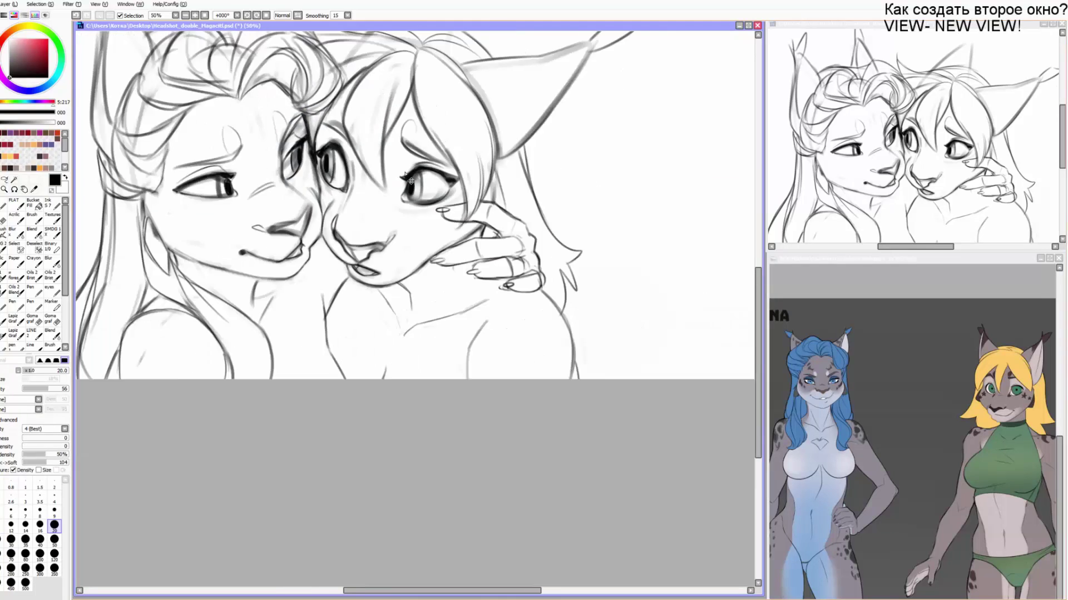
{"action": "scroll", "coordinate": [411, 181], "scroll_direction": "up", "scroll_amount": 1}
{"action": "scroll", "coordinate": [410, 181], "scroll_direction": "down", "scroll_amount": 1}
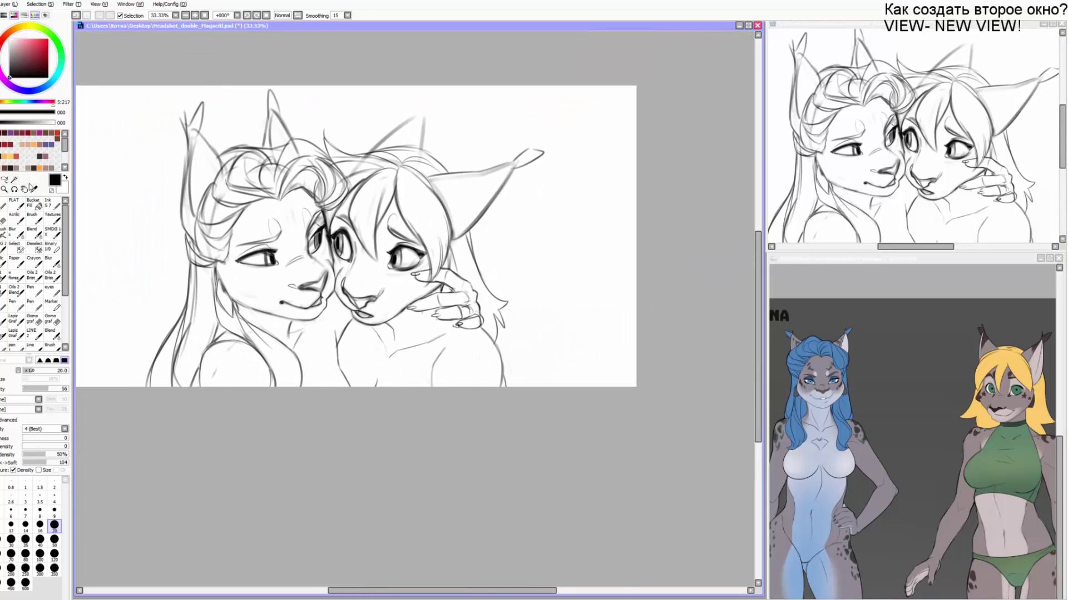
Crop the canvas sides closer around the two figures with a rectangular selection and deselect.
{"action": "left_click", "coordinate": [16, 180]}
{"action": "left_click_drag", "start_coordinate": [142, 168], "coordinate": [187, 168]}
{"action": "left_click_drag", "start_coordinate": [172, 99], "coordinate": [371, 247]}
{"action": "left_click_drag", "start_coordinate": [161, 85], "coordinate": [599, 402]}
{"action": "mouse_move", "coordinate": [150, 86]}
{"action": "left_mouse_down"}
{"action": "mouse_move", "coordinate": [226, 124]}
{"action": "mouse_move", "coordinate": [621, 400]}
{"action": "mouse_move", "coordinate": [608, 395]}
{"action": "left_mouse_up"}
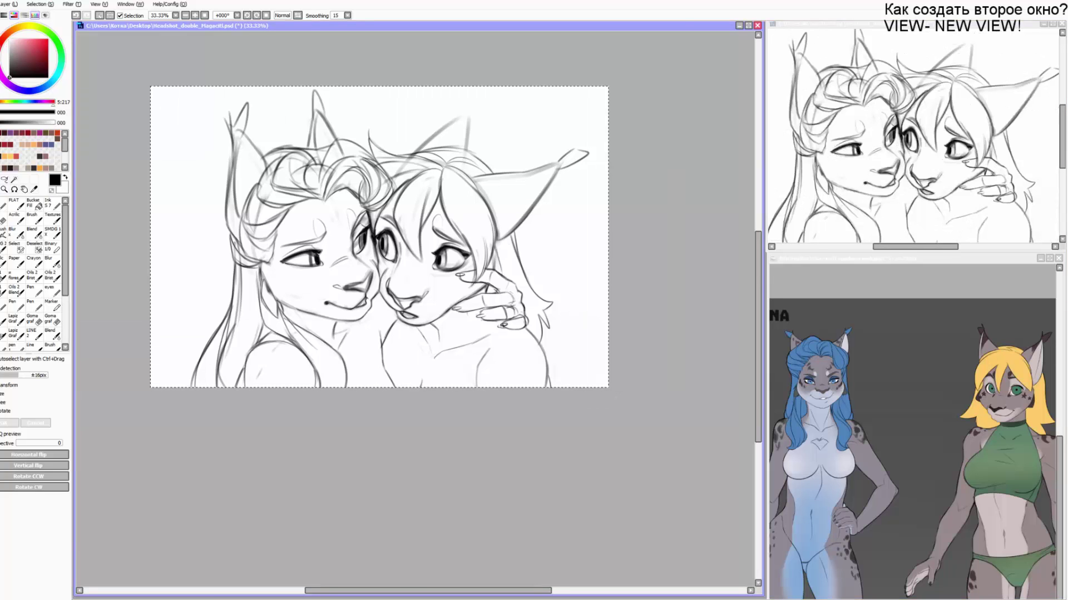
{"action": "key", "text": "ctrl+d"}
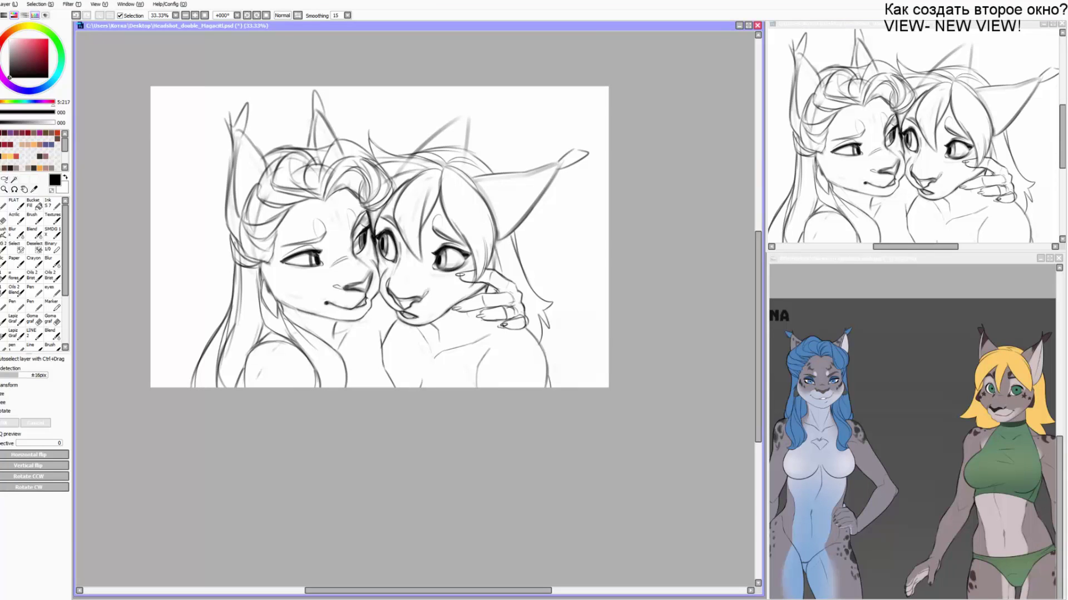
Draw curved strands through the left figure's swept-up hair above the forehead.
{"action": "key", "text": "alt+Tab"}
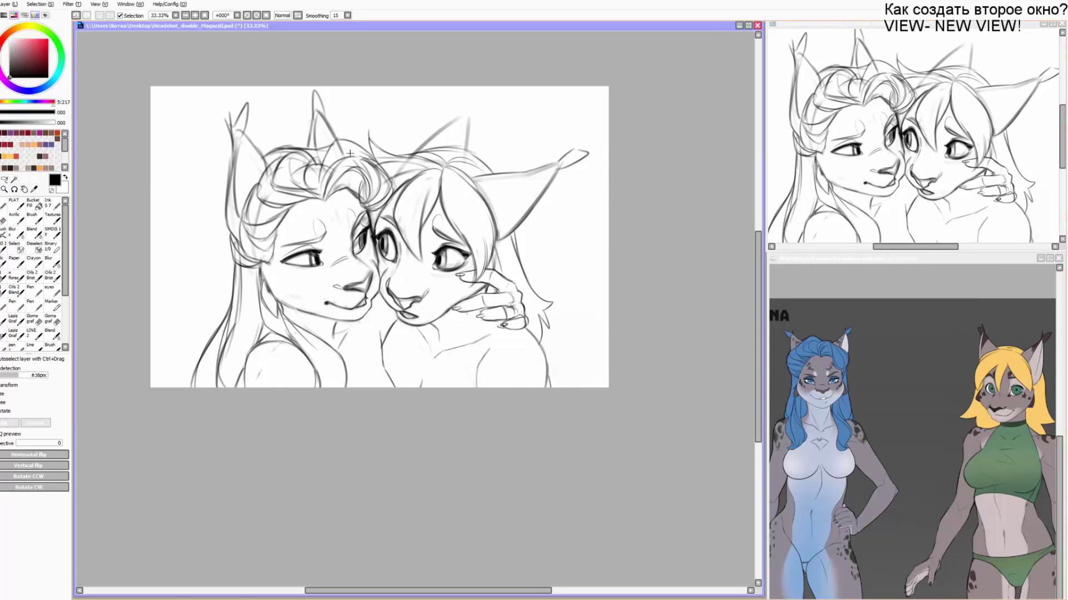
{"action": "scroll", "coordinate": [349, 153], "scroll_direction": "up", "scroll_amount": 2}
{"action": "scroll", "coordinate": [344, 139], "scroll_direction": "down", "scroll_amount": 3}
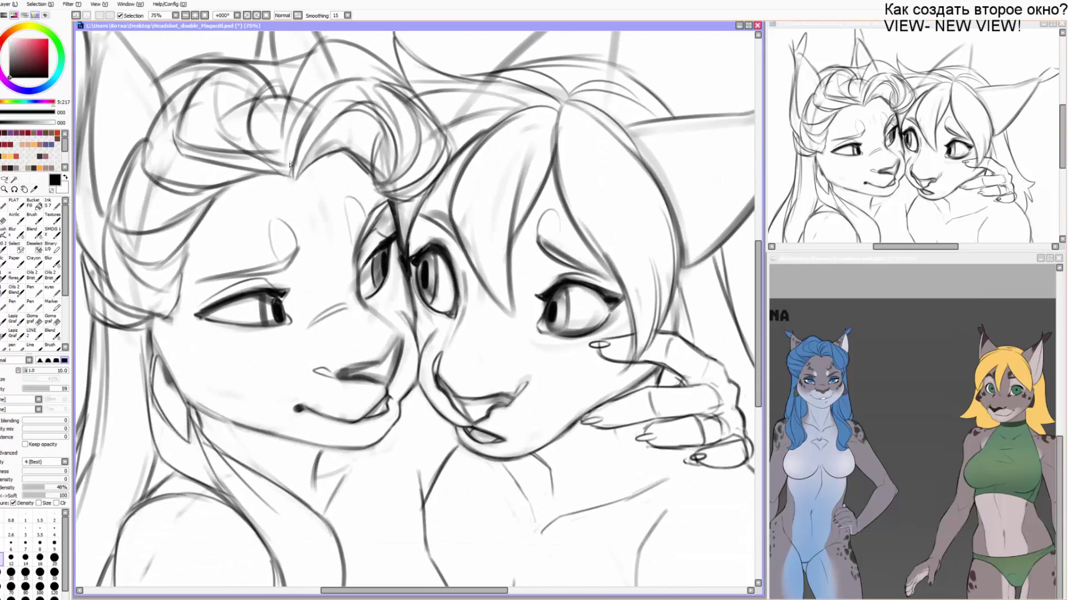
{"action": "mouse_move", "coordinate": [292, 169]}
{"action": "left_mouse_down"}
{"action": "mouse_move", "coordinate": [271, 144]}
{"action": "mouse_move", "coordinate": [280, 165]}
{"action": "mouse_move", "coordinate": [201, 124]}
{"action": "mouse_move", "coordinate": [225, 145]}
{"action": "mouse_move", "coordinate": [264, 94]}
{"action": "mouse_move", "coordinate": [240, 145]}
{"action": "mouse_move", "coordinate": [208, 116]}
{"action": "mouse_move", "coordinate": [253, 79]}
{"action": "mouse_move", "coordinate": [217, 139]}
{"action": "left_mouse_up"}
{"action": "mouse_move", "coordinate": [247, 99]}
{"action": "left_mouse_down"}
{"action": "mouse_move", "coordinate": [222, 124]}
{"action": "mouse_move", "coordinate": [275, 158]}
{"action": "left_mouse_up"}
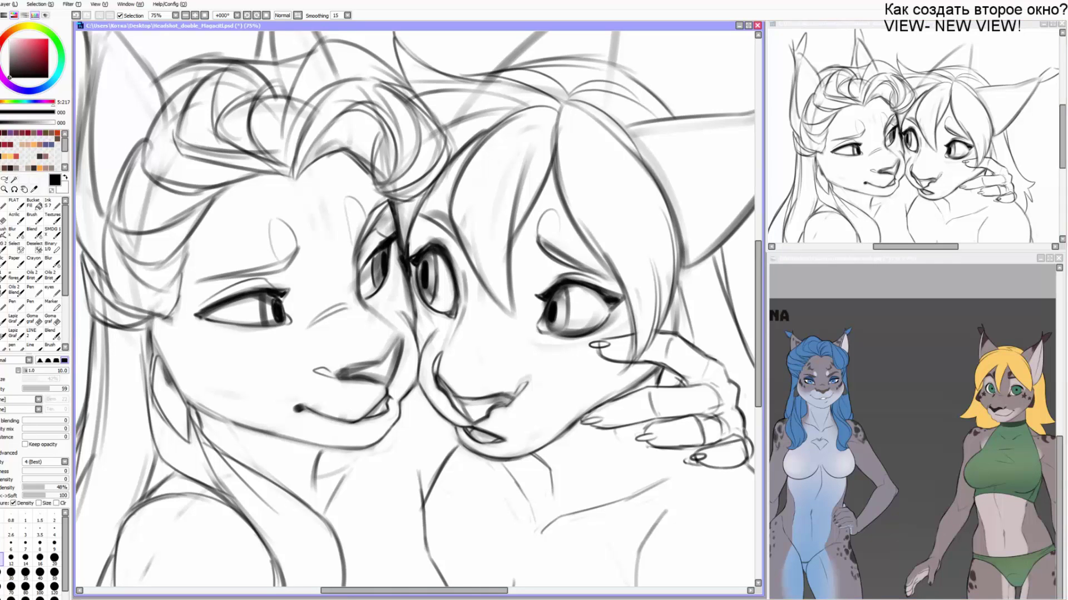
{"action": "key", "text": "alt+Tab"}
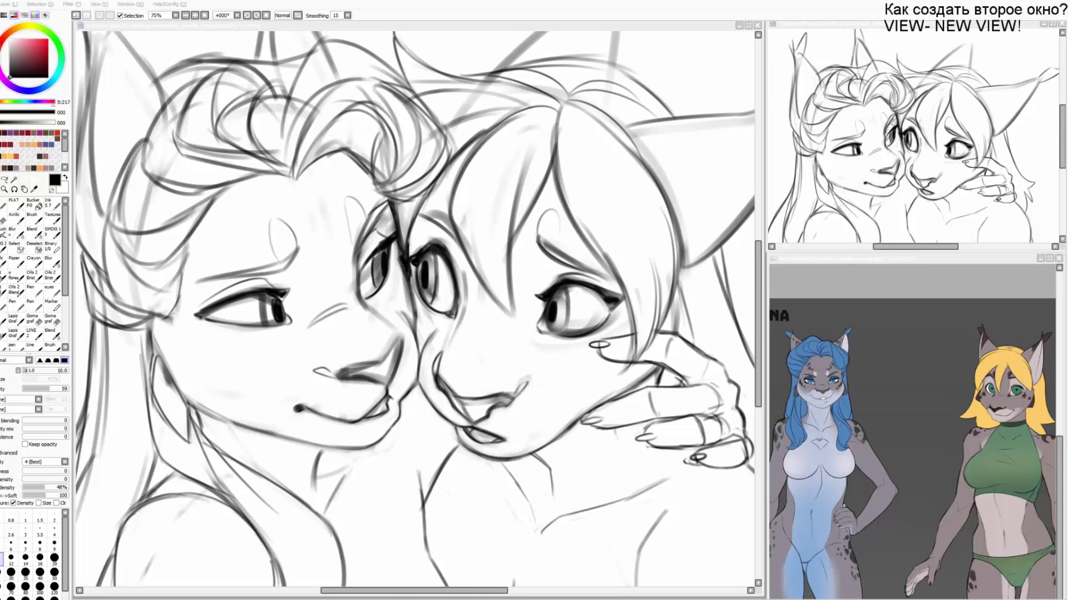
Redraw the left figure's near ear with darker lines from the pointed tip down its edges to the hair.
{"action": "left_click", "coordinate": [325, 247]}
{"action": "left_click_drag", "start_coordinate": [328, 262], "coordinate": [335, 214]}
{"action": "key", "text": "e"}
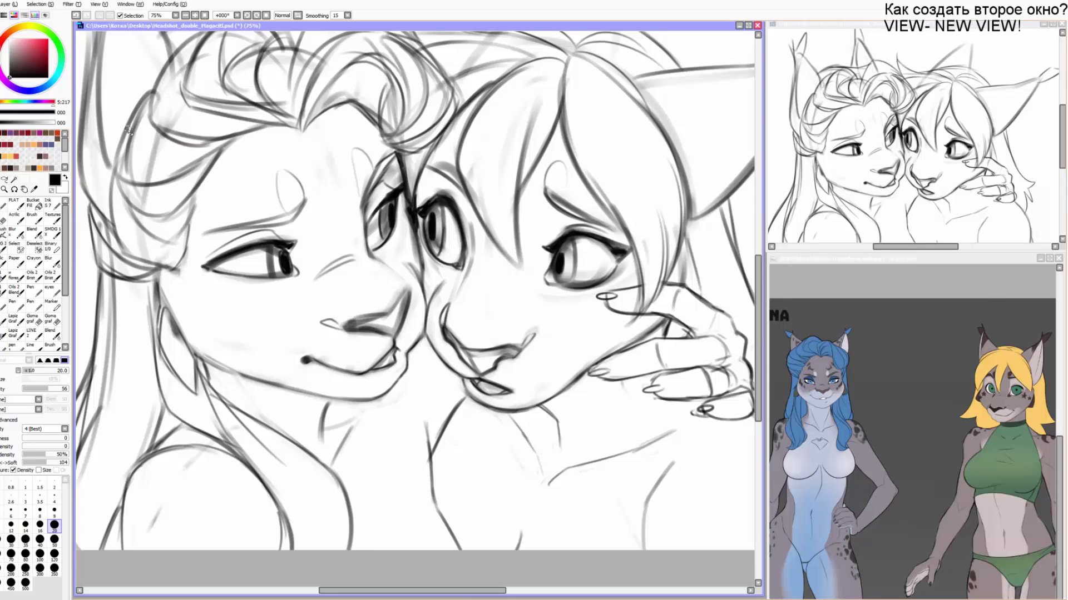
{"action": "key", "text": "alt+Tab"}
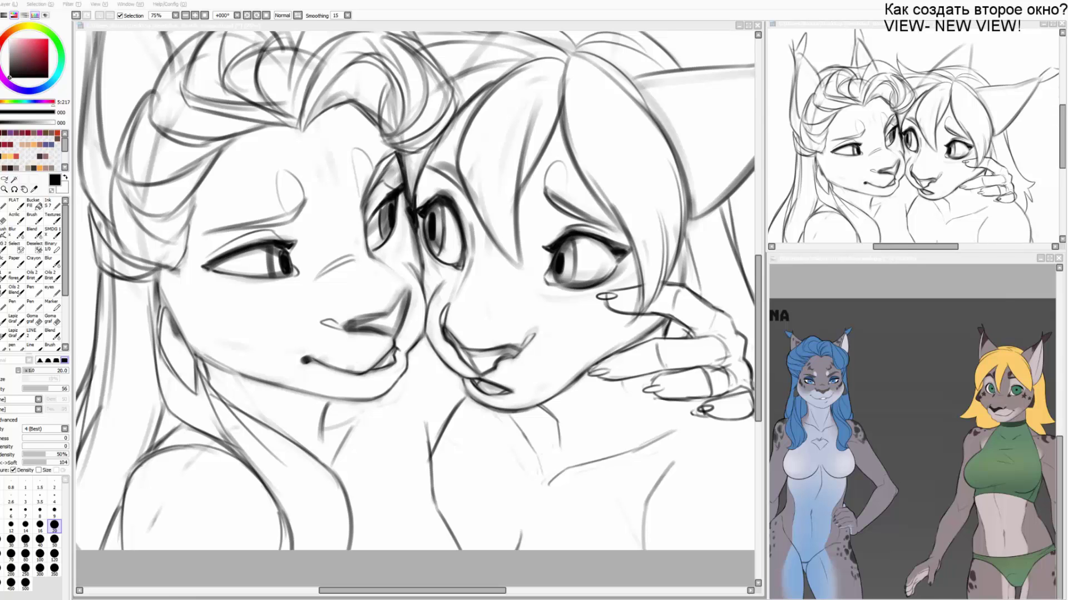
{"action": "left_click", "coordinate": [312, 260]}
{"action": "mouse_move", "coordinate": [315, 211]}
{"action": "left_mouse_down"}
{"action": "mouse_move", "coordinate": [329, 246]}
{"action": "mouse_move", "coordinate": [321, 341]}
{"action": "mouse_move", "coordinate": [364, 351]}
{"action": "left_mouse_up"}
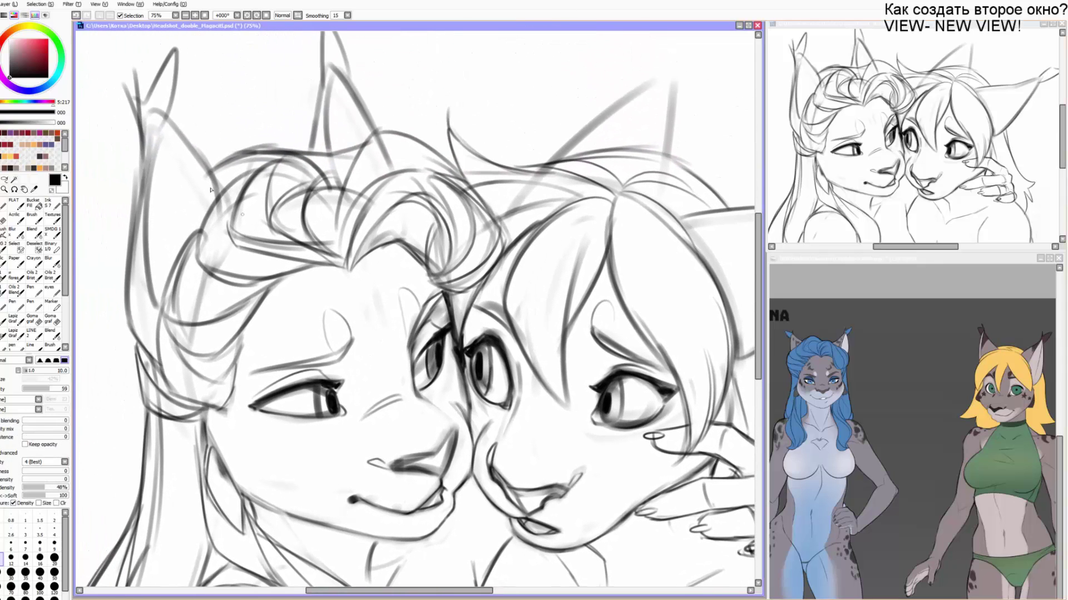
{"action": "left_click_drag", "start_coordinate": [151, 172], "coordinate": [164, 112]}
{"action": "key", "text": "ctrl+z"}
{"action": "mouse_move", "coordinate": [148, 184]}
{"action": "left_mouse_down"}
{"action": "mouse_move", "coordinate": [166, 114]}
{"action": "mouse_move", "coordinate": [140, 203]}
{"action": "left_mouse_up"}
{"action": "mouse_move", "coordinate": [169, 120]}
{"action": "left_mouse_down"}
{"action": "mouse_move", "coordinate": [217, 185]}
{"action": "mouse_move", "coordinate": [222, 178]}
{"action": "mouse_move", "coordinate": [219, 199]}
{"action": "left_mouse_up"}
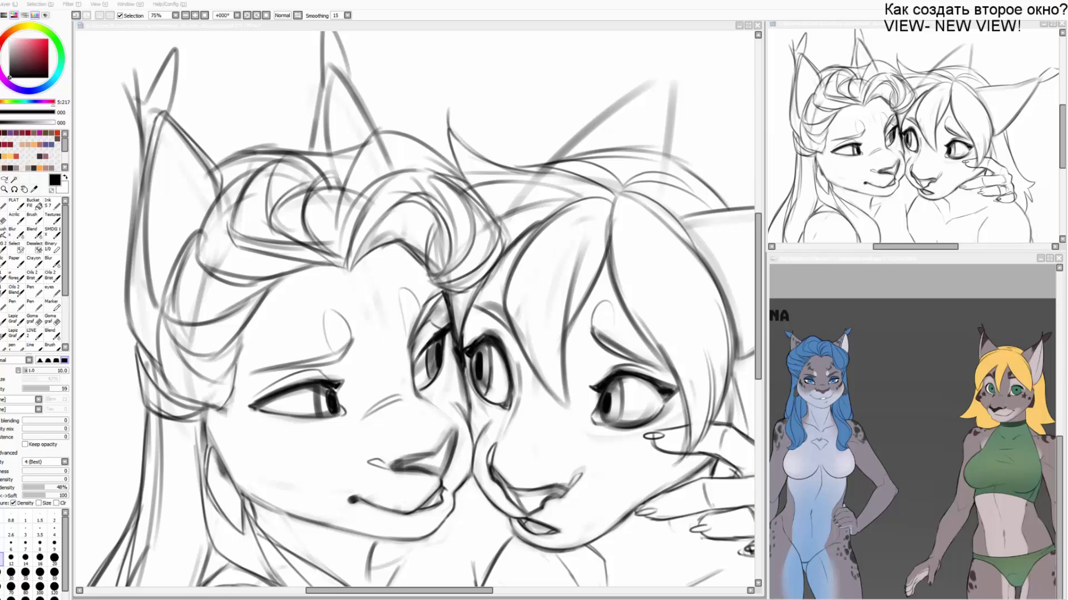
Refine the inner contour of the left figure's far eye beside the nose bridge.
{"action": "left_click", "coordinate": [362, 317]}
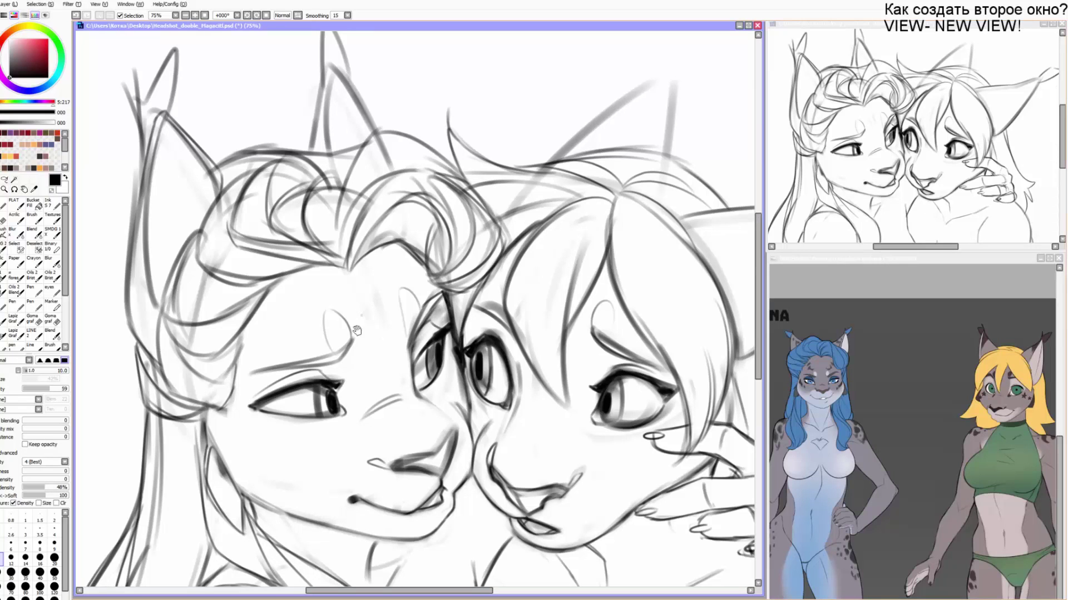
{"action": "left_click_drag", "start_coordinate": [357, 332], "coordinate": [331, 267]}
{"action": "key", "text": "e"}
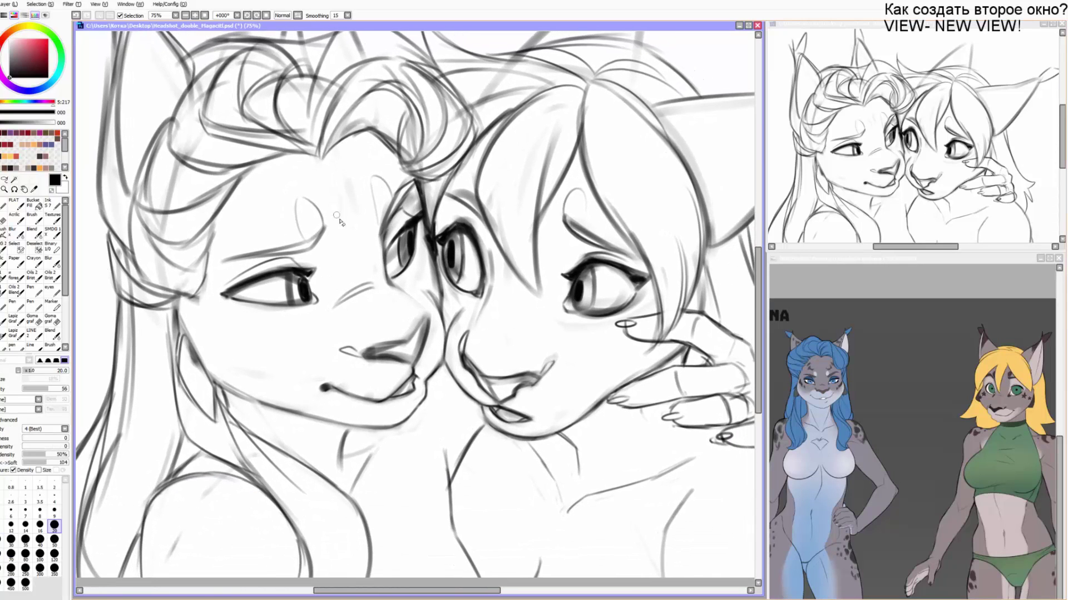
{"action": "key", "text": "b"}
{"action": "left_click_drag", "start_coordinate": [383, 230], "coordinate": [385, 272]}
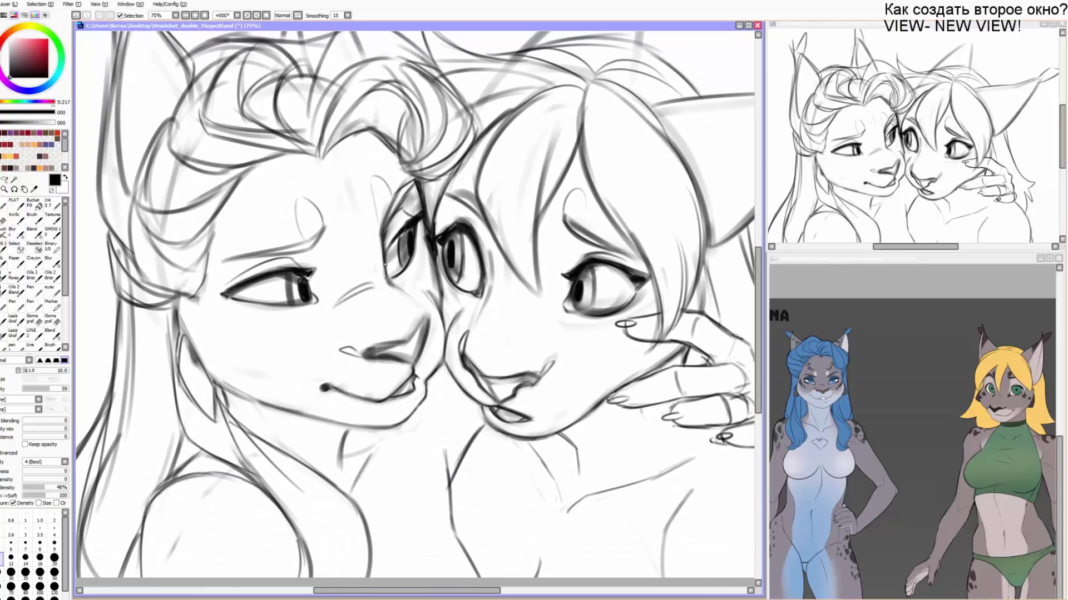
{"action": "key", "text": "alt+Tab"}
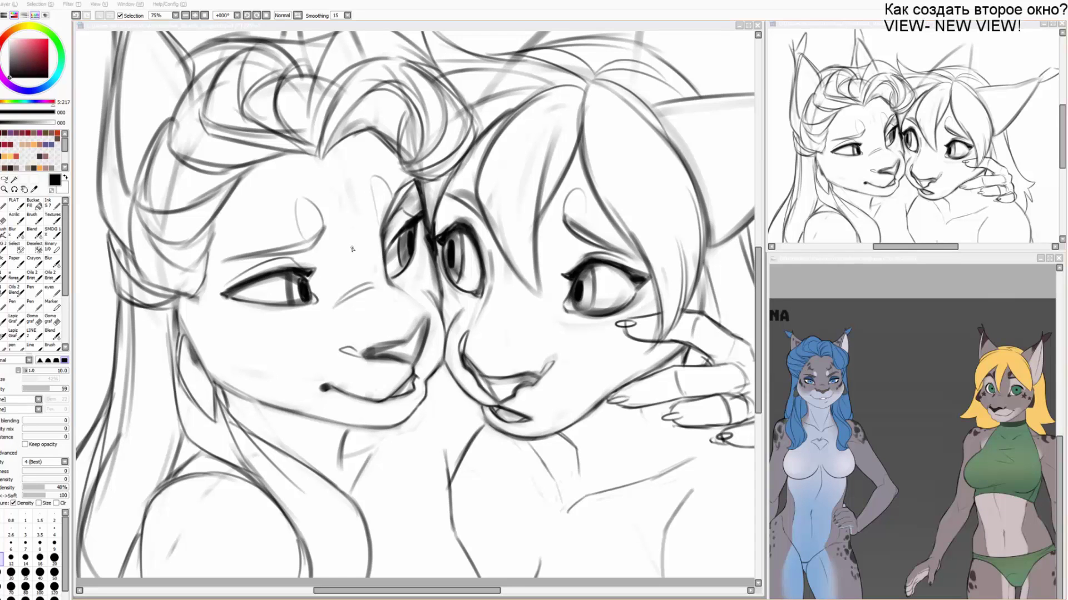
Erase the rough lines around the claw and tip of the finger below the right figure's near eye, using eraser size 40.
{"action": "scroll", "coordinate": [352, 249], "scroll_direction": "down", "scroll_amount": 2}
{"action": "left_click_drag", "start_coordinate": [470, 258], "coordinate": [278, 192]}
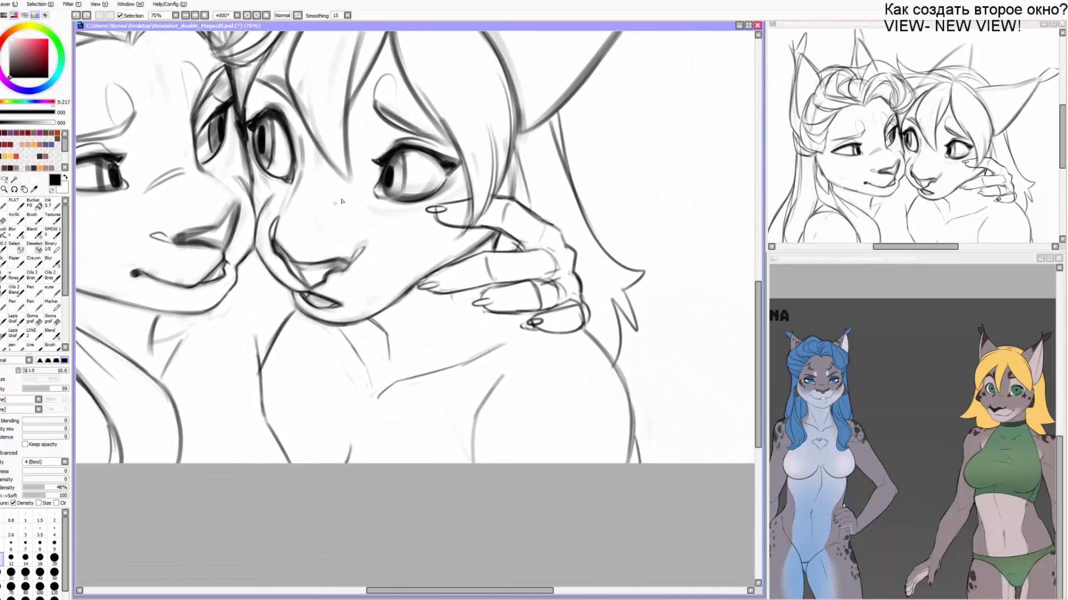
{"action": "key", "text": "Delete"}
{"action": "key", "text": "Delete"}
{"action": "scroll", "coordinate": [351, 154], "scroll_direction": "up", "scroll_amount": 2}
{"action": "key", "text": "Delete"}
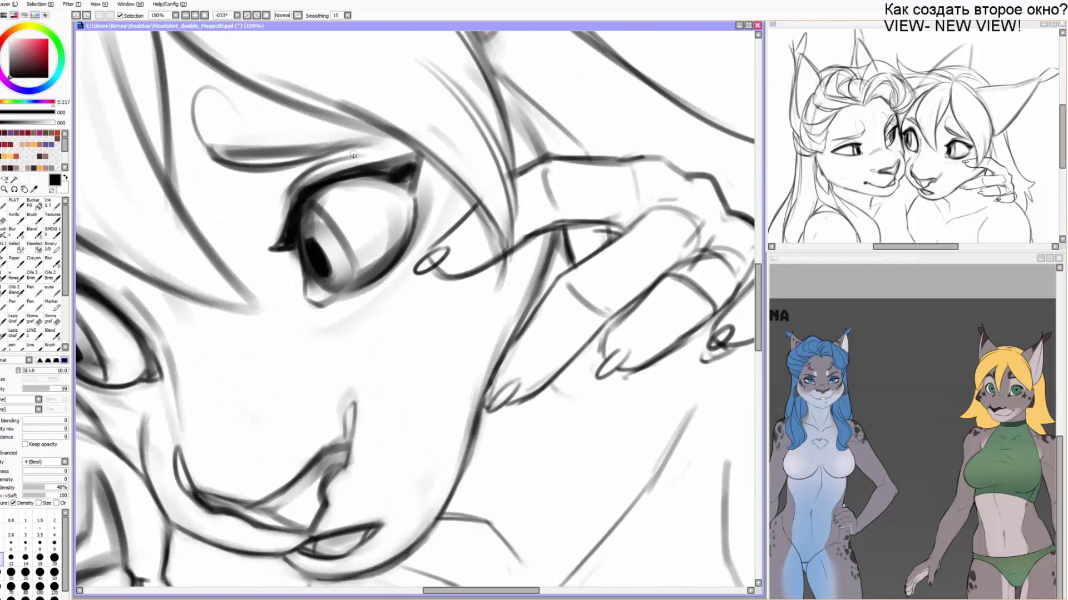
{"action": "left_click_drag", "start_coordinate": [486, 175], "coordinate": [353, 154]}
{"action": "key", "text": "Delete"}
{"action": "key", "text": "e"}
{"action": "key", "text": "bracketright"}
{"action": "key", "text": "bracketright"}
{"action": "key", "text": "bracketright"}
{"action": "key", "text": "bracketright"}
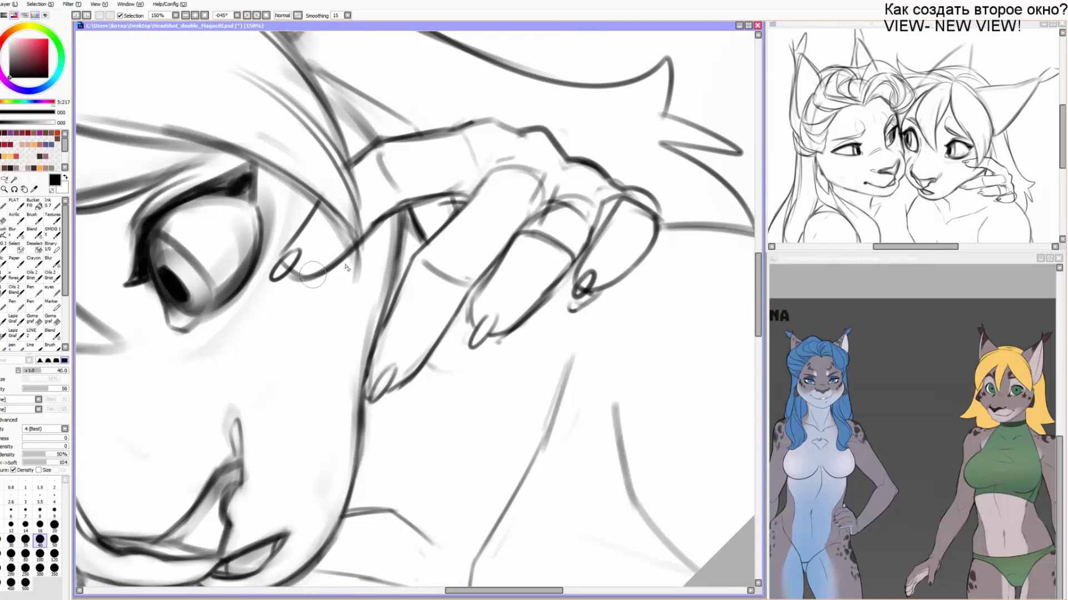
{"action": "mouse_move", "coordinate": [313, 274]}
{"action": "left_mouse_down"}
{"action": "mouse_move", "coordinate": [390, 214]}
{"action": "mouse_move", "coordinate": [339, 255]}
{"action": "mouse_move", "coordinate": [282, 262]}
{"action": "mouse_move", "coordinate": [313, 218]}
{"action": "mouse_move", "coordinate": [294, 245]}
{"action": "left_mouse_up"}
Redraw the claw and tip of the finger below the right figure's near eye with cleaner size 9 lines.
{"action": "key", "text": "b"}
{"action": "key", "text": "e"}
{"action": "key", "text": "b"}
{"action": "mouse_move", "coordinate": [318, 203]}
{"action": "left_mouse_down"}
{"action": "mouse_move", "coordinate": [271, 257]}
{"action": "mouse_move", "coordinate": [281, 275]}
{"action": "left_mouse_up"}
{"action": "key", "text": "ctrl+z"}
{"action": "key", "text": "ctrl+z"}
{"action": "key", "text": "bracketleft"}
{"action": "mouse_move", "coordinate": [318, 203]}
{"action": "left_mouse_down"}
{"action": "mouse_move", "coordinate": [277, 262]}
{"action": "mouse_move", "coordinate": [292, 278]}
{"action": "mouse_move", "coordinate": [316, 278]}
{"action": "mouse_move", "coordinate": [354, 243]}
{"action": "left_mouse_up"}
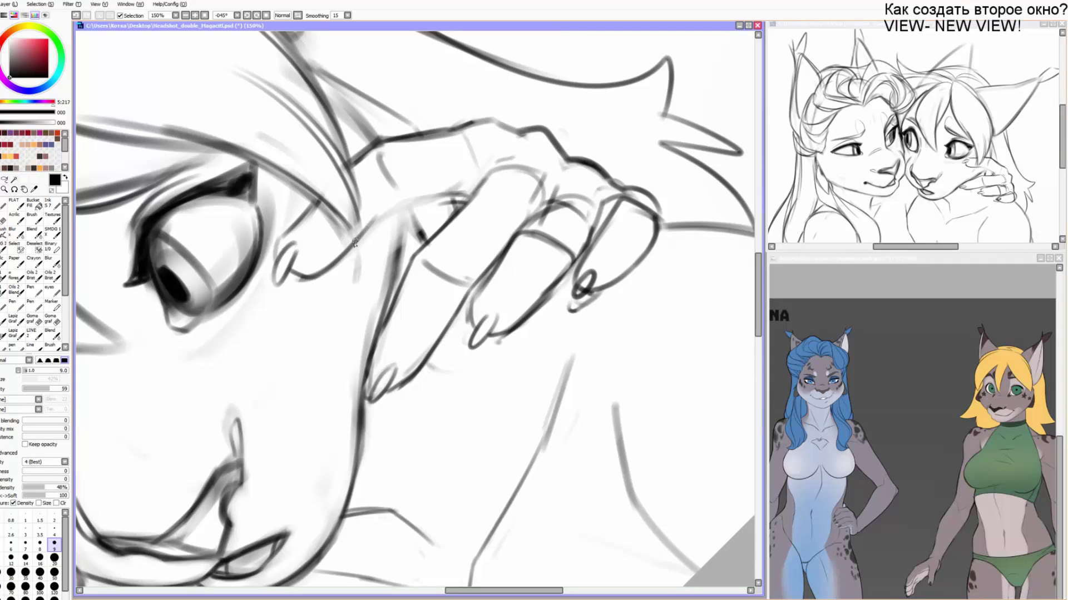
{"action": "key", "text": "ctrl+z"}
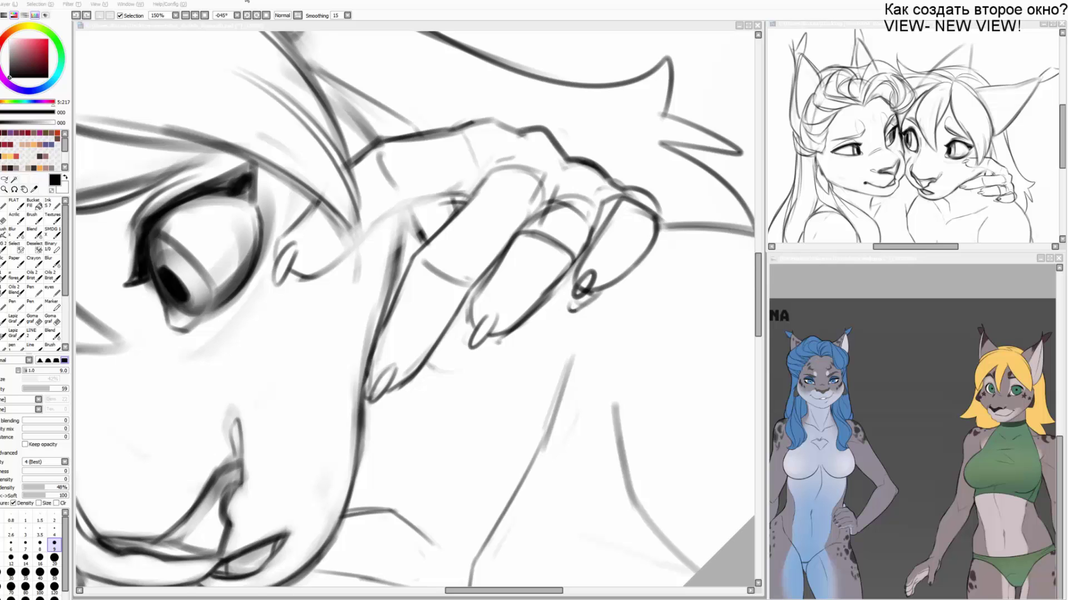
Thin the upper contour of the hand between the hair strand and the first knuckle.
{"action": "left_click", "coordinate": [357, 57]}
{"action": "key", "text": "Delete"}
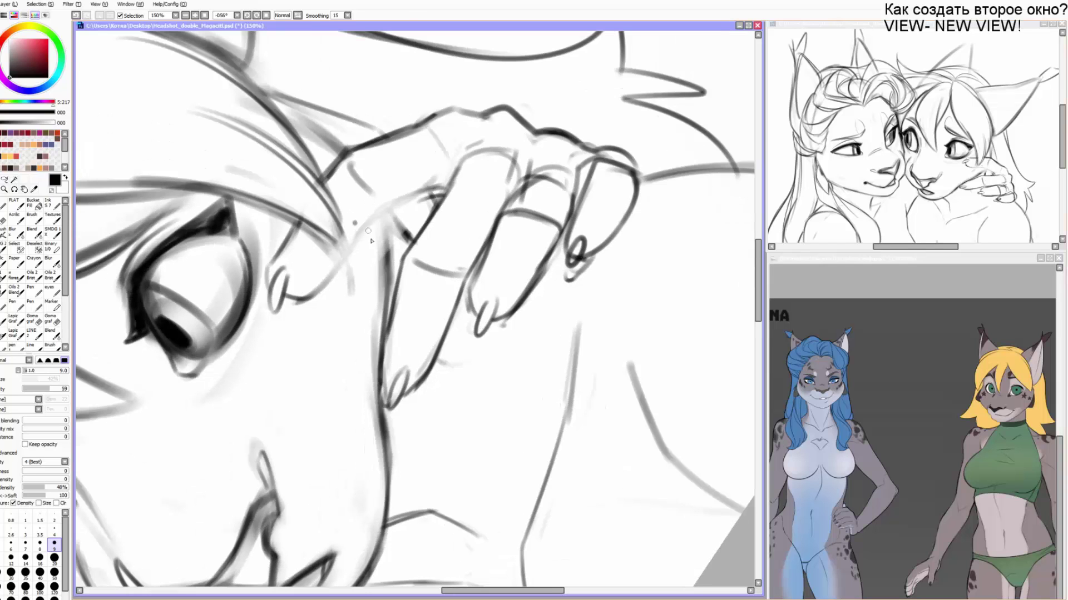
{"action": "mouse_move", "coordinate": [355, 175]}
{"action": "left_mouse_down"}
{"action": "mouse_move", "coordinate": [369, 201]}
{"action": "mouse_move", "coordinate": [362, 167]}
{"action": "mouse_move", "coordinate": [376, 139]}
{"action": "mouse_move", "coordinate": [432, 118]}
{"action": "left_mouse_up"}
{"action": "key", "text": "e"}
{"action": "key", "text": "b"}
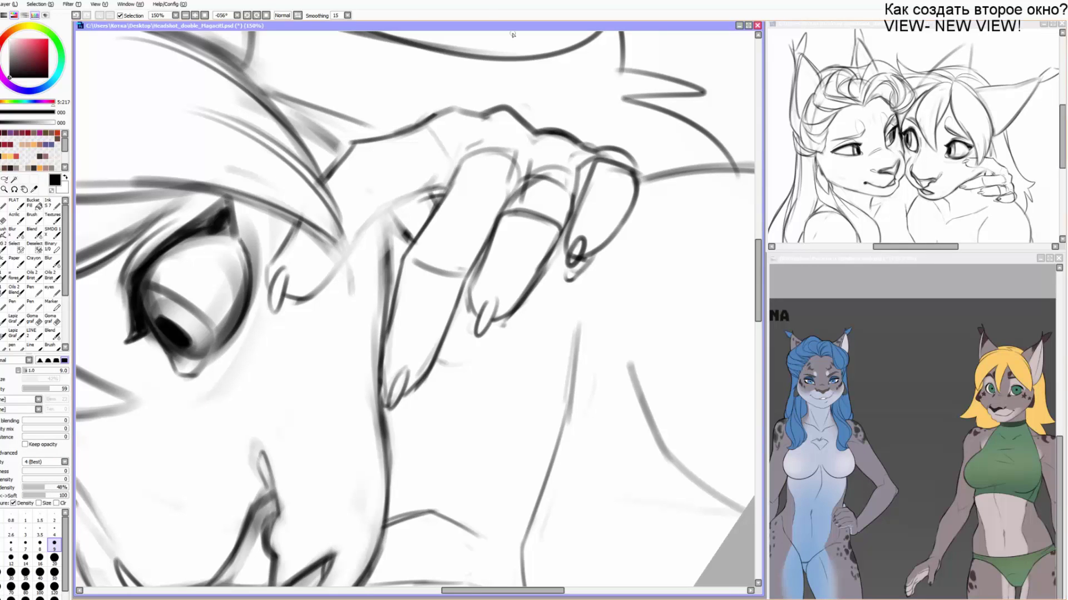
{"action": "key", "text": "alt+Tab"}
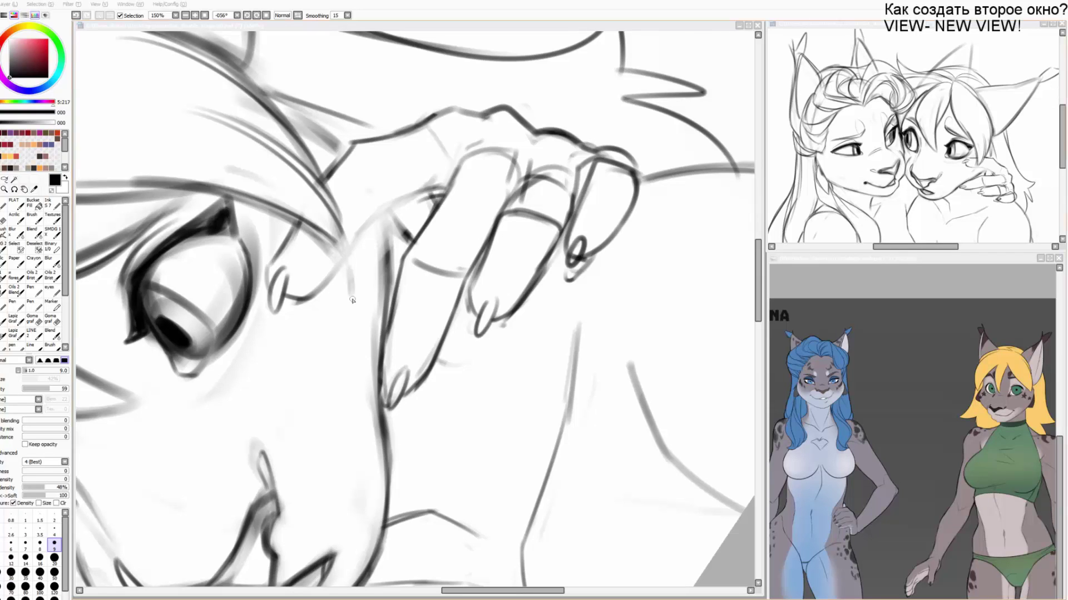
Redraw the lower edge of the uppermost finger from its tip toward the palm.
{"action": "left_click_drag", "start_coordinate": [356, 280], "coordinate": [370, 288]}
{"action": "key", "text": "ctrl+z"}
{"action": "left_click_drag", "start_coordinate": [317, 308], "coordinate": [411, 206]}
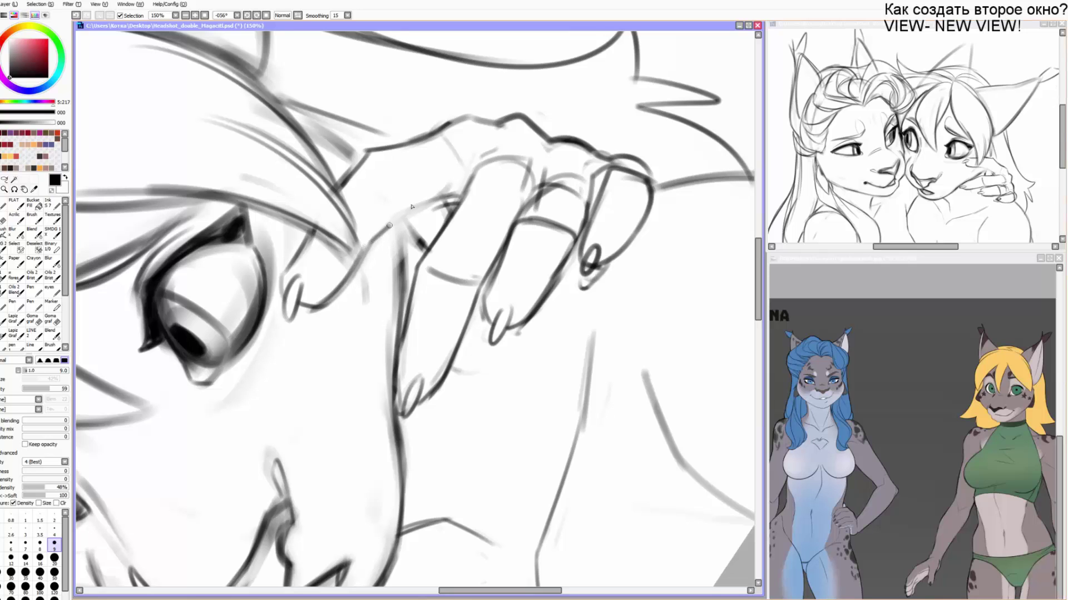
Erase the heavy contour along the back of the hand and redraw the knuckles with thinner lines.
{"action": "key", "text": "e"}
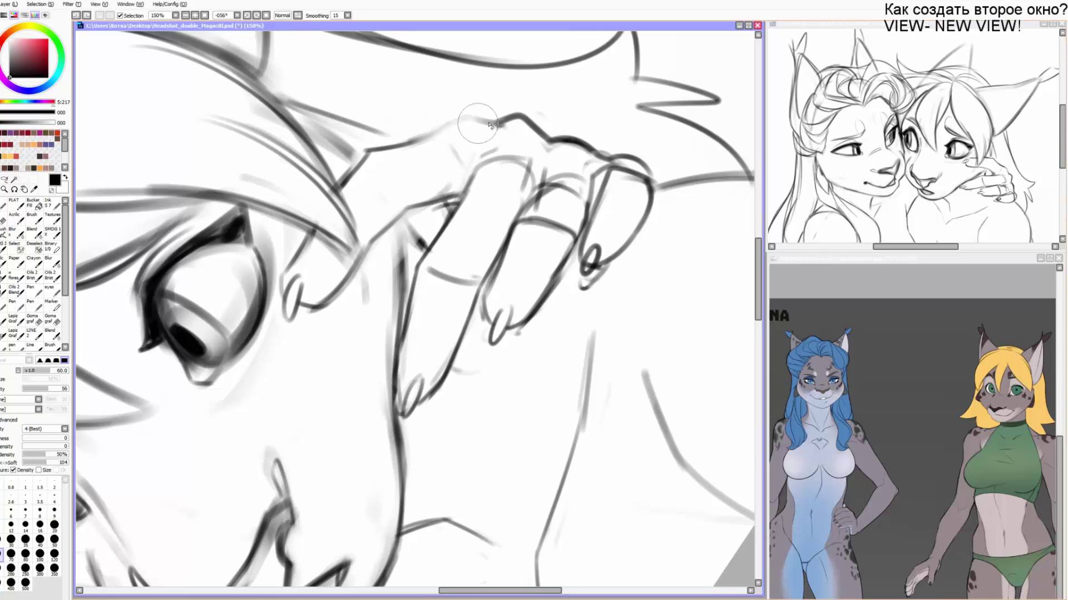
{"action": "left_click_drag", "start_coordinate": [489, 124], "coordinate": [472, 129]}
{"action": "key", "text": "b"}
{"action": "left_click_drag", "start_coordinate": [405, 144], "coordinate": [457, 134]}
{"action": "mouse_move", "coordinate": [436, 135]}
{"action": "left_mouse_down"}
{"action": "mouse_move", "coordinate": [464, 119]}
{"action": "mouse_move", "coordinate": [568, 143]}
{"action": "mouse_move", "coordinate": [490, 114]}
{"action": "mouse_move", "coordinate": [536, 141]}
{"action": "mouse_move", "coordinate": [515, 130]}
{"action": "mouse_move", "coordinate": [570, 147]}
{"action": "mouse_move", "coordinate": [561, 135]}
{"action": "mouse_move", "coordinate": [592, 157]}
{"action": "mouse_move", "coordinate": [563, 138]}
{"action": "mouse_move", "coordinate": [593, 143]}
{"action": "mouse_move", "coordinate": [624, 167]}
{"action": "left_mouse_up"}
{"action": "key", "text": "e"}
{"action": "key", "text": "b"}
{"action": "key", "text": "e"}
{"action": "key", "text": "b"}
{"action": "key", "text": "e"}
{"action": "mouse_move", "coordinate": [514, 168]}
{"action": "left_mouse_down"}
{"action": "mouse_move", "coordinate": [532, 169]}
{"action": "mouse_move", "coordinate": [529, 203]}
{"action": "left_mouse_up"}
Clean up the sketch lines between the fingers and add short crease strokes at the first knuckle.
{"action": "key", "text": "End"}
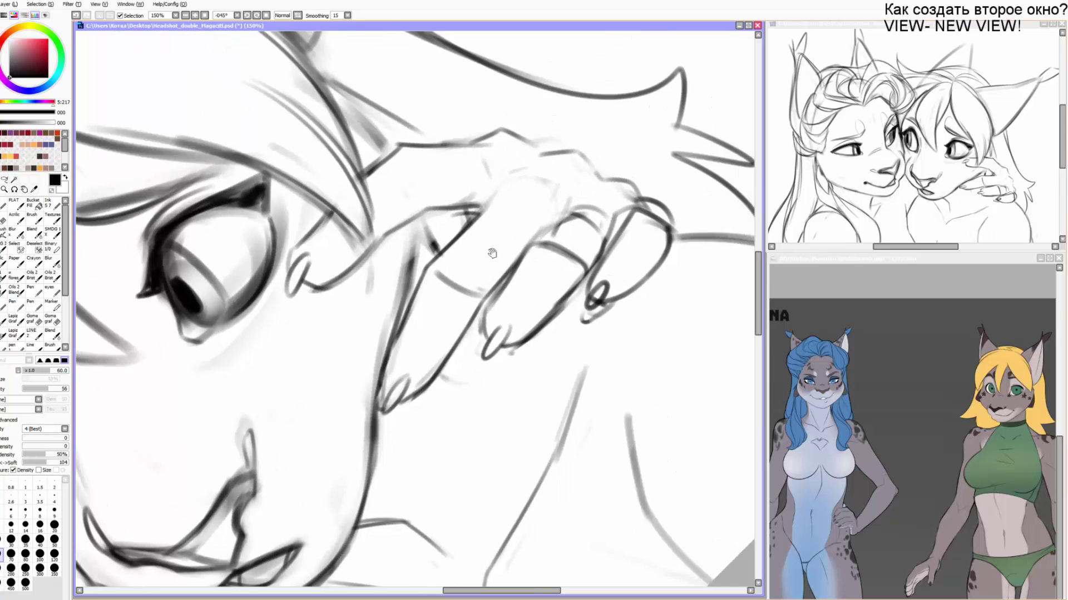
{"action": "left_click_drag", "start_coordinate": [492, 253], "coordinate": [455, 232]}
{"action": "left_click_drag", "start_coordinate": [439, 260], "coordinate": [375, 340]}
{"action": "mouse_move", "coordinate": [371, 285]}
{"action": "left_mouse_down"}
{"action": "mouse_move", "coordinate": [358, 356]}
{"action": "mouse_move", "coordinate": [345, 347]}
{"action": "mouse_move", "coordinate": [364, 382]}
{"action": "mouse_move", "coordinate": [408, 347]}
{"action": "mouse_move", "coordinate": [445, 280]}
{"action": "mouse_move", "coordinate": [525, 199]}
{"action": "left_mouse_up"}
{"action": "key", "text": "b"}
{"action": "mouse_move", "coordinate": [463, 179]}
{"action": "left_mouse_down"}
{"action": "mouse_move", "coordinate": [469, 154]}
{"action": "mouse_move", "coordinate": [460, 177]}
{"action": "left_mouse_up"}
{"action": "mouse_move", "coordinate": [454, 135]}
{"action": "left_mouse_down"}
{"action": "mouse_move", "coordinate": [503, 191]}
{"action": "mouse_move", "coordinate": [527, 192]}
{"action": "left_mouse_up"}
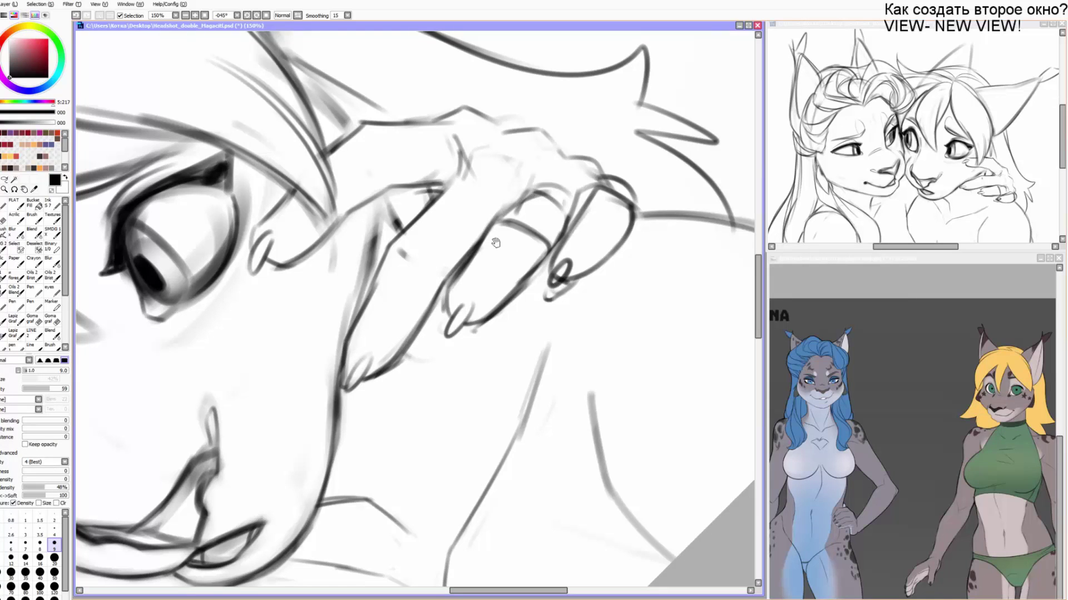
{"action": "left_click_drag", "start_coordinate": [496, 243], "coordinate": [404, 287]}
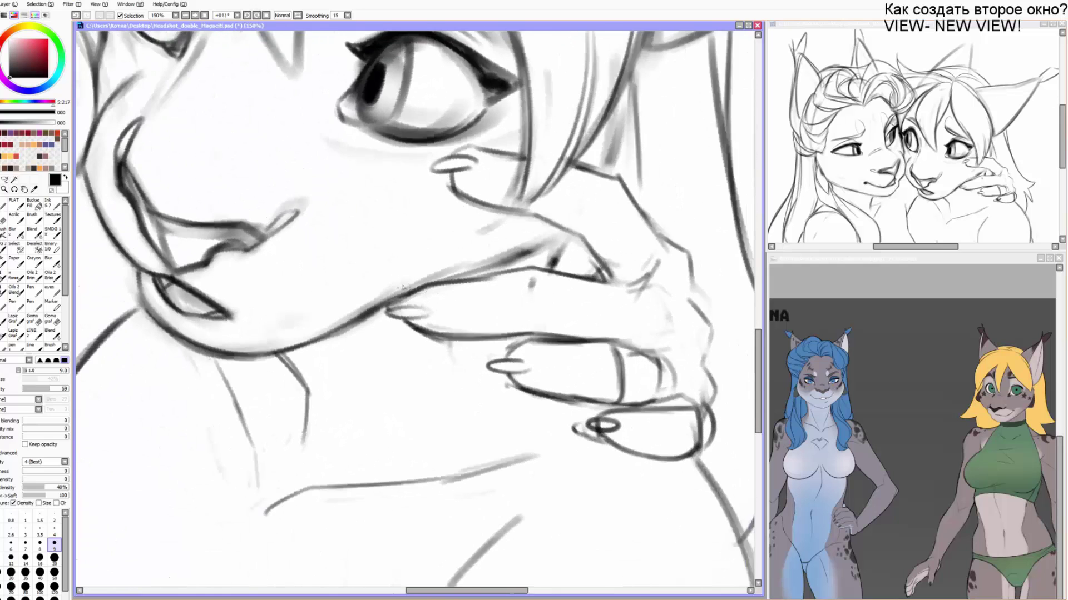
{"action": "left_click_drag", "start_coordinate": [255, 272], "coordinate": [386, 284]}
{"action": "left_click_drag", "start_coordinate": [303, 234], "coordinate": [482, 340]}
{"action": "left_click_drag", "start_coordinate": [291, 264], "coordinate": [493, 372]}
{"action": "key", "text": "Home"}
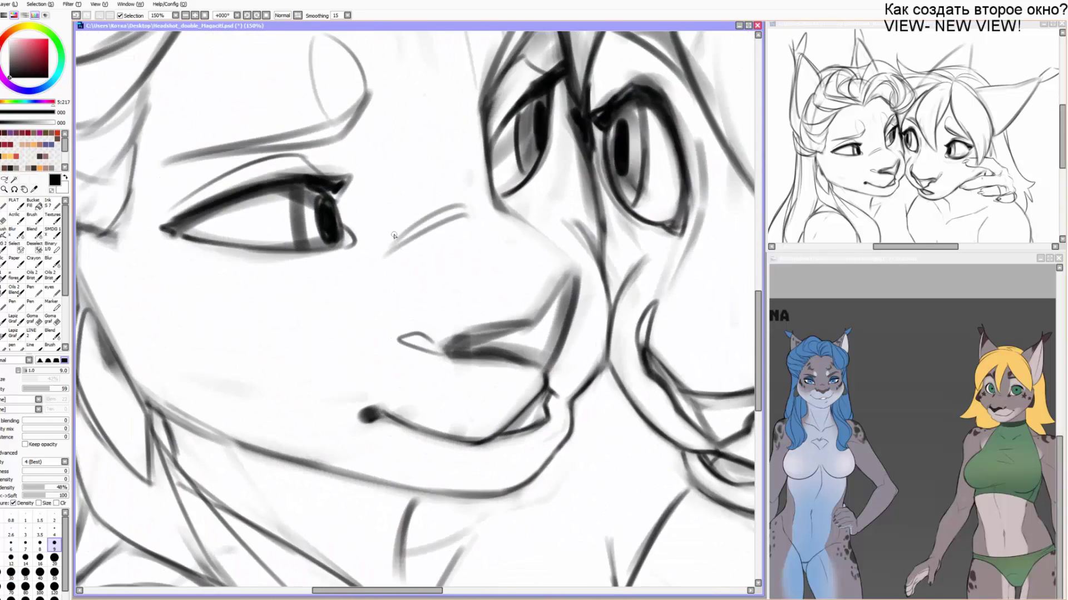
{"action": "scroll", "coordinate": [394, 236], "scroll_direction": "down", "scroll_amount": 3}
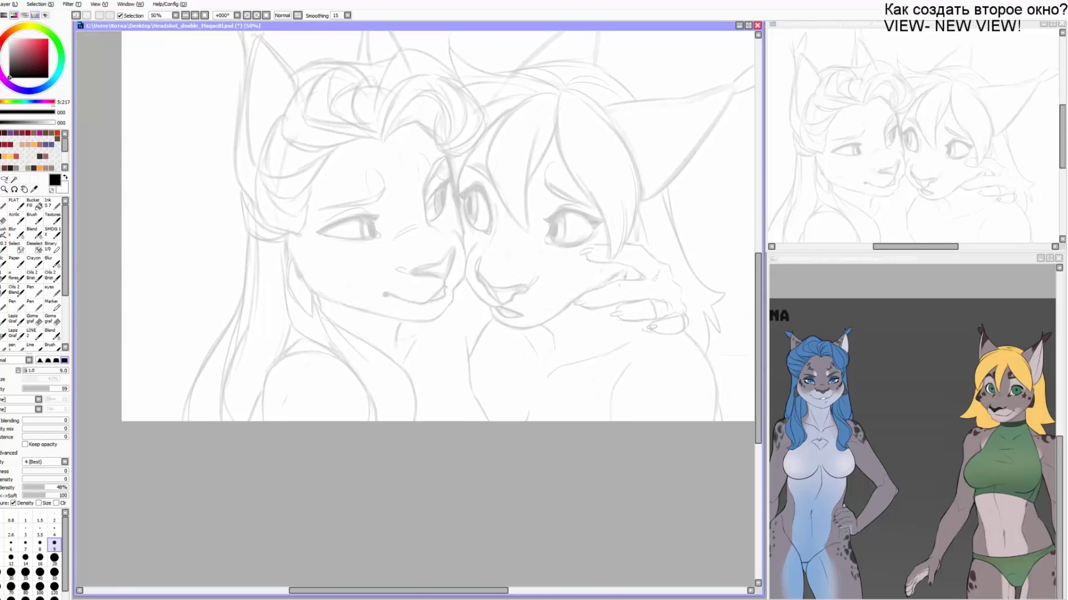
{"action": "key", "text": "Delete"}
{"action": "key", "text": "Delete"}
{"action": "left_click_drag", "start_coordinate": [253, 224], "coordinate": [225, 334]}
{"action": "key", "text": "ctrl+z"}
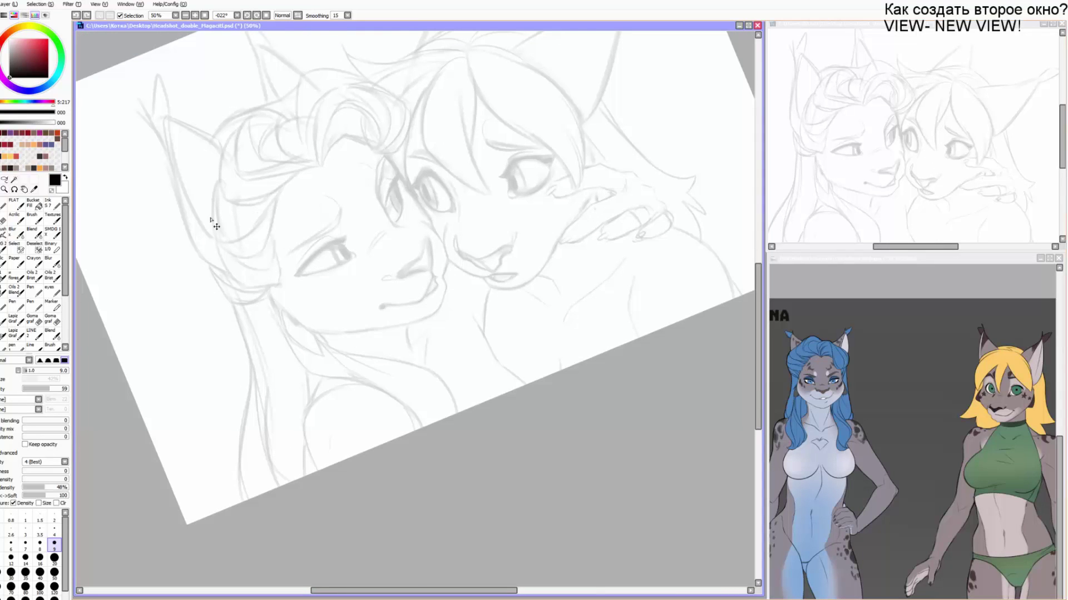
Raise the pen density to 92 and reduce its size to 8 for inking the right figure's near eye.
{"action": "scroll", "coordinate": [210, 218], "scroll_direction": "up", "scroll_amount": 4}
{"action": "mouse_move", "coordinate": [516, 97]}
{"action": "left_mouse_down"}
{"action": "mouse_move", "coordinate": [200, 187]}
{"action": "mouse_move", "coordinate": [331, 210]}
{"action": "mouse_move", "coordinate": [298, 231]}
{"action": "mouse_move", "coordinate": [215, 232]}
{"action": "left_mouse_up"}
{"action": "left_click_drag", "start_coordinate": [54, 391], "coordinate": [61, 390]}
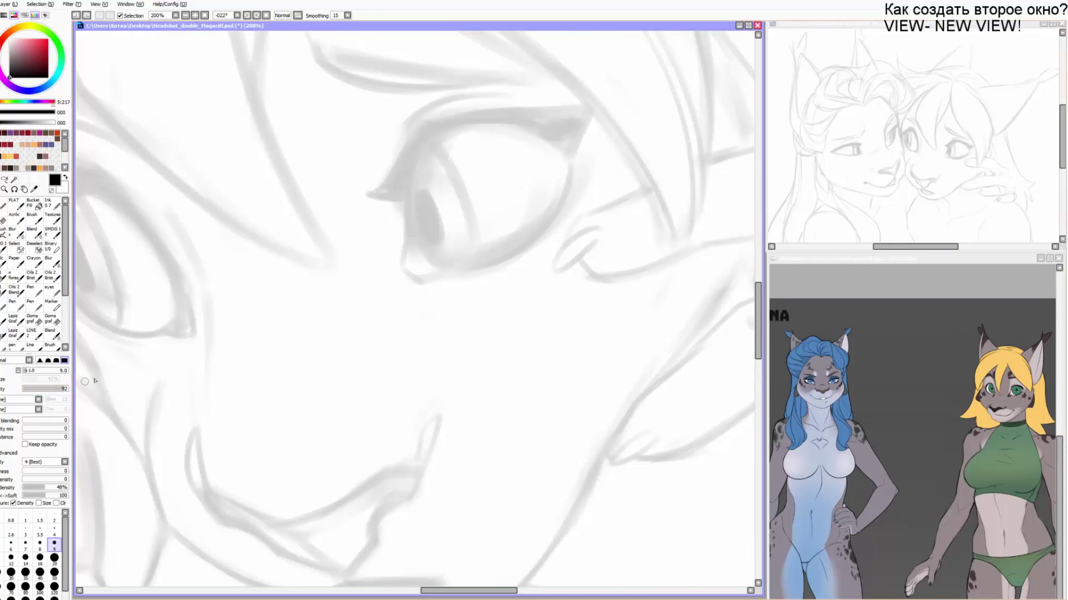
{"action": "left_click_drag", "start_coordinate": [287, 411], "coordinate": [291, 223]}
{"action": "key", "text": "ctrl+z"}
{"action": "left_click_drag", "start_coordinate": [363, 264], "coordinate": [325, 259]}
{"action": "key", "text": "Delete"}
{"action": "key", "text": "["}
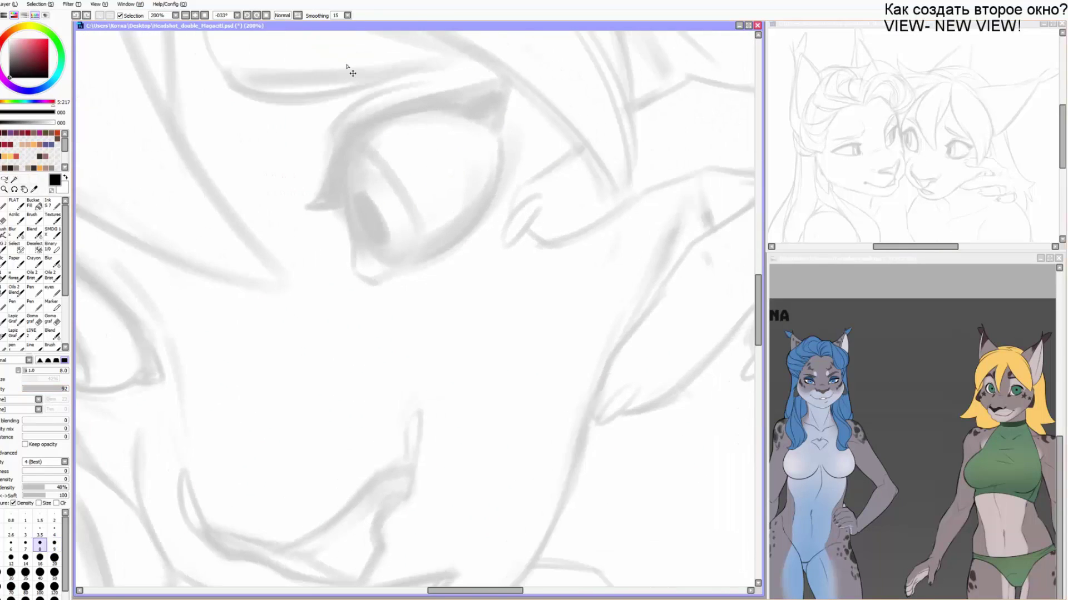
Ink the inner corner and upper lid contour of the right figure's near eye with a thin size 3 pen.
{"action": "scroll", "coordinate": [345, 67], "scroll_direction": "up", "scroll_amount": 2}
{"action": "key", "text": "bracketleft"}
{"action": "key", "text": "bracketleft"}
{"action": "key", "text": "bracketleft"}
{"action": "key", "text": "bracketleft"}
{"action": "left_click_drag", "start_coordinate": [361, 374], "coordinate": [338, 346]}
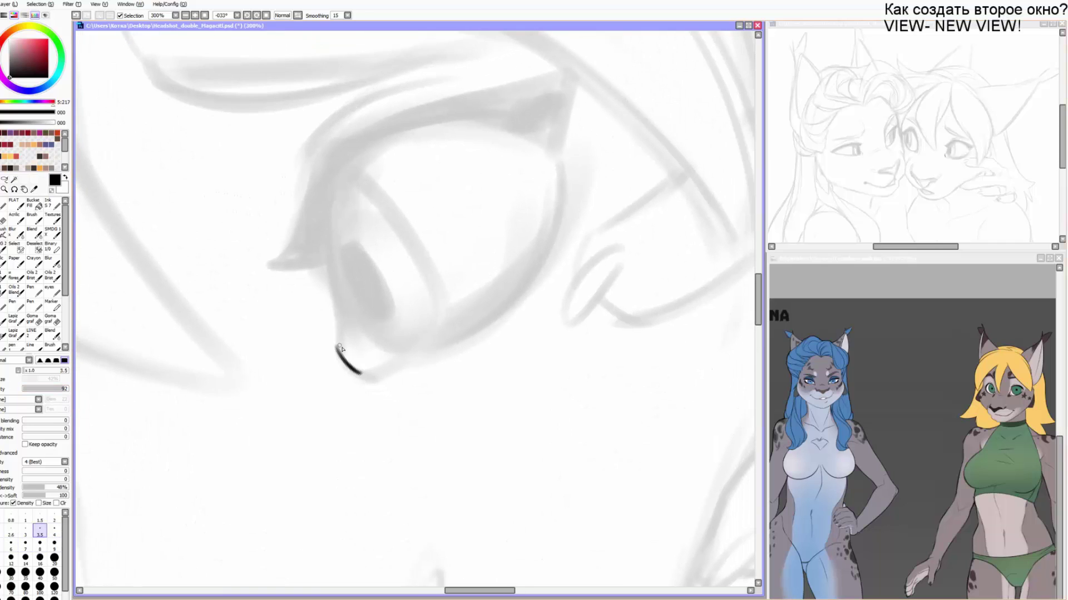
{"action": "key", "text": "ctrl+z"}
{"action": "key", "text": "bracketleft"}
{"action": "left_click_drag", "start_coordinate": [353, 371], "coordinate": [342, 301]}
{"action": "key", "text": "ctrl+z"}
{"action": "key", "text": "bracketright"}
{"action": "key", "text": "ctrl+z"}
{"action": "left_click_drag", "start_coordinate": [344, 339], "coordinate": [327, 200]}
{"action": "key", "text": "ctrl+z"}
{"action": "key", "text": "bracketleft"}
{"action": "mouse_move", "coordinate": [346, 320]}
{"action": "left_mouse_down"}
{"action": "mouse_move", "coordinate": [326, 207]}
{"action": "mouse_move", "coordinate": [516, 122]}
{"action": "mouse_move", "coordinate": [565, 128]}
{"action": "mouse_move", "coordinate": [488, 320]}
{"action": "left_mouse_up"}
{"action": "key", "text": "ctrl+z"}
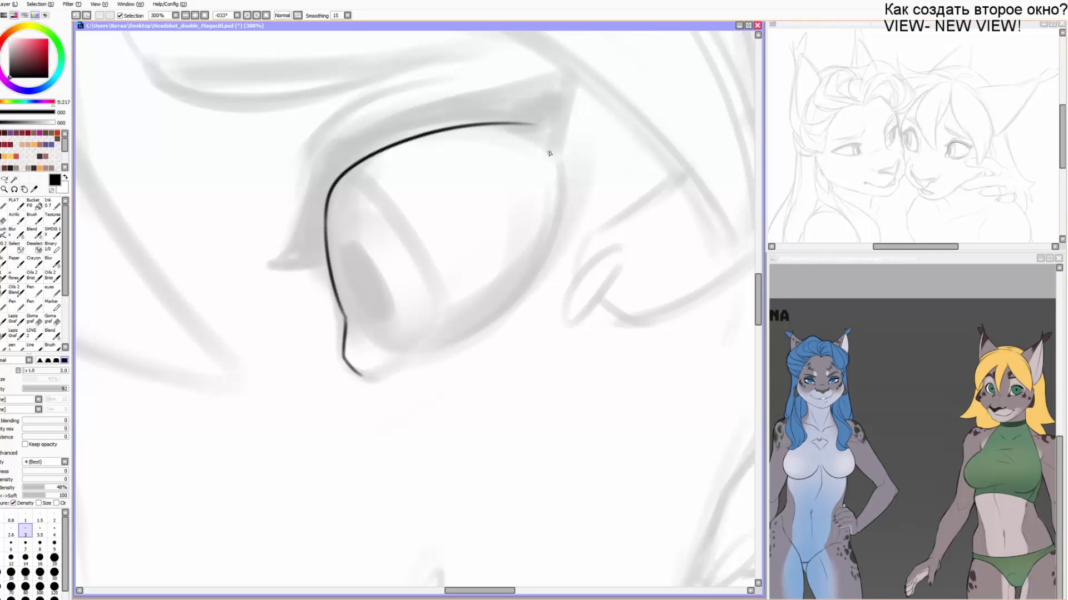
Ink the outer and lower contour of the right figure's near eye and close off the tear duct.
{"action": "mouse_move", "coordinate": [552, 131]}
{"action": "left_mouse_down"}
{"action": "mouse_move", "coordinate": [553, 249]}
{"action": "mouse_move", "coordinate": [371, 378]}
{"action": "mouse_move", "coordinate": [552, 149]}
{"action": "left_mouse_up"}
{"action": "key", "text": "ctrl+z"}
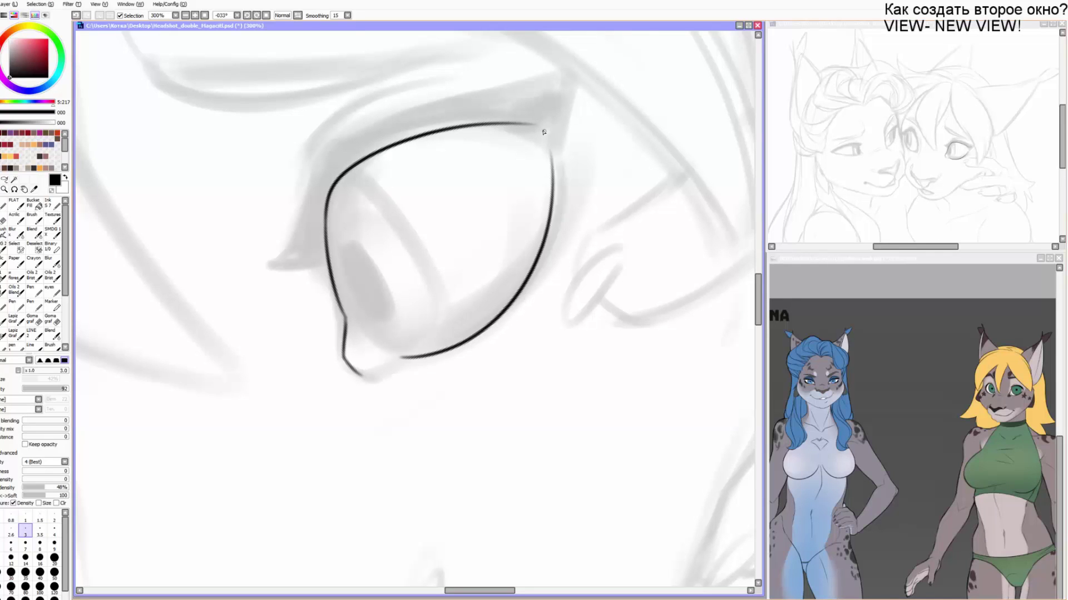
{"action": "key", "text": "bracketleft"}
{"action": "key", "text": "bracketleft"}
{"action": "left_click_drag", "start_coordinate": [359, 377], "coordinate": [399, 355]}
{"action": "mouse_move", "coordinate": [346, 317]}
{"action": "left_mouse_down"}
{"action": "mouse_move", "coordinate": [403, 361]}
{"action": "mouse_move", "coordinate": [386, 349]}
{"action": "left_mouse_up"}
{"action": "key", "text": "ctrl+z"}
{"action": "key", "text": "End"}
{"action": "key", "text": "End"}
{"action": "key", "text": "ctrl+z"}
{"action": "left_click_drag", "start_coordinate": [398, 305], "coordinate": [375, 320]}
Draw a solid black vertical oval pupil in the right figure's near eye.
{"action": "key", "text": "bracketright"}
{"action": "key", "text": "bracketright"}
{"action": "key", "text": "bracketright"}
{"action": "key", "text": "bracketright"}
{"action": "key", "text": "bracketright"}
{"action": "key", "text": "bracketright"}
{"action": "key", "text": "bracketright"}
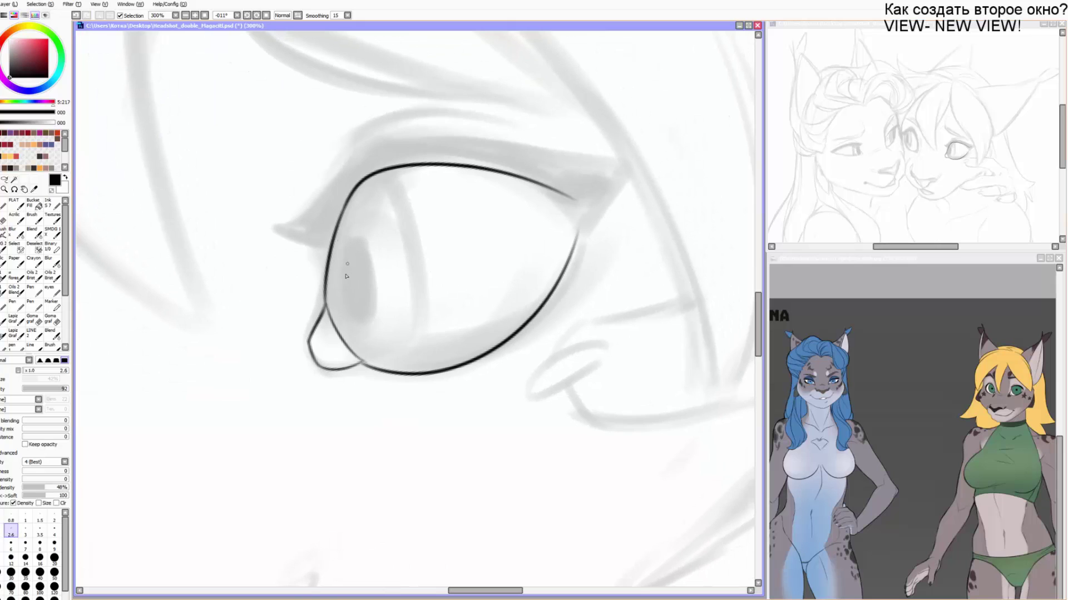
{"action": "mouse_move", "coordinate": [348, 249]}
{"action": "left_mouse_down"}
{"action": "mouse_move", "coordinate": [365, 265]}
{"action": "mouse_move", "coordinate": [361, 323]}
{"action": "mouse_move", "coordinate": [353, 249]}
{"action": "mouse_move", "coordinate": [354, 306]}
{"action": "left_mouse_up"}
{"action": "key", "text": "bracketright"}
Ink the curved outer edge of the iris from the upper lid down to the lower lid.
{"action": "key", "text": "bracketleft"}
{"action": "key", "text": "bracketleft"}
{"action": "key", "text": "bracketleft"}
{"action": "key", "text": "bracketleft"}
{"action": "key", "text": "bracketleft"}
{"action": "mouse_move", "coordinate": [388, 179]}
{"action": "left_mouse_down"}
{"action": "mouse_move", "coordinate": [402, 355]}
{"action": "mouse_move", "coordinate": [388, 357]}
{"action": "mouse_move", "coordinate": [415, 326]}
{"action": "left_mouse_up"}
{"action": "key", "text": "Home"}
{"action": "key", "text": "End"}
{"action": "key", "text": "bracketleft"}
{"action": "key", "text": "ctrl+z"}
{"action": "key", "text": "ctrl+z"}
{"action": "key", "text": "ctrl+z"}
{"action": "left_click_drag", "start_coordinate": [368, 358], "coordinate": [422, 318]}
{"action": "key", "text": "bracketright"}
{"action": "key", "text": "bracketright"}
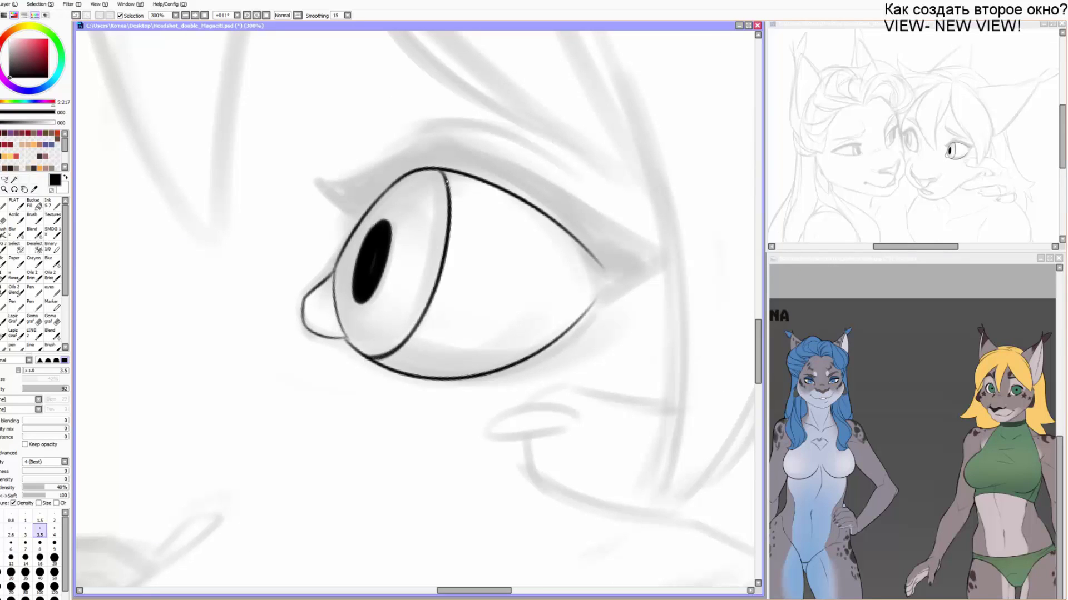
Thicken the iris edge where it meets the upper lid.
{"action": "left_click_drag", "start_coordinate": [438, 171], "coordinate": [445, 255]}
{"action": "key", "text": "Delete"}
{"action": "key", "text": "Delete"}
{"action": "key", "text": "ctrl+z"}
{"action": "key", "text": "ctrl+y"}
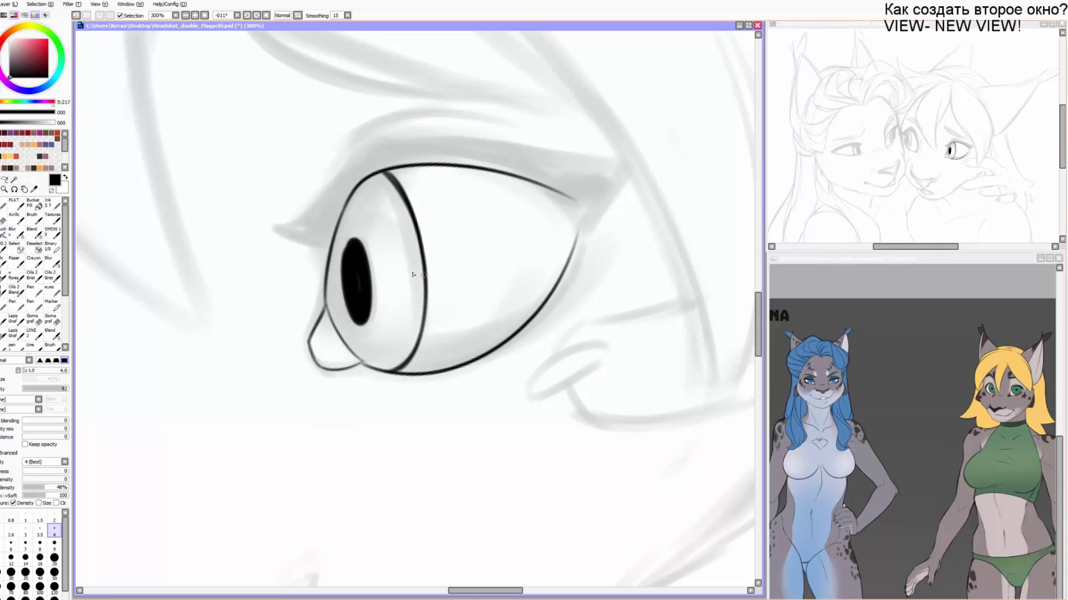
Outline the upper lash shape from its pointed inner tip along the top of the eye.
{"action": "key", "text": "bracketleft"}
{"action": "mouse_move", "coordinate": [332, 245]}
{"action": "left_mouse_down"}
{"action": "mouse_move", "coordinate": [345, 174]}
{"action": "mouse_move", "coordinate": [368, 152]}
{"action": "mouse_move", "coordinate": [545, 91]}
{"action": "mouse_move", "coordinate": [525, 157]}
{"action": "mouse_move", "coordinate": [486, 149]}
{"action": "mouse_move", "coordinate": [528, 150]}
{"action": "left_mouse_up"}
{"action": "key", "text": "Delete"}
{"action": "key", "text": "Delete"}
{"action": "key", "text": "bracketleft"}
{"action": "key", "text": "ctrl+z"}
Outline the outer lash wing and a small pointed lash wedge along the eye's lower outer edge.
{"action": "mouse_move", "coordinate": [538, 192]}
{"action": "left_mouse_down"}
{"action": "mouse_move", "coordinate": [527, 151]}
{"action": "mouse_move", "coordinate": [528, 283]}
{"action": "left_mouse_up"}
{"action": "left_click_drag", "start_coordinate": [535, 174], "coordinate": [538, 245]}
{"action": "mouse_move", "coordinate": [556, 208]}
{"action": "left_mouse_down"}
{"action": "mouse_move", "coordinate": [514, 311]}
{"action": "mouse_move", "coordinate": [553, 218]}
{"action": "mouse_move", "coordinate": [496, 326]}
{"action": "left_mouse_up"}
{"action": "key", "text": "ctrl+z"}
{"action": "key", "text": "ctrl+z"}
{"action": "mouse_move", "coordinate": [558, 181]}
{"action": "left_mouse_down"}
{"action": "mouse_move", "coordinate": [507, 312]}
{"action": "mouse_move", "coordinate": [550, 212]}
{"action": "mouse_move", "coordinate": [517, 297]}
{"action": "left_mouse_up"}
{"action": "key", "text": "ctrl+z"}
Draw a thin eyelid crease above the upper lash with a size 2.3 pen.
{"action": "key", "text": "End"}
{"action": "key", "text": "bracketleft"}
{"action": "key", "text": "bracketleft"}
{"action": "mouse_move", "coordinate": [300, 189]}
{"action": "left_mouse_down"}
{"action": "mouse_move", "coordinate": [335, 128]}
{"action": "mouse_move", "coordinate": [497, 118]}
{"action": "left_mouse_up"}
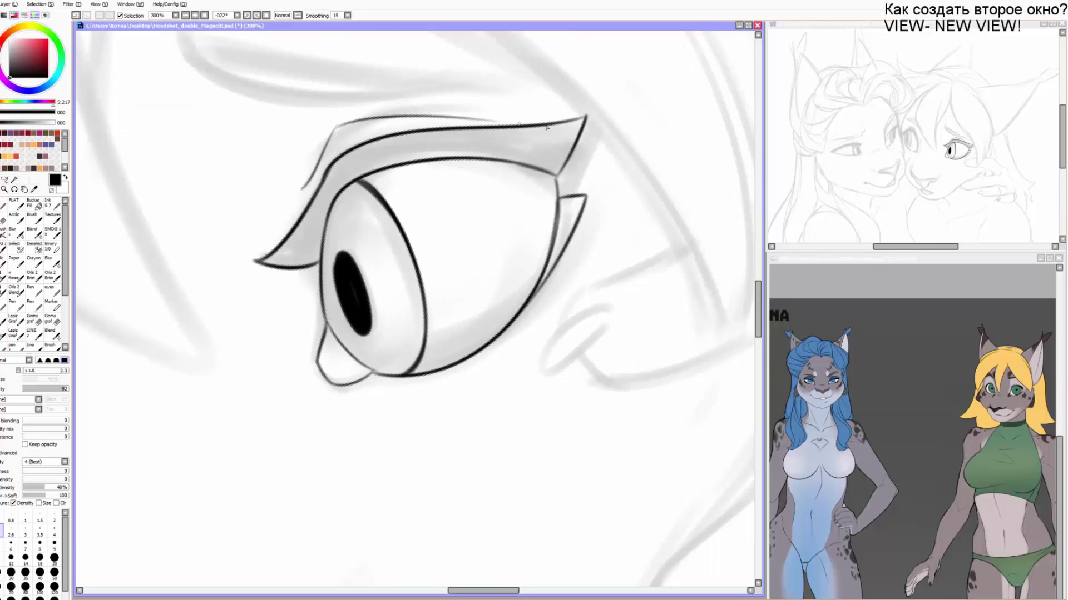
{"action": "key", "text": "ctrl+z"}
{"action": "left_click_drag", "start_coordinate": [332, 135], "coordinate": [501, 109]}
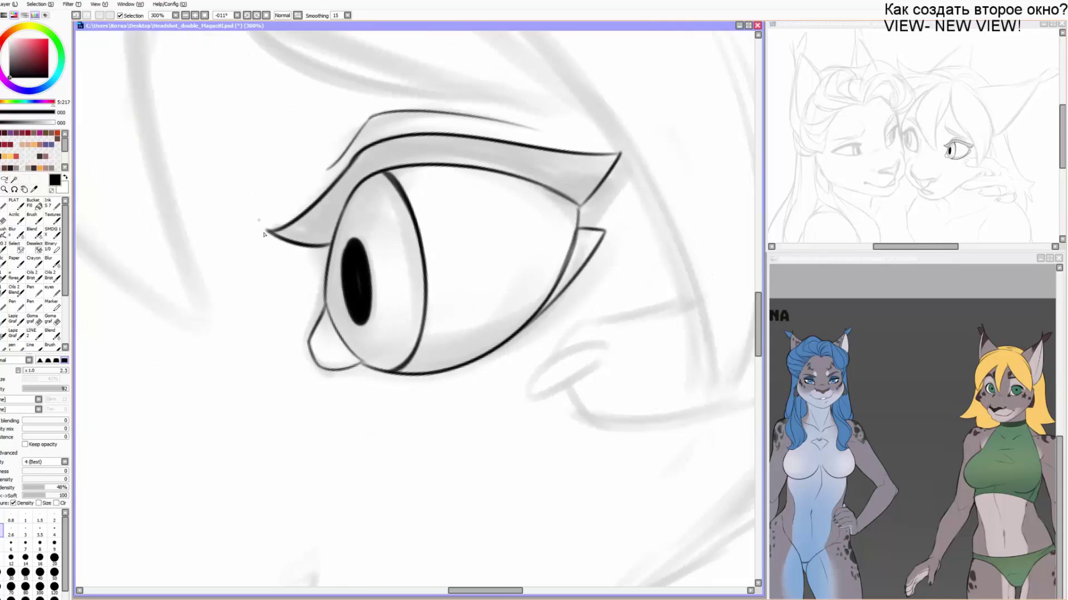
Extend the inner lash outline down along the inner edge of the eye.
{"action": "key", "text": "End"}
{"action": "key", "text": "bracketright"}
{"action": "key", "text": "bracketright"}
{"action": "left_click_drag", "start_coordinate": [320, 248], "coordinate": [326, 295]}
Fill the upper lash, inner edge and lower outer lash with black using the bucket, and touch up the lower lash with the brush.
{"action": "left_click", "coordinate": [34, 205]}
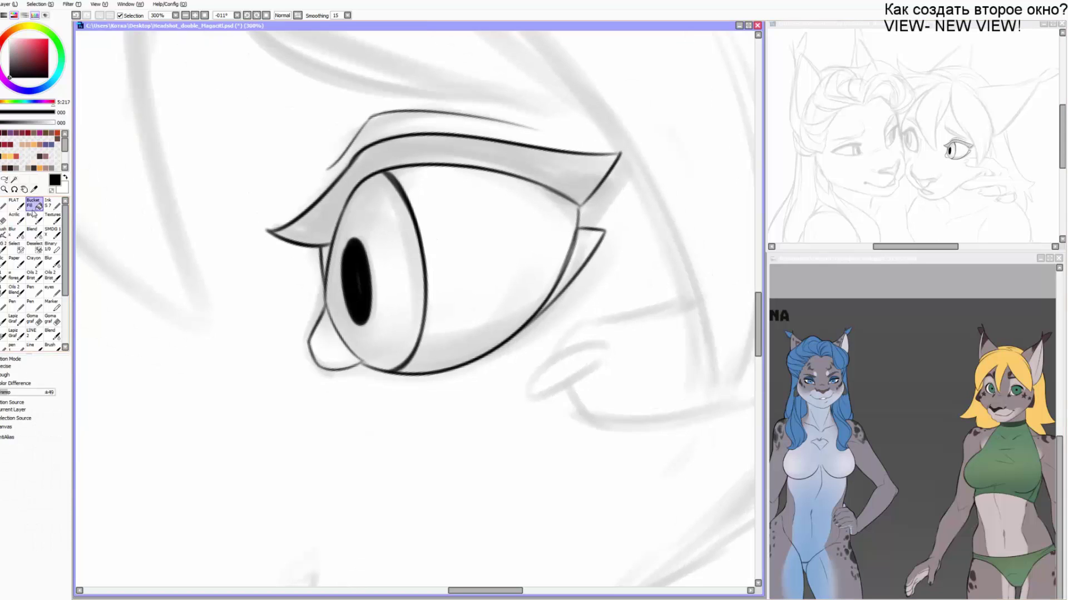
{"action": "left_click", "coordinate": [319, 227]}
{"action": "left_click", "coordinate": [327, 255]}
{"action": "left_click", "coordinate": [594, 257]}
{"action": "left_click", "coordinate": [583, 248]}
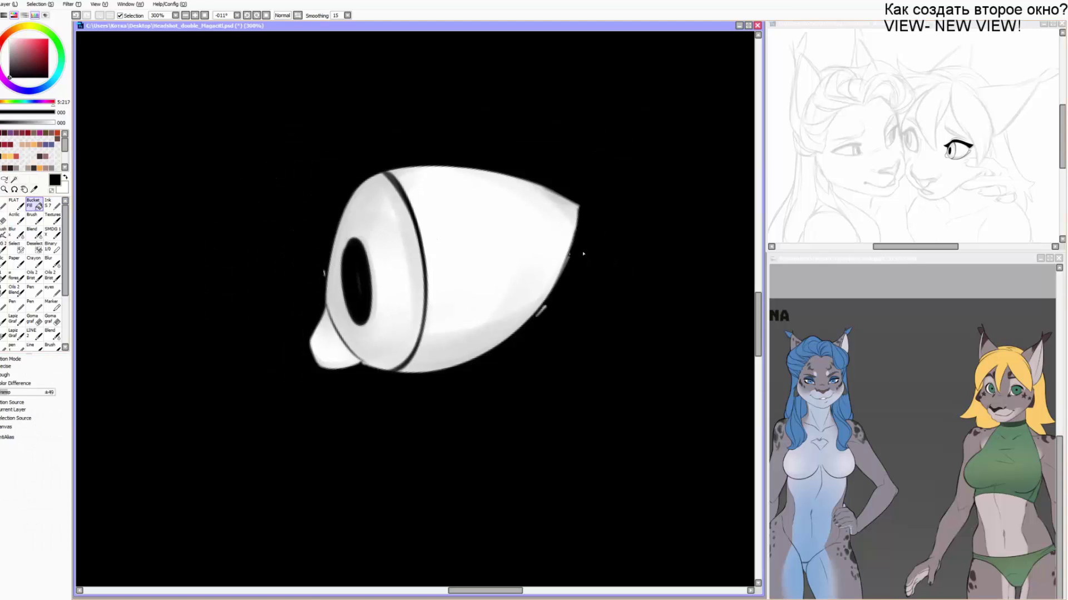
{"action": "key", "text": "ctrl+z"}
{"action": "key", "text": "ctrl+z"}
{"action": "left_click", "coordinate": [582, 248]}
{"action": "key", "text": "b"}
{"action": "left_click_drag", "start_coordinate": [570, 252], "coordinate": [530, 322]}
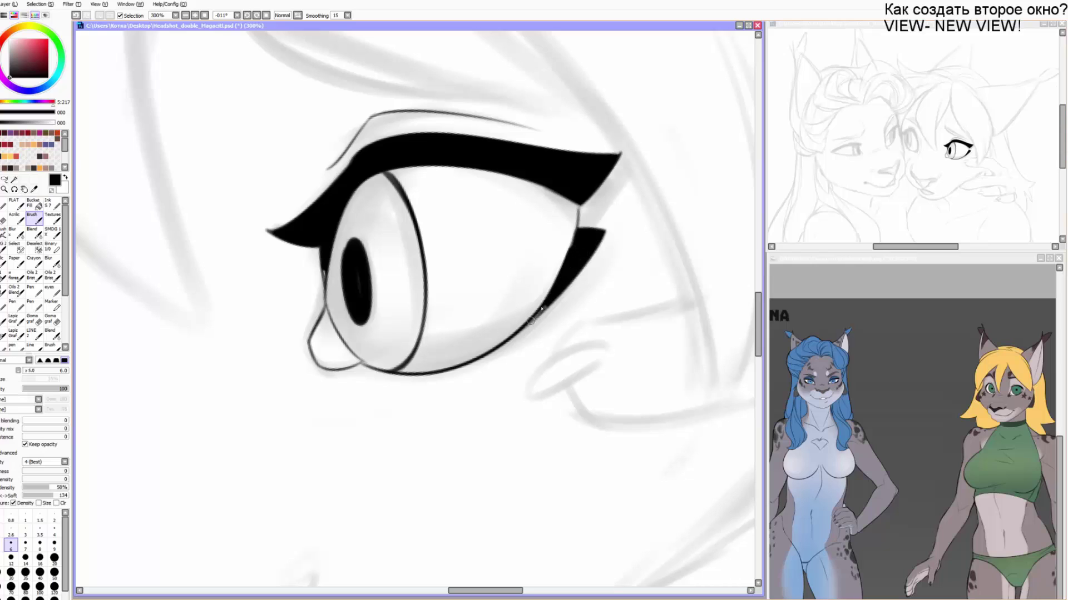
{"action": "key", "text": "ctrl+z"}
{"action": "key", "text": "bracketleft"}
{"action": "mouse_move", "coordinate": [570, 254]}
{"action": "left_mouse_down"}
{"action": "mouse_move", "coordinate": [545, 303]}
{"action": "mouse_move", "coordinate": [557, 286]}
{"action": "mouse_move", "coordinate": [558, 308]}
{"action": "mouse_move", "coordinate": [560, 287]}
{"action": "mouse_move", "coordinate": [517, 329]}
{"action": "left_mouse_up"}
{"action": "key", "text": "ctrl+z"}
Outline the right figure's far eye with a size 3 pen, covering the upper lash shape, eyeball edge and inner corner.
{"action": "key", "text": "n"}
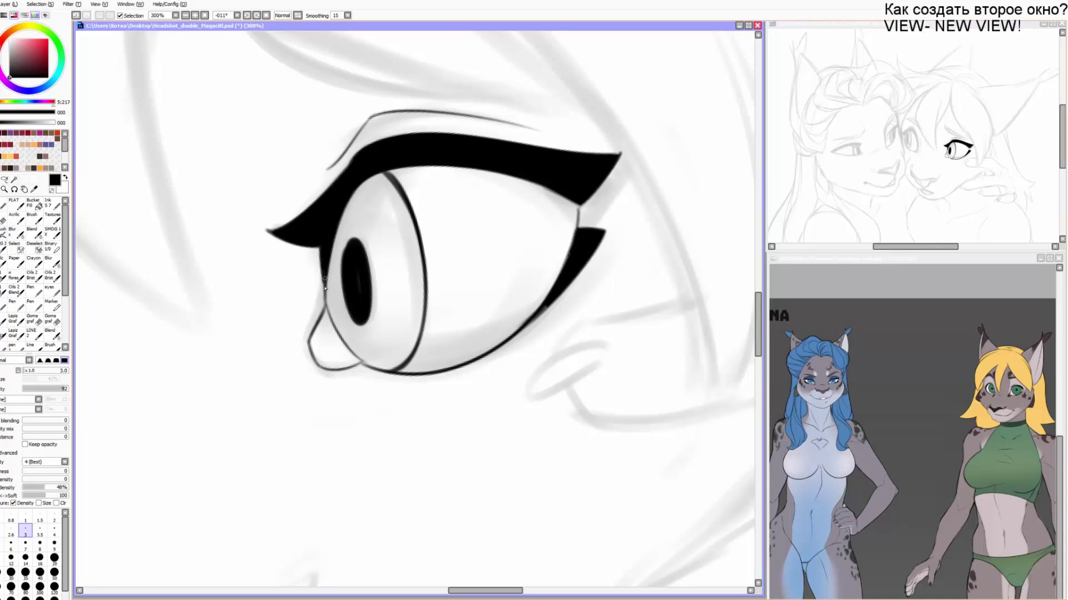
{"action": "key", "text": "End"}
{"action": "key", "text": "End"}
{"action": "left_click_drag", "start_coordinate": [272, 275], "coordinate": [478, 382]}
{"action": "key", "text": "Delete"}
{"action": "left_click_drag", "start_coordinate": [268, 271], "coordinate": [482, 344]}
{"action": "mouse_move", "coordinate": [383, 404]}
{"action": "left_mouse_down"}
{"action": "mouse_move", "coordinate": [402, 387]}
{"action": "mouse_move", "coordinate": [404, 297]}
{"action": "left_mouse_up"}
{"action": "key", "text": "ctrl+z"}
{"action": "mouse_move", "coordinate": [409, 374]}
{"action": "left_mouse_down"}
{"action": "mouse_move", "coordinate": [391, 236]}
{"action": "mouse_move", "coordinate": [352, 188]}
{"action": "mouse_move", "coordinate": [309, 159]}
{"action": "mouse_move", "coordinate": [250, 223]}
{"action": "mouse_move", "coordinate": [207, 191]}
{"action": "left_mouse_up"}
{"action": "mouse_move", "coordinate": [208, 191]}
{"action": "left_mouse_down"}
{"action": "mouse_move", "coordinate": [320, 132]}
{"action": "mouse_move", "coordinate": [404, 253]}
{"action": "left_mouse_up"}
{"action": "key", "text": "ctrl+z"}
{"action": "left_click_drag", "start_coordinate": [320, 131], "coordinate": [404, 311]}
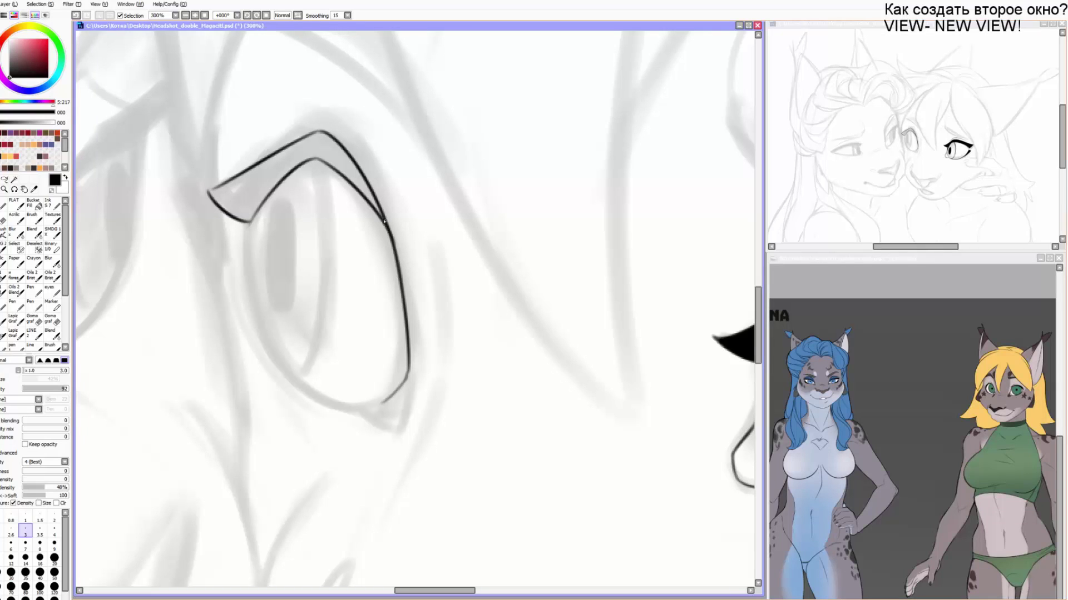
{"action": "mouse_move", "coordinate": [249, 225]}
{"action": "left_mouse_down"}
{"action": "mouse_move", "coordinate": [248, 322]}
{"action": "mouse_move", "coordinate": [395, 399]}
{"action": "mouse_move", "coordinate": [399, 390]}
{"action": "mouse_move", "coordinate": [387, 435]}
{"action": "mouse_move", "coordinate": [409, 379]}
{"action": "mouse_move", "coordinate": [406, 407]}
{"action": "left_mouse_up"}
Paint the far eye's narrow vertical pupil solid black with a size 6 pen.
{"action": "key", "text": "bracketright"}
{"action": "key", "text": "]"}
{"action": "key", "text": "]"}
{"action": "key", "text": "]"}
{"action": "left_click_drag", "start_coordinate": [275, 212], "coordinate": [278, 301]}
{"action": "mouse_move", "coordinate": [275, 217]}
{"action": "left_mouse_down"}
{"action": "mouse_move", "coordinate": [285, 223]}
{"action": "mouse_move", "coordinate": [286, 265]}
{"action": "left_mouse_up"}
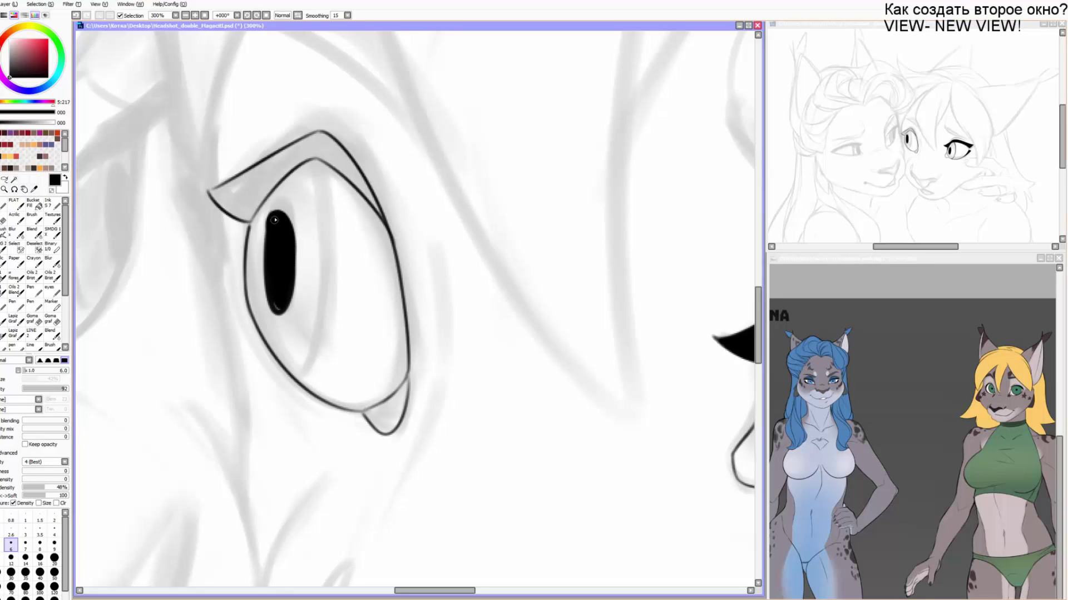
{"action": "mouse_move", "coordinate": [275, 220]}
{"action": "left_mouse_down"}
{"action": "mouse_move", "coordinate": [265, 289]}
{"action": "mouse_move", "coordinate": [278, 311]}
{"action": "left_mouse_up"}
Draw the far eye's curved iris edge with a size 4 pen and outline a small lash wedge on the lower outer edge.
{"action": "key", "text": "["}
{"action": "key", "text": "["}
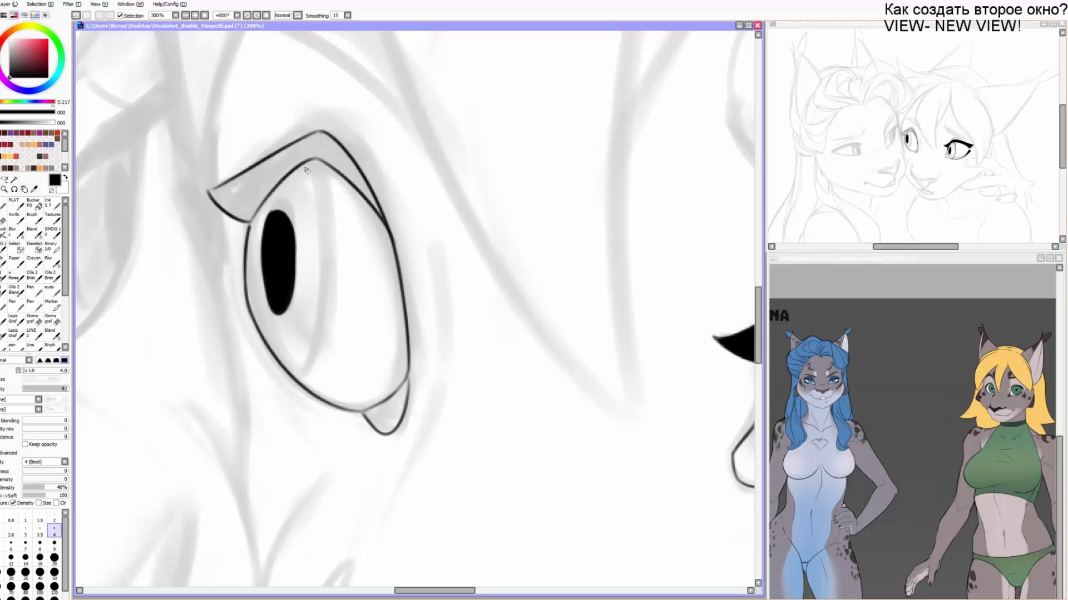
{"action": "mouse_move", "coordinate": [307, 162]}
{"action": "left_mouse_down"}
{"action": "mouse_move", "coordinate": [302, 376]}
{"action": "mouse_move", "coordinate": [319, 332]}
{"action": "left_mouse_up"}
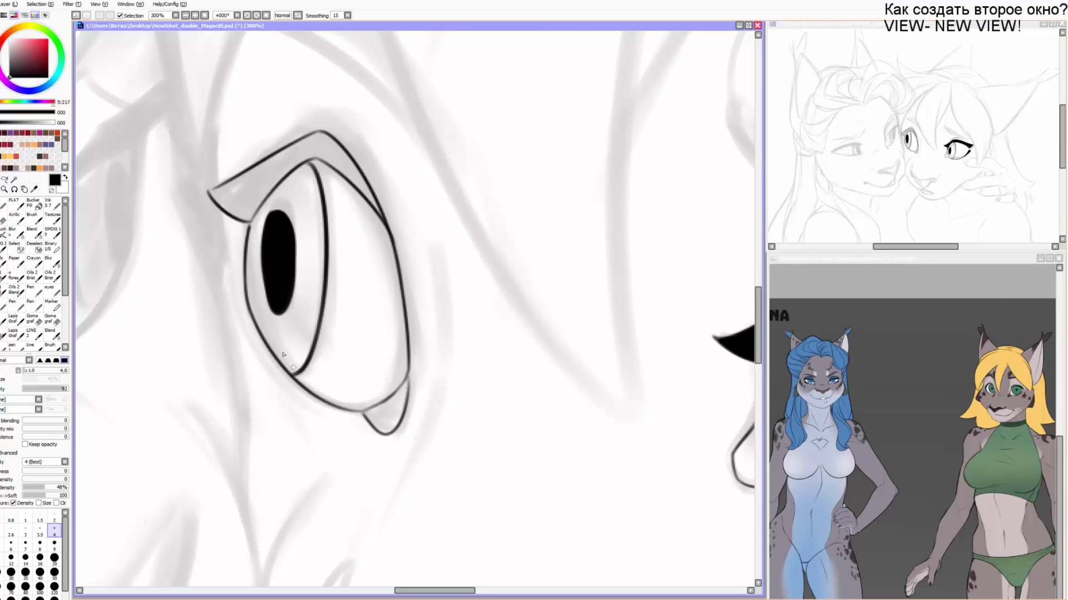
{"action": "mouse_move", "coordinate": [244, 278]}
{"action": "left_mouse_down"}
{"action": "mouse_move", "coordinate": [277, 359]}
{"action": "mouse_move", "coordinate": [207, 281]}
{"action": "left_mouse_up"}
{"action": "mouse_move", "coordinate": [584, 355]}
{"action": "left_mouse_down"}
{"action": "mouse_move", "coordinate": [407, 324]}
{"action": "mouse_move", "coordinate": [457, 359]}
{"action": "mouse_move", "coordinate": [605, 421]}
{"action": "left_mouse_up"}
{"action": "key", "text": "bracketleft"}
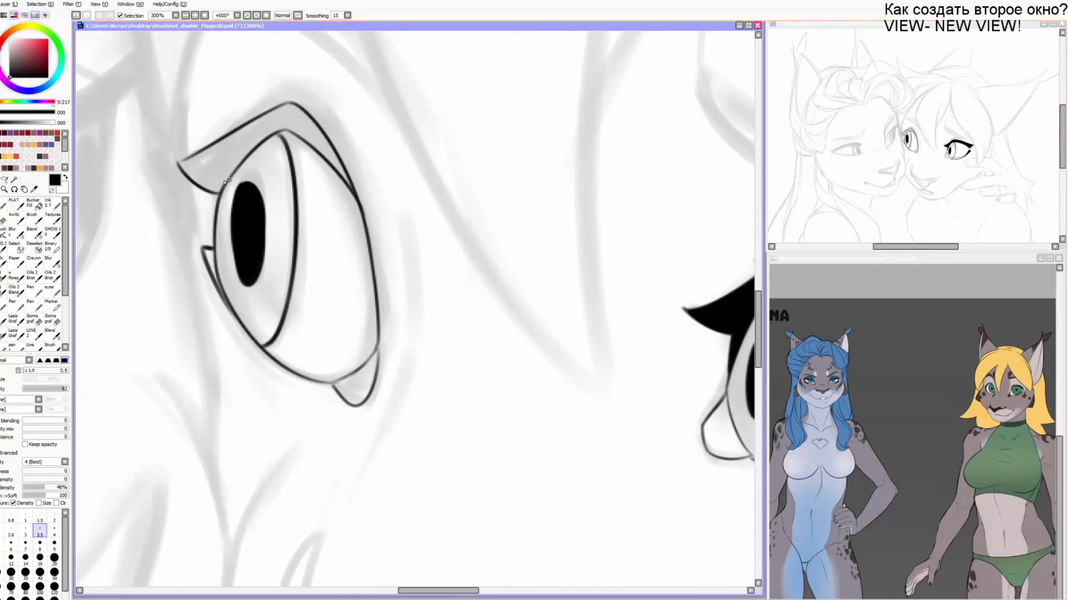
Fill the far eye's upper lash with black using the bucket, and blacken the lower wedge and leftover gap with the brush.
{"action": "left_click", "coordinate": [34, 203]}
{"action": "left_click", "coordinate": [187, 218]}
{"action": "key", "text": "ctrl+z"}
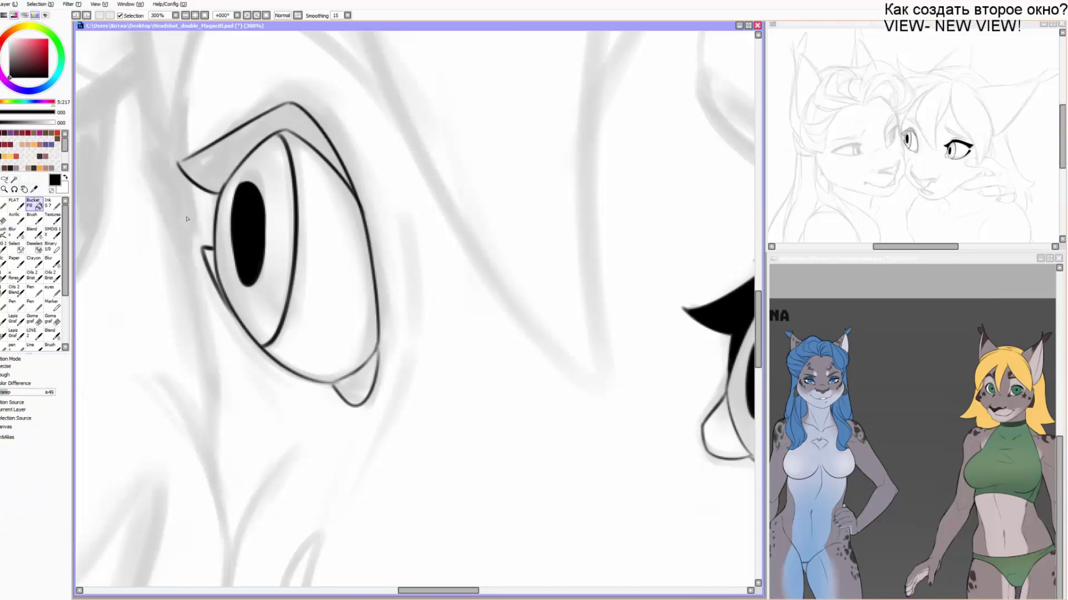
{"action": "left_click", "coordinate": [54, 204]}
{"action": "left_click_drag", "start_coordinate": [296, 107], "coordinate": [269, 112]}
{"action": "mouse_move", "coordinate": [176, 162]}
{"action": "left_mouse_down"}
{"action": "mouse_move", "coordinate": [208, 149]}
{"action": "mouse_move", "coordinate": [342, 183]}
{"action": "left_mouse_up"}
{"action": "left_click", "coordinate": [33, 218]}
{"action": "left_click_drag", "start_coordinate": [206, 249], "coordinate": [214, 278]}
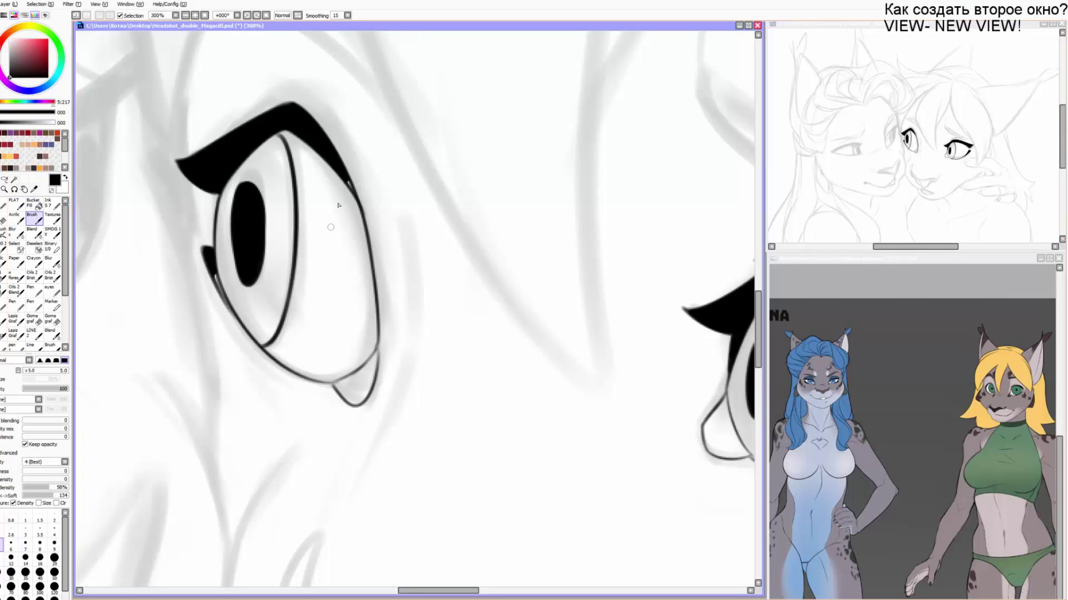
{"action": "left_click_drag", "start_coordinate": [348, 182], "coordinate": [343, 173]}
Taper the far eye's lower outer lash with a size 3 pen and draw a thin size 2.3 eyelid crease above the upper lash.
{"action": "key", "text": "n"}
{"action": "key", "text": "bracketleft"}
{"action": "key", "text": "bracketleft"}
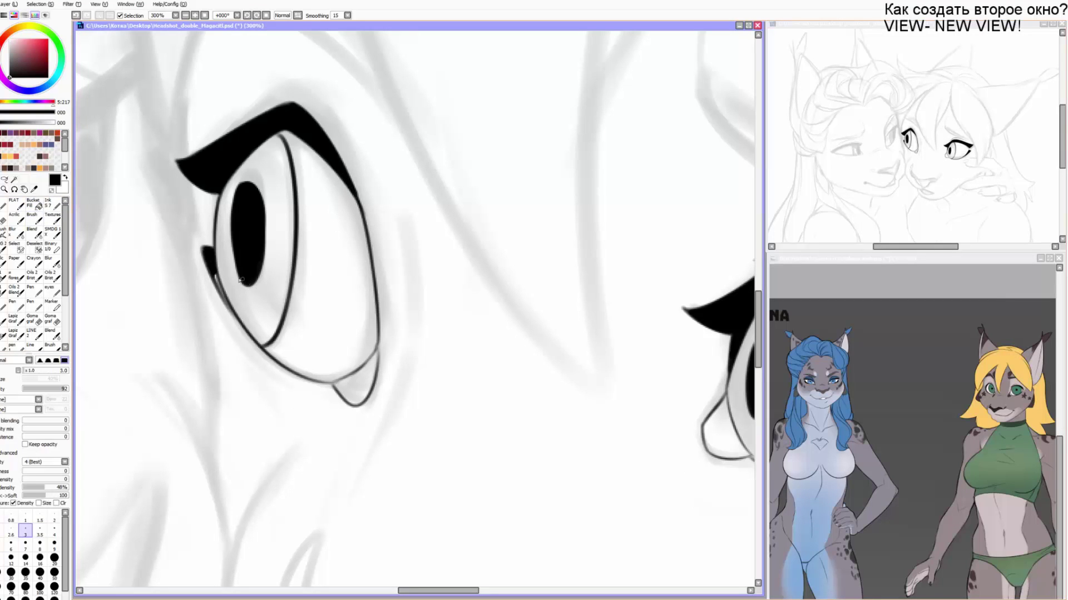
{"action": "left_click_drag", "start_coordinate": [215, 277], "coordinate": [259, 347]}
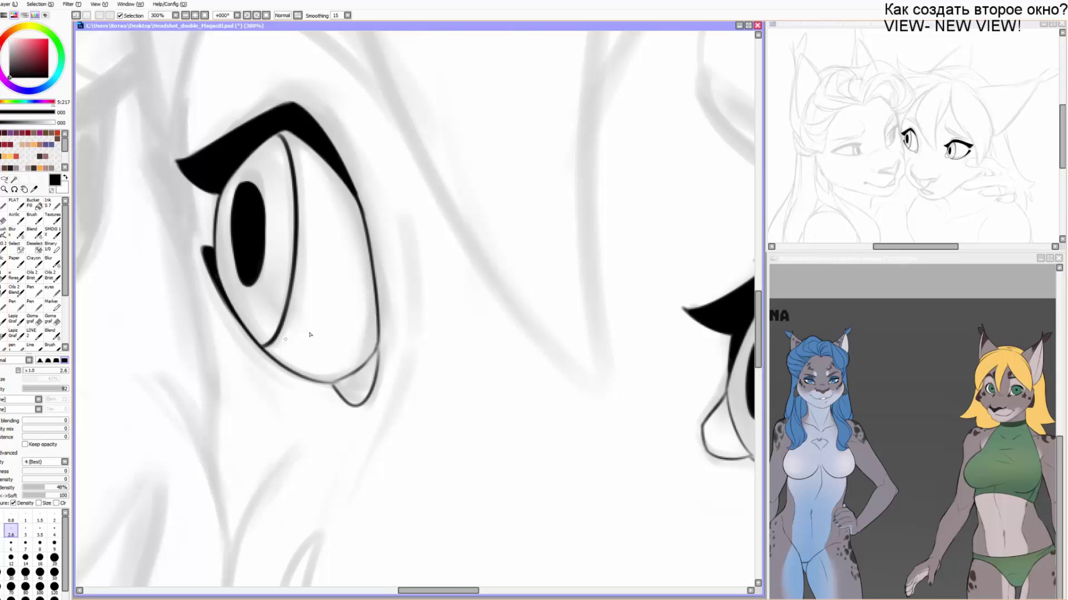
{"action": "mouse_move", "coordinate": [390, 344]}
{"action": "left_mouse_down"}
{"action": "mouse_move", "coordinate": [330, 322]}
{"action": "mouse_move", "coordinate": [344, 415]}
{"action": "left_mouse_up"}
{"action": "mouse_move", "coordinate": [214, 174]}
{"action": "left_mouse_down"}
{"action": "mouse_move", "coordinate": [272, 158]}
{"action": "mouse_move", "coordinate": [340, 353]}
{"action": "left_mouse_up"}
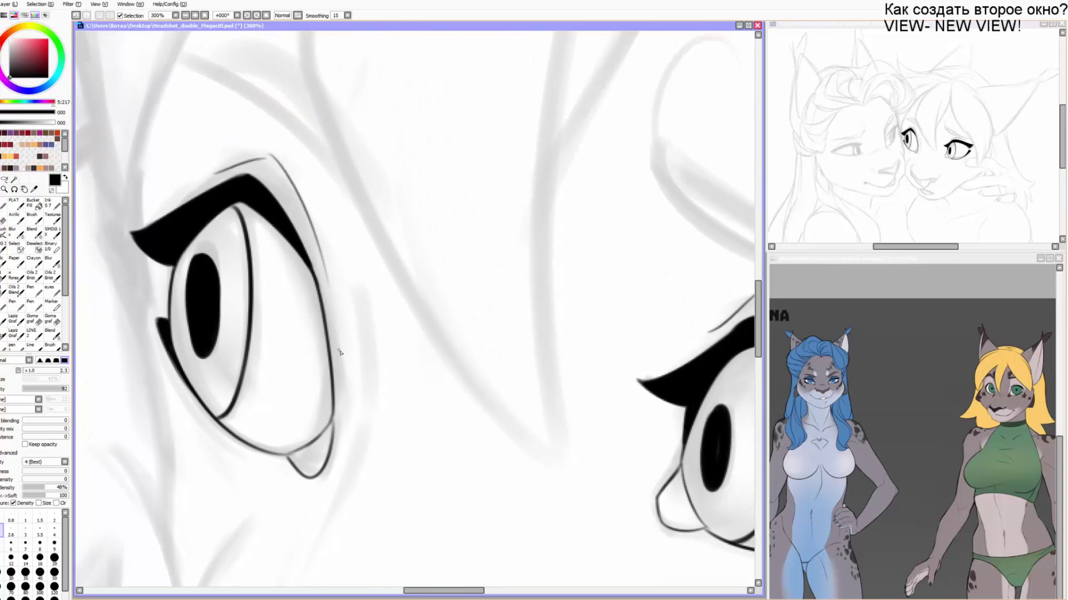
Ink the curved top contour of the right figure's nose and its short far edge with a size 3 pen.
{"action": "left_click_drag", "start_coordinate": [396, 311], "coordinate": [231, 209]}
{"action": "left_click_drag", "start_coordinate": [410, 238], "coordinate": [351, 154]}
{"action": "left_click_drag", "start_coordinate": [358, 231], "coordinate": [481, 38]}
{"action": "mouse_move", "coordinate": [311, 467]}
{"action": "left_mouse_down"}
{"action": "mouse_move", "coordinate": [308, 233]}
{"action": "mouse_move", "coordinate": [339, 274]}
{"action": "mouse_move", "coordinate": [358, 343]}
{"action": "left_mouse_up"}
{"action": "key", "text": "bracketright"}
{"action": "key", "text": "bracketright"}
{"action": "mouse_move", "coordinate": [251, 266]}
{"action": "left_mouse_down"}
{"action": "mouse_move", "coordinate": [236, 205]}
{"action": "mouse_move", "coordinate": [315, 282]}
{"action": "left_mouse_up"}
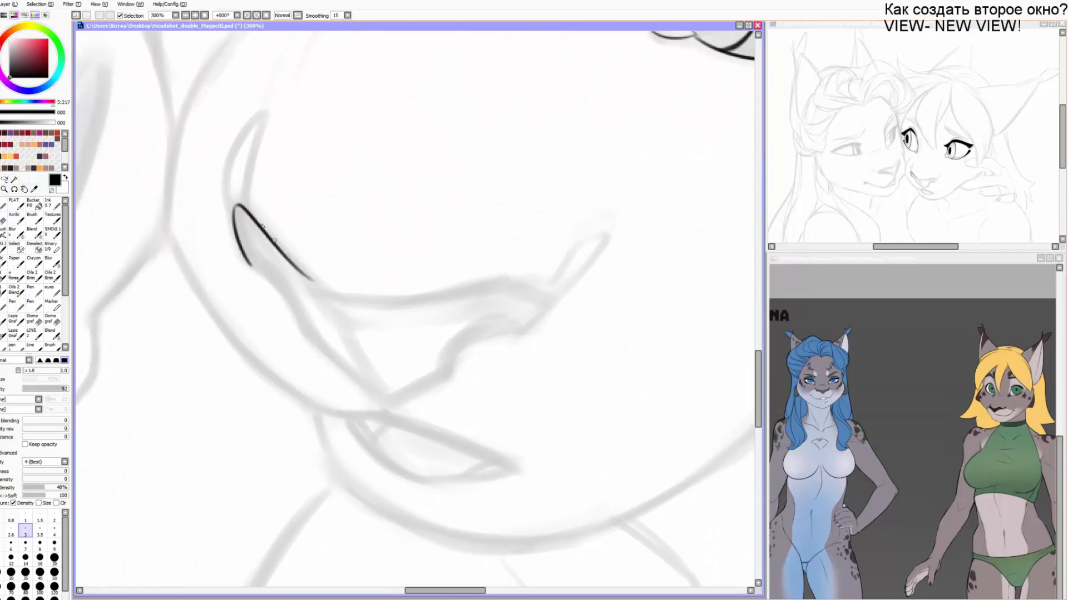
{"action": "key", "text": "ctrl+z"}
{"action": "left_click_drag", "start_coordinate": [239, 204], "coordinate": [554, 300]}
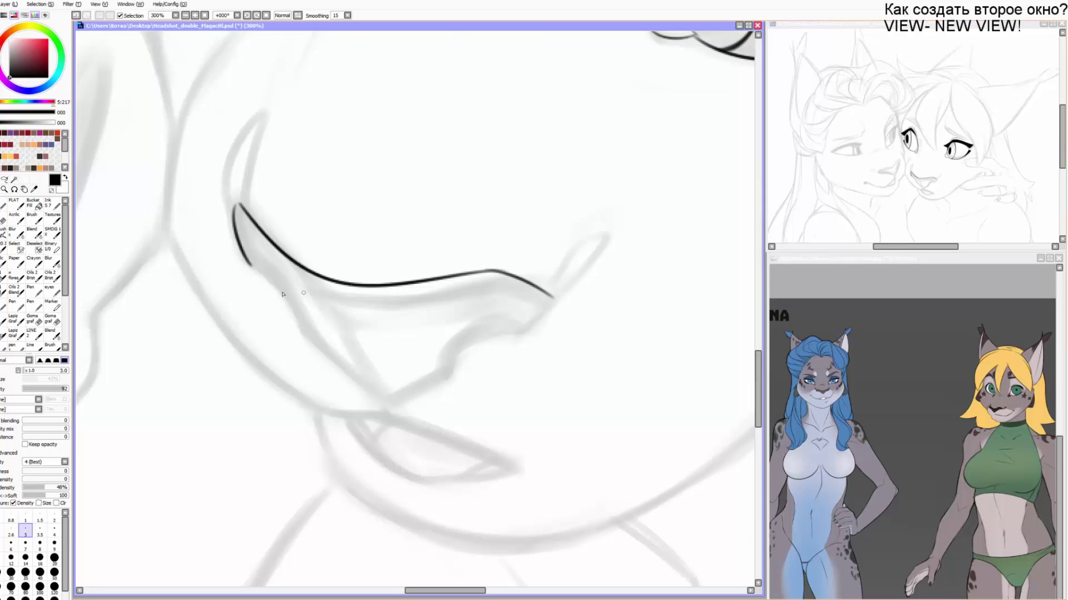
Ink the lower contour of the nose's far side from the nostril notch down to the tip.
{"action": "mouse_move", "coordinate": [253, 264]}
{"action": "left_mouse_down"}
{"action": "mouse_move", "coordinate": [303, 334]}
{"action": "mouse_move", "coordinate": [387, 395]}
{"action": "left_mouse_up"}
{"action": "key", "text": "ctrl+z"}
{"action": "left_click_drag", "start_coordinate": [298, 324], "coordinate": [387, 411]}
{"action": "key", "text": "ctrl+z"}
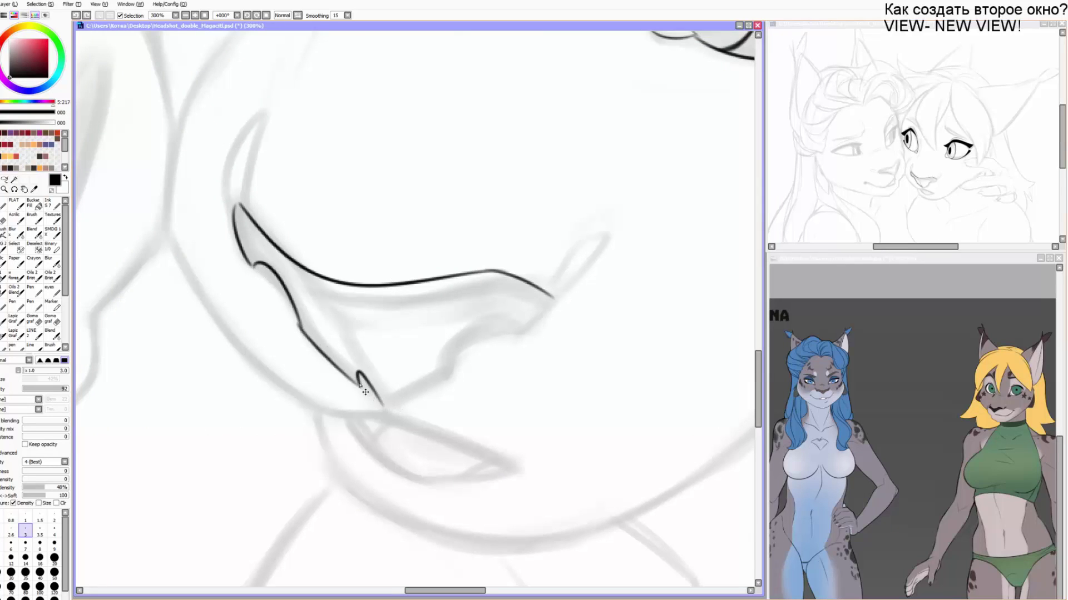
{"action": "key", "text": "ctrl+z"}
Ink the lower contour of the nose's near side and the pointed nostril wing at its outer corner.
{"action": "mouse_move", "coordinate": [364, 371]}
{"action": "left_mouse_down"}
{"action": "mouse_move", "coordinate": [384, 406]}
{"action": "mouse_move", "coordinate": [506, 323]}
{"action": "left_mouse_up"}
{"action": "key", "text": "ctrl+z"}
{"action": "key", "text": "ctrl+z"}
{"action": "mouse_move", "coordinate": [383, 396]}
{"action": "left_mouse_down"}
{"action": "mouse_move", "coordinate": [436, 381]}
{"action": "mouse_move", "coordinate": [549, 298]}
{"action": "left_mouse_up"}
{"action": "key", "text": "ctrl+z"}
{"action": "mouse_move", "coordinate": [484, 329]}
{"action": "left_mouse_down"}
{"action": "mouse_move", "coordinate": [523, 330]}
{"action": "mouse_move", "coordinate": [584, 272]}
{"action": "left_mouse_up"}
Draw the slim far nostril wing with a size 2.6 pen and strengthen the far lower contour of the nose.
{"action": "key", "text": "bracketleft"}
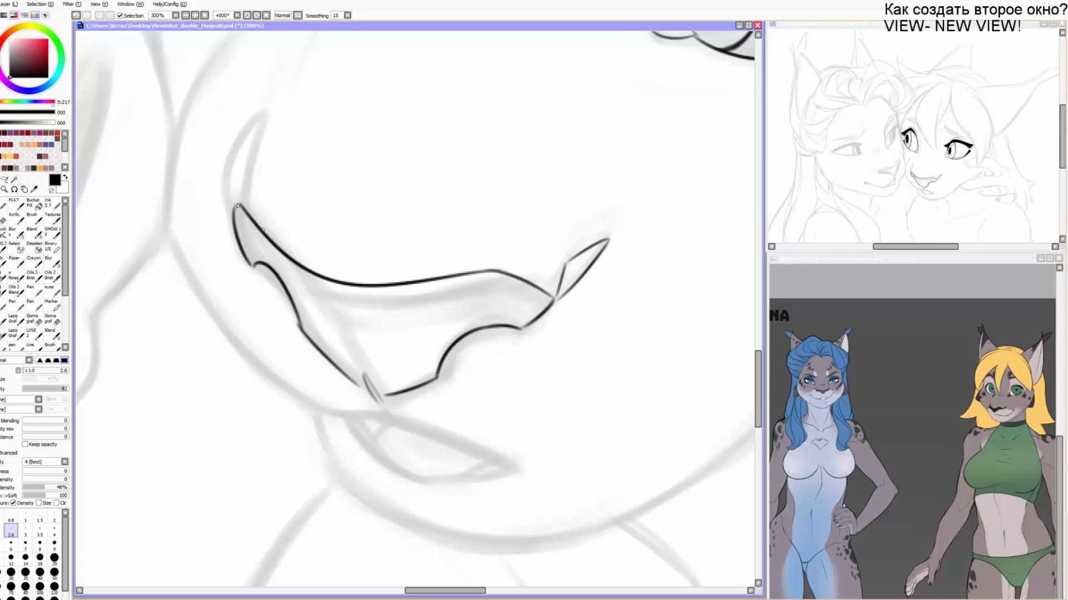
{"action": "mouse_move", "coordinate": [235, 199]}
{"action": "left_mouse_down"}
{"action": "mouse_move", "coordinate": [248, 162]}
{"action": "mouse_move", "coordinate": [244, 211]}
{"action": "left_mouse_up"}
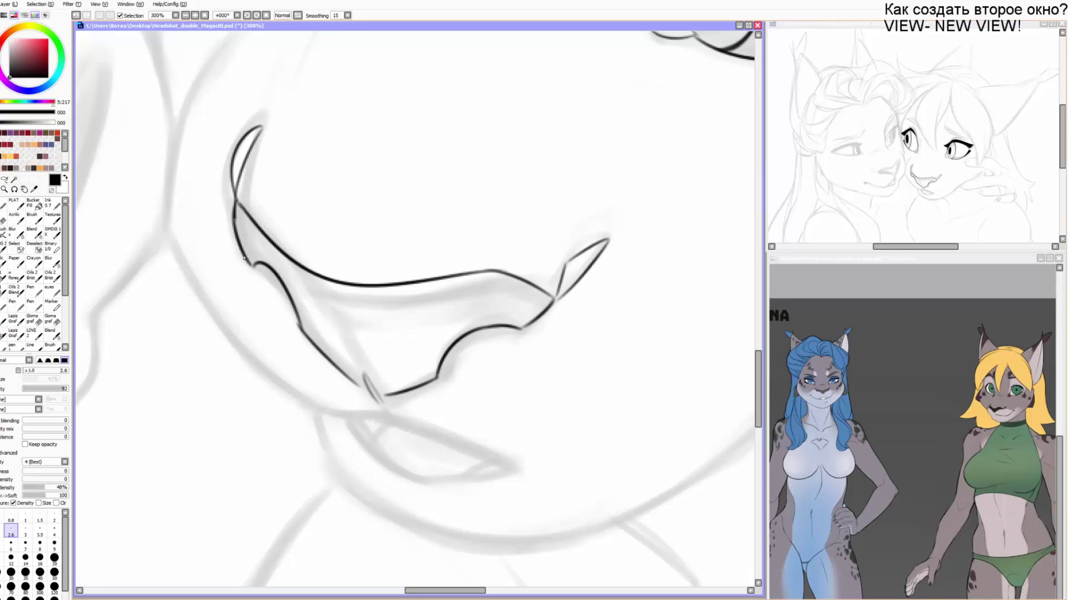
{"action": "left_click_drag", "start_coordinate": [243, 258], "coordinate": [300, 330]}
{"action": "key", "text": "bracketright"}
{"action": "left_click_drag", "start_coordinate": [345, 374], "coordinate": [372, 394]}
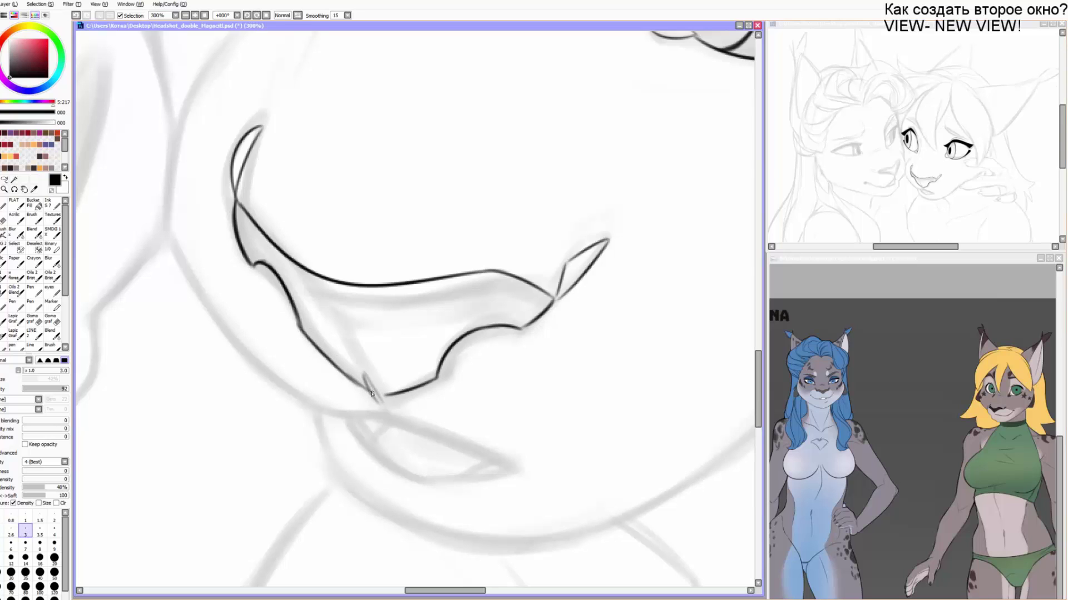
{"action": "key", "text": "ctrl+z"}
{"action": "left_click_drag", "start_coordinate": [314, 343], "coordinate": [360, 380]}
{"action": "key", "text": "ctrl+z"}
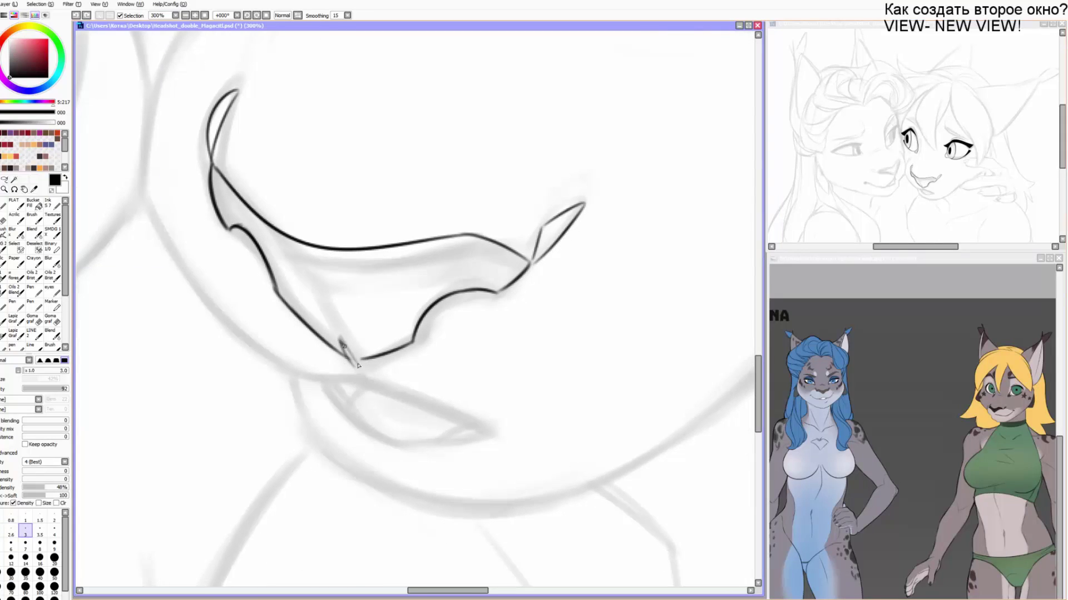
Extend the nose's centre groove and ink the upper line of the open mouth with a size 3.5 pen.
{"action": "mouse_move", "coordinate": [343, 344]}
{"action": "left_mouse_down"}
{"action": "mouse_move", "coordinate": [360, 371]}
{"action": "mouse_move", "coordinate": [316, 290]}
{"action": "mouse_move", "coordinate": [404, 316]}
{"action": "left_mouse_up"}
{"action": "key", "text": "bracketright"}
{"action": "left_click_drag", "start_coordinate": [332, 331], "coordinate": [367, 309]}
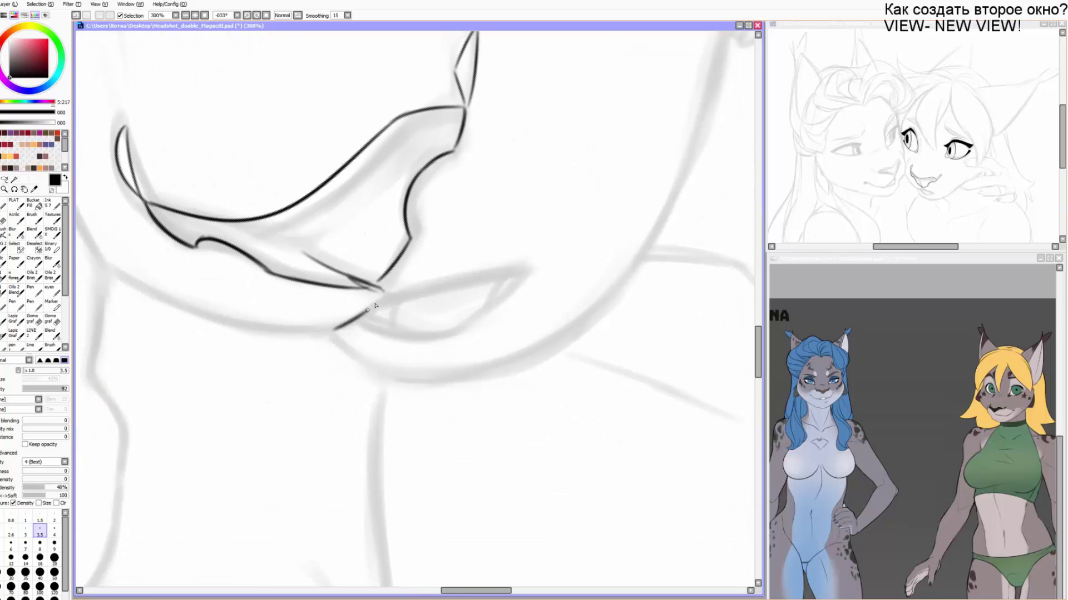
{"action": "key", "text": "ctrl+z"}
{"action": "mouse_move", "coordinate": [341, 327]}
{"action": "left_mouse_down"}
{"action": "mouse_move", "coordinate": [404, 291]}
{"action": "mouse_move", "coordinate": [505, 272]}
{"action": "left_mouse_up"}
{"action": "key", "text": "ctrl+z"}
{"action": "left_click_drag", "start_coordinate": [364, 315], "coordinate": [400, 295]}
{"action": "left_click_drag", "start_coordinate": [384, 303], "coordinate": [522, 269]}
{"action": "key", "text": "ctrl+z"}
{"action": "left_click_drag", "start_coordinate": [384, 302], "coordinate": [528, 267]}
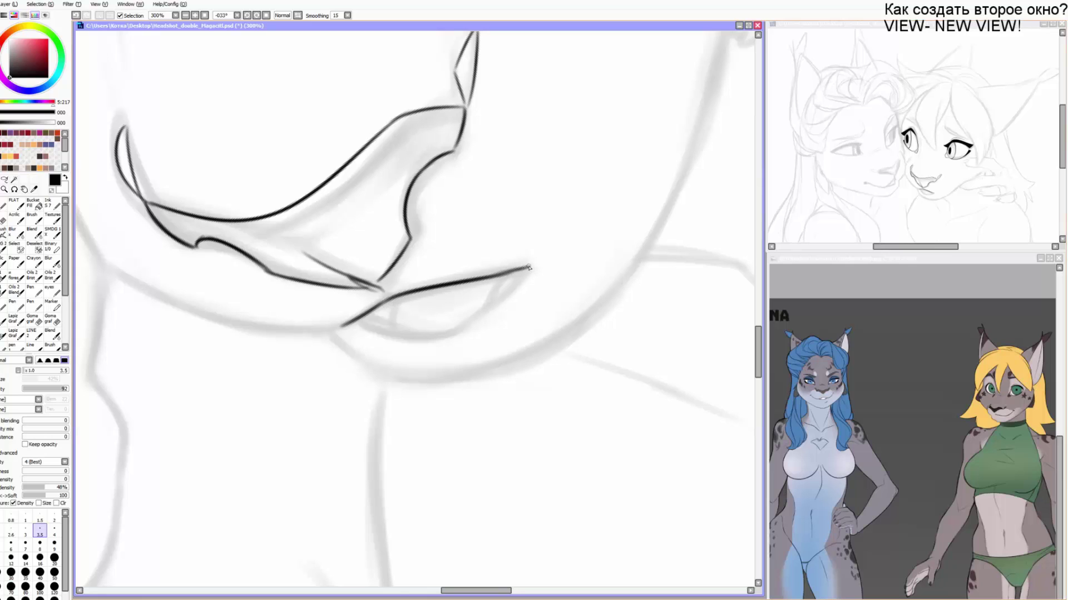
Ink the curved lower edge of the open mouth and close it at the pointed near corner.
{"action": "key", "text": "bracketleft"}
{"action": "key", "text": "bracketleft"}
{"action": "mouse_move", "coordinate": [490, 301]}
{"action": "left_mouse_down"}
{"action": "mouse_move", "coordinate": [500, 275]}
{"action": "mouse_move", "coordinate": [526, 273]}
{"action": "left_mouse_up"}
{"action": "key", "text": "bracketright"}
{"action": "mouse_move", "coordinate": [368, 326]}
{"action": "left_mouse_down"}
{"action": "mouse_move", "coordinate": [444, 337]}
{"action": "mouse_move", "coordinate": [514, 289]}
{"action": "left_mouse_up"}
{"action": "key", "text": "ctrl+z"}
{"action": "key", "text": "bracketright"}
{"action": "mouse_move", "coordinate": [416, 337]}
{"action": "left_mouse_down"}
{"action": "mouse_move", "coordinate": [520, 284]}
{"action": "mouse_move", "coordinate": [529, 268]}
{"action": "left_mouse_up"}
{"action": "key", "text": "ctrl+z"}
{"action": "key", "text": "ctrl+z"}
{"action": "mouse_move", "coordinate": [402, 335]}
{"action": "left_mouse_down"}
{"action": "mouse_move", "coordinate": [479, 318]}
{"action": "mouse_move", "coordinate": [528, 268]}
{"action": "left_mouse_up"}
{"action": "left_click_drag", "start_coordinate": [468, 329], "coordinate": [513, 289]}
Draw small curved lines inside both ends of the mouth with a size 2.6 pen and blacken the gap by the upper lip.
{"action": "mouse_move", "coordinate": [436, 359]}
{"action": "left_mouse_down"}
{"action": "mouse_move", "coordinate": [428, 373]}
{"action": "mouse_move", "coordinate": [398, 338]}
{"action": "mouse_move", "coordinate": [443, 397]}
{"action": "left_mouse_up"}
{"action": "key", "text": "bracketleft"}
{"action": "key", "text": "bracketleft"}
{"action": "mouse_move", "coordinate": [388, 292]}
{"action": "left_mouse_down"}
{"action": "mouse_move", "coordinate": [403, 267]}
{"action": "mouse_move", "coordinate": [390, 275]}
{"action": "mouse_move", "coordinate": [403, 270]}
{"action": "mouse_move", "coordinate": [406, 289]}
{"action": "mouse_move", "coordinate": [395, 294]}
{"action": "mouse_move", "coordinate": [420, 288]}
{"action": "mouse_move", "coordinate": [386, 303]}
{"action": "mouse_move", "coordinate": [421, 292]}
{"action": "mouse_move", "coordinate": [386, 279]}
{"action": "left_mouse_up"}
{"action": "key", "text": "ctrl+z"}
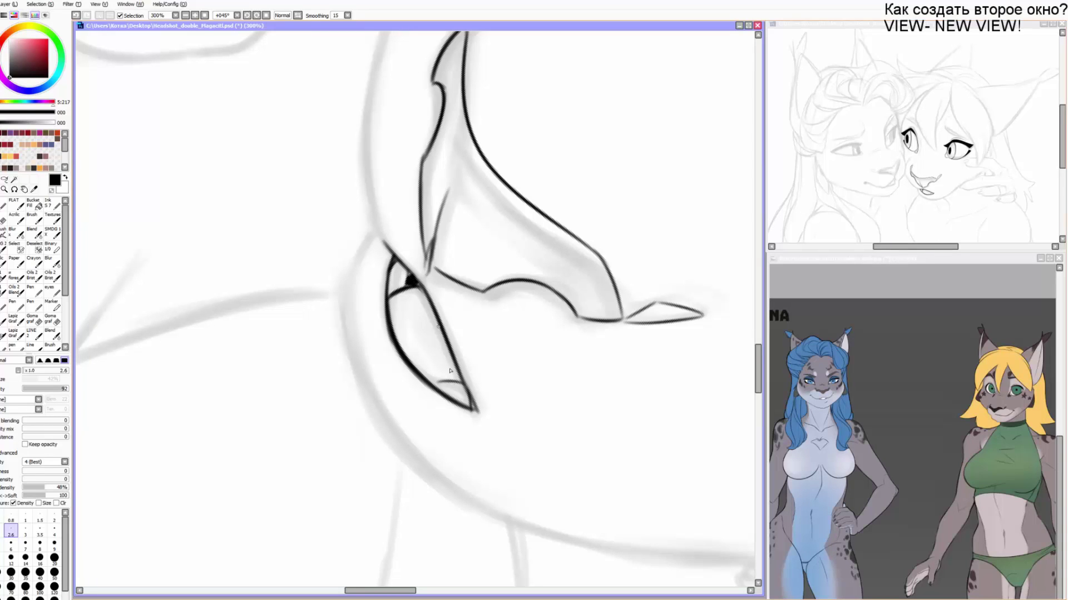
{"action": "left_click_drag", "start_coordinate": [446, 380], "coordinate": [465, 382]}
{"action": "key", "text": "ctrl+z"}
{"action": "key", "text": "Delete"}
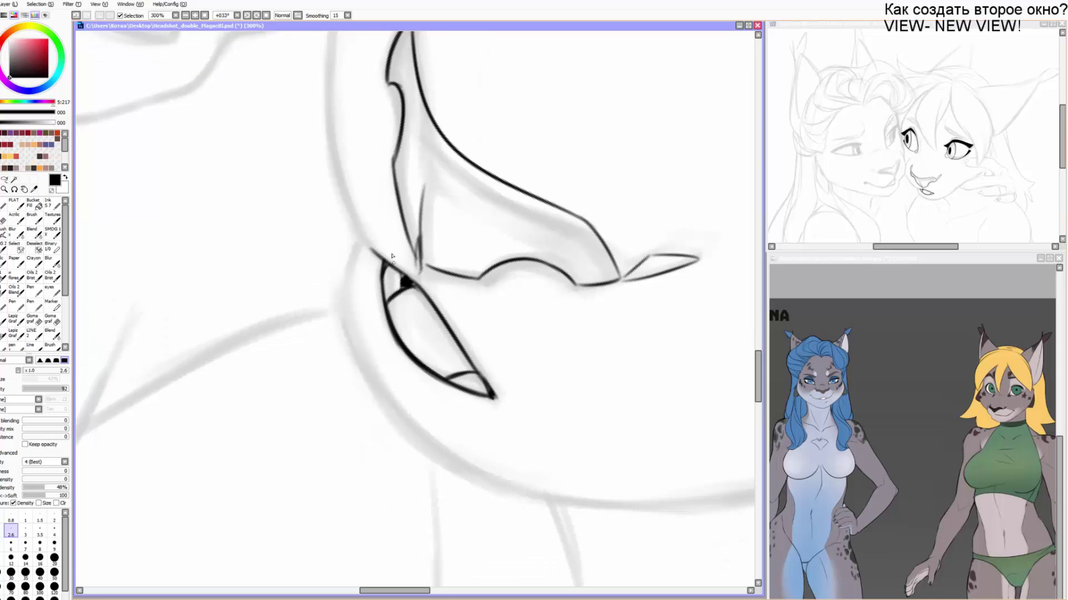
{"action": "left_click_drag", "start_coordinate": [392, 257], "coordinate": [365, 351]}
{"action": "key", "text": "Delete"}
{"action": "key", "text": "End"}
{"action": "key", "text": "End"}
{"action": "left_click_drag", "start_coordinate": [398, 414], "coordinate": [376, 417]}
{"action": "key", "text": "End"}
{"action": "key", "text": "End"}
{"action": "key", "text": "End"}
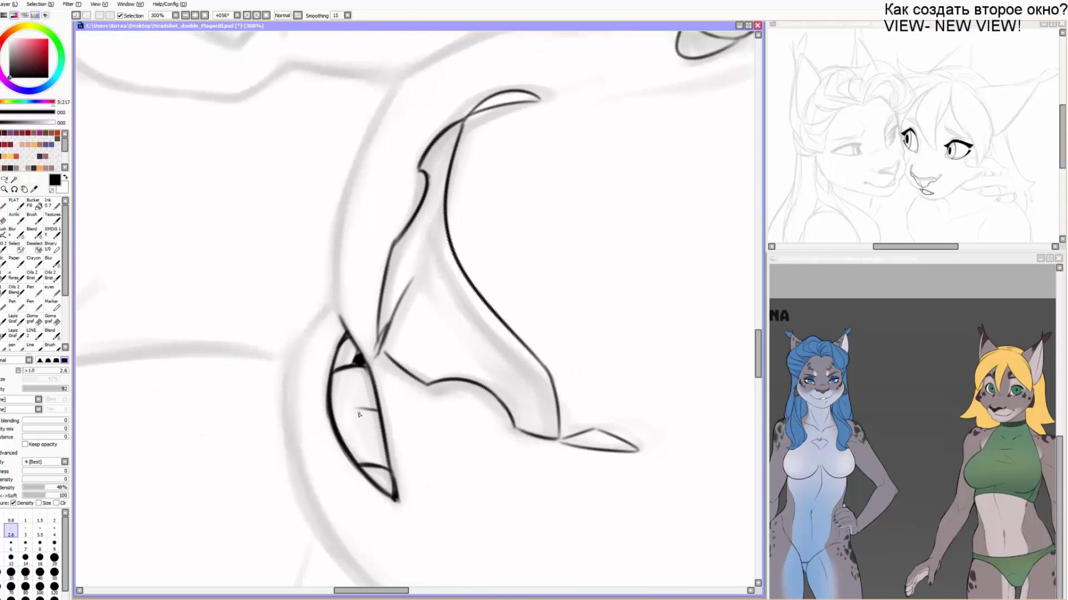
{"action": "left_click_drag", "start_coordinate": [408, 195], "coordinate": [383, 264]}
{"action": "key", "text": "]"}
{"action": "key", "text": "ctrl+z"}
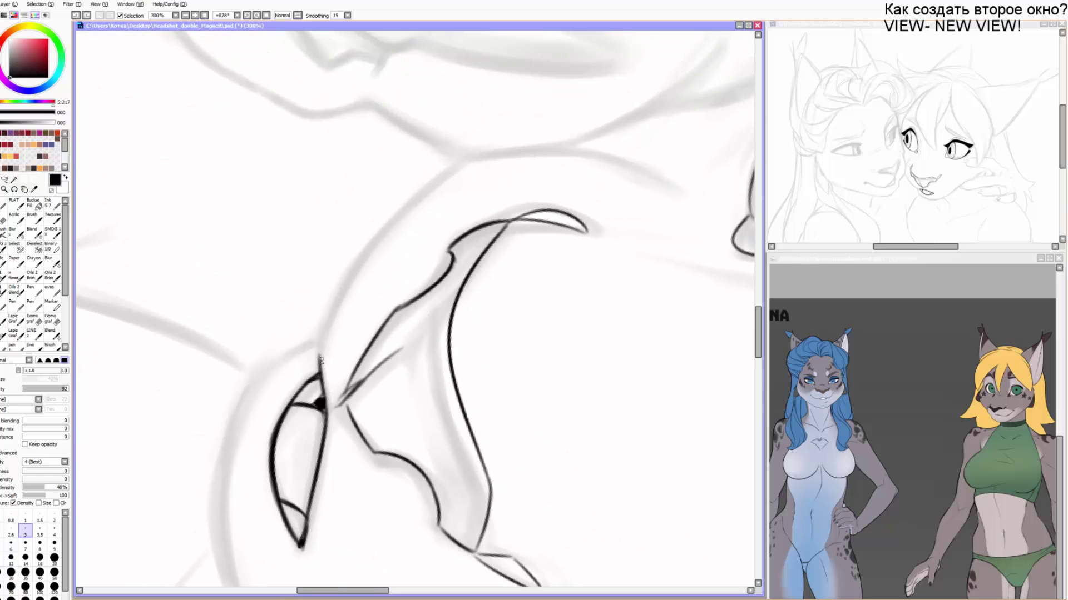
Ink the muzzle's outer contour from the mouth up along the far side of the nose with a size 3 pen.
{"action": "mouse_move", "coordinate": [321, 372]}
{"action": "left_mouse_down"}
{"action": "mouse_move", "coordinate": [321, 344]}
{"action": "mouse_move", "coordinate": [369, 249]}
{"action": "left_mouse_up"}
{"action": "mouse_move", "coordinate": [337, 310]}
{"action": "left_mouse_down"}
{"action": "mouse_move", "coordinate": [416, 200]}
{"action": "mouse_move", "coordinate": [468, 162]}
{"action": "left_mouse_up"}
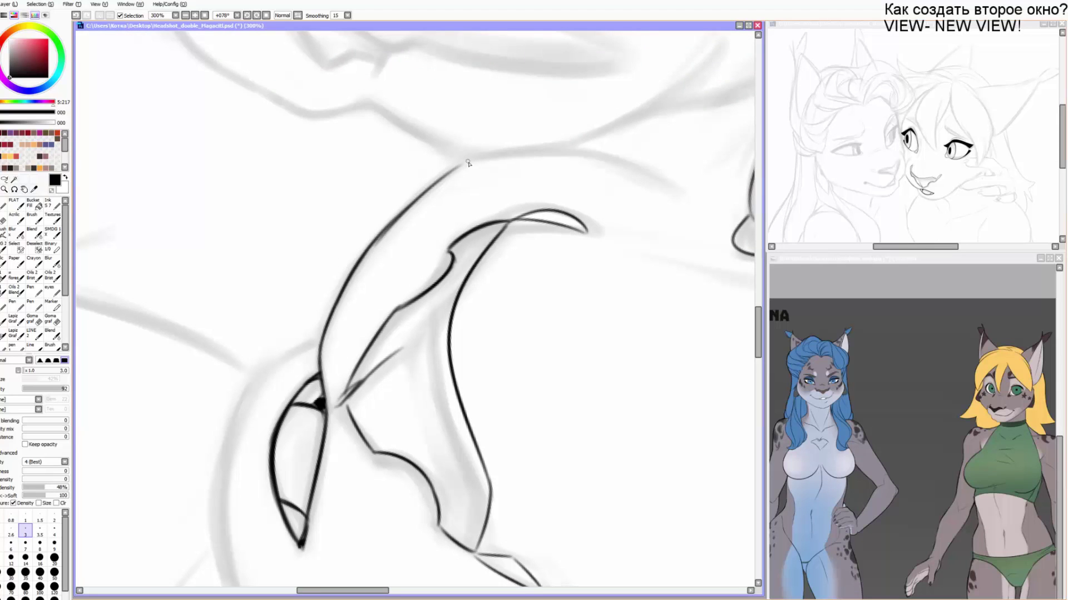
{"action": "key", "text": "ctrl+z"}
{"action": "left_click_drag", "start_coordinate": [384, 232], "coordinate": [471, 162]}
{"action": "key", "text": "Delete"}
{"action": "key", "text": "ctrl+z"}
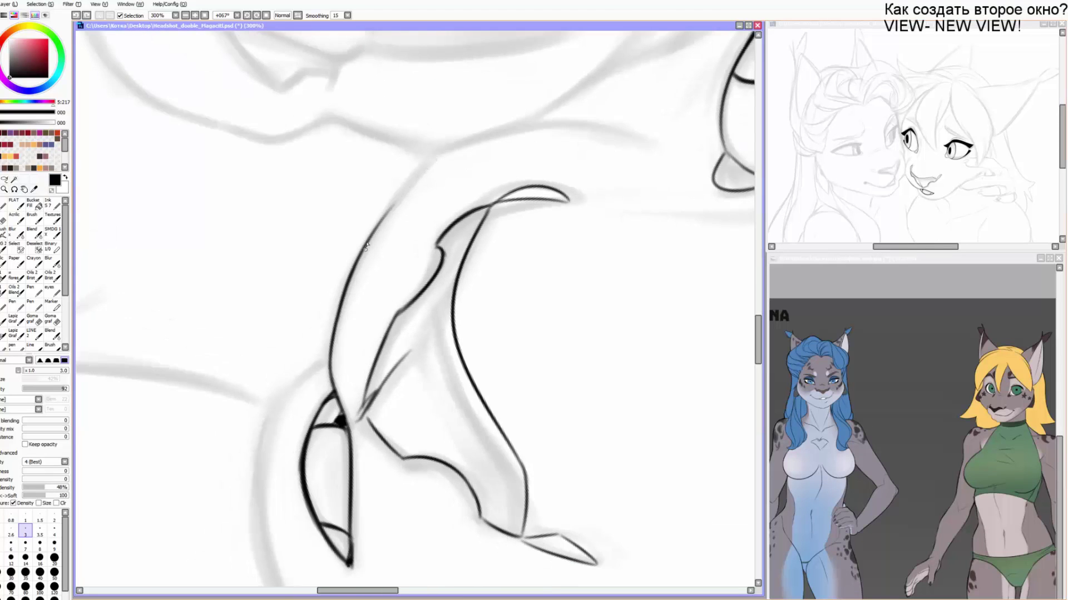
{"action": "left_click_drag", "start_coordinate": [365, 251], "coordinate": [438, 150]}
Continue the muzzle's far contour upward past the nostril and reinforce the bend where the two lines meet.
{"action": "key", "text": "Delete"}
{"action": "key", "text": "Delete"}
{"action": "mouse_move", "coordinate": [373, 160]}
{"action": "left_mouse_down"}
{"action": "mouse_move", "coordinate": [461, 88]}
{"action": "mouse_move", "coordinate": [601, 62]}
{"action": "left_mouse_up"}
{"action": "key", "text": "Delete"}
{"action": "key", "text": "Delete"}
{"action": "key", "text": "Delete"}
{"action": "key", "text": "Delete"}
{"action": "left_click_drag", "start_coordinate": [578, 306], "coordinate": [492, 248]}
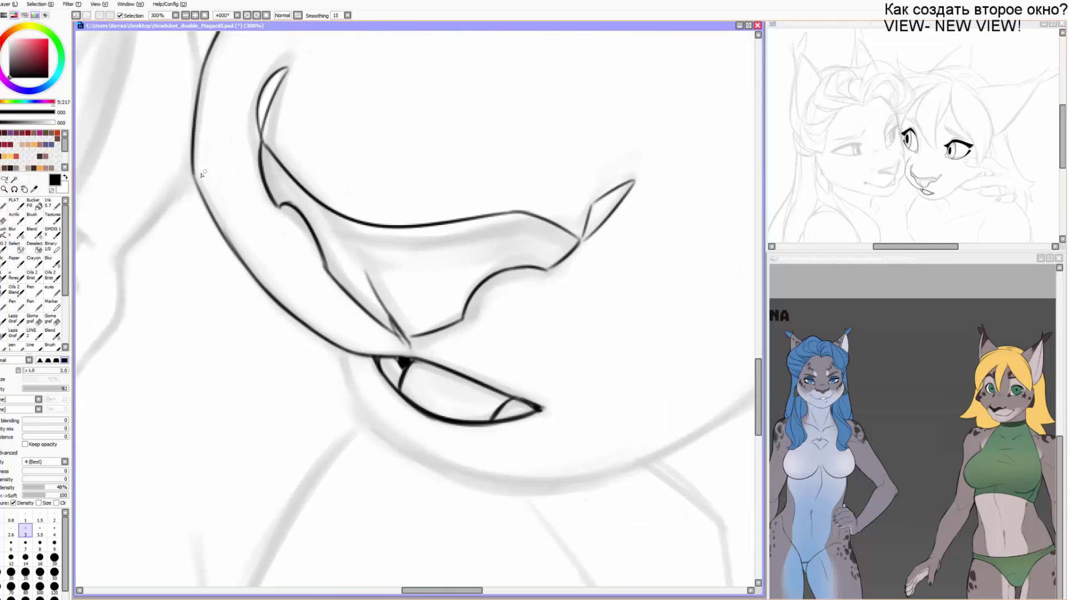
{"action": "left_click_drag", "start_coordinate": [193, 144], "coordinate": [212, 217]}
{"action": "left_click_drag", "start_coordinate": [309, 334], "coordinate": [255, 233]}
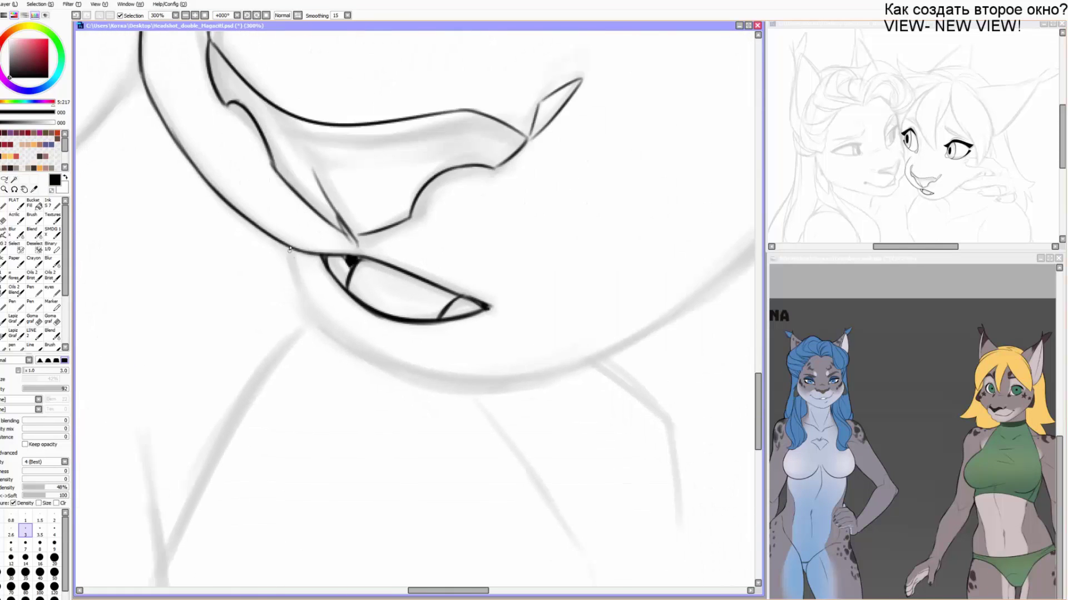
Ink the chin curve below the mouth with a size 3 pen and carry the jawline up toward the hand at size 3.5.
{"action": "mouse_move", "coordinate": [292, 264]}
{"action": "left_mouse_down"}
{"action": "mouse_move", "coordinate": [306, 305]}
{"action": "mouse_move", "coordinate": [352, 348]}
{"action": "mouse_move", "coordinate": [531, 384]}
{"action": "left_mouse_up"}
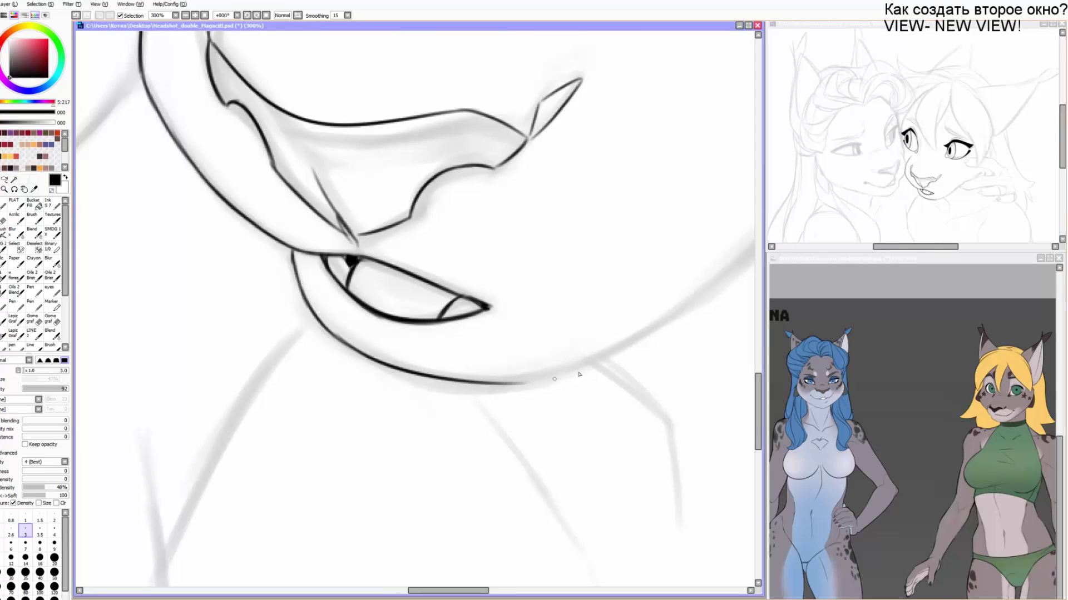
{"action": "left_click_drag", "start_coordinate": [595, 369], "coordinate": [519, 389]}
{"action": "key", "text": "]"}
{"action": "left_click_drag", "start_coordinate": [410, 403], "coordinate": [655, 282]}
{"action": "left_click_drag", "start_coordinate": [723, 236], "coordinate": [558, 320]}
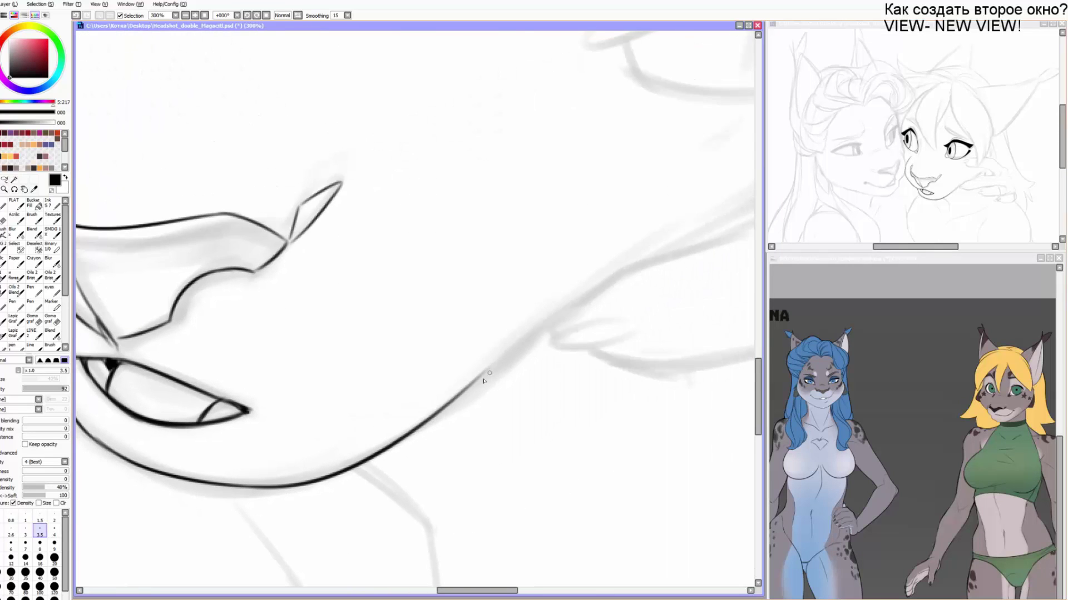
{"action": "left_click_drag", "start_coordinate": [459, 395], "coordinate": [639, 267]}
{"action": "left_click_drag", "start_coordinate": [565, 312], "coordinate": [673, 250]}
{"action": "mouse_move", "coordinate": [626, 289]}
{"action": "left_mouse_down"}
{"action": "mouse_move", "coordinate": [527, 356]}
{"action": "mouse_move", "coordinate": [656, 296]}
{"action": "mouse_move", "coordinate": [522, 377]}
{"action": "mouse_move", "coordinate": [655, 395]}
{"action": "left_mouse_up"}
Draw a thin contour line beside the far eye's inner edge, down past its inner corner, with a size 2.6 pen.
{"action": "left_click_drag", "start_coordinate": [416, 315], "coordinate": [546, 381]}
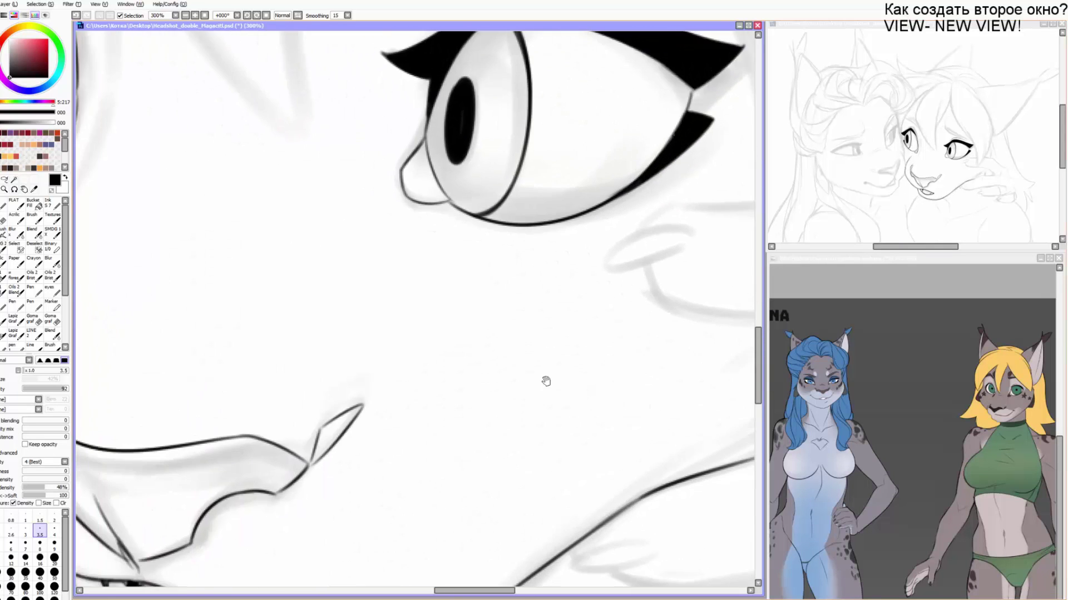
{"action": "left_click_drag", "start_coordinate": [424, 476], "coordinate": [575, 382]}
{"action": "left_click_drag", "start_coordinate": [451, 166], "coordinate": [514, 292]}
{"action": "left_click_drag", "start_coordinate": [514, 292], "coordinate": [499, 255]}
{"action": "key", "text": "["}
{"action": "key", "text": "["}
{"action": "mouse_move", "coordinate": [251, 149]}
{"action": "left_mouse_down"}
{"action": "mouse_move", "coordinate": [265, 186]}
{"action": "mouse_move", "coordinate": [264, 256]}
{"action": "left_mouse_up"}
{"action": "left_click_drag", "start_coordinate": [305, 214], "coordinate": [301, 237]}
{"action": "key", "text": "ctrl+z"}
{"action": "left_click_drag", "start_coordinate": [249, 170], "coordinate": [260, 289]}
{"action": "left_click_drag", "start_coordinate": [250, 303], "coordinate": [292, 195]}
Ink the lower edge of the slender brow shape above the right figure's near eye with a size 2.3 pen.
{"action": "mouse_move", "coordinate": [410, 95]}
{"action": "left_mouse_down"}
{"action": "mouse_move", "coordinate": [301, 340]}
{"action": "mouse_move", "coordinate": [326, 162]}
{"action": "left_mouse_up"}
{"action": "left_click_drag", "start_coordinate": [367, 253], "coordinate": [314, 221]}
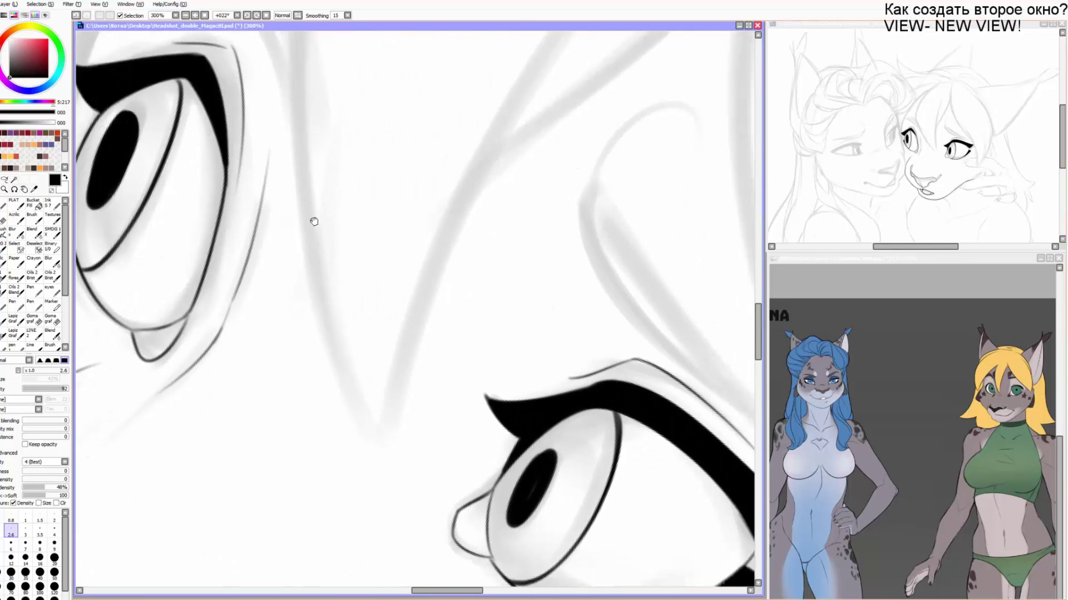
{"action": "left_click_drag", "start_coordinate": [493, 285], "coordinate": [269, 217]}
{"action": "key", "text": "]"}
{"action": "left_click_drag", "start_coordinate": [362, 132], "coordinate": [374, 177]}
{"action": "key", "text": "["}
{"action": "key", "text": "["}
{"action": "key", "text": "ctrl+z"}
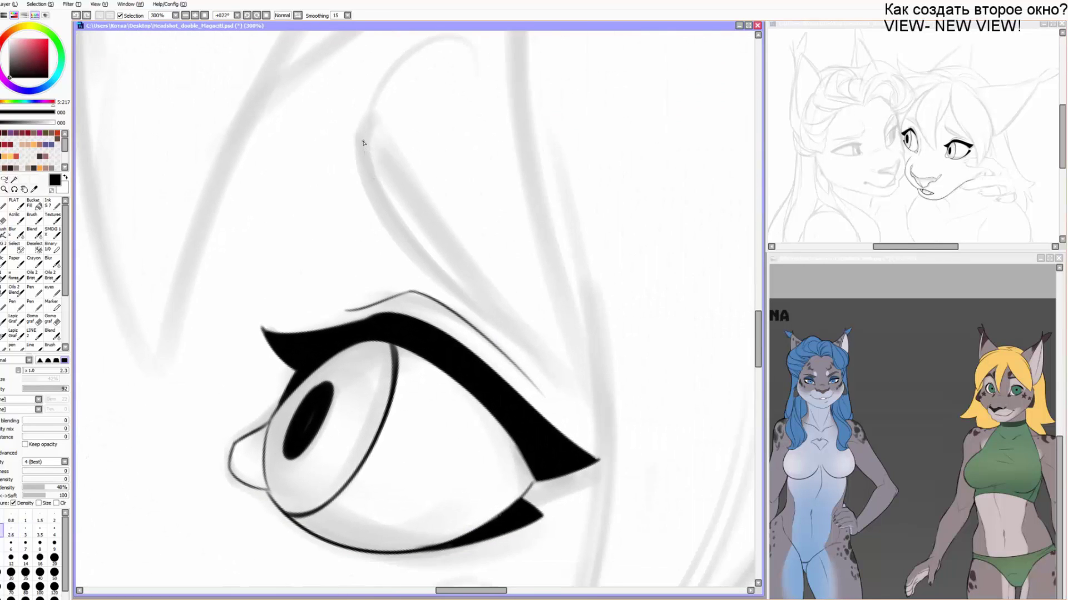
{"action": "mouse_move", "coordinate": [362, 128]}
{"action": "left_mouse_down"}
{"action": "mouse_move", "coordinate": [390, 219]}
{"action": "mouse_move", "coordinate": [527, 354]}
{"action": "left_mouse_up"}
{"action": "key", "text": "ctrl+z"}
{"action": "left_click_drag", "start_coordinate": [362, 129], "coordinate": [506, 339]}
Ink the near brow's upper edge and bring both edges together in a tapered outer tip.
{"action": "left_click_drag", "start_coordinate": [407, 184], "coordinate": [527, 348]}
{"action": "left_click_drag", "start_coordinate": [464, 301], "coordinate": [540, 365]}
{"action": "left_click_drag", "start_coordinate": [494, 312], "coordinate": [558, 378]}
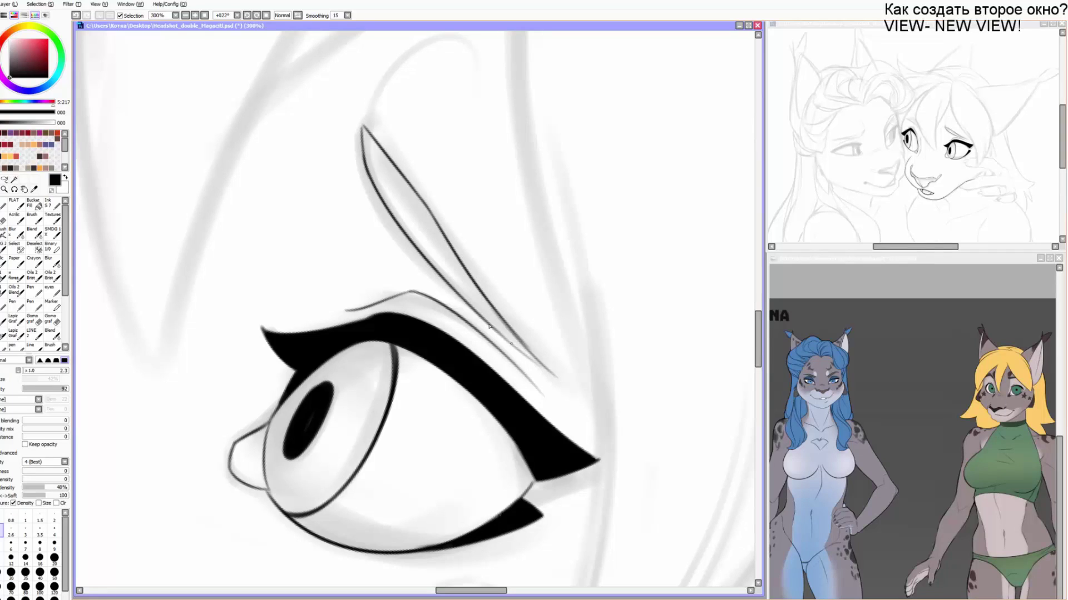
{"action": "key", "text": "ctrl+z"}
{"action": "left_click_drag", "start_coordinate": [493, 307], "coordinate": [563, 383]}
Reset the canvas rotation and ink the rounded oval at the inner end of the near brow.
{"action": "key", "text": "Home"}
{"action": "mouse_move", "coordinate": [298, 147]}
{"action": "left_mouse_down"}
{"action": "mouse_move", "coordinate": [313, 199]}
{"action": "mouse_move", "coordinate": [383, 231]}
{"action": "mouse_move", "coordinate": [367, 229]}
{"action": "left_mouse_up"}
{"action": "key", "text": "ctrl+z"}
{"action": "mouse_move", "coordinate": [313, 209]}
{"action": "left_mouse_down"}
{"action": "mouse_move", "coordinate": [311, 162]}
{"action": "mouse_move", "coordinate": [336, 213]}
{"action": "mouse_move", "coordinate": [357, 211]}
{"action": "left_mouse_up"}
{"action": "key", "text": "ctrl+z"}
{"action": "left_click_drag", "start_coordinate": [270, 223], "coordinate": [300, 165]}
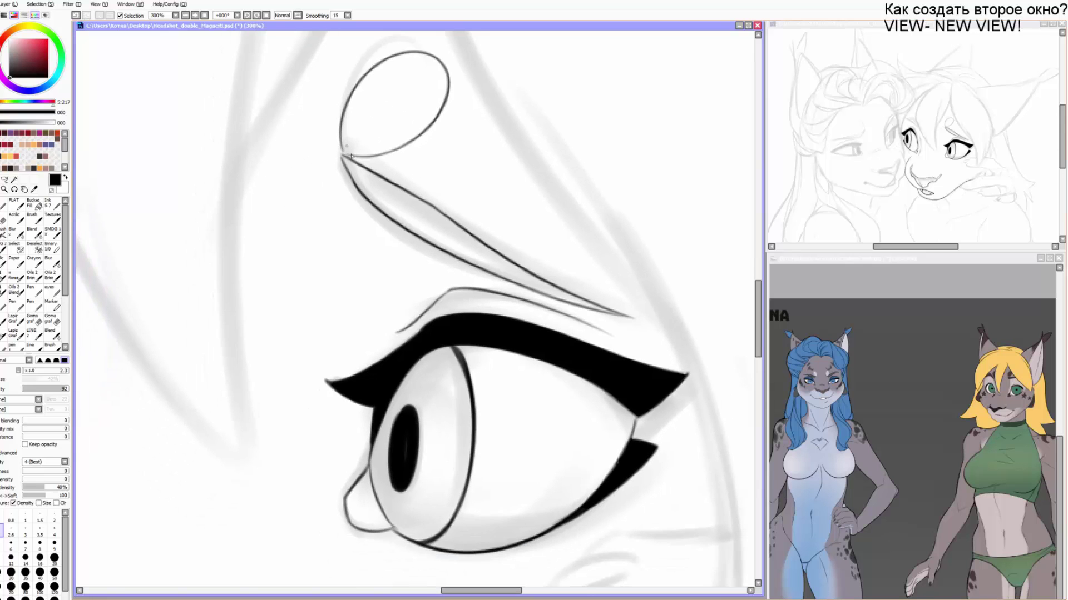
Ink the arched brow outline above the far eye, with upper and lower curves meeting in a point toward the nose.
{"action": "mouse_move", "coordinate": [94, 172]}
{"action": "left_mouse_down"}
{"action": "mouse_move", "coordinate": [286, 288]}
{"action": "mouse_move", "coordinate": [367, 290]}
{"action": "mouse_move", "coordinate": [239, 202]}
{"action": "mouse_move", "coordinate": [202, 196]}
{"action": "mouse_move", "coordinate": [317, 206]}
{"action": "left_mouse_up"}
{"action": "left_click_drag", "start_coordinate": [316, 205], "coordinate": [360, 320]}
{"action": "key", "text": "ctrl+z"}
{"action": "key", "text": "ctrl+z"}
{"action": "key", "text": "ctrl+z"}
{"action": "key", "text": "ctrl+z"}
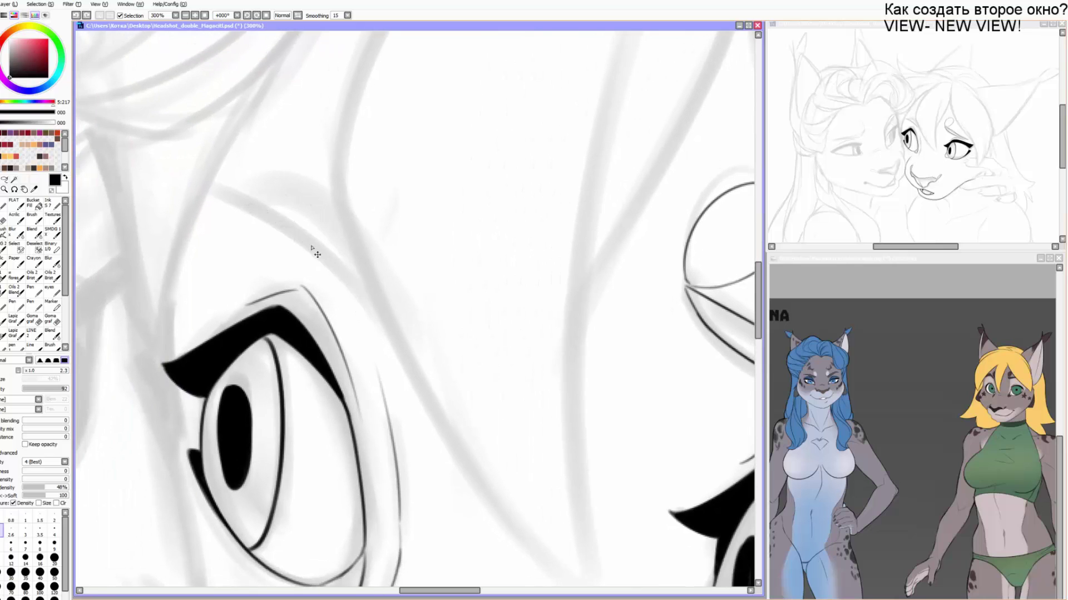
{"action": "mouse_move", "coordinate": [322, 255]}
{"action": "left_mouse_down"}
{"action": "mouse_move", "coordinate": [206, 184]}
{"action": "mouse_move", "coordinate": [367, 332]}
{"action": "left_mouse_up"}
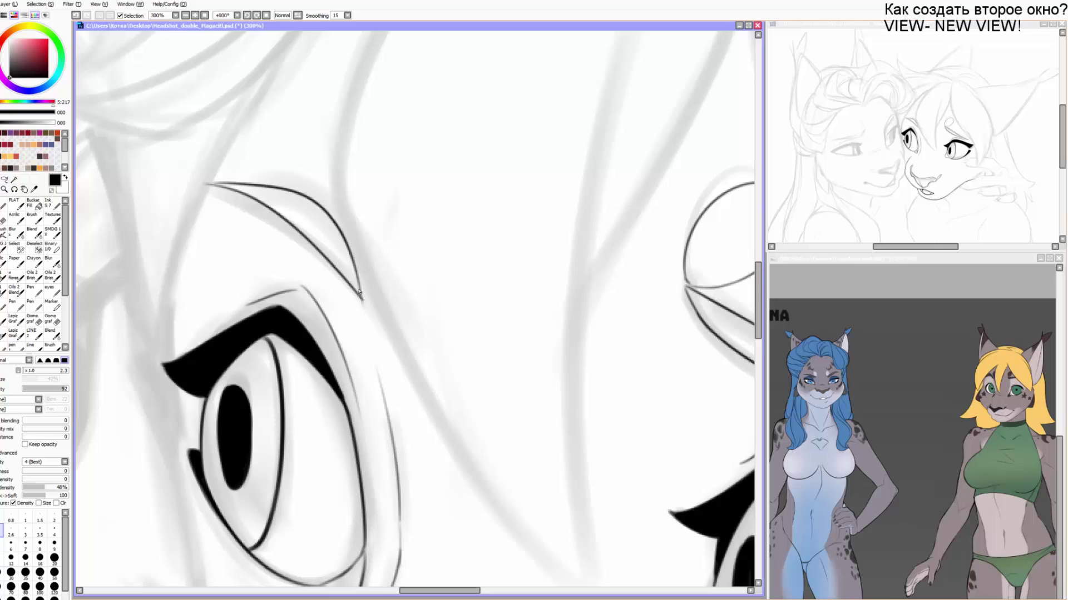
Ink a tall oval marking above the brow of the right-hand character's far eye.
{"action": "left_click_drag", "start_coordinate": [359, 291], "coordinate": [377, 338]}
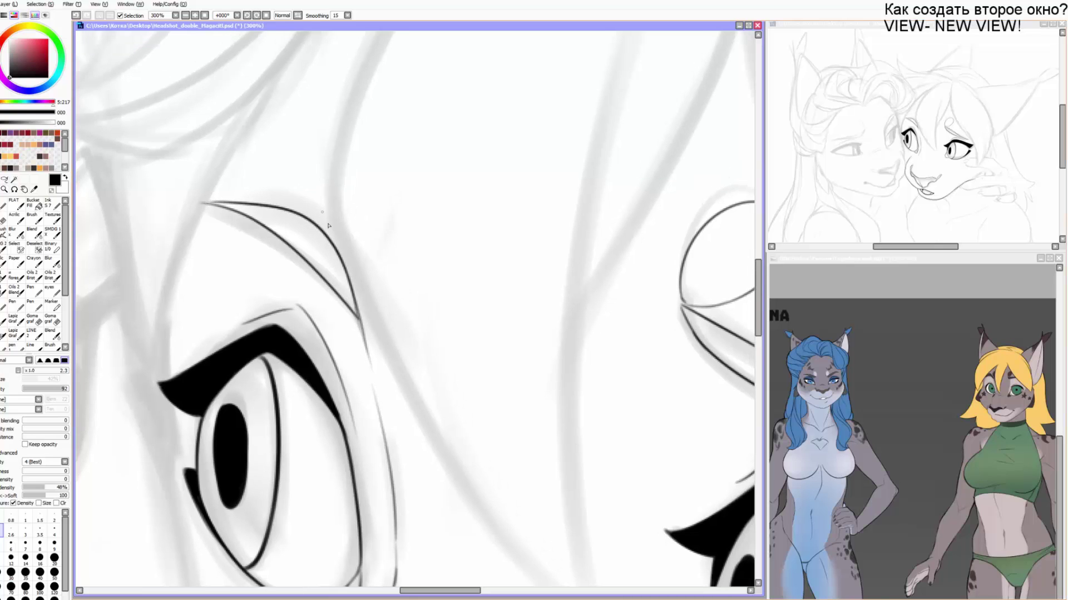
{"action": "mouse_move", "coordinate": [328, 234]}
{"action": "left_mouse_down"}
{"action": "mouse_move", "coordinate": [382, 133]}
{"action": "mouse_move", "coordinate": [361, 279]}
{"action": "left_mouse_up"}
{"action": "key", "text": "ctrl+z"}
{"action": "mouse_move", "coordinate": [316, 221]}
{"action": "left_mouse_down"}
{"action": "mouse_move", "coordinate": [382, 227]}
{"action": "mouse_move", "coordinate": [357, 275]}
{"action": "mouse_move", "coordinate": [311, 148]}
{"action": "mouse_move", "coordinate": [344, 244]}
{"action": "left_mouse_up"}
{"action": "key", "text": "ctrl+z"}
{"action": "left_click_drag", "start_coordinate": [372, 290], "coordinate": [371, 281]}
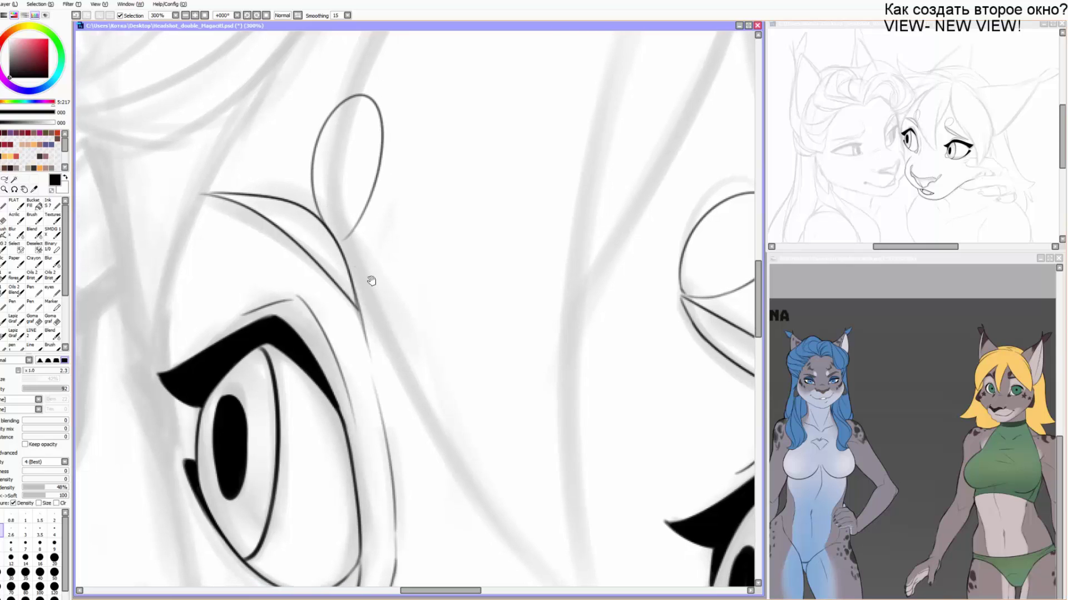
Examine the inked line art of the right-hand character's far eye, muzzle and mouth.
{"action": "scroll", "coordinate": [339, 246], "scroll_direction": "down", "scroll_amount": 10}
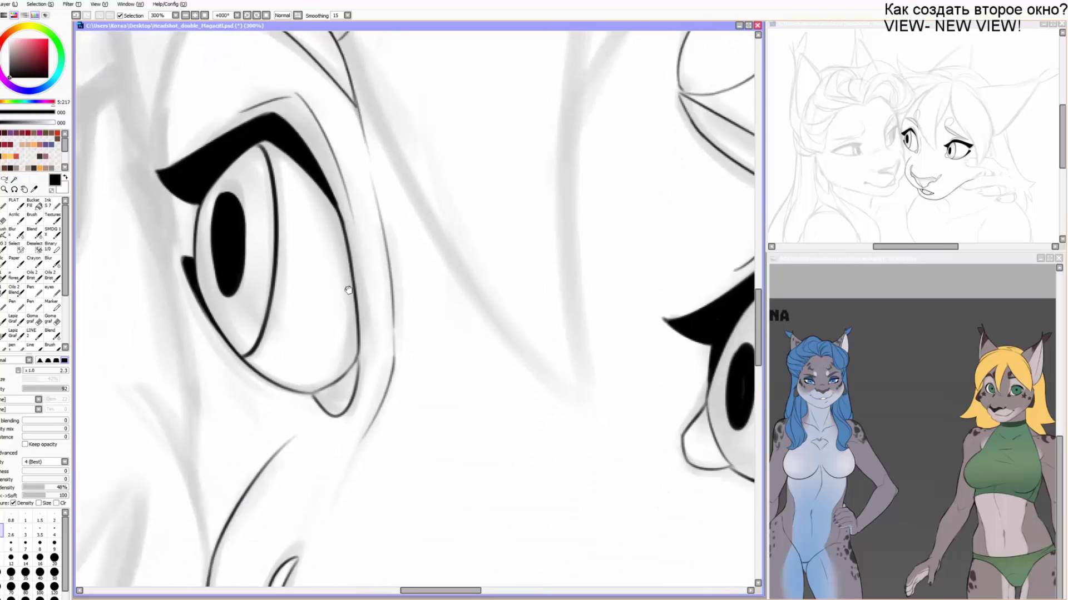
{"action": "left_click_drag", "start_coordinate": [304, 243], "coordinate": [316, 430]}
{"action": "left_click_drag", "start_coordinate": [478, 517], "coordinate": [305, 260]}
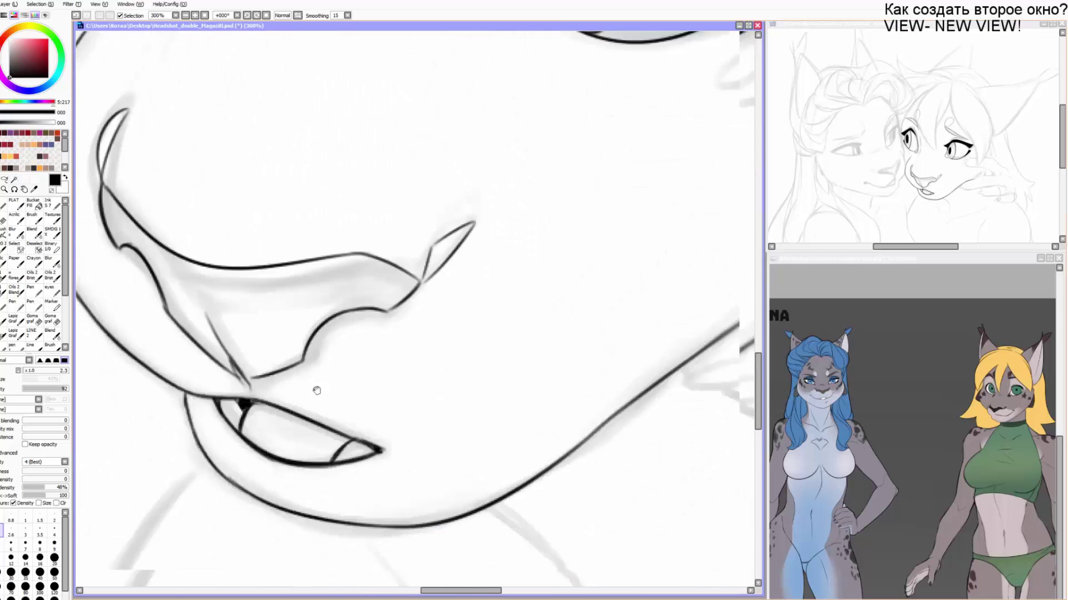
{"action": "left_click_drag", "start_coordinate": [505, 363], "coordinate": [248, 265]}
{"action": "left_click_drag", "start_coordinate": [494, 126], "coordinate": [312, 263]}
{"action": "left_click_drag", "start_coordinate": [423, 60], "coordinate": [346, 238]}
{"action": "left_click_drag", "start_coordinate": [316, 88], "coordinate": [400, 439]}
{"action": "left_click_drag", "start_coordinate": [321, 112], "coordinate": [223, 383]}
Ink the inner edge and overlapping strand of the right-hand character's central bang with brush size 3.5.
{"action": "key", "text": "Delete"}
{"action": "key", "text": "Delete"}
{"action": "key", "text": "End"}
{"action": "scroll", "coordinate": [321, 123], "scroll_direction": "down", "scroll_amount": 2}
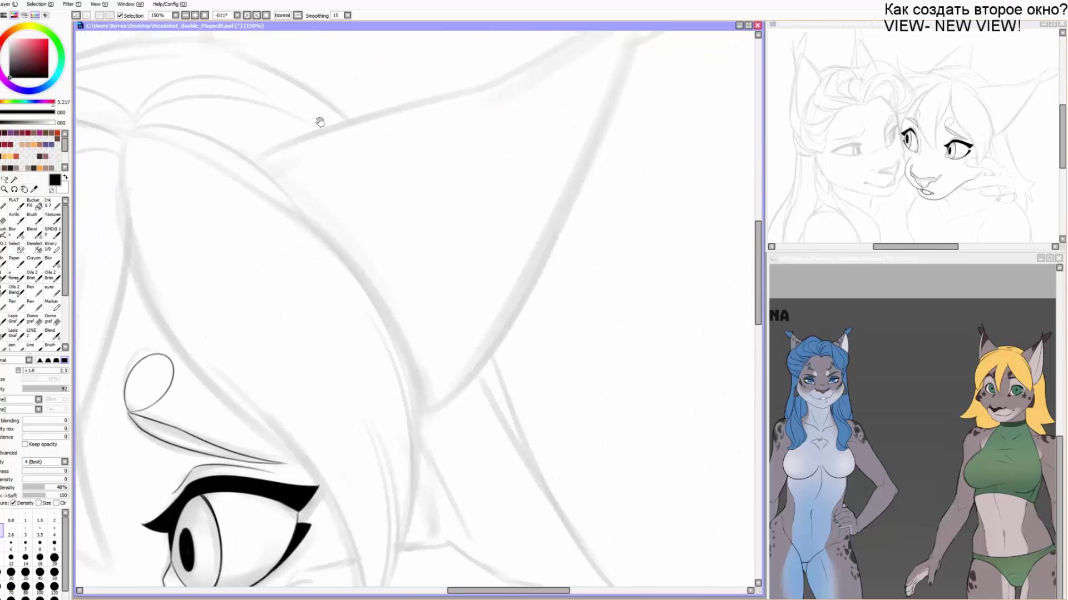
{"action": "left_click_drag", "start_coordinate": [171, 359], "coordinate": [447, 187]}
{"action": "key", "text": "End"}
{"action": "key", "text": "End"}
{"action": "key", "text": "bracketright"}
{"action": "key", "text": "bracketright"}
{"action": "key", "text": "bracketright"}
{"action": "left_click_drag", "start_coordinate": [451, 119], "coordinate": [331, 299]}
{"action": "left_click_drag", "start_coordinate": [377, 186], "coordinate": [294, 460]}
Ink the outer edge of the central bang, curving upward from its tip past the far eye's brow.
{"action": "key", "text": "End"}
{"action": "key", "text": "End"}
{"action": "key", "text": "End"}
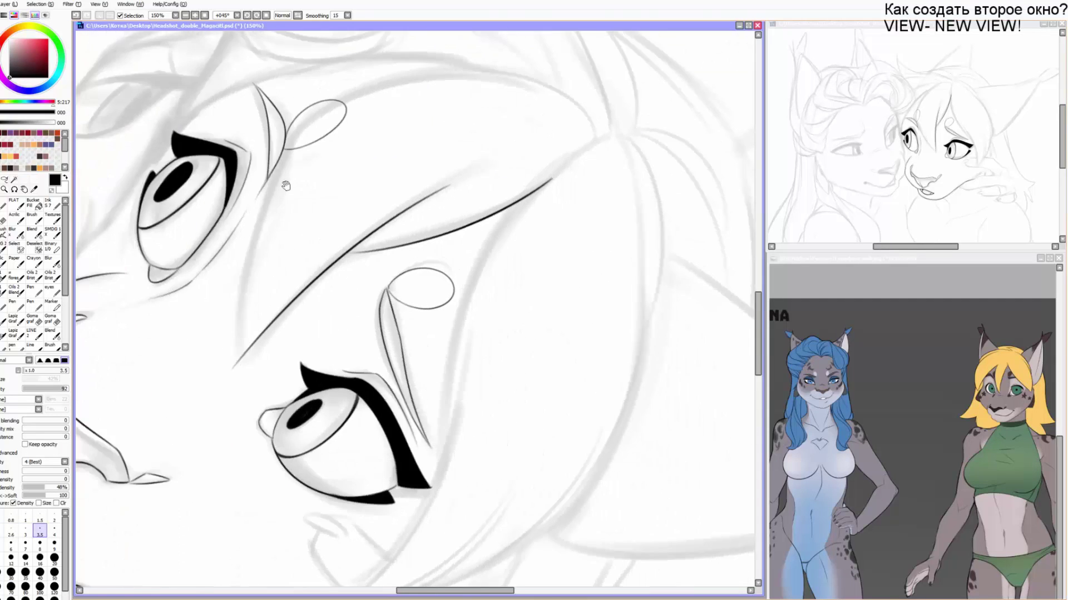
{"action": "left_click_drag", "start_coordinate": [285, 184], "coordinate": [269, 251]}
{"action": "left_click_drag", "start_coordinate": [216, 430], "coordinate": [283, 185]}
{"action": "key", "text": "ctrl+z"}
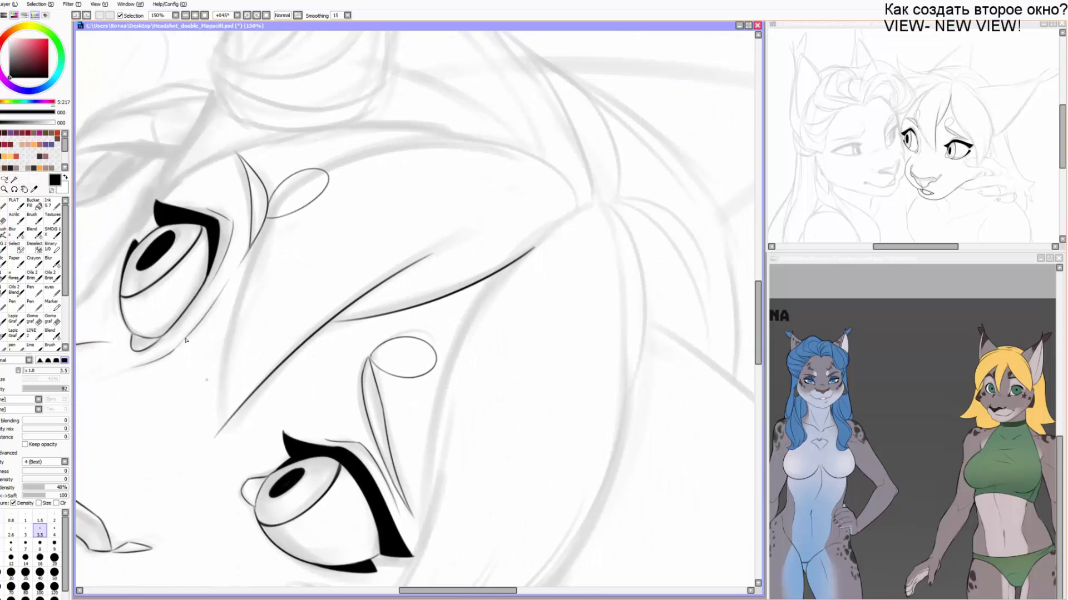
{"action": "left_click_drag", "start_coordinate": [216, 432], "coordinate": [401, 152]}
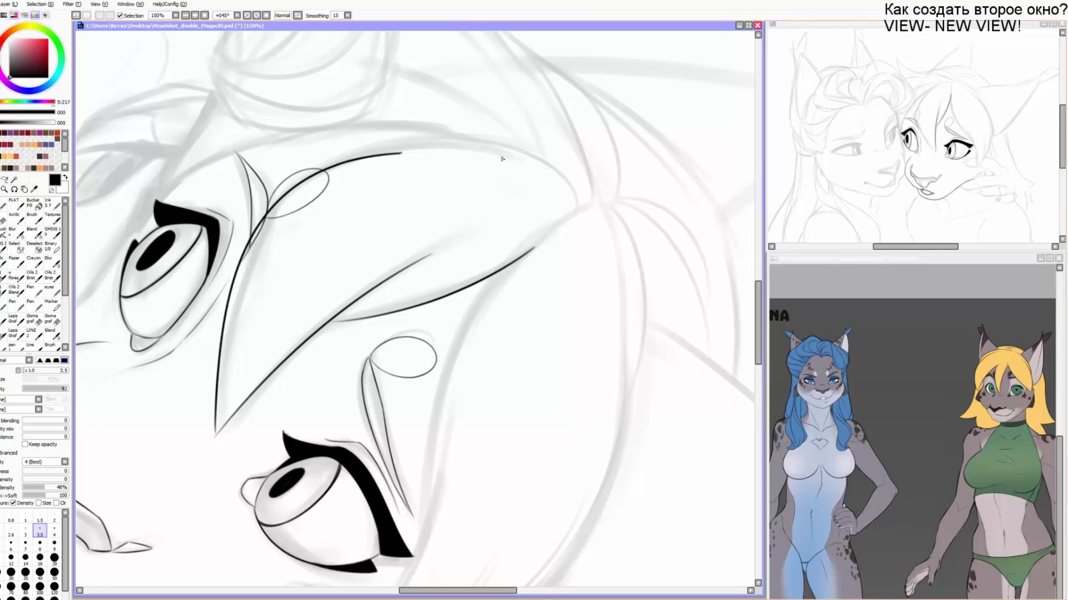
{"action": "key", "text": "ctrl+z"}
{"action": "mouse_move", "coordinate": [214, 435]}
{"action": "left_mouse_down"}
{"action": "mouse_move", "coordinate": [215, 391]}
{"action": "mouse_move", "coordinate": [301, 190]}
{"action": "mouse_move", "coordinate": [458, 141]}
{"action": "mouse_move", "coordinate": [594, 201]}
{"action": "left_mouse_up"}
Extend the central bang's outer edge over the forehead to the parting and join its inner edge there.
{"action": "key", "text": "Delete"}
{"action": "key", "text": "Delete"}
{"action": "key", "text": "ctrl+z"}
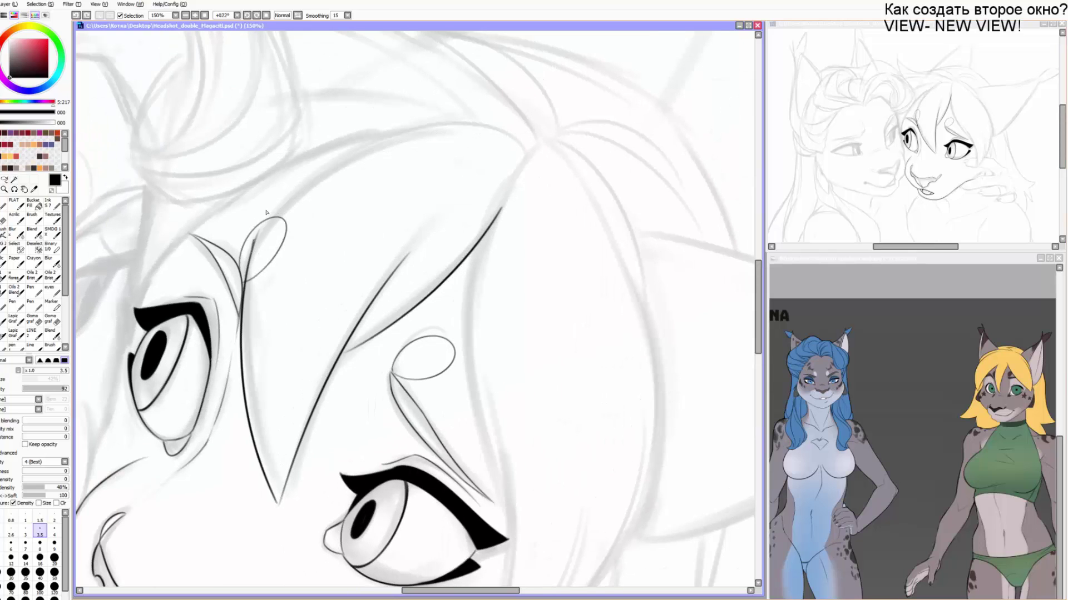
{"action": "mouse_move", "coordinate": [253, 240]}
{"action": "left_mouse_down"}
{"action": "mouse_move", "coordinate": [531, 147]}
{"action": "mouse_move", "coordinate": [496, 457]}
{"action": "mouse_move", "coordinate": [464, 345]}
{"action": "left_mouse_up"}
{"action": "key", "text": "End"}
{"action": "key", "text": "End"}
{"action": "key", "text": "End"}
{"action": "key", "text": "ctrl+z"}
{"action": "left_click_drag", "start_coordinate": [570, 115], "coordinate": [472, 176]}
Ink the side bang's inner edge beside the near eye, its pointed tip and a short strand line inside it.
{"action": "left_click_drag", "start_coordinate": [511, 146], "coordinate": [349, 415]}
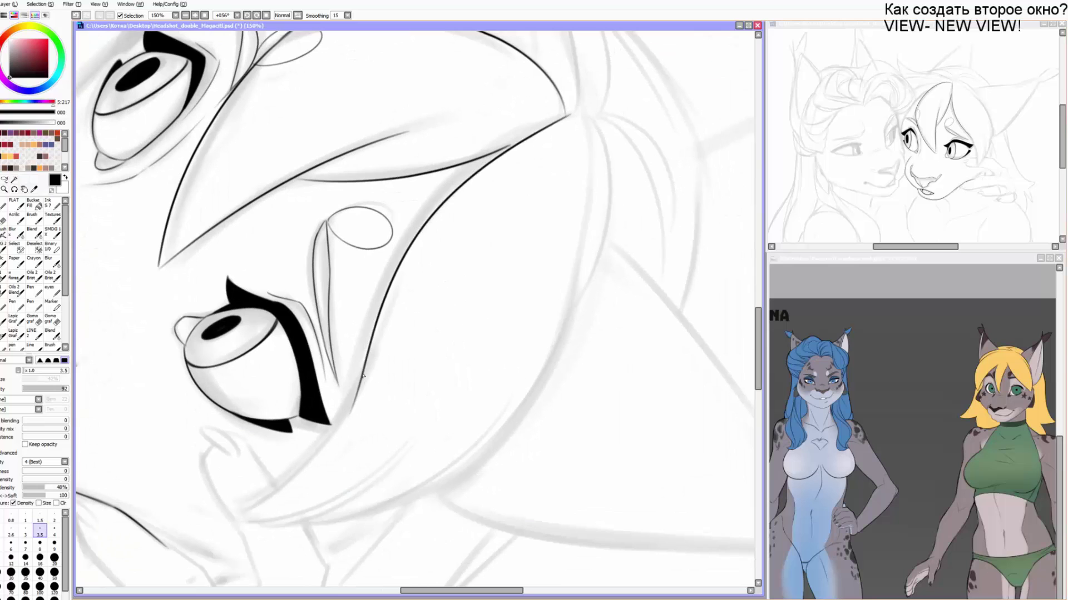
{"action": "mouse_move", "coordinate": [363, 377]}
{"action": "left_mouse_down"}
{"action": "mouse_move", "coordinate": [233, 510]}
{"action": "mouse_move", "coordinate": [277, 433]}
{"action": "mouse_move", "coordinate": [417, 413]}
{"action": "left_mouse_up"}
{"action": "key", "text": "ctrl+z"}
{"action": "mouse_move", "coordinate": [245, 439]}
{"action": "left_mouse_down"}
{"action": "mouse_move", "coordinate": [370, 422]}
{"action": "mouse_move", "coordinate": [410, 391]}
{"action": "left_mouse_up"}
{"action": "left_click_drag", "start_coordinate": [278, 449], "coordinate": [440, 361]}
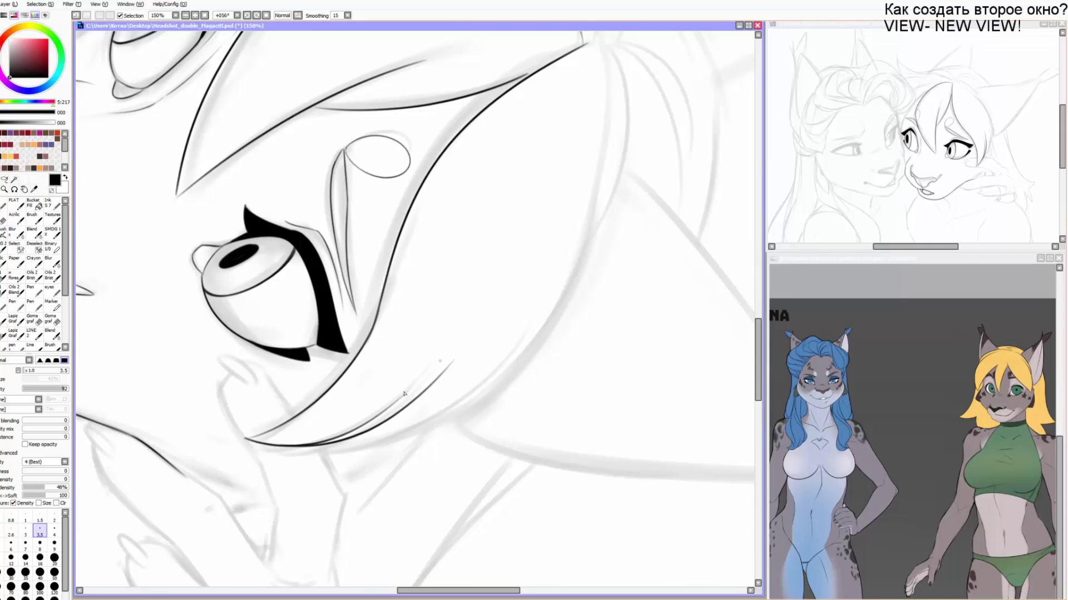
{"action": "left_click_drag", "start_coordinate": [312, 445], "coordinate": [540, 319]}
{"action": "left_click_drag", "start_coordinate": [412, 389], "coordinate": [353, 421]}
{"action": "key", "text": "ctrl+z"}
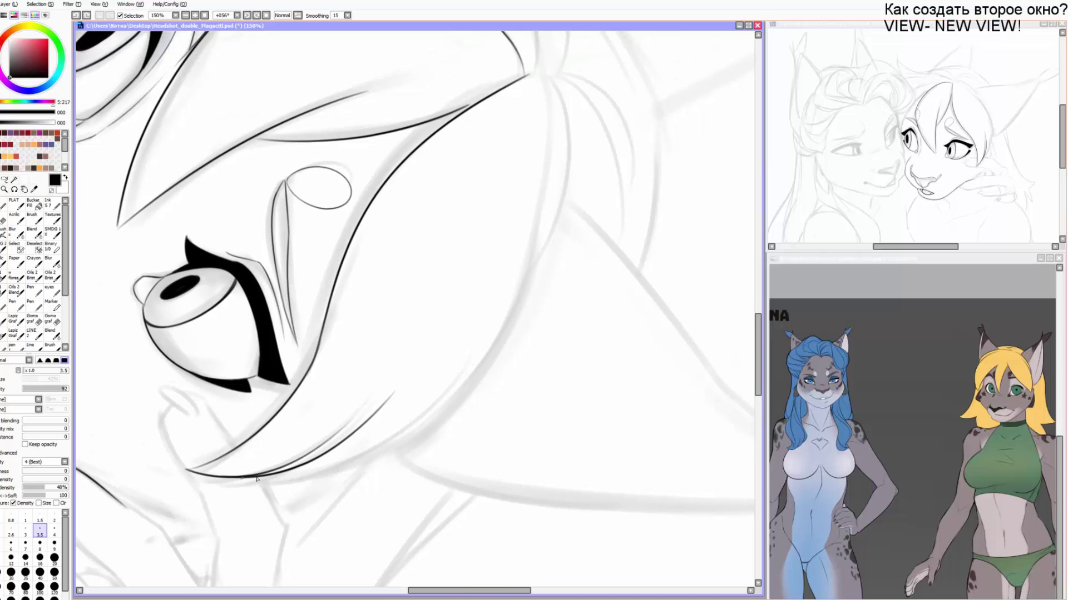
Ink the side bang's outer edge from the tip up to the parting, overlapping the strokes along the curve.
{"action": "left_click_drag", "start_coordinate": [243, 477], "coordinate": [475, 359]}
{"action": "left_click_drag", "start_coordinate": [379, 457], "coordinate": [556, 196]}
{"action": "key", "text": "ctrl+z"}
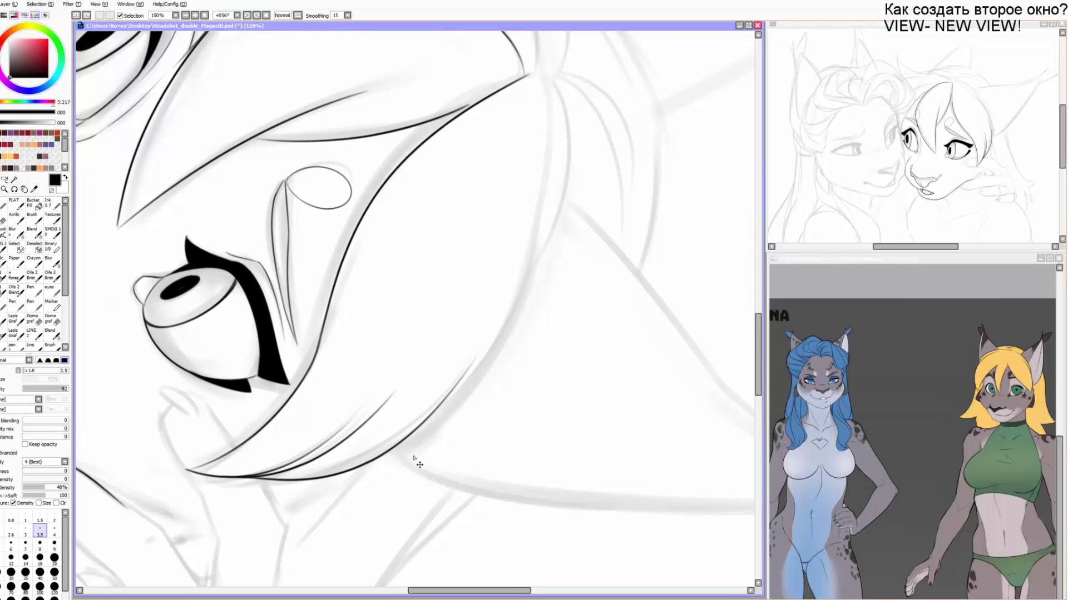
{"action": "left_click_drag", "start_coordinate": [378, 460], "coordinate": [553, 148]}
{"action": "key", "text": "ctrl+z"}
{"action": "left_click_drag", "start_coordinate": [376, 460], "coordinate": [547, 79]}
{"action": "left_click_drag", "start_coordinate": [519, 284], "coordinate": [557, 72]}
Thicken the central bang's inner line just below the parting with repeated overlapping strokes.
{"action": "mouse_move", "coordinate": [409, 276]}
{"action": "left_mouse_down"}
{"action": "mouse_move", "coordinate": [323, 263]}
{"action": "mouse_move", "coordinate": [372, 226]}
{"action": "left_mouse_up"}
{"action": "left_click_drag", "start_coordinate": [313, 182], "coordinate": [392, 82]}
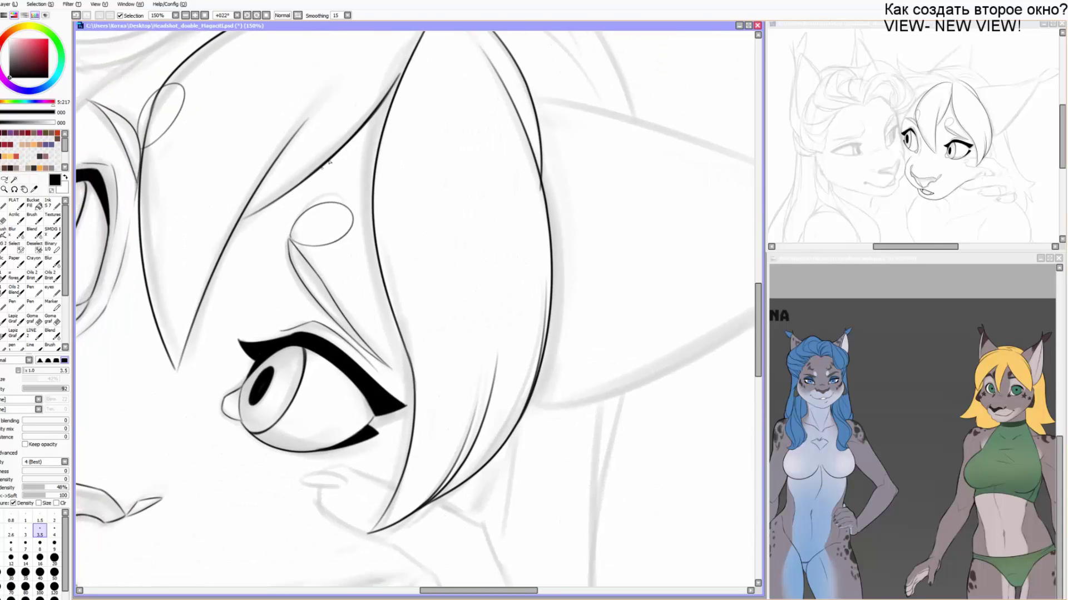
{"action": "left_click_drag", "start_coordinate": [327, 164], "coordinate": [400, 77]}
{"action": "left_click_drag", "start_coordinate": [378, 112], "coordinate": [400, 77]}
{"action": "left_click_drag", "start_coordinate": [361, 130], "coordinate": [395, 92]}
{"action": "left_click_drag", "start_coordinate": [341, 151], "coordinate": [386, 99]}
{"action": "left_click_drag", "start_coordinate": [236, 226], "coordinate": [333, 151]}
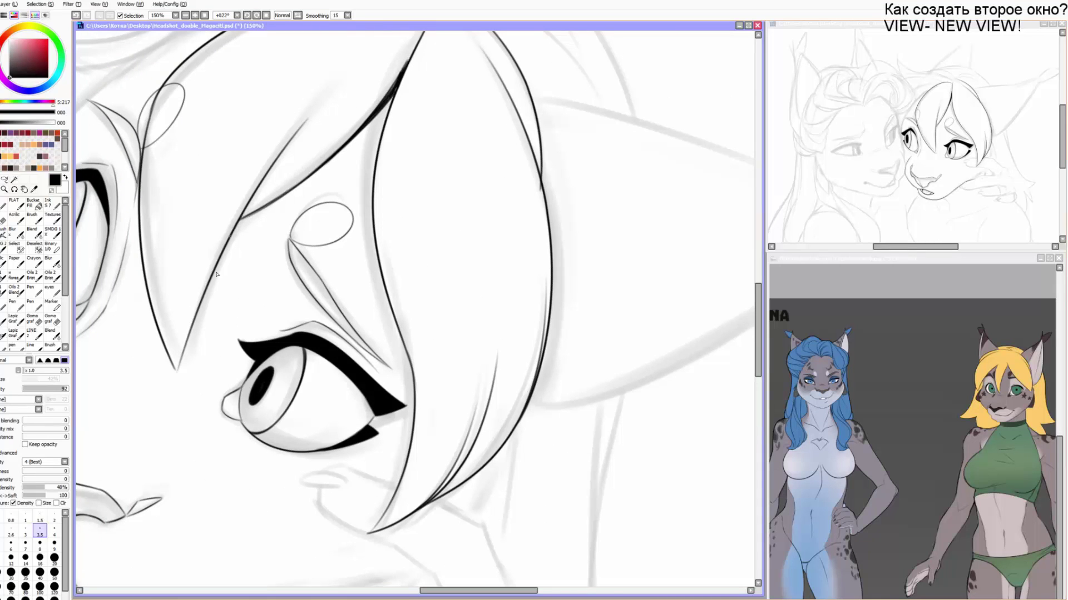
Erase the far brow's oval where it overlaps the central bang, using an eraser of size 50.
{"action": "left_click_drag", "start_coordinate": [184, 343], "coordinate": [203, 384]}
{"action": "key", "text": "e"}
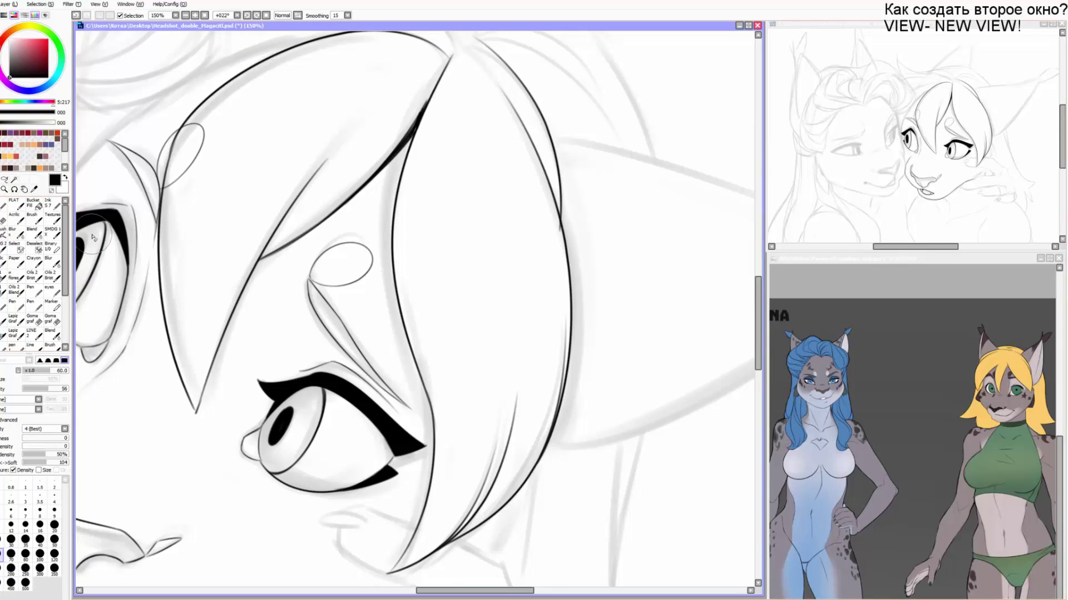
{"action": "mouse_move", "coordinate": [207, 139]}
{"action": "left_mouse_down"}
{"action": "mouse_move", "coordinate": [199, 127]}
{"action": "mouse_move", "coordinate": [178, 234]}
{"action": "left_mouse_up"}
{"action": "left_click_drag", "start_coordinate": [59, 388], "coordinate": [71, 393]}
{"action": "key", "text": "["}
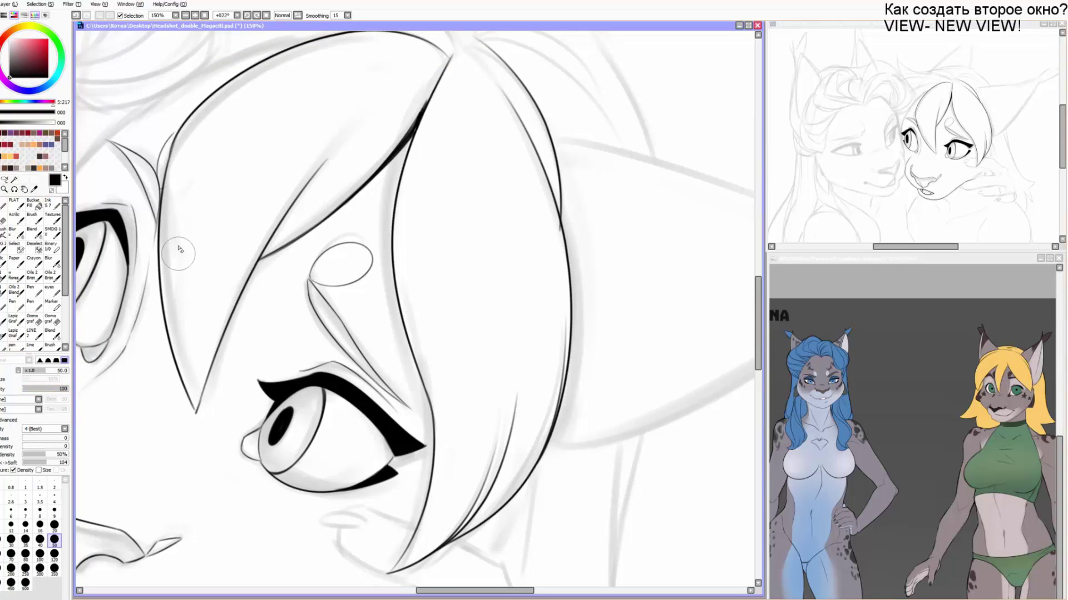
Thicken the central bang's outer edge above the far eye, raising the brush size to 4.
{"action": "key", "text": "b"}
{"action": "left_click_drag", "start_coordinate": [159, 261], "coordinate": [173, 137]}
{"action": "left_click_drag", "start_coordinate": [165, 177], "coordinate": [164, 180]}
{"action": "key", "text": "Delete"}
{"action": "key", "text": "Delete"}
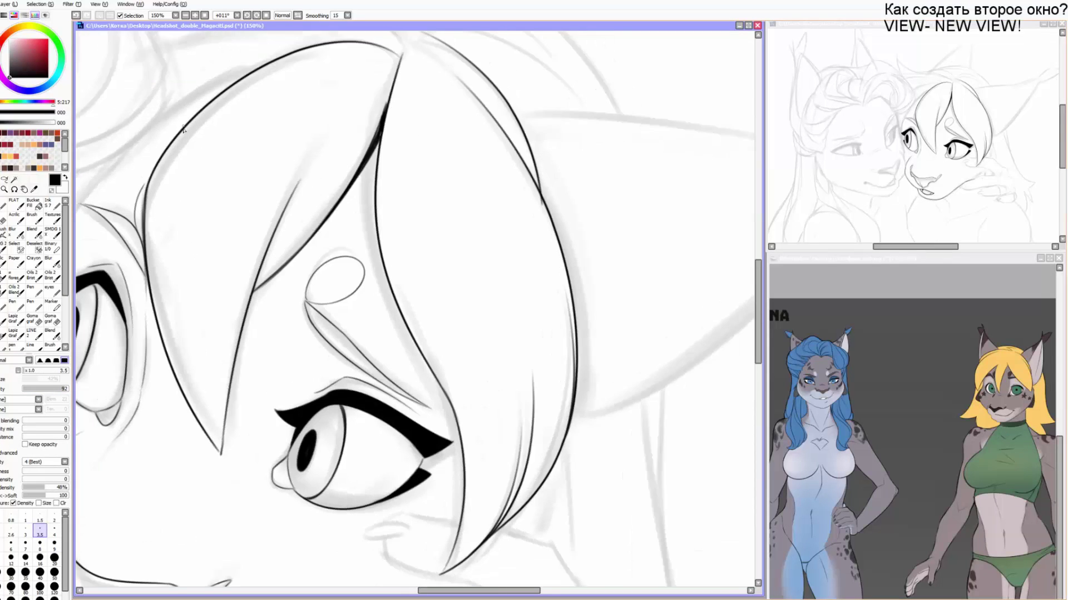
{"action": "left_click_drag", "start_coordinate": [129, 233], "coordinate": [286, 64]}
{"action": "key", "text": "ctrl+z"}
{"action": "key", "text": "bracketright"}
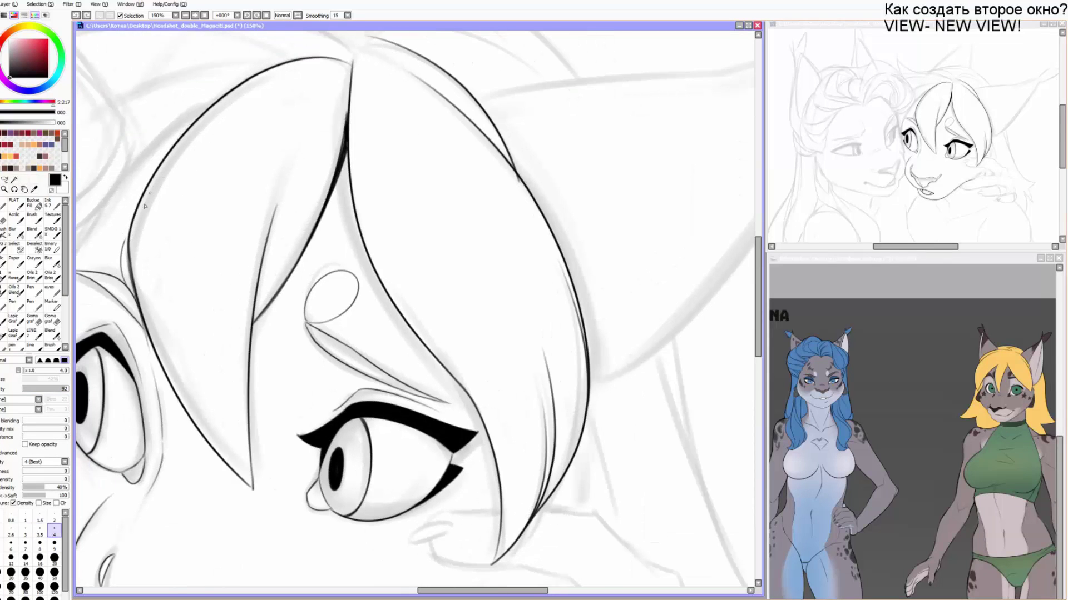
{"action": "left_click_drag", "start_coordinate": [167, 154], "coordinate": [202, 113]}
{"action": "mouse_move", "coordinate": [149, 261]}
{"action": "left_mouse_down"}
{"action": "mouse_move", "coordinate": [234, 145]}
{"action": "mouse_move", "coordinate": [231, 85]}
{"action": "mouse_move", "coordinate": [274, 198]}
{"action": "left_mouse_up"}
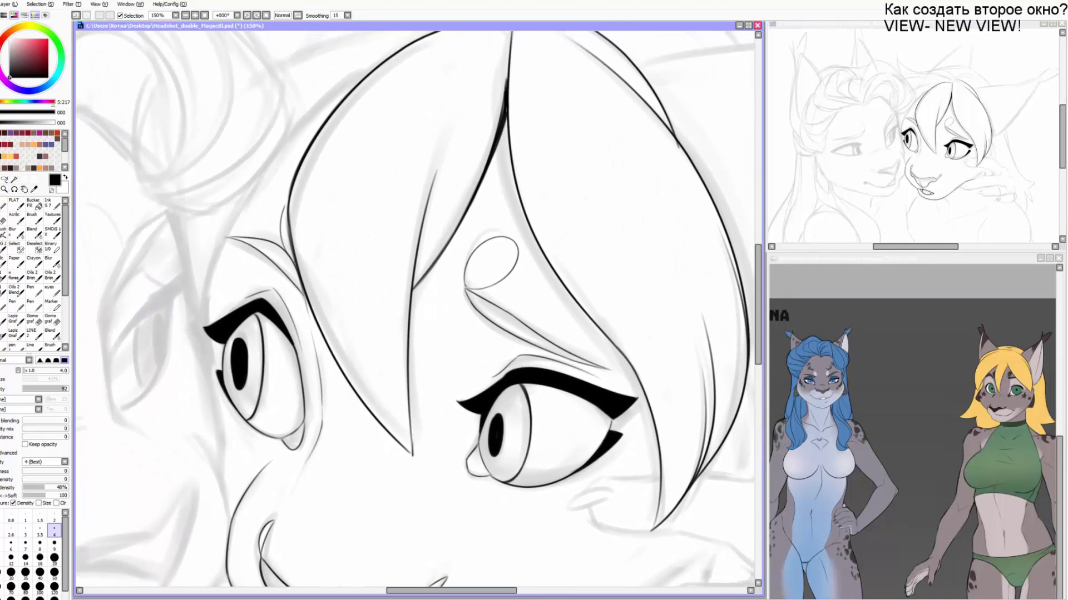
Ink the forehead contour from the central bang down to the far eye and thicken it near the hair.
{"action": "mouse_move", "coordinate": [329, 101]}
{"action": "left_mouse_down"}
{"action": "mouse_move", "coordinate": [229, 226]}
{"action": "mouse_move", "coordinate": [204, 333]}
{"action": "mouse_move", "coordinate": [206, 270]}
{"action": "mouse_move", "coordinate": [329, 114]}
{"action": "left_mouse_up"}
{"action": "key", "text": "ctrl+z"}
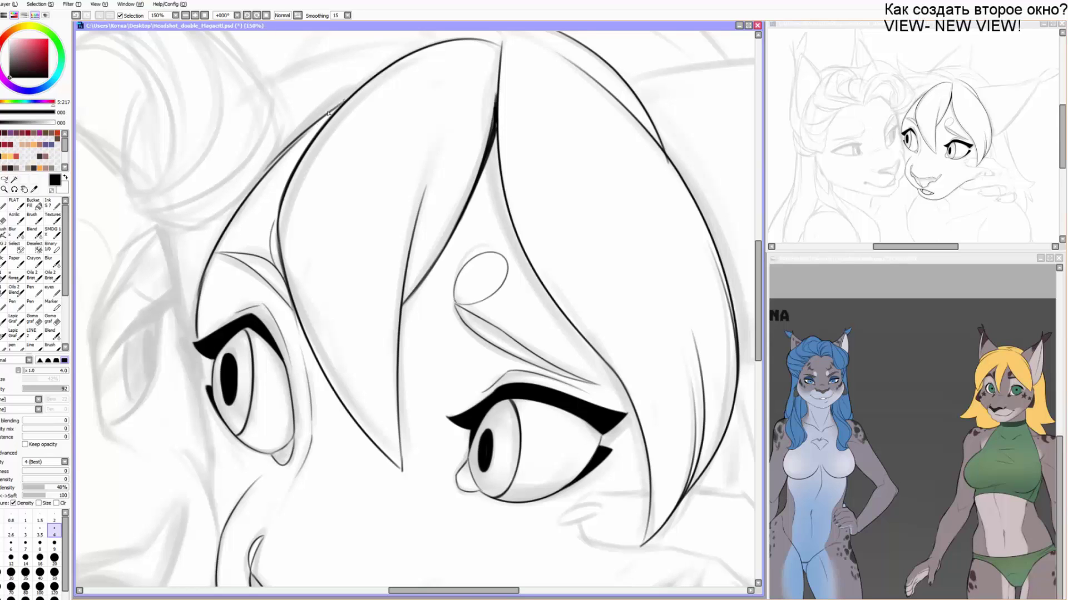
{"action": "key", "text": "ctrl+z"}
{"action": "mouse_move", "coordinate": [257, 185]}
{"action": "left_mouse_down"}
{"action": "mouse_move", "coordinate": [342, 103]}
{"action": "mouse_move", "coordinate": [333, 113]}
{"action": "left_mouse_up"}
{"action": "left_click_drag", "start_coordinate": [285, 155], "coordinate": [335, 115]}
{"action": "left_click_drag", "start_coordinate": [297, 146], "coordinate": [336, 112]}
Ink the cheek contour from the far eye down to the muzzle with brush size 3.5, adding a branching line.
{"action": "mouse_move", "coordinate": [239, 312]}
{"action": "left_mouse_down"}
{"action": "mouse_move", "coordinate": [235, 211]}
{"action": "mouse_move", "coordinate": [199, 273]}
{"action": "mouse_move", "coordinate": [208, 375]}
{"action": "left_mouse_up"}
{"action": "key", "text": "bracketleft"}
{"action": "key", "text": "ctrl+z"}
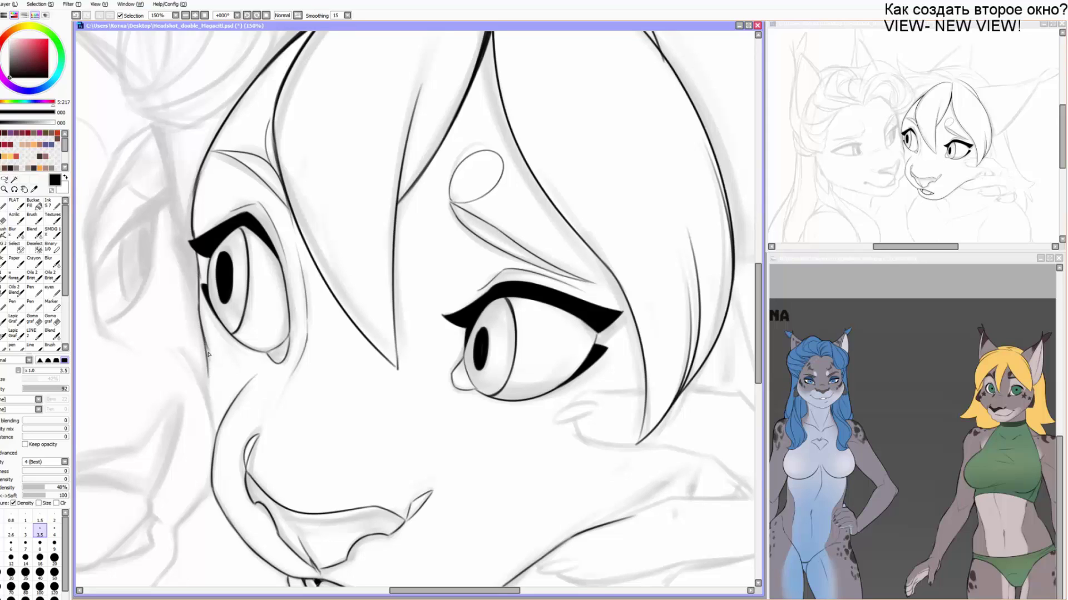
{"action": "key", "text": "ctrl+z"}
{"action": "left_click_drag", "start_coordinate": [199, 305], "coordinate": [203, 339]}
{"action": "left_click_drag", "start_coordinate": [208, 398], "coordinate": [210, 402]}
{"action": "mouse_move", "coordinate": [207, 389]}
{"action": "left_mouse_down"}
{"action": "mouse_move", "coordinate": [219, 433]}
{"action": "mouse_move", "coordinate": [179, 356]}
{"action": "left_mouse_up"}
{"action": "key", "text": "ctrl+z"}
{"action": "key", "text": "ctrl+z"}
{"action": "left_click_drag", "start_coordinate": [217, 434], "coordinate": [172, 335]}
{"action": "left_click_drag", "start_coordinate": [214, 413], "coordinate": [206, 353]}
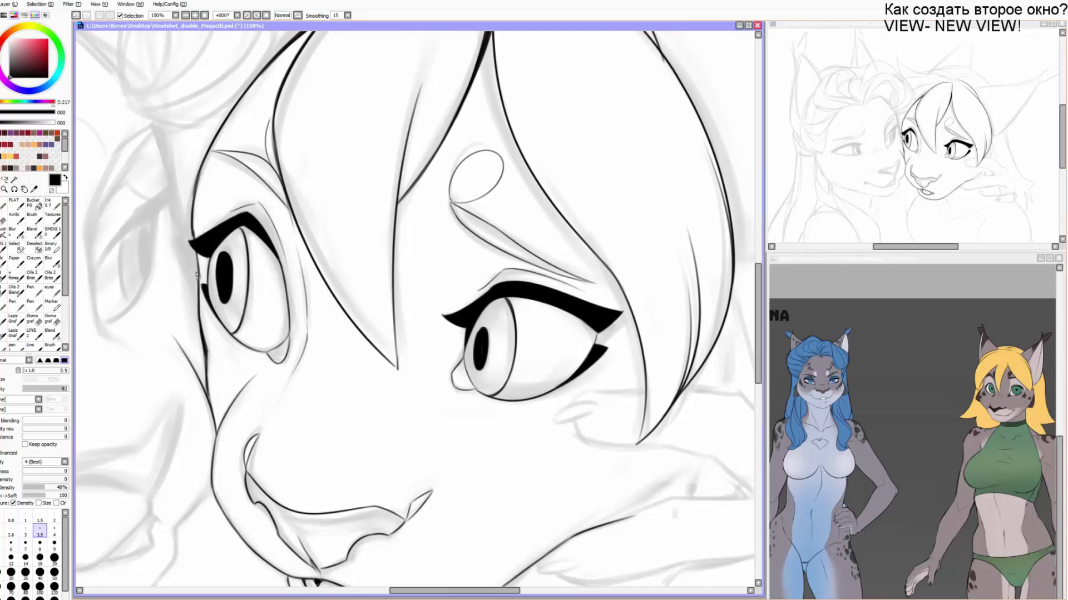
Ink the left-hand character's face contour running down beside the far eye with brush size 4.
{"action": "left_click_drag", "start_coordinate": [200, 319], "coordinate": [178, 256]}
{"action": "key", "text": "ctrl+z"}
{"action": "mouse_move", "coordinate": [179, 259]}
{"action": "left_mouse_down"}
{"action": "mouse_move", "coordinate": [189, 293]}
{"action": "mouse_move", "coordinate": [182, 222]}
{"action": "left_mouse_up"}
{"action": "key", "text": "]"}
{"action": "key", "text": "ctrl+z"}
{"action": "left_click_drag", "start_coordinate": [188, 285], "coordinate": [155, 152]}
{"action": "key", "text": "ctrl+z"}
{"action": "left_click_drag", "start_coordinate": [190, 280], "coordinate": [160, 151]}
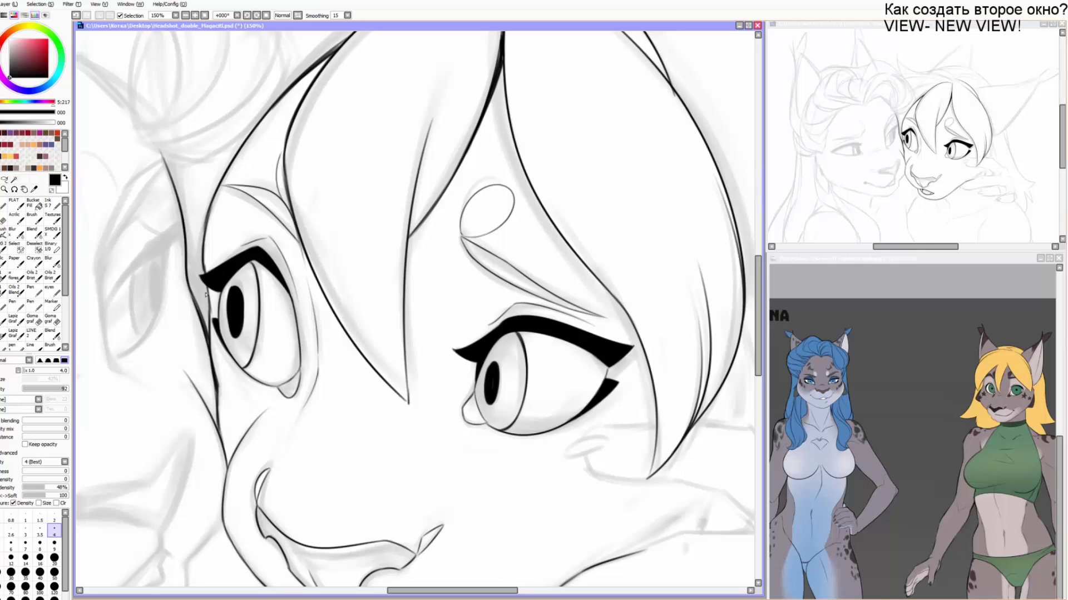
Fill the narrow gap between the two faces beside the far eye with black strokes.
{"action": "key", "text": "ctrl+z"}
{"action": "left_click_drag", "start_coordinate": [190, 253], "coordinate": [211, 299]}
{"action": "mouse_move", "coordinate": [203, 278]}
{"action": "left_mouse_down"}
{"action": "mouse_move", "coordinate": [204, 219]}
{"action": "mouse_move", "coordinate": [220, 192]}
{"action": "left_mouse_up"}
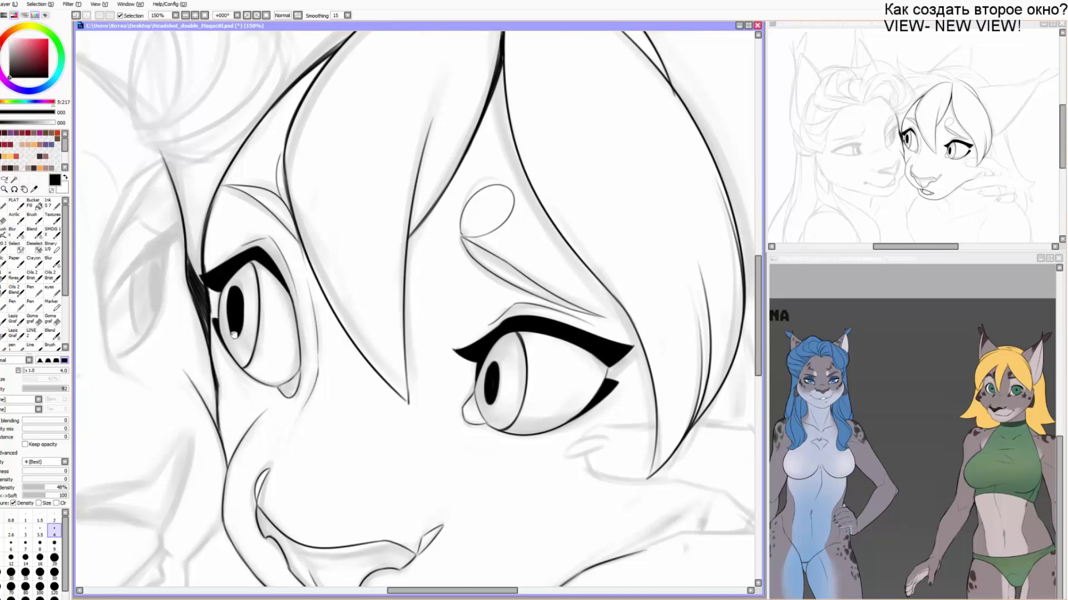
Ink the right-hand character's angled neck line running down from beneath the jaw.
{"action": "left_click_drag", "start_coordinate": [258, 449], "coordinate": [231, 258]}
{"action": "mouse_move", "coordinate": [273, 289]}
{"action": "left_mouse_down"}
{"action": "mouse_move", "coordinate": [251, 178]}
{"action": "mouse_move", "coordinate": [226, 149]}
{"action": "left_mouse_up"}
{"action": "left_click_drag", "start_coordinate": [271, 183], "coordinate": [298, 93]}
{"action": "left_click_drag", "start_coordinate": [293, 139], "coordinate": [215, 155]}
{"action": "left_click_drag", "start_coordinate": [315, 236], "coordinate": [284, 246]}
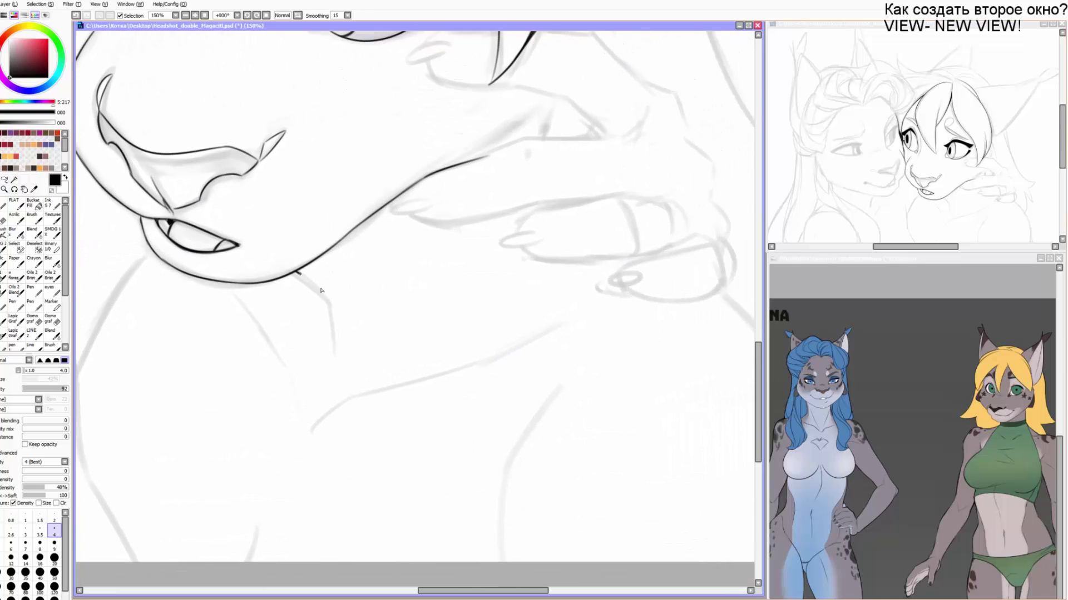
{"action": "left_click_drag", "start_coordinate": [321, 290], "coordinate": [334, 352]}
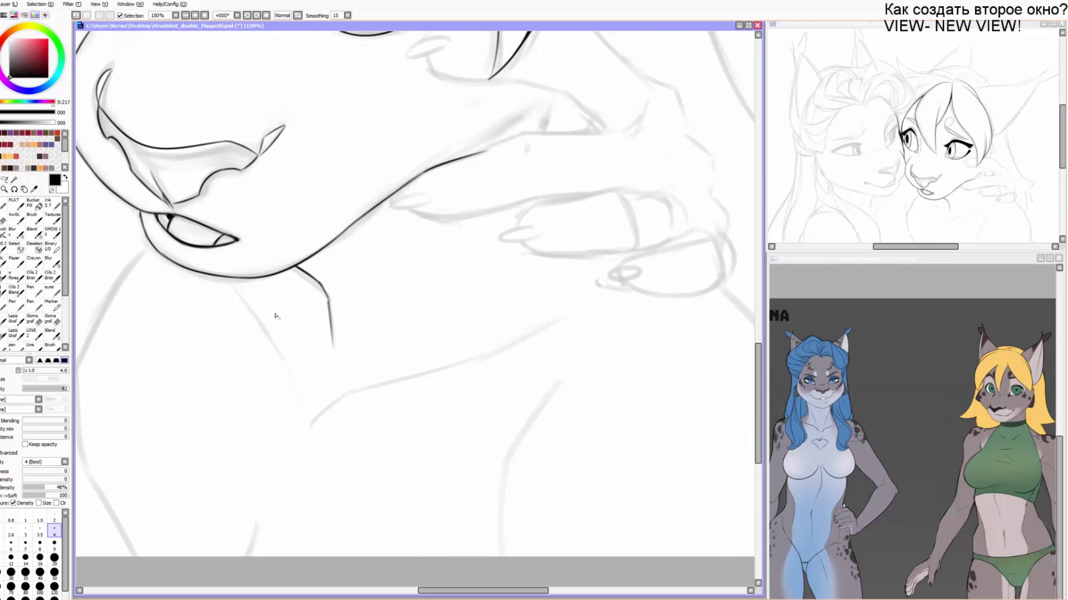
Ink the second neck line under the chin and the shoulder line with brush size 3.
{"action": "key", "text": "bracketleft"}
{"action": "key", "text": "bracketleft"}
{"action": "mouse_move", "coordinate": [239, 292]}
{"action": "left_mouse_down"}
{"action": "mouse_move", "coordinate": [296, 405]}
{"action": "mouse_move", "coordinate": [460, 369]}
{"action": "mouse_move", "coordinate": [576, 309]}
{"action": "left_mouse_up"}
{"action": "left_click_drag", "start_coordinate": [504, 297], "coordinate": [412, 393]}
Extend the jaw line upward along the top edge of the finger on the cheek, using brush size 3.5.
{"action": "key", "text": "Delete"}
{"action": "key", "text": "Delete"}
{"action": "scroll", "coordinate": [394, 236], "scroll_direction": "up", "scroll_amount": 1}
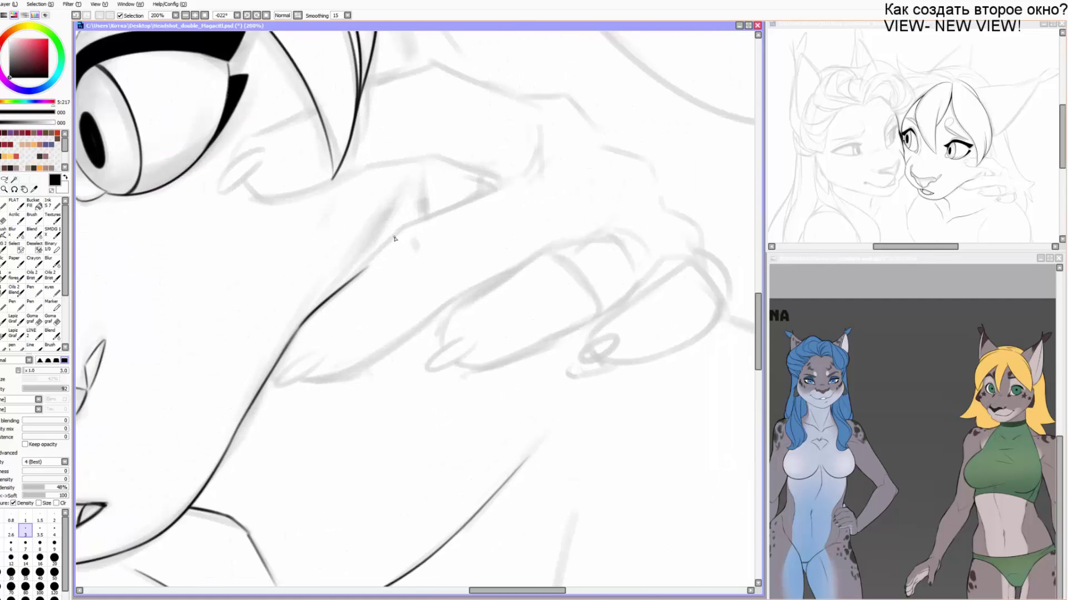
{"action": "key", "text": "e"}
{"action": "key", "text": "n"}
{"action": "mouse_move", "coordinate": [391, 258]}
{"action": "left_mouse_down"}
{"action": "mouse_move", "coordinate": [347, 300]}
{"action": "mouse_move", "coordinate": [371, 260]}
{"action": "left_mouse_up"}
{"action": "key", "text": "]"}
{"action": "left_click_drag", "start_coordinate": [335, 294], "coordinate": [383, 244]}
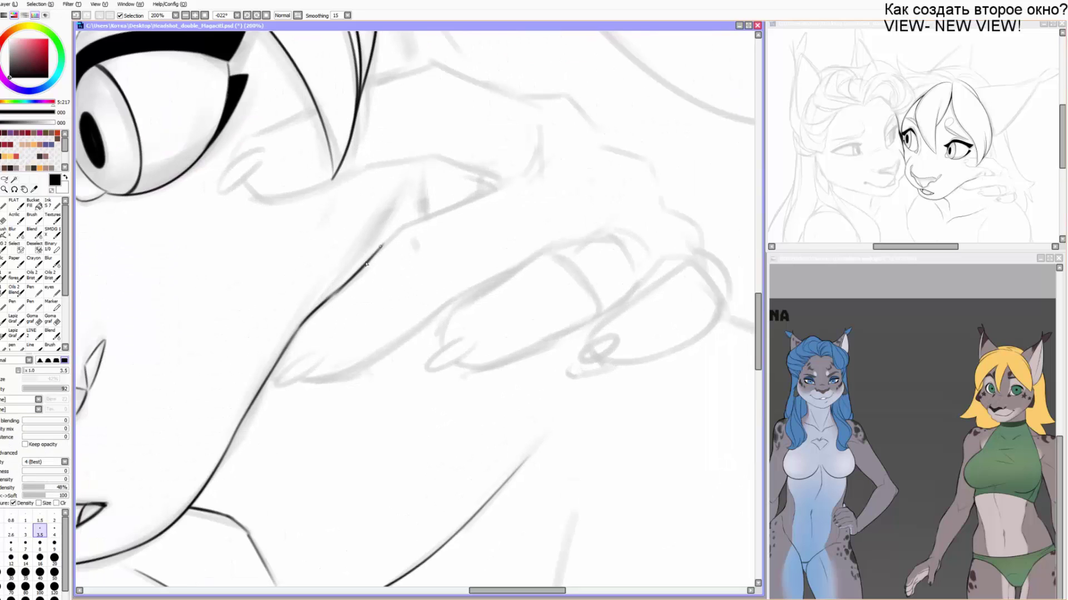
{"action": "key", "text": "ctrl+z"}
{"action": "key", "text": "ctrl+z"}
{"action": "left_click_drag", "start_coordinate": [318, 309], "coordinate": [368, 260]}
{"action": "left_click_drag", "start_coordinate": [411, 223], "coordinate": [501, 184]}
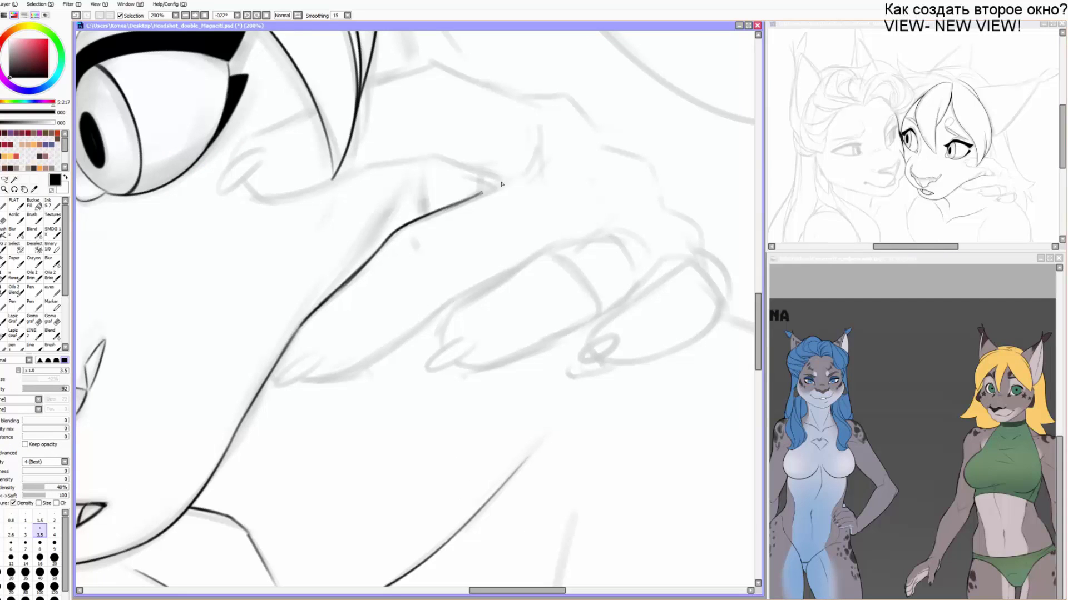
Ink the claw and lower edge of the finger touching the jaw with brush size 3.
{"action": "left_click_drag", "start_coordinate": [286, 359], "coordinate": [287, 352]}
{"action": "key", "text": "["}
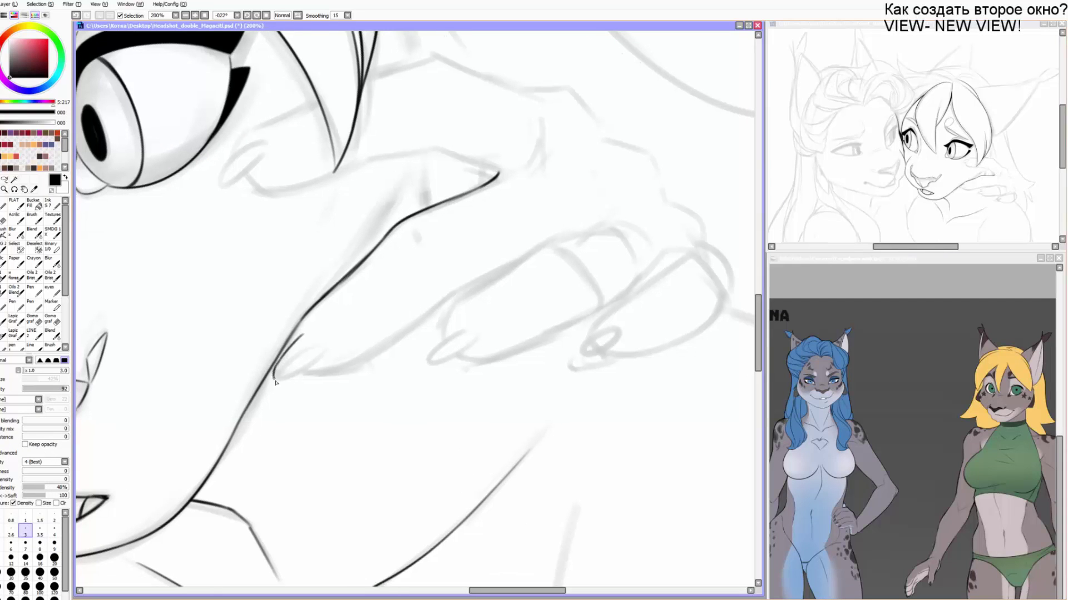
{"action": "key", "text": "ctrl+z"}
{"action": "mouse_move", "coordinate": [305, 339]}
{"action": "left_mouse_down"}
{"action": "mouse_move", "coordinate": [273, 372]}
{"action": "mouse_move", "coordinate": [296, 369]}
{"action": "mouse_move", "coordinate": [314, 345]}
{"action": "mouse_move", "coordinate": [332, 371]}
{"action": "mouse_move", "coordinate": [433, 313]}
{"action": "mouse_move", "coordinate": [383, 352]}
{"action": "mouse_move", "coordinate": [499, 271]}
{"action": "left_mouse_up"}
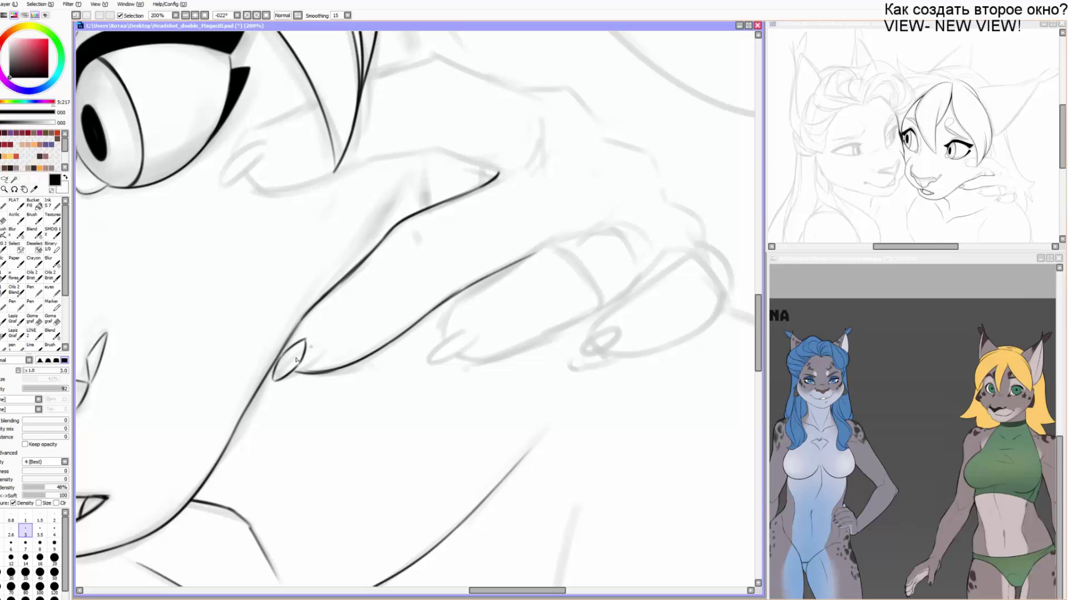
Ink a thick, tapered cheek line above that finger with brush size 3.5 and close its upper corner.
{"action": "left_click_drag", "start_coordinate": [288, 344], "coordinate": [418, 169]}
{"action": "key", "text": "]"}
{"action": "left_click_drag", "start_coordinate": [315, 309], "coordinate": [406, 178]}
{"action": "left_click_drag", "start_coordinate": [354, 265], "coordinate": [412, 177]}
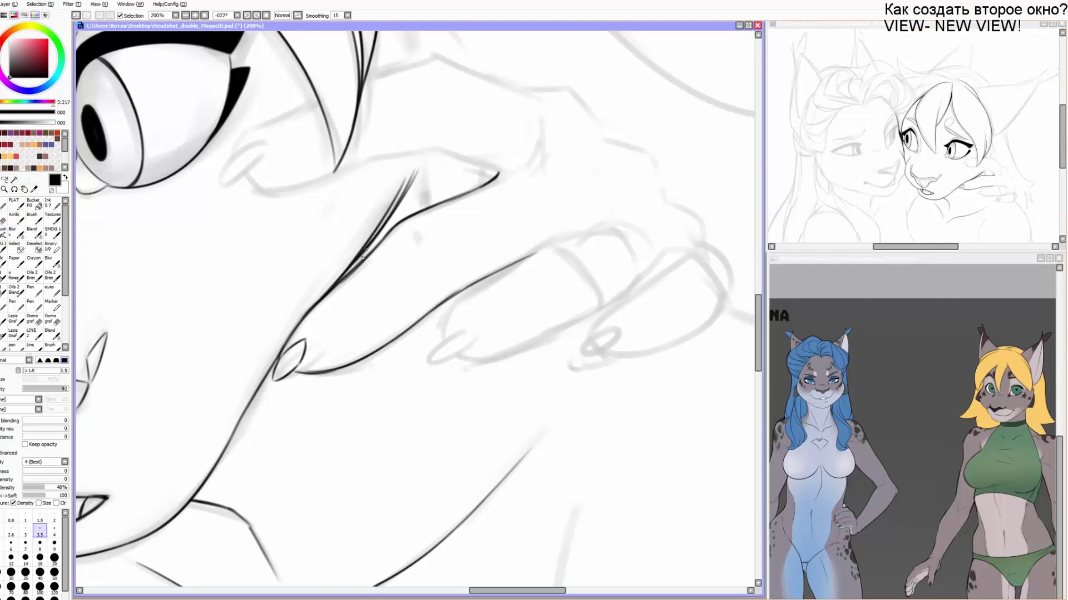
{"action": "left_click_drag", "start_coordinate": [366, 248], "coordinate": [421, 156]}
{"action": "mouse_move", "coordinate": [421, 154]}
{"action": "left_mouse_down"}
{"action": "mouse_move", "coordinate": [380, 221]}
{"action": "mouse_move", "coordinate": [383, 274]}
{"action": "left_mouse_up"}
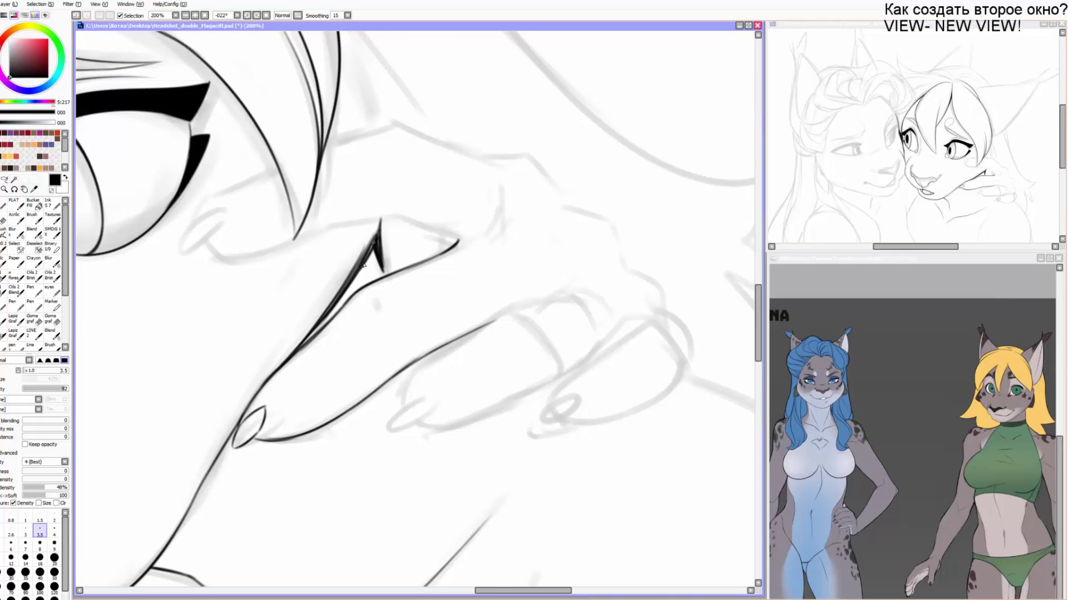
Ink the claw and both edges of the index finger below the eye with brush size 3.
{"action": "mouse_move", "coordinate": [437, 246]}
{"action": "left_mouse_down"}
{"action": "mouse_move", "coordinate": [300, 254]}
{"action": "mouse_move", "coordinate": [248, 280]}
{"action": "mouse_move", "coordinate": [218, 328]}
{"action": "mouse_move", "coordinate": [215, 358]}
{"action": "mouse_move", "coordinate": [230, 331]}
{"action": "mouse_move", "coordinate": [212, 369]}
{"action": "mouse_move", "coordinate": [220, 394]}
{"action": "mouse_move", "coordinate": [232, 365]}
{"action": "mouse_move", "coordinate": [281, 352]}
{"action": "mouse_move", "coordinate": [345, 271]}
{"action": "left_mouse_up"}
{"action": "key", "text": "bracketleft"}
{"action": "key", "text": "ctrl+z"}
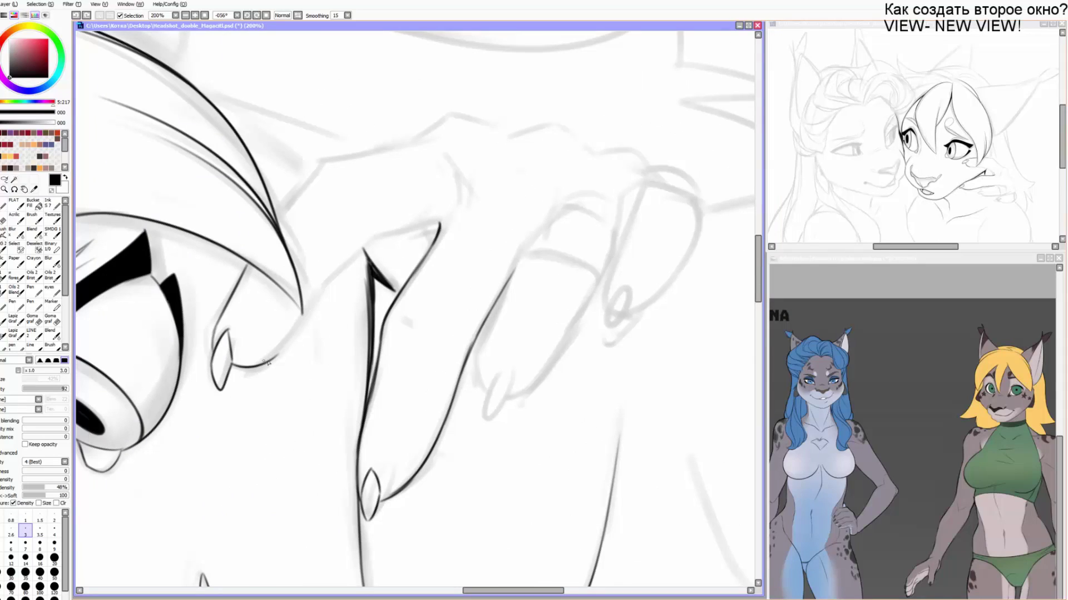
{"action": "mouse_move", "coordinate": [263, 362]}
{"action": "left_mouse_down"}
{"action": "mouse_move", "coordinate": [324, 281]}
{"action": "mouse_move", "coordinate": [319, 289]}
{"action": "mouse_move", "coordinate": [369, 243]}
{"action": "mouse_move", "coordinate": [440, 226]}
{"action": "mouse_move", "coordinate": [431, 199]}
{"action": "left_mouse_up"}
{"action": "mouse_move", "coordinate": [336, 227]}
{"action": "left_mouse_down"}
{"action": "mouse_move", "coordinate": [326, 251]}
{"action": "mouse_move", "coordinate": [313, 185]}
{"action": "mouse_move", "coordinate": [479, 156]}
{"action": "left_mouse_up"}
Ink the back-of-hand contour over the knuckles toward the little finger with brush size 3.
{"action": "key", "text": "Delete"}
{"action": "key", "text": "Delete"}
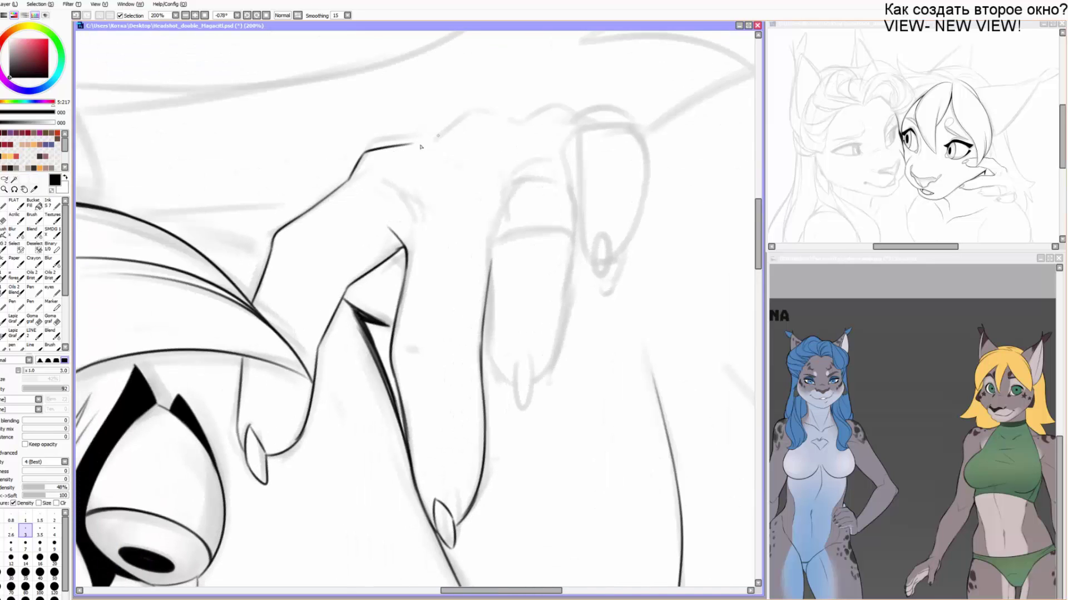
{"action": "left_click_drag", "start_coordinate": [438, 122], "coordinate": [570, 117]}
{"action": "key", "text": "End"}
{"action": "key", "text": "End"}
{"action": "key", "text": "End"}
{"action": "key", "text": "End"}
{"action": "key", "text": "End"}
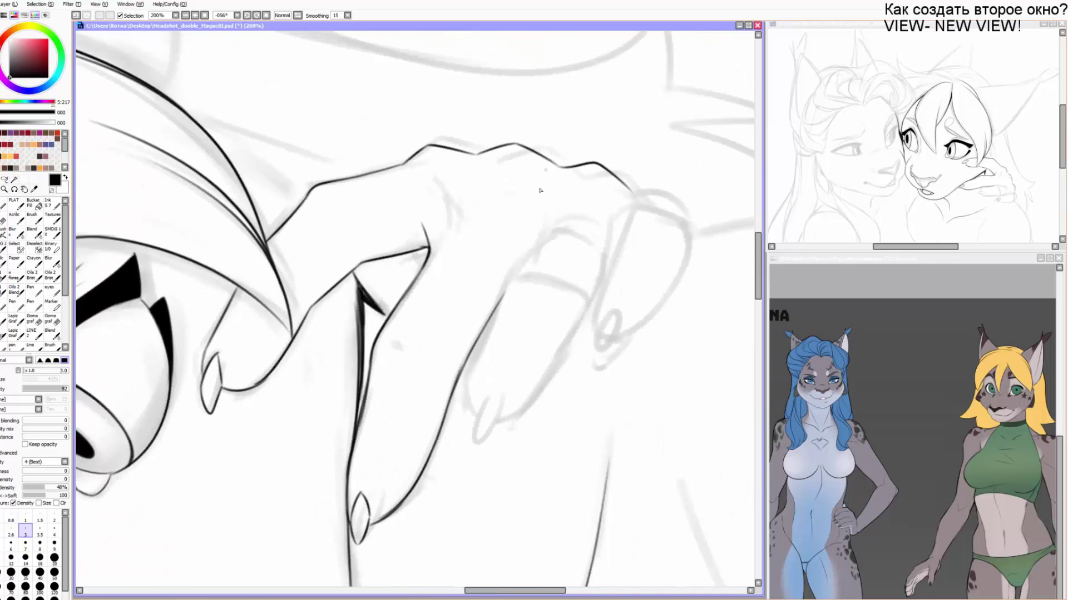
Ink two short crease lines where the index and middle fingers meet.
{"action": "left_click_drag", "start_coordinate": [456, 297], "coordinate": [293, 231]}
{"action": "mouse_move", "coordinate": [364, 228]}
{"action": "left_mouse_down"}
{"action": "mouse_move", "coordinate": [361, 199]}
{"action": "mouse_move", "coordinate": [307, 179]}
{"action": "left_mouse_up"}
{"action": "left_click_drag", "start_coordinate": [381, 198], "coordinate": [378, 208]}
{"action": "key", "text": "Delete"}
{"action": "key", "text": "Delete"}
{"action": "key", "text": "Delete"}
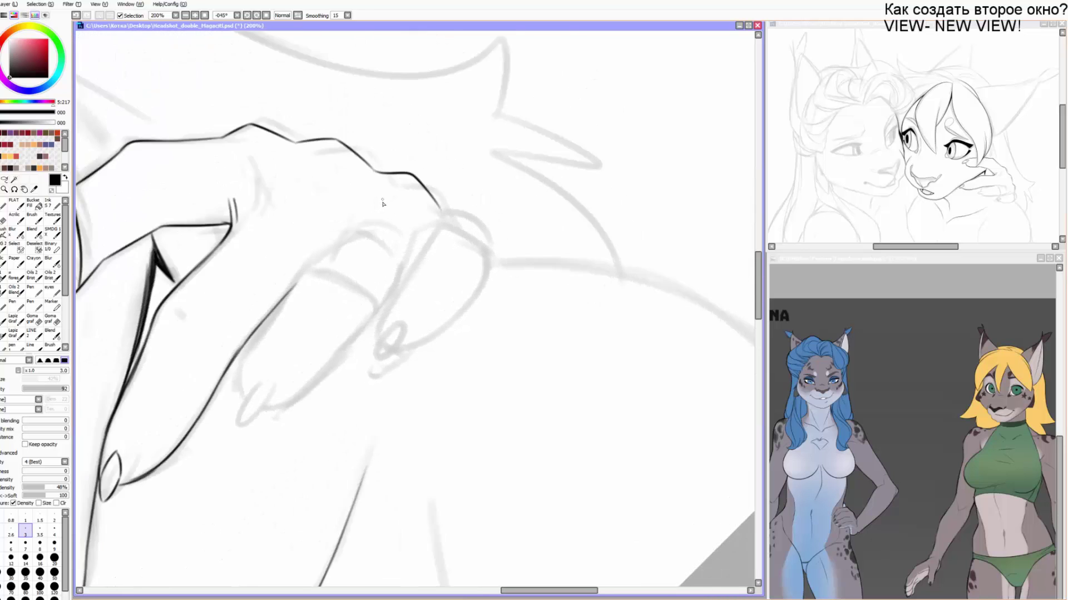
Erase parts of the knuckle contour on the back of the hand and clean up its line.
{"action": "mouse_move", "coordinate": [328, 249]}
{"action": "left_mouse_down"}
{"action": "mouse_move", "coordinate": [358, 220]}
{"action": "mouse_move", "coordinate": [288, 223]}
{"action": "left_mouse_up"}
{"action": "key", "text": "e"}
{"action": "mouse_move", "coordinate": [305, 121]}
{"action": "left_mouse_down"}
{"action": "mouse_move", "coordinate": [328, 119]}
{"action": "mouse_move", "coordinate": [408, 159]}
{"action": "left_mouse_up"}
{"action": "key", "text": "n"}
{"action": "key", "text": "e"}
{"action": "mouse_move", "coordinate": [257, 120]}
{"action": "left_mouse_down"}
{"action": "mouse_move", "coordinate": [226, 122]}
{"action": "mouse_move", "coordinate": [364, 173]}
{"action": "mouse_move", "coordinate": [415, 170]}
{"action": "left_mouse_up"}
{"action": "key", "text": "n"}
Ink the ring finger's upper edge, claw and long lower edge with brush size 3.
{"action": "left_click_drag", "start_coordinate": [450, 205], "coordinate": [497, 243]}
{"action": "left_click_drag", "start_coordinate": [402, 271], "coordinate": [419, 243]}
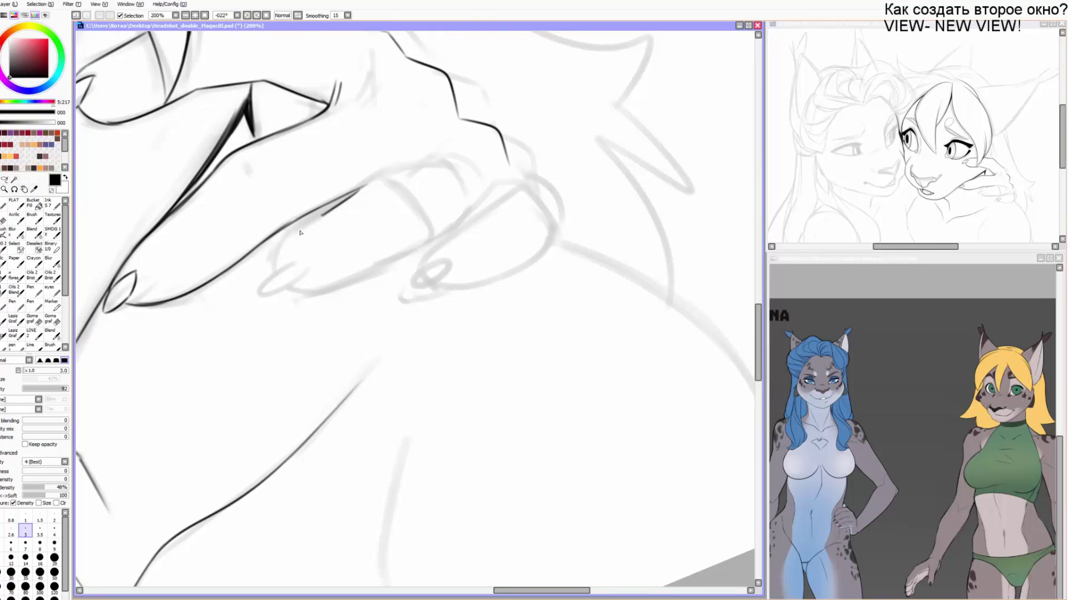
{"action": "left_click_drag", "start_coordinate": [321, 215], "coordinate": [273, 259]}
{"action": "left_click_drag", "start_coordinate": [329, 295], "coordinate": [404, 257]}
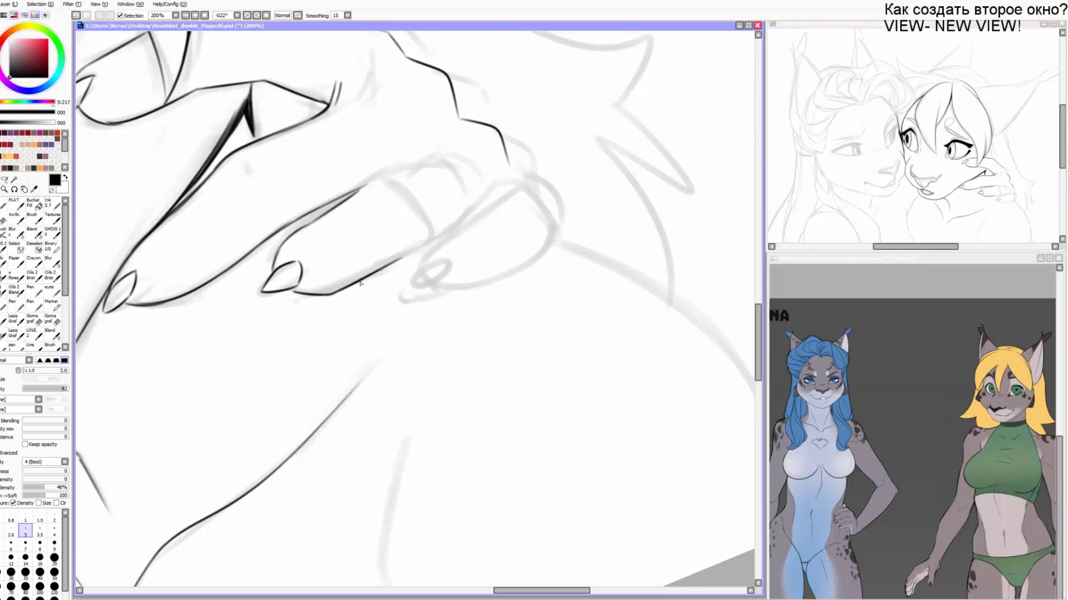
{"action": "key", "text": "ctrl+z"}
{"action": "key", "text": "ctrl+z"}
{"action": "mouse_move", "coordinate": [290, 289]}
{"action": "left_mouse_down"}
{"action": "mouse_move", "coordinate": [327, 293]}
{"action": "mouse_move", "coordinate": [414, 251]}
{"action": "left_mouse_up"}
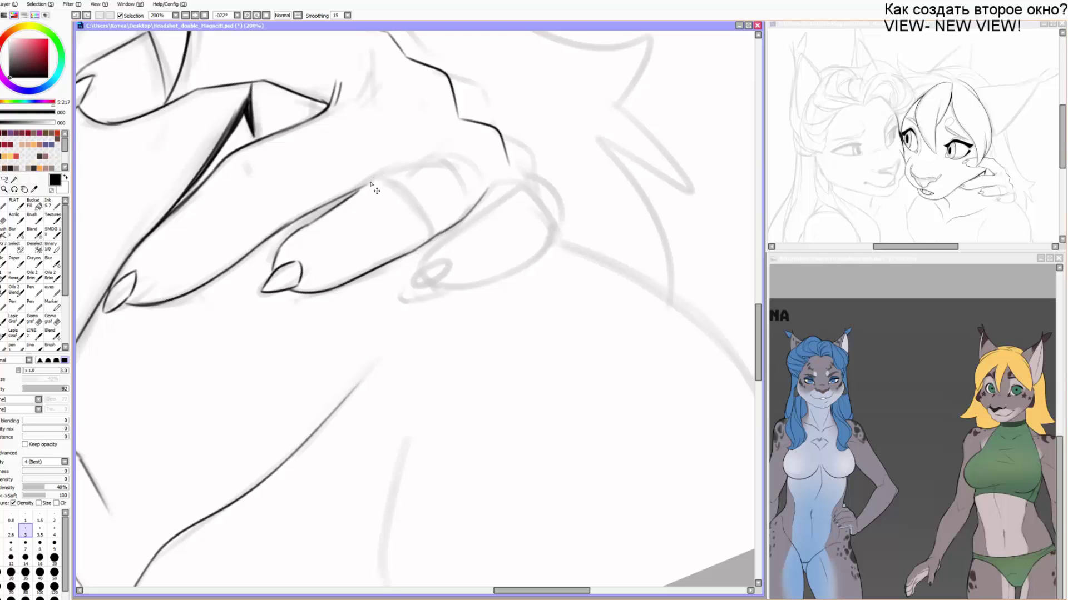
{"action": "mouse_move", "coordinate": [370, 184]}
{"action": "left_mouse_down"}
{"action": "mouse_move", "coordinate": [442, 156]}
{"action": "mouse_move", "coordinate": [391, 195]}
{"action": "left_mouse_up"}
{"action": "key", "text": "ctrl+z"}
{"action": "key", "text": "ctrl+z"}
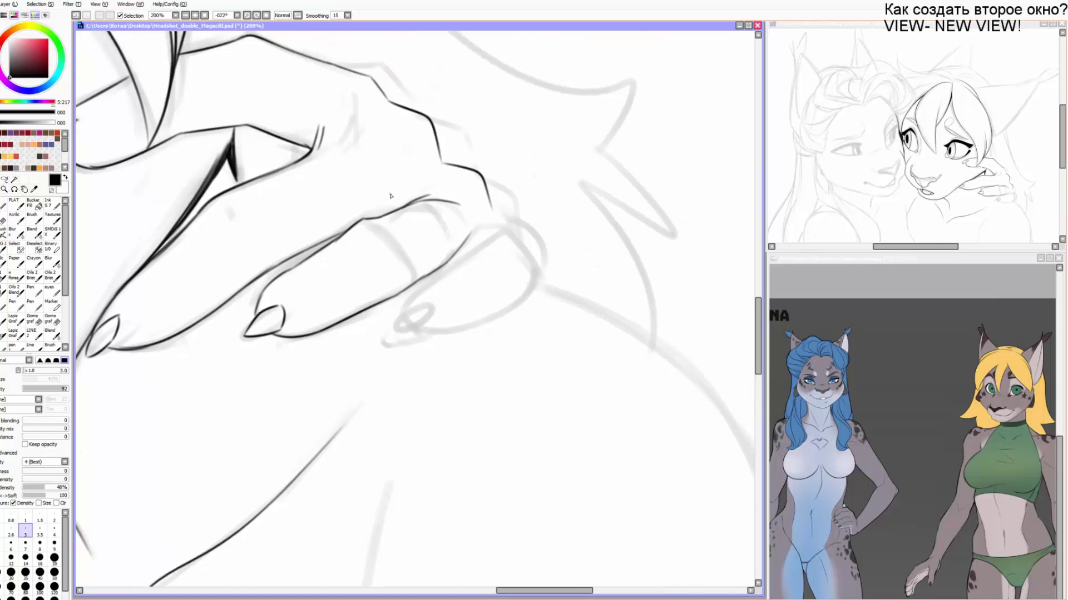
{"action": "key", "text": "End"}
{"action": "key", "text": "End"}
{"action": "key", "text": "End"}
{"action": "key", "text": "ctrl+z"}
{"action": "key", "text": "ctrl+z"}
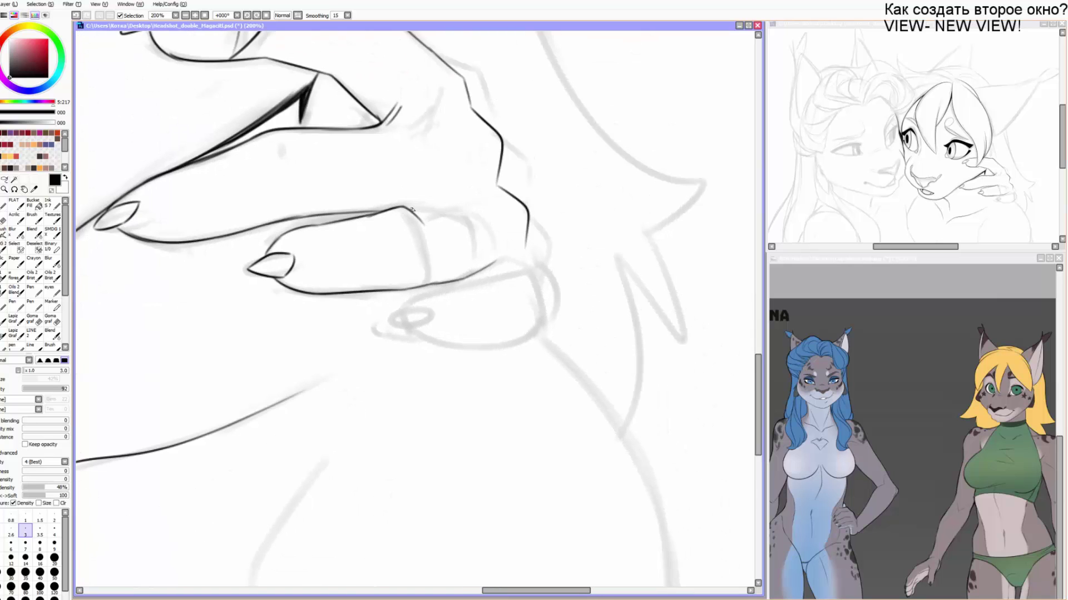
Ink the curved knuckle line at the base of the ring finger, ending in two overlapping strokes.
{"action": "key", "text": "Delete"}
{"action": "key", "text": "Delete"}
{"action": "key", "text": "Delete"}
{"action": "key", "text": "Delete"}
{"action": "key", "text": "Delete"}
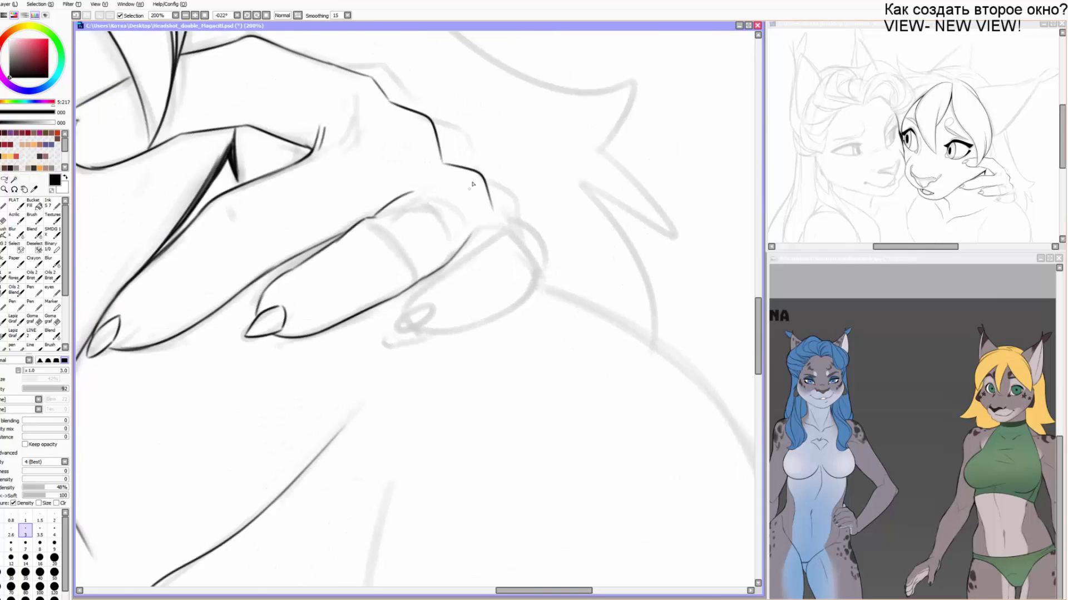
{"action": "left_click_drag", "start_coordinate": [405, 191], "coordinate": [410, 176]}
{"action": "left_click_drag", "start_coordinate": [335, 240], "coordinate": [354, 197]}
{"action": "key", "text": "ctrl+z"}
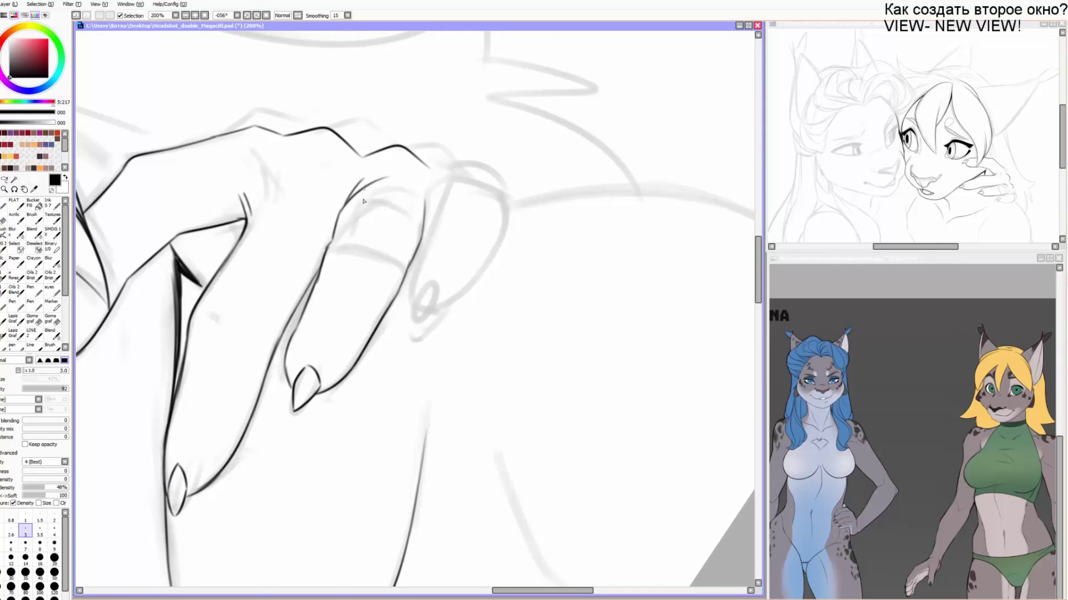
{"action": "left_click_drag", "start_coordinate": [364, 201], "coordinate": [376, 216]}
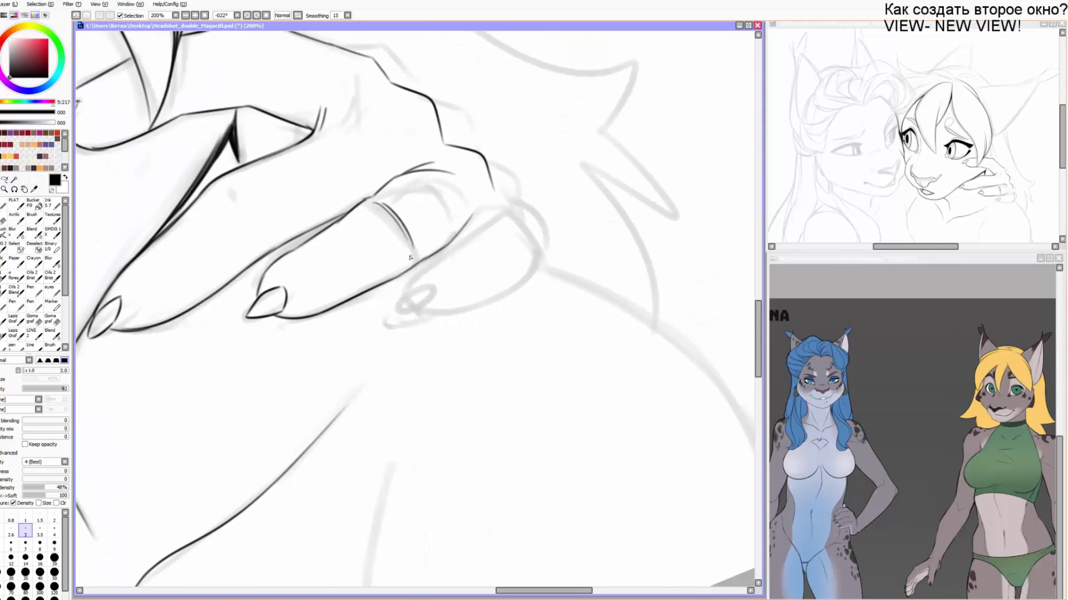
Ink double crease lines across the joints of the ring and middle fingers.
{"action": "left_click_drag", "start_coordinate": [425, 258], "coordinate": [397, 247]}
{"action": "left_click_drag", "start_coordinate": [323, 213], "coordinate": [378, 243]}
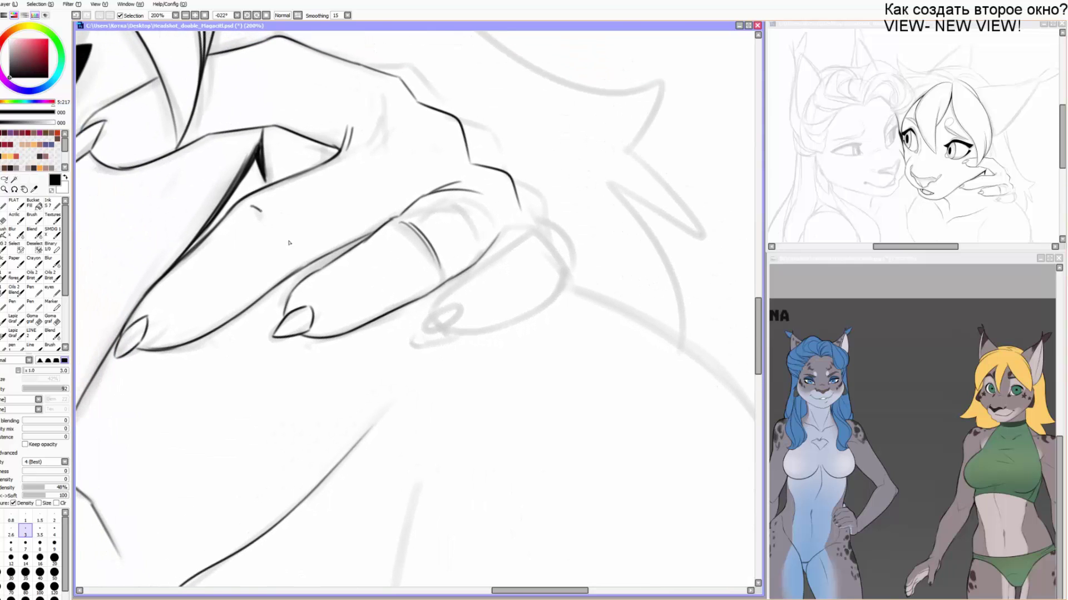
{"action": "left_click_drag", "start_coordinate": [289, 243], "coordinate": [291, 256]}
{"action": "left_click_drag", "start_coordinate": [256, 201], "coordinate": [291, 252]}
Ink the little finger's upper edge and claw with brush size 2.3, redoing the strokes that miss.
{"action": "mouse_move", "coordinate": [484, 250]}
{"action": "left_mouse_down"}
{"action": "mouse_move", "coordinate": [462, 192]}
{"action": "mouse_move", "coordinate": [442, 190]}
{"action": "mouse_move", "coordinate": [460, 57]}
{"action": "left_mouse_up"}
{"action": "scroll", "coordinate": [460, 55], "scroll_direction": "up", "scroll_amount": 1}
{"action": "mouse_move", "coordinate": [398, 242]}
{"action": "left_mouse_down"}
{"action": "mouse_move", "coordinate": [383, 160]}
{"action": "mouse_move", "coordinate": [326, 239]}
{"action": "mouse_move", "coordinate": [305, 326]}
{"action": "mouse_move", "coordinate": [349, 281]}
{"action": "left_mouse_up"}
{"action": "key", "text": "bracketleft"}
{"action": "key", "text": "bracketleft"}
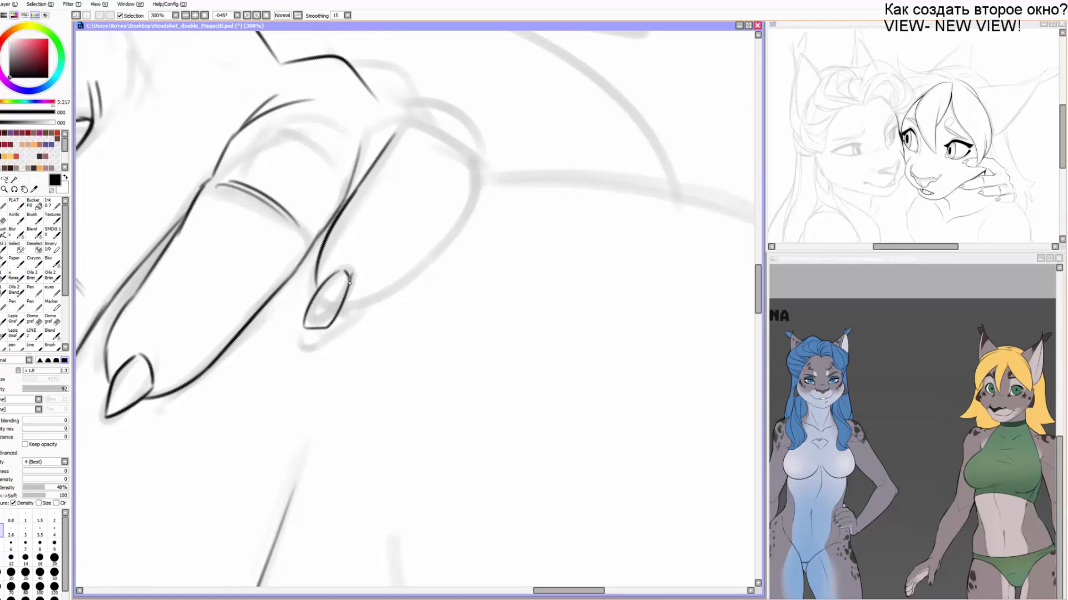
{"action": "key", "text": "ctrl+z"}
{"action": "key", "text": "ctrl+z"}
{"action": "key", "text": "ctrl+z"}
{"action": "mouse_move", "coordinate": [343, 216]}
{"action": "left_mouse_down"}
{"action": "mouse_move", "coordinate": [314, 293]}
{"action": "mouse_move", "coordinate": [349, 293]}
{"action": "mouse_move", "coordinate": [328, 326]}
{"action": "mouse_move", "coordinate": [304, 328]}
{"action": "mouse_move", "coordinate": [323, 285]}
{"action": "mouse_move", "coordinate": [354, 275]}
{"action": "mouse_move", "coordinate": [342, 313]}
{"action": "mouse_move", "coordinate": [367, 309]}
{"action": "mouse_move", "coordinate": [442, 235]}
{"action": "mouse_move", "coordinate": [473, 184]}
{"action": "mouse_move", "coordinate": [465, 152]}
{"action": "mouse_move", "coordinate": [416, 123]}
{"action": "left_mouse_up"}
Ink the little finger's lower edge and rounded knuckle with brush size 3.
{"action": "key", "text": "bracketright"}
{"action": "key", "text": "bracketright"}
{"action": "mouse_move", "coordinate": [479, 140]}
{"action": "left_mouse_down"}
{"action": "mouse_move", "coordinate": [469, 186]}
{"action": "mouse_move", "coordinate": [407, 146]}
{"action": "mouse_move", "coordinate": [371, 142]}
{"action": "left_mouse_up"}
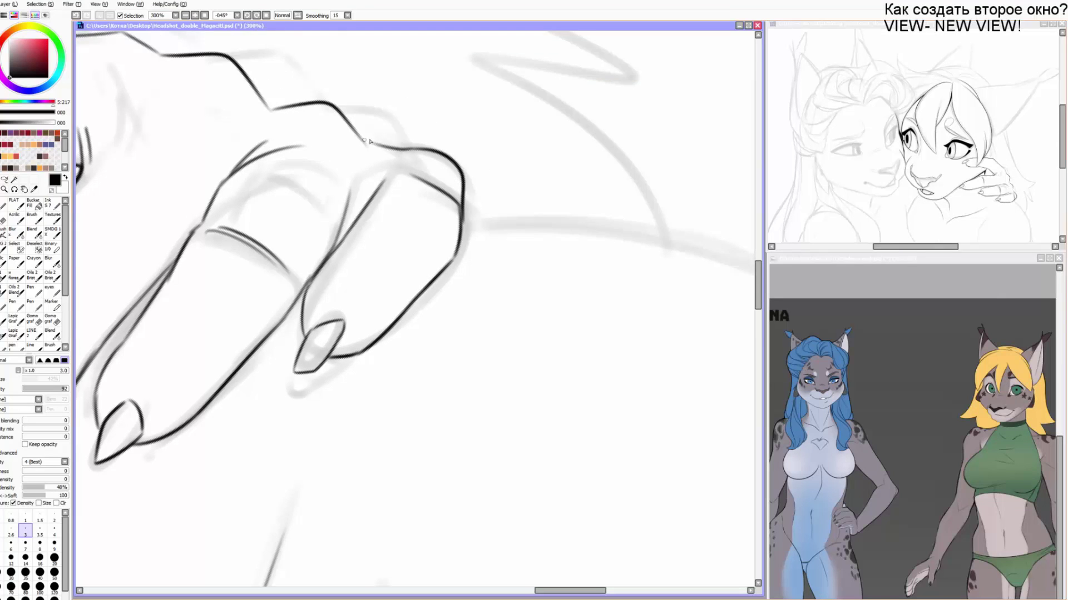
Join the little finger's knuckle to the back-of-hand contour and curve its inner end toward the ring finger.
{"action": "key", "text": "End"}
{"action": "key", "text": "End"}
{"action": "key", "text": "End"}
{"action": "key", "text": "End"}
{"action": "key", "text": "End"}
{"action": "key", "text": "End"}
{"action": "left_click_drag", "start_coordinate": [521, 213], "coordinate": [390, 209]}
{"action": "key", "text": "ctrl+z"}
{"action": "mouse_move", "coordinate": [441, 323]}
{"action": "left_mouse_down"}
{"action": "mouse_move", "coordinate": [422, 257]}
{"action": "mouse_move", "coordinate": [446, 284]}
{"action": "mouse_move", "coordinate": [449, 265]}
{"action": "mouse_move", "coordinate": [445, 290]}
{"action": "left_mouse_up"}
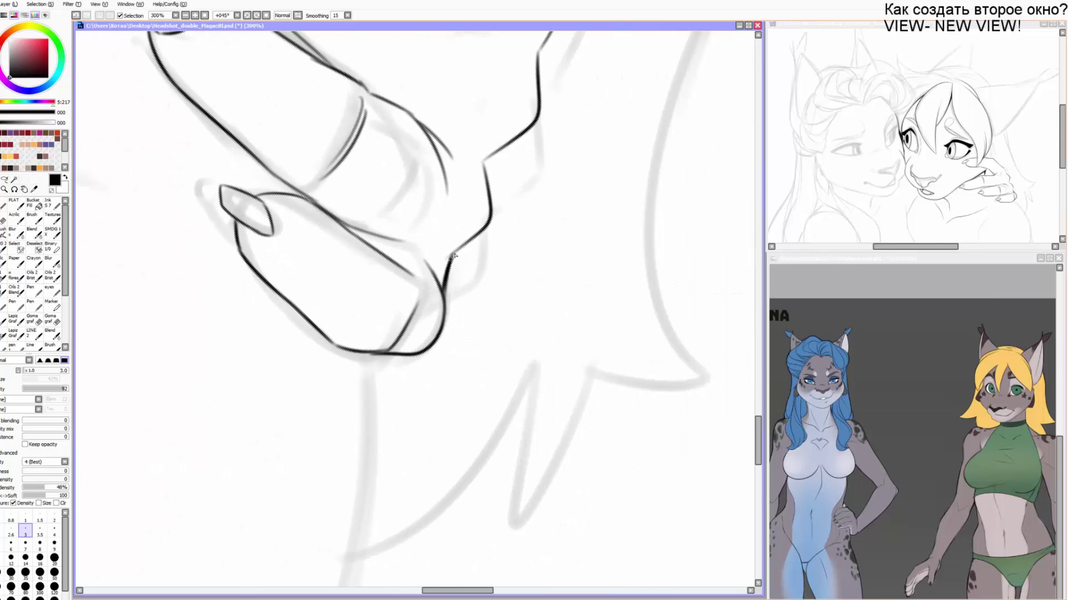
{"action": "key", "text": "ctrl+z"}
{"action": "left_click_drag", "start_coordinate": [364, 236], "coordinate": [421, 255]}
Thicken the line where the ring and little fingers overlap and fill its corners, using brush size 3.5.
{"action": "key", "text": "Delete"}
{"action": "key", "text": "Delete"}
{"action": "key", "text": "Delete"}
{"action": "key", "text": "Delete"}
{"action": "key", "text": "Delete"}
{"action": "key", "text": "Delete"}
{"action": "scroll", "coordinate": [457, 276], "scroll_direction": "down", "scroll_amount": 3}
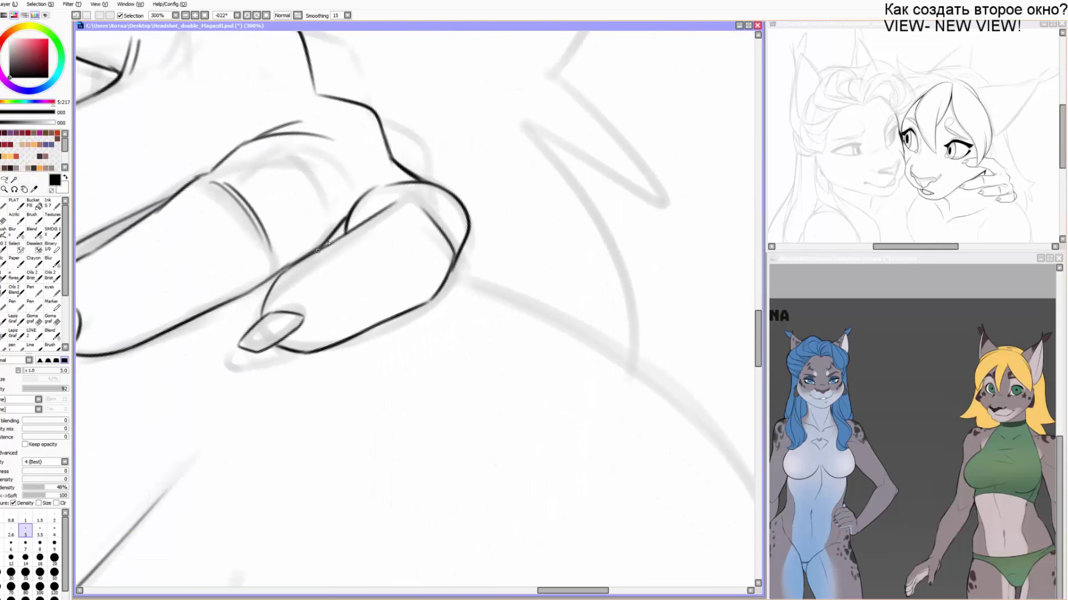
{"action": "mouse_move", "coordinate": [334, 237]}
{"action": "left_mouse_down"}
{"action": "mouse_move", "coordinate": [272, 278]}
{"action": "mouse_move", "coordinate": [361, 191]}
{"action": "left_mouse_up"}
{"action": "key", "text": "Delete"}
{"action": "key", "text": "bracketright"}
{"action": "left_click_drag", "start_coordinate": [245, 292], "coordinate": [366, 196]}
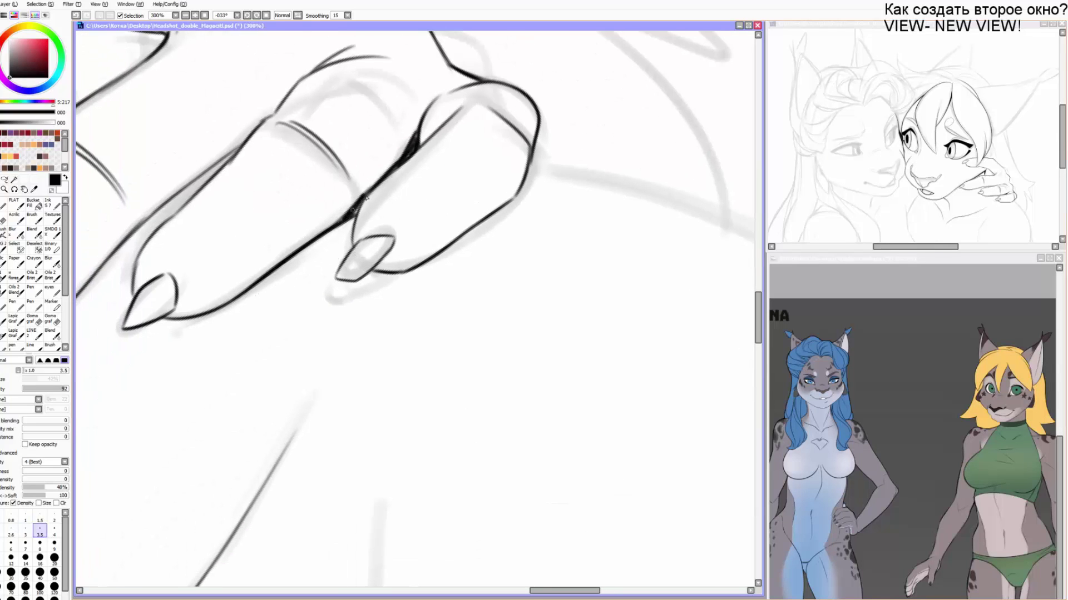
Fill the narrow gap between the middle and ring fingers with solid black, using brush sizes 3.5 and 4.
{"action": "mouse_move", "coordinate": [334, 239]}
{"action": "left_mouse_down"}
{"action": "mouse_move", "coordinate": [359, 229]}
{"action": "mouse_move", "coordinate": [433, 254]}
{"action": "left_mouse_up"}
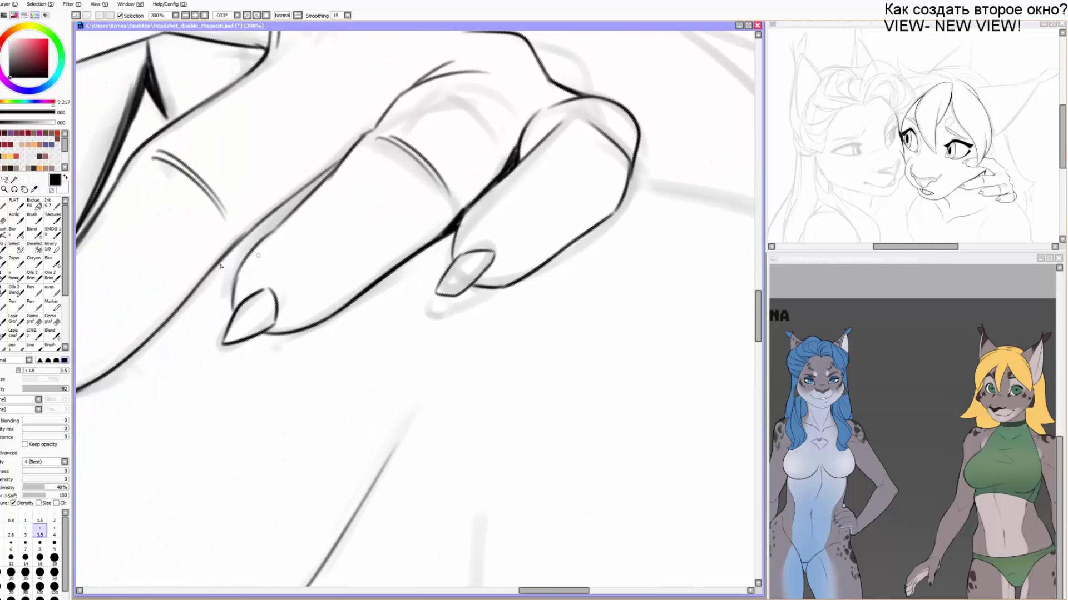
{"action": "left_click_drag", "start_coordinate": [208, 275], "coordinate": [298, 201]}
{"action": "key", "text": "bracketright"}
{"action": "left_click_drag", "start_coordinate": [245, 238], "coordinate": [334, 167]}
{"action": "left_click_drag", "start_coordinate": [280, 221], "coordinate": [335, 166]}
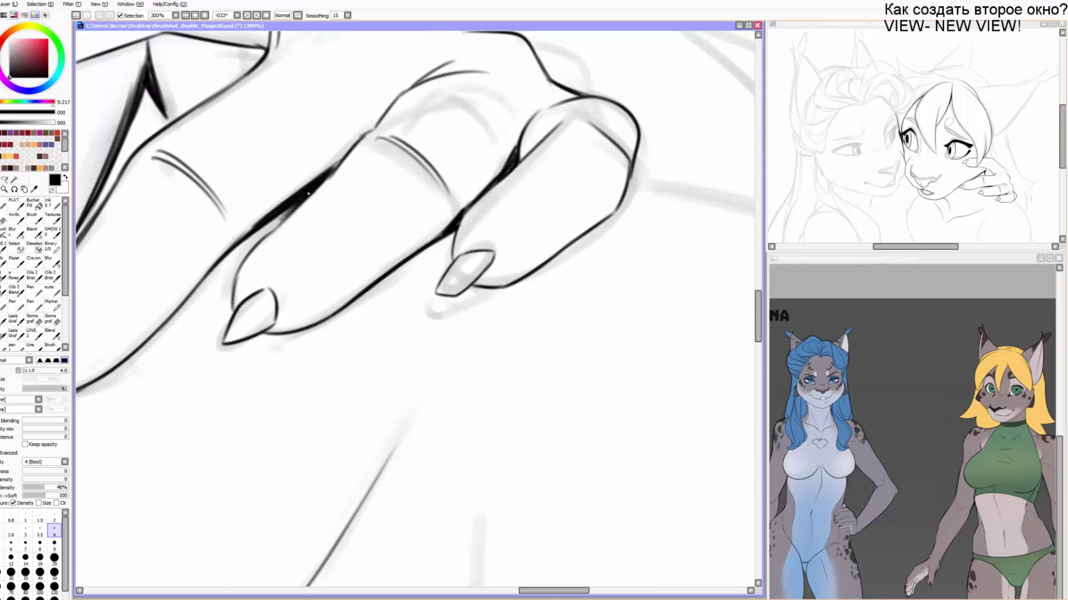
{"action": "left_click_drag", "start_coordinate": [299, 202], "coordinate": [225, 292]}
{"action": "left_click_drag", "start_coordinate": [315, 190], "coordinate": [363, 138]}
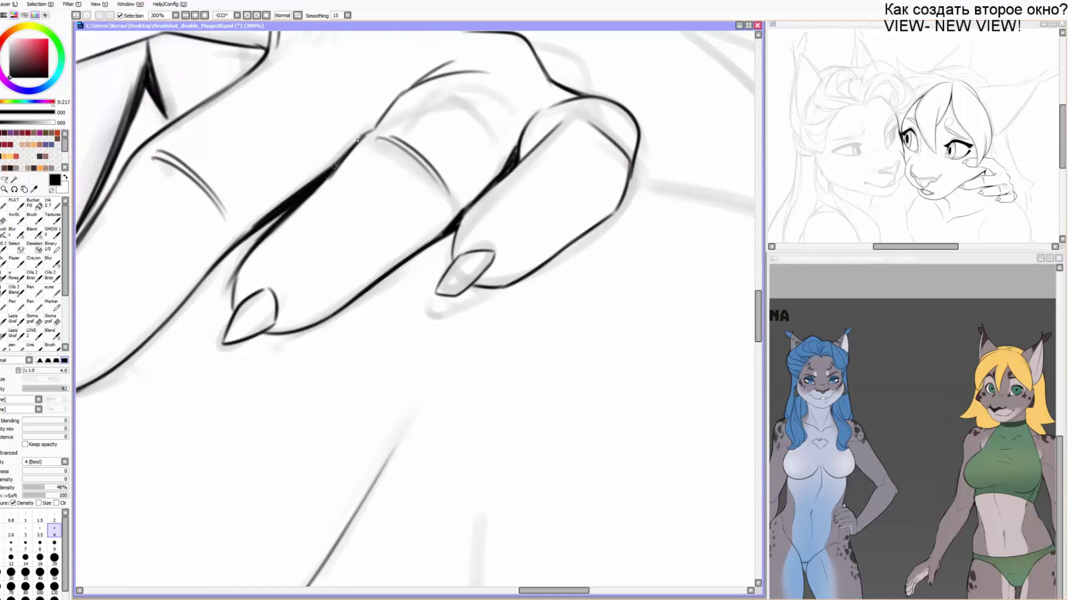
Thicken the ring finger's outline from the knuckle around the fingertip and along its lower edge.
{"action": "left_click_drag", "start_coordinate": [330, 170], "coordinate": [407, 90]}
{"action": "key", "text": "bracketleft"}
{"action": "mouse_move", "coordinate": [237, 266]}
{"action": "left_mouse_down"}
{"action": "mouse_move", "coordinate": [231, 317]}
{"action": "mouse_move", "coordinate": [270, 333]}
{"action": "mouse_move", "coordinate": [320, 325]}
{"action": "mouse_move", "coordinate": [452, 233]}
{"action": "left_mouse_up"}
{"action": "key", "text": "bracketright"}
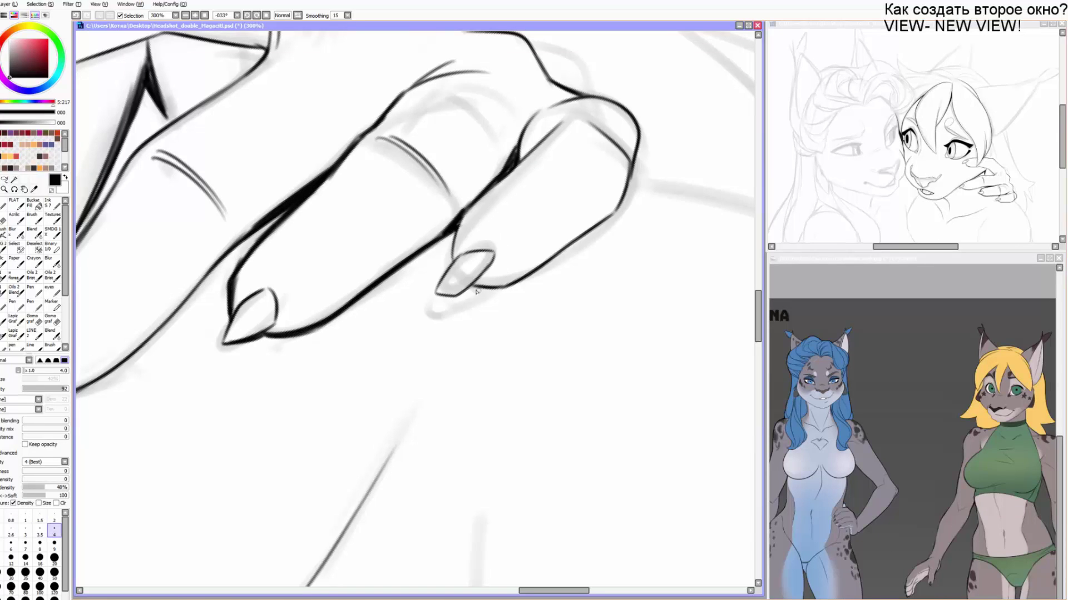
Thicken the little finger's outer edge from the claw to the knuckle with brush size 4.
{"action": "mouse_move", "coordinate": [475, 287]}
{"action": "left_mouse_down"}
{"action": "mouse_move", "coordinate": [537, 268]}
{"action": "mouse_move", "coordinate": [605, 222]}
{"action": "mouse_move", "coordinate": [631, 167]}
{"action": "left_mouse_up"}
{"action": "key", "text": "Delete"}
{"action": "key", "text": "Delete"}
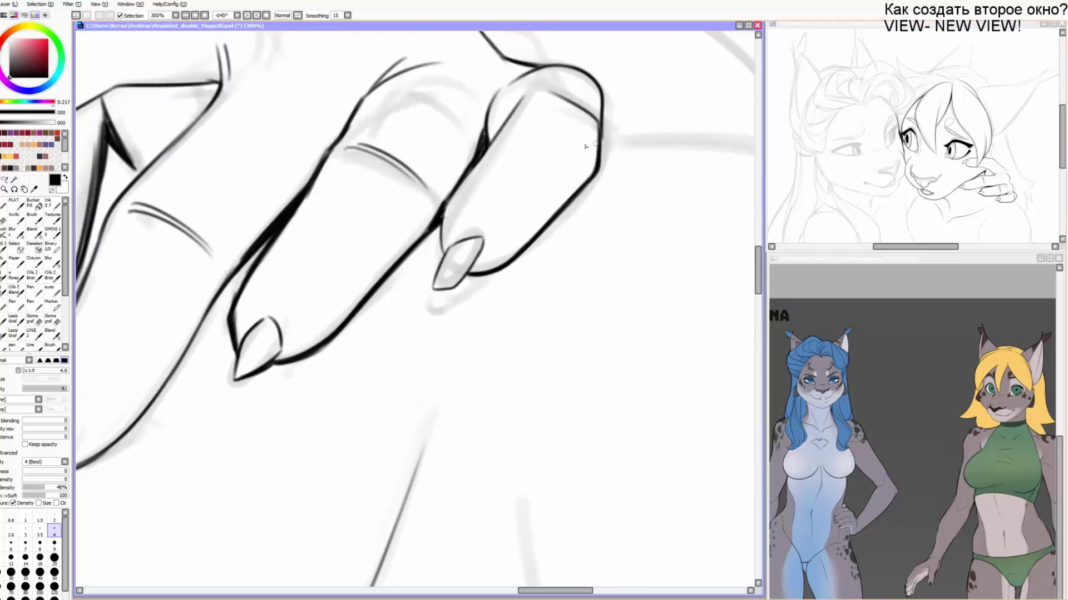
{"action": "key", "text": "Delete"}
{"action": "key", "text": "Delete"}
{"action": "key", "text": "Delete"}
{"action": "key", "text": "Delete"}
{"action": "key", "text": "Delete"}
Ink the long shoulder line from behind the little finger to the canvas edge with brush size 4.
{"action": "left_click_drag", "start_coordinate": [480, 84], "coordinate": [443, 267]}
{"action": "key", "text": "Delete"}
{"action": "left_click_drag", "start_coordinate": [407, 203], "coordinate": [396, 274]}
{"action": "key", "text": "End"}
{"action": "key", "text": "End"}
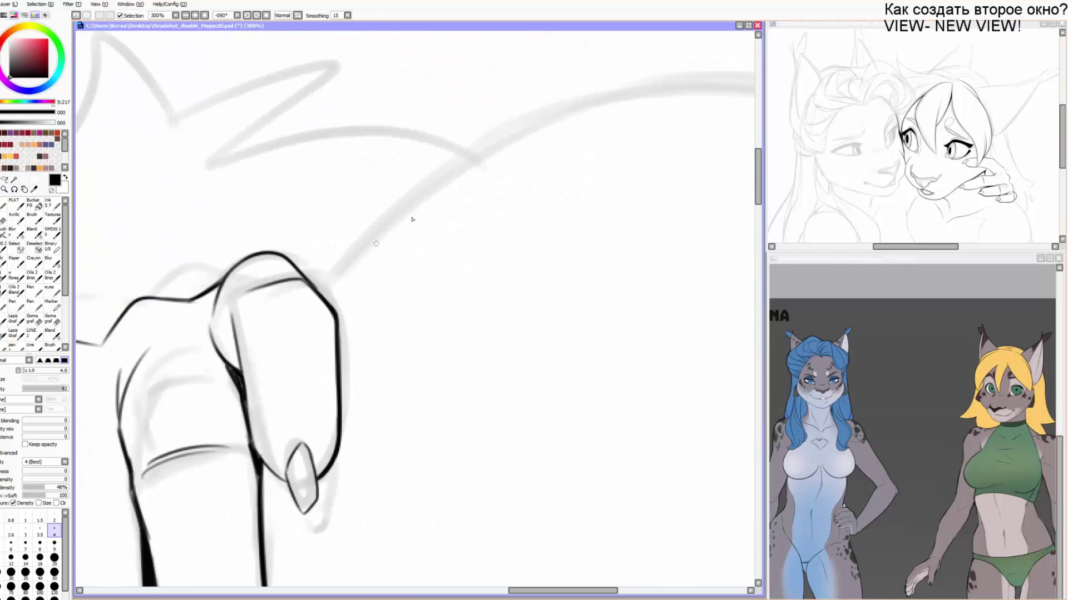
{"action": "left_click_drag", "start_coordinate": [412, 219], "coordinate": [343, 302]}
{"action": "mouse_move", "coordinate": [254, 371]}
{"action": "left_mouse_down"}
{"action": "mouse_move", "coordinate": [446, 214]}
{"action": "mouse_move", "coordinate": [531, 184]}
{"action": "left_mouse_up"}
{"action": "key", "text": "ctrl+z"}
{"action": "key", "text": "Delete"}
{"action": "key", "text": "Delete"}
{"action": "key", "text": "Delete"}
{"action": "mouse_move", "coordinate": [456, 182]}
{"action": "left_mouse_down"}
{"action": "mouse_move", "coordinate": [323, 374]}
{"action": "mouse_move", "coordinate": [628, 180]}
{"action": "left_mouse_up"}
{"action": "left_click_drag", "start_coordinate": [403, 254], "coordinate": [541, 149]}
{"action": "key", "text": "End"}
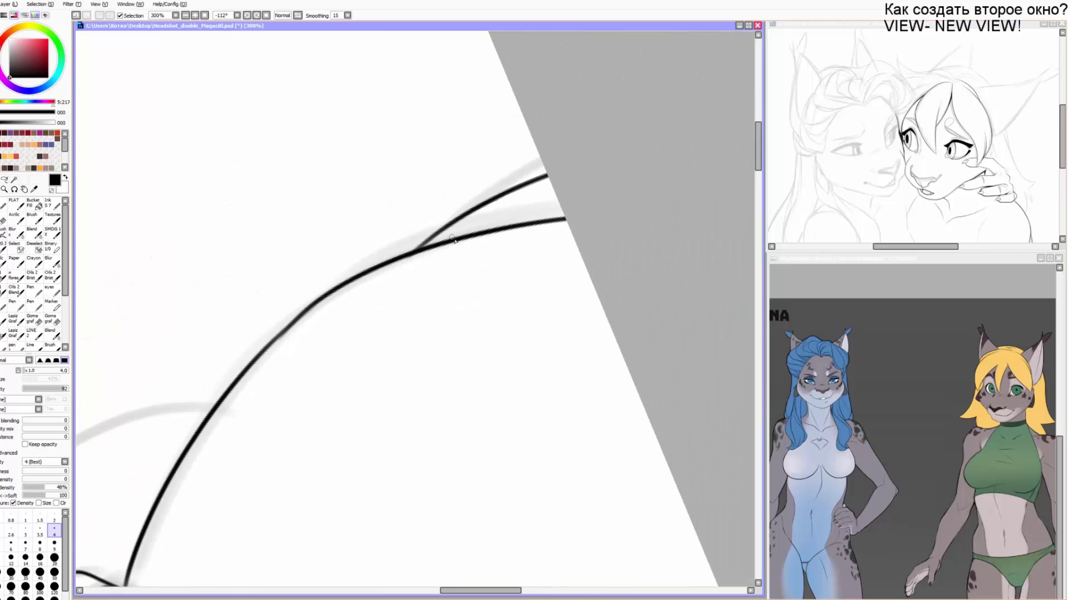
Undo the forked end of the shoulder line and redraw it as a thin line with a thick upper branch.
{"action": "key", "text": "ctrl+z"}
{"action": "key", "text": "ctrl+z"}
{"action": "key", "text": "bracketleft"}
{"action": "key", "text": "bracketleft"}
{"action": "left_click_drag", "start_coordinate": [284, 336], "coordinate": [562, 201]}
{"action": "key", "text": "bracketright"}
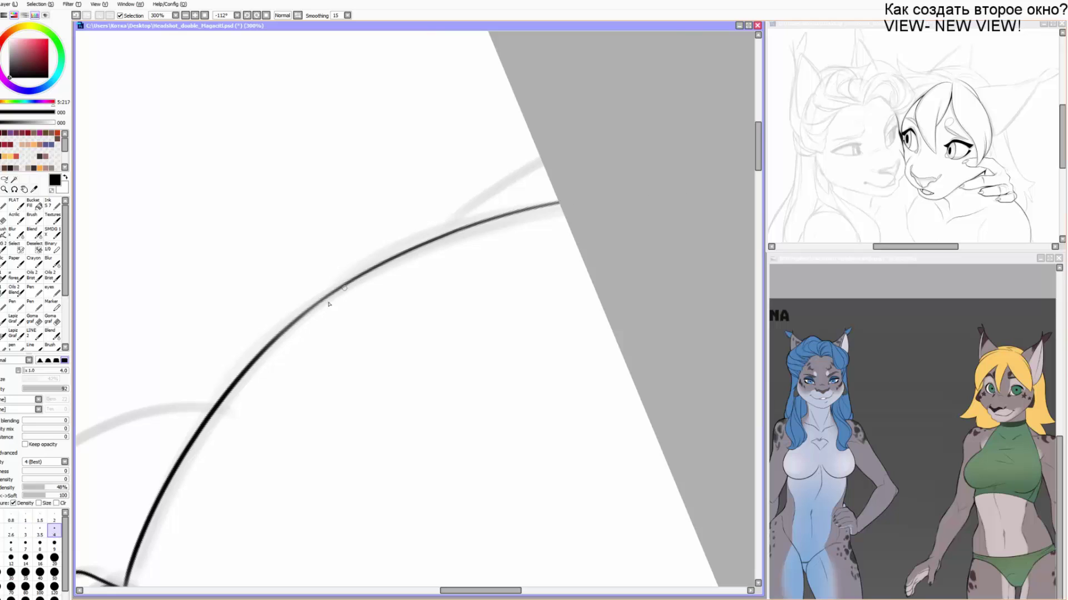
{"action": "mouse_move", "coordinate": [267, 343]}
{"action": "left_mouse_down"}
{"action": "mouse_move", "coordinate": [581, 143]}
{"action": "mouse_move", "coordinate": [410, 254]}
{"action": "left_mouse_up"}
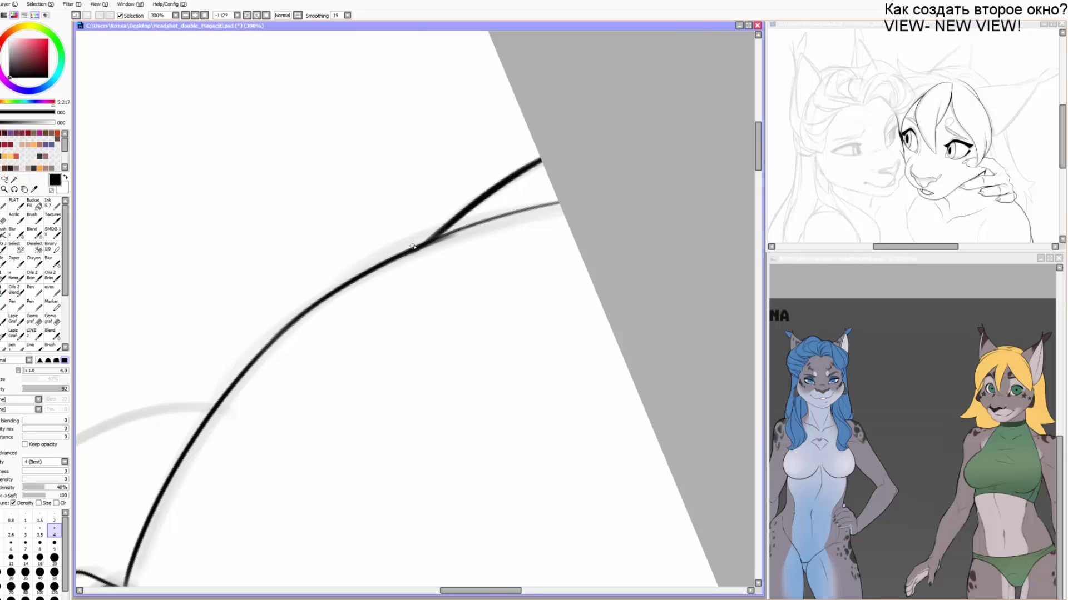
Ink the curved body line near the canvas's lower edge as overlapping tapered strokes with brush size 3.5.
{"action": "key", "text": "End"}
{"action": "key", "text": "End"}
{"action": "key", "text": "End"}
{"action": "key", "text": "End"}
{"action": "key", "text": "End"}
{"action": "key", "text": "End"}
{"action": "left_click_drag", "start_coordinate": [249, 391], "coordinate": [516, 138]}
{"action": "key", "text": "End"}
{"action": "key", "text": "End"}
{"action": "key", "text": "End"}
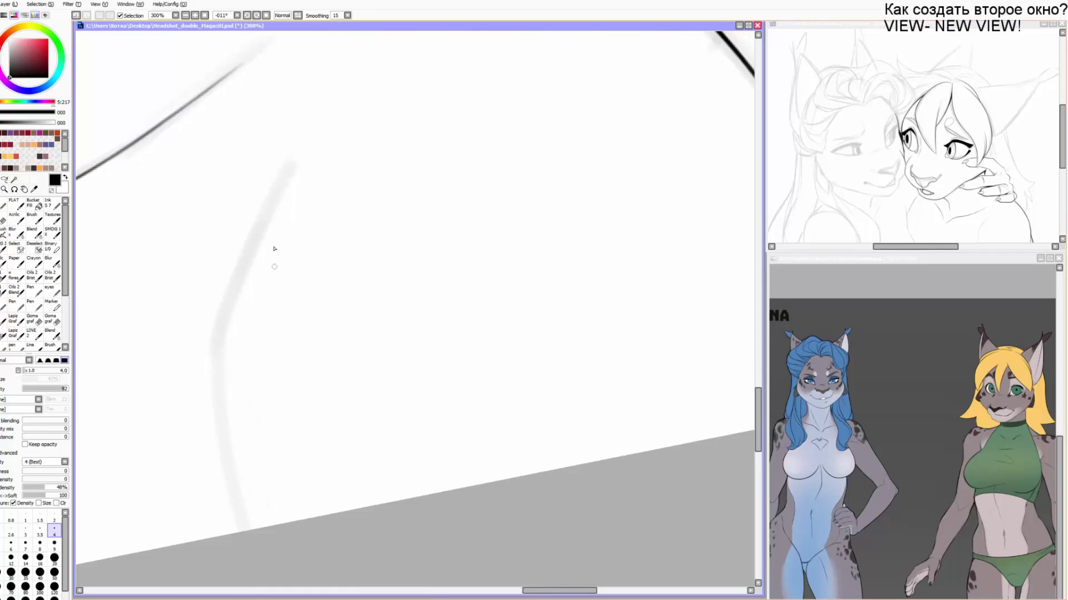
{"action": "key", "text": "bracketleft"}
{"action": "left_click_drag", "start_coordinate": [329, 139], "coordinate": [208, 407]}
{"action": "mouse_move", "coordinate": [285, 180]}
{"action": "left_mouse_down"}
{"action": "mouse_move", "coordinate": [179, 380]}
{"action": "mouse_move", "coordinate": [248, 532]}
{"action": "left_mouse_up"}
{"action": "left_click_drag", "start_coordinate": [182, 410], "coordinate": [239, 534]}
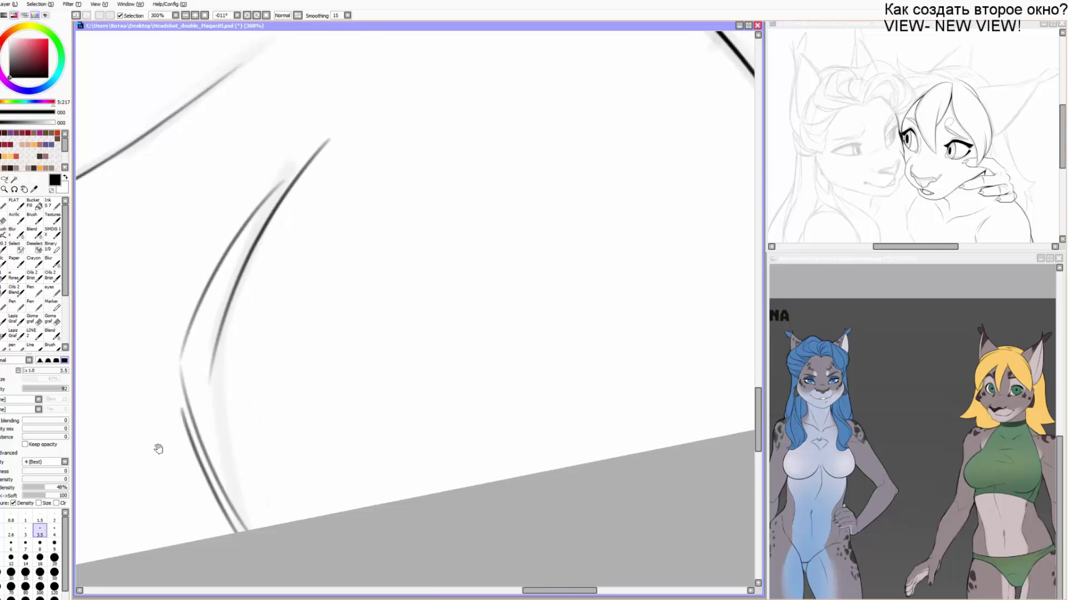
Erase the curved knuckle line at the base of the ring finger.
{"action": "left_click_drag", "start_coordinate": [83, 428], "coordinate": [309, 452]}
{"action": "left_click_drag", "start_coordinate": [192, 143], "coordinate": [287, 371]}
{"action": "left_click_drag", "start_coordinate": [298, 162], "coordinate": [261, 374]}
{"action": "left_click_drag", "start_coordinate": [379, 178], "coordinate": [302, 268]}
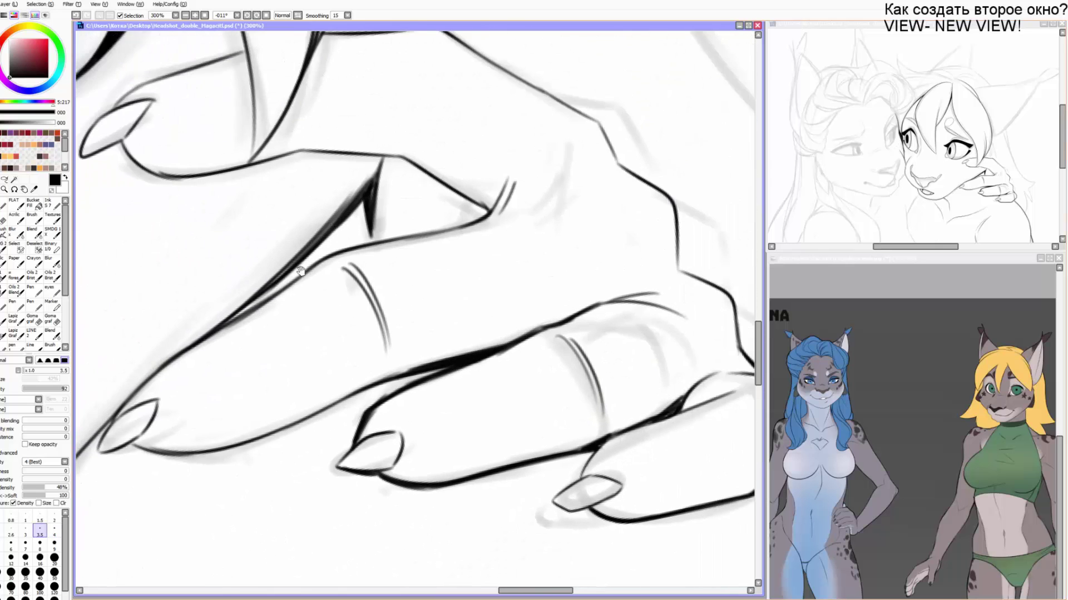
{"action": "left_click_drag", "start_coordinate": [506, 287], "coordinate": [391, 265]}
{"action": "mouse_move", "coordinate": [453, 298]}
{"action": "left_mouse_down"}
{"action": "mouse_move", "coordinate": [359, 229]}
{"action": "mouse_move", "coordinate": [440, 248]}
{"action": "left_mouse_up"}
{"action": "key", "text": "e"}
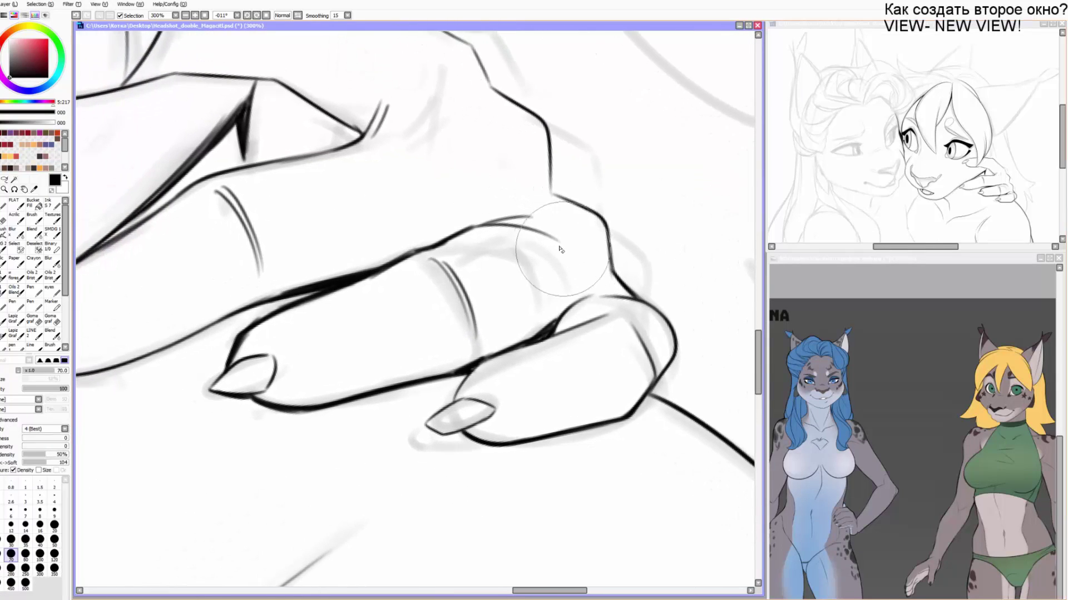
{"action": "left_click_drag", "start_coordinate": [583, 270], "coordinate": [527, 246]}
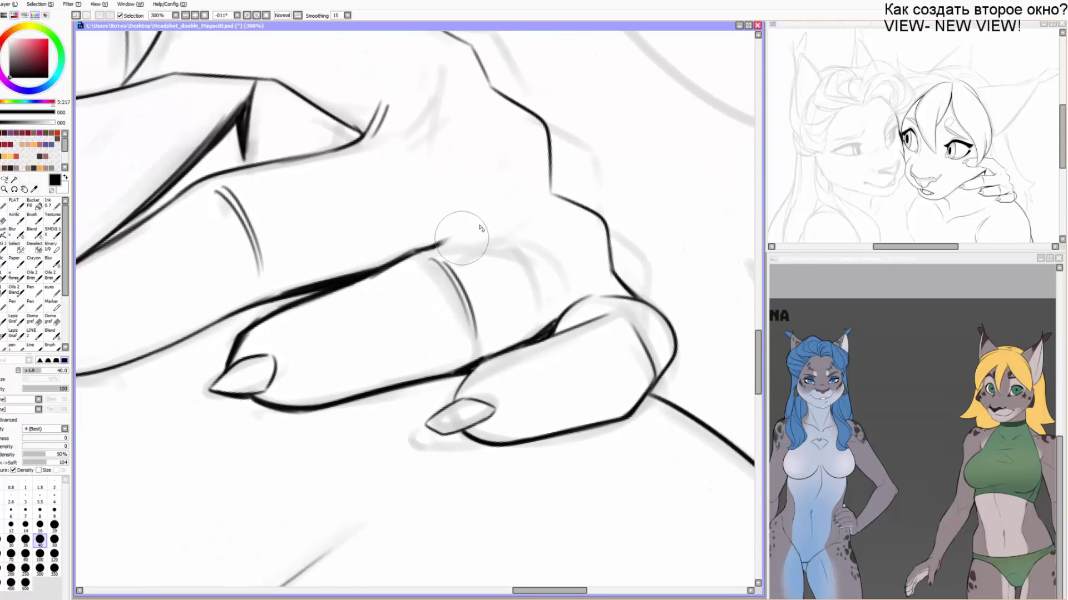
Redraw the ring finger's knuckle line with a shorter, more angular peak using brush size 3.5.
{"action": "key", "text": "n"}
{"action": "key", "text": "ctrl+z"}
{"action": "mouse_move", "coordinate": [435, 247]}
{"action": "left_mouse_down"}
{"action": "mouse_move", "coordinate": [492, 218]}
{"action": "mouse_move", "coordinate": [539, 237]}
{"action": "mouse_move", "coordinate": [504, 171]}
{"action": "left_mouse_up"}
{"action": "key", "text": "ctrl+z"}
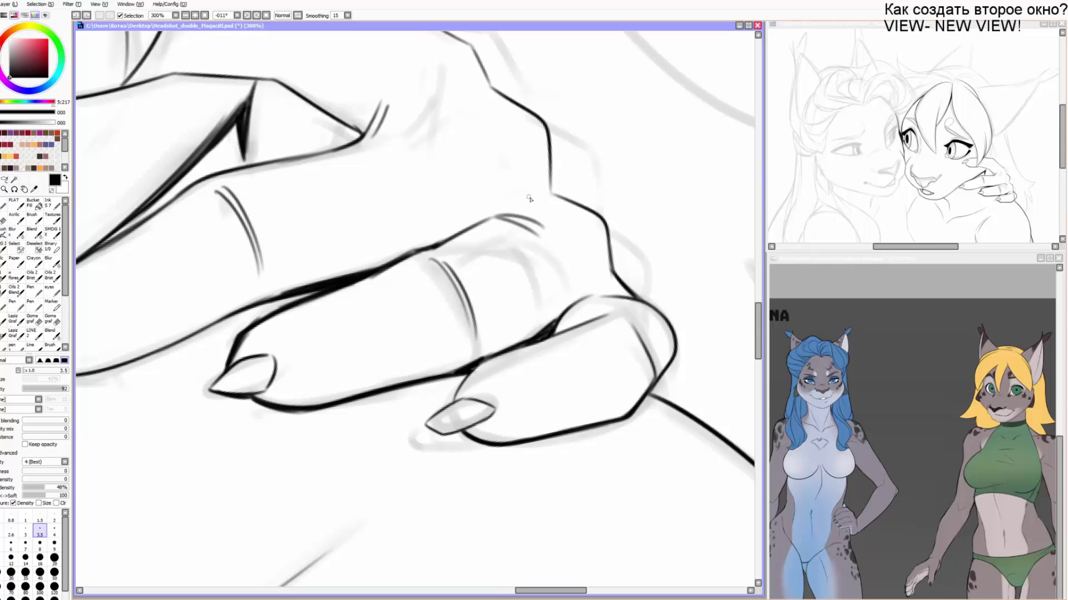
Thicken the inked jawline where it meets the pointed fingernail, using overlapping tapered strokes with brush size 3.5.
{"action": "key", "text": "Delete"}
{"action": "key", "text": "Delete"}
{"action": "mouse_move", "coordinate": [489, 283]}
{"action": "left_mouse_down"}
{"action": "mouse_move", "coordinate": [510, 265]}
{"action": "mouse_move", "coordinate": [612, 319]}
{"action": "left_mouse_up"}
{"action": "mouse_move", "coordinate": [357, 317]}
{"action": "left_mouse_down"}
{"action": "mouse_move", "coordinate": [446, 257]}
{"action": "mouse_move", "coordinate": [521, 182]}
{"action": "left_mouse_up"}
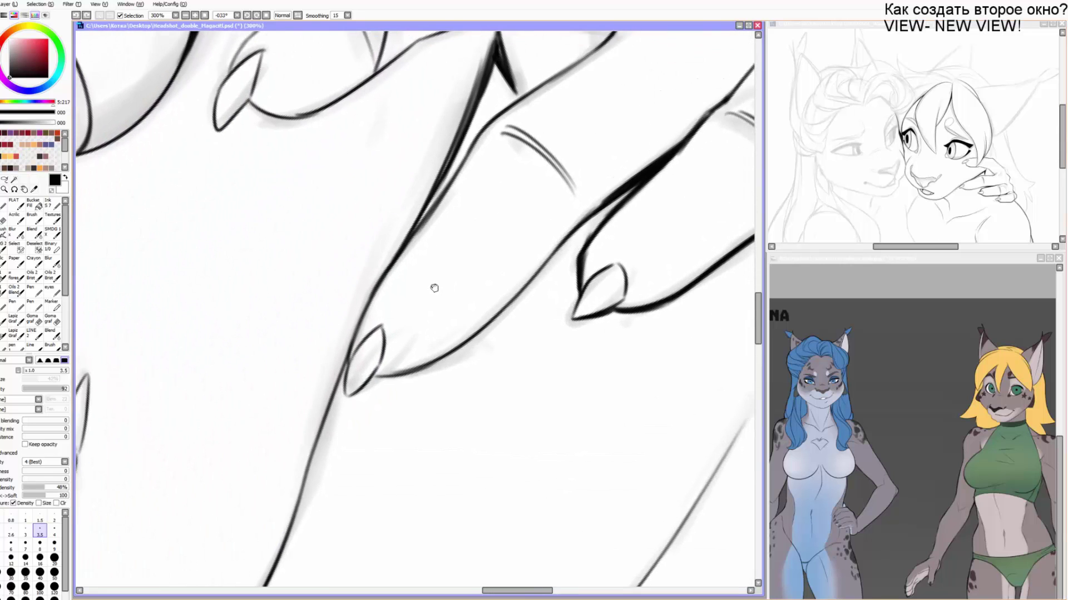
{"action": "left_click_drag", "start_coordinate": [434, 288], "coordinate": [453, 216]}
{"action": "left_click_drag", "start_coordinate": [366, 304], "coordinate": [351, 334]}
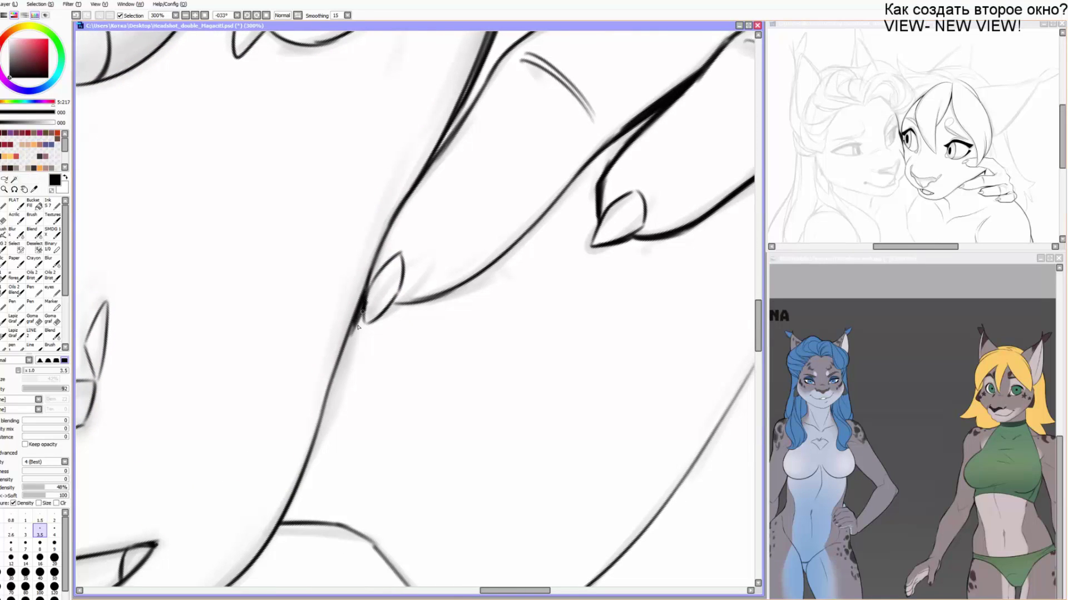
{"action": "left_click_drag", "start_coordinate": [365, 294], "coordinate": [340, 356]}
{"action": "left_click_drag", "start_coordinate": [358, 315], "coordinate": [326, 403]}
{"action": "key", "text": "End"}
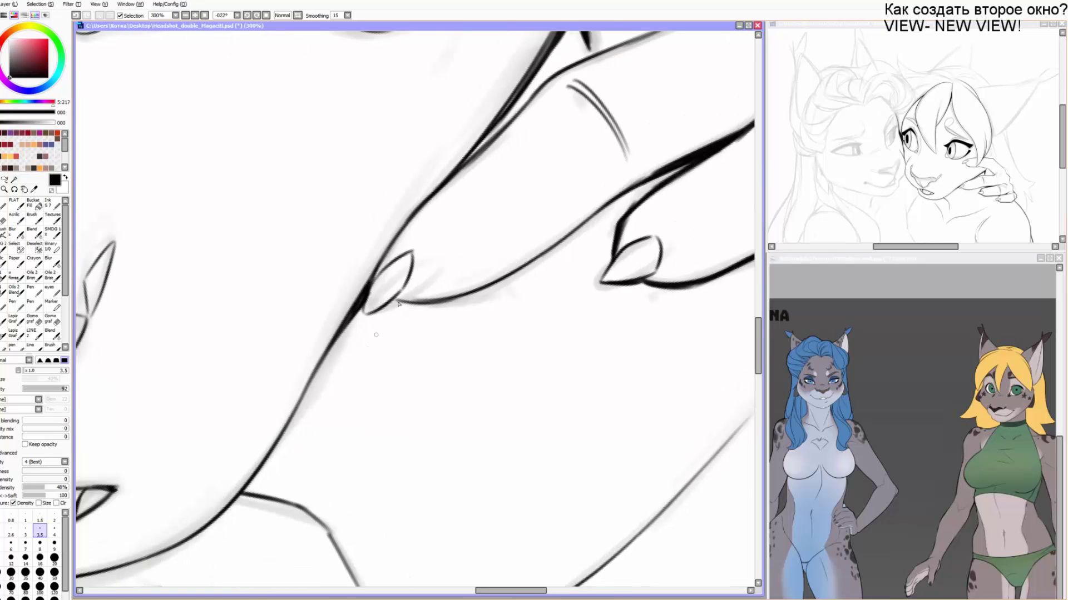
{"action": "left_click_drag", "start_coordinate": [396, 245], "coordinate": [406, 312]}
Ink the outer edge and tapered upper lid outline of the left-hand character's far eye with brush size 2.3.
{"action": "key", "text": "End"}
{"action": "key", "text": "End"}
{"action": "mouse_move", "coordinate": [236, 326]}
{"action": "left_mouse_down"}
{"action": "mouse_move", "coordinate": [383, 260]}
{"action": "mouse_move", "coordinate": [419, 267]}
{"action": "mouse_move", "coordinate": [358, 403]}
{"action": "mouse_move", "coordinate": [443, 281]}
{"action": "mouse_move", "coordinate": [360, 351]}
{"action": "mouse_move", "coordinate": [357, 405]}
{"action": "left_mouse_up"}
{"action": "key", "text": "["}
{"action": "key", "text": "["}
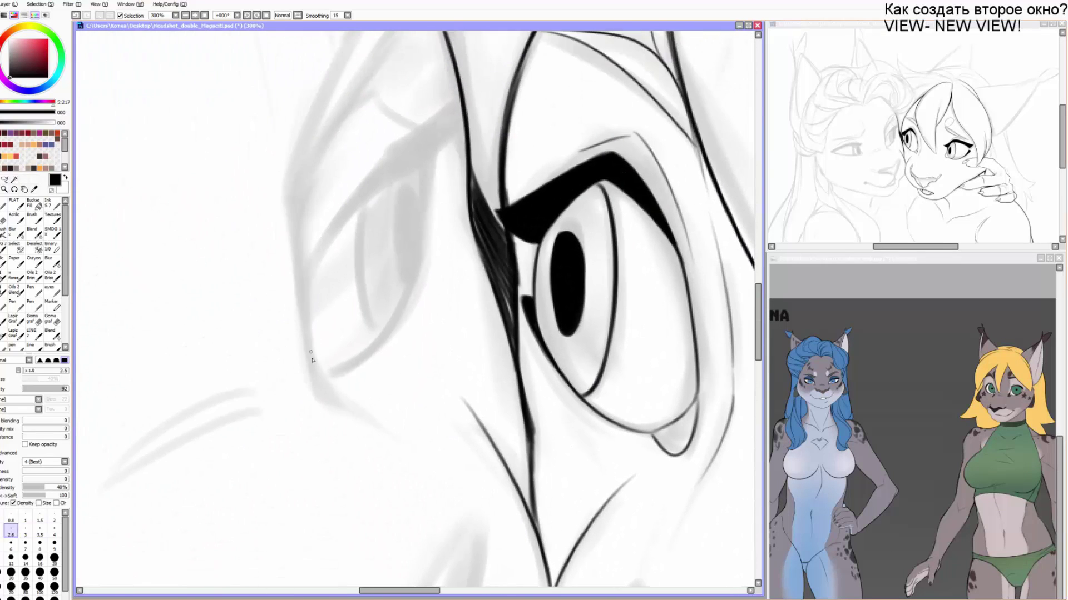
{"action": "key", "text": "["}
{"action": "left_click_drag", "start_coordinate": [314, 375], "coordinate": [312, 266]}
{"action": "key", "text": "ctrl+z"}
{"action": "mouse_move", "coordinate": [314, 372]}
{"action": "left_mouse_down"}
{"action": "mouse_move", "coordinate": [313, 270]}
{"action": "mouse_move", "coordinate": [422, 164]}
{"action": "mouse_move", "coordinate": [461, 103]}
{"action": "mouse_move", "coordinate": [407, 136]}
{"action": "mouse_move", "coordinate": [327, 228]}
{"action": "mouse_move", "coordinate": [311, 265]}
{"action": "left_mouse_up"}
{"action": "key", "text": "bracketright"}
{"action": "key", "text": "bracketleft"}
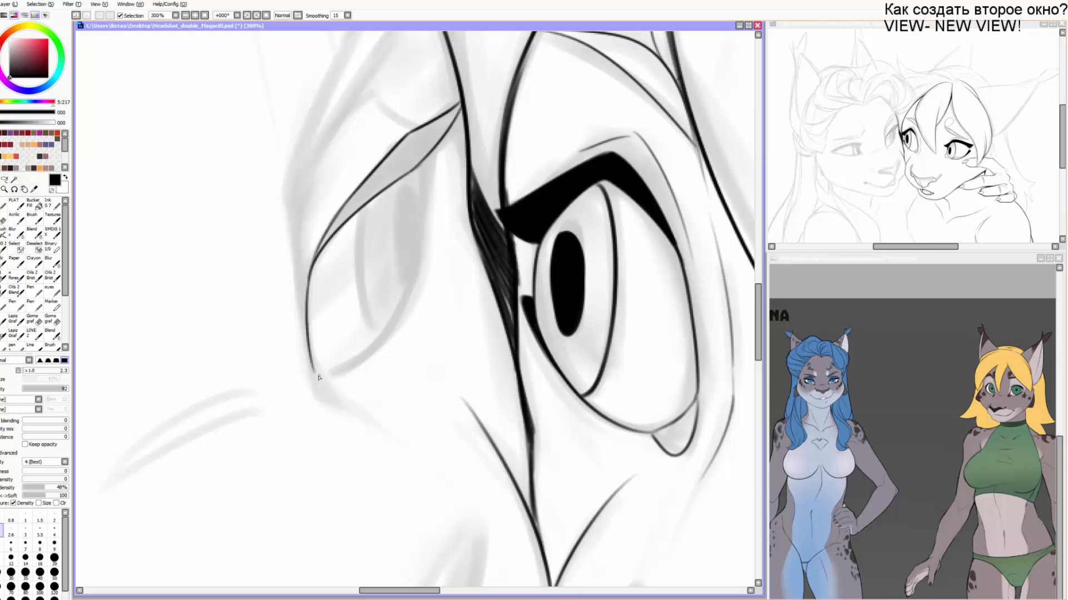
Ink the far eye's lower lid and small pointed corner, redoing the lid curve with brush size 2.6.
{"action": "mouse_move", "coordinate": [319, 368]}
{"action": "left_mouse_down"}
{"action": "mouse_move", "coordinate": [352, 397]}
{"action": "mouse_move", "coordinate": [345, 374]}
{"action": "mouse_move", "coordinate": [439, 181]}
{"action": "mouse_move", "coordinate": [348, 371]}
{"action": "mouse_move", "coordinate": [428, 215]}
{"action": "left_mouse_up"}
{"action": "key", "text": "ctrl+z"}
{"action": "key", "text": "bracketright"}
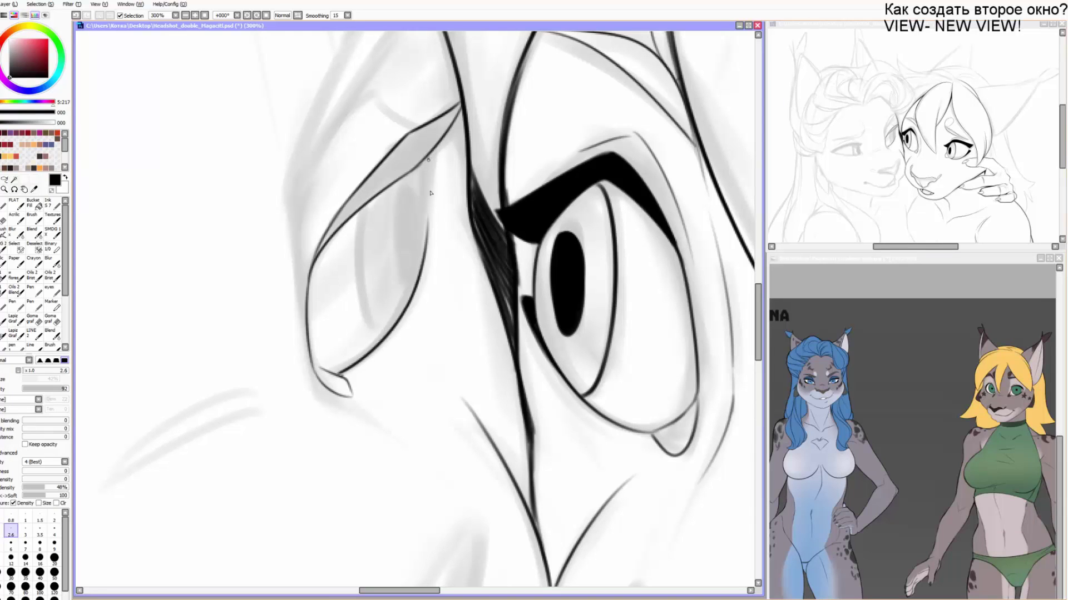
Ink the far eye's narrow pupil outline and iris edge, redrawing the iris curve with brush size 3.
{"action": "left_click_drag", "start_coordinate": [427, 160], "coordinate": [419, 280]}
{"action": "left_click_drag", "start_coordinate": [422, 198], "coordinate": [409, 271]}
{"action": "left_click_drag", "start_coordinate": [361, 205], "coordinate": [373, 321]}
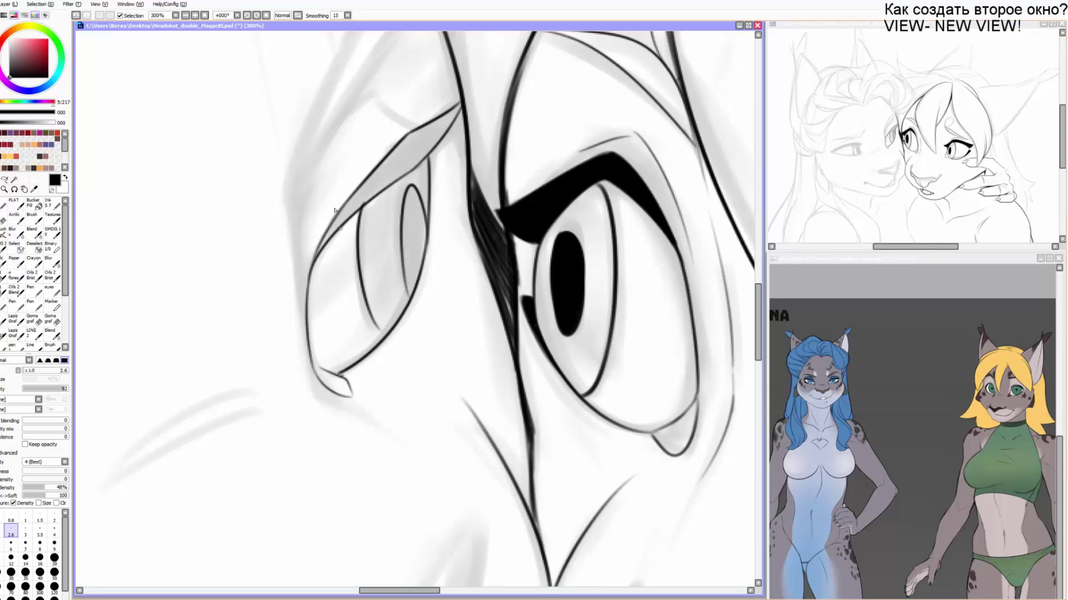
{"action": "key", "text": "ctrl+z"}
{"action": "key", "text": "bracketright"}
{"action": "mouse_move", "coordinate": [365, 207]}
{"action": "left_mouse_down"}
{"action": "mouse_move", "coordinate": [383, 328]}
{"action": "mouse_move", "coordinate": [357, 264]}
{"action": "mouse_move", "coordinate": [384, 332]}
{"action": "left_mouse_up"}
{"action": "key", "text": "ctrl+z"}
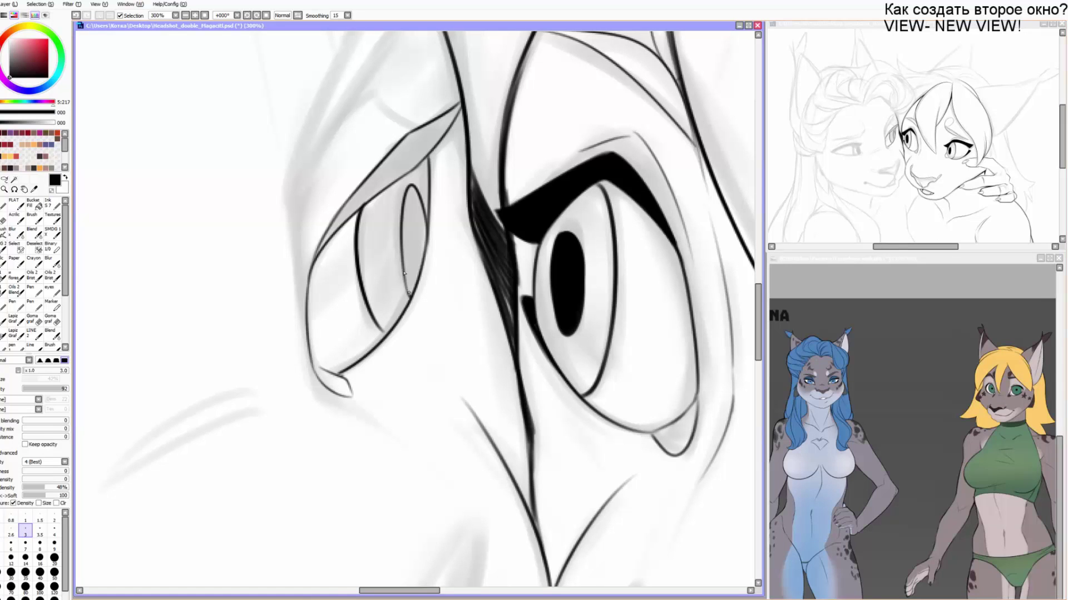
Ink the far eye's lid crease and the pointed lash at its inner edge with brush size 2.
{"action": "key", "text": "bracketleft"}
{"action": "key", "text": "bracketleft"}
{"action": "key", "text": "bracketleft"}
{"action": "mouse_move", "coordinate": [421, 124]}
{"action": "left_mouse_down"}
{"action": "mouse_move", "coordinate": [371, 100]}
{"action": "mouse_move", "coordinate": [306, 271]}
{"action": "left_mouse_up"}
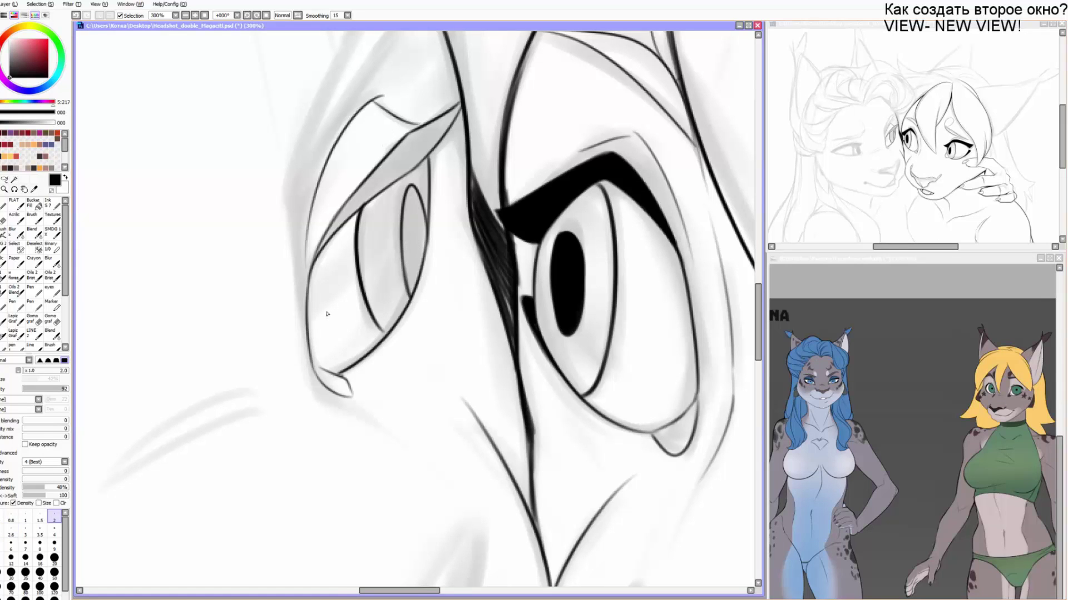
{"action": "left_click_drag", "start_coordinate": [360, 360], "coordinate": [350, 317]}
{"action": "left_click_drag", "start_coordinate": [443, 177], "coordinate": [408, 240]}
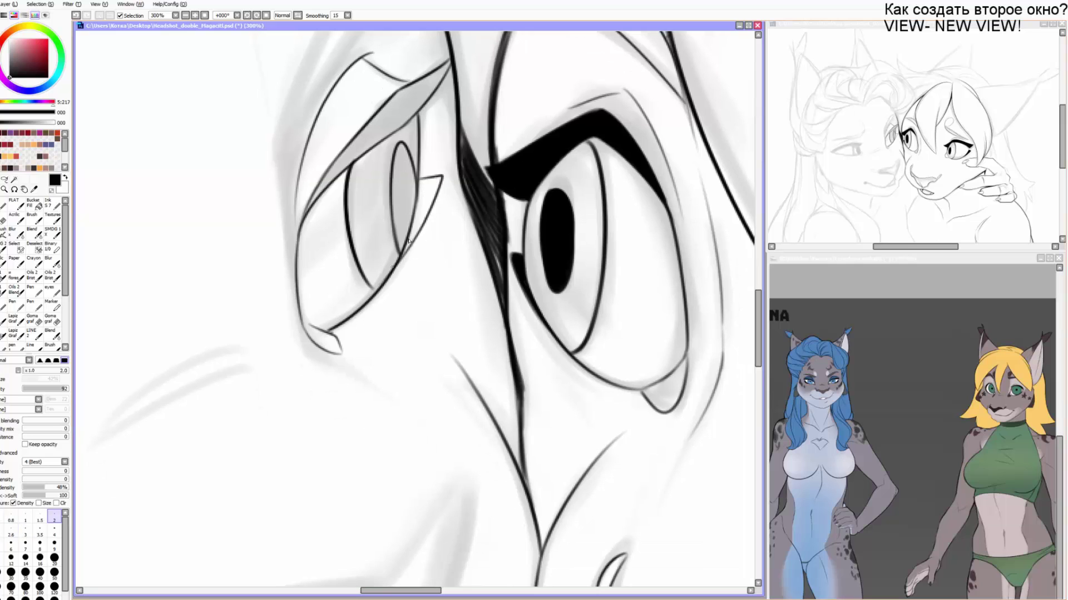
{"action": "left_click_drag", "start_coordinate": [436, 182], "coordinate": [393, 272]}
Fill the far eye's upper lid and pointed lash with black and smooth the lid's tapered end.
{"action": "left_click", "coordinate": [33, 204]}
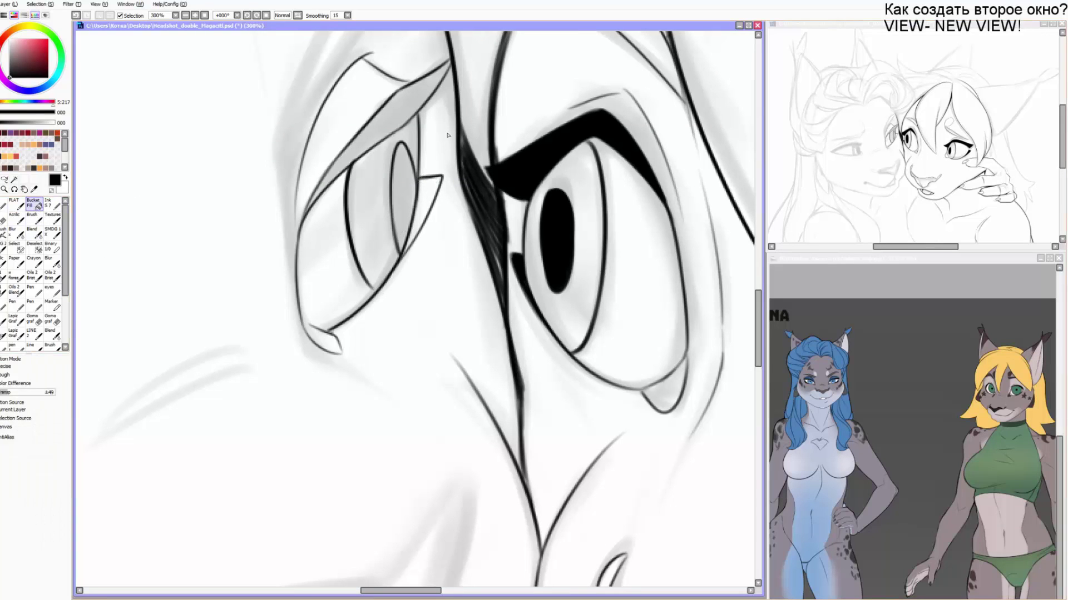
{"action": "left_click", "coordinate": [402, 105]}
{"action": "left_click", "coordinate": [428, 193]}
{"action": "left_click", "coordinate": [33, 219]}
{"action": "left_click_drag", "start_coordinate": [301, 222], "coordinate": [312, 204]}
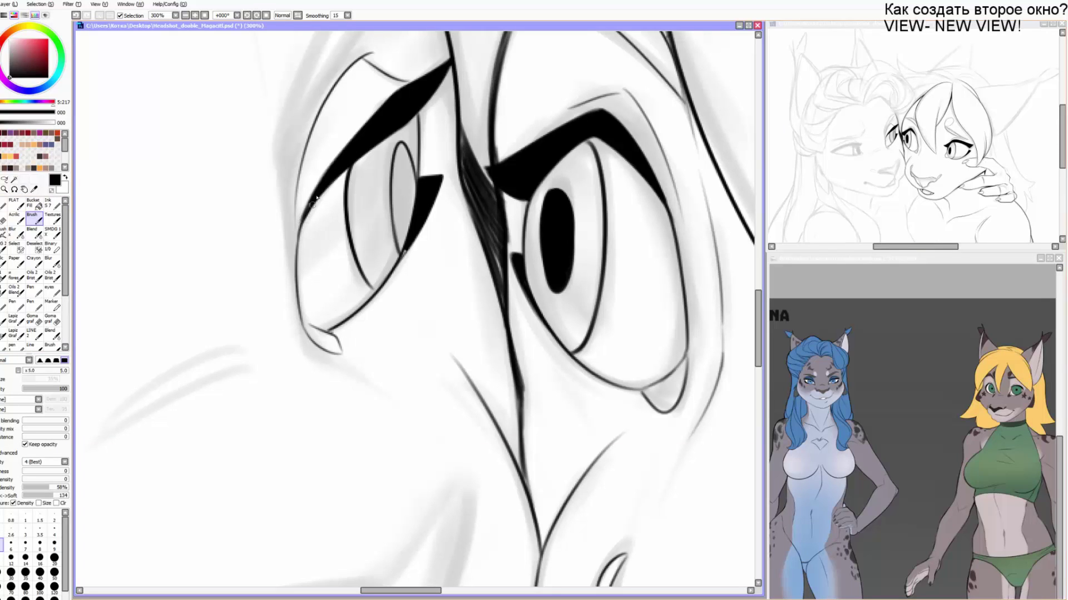
{"action": "key", "text": "bracketleft"}
{"action": "key", "text": "bracketleft"}
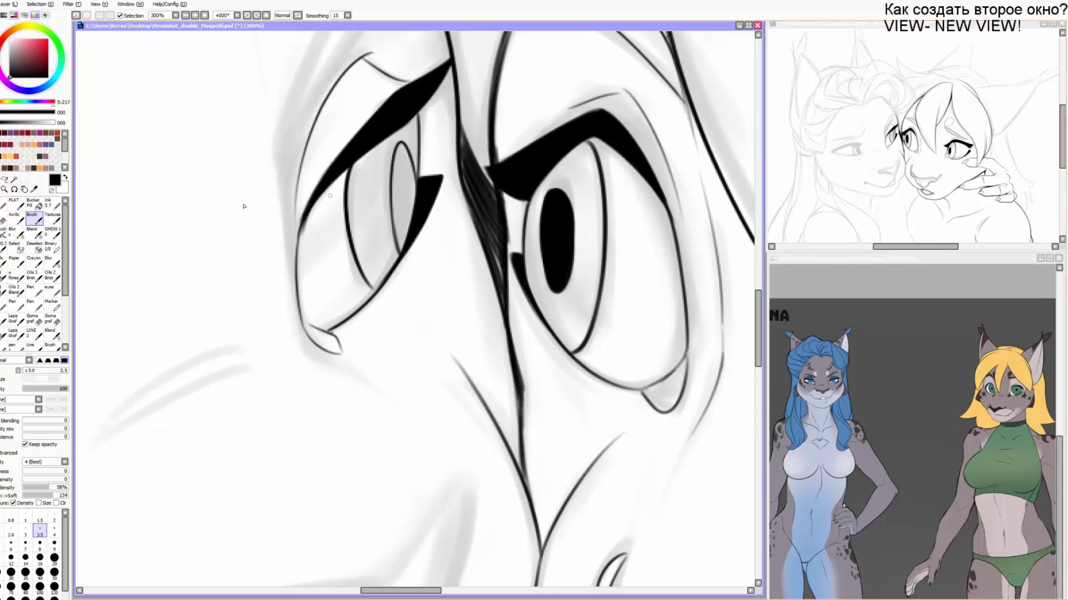
Fill the far eye's pupil with black and blend the upper lid into the eye's outer edge.
{"action": "left_click", "coordinate": [33, 204]}
{"action": "left_click", "coordinate": [405, 195]}
{"action": "left_click", "coordinate": [33, 218]}
{"action": "key", "text": "bracketleft"}
{"action": "left_click_drag", "start_coordinate": [306, 218], "coordinate": [297, 271]}
Erase a thin gap between the far eye's black pupil and the pointed lash with eraser size 2.6.
{"action": "key", "text": "e"}
{"action": "mouse_move", "coordinate": [337, 157]}
{"action": "left_mouse_down"}
{"action": "mouse_move", "coordinate": [356, 204]}
{"action": "mouse_move", "coordinate": [318, 161]}
{"action": "mouse_move", "coordinate": [324, 188]}
{"action": "left_mouse_up"}
{"action": "key", "text": "e"}
{"action": "key", "text": "bracketleft"}
{"action": "key", "text": "bracketleft"}
{"action": "key", "text": "bracketleft"}
{"action": "key", "text": "bracketleft"}
{"action": "key", "text": "bracketleft"}
{"action": "key", "text": "bracketleft"}
{"action": "key", "text": "bracketleft"}
{"action": "key", "text": "bracketleft"}
{"action": "key", "text": "bracketleft"}
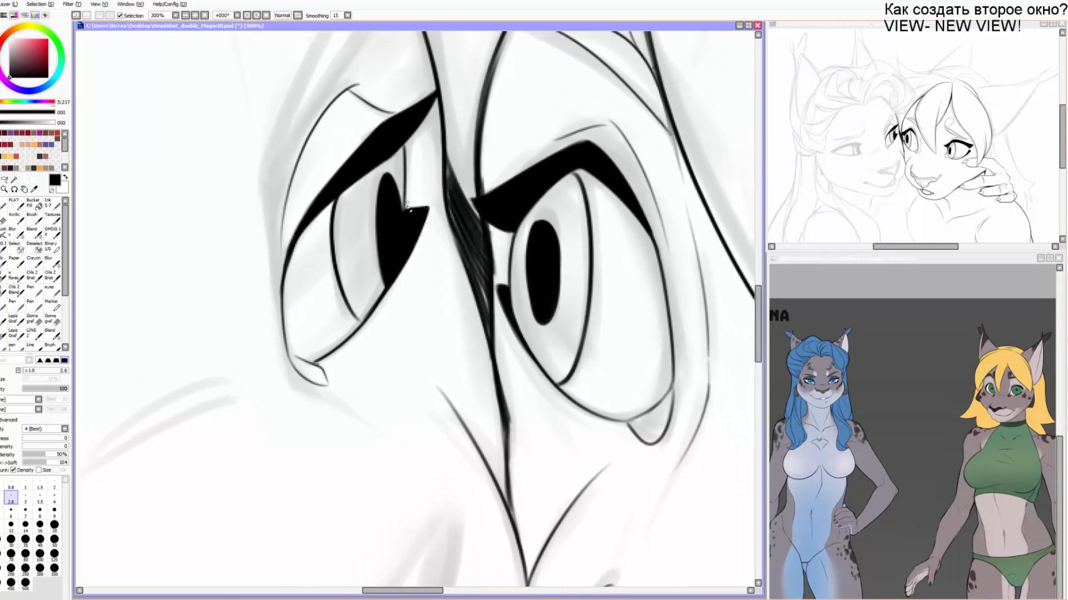
{"action": "left_click_drag", "start_coordinate": [395, 275], "coordinate": [387, 282]}
{"action": "key", "text": "b"}
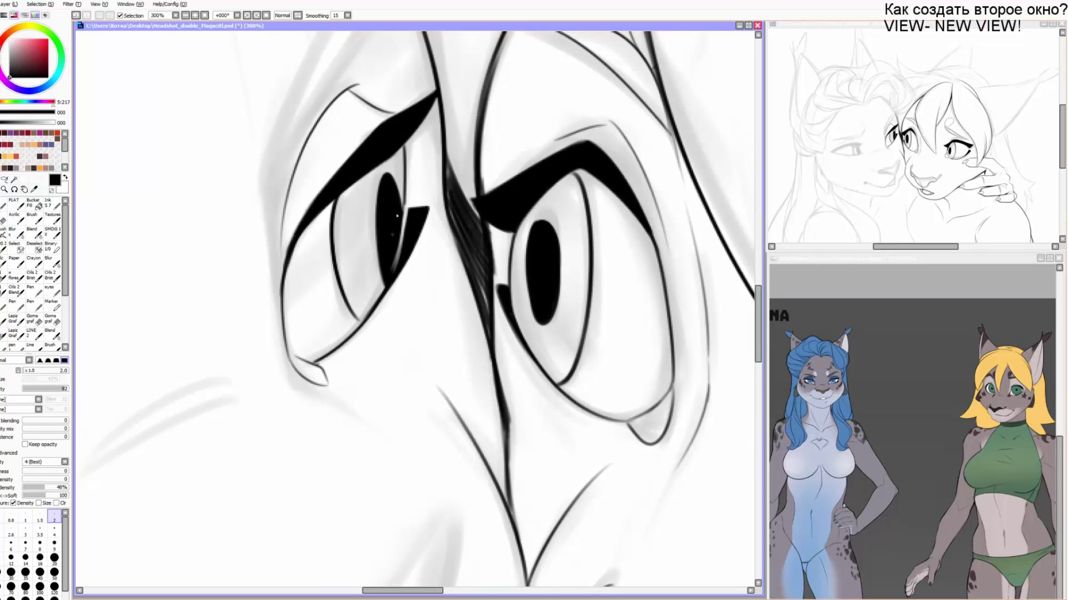
Ink the outer and inner contours of the arched brow around the far eye with brush size 2.3.
{"action": "mouse_move", "coordinate": [333, 156]}
{"action": "left_mouse_down"}
{"action": "mouse_move", "coordinate": [391, 223]}
{"action": "mouse_move", "coordinate": [337, 256]}
{"action": "left_mouse_up"}
{"action": "mouse_move", "coordinate": [329, 392]}
{"action": "left_mouse_down"}
{"action": "mouse_move", "coordinate": [321, 271]}
{"action": "mouse_move", "coordinate": [366, 165]}
{"action": "mouse_move", "coordinate": [454, 73]}
{"action": "left_mouse_up"}
{"action": "key", "text": "ctrl+z"}
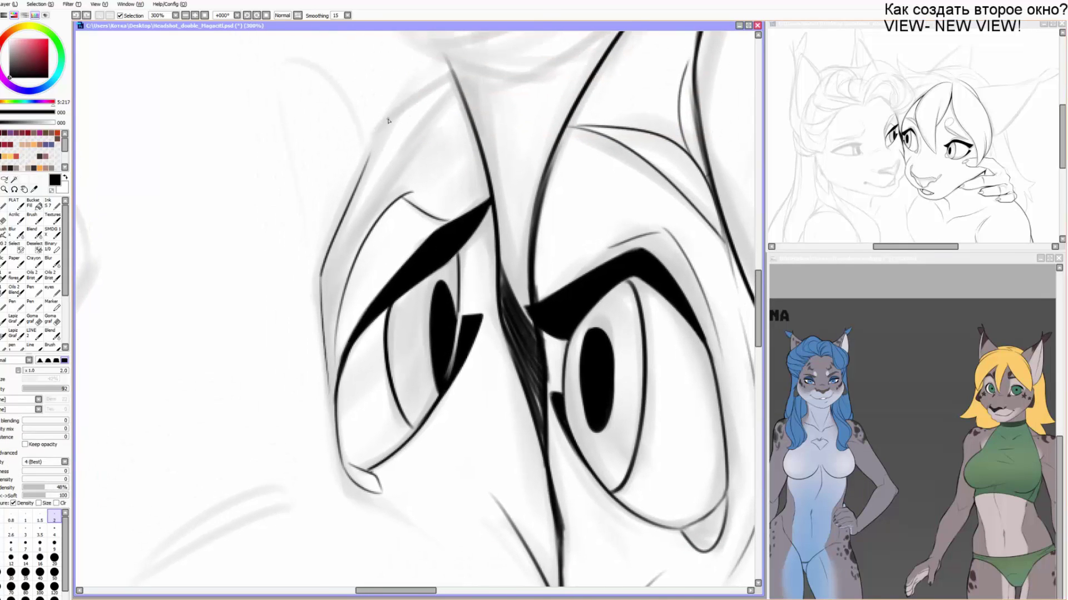
{"action": "key", "text": "bracketright"}
{"action": "left_click_drag", "start_coordinate": [357, 186], "coordinate": [445, 105]}
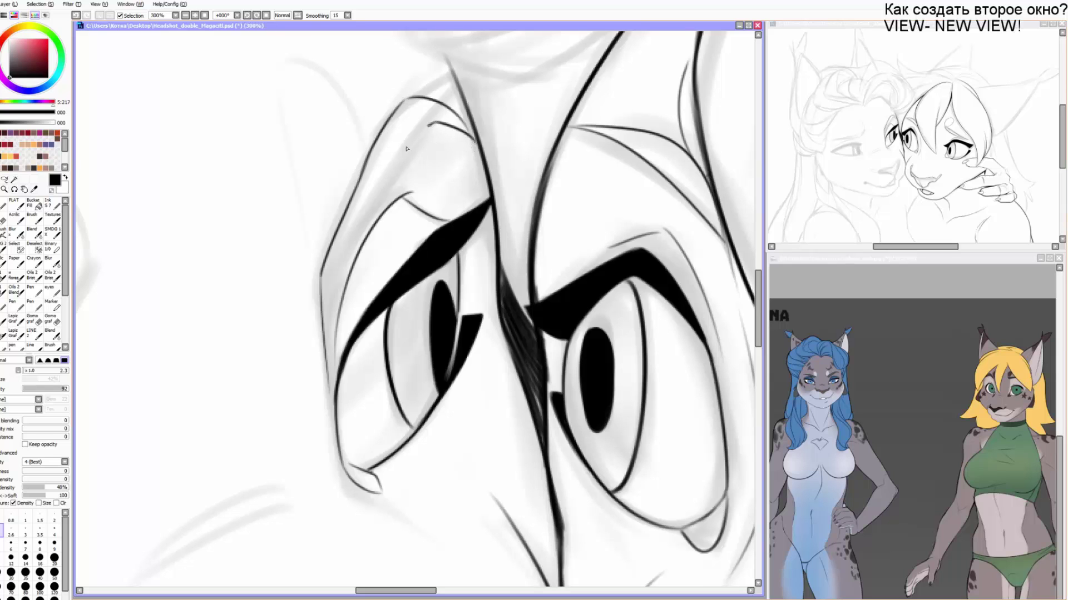
{"action": "mouse_move", "coordinate": [407, 149]}
{"action": "left_mouse_down"}
{"action": "mouse_move", "coordinate": [338, 263]}
{"action": "mouse_move", "coordinate": [324, 338]}
{"action": "left_mouse_up"}
{"action": "left_click_drag", "start_coordinate": [320, 275], "coordinate": [324, 339]}
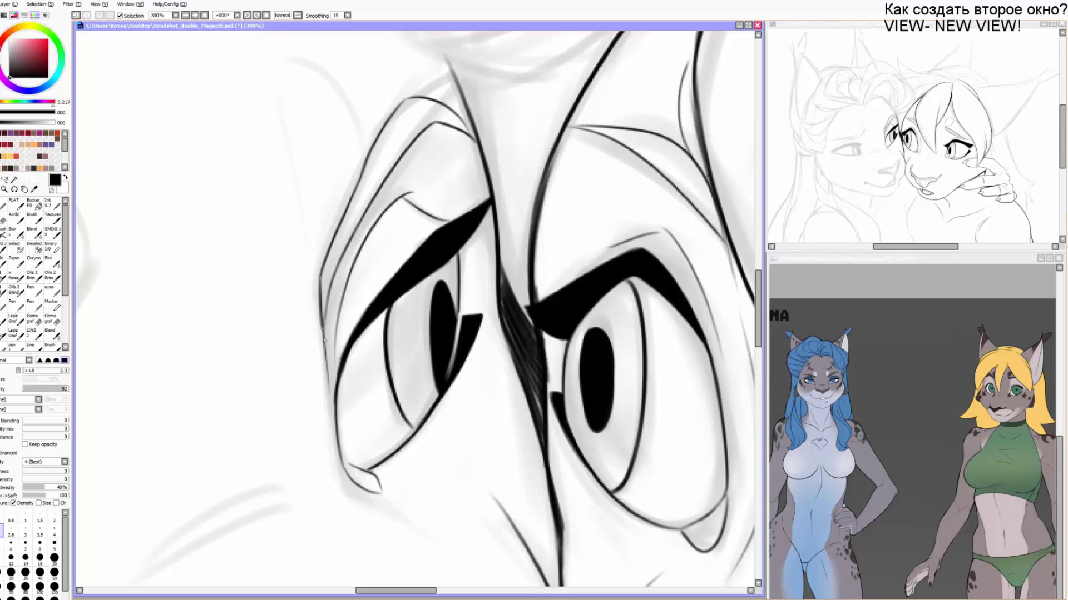
Ink the teardrop-shaped marking beside the far brow with brush size 2.3.
{"action": "mouse_move", "coordinate": [356, 172]}
{"action": "left_mouse_down"}
{"action": "mouse_move", "coordinate": [453, 217]}
{"action": "mouse_move", "coordinate": [457, 239]}
{"action": "left_mouse_up"}
{"action": "mouse_move", "coordinate": [383, 303]}
{"action": "left_mouse_down"}
{"action": "mouse_move", "coordinate": [494, 274]}
{"action": "mouse_move", "coordinate": [469, 186]}
{"action": "mouse_move", "coordinate": [562, 223]}
{"action": "left_mouse_up"}
{"action": "key", "text": "ctrl+z"}
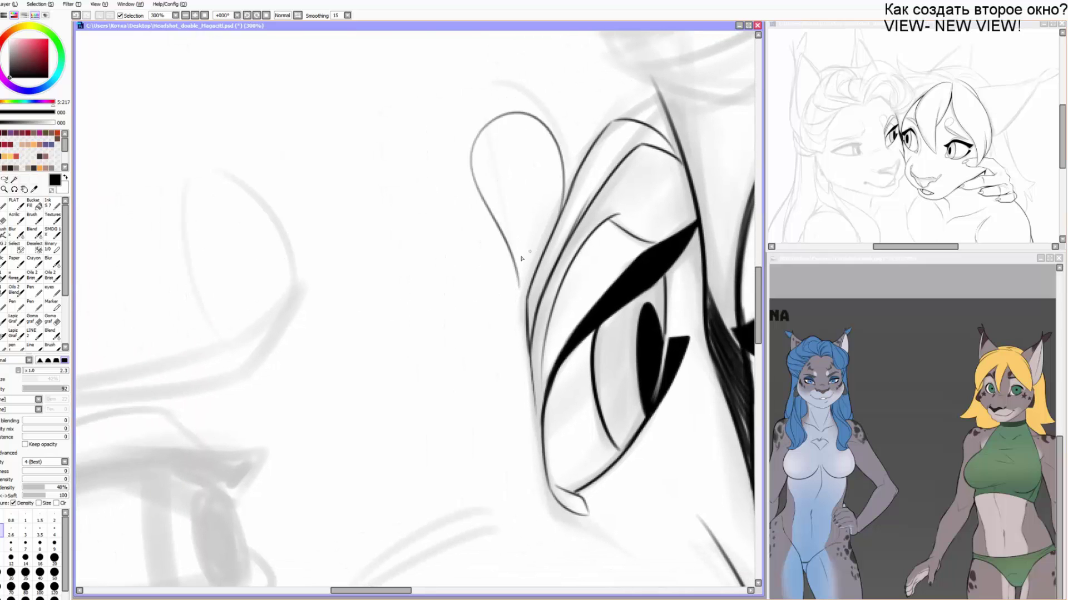
{"action": "left_click_drag", "start_coordinate": [514, 261], "coordinate": [525, 329]}
Ink the upper and lower edges of the left-hand character's near eyebrow with brush size 2.6.
{"action": "left_click_drag", "start_coordinate": [412, 325], "coordinate": [667, 187]}
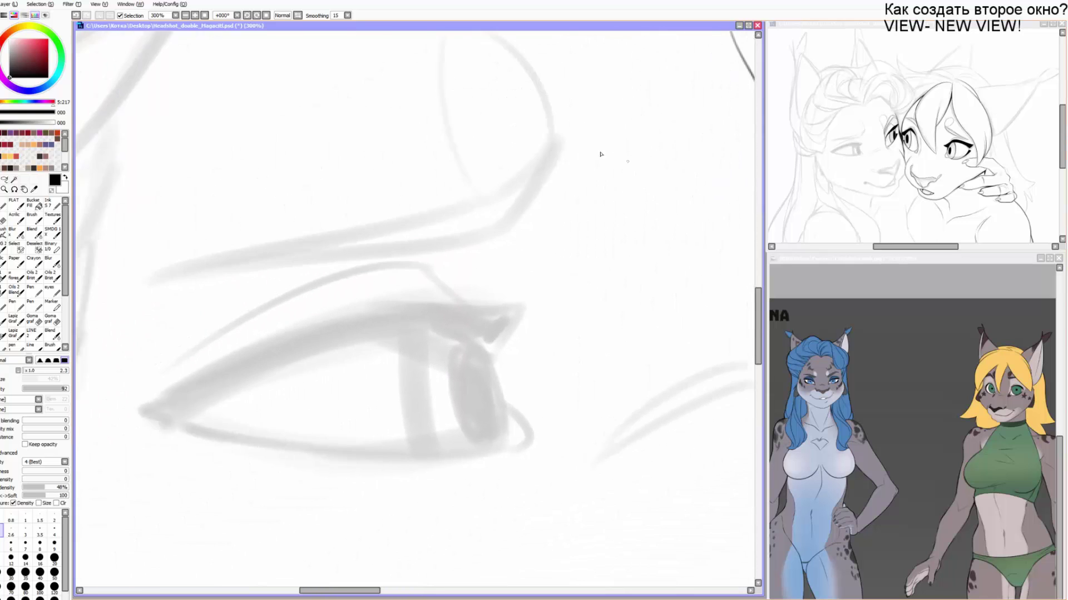
{"action": "key", "text": "Delete"}
{"action": "key", "text": "bracketright"}
{"action": "left_click_drag", "start_coordinate": [522, 120], "coordinate": [476, 223]}
{"action": "key", "text": "Delete"}
{"action": "mouse_move", "coordinate": [501, 176]}
{"action": "left_mouse_down"}
{"action": "mouse_move", "coordinate": [207, 378]}
{"action": "mouse_move", "coordinate": [508, 112]}
{"action": "left_mouse_up"}
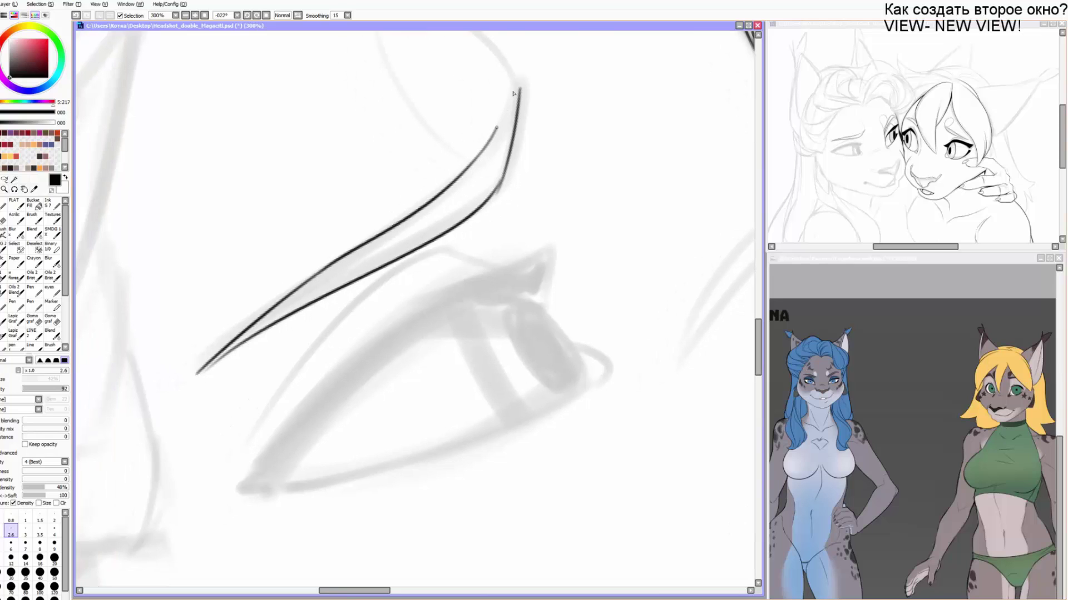
Ink the near eye's outline, including the thick upper lid shape, lower lid and rounded inner corner.
{"action": "left_click_drag", "start_coordinate": [462, 265], "coordinate": [435, 182]}
{"action": "mouse_move", "coordinate": [528, 240]}
{"action": "left_mouse_down"}
{"action": "mouse_move", "coordinate": [491, 214]}
{"action": "mouse_move", "coordinate": [356, 276]}
{"action": "mouse_move", "coordinate": [230, 398]}
{"action": "mouse_move", "coordinate": [248, 382]}
{"action": "mouse_move", "coordinate": [211, 405]}
{"action": "mouse_move", "coordinate": [177, 404]}
{"action": "mouse_move", "coordinate": [409, 207]}
{"action": "mouse_move", "coordinate": [388, 221]}
{"action": "mouse_move", "coordinate": [495, 185]}
{"action": "mouse_move", "coordinate": [523, 224]}
{"action": "left_mouse_up"}
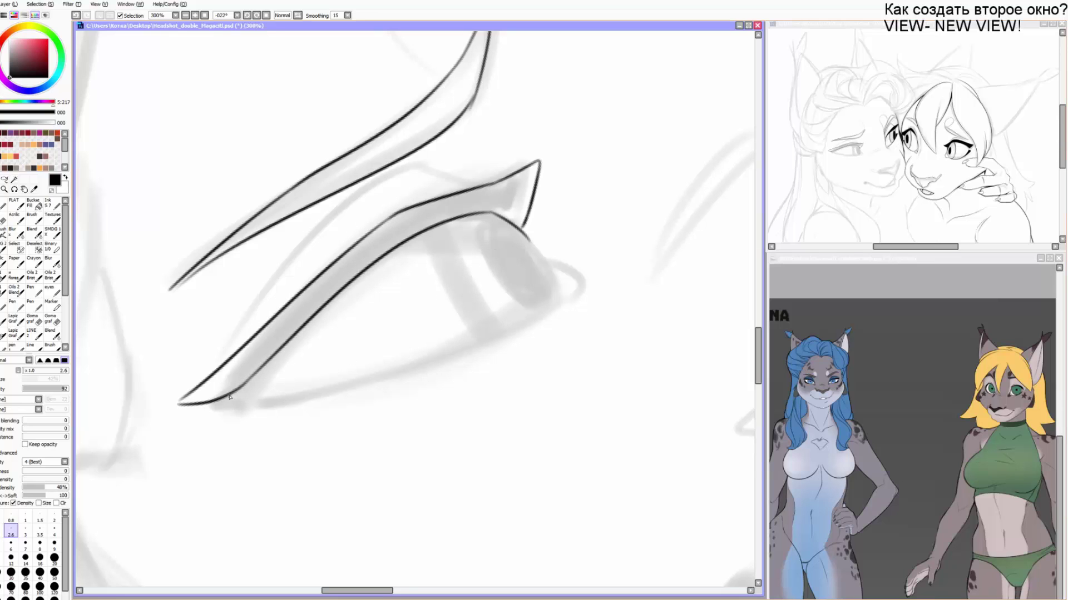
{"action": "mouse_move", "coordinate": [230, 396]}
{"action": "left_mouse_down"}
{"action": "mouse_move", "coordinate": [393, 373]}
{"action": "mouse_move", "coordinate": [567, 295]}
{"action": "left_mouse_up"}
{"action": "mouse_move", "coordinate": [532, 244]}
{"action": "left_mouse_down"}
{"action": "mouse_move", "coordinate": [557, 300]}
{"action": "mouse_move", "coordinate": [561, 292]}
{"action": "mouse_move", "coordinate": [541, 310]}
{"action": "left_mouse_up"}
{"action": "key", "text": "["}
{"action": "left_click_drag", "start_coordinate": [551, 267], "coordinate": [548, 308]}
{"action": "key", "text": "End"}
{"action": "key", "text": "End"}
{"action": "key", "text": "End"}
Ink the remaining outline of the near eye's oval pupil, redoing its left curve with brush size 2.3.
{"action": "mouse_move", "coordinate": [584, 396]}
{"action": "left_mouse_down"}
{"action": "mouse_move", "coordinate": [382, 355]}
{"action": "mouse_move", "coordinate": [284, 375]}
{"action": "left_mouse_up"}
{"action": "left_click_drag", "start_coordinate": [247, 271], "coordinate": [225, 342]}
{"action": "key", "text": "ctrl+z"}
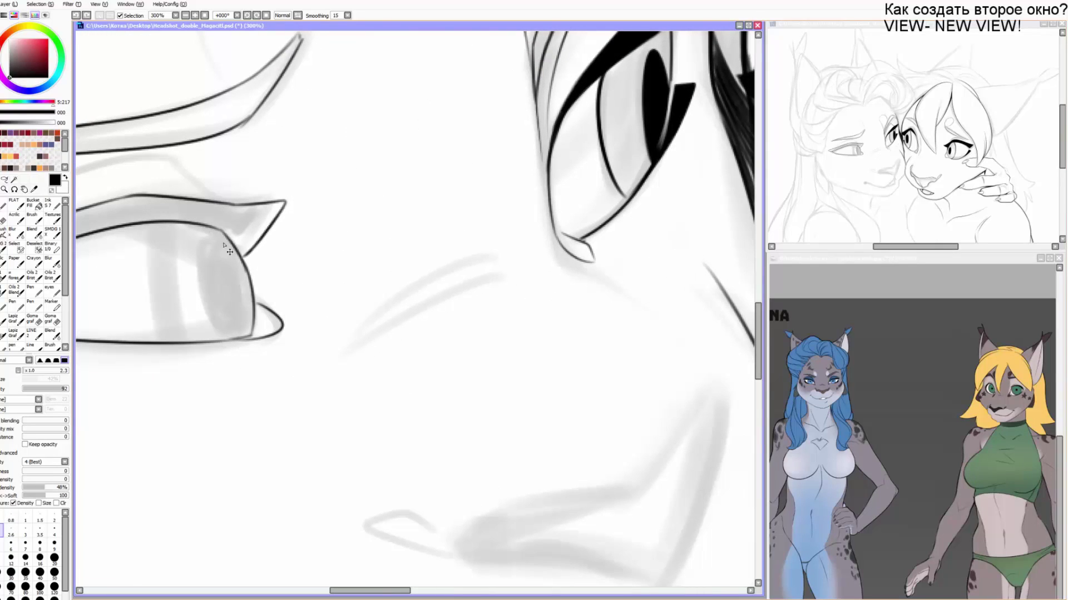
{"action": "mouse_move", "coordinate": [247, 275]}
{"action": "left_mouse_down"}
{"action": "mouse_move", "coordinate": [211, 306]}
{"action": "mouse_move", "coordinate": [228, 332]}
{"action": "left_mouse_up"}
{"action": "scroll", "coordinate": [195, 245], "scroll_direction": "left", "scroll_amount": 2}
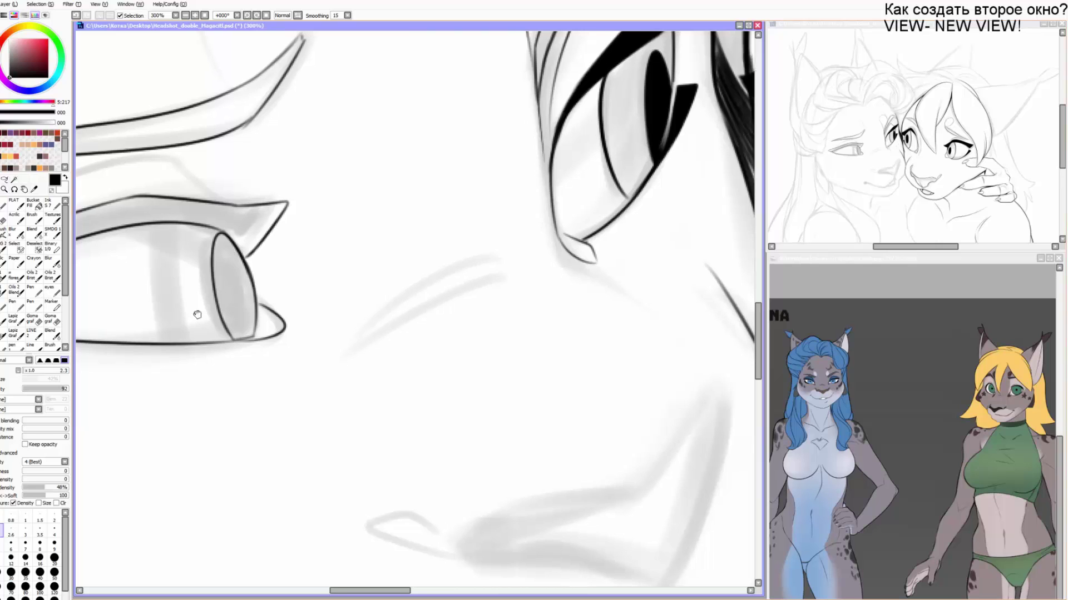
Ink the near eye's iris edge from the upper lid to the lower lid, redoing it with brush size 2.6.
{"action": "key", "text": "bracketright"}
{"action": "key", "text": "bracketright"}
{"action": "key", "text": "bracketright"}
{"action": "left_click_drag", "start_coordinate": [172, 224], "coordinate": [205, 336]}
{"action": "key", "text": "ctrl+z"}
{"action": "key", "text": "bracketleft"}
{"action": "key", "text": "bracketleft"}
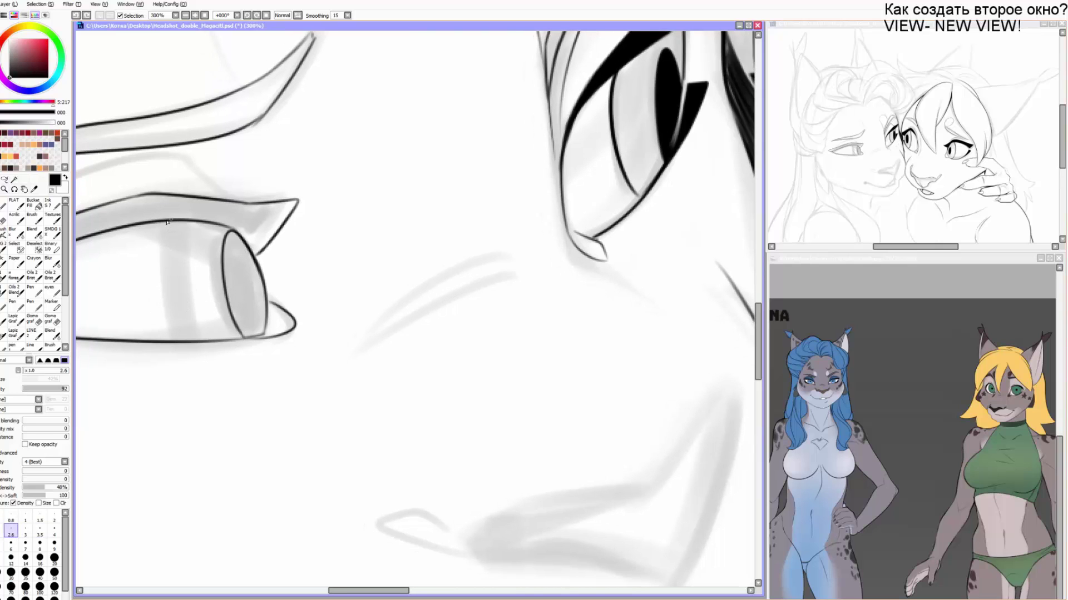
{"action": "left_click_drag", "start_coordinate": [168, 221], "coordinate": [193, 338]}
{"action": "mouse_move", "coordinate": [168, 282]}
{"action": "left_mouse_down"}
{"action": "mouse_move", "coordinate": [195, 339]}
{"action": "mouse_move", "coordinate": [165, 242]}
{"action": "left_mouse_up"}
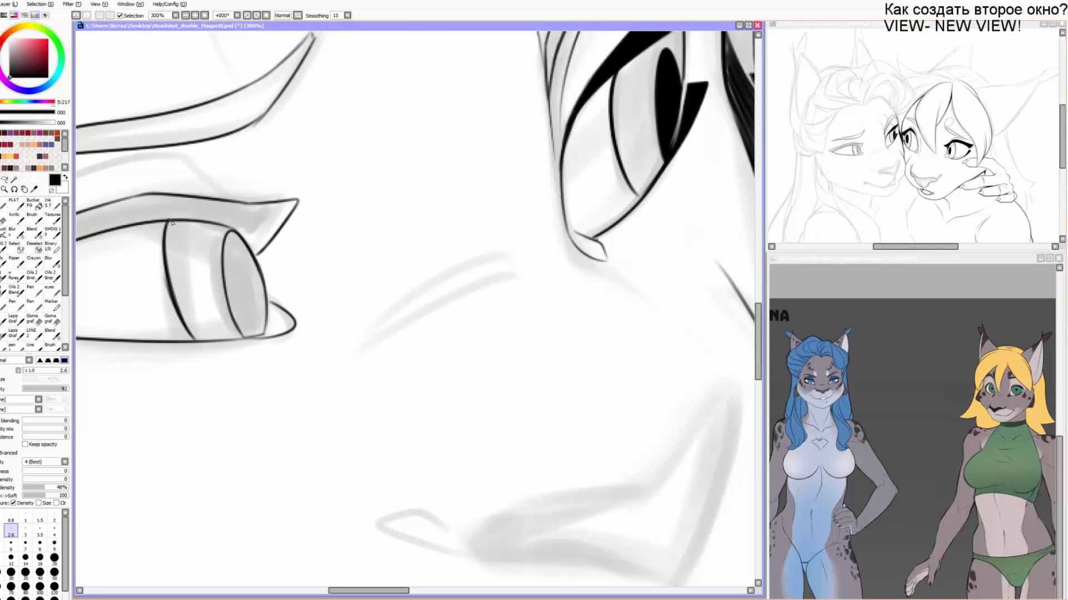
Ink the thin crease above the near eye's upper lid with brush size 1.5.
{"action": "scroll", "coordinate": [172, 223], "scroll_direction": "left", "scroll_amount": 5}
{"action": "key", "text": "bracketleft"}
{"action": "key", "text": "bracketleft"}
{"action": "mouse_move", "coordinate": [432, 181]}
{"action": "left_mouse_down"}
{"action": "mouse_move", "coordinate": [384, 147]}
{"action": "mouse_move", "coordinate": [173, 213]}
{"action": "left_mouse_up"}
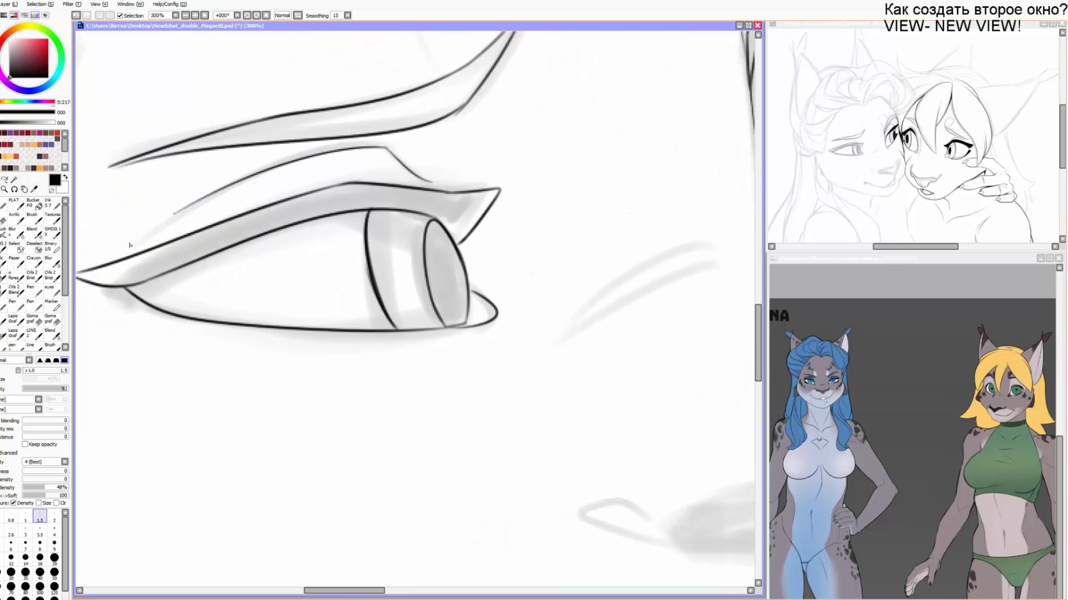
Ink the pointed lower lash shape beneath the near eye's outer corner with brush size 2.
{"action": "left_click_drag", "start_coordinate": [313, 238], "coordinate": [302, 199]}
{"action": "key", "text": "bracketright"}
{"action": "left_click_drag", "start_coordinate": [124, 258], "coordinate": [223, 287]}
{"action": "key", "text": "Delete"}
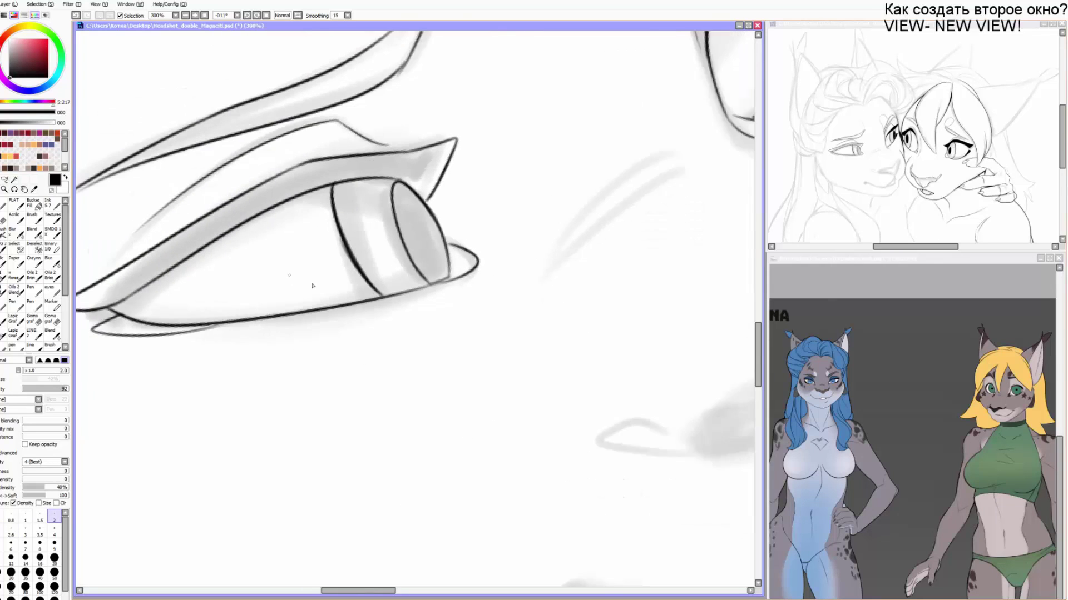
{"action": "key", "text": "Delete"}
{"action": "left_click_drag", "start_coordinate": [166, 386], "coordinate": [261, 349]}
{"action": "key", "text": "Home"}
Thicken the near eye's edge between the upper lash and the inner corner with brush size 2.6.
{"action": "key", "text": "bracketright"}
{"action": "key", "text": "bracketright"}
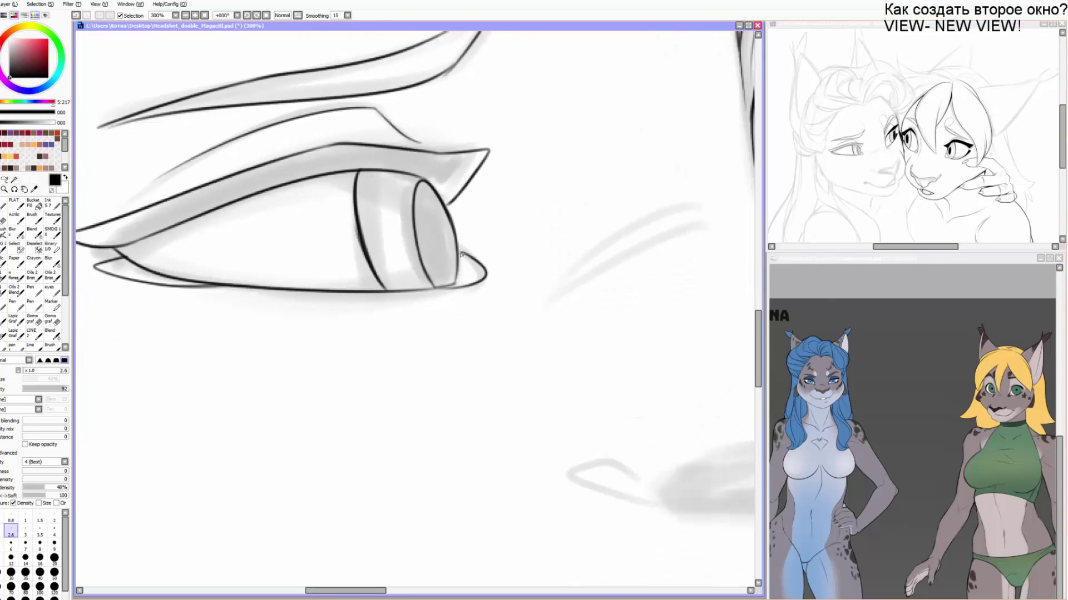
{"action": "left_click_drag", "start_coordinate": [461, 254], "coordinate": [445, 197]}
{"action": "left_click", "coordinate": [32, 203]}
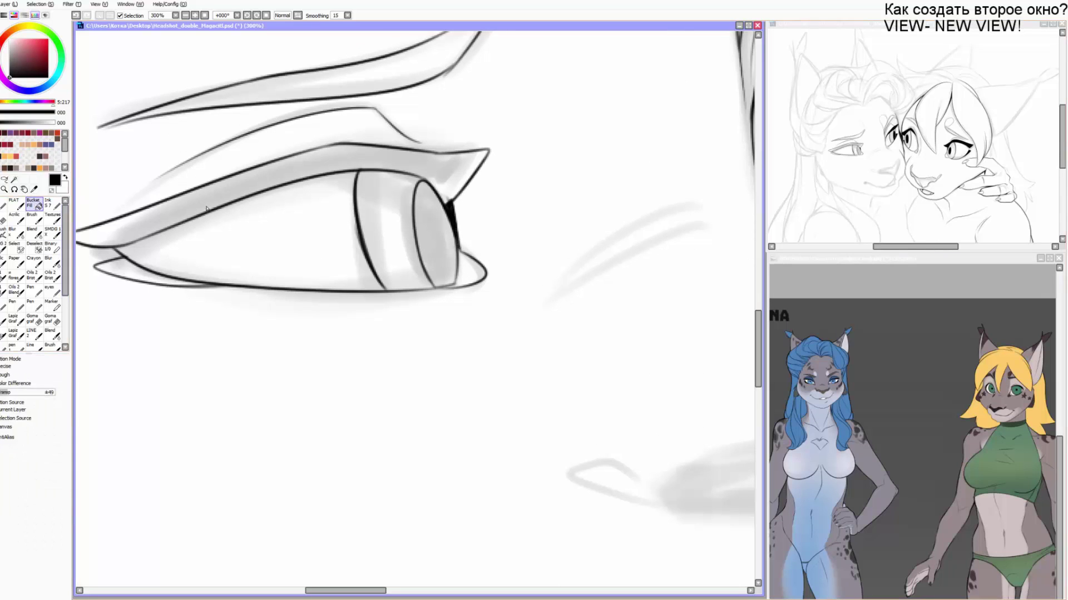
{"action": "left_click", "coordinate": [265, 179]}
{"action": "key", "text": "ctrl+z"}
{"action": "key", "text": "b"}
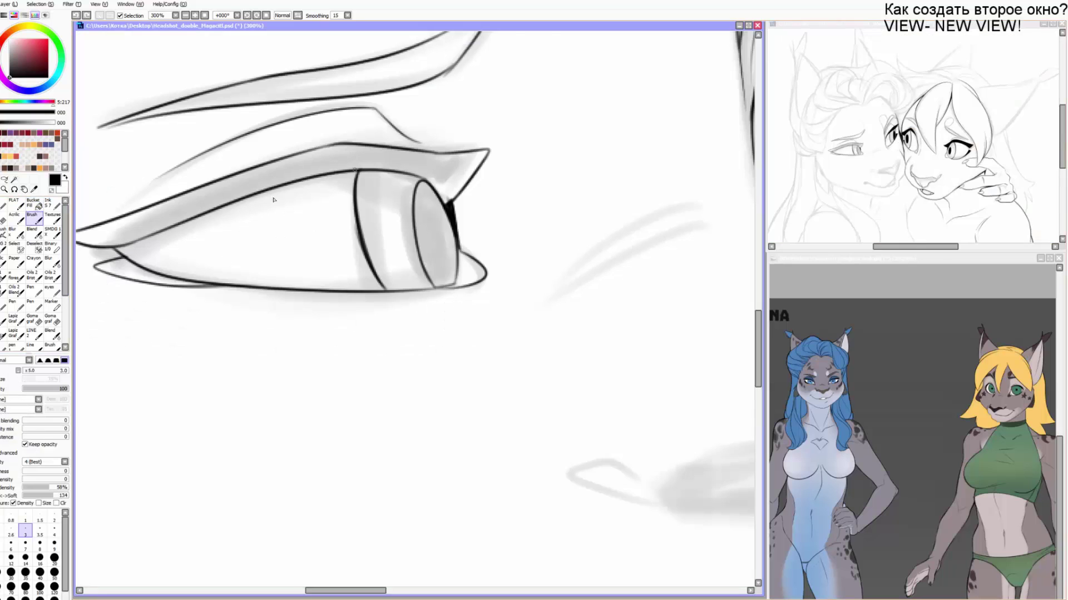
Fill the near eye's upper lid, outer lower lash and pupil with black.
{"action": "left_click_drag", "start_coordinate": [118, 245], "coordinate": [182, 240]}
{"action": "left_click", "coordinate": [35, 204]}
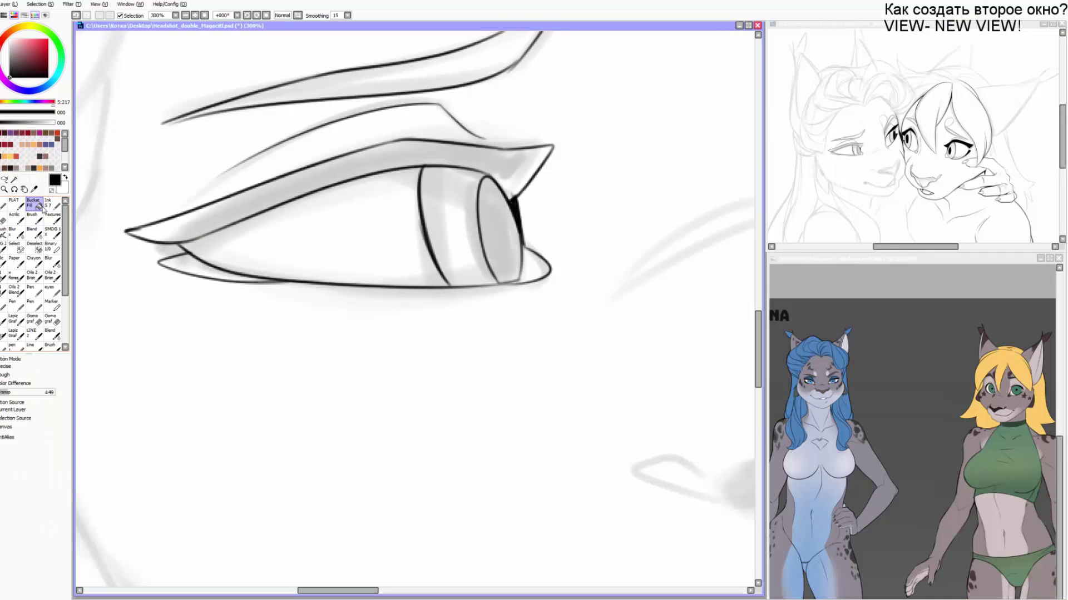
{"action": "left_click", "coordinate": [250, 201]}
{"action": "left_click", "coordinate": [206, 270]}
{"action": "left_click", "coordinate": [499, 233]}
Refine the join between the near eye's black pupil and upper lid using eraser size 3.5 and brush size 3.
{"action": "key", "text": "b"}
{"action": "left_click_drag", "start_coordinate": [538, 246], "coordinate": [402, 239]}
{"action": "key", "text": "b"}
{"action": "mouse_move", "coordinate": [448, 183]}
{"action": "left_mouse_down"}
{"action": "mouse_move", "coordinate": [298, 226]}
{"action": "mouse_move", "coordinate": [339, 245]}
{"action": "mouse_move", "coordinate": [312, 267]}
{"action": "mouse_move", "coordinate": [345, 243]}
{"action": "left_mouse_up"}
{"action": "key", "text": "bracketright"}
{"action": "key", "text": "bracketright"}
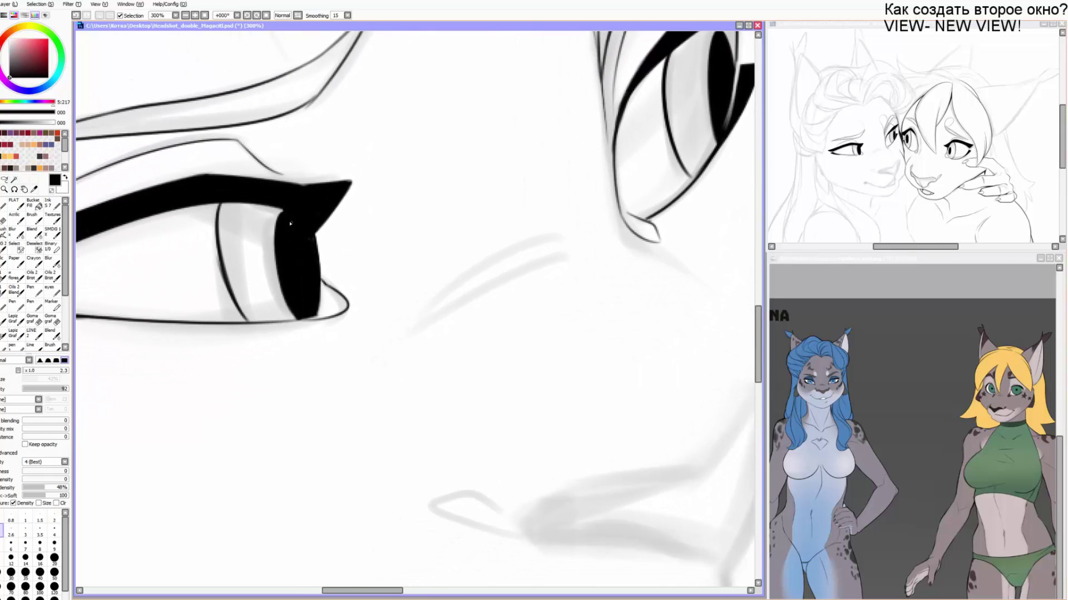
{"action": "key", "text": "e"}
{"action": "key", "text": "bracketright"}
{"action": "key", "text": "bracketright"}
{"action": "key", "text": "bracketright"}
{"action": "key", "text": "bracketright"}
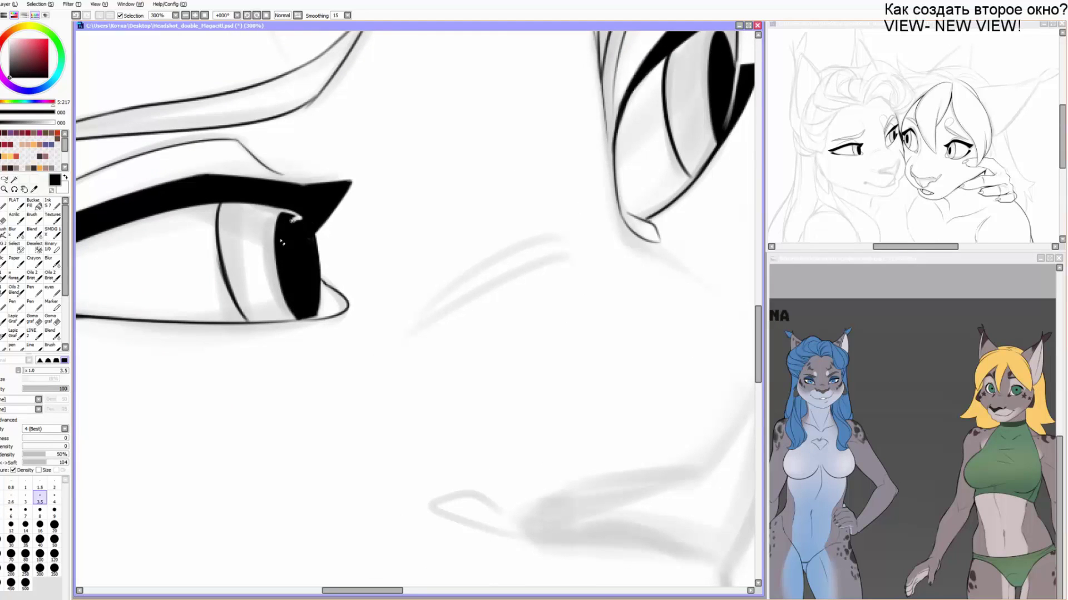
{"action": "mouse_move", "coordinate": [299, 219]}
{"action": "left_mouse_down"}
{"action": "mouse_move", "coordinate": [282, 232]}
{"action": "mouse_move", "coordinate": [273, 222]}
{"action": "mouse_move", "coordinate": [283, 227]}
{"action": "mouse_move", "coordinate": [277, 250]}
{"action": "mouse_move", "coordinate": [279, 214]}
{"action": "mouse_move", "coordinate": [278, 268]}
{"action": "left_mouse_up"}
{"action": "mouse_move", "coordinate": [282, 306]}
{"action": "left_mouse_down"}
{"action": "mouse_move", "coordinate": [278, 254]}
{"action": "mouse_move", "coordinate": [286, 355]}
{"action": "mouse_move", "coordinate": [343, 296]}
{"action": "left_mouse_up"}
{"action": "key", "text": "b"}
{"action": "key", "text": "]"}
{"action": "key", "text": "]"}
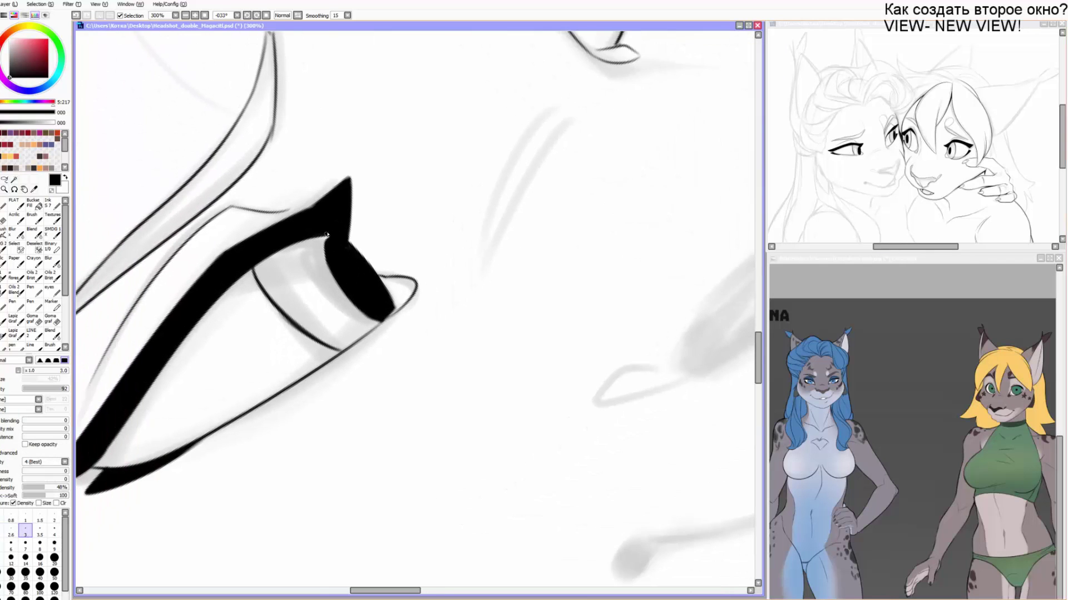
Thicken the curved iris outline of the left character's near eye with brush size 3.5.
{"action": "key", "text": "]"}
{"action": "left_click_drag", "start_coordinate": [255, 267], "coordinate": [313, 342]}
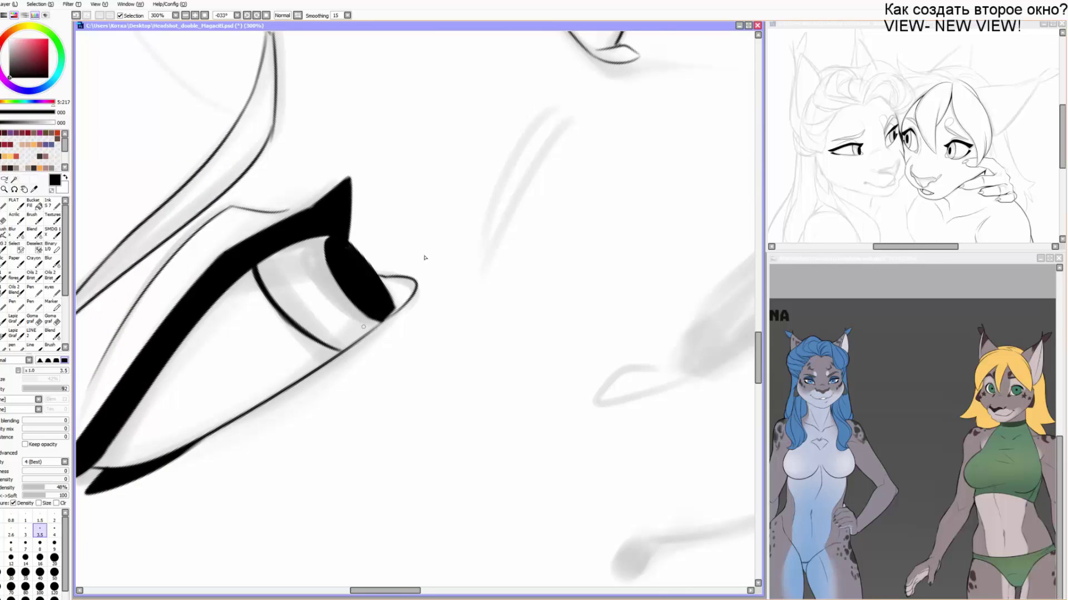
{"action": "scroll", "coordinate": [424, 258], "scroll_direction": "up", "scroll_amount": 5}
{"action": "mouse_move", "coordinate": [355, 159]}
{"action": "left_mouse_down"}
{"action": "mouse_move", "coordinate": [384, 202]}
{"action": "mouse_move", "coordinate": [435, 239]}
{"action": "mouse_move", "coordinate": [753, 31]}
{"action": "mouse_move", "coordinate": [740, 143]}
{"action": "left_mouse_up"}
{"action": "mouse_move", "coordinate": [327, 327]}
{"action": "left_mouse_down"}
{"action": "mouse_move", "coordinate": [500, 195]}
{"action": "mouse_move", "coordinate": [412, 252]}
{"action": "left_mouse_up"}
Thicken the inner iris edge of the left character's far eye below the upper lid with brush size 4.
{"action": "key", "text": "]"}
{"action": "key", "text": "]"}
{"action": "left_click_drag", "start_coordinate": [588, 56], "coordinate": [581, 84]}
{"action": "scroll", "coordinate": [591, 101], "scroll_direction": "up", "scroll_amount": 3}
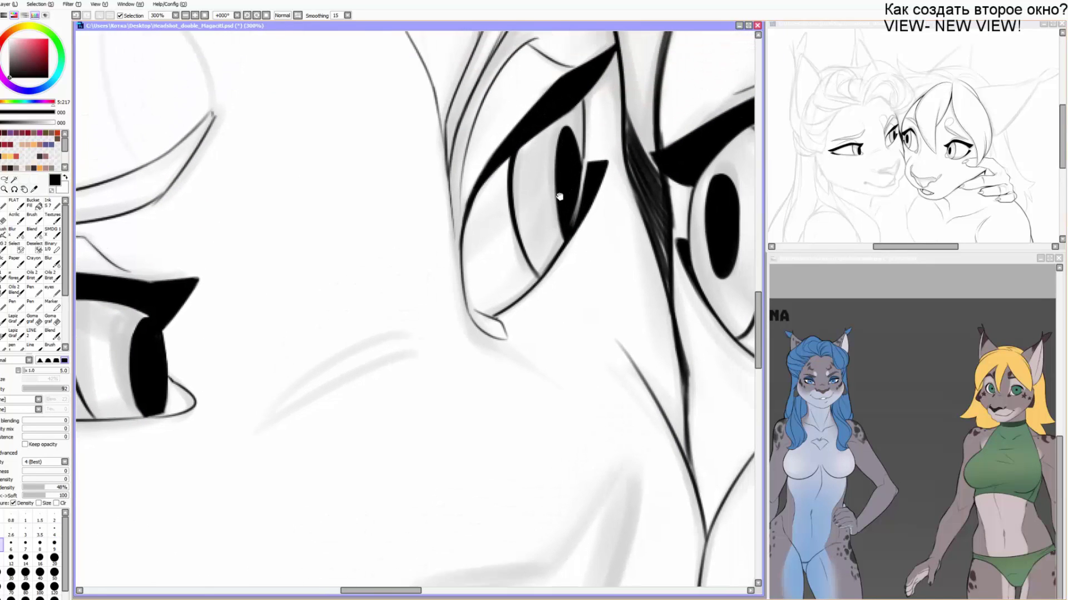
{"action": "key", "text": "bracketleft"}
{"action": "left_click_drag", "start_coordinate": [579, 166], "coordinate": [576, 181]}
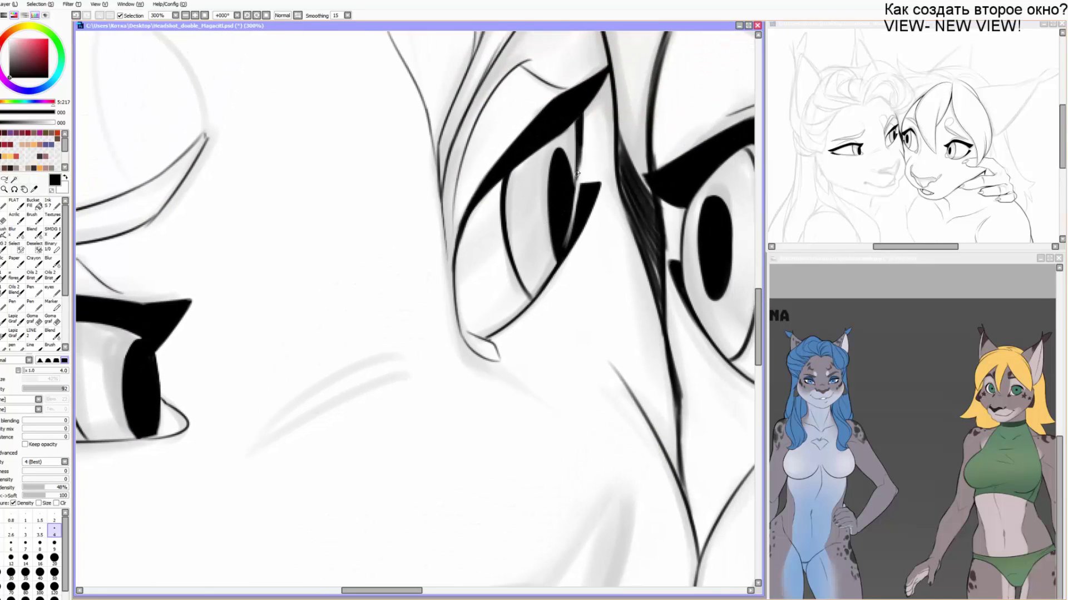
{"action": "left_click_drag", "start_coordinate": [469, 256], "coordinate": [474, 250]}
Ink the rounded spot above the near brow's inner end with brush size 2.3.
{"action": "mouse_move", "coordinate": [380, 304]}
{"action": "left_mouse_down"}
{"action": "mouse_move", "coordinate": [412, 269]}
{"action": "mouse_move", "coordinate": [410, 246]}
{"action": "mouse_move", "coordinate": [446, 195]}
{"action": "mouse_move", "coordinate": [496, 155]}
{"action": "mouse_move", "coordinate": [542, 144]}
{"action": "left_mouse_up"}
{"action": "mouse_move", "coordinate": [492, 35]}
{"action": "left_mouse_down"}
{"action": "mouse_move", "coordinate": [412, 272]}
{"action": "mouse_move", "coordinate": [388, 300]}
{"action": "left_mouse_up"}
{"action": "key", "text": "bracketleft"}
{"action": "key", "text": "bracketleft"}
{"action": "mouse_move", "coordinate": [421, 216]}
{"action": "left_mouse_down"}
{"action": "mouse_move", "coordinate": [424, 229]}
{"action": "mouse_move", "coordinate": [351, 276]}
{"action": "left_mouse_up"}
{"action": "key", "text": "ctrl+z"}
{"action": "key", "text": "ctrl+z"}
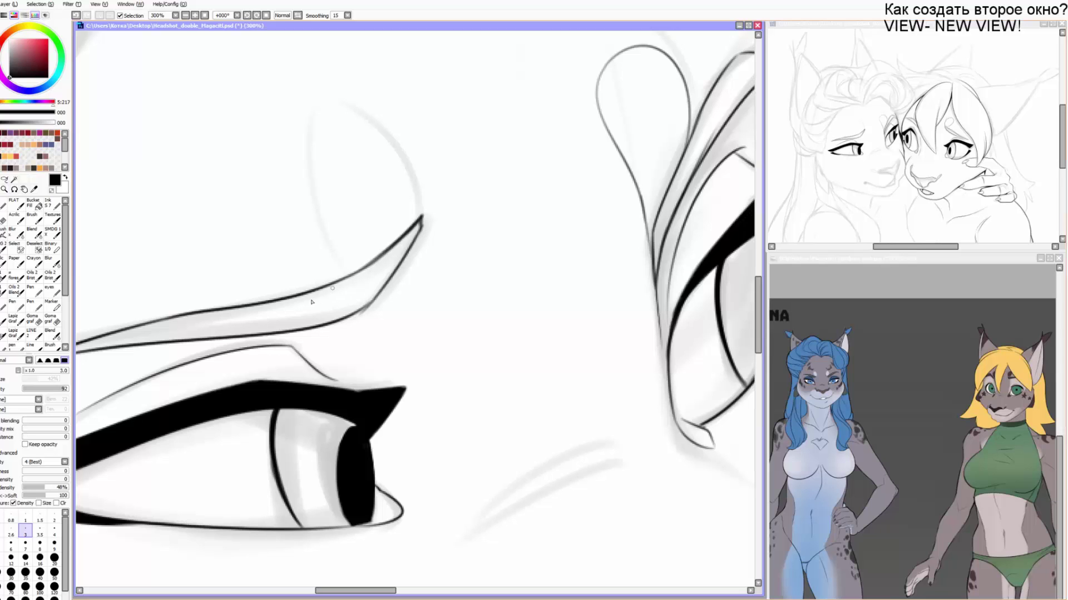
{"action": "mouse_move", "coordinate": [421, 224]}
{"action": "left_mouse_down"}
{"action": "mouse_move", "coordinate": [409, 273]}
{"action": "mouse_move", "coordinate": [341, 168]}
{"action": "mouse_move", "coordinate": [360, 303]}
{"action": "left_mouse_up"}
{"action": "key", "text": "bracketleft"}
{"action": "key", "text": "bracketleft"}
{"action": "key", "text": "ctrl+z"}
{"action": "mouse_move", "coordinate": [409, 273]}
{"action": "left_mouse_down"}
{"action": "mouse_move", "coordinate": [279, 184]}
{"action": "mouse_move", "coordinate": [386, 303]}
{"action": "mouse_move", "coordinate": [397, 287]}
{"action": "mouse_move", "coordinate": [378, 302]}
{"action": "left_mouse_up"}
Ink a rounded spot as part of the far brow's inner end with brush size 2.3.
{"action": "left_click_drag", "start_coordinate": [480, 253], "coordinate": [435, 182]}
{"action": "left_click_drag", "start_coordinate": [534, 90], "coordinate": [491, 158]}
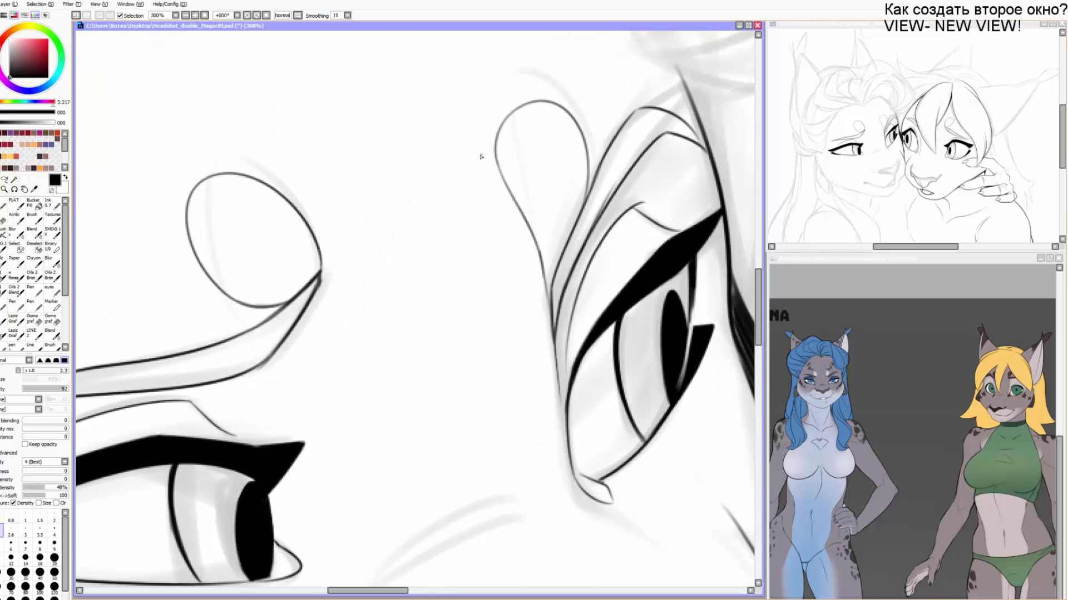
{"action": "scroll", "coordinate": [437, 255], "scroll_direction": "right", "scroll_amount": 3}
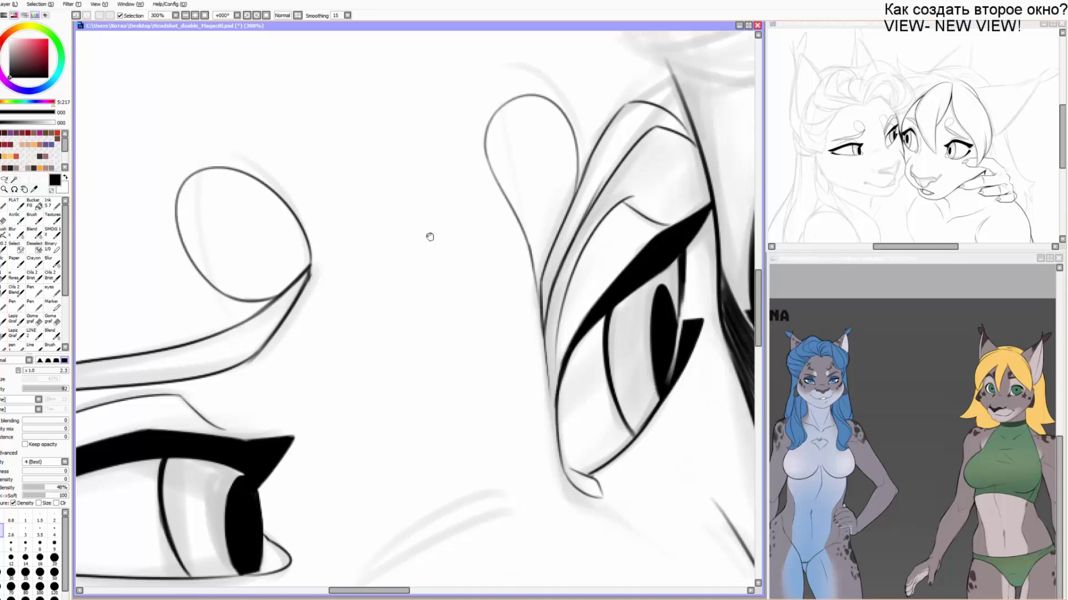
Clear the far brow's inked outline and ink a short new stroke at its inner end.
{"action": "key", "text": "e"}
{"action": "key", "text": "bracketright"}
{"action": "mouse_move", "coordinate": [411, 141]}
{"action": "left_mouse_down"}
{"action": "mouse_move", "coordinate": [388, 78]}
{"action": "mouse_move", "coordinate": [419, 350]}
{"action": "mouse_move", "coordinate": [419, 228]}
{"action": "mouse_move", "coordinate": [433, 232]}
{"action": "mouse_move", "coordinate": [535, 94]}
{"action": "mouse_move", "coordinate": [566, 137]}
{"action": "mouse_move", "coordinate": [476, 105]}
{"action": "left_mouse_up"}
{"action": "key", "text": "c"}
{"action": "key", "text": "bracketright"}
{"action": "left_click_drag", "start_coordinate": [472, 149], "coordinate": [474, 258]}
{"action": "key", "text": "ctrl+z"}
{"action": "key", "text": "ctrl+z"}
{"action": "scroll", "coordinate": [475, 259], "scroll_direction": "up", "scroll_amount": 1}
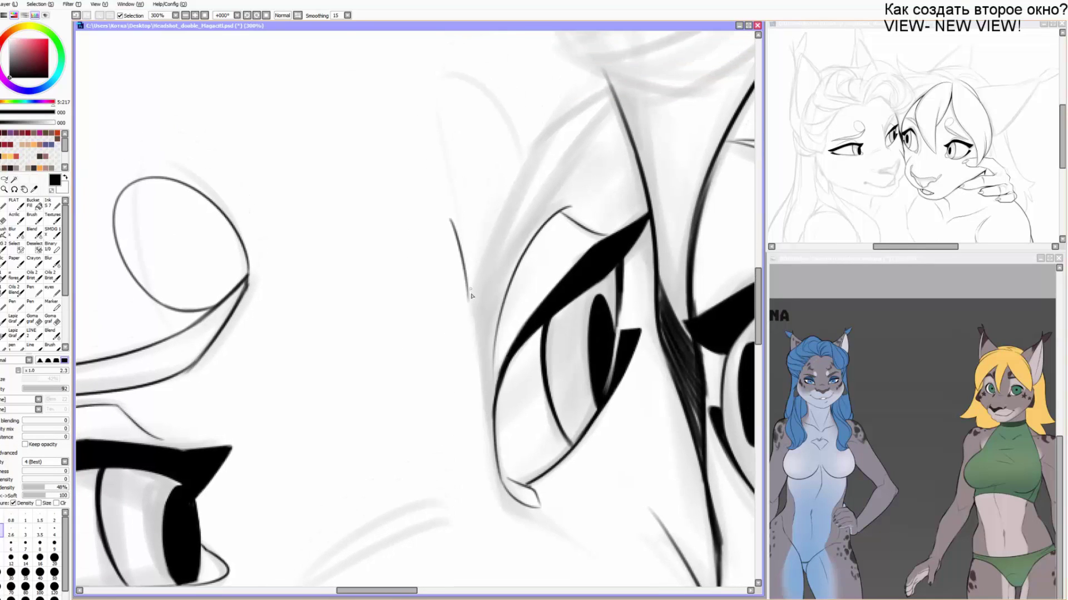
Ink the far brow's lower and upper edges from the inner end to the point above the eye.
{"action": "mouse_move", "coordinate": [471, 302]}
{"action": "left_mouse_down"}
{"action": "mouse_move", "coordinate": [549, 152]}
{"action": "mouse_move", "coordinate": [528, 177]}
{"action": "mouse_move", "coordinate": [598, 121]}
{"action": "mouse_move", "coordinate": [623, 144]}
{"action": "mouse_move", "coordinate": [569, 90]}
{"action": "mouse_move", "coordinate": [473, 227]}
{"action": "mouse_move", "coordinate": [499, 173]}
{"action": "left_mouse_up"}
{"action": "key", "text": "ctrl+z"}
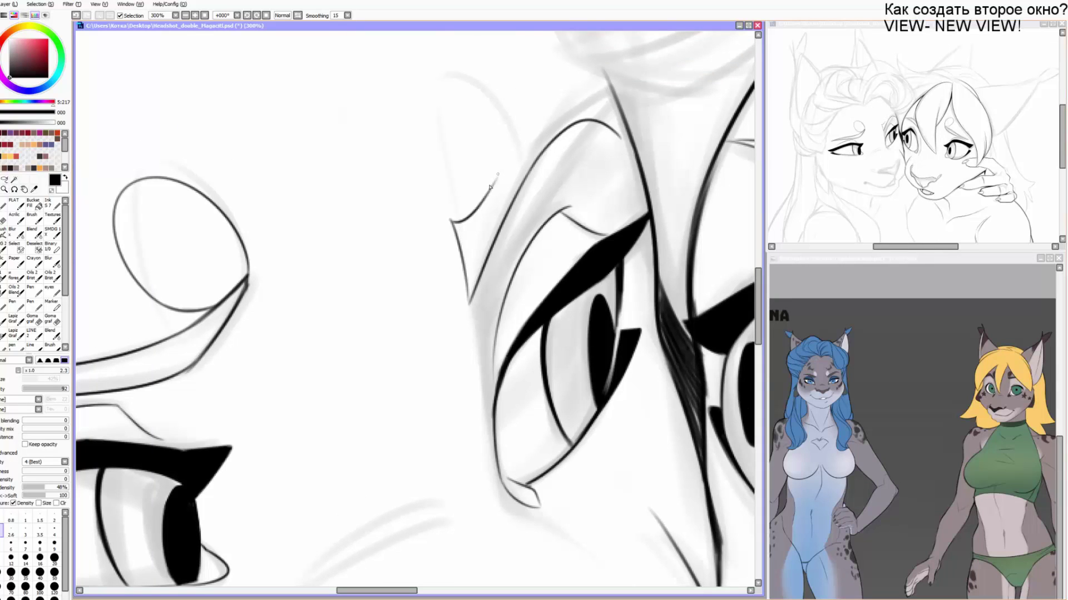
{"action": "key", "text": "ctrl+z"}
{"action": "mouse_move", "coordinate": [451, 220]}
{"action": "left_mouse_down"}
{"action": "mouse_move", "coordinate": [543, 108]}
{"action": "mouse_move", "coordinate": [624, 137]}
{"action": "left_mouse_up"}
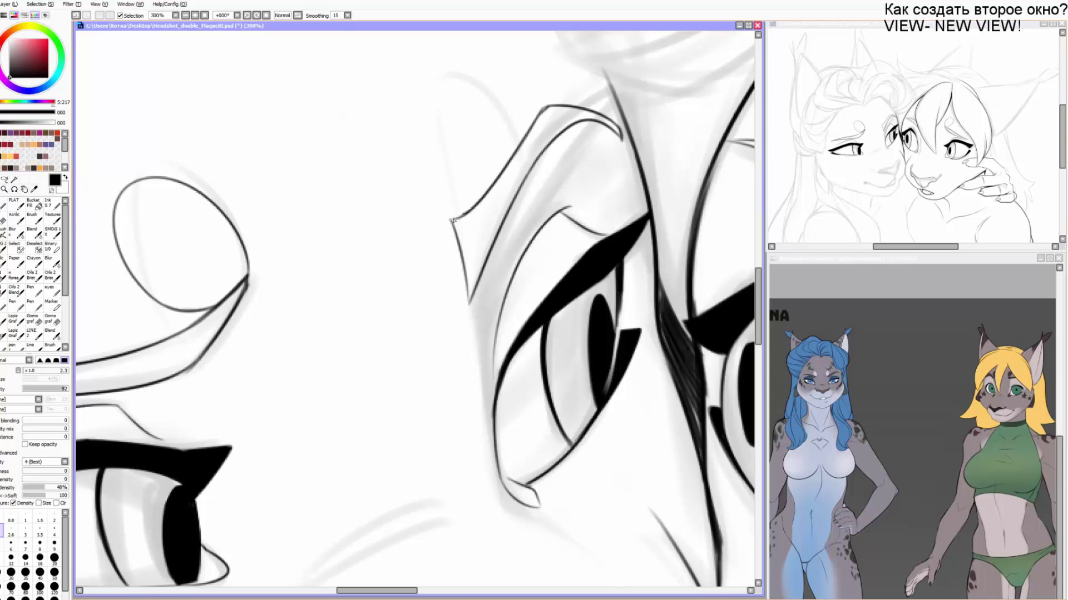
Ink the rounded spot above the far brow's inner end and strengthen the brow's short inner edge.
{"action": "mouse_move", "coordinate": [452, 221]}
{"action": "left_mouse_down"}
{"action": "mouse_move", "coordinate": [461, 250]}
{"action": "mouse_move", "coordinate": [390, 147]}
{"action": "left_mouse_up"}
{"action": "mouse_move", "coordinate": [390, 147]}
{"action": "left_mouse_down"}
{"action": "mouse_move", "coordinate": [428, 101]}
{"action": "mouse_move", "coordinate": [486, 148]}
{"action": "left_mouse_up"}
{"action": "key", "text": "ctrl+z"}
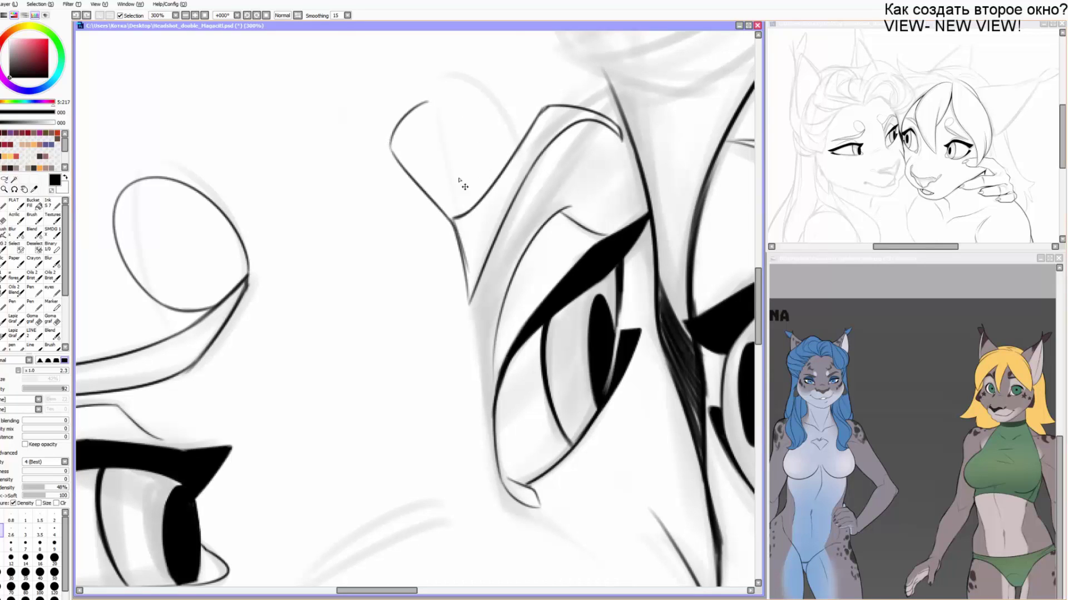
{"action": "key", "text": "ctrl+z"}
{"action": "key", "text": "ctrl+z"}
{"action": "mouse_move", "coordinate": [453, 223]}
{"action": "left_mouse_down"}
{"action": "mouse_move", "coordinate": [431, 90]}
{"action": "mouse_move", "coordinate": [494, 169]}
{"action": "left_mouse_up"}
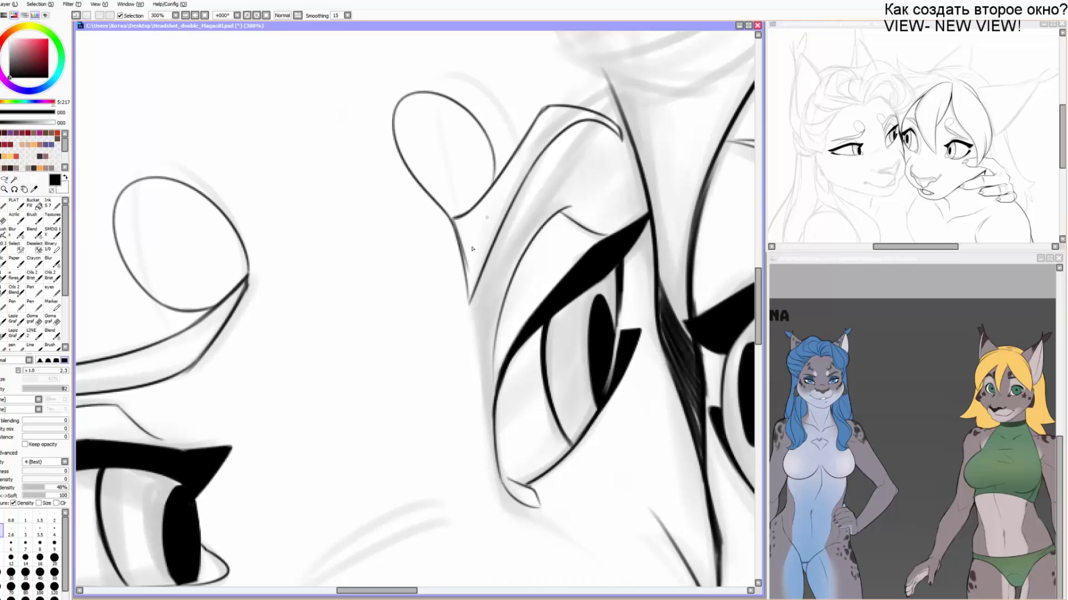
{"action": "left_click_drag", "start_coordinate": [455, 222], "coordinate": [470, 302]}
Ink the contour running from the far brow's inner tip down beside the far eye.
{"action": "left_click_drag", "start_coordinate": [475, 373], "coordinate": [455, 272]}
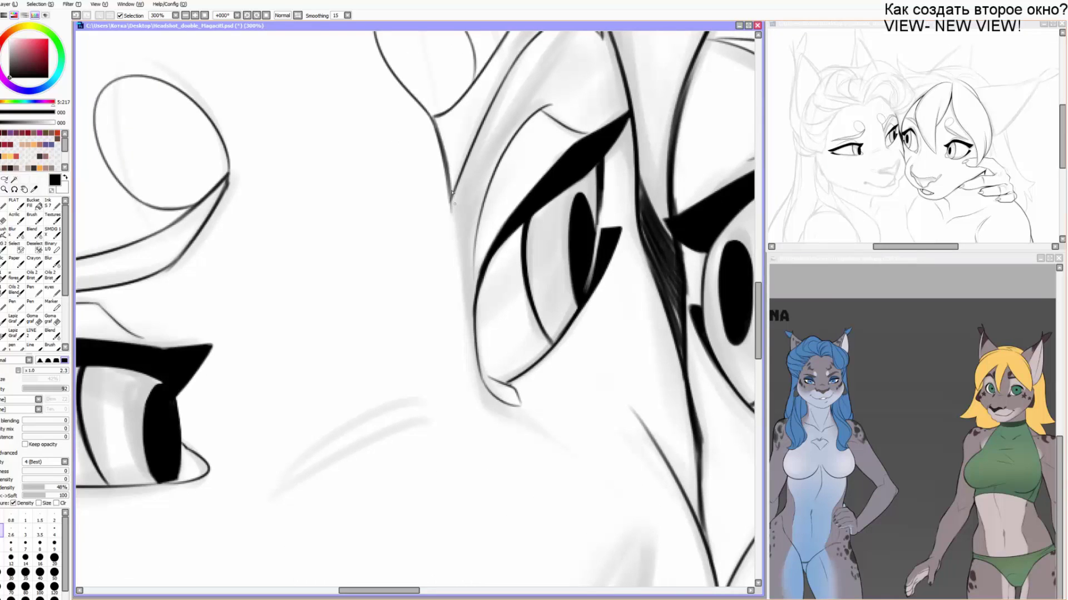
{"action": "left_click_drag", "start_coordinate": [448, 183], "coordinate": [468, 303]}
{"action": "key", "text": "ctrl+z"}
{"action": "left_click_drag", "start_coordinate": [451, 187], "coordinate": [460, 296]}
{"action": "key", "text": "ctrl+z"}
{"action": "left_click_drag", "start_coordinate": [449, 192], "coordinate": [468, 310]}
{"action": "left_click_drag", "start_coordinate": [448, 353], "coordinate": [517, 286]}
Clean up the near brow's inner end and ink a curved line beside it.
{"action": "left_click_drag", "start_coordinate": [384, 276], "coordinate": [545, 312]}
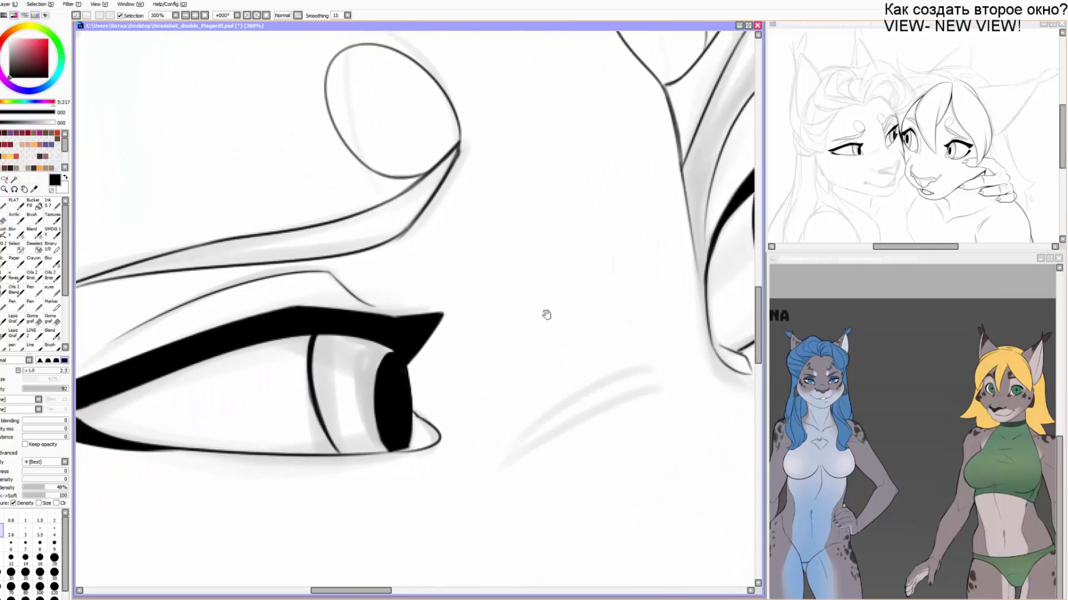
{"action": "key", "text": "e"}
{"action": "left_click_drag", "start_coordinate": [475, 158], "coordinate": [454, 208]}
{"action": "key", "text": "b"}
{"action": "left_click_drag", "start_coordinate": [463, 133], "coordinate": [403, 237]}
{"action": "left_click_drag", "start_coordinate": [523, 182], "coordinate": [431, 258]}
{"action": "left_click_drag", "start_coordinate": [514, 208], "coordinate": [486, 223]}
Ink the two short crease lines across the muzzle between the eyes.
{"action": "scroll", "coordinate": [405, 236], "scroll_direction": "down", "scroll_amount": 3}
{"action": "scroll", "coordinate": [405, 236], "scroll_direction": "left", "scroll_amount": 1}
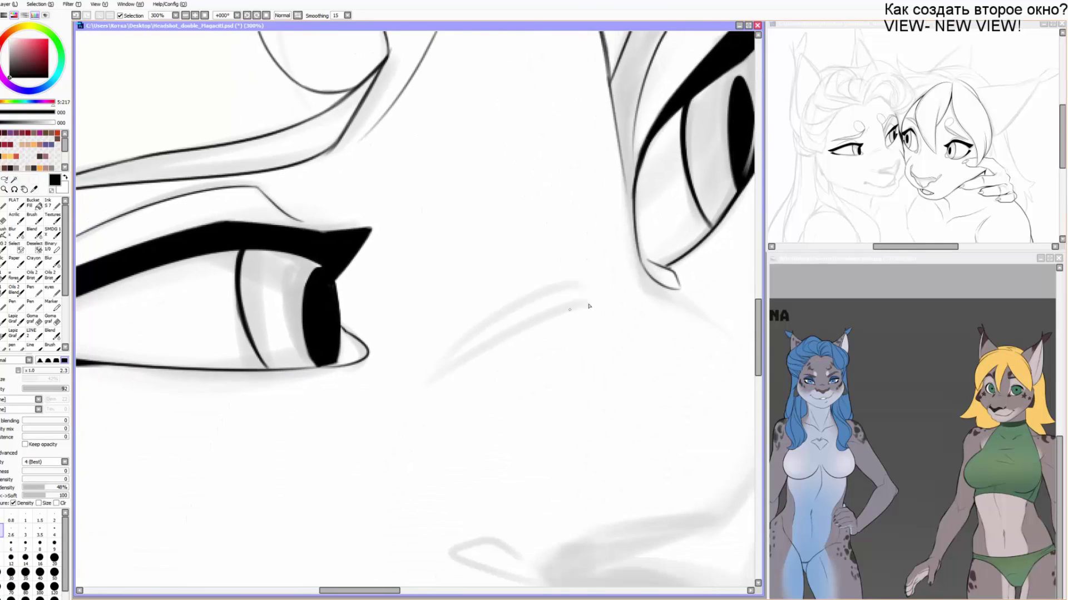
{"action": "left_click_drag", "start_coordinate": [587, 304], "coordinate": [470, 349]}
Ink the left character's nose outline with both nostril curves.
{"action": "scroll", "coordinate": [501, 479], "scroll_direction": "down", "scroll_amount": 4}
{"action": "scroll", "coordinate": [517, 310], "scroll_direction": "right", "scroll_amount": 4}
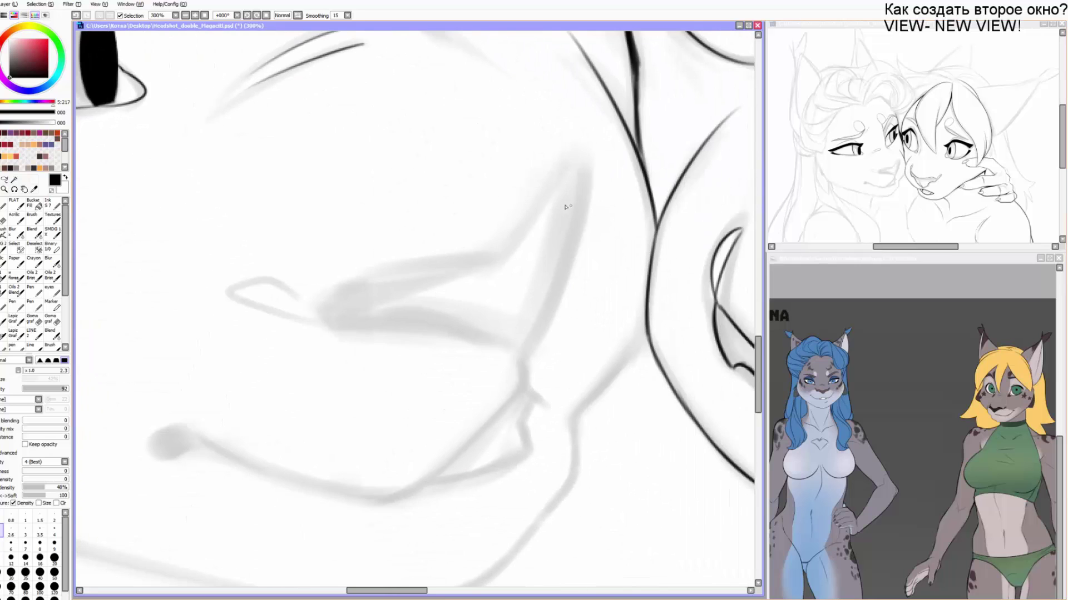
{"action": "mouse_move", "coordinate": [579, 166]}
{"action": "left_mouse_down"}
{"action": "mouse_move", "coordinate": [530, 222]}
{"action": "mouse_move", "coordinate": [331, 310]}
{"action": "mouse_move", "coordinate": [532, 344]}
{"action": "mouse_move", "coordinate": [533, 288]}
{"action": "left_mouse_up"}
{"action": "key", "text": "ctrl+z"}
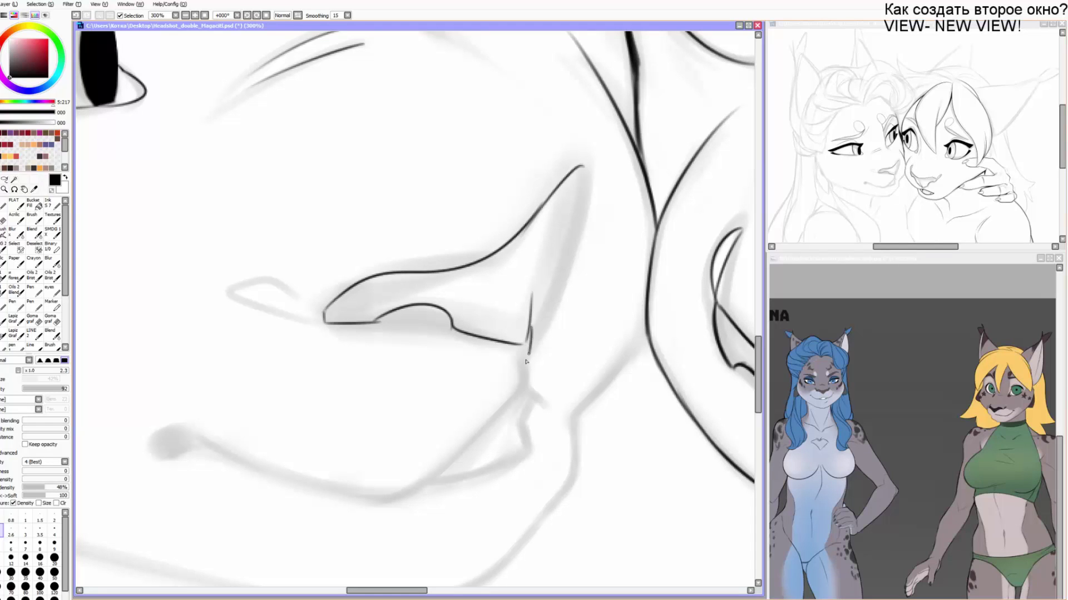
{"action": "mouse_move", "coordinate": [531, 342]}
{"action": "left_mouse_down"}
{"action": "mouse_move", "coordinate": [567, 284]}
{"action": "mouse_move", "coordinate": [589, 168]}
{"action": "mouse_move", "coordinate": [558, 202]}
{"action": "mouse_move", "coordinate": [485, 120]}
{"action": "left_mouse_up"}
{"action": "left_click_drag", "start_coordinate": [508, 309], "coordinate": [493, 360]}
{"action": "key", "text": "ctrl+z"}
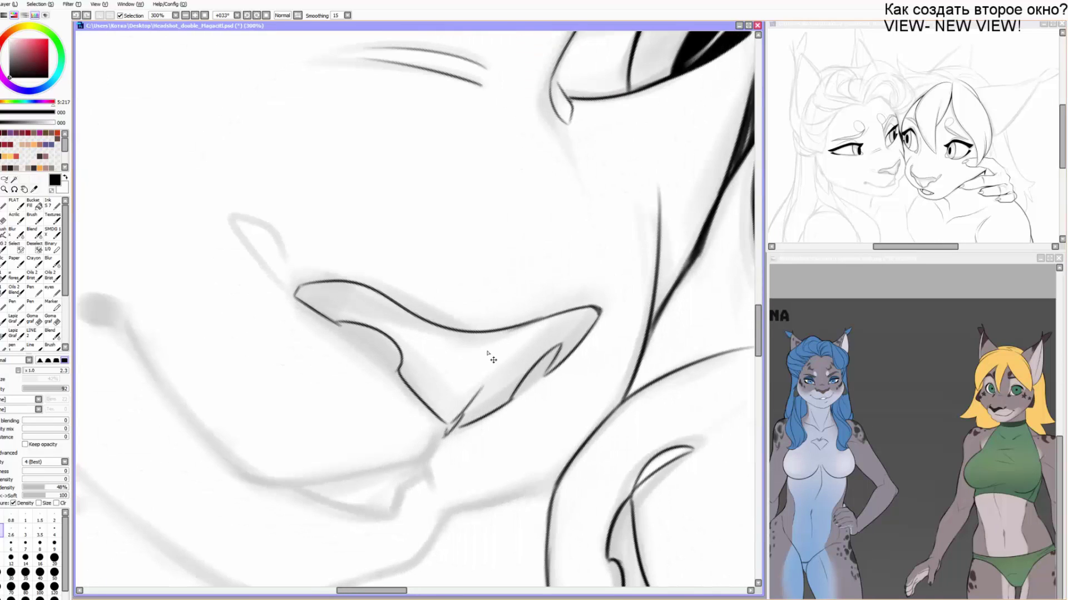
Ink the small leaf-shaped mark beside the nose's near end with brush size 2.6.
{"action": "mouse_move", "coordinate": [260, 264]}
{"action": "left_mouse_down"}
{"action": "mouse_move", "coordinate": [382, 344]}
{"action": "mouse_move", "coordinate": [374, 350]}
{"action": "mouse_move", "coordinate": [399, 372]}
{"action": "mouse_move", "coordinate": [350, 303]}
{"action": "left_mouse_up"}
{"action": "key", "text": "]"}
{"action": "key", "text": "]"}
{"action": "key", "text": "ctrl+z"}
{"action": "key", "text": "ctrl+z"}
{"action": "key", "text": "["}
{"action": "mouse_move", "coordinate": [299, 271]}
{"action": "left_mouse_down"}
{"action": "mouse_move", "coordinate": [356, 318]}
{"action": "mouse_move", "coordinate": [331, 245]}
{"action": "left_mouse_up"}
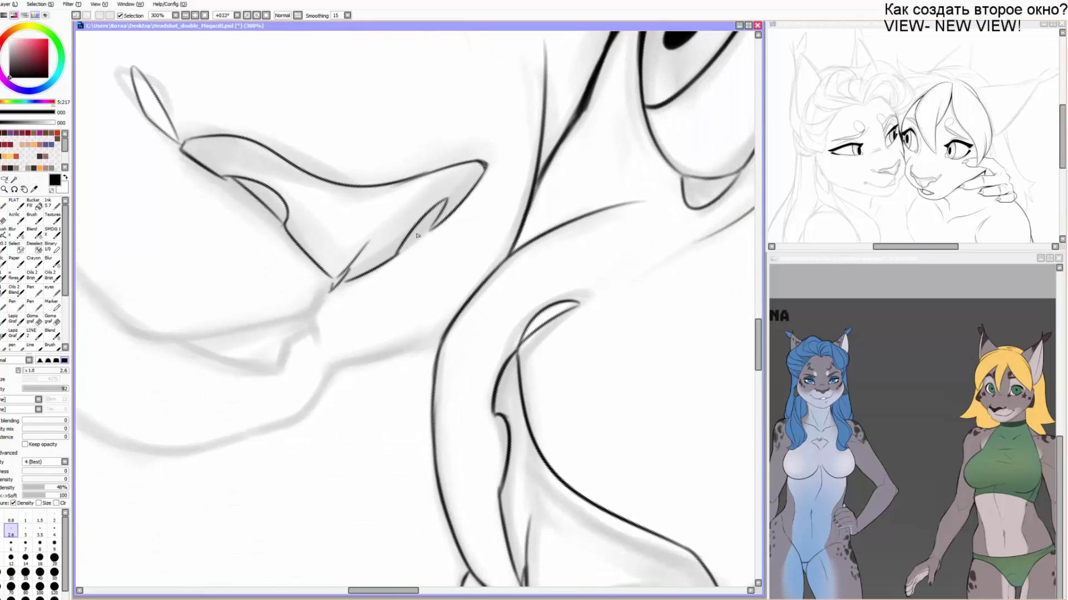
Close the open nostril edges on both characters' noses with fine strokes.
{"action": "left_click_drag", "start_coordinate": [400, 248], "coordinate": [433, 221]}
{"action": "key", "text": "bracketleft"}
{"action": "left_click_drag", "start_coordinate": [500, 413], "coordinate": [505, 479]}
{"action": "left_click_drag", "start_coordinate": [540, 487], "coordinate": [522, 317]}
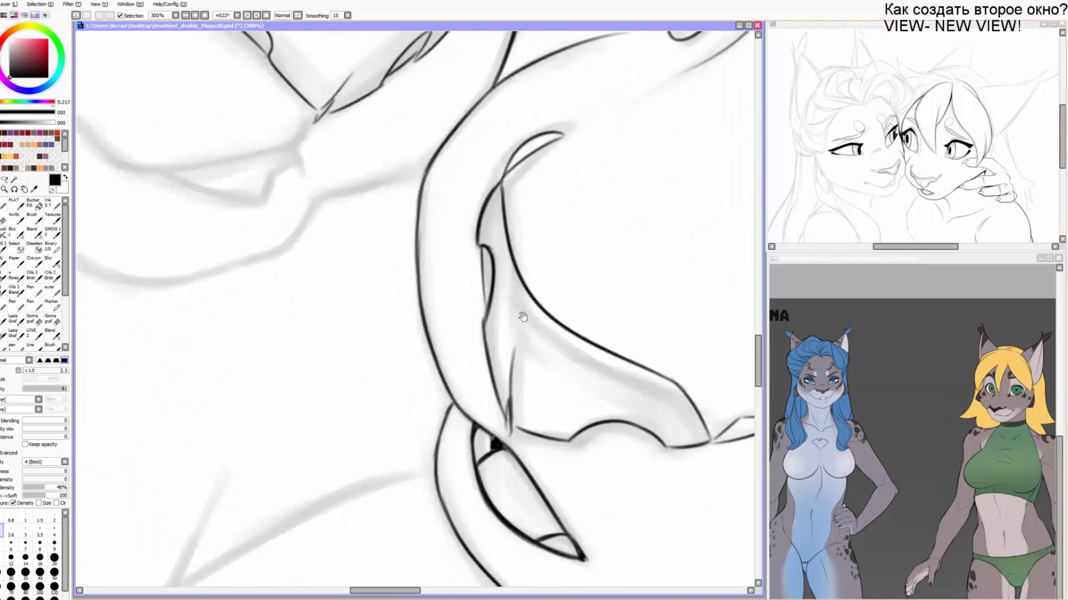
{"action": "left_click_drag", "start_coordinate": [579, 440], "coordinate": [658, 438]}
{"action": "key", "text": "Home"}
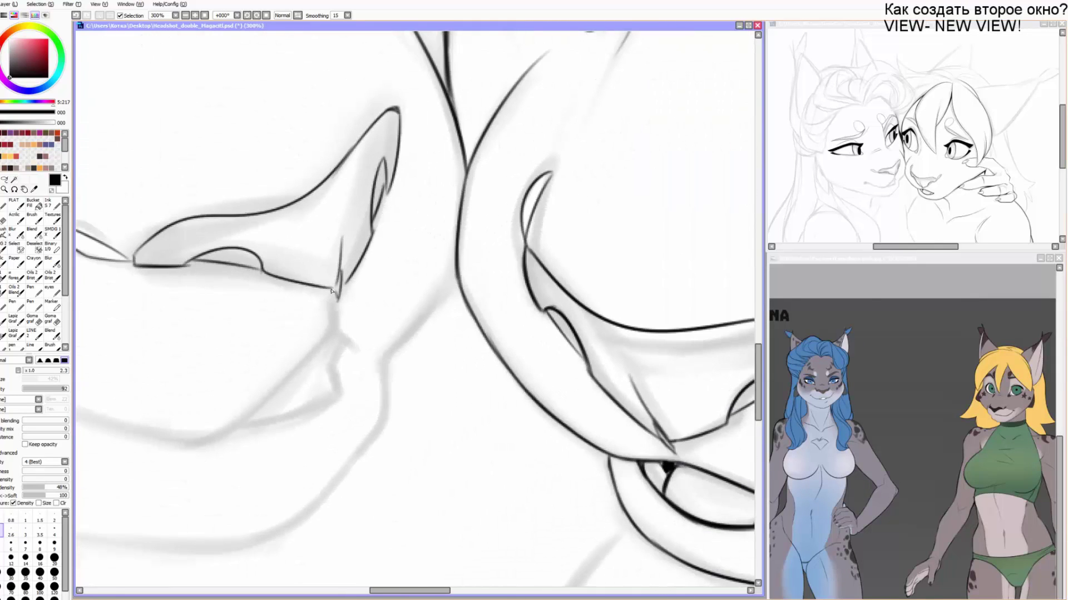
{"action": "left_click_drag", "start_coordinate": [312, 269], "coordinate": [362, 283]}
{"action": "key", "text": "bracketright"}
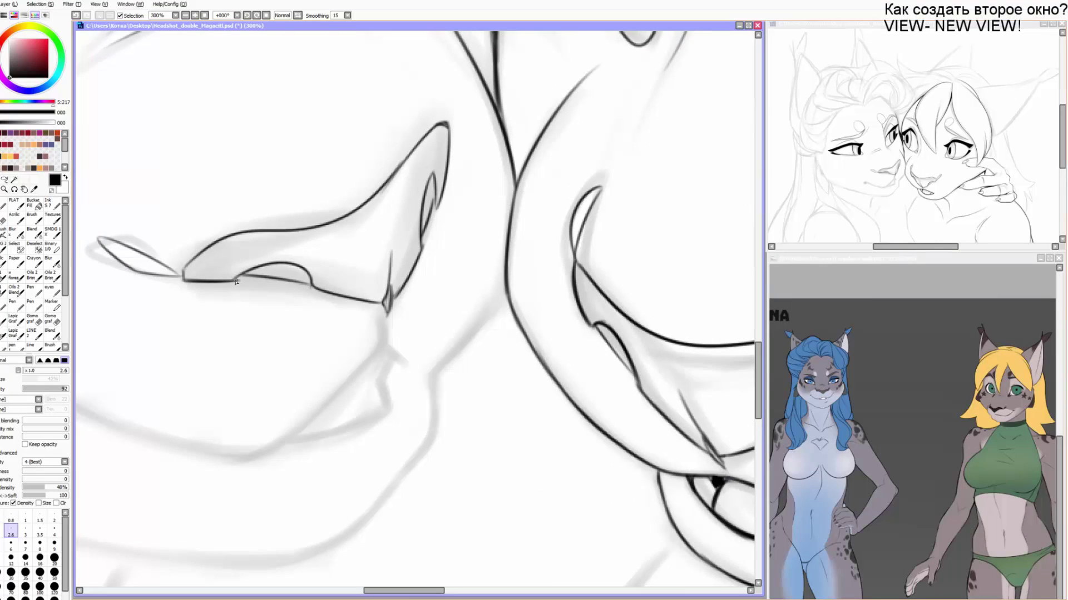
{"action": "left_click_drag", "start_coordinate": [242, 276], "coordinate": [284, 408]}
Ink a short contour line rising above the nose's far tip with brush size 2.6.
{"action": "key", "text": "End"}
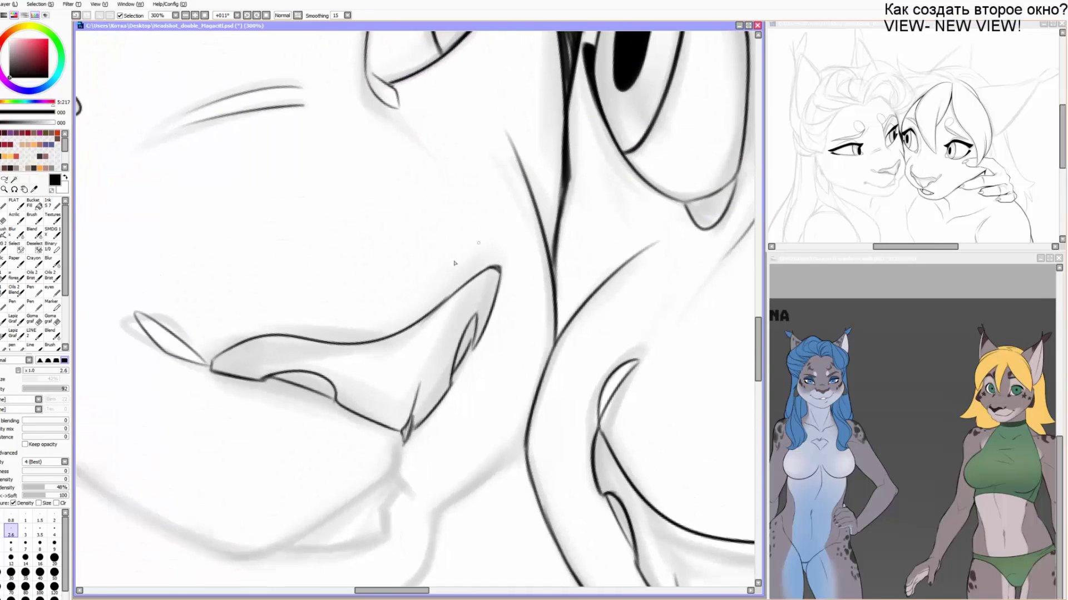
{"action": "key", "text": "e"}
{"action": "key", "text": "e"}
{"action": "left_click_drag", "start_coordinate": [497, 284], "coordinate": [504, 298]}
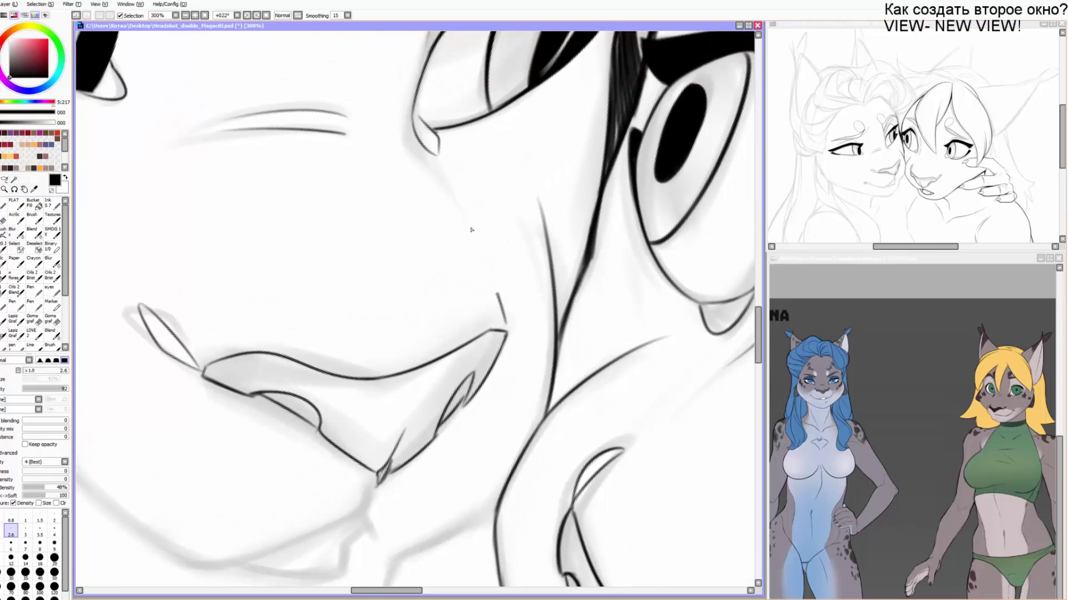
{"action": "left_click_drag", "start_coordinate": [472, 229], "coordinate": [461, 214]}
{"action": "left_click_drag", "start_coordinate": [475, 339], "coordinate": [517, 177]}
Ink the line from the nose down to the mouth and the curved mouth line with brush size 3.
{"action": "key", "text": "Delete"}
{"action": "key", "text": "]"}
{"action": "mouse_move", "coordinate": [424, 320]}
{"action": "left_mouse_down"}
{"action": "mouse_move", "coordinate": [436, 298]}
{"action": "mouse_move", "coordinate": [426, 320]}
{"action": "left_mouse_up"}
{"action": "key", "text": "Delete"}
{"action": "left_click_drag", "start_coordinate": [412, 358], "coordinate": [479, 312]}
{"action": "mouse_move", "coordinate": [495, 271]}
{"action": "left_mouse_down"}
{"action": "mouse_move", "coordinate": [435, 332]}
{"action": "mouse_move", "coordinate": [352, 383]}
{"action": "mouse_move", "coordinate": [436, 424]}
{"action": "mouse_move", "coordinate": [542, 295]}
{"action": "mouse_move", "coordinate": [340, 373]}
{"action": "mouse_move", "coordinate": [332, 397]}
{"action": "left_mouse_up"}
Thicken the mouth line toward its far end and build up its rounded black corner with a larger brush.
{"action": "key", "text": "Delete"}
{"action": "key", "text": "]"}
{"action": "key", "text": "]"}
{"action": "key", "text": "]"}
{"action": "left_click_drag", "start_coordinate": [364, 365], "coordinate": [338, 394]}
{"action": "mouse_move", "coordinate": [361, 367]}
{"action": "left_mouse_down"}
{"action": "mouse_move", "coordinate": [344, 397]}
{"action": "mouse_move", "coordinate": [369, 371]}
{"action": "mouse_move", "coordinate": [362, 366]}
{"action": "mouse_move", "coordinate": [463, 332]}
{"action": "left_mouse_up"}
{"action": "mouse_move", "coordinate": [550, 262]}
{"action": "left_mouse_down"}
{"action": "mouse_move", "coordinate": [587, 210]}
{"action": "mouse_move", "coordinate": [601, 159]}
{"action": "mouse_move", "coordinate": [534, 279]}
{"action": "left_mouse_up"}
{"action": "key", "text": "ctrl+z"}
{"action": "key", "text": "ctrl+y"}
{"action": "mouse_move", "coordinate": [548, 239]}
{"action": "left_mouse_down"}
{"action": "mouse_move", "coordinate": [559, 258]}
{"action": "mouse_move", "coordinate": [628, 265]}
{"action": "mouse_move", "coordinate": [466, 293]}
{"action": "left_mouse_up"}
Ink the far lip edge between the line under the nose and the mouth's far end with brush size 2.6.
{"action": "key", "text": "bracketleft"}
{"action": "key", "text": "bracketleft"}
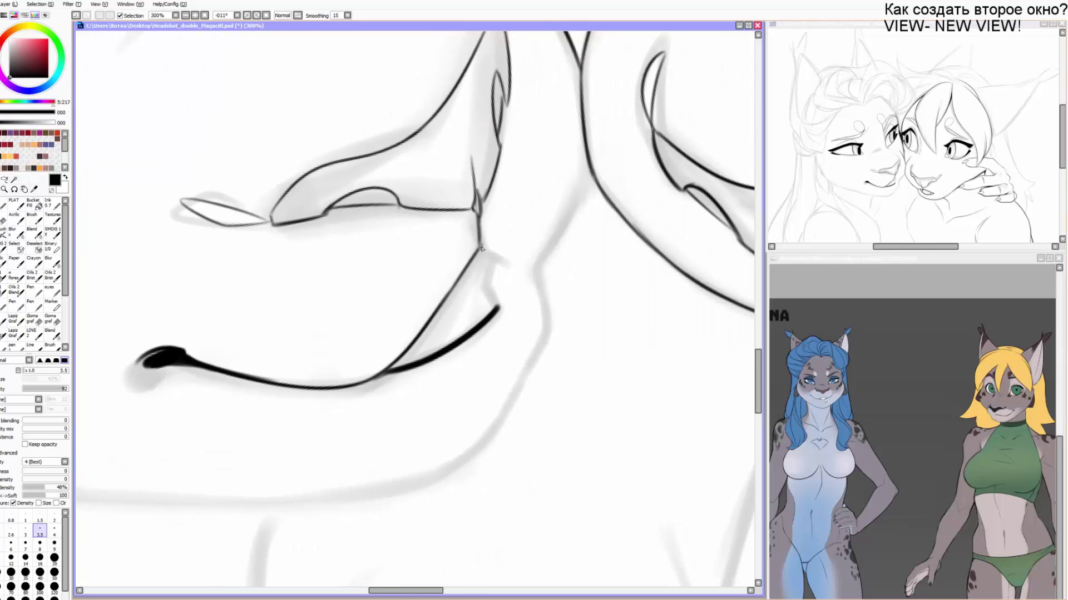
{"action": "key", "text": "bracketleft"}
{"action": "key", "text": "bracketleft"}
{"action": "mouse_move", "coordinate": [482, 250]}
{"action": "left_mouse_down"}
{"action": "mouse_move", "coordinate": [484, 288]}
{"action": "mouse_move", "coordinate": [468, 295]}
{"action": "left_mouse_up"}
Ink the muzzle's far contour down toward the chin with brush size 2.6.
{"action": "mouse_move", "coordinate": [573, 268]}
{"action": "left_mouse_down"}
{"action": "mouse_move", "coordinate": [490, 331]}
{"action": "mouse_move", "coordinate": [466, 402]}
{"action": "left_mouse_up"}
{"action": "left_click_drag", "start_coordinate": [431, 462], "coordinate": [501, 356]}
{"action": "left_click_drag", "start_coordinate": [544, 281], "coordinate": [462, 357]}
{"action": "key", "text": "End"}
{"action": "key", "text": "End"}
{"action": "key", "text": "End"}
{"action": "key", "text": "End"}
{"action": "key", "text": "End"}
{"action": "key", "text": "End"}
{"action": "key", "text": "End"}
{"action": "key", "text": "End"}
{"action": "key", "text": "End"}
{"action": "key", "text": "End"}
{"action": "key", "text": "End"}
{"action": "left_click_drag", "start_coordinate": [428, 284], "coordinate": [373, 329]}
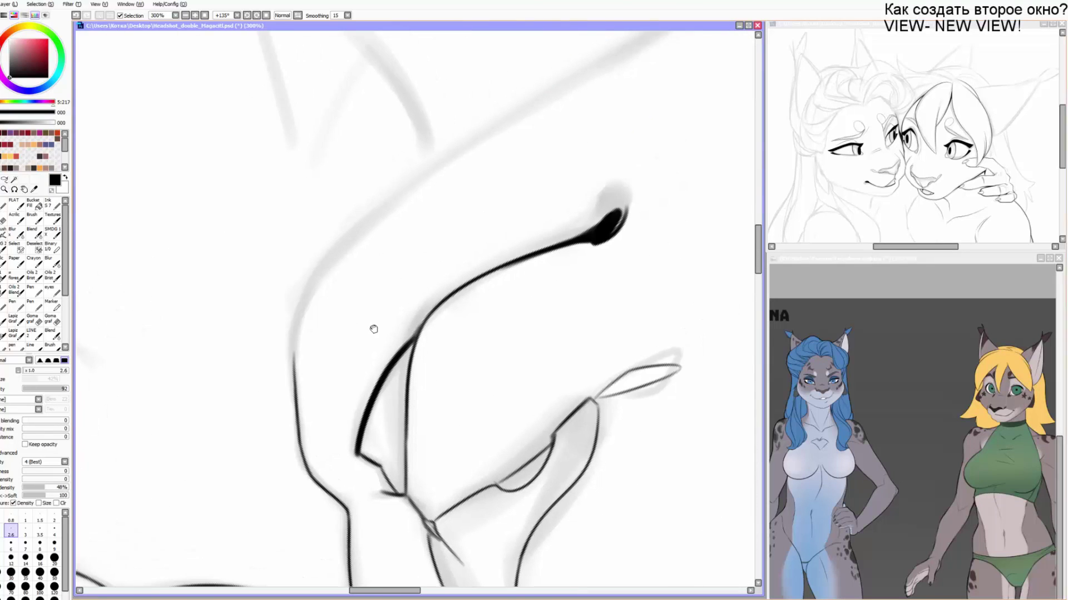
Ink the chin and the long jawline toward the cheek using brush sizes 2.6 and 3.
{"action": "mouse_move", "coordinate": [298, 361]}
{"action": "left_mouse_down"}
{"action": "mouse_move", "coordinate": [295, 321]}
{"action": "mouse_move", "coordinate": [309, 287]}
{"action": "mouse_move", "coordinate": [492, 127]}
{"action": "left_mouse_up"}
{"action": "left_click_drag", "start_coordinate": [554, 94], "coordinate": [491, 134]}
{"action": "left_click_drag", "start_coordinate": [448, 173], "coordinate": [361, 247]}
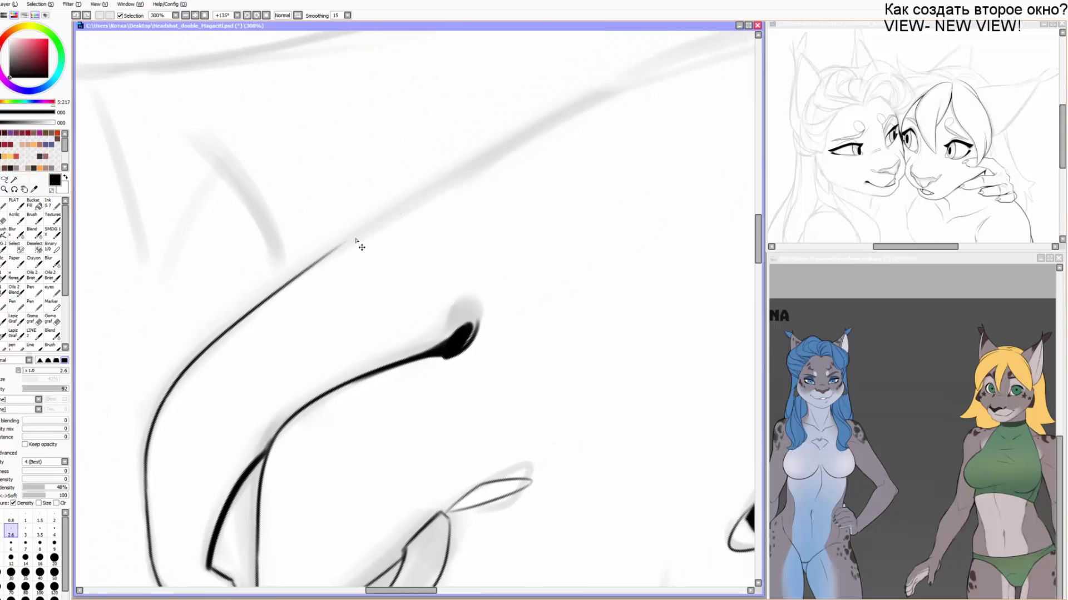
{"action": "left_click_drag", "start_coordinate": [296, 278], "coordinate": [571, 114]}
{"action": "key", "text": "ctrl+z"}
{"action": "left_click_drag", "start_coordinate": [289, 284], "coordinate": [615, 87]}
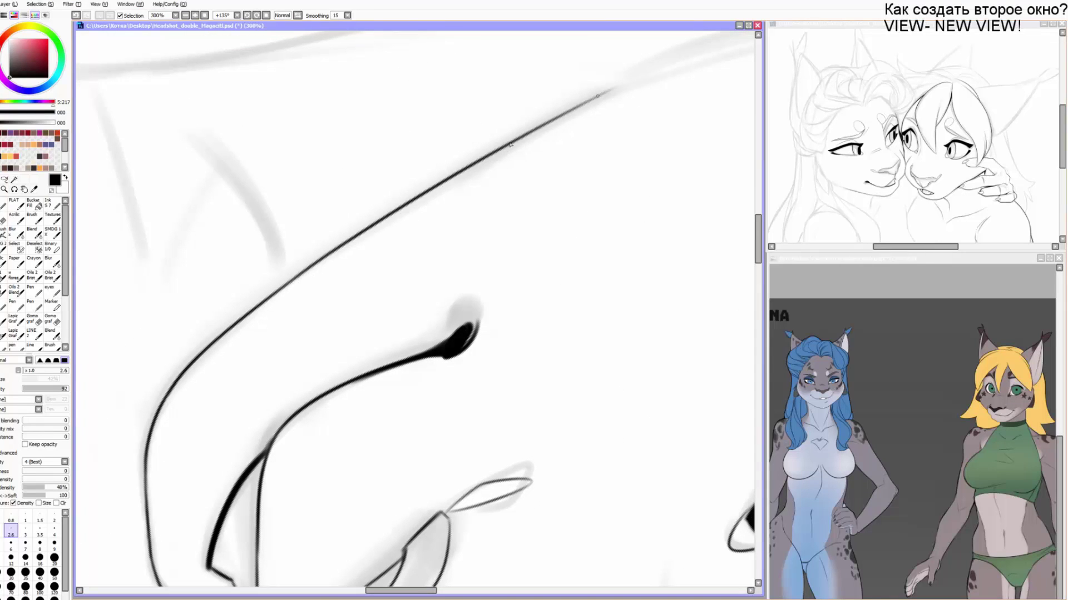
{"action": "left_click_drag", "start_coordinate": [290, 282], "coordinate": [634, 71]}
{"action": "key", "text": "ctrl+z"}
{"action": "key", "text": "bracketright"}
{"action": "left_click_drag", "start_coordinate": [309, 264], "coordinate": [611, 87]}
Ink the outline of the large pointed tuft at the near cheek's edge with brush size 2.6.
{"action": "key", "text": "Delete"}
{"action": "left_click_drag", "start_coordinate": [560, 88], "coordinate": [303, 332]}
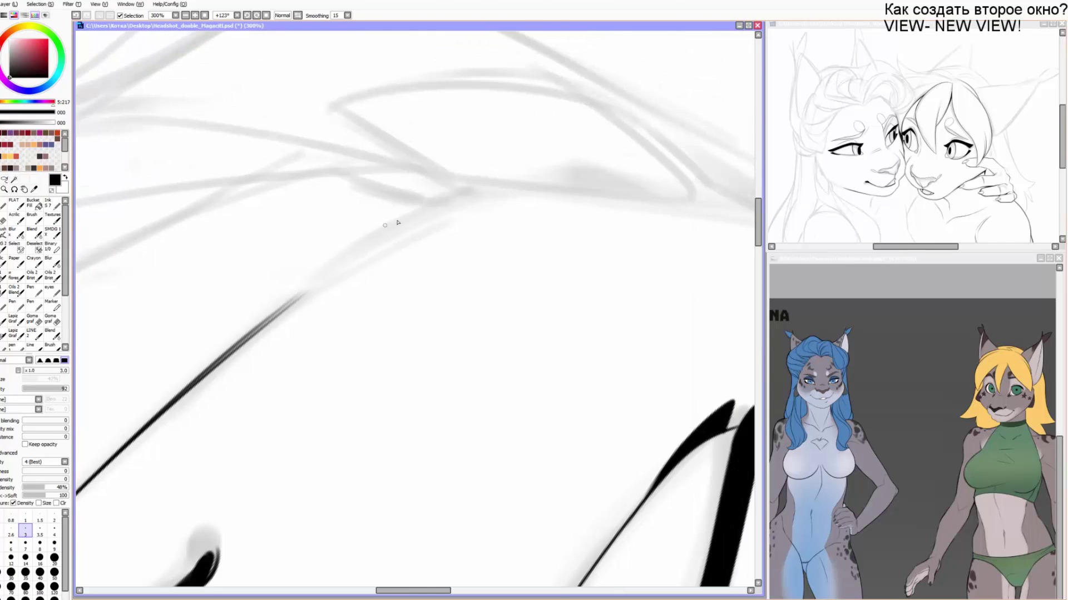
{"action": "key", "text": "Delete"}
{"action": "mouse_move", "coordinate": [456, 171]}
{"action": "left_mouse_down"}
{"action": "mouse_move", "coordinate": [412, 232]}
{"action": "mouse_move", "coordinate": [469, 88]}
{"action": "mouse_move", "coordinate": [324, 155]}
{"action": "mouse_move", "coordinate": [252, 362]}
{"action": "mouse_move", "coordinate": [345, 322]}
{"action": "mouse_move", "coordinate": [402, 260]}
{"action": "left_mouse_up"}
{"action": "key", "text": "["}
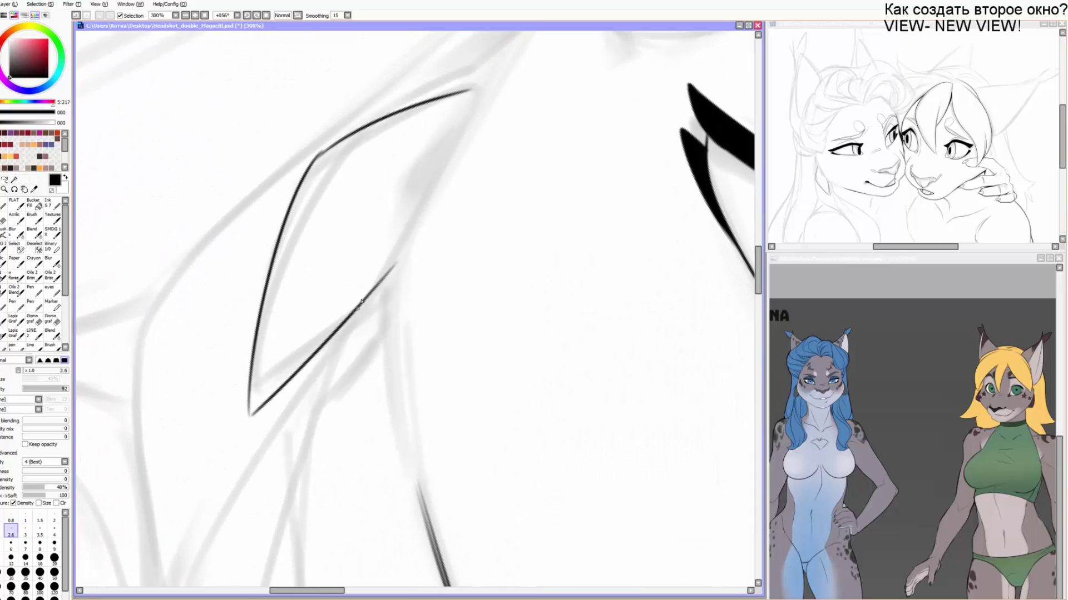
Ink the small pointed tuft beside the large one and the cheek edge running below it.
{"action": "mouse_move", "coordinate": [356, 310]}
{"action": "left_mouse_down"}
{"action": "mouse_move", "coordinate": [388, 337]}
{"action": "mouse_move", "coordinate": [405, 238]}
{"action": "left_mouse_up"}
{"action": "left_click_drag", "start_coordinate": [392, 301], "coordinate": [392, 422]}
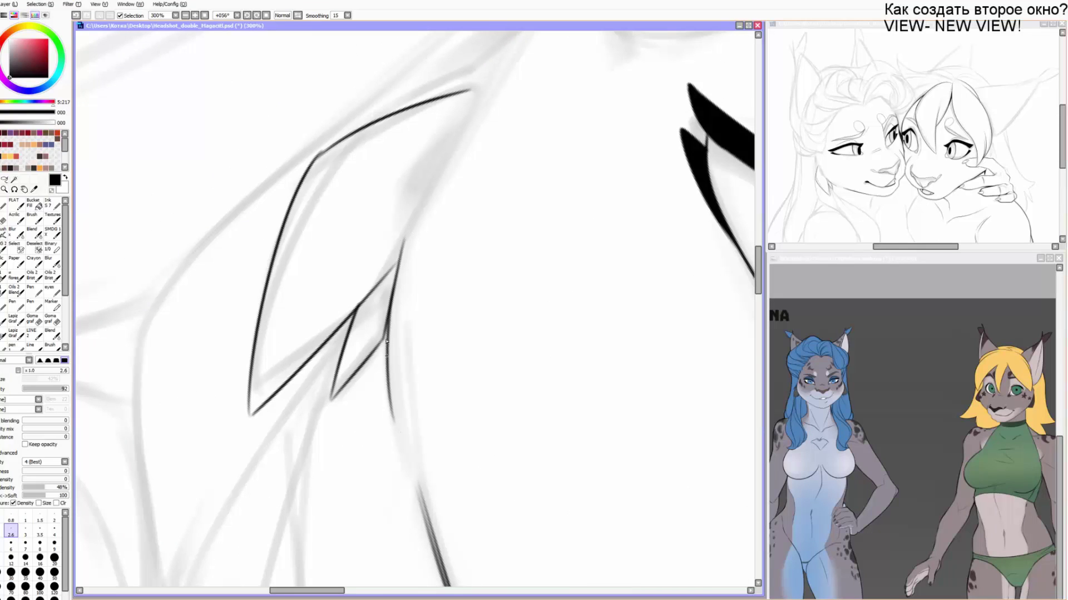
{"action": "left_click_drag", "start_coordinate": [386, 332], "coordinate": [390, 413]}
{"action": "left_click_drag", "start_coordinate": [386, 346], "coordinate": [396, 433]}
Ink the large tuft's inner edge and the outline continuing above its upper end.
{"action": "left_click_drag", "start_coordinate": [448, 193], "coordinate": [412, 251]}
{"action": "mouse_move", "coordinate": [361, 326]}
{"action": "left_mouse_down"}
{"action": "mouse_move", "coordinate": [444, 148]}
{"action": "mouse_move", "coordinate": [391, 207]}
{"action": "mouse_move", "coordinate": [497, 118]}
{"action": "left_mouse_up"}
{"action": "key", "text": "ctrl+z"}
{"action": "left_click_drag", "start_coordinate": [387, 214], "coordinate": [505, 118]}
{"action": "left_click_drag", "start_coordinate": [487, 162], "coordinate": [393, 162]}
{"action": "left_click_drag", "start_coordinate": [385, 309], "coordinate": [301, 223]}
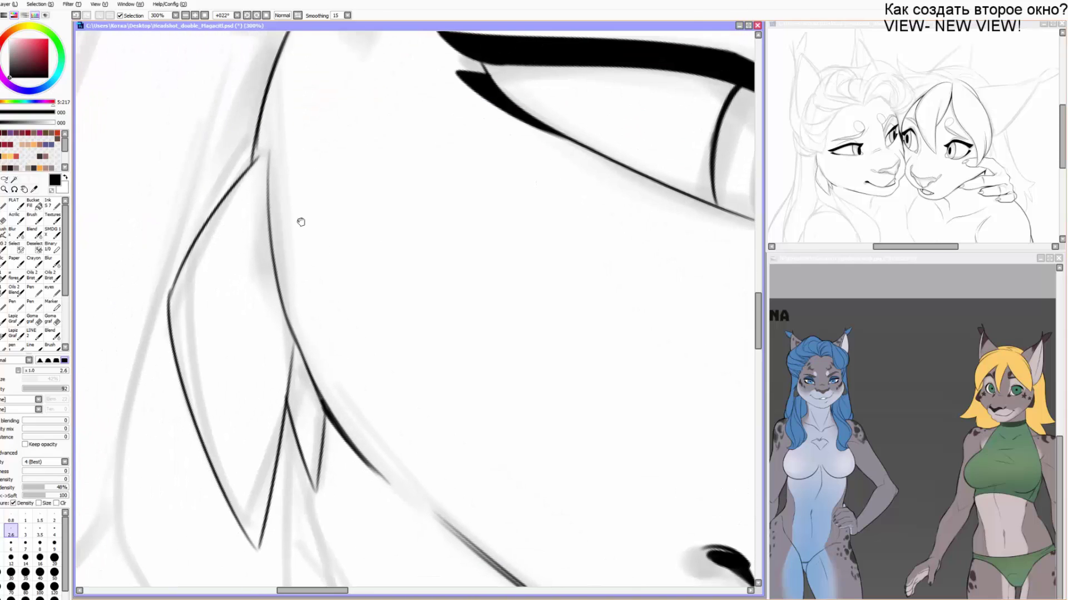
Ink the neck line below the jaw and thicken its join with the jawline using brush size 3.
{"action": "left_click_drag", "start_coordinate": [303, 345], "coordinate": [240, 229]}
{"action": "mouse_move", "coordinate": [274, 334]}
{"action": "left_mouse_down"}
{"action": "mouse_move", "coordinate": [226, 217]}
{"action": "mouse_move", "coordinate": [286, 95]}
{"action": "left_mouse_up"}
{"action": "key", "text": "]"}
{"action": "mouse_move", "coordinate": [599, 267]}
{"action": "left_mouse_down"}
{"action": "mouse_move", "coordinate": [531, 328]}
{"action": "mouse_move", "coordinate": [542, 314]}
{"action": "mouse_move", "coordinate": [490, 417]}
{"action": "left_mouse_up"}
{"action": "left_click_drag", "start_coordinate": [547, 307], "coordinate": [599, 273]}
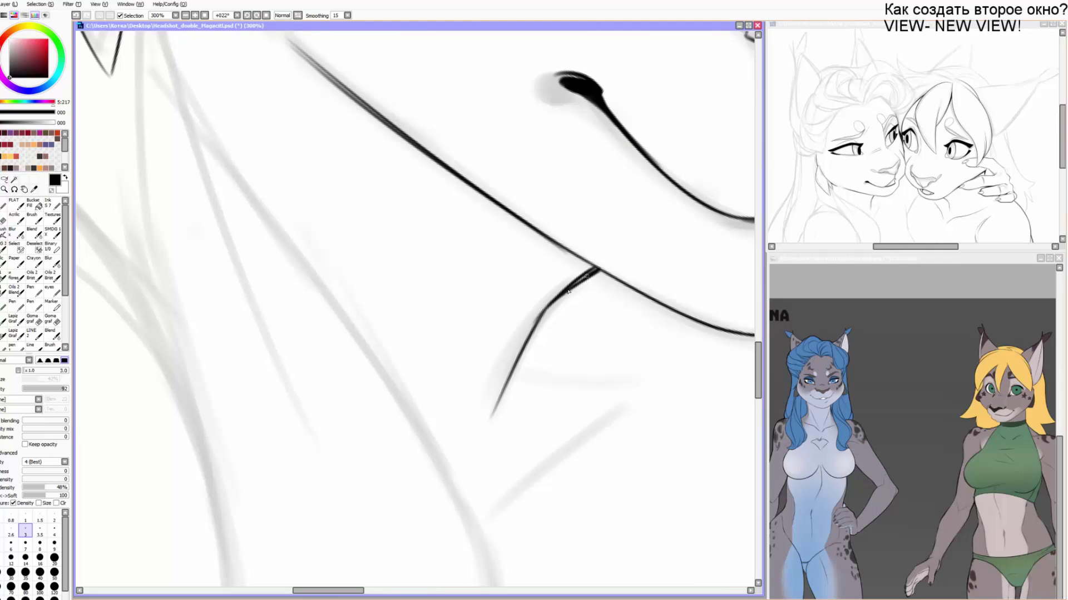
Ink the curved outline of the front hair lock arching over the left-hand character's forehead, down to the small curl at its base.
{"action": "left_click_drag", "start_coordinate": [675, 159], "coordinate": [436, 339]}
{"action": "left_click_drag", "start_coordinate": [612, 235], "coordinate": [472, 398]}
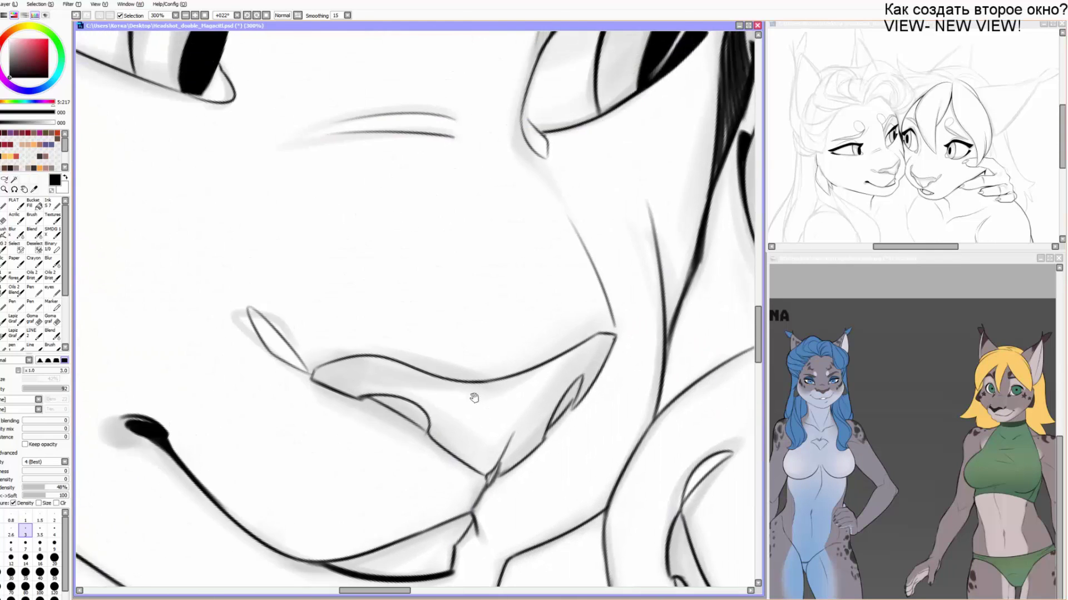
{"action": "left_click_drag", "start_coordinate": [466, 329], "coordinate": [351, 390]}
{"action": "left_click_drag", "start_coordinate": [414, 443], "coordinate": [164, 274]}
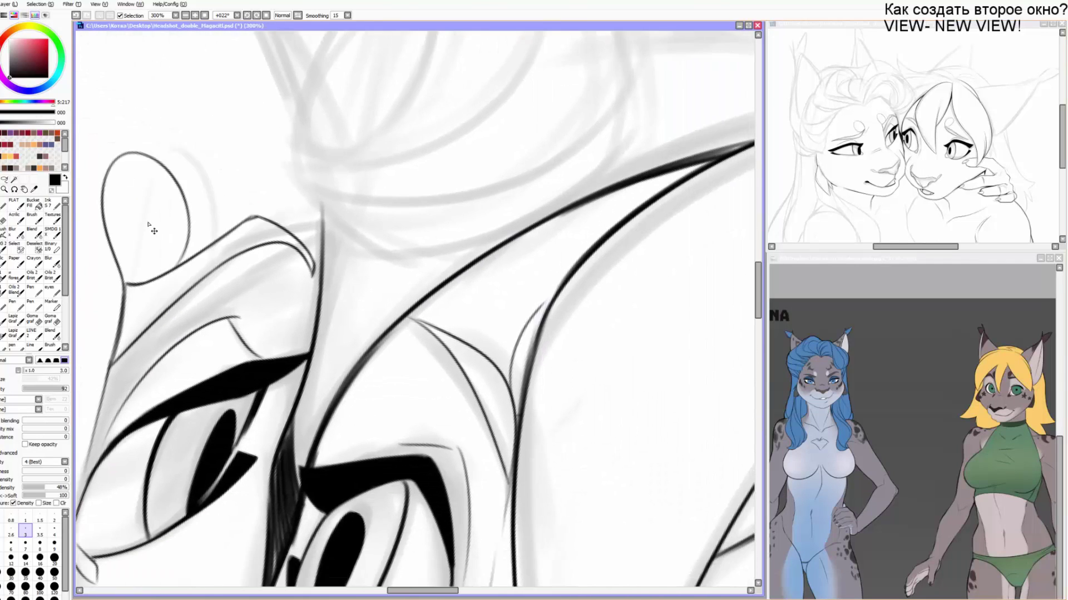
{"action": "scroll", "coordinate": [150, 225], "scroll_direction": "down", "scroll_amount": 1}
{"action": "key", "text": "Home"}
{"action": "left_click_drag", "start_coordinate": [265, 260], "coordinate": [467, 335]}
{"action": "mouse_move", "coordinate": [206, 283]}
{"action": "left_mouse_down"}
{"action": "mouse_move", "coordinate": [357, 120]}
{"action": "mouse_move", "coordinate": [447, 321]}
{"action": "left_mouse_up"}
{"action": "key", "text": "ctrl+z"}
{"action": "mouse_move", "coordinate": [214, 287]}
{"action": "left_mouse_down"}
{"action": "mouse_move", "coordinate": [375, 102]}
{"action": "mouse_move", "coordinate": [389, 108]}
{"action": "mouse_move", "coordinate": [430, 335]}
{"action": "mouse_move", "coordinate": [439, 300]}
{"action": "mouse_move", "coordinate": [435, 318]}
{"action": "mouse_move", "coordinate": [411, 326]}
{"action": "mouse_move", "coordinate": [437, 220]}
{"action": "mouse_move", "coordinate": [423, 216]}
{"action": "mouse_move", "coordinate": [416, 342]}
{"action": "left_mouse_up"}
{"action": "key", "text": "ctrl+z"}
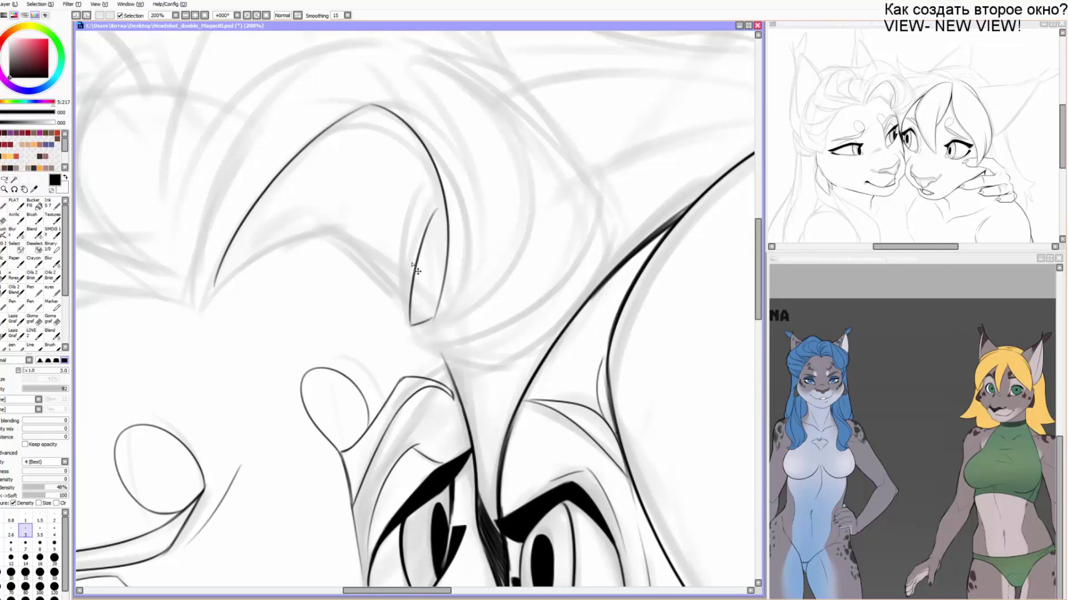
Ink the curved strand lines fanning upward from the base of the forehead lock.
{"action": "mouse_move", "coordinate": [406, 216]}
{"action": "left_mouse_down"}
{"action": "mouse_move", "coordinate": [420, 343]}
{"action": "mouse_move", "coordinate": [507, 235]}
{"action": "left_mouse_up"}
{"action": "mouse_move", "coordinate": [424, 342]}
{"action": "left_mouse_down"}
{"action": "mouse_move", "coordinate": [592, 207]}
{"action": "mouse_move", "coordinate": [478, 373]}
{"action": "mouse_move", "coordinate": [629, 209]}
{"action": "left_mouse_up"}
{"action": "key", "text": "ctrl+z"}
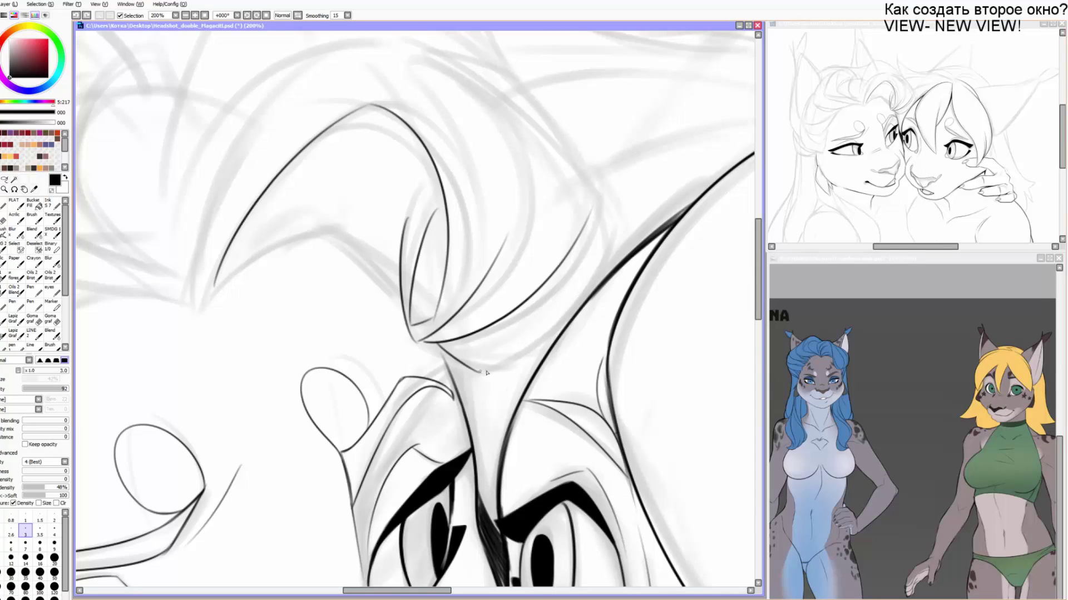
{"action": "left_click_drag", "start_coordinate": [483, 371], "coordinate": [596, 225]}
Ink the forehead lock's outer contour over its top and down to its pointed tip.
{"action": "mouse_move", "coordinate": [556, 315]}
{"action": "left_mouse_down"}
{"action": "mouse_move", "coordinate": [636, 222]}
{"action": "mouse_move", "coordinate": [491, 64]}
{"action": "left_mouse_up"}
{"action": "key", "text": "Delete"}
{"action": "key", "text": "Delete"}
{"action": "key", "text": "Delete"}
{"action": "key", "text": "Delete"}
{"action": "key", "text": "Delete"}
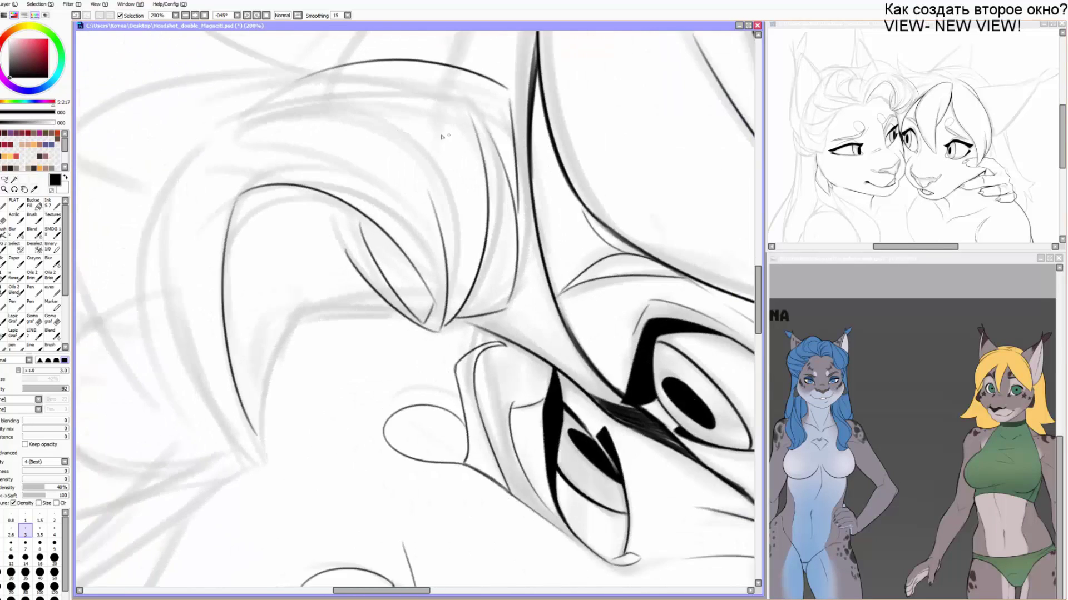
{"action": "left_click_drag", "start_coordinate": [346, 168], "coordinate": [386, 210]}
{"action": "key", "text": "ctrl+z"}
{"action": "left_click_drag", "start_coordinate": [503, 129], "coordinate": [220, 269]}
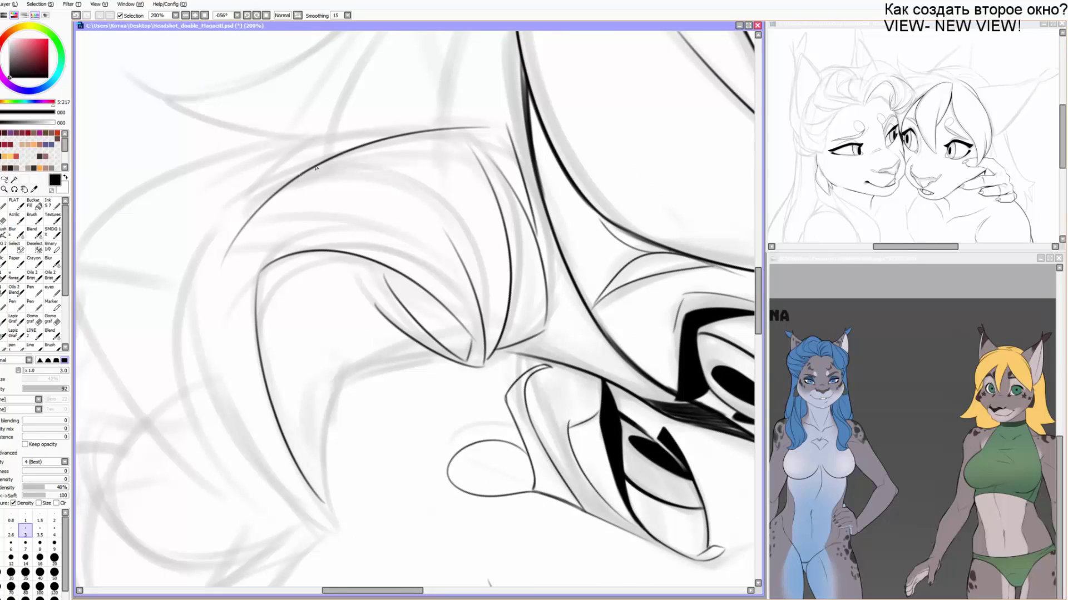
{"action": "mouse_move", "coordinate": [321, 160]}
{"action": "left_mouse_down"}
{"action": "mouse_move", "coordinate": [209, 240]}
{"action": "mouse_move", "coordinate": [189, 279]}
{"action": "mouse_move", "coordinate": [278, 474]}
{"action": "mouse_move", "coordinate": [327, 505]}
{"action": "left_mouse_up"}
{"action": "key", "text": "ctrl+z"}
{"action": "left_click_drag", "start_coordinate": [180, 292], "coordinate": [328, 520]}
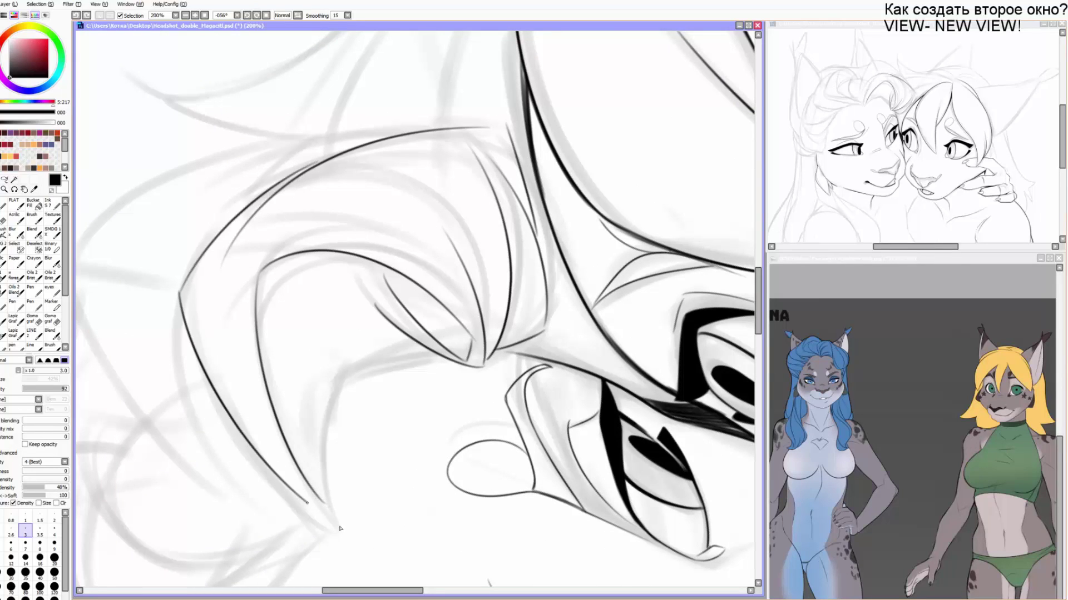
Ink the forehead lock's lower edge from its pointed tip along the hairline toward the small curl.
{"action": "key", "text": "End"}
{"action": "mouse_move", "coordinate": [322, 470]}
{"action": "left_mouse_down"}
{"action": "mouse_move", "coordinate": [257, 352]}
{"action": "mouse_move", "coordinate": [292, 278]}
{"action": "mouse_move", "coordinate": [331, 264]}
{"action": "mouse_move", "coordinate": [388, 269]}
{"action": "left_mouse_up"}
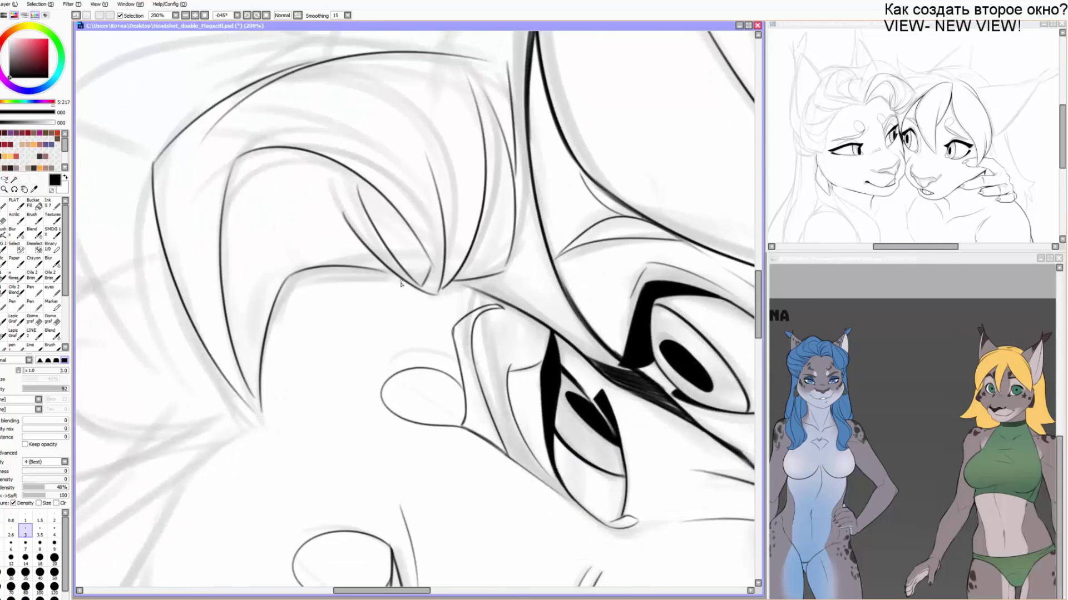
{"action": "key", "text": "End"}
{"action": "key", "text": "End"}
{"action": "key", "text": "ctrl+z"}
{"action": "key", "text": "ctrl+z"}
{"action": "mouse_move", "coordinate": [235, 345]}
{"action": "left_mouse_down"}
{"action": "mouse_move", "coordinate": [241, 320]}
{"action": "mouse_move", "coordinate": [324, 234]}
{"action": "left_mouse_up"}
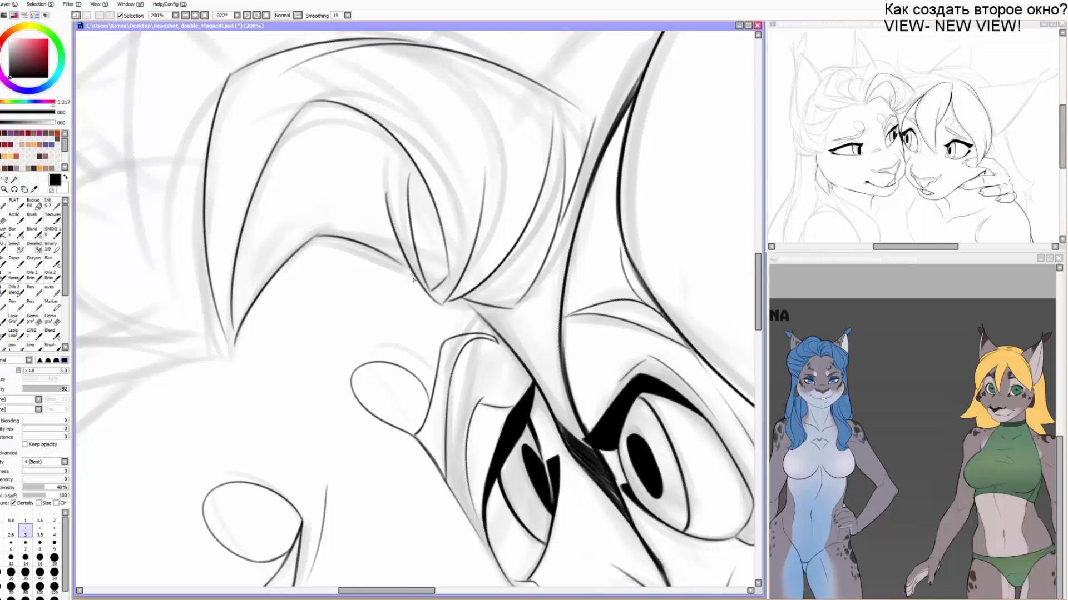
Join the inked hairline to the small curl's base and ink the strand edge sweeping up beside it.
{"action": "key", "text": "Home"}
{"action": "key", "text": "ctrl+z"}
{"action": "left_click_drag", "start_coordinate": [458, 316], "coordinate": [477, 353]}
{"action": "mouse_move", "coordinate": [426, 270]}
{"action": "left_mouse_down"}
{"action": "mouse_move", "coordinate": [357, 204]}
{"action": "mouse_move", "coordinate": [417, 256]}
{"action": "left_mouse_up"}
{"action": "left_click_drag", "start_coordinate": [468, 304], "coordinate": [427, 203]}
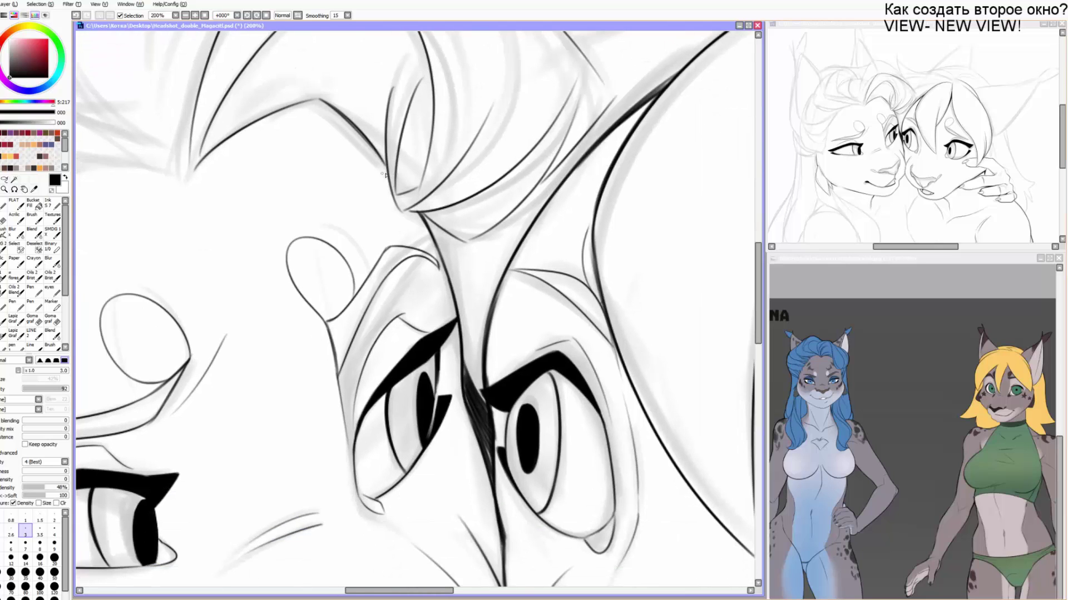
{"action": "left_click_drag", "start_coordinate": [382, 173], "coordinate": [402, 217]}
{"action": "key", "text": "ctrl+z"}
{"action": "mouse_move", "coordinate": [384, 164]}
{"action": "left_mouse_down"}
{"action": "mouse_move", "coordinate": [402, 214]}
{"action": "mouse_move", "coordinate": [462, 249]}
{"action": "left_mouse_up"}
{"action": "key", "text": "ctrl+z"}
{"action": "mouse_move", "coordinate": [425, 215]}
{"action": "left_mouse_down"}
{"action": "mouse_move", "coordinate": [462, 241]}
{"action": "mouse_move", "coordinate": [573, 143]}
{"action": "left_mouse_up"}
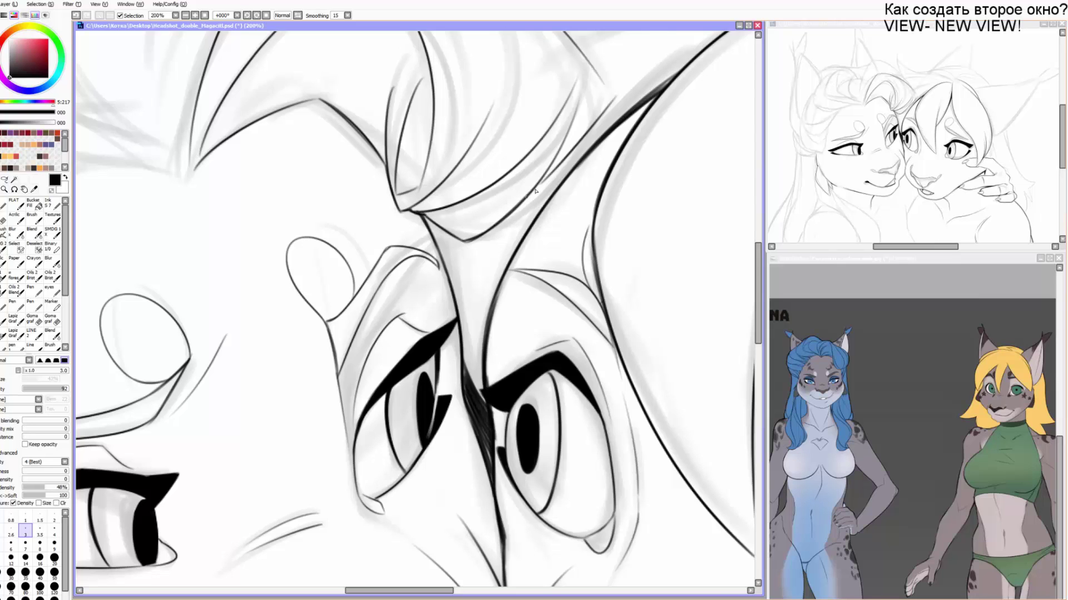
Erase the overshooting end of the forehead lock's outer contour and touch up the line there.
{"action": "left_click_drag", "start_coordinate": [536, 191], "coordinate": [412, 264]}
{"action": "key", "text": "e"}
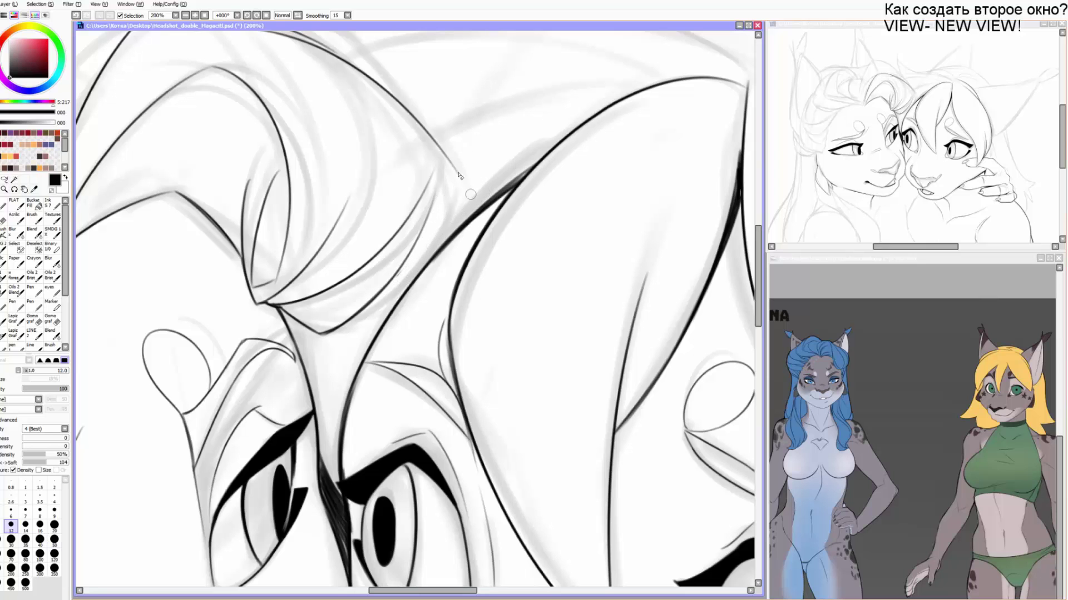
{"action": "left_click_drag", "start_coordinate": [464, 182], "coordinate": [410, 109]}
{"action": "key", "text": "b"}
{"action": "mouse_move", "coordinate": [435, 169]}
{"action": "left_mouse_down"}
{"action": "mouse_move", "coordinate": [399, 96]}
{"action": "mouse_move", "coordinate": [443, 150]}
{"action": "left_mouse_up"}
{"action": "left_click_drag", "start_coordinate": [380, 202], "coordinate": [431, 153]}
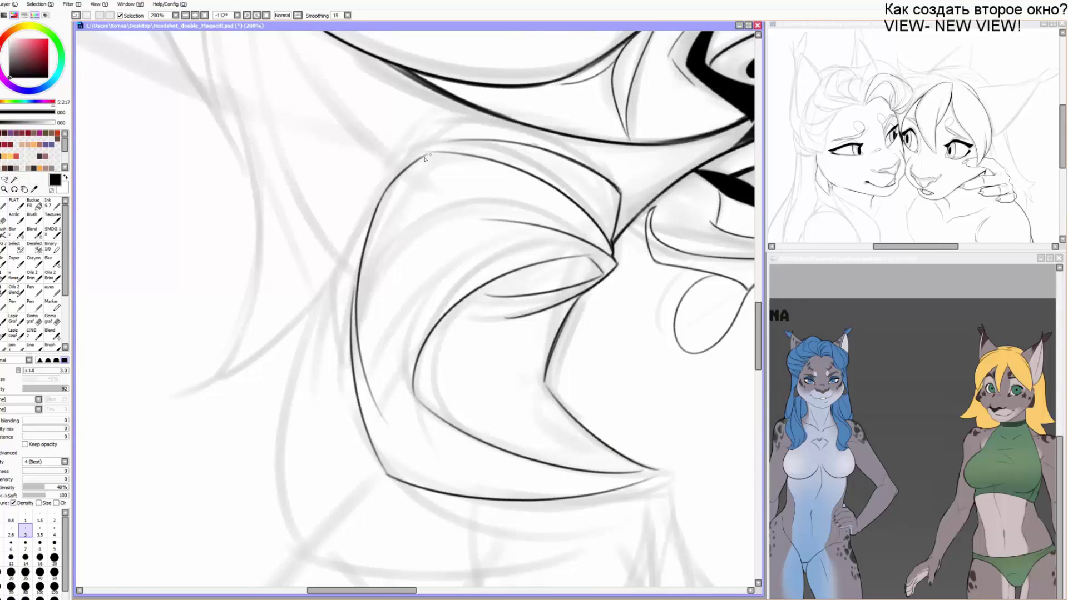
{"action": "key", "text": "ctrl+z"}
{"action": "left_click_drag", "start_coordinate": [378, 209], "coordinate": [434, 151]}
{"action": "key", "text": "ctrl+z"}
{"action": "left_click_drag", "start_coordinate": [390, 183], "coordinate": [429, 155]}
{"action": "key", "text": "ctrl+z"}
{"action": "left_click_drag", "start_coordinate": [380, 208], "coordinate": [411, 161]}
{"action": "key", "text": "ctrl+z"}
{"action": "mouse_move", "coordinate": [375, 209]}
{"action": "left_mouse_down"}
{"action": "mouse_move", "coordinate": [413, 156]}
{"action": "mouse_move", "coordinate": [459, 154]}
{"action": "mouse_move", "coordinate": [380, 180]}
{"action": "left_mouse_up"}
{"action": "key", "text": "ctrl+z"}
Ink the outer corner of the forehead lock where its contour meets the fanning strands, using brush size 2.6.
{"action": "key", "text": "["}
{"action": "mouse_move", "coordinate": [340, 219]}
{"action": "left_mouse_down"}
{"action": "mouse_move", "coordinate": [357, 160]}
{"action": "mouse_move", "coordinate": [403, 132]}
{"action": "left_mouse_up"}
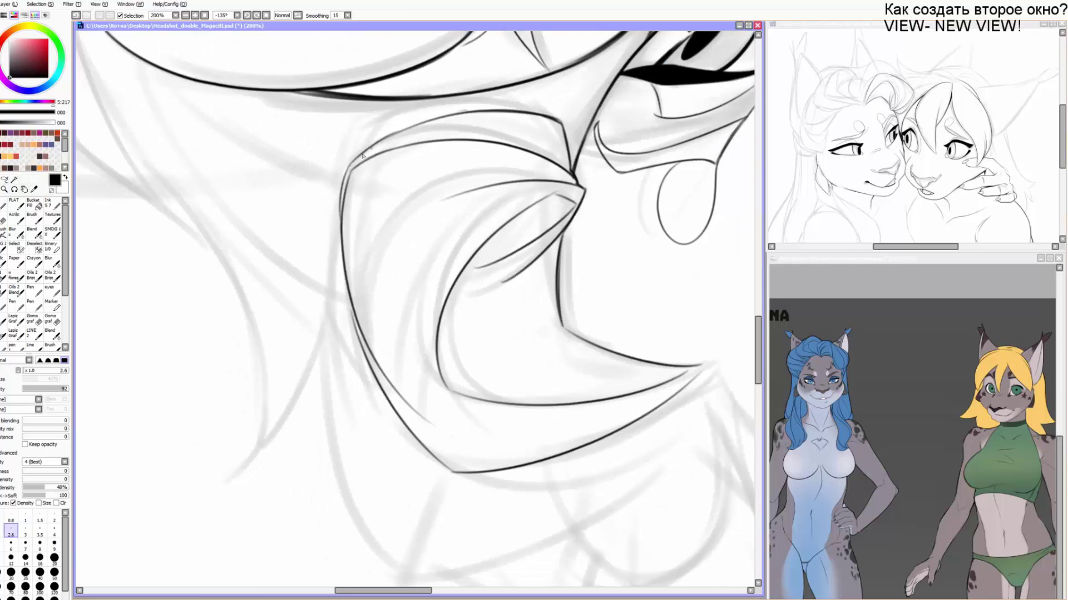
{"action": "key", "text": "ctrl+z"}
{"action": "left_click_drag", "start_coordinate": [348, 172], "coordinate": [437, 116]}
{"action": "key", "text": "ctrl+z"}
{"action": "left_click_drag", "start_coordinate": [345, 176], "coordinate": [464, 111]}
Close the open tip of the small curl at the forehead lock's base.
{"action": "key", "text": "End"}
{"action": "key", "text": "End"}
{"action": "key", "text": "End"}
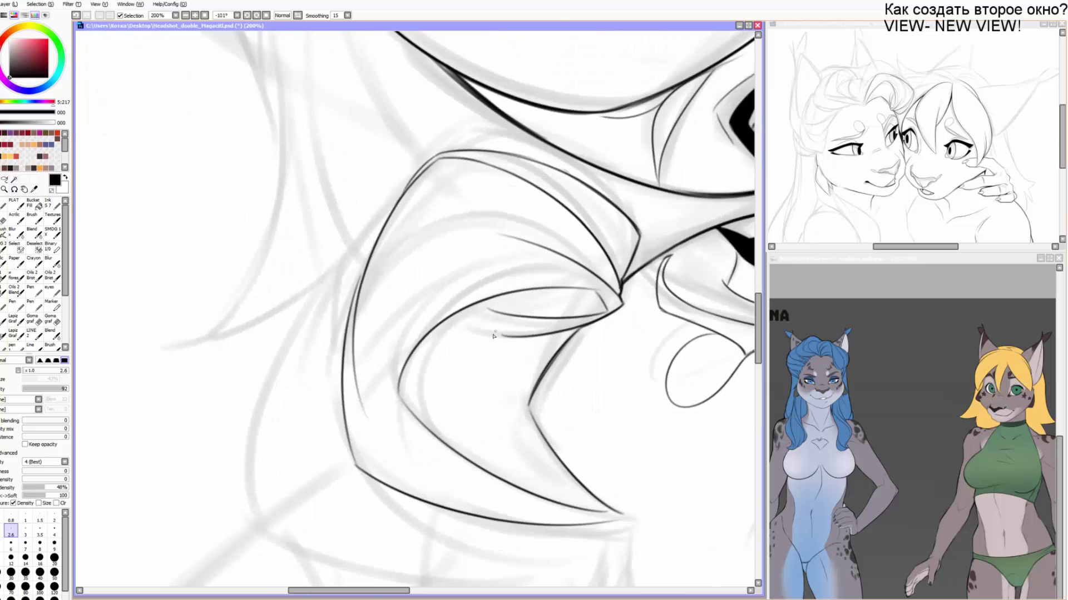
{"action": "mouse_move", "coordinate": [480, 312]}
{"action": "left_mouse_down"}
{"action": "mouse_move", "coordinate": [516, 340]}
{"action": "mouse_move", "coordinate": [380, 323]}
{"action": "left_mouse_up"}
Ink a thin line following the lock's inner arch and another strand rising from its base.
{"action": "key", "text": "End"}
{"action": "key", "text": "End"}
{"action": "key", "text": "End"}
{"action": "key", "text": "End"}
{"action": "key", "text": "End"}
{"action": "key", "text": "End"}
{"action": "key", "text": "End"}
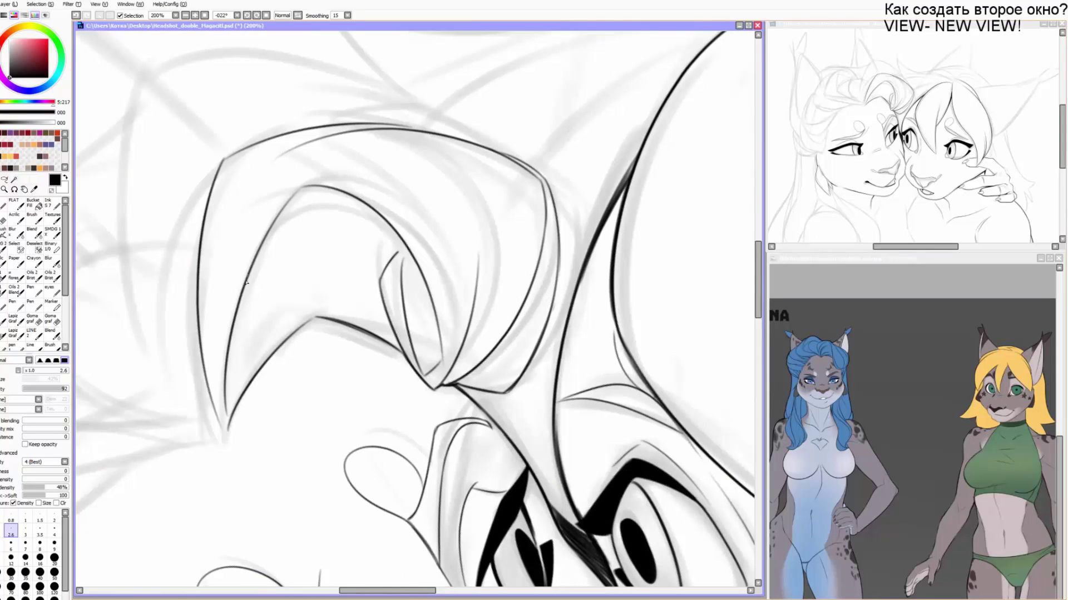
{"action": "mouse_move", "coordinate": [245, 286]}
{"action": "left_mouse_down"}
{"action": "mouse_move", "coordinate": [310, 203]}
{"action": "mouse_move", "coordinate": [403, 241]}
{"action": "left_mouse_up"}
{"action": "left_click_drag", "start_coordinate": [460, 366], "coordinate": [518, 210]}
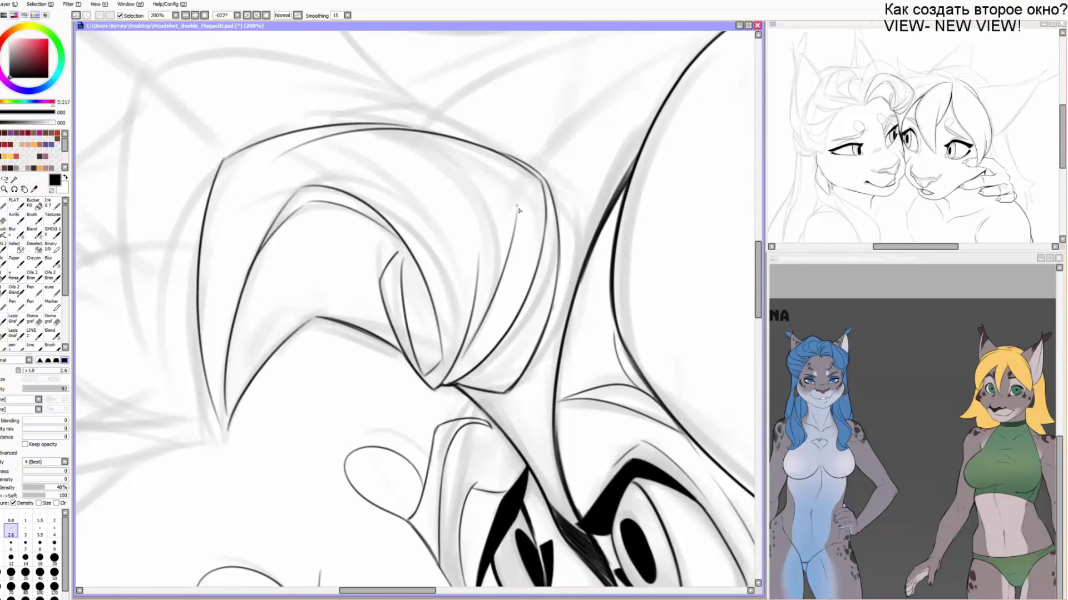
Ink the short paired strand lines between the forehead lock and the right-hand character's bangs using brush size 3.
{"action": "left_click_drag", "start_coordinate": [511, 284], "coordinate": [438, 76]}
{"action": "key", "text": "End"}
{"action": "key", "text": "End"}
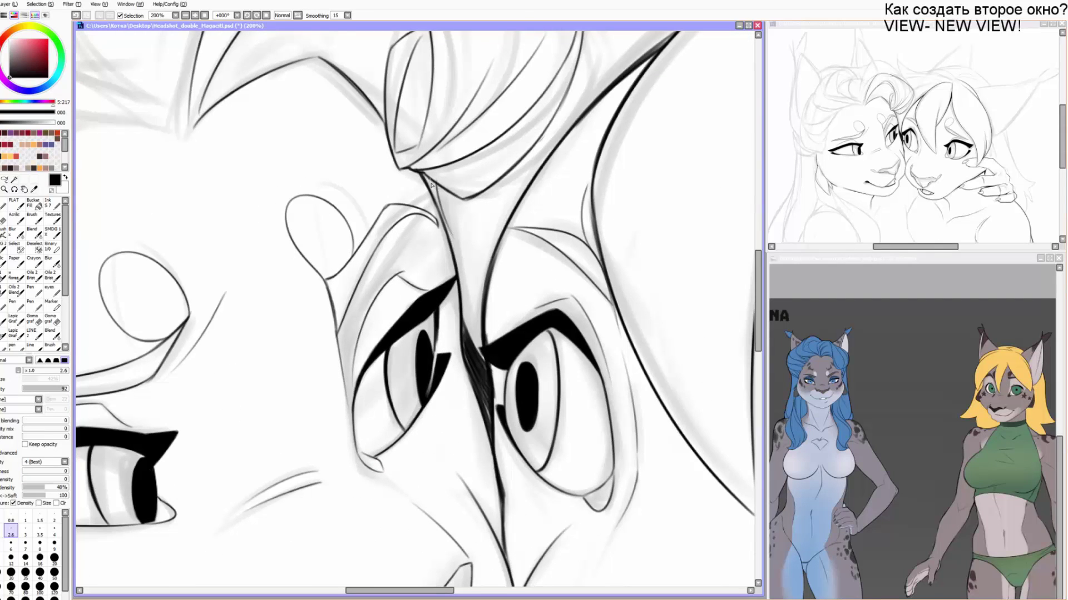
{"action": "left_click_drag", "start_coordinate": [462, 222], "coordinate": [403, 231]}
{"action": "mouse_move", "coordinate": [482, 191]}
{"action": "left_mouse_down"}
{"action": "mouse_move", "coordinate": [415, 276]}
{"action": "mouse_move", "coordinate": [377, 358]}
{"action": "left_mouse_up"}
{"action": "key", "text": "Delete"}
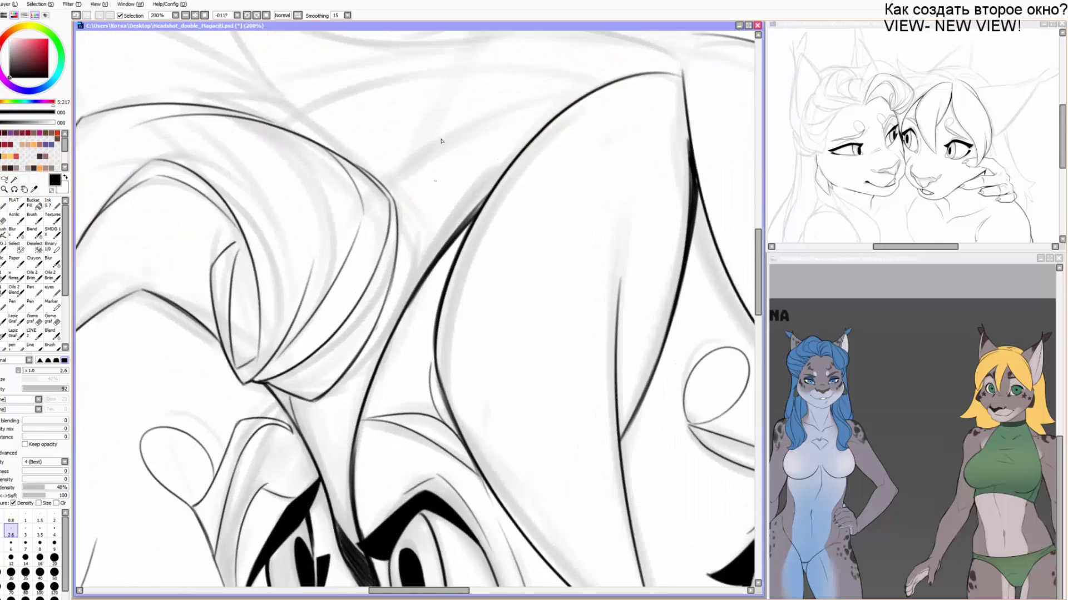
{"action": "key", "text": "bracketright"}
{"action": "mouse_move", "coordinate": [507, 118]}
{"action": "left_mouse_down"}
{"action": "mouse_move", "coordinate": [328, 222]}
{"action": "mouse_move", "coordinate": [402, 212]}
{"action": "left_mouse_up"}
Ink a thin strand arching just above the top of the forehead lock.
{"action": "key", "text": "Delete"}
{"action": "key", "text": "Delete"}
{"action": "left_click_drag", "start_coordinate": [284, 263], "coordinate": [482, 157]}
{"action": "left_click_drag", "start_coordinate": [479, 163], "coordinate": [436, 233]}
{"action": "key", "text": "ctrl+z"}
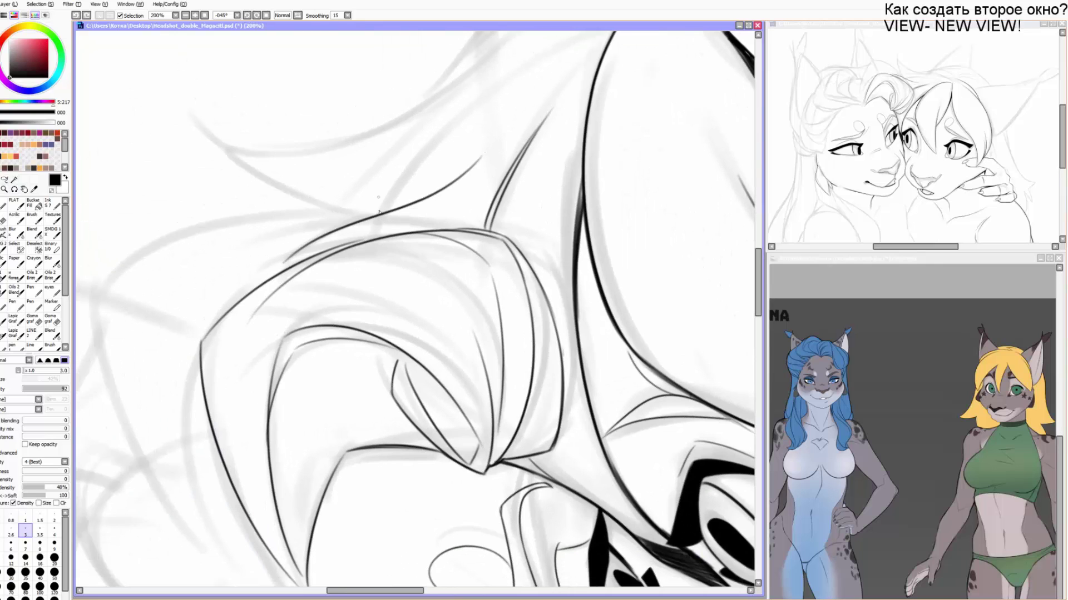
{"action": "key", "text": "ctrl+z"}
{"action": "mouse_move", "coordinate": [283, 267]}
{"action": "left_mouse_down"}
{"action": "mouse_move", "coordinate": [358, 221]}
{"action": "mouse_move", "coordinate": [454, 219]}
{"action": "left_mouse_up"}
Ink the right-hand character's pointed hair strand sweeping out above the forehead lock, with one inner strand line.
{"action": "scroll", "coordinate": [371, 236], "scroll_direction": "up", "scroll_amount": 1}
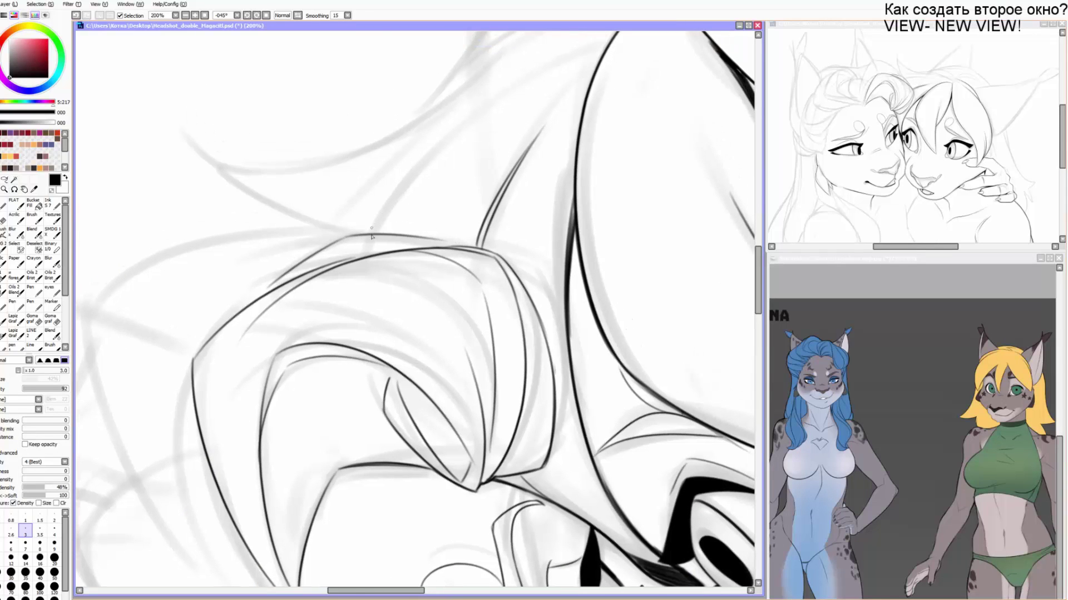
{"action": "mouse_move", "coordinate": [371, 236]}
{"action": "left_mouse_down"}
{"action": "mouse_move", "coordinate": [483, 127]}
{"action": "mouse_move", "coordinate": [214, 207]}
{"action": "mouse_move", "coordinate": [360, 287]}
{"action": "left_mouse_up"}
{"action": "scroll", "coordinate": [478, 133], "scroll_direction": "up", "scroll_amount": 2}
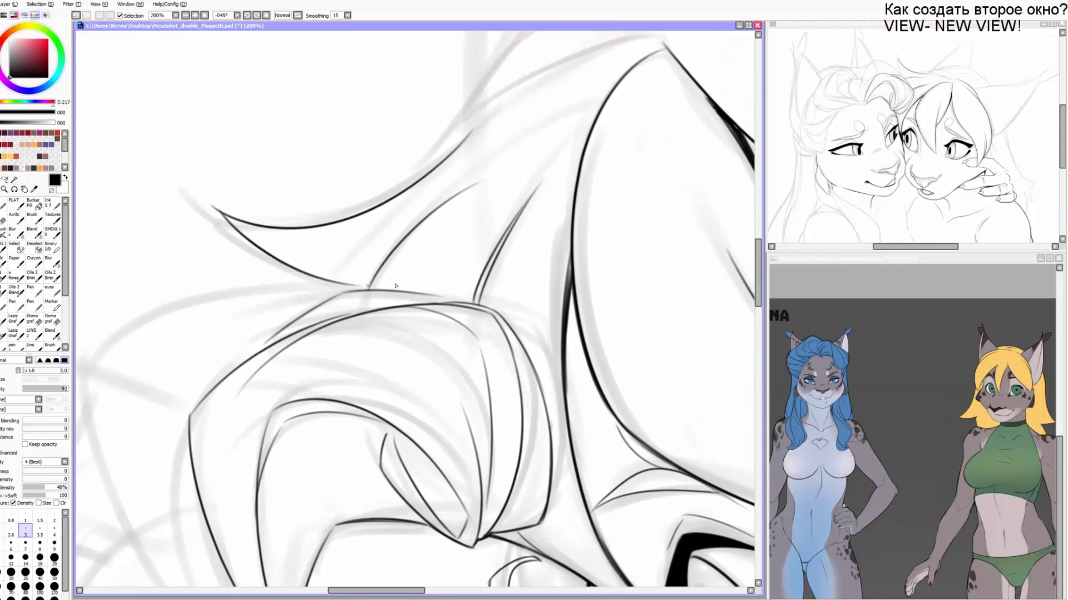
Redraw the pointed strand's lower edge from its tip down to the forehead lock.
{"action": "key", "text": "End"}
{"action": "key", "text": "ctrl+z"}
{"action": "left_click_drag", "start_coordinate": [271, 146], "coordinate": [342, 258]}
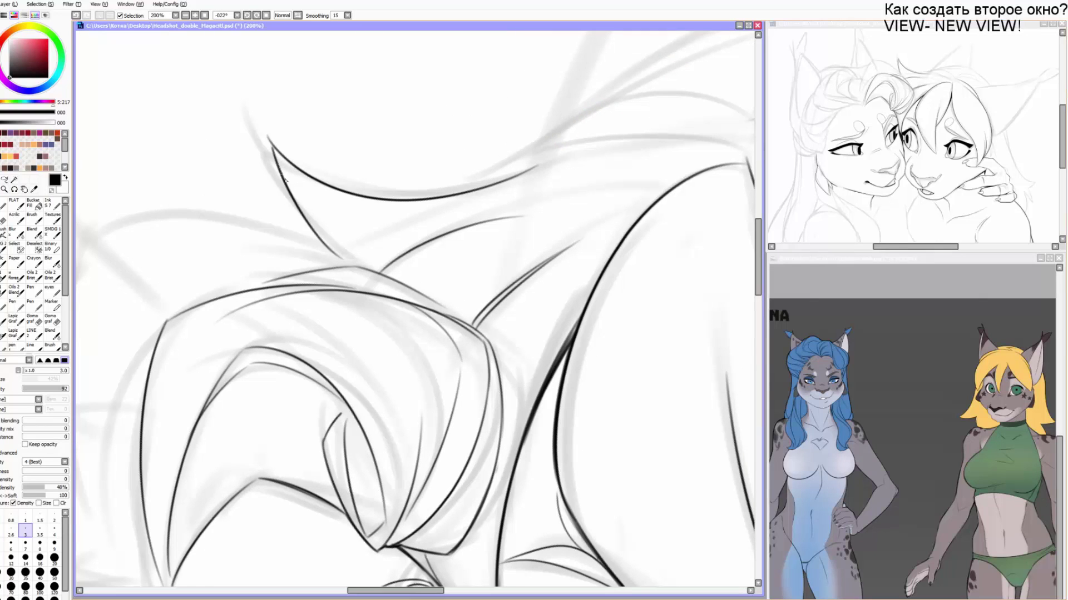
{"action": "key", "text": "ctrl+z"}
{"action": "left_click_drag", "start_coordinate": [273, 147], "coordinate": [342, 266]}
{"action": "key", "text": "ctrl+z"}
{"action": "left_click_drag", "start_coordinate": [272, 148], "coordinate": [327, 253]}
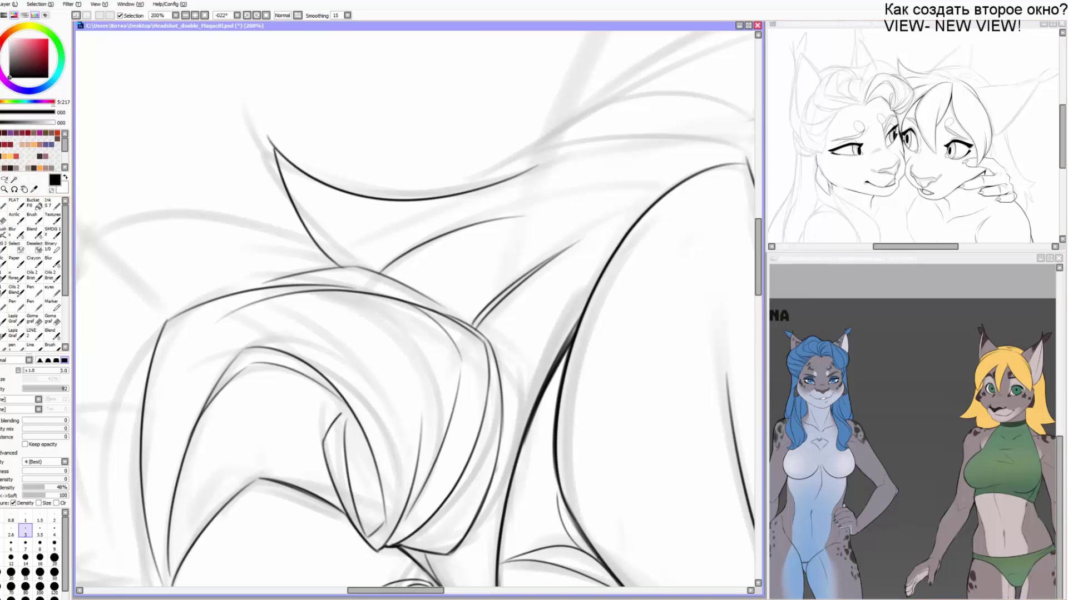
{"action": "key", "text": "alt+Tab"}
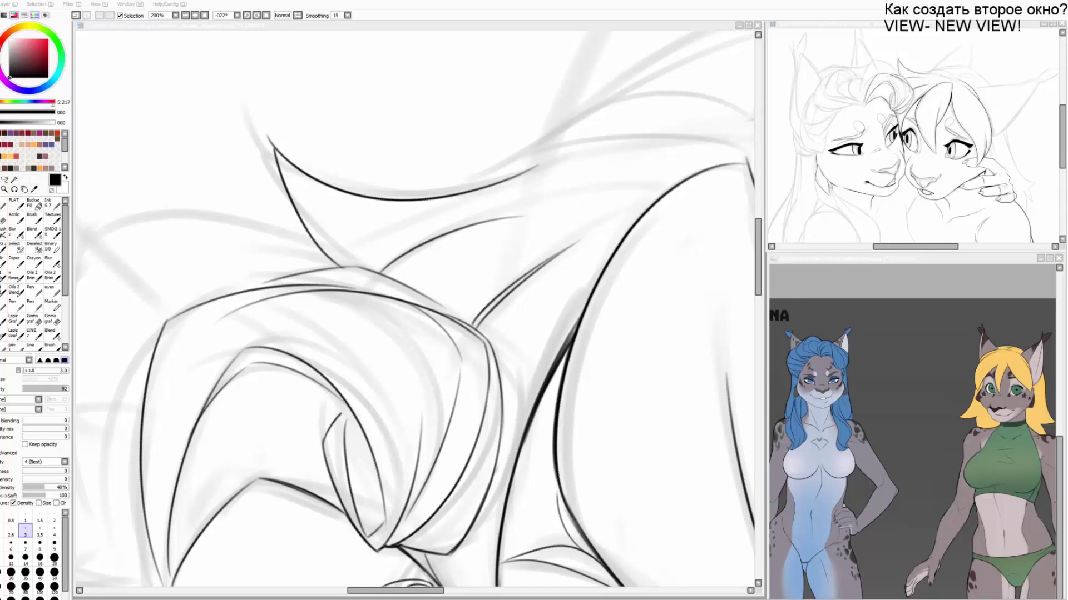
{"action": "key", "text": "alt+Tab"}
Trim the upper end of the pointed strand's top edge and extend that edge to the hair parting.
{"action": "key", "text": "Delete"}
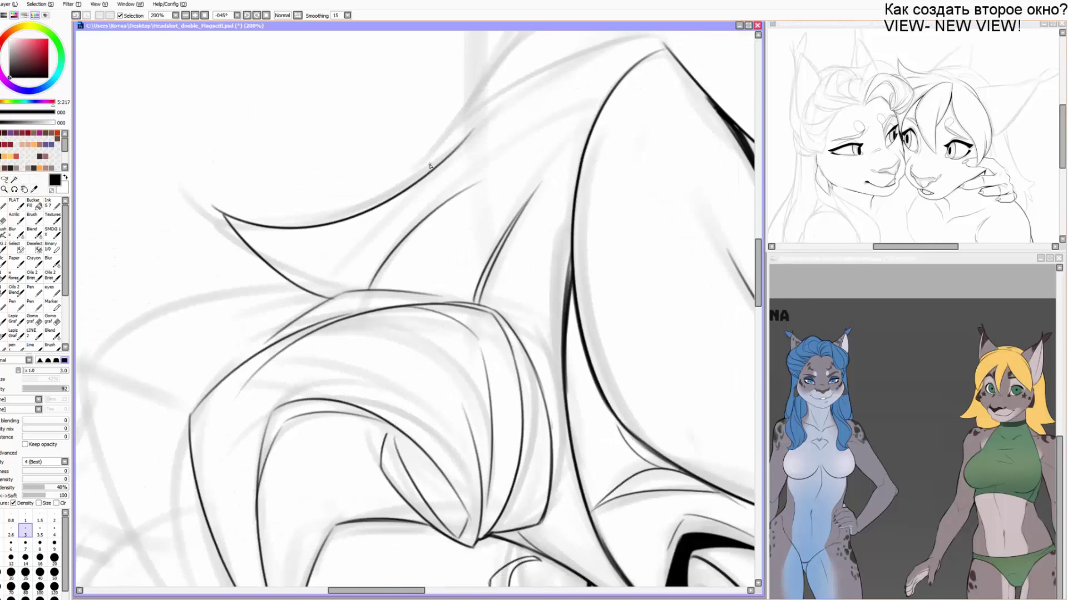
{"action": "mouse_move", "coordinate": [431, 167]}
{"action": "left_mouse_down"}
{"action": "mouse_move", "coordinate": [374, 212]}
{"action": "mouse_move", "coordinate": [418, 167]}
{"action": "left_mouse_up"}
{"action": "key", "text": "e"}
{"action": "key", "text": "]"}
{"action": "key", "text": "]"}
{"action": "key", "text": "b"}
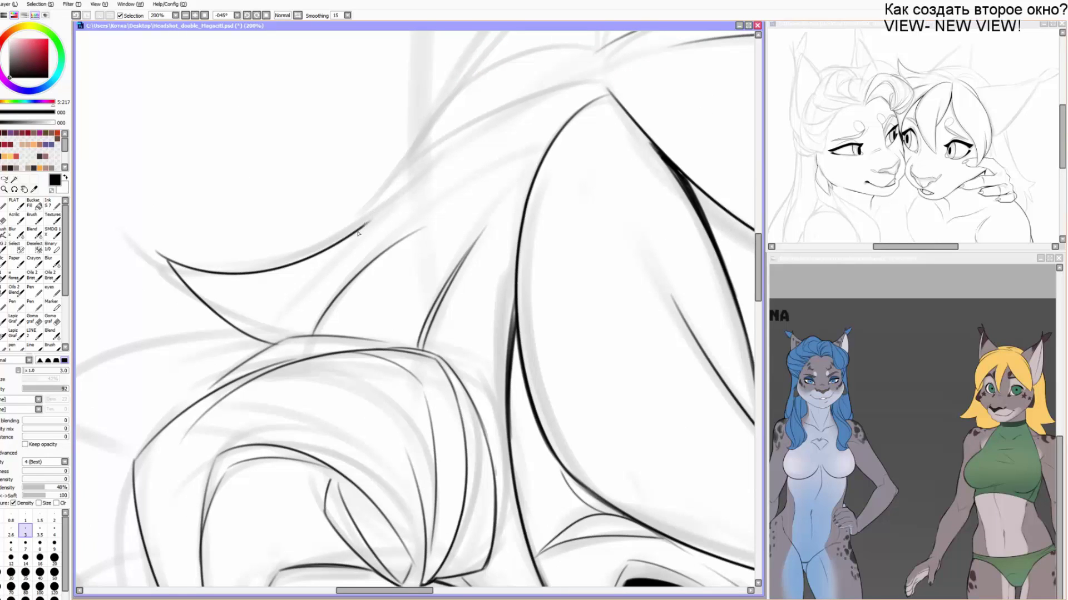
{"action": "mouse_move", "coordinate": [359, 228]}
{"action": "left_mouse_down"}
{"action": "mouse_move", "coordinate": [461, 127]}
{"action": "mouse_move", "coordinate": [605, 80]}
{"action": "left_mouse_up"}
{"action": "left_click_drag", "start_coordinate": [437, 166], "coordinate": [390, 214]}
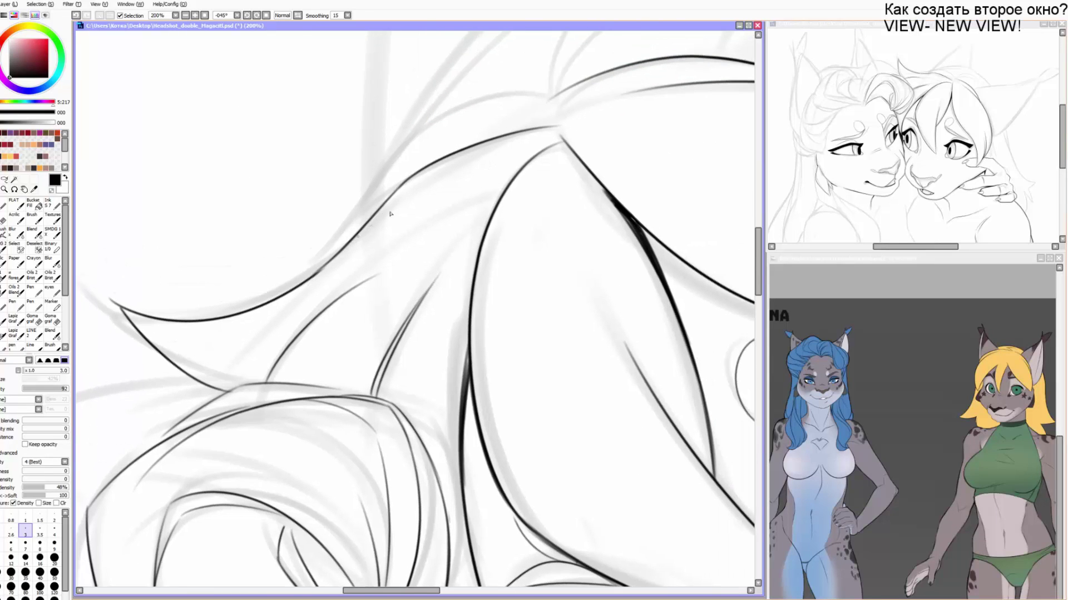
Ink the upper hair contour curving from the right-hand character's parting down to the pointed strand's top edge.
{"action": "mouse_move", "coordinate": [559, 119]}
{"action": "left_mouse_down"}
{"action": "mouse_move", "coordinate": [507, 94]}
{"action": "mouse_move", "coordinate": [302, 197]}
{"action": "mouse_move", "coordinate": [341, 225]}
{"action": "left_mouse_up"}
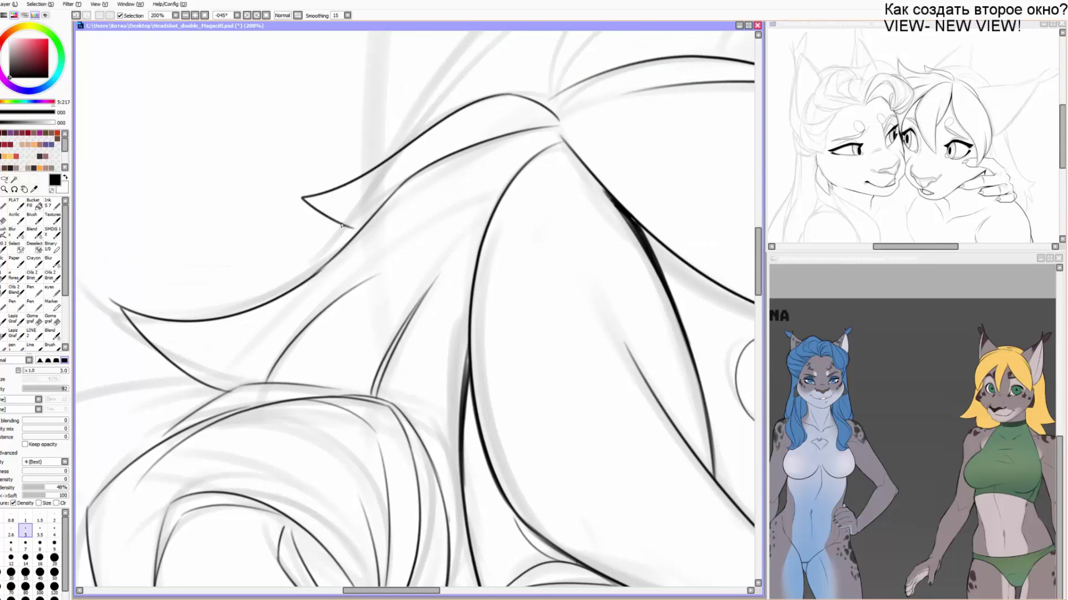
{"action": "key", "text": "End"}
{"action": "key", "text": "End"}
{"action": "key", "text": "ctrl+z"}
{"action": "key", "text": "ctrl+z"}
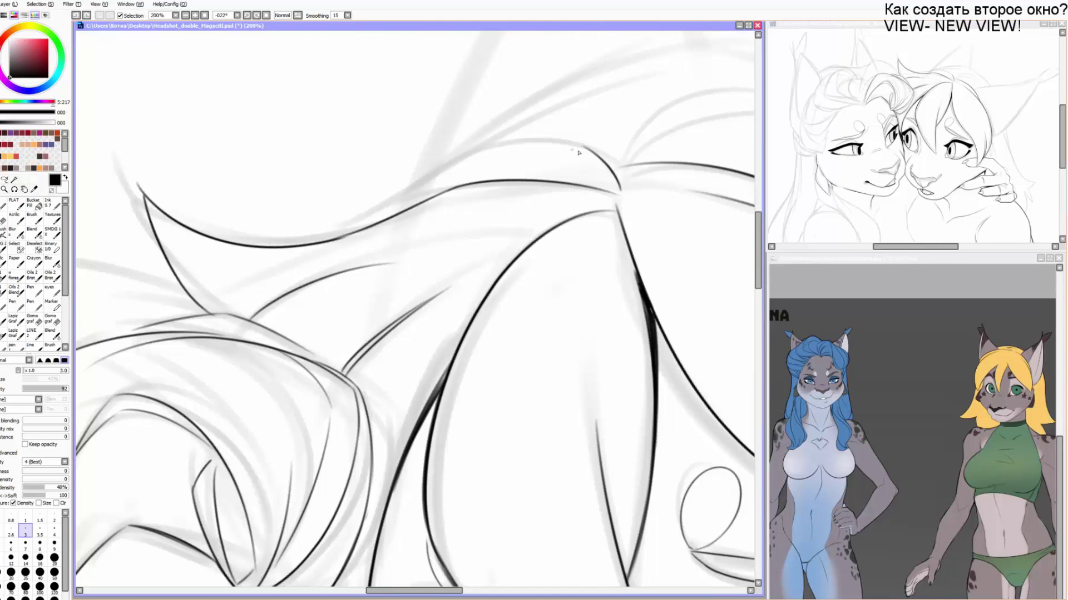
{"action": "left_click_drag", "start_coordinate": [578, 152], "coordinate": [323, 212]}
{"action": "mouse_move", "coordinate": [326, 212]}
{"action": "left_mouse_down"}
{"action": "mouse_move", "coordinate": [361, 231]}
{"action": "mouse_move", "coordinate": [472, 206]}
{"action": "mouse_move", "coordinate": [525, 178]}
{"action": "mouse_move", "coordinate": [438, 96]}
{"action": "mouse_move", "coordinate": [311, 377]}
{"action": "mouse_move", "coordinate": [341, 299]}
{"action": "left_mouse_up"}
{"action": "key", "text": "ctrl+z"}
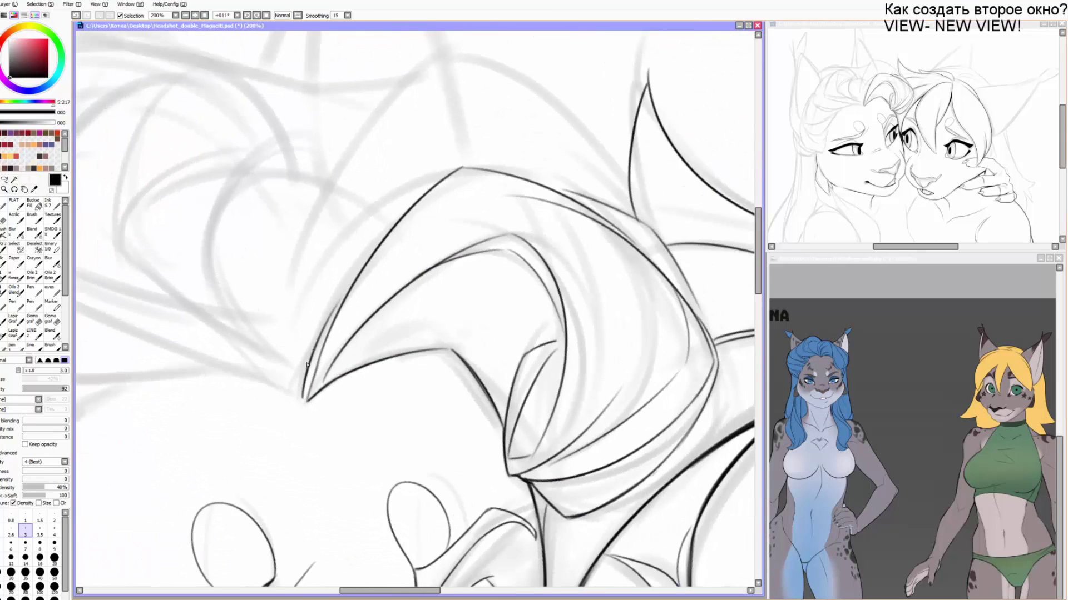
Ink a strand along the forehead lock's outer edge and the large arched lock behind it.
{"action": "mouse_move", "coordinate": [297, 382]}
{"action": "left_mouse_down"}
{"action": "mouse_move", "coordinate": [353, 227]}
{"action": "mouse_move", "coordinate": [422, 185]}
{"action": "left_mouse_up"}
{"action": "left_click_drag", "start_coordinate": [320, 269], "coordinate": [304, 317]}
{"action": "mouse_move", "coordinate": [274, 387]}
{"action": "left_mouse_down"}
{"action": "mouse_move", "coordinate": [393, 129]}
{"action": "mouse_move", "coordinate": [427, 108]}
{"action": "mouse_move", "coordinate": [604, 253]}
{"action": "left_mouse_up"}
{"action": "key", "text": "Delete"}
{"action": "key", "text": "Delete"}
{"action": "key", "text": "Delete"}
{"action": "key", "text": "Delete"}
{"action": "key", "text": "Delete"}
{"action": "key", "text": "Delete"}
{"action": "key", "text": "Delete"}
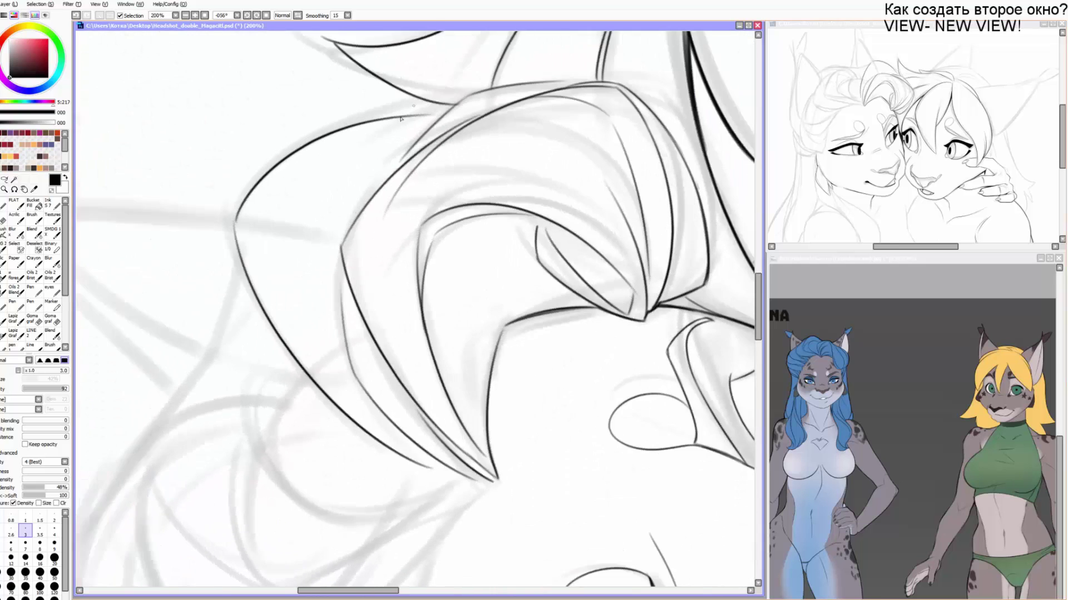
{"action": "key", "text": "ctrl+z"}
{"action": "mouse_move", "coordinate": [221, 260]}
{"action": "left_mouse_down"}
{"action": "mouse_move", "coordinate": [312, 133]}
{"action": "mouse_move", "coordinate": [431, 87]}
{"action": "left_mouse_up"}
Erase the pointed strand's line where it overlaps the large arched lock and touch up the strand beside it.
{"action": "key", "text": "e"}
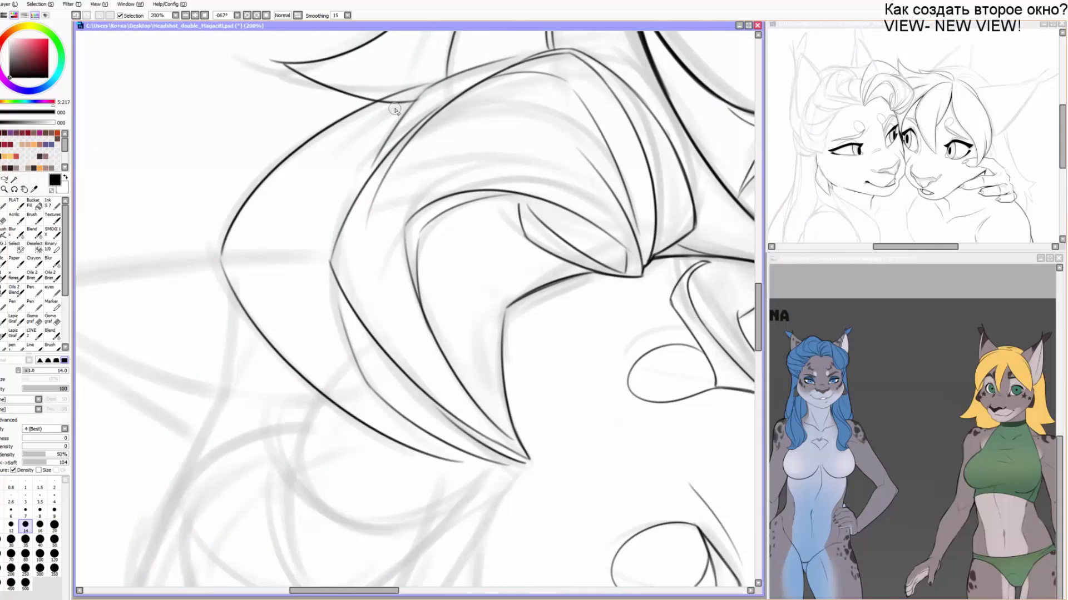
{"action": "key", "text": "bracketleft"}
{"action": "key", "text": "n"}
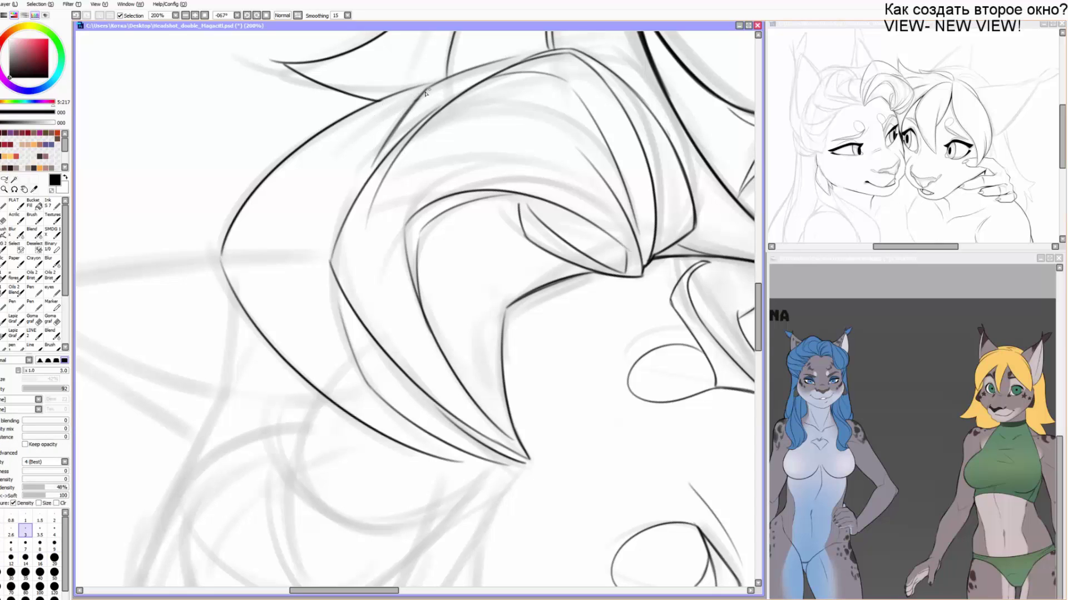
{"action": "left_click_drag", "start_coordinate": [425, 93], "coordinate": [379, 157]}
Ink the next rounded hair lock beside the large arched lock, converging on the same point at the hairline.
{"action": "mouse_move", "coordinate": [305, 343]}
{"action": "left_mouse_down"}
{"action": "mouse_move", "coordinate": [305, 276]}
{"action": "mouse_move", "coordinate": [326, 238]}
{"action": "mouse_move", "coordinate": [251, 313]}
{"action": "left_mouse_up"}
{"action": "mouse_move", "coordinate": [250, 313]}
{"action": "left_mouse_down"}
{"action": "mouse_move", "coordinate": [372, 186]}
{"action": "mouse_move", "coordinate": [410, 300]}
{"action": "left_mouse_up"}
{"action": "mouse_move", "coordinate": [446, 414]}
{"action": "left_mouse_down"}
{"action": "mouse_move", "coordinate": [355, 295]}
{"action": "mouse_move", "coordinate": [498, 172]}
{"action": "left_mouse_up"}
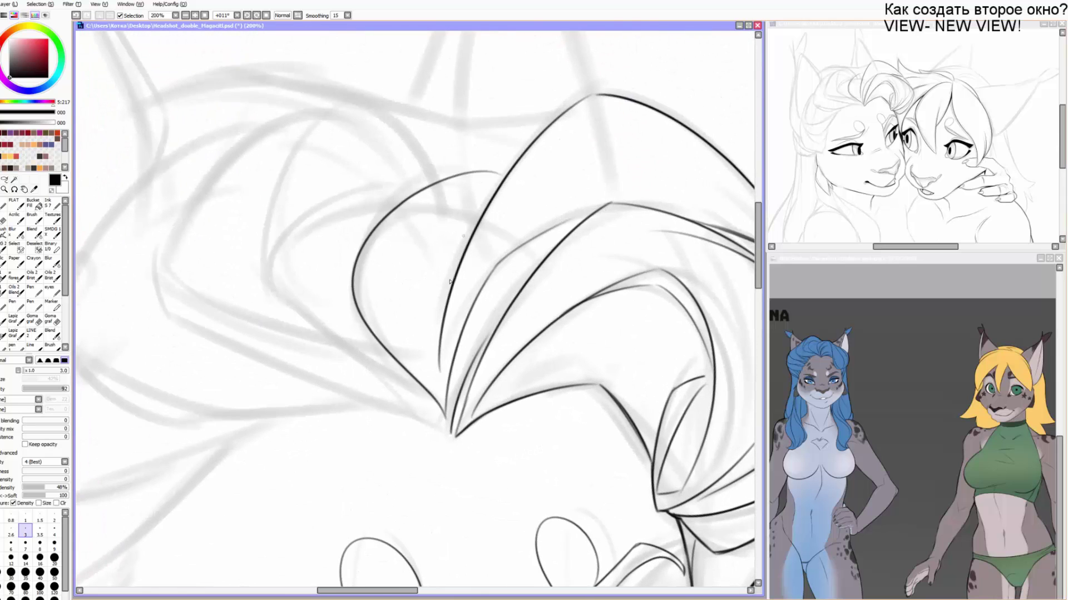
Ink the next two backward-curving locks of the left-hand character's swept-back hair, including their inner strand lines.
{"action": "mouse_move", "coordinate": [447, 416]}
{"action": "left_mouse_down"}
{"action": "mouse_move", "coordinate": [242, 257]}
{"action": "mouse_move", "coordinate": [404, 166]}
{"action": "left_mouse_up"}
{"action": "left_click_drag", "start_coordinate": [253, 252], "coordinate": [364, 117]}
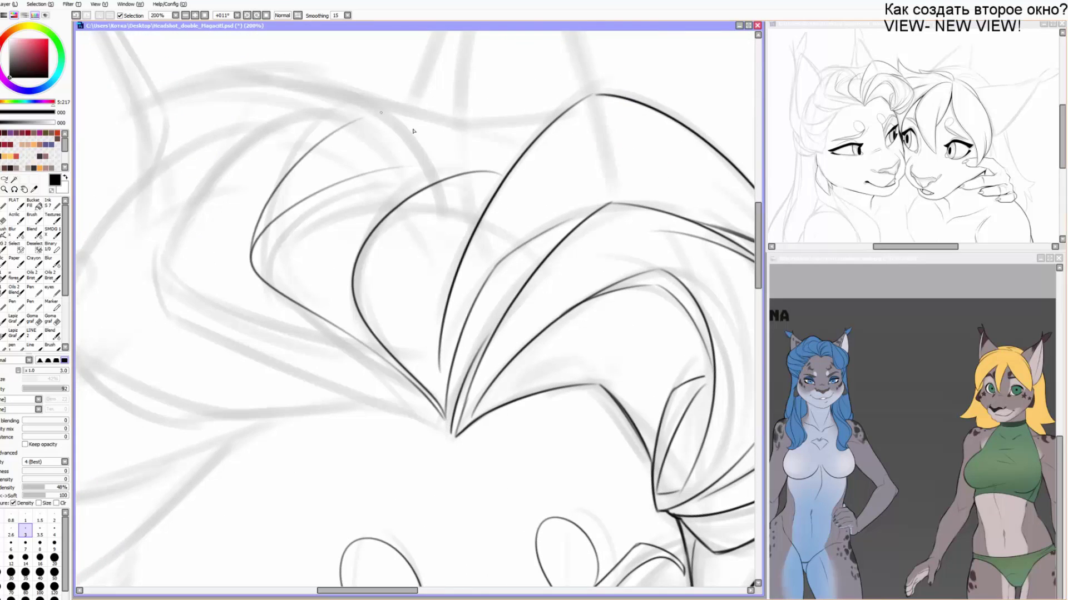
{"action": "left_click_drag", "start_coordinate": [409, 356], "coordinate": [431, 345]}
{"action": "mouse_move", "coordinate": [462, 411]}
{"action": "left_mouse_down"}
{"action": "mouse_move", "coordinate": [171, 222]}
{"action": "mouse_move", "coordinate": [251, 143]}
{"action": "left_mouse_up"}
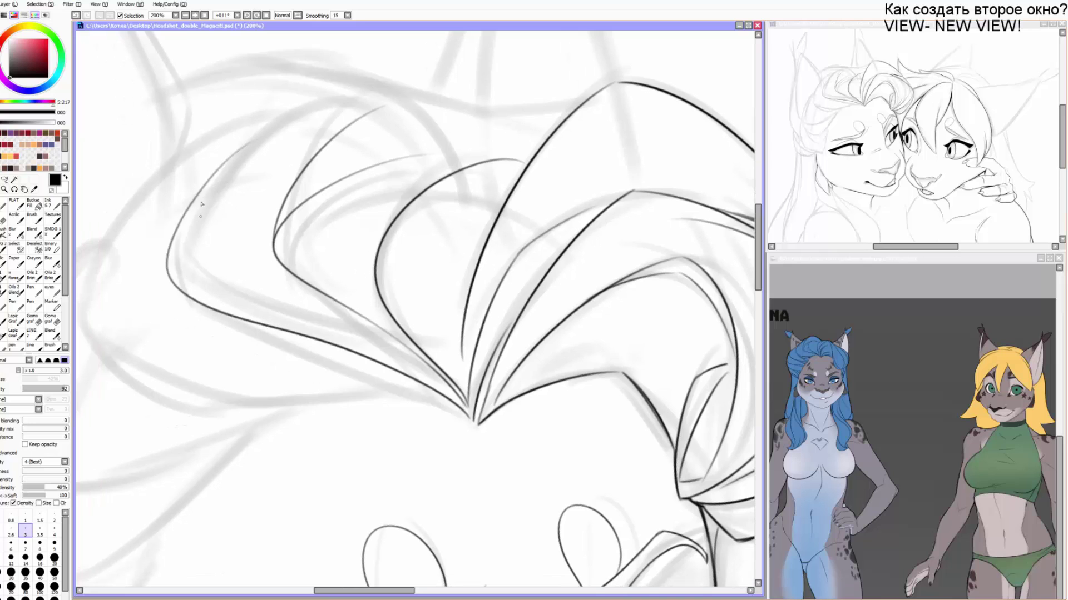
{"action": "left_click_drag", "start_coordinate": [198, 203], "coordinate": [401, 339]}
{"action": "left_click_drag", "start_coordinate": [214, 176], "coordinate": [380, 109]}
Ink the large outer lock curving around them from the hairline point to the crown of the head.
{"action": "mouse_move", "coordinate": [301, 281]}
{"action": "left_mouse_down"}
{"action": "mouse_move", "coordinate": [338, 212]}
{"action": "mouse_move", "coordinate": [432, 191]}
{"action": "left_mouse_up"}
{"action": "left_click_drag", "start_coordinate": [503, 287], "coordinate": [400, 238]}
{"action": "mouse_move", "coordinate": [549, 307]}
{"action": "left_mouse_down"}
{"action": "mouse_move", "coordinate": [396, 322]}
{"action": "mouse_move", "coordinate": [224, 255]}
{"action": "left_mouse_up"}
{"action": "key", "text": "ctrl+z"}
{"action": "mouse_move", "coordinate": [544, 309]}
{"action": "left_mouse_down"}
{"action": "mouse_move", "coordinate": [369, 307]}
{"action": "mouse_move", "coordinate": [214, 229]}
{"action": "mouse_move", "coordinate": [210, 199]}
{"action": "mouse_move", "coordinate": [369, 36]}
{"action": "left_mouse_up"}
{"action": "mouse_move", "coordinate": [310, 103]}
{"action": "left_mouse_down"}
{"action": "mouse_move", "coordinate": [276, 245]}
{"action": "mouse_move", "coordinate": [481, 159]}
{"action": "left_mouse_up"}
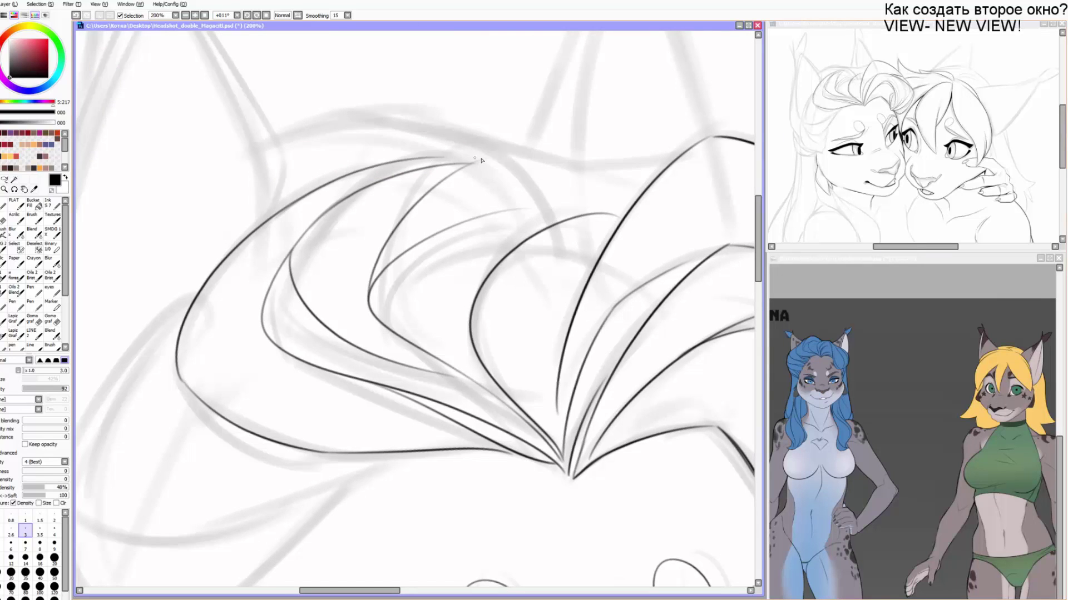
{"action": "left_click_drag", "start_coordinate": [281, 355], "coordinate": [401, 160]}
{"action": "mouse_move", "coordinate": [529, 258]}
{"action": "left_mouse_down"}
{"action": "mouse_move", "coordinate": [162, 281]}
{"action": "mouse_move", "coordinate": [309, 118]}
{"action": "left_mouse_up"}
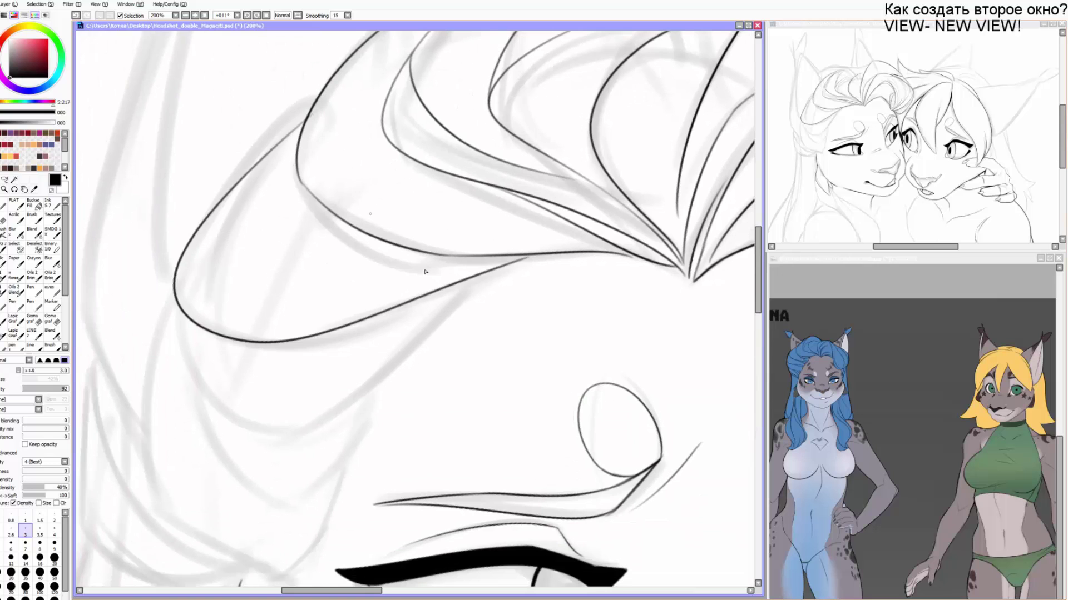
{"action": "mouse_move", "coordinate": [456, 276]}
{"action": "left_mouse_down"}
{"action": "mouse_move", "coordinate": [203, 297]}
{"action": "mouse_move", "coordinate": [240, 208]}
{"action": "left_mouse_up"}
{"action": "key", "text": "ctrl+z"}
{"action": "key", "text": "ctrl+z"}
{"action": "mouse_move", "coordinate": [547, 256]}
{"action": "left_mouse_down"}
{"action": "mouse_move", "coordinate": [239, 337]}
{"action": "mouse_move", "coordinate": [181, 214]}
{"action": "mouse_move", "coordinate": [325, 111]}
{"action": "left_mouse_up"}
{"action": "left_click_drag", "start_coordinate": [255, 337], "coordinate": [303, 119]}
{"action": "key", "text": "End"}
{"action": "key", "text": "End"}
{"action": "scroll", "coordinate": [307, 95], "scroll_direction": "down", "scroll_amount": 2}
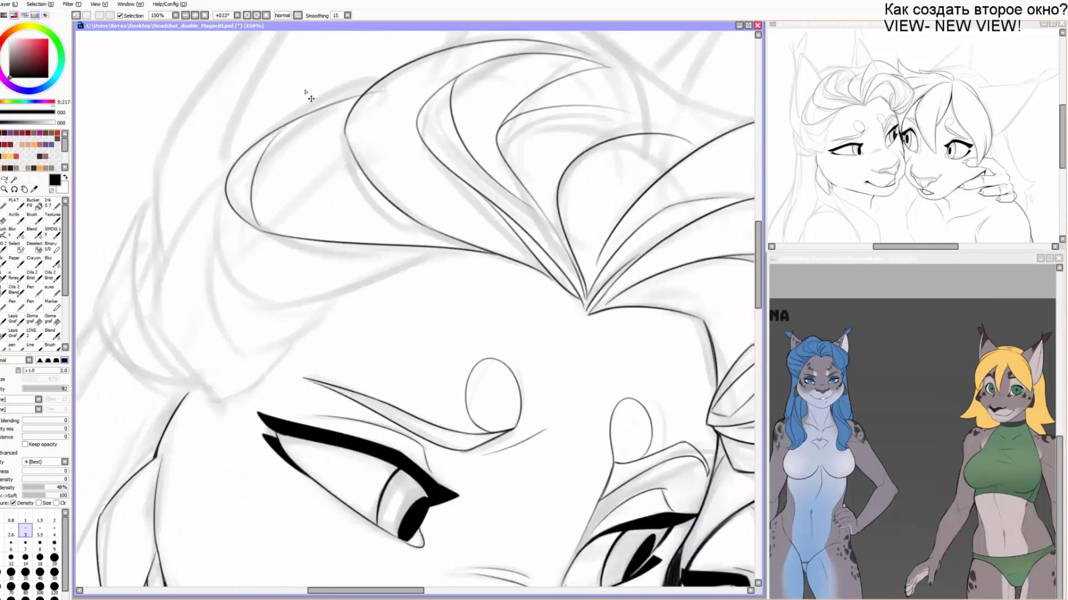
{"action": "key", "text": "ctrl+z"}
{"action": "key", "text": "ctrl+z"}
{"action": "key", "text": "ctrl+z"}
Ink the rounded lock beside the large outer one with its inner strand, plus two narrower locks below it near the temple.
{"action": "mouse_move", "coordinate": [445, 204]}
{"action": "left_mouse_down"}
{"action": "mouse_move", "coordinate": [305, 194]}
{"action": "mouse_move", "coordinate": [336, 92]}
{"action": "left_mouse_up"}
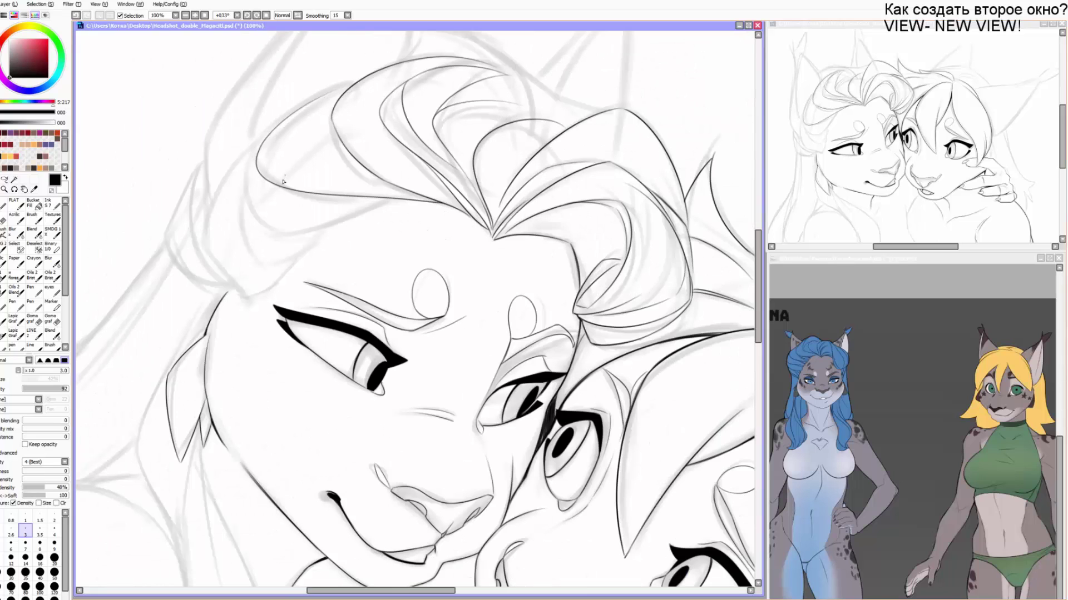
{"action": "left_click_drag", "start_coordinate": [282, 188], "coordinate": [328, 95]}
{"action": "left_click_drag", "start_coordinate": [361, 211], "coordinate": [367, 215]}
{"action": "left_click_drag", "start_coordinate": [297, 250], "coordinate": [255, 158]}
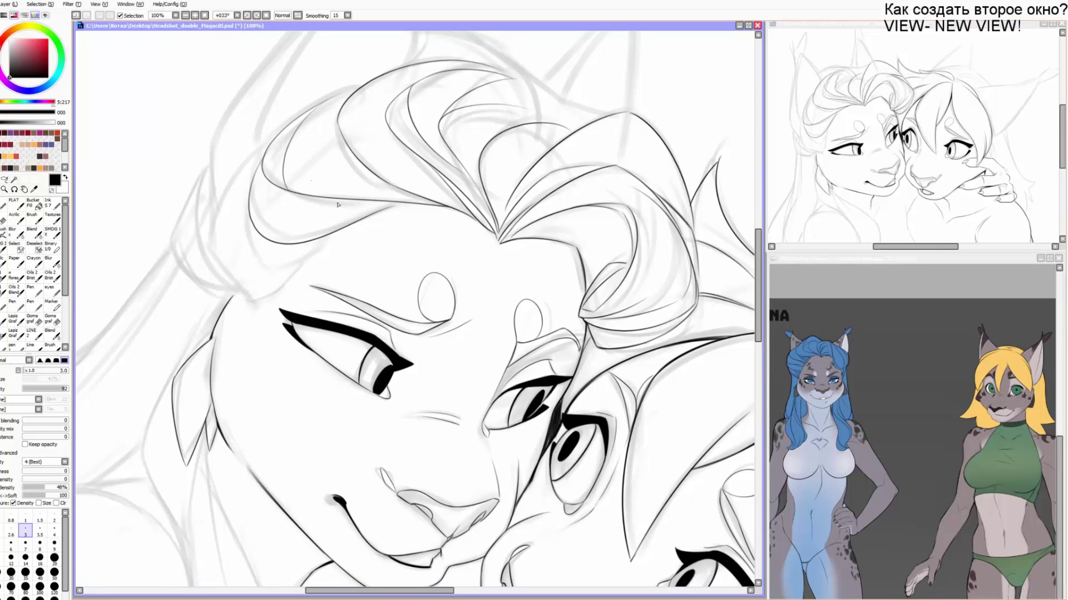
{"action": "key", "text": "ctrl+z"}
{"action": "mouse_move", "coordinate": [397, 205]}
{"action": "left_mouse_down"}
{"action": "mouse_move", "coordinate": [319, 233]}
{"action": "mouse_move", "coordinate": [269, 149]}
{"action": "left_mouse_up"}
{"action": "left_click_drag", "start_coordinate": [291, 263], "coordinate": [255, 181]}
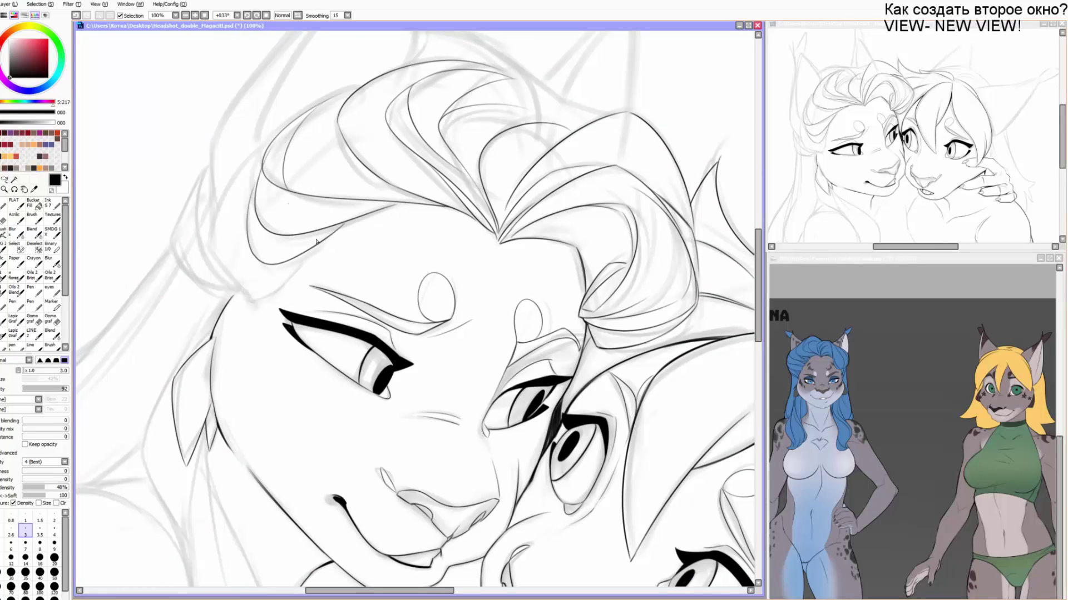
Ink the pointed lock at the temple and the outer hair contour rising from it behind the stacked locks.
{"action": "mouse_move", "coordinate": [316, 249]}
{"action": "left_mouse_down"}
{"action": "mouse_move", "coordinate": [242, 308]}
{"action": "mouse_move", "coordinate": [211, 213]}
{"action": "left_mouse_up"}
{"action": "key", "text": "ctrl+z"}
{"action": "key", "text": "ctrl+z"}
{"action": "mouse_move", "coordinate": [316, 250]}
{"action": "left_mouse_down"}
{"action": "mouse_move", "coordinate": [254, 297]}
{"action": "mouse_move", "coordinate": [210, 239]}
{"action": "mouse_move", "coordinate": [260, 150]}
{"action": "left_mouse_up"}
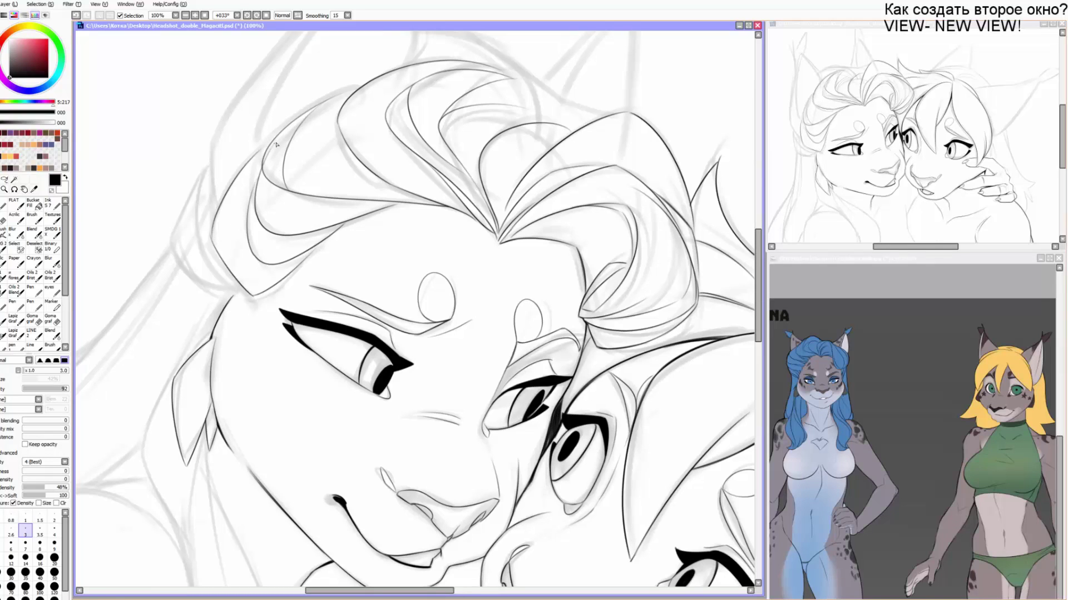
{"action": "key", "text": "ctrl+z"}
{"action": "mouse_move", "coordinate": [211, 239]}
{"action": "left_mouse_down"}
{"action": "mouse_move", "coordinate": [264, 150]}
{"action": "mouse_move", "coordinate": [234, 187]}
{"action": "mouse_move", "coordinate": [293, 124]}
{"action": "left_mouse_up"}
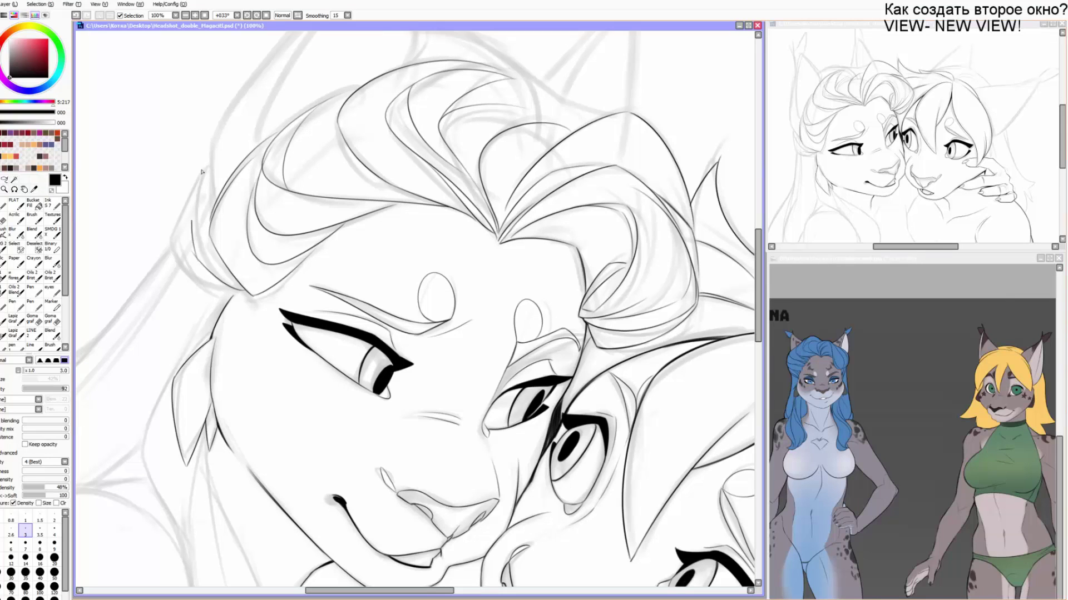
Ink the gathered hair tuft behind the temple lock with its curved inner strands.
{"action": "key", "text": "ctrl+z"}
{"action": "left_click_drag", "start_coordinate": [207, 173], "coordinate": [235, 292]}
{"action": "left_click_drag", "start_coordinate": [174, 218], "coordinate": [189, 207]}
{"action": "key", "text": "Delete"}
{"action": "key", "text": "Delete"}
{"action": "key", "text": "Delete"}
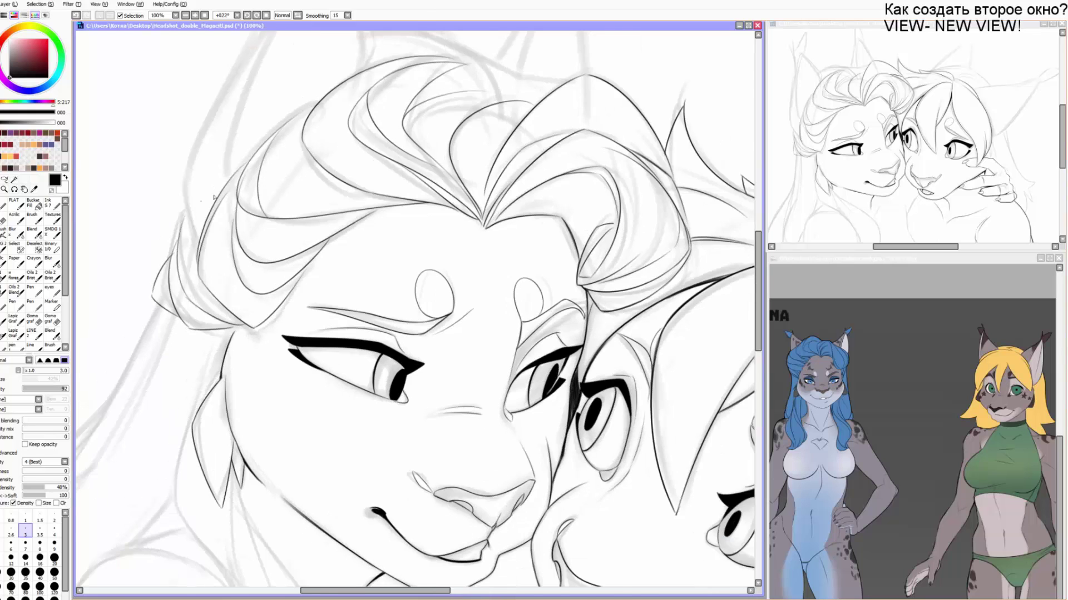
Erase the overlapping line ends where the stacked side locks meet.
{"action": "scroll", "coordinate": [275, 69], "scroll_direction": "up", "scroll_amount": 2}
{"action": "key", "text": "e"}
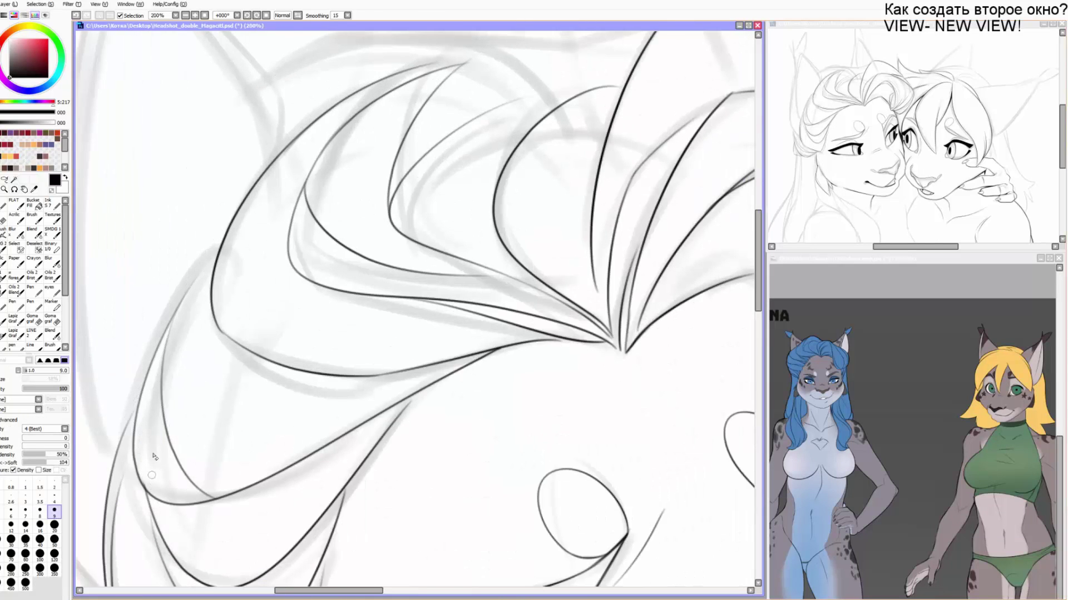
{"action": "key", "text": "b"}
Ink the short curve at the crown that closes the lock beside the rounded front lock.
{"action": "mouse_move", "coordinate": [414, 123]}
{"action": "left_mouse_down"}
{"action": "mouse_move", "coordinate": [372, 136]}
{"action": "mouse_move", "coordinate": [281, 212]}
{"action": "left_mouse_up"}
{"action": "mouse_move", "coordinate": [418, 188]}
{"action": "left_mouse_down"}
{"action": "mouse_move", "coordinate": [388, 190]}
{"action": "mouse_move", "coordinate": [354, 133]}
{"action": "left_mouse_up"}
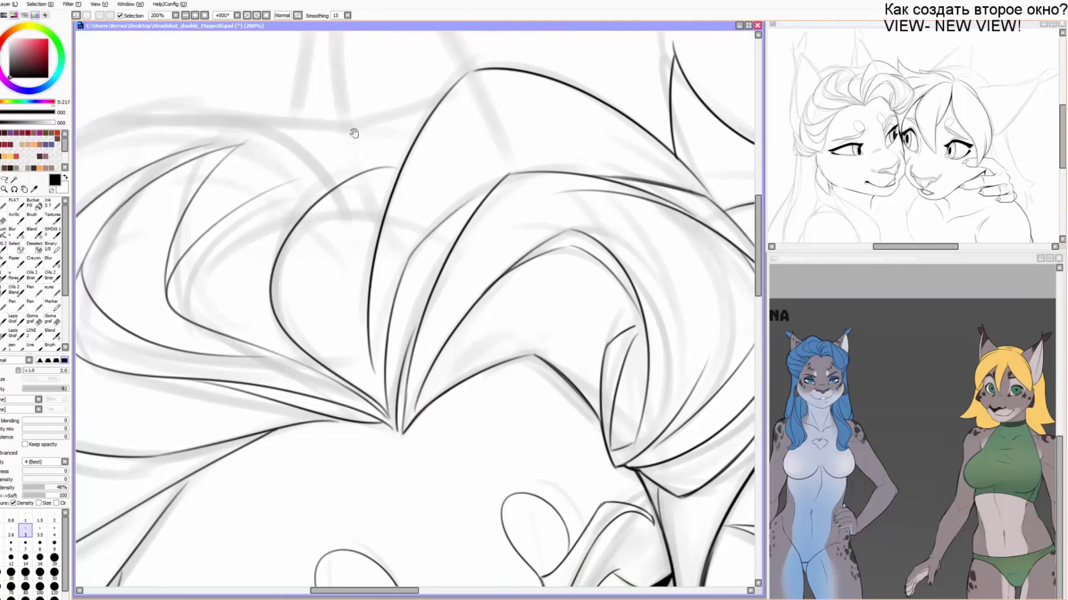
{"action": "left_click_drag", "start_coordinate": [356, 186], "coordinate": [394, 171]}
{"action": "key", "text": "Page_Down"}
{"action": "key", "text": "End"}
{"action": "key", "text": "Delete"}
{"action": "key", "text": "Delete"}
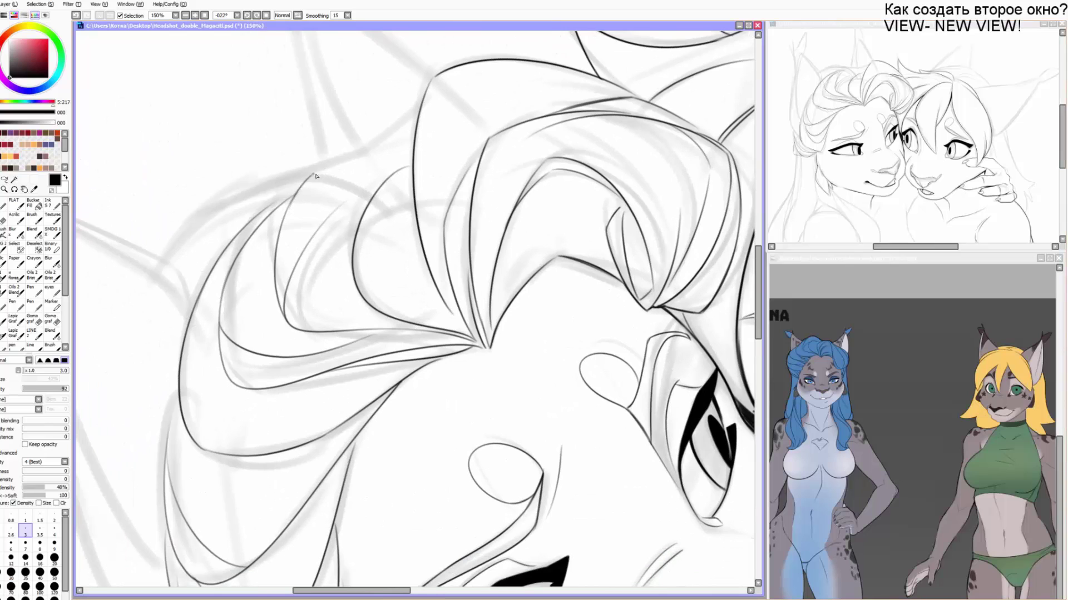
{"action": "left_click_drag", "start_coordinate": [315, 175], "coordinate": [389, 176]}
Ink the top-of-head contour from the tall front lock back toward the base of the left-hand character's near ear.
{"action": "left_click_drag", "start_coordinate": [417, 113], "coordinate": [364, 163]}
{"action": "key", "text": "ctrl+z"}
{"action": "left_click_drag", "start_coordinate": [423, 101], "coordinate": [373, 145]}
{"action": "mouse_move", "coordinate": [379, 141]}
{"action": "left_mouse_down"}
{"action": "mouse_move", "coordinate": [207, 215]}
{"action": "mouse_move", "coordinate": [174, 249]}
{"action": "left_mouse_up"}
{"action": "key", "text": "ctrl+z"}
{"action": "left_click_drag", "start_coordinate": [211, 211], "coordinate": [170, 253]}
{"action": "key", "text": "End"}
{"action": "key", "text": "End"}
{"action": "key", "text": "End"}
{"action": "key", "text": "End"}
{"action": "left_click_drag", "start_coordinate": [410, 190], "coordinate": [377, 165]}
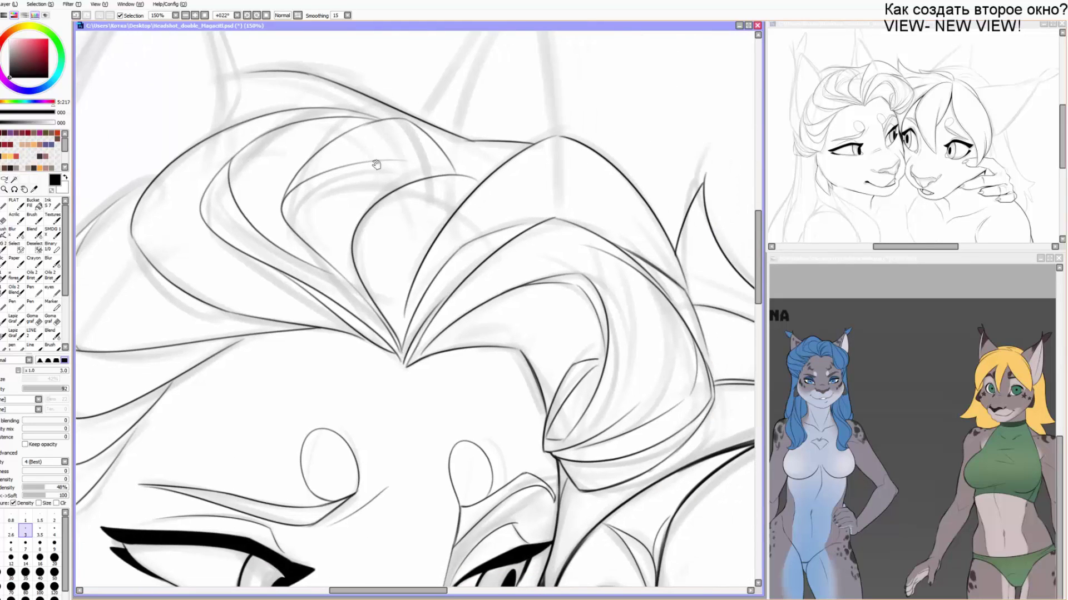
Thicken the hairline edge between the temple and forehead locks with a brush size of 3.5.
{"action": "left_click_drag", "start_coordinate": [410, 338], "coordinate": [393, 234]}
{"action": "key", "text": "Delete"}
{"action": "key", "text": "Delete"}
{"action": "left_click_drag", "start_coordinate": [239, 356], "coordinate": [260, 270]}
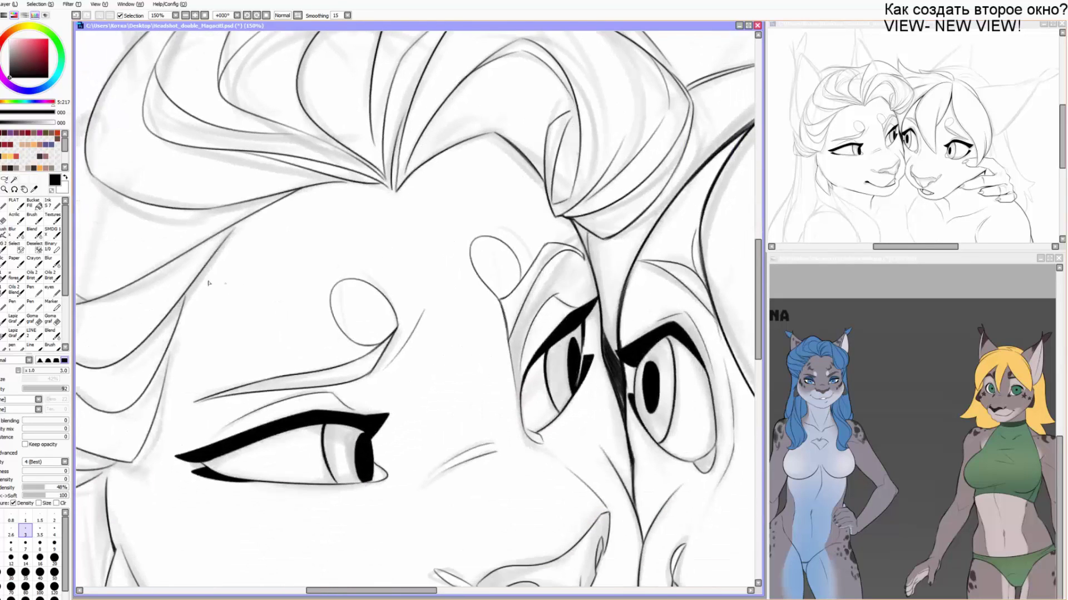
{"action": "key", "text": "bracketright"}
{"action": "mouse_move", "coordinate": [186, 295]}
{"action": "left_mouse_down"}
{"action": "mouse_move", "coordinate": [224, 239]}
{"action": "mouse_move", "coordinate": [287, 197]}
{"action": "left_mouse_up"}
{"action": "key", "text": "ctrl+z"}
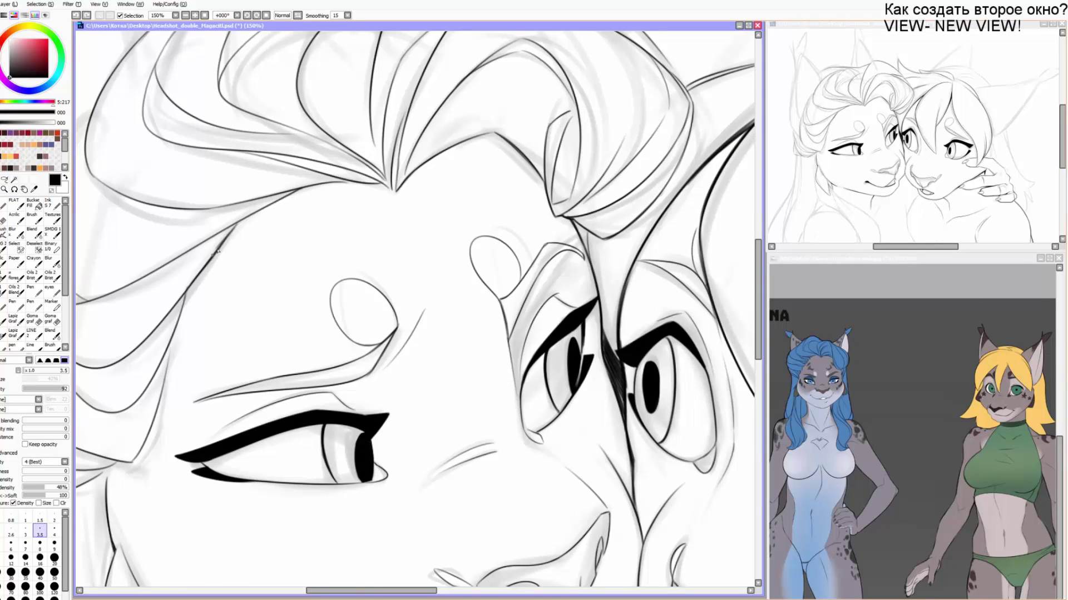
{"action": "mouse_move", "coordinate": [215, 251]}
{"action": "left_mouse_down"}
{"action": "mouse_move", "coordinate": [241, 222]}
{"action": "mouse_move", "coordinate": [304, 188]}
{"action": "left_mouse_up"}
{"action": "key", "text": "Delete"}
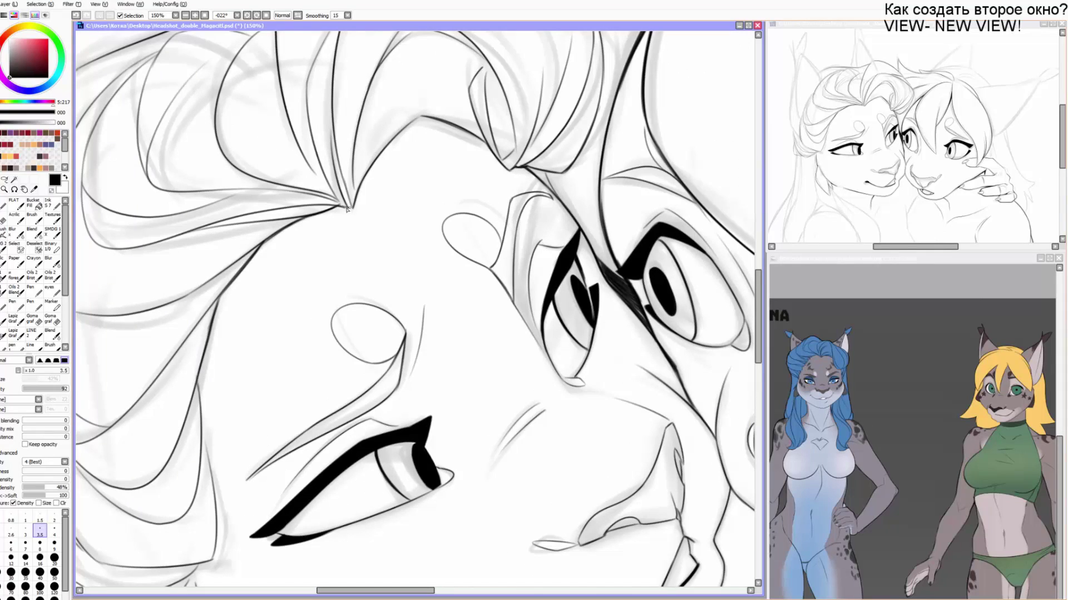
Thicken the hairline around the central point and along the lower edge of the front lock.
{"action": "key", "text": "ctrl+z"}
{"action": "key", "text": "ctrl+z"}
{"action": "mouse_move", "coordinate": [333, 206]}
{"action": "left_mouse_down"}
{"action": "mouse_move", "coordinate": [344, 208]}
{"action": "mouse_move", "coordinate": [409, 122]}
{"action": "left_mouse_up"}
{"action": "key", "text": "Delete"}
{"action": "key", "text": "Delete"}
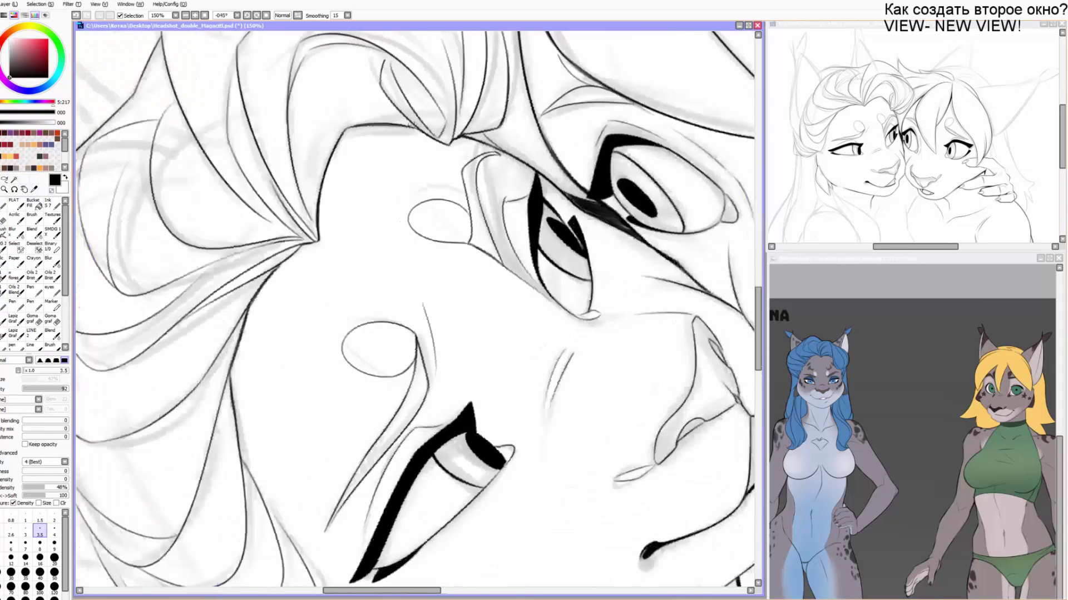
{"action": "left_click_drag", "start_coordinate": [283, 168], "coordinate": [352, 143]}
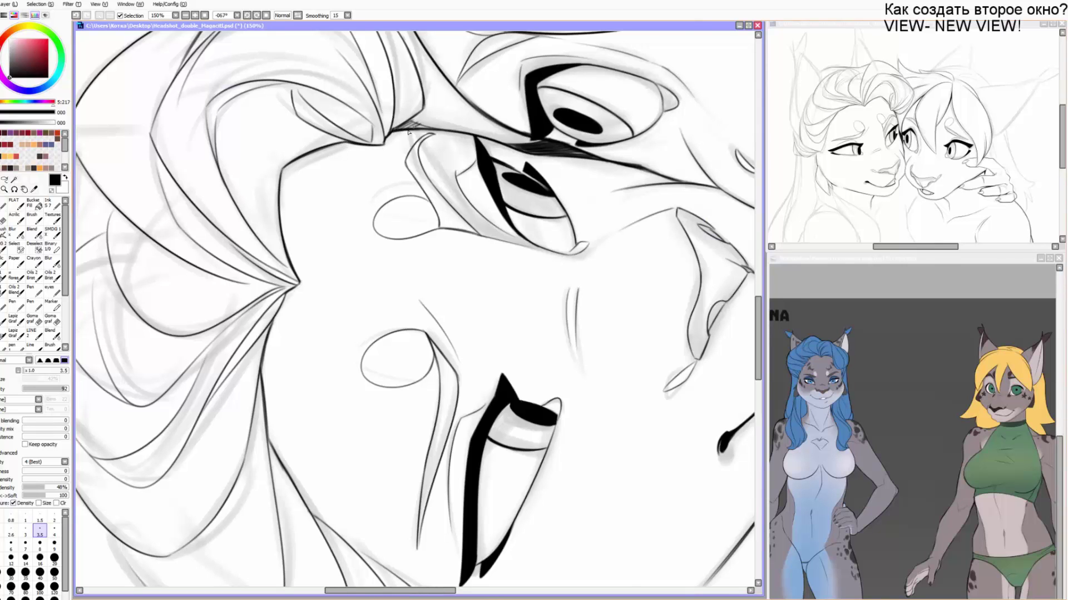
{"action": "key", "text": "End"}
{"action": "key", "text": "End"}
{"action": "key", "text": "End"}
{"action": "key", "text": "End"}
{"action": "key", "text": "End"}
{"action": "key", "text": "End"}
{"action": "key", "text": "End"}
Join the left-hand character's cheek contour to the hair and thicken the lower edge of the temple lock.
{"action": "left_click_drag", "start_coordinate": [412, 398], "coordinate": [553, 279]}
{"action": "key", "text": "ctrl+z"}
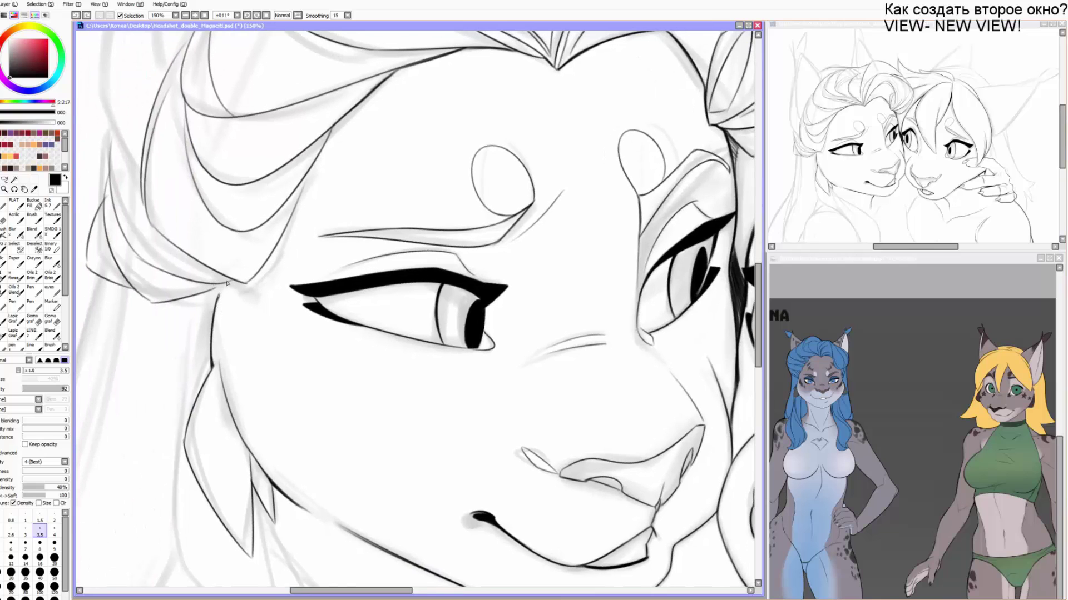
{"action": "left_click_drag", "start_coordinate": [226, 284], "coordinate": [216, 306]}
{"action": "left_click_drag", "start_coordinate": [292, 214], "coordinate": [328, 195]}
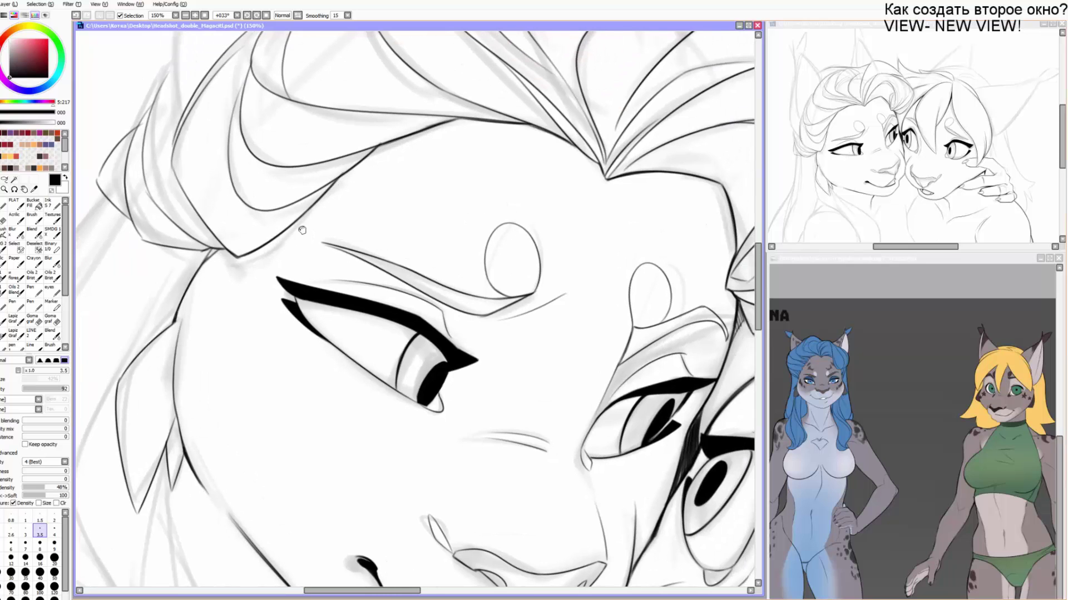
Ink the outer outline of the left-hand character's near ear, from the side hair over the tip to the crown.
{"action": "left_click_drag", "start_coordinate": [303, 231], "coordinate": [462, 257]}
{"action": "left_click_drag", "start_coordinate": [325, 151], "coordinate": [272, 272]}
{"action": "left_click_drag", "start_coordinate": [293, 160], "coordinate": [145, 375]}
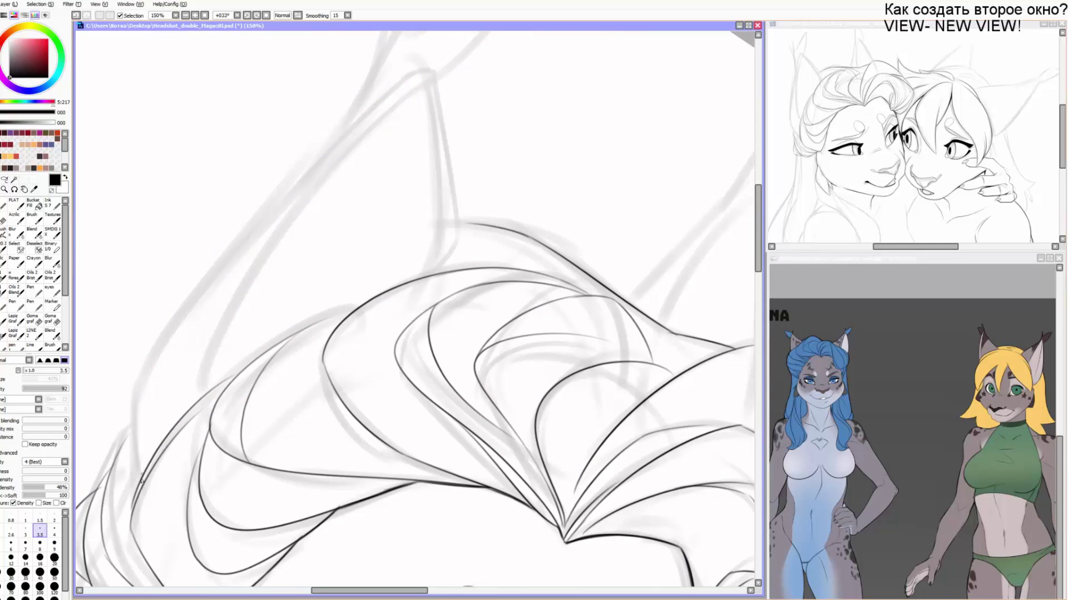
{"action": "mouse_move", "coordinate": [141, 479]}
{"action": "left_mouse_down"}
{"action": "mouse_move", "coordinate": [136, 379]}
{"action": "mouse_move", "coordinate": [417, 81]}
{"action": "left_mouse_up"}
{"action": "key", "text": "ctrl+z"}
{"action": "mouse_move", "coordinate": [152, 368]}
{"action": "left_mouse_down"}
{"action": "mouse_move", "coordinate": [140, 416]}
{"action": "mouse_move", "coordinate": [400, 118]}
{"action": "mouse_move", "coordinate": [425, 123]}
{"action": "mouse_move", "coordinate": [443, 300]}
{"action": "mouse_move", "coordinate": [423, 322]}
{"action": "left_mouse_up"}
{"action": "key", "text": "ctrl+z"}
Ink the ear's inner rim along both edges with a brush size of 3.
{"action": "key", "text": "bracketleft"}
{"action": "mouse_move", "coordinate": [416, 130]}
{"action": "left_mouse_down"}
{"action": "mouse_move", "coordinate": [422, 294]}
{"action": "mouse_move", "coordinate": [401, 318]}
{"action": "left_mouse_up"}
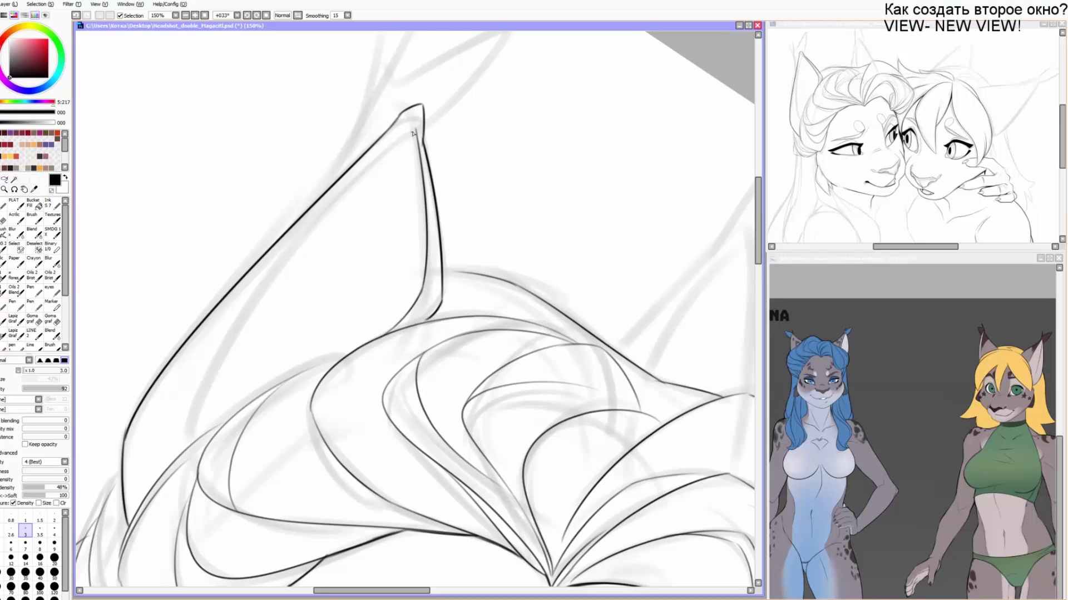
{"action": "mouse_move", "coordinate": [413, 132]}
{"action": "left_mouse_down"}
{"action": "mouse_move", "coordinate": [225, 338]}
{"action": "mouse_move", "coordinate": [180, 451]}
{"action": "left_mouse_up"}
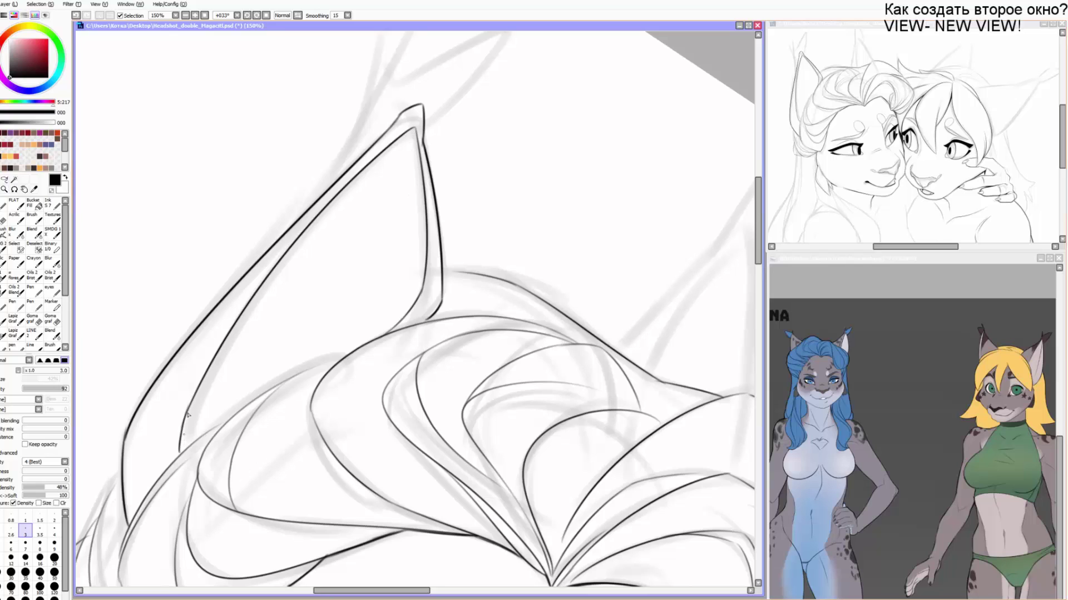
Thicken the hair contour along the base of the ear with a brush size of 3.5.
{"action": "key", "text": "bracketright"}
{"action": "mouse_move", "coordinate": [128, 535]}
{"action": "left_mouse_down"}
{"action": "mouse_move", "coordinate": [157, 474]}
{"action": "mouse_move", "coordinate": [223, 424]}
{"action": "left_mouse_up"}
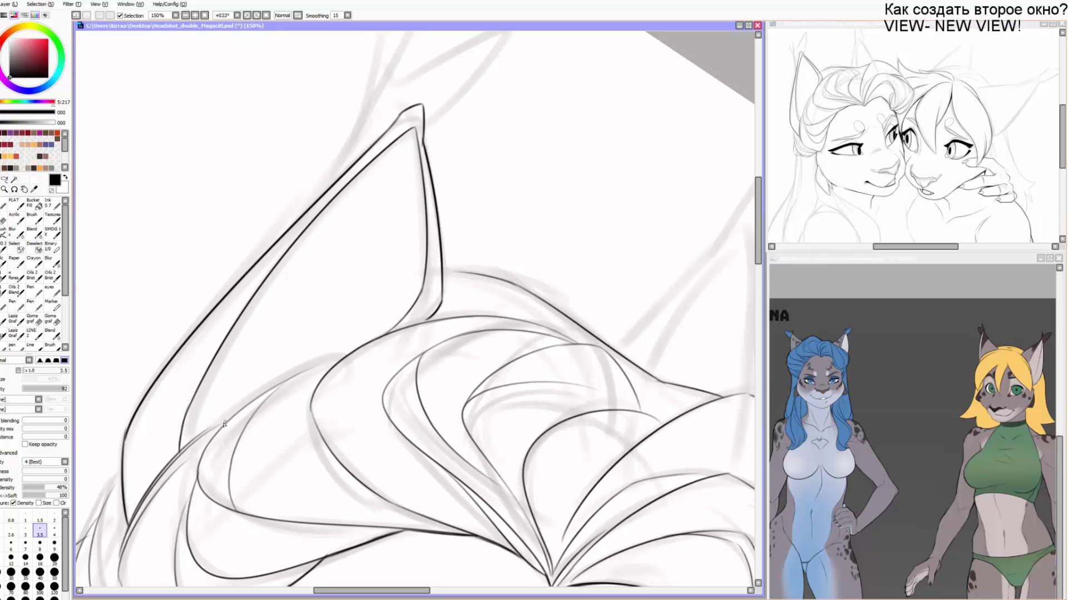
{"action": "key", "text": "ctrl+z"}
{"action": "left_click_drag", "start_coordinate": [129, 527], "coordinate": [227, 420]}
{"action": "mouse_move", "coordinate": [179, 454]}
{"action": "left_mouse_down"}
{"action": "mouse_move", "coordinate": [306, 368]}
{"action": "mouse_move", "coordinate": [401, 328]}
{"action": "left_mouse_up"}
Ink the curved fold line inside the ear, rising from the hair contour.
{"action": "left_click_drag", "start_coordinate": [308, 367], "coordinate": [399, 158]}
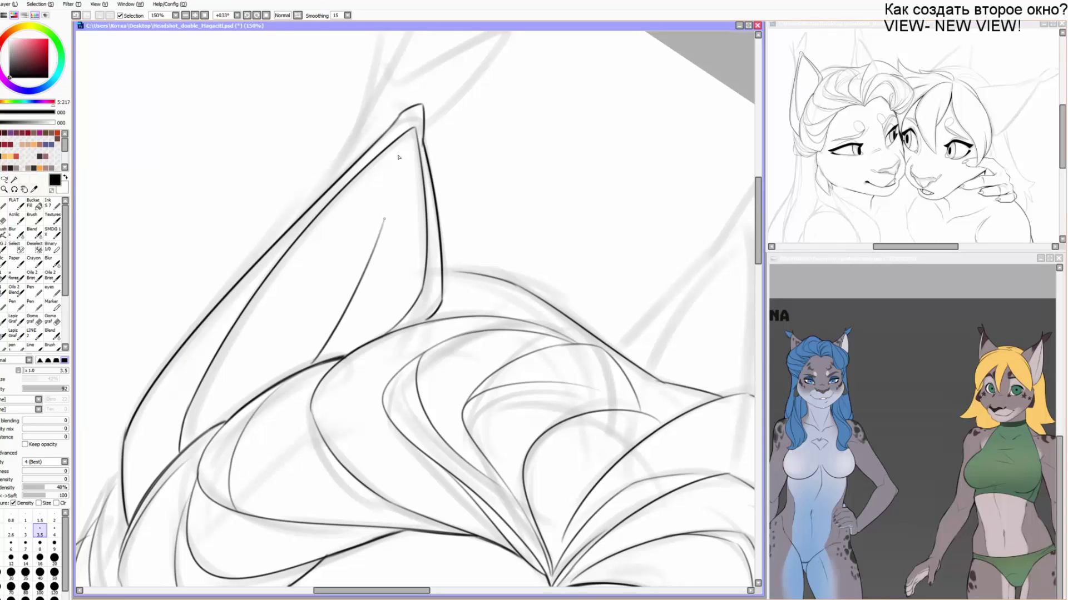
{"action": "key", "text": "ctrl+z"}
{"action": "mouse_move", "coordinate": [307, 367]}
{"action": "left_mouse_down"}
{"action": "mouse_move", "coordinate": [350, 317]}
{"action": "mouse_move", "coordinate": [381, 228]}
{"action": "mouse_move", "coordinate": [299, 329]}
{"action": "left_mouse_up"}
Ink the pointed fur tufts on the tip of the ear.
{"action": "mouse_move", "coordinate": [248, 284]}
{"action": "left_mouse_down"}
{"action": "mouse_move", "coordinate": [283, 164]}
{"action": "mouse_move", "coordinate": [288, 199]}
{"action": "mouse_move", "coordinate": [415, 141]}
{"action": "mouse_move", "coordinate": [334, 240]}
{"action": "left_mouse_up"}
{"action": "left_click_drag", "start_coordinate": [376, 204], "coordinate": [330, 267]}
{"action": "key", "text": "ctrl+z"}
{"action": "key", "text": "ctrl+z"}
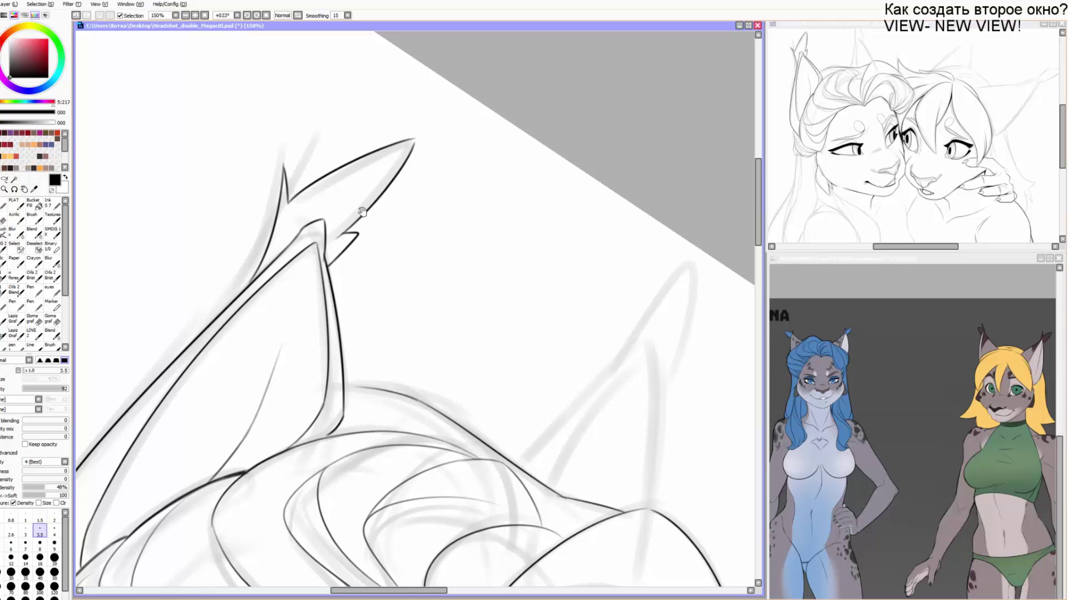
Thicken the outer contour of the gathered hair below the ear and clean up its overlapping lines.
{"action": "left_click_drag", "start_coordinate": [361, 211], "coordinate": [359, 207]}
{"action": "left_click_drag", "start_coordinate": [359, 257], "coordinate": [362, 174]}
{"action": "left_click_drag", "start_coordinate": [105, 506], "coordinate": [318, 230]}
{"action": "left_click_drag", "start_coordinate": [240, 228], "coordinate": [216, 278]}
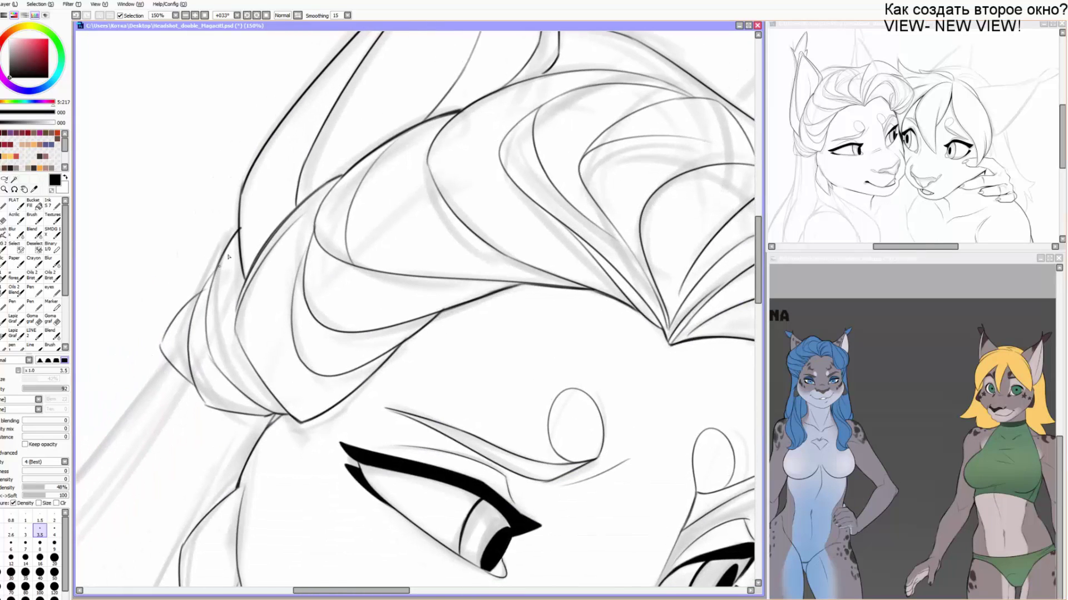
{"action": "key", "text": "ctrl+z"}
{"action": "mouse_move", "coordinate": [239, 228]}
{"action": "left_mouse_down"}
{"action": "mouse_move", "coordinate": [162, 345]}
{"action": "mouse_move", "coordinate": [278, 217]}
{"action": "left_mouse_up"}
{"action": "key", "text": "e"}
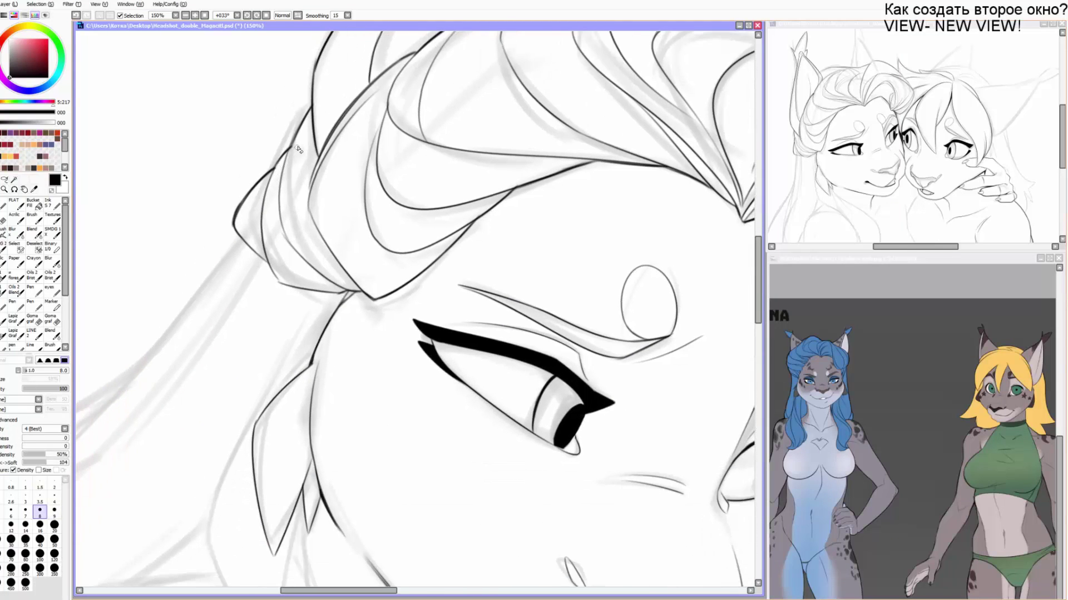
{"action": "key", "text": "b"}
{"action": "left_click_drag", "start_coordinate": [281, 174], "coordinate": [289, 152]}
{"action": "left_click_drag", "start_coordinate": [258, 286], "coordinate": [338, 102]}
Ink the contour running from beneath the gathered hair down behind the cheek fur and on toward the shoulder.
{"action": "left_click_drag", "start_coordinate": [361, 267], "coordinate": [218, 136]}
{"action": "left_click_drag", "start_coordinate": [278, 160], "coordinate": [243, 196], "text": "alt"}
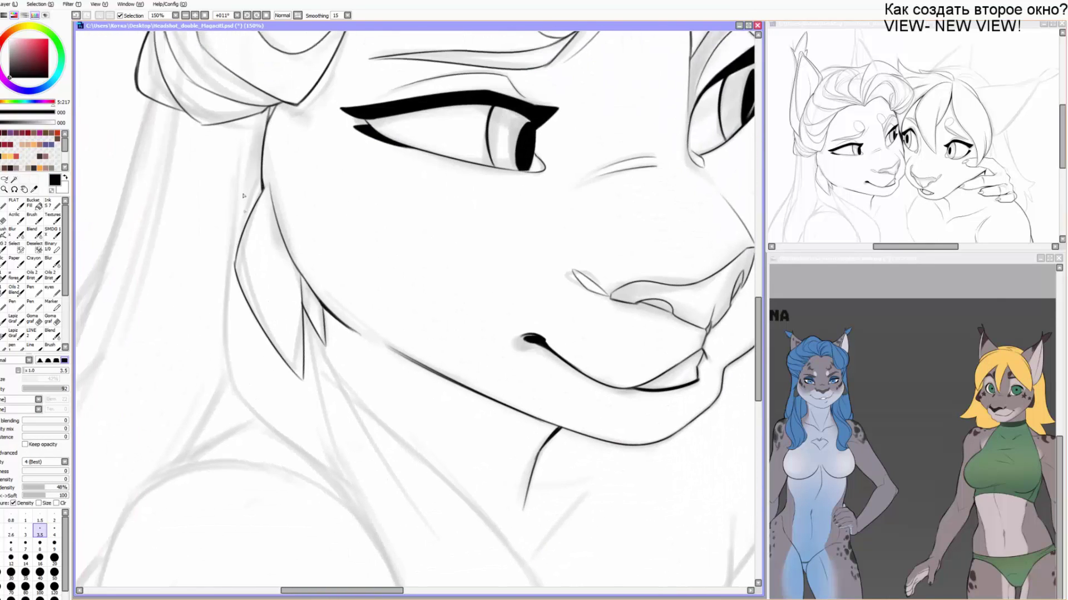
{"action": "left_click_drag", "start_coordinate": [237, 159], "coordinate": [285, 100]}
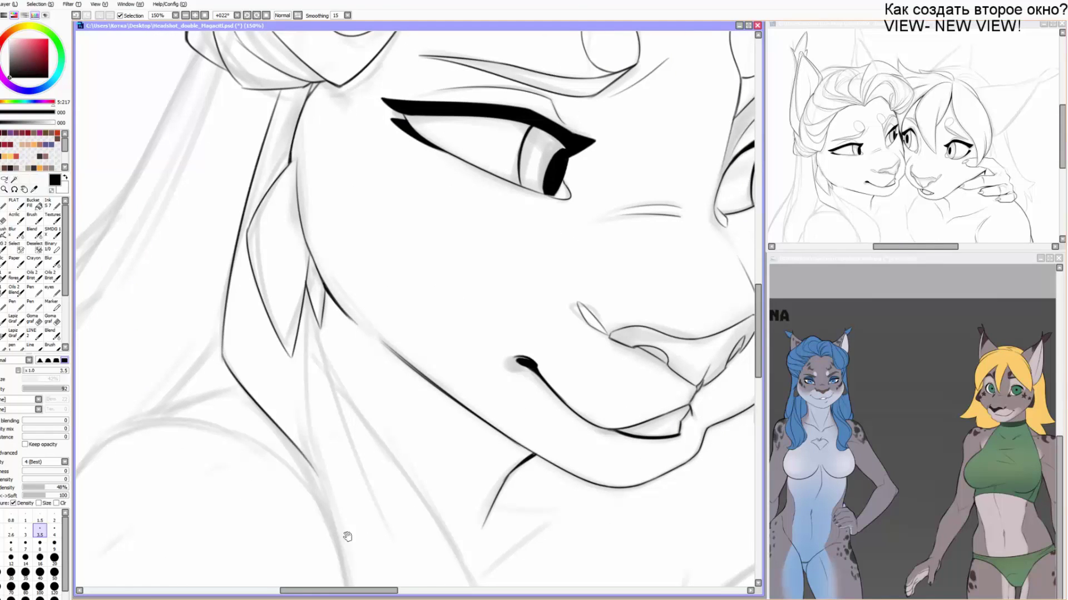
{"action": "scroll", "coordinate": [267, 356], "scroll_direction": "down", "scroll_amount": 3}
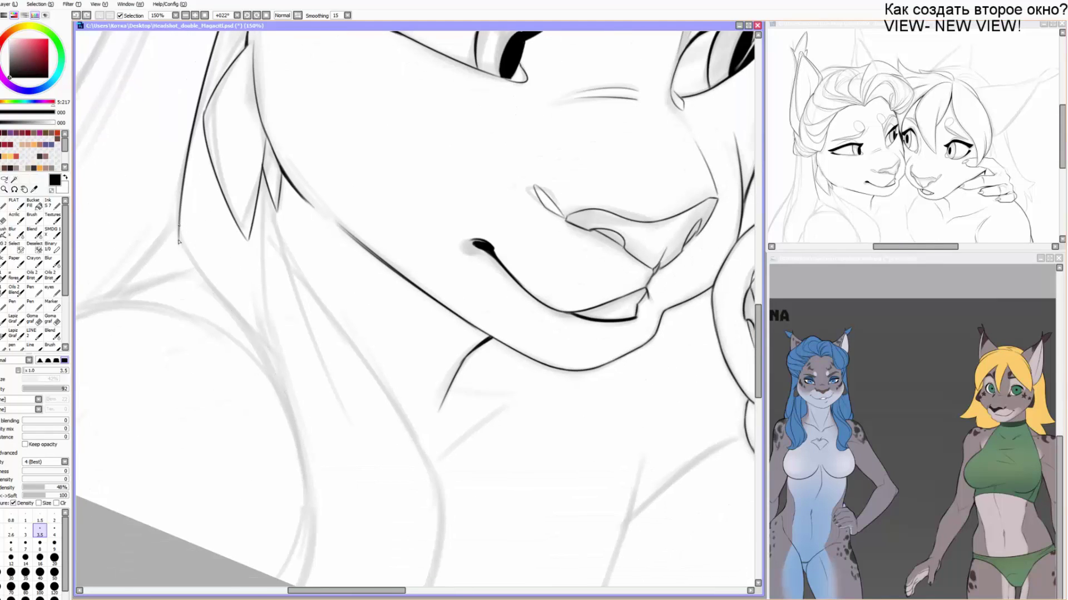
{"action": "left_click_drag", "start_coordinate": [179, 231], "coordinate": [280, 383]}
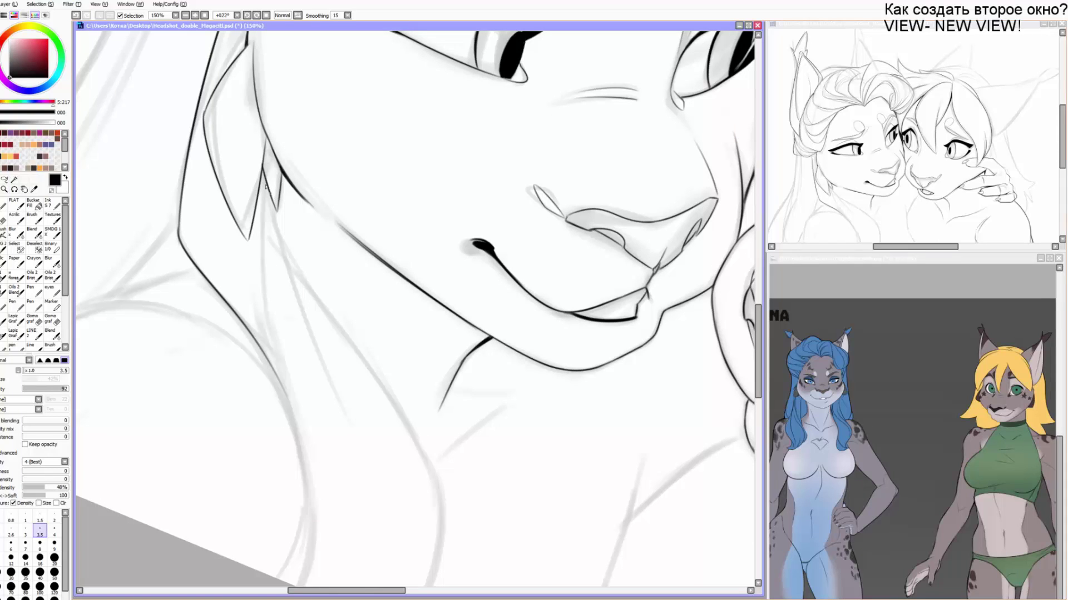
Ink the inner line from the cheek fur's base down to converge with the contour at the shoulder.
{"action": "left_click_drag", "start_coordinate": [260, 189], "coordinate": [309, 454]}
{"action": "key", "text": "ctrl+z"}
{"action": "mouse_move", "coordinate": [267, 190]}
{"action": "left_mouse_down"}
{"action": "mouse_move", "coordinate": [263, 277]}
{"action": "mouse_move", "coordinate": [305, 424]}
{"action": "left_mouse_up"}
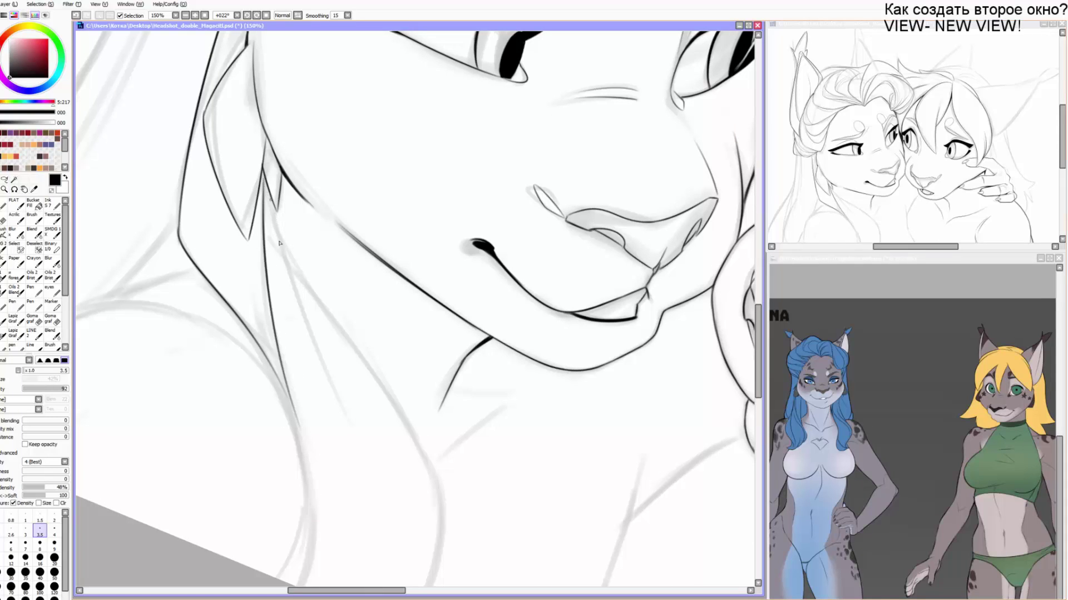
Ink the inner strand line and the long front contour of the lock sweeping from the cheek fur down to the canvas edge.
{"action": "left_click_drag", "start_coordinate": [271, 203], "coordinate": [345, 418]}
{"action": "left_click_drag", "start_coordinate": [276, 216], "coordinate": [360, 349]}
{"action": "key", "text": "Delete"}
{"action": "key", "text": "Delete"}
{"action": "key", "text": "Delete"}
{"action": "key", "text": "Delete"}
{"action": "key", "text": "Delete"}
{"action": "key", "text": "Delete"}
{"action": "key", "text": "Delete"}
{"action": "key", "text": "Delete"}
{"action": "key", "text": "Delete"}
{"action": "key", "text": "Delete"}
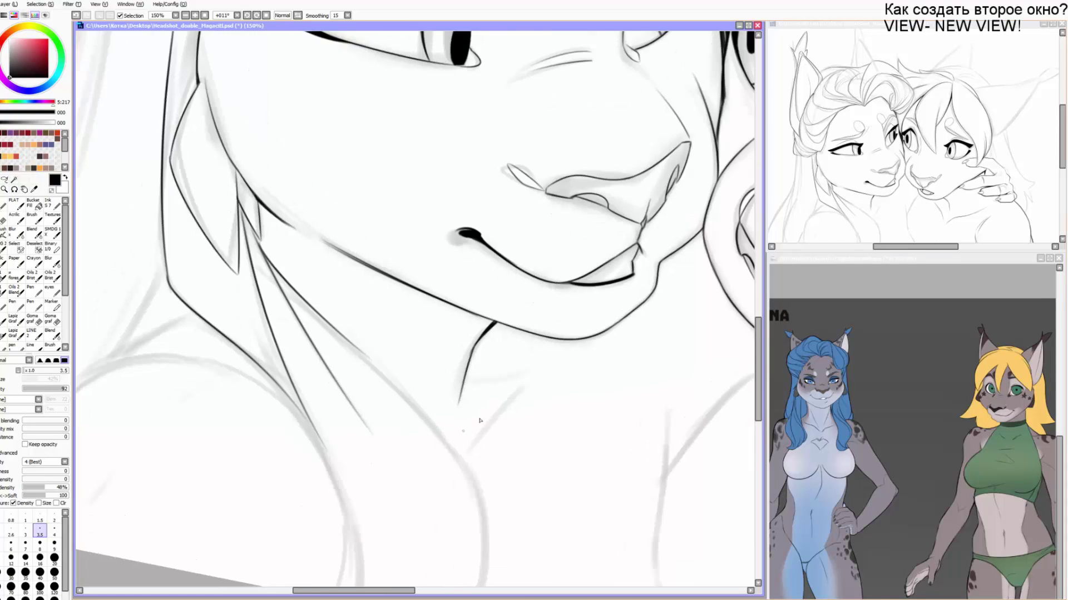
{"action": "left_click_drag", "start_coordinate": [587, 406], "coordinate": [460, 415]}
{"action": "key", "text": "ctrl+z"}
{"action": "left_click_drag", "start_coordinate": [236, 460], "coordinate": [583, 248]}
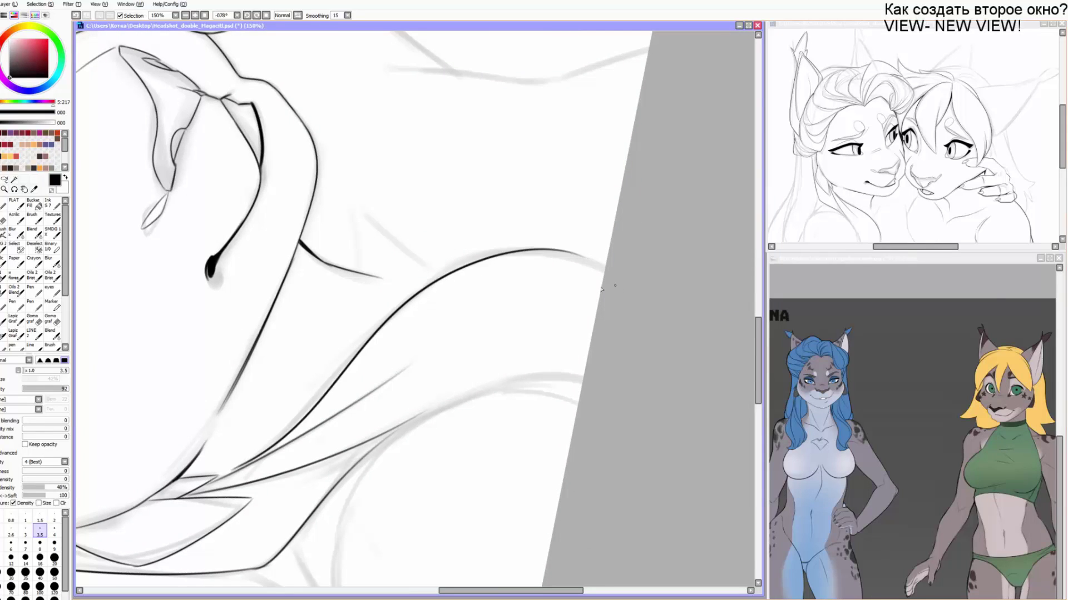
{"action": "key", "text": "ctrl+z"}
{"action": "mouse_move", "coordinate": [235, 474]}
{"action": "left_mouse_down"}
{"action": "mouse_move", "coordinate": [562, 238]}
{"action": "mouse_move", "coordinate": [610, 240]}
{"action": "left_mouse_up"}
Ink the lock's rear contour over the shoulder down to the canvas edge.
{"action": "left_click_drag", "start_coordinate": [342, 482], "coordinate": [590, 382]}
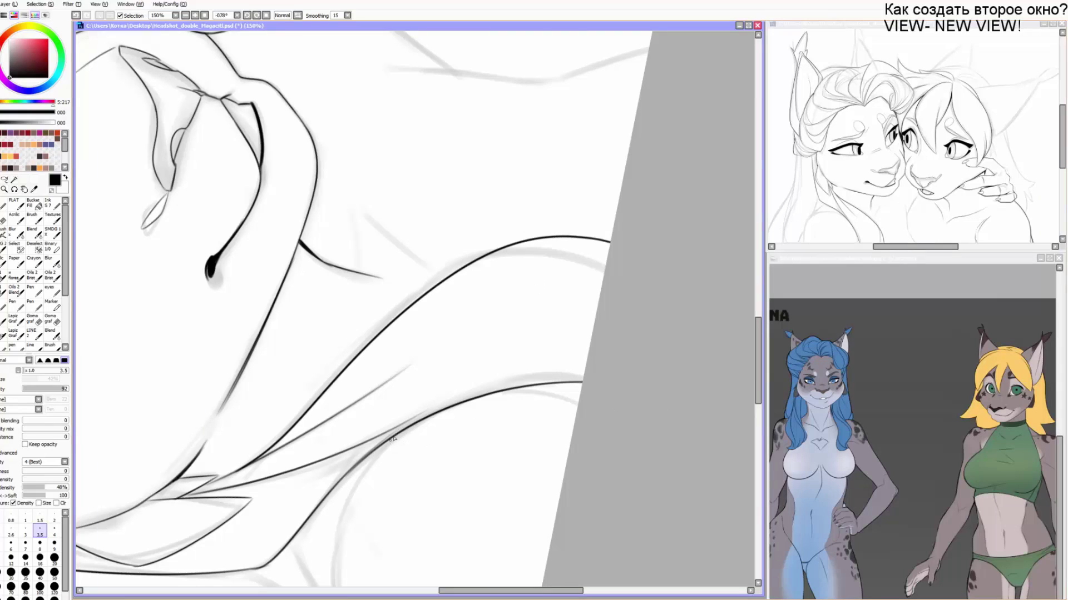
{"action": "left_click_drag", "start_coordinate": [392, 439], "coordinate": [589, 381]}
Ink the left-hand character's rounded shoulder contour and the diverging line beside it, both ending at the canvas edge.
{"action": "mouse_move", "coordinate": [656, 389]}
{"action": "left_mouse_down"}
{"action": "mouse_move", "coordinate": [652, 432]}
{"action": "mouse_move", "coordinate": [467, 503]}
{"action": "mouse_move", "coordinate": [365, 498]}
{"action": "left_mouse_up"}
{"action": "left_click_drag", "start_coordinate": [230, 352], "coordinate": [434, 352]}
{"action": "left_click_drag", "start_coordinate": [355, 231], "coordinate": [216, 413]}
{"action": "left_click_drag", "start_coordinate": [233, 314], "coordinate": [167, 403]}
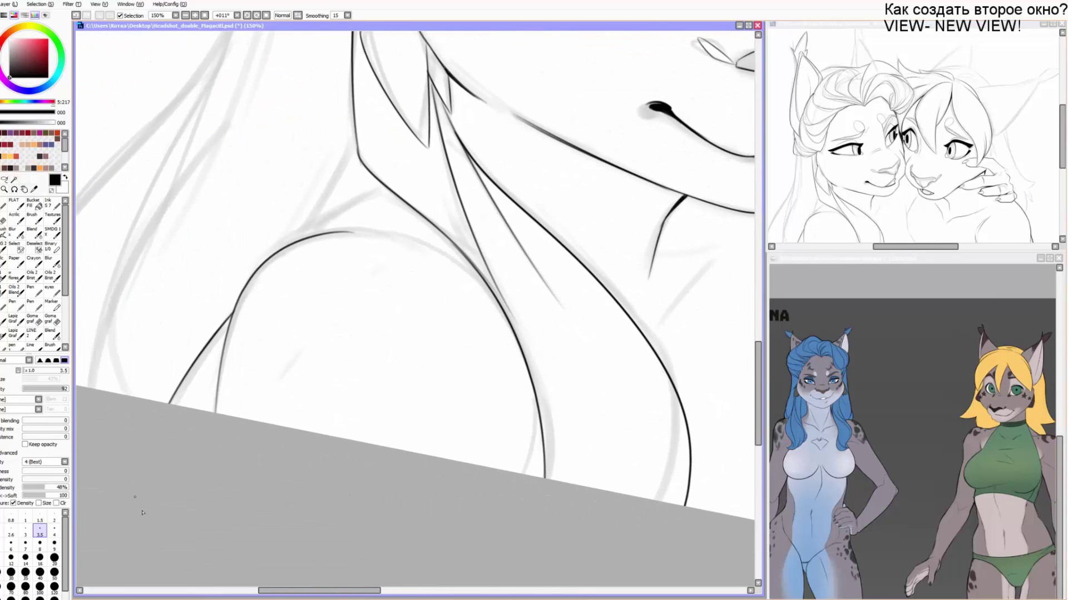
Ink the line from the hair's corner to the shoulder and continue the shoulder's upper curve beneath the lock.
{"action": "left_click_drag", "start_coordinate": [344, 233], "coordinate": [370, 291]}
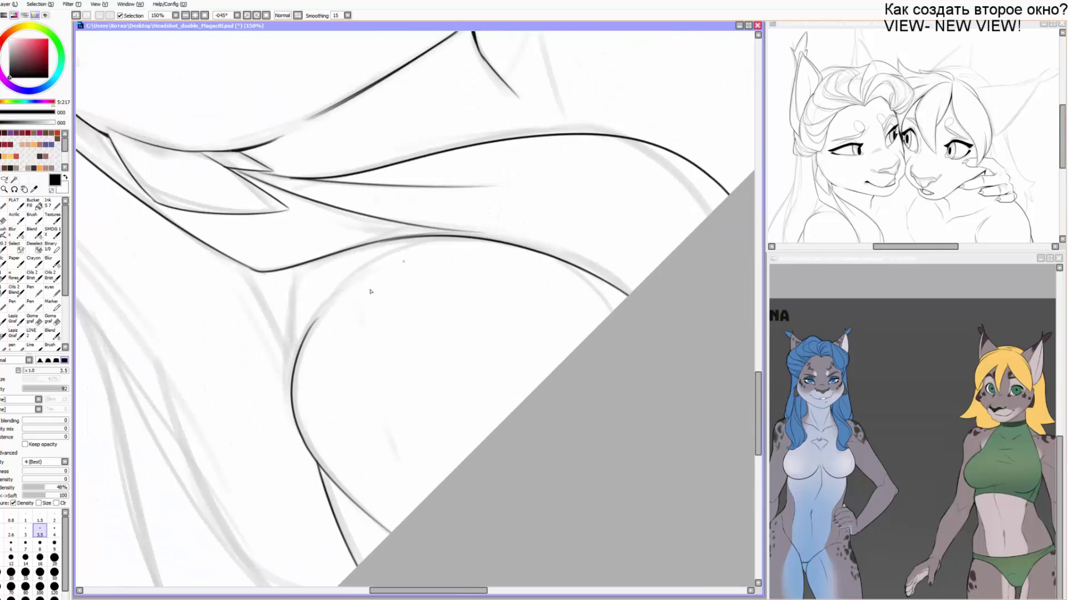
{"action": "left_click_drag", "start_coordinate": [294, 274], "coordinate": [291, 370]}
{"action": "key", "text": "ctrl+z"}
{"action": "left_click_drag", "start_coordinate": [290, 303], "coordinate": [291, 364]}
{"action": "left_click_drag", "start_coordinate": [344, 289], "coordinate": [378, 262]}
{"action": "key", "text": "ctrl+z"}
{"action": "mouse_move", "coordinate": [307, 333]}
{"action": "left_mouse_down"}
{"action": "mouse_move", "coordinate": [363, 262]}
{"action": "mouse_move", "coordinate": [497, 245]}
{"action": "left_mouse_up"}
Ink the short crease near the canvas edge and the curved line from the gathered hair down to the shoulder.
{"action": "left_click_drag", "start_coordinate": [601, 293], "coordinate": [614, 313]}
{"action": "left_click_drag", "start_coordinate": [599, 284], "coordinate": [619, 317]}
{"action": "left_click_drag", "start_coordinate": [517, 361], "coordinate": [429, 364]}
{"action": "mouse_move", "coordinate": [393, 319]}
{"action": "left_mouse_down"}
{"action": "mouse_move", "coordinate": [443, 357]}
{"action": "mouse_move", "coordinate": [445, 376]}
{"action": "left_mouse_up"}
{"action": "left_click_drag", "start_coordinate": [372, 204], "coordinate": [347, 306]}
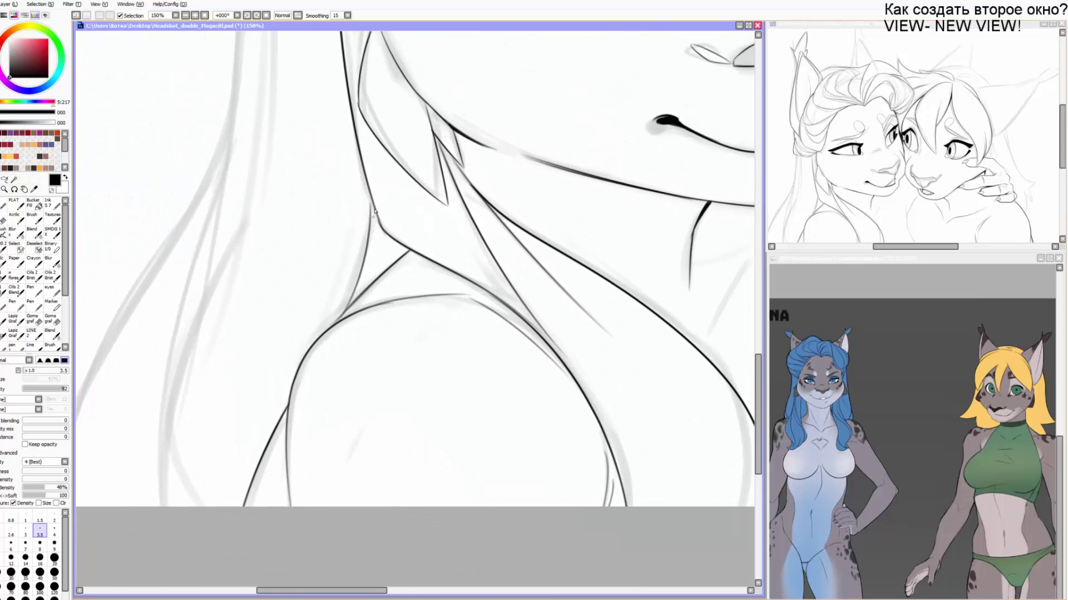
{"action": "mouse_move", "coordinate": [374, 213]}
{"action": "left_mouse_down"}
{"action": "mouse_move", "coordinate": [355, 299]}
{"action": "mouse_move", "coordinate": [395, 332]}
{"action": "left_mouse_up"}
Enlarge the brush to 7 and ink the heavy contour of the inner hair lock hanging behind the shoulder.
{"action": "key", "text": "End"}
{"action": "key", "text": "End"}
{"action": "key", "text": "bracketright"}
{"action": "key", "text": "bracketright"}
{"action": "key", "text": "bracketright"}
{"action": "key", "text": "bracketright"}
{"action": "left_click_drag", "start_coordinate": [152, 441], "coordinate": [362, 215]}
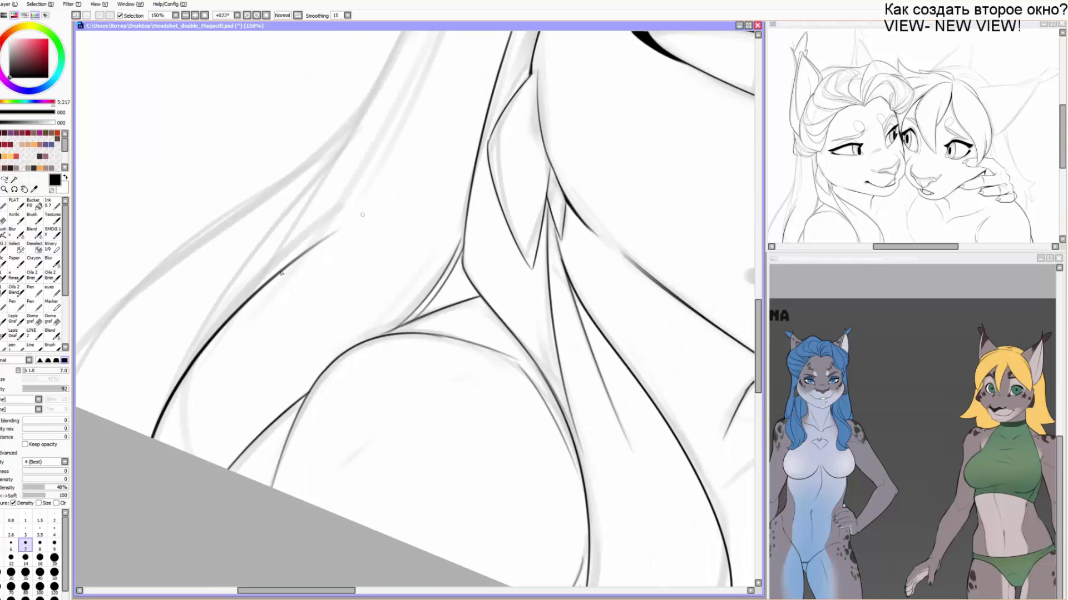
{"action": "left_click_drag", "start_coordinate": [148, 444], "coordinate": [293, 268]}
{"action": "left_click_drag", "start_coordinate": [186, 305], "coordinate": [278, 312]}
Ink the outermost contour of the long hair behind the shoulder down toward the canvas edge.
{"action": "left_click_drag", "start_coordinate": [418, 162], "coordinate": [190, 438]}
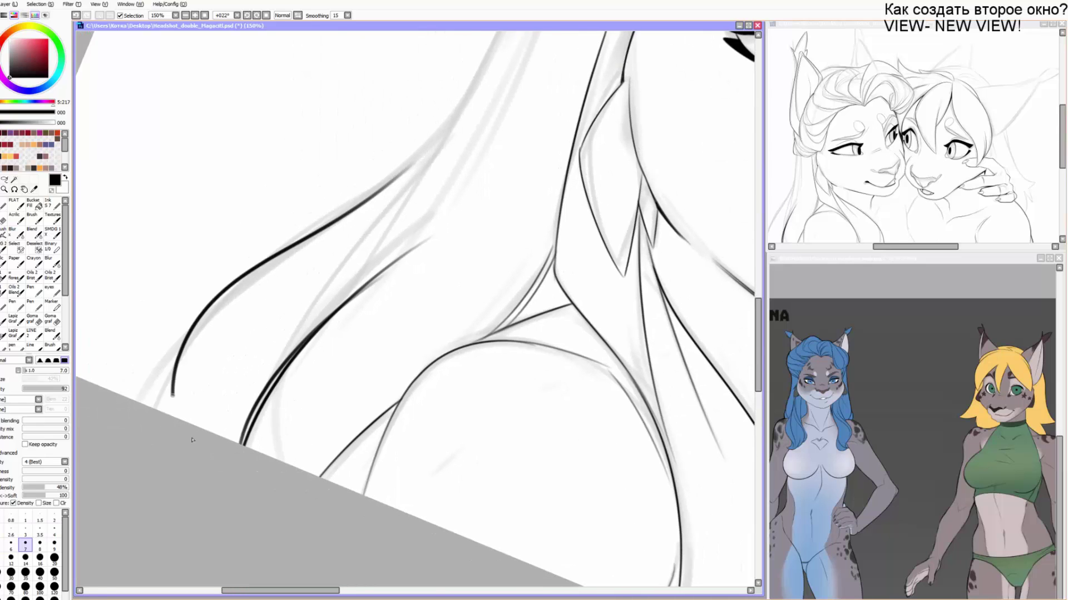
{"action": "left_click_drag", "start_coordinate": [180, 352], "coordinate": [178, 420]}
{"action": "left_click_drag", "start_coordinate": [251, 358], "coordinate": [185, 457]}
{"action": "key", "text": "ctrl+z"}
Ink the finer strand lines inside the long hanging hair with a smaller brush.
{"action": "key", "text": "bracketleft"}
{"action": "key", "text": "bracketleft"}
{"action": "mouse_move", "coordinate": [325, 289]}
{"action": "left_mouse_down"}
{"action": "mouse_move", "coordinate": [264, 364]}
{"action": "mouse_move", "coordinate": [401, 191]}
{"action": "left_mouse_up"}
{"action": "key", "text": "ctrl+z"}
{"action": "mouse_move", "coordinate": [243, 377]}
{"action": "left_mouse_down"}
{"action": "mouse_move", "coordinate": [367, 228]}
{"action": "mouse_move", "coordinate": [405, 146]}
{"action": "mouse_move", "coordinate": [375, 214]}
{"action": "left_mouse_up"}
{"action": "left_click_drag", "start_coordinate": [417, 125], "coordinate": [318, 335]}
{"action": "left_click_drag", "start_coordinate": [395, 187], "coordinate": [267, 345]}
{"action": "mouse_move", "coordinate": [378, 201]}
{"action": "left_mouse_down"}
{"action": "mouse_move", "coordinate": [261, 318]}
{"action": "mouse_move", "coordinate": [362, 312]}
{"action": "mouse_move", "coordinate": [356, 273]}
{"action": "left_mouse_up"}
{"action": "key", "text": "ctrl+z"}
{"action": "left_click_drag", "start_coordinate": [310, 304], "coordinate": [373, 262]}
{"action": "mouse_move", "coordinate": [341, 282]}
{"action": "left_mouse_down"}
{"action": "mouse_move", "coordinate": [407, 255]}
{"action": "mouse_move", "coordinate": [510, 234]}
{"action": "mouse_move", "coordinate": [393, 306]}
{"action": "mouse_move", "coordinate": [386, 189]}
{"action": "mouse_move", "coordinate": [405, 146]}
{"action": "mouse_move", "coordinate": [512, 271]}
{"action": "left_mouse_up"}
{"action": "key", "text": "ctrl+z"}
Reduce the brush to 3.5 and ink the contour and inner rim of the left-hand character's second ear.
{"action": "key", "text": "["}
{"action": "key", "text": "bracketleft"}
{"action": "key", "text": "h"}
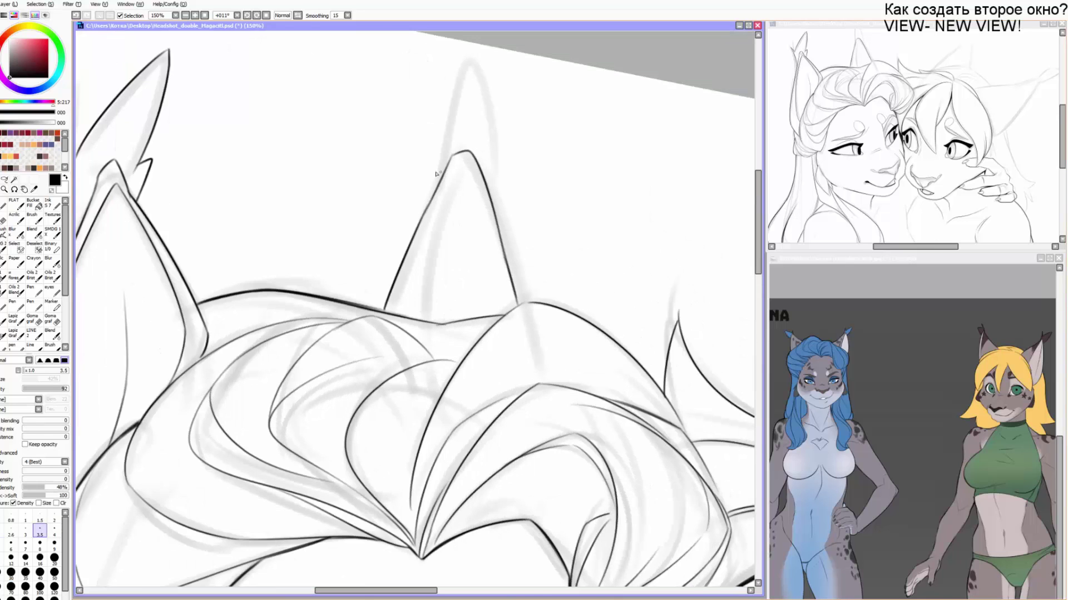
{"action": "mouse_move", "coordinate": [412, 320]}
{"action": "left_mouse_down"}
{"action": "mouse_move", "coordinate": [455, 174]}
{"action": "mouse_move", "coordinate": [489, 216]}
{"action": "mouse_move", "coordinate": [498, 303]}
{"action": "left_mouse_up"}
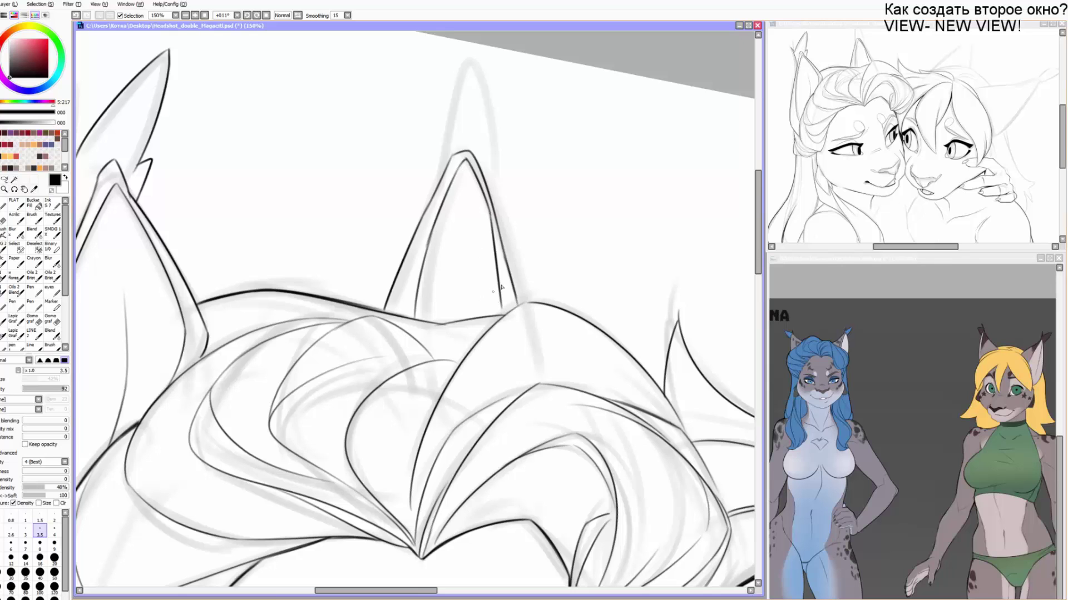
{"action": "key", "text": "ctrl+z"}
Ink the second ear's inner fold line and the pointed fur tufts at its tip.
{"action": "mouse_move", "coordinate": [487, 200]}
{"action": "left_mouse_down"}
{"action": "mouse_move", "coordinate": [508, 307]}
{"action": "mouse_move", "coordinate": [493, 223]}
{"action": "mouse_move", "coordinate": [506, 307]}
{"action": "mouse_move", "coordinate": [475, 258]}
{"action": "mouse_move", "coordinate": [472, 225]}
{"action": "left_mouse_up"}
{"action": "key", "text": "ctrl+z"}
{"action": "mouse_move", "coordinate": [455, 179]}
{"action": "left_mouse_down"}
{"action": "mouse_move", "coordinate": [447, 233]}
{"action": "mouse_move", "coordinate": [421, 160]}
{"action": "mouse_move", "coordinate": [503, 118]}
{"action": "mouse_move", "coordinate": [487, 218]}
{"action": "mouse_move", "coordinate": [563, 189]}
{"action": "mouse_move", "coordinate": [561, 201]}
{"action": "mouse_move", "coordinate": [576, 172]}
{"action": "mouse_move", "coordinate": [562, 200]}
{"action": "mouse_move", "coordinate": [481, 253]}
{"action": "left_mouse_up"}
{"action": "key", "text": "ctrl+z"}
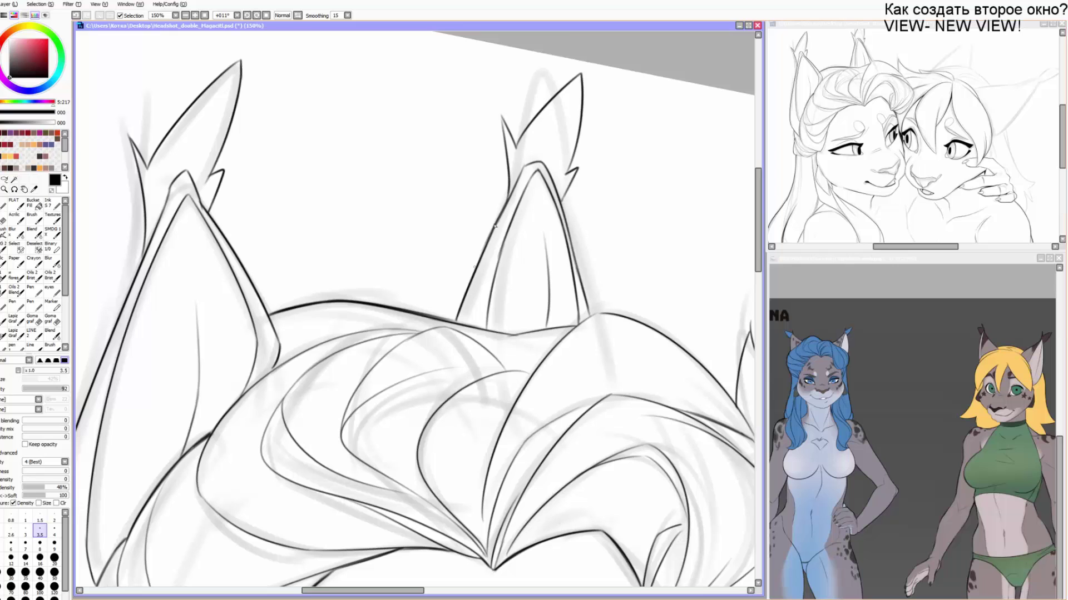
{"action": "left_click_drag", "start_coordinate": [530, 207], "coordinate": [511, 161]}
{"action": "mouse_move", "coordinate": [507, 262]}
{"action": "left_mouse_down"}
{"action": "mouse_move", "coordinate": [507, 204]}
{"action": "mouse_move", "coordinate": [467, 221]}
{"action": "mouse_move", "coordinate": [409, 221]}
{"action": "left_mouse_up"}
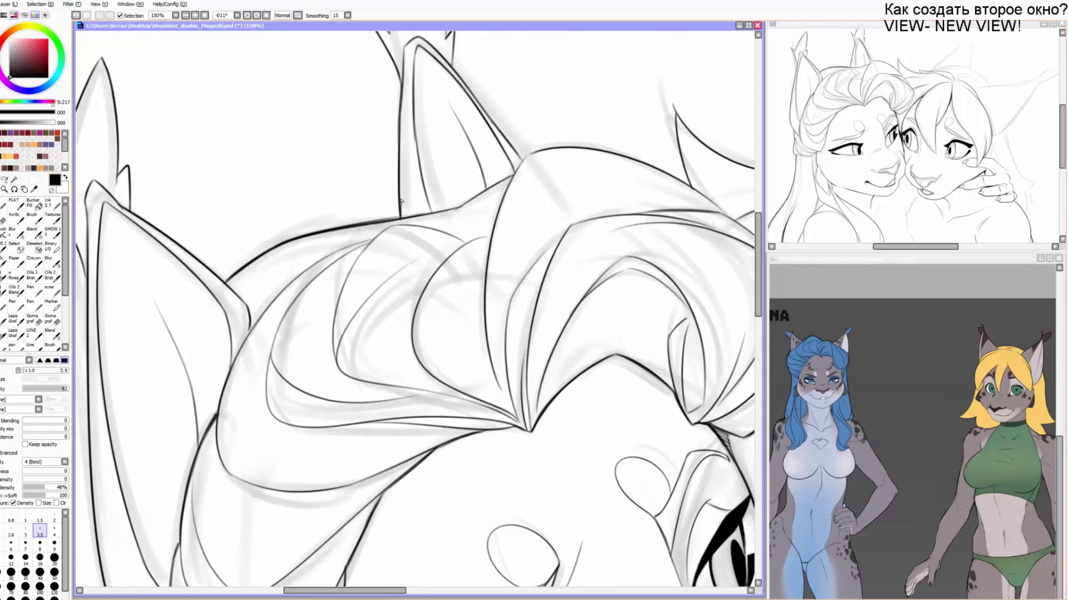
Thicken the second ear's outer contour with a size 4 brush.
{"action": "key", "text": "End"}
{"action": "key", "text": "End"}
{"action": "mouse_move", "coordinate": [451, 159]}
{"action": "left_mouse_down"}
{"action": "mouse_move", "coordinate": [417, 259]}
{"action": "mouse_move", "coordinate": [475, 130]}
{"action": "left_mouse_up"}
{"action": "left_click", "coordinate": [54, 531]}
{"action": "key", "text": "ctrl+z"}
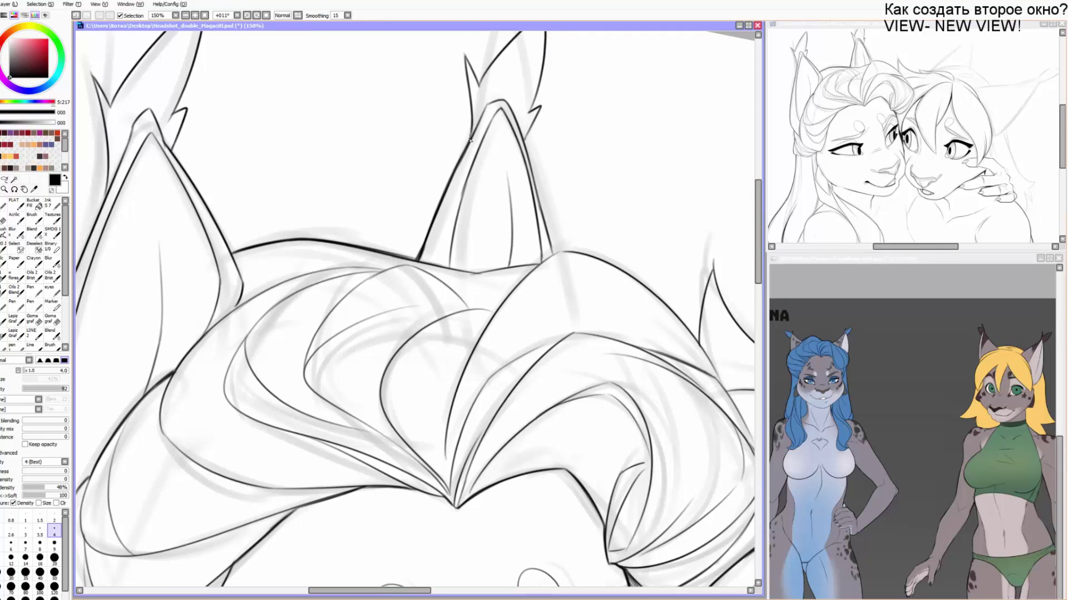
{"action": "key", "text": "ctrl+z"}
{"action": "left_click_drag", "start_coordinate": [534, 124], "coordinate": [526, 144]}
Thicken the outer contour of the raised hair beside the second ear with a size 5 brush.
{"action": "left_click_drag", "start_coordinate": [545, 231], "coordinate": [551, 95]}
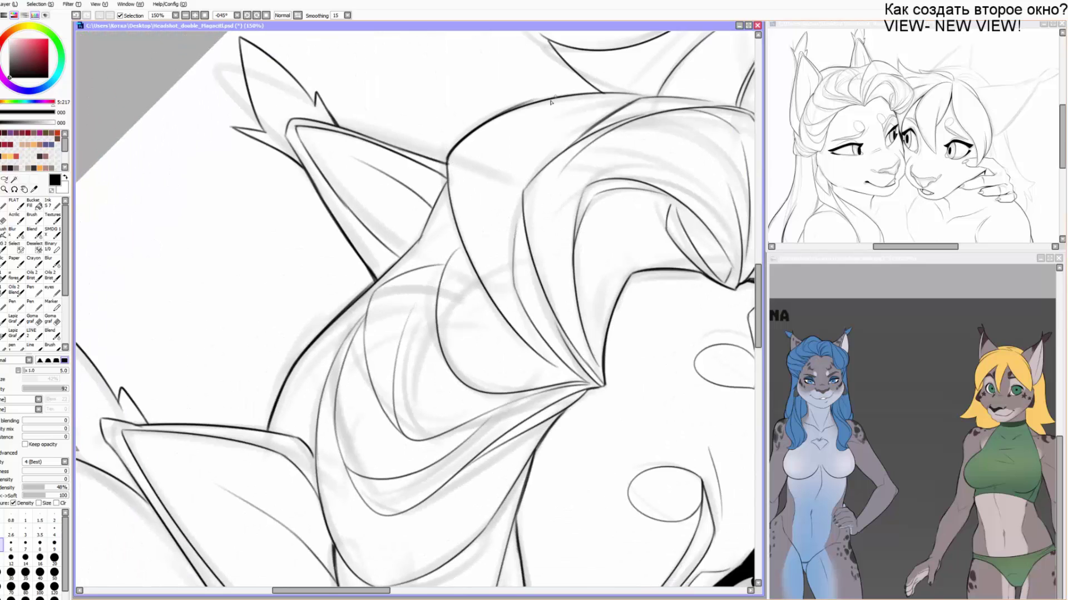
{"action": "key", "text": "ctrl+z"}
{"action": "left_click_drag", "start_coordinate": [447, 161], "coordinate": [573, 96]}
Reduce the brush to 4 and ink the upper edge and forked tip tuft of the right-hand character's near ear.
{"action": "left_click_drag", "start_coordinate": [647, 140], "coordinate": [469, 205]}
{"action": "left_click_drag", "start_coordinate": [645, 69], "coordinate": [477, 223]}
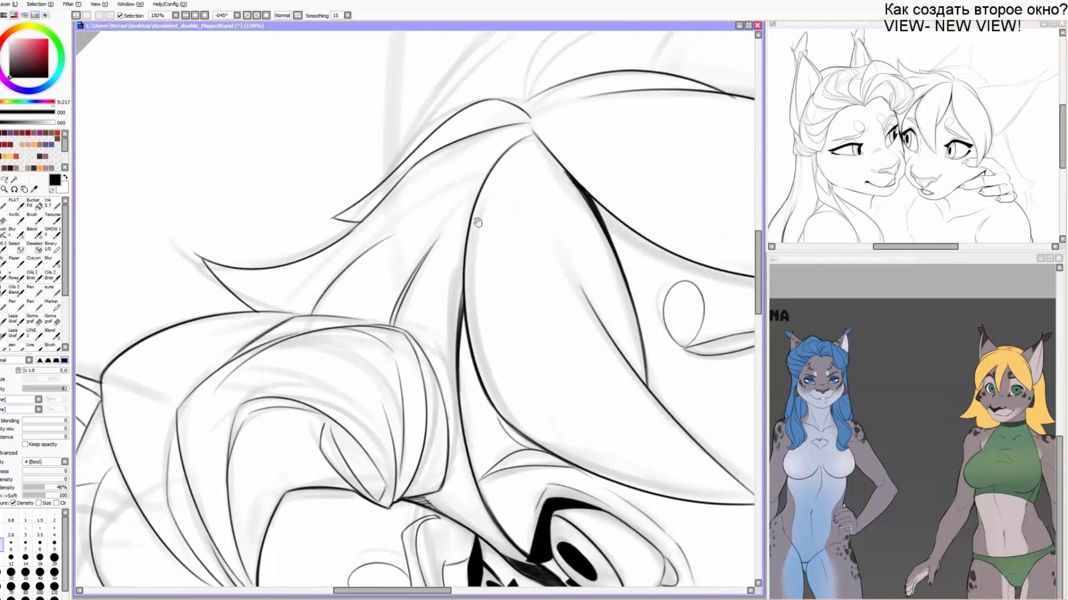
{"action": "left_click_drag", "start_coordinate": [594, 155], "coordinate": [372, 375]}
{"action": "left_click_drag", "start_coordinate": [473, 240], "coordinate": [308, 398]}
{"action": "key", "text": "bracketleft"}
{"action": "mouse_move", "coordinate": [265, 430]}
{"action": "left_mouse_down"}
{"action": "mouse_move", "coordinate": [400, 271]}
{"action": "mouse_move", "coordinate": [489, 120]}
{"action": "mouse_move", "coordinate": [441, 218]}
{"action": "mouse_move", "coordinate": [453, 161]}
{"action": "mouse_move", "coordinate": [524, 124]}
{"action": "mouse_move", "coordinate": [480, 229]}
{"action": "mouse_move", "coordinate": [472, 173]}
{"action": "mouse_move", "coordinate": [507, 333]}
{"action": "mouse_move", "coordinate": [499, 551]}
{"action": "left_mouse_up"}
{"action": "key", "text": "End"}
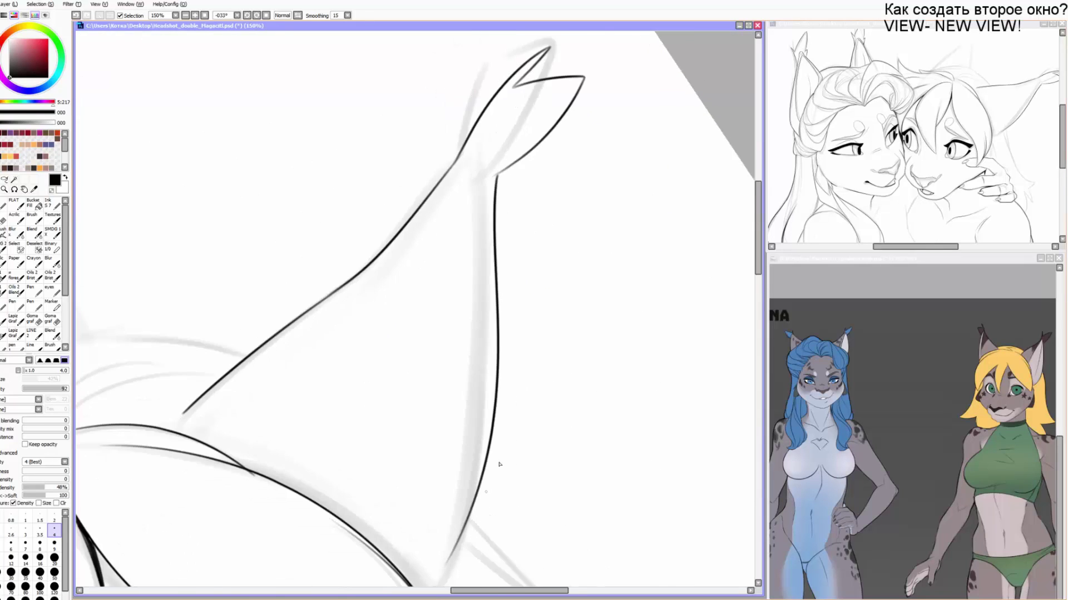
{"action": "left_click_drag", "start_coordinate": [499, 464], "coordinate": [532, 122]}
{"action": "left_click_drag", "start_coordinate": [520, 72], "coordinate": [514, 79]}
Redraw the near ear's back edge, curving from the tip tuft down toward the base.
{"action": "left_click_drag", "start_coordinate": [515, 77], "coordinate": [461, 357]}
{"action": "key", "text": "ctrl+z"}
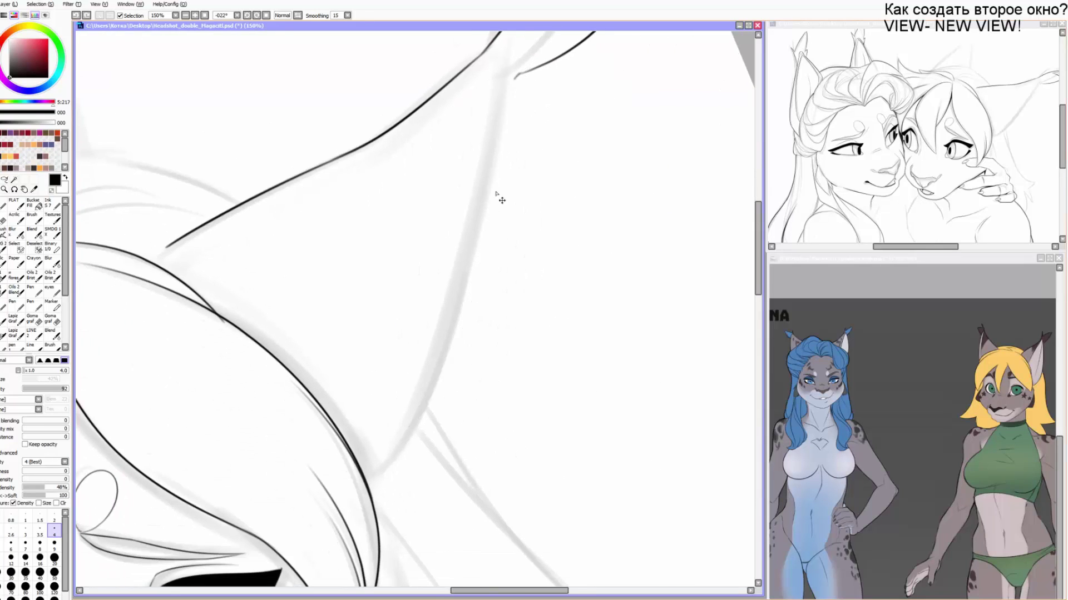
{"action": "left_click_drag", "start_coordinate": [513, 82], "coordinate": [435, 400]}
Ink the pointed fur tufts at the base of the near ear, joining its back edge to the hair.
{"action": "left_click_drag", "start_coordinate": [418, 435], "coordinate": [385, 470]}
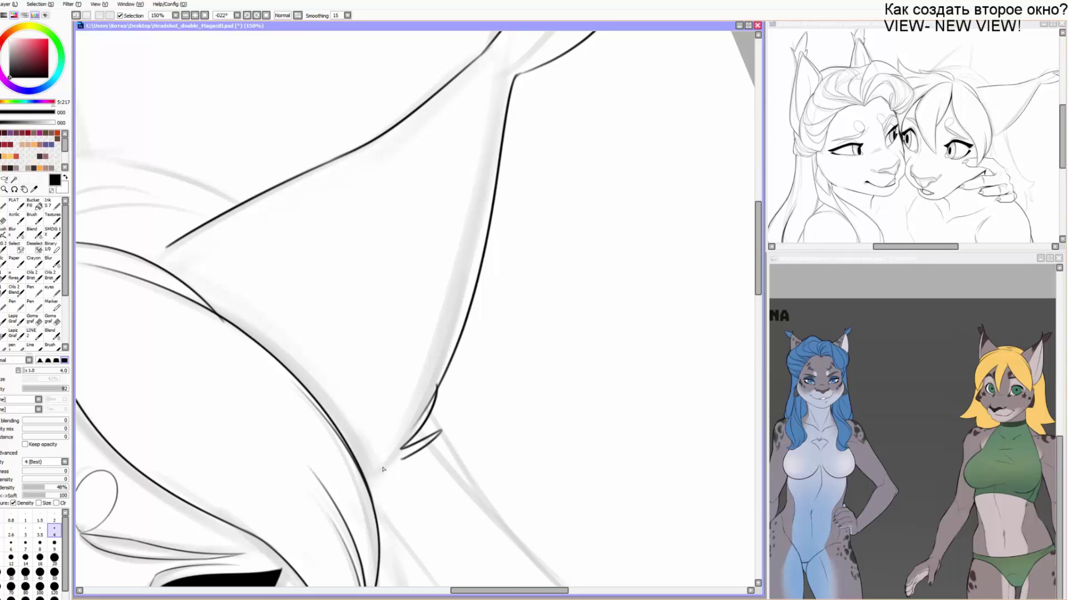
{"action": "key", "text": "ctrl+z"}
{"action": "mouse_move", "coordinate": [438, 388]}
{"action": "left_mouse_down"}
{"action": "mouse_move", "coordinate": [407, 489]}
{"action": "mouse_move", "coordinate": [383, 492]}
{"action": "left_mouse_up"}
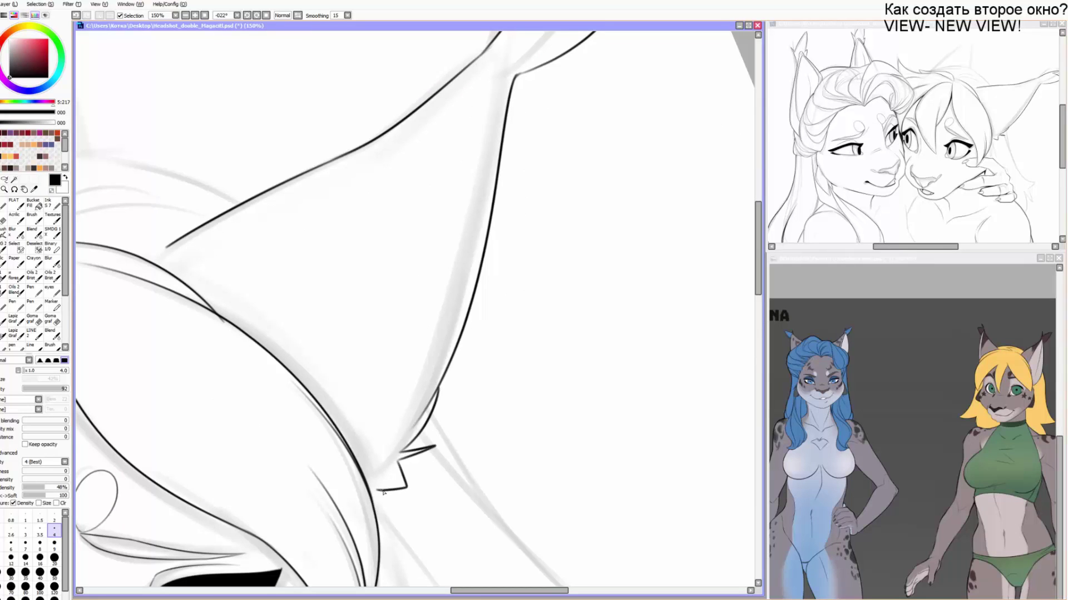
Extend the near ear's upper edge down to meet the hair contour.
{"action": "left_click_drag", "start_coordinate": [294, 331], "coordinate": [452, 444]}
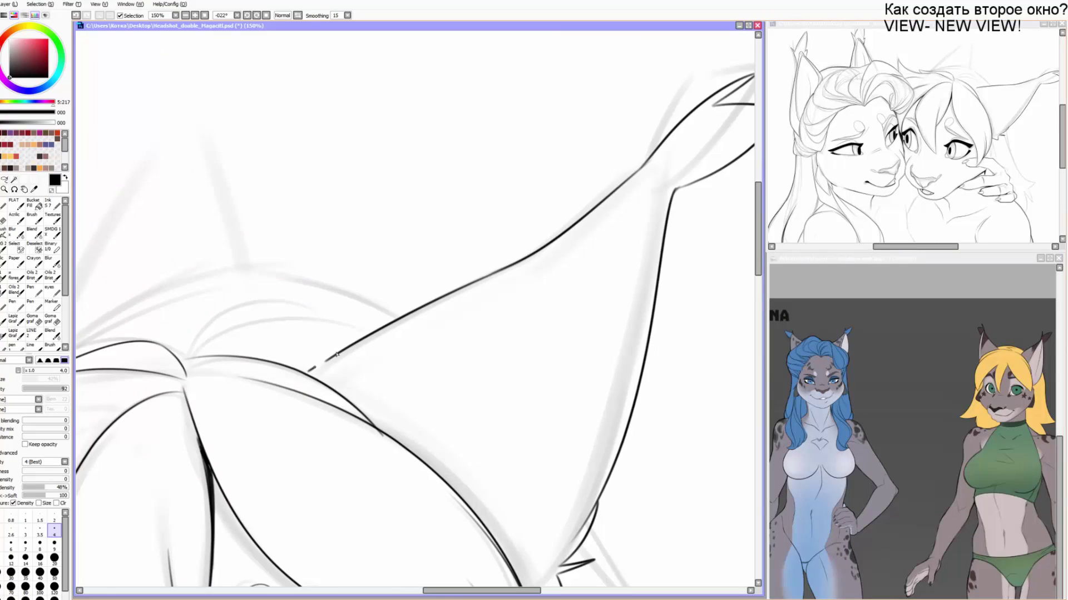
{"action": "key", "text": "ctrl+z"}
{"action": "left_click_drag", "start_coordinate": [306, 371], "coordinate": [345, 351]}
{"action": "left_click_drag", "start_coordinate": [284, 368], "coordinate": [426, 312]}
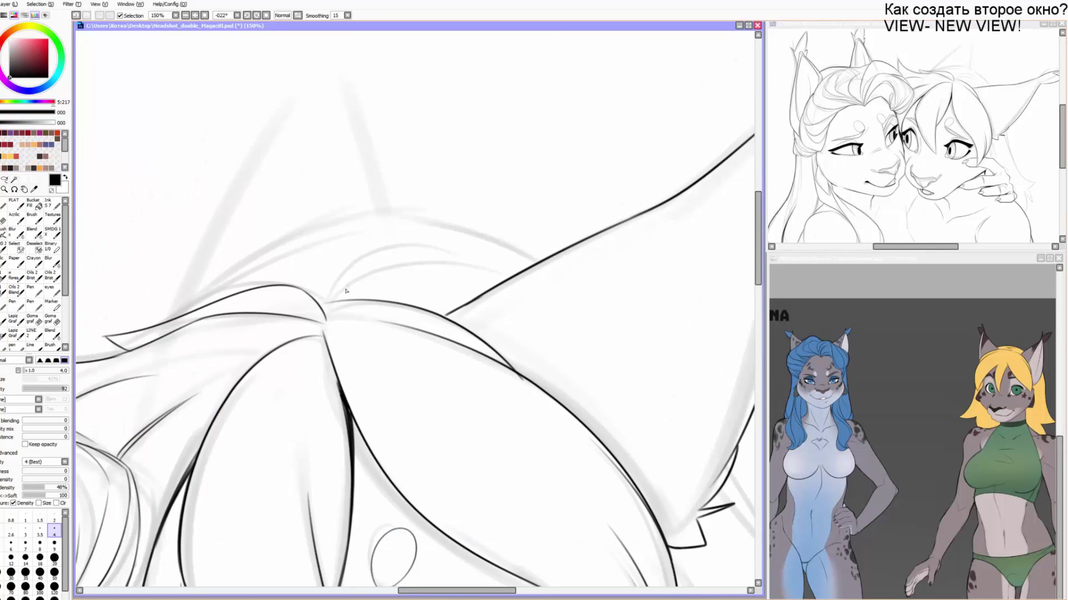
Ink thin curved strands rising from the hair parting on the right-hand character's crown with a smaller brush.
{"action": "key", "text": "bracketleft"}
{"action": "left_click_drag", "start_coordinate": [329, 303], "coordinate": [472, 260]}
{"action": "left_click_drag", "start_coordinate": [363, 252], "coordinate": [429, 255]}
Enlarge the brush to 4 and ink the crown's outer hair contour, arching from the side lock to the near ear.
{"action": "key", "text": "bracketright"}
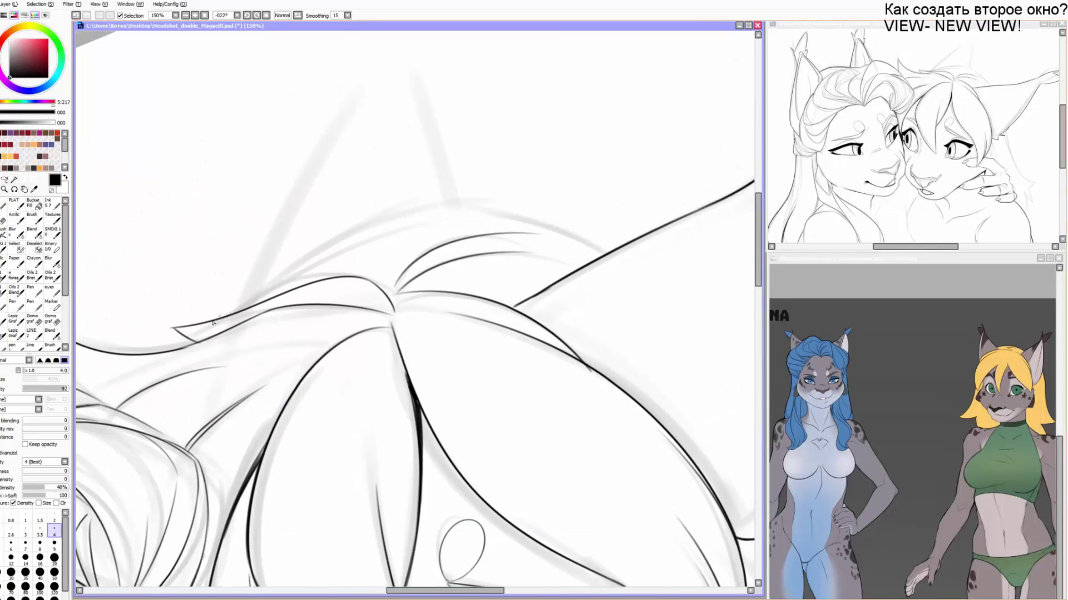
{"action": "mouse_move", "coordinate": [217, 326]}
{"action": "left_mouse_down"}
{"action": "mouse_move", "coordinate": [411, 211]}
{"action": "mouse_move", "coordinate": [452, 206]}
{"action": "left_mouse_up"}
{"action": "left_click_drag", "start_coordinate": [525, 215], "coordinate": [602, 241]}
{"action": "left_click_drag", "start_coordinate": [447, 253], "coordinate": [435, 313]}
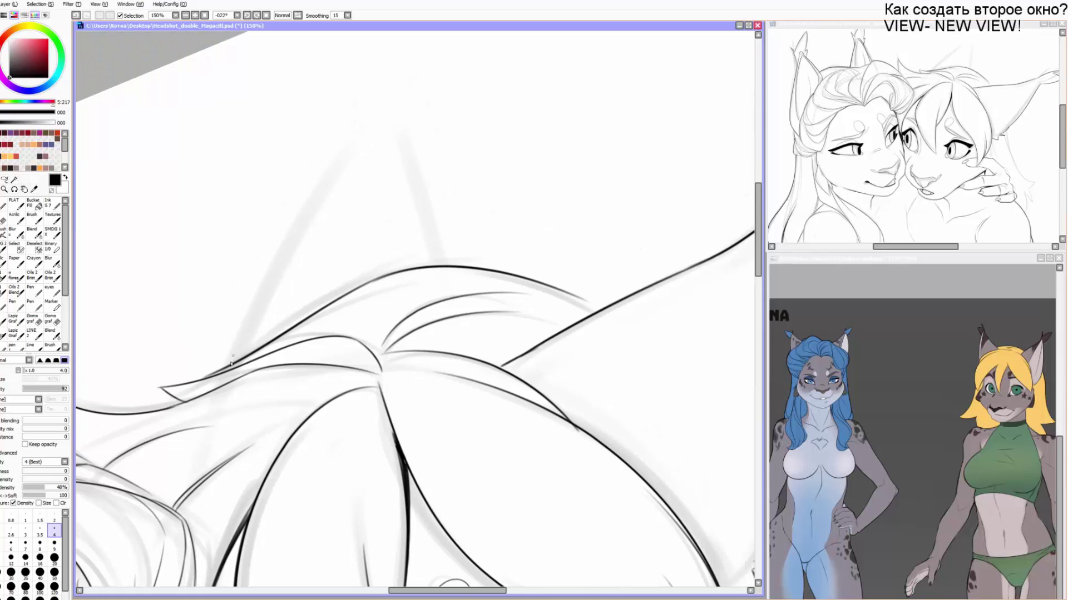
Ink the right-hand character's far ear behind the crown, with its pointed tip and fur tuft.
{"action": "mouse_move", "coordinate": [231, 362]}
{"action": "left_mouse_down"}
{"action": "mouse_move", "coordinate": [325, 201]}
{"action": "mouse_move", "coordinate": [353, 129]}
{"action": "mouse_move", "coordinate": [357, 206]}
{"action": "mouse_move", "coordinate": [387, 261]}
{"action": "left_mouse_up"}
{"action": "key", "text": "ctrl+z"}
{"action": "key", "text": "ctrl+z"}
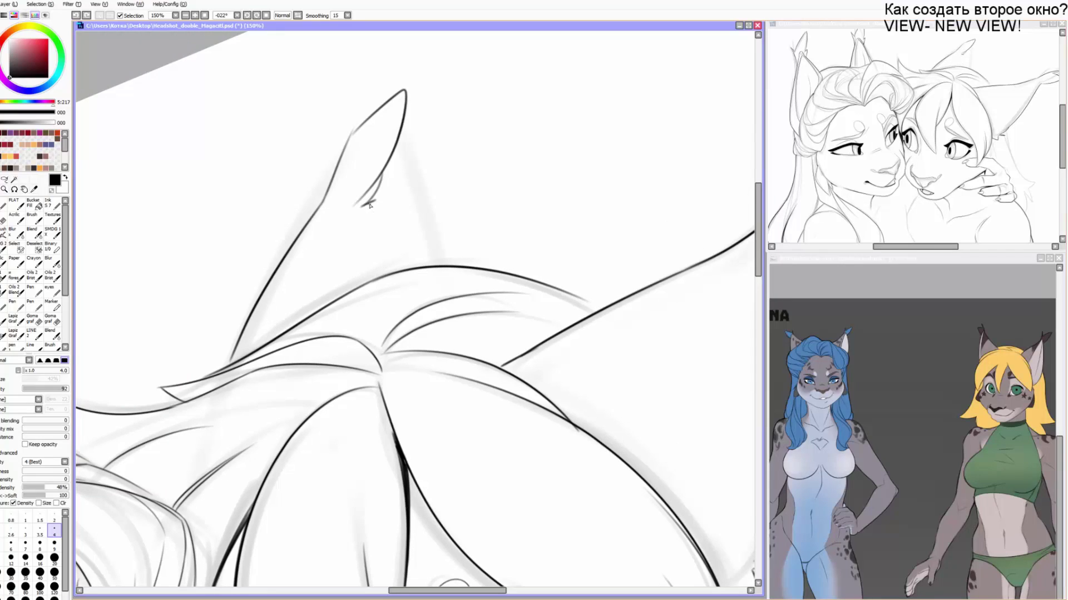
{"action": "key", "text": "ctrl+z"}
{"action": "left_click_drag", "start_coordinate": [359, 210], "coordinate": [388, 277]}
{"action": "mouse_move", "coordinate": [356, 132]}
{"action": "left_mouse_down"}
{"action": "mouse_move", "coordinate": [323, 195]}
{"action": "mouse_move", "coordinate": [336, 190]}
{"action": "mouse_move", "coordinate": [363, 219]}
{"action": "left_mouse_up"}
{"action": "key", "text": "bracketleft"}
{"action": "mouse_move", "coordinate": [734, 221]}
{"action": "left_mouse_down"}
{"action": "mouse_move", "coordinate": [515, 188]}
{"action": "mouse_move", "coordinate": [389, 214]}
{"action": "left_mouse_up"}
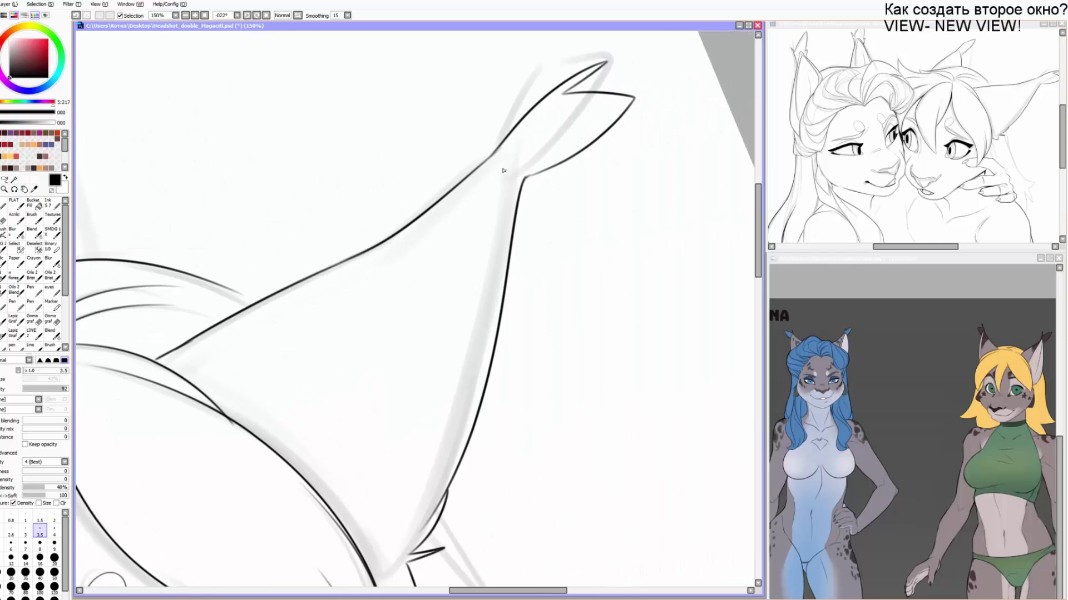
{"action": "mouse_move", "coordinate": [486, 163]}
{"action": "left_mouse_down"}
{"action": "mouse_move", "coordinate": [522, 165]}
{"action": "mouse_move", "coordinate": [514, 222]}
{"action": "mouse_move", "coordinate": [518, 151]}
{"action": "mouse_move", "coordinate": [513, 224]}
{"action": "left_mouse_up"}
{"action": "key", "text": "ctrl+z"}
Ink the short vertical line between the right-hand character's side hair and the raised hand with a size 5 brush.
{"action": "left_click_drag", "start_coordinate": [442, 476], "coordinate": [453, 270]}
{"action": "key", "text": "Home"}
{"action": "mouse_move", "coordinate": [423, 440]}
{"action": "left_mouse_down"}
{"action": "mouse_move", "coordinate": [448, 355]}
{"action": "mouse_move", "coordinate": [411, 274]}
{"action": "left_mouse_up"}
{"action": "left_click_drag", "start_coordinate": [342, 322], "coordinate": [350, 254]}
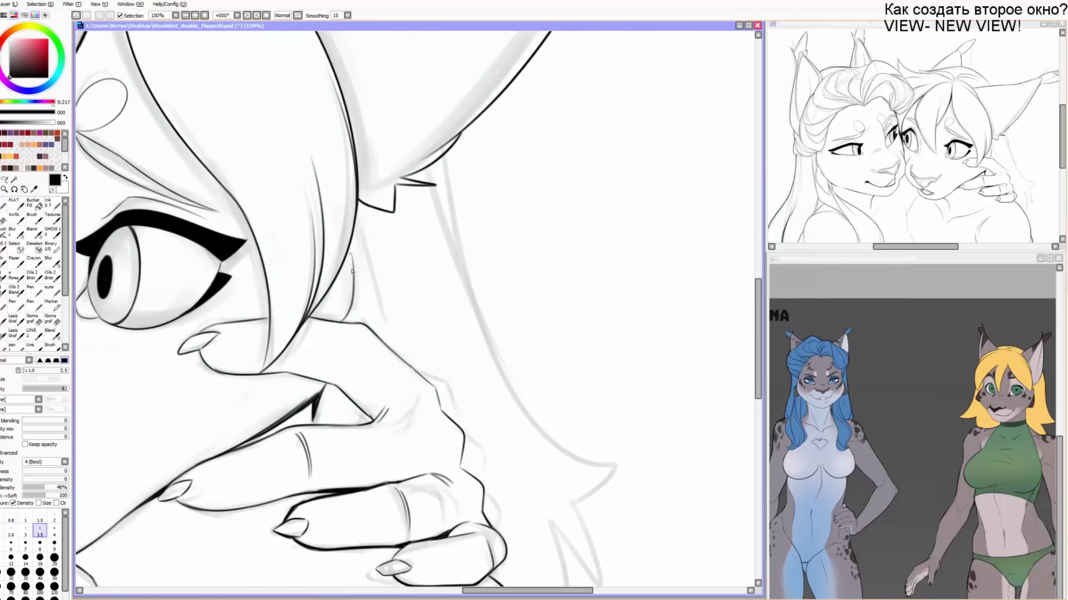
{"action": "key", "text": "ctrl+z"}
{"action": "left_click_drag", "start_coordinate": [374, 307], "coordinate": [468, 209]}
{"action": "key", "text": "bracketright"}
{"action": "key", "text": "bracketright"}
{"action": "left_click_drag", "start_coordinate": [446, 149], "coordinate": [452, 229]}
{"action": "key", "text": "ctrl+z"}
{"action": "key", "text": "ctrl+z"}
{"action": "left_click_drag", "start_coordinate": [445, 146], "coordinate": [446, 224]}
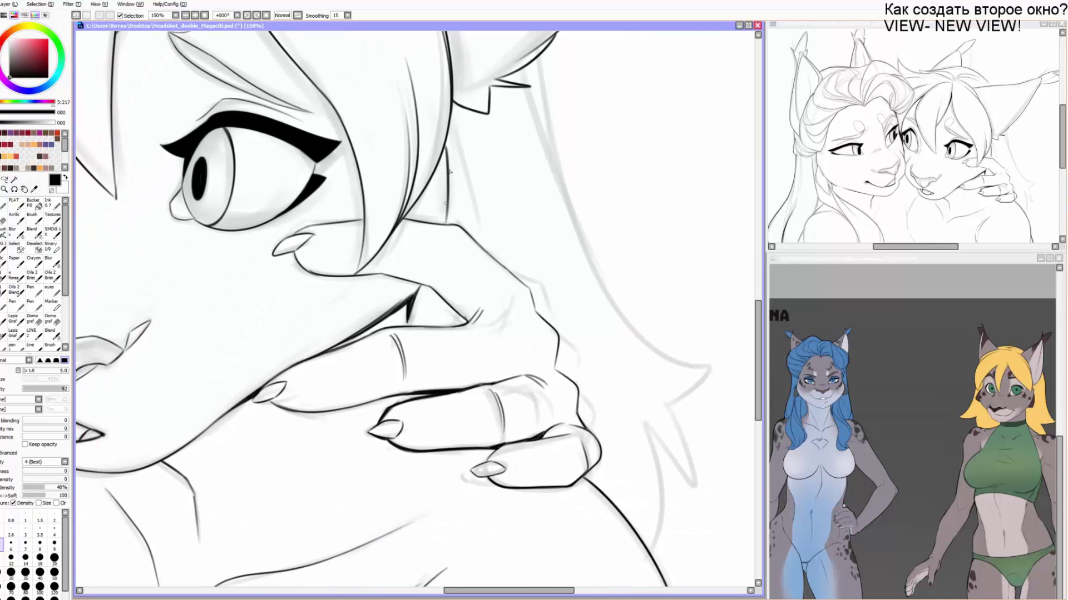
Thicken the short line behind the side hair up to where it meets the hair, refining it with a size 4 brush.
{"action": "left_click_drag", "start_coordinate": [446, 148], "coordinate": [455, 98]}
{"action": "left_click_drag", "start_coordinate": [448, 135], "coordinate": [447, 222]}
{"action": "key", "text": "bracketleft"}
{"action": "left_click_drag", "start_coordinate": [449, 176], "coordinate": [458, 230]}
{"action": "key", "text": "ctrl+z"}
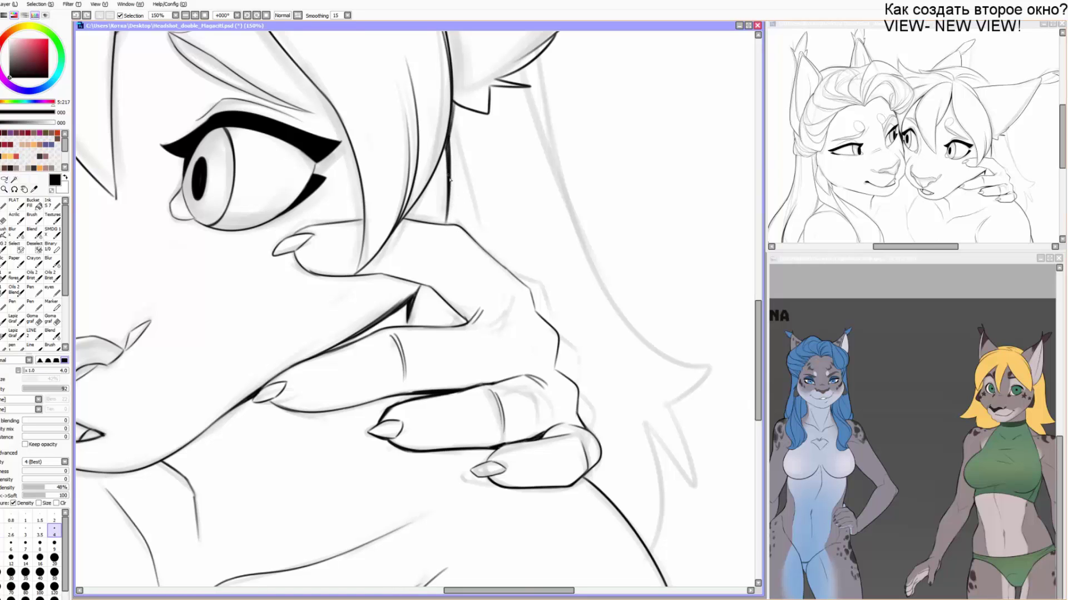
{"action": "left_click_drag", "start_coordinate": [450, 179], "coordinate": [450, 229]}
Ink the long outer contour of the hair behind the hand and its pointed ends reaching the shoulder.
{"action": "left_click_drag", "start_coordinate": [585, 318], "coordinate": [440, 335]}
{"action": "left_click_drag", "start_coordinate": [419, 240], "coordinate": [412, 261]}
{"action": "mouse_move", "coordinate": [198, 371]}
{"action": "left_mouse_down"}
{"action": "mouse_move", "coordinate": [472, 129]}
{"action": "mouse_move", "coordinate": [511, 181]}
{"action": "left_mouse_up"}
{"action": "mouse_move", "coordinate": [511, 179]}
{"action": "left_mouse_down"}
{"action": "mouse_move", "coordinate": [571, 136]}
{"action": "mouse_move", "coordinate": [538, 189]}
{"action": "mouse_move", "coordinate": [661, 163]}
{"action": "left_mouse_up"}
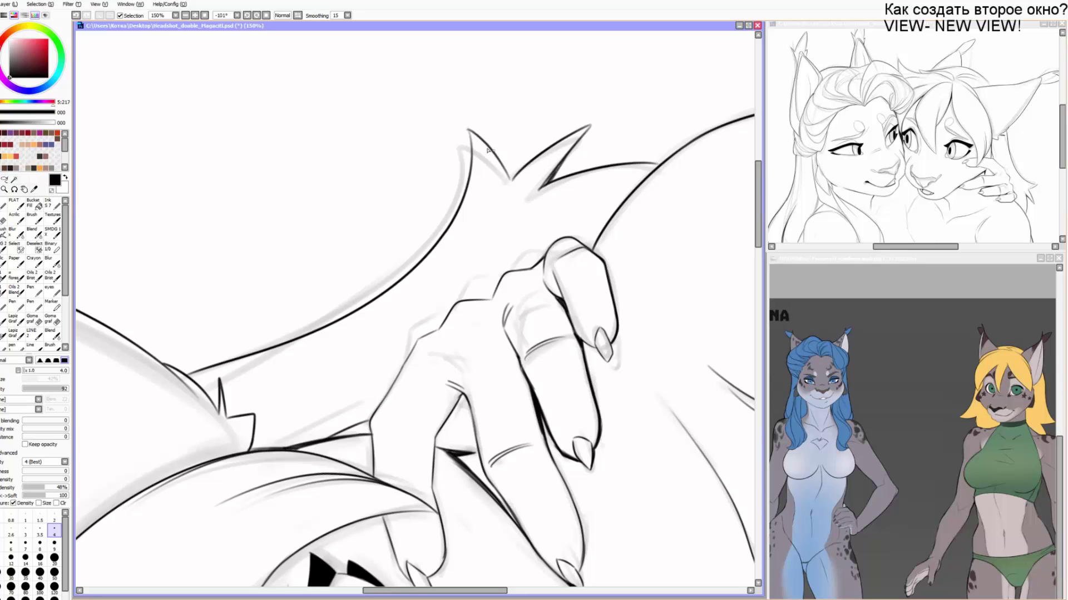
Ink the inner edge of the outermost pointed hair tip.
{"action": "left_click_drag", "start_coordinate": [470, 129], "coordinate": [512, 182]}
{"action": "key", "text": "ctrl+z"}
{"action": "left_click_drag", "start_coordinate": [470, 129], "coordinate": [513, 181]}
Reduce the brush to 3, ink the left-hand character's front neck line, and hatch the shadow under the chin.
{"action": "mouse_move", "coordinate": [662, 165]}
{"action": "left_mouse_down"}
{"action": "mouse_move", "coordinate": [623, 163]}
{"action": "mouse_move", "coordinate": [305, 254]}
{"action": "left_mouse_up"}
{"action": "left_click_drag", "start_coordinate": [434, 236], "coordinate": [482, 271]}
{"action": "mouse_move", "coordinate": [210, 467]}
{"action": "left_mouse_down"}
{"action": "mouse_move", "coordinate": [407, 276]}
{"action": "mouse_move", "coordinate": [473, 84]}
{"action": "left_mouse_up"}
{"action": "mouse_move", "coordinate": [272, 486]}
{"action": "left_mouse_down"}
{"action": "mouse_move", "coordinate": [360, 288]}
{"action": "mouse_move", "coordinate": [431, 200]}
{"action": "left_mouse_up"}
{"action": "mouse_move", "coordinate": [312, 259]}
{"action": "left_mouse_down"}
{"action": "mouse_move", "coordinate": [378, 247]}
{"action": "mouse_move", "coordinate": [369, 168]}
{"action": "left_mouse_up"}
{"action": "key", "text": "bracketleft"}
{"action": "key", "text": "bracketleft"}
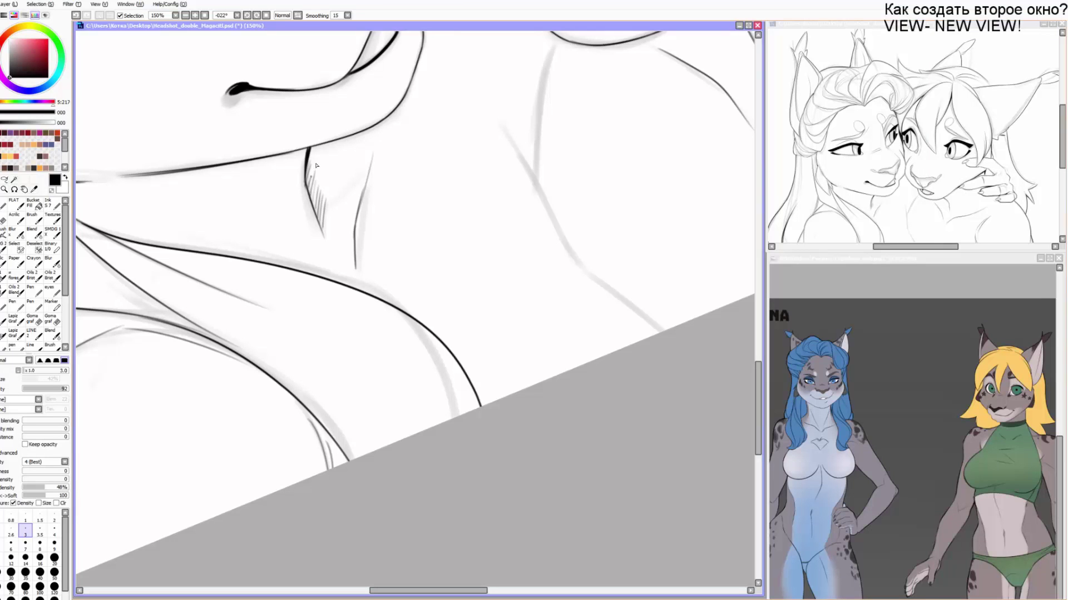
{"action": "left_click_drag", "start_coordinate": [315, 171], "coordinate": [326, 203]}
Ink the angled body contour below the two faces down to the canvas edge with a size 3.5 brush.
{"action": "key", "text": "Home"}
{"action": "left_click_drag", "start_coordinate": [459, 193], "coordinate": [334, 234]}
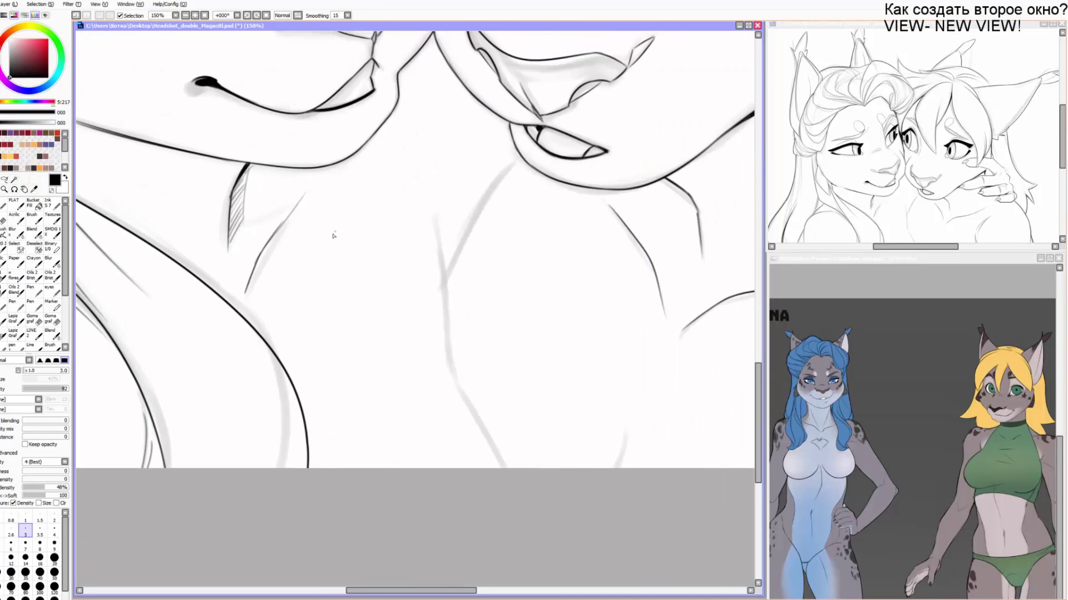
{"action": "mouse_move", "coordinate": [415, 264]}
{"action": "left_mouse_down"}
{"action": "mouse_move", "coordinate": [374, 243]}
{"action": "mouse_move", "coordinate": [407, 259]}
{"action": "mouse_move", "coordinate": [412, 340]}
{"action": "left_mouse_up"}
{"action": "key", "text": "bracketleft"}
{"action": "key", "text": "bracketright"}
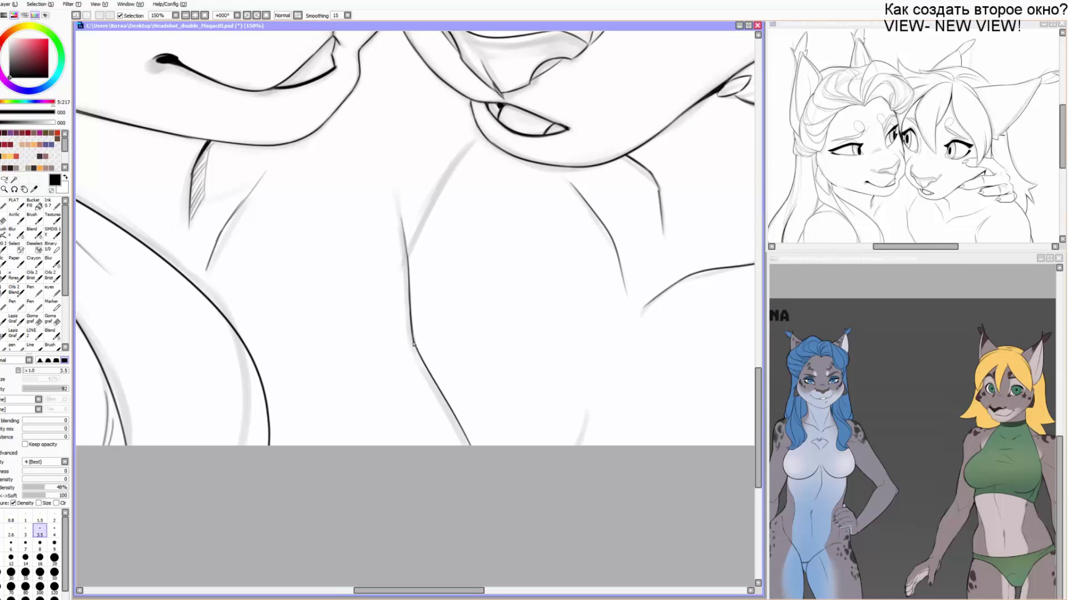
Thicken the lower body contour to the canvas edge with a size 4 brush and ink the short lines beside it.
{"action": "left_click_drag", "start_coordinate": [414, 343], "coordinate": [471, 448]}
{"action": "key", "text": "bracketright"}
{"action": "left_click_drag", "start_coordinate": [420, 359], "coordinate": [465, 445]}
{"action": "left_click_drag", "start_coordinate": [449, 405], "coordinate": [470, 448]}
{"action": "left_click_drag", "start_coordinate": [586, 408], "coordinate": [576, 446]}
{"action": "scroll", "coordinate": [401, 314], "scroll_direction": "up", "scroll_amount": 3}
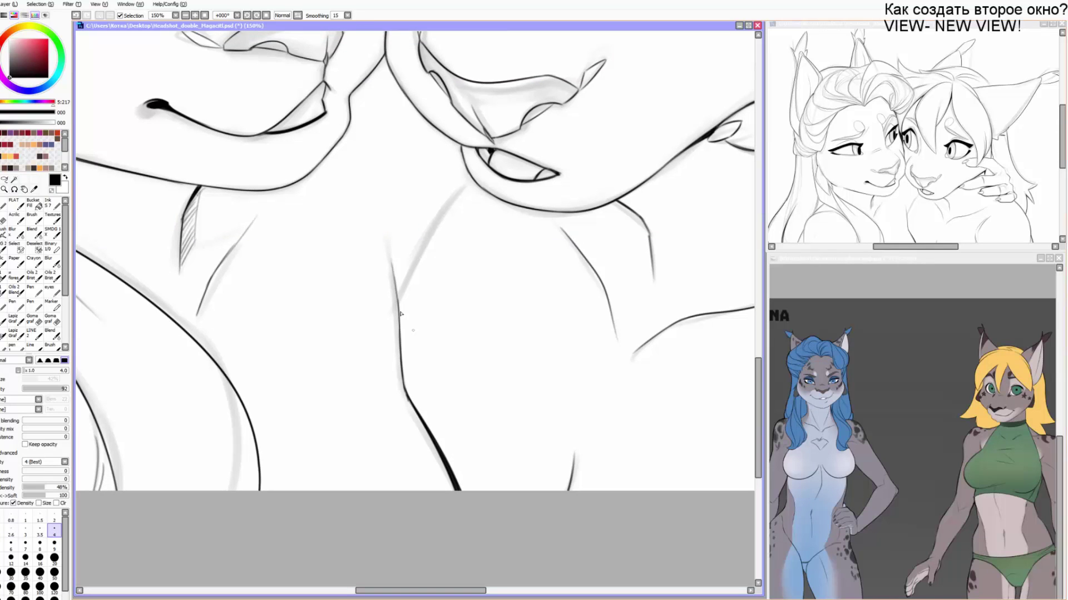
{"action": "mouse_move", "coordinate": [397, 312]}
{"action": "left_mouse_down"}
{"action": "mouse_move", "coordinate": [395, 281]}
{"action": "mouse_move", "coordinate": [397, 307]}
{"action": "mouse_move", "coordinate": [473, 180]}
{"action": "mouse_move", "coordinate": [416, 269]}
{"action": "left_mouse_up"}
Reduce the brush to 3 and ink the inner edge of the left-hand character's long hair.
{"action": "left_click_drag", "start_coordinate": [383, 313], "coordinate": [679, 253]}
{"action": "mouse_move", "coordinate": [339, 208]}
{"action": "left_mouse_down"}
{"action": "mouse_move", "coordinate": [412, 331]}
{"action": "mouse_move", "coordinate": [525, 457]}
{"action": "mouse_move", "coordinate": [543, 500]}
{"action": "left_mouse_up"}
{"action": "key", "text": "bracketleft"}
{"action": "key", "text": "bracketleft"}
{"action": "left_click_drag", "start_coordinate": [220, 495], "coordinate": [265, 259]}
{"action": "key", "text": "ctrl+z"}
{"action": "left_click_drag", "start_coordinate": [261, 353], "coordinate": [259, 295]}
{"action": "left_click_drag", "start_coordinate": [260, 295], "coordinate": [372, 245]}
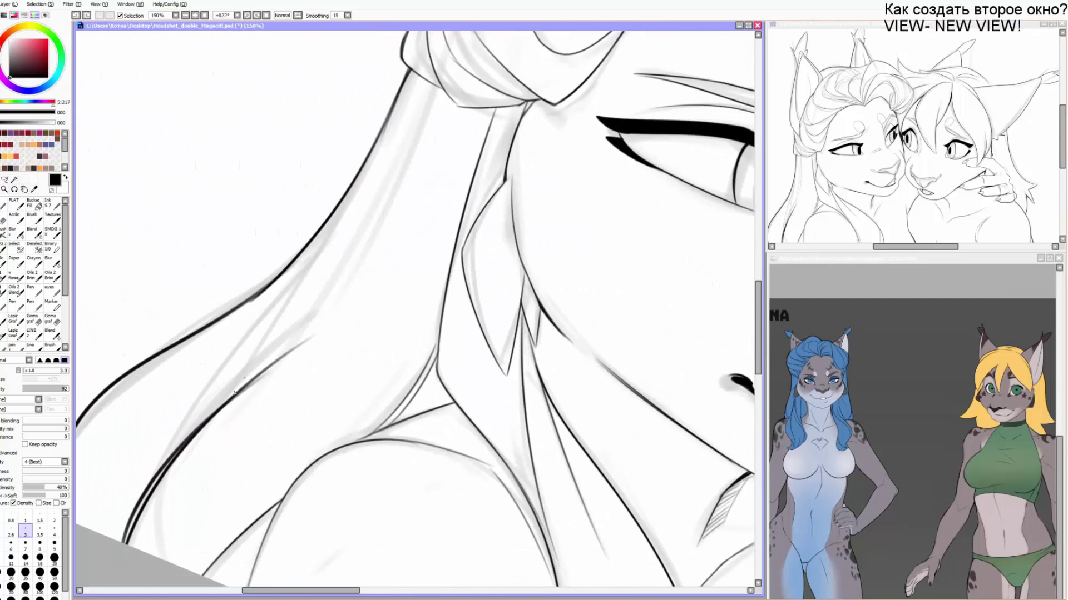
Ink the thin strand lines between the outer and inner edges of the left-hand character's long hair.
{"action": "left_click_drag", "start_coordinate": [176, 447], "coordinate": [328, 240]}
{"action": "key", "text": "ctrl+z"}
{"action": "left_click_drag", "start_coordinate": [162, 466], "coordinate": [342, 202]}
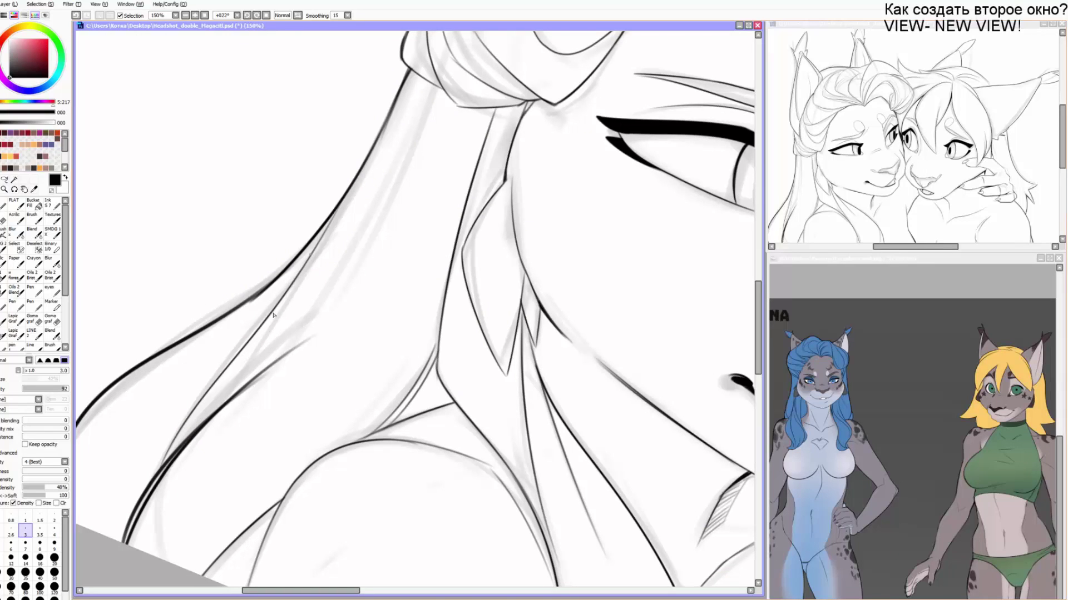
{"action": "left_click_drag", "start_coordinate": [232, 389], "coordinate": [335, 211]}
{"action": "key", "text": "ctrl+z"}
{"action": "mouse_move", "coordinate": [240, 385]}
{"action": "left_mouse_down"}
{"action": "mouse_move", "coordinate": [421, 80]}
{"action": "mouse_move", "coordinate": [338, 279]}
{"action": "left_mouse_up"}
{"action": "key", "text": "Home"}
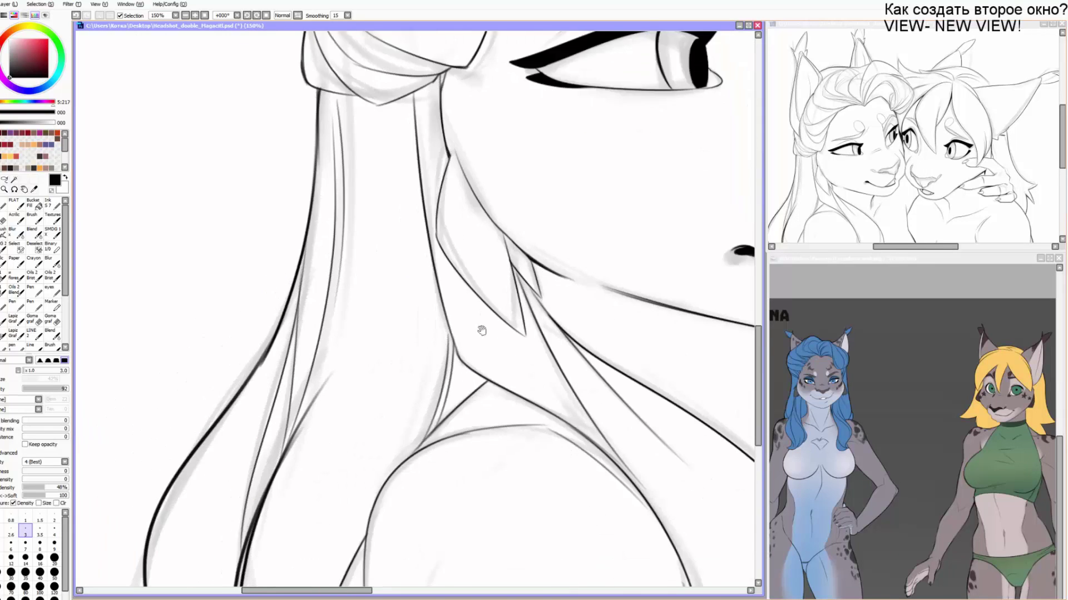
Examine the inked line art of the long hair, jaw and both faces from close up and from a distance.
{"action": "left_click_drag", "start_coordinate": [482, 329], "coordinate": [356, 310]}
{"action": "left_click_drag", "start_coordinate": [455, 317], "coordinate": [398, 365]}
{"action": "scroll", "coordinate": [398, 365], "scroll_direction": "up", "scroll_amount": 8}
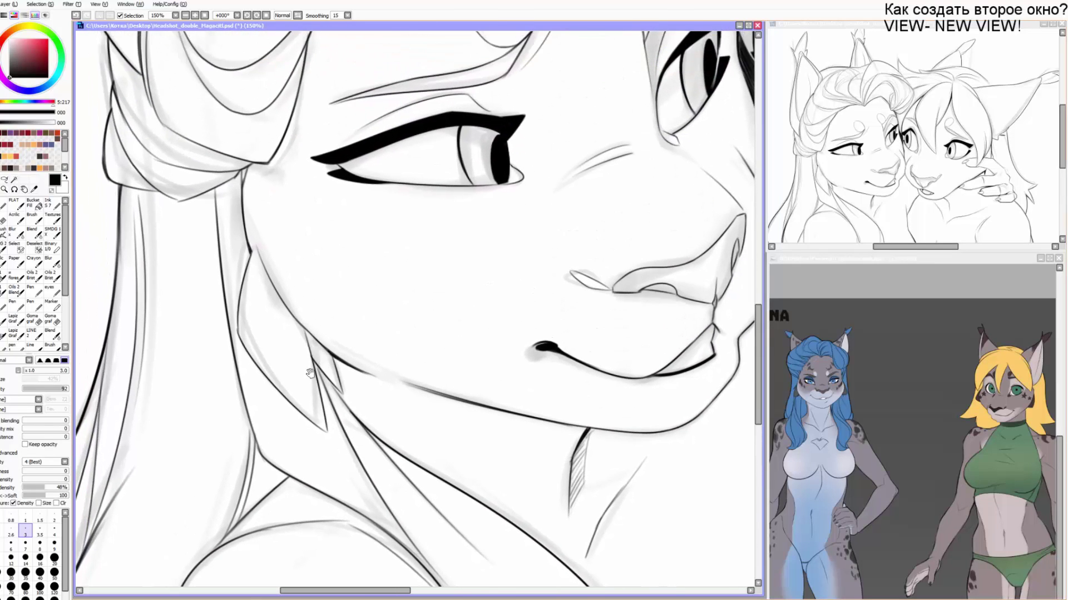
{"action": "left_click_drag", "start_coordinate": [372, 266], "coordinate": [301, 317]}
{"action": "mouse_move", "coordinate": [352, 222]}
{"action": "left_mouse_down"}
{"action": "mouse_move", "coordinate": [403, 162]}
{"action": "mouse_move", "coordinate": [275, 363]}
{"action": "mouse_move", "coordinate": [318, 188]}
{"action": "left_mouse_up"}
{"action": "scroll", "coordinate": [337, 96], "scroll_direction": "down", "scroll_amount": 3}
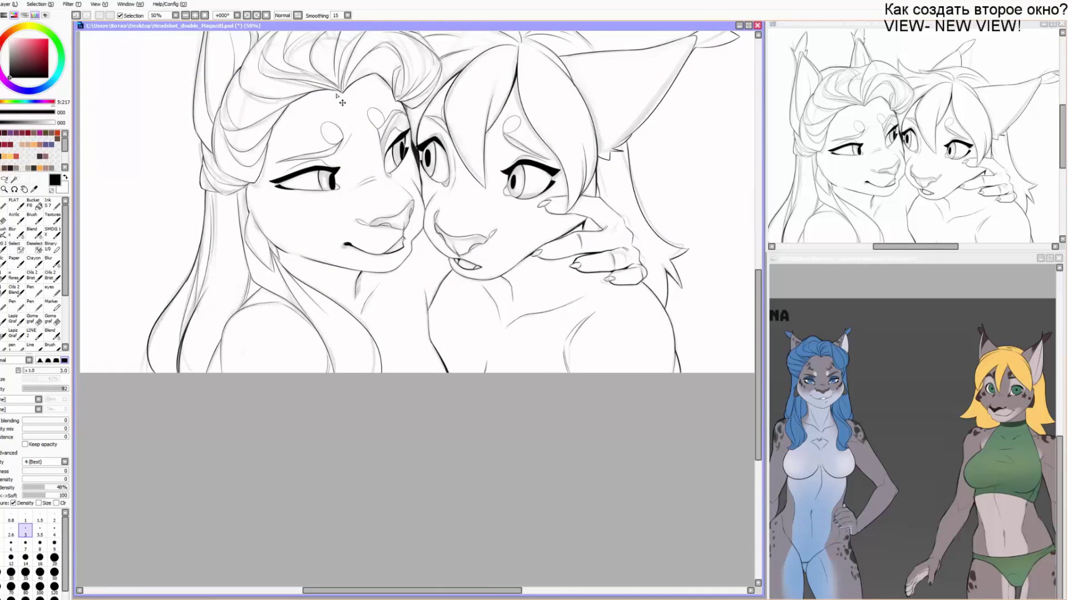
{"action": "scroll", "coordinate": [336, 96], "scroll_direction": "up", "scroll_amount": 1}
{"action": "key", "text": "Delete"}
{"action": "key", "text": "Delete"}
{"action": "key", "text": "Delete"}
{"action": "scroll", "coordinate": [336, 95], "scroll_direction": "up", "scroll_amount": 3}
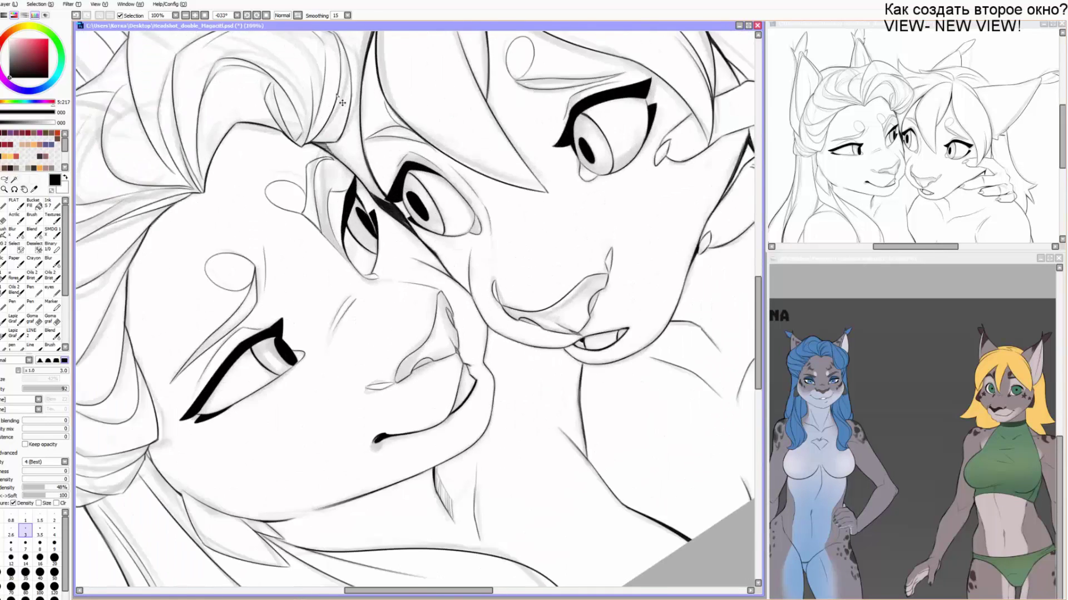
Reinforce the contours of the topmost finger touching the cheek, using brush sizes 3.5 and 4.
{"action": "left_click_drag", "start_coordinate": [538, 201], "coordinate": [219, 221]}
{"action": "left_click_drag", "start_coordinate": [621, 157], "coordinate": [371, 201]}
{"action": "key", "text": "bracketright"}
{"action": "key", "text": "bracketright"}
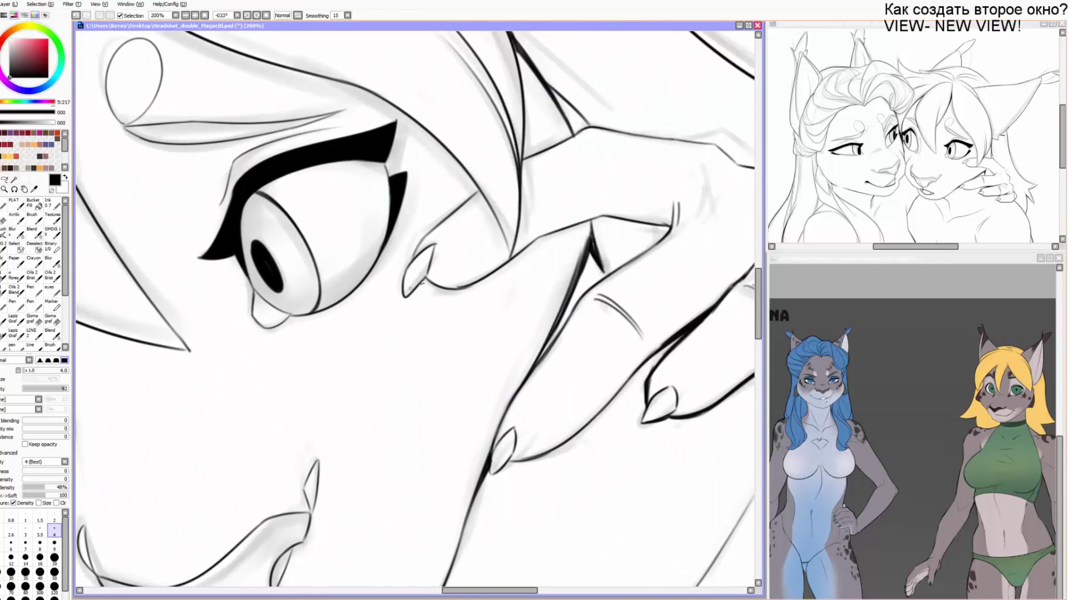
{"action": "key", "text": "bracketleft"}
{"action": "left_click_drag", "start_coordinate": [415, 256], "coordinate": [475, 196]}
{"action": "key", "text": "bracketright"}
{"action": "mouse_move", "coordinate": [416, 292]}
{"action": "left_mouse_down"}
{"action": "mouse_move", "coordinate": [442, 290]}
{"action": "mouse_move", "coordinate": [500, 269]}
{"action": "mouse_move", "coordinate": [462, 287]}
{"action": "mouse_move", "coordinate": [481, 284]}
{"action": "mouse_move", "coordinate": [541, 239]}
{"action": "mouse_move", "coordinate": [595, 221]}
{"action": "mouse_move", "coordinate": [681, 232]}
{"action": "mouse_move", "coordinate": [644, 226]}
{"action": "mouse_move", "coordinate": [671, 233]}
{"action": "left_mouse_up"}
{"action": "left_click_drag", "start_coordinate": [611, 245], "coordinate": [511, 334]}
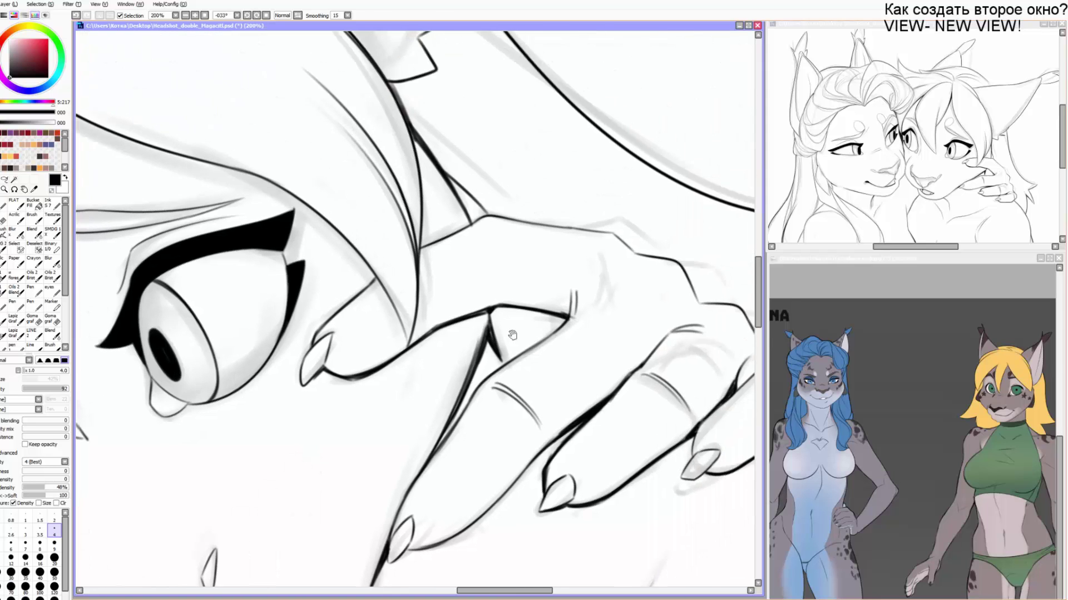
Examine the inked fingers, fringe tip and eye of the right-hand character.
{"action": "key", "text": "Home"}
{"action": "left_click_drag", "start_coordinate": [401, 271], "coordinate": [379, 358]}
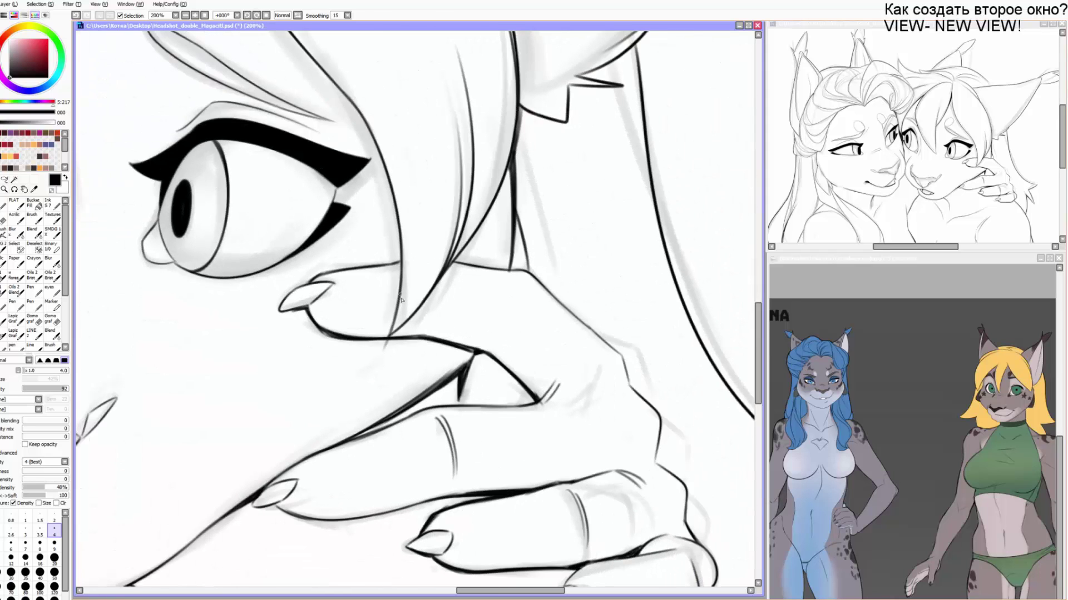
{"action": "mouse_move", "coordinate": [401, 295]}
{"action": "left_mouse_down"}
{"action": "mouse_move", "coordinate": [385, 347]}
{"action": "mouse_move", "coordinate": [441, 285]}
{"action": "mouse_move", "coordinate": [452, 260]}
{"action": "left_mouse_up"}
{"action": "key", "text": "End"}
{"action": "left_click_drag", "start_coordinate": [367, 308], "coordinate": [515, 341]}
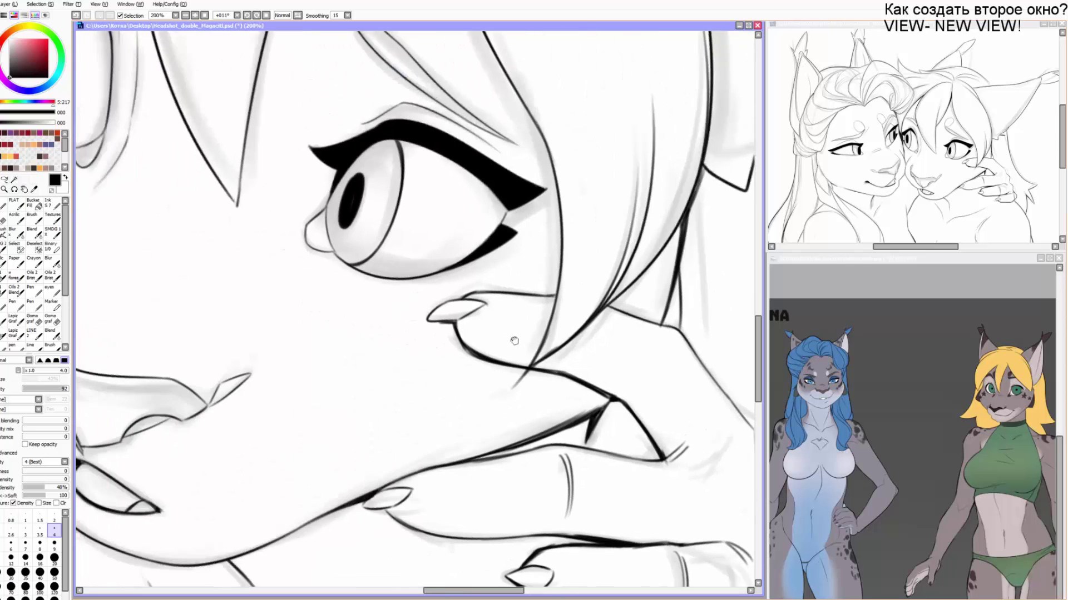
{"action": "left_click_drag", "start_coordinate": [430, 309], "coordinate": [585, 243]}
{"action": "key", "text": "Page_Down"}
{"action": "key", "text": "Page_Down"}
{"action": "key", "text": "Page_Down"}
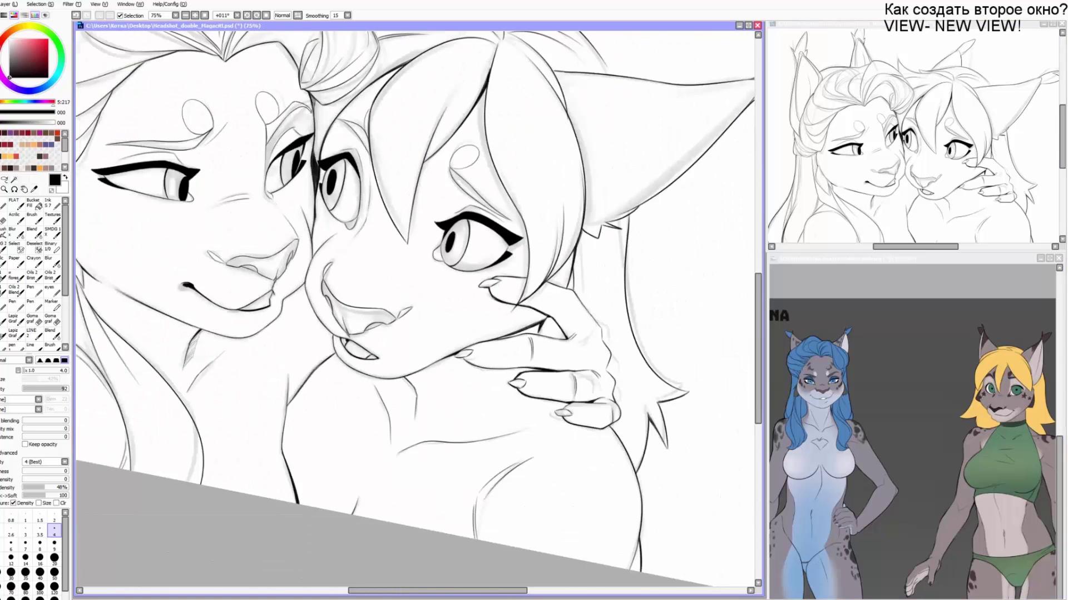
Hide the underlying sketch and review the clean line art around both faces.
{"action": "key", "text": "Home"}
{"action": "key", "text": "Page_Up"}
{"action": "left_click_drag", "start_coordinate": [282, 77], "coordinate": [247, 228]}
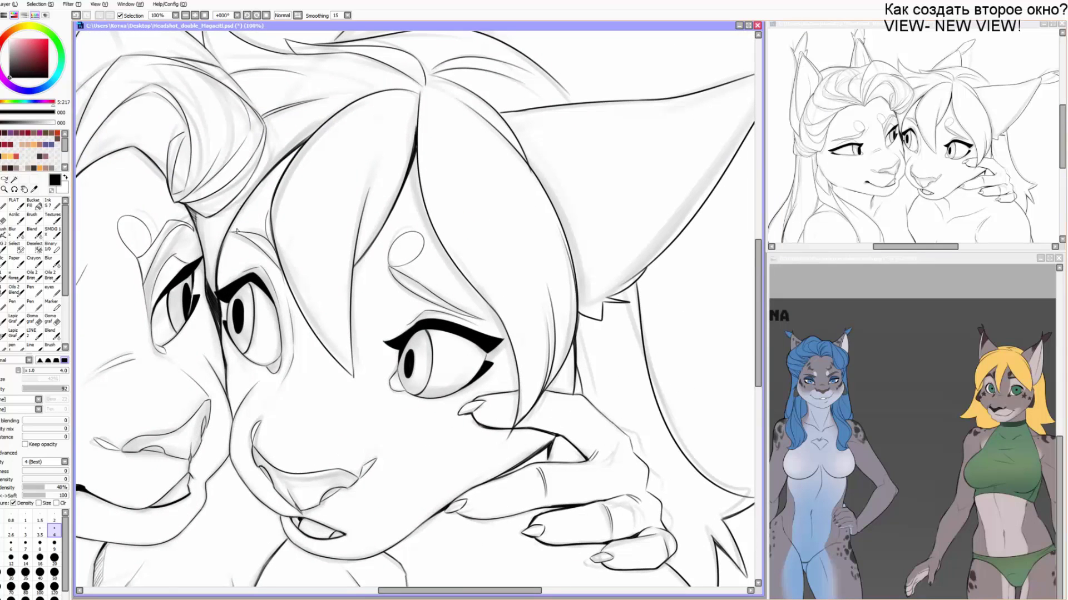
{"action": "key", "text": "Delete"}
{"action": "left_click_drag", "start_coordinate": [199, 115], "coordinate": [282, 178]}
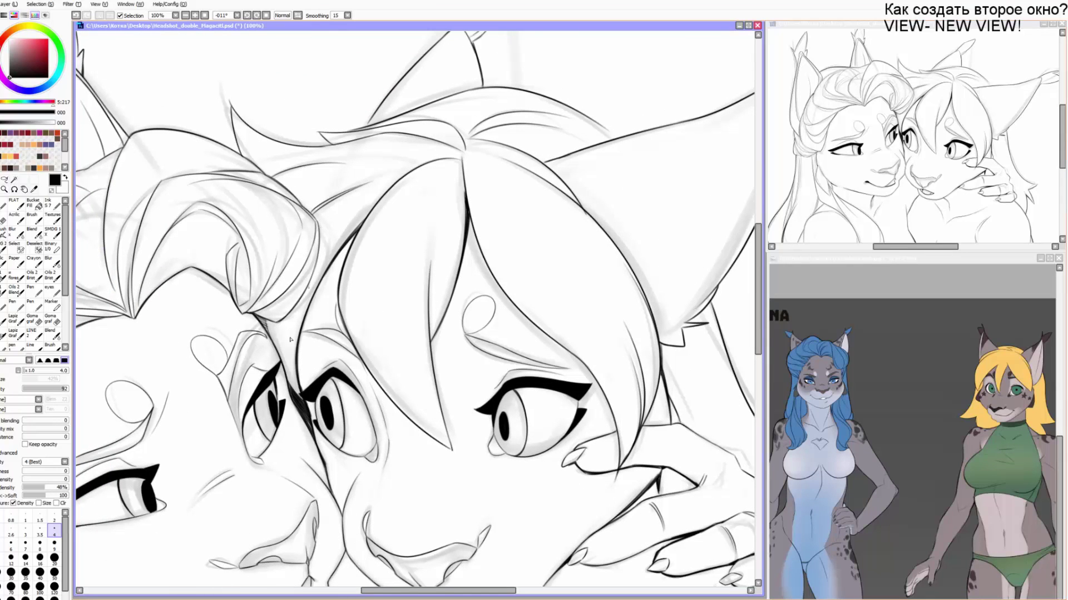
{"action": "left_click_drag", "start_coordinate": [290, 340], "coordinate": [332, 244]}
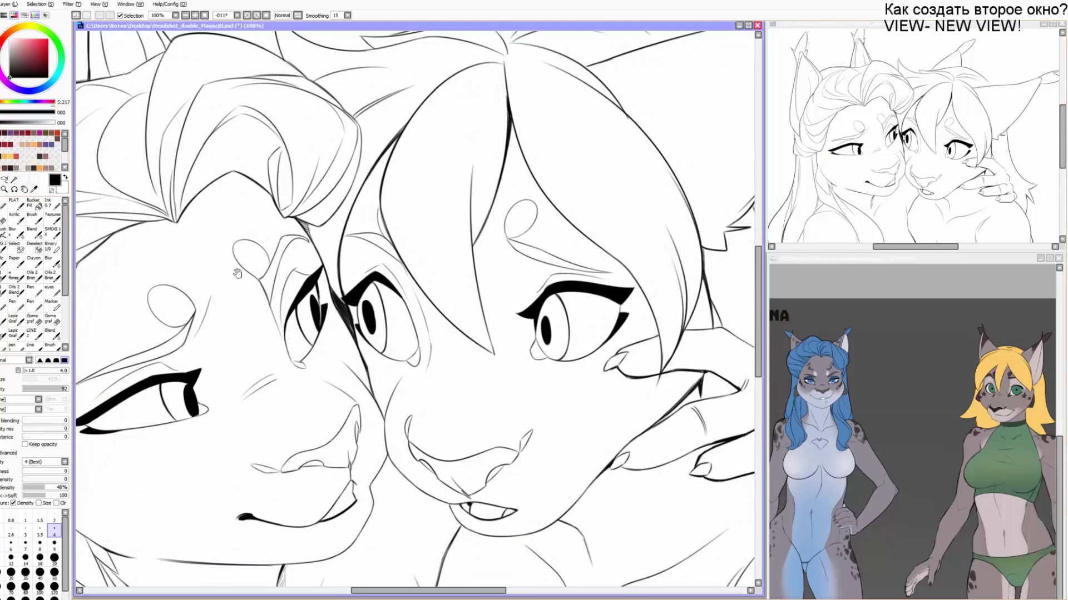
Erase the stray line at the outer edge of the left-hand character's long hair.
{"action": "left_click_drag", "start_coordinate": [237, 274], "coordinate": [381, 109]}
{"action": "left_click_drag", "start_coordinate": [298, 269], "coordinate": [375, 122]}
{"action": "key", "text": "End"}
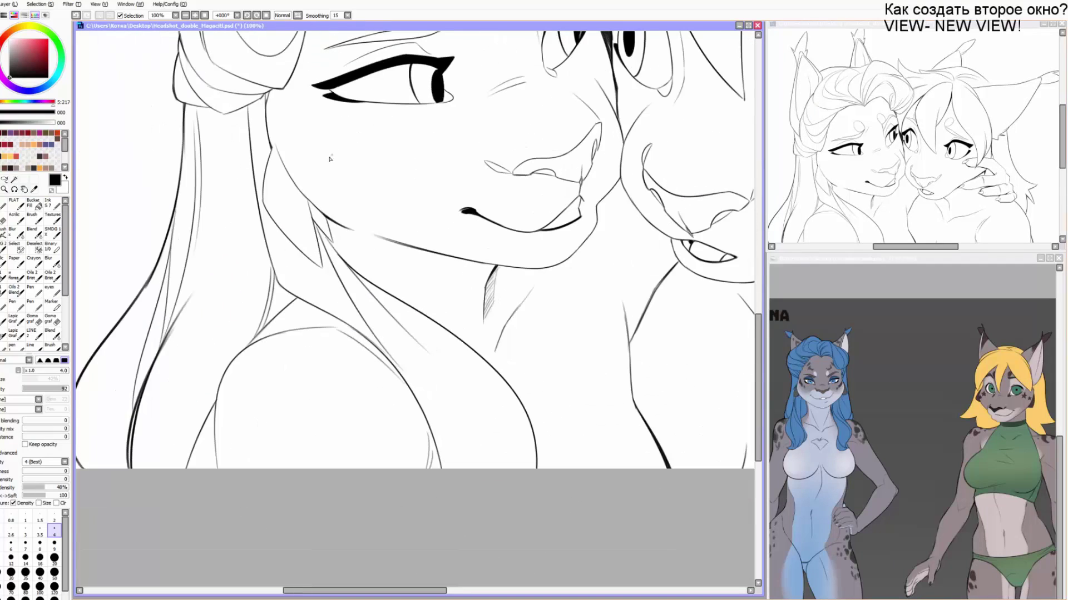
{"action": "key", "text": "e"}
{"action": "mouse_move", "coordinate": [153, 297]}
{"action": "left_mouse_down"}
{"action": "mouse_move", "coordinate": [156, 280]}
{"action": "mouse_move", "coordinate": [130, 307]}
{"action": "left_mouse_up"}
{"action": "key", "text": "n"}
Close and sharpen the two pointed hair tufts beside the right-hand character's crown.
{"action": "left_click_drag", "start_coordinate": [224, 189], "coordinate": [191, 491]}
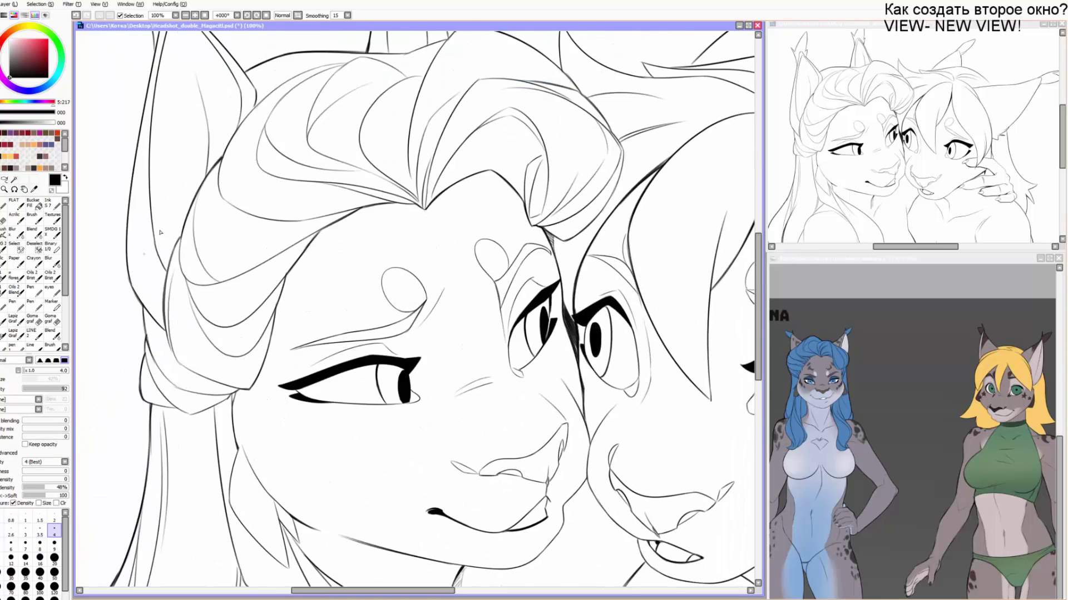
{"action": "scroll", "coordinate": [160, 233], "scroll_direction": "up", "scroll_amount": 2}
{"action": "scroll", "coordinate": [114, 149], "scroll_direction": "up", "scroll_amount": 2}
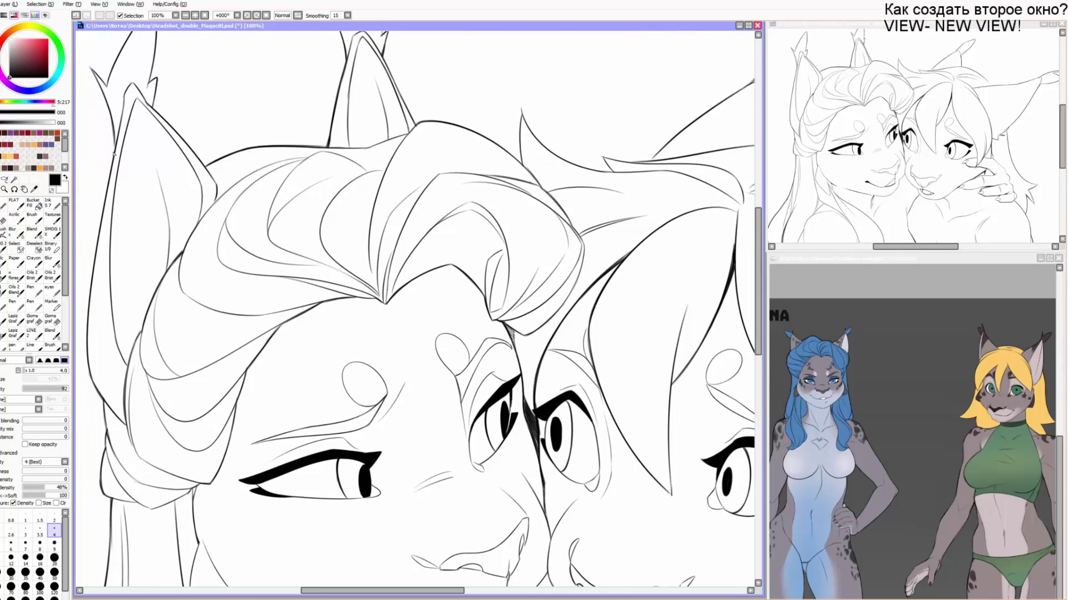
{"action": "left_click_drag", "start_coordinate": [281, 113], "coordinate": [248, 171]}
{"action": "left_click_drag", "start_coordinate": [411, 190], "coordinate": [453, 162]}
{"action": "left_click_drag", "start_coordinate": [571, 173], "coordinate": [468, 180]}
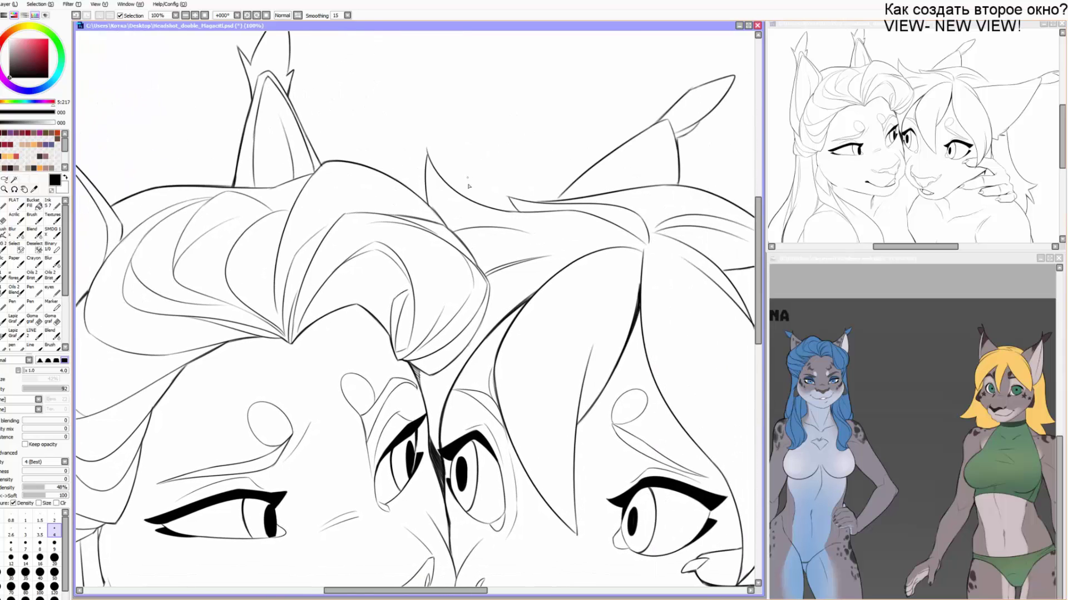
{"action": "key", "text": "Delete"}
{"action": "key", "text": "Delete"}
{"action": "key", "text": "Delete"}
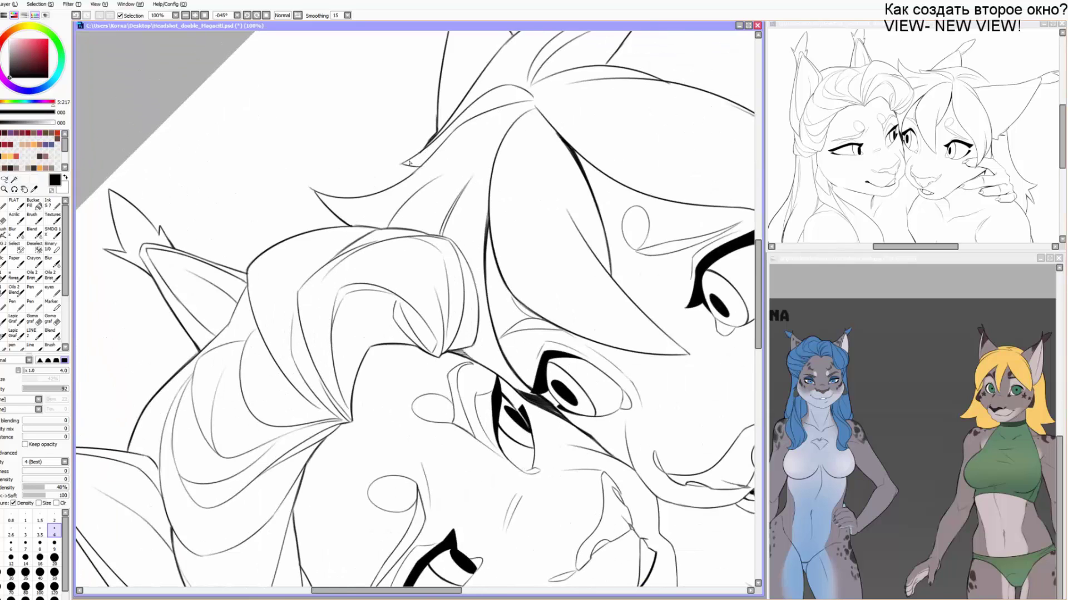
{"action": "left_click_drag", "start_coordinate": [409, 161], "coordinate": [398, 165]}
{"action": "key", "text": "Delete"}
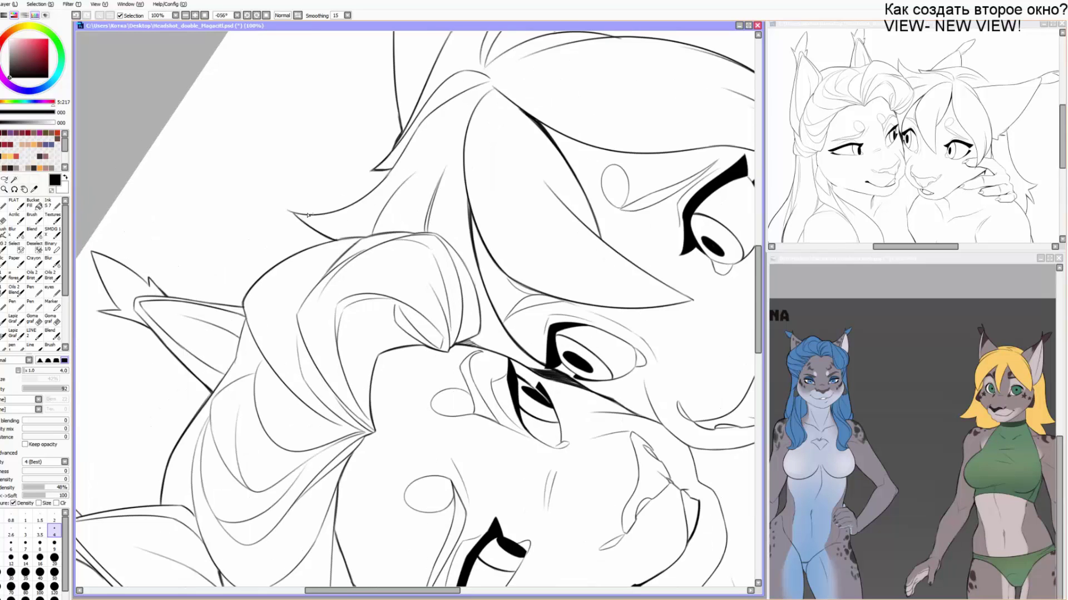
{"action": "left_click_drag", "start_coordinate": [296, 214], "coordinate": [375, 194]}
Re-ink the crown hair contour of the right-hand character so it meets the edge of the large ear.
{"action": "left_click_drag", "start_coordinate": [454, 64], "coordinate": [350, 238]}
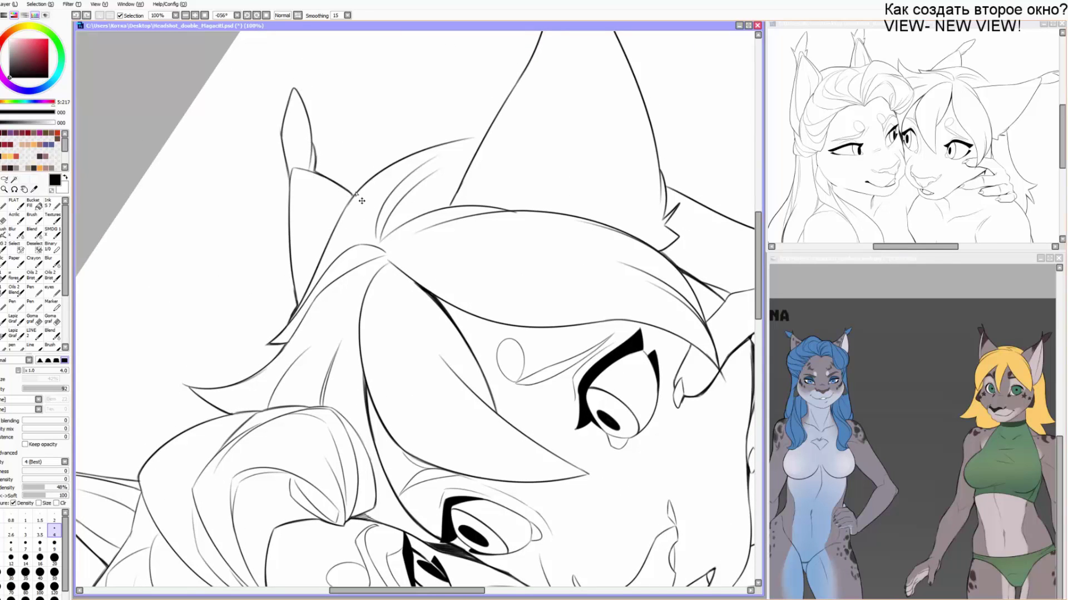
{"action": "mouse_move", "coordinate": [501, 137]}
{"action": "left_mouse_down"}
{"action": "mouse_move", "coordinate": [406, 155]}
{"action": "mouse_move", "coordinate": [416, 125]}
{"action": "left_mouse_up"}
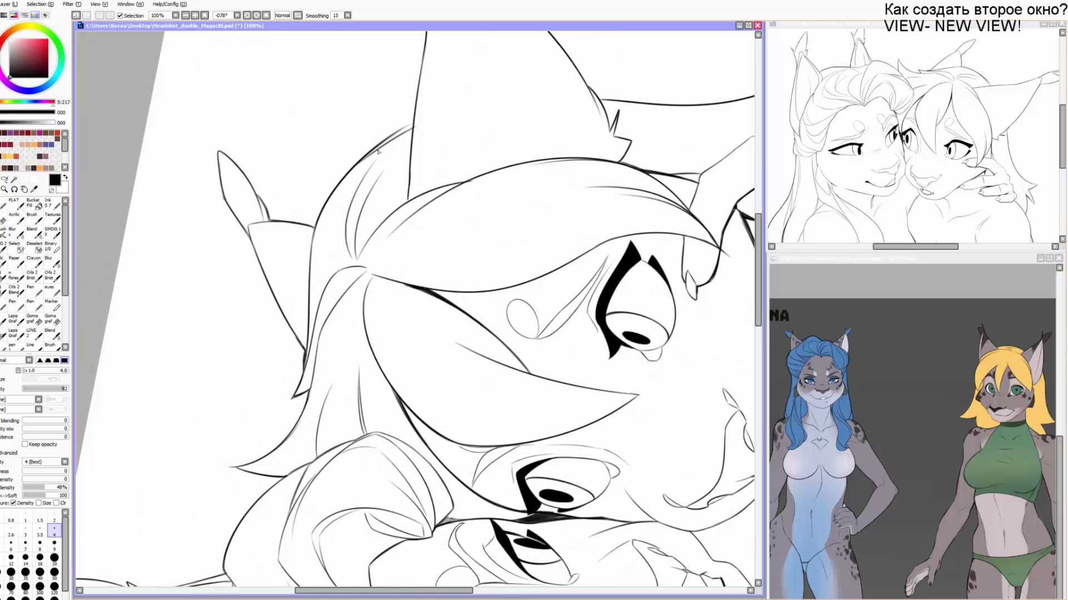
{"action": "key", "text": "ctrl+z"}
{"action": "left_click_drag", "start_coordinate": [366, 156], "coordinate": [413, 124]}
{"action": "mouse_move", "coordinate": [390, 136]}
{"action": "left_mouse_down"}
{"action": "mouse_move", "coordinate": [415, 120]}
{"action": "mouse_move", "coordinate": [330, 281]}
{"action": "left_mouse_up"}
{"action": "mouse_move", "coordinate": [292, 320]}
{"action": "left_mouse_down"}
{"action": "mouse_move", "coordinate": [269, 296]}
{"action": "mouse_move", "coordinate": [310, 255]}
{"action": "left_mouse_up"}
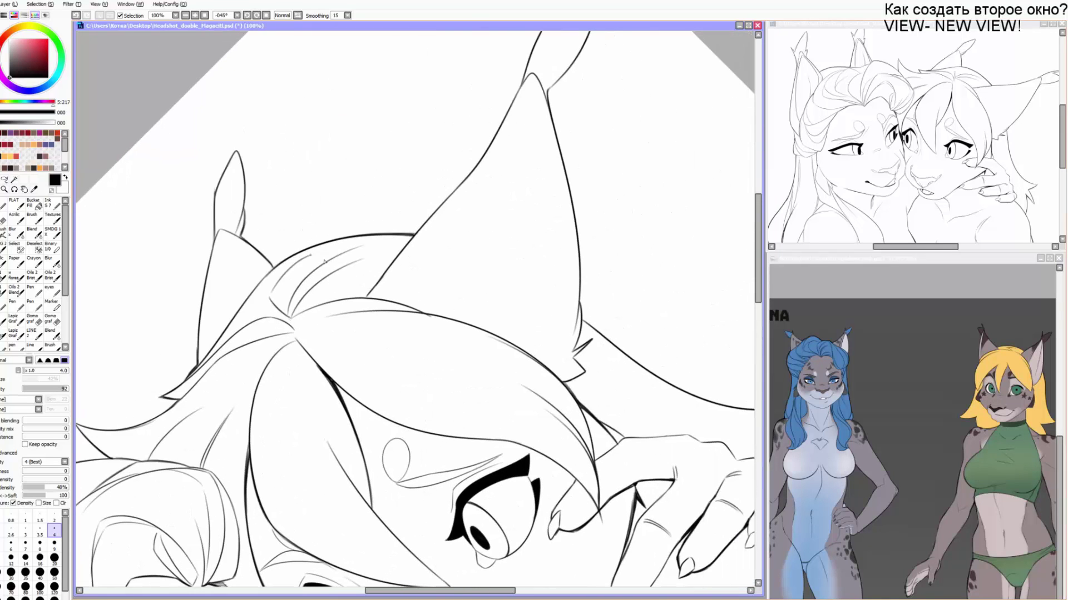
Undo the last strokes in the right-hand character's crown hair.
{"action": "key", "text": "ctrl+z"}
{"action": "key", "text": "ctrl+z"}
{"action": "mouse_move", "coordinate": [289, 316]}
{"action": "left_mouse_down"}
{"action": "mouse_move", "coordinate": [249, 309]}
{"action": "mouse_move", "coordinate": [296, 333]}
{"action": "mouse_move", "coordinate": [283, 302]}
{"action": "mouse_move", "coordinate": [225, 340]}
{"action": "left_mouse_up"}
{"action": "key", "text": "ctrl+z"}
{"action": "left_click_drag", "start_coordinate": [462, 203], "coordinate": [431, 224]}
Try to thicken the large ear's outer edge below the tuft with a size 5 brush.
{"action": "key", "text": "bracketright"}
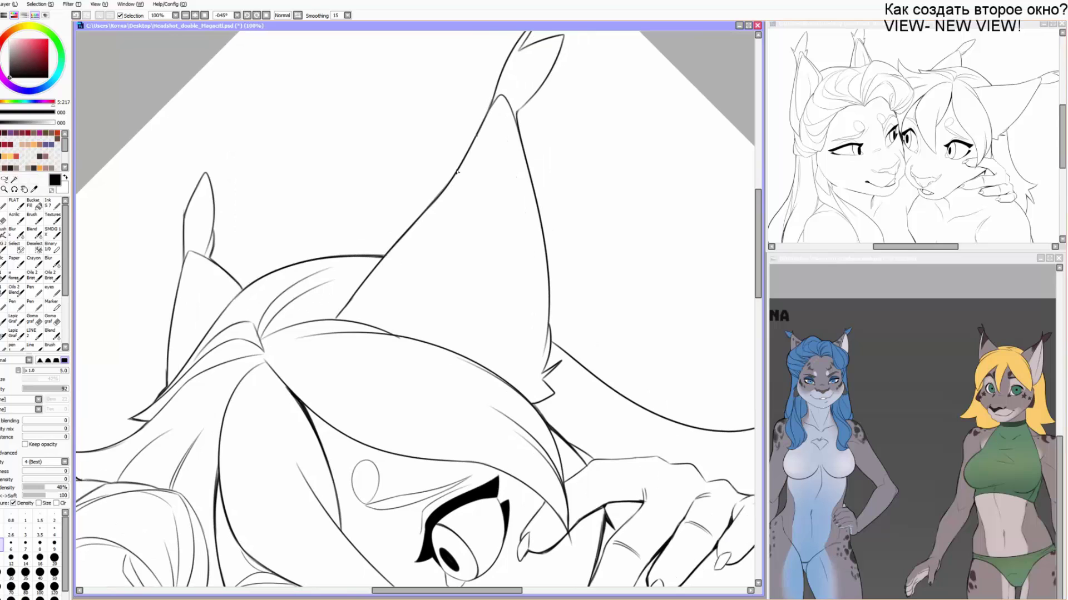
{"action": "mouse_move", "coordinate": [531, 39]}
{"action": "left_mouse_down"}
{"action": "mouse_move", "coordinate": [453, 117]}
{"action": "mouse_move", "coordinate": [450, 137]}
{"action": "mouse_move", "coordinate": [466, 161]}
{"action": "left_mouse_up"}
{"action": "key", "text": "bracketleft"}
{"action": "key", "text": "bracketleft"}
{"action": "key", "text": "ctrl+z"}
{"action": "key", "text": "ctrl+z"}
{"action": "key", "text": "ctrl+z"}
{"action": "key", "text": "ctrl+z"}
{"action": "key", "text": "ctrl+z"}
{"action": "key", "text": "ctrl+z"}
Thicken the lower edge of the large ear below its tuft with a size 5 brush.
{"action": "left_click_drag", "start_coordinate": [472, 244], "coordinate": [410, 189]}
{"action": "key", "text": "bracketright"}
{"action": "key", "text": "bracketright"}
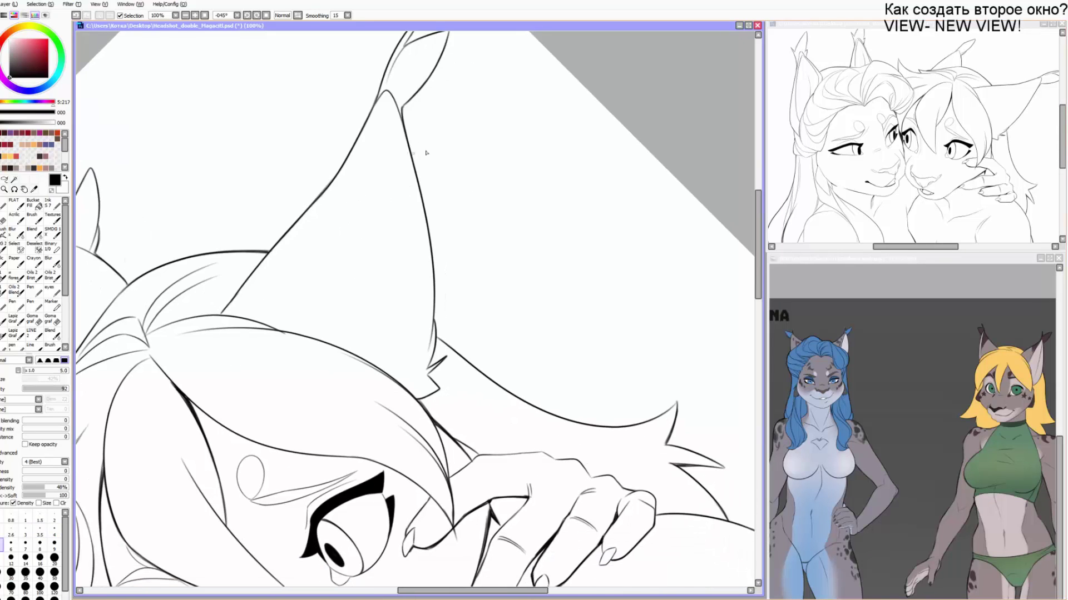
{"action": "left_click_drag", "start_coordinate": [409, 130], "coordinate": [423, 217]}
{"action": "mouse_move", "coordinate": [415, 166]}
{"action": "left_mouse_down"}
{"action": "mouse_move", "coordinate": [436, 305]}
{"action": "mouse_move", "coordinate": [422, 338]}
{"action": "mouse_move", "coordinate": [385, 293]}
{"action": "mouse_move", "coordinate": [396, 283]}
{"action": "mouse_move", "coordinate": [395, 302]}
{"action": "left_mouse_up"}
{"action": "key", "text": "ctrl+z"}
{"action": "mouse_move", "coordinate": [334, 291]}
{"action": "left_mouse_down"}
{"action": "mouse_move", "coordinate": [311, 305]}
{"action": "mouse_move", "coordinate": [274, 397]}
{"action": "mouse_move", "coordinate": [385, 298]}
{"action": "left_mouse_up"}
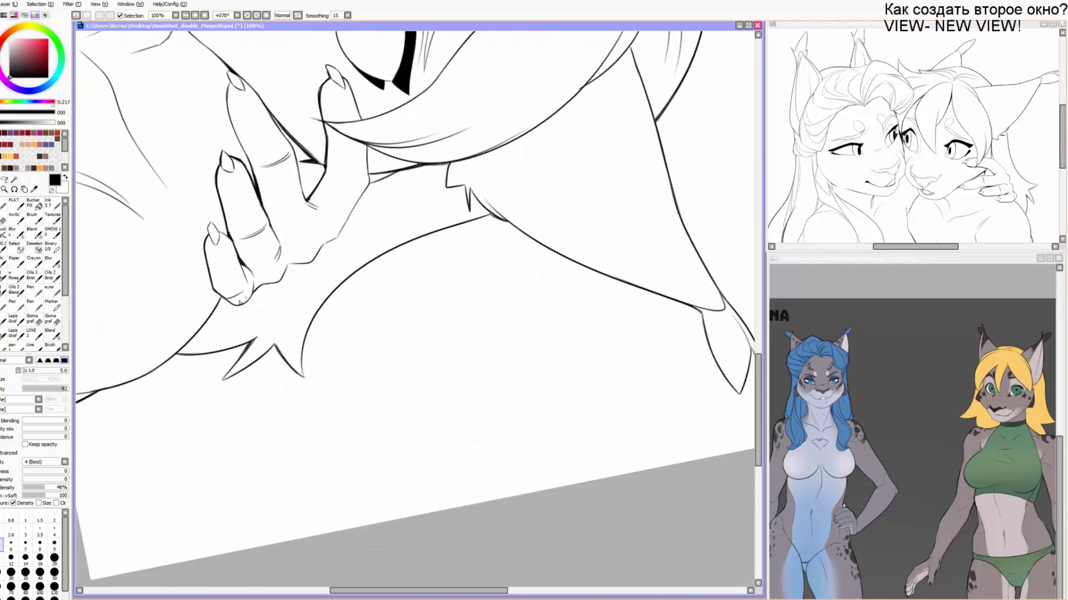
Try to erase and re-ink the fringe edge beside the right-hand character's eye.
{"action": "mouse_move", "coordinate": [261, 285]}
{"action": "left_mouse_down"}
{"action": "mouse_move", "coordinate": [316, 259]}
{"action": "mouse_move", "coordinate": [372, 183]}
{"action": "mouse_move", "coordinate": [398, 173]}
{"action": "mouse_move", "coordinate": [367, 148]}
{"action": "mouse_move", "coordinate": [274, 209]}
{"action": "mouse_move", "coordinate": [289, 294]}
{"action": "mouse_move", "coordinate": [276, 250]}
{"action": "left_mouse_up"}
{"action": "key", "text": "ctrl+z"}
{"action": "key", "text": "e"}
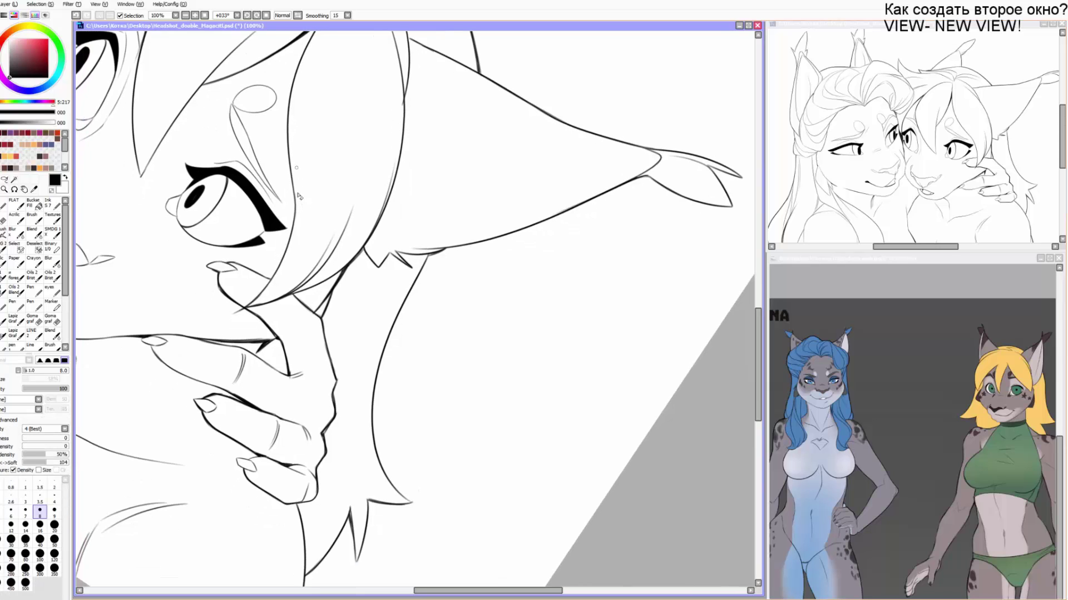
{"action": "left_click_drag", "start_coordinate": [295, 192], "coordinate": [292, 227]}
{"action": "left_click_drag", "start_coordinate": [285, 270], "coordinate": [329, 205]}
{"action": "key", "text": "b"}
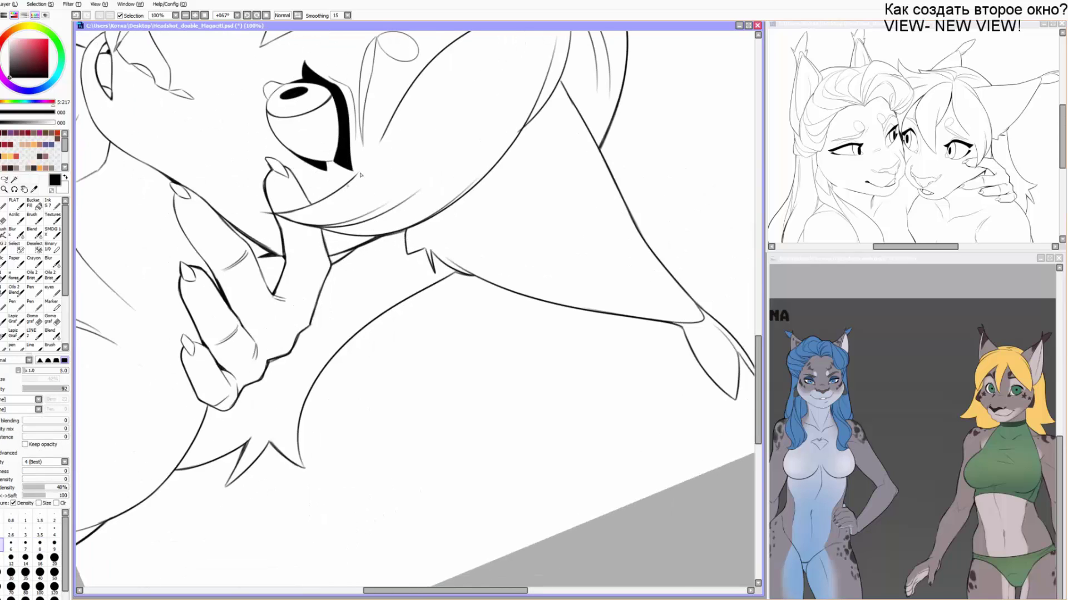
{"action": "key", "text": "ctrl+z"}
{"action": "mouse_move", "coordinate": [374, 153]}
{"action": "left_mouse_down"}
{"action": "mouse_move", "coordinate": [355, 181]}
{"action": "mouse_move", "coordinate": [383, 134]}
{"action": "left_mouse_up"}
{"action": "key", "text": "ctrl+z"}
{"action": "left_click_drag", "start_coordinate": [354, 178], "coordinate": [384, 134]}
{"action": "mouse_move", "coordinate": [399, 146]}
{"action": "left_mouse_down"}
{"action": "mouse_move", "coordinate": [374, 154]}
{"action": "mouse_move", "coordinate": [286, 234]}
{"action": "left_mouse_up"}
{"action": "key", "text": "ctrl+z"}
{"action": "key", "text": "ctrl+z"}
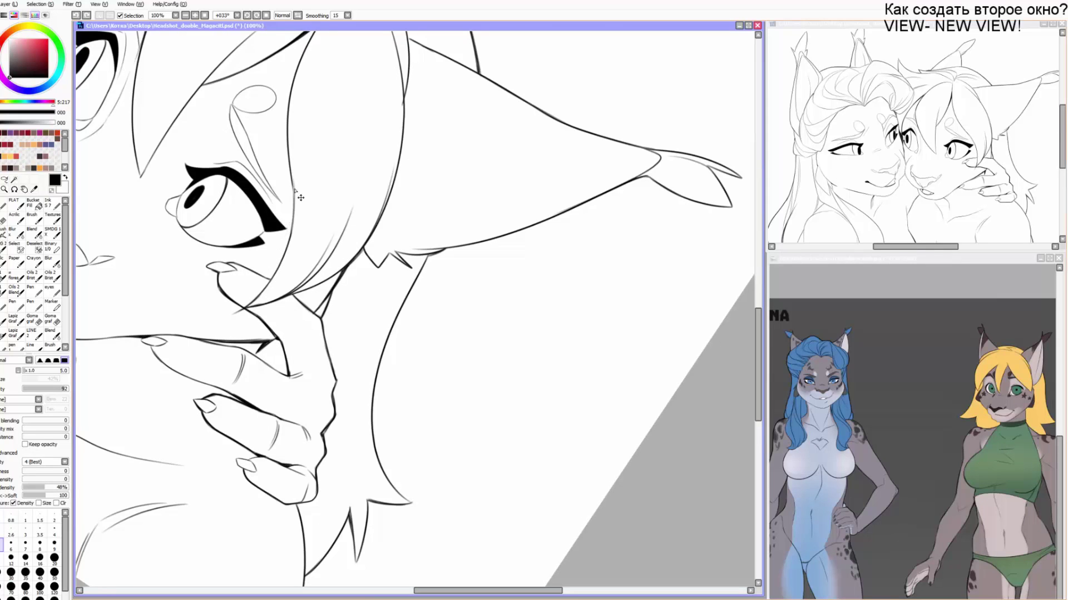
Erase the uneven section of the fringe edge beside the eye and re-ink it smoothly with a size 3.5 brush.
{"action": "mouse_move", "coordinate": [293, 169]}
{"action": "left_mouse_down"}
{"action": "mouse_move", "coordinate": [285, 244]}
{"action": "mouse_move", "coordinate": [327, 193]}
{"action": "left_mouse_up"}
{"action": "scroll", "coordinate": [328, 193], "scroll_direction": "down", "scroll_amount": 2}
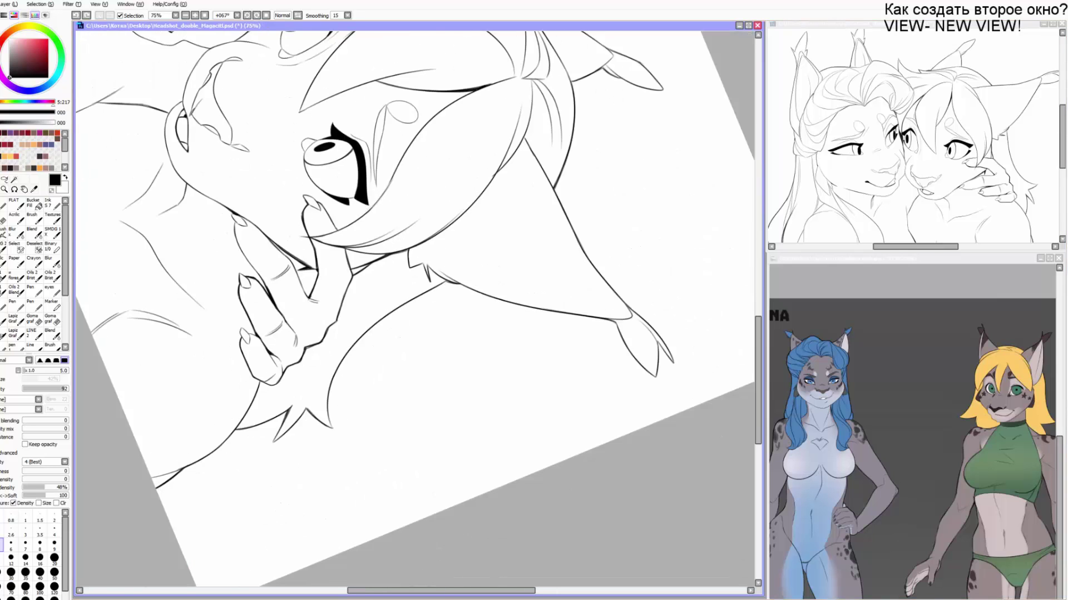
{"action": "scroll", "coordinate": [414, 308], "scroll_direction": "up", "scroll_amount": 3}
{"action": "key", "text": "ctrl+z"}
{"action": "left_click_drag", "start_coordinate": [412, 124], "coordinate": [350, 328]}
{"action": "key", "text": "e"}
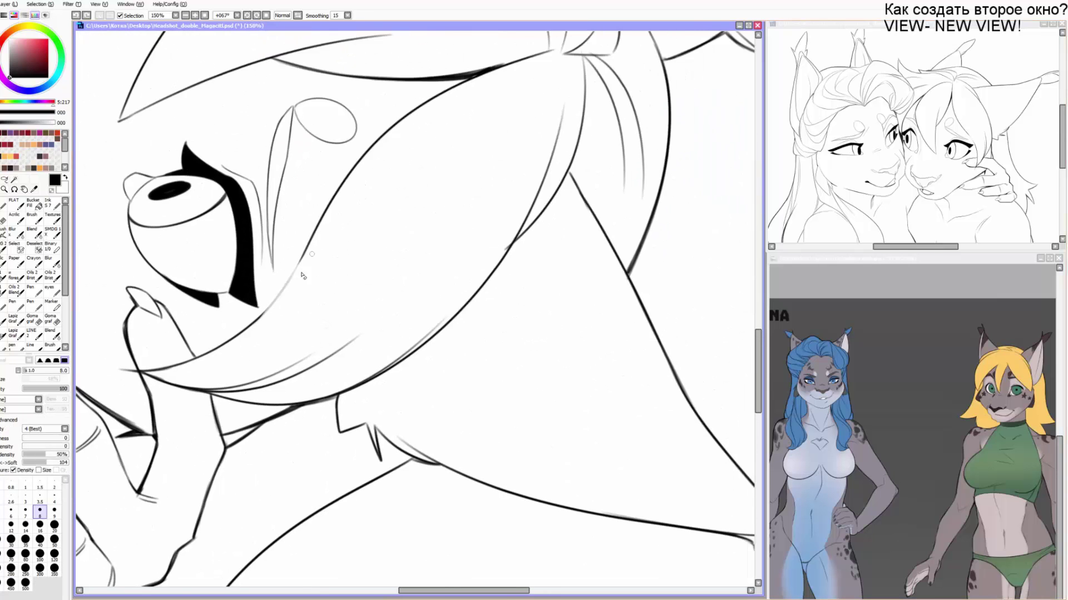
{"action": "key", "text": "n"}
{"action": "key", "text": "["}
{"action": "key", "text": "["}
{"action": "left_click_drag", "start_coordinate": [263, 317], "coordinate": [308, 246]}
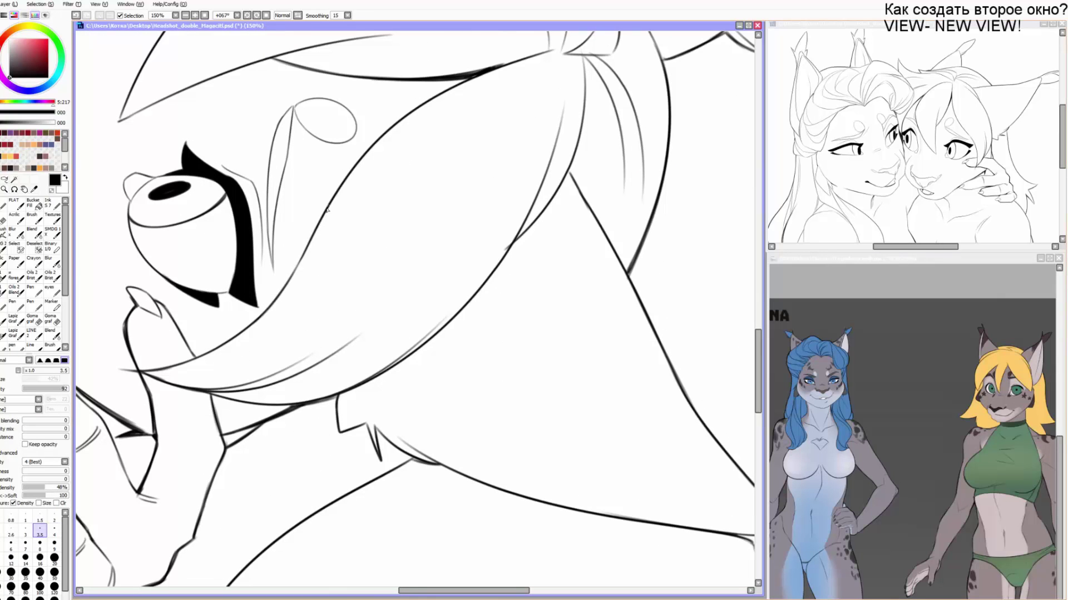
{"action": "left_click_drag", "start_coordinate": [284, 286], "coordinate": [317, 227]}
{"action": "left_click_drag", "start_coordinate": [331, 209], "coordinate": [306, 229]}
{"action": "mouse_move", "coordinate": [245, 311]}
{"action": "left_mouse_down"}
{"action": "mouse_move", "coordinate": [401, 167]}
{"action": "mouse_move", "coordinate": [457, 53]}
{"action": "left_mouse_up"}
Enlarge the eraser and clean up the line where the fringe overlaps the hand.
{"action": "key", "text": "Delete"}
{"action": "mouse_move", "coordinate": [443, 268]}
{"action": "left_mouse_down"}
{"action": "mouse_move", "coordinate": [412, 211]}
{"action": "mouse_move", "coordinate": [427, 252]}
{"action": "left_mouse_up"}
{"action": "key", "text": "e"}
{"action": "key", "text": "]"}
{"action": "key", "text": "]"}
{"action": "key", "text": "]"}
{"action": "mouse_move", "coordinate": [471, 208]}
{"action": "left_mouse_down"}
{"action": "mouse_move", "coordinate": [400, 272]}
{"action": "mouse_move", "coordinate": [476, 207]}
{"action": "left_mouse_up"}
Re-ink the pointed fringe tip where it crosses the back of the hand.
{"action": "key", "text": "b"}
{"action": "left_click_drag", "start_coordinate": [428, 253], "coordinate": [491, 180]}
{"action": "left_click_drag", "start_coordinate": [448, 233], "coordinate": [509, 136]}
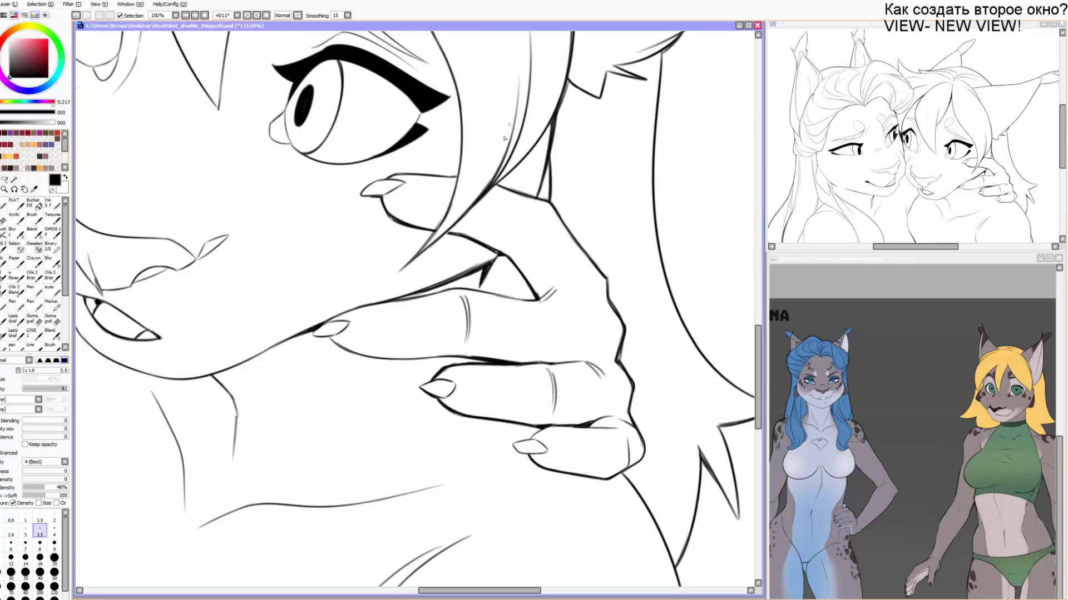
{"action": "key", "text": "ctrl+z"}
{"action": "key", "text": "ctrl+z"}
{"action": "left_click_drag", "start_coordinate": [415, 264], "coordinate": [494, 177]}
{"action": "left_click_drag", "start_coordinate": [428, 244], "coordinate": [462, 165]}
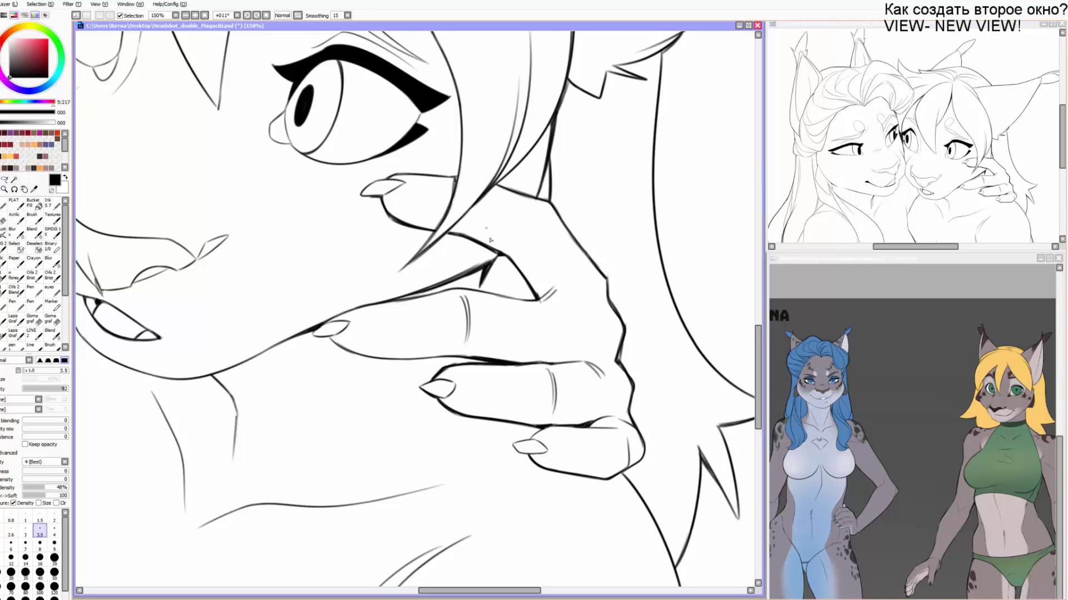
Thicken the lines where the fringe tip and cheek meet the hand, darkening the corner between the upper two fingers.
{"action": "left_click_drag", "start_coordinate": [490, 238], "coordinate": [488, 234]}
{"action": "left_click_drag", "start_coordinate": [476, 240], "coordinate": [495, 254]}
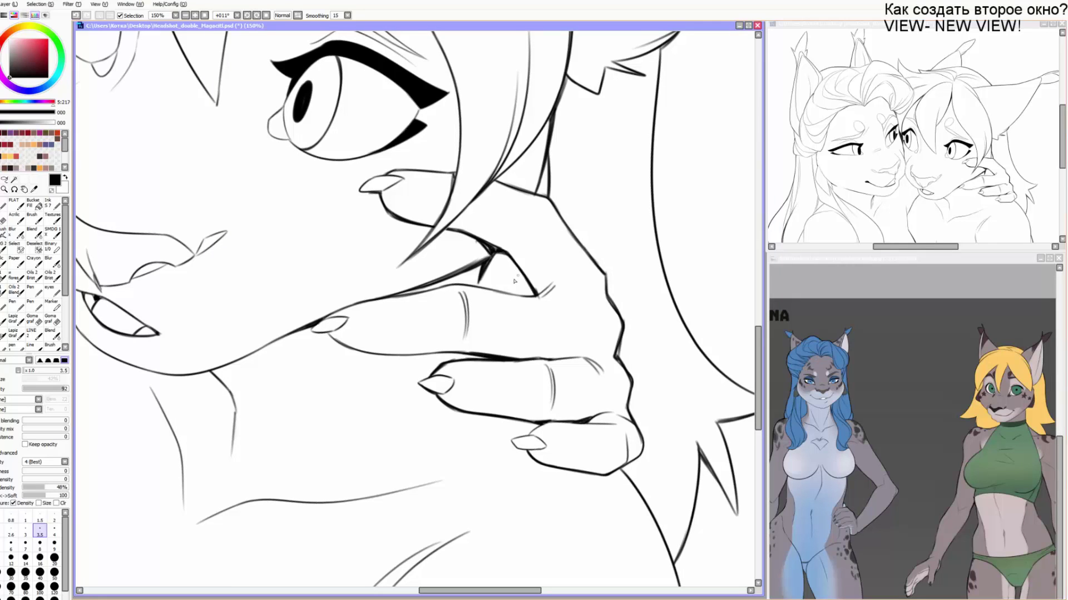
{"action": "left_click_drag", "start_coordinate": [478, 287], "coordinate": [483, 276]}
{"action": "left_click_drag", "start_coordinate": [337, 281], "coordinate": [426, 327]}
{"action": "key", "text": "Home"}
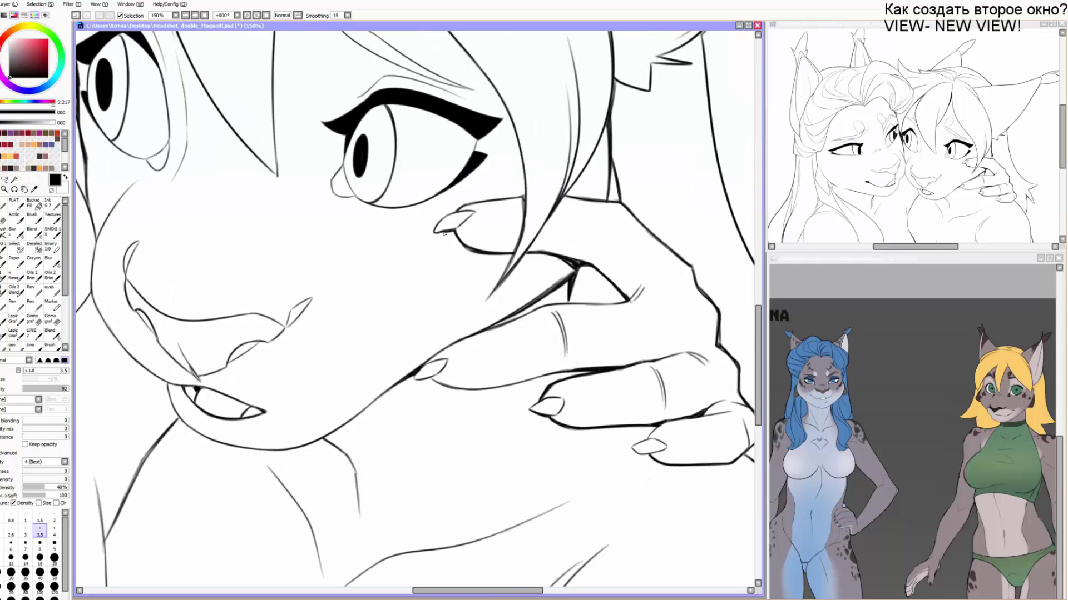
Draw a small pointed fur tuft above the fingertip pressing into the right-hand character's cheek.
{"action": "mouse_move", "coordinate": [444, 244]}
{"action": "left_mouse_down"}
{"action": "mouse_move", "coordinate": [429, 248]}
{"action": "mouse_move", "coordinate": [431, 222]}
{"action": "left_mouse_up"}
{"action": "mouse_move", "coordinate": [457, 177]}
{"action": "left_mouse_down"}
{"action": "mouse_move", "coordinate": [450, 187]}
{"action": "mouse_move", "coordinate": [464, 174]}
{"action": "mouse_move", "coordinate": [484, 179]}
{"action": "mouse_move", "coordinate": [477, 118]}
{"action": "left_mouse_up"}
{"action": "key", "text": "bracketleft"}
{"action": "key", "text": "bracketleft"}
{"action": "key", "text": "bracketright"}
{"action": "key", "text": "bracketright"}
Try a short curved line on the right-hand character's muzzle beside the nose and undo the trial strokes.
{"action": "left_click_drag", "start_coordinate": [297, 245], "coordinate": [388, 269]}
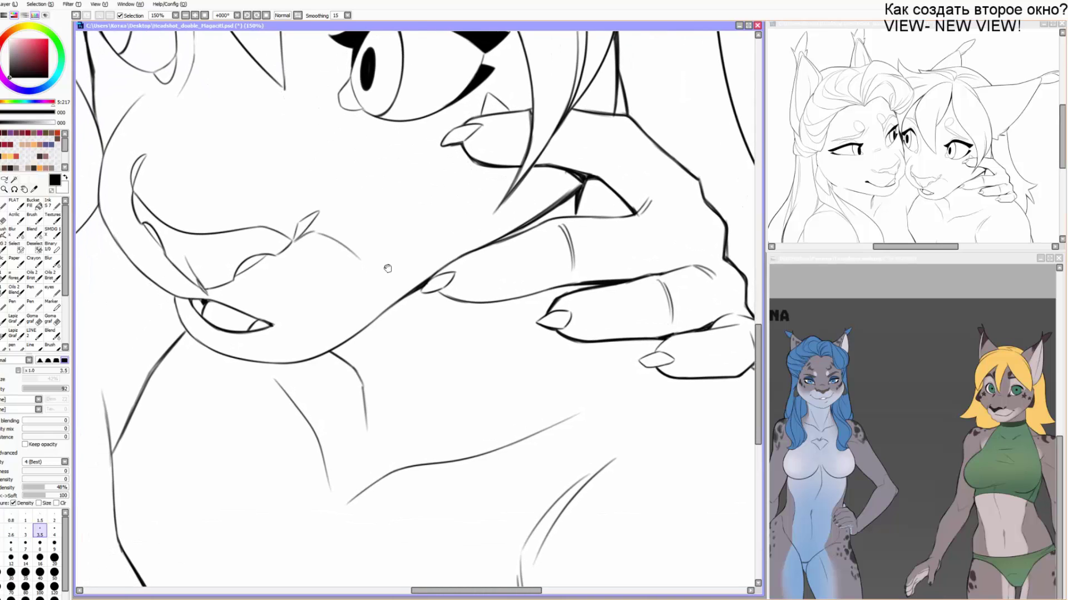
{"action": "key", "text": "ctrl+z"}
{"action": "scroll", "coordinate": [313, 216], "scroll_direction": "down", "scroll_amount": 1}
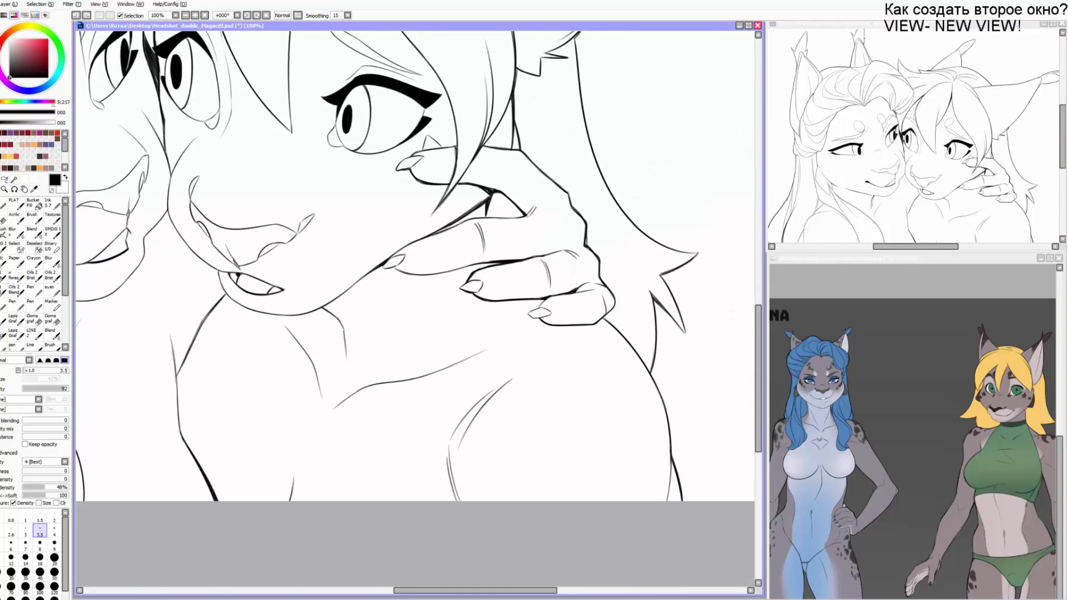
{"action": "key", "text": "alt+Tab"}
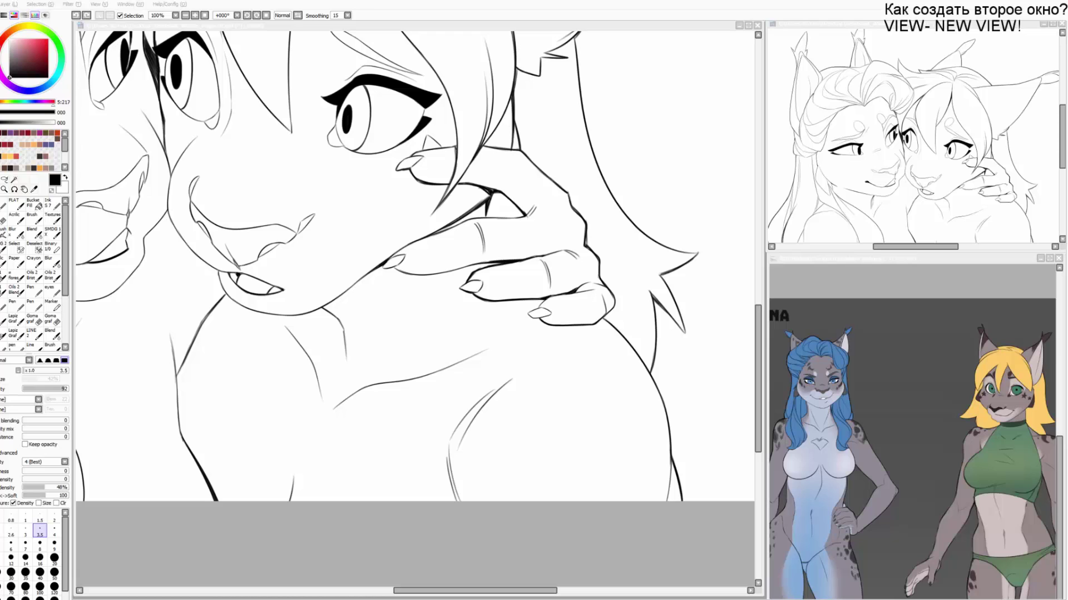
{"action": "left_click", "coordinate": [472, 236]}
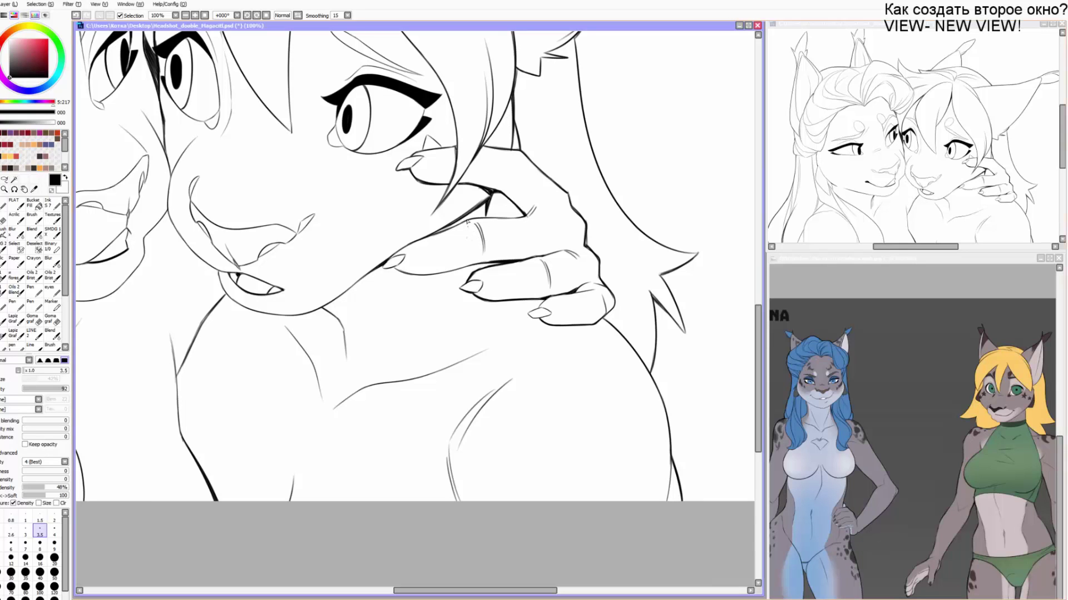
{"action": "key", "text": "ctrl+z"}
{"action": "mouse_move", "coordinate": [413, 239]}
{"action": "left_mouse_down"}
{"action": "mouse_move", "coordinate": [396, 255]}
{"action": "mouse_move", "coordinate": [453, 226]}
{"action": "left_mouse_up"}
{"action": "key", "text": "]"}
{"action": "key", "text": "ctrl+z"}
{"action": "key", "text": "ctrl+z"}
{"action": "key", "text": "ctrl+z"}
{"action": "key", "text": "ctrl+z"}
{"action": "key", "text": "ctrl+z"}
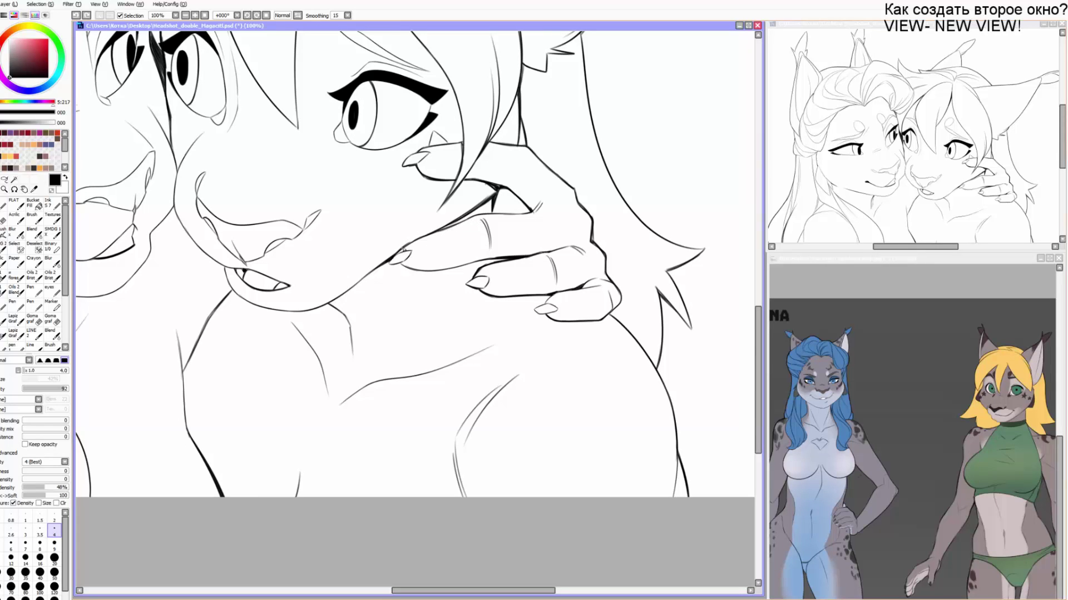
Try extra strokes around the right-hand character's forehead and brow and undo them.
{"action": "mouse_move", "coordinate": [402, 251]}
{"action": "left_mouse_down"}
{"action": "mouse_move", "coordinate": [458, 226]}
{"action": "mouse_move", "coordinate": [398, 261]}
{"action": "mouse_move", "coordinate": [401, 235]}
{"action": "left_mouse_up"}
{"action": "left_click_drag", "start_coordinate": [397, 329], "coordinate": [397, 279]}
{"action": "left_click_drag", "start_coordinate": [396, 310], "coordinate": [512, 261]}
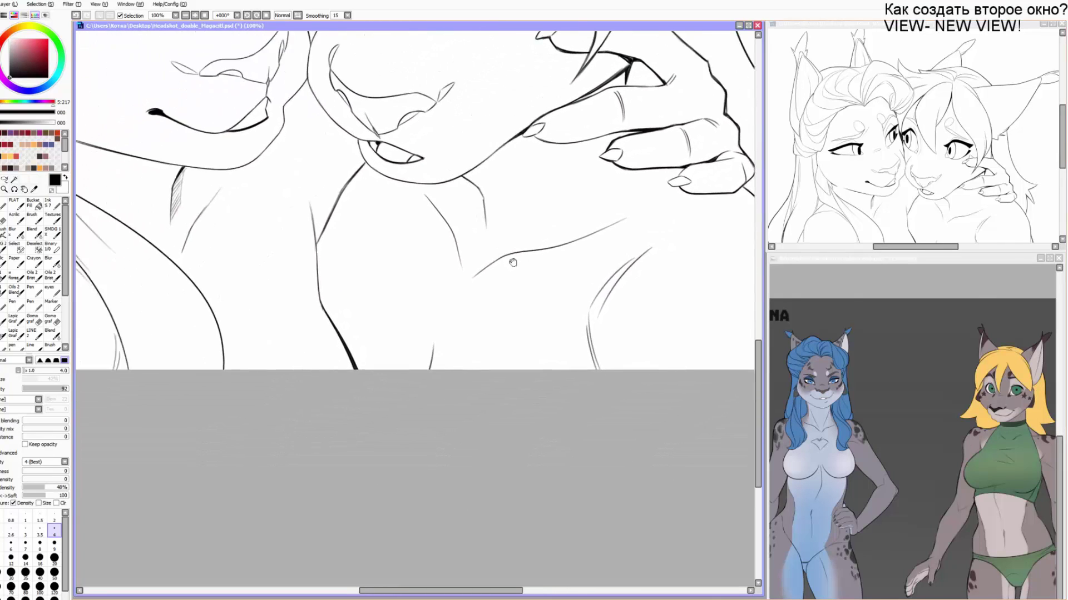
{"action": "left_click_drag", "start_coordinate": [371, 251], "coordinate": [500, 315]}
{"action": "left_click_drag", "start_coordinate": [419, 249], "coordinate": [435, 382]}
{"action": "left_click_drag", "start_coordinate": [456, 296], "coordinate": [292, 352]}
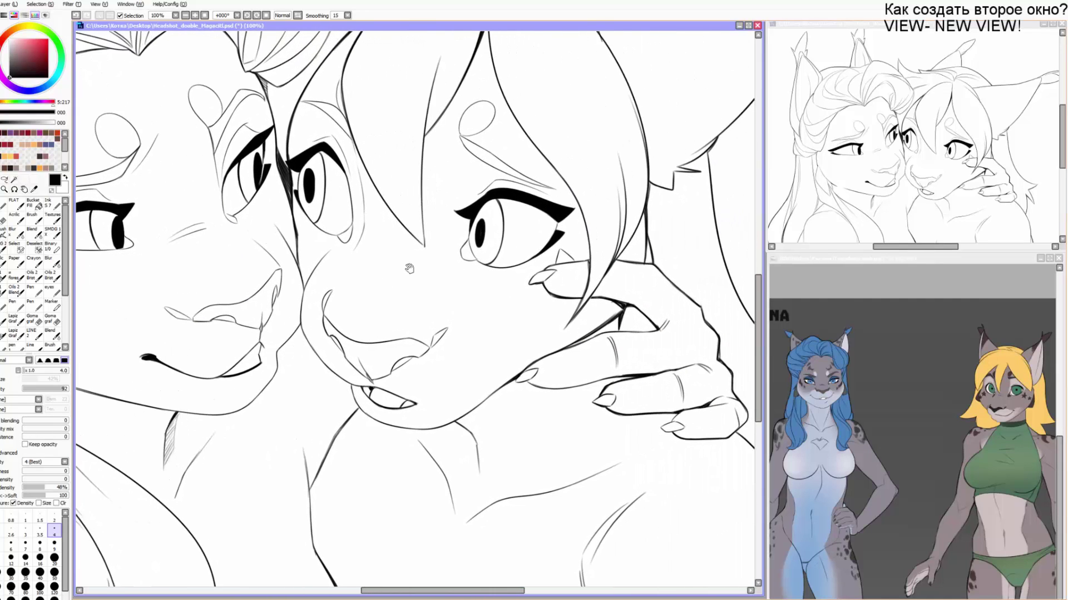
{"action": "left_click_drag", "start_coordinate": [410, 269], "coordinate": [389, 296]}
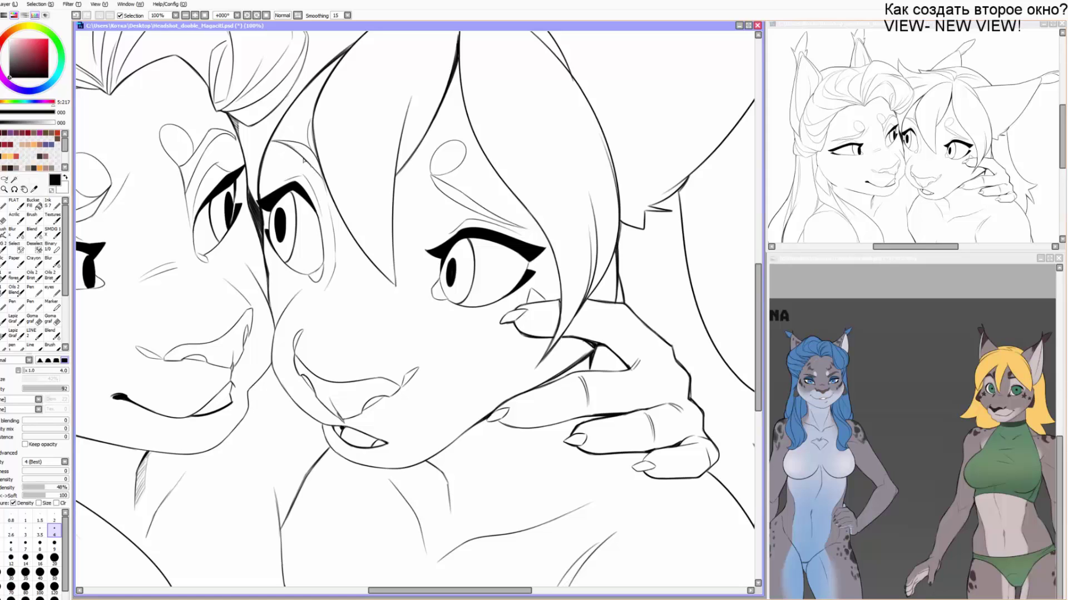
{"action": "mouse_move", "coordinate": [442, 186]}
{"action": "left_mouse_down"}
{"action": "mouse_move", "coordinate": [324, 225]}
{"action": "mouse_move", "coordinate": [411, 172]}
{"action": "left_mouse_up"}
{"action": "key", "text": "ctrl+z"}
{"action": "left_click_drag", "start_coordinate": [344, 203], "coordinate": [338, 211]}
{"action": "key", "text": "ctrl+z"}
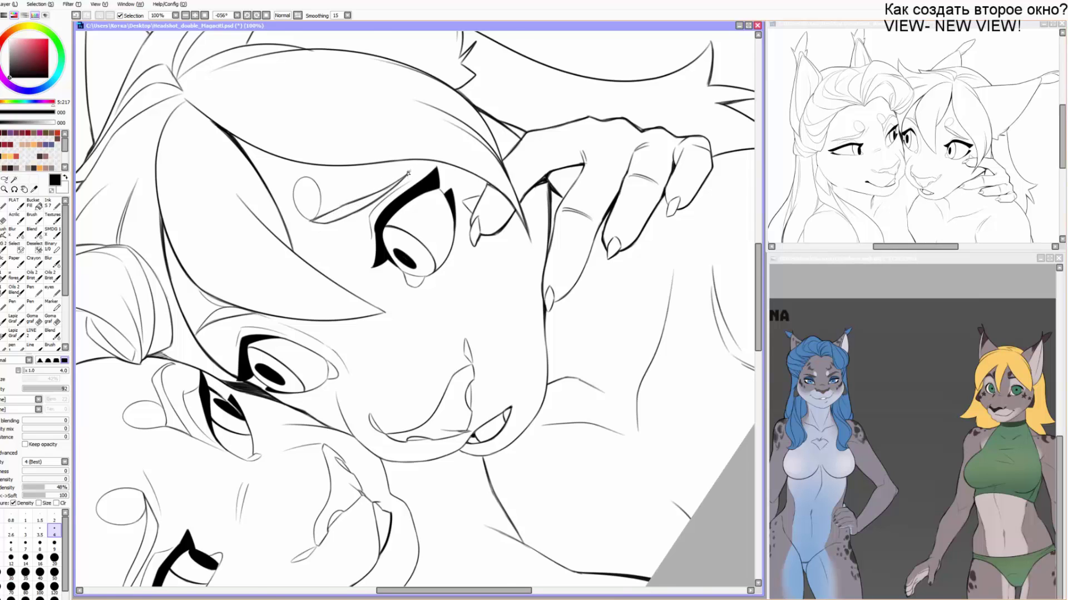
{"action": "key", "text": "End"}
{"action": "key", "text": "End"}
{"action": "key", "text": "End"}
{"action": "key", "text": "Home"}
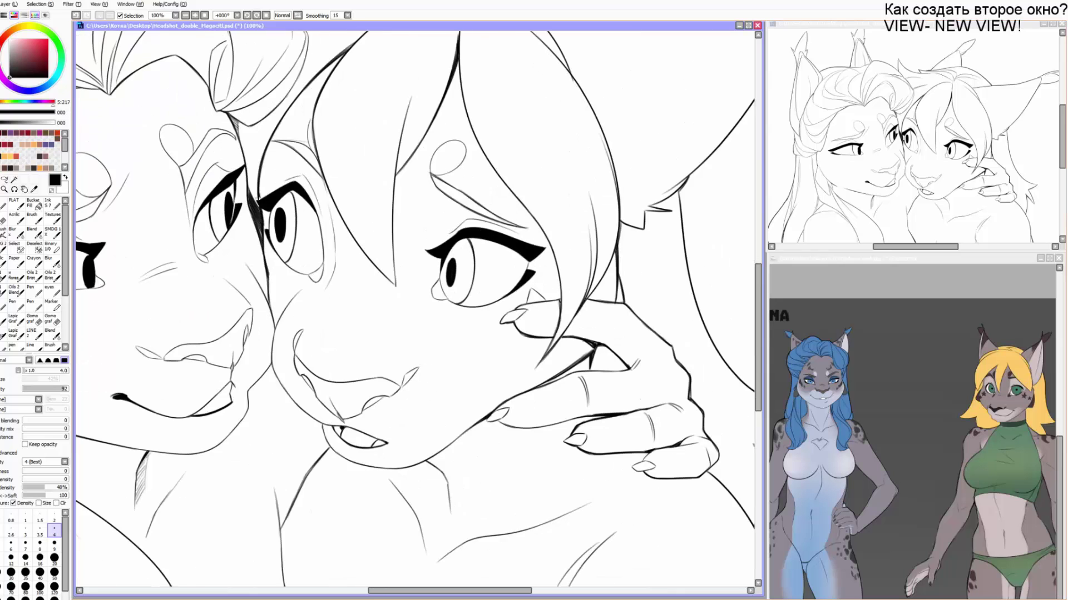
Examine both characters' faces, the swept-back hair and the right-hand ear for line art that still needs work.
{"action": "left_click_drag", "start_coordinate": [322, 178], "coordinate": [335, 167]}
{"action": "key", "text": "bracketleft"}
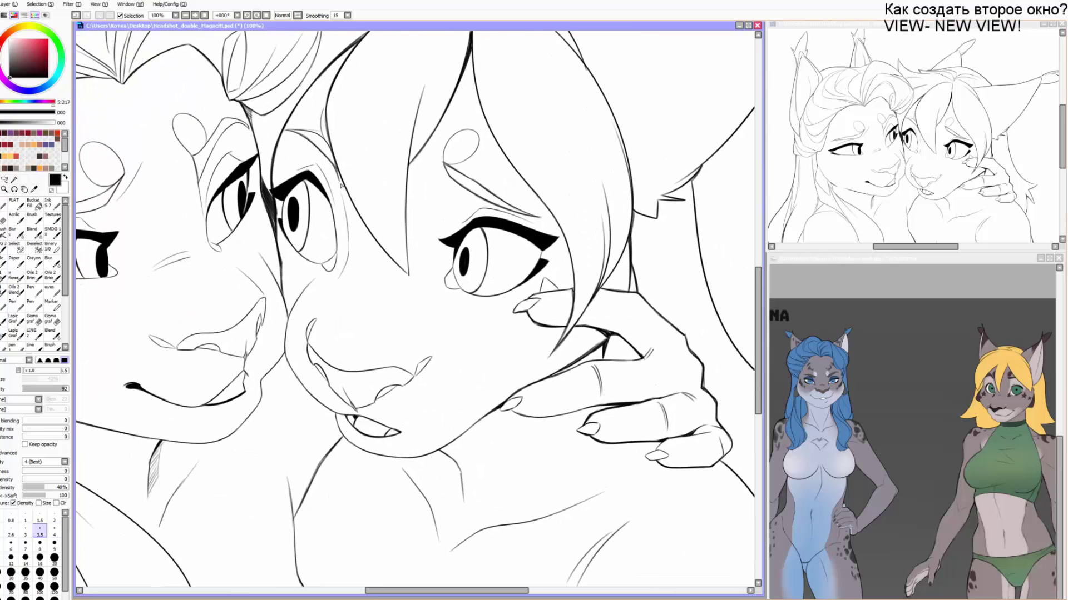
{"action": "scroll", "coordinate": [343, 206], "scroll_direction": "left", "scroll_amount": 5}
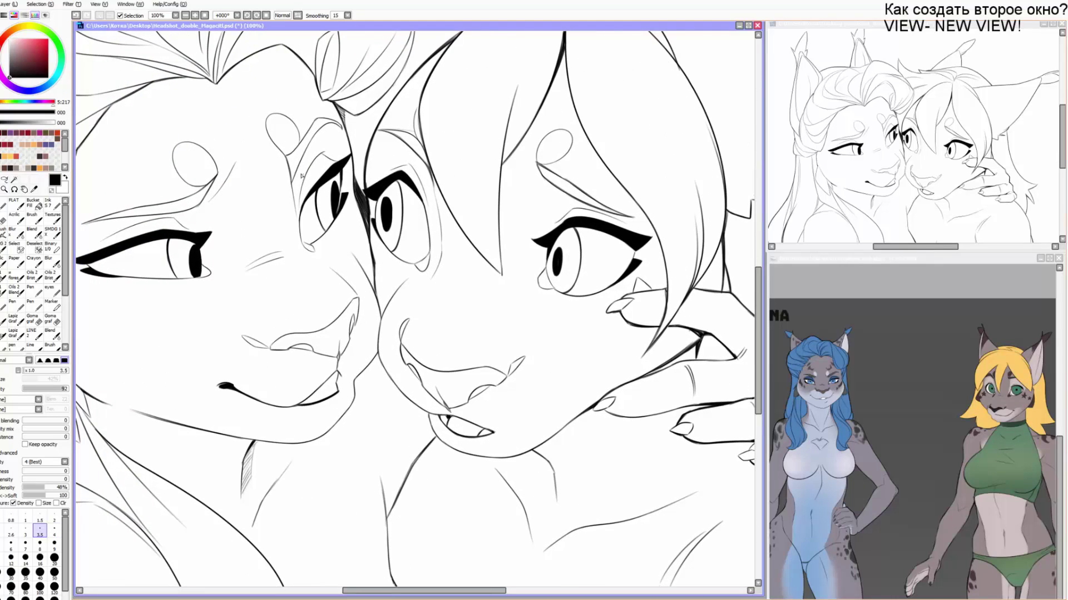
{"action": "scroll", "coordinate": [264, 185], "scroll_direction": "left", "scroll_amount": 6}
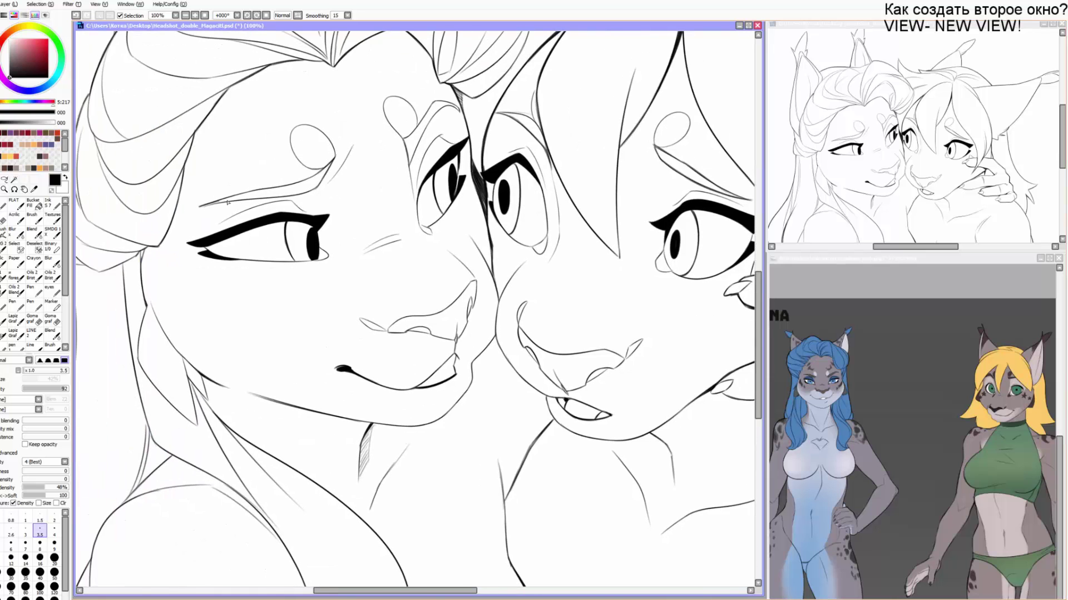
{"action": "scroll", "coordinate": [264, 269], "scroll_direction": "left", "scroll_amount": 6}
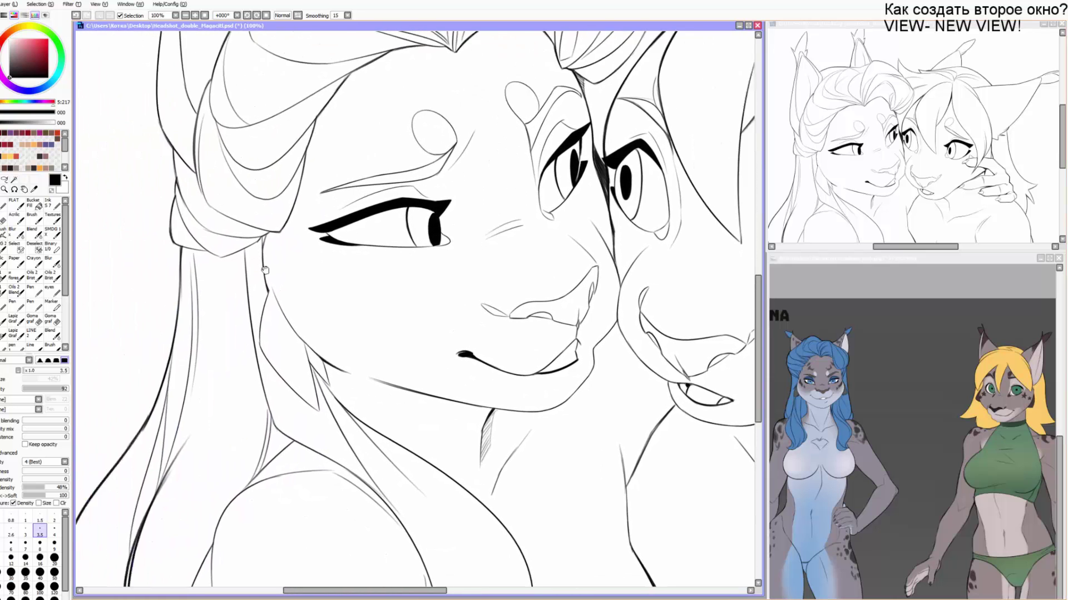
{"action": "scroll", "coordinate": [265, 270], "scroll_direction": "up", "scroll_amount": 12}
{"action": "scroll", "coordinate": [311, 212], "scroll_direction": "right", "scroll_amount": 4}
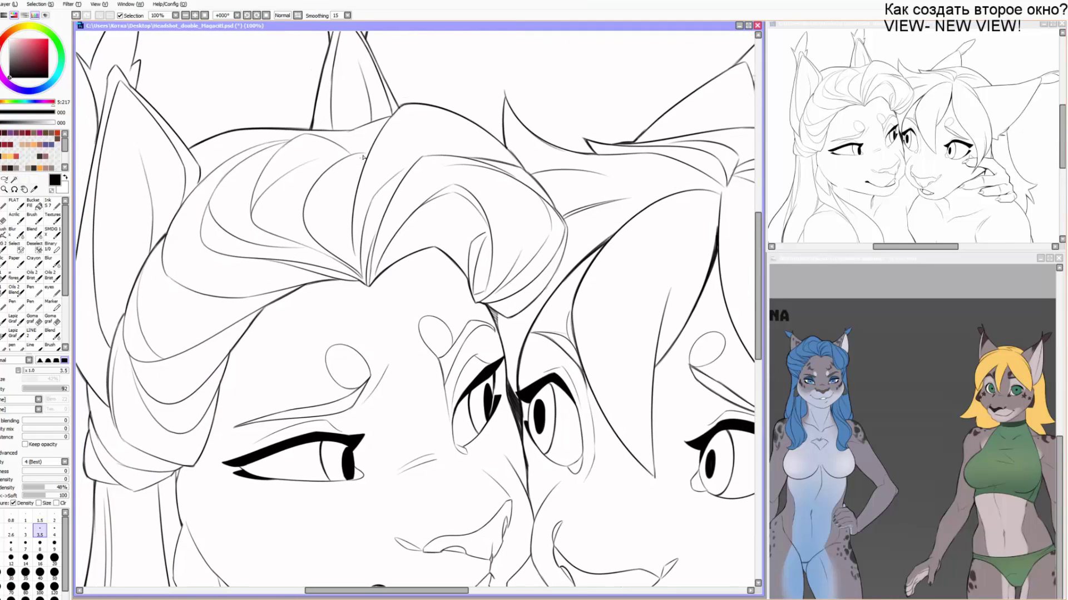
{"action": "left_click_drag", "start_coordinate": [342, 148], "coordinate": [353, 129]}
{"action": "left_click_drag", "start_coordinate": [393, 161], "coordinate": [277, 144]}
{"action": "mouse_move", "coordinate": [494, 336]}
{"action": "left_mouse_down"}
{"action": "mouse_move", "coordinate": [463, 210]}
{"action": "mouse_move", "coordinate": [604, 179]}
{"action": "mouse_move", "coordinate": [407, 207]}
{"action": "mouse_move", "coordinate": [341, 289]}
{"action": "mouse_move", "coordinate": [301, 215]}
{"action": "mouse_move", "coordinate": [368, 238]}
{"action": "mouse_move", "coordinate": [262, 274]}
{"action": "mouse_move", "coordinate": [189, 262]}
{"action": "mouse_move", "coordinate": [139, 338]}
{"action": "left_mouse_up"}
{"action": "key", "text": "e"}
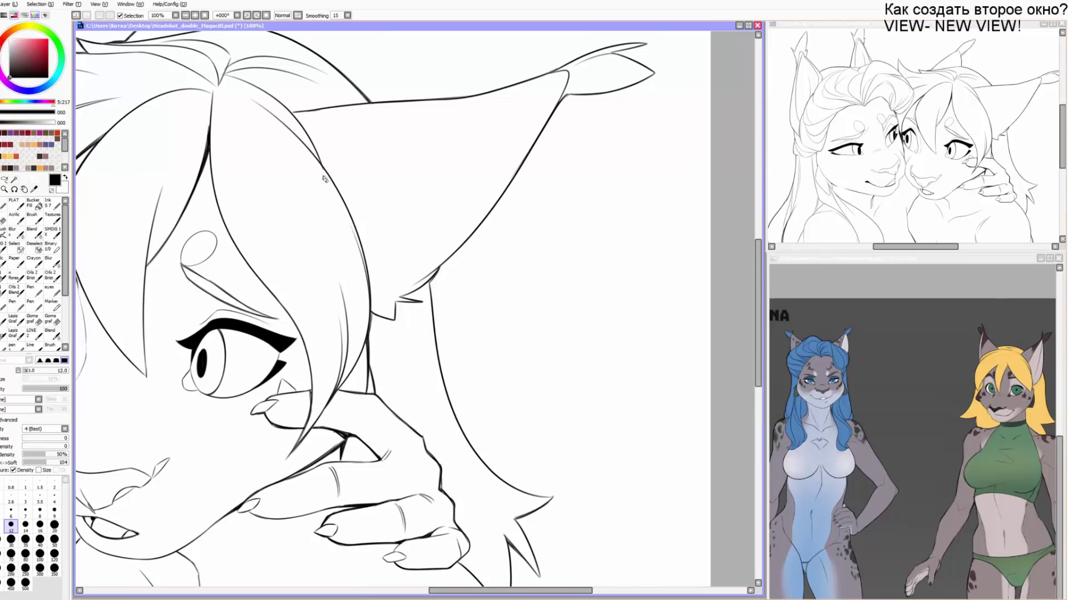
{"action": "key", "text": "b"}
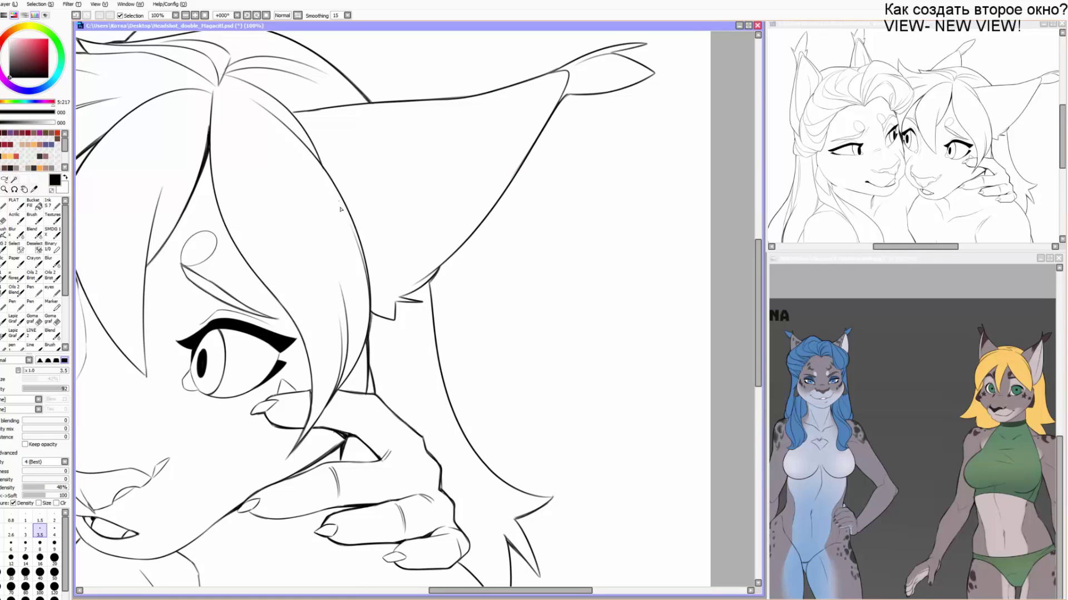
Add small fur tufts below the fingertip on the cheek and at the right-hand character's inner eye edge.
{"action": "left_click_drag", "start_coordinate": [354, 237], "coordinate": [353, 173]}
{"action": "mouse_move", "coordinate": [365, 277]}
{"action": "left_mouse_down"}
{"action": "mouse_move", "coordinate": [371, 231]}
{"action": "mouse_move", "coordinate": [477, 199]}
{"action": "left_mouse_up"}
{"action": "mouse_move", "coordinate": [320, 221]}
{"action": "left_mouse_down"}
{"action": "mouse_move", "coordinate": [375, 237]}
{"action": "mouse_move", "coordinate": [359, 217]}
{"action": "left_mouse_up"}
{"action": "key", "text": "["}
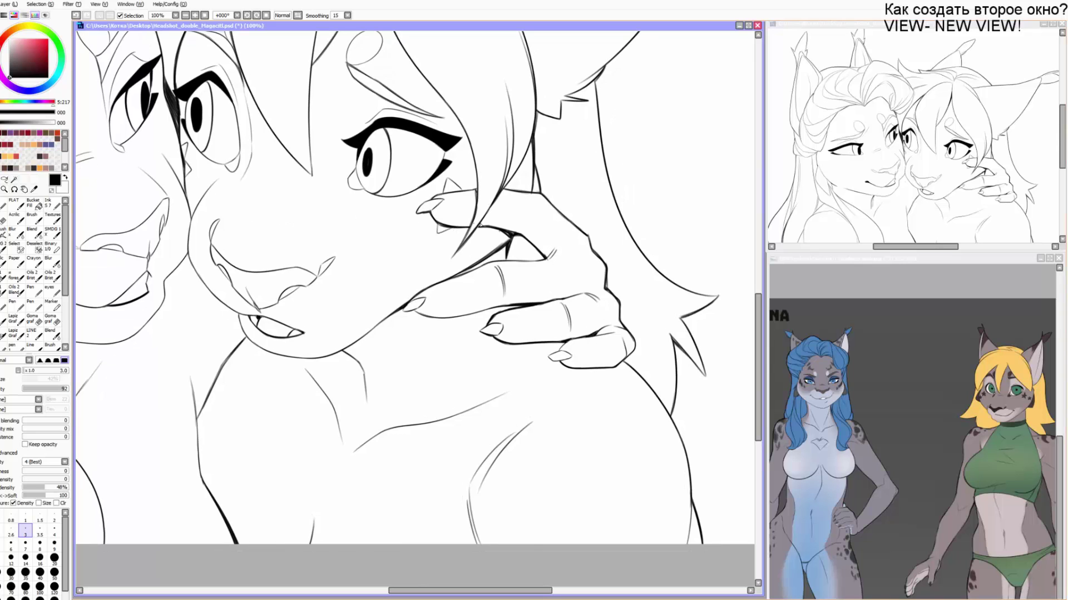
Thicken the left-hand character's shoulder line where it emerges from the long hair, using a size 4 brush.
{"action": "mouse_move", "coordinate": [454, 267]}
{"action": "left_mouse_down"}
{"action": "mouse_move", "coordinate": [467, 245]}
{"action": "mouse_move", "coordinate": [437, 247]}
{"action": "mouse_move", "coordinate": [452, 199]}
{"action": "mouse_move", "coordinate": [428, 235]}
{"action": "mouse_move", "coordinate": [481, 298]}
{"action": "mouse_move", "coordinate": [469, 302]}
{"action": "mouse_move", "coordinate": [455, 231]}
{"action": "mouse_move", "coordinate": [467, 255]}
{"action": "mouse_move", "coordinate": [451, 282]}
{"action": "mouse_move", "coordinate": [511, 231]}
{"action": "mouse_move", "coordinate": [604, 376]}
{"action": "mouse_move", "coordinate": [645, 312]}
{"action": "mouse_move", "coordinate": [673, 233]}
{"action": "left_mouse_up"}
{"action": "key", "text": "]"}
{"action": "key", "text": "]"}
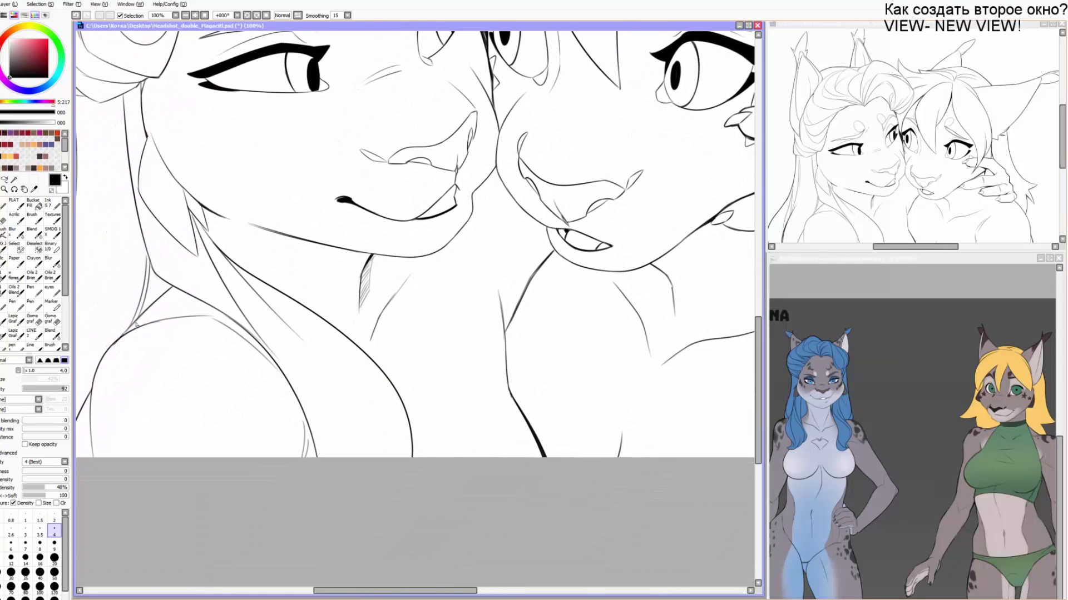
{"action": "key", "text": "ctrl+z"}
{"action": "mouse_move", "coordinate": [137, 324]}
{"action": "left_mouse_down"}
{"action": "mouse_move", "coordinate": [108, 348]}
{"action": "mouse_move", "coordinate": [174, 286]}
{"action": "left_mouse_up"}
{"action": "left_click_drag", "start_coordinate": [104, 356], "coordinate": [175, 282]}
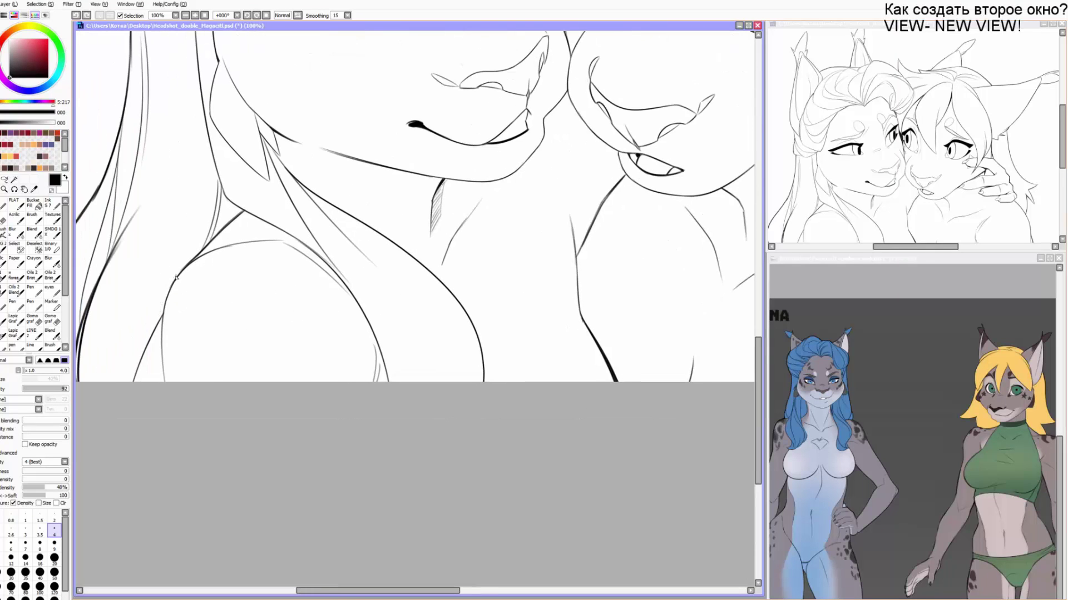
{"action": "left_click_drag", "start_coordinate": [134, 379], "coordinate": [132, 385]}
{"action": "left_click_drag", "start_coordinate": [305, 302], "coordinate": [303, 314]}
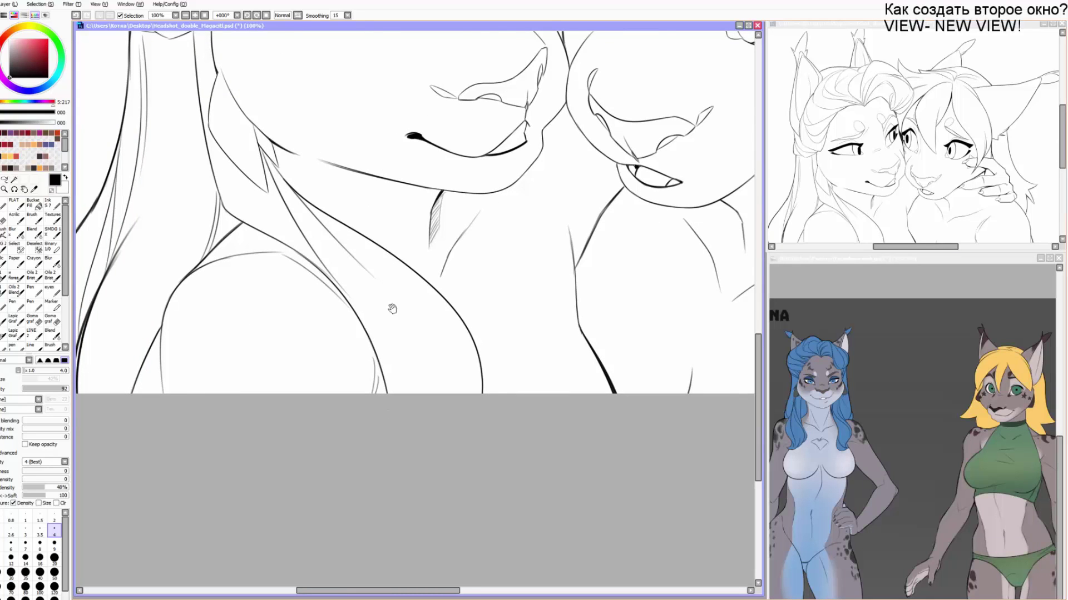
Thicken the right-hand character's outer neck and shoulder line below the jaw, between the two bodies.
{"action": "mouse_move", "coordinate": [393, 309]}
{"action": "left_mouse_down"}
{"action": "mouse_move", "coordinate": [349, 433]}
{"action": "mouse_move", "coordinate": [282, 364]}
{"action": "left_mouse_up"}
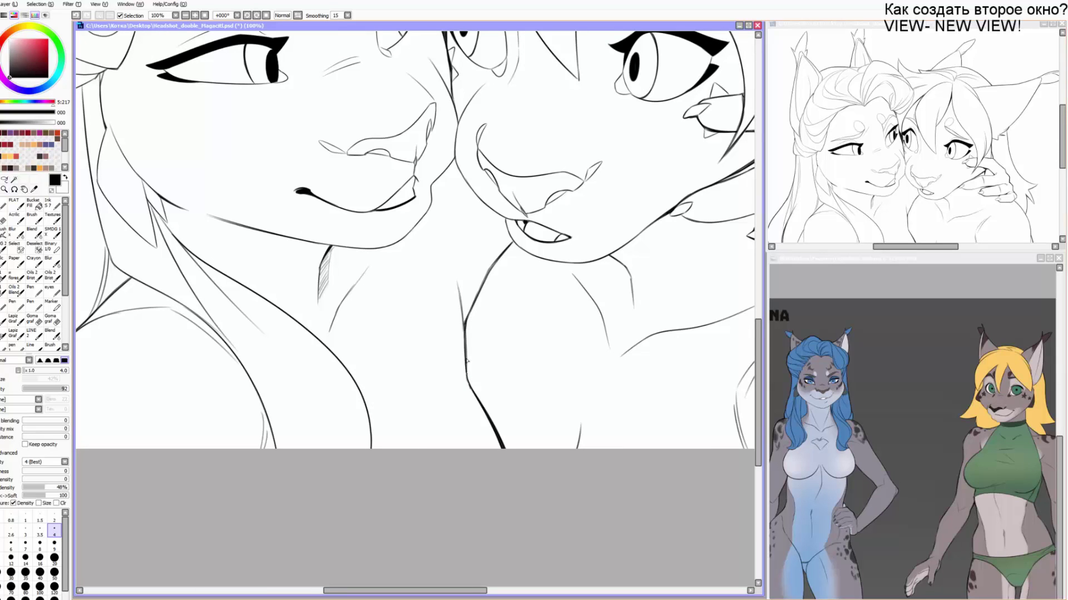
{"action": "left_click_drag", "start_coordinate": [505, 293], "coordinate": [442, 385]}
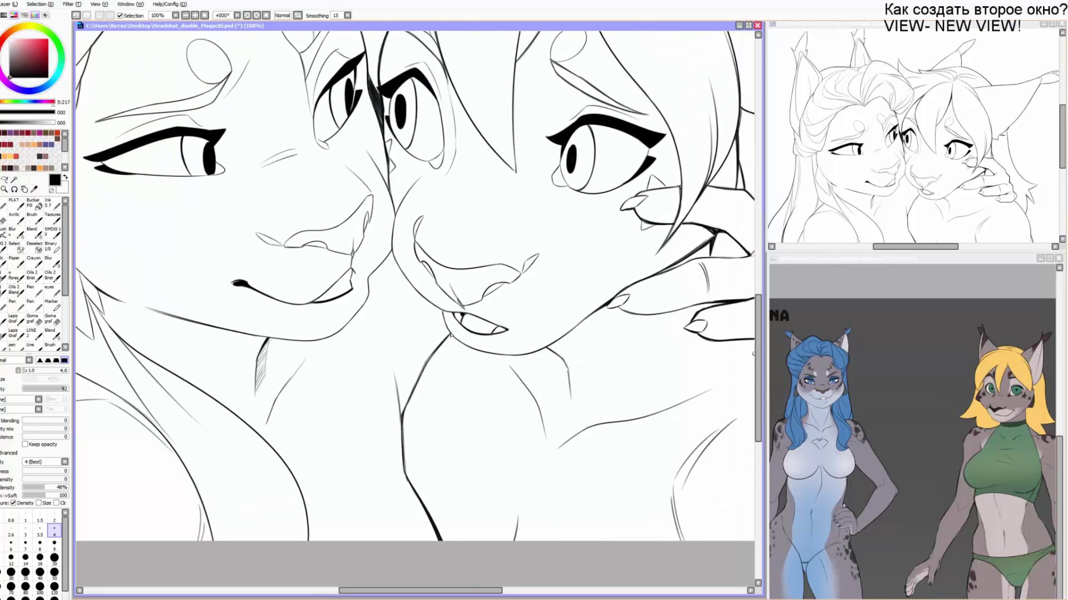
{"action": "left_click_drag", "start_coordinate": [593, 325], "coordinate": [507, 376]}
{"action": "mouse_move", "coordinate": [415, 317]}
{"action": "left_mouse_down"}
{"action": "mouse_move", "coordinate": [414, 290]}
{"action": "mouse_move", "coordinate": [398, 362]}
{"action": "left_mouse_up"}
{"action": "left_click_drag", "start_coordinate": [458, 237], "coordinate": [445, 248]}
Strengthen the left-hand character's chin contour below the mouth with a size 3 brush.
{"action": "key", "text": "bracketleft"}
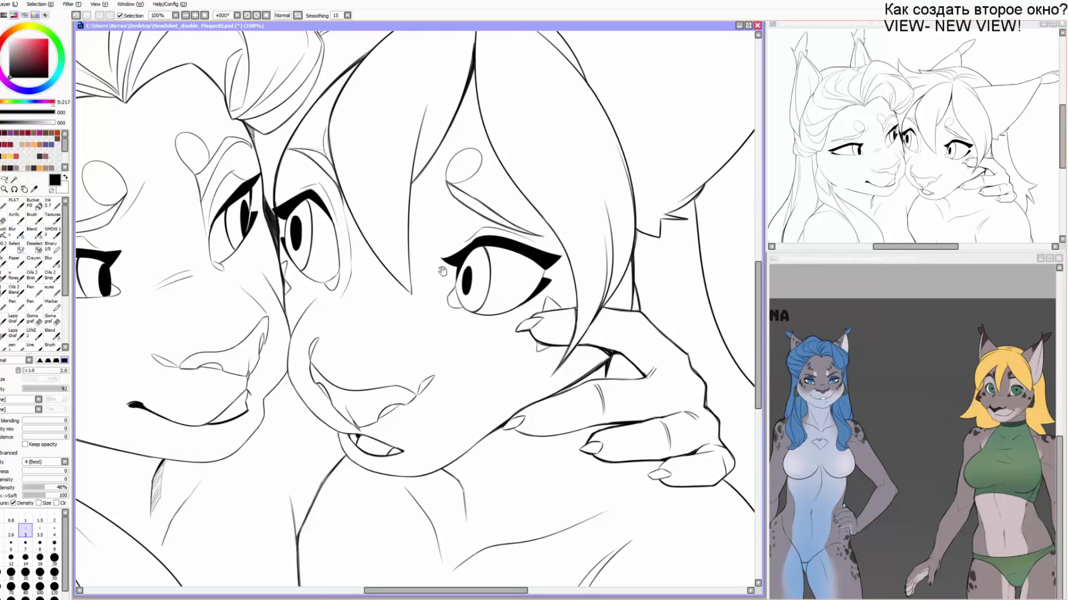
{"action": "mouse_move", "coordinate": [439, 257]}
{"action": "left_mouse_down"}
{"action": "mouse_move", "coordinate": [450, 282]}
{"action": "mouse_move", "coordinate": [566, 316]}
{"action": "mouse_move", "coordinate": [579, 283]}
{"action": "left_mouse_up"}
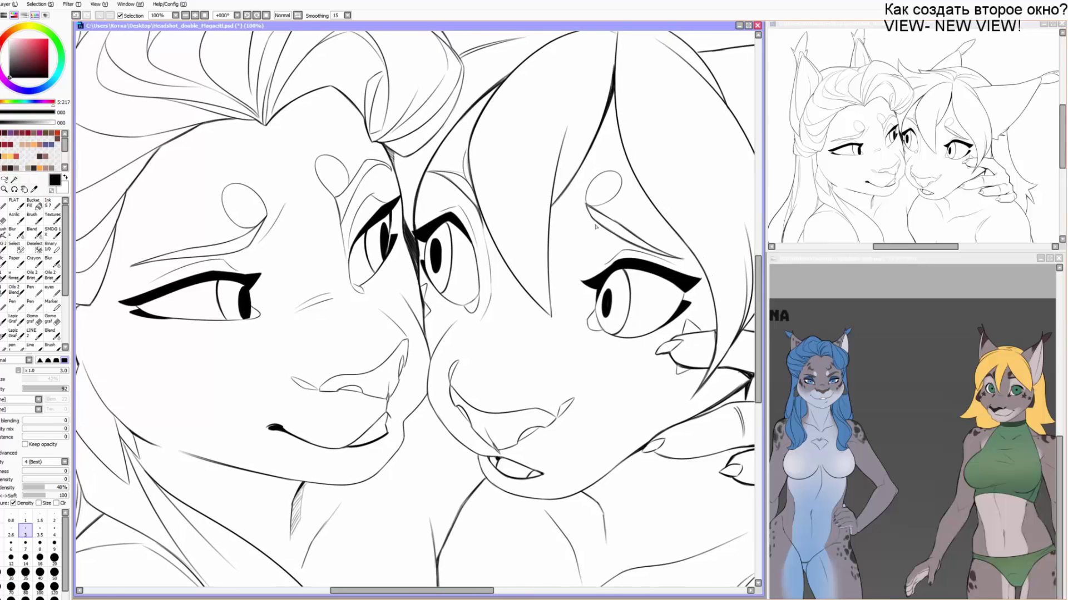
{"action": "scroll", "coordinate": [595, 226], "scroll_direction": "down", "scroll_amount": 2}
{"action": "scroll", "coordinate": [567, 282], "scroll_direction": "up", "scroll_amount": 2}
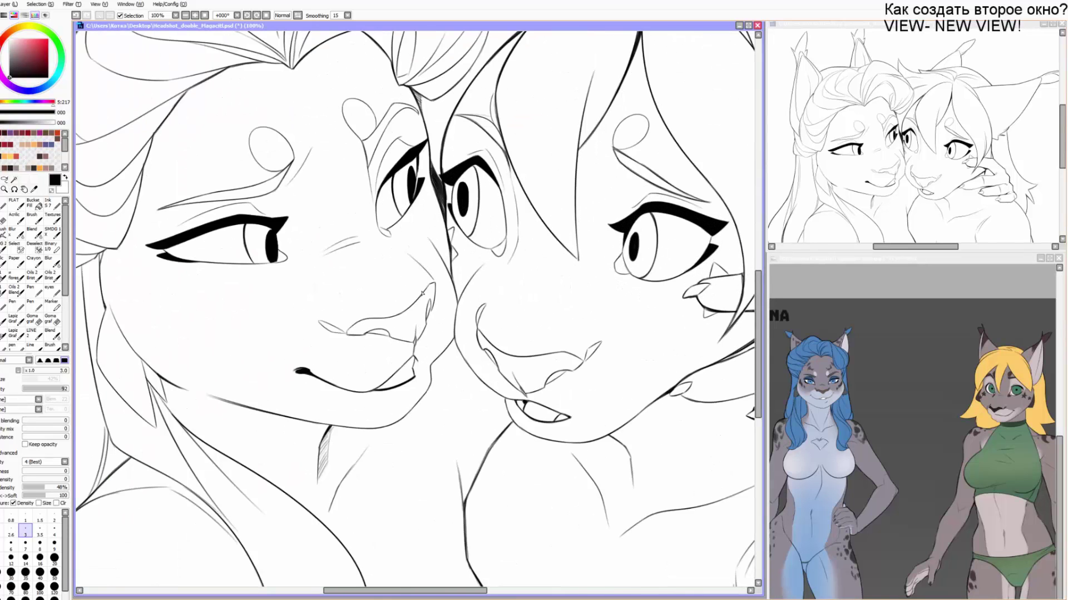
{"action": "scroll", "coordinate": [423, 292], "scroll_direction": "up", "scroll_amount": 2}
{"action": "mouse_move", "coordinate": [471, 213]}
{"action": "left_mouse_down"}
{"action": "mouse_move", "coordinate": [422, 266]}
{"action": "mouse_move", "coordinate": [420, 307]}
{"action": "mouse_move", "coordinate": [399, 336]}
{"action": "mouse_move", "coordinate": [429, 306]}
{"action": "left_mouse_up"}
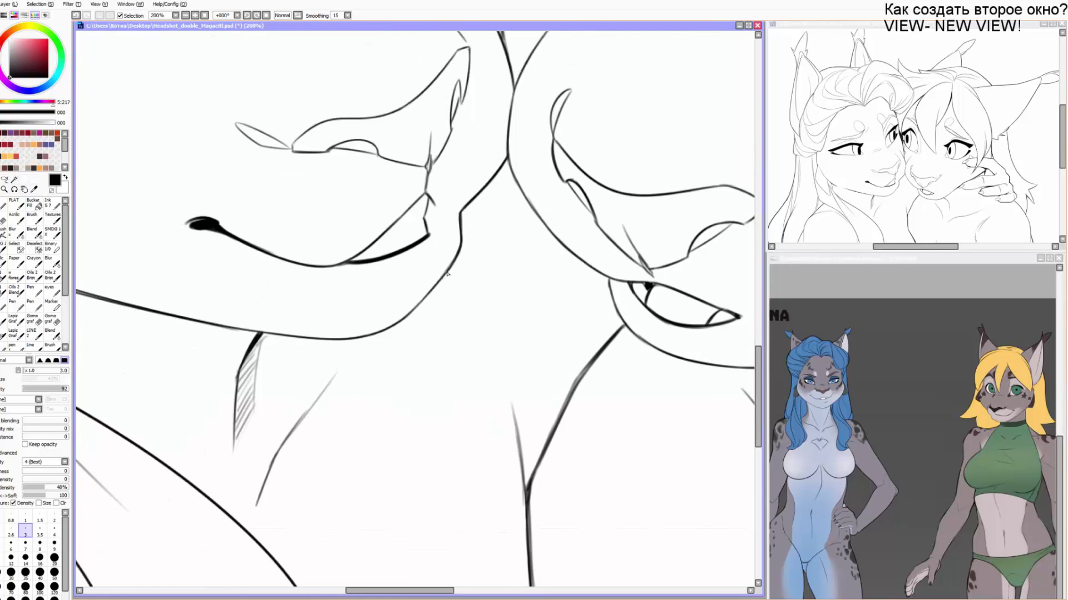
{"action": "left_click_drag", "start_coordinate": [457, 263], "coordinate": [394, 327]}
{"action": "left_click_drag", "start_coordinate": [517, 256], "coordinate": [417, 308]}
{"action": "scroll", "coordinate": [457, 151], "scroll_direction": "down", "scroll_amount": 2}
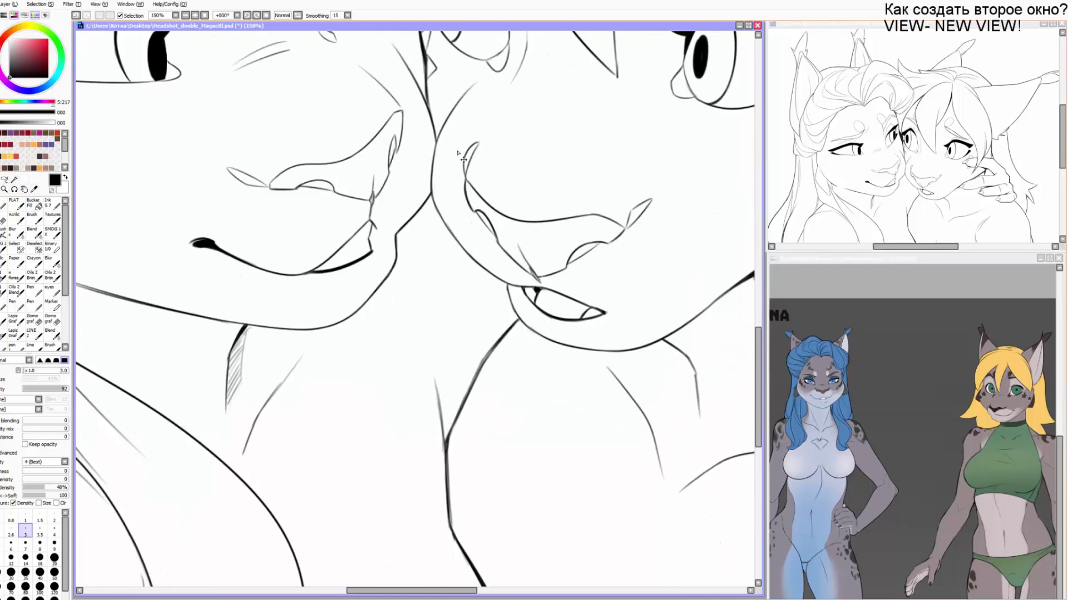
{"action": "scroll", "coordinate": [455, 151], "scroll_direction": "down", "scroll_amount": 4}
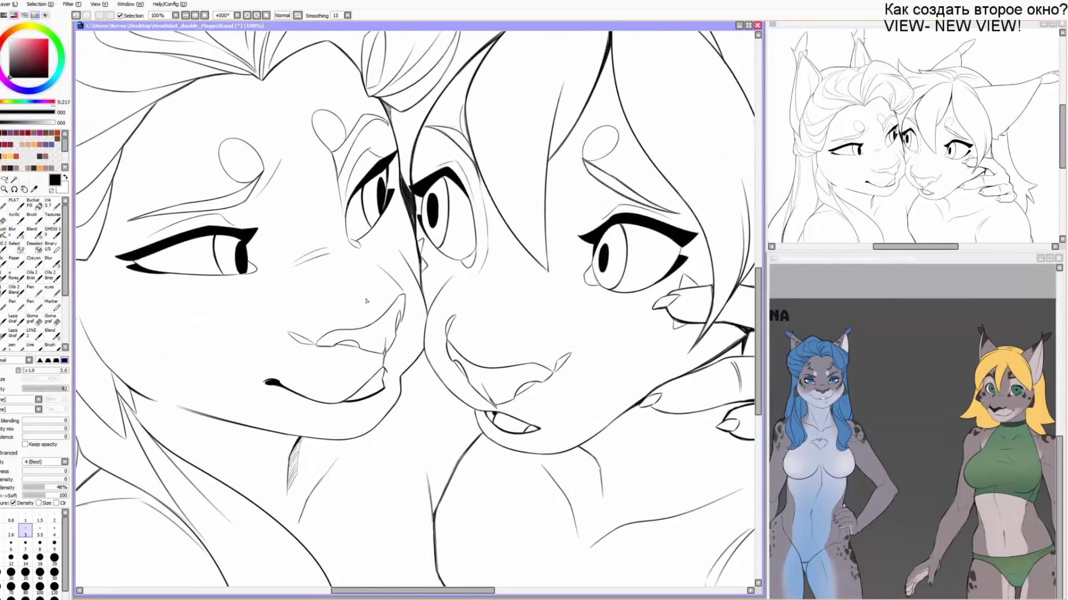
Sample the grey fur colour from the blue-haired character on the reference sheet.
{"action": "left_click_drag", "start_coordinate": [391, 230], "coordinate": [385, 258]}
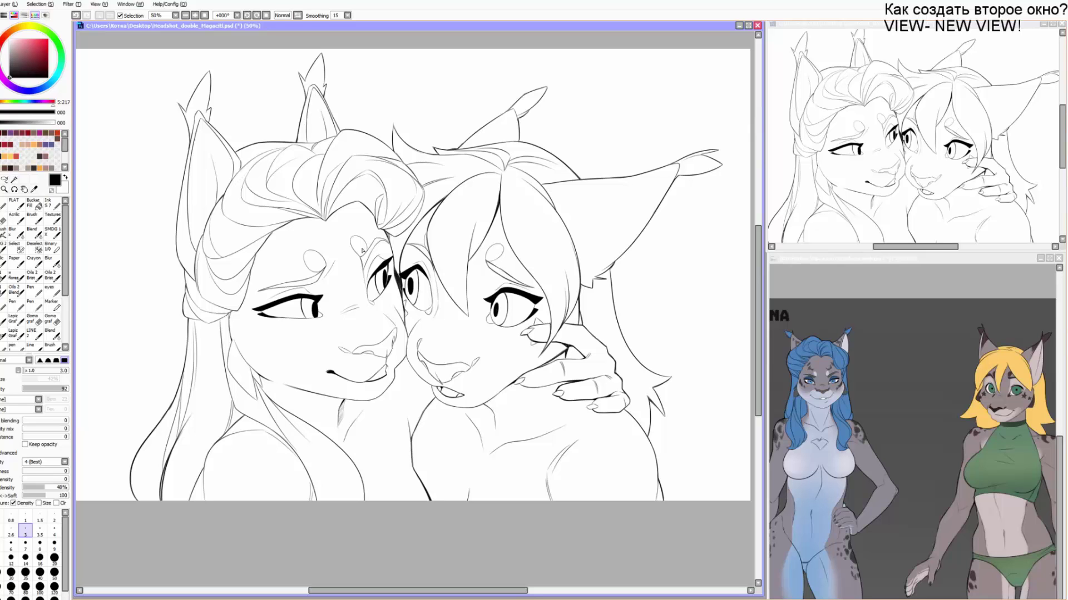
{"action": "scroll", "coordinate": [695, 414], "scroll_direction": "up", "scroll_amount": 1}
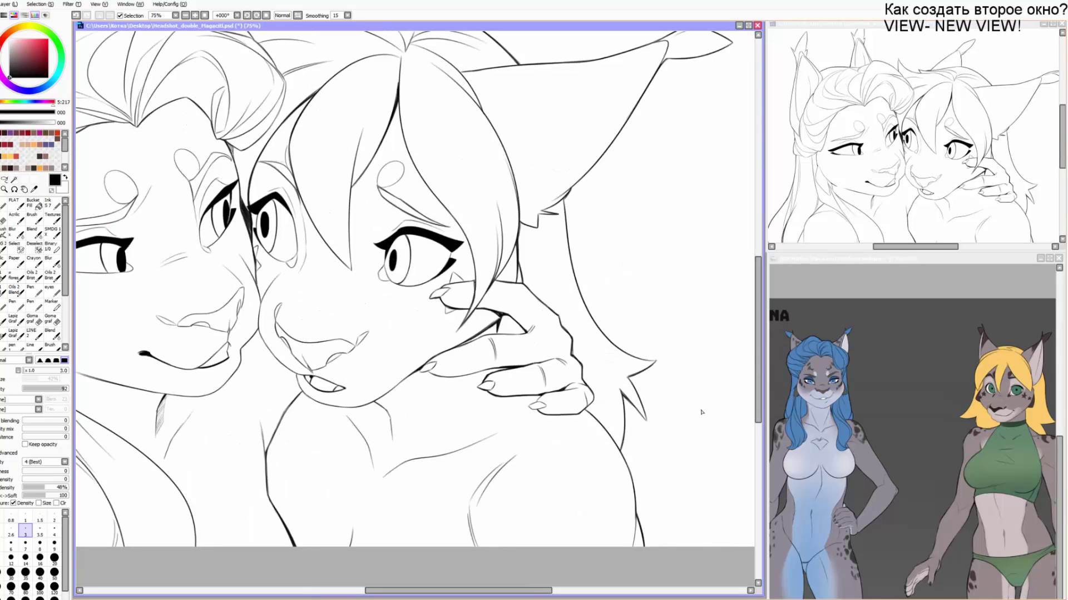
{"action": "scroll", "coordinate": [686, 424], "scroll_direction": "down", "scroll_amount": 1}
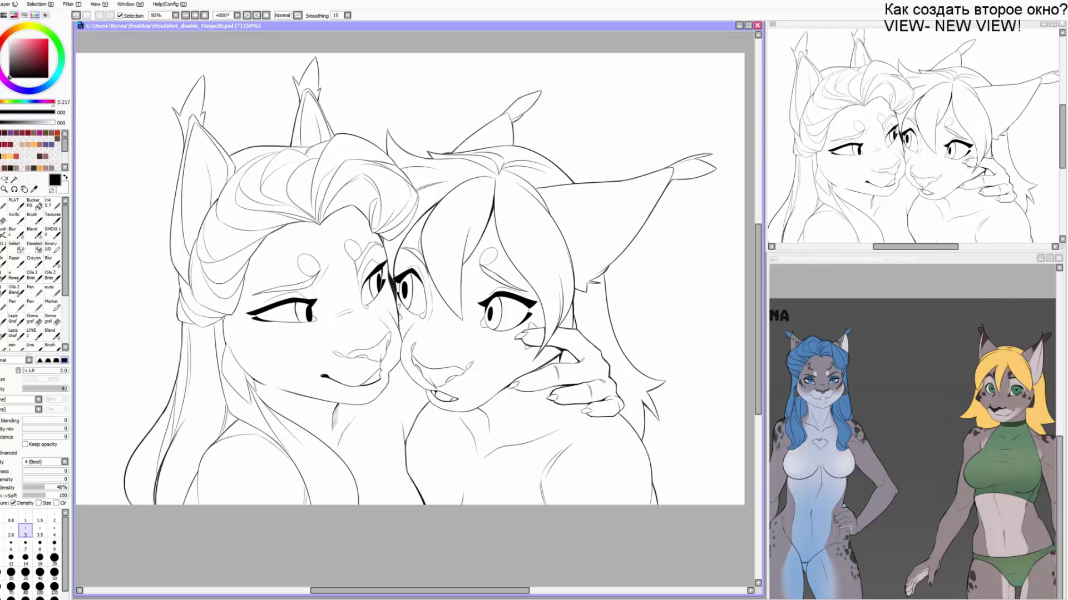
{"action": "left_click", "coordinate": [834, 381], "text": "alt"}
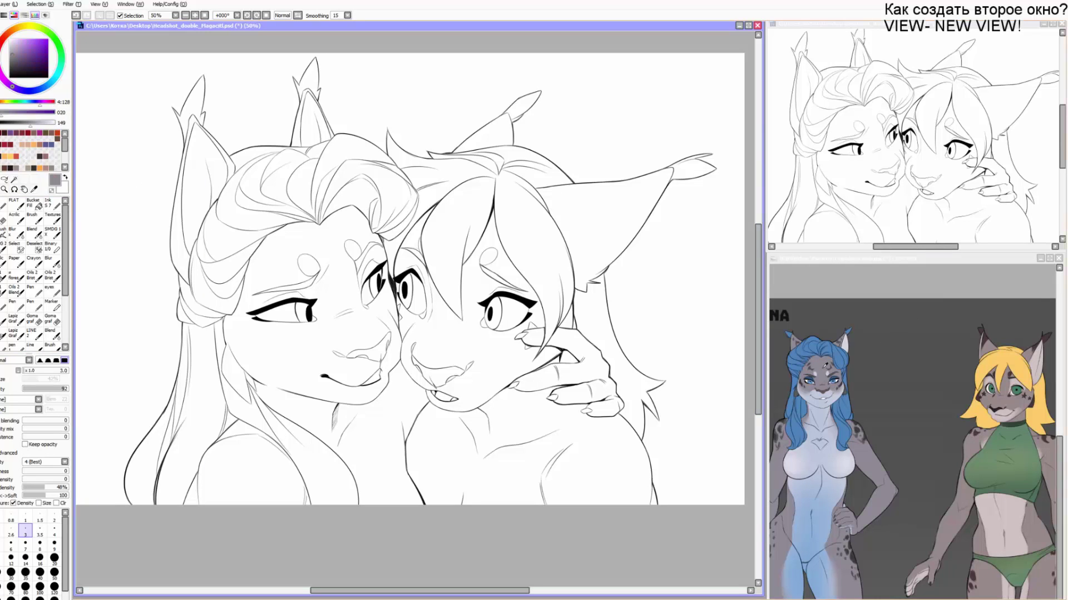
Fill the whole canvas with the sampled grey, and clear the fill from the background outside the two characters.
{"action": "left_click", "coordinate": [35, 204]}
{"action": "left_click", "coordinate": [134, 267]}
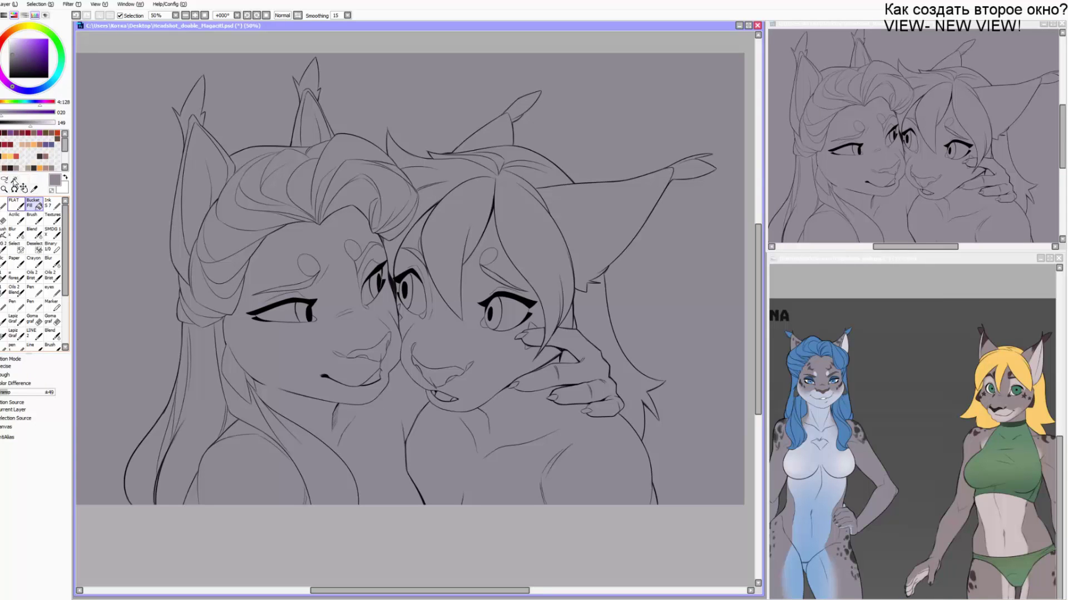
{"action": "left_click", "coordinate": [14, 179]}
{"action": "left_click", "coordinate": [112, 198]}
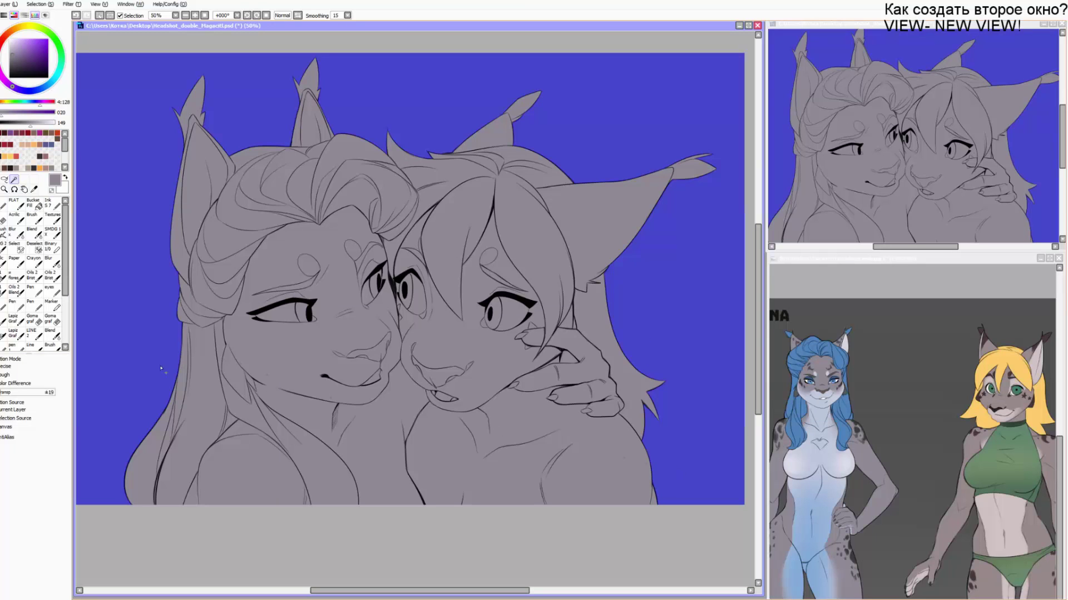
{"action": "key", "text": "ctrl+d"}
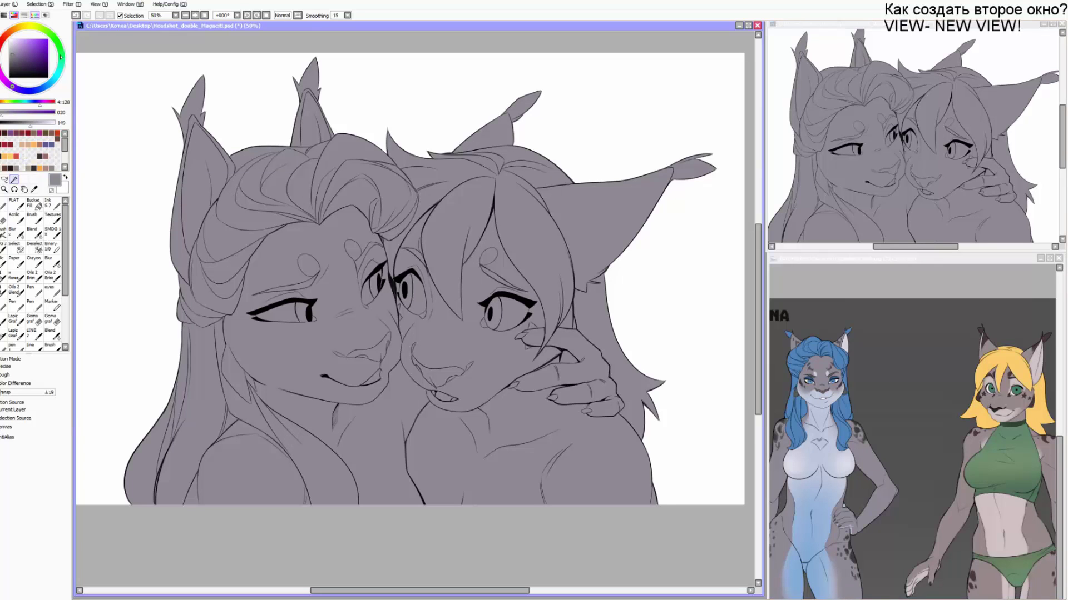
Choose a medium pink and fill the empty background behind the two characters with it.
{"action": "mouse_move", "coordinate": [13, 39]}
{"action": "left_mouse_down"}
{"action": "mouse_move", "coordinate": [4, 52]}
{"action": "mouse_move", "coordinate": [25, 42]}
{"action": "left_mouse_up"}
{"action": "left_click", "coordinate": [151, 132]}
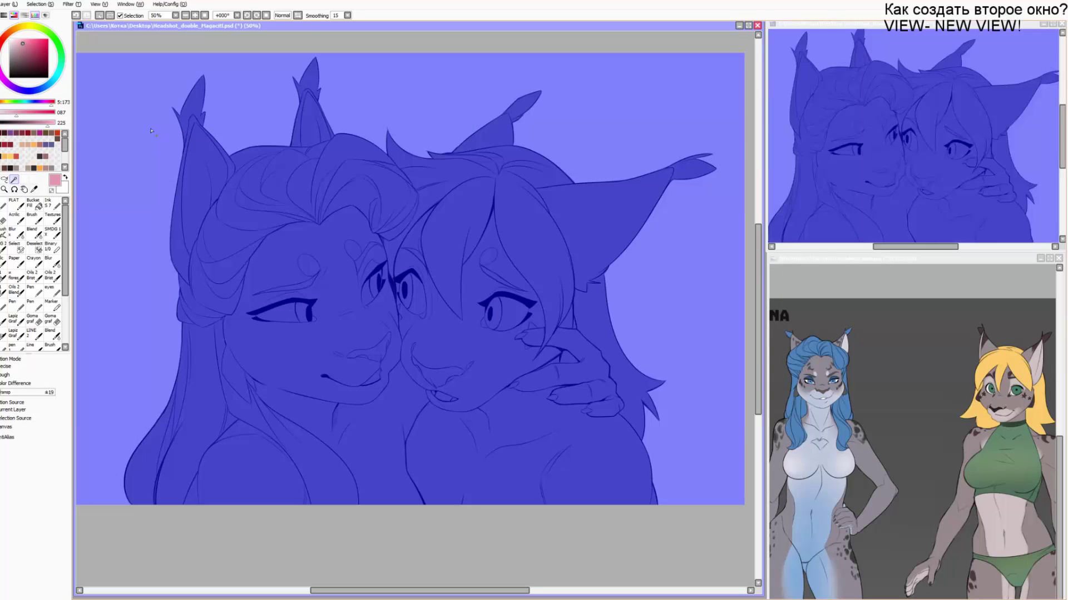
{"action": "key", "text": "ctrl+d"}
{"action": "left_click", "coordinate": [34, 219]}
{"action": "left_click", "coordinate": [35, 209]}
{"action": "left_click", "coordinate": [101, 207]}
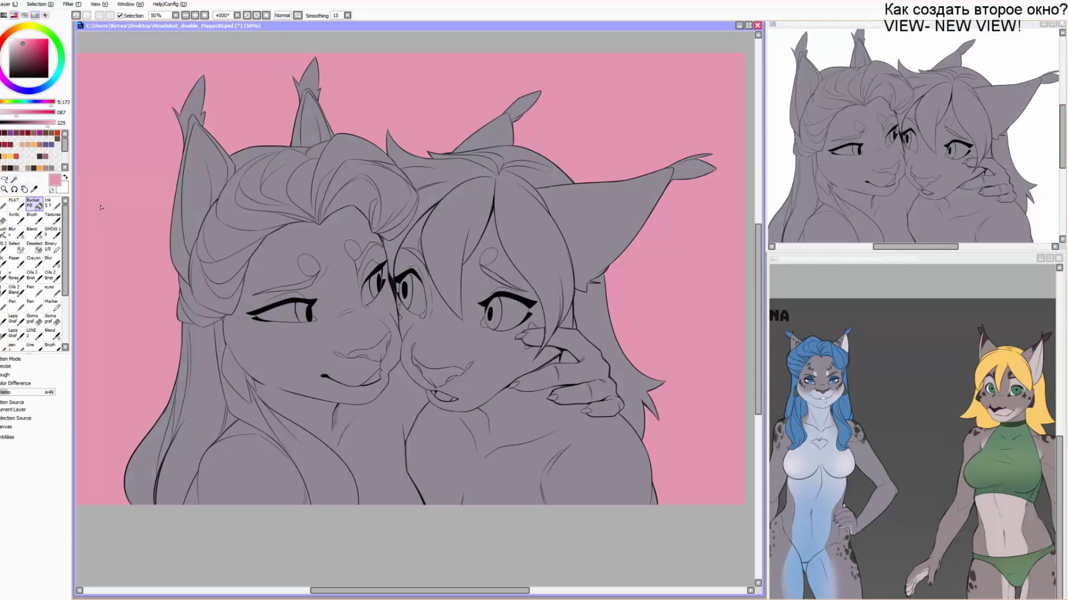
Lighten the pink background fill to a pale pink.
{"action": "key", "text": "ctrl+s"}
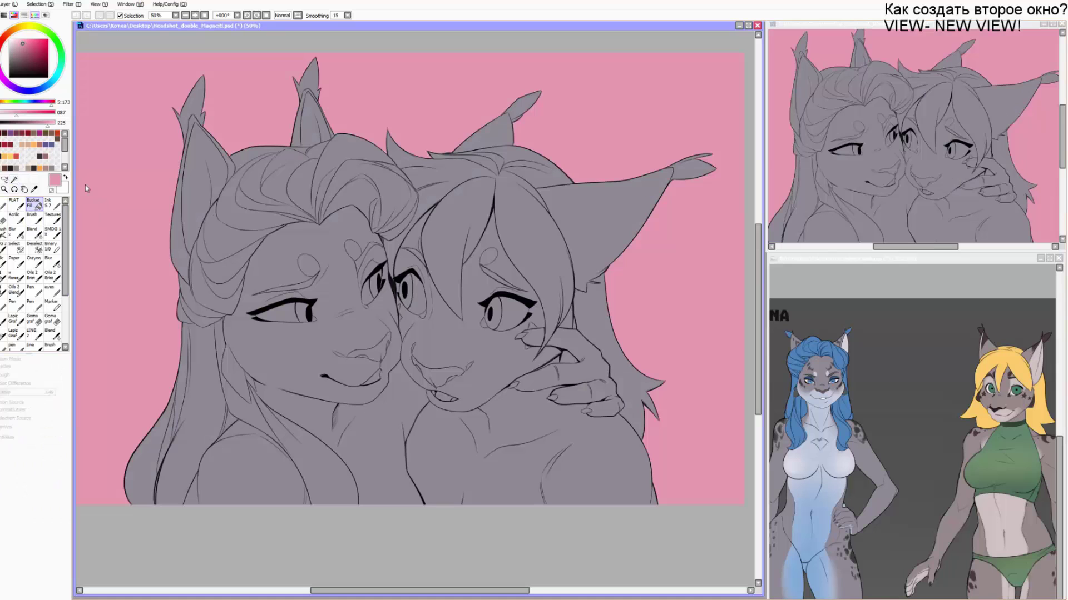
{"action": "key", "text": "ctrl+a"}
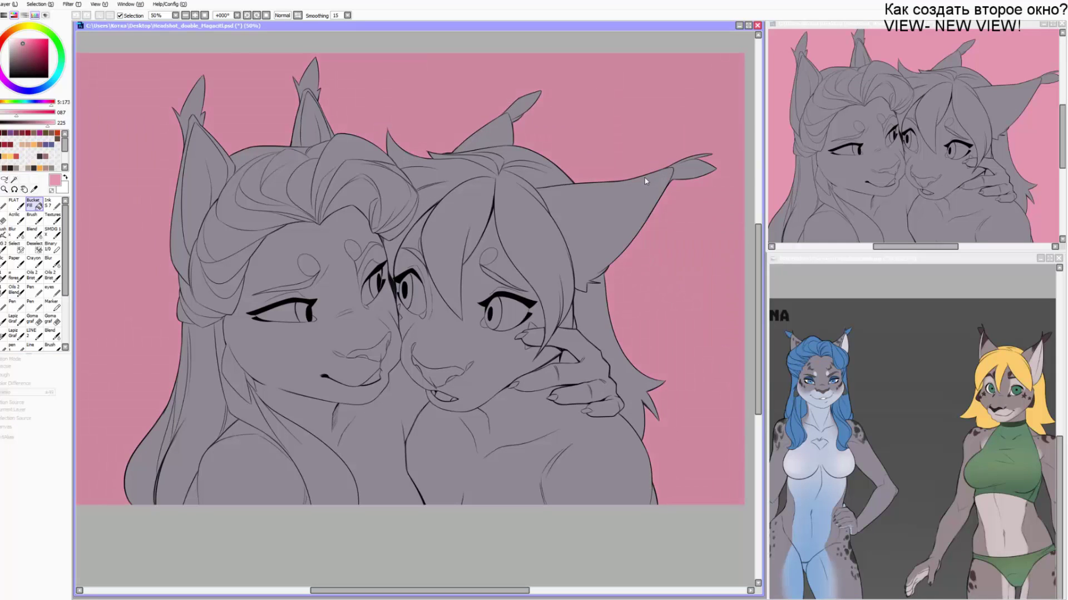
{"action": "key", "text": "ctrl+d"}
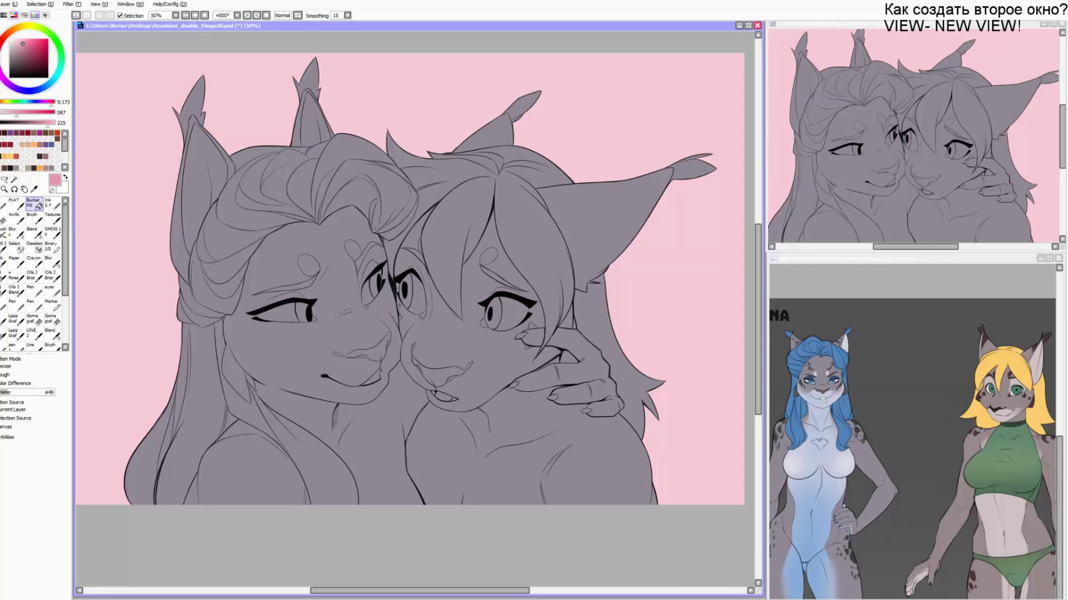
Sample the brownish grey fur from the blonde reference character and paint it over the whole right-hand character with a size 450 brush.
{"action": "key", "text": "Page_Up"}
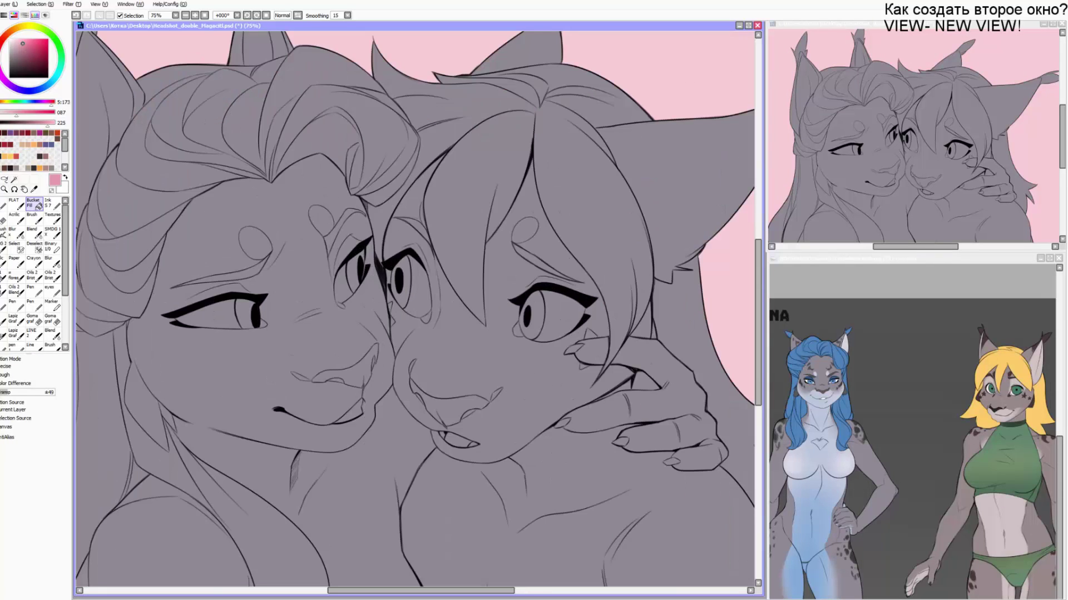
{"action": "left_click", "coordinate": [34, 218]}
{"action": "left_click_drag", "start_coordinate": [629, 362], "coordinate": [556, 324]}
{"action": "right_click", "coordinate": [1003, 400]}
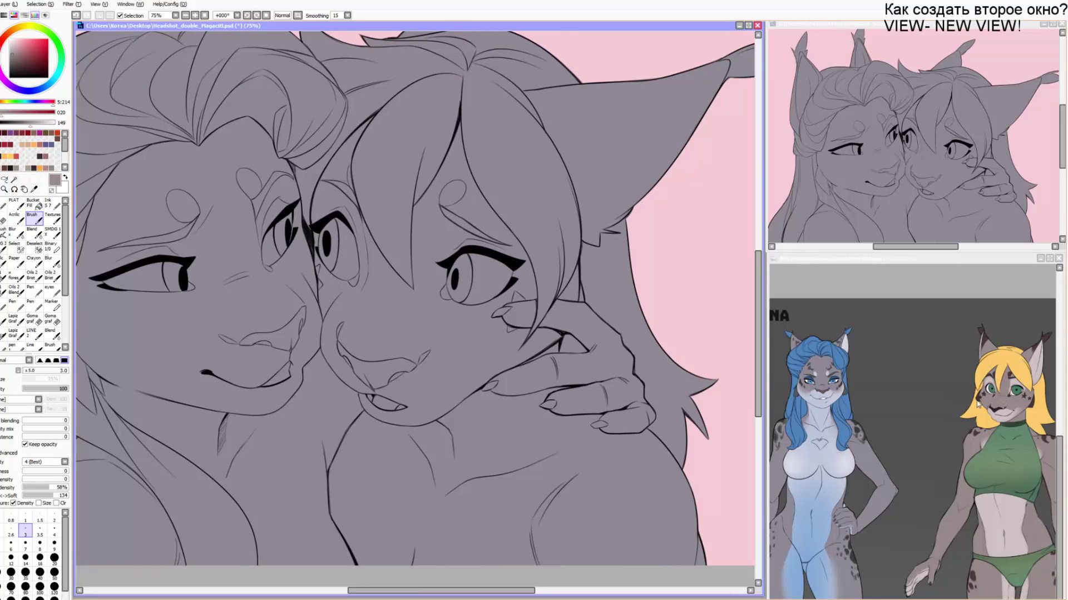
{"action": "key", "text": "bracketright"}
{"action": "key", "text": "bracketright"}
{"action": "key", "text": "bracketright"}
{"action": "key", "text": "bracketright"}
{"action": "key", "text": "bracketright"}
{"action": "key", "text": "bracketright"}
{"action": "key", "text": "bracketright"}
{"action": "key", "text": "bracketright"}
{"action": "key", "text": "bracketright"}
{"action": "key", "text": "bracketright"}
{"action": "key", "text": "bracketright"}
{"action": "key", "text": "bracketright"}
{"action": "key", "text": "bracketright"}
{"action": "key", "text": "bracketright"}
{"action": "key", "text": "bracketright"}
{"action": "key", "text": "bracketright"}
{"action": "key", "text": "bracketright"}
{"action": "key", "text": "bracketright"}
{"action": "key", "text": "bracketright"}
{"action": "key", "text": "bracketright"}
{"action": "key", "text": "bracketright"}
{"action": "key", "text": "bracketright"}
{"action": "key", "text": "bracketright"}
{"action": "mouse_move", "coordinate": [384, 183]}
{"action": "left_mouse_down"}
{"action": "mouse_move", "coordinate": [390, 304]}
{"action": "mouse_move", "coordinate": [422, 356]}
{"action": "mouse_move", "coordinate": [500, 233]}
{"action": "mouse_move", "coordinate": [456, 390]}
{"action": "mouse_move", "coordinate": [501, 222]}
{"action": "mouse_move", "coordinate": [393, 516]}
{"action": "left_mouse_up"}
{"action": "mouse_move", "coordinate": [417, 444]}
{"action": "left_mouse_down"}
{"action": "mouse_move", "coordinate": [371, 341]}
{"action": "mouse_move", "coordinate": [374, 324]}
{"action": "left_mouse_up"}
{"action": "mouse_move", "coordinate": [415, 345]}
{"action": "left_mouse_down"}
{"action": "mouse_move", "coordinate": [501, 391]}
{"action": "mouse_move", "coordinate": [580, 454]}
{"action": "mouse_move", "coordinate": [603, 422]}
{"action": "mouse_move", "coordinate": [639, 479]}
{"action": "left_mouse_up"}
{"action": "left_click_drag", "start_coordinate": [424, 301], "coordinate": [413, 457]}
{"action": "mouse_move", "coordinate": [509, 229]}
{"action": "left_mouse_down"}
{"action": "mouse_move", "coordinate": [593, 147]}
{"action": "mouse_move", "coordinate": [665, 107]}
{"action": "mouse_move", "coordinate": [389, 178]}
{"action": "mouse_move", "coordinate": [344, 112]}
{"action": "mouse_move", "coordinate": [300, 72]}
{"action": "mouse_move", "coordinate": [425, 84]}
{"action": "left_mouse_up"}
{"action": "mouse_move", "coordinate": [489, 43]}
{"action": "left_mouse_down"}
{"action": "mouse_move", "coordinate": [510, 316]}
{"action": "mouse_move", "coordinate": [631, 434]}
{"action": "mouse_move", "coordinate": [664, 511]}
{"action": "left_mouse_up"}
{"action": "mouse_move", "coordinate": [487, 452]}
{"action": "left_mouse_down"}
{"action": "mouse_move", "coordinate": [484, 435]}
{"action": "mouse_move", "coordinate": [535, 325]}
{"action": "left_mouse_up"}
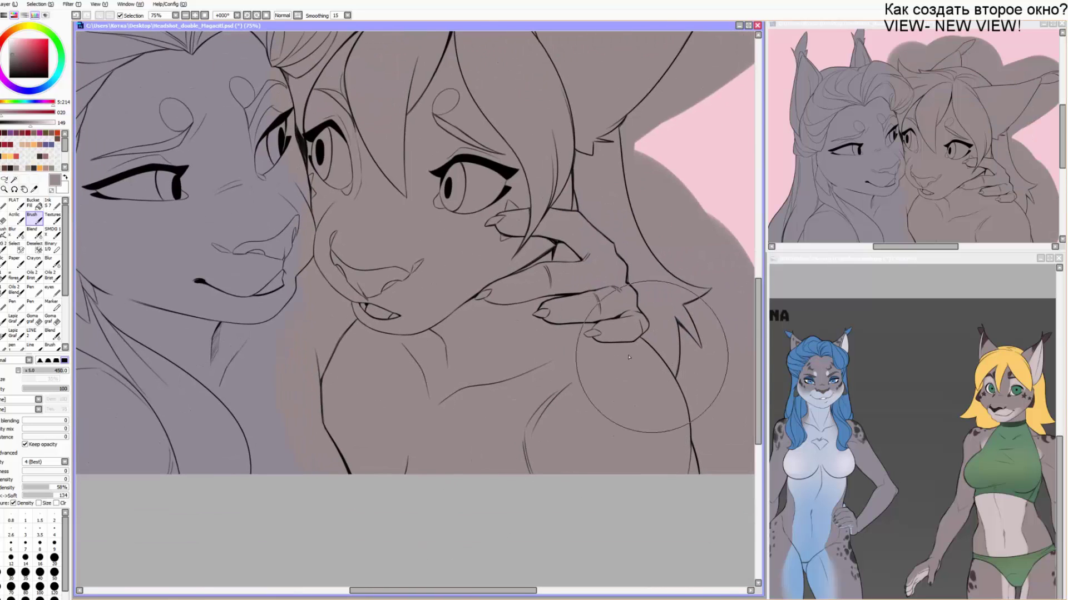
{"action": "left_click_drag", "start_coordinate": [404, 239], "coordinate": [436, 395]}
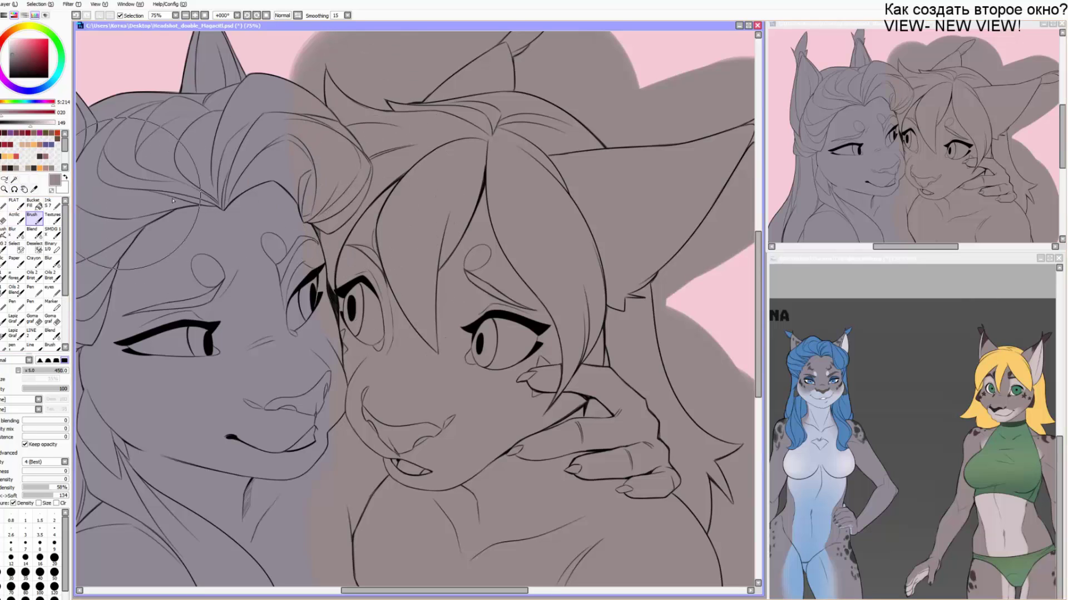
Select the left-hand character's face, neck, front hair, hand and claws plus the background, and clear the brown overpaint from them.
{"action": "left_click", "coordinate": [14, 179]}
{"action": "left_click", "coordinate": [309, 266]}
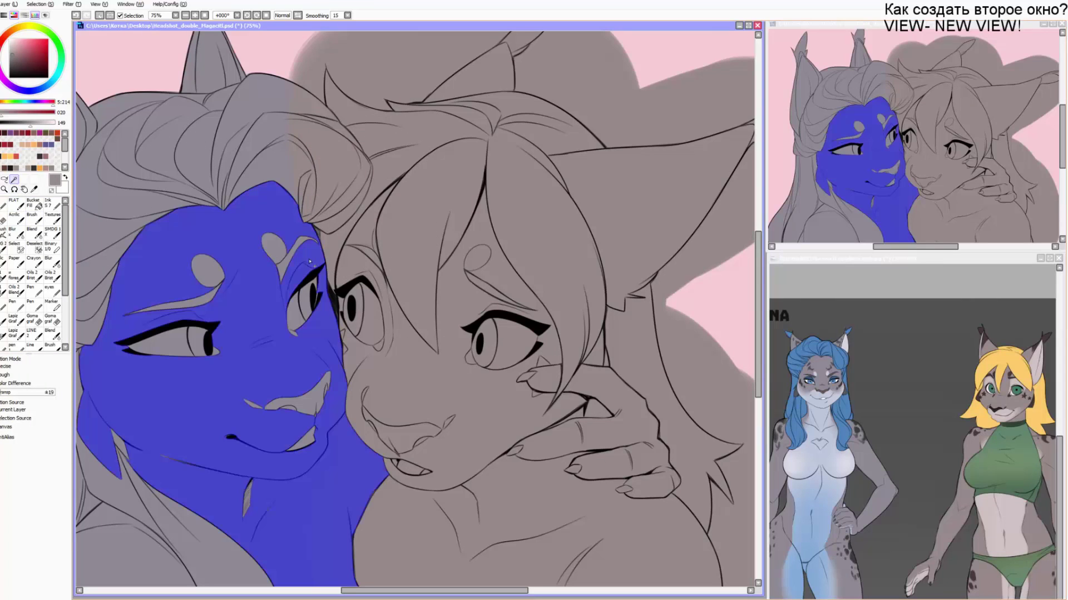
{"action": "left_click", "coordinate": [320, 204]}
{"action": "left_click", "coordinate": [352, 206]}
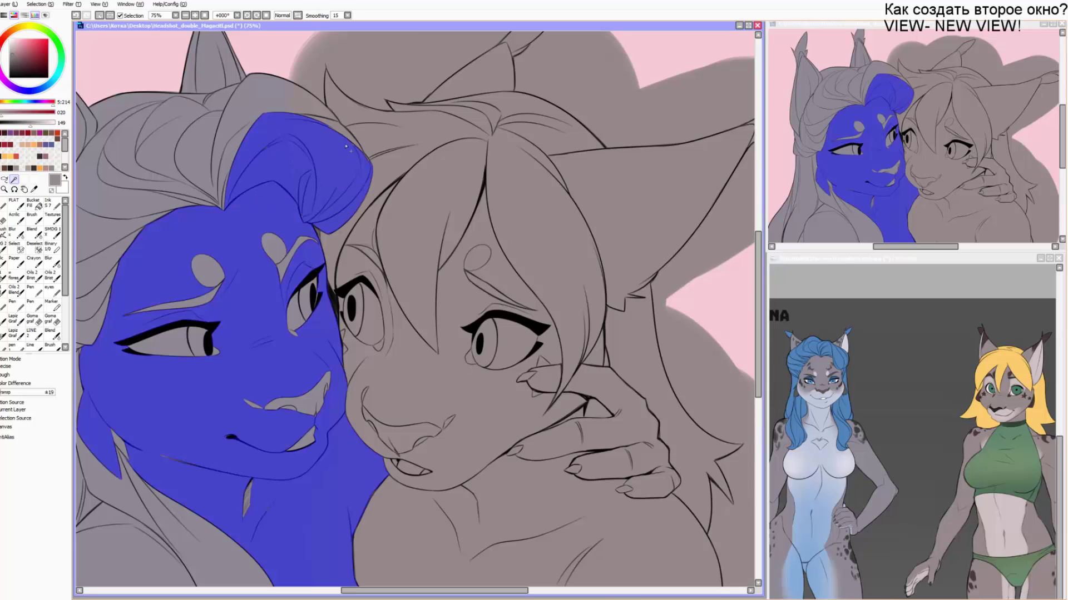
{"action": "left_click", "coordinate": [340, 134]}
{"action": "left_click", "coordinate": [305, 101]}
{"action": "left_click", "coordinate": [363, 80]}
{"action": "left_click_drag", "start_coordinate": [467, 211], "coordinate": [386, 91]}
{"action": "left_click_drag", "start_coordinate": [337, 321], "coordinate": [330, 255]}
{"action": "left_click", "coordinate": [501, 257]}
{"action": "left_click", "coordinate": [459, 194]}
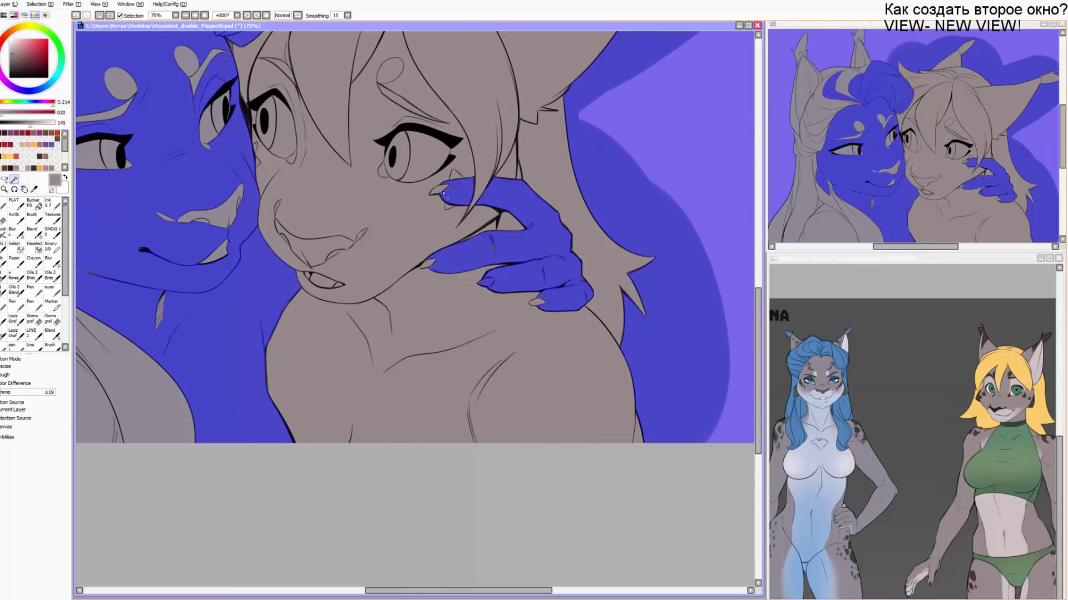
{"action": "left_click", "coordinate": [441, 190]}
{"action": "left_click", "coordinate": [428, 264]}
{"action": "scroll", "coordinate": [505, 234], "scroll_direction": "up", "scroll_amount": 5}
{"action": "mouse_move", "coordinate": [460, 199]}
{"action": "left_mouse_down"}
{"action": "mouse_move", "coordinate": [474, 295]}
{"action": "mouse_move", "coordinate": [451, 264]}
{"action": "mouse_move", "coordinate": [500, 138]}
{"action": "left_mouse_up"}
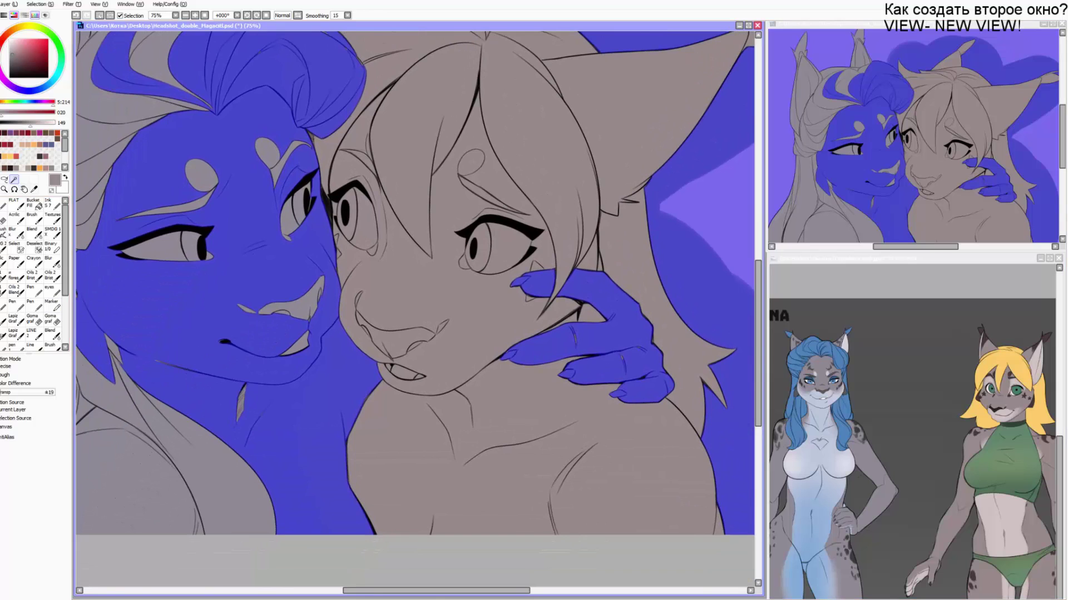
{"action": "key", "text": "ctrl+d"}
Clean up leftover brown paint around the right-hand character and along the left-hand character's face and neck with eraser sizes 500 and 80.
{"action": "left_click", "coordinate": [17, 291]}
{"action": "left_click_drag", "start_coordinate": [586, 115], "coordinate": [520, 246]}
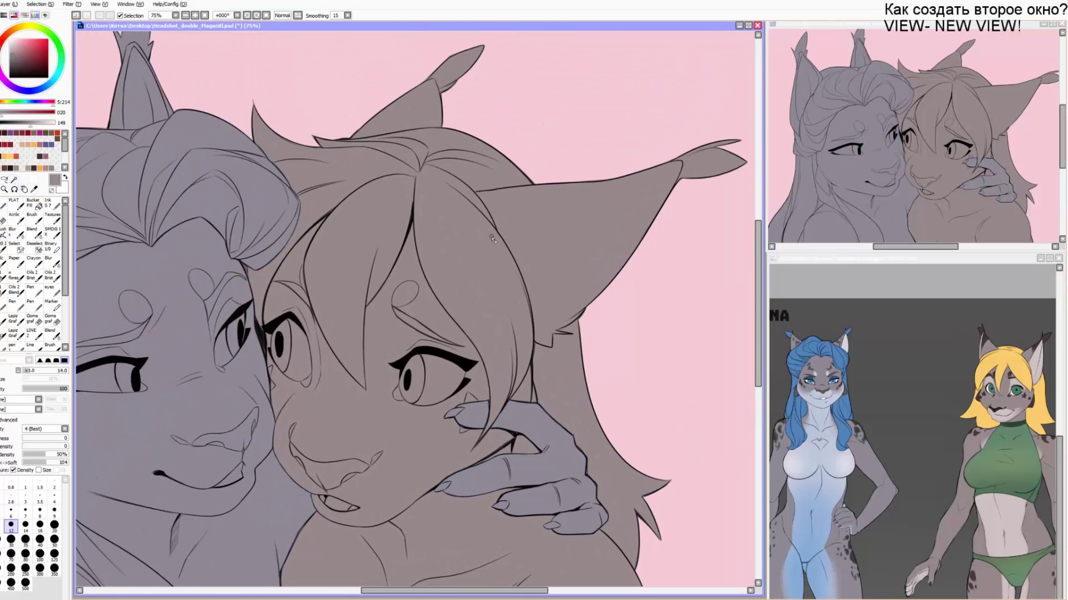
{"action": "key", "text": "bracketright"}
{"action": "key", "text": "bracketright"}
{"action": "key", "text": "bracketright"}
{"action": "key", "text": "bracketright"}
{"action": "key", "text": "bracketright"}
{"action": "key", "text": "bracketright"}
{"action": "key", "text": "bracketright"}
{"action": "key", "text": "bracketright"}
{"action": "key", "text": "bracketright"}
{"action": "key", "text": "bracketright"}
{"action": "key", "text": "bracketright"}
{"action": "key", "text": "bracketright"}
{"action": "key", "text": "bracketright"}
{"action": "key", "text": "bracketright"}
{"action": "key", "text": "bracketright"}
{"action": "key", "text": "bracketright"}
{"action": "key", "text": "bracketright"}
{"action": "key", "text": "bracketright"}
{"action": "key", "text": "bracketright"}
{"action": "key", "text": "bracketright"}
{"action": "key", "text": "bracketright"}
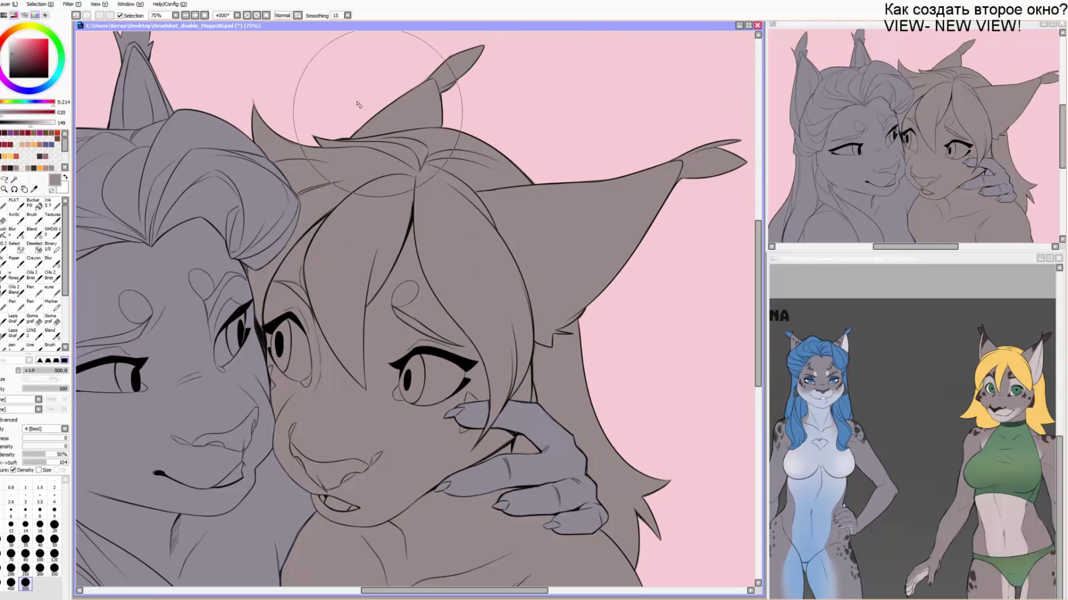
{"action": "left_click_drag", "start_coordinate": [547, 293], "coordinate": [476, 24]}
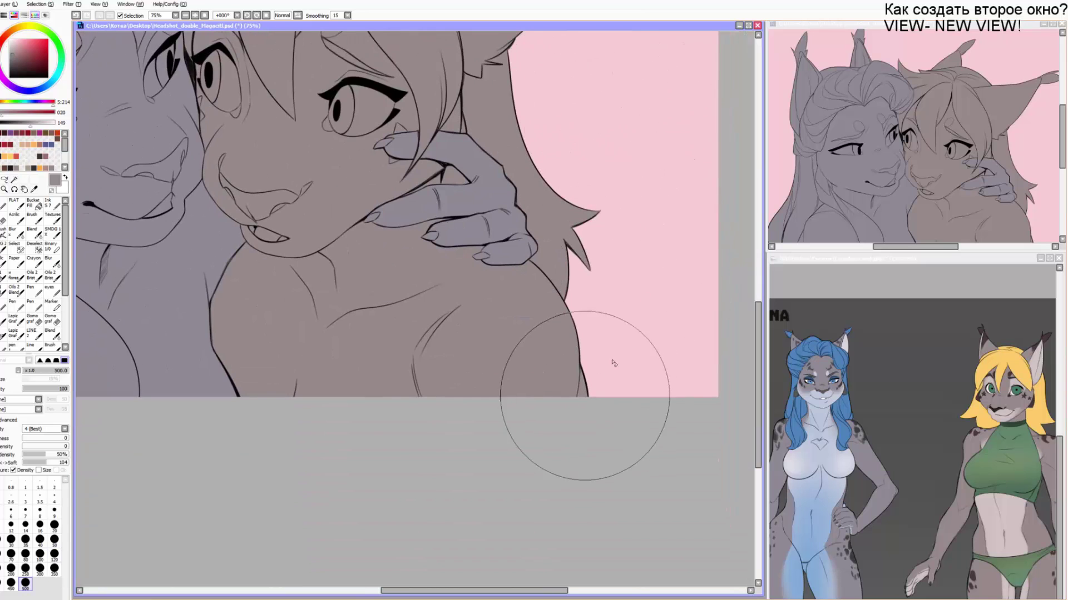
{"action": "left_click_drag", "start_coordinate": [415, 366], "coordinate": [568, 446]}
{"action": "left_click_drag", "start_coordinate": [392, 329], "coordinate": [458, 406]}
{"action": "left_click_drag", "start_coordinate": [443, 348], "coordinate": [454, 419]}
{"action": "left_click", "coordinate": [473, 257], "text": "ctrl+shift"}
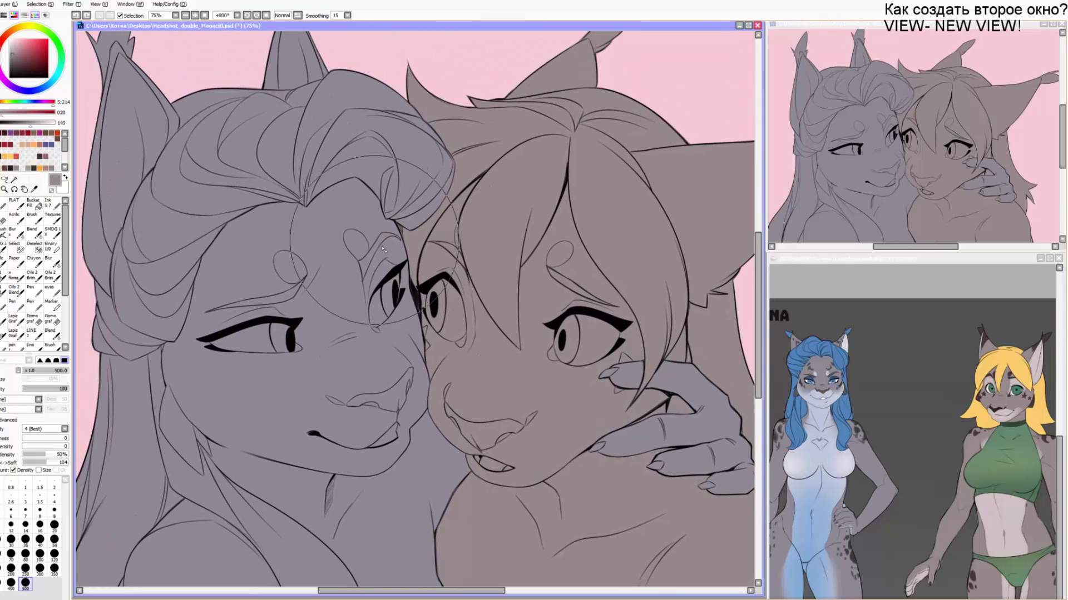
{"action": "key", "text": "bracketleft"}
{"action": "key", "text": "bracketleft"}
{"action": "key", "text": "bracketleft"}
{"action": "key", "text": "bracketleft"}
{"action": "key", "text": "bracketleft"}
{"action": "key", "text": "bracketleft"}
{"action": "key", "text": "bracketleft"}
{"action": "key", "text": "bracketleft"}
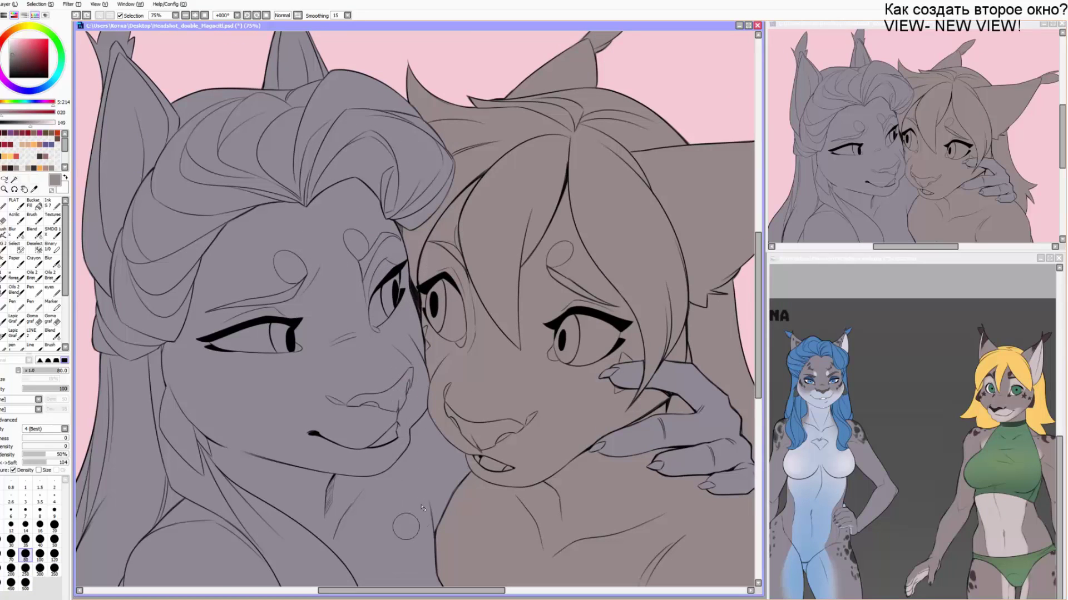
{"action": "left_click_drag", "start_coordinate": [394, 500], "coordinate": [433, 430]}
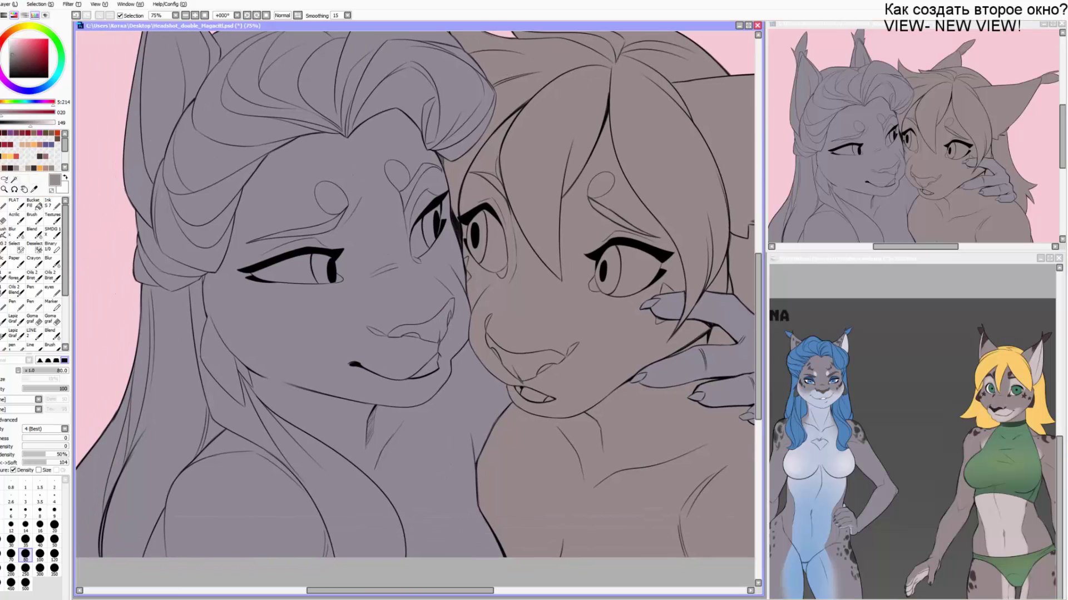
{"action": "left_click_drag", "start_coordinate": [386, 212], "coordinate": [318, 201]}
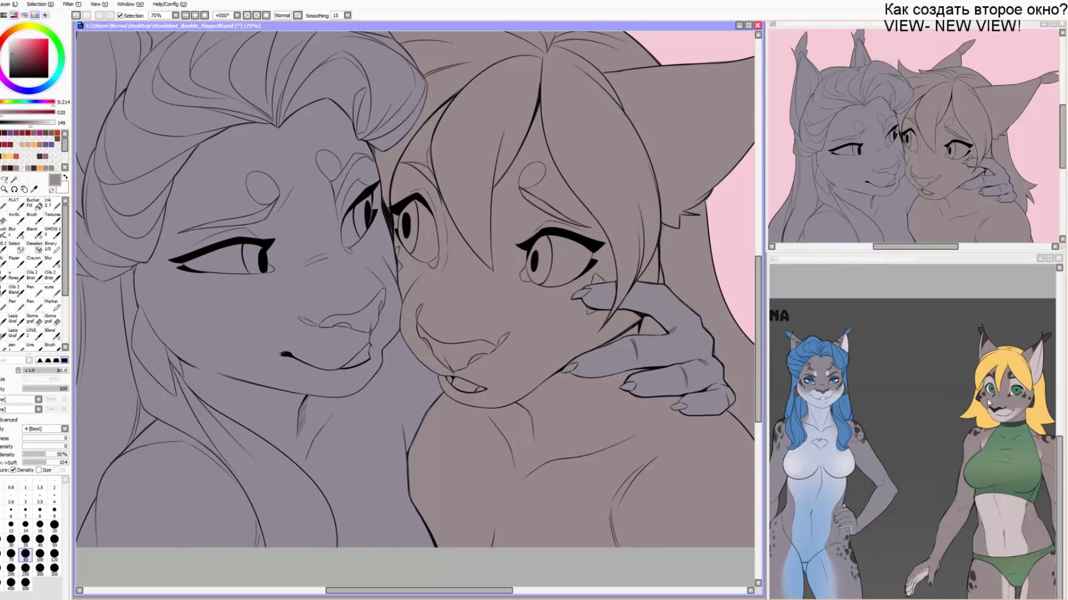
Sample the light muzzle colour from the blonde reference character and paint the right-hand character's muzzle with brush sizes up to 70.
{"action": "left_click", "coordinate": [1005, 412], "text": "alt"}
{"action": "key", "text": "b"}
{"action": "key", "text": "]"}
{"action": "key", "text": "]"}
{"action": "key", "text": "]"}
{"action": "key", "text": "]"}
{"action": "key", "text": "]"}
{"action": "key", "text": "]"}
{"action": "key", "text": "]"}
{"action": "key", "text": "]"}
{"action": "key", "text": "]"}
{"action": "key", "text": "]"}
{"action": "key", "text": "]"}
{"action": "key", "text": "]"}
{"action": "key", "text": "]"}
{"action": "key", "text": "]"}
{"action": "key", "text": "]"}
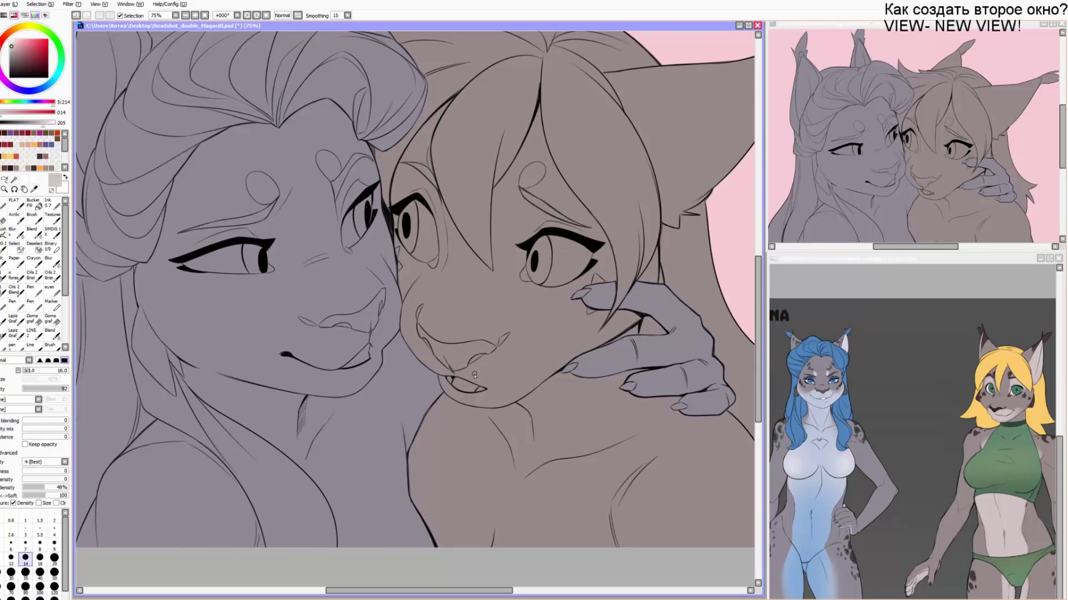
{"action": "left_click_drag", "start_coordinate": [457, 375], "coordinate": [523, 358]}
{"action": "key", "text": "]"}
{"action": "key", "text": "ctrl+z"}
{"action": "key", "text": "]"}
{"action": "mouse_move", "coordinate": [459, 376]}
{"action": "left_mouse_down"}
{"action": "mouse_move", "coordinate": [523, 342]}
{"action": "mouse_move", "coordinate": [557, 342]}
{"action": "left_mouse_up"}
{"action": "key", "text": "]"}
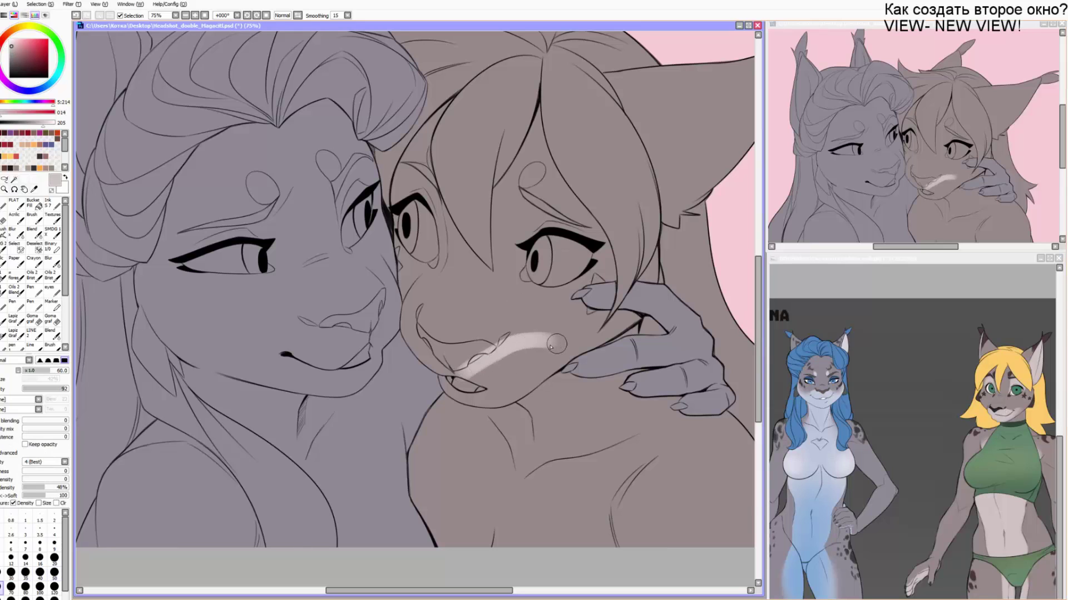
{"action": "key", "text": "]"}
{"action": "mouse_move", "coordinate": [465, 377]}
{"action": "left_mouse_down"}
{"action": "mouse_move", "coordinate": [499, 350]}
{"action": "mouse_move", "coordinate": [569, 351]}
{"action": "mouse_move", "coordinate": [503, 384]}
{"action": "mouse_move", "coordinate": [419, 345]}
{"action": "mouse_move", "coordinate": [438, 354]}
{"action": "mouse_move", "coordinate": [415, 334]}
{"action": "mouse_move", "coordinate": [408, 307]}
{"action": "mouse_move", "coordinate": [408, 339]}
{"action": "mouse_move", "coordinate": [408, 295]}
{"action": "left_mouse_up"}
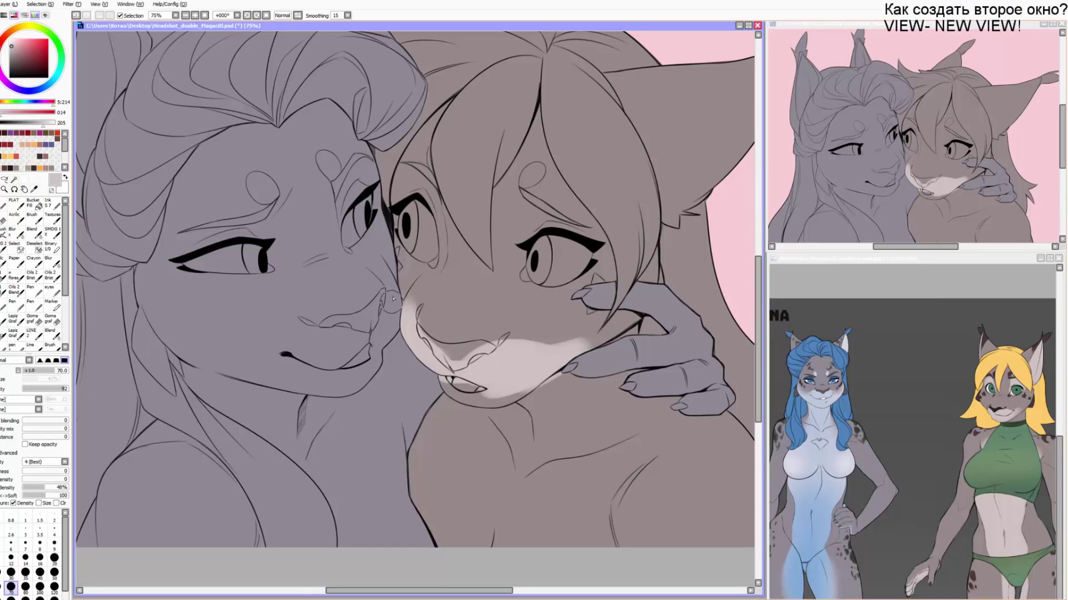
Extend the light fur over the right-hand character's chin, jaw and cheek up to the fingers, using brush sizes 60 and 70.
{"action": "key", "text": "bracketleft"}
{"action": "mouse_move", "coordinate": [442, 379]}
{"action": "left_mouse_down"}
{"action": "mouse_move", "coordinate": [453, 390]}
{"action": "mouse_move", "coordinate": [509, 378]}
{"action": "left_mouse_up"}
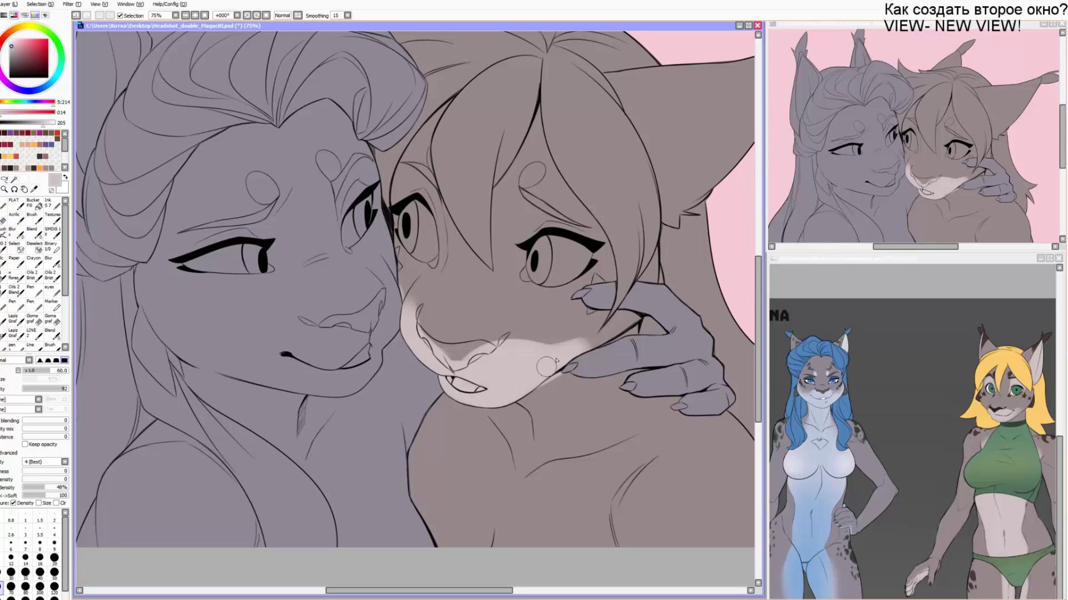
{"action": "key", "text": "bracketright"}
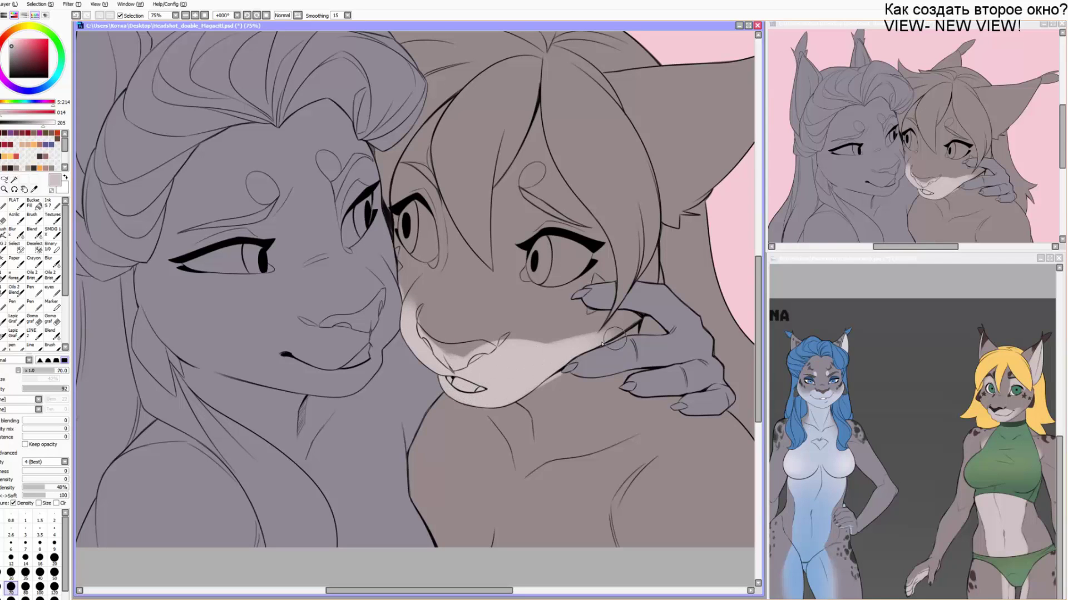
{"action": "mouse_move", "coordinate": [556, 357]}
{"action": "left_mouse_down"}
{"action": "mouse_move", "coordinate": [651, 317]}
{"action": "mouse_move", "coordinate": [579, 335]}
{"action": "mouse_move", "coordinate": [618, 349]}
{"action": "mouse_move", "coordinate": [549, 339]}
{"action": "left_mouse_up"}
{"action": "key", "text": "c"}
{"action": "key", "text": "bracketleft"}
{"action": "key", "text": "v"}
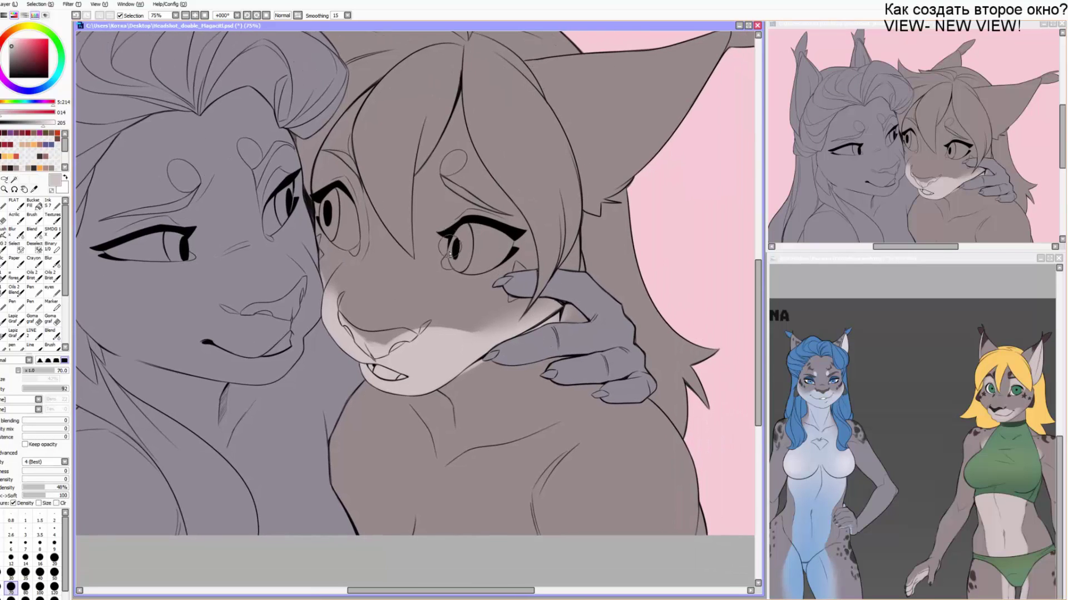
Paint light fur patches around both of the right-hand character's eyes, up to the brow line.
{"action": "mouse_move", "coordinate": [449, 255]}
{"action": "left_mouse_down"}
{"action": "mouse_move", "coordinate": [456, 160]}
{"action": "mouse_move", "coordinate": [451, 251]}
{"action": "mouse_move", "coordinate": [451, 175]}
{"action": "mouse_move", "coordinate": [488, 242]}
{"action": "left_mouse_up"}
{"action": "key", "text": "e"}
{"action": "left_click_drag", "start_coordinate": [446, 159], "coordinate": [497, 192]}
{"action": "key", "text": "ctrl+z"}
{"action": "key", "text": "v"}
{"action": "mouse_move", "coordinate": [323, 189]}
{"action": "left_mouse_down"}
{"action": "mouse_move", "coordinate": [345, 184]}
{"action": "mouse_move", "coordinate": [334, 170]}
{"action": "mouse_move", "coordinate": [350, 222]}
{"action": "mouse_move", "coordinate": [353, 198]}
{"action": "mouse_move", "coordinate": [353, 238]}
{"action": "mouse_move", "coordinate": [393, 242]}
{"action": "left_mouse_up"}
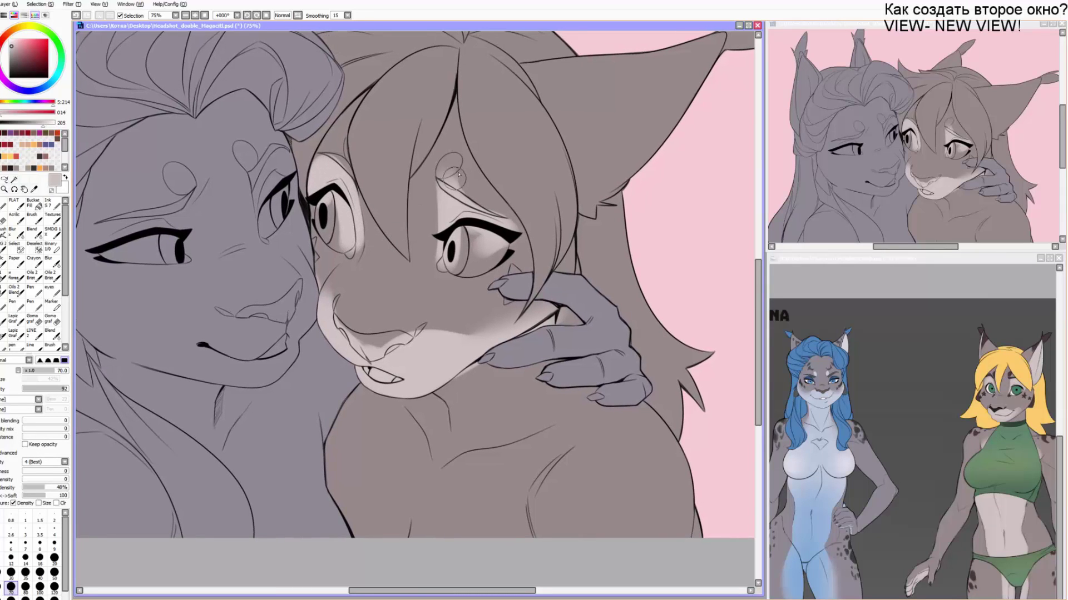
{"action": "key", "text": "e"}
{"action": "left_click_drag", "start_coordinate": [448, 162], "coordinate": [476, 180]}
{"action": "key", "text": "ctrl+z"}
{"action": "key", "text": "b"}
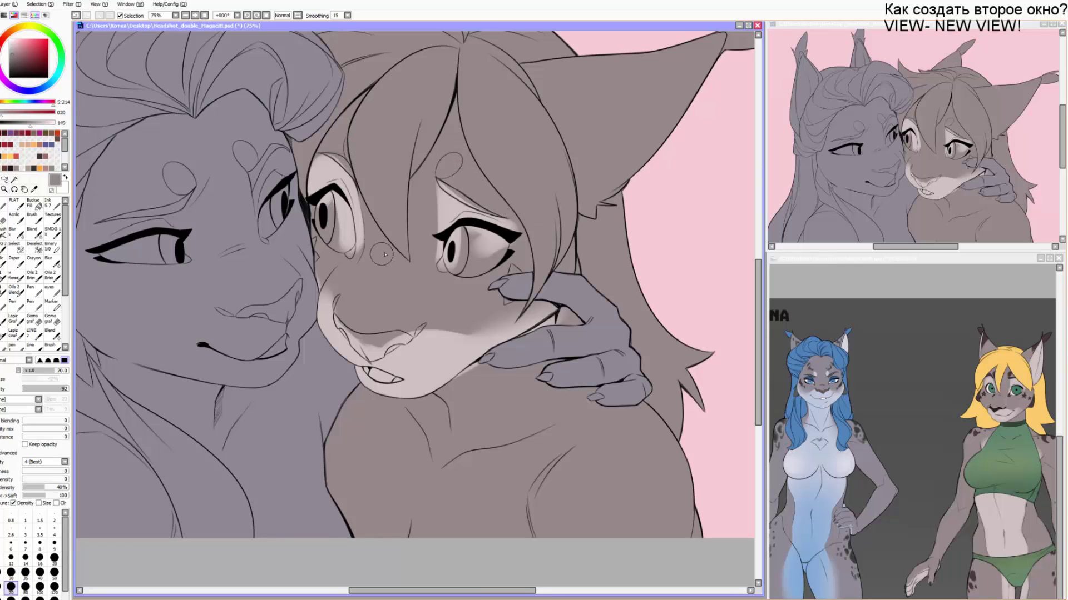
Sample the brown body fur and soften the edge of the light cheek patch beside the fingers.
{"action": "scroll", "coordinate": [462, 312], "scroll_direction": "down", "scroll_amount": 2}
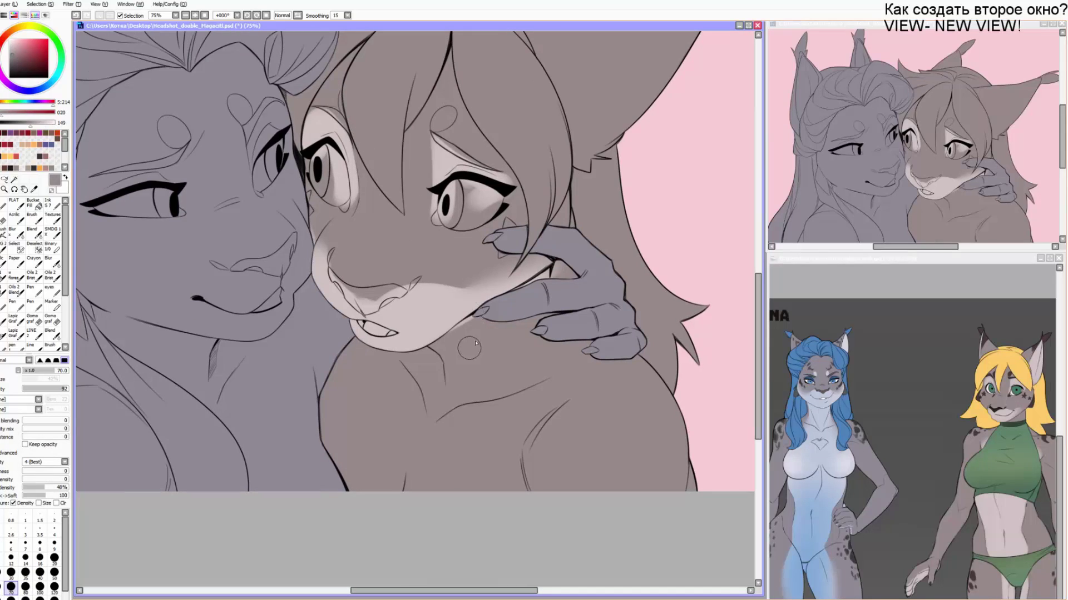
{"action": "left_click", "coordinate": [476, 346], "text": "alt"}
{"action": "left_click_drag", "start_coordinate": [486, 319], "coordinate": [460, 328]}
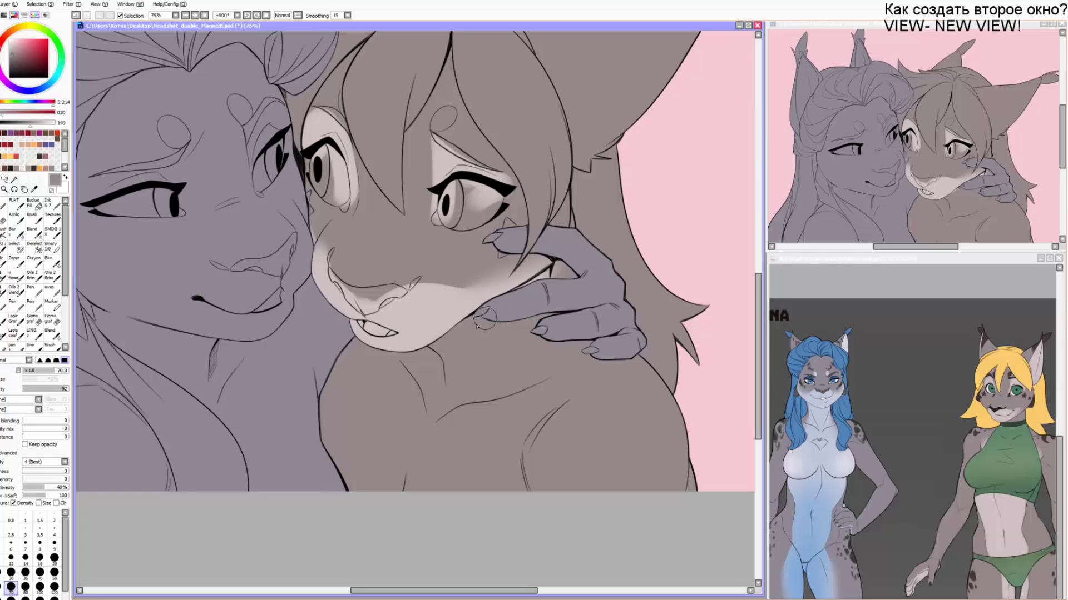
Sample the light muzzle colour and paint a soft light patch on the right-hand character's lower chest with a size 200 brush.
{"action": "left_click", "coordinate": [438, 320], "text": "alt"}
{"action": "key", "text": "bracketright"}
{"action": "key", "text": "bracketright"}
{"action": "key", "text": "bracketright"}
{"action": "key", "text": "bracketright"}
{"action": "mouse_move", "coordinate": [326, 479]}
{"action": "left_mouse_down"}
{"action": "mouse_move", "coordinate": [365, 452]}
{"action": "mouse_move", "coordinate": [456, 525]}
{"action": "left_mouse_up"}
{"action": "key", "text": "bracketright"}
{"action": "mouse_move", "coordinate": [428, 485]}
{"action": "left_mouse_down"}
{"action": "mouse_move", "coordinate": [447, 530]}
{"action": "mouse_move", "coordinate": [333, 490]}
{"action": "mouse_move", "coordinate": [396, 457]}
{"action": "mouse_move", "coordinate": [479, 526]}
{"action": "left_mouse_up"}
{"action": "left_click_drag", "start_coordinate": [429, 382], "coordinate": [423, 373]}
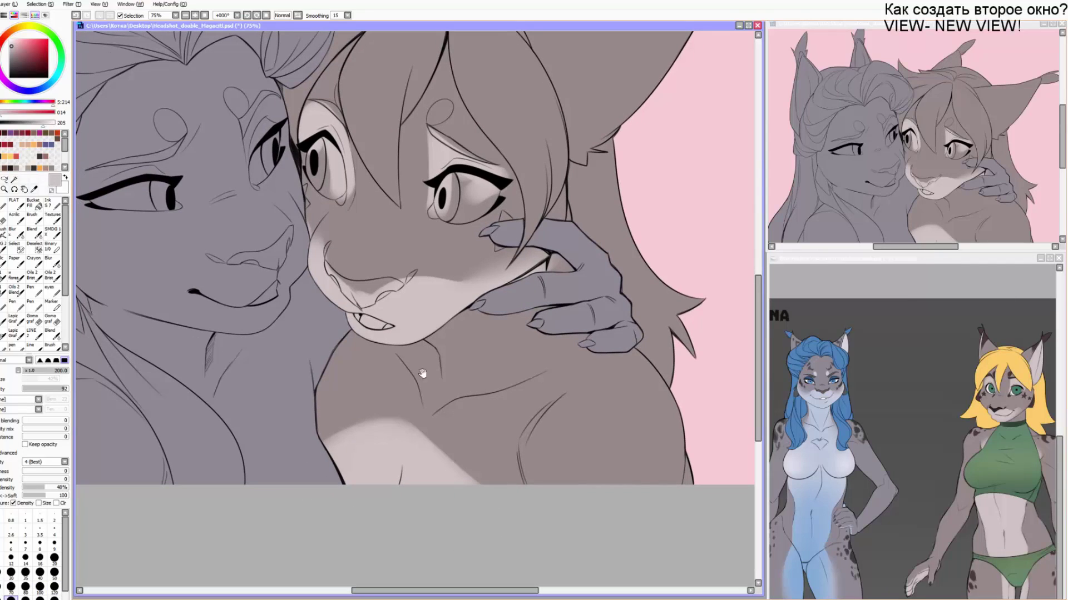
Sample the brown body fur and tone down the light gap between the fingers beside the cheek, undoing the extra light stroke.
{"action": "left_click", "coordinate": [516, 315], "text": "alt"}
{"action": "left_click_drag", "start_coordinate": [566, 293], "coordinate": [575, 282]}
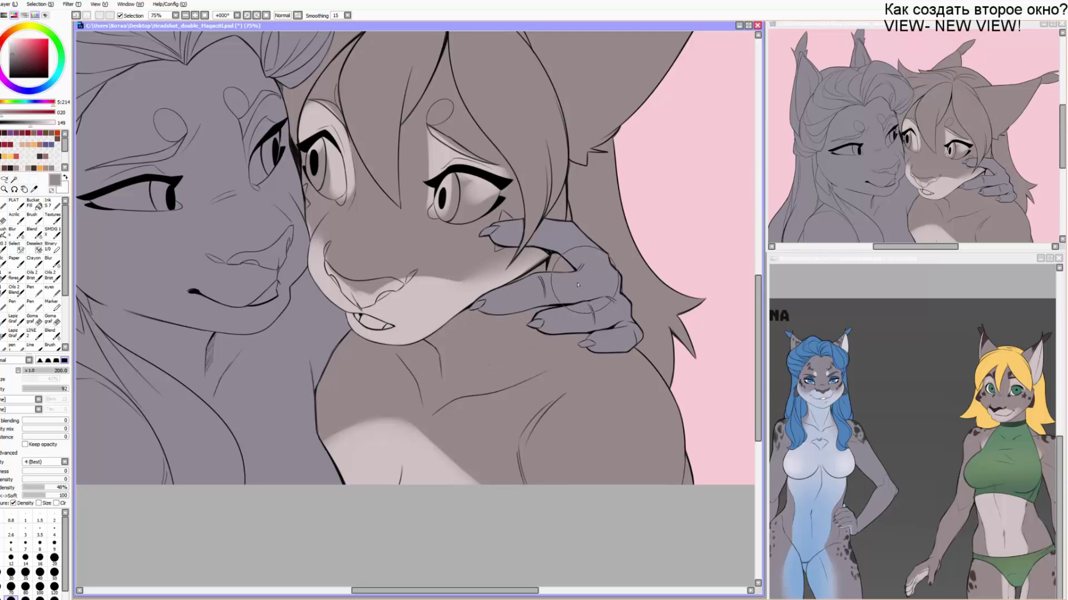
{"action": "left_click", "coordinate": [497, 279], "text": "alt"}
{"action": "left_click_drag", "start_coordinate": [469, 293], "coordinate": [550, 274]}
{"action": "key", "text": "ctrl+z"}
Paint a thin light fur edge along the lower rim of the right-hand character's large ear.
{"action": "left_click_drag", "start_coordinate": [600, 196], "coordinate": [489, 316]}
{"action": "mouse_move", "coordinate": [617, 152]}
{"action": "left_mouse_down"}
{"action": "mouse_move", "coordinate": [499, 290]}
{"action": "mouse_move", "coordinate": [479, 344]}
{"action": "left_mouse_up"}
{"action": "key", "text": "["}
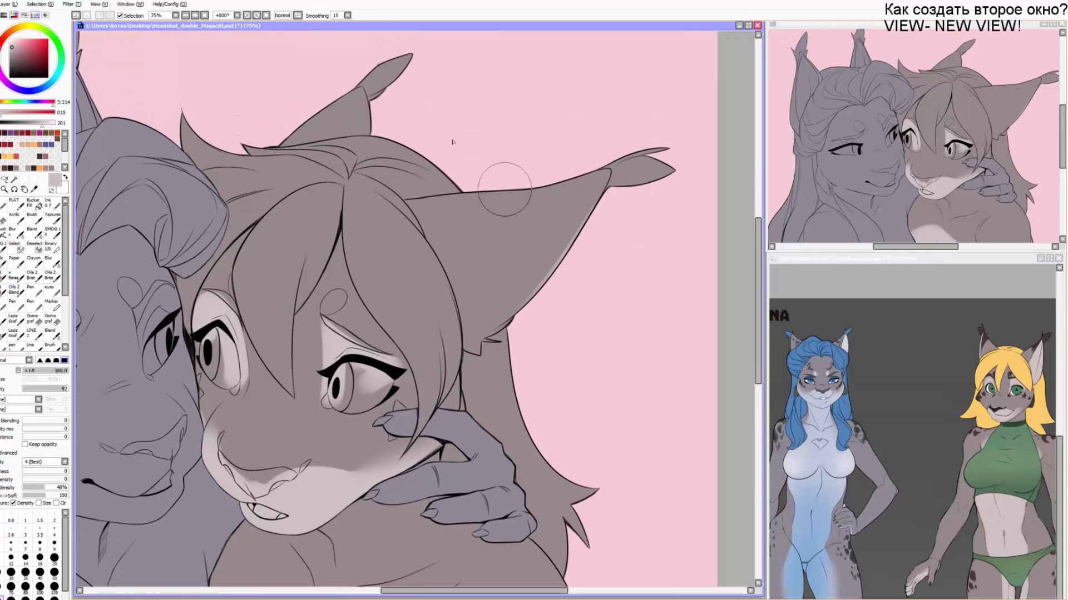
Sample the near-black ear tuft colour from the yellow-haired reference figure and paint soft dark tips on both ears with a size 120 brush.
{"action": "mouse_move", "coordinate": [435, 388]}
{"action": "left_mouse_down"}
{"action": "mouse_move", "coordinate": [439, 245]}
{"action": "mouse_move", "coordinate": [517, 268]}
{"action": "mouse_move", "coordinate": [503, 259]}
{"action": "mouse_move", "coordinate": [472, 273]}
{"action": "left_mouse_up"}
{"action": "right_click", "coordinate": [984, 336]}
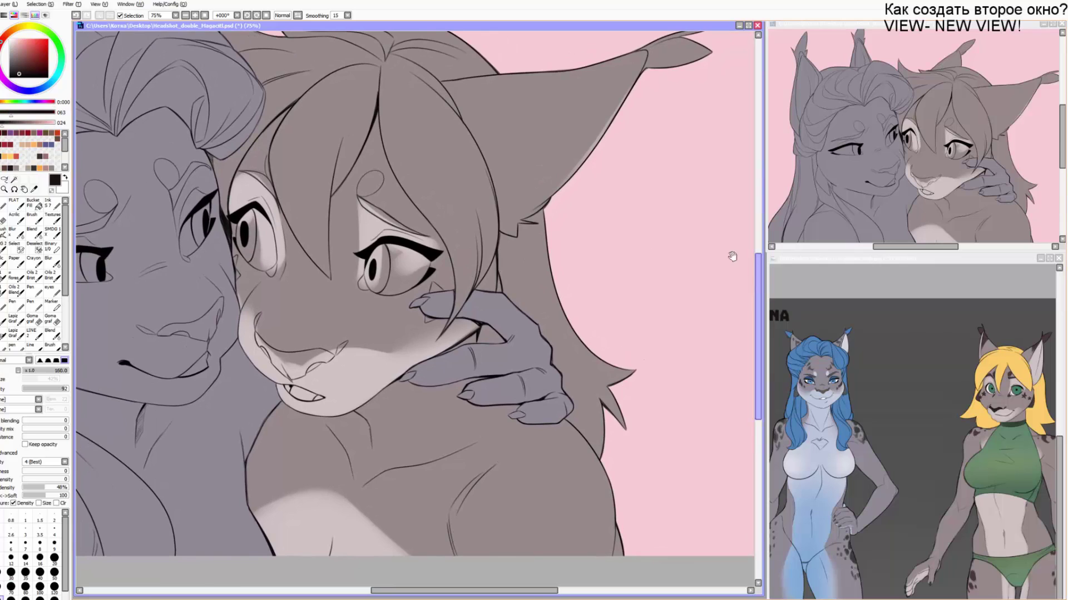
{"action": "left_click_drag", "start_coordinate": [732, 255], "coordinate": [641, 352]}
{"action": "key", "text": "["}
{"action": "left_click_drag", "start_coordinate": [531, 145], "coordinate": [502, 181]}
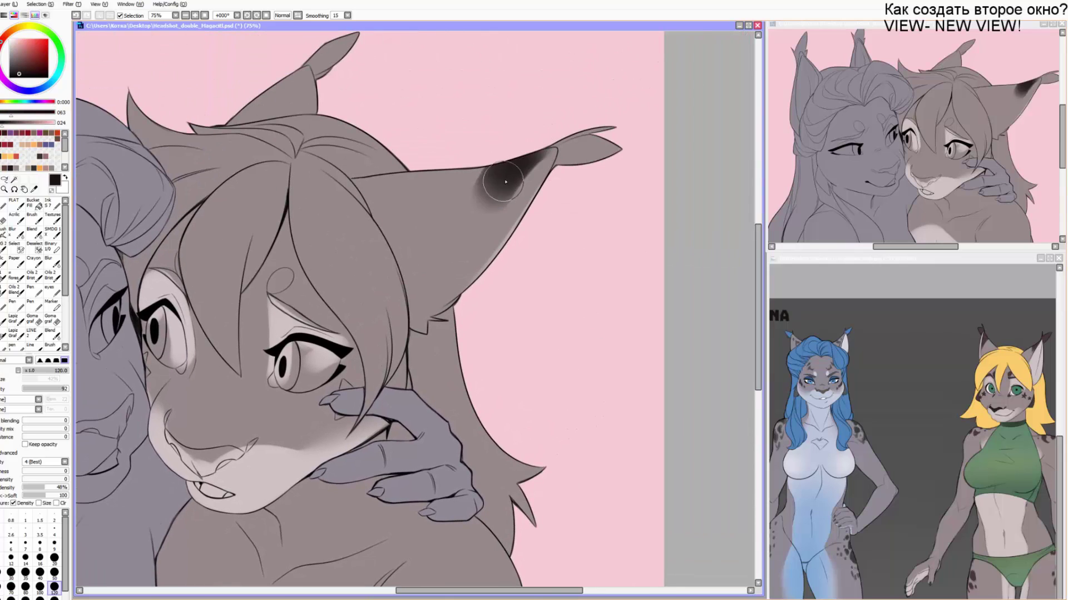
{"action": "key", "text": "ctrl+z"}
{"action": "mouse_move", "coordinate": [528, 143]}
{"action": "left_mouse_down"}
{"action": "mouse_move", "coordinate": [513, 184]}
{"action": "mouse_move", "coordinate": [534, 133]}
{"action": "mouse_move", "coordinate": [514, 182]}
{"action": "mouse_move", "coordinate": [615, 150]}
{"action": "mouse_move", "coordinate": [553, 139]}
{"action": "mouse_move", "coordinate": [521, 166]}
{"action": "mouse_move", "coordinate": [507, 160]}
{"action": "mouse_move", "coordinate": [497, 204]}
{"action": "mouse_move", "coordinate": [517, 183]}
{"action": "left_mouse_up"}
{"action": "mouse_move", "coordinate": [344, 66]}
{"action": "left_mouse_down"}
{"action": "mouse_move", "coordinate": [264, 82]}
{"action": "mouse_move", "coordinate": [311, 71]}
{"action": "mouse_move", "coordinate": [314, 81]}
{"action": "mouse_move", "coordinate": [350, 42]}
{"action": "mouse_move", "coordinate": [262, 100]}
{"action": "left_mouse_up"}
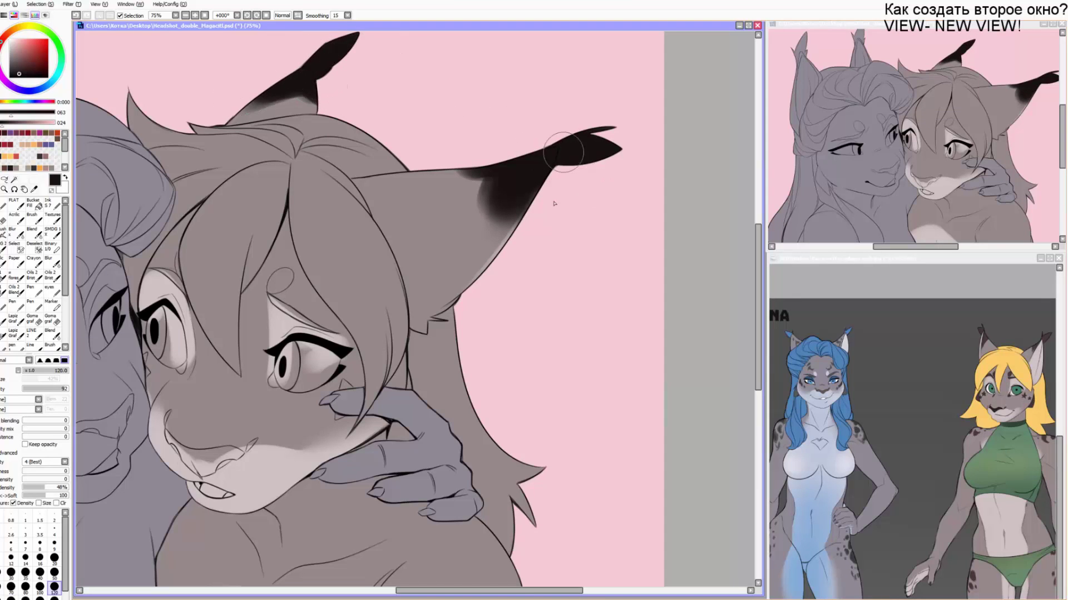
Sample a dark grey from the yellow-haired figure on the reference sheet and repaint both ear tips with it.
{"action": "right_click", "coordinate": [1045, 338]}
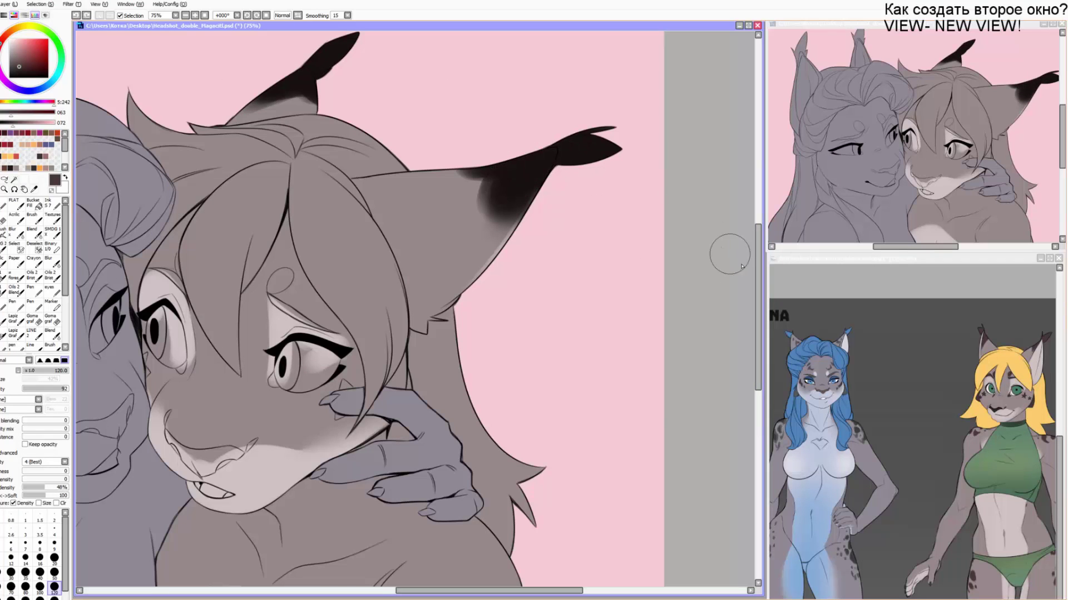
{"action": "left_click", "coordinate": [916, 439]}
{"action": "left_click_drag", "start_coordinate": [899, 461], "coordinate": [860, 367]}
{"action": "left_click_drag", "start_coordinate": [1031, 452], "coordinate": [858, 381]}
{"action": "left_click_drag", "start_coordinate": [902, 431], "coordinate": [996, 429]}
{"action": "right_click", "coordinate": [936, 421]}
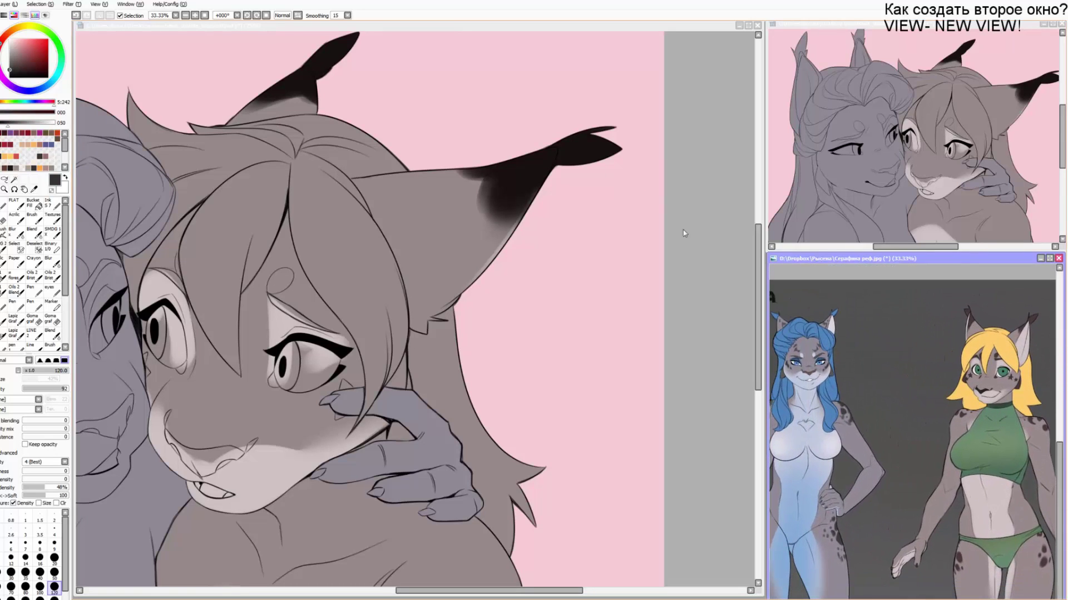
{"action": "left_click", "coordinate": [546, 152]}
{"action": "mouse_move", "coordinate": [544, 153]}
{"action": "left_mouse_down"}
{"action": "mouse_move", "coordinate": [531, 169]}
{"action": "mouse_move", "coordinate": [509, 167]}
{"action": "mouse_move", "coordinate": [578, 145]}
{"action": "mouse_move", "coordinate": [483, 196]}
{"action": "left_mouse_up"}
{"action": "mouse_move", "coordinate": [333, 61]}
{"action": "left_mouse_down"}
{"action": "mouse_move", "coordinate": [320, 63]}
{"action": "mouse_move", "coordinate": [341, 70]}
{"action": "mouse_move", "coordinate": [356, 40]}
{"action": "left_mouse_up"}
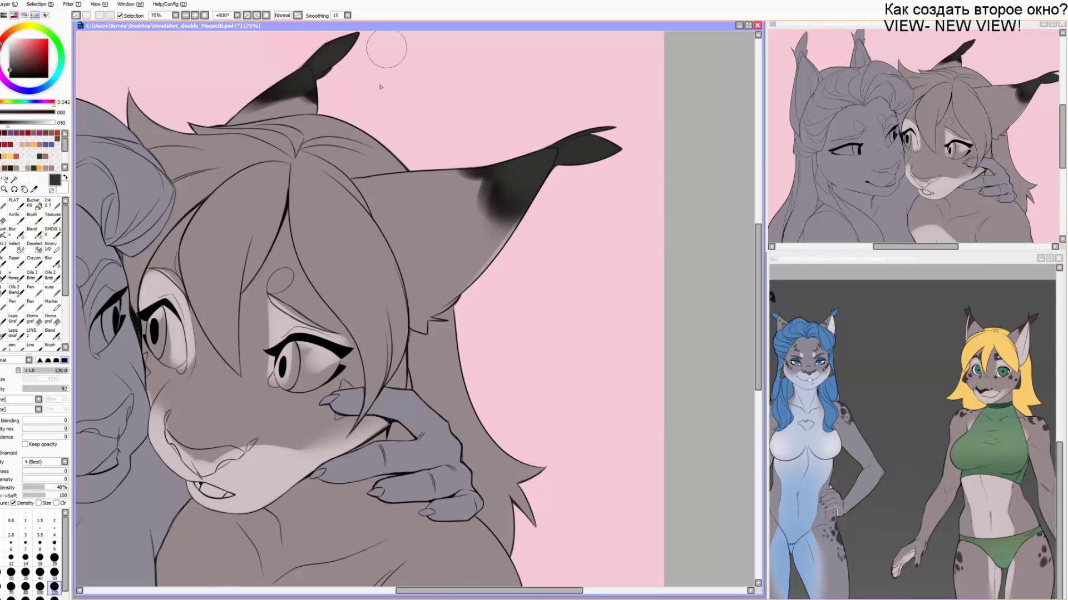
Try to fill the right-hand character's oval brow spot with near-black sampled from the ear tip, using brush sizes 12 and 20.
{"action": "left_click_drag", "start_coordinate": [361, 176], "coordinate": [362, 92]}
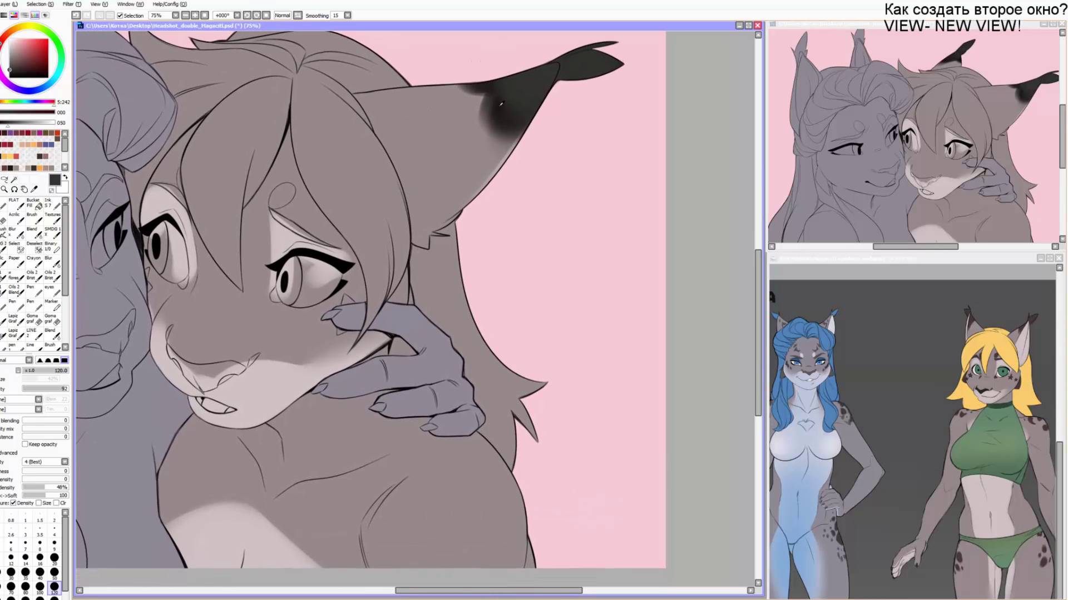
{"action": "left_click", "coordinate": [501, 104], "text": "alt"}
{"action": "key", "text": "bracketleft"}
{"action": "key", "text": "bracketleft"}
{"action": "key", "text": "bracketleft"}
{"action": "key", "text": "bracketleft"}
{"action": "key", "text": "bracketleft"}
{"action": "key", "text": "bracketleft"}
{"action": "key", "text": "bracketleft"}
{"action": "key", "text": "bracketleft"}
{"action": "key", "text": "bracketleft"}
{"action": "key", "text": "bracketleft"}
{"action": "key", "text": "bracketleft"}
{"action": "key", "text": "bracketleft"}
{"action": "key", "text": "bracketleft"}
{"action": "key", "text": "Page_Up"}
{"action": "key", "text": "Page_Up"}
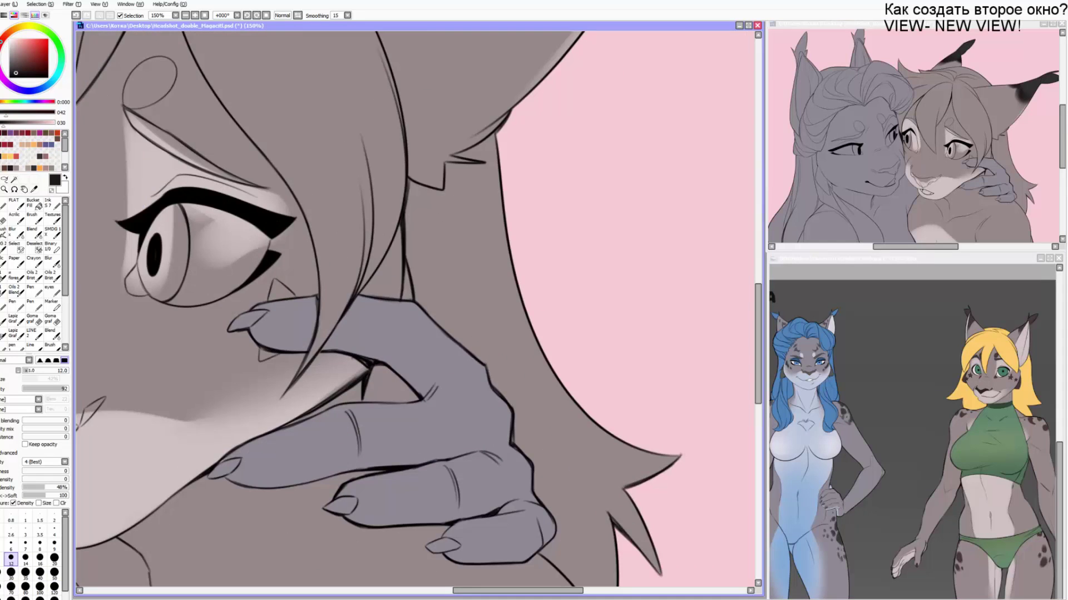
{"action": "mouse_move", "coordinate": [157, 84]}
{"action": "left_mouse_down"}
{"action": "mouse_move", "coordinate": [281, 164]}
{"action": "mouse_move", "coordinate": [253, 187]}
{"action": "mouse_move", "coordinate": [282, 146]}
{"action": "mouse_move", "coordinate": [296, 148]}
{"action": "left_mouse_up"}
{"action": "key", "text": "bracketright"}
{"action": "key", "text": "bracketright"}
{"action": "key", "text": "bracketright"}
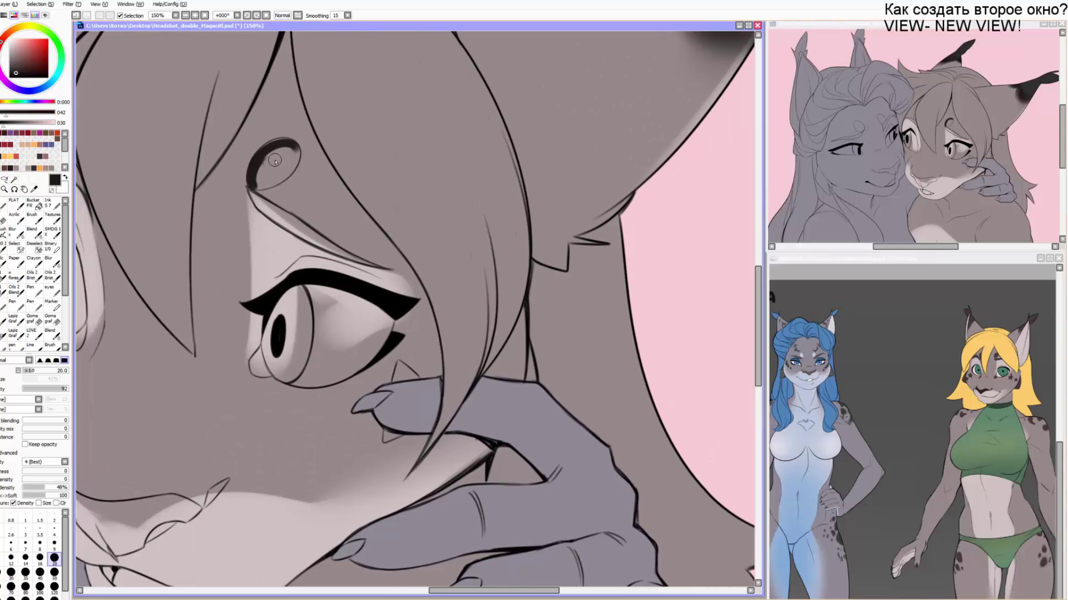
{"action": "key", "text": "ctrl+z"}
{"action": "key", "text": "ctrl+z"}
{"action": "scroll", "coordinate": [330, 68], "scroll_direction": "down", "scroll_amount": 2}
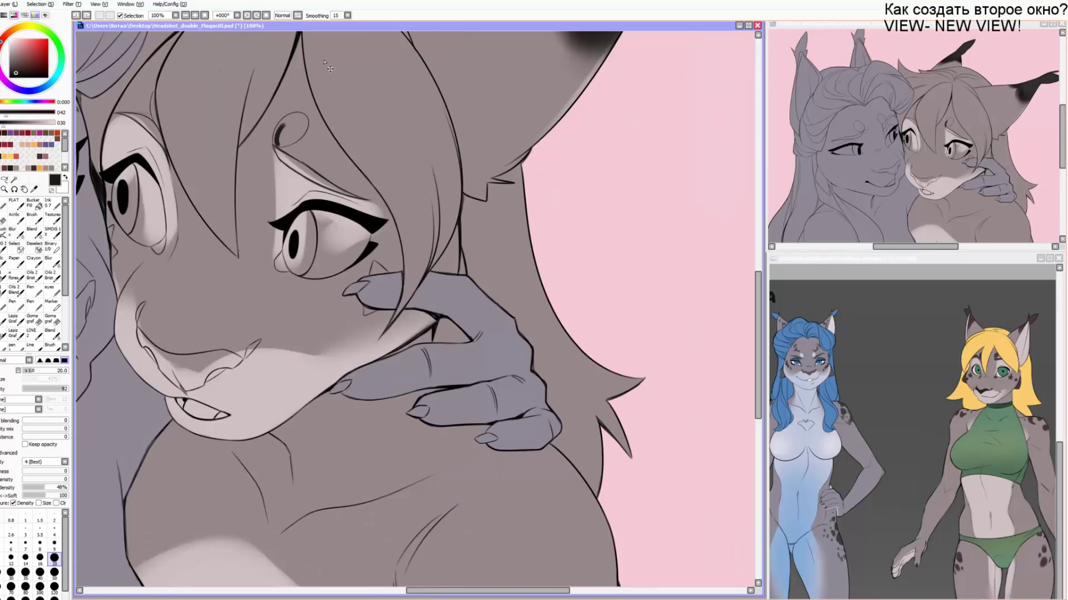
Open the yellow-haired character's full reference sheet, sample the dark brown "ПЯТНА (ВСЕ)" swatch and return to the drawing.
{"action": "left_click", "coordinate": [264, 599]}
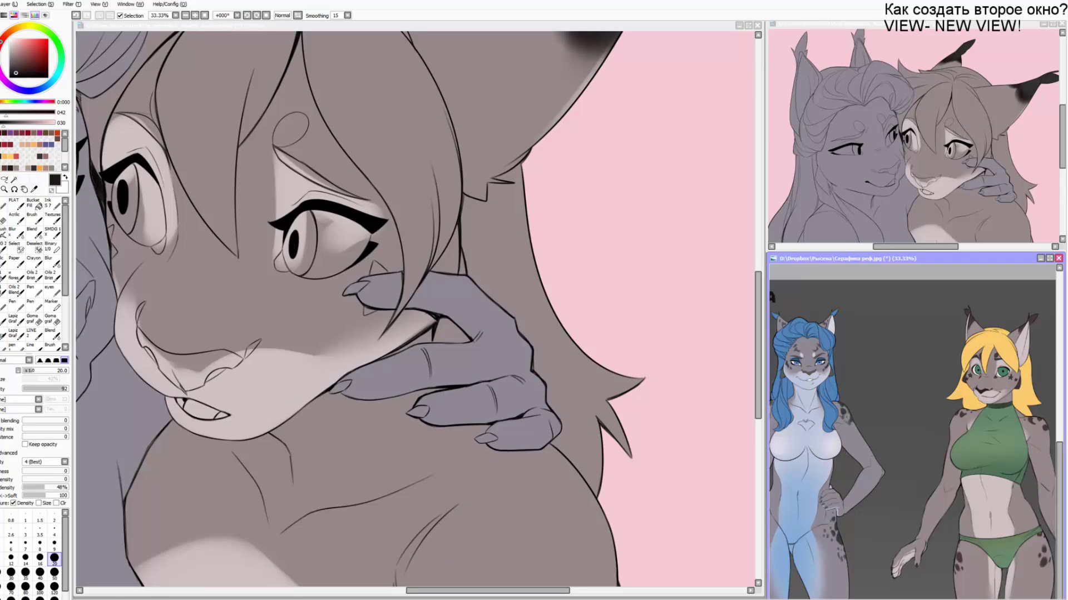
{"action": "left_click", "coordinate": [350, 598]}
{"action": "left_click", "coordinate": [600, 364], "text": "alt"}
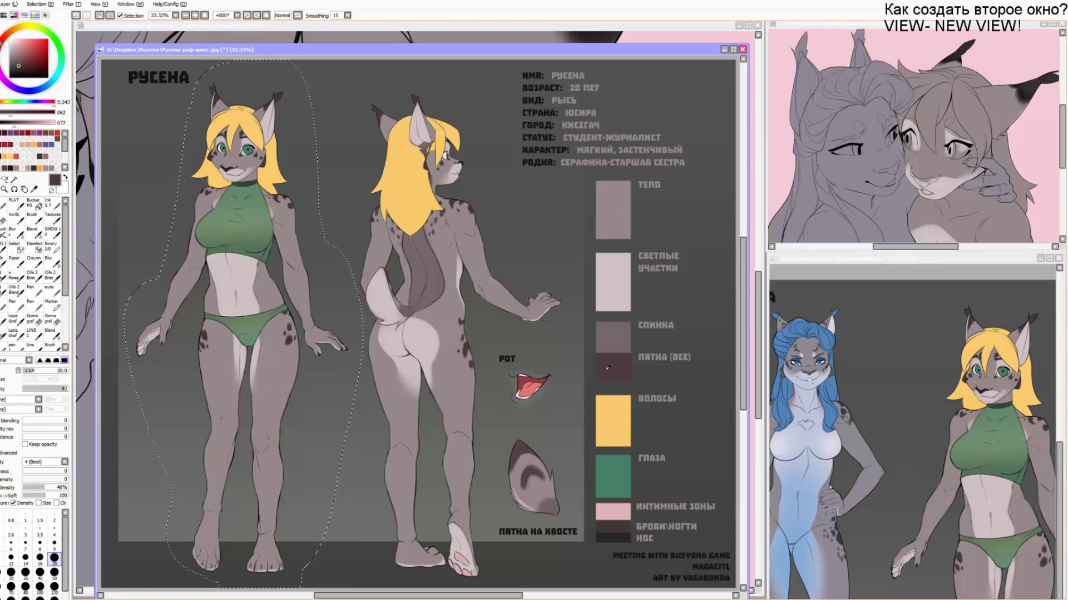
{"action": "key", "text": "ctrl+Tab"}
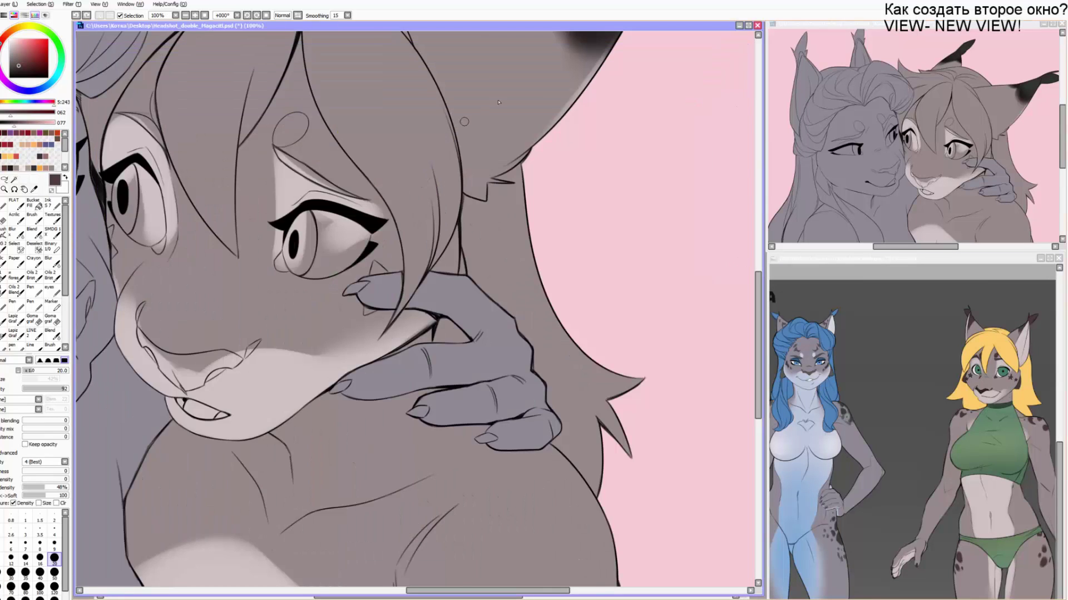
Recolour both dark ear tips of the right-hand character with the sampled brown spot colour, using a size 200 brush.
{"action": "left_click_drag", "start_coordinate": [499, 103], "coordinate": [407, 249]}
{"action": "key", "text": "bracketright"}
{"action": "key", "text": "bracketright"}
{"action": "key", "text": "bracketright"}
{"action": "key", "text": "bracketright"}
{"action": "key", "text": "bracketright"}
{"action": "key", "text": "bracketright"}
{"action": "key", "text": "bracketright"}
{"action": "key", "text": "bracketright"}
{"action": "key", "text": "bracketright"}
{"action": "key", "text": "bracketright"}
{"action": "key", "text": "bracketright"}
{"action": "key", "text": "bracketright"}
{"action": "key", "text": "bracketright"}
{"action": "mouse_move", "coordinate": [644, 92]}
{"action": "left_mouse_down"}
{"action": "mouse_move", "coordinate": [578, 92]}
{"action": "mouse_move", "coordinate": [531, 127]}
{"action": "mouse_move", "coordinate": [525, 93]}
{"action": "left_mouse_up"}
{"action": "left_click_drag", "start_coordinate": [443, 129], "coordinate": [544, 259]}
{"action": "key", "text": "bracketleft"}
{"action": "left_click_drag", "start_coordinate": [390, 75], "coordinate": [268, 143]}
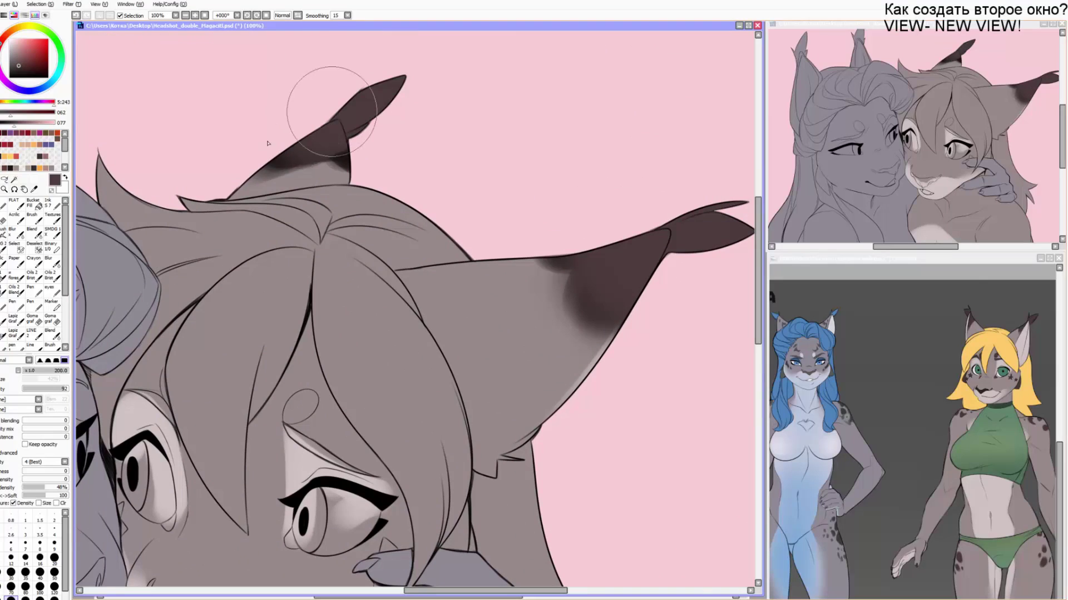
Fill the oval brow spot between the hair strands with the dark brown spot colour, using a small brush.
{"action": "scroll", "coordinate": [381, 30], "scroll_direction": "up", "scroll_amount": 2}
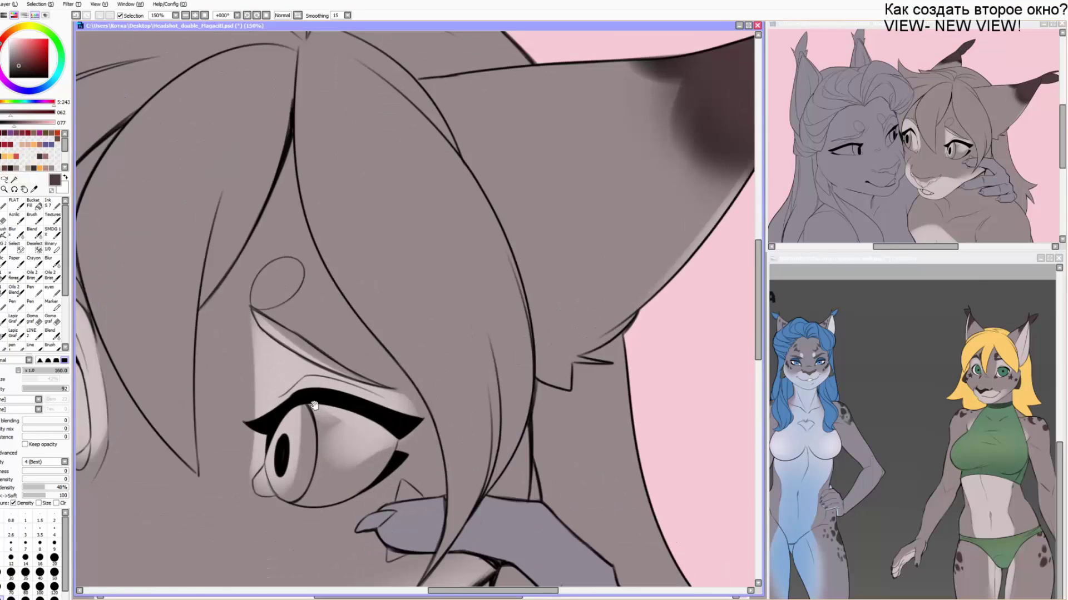
{"action": "left_click_drag", "start_coordinate": [314, 406], "coordinate": [297, 315]}
{"action": "key", "text": "bracketleft"}
{"action": "key", "text": "bracketleft"}
{"action": "key", "text": "bracketleft"}
{"action": "key", "text": "bracketleft"}
{"action": "key", "text": "bracketleft"}
{"action": "key", "text": "bracketleft"}
{"action": "key", "text": "bracketleft"}
{"action": "key", "text": "bracketleft"}
{"action": "key", "text": "bracketleft"}
{"action": "key", "text": "bracketleft"}
{"action": "key", "text": "bracketleft"}
{"action": "key", "text": "bracketleft"}
{"action": "mouse_move", "coordinate": [238, 214]}
{"action": "left_mouse_down"}
{"action": "mouse_move", "coordinate": [261, 179]}
{"action": "mouse_move", "coordinate": [269, 191]}
{"action": "mouse_move", "coordinate": [245, 215]}
{"action": "mouse_move", "coordinate": [277, 176]}
{"action": "mouse_move", "coordinate": [433, 157]}
{"action": "left_mouse_up"}
{"action": "key", "text": "bracketright"}
Paint the partly hidden brow mark above the other eye along the hair strand with a size 14 brush.
{"action": "key", "text": "bracketleft"}
{"action": "key", "text": "bracketleft"}
{"action": "key", "text": "bracketleft"}
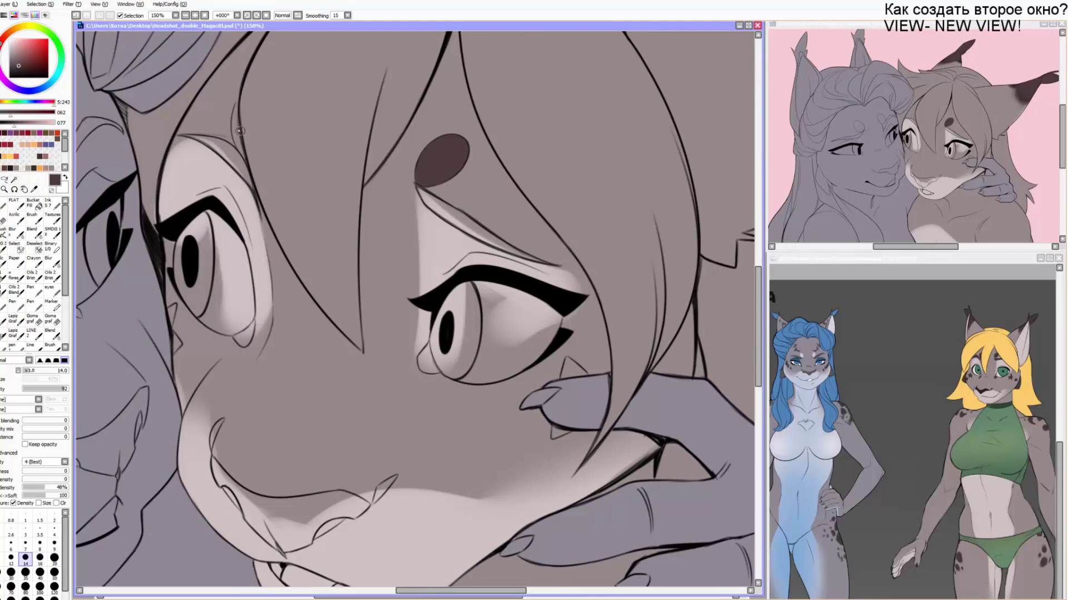
{"action": "left_click_drag", "start_coordinate": [236, 111], "coordinate": [237, 145]}
{"action": "key", "text": "bracketleft"}
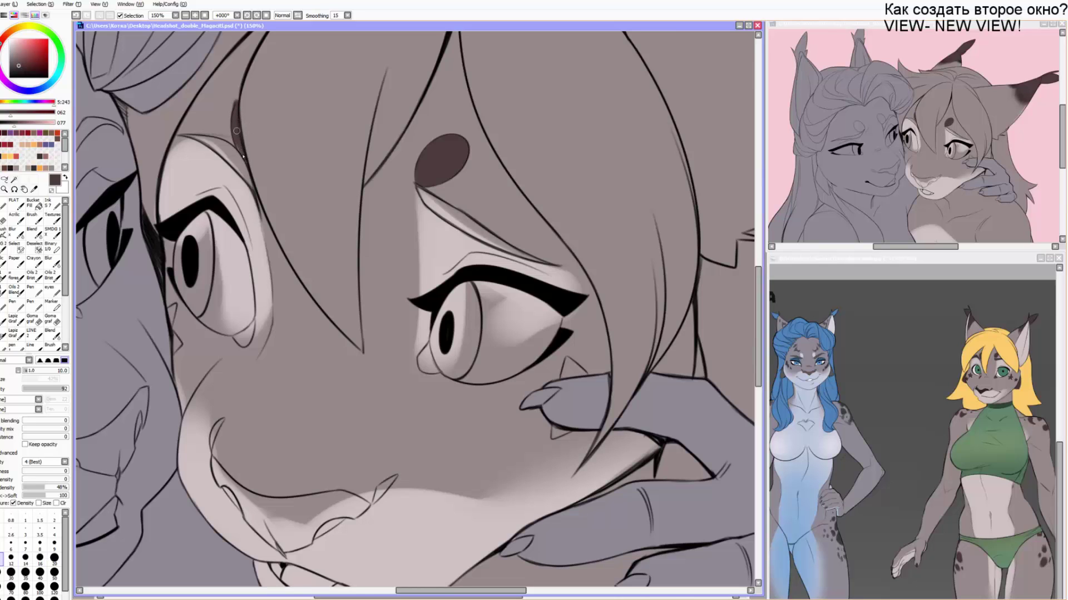
Fill the two narrow marks flanking the nose with brush sizes 9 and 8, and sample the body fur to touch up around them.
{"action": "scroll", "coordinate": [267, 161], "scroll_direction": "down", "scroll_amount": 5}
{"action": "key", "text": "bracketleft"}
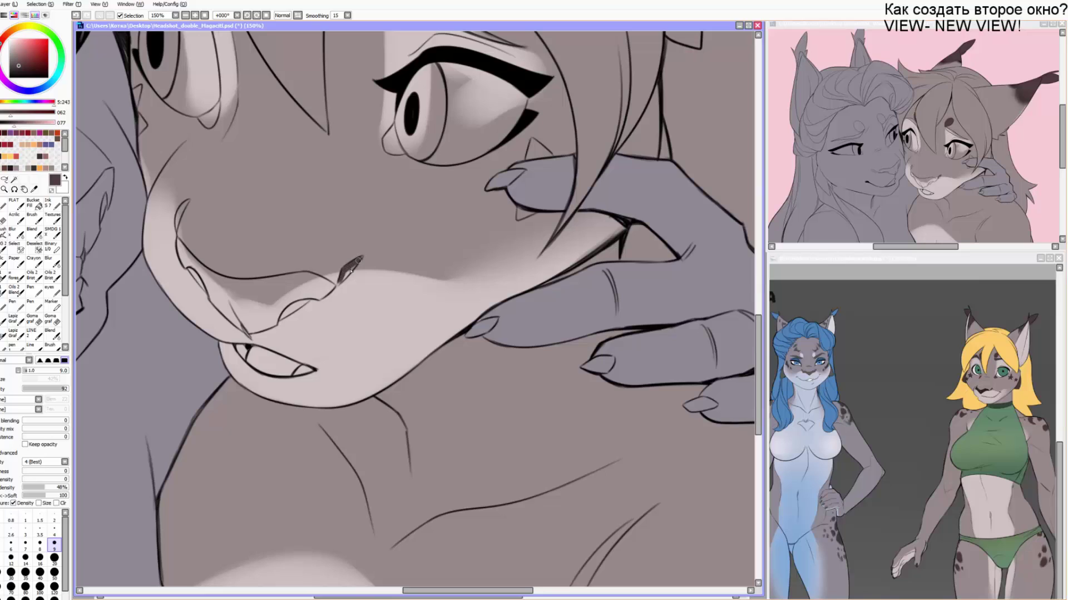
{"action": "key", "text": "bracketleft"}
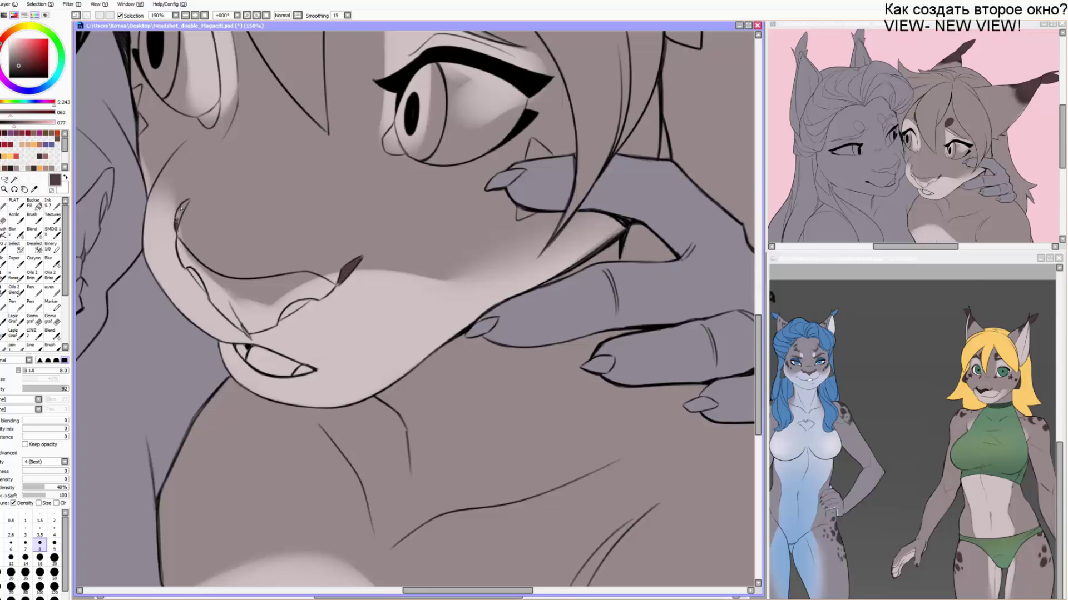
{"action": "left_click", "coordinate": [193, 202], "text": "alt"}
{"action": "key", "text": "bracketright"}
{"action": "key", "text": "bracketright"}
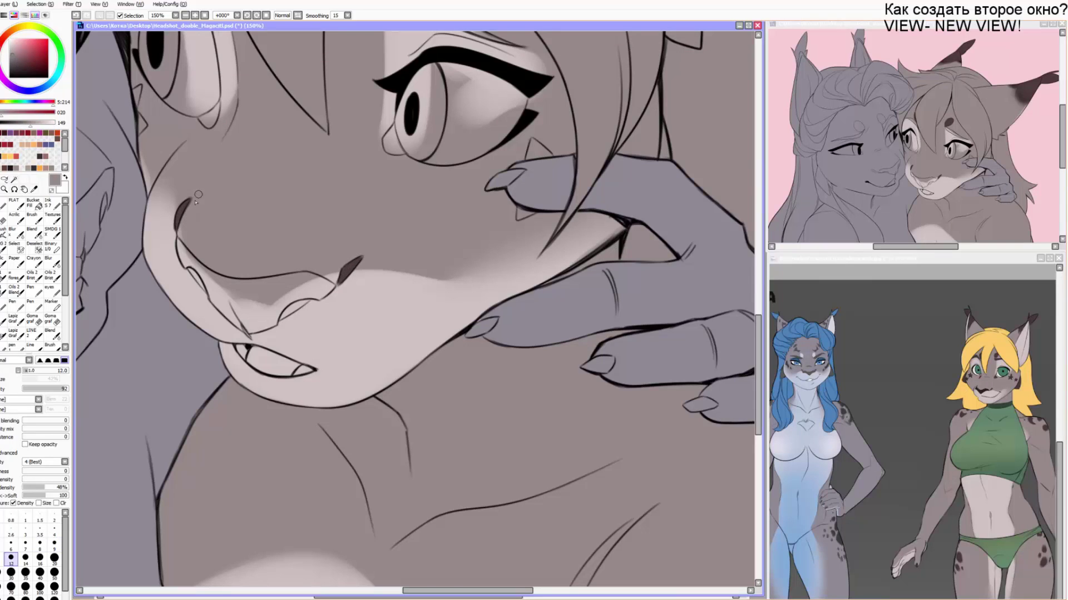
{"action": "key", "text": "bracketright"}
{"action": "key", "text": "bracketright"}
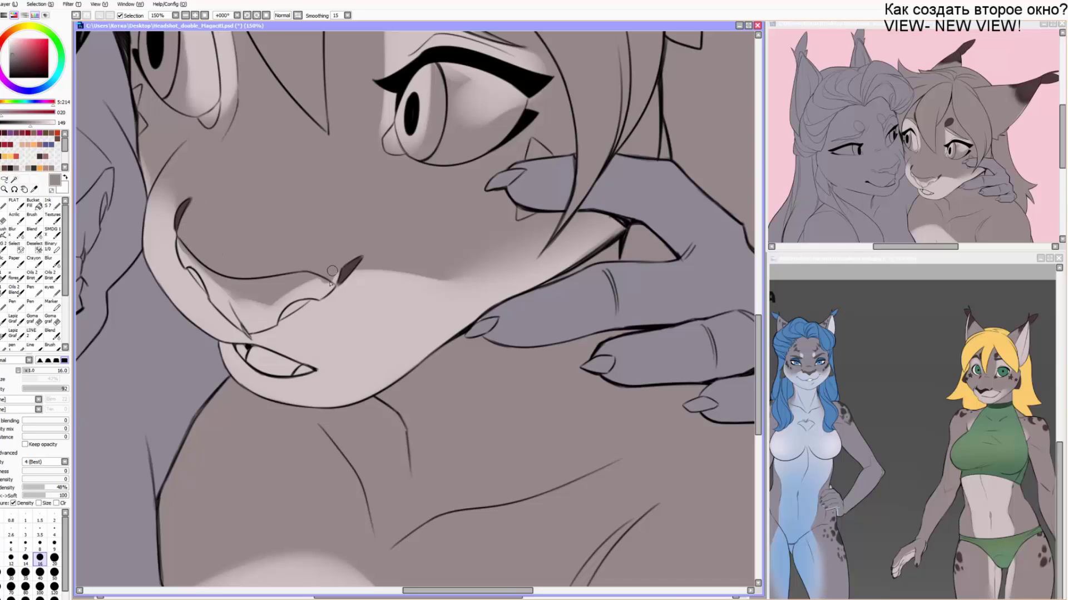
Resample the spot colour and paint dark marks under both inner eye corners and in the small triangular cheek marks, using brush sizes 8 and 10.
{"action": "left_click", "coordinate": [334, 277], "text": "alt"}
{"action": "key", "text": "bracketleft"}
{"action": "key", "text": "bracketleft"}
{"action": "key", "text": "bracketleft"}
{"action": "left_click_drag", "start_coordinate": [394, 119], "coordinate": [383, 135]}
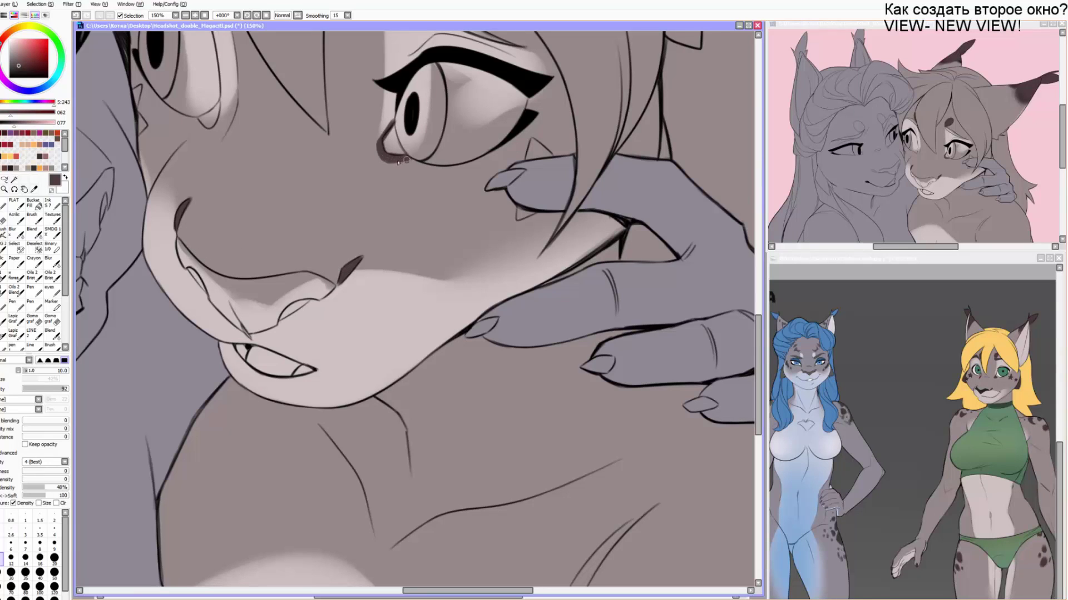
{"action": "left_click", "coordinate": [391, 135], "text": "alt"}
{"action": "left_click", "coordinate": [392, 155], "text": "alt"}
{"action": "left_click_drag", "start_coordinate": [387, 157], "coordinate": [427, 165]}
{"action": "key", "text": "bracketleft"}
{"action": "key", "text": "bracketleft"}
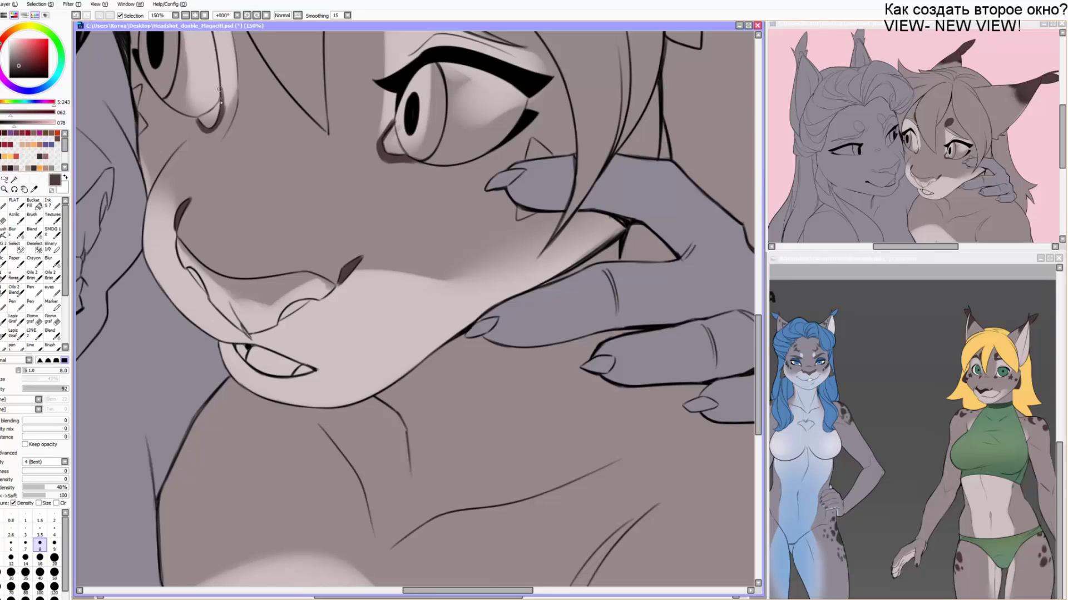
{"action": "key", "text": "bracketright"}
{"action": "key", "text": "bracketright"}
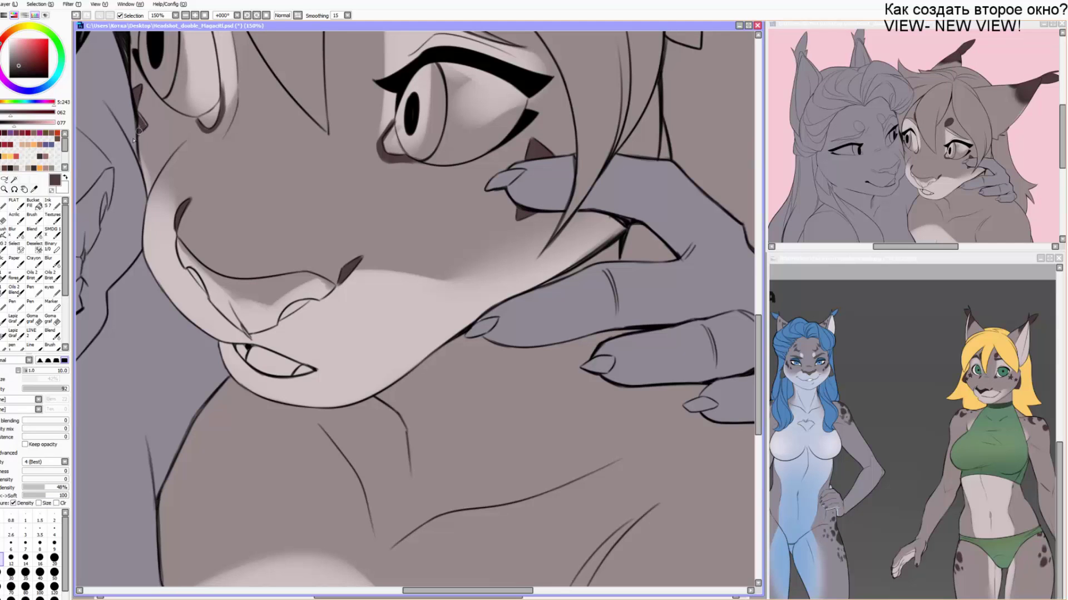
Paint a large arched dark brown spot across the right-hand character's shoulder with a size 40 brush.
{"action": "scroll", "coordinate": [137, 73], "scroll_direction": "down", "scroll_amount": 1}
{"action": "left_click_drag", "start_coordinate": [412, 275], "coordinate": [244, 199]}
{"action": "key", "text": "bracketright"}
{"action": "key", "text": "bracketright"}
{"action": "key", "text": "bracketright"}
{"action": "key", "text": "bracketright"}
{"action": "key", "text": "bracketright"}
{"action": "key", "text": "bracketright"}
{"action": "key", "text": "bracketright"}
{"action": "mouse_move", "coordinate": [389, 260]}
{"action": "left_mouse_down"}
{"action": "mouse_move", "coordinate": [331, 300]}
{"action": "mouse_move", "coordinate": [315, 363]}
{"action": "left_mouse_up"}
{"action": "mouse_move", "coordinate": [356, 280]}
{"action": "left_mouse_down"}
{"action": "mouse_move", "coordinate": [387, 293]}
{"action": "mouse_move", "coordinate": [363, 274]}
{"action": "mouse_move", "coordinate": [414, 289]}
{"action": "left_mouse_up"}
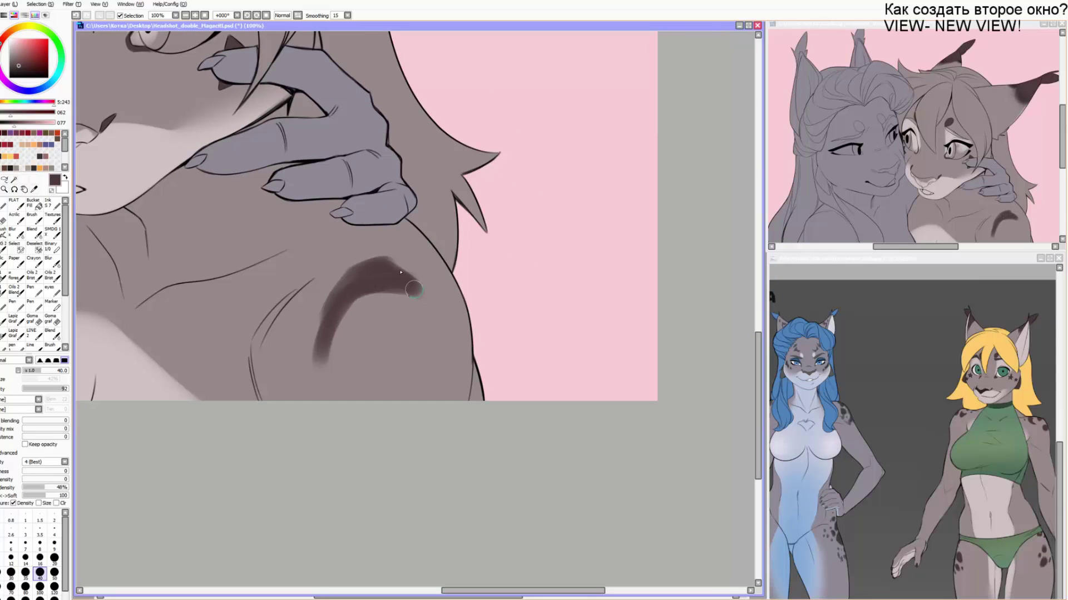
{"action": "left_click_drag", "start_coordinate": [348, 284], "coordinate": [336, 299]}
Paint a C-shaped spot and a small curved spot beneath the shoulder arch, plus a small oval spot above it.
{"action": "key", "text": "bracketleft"}
{"action": "mouse_move", "coordinate": [388, 268]}
{"action": "left_mouse_down"}
{"action": "mouse_move", "coordinate": [424, 294]}
{"action": "mouse_move", "coordinate": [394, 369]}
{"action": "left_mouse_up"}
{"action": "key", "text": "bracketleft"}
{"action": "key", "text": "bracketleft"}
{"action": "key", "text": "bracketright"}
{"action": "mouse_move", "coordinate": [439, 342]}
{"action": "left_mouse_down"}
{"action": "mouse_move", "coordinate": [401, 333]}
{"action": "mouse_move", "coordinate": [430, 359]}
{"action": "mouse_move", "coordinate": [441, 352]}
{"action": "left_mouse_up"}
{"action": "key", "text": "bracketleft"}
{"action": "key", "text": "bracketleft"}
{"action": "mouse_move", "coordinate": [365, 333]}
{"action": "left_mouse_down"}
{"action": "mouse_move", "coordinate": [358, 361]}
{"action": "mouse_move", "coordinate": [362, 349]}
{"action": "left_mouse_up"}
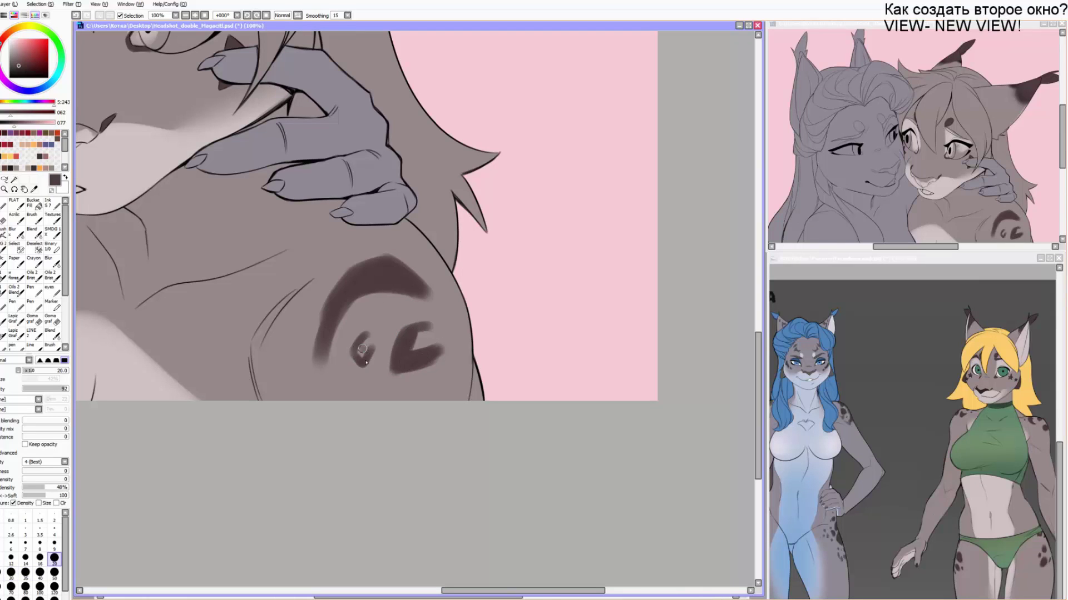
{"action": "key", "text": "bracketright"}
{"action": "left_click_drag", "start_coordinate": [367, 240], "coordinate": [381, 244]}
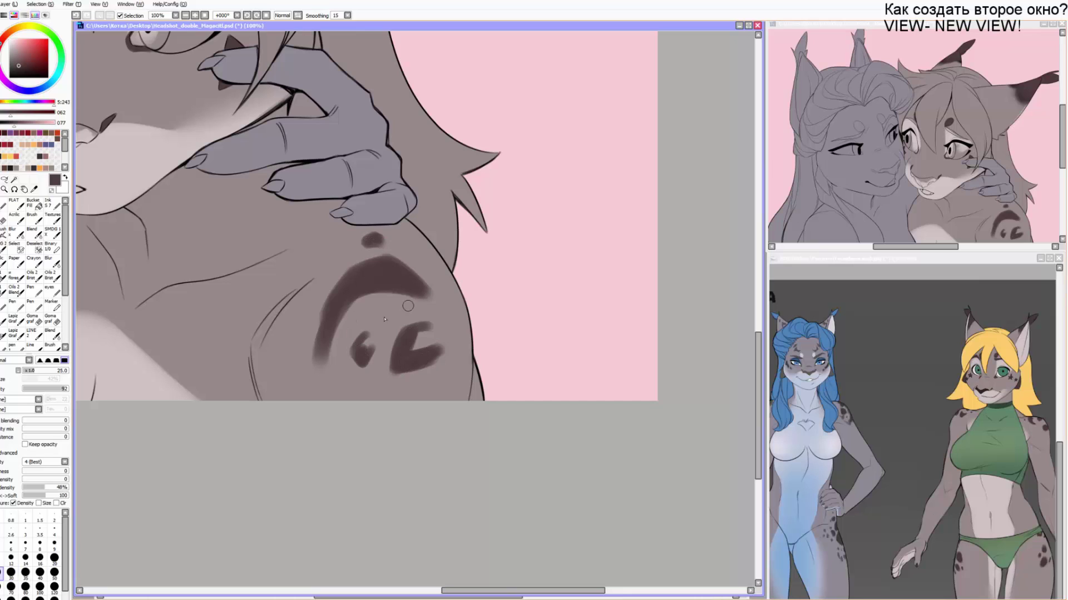
Paint an elongated spot beside the armpit crease and a larger spot at the upper arm's outer edge, up to brush size 35.
{"action": "key", "text": "bracketright"}
{"action": "left_click_drag", "start_coordinate": [284, 340], "coordinate": [288, 385]}
{"action": "key", "text": "bracketright"}
{"action": "mouse_move", "coordinate": [467, 377]}
{"action": "left_mouse_down"}
{"action": "mouse_move", "coordinate": [457, 397]}
{"action": "mouse_move", "coordinate": [467, 370]}
{"action": "mouse_move", "coordinate": [472, 415]}
{"action": "mouse_move", "coordinate": [455, 379]}
{"action": "mouse_move", "coordinate": [468, 338]}
{"action": "mouse_move", "coordinate": [476, 398]}
{"action": "left_mouse_up"}
{"action": "key", "text": "e"}
{"action": "right_click", "coordinate": [461, 338]}
{"action": "key", "text": "b"}
{"action": "mouse_move", "coordinate": [464, 333]}
{"action": "left_mouse_down"}
{"action": "mouse_move", "coordinate": [474, 402]}
{"action": "mouse_move", "coordinate": [449, 389]}
{"action": "left_mouse_up"}
Sample the spot colour and sharpen the outlines of the shoulder spots with brush sizes 12 and 14.
{"action": "right_click", "coordinate": [462, 390]}
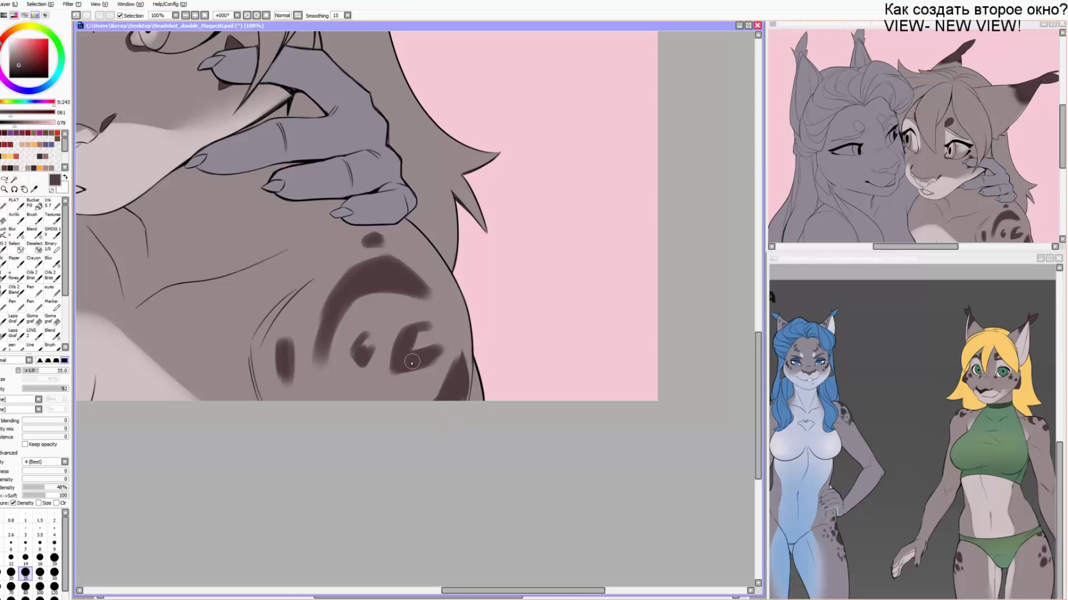
{"action": "key", "text": "bracketleft"}
{"action": "key", "text": "bracketleft"}
{"action": "key", "text": "bracketleft"}
{"action": "key", "text": "bracketleft"}
{"action": "key", "text": "bracketleft"}
{"action": "key", "text": "bracketleft"}
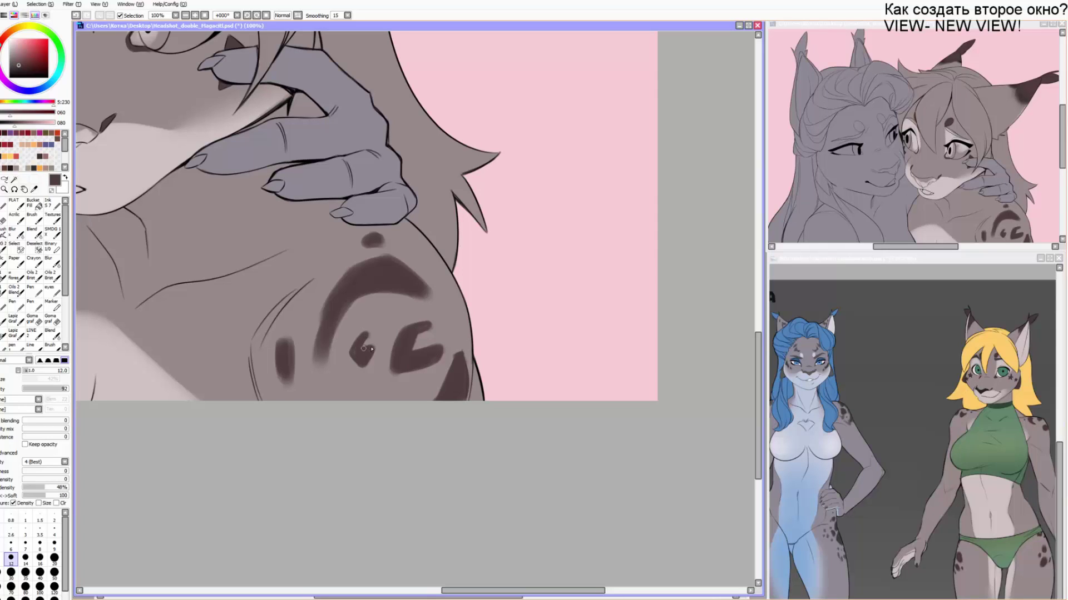
{"action": "left_click_drag", "start_coordinate": [320, 316], "coordinate": [315, 355]}
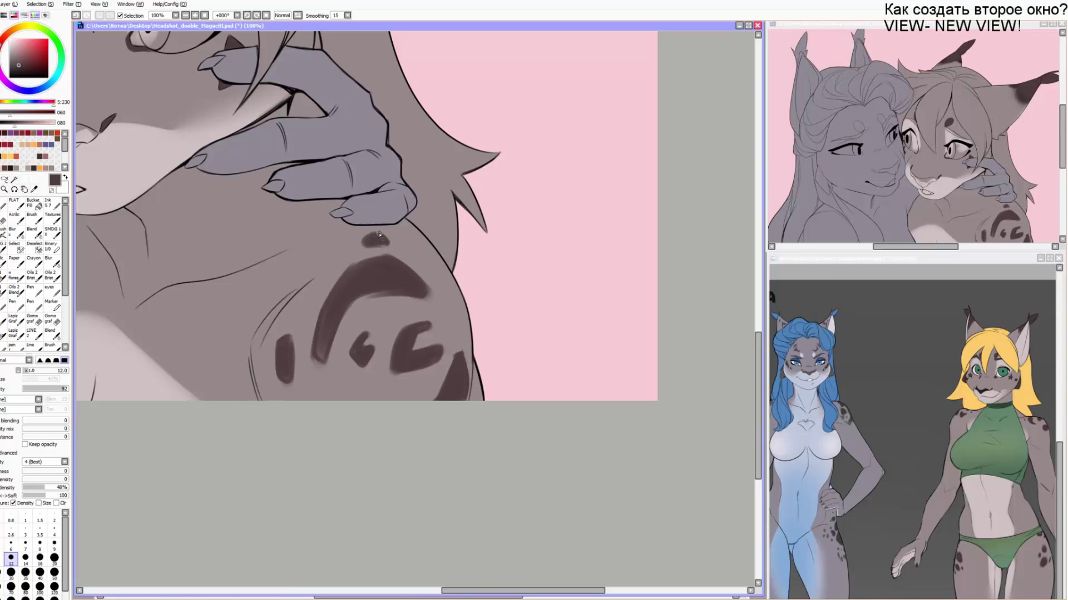
{"action": "left_click_drag", "start_coordinate": [327, 261], "coordinate": [378, 267]}
{"action": "key", "text": "bracketright"}
{"action": "key", "text": "bracketright"}
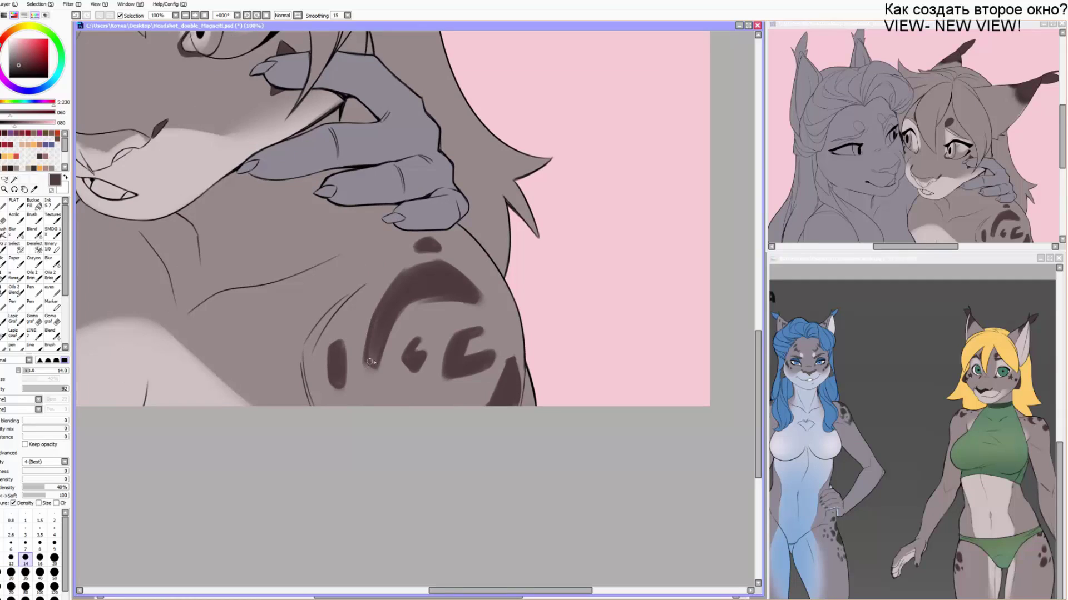
{"action": "left_click_drag", "start_coordinate": [373, 346], "coordinate": [371, 363]}
Sample the fur and spot colours and refine the edges of the small curved spot beneath the shoulder arch with a size 16 brush.
{"action": "left_click", "coordinate": [365, 328], "text": "alt"}
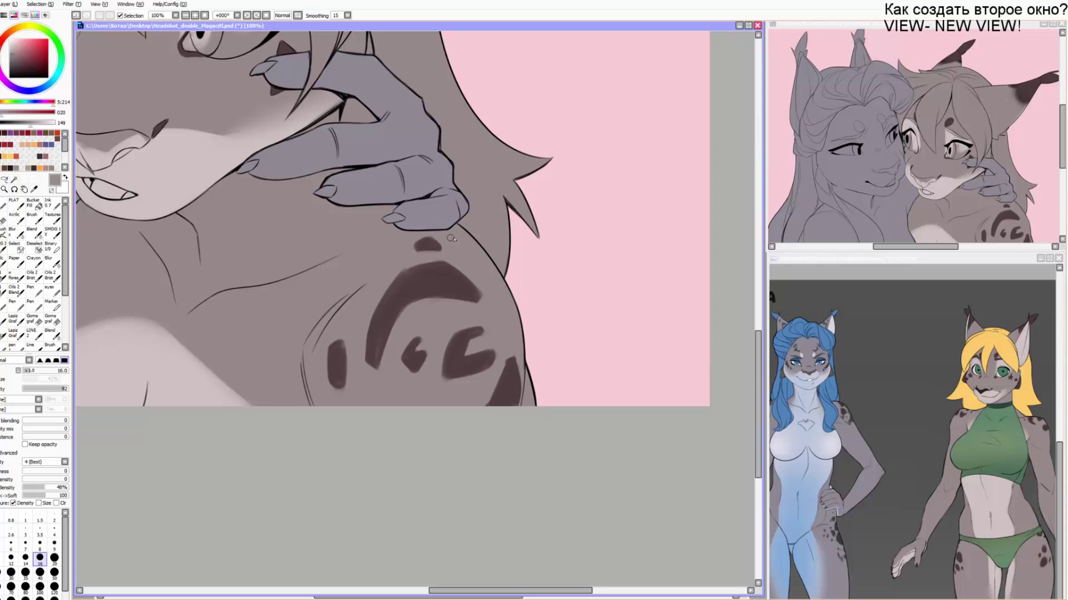
{"action": "left_click", "coordinate": [412, 360], "text": "alt"}
{"action": "left_click_drag", "start_coordinate": [412, 350], "coordinate": [407, 363]}
{"action": "left_click", "coordinate": [426, 341], "text": "alt"}
{"action": "left_click_drag", "start_coordinate": [400, 379], "coordinate": [450, 399]}
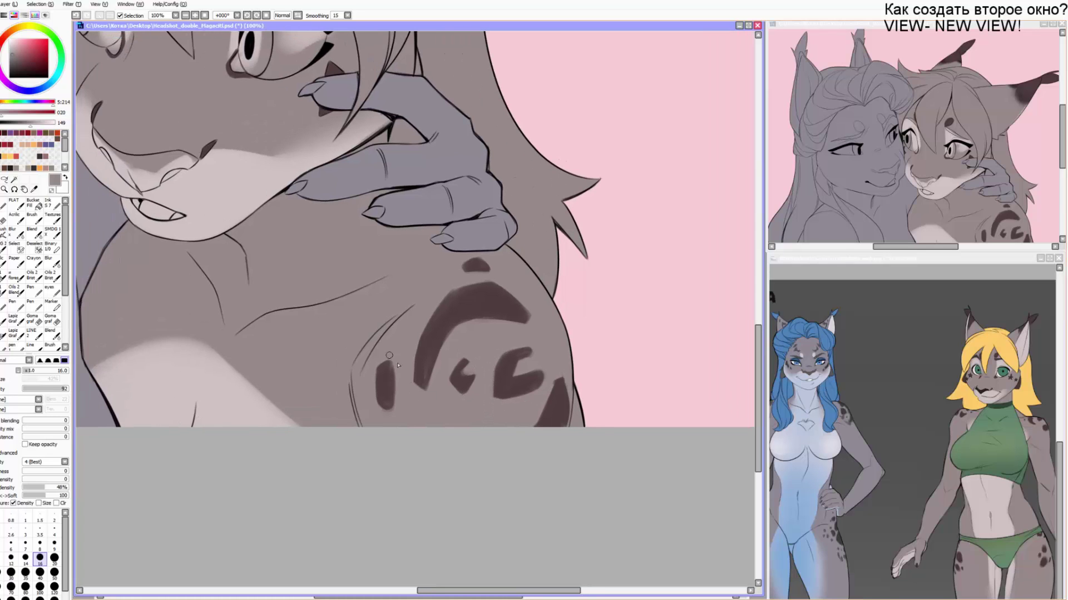
Sample colours around the elongated spot beside the armpit crease and clean up its outer edge.
{"action": "left_click", "coordinate": [391, 390], "text": "alt"}
{"action": "right_click", "coordinate": [364, 328]}
{"action": "mouse_move", "coordinate": [375, 365]}
{"action": "left_mouse_down"}
{"action": "mouse_move", "coordinate": [411, 382]}
{"action": "mouse_move", "coordinate": [382, 291]}
{"action": "mouse_move", "coordinate": [383, 334]}
{"action": "mouse_move", "coordinate": [381, 317]}
{"action": "mouse_move", "coordinate": [397, 314]}
{"action": "mouse_move", "coordinate": [366, 393]}
{"action": "left_mouse_up"}
Fade the outer shoulder spots into the fur with a soft size 250 airbrush in the fur colour.
{"action": "key", "text": "b"}
{"action": "left_click_drag", "start_coordinate": [389, 300], "coordinate": [534, 251]}
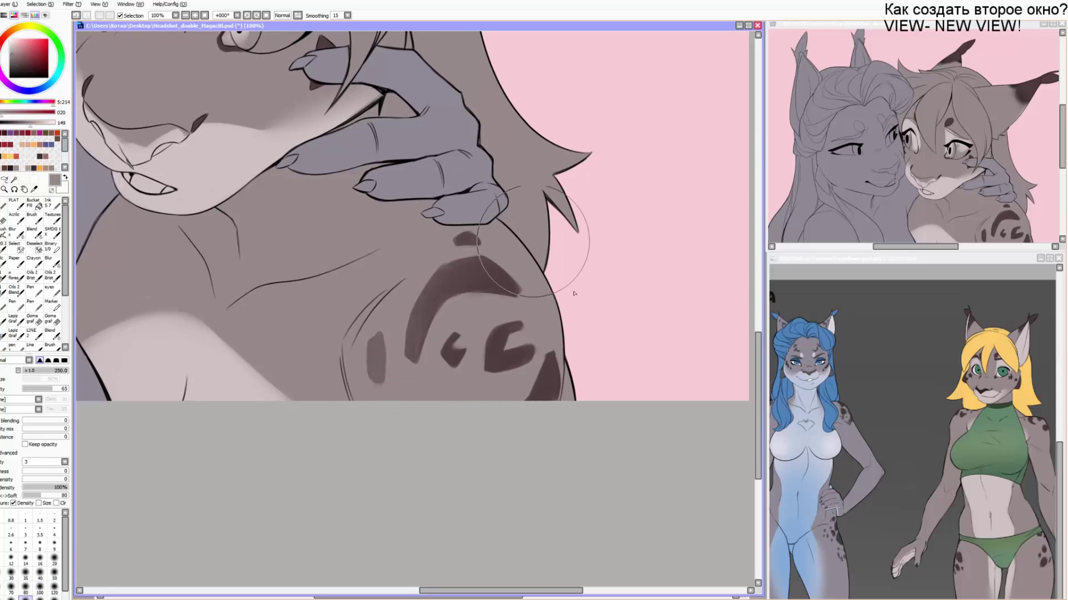
Paint the brown lynx's nose in the near-black nose colour sampled from the reference, using a 70 px brush.
{"action": "mouse_move", "coordinate": [331, 341]}
{"action": "left_mouse_down"}
{"action": "mouse_move", "coordinate": [414, 469]}
{"action": "mouse_move", "coordinate": [427, 400]}
{"action": "left_mouse_up"}
{"action": "key", "text": "n"}
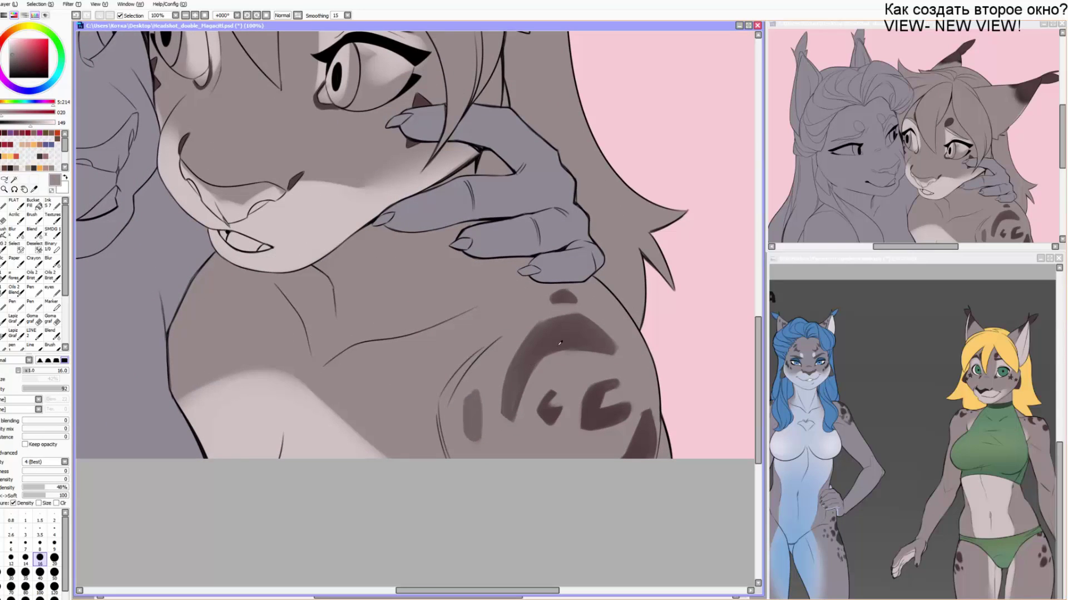
{"action": "left_click", "coordinate": [560, 343], "text": "alt"}
{"action": "left_click_drag", "start_coordinate": [407, 245], "coordinate": [432, 331]}
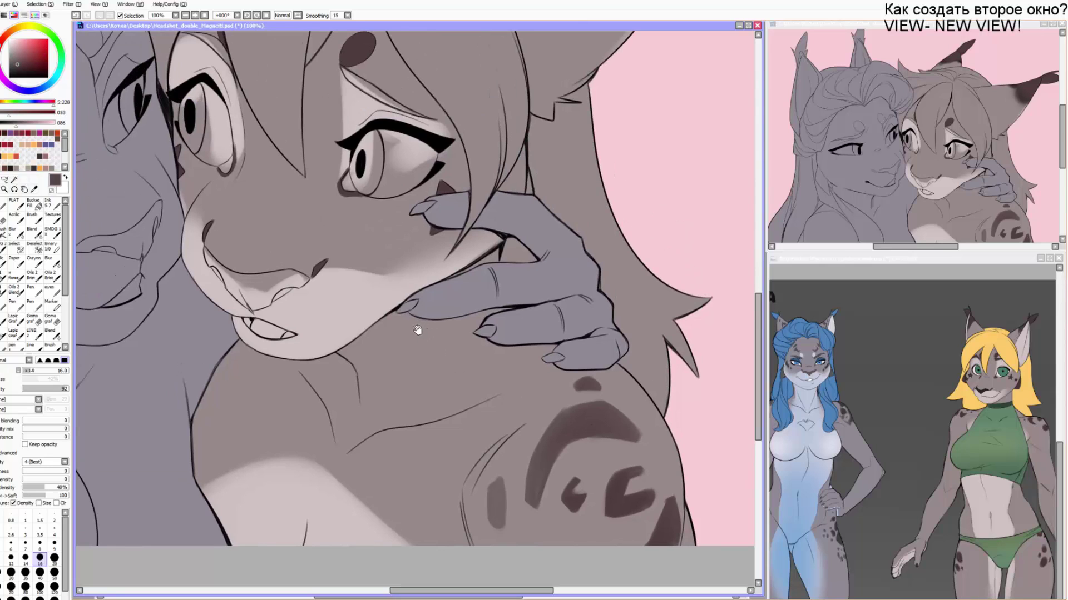
{"action": "left_click", "coordinate": [980, 392], "text": "alt"}
{"action": "key", "text": "b"}
{"action": "scroll", "coordinate": [162, 41], "scroll_direction": "up", "scroll_amount": 1}
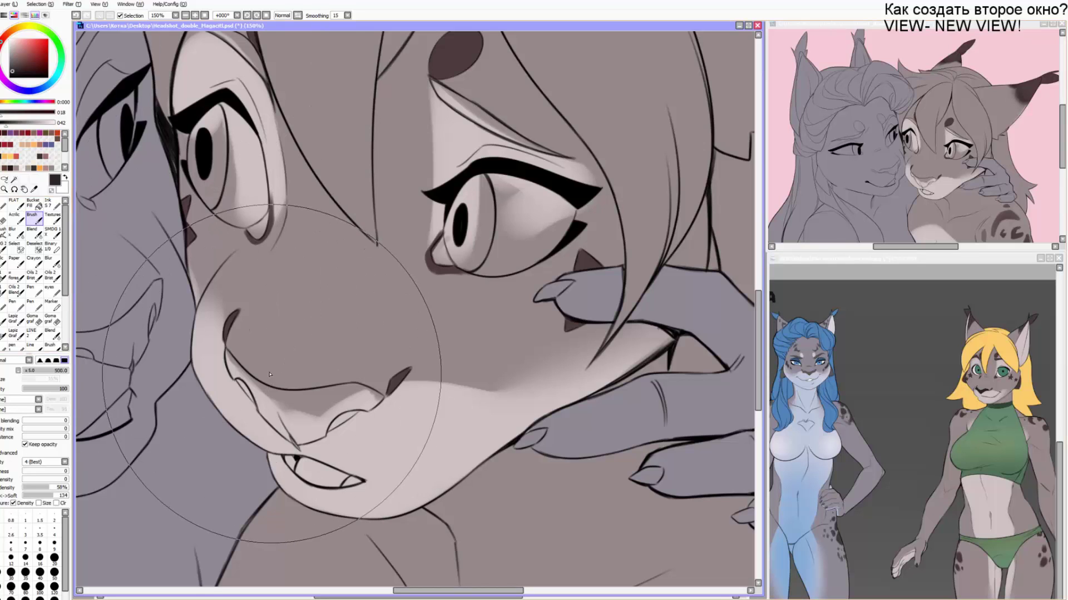
{"action": "key", "text": "bracketleft"}
{"action": "key", "text": "bracketleft"}
{"action": "key", "text": "bracketleft"}
{"action": "key", "text": "bracketleft"}
{"action": "key", "text": "bracketleft"}
{"action": "key", "text": "bracketleft"}
{"action": "key", "text": "bracketleft"}
{"action": "key", "text": "bracketleft"}
{"action": "key", "text": "bracketleft"}
{"action": "key", "text": "bracketleft"}
{"action": "mouse_move", "coordinate": [259, 368]}
{"action": "left_mouse_down"}
{"action": "mouse_move", "coordinate": [264, 383]}
{"action": "mouse_move", "coordinate": [248, 373]}
{"action": "mouse_move", "coordinate": [361, 389]}
{"action": "mouse_move", "coordinate": [333, 383]}
{"action": "left_mouse_up"}
{"action": "left_click", "coordinate": [15, 30]}
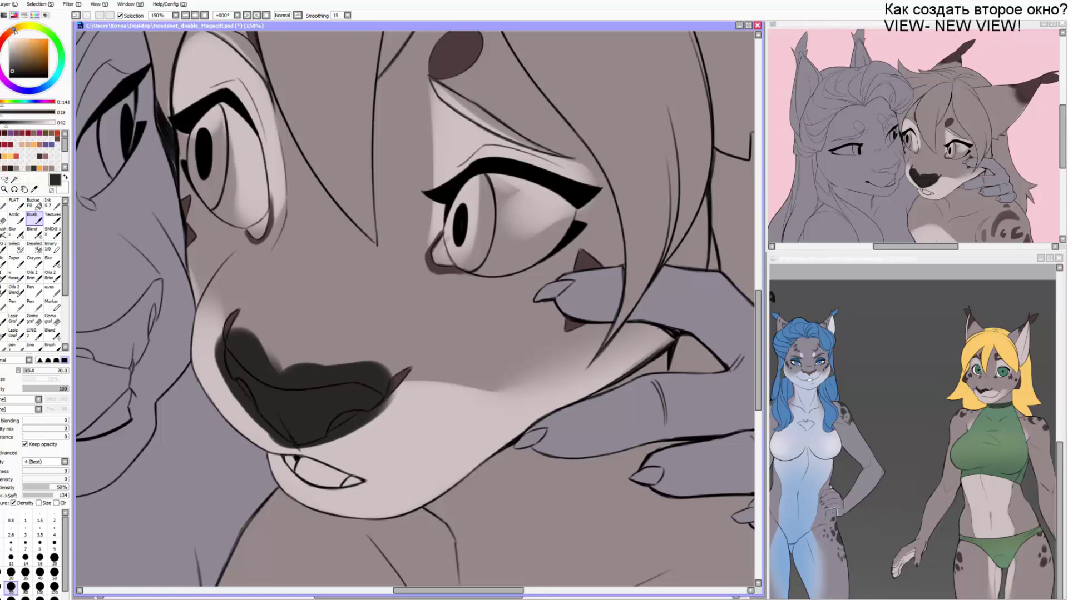
{"action": "left_click", "coordinate": [16, 41]}
Paint the whites of both of the lynx's eyes with a warm off-white based on the reference, using an 80 px brush.
{"action": "right_click", "coordinate": [975, 368]}
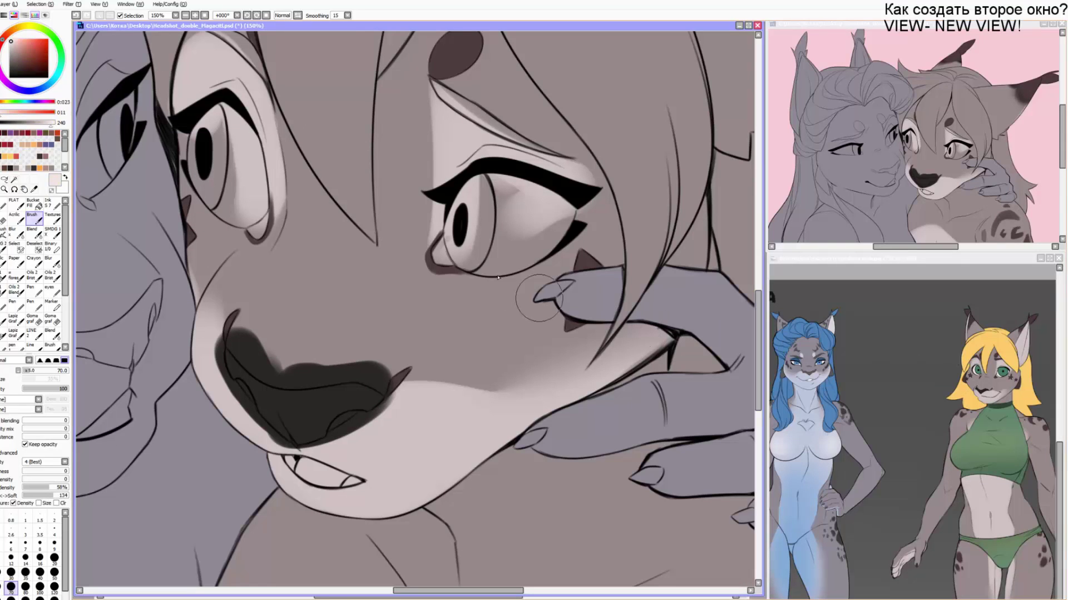
{"action": "left_click", "coordinate": [13, 31]}
{"action": "key", "text": "bracketright"}
{"action": "mouse_move", "coordinate": [239, 152]}
{"action": "left_mouse_down"}
{"action": "mouse_move", "coordinate": [226, 147]}
{"action": "mouse_move", "coordinate": [224, 197]}
{"action": "mouse_move", "coordinate": [252, 227]}
{"action": "left_mouse_up"}
{"action": "mouse_move", "coordinate": [437, 223]}
{"action": "left_mouse_down"}
{"action": "mouse_move", "coordinate": [467, 220]}
{"action": "mouse_move", "coordinate": [442, 232]}
{"action": "mouse_move", "coordinate": [491, 190]}
{"action": "mouse_move", "coordinate": [523, 188]}
{"action": "mouse_move", "coordinate": [465, 230]}
{"action": "left_mouse_up"}
{"action": "scroll", "coordinate": [389, 185], "scroll_direction": "down", "scroll_amount": 2}
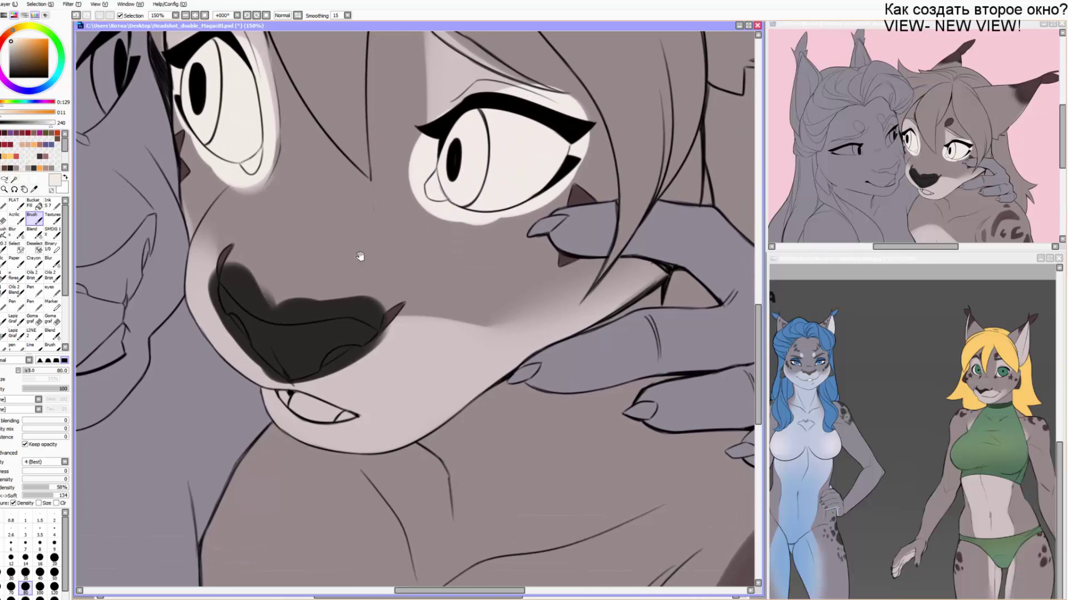
Bring up the character reference sheet and sample the dark red of its mouth as the brush colour.
{"action": "left_click", "coordinate": [892, 370]}
{"action": "key", "text": "ctrl+Tab"}
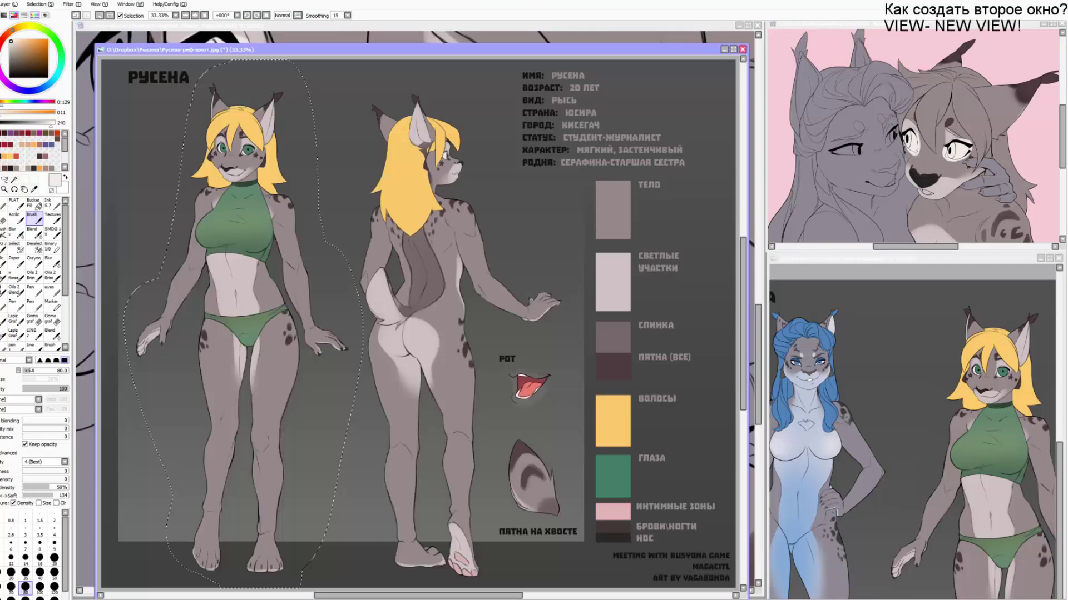
{"action": "key", "text": "x"}
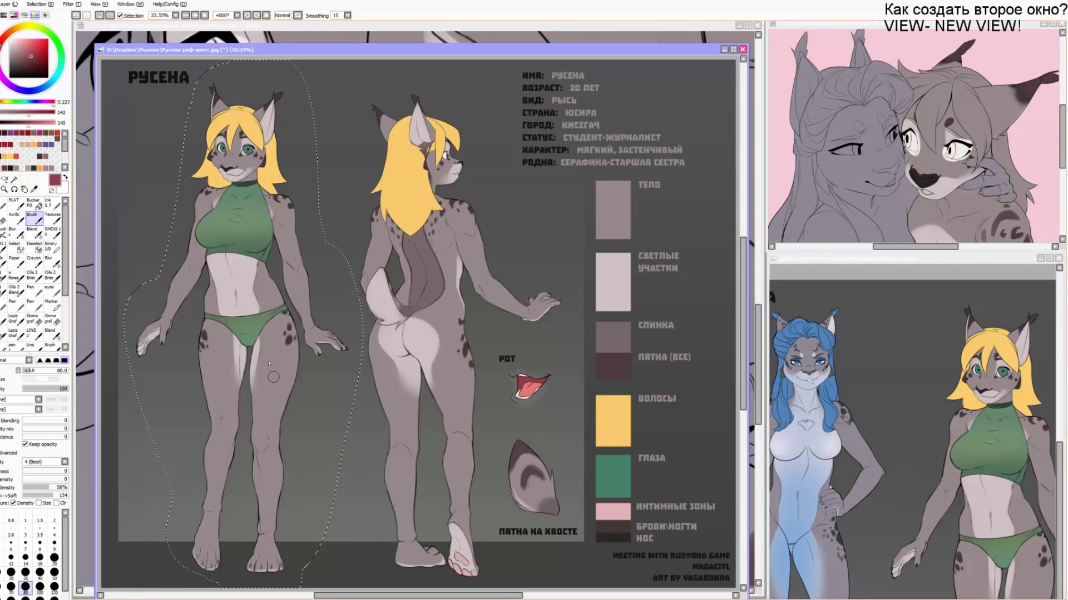
Close the small overview window of the drawing and open a new second view of it.
{"action": "key", "text": "ctrl+Tab"}
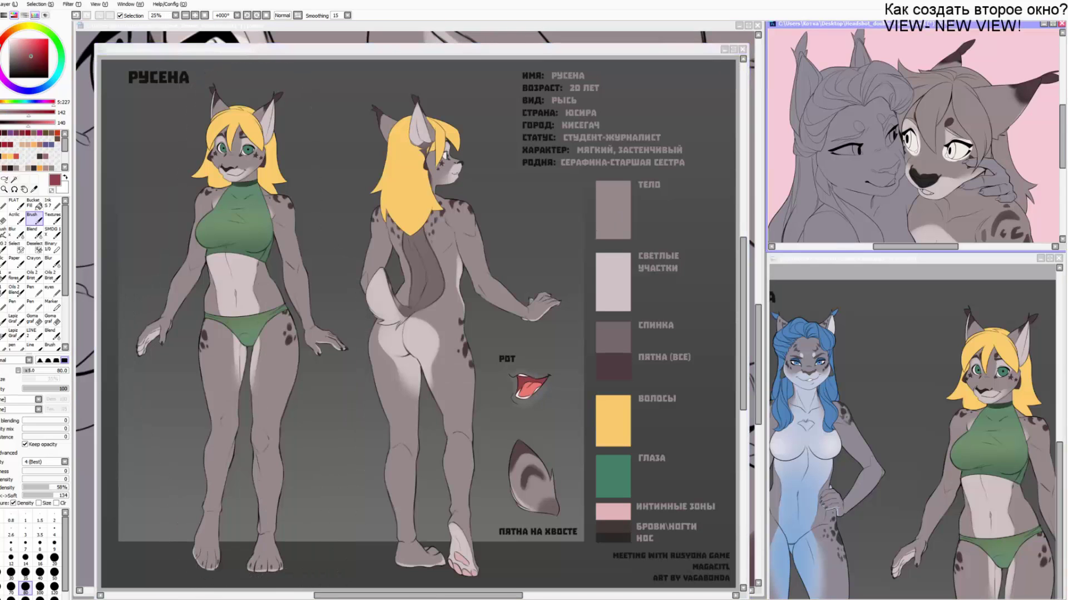
{"action": "key", "text": "ctrl+w"}
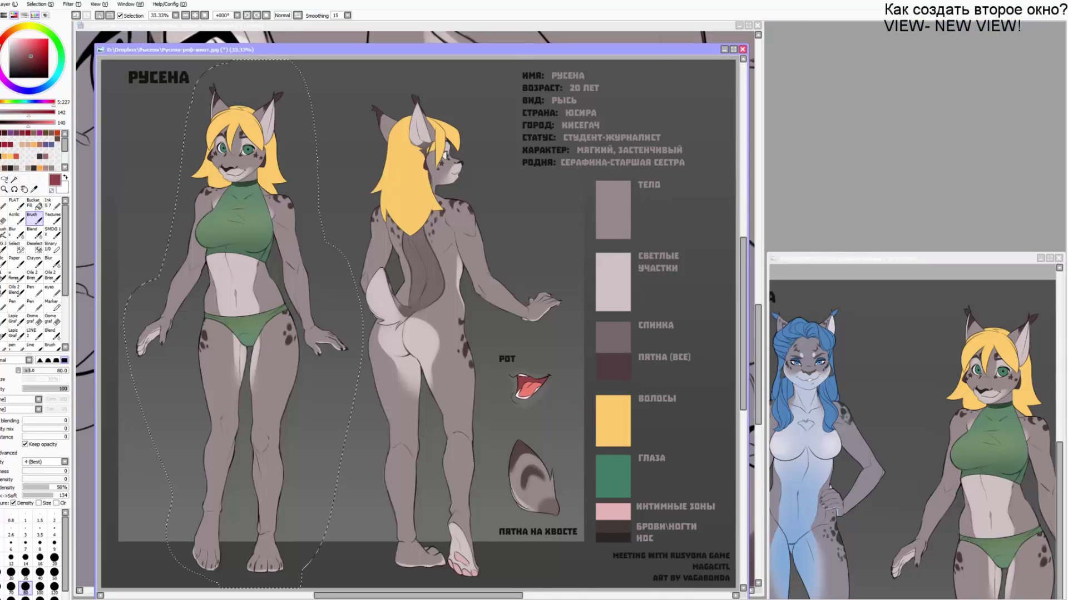
{"action": "key", "text": "ctrl+Tab"}
{"action": "key", "text": "alt+v"}
{"action": "key", "text": "n"}
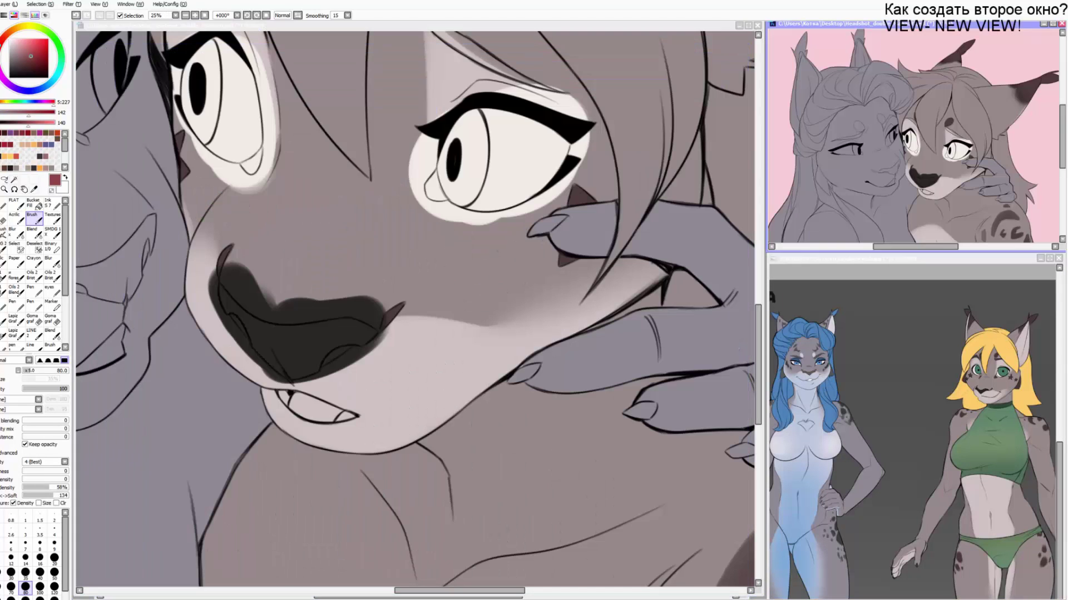
Paint the inside of the lynx's open mouth dark red with a smaller brush.
{"action": "left_click", "coordinate": [391, 292]}
{"action": "key", "text": "bracketleft"}
{"action": "key", "text": "bracketleft"}
{"action": "key", "text": "bracketleft"}
{"action": "key", "text": "bracketleft"}
{"action": "mouse_move", "coordinate": [304, 402]}
{"action": "left_mouse_down"}
{"action": "mouse_move", "coordinate": [334, 405]}
{"action": "mouse_move", "coordinate": [350, 387]}
{"action": "left_mouse_up"}
Paint the lynx's teeth with the off-white sampled from the eye, using a 10 px brush.
{"action": "right_click", "coordinate": [486, 174]}
{"action": "key", "text": "bracketleft"}
{"action": "key", "text": "bracketleft"}
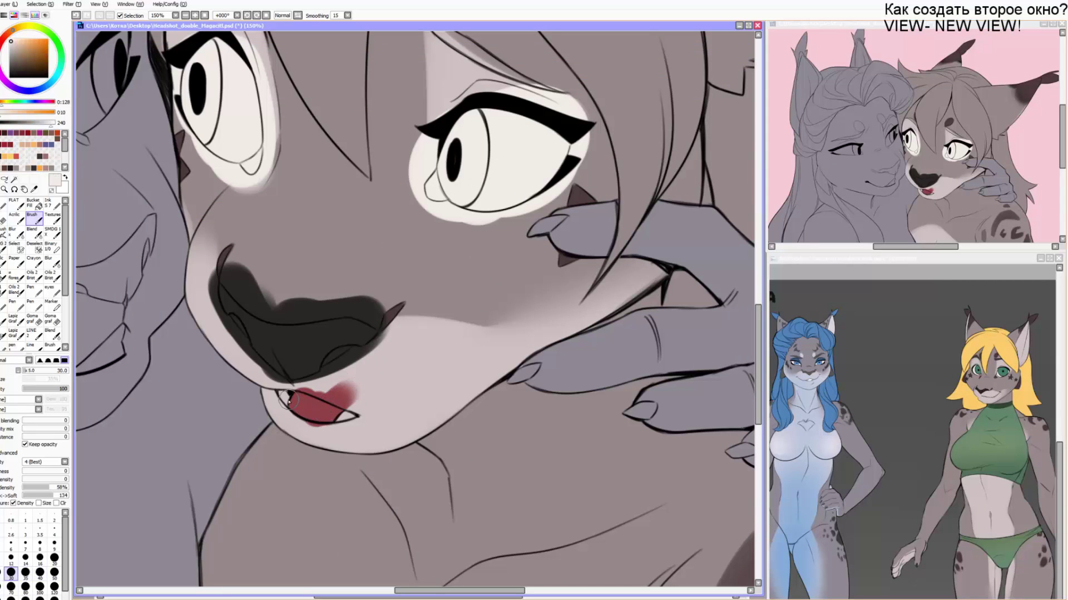
{"action": "key", "text": "bracketleft"}
{"action": "key", "text": "bracketleft"}
{"action": "key", "text": "bracketleft"}
{"action": "key", "text": "bracketleft"}
{"action": "key", "text": "bracketleft"}
{"action": "key", "text": "bracketleft"}
{"action": "left_click_drag", "start_coordinate": [425, 297], "coordinate": [496, 314]}
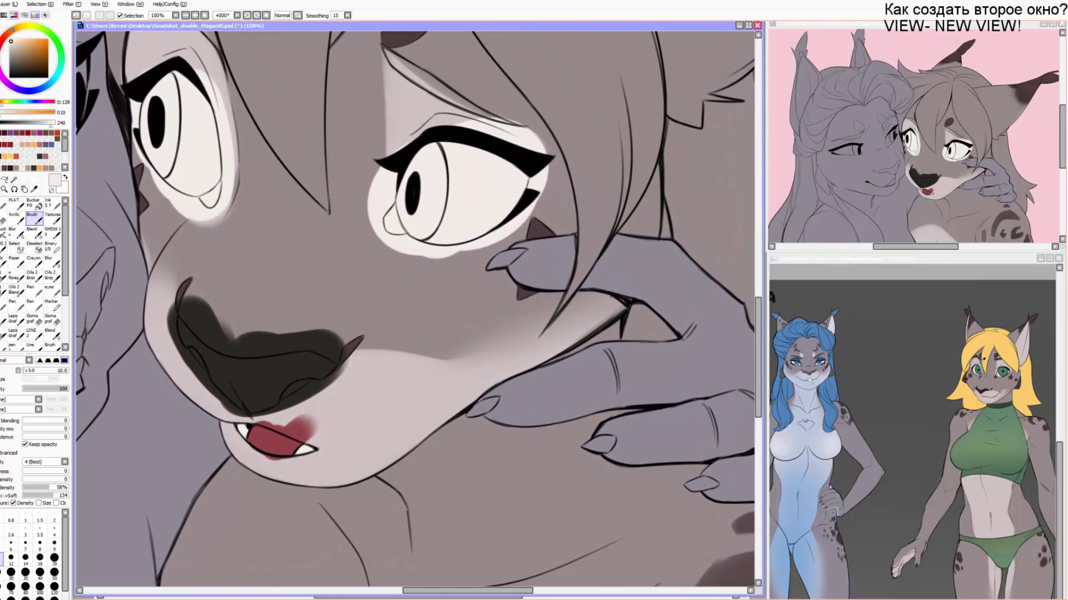
Paint both of the lynx's irises in the green sampled from the reference, starting with a 35 px brush.
{"action": "right_click", "coordinate": [1004, 368]}
{"action": "key", "text": "bracketright"}
{"action": "key", "text": "bracketright"}
{"action": "key", "text": "bracketright"}
{"action": "key", "text": "bracketright"}
{"action": "key", "text": "bracketright"}
{"action": "key", "text": "bracketright"}
{"action": "key", "text": "bracketright"}
{"action": "mouse_move", "coordinate": [415, 218]}
{"action": "left_mouse_down"}
{"action": "mouse_move", "coordinate": [409, 206]}
{"action": "mouse_move", "coordinate": [430, 162]}
{"action": "mouse_move", "coordinate": [410, 190]}
{"action": "mouse_move", "coordinate": [439, 151]}
{"action": "mouse_move", "coordinate": [442, 201]}
{"action": "mouse_move", "coordinate": [418, 196]}
{"action": "mouse_move", "coordinate": [418, 236]}
{"action": "mouse_move", "coordinate": [429, 220]}
{"action": "left_mouse_up"}
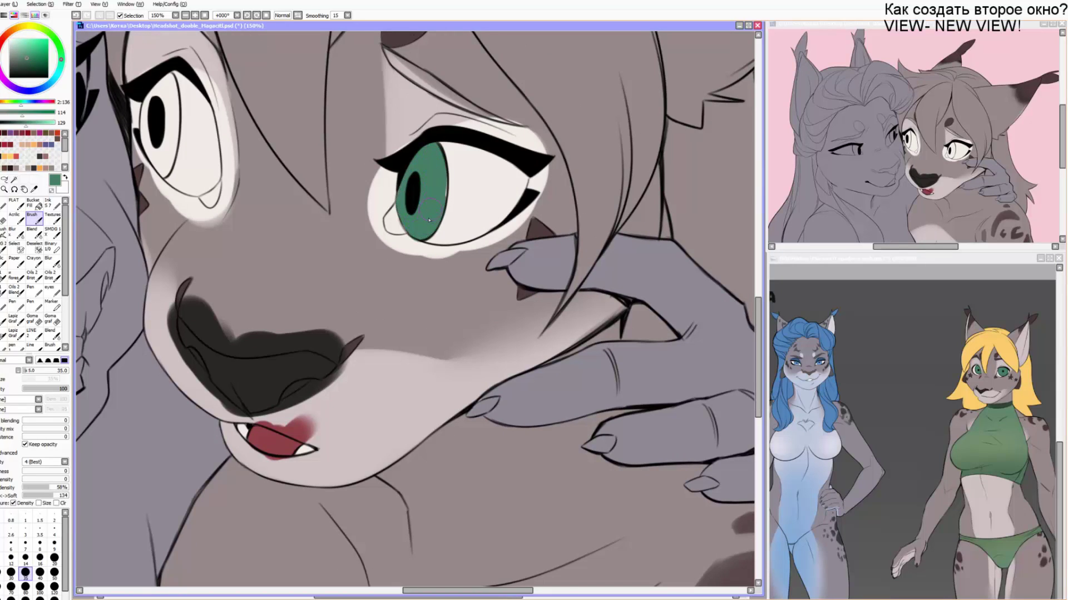
{"action": "key", "text": "bracketleft"}
{"action": "key", "text": "bracketleft"}
{"action": "mouse_move", "coordinate": [168, 161]}
{"action": "left_mouse_down"}
{"action": "mouse_move", "coordinate": [155, 131]}
{"action": "mouse_move", "coordinate": [149, 144]}
{"action": "mouse_move", "coordinate": [165, 83]}
{"action": "mouse_move", "coordinate": [171, 126]}
{"action": "mouse_move", "coordinate": [160, 103]}
{"action": "mouse_move", "coordinate": [153, 150]}
{"action": "mouse_move", "coordinate": [172, 125]}
{"action": "left_mouse_up"}
Mix a light pink and paint the inner corners of both of the lynx's eyes with an 8 to 10 px brush.
{"action": "key", "text": "bracketleft"}
{"action": "key", "text": "bracketleft"}
{"action": "key", "text": "bracketleft"}
{"action": "key", "text": "bracketleft"}
{"action": "key", "text": "bracketleft"}
{"action": "key", "text": "bracketleft"}
{"action": "key", "text": "bracketleft"}
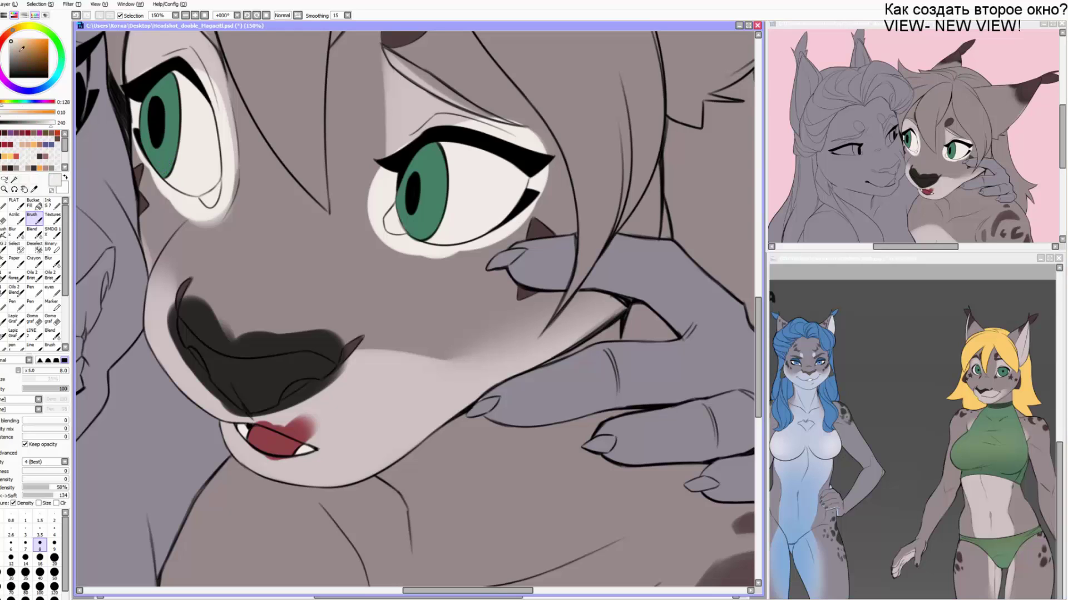
{"action": "left_click", "coordinate": [12, 35]}
{"action": "left_click", "coordinate": [18, 43]}
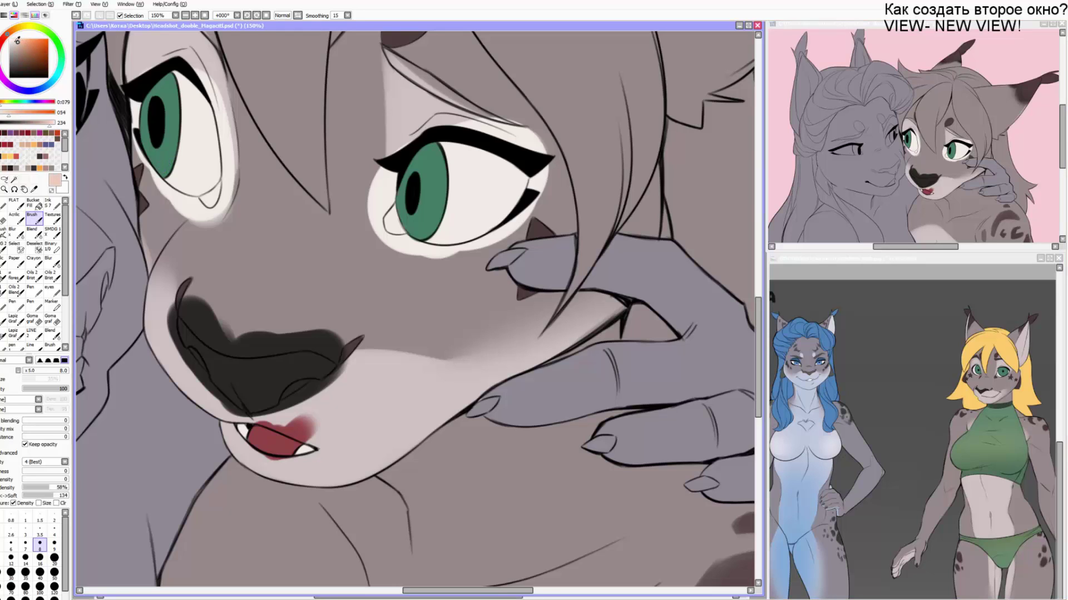
{"action": "left_click", "coordinate": [2, 38]}
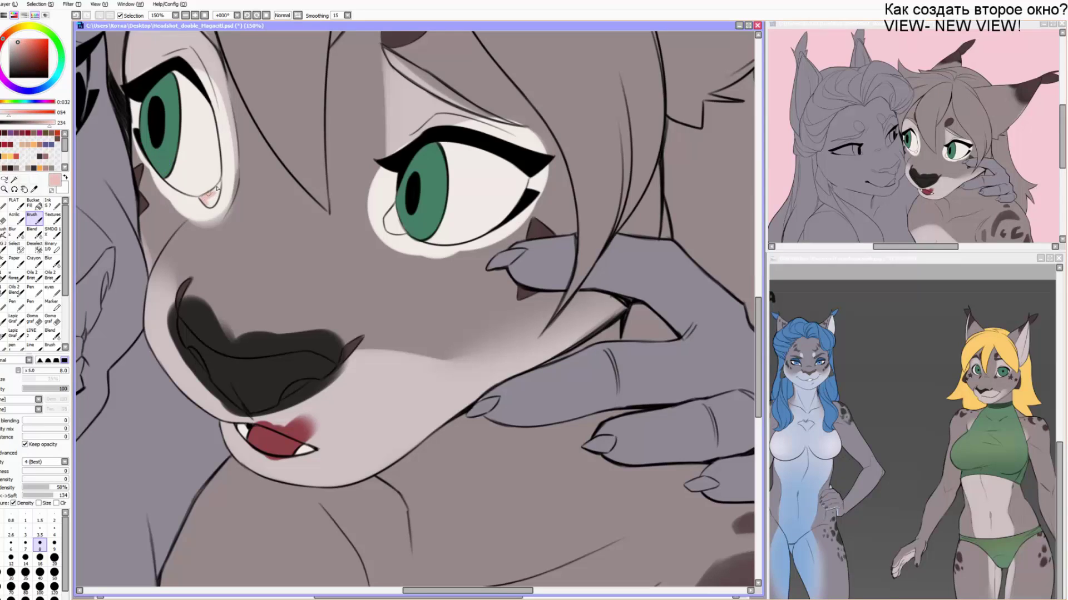
{"action": "key", "text": "bracketright"}
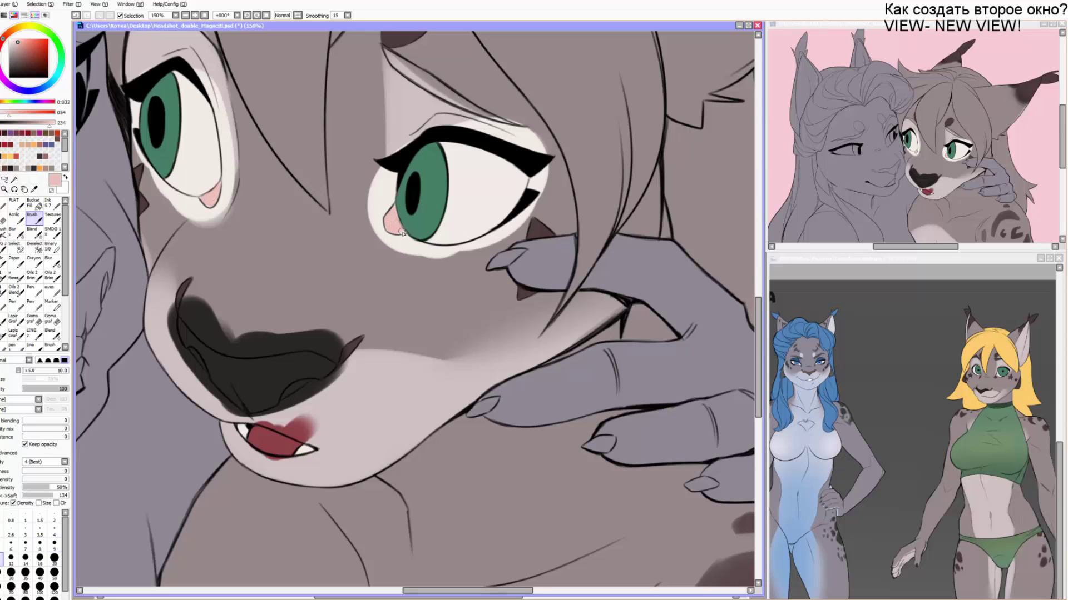
{"action": "left_click_drag", "start_coordinate": [399, 207], "coordinate": [267, 334]}
Paint the eyebrow above the lynx's nearer eye in the nose's near-black, redoing the first stroke.
{"action": "right_click", "coordinate": [277, 417]}
{"action": "key", "text": "bracketright"}
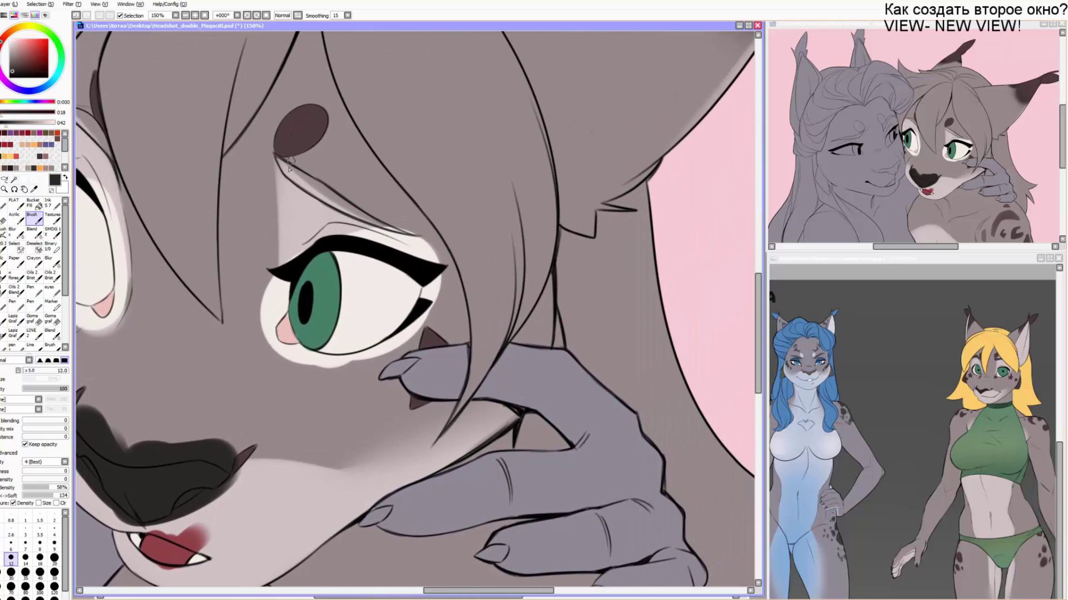
{"action": "key", "text": "ctrl+z"}
{"action": "mouse_move", "coordinate": [301, 162]}
{"action": "left_mouse_down"}
{"action": "mouse_move", "coordinate": [359, 216]}
{"action": "mouse_move", "coordinate": [349, 215]}
{"action": "mouse_move", "coordinate": [367, 218]}
{"action": "mouse_move", "coordinate": [328, 196]}
{"action": "mouse_move", "coordinate": [410, 237]}
{"action": "left_mouse_up"}
{"action": "key", "text": "bracketleft"}
{"action": "key", "text": "bracketleft"}
{"action": "key", "text": "bracketleft"}
Paint the eyebrow above the lynx's farther eye in the same near-black.
{"action": "left_click_drag", "start_coordinate": [208, 224], "coordinate": [448, 256]}
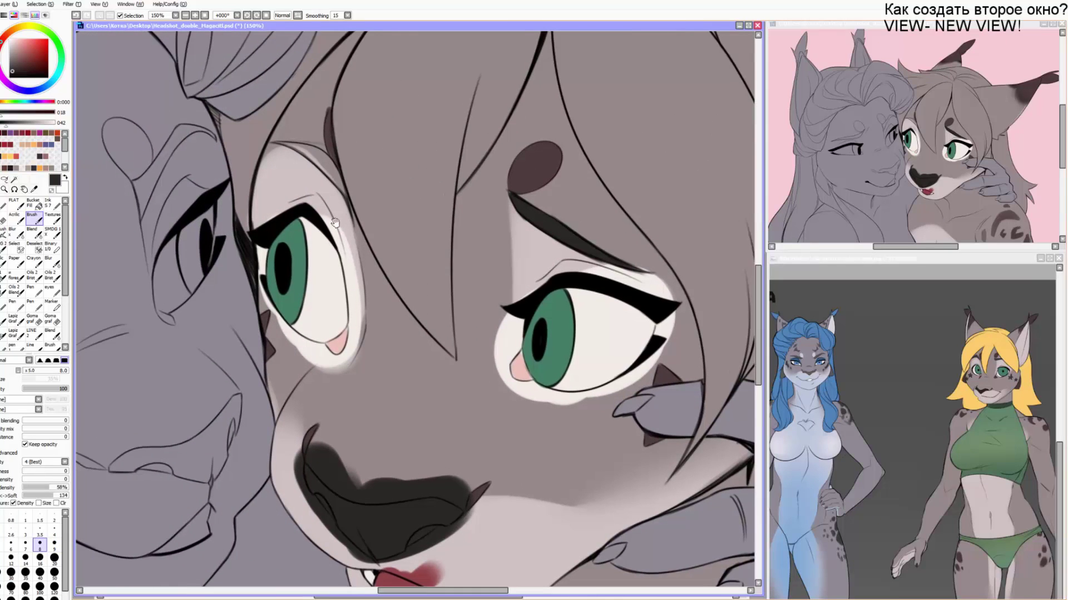
{"action": "mouse_move", "coordinate": [326, 165]}
{"action": "left_mouse_down"}
{"action": "mouse_move", "coordinate": [300, 144]}
{"action": "mouse_move", "coordinate": [327, 149]}
{"action": "mouse_move", "coordinate": [344, 175]}
{"action": "mouse_move", "coordinate": [299, 143]}
{"action": "left_mouse_up"}
{"action": "key", "text": "bracketright"}
{"action": "key", "text": "bracketright"}
{"action": "mouse_move", "coordinate": [298, 143]}
{"action": "left_mouse_down"}
{"action": "mouse_move", "coordinate": [334, 160]}
{"action": "mouse_move", "coordinate": [350, 188]}
{"action": "left_mouse_up"}
{"action": "key", "text": "bracketleft"}
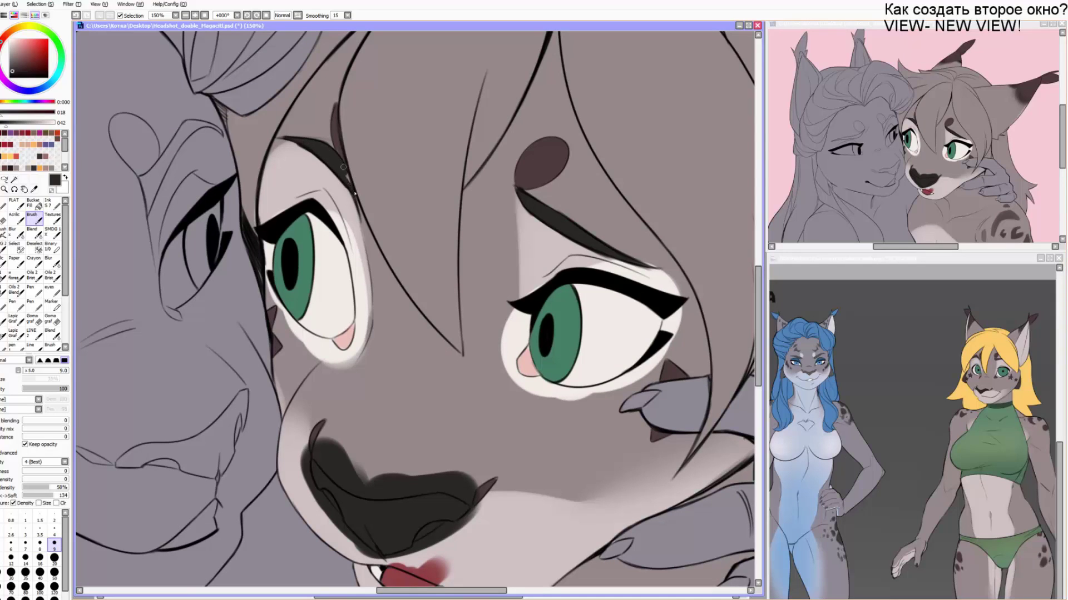
Clean up the edges around the farther eyebrow with a 40 px eraser.
{"action": "left_click", "coordinate": [327, 172], "text": "alt"}
{"action": "left_click", "coordinate": [316, 148], "text": "alt"}
{"action": "key", "text": "e"}
{"action": "key", "text": "bracketleft"}
{"action": "key", "text": "bracketleft"}
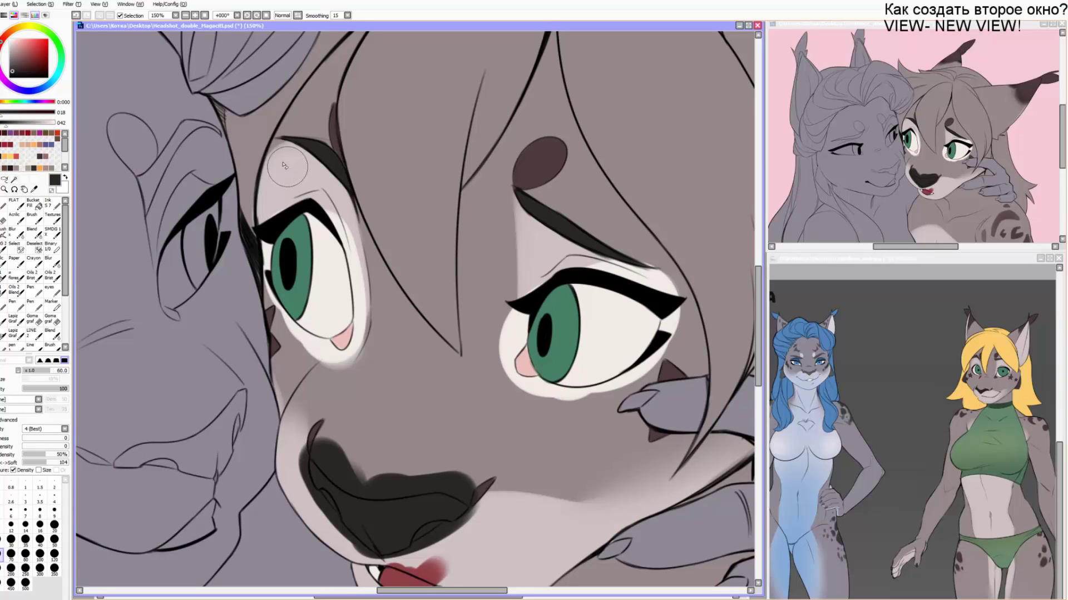
{"action": "key", "text": "bracketleft"}
{"action": "key", "text": "bracketleft"}
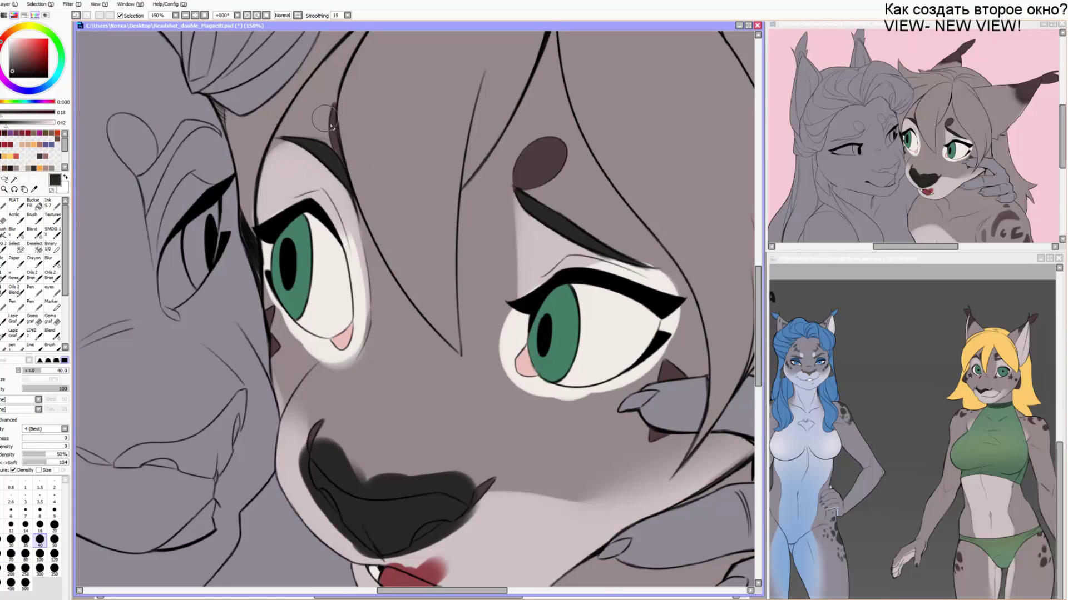
{"action": "left_click_drag", "start_coordinate": [348, 184], "coordinate": [309, 68]}
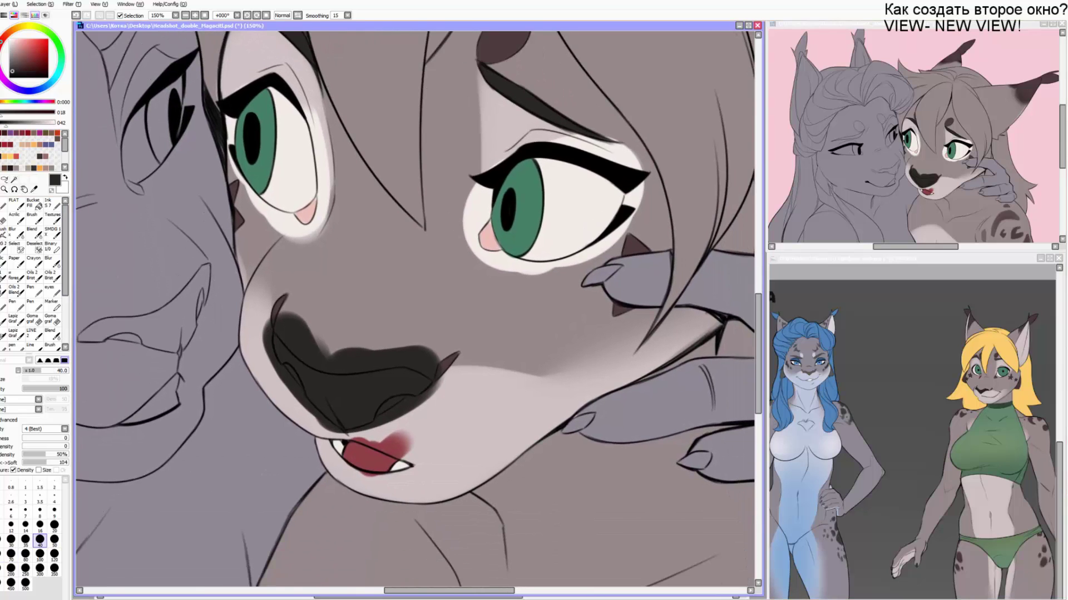
Select the face area around the eyes, nose and mouth with the Magic Wand, delete the paint overspill there, and deselect.
{"action": "left_click", "coordinate": [15, 179]}
{"action": "left_click", "coordinate": [373, 303]}
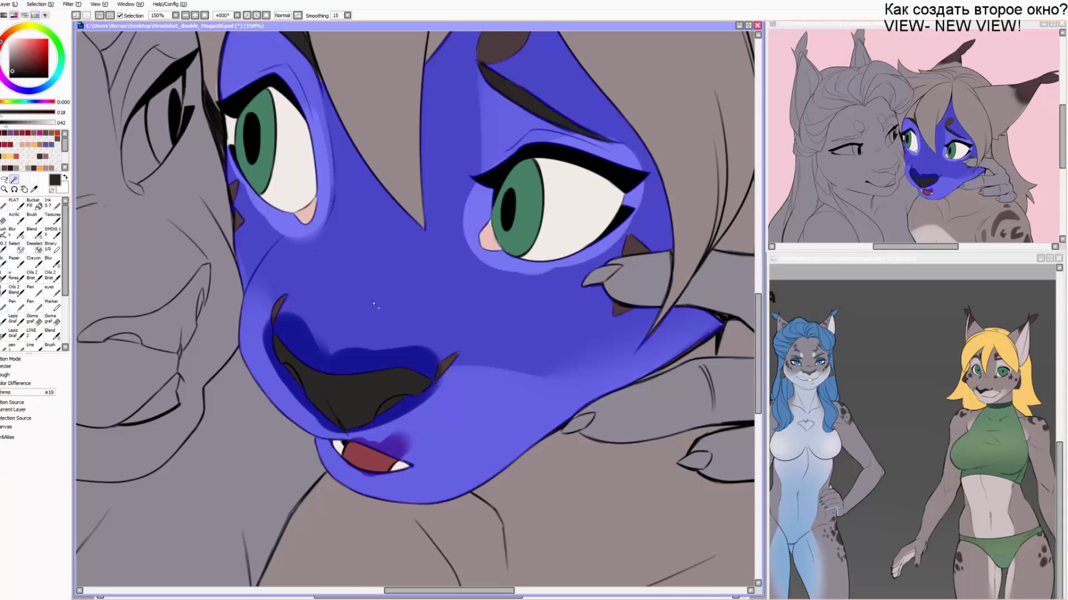
{"action": "left_click", "coordinate": [224, 131]}
{"action": "key", "text": "ctrl+z"}
{"action": "left_click", "coordinate": [231, 147]}
{"action": "key", "text": "Delete"}
{"action": "key", "text": "ctrl+d"}
{"action": "left_click_drag", "start_coordinate": [328, 304], "coordinate": [319, 283]}
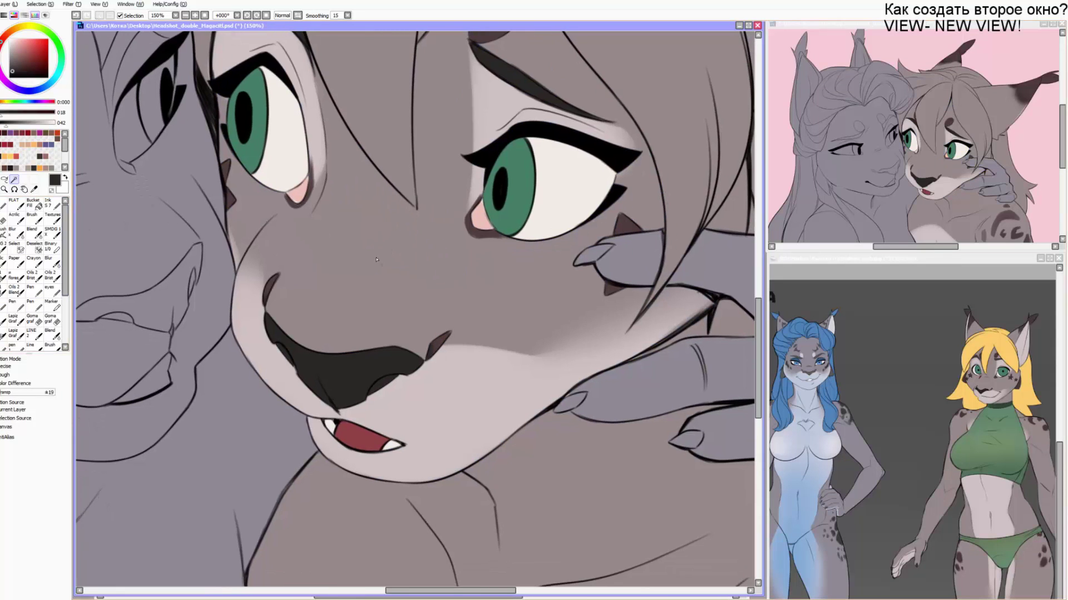
Touch up the nostril area of the lynx's nose in near-black with a 14 px brush.
{"action": "key", "text": "e"}
{"action": "key", "text": "b"}
{"action": "key", "text": "bracketleft"}
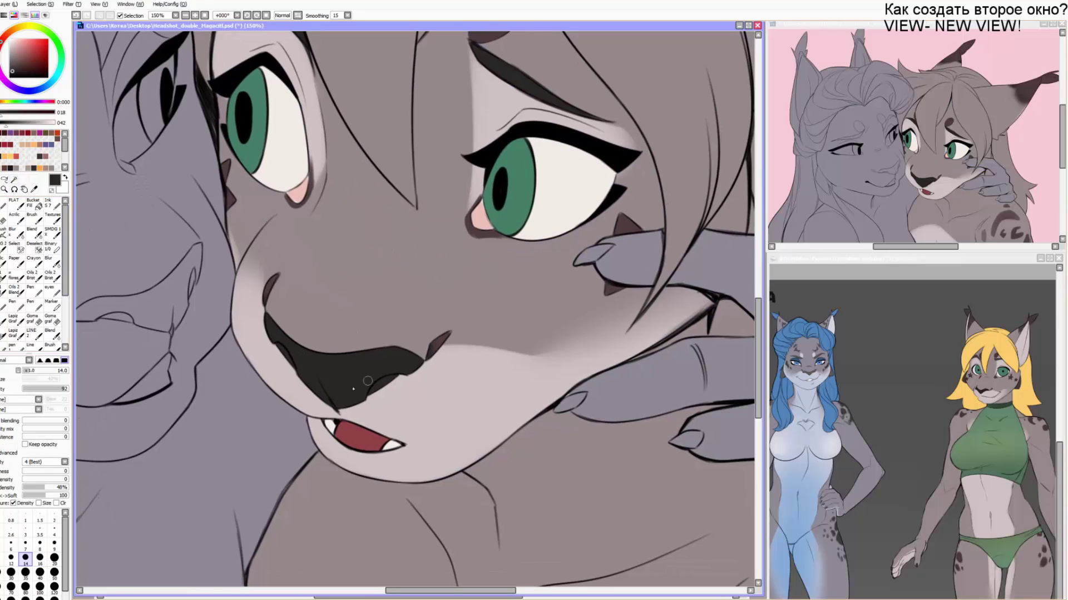
{"action": "left_click_drag", "start_coordinate": [407, 363], "coordinate": [382, 426]}
{"action": "left_click_drag", "start_coordinate": [401, 261], "coordinate": [373, 253]}
Refine the fur beside the farther eye's inner corner using the light and body colours sampled around it.
{"action": "left_click", "coordinate": [284, 255], "text": "alt"}
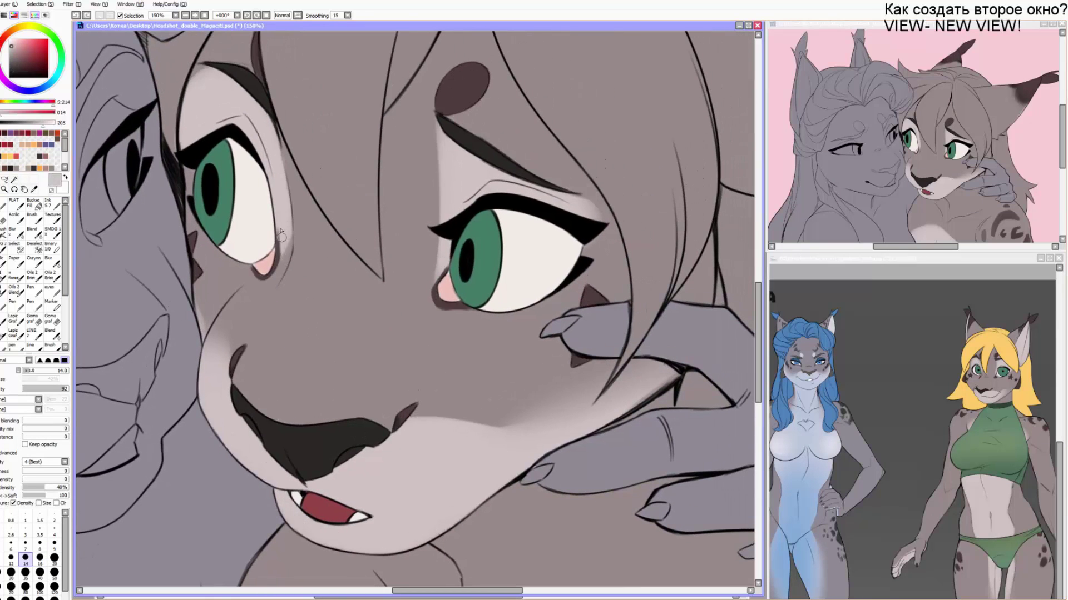
{"action": "left_click", "coordinate": [280, 278], "text": "alt"}
{"action": "mouse_move", "coordinate": [283, 256]}
{"action": "left_mouse_down"}
{"action": "mouse_move", "coordinate": [277, 220]}
{"action": "mouse_move", "coordinate": [286, 210]}
{"action": "mouse_move", "coordinate": [280, 262]}
{"action": "left_mouse_up"}
{"action": "left_click", "coordinate": [282, 222], "text": "alt"}
{"action": "left_click", "coordinate": [279, 267], "text": "alt"}
{"action": "left_click_drag", "start_coordinate": [301, 213], "coordinate": [277, 268]}
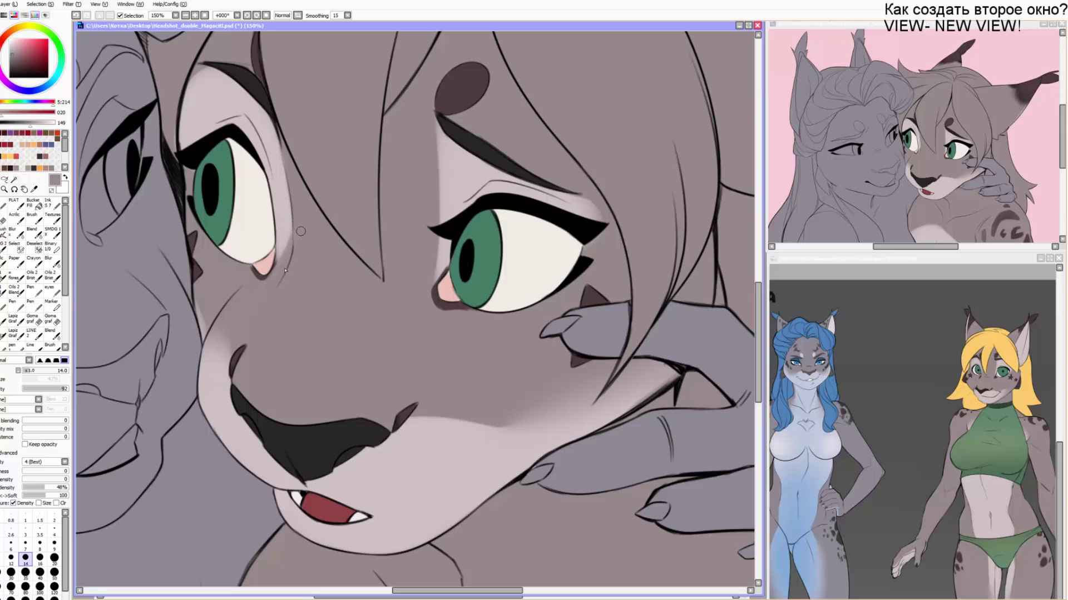
Refine the dark brown marking at the inner corners of the lynx's eyes with a 10 px brush and sampled colour.
{"action": "left_click", "coordinate": [270, 275], "text": "alt"}
{"action": "key", "text": "["}
{"action": "key", "text": "["}
{"action": "left_click_drag", "start_coordinate": [261, 278], "coordinate": [273, 258]}
{"action": "left_click", "coordinate": [261, 278], "text": "alt"}
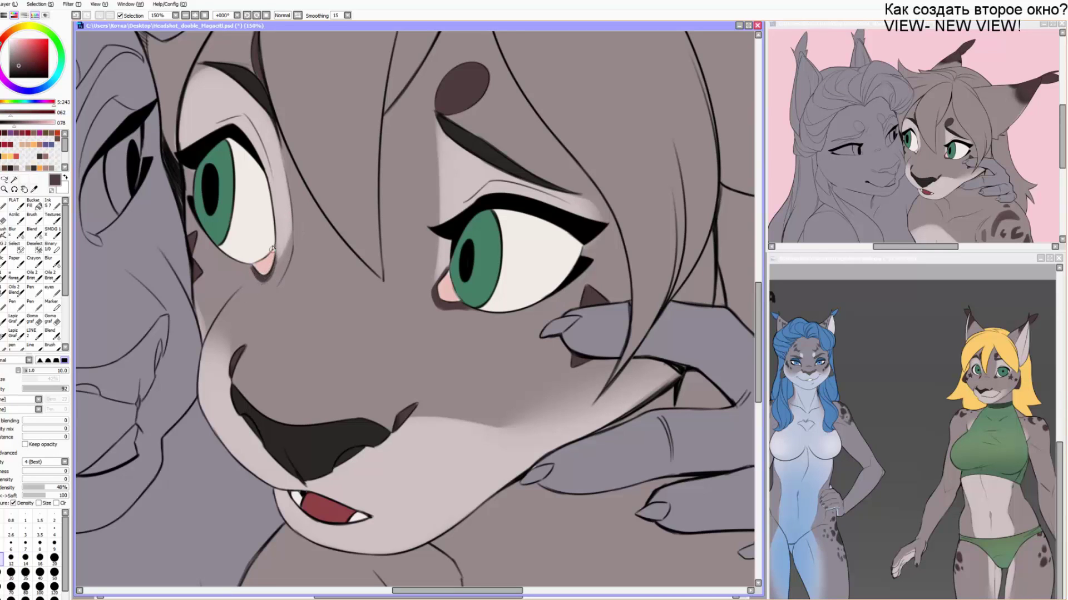
{"action": "left_click_drag", "start_coordinate": [449, 288], "coordinate": [422, 381]}
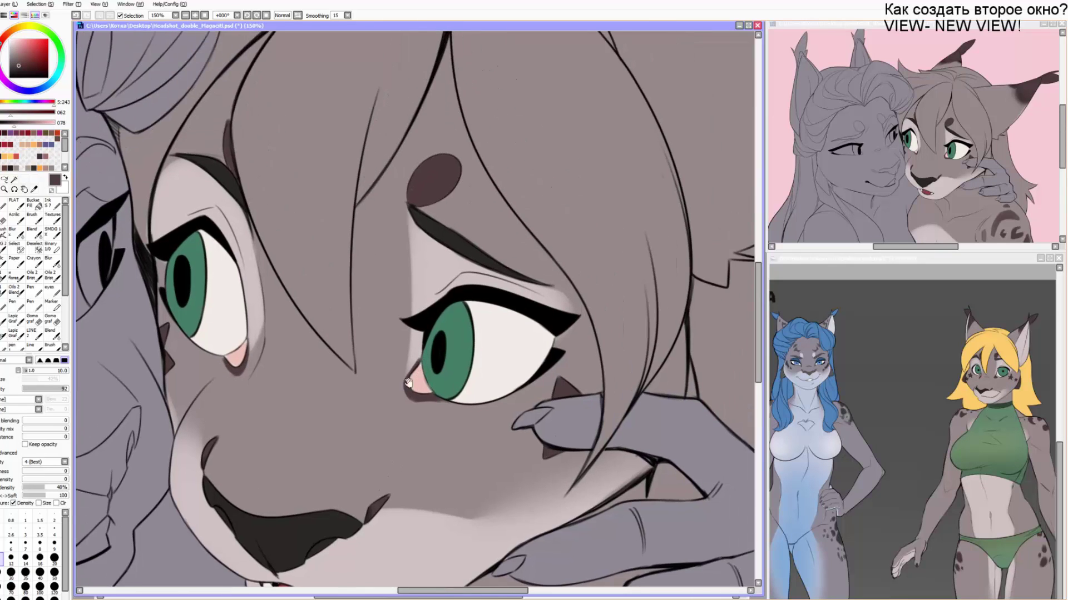
{"action": "left_click_drag", "start_coordinate": [350, 165], "coordinate": [376, 265]}
{"action": "left_click_drag", "start_coordinate": [485, 281], "coordinate": [395, 276]}
{"action": "left_click_drag", "start_coordinate": [536, 253], "coordinate": [441, 278]}
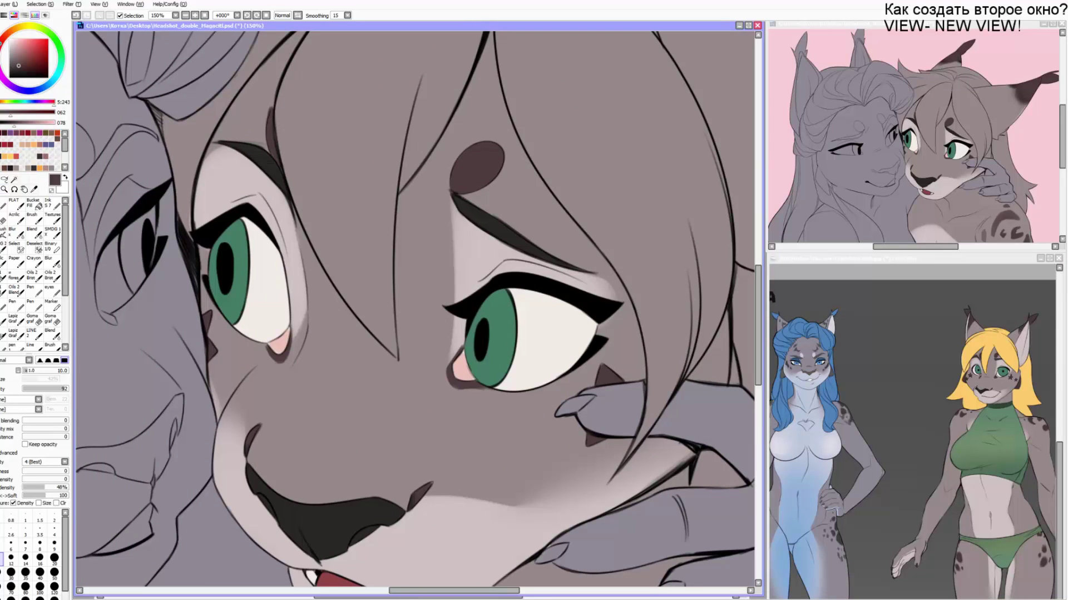
Sample the yellow hair colour from the reference character for the brush and save the drawing.
{"action": "key", "text": "b"}
{"action": "right_click", "coordinate": [989, 340]}
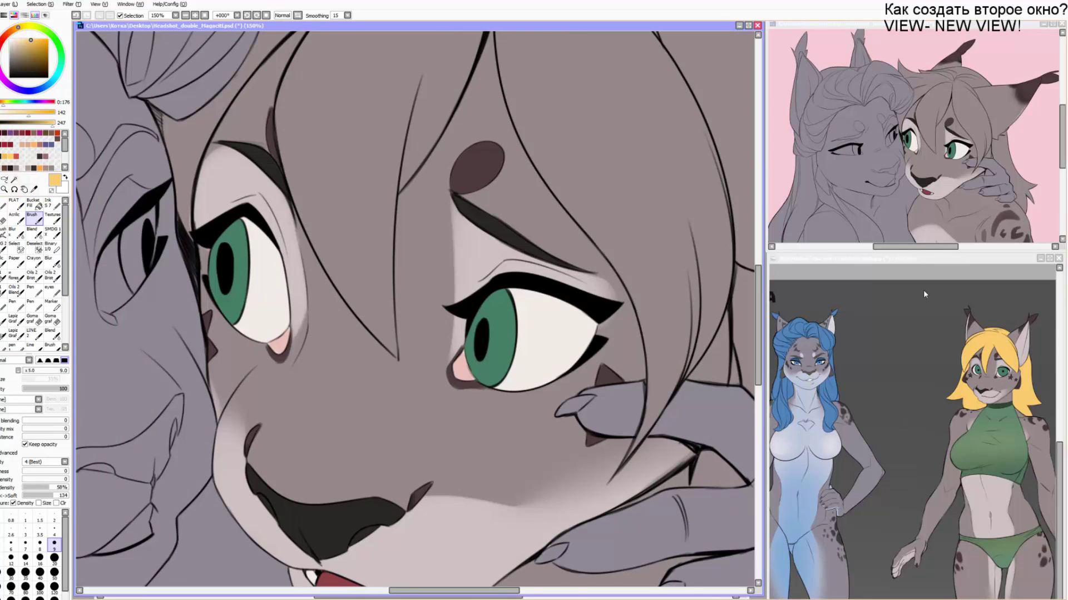
{"action": "key", "text": "Page_Down"}
{"action": "key", "text": "Page_Down"}
{"action": "key", "text": "ctrl+s"}
Paint the lynx's fringe and long hair in the sampled yellow, enlarging the brush up to 250 px.
{"action": "key", "text": "bracketright"}
{"action": "key", "text": "bracketright"}
{"action": "key", "text": "bracketright"}
{"action": "key", "text": "bracketright"}
{"action": "key", "text": "bracketright"}
{"action": "key", "text": "bracketright"}
{"action": "key", "text": "bracketright"}
{"action": "key", "text": "bracketright"}
{"action": "key", "text": "bracketright"}
{"action": "key", "text": "bracketright"}
{"action": "key", "text": "bracketright"}
{"action": "key", "text": "bracketright"}
{"action": "key", "text": "bracketright"}
{"action": "key", "text": "bracketright"}
{"action": "key", "text": "bracketright"}
{"action": "key", "text": "bracketright"}
{"action": "key", "text": "bracketright"}
{"action": "key", "text": "bracketright"}
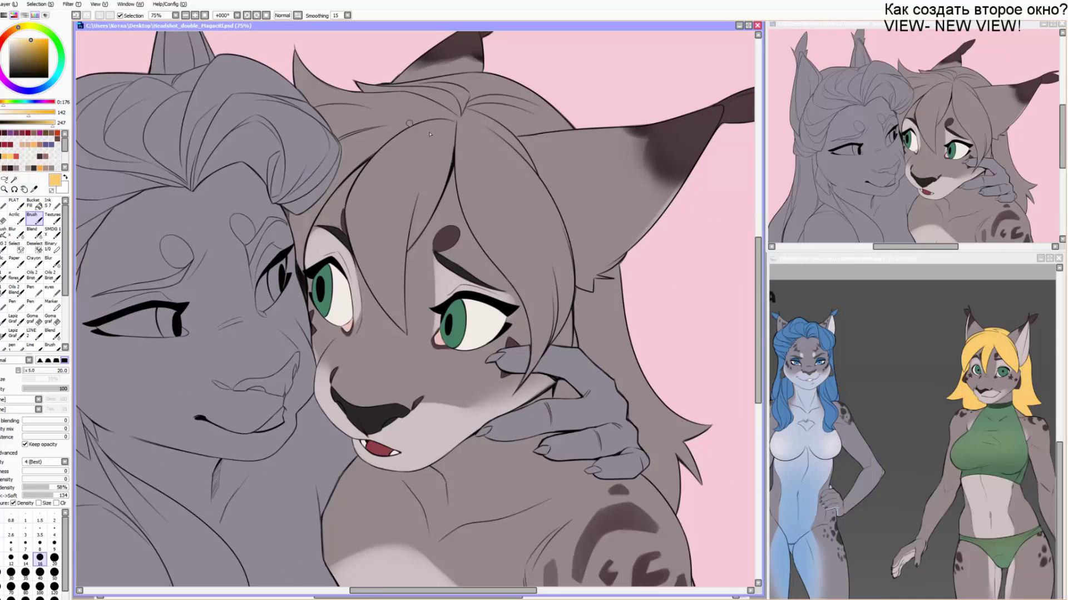
{"action": "mouse_move", "coordinate": [444, 140]}
{"action": "left_mouse_down"}
{"action": "mouse_move", "coordinate": [425, 151]}
{"action": "mouse_move", "coordinate": [399, 316]}
{"action": "mouse_move", "coordinate": [482, 156]}
{"action": "mouse_move", "coordinate": [550, 312]}
{"action": "mouse_move", "coordinate": [511, 110]}
{"action": "mouse_move", "coordinate": [560, 82]}
{"action": "mouse_move", "coordinate": [366, 132]}
{"action": "mouse_move", "coordinate": [310, 66]}
{"action": "mouse_move", "coordinate": [333, 184]}
{"action": "mouse_move", "coordinate": [301, 216]}
{"action": "mouse_move", "coordinate": [300, 254]}
{"action": "left_mouse_up"}
{"action": "left_click_drag", "start_coordinate": [392, 344], "coordinate": [320, 207]}
{"action": "mouse_move", "coordinate": [561, 215]}
{"action": "left_mouse_down"}
{"action": "mouse_move", "coordinate": [566, 154]}
{"action": "mouse_move", "coordinate": [553, 181]}
{"action": "mouse_move", "coordinate": [619, 369]}
{"action": "left_mouse_up"}
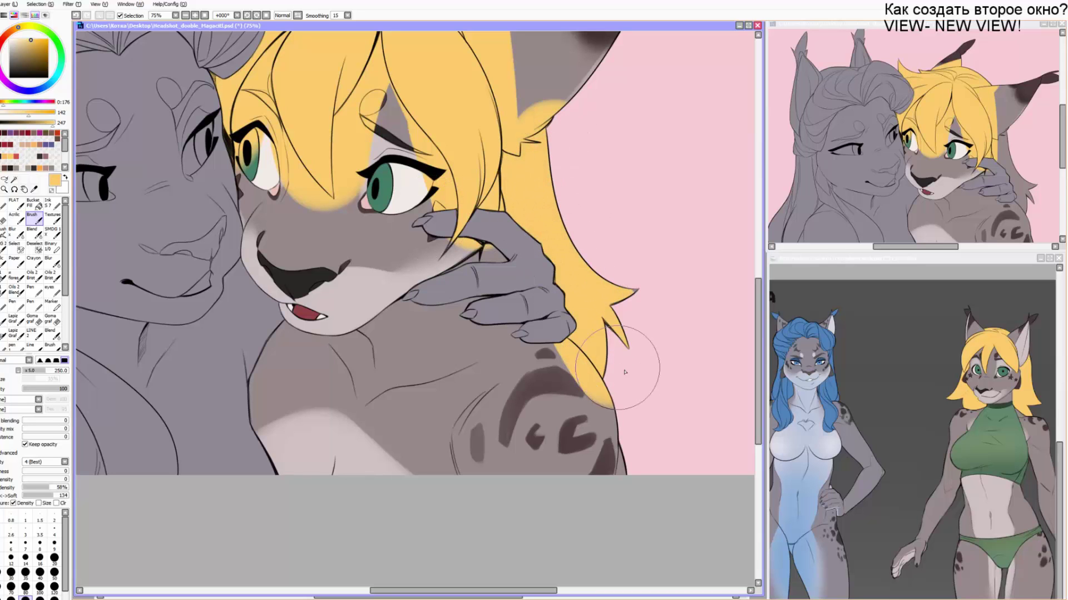
Sample the dark brown of the lynx's ear tip and fill the small gap between the fingers beside her cheek with it.
{"action": "mouse_move", "coordinate": [575, 205]}
{"action": "left_mouse_down"}
{"action": "mouse_move", "coordinate": [550, 198]}
{"action": "mouse_move", "coordinate": [513, 225]}
{"action": "mouse_move", "coordinate": [499, 313]}
{"action": "left_mouse_up"}
{"action": "left_click_drag", "start_coordinate": [179, 199], "coordinate": [188, 256]}
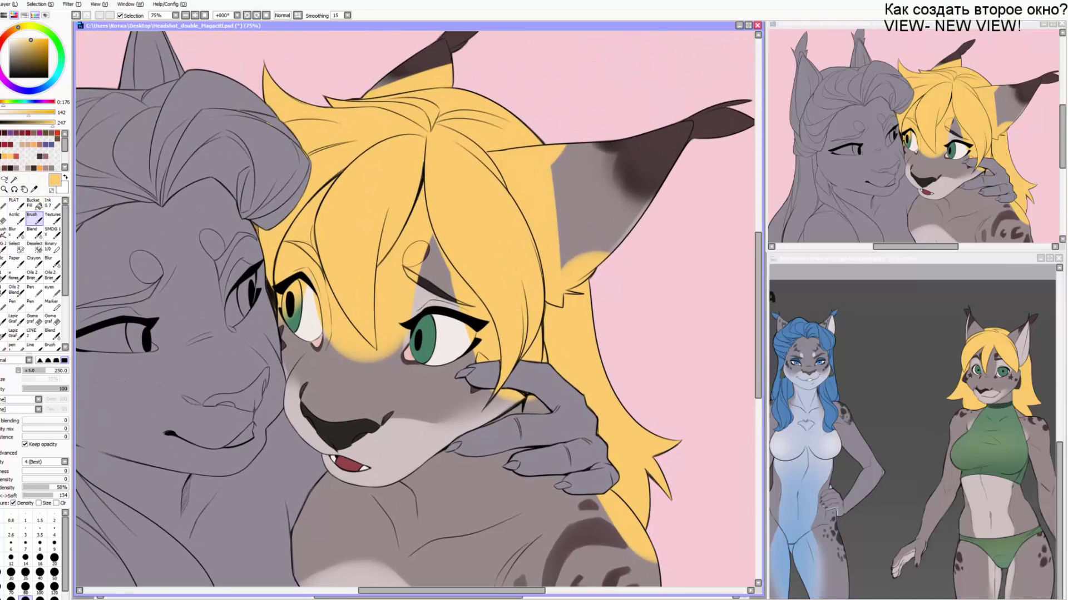
{"action": "key", "text": "e"}
{"action": "key", "text": "bracketright"}
{"action": "key", "text": "bracketright"}
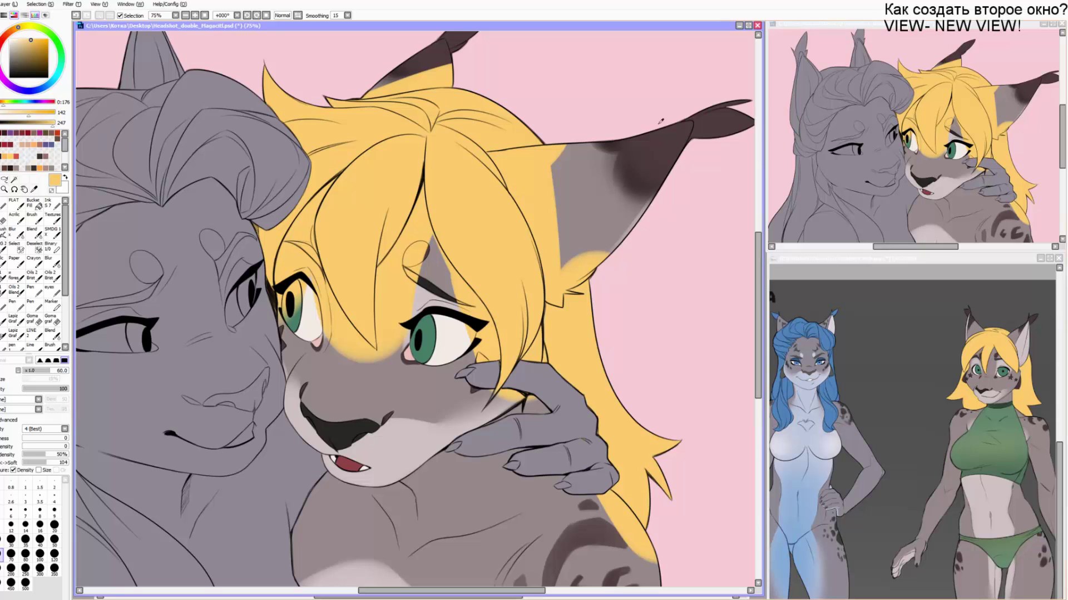
{"action": "left_click", "coordinate": [648, 149], "text": "alt"}
{"action": "left_click", "coordinate": [33, 218]}
{"action": "scroll", "coordinate": [537, 128], "scroll_direction": "up", "scroll_amount": 2}
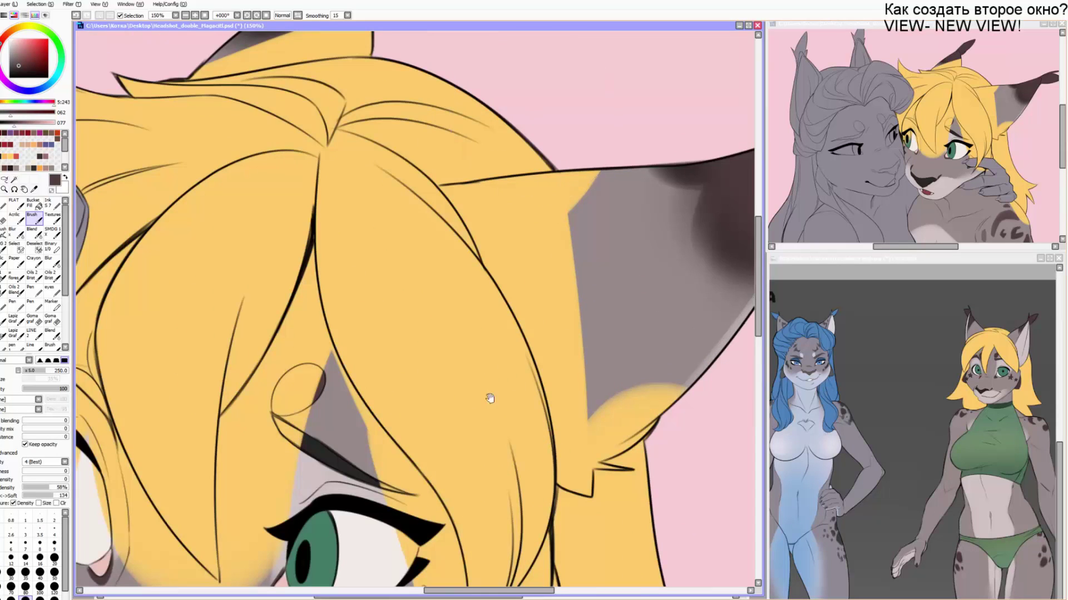
{"action": "left_click_drag", "start_coordinate": [490, 398], "coordinate": [383, 3]}
{"action": "key", "text": "n"}
{"action": "key", "text": "bracketleft"}
{"action": "key", "text": "bracketright"}
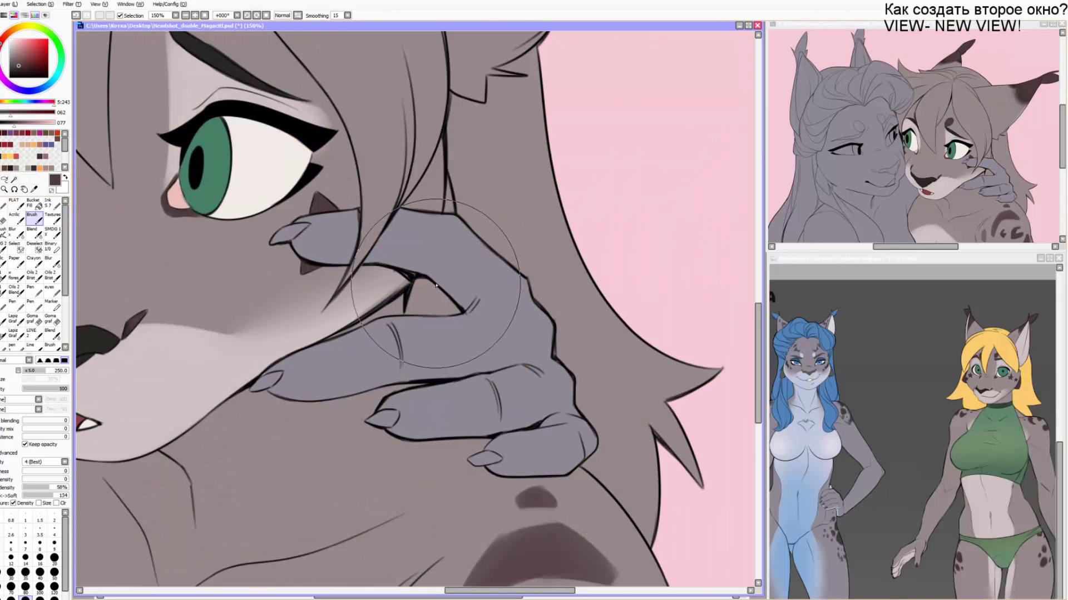
{"action": "mouse_move", "coordinate": [428, 278]}
{"action": "left_mouse_down"}
{"action": "mouse_move", "coordinate": [415, 316]}
{"action": "mouse_move", "coordinate": [453, 307]}
{"action": "left_mouse_up"}
{"action": "key", "text": "bracketleft"}
{"action": "key", "text": "bracketleft"}
{"action": "key", "text": "bracketleft"}
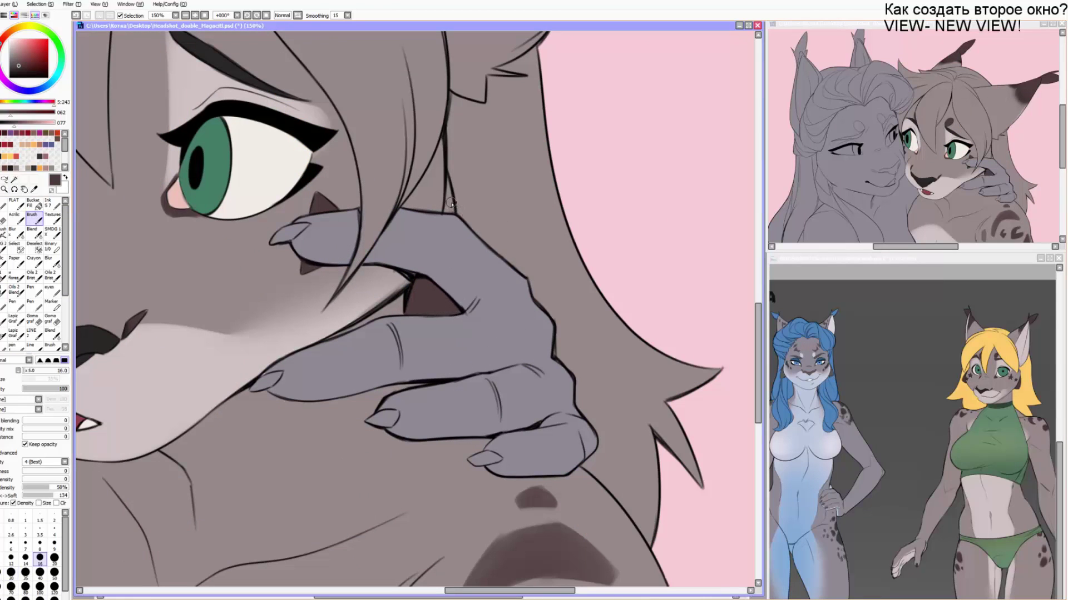
Touch up the narrow strip between the hair and the hand with an 8 px brush and sample the fur colour beside it.
{"action": "key", "text": "bracketleft"}
{"action": "key", "text": "bracketleft"}
{"action": "key", "text": "bracketleft"}
{"action": "key", "text": "bracketleft"}
{"action": "key", "text": "bracketleft"}
{"action": "left_click_drag", "start_coordinate": [448, 193], "coordinate": [445, 219]}
{"action": "left_click", "coordinate": [456, 178], "text": "alt"}
{"action": "scroll", "coordinate": [461, 83], "scroll_direction": "down", "scroll_amount": 2}
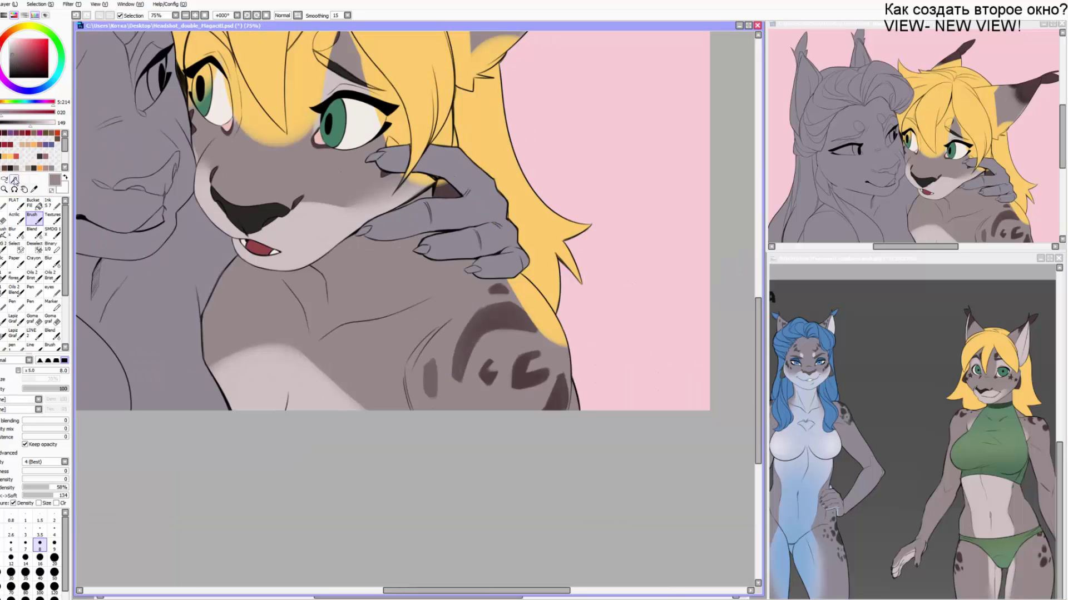
Select the lynx's face, both brow spots and the small areas around the hand with the magic wand.
{"action": "left_click", "coordinate": [15, 181]}
{"action": "left_click", "coordinate": [239, 110]}
{"action": "left_click_drag", "start_coordinate": [230, 104], "coordinate": [218, 267]}
{"action": "left_click", "coordinate": [201, 196]}
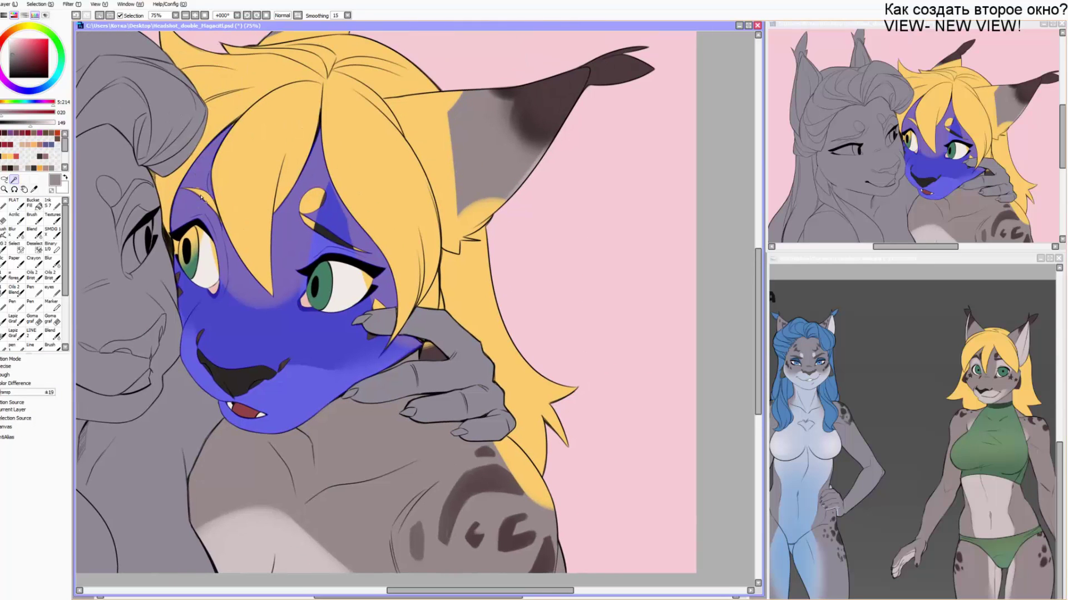
{"action": "left_click", "coordinate": [309, 202]}
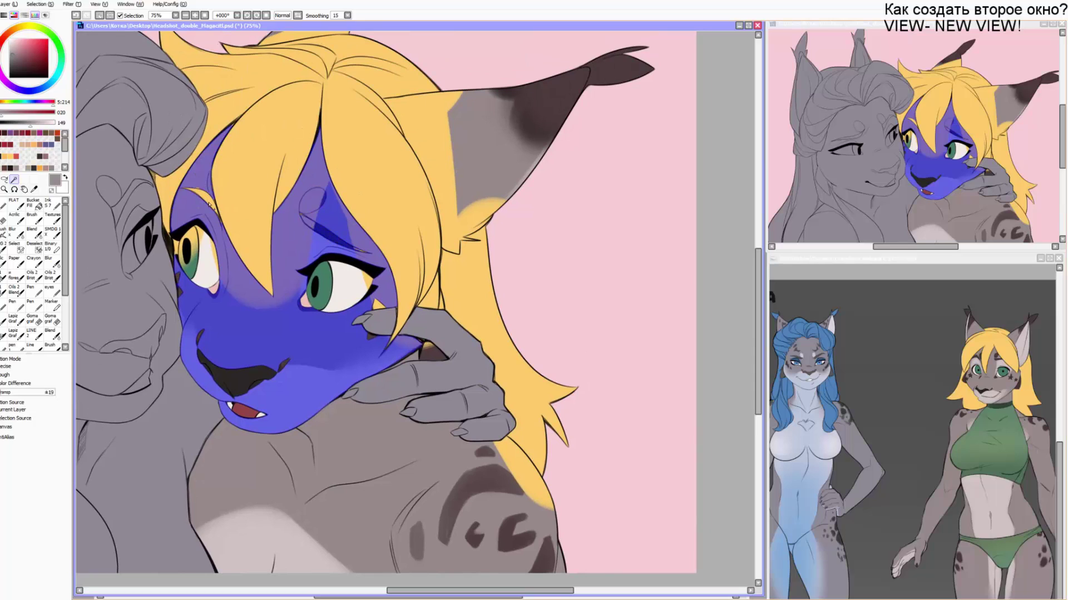
{"action": "left_click", "coordinate": [431, 303]}
{"action": "left_click", "coordinate": [433, 353]}
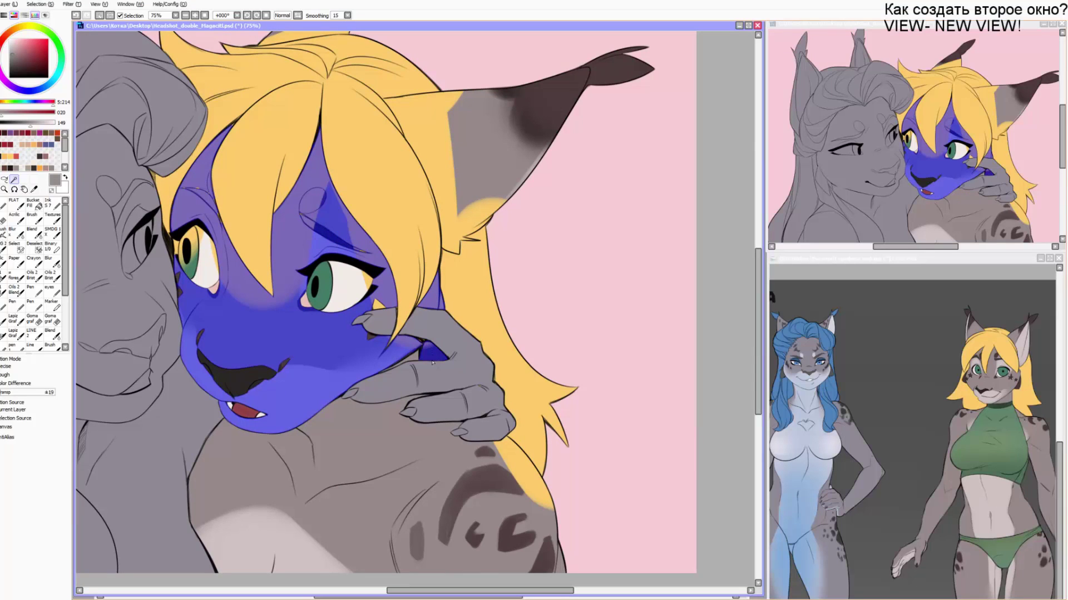
Add the lynx's body and both ears to the selection.
{"action": "left_click", "coordinate": [483, 463]}
{"action": "left_click", "coordinate": [490, 150]}
{"action": "left_click_drag", "start_coordinate": [385, 154], "coordinate": [399, 229]}
{"action": "left_click", "coordinate": [313, 90]}
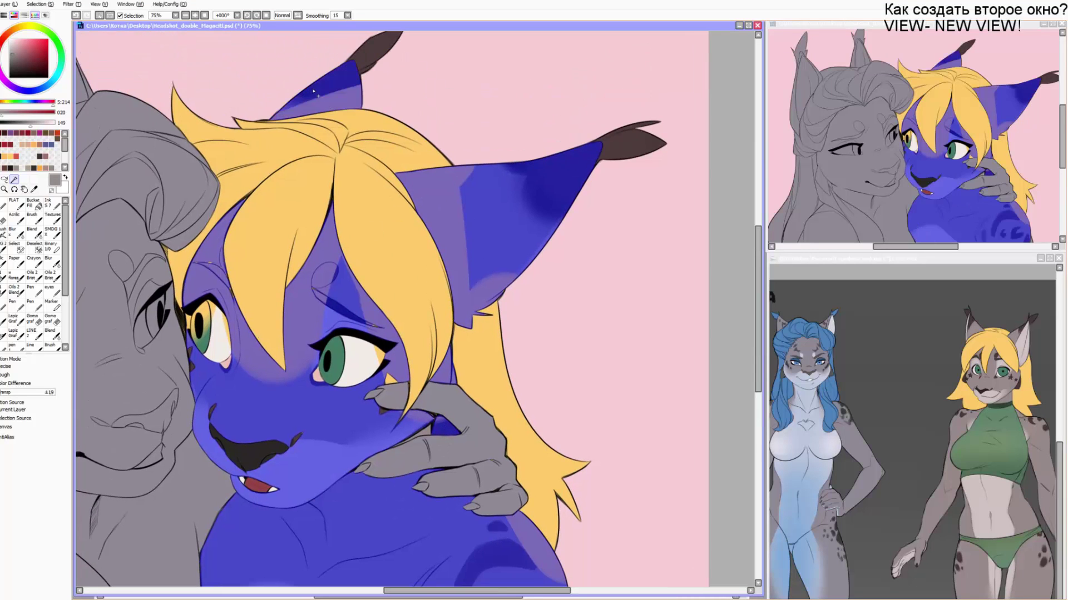
Paint both of the lynx's eyes into the selection with the selection pen at 70 px, reducing it to 35 px.
{"action": "left_click", "coordinate": [16, 248]}
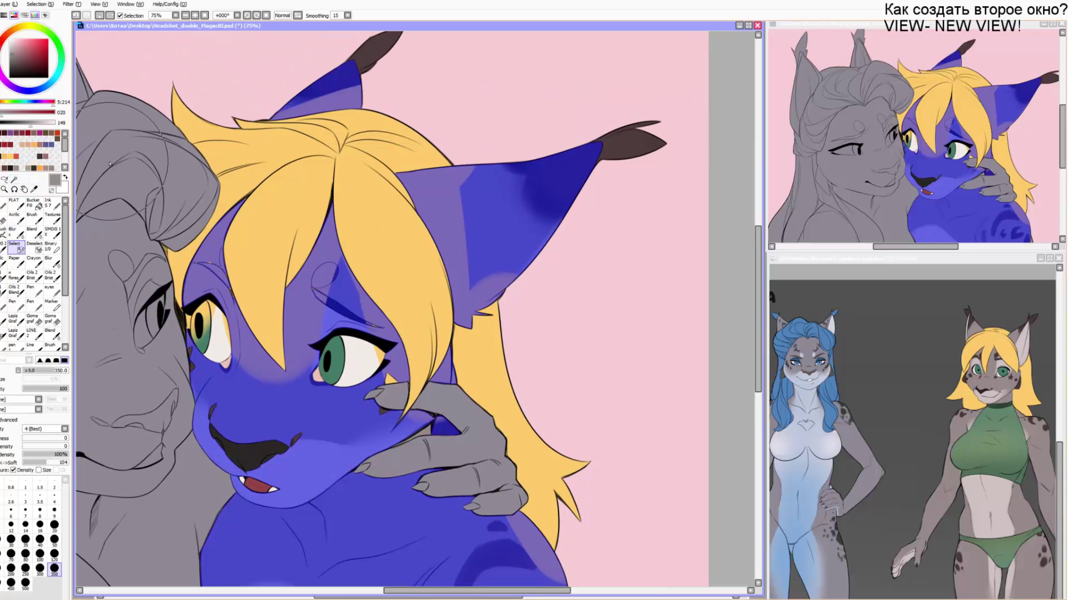
{"action": "key", "text": "bracketleft"}
{"action": "key", "text": "bracketleft"}
{"action": "key", "text": "bracketleft"}
{"action": "key", "text": "bracketleft"}
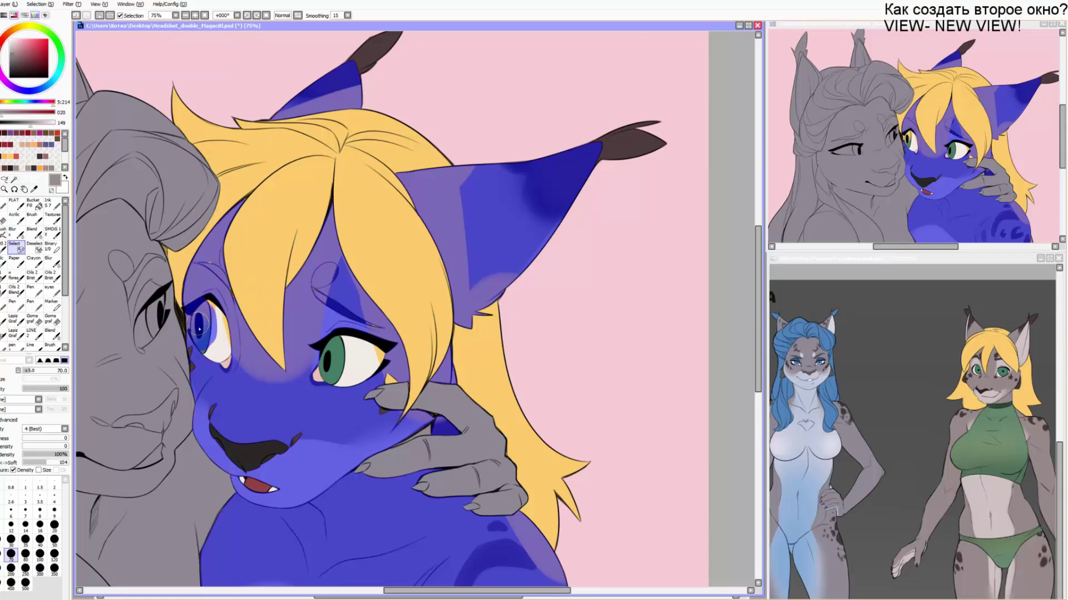
{"action": "left_click_drag", "start_coordinate": [199, 329], "coordinate": [221, 350]}
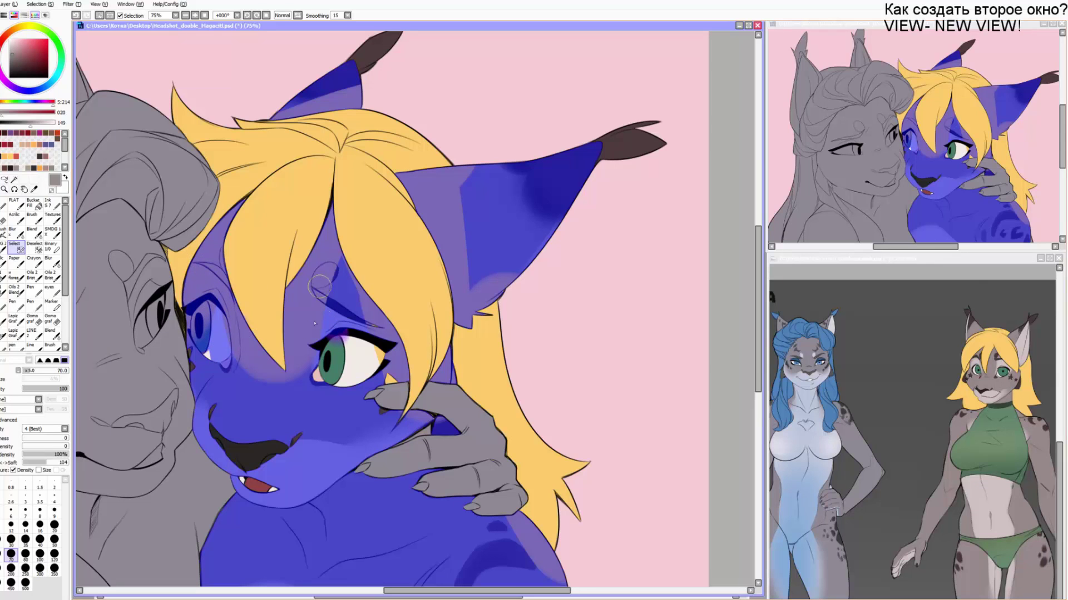
{"action": "mouse_move", "coordinate": [350, 307]}
{"action": "left_mouse_down"}
{"action": "mouse_move", "coordinate": [394, 369]}
{"action": "mouse_move", "coordinate": [385, 386]}
{"action": "mouse_move", "coordinate": [397, 384]}
{"action": "mouse_move", "coordinate": [380, 417]}
{"action": "mouse_move", "coordinate": [329, 383]}
{"action": "left_mouse_up"}
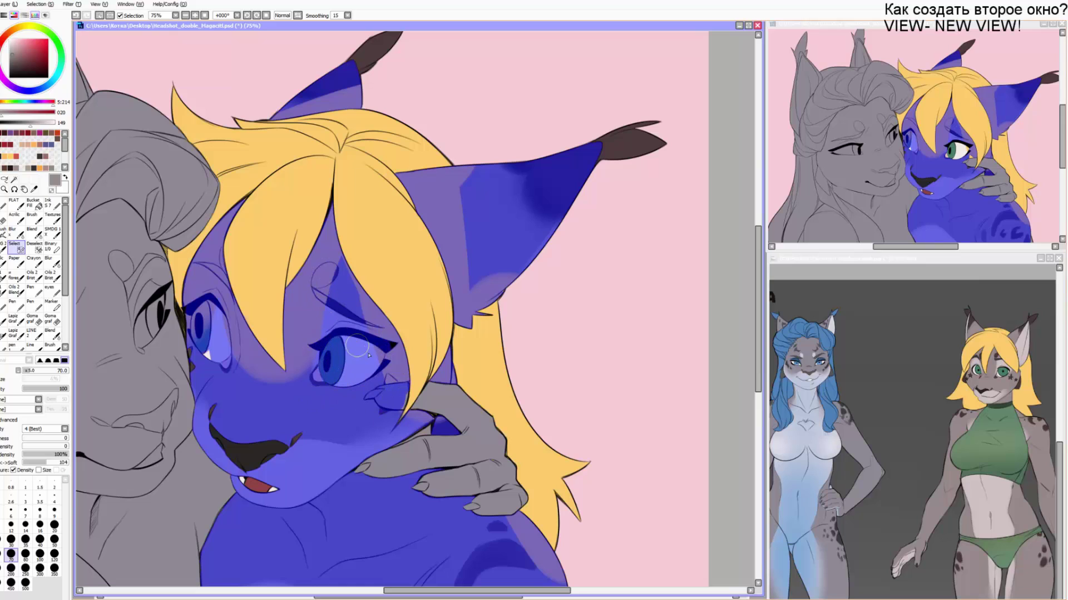
{"action": "key", "text": "bracketleft"}
{"action": "key", "text": "bracketleft"}
{"action": "key", "text": "bracketleft"}
{"action": "key", "text": "bracketleft"}
{"action": "key", "text": "bracketleft"}
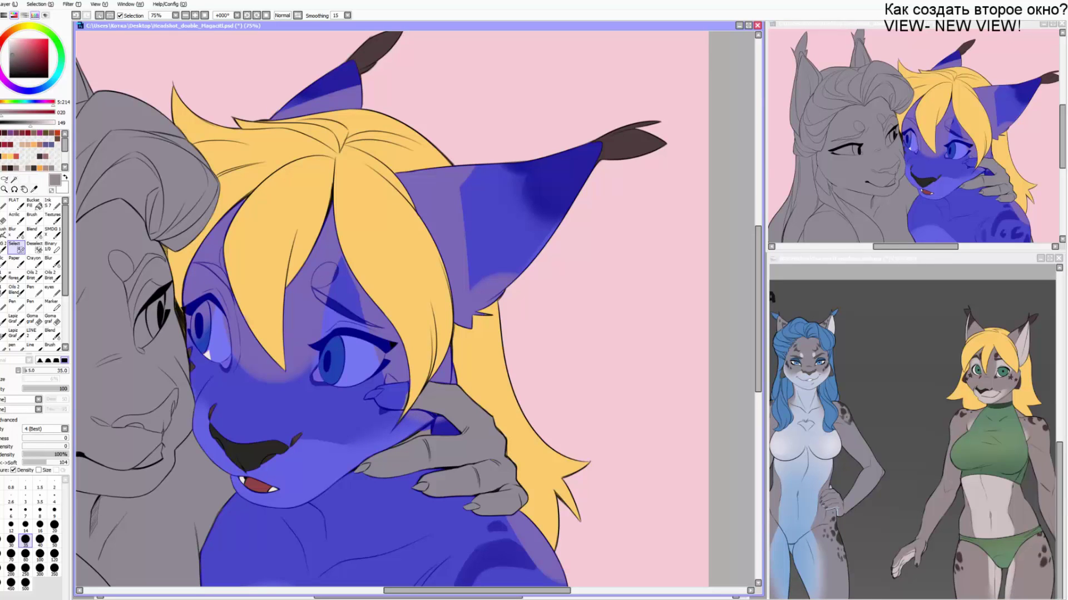
Clear the yellow hair paint from the selected face, eye, ear and body areas and remove the selection.
{"action": "key", "text": "ctrl+d"}
{"action": "scroll", "coordinate": [320, 54], "scroll_direction": "up", "scroll_amount": 1}
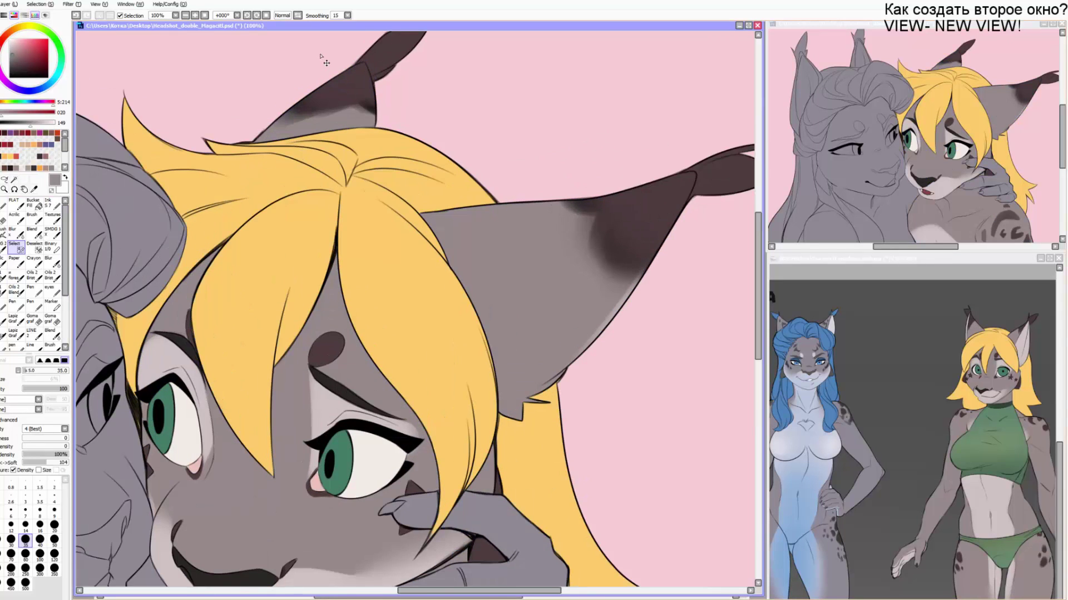
{"action": "key", "text": "Delete"}
Repaint the edge of the nearer ear's dark tip with the fur colour, using a soft 100 px brush.
{"action": "key", "text": "b"}
{"action": "key", "text": "bracketright"}
{"action": "key", "text": "bracketright"}
{"action": "key", "text": "bracketright"}
{"action": "key", "text": "bracketright"}
{"action": "key", "text": "bracketright"}
{"action": "key", "text": "bracketright"}
{"action": "key", "text": "bracketright"}
{"action": "key", "text": "bracketright"}
{"action": "key", "text": "bracketright"}
{"action": "key", "text": "bracketright"}
{"action": "key", "text": "bracketright"}
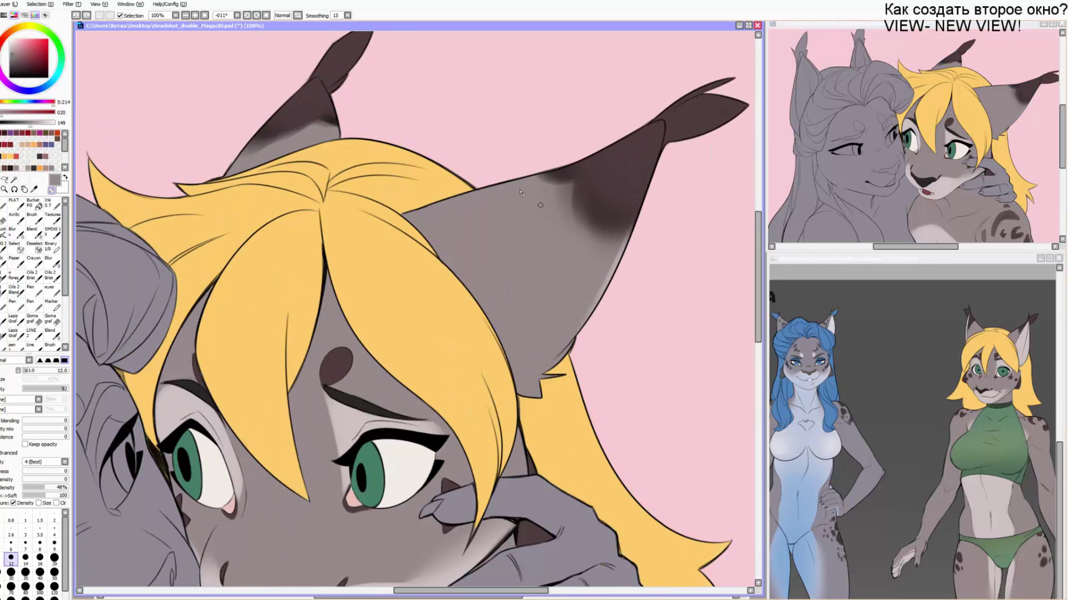
{"action": "left_click_drag", "start_coordinate": [551, 237], "coordinate": [584, 204]}
{"action": "key", "text": "ctrl+z"}
{"action": "key", "text": "ctrl+z"}
{"action": "key", "text": "bracketright"}
{"action": "key", "text": "bracketright"}
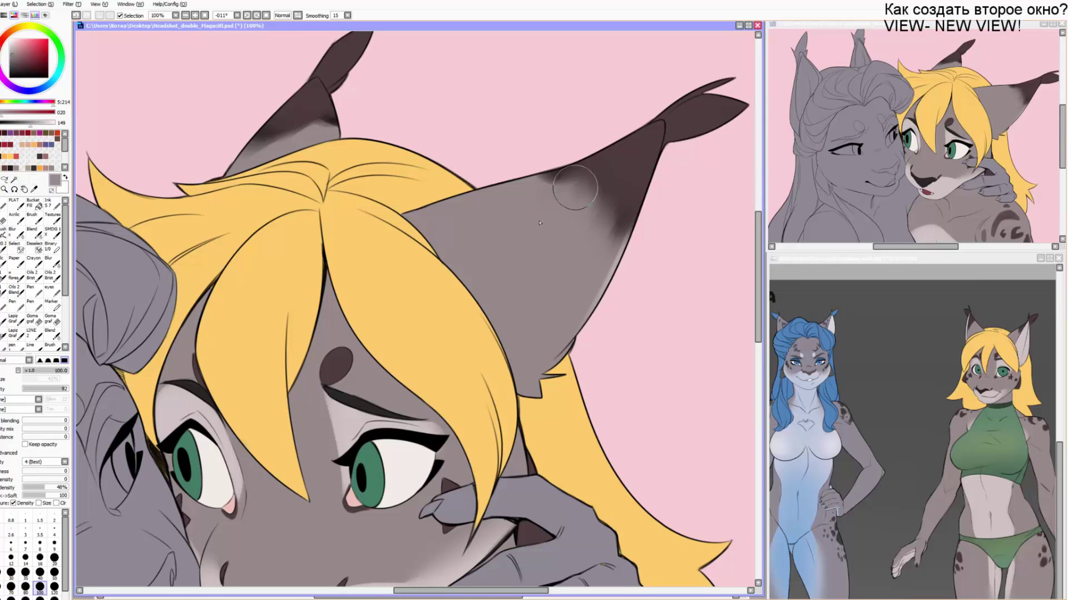
{"action": "right_click", "coordinate": [591, 163]}
{"action": "left_click_drag", "start_coordinate": [594, 162], "coordinate": [578, 174]}
Soften the edge of the farther ear's dark tip with colours sampled around it.
{"action": "right_click", "coordinate": [267, 151]}
{"action": "mouse_move", "coordinate": [260, 161]}
{"action": "left_mouse_down"}
{"action": "mouse_move", "coordinate": [284, 143]}
{"action": "mouse_move", "coordinate": [267, 133]}
{"action": "mouse_move", "coordinate": [325, 130]}
{"action": "mouse_move", "coordinate": [289, 156]}
{"action": "mouse_move", "coordinate": [267, 131]}
{"action": "mouse_move", "coordinate": [249, 133]}
{"action": "mouse_move", "coordinate": [249, 147]}
{"action": "left_mouse_up"}
{"action": "right_click", "coordinate": [297, 105]}
{"action": "right_click", "coordinate": [313, 141]}
{"action": "right_click", "coordinate": [297, 96]}
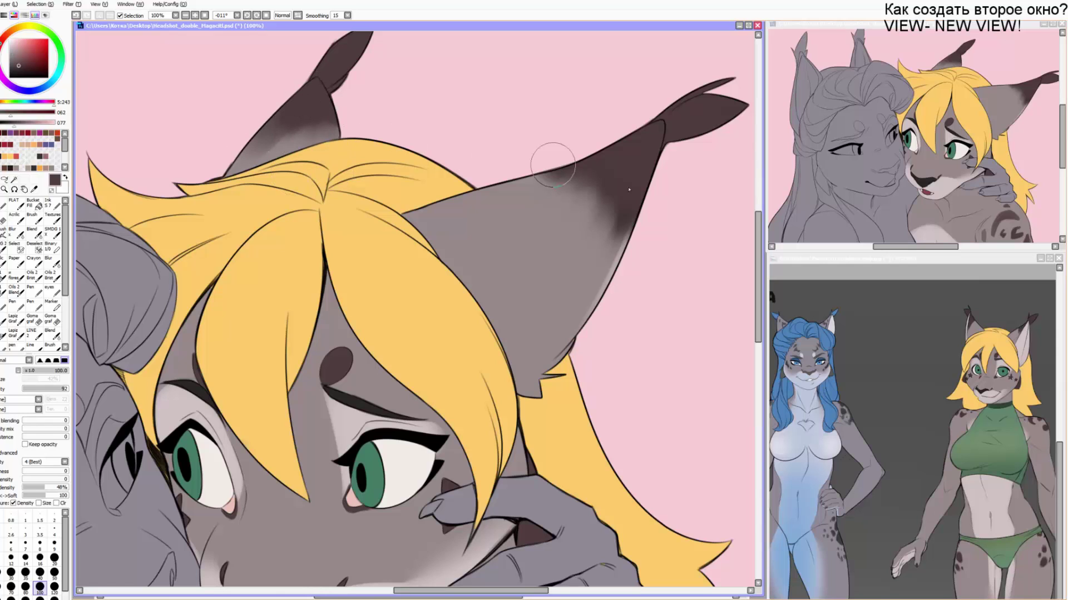
Smooth the nearer ear's dark-to-fur transition by alternating the sampled dark brown and fur colours.
{"action": "right_click", "coordinate": [568, 258]}
{"action": "mouse_move", "coordinate": [611, 232]}
{"action": "left_mouse_down"}
{"action": "mouse_move", "coordinate": [621, 206]}
{"action": "mouse_move", "coordinate": [574, 215]}
{"action": "mouse_move", "coordinate": [588, 209]}
{"action": "mouse_move", "coordinate": [586, 237]}
{"action": "left_mouse_up"}
{"action": "right_click", "coordinate": [626, 163]}
{"action": "right_click", "coordinate": [540, 244]}
{"action": "mouse_move", "coordinate": [608, 207]}
{"action": "left_mouse_down"}
{"action": "mouse_move", "coordinate": [596, 227]}
{"action": "mouse_move", "coordinate": [590, 177]}
{"action": "left_mouse_up"}
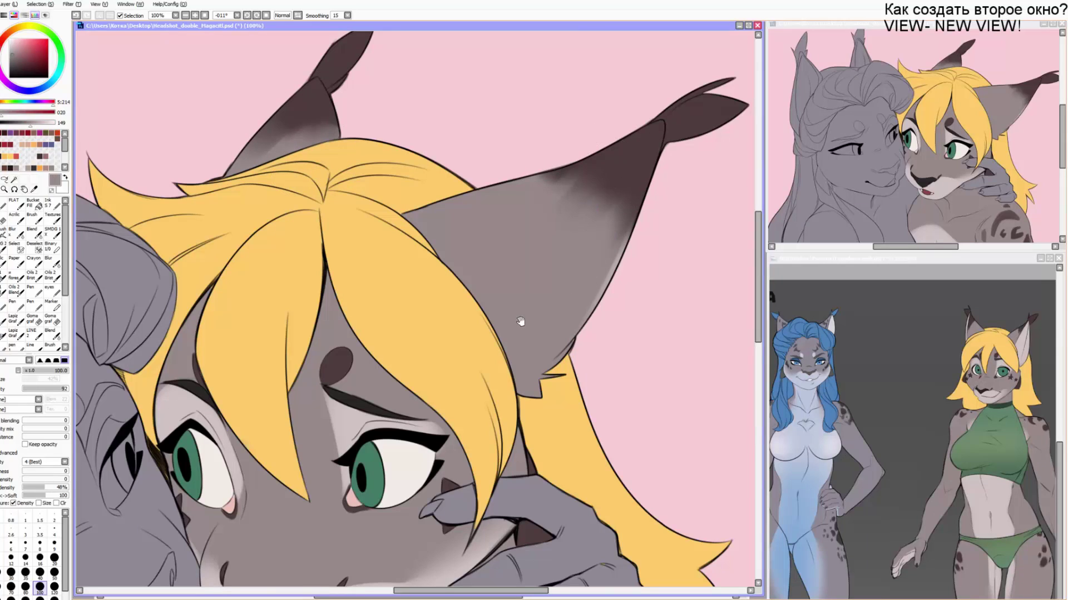
Sample the light blue from the blue-haired reference's face and paint her muzzle, jaw and cheek with a 120 px brush.
{"action": "left_click_drag", "start_coordinate": [531, 301], "coordinate": [508, 243]}
{"action": "mouse_move", "coordinate": [455, 341]}
{"action": "left_mouse_down"}
{"action": "mouse_move", "coordinate": [517, 172]}
{"action": "mouse_move", "coordinate": [515, 143]}
{"action": "left_mouse_up"}
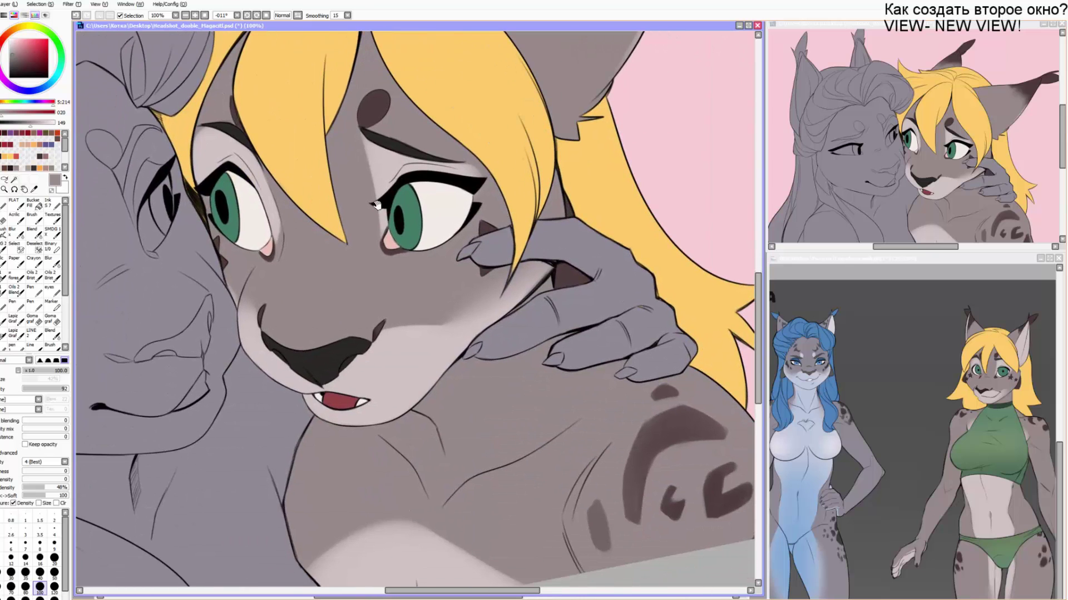
{"action": "mouse_move", "coordinate": [376, 205]}
{"action": "left_mouse_down"}
{"action": "mouse_move", "coordinate": [415, 153]}
{"action": "mouse_move", "coordinate": [486, 165]}
{"action": "mouse_move", "coordinate": [533, 271]}
{"action": "mouse_move", "coordinate": [569, 267]}
{"action": "mouse_move", "coordinate": [539, 237]}
{"action": "mouse_move", "coordinate": [579, 229]}
{"action": "mouse_move", "coordinate": [589, 253]}
{"action": "mouse_move", "coordinate": [650, 243]}
{"action": "mouse_move", "coordinate": [545, 237]}
{"action": "left_mouse_up"}
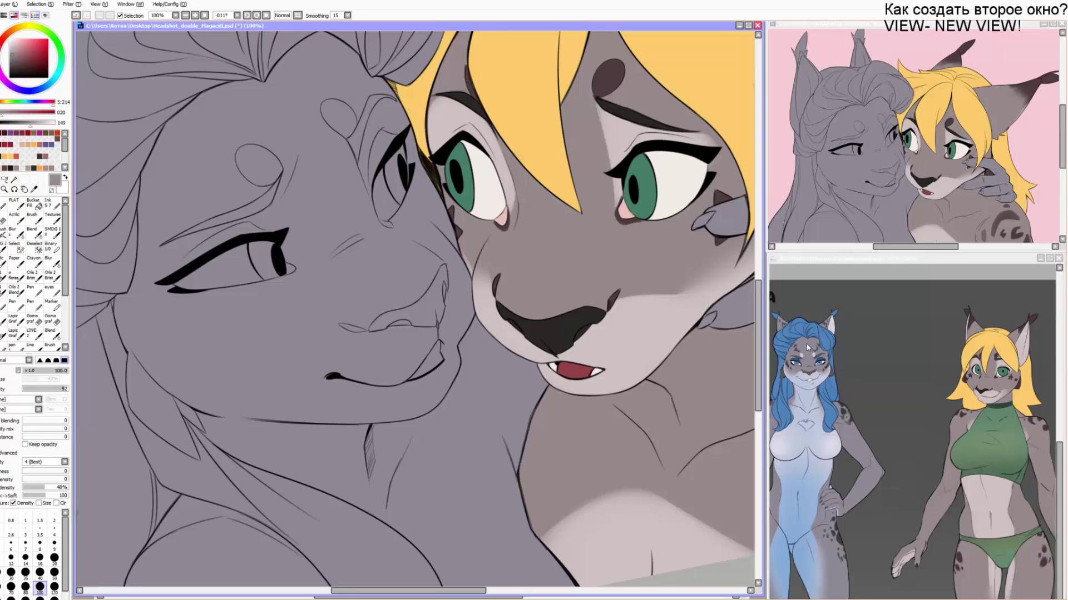
{"action": "left_click", "coordinate": [810, 383], "text": "alt"}
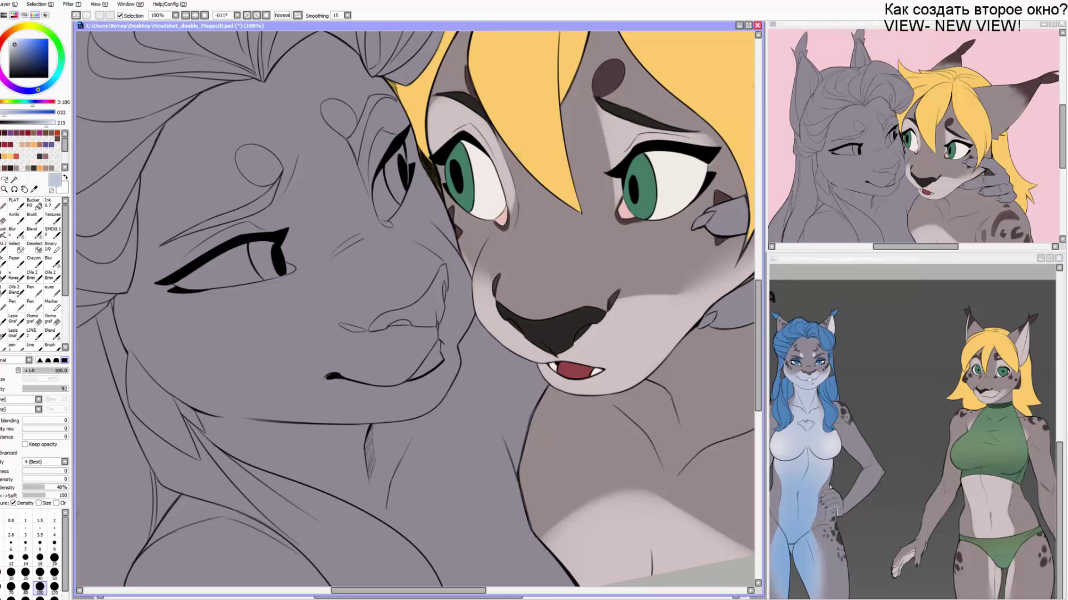
{"action": "key", "text": "bracketright"}
{"action": "mouse_move", "coordinate": [417, 348]}
{"action": "left_mouse_down"}
{"action": "mouse_move", "coordinate": [384, 355]}
{"action": "mouse_move", "coordinate": [408, 345]}
{"action": "mouse_move", "coordinate": [327, 391]}
{"action": "mouse_move", "coordinate": [334, 381]}
{"action": "mouse_move", "coordinate": [128, 369]}
{"action": "mouse_move", "coordinate": [108, 339]}
{"action": "mouse_move", "coordinate": [112, 348]}
{"action": "mouse_move", "coordinate": [409, 390]}
{"action": "mouse_move", "coordinate": [329, 402]}
{"action": "mouse_move", "coordinate": [440, 363]}
{"action": "mouse_move", "coordinate": [455, 340]}
{"action": "mouse_move", "coordinate": [479, 282]}
{"action": "mouse_move", "coordinate": [473, 290]}
{"action": "mouse_move", "coordinate": [472, 223]}
{"action": "mouse_move", "coordinate": [440, 156]}
{"action": "mouse_move", "coordinate": [481, 267]}
{"action": "mouse_move", "coordinate": [403, 230]}
{"action": "left_mouse_up"}
Try to erase paint beside the blue-haired character's farther eye with a 60 px eraser.
{"action": "key", "text": "e"}
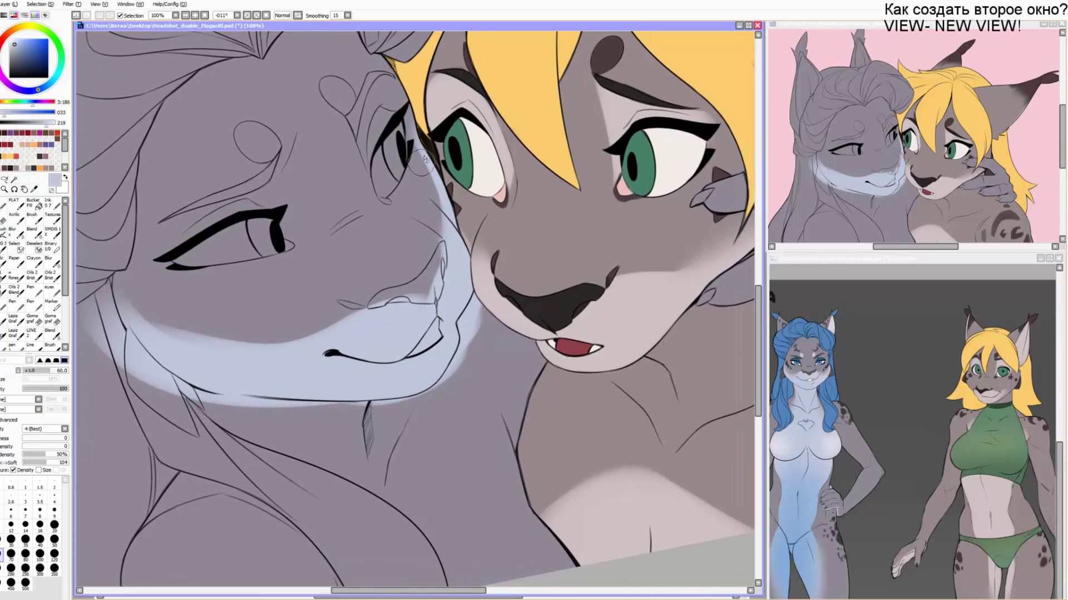
{"action": "mouse_move", "coordinate": [394, 110]}
{"action": "left_mouse_down"}
{"action": "mouse_move", "coordinate": [411, 202]}
{"action": "mouse_move", "coordinate": [399, 124]}
{"action": "left_mouse_up"}
{"action": "key", "text": "ctrl+z"}
{"action": "key", "text": "ctrl+z"}
Refine the light blue marking beside her nose and along the upper edge of her muzzle, using a brush up to 60 px.
{"action": "key", "text": "b"}
{"action": "right_click", "coordinate": [412, 170]}
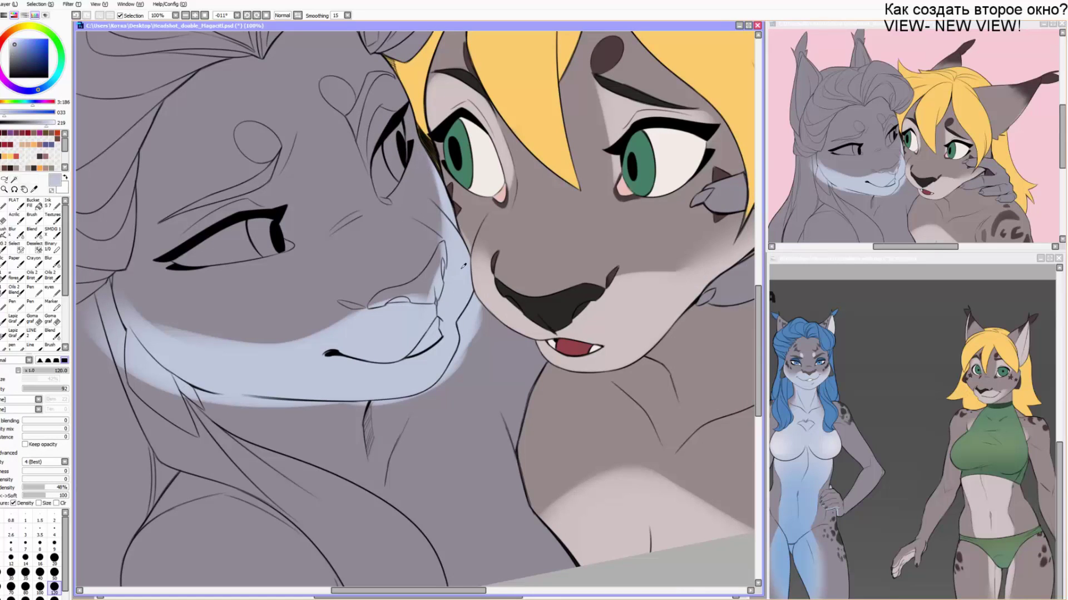
{"action": "key", "text": "bracketleft"}
{"action": "key", "text": "bracketleft"}
{"action": "key", "text": "bracketleft"}
{"action": "key", "text": "bracketleft"}
{"action": "key", "text": "bracketleft"}
{"action": "key", "text": "bracketleft"}
{"action": "key", "text": "bracketleft"}
{"action": "left_click_drag", "start_coordinate": [429, 220], "coordinate": [416, 208]}
{"action": "key", "text": "bracketright"}
{"action": "key", "text": "bracketright"}
{"action": "key", "text": "bracketright"}
{"action": "key", "text": "bracketright"}
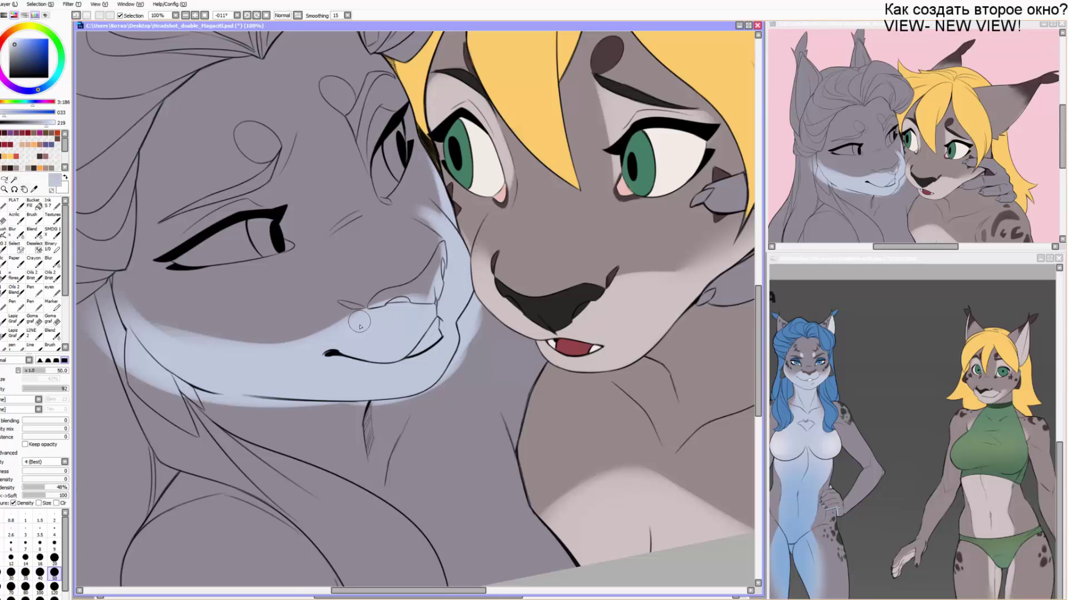
{"action": "mouse_move", "coordinate": [360, 323]}
{"action": "left_mouse_down"}
{"action": "mouse_move", "coordinate": [330, 324]}
{"action": "mouse_move", "coordinate": [308, 342]}
{"action": "left_mouse_up"}
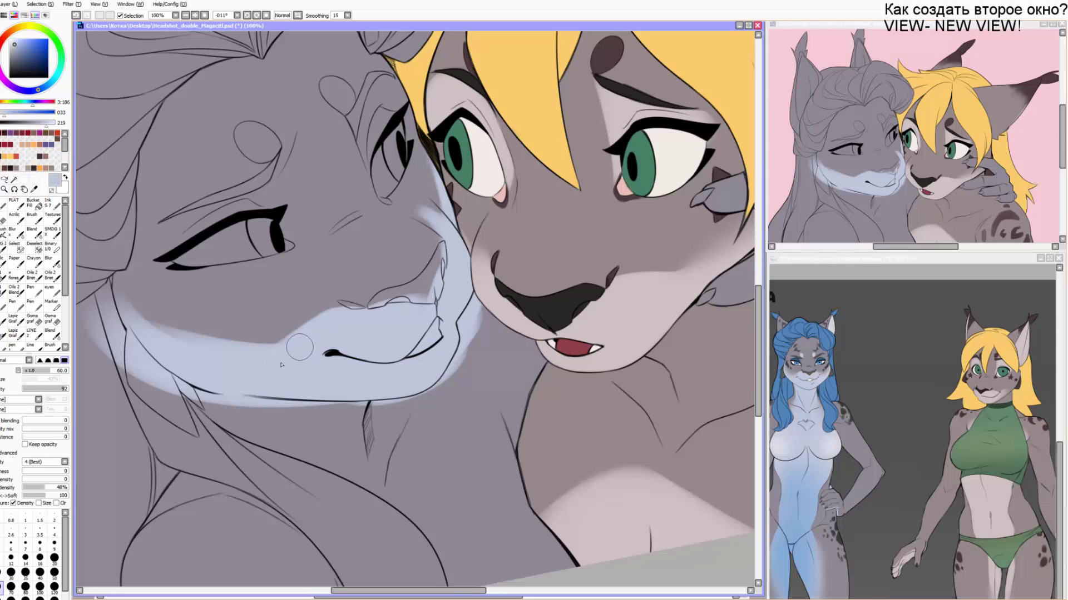
Fill both of her brow spots with the light blue, starting at 35 px and reducing the brush for the farther one.
{"action": "key", "text": "bracketleft"}
{"action": "key", "text": "bracketleft"}
{"action": "key", "text": "bracketleft"}
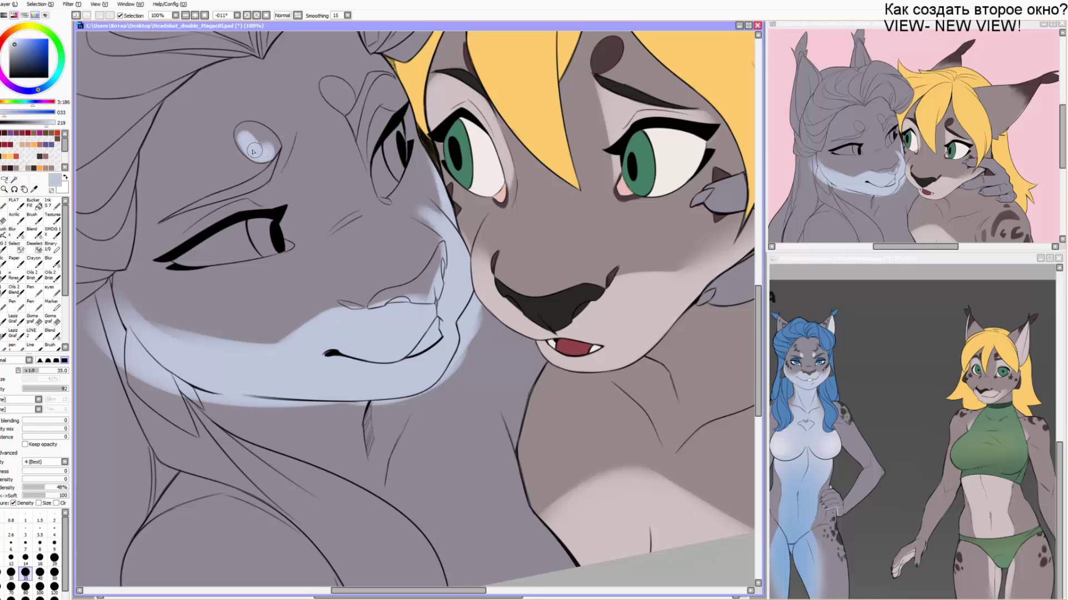
{"action": "left_click_drag", "start_coordinate": [251, 131], "coordinate": [255, 141]}
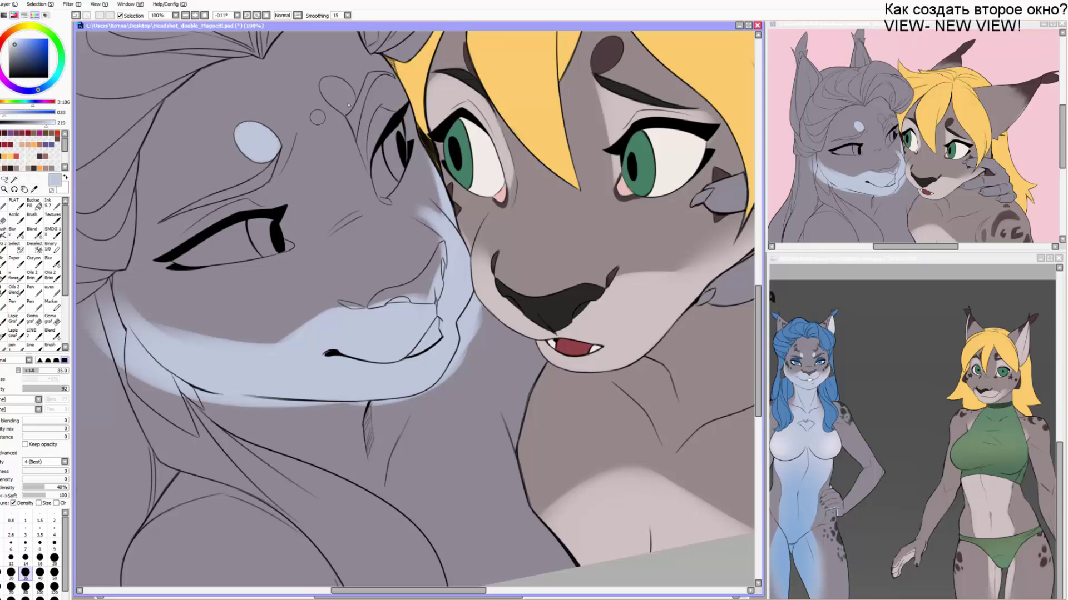
{"action": "key", "text": "bracketleft"}
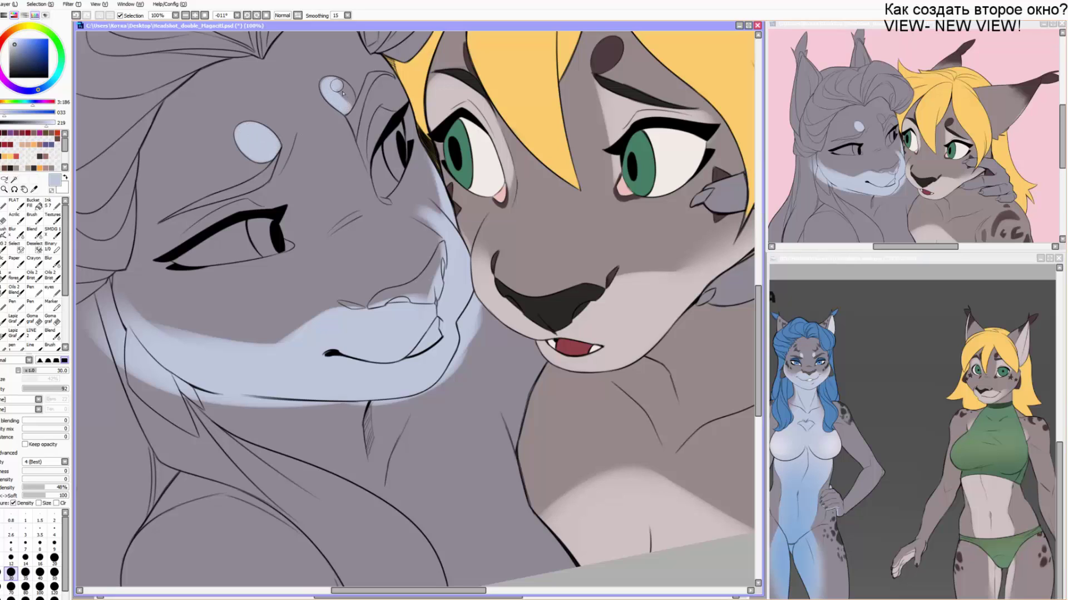
{"action": "key", "text": "bracketleft"}
{"action": "key", "text": "bracketleft"}
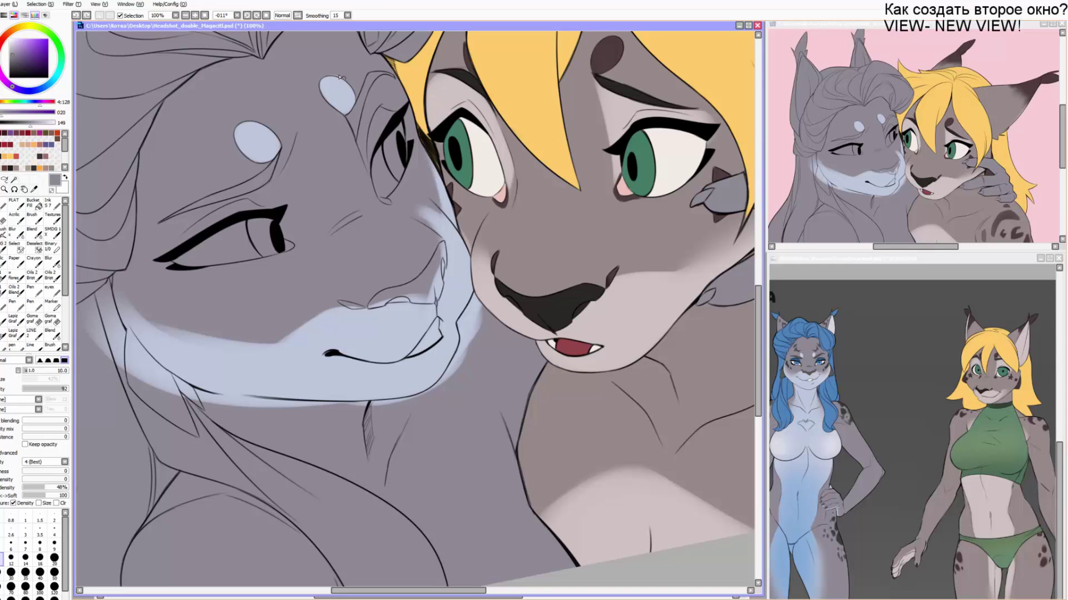
Resample the light blue from her muzzle and paint it softly up her nearer cheek with an enlarged brush.
{"action": "left_click", "coordinate": [844, 401], "text": "alt"}
{"action": "left_click_drag", "start_coordinate": [624, 406], "coordinate": [674, 397]}
{"action": "mouse_move", "coordinate": [567, 242]}
{"action": "left_mouse_down"}
{"action": "mouse_move", "coordinate": [622, 427]}
{"action": "mouse_move", "coordinate": [710, 387]}
{"action": "mouse_move", "coordinate": [659, 324]}
{"action": "mouse_move", "coordinate": [654, 277]}
{"action": "left_mouse_up"}
{"action": "left_click", "coordinate": [539, 392], "text": "alt"}
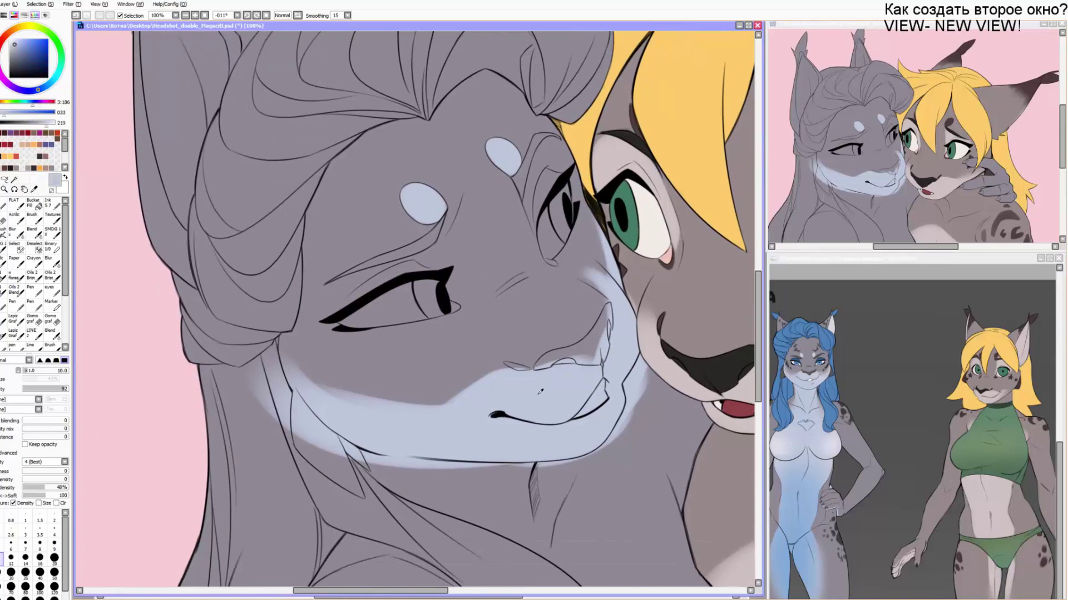
{"action": "key", "text": "bracketright"}
{"action": "key", "text": "bracketright"}
{"action": "key", "text": "bracketright"}
{"action": "key", "text": "bracketright"}
{"action": "key", "text": "bracketright"}
{"action": "key", "text": "bracketright"}
{"action": "key", "text": "bracketright"}
{"action": "key", "text": "bracketright"}
{"action": "key", "text": "bracketright"}
{"action": "mouse_move", "coordinate": [360, 417]}
{"action": "left_mouse_down"}
{"action": "mouse_move", "coordinate": [268, 340]}
{"action": "mouse_move", "coordinate": [347, 423]}
{"action": "mouse_move", "coordinate": [365, 407]}
{"action": "mouse_move", "coordinate": [290, 345]}
{"action": "mouse_move", "coordinate": [386, 409]}
{"action": "mouse_move", "coordinate": [352, 412]}
{"action": "left_mouse_up"}
Blend the light blue into the grey fur on her cheek with a 100 px Blend brush, reducing it to 40 px near the nose.
{"action": "key", "text": "c"}
{"action": "key", "text": "bracketright"}
{"action": "key", "text": "bracketright"}
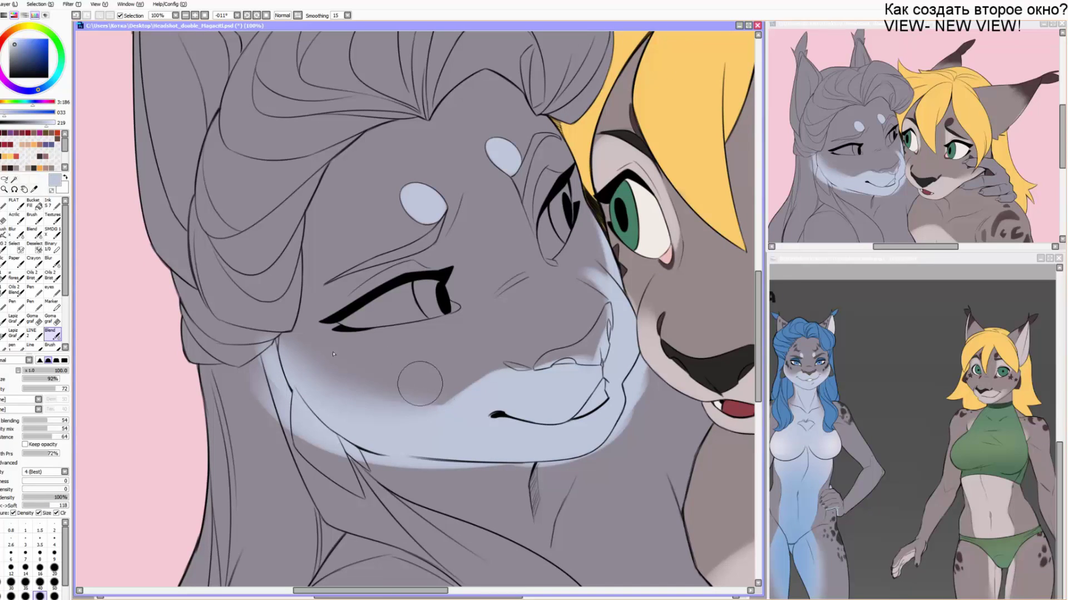
{"action": "key", "text": "bracketleft"}
{"action": "key", "text": "bracketleft"}
{"action": "key", "text": "bracketleft"}
{"action": "key", "text": "bracketleft"}
{"action": "key", "text": "bracketleft"}
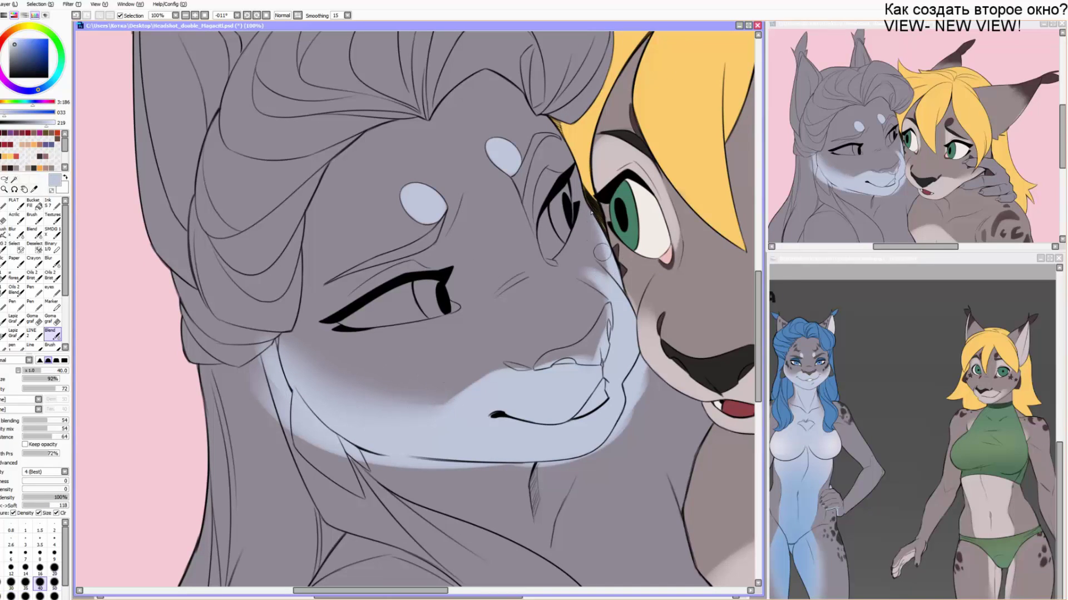
{"action": "key", "text": "v"}
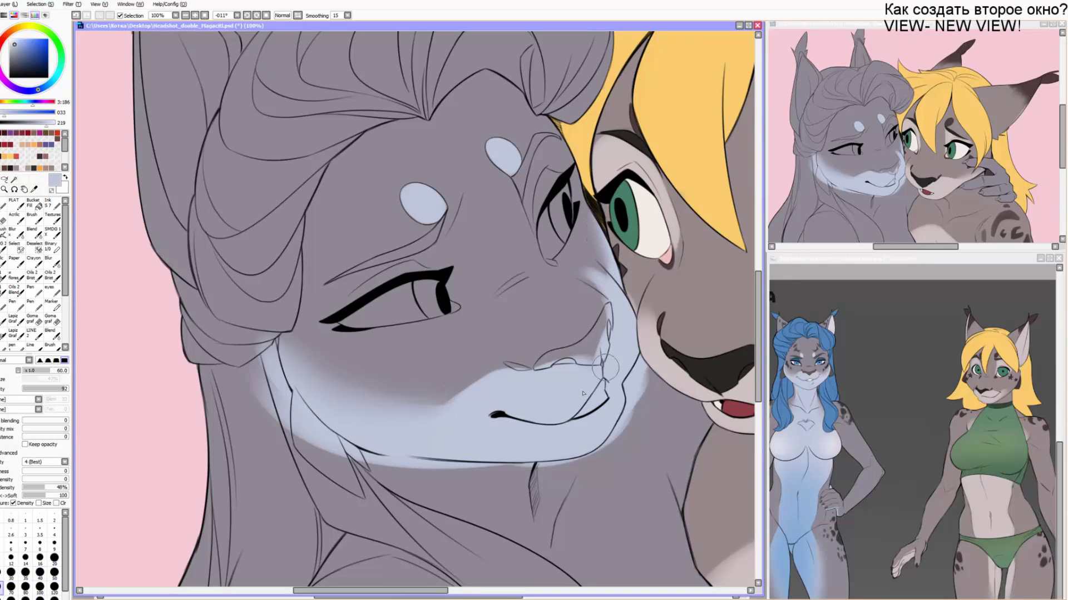
Paint the light blue down from her jaw over her neck and upper chest with an enlarged soft brush.
{"action": "left_click_drag", "start_coordinate": [521, 399], "coordinate": [495, 330]}
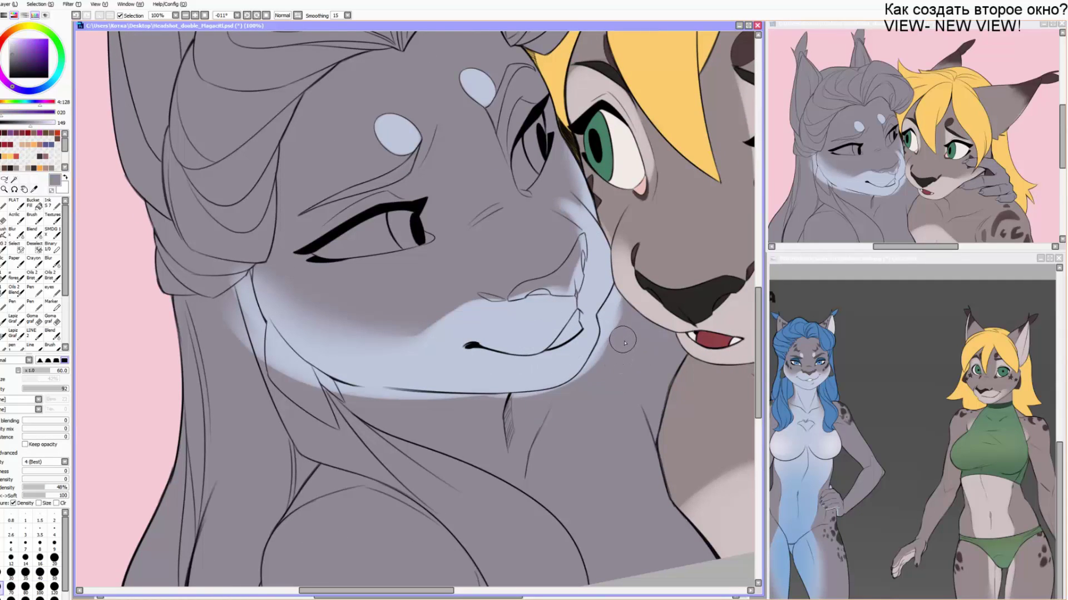
{"action": "left_click_drag", "start_coordinate": [127, 312], "coordinate": [179, 168]}
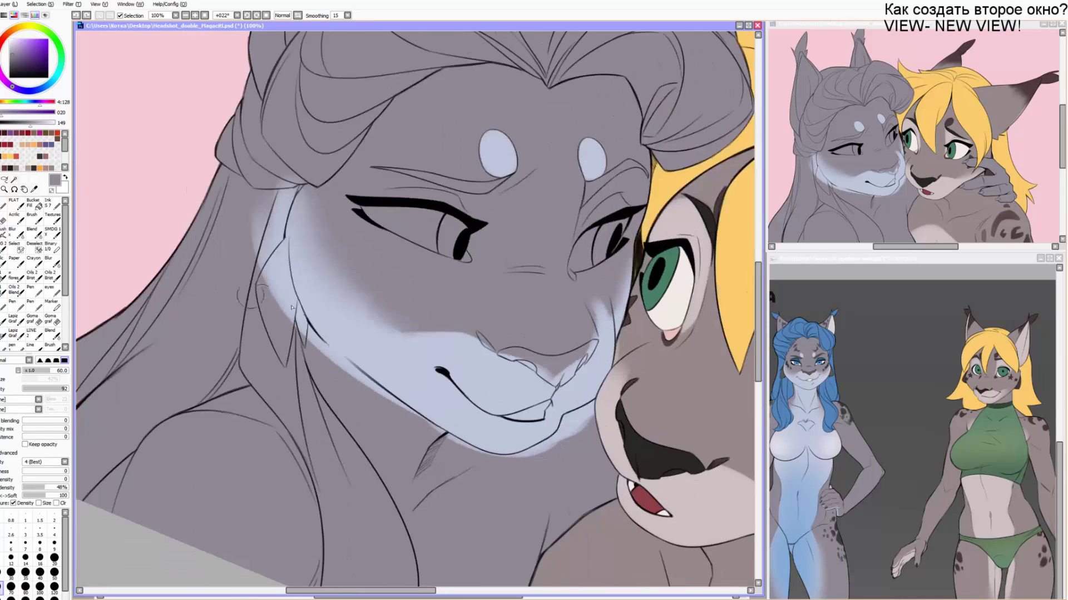
{"action": "key", "text": "bracketright"}
{"action": "key", "text": "bracketright"}
{"action": "key", "text": "bracketright"}
{"action": "mouse_move", "coordinate": [334, 345]}
{"action": "left_mouse_down"}
{"action": "mouse_move", "coordinate": [354, 421]}
{"action": "mouse_move", "coordinate": [365, 441]}
{"action": "mouse_move", "coordinate": [380, 437]}
{"action": "mouse_move", "coordinate": [391, 462]}
{"action": "mouse_move", "coordinate": [398, 505]}
{"action": "left_mouse_up"}
{"action": "left_click_drag", "start_coordinate": [398, 512], "coordinate": [397, 407]}
{"action": "key", "text": "bracketright"}
{"action": "key", "text": "bracketright"}
{"action": "mouse_move", "coordinate": [429, 368]}
{"action": "left_mouse_down"}
{"action": "mouse_move", "coordinate": [421, 401]}
{"action": "mouse_move", "coordinate": [412, 336]}
{"action": "mouse_move", "coordinate": [467, 500]}
{"action": "mouse_move", "coordinate": [452, 469]}
{"action": "mouse_move", "coordinate": [408, 555]}
{"action": "mouse_move", "coordinate": [414, 428]}
{"action": "left_mouse_up"}
Blend the light blue on her neck into the surrounding grey fur with an 80 px Blend brush.
{"action": "key", "text": "c"}
{"action": "key", "text": "bracketright"}
{"action": "key", "text": "bracketright"}
{"action": "key", "text": "bracketright"}
{"action": "key", "text": "bracketright"}
{"action": "mouse_move", "coordinate": [477, 401]}
{"action": "left_mouse_down"}
{"action": "mouse_move", "coordinate": [496, 443]}
{"action": "mouse_move", "coordinate": [508, 496]}
{"action": "left_mouse_up"}
{"action": "left_click_drag", "start_coordinate": [451, 374], "coordinate": [512, 490]}
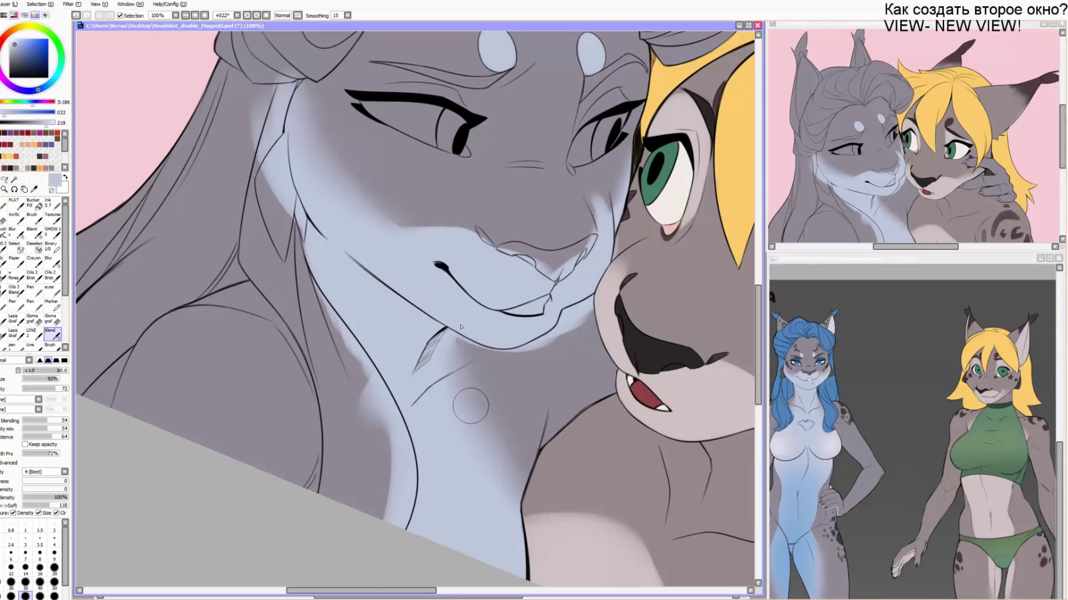
Sample the grey fur colour and paint over the light blue spill outside her chin with a 20 px brush.
{"action": "scroll", "coordinate": [461, 322], "scroll_direction": "up", "scroll_amount": 2}
{"action": "key", "text": "Delete"}
{"action": "key", "text": "Delete"}
{"action": "key", "text": "Delete"}
{"action": "left_click_drag", "start_coordinate": [631, 269], "coordinate": [456, 199]}
{"action": "right_click", "coordinate": [505, 218]}
{"action": "key", "text": "v"}
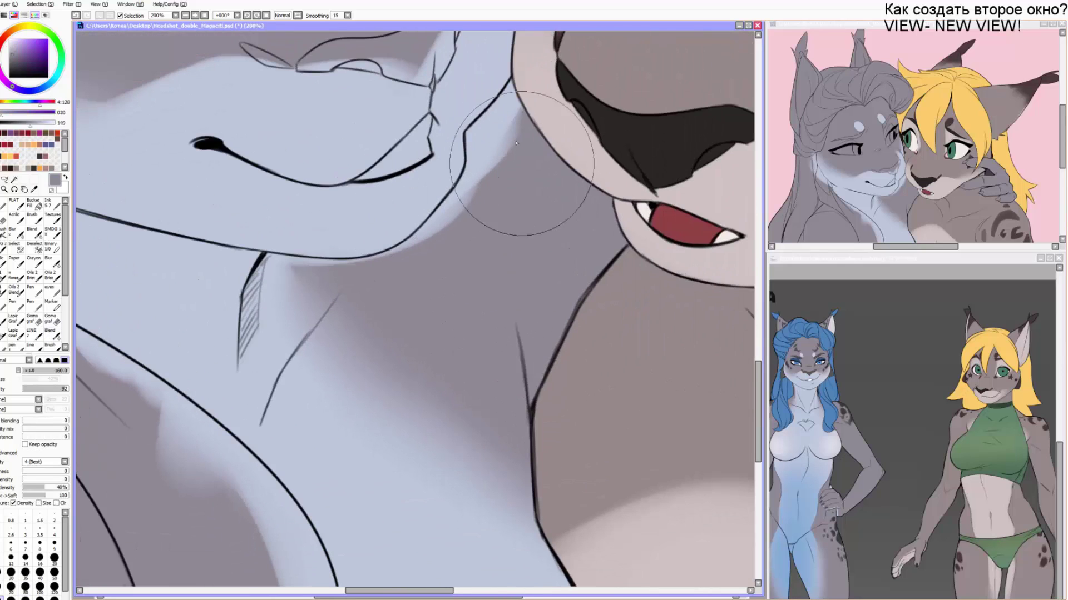
{"action": "key", "text": "bracketleft"}
{"action": "key", "text": "bracketleft"}
{"action": "key", "text": "bracketleft"}
{"action": "key", "text": "bracketleft"}
{"action": "key", "text": "bracketleft"}
{"action": "key", "text": "bracketleft"}
{"action": "key", "text": "bracketleft"}
{"action": "key", "text": "bracketleft"}
{"action": "key", "text": "bracketleft"}
{"action": "key", "text": "bracketleft"}
{"action": "key", "text": "bracketleft"}
{"action": "key", "text": "bracketleft"}
{"action": "key", "text": "bracketleft"}
{"action": "key", "text": "bracketleft"}
{"action": "key", "text": "bracketleft"}
{"action": "key", "text": "bracketleft"}
{"action": "key", "text": "bracketleft"}
{"action": "key", "text": "bracketright"}
{"action": "key", "text": "bracketright"}
{"action": "key", "text": "bracketright"}
{"action": "key", "text": "bracketright"}
{"action": "key", "text": "bracketright"}
{"action": "key", "text": "bracketright"}
{"action": "left_click_drag", "start_coordinate": [490, 164], "coordinate": [472, 188]}
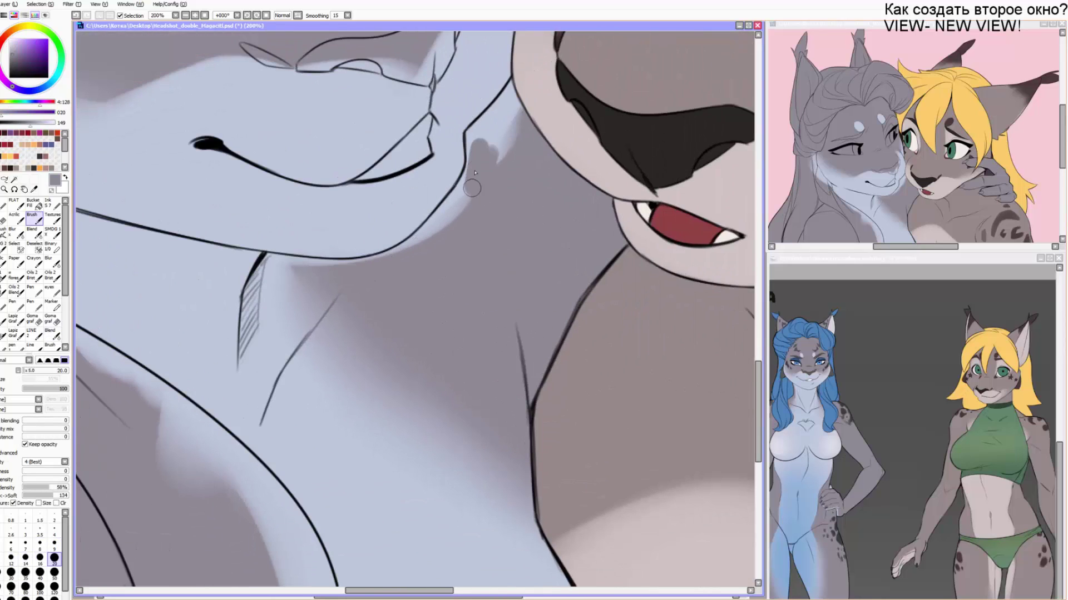
{"action": "left_click_drag", "start_coordinate": [474, 140], "coordinate": [526, 85]}
{"action": "mouse_move", "coordinate": [494, 119]}
{"action": "left_mouse_down"}
{"action": "mouse_move", "coordinate": [500, 139]}
{"action": "mouse_move", "coordinate": [516, 106]}
{"action": "left_mouse_up"}
{"action": "mouse_move", "coordinate": [476, 167]}
{"action": "left_mouse_down"}
{"action": "mouse_move", "coordinate": [457, 208]}
{"action": "mouse_move", "coordinate": [418, 243]}
{"action": "mouse_move", "coordinate": [477, 346]}
{"action": "left_mouse_up"}
{"action": "key", "text": "End"}
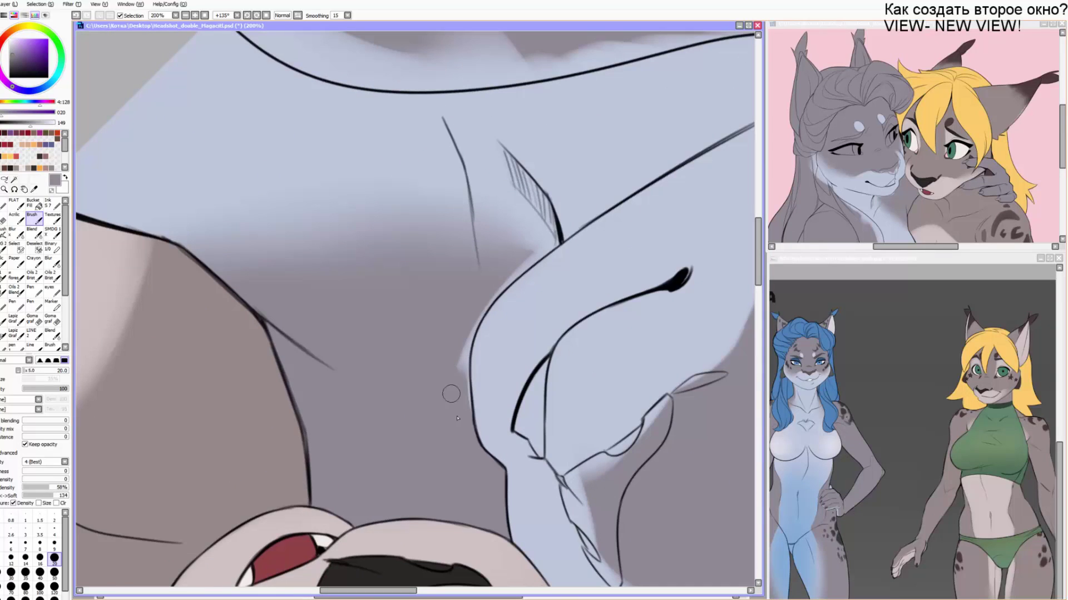
Clean up the grey where her jaw meets her neck at 12 px and soften it with a 40 px Blend brush.
{"action": "key", "text": "bracketleft"}
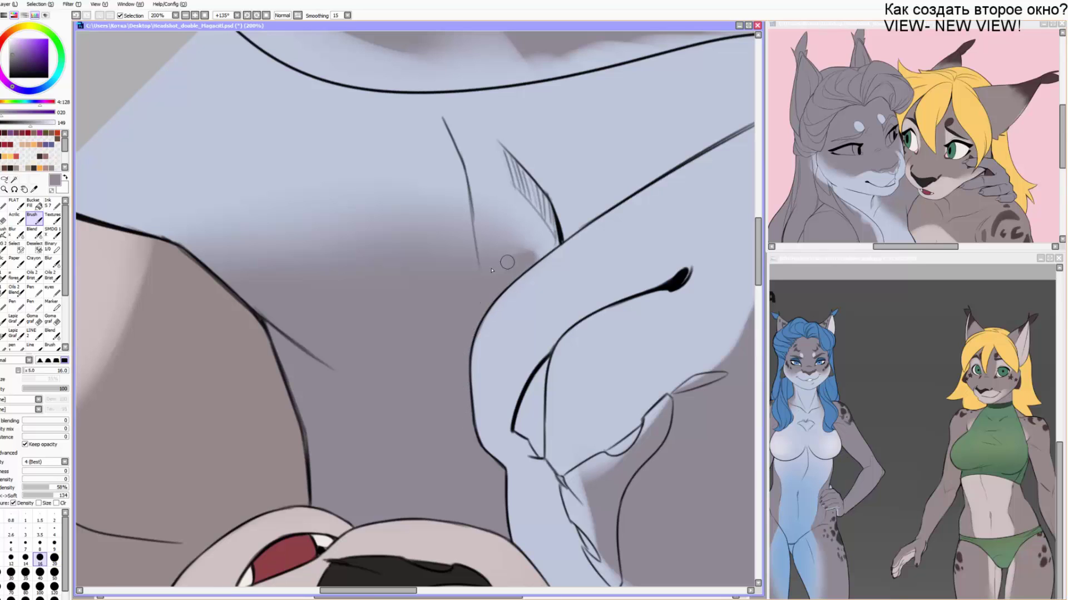
{"action": "key", "text": "bracketleft"}
{"action": "key", "text": "bracketleft"}
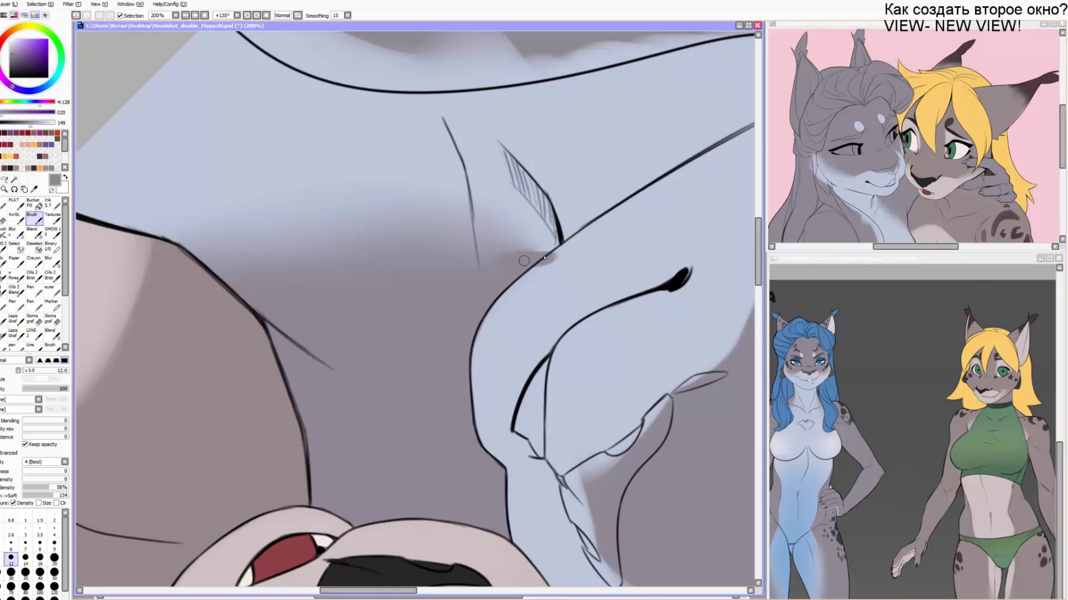
{"action": "key", "text": "c"}
{"action": "key", "text": "bracketleft"}
{"action": "key", "text": "bracketleft"}
{"action": "key", "text": "bracketleft"}
{"action": "key", "text": "bracketleft"}
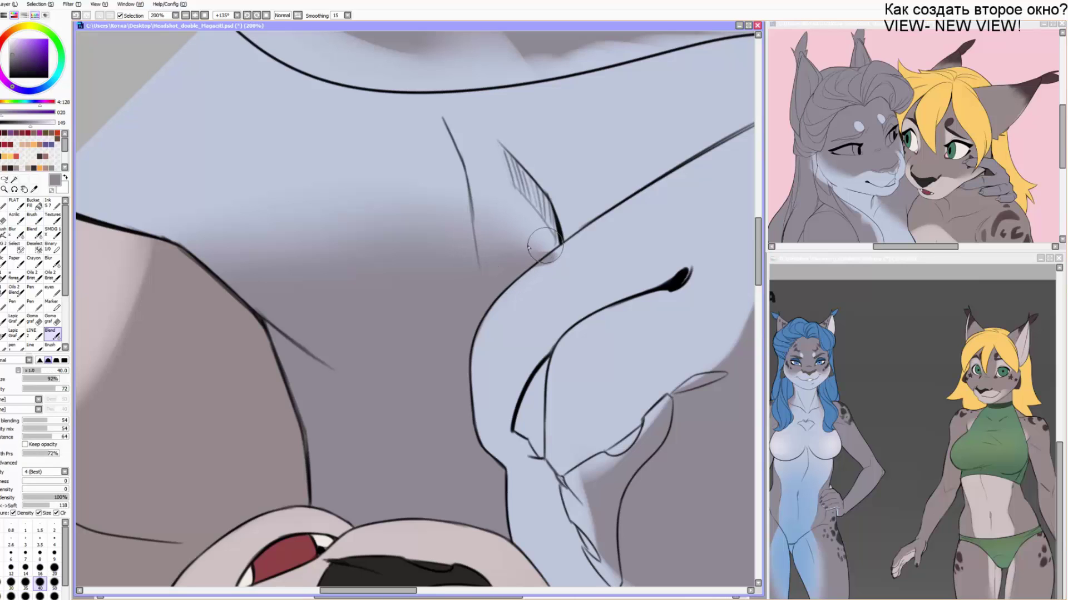
{"action": "mouse_move", "coordinate": [545, 246]}
{"action": "left_mouse_down"}
{"action": "mouse_move", "coordinate": [506, 254]}
{"action": "mouse_move", "coordinate": [548, 260]}
{"action": "left_mouse_up"}
Resample the light blue and touch up the marking along the tip of her nose with a 14 px brush.
{"action": "right_click", "coordinate": [584, 255]}
{"action": "key", "text": "b"}
{"action": "key", "text": "v"}
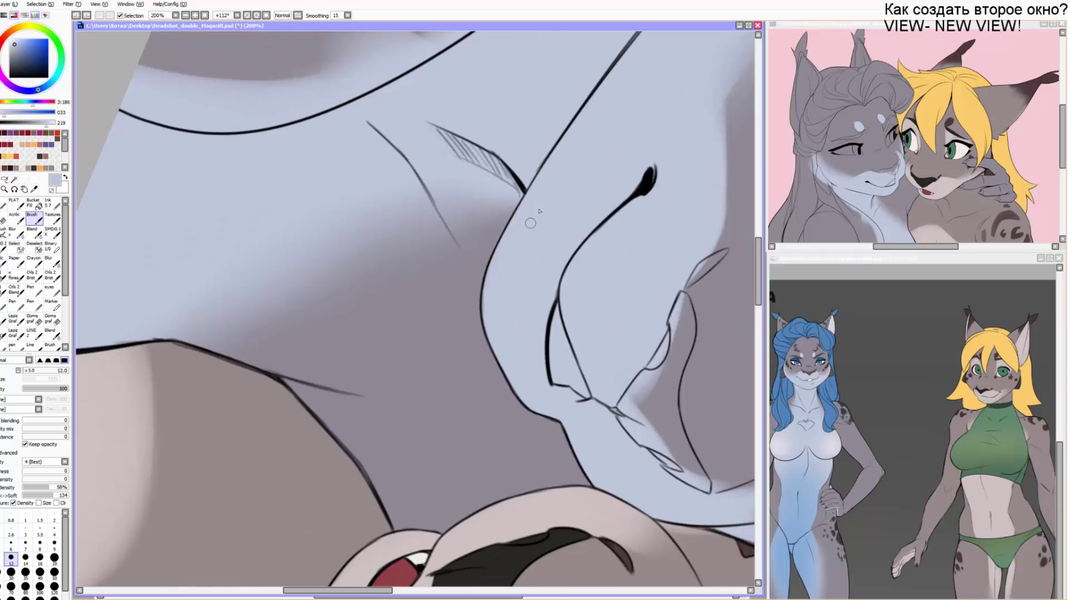
{"action": "key", "text": "Delete"}
{"action": "key", "text": "Delete"}
{"action": "key", "text": "Delete"}
{"action": "key", "text": "Delete"}
{"action": "key", "text": "Delete"}
{"action": "key", "text": "Delete"}
{"action": "key", "text": "Delete"}
{"action": "key", "text": "Page_Down"}
{"action": "key", "text": "Page_Down"}
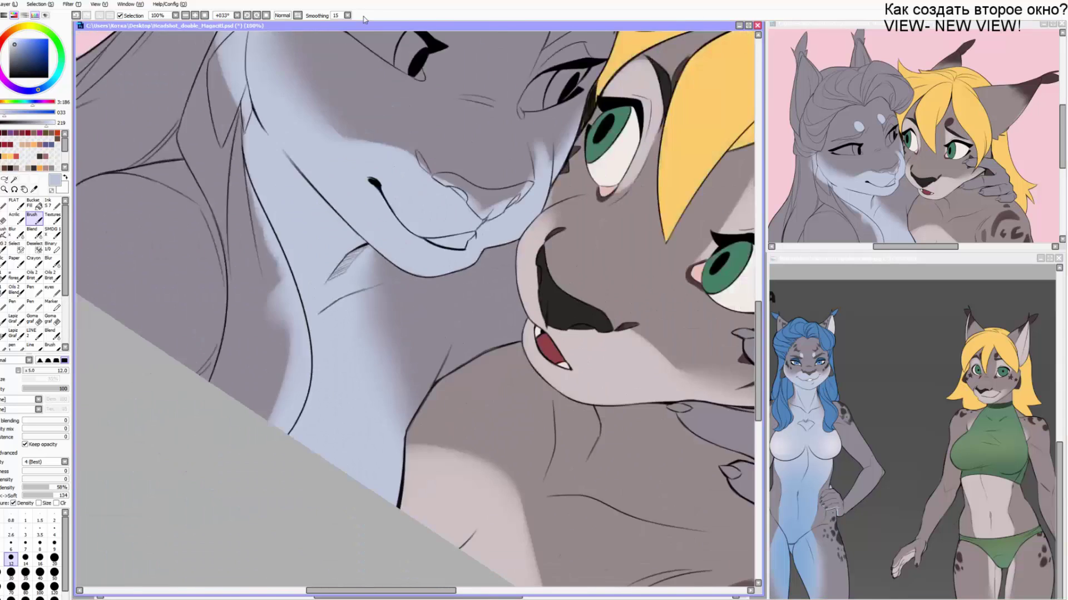
{"action": "key", "text": "Home"}
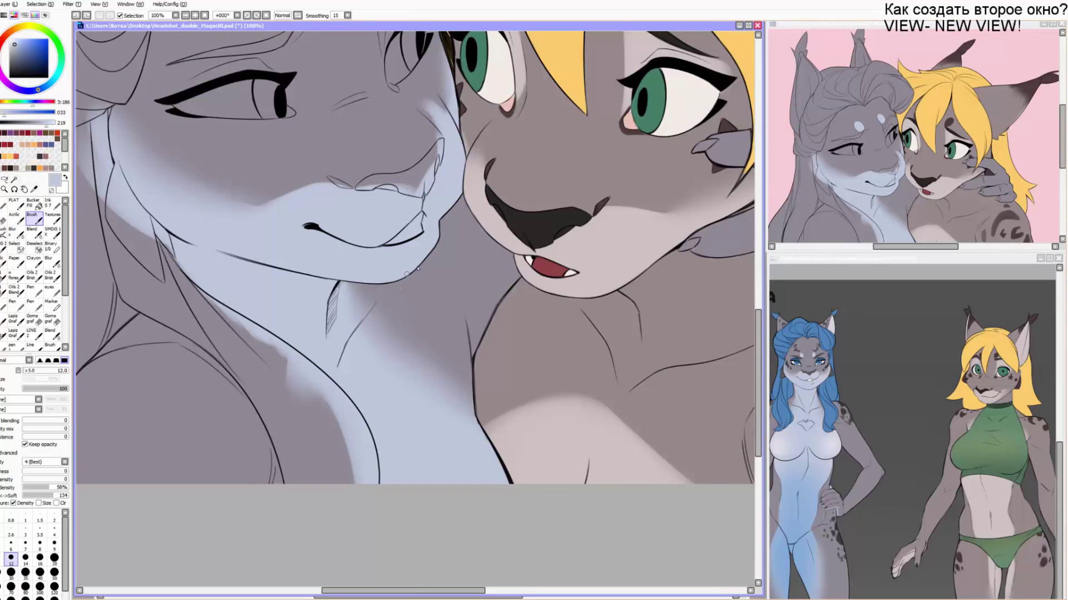
{"action": "left_click_drag", "start_coordinate": [392, 288], "coordinate": [422, 332]}
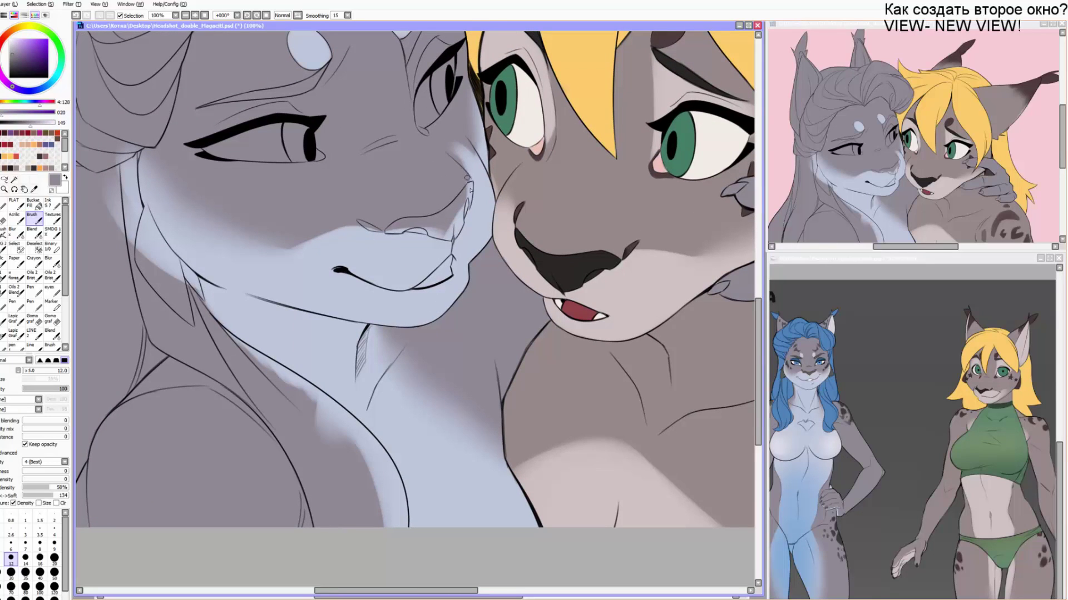
{"action": "left_click", "coordinate": [476, 186], "text": "alt"}
{"action": "key", "text": "]"}
{"action": "left_click_drag", "start_coordinate": [477, 179], "coordinate": [453, 155]}
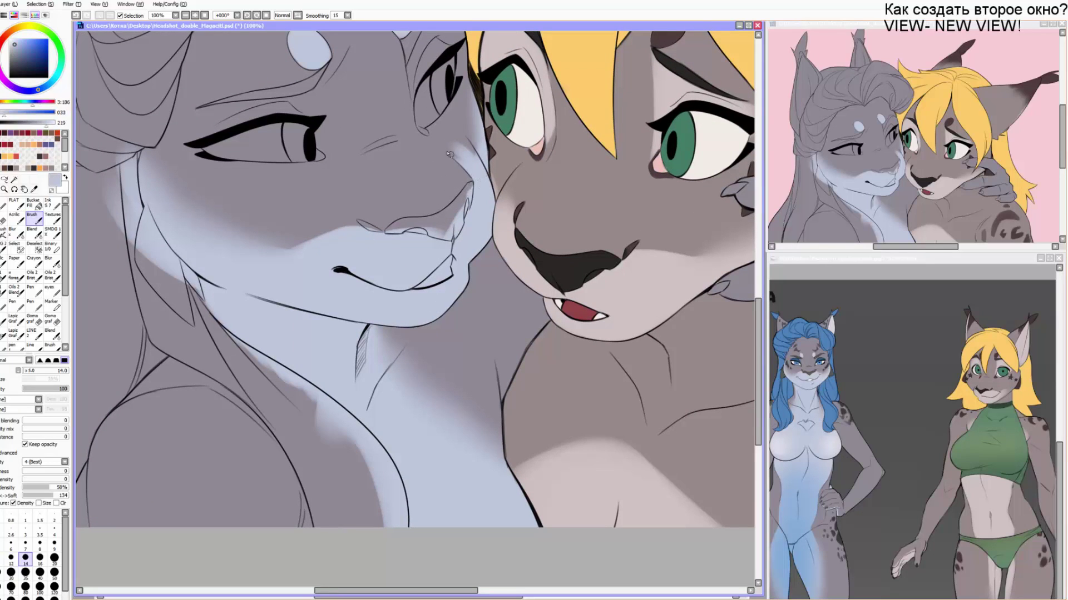
Soften the light blue above her nose with a 60 px Blend brush and cover its excess with sampled grey at 50 px.
{"action": "key", "text": "v"}
{"action": "key", "text": "]"}
{"action": "key", "text": "]"}
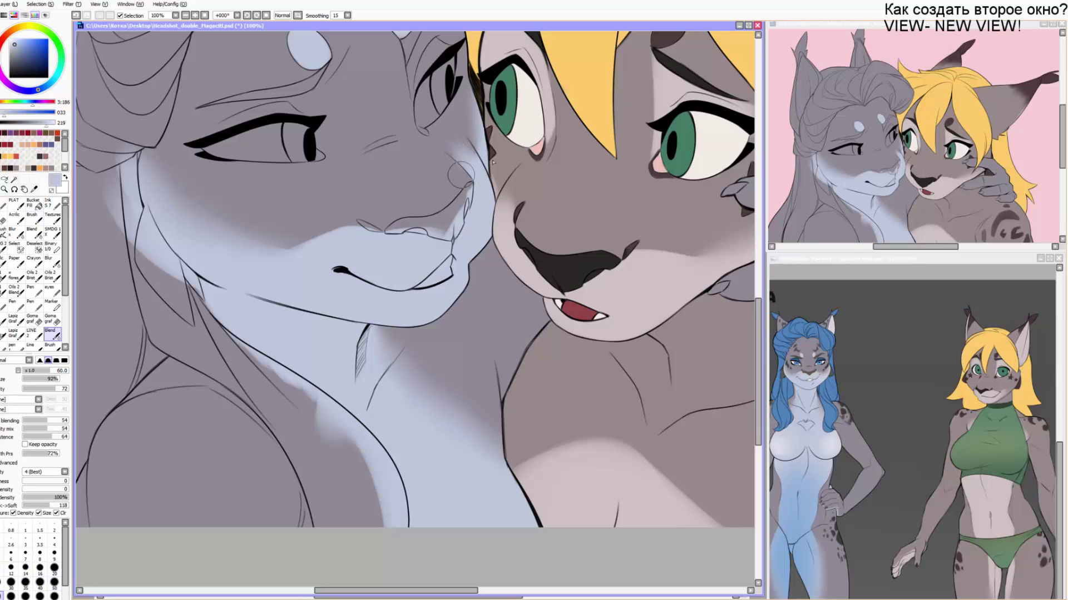
{"action": "left_click", "coordinate": [465, 129], "text": "alt"}
{"action": "key", "text": "b"}
{"action": "key", "text": "ctrl+z"}
{"action": "mouse_move", "coordinate": [464, 128]}
{"action": "left_mouse_down"}
{"action": "mouse_move", "coordinate": [452, 134]}
{"action": "mouse_move", "coordinate": [448, 161]}
{"action": "left_mouse_up"}
{"action": "key", "text": "["}
{"action": "key", "text": "["}
{"action": "key", "text": "["}
{"action": "key", "text": "["}
{"action": "key", "text": "["}
{"action": "key", "text": "["}
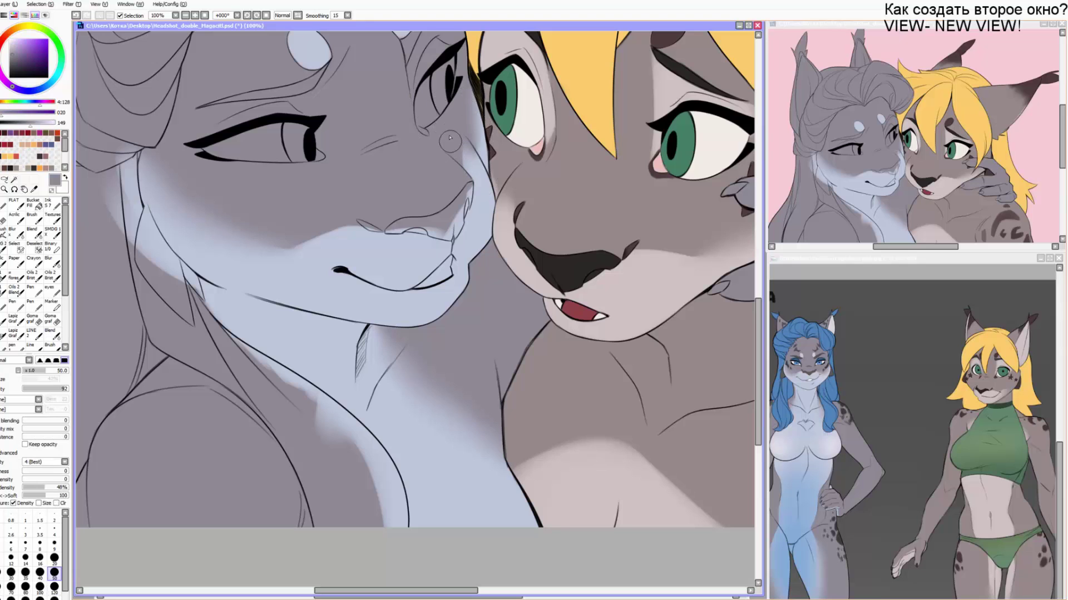
Resample the light blue and select both of her inner ear areas with the Magic Wand.
{"action": "mouse_move", "coordinate": [389, 132]}
{"action": "left_mouse_down"}
{"action": "mouse_move", "coordinate": [446, 228]}
{"action": "mouse_move", "coordinate": [405, 178]}
{"action": "mouse_move", "coordinate": [436, 285]}
{"action": "mouse_move", "coordinate": [438, 272]}
{"action": "left_mouse_up"}
{"action": "left_click", "coordinate": [357, 189], "text": "alt"}
{"action": "mouse_move", "coordinate": [320, 251]}
{"action": "left_mouse_down"}
{"action": "mouse_move", "coordinate": [374, 376]}
{"action": "mouse_move", "coordinate": [391, 453]}
{"action": "left_mouse_up"}
{"action": "left_click", "coordinate": [14, 179]}
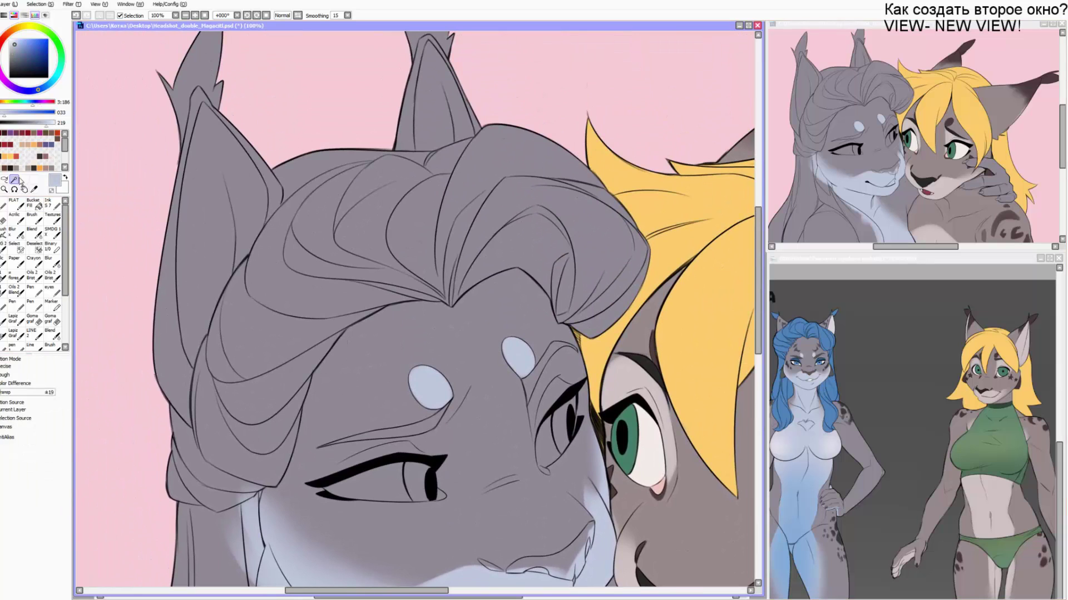
{"action": "left_click", "coordinate": [239, 192]}
{"action": "left_click", "coordinate": [452, 119]}
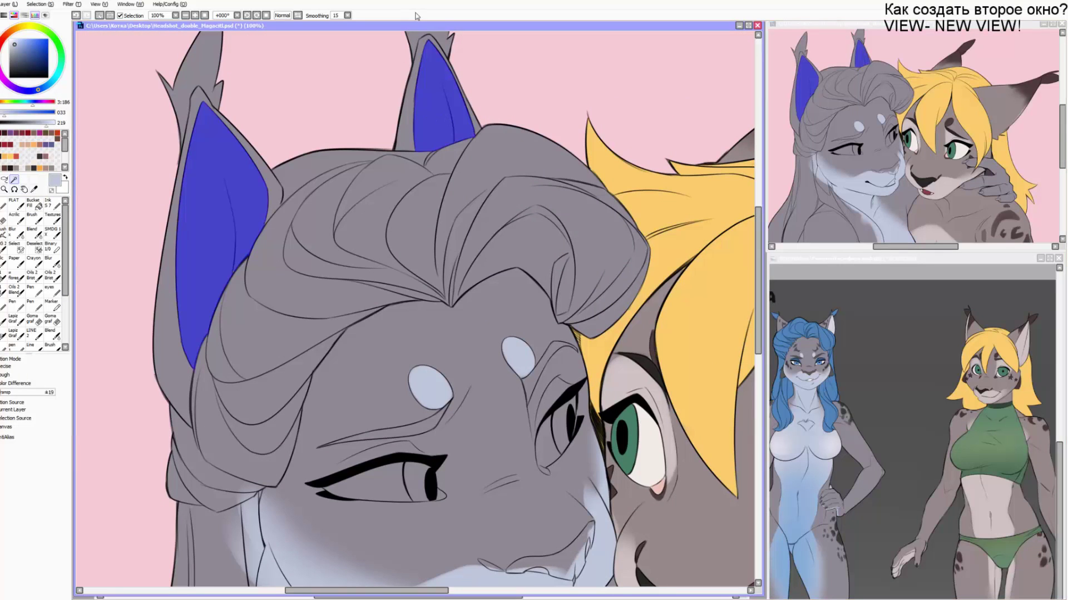
Fill both selected inner ears with the light blue using a brush enlarged to 250 px, and clear the selection.
{"action": "left_click", "coordinate": [2, 206]}
{"action": "key", "text": "bracketright"}
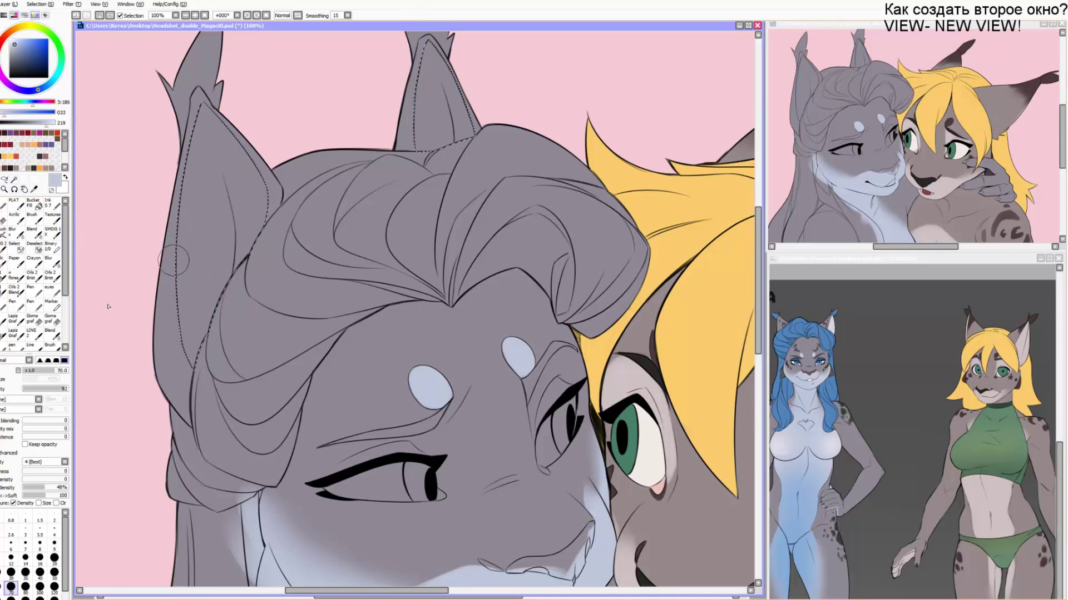
{"action": "key", "text": "bracketright"}
{"action": "key", "text": "bracketright"}
{"action": "key", "text": "bracketright"}
{"action": "key", "text": "bracketright"}
{"action": "key", "text": "bracketright"}
{"action": "key", "text": "bracketright"}
{"action": "left_click_drag", "start_coordinate": [221, 244], "coordinate": [201, 328]}
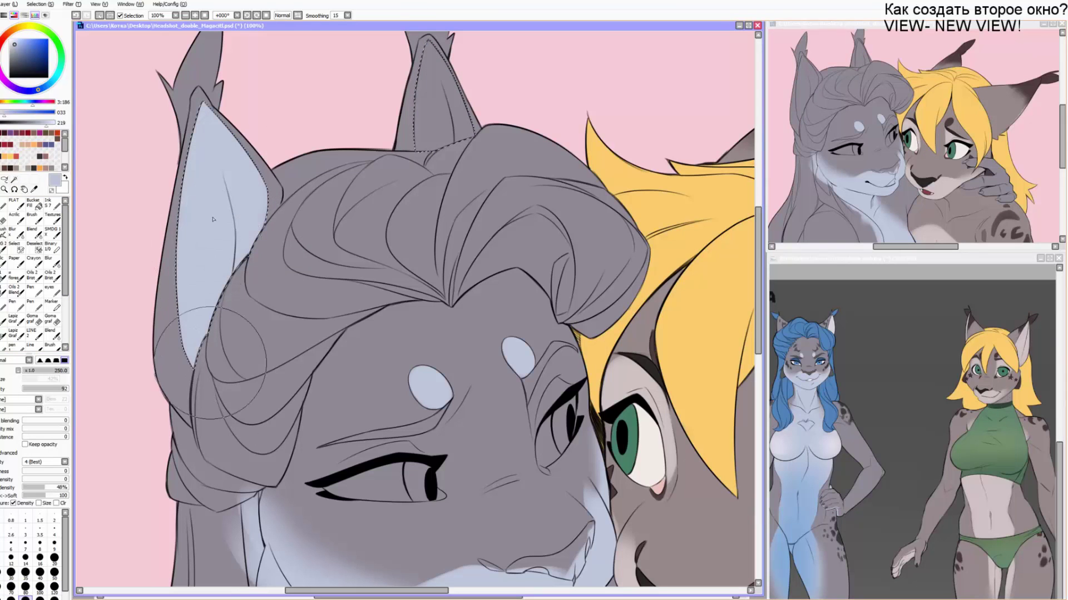
{"action": "left_click_drag", "start_coordinate": [398, 94], "coordinate": [441, 48]}
{"action": "key", "text": "ctrl+d"}
{"action": "left_click_drag", "start_coordinate": [344, 297], "coordinate": [348, 290]}
{"action": "key", "text": "e"}
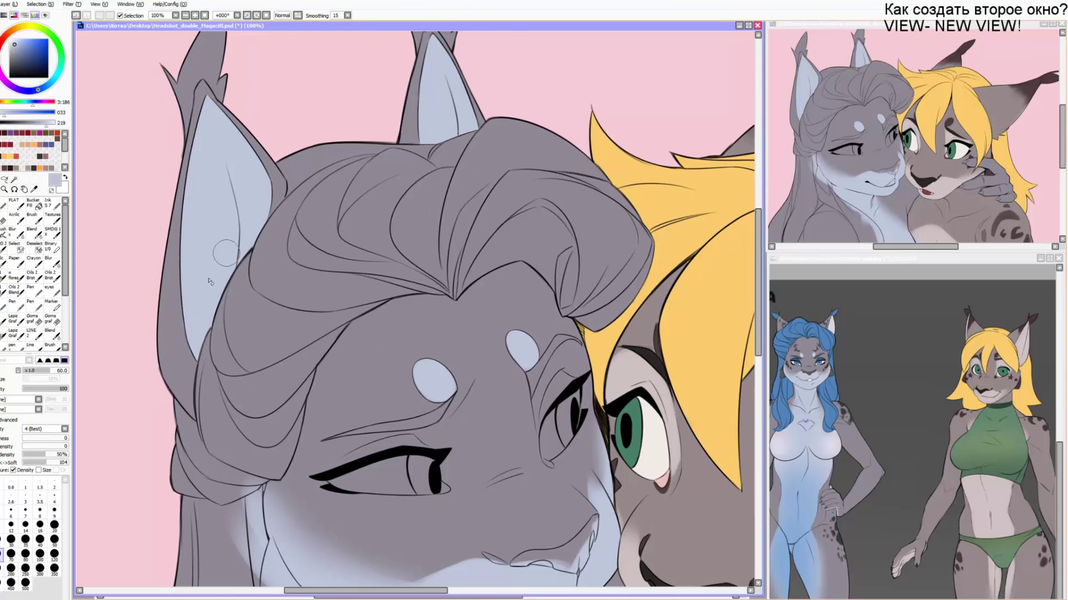
{"action": "left_click_drag", "start_coordinate": [294, 385], "coordinate": [258, 206]}
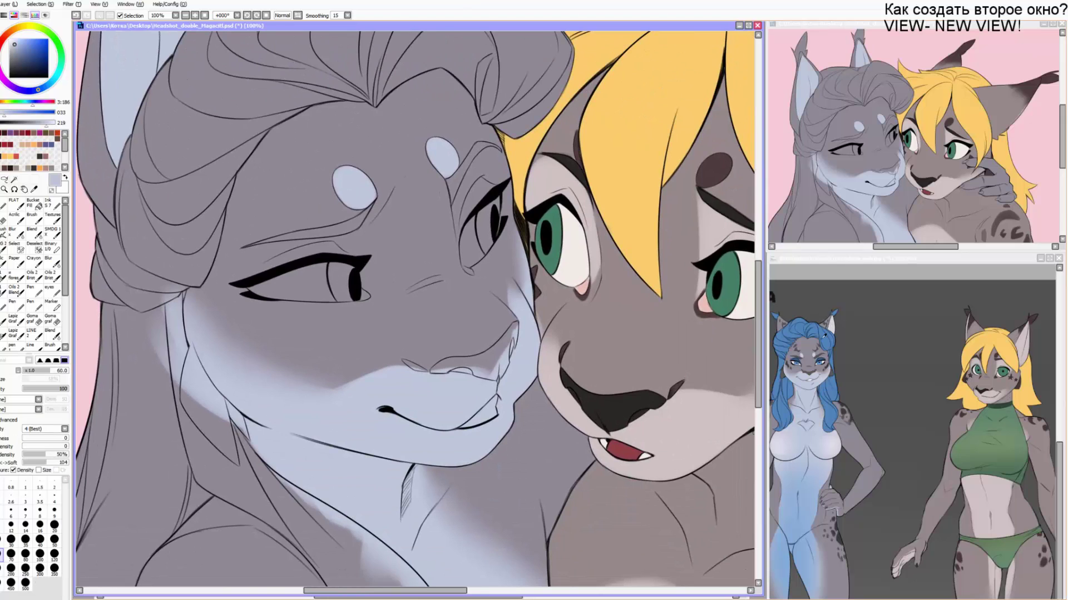
Sample the hair blue from the reference sheet and paint both ear tufts with it, at 100 px and 80 px.
{"action": "right_click", "coordinate": [825, 337]}
{"action": "left_click_drag", "start_coordinate": [312, 139], "coordinate": [453, 370]}
{"action": "key", "text": "b"}
{"action": "key", "text": "bracketleft"}
{"action": "key", "text": "bracketleft"}
{"action": "key", "text": "bracketleft"}
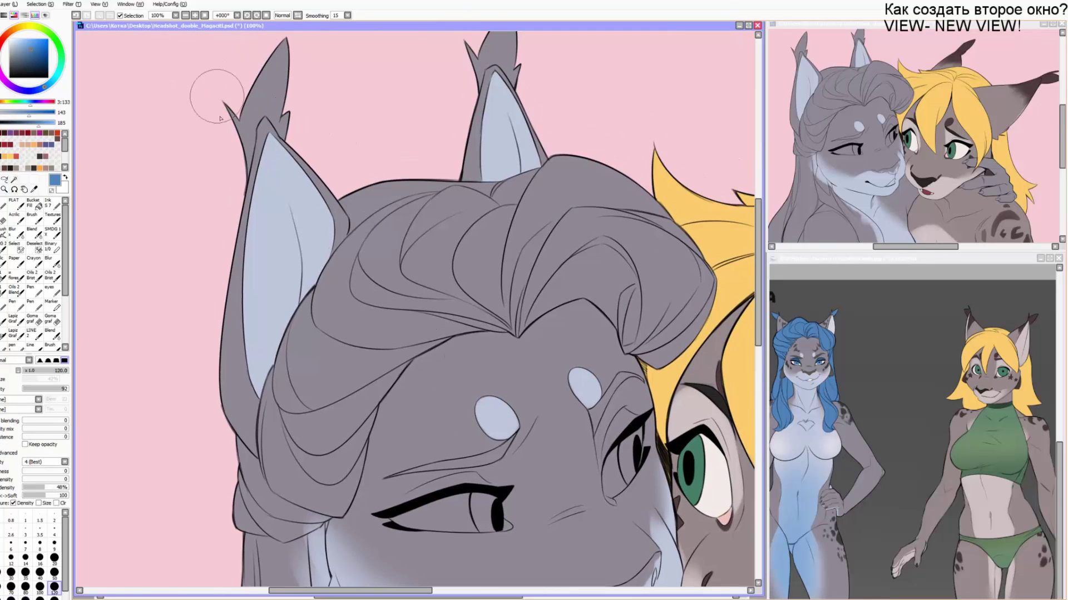
{"action": "key", "text": "bracketleft"}
{"action": "mouse_move", "coordinate": [230, 94]}
{"action": "left_mouse_down"}
{"action": "mouse_move", "coordinate": [227, 170]}
{"action": "mouse_move", "coordinate": [240, 102]}
{"action": "left_mouse_up"}
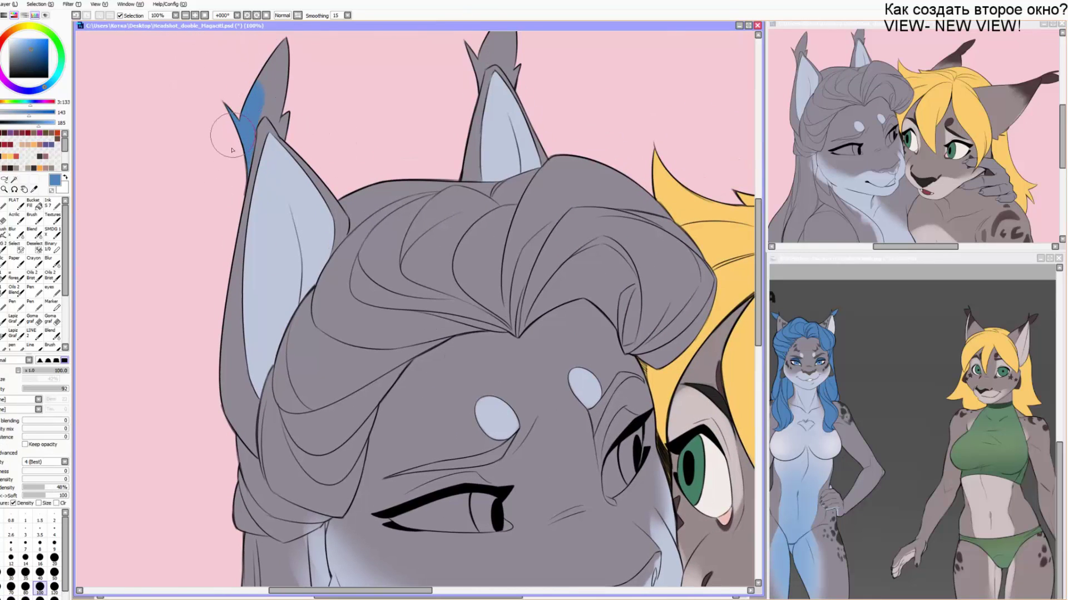
{"action": "mouse_move", "coordinate": [232, 150]}
{"action": "left_mouse_down"}
{"action": "mouse_move", "coordinate": [276, 64]}
{"action": "mouse_move", "coordinate": [253, 95]}
{"action": "mouse_move", "coordinate": [290, 109]}
{"action": "left_mouse_up"}
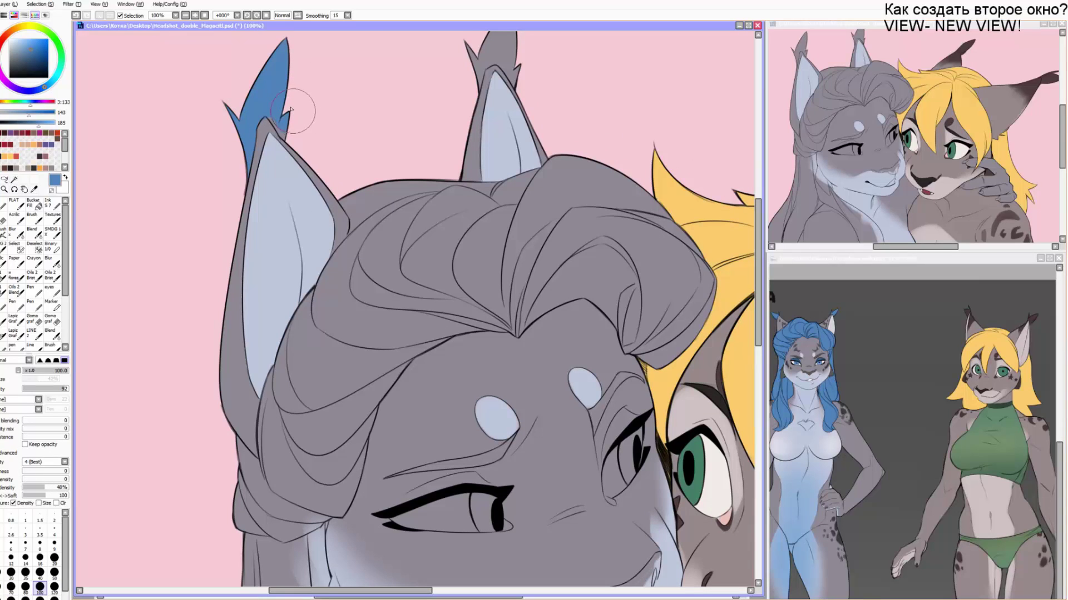
{"action": "mouse_move", "coordinate": [374, 99]}
{"action": "left_mouse_down"}
{"action": "mouse_move", "coordinate": [294, 168]}
{"action": "mouse_move", "coordinate": [393, 112]}
{"action": "mouse_move", "coordinate": [389, 127]}
{"action": "mouse_move", "coordinate": [404, 109]}
{"action": "mouse_move", "coordinate": [446, 131]}
{"action": "mouse_move", "coordinate": [408, 90]}
{"action": "left_mouse_up"}
{"action": "key", "text": "bracketleft"}
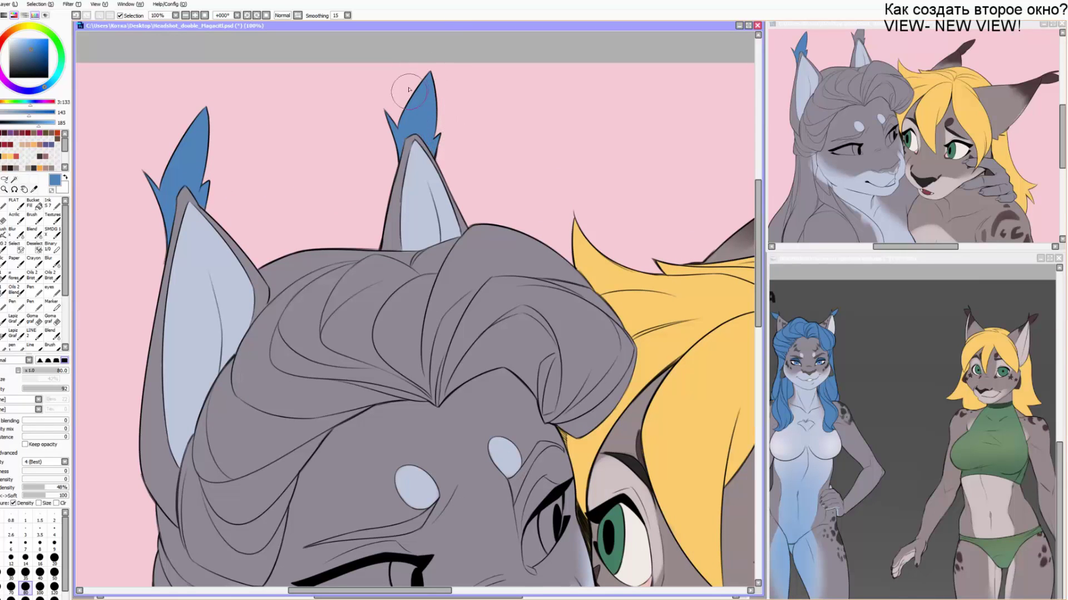
Sample the dark grey from the reference sheet and trace it inside the edges of her cheek tuft with a 10 to 14 px brush.
{"action": "mouse_move", "coordinate": [386, 241]}
{"action": "left_mouse_down"}
{"action": "mouse_move", "coordinate": [362, 174]}
{"action": "mouse_move", "coordinate": [348, 185]}
{"action": "left_mouse_up"}
{"action": "left_click_drag", "start_coordinate": [358, 340], "coordinate": [351, 165]}
{"action": "left_click_drag", "start_coordinate": [360, 242], "coordinate": [359, 161]}
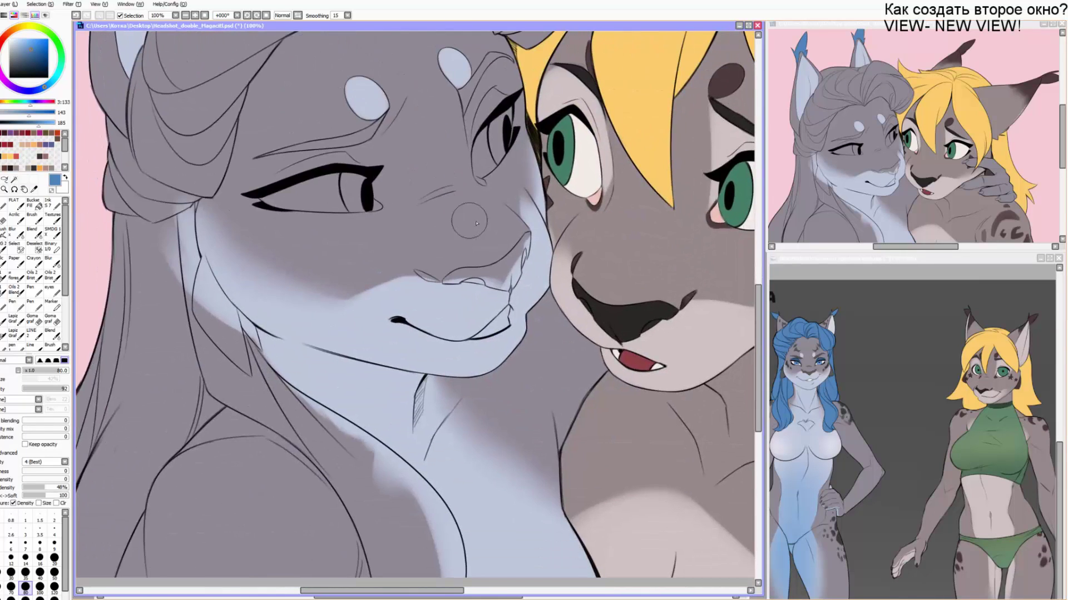
{"action": "left_click_drag", "start_coordinate": [520, 185], "coordinate": [498, 196]}
{"action": "right_click", "coordinate": [784, 371]}
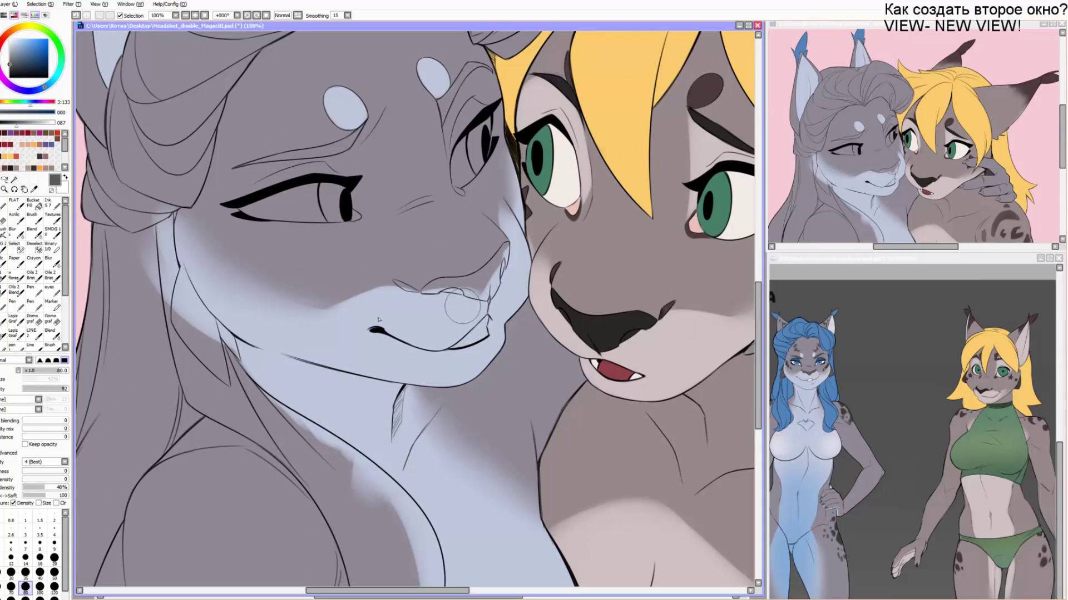
{"action": "left_click", "coordinate": [34, 219]}
{"action": "scroll", "coordinate": [230, 87], "scroll_direction": "up", "scroll_amount": 1}
{"action": "left_click_drag", "start_coordinate": [210, 384], "coordinate": [199, 284]}
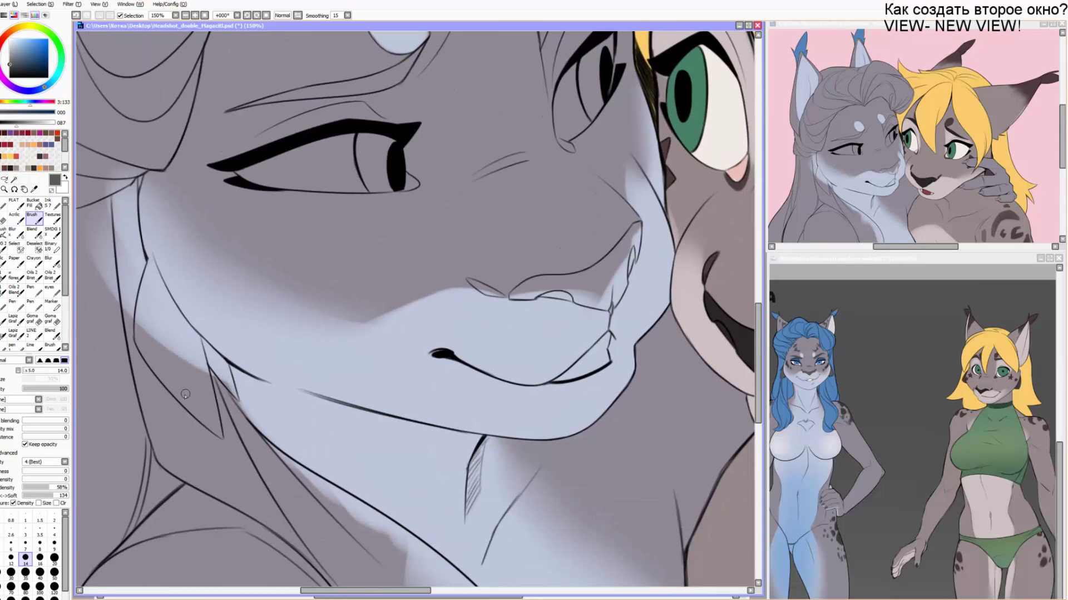
{"action": "left_click_drag", "start_coordinate": [142, 337], "coordinate": [181, 396]}
{"action": "mouse_move", "coordinate": [138, 339]}
{"action": "left_mouse_down"}
{"action": "mouse_move", "coordinate": [151, 259]}
{"action": "mouse_move", "coordinate": [171, 314]}
{"action": "left_mouse_up"}
{"action": "key", "text": "bracketleft"}
{"action": "key", "text": "bracketleft"}
{"action": "key", "text": "bracketleft"}
{"action": "key", "text": "bracketright"}
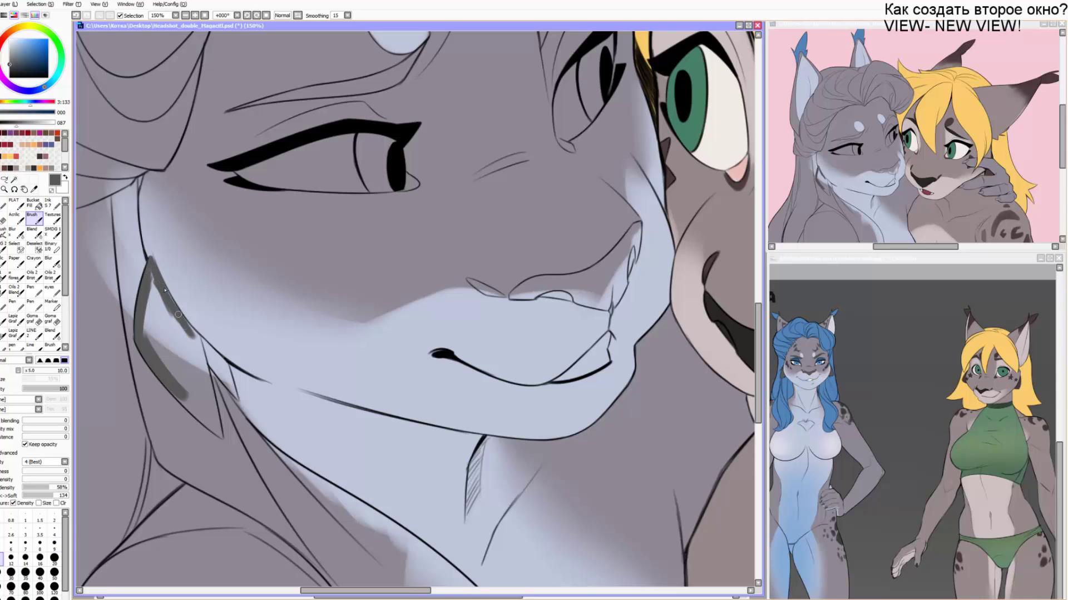
{"action": "left_click_drag", "start_coordinate": [206, 376], "coordinate": [199, 350]}
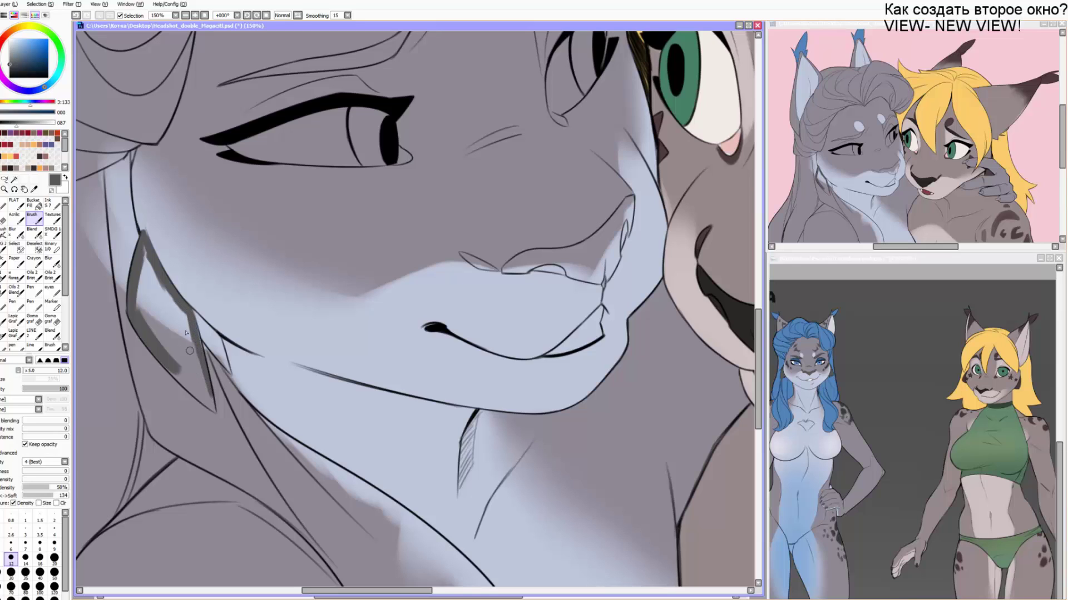
Fill the upper and lower parts of her cheek tuft with the dark grey at 16 px, undoing a stray dab.
{"action": "key", "text": "bracketright"}
{"action": "key", "text": "bracketright"}
{"action": "mouse_move", "coordinate": [191, 346]}
{"action": "left_mouse_down"}
{"action": "mouse_move", "coordinate": [146, 253]}
{"action": "mouse_move", "coordinate": [140, 286]}
{"action": "left_mouse_up"}
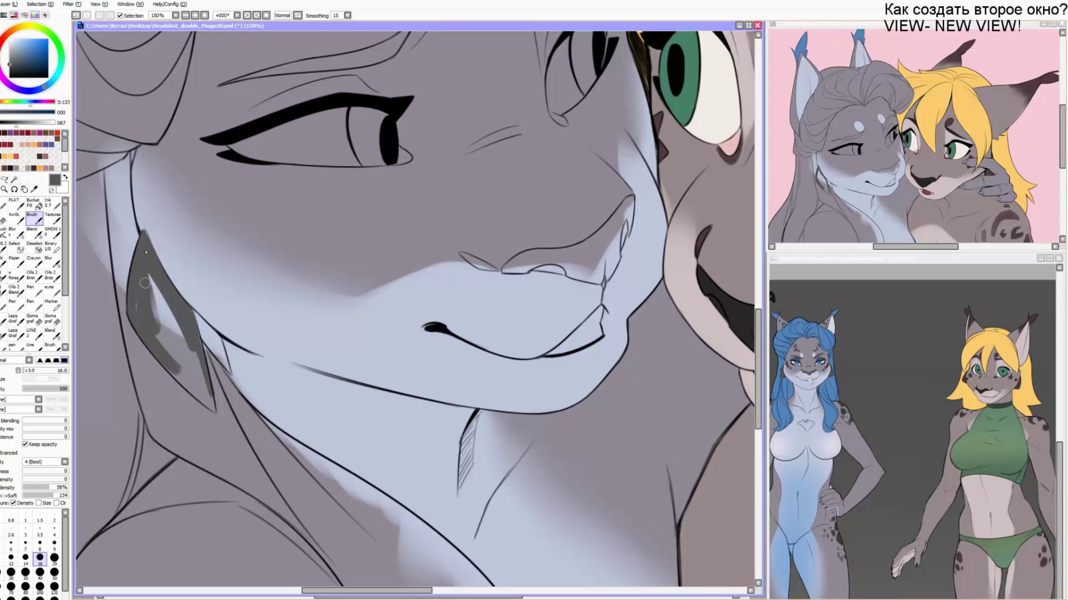
{"action": "key", "text": "bracketleft"}
{"action": "key", "text": "bracketleft"}
{"action": "key", "text": "bracketleft"}
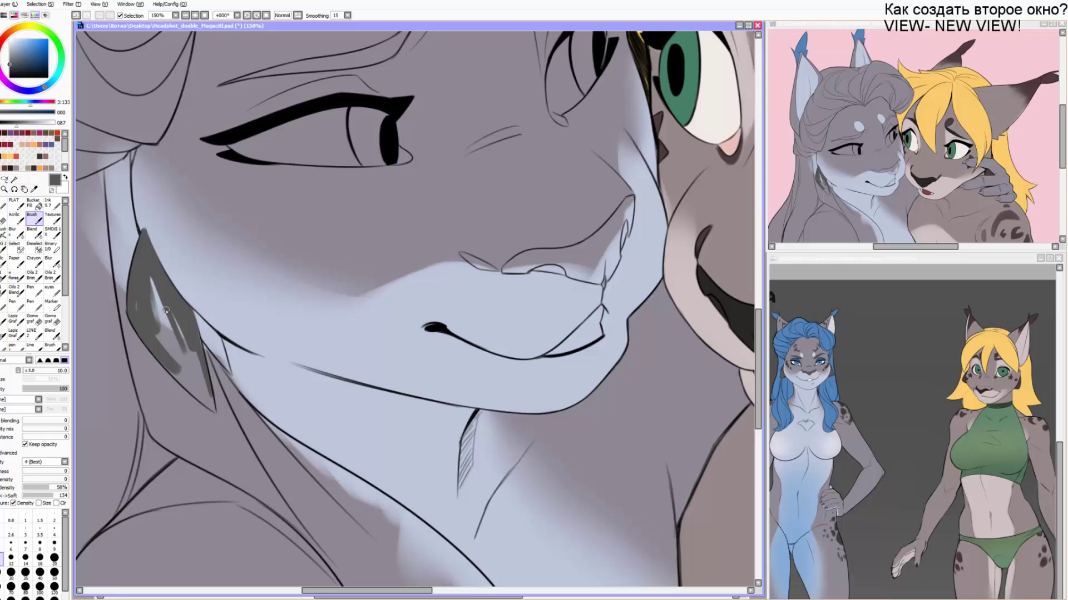
{"action": "key", "text": "alt+Tab"}
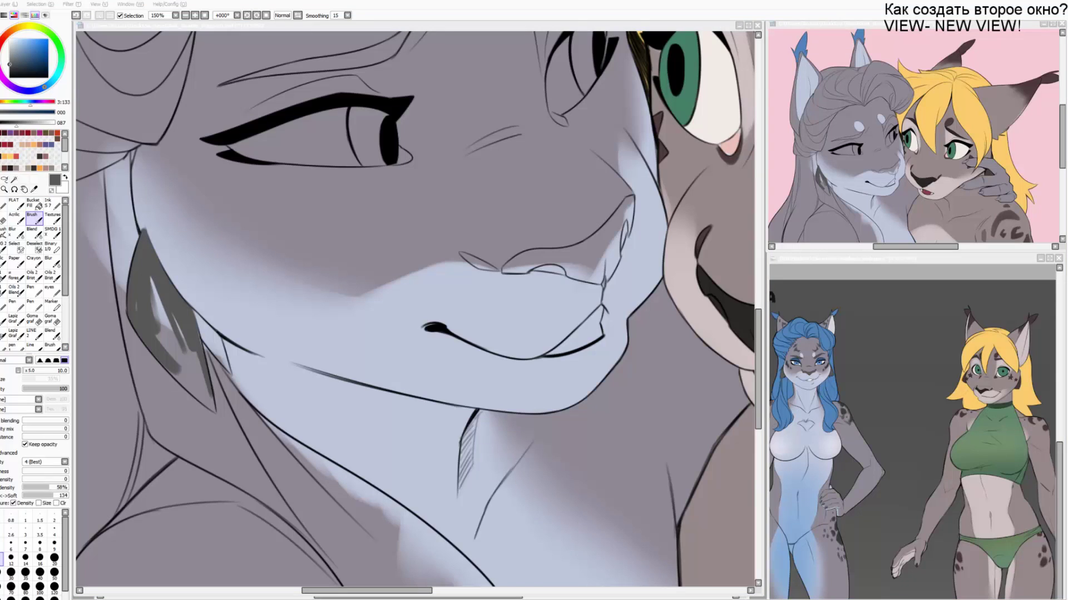
{"action": "left_click", "coordinate": [263, 362]}
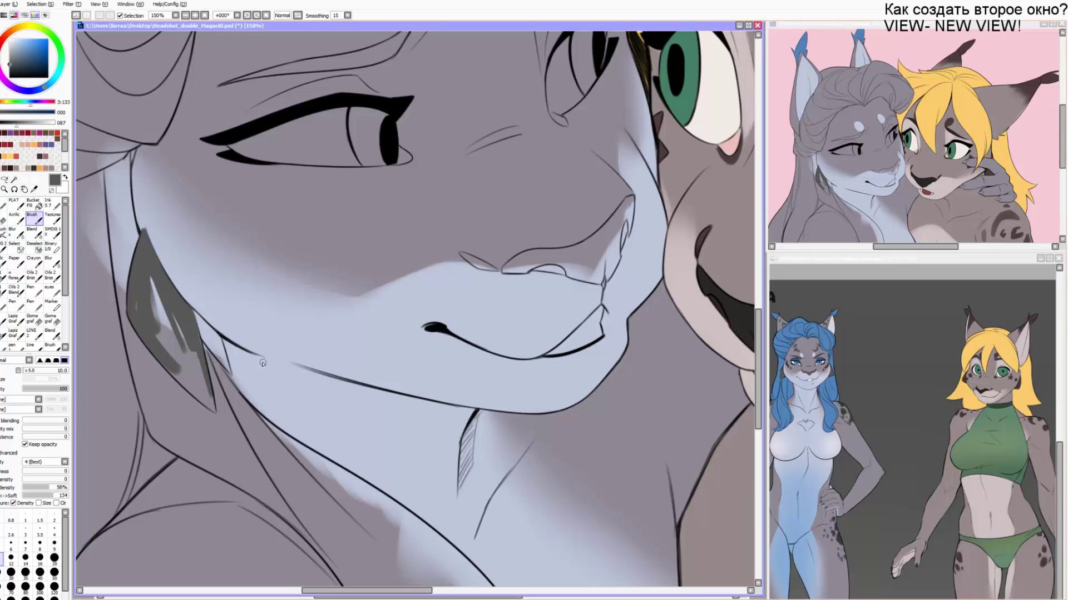
{"action": "key", "text": "ctrl+z"}
Fill the rest of her cheek tuft and the small tip beside it with the dark grey, finishing at 8 px.
{"action": "key", "text": "]"}
{"action": "key", "text": "]"}
{"action": "mouse_move", "coordinate": [151, 295]}
{"action": "left_mouse_down"}
{"action": "mouse_move", "coordinate": [144, 326]}
{"action": "mouse_move", "coordinate": [173, 358]}
{"action": "mouse_move", "coordinate": [169, 317]}
{"action": "mouse_move", "coordinate": [194, 347]}
{"action": "mouse_move", "coordinate": [193, 330]}
{"action": "mouse_move", "coordinate": [156, 328]}
{"action": "mouse_move", "coordinate": [165, 357]}
{"action": "mouse_move", "coordinate": [155, 349]}
{"action": "mouse_move", "coordinate": [202, 398]}
{"action": "mouse_move", "coordinate": [192, 380]}
{"action": "mouse_move", "coordinate": [199, 367]}
{"action": "mouse_move", "coordinate": [209, 400]}
{"action": "left_mouse_up"}
{"action": "key", "text": "["}
{"action": "key", "text": "bracketleft"}
{"action": "key", "text": "bracketleft"}
{"action": "mouse_move", "coordinate": [207, 336]}
{"action": "left_mouse_down"}
{"action": "mouse_move", "coordinate": [228, 370]}
{"action": "mouse_move", "coordinate": [191, 308]}
{"action": "mouse_move", "coordinate": [217, 342]}
{"action": "mouse_move", "coordinate": [164, 312]}
{"action": "mouse_move", "coordinate": [201, 330]}
{"action": "mouse_move", "coordinate": [222, 358]}
{"action": "mouse_move", "coordinate": [185, 249]}
{"action": "mouse_move", "coordinate": [236, 316]}
{"action": "left_mouse_up"}
{"action": "key", "text": "bracketright"}
{"action": "key", "text": "bracketright"}
{"action": "mouse_move", "coordinate": [225, 237]}
{"action": "left_mouse_down"}
{"action": "mouse_move", "coordinate": [226, 270]}
{"action": "mouse_move", "coordinate": [180, 303]}
{"action": "mouse_move", "coordinate": [179, 322]}
{"action": "left_mouse_up"}
{"action": "key", "text": "bracketleft"}
{"action": "key", "text": "bracketleft"}
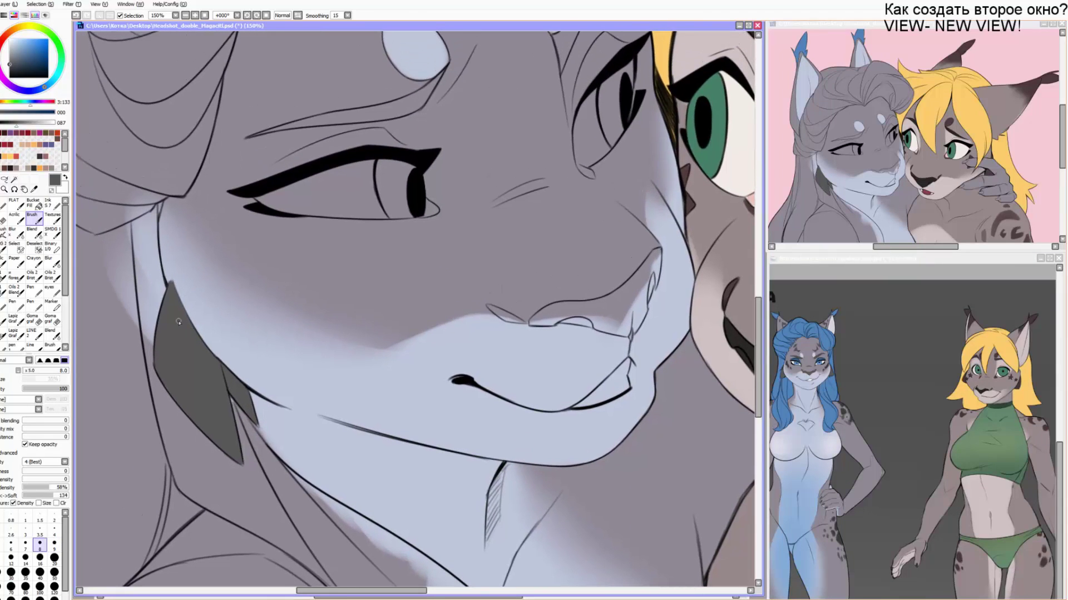
{"action": "left_click_drag", "start_coordinate": [331, 222], "coordinate": [342, 280]}
{"action": "scroll", "coordinate": [381, 100], "scroll_direction": "down", "scroll_amount": 1}
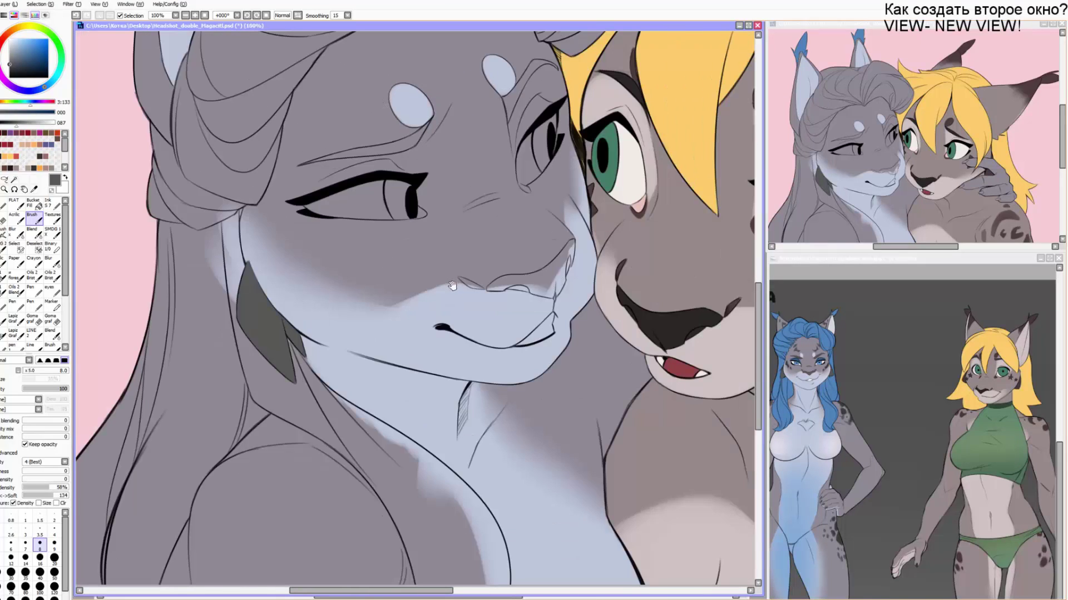
{"action": "left_click_drag", "start_coordinate": [451, 285], "coordinate": [498, 313]}
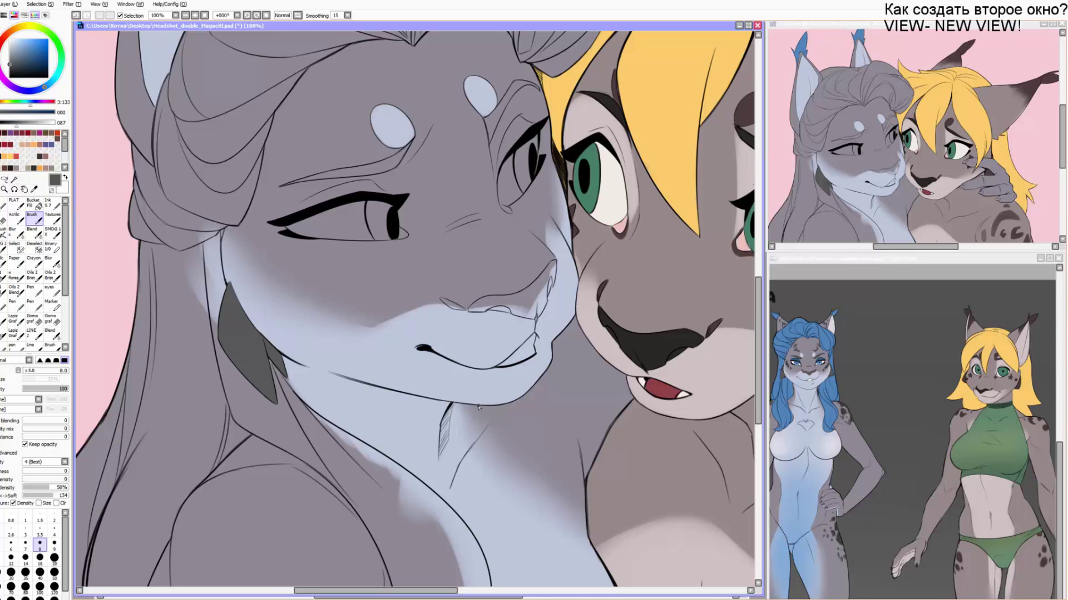
{"action": "left_click_drag", "start_coordinate": [406, 322], "coordinate": [423, 349]}
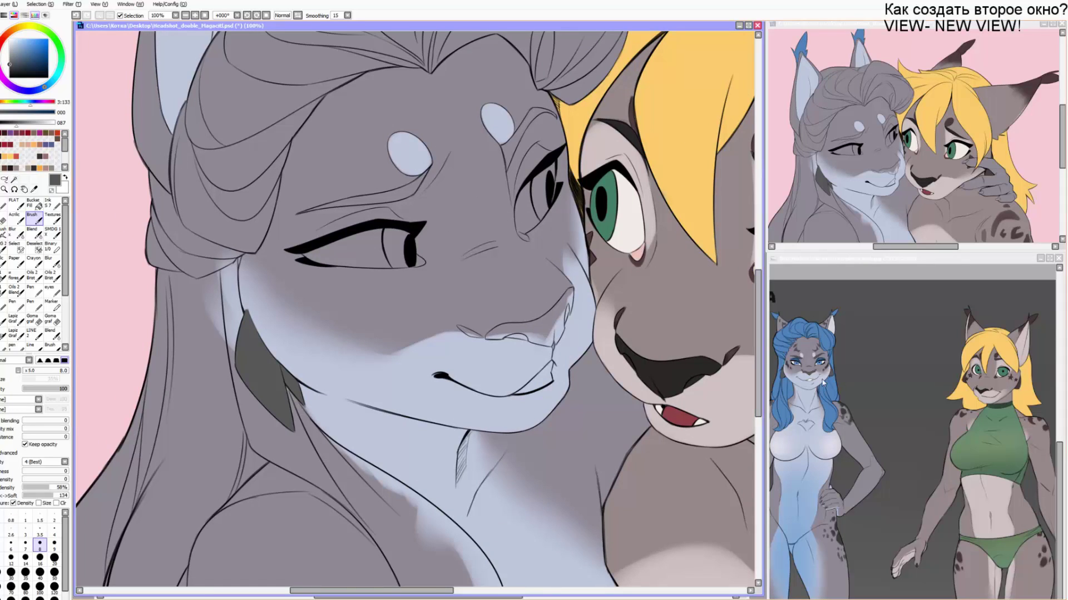
Sample the hair blue from the reference sheet and block in the top of her hair with a brush enlarged to 160 px.
{"action": "left_click", "coordinate": [779, 339], "text": "alt"}
{"action": "left_click_drag", "start_coordinate": [303, 188], "coordinate": [312, 260]}
{"action": "key", "text": "bracketright"}
{"action": "key", "text": "bracketright"}
{"action": "key", "text": "bracketright"}
{"action": "key", "text": "bracketright"}
{"action": "key", "text": "bracketright"}
{"action": "key", "text": "bracketright"}
{"action": "key", "text": "bracketright"}
{"action": "key", "text": "bracketright"}
{"action": "key", "text": "bracketright"}
{"action": "key", "text": "bracketright"}
{"action": "key", "text": "bracketright"}
{"action": "key", "text": "bracketright"}
{"action": "key", "text": "bracketright"}
{"action": "key", "text": "bracketright"}
{"action": "key", "text": "bracketright"}
{"action": "key", "text": "bracketright"}
{"action": "mouse_move", "coordinate": [255, 127]}
{"action": "left_mouse_down"}
{"action": "mouse_move", "coordinate": [262, 109]}
{"action": "mouse_move", "coordinate": [459, 131]}
{"action": "mouse_move", "coordinate": [406, 240]}
{"action": "left_mouse_up"}
{"action": "key", "text": "bracketright"}
{"action": "mouse_move", "coordinate": [392, 170]}
{"action": "left_mouse_down"}
{"action": "mouse_move", "coordinate": [214, 193]}
{"action": "mouse_move", "coordinate": [258, 137]}
{"action": "mouse_move", "coordinate": [252, 127]}
{"action": "mouse_move", "coordinate": [362, 125]}
{"action": "mouse_move", "coordinate": [415, 115]}
{"action": "mouse_move", "coordinate": [468, 86]}
{"action": "mouse_move", "coordinate": [406, 191]}
{"action": "mouse_move", "coordinate": [437, 197]}
{"action": "mouse_move", "coordinate": [487, 236]}
{"action": "mouse_move", "coordinate": [522, 241]}
{"action": "mouse_move", "coordinate": [546, 219]}
{"action": "mouse_move", "coordinate": [529, 255]}
{"action": "mouse_move", "coordinate": [532, 188]}
{"action": "left_mouse_up"}
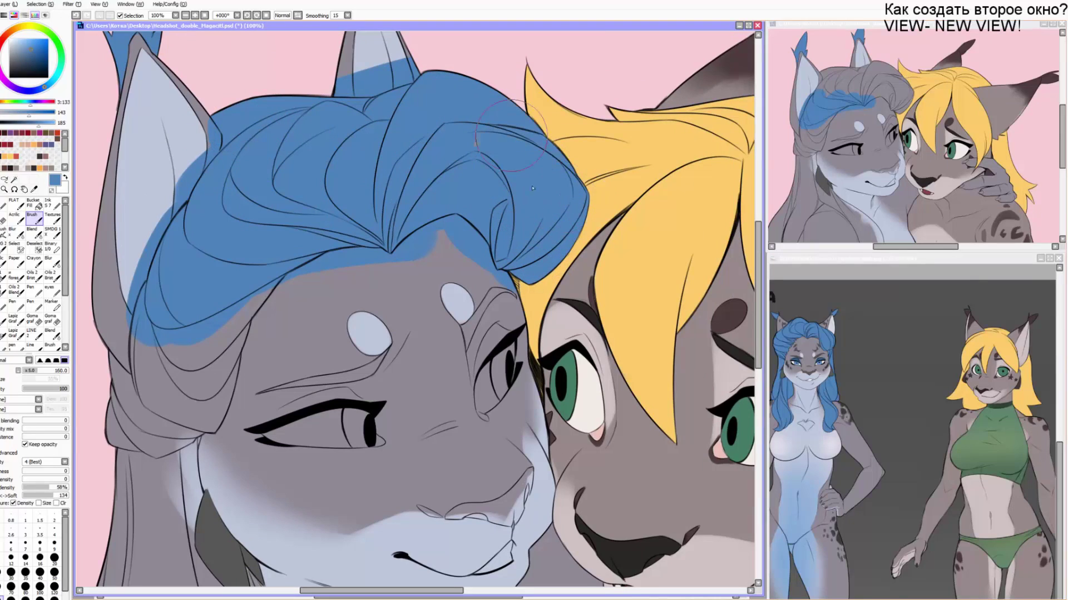
Paint the remaining hair with the blue at up to 200 px, from the side twist down the long locks around her shoulder.
{"action": "left_click_drag", "start_coordinate": [333, 267], "coordinate": [397, 127]}
{"action": "mouse_move", "coordinate": [303, 173]}
{"action": "left_mouse_down"}
{"action": "mouse_move", "coordinate": [257, 270]}
{"action": "mouse_move", "coordinate": [210, 218]}
{"action": "mouse_move", "coordinate": [202, 319]}
{"action": "mouse_move", "coordinate": [231, 371]}
{"action": "mouse_move", "coordinate": [221, 410]}
{"action": "left_mouse_up"}
{"action": "key", "text": "]"}
{"action": "left_click_drag", "start_coordinate": [218, 427], "coordinate": [206, 276]}
{"action": "mouse_move", "coordinate": [225, 189]}
{"action": "left_mouse_down"}
{"action": "mouse_move", "coordinate": [124, 492]}
{"action": "mouse_move", "coordinate": [223, 318]}
{"action": "mouse_move", "coordinate": [150, 509]}
{"action": "left_mouse_up"}
{"action": "mouse_move", "coordinate": [145, 391]}
{"action": "left_mouse_down"}
{"action": "mouse_move", "coordinate": [235, 275]}
{"action": "mouse_move", "coordinate": [198, 416]}
{"action": "left_mouse_up"}
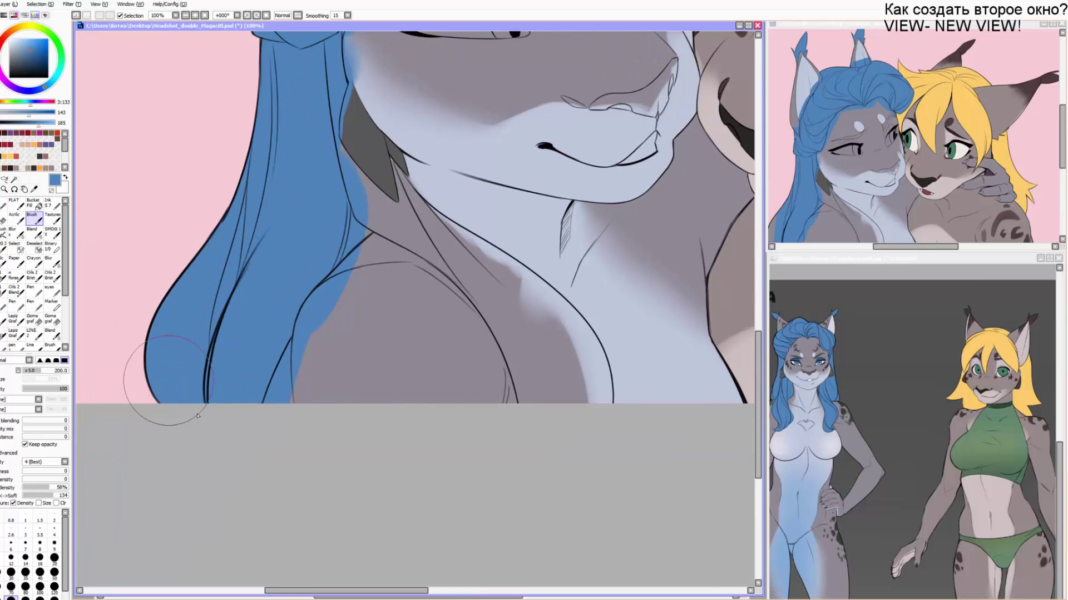
{"action": "mouse_move", "coordinate": [323, 137]}
{"action": "left_mouse_down"}
{"action": "mouse_move", "coordinate": [339, 205]}
{"action": "mouse_move", "coordinate": [495, 285]}
{"action": "mouse_move", "coordinate": [566, 377]}
{"action": "mouse_move", "coordinate": [396, 191]}
{"action": "left_mouse_up"}
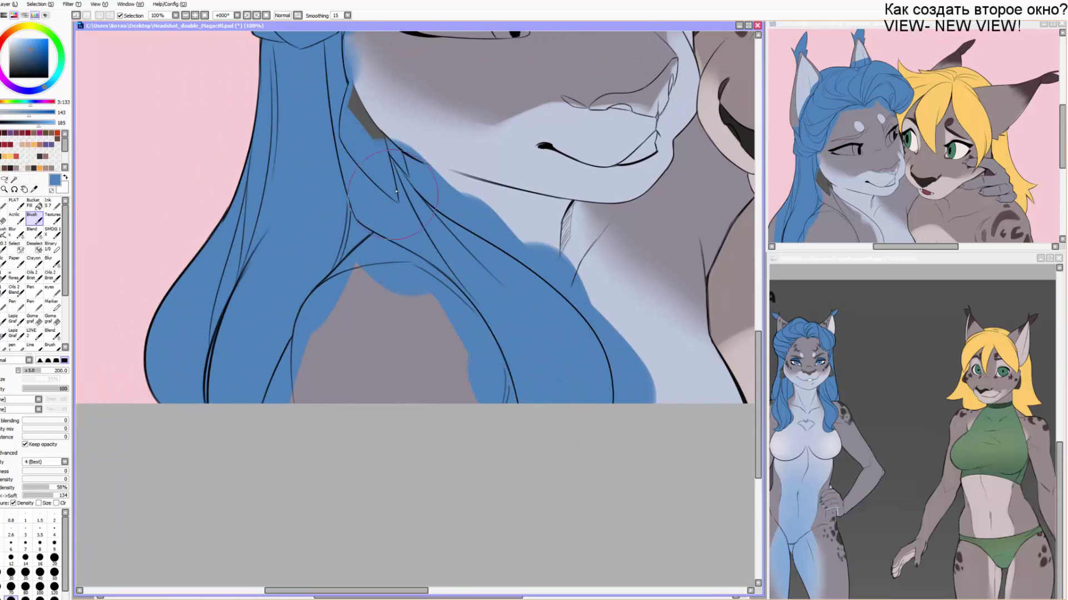
{"action": "left_click_drag", "start_coordinate": [371, 149], "coordinate": [232, 479]}
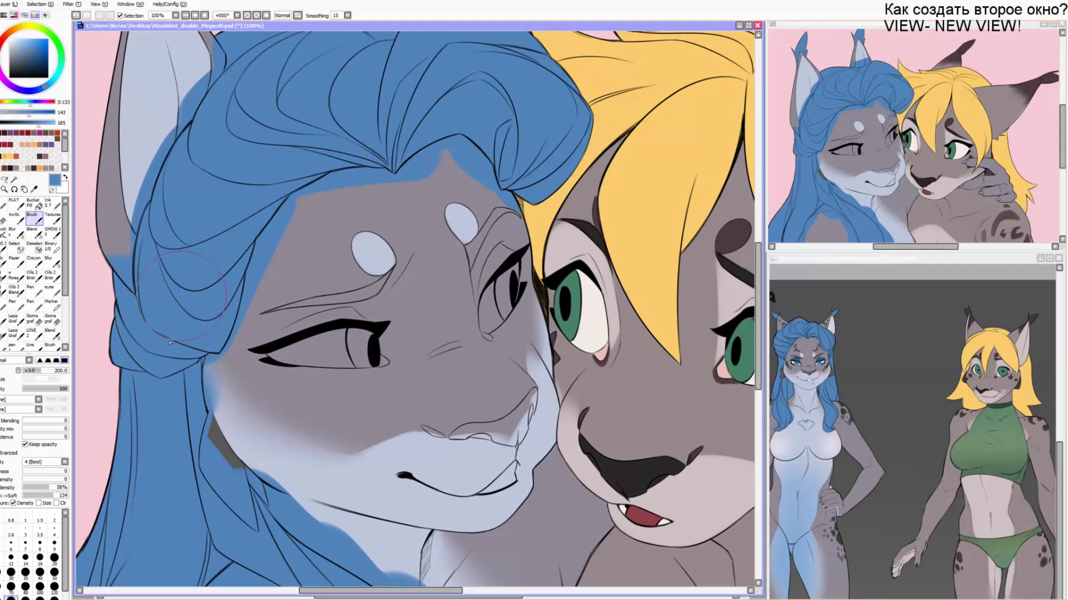
Select her face, neck, shoulder and both ears with the Magic Wand, delete the blue overspill there, and clear the selection.
{"action": "left_click", "coordinate": [17, 180]}
{"action": "left_click", "coordinate": [300, 223]}
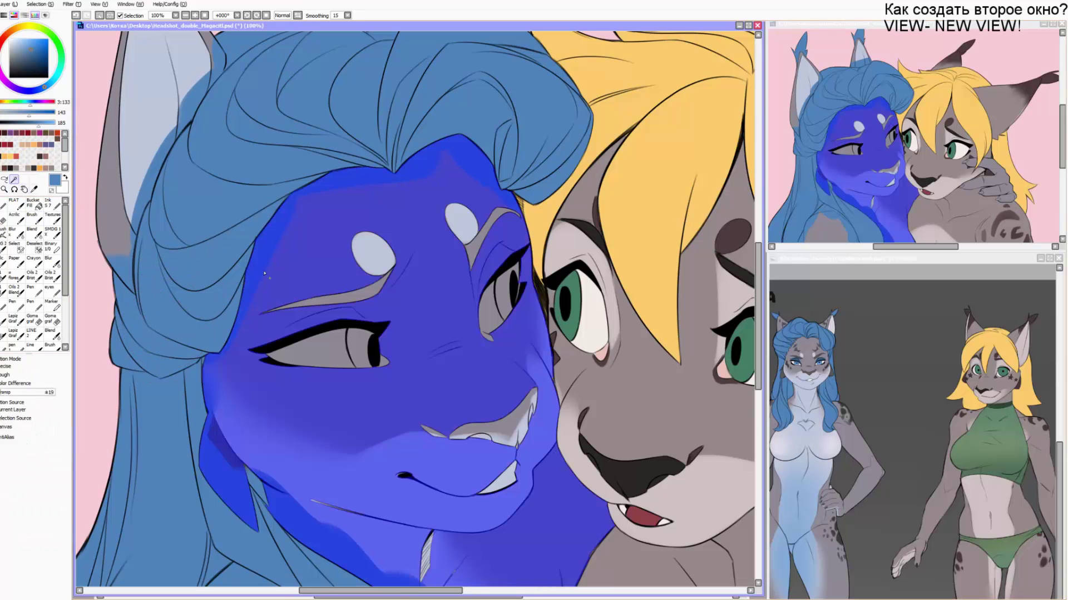
{"action": "left_click", "coordinate": [216, 62]}
{"action": "left_click", "coordinate": [196, 94]}
{"action": "left_click_drag", "start_coordinate": [285, 79], "coordinate": [222, 203]}
{"action": "left_click", "coordinate": [326, 100]}
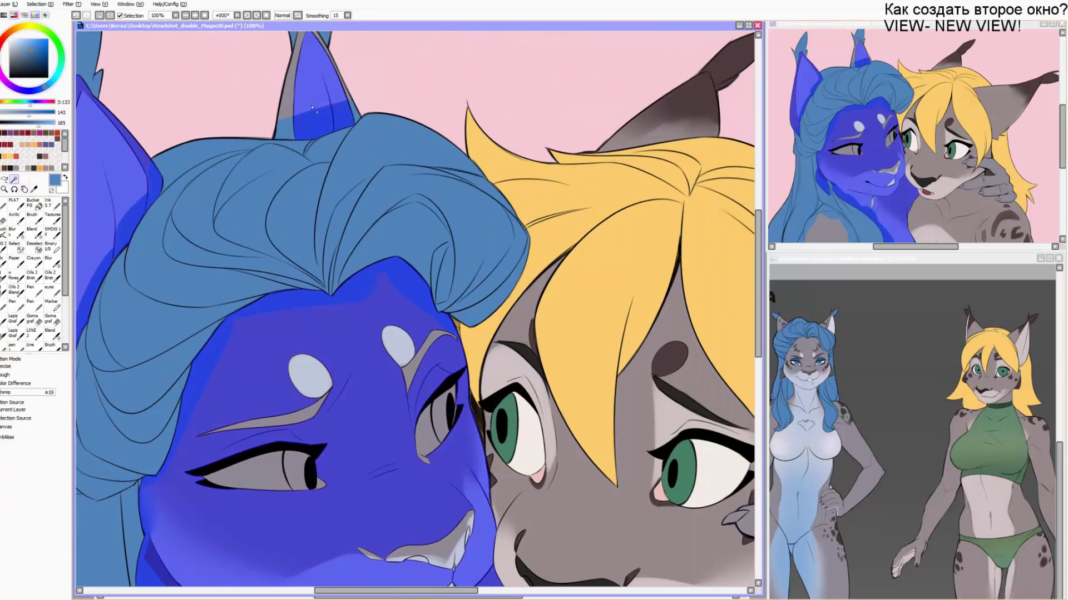
{"action": "left_click", "coordinate": [352, 116]}
{"action": "left_click_drag", "start_coordinate": [321, 351], "coordinate": [340, 395]}
{"action": "left_click", "coordinate": [333, 60]}
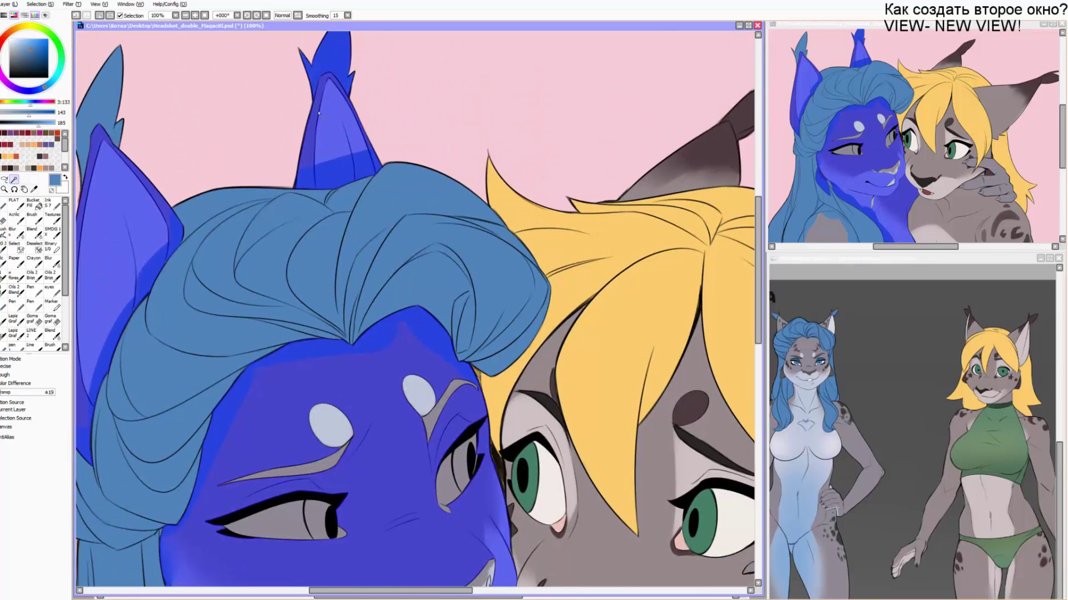
{"action": "left_click_drag", "start_coordinate": [166, 243], "coordinate": [269, 265]}
{"action": "left_click", "coordinate": [201, 116]}
{"action": "left_click_drag", "start_coordinate": [289, 431], "coordinate": [197, 172]}
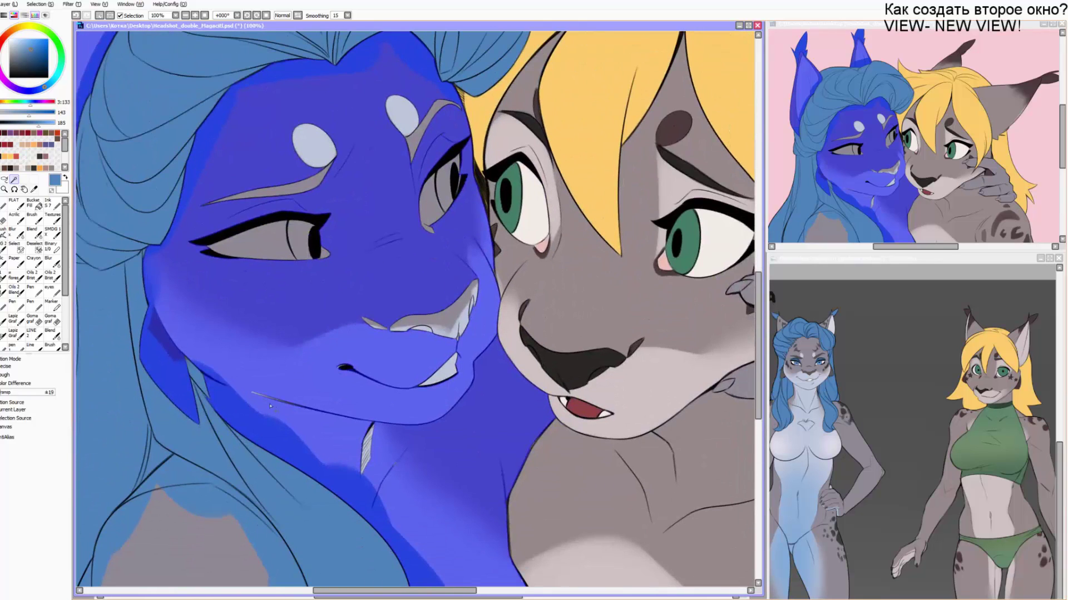
{"action": "left_click", "coordinate": [196, 375]}
{"action": "mouse_move", "coordinate": [296, 412]}
{"action": "left_mouse_down"}
{"action": "mouse_move", "coordinate": [268, 348]}
{"action": "mouse_move", "coordinate": [264, 257]}
{"action": "left_mouse_up"}
{"action": "left_click", "coordinate": [170, 392]}
{"action": "mouse_move", "coordinate": [171, 393]}
{"action": "left_mouse_down"}
{"action": "mouse_move", "coordinate": [293, 455]}
{"action": "mouse_move", "coordinate": [283, 508]}
{"action": "mouse_move", "coordinate": [278, 408]}
{"action": "left_mouse_up"}
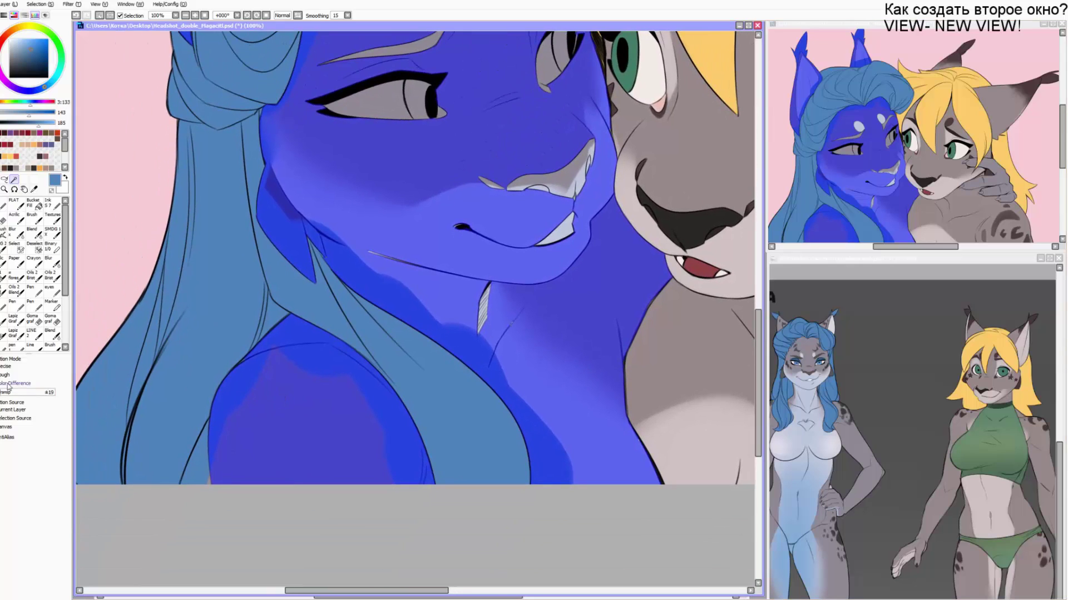
{"action": "key", "text": "Delete"}
{"action": "key", "text": "ctrl+d"}
Touch up the blue along the hair edges with a 30 px brush and clean up around the ears with a 60 px eraser.
{"action": "key", "text": "b"}
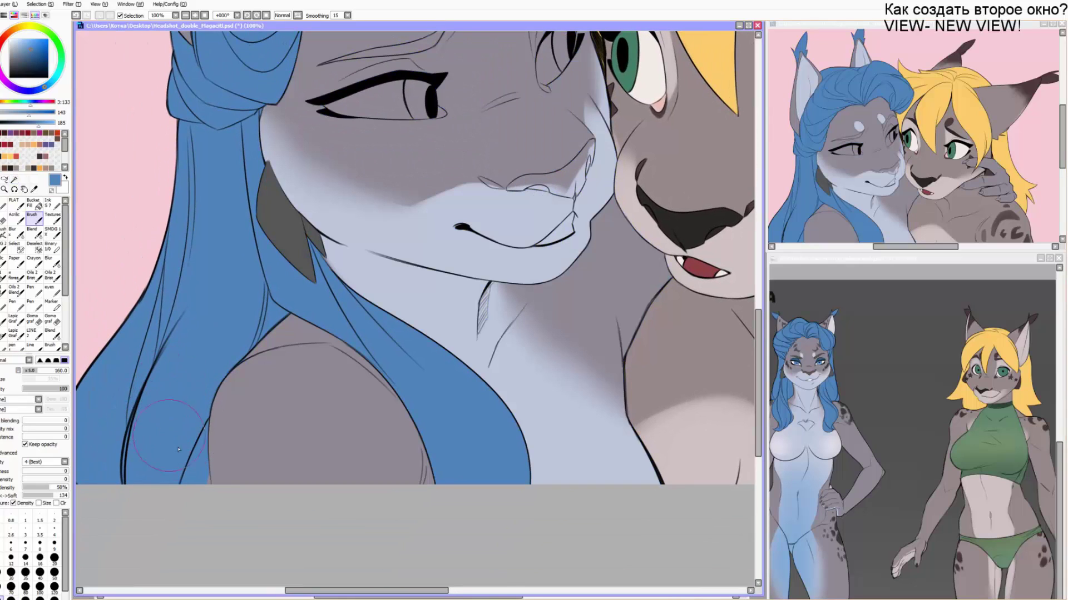
{"action": "key", "text": "bracketleft"}
{"action": "key", "text": "bracketleft"}
{"action": "key", "text": "bracketleft"}
{"action": "key", "text": "bracketleft"}
{"action": "key", "text": "bracketleft"}
{"action": "key", "text": "bracketleft"}
{"action": "key", "text": "bracketleft"}
{"action": "key", "text": "bracketleft"}
{"action": "key", "text": "bracketleft"}
{"action": "left_click_drag", "start_coordinate": [199, 492], "coordinate": [202, 491]}
{"action": "left_click_drag", "start_coordinate": [255, 333], "coordinate": [216, 396]}
{"action": "left_click_drag", "start_coordinate": [245, 311], "coordinate": [229, 427]}
{"action": "left_click_drag", "start_coordinate": [304, 227], "coordinate": [294, 296]}
{"action": "key", "text": "e"}
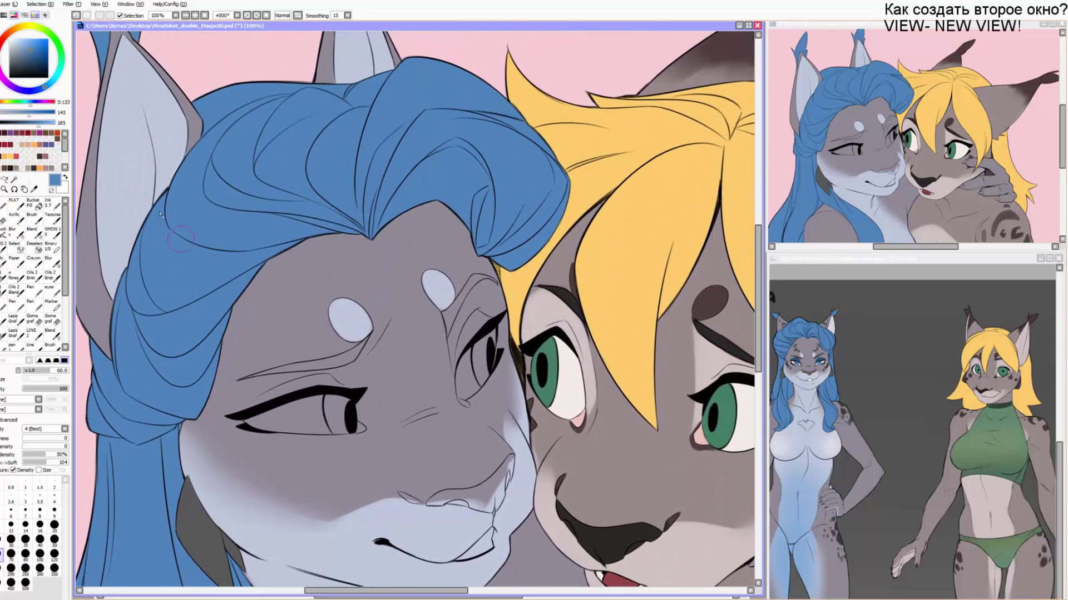
{"action": "left_click_drag", "start_coordinate": [158, 96], "coordinate": [181, 213]}
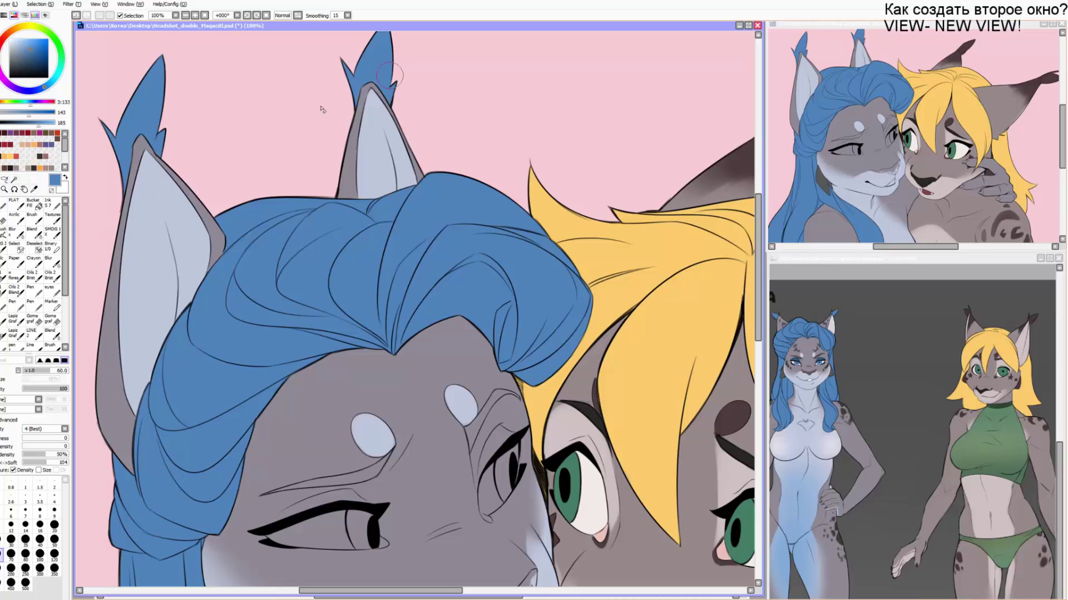
{"action": "left_click_drag", "start_coordinate": [342, 222], "coordinate": [322, 115]}
{"action": "left_click_drag", "start_coordinate": [315, 317], "coordinate": [288, 143]}
Sample the nose brown from the reference sheet and paint her nose with it at 30 to 35 px.
{"action": "left_click", "coordinate": [810, 372], "text": "alt"}
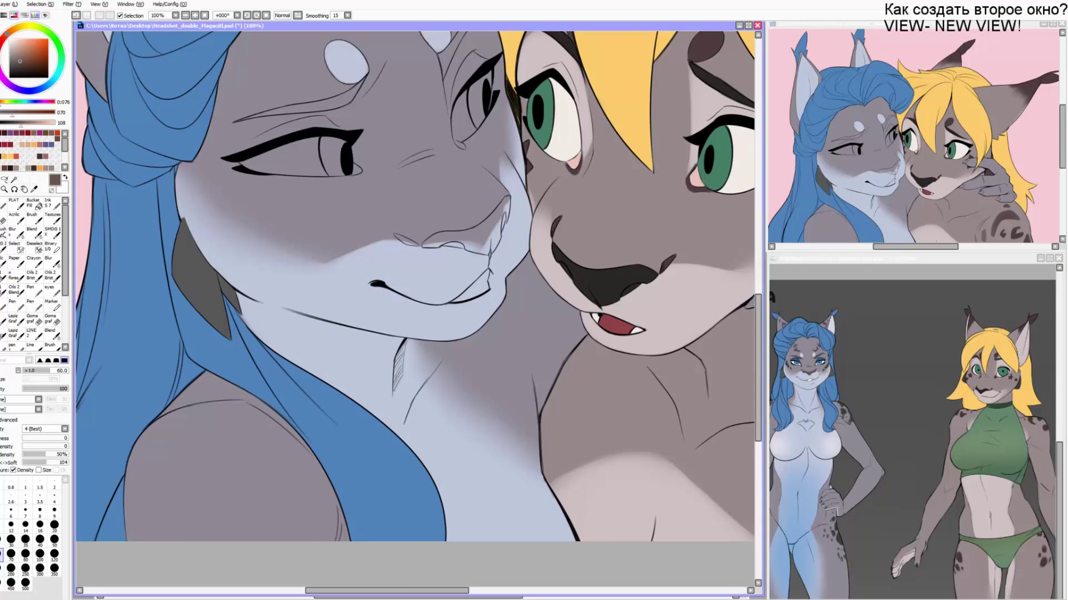
{"action": "key", "text": "ctrl+z"}
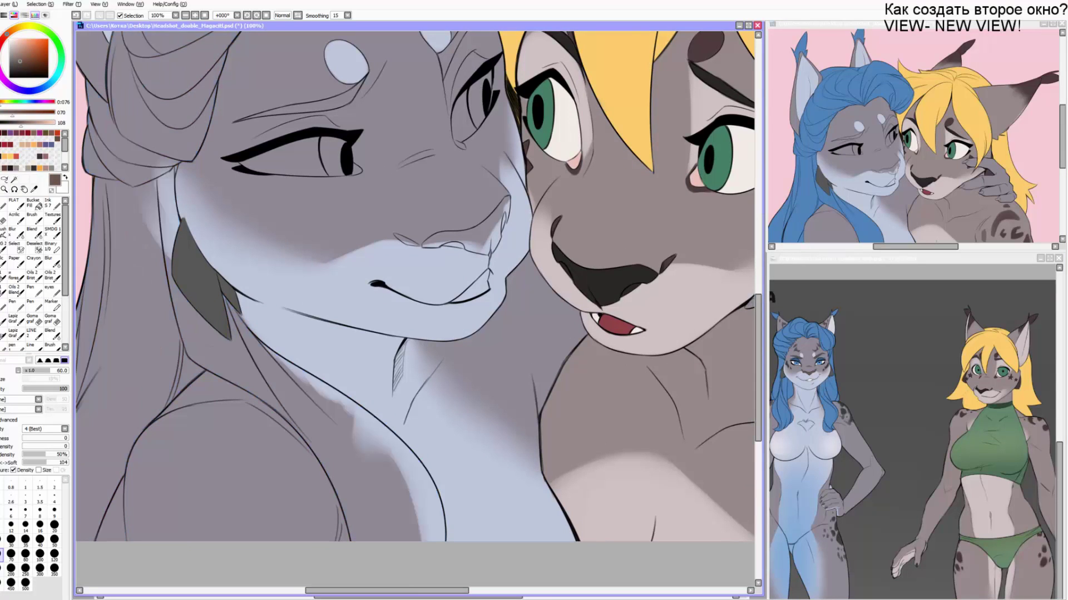
{"action": "key", "text": "ctrl+y"}
{"action": "left_click", "coordinate": [34, 218]}
{"action": "key", "text": "Page_Up"}
{"action": "key", "text": "Page_Up"}
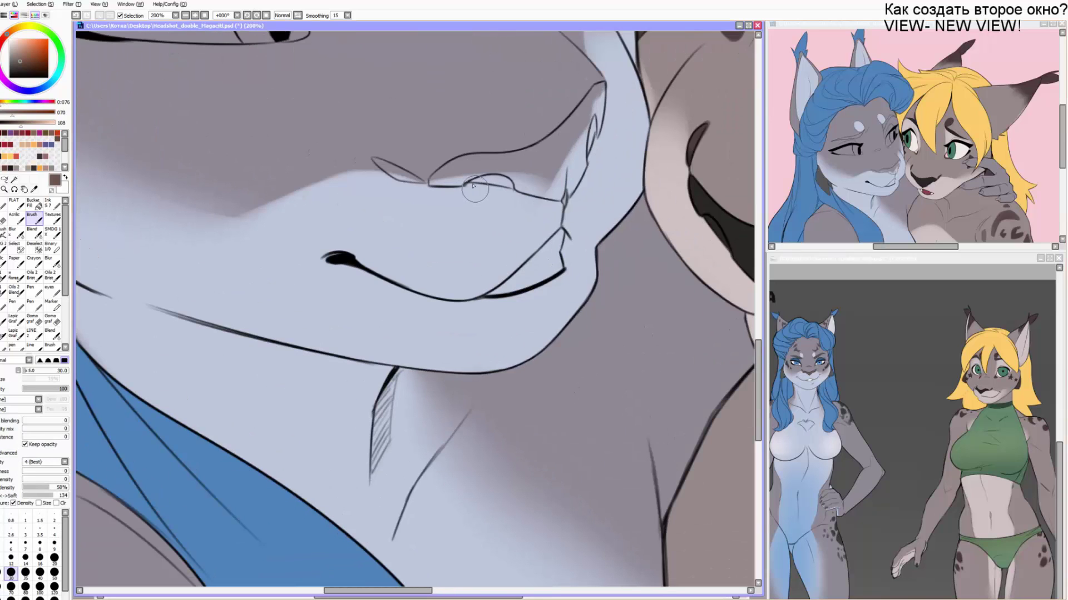
{"action": "mouse_move", "coordinate": [449, 177]}
{"action": "left_mouse_down"}
{"action": "mouse_move", "coordinate": [492, 150]}
{"action": "mouse_move", "coordinate": [521, 174]}
{"action": "mouse_move", "coordinate": [521, 149]}
{"action": "mouse_move", "coordinate": [558, 145]}
{"action": "left_mouse_up"}
{"action": "key", "text": "bracketright"}
{"action": "mouse_move", "coordinate": [592, 113]}
{"action": "left_mouse_down"}
{"action": "mouse_move", "coordinate": [515, 182]}
{"action": "mouse_move", "coordinate": [470, 174]}
{"action": "mouse_move", "coordinate": [399, 211]}
{"action": "mouse_move", "coordinate": [446, 291]}
{"action": "left_mouse_up"}
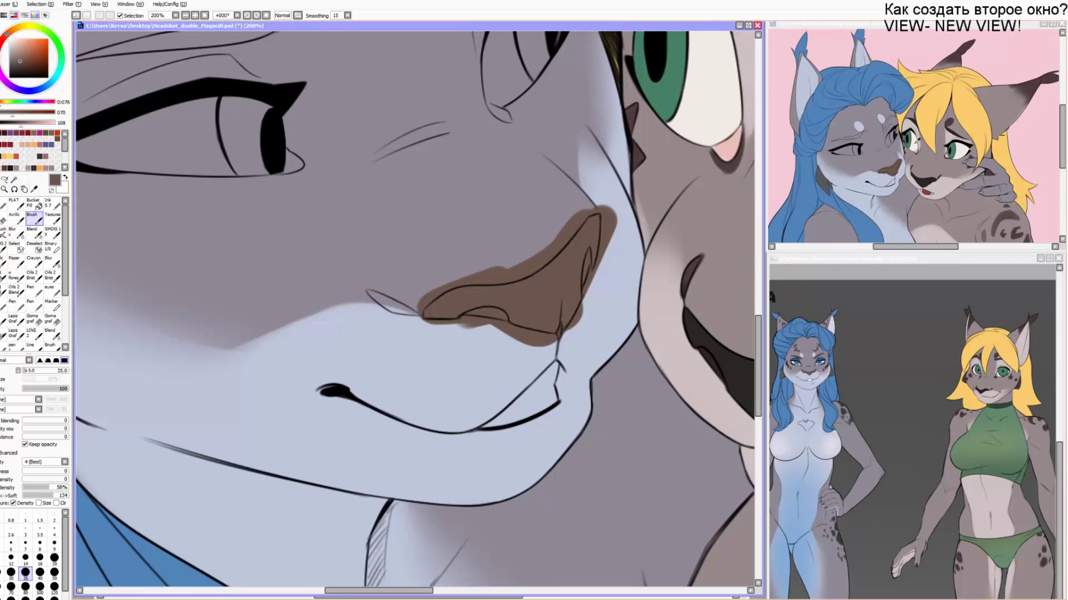
Sample the off-white from the blonde character's eye and paint the whites of both of the blue-haired character's eyes.
{"action": "right_click", "coordinate": [707, 91]}
{"action": "left_click_drag", "start_coordinate": [505, 227], "coordinate": [570, 270]}
{"action": "key", "text": "bracketright"}
{"action": "key", "text": "bracketright"}
{"action": "key", "text": "bracketright"}
{"action": "mouse_move", "coordinate": [277, 208]}
{"action": "left_mouse_down"}
{"action": "mouse_move", "coordinate": [276, 149]}
{"action": "mouse_move", "coordinate": [147, 198]}
{"action": "mouse_move", "coordinate": [280, 221]}
{"action": "mouse_move", "coordinate": [233, 194]}
{"action": "mouse_move", "coordinate": [328, 247]}
{"action": "left_mouse_up"}
{"action": "mouse_move", "coordinate": [401, 207]}
{"action": "left_mouse_down"}
{"action": "mouse_move", "coordinate": [351, 248]}
{"action": "mouse_move", "coordinate": [321, 243]}
{"action": "left_mouse_up"}
{"action": "key", "text": "bracketleft"}
{"action": "key", "text": "bracketleft"}
{"action": "mouse_move", "coordinate": [519, 202]}
{"action": "left_mouse_down"}
{"action": "mouse_move", "coordinate": [514, 111]}
{"action": "mouse_move", "coordinate": [550, 200]}
{"action": "mouse_move", "coordinate": [533, 211]}
{"action": "left_mouse_up"}
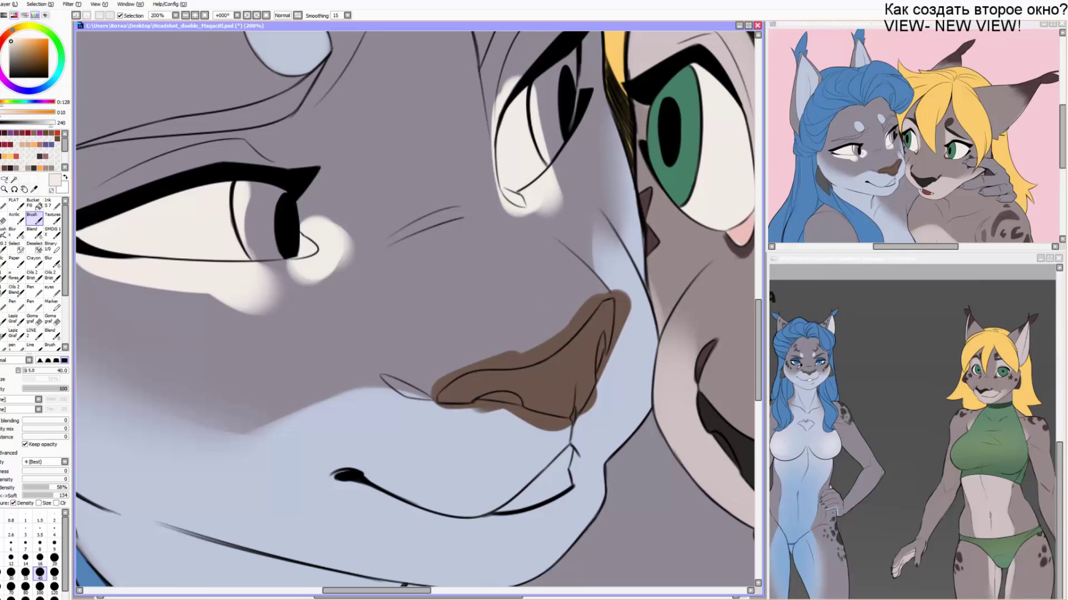
Sample the bright iris blue from the reference sheet and fill both of her irises, reducing the brush to 16 px.
{"action": "right_click", "coordinate": [799, 361]}
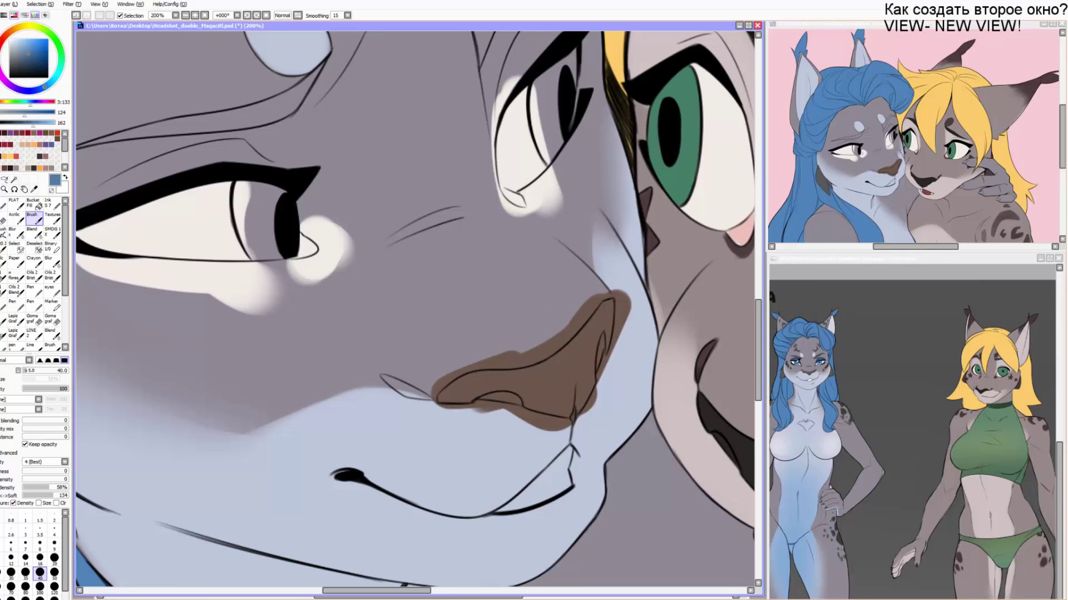
{"action": "right_click", "coordinate": [799, 362]}
{"action": "right_click", "coordinate": [799, 362]}
{"action": "right_click", "coordinate": [798, 362]}
{"action": "key", "text": "alt+Tab"}
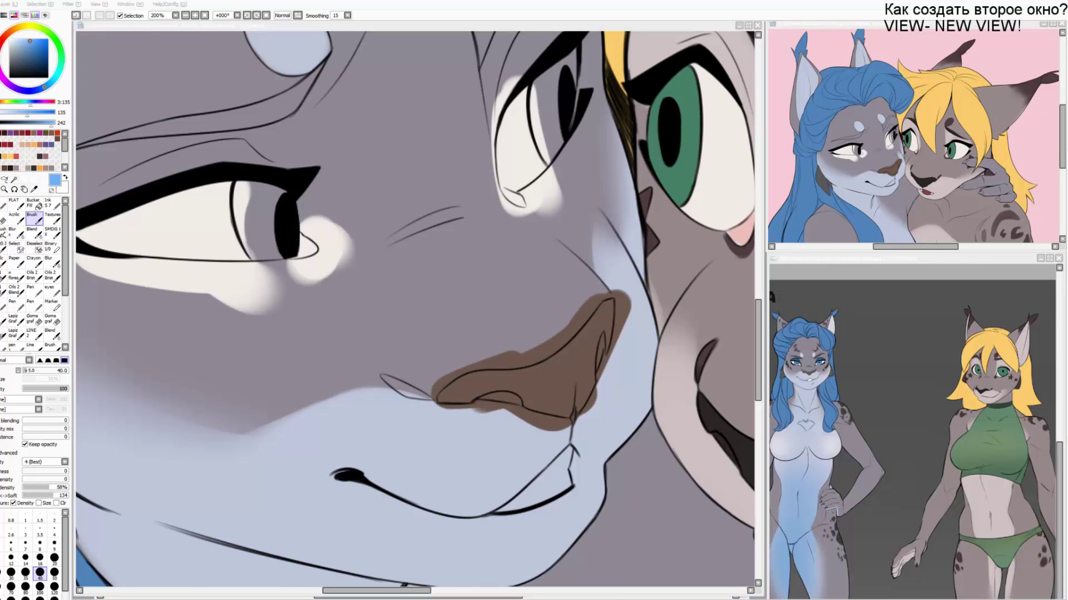
{"action": "left_click", "coordinate": [447, 314]}
{"action": "key", "text": "ctrl+z"}
{"action": "left_click_drag", "start_coordinate": [345, 244], "coordinate": [367, 272]}
{"action": "key", "text": "bracketleft"}
{"action": "key", "text": "bracketleft"}
{"action": "left_click", "coordinate": [285, 237]}
{"action": "mouse_move", "coordinate": [285, 238]}
{"action": "left_mouse_down"}
{"action": "mouse_move", "coordinate": [274, 229]}
{"action": "mouse_move", "coordinate": [269, 249]}
{"action": "mouse_move", "coordinate": [295, 218]}
{"action": "mouse_move", "coordinate": [299, 230]}
{"action": "left_mouse_up"}
{"action": "key", "text": "bracketleft"}
{"action": "key", "text": "bracketleft"}
{"action": "key", "text": "bracketleft"}
{"action": "mouse_move", "coordinate": [264, 261]}
{"action": "left_mouse_down"}
{"action": "mouse_move", "coordinate": [293, 272]}
{"action": "mouse_move", "coordinate": [278, 283]}
{"action": "left_mouse_up"}
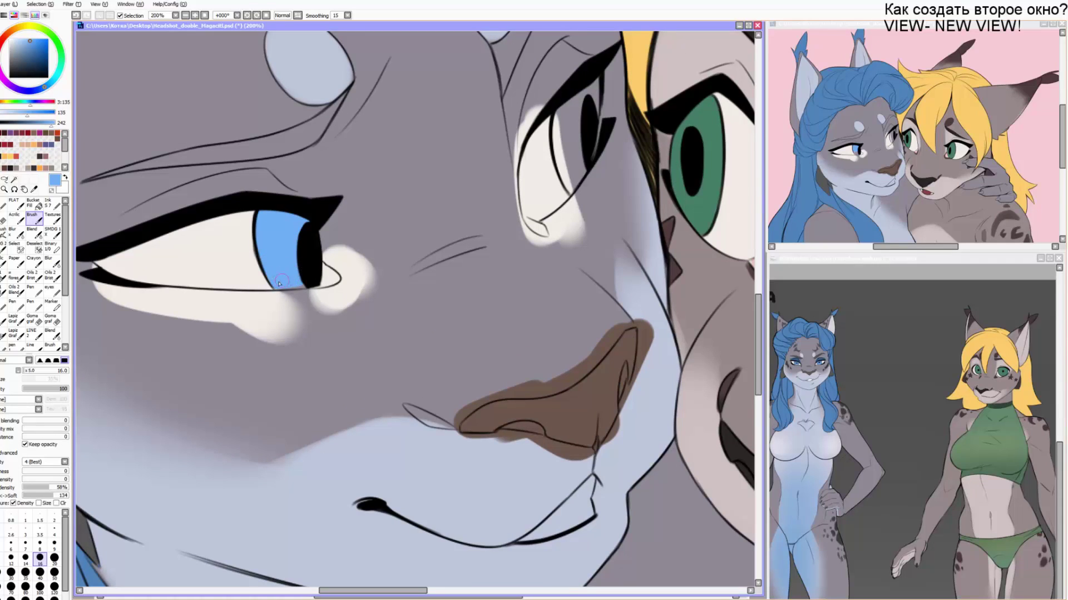
{"action": "mouse_move", "coordinate": [565, 158]}
{"action": "left_mouse_down"}
{"action": "mouse_move", "coordinate": [560, 108]}
{"action": "mouse_move", "coordinate": [570, 119]}
{"action": "mouse_move", "coordinate": [591, 105]}
{"action": "mouse_move", "coordinate": [585, 141]}
{"action": "mouse_move", "coordinate": [563, 157]}
{"action": "mouse_move", "coordinate": [573, 194]}
{"action": "mouse_move", "coordinate": [581, 166]}
{"action": "left_mouse_up"}
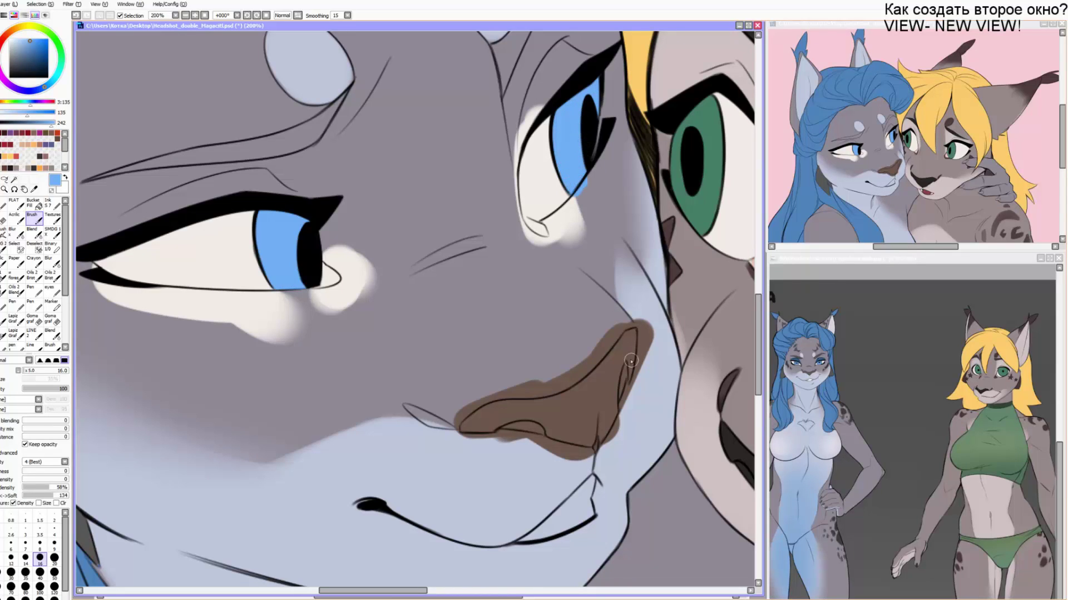
Sample the dark grey from the reference sheet and start painting the marking below the pale brow spot over her far eye.
{"action": "right_click", "coordinate": [784, 372]}
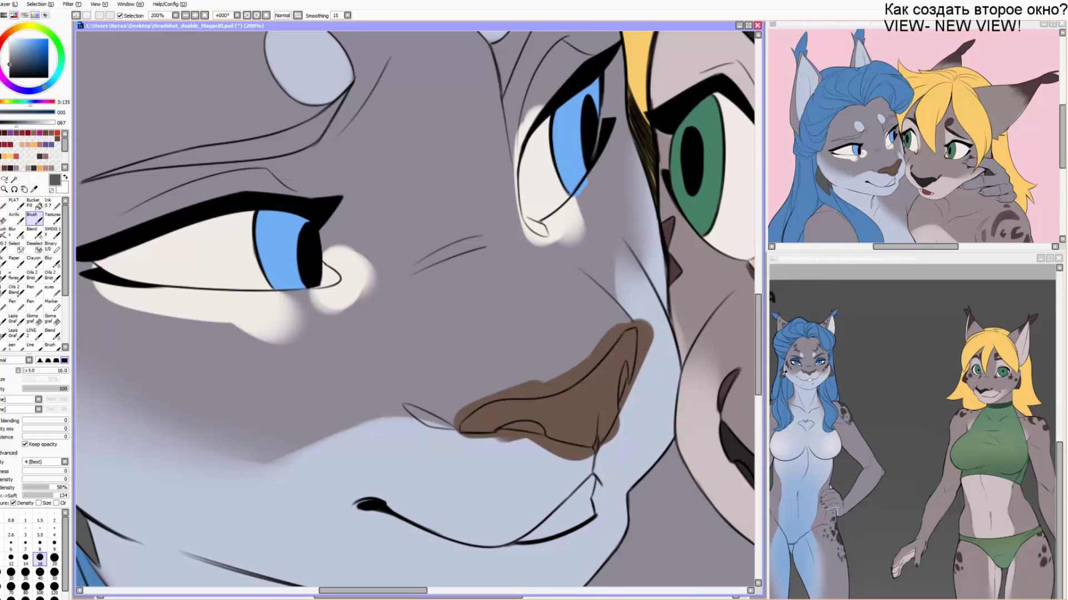
{"action": "left_click_drag", "start_coordinate": [612, 279], "coordinate": [619, 417]}
{"action": "key", "text": "["}
{"action": "key", "text": "["}
{"action": "key", "text": "["}
{"action": "mouse_move", "coordinate": [504, 185]}
{"action": "left_mouse_down"}
{"action": "mouse_move", "coordinate": [527, 162]}
{"action": "mouse_move", "coordinate": [501, 187]}
{"action": "mouse_move", "coordinate": [508, 227]}
{"action": "mouse_move", "coordinate": [520, 186]}
{"action": "left_mouse_up"}
{"action": "key", "text": "["}
{"action": "key", "text": "["}
{"action": "key", "text": "bracketleft"}
{"action": "mouse_move", "coordinate": [507, 231]}
{"action": "left_mouse_down"}
{"action": "mouse_move", "coordinate": [523, 188]}
{"action": "mouse_move", "coordinate": [511, 194]}
{"action": "left_mouse_up"}
{"action": "key", "text": "bracketright"}
{"action": "key", "text": "bracketright"}
{"action": "key", "text": "bracketright"}
{"action": "scroll", "coordinate": [526, 159], "scroll_direction": "down", "scroll_amount": 1}
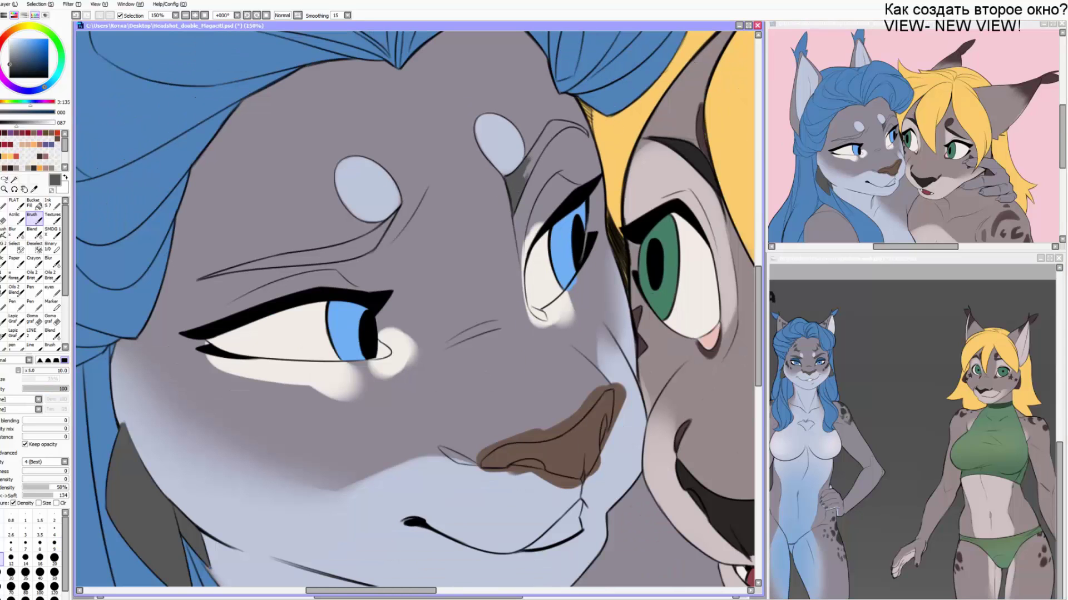
Fill the marking below the pale brow spot over her far eye with dark grey, reducing the brush to 8 px.
{"action": "key", "text": "alt+Tab"}
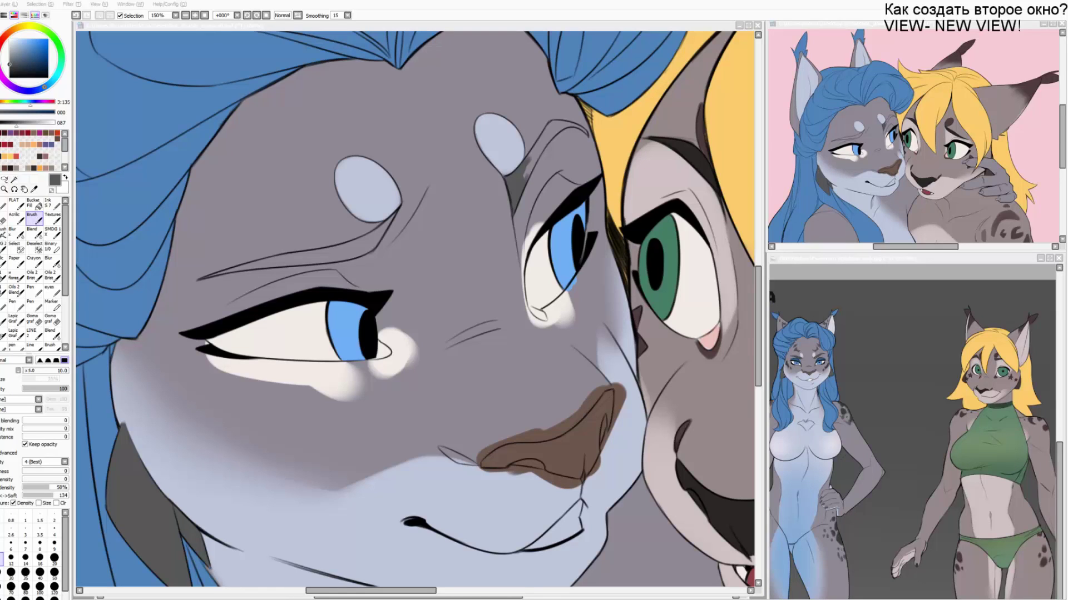
{"action": "left_click", "coordinate": [404, 288]}
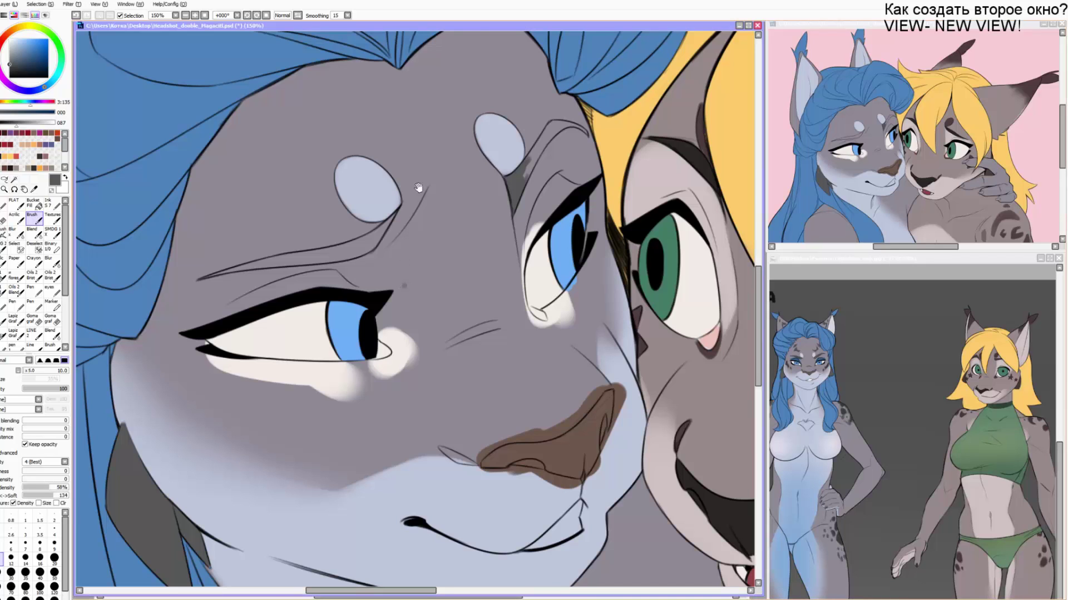
{"action": "left_click_drag", "start_coordinate": [421, 187], "coordinate": [381, 205]}
{"action": "scroll", "coordinate": [475, 73], "scroll_direction": "up", "scroll_amount": 3}
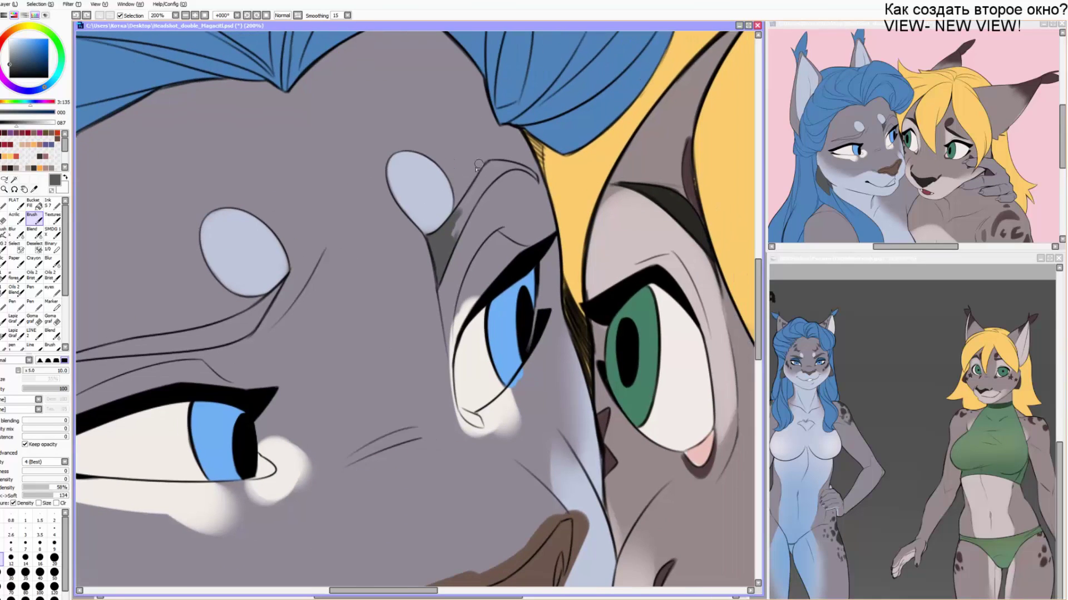
{"action": "key", "text": "bracketleft"}
{"action": "key", "text": "bracketleft"}
{"action": "mouse_move", "coordinate": [510, 216]}
{"action": "left_mouse_down"}
{"action": "mouse_move", "coordinate": [445, 264]}
{"action": "mouse_move", "coordinate": [434, 303]}
{"action": "mouse_move", "coordinate": [456, 283]}
{"action": "mouse_move", "coordinate": [500, 192]}
{"action": "mouse_move", "coordinate": [472, 246]}
{"action": "mouse_move", "coordinate": [477, 216]}
{"action": "left_mouse_up"}
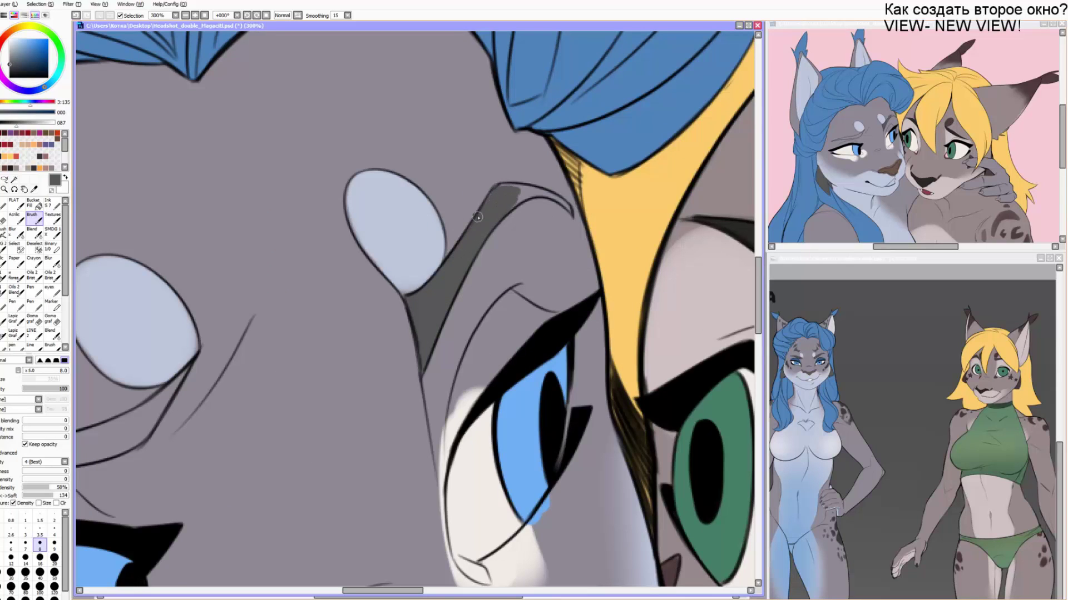
Extend the dark grey into the thin curved outer end of the far brow marking with a smaller brush and clean its edge.
{"action": "key", "text": "alt+Tab"}
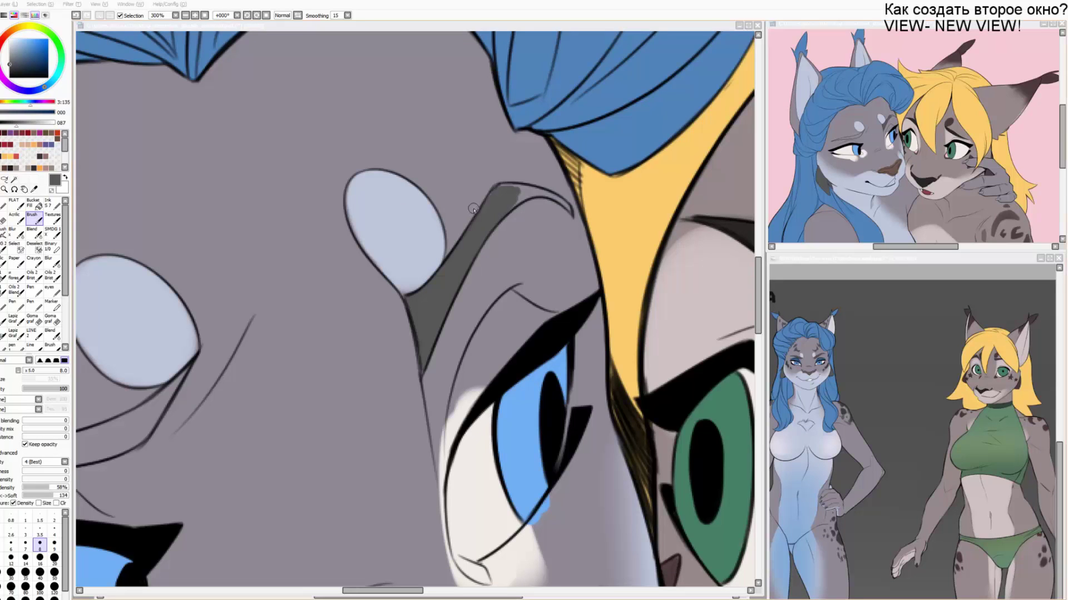
{"action": "left_click", "coordinate": [495, 221]}
{"action": "key", "text": "Delete"}
{"action": "key", "text": "Delete"}
{"action": "key", "text": "Delete"}
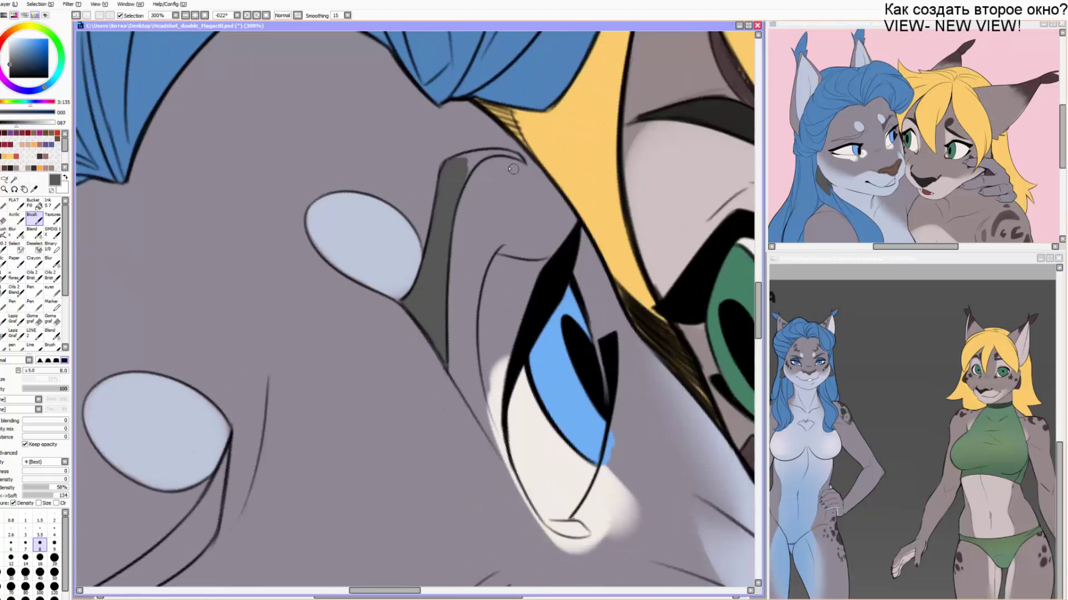
{"action": "key", "text": "bracketleft"}
{"action": "key", "text": "bracketleft"}
{"action": "key", "text": "bracketleft"}
{"action": "mouse_move", "coordinate": [438, 168]}
{"action": "left_mouse_down"}
{"action": "mouse_move", "coordinate": [464, 139]}
{"action": "mouse_move", "coordinate": [479, 171]}
{"action": "left_mouse_up"}
{"action": "key", "text": "e"}
{"action": "key", "text": "bracketleft"}
{"action": "left_click_drag", "start_coordinate": [389, 400], "coordinate": [451, 161]}
Paint the narrow outer tail of the brow marking over her near eye dark grey.
{"action": "key", "text": "b"}
{"action": "left_click_drag", "start_coordinate": [269, 374], "coordinate": [361, 223]}
{"action": "key", "text": "bracketright"}
{"action": "key", "text": "bracketright"}
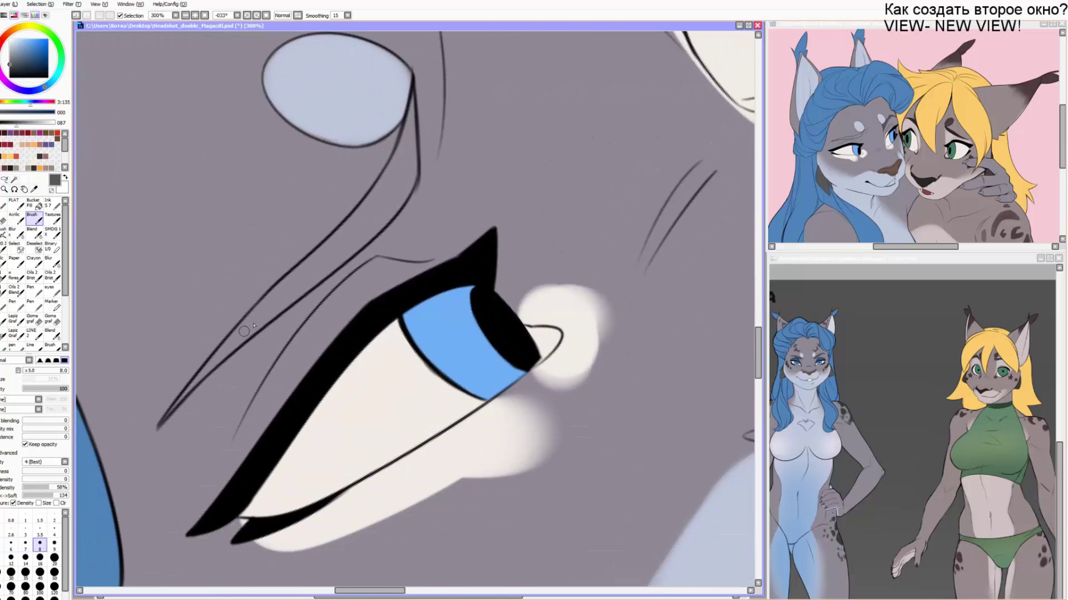
{"action": "key", "text": "bracketright"}
{"action": "left_click_drag", "start_coordinate": [296, 281], "coordinate": [201, 384]}
{"action": "key", "text": "bracketleft"}
{"action": "key", "text": "bracketleft"}
{"action": "left_click_drag", "start_coordinate": [270, 303], "coordinate": [184, 404]}
{"action": "key", "text": "e"}
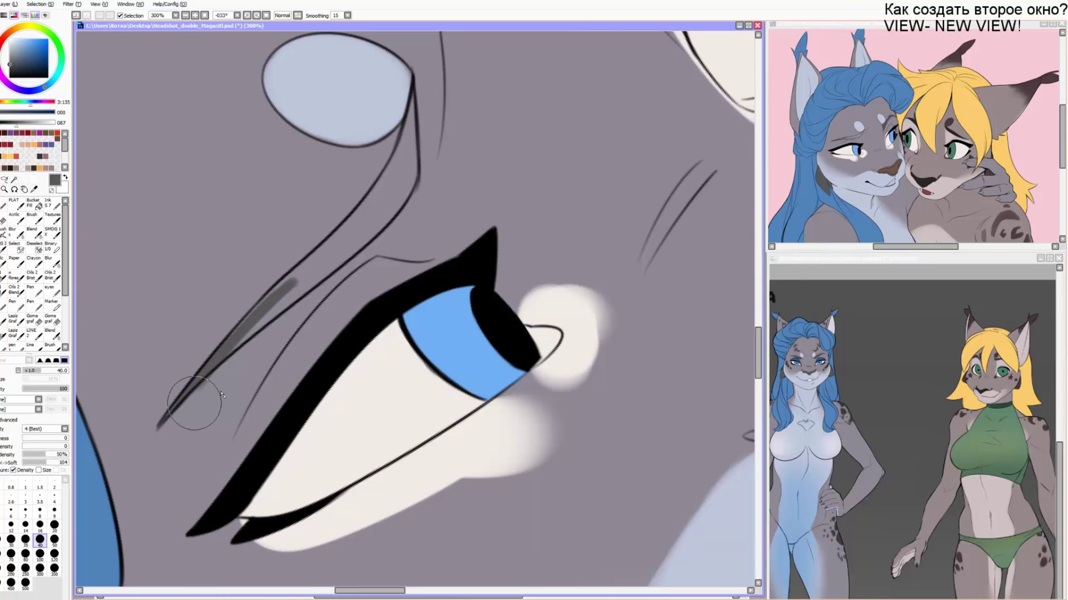
{"action": "key", "text": "b"}
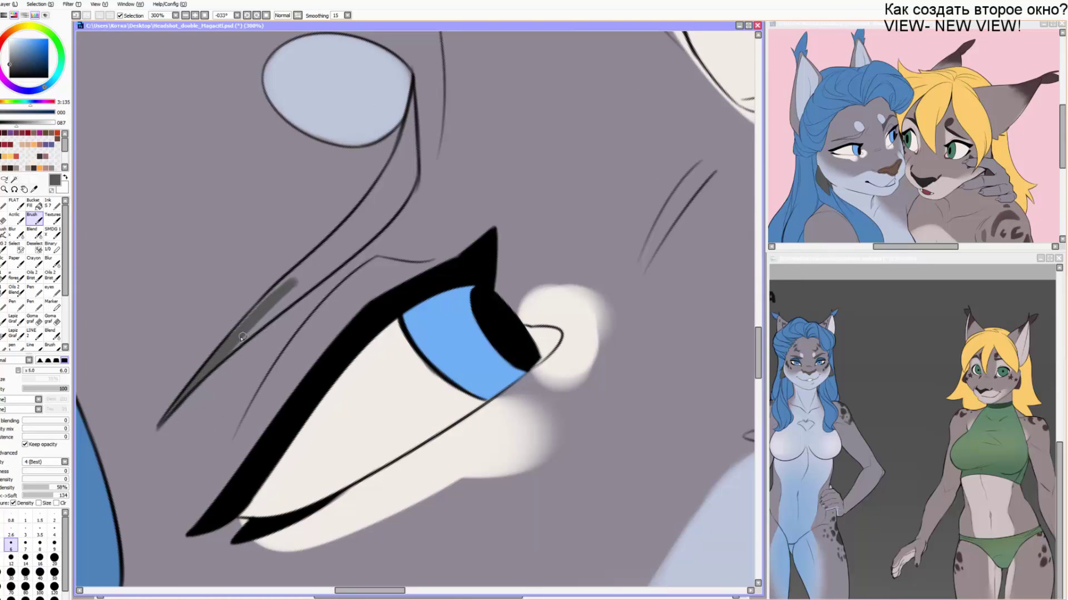
{"action": "mouse_move", "coordinate": [239, 336]}
{"action": "left_mouse_down"}
{"action": "mouse_move", "coordinate": [293, 285]}
{"action": "mouse_move", "coordinate": [241, 343]}
{"action": "left_mouse_up"}
Fill the rest of the near brow marking dark grey up to its point at the pale brow spot, using 6 to 7 px strokes.
{"action": "key", "text": "]"}
{"action": "mouse_move", "coordinate": [277, 309]}
{"action": "left_mouse_down"}
{"action": "mouse_move", "coordinate": [344, 257]}
{"action": "mouse_move", "coordinate": [358, 240]}
{"action": "mouse_move", "coordinate": [291, 278]}
{"action": "mouse_move", "coordinate": [382, 193]}
{"action": "left_mouse_up"}
{"action": "key", "text": "]"}
{"action": "key", "text": "]"}
{"action": "mouse_move", "coordinate": [350, 234]}
{"action": "left_mouse_down"}
{"action": "mouse_move", "coordinate": [392, 176]}
{"action": "mouse_move", "coordinate": [392, 186]}
{"action": "left_mouse_up"}
{"action": "mouse_move", "coordinate": [337, 262]}
{"action": "left_mouse_down"}
{"action": "mouse_move", "coordinate": [403, 183]}
{"action": "mouse_move", "coordinate": [406, 159]}
{"action": "left_mouse_up"}
{"action": "left_click_drag", "start_coordinate": [385, 220], "coordinate": [413, 172]}
{"action": "left_click_drag", "start_coordinate": [402, 187], "coordinate": [411, 134]}
{"action": "key", "text": "["}
{"action": "left_click_drag", "start_coordinate": [409, 135], "coordinate": [382, 178]}
{"action": "key", "text": "bracketleft"}
{"action": "key", "text": "bracketleft"}
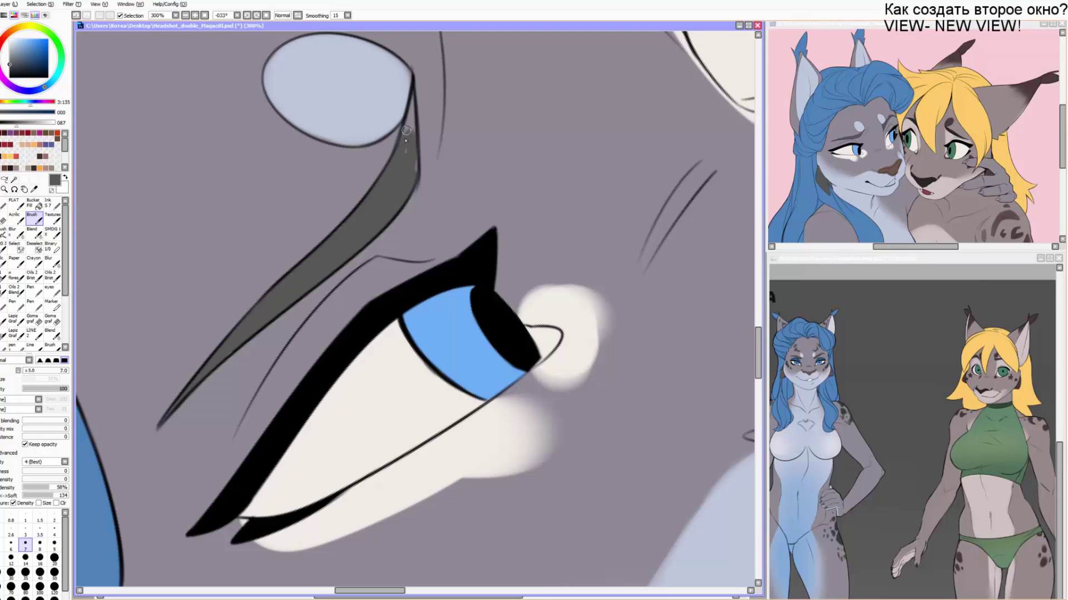
{"action": "left_click_drag", "start_coordinate": [409, 139], "coordinate": [413, 97]}
{"action": "left_click_drag", "start_coordinate": [417, 173], "coordinate": [411, 123]}
{"action": "key", "text": "End"}
{"action": "key", "text": "End"}
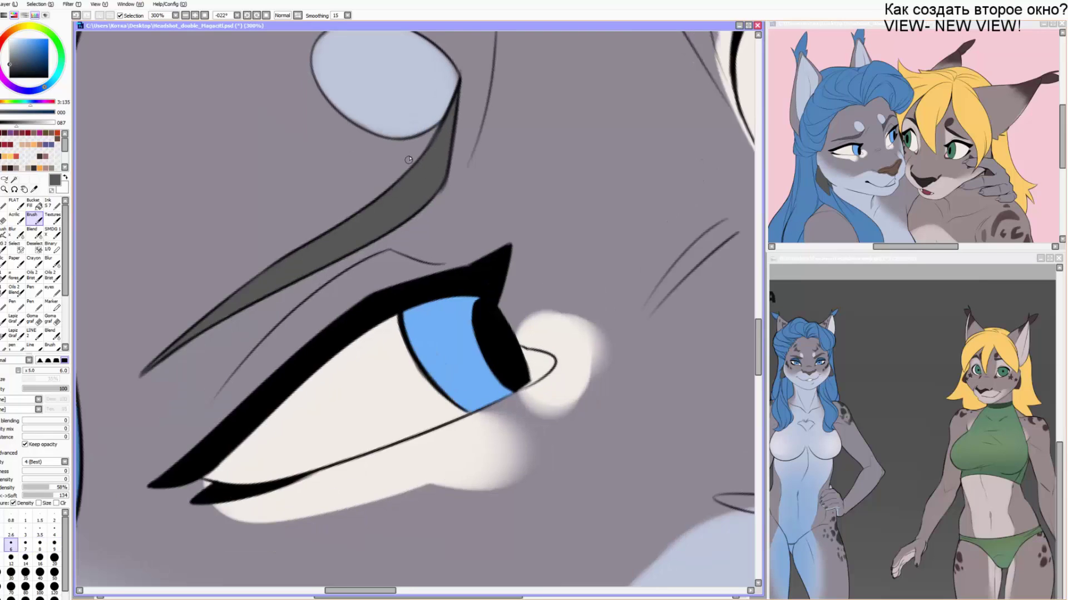
Sample the pink from the blonde character's inner eye corner and paint both of the blue-haired character's inner eye corners, reducing the brush to 5 px.
{"action": "left_click_drag", "start_coordinate": [439, 256], "coordinate": [314, 211]}
{"action": "left_click", "coordinate": [916, 149], "text": "alt"}
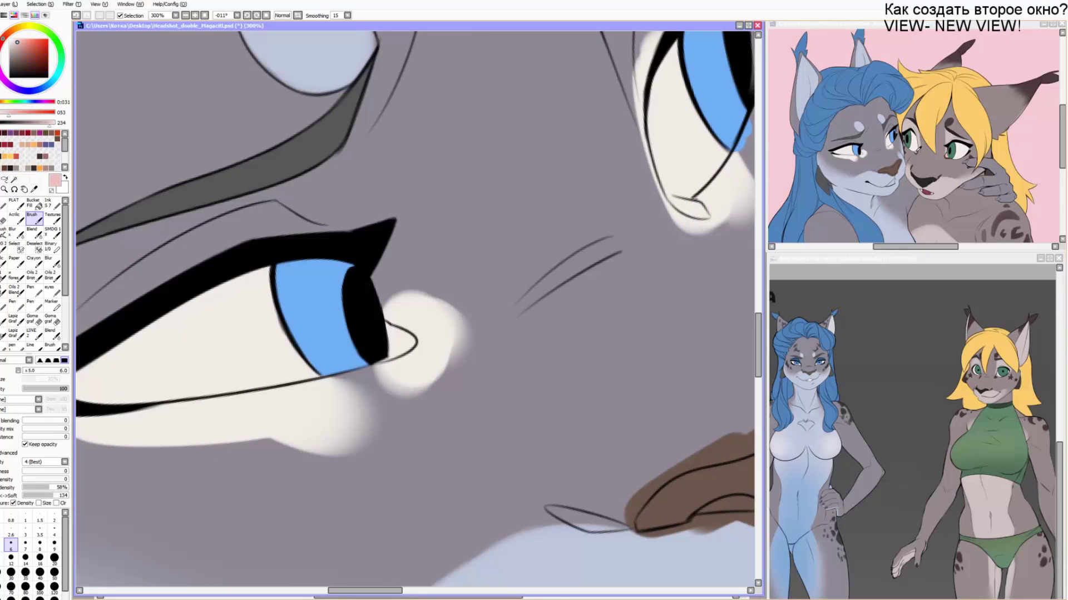
{"action": "key", "text": "bracketright"}
{"action": "mouse_move", "coordinate": [403, 344]}
{"action": "left_mouse_down"}
{"action": "mouse_move", "coordinate": [389, 329]}
{"action": "mouse_move", "coordinate": [409, 342]}
{"action": "mouse_move", "coordinate": [399, 345]}
{"action": "left_mouse_up"}
{"action": "key", "text": "bracketleft"}
{"action": "key", "text": "bracketleft"}
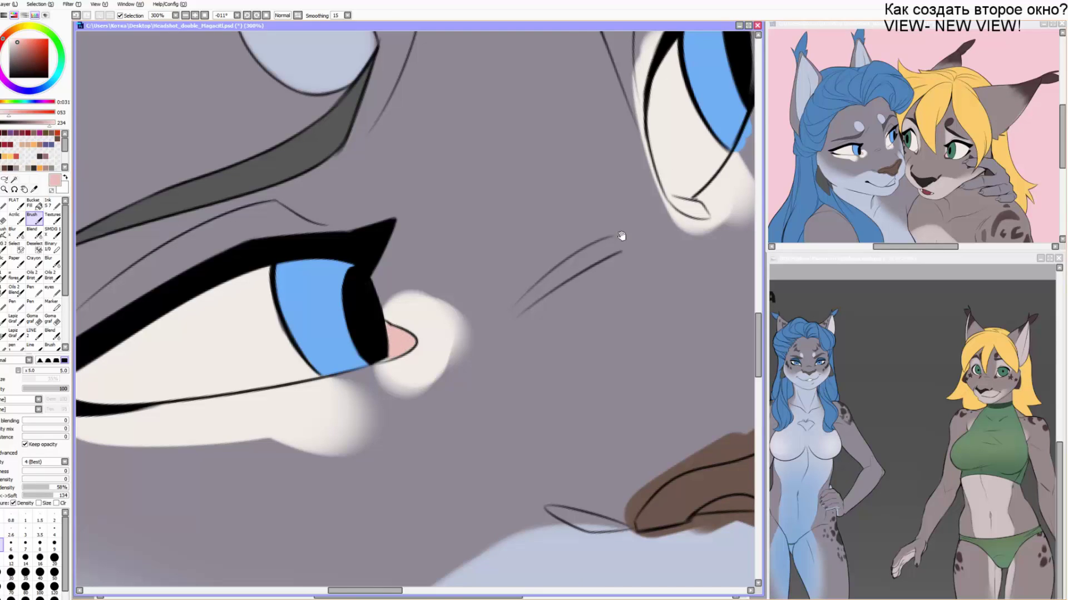
{"action": "left_click_drag", "start_coordinate": [621, 236], "coordinate": [461, 294]}
{"action": "mouse_move", "coordinate": [541, 265]}
{"action": "left_mouse_down"}
{"action": "mouse_move", "coordinate": [513, 259]}
{"action": "mouse_move", "coordinate": [521, 265]}
{"action": "left_mouse_up"}
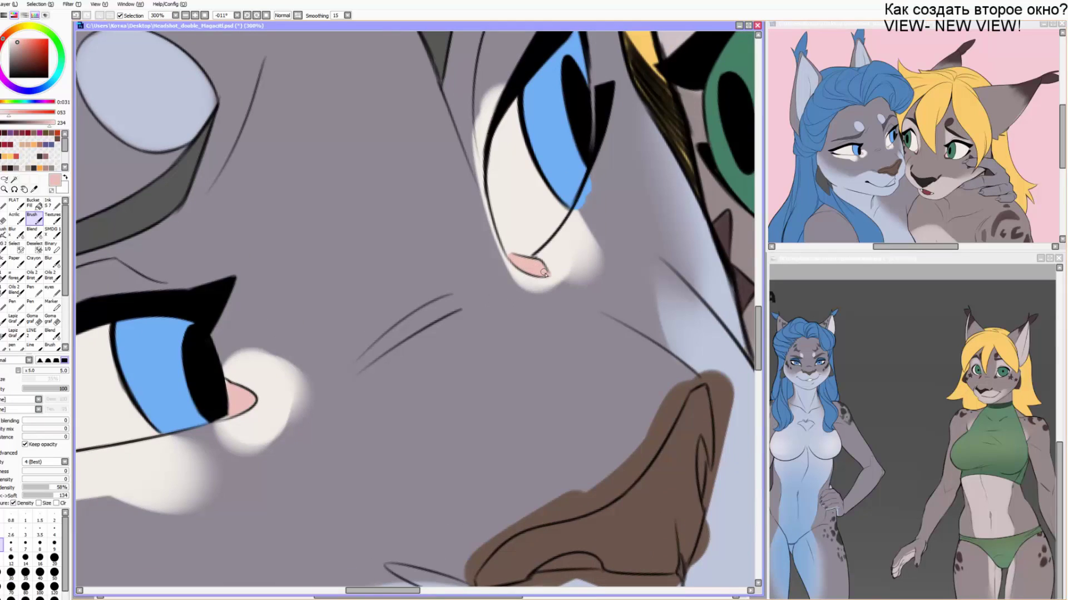
Select the face area around the eyes and nose with the Magic Wand, delete the colour spilled outside the lines and deselect.
{"action": "key", "text": "End"}
{"action": "key", "text": "End"}
{"action": "left_click_drag", "start_coordinate": [347, 320], "coordinate": [414, 276]}
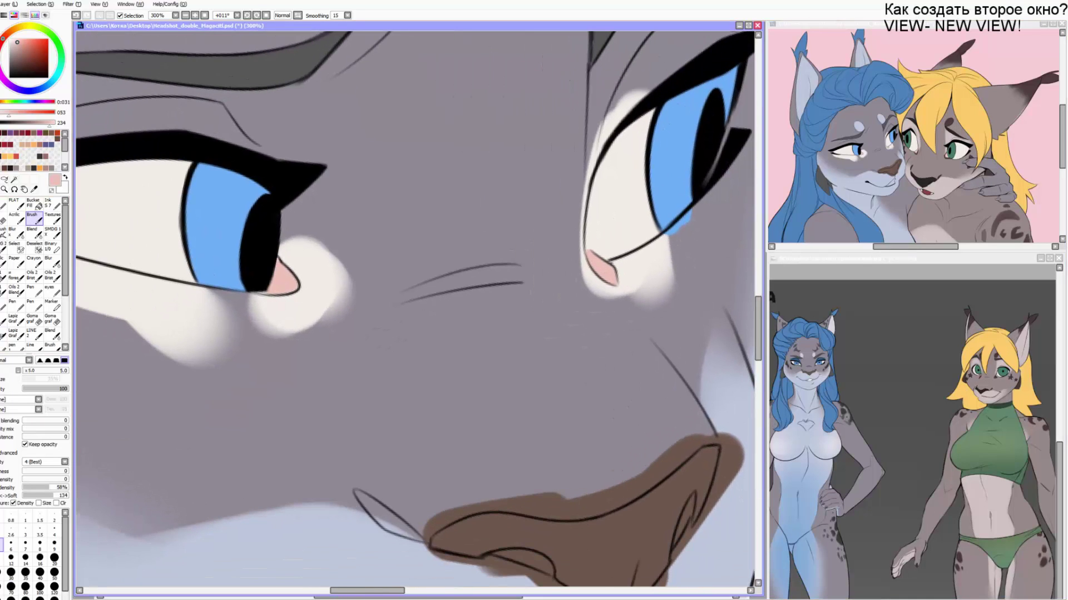
{"action": "left_click", "coordinate": [14, 179]}
{"action": "left_click", "coordinate": [622, 262]}
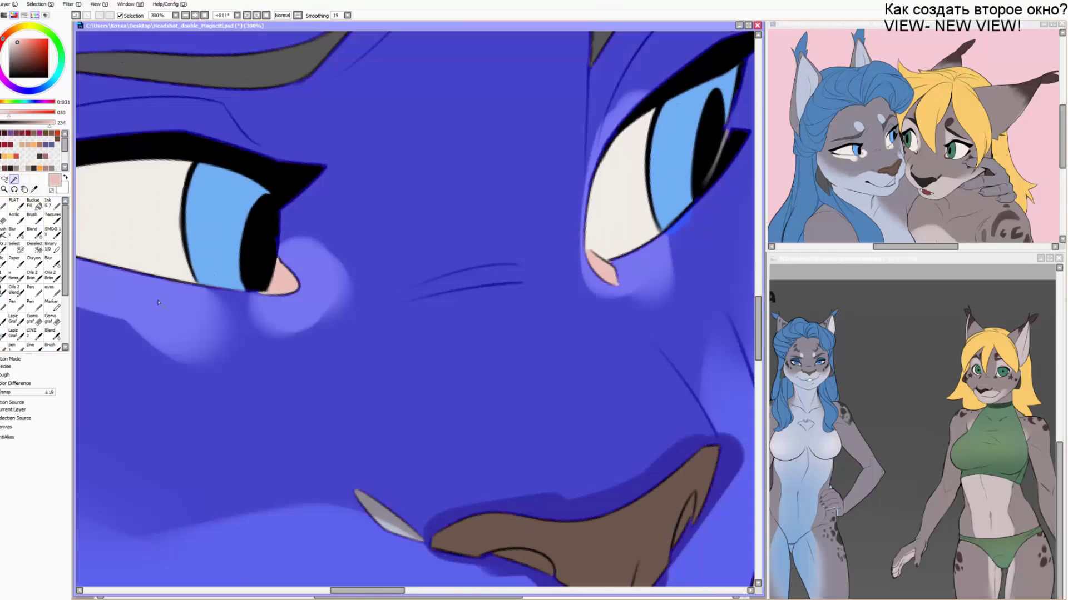
{"action": "scroll", "coordinate": [621, 263], "scroll_direction": "down", "scroll_amount": 5}
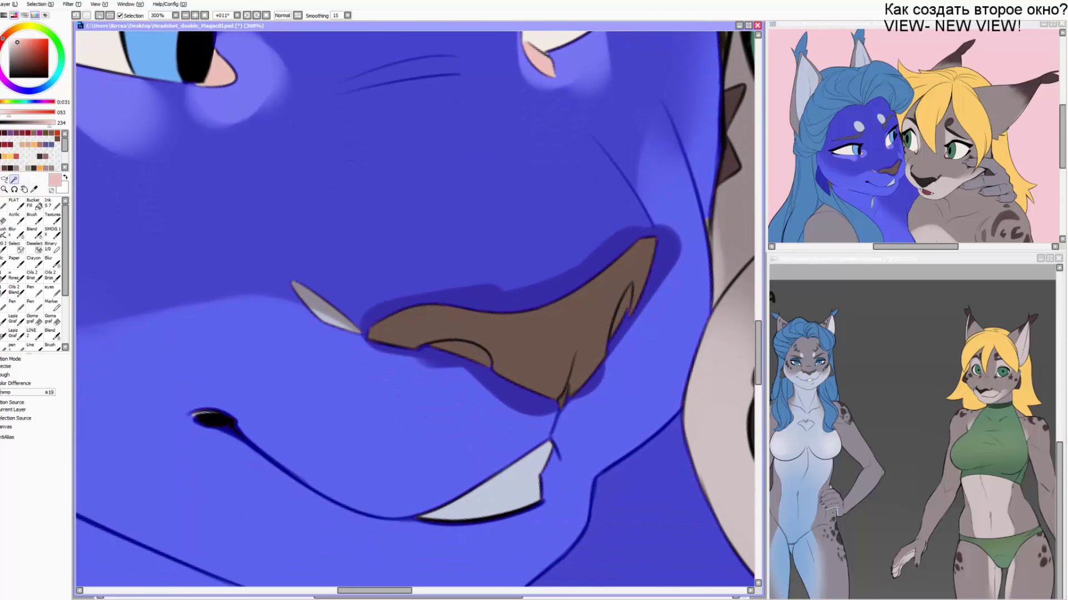
{"action": "key", "text": "Delete"}
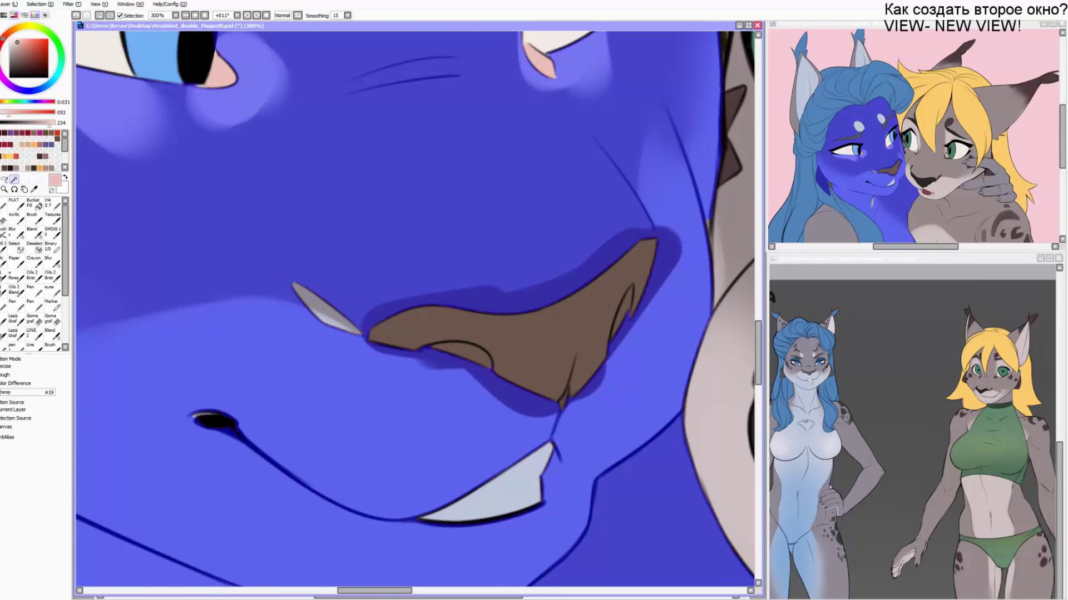
{"action": "key", "text": "ctrl+d"}
Sample the dark grey marking colour and paint the small marks on both sides of her nose at about 5 px.
{"action": "key", "text": "b"}
{"action": "left_click_drag", "start_coordinate": [641, 168], "coordinate": [491, 184]}
{"action": "right_click", "coordinate": [823, 179]}
{"action": "key", "text": "bracketright"}
{"action": "mouse_move", "coordinate": [179, 339]}
{"action": "left_mouse_down"}
{"action": "mouse_move", "coordinate": [151, 306]}
{"action": "mouse_move", "coordinate": [197, 346]}
{"action": "mouse_move", "coordinate": [146, 302]}
{"action": "mouse_move", "coordinate": [202, 345]}
{"action": "left_mouse_up"}
{"action": "key", "text": "ctrl+z"}
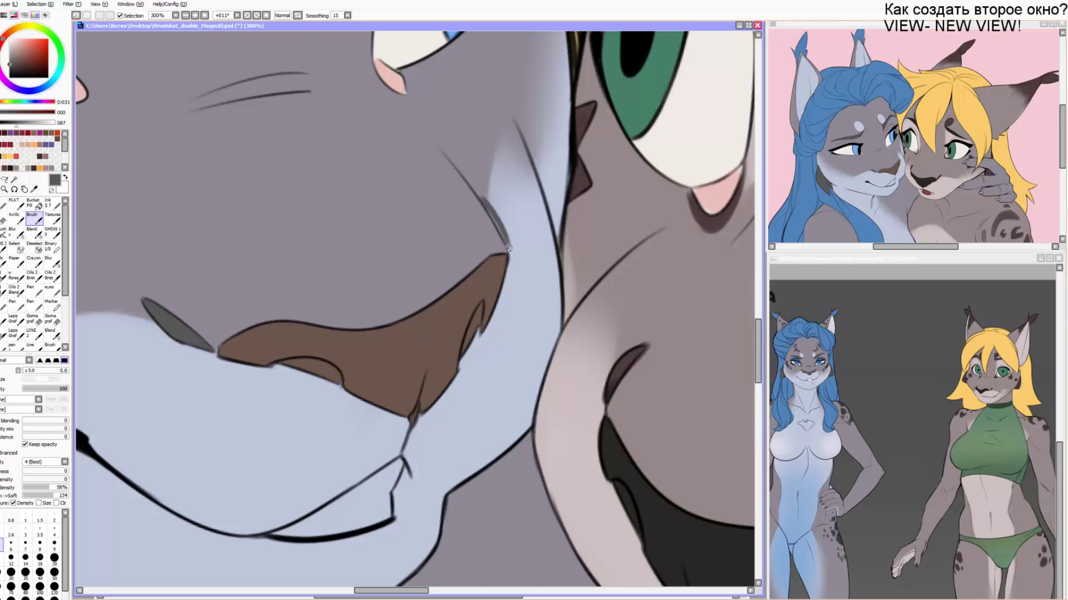
Paint dark grey patches around the inner corners of both of her eyes, enlarging the brush to 9 px.
{"action": "mouse_move", "coordinate": [389, 187]}
{"action": "left_mouse_down"}
{"action": "mouse_move", "coordinate": [506, 287]}
{"action": "mouse_move", "coordinate": [546, 341]}
{"action": "left_mouse_up"}
{"action": "key", "text": "bracketright"}
{"action": "mouse_move", "coordinate": [227, 218]}
{"action": "left_mouse_down"}
{"action": "mouse_move", "coordinate": [258, 268]}
{"action": "mouse_move", "coordinate": [200, 253]}
{"action": "mouse_move", "coordinate": [245, 266]}
{"action": "mouse_move", "coordinate": [222, 260]}
{"action": "left_mouse_up"}
{"action": "key", "text": "bracketright"}
{"action": "key", "text": "bracketright"}
{"action": "key", "text": "bracketright"}
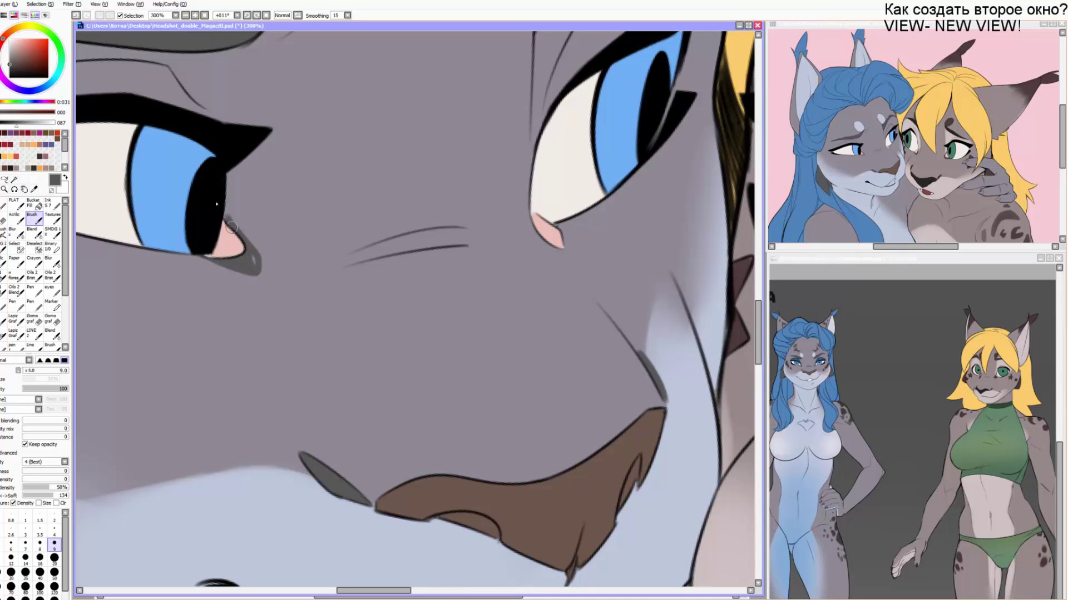
{"action": "left_click_drag", "start_coordinate": [226, 214], "coordinate": [234, 229]}
{"action": "left_click_drag", "start_coordinate": [540, 210], "coordinate": [559, 252]}
Sample the off-white from her eye and fill the exposed teeth in her mouth at 10 px.
{"action": "key", "text": "alt+Tab"}
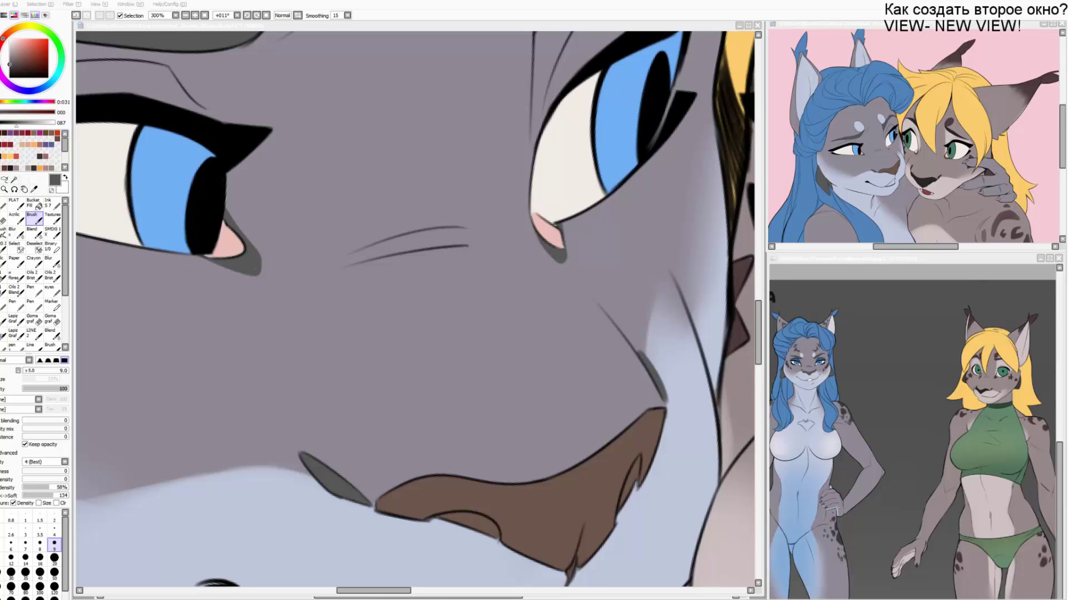
{"action": "left_click", "coordinate": [413, 232]}
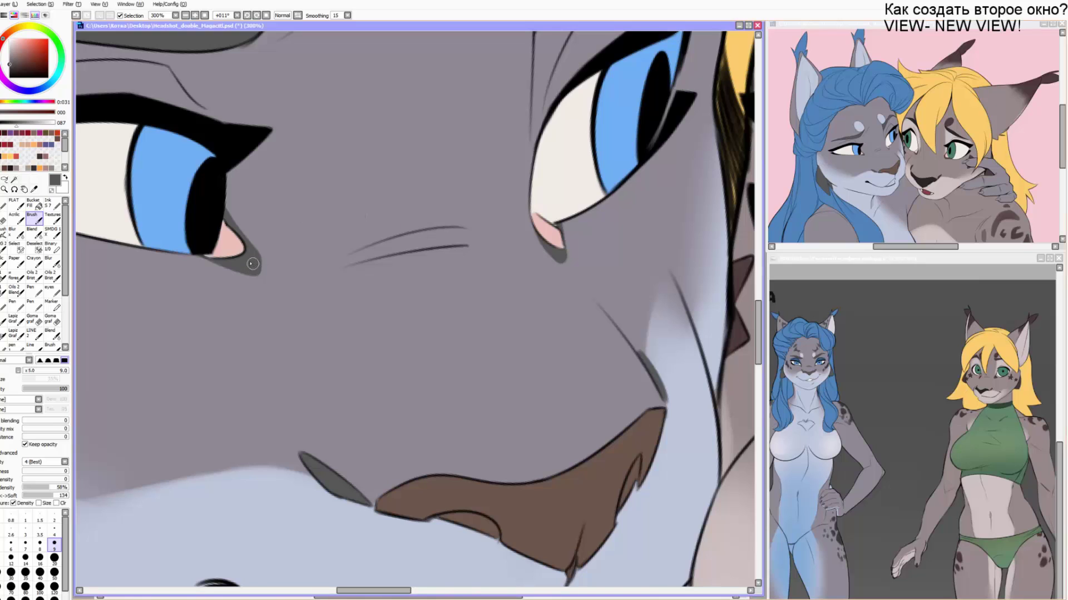
{"action": "left_click_drag", "start_coordinate": [252, 263], "coordinate": [337, 167]}
{"action": "scroll", "coordinate": [334, 132], "scroll_direction": "down", "scroll_amount": 2}
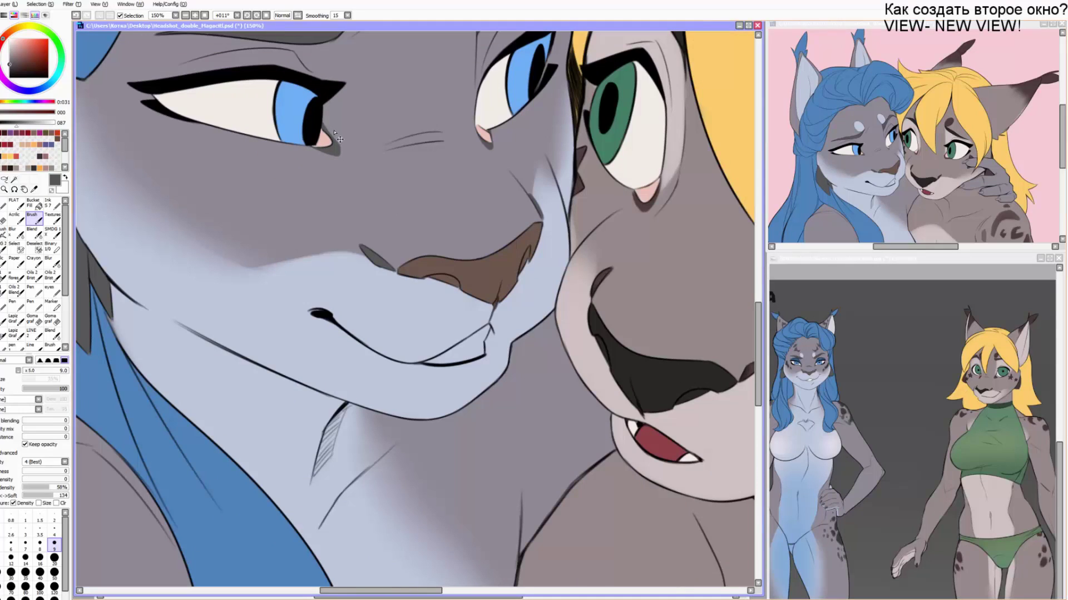
{"action": "right_click", "coordinate": [271, 95]}
{"action": "left_click_drag", "start_coordinate": [303, 121], "coordinate": [321, 120]}
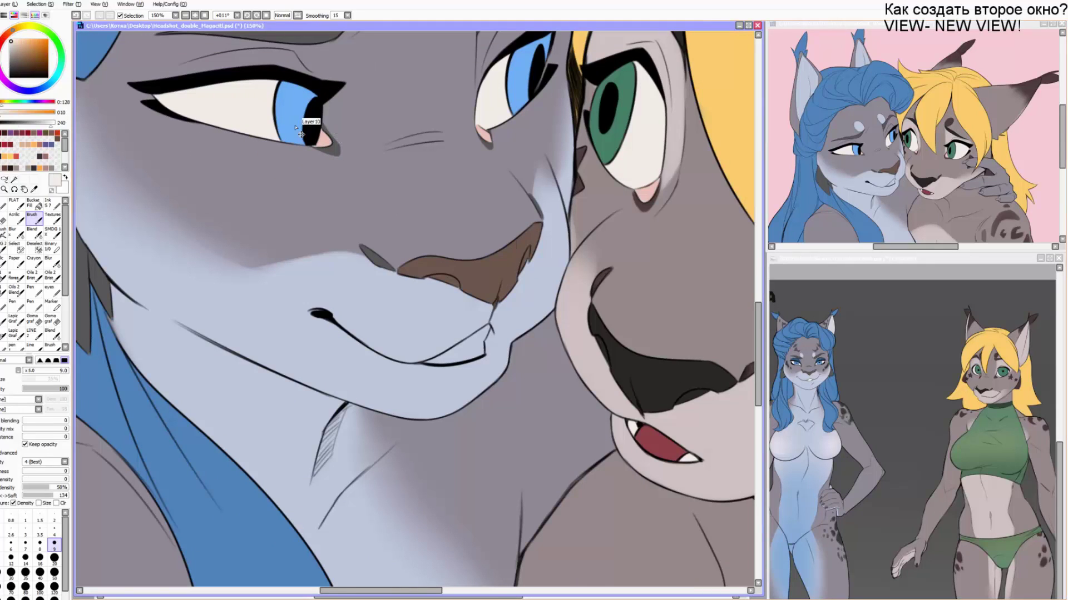
{"action": "key", "text": "ctrl+z"}
{"action": "scroll", "coordinate": [250, 63], "scroll_direction": "up", "scroll_amount": 2}
{"action": "key", "text": "Home"}
{"action": "mouse_move", "coordinate": [578, 556]}
{"action": "left_mouse_down"}
{"action": "mouse_move", "coordinate": [400, 288]}
{"action": "mouse_move", "coordinate": [365, 170]}
{"action": "left_mouse_up"}
{"action": "key", "text": "bracketright"}
{"action": "mouse_move", "coordinate": [538, 172]}
{"action": "left_mouse_down"}
{"action": "mouse_move", "coordinate": [456, 234]}
{"action": "mouse_move", "coordinate": [525, 192]}
{"action": "mouse_move", "coordinate": [543, 163]}
{"action": "mouse_move", "coordinate": [556, 178]}
{"action": "mouse_move", "coordinate": [553, 197]}
{"action": "mouse_move", "coordinate": [509, 218]}
{"action": "mouse_move", "coordinate": [529, 178]}
{"action": "mouse_move", "coordinate": [507, 198]}
{"action": "left_mouse_up"}
{"action": "key", "text": "End"}
{"action": "scroll", "coordinate": [534, 82], "scroll_direction": "down", "scroll_amount": 3}
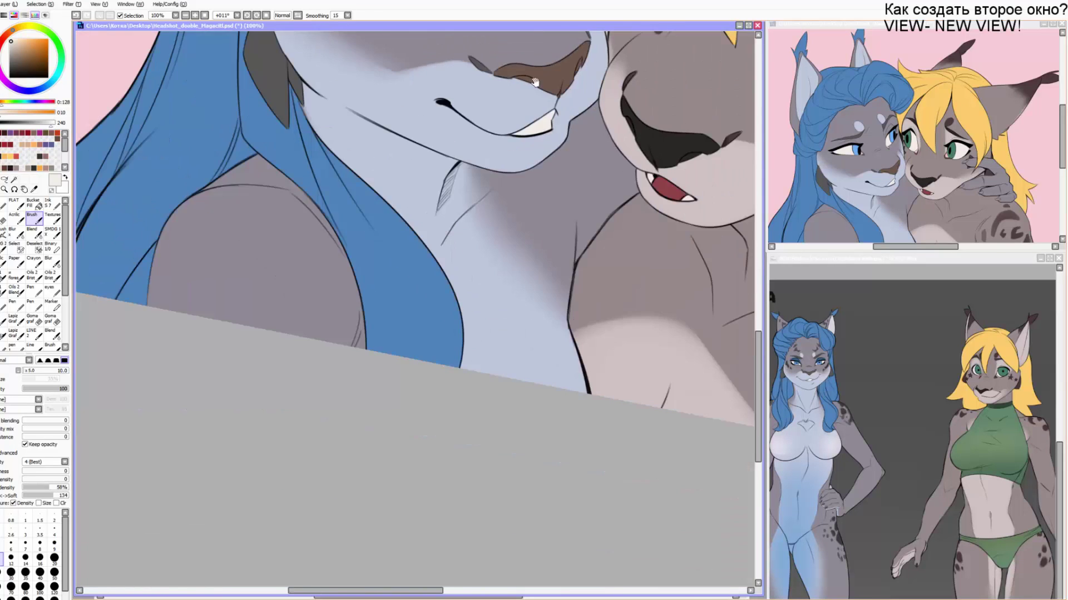
Sample the dark grey from the fur tuft beside her near cheek as the painting colour.
{"action": "left_click_drag", "start_coordinate": [534, 82], "coordinate": [289, 287]}
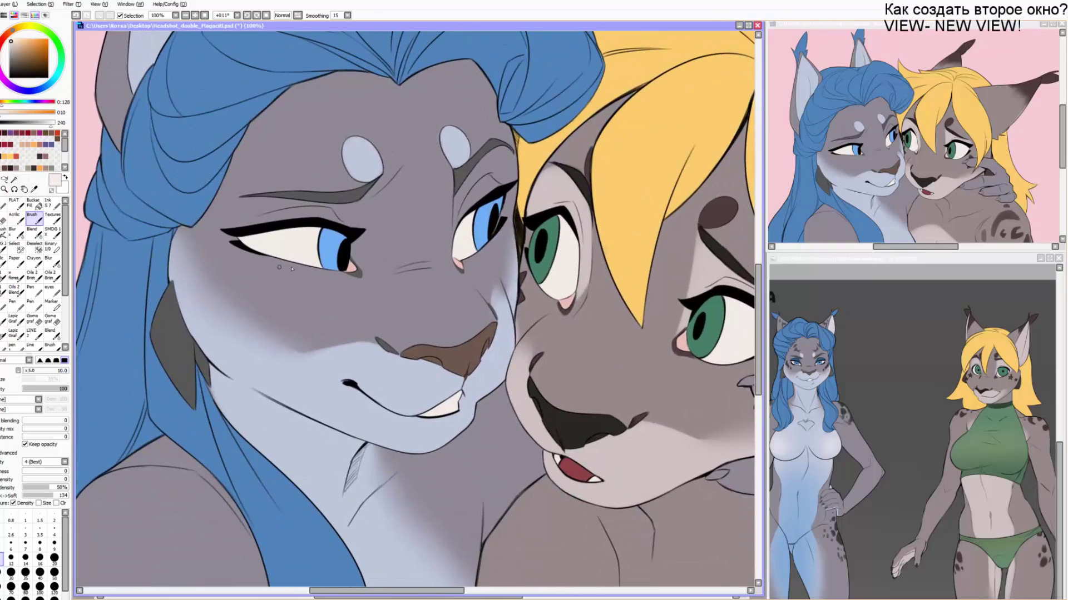
{"action": "left_click", "coordinate": [203, 336], "text": "alt"}
{"action": "key", "text": "ctrl+z"}
{"action": "key", "text": "ctrl+y"}
{"action": "scroll", "coordinate": [338, 244], "scroll_direction": "up", "scroll_amount": 1}
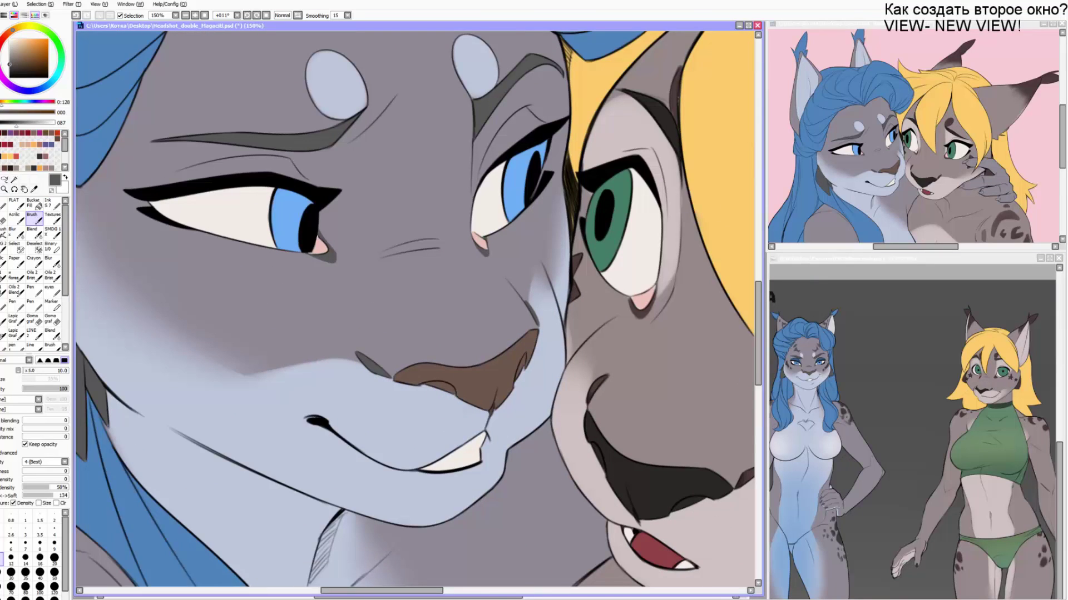
{"action": "left_click_drag", "start_coordinate": [338, 244], "coordinate": [369, 185]}
{"action": "mouse_move", "coordinate": [311, 286]}
{"action": "left_mouse_down"}
{"action": "mouse_move", "coordinate": [307, 210]}
{"action": "mouse_move", "coordinate": [336, 208]}
{"action": "left_mouse_up"}
{"action": "key", "text": "bracketleft"}
{"action": "key", "text": "bracketleft"}
{"action": "key", "text": "bracketleft"}
{"action": "key", "text": "bracketleft"}
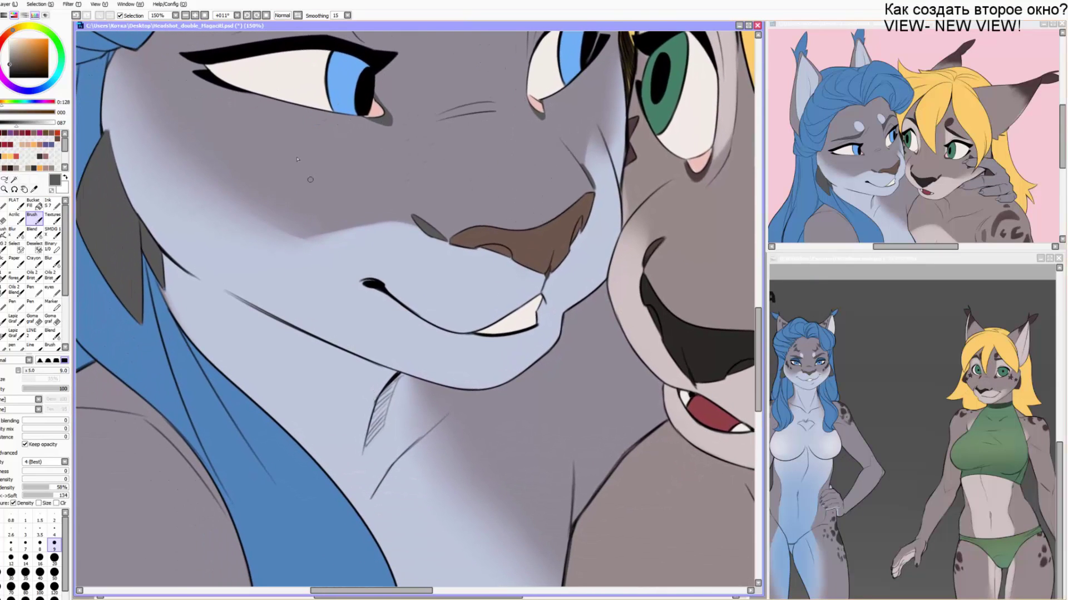
{"action": "mouse_move", "coordinate": [181, 86]}
{"action": "left_mouse_down"}
{"action": "mouse_move", "coordinate": [167, 109]}
{"action": "mouse_move", "coordinate": [180, 88]}
{"action": "mouse_move", "coordinate": [206, 145]}
{"action": "left_mouse_up"}
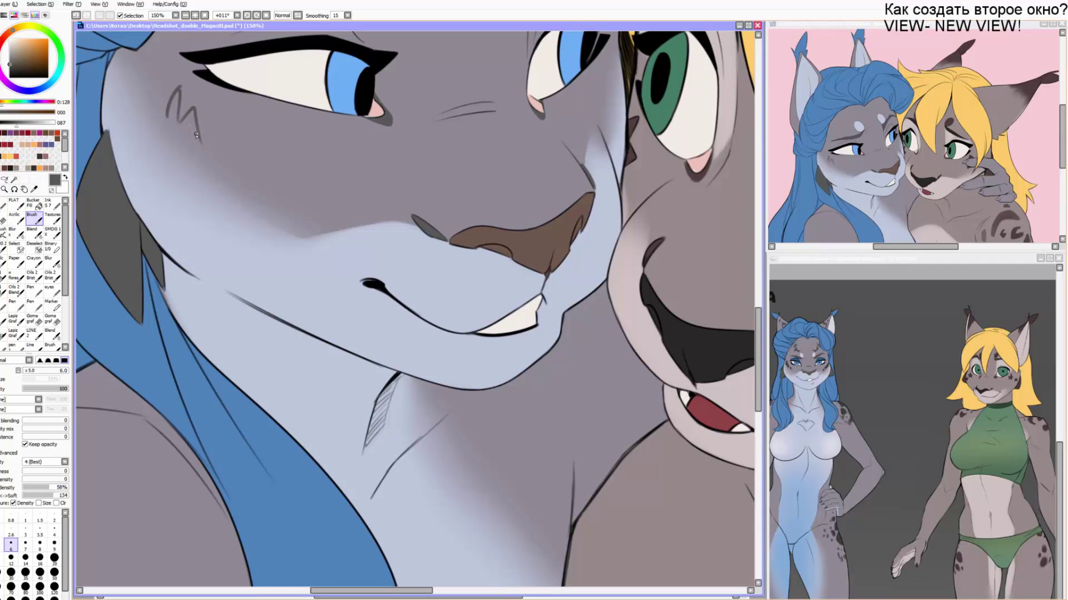
{"action": "mouse_move", "coordinate": [207, 133]}
{"action": "left_mouse_down"}
{"action": "mouse_move", "coordinate": [231, 171]}
{"action": "mouse_move", "coordinate": [194, 140]}
{"action": "mouse_move", "coordinate": [189, 151]}
{"action": "mouse_move", "coordinate": [162, 105]}
{"action": "mouse_move", "coordinate": [178, 91]}
{"action": "mouse_move", "coordinate": [200, 150]}
{"action": "left_mouse_up"}
{"action": "key", "text": "ctrl+z"}
{"action": "key", "text": "ctrl+z"}
{"action": "key", "text": "ctrl+z"}
{"action": "key", "text": "ctrl+z"}
{"action": "key", "text": "ctrl+z"}
{"action": "key", "text": "ctrl+z"}
Paint a row of dark grey spots across her near cheek below the eye, starting at 20 px and reducing the brush to 14 px.
{"action": "key", "text": "bracketright"}
{"action": "key", "text": "bracketright"}
{"action": "key", "text": "bracketright"}
{"action": "key", "text": "bracketright"}
{"action": "key", "text": "bracketright"}
{"action": "key", "text": "bracketright"}
{"action": "key", "text": "bracketright"}
{"action": "key", "text": "bracketright"}
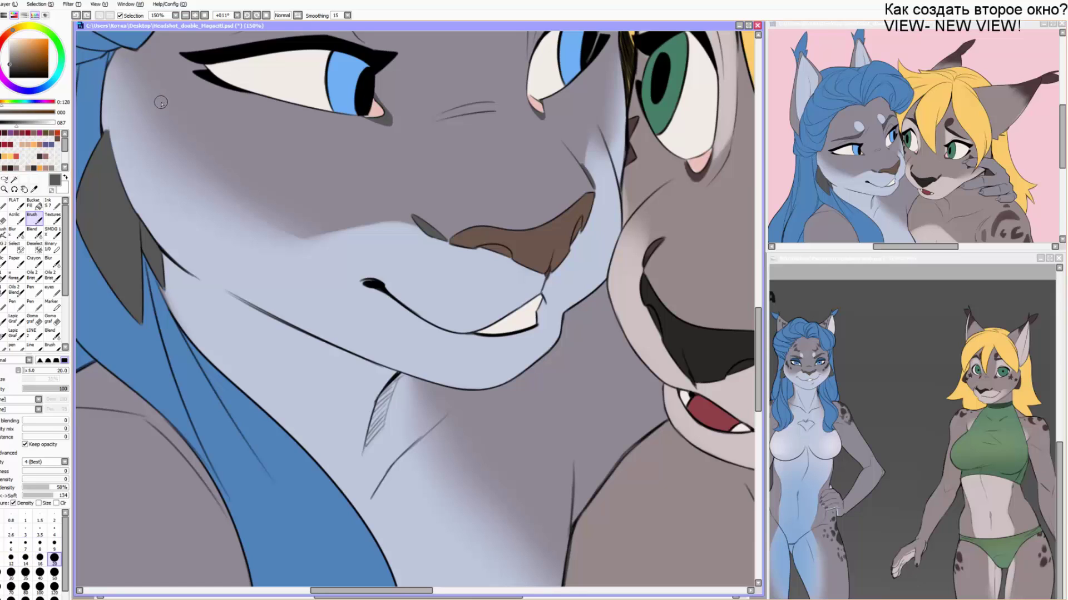
{"action": "mouse_move", "coordinate": [158, 99]}
{"action": "left_mouse_down"}
{"action": "mouse_move", "coordinate": [183, 142]}
{"action": "mouse_move", "coordinate": [198, 134]}
{"action": "mouse_move", "coordinate": [209, 161]}
{"action": "mouse_move", "coordinate": [218, 148]}
{"action": "mouse_move", "coordinate": [276, 196]}
{"action": "left_mouse_up"}
{"action": "key", "text": "bracketleft"}
{"action": "key", "text": "bracketleft"}
{"action": "key", "text": "bracketleft"}
{"action": "key", "text": "ctrl+z"}
Add matching dark grey spots along the edge of her far cheek beside the eye.
{"action": "left_click_drag", "start_coordinate": [420, 157], "coordinate": [351, 190]}
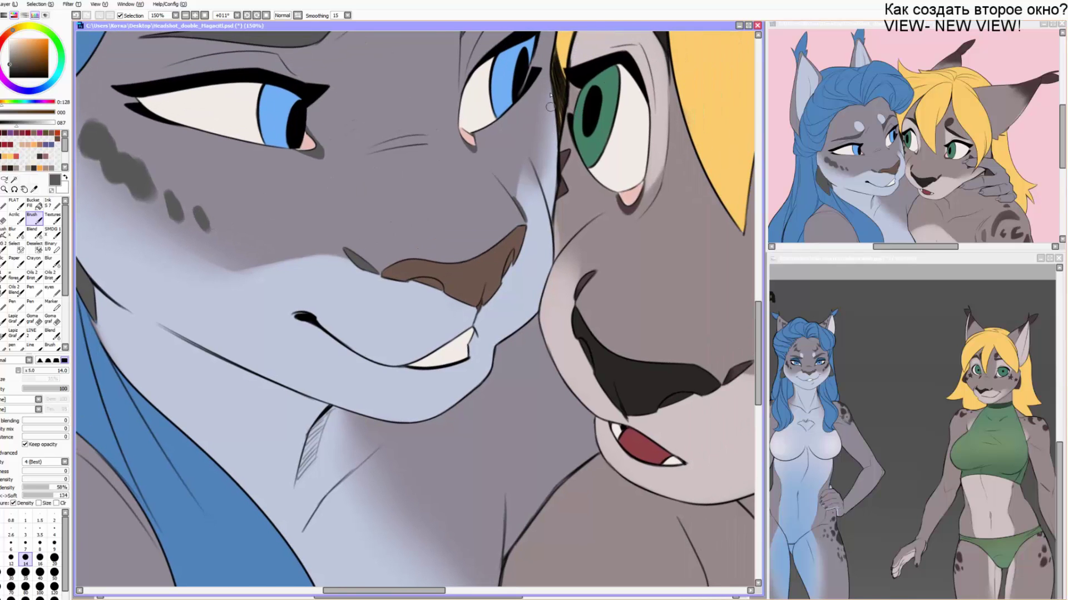
{"action": "mouse_move", "coordinate": [550, 106]}
{"action": "left_mouse_down"}
{"action": "mouse_move", "coordinate": [547, 87]}
{"action": "mouse_move", "coordinate": [551, 136]}
{"action": "mouse_move", "coordinate": [541, 150]}
{"action": "left_mouse_up"}
{"action": "key", "text": "bracketleft"}
{"action": "left_click_drag", "start_coordinate": [436, 189], "coordinate": [477, 233]}
Erase along the lower edges of the near cheek spots to shape them, reducing the eraser from 50 to 12 px.
{"action": "key", "text": "e"}
{"action": "key", "text": "bracketright"}
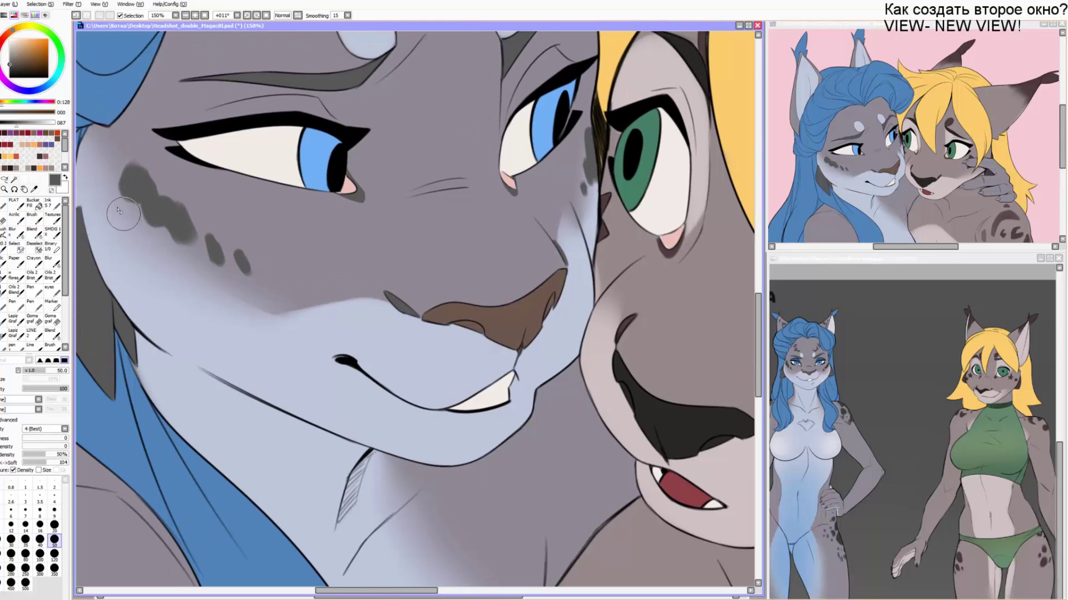
{"action": "key", "text": "bracketleft"}
{"action": "key", "text": "bracketleft"}
{"action": "key", "text": "bracketleft"}
{"action": "key", "text": "bracketleft"}
{"action": "key", "text": "bracketleft"}
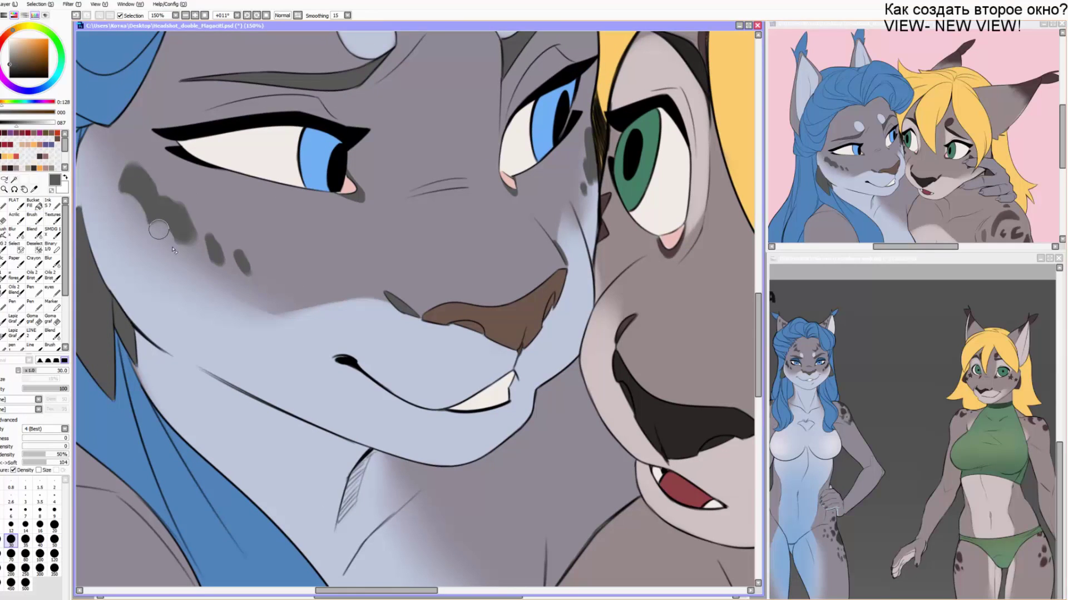
{"action": "key", "text": "bracketleft"}
{"action": "key", "text": "bracketleft"}
{"action": "key", "text": "bracketleft"}
{"action": "key", "text": "bracketleft"}
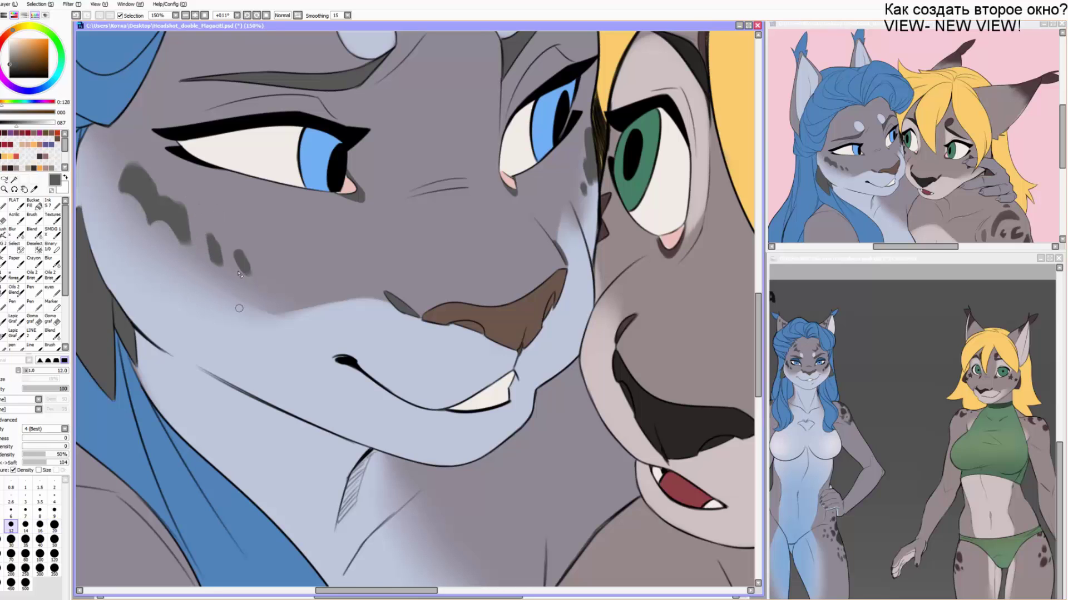
{"action": "key", "text": "b"}
{"action": "left_click_drag", "start_coordinate": [263, 188], "coordinate": [287, 337]}
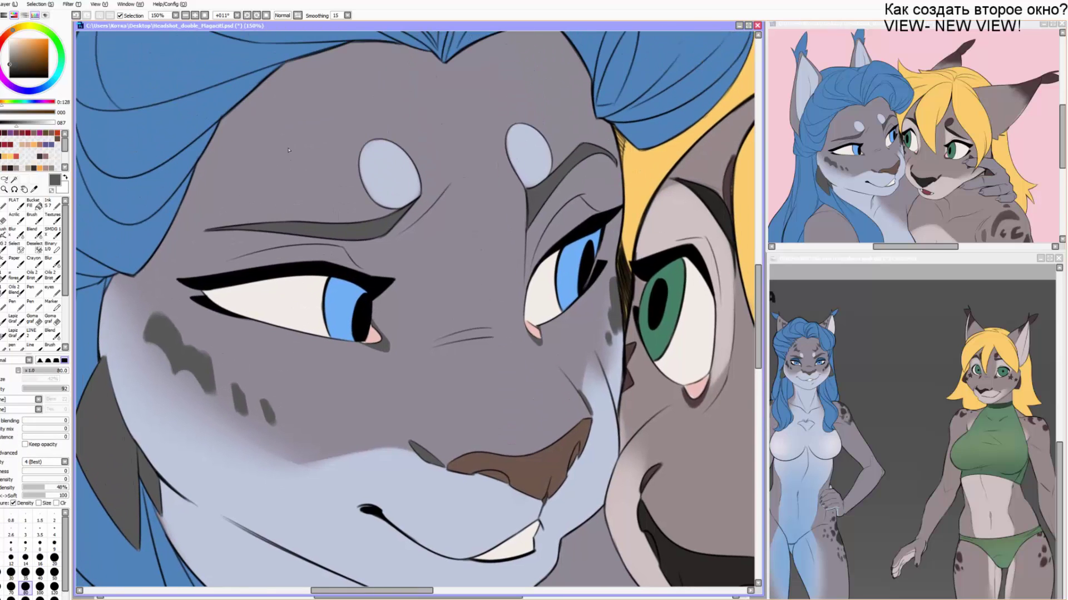
Paint ragged dark grey spots on both sides of the blue-haired character's forehead, above the pale brow markings.
{"action": "mouse_move", "coordinate": [324, 145]}
{"action": "left_mouse_down"}
{"action": "mouse_move", "coordinate": [305, 167]}
{"action": "mouse_move", "coordinate": [281, 147]}
{"action": "mouse_move", "coordinate": [275, 155]}
{"action": "left_mouse_up"}
{"action": "key", "text": "bracketright"}
{"action": "key", "text": "bracketright"}
{"action": "key", "text": "bracketright"}
{"action": "mouse_move", "coordinate": [284, 108]}
{"action": "left_mouse_down"}
{"action": "mouse_move", "coordinate": [262, 147]}
{"action": "mouse_move", "coordinate": [246, 121]}
{"action": "left_mouse_up"}
{"action": "left_click_drag", "start_coordinate": [296, 75], "coordinate": [221, 129]}
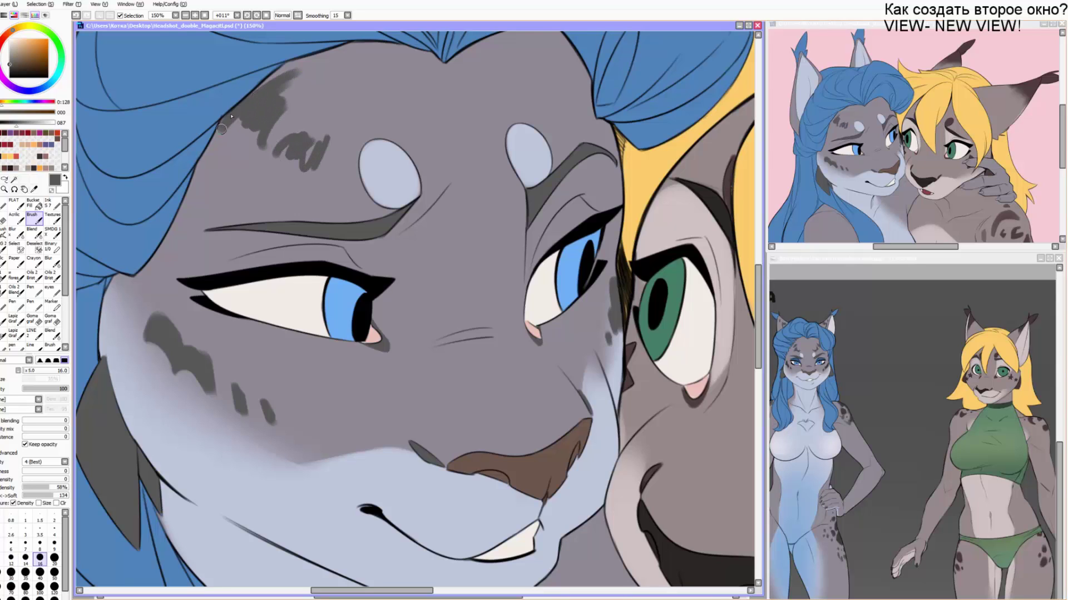
{"action": "key", "text": "bracketright"}
{"action": "mouse_move", "coordinate": [570, 118]}
{"action": "left_mouse_down"}
{"action": "mouse_move", "coordinate": [585, 100]}
{"action": "mouse_move", "coordinate": [588, 80]}
{"action": "mouse_move", "coordinate": [589, 103]}
{"action": "mouse_move", "coordinate": [550, 135]}
{"action": "left_mouse_up"}
{"action": "left_click_drag", "start_coordinate": [349, 146], "coordinate": [340, 168]}
Erase into the forehead spots on both sides to shape their edges, enlarging the eraser from 10 to 35 px.
{"action": "key", "text": "e"}
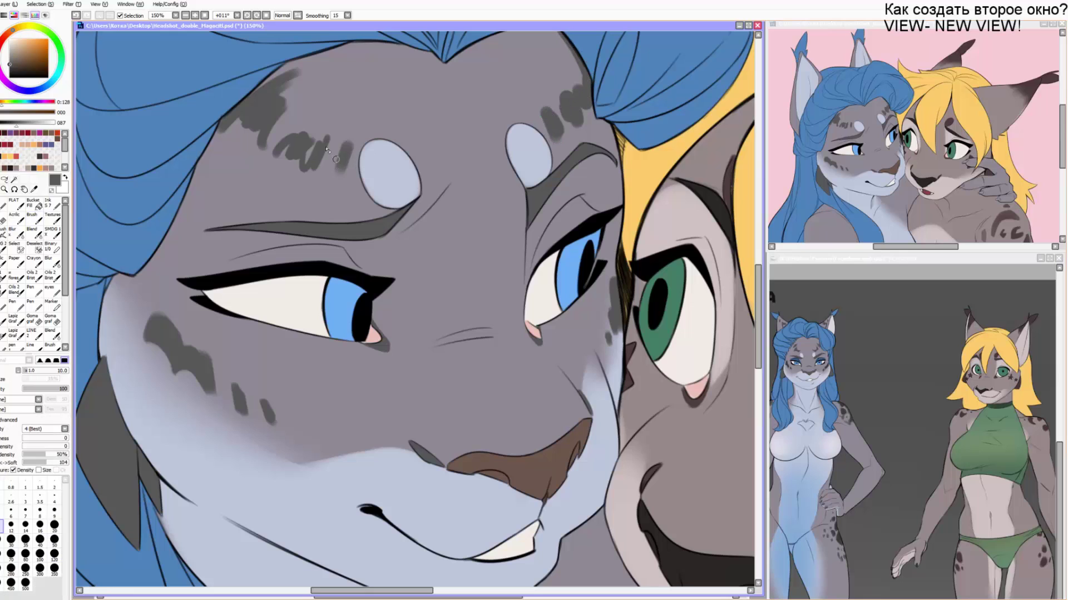
{"action": "key", "text": "bracketright"}
{"action": "key", "text": "bracketright"}
{"action": "key", "text": "bracketright"}
{"action": "key", "text": "bracketright"}
{"action": "key", "text": "bracketright"}
{"action": "left_click_drag", "start_coordinate": [302, 133], "coordinate": [324, 139]}
{"action": "key", "text": "bracketright"}
{"action": "key", "text": "bracketright"}
{"action": "mouse_move", "coordinate": [294, 86]}
{"action": "left_mouse_down"}
{"action": "mouse_move", "coordinate": [275, 127]}
{"action": "mouse_move", "coordinate": [244, 137]}
{"action": "left_mouse_up"}
{"action": "left_click_drag", "start_coordinate": [340, 185], "coordinate": [342, 177]}
{"action": "left_click_drag", "start_coordinate": [558, 82], "coordinate": [571, 91]}
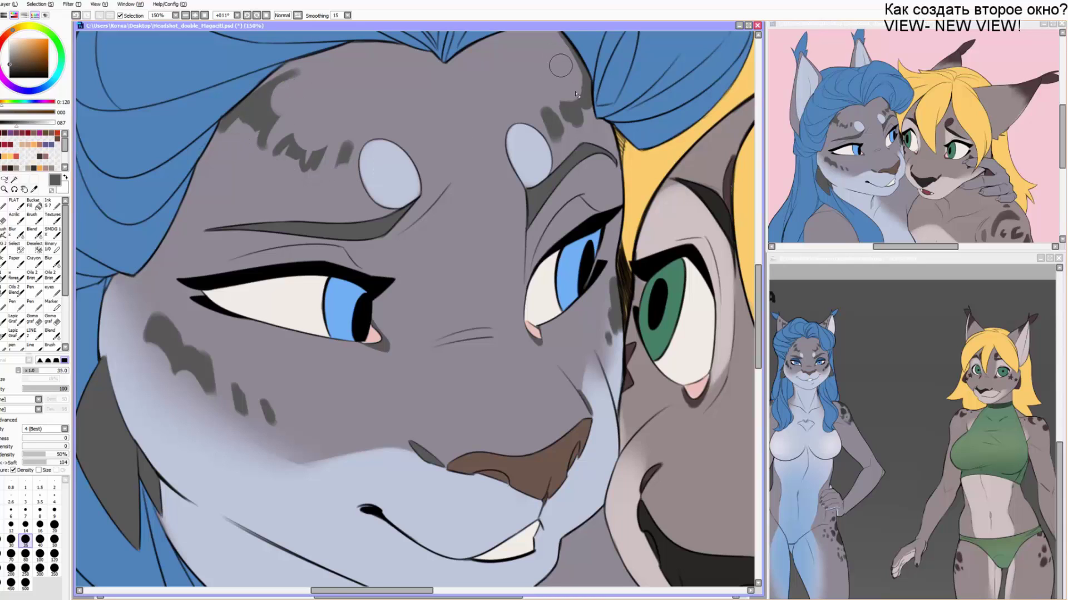
{"action": "mouse_move", "coordinate": [583, 127]}
{"action": "left_mouse_down"}
{"action": "mouse_move", "coordinate": [589, 114]}
{"action": "mouse_move", "coordinate": [558, 139]}
{"action": "left_mouse_up"}
{"action": "left_click_drag", "start_coordinate": [533, 106], "coordinate": [541, 118]}
Paint a first group of dark grey spots on the outer side of her near shoulder, reducing the brush to 25 px.
{"action": "key", "text": "b"}
{"action": "left_click_drag", "start_coordinate": [411, 125], "coordinate": [401, 131]}
{"action": "key", "text": "bracketleft"}
{"action": "key", "text": "bracketleft"}
{"action": "key", "text": "bracketleft"}
{"action": "key", "text": "bracketleft"}
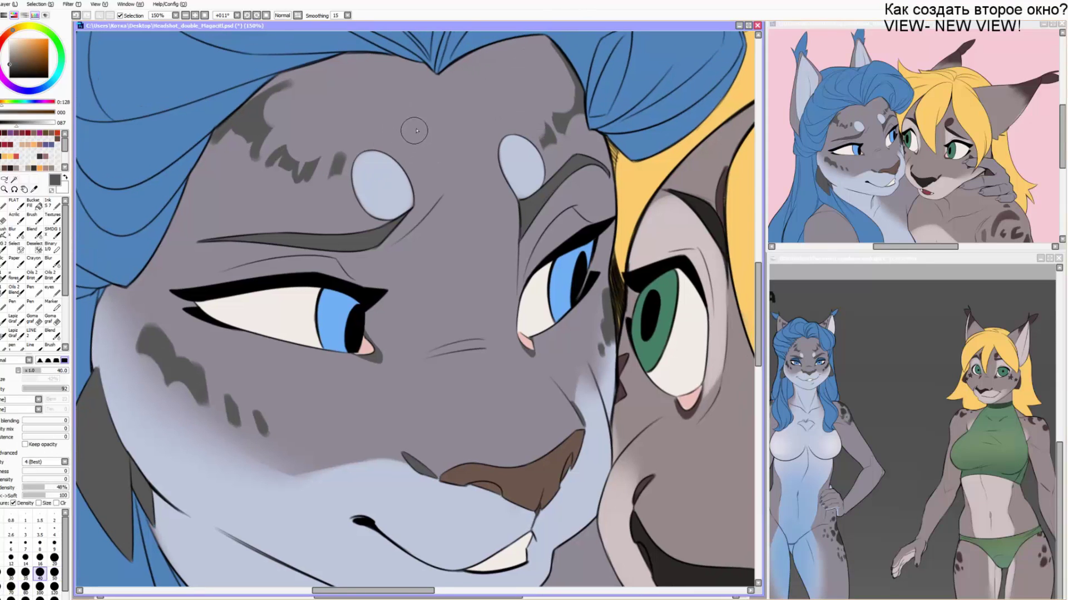
{"action": "mouse_move", "coordinate": [447, 215]}
{"action": "left_mouse_down"}
{"action": "mouse_move", "coordinate": [437, 89]}
{"action": "mouse_move", "coordinate": [455, 155]}
{"action": "mouse_move", "coordinate": [564, 35]}
{"action": "left_mouse_up"}
{"action": "key", "text": "bracketleft"}
{"action": "key", "text": "bracketleft"}
{"action": "key", "text": "bracketleft"}
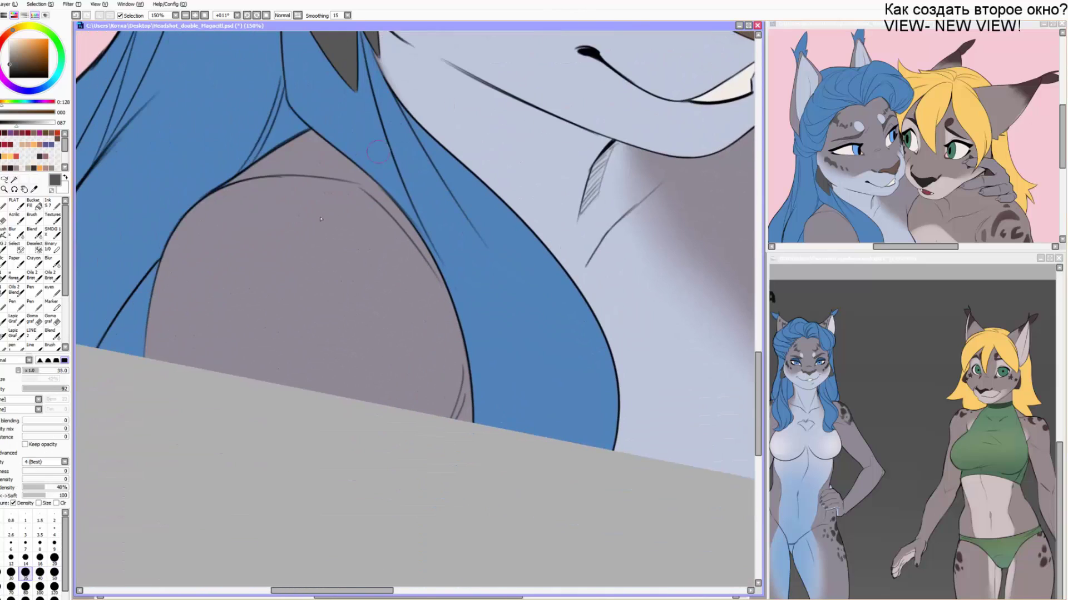
{"action": "mouse_move", "coordinate": [257, 285]}
{"action": "left_mouse_down"}
{"action": "mouse_move", "coordinate": [253, 298]}
{"action": "mouse_move", "coordinate": [230, 272]}
{"action": "mouse_move", "coordinate": [233, 233]}
{"action": "mouse_move", "coordinate": [199, 236]}
{"action": "left_mouse_up"}
{"action": "scroll", "coordinate": [208, 228], "scroll_direction": "down", "scroll_amount": 2}
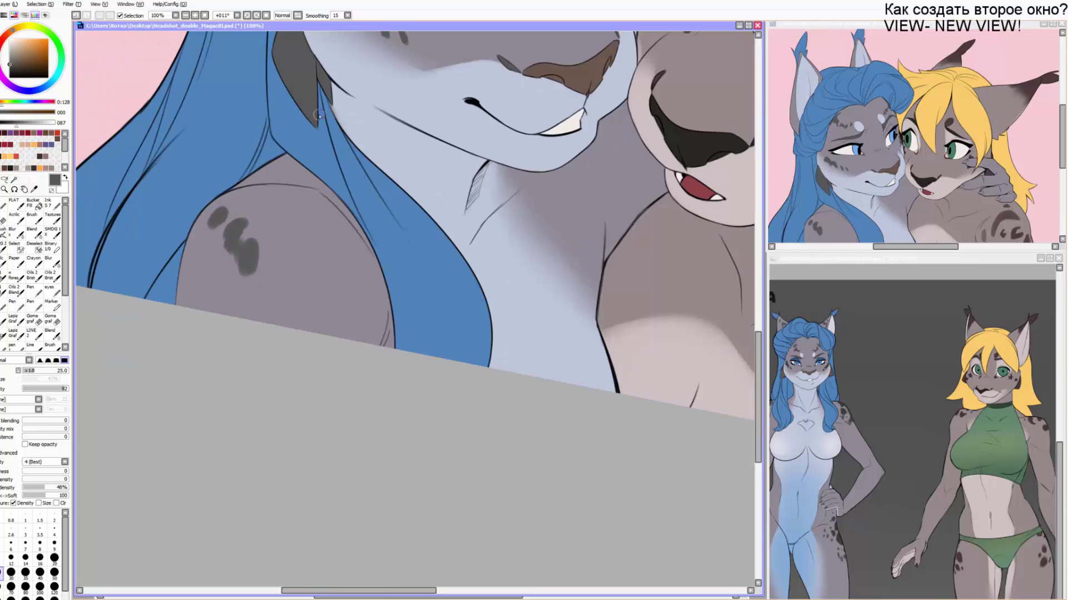
Build up a large dark grey spot cluster in the middle of the shoulder with a small separate spot above it.
{"action": "key", "text": "alt+Tab"}
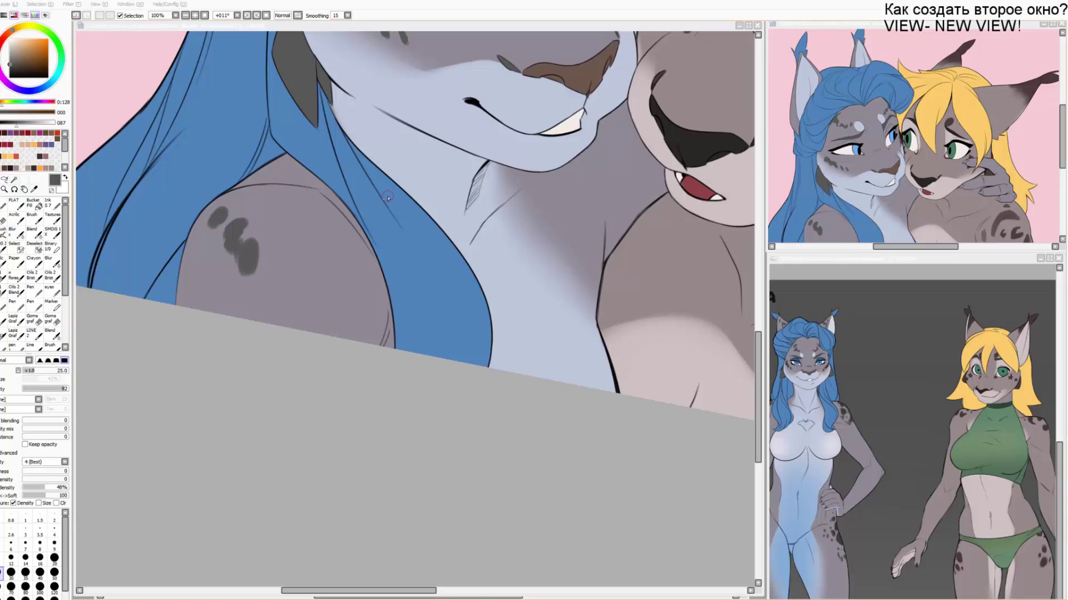
{"action": "scroll", "coordinate": [289, 223], "scroll_direction": "up", "scroll_amount": 2}
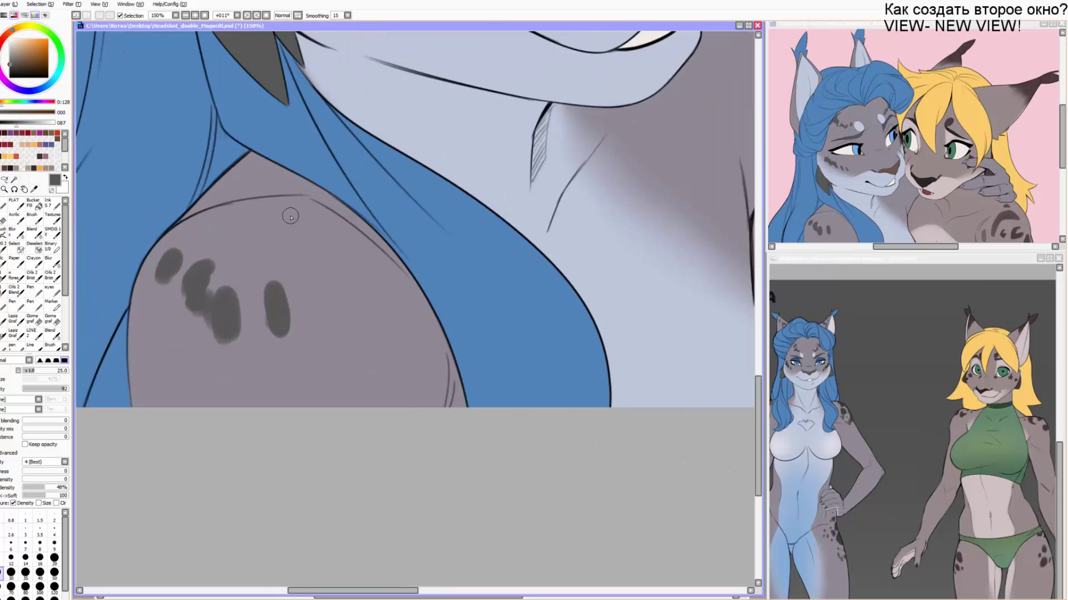
{"action": "left_click_drag", "start_coordinate": [314, 244], "coordinate": [311, 260]}
{"action": "key", "text": "bracketleft"}
{"action": "key", "text": "bracketleft"}
{"action": "mouse_move", "coordinate": [287, 318]}
{"action": "left_mouse_down"}
{"action": "mouse_move", "coordinate": [312, 294]}
{"action": "mouse_move", "coordinate": [330, 313]}
{"action": "left_mouse_up"}
{"action": "left_click_drag", "start_coordinate": [310, 279], "coordinate": [331, 311]}
{"action": "mouse_move", "coordinate": [316, 249]}
{"action": "left_mouse_down"}
{"action": "mouse_move", "coordinate": [326, 257]}
{"action": "mouse_move", "coordinate": [315, 250]}
{"action": "left_mouse_up"}
{"action": "key", "text": "bracketright"}
{"action": "key", "text": "bracketright"}
{"action": "key", "text": "bracketright"}
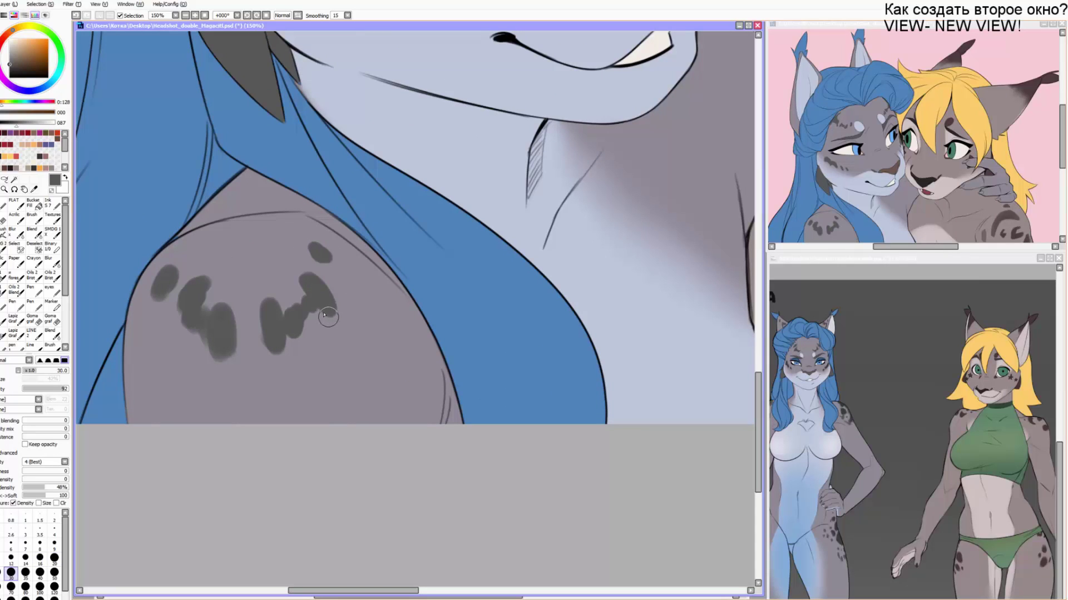
{"action": "mouse_move", "coordinate": [325, 315]}
{"action": "left_mouse_down"}
{"action": "mouse_move", "coordinate": [324, 345]}
{"action": "mouse_move", "coordinate": [303, 333]}
{"action": "mouse_move", "coordinate": [300, 342]}
{"action": "left_mouse_up"}
Add an elongated dark grey spot beside the central cluster and darken the shoulder edge along the hair strand.
{"action": "key", "text": "bracketleft"}
{"action": "key", "text": "bracketleft"}
{"action": "mouse_move", "coordinate": [372, 321]}
{"action": "left_mouse_down"}
{"action": "mouse_move", "coordinate": [361, 309]}
{"action": "mouse_move", "coordinate": [378, 336]}
{"action": "left_mouse_up"}
{"action": "key", "text": "bracketright"}
{"action": "mouse_move", "coordinate": [378, 274]}
{"action": "left_mouse_down"}
{"action": "mouse_move", "coordinate": [412, 317]}
{"action": "mouse_move", "coordinate": [366, 244]}
{"action": "mouse_move", "coordinate": [425, 331]}
{"action": "left_mouse_up"}
Paint dark grey spots along the shoulder's outer edge and where it meets the canvas border, using a brush up to 35 px.
{"action": "key", "text": "bracketright"}
{"action": "key", "text": "bracketright"}
{"action": "left_click_drag", "start_coordinate": [195, 390], "coordinate": [209, 420]}
{"action": "mouse_move", "coordinate": [140, 393]}
{"action": "left_mouse_down"}
{"action": "mouse_move", "coordinate": [151, 422]}
{"action": "mouse_move", "coordinate": [128, 377]}
{"action": "left_mouse_up"}
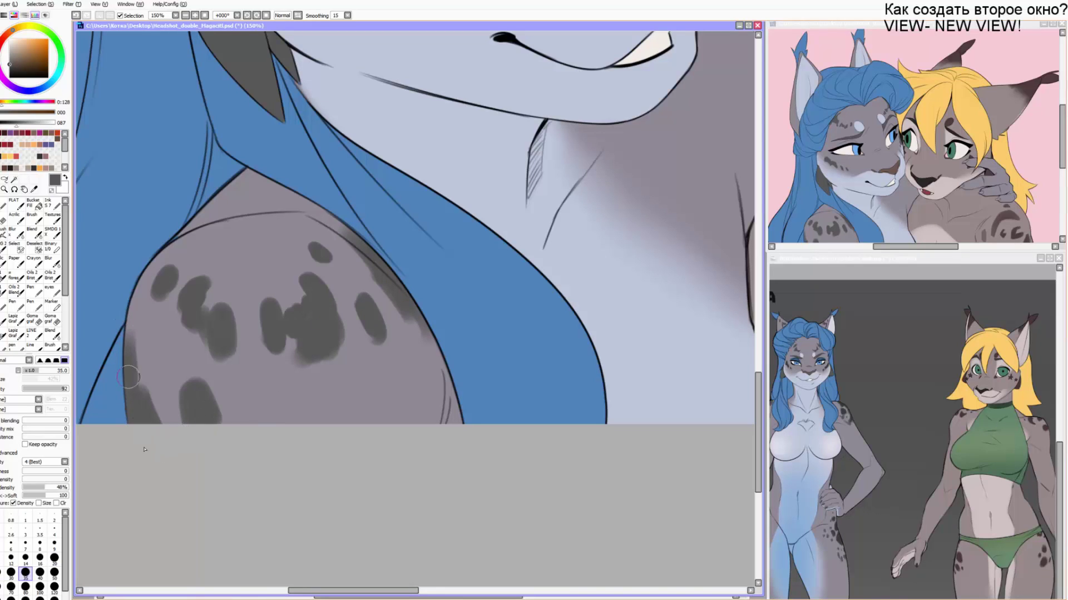
{"action": "key", "text": "bracketleft"}
{"action": "left_click_drag", "start_coordinate": [295, 420], "coordinate": [275, 423]}
Add a small narrow dark grey spot low on the shoulder, near the edge beside the hair strand.
{"action": "key", "text": "bracketleft"}
{"action": "key", "text": "bracketleft"}
{"action": "left_click_drag", "start_coordinate": [244, 227], "coordinate": [196, 250]}
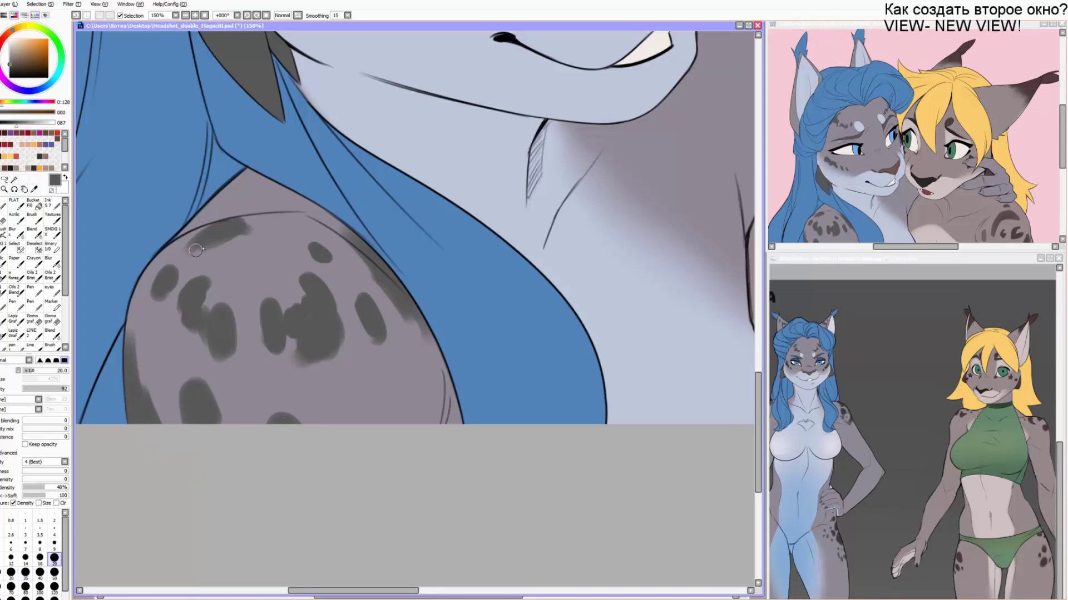
{"action": "key", "text": "bracketleft"}
{"action": "key", "text": "ctrl+z"}
{"action": "mouse_move", "coordinate": [427, 379]}
{"action": "left_mouse_down"}
{"action": "mouse_move", "coordinate": [422, 331]}
{"action": "mouse_move", "coordinate": [439, 400]}
{"action": "left_mouse_up"}
{"action": "mouse_move", "coordinate": [426, 351]}
{"action": "left_mouse_down"}
{"action": "mouse_move", "coordinate": [413, 394]}
{"action": "mouse_move", "coordinate": [335, 367]}
{"action": "mouse_move", "coordinate": [211, 418]}
{"action": "left_mouse_up"}
{"action": "key", "text": "bracketright"}
{"action": "key", "text": "bracketright"}
{"action": "key", "text": "bracketright"}
{"action": "mouse_move", "coordinate": [494, 120]}
{"action": "left_mouse_down"}
{"action": "mouse_move", "coordinate": [492, 152]}
{"action": "mouse_move", "coordinate": [498, 116]}
{"action": "left_mouse_up"}
{"action": "key", "text": "ctrl+z"}
{"action": "key", "text": "ctrl+z"}
{"action": "key", "text": "bracketleft"}
{"action": "key", "text": "ctrl+z"}
{"action": "key", "text": "ctrl+z"}
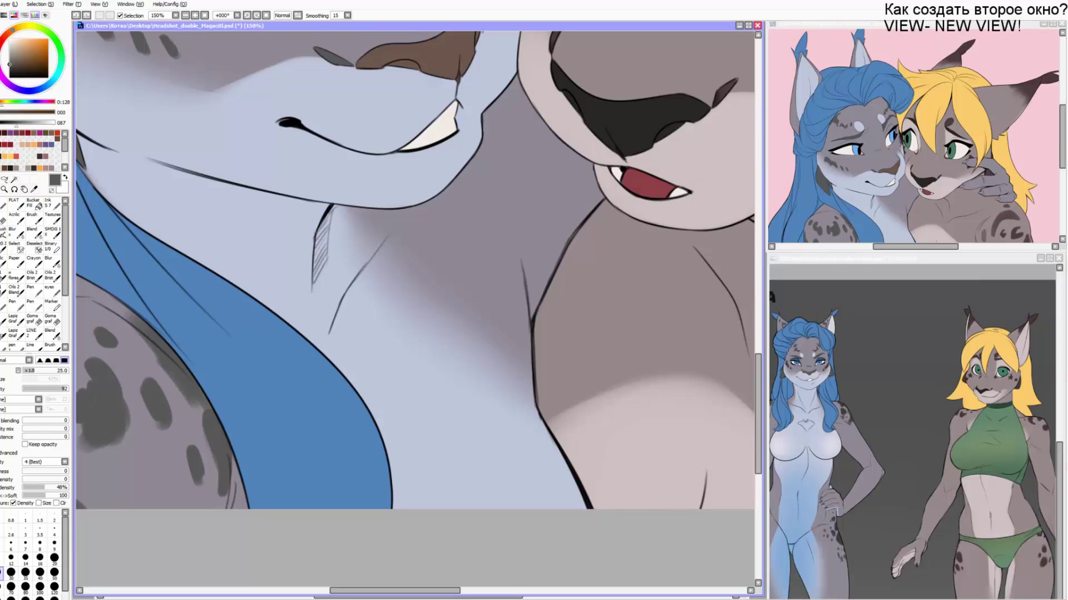
{"action": "left_click", "coordinate": [14, 180]}
{"action": "left_click", "coordinate": [489, 166]}
{"action": "key", "text": "ctrl+z"}
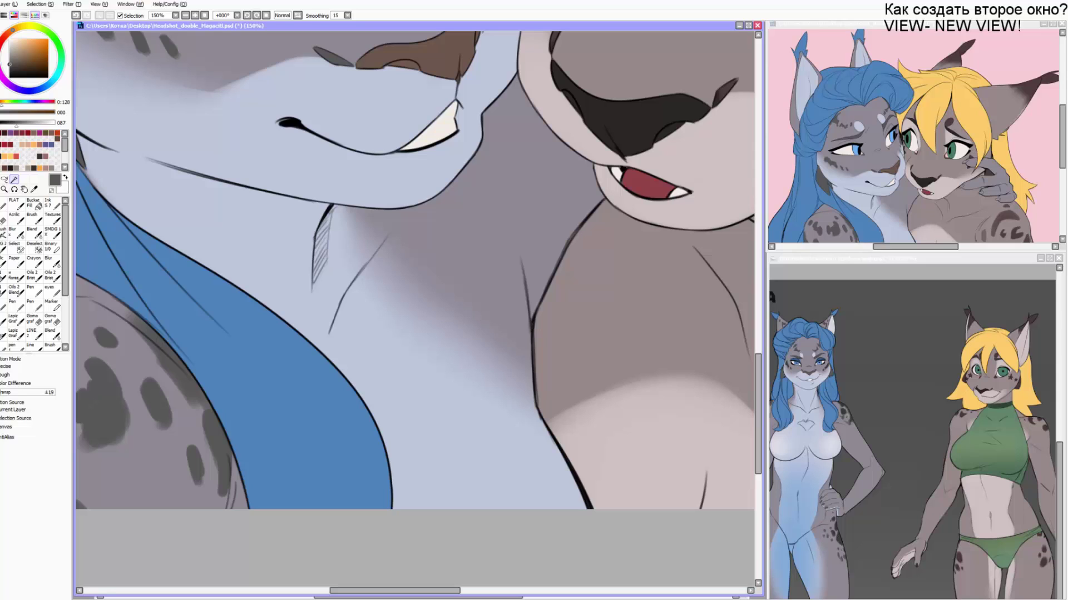
Paint dark grey spots on her neck just behind the chin with a 12 px brush.
{"action": "key", "text": "v"}
{"action": "key", "text": "bracketleft"}
{"action": "key", "text": "bracketleft"}
{"action": "key", "text": "bracketleft"}
{"action": "key", "text": "bracketleft"}
{"action": "left_click_drag", "start_coordinate": [486, 115], "coordinate": [490, 119]}
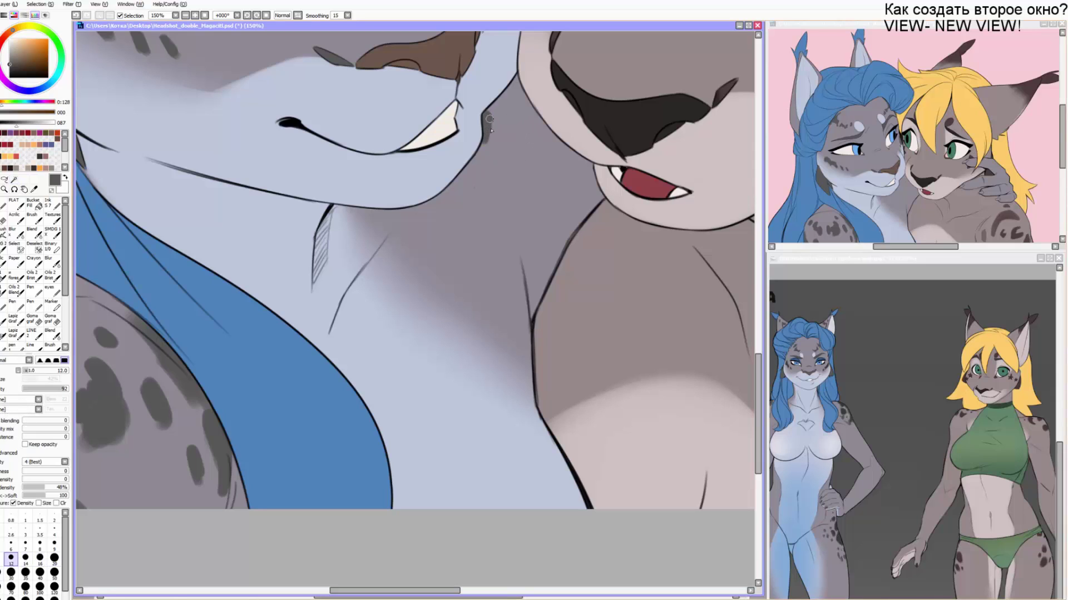
{"action": "mouse_move", "coordinate": [468, 167]}
{"action": "left_mouse_down"}
{"action": "mouse_move", "coordinate": [477, 193]}
{"action": "mouse_move", "coordinate": [460, 168]}
{"action": "mouse_move", "coordinate": [465, 152]}
{"action": "mouse_move", "coordinate": [431, 191]}
{"action": "mouse_move", "coordinate": [464, 170]}
{"action": "mouse_move", "coordinate": [450, 193]}
{"action": "mouse_move", "coordinate": [494, 162]}
{"action": "mouse_move", "coordinate": [485, 184]}
{"action": "left_mouse_up"}
Resample the dark grey and extend the neck spots with a small dot and further marks along the underside of the jaw.
{"action": "key", "text": "e"}
{"action": "key", "text": "b"}
{"action": "left_click", "coordinate": [465, 153], "text": "alt"}
{"action": "left_click", "coordinate": [466, 171], "text": "alt"}
{"action": "left_click_drag", "start_coordinate": [513, 129], "coordinate": [512, 133]}
{"action": "left_click_drag", "start_coordinate": [456, 202], "coordinate": [457, 190]}
{"action": "mouse_move", "coordinate": [396, 204]}
{"action": "left_mouse_down"}
{"action": "mouse_move", "coordinate": [370, 199]}
{"action": "mouse_move", "coordinate": [400, 204]}
{"action": "mouse_move", "coordinate": [398, 193]}
{"action": "left_mouse_up"}
{"action": "left_click", "coordinate": [383, 185], "text": "alt"}
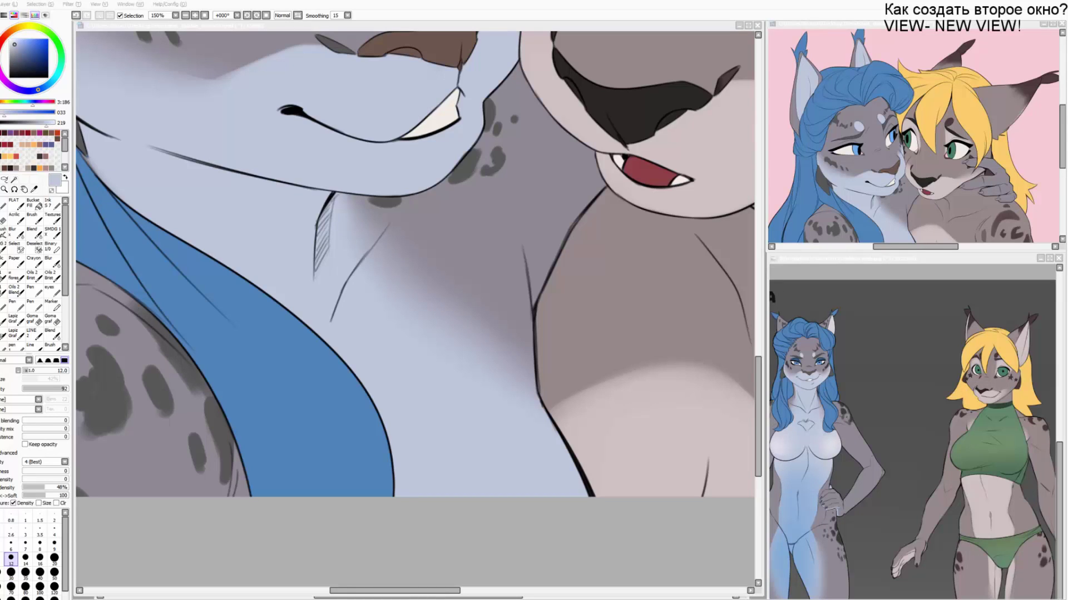
{"action": "left_click", "coordinate": [375, 205]}
{"action": "left_click_drag", "start_coordinate": [382, 202], "coordinate": [357, 196]}
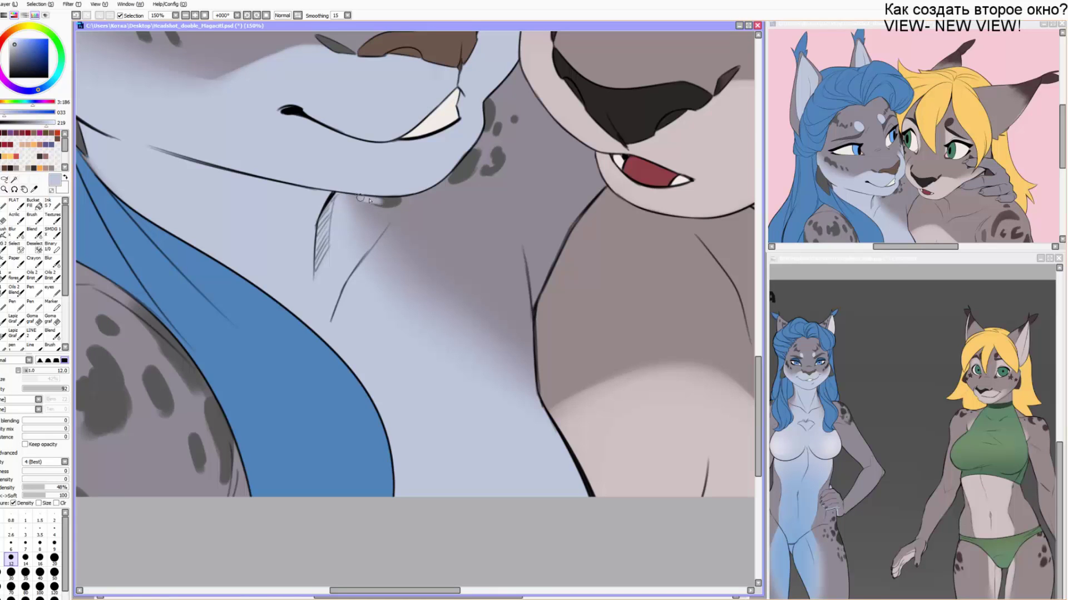
{"action": "key", "text": "ctrl+z"}
{"action": "right_click", "coordinate": [382, 203]}
{"action": "mouse_move", "coordinate": [329, 146]}
{"action": "left_mouse_down"}
{"action": "mouse_move", "coordinate": [372, 267]}
{"action": "mouse_move", "coordinate": [368, 294]}
{"action": "left_mouse_up"}
{"action": "mouse_move", "coordinate": [386, 229]}
{"action": "left_mouse_down"}
{"action": "mouse_move", "coordinate": [514, 251]}
{"action": "mouse_move", "coordinate": [500, 192]}
{"action": "mouse_move", "coordinate": [446, 149]}
{"action": "left_mouse_up"}
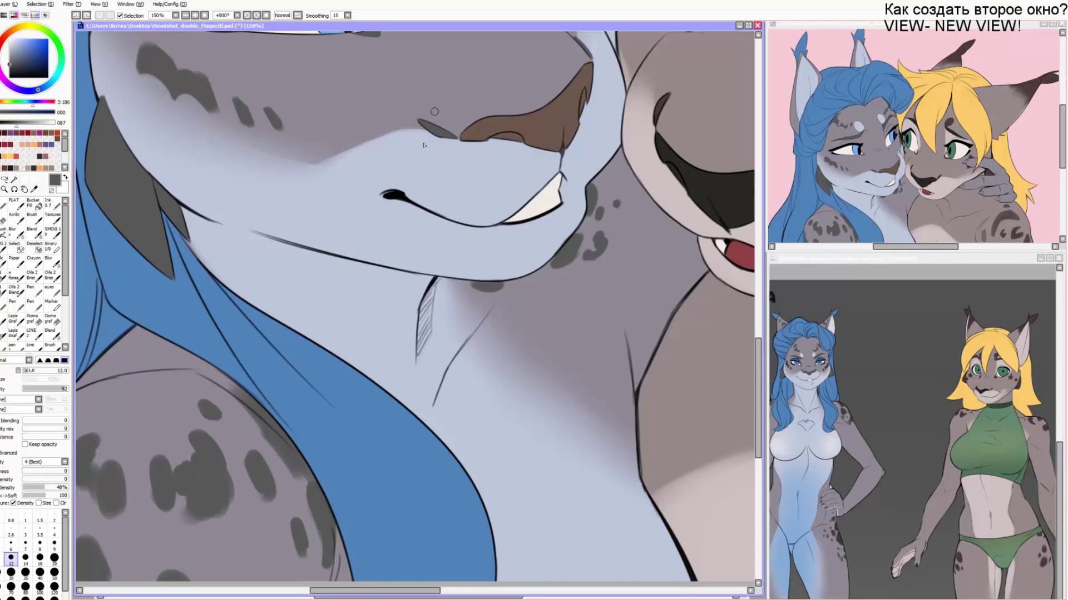
{"action": "mouse_move", "coordinate": [279, 122]}
{"action": "left_mouse_down"}
{"action": "mouse_move", "coordinate": [326, 164]}
{"action": "mouse_move", "coordinate": [367, 227]}
{"action": "mouse_move", "coordinate": [383, 191]}
{"action": "left_mouse_up"}
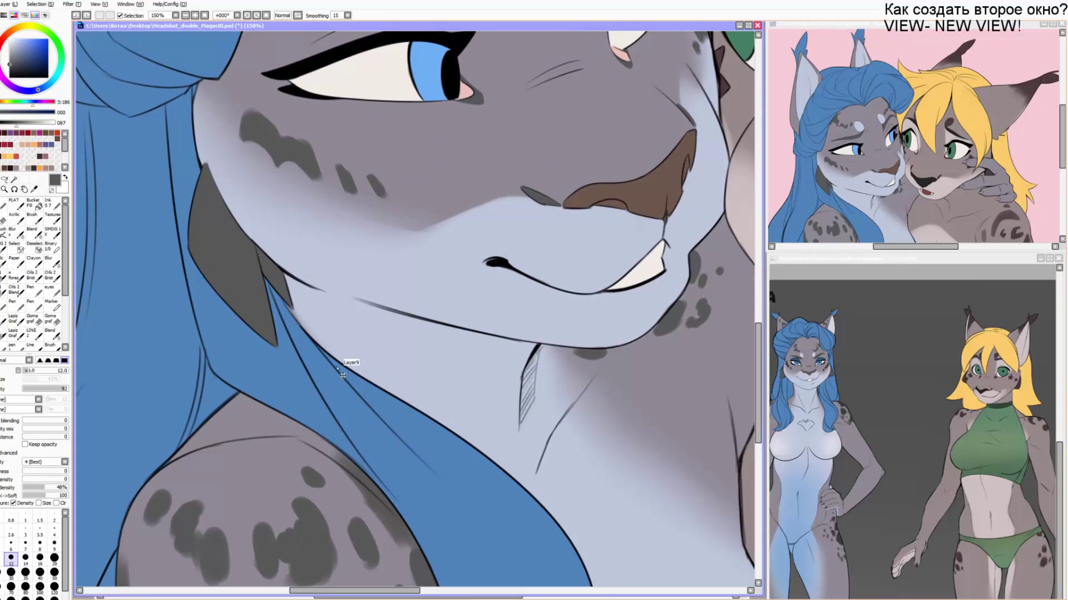
{"action": "key", "text": "e"}
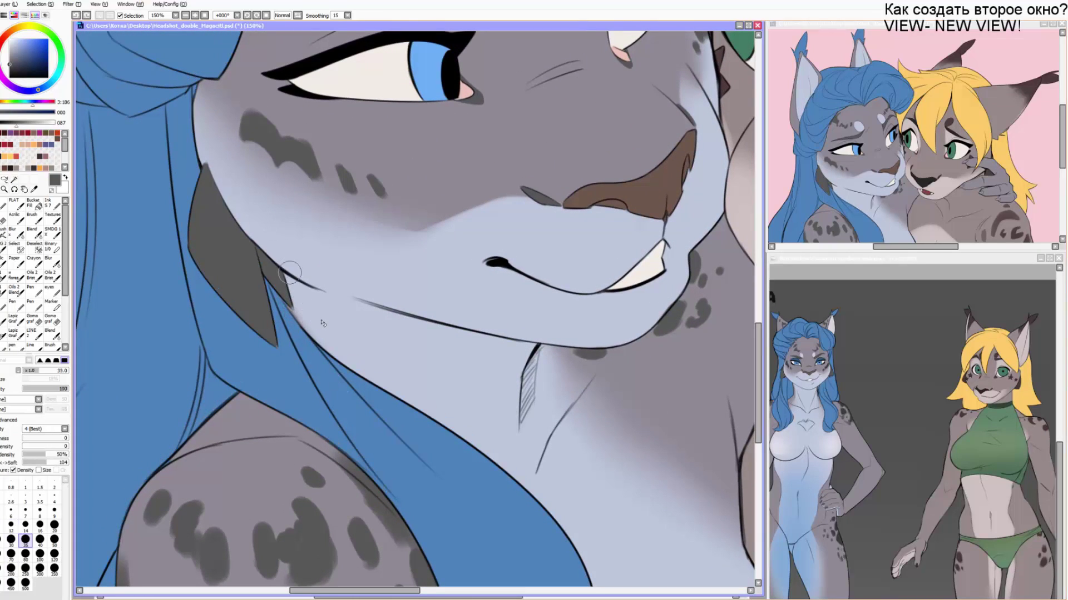
{"action": "key", "text": "End"}
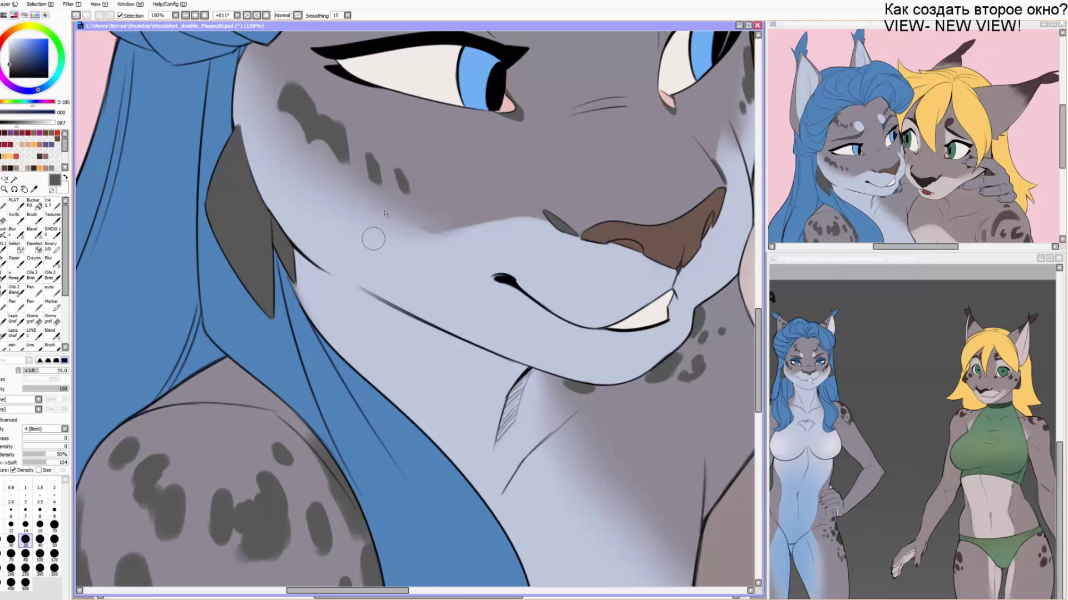
{"action": "mouse_move", "coordinate": [431, 135]}
{"action": "left_mouse_down"}
{"action": "mouse_move", "coordinate": [363, 259]}
{"action": "mouse_move", "coordinate": [333, 279]}
{"action": "left_mouse_up"}
{"action": "left_click_drag", "start_coordinate": [471, 147], "coordinate": [430, 181]}
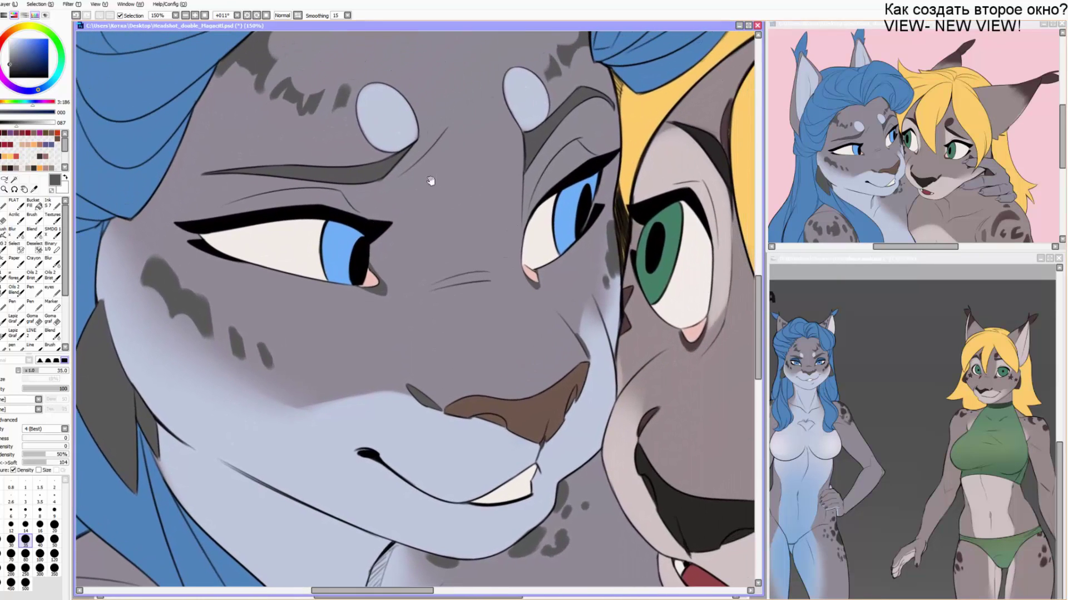
Fill the claws of the hand resting on the blonde character with dark grey, using a 10 px brush.
{"action": "left_click_drag", "start_coordinate": [436, 356], "coordinate": [333, 169]}
{"action": "left_click_drag", "start_coordinate": [422, 318], "coordinate": [356, 184]}
{"action": "left_click_drag", "start_coordinate": [428, 358], "coordinate": [354, 235]}
{"action": "key", "text": "Delete"}
{"action": "key", "text": "Delete"}
{"action": "mouse_move", "coordinate": [596, 208]}
{"action": "left_mouse_down"}
{"action": "mouse_move", "coordinate": [338, 252]}
{"action": "mouse_move", "coordinate": [353, 371]}
{"action": "left_mouse_up"}
{"action": "key", "text": "c"}
{"action": "key", "text": "Delete"}
{"action": "key", "text": "Delete"}
{"action": "key", "text": "["}
{"action": "left_click_drag", "start_coordinate": [302, 285], "coordinate": [312, 265]}
{"action": "mouse_move", "coordinate": [416, 250]}
{"action": "left_mouse_down"}
{"action": "mouse_move", "coordinate": [430, 231]}
{"action": "mouse_move", "coordinate": [415, 253]}
{"action": "mouse_move", "coordinate": [434, 231]}
{"action": "mouse_move", "coordinate": [432, 243]}
{"action": "left_mouse_up"}
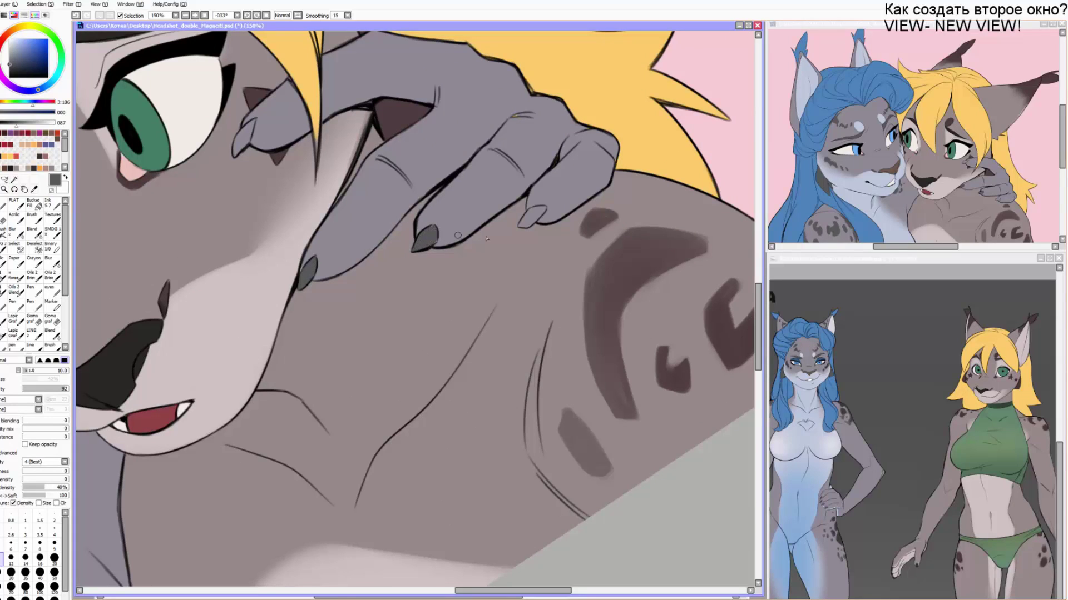
{"action": "left_click_drag", "start_coordinate": [538, 209], "coordinate": [528, 226]}
{"action": "left_click_drag", "start_coordinate": [250, 121], "coordinate": [234, 160]}
Sample the finger's purple-grey fur colour and clean up around the claw nearest the blonde character's eye.
{"action": "right_click", "coordinate": [263, 118]}
{"action": "left_click_drag", "start_coordinate": [258, 116], "coordinate": [248, 122]}
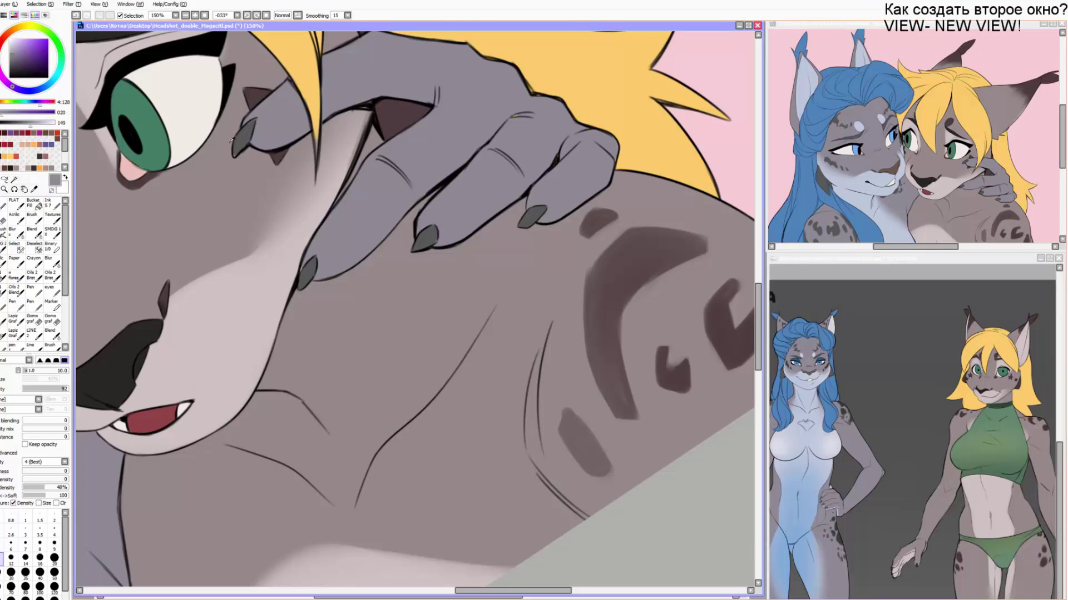
{"action": "right_click", "coordinate": [241, 140]}
{"action": "left_click", "coordinate": [249, 125], "text": "alt"}
Sample the light blue from her muzzle and paint thin strips along the undersides of the hand's fingers.
{"action": "right_click", "coordinate": [882, 191]}
{"action": "key", "text": "bracketright"}
{"action": "mouse_move", "coordinate": [250, 141]}
{"action": "left_mouse_down"}
{"action": "mouse_move", "coordinate": [269, 149]}
{"action": "mouse_move", "coordinate": [309, 133]}
{"action": "left_mouse_up"}
{"action": "key", "text": "bracketright"}
{"action": "mouse_move", "coordinate": [313, 279]}
{"action": "left_mouse_down"}
{"action": "mouse_move", "coordinate": [395, 228]}
{"action": "mouse_move", "coordinate": [476, 231]}
{"action": "left_mouse_up"}
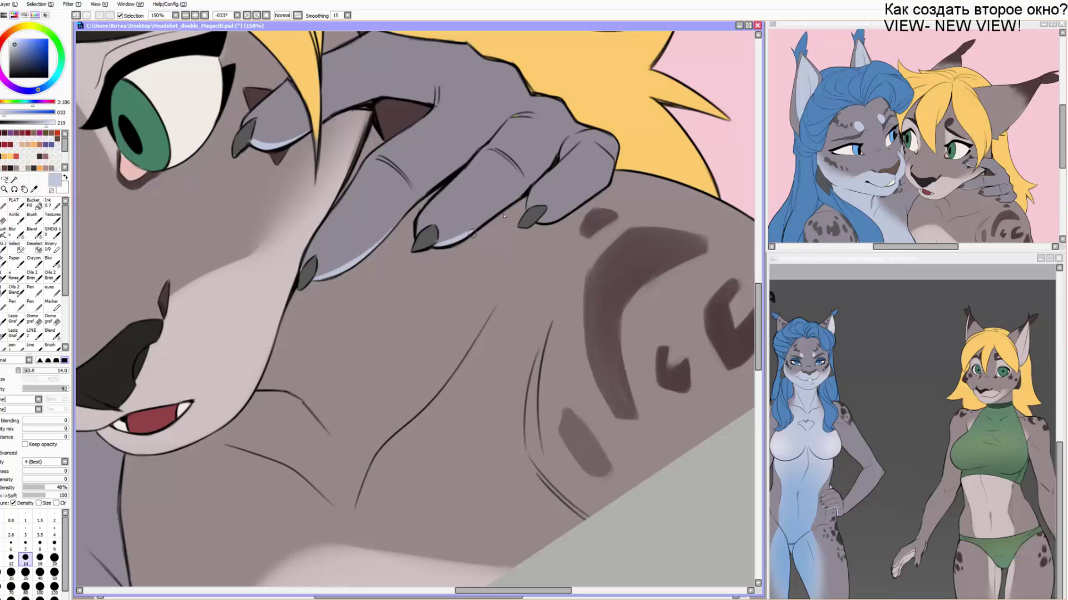
{"action": "key", "text": "bracketleft"}
{"action": "key", "text": "bracketleft"}
{"action": "key", "text": "alt+Tab"}
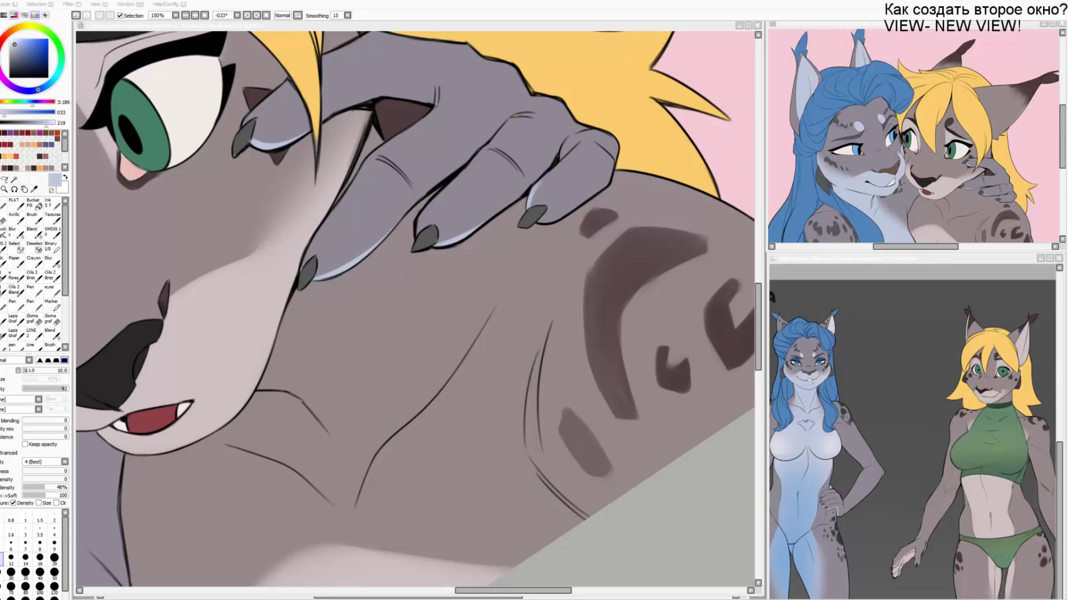
{"action": "left_click", "coordinate": [395, 334]}
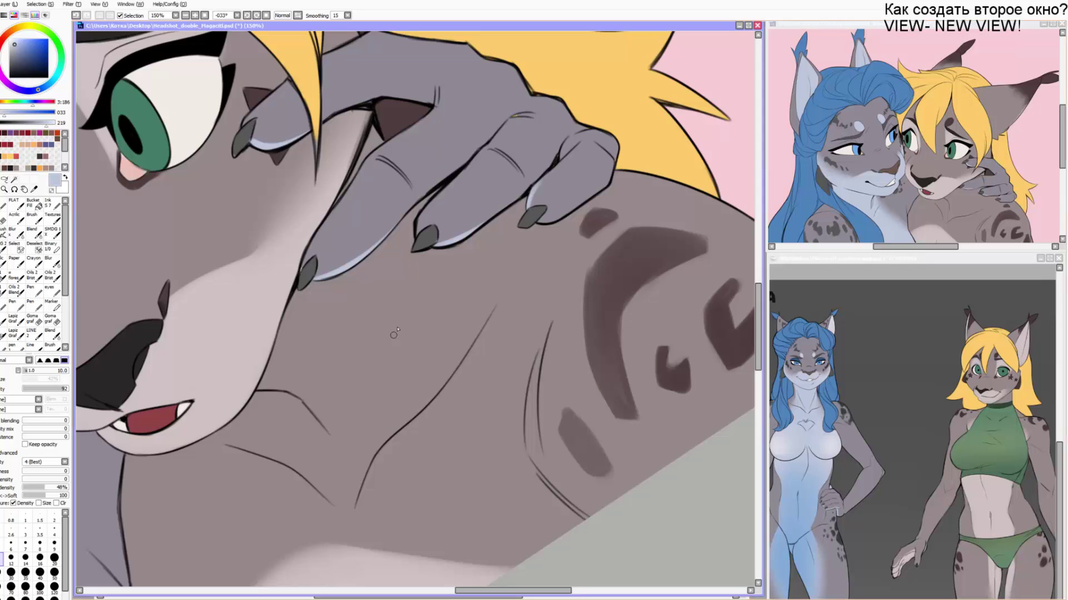
{"action": "left_click_drag", "start_coordinate": [419, 283], "coordinate": [408, 348]}
{"action": "mouse_move", "coordinate": [382, 223]}
{"action": "left_mouse_down"}
{"action": "mouse_move", "coordinate": [408, 304]}
{"action": "mouse_move", "coordinate": [323, 328]}
{"action": "left_mouse_up"}
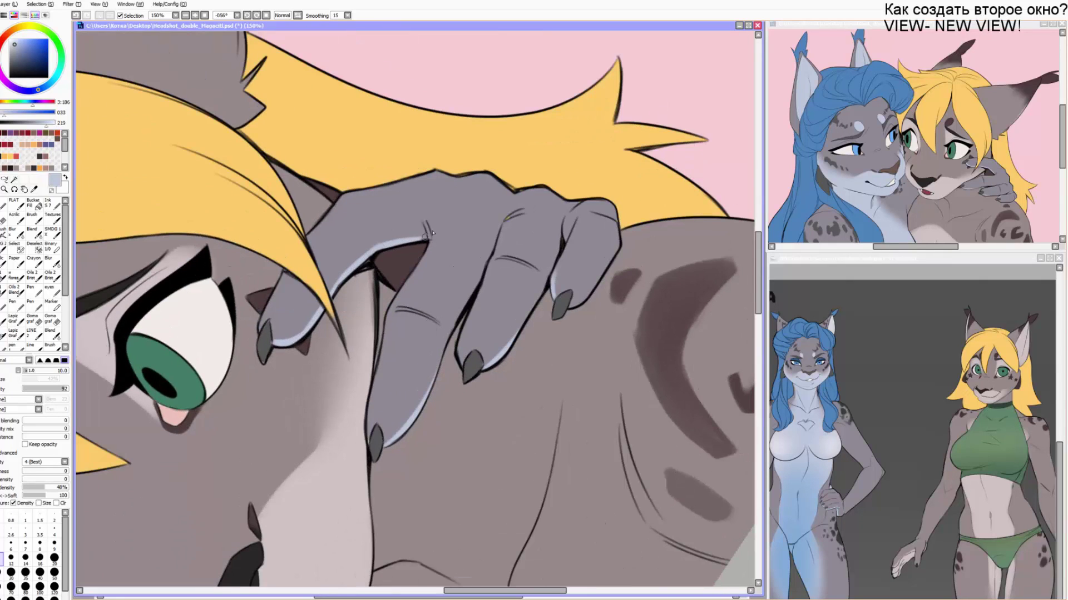
{"action": "key", "text": "e"}
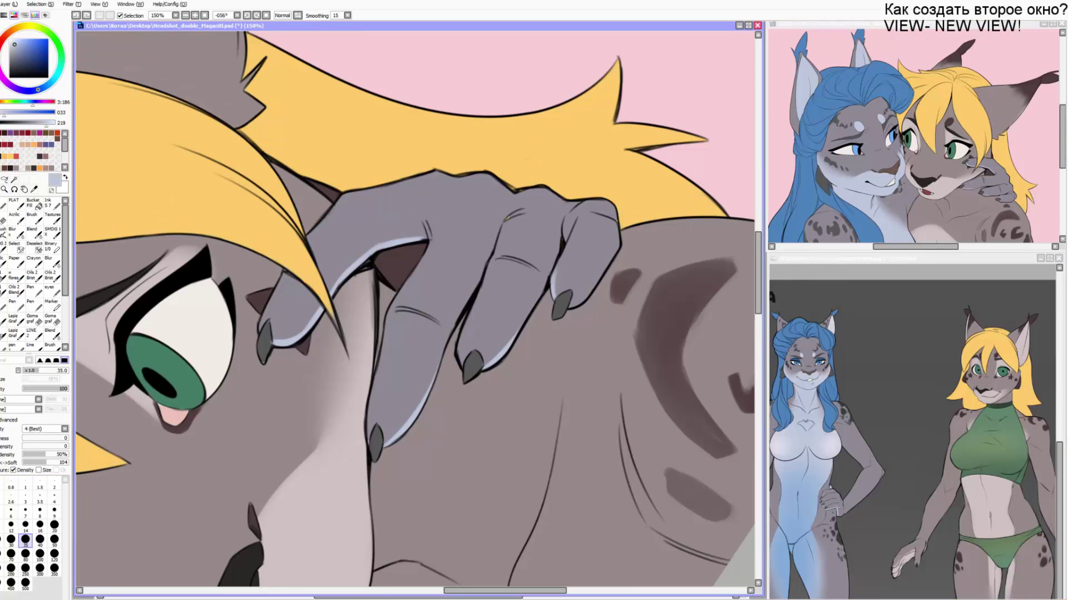
{"action": "key", "text": "alt+Tab"}
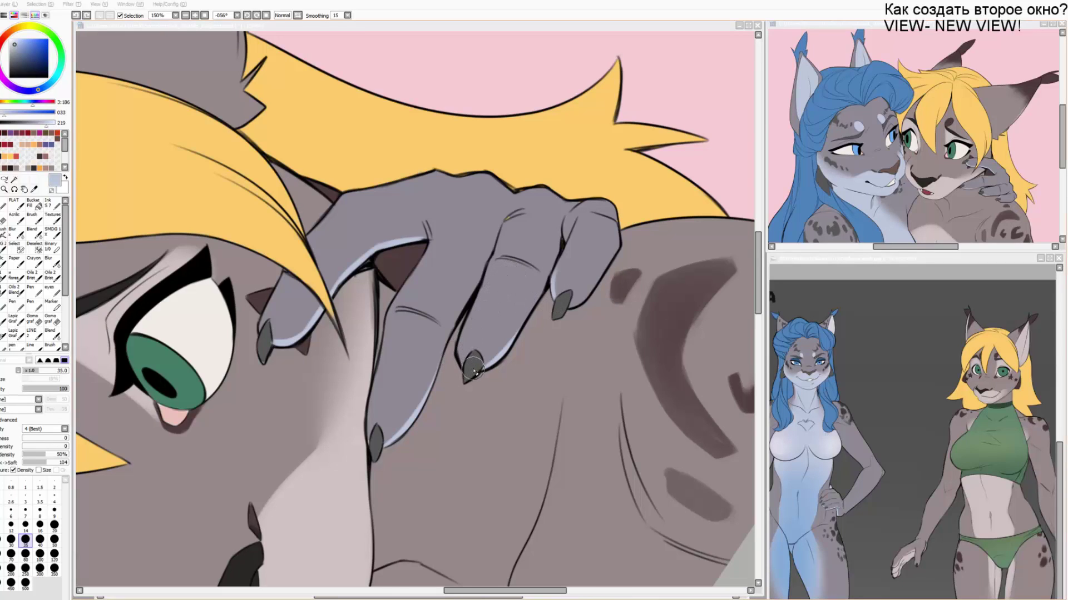
{"action": "left_click_drag", "start_coordinate": [474, 372], "coordinate": [480, 373]}
{"action": "key", "text": "n"}
{"action": "mouse_move", "coordinate": [548, 176]}
{"action": "left_mouse_down"}
{"action": "mouse_move", "coordinate": [550, 152]}
{"action": "mouse_move", "coordinate": [572, 153]}
{"action": "mouse_move", "coordinate": [568, 134]}
{"action": "left_mouse_up"}
{"action": "key", "text": "ctrl+z"}
{"action": "key", "text": "ctrl+z"}
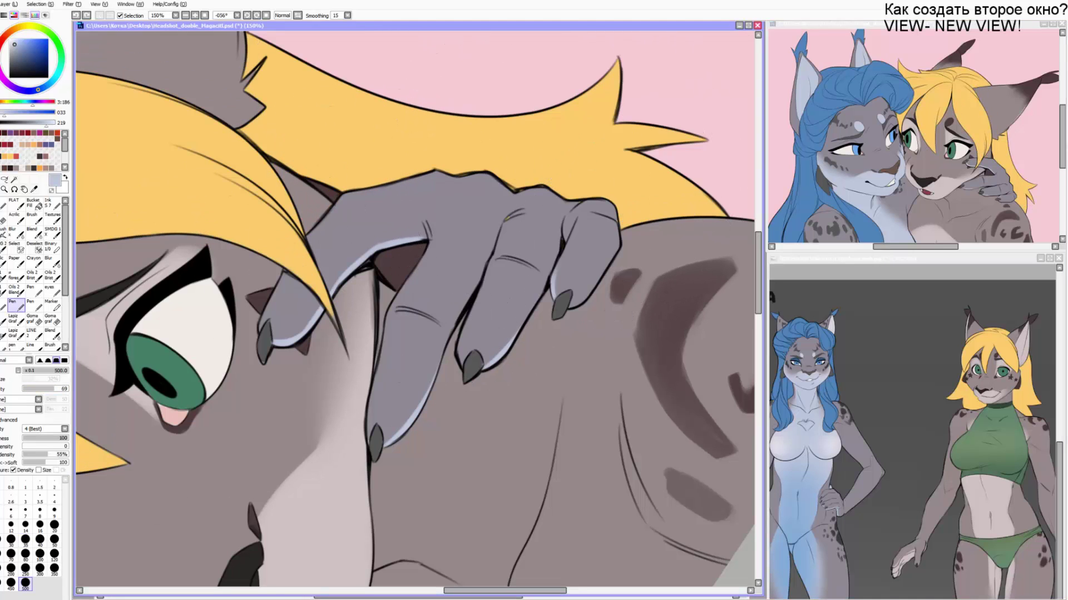
{"action": "key", "text": "alt+Tab"}
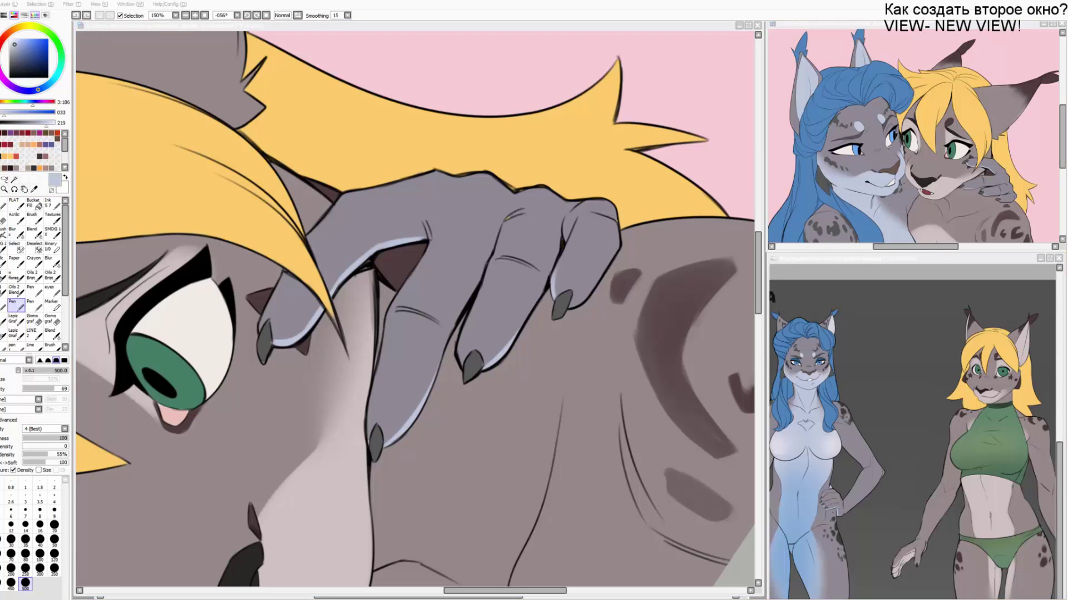
{"action": "key", "text": "e"}
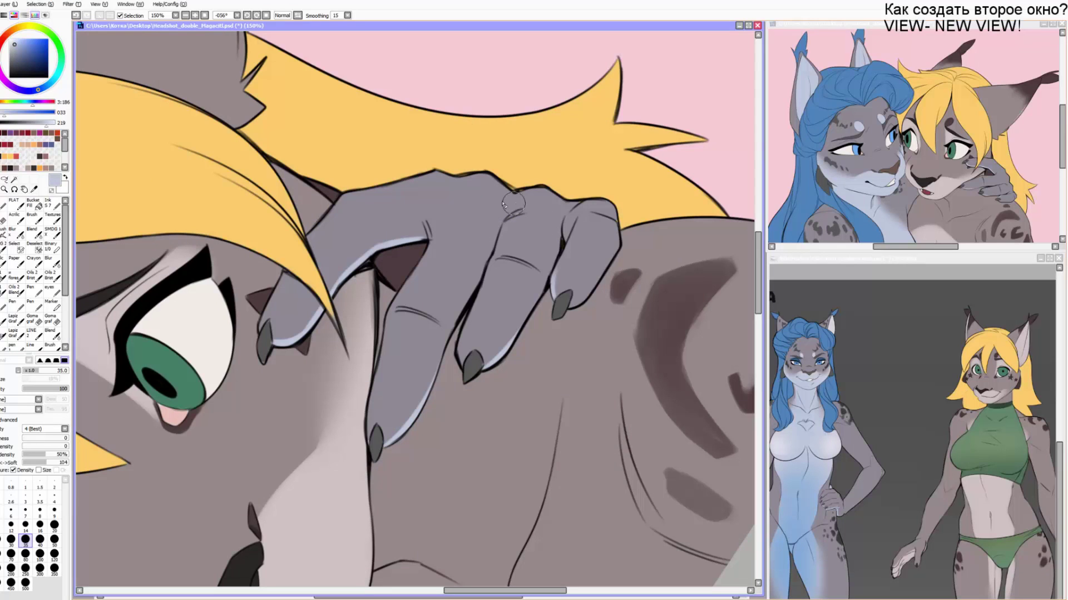
{"action": "key", "text": "End"}
{"action": "left_click_drag", "start_coordinate": [445, 284], "coordinate": [464, 258]}
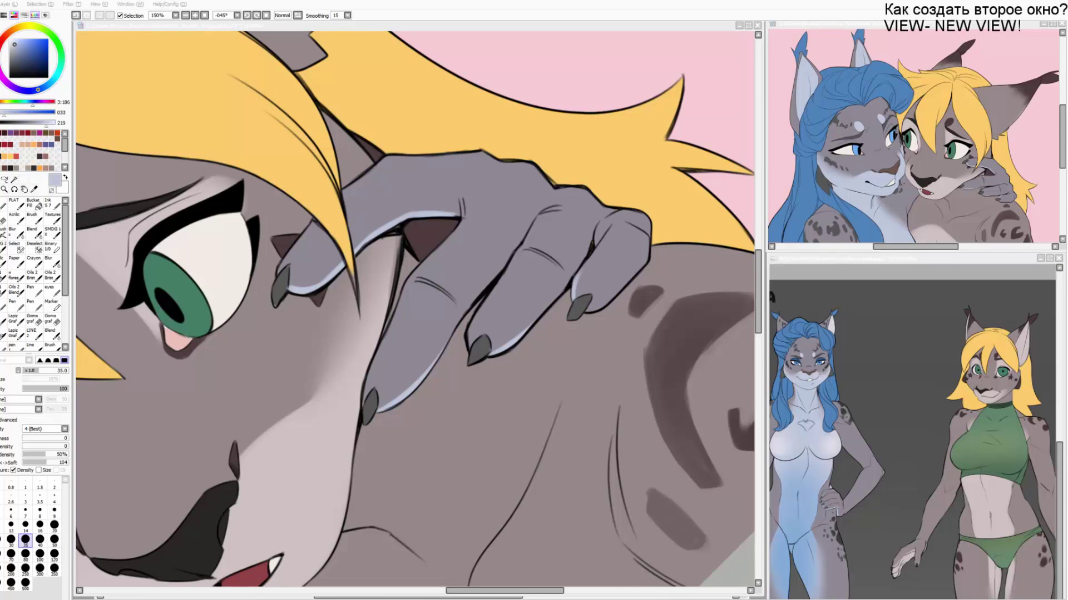
{"action": "left_click", "coordinate": [515, 320]}
{"action": "left_click_drag", "start_coordinate": [518, 300], "coordinate": [539, 260]}
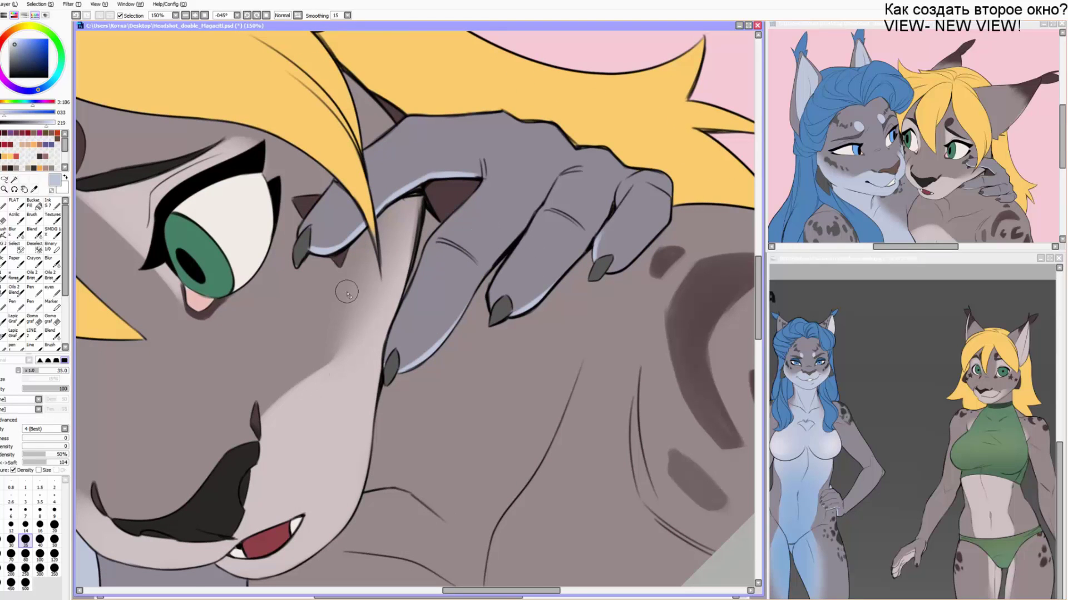
{"action": "key", "text": "End"}
{"action": "key", "text": "Delete"}
{"action": "left_click_drag", "start_coordinate": [411, 302], "coordinate": [472, 195]}
{"action": "key", "text": "End"}
{"action": "key", "text": "End"}
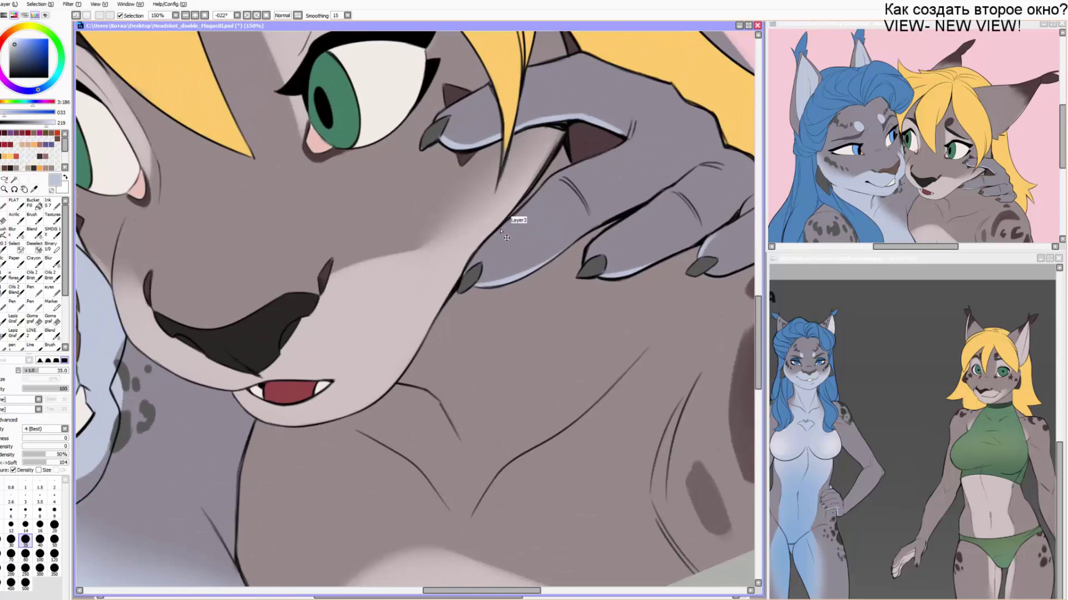
Tidy the edge of the claw resting on the blonde character's jawline with a 7 px eraser and save the drawing.
{"action": "key", "text": "ctrl+z"}
{"action": "key", "text": "bracketleft"}
{"action": "key", "text": "bracketleft"}
{"action": "key", "text": "bracketleft"}
{"action": "key", "text": "bracketleft"}
{"action": "key", "text": "bracketleft"}
{"action": "key", "text": "bracketleft"}
{"action": "key", "text": "bracketleft"}
{"action": "key", "text": "bracketleft"}
{"action": "key", "text": "bracketleft"}
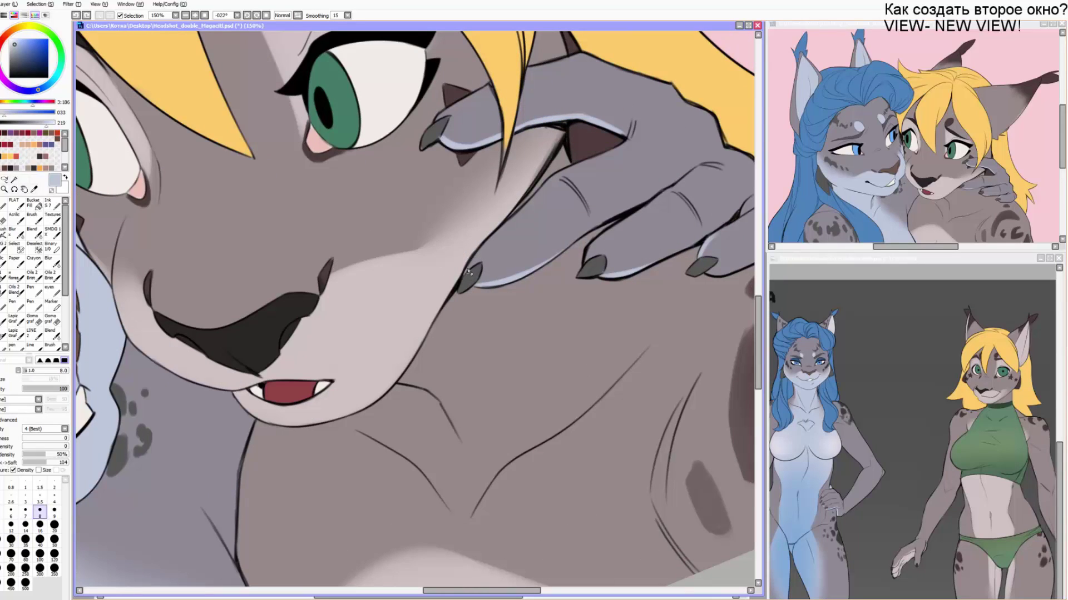
{"action": "key", "text": "bracketleft"}
{"action": "left_click_drag", "start_coordinate": [462, 289], "coordinate": [478, 265]}
{"action": "key", "text": "ctrl+s"}
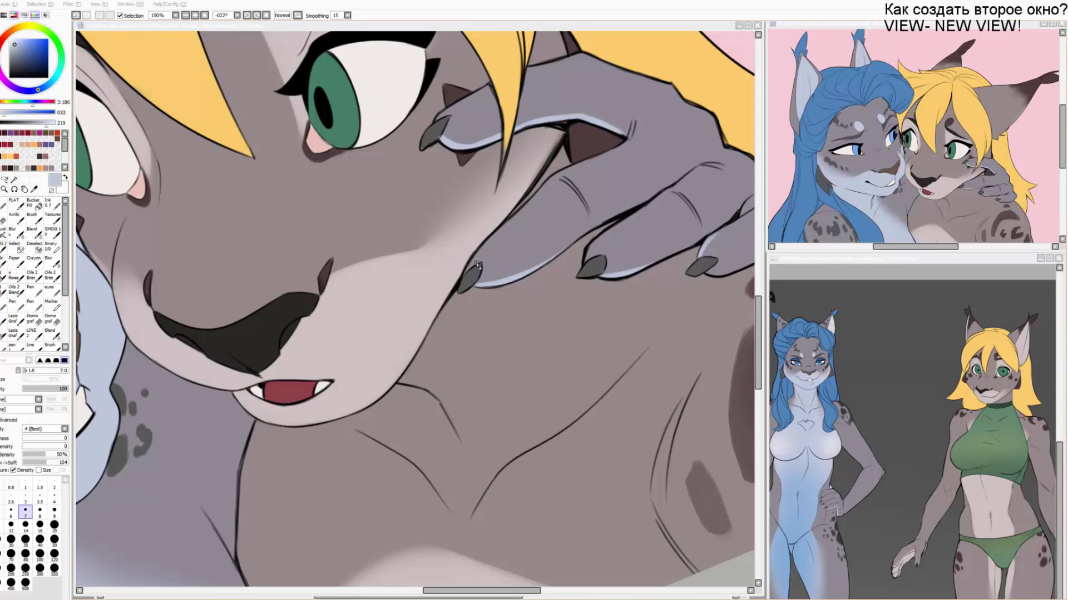
Examine the flat colours on both characters' faces, hair and the resting hand, close up and as a whole.
{"action": "key", "text": "End"}
{"action": "key", "text": "End"}
{"action": "left_click_drag", "start_coordinate": [412, 397], "coordinate": [428, 441]}
{"action": "left_click_drag", "start_coordinate": [477, 199], "coordinate": [288, 475]}
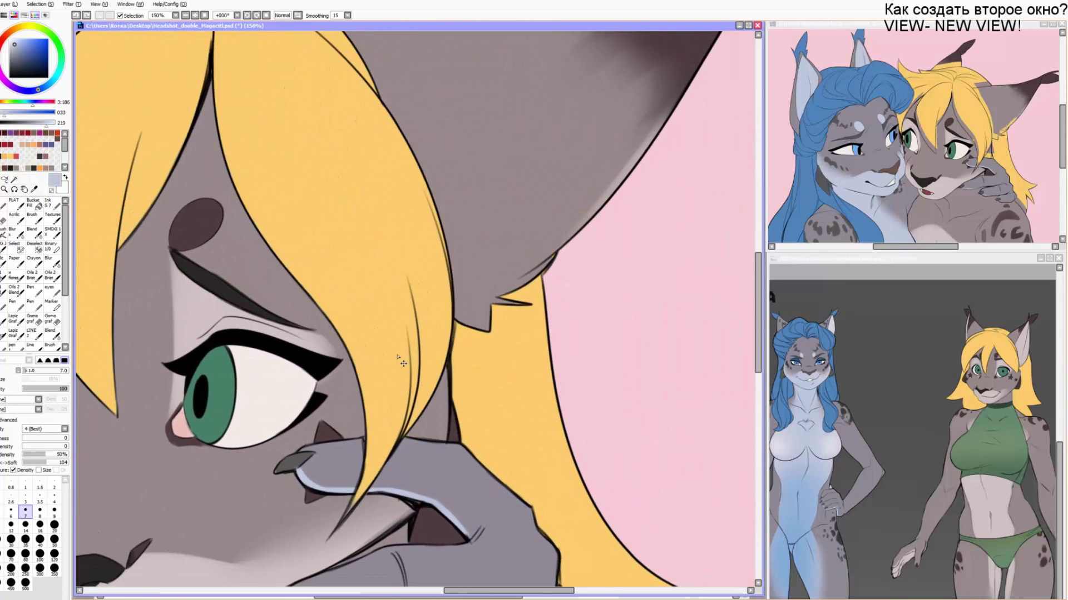
{"action": "key", "text": "bracketleft"}
{"action": "key", "text": "bracketleft"}
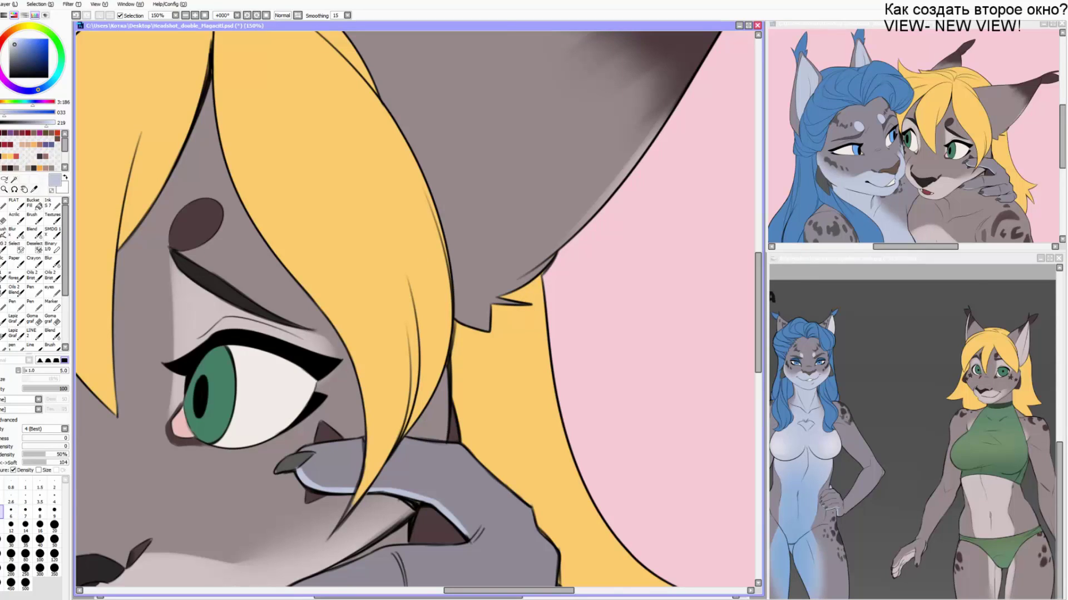
{"action": "key", "text": "Page_Down"}
{"action": "key", "text": "Page_Down"}
{"action": "key", "text": "Page_Down"}
{"action": "key", "text": "Delete"}
{"action": "key", "text": "Page_Up"}
{"action": "left_click_drag", "start_coordinate": [346, 241], "coordinate": [515, 16]}
{"action": "left_click_drag", "start_coordinate": [485, 235], "coordinate": [450, 235]}
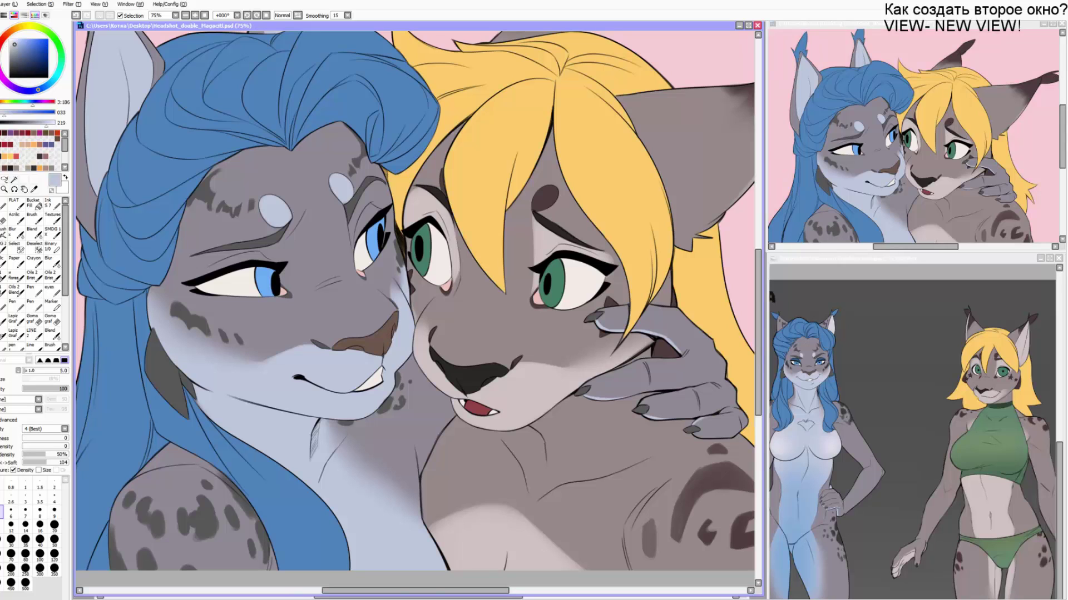
{"action": "key", "text": "alt+Tab"}
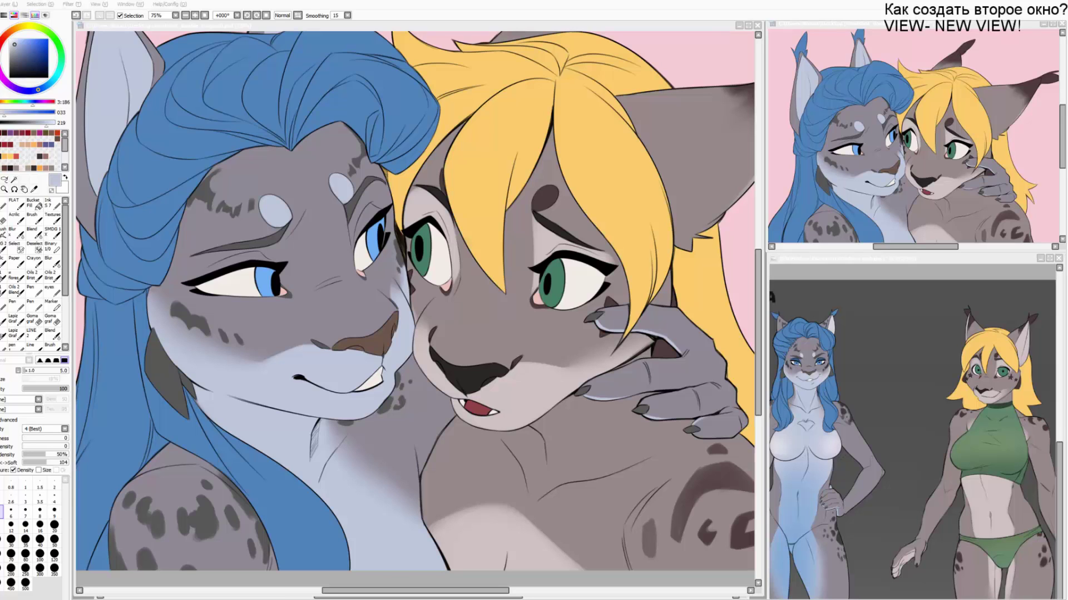
{"action": "left_click_drag", "start_coordinate": [364, 304], "coordinate": [382, 254]}
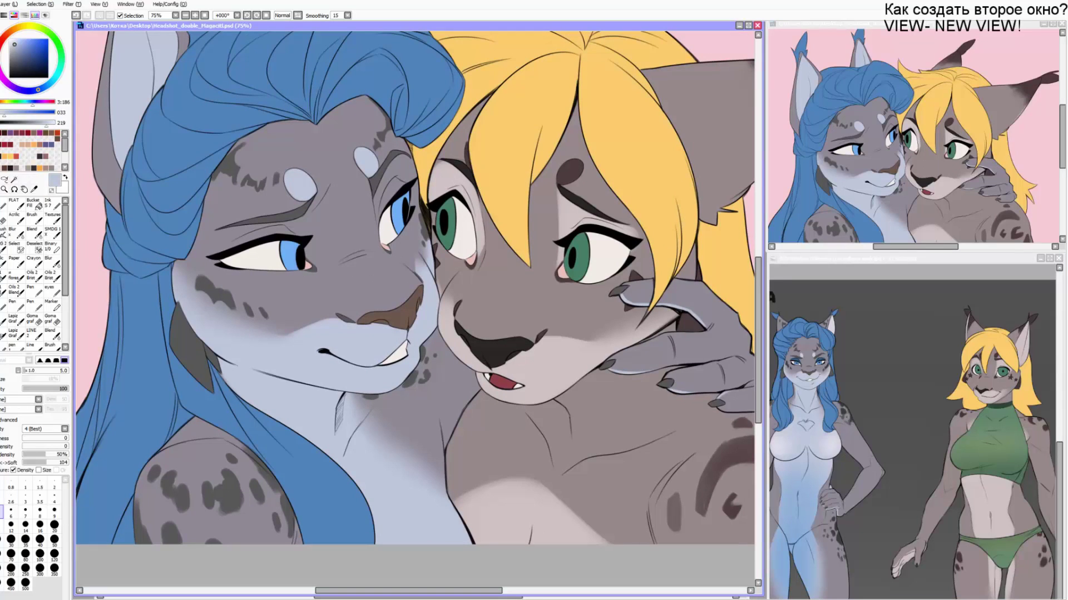
{"action": "key", "text": "alt+Tab"}
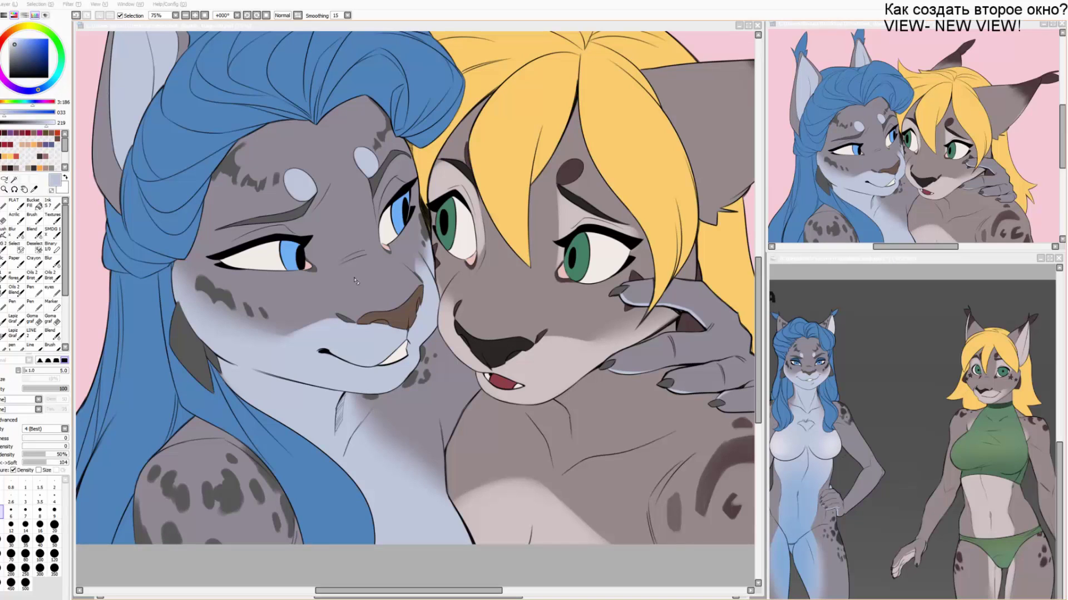
{"action": "left_click", "coordinate": [353, 308]}
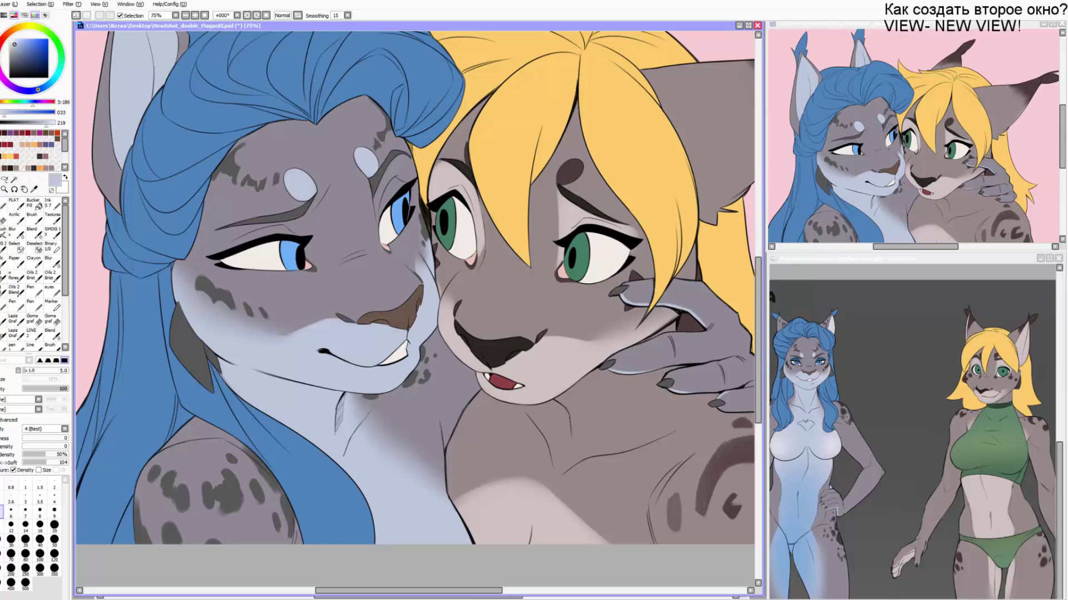
Save the drawing and choose the dark maroon swatch as the shading colour.
{"action": "key", "text": "ctrl+s"}
{"action": "key", "text": "b"}
{"action": "key", "text": "bracketright"}
{"action": "key", "text": "bracketright"}
{"action": "key", "text": "bracketright"}
{"action": "key", "text": "bracketright"}
{"action": "key", "text": "bracketright"}
{"action": "key", "text": "bracketright"}
{"action": "key", "text": "bracketright"}
{"action": "key", "text": "bracketright"}
{"action": "key", "text": "bracketright"}
{"action": "key", "text": "bracketright"}
{"action": "key", "text": "bracketright"}
{"action": "key", "text": "bracketright"}
{"action": "key", "text": "bracketright"}
{"action": "key", "text": "bracketright"}
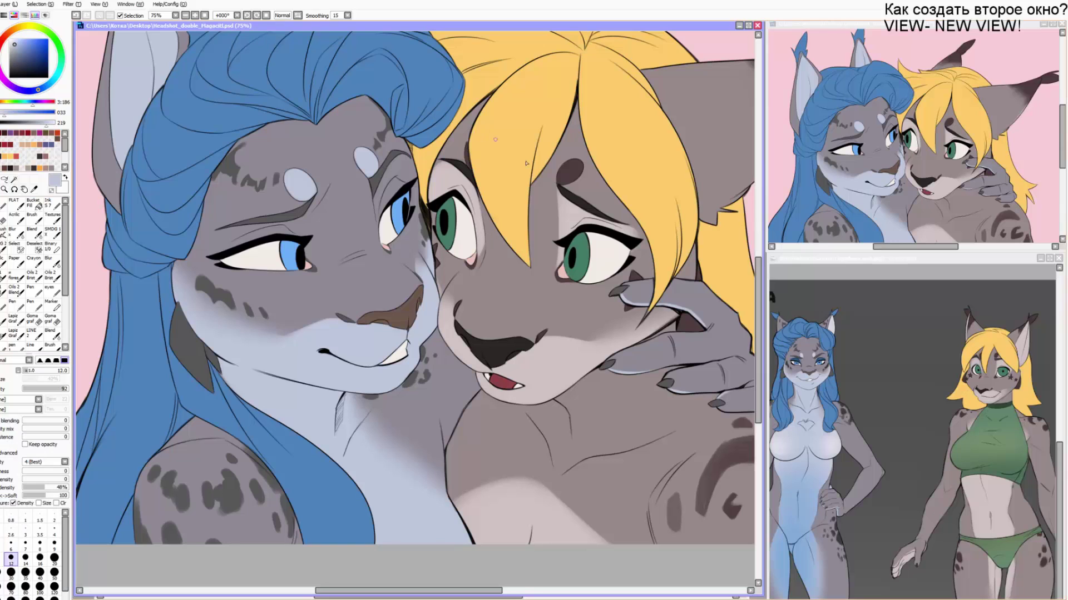
{"action": "mouse_move", "coordinate": [559, 230]}
{"action": "left_mouse_down"}
{"action": "mouse_move", "coordinate": [553, 269]}
{"action": "mouse_move", "coordinate": [447, 239]}
{"action": "mouse_move", "coordinate": [476, 268]}
{"action": "left_mouse_up"}
{"action": "key", "text": "ctrl+z"}
{"action": "left_click", "coordinate": [45, 133]}
{"action": "key", "text": "ctrl+z"}
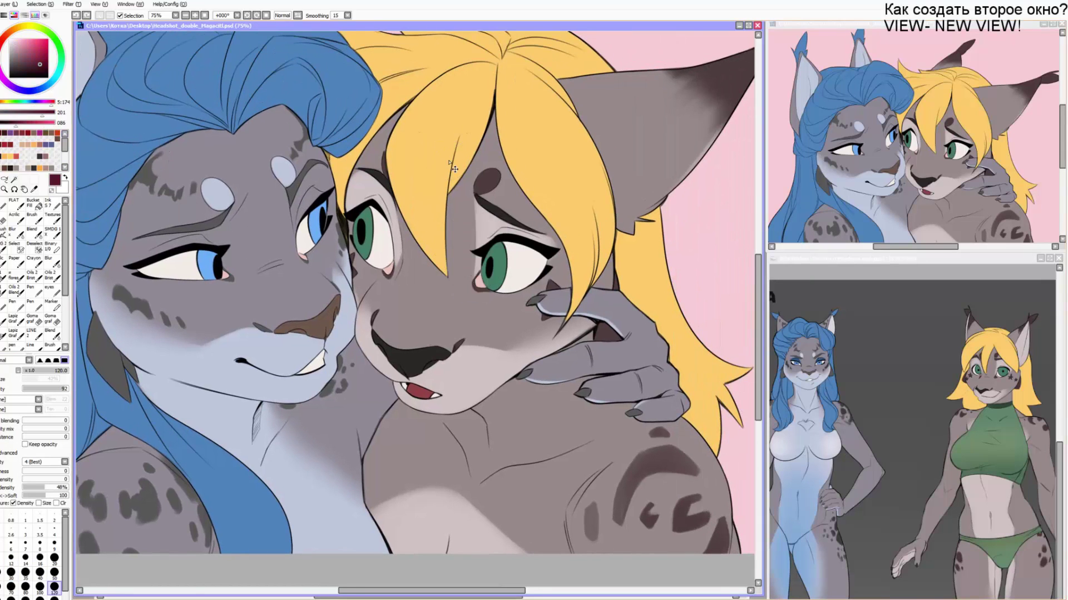
Try a 60 px maroon shading stroke on the blonde character's fur between her nose bridge and eye.
{"action": "scroll", "coordinate": [449, 159], "scroll_direction": "up", "scroll_amount": 1}
{"action": "left_click_drag", "start_coordinate": [448, 160], "coordinate": [469, 86]}
{"action": "key", "text": "bracketleft"}
{"action": "key", "text": "bracketleft"}
{"action": "key", "text": "bracketleft"}
{"action": "key", "text": "bracketleft"}
{"action": "left_click_drag", "start_coordinate": [496, 155], "coordinate": [499, 239]}
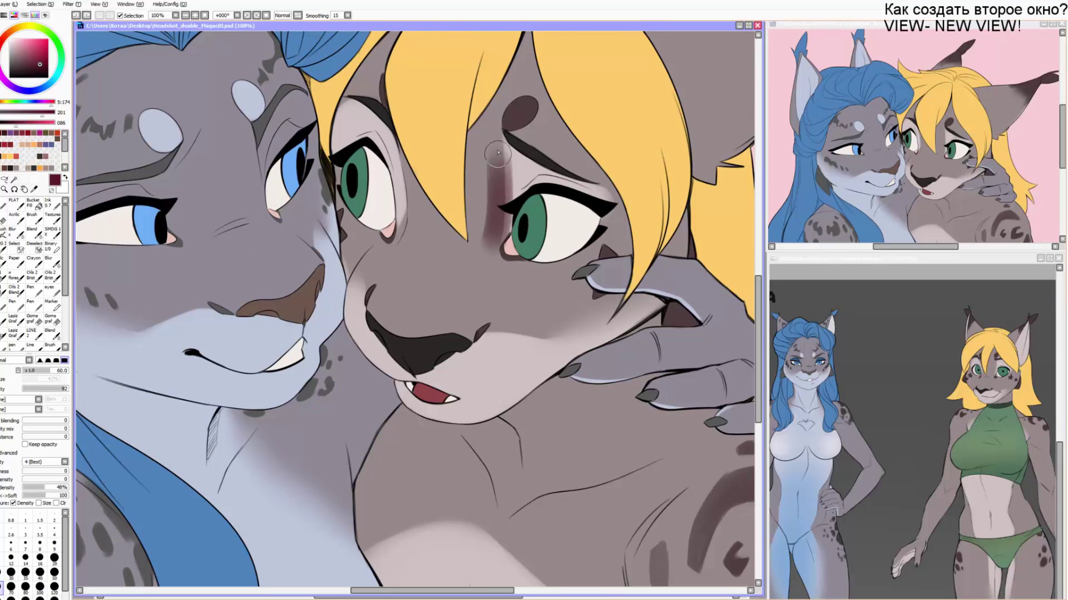
{"action": "left_click_drag", "start_coordinate": [496, 182], "coordinate": [452, 202]}
{"action": "key", "text": "ctrl+z"}
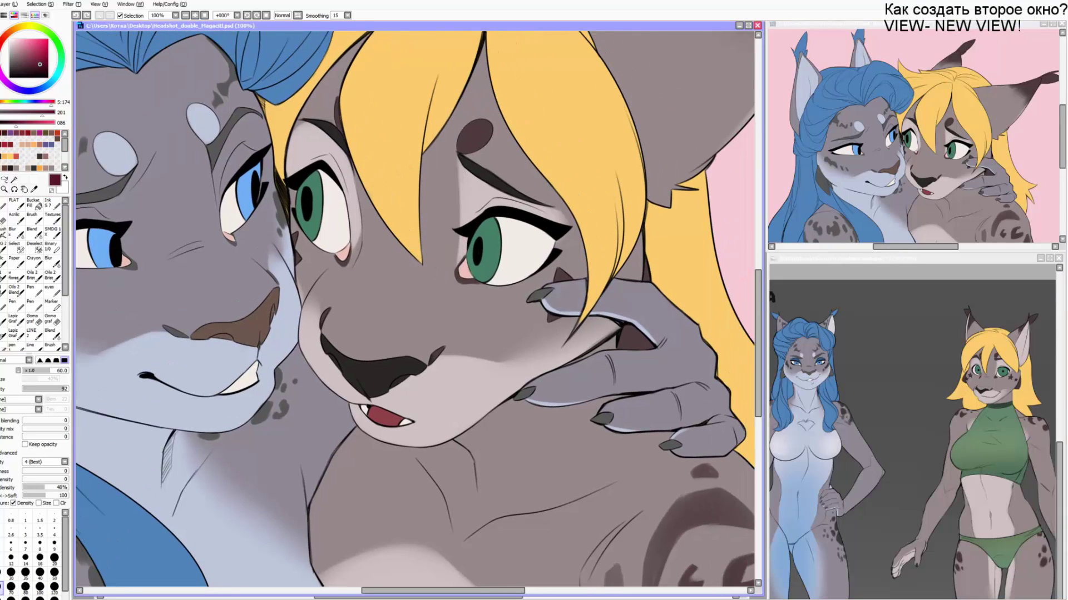
Shade the blonde character's hair and face softly in maroon with a 450 px airbrush.
{"action": "key", "text": "b"}
{"action": "mouse_move", "coordinate": [526, 204]}
{"action": "left_mouse_down"}
{"action": "mouse_move", "coordinate": [520, 227]}
{"action": "mouse_move", "coordinate": [478, 230]}
{"action": "mouse_move", "coordinate": [422, 212]}
{"action": "left_mouse_up"}
{"action": "key", "text": "ctrl+z"}
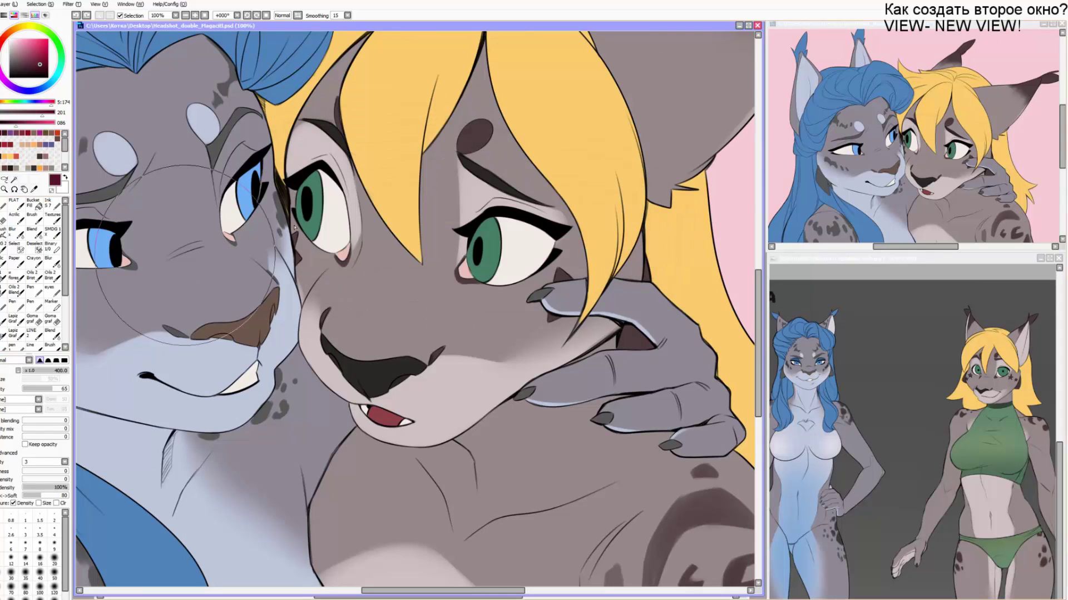
{"action": "key", "text": "bracketright"}
{"action": "mouse_move", "coordinate": [531, 209]}
{"action": "left_mouse_down"}
{"action": "mouse_move", "coordinate": [425, 202]}
{"action": "mouse_move", "coordinate": [403, 183]}
{"action": "mouse_move", "coordinate": [299, 277]}
{"action": "left_mouse_up"}
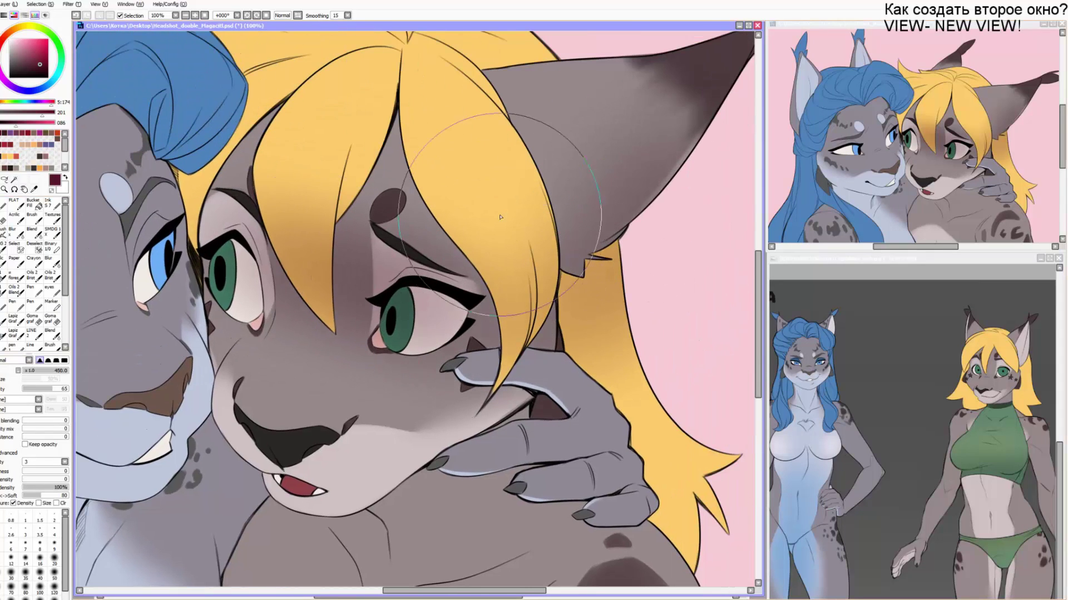
{"action": "scroll", "coordinate": [498, 189], "scroll_direction": "down", "scroll_amount": 1}
{"action": "mouse_move", "coordinate": [279, 16]}
{"action": "left_mouse_down"}
{"action": "mouse_move", "coordinate": [286, 106]}
{"action": "mouse_move", "coordinate": [272, 160]}
{"action": "left_mouse_up"}
{"action": "mouse_move", "coordinate": [248, 250]}
{"action": "left_mouse_down"}
{"action": "mouse_move", "coordinate": [275, 434]}
{"action": "mouse_move", "coordinate": [226, 218]}
{"action": "left_mouse_up"}
{"action": "left_click_drag", "start_coordinate": [216, 359], "coordinate": [279, 519]}
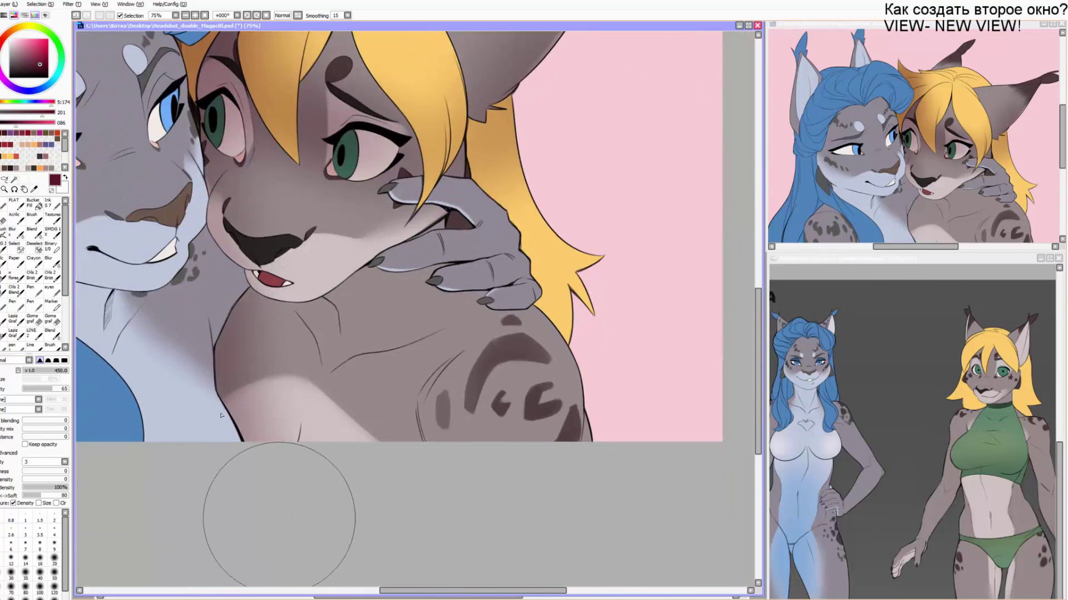
Darken the blonde character's neck and upper chest beneath the jaw and fingers with a 300 px maroon airbrush.
{"action": "mouse_move", "coordinate": [244, 323]}
{"action": "left_mouse_down"}
{"action": "mouse_move", "coordinate": [195, 372]}
{"action": "mouse_move", "coordinate": [267, 388]}
{"action": "left_mouse_up"}
{"action": "key", "text": "bracketleft"}
{"action": "key", "text": "bracketleft"}
{"action": "key", "text": "bracketleft"}
{"action": "left_click_drag", "start_coordinate": [263, 323], "coordinate": [457, 236]}
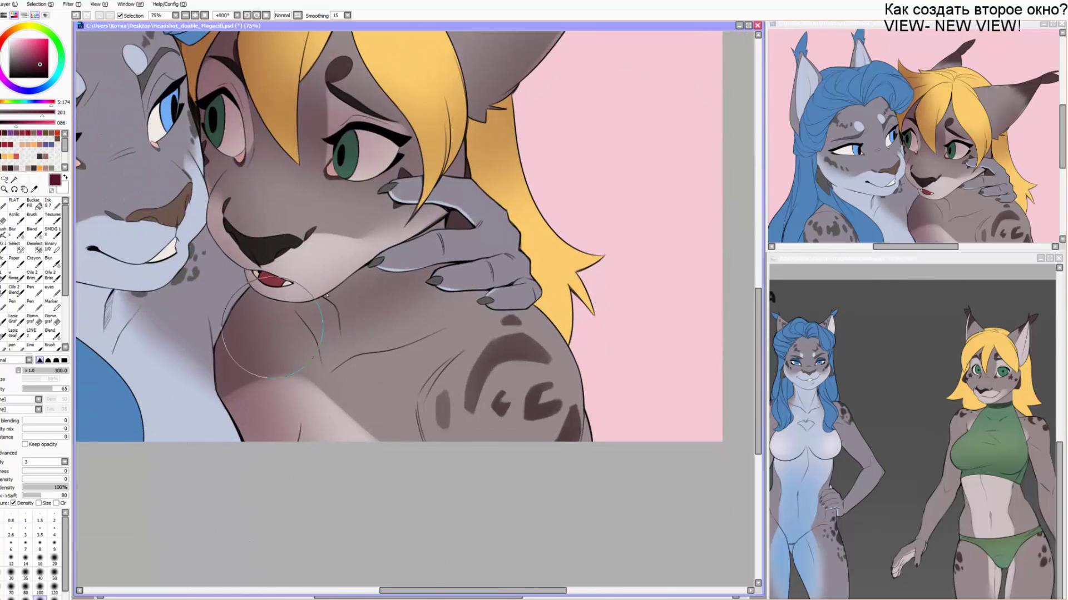
{"action": "mouse_move", "coordinate": [245, 333]}
{"action": "left_mouse_down"}
{"action": "mouse_move", "coordinate": [509, 282]}
{"action": "mouse_move", "coordinate": [298, 314]}
{"action": "mouse_move", "coordinate": [242, 271]}
{"action": "left_mouse_up"}
{"action": "scroll", "coordinate": [248, 296], "scroll_direction": "up", "scroll_amount": 2}
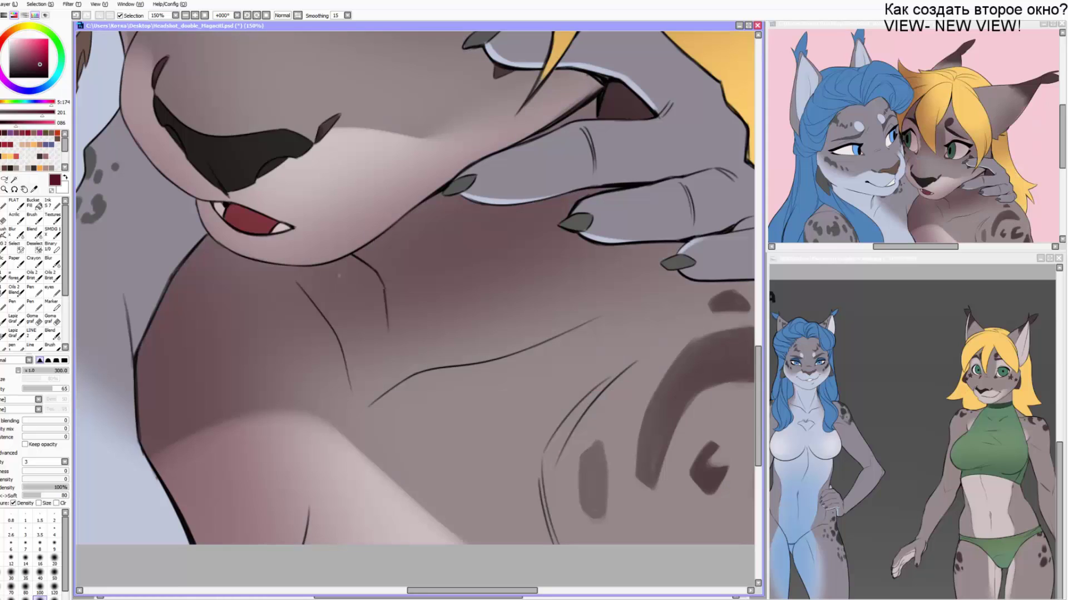
Sample the grey-brown fur on the blonde character's neck for a 70 px brush and restore the maroon shading.
{"action": "left_click", "coordinate": [33, 218]}
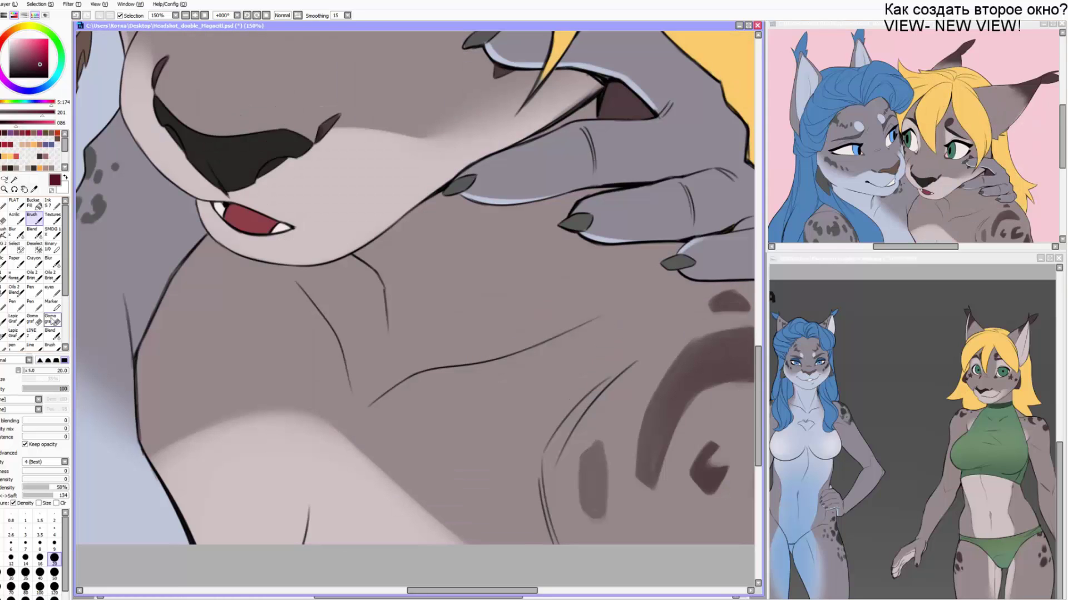
{"action": "left_click", "coordinate": [367, 310], "text": "alt"}
{"action": "key", "text": "bracketright"}
{"action": "key", "text": "bracketright"}
{"action": "key", "text": "bracketright"}
{"action": "key", "text": "bracketright"}
{"action": "key", "text": "bracketright"}
{"action": "key", "text": "bracketright"}
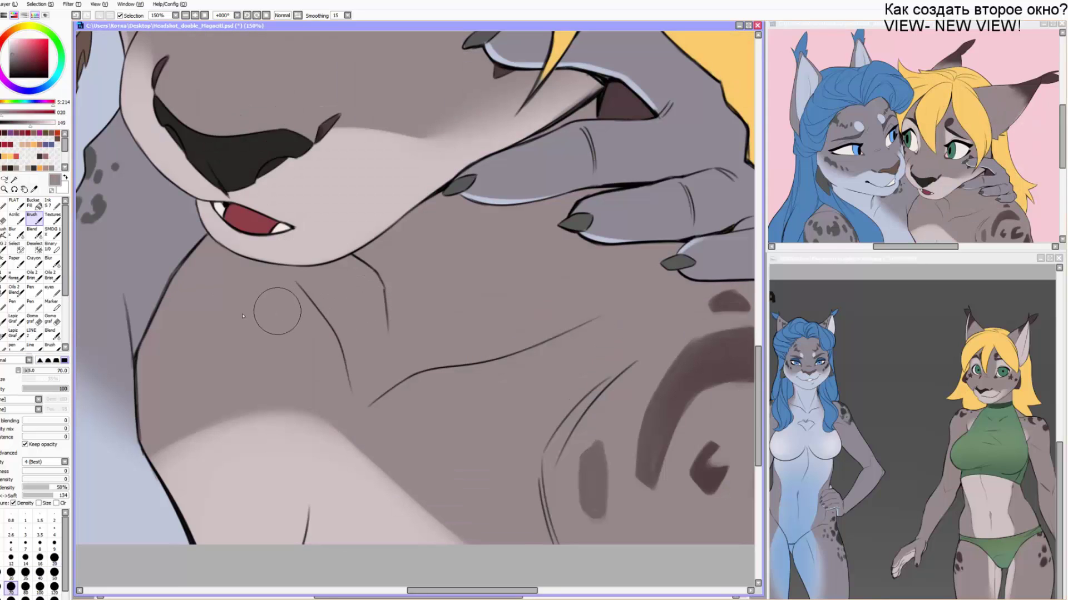
{"action": "key", "text": "ctrl+y"}
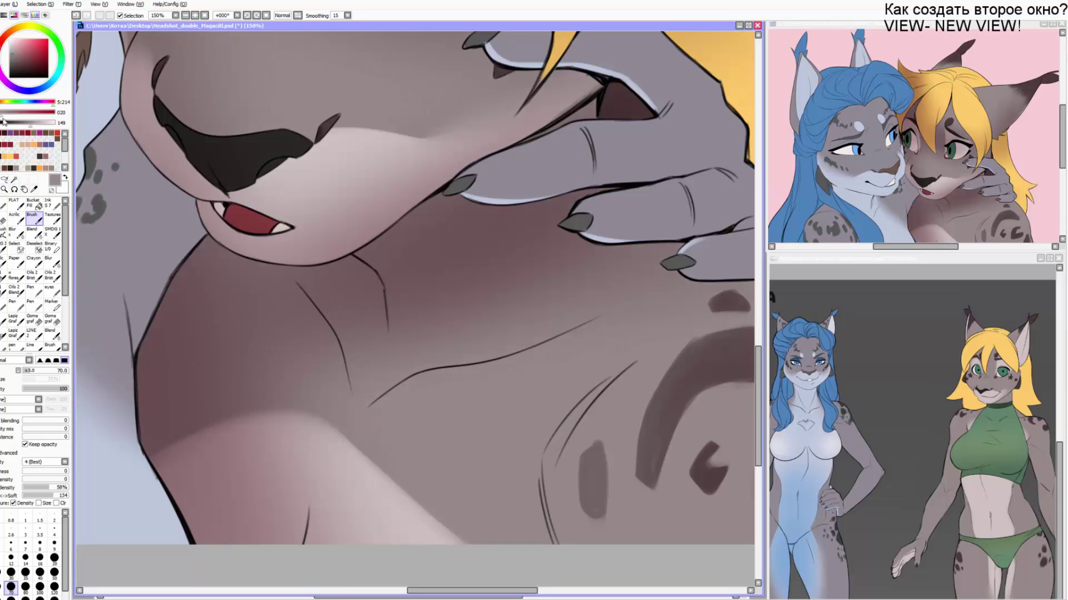
Reselect the dark maroon and deepen the soft shading on the blonde character's neck, chin and lower muzzle.
{"action": "left_click", "coordinate": [3, 146]}
{"action": "key", "text": "b"}
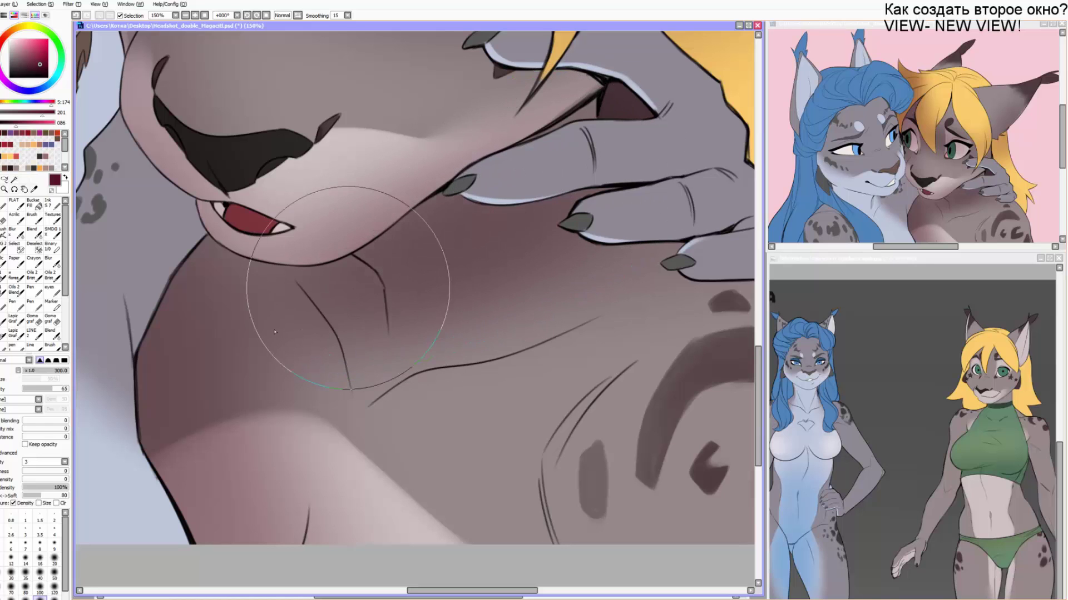
{"action": "mouse_move", "coordinate": [200, 315]}
{"action": "left_mouse_down"}
{"action": "mouse_move", "coordinate": [262, 275]}
{"action": "mouse_move", "coordinate": [283, 278]}
{"action": "mouse_move", "coordinate": [226, 313]}
{"action": "left_mouse_up"}
{"action": "scroll", "coordinate": [206, 337], "scroll_direction": "up", "scroll_amount": 2}
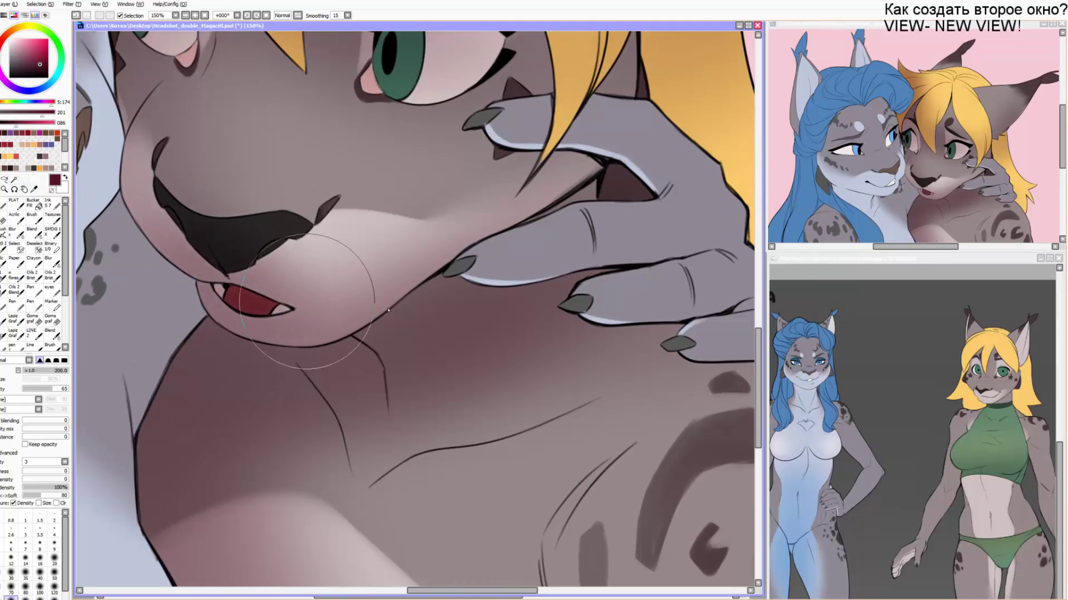
Paint a small maroon shadow along the underside of the blonde character's nose with a 20 px brush.
{"action": "key", "text": "e"}
{"action": "key", "text": "bracketleft"}
{"action": "key", "text": "bracketleft"}
{"action": "key", "text": "bracketleft"}
{"action": "key", "text": "bracketleft"}
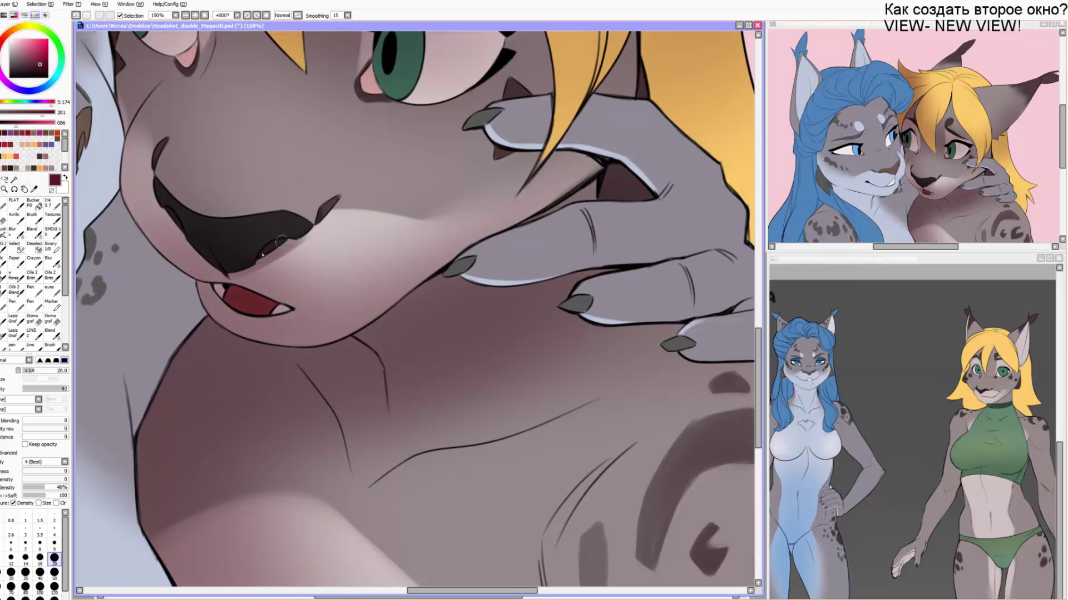
{"action": "scroll", "coordinate": [235, 267], "scroll_direction": "up", "scroll_amount": 2}
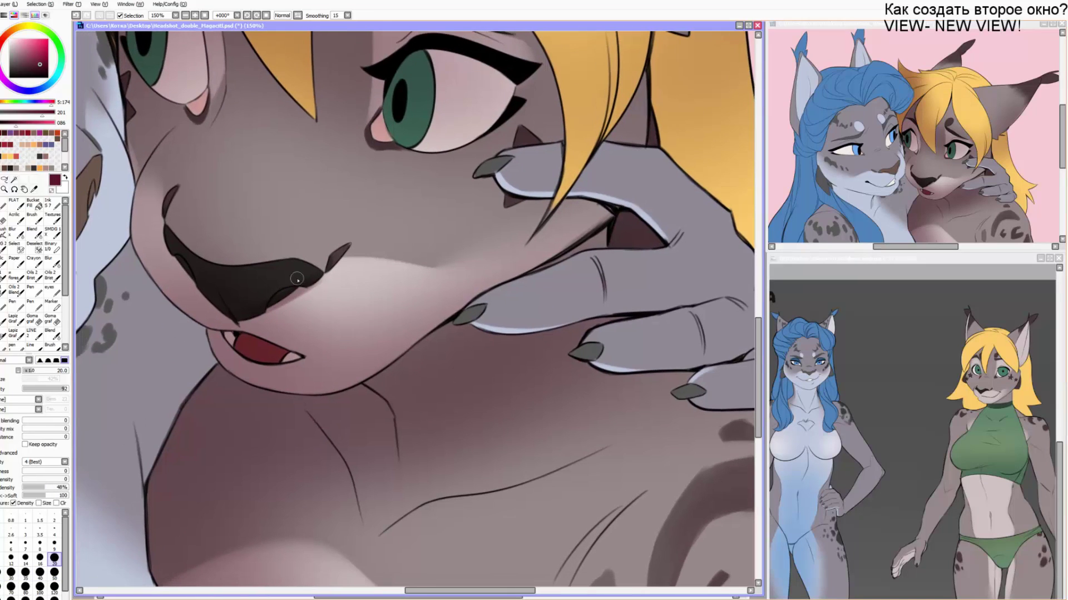
{"action": "key", "text": "bracketleft"}
Shade the inner corner and iris of the blonde character's eye nearest the hand, enlarging the brush from 20 px.
{"action": "key", "text": "Delete"}
{"action": "scroll", "coordinate": [207, 305], "scroll_direction": "up", "scroll_amount": 5}
{"action": "key", "text": "bracketright"}
{"action": "key", "text": "bracketright"}
{"action": "key", "text": "bracketright"}
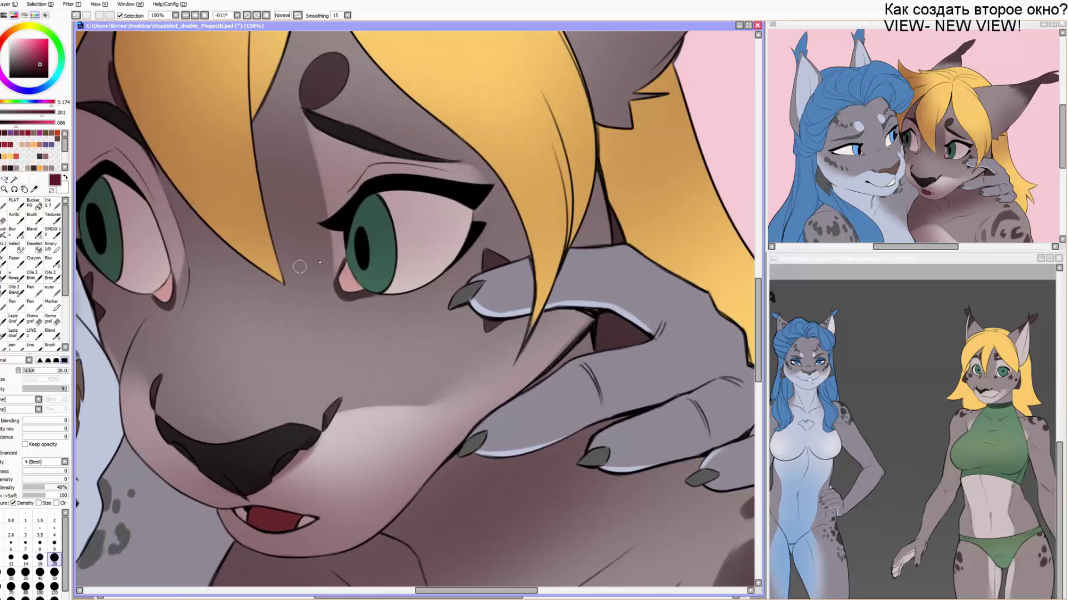
{"action": "key", "text": "bracketleft"}
{"action": "left_click_drag", "start_coordinate": [344, 252], "coordinate": [402, 201]}
{"action": "key", "text": "bracketright"}
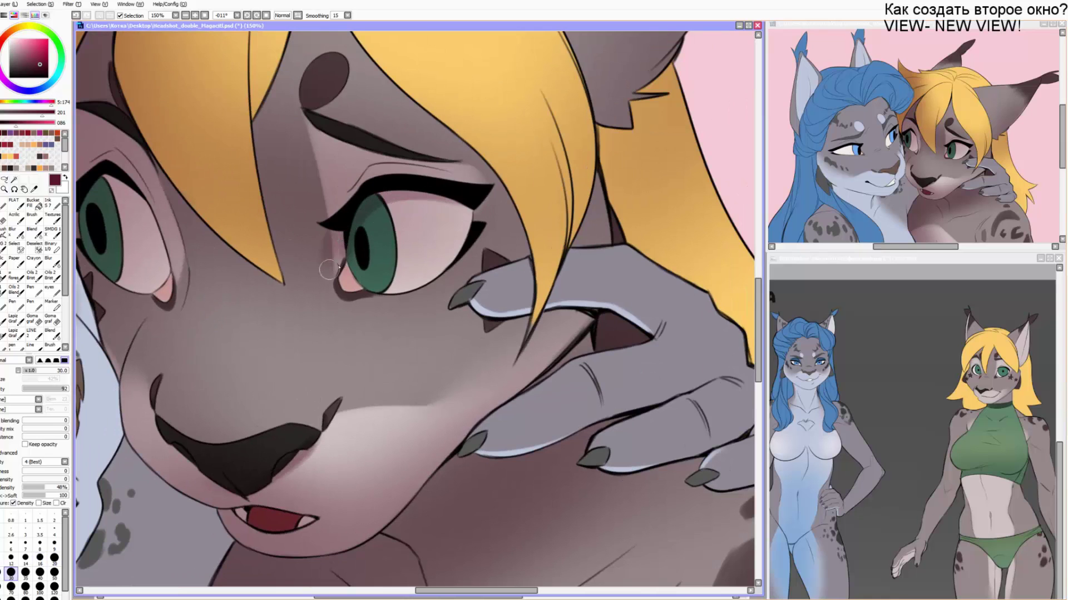
{"action": "left_click_drag", "start_coordinate": [342, 250], "coordinate": [337, 269]}
{"action": "key", "text": "bracketright"}
{"action": "mouse_move", "coordinate": [383, 225]}
{"action": "left_mouse_down"}
{"action": "mouse_move", "coordinate": [368, 204]}
{"action": "mouse_move", "coordinate": [384, 258]}
{"action": "mouse_move", "coordinate": [382, 225]}
{"action": "mouse_move", "coordinate": [370, 282]}
{"action": "mouse_move", "coordinate": [348, 235]}
{"action": "mouse_move", "coordinate": [370, 285]}
{"action": "mouse_move", "coordinate": [365, 226]}
{"action": "left_mouse_up"}
Erase thin light arcs from the shading around that eye's green iris, using a 6 to 9 px eraser.
{"action": "key", "text": "bracketleft"}
{"action": "key", "text": "bracketleft"}
{"action": "key", "text": "bracketleft"}
{"action": "key", "text": "bracketleft"}
{"action": "key", "text": "e"}
{"action": "key", "text": "bracketleft"}
{"action": "key", "text": "bracketright"}
{"action": "key", "text": "bracketright"}
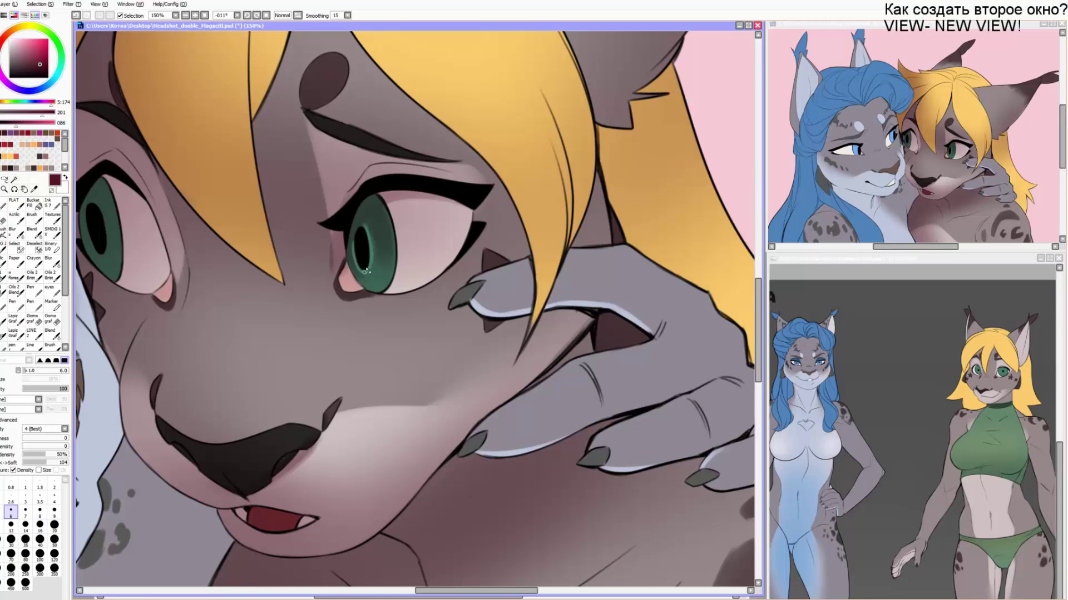
{"action": "key", "text": "bracketright"}
{"action": "key", "text": "bracketright"}
{"action": "key", "text": "bracketright"}
{"action": "key", "text": "bracketright"}
{"action": "key", "text": "bracketleft"}
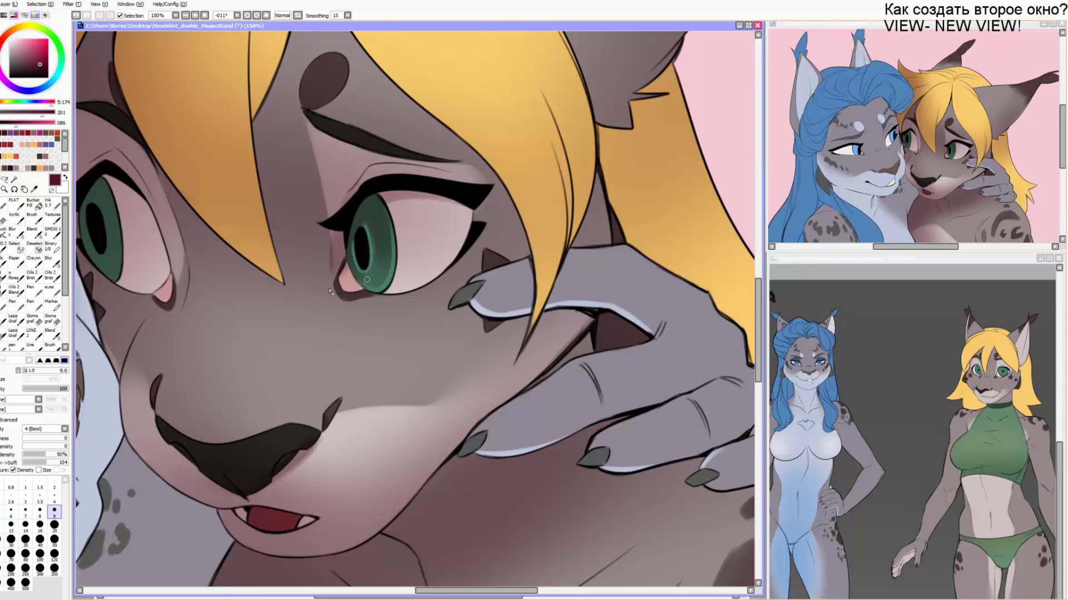
Rework the iris of the blonde character's other eye, undoing the last strokes and shading it with a 30 px brush.
{"action": "mouse_move", "coordinate": [88, 214]}
{"action": "left_mouse_down"}
{"action": "mouse_move", "coordinate": [105, 256]}
{"action": "mouse_move", "coordinate": [99, 204]}
{"action": "mouse_move", "coordinate": [92, 244]}
{"action": "mouse_move", "coordinate": [85, 233]}
{"action": "mouse_move", "coordinate": [103, 275]}
{"action": "mouse_move", "coordinate": [117, 263]}
{"action": "mouse_move", "coordinate": [103, 263]}
{"action": "mouse_move", "coordinate": [85, 232]}
{"action": "mouse_move", "coordinate": [116, 283]}
{"action": "left_mouse_up"}
{"action": "key", "text": "bracketleft"}
{"action": "key", "text": "bracketleft"}
{"action": "key", "text": "ctrl+z"}
{"action": "key", "text": "ctrl+z"}
{"action": "key", "text": "v"}
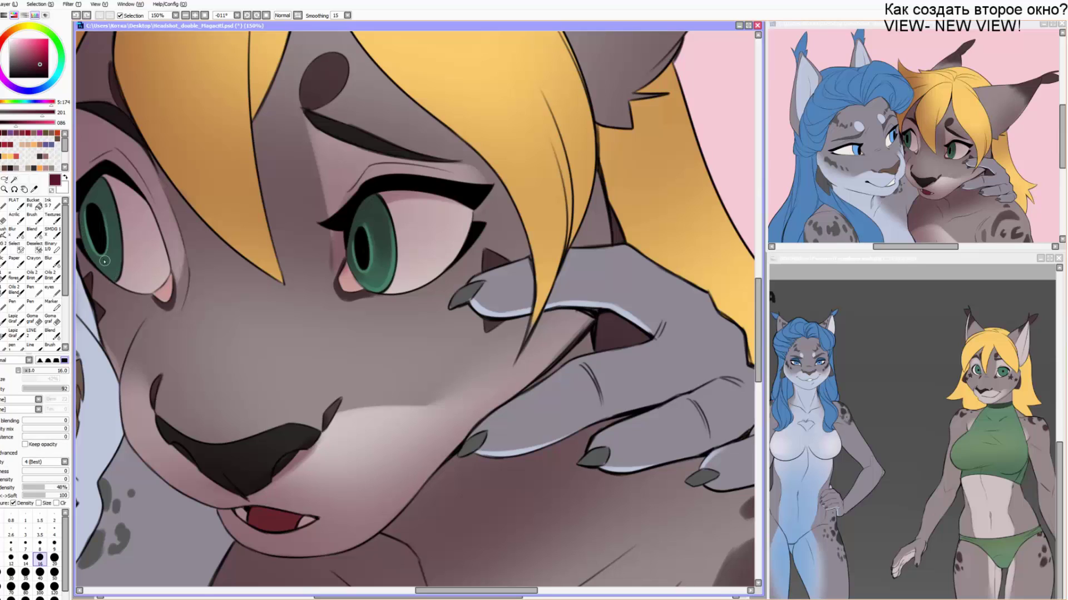
{"action": "key", "text": "bracketright"}
{"action": "key", "text": "bracketright"}
{"action": "key", "text": "bracketright"}
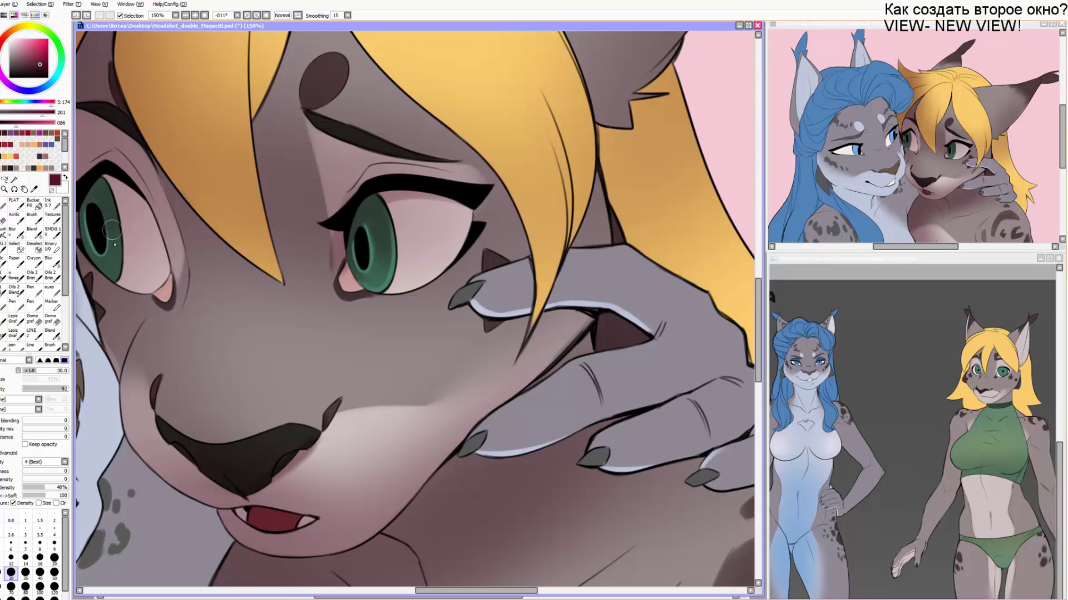
Lighten the lower part of the far eye's iris by erasing its shading with a 35 px eraser.
{"action": "key", "text": "e"}
{"action": "key", "text": "bracketleft"}
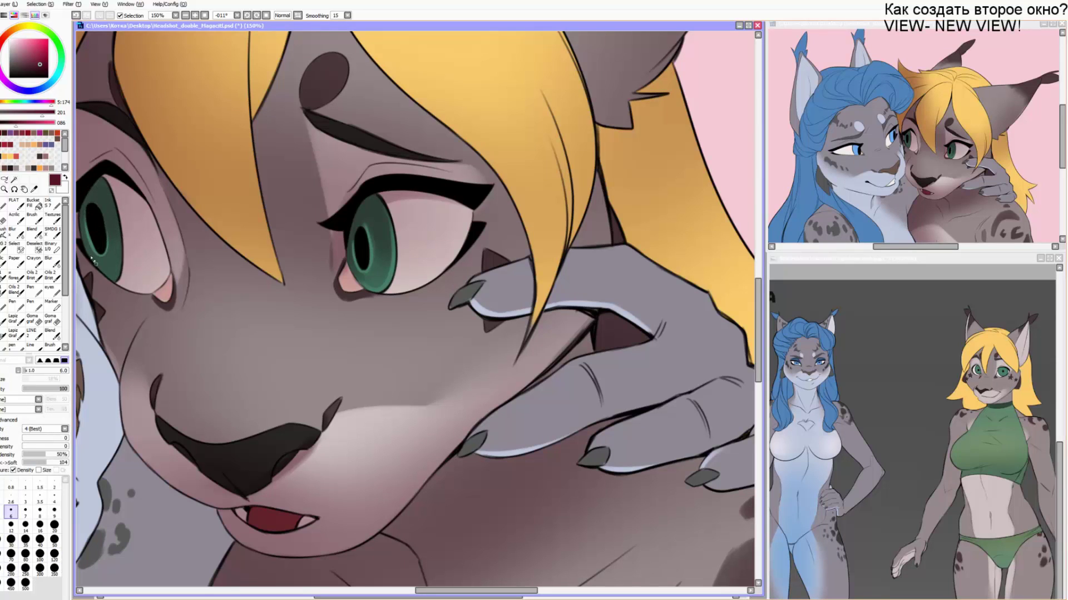
{"action": "left_click_drag", "start_coordinate": [112, 278], "coordinate": [118, 229]}
{"action": "key", "text": "ctrl+z"}
{"action": "key", "text": "bracketright"}
{"action": "key", "text": "bracketright"}
{"action": "key", "text": "bracketright"}
{"action": "key", "text": "bracketright"}
{"action": "key", "text": "bracketright"}
{"action": "key", "text": "bracketright"}
{"action": "key", "text": "bracketright"}
{"action": "key", "text": "bracketright"}
{"action": "key", "text": "bracketright"}
{"action": "key", "text": "bracketright"}
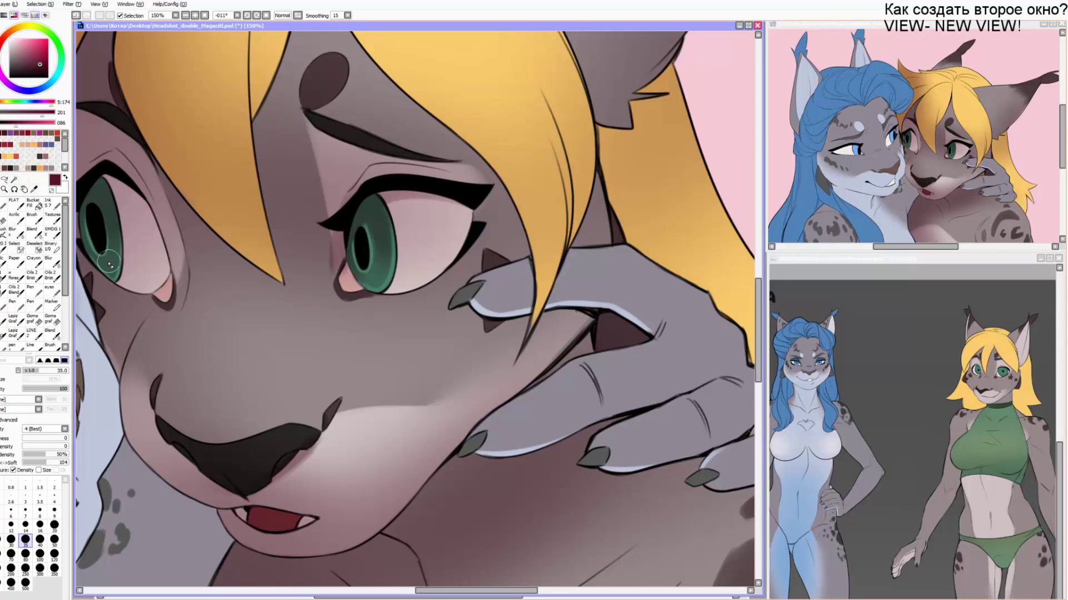
Soften the shading over the lower whites of both the blonde character's eyes with an 80 px soft eraser.
{"action": "key", "text": "b"}
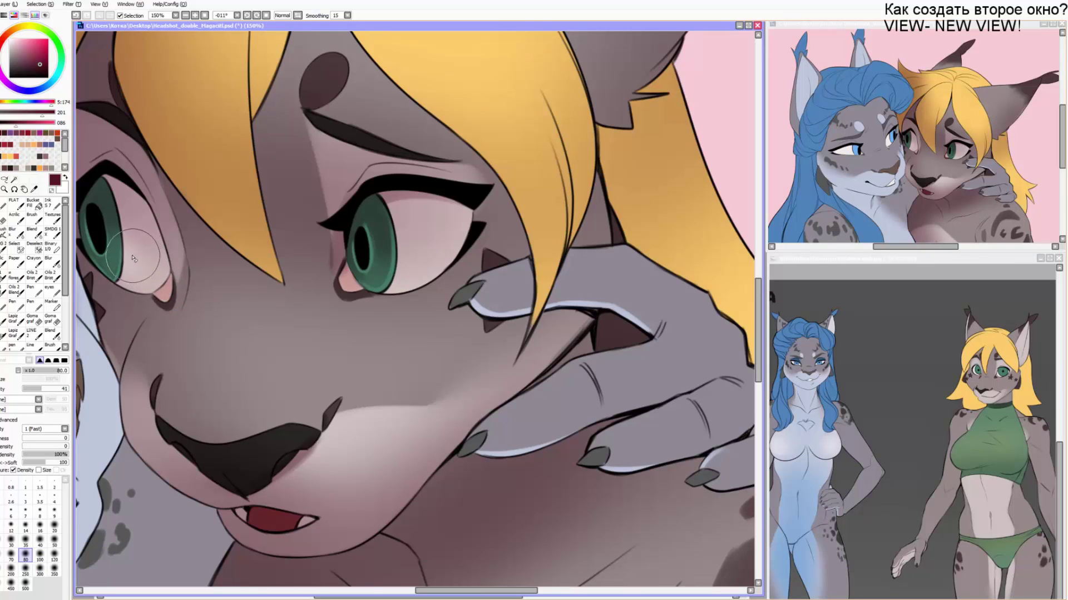
{"action": "mouse_move", "coordinate": [133, 256]}
{"action": "left_mouse_down"}
{"action": "mouse_move", "coordinate": [158, 290]}
{"action": "mouse_move", "coordinate": [93, 222]}
{"action": "mouse_move", "coordinate": [160, 275]}
{"action": "left_mouse_up"}
{"action": "left_click_drag", "start_coordinate": [445, 256], "coordinate": [399, 288]}
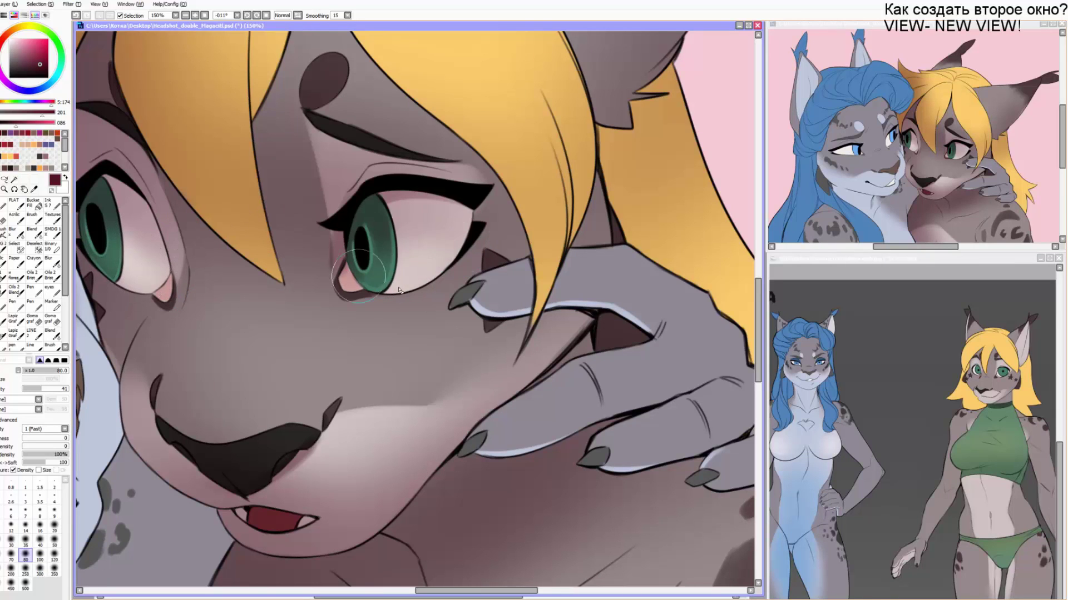
Shade the white of the blonde character's far eye below the upper lid, using a 20 px brush.
{"action": "mouse_move", "coordinate": [427, 234]}
{"action": "left_mouse_down"}
{"action": "mouse_move", "coordinate": [447, 236]}
{"action": "mouse_move", "coordinate": [426, 259]}
{"action": "left_mouse_up"}
{"action": "key", "text": "c"}
{"action": "mouse_move", "coordinate": [410, 215]}
{"action": "left_mouse_down"}
{"action": "mouse_move", "coordinate": [405, 207]}
{"action": "mouse_move", "coordinate": [496, 219]}
{"action": "left_mouse_up"}
{"action": "key", "text": "b"}
{"action": "key", "text": "bracketleft"}
{"action": "mouse_move", "coordinate": [154, 183]}
{"action": "left_mouse_down"}
{"action": "mouse_move", "coordinate": [192, 198]}
{"action": "mouse_move", "coordinate": [214, 224]}
{"action": "left_mouse_up"}
{"action": "key", "text": "bracketleft"}
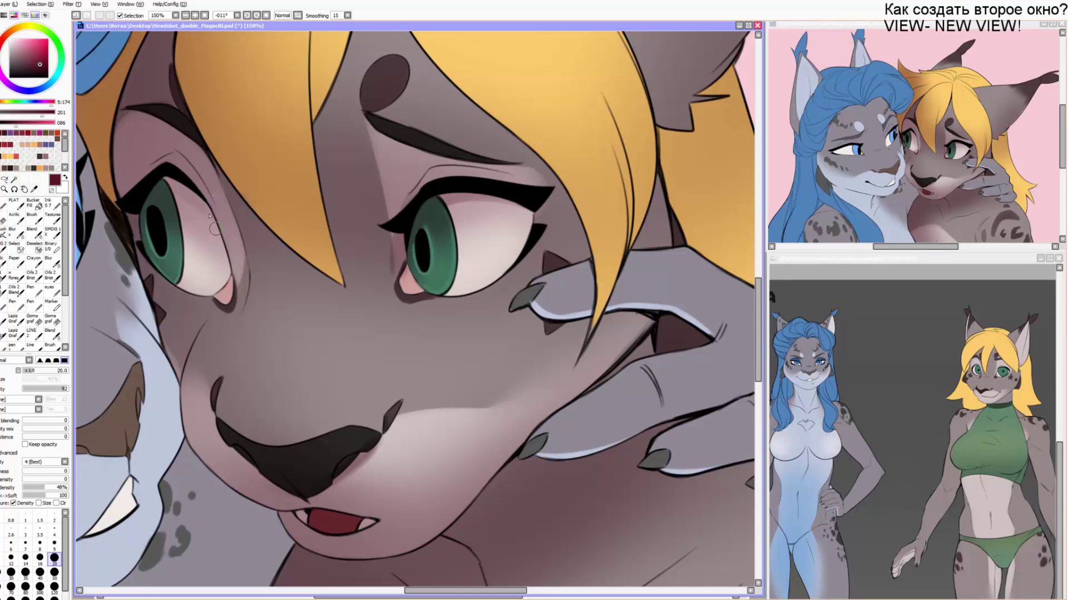
{"action": "key", "text": "bracketleft"}
Shade the far side of the nose bridge above the nostril and smooth it with a 40 px blend brush.
{"action": "scroll", "coordinate": [251, 212], "scroll_direction": "down", "scroll_amount": 2}
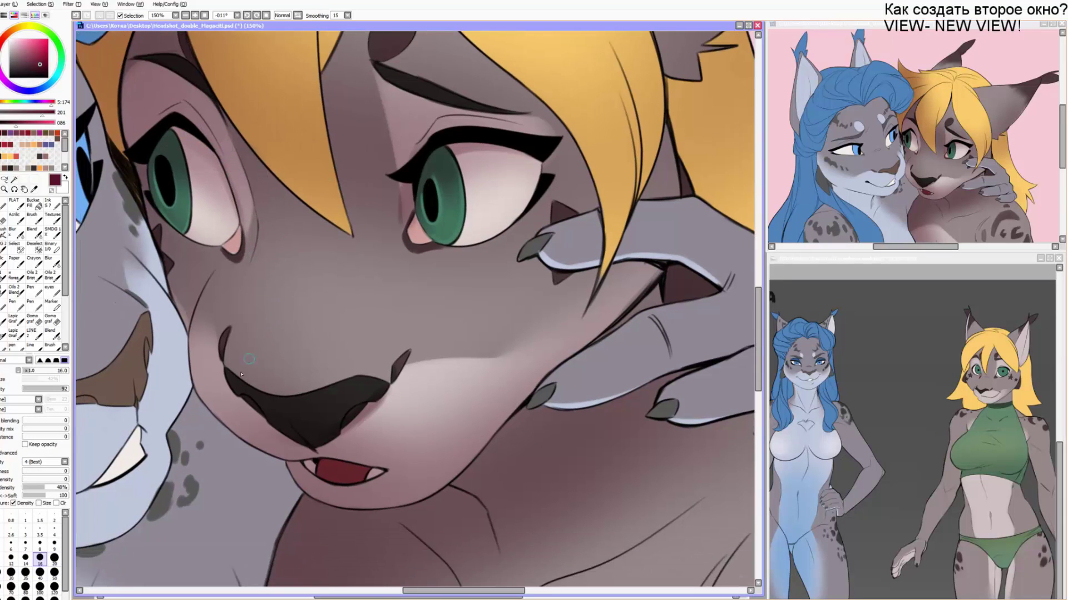
{"action": "left_click_drag", "start_coordinate": [253, 381], "coordinate": [250, 268]}
{"action": "key", "text": "bracketright"}
{"action": "key", "text": "bracketright"}
{"action": "mouse_move", "coordinate": [238, 375]}
{"action": "left_mouse_down"}
{"action": "mouse_move", "coordinate": [238, 302]}
{"action": "mouse_move", "coordinate": [267, 399]}
{"action": "mouse_move", "coordinate": [234, 354]}
{"action": "mouse_move", "coordinate": [265, 396]}
{"action": "mouse_move", "coordinate": [249, 344]}
{"action": "mouse_move", "coordinate": [249, 383]}
{"action": "mouse_move", "coordinate": [242, 333]}
{"action": "left_mouse_up"}
{"action": "key", "text": "c"}
{"action": "scroll", "coordinate": [255, 262], "scroll_direction": "down", "scroll_amount": 1}
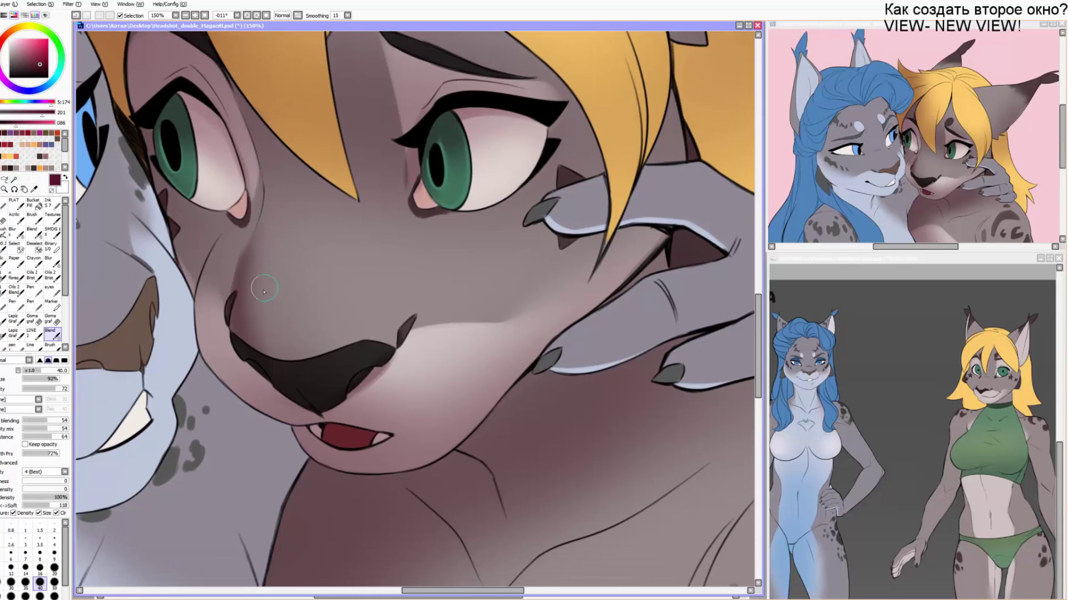
Add soft airbrush shading along the muzzle's far edge and across the area below the nose.
{"action": "key", "text": "v"}
{"action": "mouse_move", "coordinate": [211, 270]}
{"action": "left_mouse_down"}
{"action": "mouse_move", "coordinate": [197, 312]}
{"action": "mouse_move", "coordinate": [206, 351]}
{"action": "mouse_move", "coordinate": [248, 404]}
{"action": "left_mouse_up"}
{"action": "mouse_move", "coordinate": [214, 349]}
{"action": "left_mouse_down"}
{"action": "mouse_move", "coordinate": [318, 427]}
{"action": "mouse_move", "coordinate": [308, 417]}
{"action": "mouse_move", "coordinate": [441, 426]}
{"action": "left_mouse_up"}
{"action": "key", "text": "c"}
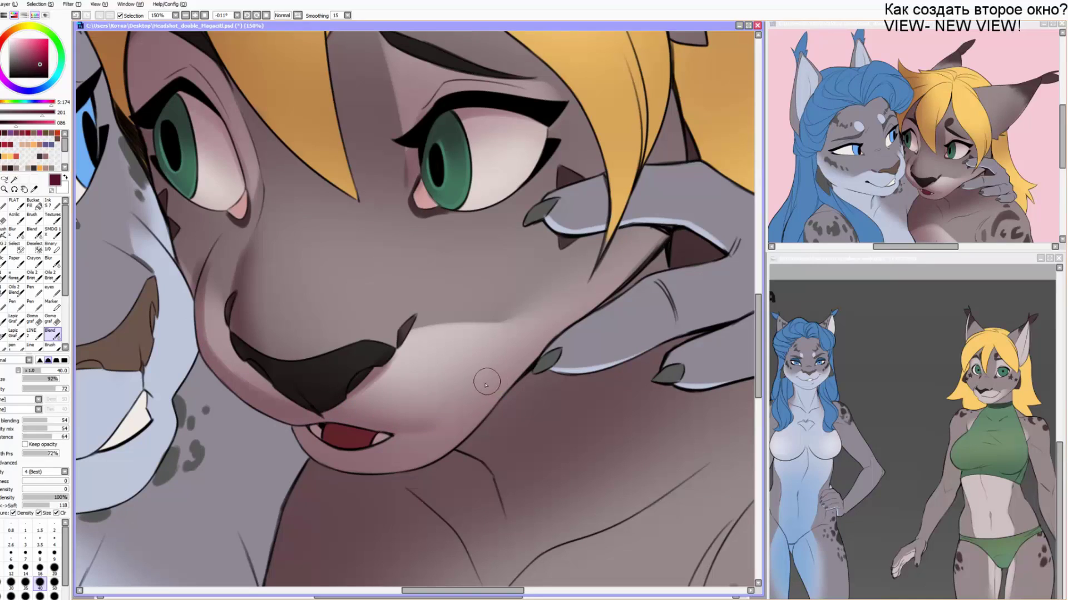
Shade the lower lip, chin and underside of the jaw with a 35 to 60 px brush.
{"action": "key", "text": "b"}
{"action": "key", "text": "bracketright"}
{"action": "key", "text": "bracketright"}
{"action": "key", "text": "bracketright"}
{"action": "key", "text": "bracketright"}
{"action": "key", "text": "bracketright"}
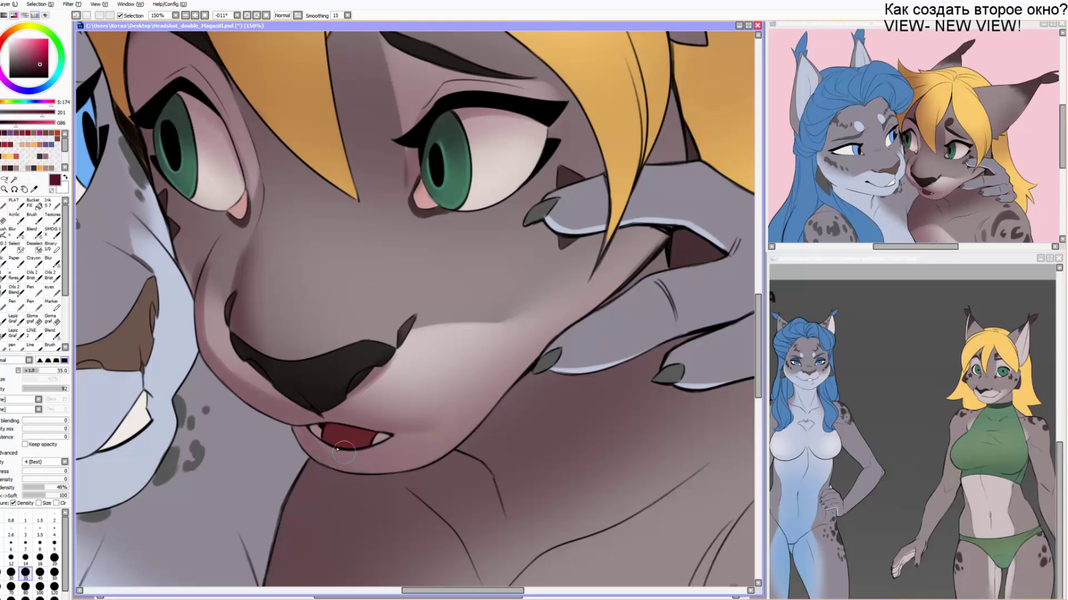
{"action": "left_click_drag", "start_coordinate": [334, 443], "coordinate": [396, 455]}
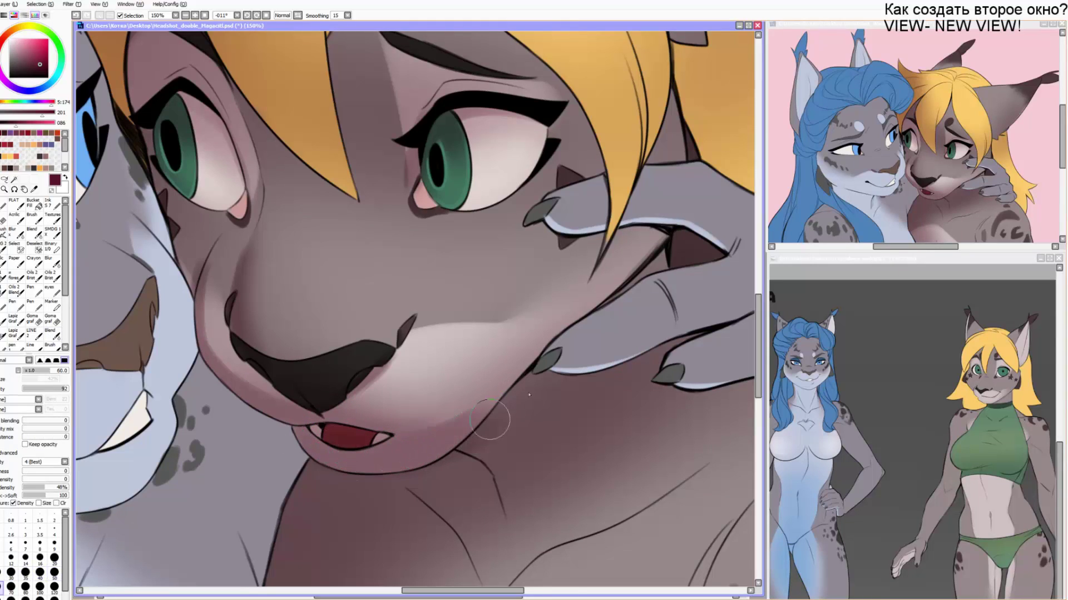
Blend the jaw shading toward the cheek at 40 to 60 px and soften it with an 80 px eraser.
{"action": "key", "text": "n"}
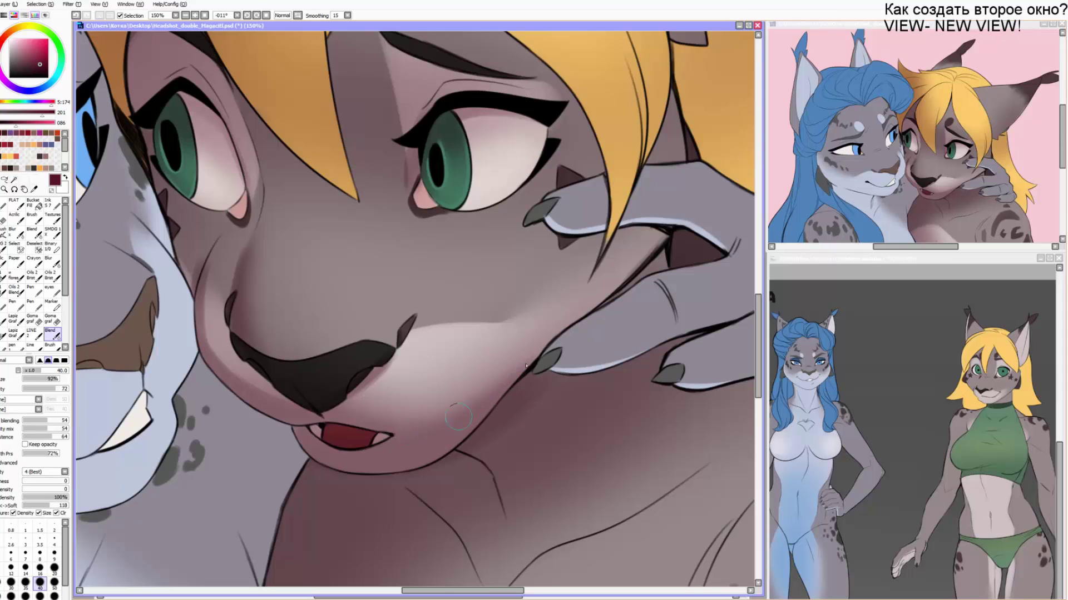
{"action": "left_click_drag", "start_coordinate": [538, 351], "coordinate": [523, 325]}
{"action": "key", "text": "bracketright"}
{"action": "key", "text": "bracketright"}
{"action": "key", "text": "bracketright"}
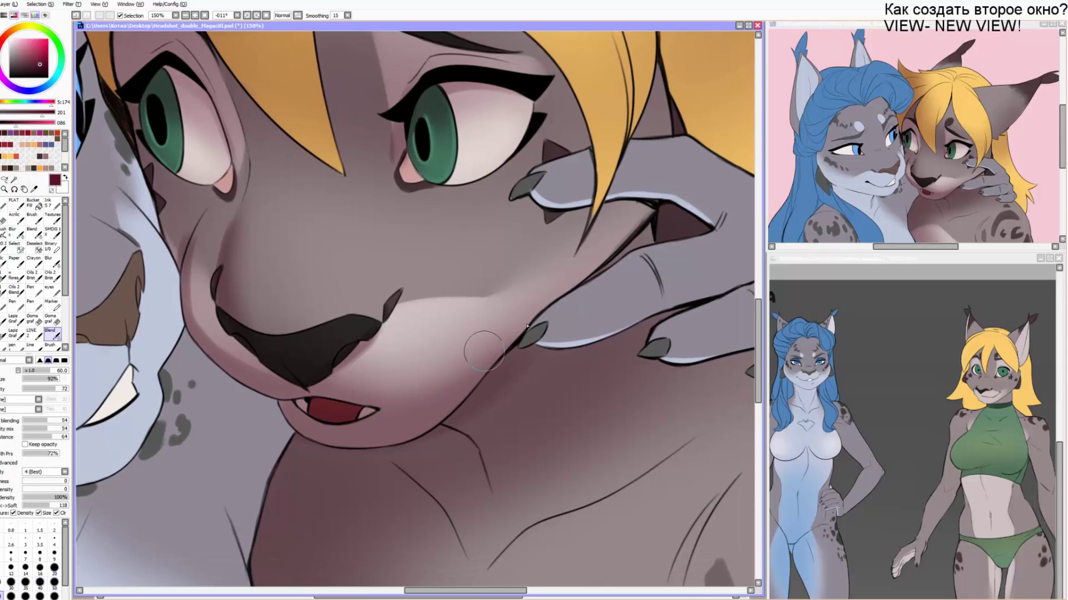
{"action": "key", "text": "e"}
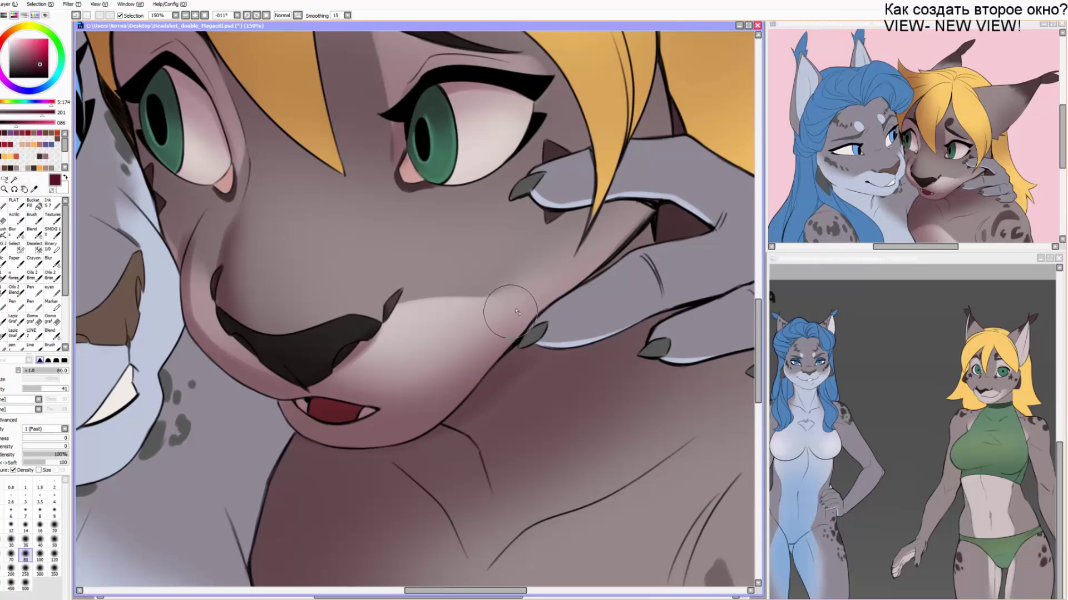
{"action": "key", "text": "e"}
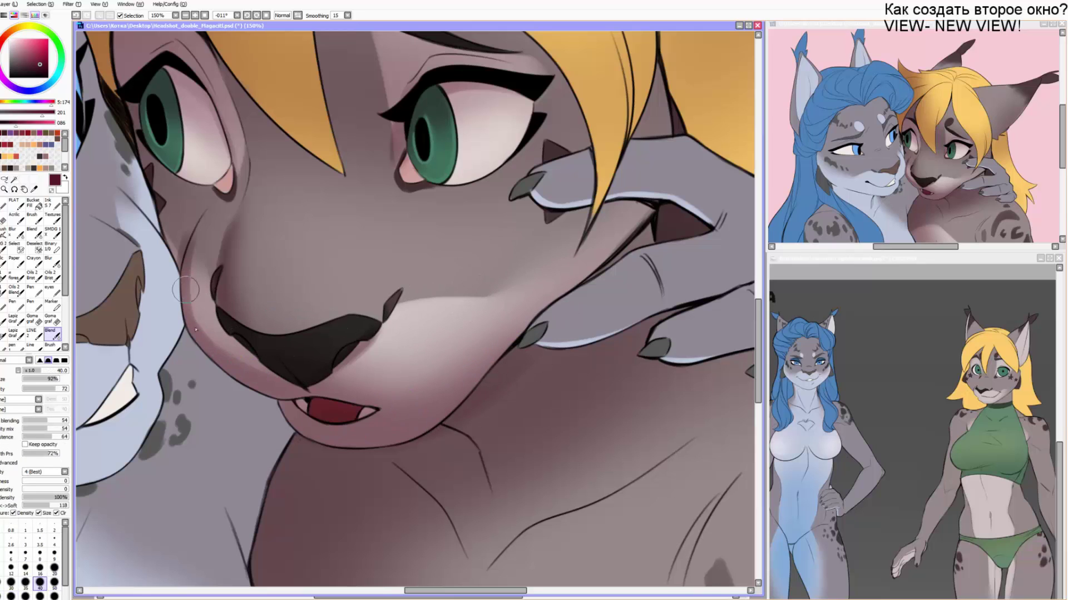
Shade the far cheek beneath the far eye, reducing the brush to 14 px, and blend it at 40 px.
{"action": "key", "text": "b"}
{"action": "mouse_move", "coordinate": [187, 245]}
{"action": "left_mouse_down"}
{"action": "mouse_move", "coordinate": [220, 295]}
{"action": "mouse_move", "coordinate": [183, 254]}
{"action": "mouse_move", "coordinate": [203, 298]}
{"action": "left_mouse_up"}
{"action": "key", "text": "bracketleft"}
{"action": "key", "text": "bracketleft"}
{"action": "key", "text": "bracketleft"}
{"action": "key", "text": "bracketleft"}
{"action": "key", "text": "bracketleft"}
{"action": "key", "text": "bracketleft"}
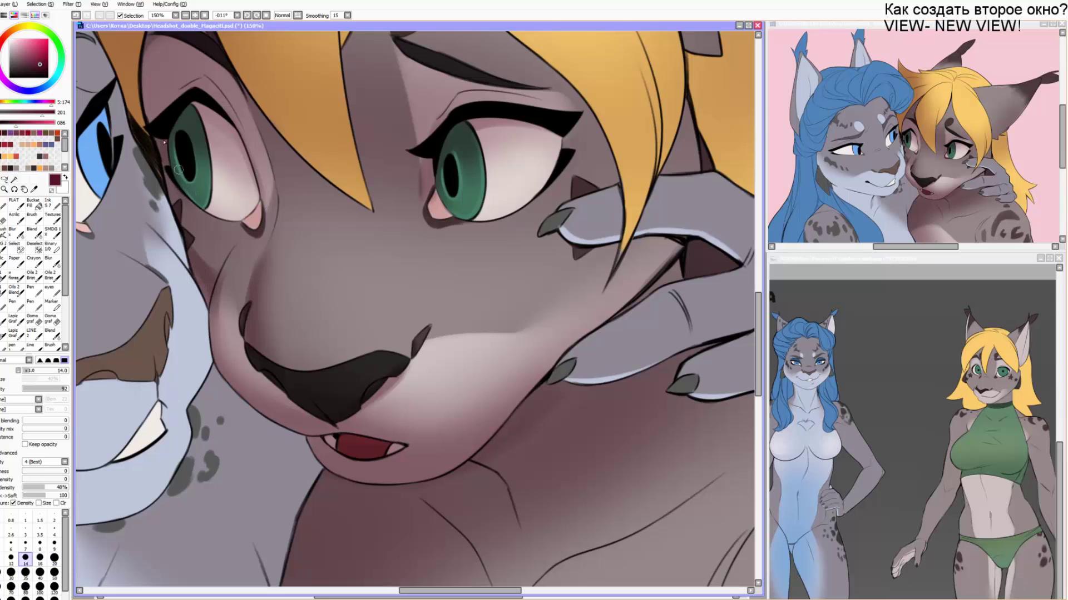
{"action": "key", "text": "c"}
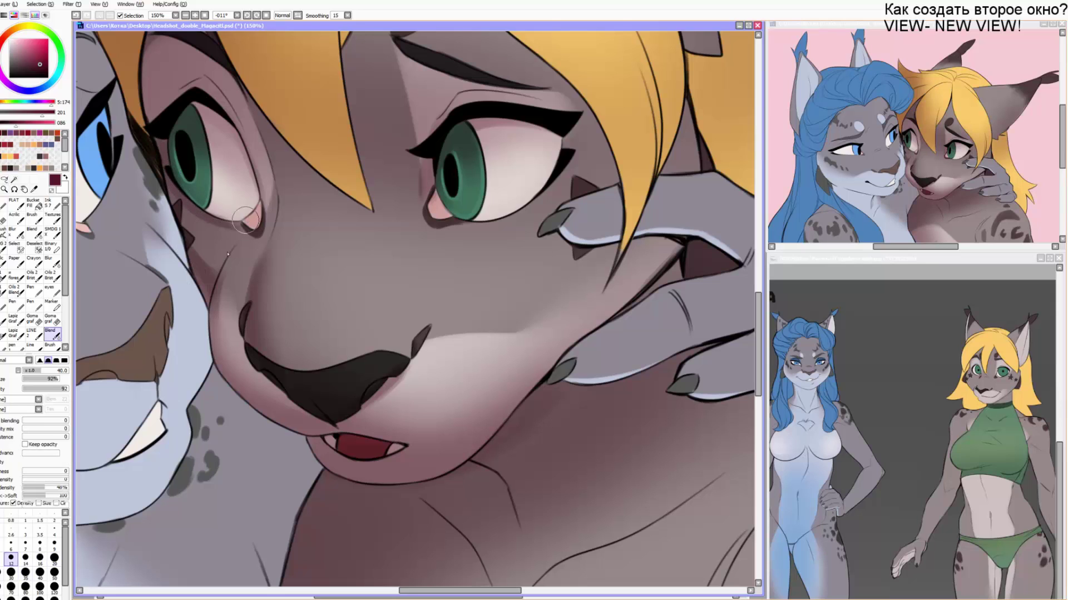
{"action": "mouse_move", "coordinate": [204, 254]}
{"action": "left_mouse_down"}
{"action": "mouse_move", "coordinate": [209, 268]}
{"action": "mouse_move", "coordinate": [225, 251]}
{"action": "left_mouse_up"}
{"action": "left_click_drag", "start_coordinate": [377, 234], "coordinate": [372, 251]}
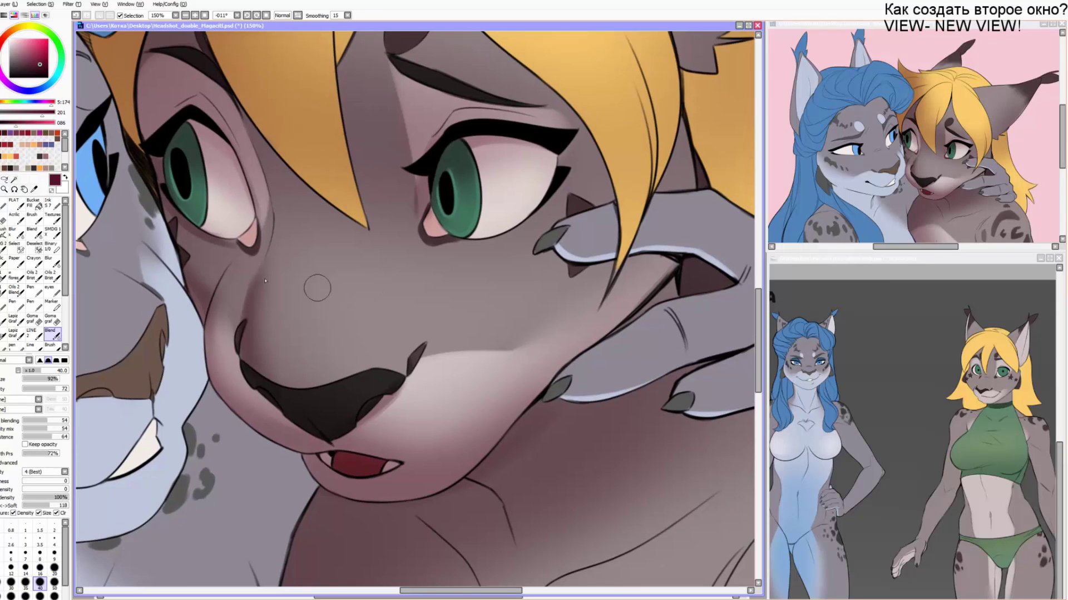
Deepen the shading where the far cheek meets the muzzle and blend the strokes at 40 px.
{"action": "key", "text": "b"}
{"action": "left_click_drag", "start_coordinate": [216, 303], "coordinate": [235, 262]}
{"action": "key", "text": "c"}
{"action": "mouse_move", "coordinate": [212, 324]}
{"action": "left_mouse_down"}
{"action": "mouse_move", "coordinate": [242, 265]}
{"action": "mouse_move", "coordinate": [220, 336]}
{"action": "mouse_move", "coordinate": [222, 313]}
{"action": "left_mouse_up"}
{"action": "left_click_drag", "start_coordinate": [361, 283], "coordinate": [345, 263]}
Airbrush soft shading along the near jaw up to the fingers with a 250 px brush.
{"action": "key", "text": "v"}
{"action": "left_click_drag", "start_coordinate": [497, 439], "coordinate": [650, 267]}
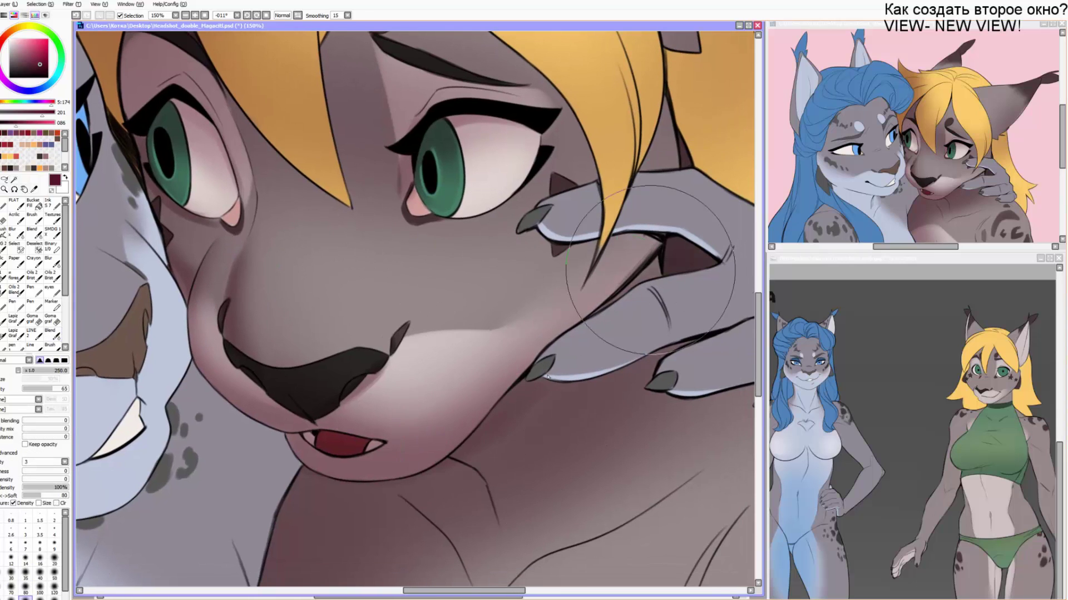
{"action": "left_click_drag", "start_coordinate": [530, 420], "coordinate": [667, 225]}
Shade the near cheek beneath the fingers with a 16 to 25 px brush and smooth it with a 40 px blend brush.
{"action": "key", "text": "b"}
{"action": "key", "text": "bracketright"}
{"action": "key", "text": "bracketright"}
{"action": "left_click_drag", "start_coordinate": [537, 234], "coordinate": [638, 234]}
{"action": "key", "text": "bracketright"}
{"action": "key", "text": "bracketright"}
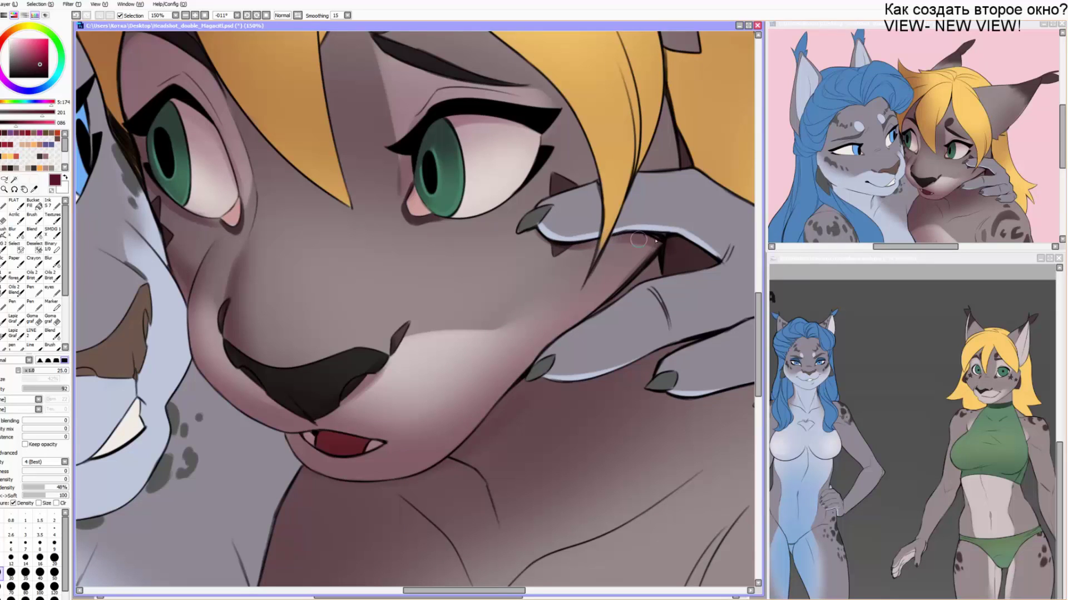
{"action": "key", "text": "bracketleft"}
{"action": "key", "text": "bracketleft"}
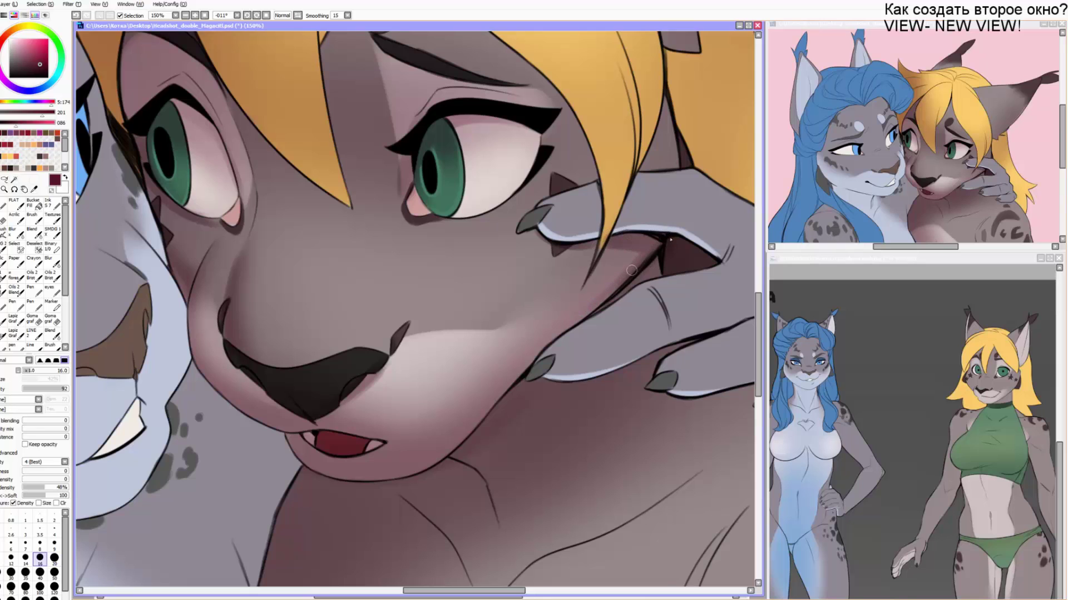
{"action": "key", "text": "c"}
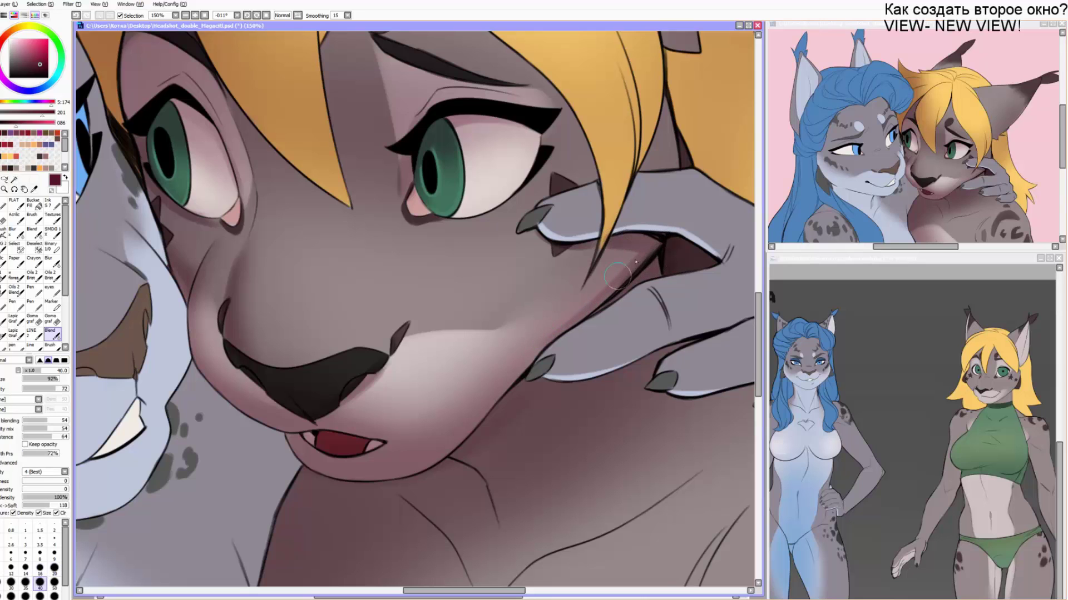
{"action": "left_click_drag", "start_coordinate": [616, 249], "coordinate": [635, 347]}
{"action": "key", "text": "v"}
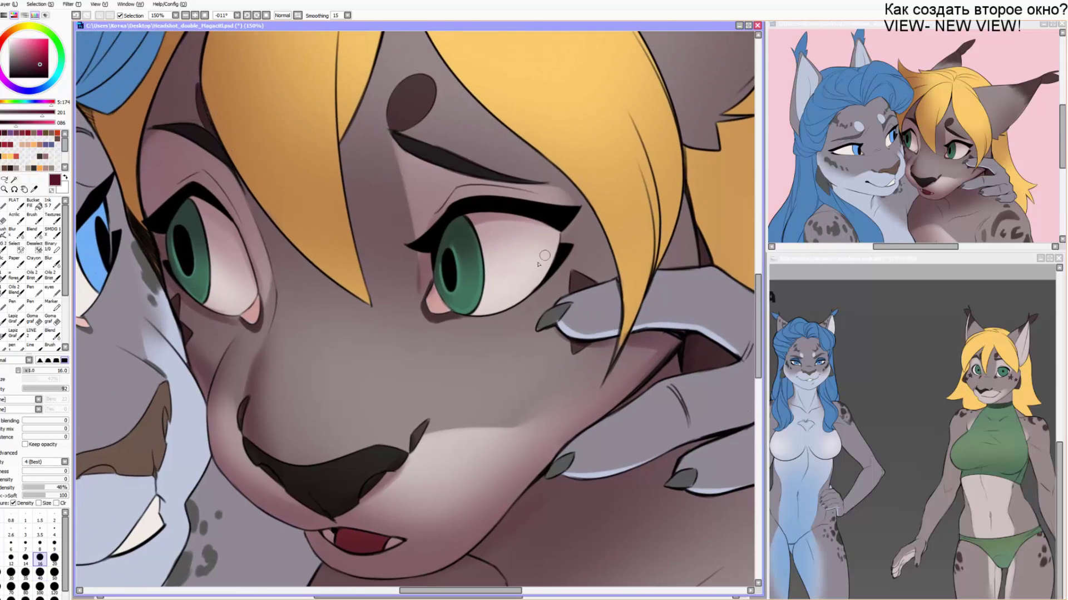
Add a shadow under the near eye's lower lid with a 16 px brush and trim it with a 35 px eraser.
{"action": "left_click_drag", "start_coordinate": [569, 256], "coordinate": [482, 313]}
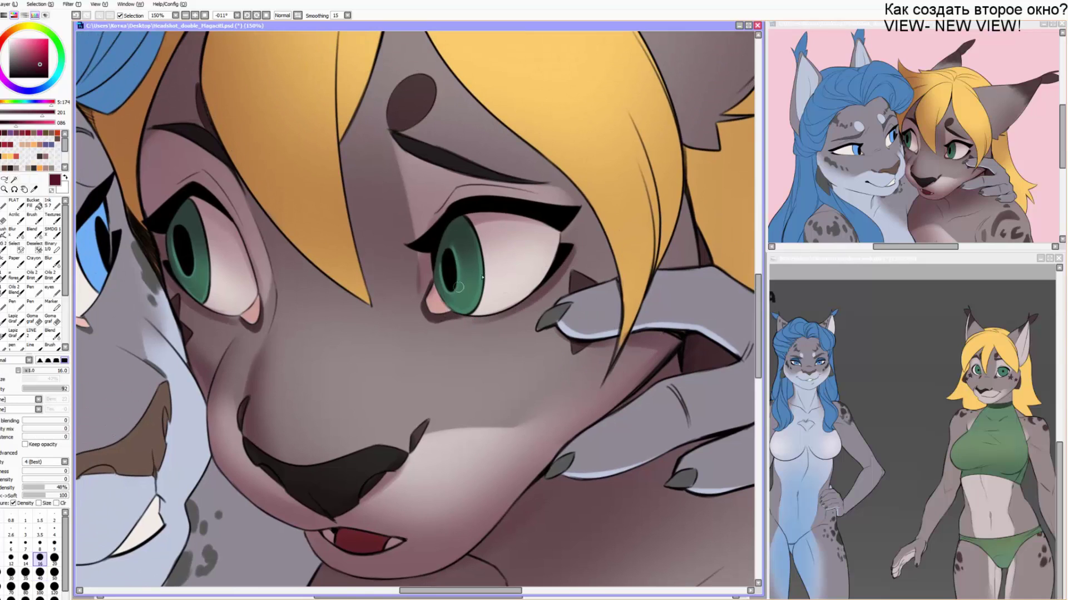
{"action": "key", "text": "e"}
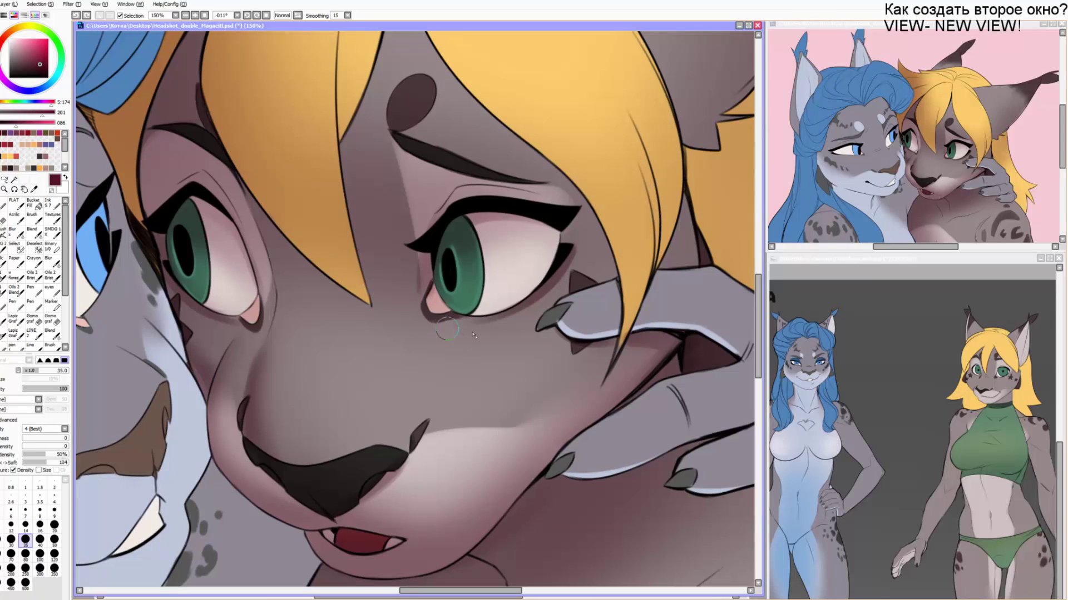
{"action": "left_click_drag", "start_coordinate": [439, 368], "coordinate": [433, 347]}
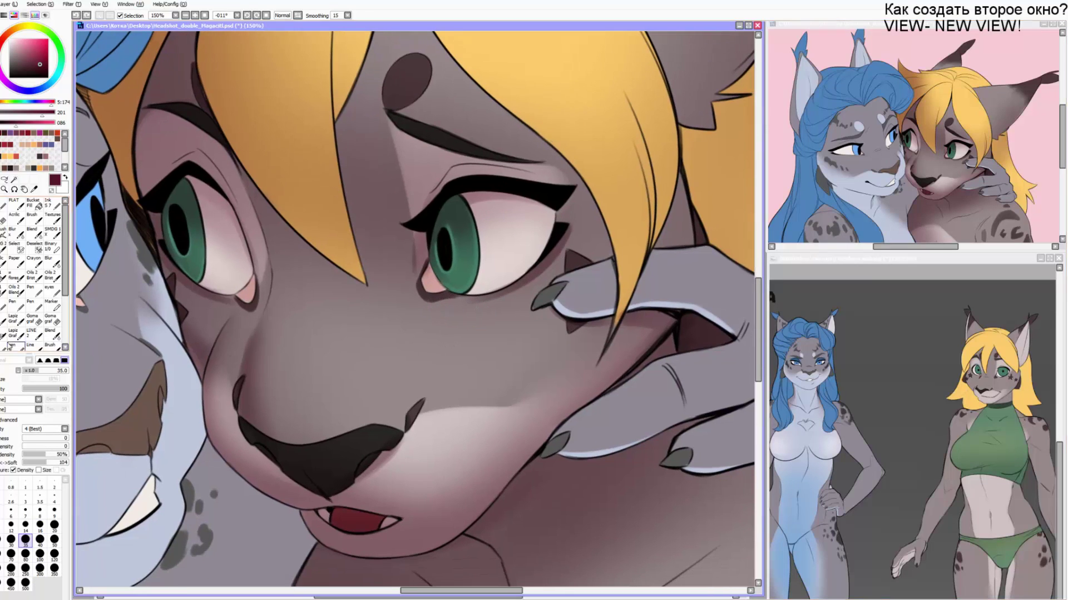
Set the eraser's density to 62 and lighten a rim around the near eye's inner corner at 12 to 16 px.
{"action": "left_click", "coordinate": [50, 388]}
{"action": "key", "text": "bracketleft"}
{"action": "key", "text": "bracketleft"}
{"action": "key", "text": "bracketleft"}
{"action": "key", "text": "bracketleft"}
{"action": "key", "text": "bracketleft"}
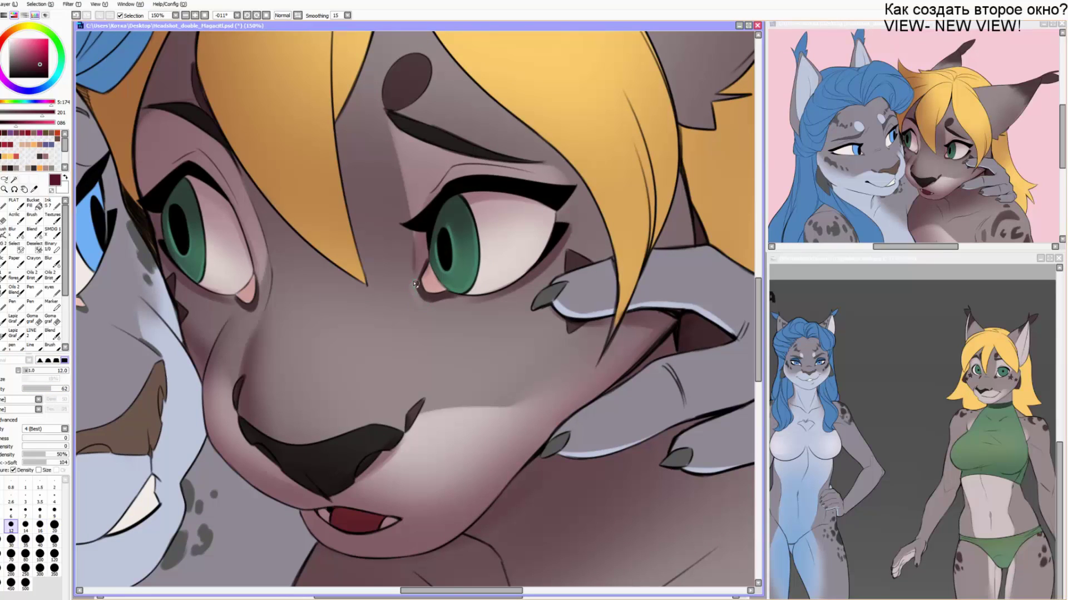
{"action": "key", "text": "bracketright"}
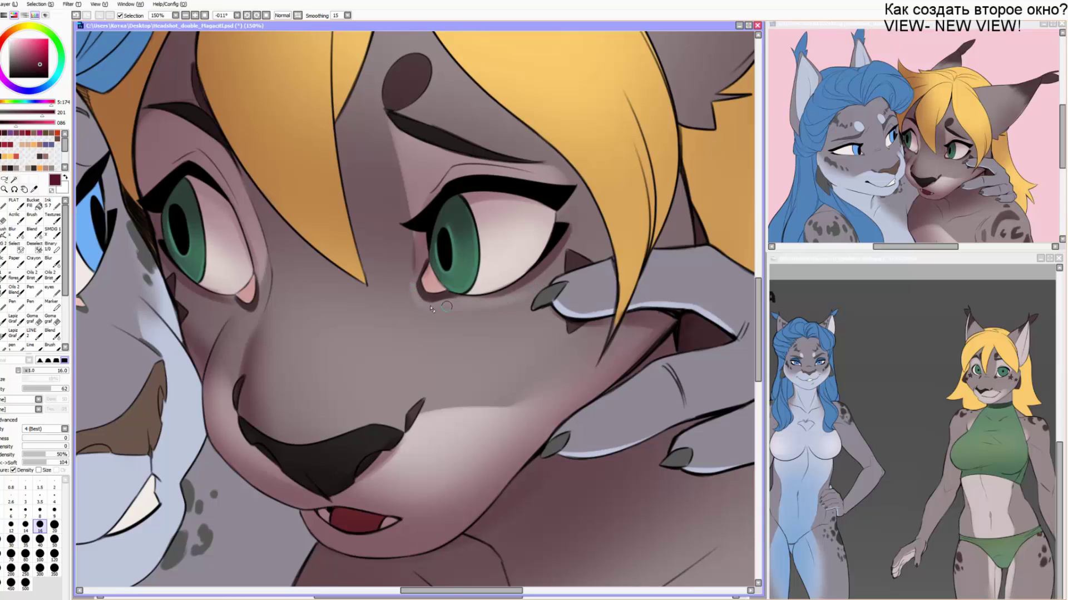
{"action": "mouse_move", "coordinate": [466, 304]}
{"action": "left_mouse_down"}
{"action": "mouse_move", "coordinate": [429, 308]}
{"action": "mouse_move", "coordinate": [416, 280]}
{"action": "left_mouse_up"}
Lighten the skin fold beside the far eye's inner corner with a 12 px eraser.
{"action": "key", "text": "bracketleft"}
{"action": "key", "text": "bracketleft"}
{"action": "left_click_drag", "start_coordinate": [264, 307], "coordinate": [268, 272]}
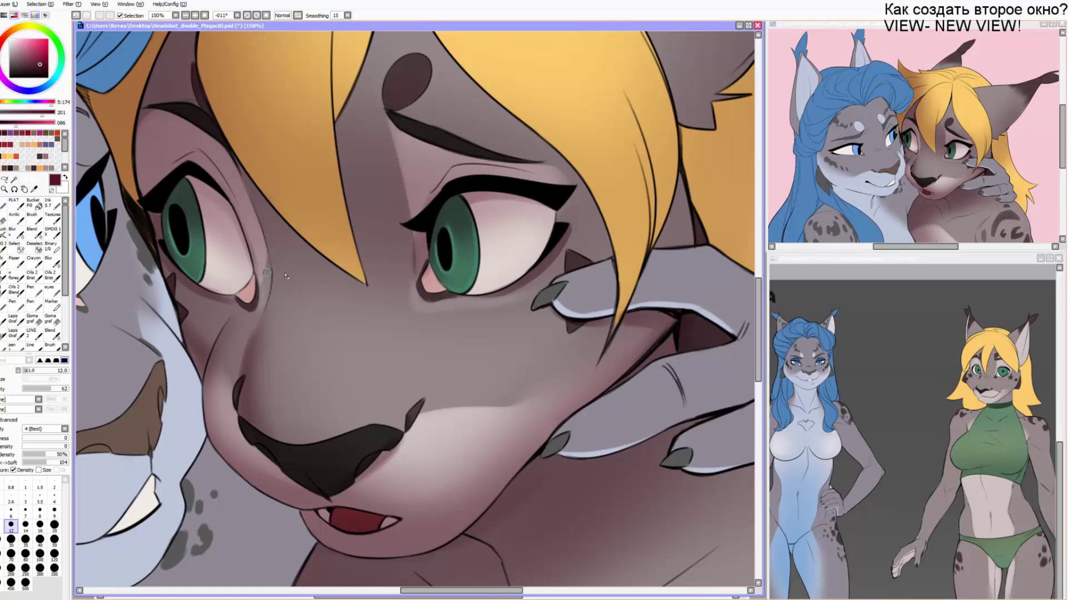
Lighten the shading over the nose bridge with the eraser enlarged to 80 px.
{"action": "key", "text": "bracketright"}
{"action": "key", "text": "bracketright"}
{"action": "key", "text": "bracketright"}
{"action": "key", "text": "bracketright"}
{"action": "key", "text": "bracketright"}
{"action": "key", "text": "bracketright"}
{"action": "key", "text": "bracketright"}
{"action": "key", "text": "bracketright"}
{"action": "key", "text": "bracketright"}
{"action": "key", "text": "bracketright"}
{"action": "key", "text": "bracketright"}
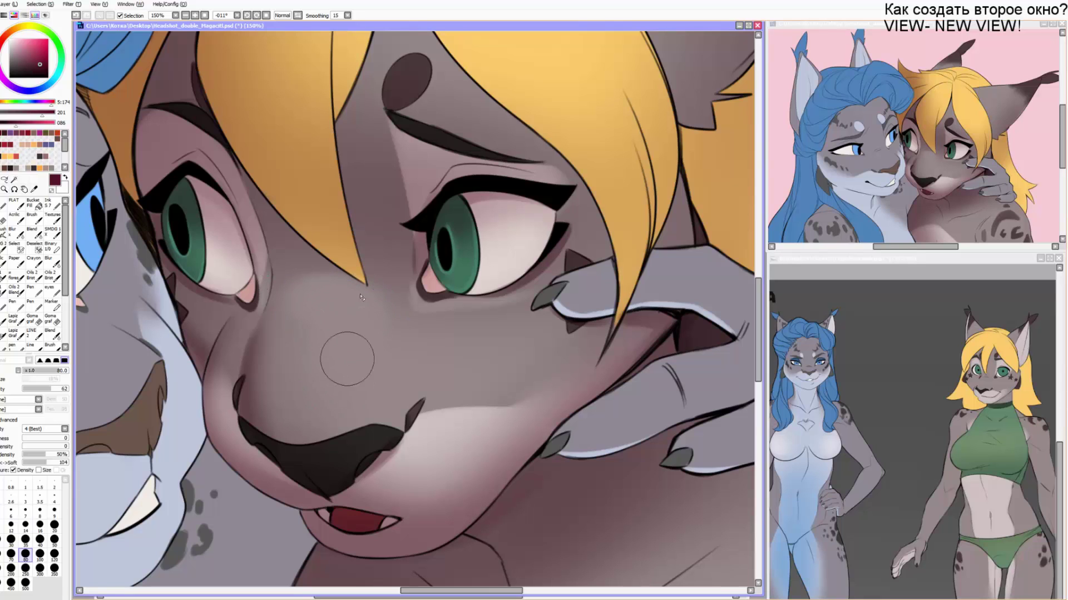
Airbrush soft shading between the two eyes with a 200 px brush.
{"action": "key", "text": "v"}
{"action": "key", "text": "b"}
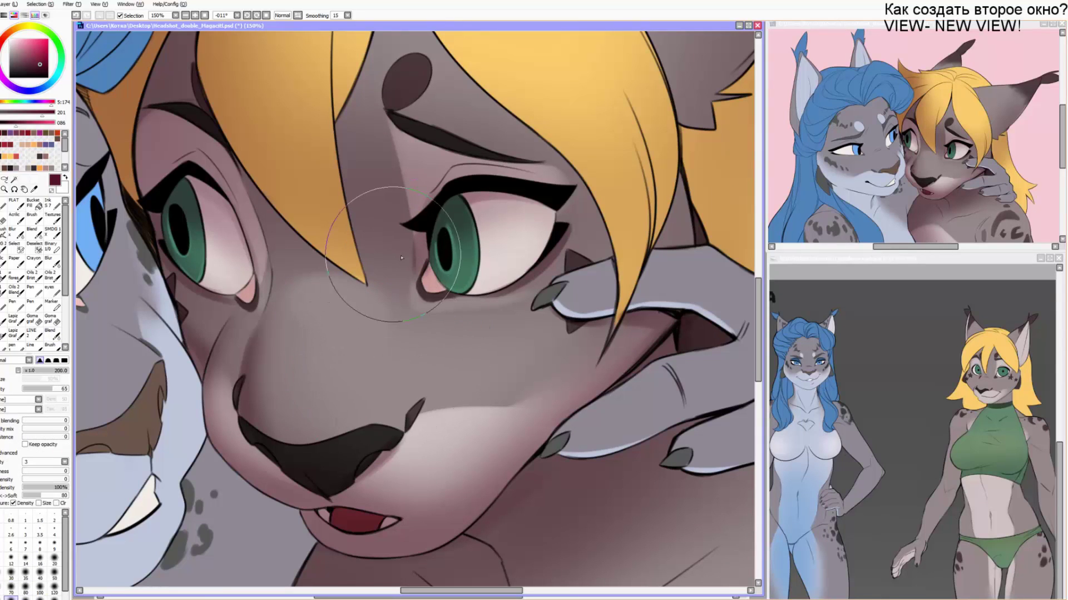
{"action": "key", "text": "v"}
{"action": "key", "text": "b"}
{"action": "key", "text": "bracketleft"}
{"action": "key", "text": "bracketleft"}
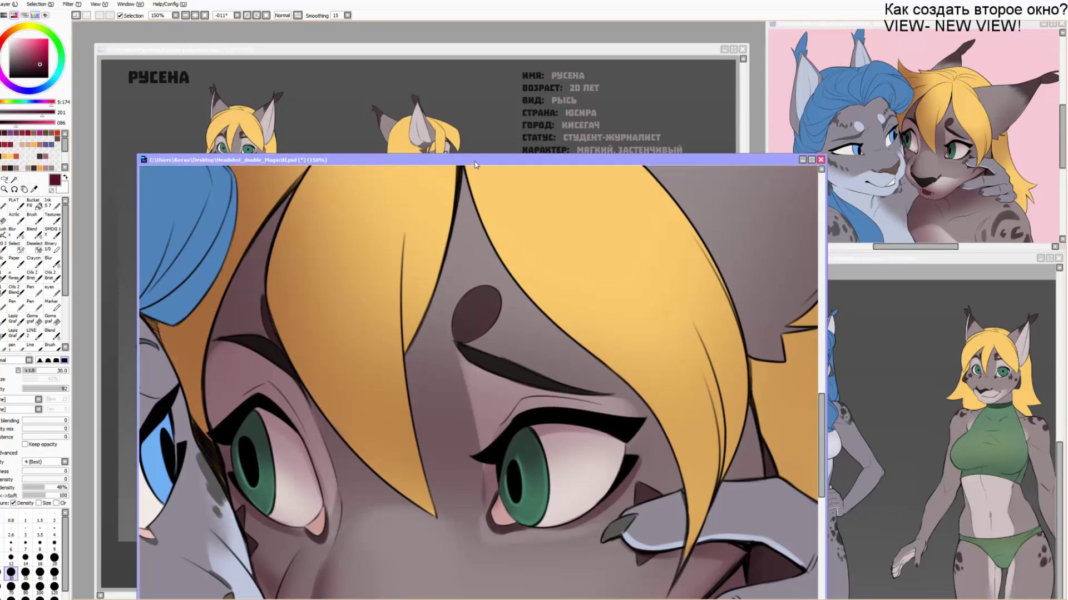
{"action": "left_click_drag", "start_coordinate": [474, 163], "coordinate": [413, 33]}
{"action": "mouse_move", "coordinate": [529, 183]}
{"action": "left_mouse_down"}
{"action": "mouse_move", "coordinate": [539, 178]}
{"action": "mouse_move", "coordinate": [512, 168]}
{"action": "left_mouse_up"}
{"action": "left_click_drag", "start_coordinate": [424, 84], "coordinate": [444, 133]}
{"action": "key", "text": "bracketright"}
{"action": "key", "text": "bracketright"}
{"action": "left_click_drag", "start_coordinate": [402, 55], "coordinate": [383, 143]}
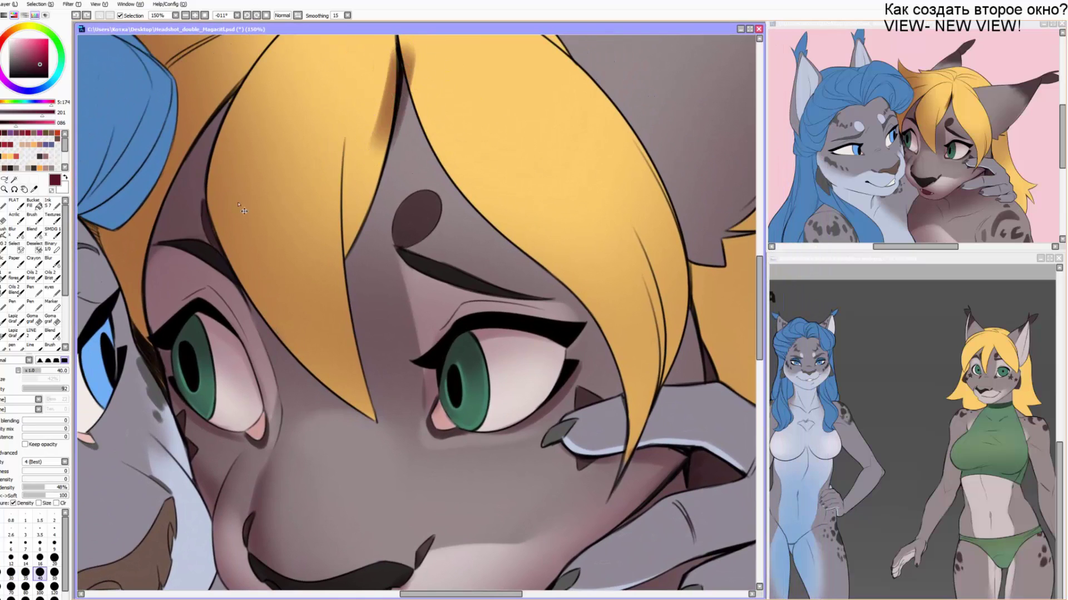
{"action": "key", "text": "ctrl+z"}
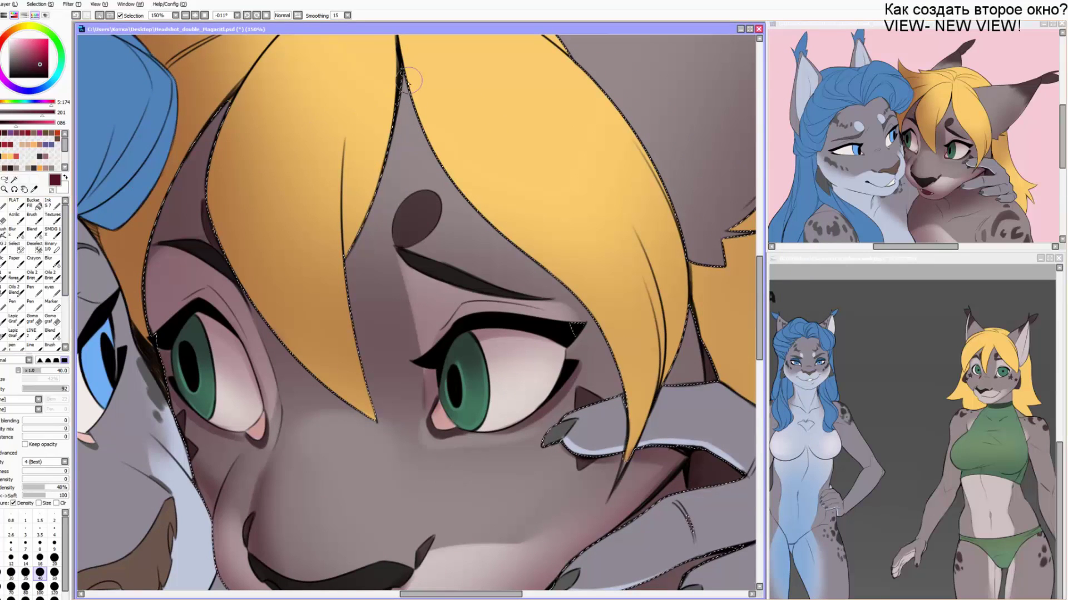
Paint the shadow of the bangs on the forehead with a 40 to 50 px brush, inside the skin selection.
{"action": "left_click_drag", "start_coordinate": [385, 57], "coordinate": [366, 182]}
{"action": "left_click_drag", "start_coordinate": [385, 99], "coordinate": [358, 247]}
{"action": "left_click_drag", "start_coordinate": [362, 202], "coordinate": [365, 355]}
{"action": "key", "text": "bracketright"}
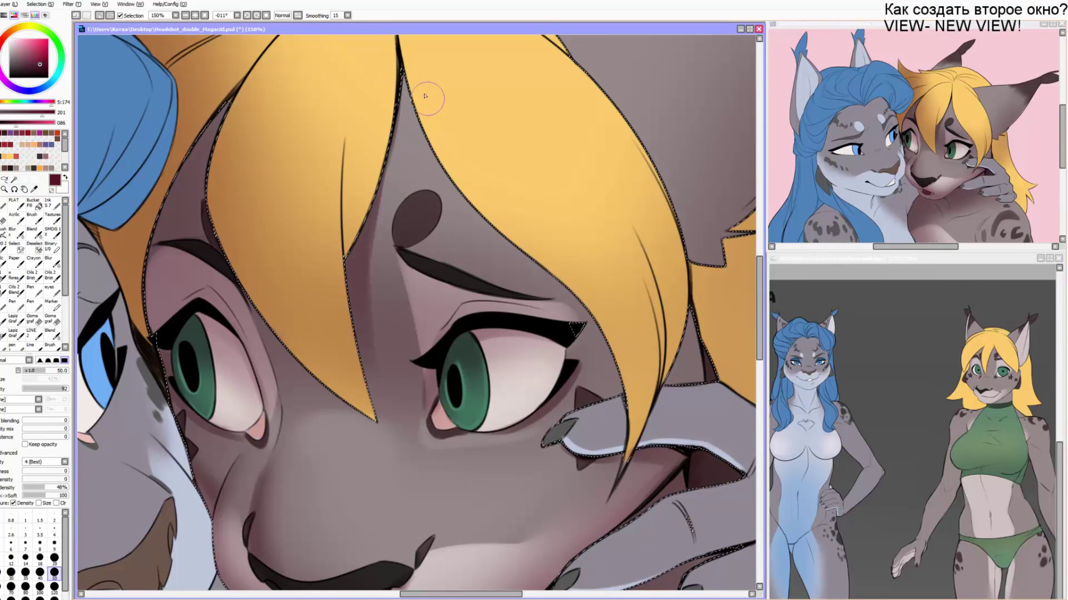
{"action": "mouse_move", "coordinate": [414, 50]}
{"action": "left_mouse_down"}
{"action": "mouse_move", "coordinate": [448, 155]}
{"action": "mouse_move", "coordinate": [509, 244]}
{"action": "left_mouse_up"}
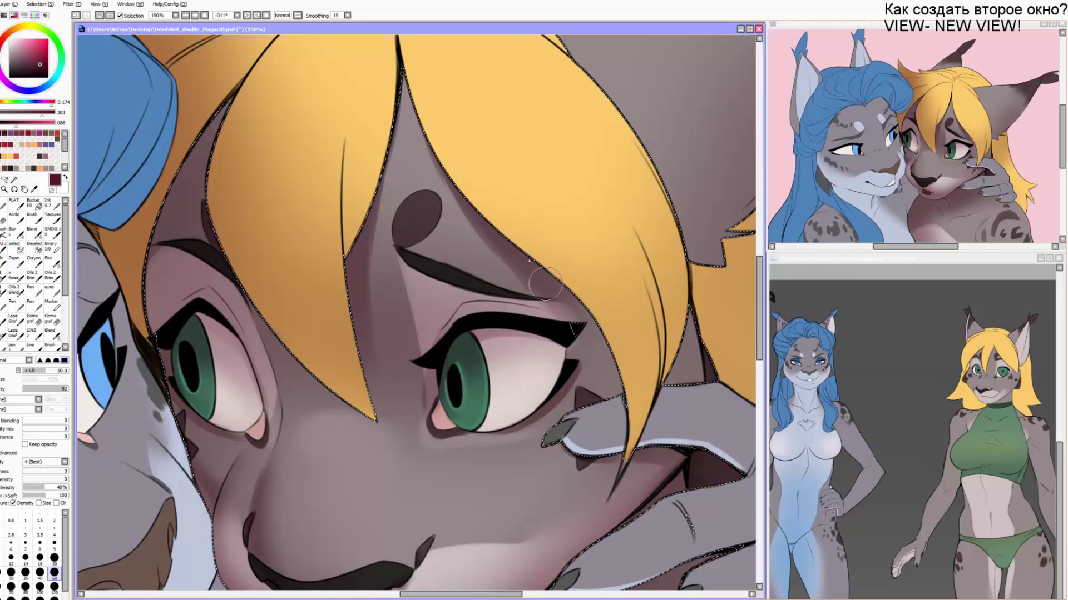
Shade along the near eye's upper lid crease with a smaller brush.
{"action": "key", "text": "bracketleft"}
{"action": "key", "text": "bracketleft"}
{"action": "key", "text": "bracketleft"}
{"action": "key", "text": "bracketleft"}
{"action": "key", "text": "bracketleft"}
{"action": "left_click_drag", "start_coordinate": [566, 319], "coordinate": [472, 301]}
{"action": "mouse_move", "coordinate": [539, 303]}
{"action": "left_mouse_down"}
{"action": "mouse_move", "coordinate": [451, 309]}
{"action": "mouse_move", "coordinate": [478, 301]}
{"action": "mouse_move", "coordinate": [429, 343]}
{"action": "mouse_move", "coordinate": [458, 306]}
{"action": "mouse_move", "coordinate": [436, 336]}
{"action": "left_mouse_up"}
{"action": "key", "text": "bracketright"}
{"action": "key", "text": "bracketright"}
{"action": "key", "text": "bracketright"}
{"action": "key", "text": "bracketright"}
{"action": "key", "text": "bracketright"}
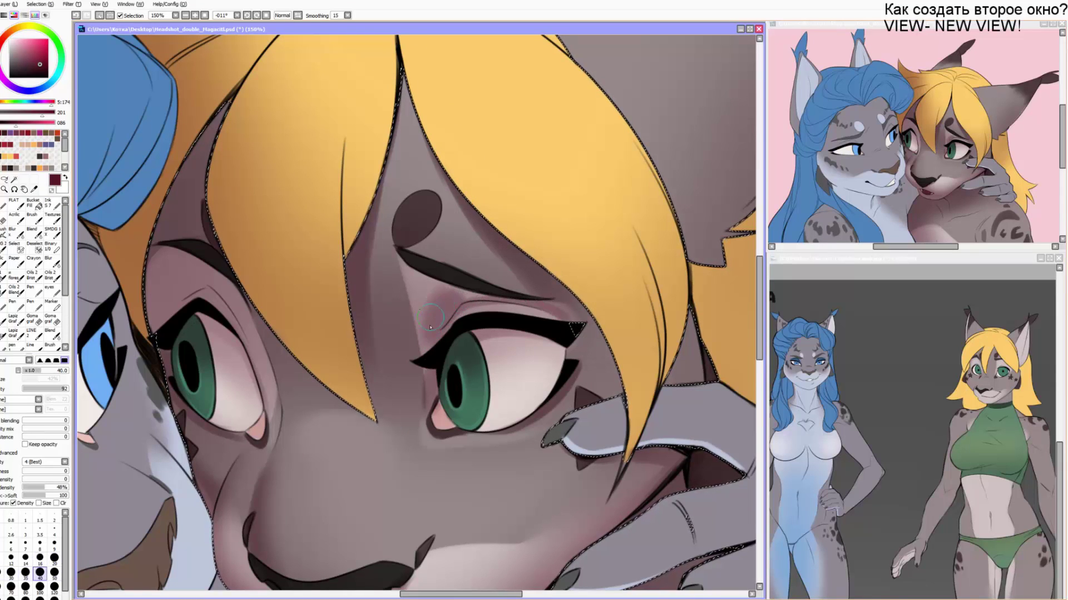
Shade the socket between the near eyebrow and the eye's inner corner at 40 px and blend it at 60 px.
{"action": "left_click_drag", "start_coordinate": [439, 293], "coordinate": [420, 316]}
{"action": "key", "text": "c"}
{"action": "key", "text": "bracketright"}
{"action": "key", "text": "bracketright"}
{"action": "left_click_drag", "start_coordinate": [470, 288], "coordinate": [451, 312]}
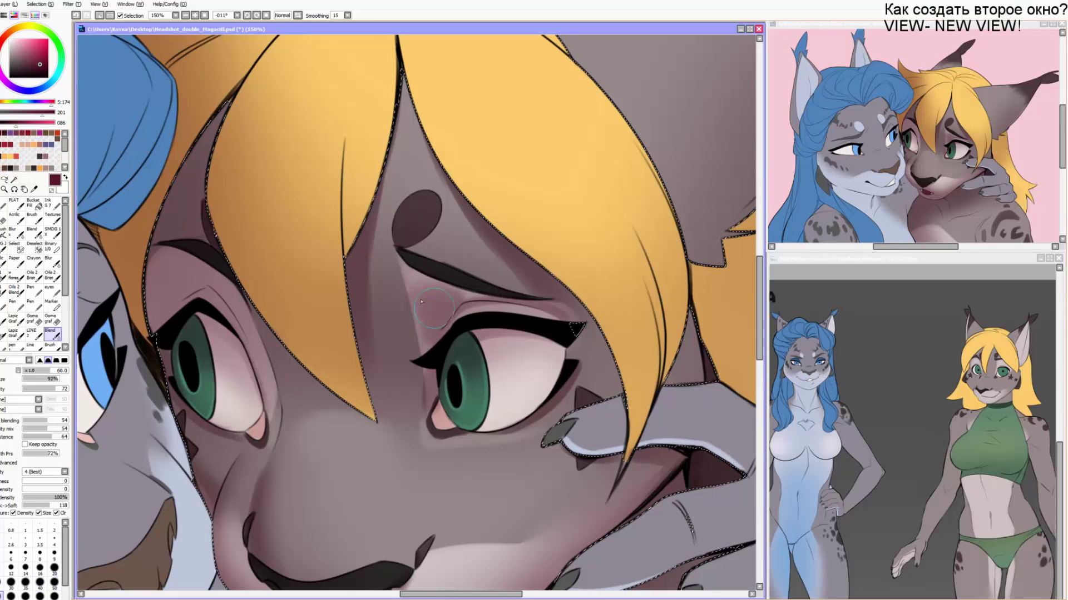
{"action": "key", "text": "v"}
{"action": "key", "text": "bracketleft"}
{"action": "key", "text": "bracketleft"}
{"action": "key", "text": "bracketleft"}
{"action": "key", "text": "bracketleft"}
{"action": "key", "text": "bracketleft"}
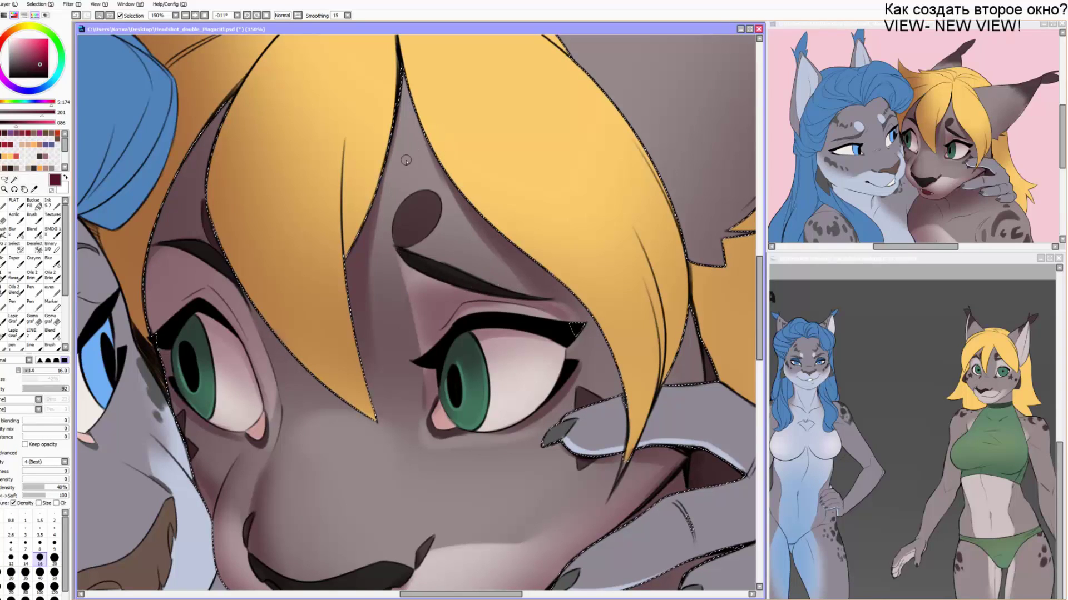
{"action": "key", "text": "alt+Tab"}
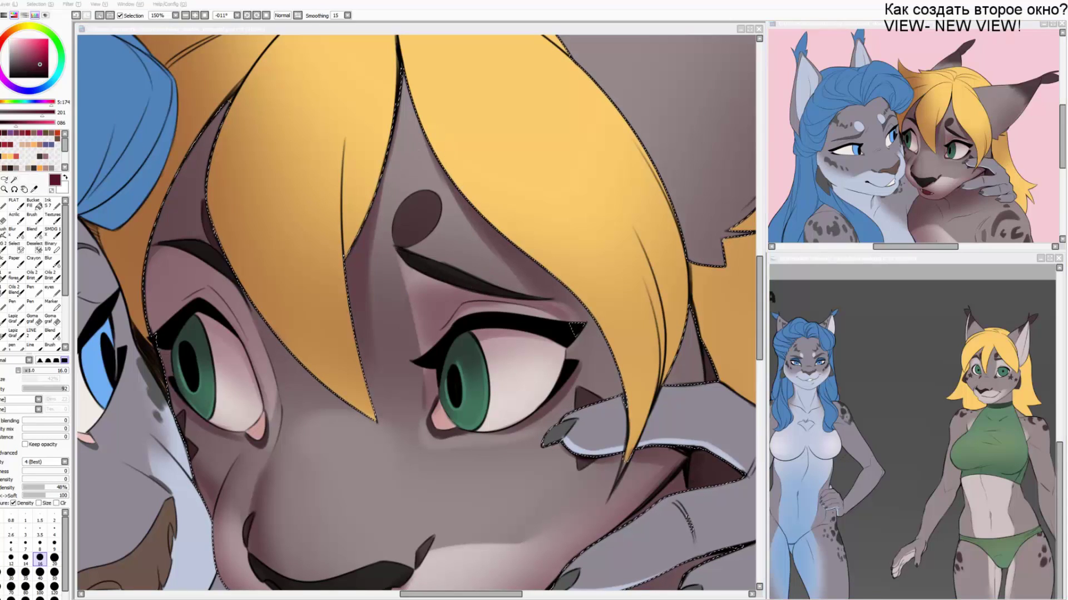
{"action": "key", "text": "alt+Tab"}
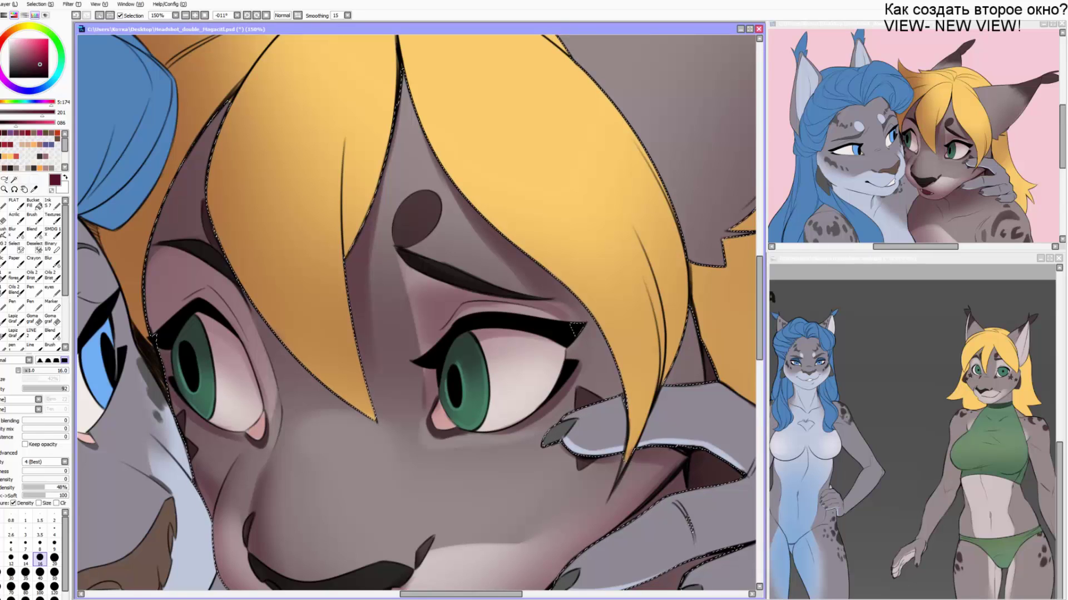
{"action": "key", "text": "alt+Tab"}
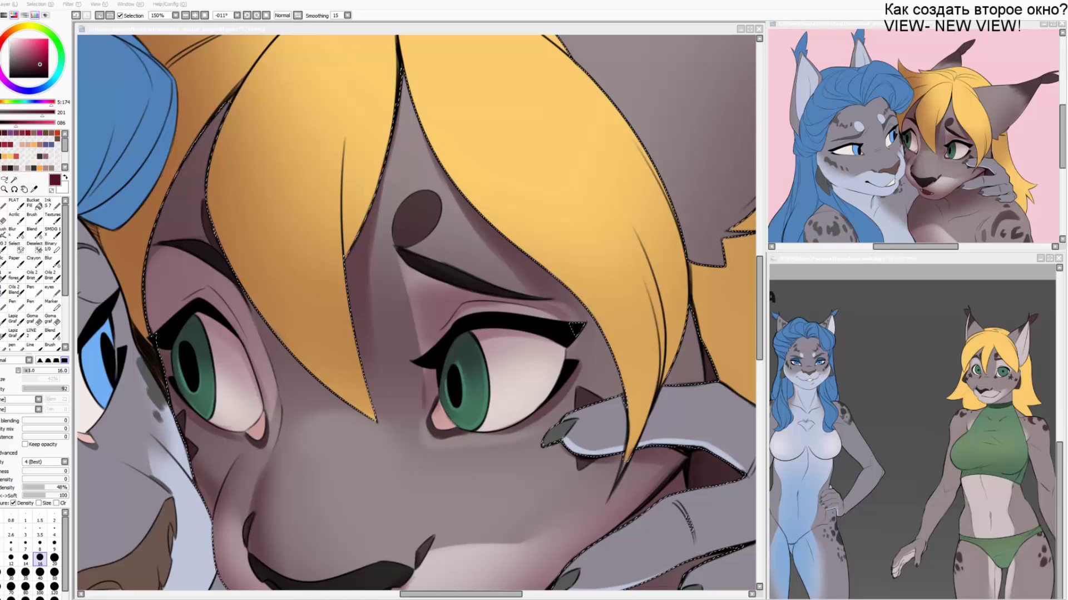
{"action": "left_click", "coordinate": [438, 266]}
{"action": "left_click_drag", "start_coordinate": [419, 269], "coordinate": [409, 250]}
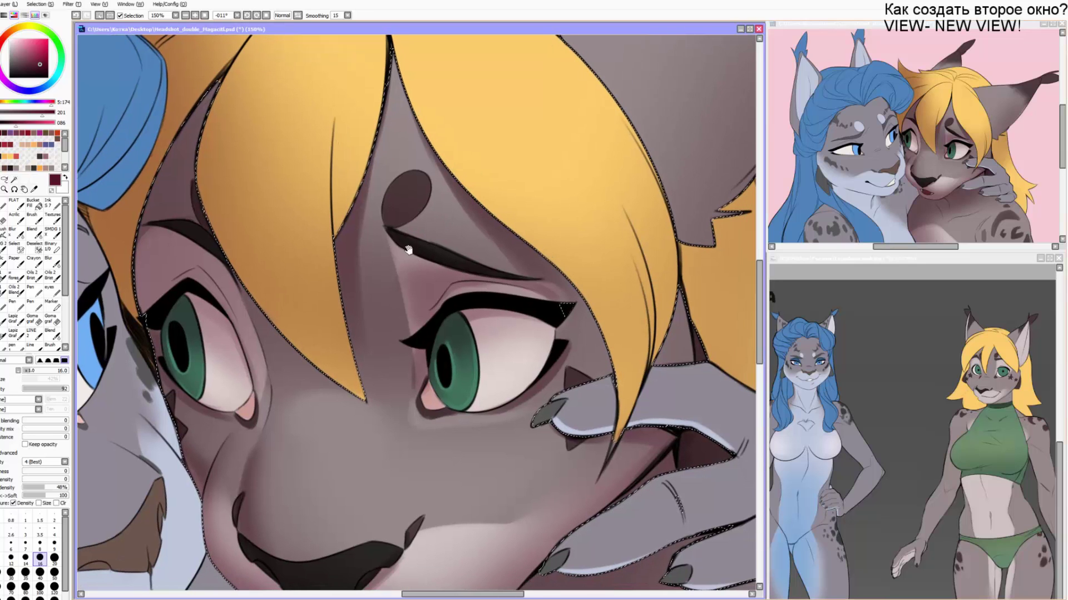
{"action": "key", "text": "alt+Tab"}
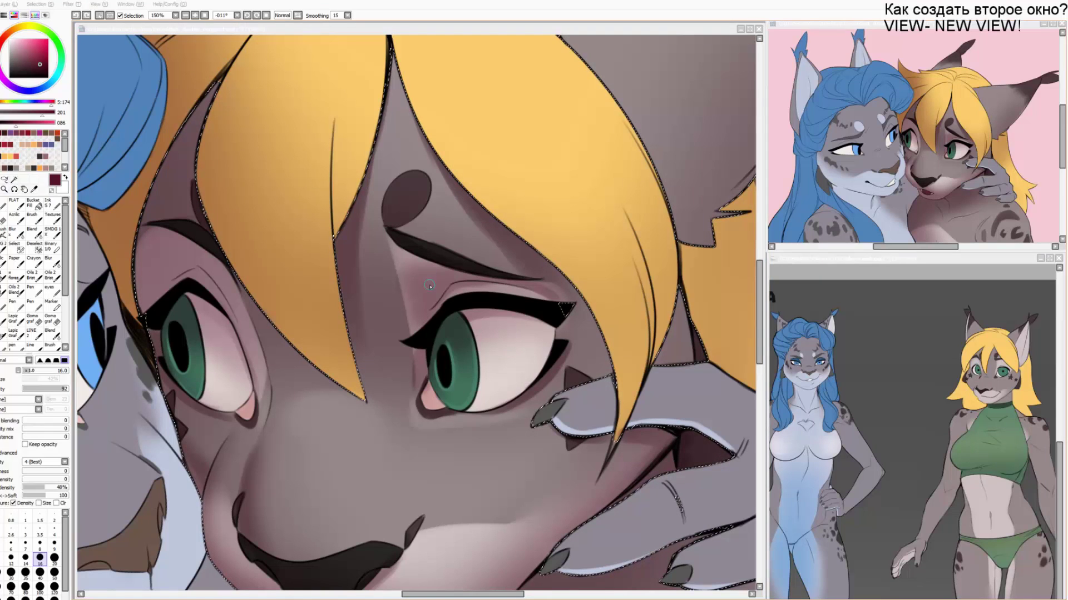
{"action": "left_click", "coordinate": [441, 261]}
{"action": "mouse_move", "coordinate": [441, 261]}
{"action": "left_mouse_down"}
{"action": "mouse_move", "coordinate": [436, 249]}
{"action": "mouse_move", "coordinate": [444, 261]}
{"action": "left_mouse_up"}
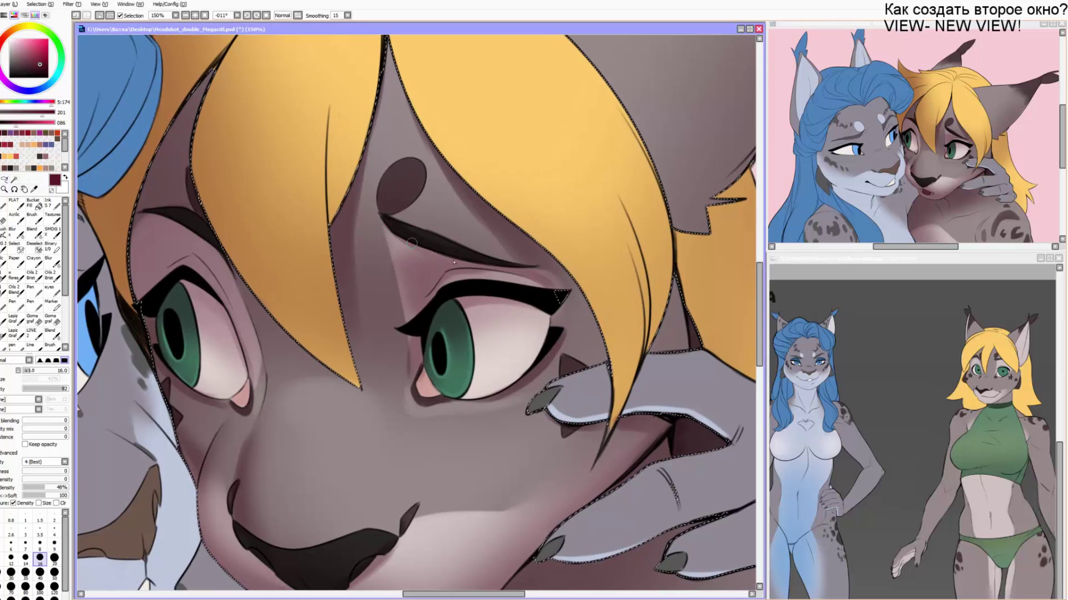
Paint and blend the bangs' shadow down the side of the forehead to the near eye's outer corner.
{"action": "key", "text": "bracketright"}
{"action": "key", "text": "bracketright"}
{"action": "mouse_move", "coordinate": [423, 108]}
{"action": "left_mouse_down"}
{"action": "mouse_move", "coordinate": [454, 177]}
{"action": "mouse_move", "coordinate": [512, 259]}
{"action": "mouse_move", "coordinate": [489, 223]}
{"action": "mouse_move", "coordinate": [505, 251]}
{"action": "mouse_move", "coordinate": [480, 231]}
{"action": "mouse_move", "coordinate": [546, 271]}
{"action": "mouse_move", "coordinate": [548, 260]}
{"action": "mouse_move", "coordinate": [492, 219]}
{"action": "mouse_move", "coordinate": [588, 307]}
{"action": "mouse_move", "coordinate": [557, 267]}
{"action": "mouse_move", "coordinate": [620, 378]}
{"action": "mouse_move", "coordinate": [599, 331]}
{"action": "mouse_move", "coordinate": [608, 357]}
{"action": "left_mouse_up"}
{"action": "key", "text": "c"}
{"action": "key", "text": "b"}
{"action": "key", "text": "bracketright"}
{"action": "left_click_drag", "start_coordinate": [590, 311], "coordinate": [572, 288]}
{"action": "key", "text": "bracketleft"}
{"action": "key", "text": "bracketleft"}
{"action": "key", "text": "bracketleft"}
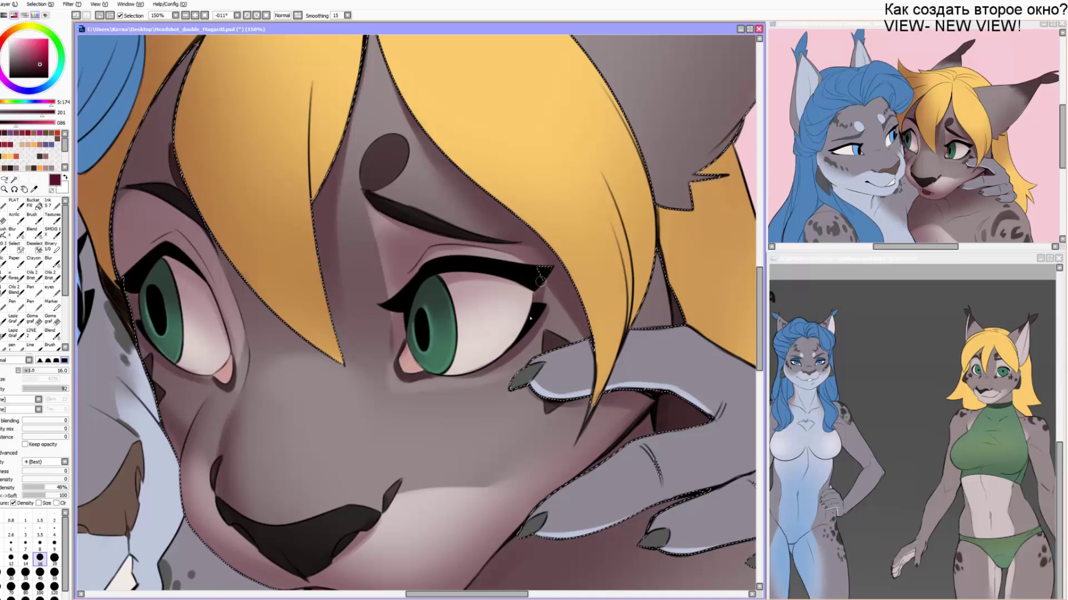
{"action": "key", "text": "bracketleft"}
Shade the side of the nose bridge above the near nostril, blend it at 70 px and soften it with a 200 px airbrush.
{"action": "scroll", "coordinate": [500, 322], "scroll_direction": "down", "scroll_amount": 5}
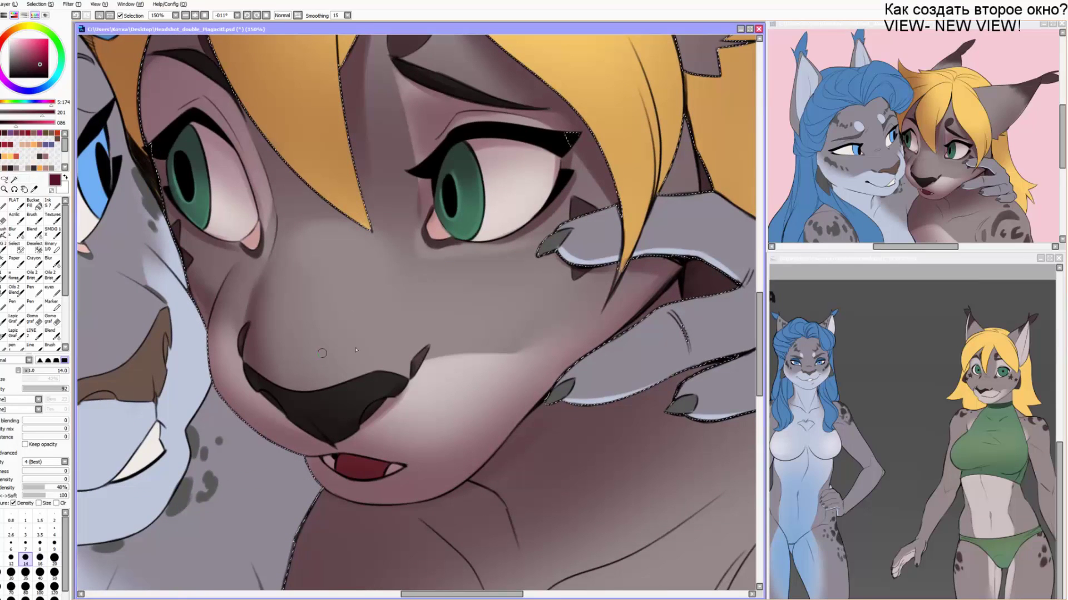
{"action": "key", "text": "bracketright"}
{"action": "key", "text": "bracketright"}
{"action": "key", "text": "bracketright"}
{"action": "key", "text": "bracketright"}
{"action": "mouse_move", "coordinate": [403, 380]}
{"action": "left_mouse_down"}
{"action": "mouse_move", "coordinate": [408, 293]}
{"action": "mouse_move", "coordinate": [397, 388]}
{"action": "mouse_move", "coordinate": [402, 308]}
{"action": "mouse_move", "coordinate": [408, 318]}
{"action": "mouse_move", "coordinate": [395, 292]}
{"action": "mouse_move", "coordinate": [385, 354]}
{"action": "left_mouse_up"}
{"action": "key", "text": "c"}
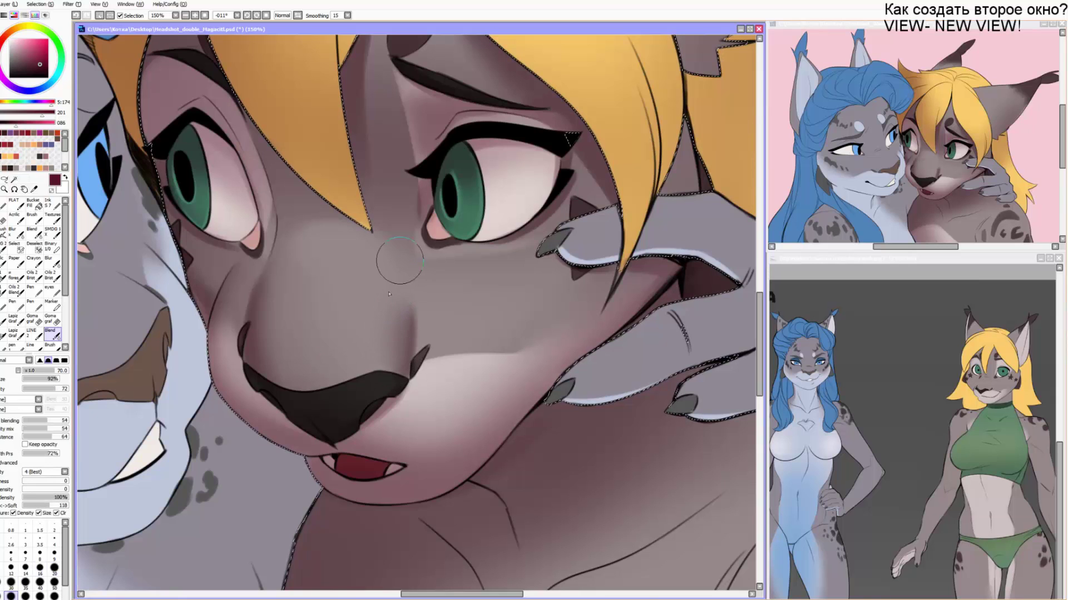
{"action": "key", "text": "e"}
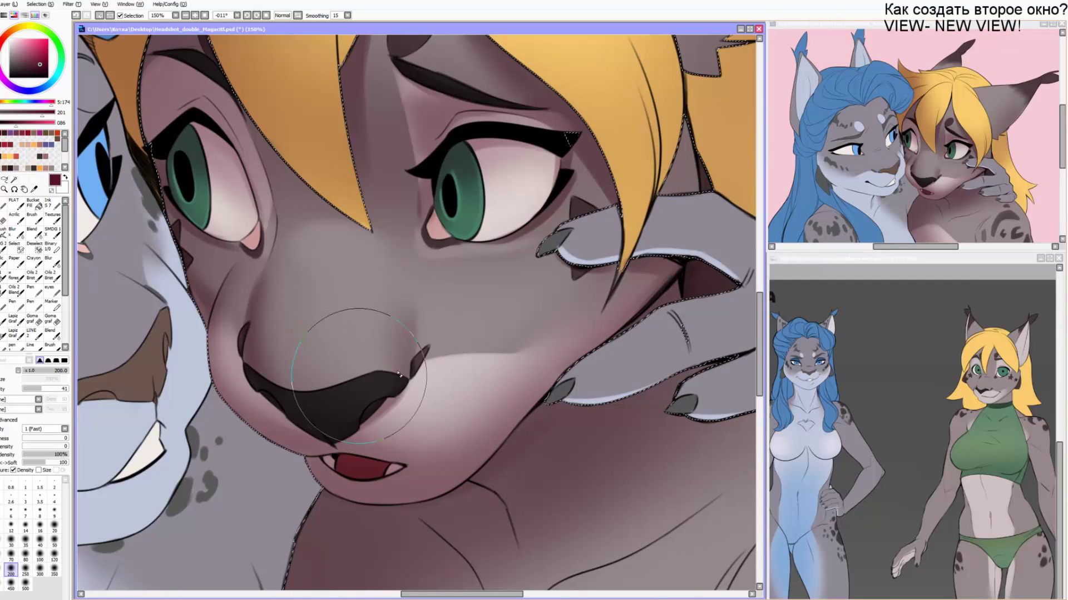
{"action": "scroll", "coordinate": [367, 333], "scroll_direction": "down", "scroll_amount": 2}
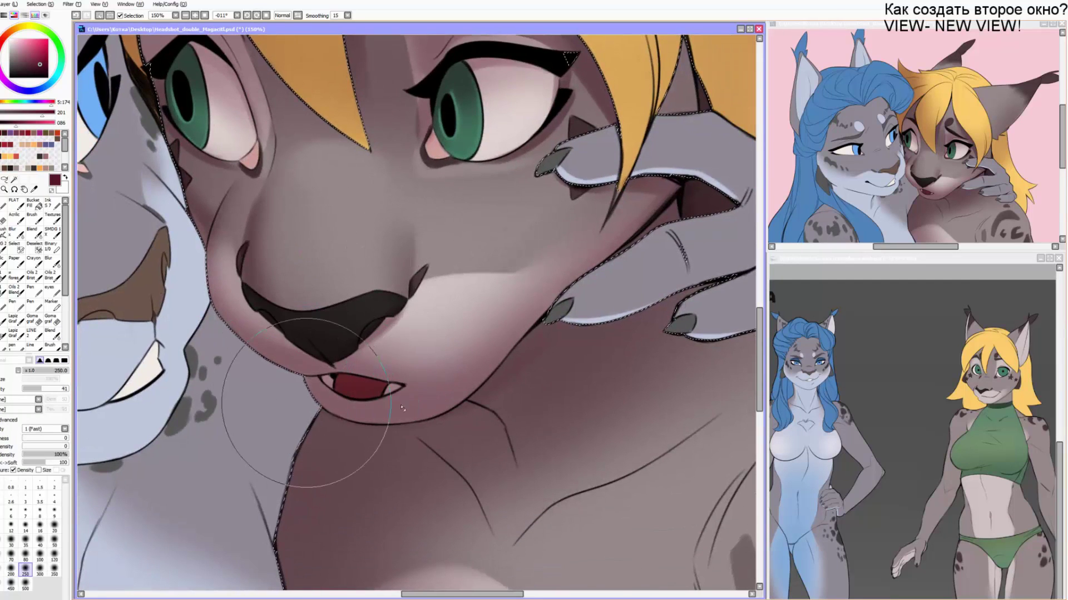
Shade from the mouth corner across the lower muzzle and blend it at 40 px.
{"action": "key", "text": "v"}
{"action": "key", "text": "bracketleft"}
{"action": "key", "text": "bracketleft"}
{"action": "left_click_drag", "start_coordinate": [334, 367], "coordinate": [444, 375]}
{"action": "key", "text": "b"}
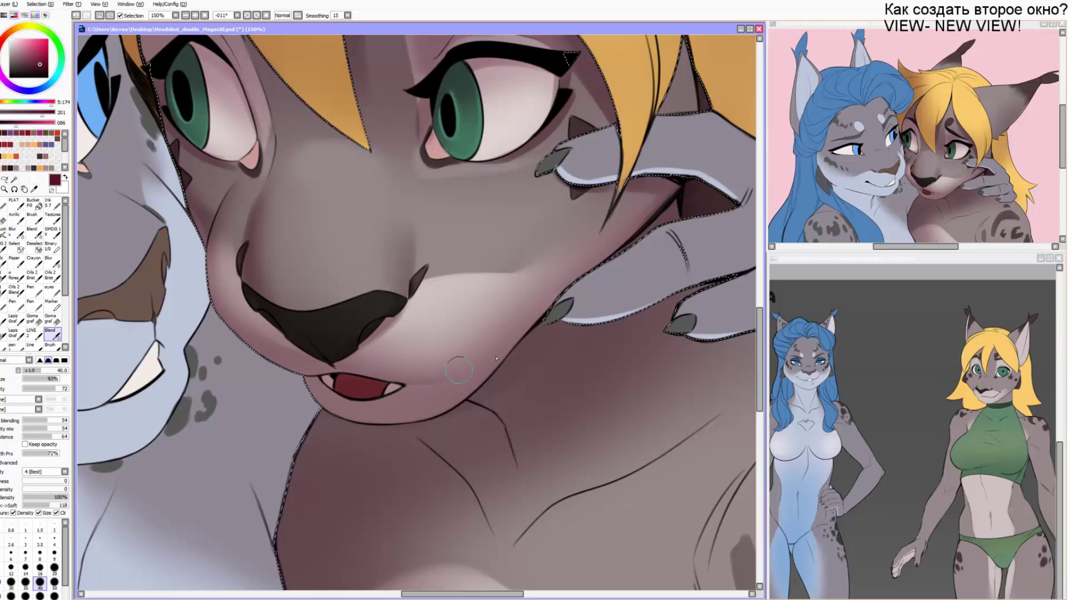
Shade the narrow strip of cheek beneath the upper finger with a 16 px brush.
{"action": "key", "text": "b"}
{"action": "key", "text": "bracketleft"}
{"action": "key", "text": "bracketleft"}
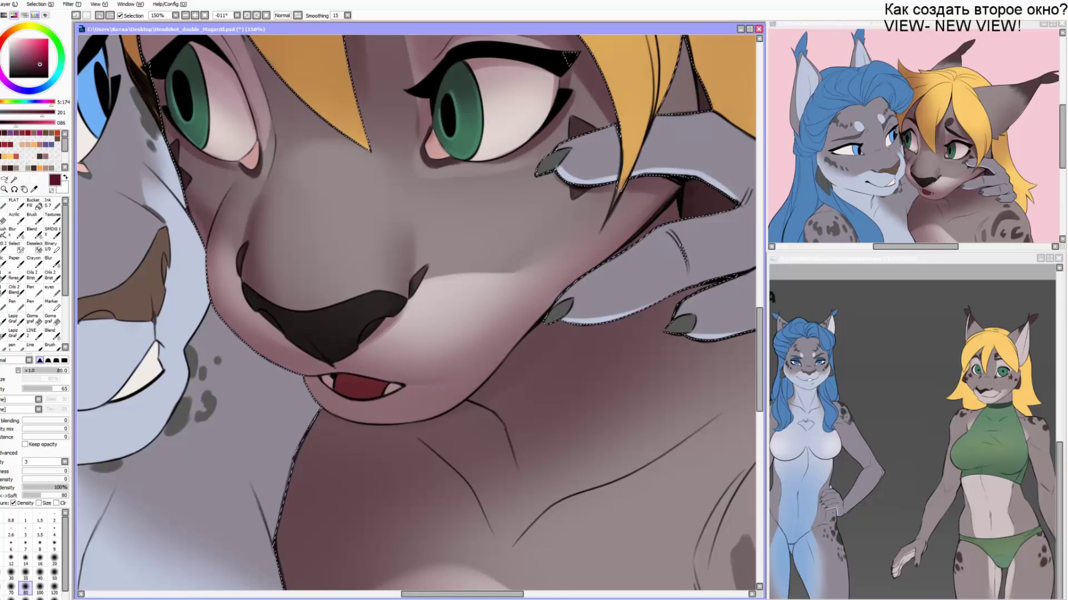
{"action": "key", "text": "n"}
{"action": "key", "text": "bracketright"}
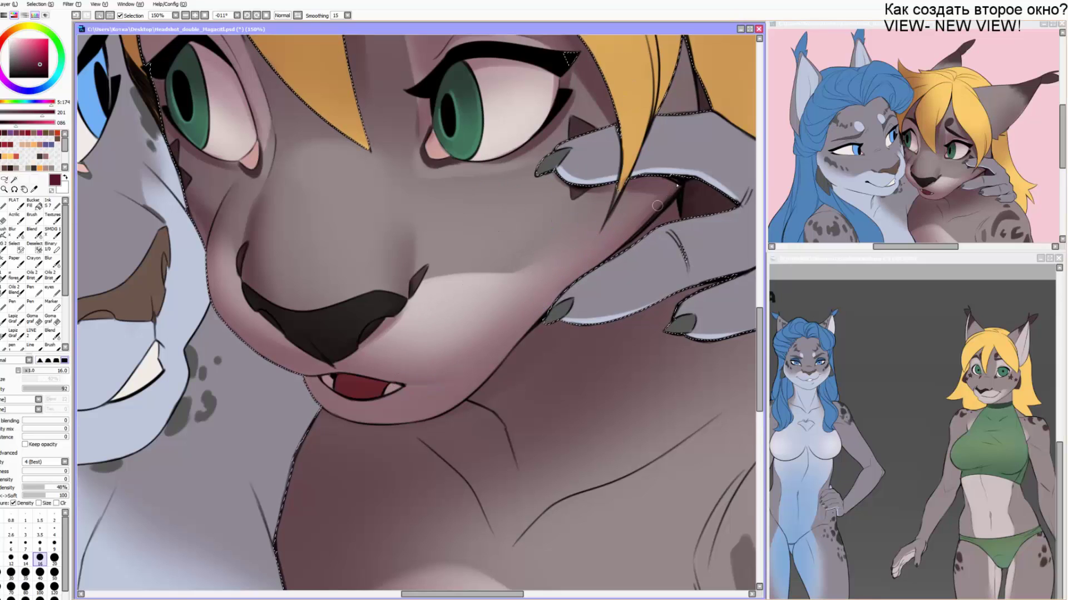
{"action": "key", "text": "alt+Tab"}
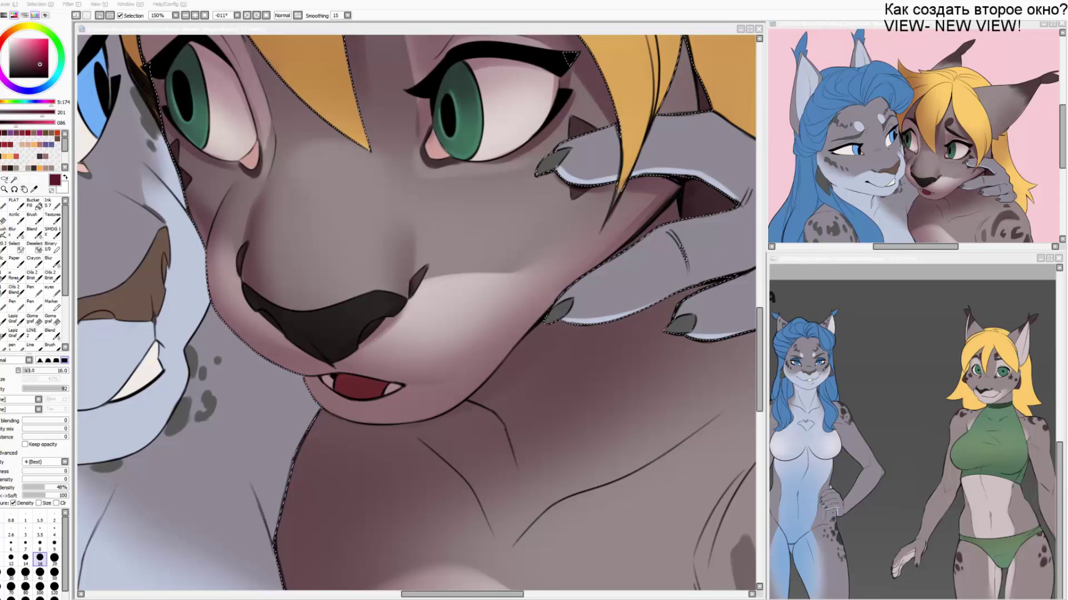
Deepen the shadow rising above the near nostril and blend it, starting at 40 px and continuing with a smaller brush.
{"action": "left_click", "coordinate": [396, 291]}
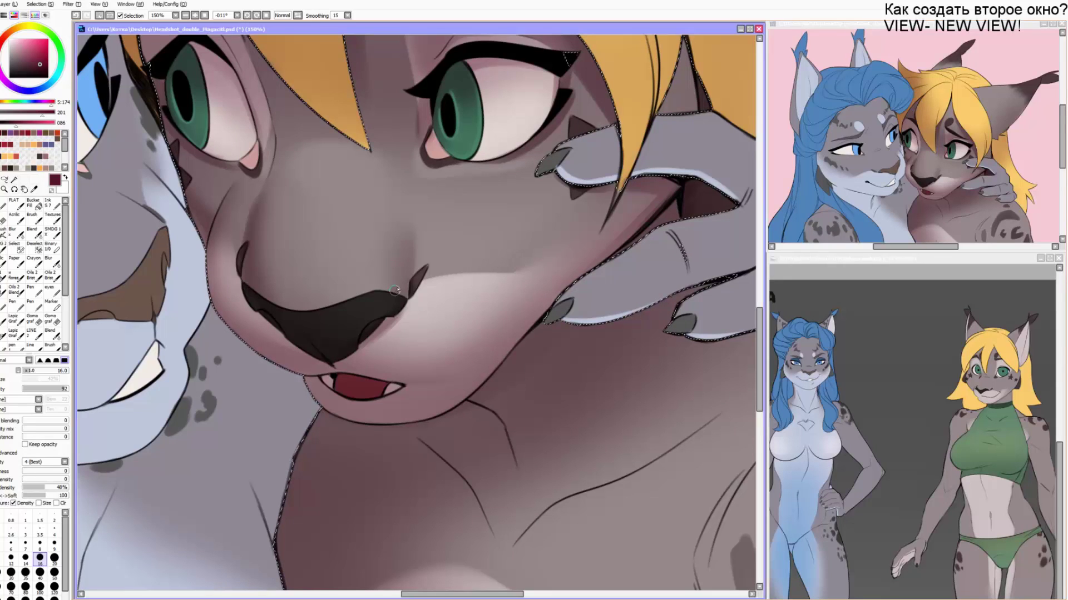
{"action": "left_click_drag", "start_coordinate": [449, 250], "coordinate": [432, 258]}
{"action": "left_click_drag", "start_coordinate": [386, 305], "coordinate": [394, 254]}
{"action": "key", "text": "b"}
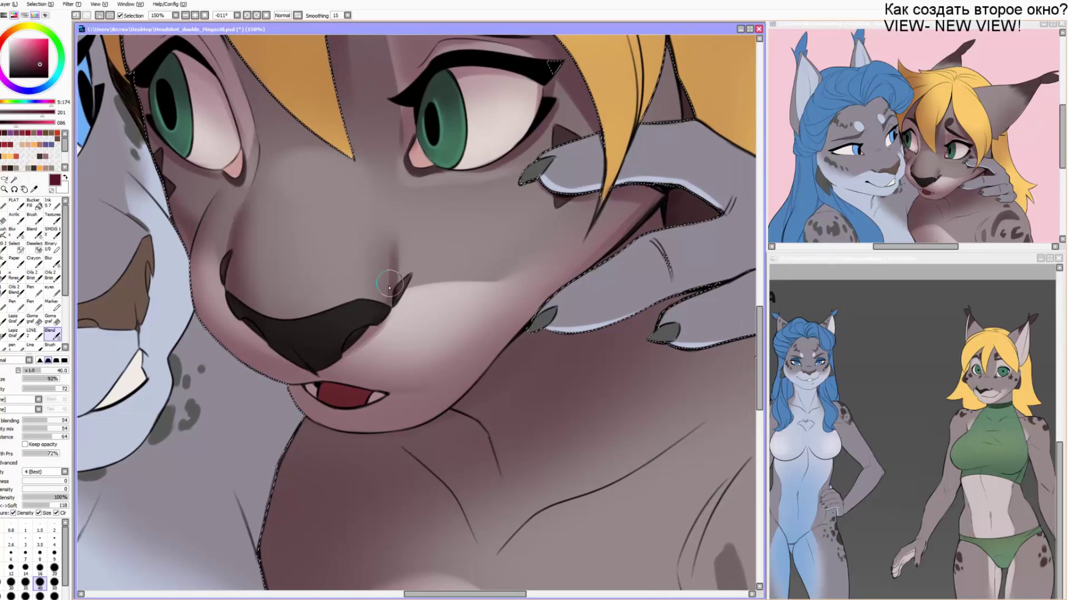
{"action": "key", "text": "bracketleft"}
{"action": "key", "text": "bracketleft"}
{"action": "mouse_move", "coordinate": [382, 301]}
{"action": "left_mouse_down"}
{"action": "mouse_move", "coordinate": [388, 236]}
{"action": "mouse_move", "coordinate": [378, 289]}
{"action": "mouse_move", "coordinate": [394, 252]}
{"action": "mouse_move", "coordinate": [410, 304]}
{"action": "mouse_move", "coordinate": [393, 307]}
{"action": "mouse_move", "coordinate": [410, 276]}
{"action": "mouse_move", "coordinate": [393, 306]}
{"action": "left_mouse_up"}
Shade along the underside of the nose with a 9 px brush.
{"action": "key", "text": "b"}
{"action": "key", "text": "bracketleft"}
{"action": "key", "text": "bracketleft"}
{"action": "key", "text": "bracketleft"}
{"action": "key", "text": "bracketleft"}
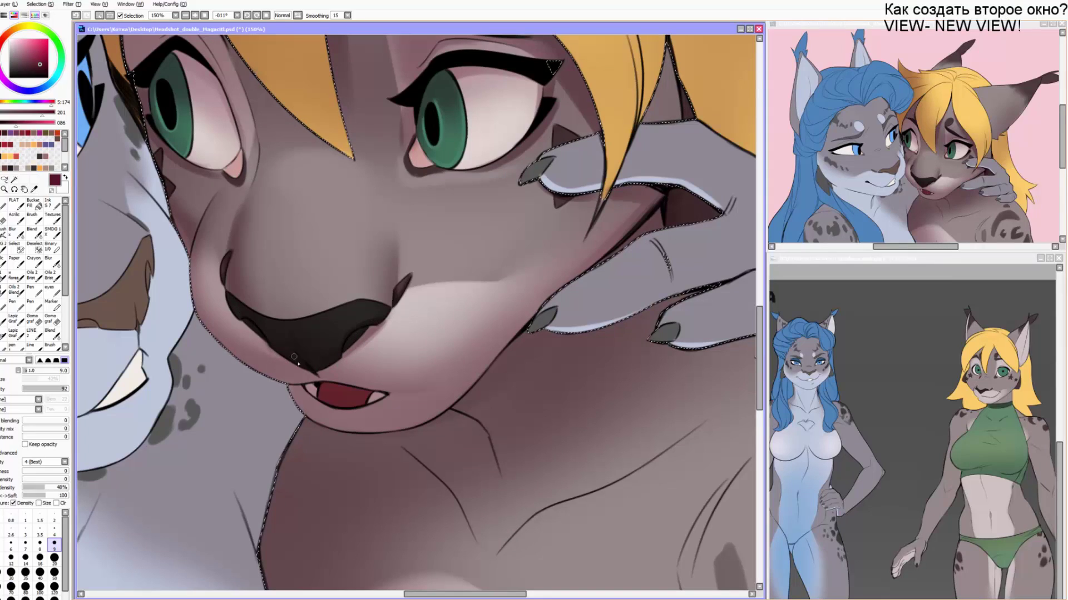
{"action": "left_click_drag", "start_coordinate": [310, 371], "coordinate": [294, 348]}
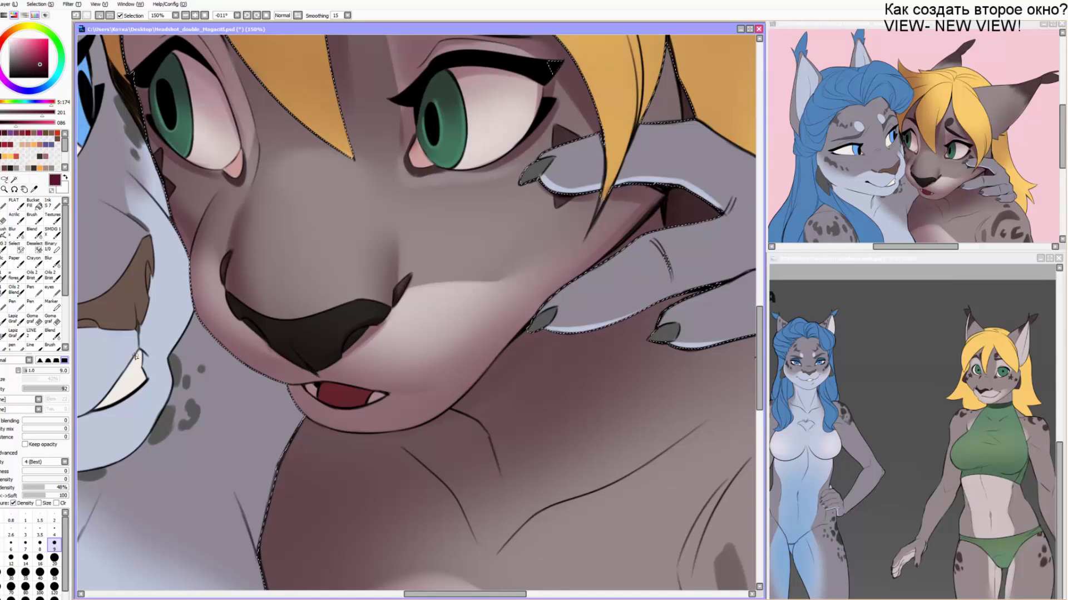
Shade the sliver of skin between the hair locks above the hand with a 16 px brush.
{"action": "key", "text": "alt+Tab"}
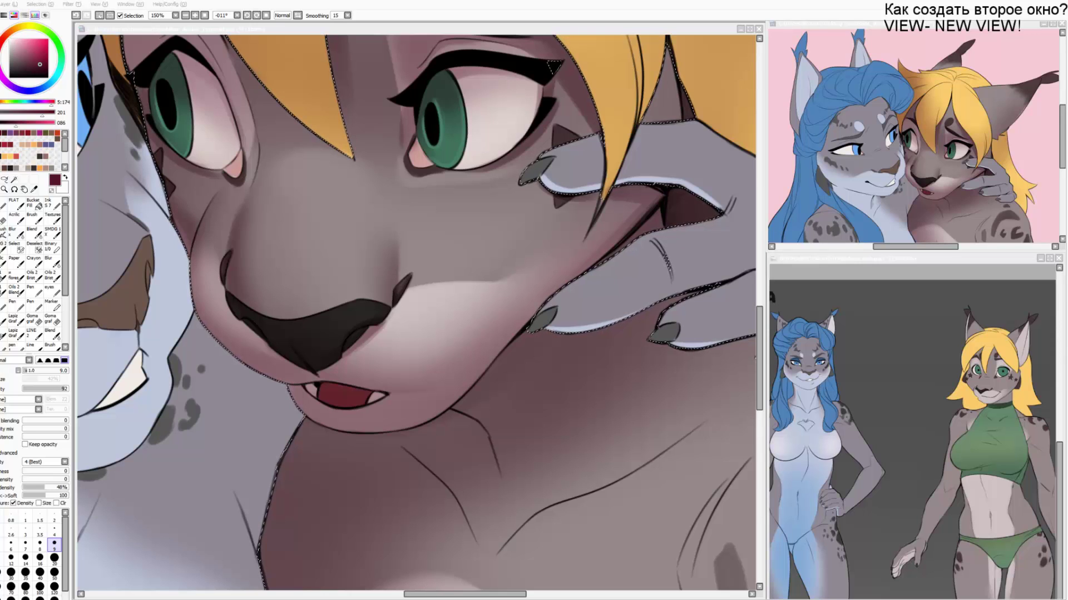
{"action": "left_click", "coordinate": [487, 272]}
{"action": "left_click_drag", "start_coordinate": [495, 295], "coordinate": [435, 326]}
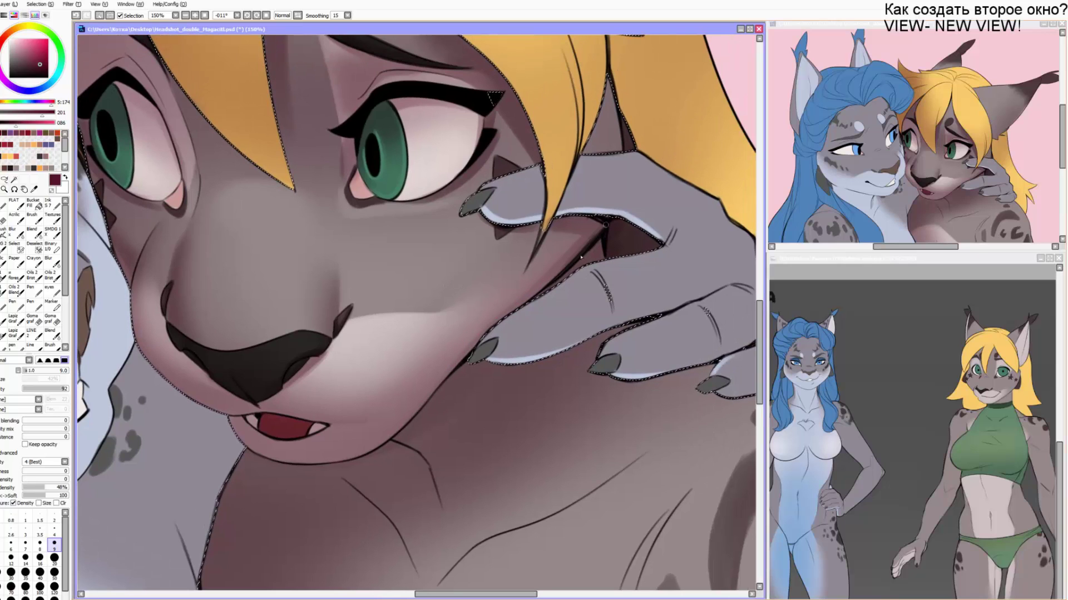
{"action": "left_click_drag", "start_coordinate": [564, 254], "coordinate": [525, 316]}
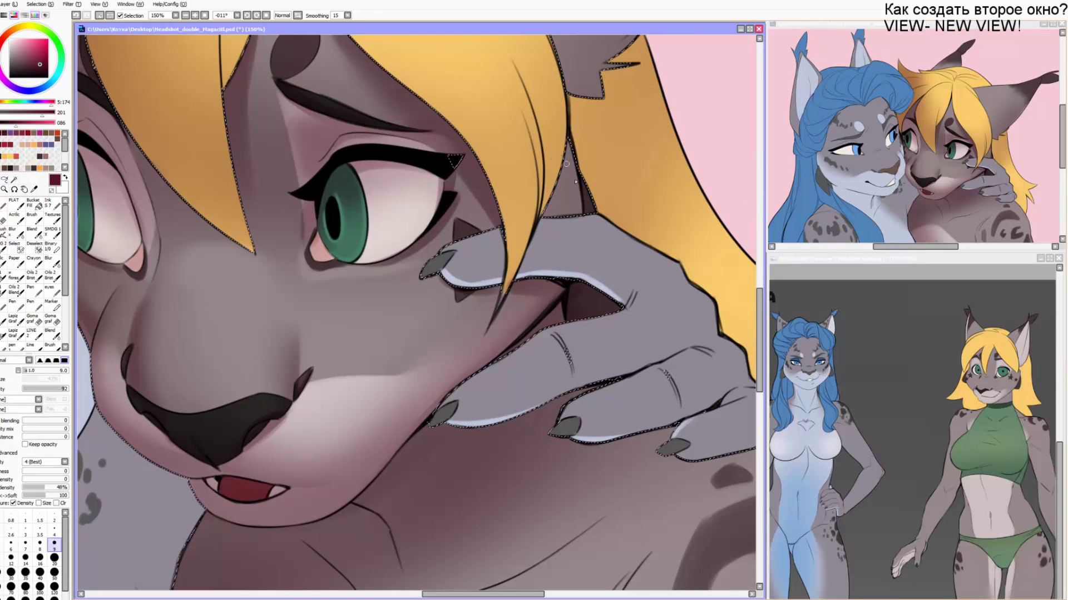
{"action": "key", "text": "bracketright"}
{"action": "key", "text": "bracketright"}
{"action": "key", "text": "bracketright"}
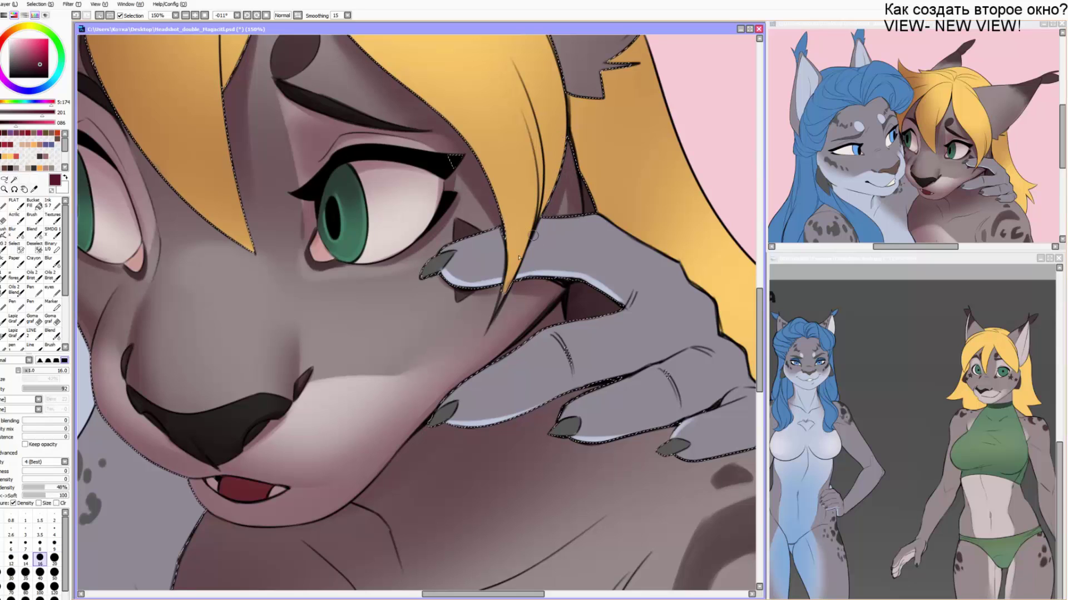
Blend the cheek shadow beside the lower fingertip at 20 px.
{"action": "key", "text": "alt+Tab"}
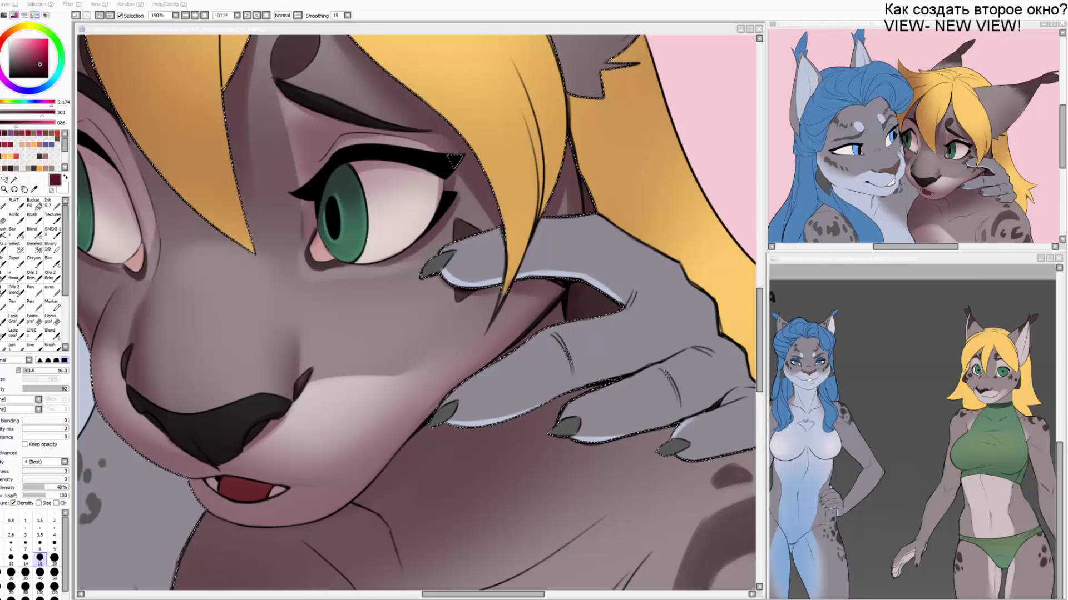
{"action": "left_click", "coordinate": [468, 344]}
{"action": "left_click_drag", "start_coordinate": [470, 345], "coordinate": [461, 325]}
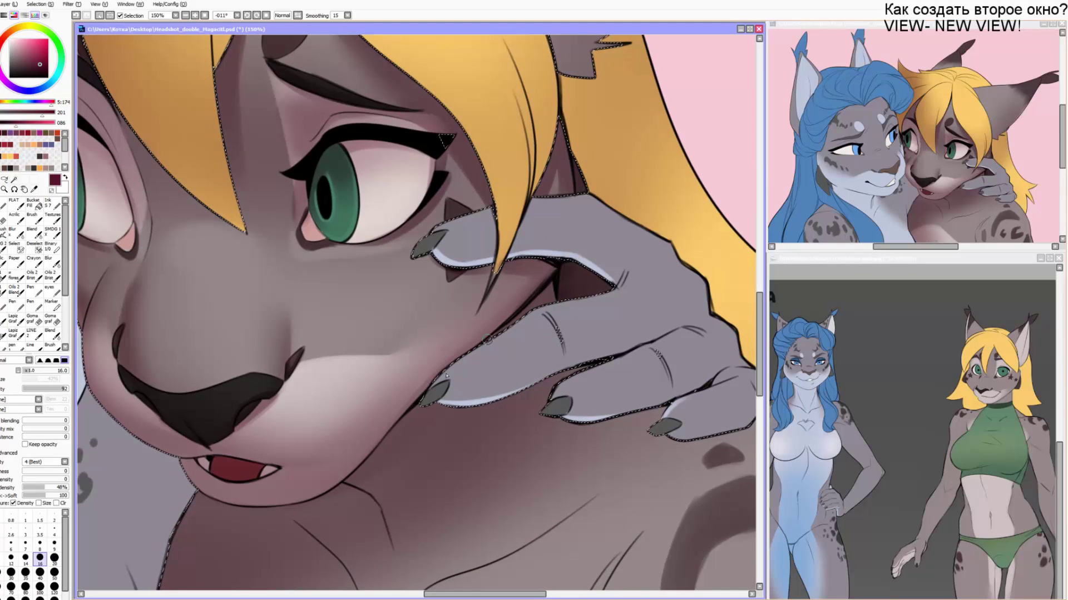
{"action": "key", "text": "c"}
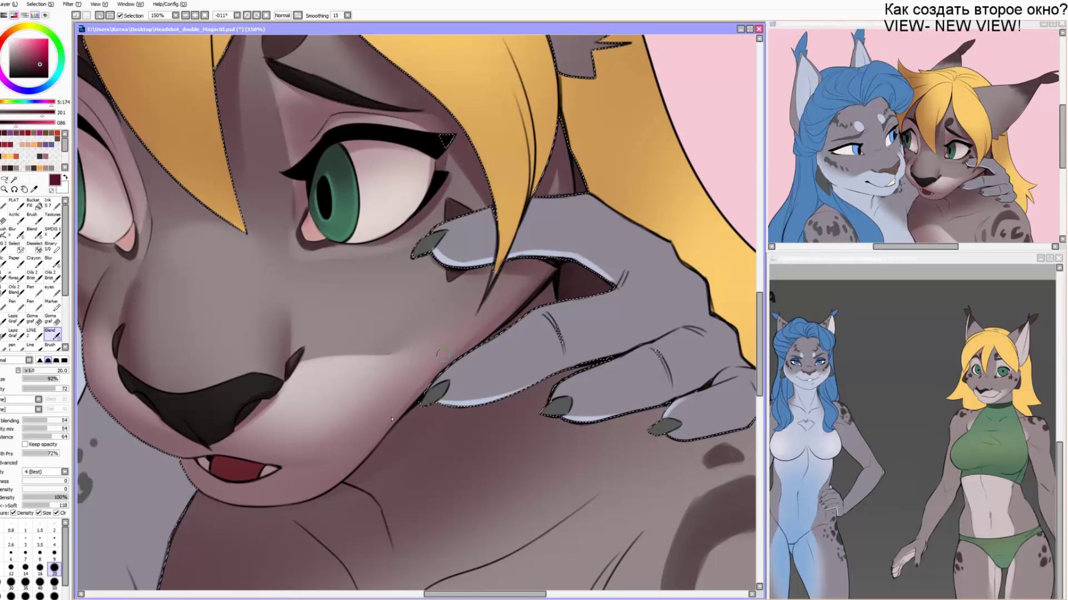
Paint the jaw's shadow down the neck, from the fingertip to the end of the first neck line, at 20 to 25 px.
{"action": "scroll", "coordinate": [443, 355], "scroll_direction": "down", "scroll_amount": 1}
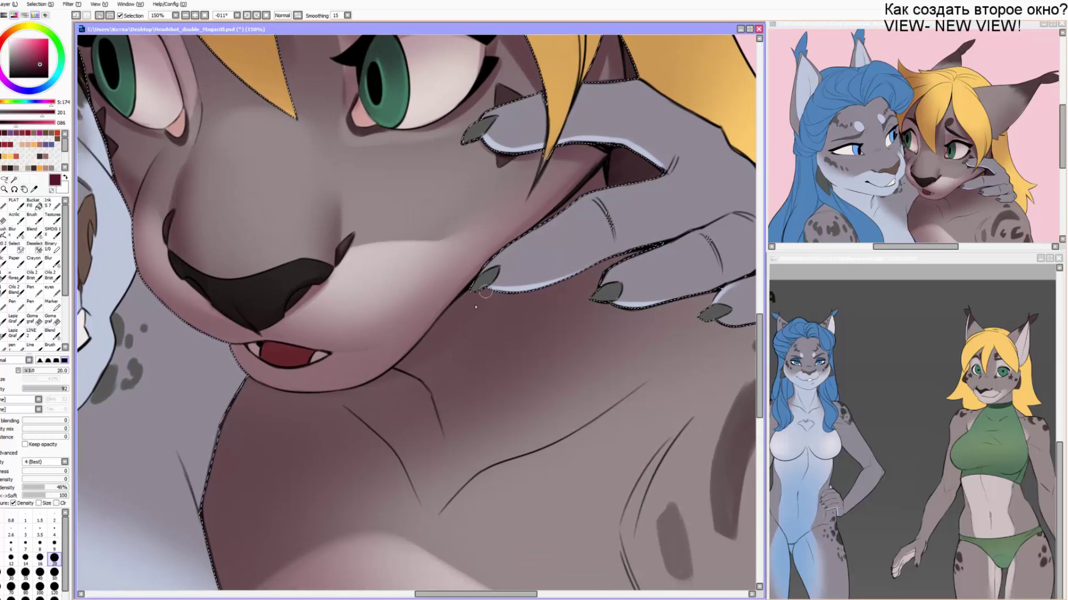
{"action": "mouse_move", "coordinate": [476, 296]}
{"action": "left_mouse_down"}
{"action": "mouse_move", "coordinate": [407, 375]}
{"action": "mouse_move", "coordinate": [438, 388]}
{"action": "mouse_move", "coordinate": [446, 427]}
{"action": "left_mouse_up"}
{"action": "left_click_drag", "start_coordinate": [438, 365], "coordinate": [439, 453]}
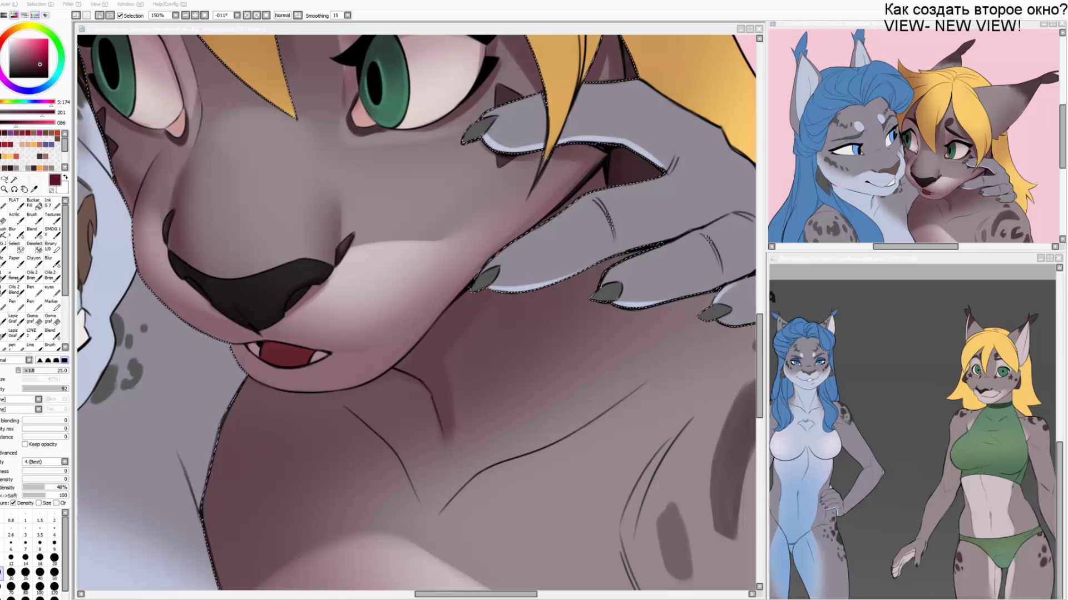
Paint the chin's cast shadow on the throat and extend it along the second neck line with a 20 px brush.
{"action": "key", "text": "bracketleft"}
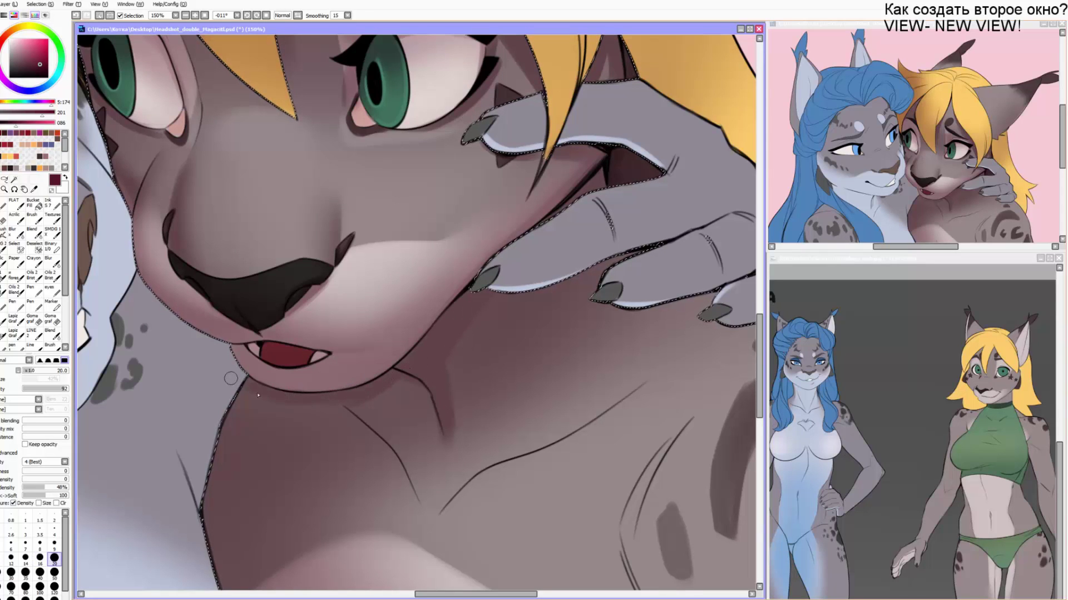
{"action": "left_click_drag", "start_coordinate": [374, 437], "coordinate": [432, 499]}
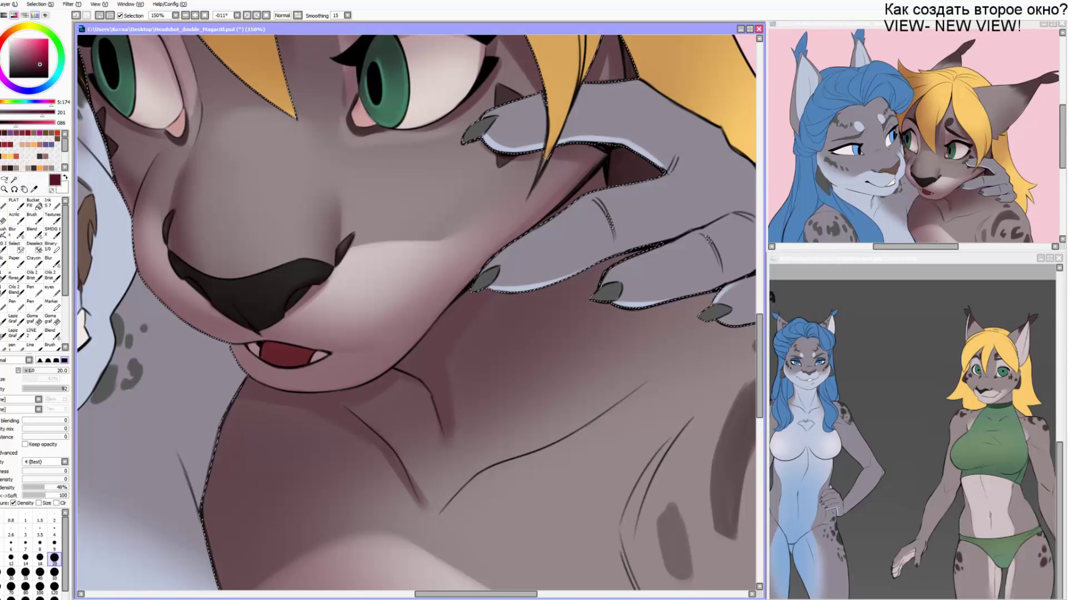
{"action": "key", "text": "alt+Tab"}
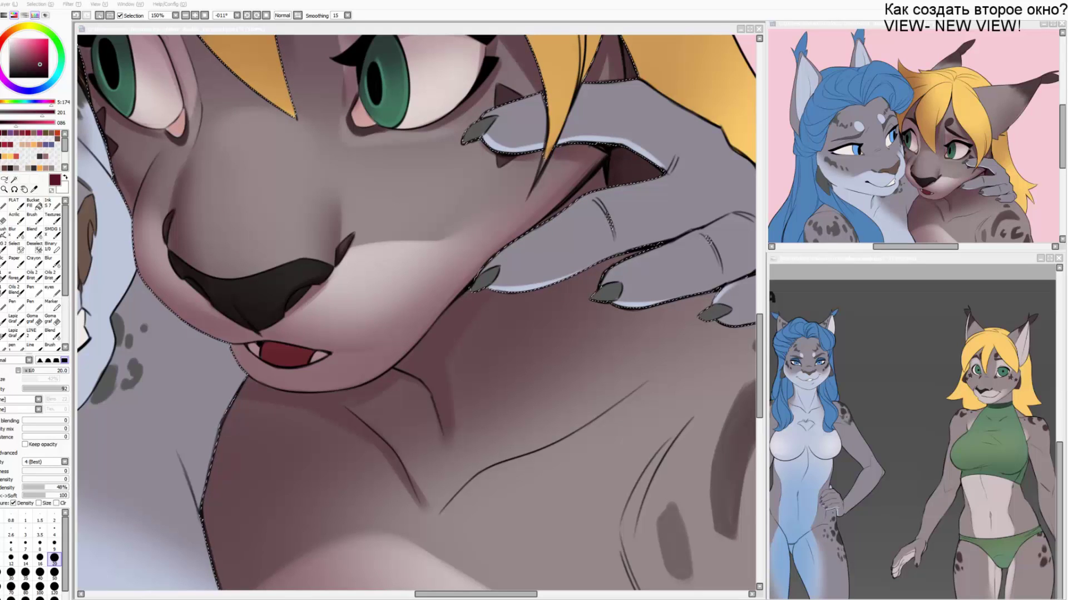
{"action": "left_click", "coordinate": [321, 408]}
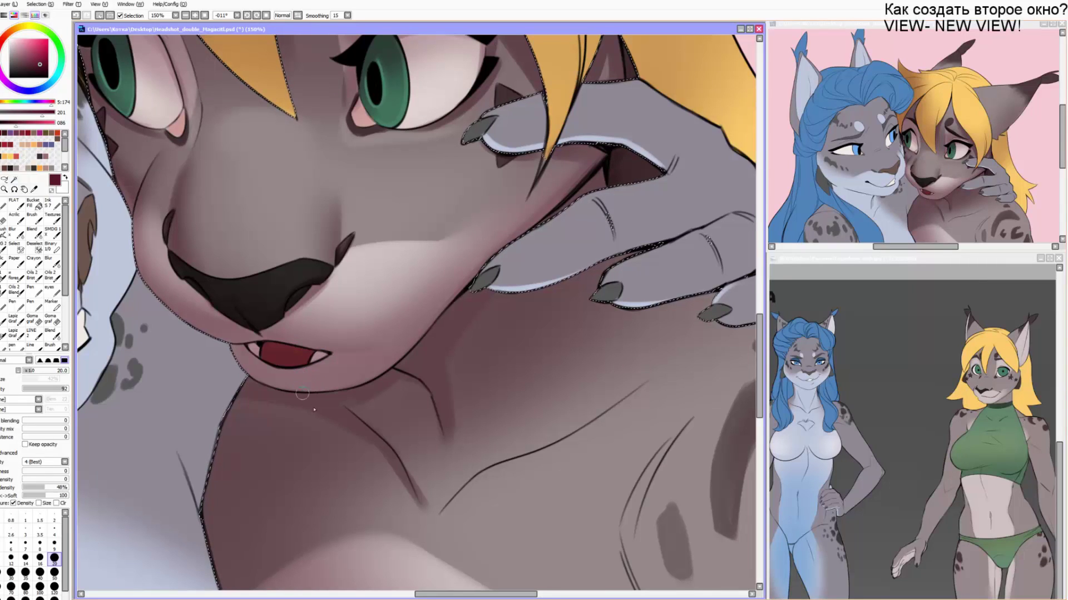
{"action": "mouse_move", "coordinate": [369, 443]}
{"action": "left_mouse_down"}
{"action": "mouse_move", "coordinate": [421, 507]}
{"action": "mouse_move", "coordinate": [412, 496]}
{"action": "left_mouse_up"}
{"action": "key", "text": "c"}
{"action": "key", "text": "v"}
{"action": "left_click_drag", "start_coordinate": [322, 389], "coordinate": [330, 288]}
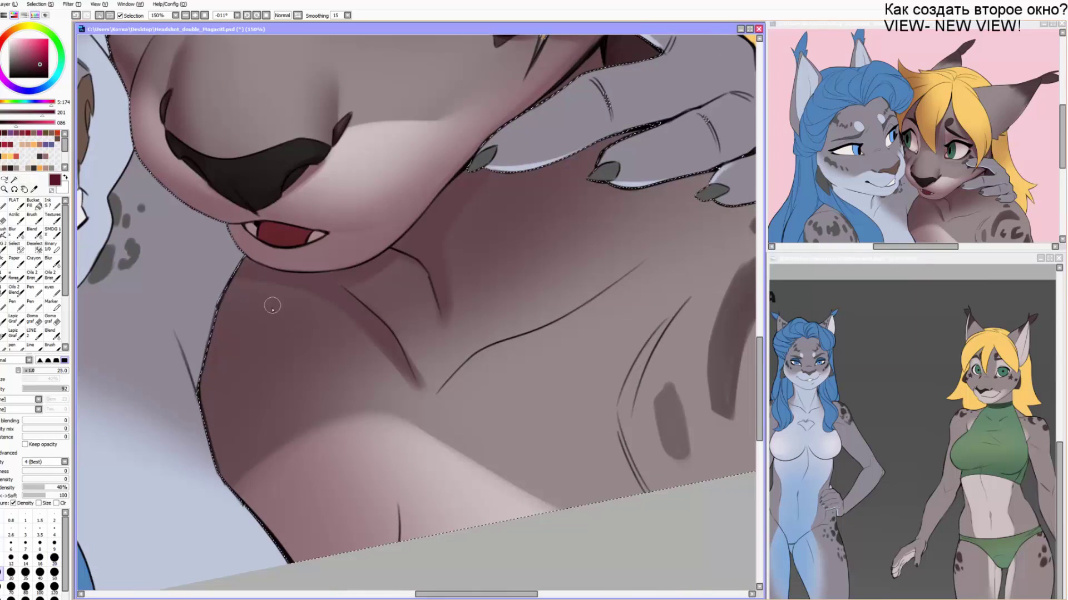
Darken the throat and shoulder edge below the chin, enlarging the soft brush to 200 px for a smooth transition.
{"action": "key", "text": "]"}
{"action": "key", "text": "]"}
{"action": "mouse_move", "coordinate": [223, 323]}
{"action": "left_mouse_down"}
{"action": "mouse_move", "coordinate": [189, 434]}
{"action": "mouse_move", "coordinate": [203, 434]}
{"action": "left_mouse_up"}
{"action": "key", "text": "v"}
{"action": "left_click_drag", "start_coordinate": [232, 413], "coordinate": [206, 407]}
{"action": "key", "text": "]"}
{"action": "key", "text": "]"}
{"action": "key", "text": "]"}
{"action": "key", "text": "]"}
{"action": "left_click_drag", "start_coordinate": [256, 293], "coordinate": [262, 543]}
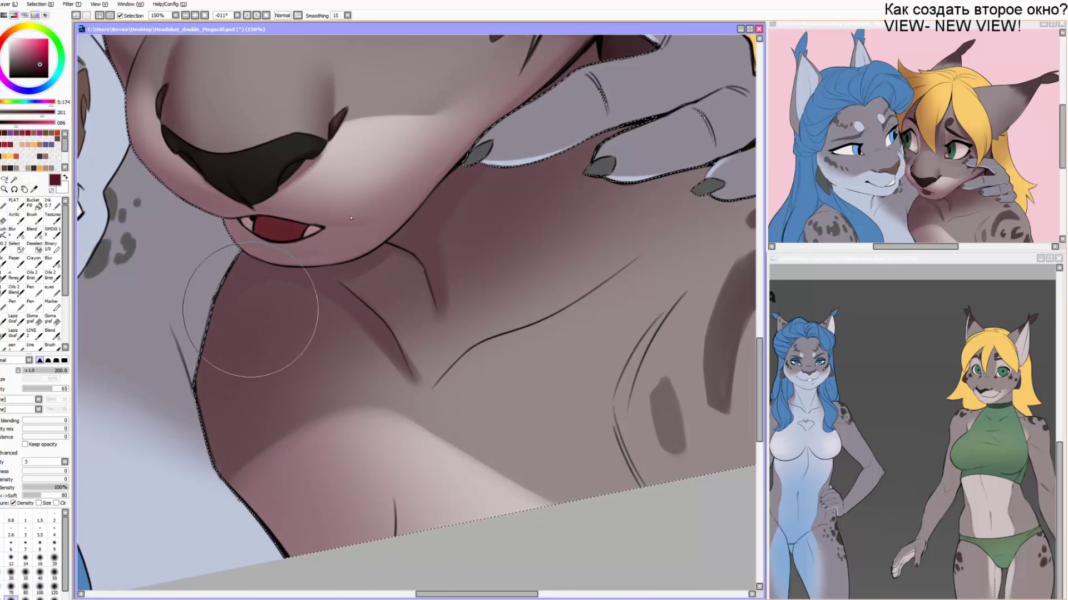
{"action": "left_click_drag", "start_coordinate": [251, 310], "coordinate": [209, 384]}
{"action": "left_click_drag", "start_coordinate": [419, 336], "coordinate": [376, 396]}
Paint the hand's cast shadow on the shoulder beneath the fingers with the brush at 40 to 60 px.
{"action": "key", "text": "v"}
{"action": "key", "text": "]"}
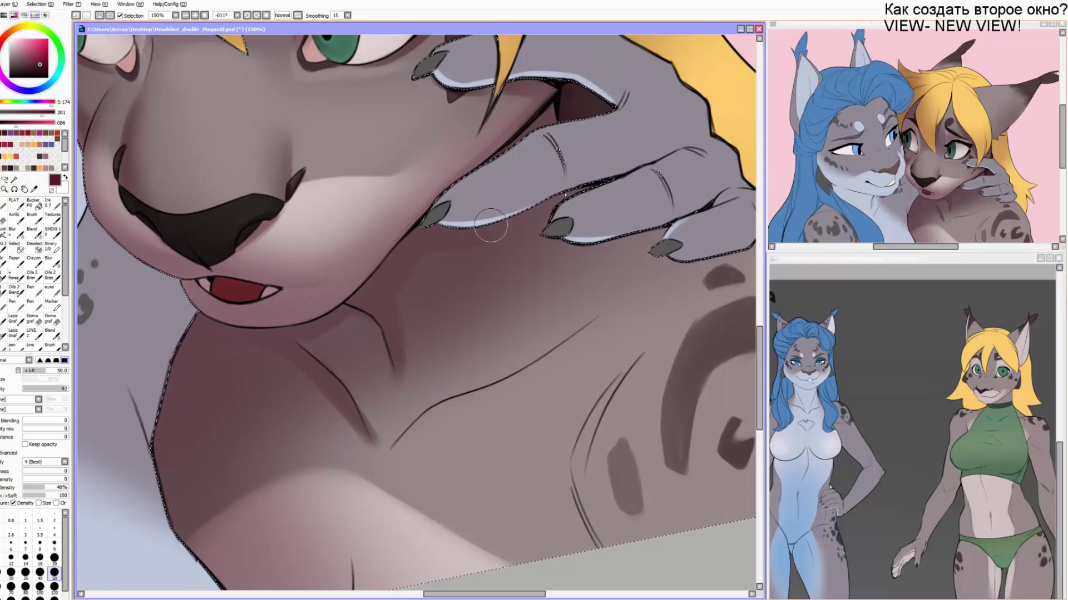
{"action": "left_click_drag", "start_coordinate": [489, 231], "coordinate": [579, 195]}
{"action": "key", "text": "bracketleft"}
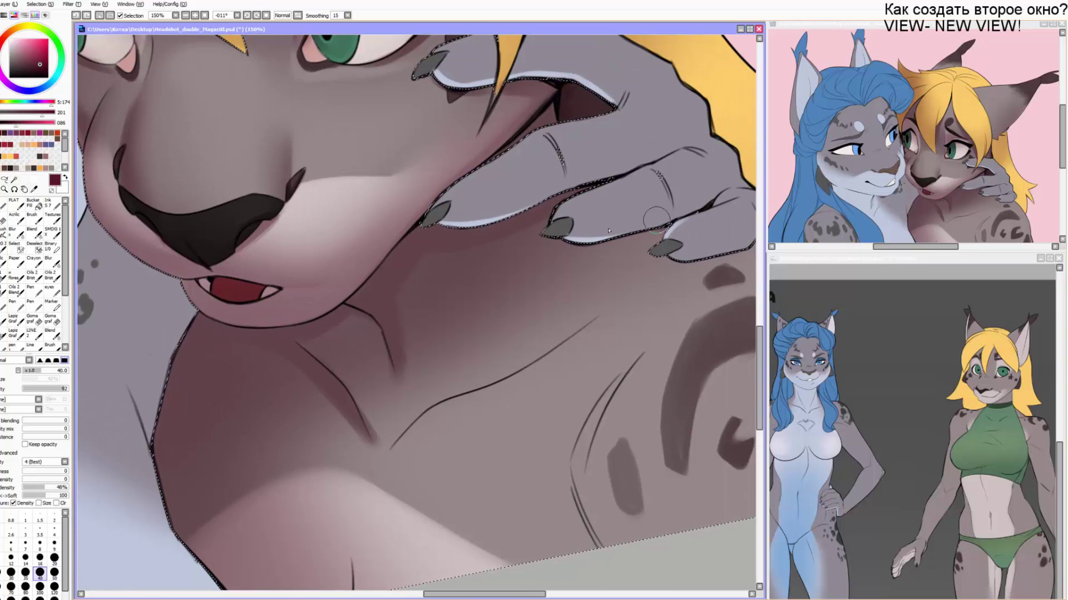
{"action": "scroll", "coordinate": [597, 253], "scroll_direction": "right", "scroll_amount": 3}
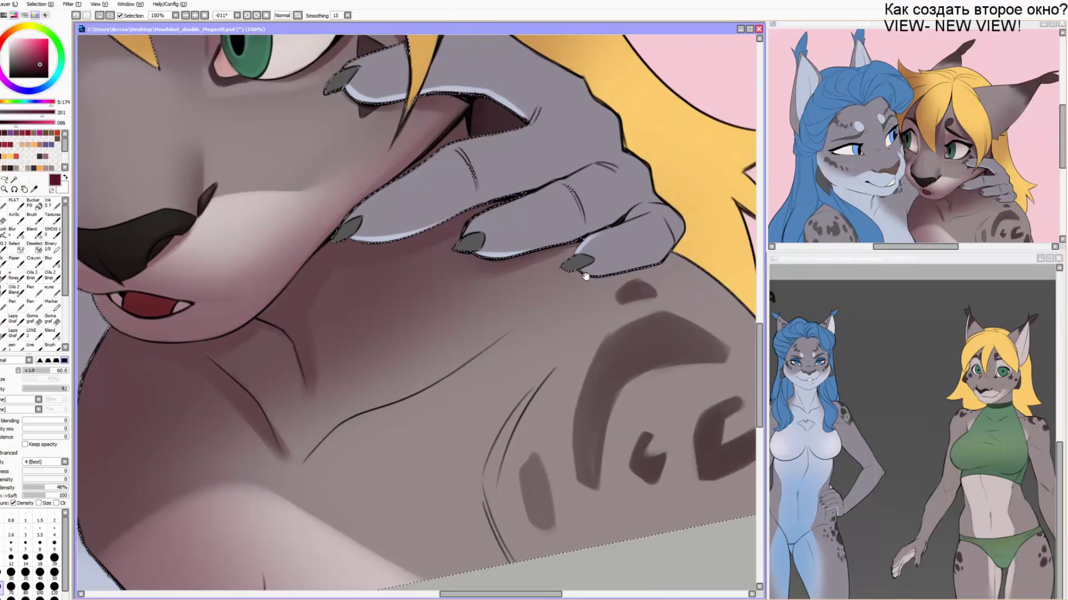
{"action": "mouse_move", "coordinate": [587, 267]}
{"action": "left_mouse_down"}
{"action": "mouse_move", "coordinate": [616, 259]}
{"action": "mouse_move", "coordinate": [681, 272]}
{"action": "left_mouse_up"}
{"action": "left_click_drag", "start_coordinate": [481, 171], "coordinate": [509, 204]}
{"action": "key", "text": "bracketright"}
{"action": "key", "text": "bracketright"}
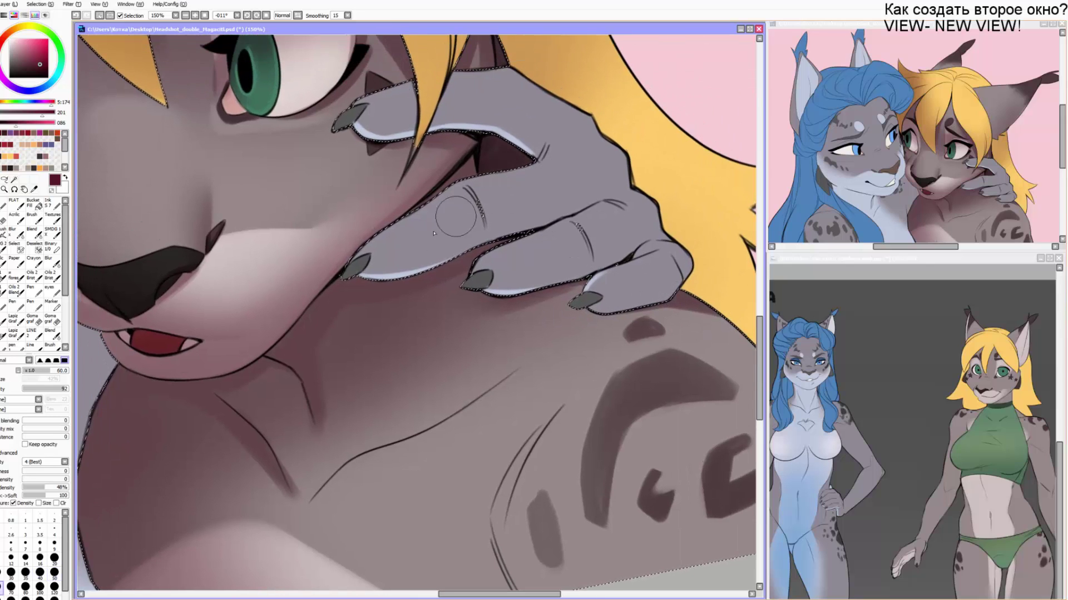
Paint a maroon shadow along the whole collarbone line, from the neck hollow towards the shoulder, at 35 px.
{"action": "left_click_drag", "start_coordinate": [461, 249], "coordinate": [406, 234]}
{"action": "left_click_drag", "start_coordinate": [404, 305], "coordinate": [427, 247]}
{"action": "key", "text": "bracketleft"}
{"action": "key", "text": "bracketleft"}
{"action": "key", "text": "bracketleft"}
{"action": "key", "text": "bracketleft"}
{"action": "left_click_drag", "start_coordinate": [283, 433], "coordinate": [484, 307]}
{"action": "key", "text": "bracketright"}
{"action": "mouse_move", "coordinate": [529, 278]}
{"action": "left_mouse_down"}
{"action": "mouse_move", "coordinate": [456, 328]}
{"action": "mouse_move", "coordinate": [285, 427]}
{"action": "left_mouse_up"}
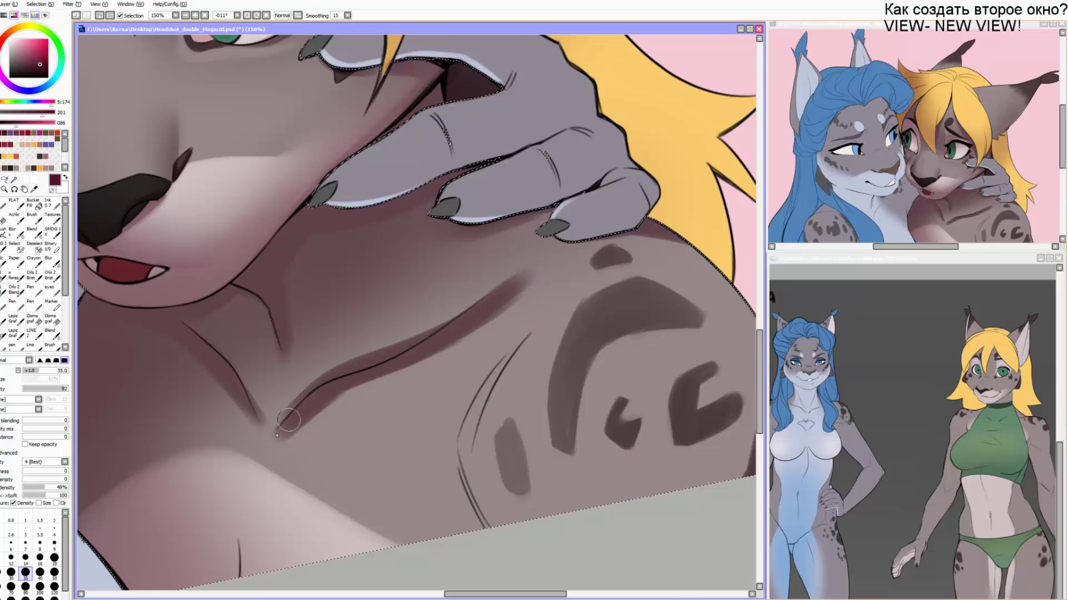
{"action": "left_click_drag", "start_coordinate": [323, 396], "coordinate": [272, 441]}
Erase the shadow above the collarbone line with a 25 px eraser, leaving only the shading underneath.
{"action": "key", "text": "e"}
{"action": "key", "text": "bracketleft"}
{"action": "mouse_move", "coordinate": [281, 387]}
{"action": "left_mouse_down"}
{"action": "mouse_move", "coordinate": [266, 430]}
{"action": "mouse_move", "coordinate": [309, 388]}
{"action": "left_mouse_up"}
{"action": "key", "text": "ctrl+z"}
{"action": "key", "text": "bracketleft"}
{"action": "key", "text": "bracketleft"}
{"action": "key", "text": "bracketleft"}
{"action": "key", "text": "bracketleft"}
{"action": "key", "text": "bracketleft"}
{"action": "key", "text": "bracketleft"}
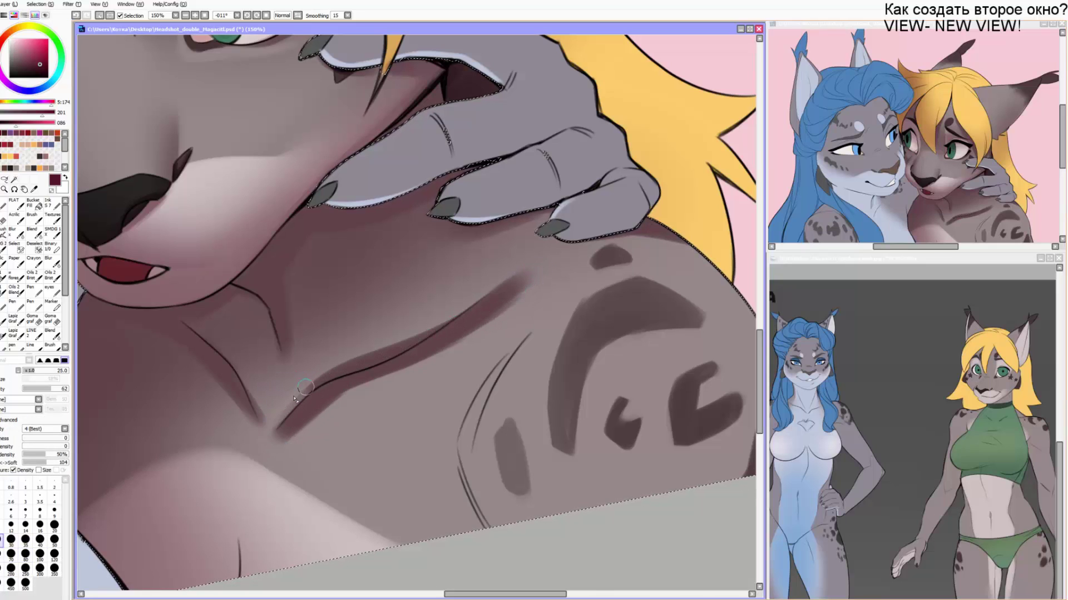
{"action": "left_click_drag", "start_coordinate": [272, 424], "coordinate": [357, 362]}
{"action": "left_click_drag", "start_coordinate": [303, 387], "coordinate": [446, 321]}
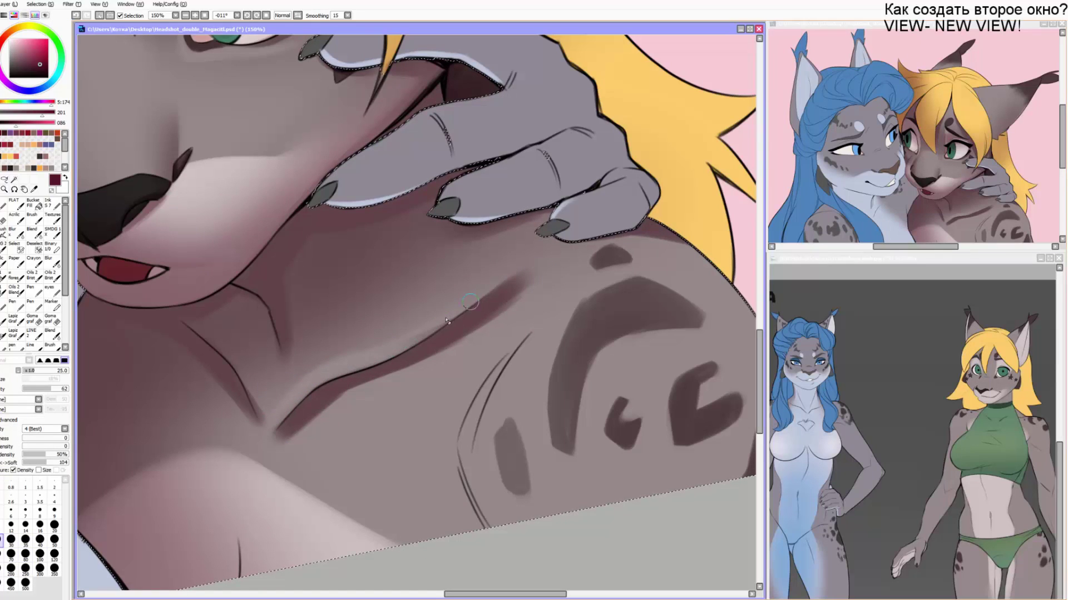
Blend the lower edge of the collarbone shadow into the skin with the Blend brush at 50 px.
{"action": "key", "text": "c"}
{"action": "key", "text": "bracketright"}
{"action": "key", "text": "bracketright"}
{"action": "key", "text": "bracketright"}
{"action": "key", "text": "bracketright"}
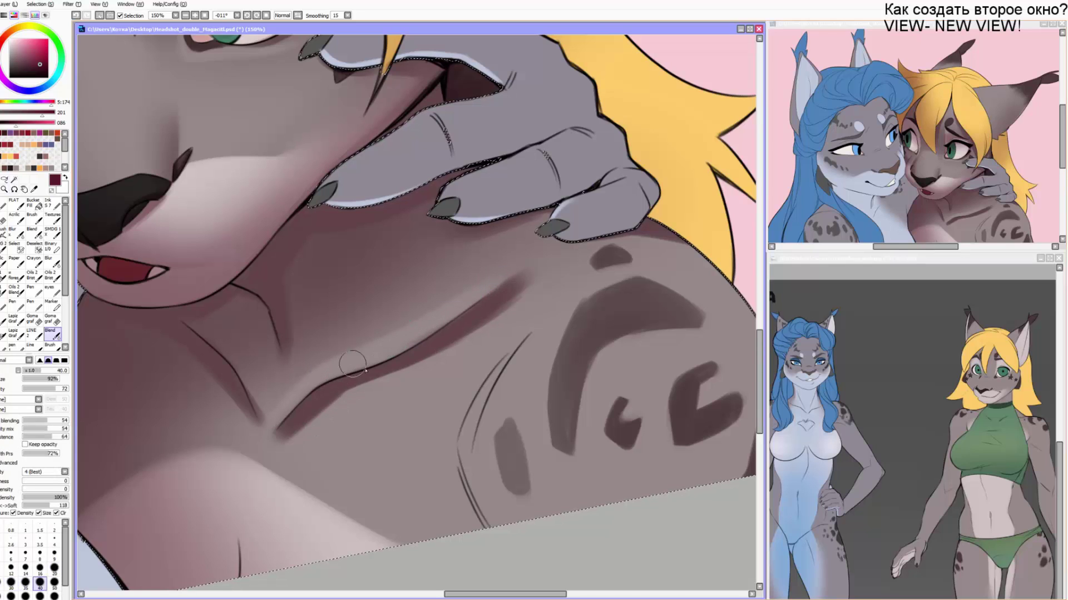
{"action": "key", "text": "bracketright"}
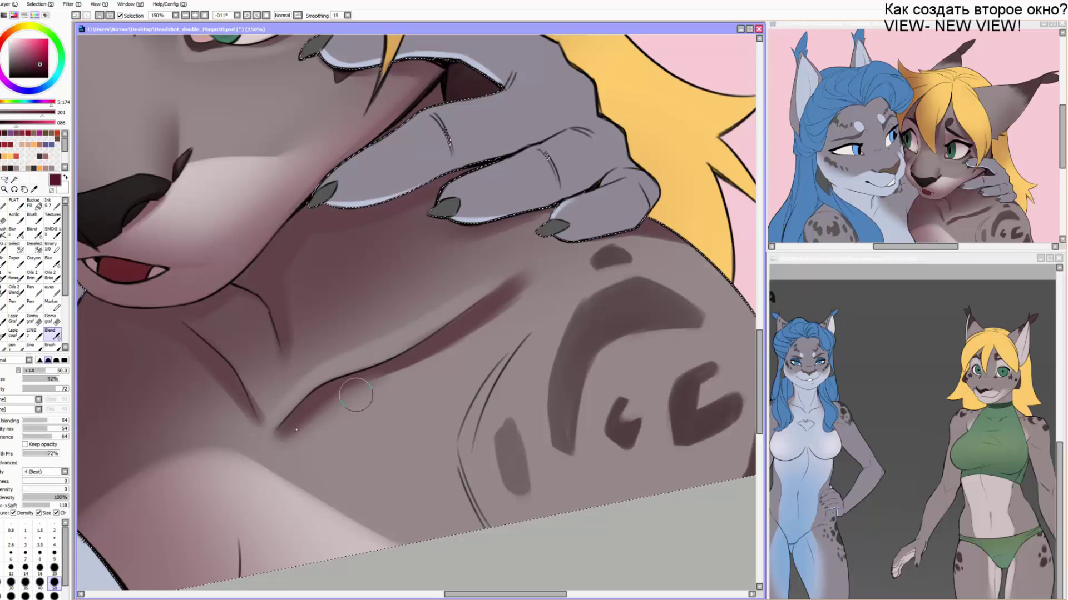
{"action": "left_click_drag", "start_coordinate": [381, 385], "coordinate": [513, 302]}
Fade the outer end of the collarbone shadow with a 300 px soft eraser and blend it at 50 px.
{"action": "key", "text": "e"}
{"action": "key", "text": "bracketright"}
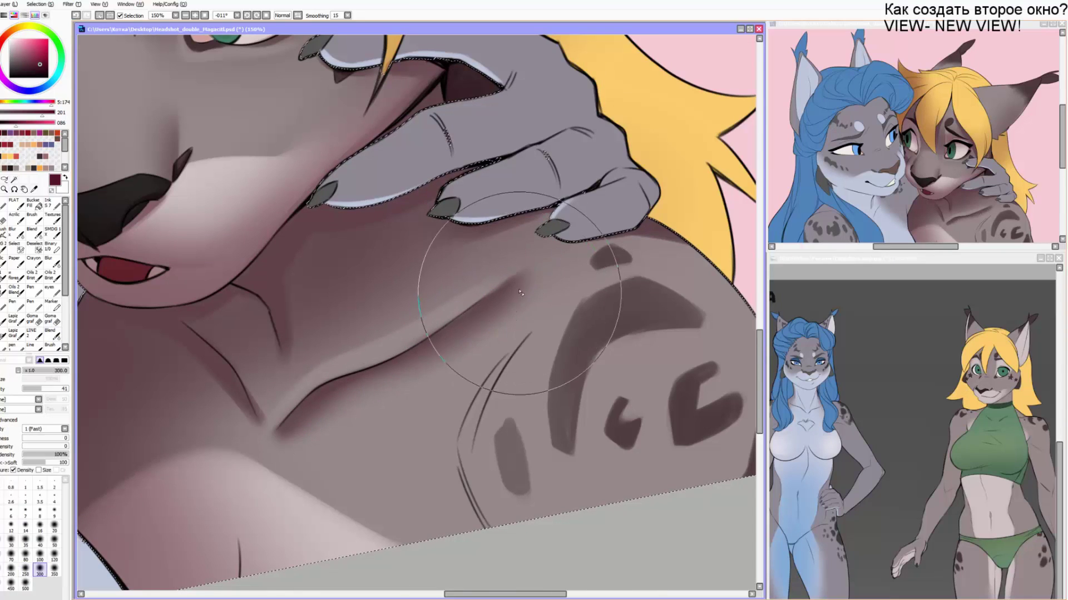
{"action": "key", "text": "b"}
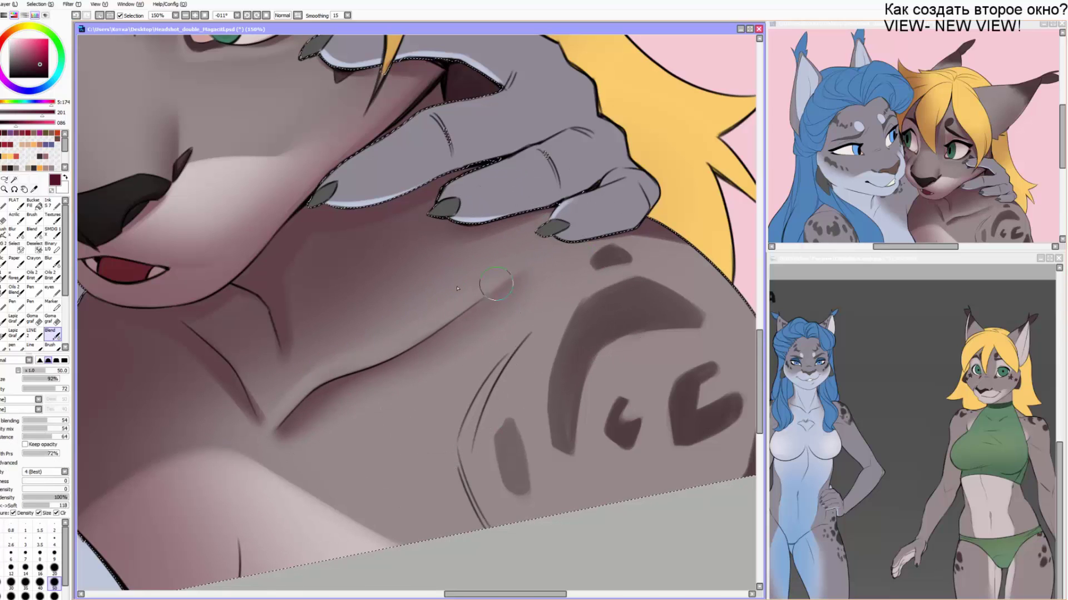
{"action": "key", "text": "e"}
Darken the light chest area below the neck with the soft brush at 250 px.
{"action": "scroll", "coordinate": [334, 406], "scroll_direction": "down", "scroll_amount": 3}
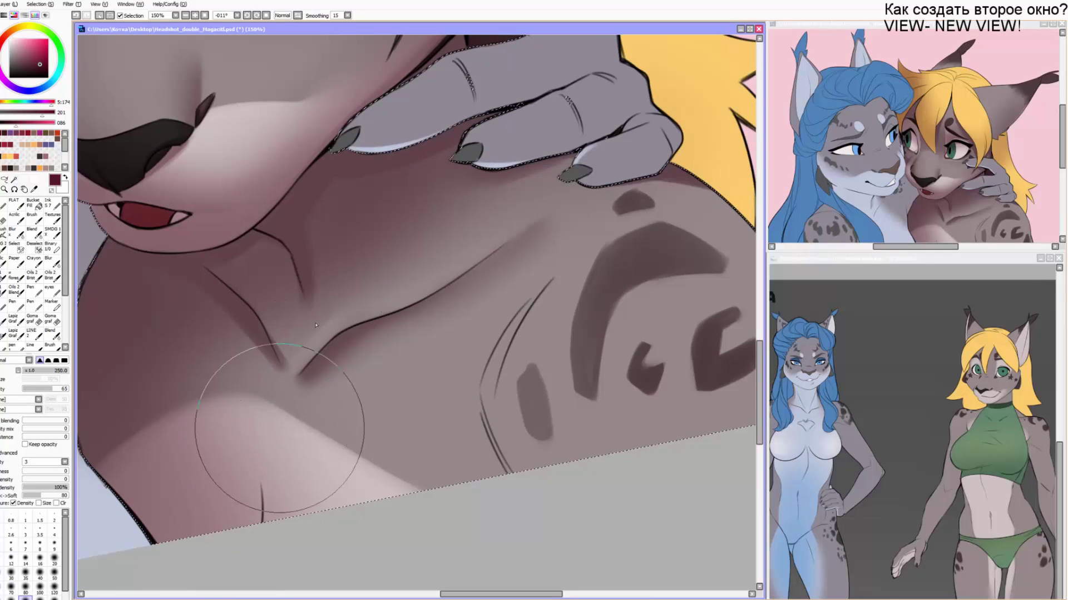
{"action": "key", "text": "b"}
{"action": "key", "text": "bracketright"}
{"action": "key", "text": "bracketright"}
{"action": "key", "text": "bracketright"}
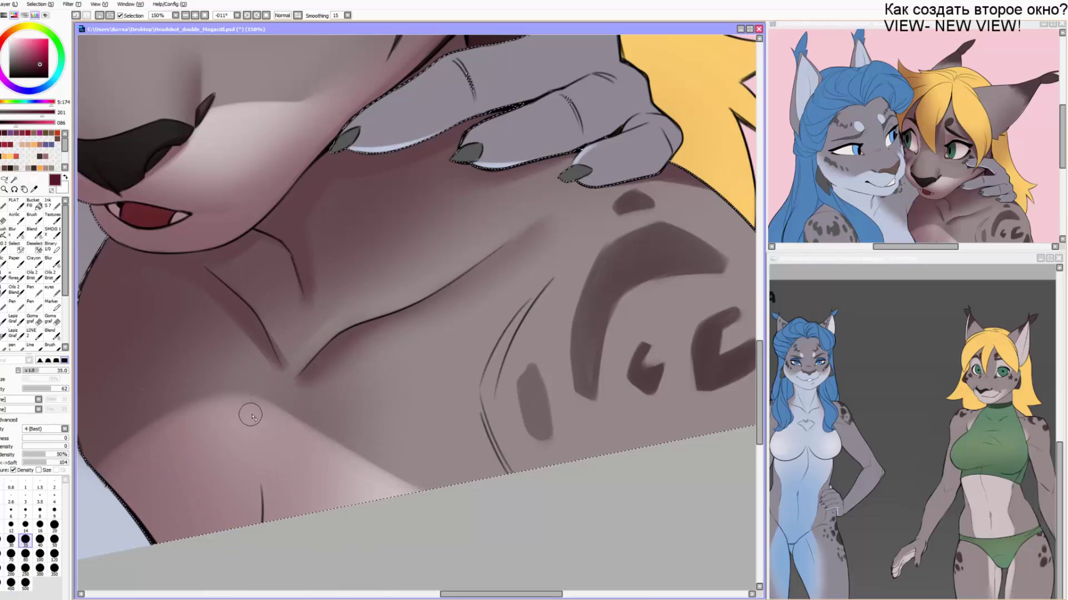
Lighten the chest beside its centre line with a soft eraser at 35 to 200 px, and blend the neck shading at 50 px.
{"action": "key", "text": "e"}
{"action": "key", "text": "bracketright"}
{"action": "key", "text": "bracketleft"}
{"action": "key", "text": "bracketleft"}
{"action": "key", "text": "bracketleft"}
{"action": "key", "text": "bracketleft"}
{"action": "key", "text": "bracketleft"}
{"action": "key", "text": "bracketleft"}
{"action": "key", "text": "bracketleft"}
{"action": "key", "text": "bracketleft"}
{"action": "key", "text": "bracketleft"}
{"action": "key", "text": "bracketleft"}
{"action": "key", "text": "bracketleft"}
{"action": "key", "text": "bracketleft"}
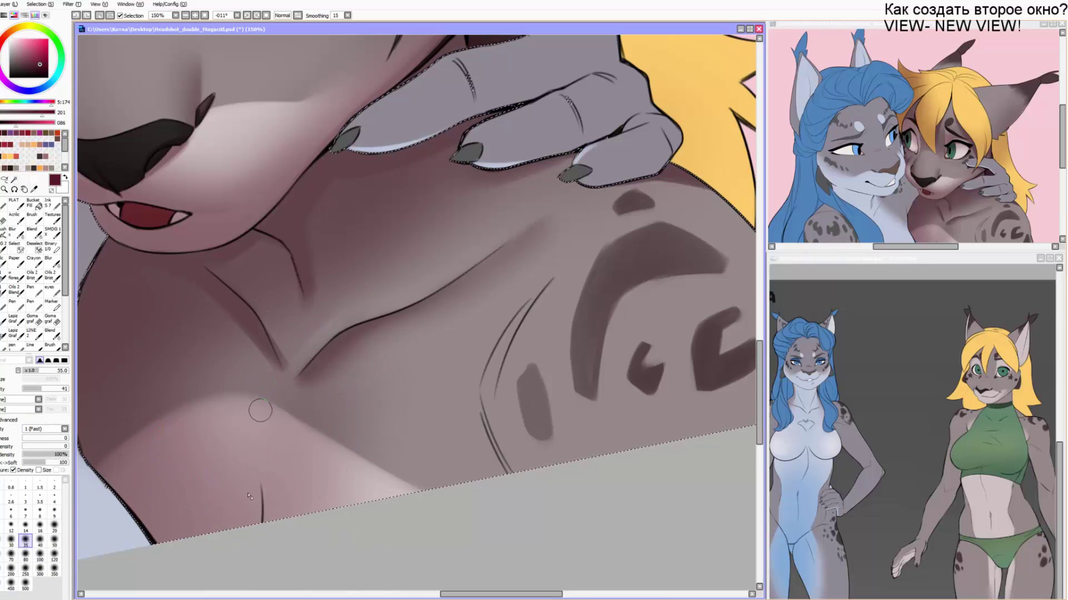
{"action": "mouse_move", "coordinate": [255, 492]}
{"action": "left_mouse_down"}
{"action": "mouse_move", "coordinate": [255, 467]}
{"action": "mouse_move", "coordinate": [250, 493]}
{"action": "mouse_move", "coordinate": [239, 460]}
{"action": "mouse_move", "coordinate": [243, 517]}
{"action": "mouse_move", "coordinate": [245, 441]}
{"action": "mouse_move", "coordinate": [235, 527]}
{"action": "mouse_move", "coordinate": [219, 484]}
{"action": "mouse_move", "coordinate": [221, 492]}
{"action": "mouse_move", "coordinate": [231, 410]}
{"action": "mouse_move", "coordinate": [205, 402]}
{"action": "mouse_move", "coordinate": [169, 459]}
{"action": "mouse_move", "coordinate": [193, 485]}
{"action": "mouse_move", "coordinate": [152, 450]}
{"action": "mouse_move", "coordinate": [227, 377]}
{"action": "left_mouse_up"}
{"action": "key", "text": "bracketright"}
{"action": "key", "text": "bracketright"}
{"action": "key", "text": "bracketright"}
{"action": "key", "text": "bracketright"}
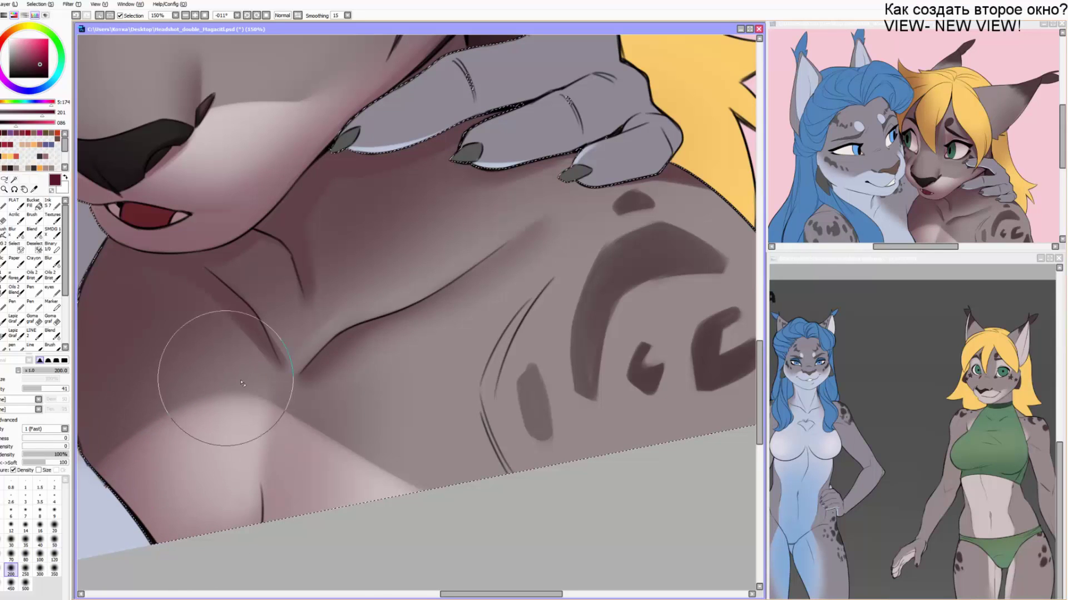
{"action": "key", "text": "c"}
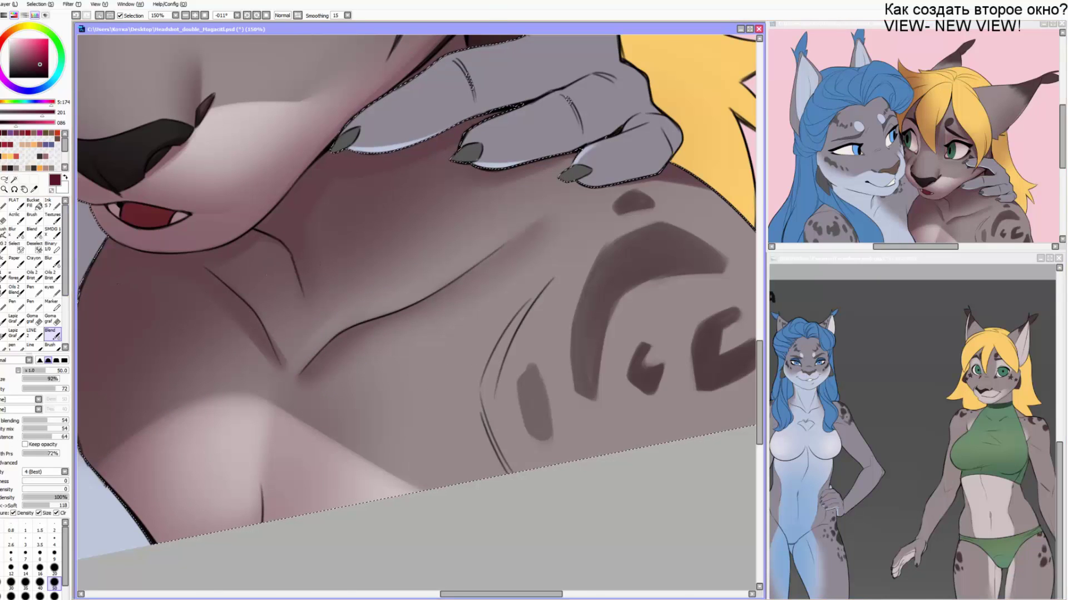
{"action": "key", "text": "alt+Tab"}
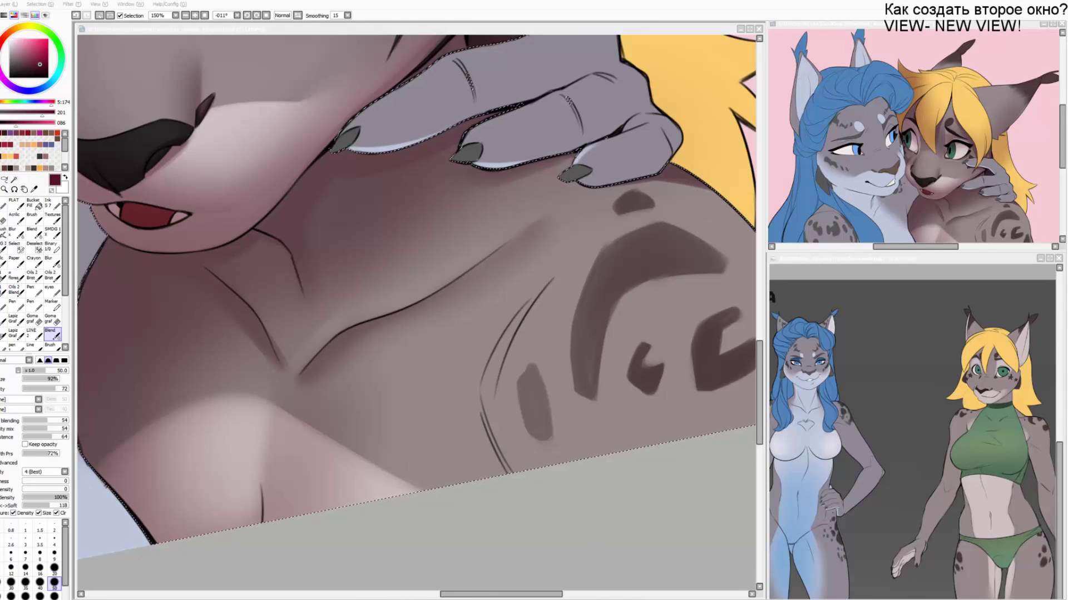
{"action": "left_click", "coordinate": [506, 406]}
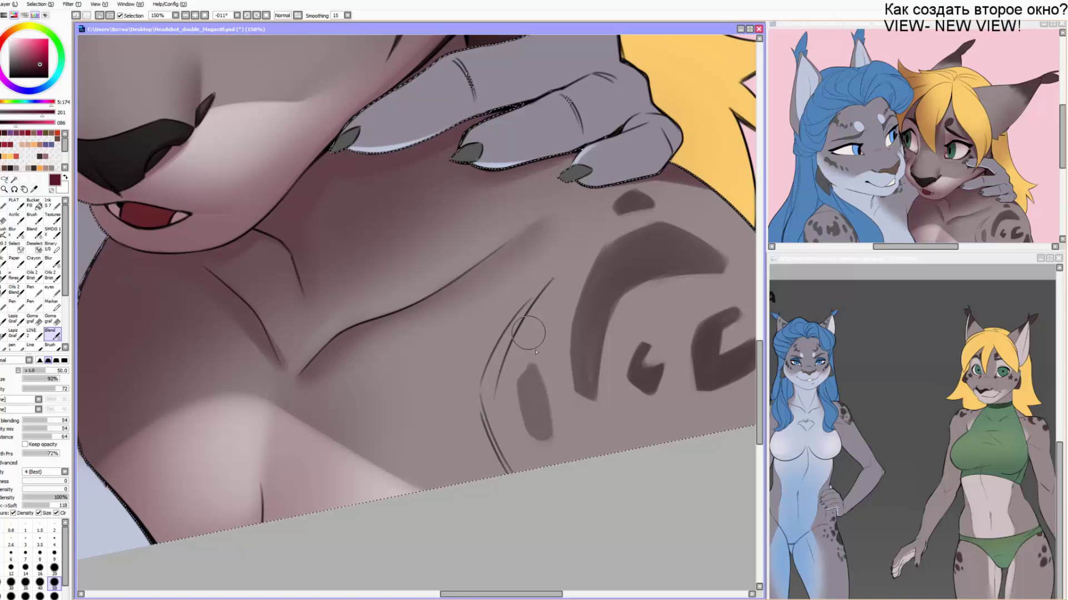
Shade the upper arm along the armpit crease, outer shoulder edge and lower border with the soft brush at 200 px.
{"action": "key", "text": "b"}
{"action": "key", "text": "ctrl+z"}
{"action": "mouse_move", "coordinate": [552, 302]}
{"action": "left_mouse_down"}
{"action": "mouse_move", "coordinate": [506, 417]}
{"action": "mouse_move", "coordinate": [503, 379]}
{"action": "mouse_move", "coordinate": [521, 466]}
{"action": "left_mouse_up"}
{"action": "mouse_move", "coordinate": [527, 350]}
{"action": "left_mouse_down"}
{"action": "mouse_move", "coordinate": [521, 362]}
{"action": "mouse_move", "coordinate": [560, 501]}
{"action": "mouse_move", "coordinate": [560, 305]}
{"action": "mouse_move", "coordinate": [545, 495]}
{"action": "left_mouse_up"}
{"action": "key", "text": "c"}
{"action": "key", "text": "v"}
{"action": "mouse_move", "coordinate": [533, 434]}
{"action": "left_mouse_down"}
{"action": "mouse_move", "coordinate": [543, 345]}
{"action": "mouse_move", "coordinate": [589, 449]}
{"action": "mouse_move", "coordinate": [615, 462]}
{"action": "mouse_move", "coordinate": [527, 462]}
{"action": "left_mouse_up"}
{"action": "key", "text": "bracketleft"}
{"action": "key", "text": "bracketleft"}
{"action": "mouse_move", "coordinate": [616, 175]}
{"action": "left_mouse_down"}
{"action": "mouse_move", "coordinate": [748, 375]}
{"action": "mouse_move", "coordinate": [675, 219]}
{"action": "mouse_move", "coordinate": [686, 445]}
{"action": "left_mouse_up"}
{"action": "left_click_drag", "start_coordinate": [622, 429], "coordinate": [612, 427]}
{"action": "key", "text": "bracketright"}
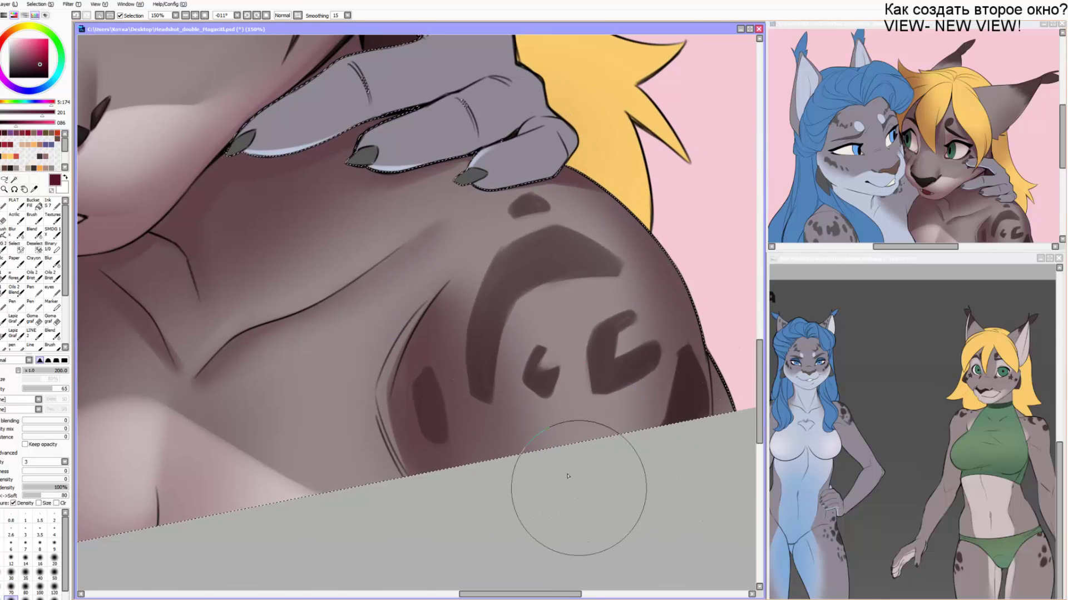
{"action": "left_click_drag", "start_coordinate": [579, 488], "coordinate": [579, 459]}
{"action": "left_click_drag", "start_coordinate": [510, 364], "coordinate": [460, 460]}
Shade the lower chest around its centre line with the soft brush at 250 px.
{"action": "left_click_drag", "start_coordinate": [267, 519], "coordinate": [362, 519]}
{"action": "key", "text": "bracketright"}
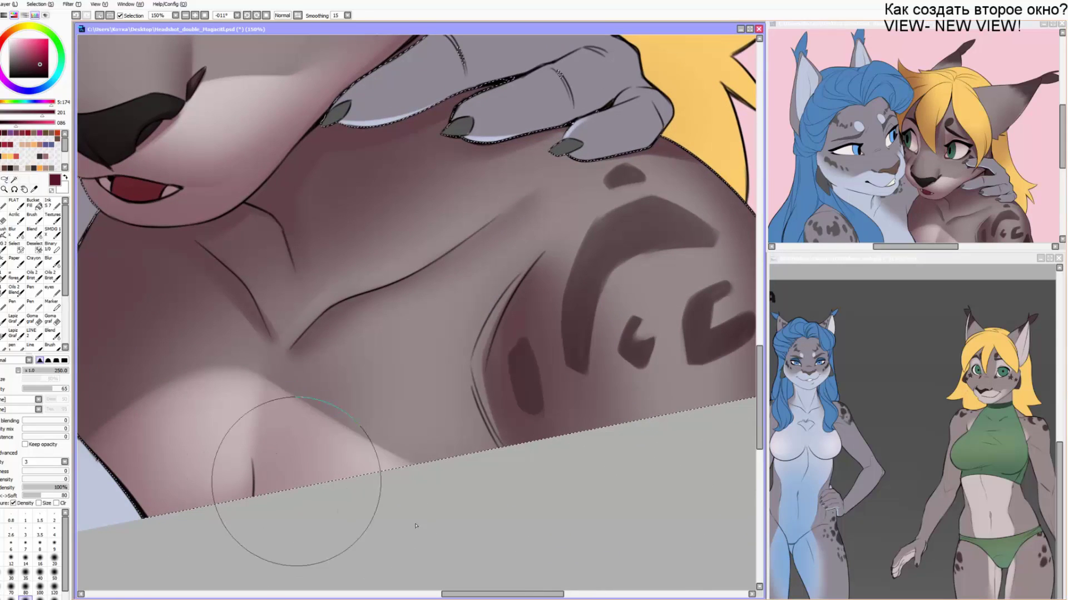
{"action": "key", "text": "alt+Tab"}
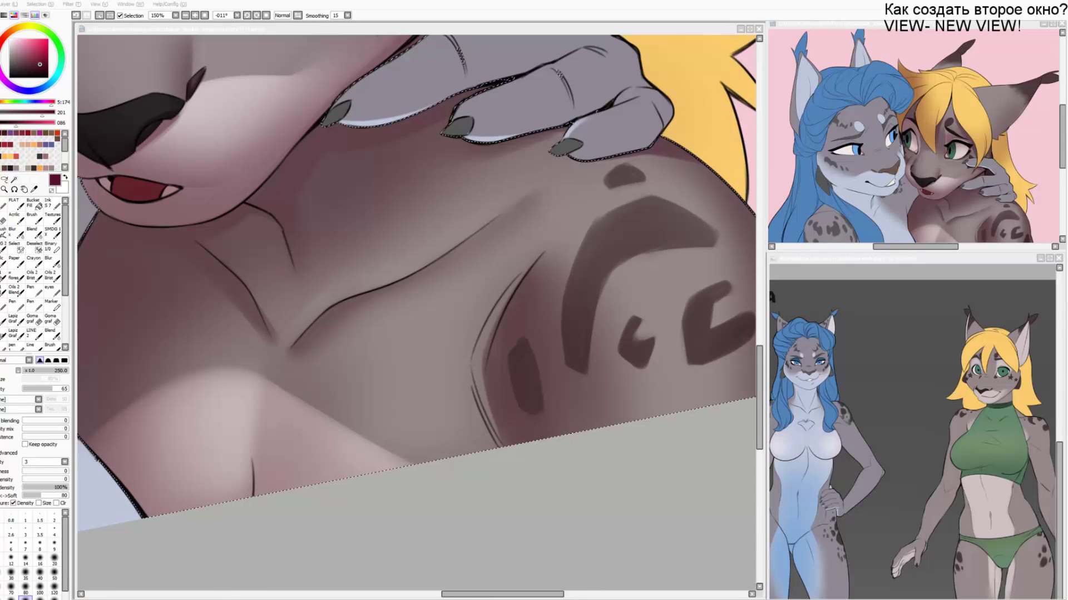
{"action": "left_click", "coordinate": [457, 351]}
Darken the throat between the two neck lines with the soft brush and soften it with a 160 px soft eraser.
{"action": "left_click_drag", "start_coordinate": [478, 300], "coordinate": [482, 265]}
{"action": "key", "text": "e"}
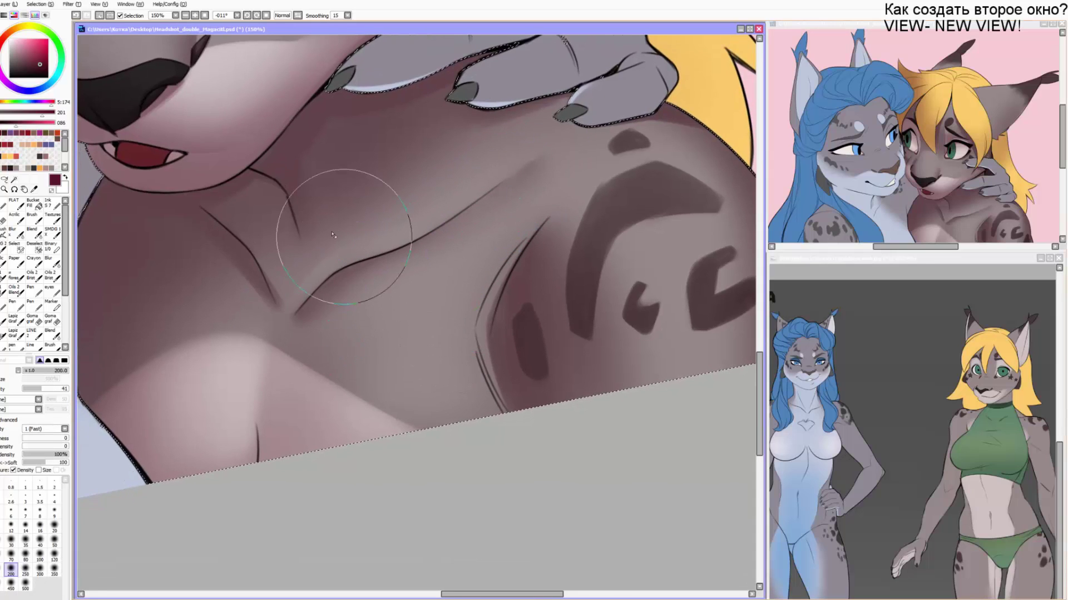
{"action": "key", "text": "b"}
{"action": "mouse_move", "coordinate": [319, 252]}
{"action": "left_mouse_down"}
{"action": "mouse_move", "coordinate": [286, 217]}
{"action": "mouse_move", "coordinate": [264, 216]}
{"action": "left_mouse_up"}
{"action": "key", "text": "e"}
{"action": "key", "text": "["}
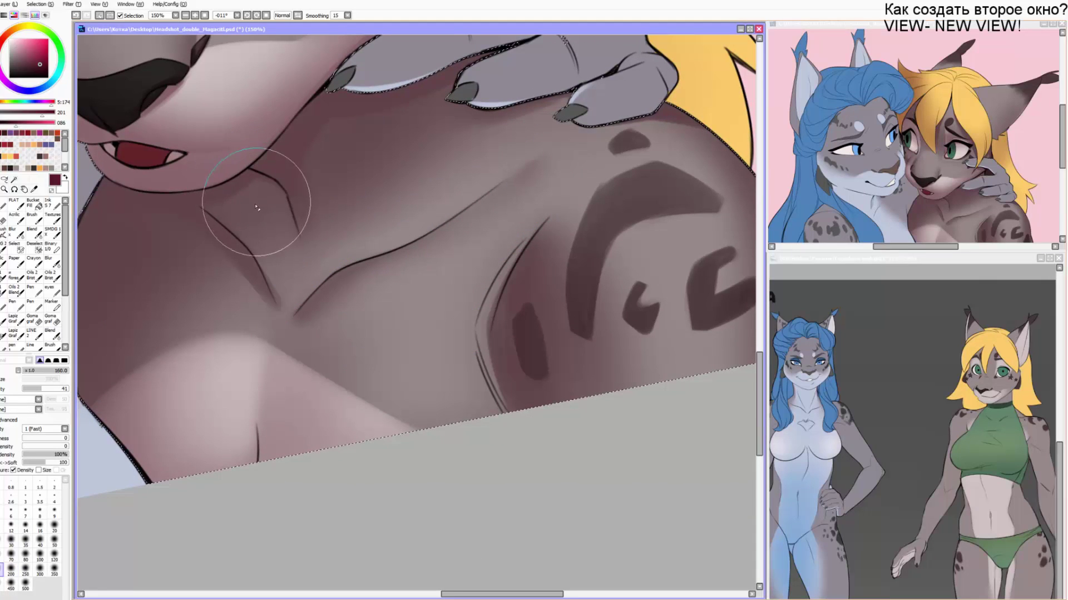
Erase a light streak along the first neck line down to the collarbone hollow with a soft eraser at 14 to 35 px.
{"action": "key", "text": "bracketleft"}
{"action": "key", "text": "bracketleft"}
{"action": "key", "text": "bracketleft"}
{"action": "key", "text": "bracketleft"}
{"action": "key", "text": "bracketleft"}
{"action": "key", "text": "bracketleft"}
{"action": "key", "text": "bracketleft"}
{"action": "key", "text": "bracketleft"}
{"action": "key", "text": "bracketleft"}
{"action": "key", "text": "bracketleft"}
{"action": "key", "text": "bracketleft"}
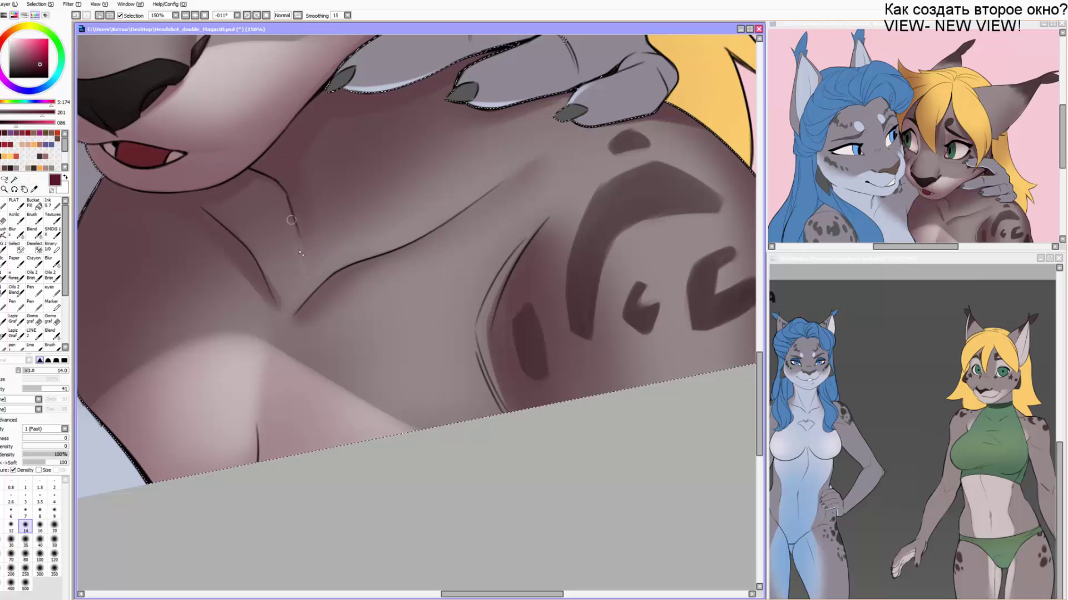
{"action": "key", "text": "bracketright"}
{"action": "key", "text": "bracketright"}
{"action": "key", "text": "bracketright"}
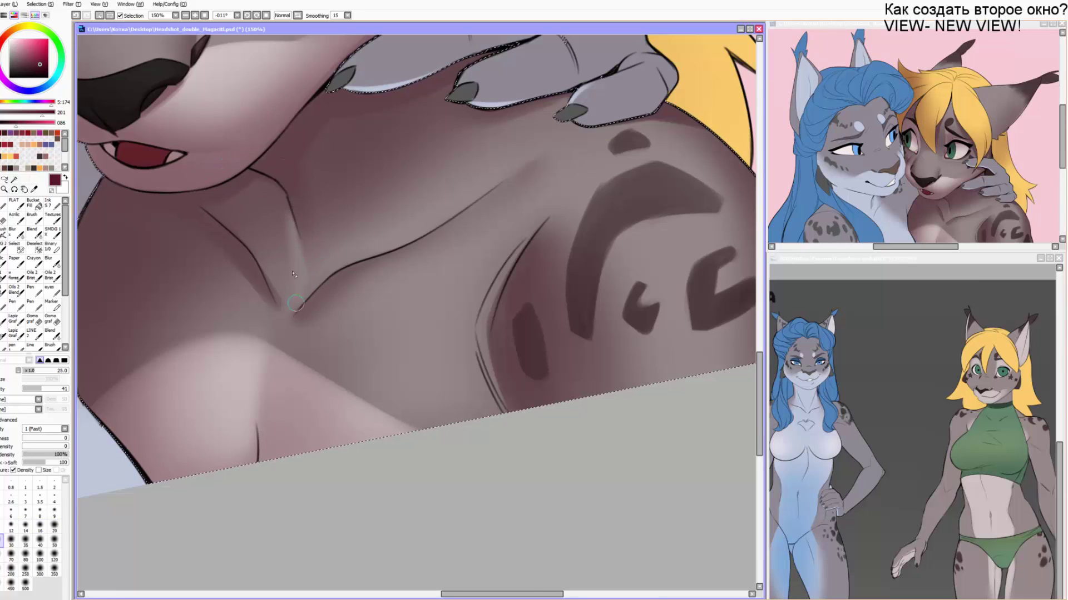
{"action": "key", "text": "bracketright"}
{"action": "key", "text": "bracketright"}
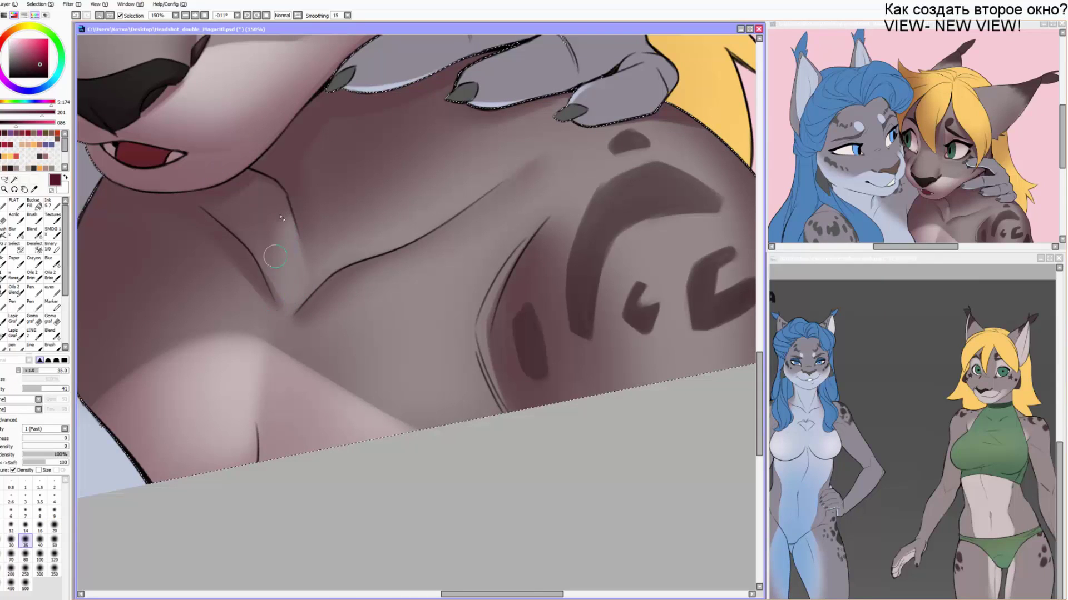
Blend the lightened neck streak and the shadow under the fingertips with the Blend brush at up to 80 px.
{"action": "key", "text": "c"}
{"action": "mouse_move", "coordinate": [273, 278]}
{"action": "left_mouse_down"}
{"action": "mouse_move", "coordinate": [275, 239]}
{"action": "mouse_move", "coordinate": [272, 285]}
{"action": "left_mouse_up"}
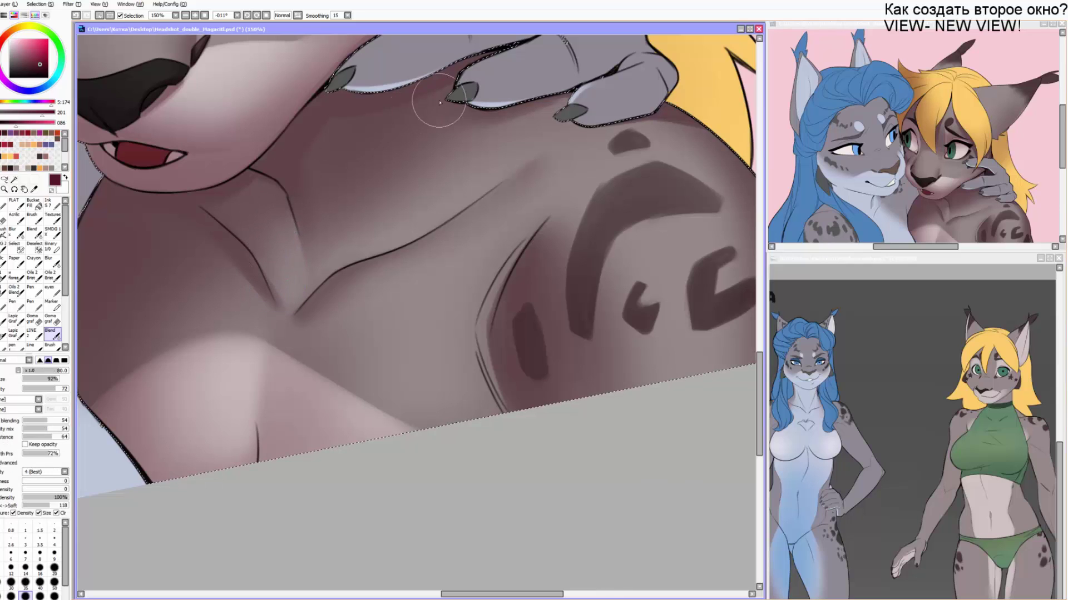
{"action": "key", "text": "alt+Tab"}
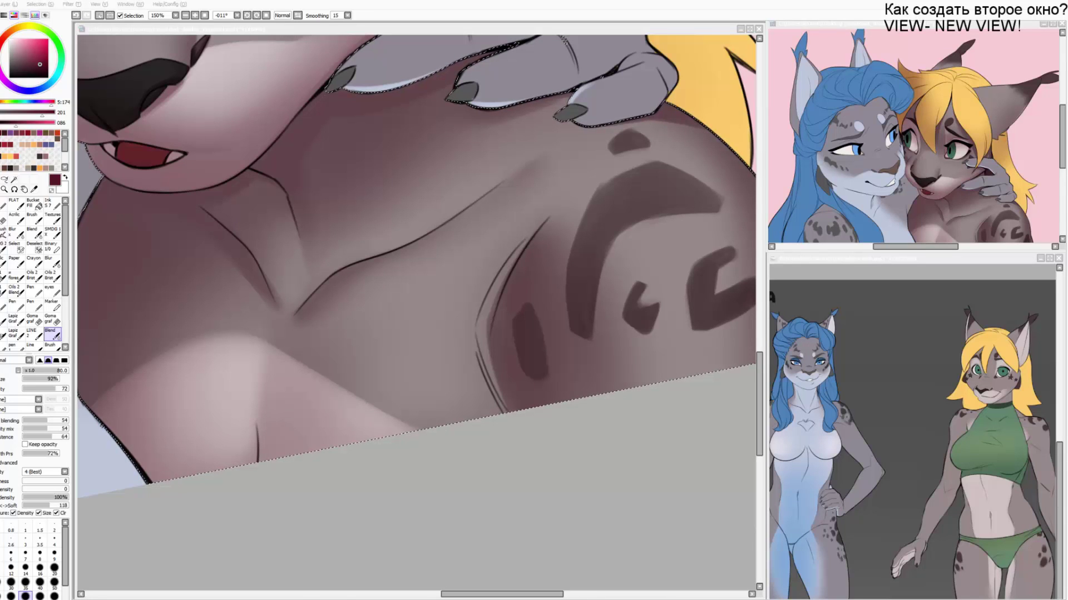
{"action": "left_click", "coordinate": [441, 359]}
{"action": "left_click_drag", "start_coordinate": [438, 349], "coordinate": [441, 357]}
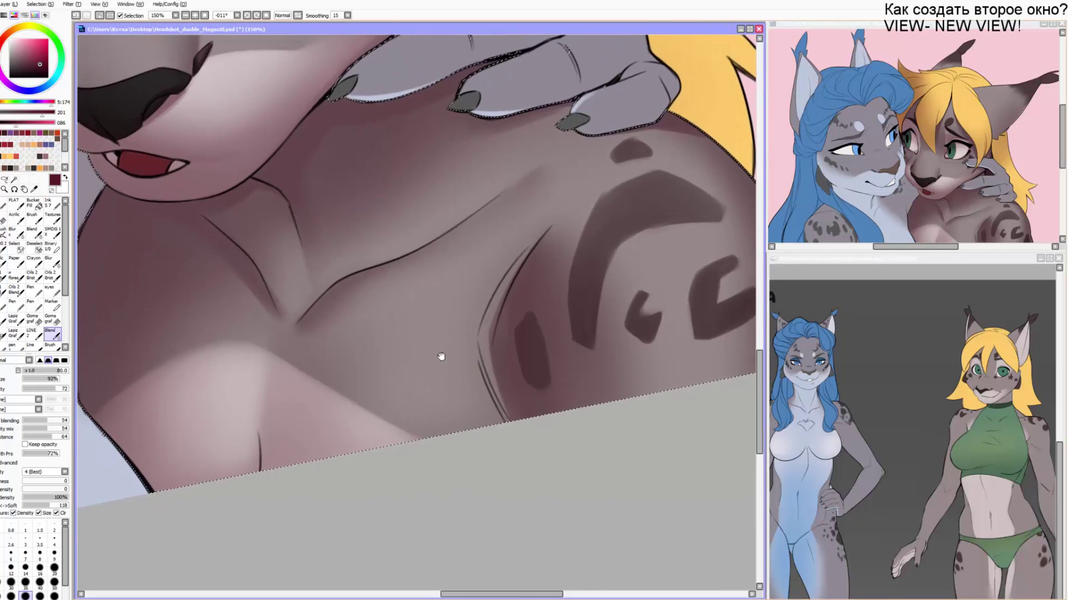
Lighten the hollow between the neck lines with the erasers at 30 to 80 px.
{"action": "key", "text": "e"}
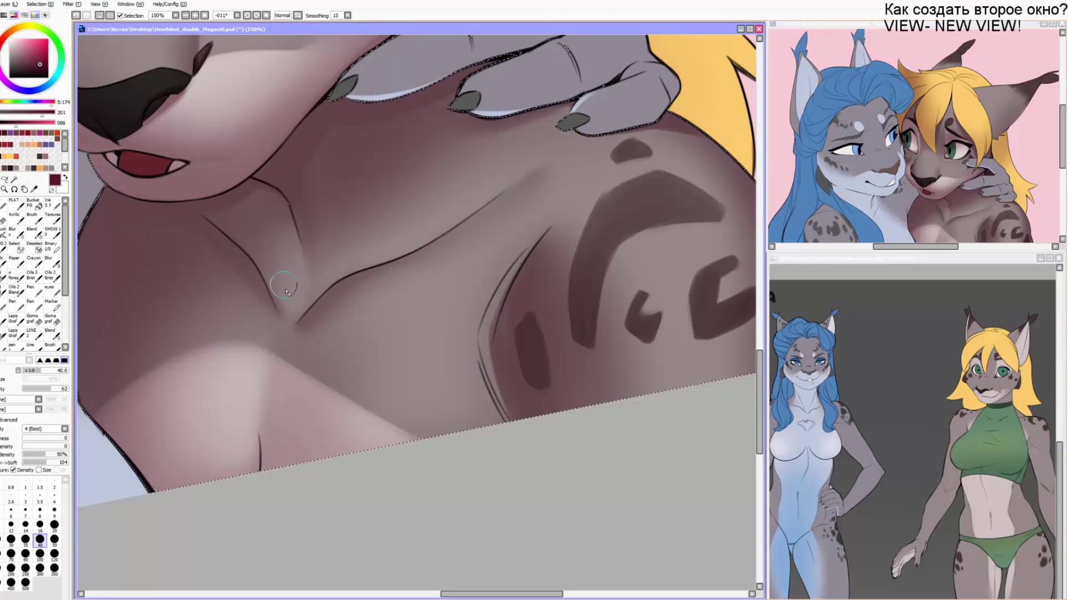
{"action": "key", "text": "e"}
{"action": "key", "text": "bracketleft"}
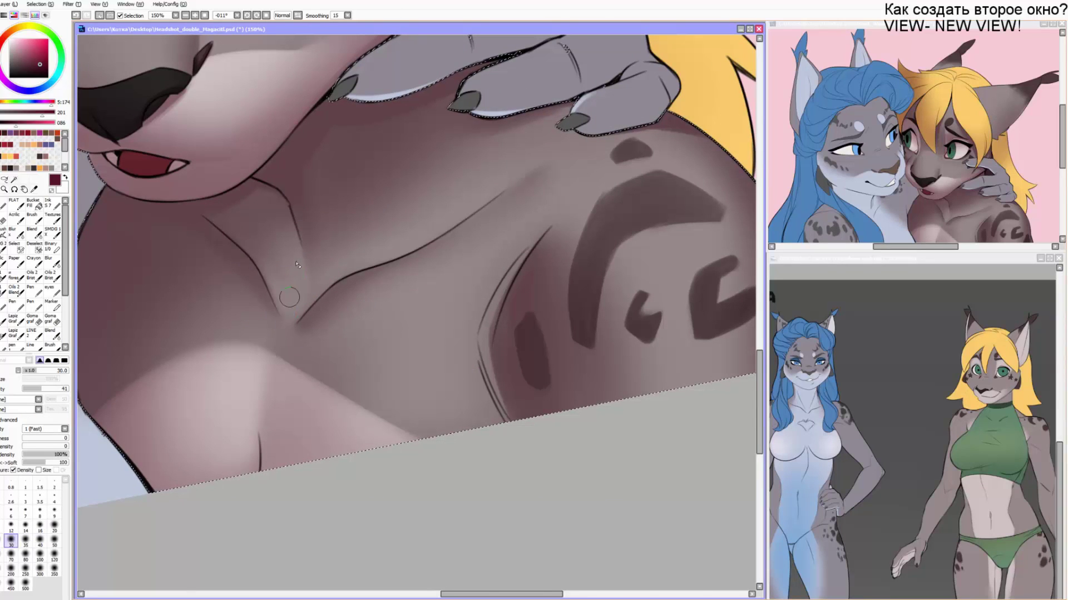
{"action": "left_click_drag", "start_coordinate": [454, 229], "coordinate": [408, 269]}
{"action": "key", "text": "bracketright"}
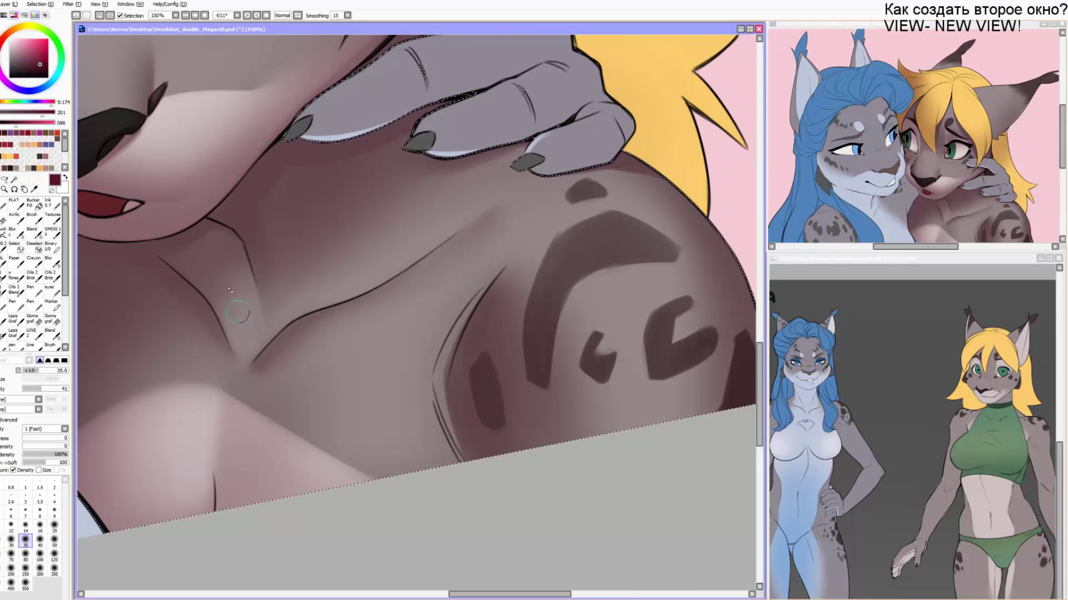
{"action": "key", "text": "bracketright"}
{"action": "key", "text": "bracketright"}
{"action": "key", "text": "bracketright"}
{"action": "key", "text": "bracketright"}
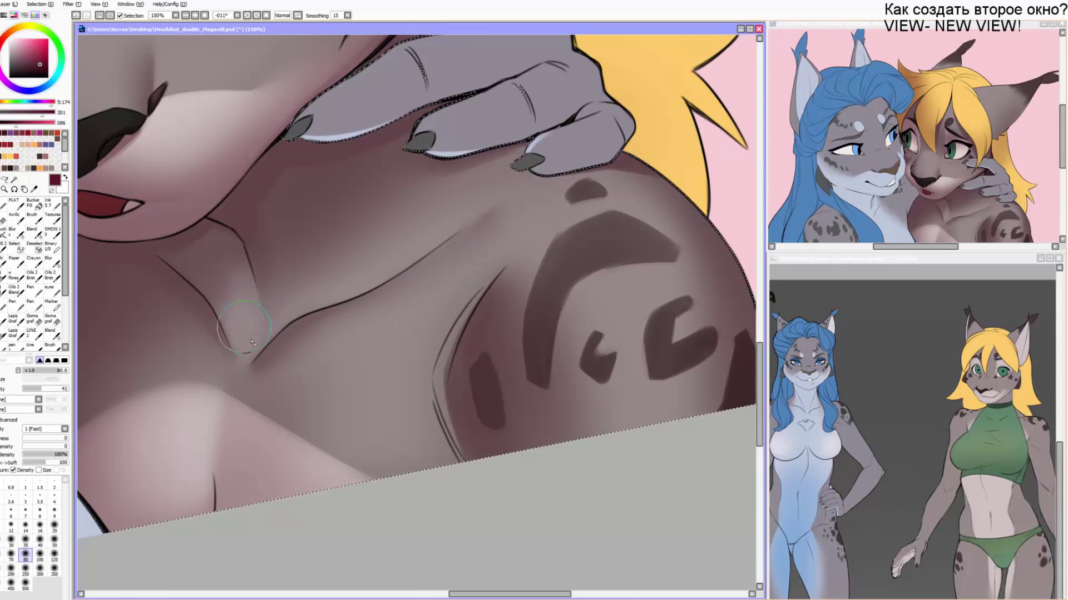
Deepen the soft shadow on the throat around the second neck line with the soft brush at 200 px.
{"action": "key", "text": "b"}
{"action": "key", "text": "bracketright"}
{"action": "left_click_drag", "start_coordinate": [218, 242], "coordinate": [201, 321]}
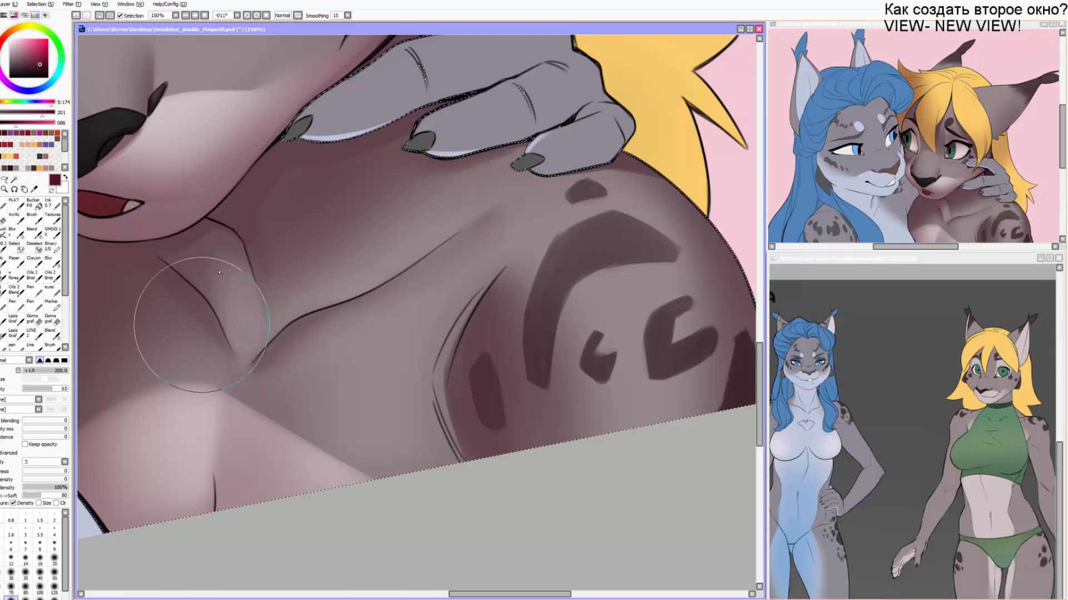
{"action": "left_click_drag", "start_coordinate": [655, 215], "coordinate": [572, 256]}
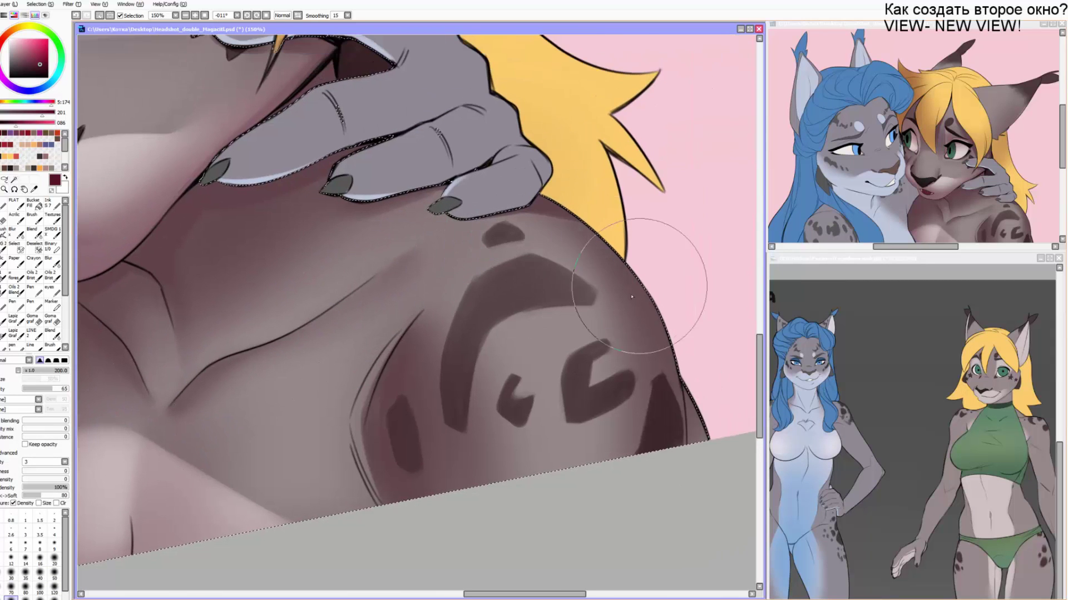
Brush soft maroon shadow over the base and upper edge of the blonde character's large near ear.
{"action": "left_click_drag", "start_coordinate": [317, 148], "coordinate": [612, 346]}
{"action": "scroll", "coordinate": [632, 217], "scroll_direction": "up", "scroll_amount": 10}
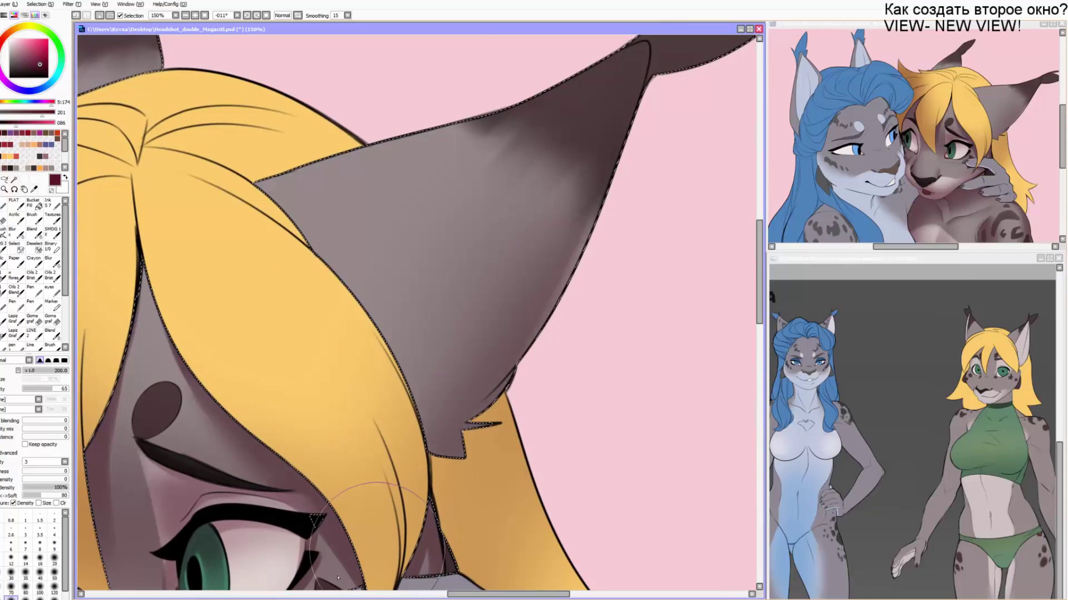
{"action": "left_click_drag", "start_coordinate": [660, 163], "coordinate": [600, 191]}
{"action": "left_click_drag", "start_coordinate": [408, 361], "coordinate": [401, 450]}
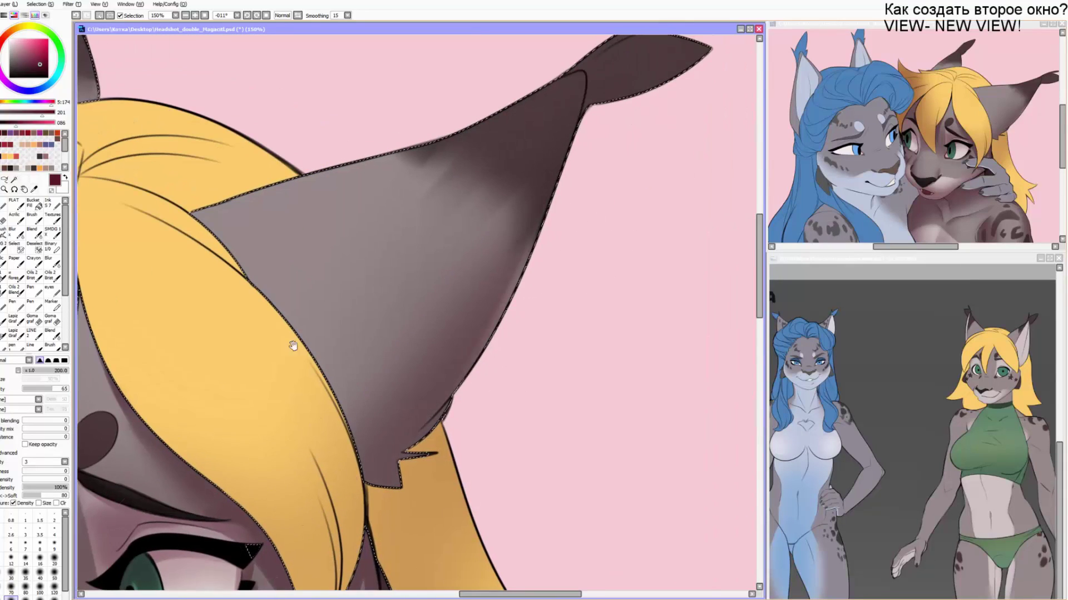
{"action": "left_click_drag", "start_coordinate": [293, 345], "coordinate": [294, 392]}
{"action": "key", "text": "bracketleft"}
{"action": "left_click_drag", "start_coordinate": [417, 172], "coordinate": [212, 239]}
{"action": "left_click_drag", "start_coordinate": [211, 239], "coordinate": [422, 172]}
{"action": "mouse_move", "coordinate": [239, 262]}
{"action": "left_mouse_down"}
{"action": "mouse_move", "coordinate": [498, 140]}
{"action": "mouse_move", "coordinate": [266, 284]}
{"action": "mouse_move", "coordinate": [252, 345]}
{"action": "mouse_move", "coordinate": [365, 511]}
{"action": "left_mouse_up"}
Paint the hair's crisper cast shadow along the near ear's base and soften it with the Blend brush at 80 px.
{"action": "key", "text": "n"}
{"action": "key", "text": "bracketright"}
{"action": "key", "text": "bracketright"}
{"action": "key", "text": "bracketright"}
{"action": "key", "text": "bracketright"}
{"action": "key", "text": "v"}
{"action": "left_click_drag", "start_coordinate": [307, 337], "coordinate": [341, 422]}
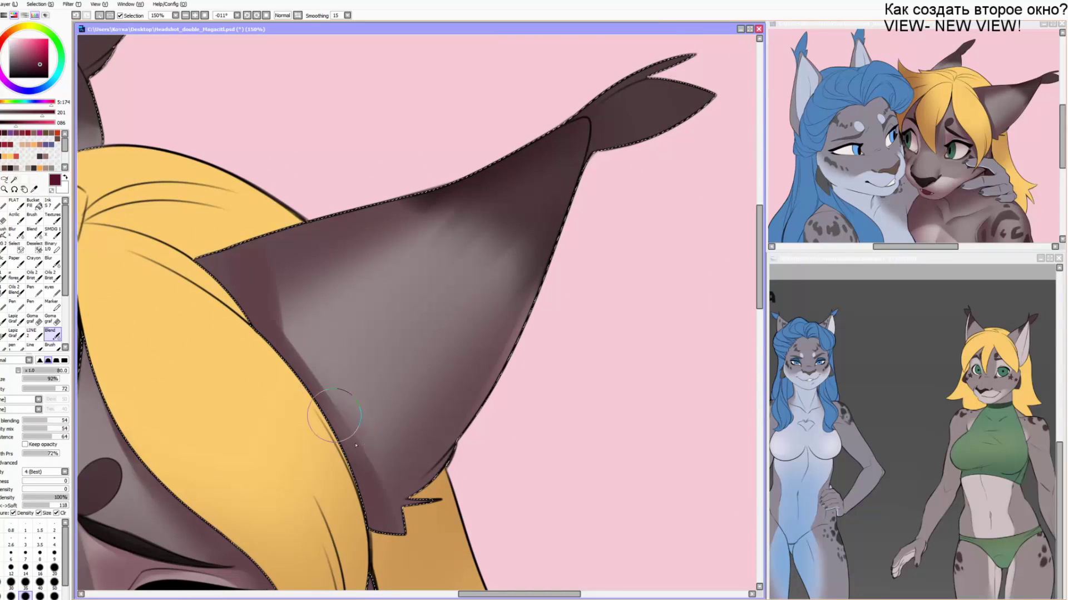
Paint thin maroon streaks through the strands of the near ear's tip tuft with the brush at about 10 px.
{"action": "key", "text": "b"}
{"action": "left_click_drag", "start_coordinate": [660, 91], "coordinate": [577, 137]}
{"action": "key", "text": "n"}
{"action": "key", "text": "bracketleft"}
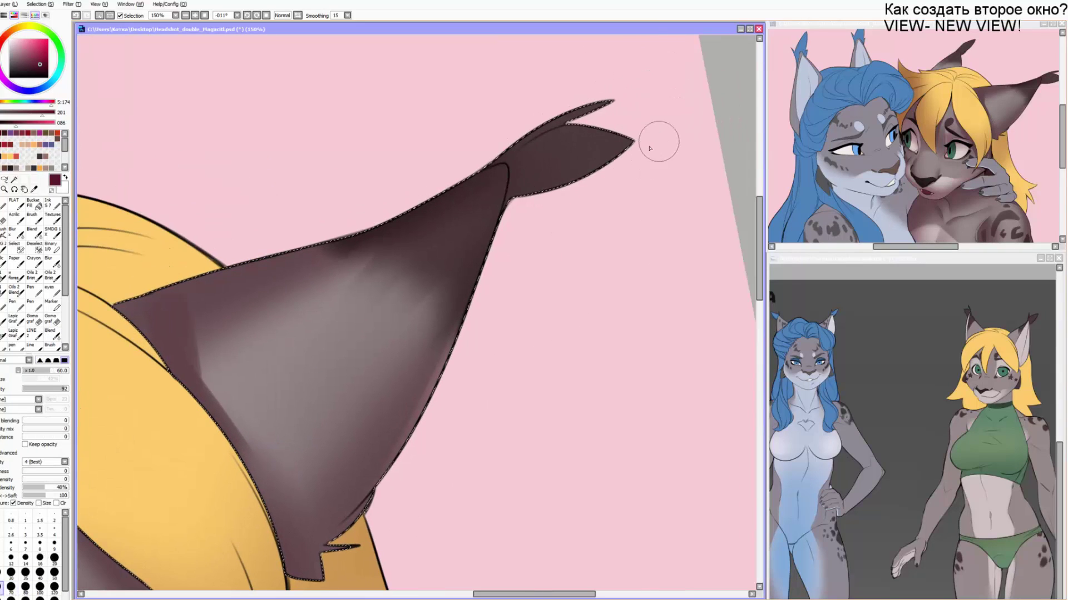
{"action": "left_click_drag", "start_coordinate": [658, 142], "coordinate": [527, 198]}
{"action": "key", "text": "bracketleft"}
{"action": "key", "text": "bracketleft"}
{"action": "key", "text": "bracketleft"}
{"action": "key", "text": "bracketleft"}
{"action": "key", "text": "bracketleft"}
{"action": "key", "text": "bracketleft"}
{"action": "key", "text": "bracketleft"}
{"action": "key", "text": "bracketleft"}
{"action": "key", "text": "bracketleft"}
{"action": "key", "text": "bracketleft"}
{"action": "mouse_move", "coordinate": [631, 139]}
{"action": "left_mouse_down"}
{"action": "mouse_move", "coordinate": [519, 194]}
{"action": "mouse_move", "coordinate": [517, 182]}
{"action": "left_mouse_up"}
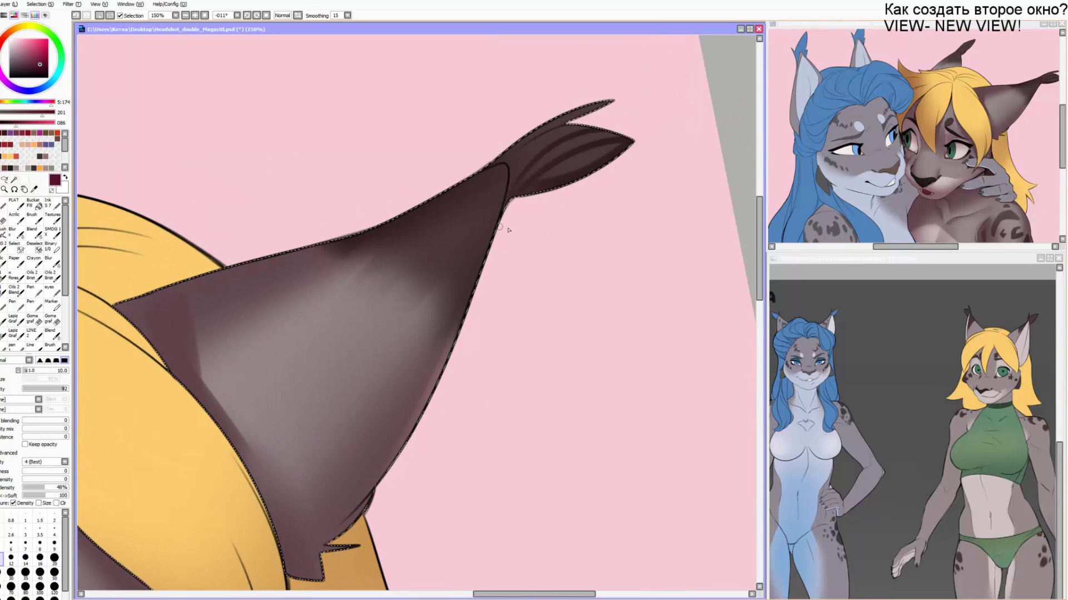
{"action": "key", "text": "bracketleft"}
{"action": "mouse_move", "coordinate": [576, 127]}
{"action": "left_mouse_down"}
{"action": "mouse_move", "coordinate": [540, 145]}
{"action": "mouse_move", "coordinate": [513, 183]}
{"action": "mouse_move", "coordinate": [559, 137]}
{"action": "mouse_move", "coordinate": [501, 156]}
{"action": "mouse_move", "coordinate": [613, 100]}
{"action": "left_mouse_up"}
Darken the near ear's tip where the tuft begins and blend the tuft streaks into the surrounding shadow.
{"action": "key", "text": "bracketright"}
{"action": "key", "text": "bracketright"}
{"action": "key", "text": "bracketright"}
{"action": "key", "text": "bracketright"}
{"action": "key", "text": "bracketright"}
{"action": "left_click_drag", "start_coordinate": [506, 164], "coordinate": [507, 192]}
{"action": "mouse_move", "coordinate": [475, 328]}
{"action": "left_mouse_down"}
{"action": "mouse_move", "coordinate": [534, 258]}
{"action": "mouse_move", "coordinate": [535, 236]}
{"action": "left_mouse_up"}
{"action": "key", "text": "c"}
{"action": "mouse_move", "coordinate": [565, 121]}
{"action": "left_mouse_down"}
{"action": "mouse_move", "coordinate": [649, 100]}
{"action": "mouse_move", "coordinate": [522, 91]}
{"action": "left_mouse_up"}
{"action": "key", "text": "b"}
{"action": "left_click_drag", "start_coordinate": [647, 146], "coordinate": [591, 184]}
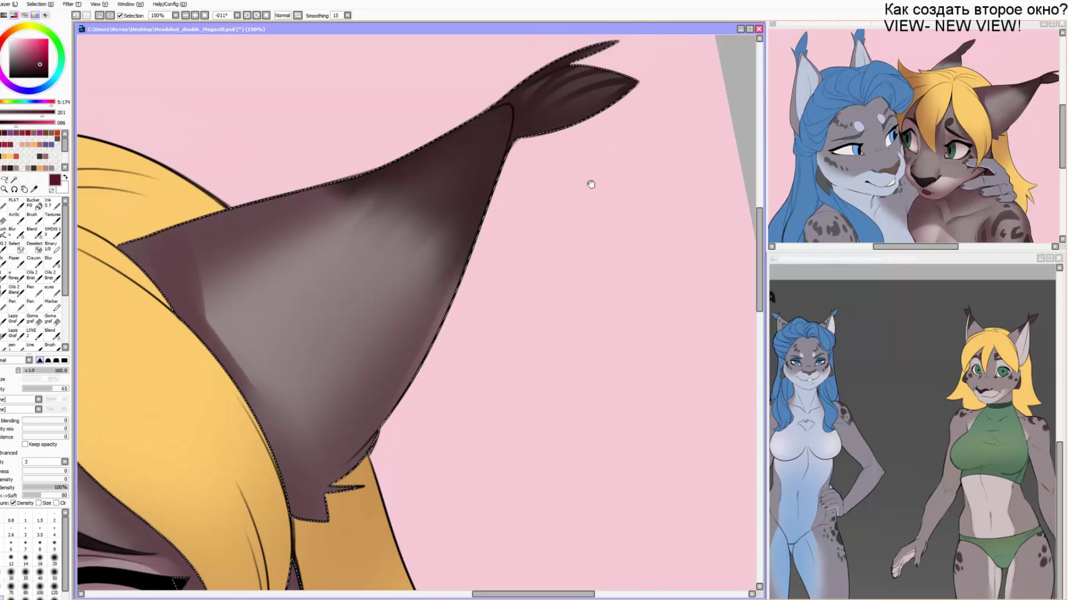
Paint maroon shadows along the far ear's edges and tuft at 25 px and smooth them with the Blend brush at 80 px.
{"action": "left_click_drag", "start_coordinate": [367, 218], "coordinate": [582, 186]}
{"action": "left_click_drag", "start_coordinate": [466, 224], "coordinate": [533, 214]}
{"action": "left_click_drag", "start_coordinate": [514, 253], "coordinate": [533, 233]}
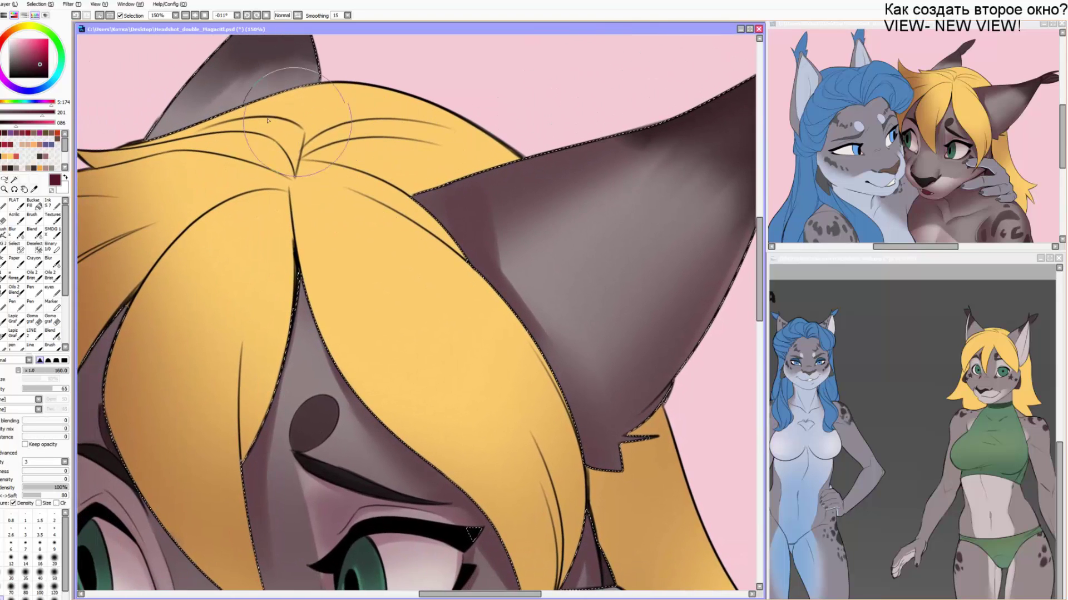
{"action": "left_click_drag", "start_coordinate": [427, 125], "coordinate": [440, 276]}
{"action": "key", "text": "n"}
{"action": "left_click_drag", "start_coordinate": [372, 85], "coordinate": [325, 147]}
{"action": "mouse_move", "coordinate": [352, 66]}
{"action": "left_mouse_down"}
{"action": "mouse_move", "coordinate": [303, 125]}
{"action": "mouse_move", "coordinate": [334, 191]}
{"action": "left_mouse_up"}
{"action": "mouse_move", "coordinate": [300, 139]}
{"action": "left_mouse_down"}
{"action": "mouse_move", "coordinate": [337, 220]}
{"action": "mouse_move", "coordinate": [192, 271]}
{"action": "left_mouse_up"}
{"action": "left_click_drag", "start_coordinate": [235, 193], "coordinate": [180, 278]}
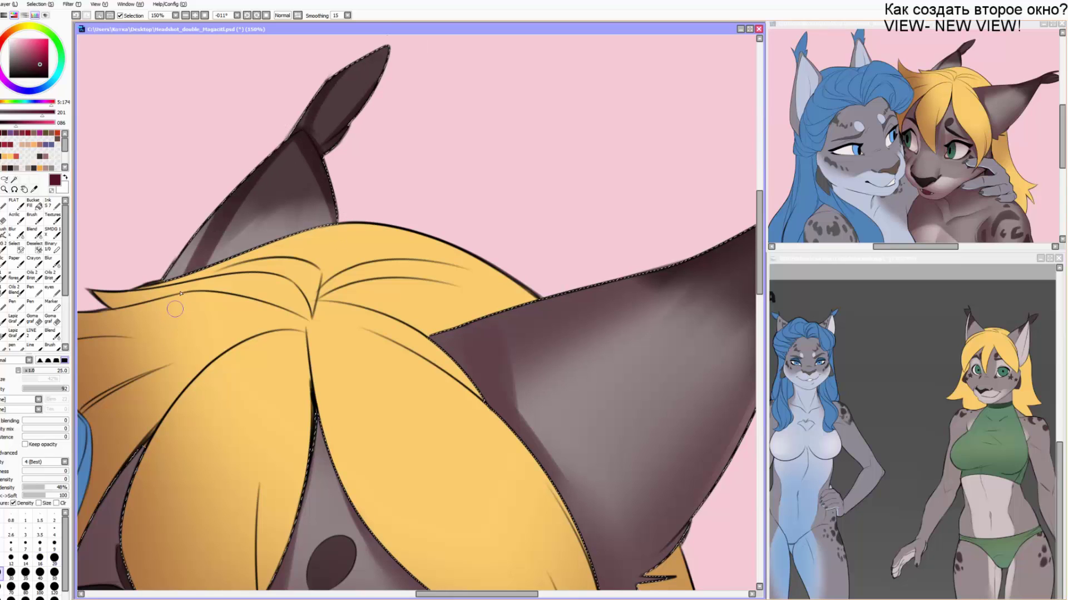
{"action": "left_click_drag", "start_coordinate": [215, 215], "coordinate": [167, 281]}
{"action": "key", "text": "c"}
{"action": "mouse_move", "coordinate": [219, 259]}
{"action": "left_mouse_down"}
{"action": "mouse_move", "coordinate": [334, 94]}
{"action": "mouse_move", "coordinate": [347, 227]}
{"action": "left_mouse_up"}
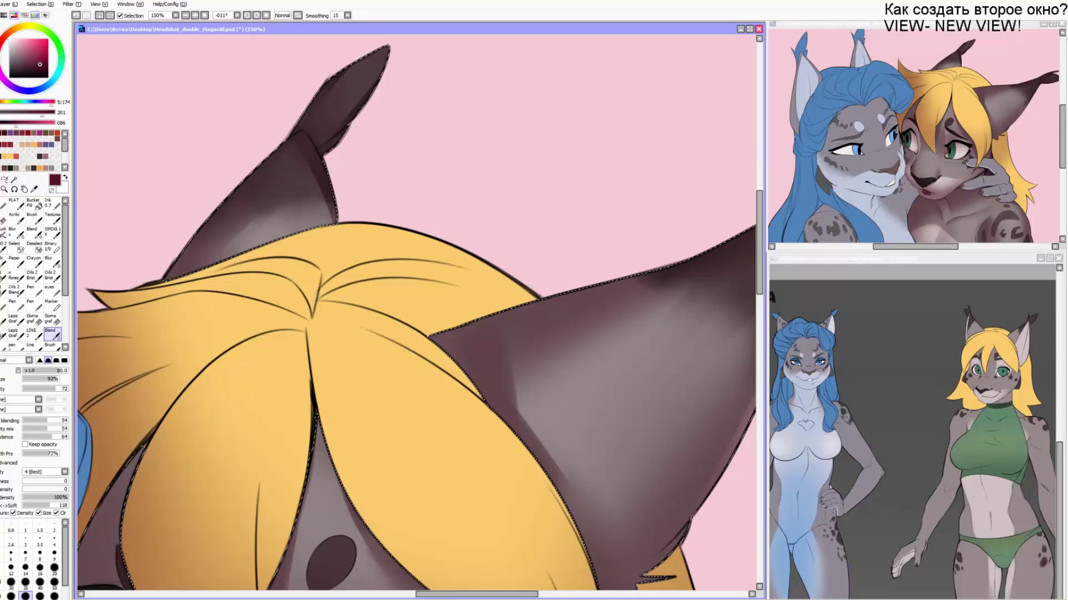
{"action": "key", "text": "alt+Tab"}
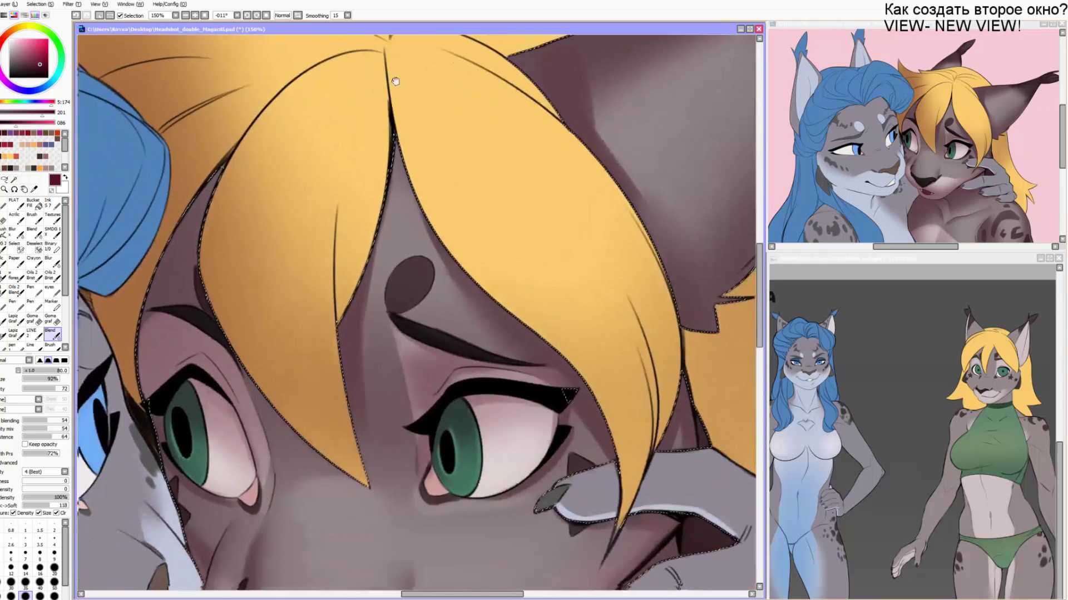
Deepen the shadow beside the fringe and above the blonde's far eye at 20 to 25 px, and blend it at 80 px.
{"action": "scroll", "coordinate": [304, 155], "scroll_direction": "down", "scroll_amount": 1}
{"action": "left_click_drag", "start_coordinate": [217, 153], "coordinate": [188, 224]}
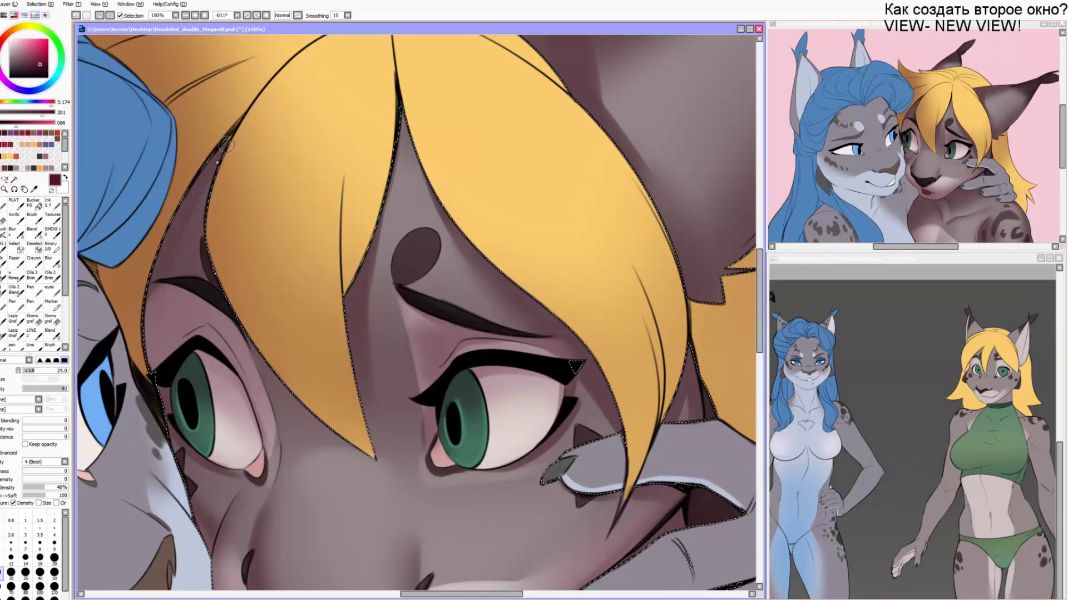
{"action": "key", "text": "bracketright"}
{"action": "mouse_move", "coordinate": [221, 328]}
{"action": "left_mouse_down"}
{"action": "mouse_move", "coordinate": [253, 376]}
{"action": "mouse_move", "coordinate": [264, 436]}
{"action": "left_mouse_up"}
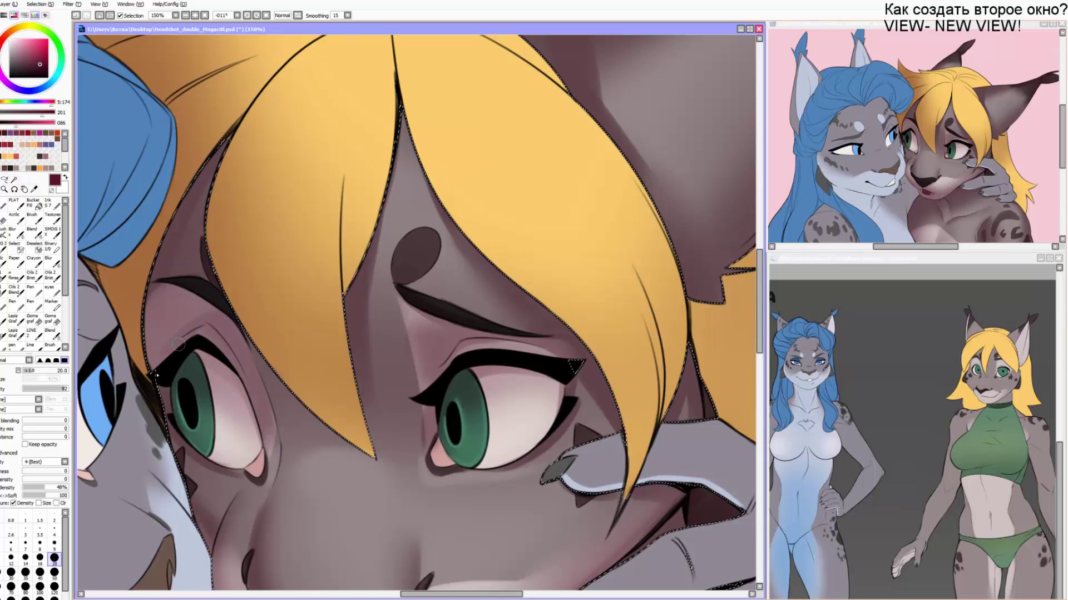
{"action": "scroll", "coordinate": [189, 278], "scroll_direction": "down", "scroll_amount": 1}
{"action": "key", "text": "bracketright"}
{"action": "key", "text": "c"}
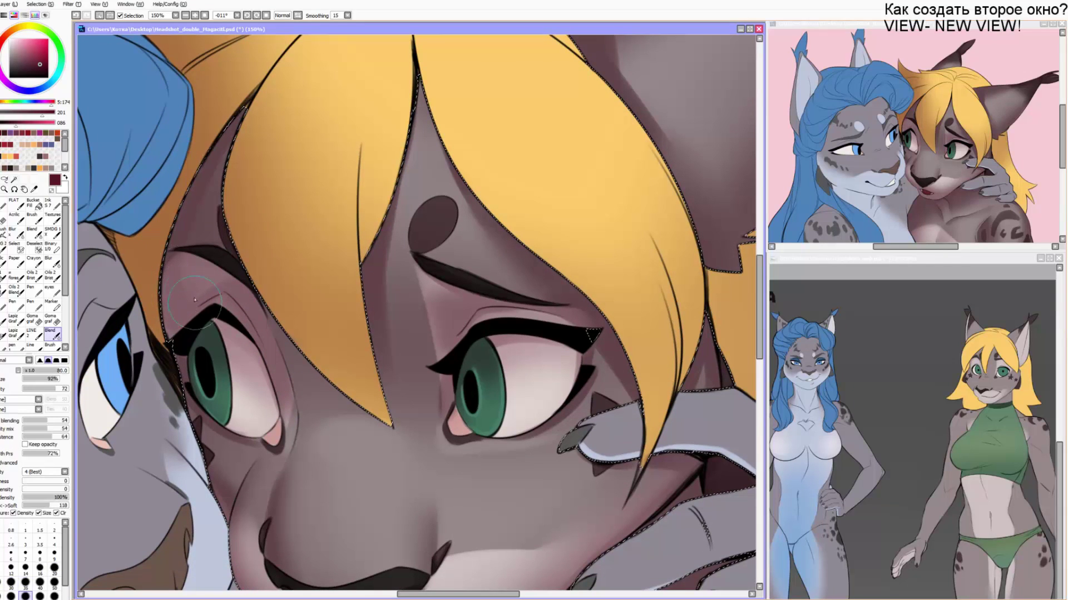
{"action": "left_click_drag", "start_coordinate": [204, 292], "coordinate": [208, 237]}
Refine the forehead shadow around the inner end of the near eyebrow with the brush at 16 px.
{"action": "key", "text": "v"}
{"action": "key", "text": "bracketleft"}
{"action": "key", "text": "bracketleft"}
{"action": "key", "text": "bracketleft"}
{"action": "key", "text": "bracketleft"}
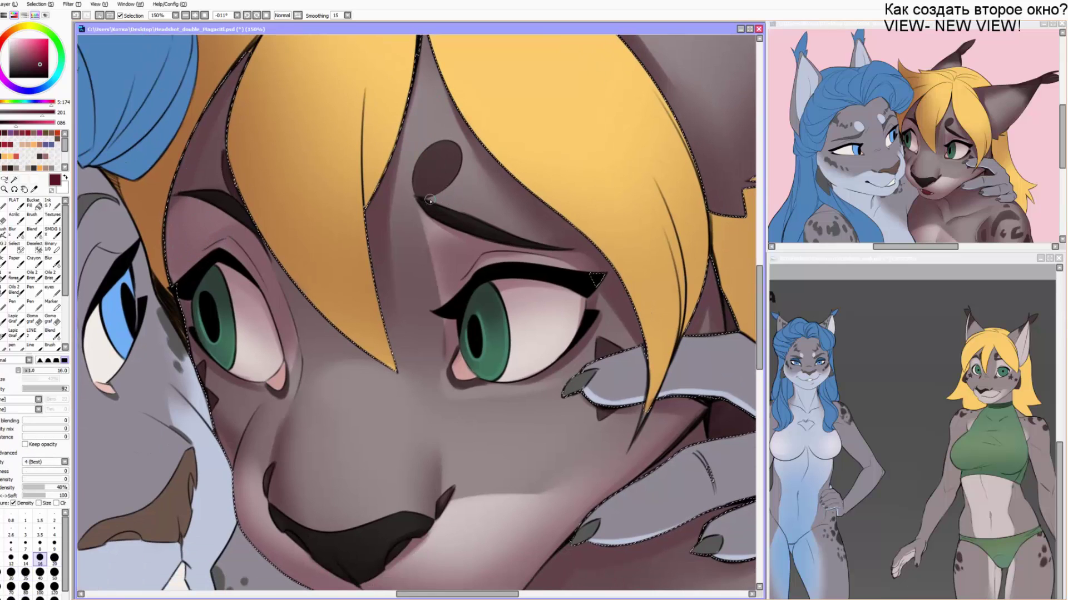
{"action": "scroll", "coordinate": [431, 189], "scroll_direction": "down", "scroll_amount": 1}
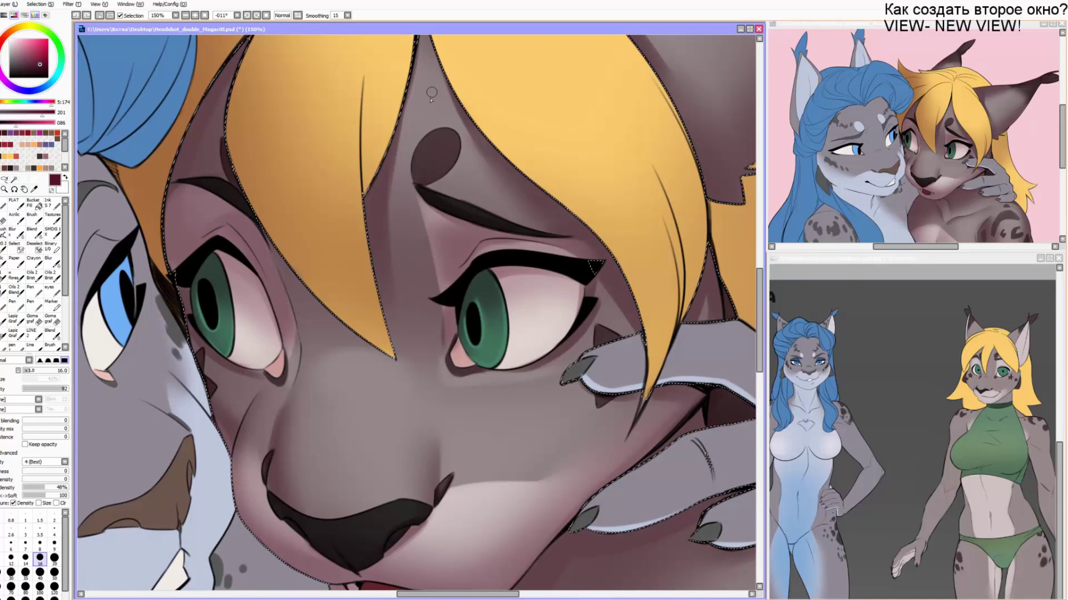
Try a broad maroon shadow stroke on the forehead between the parted hair strands with an enlarged brush.
{"action": "key", "text": "bracketright"}
{"action": "key", "text": "bracketright"}
{"action": "key", "text": "bracketright"}
{"action": "key", "text": "bracketright"}
{"action": "key", "text": "bracketright"}
{"action": "key", "text": "bracketright"}
{"action": "key", "text": "bracketright"}
{"action": "key", "text": "bracketright"}
{"action": "key", "text": "bracketright"}
{"action": "key", "text": "bracketright"}
{"action": "left_click_drag", "start_coordinate": [433, 115], "coordinate": [435, 163]}
{"action": "key", "text": "ctrl+z"}
Touch up the skin shadow along the edge of the central hair strand with the brush at 70 to 40 px.
{"action": "left_click_drag", "start_coordinate": [400, 226], "coordinate": [392, 78]}
{"action": "key", "text": "bracketleft"}
{"action": "key", "text": "bracketleft"}
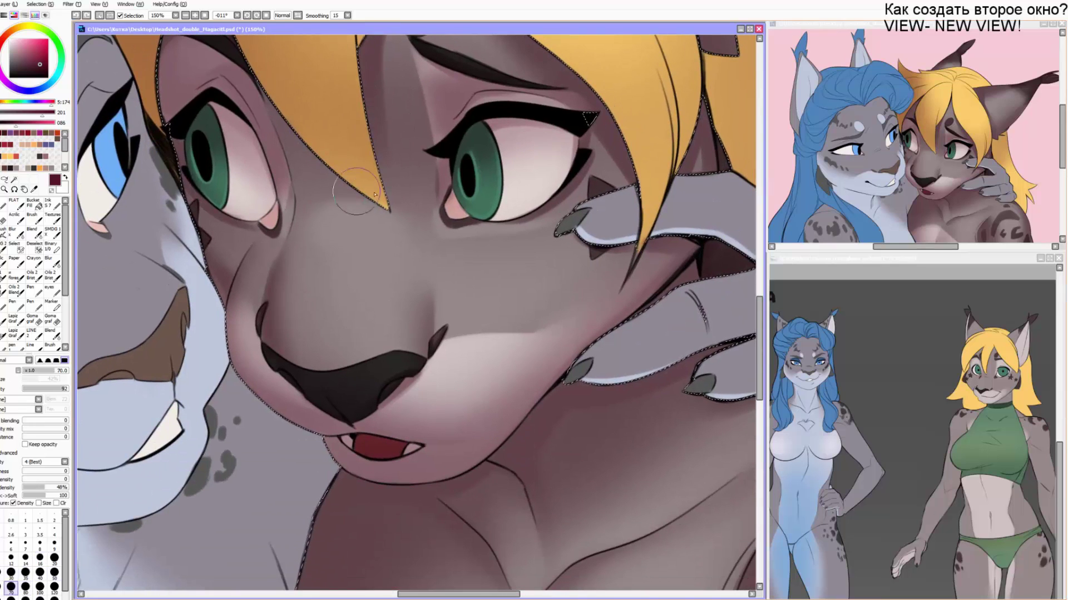
{"action": "key", "text": "bracketleft"}
{"action": "key", "text": "bracketleft"}
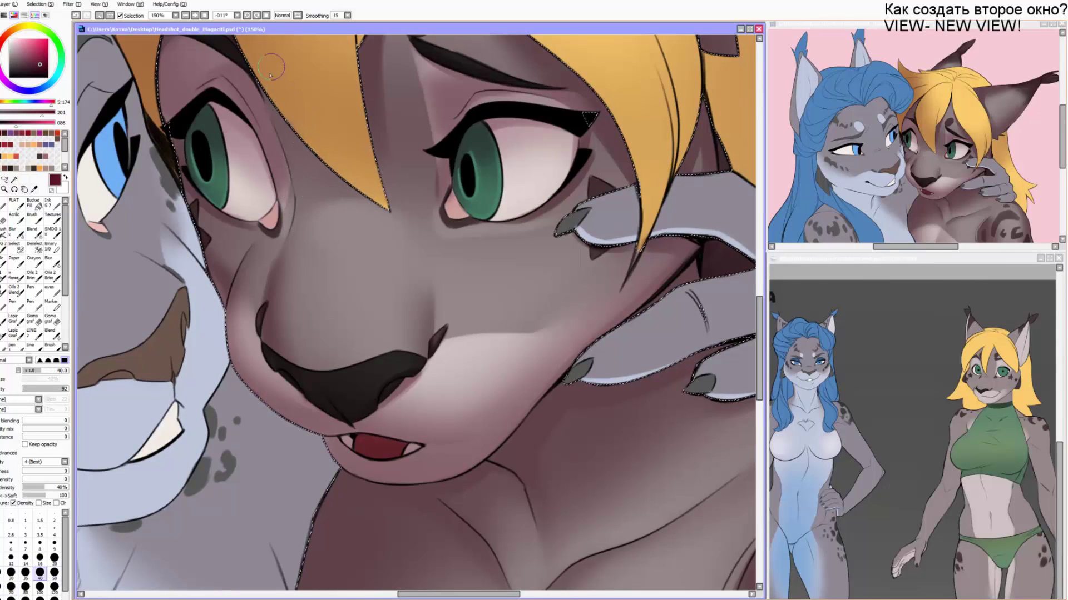
Shade the muzzle's outer edge against the blue-haired character's cheek at 16 px and blend it at 35 px.
{"action": "left_click_drag", "start_coordinate": [314, 167], "coordinate": [311, 136]}
{"action": "key", "text": "bracketleft"}
{"action": "key", "text": "bracketleft"}
{"action": "key", "text": "bracketleft"}
{"action": "key", "text": "bracketleft"}
{"action": "key", "text": "bracketleft"}
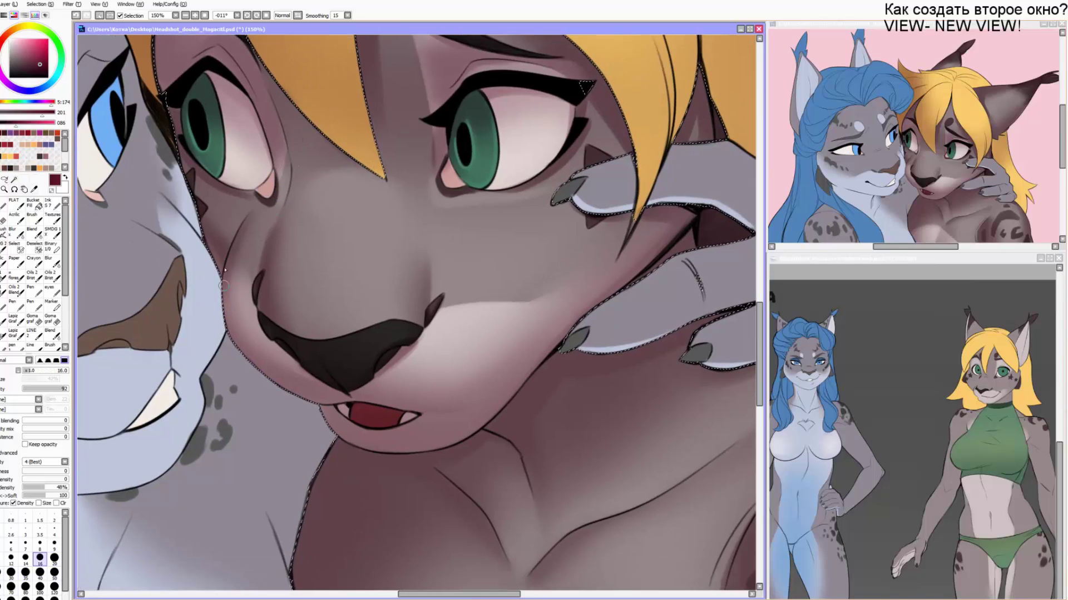
{"action": "key", "text": "c"}
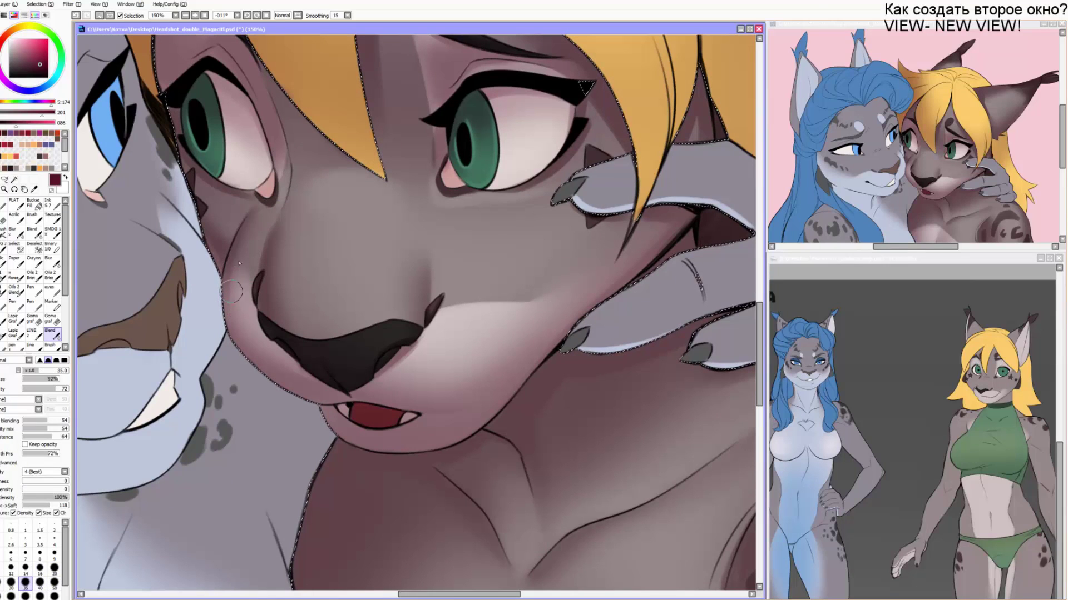
Clean up the far eye's lower rim with the eraser at 9 px and shade it with the soft brush at 20 px.
{"action": "key", "text": "e"}
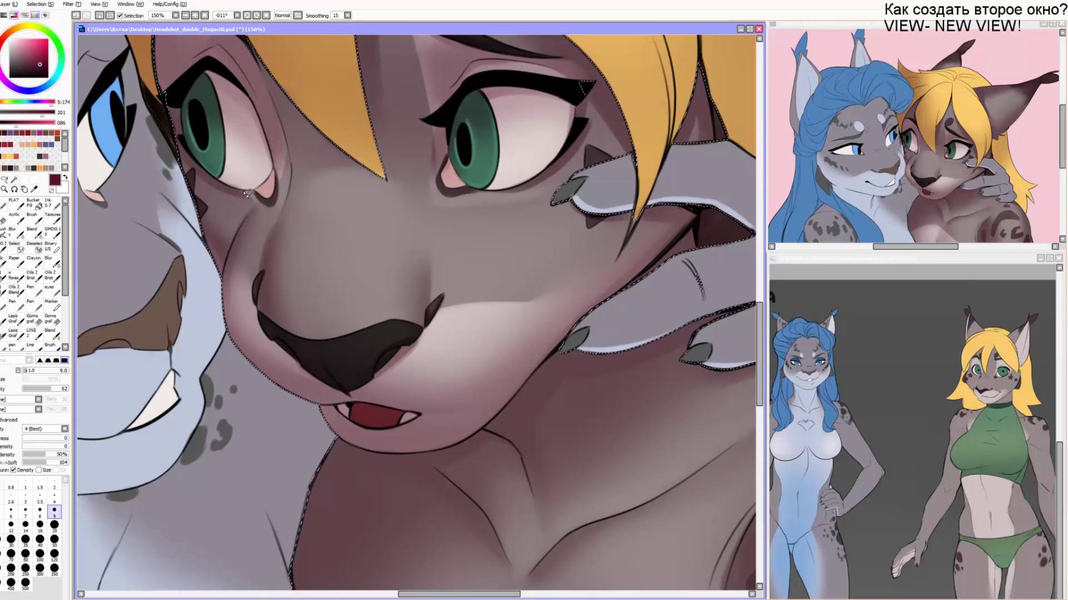
{"action": "key", "text": "b"}
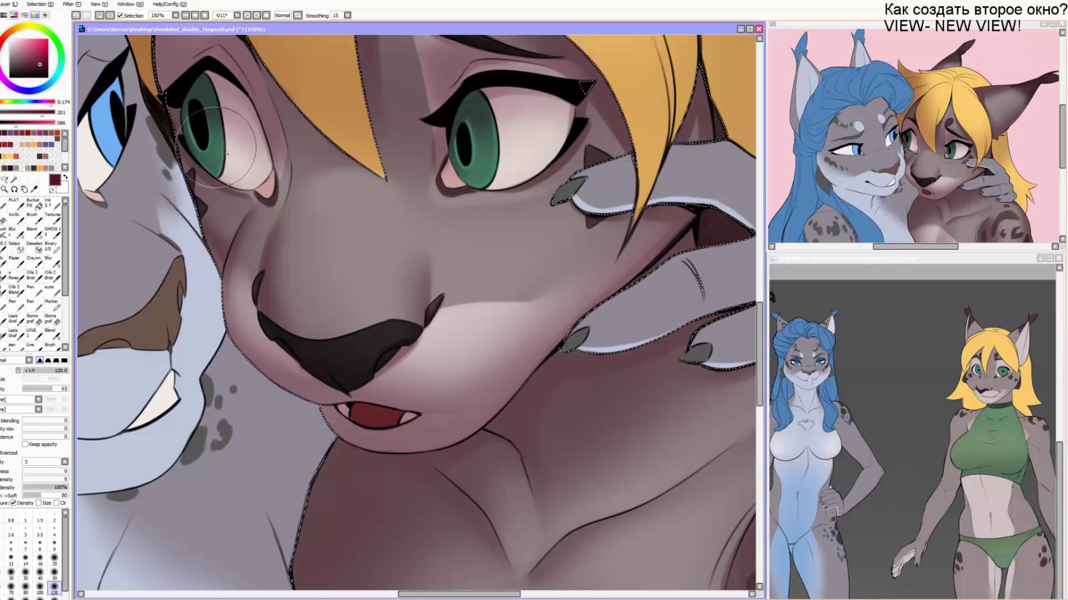
{"action": "key", "text": "bracketleft"}
{"action": "key", "text": "bracketleft"}
{"action": "key", "text": "bracketleft"}
{"action": "key", "text": "bracketleft"}
{"action": "key", "text": "bracketleft"}
{"action": "key", "text": "bracketleft"}
{"action": "key", "text": "bracketleft"}
{"action": "key", "text": "bracketleft"}
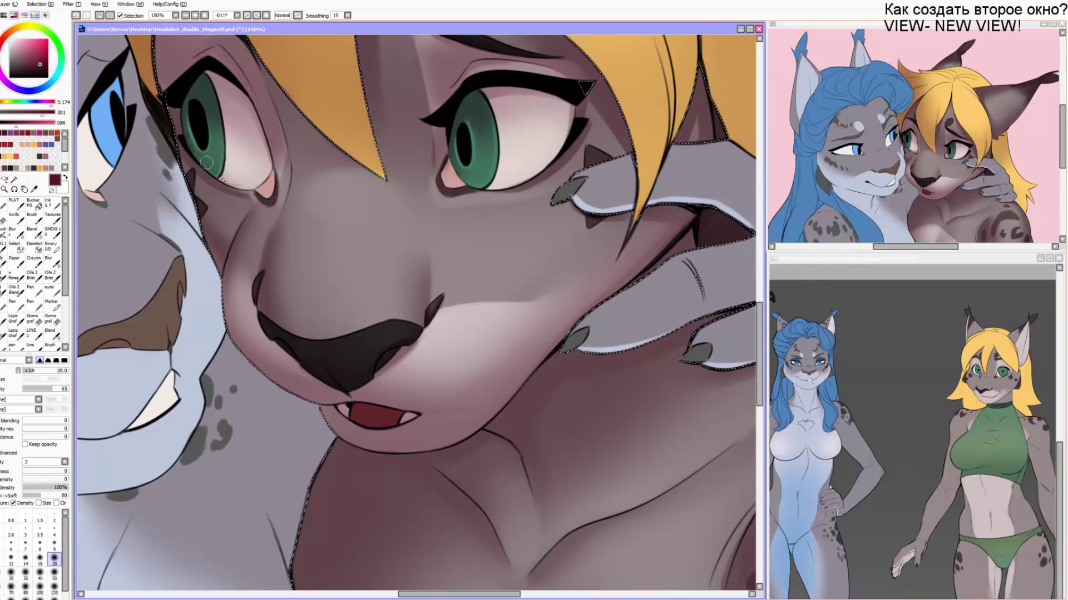
{"action": "mouse_move", "coordinate": [206, 163]}
{"action": "left_mouse_down"}
{"action": "mouse_move", "coordinate": [263, 176]}
{"action": "mouse_move", "coordinate": [219, 178]}
{"action": "mouse_move", "coordinate": [250, 167]}
{"action": "mouse_move", "coordinate": [248, 189]}
{"action": "mouse_move", "coordinate": [215, 158]}
{"action": "mouse_move", "coordinate": [266, 174]}
{"action": "mouse_move", "coordinate": [222, 180]}
{"action": "mouse_move", "coordinate": [245, 174]}
{"action": "left_mouse_up"}
Add small maroon shadows to the pink inner corners of both eyes at 8 px and blend them at 20 to 14 px.
{"action": "key", "text": "e"}
{"action": "key", "text": "n"}
{"action": "key", "text": "bracketleft"}
{"action": "key", "text": "bracketleft"}
{"action": "key", "text": "bracketleft"}
{"action": "key", "text": "bracketleft"}
{"action": "key", "text": "bracketleft"}
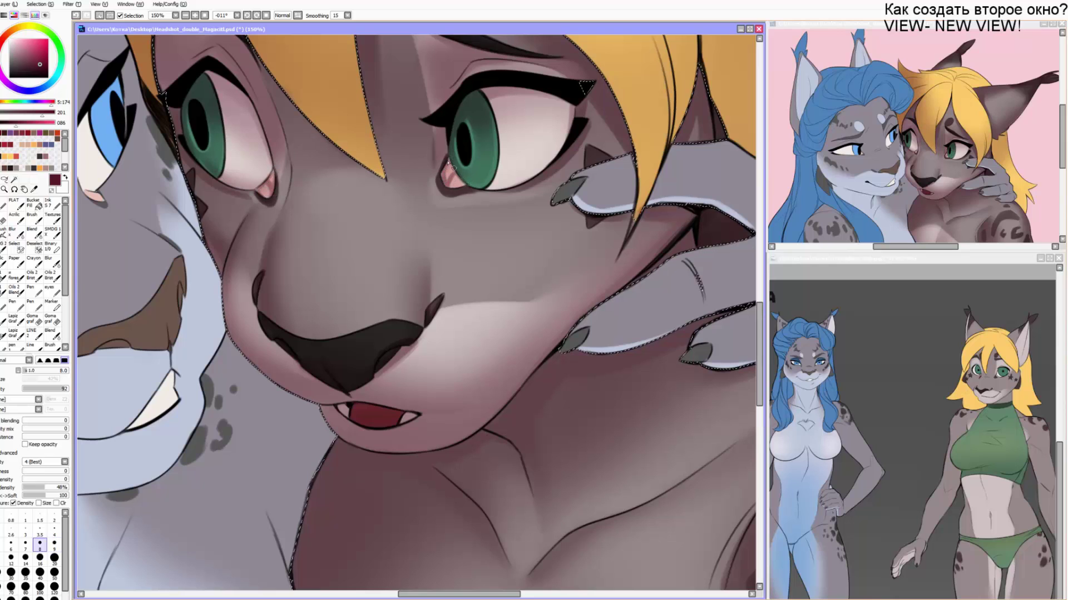
{"action": "left_click_drag", "start_coordinate": [451, 166], "coordinate": [469, 189]}
{"action": "key", "text": "c"}
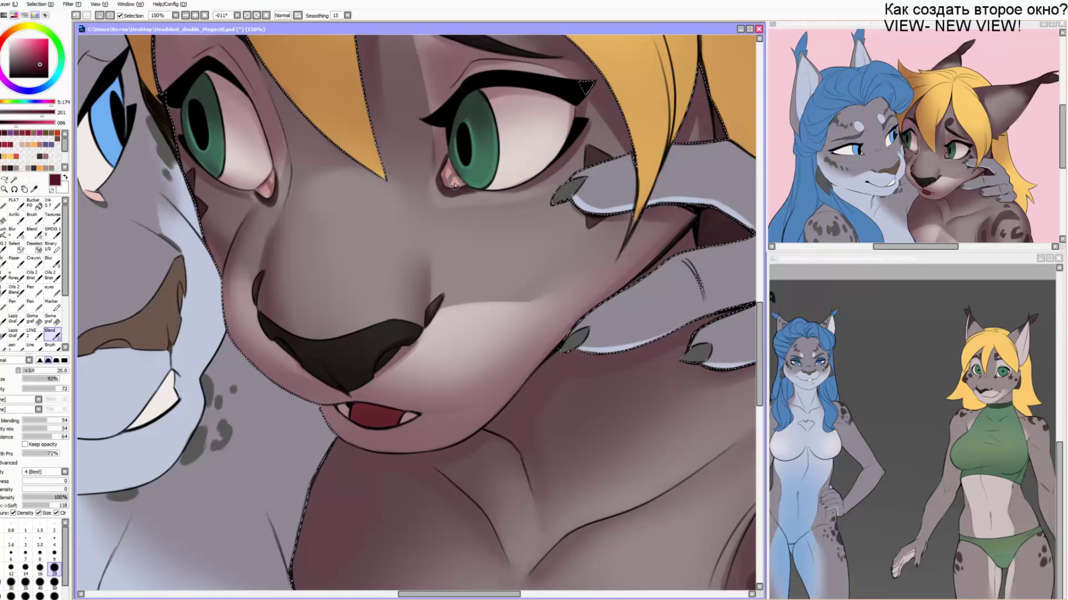
{"action": "key", "text": "bracketleft"}
{"action": "key", "text": "bracketleft"}
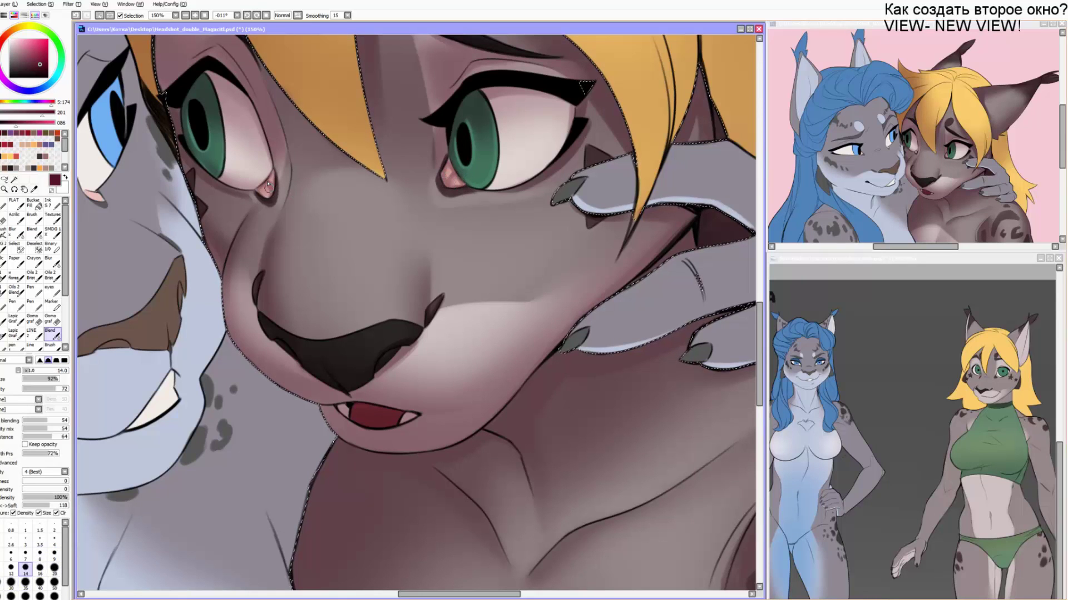
{"action": "key", "text": "e"}
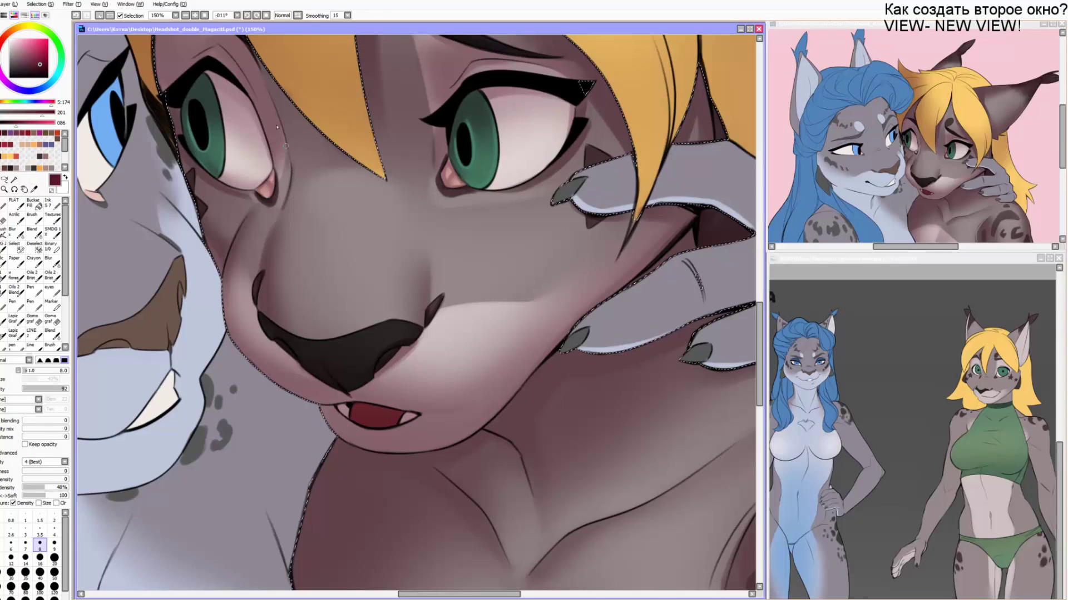
Try a first maroon shadow stroke from the tip of the blonde hair strand between the eyes.
{"action": "scroll", "coordinate": [282, 213], "scroll_direction": "down", "scroll_amount": 5}
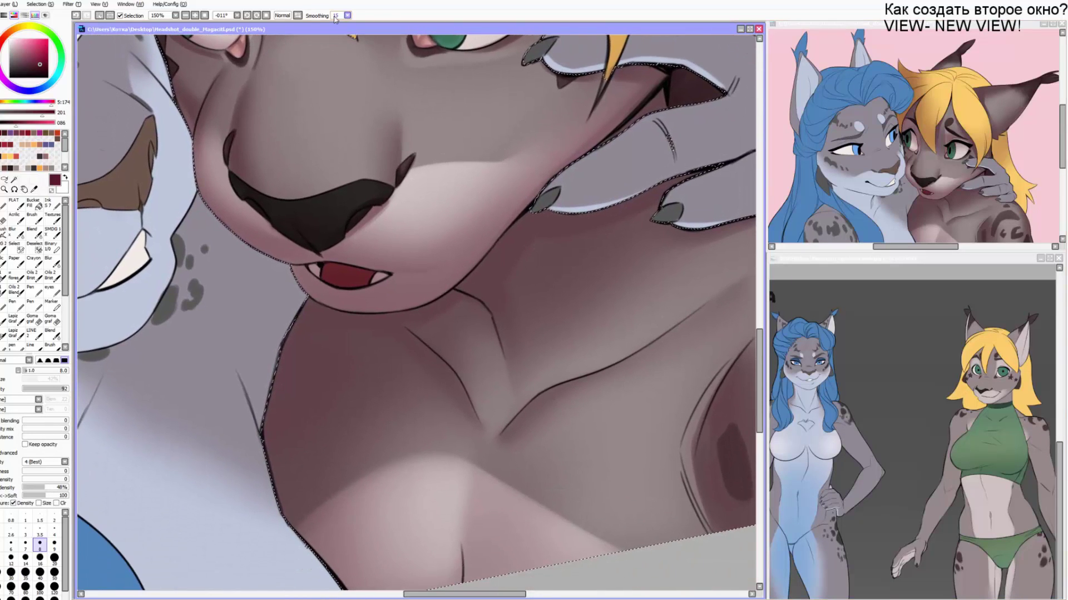
{"action": "key", "text": "ctrl+minus"}
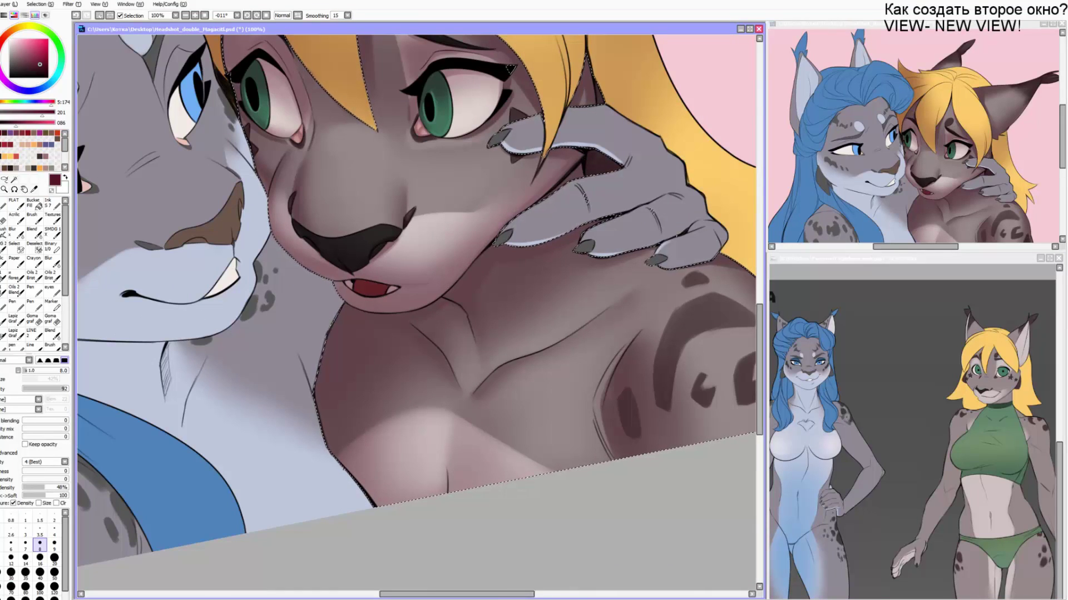
{"action": "scroll", "coordinate": [267, 214], "scroll_direction": "up", "scroll_amount": 4}
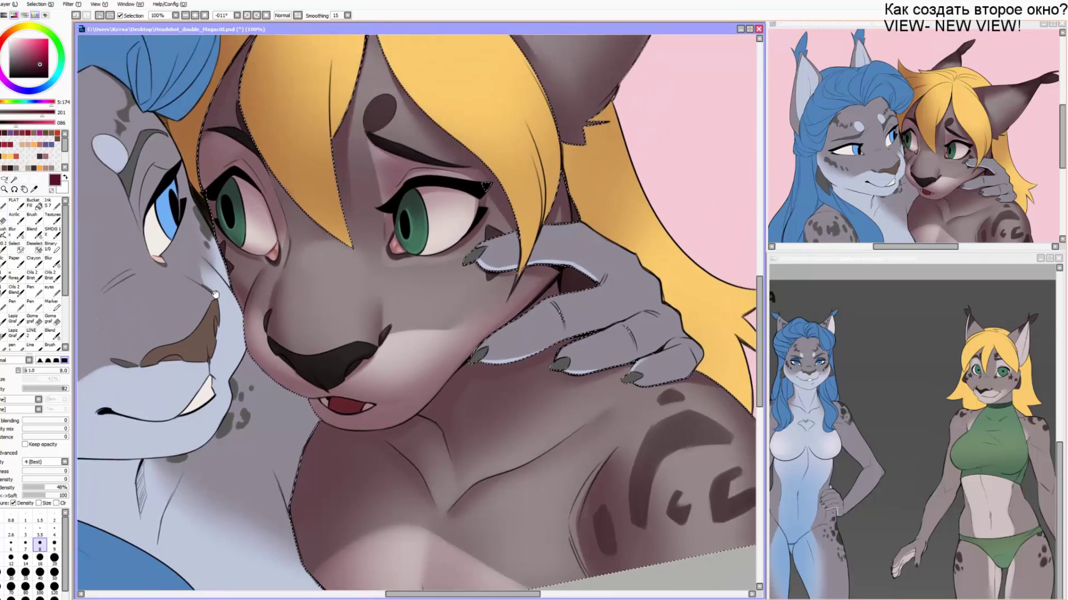
{"action": "key", "text": "bracketright"}
{"action": "key", "text": "bracketright"}
{"action": "key", "text": "bracketright"}
{"action": "key", "text": "bracketright"}
{"action": "key", "text": "bracketright"}
{"action": "key", "text": "bracketright"}
{"action": "key", "text": "bracketright"}
{"action": "key", "text": "bracketright"}
{"action": "key", "text": "bracketright"}
{"action": "key", "text": "bracketright"}
{"action": "key", "text": "bracketright"}
{"action": "key", "text": "bracketright"}
{"action": "key", "text": "bracketright"}
{"action": "key", "text": "bracketright"}
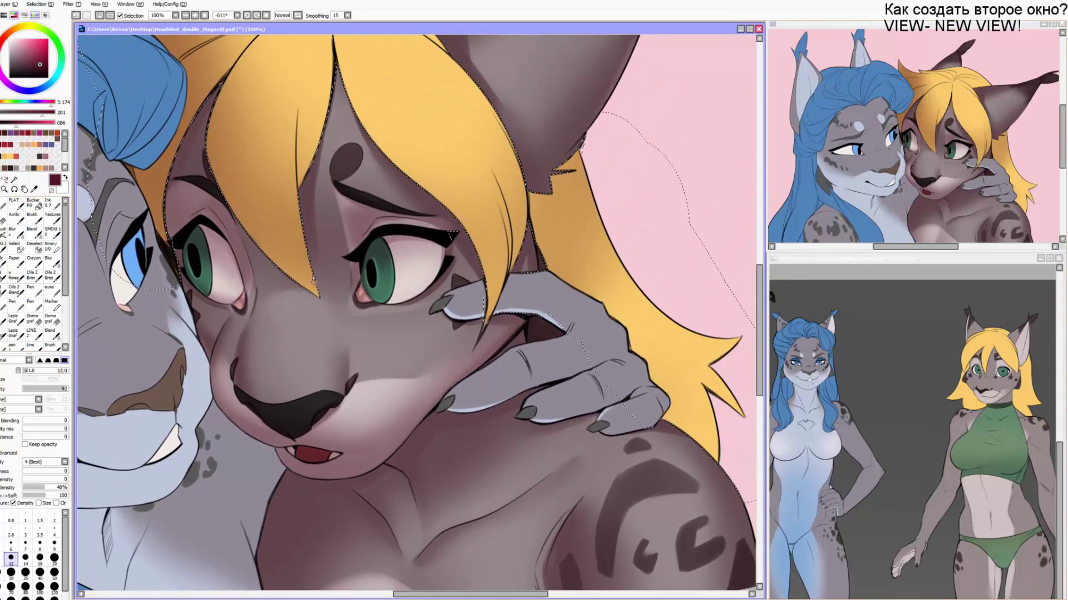
{"action": "key", "text": "bracketright"}
{"action": "left_click_drag", "start_coordinate": [317, 289], "coordinate": [259, 203]}
{"action": "key", "text": "bracketright"}
{"action": "key", "text": "bracketright"}
{"action": "key", "text": "ctrl+z"}
Shade the lower part of the blonde hair strand between the eyes with a broad maroon stroke at 300 px.
{"action": "key", "text": "bracketright"}
{"action": "key", "text": "bracketright"}
{"action": "key", "text": "bracketright"}
{"action": "left_click_drag", "start_coordinate": [295, 254], "coordinate": [248, 185]}
{"action": "key", "text": "ctrl+z"}
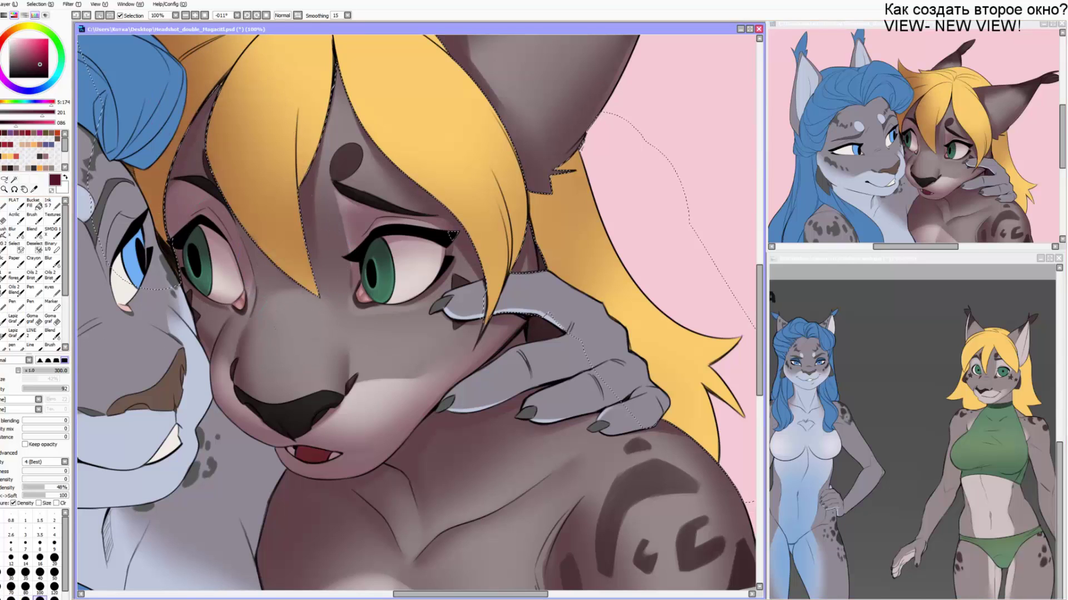
{"action": "left_click_drag", "start_coordinate": [314, 296], "coordinate": [270, 147]}
{"action": "key", "text": "ctrl+z"}
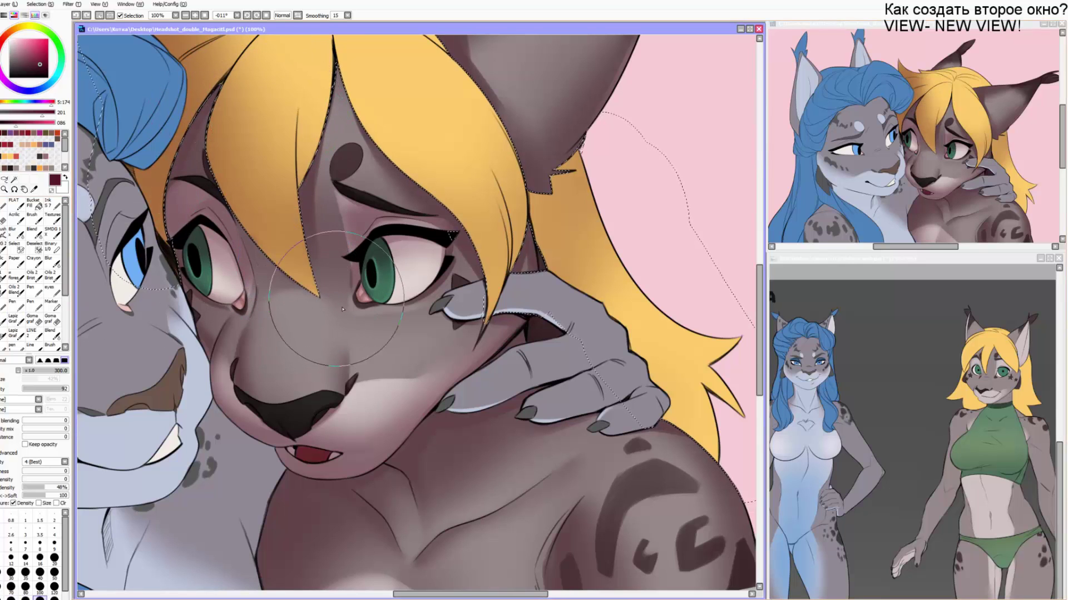
{"action": "left_click_drag", "start_coordinate": [315, 295], "coordinate": [273, 142]}
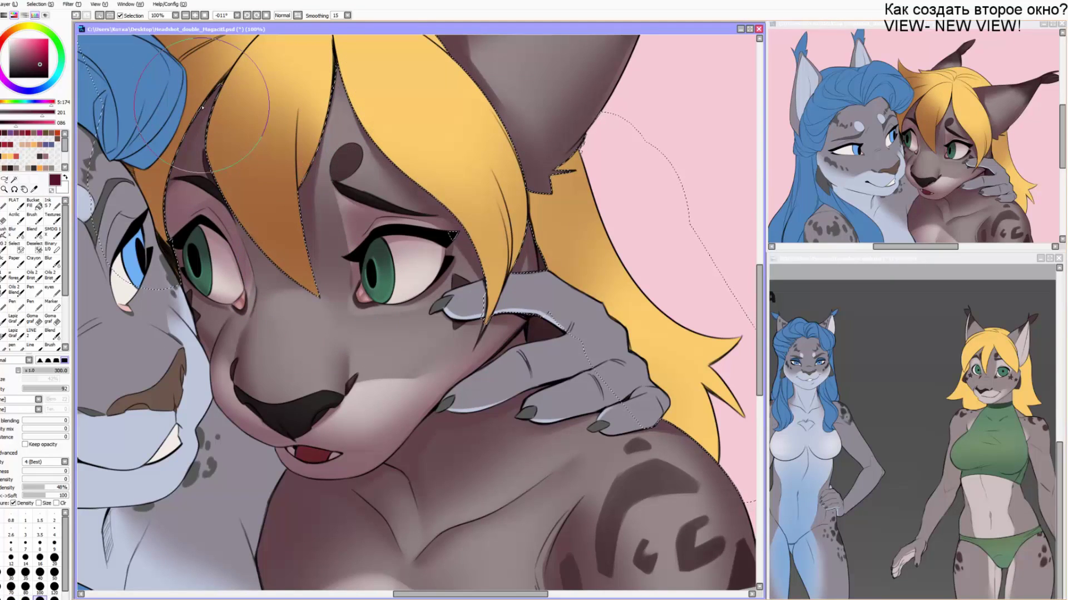
{"action": "key", "text": "alt+Tab"}
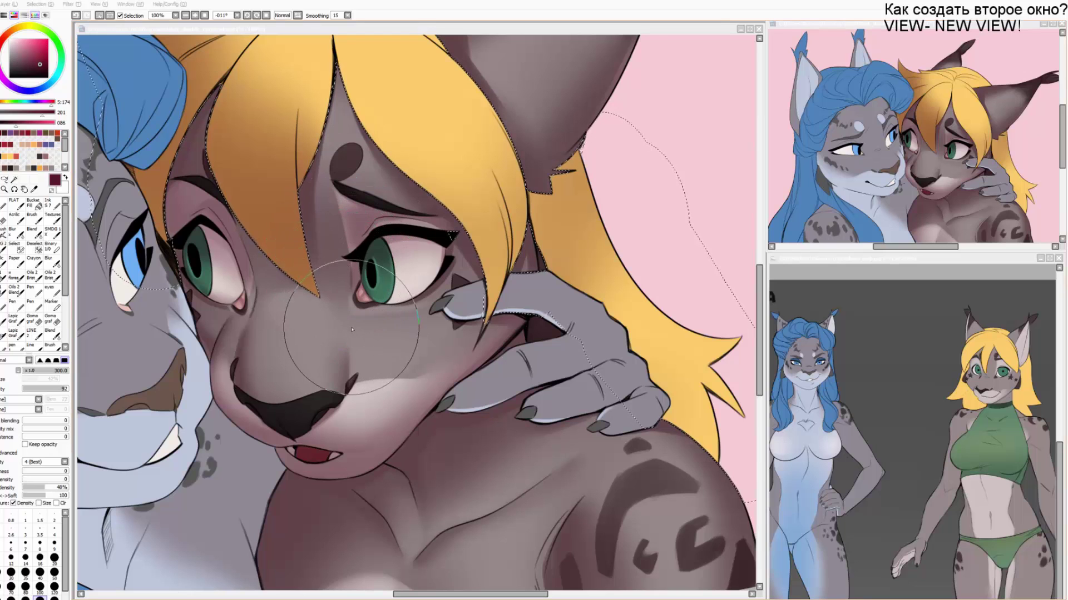
{"action": "left_click", "coordinate": [355, 305]}
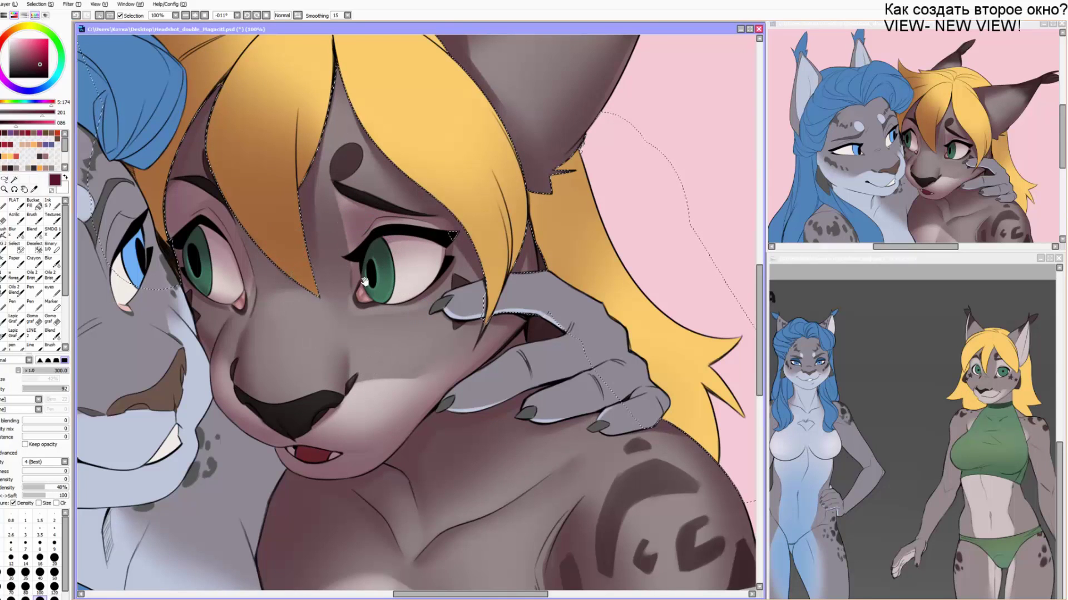
{"action": "mouse_move", "coordinate": [287, 264]}
{"action": "left_mouse_down"}
{"action": "mouse_move", "coordinate": [423, 288]}
{"action": "mouse_move", "coordinate": [345, 359]}
{"action": "mouse_move", "coordinate": [350, 170]}
{"action": "left_mouse_up"}
{"action": "key", "text": "ctrl+z"}
{"action": "key", "text": "bracketleft"}
{"action": "key", "text": "bracketleft"}
{"action": "key", "text": "bracketleft"}
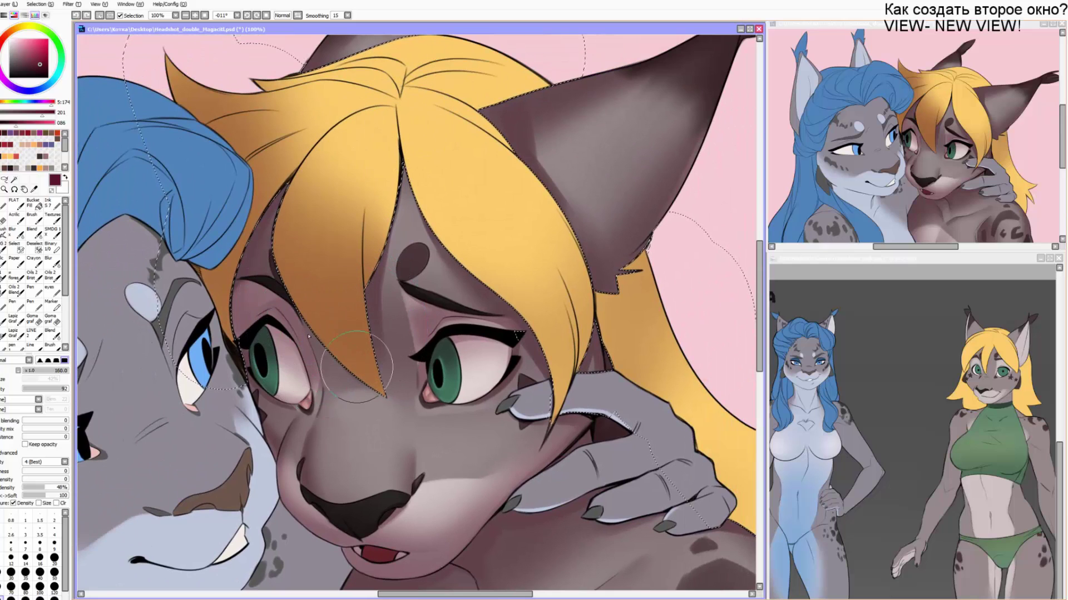
{"action": "mouse_move", "coordinate": [369, 361]}
{"action": "left_mouse_down"}
{"action": "mouse_move", "coordinate": [374, 117]}
{"action": "mouse_move", "coordinate": [412, 73]}
{"action": "left_mouse_up"}
{"action": "key", "text": "ctrl+z"}
{"action": "mouse_move", "coordinate": [333, 333]}
{"action": "left_mouse_down"}
{"action": "mouse_move", "coordinate": [425, 103]}
{"action": "mouse_move", "coordinate": [295, 261]}
{"action": "left_mouse_up"}
{"action": "key", "text": "bracketleft"}
{"action": "key", "text": "ctrl+z"}
Shade the outer edge of the blonde character's left bang from the parting downward with the brush at size 60.
{"action": "key", "text": "bracketleft"}
{"action": "key", "text": "bracketleft"}
{"action": "key", "text": "bracketleft"}
{"action": "key", "text": "ctrl+z"}
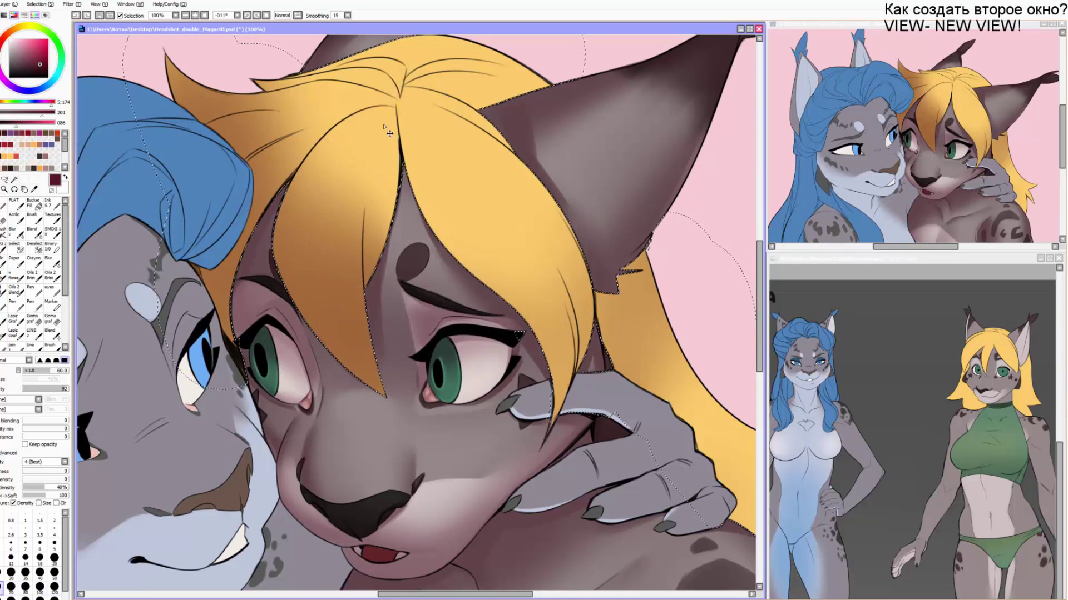
{"action": "left_click_drag", "start_coordinate": [391, 116], "coordinate": [332, 372]}
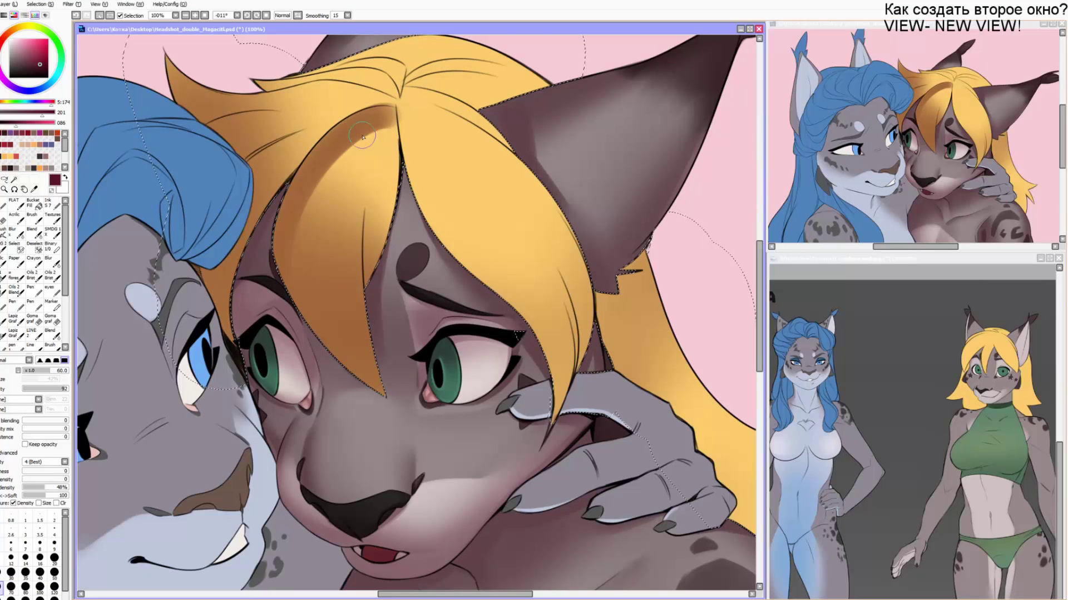
{"action": "key", "text": "alt+Tab"}
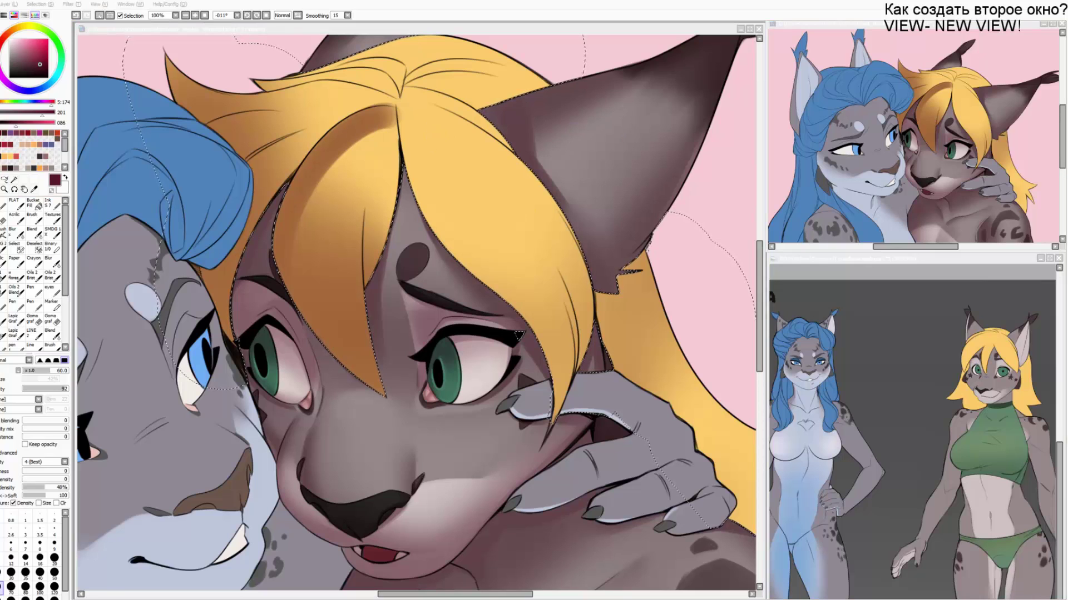
{"action": "left_click", "coordinate": [398, 199]}
Paint a narrow shadow strand along the left bang's inner fold up to the parting at brush size 50.
{"action": "key", "text": "bracketleft"}
{"action": "key", "text": "bracketleft"}
{"action": "key", "text": "bracketleft"}
{"action": "key", "text": "bracketleft"}
{"action": "key", "text": "bracketleft"}
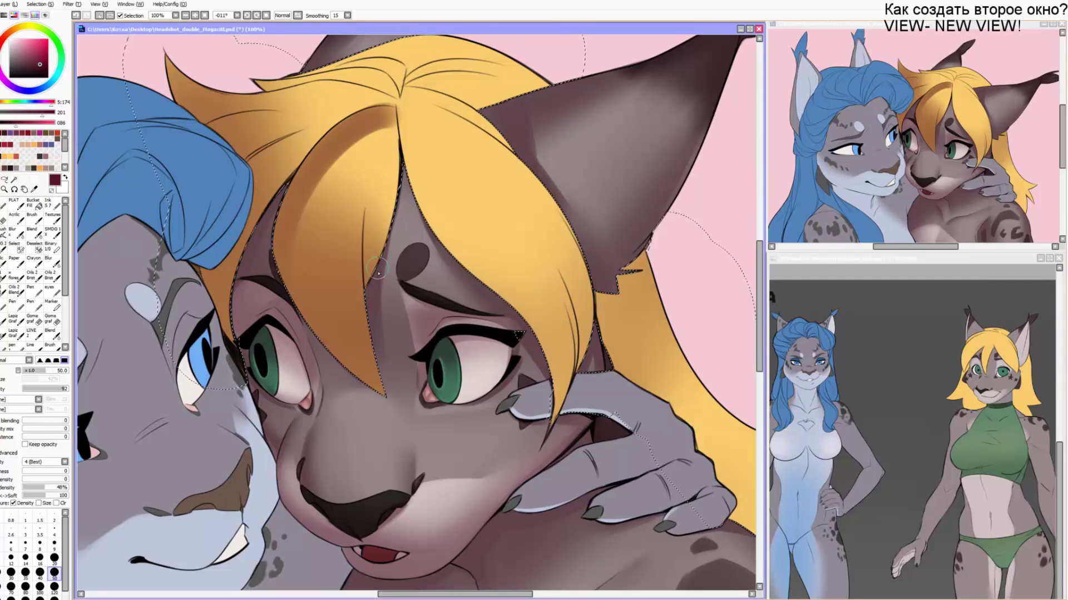
{"action": "left_click_drag", "start_coordinate": [367, 264], "coordinate": [405, 104]}
{"action": "key", "text": "ctrl+z"}
{"action": "mouse_move", "coordinate": [371, 274]}
{"action": "left_mouse_down"}
{"action": "mouse_move", "coordinate": [364, 205]}
{"action": "mouse_move", "coordinate": [393, 106]}
{"action": "left_mouse_up"}
Smooth the edges of the left bang's shadows with the Blend brush, enlarging it as the strokes widen.
{"action": "key", "text": "Home"}
{"action": "key", "text": "c"}
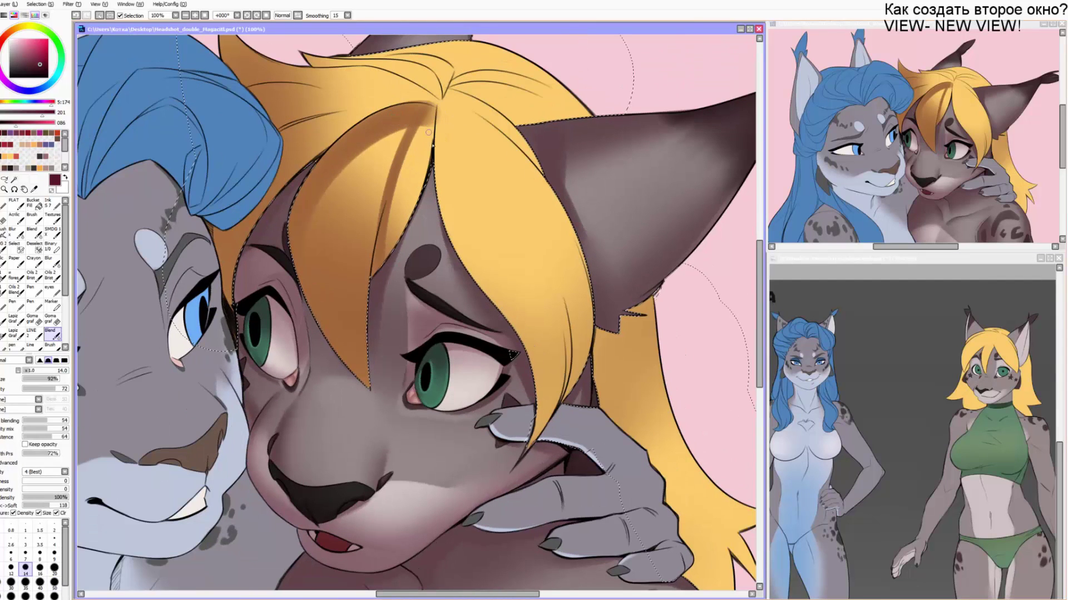
{"action": "key", "text": "bracketleft"}
{"action": "key", "text": "bracketright"}
{"action": "key", "text": "bracketright"}
{"action": "key", "text": "bracketright"}
{"action": "key", "text": "bracketright"}
{"action": "key", "text": "bracketright"}
{"action": "key", "text": "bracketright"}
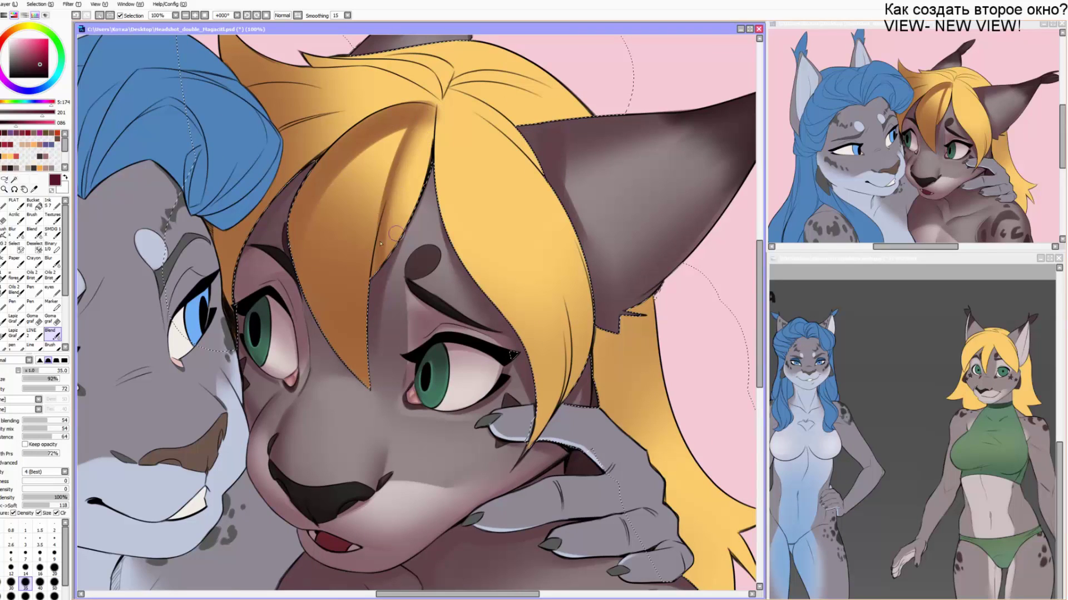
{"action": "key", "text": "bracketright"}
{"action": "key", "text": "bracketright"}
{"action": "key", "text": "bracketright"}
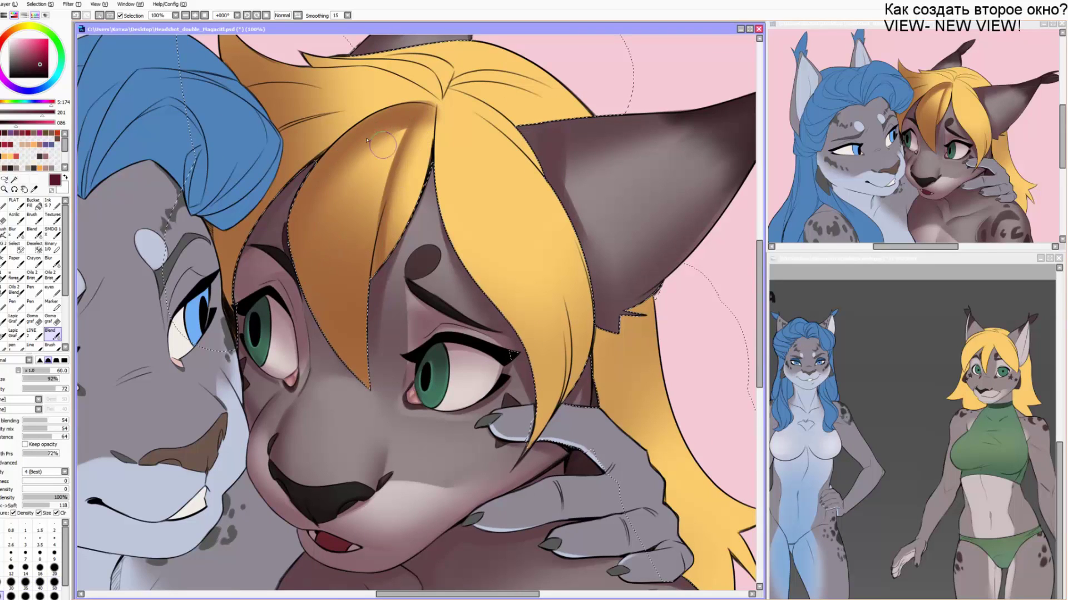
Softly darken the left bang from its root downward with the soft brush at size 200, and blend the transitions.
{"action": "key", "text": "b"}
{"action": "key", "text": "bracketright"}
{"action": "key", "text": "bracketright"}
{"action": "key", "text": "bracketright"}
{"action": "key", "text": "bracketright"}
{"action": "key", "text": "bracketright"}
{"action": "key", "text": "bracketright"}
{"action": "key", "text": "bracketright"}
{"action": "key", "text": "bracketright"}
{"action": "key", "text": "bracketright"}
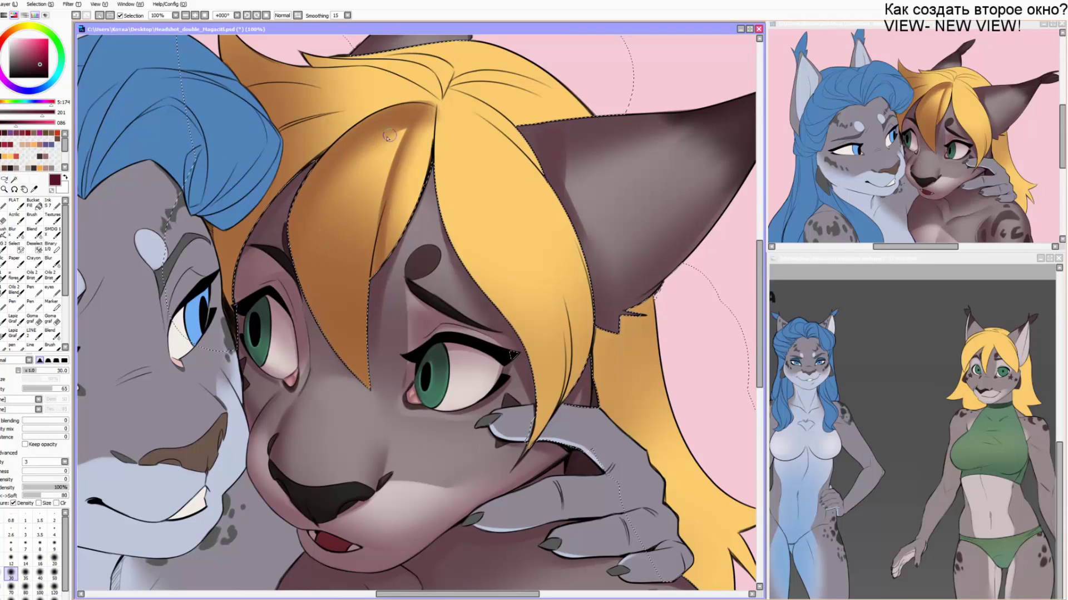
{"action": "key", "text": "bracketright"}
{"action": "key", "text": "bracketright"}
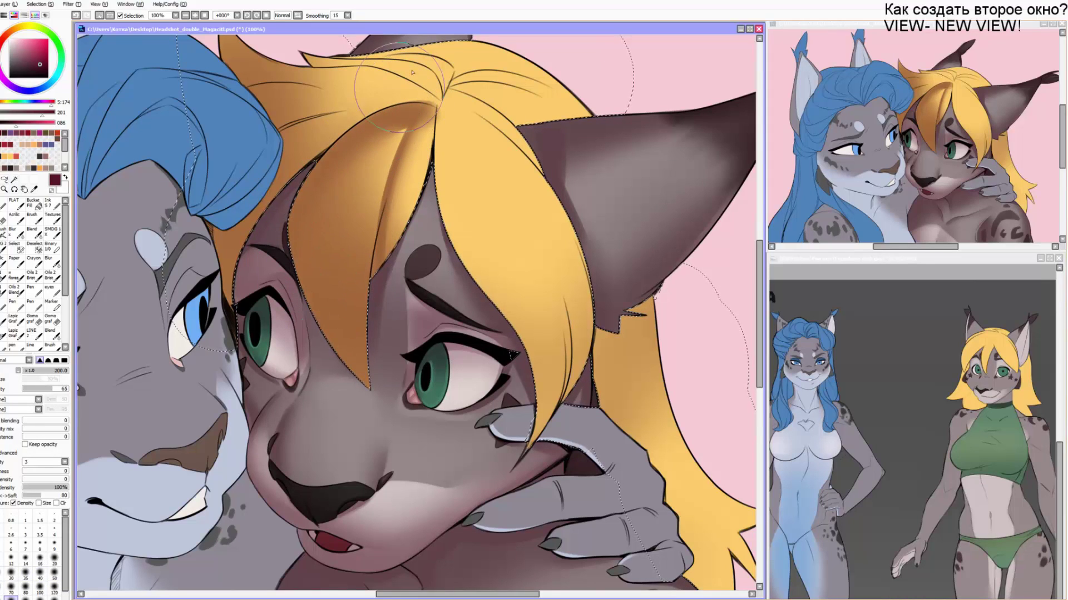
{"action": "mouse_move", "coordinate": [398, 95]}
{"action": "left_mouse_down"}
{"action": "mouse_move", "coordinate": [349, 204]}
{"action": "mouse_move", "coordinate": [365, 331]}
{"action": "left_mouse_up"}
{"action": "key", "text": "c"}
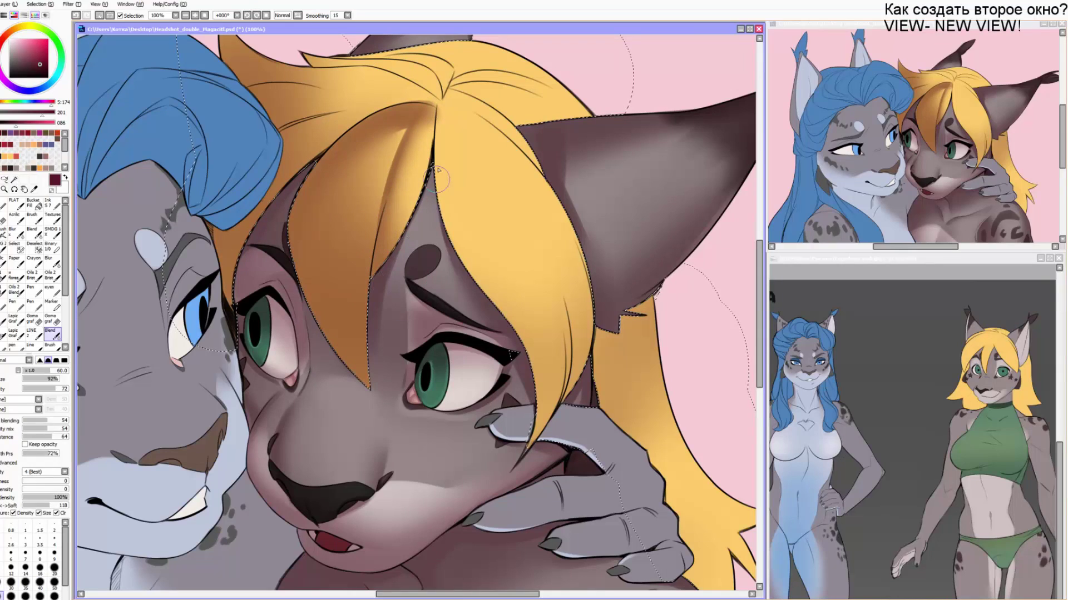
Shade the right bang's inner edge from the parting to the tip with the brush at sizes 30 and 40.
{"action": "key", "text": "n"}
{"action": "key", "text": "bracketright"}
{"action": "mouse_move", "coordinate": [439, 107]}
{"action": "left_mouse_down"}
{"action": "mouse_move", "coordinate": [454, 269]}
{"action": "mouse_move", "coordinate": [488, 286]}
{"action": "left_mouse_up"}
{"action": "key", "text": "bracketright"}
{"action": "key", "text": "bracketright"}
{"action": "key", "text": "ctrl+z"}
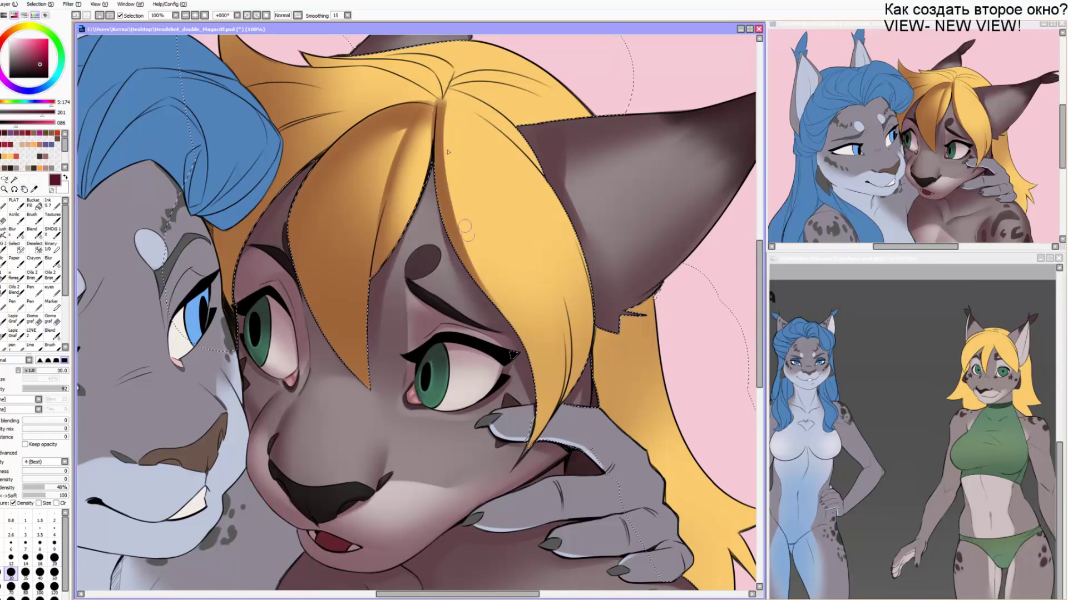
{"action": "key", "text": "ctrl+z"}
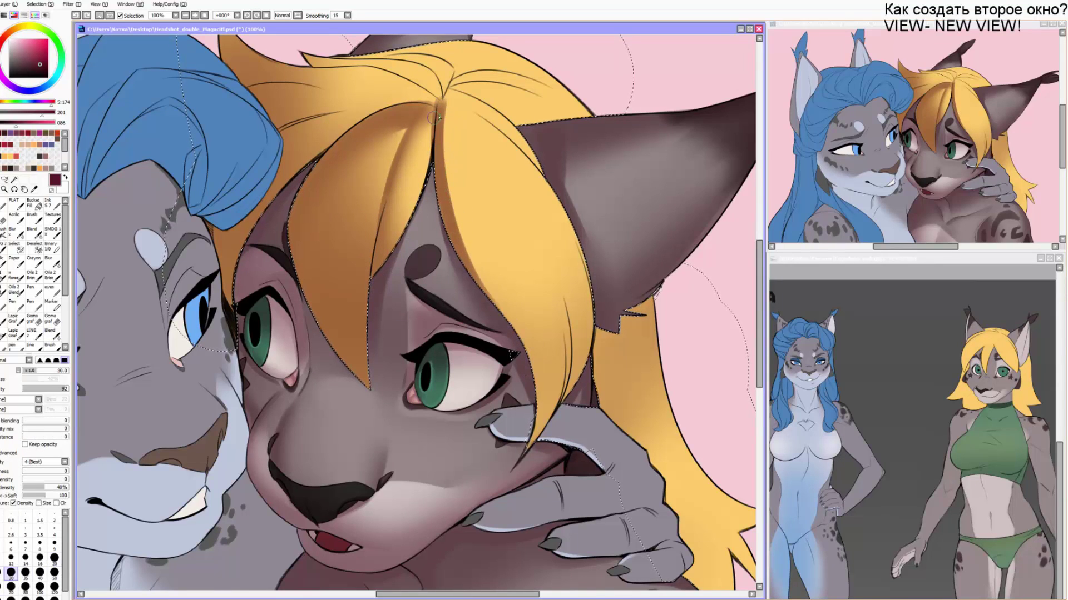
{"action": "mouse_move", "coordinate": [440, 109]}
{"action": "left_mouse_down"}
{"action": "mouse_move", "coordinate": [548, 392]}
{"action": "mouse_move", "coordinate": [543, 436]}
{"action": "left_mouse_up"}
{"action": "key", "text": "bracketright"}
{"action": "key", "text": "bracketright"}
{"action": "left_click_drag", "start_coordinate": [458, 255], "coordinate": [535, 442]}
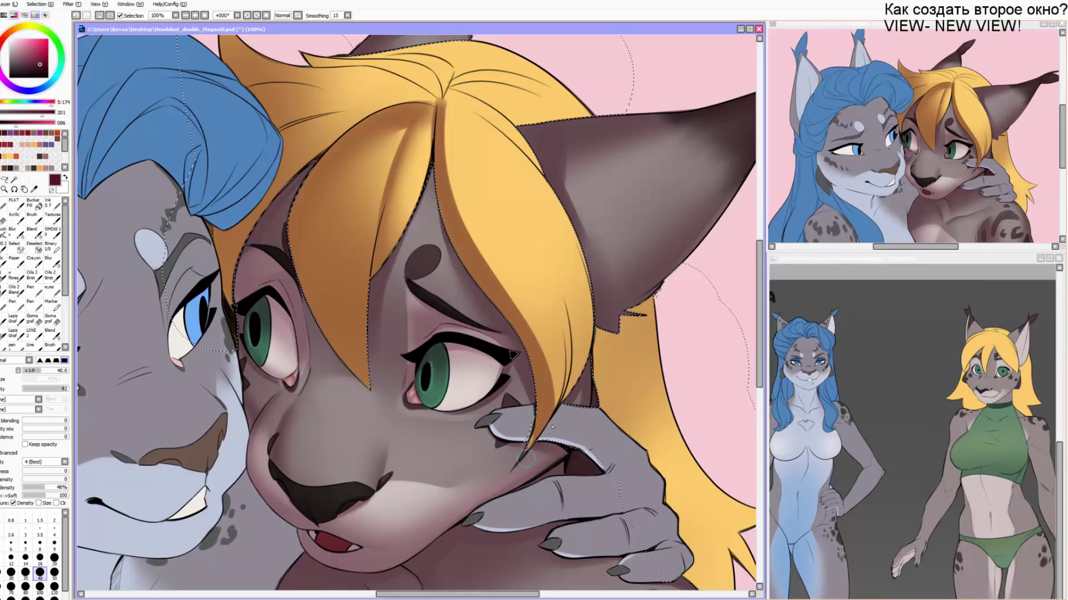
Paint and blend a shadow along the right bang's outer side, and darken its lower part with the soft brush at size 400.
{"action": "mouse_move", "coordinate": [559, 406]}
{"action": "left_mouse_down"}
{"action": "mouse_move", "coordinate": [525, 224]}
{"action": "mouse_move", "coordinate": [550, 192]}
{"action": "mouse_move", "coordinate": [502, 139]}
{"action": "left_mouse_up"}
{"action": "key", "text": "c"}
{"action": "mouse_move", "coordinate": [526, 225]}
{"action": "left_mouse_down"}
{"action": "mouse_move", "coordinate": [558, 362]}
{"action": "mouse_move", "coordinate": [518, 211]}
{"action": "mouse_move", "coordinate": [549, 320]}
{"action": "mouse_move", "coordinate": [548, 363]}
{"action": "mouse_move", "coordinate": [446, 146]}
{"action": "mouse_move", "coordinate": [446, 103]}
{"action": "left_mouse_up"}
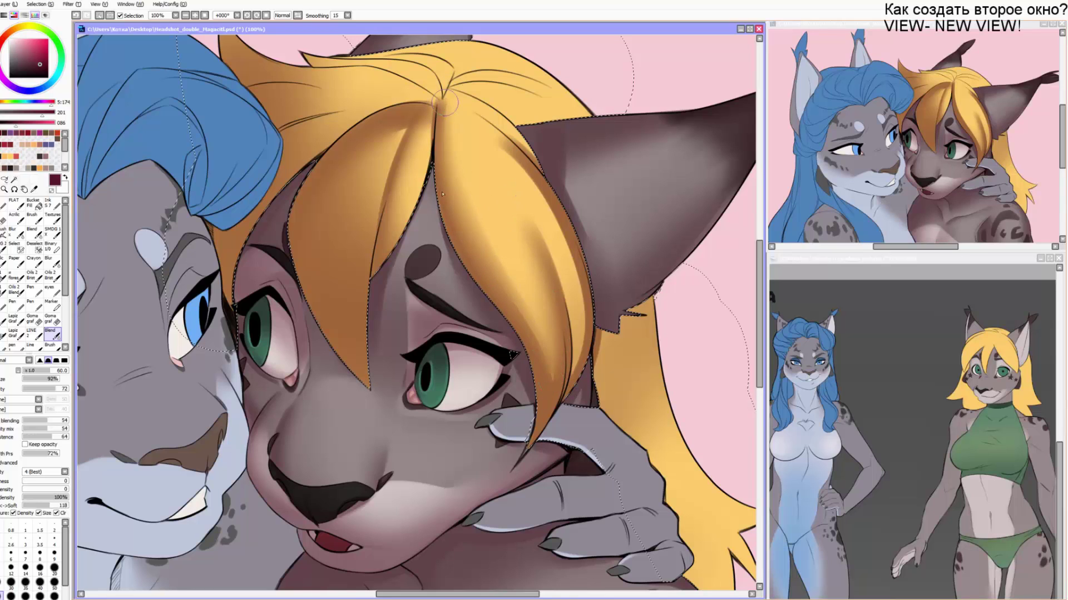
{"action": "key", "text": "bracketleft"}
{"action": "key", "text": "bracketleft"}
{"action": "left_click_drag", "start_coordinate": [542, 206], "coordinate": [583, 323]}
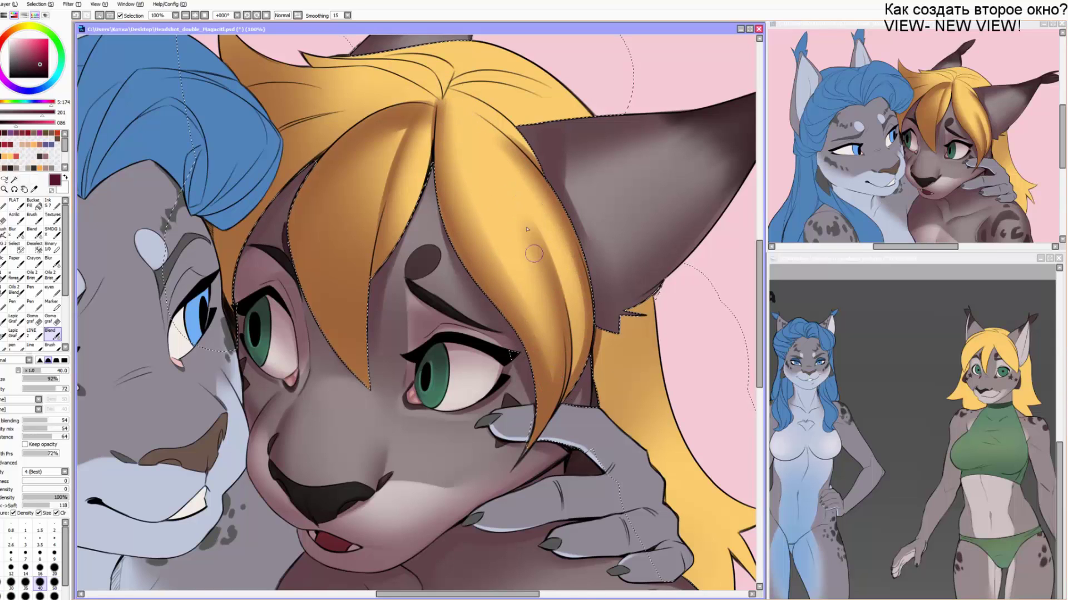
{"action": "key", "text": "b"}
{"action": "mouse_move", "coordinate": [593, 275]}
{"action": "left_mouse_down"}
{"action": "mouse_move", "coordinate": [567, 439]}
{"action": "mouse_move", "coordinate": [589, 494]}
{"action": "left_mouse_up"}
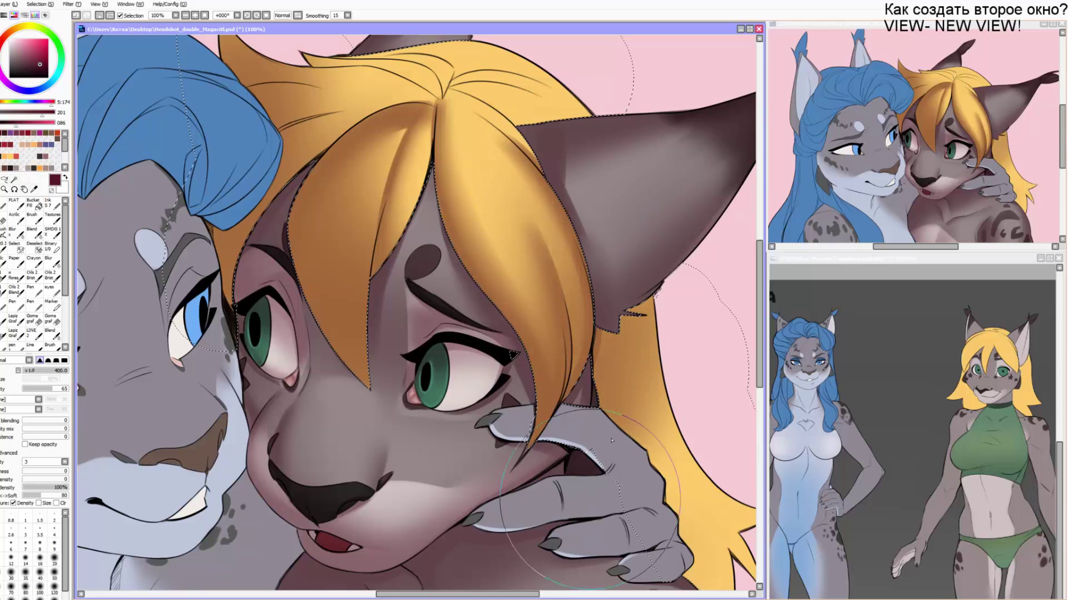
Paint and blend a thin shadow strand running from the parting toward the right ear.
{"action": "key", "text": "n"}
{"action": "key", "text": "bracketleft"}
{"action": "key", "text": "bracketleft"}
{"action": "key", "text": "bracketleft"}
{"action": "mouse_move", "coordinate": [447, 96]}
{"action": "left_mouse_down"}
{"action": "mouse_move", "coordinate": [542, 176]}
{"action": "mouse_move", "coordinate": [534, 156]}
{"action": "mouse_move", "coordinate": [546, 170]}
{"action": "mouse_move", "coordinate": [449, 98]}
{"action": "mouse_move", "coordinate": [538, 189]}
{"action": "mouse_move", "coordinate": [477, 129]}
{"action": "mouse_move", "coordinate": [524, 170]}
{"action": "left_mouse_up"}
{"action": "key", "text": "bracketleft"}
{"action": "key", "text": "bracketleft"}
{"action": "key", "text": "c"}
{"action": "key", "text": "bracketleft"}
{"action": "key", "text": "bracketleft"}
{"action": "key", "text": "b"}
Lighten the shading in the middle of the left bang with the soft eraser at size 250.
{"action": "key", "text": "e"}
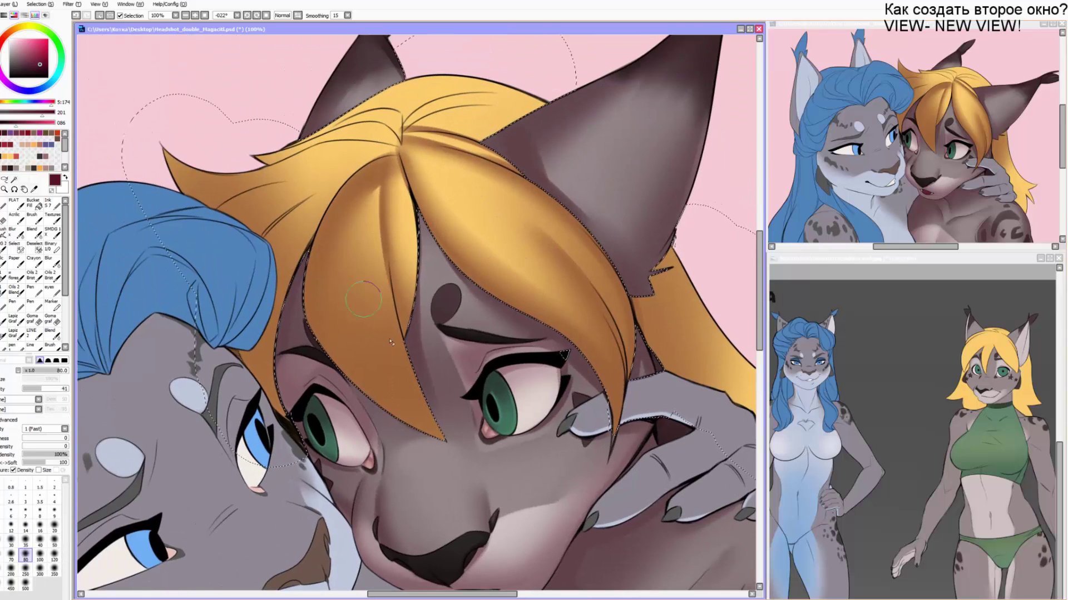
{"action": "key", "text": "bracketright"}
{"action": "key", "text": "bracketright"}
{"action": "key", "text": "bracketright"}
{"action": "key", "text": "bracketright"}
{"action": "key", "text": "bracketright"}
{"action": "left_click_drag", "start_coordinate": [374, 224], "coordinate": [396, 328]}
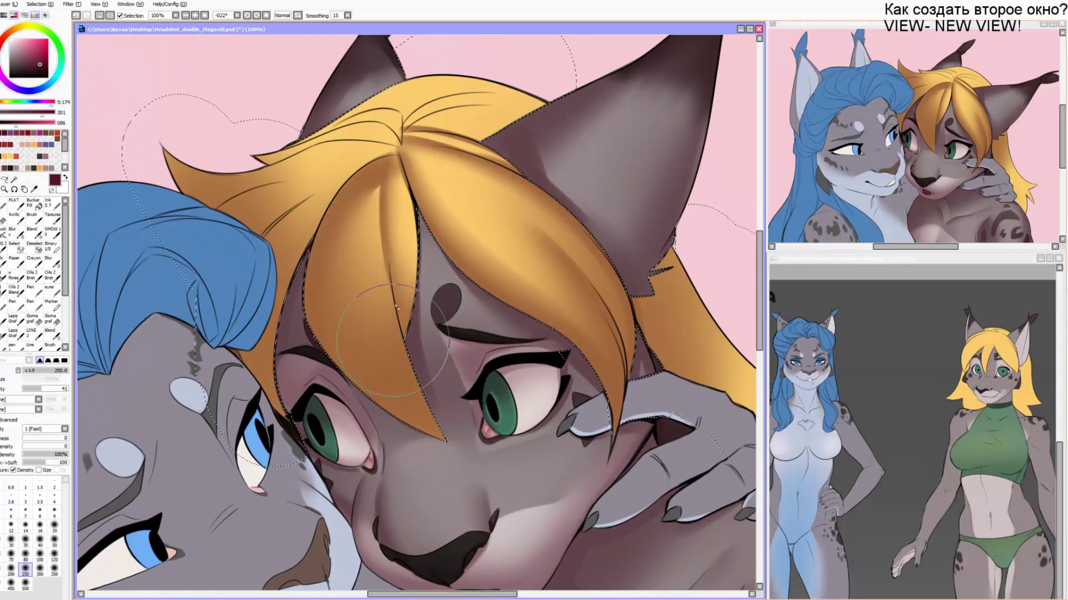
{"action": "left_click_drag", "start_coordinate": [364, 267], "coordinate": [404, 405]}
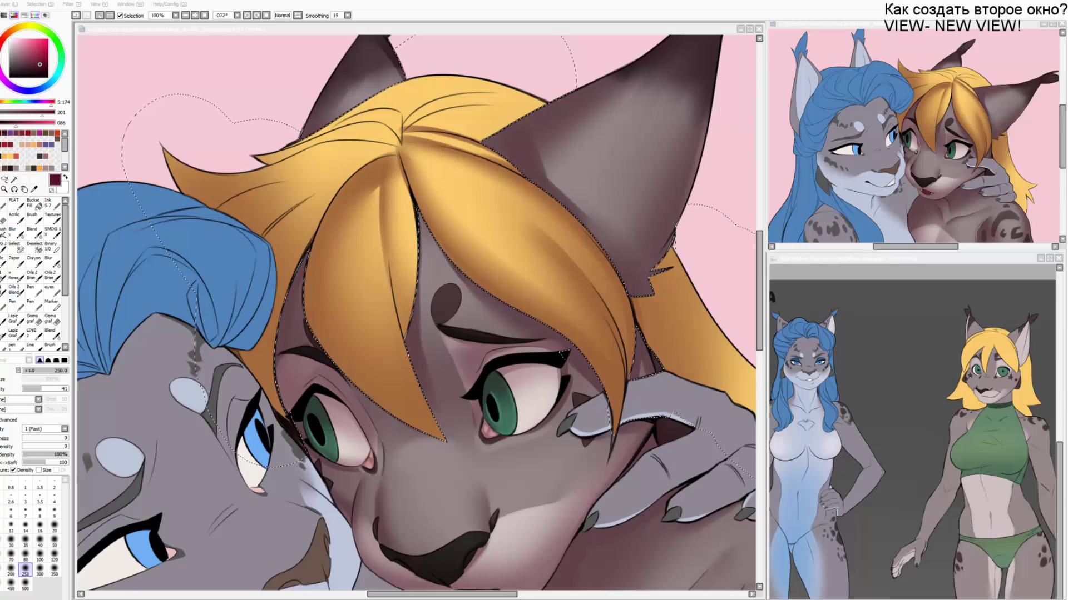
{"action": "left_click", "coordinate": [471, 238]}
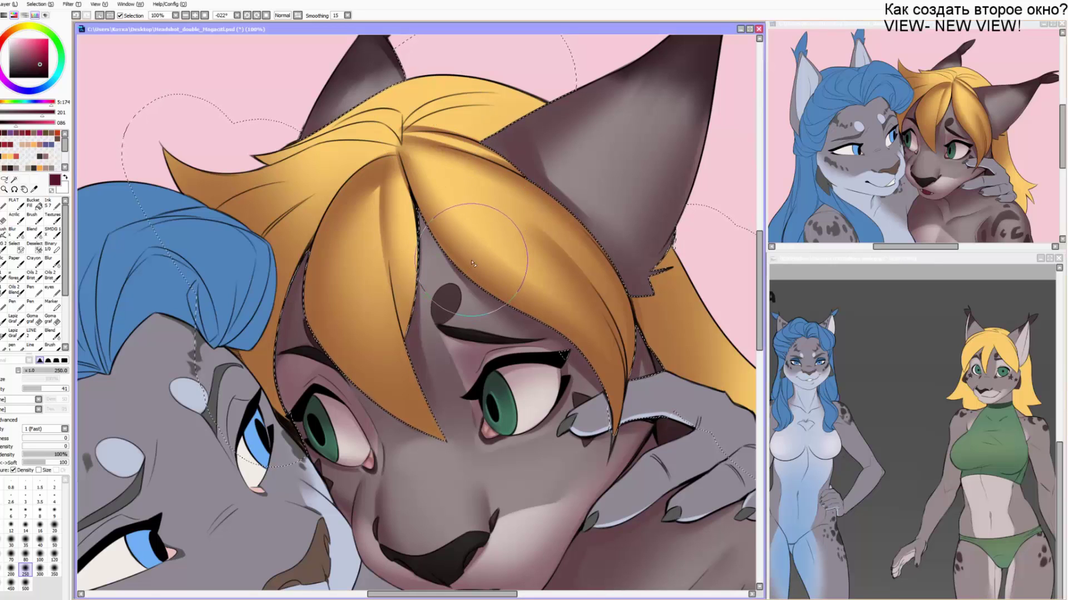
Deepen the shadow along the left bang's lower edge with the brush at size 40.
{"action": "key", "text": "v"}
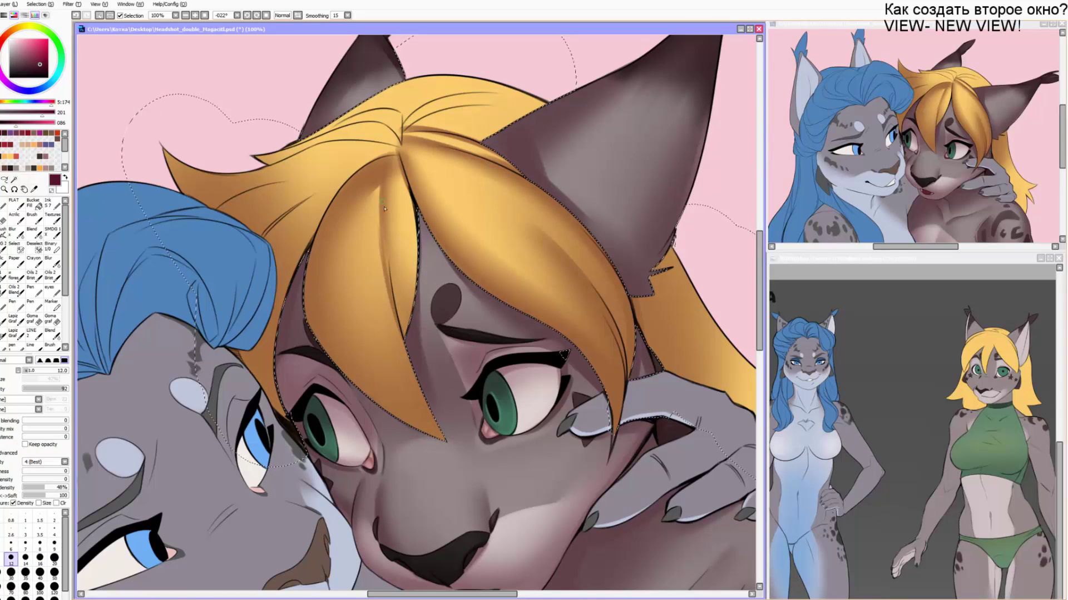
{"action": "key", "text": "bracketright"}
{"action": "key", "text": "bracketright"}
{"action": "key", "text": "bracketright"}
{"action": "key", "text": "bracketright"}
{"action": "key", "text": "bracketright"}
{"action": "key", "text": "bracketright"}
{"action": "key", "text": "bracketright"}
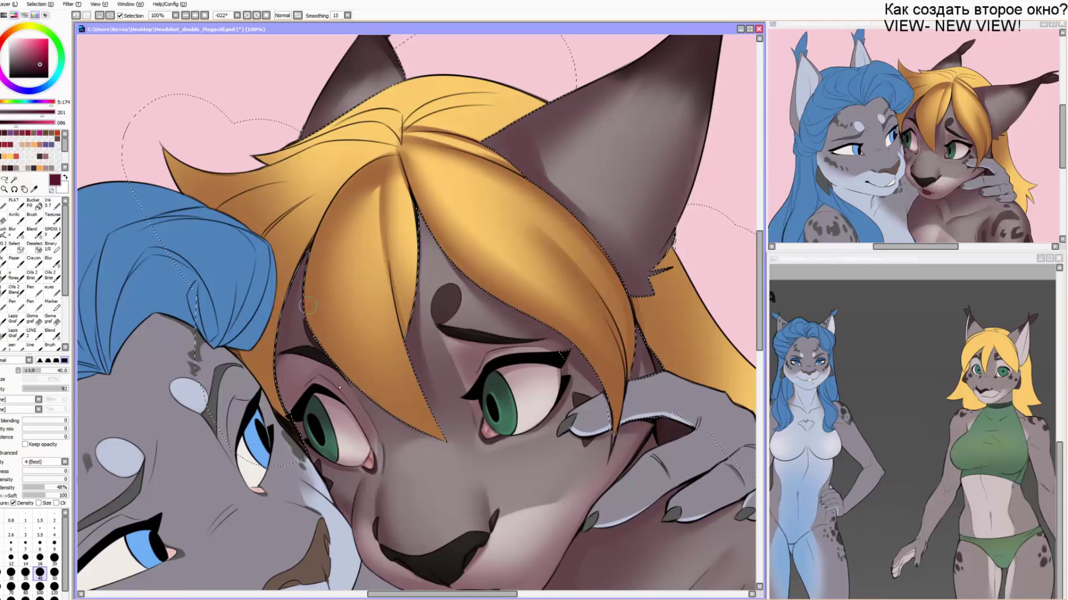
{"action": "key", "text": "Home"}
{"action": "left_click_drag", "start_coordinate": [344, 349], "coordinate": [395, 399]}
{"action": "key", "text": "bracketright"}
{"action": "key", "text": "bracketright"}
{"action": "key", "text": "Delete"}
{"action": "key", "text": "Delete"}
{"action": "key", "text": "Delete"}
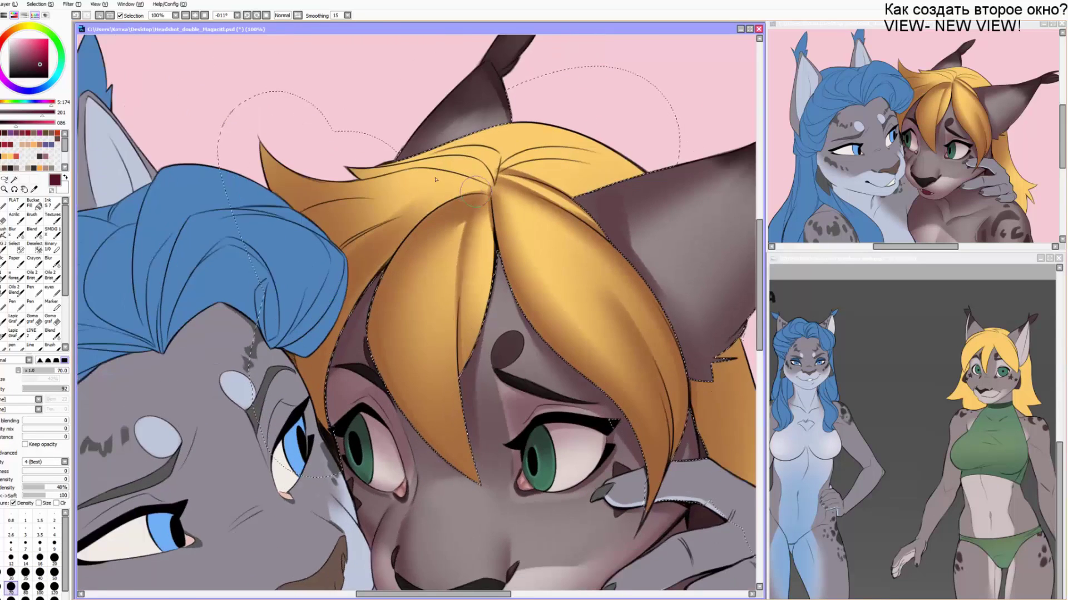
{"action": "key", "text": "ctrl+z"}
Shade the side hair strands beside the left bang toward the parting, finishing with the brush at size 35.
{"action": "key", "text": "bracketleft"}
{"action": "key", "text": "bracketleft"}
{"action": "key", "text": "bracketleft"}
{"action": "key", "text": "bracketleft"}
{"action": "key", "text": "bracketleft"}
{"action": "key", "text": "bracketleft"}
{"action": "left_click_drag", "start_coordinate": [336, 264], "coordinate": [432, 194]}
{"action": "key", "text": "bracketright"}
{"action": "key", "text": "bracketright"}
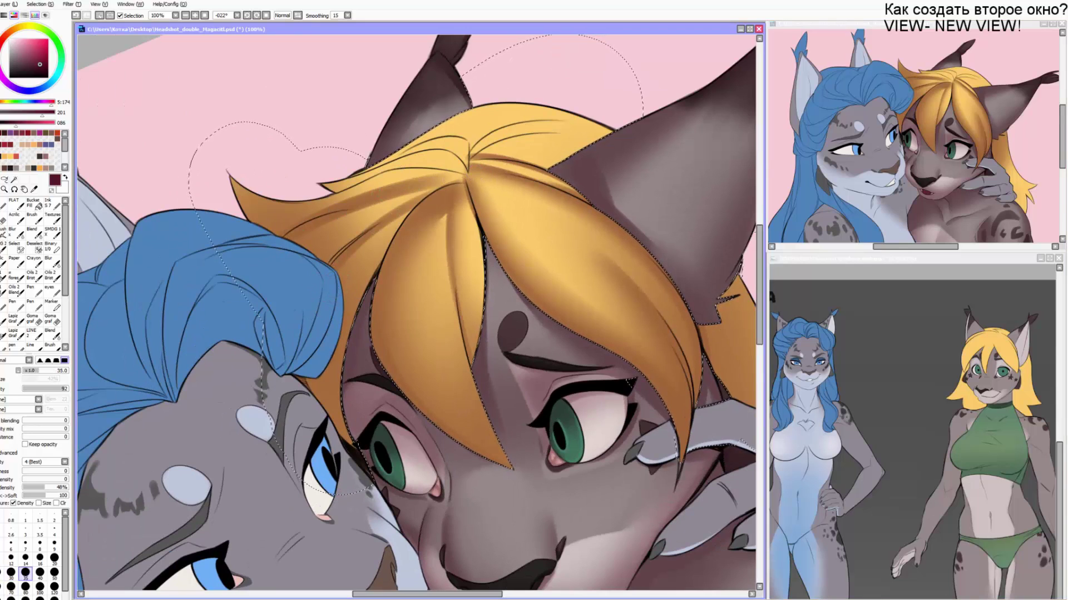
{"action": "key", "text": "alt+Tab"}
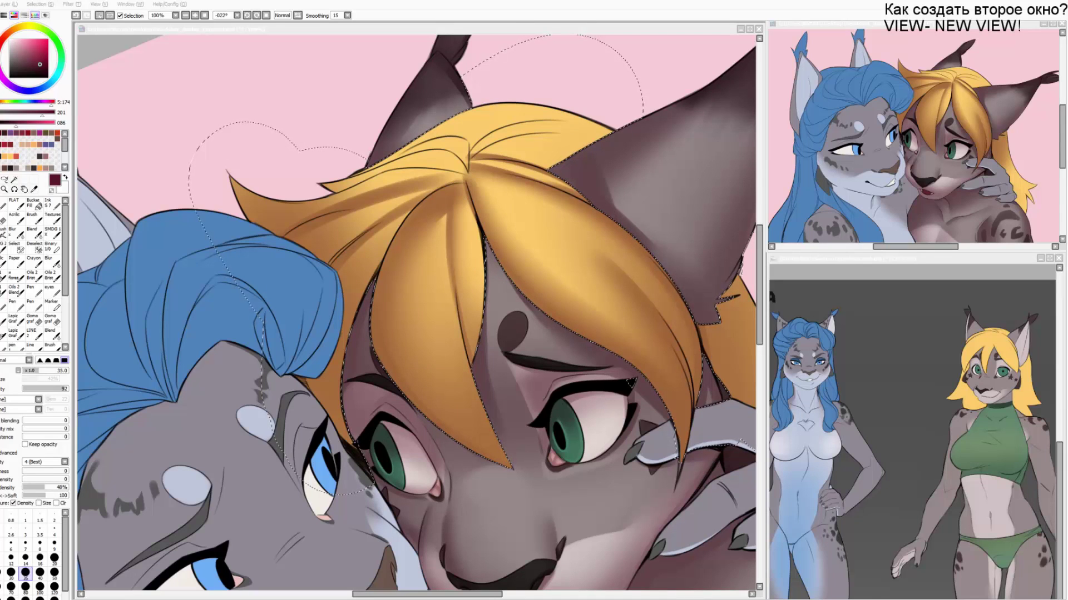
{"action": "left_click", "coordinate": [350, 232]}
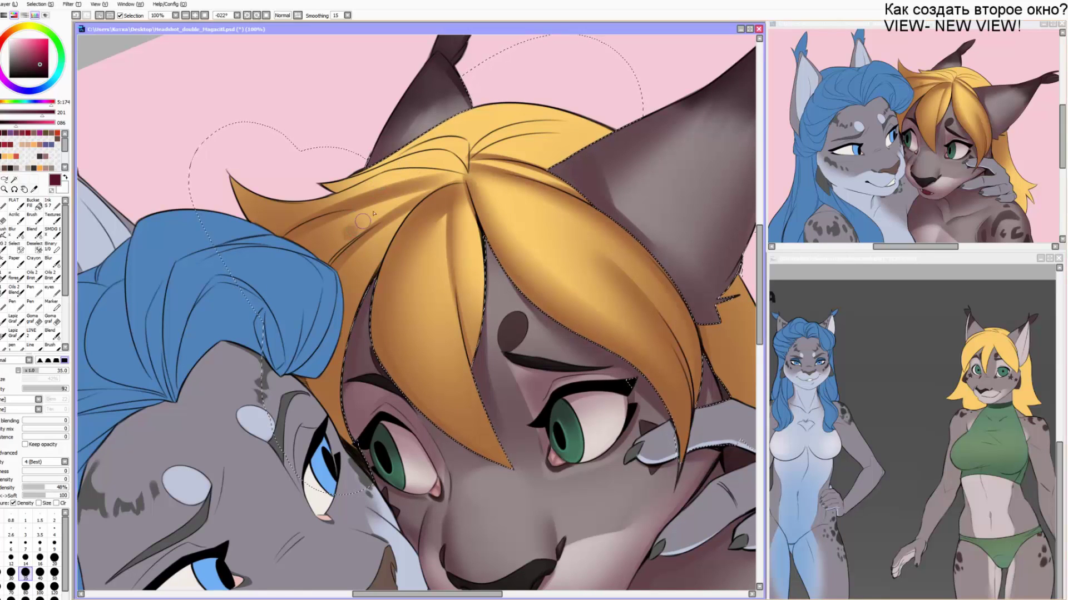
Blend the shadows on the side hair beside the left bang with an enlarged Blend brush.
{"action": "key", "text": "c"}
{"action": "key", "text": "bracketright"}
{"action": "key", "text": "bracketright"}
{"action": "key", "text": "bracketright"}
{"action": "mouse_move", "coordinate": [398, 198]}
{"action": "left_mouse_down"}
{"action": "mouse_move", "coordinate": [357, 217]}
{"action": "mouse_move", "coordinate": [396, 222]}
{"action": "left_mouse_up"}
{"action": "left_click_drag", "start_coordinate": [304, 330], "coordinate": [315, 331]}
Shade the swept side hair from its pointed tip toward the parting, adding finer strand strokes down to brush size 12.
{"action": "key", "text": "v"}
{"action": "left_click_drag", "start_coordinate": [246, 182], "coordinate": [272, 227]}
{"action": "key", "text": "Delete"}
{"action": "key", "text": "Delete"}
{"action": "left_click_drag", "start_coordinate": [329, 260], "coordinate": [346, 170]}
{"action": "key", "text": "bracketleft"}
{"action": "key", "text": "bracketleft"}
{"action": "key", "text": "bracketleft"}
{"action": "key", "text": "bracketleft"}
{"action": "key", "text": "ctrl+z"}
{"action": "left_click_drag", "start_coordinate": [294, 210], "coordinate": [353, 158]}
{"action": "mouse_move", "coordinate": [327, 187]}
{"action": "left_mouse_down"}
{"action": "mouse_move", "coordinate": [389, 142]}
{"action": "mouse_move", "coordinate": [337, 176]}
{"action": "mouse_move", "coordinate": [422, 137]}
{"action": "mouse_move", "coordinate": [394, 140]}
{"action": "mouse_move", "coordinate": [327, 200]}
{"action": "mouse_move", "coordinate": [425, 144]}
{"action": "mouse_move", "coordinate": [413, 139]}
{"action": "mouse_move", "coordinate": [354, 168]}
{"action": "left_mouse_up"}
{"action": "key", "text": "bracketleft"}
{"action": "key", "text": "bracketleft"}
{"action": "left_click_drag", "start_coordinate": [410, 139], "coordinate": [370, 165]}
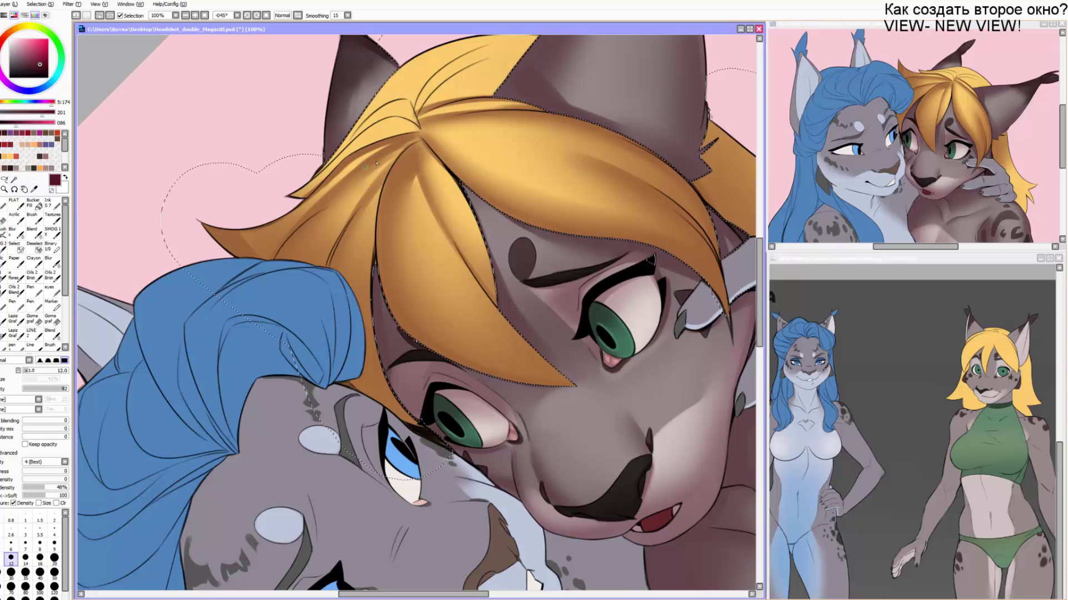
Smooth the fine strand shadows on the swept side hair with a smaller Blend brush.
{"action": "key", "text": "c"}
{"action": "key", "text": "bracketleft"}
{"action": "key", "text": "bracketleft"}
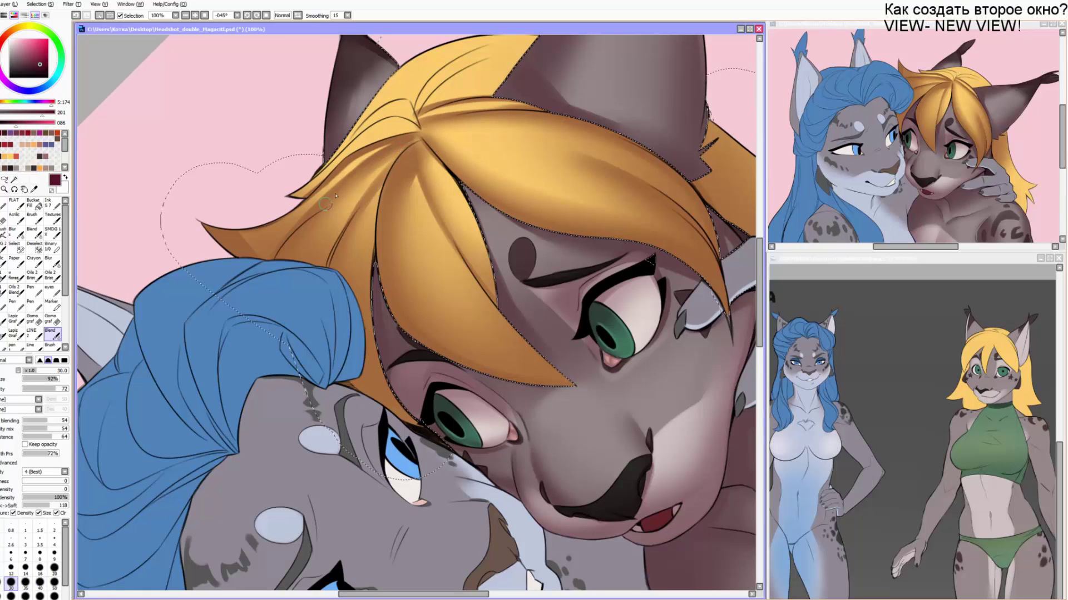
{"action": "key", "text": "bracketleft"}
{"action": "key", "text": "bracketleft"}
{"action": "left_click_drag", "start_coordinate": [383, 149], "coordinate": [357, 162]}
Shade the upper side strand between its tip and the parting with the brush at sizes 12 and 20.
{"action": "key", "text": "b"}
{"action": "left_click_drag", "start_coordinate": [424, 133], "coordinate": [383, 124]}
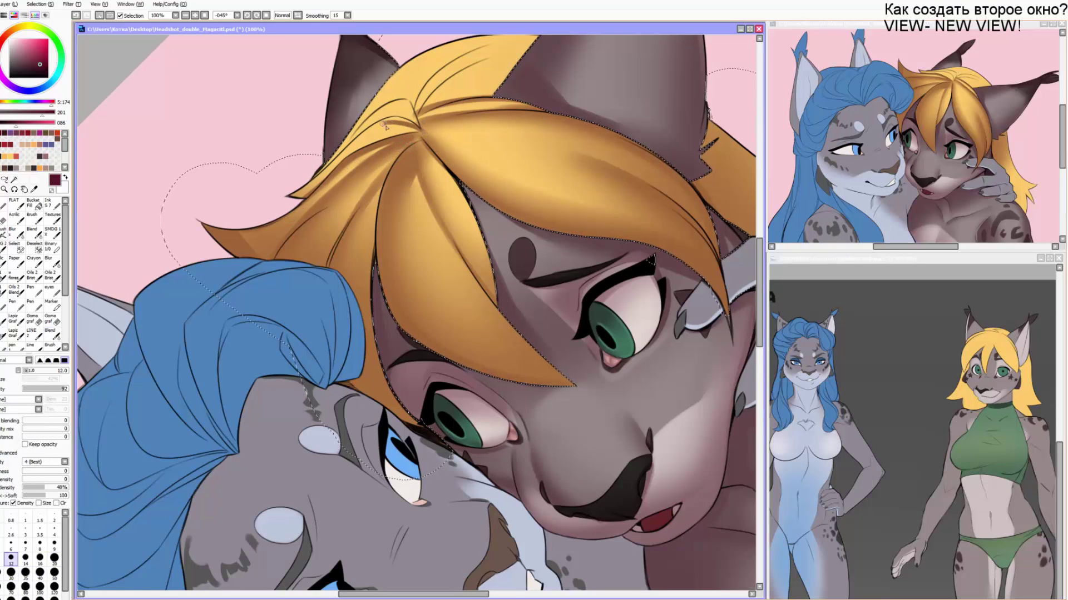
{"action": "key", "text": "bracketright"}
{"action": "key", "text": "bracketright"}
{"action": "key", "text": "bracketright"}
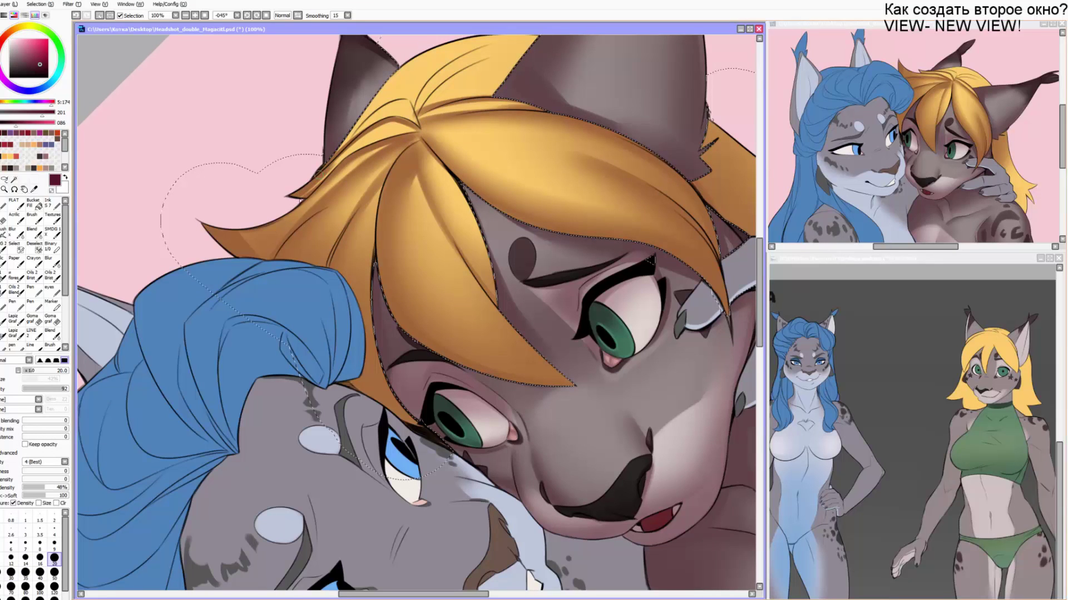
{"action": "mouse_move", "coordinate": [303, 199]}
{"action": "left_mouse_down"}
{"action": "mouse_move", "coordinate": [396, 125]}
{"action": "mouse_move", "coordinate": [455, 135]}
{"action": "mouse_move", "coordinate": [436, 134]}
{"action": "left_mouse_up"}
{"action": "key", "text": "v"}
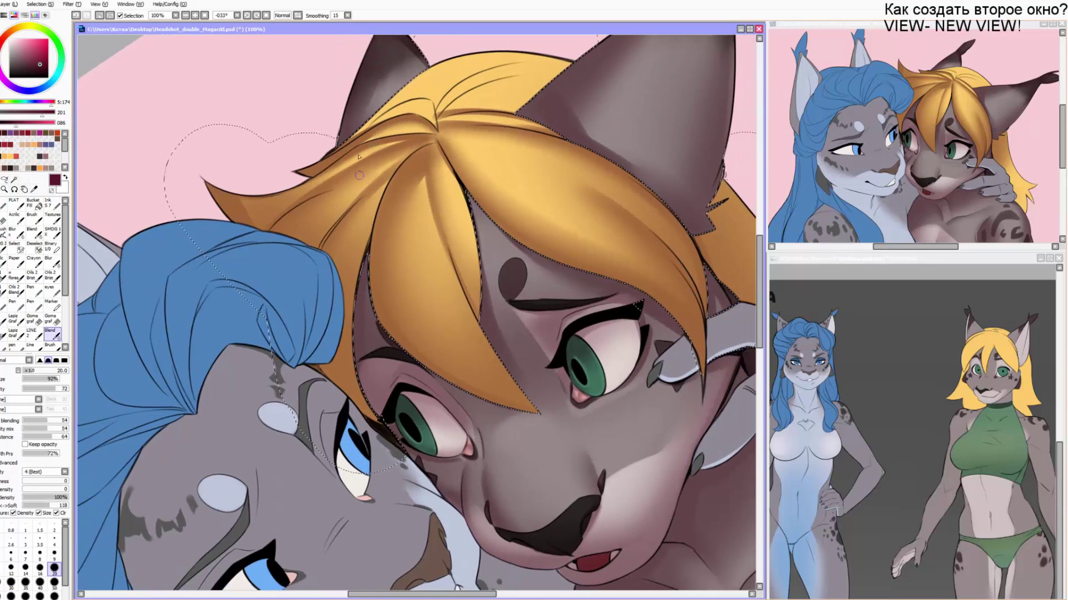
{"action": "key", "text": "alt+Tab"}
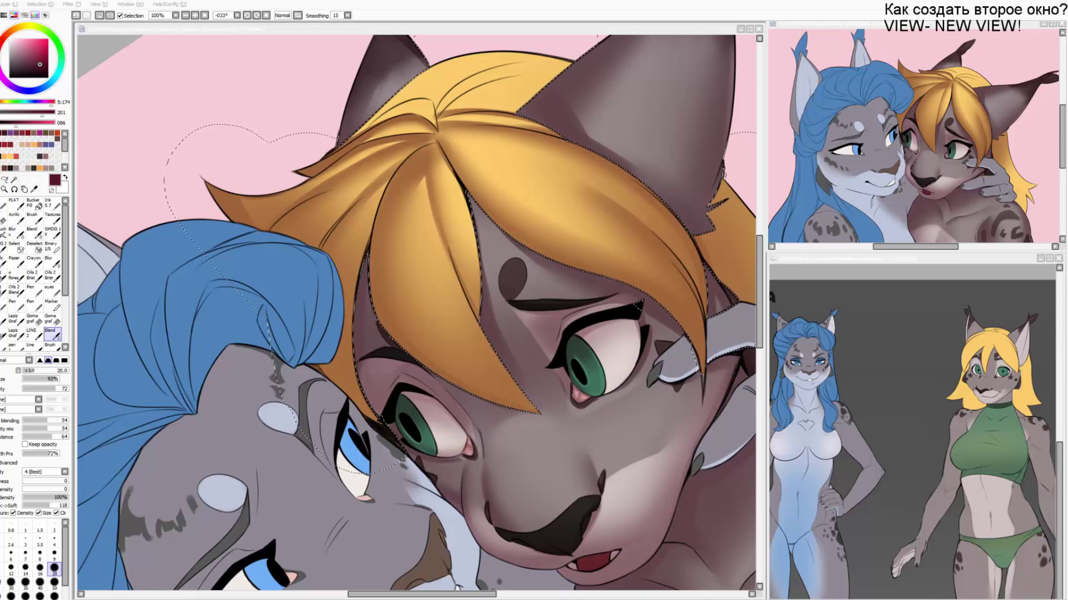
{"action": "left_click", "coordinate": [415, 233]}
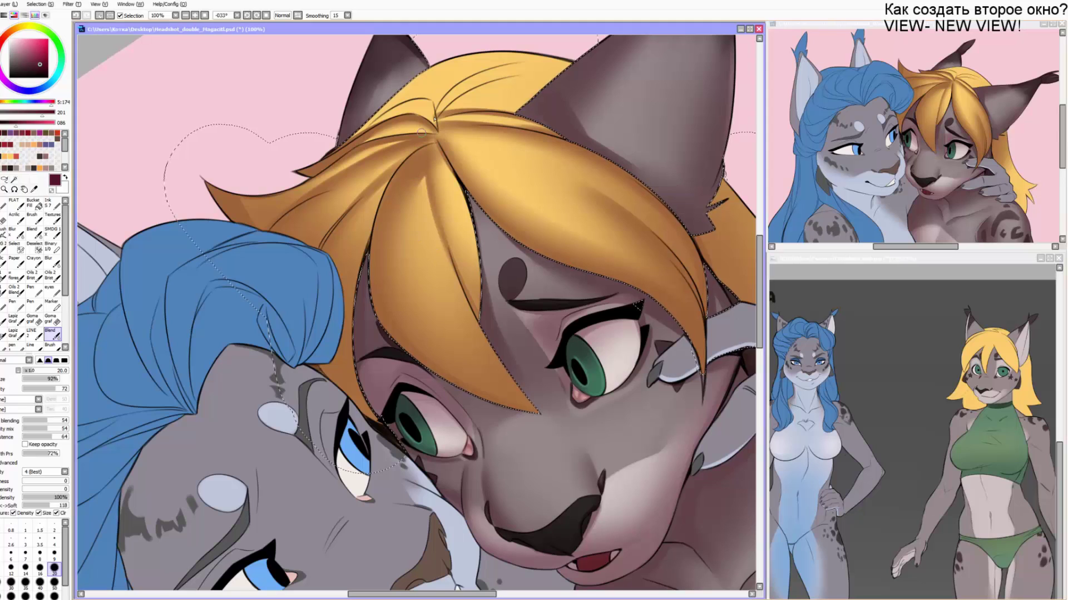
Shade hair strands on the crown behind the parting with the brush at sizes 25 and 30.
{"action": "key", "text": "b"}
{"action": "key", "text": "bracketright"}
{"action": "key", "text": "bracketright"}
{"action": "key", "text": "bracketright"}
{"action": "key", "text": "bracketright"}
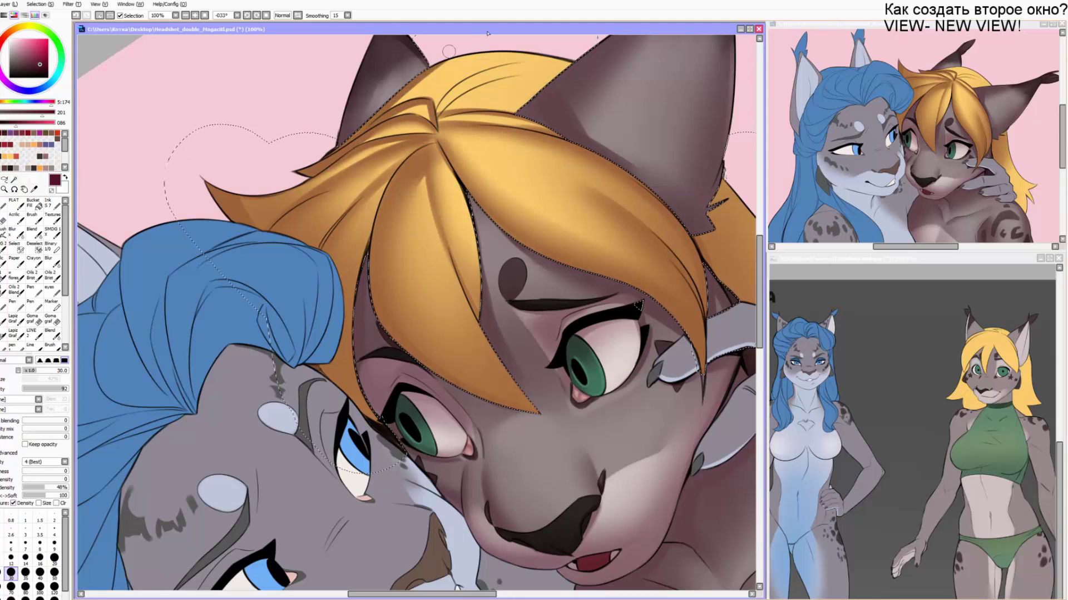
{"action": "key", "text": "bracketleft"}
{"action": "key", "text": "bracketleft"}
{"action": "left_click_drag", "start_coordinate": [458, 106], "coordinate": [559, 66]}
{"action": "key", "text": "bracketleft"}
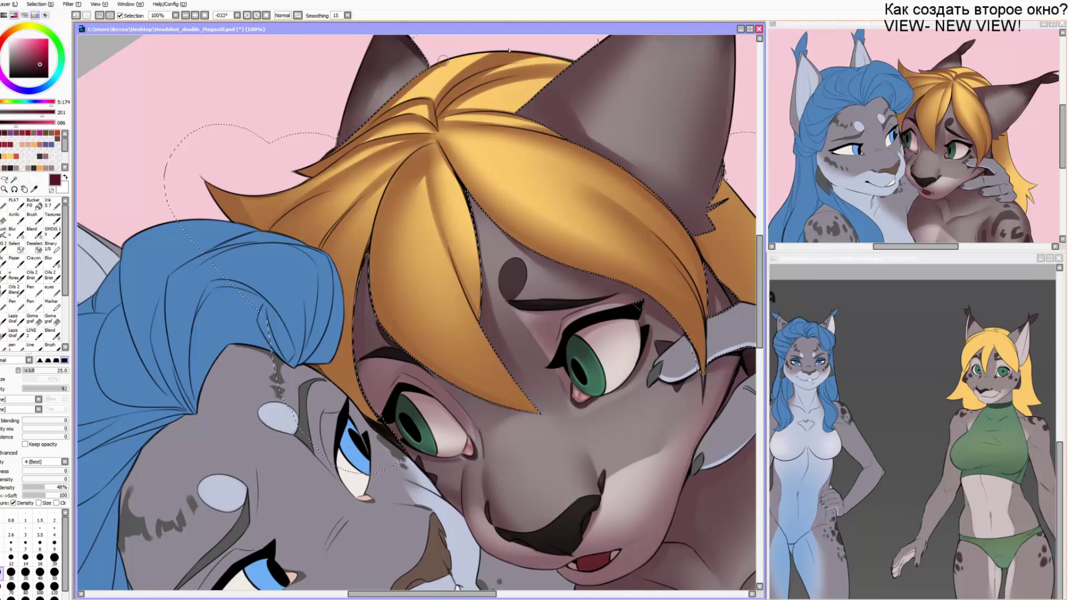
{"action": "key", "text": "bracketright"}
{"action": "left_click_drag", "start_coordinate": [456, 62], "coordinate": [493, 55]}
Smooth the strand shadows on the crown with the Blend brush at size 40.
{"action": "key", "text": "c"}
{"action": "key", "text": "bracketright"}
{"action": "key", "text": "bracketright"}
{"action": "key", "text": "bracketright"}
{"action": "key", "text": "bracketright"}
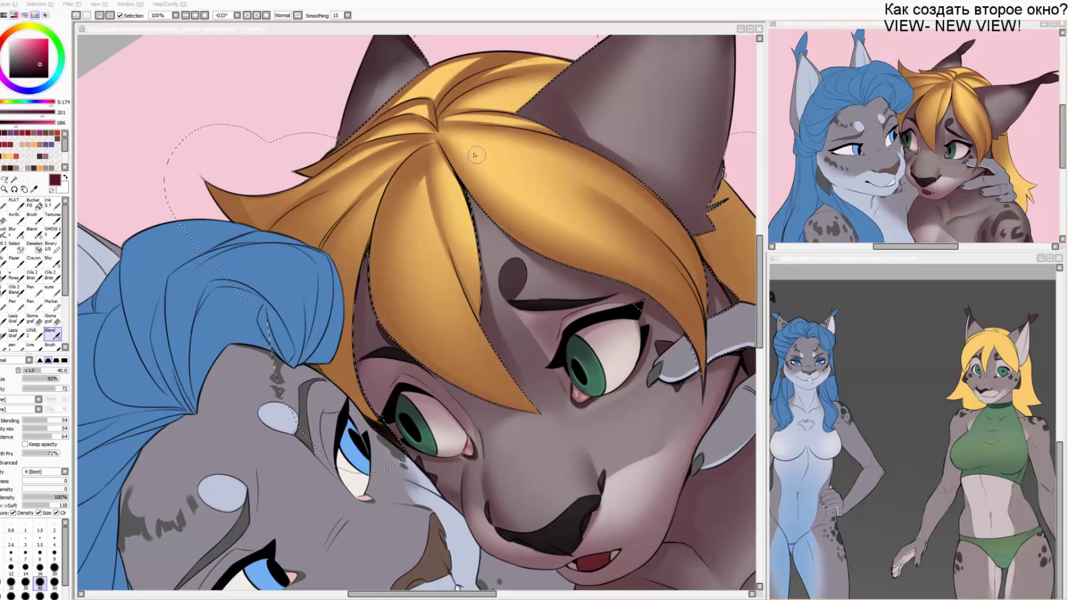
{"action": "left_click", "coordinate": [486, 88]}
Airbrush soft shadows on the crown beside the ear and on the back hair, using sizes 350 and 450.
{"action": "key", "text": "b"}
{"action": "mouse_move", "coordinate": [565, 62]}
{"action": "left_mouse_down"}
{"action": "mouse_move", "coordinate": [516, 91]}
{"action": "mouse_move", "coordinate": [538, 84]}
{"action": "left_mouse_up"}
{"action": "key", "text": "End"}
{"action": "key", "text": "End"}
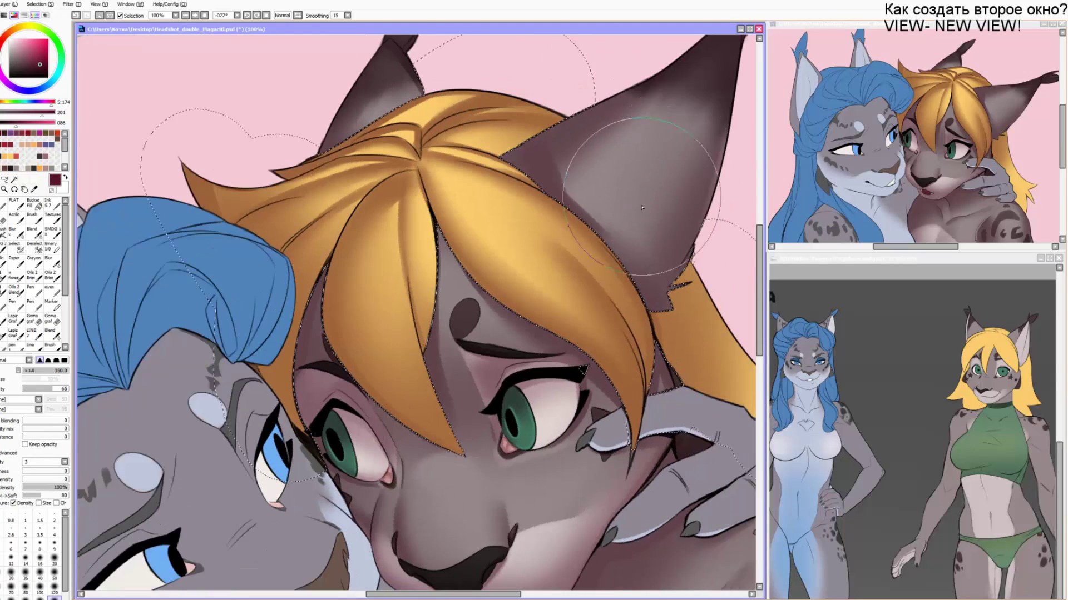
{"action": "mouse_move", "coordinate": [642, 272]}
{"action": "left_mouse_down"}
{"action": "mouse_move", "coordinate": [475, 191]}
{"action": "mouse_move", "coordinate": [578, 311]}
{"action": "mouse_move", "coordinate": [514, 203]}
{"action": "mouse_move", "coordinate": [625, 444]}
{"action": "left_mouse_up"}
{"action": "key", "text": "]"}
{"action": "key", "text": "]"}
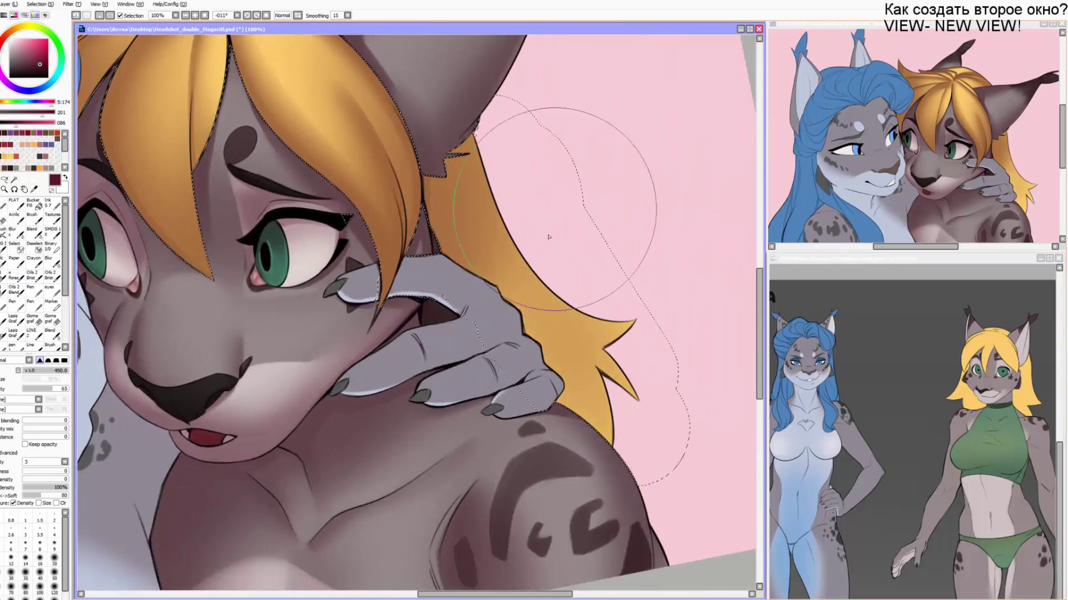
Paint strand shadows along the outer back hair and into its pointed tips, reducing the brush for the narrower strands.
{"action": "key", "text": "n"}
{"action": "key", "text": "]"}
{"action": "key", "text": "]"}
{"action": "key", "text": "]"}
{"action": "mouse_move", "coordinate": [637, 309]}
{"action": "left_mouse_down"}
{"action": "mouse_move", "coordinate": [536, 240]}
{"action": "mouse_move", "coordinate": [490, 143]}
{"action": "mouse_move", "coordinate": [485, 216]}
{"action": "mouse_move", "coordinate": [616, 460]}
{"action": "left_mouse_up"}
{"action": "key", "text": "["}
{"action": "key", "text": "["}
{"action": "key", "text": "["}
{"action": "key", "text": "["}
{"action": "key", "text": "["}
{"action": "left_click_drag", "start_coordinate": [598, 399], "coordinate": [610, 439]}
{"action": "key", "text": "["}
{"action": "left_click_drag", "start_coordinate": [600, 399], "coordinate": [520, 267]}
Shade the back hair below the ear with broad strokes, adding finer strand lines at brush size 35.
{"action": "key", "text": "]"}
{"action": "key", "text": "]"}
{"action": "key", "text": "]"}
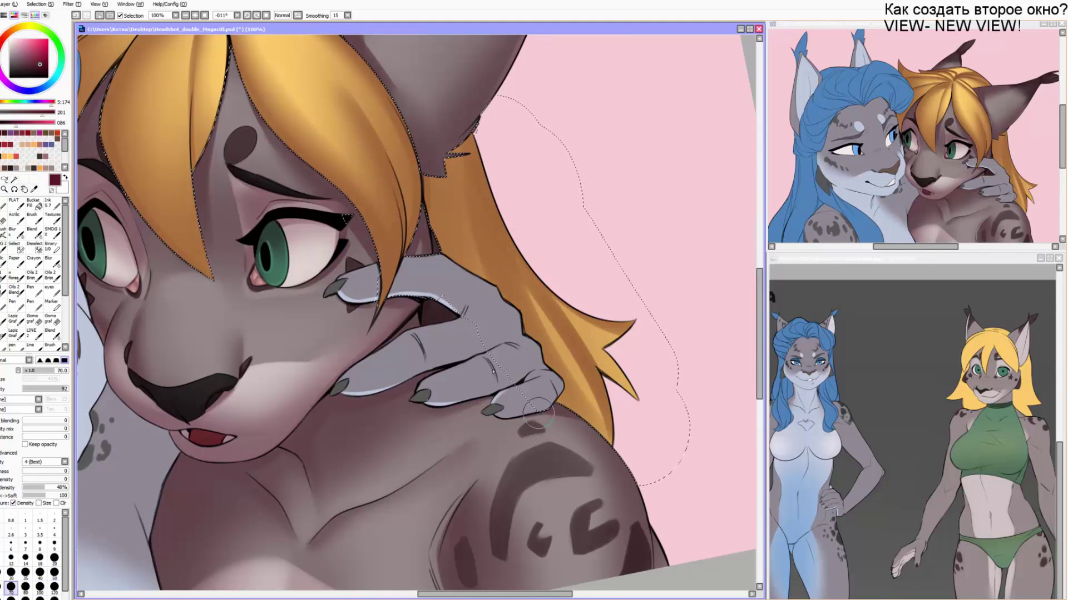
{"action": "key", "text": "]"}
{"action": "left_click_drag", "start_coordinate": [452, 251], "coordinate": [441, 189]}
{"action": "key", "text": "["}
{"action": "key", "text": "["}
{"action": "key", "text": "["}
{"action": "key", "text": "["}
{"action": "key", "text": "["}
{"action": "left_click_drag", "start_coordinate": [614, 356], "coordinate": [542, 279]}
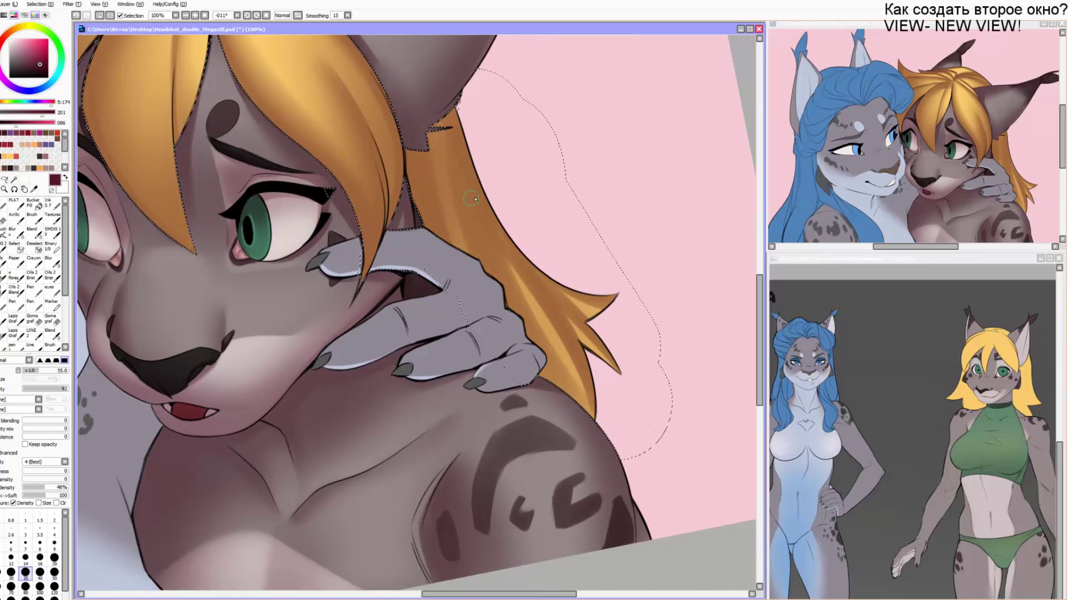
{"action": "mouse_move", "coordinate": [411, 155]}
{"action": "left_mouse_down"}
{"action": "mouse_move", "coordinate": [505, 242]}
{"action": "mouse_move", "coordinate": [480, 207]}
{"action": "left_mouse_up"}
Smooth the strand shadows on the back hair with the Blend brush enlarged to size 60.
{"action": "key", "text": "c"}
{"action": "mouse_move", "coordinate": [607, 360]}
{"action": "left_mouse_down"}
{"action": "mouse_move", "coordinate": [666, 481]}
{"action": "mouse_move", "coordinate": [525, 154]}
{"action": "mouse_move", "coordinate": [520, 254]}
{"action": "mouse_move", "coordinate": [531, 261]}
{"action": "left_mouse_up"}
{"action": "key", "text": "]"}
{"action": "key", "text": "]"}
{"action": "key", "text": "b"}
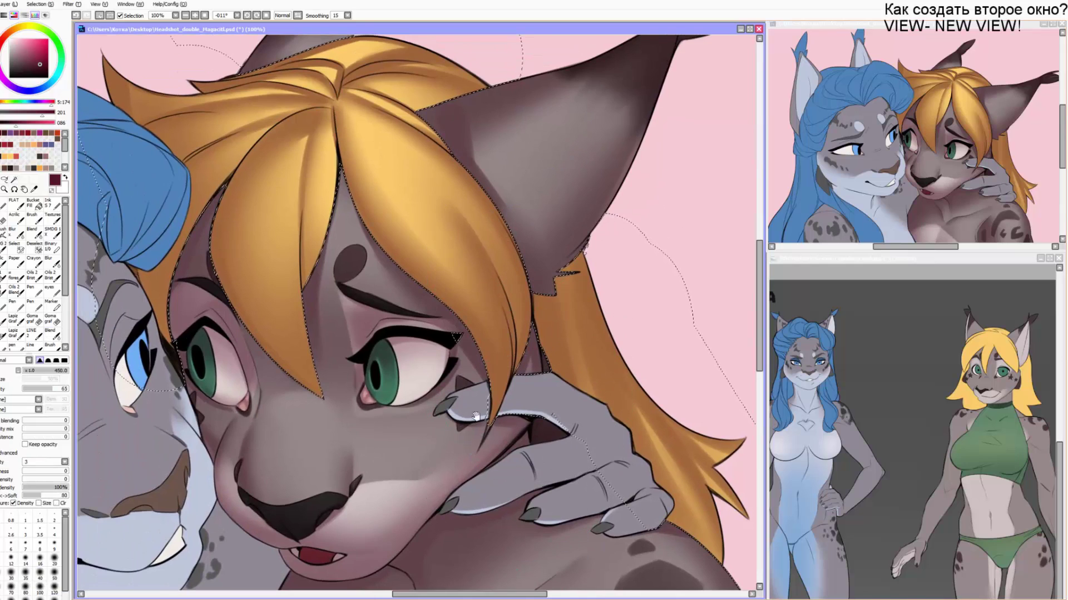
{"action": "left_click_drag", "start_coordinate": [520, 334], "coordinate": [570, 321]}
{"action": "key", "text": "n"}
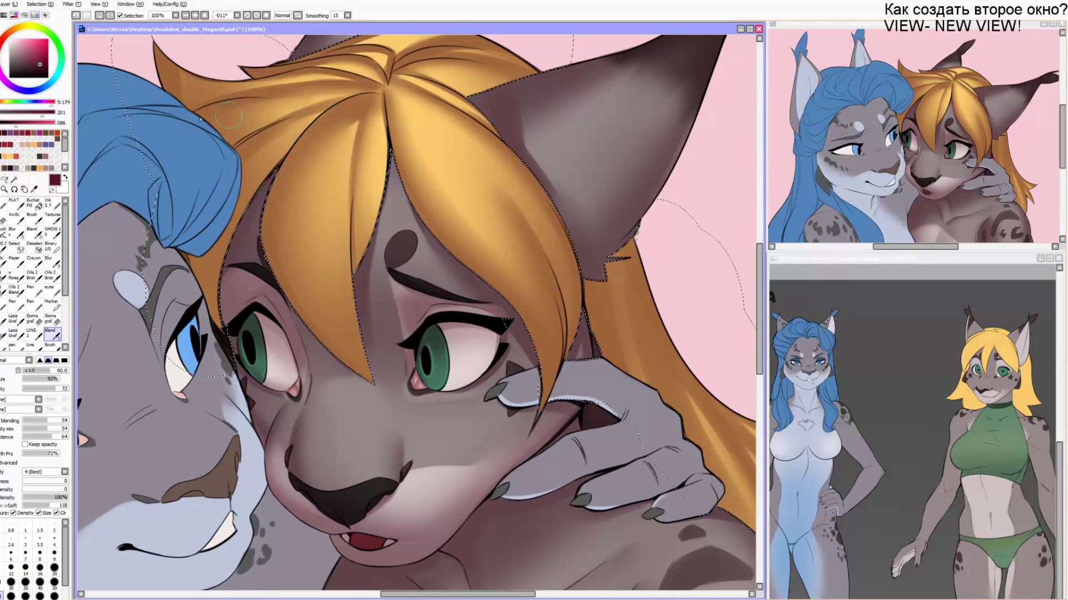
Go over the blonde hair with the airbrush at size 500 and clear the hair selection.
{"action": "scroll", "coordinate": [502, 202], "scroll_direction": "up", "scroll_amount": 3}
{"action": "scroll", "coordinate": [502, 201], "scroll_direction": "right", "scroll_amount": 1}
{"action": "key", "text": "e"}
{"action": "key", "text": "bracketright"}
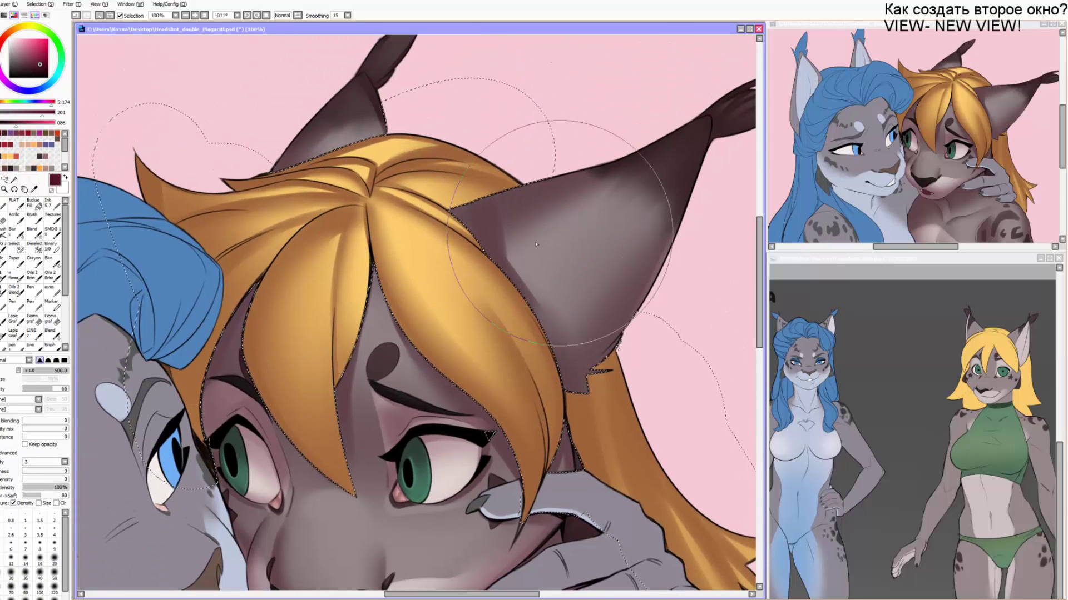
{"action": "left_click_drag", "start_coordinate": [543, 214], "coordinate": [472, 183]}
{"action": "left_click_drag", "start_coordinate": [482, 302], "coordinate": [440, 159]}
{"action": "mouse_move", "coordinate": [471, 302]}
{"action": "left_mouse_down"}
{"action": "mouse_move", "coordinate": [452, 234]}
{"action": "mouse_move", "coordinate": [612, 205]}
{"action": "left_mouse_up"}
{"action": "left_click_drag", "start_coordinate": [329, 285], "coordinate": [579, 251]}
{"action": "key", "text": "ctrl+d"}
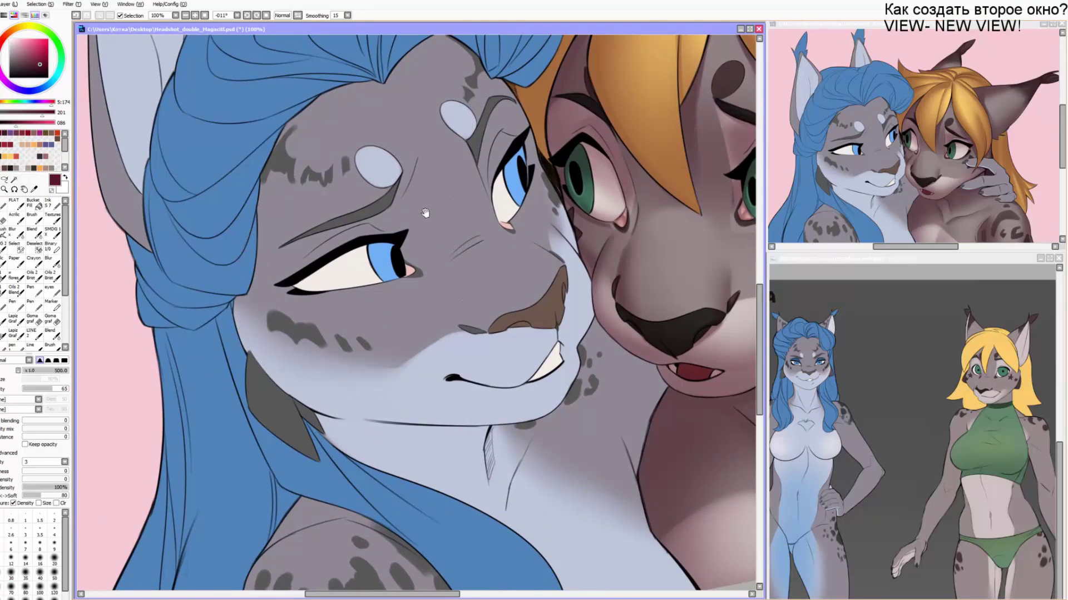
Airbrush a broad soft shadow across the blue-haired character's eyes and nose bridge at size 400.
{"action": "left_click_drag", "start_coordinate": [425, 212], "coordinate": [345, 279]}
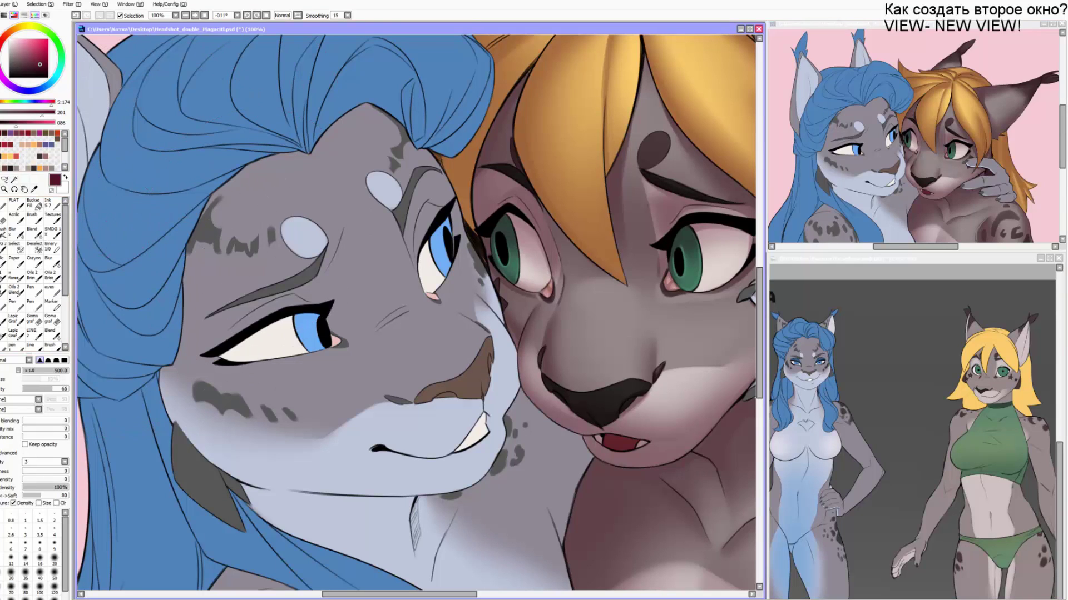
{"action": "key", "text": "alt+Tab"}
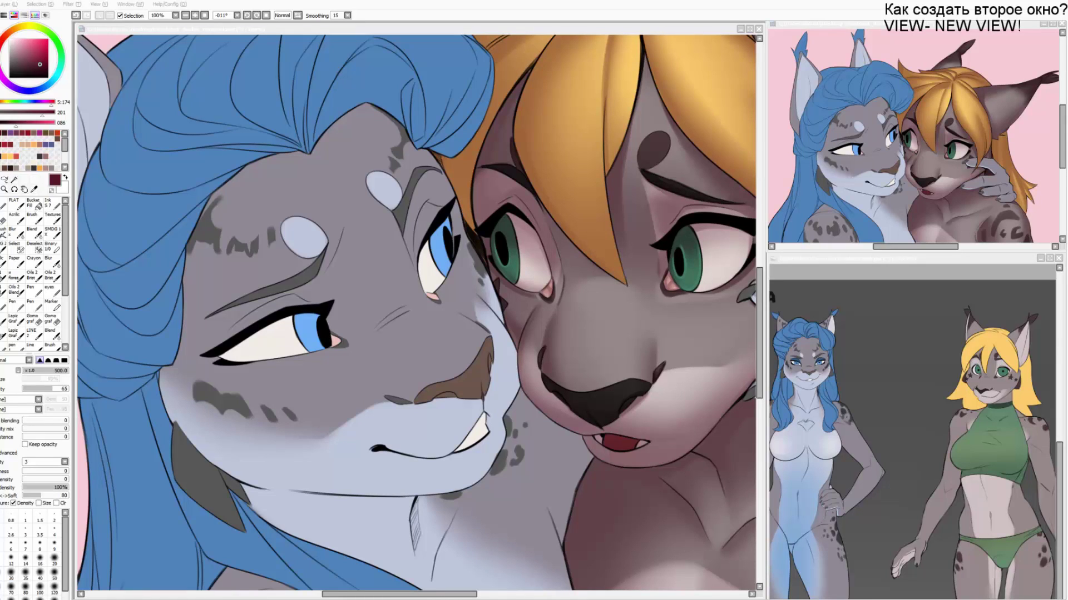
{"action": "left_click_drag", "start_coordinate": [384, 312], "coordinate": [456, 317]}
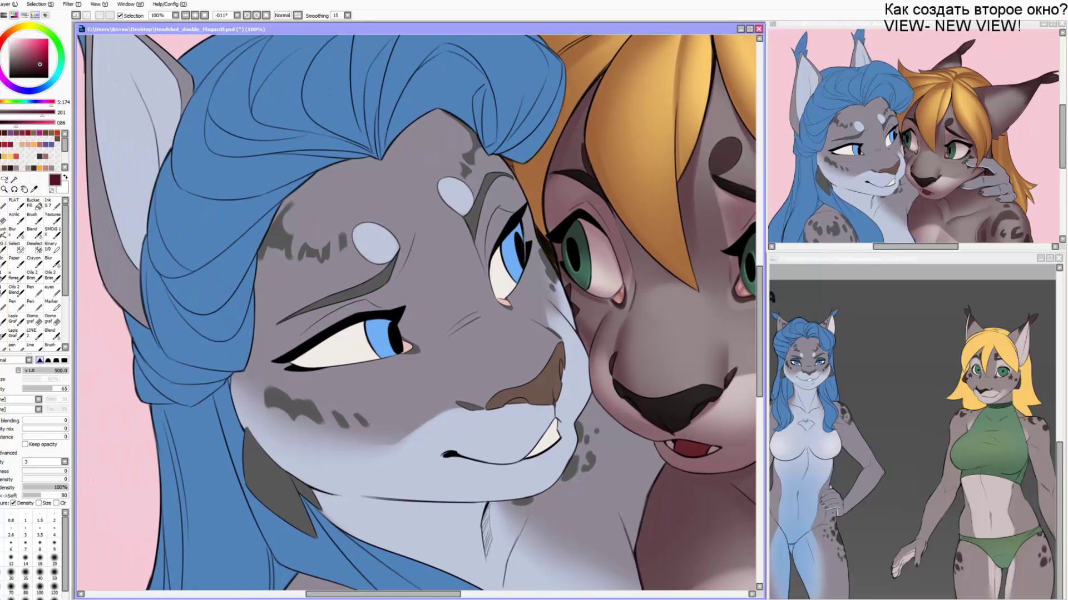
{"action": "key", "text": "ctrl+z"}
{"action": "mouse_move", "coordinate": [292, 253]}
{"action": "left_mouse_down"}
{"action": "mouse_move", "coordinate": [329, 217]}
{"action": "mouse_move", "coordinate": [320, 211]}
{"action": "left_mouse_up"}
{"action": "key", "text": "Home"}
{"action": "key", "text": "bracketleft"}
{"action": "key", "text": "bracketleft"}
{"action": "left_click_drag", "start_coordinate": [483, 269], "coordinate": [335, 306]}
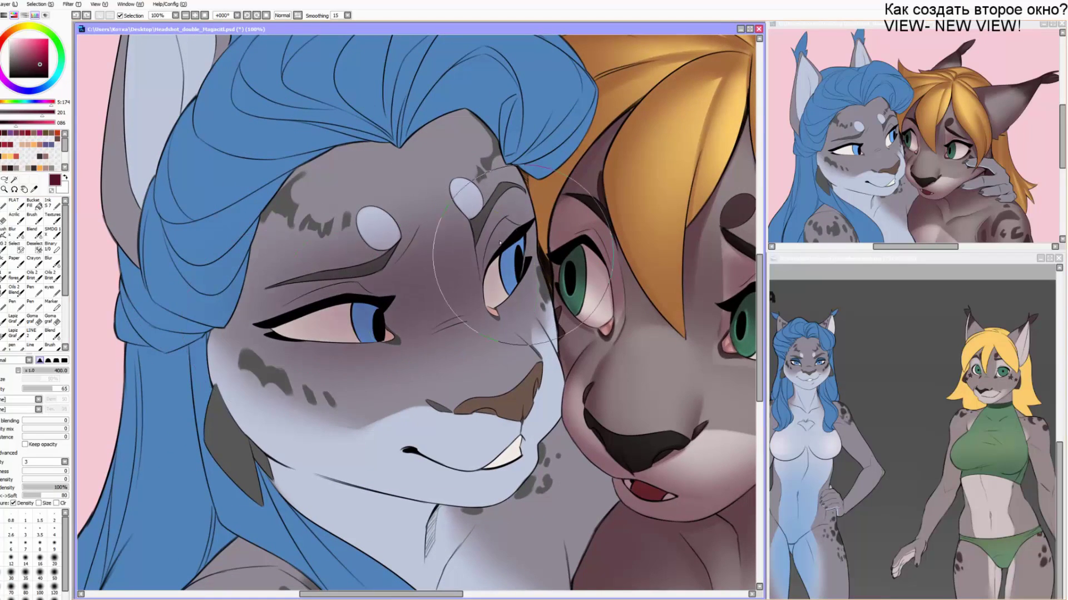
Airbrush soft shadows down the long blue hair and over the spotted shoulder with the brush enlarged to 500.
{"action": "left_click_drag", "start_coordinate": [141, 383], "coordinate": [175, 222]}
{"action": "left_click_drag", "start_coordinate": [198, 516], "coordinate": [248, 278]}
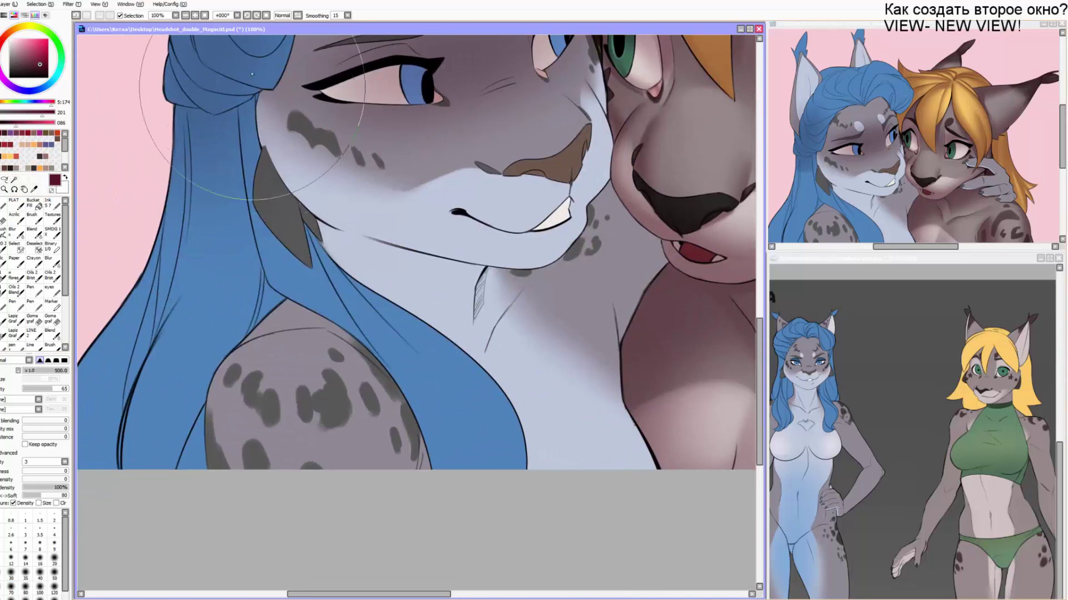
{"action": "left_click_drag", "start_coordinate": [245, 167], "coordinate": [375, 325]}
{"action": "key", "text": "bracketright"}
{"action": "key", "text": "bracketright"}
{"action": "mouse_move", "coordinate": [139, 395]}
{"action": "left_mouse_down"}
{"action": "mouse_move", "coordinate": [188, 204]}
{"action": "mouse_move", "coordinate": [184, 484]}
{"action": "left_mouse_up"}
{"action": "left_click_drag", "start_coordinate": [302, 312], "coordinate": [384, 479]}
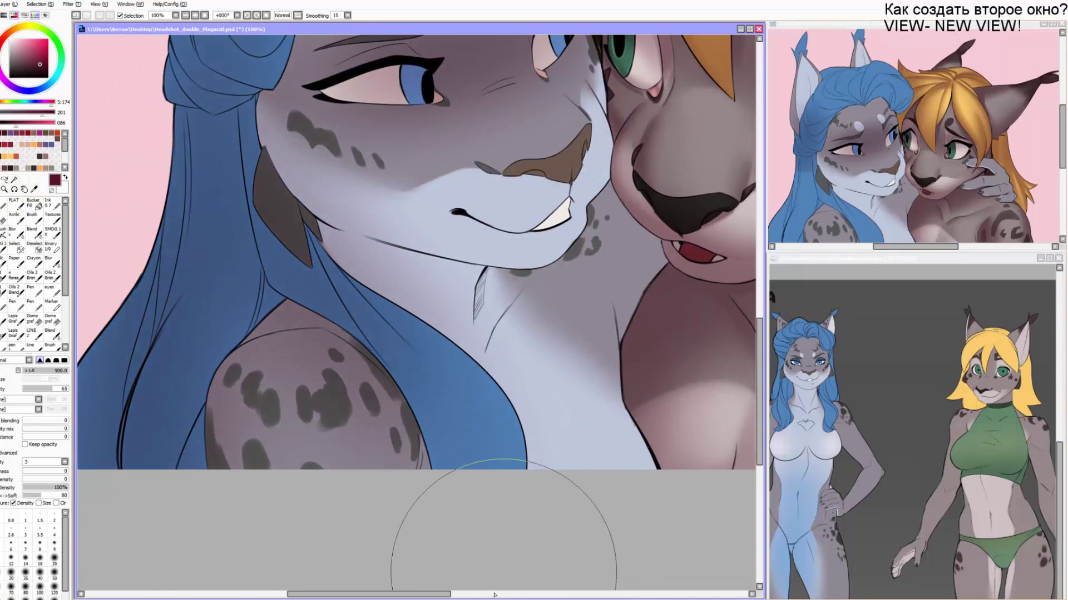
Shade the neck and upper chest beneath the blue-haired character's chin with the airbrush at size 450.
{"action": "left_click_drag", "start_coordinate": [528, 501], "coordinate": [494, 558]}
{"action": "key", "text": "bracketleft"}
{"action": "mouse_move", "coordinate": [606, 312]}
{"action": "left_mouse_down"}
{"action": "mouse_move", "coordinate": [572, 351]}
{"action": "mouse_move", "coordinate": [509, 390]}
{"action": "left_mouse_up"}
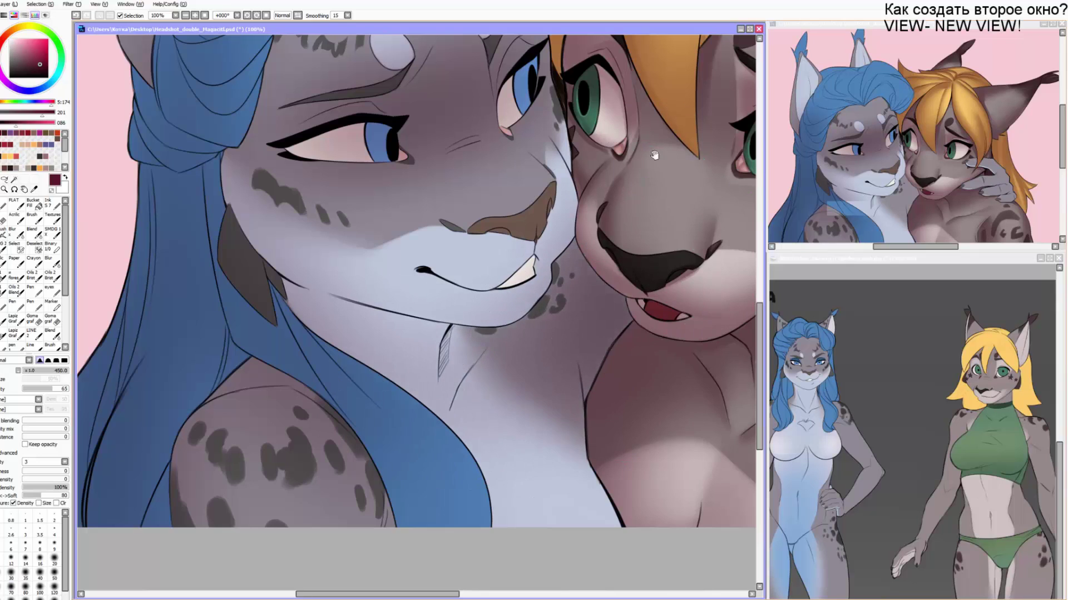
Shade the blue side hair, hairline and forehead with the airbrush at sizes 350 and 300.
{"action": "left_click_drag", "start_coordinate": [622, 177], "coordinate": [598, 335]}
{"action": "key", "text": "bracketleft"}
{"action": "key", "text": "bracketleft"}
{"action": "left_click_drag", "start_coordinate": [323, 131], "coordinate": [185, 439]}
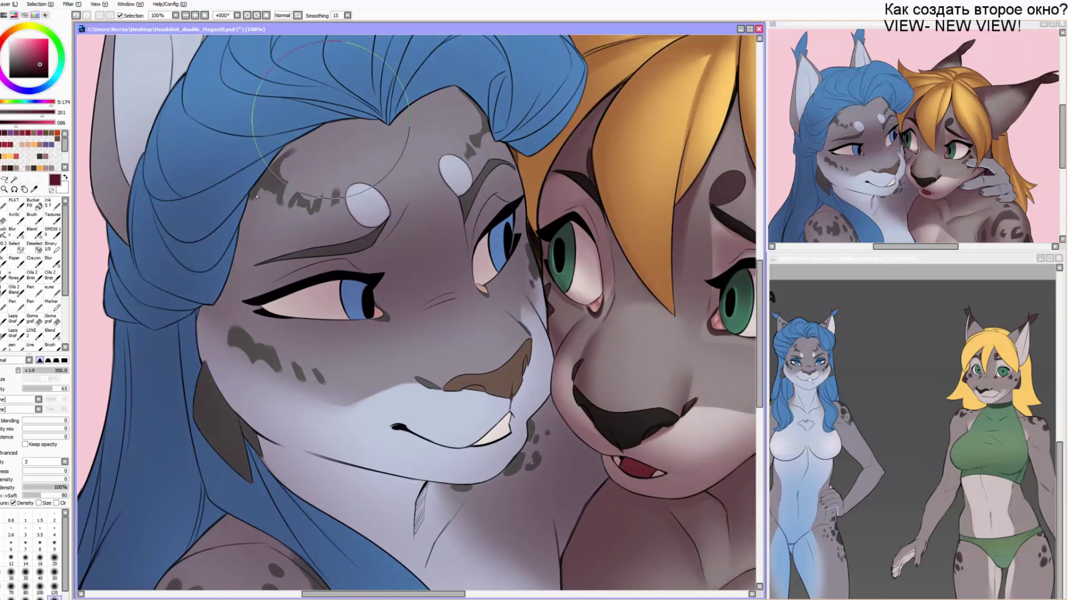
{"action": "mouse_move", "coordinate": [284, 181]}
{"action": "left_mouse_down"}
{"action": "mouse_move", "coordinate": [471, 166]}
{"action": "mouse_move", "coordinate": [484, 189]}
{"action": "left_mouse_up"}
{"action": "key", "text": "bracketleft"}
{"action": "left_click_drag", "start_coordinate": [364, 181], "coordinate": [518, 164]}
{"action": "left_click_drag", "start_coordinate": [400, 207], "coordinate": [431, 219]}
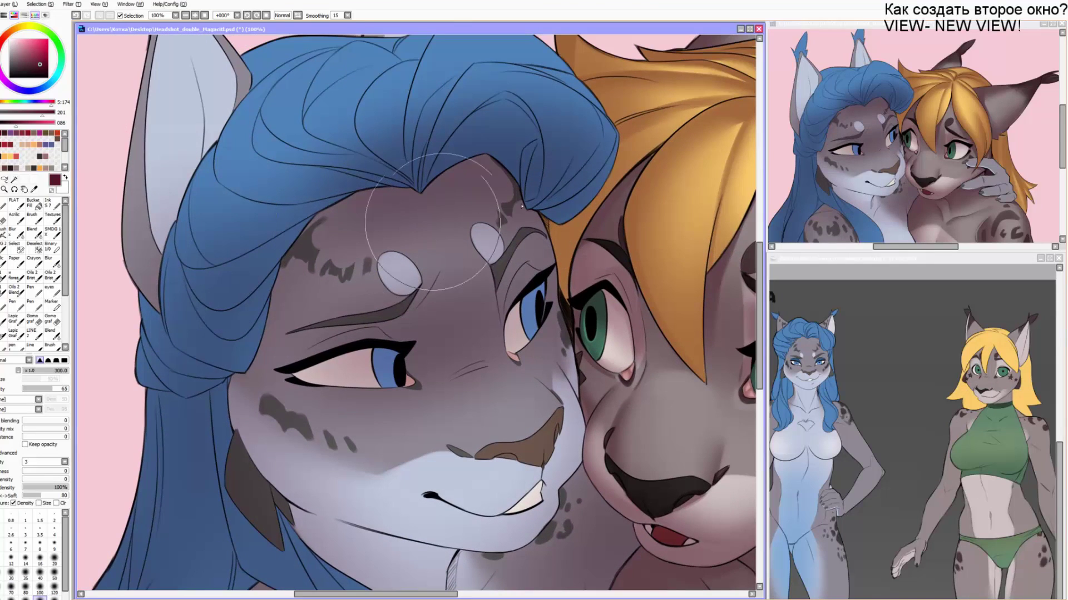
Airbrush soft shadows on the blue-haired character's ears at size 200 and on the top of the hair at 300.
{"action": "left_click_drag", "start_coordinate": [155, 343], "coordinate": [221, 482]}
{"action": "key", "text": "bracketleft"}
{"action": "left_click_drag", "start_coordinate": [206, 61], "coordinate": [210, 496]}
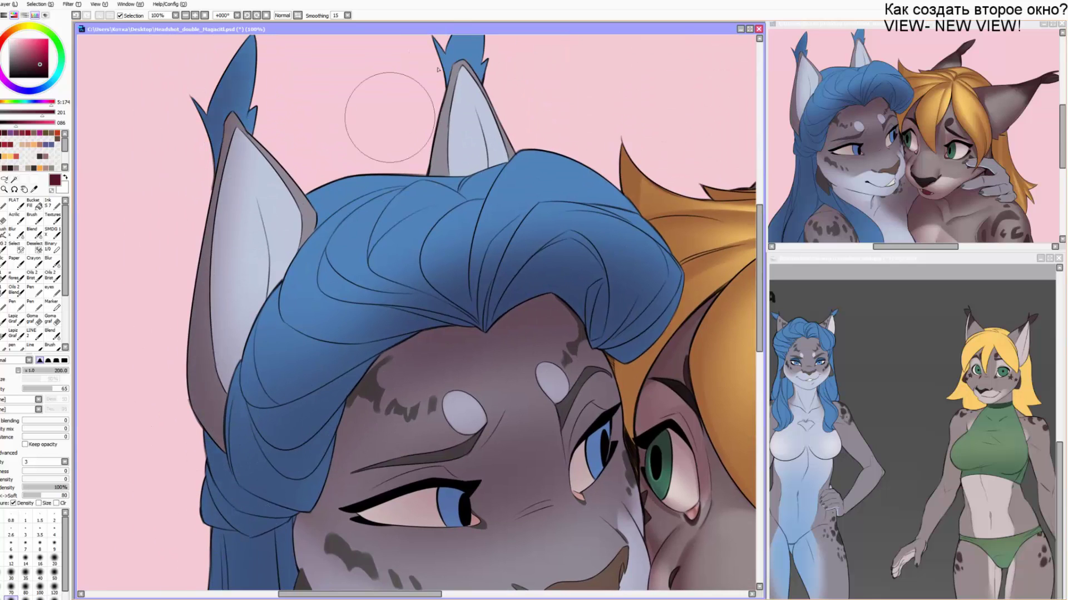
{"action": "mouse_move", "coordinate": [395, 120]}
{"action": "left_mouse_down"}
{"action": "mouse_move", "coordinate": [411, 205]}
{"action": "mouse_move", "coordinate": [421, 175]}
{"action": "left_mouse_up"}
{"action": "key", "text": "bracketright"}
{"action": "left_click_drag", "start_coordinate": [326, 154], "coordinate": [582, 141]}
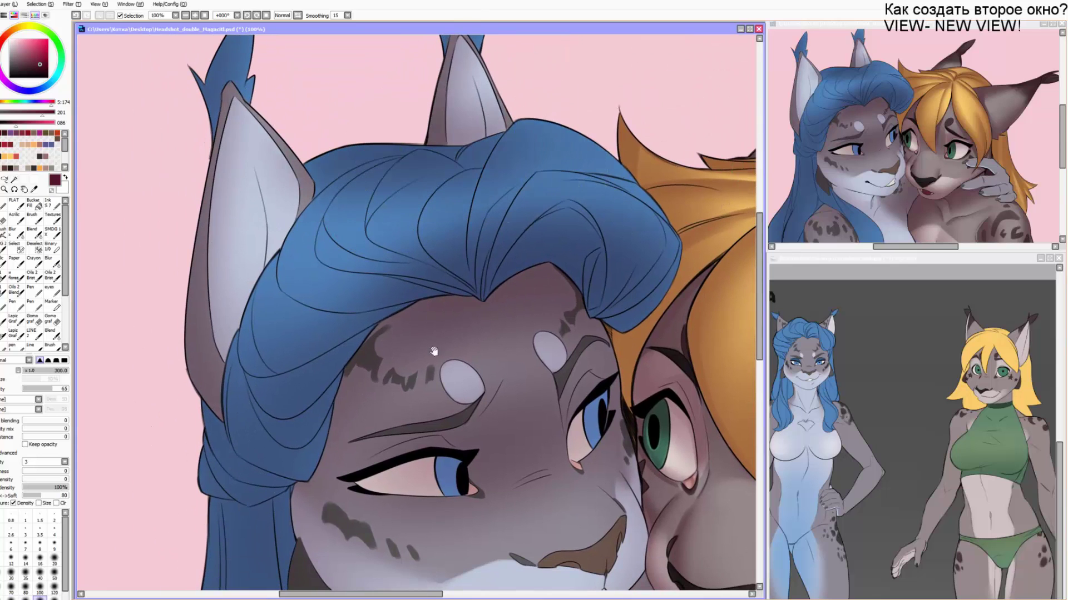
Shade around both of the blue-haired character's eyes with the airbrush at sizes 80 and 100.
{"action": "left_click_drag", "start_coordinate": [434, 353], "coordinate": [408, 198]}
{"action": "key", "text": "bracketleft"}
{"action": "key", "text": "bracketleft"}
{"action": "key", "text": "bracketleft"}
{"action": "key", "text": "bracketleft"}
{"action": "key", "text": "bracketleft"}
{"action": "key", "text": "bracketleft"}
{"action": "key", "text": "bracketleft"}
{"action": "key", "text": "bracketleft"}
{"action": "key", "text": "bracketleft"}
{"action": "key", "text": "bracketright"}
{"action": "key", "text": "bracketright"}
{"action": "key", "text": "bracketright"}
{"action": "key", "text": "bracketright"}
{"action": "key", "text": "bracketright"}
{"action": "key", "text": "bracketright"}
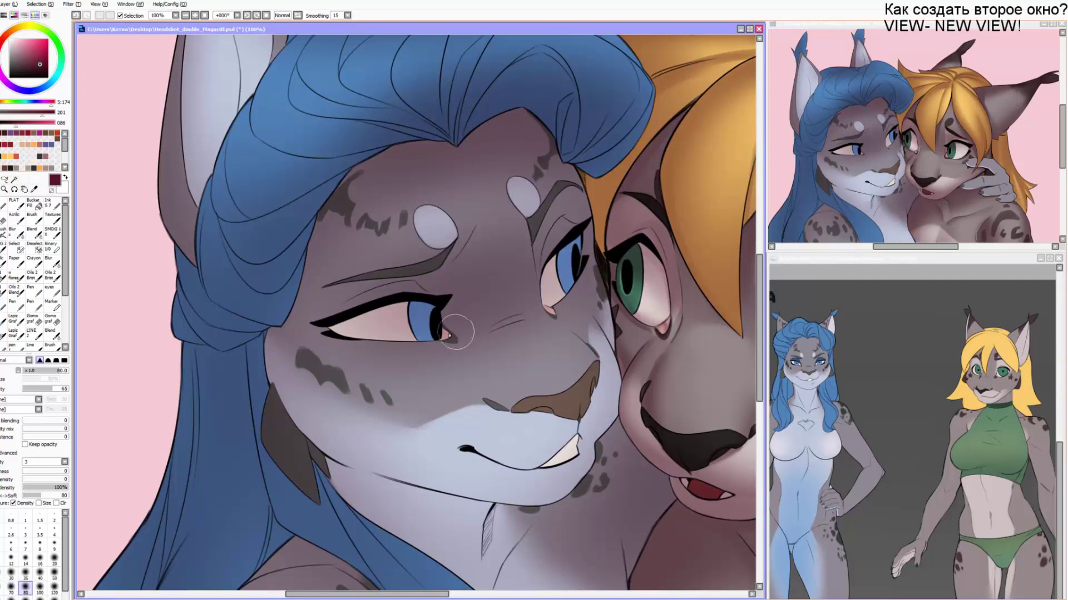
{"action": "left_click_drag", "start_coordinate": [312, 323], "coordinate": [425, 297]}
{"action": "key", "text": "bracketleft"}
{"action": "key", "text": "bracketleft"}
{"action": "left_click_drag", "start_coordinate": [575, 228], "coordinate": [552, 277]}
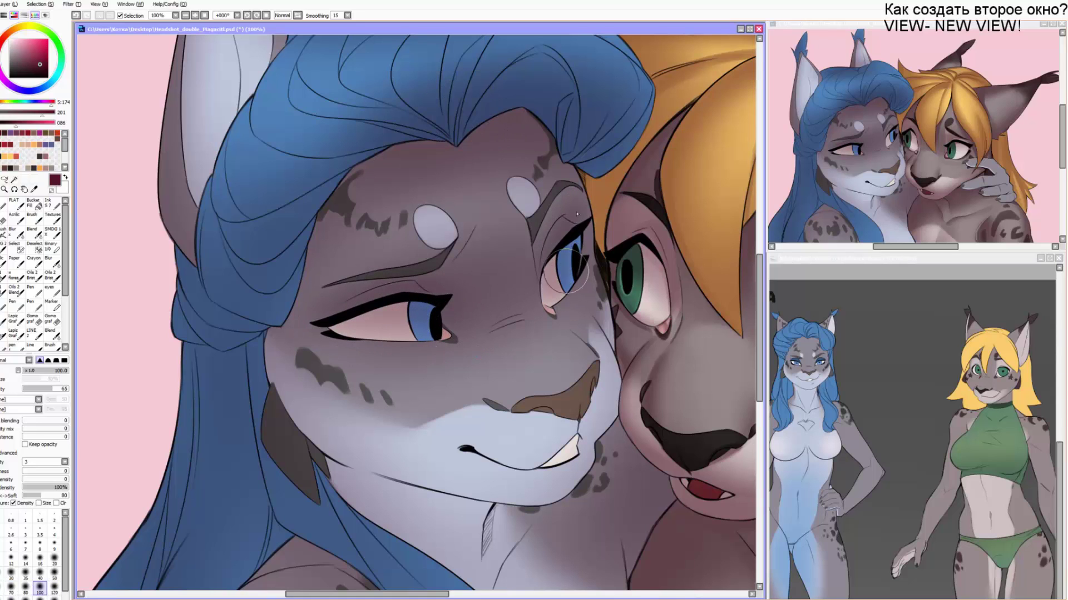
{"action": "left_click_drag", "start_coordinate": [520, 344], "coordinate": [467, 255]}
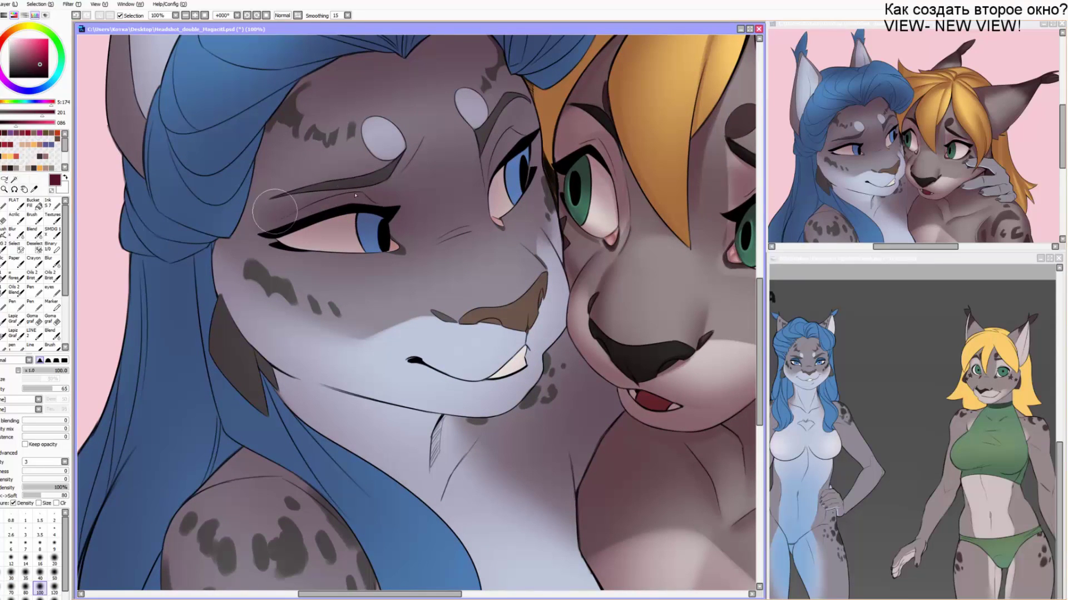
Lighten the whites of the blue-haired character's eyes by erasing shadow with the eraser at sizes 80 and 60.
{"action": "key", "text": "e"}
{"action": "key", "text": "bracketleft"}
{"action": "key", "text": "bracketleft"}
{"action": "key", "text": "bracketleft"}
{"action": "key", "text": "bracketleft"}
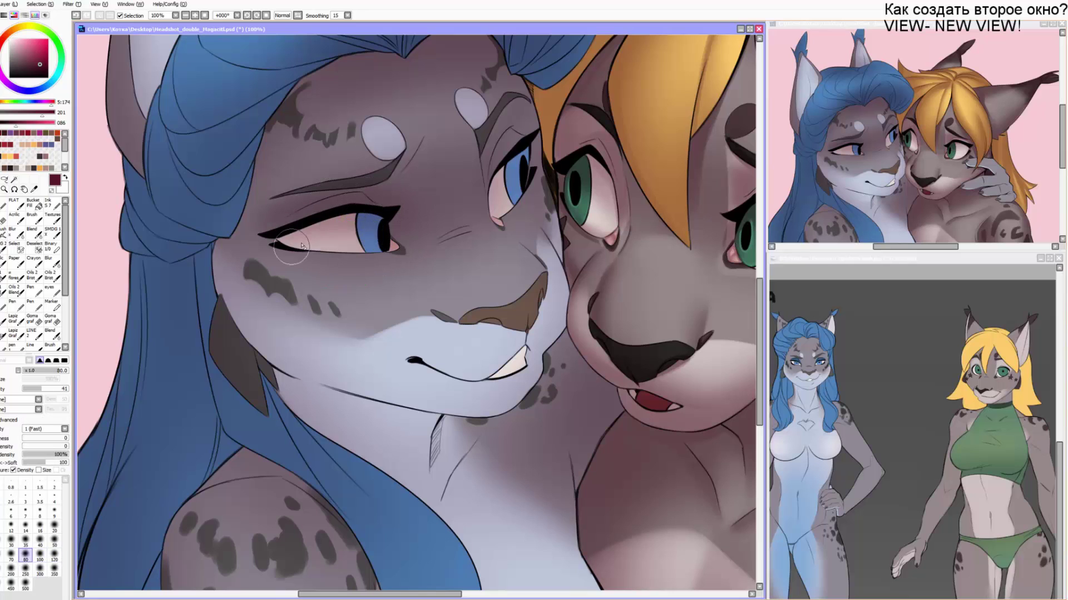
{"action": "mouse_move", "coordinate": [300, 246]}
{"action": "left_mouse_down"}
{"action": "mouse_move", "coordinate": [383, 230]}
{"action": "mouse_move", "coordinate": [330, 244]}
{"action": "left_mouse_up"}
{"action": "key", "text": "bracketleft"}
{"action": "mouse_move", "coordinate": [524, 192]}
{"action": "left_mouse_down"}
{"action": "mouse_move", "coordinate": [501, 204]}
{"action": "mouse_move", "coordinate": [503, 191]}
{"action": "left_mouse_up"}
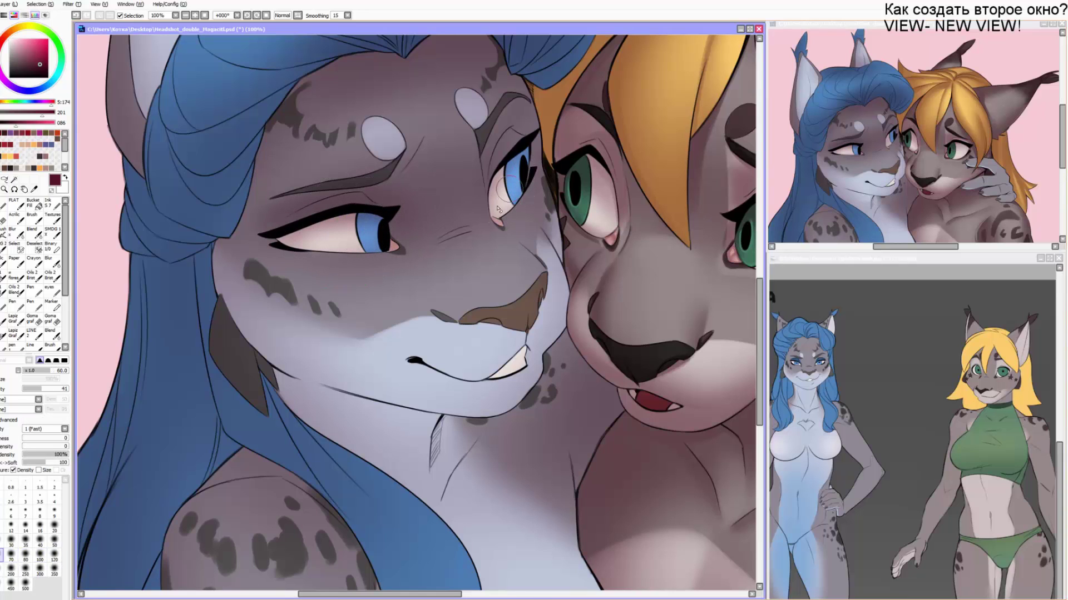
{"action": "left_click_drag", "start_coordinate": [476, 293], "coordinate": [450, 233]}
Airbrush a soft shadow under the blue-haired character's jaw and across the neck at size 250.
{"action": "key", "text": "b"}
{"action": "key", "text": "bracketright"}
{"action": "key", "text": "bracketright"}
{"action": "key", "text": "bracketright"}
{"action": "key", "text": "bracketright"}
{"action": "left_click_drag", "start_coordinate": [489, 328], "coordinate": [262, 278]}
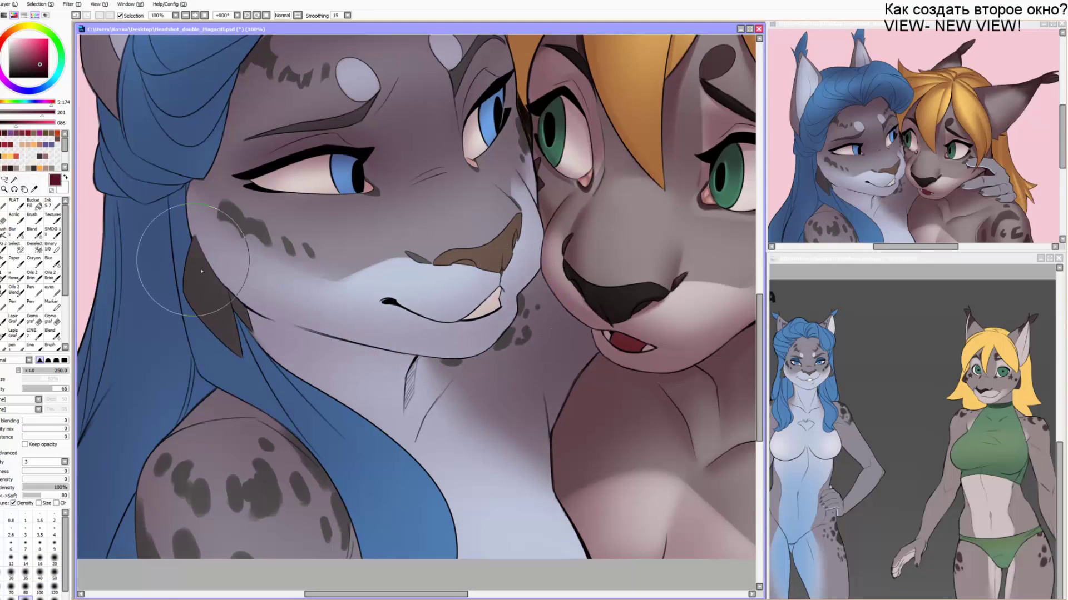
{"action": "key", "text": "ctrl+z"}
{"action": "left_click_drag", "start_coordinate": [478, 328], "coordinate": [290, 301]}
{"action": "mouse_move", "coordinate": [561, 352]}
{"action": "left_mouse_down"}
{"action": "mouse_move", "coordinate": [270, 341]}
{"action": "mouse_move", "coordinate": [253, 362]}
{"action": "left_mouse_up"}
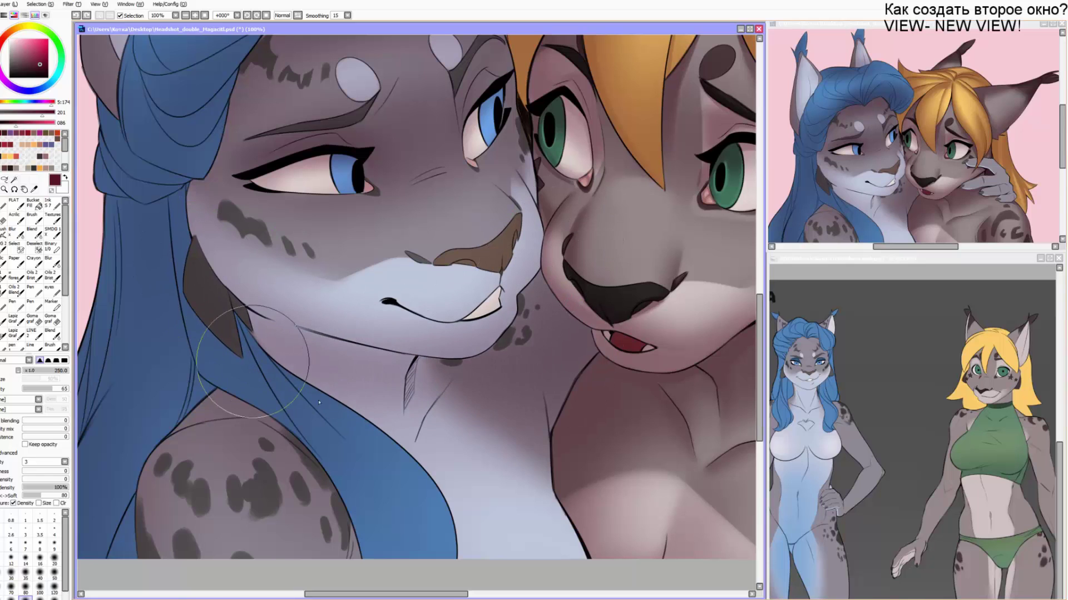
{"action": "left_click_drag", "start_coordinate": [571, 401], "coordinate": [367, 391]}
Refine the neck and chest shadow beside the blonde character with the airbrush reduced to 100 and 70.
{"action": "left_click_drag", "start_coordinate": [529, 364], "coordinate": [496, 302]}
{"action": "key", "text": "bracketleft"}
{"action": "key", "text": "bracketleft"}
{"action": "key", "text": "bracketleft"}
{"action": "key", "text": "bracketleft"}
{"action": "key", "text": "bracketleft"}
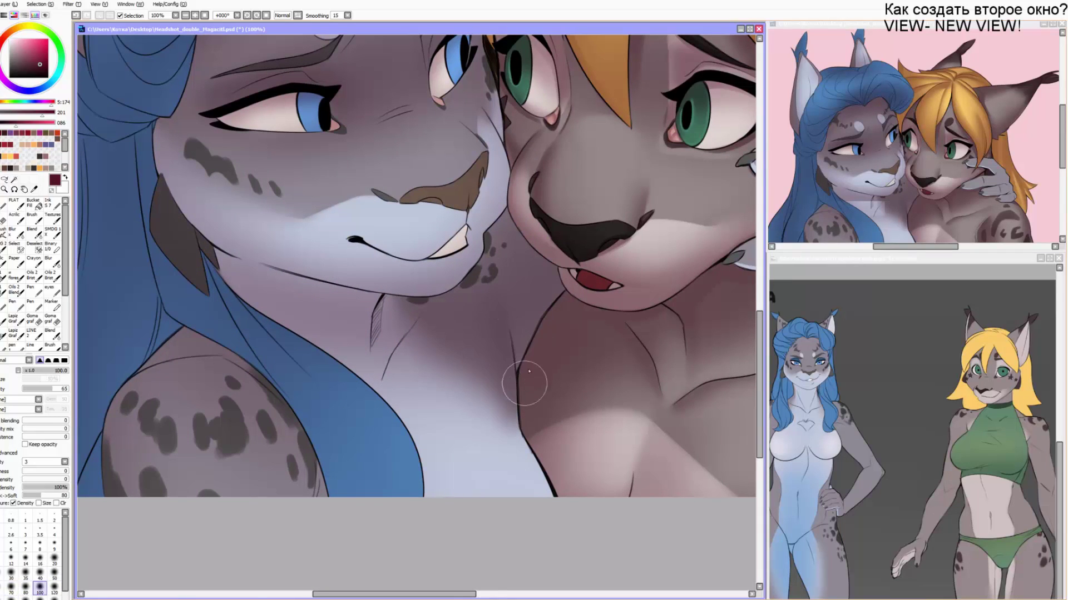
{"action": "key", "text": "bracketleft"}
{"action": "scroll", "coordinate": [457, 296], "scroll_direction": "down", "scroll_amount": 1}
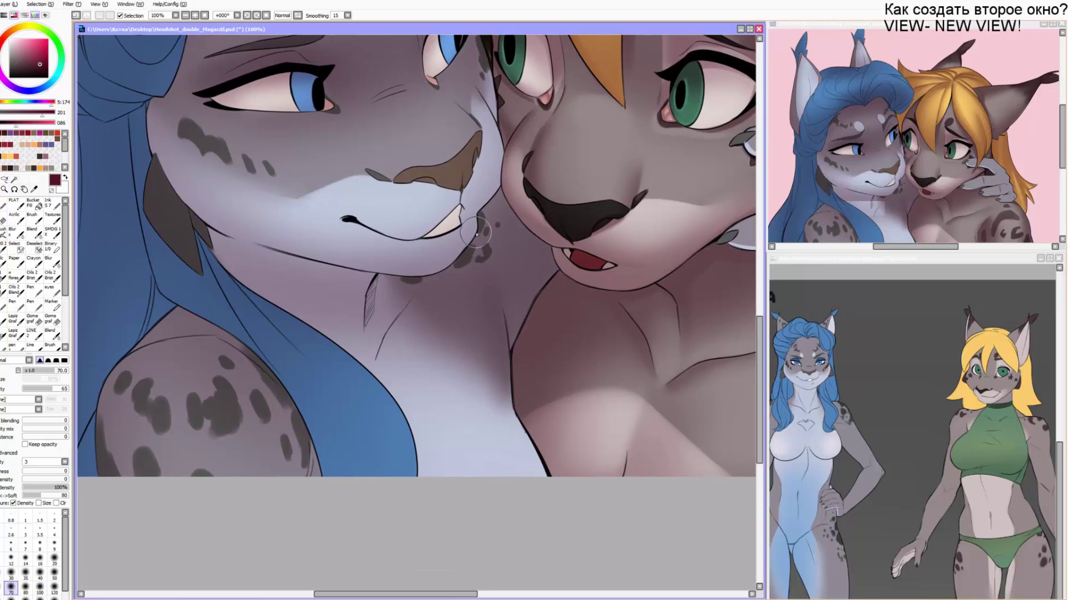
{"action": "key", "text": "alt+Tab"}
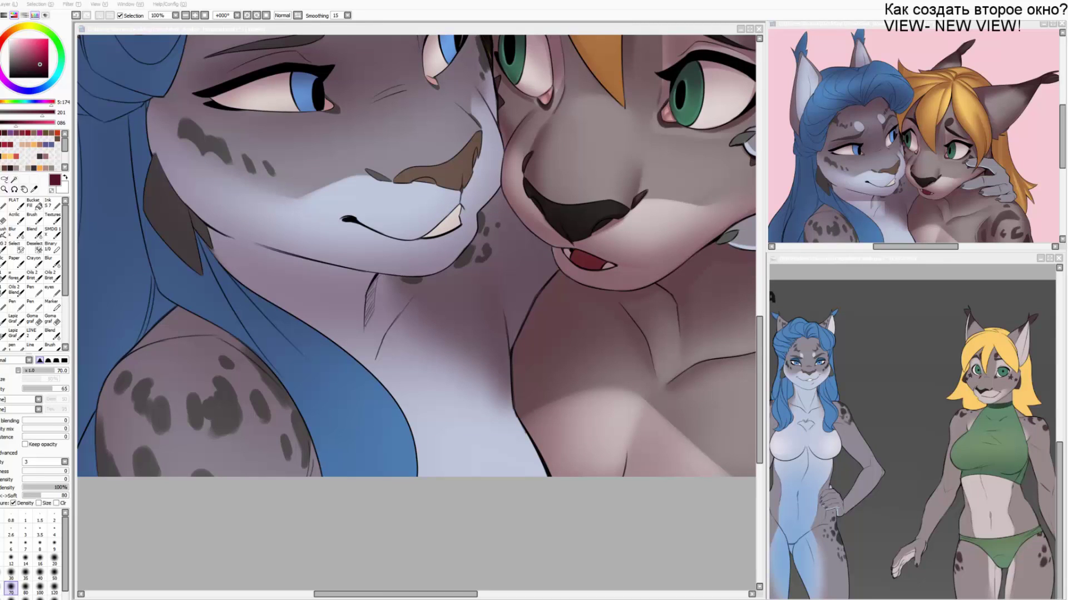
Airbrush a soft shadow on the blue-haired character's neck and upper shoulder, enlarging the airbrush to 200.
{"action": "left_click_drag", "start_coordinate": [339, 286], "coordinate": [323, 271]}
{"action": "left_click_drag", "start_coordinate": [179, 362], "coordinate": [269, 318]}
{"action": "key", "text": "bracketright"}
{"action": "key", "text": "bracketright"}
{"action": "key", "text": "bracketright"}
{"action": "key", "text": "bracketright"}
{"action": "key", "text": "bracketright"}
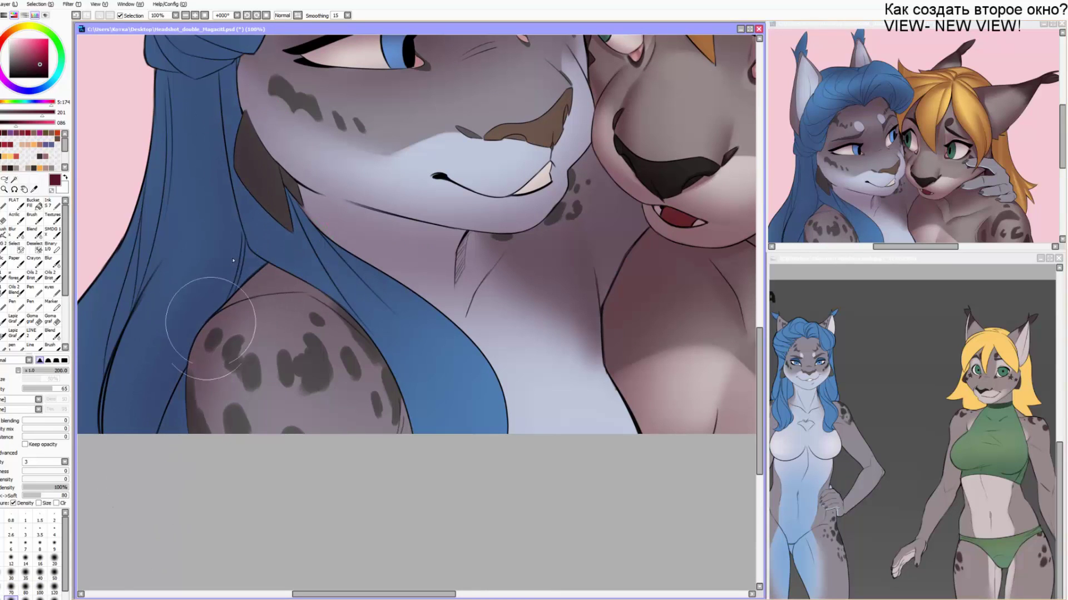
Shade the blue-haired character's collarbone fold at size 40 and soften the shadow with the Blend brush at size 60.
{"action": "key", "text": "bracketleft"}
{"action": "key", "text": "bracketleft"}
{"action": "key", "text": "bracketleft"}
{"action": "key", "text": "bracketleft"}
{"action": "key", "text": "bracketleft"}
{"action": "key", "text": "bracketleft"}
{"action": "key", "text": "bracketleft"}
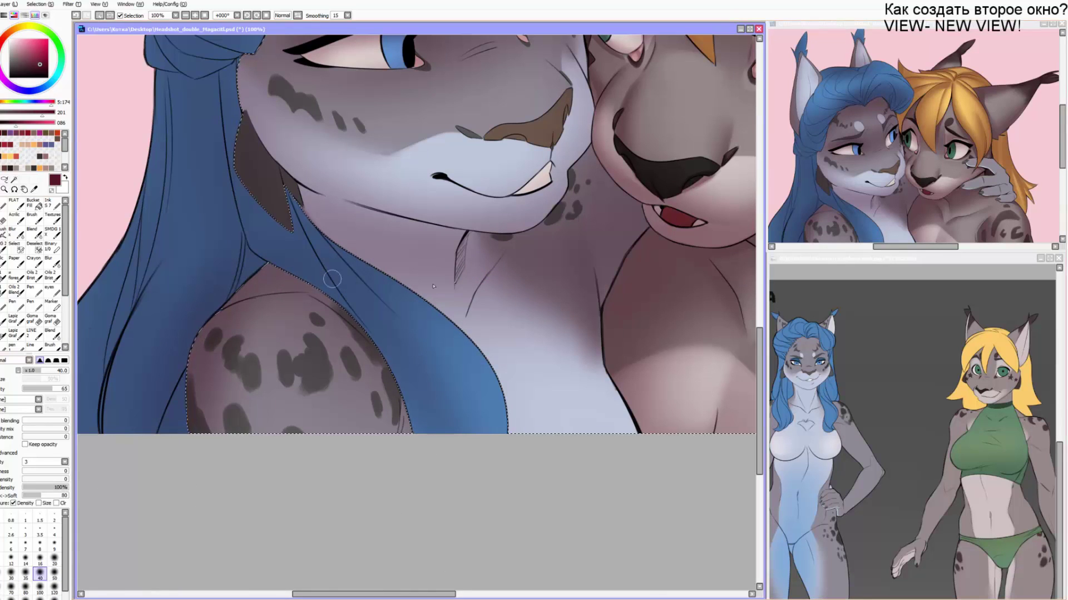
{"action": "mouse_move", "coordinate": [468, 334]}
{"action": "left_mouse_down"}
{"action": "mouse_move", "coordinate": [473, 305]}
{"action": "mouse_move", "coordinate": [502, 265]}
{"action": "left_mouse_up"}
{"action": "key", "text": "b"}
{"action": "key", "text": "e"}
{"action": "mouse_move", "coordinate": [491, 312]}
{"action": "left_mouse_down"}
{"action": "mouse_move", "coordinate": [501, 277]}
{"action": "mouse_move", "coordinate": [487, 320]}
{"action": "left_mouse_up"}
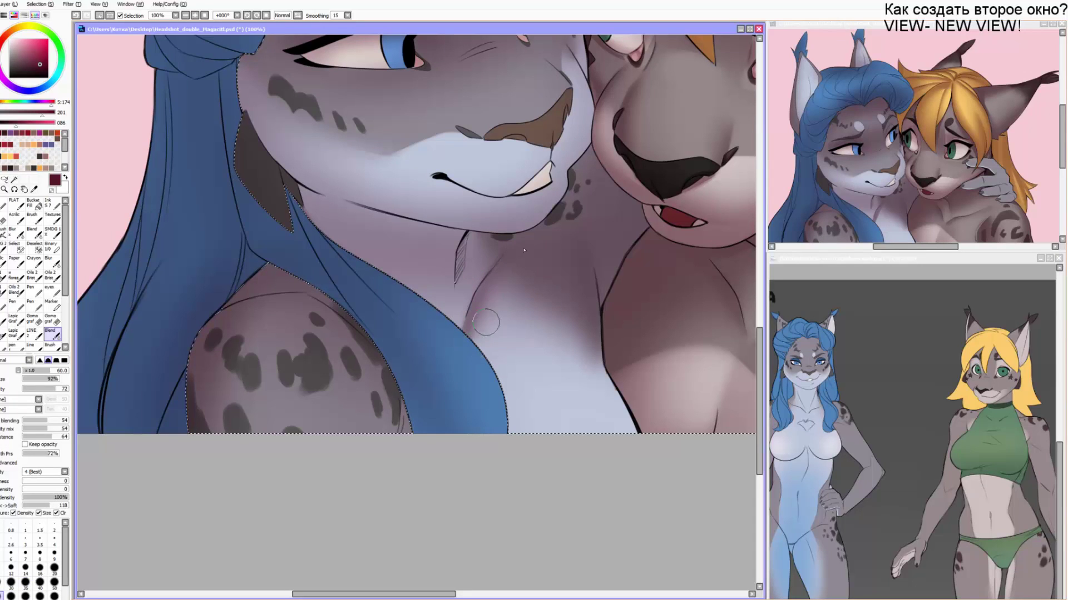
{"action": "key", "text": "b"}
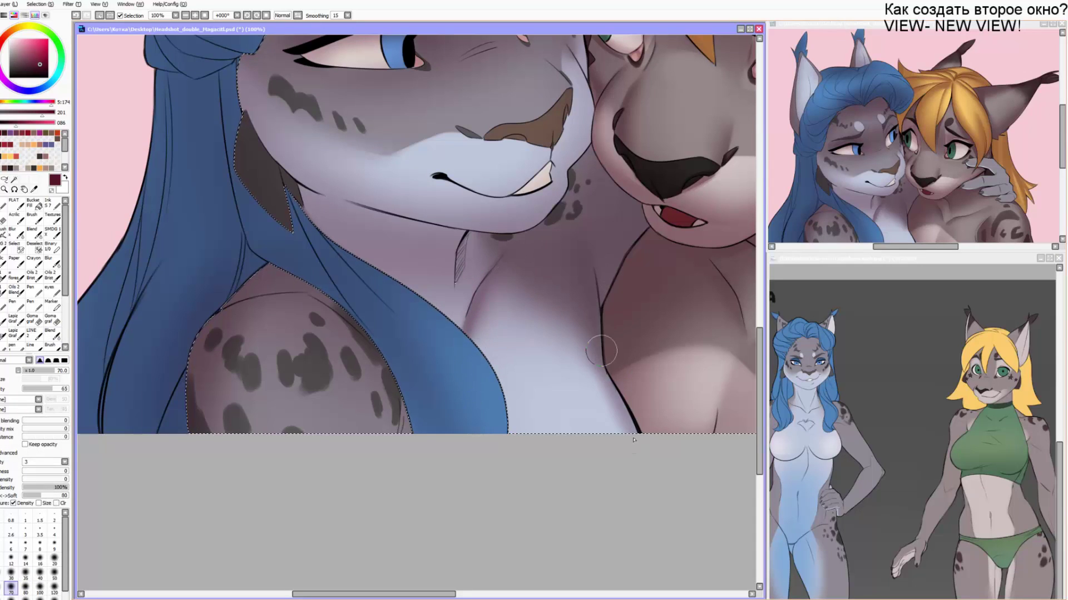
Airbrush a broad soft shadow down the blue-haired character's chest beside the blonde character, enlarging the airbrush up to 250.
{"action": "key", "text": "bracketright"}
{"action": "key", "text": "bracketright"}
{"action": "key", "text": "bracketright"}
{"action": "key", "text": "bracketright"}
{"action": "key", "text": "bracketright"}
{"action": "key", "text": "bracketright"}
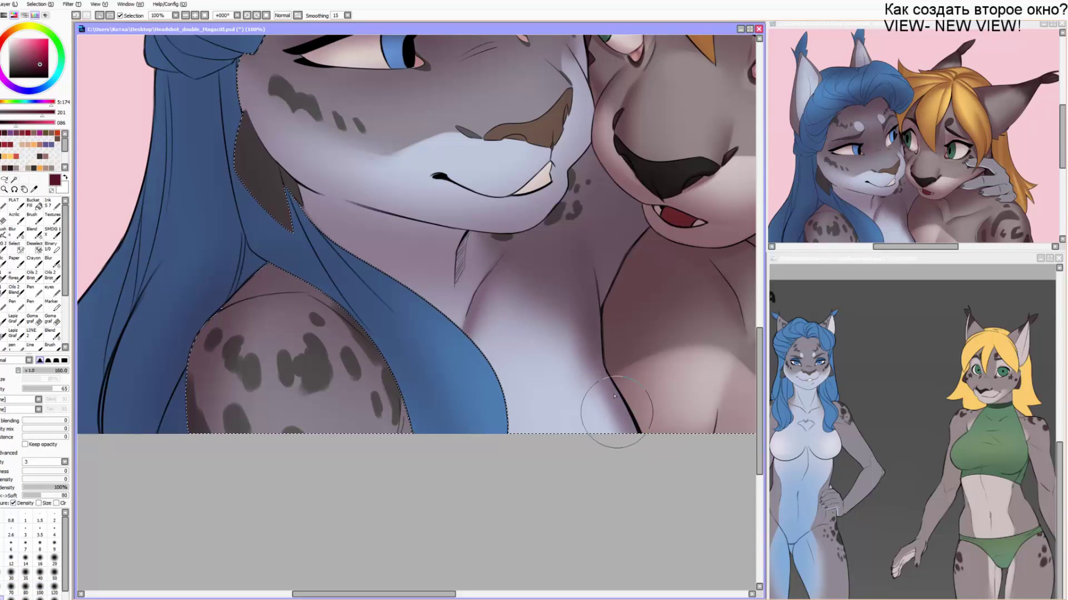
{"action": "left_click_drag", "start_coordinate": [638, 455], "coordinate": [616, 428]}
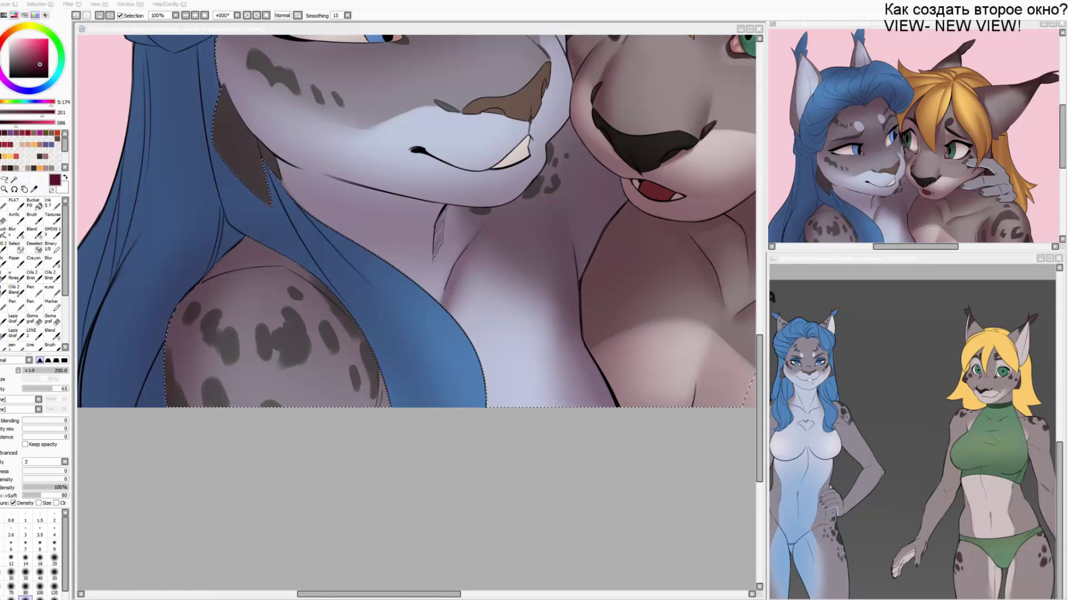
{"action": "key", "text": "alt+Tab"}
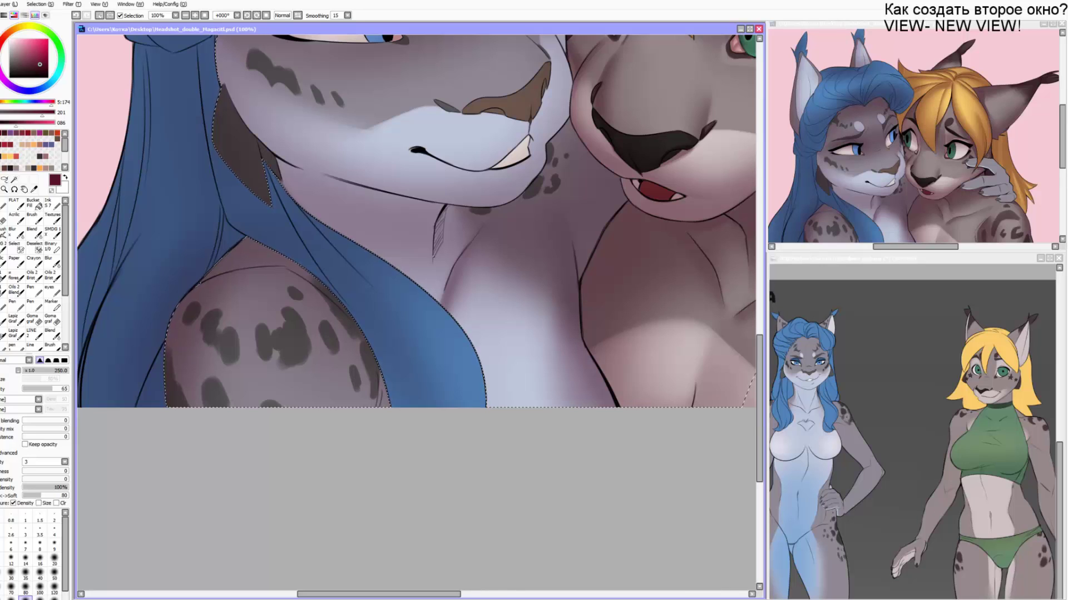
Darken the top of the blue-haired character's shoulder under the hair, using a harder brush at size 35 for the edge.
{"action": "left_click_drag", "start_coordinate": [230, 253], "coordinate": [180, 317]}
{"action": "mouse_move", "coordinate": [241, 282]}
{"action": "left_mouse_down"}
{"action": "mouse_move", "coordinate": [290, 330]}
{"action": "mouse_move", "coordinate": [346, 314]}
{"action": "left_mouse_up"}
{"action": "key", "text": "v"}
{"action": "left_click_drag", "start_coordinate": [289, 294], "coordinate": [309, 297]}
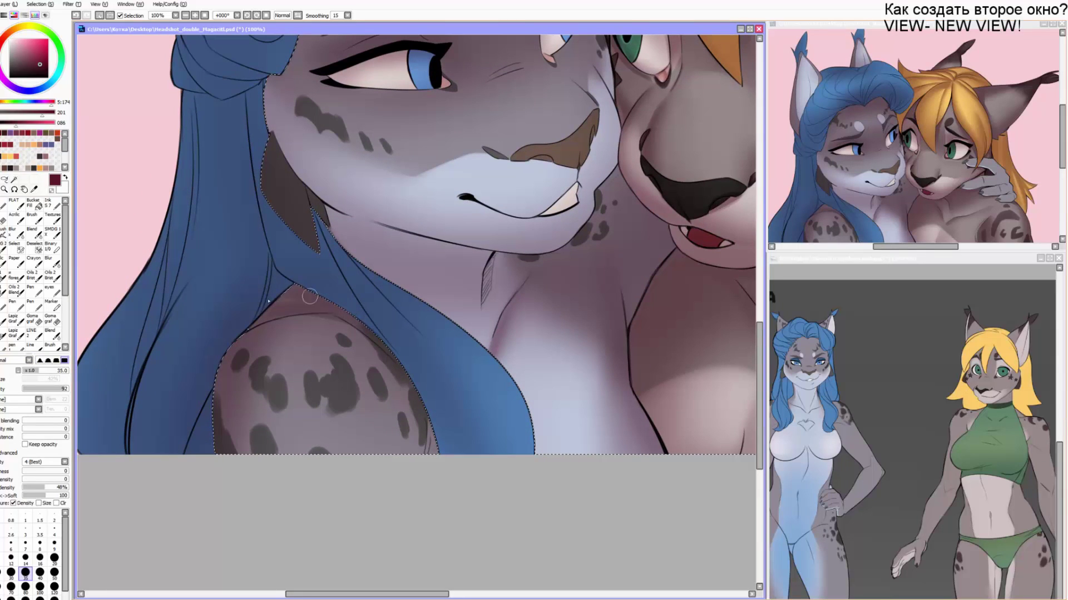
{"action": "left_click_drag", "start_coordinate": [402, 377], "coordinate": [344, 299]}
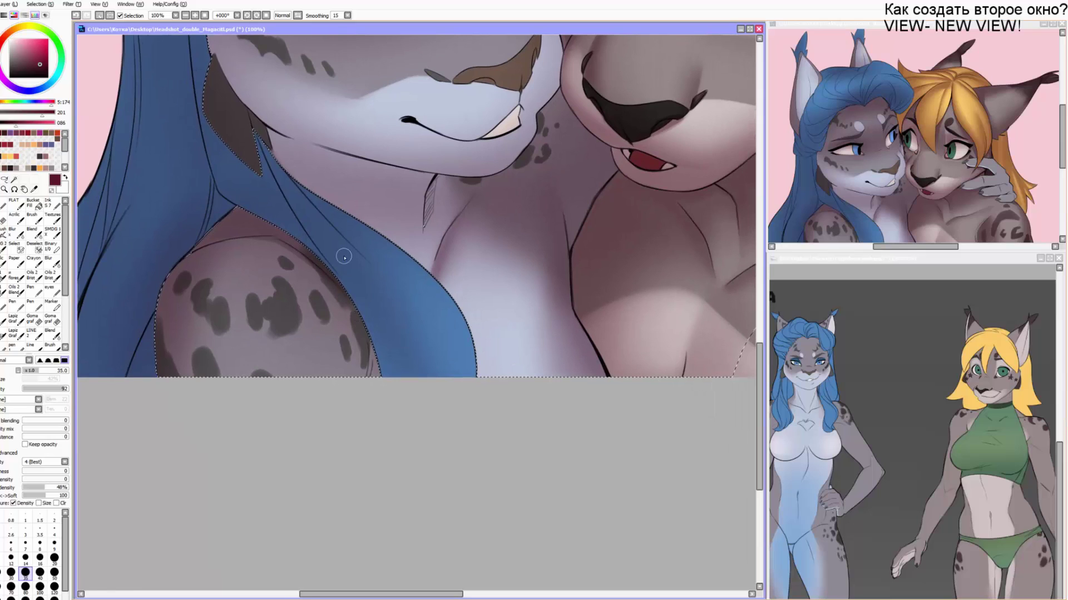
{"action": "key", "text": "alt+Tab"}
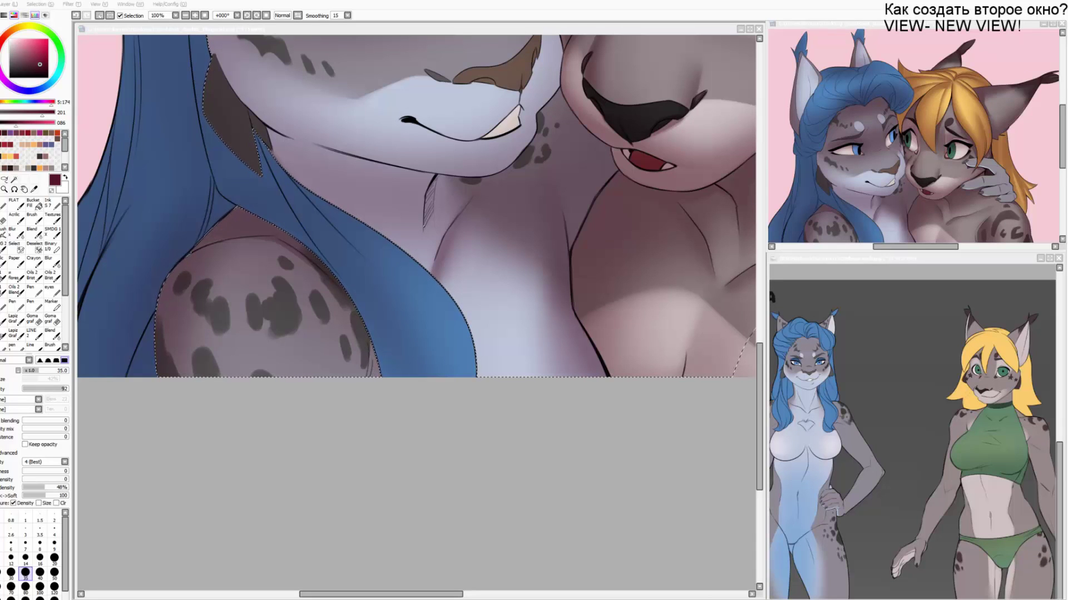
Paint the hair's cast shadow down the blue-haired character's upper arm at size 35 and trim it with the eraser.
{"action": "left_click", "coordinate": [320, 323]}
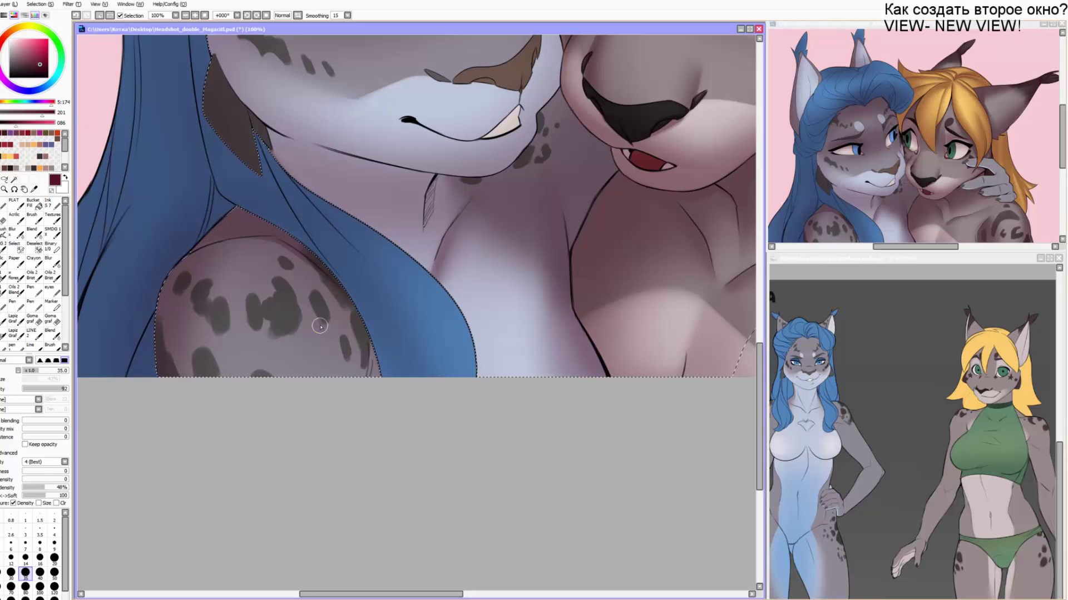
{"action": "left_click_drag", "start_coordinate": [301, 248], "coordinate": [368, 396]}
{"action": "left_click_drag", "start_coordinate": [333, 285], "coordinate": [375, 380]}
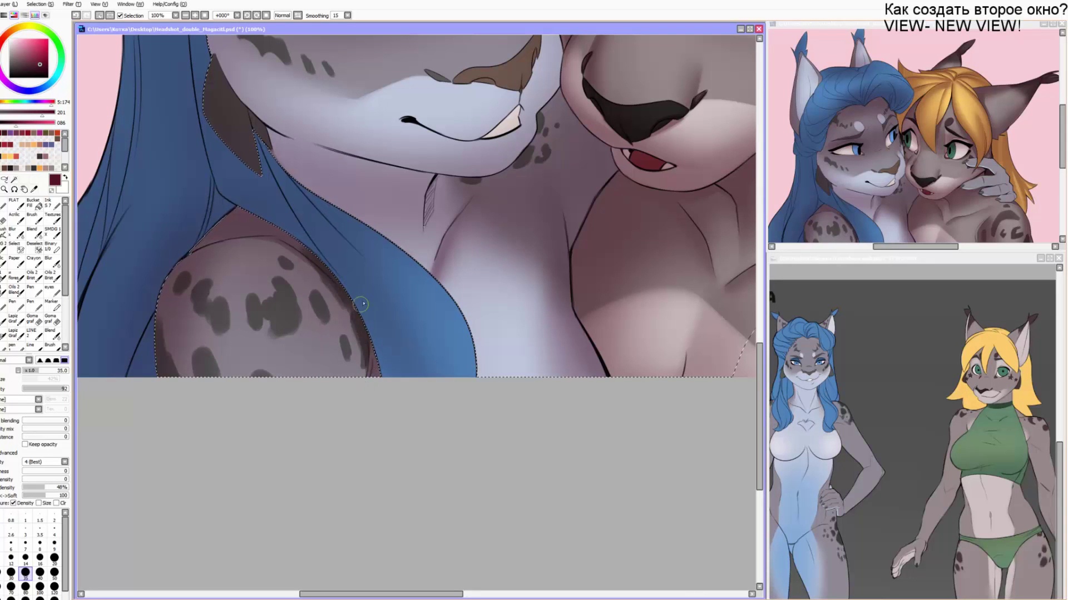
{"action": "key", "text": "e"}
{"action": "left_click_drag", "start_coordinate": [343, 315], "coordinate": [363, 374]}
{"action": "left_click_drag", "start_coordinate": [323, 329], "coordinate": [337, 344]}
Airbrush a wide soft shadow over the blue-haired character's spotted shoulder at size 350.
{"action": "key", "text": "b"}
{"action": "key", "text": "bracketright"}
{"action": "key", "text": "bracketright"}
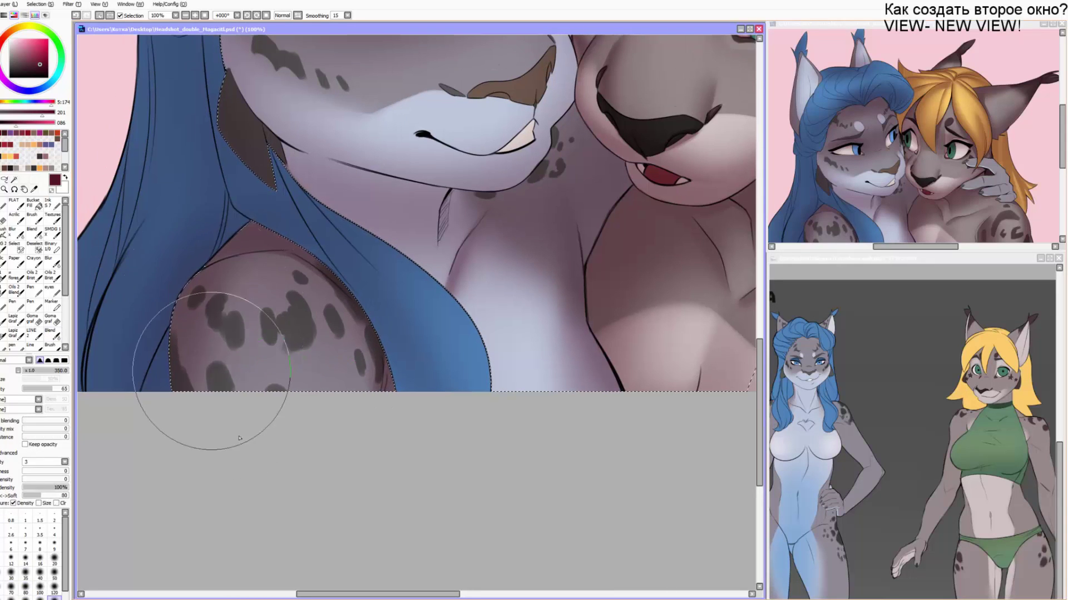
{"action": "left_click_drag", "start_coordinate": [210, 369], "coordinate": [238, 322]}
{"action": "left_click_drag", "start_coordinate": [273, 251], "coordinate": [246, 344]}
Paint a shadow under the blue-haired character's jaw and along the neck tendon at size 35, softening it with Blend at 60.
{"action": "key", "text": "n"}
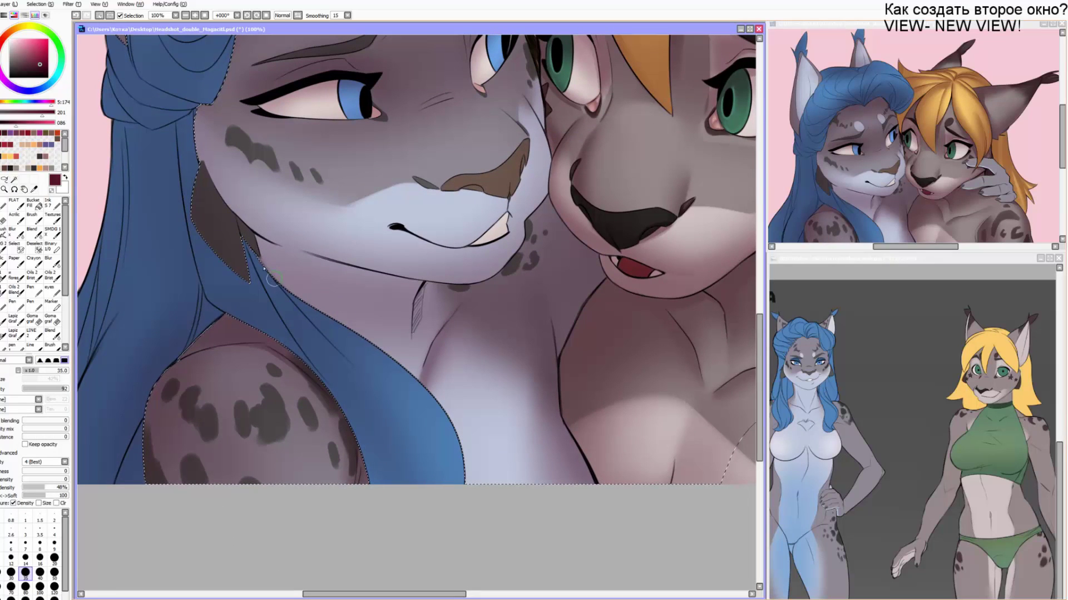
{"action": "left_click_drag", "start_coordinate": [245, 230], "coordinate": [350, 273]}
{"action": "key", "text": "End"}
{"action": "key", "text": "End"}
{"action": "key", "text": "End"}
{"action": "left_click_drag", "start_coordinate": [330, 161], "coordinate": [430, 290]}
{"action": "key", "text": "bracketleft"}
{"action": "left_click_drag", "start_coordinate": [360, 220], "coordinate": [416, 304]}
{"action": "mouse_move", "coordinate": [405, 262]}
{"action": "left_mouse_down"}
{"action": "mouse_move", "coordinate": [429, 290]}
{"action": "mouse_move", "coordinate": [420, 288]}
{"action": "mouse_move", "coordinate": [396, 343]}
{"action": "mouse_move", "coordinate": [416, 322]}
{"action": "mouse_move", "coordinate": [412, 283]}
{"action": "mouse_move", "coordinate": [455, 313]}
{"action": "mouse_move", "coordinate": [394, 339]}
{"action": "mouse_move", "coordinate": [441, 315]}
{"action": "mouse_move", "coordinate": [418, 322]}
{"action": "mouse_move", "coordinate": [398, 347]}
{"action": "mouse_move", "coordinate": [417, 303]}
{"action": "left_mouse_up"}
{"action": "key", "text": "c"}
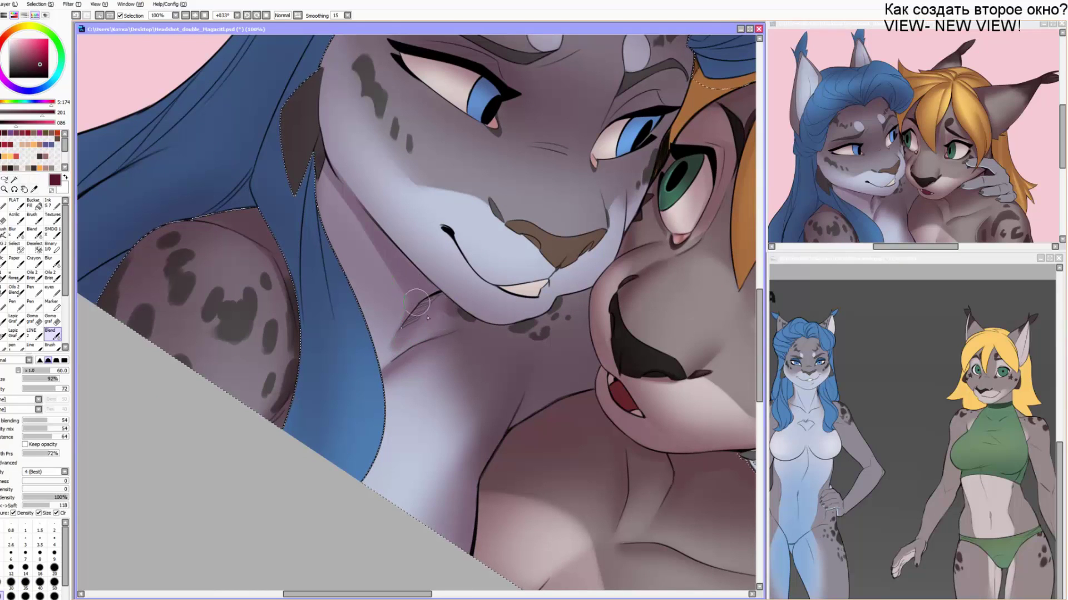
{"action": "key", "text": "b"}
{"action": "mouse_move", "coordinate": [354, 195]}
{"action": "left_mouse_down"}
{"action": "mouse_move", "coordinate": [335, 176]}
{"action": "mouse_move", "coordinate": [337, 185]}
{"action": "mouse_move", "coordinate": [313, 91]}
{"action": "mouse_move", "coordinate": [332, 167]}
{"action": "mouse_move", "coordinate": [421, 279]}
{"action": "left_mouse_up"}
Paint a shadow along the blue-haired character's mouth line, from the mouth corner to the tooth, with the brush reduced below 30.
{"action": "key", "text": "Delete"}
{"action": "key", "text": "Delete"}
{"action": "key", "text": "Delete"}
{"action": "key", "text": "Delete"}
{"action": "key", "text": "Delete"}
{"action": "key", "text": "Delete"}
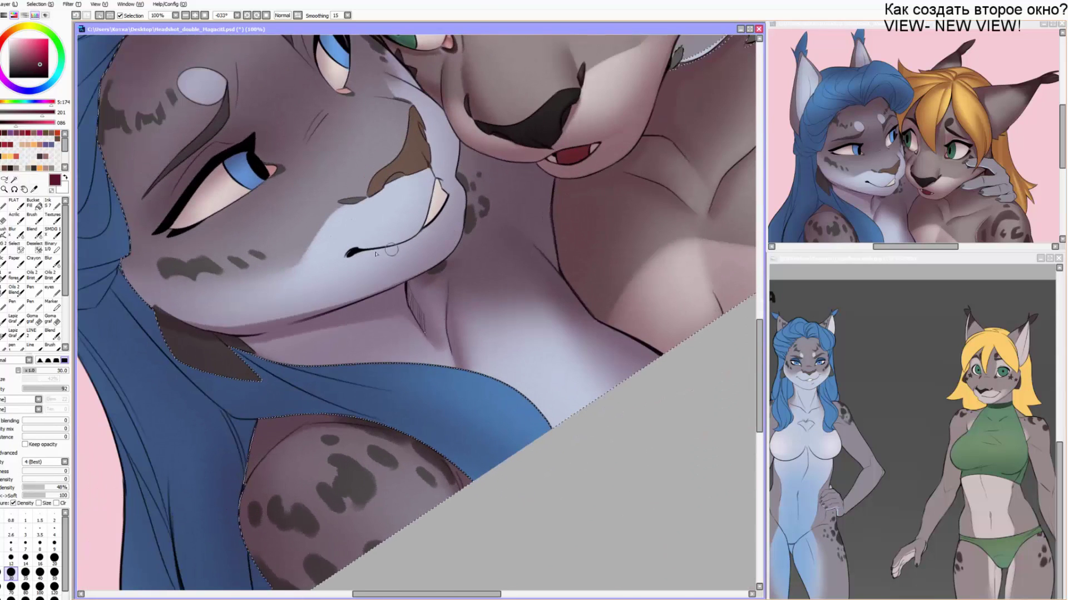
{"action": "key", "text": "bracketleft"}
{"action": "key", "text": "bracketleft"}
{"action": "mouse_move", "coordinate": [346, 254]}
{"action": "left_mouse_down"}
{"action": "mouse_move", "coordinate": [415, 231]}
{"action": "mouse_move", "coordinate": [403, 239]}
{"action": "mouse_move", "coordinate": [433, 191]}
{"action": "left_mouse_up"}
{"action": "key", "text": "bracketleft"}
Shade the far edge of the blue-haired character's muzzle and the chest at sizes 50 and 40, blending the chest at 60.
{"action": "key", "text": "bracketright"}
{"action": "key", "text": "bracketright"}
{"action": "key", "text": "bracketright"}
{"action": "key", "text": "bracketright"}
{"action": "key", "text": "bracketright"}
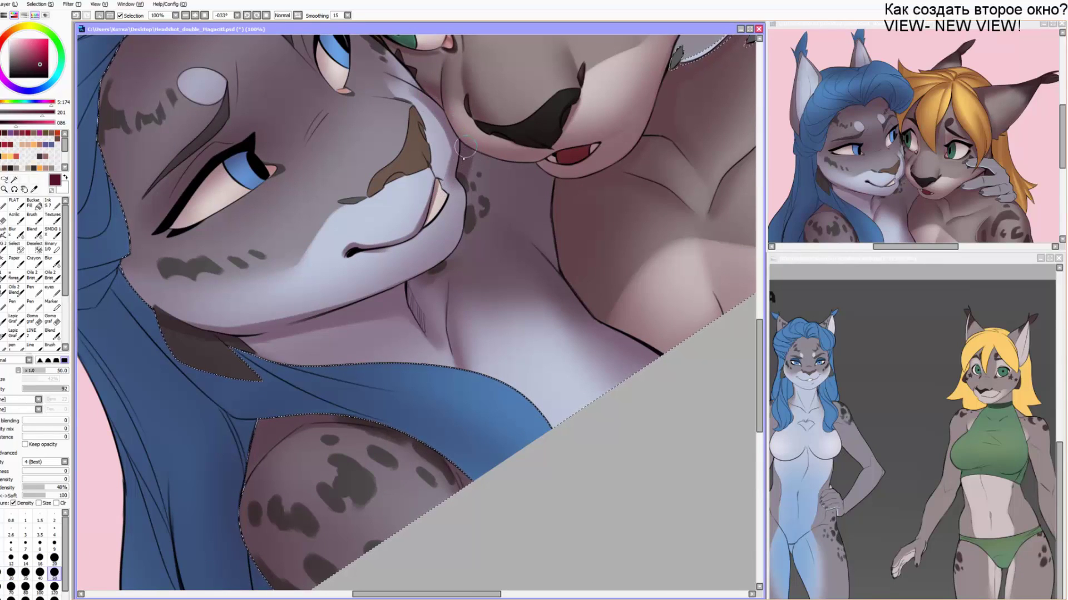
{"action": "key", "text": "bracketleft"}
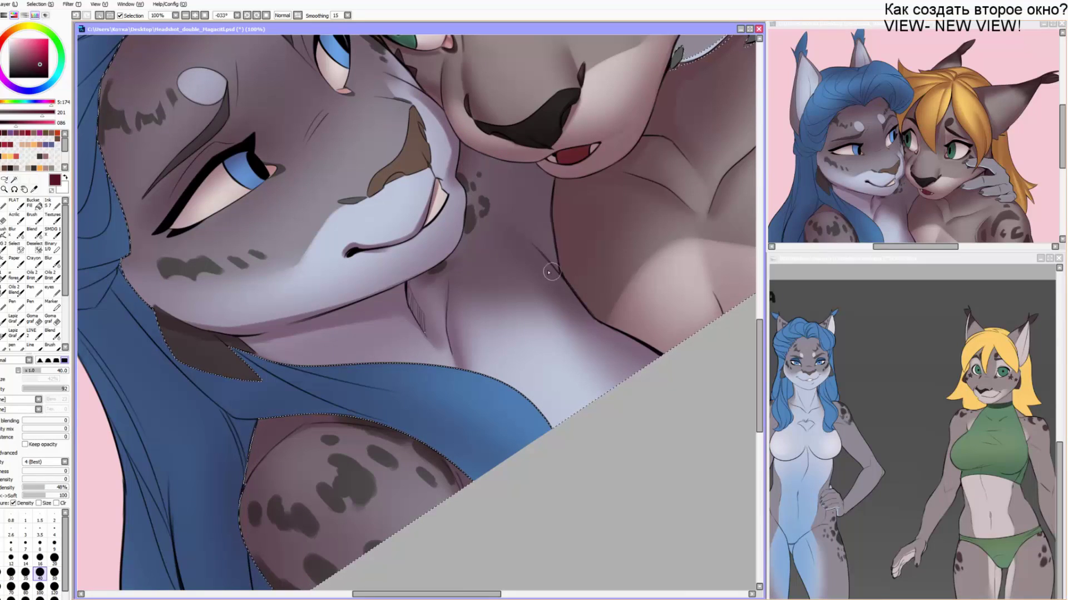
{"action": "key", "text": "c"}
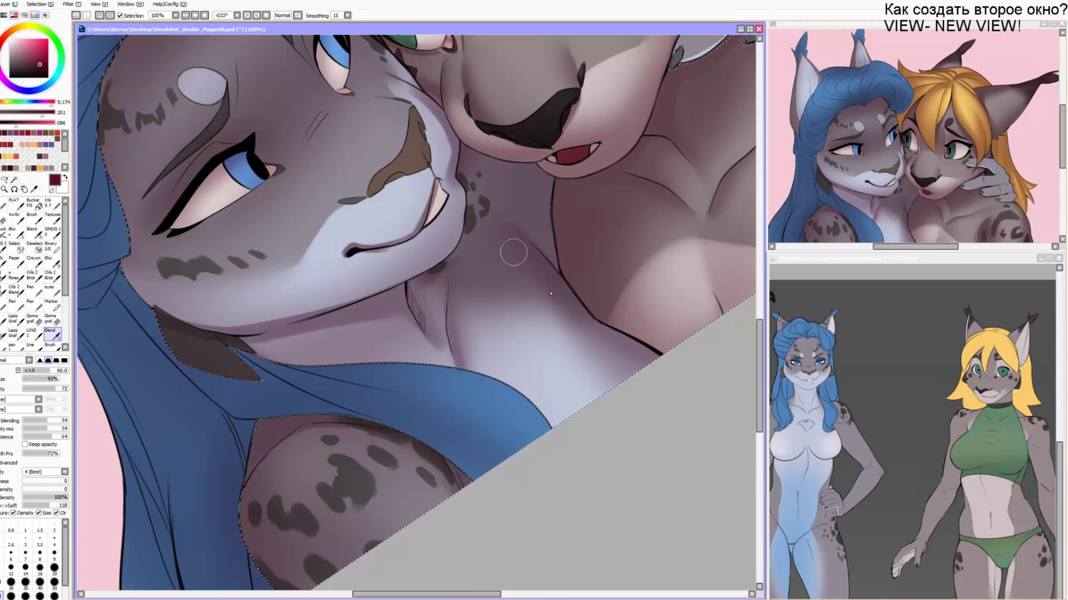
{"action": "key", "text": "b"}
{"action": "key", "text": "End"}
{"action": "key", "text": "End"}
{"action": "mouse_move", "coordinate": [533, 222]}
{"action": "left_mouse_down"}
{"action": "mouse_move", "coordinate": [498, 207]}
{"action": "mouse_move", "coordinate": [488, 189]}
{"action": "left_mouse_up"}
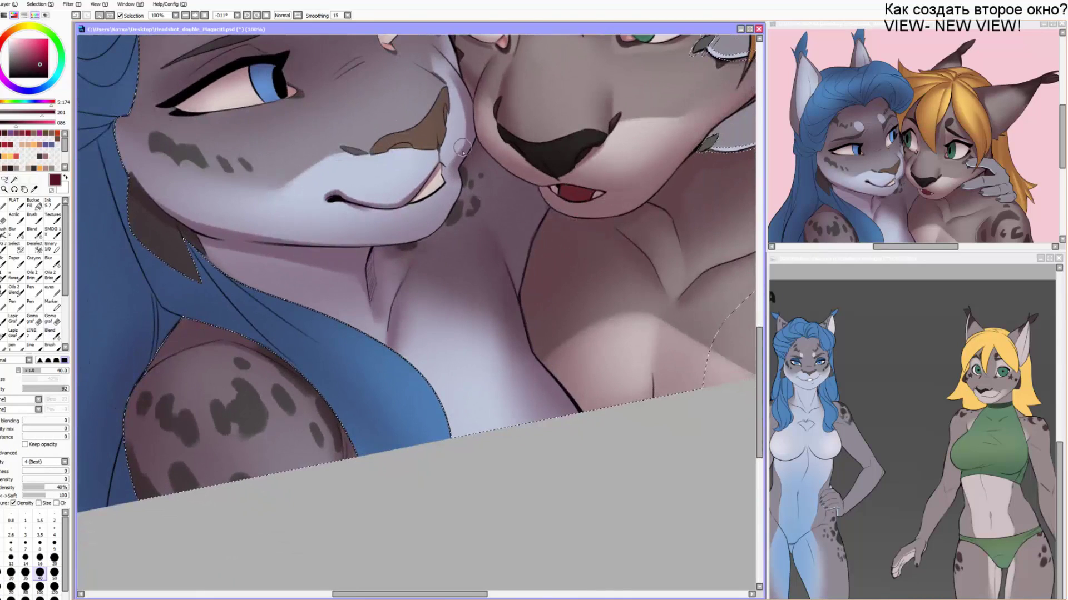
Build up the upper-lip shadow on the blue-haired character's muzzle at size 35 and smooth it with Blend at 60.
{"action": "key", "text": "bracketleft"}
{"action": "key", "text": "Page_Up"}
{"action": "left_click_drag", "start_coordinate": [400, 190], "coordinate": [410, 240]}
{"action": "left_click_drag", "start_coordinate": [358, 198], "coordinate": [376, 264]}
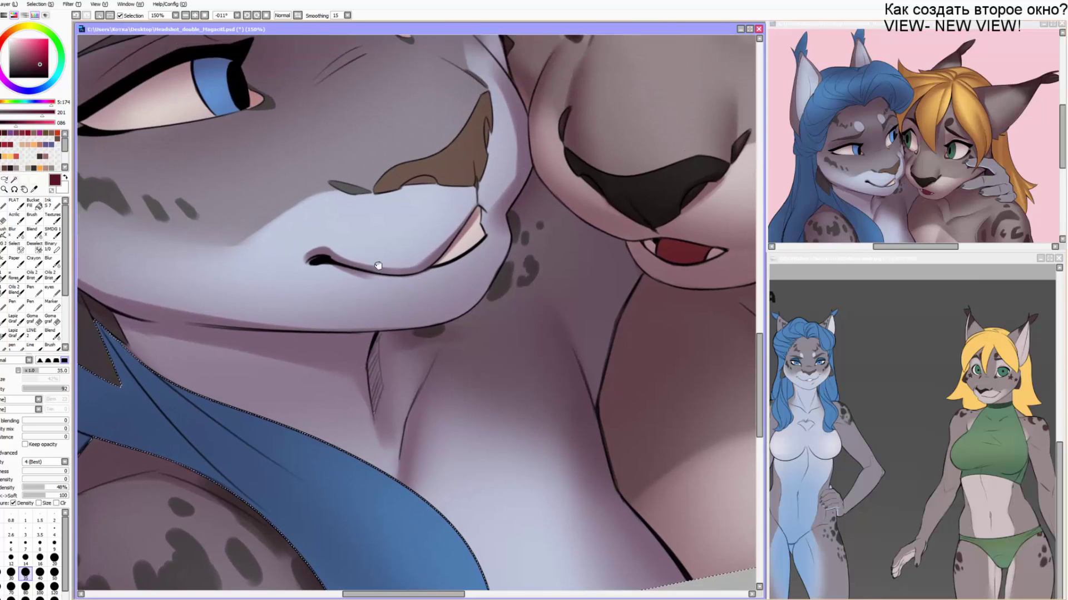
{"action": "key", "text": "b"}
{"action": "key", "text": "b"}
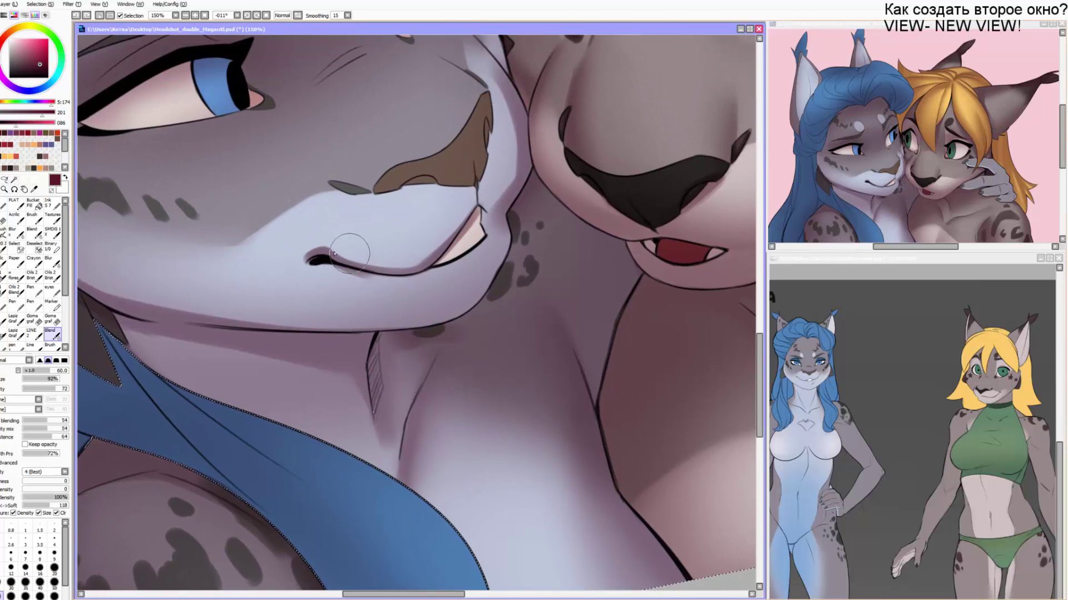
{"action": "key", "text": "b"}
{"action": "left_click_drag", "start_coordinate": [353, 260], "coordinate": [416, 264]}
{"action": "left_click_drag", "start_coordinate": [459, 223], "coordinate": [409, 258]}
{"action": "left_click_drag", "start_coordinate": [445, 236], "coordinate": [361, 253]}
{"action": "key", "text": "b"}
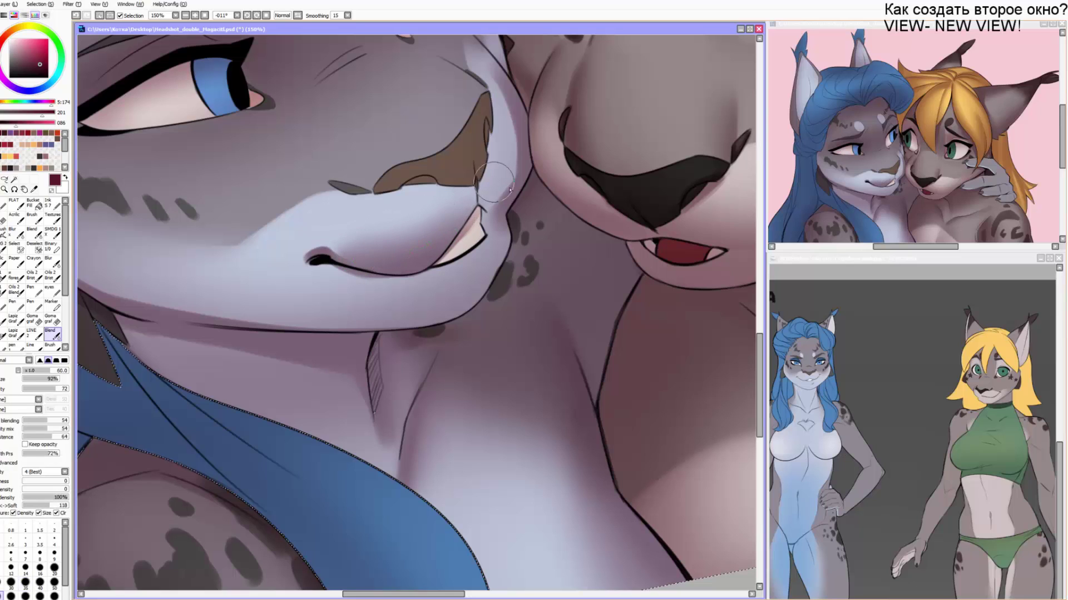
Lighten the blue-haired character's lower lip and chin with the eraser at size 25, blending the edges at size 30.
{"action": "key", "text": "bracketleft"}
{"action": "key", "text": "bracketleft"}
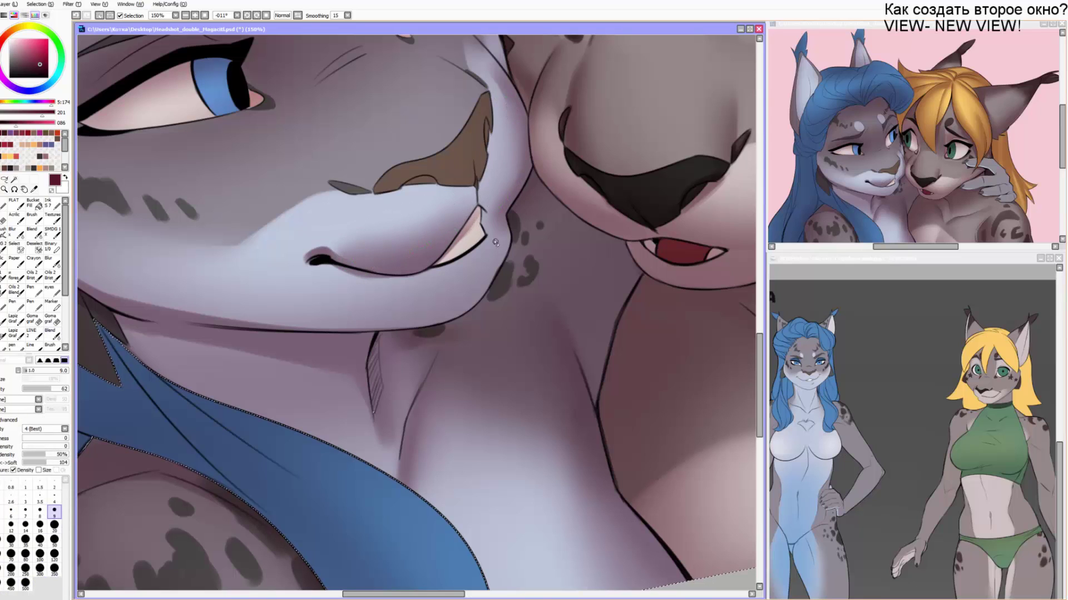
{"action": "key", "text": "e"}
{"action": "key", "text": "bracketright"}
{"action": "key", "text": "bracketright"}
{"action": "key", "text": "bracketright"}
{"action": "key", "text": "bracketright"}
{"action": "mouse_move", "coordinate": [495, 242]}
{"action": "left_mouse_down"}
{"action": "mouse_move", "coordinate": [451, 270]}
{"action": "mouse_move", "coordinate": [495, 238]}
{"action": "mouse_move", "coordinate": [422, 279]}
{"action": "mouse_move", "coordinate": [476, 278]}
{"action": "mouse_move", "coordinate": [426, 282]}
{"action": "mouse_move", "coordinate": [489, 255]}
{"action": "left_mouse_up"}
{"action": "key", "text": "b"}
{"action": "key", "text": "bracketleft"}
{"action": "key", "text": "bracketleft"}
{"action": "key", "text": "e"}
{"action": "mouse_move", "coordinate": [326, 271]}
{"action": "left_mouse_down"}
{"action": "mouse_move", "coordinate": [372, 282]}
{"action": "mouse_move", "coordinate": [328, 276]}
{"action": "mouse_move", "coordinate": [414, 284]}
{"action": "left_mouse_up"}
{"action": "key", "text": "b"}
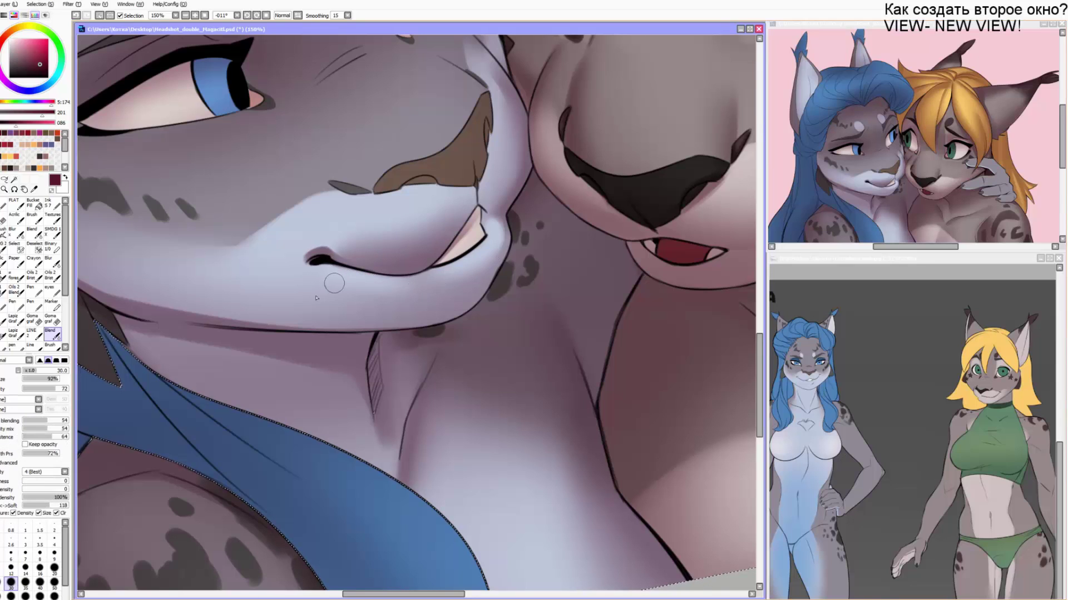
{"action": "key", "text": "e"}
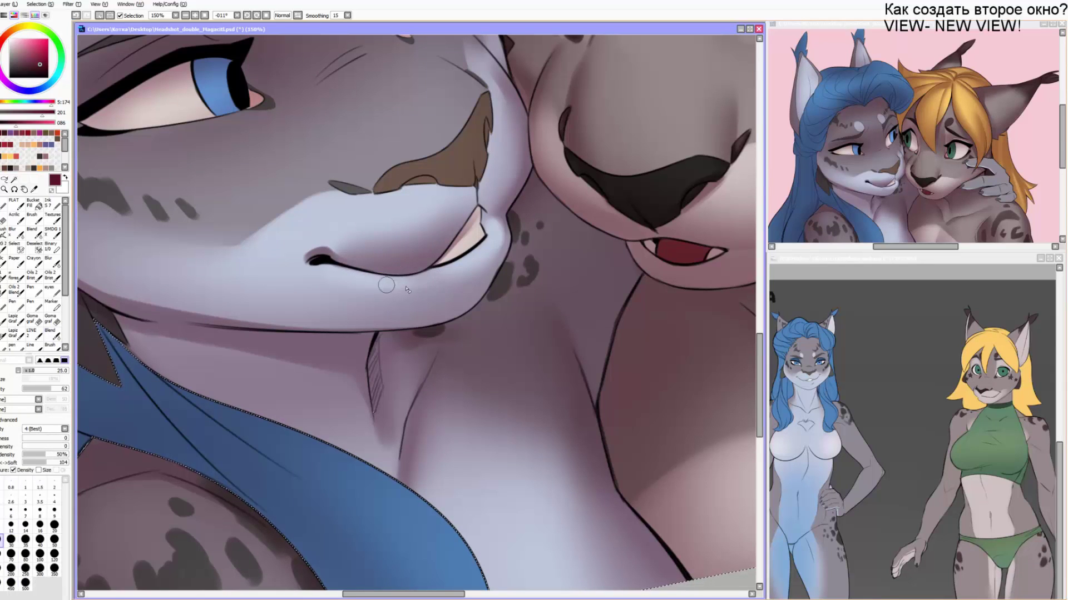
{"action": "key", "text": "b"}
{"action": "mouse_move", "coordinate": [386, 299]}
{"action": "left_mouse_down"}
{"action": "mouse_move", "coordinate": [467, 286]}
{"action": "mouse_move", "coordinate": [359, 305]}
{"action": "mouse_move", "coordinate": [344, 258]}
{"action": "mouse_move", "coordinate": [452, 257]}
{"action": "mouse_move", "coordinate": [402, 292]}
{"action": "mouse_move", "coordinate": [347, 300]}
{"action": "mouse_move", "coordinate": [456, 271]}
{"action": "mouse_move", "coordinate": [368, 285]}
{"action": "left_mouse_up"}
Paint a thin shadow along the blue-haired character's lower jaw line and blend it into the cheek at size 30.
{"action": "key", "text": "v"}
{"action": "key", "text": "bracketleft"}
{"action": "key", "text": "bracketleft"}
{"action": "key", "text": "bracketleft"}
{"action": "key", "text": "bracketleft"}
{"action": "left_click_drag", "start_coordinate": [248, 291], "coordinate": [369, 326]}
{"action": "key", "text": "b"}
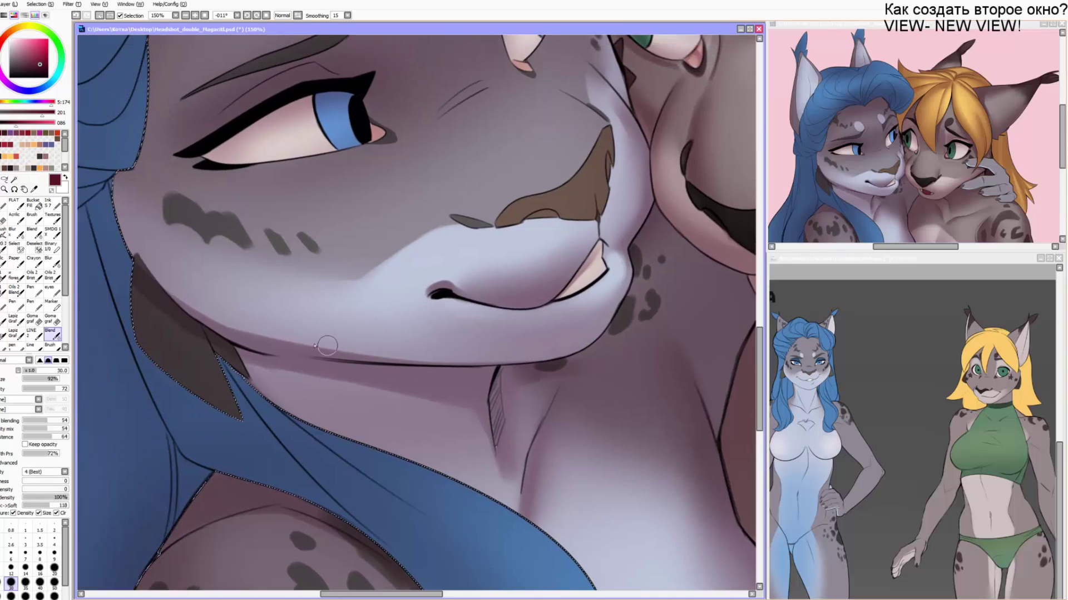
{"action": "left_click_drag", "start_coordinate": [300, 355], "coordinate": [275, 349]}
{"action": "mouse_move", "coordinate": [177, 297]}
{"action": "left_mouse_down"}
{"action": "mouse_move", "coordinate": [259, 332]}
{"action": "mouse_move", "coordinate": [234, 319]}
{"action": "left_mouse_up"}
{"action": "left_click_drag", "start_coordinate": [248, 317], "coordinate": [264, 329]}
Airbrush a large soft shadow from the blue-haired character's hairline across the side of the cheek and around the eye.
{"action": "key", "text": "b"}
{"action": "left_click_drag", "start_coordinate": [123, 176], "coordinate": [272, 365]}
{"action": "key", "text": "bracketright"}
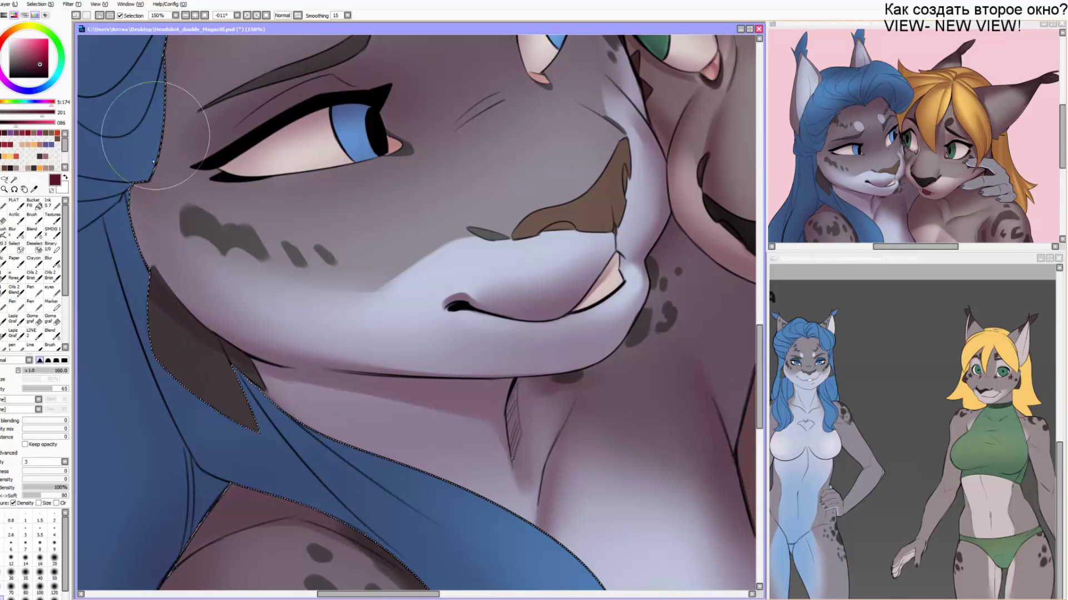
{"action": "mouse_move", "coordinate": [160, 134]}
{"action": "left_mouse_down"}
{"action": "mouse_move", "coordinate": [295, 253]}
{"action": "mouse_move", "coordinate": [221, 241]}
{"action": "left_mouse_up"}
{"action": "mouse_move", "coordinate": [281, 123]}
{"action": "left_mouse_down"}
{"action": "mouse_move", "coordinate": [373, 208]}
{"action": "mouse_move", "coordinate": [265, 234]}
{"action": "mouse_move", "coordinate": [447, 154]}
{"action": "left_mouse_up"}
Blend the shadow between the blue-haired character's outer eye corner and the hairline at sizes 30 and 60.
{"action": "key", "text": "b"}
{"action": "key", "text": "bracketright"}
{"action": "key", "text": "bracketright"}
{"action": "key", "text": "bracketright"}
{"action": "key", "text": "b"}
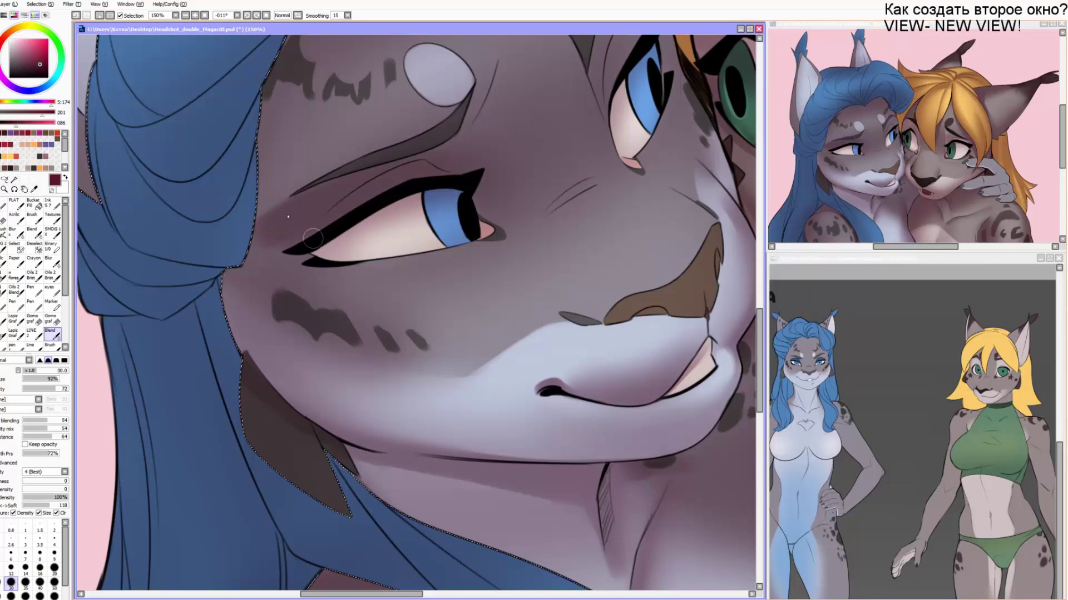
{"action": "left_click_drag", "start_coordinate": [312, 239], "coordinate": [261, 222]}
{"action": "key", "text": "bracketright"}
{"action": "key", "text": "bracketright"}
{"action": "key", "text": "bracketright"}
{"action": "key", "text": "bracketright"}
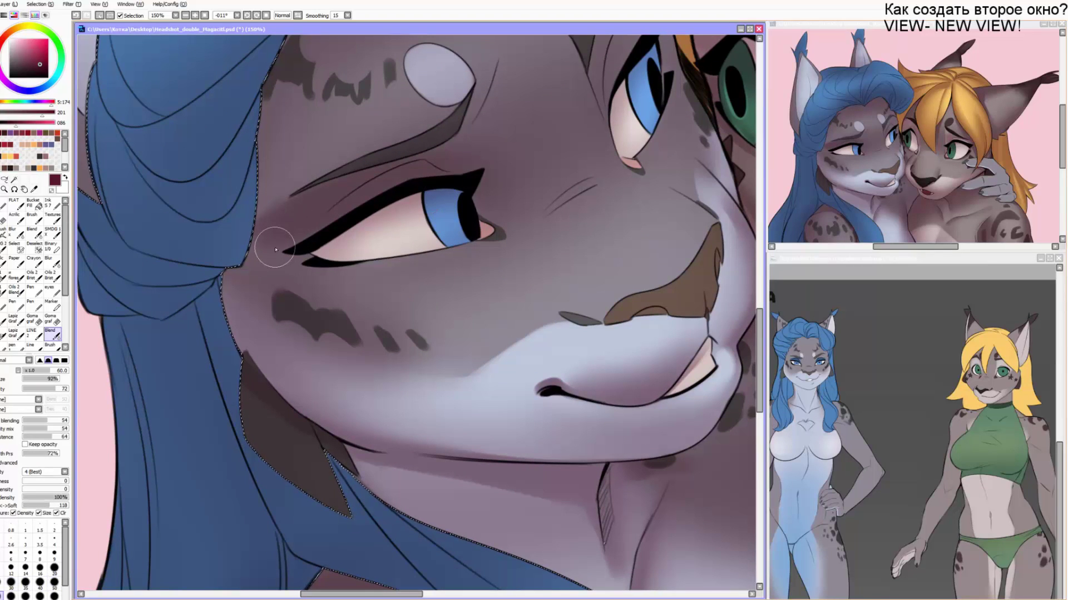
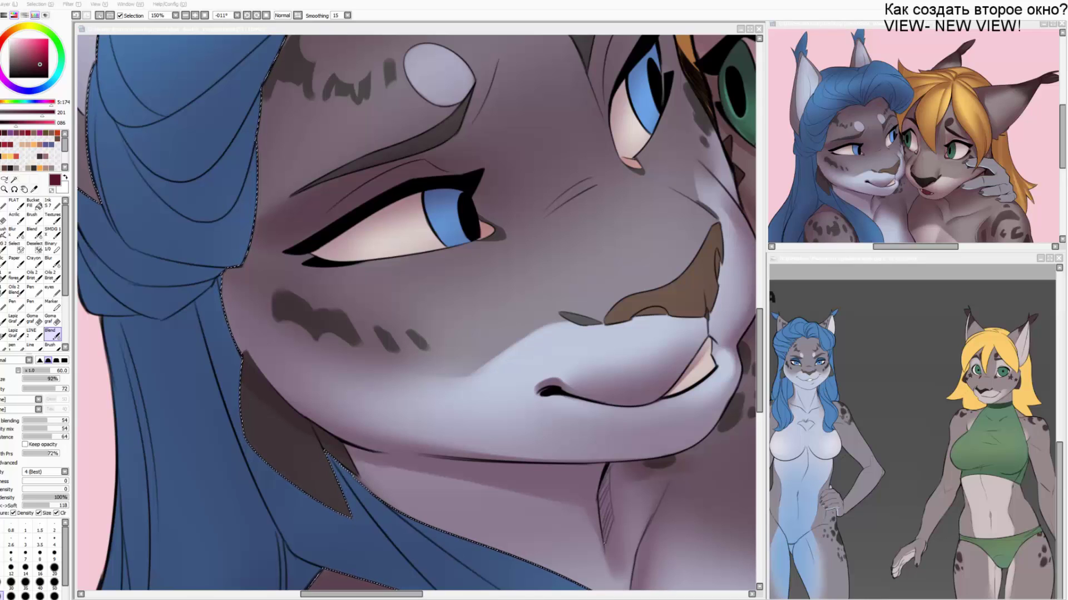
Paint shadows on the dark fur tuft below the blue-haired character's cheek with the brush, reducing it from size 40 to 16 and 14.
{"action": "key", "text": "alt+Tab"}
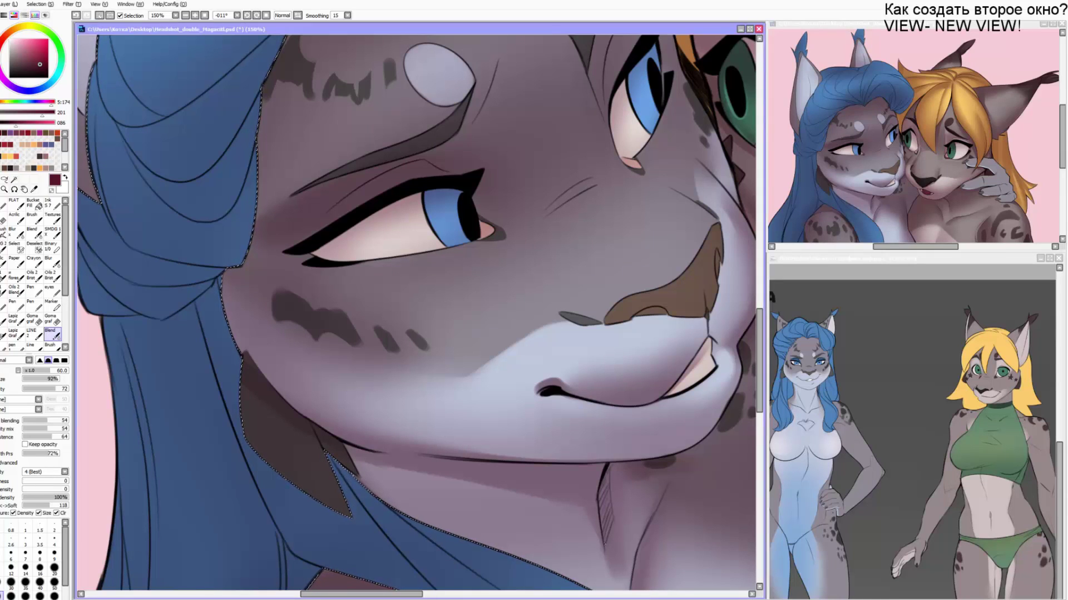
{"action": "key", "text": "b"}
{"action": "left_click_drag", "start_coordinate": [239, 367], "coordinate": [299, 483]}
{"action": "key", "text": "bracketleft"}
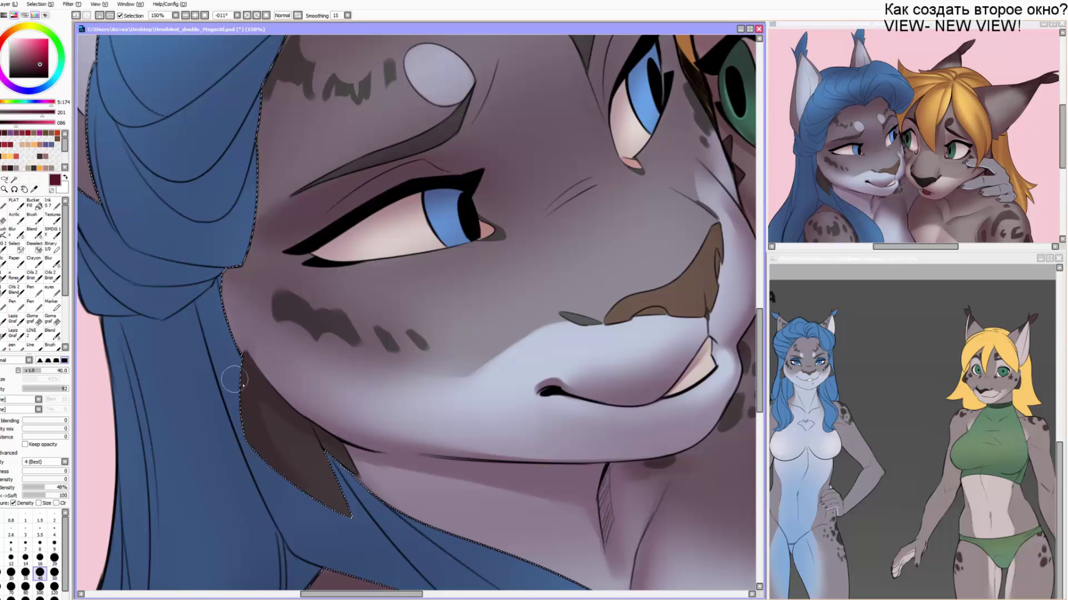
{"action": "key", "text": "bracketleft"}
{"action": "key", "text": "bracketleft"}
{"action": "key", "text": "bracketleft"}
{"action": "left_click_drag", "start_coordinate": [249, 382], "coordinate": [310, 487]}
{"action": "left_click_drag", "start_coordinate": [250, 419], "coordinate": [350, 517]}
{"action": "key", "text": "bracketleft"}
{"action": "key", "text": "bracketleft"}
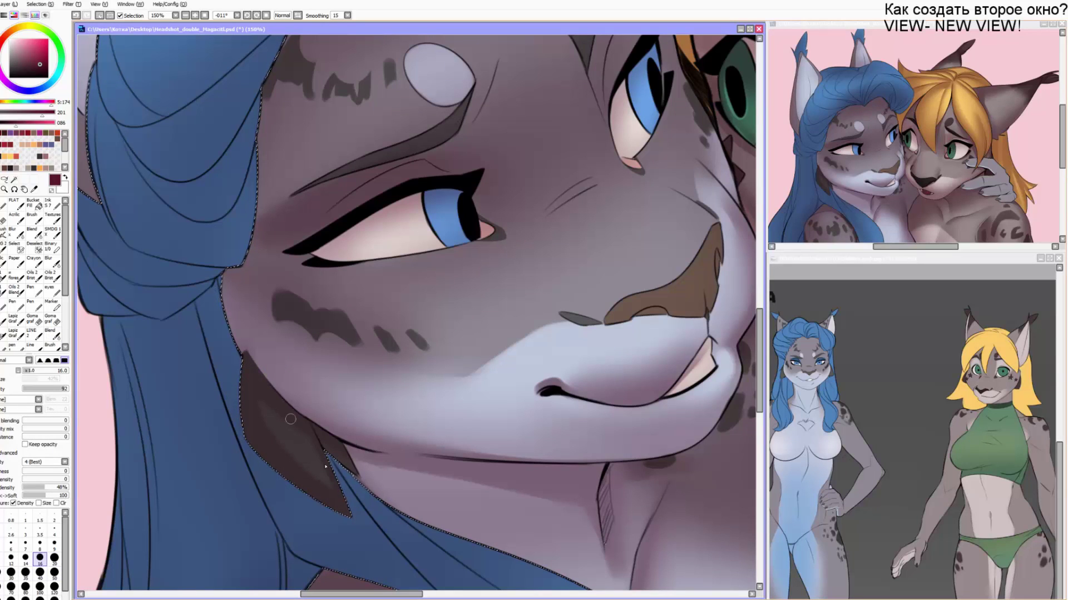
{"action": "key", "text": "bracketleft"}
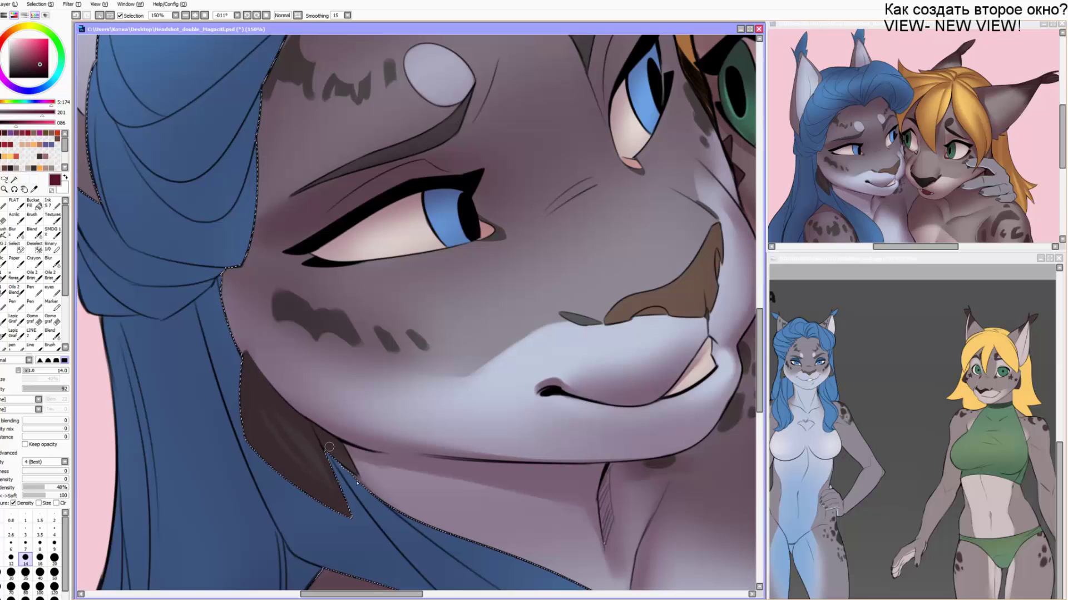
{"action": "key", "text": "bracketright"}
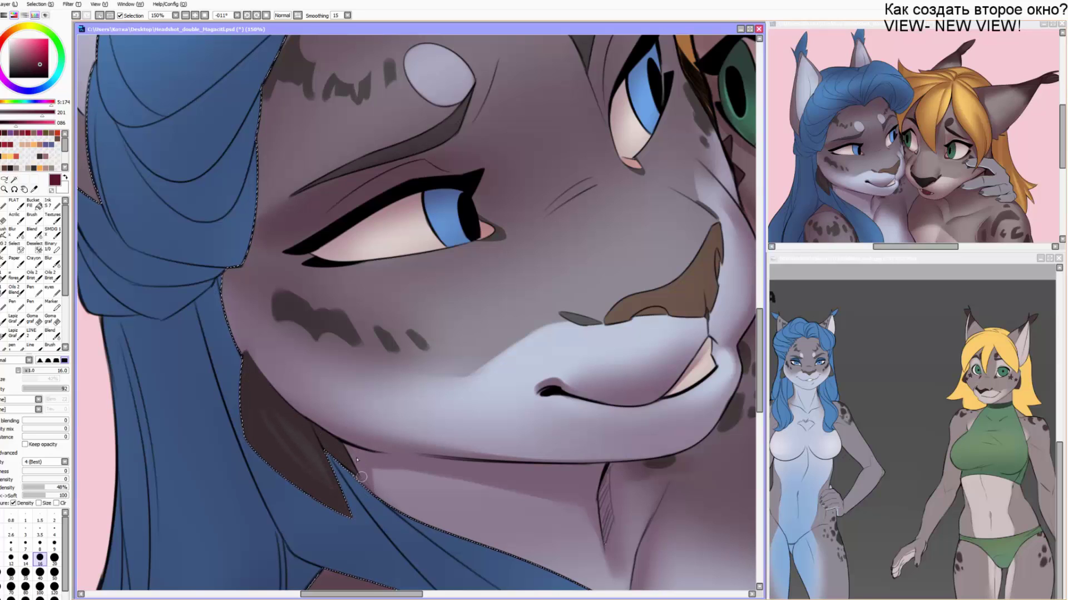
Shade the lower part of the blue-haired character's nose and nostril with the brush at sizes 25 and 20.
{"action": "key", "text": "Home"}
{"action": "key", "text": "bracketright"}
{"action": "mouse_move", "coordinate": [567, 501]}
{"action": "left_mouse_down"}
{"action": "mouse_move", "coordinate": [458, 388]}
{"action": "mouse_move", "coordinate": [483, 537]}
{"action": "left_mouse_up"}
{"action": "key", "text": "bracketright"}
{"action": "key", "text": "c"}
{"action": "left_click_drag", "start_coordinate": [366, 328], "coordinate": [360, 393]}
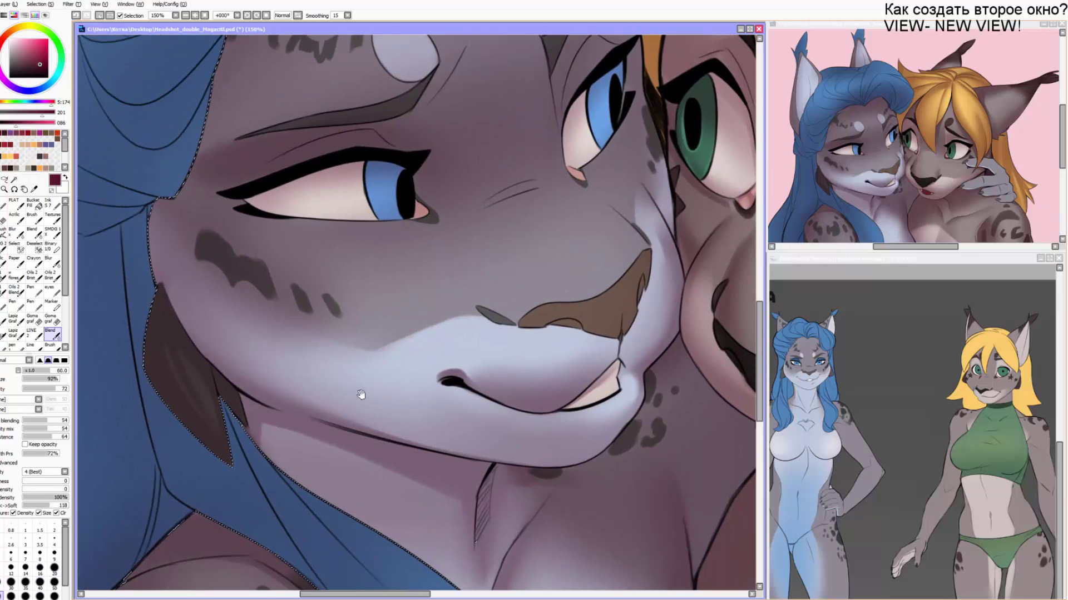
{"action": "key", "text": "v"}
{"action": "mouse_move", "coordinate": [443, 378]}
{"action": "left_mouse_down"}
{"action": "mouse_move", "coordinate": [468, 376]}
{"action": "mouse_move", "coordinate": [445, 365]}
{"action": "left_mouse_up"}
{"action": "key", "text": "c"}
{"action": "key", "text": "v"}
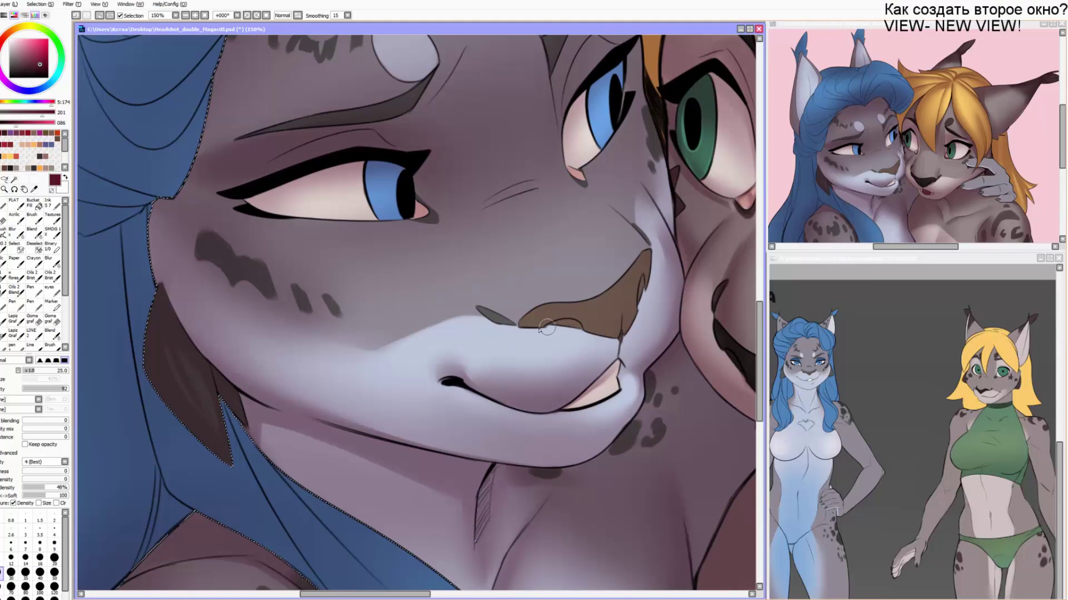
{"action": "mouse_move", "coordinate": [547, 327]}
{"action": "left_mouse_down"}
{"action": "mouse_move", "coordinate": [605, 333]}
{"action": "mouse_move", "coordinate": [532, 324]}
{"action": "mouse_move", "coordinate": [627, 335]}
{"action": "mouse_move", "coordinate": [538, 347]}
{"action": "mouse_move", "coordinate": [563, 340]}
{"action": "mouse_move", "coordinate": [584, 281]}
{"action": "mouse_move", "coordinate": [536, 332]}
{"action": "mouse_move", "coordinate": [465, 344]}
{"action": "mouse_move", "coordinate": [553, 344]}
{"action": "left_mouse_up"}
{"action": "key", "text": "bracketright"}
{"action": "left_click_drag", "start_coordinate": [478, 342], "coordinate": [514, 340]}
{"action": "left_click_drag", "start_coordinate": [568, 333], "coordinate": [540, 339]}
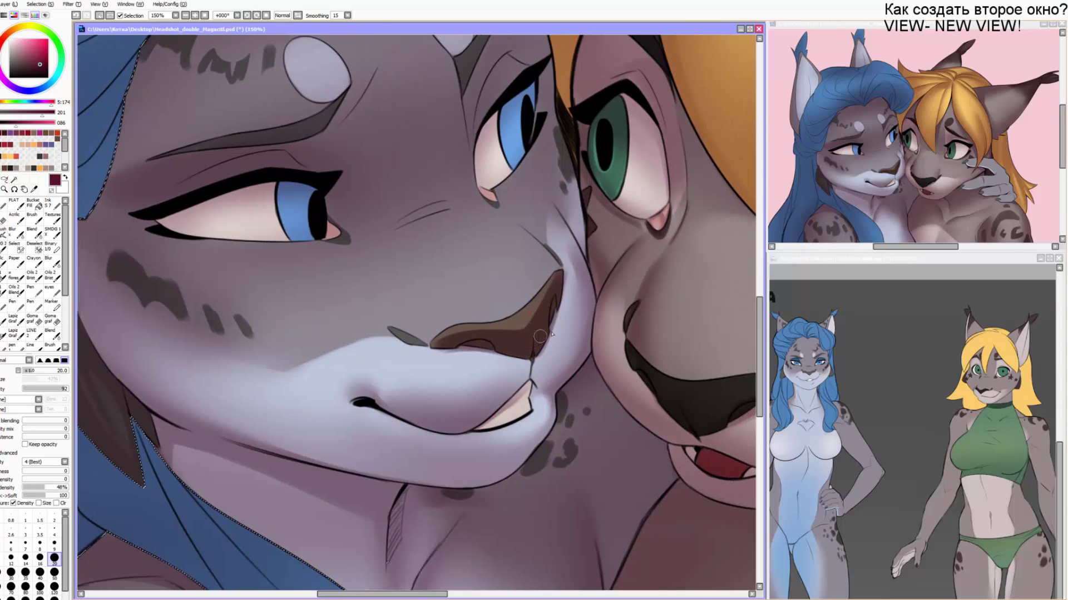
Darken the far side of the blue-haired character's nose at size 14, undoing the extra stroke along its lower edge.
{"action": "key", "text": "bracketleft"}
{"action": "key", "text": "bracketleft"}
{"action": "left_click_drag", "start_coordinate": [559, 292], "coordinate": [545, 346]}
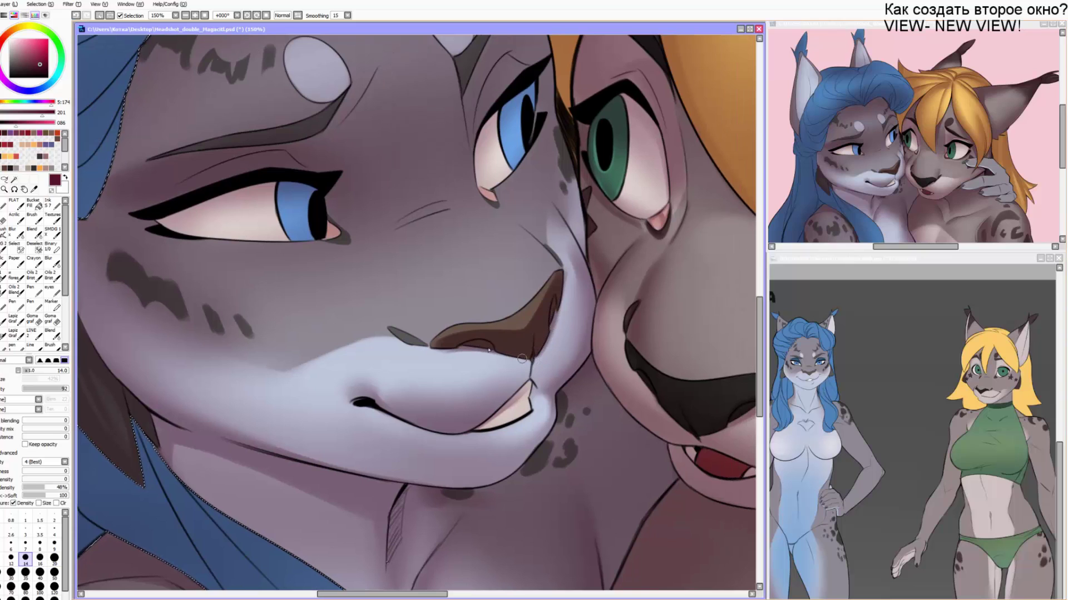
{"action": "left_click_drag", "start_coordinate": [435, 349], "coordinate": [476, 350]}
{"action": "key", "text": "ctrl+z"}
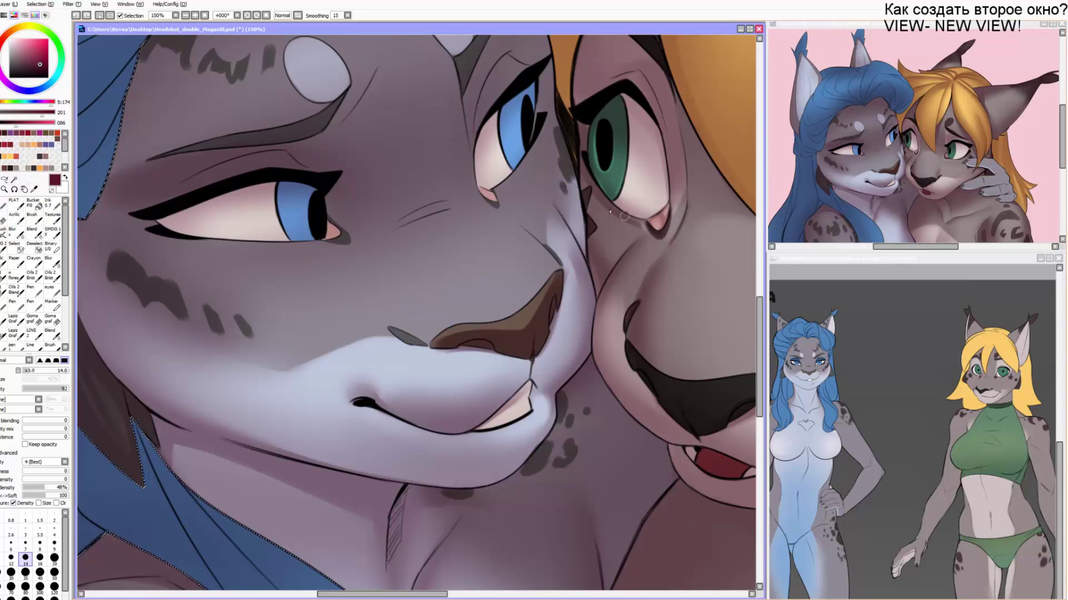
Paint a thin shadow at size 14 between the blue-haired character's nose and far cheek, and blend it at sizes 60 and 35.
{"action": "left_click_drag", "start_coordinate": [584, 289], "coordinate": [577, 263]}
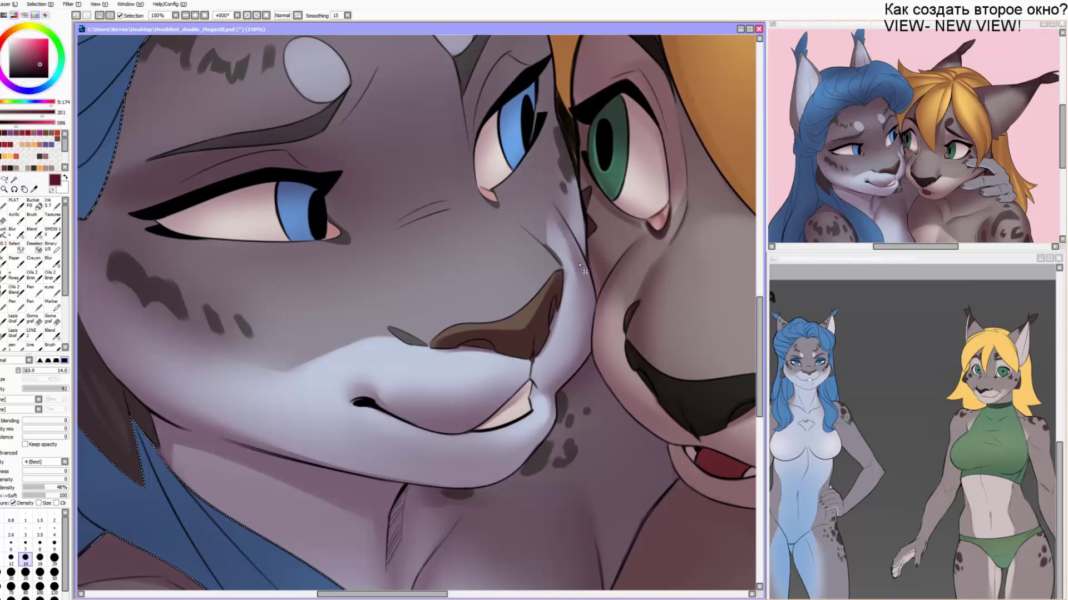
{"action": "key", "text": "ctrl+z"}
{"action": "left_click_drag", "start_coordinate": [555, 211], "coordinate": [580, 288]}
{"action": "key", "text": "c"}
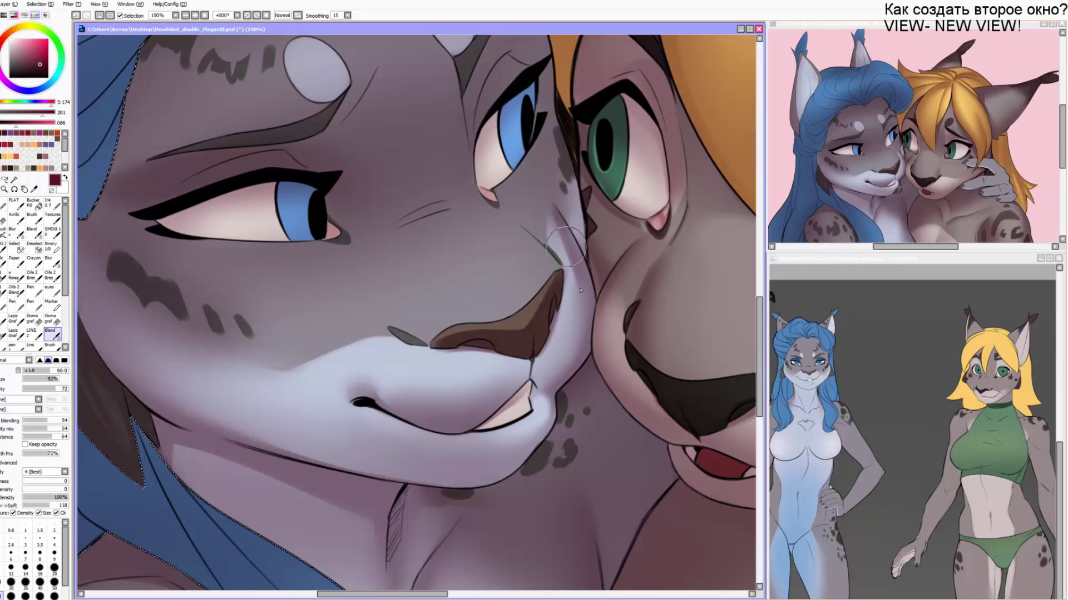
{"action": "left_click_drag", "start_coordinate": [550, 216], "coordinate": [574, 278]}
{"action": "key", "text": "b"}
{"action": "left_click_drag", "start_coordinate": [561, 221], "coordinate": [582, 297]}
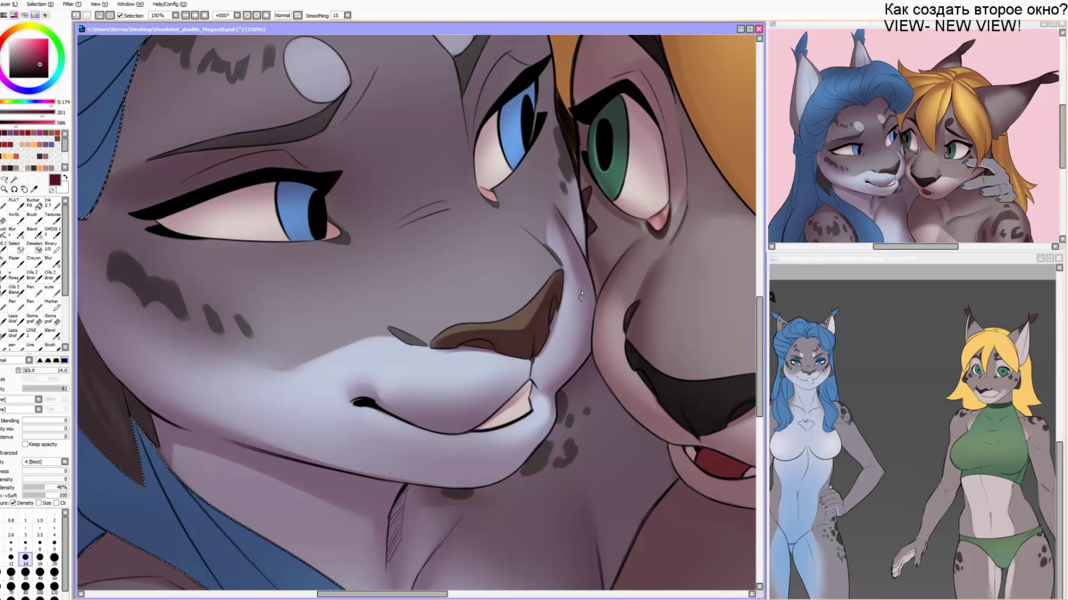
{"action": "key", "text": "bracketright"}
{"action": "key", "text": "b"}
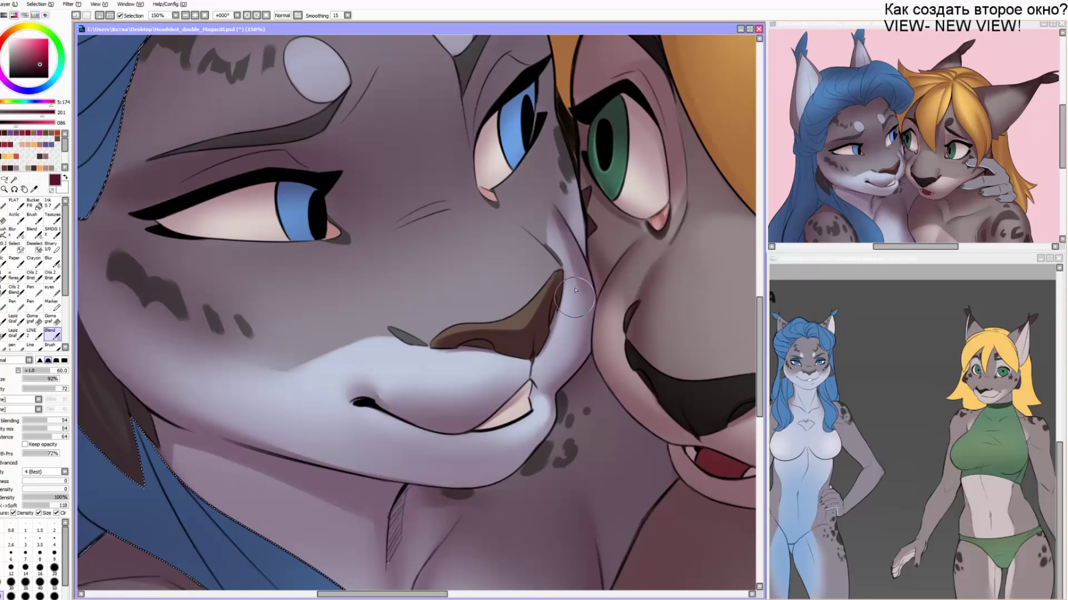
{"action": "key", "text": "bracketleft"}
{"action": "key", "text": "bracketleft"}
{"action": "key", "text": "bracketleft"}
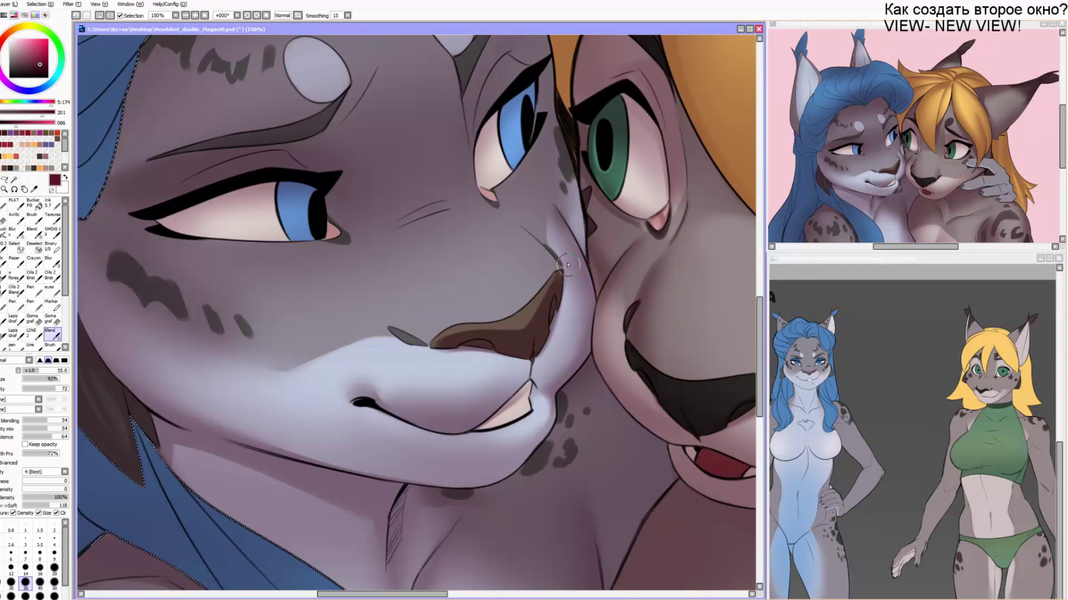
Clean up the shadow on the far side of the blue-haired character's muzzle and up toward the far eye with the eraser at size 25.
{"action": "key", "text": "e"}
{"action": "left_click_drag", "start_coordinate": [568, 257], "coordinate": [576, 308]}
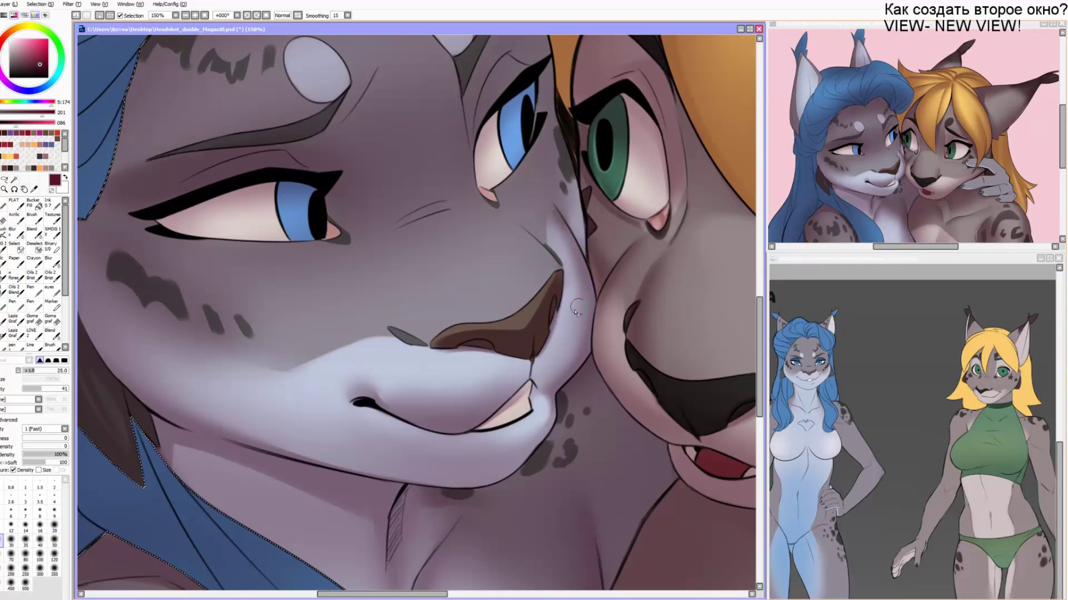
{"action": "mouse_move", "coordinate": [553, 216]}
{"action": "left_mouse_down"}
{"action": "mouse_move", "coordinate": [581, 308]}
{"action": "mouse_move", "coordinate": [587, 204]}
{"action": "mouse_move", "coordinate": [583, 258]}
{"action": "mouse_move", "coordinate": [567, 147]}
{"action": "left_mouse_up"}
{"action": "key", "text": "b"}
{"action": "key", "text": "n"}
{"action": "key", "text": "bracketright"}
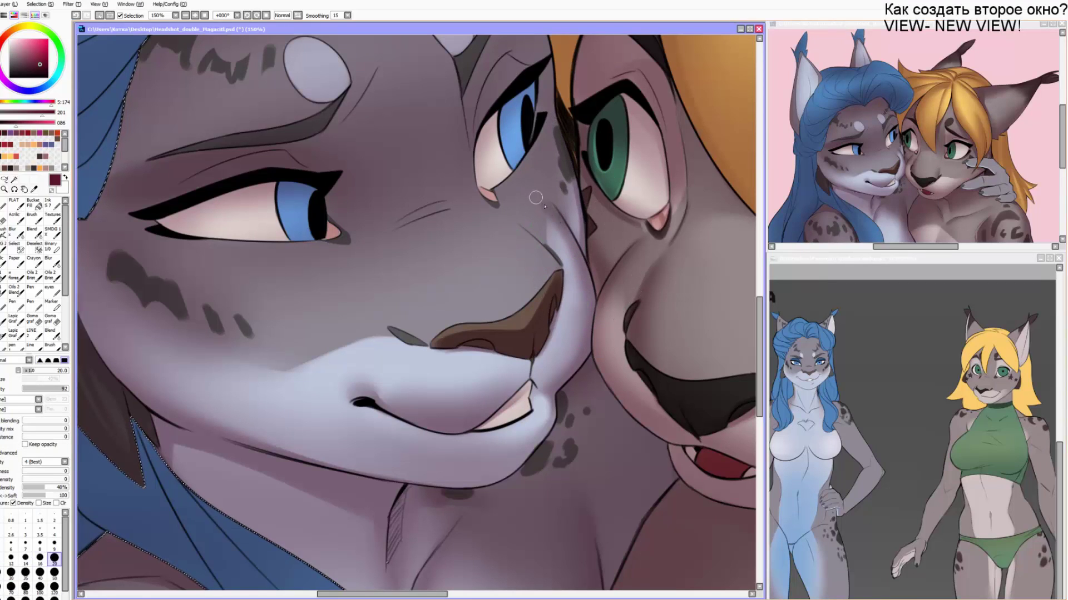
{"action": "key", "text": "bracketleft"}
{"action": "key", "text": "bracketleft"}
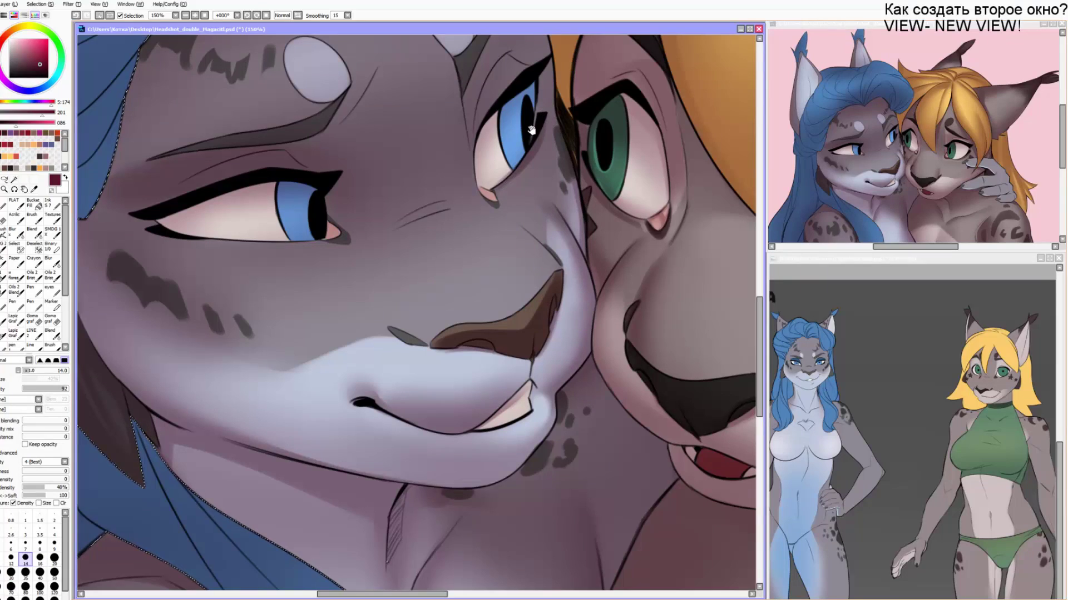
Paint a shadow between the blue-haired character's far brow and eye at size 30 and blend it at size 35.
{"action": "scroll", "coordinate": [478, 153], "scroll_direction": "up", "scroll_amount": 2}
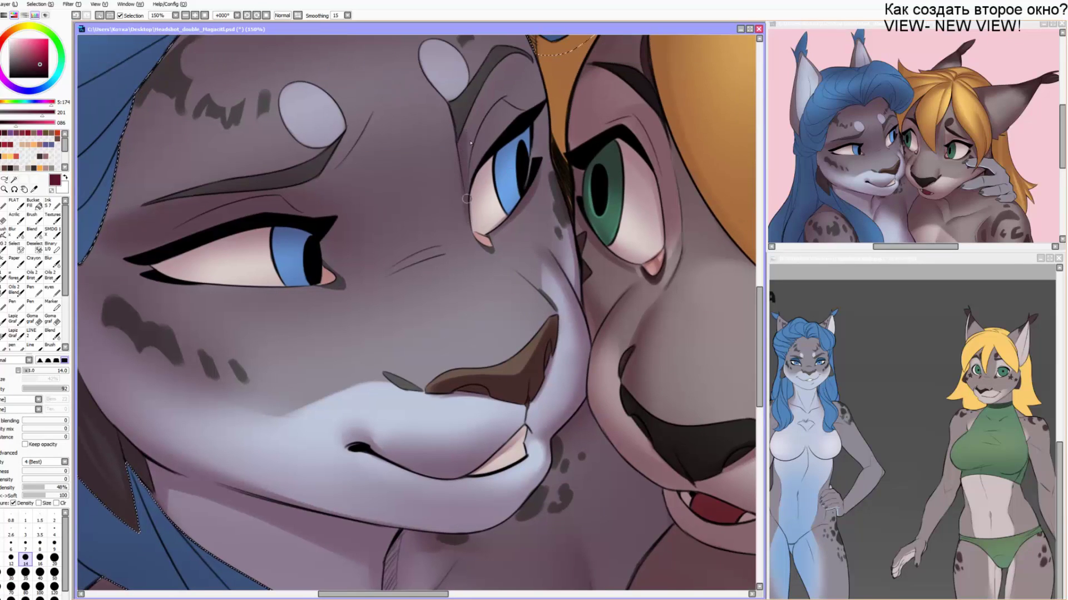
{"action": "key", "text": "bracketright"}
{"action": "key", "text": "bracketright"}
{"action": "key", "text": "bracketright"}
{"action": "key", "text": "bracketright"}
{"action": "key", "text": "bracketright"}
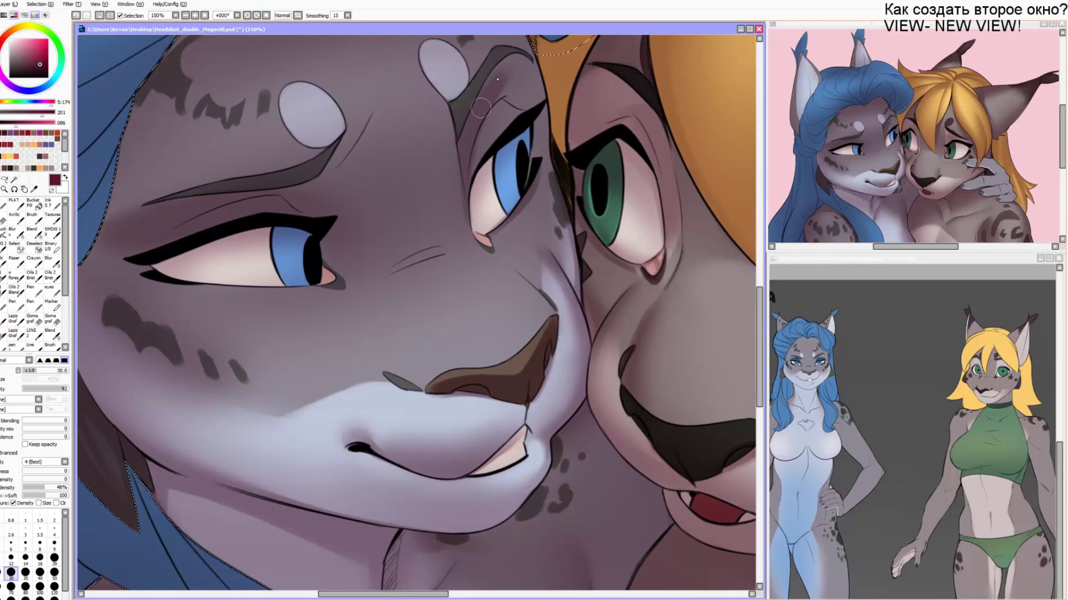
{"action": "mouse_move", "coordinate": [516, 75]}
{"action": "left_mouse_down"}
{"action": "mouse_move", "coordinate": [501, 87]}
{"action": "mouse_move", "coordinate": [525, 56]}
{"action": "mouse_move", "coordinate": [506, 91]}
{"action": "mouse_move", "coordinate": [526, 93]}
{"action": "mouse_move", "coordinate": [468, 169]}
{"action": "left_mouse_up"}
{"action": "key", "text": "bracketleft"}
{"action": "left_click_drag", "start_coordinate": [492, 103], "coordinate": [467, 194]}
{"action": "key", "text": "bracketleft"}
{"action": "key", "text": "bracketleft"}
{"action": "key", "text": "bracketleft"}
{"action": "key", "text": "bracketleft"}
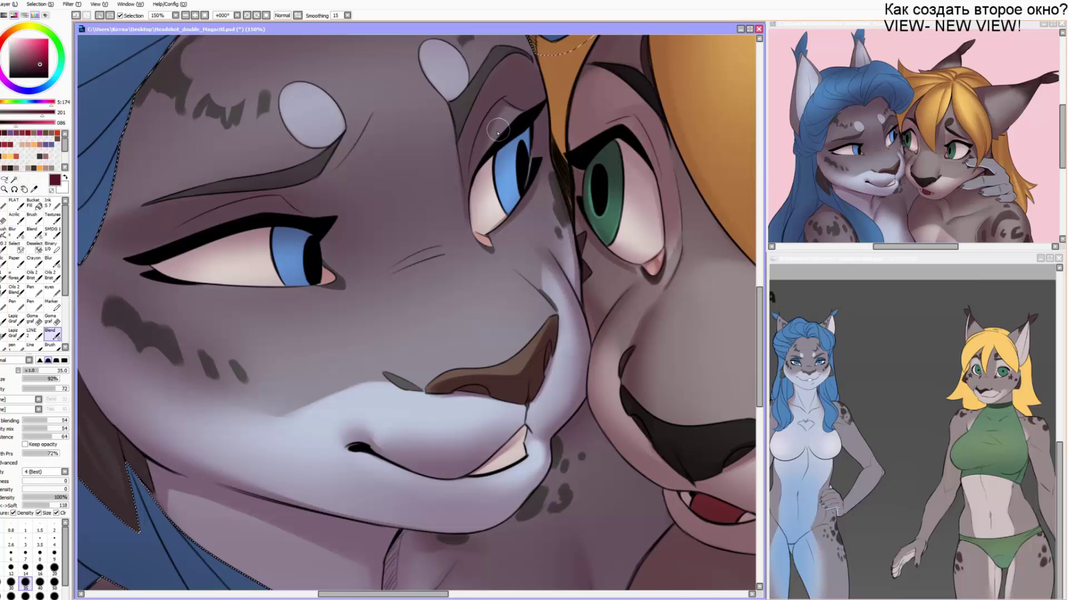
Paint a thin shadow along the inner edge of the blue-haired character's far eye at size 14, undoing unwanted strokes.
{"action": "left_click_drag", "start_coordinate": [466, 146], "coordinate": [468, 238]}
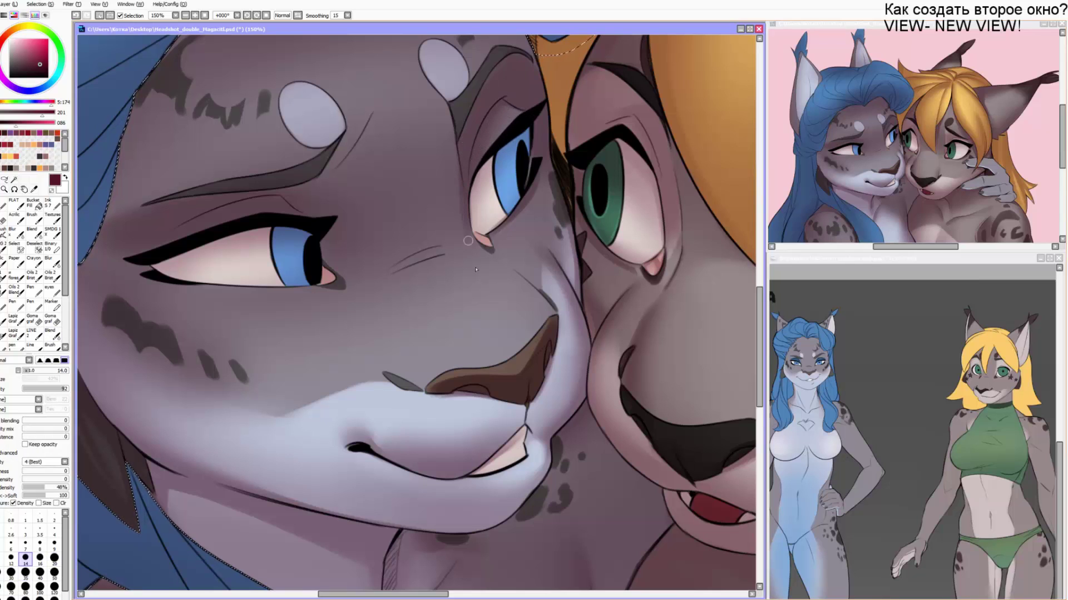
{"action": "key", "text": "ctrl+z"}
{"action": "left_click_drag", "start_coordinate": [465, 139], "coordinate": [482, 241]}
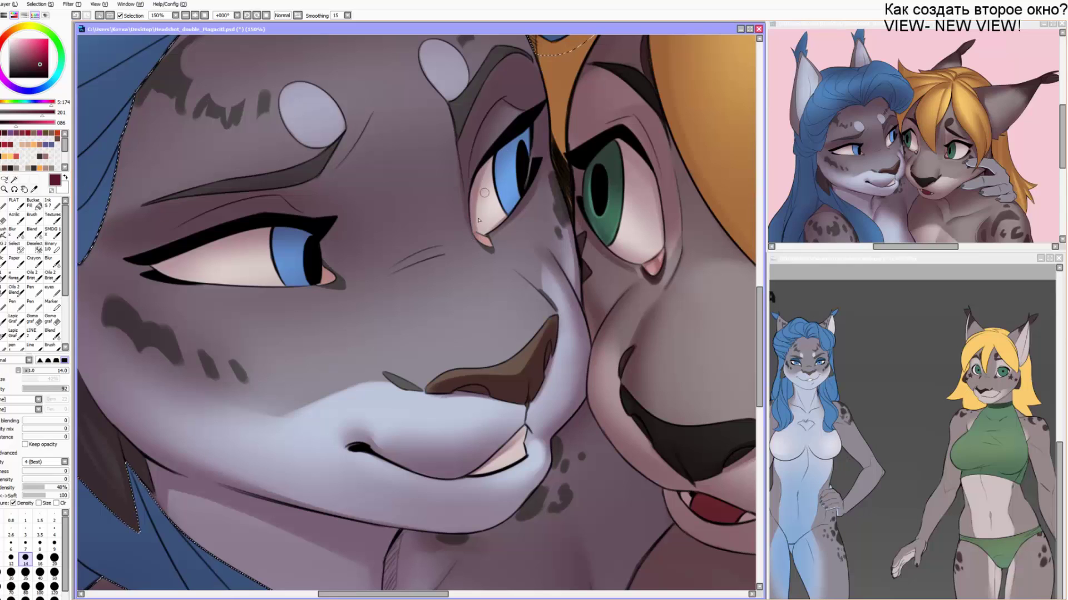
{"action": "key", "text": "ctrl+z"}
{"action": "left_click_drag", "start_coordinate": [479, 235], "coordinate": [506, 146]}
Shade the white of the blue-haired character's near eye below the upper lid at size 16 and blend it at size 35.
{"action": "left_click_drag", "start_coordinate": [385, 225], "coordinate": [436, 199]}
{"action": "key", "text": "]"}
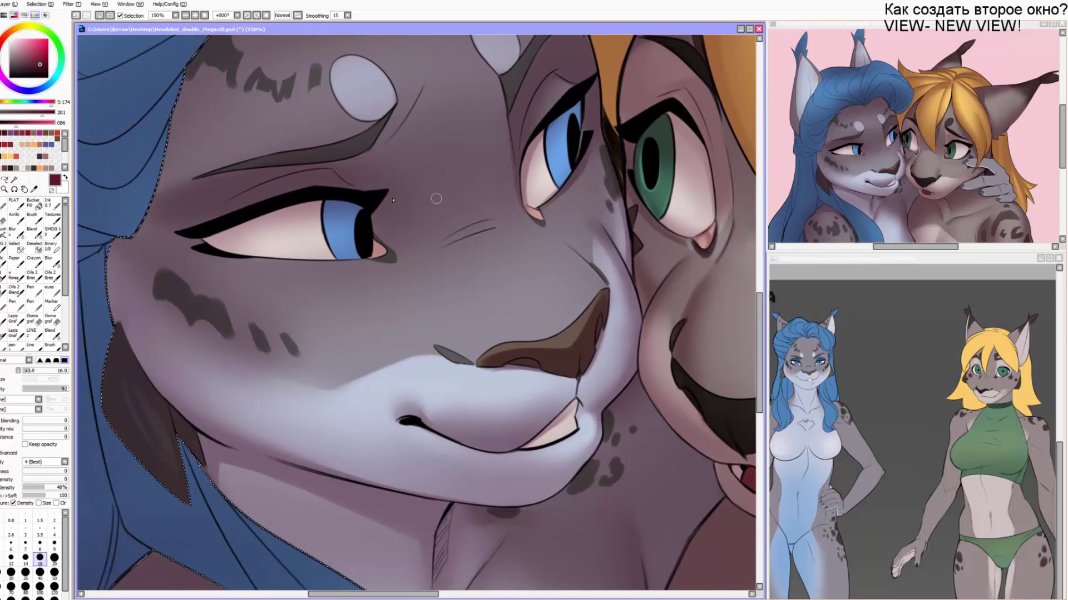
{"action": "mouse_move", "coordinate": [363, 208]}
{"action": "left_mouse_down"}
{"action": "mouse_move", "coordinate": [213, 234]}
{"action": "mouse_move", "coordinate": [239, 232]}
{"action": "mouse_move", "coordinate": [213, 246]}
{"action": "mouse_move", "coordinate": [217, 235]}
{"action": "mouse_move", "coordinate": [311, 225]}
{"action": "left_mouse_up"}
{"action": "key", "text": "ctrl+z"}
{"action": "key", "text": "c"}
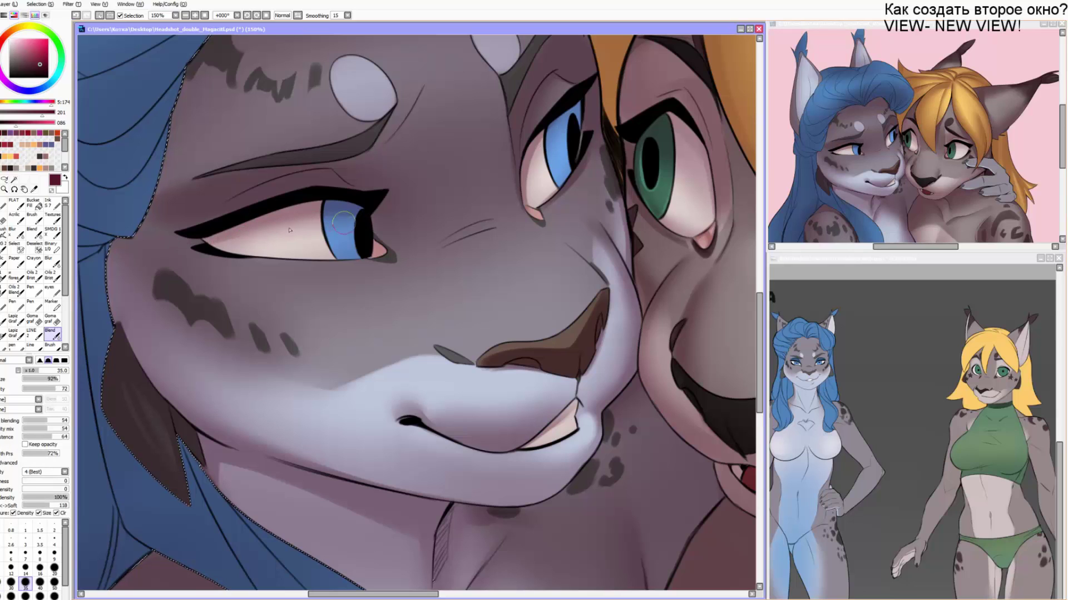
Airbrush a large soft shadow between the blue-haired character's brows and down the nose bridge at size 250.
{"action": "key", "text": "v"}
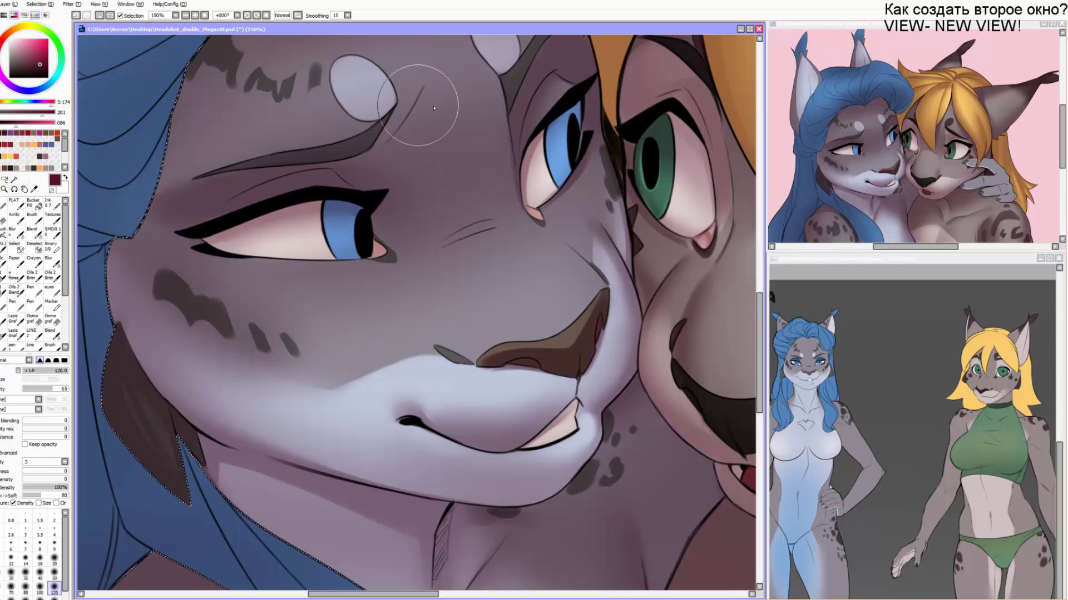
{"action": "key", "text": "]"}
{"action": "key", "text": "]"}
{"action": "key", "text": "]"}
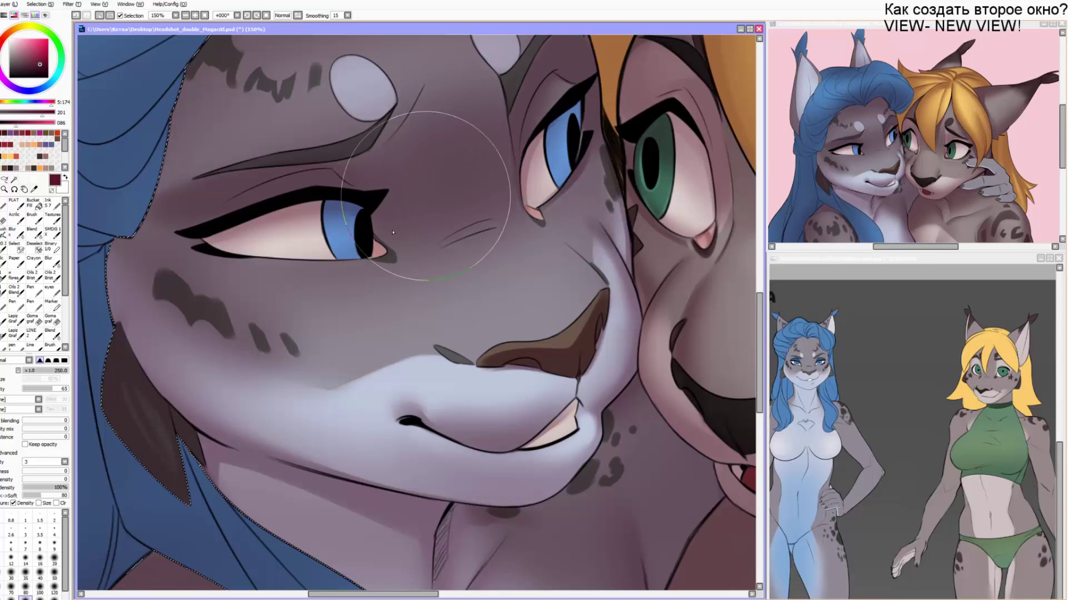
{"action": "left_click_drag", "start_coordinate": [427, 195], "coordinate": [461, 114]}
Shade the white of the blue-haired character's far eye at size 25 and blend it at size 35.
{"action": "key", "text": "n"}
{"action": "left_click_drag", "start_coordinate": [505, 177], "coordinate": [436, 183]}
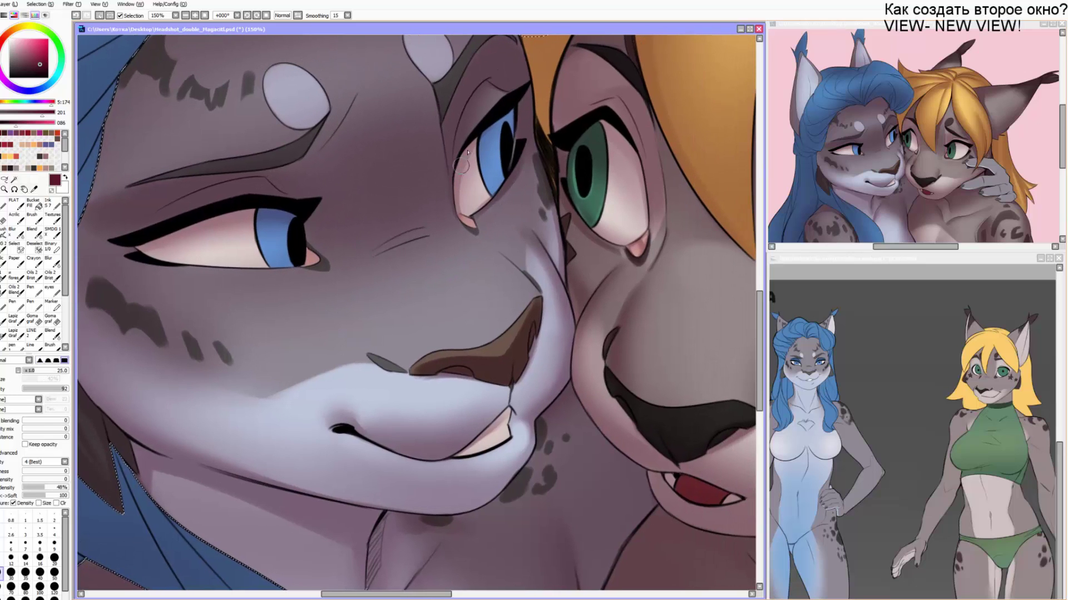
{"action": "key", "text": "b"}
{"action": "left_click_drag", "start_coordinate": [426, 228], "coordinate": [422, 214]}
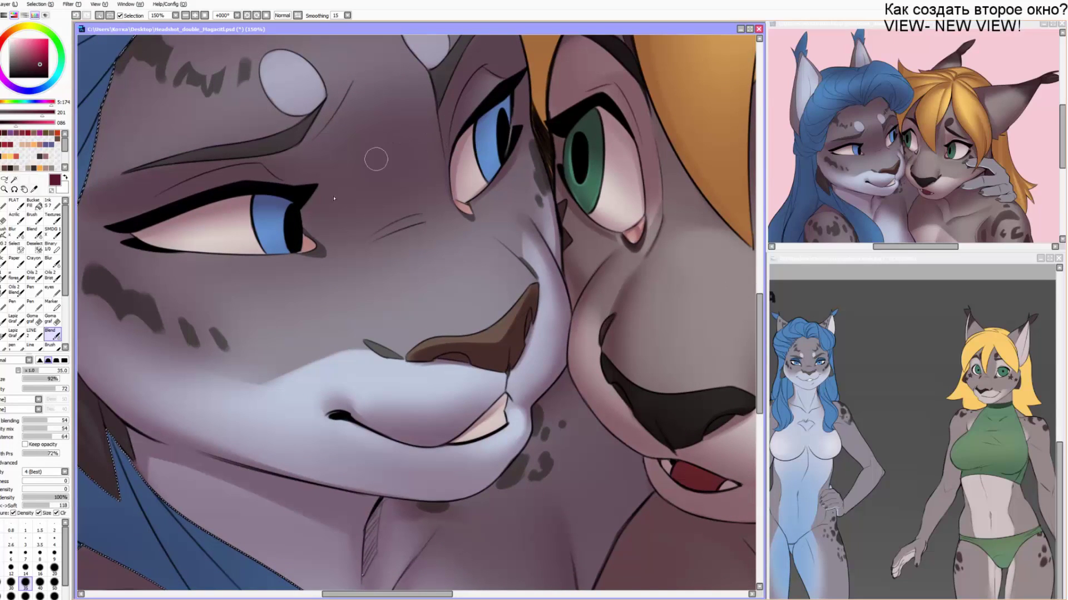
Paint a thin shadow under the blue-haired character's near lower eyelid to the inner corner at size 20, redoing unsatisfactory strokes.
{"action": "key", "text": "n"}
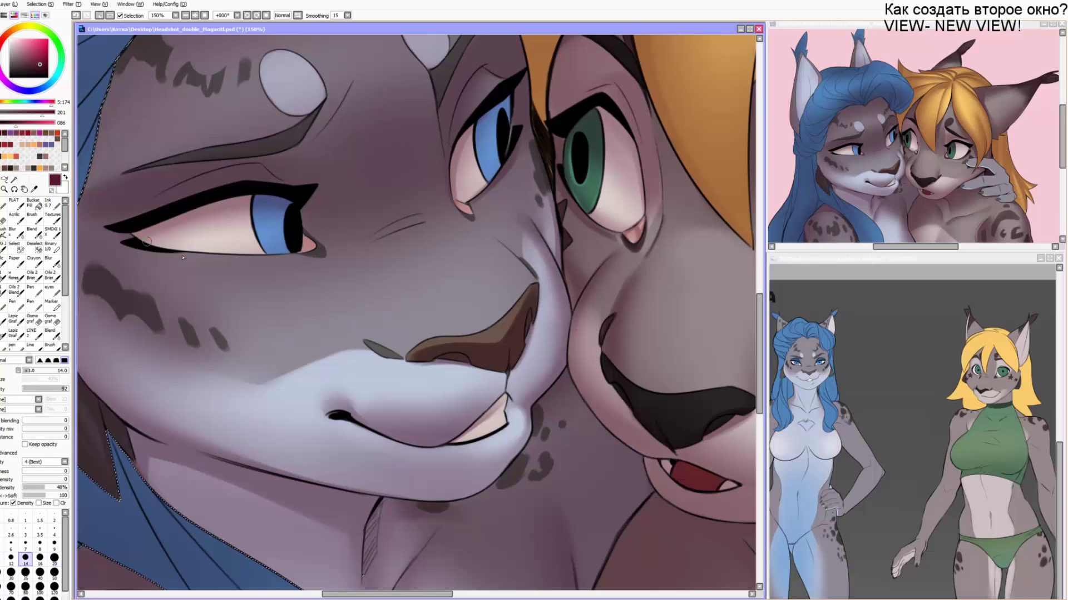
{"action": "mouse_move", "coordinate": [212, 253]}
{"action": "left_mouse_down"}
{"action": "mouse_move", "coordinate": [315, 248]}
{"action": "mouse_move", "coordinate": [285, 298]}
{"action": "mouse_move", "coordinate": [310, 344]}
{"action": "mouse_move", "coordinate": [347, 290]}
{"action": "mouse_move", "coordinate": [381, 276]}
{"action": "left_mouse_up"}
{"action": "key", "text": "ctrl+z"}
{"action": "left_click_drag", "start_coordinate": [300, 297], "coordinate": [408, 263]}
{"action": "key", "text": "ctrl+z"}
{"action": "left_click_drag", "start_coordinate": [295, 289], "coordinate": [408, 258]}
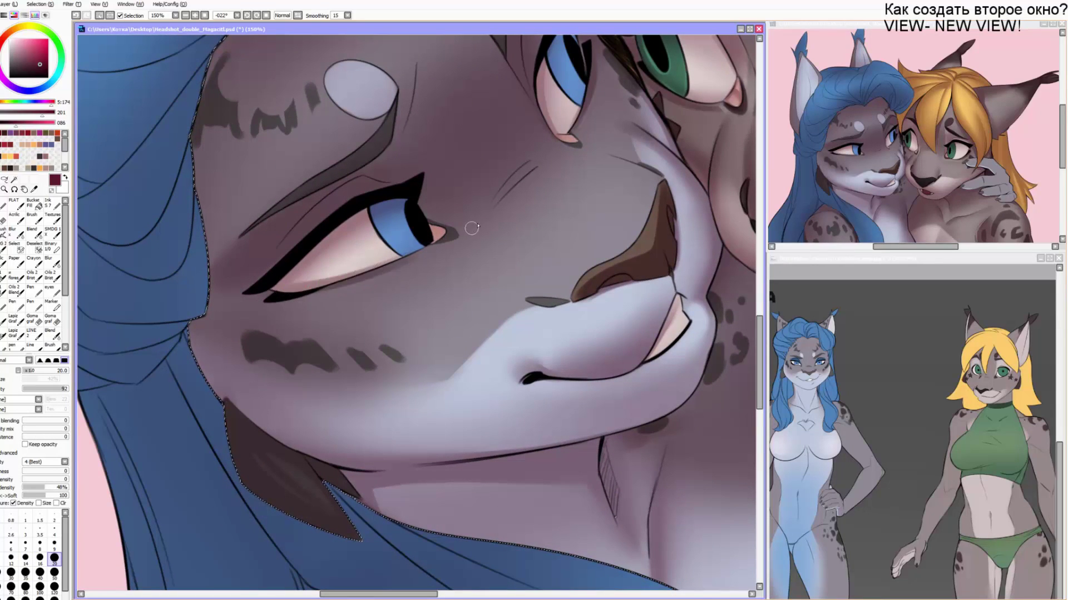
{"action": "key", "text": "ctrl+z"}
{"action": "key", "text": "ctrl+y"}
{"action": "key", "text": "ctrl+z"}
{"action": "key", "text": "ctrl+y"}
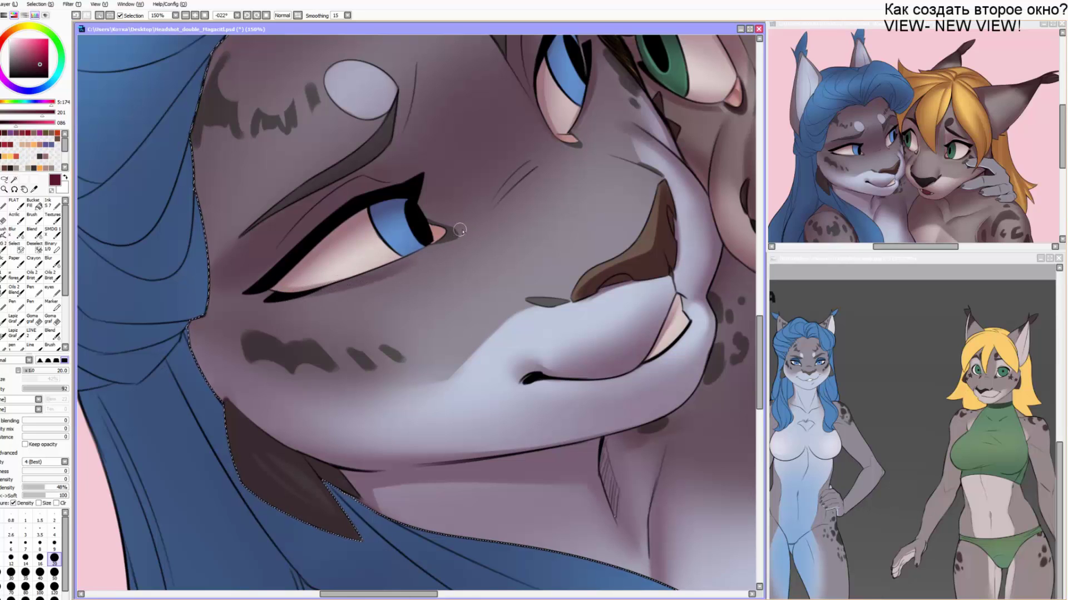
{"action": "left_click_drag", "start_coordinate": [482, 225], "coordinate": [415, 263]}
Trim the shadow around the inner corner of the blue-haired character's near eye with the eraser at size 9.
{"action": "key", "text": "e"}
{"action": "mouse_move", "coordinate": [375, 293]}
{"action": "left_mouse_down"}
{"action": "mouse_move", "coordinate": [305, 331]}
{"action": "mouse_move", "coordinate": [394, 284]}
{"action": "mouse_move", "coordinate": [308, 300]}
{"action": "left_mouse_up"}
{"action": "key", "text": "End"}
{"action": "key", "text": "End"}
{"action": "key", "text": "bracketleft"}
{"action": "key", "text": "bracketleft"}
{"action": "key", "text": "bracketleft"}
{"action": "key", "text": "bracketleft"}
{"action": "key", "text": "bracketleft"}
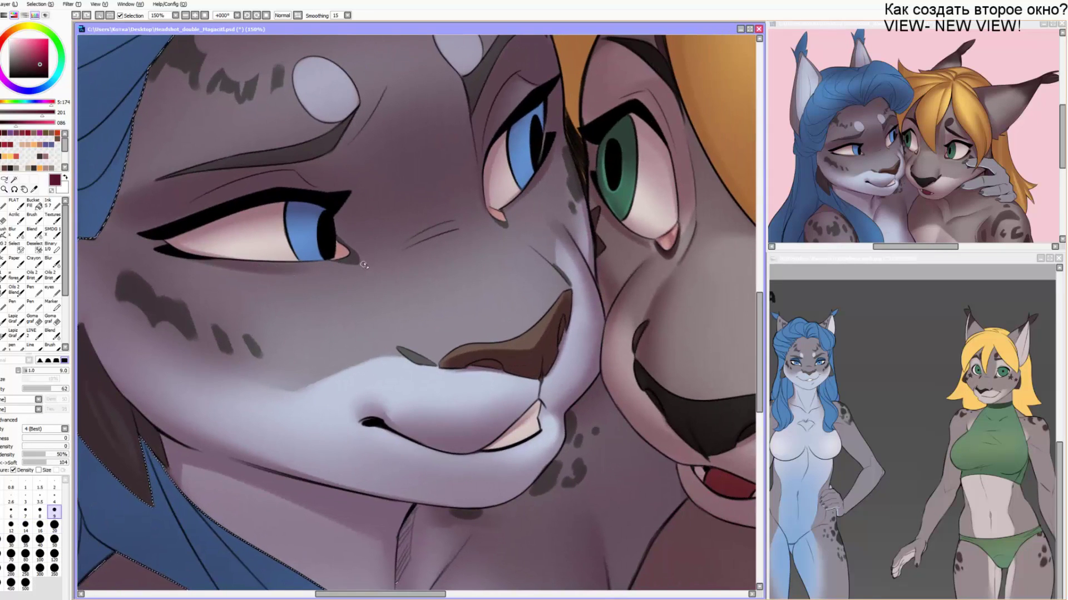
{"action": "key", "text": "Delete"}
{"action": "key", "text": "Delete"}
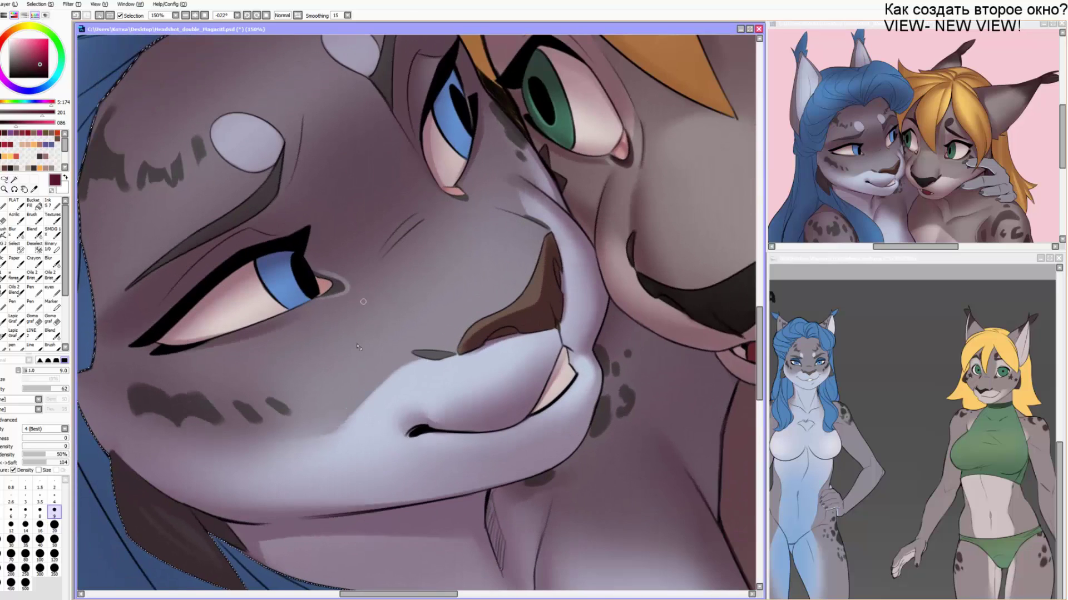
{"action": "left_click_drag", "start_coordinate": [341, 317], "coordinate": [404, 258]}
Erase excess shadow around the inner corner and lower lid of the blue-haired character's near eye at sizes 20 and 40.
{"action": "key", "text": "bracketright"}
{"action": "key", "text": "bracketright"}
{"action": "key", "text": "bracketright"}
{"action": "key", "text": "bracketright"}
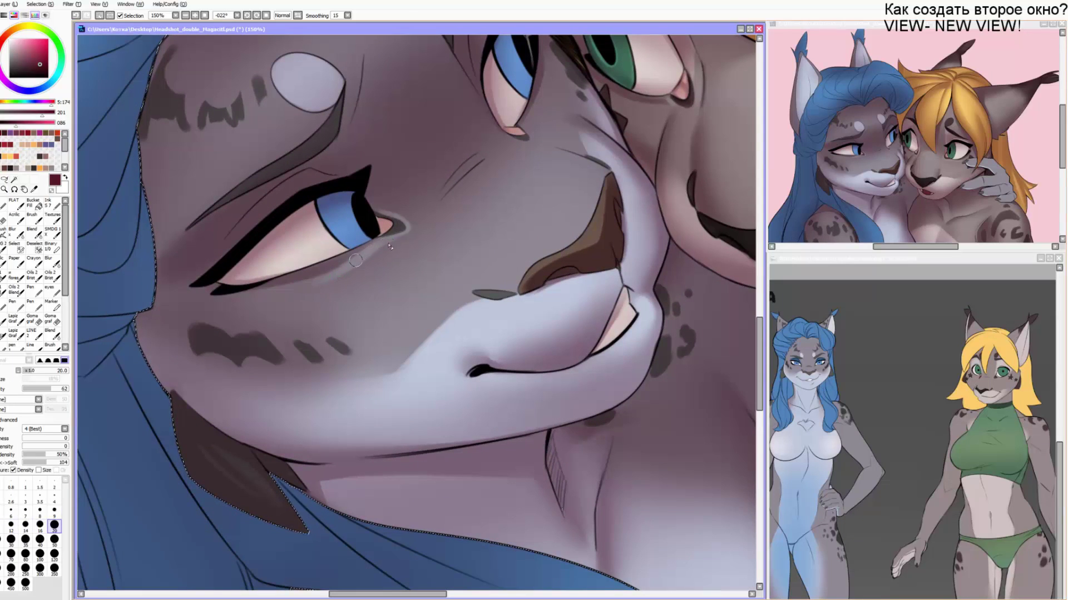
{"action": "key", "text": "bracketright"}
{"action": "key", "text": "bracketright"}
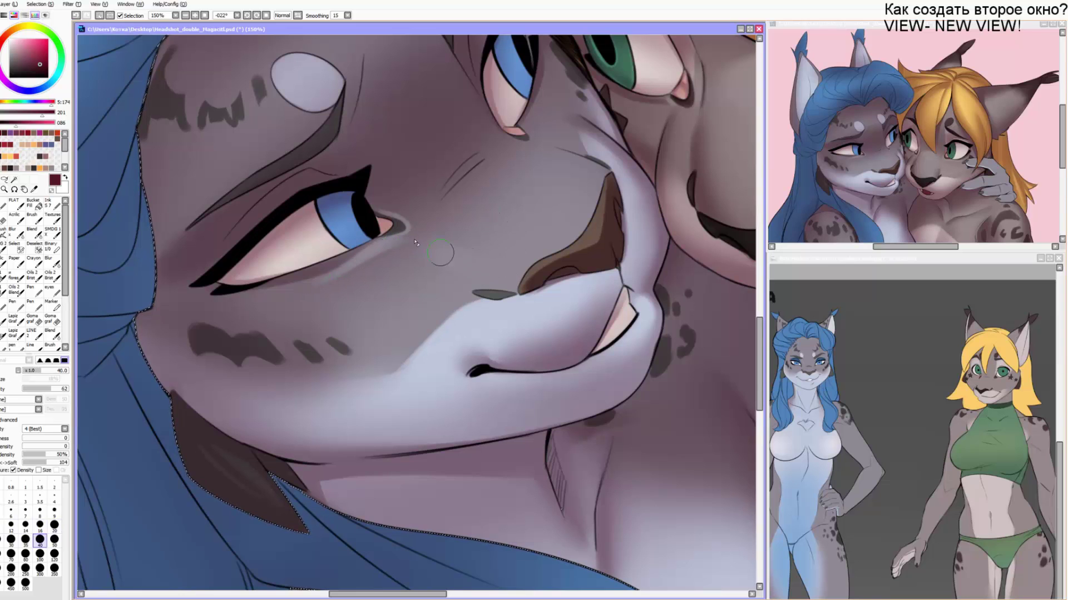
{"action": "key", "text": "bracketright"}
Airbrush soft shadow along the side of the blue-haired character's muzzle beside the nose at sizes 100 and 120, and blend it at size 70.
{"action": "key", "text": "b"}
{"action": "key", "text": "bracketleft"}
{"action": "key", "text": "bracketleft"}
{"action": "key", "text": "bracketleft"}
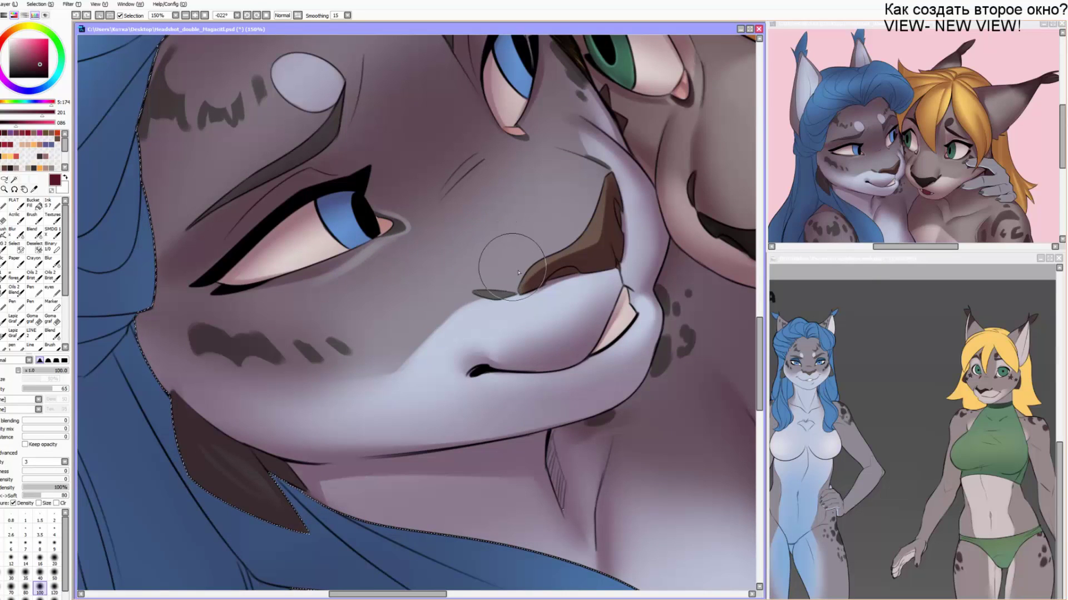
{"action": "left_click_drag", "start_coordinate": [510, 264], "coordinate": [483, 248]}
{"action": "key", "text": "End"}
{"action": "key", "text": "End"}
{"action": "left_click_drag", "start_coordinate": [551, 238], "coordinate": [510, 241]}
{"action": "key", "text": "bracketright"}
{"action": "left_click_drag", "start_coordinate": [461, 278], "coordinate": [485, 296]}
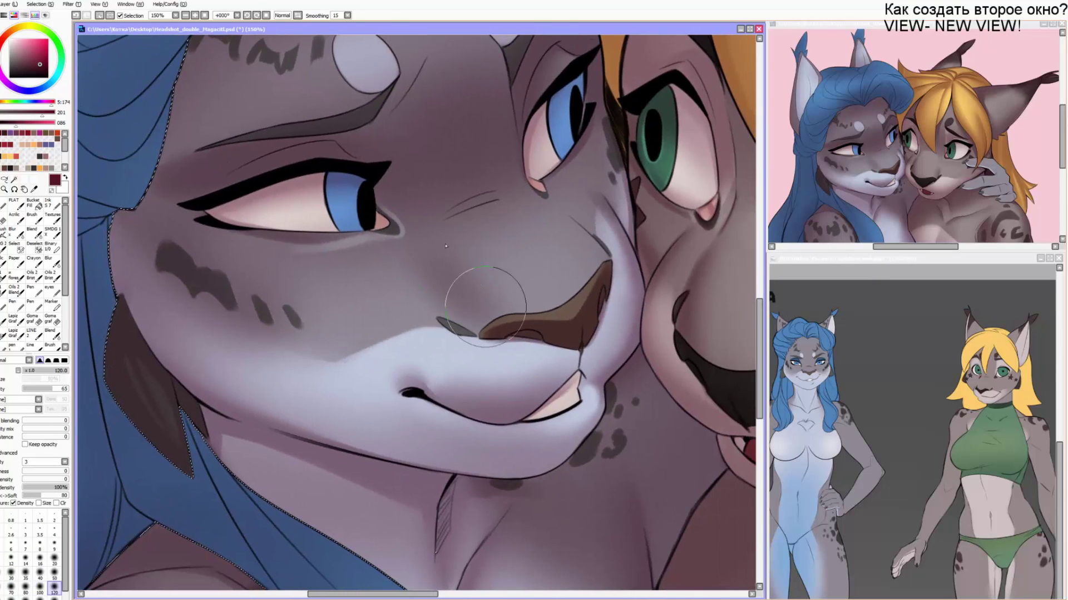
{"action": "key", "text": "c"}
{"action": "key", "text": "bracketright"}
{"action": "key", "text": "bracketright"}
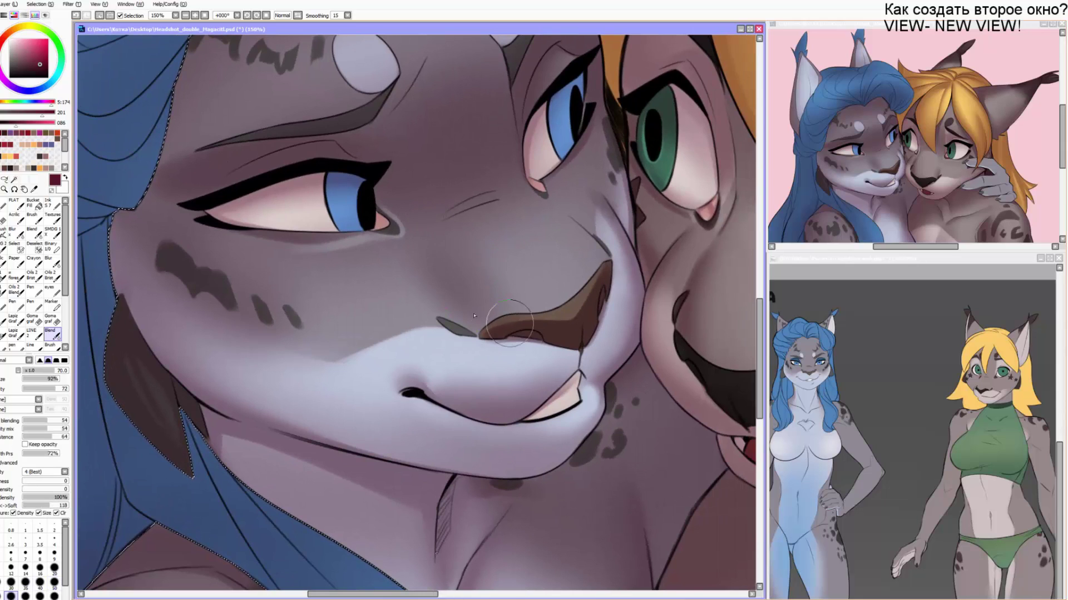
Airbrush shadow across the blue-haired character's nose bridge at size 160 and trim its edge with the eraser at size 50.
{"action": "key", "text": "b"}
{"action": "key", "text": "bracketright"}
{"action": "key", "text": "bracketright"}
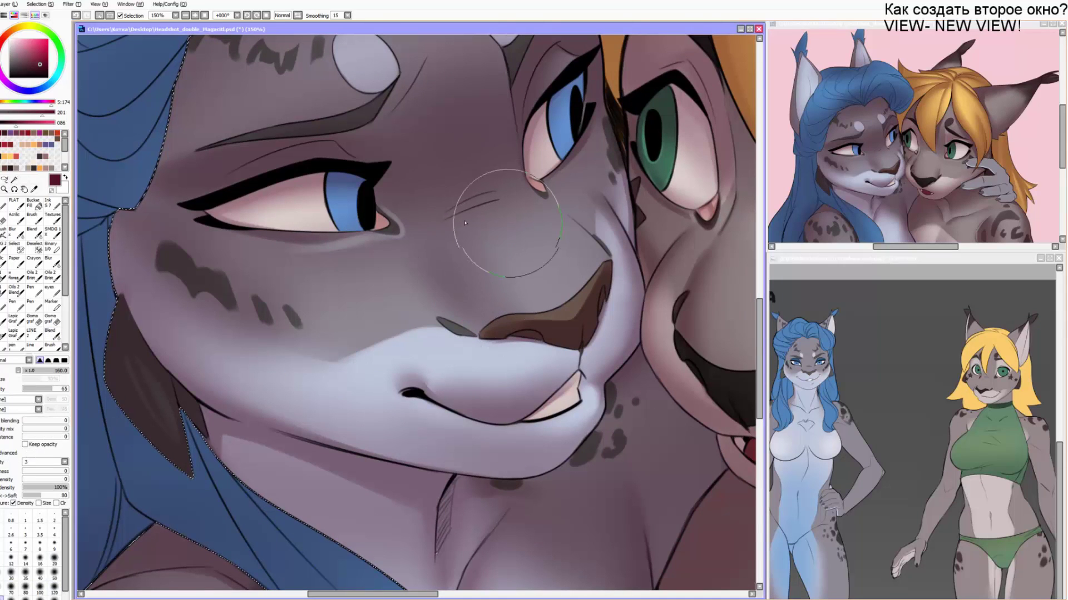
{"action": "mouse_move", "coordinate": [508, 222]}
{"action": "left_mouse_down"}
{"action": "mouse_move", "coordinate": [441, 207]}
{"action": "mouse_move", "coordinate": [409, 232]}
{"action": "left_mouse_up"}
{"action": "key", "text": "c"}
{"action": "key", "text": "b"}
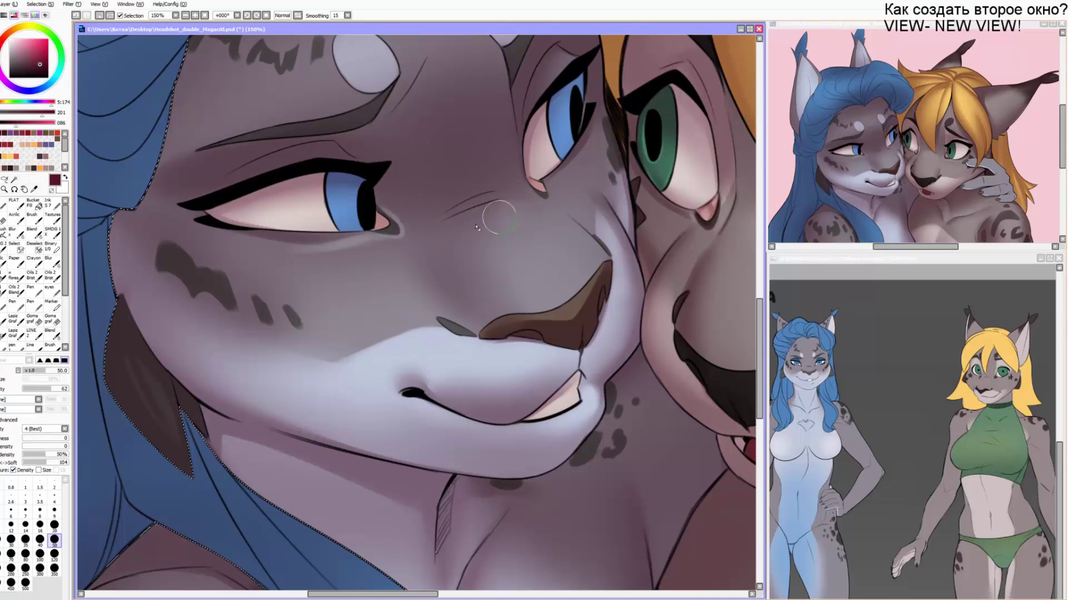
{"action": "mouse_move", "coordinate": [477, 227]}
{"action": "left_mouse_down"}
{"action": "mouse_move", "coordinate": [455, 233]}
{"action": "mouse_move", "coordinate": [503, 222]}
{"action": "mouse_move", "coordinate": [514, 303]}
{"action": "mouse_move", "coordinate": [513, 226]}
{"action": "mouse_move", "coordinate": [573, 263]}
{"action": "mouse_move", "coordinate": [466, 256]}
{"action": "mouse_move", "coordinate": [465, 226]}
{"action": "left_mouse_up"}
Erase shadow beside the blue-haired character's nose at sizes 35 and 60, and blend the side of the muzzle at size 80.
{"action": "key", "text": "c"}
{"action": "key", "text": "e"}
{"action": "key", "text": "bracketleft"}
{"action": "key", "text": "bracketleft"}
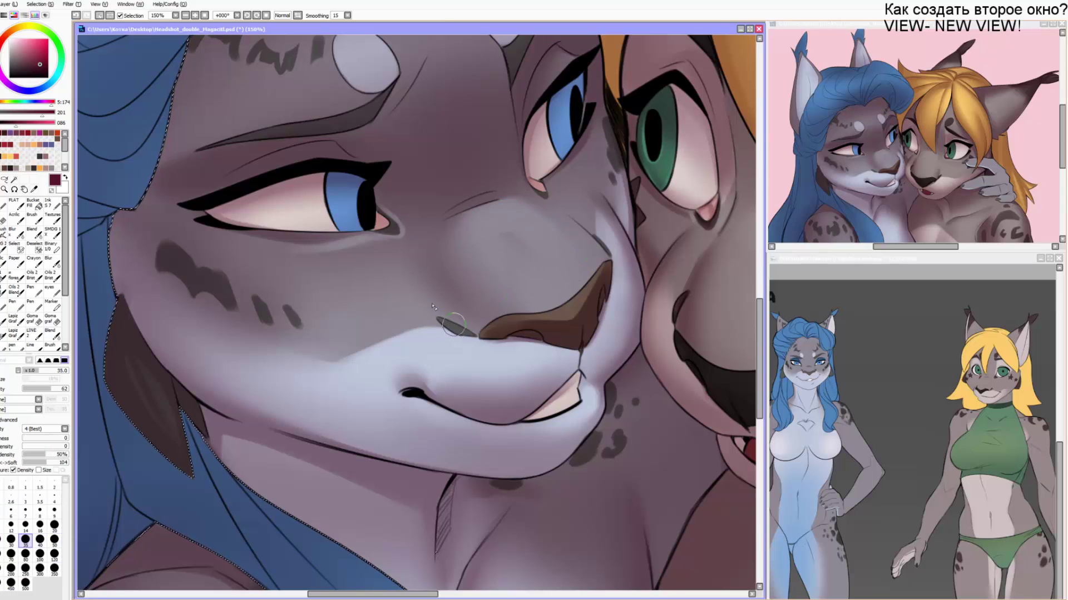
{"action": "left_click_drag", "start_coordinate": [453, 328], "coordinate": [421, 291]}
{"action": "key", "text": "bracketright"}
{"action": "key", "text": "bracketright"}
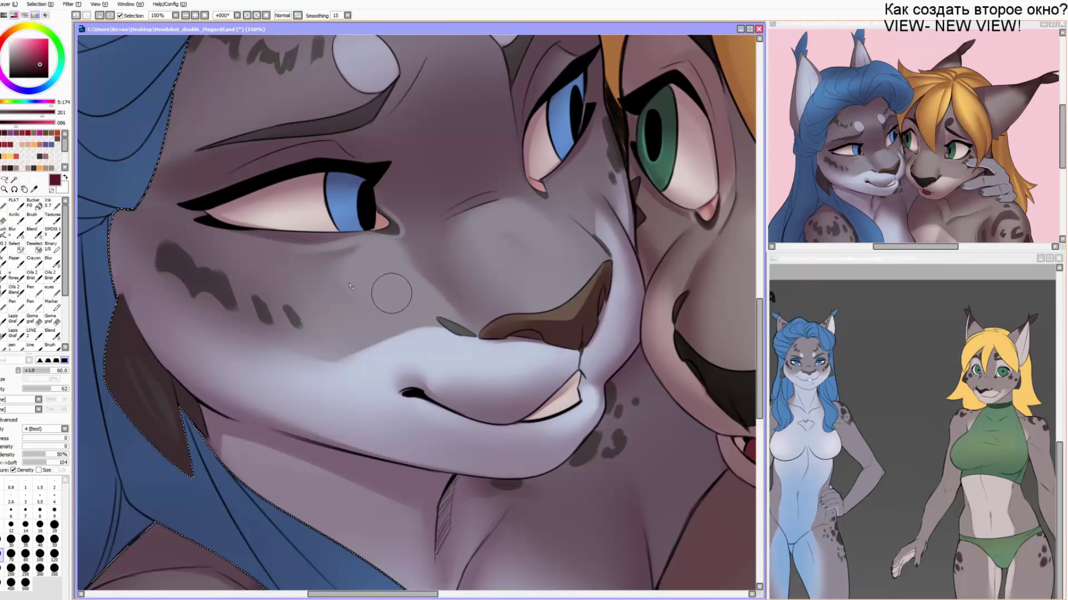
{"action": "key", "text": "e"}
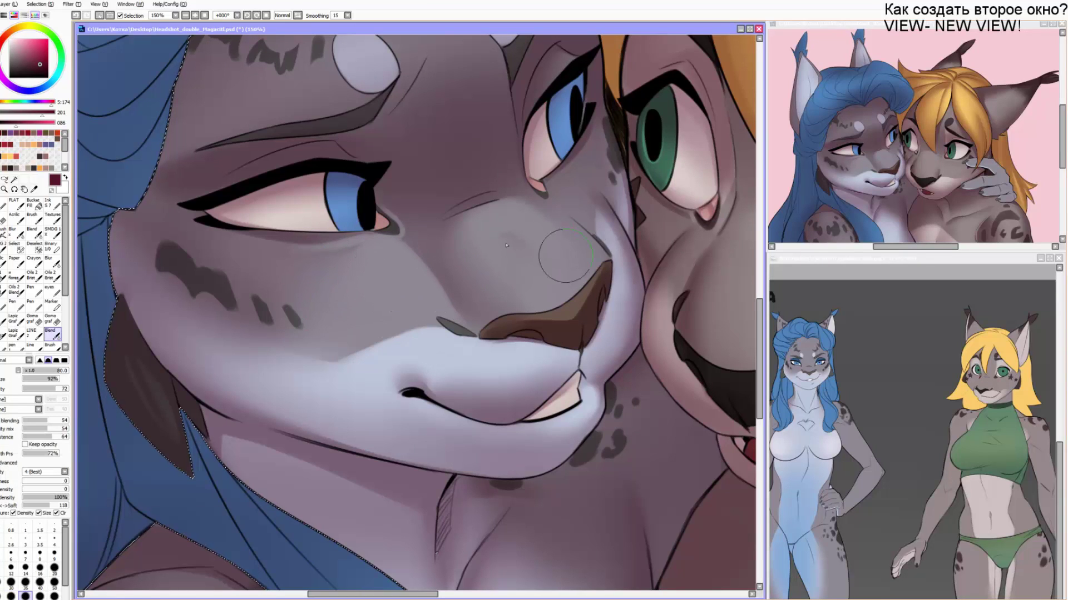
{"action": "left_click_drag", "start_coordinate": [444, 303], "coordinate": [421, 223]}
Lighten the blue-haired character's nose bridge and the muzzle side with the soft eraser, starting at size 40.
{"action": "key", "text": "e"}
{"action": "key", "text": "bracketright"}
{"action": "key", "text": "bracketright"}
{"action": "key", "text": "bracketright"}
{"action": "key", "text": "bracketright"}
{"action": "key", "text": "bracketright"}
{"action": "key", "text": "bracketright"}
{"action": "key", "text": "bracketright"}
{"action": "key", "text": "bracketright"}
{"action": "key", "text": "bracketright"}
{"action": "key", "text": "bracketright"}
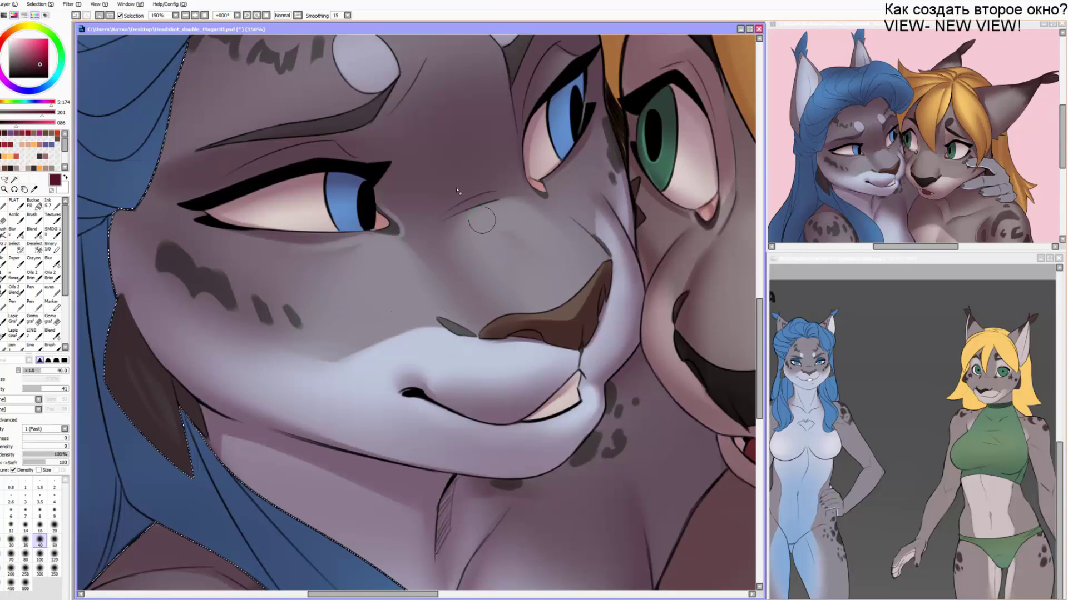
{"action": "mouse_move", "coordinate": [499, 238]}
{"action": "left_mouse_down"}
{"action": "mouse_move", "coordinate": [487, 292]}
{"action": "mouse_move", "coordinate": [398, 284]}
{"action": "mouse_move", "coordinate": [542, 251]}
{"action": "mouse_move", "coordinate": [396, 285]}
{"action": "left_mouse_up"}
{"action": "left_click_drag", "start_coordinate": [459, 245], "coordinate": [471, 276]}
Airbrush shadow between the blue-haired character's eyes at size 160 and trim it below the near inner corner at size 16.
{"action": "key", "text": "c"}
{"action": "left_click_drag", "start_coordinate": [487, 190], "coordinate": [493, 219]}
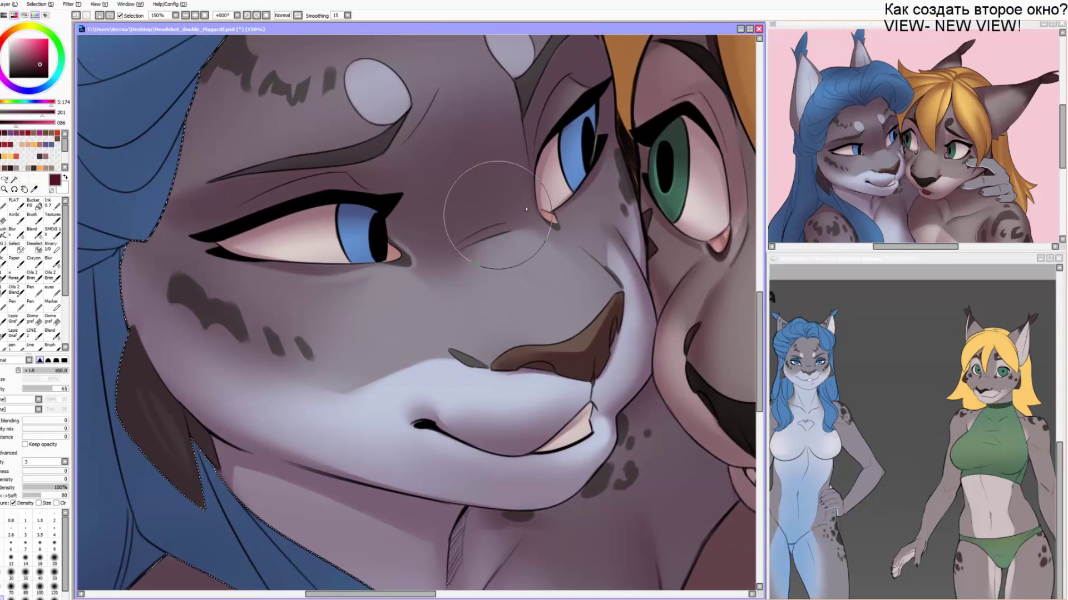
{"action": "key", "text": "v"}
{"action": "key", "text": "bracketleft"}
{"action": "key", "text": "bracketleft"}
{"action": "key", "text": "bracketleft"}
{"action": "key", "text": "bracketleft"}
{"action": "key", "text": "bracketleft"}
{"action": "key", "text": "bracketleft"}
{"action": "key", "text": "bracketleft"}
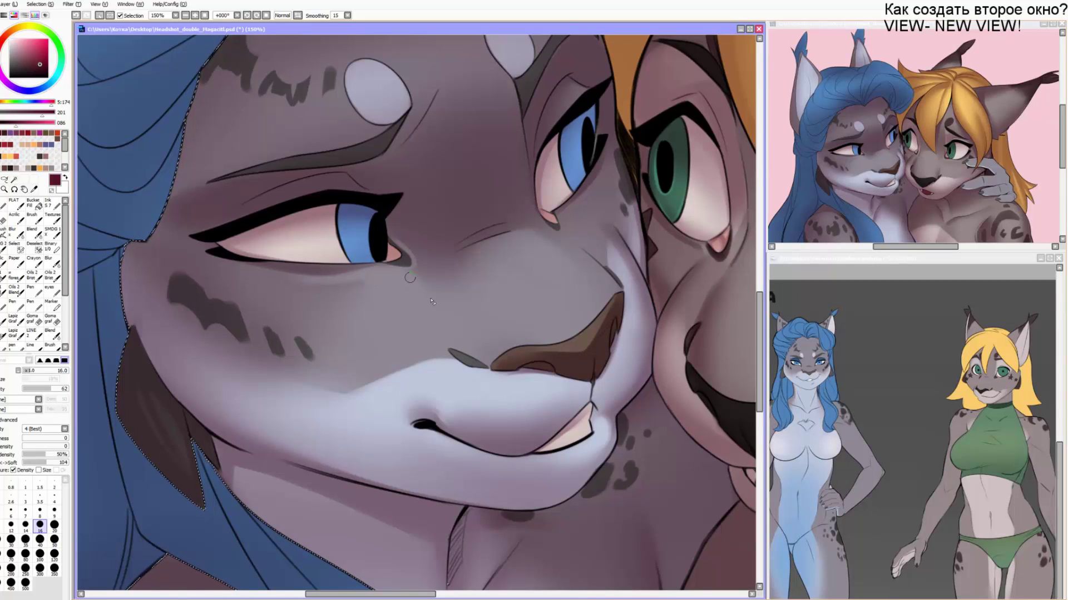
{"action": "left_click_drag", "start_coordinate": [456, 278], "coordinate": [425, 293]}
Refine the edge of the shadow on the blue-haired character's cheek beside the far eye at size 16.
{"action": "key", "text": "bracketleft"}
{"action": "key", "text": "bracketleft"}
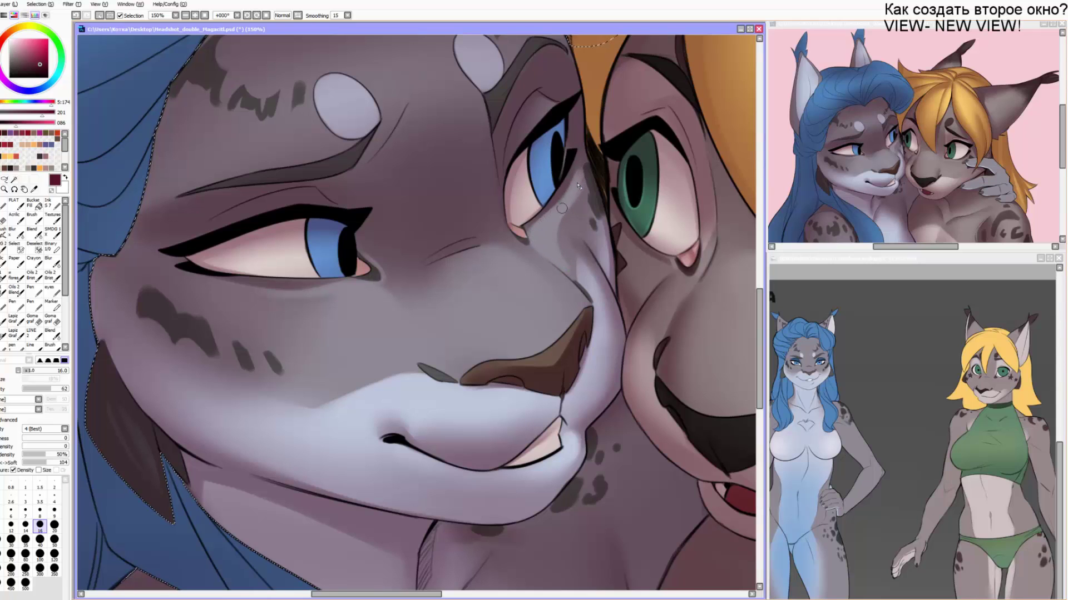
{"action": "key", "text": "c"}
{"action": "left_click_drag", "start_coordinate": [586, 192], "coordinate": [580, 179]}
Fade the shadow on the side of the blue-haired character's muzzle with the soft eraser at size 160.
{"action": "key", "text": "b"}
{"action": "key", "text": "e"}
{"action": "key", "text": "bracketright"}
{"action": "key", "text": "bracketright"}
{"action": "key", "text": "bracketright"}
{"action": "key", "text": "bracketright"}
{"action": "key", "text": "bracketright"}
{"action": "key", "text": "bracketright"}
{"action": "key", "text": "bracketright"}
{"action": "key", "text": "bracketright"}
{"action": "key", "text": "bracketright"}
{"action": "key", "text": "bracketright"}
{"action": "key", "text": "bracketright"}
{"action": "key", "text": "bracketright"}
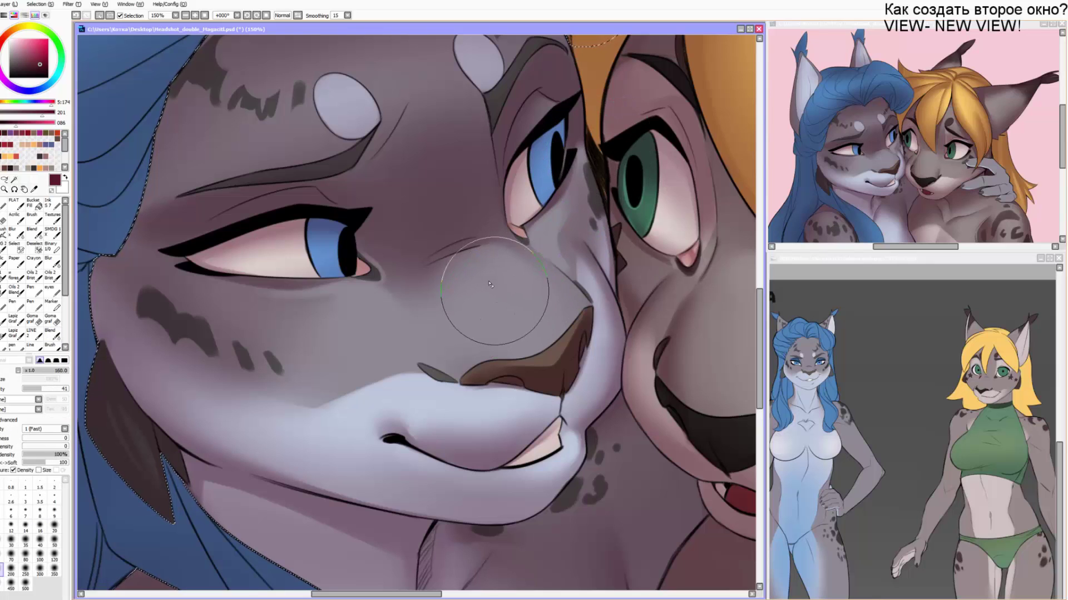
{"action": "mouse_move", "coordinate": [493, 304]}
{"action": "left_mouse_down"}
{"action": "mouse_move", "coordinate": [496, 282]}
{"action": "mouse_move", "coordinate": [436, 307]}
{"action": "left_mouse_up"}
Trim the shadow between the near eye's inner corner and the muzzle with the hard eraser at size 60.
{"action": "key", "text": "c"}
{"action": "key", "text": "bracketright"}
{"action": "key", "text": "bracketright"}
{"action": "key", "text": "bracketright"}
{"action": "key", "text": "bracketright"}
{"action": "key", "text": "bracketright"}
{"action": "key", "text": "bracketright"}
{"action": "key", "text": "bracketright"}
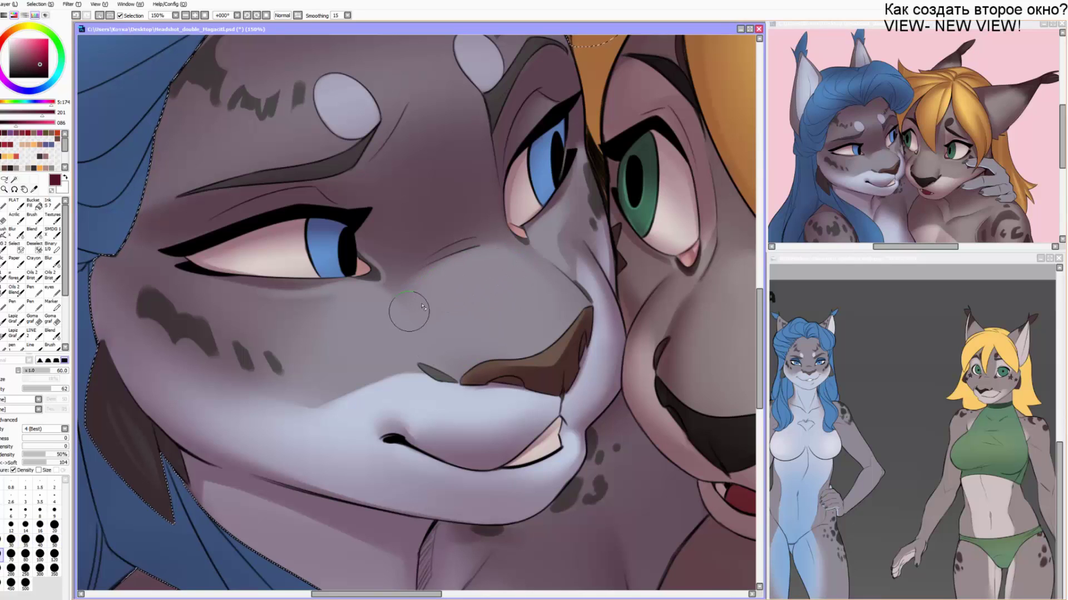
{"action": "key", "text": "e"}
{"action": "key", "text": "bracketleft"}
{"action": "key", "text": "bracketleft"}
{"action": "key", "text": "bracketleft"}
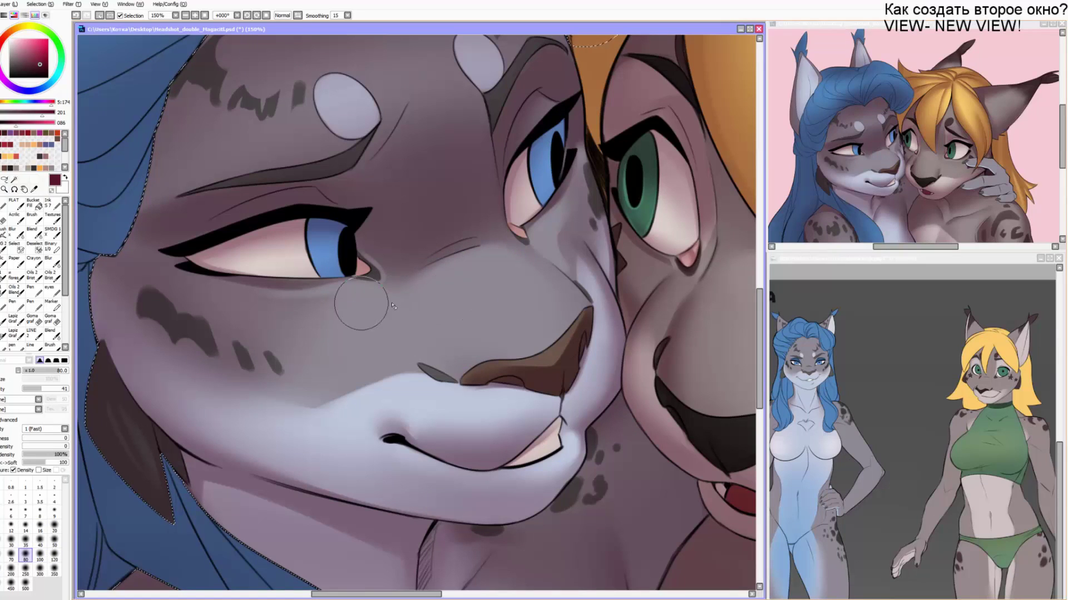
{"action": "mouse_move", "coordinate": [411, 296]}
{"action": "left_mouse_down"}
{"action": "mouse_move", "coordinate": [376, 288]}
{"action": "mouse_move", "coordinate": [356, 264]}
{"action": "mouse_move", "coordinate": [376, 283]}
{"action": "left_mouse_up"}
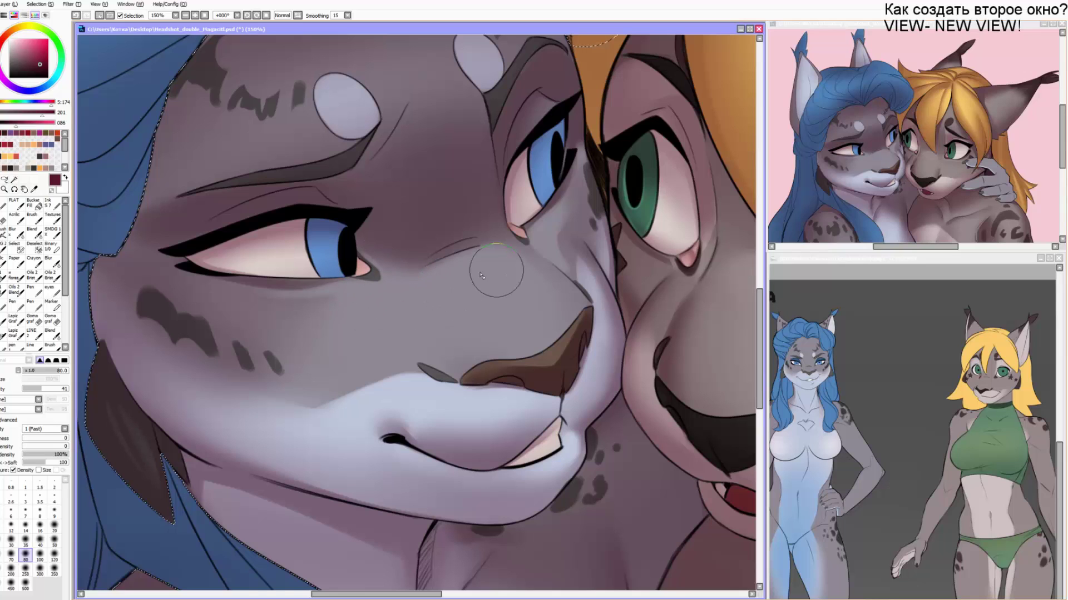
{"action": "key", "text": "bracketright"}
{"action": "key", "text": "bracketright"}
{"action": "key", "text": "bracketright"}
{"action": "key", "text": "ctrl+z"}
{"action": "left_click_drag", "start_coordinate": [412, 224], "coordinate": [389, 228]}
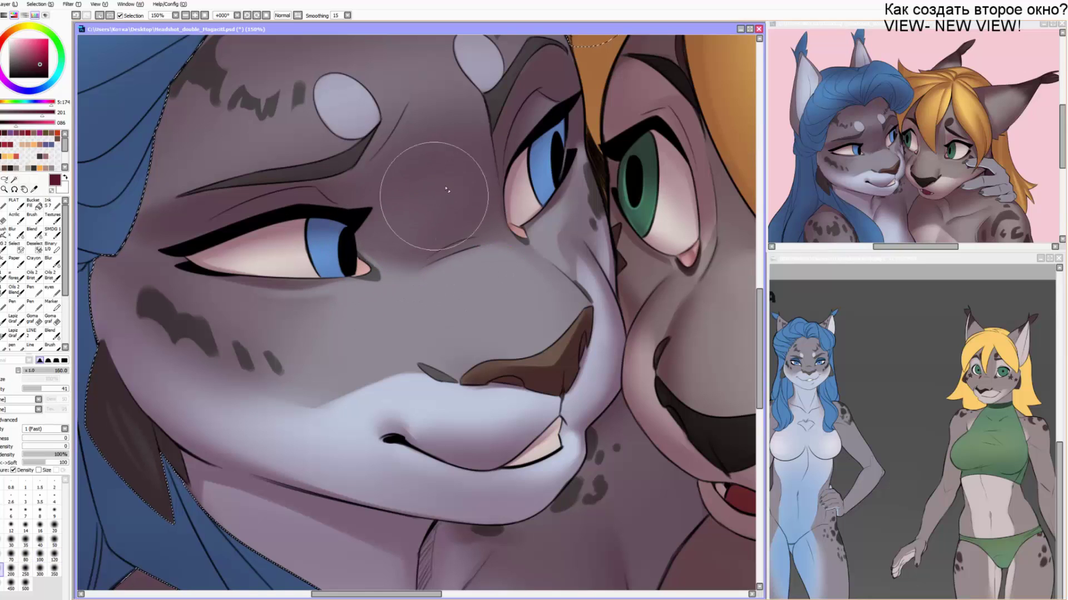
{"action": "key", "text": "ctrl+z"}
{"action": "key", "text": "ctrl+z"}
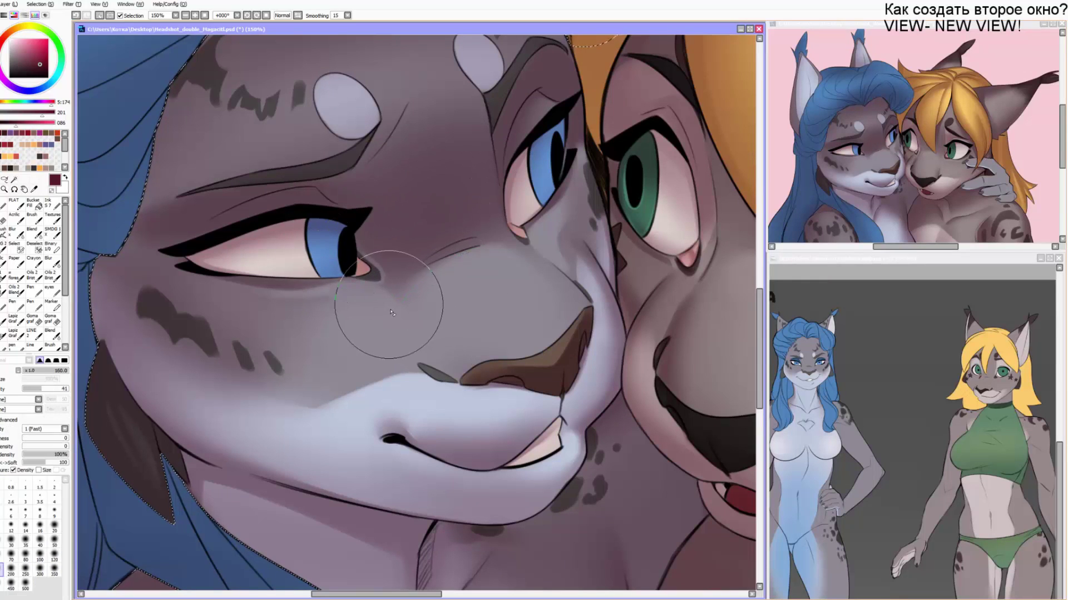
Soften the end of the nose-bridge shadow beside the near eye's inner corner with a smaller soft eraser.
{"action": "key", "text": "bracketleft"}
{"action": "key", "text": "bracketleft"}
{"action": "key", "text": "bracketleft"}
{"action": "mouse_move", "coordinate": [431, 288]}
{"action": "left_mouse_down"}
{"action": "mouse_move", "coordinate": [477, 274]}
{"action": "mouse_move", "coordinate": [376, 287]}
{"action": "left_mouse_up"}
Airbrush the blue-haired character's near cheek at size 200 and lighten the area under the eye with the soft eraser at sizes 160 and 60.
{"action": "key", "text": "b"}
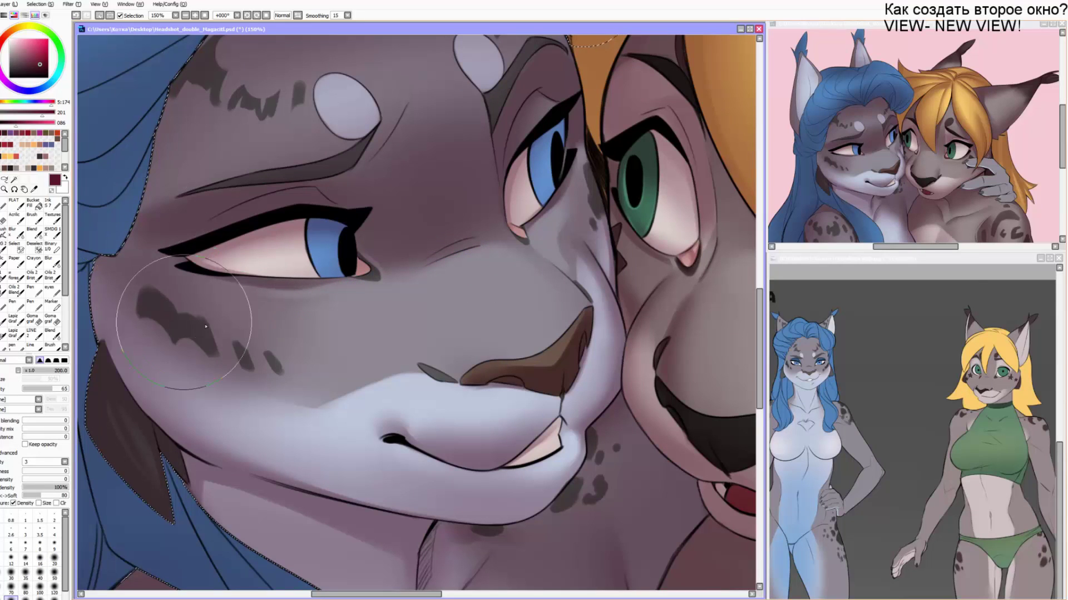
{"action": "key", "text": "e"}
{"action": "key", "text": "bracketright"}
{"action": "key", "text": "bracketright"}
{"action": "key", "text": "bracketright"}
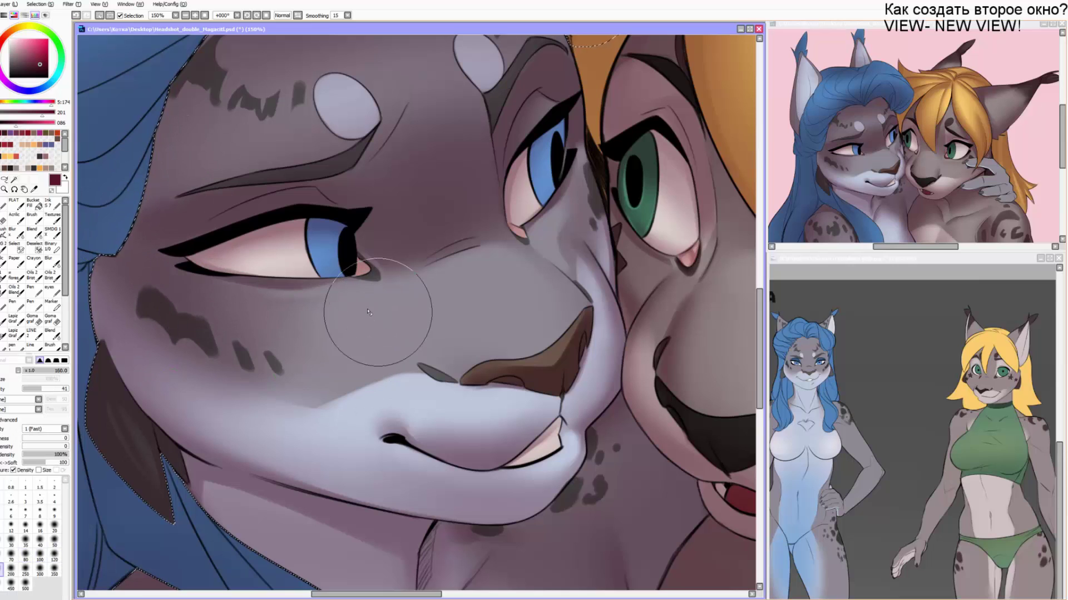
{"action": "key", "text": "bracketleft"}
{"action": "key", "text": "bracketleft"}
{"action": "key", "text": "bracketleft"}
{"action": "key", "text": "bracketleft"}
{"action": "key", "text": "bracketleft"}
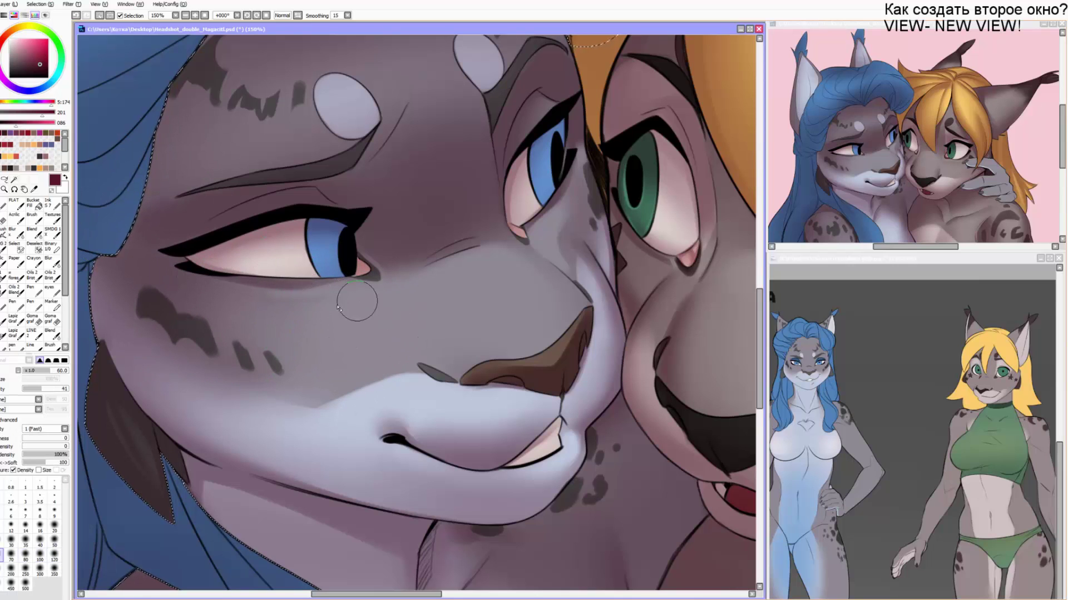
Airbrush soft shadow under the near eye at size 200 and blend the shading above the mouth corner at size 70.
{"action": "key", "text": "b"}
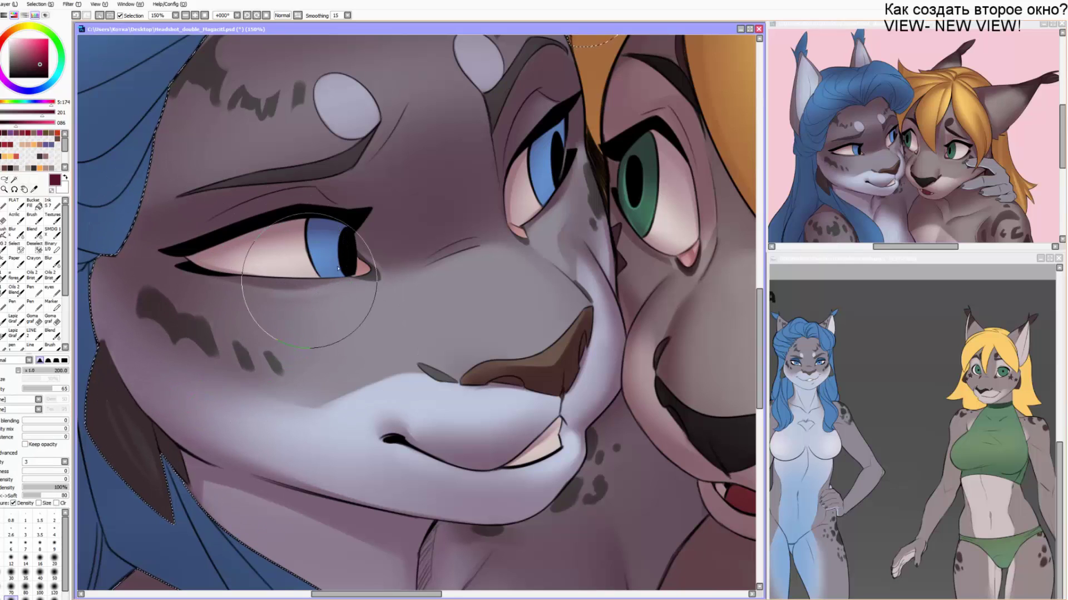
{"action": "key", "text": "bracketleft"}
{"action": "key", "text": "bracketleft"}
{"action": "key", "text": "c"}
{"action": "key", "text": "bracketleft"}
{"action": "left_click_drag", "start_coordinate": [396, 415], "coordinate": [421, 425]}
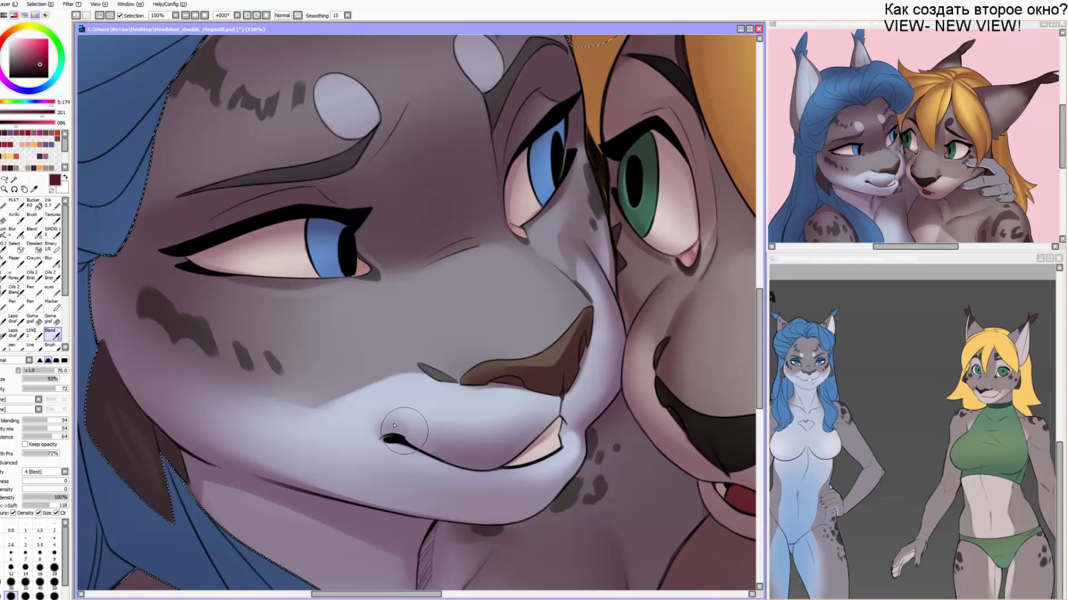
Airbrush small soft shadows above the blue-haired character's mouth corner at size 80 and on the muzzle beside the nose at size 70.
{"action": "key", "text": "b"}
{"action": "key", "text": "bracketleft"}
{"action": "key", "text": "bracketleft"}
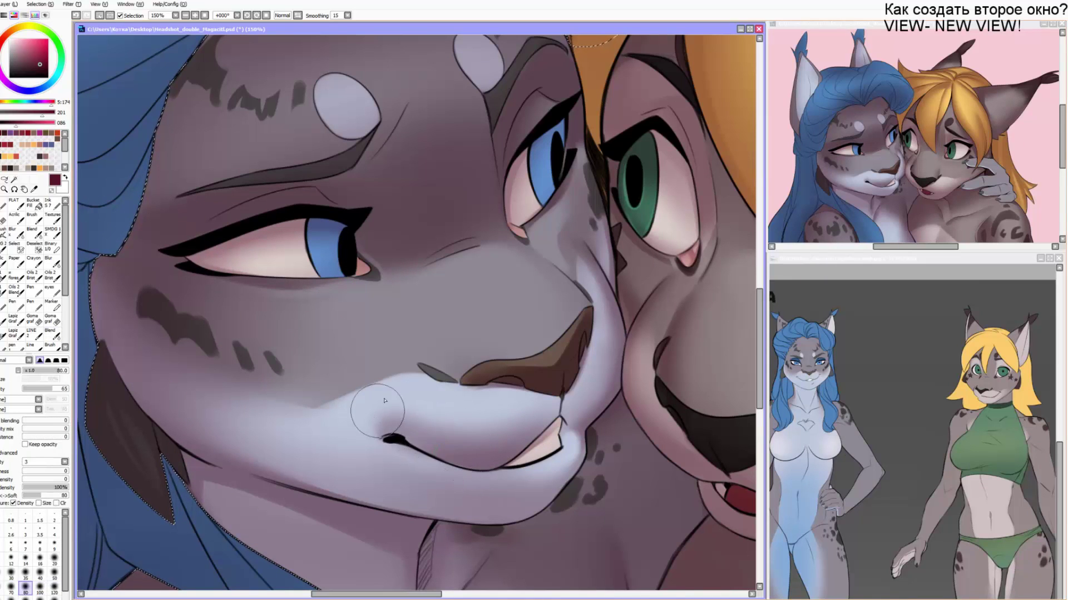
{"action": "key", "text": "bracketleft"}
{"action": "key", "text": "bracketleft"}
{"action": "key", "text": "bracketright"}
{"action": "key", "text": "bracketright"}
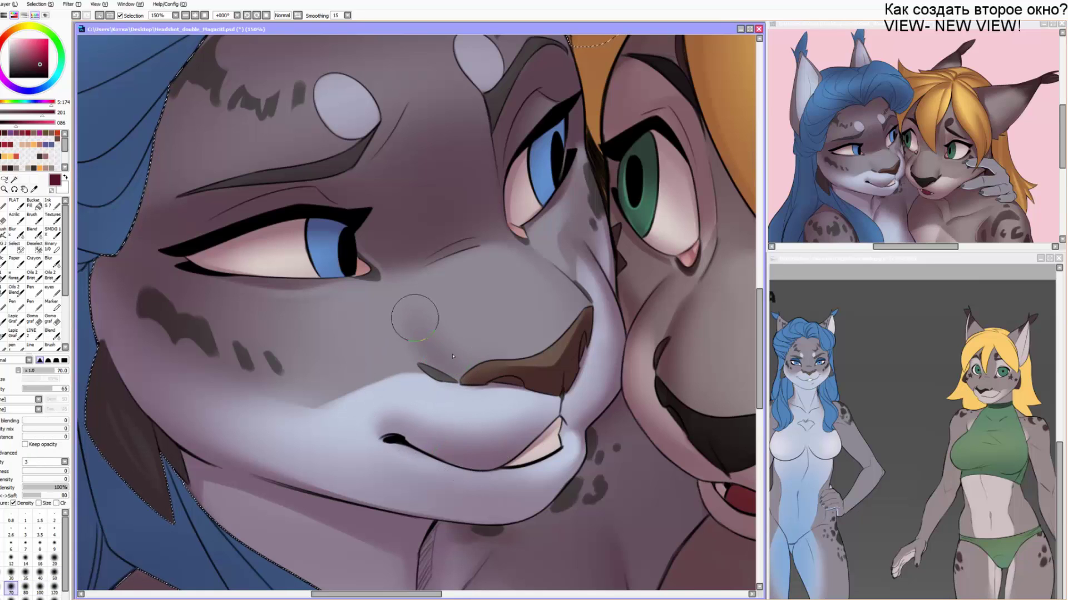
{"action": "key", "text": "bracketright"}
{"action": "key", "text": "bracketright"}
Lighten the muzzle above the nose and the nose bridge with the soft eraser at sizes 60 and 100.
{"action": "key", "text": "e"}
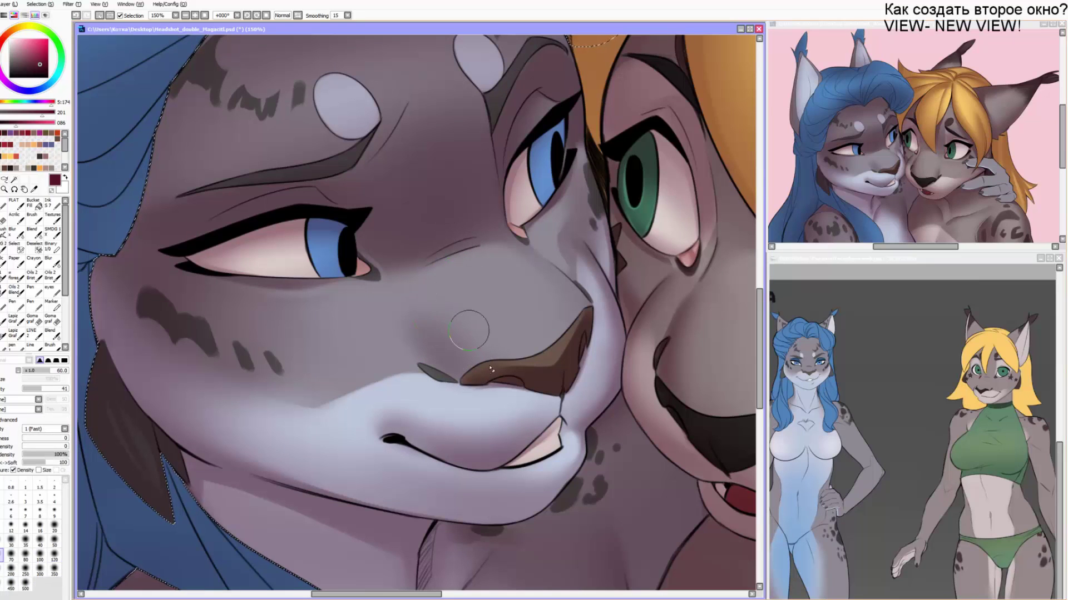
{"action": "key", "text": "bracketright"}
{"action": "key", "text": "bracketright"}
{"action": "key", "text": "bracketright"}
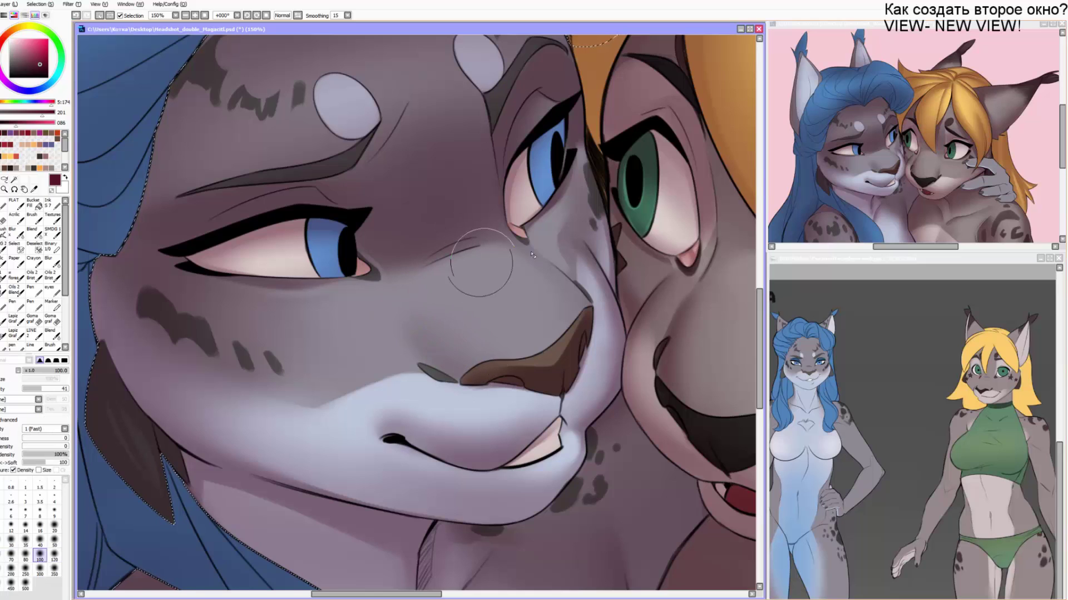
{"action": "mouse_move", "coordinate": [484, 233]}
{"action": "left_mouse_down"}
{"action": "mouse_move", "coordinate": [464, 313]}
{"action": "mouse_move", "coordinate": [389, 274]}
{"action": "left_mouse_up"}
Blend the shadow on the cheek beside the blue-haired character's far eye at size 70 and shade the far upper eyelid at size 14.
{"action": "key", "text": "c"}
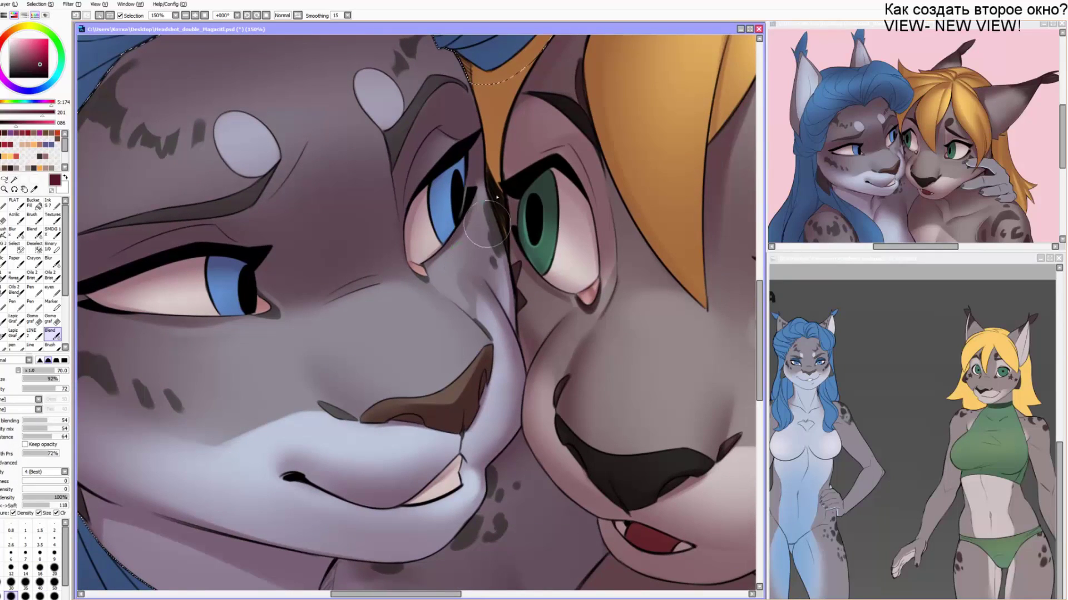
{"action": "left_click_drag", "start_coordinate": [487, 224], "coordinate": [502, 249]}
{"action": "key", "text": "b"}
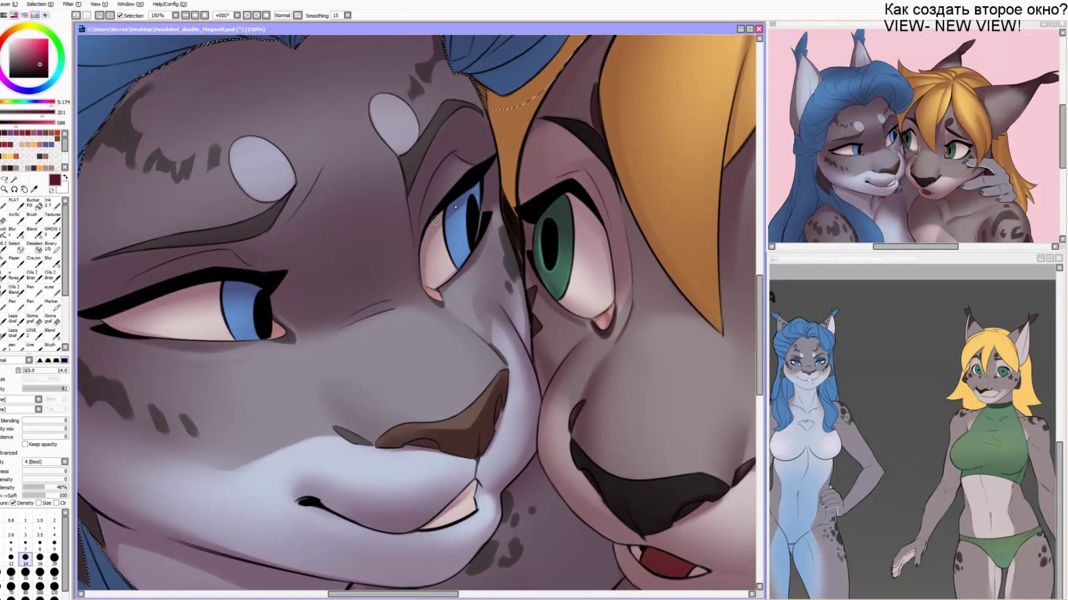
{"action": "left_click_drag", "start_coordinate": [446, 263], "coordinate": [494, 271]}
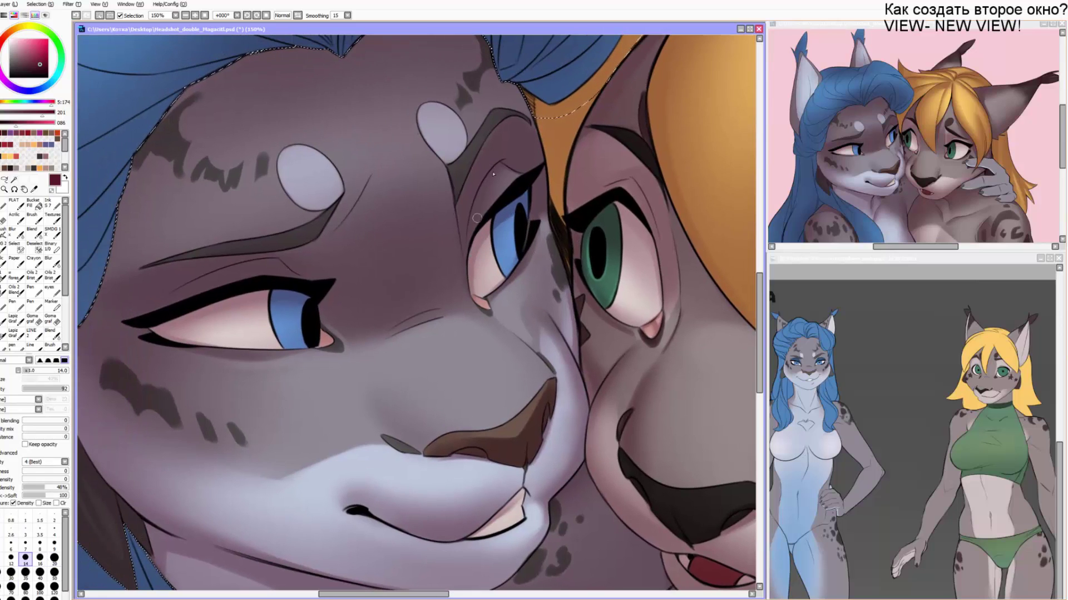
{"action": "left_click_drag", "start_coordinate": [501, 161], "coordinate": [494, 172]}
{"action": "key", "text": "e"}
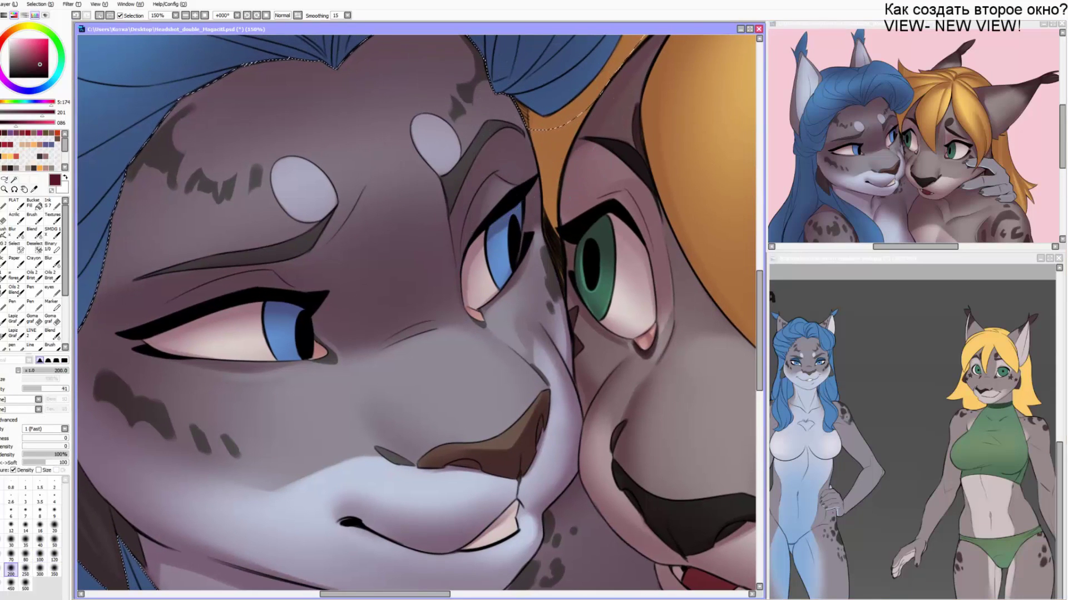
Paint the crease above the inner end of the blue-haired character's near eyebrow at size 14 and blend it at size 40.
{"action": "key", "text": "alt+Tab"}
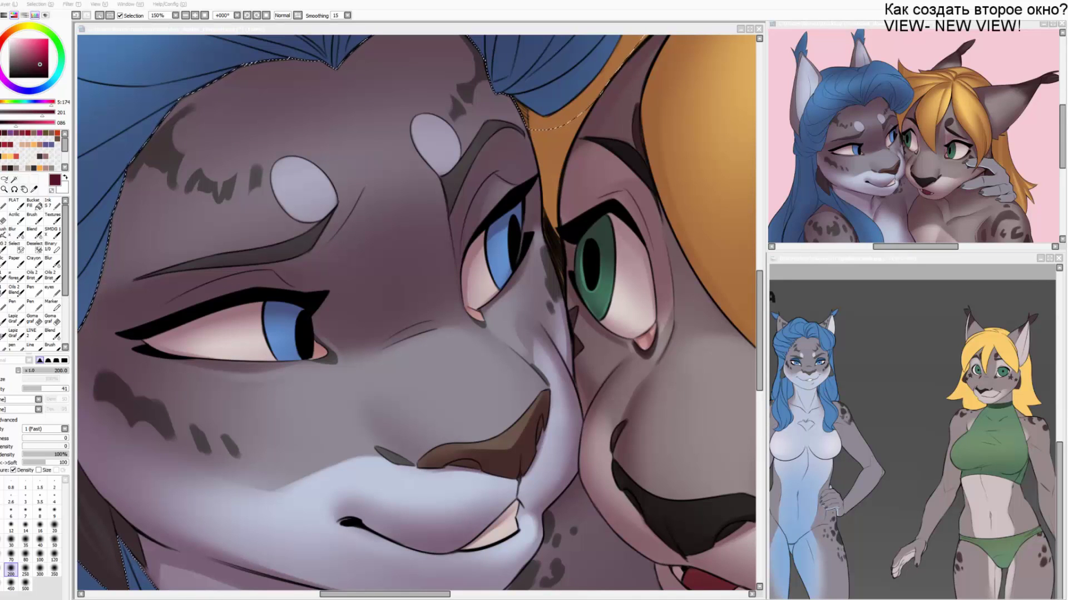
{"action": "left_click", "coordinate": [470, 247]}
{"action": "key", "text": "v"}
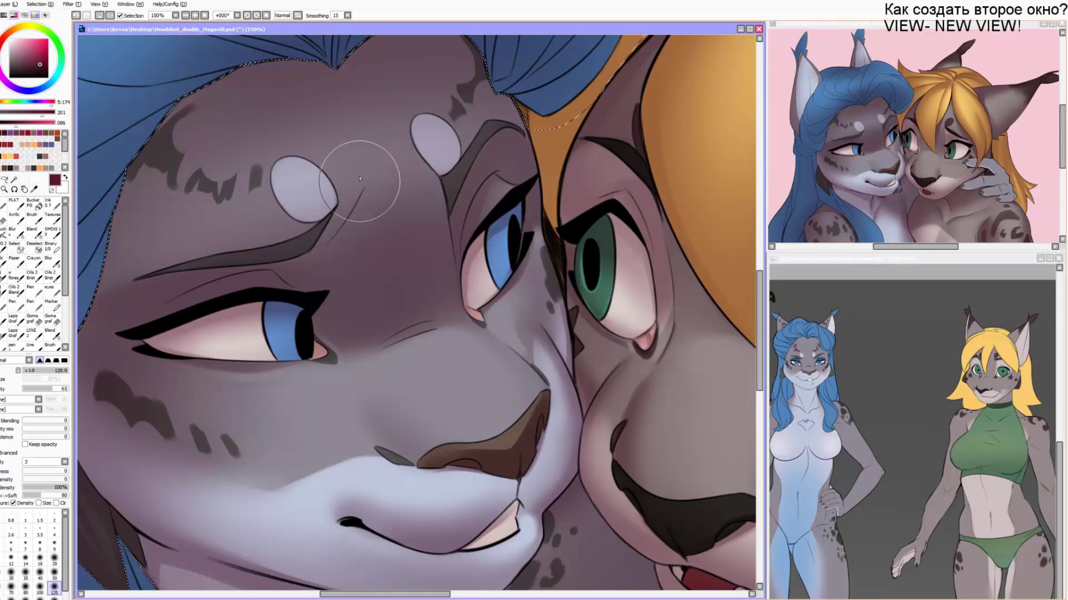
{"action": "key", "text": "n"}
{"action": "left_click_drag", "start_coordinate": [365, 177], "coordinate": [332, 240]}
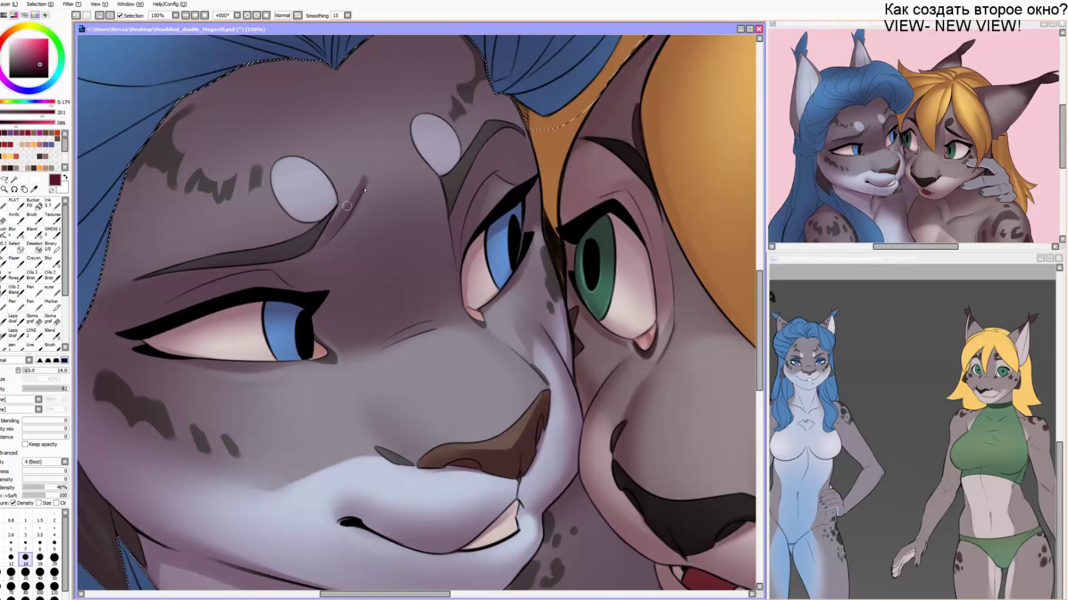
{"action": "key", "text": "c"}
{"action": "key", "text": "bracketleft"}
{"action": "key", "text": "bracketleft"}
{"action": "key", "text": "bracketleft"}
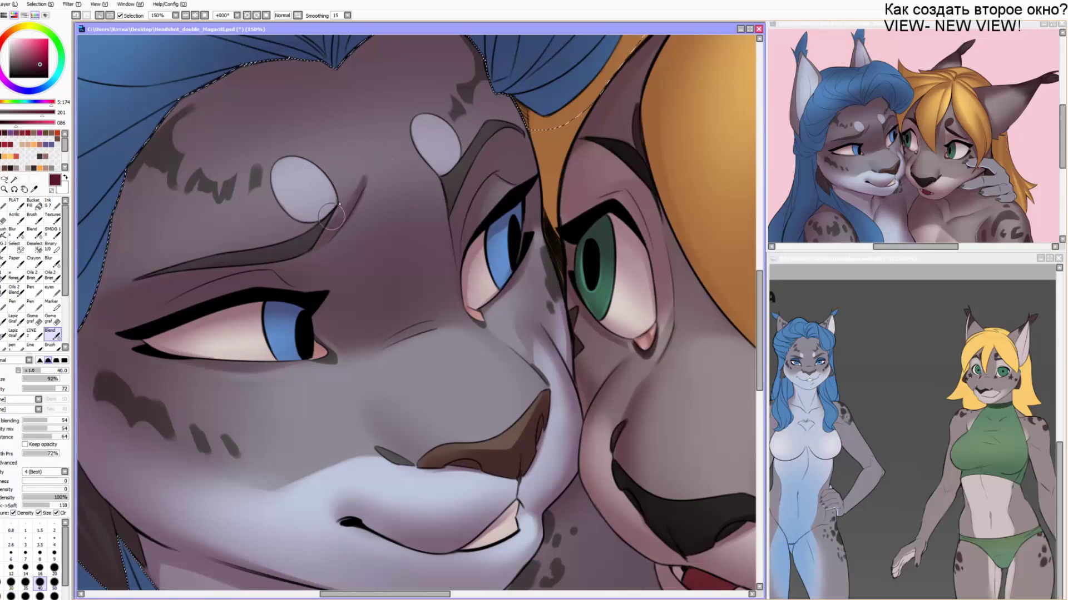
{"action": "key", "text": "n"}
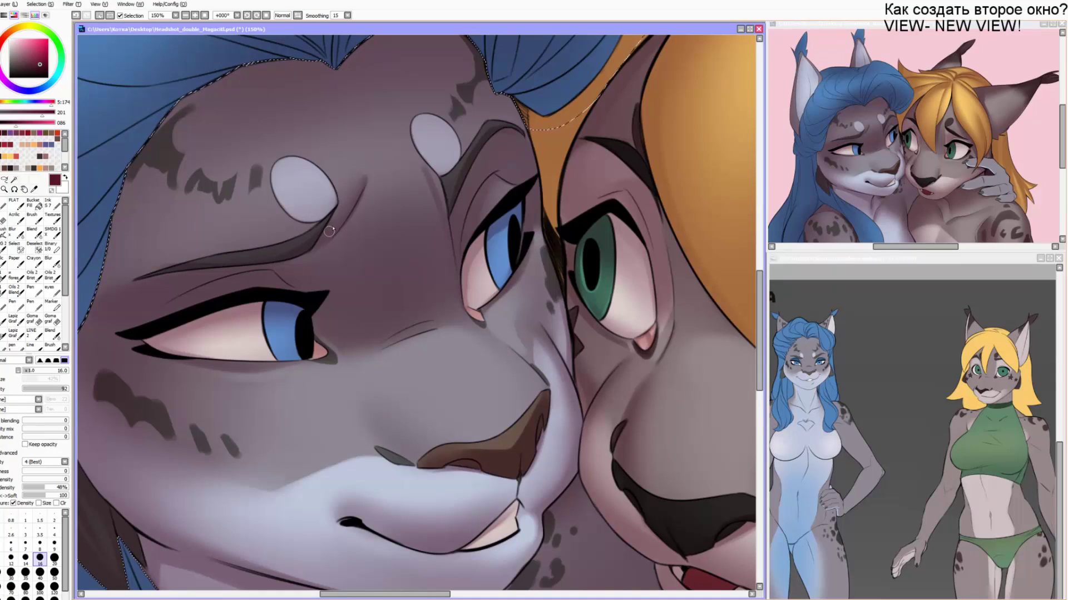
Trim the shading on the forehead around the near brow spot with the eraser at sizes 60 and 100.
{"action": "key", "text": "e"}
{"action": "left_click_drag", "start_coordinate": [153, 254], "coordinate": [195, 233]}
{"action": "key", "text": "ctrl+z"}
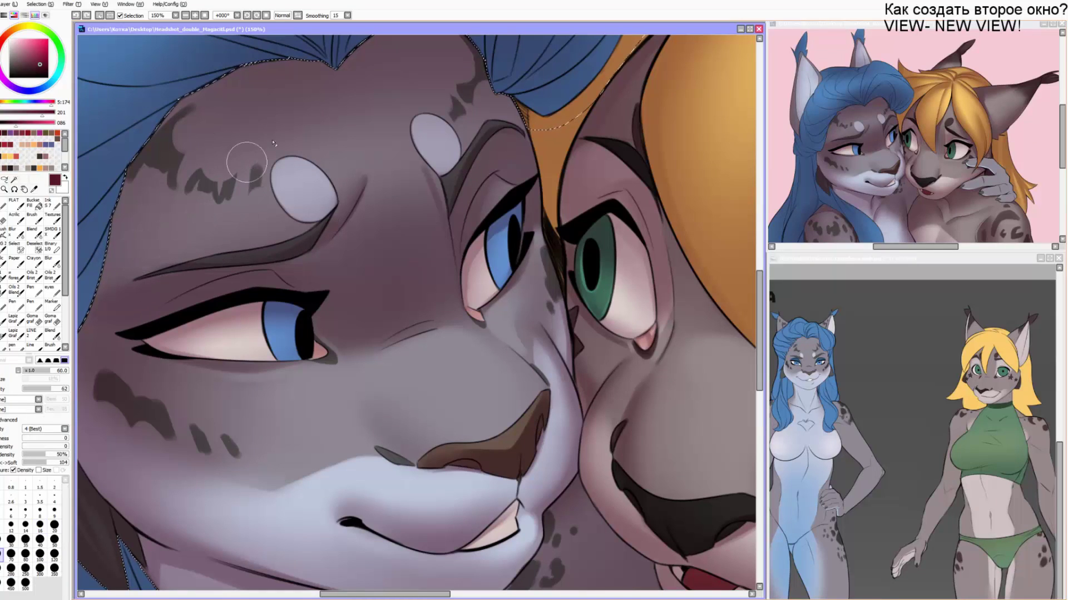
{"action": "key", "text": "bracketright"}
{"action": "key", "text": "bracketright"}
{"action": "key", "text": "bracketright"}
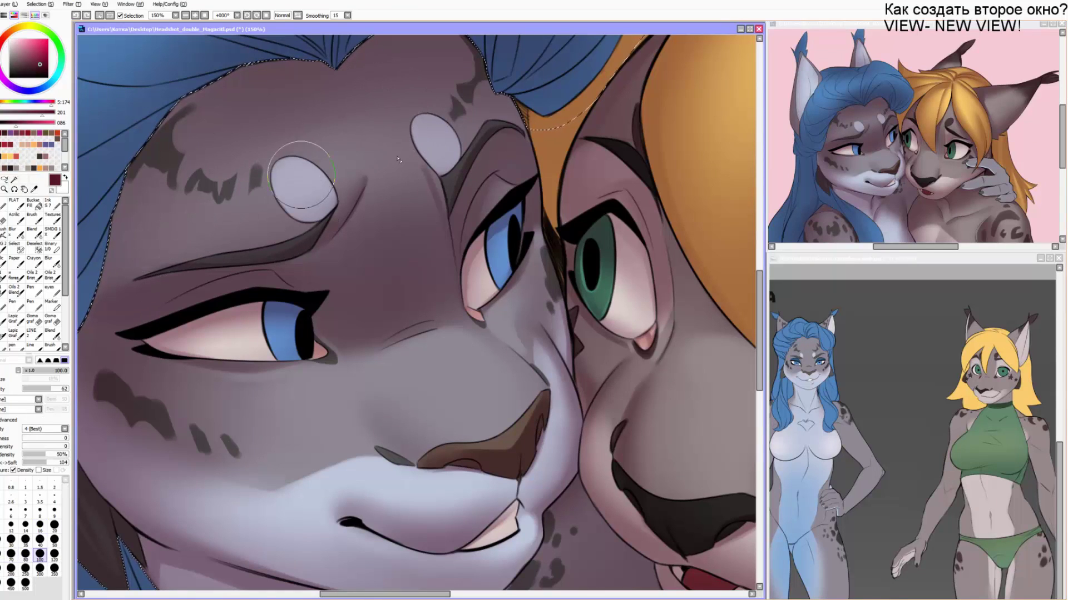
Blend the forehead shading between the brow spots and the dark markings at sizes 50 and 160.
{"action": "key", "text": "c"}
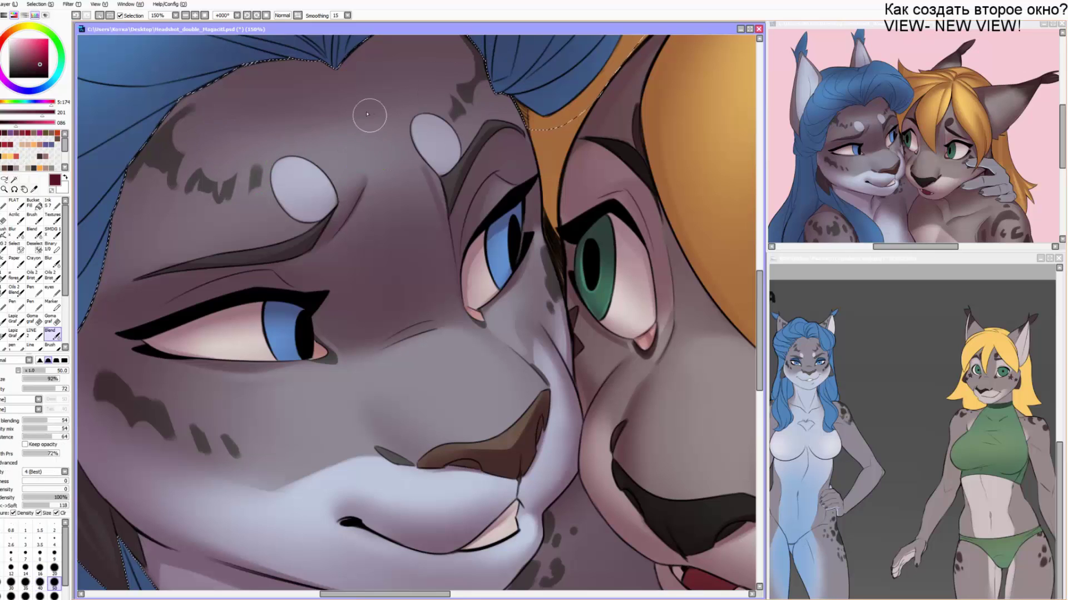
{"action": "key", "text": "bracketright"}
{"action": "key", "text": "bracketright"}
{"action": "key", "text": "bracketright"}
{"action": "key", "text": "bracketright"}
{"action": "key", "text": "bracketright"}
{"action": "key", "text": "bracketright"}
{"action": "key", "text": "e"}
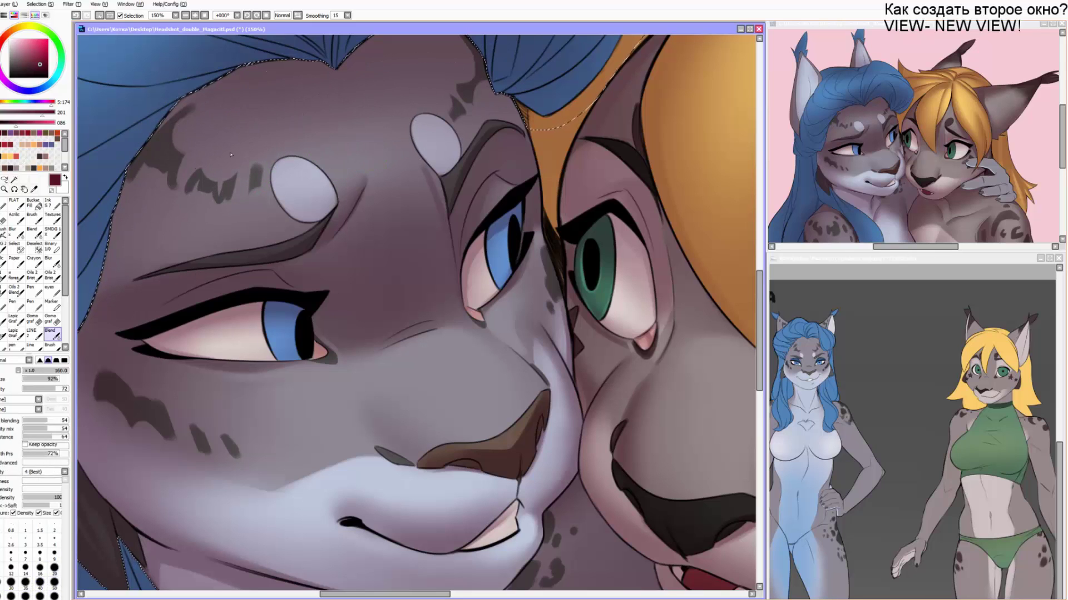
{"action": "left_click_drag", "start_coordinate": [138, 201], "coordinate": [239, 205]}
{"action": "key", "text": "c"}
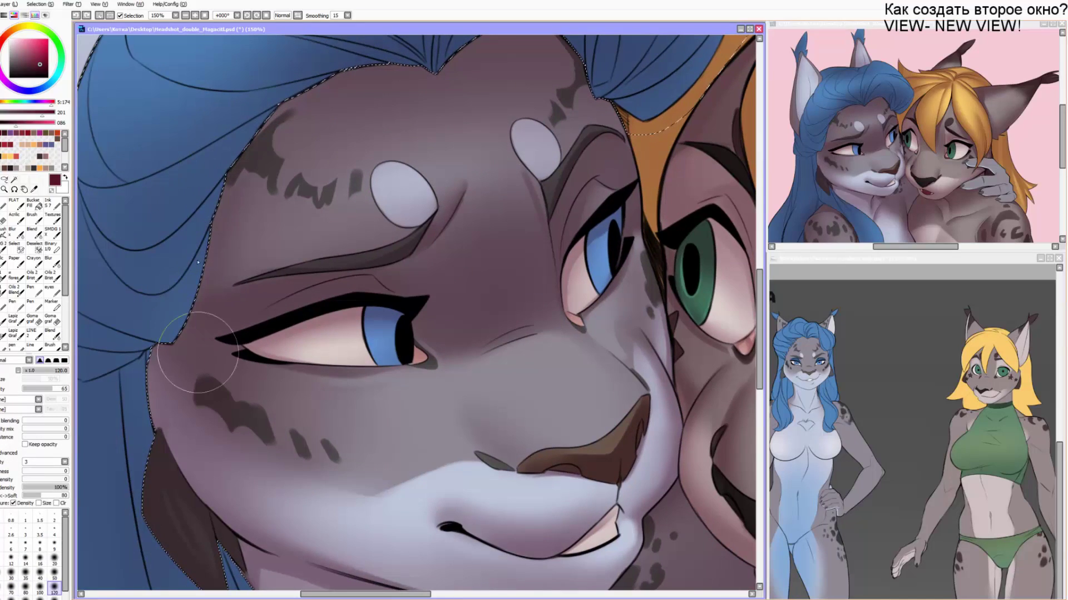
Paint shadow on the blue-haired character's forehead along the hairline at sizes 20, 60 and 80.
{"action": "key", "text": "v"}
{"action": "key", "text": "bracketright"}
{"action": "key", "text": "bracketright"}
{"action": "key", "text": "bracketright"}
{"action": "key", "text": "bracketright"}
{"action": "key", "text": "bracketright"}
{"action": "key", "text": "bracketright"}
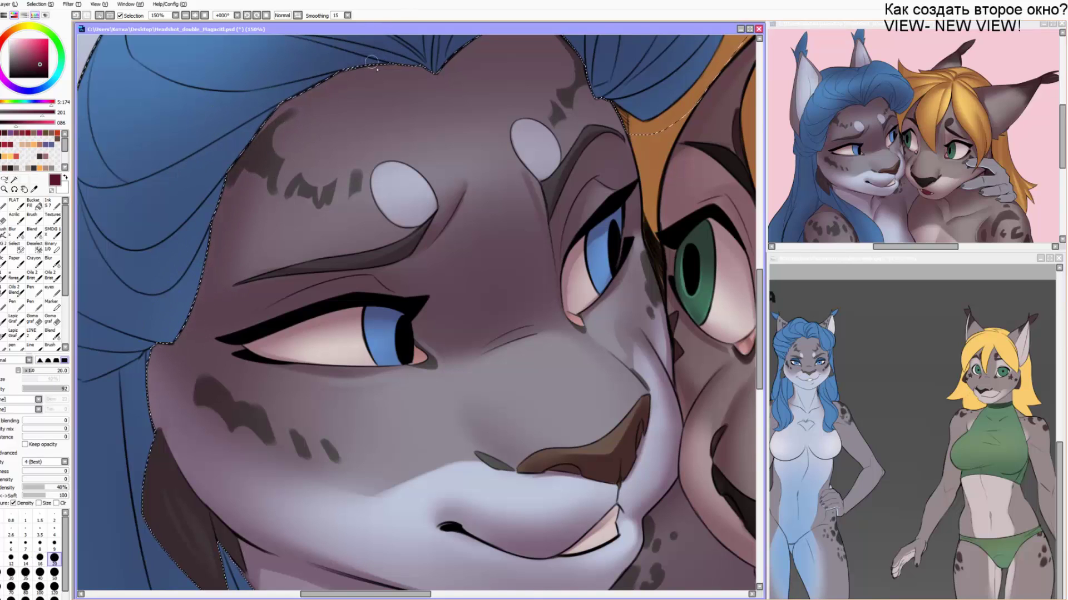
{"action": "key", "text": "bracketright"}
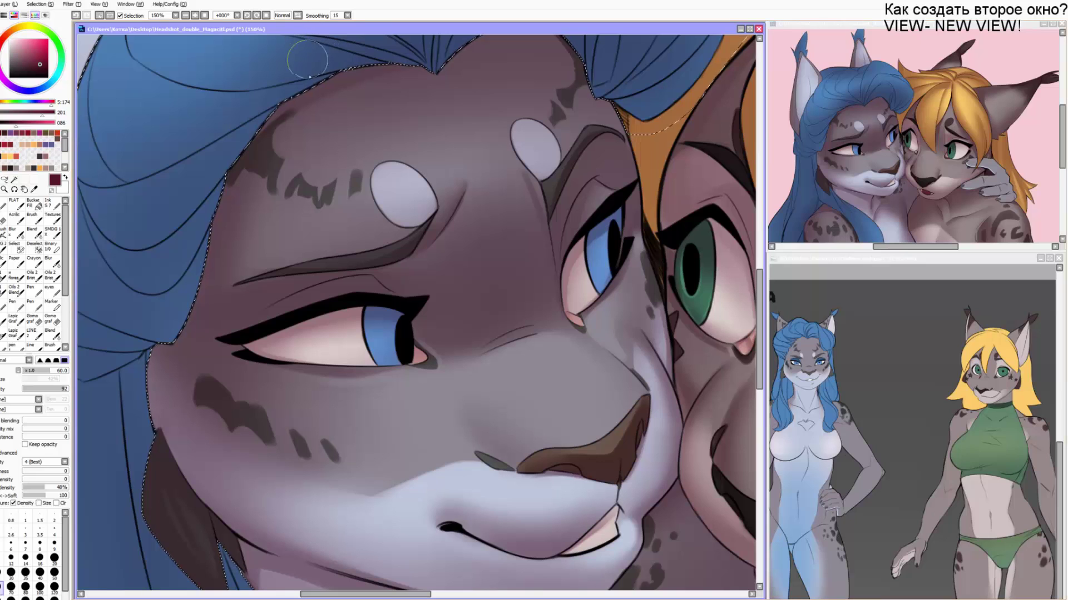
{"action": "key", "text": "bracketright"}
{"action": "key", "text": "bracketright"}
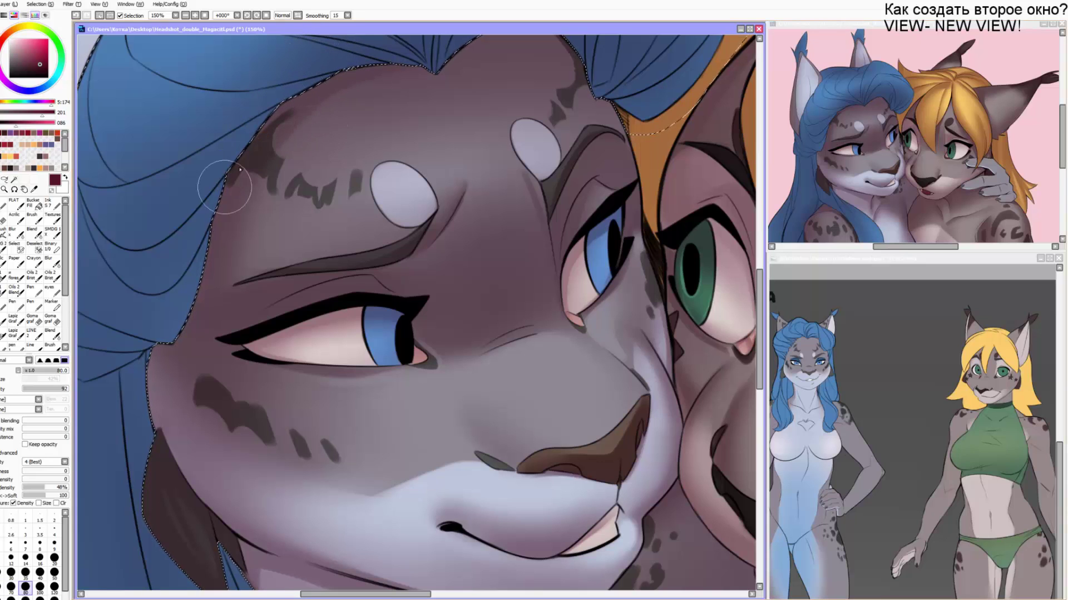
{"action": "scroll", "coordinate": [216, 223], "scroll_direction": "down", "scroll_amount": 2}
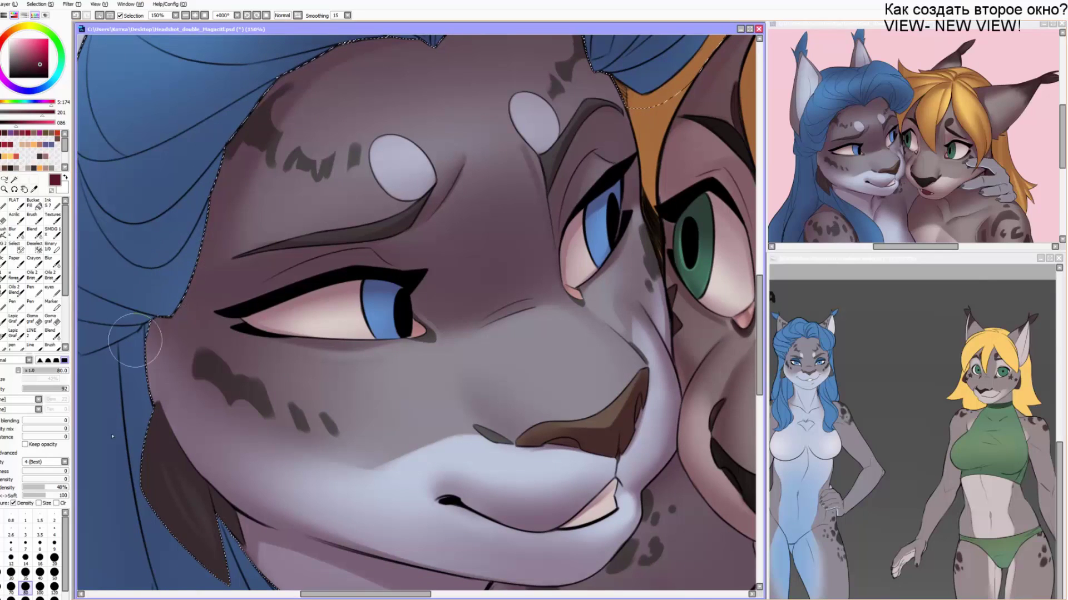
Airbrush soft shadow over the temple at size 120 and around the near eye at size 160.
{"action": "key", "text": "bracketleft"}
{"action": "key", "text": "b"}
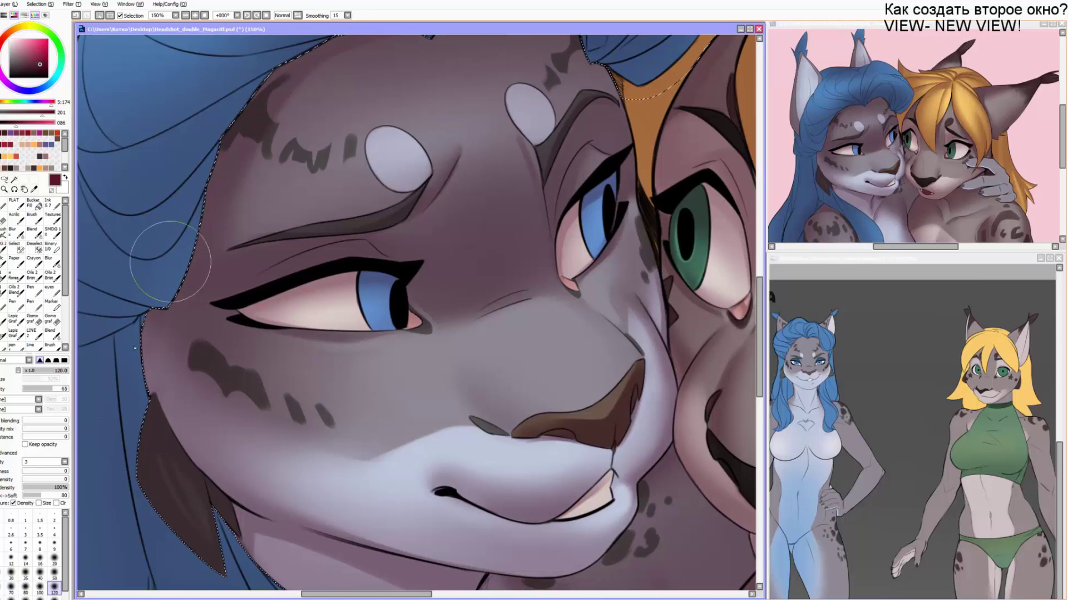
{"action": "left_click_drag", "start_coordinate": [195, 352], "coordinate": [175, 340]}
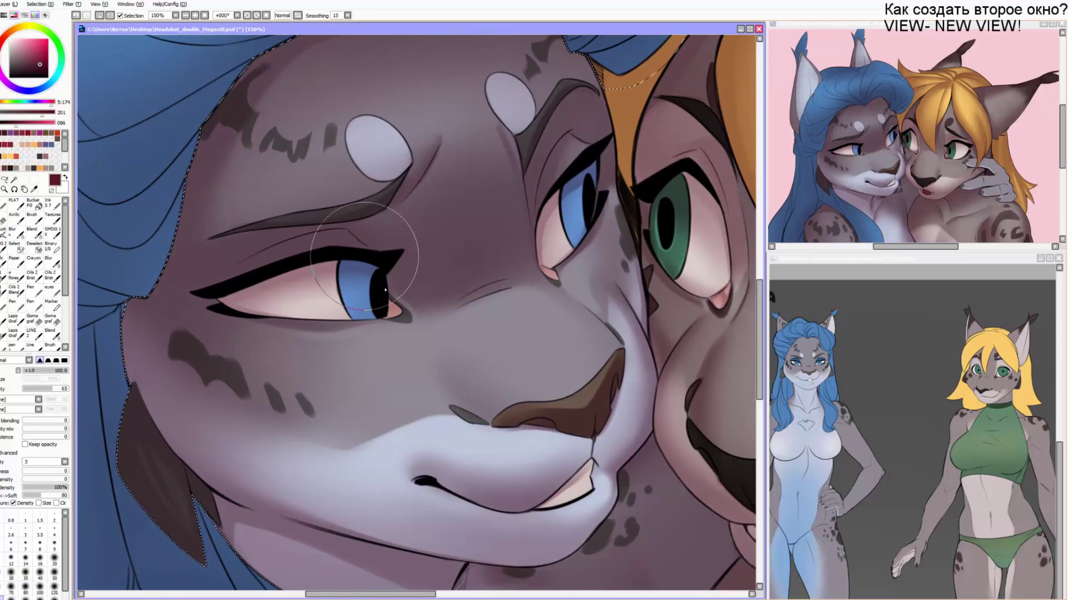
{"action": "left_click_drag", "start_coordinate": [365, 256], "coordinate": [343, 237]}
Lighten the near eye with the soft eraser and airbrush shadow beneath its upper lid, both at size 50.
{"action": "key", "text": "e"}
{"action": "key", "text": "bracketleft"}
{"action": "key", "text": "bracketleft"}
{"action": "key", "text": "bracketleft"}
{"action": "key", "text": "bracketleft"}
{"action": "key", "text": "bracketleft"}
{"action": "key", "text": "bracketleft"}
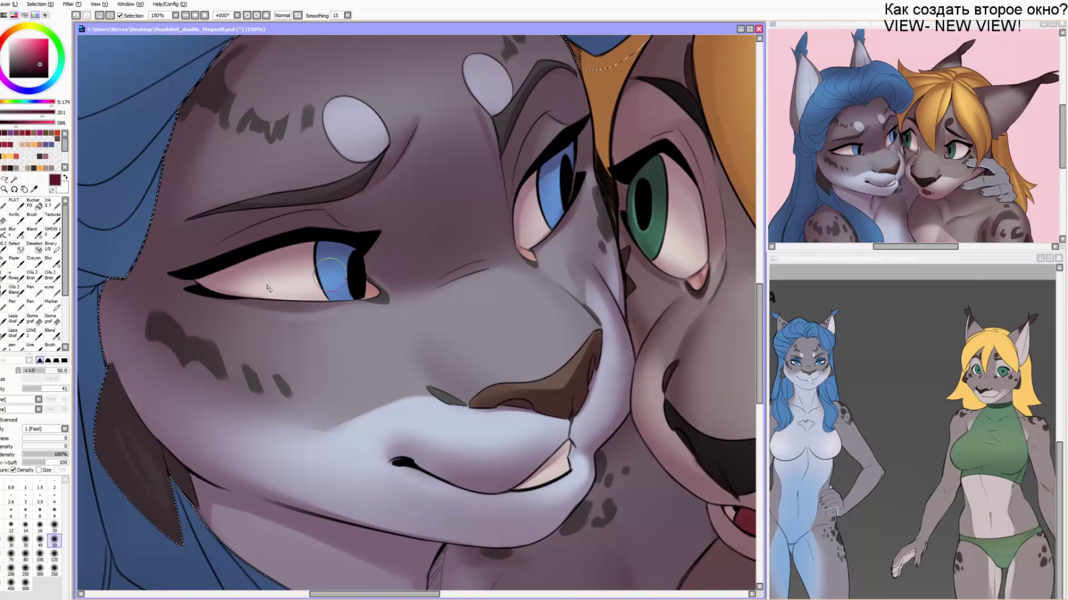
{"action": "left_click_drag", "start_coordinate": [264, 282], "coordinate": [295, 296]}
{"action": "key", "text": "b"}
{"action": "mouse_move", "coordinate": [309, 219]}
{"action": "left_mouse_down"}
{"action": "mouse_move", "coordinate": [356, 260]}
{"action": "mouse_move", "coordinate": [332, 249]}
{"action": "left_mouse_up"}
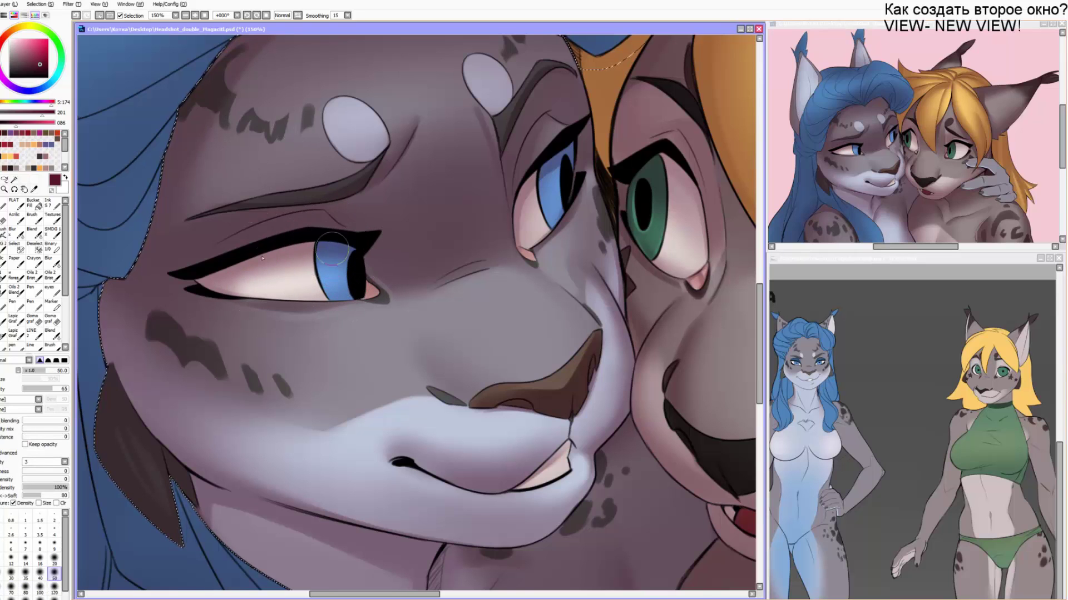
{"action": "left_click_drag", "start_coordinate": [407, 239], "coordinate": [295, 264]}
Lighten the white of the far eye with the soft eraser at size 40 and blend its shading at size 30.
{"action": "key", "text": "e"}
{"action": "key", "text": "bracketleft"}
{"action": "left_click_drag", "start_coordinate": [434, 233], "coordinate": [415, 265]}
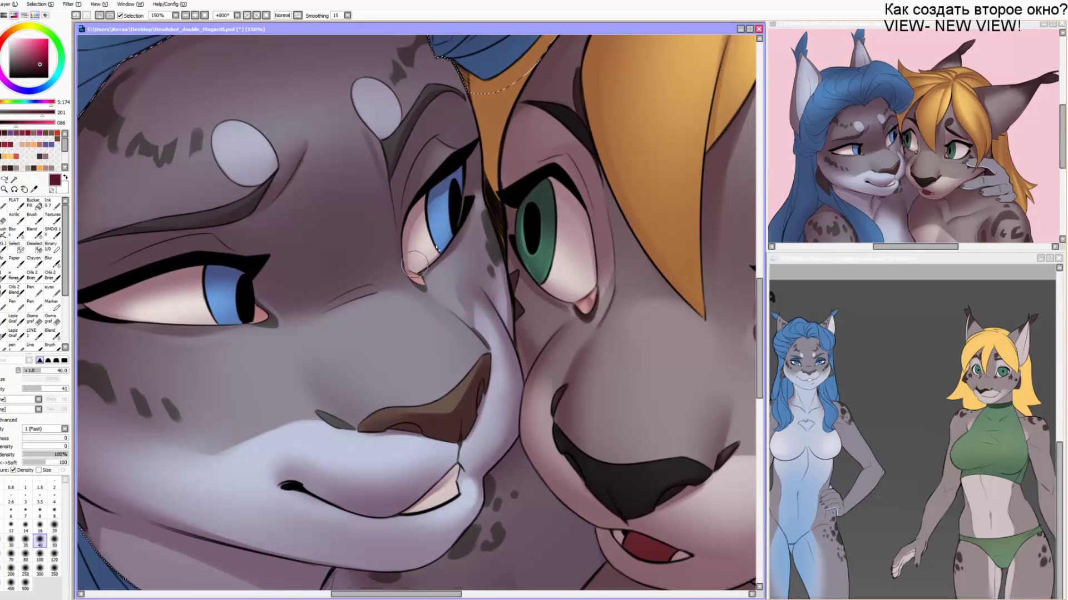
{"action": "key", "text": "b"}
{"action": "key", "text": "bracketleft"}
{"action": "key", "text": "bracketleft"}
{"action": "key", "text": "bracketleft"}
{"action": "key", "text": "bracketleft"}
{"action": "key", "text": "bracketleft"}
{"action": "key", "text": "bracketleft"}
{"action": "key", "text": "bracketleft"}
{"action": "key", "text": "bracketleft"}
{"action": "key", "text": "bracketleft"}
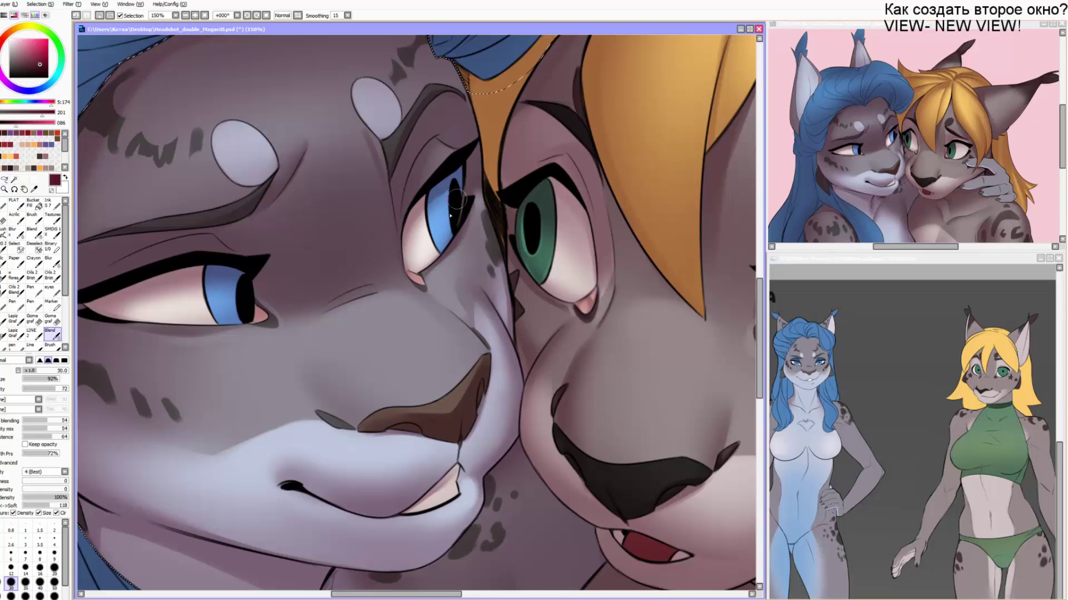
Paint shadow over the upper part of the far eye's iris at size 20.
{"action": "key", "text": "e"}
{"action": "key", "text": "b"}
{"action": "key", "text": "bracketleft"}
{"action": "key", "text": "bracketleft"}
{"action": "key", "text": "bracketleft"}
{"action": "key", "text": "bracketleft"}
{"action": "key", "text": "bracketleft"}
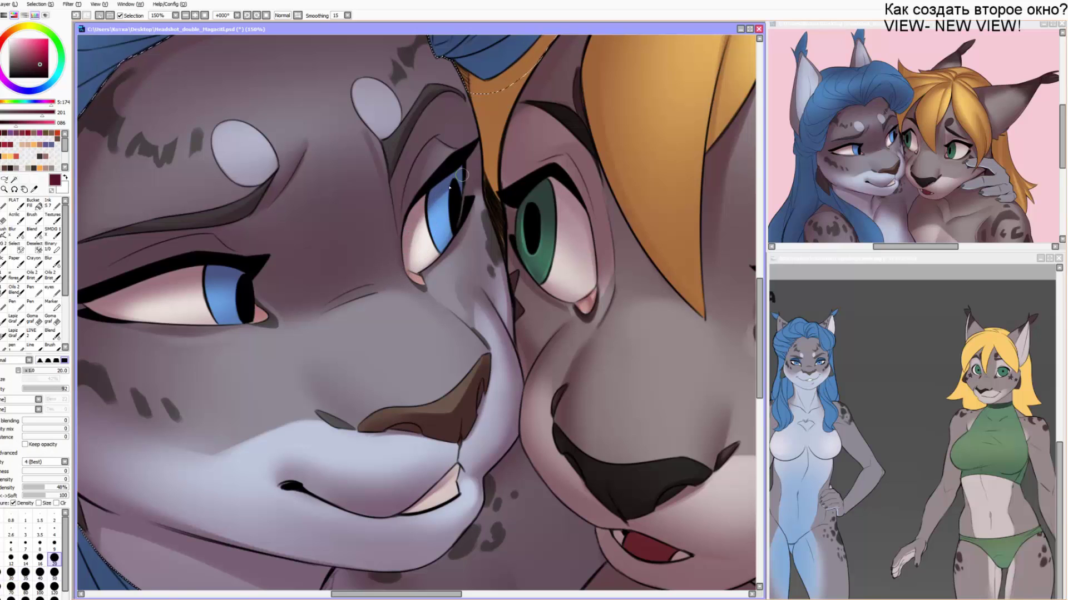
Shade around the inner corner of the blue-haired character's near eye at size 35.
{"action": "key", "text": "bracketright"}
{"action": "key", "text": "bracketright"}
{"action": "key", "text": "bracketright"}
{"action": "mouse_move", "coordinate": [268, 285]}
{"action": "left_mouse_down"}
{"action": "mouse_move", "coordinate": [345, 238]}
{"action": "mouse_move", "coordinate": [213, 245]}
{"action": "left_mouse_up"}
{"action": "left_click_drag", "start_coordinate": [386, 262], "coordinate": [370, 257]}
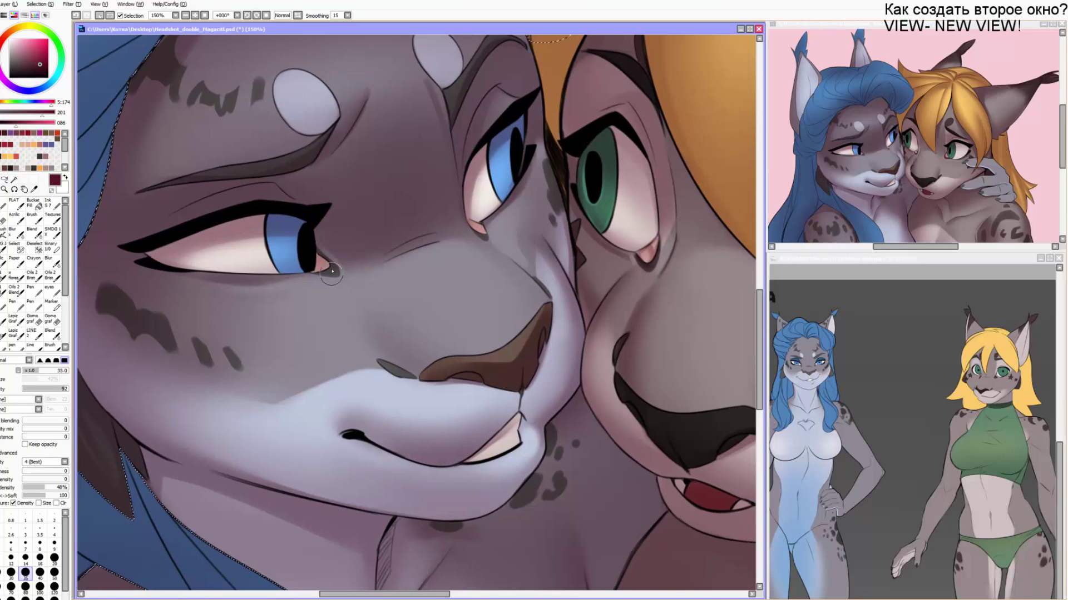
Trim the shading off the near eye's inner corner with the eraser at size 7.
{"action": "key", "text": "e"}
{"action": "key", "text": "bracketleft"}
{"action": "key", "text": "bracketleft"}
{"action": "key", "text": "bracketleft"}
{"action": "key", "text": "bracketleft"}
{"action": "key", "text": "bracketleft"}
{"action": "key", "text": "bracketleft"}
{"action": "key", "text": "bracketleft"}
{"action": "key", "text": "bracketleft"}
{"action": "key", "text": "bracketleft"}
{"action": "key", "text": "bracketleft"}
{"action": "key", "text": "bracketleft"}
{"action": "key", "text": "bracketleft"}
{"action": "key", "text": "bracketleft"}
{"action": "key", "text": "bracketleft"}
{"action": "key", "text": "bracketleft"}
{"action": "key", "text": "bracketleft"}
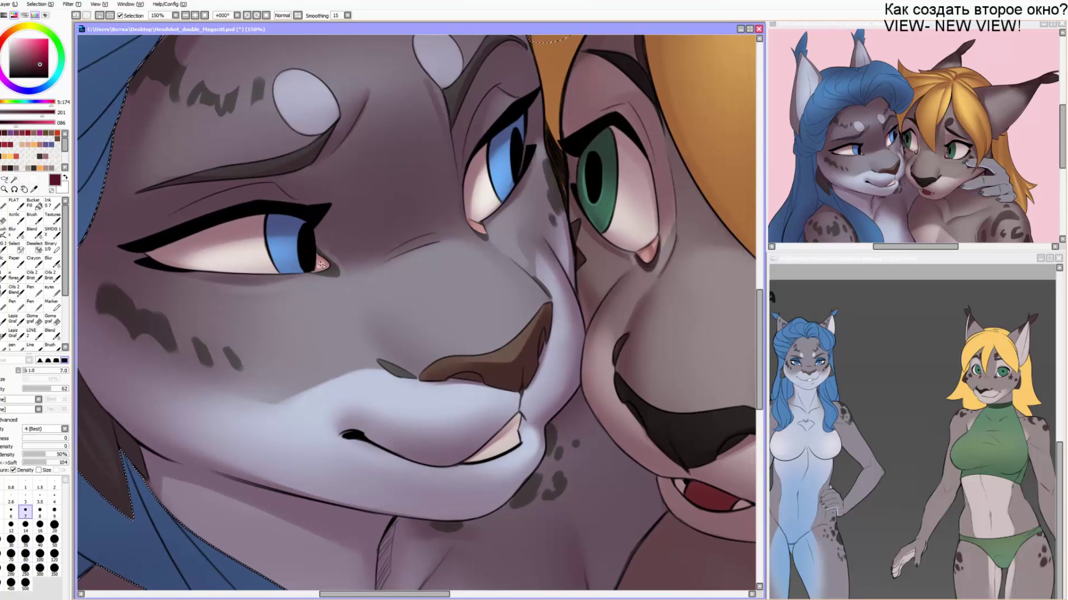
Lighten the nose bridge with the soft eraser at sizes 40 and 70 and paint shadow between the eyes at size 70.
{"action": "left_click_drag", "start_coordinate": [481, 239], "coordinate": [474, 205]}
{"action": "key", "text": "b"}
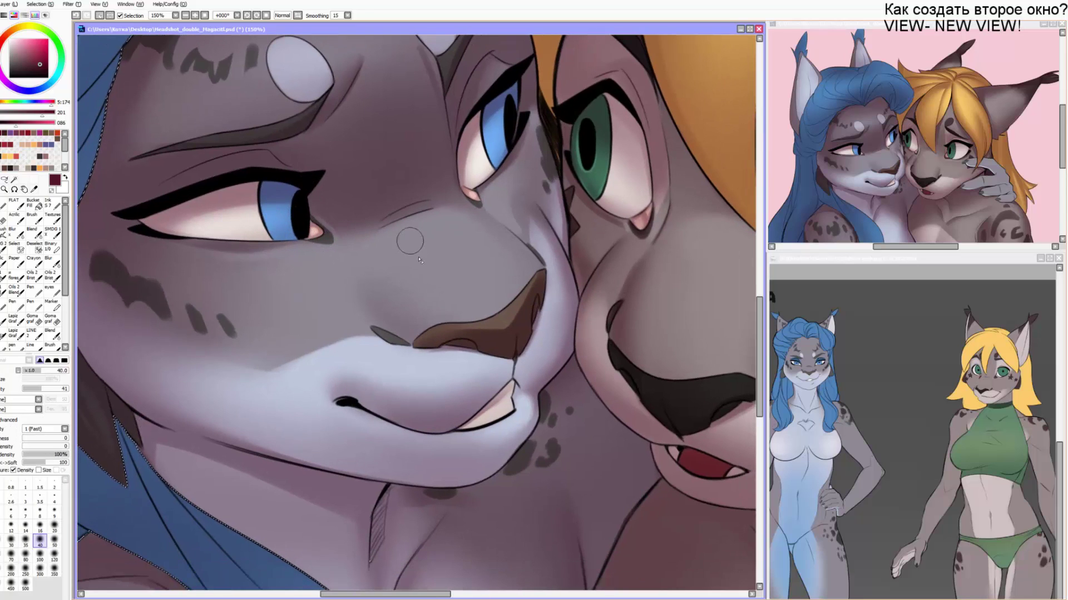
{"action": "key", "text": "bracketright"}
{"action": "key", "text": "bracketright"}
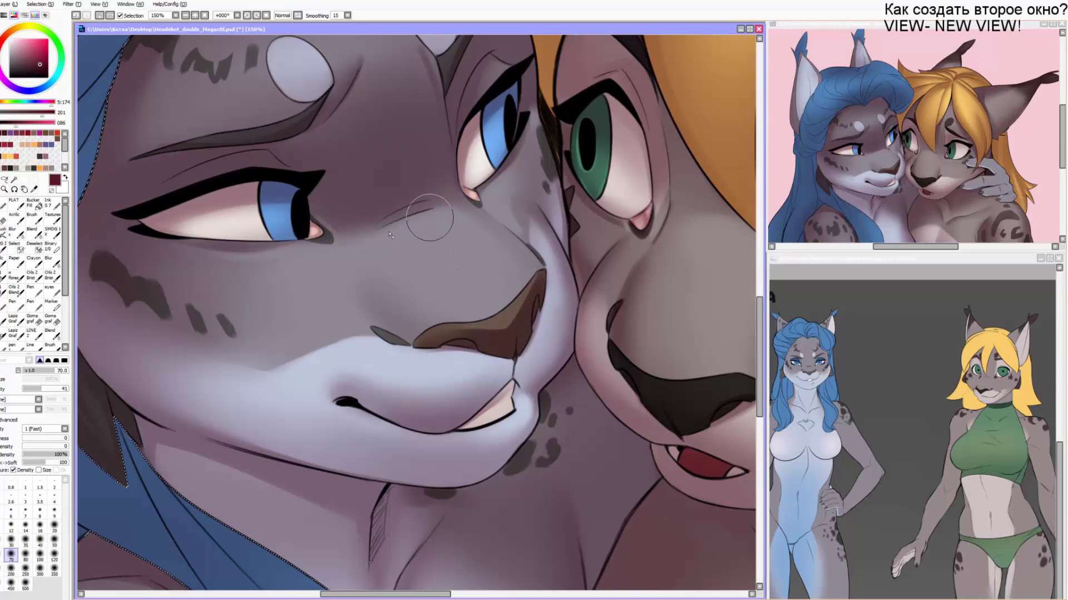
{"action": "key", "text": "c"}
{"action": "key", "text": "bracketright"}
{"action": "key", "text": "bracketright"}
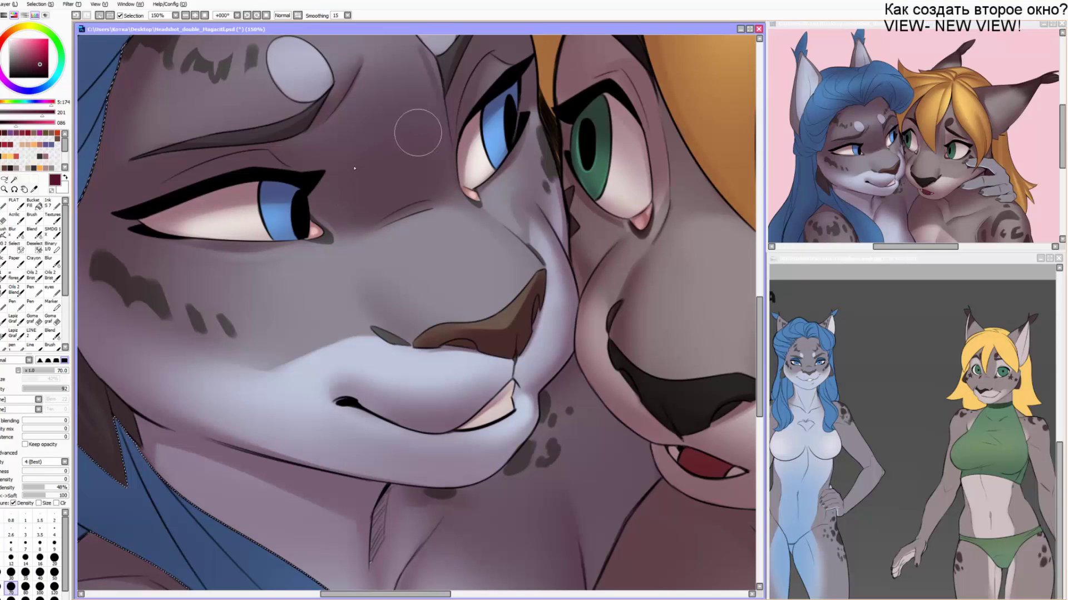
Undo the last stroke and soften the shadow between the eyes and brows with the soft eraser at sizes 120 and 160.
{"action": "key", "text": "b"}
{"action": "key", "text": "bracketright"}
{"action": "key", "text": "bracketright"}
{"action": "key", "text": "bracketright"}
{"action": "key", "text": "ctrl+z"}
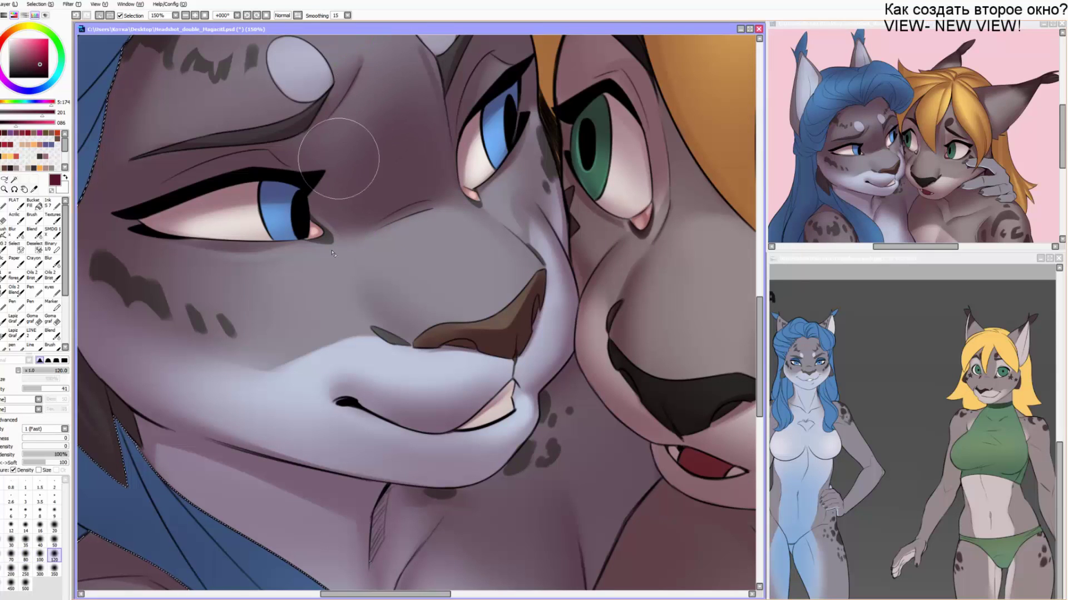
{"action": "mouse_move", "coordinate": [365, 161]}
{"action": "left_mouse_down"}
{"action": "mouse_move", "coordinate": [360, 143]}
{"action": "mouse_move", "coordinate": [435, 144]}
{"action": "left_mouse_up"}
{"action": "key", "text": "bracketright"}
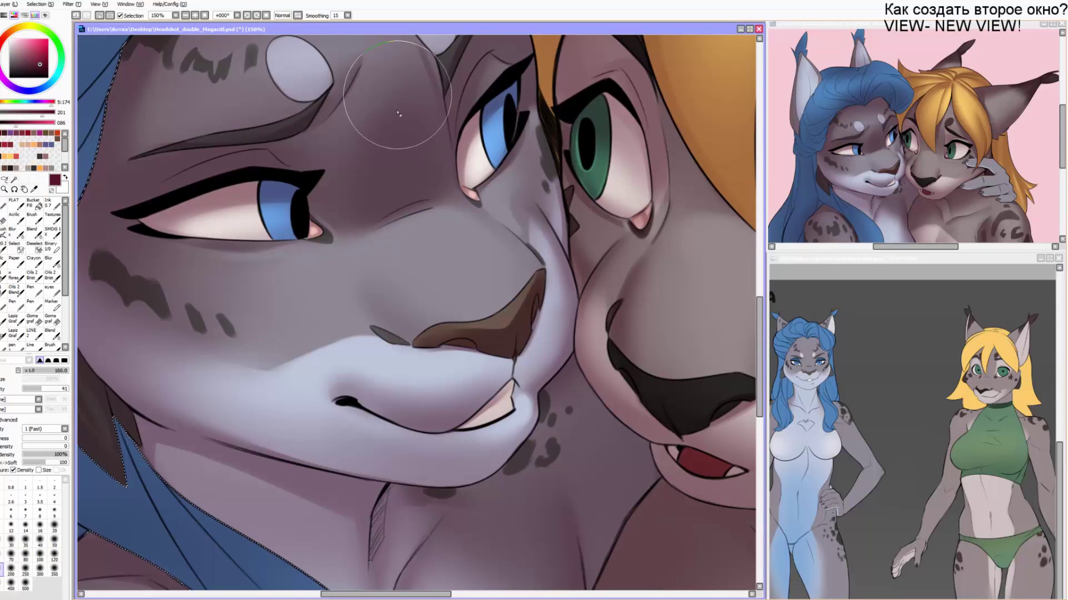
{"action": "key", "text": "bracketright"}
{"action": "key", "text": "bracketright"}
{"action": "left_click_drag", "start_coordinate": [440, 127], "coordinate": [325, 206]}
Airbrush shadow between the near eye and its brow, and shade beside the far eye's inner edge at size 25.
{"action": "key", "text": "b"}
{"action": "key", "text": "bracketright"}
{"action": "left_click_drag", "start_coordinate": [328, 143], "coordinate": [301, 162]}
{"action": "left_click_drag", "start_coordinate": [365, 193], "coordinate": [359, 193]}
{"action": "key", "text": "bracketleft"}
{"action": "key", "text": "bracketleft"}
{"action": "key", "text": "bracketleft"}
{"action": "key", "text": "bracketleft"}
{"action": "key", "text": "bracketleft"}
{"action": "key", "text": "bracketleft"}
{"action": "key", "text": "bracketleft"}
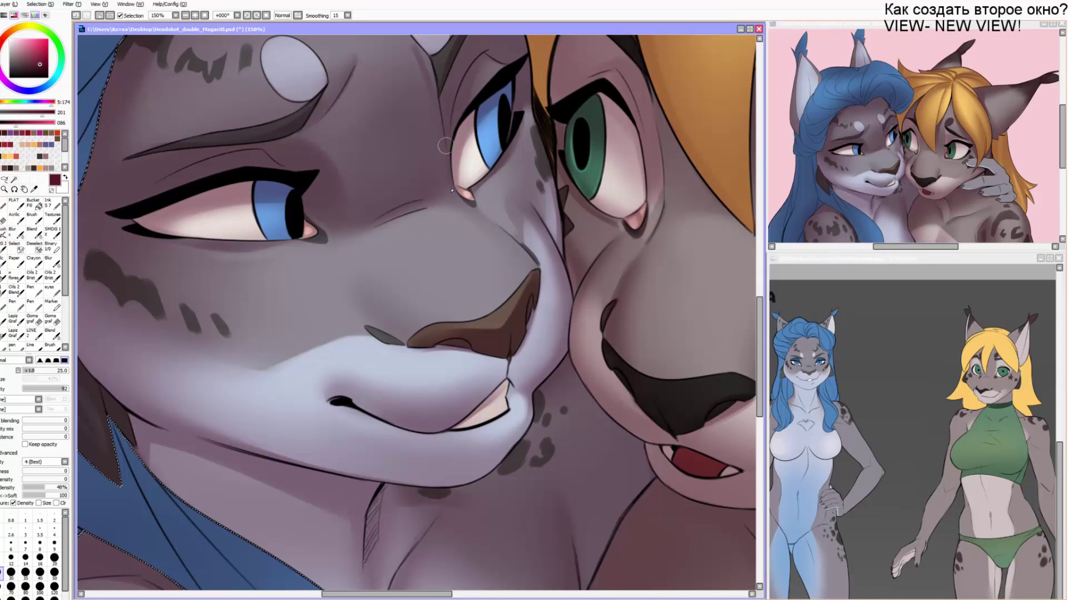
Paint a small shadow on the muzzle above the nostril, blend it at size 50 and soften it with the soft eraser at size 160.
{"action": "key", "text": "alt+Tab"}
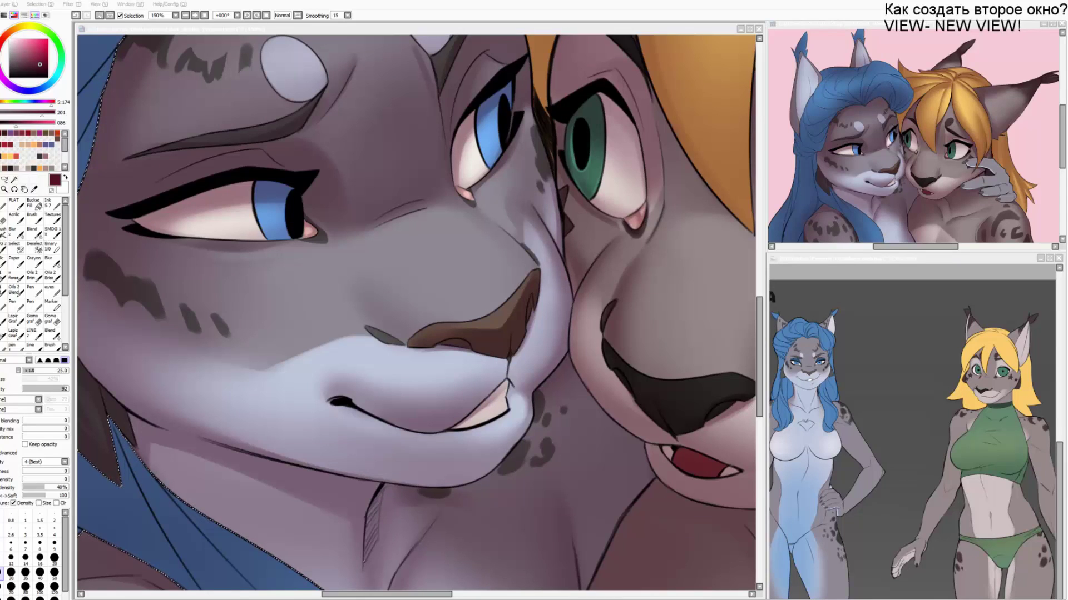
{"action": "left_click", "coordinate": [472, 255]}
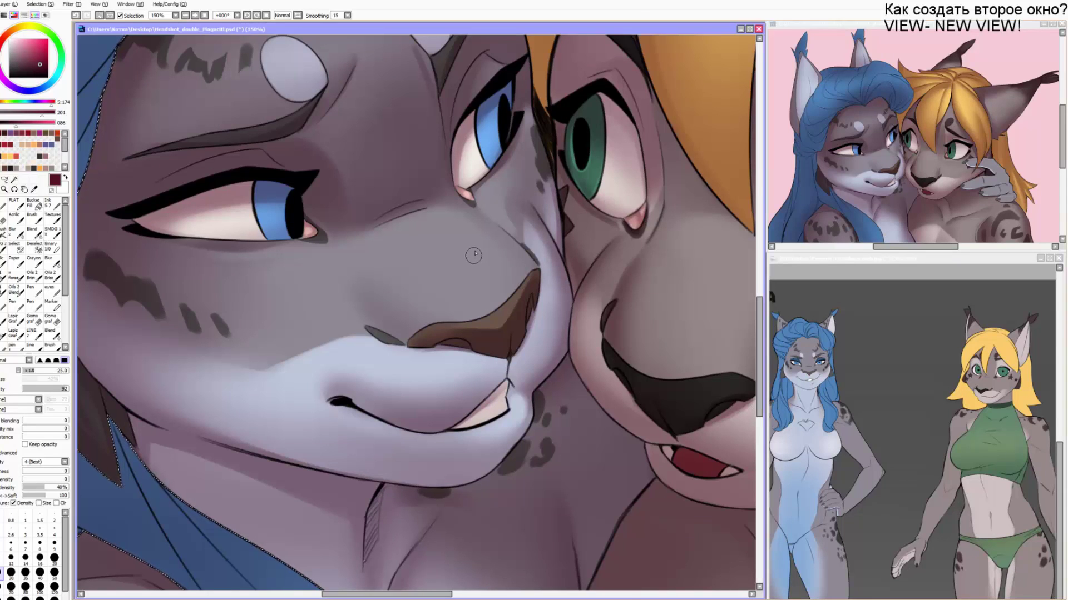
{"action": "left_click_drag", "start_coordinate": [461, 210], "coordinate": [465, 214]}
{"action": "mouse_move", "coordinate": [413, 343]}
{"action": "left_mouse_down"}
{"action": "mouse_move", "coordinate": [391, 323]}
{"action": "mouse_move", "coordinate": [387, 288]}
{"action": "mouse_move", "coordinate": [408, 340]}
{"action": "mouse_move", "coordinate": [373, 304]}
{"action": "left_mouse_up"}
{"action": "key", "text": "ctrl+z"}
{"action": "key", "text": "c"}
{"action": "key", "text": "bracketright"}
{"action": "key", "text": "bracketright"}
{"action": "key", "text": "bracketright"}
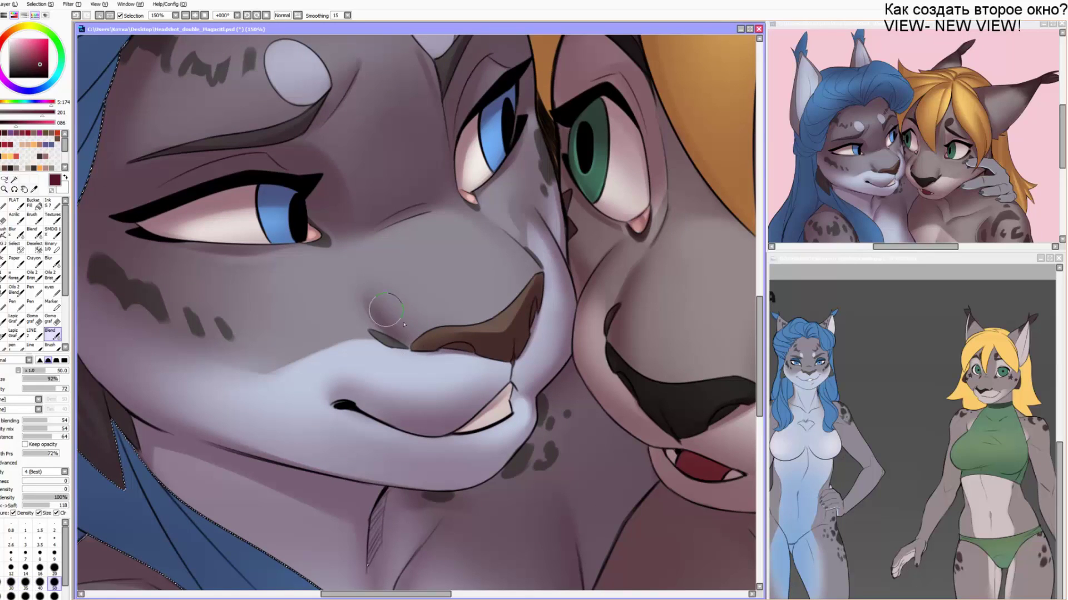
{"action": "key", "text": "e"}
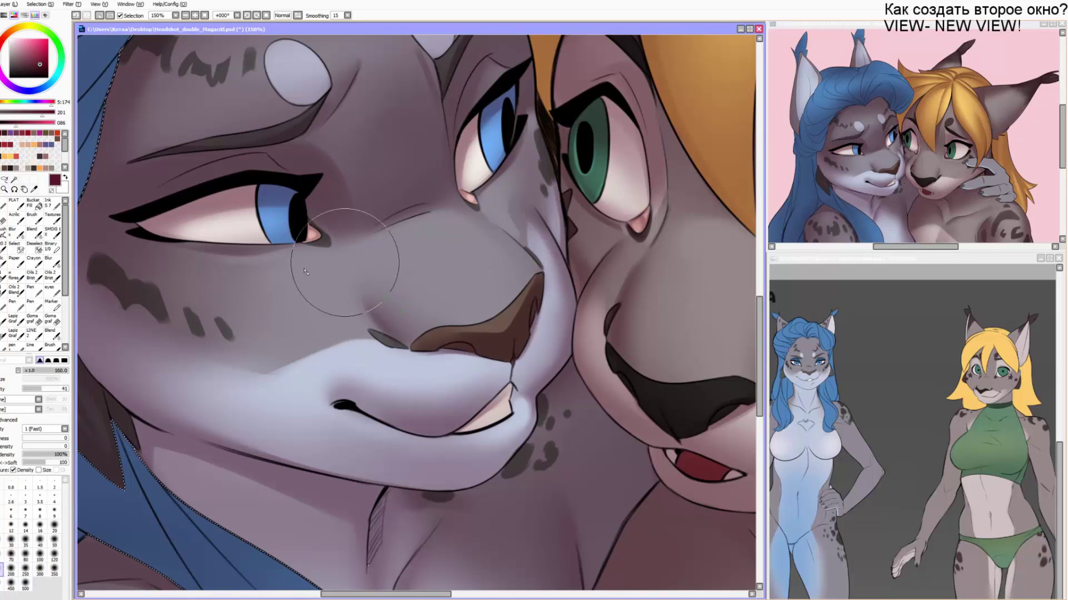
{"action": "left_click_drag", "start_coordinate": [340, 297], "coordinate": [436, 305]}
Airbrush soft shadow on the cheek under the near eye at size 60 and along the outer cheek at size 160.
{"action": "key", "text": "c"}
{"action": "key", "text": "bracketright"}
{"action": "key", "text": "bracketright"}
{"action": "key", "text": "bracketright"}
{"action": "key", "text": "bracketright"}
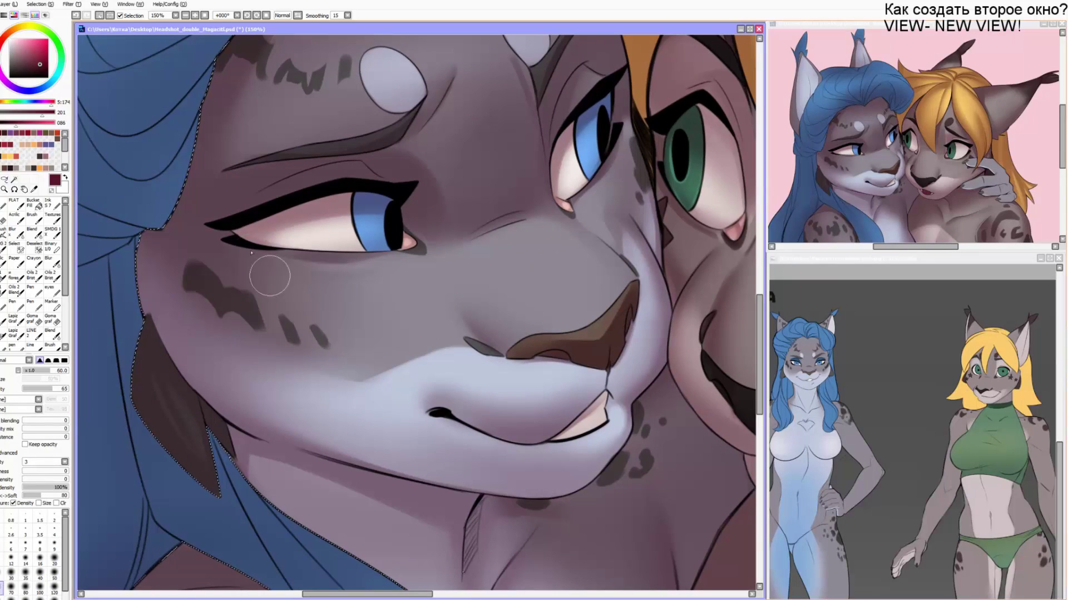
{"action": "key", "text": "bracketright"}
{"action": "left_click_drag", "start_coordinate": [393, 362], "coordinate": [389, 349]}
{"action": "key", "text": "bracketright"}
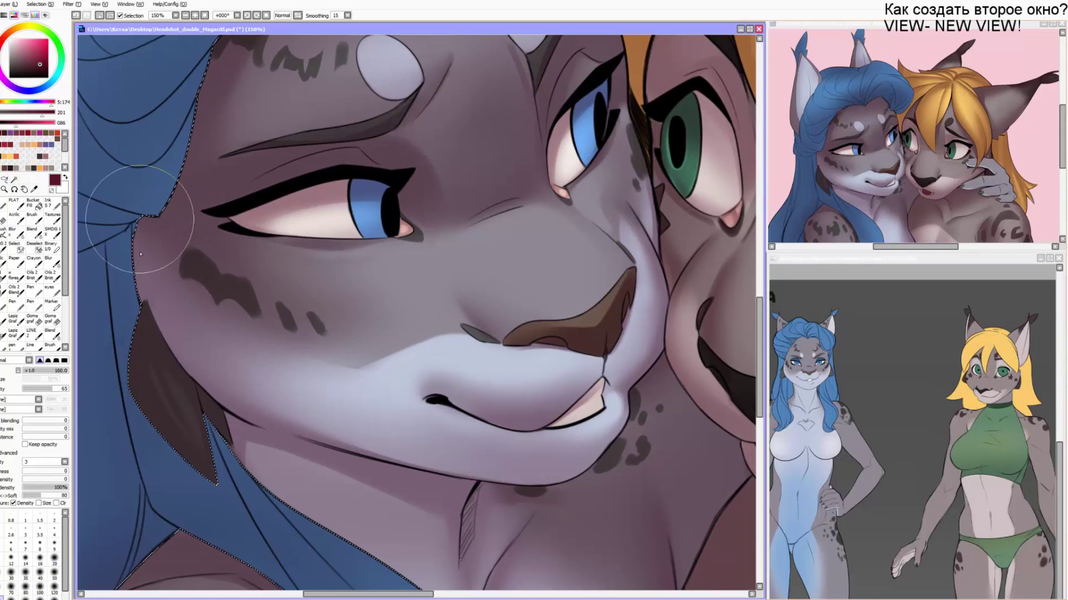
Blend the shadow at the corner of the blue-haired lynx's mouth and trim it with the soft eraser at size 16.
{"action": "left_click_drag", "start_coordinate": [367, 442], "coordinate": [183, 372]}
{"action": "key", "text": "c"}
{"action": "left_click_drag", "start_coordinate": [249, 321], "coordinate": [254, 323]}
{"action": "key", "text": "e"}
{"action": "key", "text": "bracketleft"}
{"action": "key", "text": "bracketleft"}
{"action": "key", "text": "bracketleft"}
{"action": "key", "text": "bracketleft"}
{"action": "key", "text": "bracketleft"}
{"action": "key", "text": "bracketleft"}
{"action": "key", "text": "bracketleft"}
{"action": "key", "text": "bracketleft"}
{"action": "key", "text": "bracketleft"}
{"action": "key", "text": "bracketleft"}
{"action": "key", "text": "bracketleft"}
{"action": "key", "text": "bracketleft"}
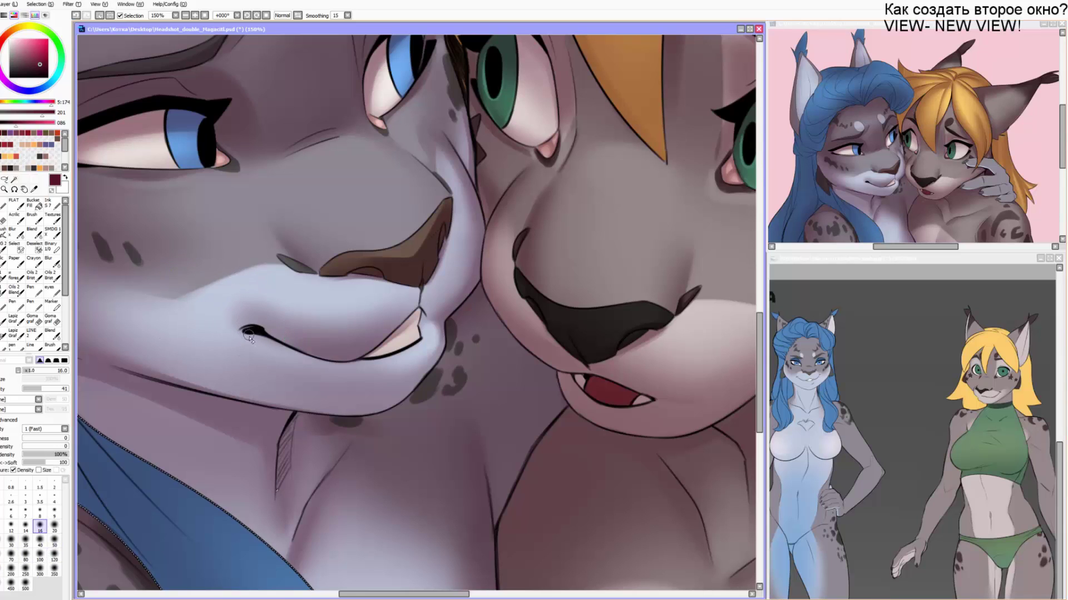
{"action": "key", "text": "alt+Tab"}
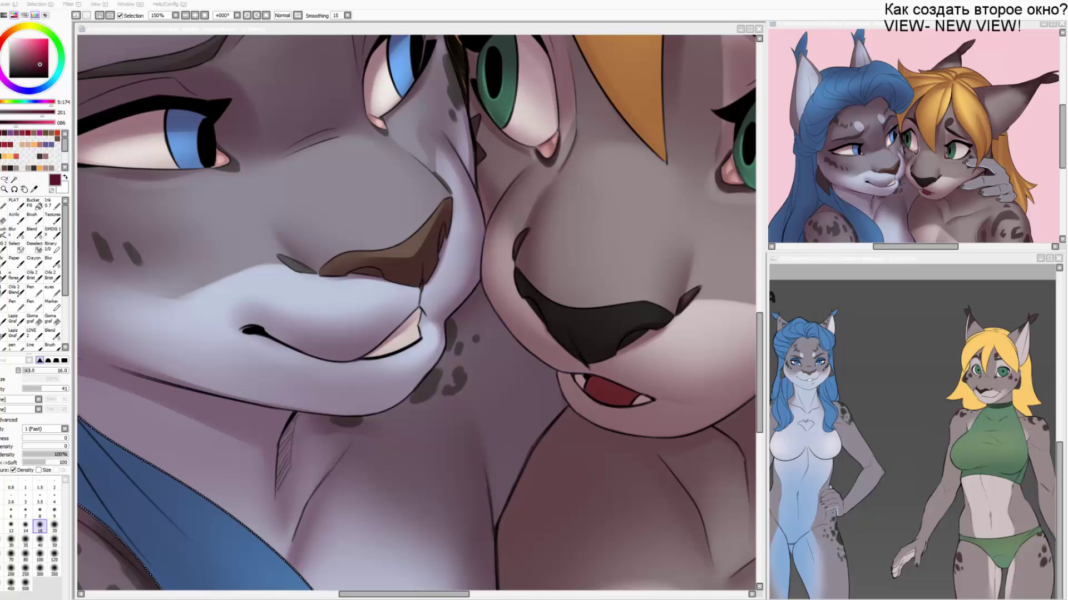
Trim the shadow edge on the nose bridge between the eyes with the hard eraser at size 35.
{"action": "left_click", "coordinate": [327, 127]}
{"action": "left_click_drag", "start_coordinate": [388, 203], "coordinate": [405, 238]}
{"action": "key", "text": "e"}
{"action": "key", "text": "]"}
{"action": "key", "text": "]"}
{"action": "key", "text": "]"}
{"action": "key", "text": "]"}
{"action": "key", "text": "bracketright"}
{"action": "key", "text": "bracketright"}
{"action": "key", "text": "bracketright"}
{"action": "key", "text": "bracketright"}
{"action": "key", "text": "bracketright"}
{"action": "key", "text": "bracketright"}
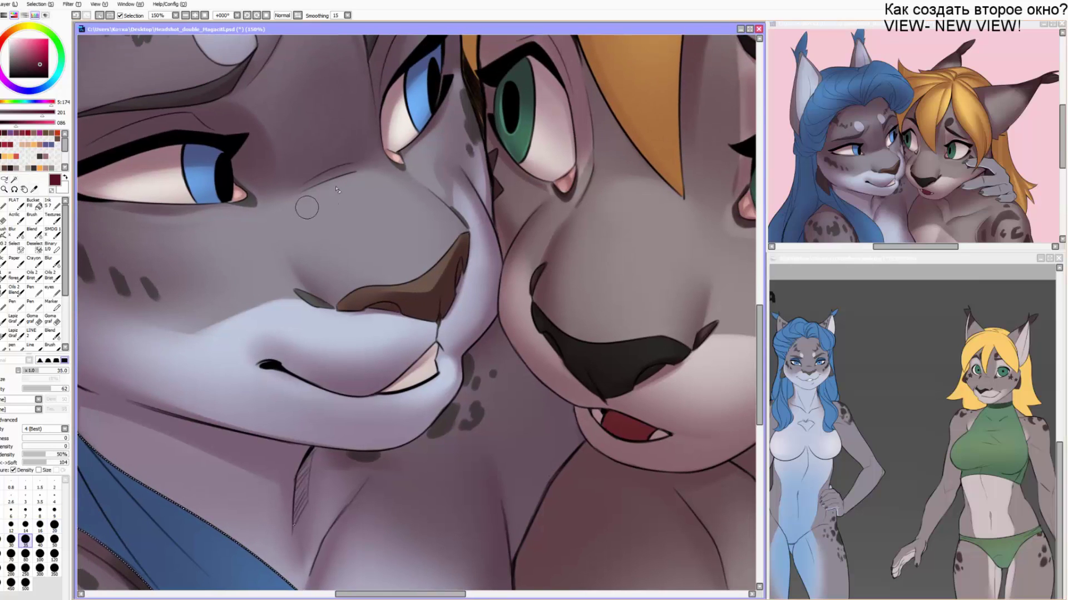
{"action": "left_click_drag", "start_coordinate": [311, 148], "coordinate": [478, 289]}
Airbrush soft shadow along the near temple beside the hairline at size 160.
{"action": "key", "text": "b"}
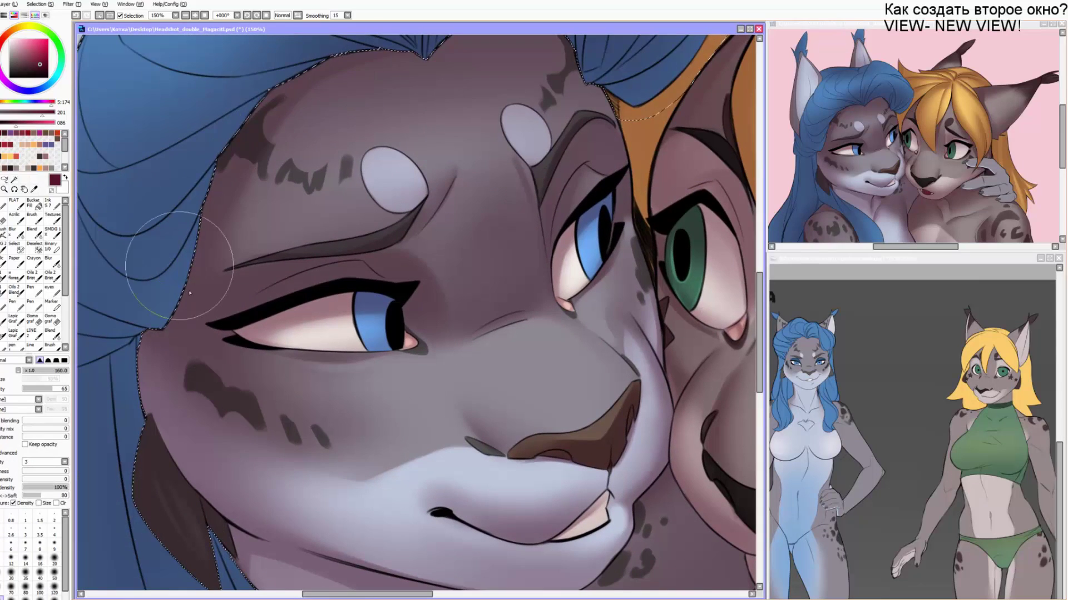
{"action": "left_click_drag", "start_coordinate": [191, 244], "coordinate": [216, 149]}
{"action": "left_click_drag", "start_coordinate": [253, 388], "coordinate": [200, 276]}
Erase light streaks into the dark fur tuft beside the cheek, undoing the size 20 stroke and redoing it with a smaller eraser.
{"action": "key", "text": "e"}
{"action": "key", "text": "["}
{"action": "key", "text": "["}
{"action": "key", "text": "["}
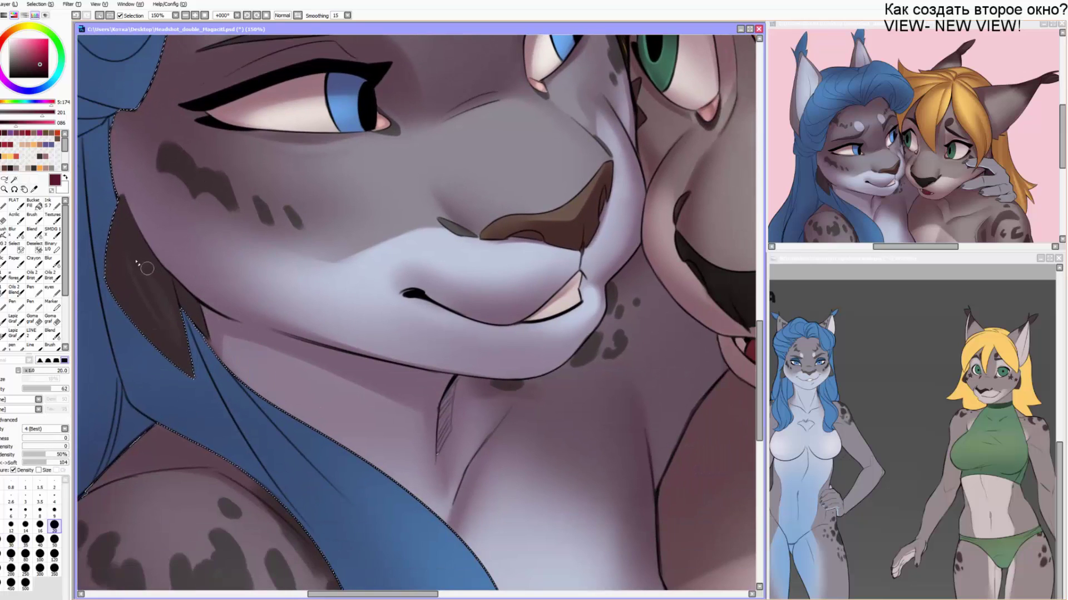
{"action": "mouse_move", "coordinate": [139, 262]}
{"action": "left_mouse_down"}
{"action": "mouse_move", "coordinate": [174, 335]}
{"action": "mouse_move", "coordinate": [137, 266]}
{"action": "mouse_move", "coordinate": [181, 344]}
{"action": "left_mouse_up"}
{"action": "key", "text": "ctrl+z"}
{"action": "key", "text": "["}
{"action": "mouse_move", "coordinate": [142, 268]}
{"action": "left_mouse_down"}
{"action": "mouse_move", "coordinate": [156, 314]}
{"action": "mouse_move", "coordinate": [130, 271]}
{"action": "mouse_move", "coordinate": [187, 369]}
{"action": "left_mouse_up"}
{"action": "key", "text": "["}
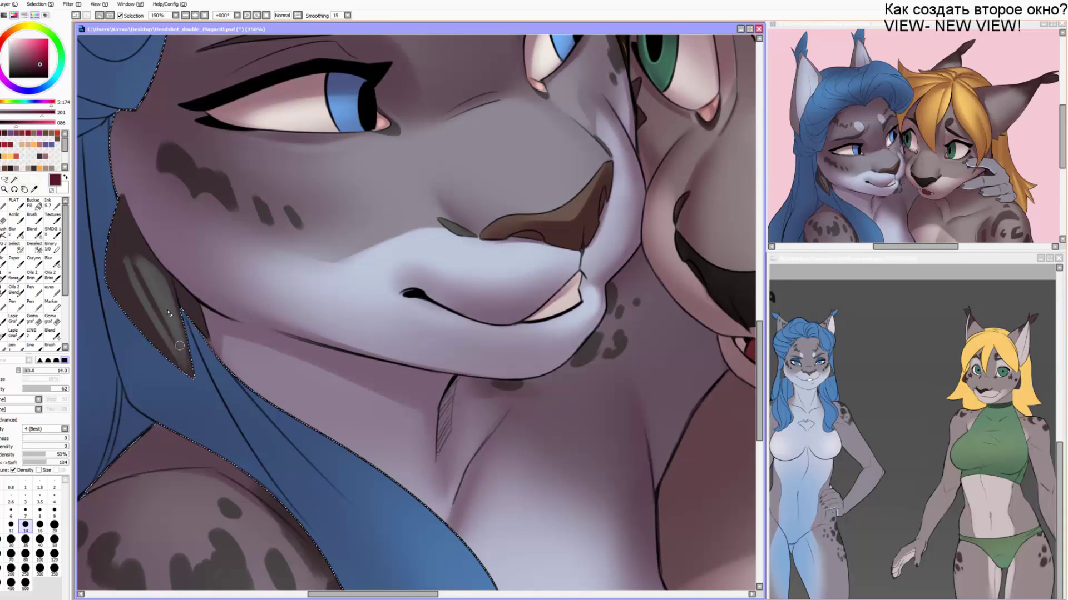
Paint shadow back around the light streaks in the fur tuft at size 25 and blend them at size 20.
{"action": "key", "text": "e"}
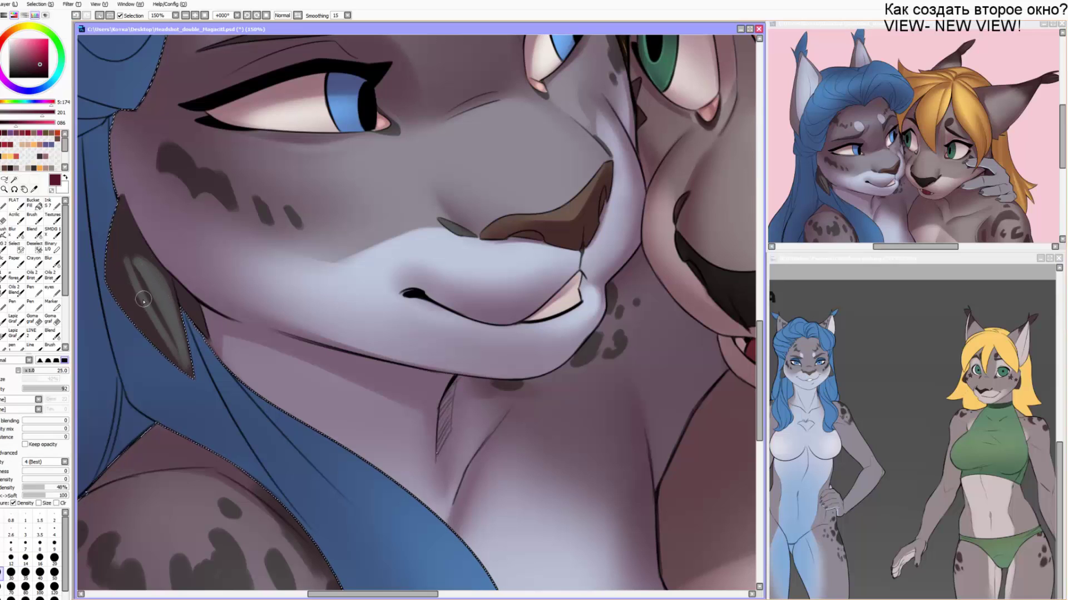
{"action": "key", "text": "c"}
{"action": "key", "text": "["}
{"action": "key", "text": "["}
{"action": "key", "text": "["}
{"action": "key", "text": "["}
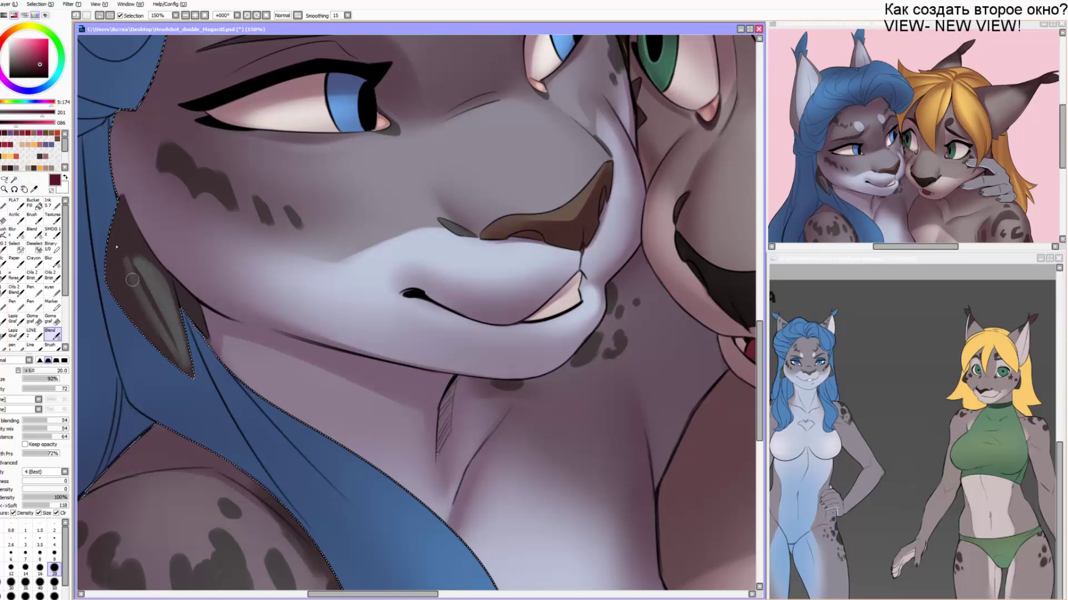
{"action": "key", "text": "e"}
{"action": "left_click_drag", "start_coordinate": [160, 274], "coordinate": [115, 252]}
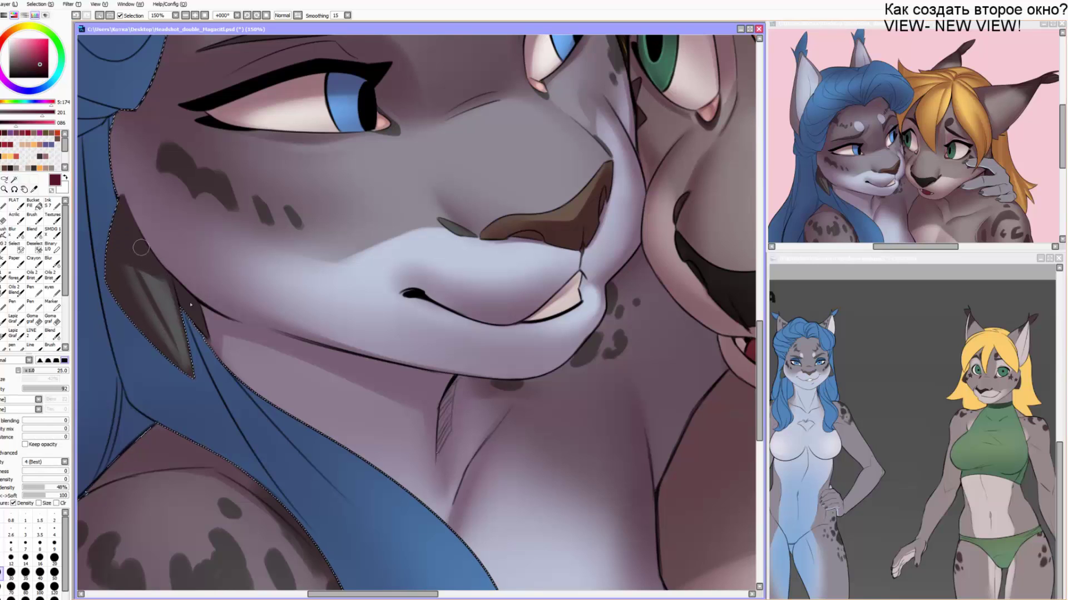
{"action": "left_click_drag", "start_coordinate": [226, 327], "coordinate": [162, 272]}
Undo the last muzzle stroke and soften the upper-lip shadow with the soft eraser at size 100.
{"action": "left_click_drag", "start_coordinate": [495, 293], "coordinate": [448, 358]}
{"action": "left_click_drag", "start_coordinate": [512, 245], "coordinate": [548, 298]}
{"action": "key", "text": "c"}
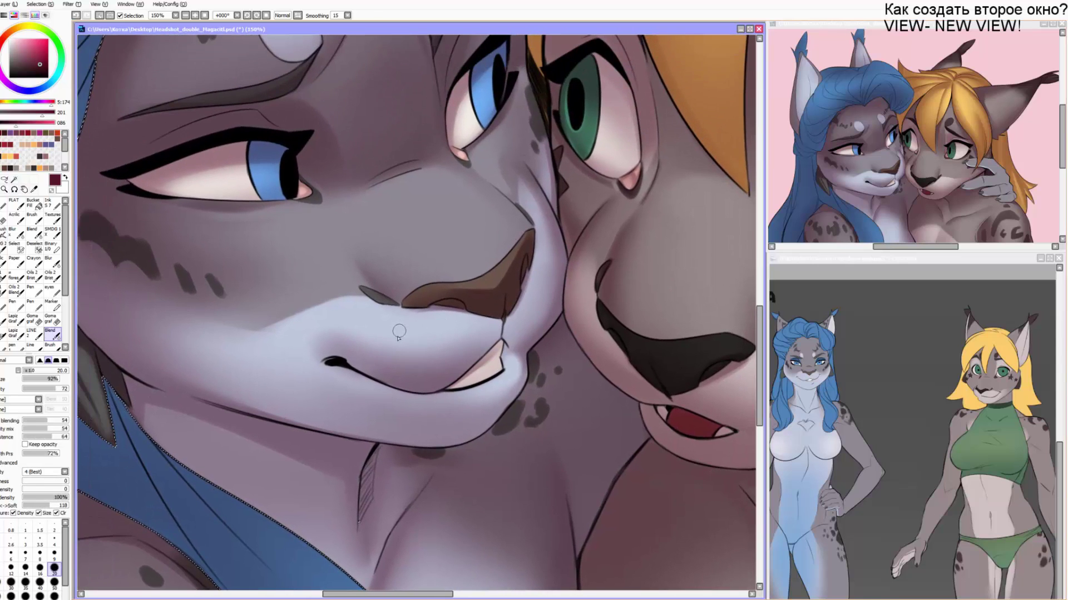
{"action": "key", "text": "e"}
{"action": "key", "text": "ctrl+z"}
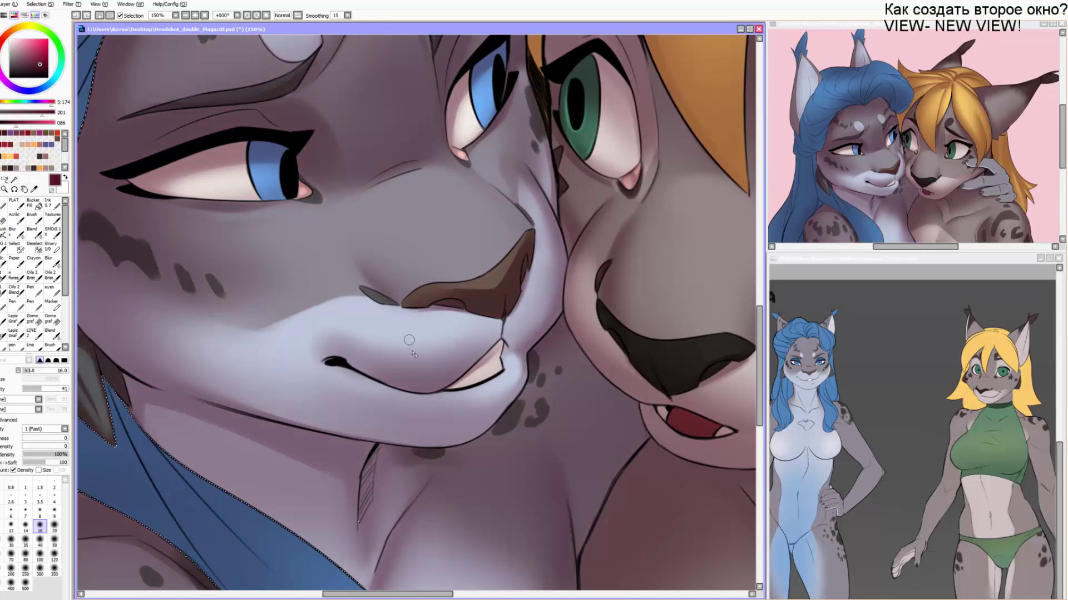
{"action": "key", "text": "]"}
{"action": "key", "text": "]"}
{"action": "key", "text": "]"}
{"action": "key", "text": "]"}
{"action": "key", "text": "]"}
{"action": "key", "text": "]"}
{"action": "key", "text": "]"}
{"action": "key", "text": "]"}
{"action": "key", "text": "]"}
{"action": "key", "text": "]"}
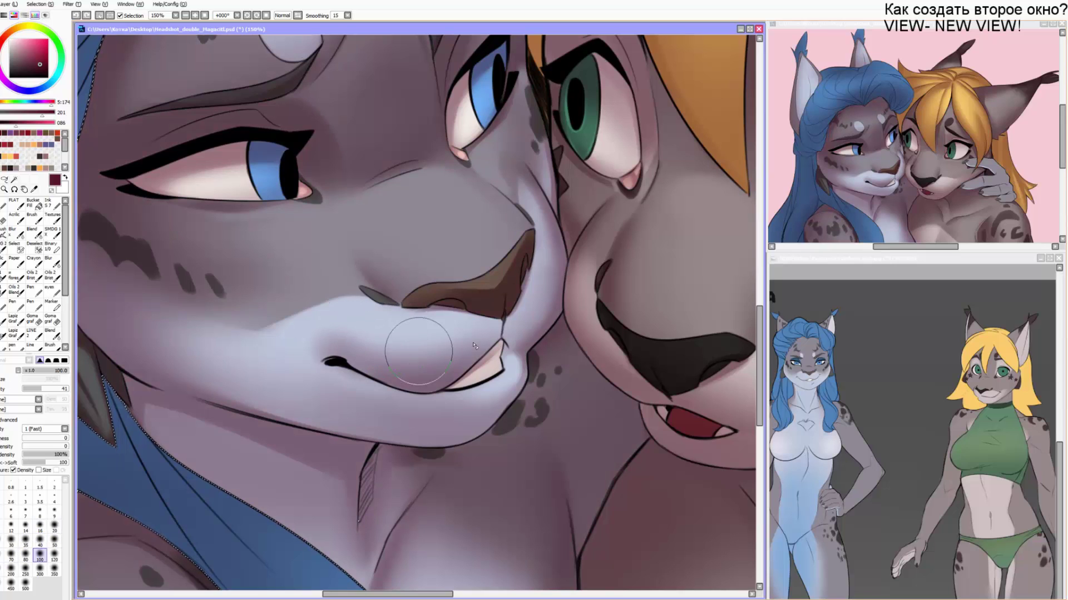
Paint shadow on the far cheek beside the nose bridge starting at size 16, and blend the shadow between the eyes.
{"action": "key", "text": "b"}
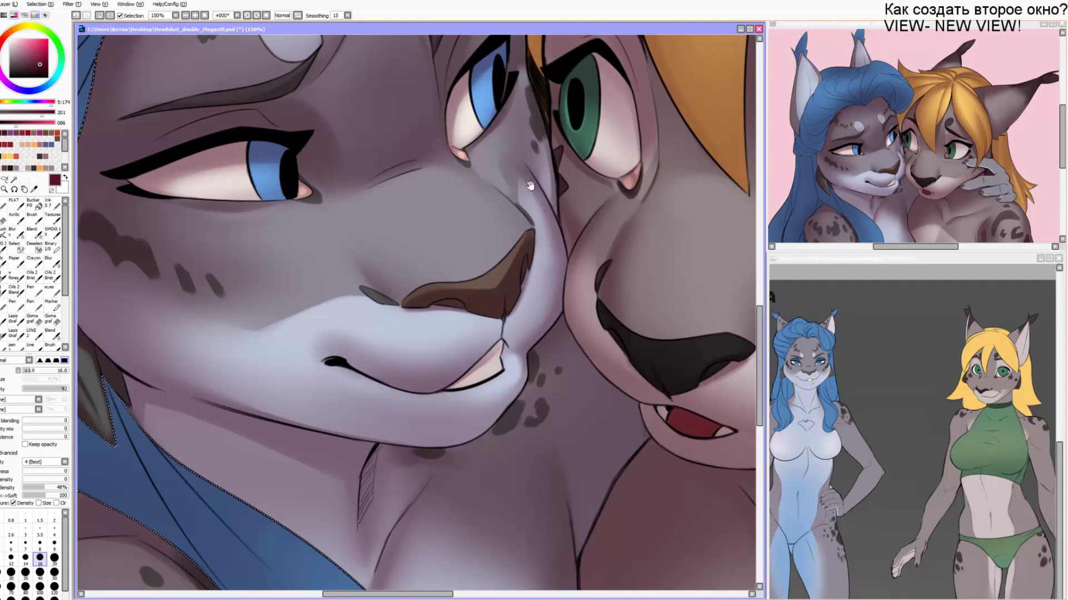
{"action": "left_click_drag", "start_coordinate": [425, 169], "coordinate": [439, 232]}
{"action": "key", "text": "]"}
{"action": "left_click_drag", "start_coordinate": [394, 165], "coordinate": [438, 250]}
{"action": "key", "text": "c"}
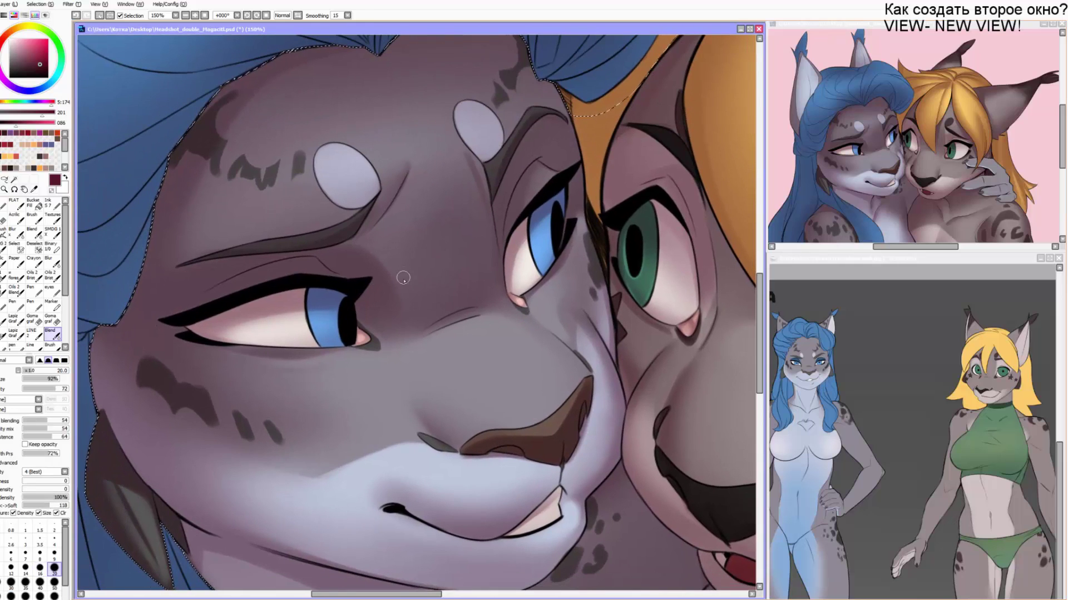
{"action": "key", "text": "]"}
{"action": "key", "text": "]"}
{"action": "key", "text": "]"}
{"action": "key", "text": "]"}
{"action": "key", "text": "]"}
{"action": "key", "text": "]"}
{"action": "left_click_drag", "start_coordinate": [405, 317], "coordinate": [409, 335]}
{"action": "left_click_drag", "start_coordinate": [404, 297], "coordinate": [423, 266]}
Trim the near eye's shadow with the hard eraser at size 14 and shade the blue irises at size 30.
{"action": "key", "text": "e"}
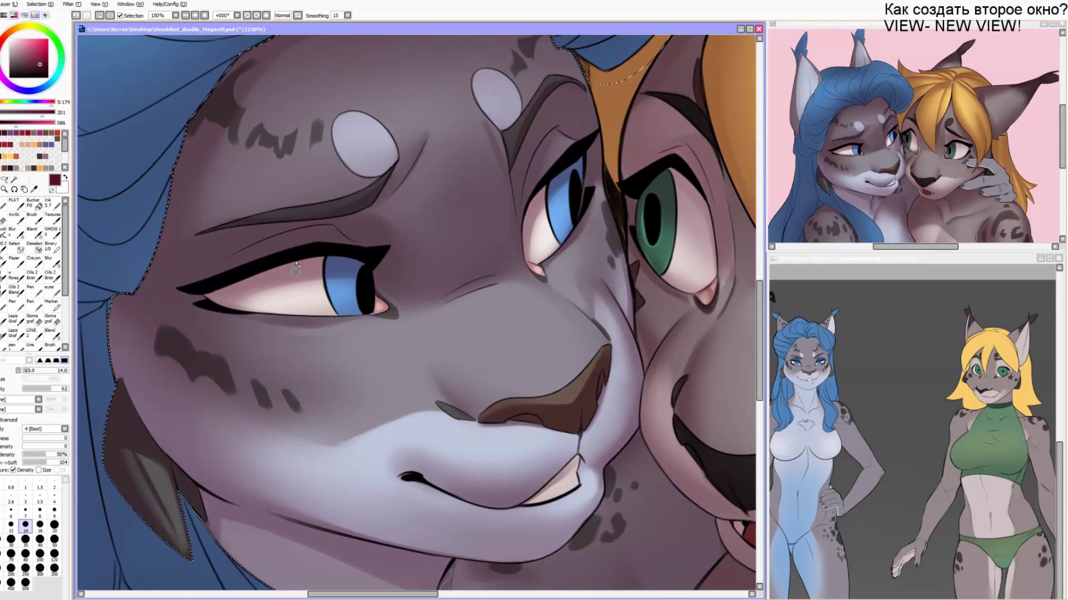
{"action": "key", "text": "b"}
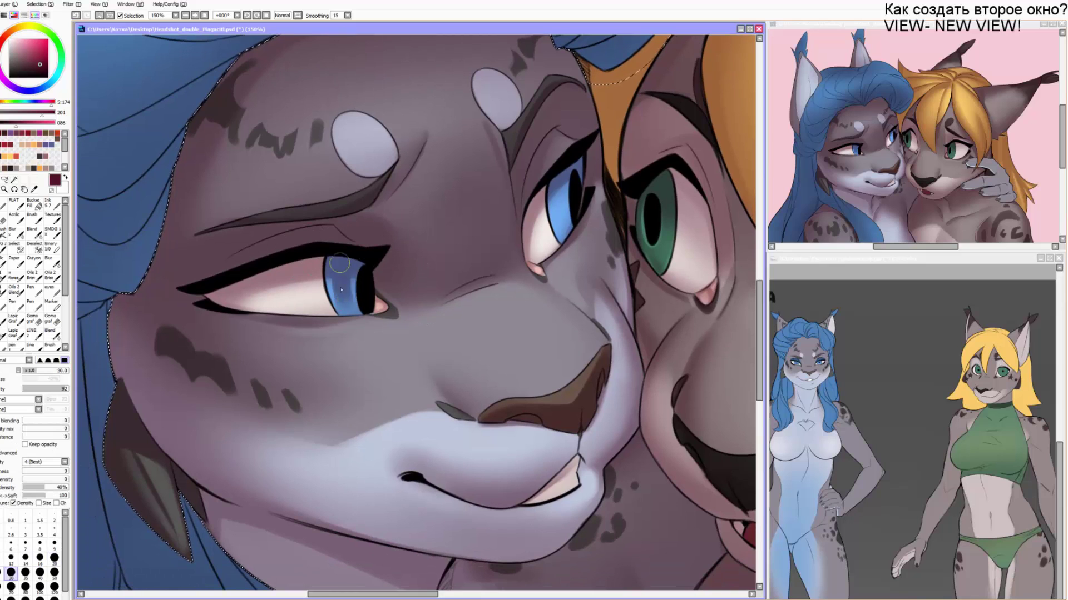
{"action": "key", "text": "["}
{"action": "mouse_move", "coordinate": [558, 187]}
{"action": "left_mouse_down"}
{"action": "mouse_move", "coordinate": [565, 218]}
{"action": "mouse_move", "coordinate": [580, 184]}
{"action": "mouse_move", "coordinate": [520, 219]}
{"action": "left_mouse_up"}
Clean the shadow in the near eye's white with the eraser at size 25 and refine the eye shading at sizes 25 and 14.
{"action": "key", "text": "e"}
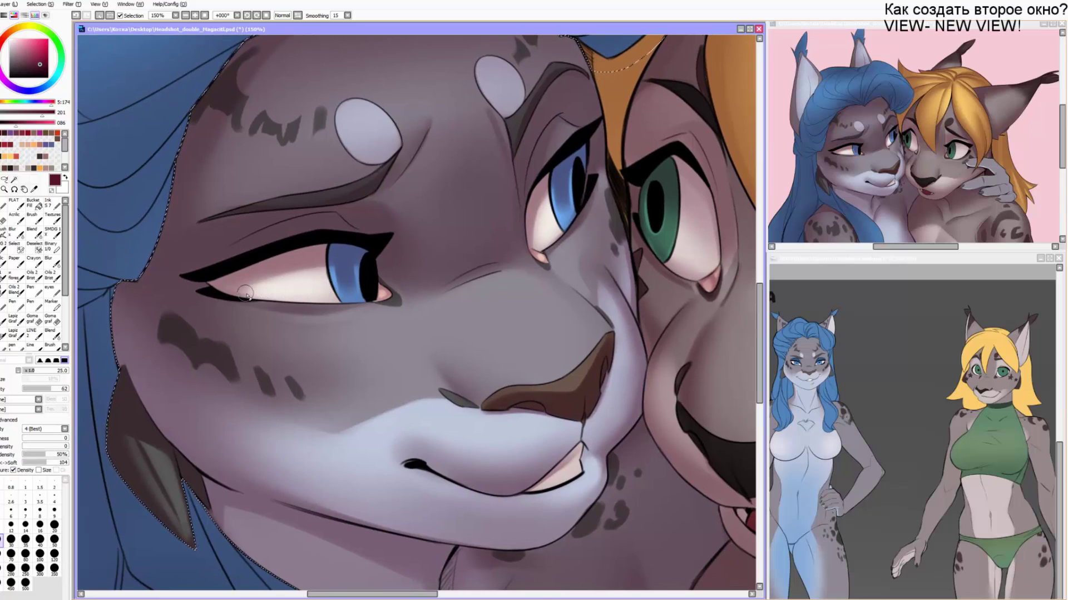
{"action": "key", "text": "bracketleft"}
{"action": "key", "text": "b"}
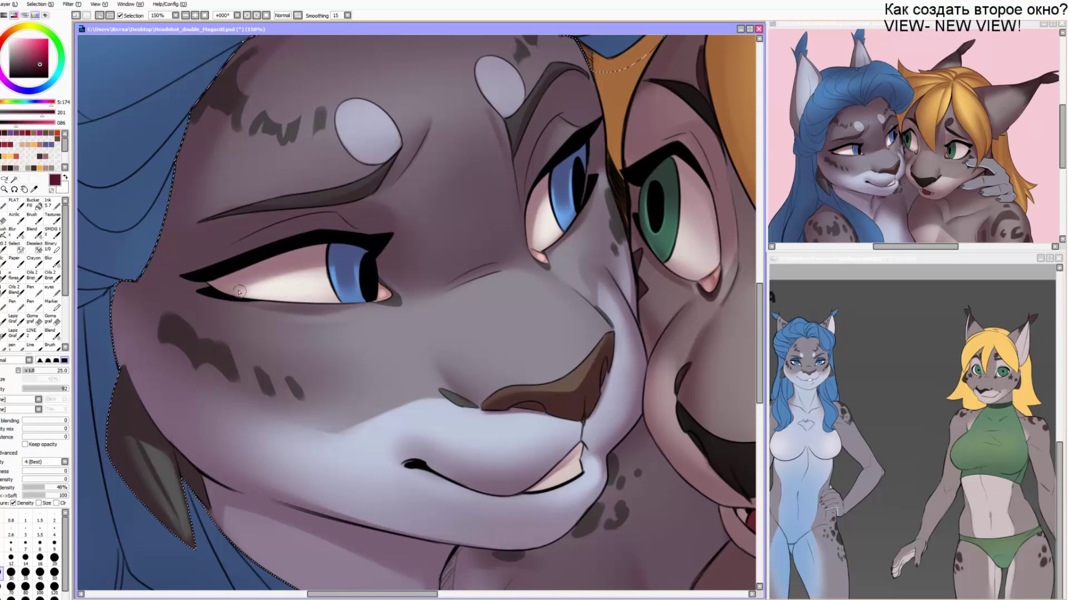
{"action": "key", "text": "bracketleft"}
{"action": "key", "text": "bracketleft"}
{"action": "mouse_move", "coordinate": [574, 208]}
{"action": "left_mouse_down"}
{"action": "mouse_move", "coordinate": [528, 250]}
{"action": "mouse_move", "coordinate": [532, 188]}
{"action": "left_mouse_up"}
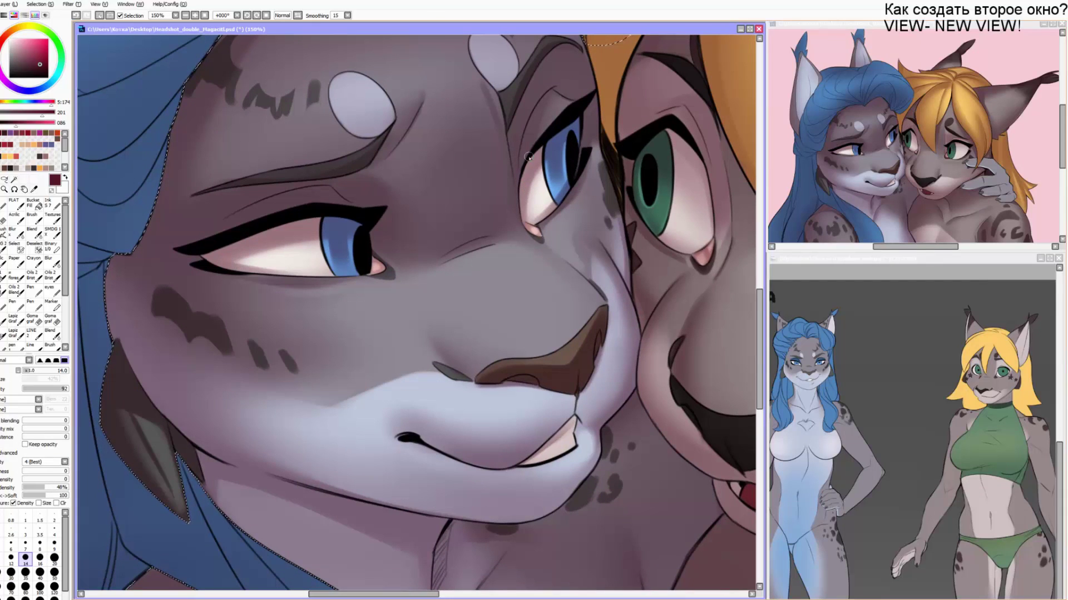
{"action": "key", "text": "alt+Tab"}
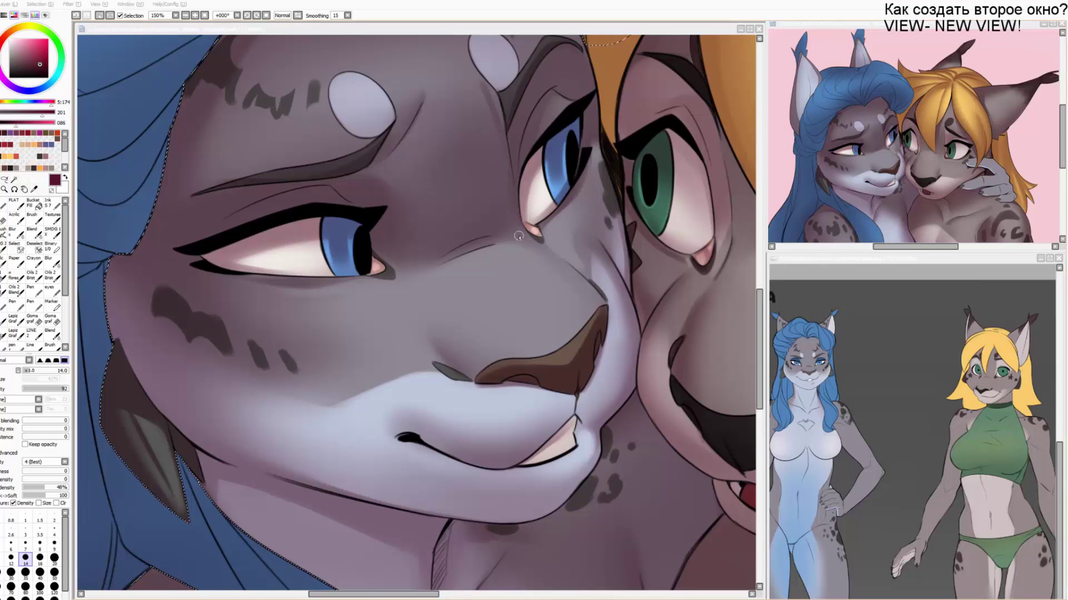
Paint shadow on the nose bridge and up between the brows at sizes 40 and 60.
{"action": "left_click", "coordinate": [517, 235]}
{"action": "key", "text": "]"}
{"action": "key", "text": "]"}
{"action": "key", "text": "]"}
{"action": "key", "text": "]"}
{"action": "key", "text": "]"}
{"action": "key", "text": "]"}
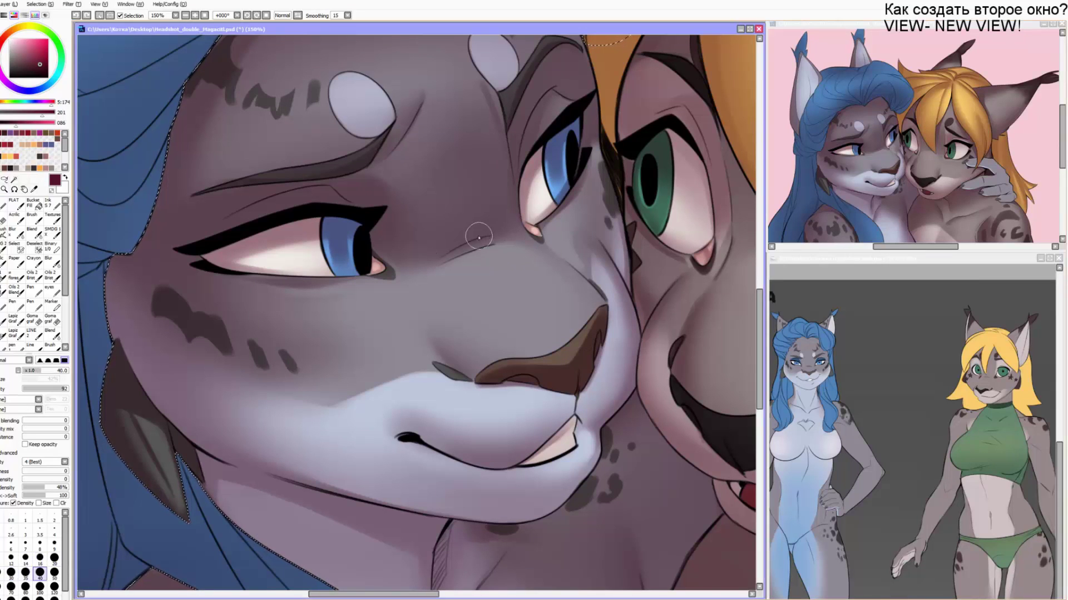
{"action": "key", "text": "bracketright"}
{"action": "key", "text": "bracketright"}
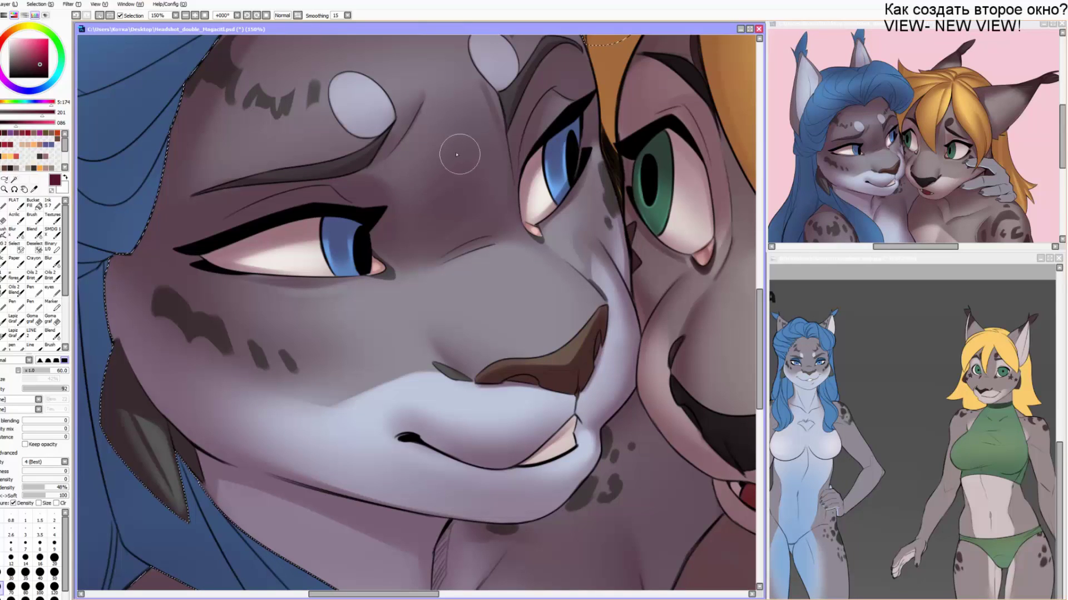
Soften the upper edge of the shadow between the brows with the soft eraser at sizes 120 and 200.
{"action": "key", "text": "e"}
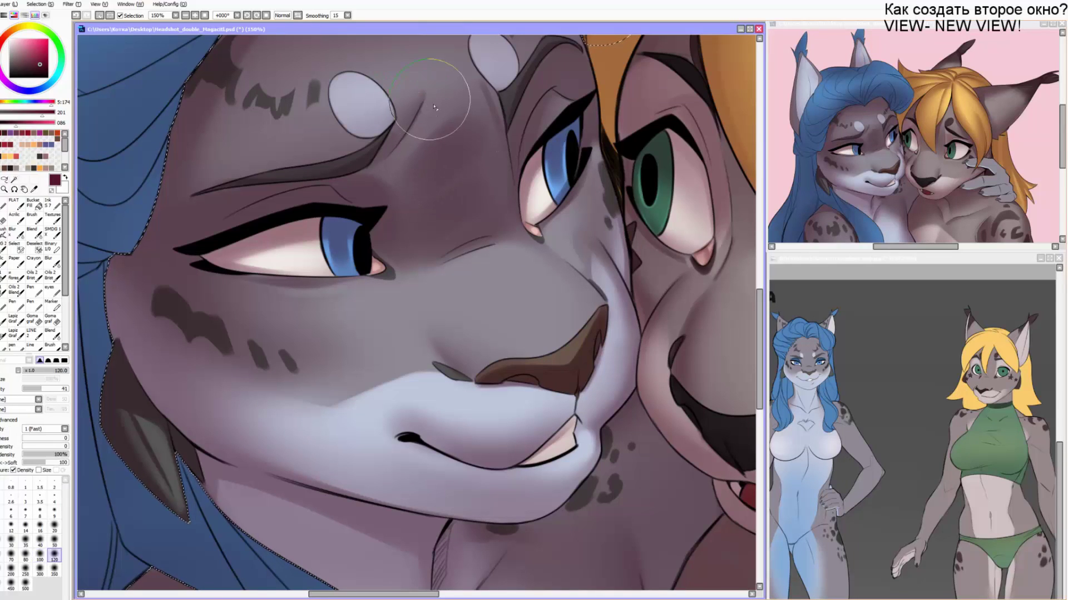
{"action": "key", "text": "bracketright"}
{"action": "key", "text": "bracketright"}
{"action": "left_click_drag", "start_coordinate": [494, 104], "coordinate": [466, 93]}
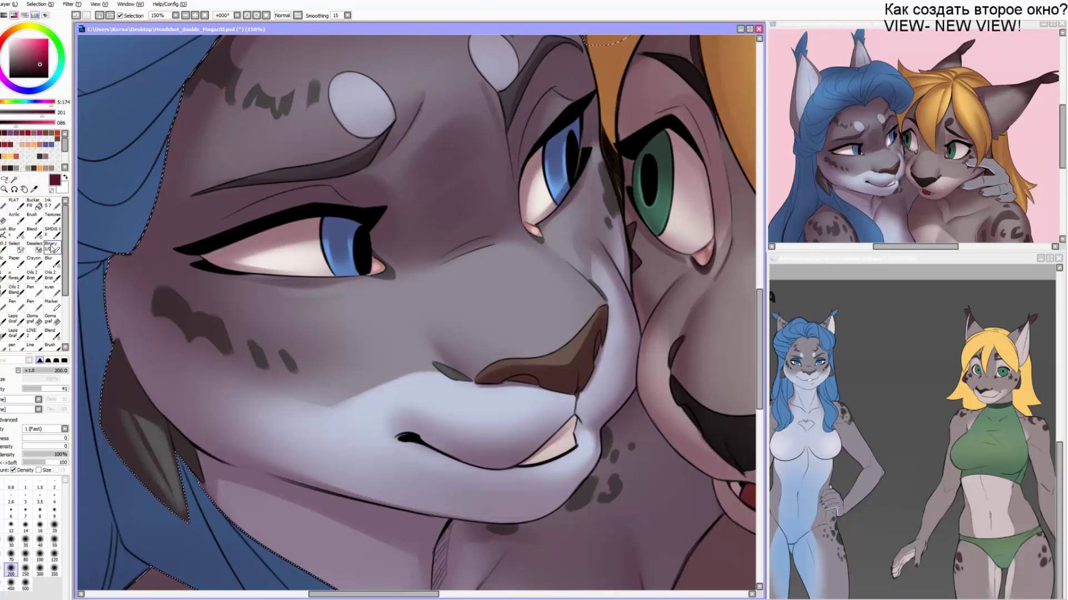
{"action": "key", "text": "alt+Tab"}
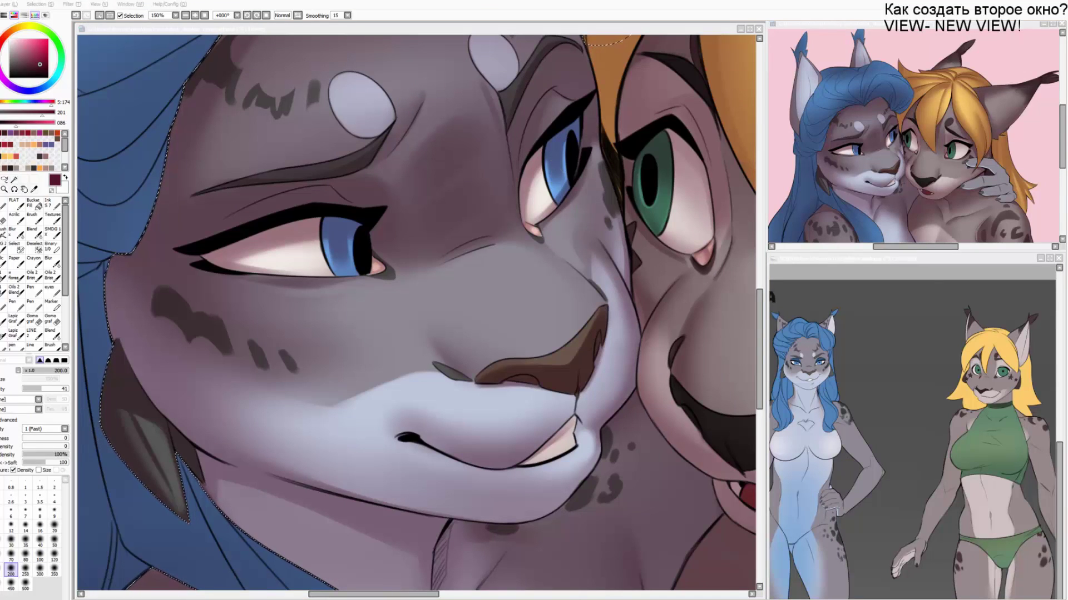
Undo the last stroke between the brows, then rework and blend the shadow there.
{"action": "mouse_move", "coordinate": [429, 210]}
{"action": "left_mouse_down"}
{"action": "mouse_move", "coordinate": [422, 245]}
{"action": "mouse_move", "coordinate": [472, 169]}
{"action": "left_mouse_up"}
{"action": "key", "text": "ctrl+z"}
{"action": "mouse_move", "coordinate": [472, 105]}
{"action": "left_mouse_down"}
{"action": "mouse_move", "coordinate": [437, 189]}
{"action": "mouse_move", "coordinate": [448, 196]}
{"action": "mouse_move", "coordinate": [450, 102]}
{"action": "mouse_move", "coordinate": [489, 115]}
{"action": "mouse_move", "coordinate": [437, 218]}
{"action": "mouse_move", "coordinate": [436, 208]}
{"action": "mouse_move", "coordinate": [417, 274]}
{"action": "mouse_move", "coordinate": [472, 232]}
{"action": "mouse_move", "coordinate": [475, 170]}
{"action": "mouse_move", "coordinate": [547, 262]}
{"action": "mouse_move", "coordinate": [528, 256]}
{"action": "mouse_move", "coordinate": [543, 268]}
{"action": "mouse_move", "coordinate": [566, 257]}
{"action": "mouse_move", "coordinate": [554, 233]}
{"action": "mouse_move", "coordinate": [515, 208]}
{"action": "mouse_move", "coordinate": [583, 270]}
{"action": "mouse_move", "coordinate": [509, 206]}
{"action": "mouse_move", "coordinate": [543, 249]}
{"action": "left_mouse_up"}
{"action": "key", "text": "c"}
{"action": "key", "text": "bracketright"}
{"action": "key", "text": "bracketright"}
{"action": "key", "text": "space"}
Airbrush soft shadow along the far side of the face beside the far eye, reducing the size from 160 to 80 and 50.
{"action": "key", "text": "b"}
{"action": "key", "text": "bracketright"}
{"action": "key", "text": "bracketright"}
{"action": "key", "text": "bracketright"}
{"action": "key", "text": "bracketleft"}
{"action": "key", "text": "bracketleft"}
{"action": "key", "text": "bracketright"}
{"action": "key", "text": "bracketright"}
{"action": "key", "text": "bracketright"}
{"action": "key", "text": "space"}
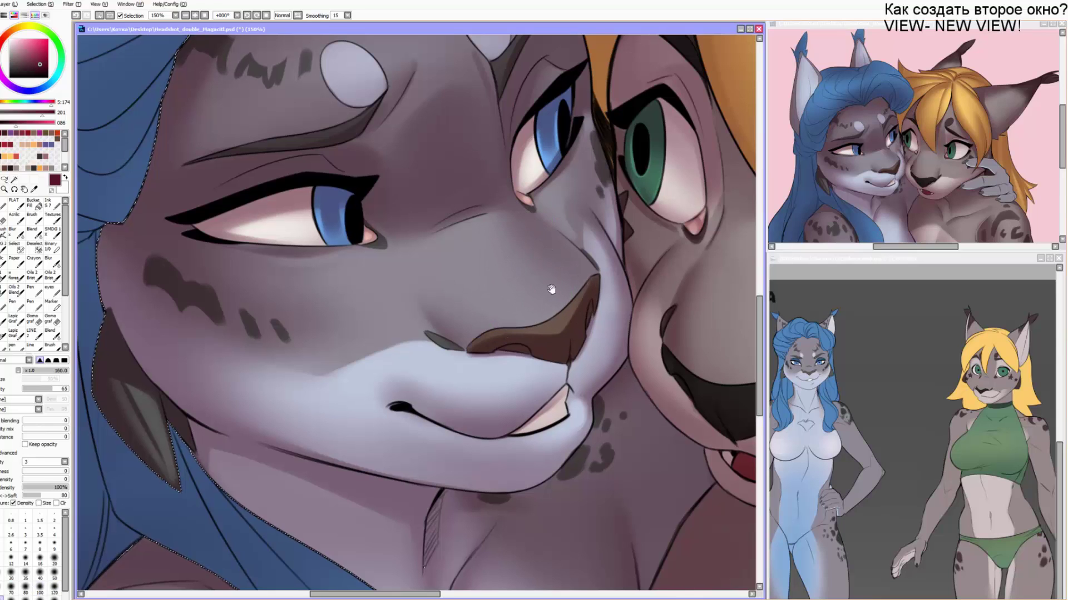
{"action": "left_click_drag", "start_coordinate": [551, 290], "coordinate": [533, 273]}
{"action": "mouse_move", "coordinate": [569, 162]}
{"action": "left_mouse_down"}
{"action": "mouse_move", "coordinate": [560, 217]}
{"action": "mouse_move", "coordinate": [552, 167]}
{"action": "left_mouse_up"}
{"action": "key", "text": "bracketleft"}
{"action": "key", "text": "bracketleft"}
{"action": "key", "text": "bracketleft"}
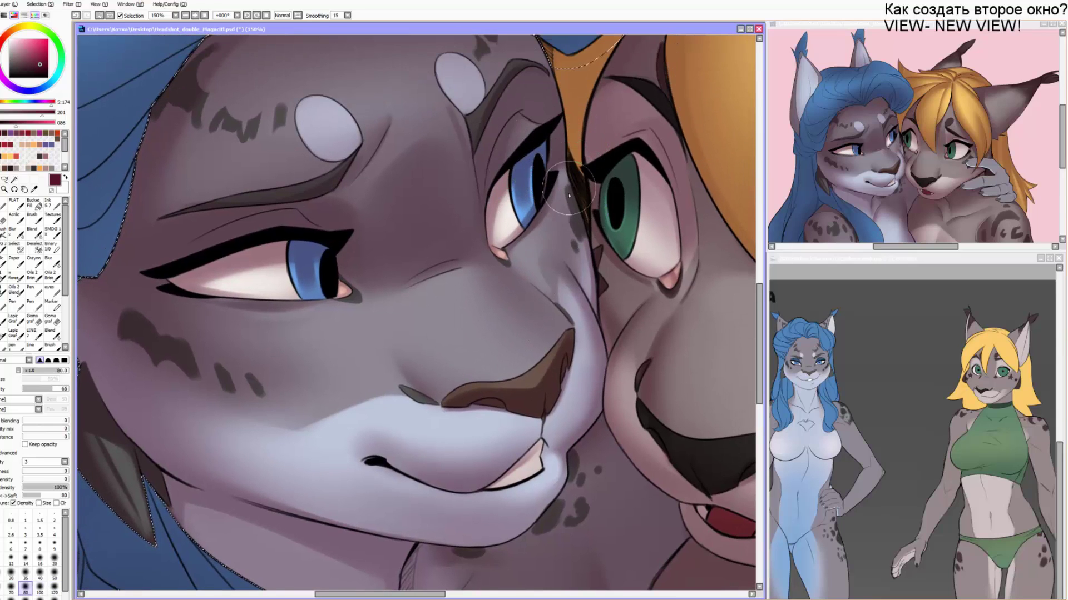
{"action": "key", "text": "bracketleft"}
{"action": "key", "text": "bracketleft"}
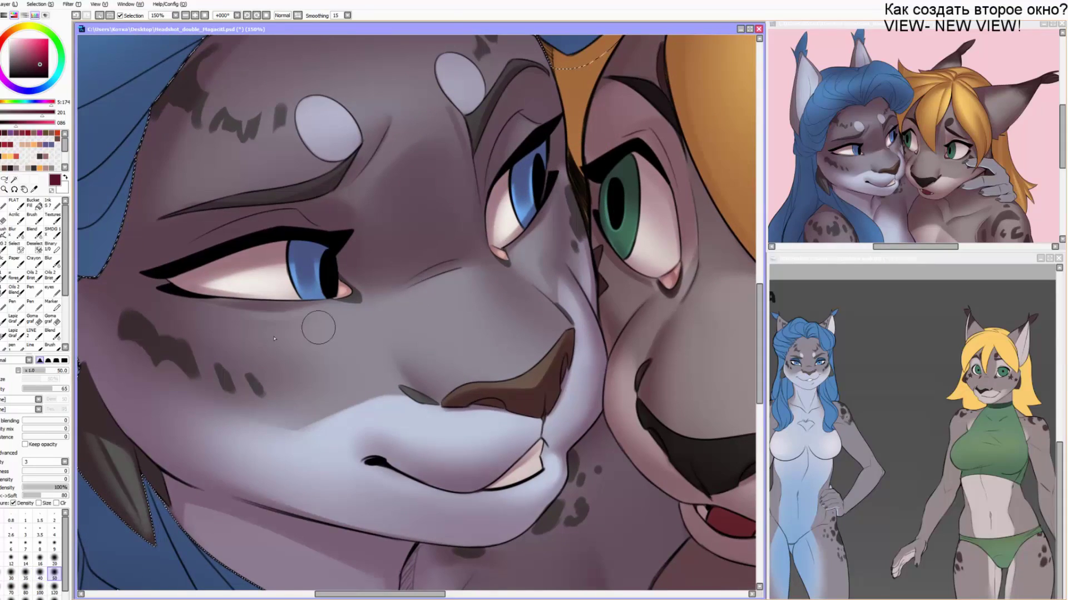
Airbrush soft shadow over the near cheek around the dark spots at sizes 70 and 80.
{"action": "key", "text": "bracketright"}
{"action": "key", "text": "bracketright"}
{"action": "left_click_drag", "start_coordinate": [236, 380], "coordinate": [243, 364]}
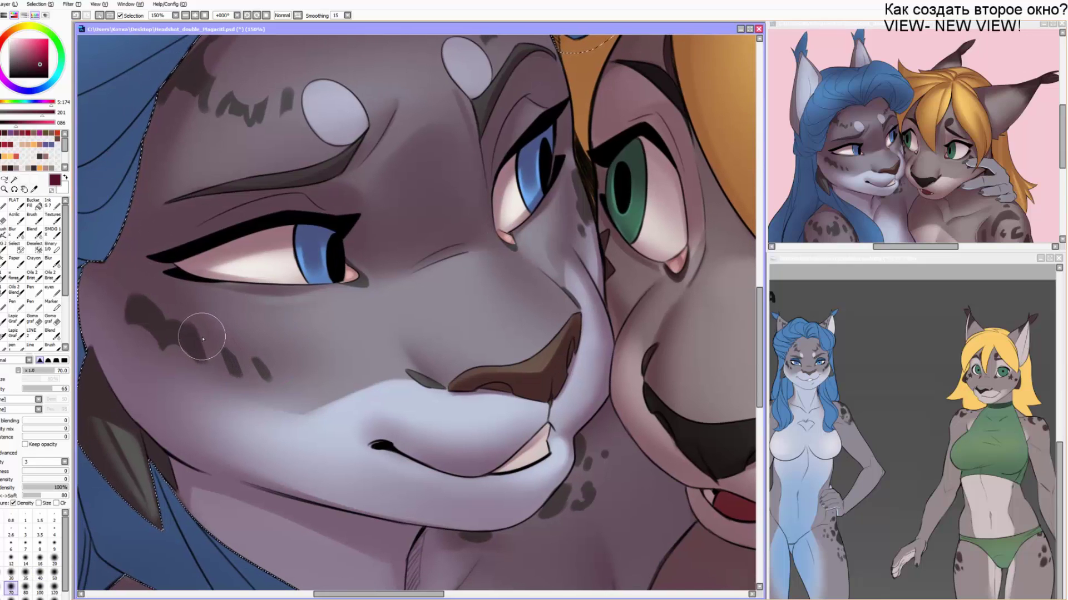
{"action": "mouse_move", "coordinate": [175, 323]}
{"action": "left_mouse_down"}
{"action": "mouse_move", "coordinate": [197, 293]}
{"action": "mouse_move", "coordinate": [269, 463]}
{"action": "left_mouse_up"}
{"action": "key", "text": "bracketright"}
{"action": "left_click_drag", "start_coordinate": [446, 148], "coordinate": [399, 134]}
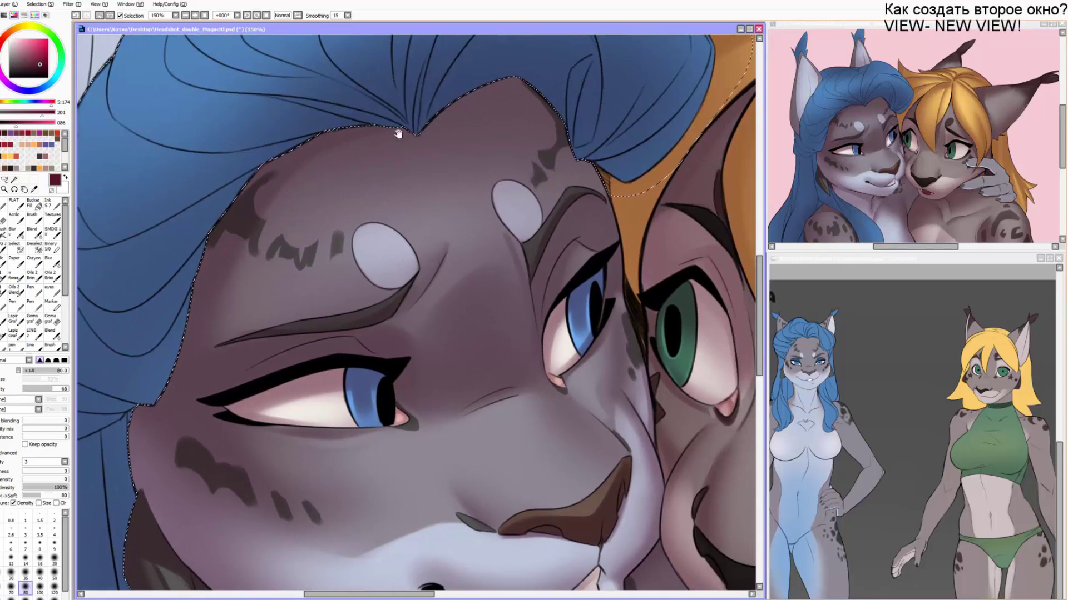
Lighten the shadows across the forehead and near eye area with the soft eraser at sizes 250 and 300.
{"action": "key", "text": "e"}
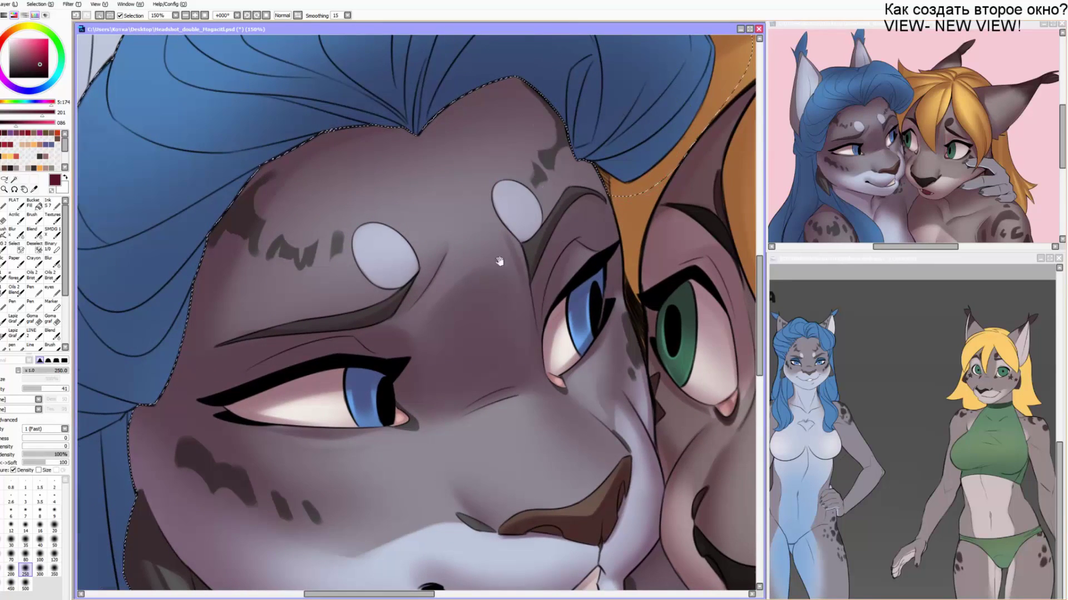
{"action": "left_click_drag", "start_coordinate": [499, 262], "coordinate": [439, 103]}
{"action": "key", "text": "bracketright"}
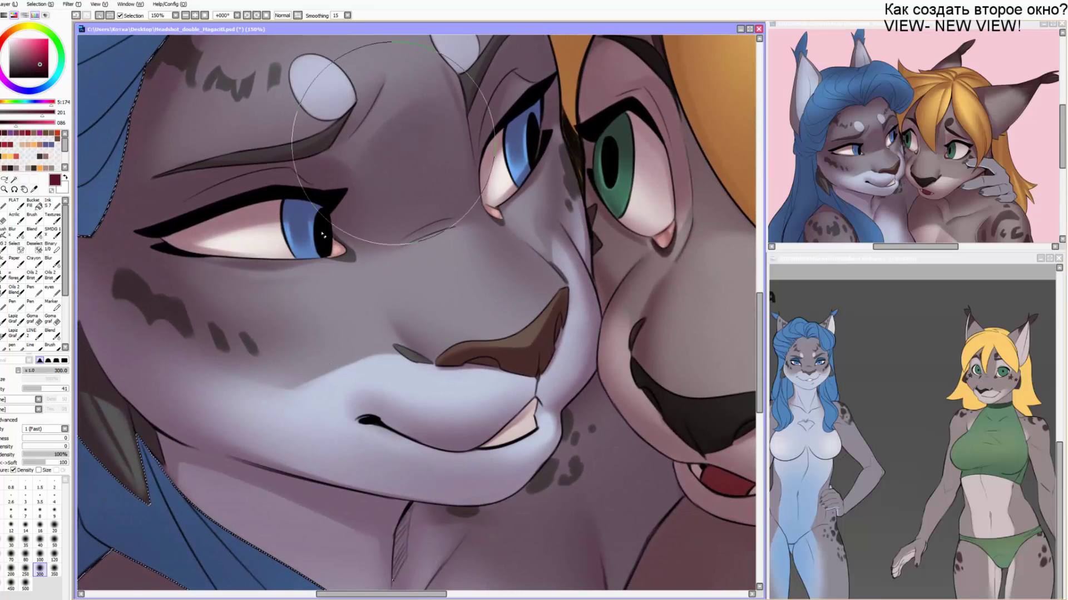
{"action": "left_click_drag", "start_coordinate": [327, 242], "coordinate": [371, 235]}
Brush shadow between the brows near the far eye at size 50, then soften it with the eraser at size 300.
{"action": "key", "text": "b"}
{"action": "key", "text": "bracketleft"}
{"action": "key", "text": "bracketleft"}
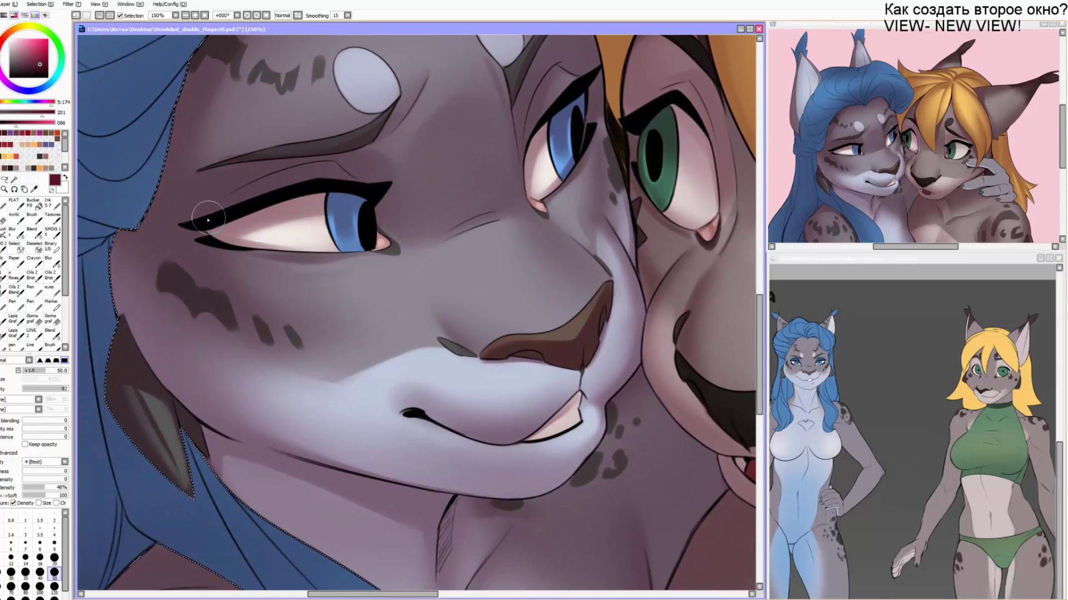
{"action": "left_click_drag", "start_coordinate": [503, 151], "coordinate": [517, 159]}
{"action": "key", "text": "e"}
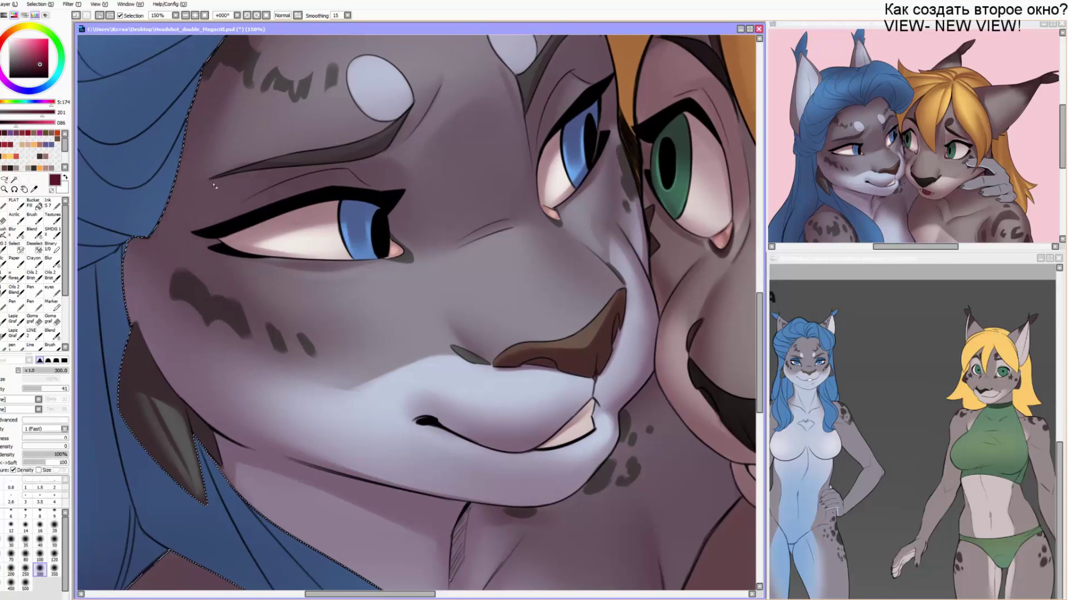
Brush soft shadow over the near eye's upper lid, adjusting the brush size from 25 to 35.
{"action": "key", "text": "b"}
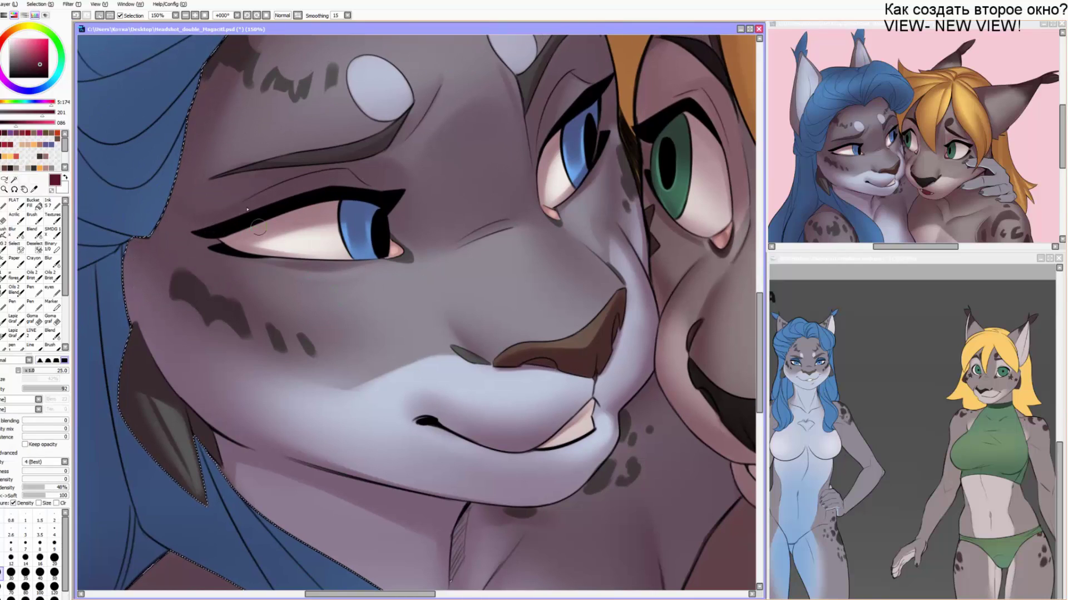
{"action": "key", "text": "bracketright"}
{"action": "key", "text": "bracketright"}
{"action": "key", "text": "bracketright"}
{"action": "left_click_drag", "start_coordinate": [360, 191], "coordinate": [347, 205]}
{"action": "key", "text": "bracketleft"}
{"action": "key", "text": "bracketleft"}
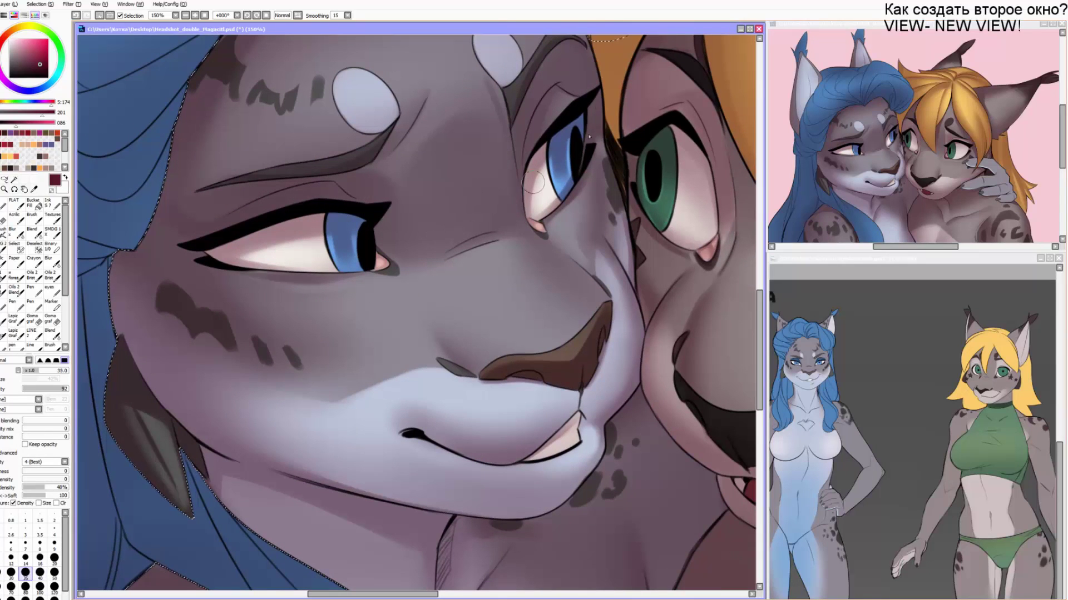
Shade the far eye's upper lid and crease with the brush at sizes 25, 16, 12 and 14.
{"action": "left_click_drag", "start_coordinate": [583, 75], "coordinate": [541, 144]}
{"action": "key", "text": "e"}
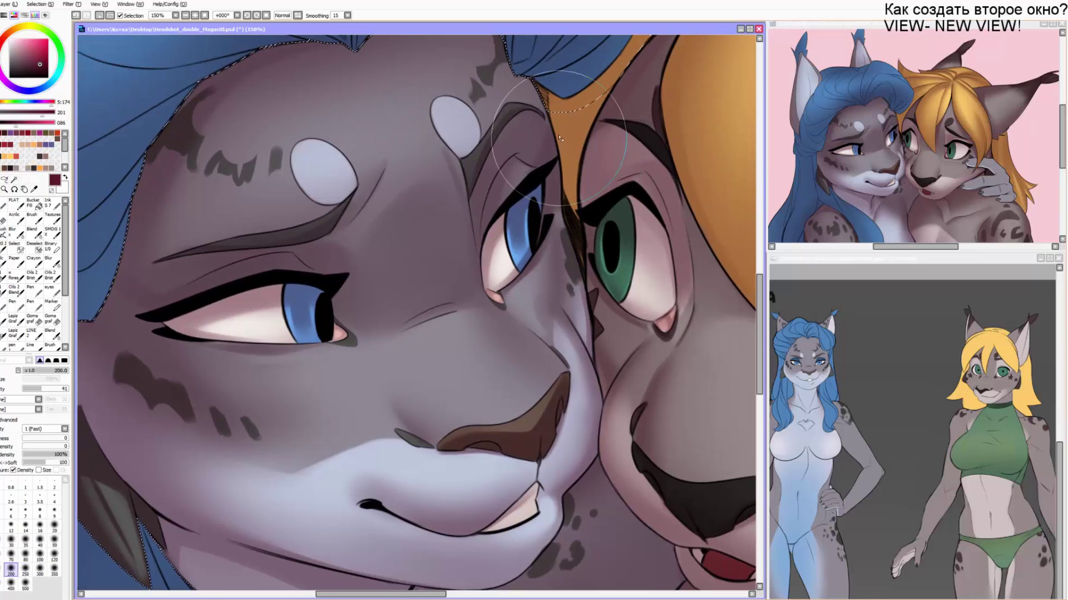
{"action": "key", "text": "b"}
{"action": "key", "text": "bracketleft"}
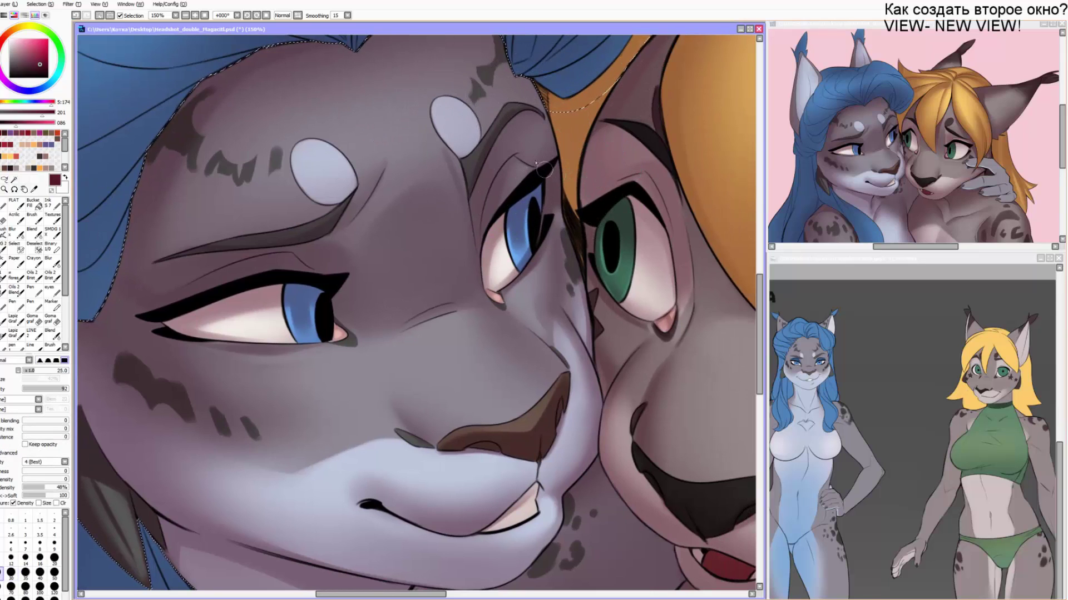
{"action": "key", "text": "bracketleft"}
{"action": "key", "text": "bracketleft"}
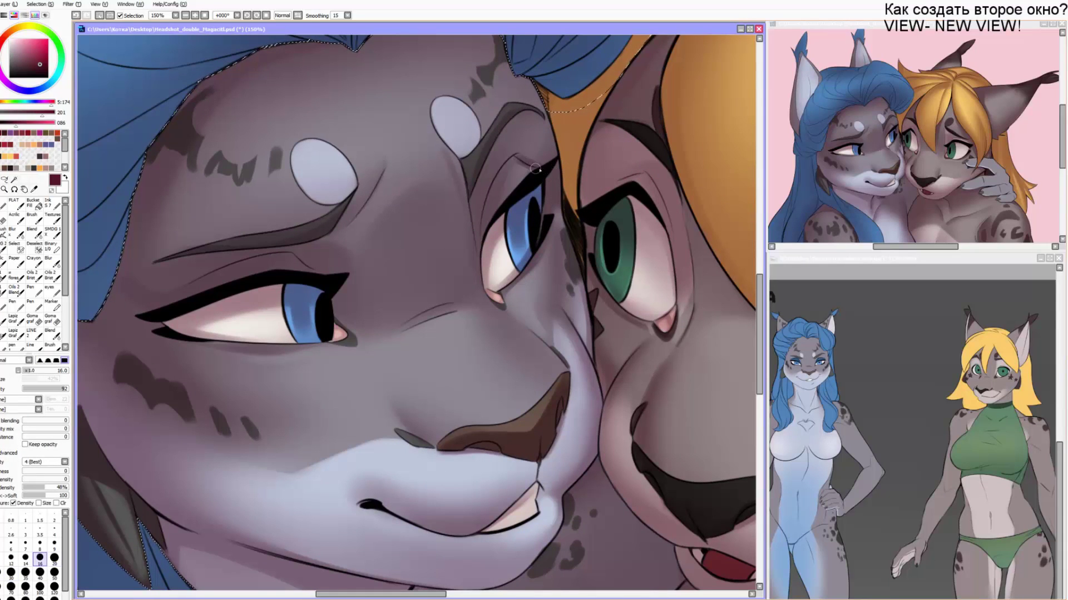
{"action": "key", "text": "bracketleft"}
{"action": "key", "text": "bracketleft"}
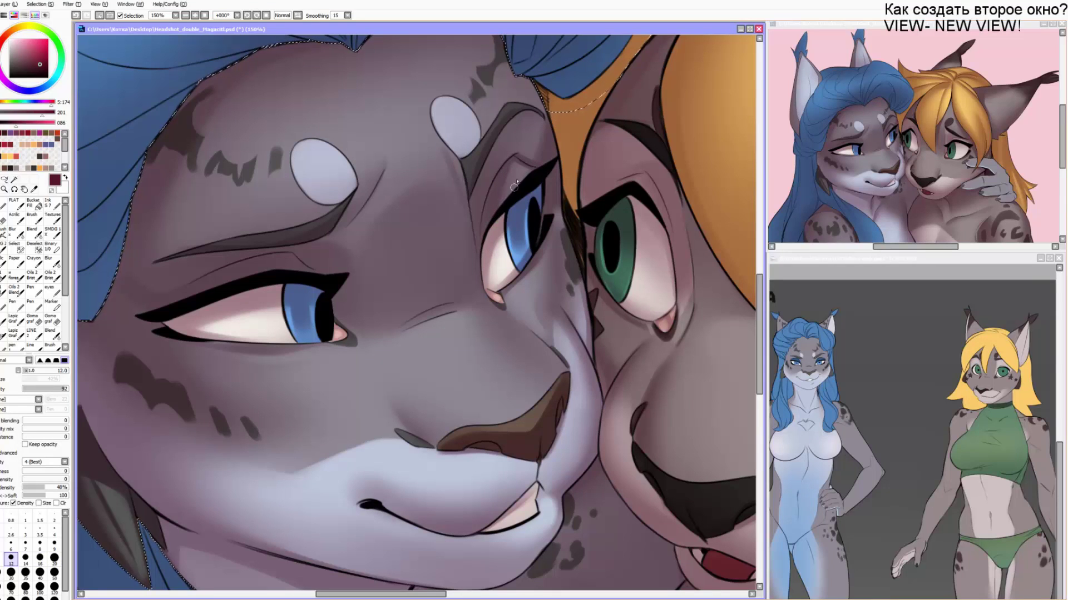
{"action": "key", "text": "bracketright"}
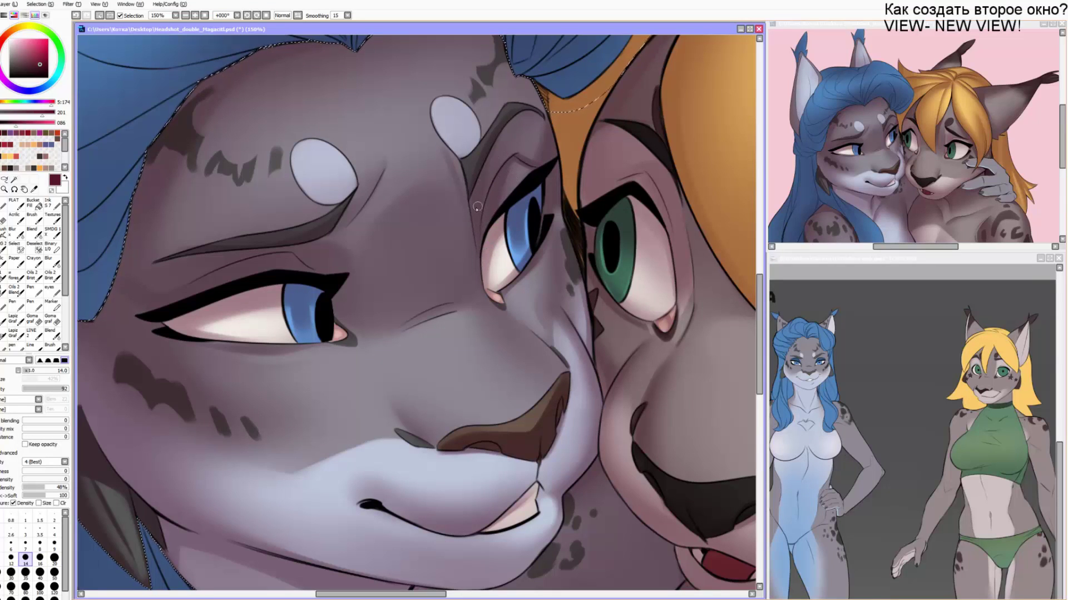
Blend the shading around the far eye and brow at size 70, then trim beside the eye with the eraser at size 20.
{"action": "key", "text": "c"}
{"action": "key", "text": "bracketleft"}
{"action": "key", "text": "bracketleft"}
{"action": "key", "text": "bracketleft"}
{"action": "key", "text": "bracketleft"}
{"action": "key", "text": "bracketleft"}
{"action": "key", "text": "bracketleft"}
{"action": "key", "text": "bracketleft"}
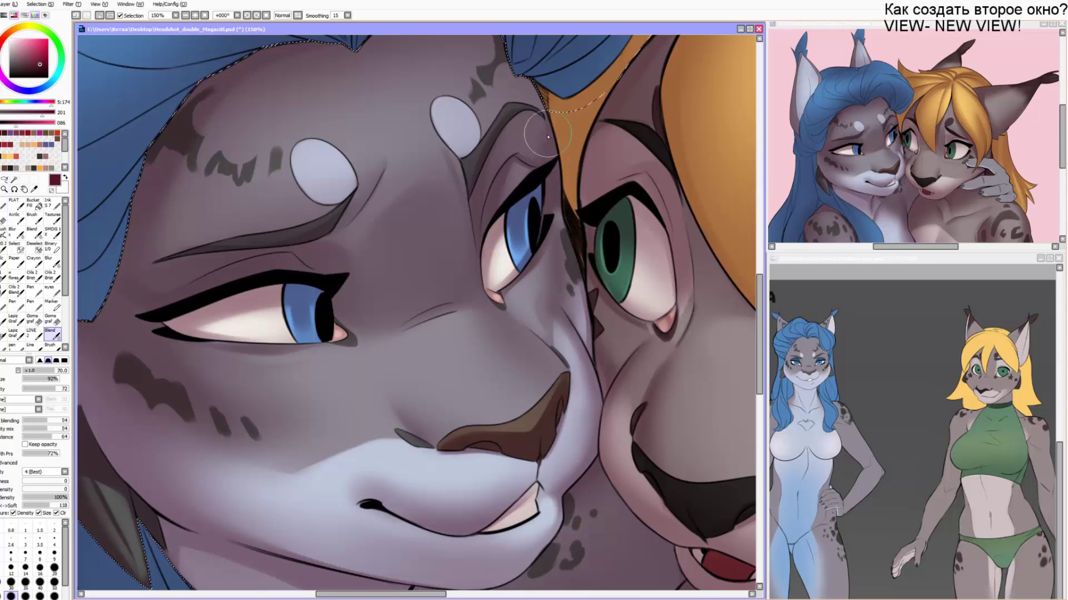
{"action": "key", "text": "e"}
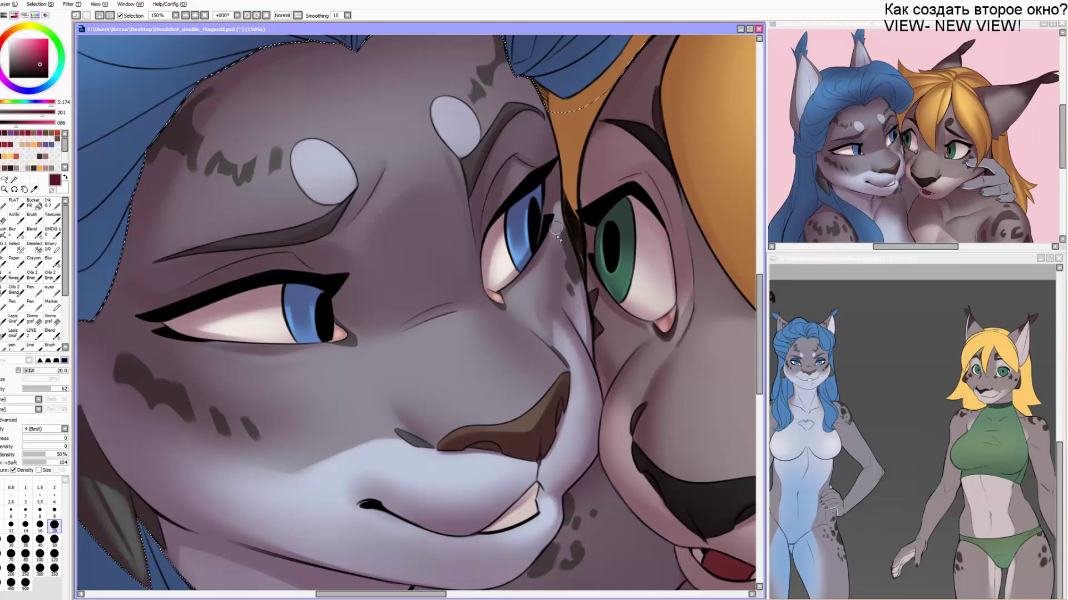
Airbrush soft shadow around the chin and mouth at size 80, lightening the muzzle with the eraser at size 70.
{"action": "key", "text": "b"}
{"action": "left_click_drag", "start_coordinate": [532, 313], "coordinate": [531, 233]}
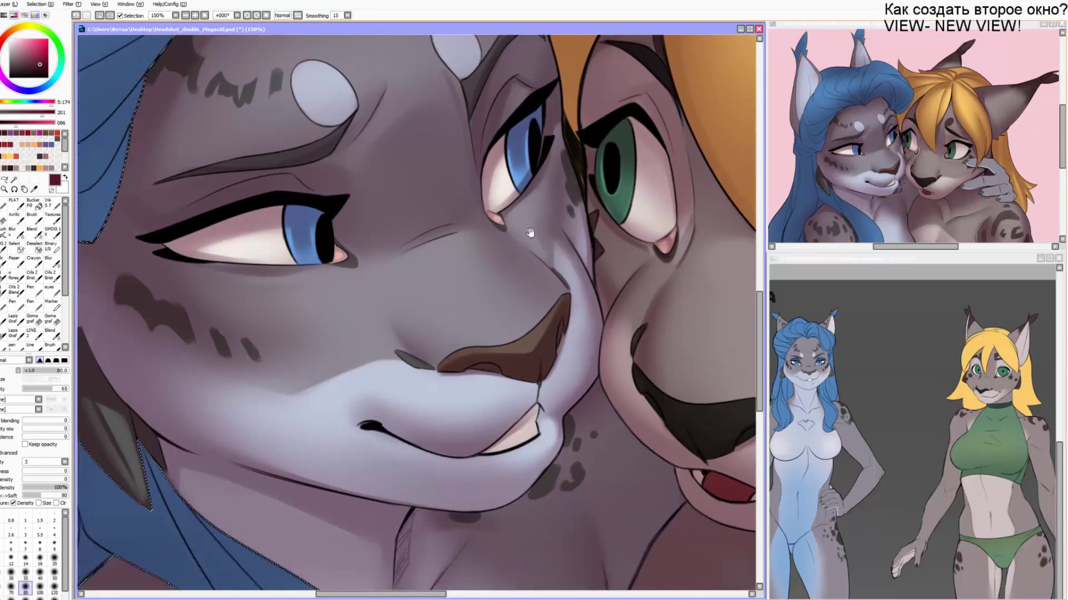
{"action": "left_click_drag", "start_coordinate": [510, 431], "coordinate": [503, 253]}
{"action": "left_click_drag", "start_coordinate": [487, 506], "coordinate": [470, 489]}
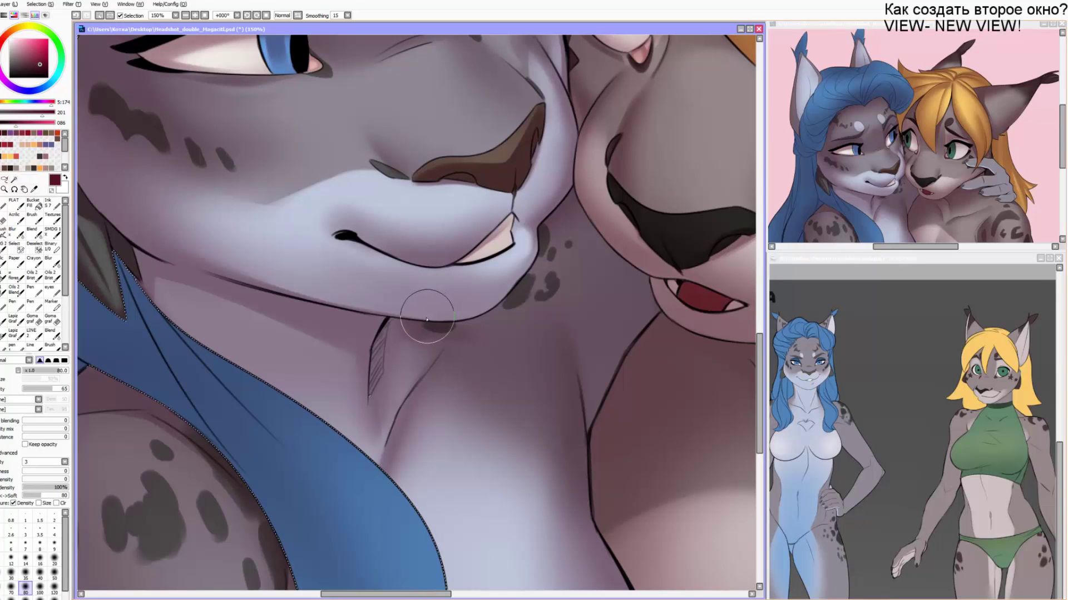
{"action": "mouse_move", "coordinate": [423, 304]}
{"action": "left_mouse_down"}
{"action": "mouse_move", "coordinate": [489, 367]}
{"action": "mouse_move", "coordinate": [461, 453]}
{"action": "left_mouse_up"}
{"action": "key", "text": "e"}
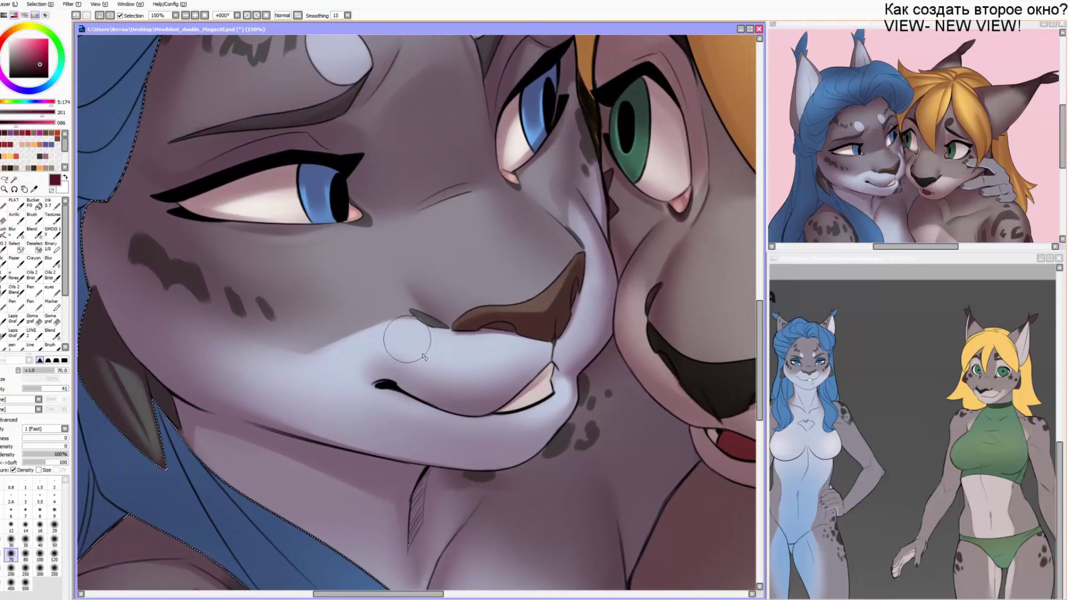
{"action": "key", "text": "v"}
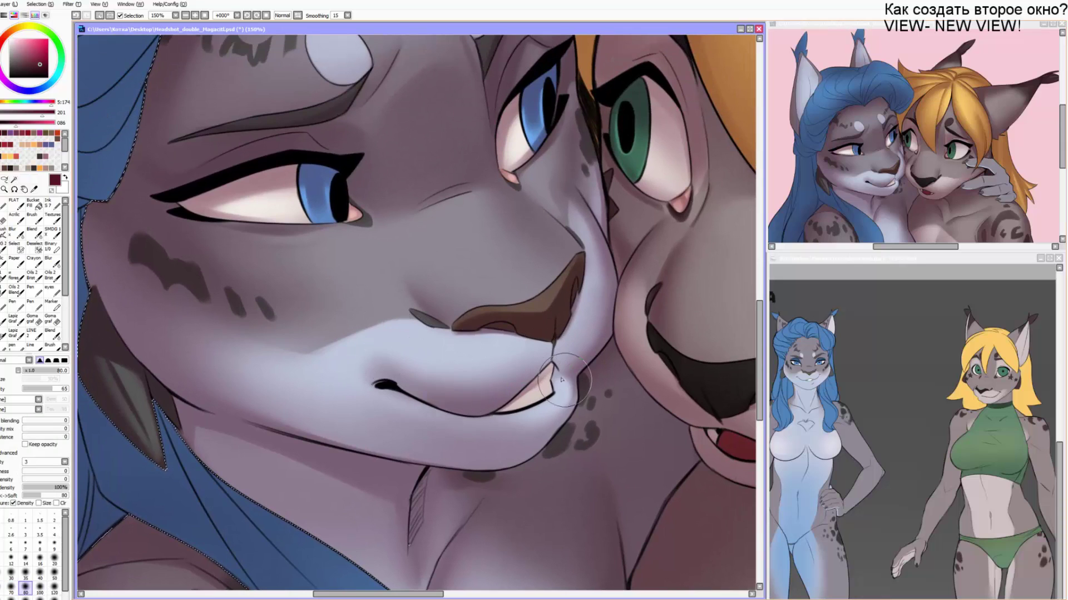
{"action": "left_click_drag", "start_coordinate": [566, 378], "coordinate": [577, 356]}
{"action": "scroll", "coordinate": [278, 306], "scroll_direction": "up", "scroll_amount": 3}
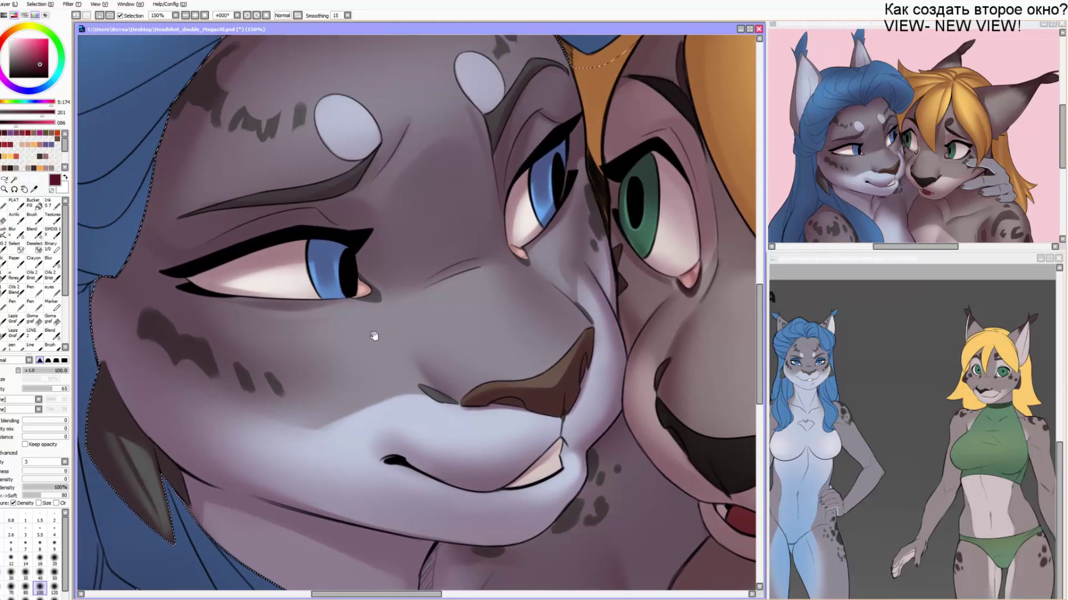
Soften the shadow beneath the near eye with the eraser at size 40, and airbrush the near cheek at size 100.
{"action": "key", "text": "e"}
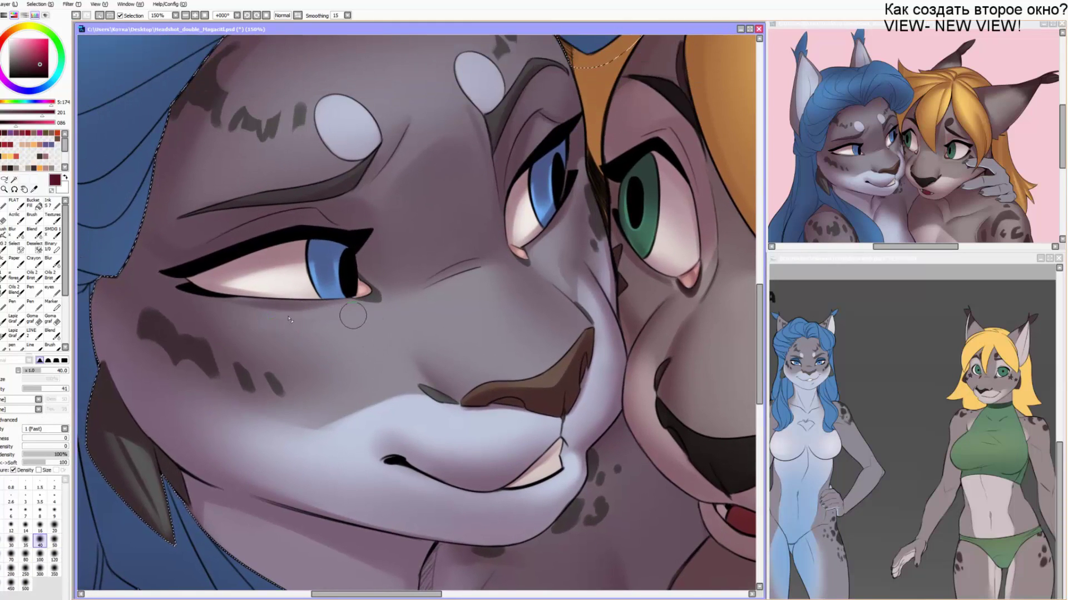
{"action": "key", "text": "v"}
{"action": "key", "text": "e"}
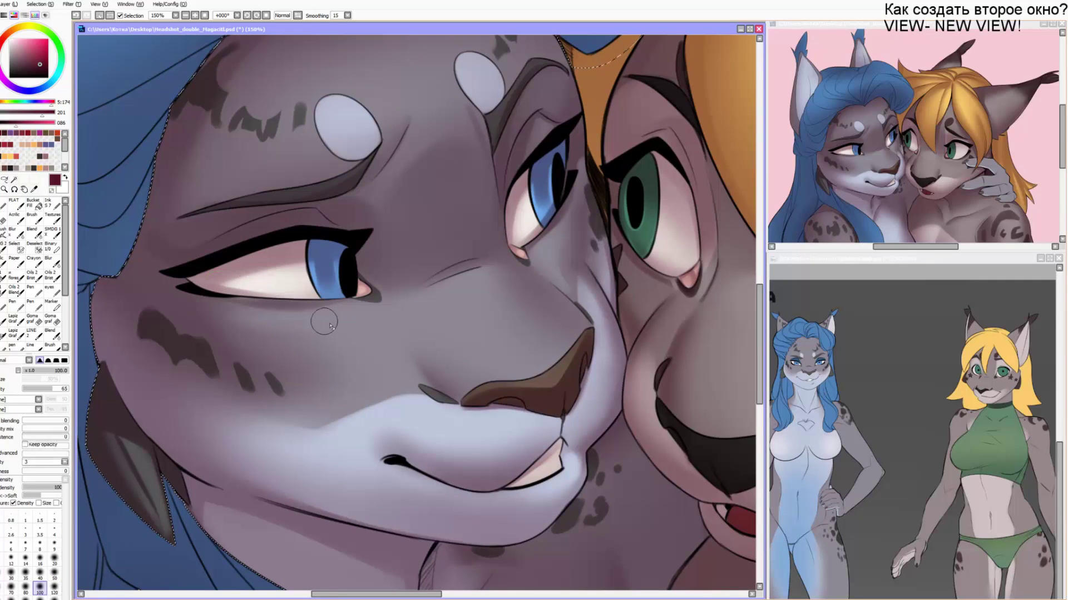
{"action": "key", "text": "bracketright"}
{"action": "key", "text": "bracketright"}
{"action": "key", "text": "bracketright"}
{"action": "key", "text": "b"}
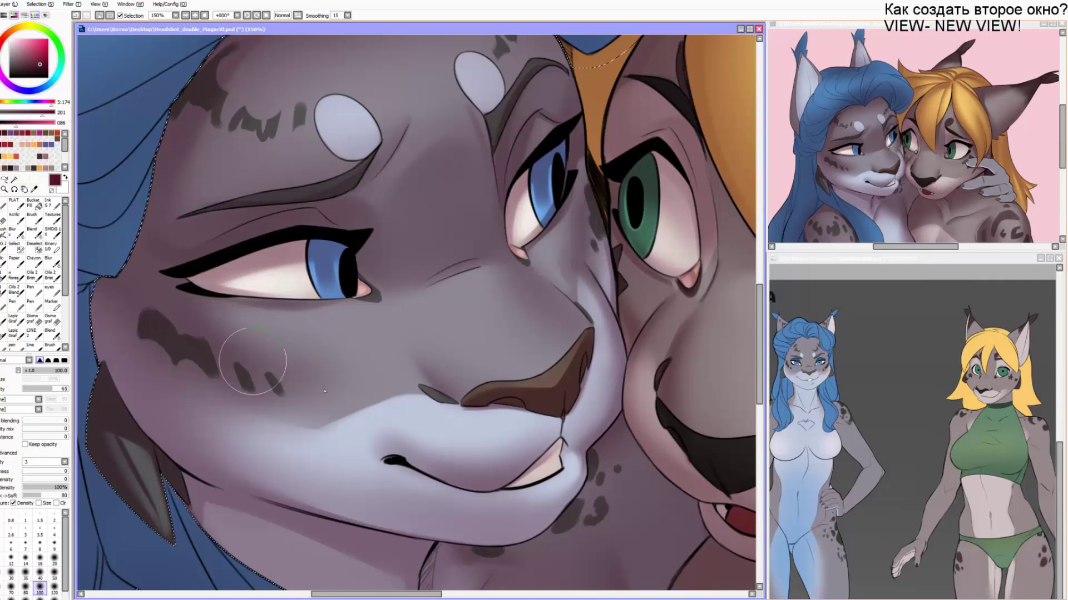
Examine the facial shading across both characters at 75% zoom.
{"action": "scroll", "coordinate": [360, 374], "scroll_direction": "up", "scroll_amount": 2}
{"action": "left_click_drag", "start_coordinate": [340, 355], "coordinate": [335, 452]}
{"action": "left_click_drag", "start_coordinate": [389, 200], "coordinate": [513, 216]}
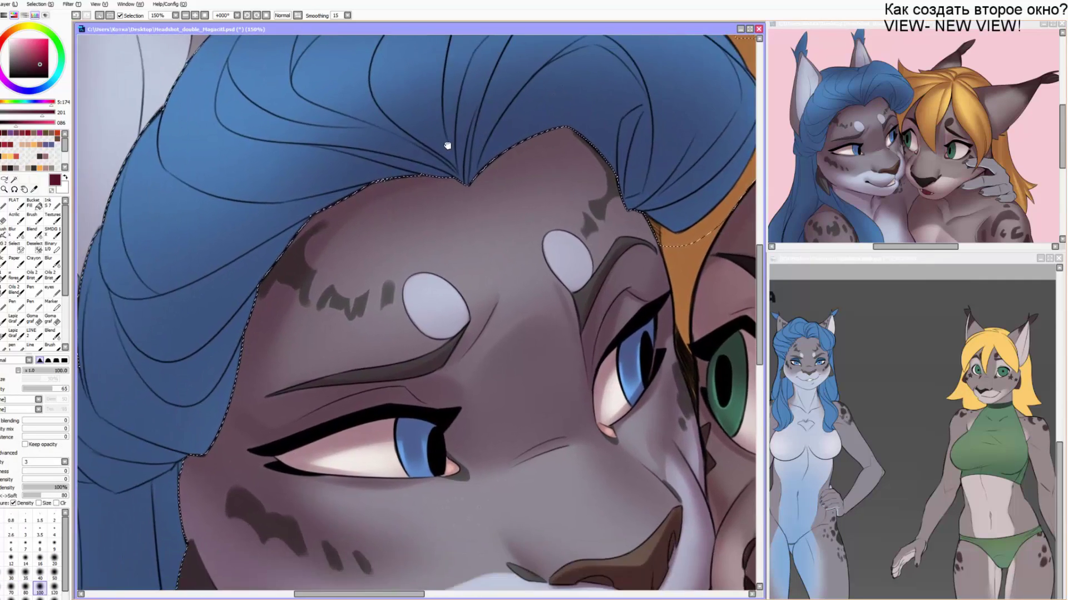
{"action": "scroll", "coordinate": [429, 63], "scroll_direction": "down", "scroll_amount": 3}
{"action": "scroll", "coordinate": [436, 70], "scroll_direction": "up", "scroll_amount": 1}
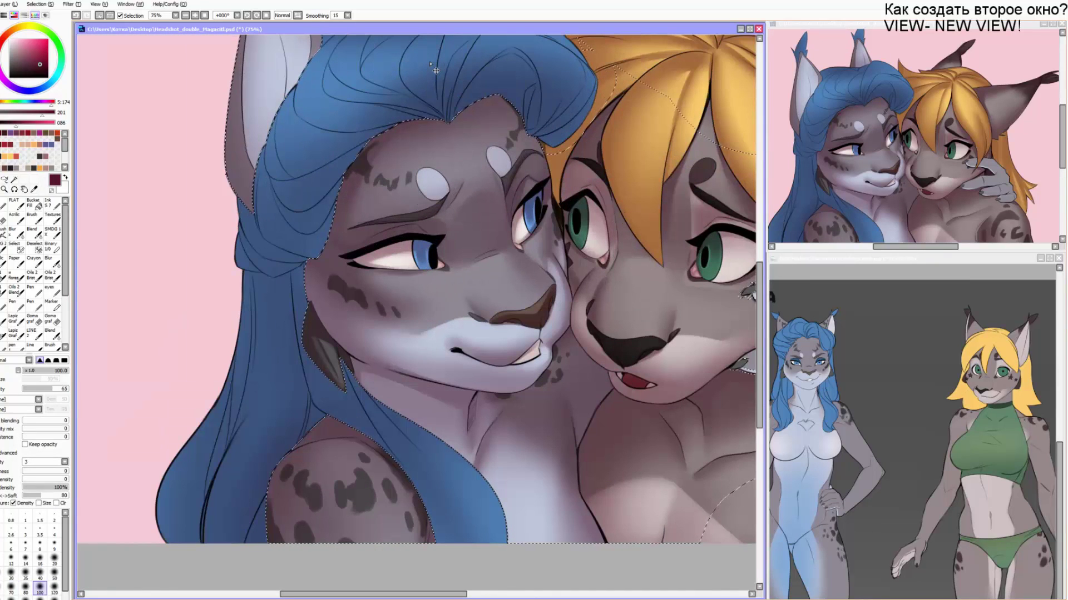
{"action": "left_click_drag", "start_coordinate": [347, 221], "coordinate": [296, 243]}
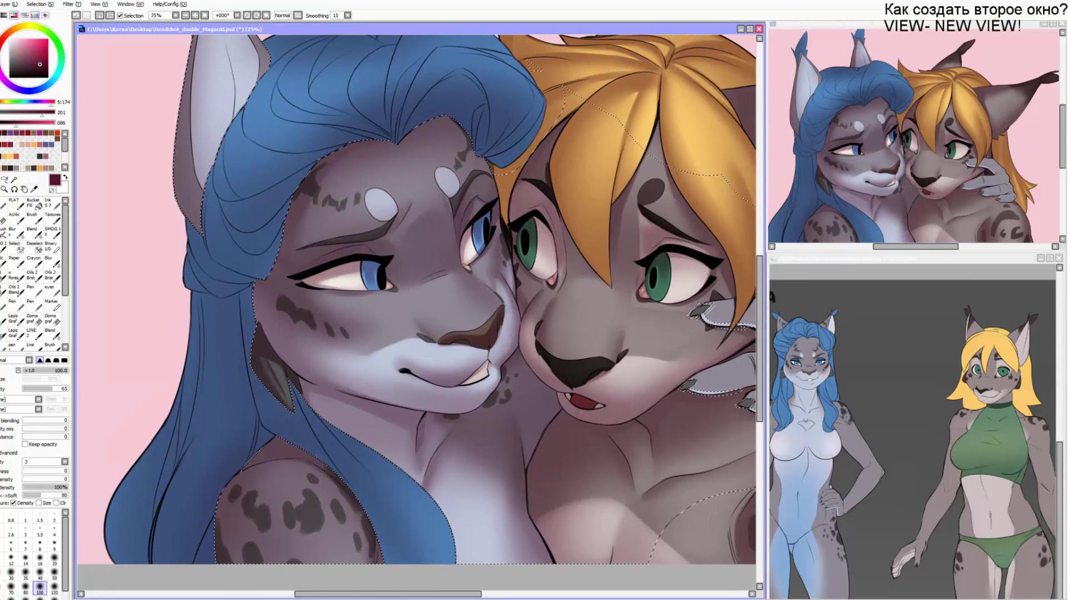
{"action": "key", "text": "alt+Tab"}
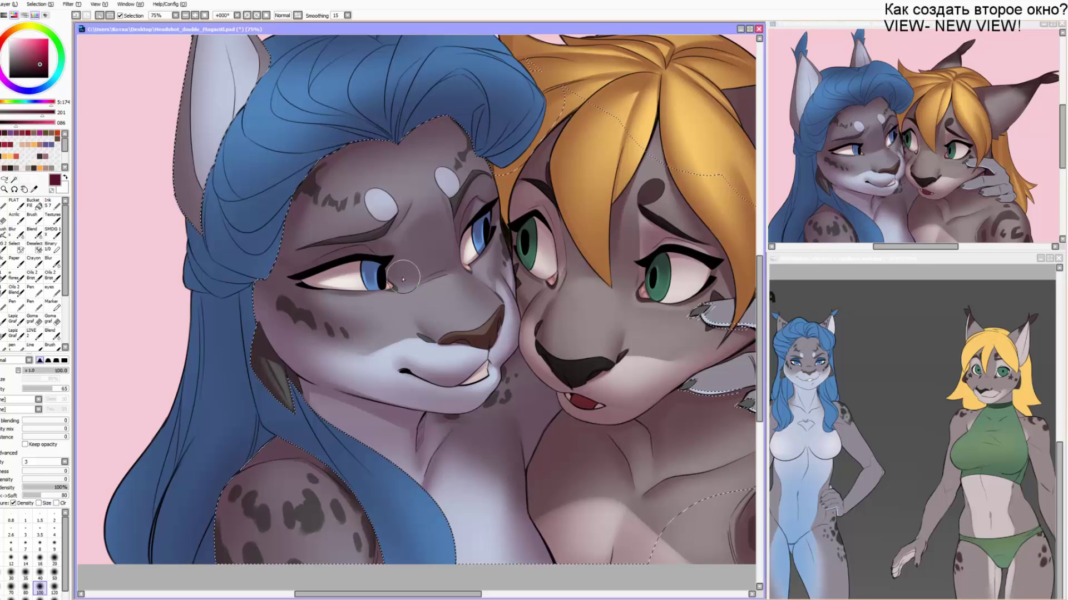
Rotate the canvas to 22° and brush shadow along the inner rim of the blue-haired lynx's near ear, undoing and redoing strokes.
{"action": "scroll", "coordinate": [373, 222], "scroll_direction": "up", "scroll_amount": 2}
{"action": "left_click_drag", "start_coordinate": [372, 217], "coordinate": [478, 317]}
{"action": "key", "text": "n"}
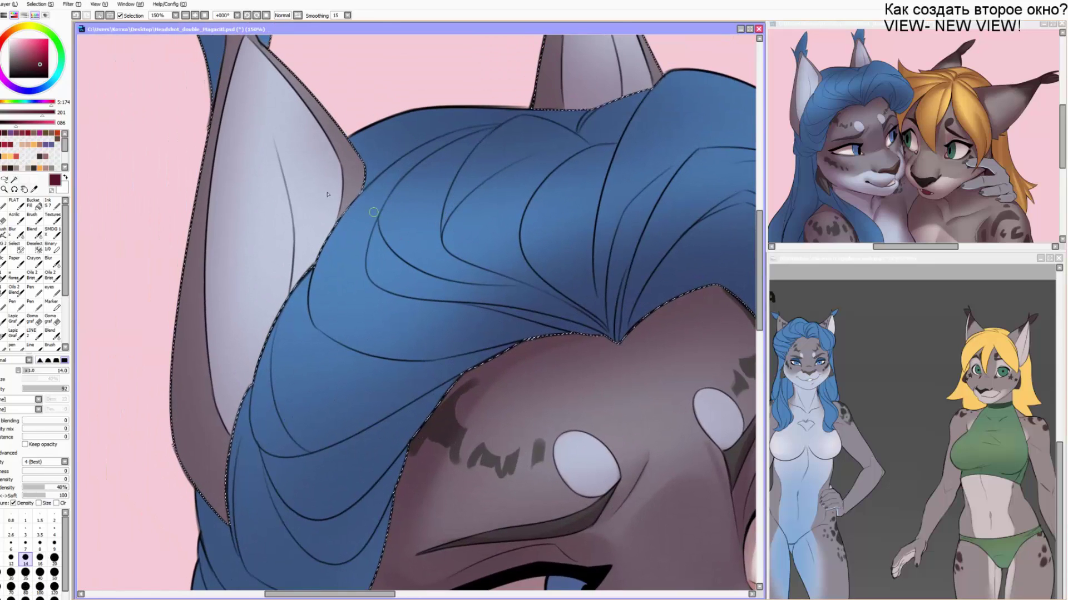
{"action": "key", "text": "]"}
{"action": "mouse_move", "coordinate": [244, 40]}
{"action": "left_mouse_down"}
{"action": "mouse_move", "coordinate": [229, 74]}
{"action": "mouse_move", "coordinate": [209, 294]}
{"action": "left_mouse_up"}
{"action": "key", "text": "End"}
{"action": "key", "text": "End"}
{"action": "left_click_drag", "start_coordinate": [289, 91], "coordinate": [296, 174]}
{"action": "key", "text": "ctrl+z"}
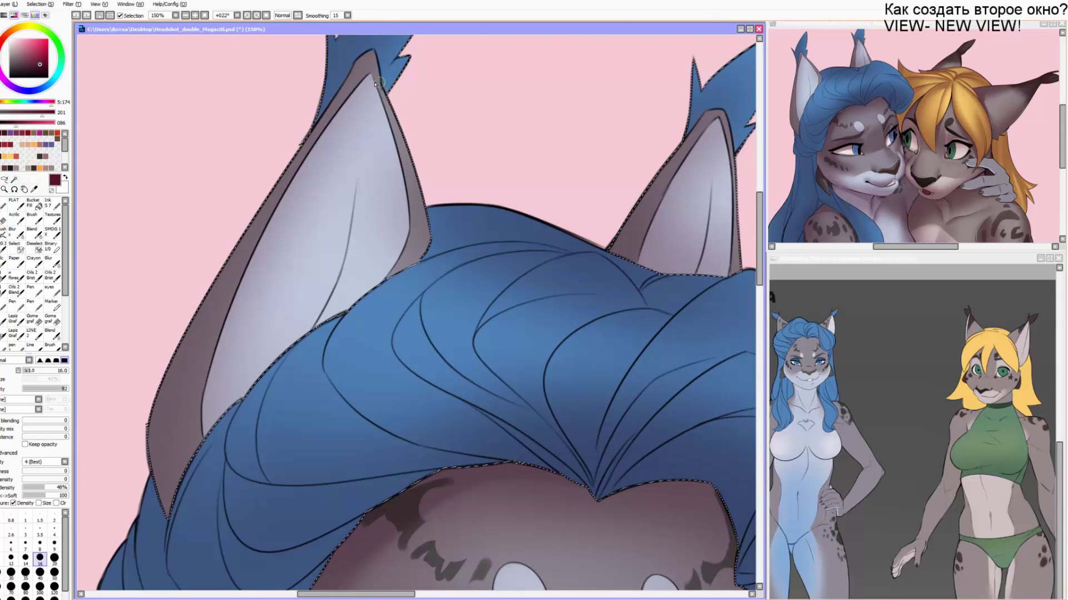
{"action": "left_click_drag", "start_coordinate": [368, 74], "coordinate": [195, 457]}
{"action": "key", "text": "]"}
{"action": "key", "text": "ctrl+z"}
{"action": "key", "text": "]"}
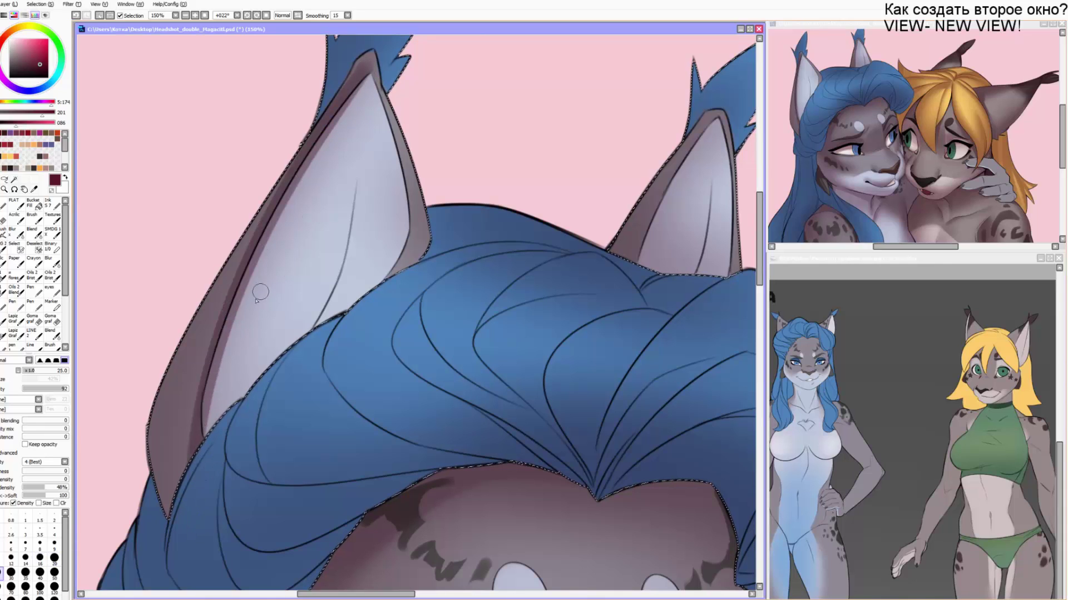
Brush a wider shadow over the lower outer side of the near ear and blend its edges.
{"action": "key", "text": "]"}
{"action": "key", "text": "]"}
{"action": "mouse_move", "coordinate": [186, 341]}
{"action": "left_mouse_down"}
{"action": "mouse_move", "coordinate": [171, 443]}
{"action": "mouse_move", "coordinate": [155, 433]}
{"action": "mouse_move", "coordinate": [159, 483]}
{"action": "left_mouse_up"}
{"action": "key", "text": "c"}
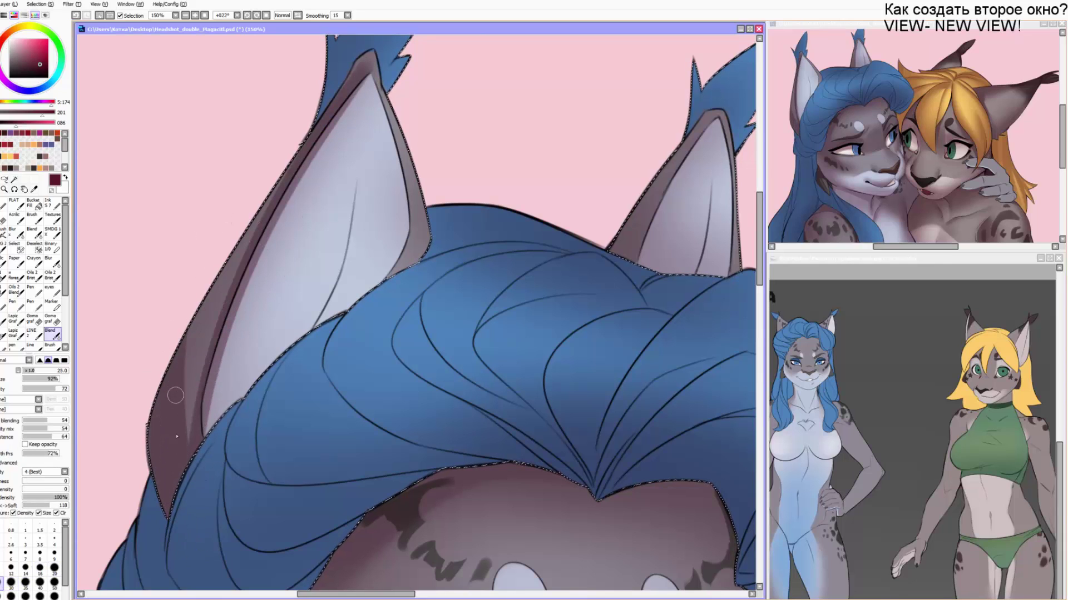
{"action": "key", "text": "]"}
{"action": "key", "text": "]"}
{"action": "key", "text": "["}
{"action": "left_click_drag", "start_coordinate": [246, 280], "coordinate": [216, 271]}
Brush broad shadow along the base and central fold inside the near ear at size 50.
{"action": "key", "text": "v"}
{"action": "key", "text": "]"}
{"action": "left_click_drag", "start_coordinate": [196, 407], "coordinate": [324, 146]}
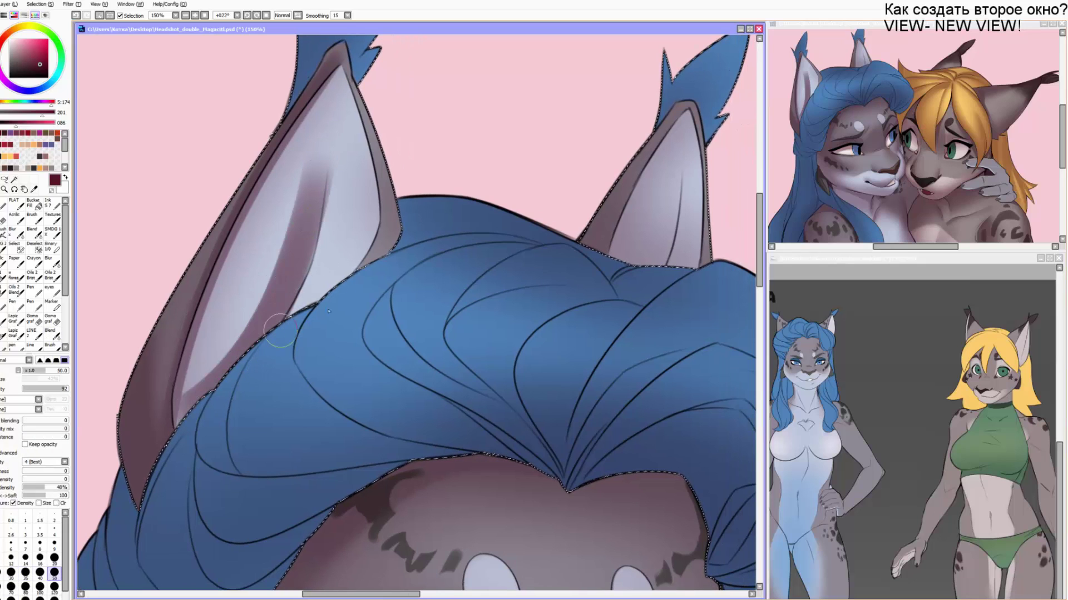
{"action": "left_click_drag", "start_coordinate": [286, 320], "coordinate": [365, 139]}
Brush a narrower shadow along the near ear's inner edge on the side facing the far ear.
{"action": "key", "text": "["}
{"action": "key", "text": "["}
{"action": "key", "text": "["}
{"action": "mouse_move", "coordinate": [351, 272]}
{"action": "left_mouse_down"}
{"action": "mouse_move", "coordinate": [381, 179]}
{"action": "mouse_move", "coordinate": [346, 52]}
{"action": "left_mouse_up"}
{"action": "left_click_drag", "start_coordinate": [356, 84], "coordinate": [378, 217]}
Blend the shadows inside the near ear at sizes 30 and 60, smoothing the edge and central fold.
{"action": "key", "text": "c"}
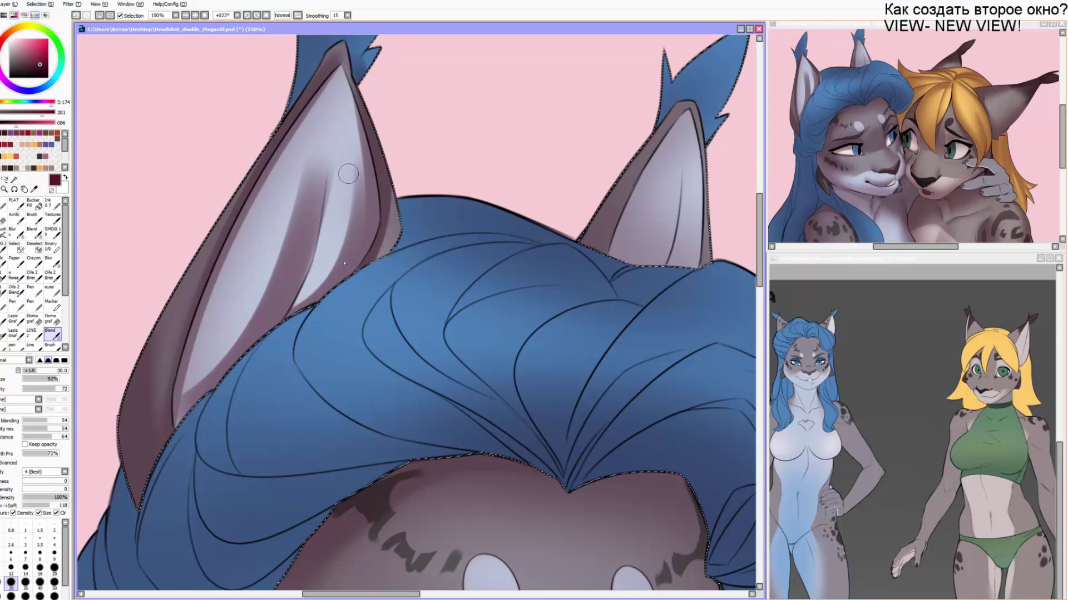
{"action": "left_click_drag", "start_coordinate": [358, 159], "coordinate": [326, 285]}
{"action": "key", "text": "]"}
{"action": "key", "text": "]"}
{"action": "key", "text": "]"}
{"action": "key", "text": "]"}
{"action": "left_click_drag", "start_coordinate": [356, 189], "coordinate": [320, 289]}
{"action": "left_click_drag", "start_coordinate": [298, 192], "coordinate": [242, 339]}
{"action": "left_click_drag", "start_coordinate": [295, 198], "coordinate": [200, 378]}
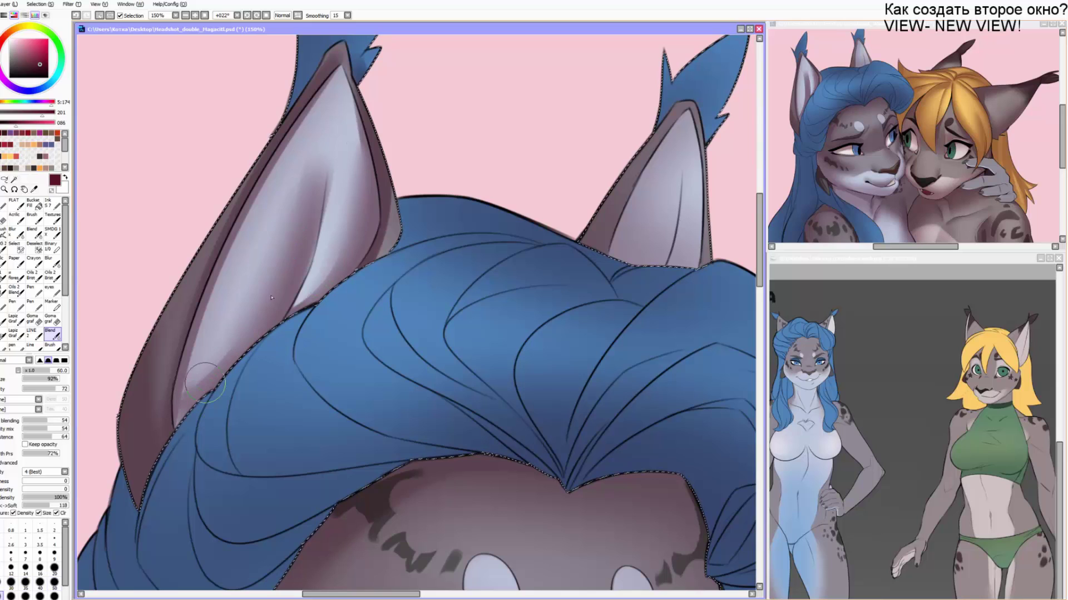
Paint fine shadow around the near ear's inner tip with the brush at sizes 10 and 12.
{"action": "key", "text": "b"}
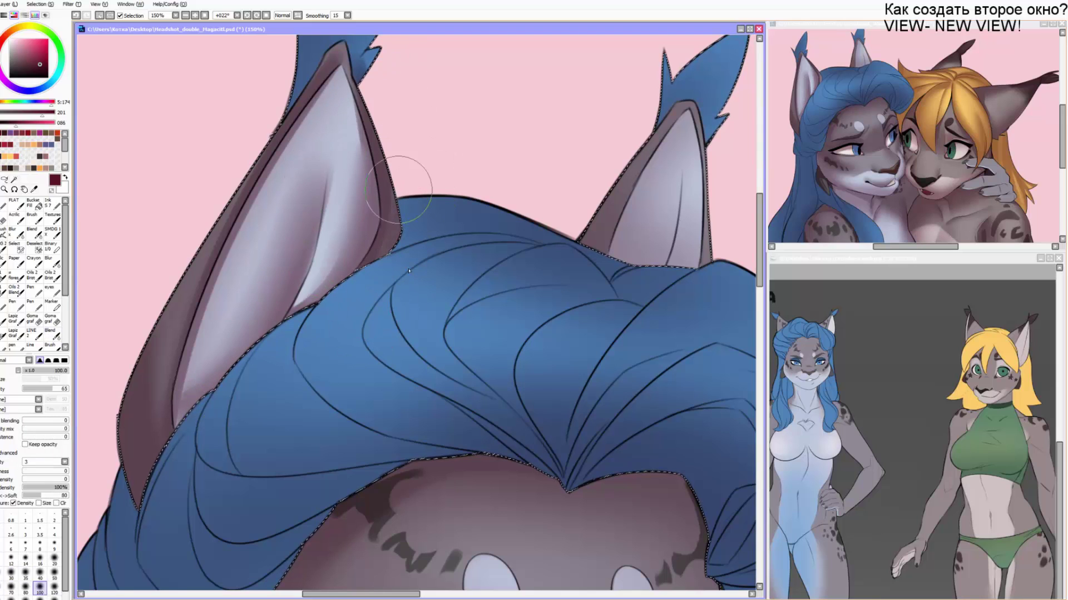
{"action": "key", "text": "bracketleft"}
{"action": "key", "text": "bracketleft"}
{"action": "key", "text": "bracketleft"}
{"action": "key", "text": "bracketleft"}
{"action": "key", "text": "bracketleft"}
{"action": "key", "text": "bracketleft"}
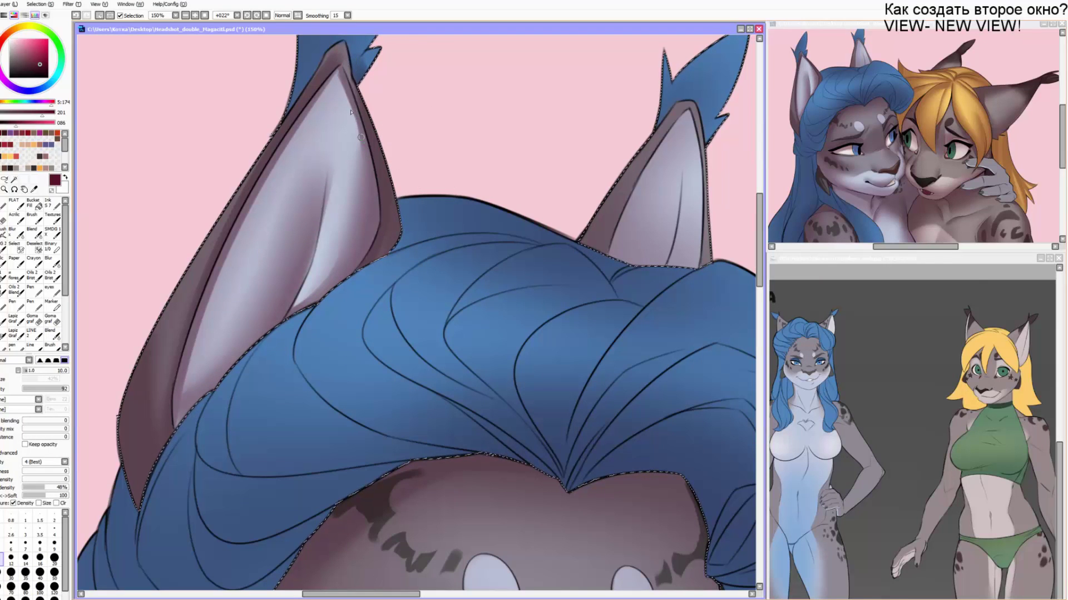
{"action": "scroll", "coordinate": [285, 143], "scroll_direction": "up", "scroll_amount": 1}
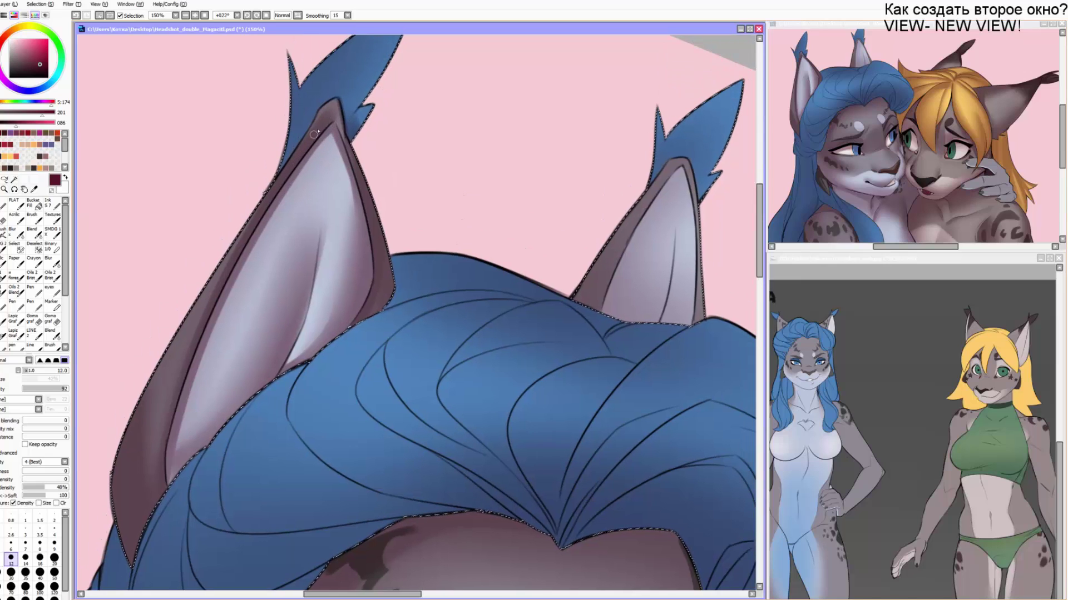
Brush shadow around the near ear's tip below the tuft with a larger brush, then blend at size 60.
{"action": "key", "text": "bracketright"}
{"action": "key", "text": "bracketright"}
{"action": "key", "text": "bracketright"}
{"action": "key", "text": "bracketright"}
{"action": "key", "text": "bracketright"}
{"action": "scroll", "coordinate": [311, 131], "scroll_direction": "up", "scroll_amount": 1}
{"action": "left_click_drag", "start_coordinate": [317, 128], "coordinate": [282, 204]}
{"action": "mouse_move", "coordinate": [381, 83]}
{"action": "left_mouse_down"}
{"action": "mouse_move", "coordinate": [306, 197]}
{"action": "mouse_move", "coordinate": [376, 151]}
{"action": "mouse_move", "coordinate": [330, 214]}
{"action": "mouse_move", "coordinate": [307, 178]}
{"action": "mouse_move", "coordinate": [280, 197]}
{"action": "mouse_move", "coordinate": [338, 160]}
{"action": "mouse_move", "coordinate": [360, 121]}
{"action": "left_mouse_up"}
{"action": "key", "text": "c"}
{"action": "mouse_move", "coordinate": [472, 281]}
{"action": "left_mouse_down"}
{"action": "mouse_move", "coordinate": [512, 91]}
{"action": "mouse_move", "coordinate": [561, 50]}
{"action": "left_mouse_up"}
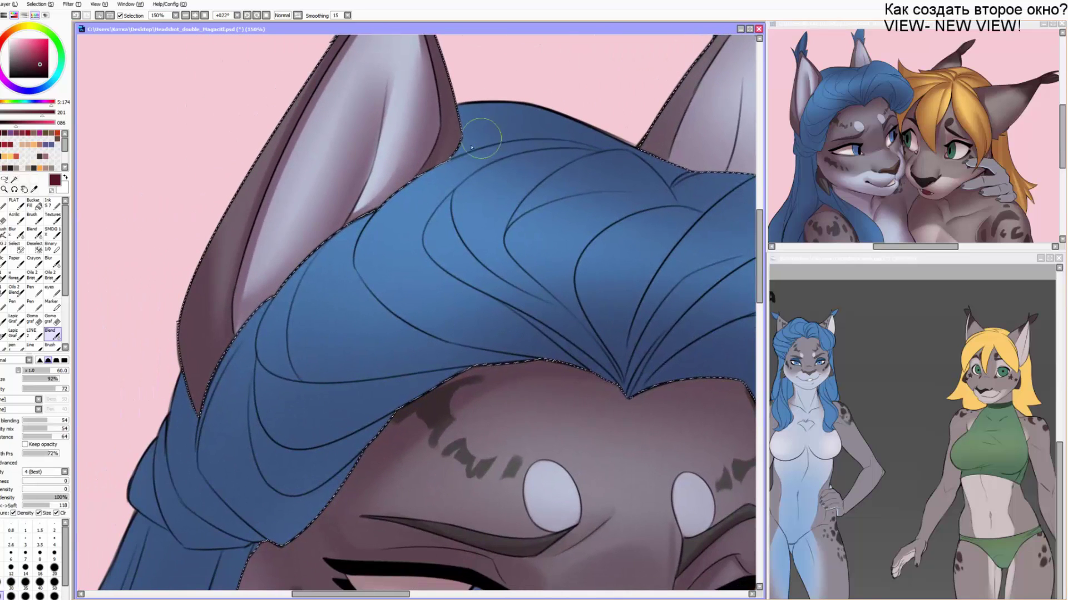
{"action": "key", "text": "b"}
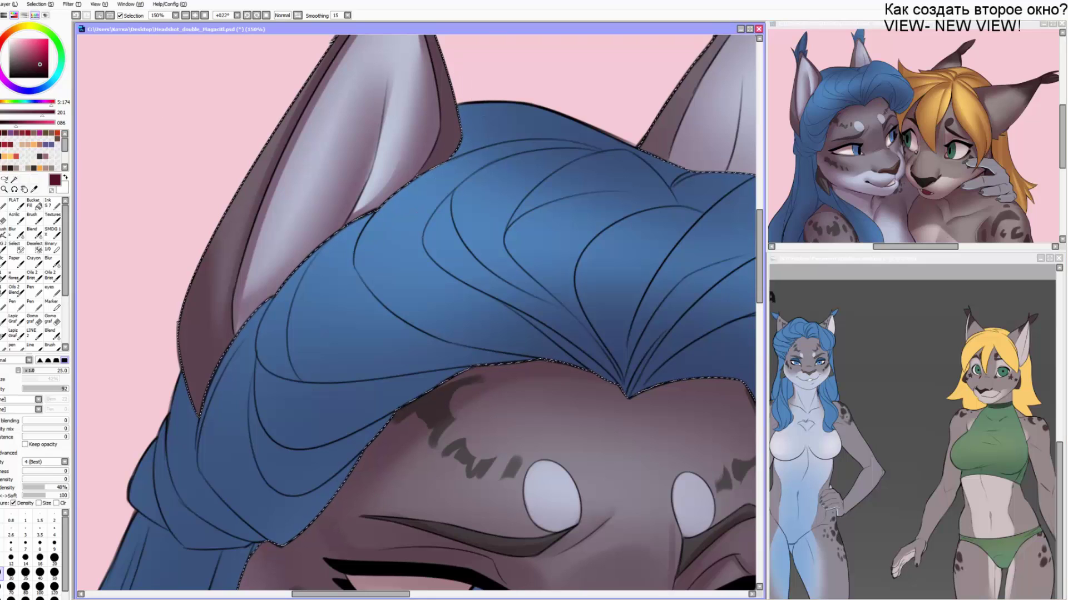
Brush shadow along the far ear's outer edge at size 30, then add a narrower stroke inside the ear.
{"action": "key", "text": "alt+Tab"}
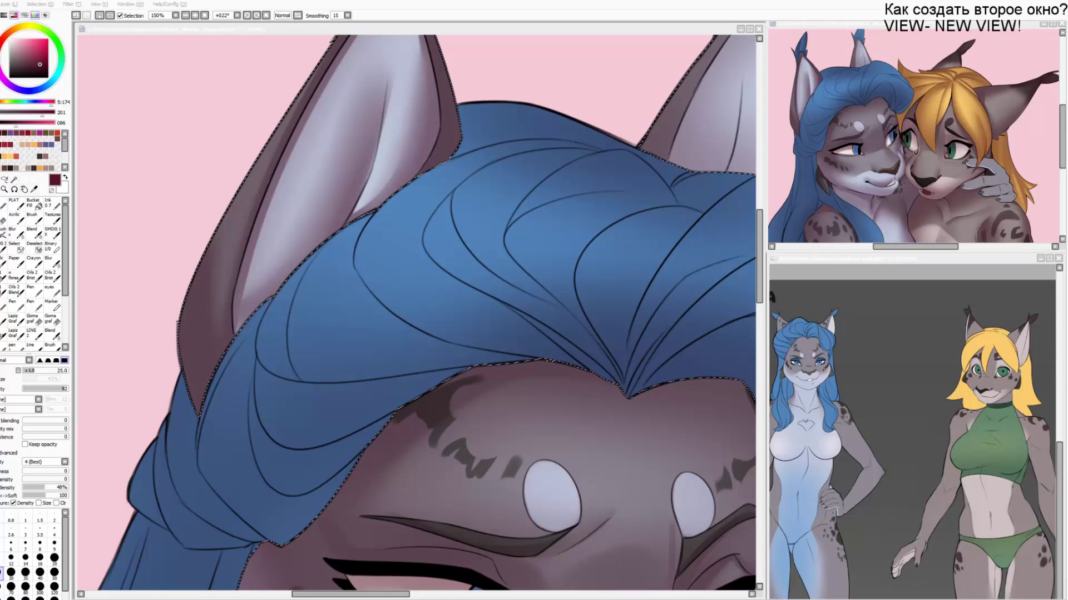
{"action": "left_click", "coordinate": [270, 138]}
{"action": "left_click_drag", "start_coordinate": [617, 151], "coordinate": [379, 289]}
{"action": "key", "text": "]"}
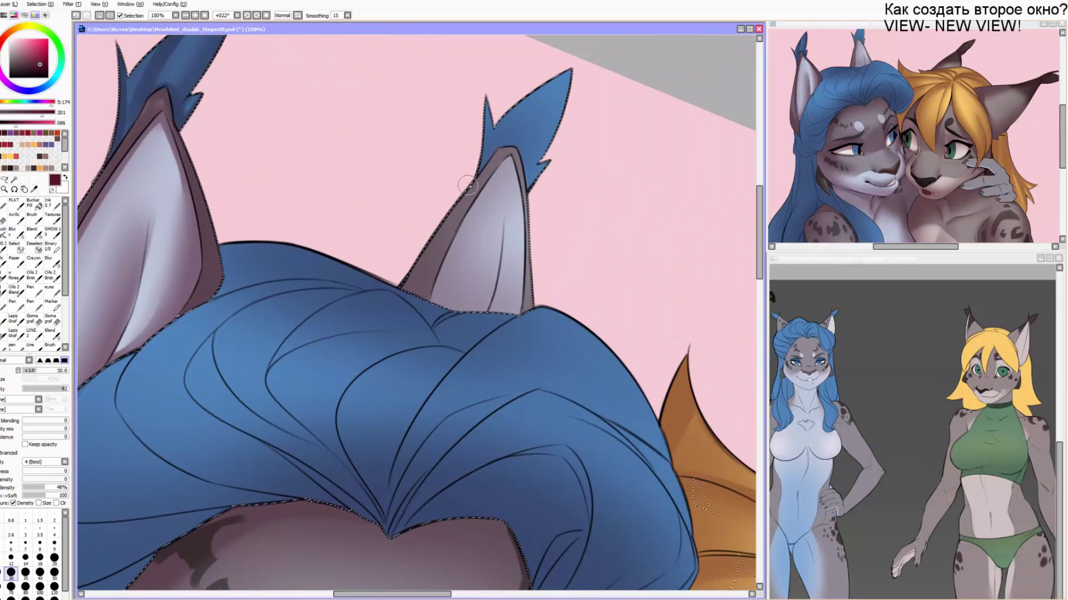
{"action": "left_click_drag", "start_coordinate": [486, 162], "coordinate": [412, 284]}
{"action": "key", "text": "["}
{"action": "key", "text": "["}
{"action": "key", "text": "["}
{"action": "mouse_move", "coordinate": [505, 161]}
{"action": "left_mouse_down"}
{"action": "mouse_move", "coordinate": [433, 304]}
{"action": "mouse_move", "coordinate": [508, 195]}
{"action": "mouse_move", "coordinate": [483, 310]}
{"action": "left_mouse_up"}
Paint a shadow down the far ear's inner fold with a larger brush and blend its edge.
{"action": "key", "text": "["}
{"action": "key", "text": "]"}
{"action": "key", "text": "]"}
{"action": "key", "text": "]"}
{"action": "left_click_drag", "start_coordinate": [506, 183], "coordinate": [468, 312]}
{"action": "key", "text": "c"}
{"action": "mouse_move", "coordinate": [503, 209]}
{"action": "left_mouse_down"}
{"action": "mouse_move", "coordinate": [479, 294]}
{"action": "mouse_move", "coordinate": [458, 267]}
{"action": "left_mouse_up"}
Shade the far ear's inner edge opposite the outer rim and blend it at size 60.
{"action": "key", "text": "b"}
{"action": "left_click_drag", "start_coordinate": [512, 155], "coordinate": [524, 260]}
{"action": "left_click_drag", "start_coordinate": [519, 195], "coordinate": [523, 311]}
{"action": "key", "text": "c"}
{"action": "left_click_drag", "start_coordinate": [517, 233], "coordinate": [513, 307]}
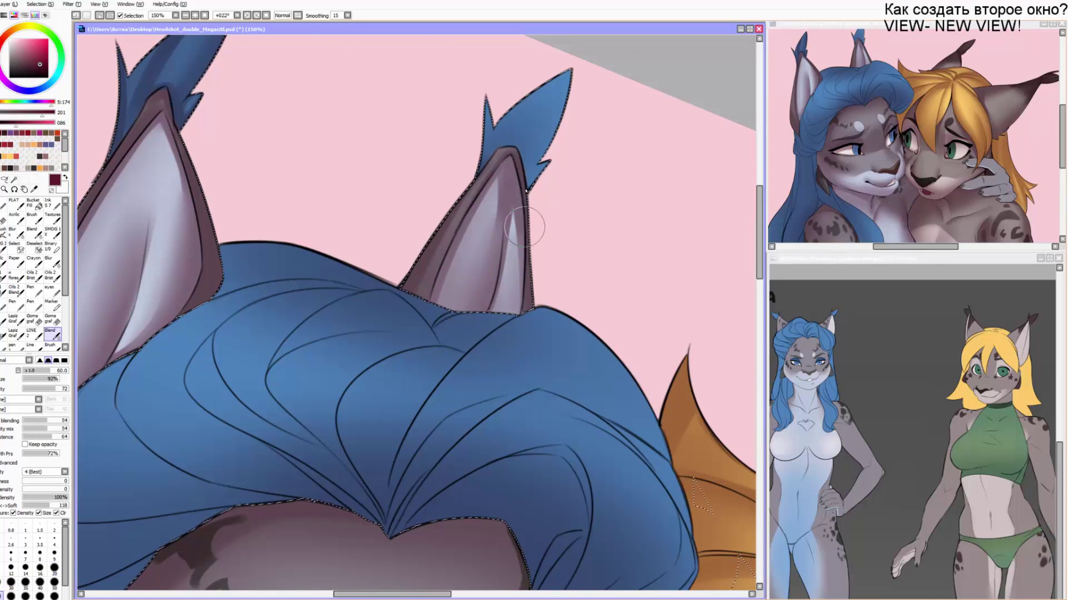
Brush shadows onto the far ear's blue tuft, reducing the brush to size 12 for its finer strands.
{"action": "key", "text": "b"}
{"action": "left_click_drag", "start_coordinate": [571, 71], "coordinate": [527, 180]}
{"action": "key", "text": "["}
{"action": "key", "text": "["}
{"action": "key", "text": "["}
{"action": "left_click_drag", "start_coordinate": [535, 90], "coordinate": [496, 158]}
{"action": "key", "text": "["}
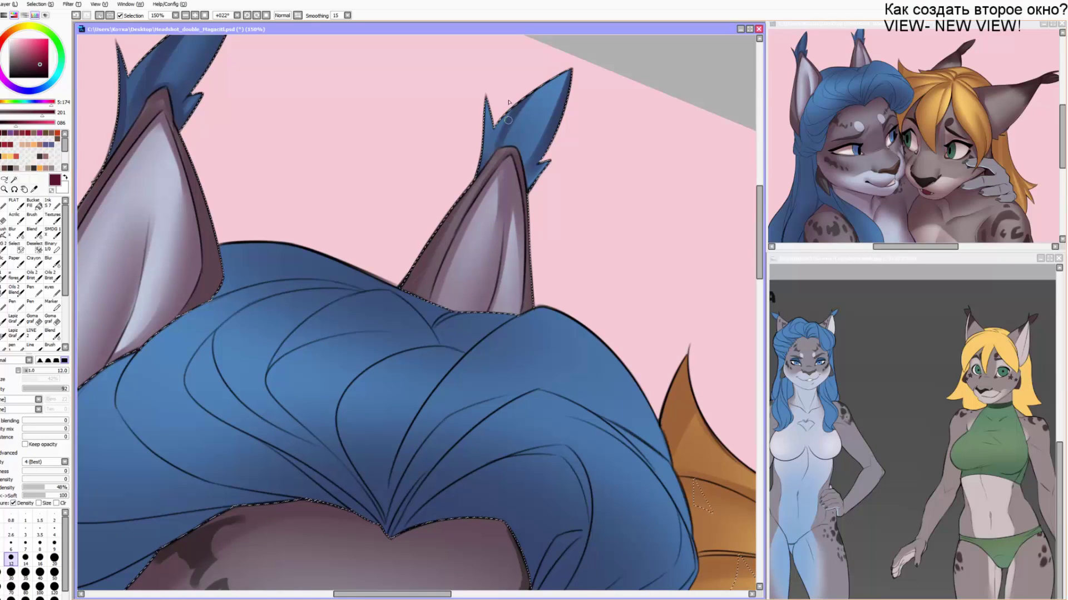
{"action": "left_click_drag", "start_coordinate": [487, 101], "coordinate": [477, 179]}
Refine the far ear's tuft shadows with the eraser at size 9 and the brush at size 12, then blend them.
{"action": "key", "text": "e"}
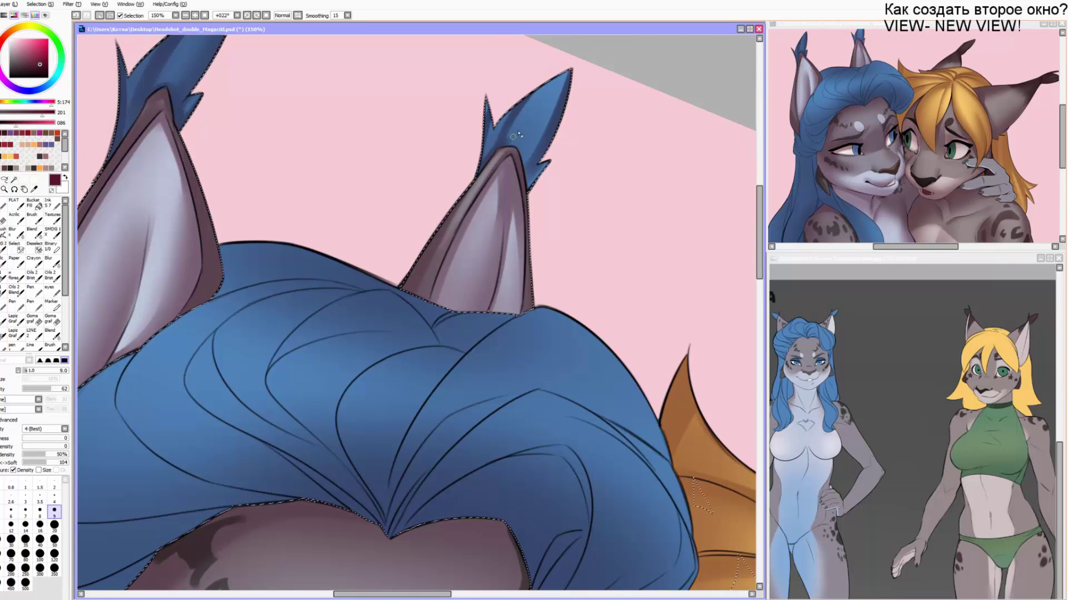
{"action": "key", "text": "b"}
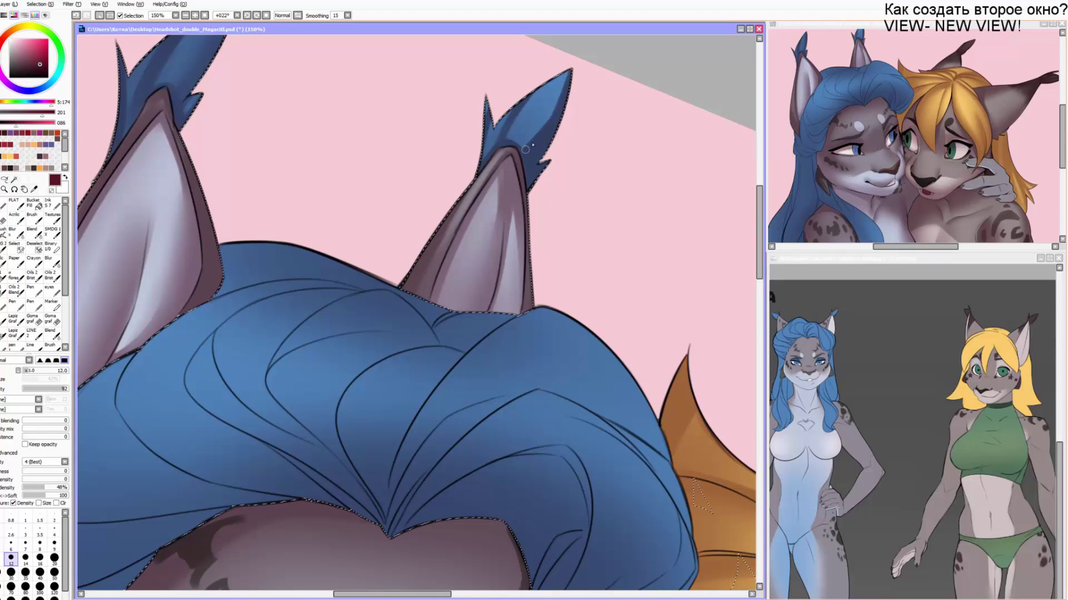
{"action": "key", "text": "c"}
{"action": "mouse_move", "coordinate": [556, 106]}
{"action": "left_mouse_down"}
{"action": "mouse_move", "coordinate": [528, 133]}
{"action": "mouse_move", "coordinate": [509, 119]}
{"action": "left_mouse_up"}
{"action": "mouse_move", "coordinate": [445, 260]}
{"action": "left_mouse_down"}
{"action": "mouse_move", "coordinate": [521, 285]}
{"action": "mouse_move", "coordinate": [539, 305]}
{"action": "left_mouse_up"}
{"action": "scroll", "coordinate": [338, 102], "scroll_direction": "down", "scroll_amount": 10}
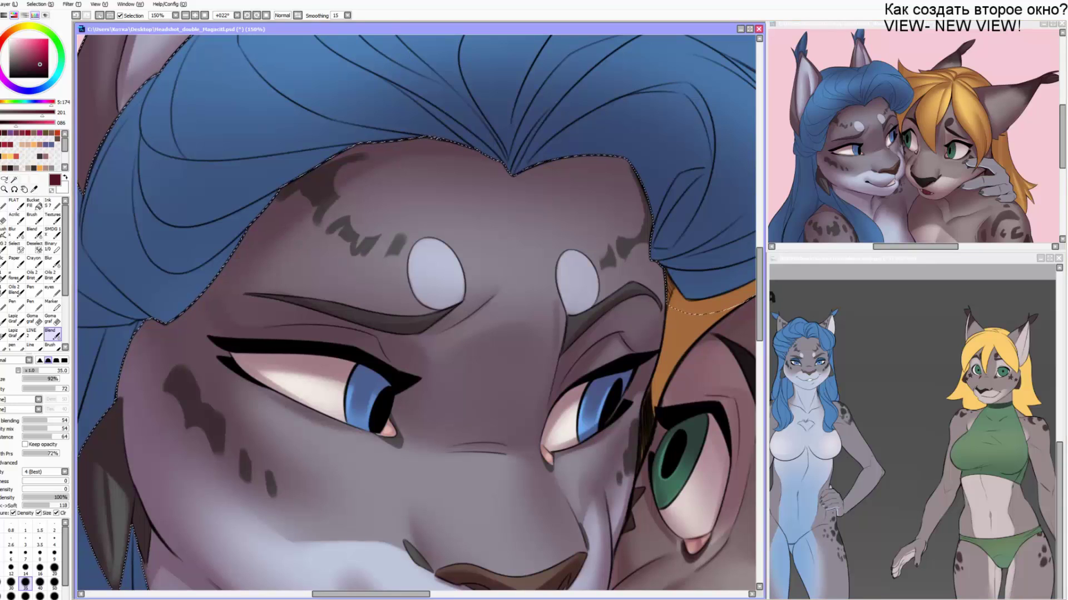
Brush a curved shadow at size 20 along the hair lock sweeping from the crown to the forehead peak.
{"action": "key", "text": "alt+Tab"}
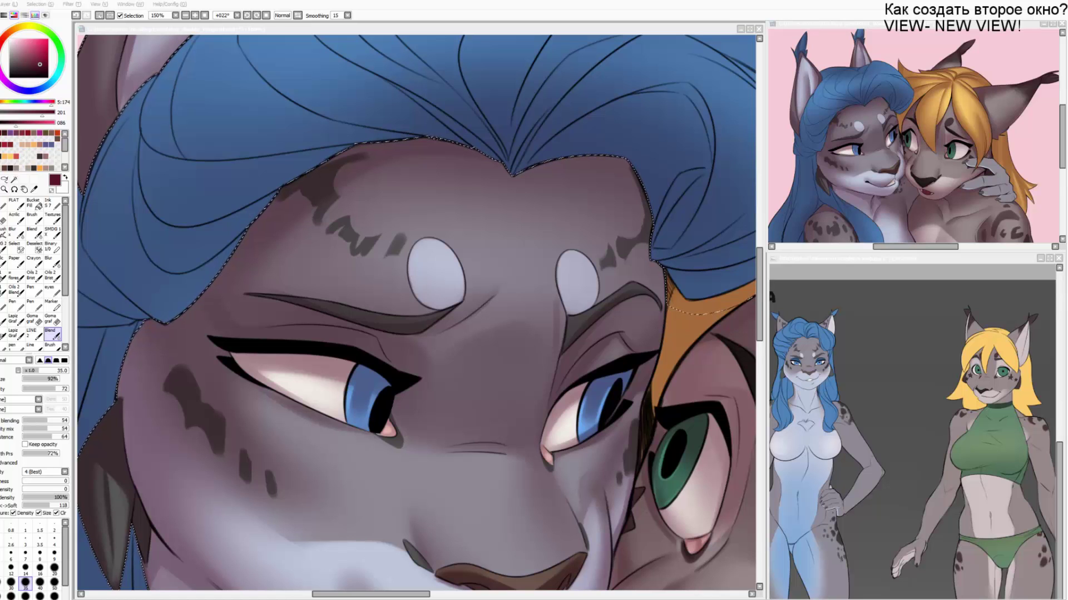
{"action": "left_click", "coordinate": [476, 321]}
{"action": "left_click_drag", "start_coordinate": [550, 262], "coordinate": [571, 482]}
{"action": "left_click_drag", "start_coordinate": [499, 322], "coordinate": [511, 297]}
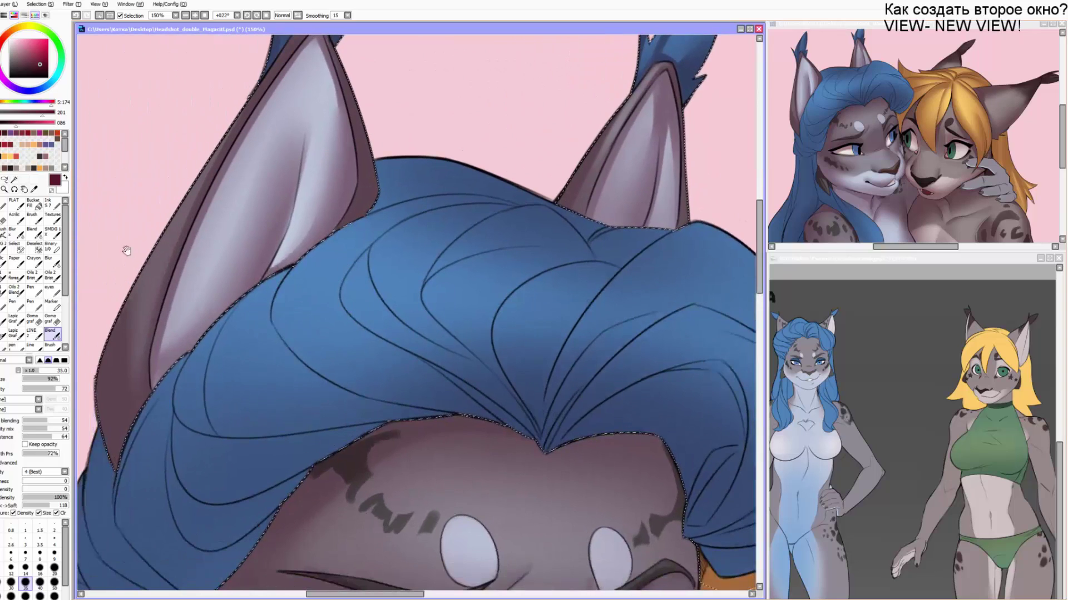
{"action": "key", "text": "b"}
{"action": "key", "text": "bracketright"}
{"action": "key", "text": "bracketright"}
{"action": "key", "text": "bracketright"}
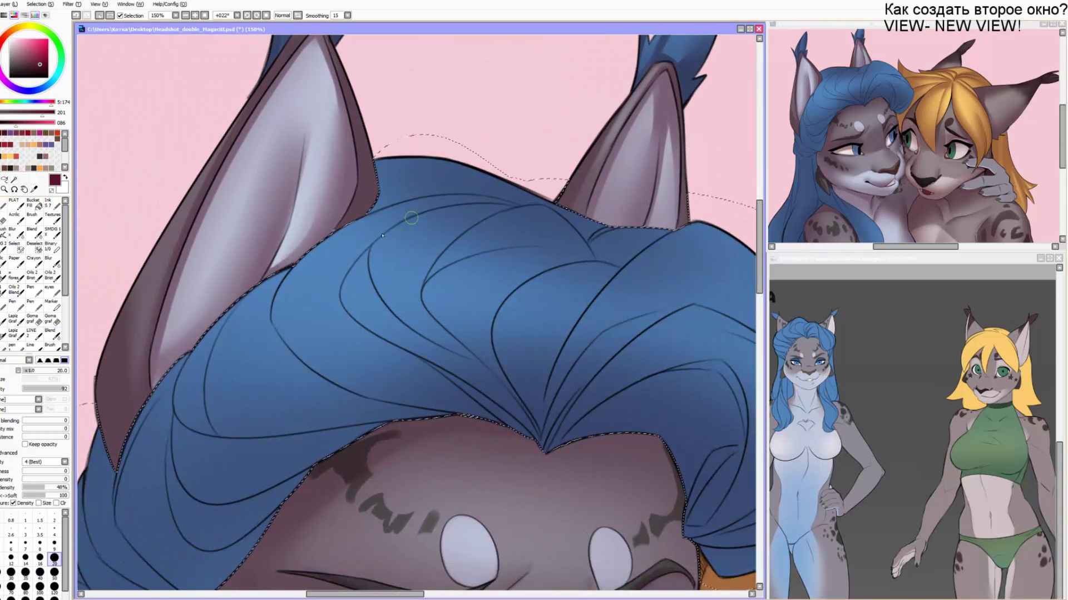
{"action": "left_click_drag", "start_coordinate": [416, 220], "coordinate": [442, 358]}
{"action": "left_click_drag", "start_coordinate": [473, 391], "coordinate": [401, 301]}
Shade the hair section between the forehead peak and the far temple with the brush at sizes 70 and 80.
{"action": "key", "text": "bracketright"}
{"action": "key", "text": "bracketright"}
{"action": "key", "text": "bracketright"}
{"action": "key", "text": "bracketright"}
{"action": "key", "text": "bracketright"}
{"action": "key", "text": "bracketright"}
{"action": "key", "text": "bracketright"}
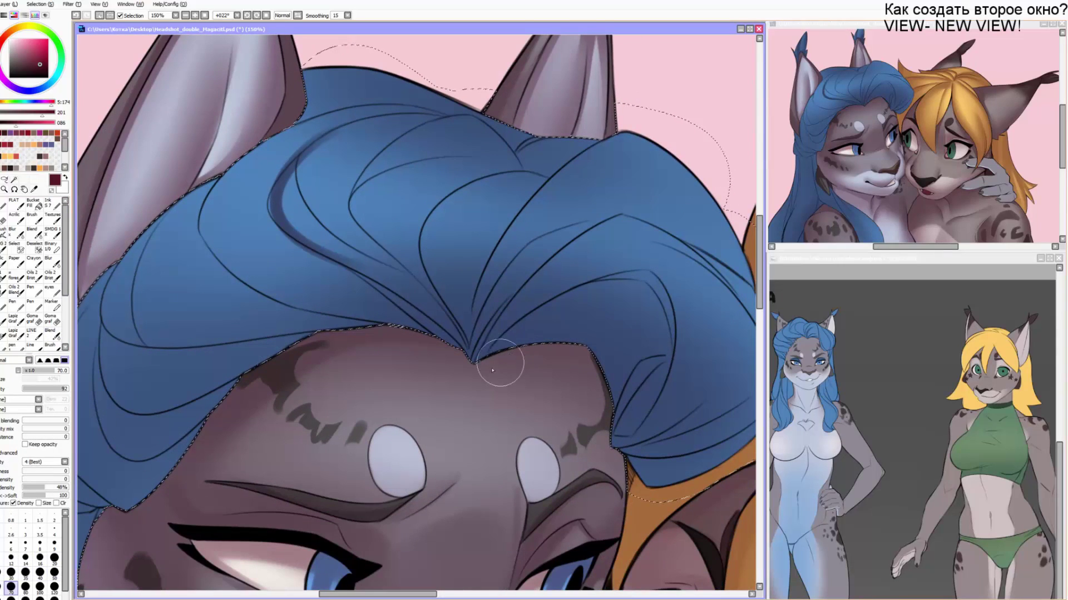
{"action": "left_click_drag", "start_coordinate": [542, 317], "coordinate": [635, 362]}
{"action": "key", "text": "bracketright"}
{"action": "mouse_move", "coordinate": [588, 332]}
{"action": "left_mouse_down"}
{"action": "mouse_move", "coordinate": [551, 308]}
{"action": "mouse_move", "coordinate": [580, 295]}
{"action": "mouse_move", "coordinate": [580, 388]}
{"action": "left_mouse_up"}
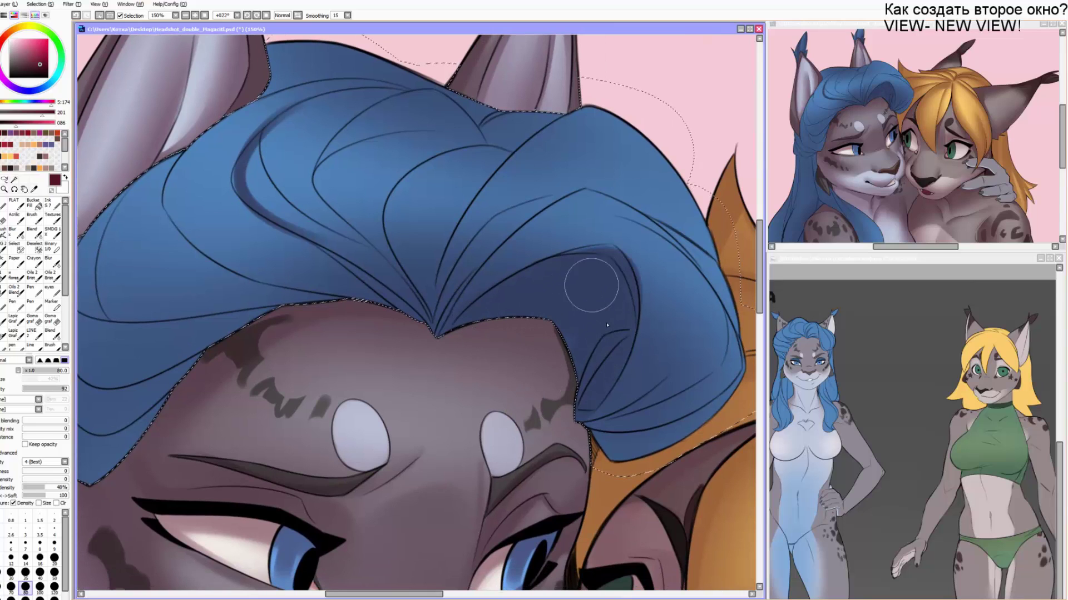
Extend the broad shadow over the large hair roll at the far temple, reducing the brush to size 60.
{"action": "key", "text": "bracketright"}
{"action": "left_click_drag", "start_coordinate": [595, 453], "coordinate": [669, 339]}
{"action": "left_click_drag", "start_coordinate": [626, 469], "coordinate": [714, 344]}
{"action": "left_click_drag", "start_coordinate": [634, 384], "coordinate": [593, 396]}
{"action": "key", "text": "bracketleft"}
{"action": "key", "text": "bracketleft"}
{"action": "key", "text": "bracketleft"}
{"action": "key", "text": "bracketleft"}
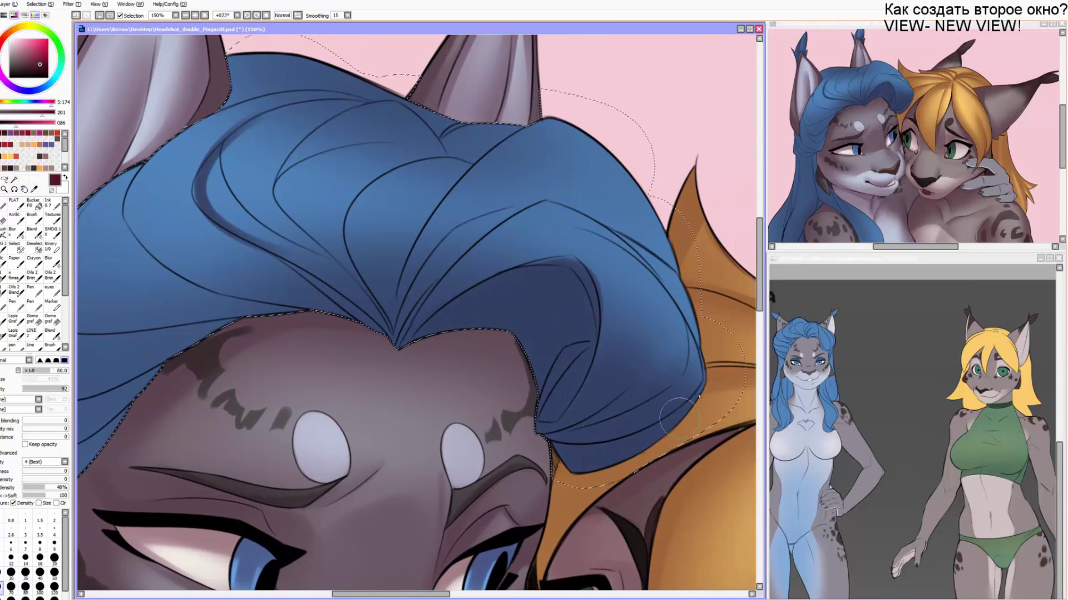
{"action": "left_click_drag", "start_coordinate": [677, 414], "coordinate": [587, 220]}
Brush narrower shadows along the strands sweeping from the hair roll's upper edge down to the forehead peak.
{"action": "key", "text": "bracketleft"}
{"action": "key", "text": "bracketleft"}
{"action": "key", "text": "bracketleft"}
{"action": "left_click_drag", "start_coordinate": [666, 210], "coordinate": [405, 364]}
{"action": "key", "text": "bracketleft"}
{"action": "key", "text": "bracketleft"}
{"action": "key", "text": "bracketleft"}
{"action": "mouse_move", "coordinate": [614, 156]}
{"action": "left_mouse_down"}
{"action": "mouse_move", "coordinate": [581, 162]}
{"action": "mouse_move", "coordinate": [407, 356]}
{"action": "left_mouse_up"}
{"action": "key", "text": "bracketright"}
{"action": "key", "text": "bracketright"}
{"action": "left_click_drag", "start_coordinate": [567, 123], "coordinate": [406, 359]}
{"action": "key", "text": "bracketright"}
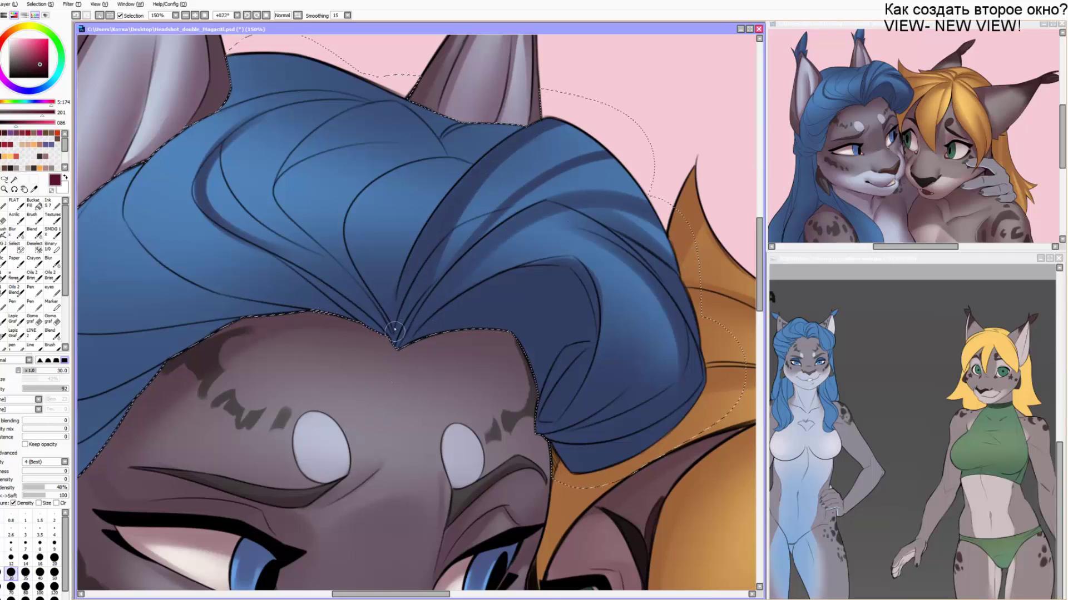
Shade the two curved crown locks above the forehead peak, using size 40 followed by a smaller brush.
{"action": "mouse_move", "coordinate": [454, 170]}
{"action": "left_mouse_down"}
{"action": "mouse_move", "coordinate": [418, 227]}
{"action": "mouse_move", "coordinate": [401, 314]}
{"action": "mouse_move", "coordinate": [357, 277]}
{"action": "mouse_move", "coordinate": [478, 167]}
{"action": "left_mouse_up"}
{"action": "key", "text": "bracketright"}
{"action": "key", "text": "bracketright"}
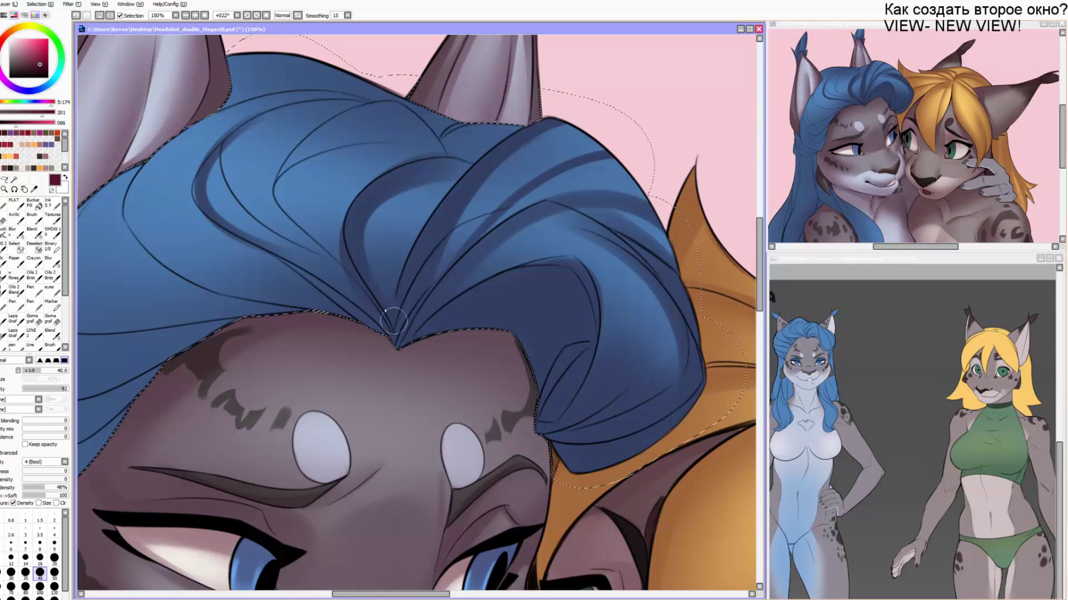
{"action": "mouse_move", "coordinate": [393, 321]}
{"action": "left_mouse_down"}
{"action": "mouse_move", "coordinate": [288, 209]}
{"action": "mouse_move", "coordinate": [451, 138]}
{"action": "left_mouse_up"}
{"action": "key", "text": "bracketleft"}
{"action": "key", "text": "bracketleft"}
{"action": "key", "text": "bracketleft"}
{"action": "left_click_drag", "start_coordinate": [299, 196], "coordinate": [403, 155]}
Add shadows along the long strands between the near ear and forehead peak, increasing the brush from size 14.
{"action": "key", "text": "bracketleft"}
{"action": "key", "text": "bracketleft"}
{"action": "key", "text": "bracketleft"}
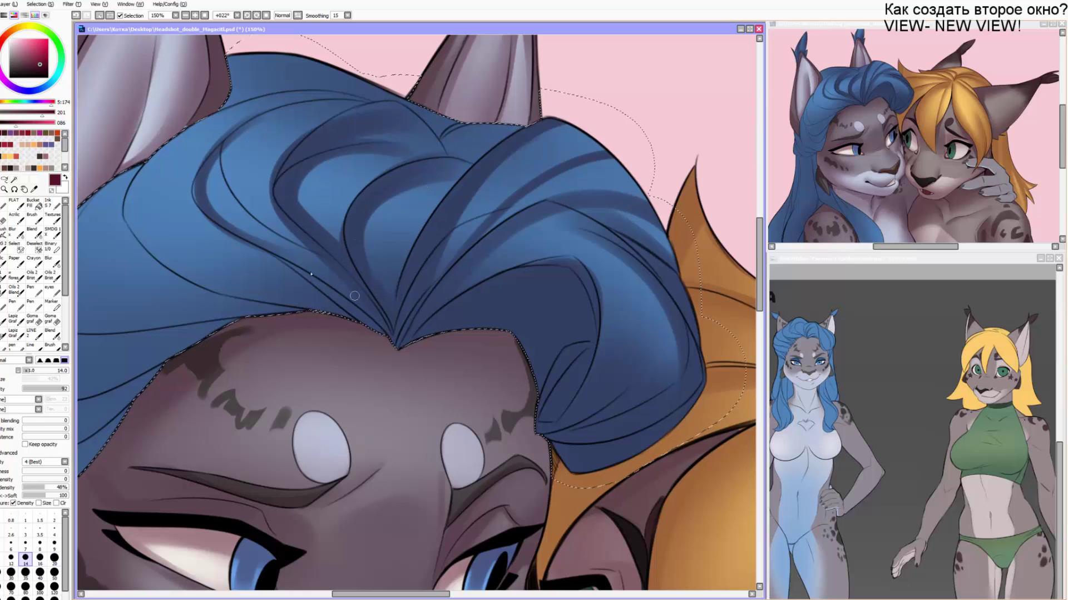
{"action": "key", "text": "bracketright"}
{"action": "mouse_move", "coordinate": [229, 142]}
{"action": "left_mouse_down"}
{"action": "mouse_move", "coordinate": [355, 296]}
{"action": "mouse_move", "coordinate": [263, 205]}
{"action": "mouse_move", "coordinate": [323, 263]}
{"action": "left_mouse_up"}
{"action": "key", "text": "bracketright"}
{"action": "key", "text": "bracketright"}
{"action": "key", "text": "bracketright"}
{"action": "mouse_move", "coordinate": [312, 307]}
{"action": "left_mouse_down"}
{"action": "mouse_move", "coordinate": [379, 293]}
{"action": "mouse_move", "coordinate": [205, 157]}
{"action": "left_mouse_up"}
{"action": "key", "text": "bracketright"}
{"action": "key", "text": "bracketright"}
{"action": "mouse_move", "coordinate": [236, 114]}
{"action": "left_mouse_down"}
{"action": "mouse_move", "coordinate": [359, 263]}
{"action": "mouse_move", "coordinate": [382, 278]}
{"action": "mouse_move", "coordinate": [454, 260]}
{"action": "mouse_move", "coordinate": [323, 283]}
{"action": "mouse_move", "coordinate": [280, 131]}
{"action": "mouse_move", "coordinate": [275, 156]}
{"action": "mouse_move", "coordinate": [264, 142]}
{"action": "mouse_move", "coordinate": [303, 269]}
{"action": "left_mouse_up"}
{"action": "key", "text": "bracketright"}
{"action": "key", "text": "bracketright"}
{"action": "left_click_drag", "start_coordinate": [247, 248], "coordinate": [255, 267]}
{"action": "key", "text": "bracketright"}
{"action": "key", "text": "ctrl+z"}
Brush shadows along the upper hair locks beside the near ear and across the crown, narrowing the brush for the crown.
{"action": "mouse_move", "coordinate": [226, 228]}
{"action": "left_mouse_down"}
{"action": "mouse_move", "coordinate": [240, 206]}
{"action": "mouse_move", "coordinate": [249, 239]}
{"action": "mouse_move", "coordinate": [268, 167]}
{"action": "left_mouse_up"}
{"action": "mouse_move", "coordinate": [319, 129]}
{"action": "left_mouse_down"}
{"action": "mouse_move", "coordinate": [306, 185]}
{"action": "mouse_move", "coordinate": [307, 165]}
{"action": "left_mouse_up"}
{"action": "mouse_move", "coordinate": [316, 156]}
{"action": "left_mouse_down"}
{"action": "mouse_move", "coordinate": [307, 194]}
{"action": "mouse_move", "coordinate": [449, 112]}
{"action": "left_mouse_up"}
{"action": "key", "text": "bracketleft"}
{"action": "key", "text": "bracketleft"}
{"action": "key", "text": "bracketleft"}
{"action": "key", "text": "bracketleft"}
{"action": "left_click_drag", "start_coordinate": [384, 83], "coordinate": [556, 109]}
{"action": "left_click_drag", "start_coordinate": [404, 161], "coordinate": [446, 100]}
Shade the side locks sweeping from below the near ear to the hairline at sizes 50 and 40.
{"action": "key", "text": "bracketright"}
{"action": "key", "text": "bracketright"}
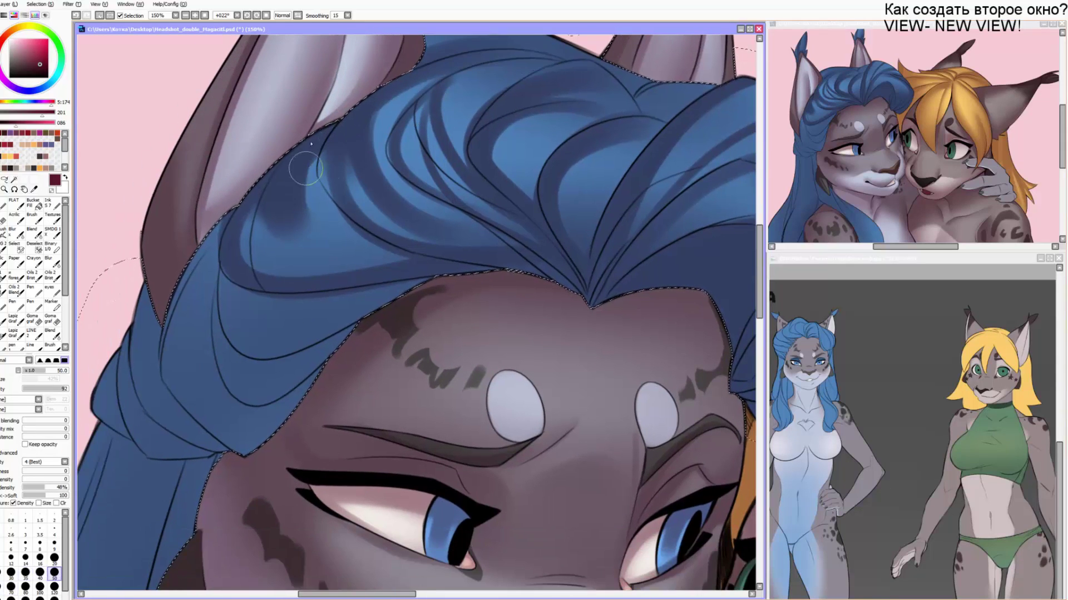
{"action": "mouse_move", "coordinate": [281, 188]}
{"action": "left_mouse_down"}
{"action": "mouse_move", "coordinate": [306, 236]}
{"action": "mouse_move", "coordinate": [337, 212]}
{"action": "left_mouse_up"}
{"action": "key", "text": "bracketright"}
{"action": "key", "text": "bracketleft"}
{"action": "mouse_move", "coordinate": [253, 203]}
{"action": "left_mouse_down"}
{"action": "mouse_move", "coordinate": [333, 321]}
{"action": "mouse_move", "coordinate": [437, 264]}
{"action": "left_mouse_up"}
{"action": "key", "text": "bracketleft"}
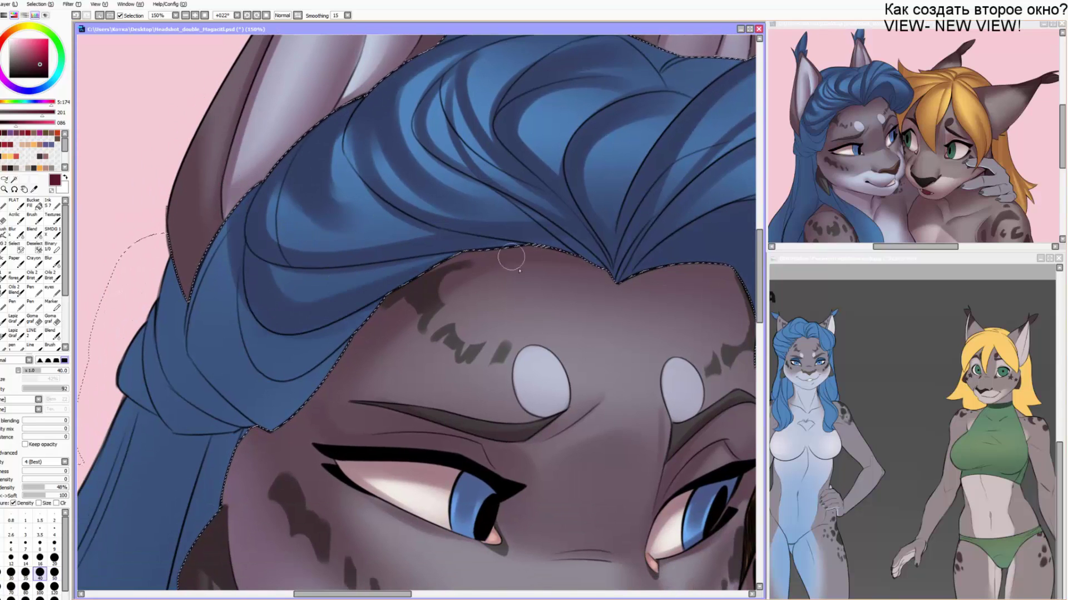
{"action": "left_click_drag", "start_coordinate": [512, 257], "coordinate": [541, 223]}
Brush narrower shadows into the lower side locks curving along the near temple's hairline.
{"action": "key", "text": "bracketleft"}
{"action": "key", "text": "bracketleft"}
{"action": "left_click_drag", "start_coordinate": [383, 297], "coordinate": [286, 192]}
{"action": "key", "text": "bracketleft"}
{"action": "key", "text": "bracketright"}
{"action": "mouse_move", "coordinate": [209, 245]}
{"action": "left_mouse_down"}
{"action": "mouse_move", "coordinate": [311, 389]}
{"action": "mouse_move", "coordinate": [236, 316]}
{"action": "mouse_move", "coordinate": [331, 388]}
{"action": "left_mouse_up"}
Shade the strands directly beneath the near ear's base, finishing with the brush at size 20.
{"action": "key", "text": "bracketright"}
{"action": "key", "text": "bracketright"}
{"action": "key", "text": "bracketleft"}
{"action": "mouse_move", "coordinate": [182, 256]}
{"action": "left_mouse_down"}
{"action": "mouse_move", "coordinate": [203, 342]}
{"action": "mouse_move", "coordinate": [187, 299]}
{"action": "left_mouse_up"}
{"action": "key", "text": "bracketleft"}
{"action": "key", "text": "bracketleft"}
{"action": "mouse_move", "coordinate": [219, 229]}
{"action": "left_mouse_down"}
{"action": "mouse_move", "coordinate": [216, 259]}
{"action": "mouse_move", "coordinate": [303, 355]}
{"action": "left_mouse_up"}
{"action": "key", "text": "bracketleft"}
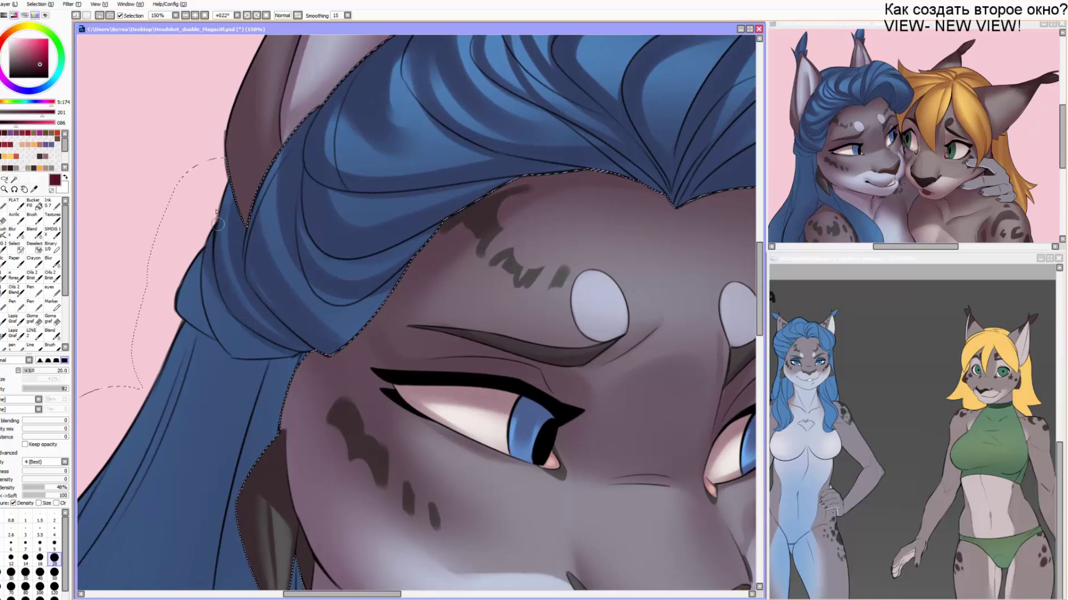
Brush shadows along the folds of the gathered hair twist behind the near temple, starting at size 20.
{"action": "left_click_drag", "start_coordinate": [205, 257], "coordinate": [282, 356]}
{"action": "key", "text": "bracketright"}
{"action": "mouse_move", "coordinate": [181, 309]}
{"action": "left_mouse_down"}
{"action": "mouse_move", "coordinate": [201, 334]}
{"action": "mouse_move", "coordinate": [302, 359]}
{"action": "mouse_move", "coordinate": [396, 188]}
{"action": "left_mouse_up"}
{"action": "key", "text": "bracketright"}
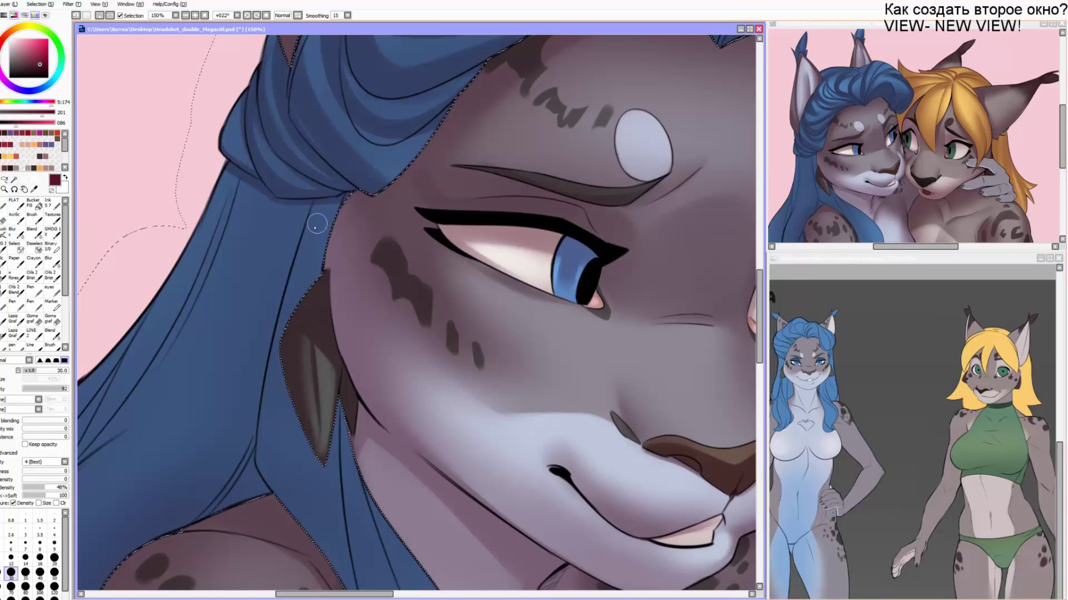
Paint long shadows down the loose hair below the twist, behind the near cheek.
{"action": "key", "text": "bracketright"}
{"action": "left_click_drag", "start_coordinate": [302, 220], "coordinate": [262, 410]}
{"action": "key", "text": "bracketright"}
{"action": "key", "text": "bracketright"}
{"action": "mouse_move", "coordinate": [310, 257]}
{"action": "left_mouse_down"}
{"action": "mouse_move", "coordinate": [324, 218]}
{"action": "mouse_move", "coordinate": [262, 464]}
{"action": "left_mouse_up"}
{"action": "left_click_drag", "start_coordinate": [243, 507], "coordinate": [235, 475]}
{"action": "key", "text": "bracketleft"}
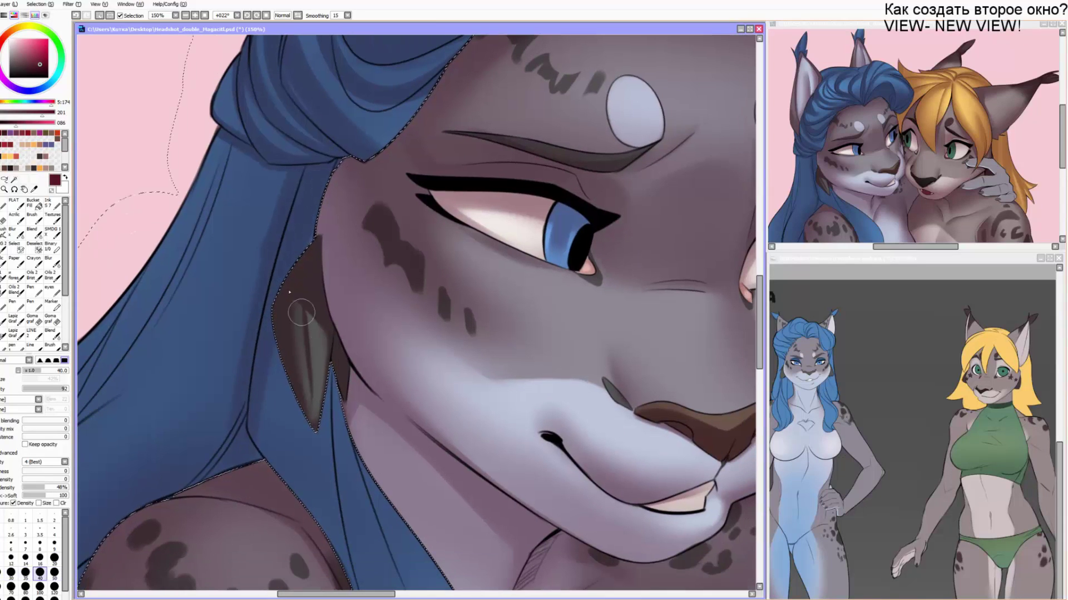
Shade the hair below the cheek fur and the long strands falling behind the shoulder with progressively larger brushes.
{"action": "left_click_drag", "start_coordinate": [282, 356], "coordinate": [321, 448]}
{"action": "key", "text": "bracketright"}
{"action": "left_click_drag", "start_coordinate": [286, 175], "coordinate": [209, 417]}
{"action": "left_click_drag", "start_coordinate": [114, 556], "coordinate": [259, 405]}
{"action": "key", "text": "bracketright"}
{"action": "key", "text": "bracketright"}
{"action": "left_click_drag", "start_coordinate": [386, 150], "coordinate": [257, 314]}
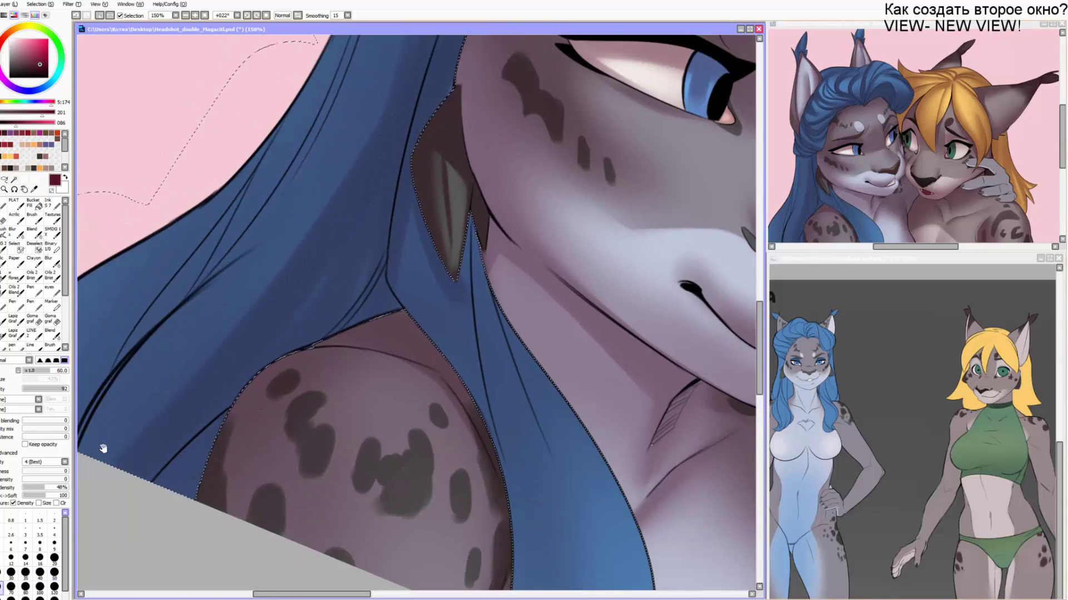
Brush shadows down the outer loose hair behind the shoulder at size 60, refining the strands at 40 and 35.
{"action": "mouse_move", "coordinate": [104, 450]}
{"action": "left_mouse_down"}
{"action": "mouse_move", "coordinate": [113, 502]}
{"action": "mouse_move", "coordinate": [345, 200]}
{"action": "left_mouse_up"}
{"action": "left_click_drag", "start_coordinate": [347, 158], "coordinate": [409, 199]}
{"action": "left_click_drag", "start_coordinate": [426, 128], "coordinate": [156, 552]}
{"action": "key", "text": "bracketleft"}
{"action": "key", "text": "bracketleft"}
{"action": "key", "text": "bracketleft"}
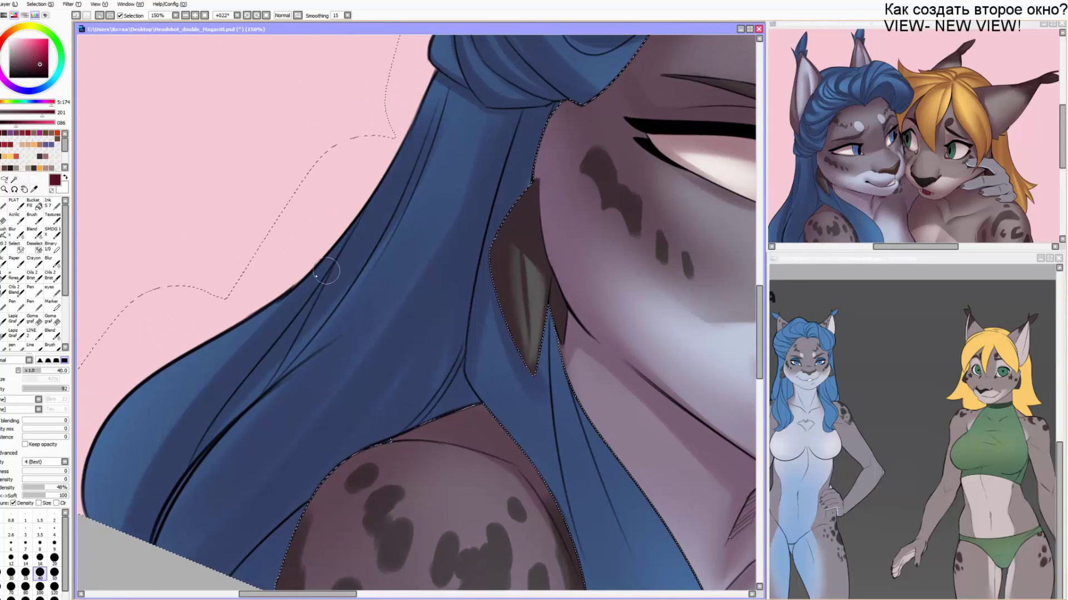
{"action": "left_click_drag", "start_coordinate": [207, 350], "coordinate": [121, 520]}
{"action": "key", "text": "bracketleft"}
{"action": "left_click_drag", "start_coordinate": [135, 392], "coordinate": [115, 505]}
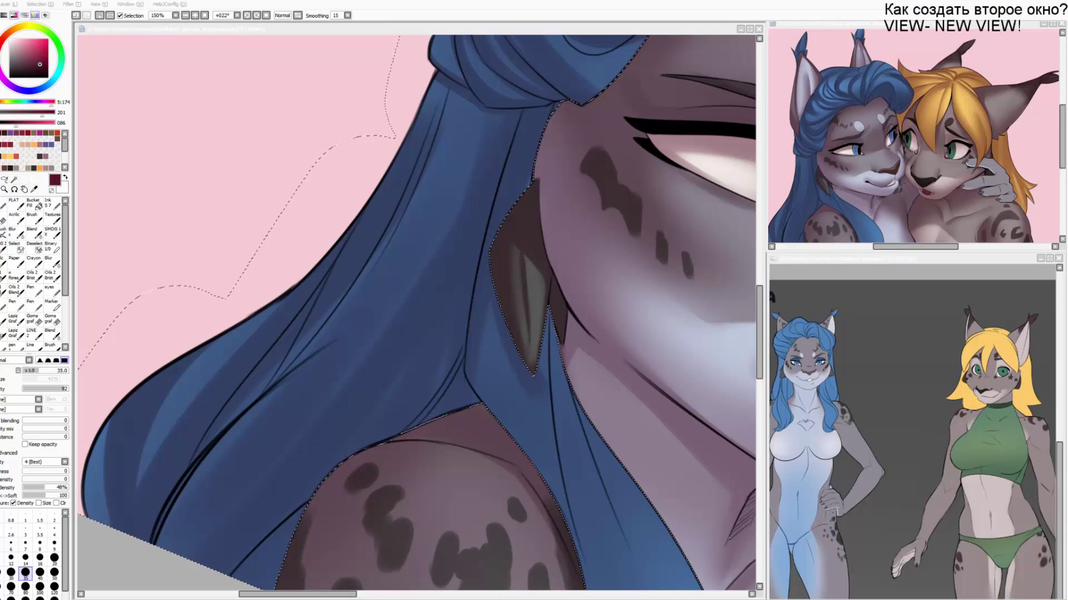
Shade the loose hair around the near cheek fur with a size 30 brush and soften it using Blend at size 35.
{"action": "left_click_drag", "start_coordinate": [425, 273], "coordinate": [304, 163]}
{"action": "key", "text": "bracketleft"}
{"action": "key", "text": "bracketleft"}
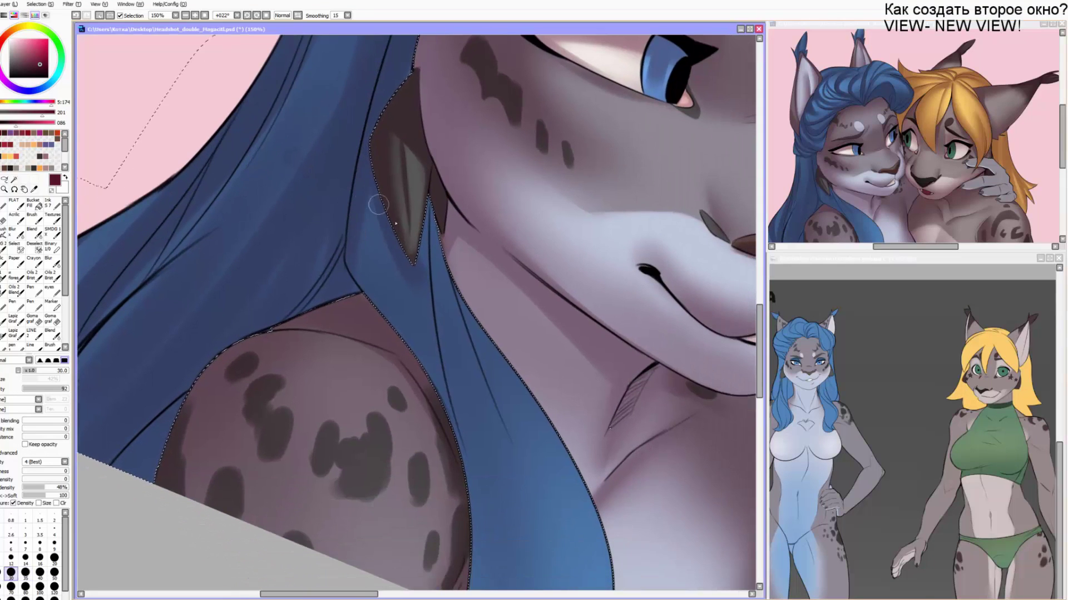
{"action": "mouse_move", "coordinate": [356, 230]}
{"action": "left_mouse_down"}
{"action": "mouse_move", "coordinate": [353, 249]}
{"action": "mouse_move", "coordinate": [461, 460]}
{"action": "left_mouse_up"}
{"action": "key", "text": "bracketright"}
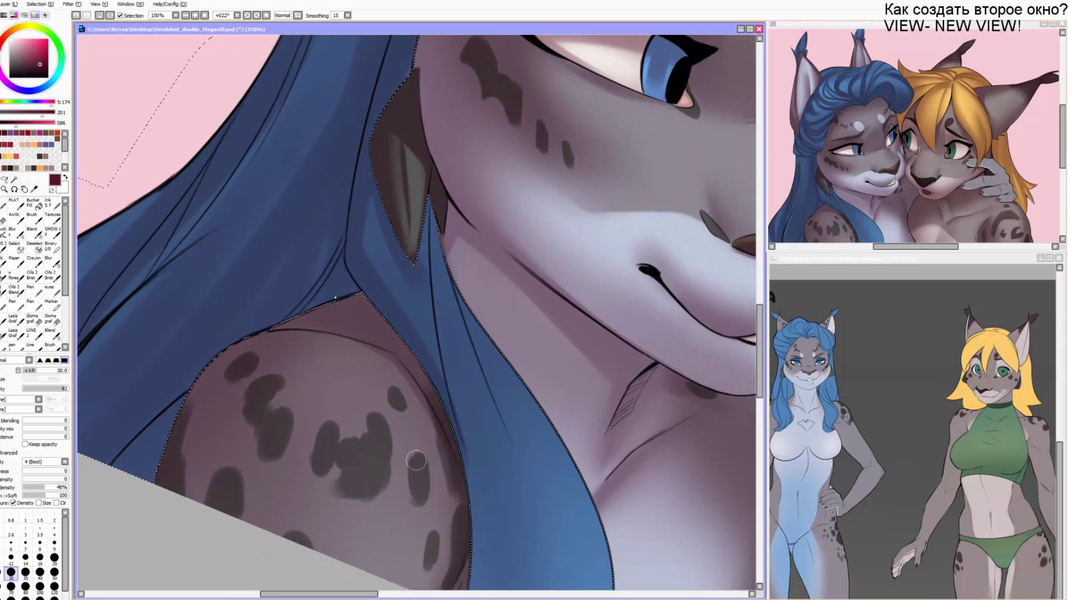
{"action": "key", "text": "c"}
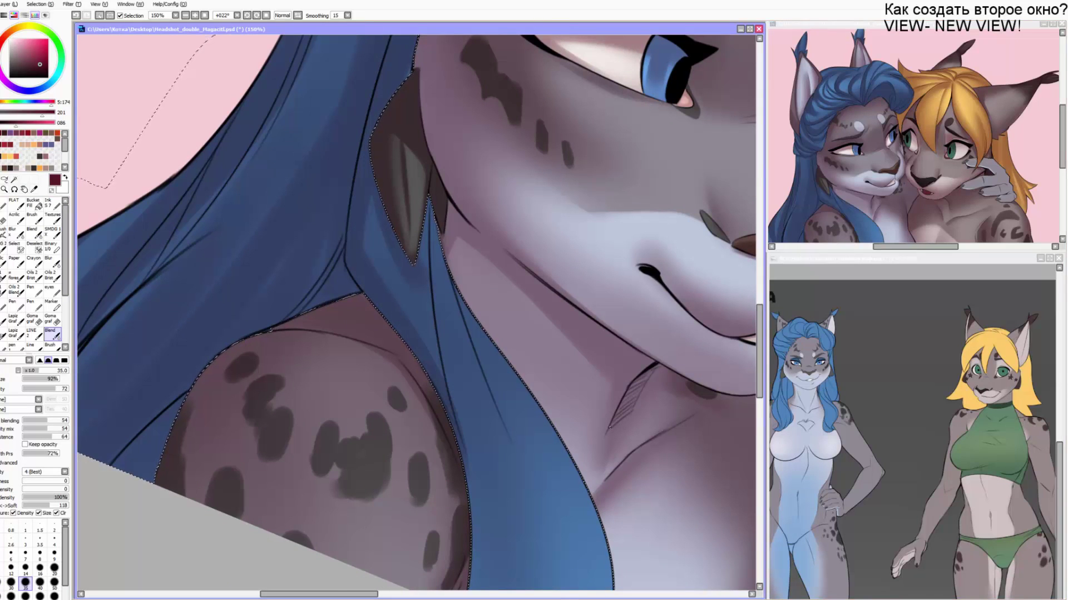
{"action": "key", "text": "alt+Tab"}
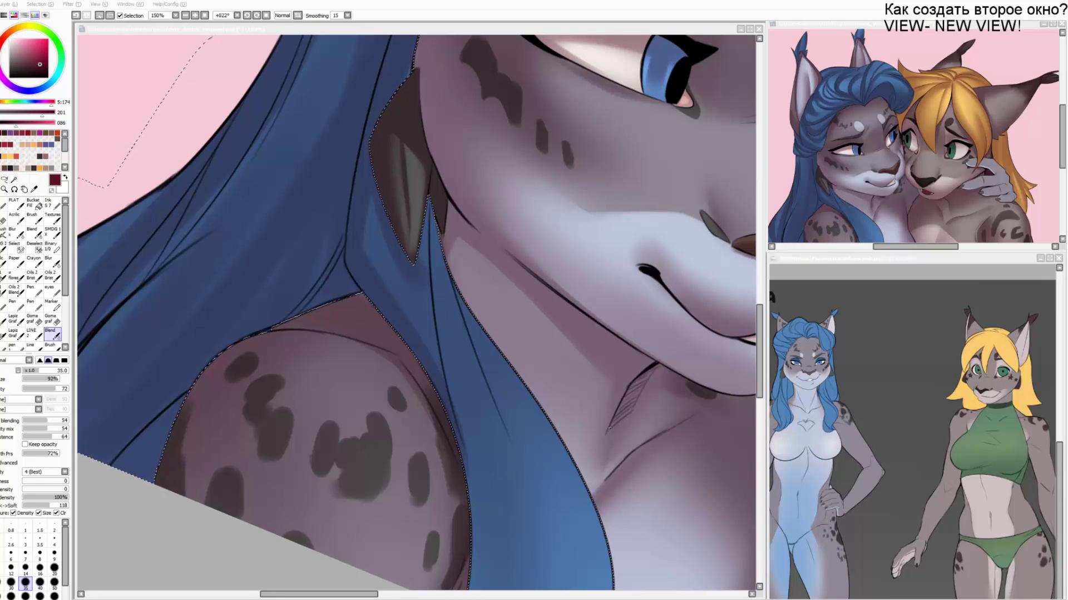
{"action": "left_click", "coordinate": [371, 260]}
Paint a long shadow down the front hair lock from the cheek fur past the shoulder, enlarging the brush from 25 to 35.
{"action": "mouse_move", "coordinate": [395, 169]}
{"action": "left_mouse_down"}
{"action": "mouse_move", "coordinate": [403, 214]}
{"action": "mouse_move", "coordinate": [435, 184]}
{"action": "left_mouse_up"}
{"action": "key", "text": "n"}
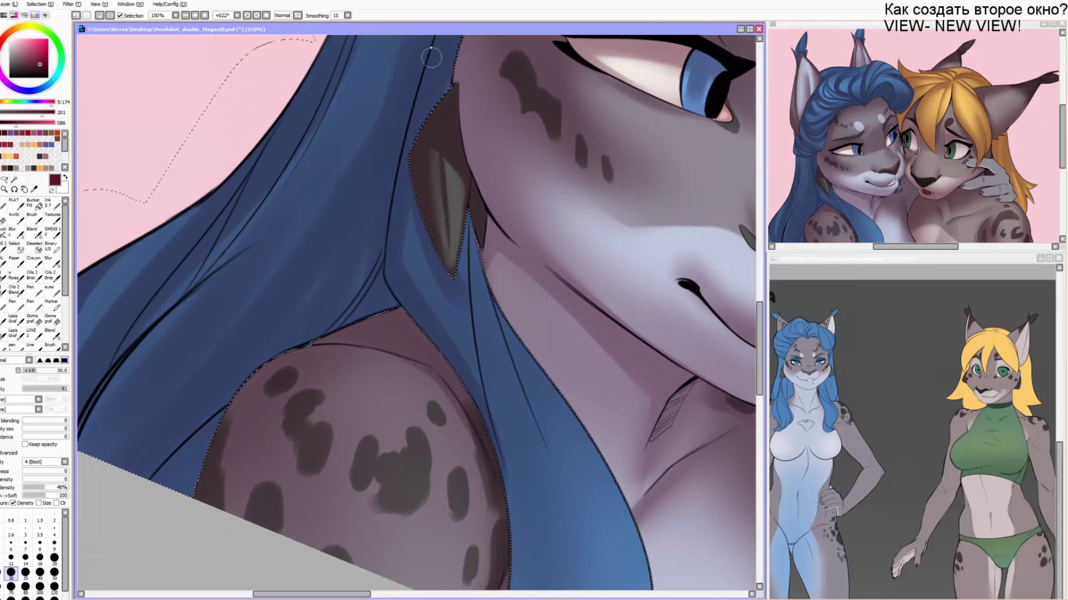
{"action": "left_click_drag", "start_coordinate": [345, 341], "coordinate": [301, 265]}
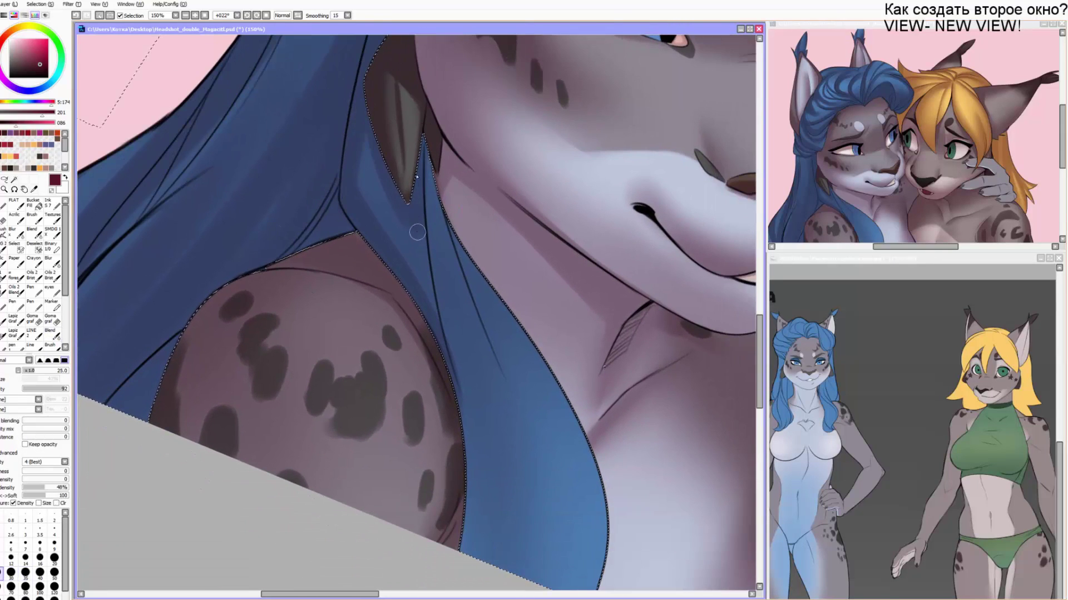
{"action": "left_click_drag", "start_coordinate": [412, 196], "coordinate": [429, 305]}
{"action": "left_click_drag", "start_coordinate": [401, 368], "coordinate": [352, 289]}
{"action": "key", "text": "]"}
{"action": "left_click_drag", "start_coordinate": [377, 78], "coordinate": [459, 508]}
{"action": "key", "text": "]"}
{"action": "key", "text": "]"}
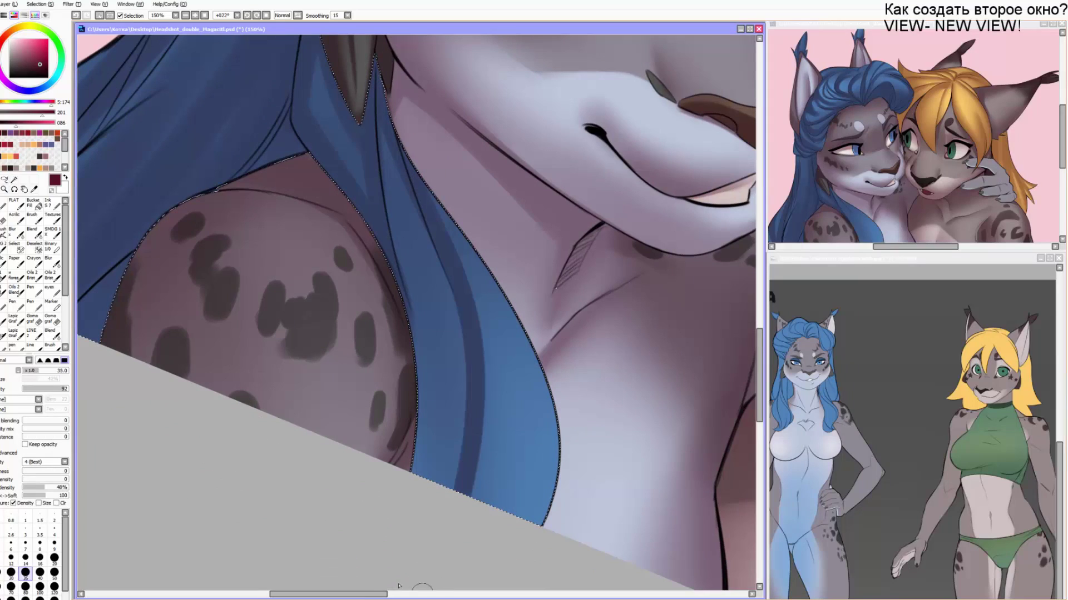
Shade both edges of the front hair lock over the chest, leaving narrow light streaks and enlarging the brush past size 60.
{"action": "left_click_drag", "start_coordinate": [392, 218], "coordinate": [432, 485]}
{"action": "key", "text": "]"}
{"action": "left_click_drag", "start_coordinate": [505, 511], "coordinate": [470, 245]}
{"action": "left_click_drag", "start_coordinate": [528, 328], "coordinate": [540, 521]}
{"action": "key", "text": "]"}
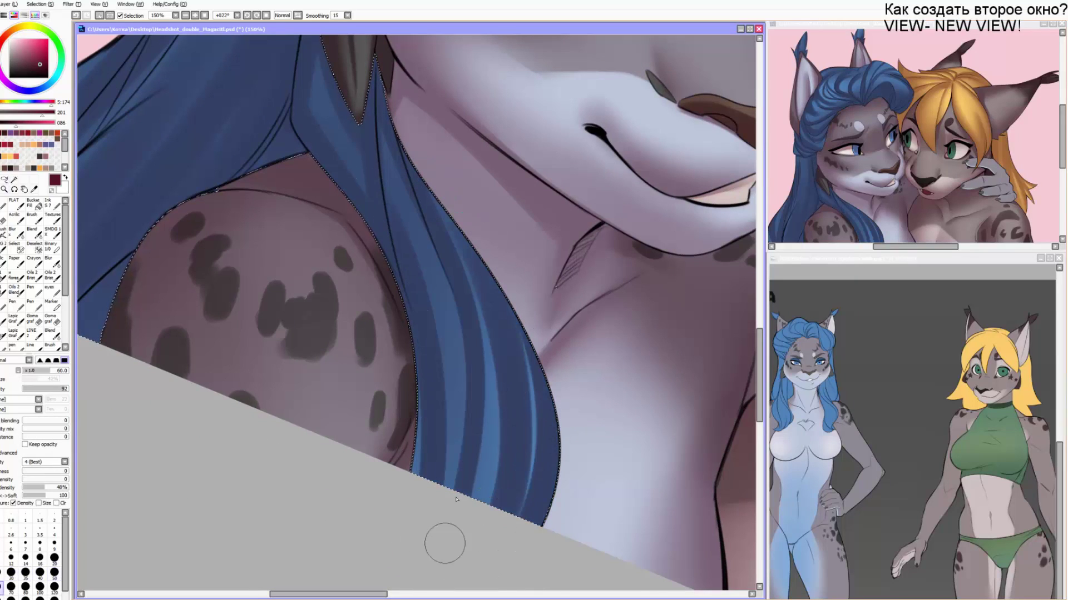
{"action": "key", "text": "]"}
{"action": "left_click_drag", "start_coordinate": [433, 490], "coordinate": [395, 286]}
Smooth the front lock's new shadows with the Blend brush, enlarging it to size 70.
{"action": "key", "text": "c"}
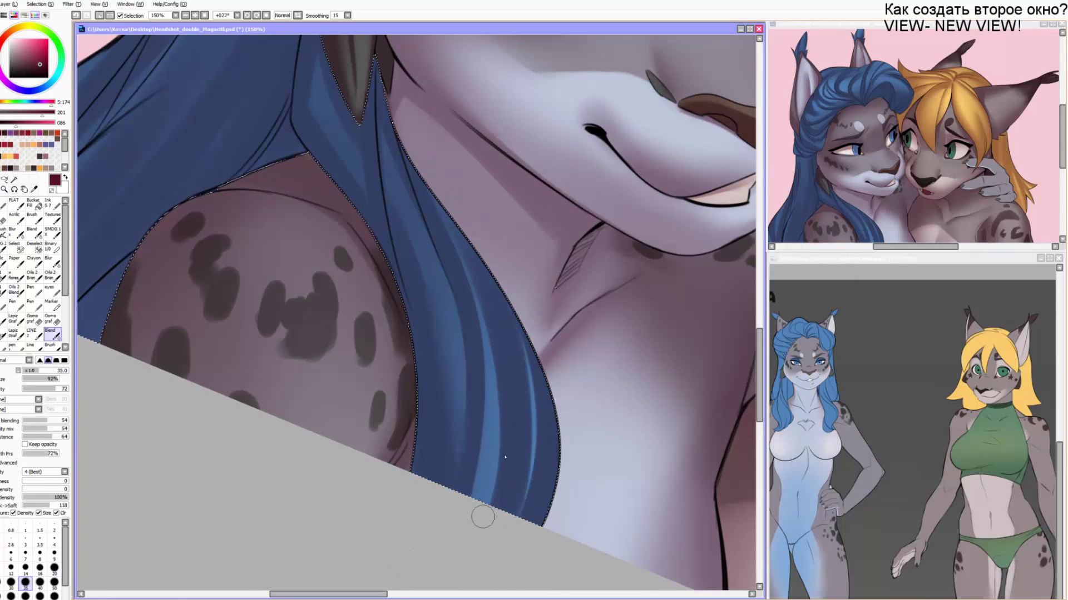
{"action": "key", "text": "]"}
{"action": "key", "text": "]"}
{"action": "key", "text": "]"}
{"action": "key", "text": "]"}
{"action": "mouse_move", "coordinate": [494, 360]}
{"action": "left_mouse_down"}
{"action": "mouse_move", "coordinate": [490, 480]}
{"action": "mouse_move", "coordinate": [525, 344]}
{"action": "left_mouse_up"}
{"action": "key", "text": "Delete"}
{"action": "key", "text": "Delete"}
Deepen the shadows on the swept-up front hair above the forehead, reducing the brush from size 50 to 16 for finer strands.
{"action": "left_click_drag", "start_coordinate": [557, 280], "coordinate": [388, 437]}
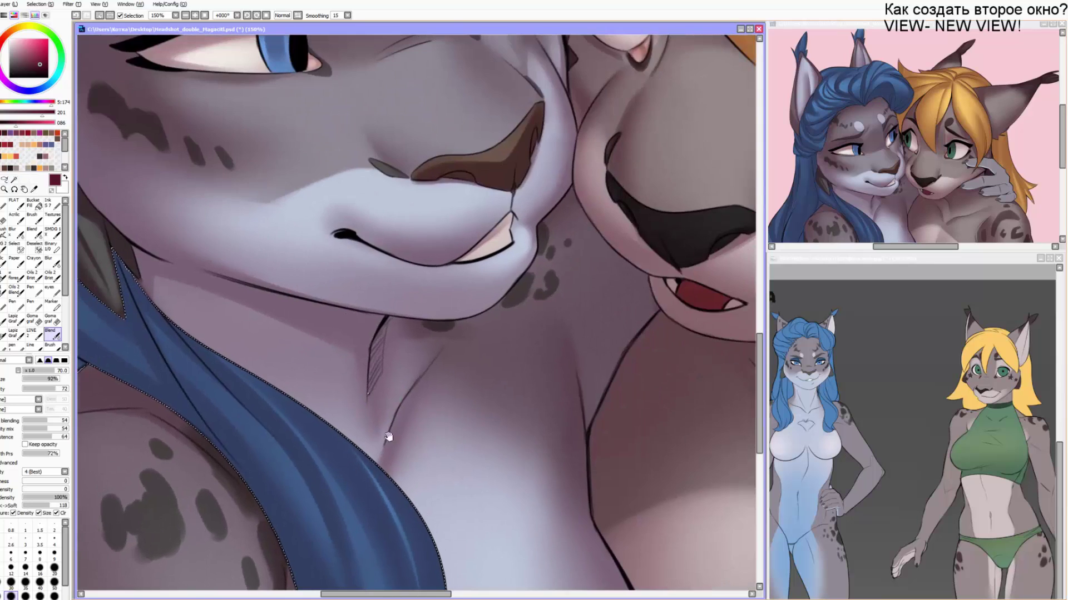
{"action": "left_click_drag", "start_coordinate": [487, 172], "coordinate": [483, 419]}
{"action": "mouse_move", "coordinate": [428, 151]}
{"action": "left_mouse_down"}
{"action": "mouse_move", "coordinate": [474, 453]}
{"action": "mouse_move", "coordinate": [456, 514]}
{"action": "left_mouse_up"}
{"action": "key", "text": "v"}
{"action": "key", "text": "["}
{"action": "key", "text": "["}
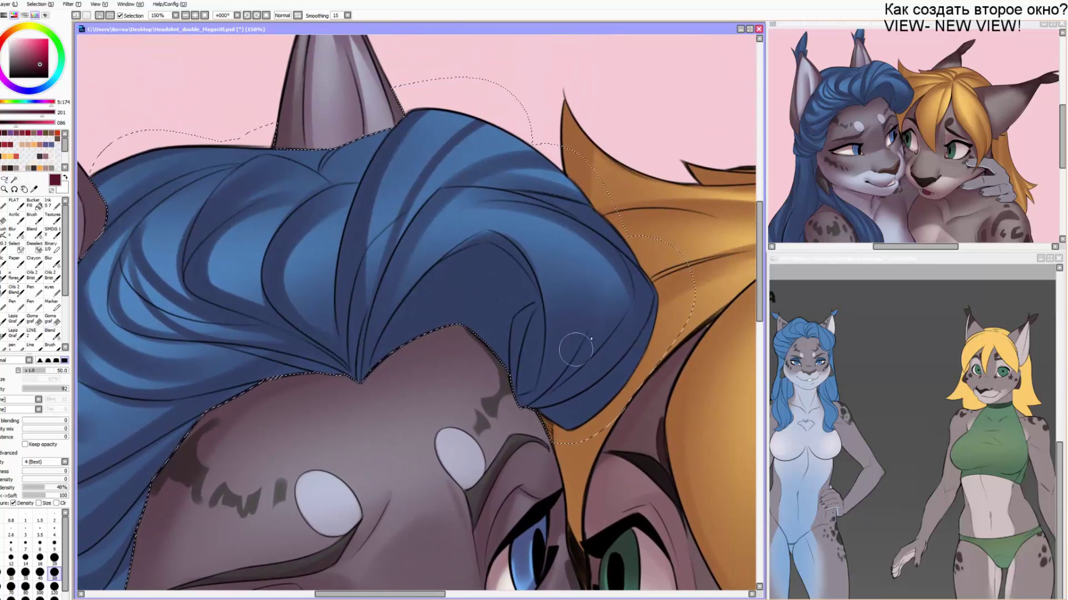
{"action": "key", "text": "bracketleft"}
{"action": "key", "text": "bracketleft"}
{"action": "key", "text": "bracketleft"}
{"action": "key", "text": "bracketleft"}
{"action": "key", "text": "bracketleft"}
{"action": "key", "text": "bracketleft"}
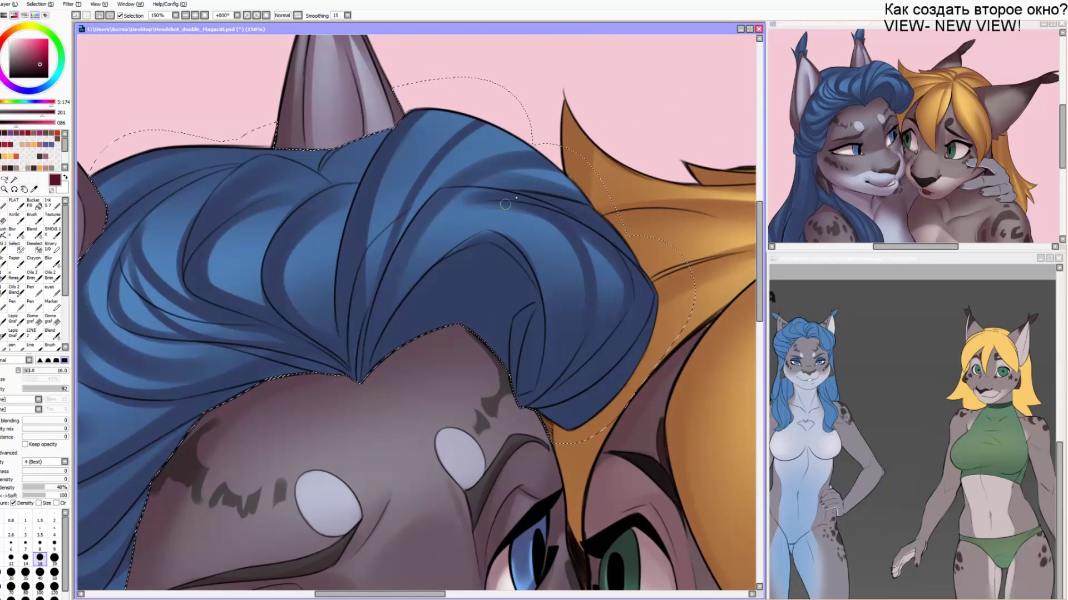
Shade the strands running from the crest of the front swoop to its parting at sizes 30 and 35, and blend at 70.
{"action": "key", "text": "bracketright"}
{"action": "key", "text": "bracketright"}
{"action": "key", "text": "bracketright"}
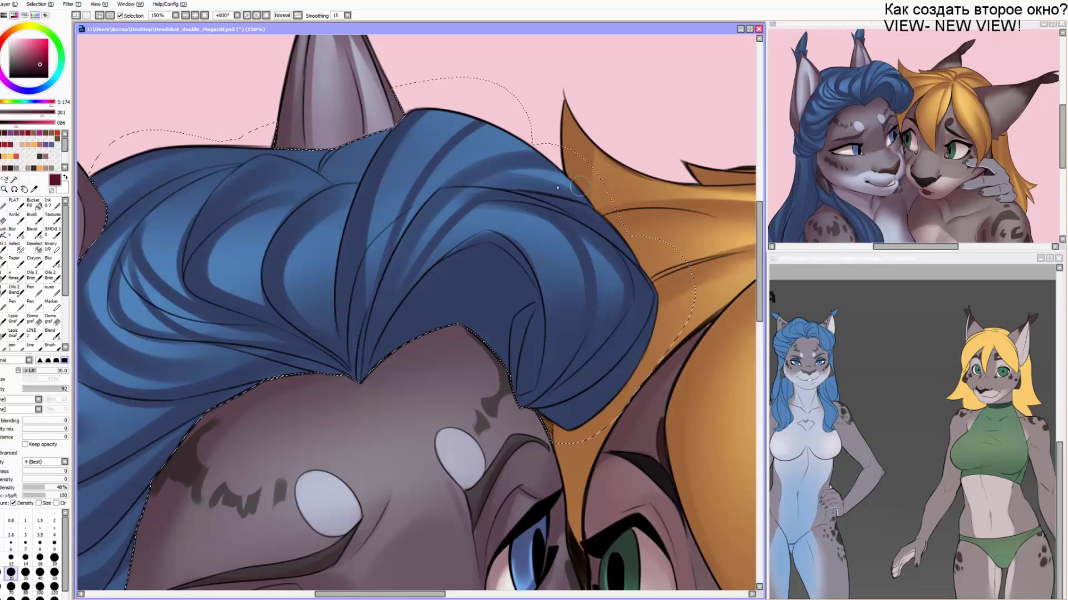
{"action": "key", "text": "bracketright"}
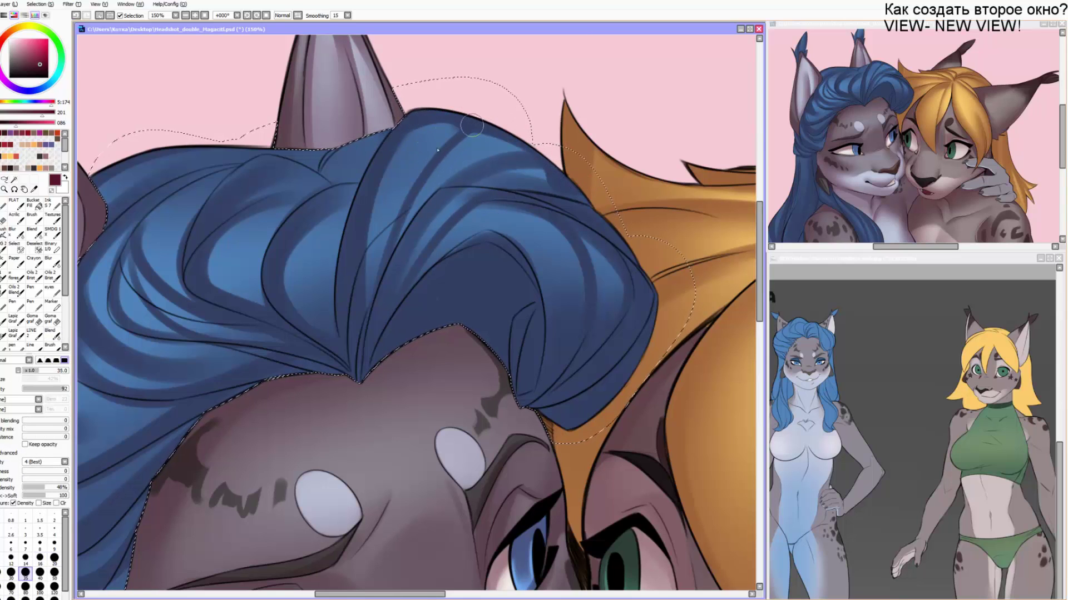
{"action": "left_click_drag", "start_coordinate": [472, 125], "coordinate": [399, 206]}
{"action": "left_click_drag", "start_coordinate": [469, 103], "coordinate": [374, 265]}
{"action": "key", "text": "bracketleft"}
{"action": "key", "text": "c"}
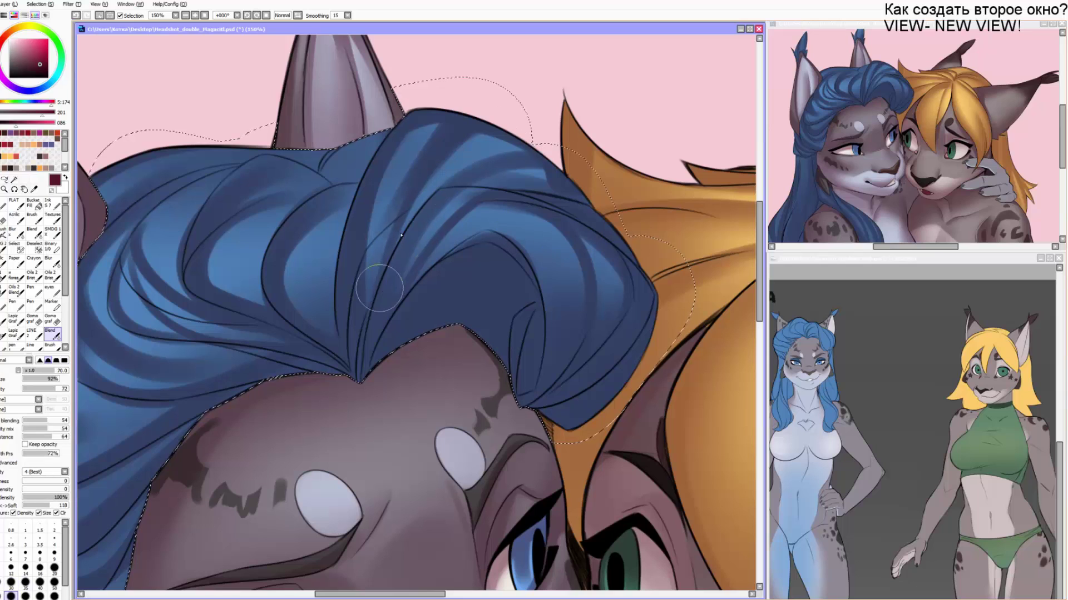
Paint thin strands near the parting with a size 14 brush, erase a light streak there, and blend the area at size 70.
{"action": "key", "text": "v"}
{"action": "key", "text": "bracketleft"}
{"action": "key", "text": "bracketleft"}
{"action": "key", "text": "bracketleft"}
{"action": "key", "text": "bracketleft"}
{"action": "left_click_drag", "start_coordinate": [363, 306], "coordinate": [427, 198]}
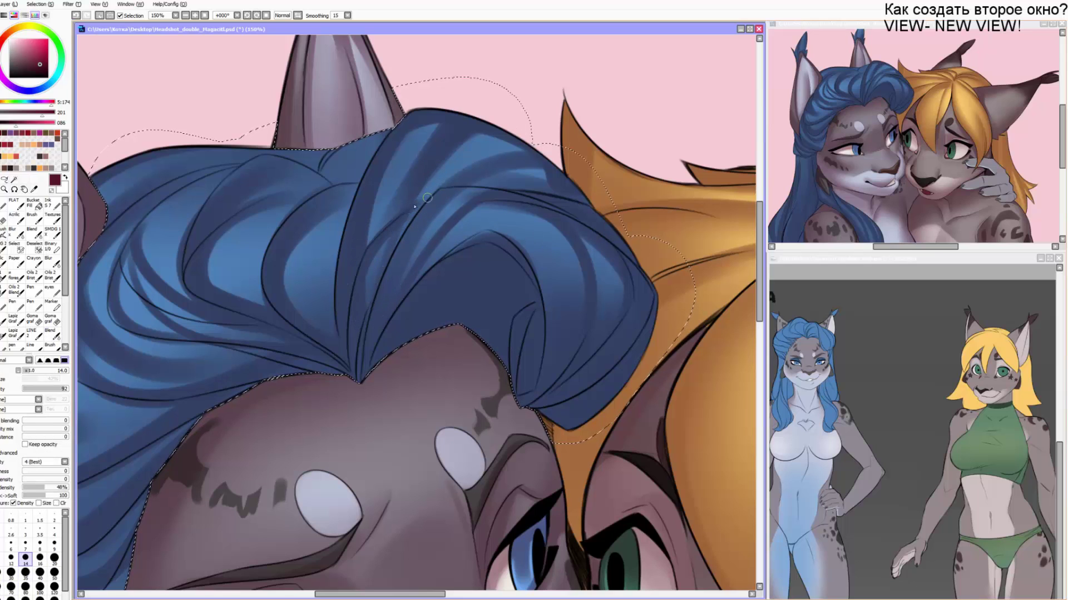
{"action": "key", "text": "e"}
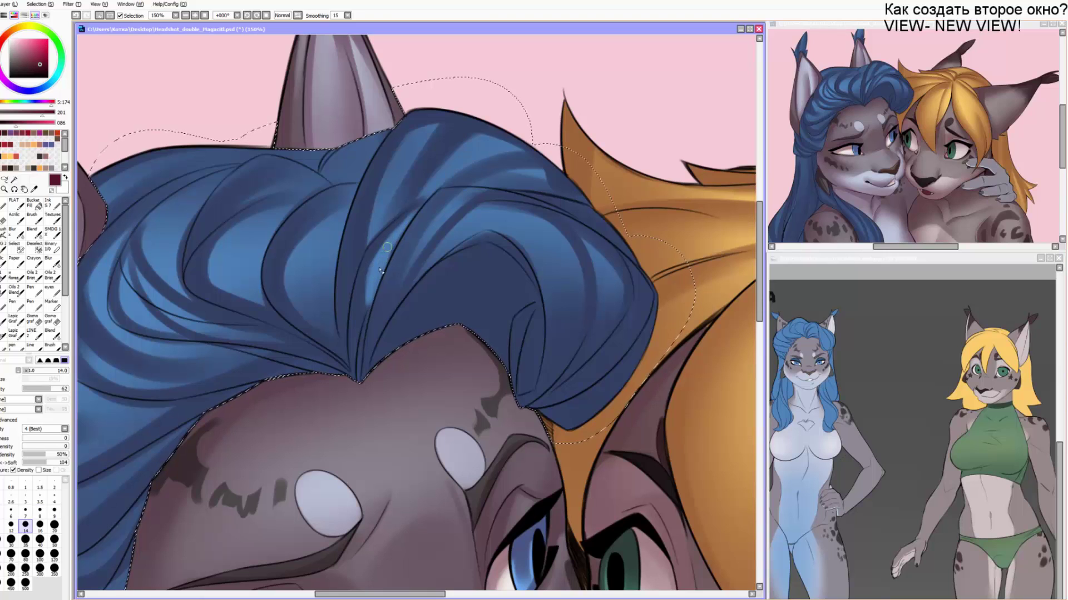
{"action": "key", "text": "b"}
{"action": "scroll", "coordinate": [368, 272], "scroll_direction": "down", "scroll_amount": 1}
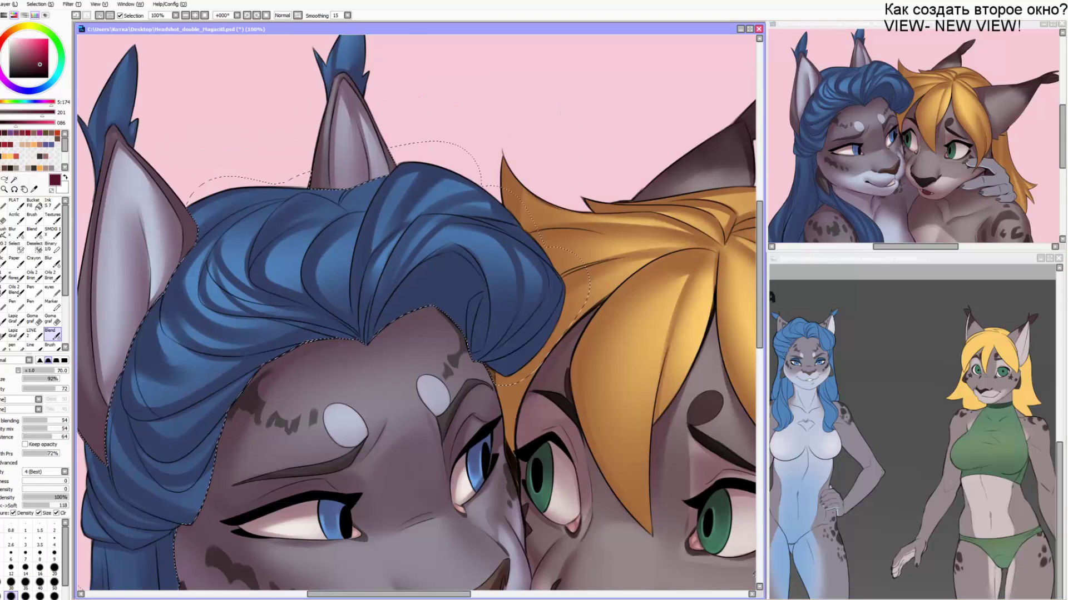
{"action": "key", "text": "alt+Tab"}
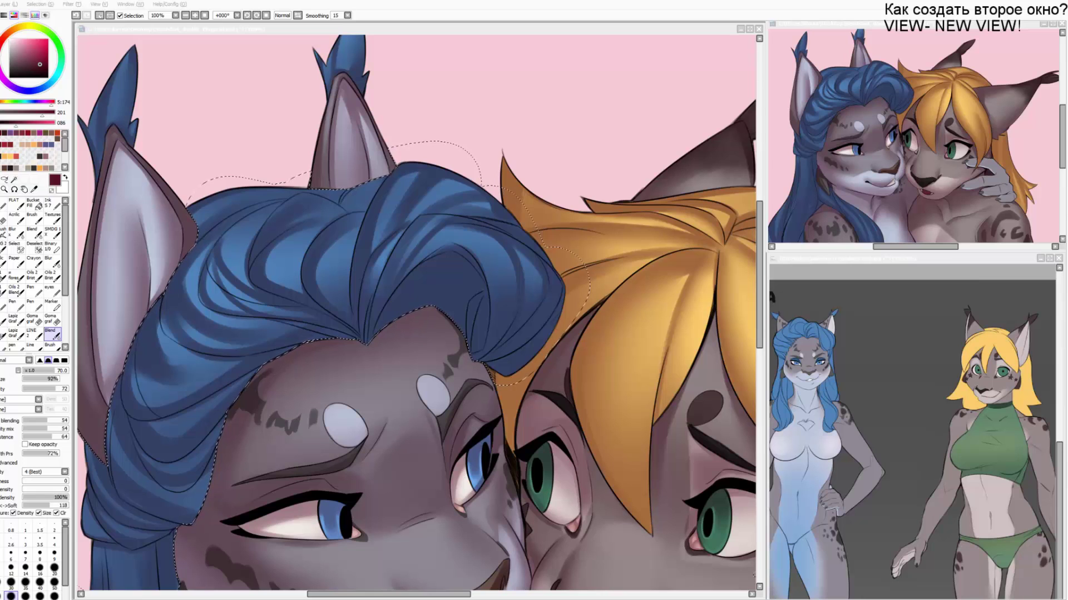
Brush thin shadow strands across the side hair between the near ear and the hairline at size 14.
{"action": "left_click", "coordinate": [338, 385]}
{"action": "mouse_move", "coordinate": [314, 437]}
{"action": "left_mouse_down"}
{"action": "mouse_move", "coordinate": [362, 226]}
{"action": "mouse_move", "coordinate": [395, 255]}
{"action": "left_mouse_up"}
{"action": "key", "text": "b"}
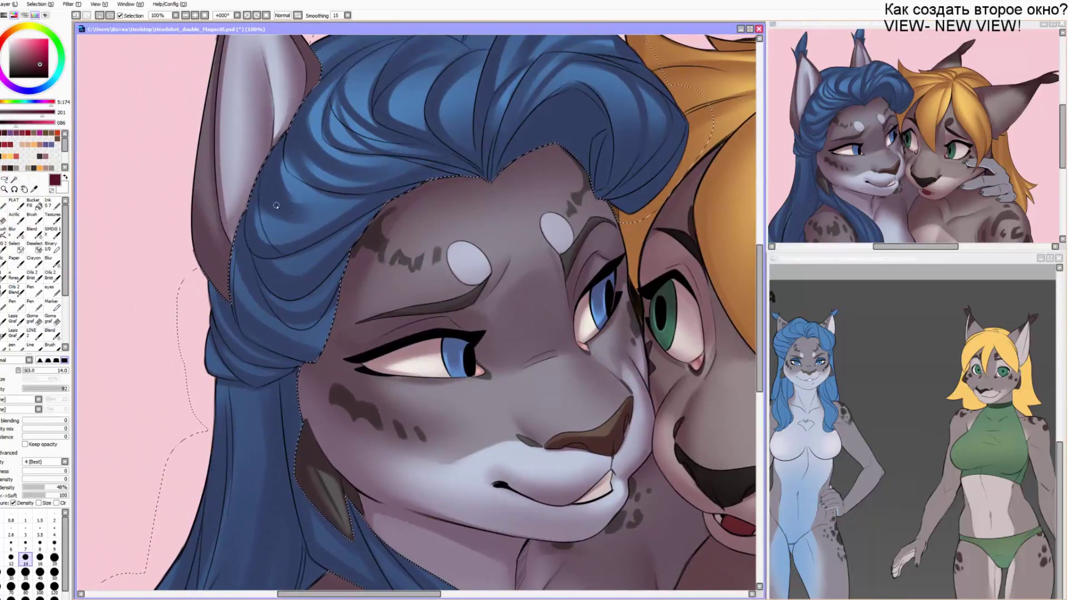
{"action": "scroll", "coordinate": [409, 54], "scroll_direction": "up", "scroll_amount": 2}
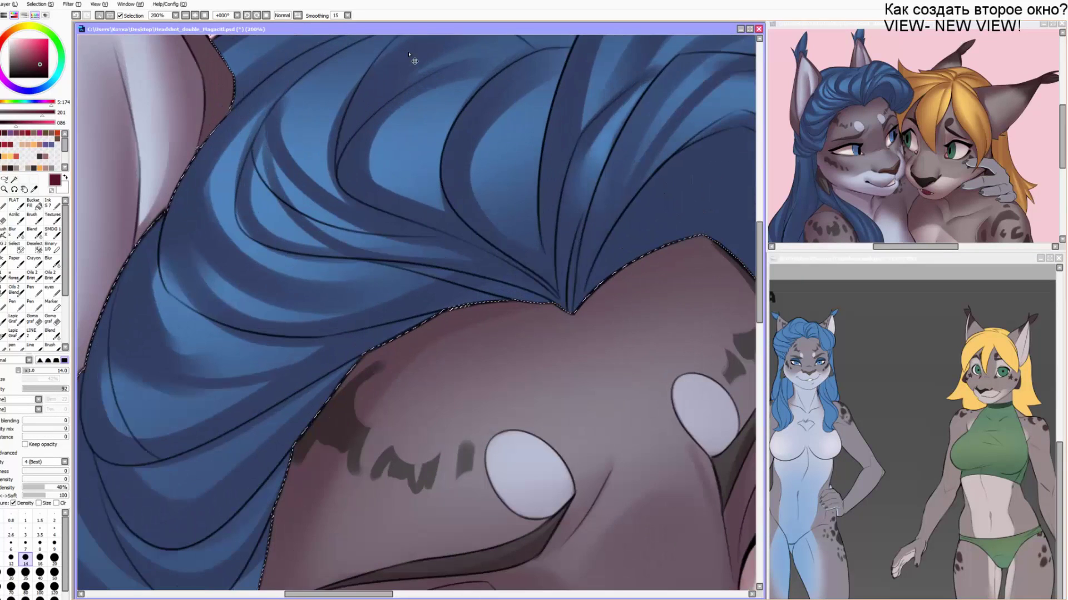
{"action": "mouse_move", "coordinate": [358, 373]}
{"action": "left_mouse_down"}
{"action": "mouse_move", "coordinate": [362, 250]}
{"action": "mouse_move", "coordinate": [381, 174]}
{"action": "mouse_move", "coordinate": [401, 150]}
{"action": "mouse_move", "coordinate": [441, 152]}
{"action": "mouse_move", "coordinate": [491, 129]}
{"action": "mouse_move", "coordinate": [506, 227]}
{"action": "left_mouse_up"}
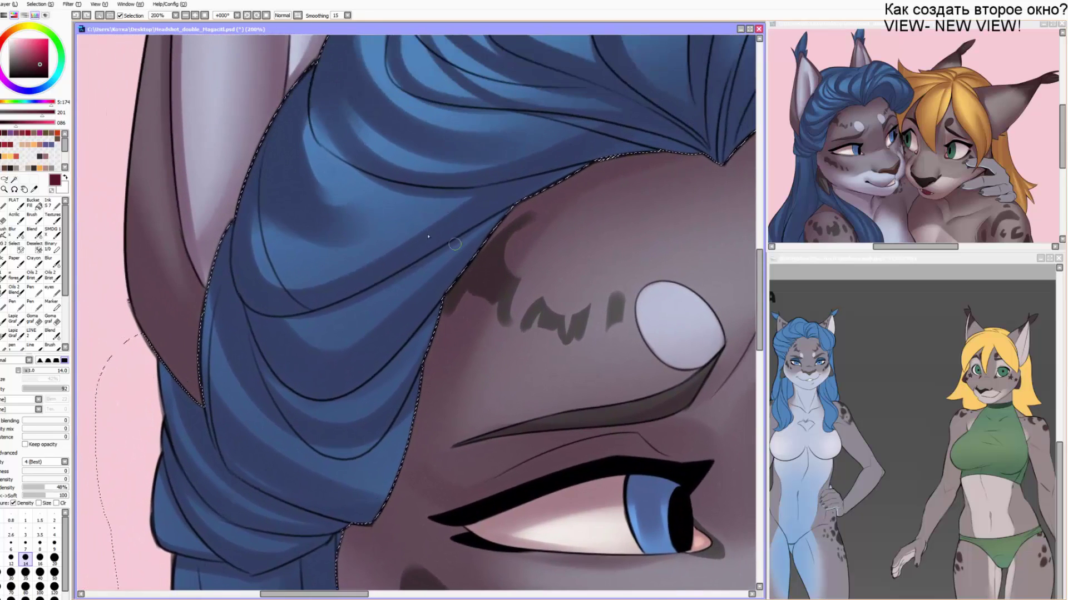
{"action": "left_click_drag", "start_coordinate": [314, 243], "coordinate": [510, 160]}
{"action": "left_click_drag", "start_coordinate": [317, 215], "coordinate": [474, 196]}
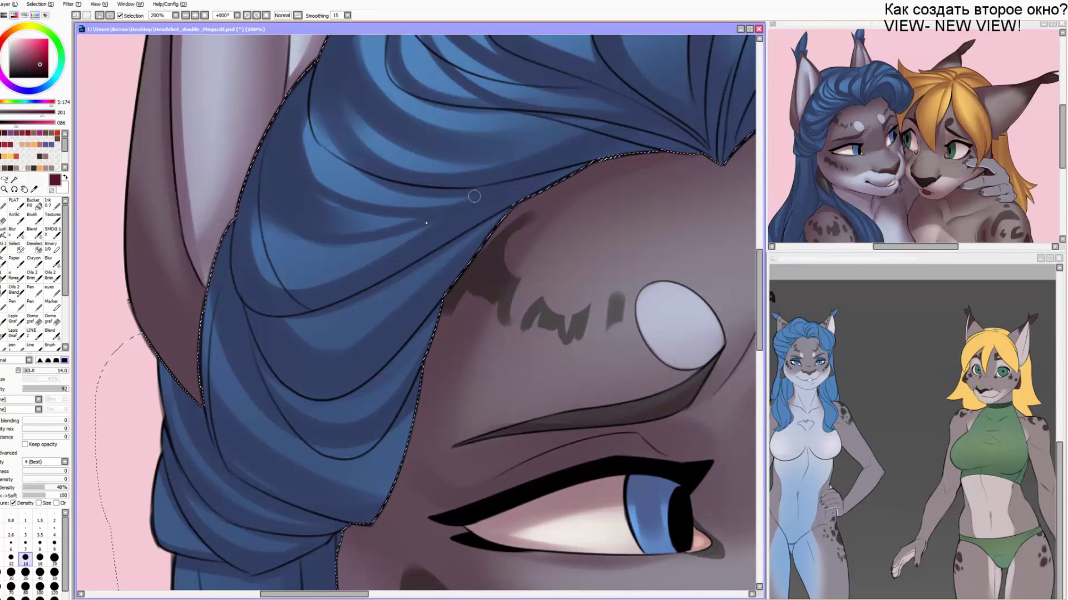
Darken the hair folds beside the near ear at size 16 and soften them using Blend at size 70.
{"action": "left_click_drag", "start_coordinate": [260, 214], "coordinate": [310, 288]}
{"action": "key", "text": "]"}
{"action": "left_click_drag", "start_coordinate": [261, 217], "coordinate": [292, 288]}
{"action": "left_click_drag", "start_coordinate": [352, 303], "coordinate": [494, 214]}
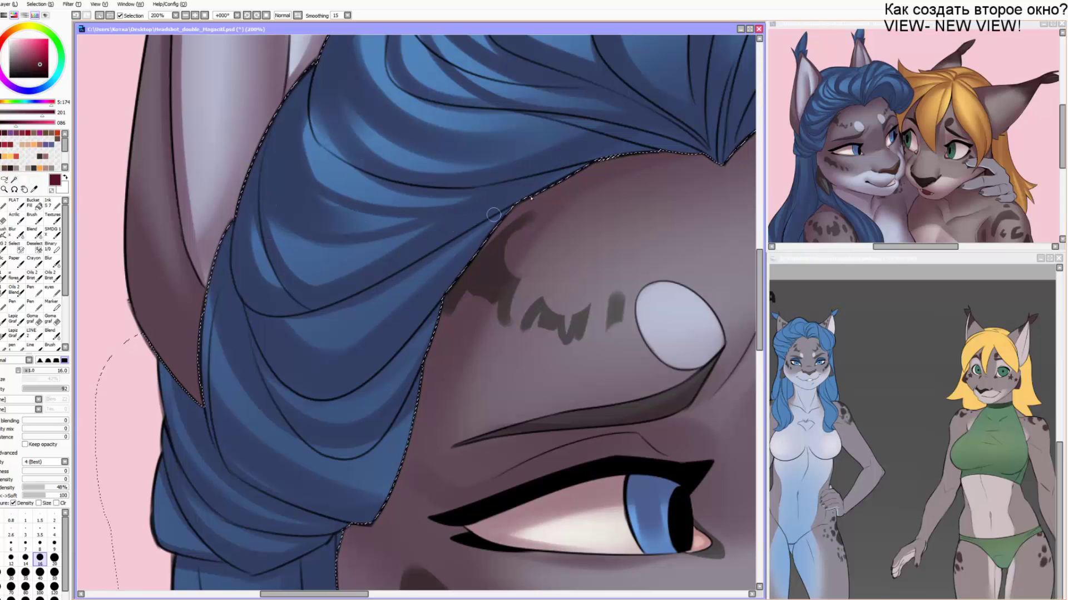
{"action": "mouse_move", "coordinate": [392, 351]}
{"action": "left_mouse_down"}
{"action": "mouse_move", "coordinate": [393, 315]}
{"action": "mouse_move", "coordinate": [381, 346]}
{"action": "left_mouse_up"}
{"action": "key", "text": "c"}
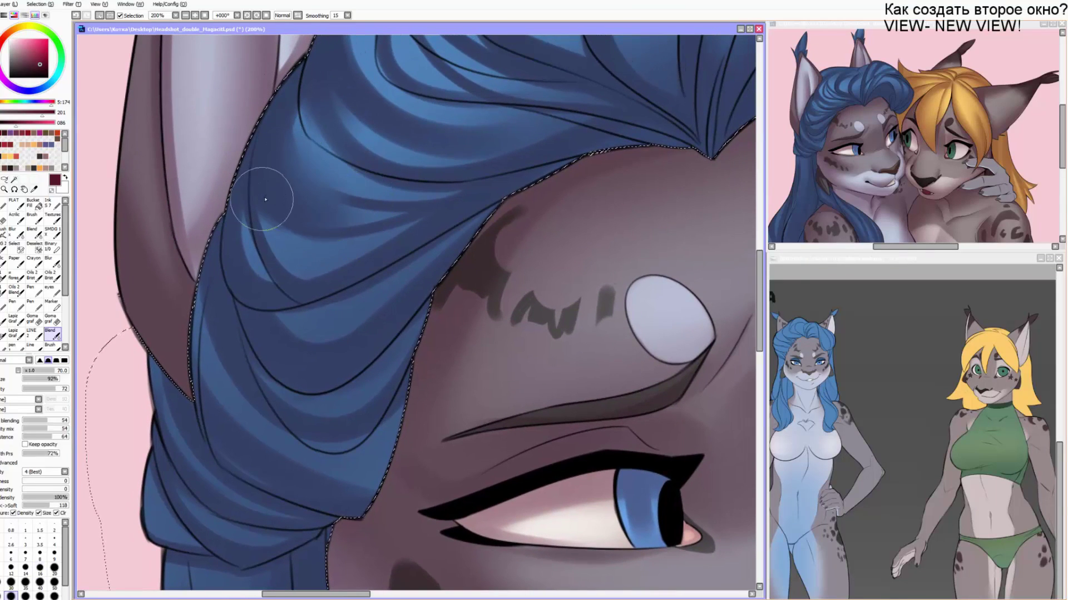
{"action": "key", "text": "alt+Tab"}
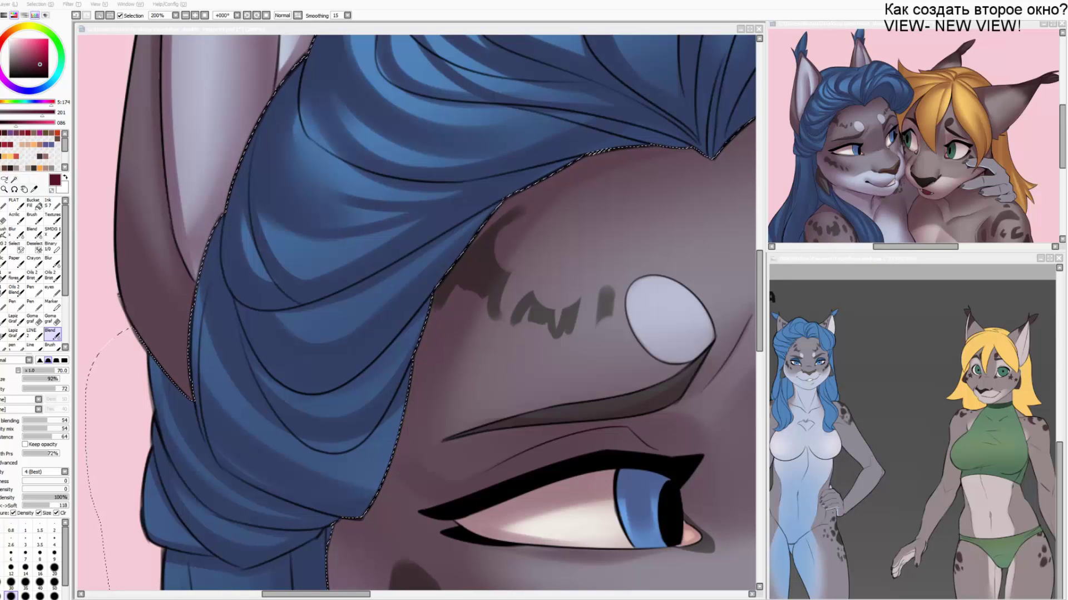
{"action": "left_click", "coordinate": [465, 265]}
Define the fold line sweeping from the ear to the temple with fine shadow strokes, reducing the brush to size 10.
{"action": "mouse_move", "coordinate": [472, 298]}
{"action": "left_mouse_down"}
{"action": "mouse_move", "coordinate": [452, 226]}
{"action": "mouse_move", "coordinate": [413, 270]}
{"action": "left_mouse_up"}
{"action": "key", "text": "b"}
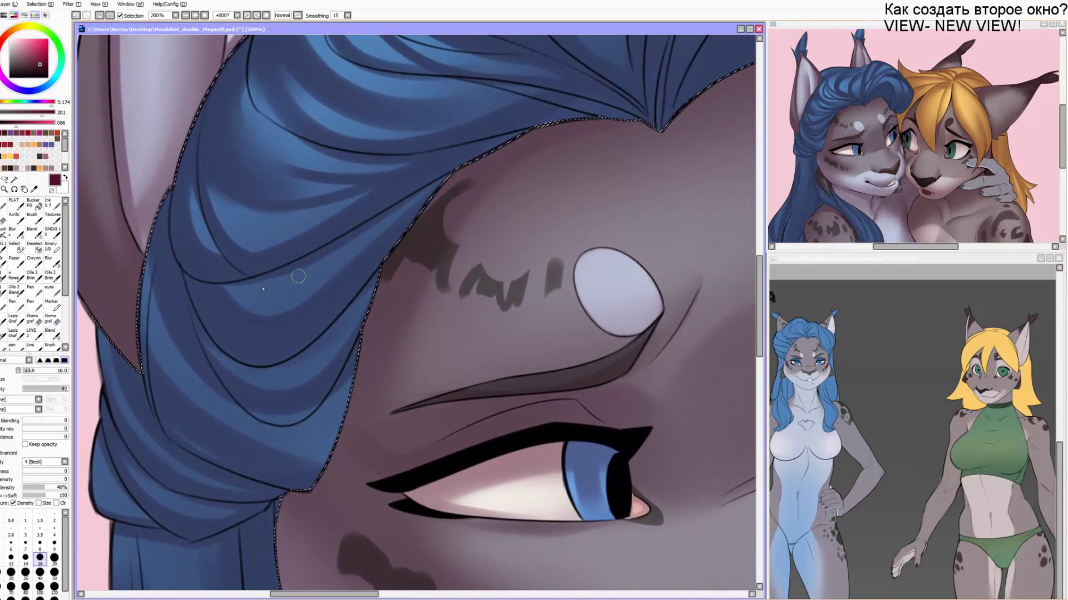
{"action": "key", "text": "bracketleft"}
{"action": "key", "text": "bracketleft"}
{"action": "mouse_move", "coordinate": [225, 282]}
{"action": "left_mouse_down"}
{"action": "mouse_move", "coordinate": [266, 275]}
{"action": "mouse_move", "coordinate": [426, 193]}
{"action": "left_mouse_up"}
{"action": "key", "text": "bracketleft"}
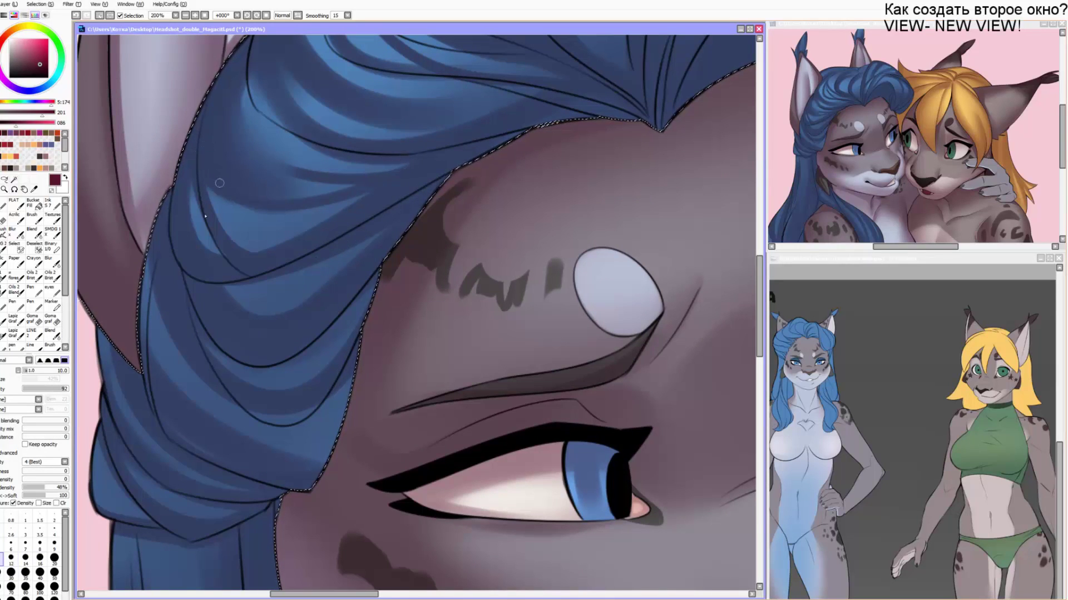
{"action": "key", "text": "alt+Tab"}
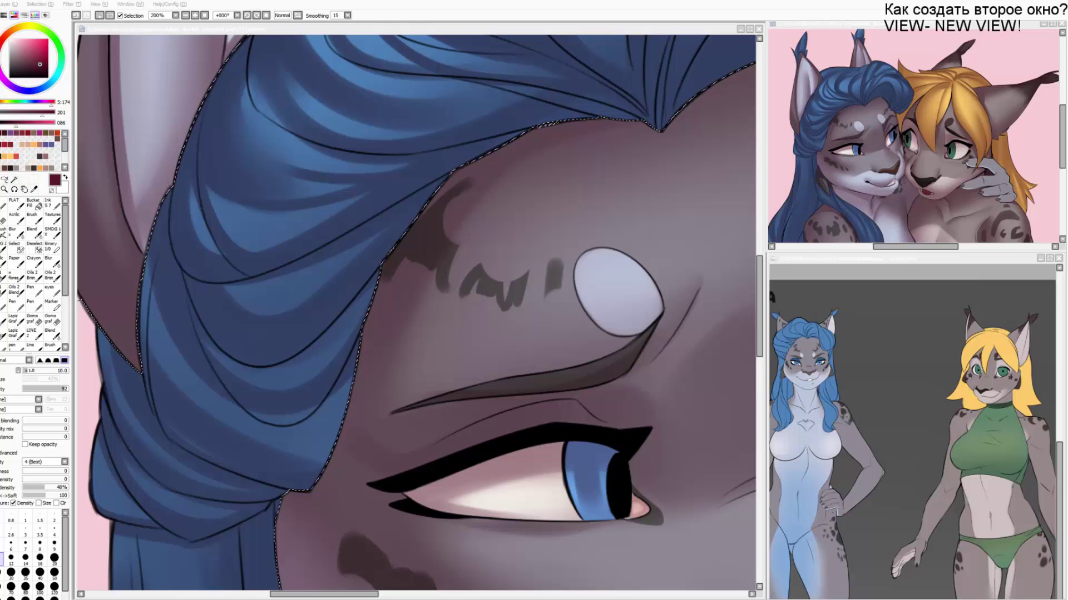
{"action": "left_click", "coordinate": [353, 322]}
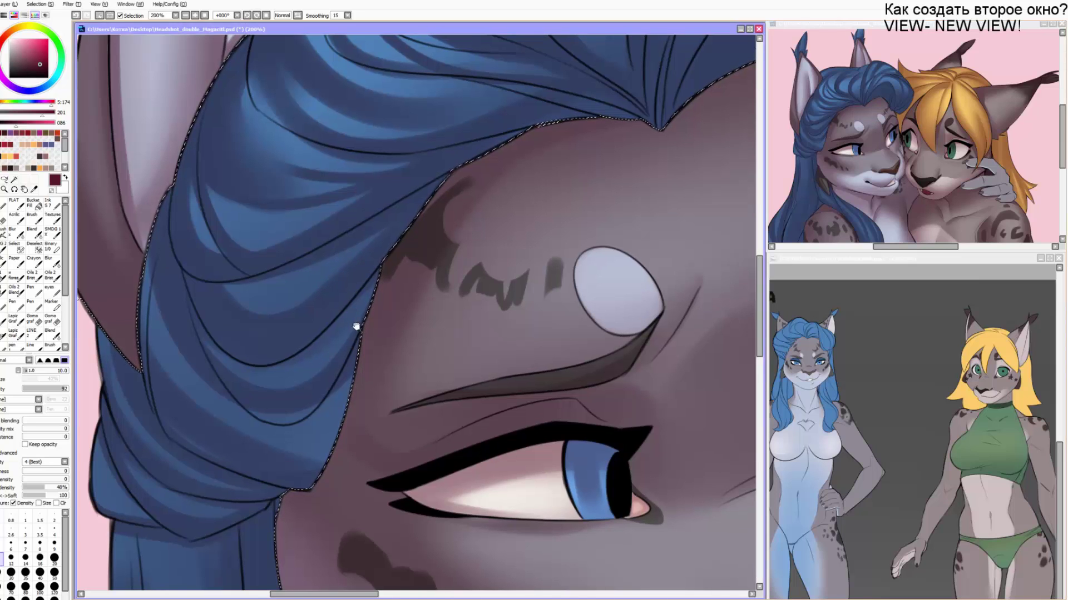
Shade the lower hair folds above the gathered twist with brush sizes between 12 and 20, finishing at 14.
{"action": "mouse_move", "coordinate": [356, 324]}
{"action": "left_mouse_down"}
{"action": "mouse_move", "coordinate": [426, 224]}
{"action": "mouse_move", "coordinate": [442, 222]}
{"action": "left_mouse_up"}
{"action": "key", "text": "bracketright"}
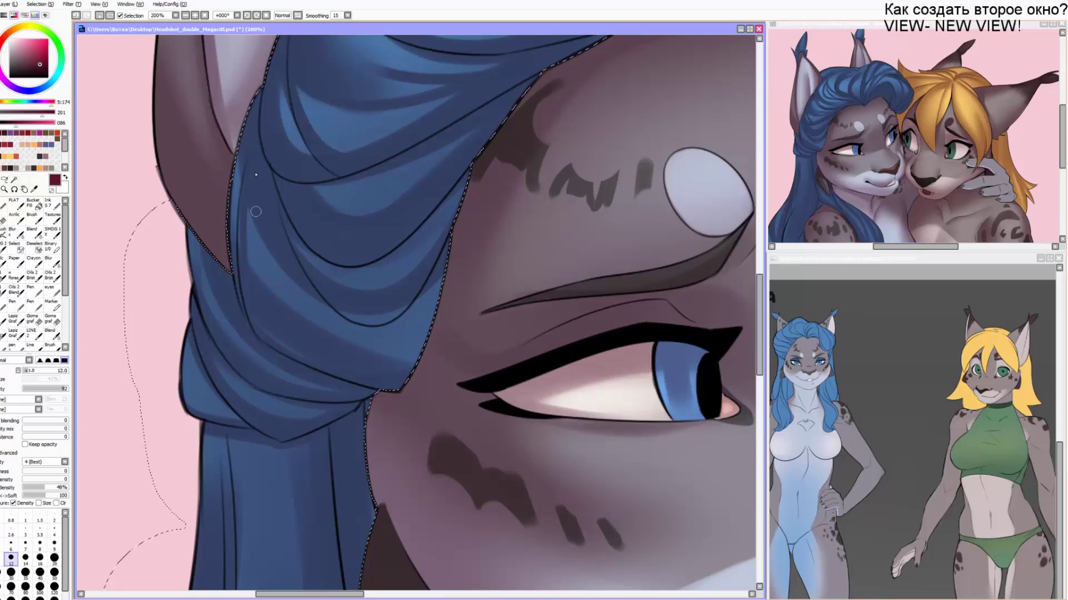
{"action": "key", "text": "bracketright"}
{"action": "key", "text": "bracketright"}
{"action": "key", "text": "bracketright"}
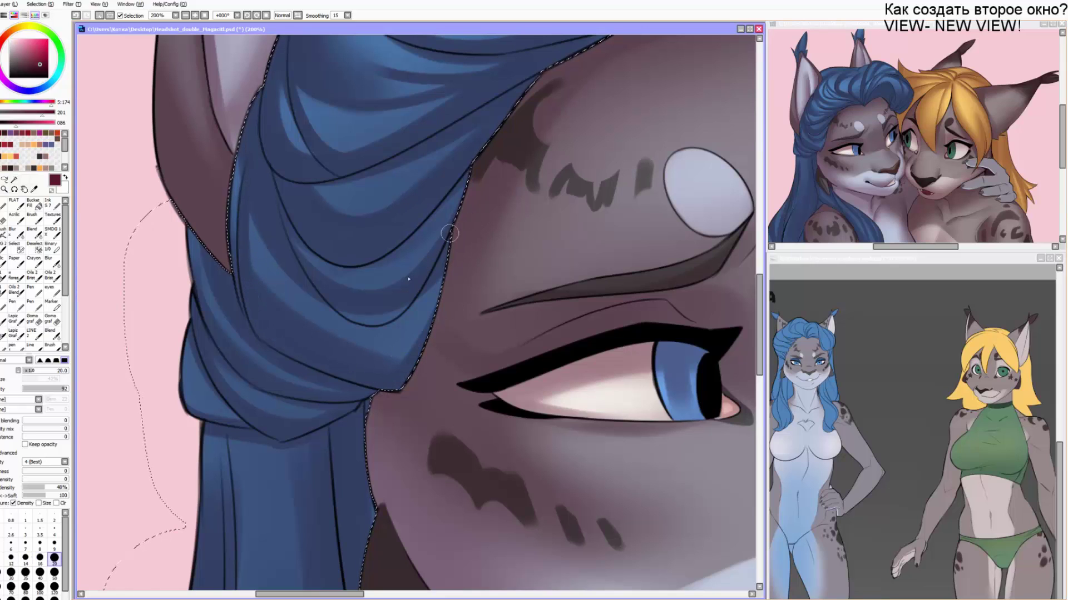
{"action": "key", "text": "bracketleft"}
{"action": "key", "text": "bracketleft"}
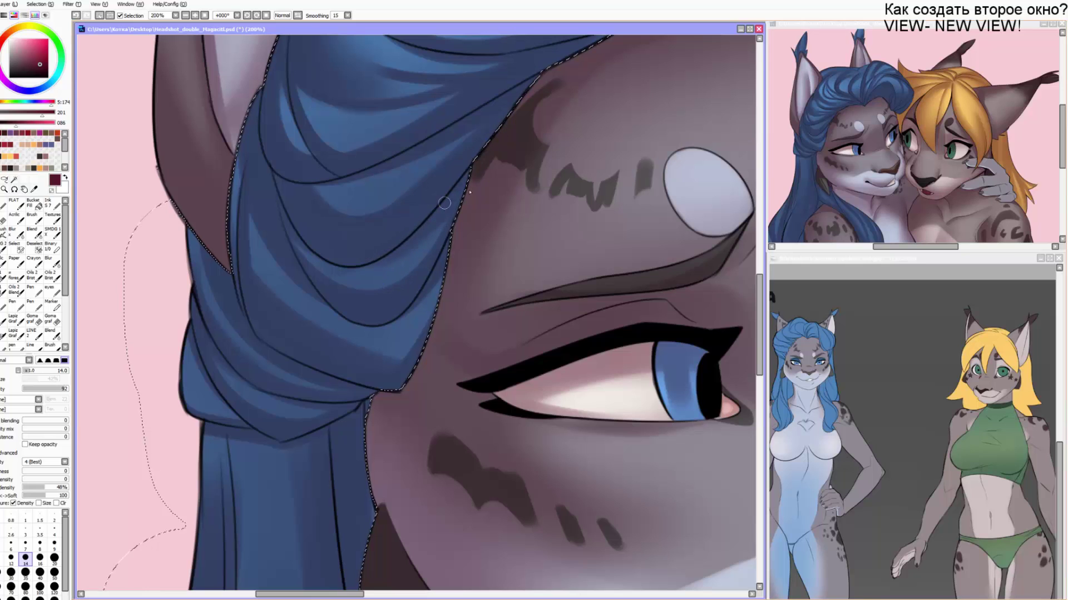
Refine the side hair folds beside the near ear at size 14 and soften their shadows using Blend at size 30.
{"action": "left_click_drag", "start_coordinate": [368, 237], "coordinate": [365, 323]}
{"action": "key", "text": "bracketright"}
{"action": "left_click_drag", "start_coordinate": [500, 178], "coordinate": [466, 217]}
{"action": "key", "text": "bracketleft"}
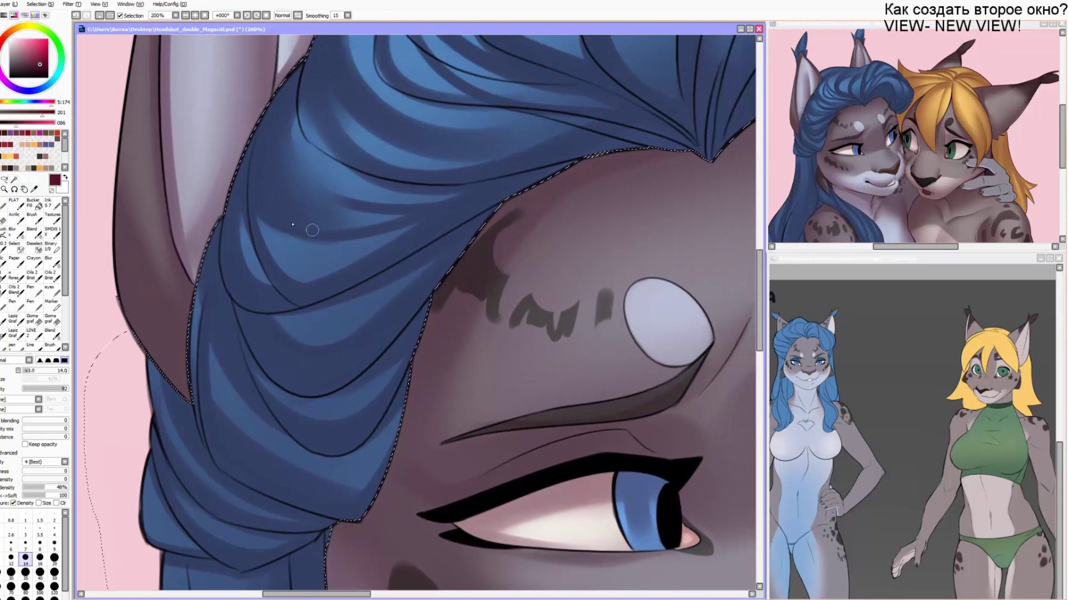
{"action": "key", "text": "c"}
{"action": "key", "text": "bracketleft"}
{"action": "key", "text": "bracketleft"}
{"action": "key", "text": "bracketleft"}
{"action": "key", "text": "bracketleft"}
{"action": "key", "text": "bracketleft"}
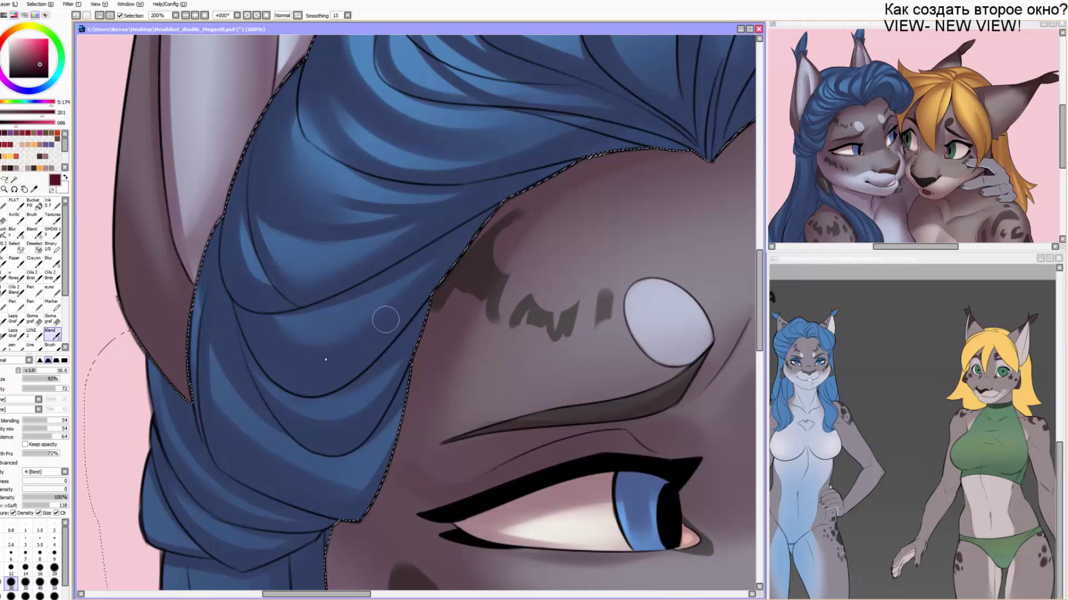
Darken the outer edge of the gathered hair twist below the near ear with the size 14 brush.
{"action": "left_click_drag", "start_coordinate": [289, 445], "coordinate": [318, 356]}
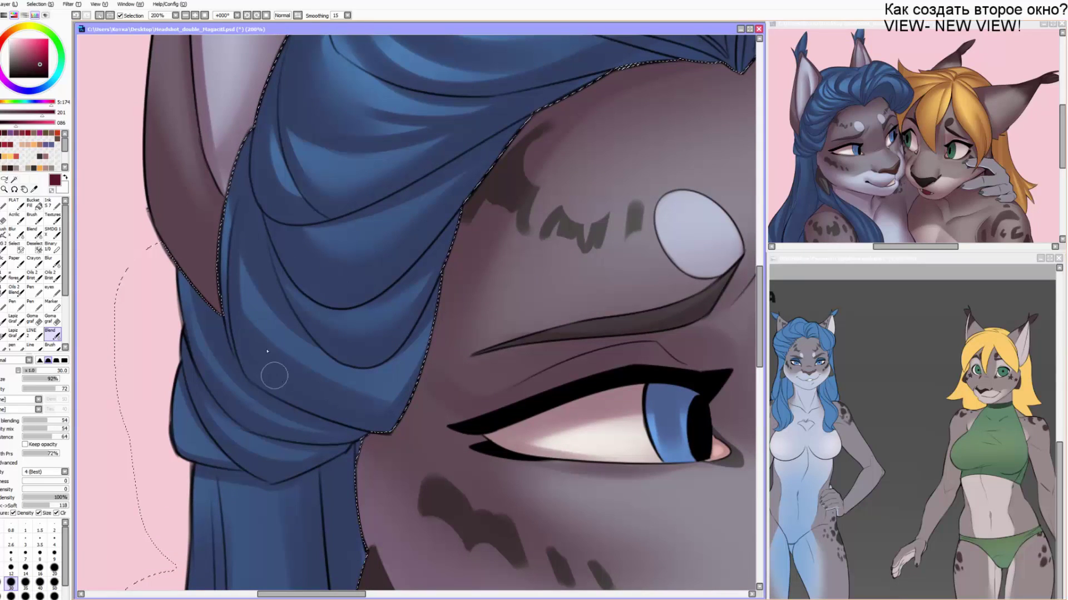
{"action": "key", "text": "b"}
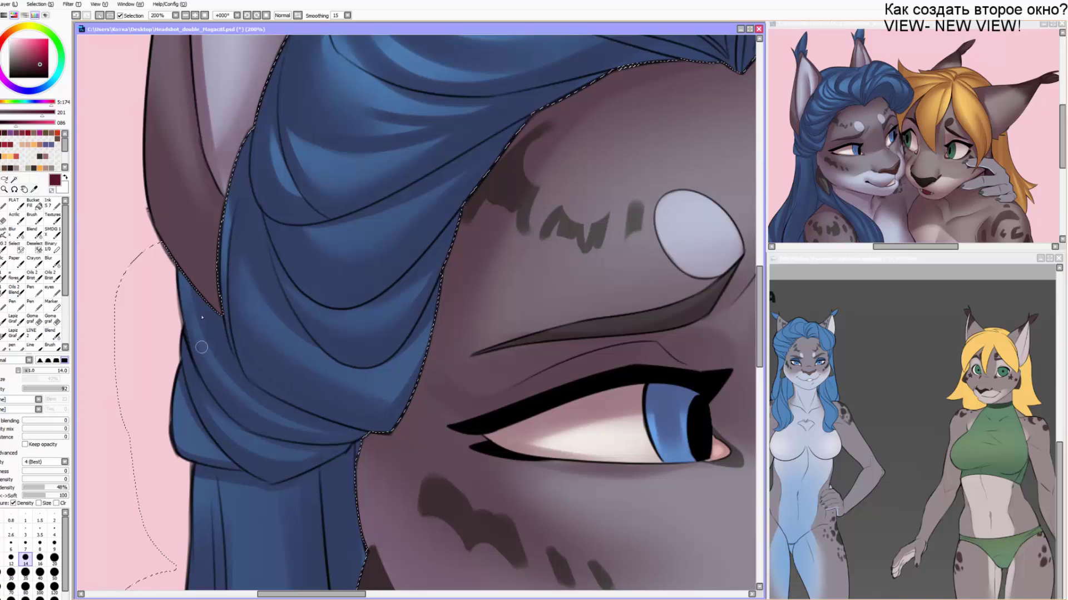
{"action": "mouse_move", "coordinate": [196, 290]}
{"action": "left_mouse_down"}
{"action": "mouse_move", "coordinate": [190, 332]}
{"action": "mouse_move", "coordinate": [180, 319]}
{"action": "left_mouse_up"}
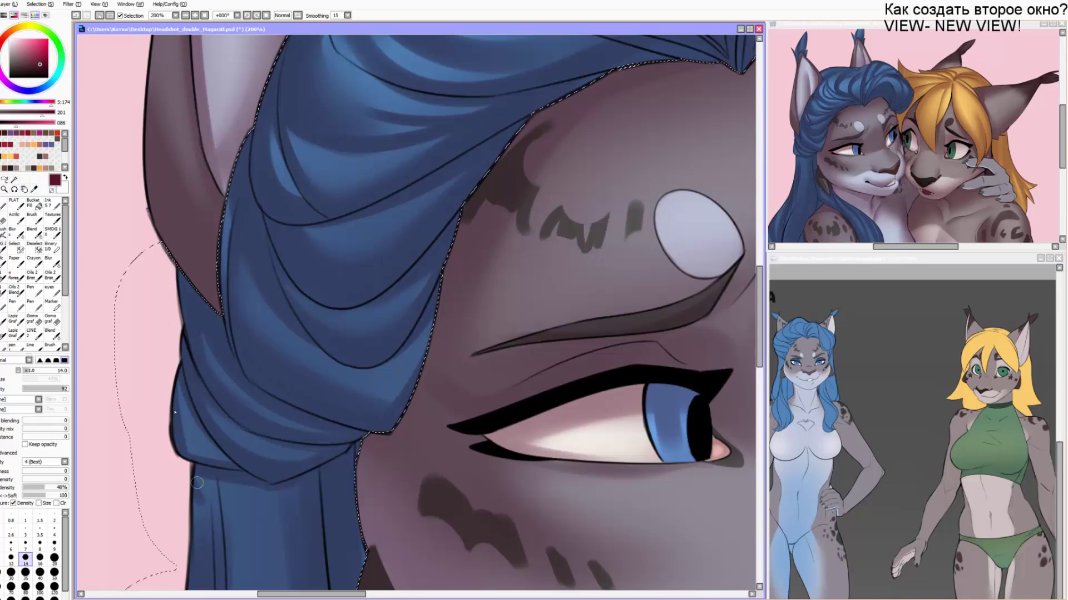
Paint long shadow strands down the hanging hair below the gathered twist with brush sizes 30 and 20.
{"action": "scroll", "coordinate": [184, 356], "scroll_direction": "down", "scroll_amount": 5}
{"action": "key", "text": "bracketright"}
{"action": "key", "text": "bracketright"}
{"action": "key", "text": "bracketright"}
{"action": "key", "text": "bracketright"}
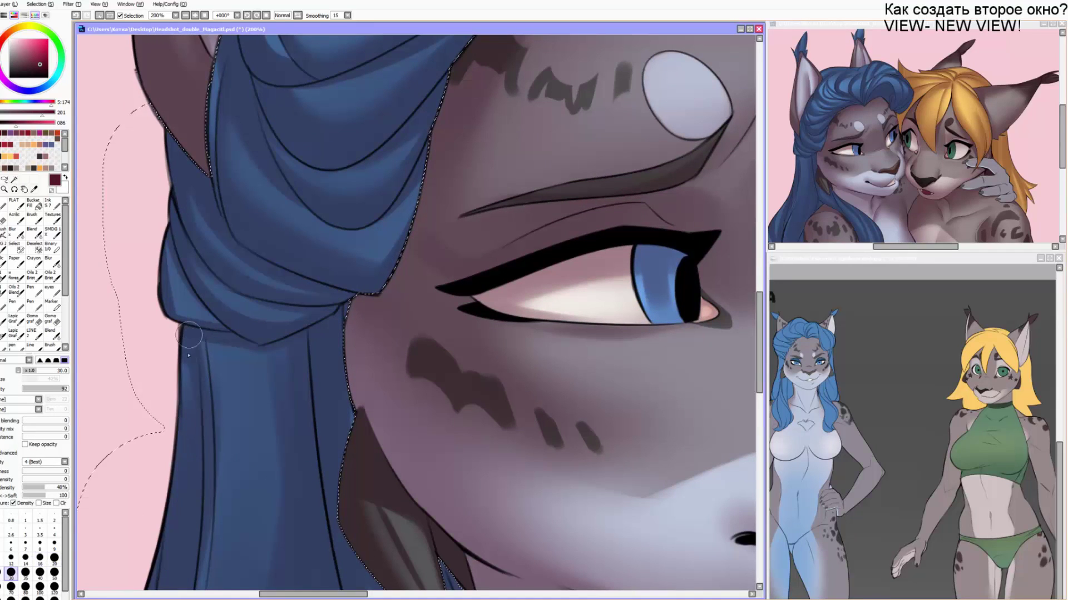
{"action": "left_click_drag", "start_coordinate": [191, 335], "coordinate": [172, 472]}
{"action": "key", "text": "bracketleft"}
{"action": "key", "text": "bracketleft"}
{"action": "left_click_drag", "start_coordinate": [231, 341], "coordinate": [227, 559]}
Add finer shadow strands along the hanging hair behind the lower ear using the size 10 brush.
{"action": "mouse_move", "coordinate": [209, 542]}
{"action": "left_mouse_down"}
{"action": "mouse_move", "coordinate": [167, 499]}
{"action": "mouse_move", "coordinate": [262, 269]}
{"action": "left_mouse_up"}
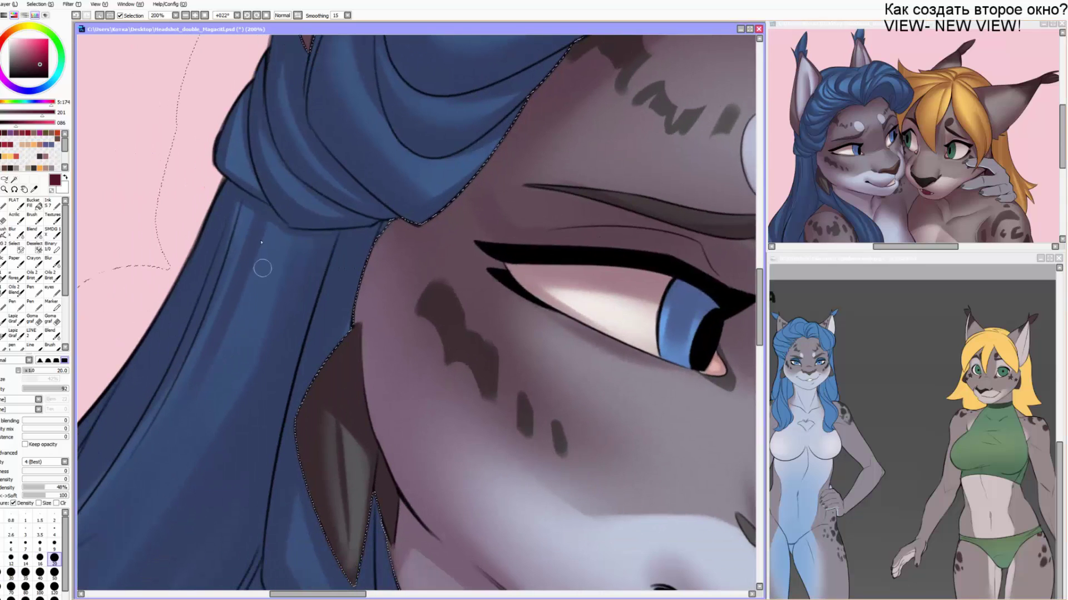
{"action": "key", "text": "bracketleft"}
{"action": "key", "text": "bracketleft"}
{"action": "key", "text": "bracketleft"}
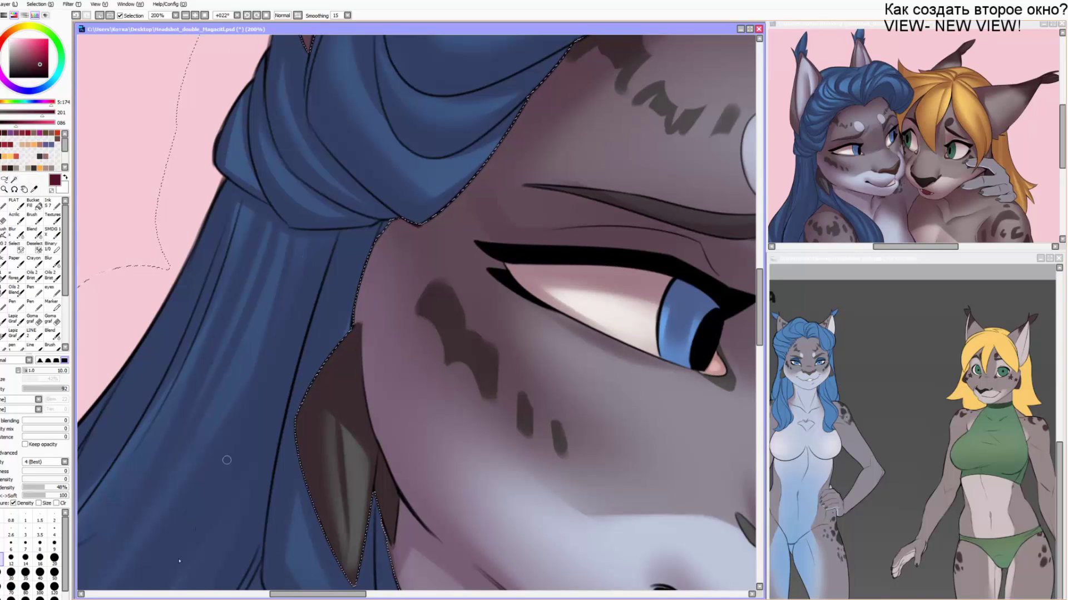
{"action": "key", "text": "b"}
{"action": "left_click_drag", "start_coordinate": [261, 338], "coordinate": [339, 221]}
Lay a broad soft shadow over the flowing hair behind the shoulder with the airbrush at size 120.
{"action": "left_click_drag", "start_coordinate": [251, 250], "coordinate": [430, 131]}
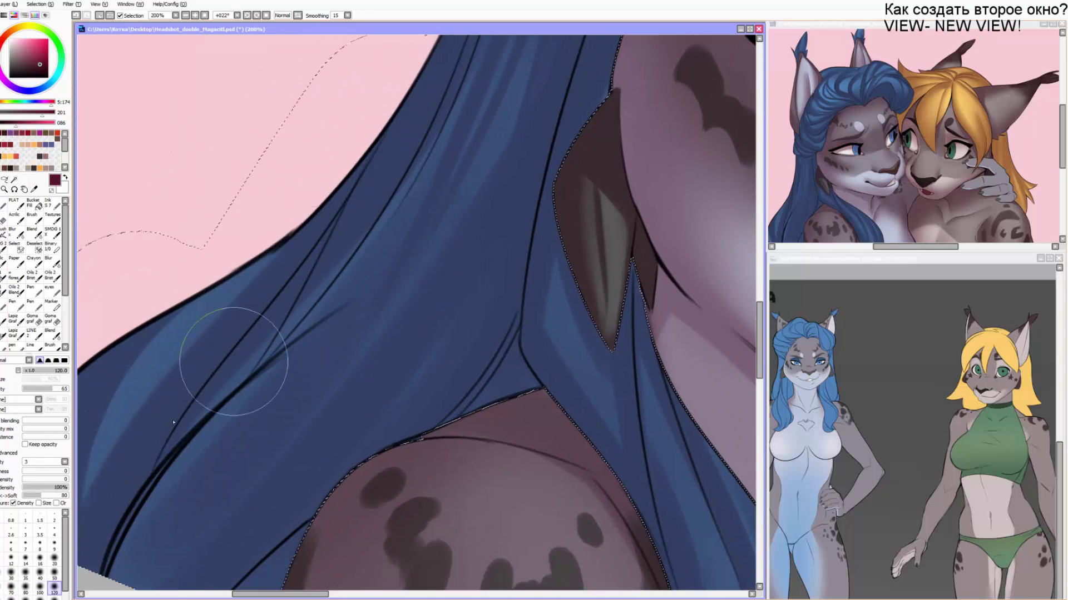
{"action": "key", "text": "n"}
{"action": "key", "text": "bracketright"}
{"action": "key", "text": "bracketright"}
{"action": "left_click_drag", "start_coordinate": [279, 256], "coordinate": [160, 334]}
{"action": "left_click_drag", "start_coordinate": [233, 292], "coordinate": [329, 199]}
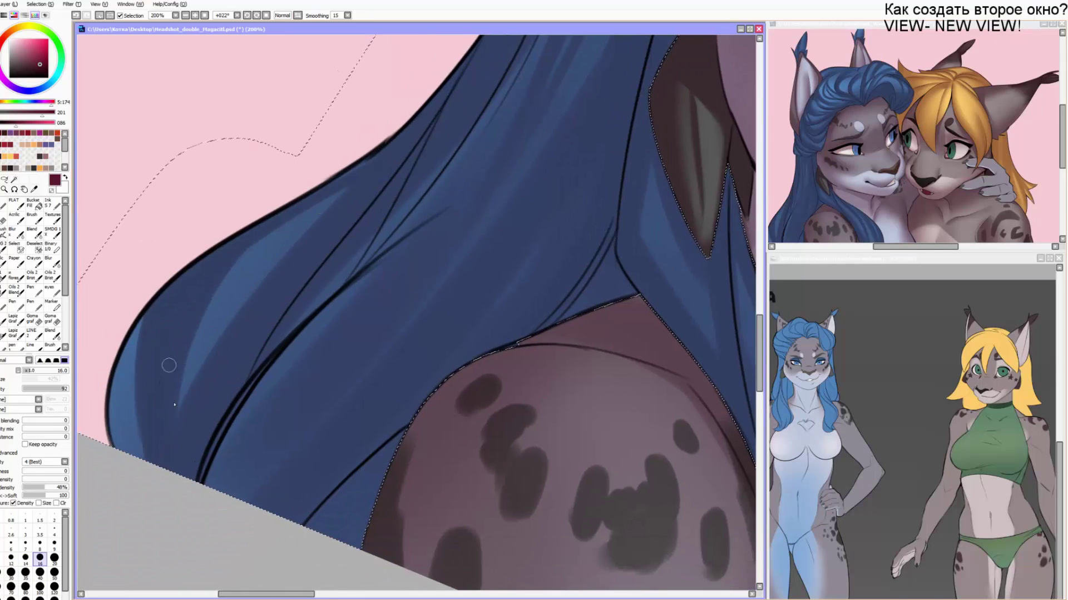
Define the shadow strands in the flowing hair above the shoulder with brush sizes 16 and 20, finishing at 16.
{"action": "mouse_move", "coordinate": [141, 319]}
{"action": "left_mouse_down"}
{"action": "mouse_move", "coordinate": [116, 443]}
{"action": "mouse_move", "coordinate": [148, 310]}
{"action": "left_mouse_up"}
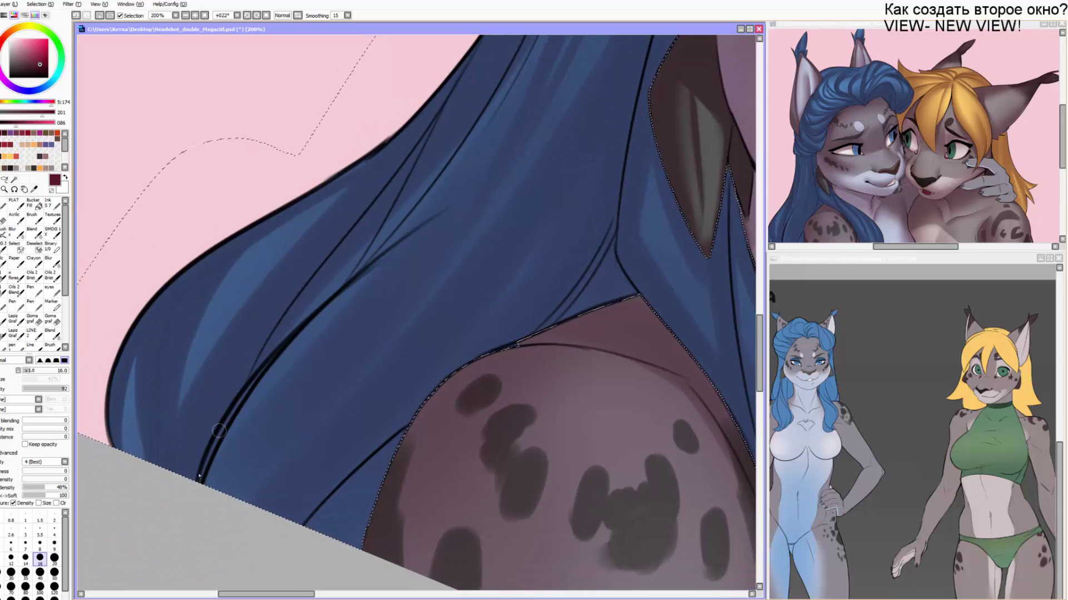
{"action": "left_click_drag", "start_coordinate": [423, 267], "coordinate": [324, 299]}
{"action": "key", "text": "bracketright"}
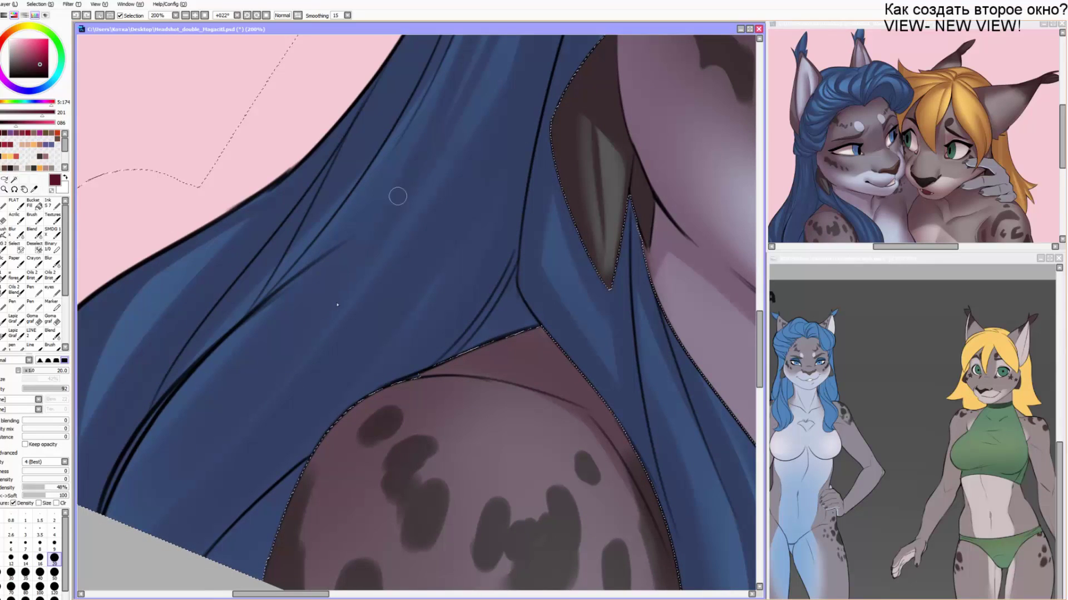
{"action": "key", "text": "bracketleft"}
{"action": "key", "text": "bracketleft"}
{"action": "key", "text": "bracketright"}
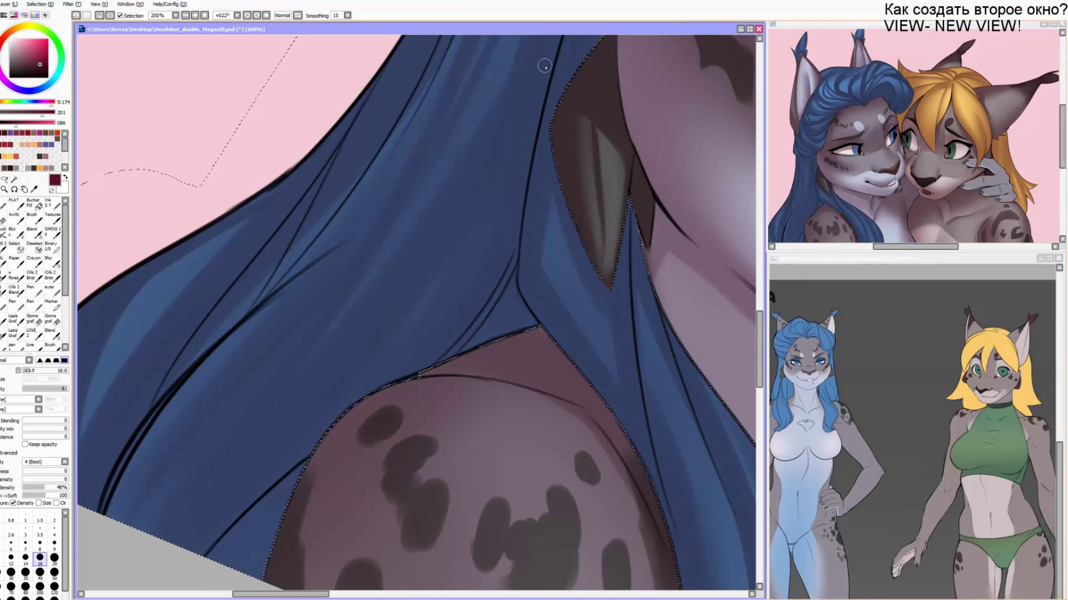
Shade the strands of the front hair lock falling between shoulder and neck, raising the brush from size 12 to 16.
{"action": "scroll", "coordinate": [389, 286], "scroll_direction": "right", "scroll_amount": 5}
{"action": "key", "text": "bracketleft"}
{"action": "key", "text": "bracketleft"}
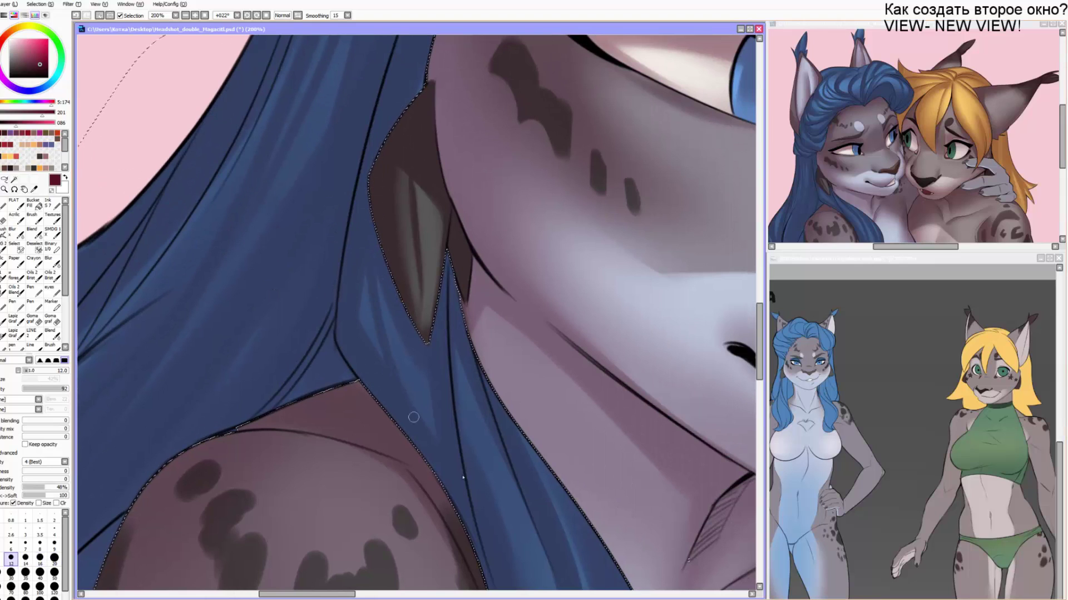
{"action": "scroll", "coordinate": [437, 289], "scroll_direction": "down", "scroll_amount": 3}
{"action": "left_click_drag", "start_coordinate": [364, 248], "coordinate": [377, 377]}
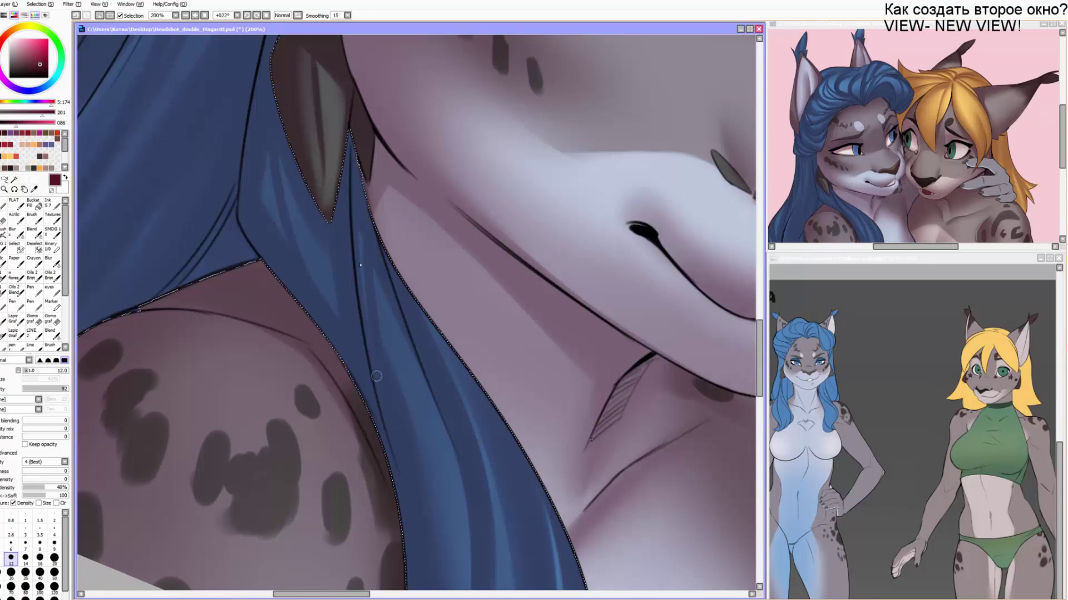
{"action": "scroll", "coordinate": [372, 222], "scroll_direction": "down", "scroll_amount": 5}
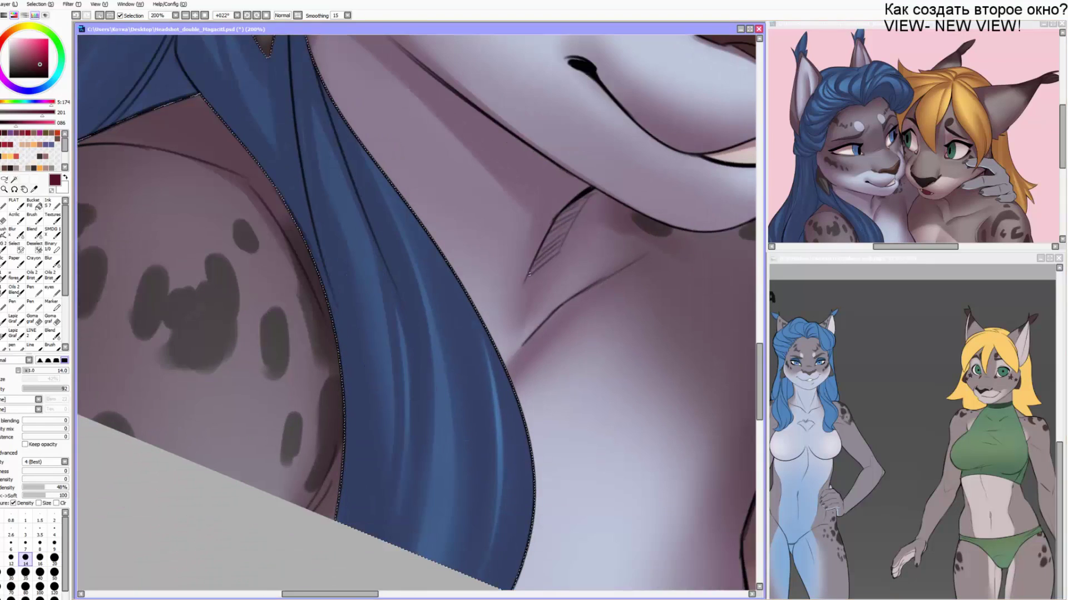
{"action": "key", "text": "bracketright"}
{"action": "key", "text": "bracketright"}
Shade the upper folds of the hair crest above the forehead at size 16 and soften them using Blend at size 40.
{"action": "scroll", "coordinate": [389, 233], "scroll_direction": "up", "scroll_amount": 12}
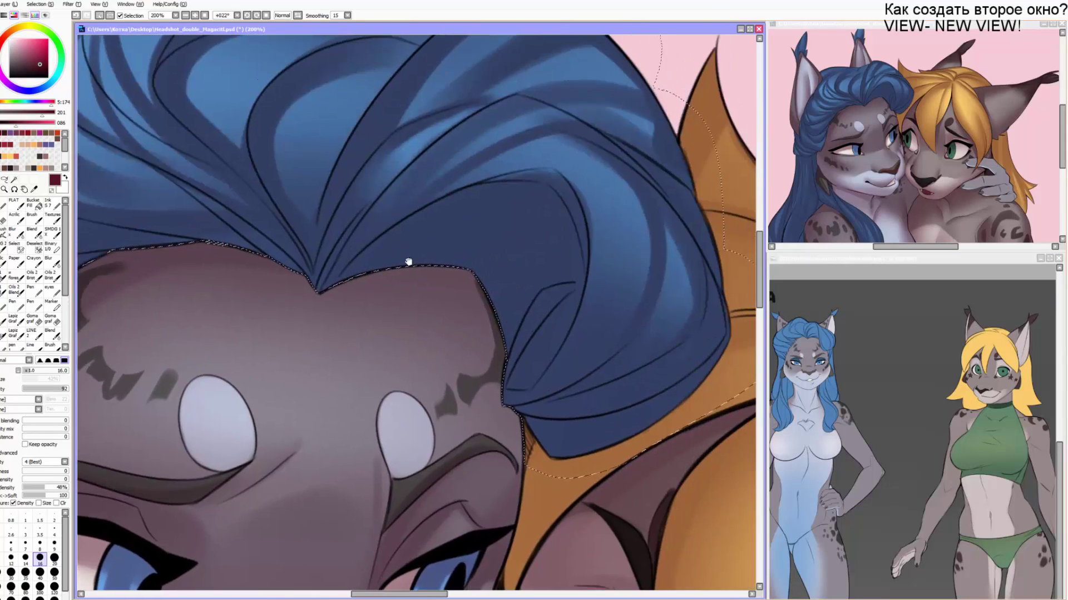
{"action": "mouse_move", "coordinate": [408, 261]}
{"action": "left_mouse_down"}
{"action": "mouse_move", "coordinate": [410, 419]}
{"action": "mouse_move", "coordinate": [434, 398]}
{"action": "left_mouse_up"}
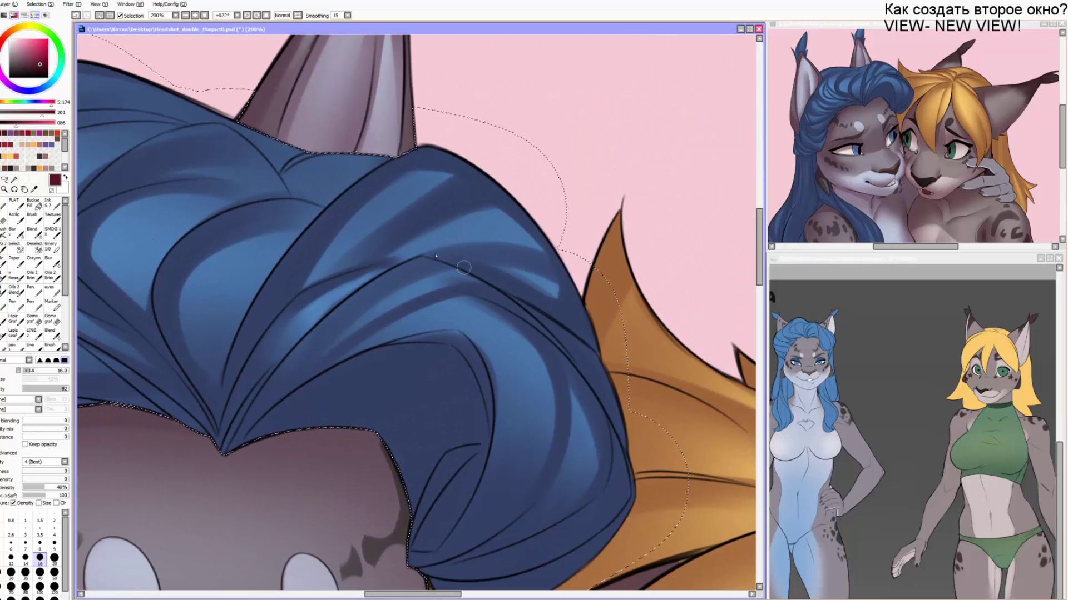
{"action": "left_click_drag", "start_coordinate": [485, 262], "coordinate": [525, 279]}
{"action": "key", "text": "c"}
{"action": "key", "text": "bracketright"}
{"action": "key", "text": "bracketright"}
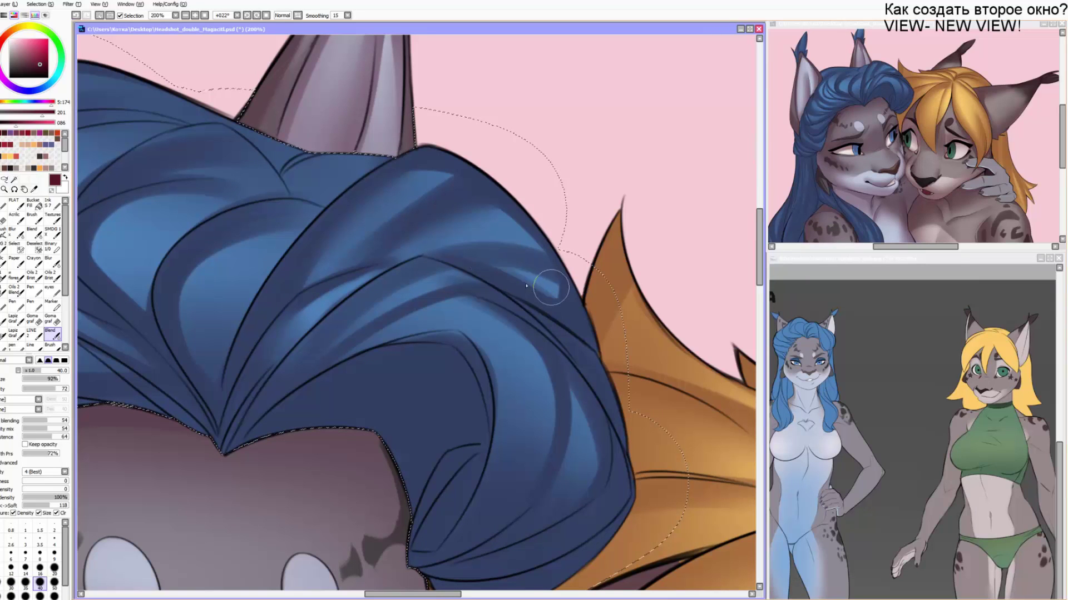
{"action": "left_click_drag", "start_coordinate": [551, 288], "coordinate": [581, 317]}
{"action": "key", "text": "b"}
{"action": "left_click_drag", "start_coordinate": [488, 161], "coordinate": [611, 303]}
Deepen the folds fanning from the hairline peak into the front curl and smooth them using Blend at size 40.
{"action": "mouse_move", "coordinate": [400, 267]}
{"action": "left_mouse_down"}
{"action": "mouse_move", "coordinate": [479, 217]}
{"action": "mouse_move", "coordinate": [538, 204]}
{"action": "left_mouse_up"}
{"action": "key", "text": "n"}
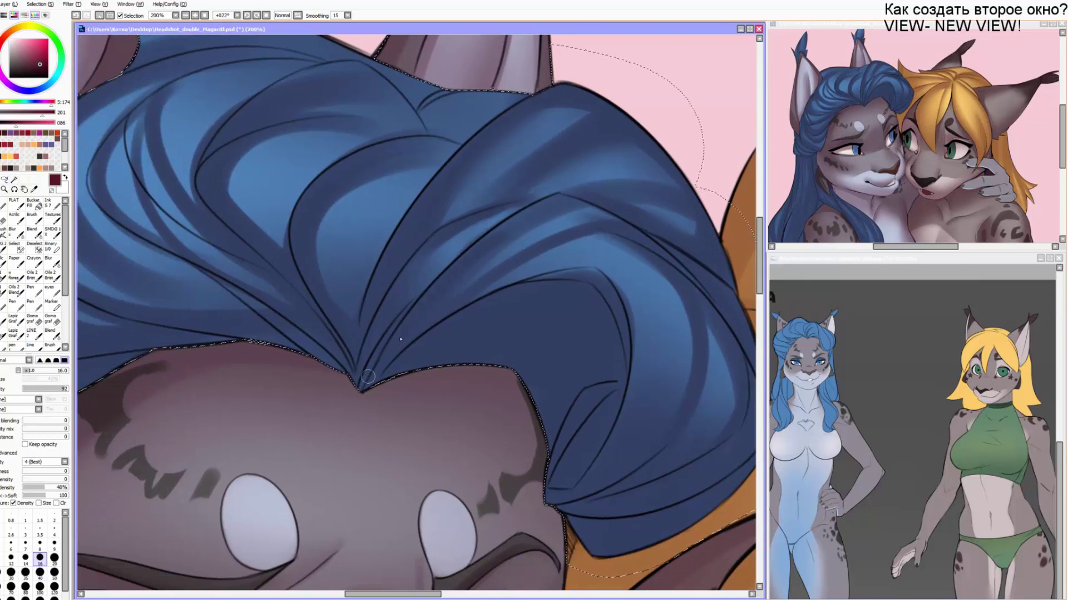
{"action": "key", "text": "bracketright"}
{"action": "key", "text": "bracketright"}
{"action": "left_click_drag", "start_coordinate": [454, 284], "coordinate": [587, 203]}
{"action": "mouse_move", "coordinate": [420, 329]}
{"action": "left_mouse_down"}
{"action": "mouse_move", "coordinate": [536, 280]}
{"action": "mouse_move", "coordinate": [479, 288]}
{"action": "mouse_move", "coordinate": [604, 310]}
{"action": "left_mouse_up"}
{"action": "left_click_drag", "start_coordinate": [527, 308], "coordinate": [622, 296]}
{"action": "key", "text": "c"}
{"action": "left_click_drag", "start_coordinate": [611, 252], "coordinate": [659, 334]}
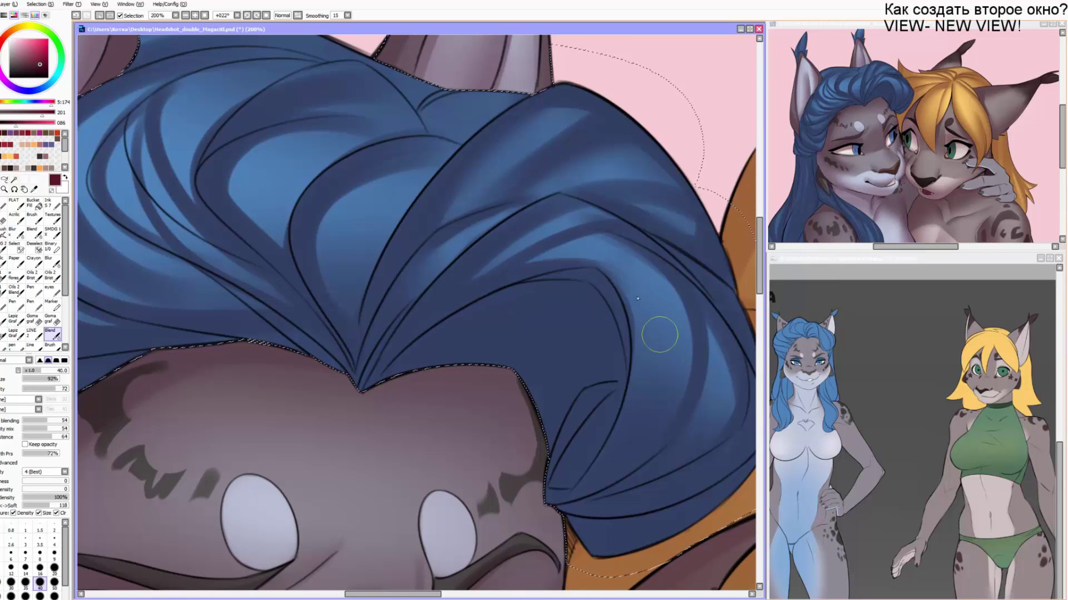
Shade the swept-back folds between the near ear and the forehead at size 16 and soften them using Blend at size 25.
{"action": "mouse_move", "coordinate": [601, 415]}
{"action": "left_mouse_down"}
{"action": "mouse_move", "coordinate": [524, 325]}
{"action": "mouse_move", "coordinate": [571, 234]}
{"action": "mouse_move", "coordinate": [672, 173]}
{"action": "left_mouse_up"}
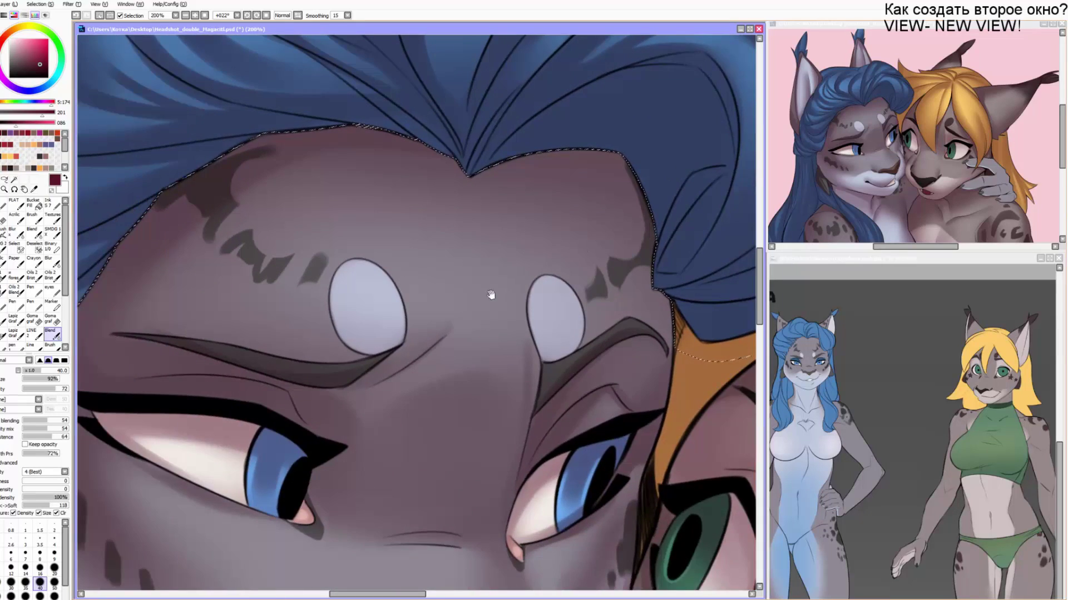
{"action": "left_click_drag", "start_coordinate": [491, 296], "coordinate": [634, 363]}
{"action": "left_click_drag", "start_coordinate": [485, 297], "coordinate": [522, 473]}
{"action": "mouse_move", "coordinate": [478, 292]}
{"action": "left_mouse_down"}
{"action": "mouse_move", "coordinate": [514, 424]}
{"action": "mouse_move", "coordinate": [472, 313]}
{"action": "left_mouse_up"}
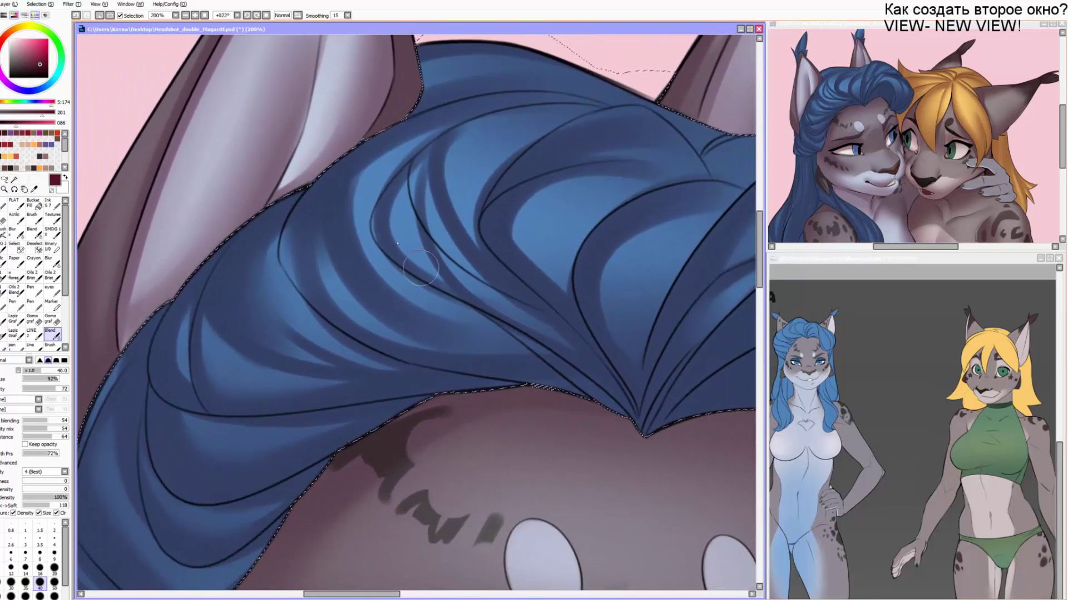
{"action": "key", "text": "b"}
{"action": "key", "text": "["}
{"action": "key", "text": "["}
{"action": "left_click_drag", "start_coordinate": [284, 234], "coordinate": [293, 270]}
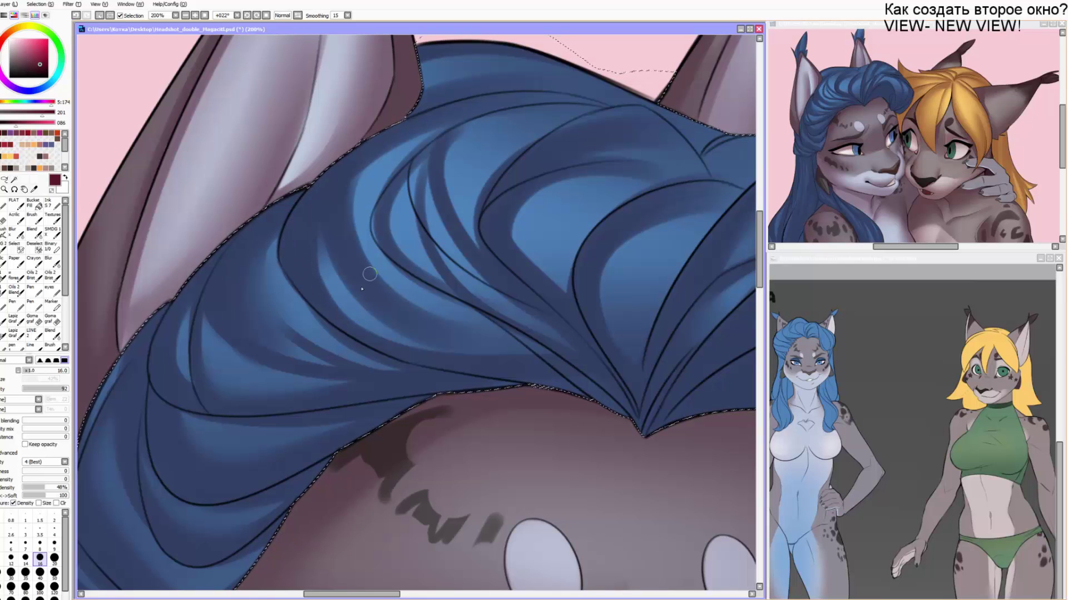
{"action": "key", "text": "c"}
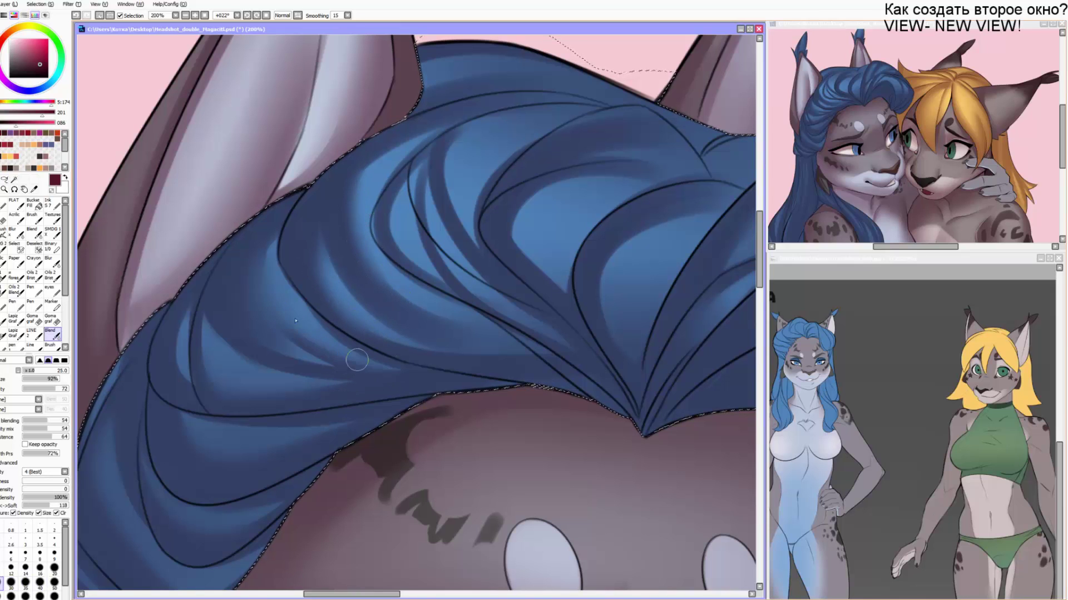
{"action": "left_click_drag", "start_coordinate": [379, 403], "coordinate": [306, 310]}
Brush a broad soft dark red shadow across the crown of the blue hair with the airbrush at size 200.
{"action": "scroll", "coordinate": [317, 212], "scroll_direction": "up", "scroll_amount": 1}
{"action": "scroll", "coordinate": [317, 213], "scroll_direction": "down", "scroll_amount": 3}
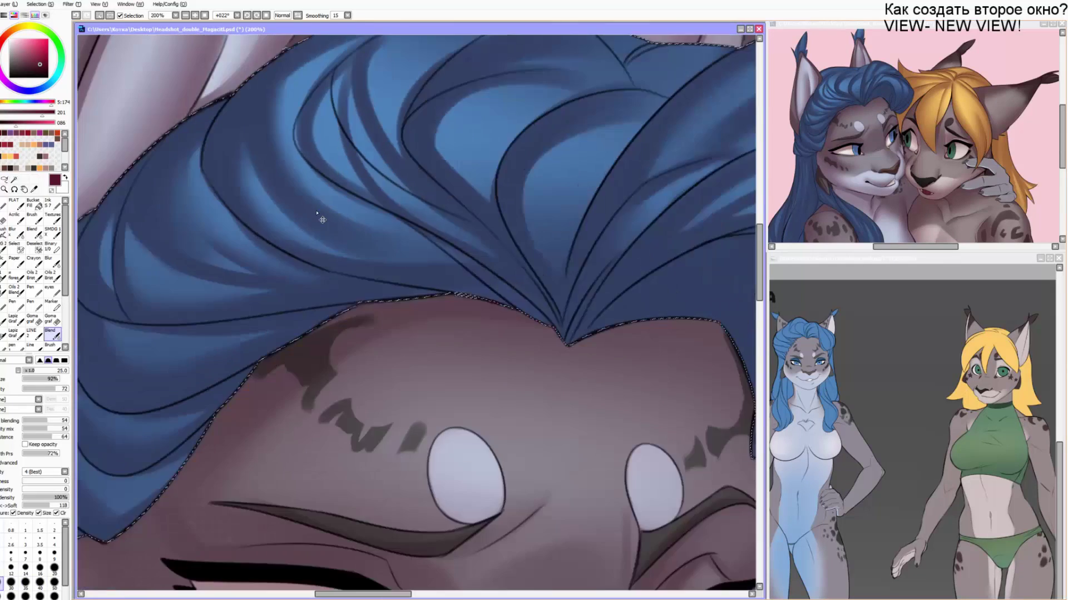
{"action": "scroll", "coordinate": [317, 213], "scroll_direction": "up", "scroll_amount": 1}
{"action": "key", "text": "Delete"}
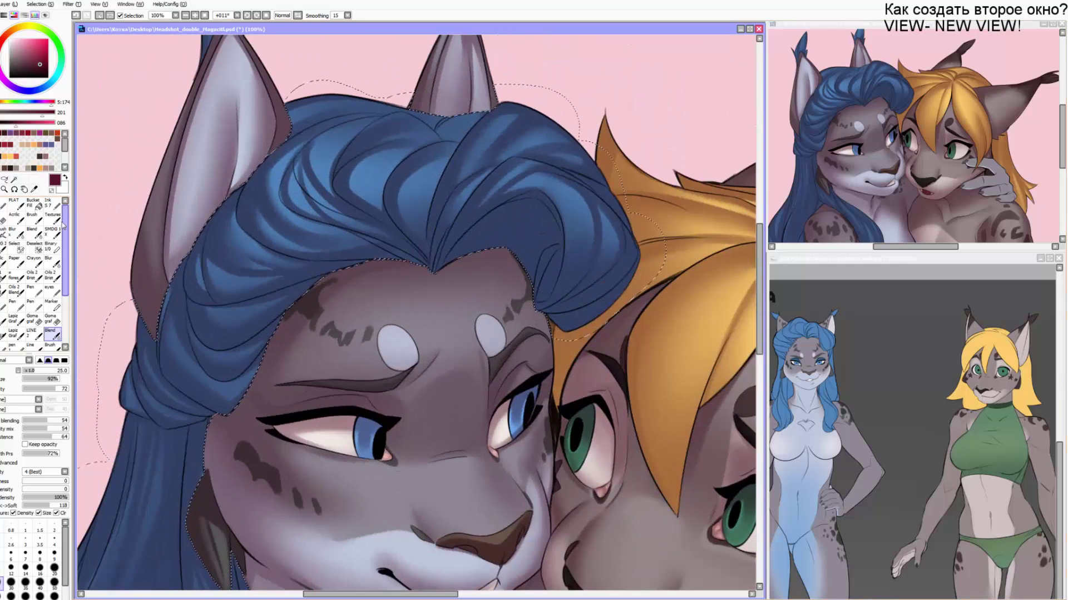
{"action": "key", "text": "b"}
{"action": "key", "text": "bracketright"}
{"action": "mouse_move", "coordinate": [498, 164]}
{"action": "left_mouse_down"}
{"action": "mouse_move", "coordinate": [233, 277]}
{"action": "mouse_move", "coordinate": [462, 155]}
{"action": "mouse_move", "coordinate": [250, 324]}
{"action": "mouse_move", "coordinate": [242, 281]}
{"action": "left_mouse_up"}
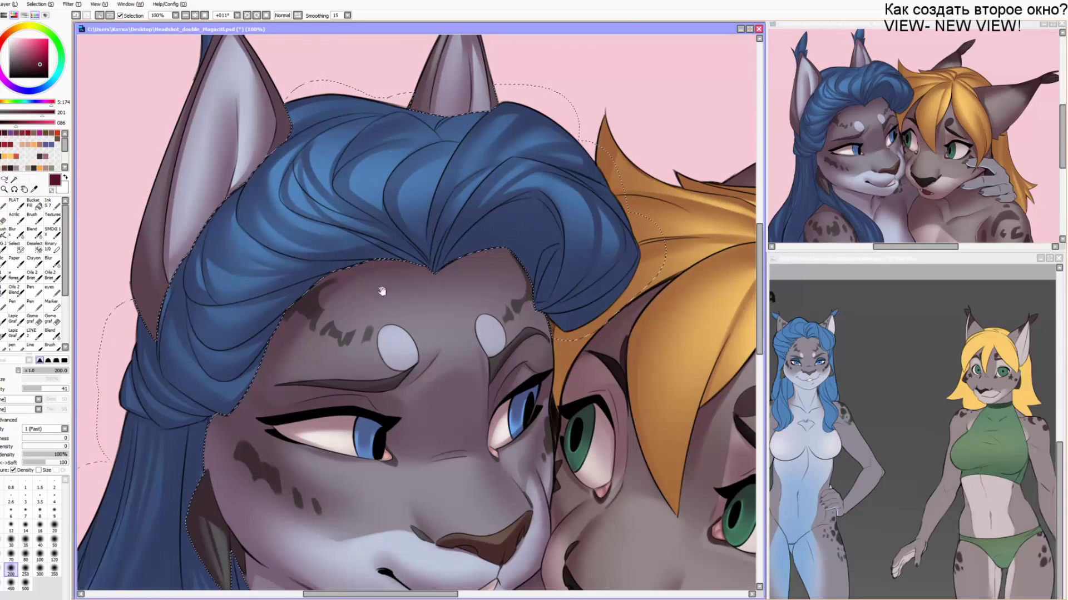
{"action": "left_click_drag", "start_coordinate": [381, 291], "coordinate": [390, 274]}
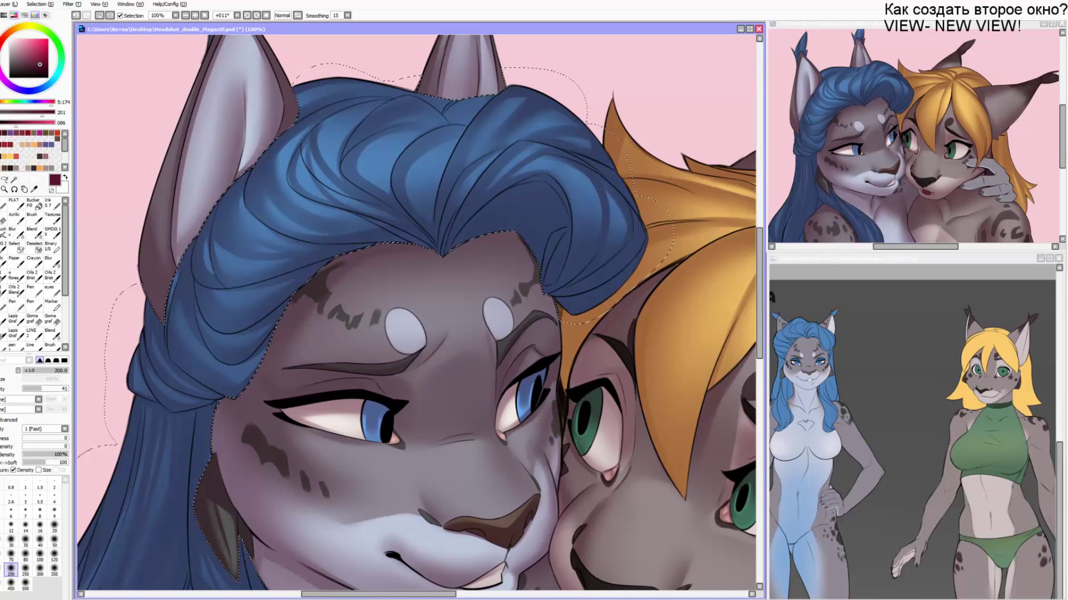
Pick a bright sky blue and airbrush a soft glow across the crown of the hair at size 250.
{"action": "left_click", "coordinate": [50, 81]}
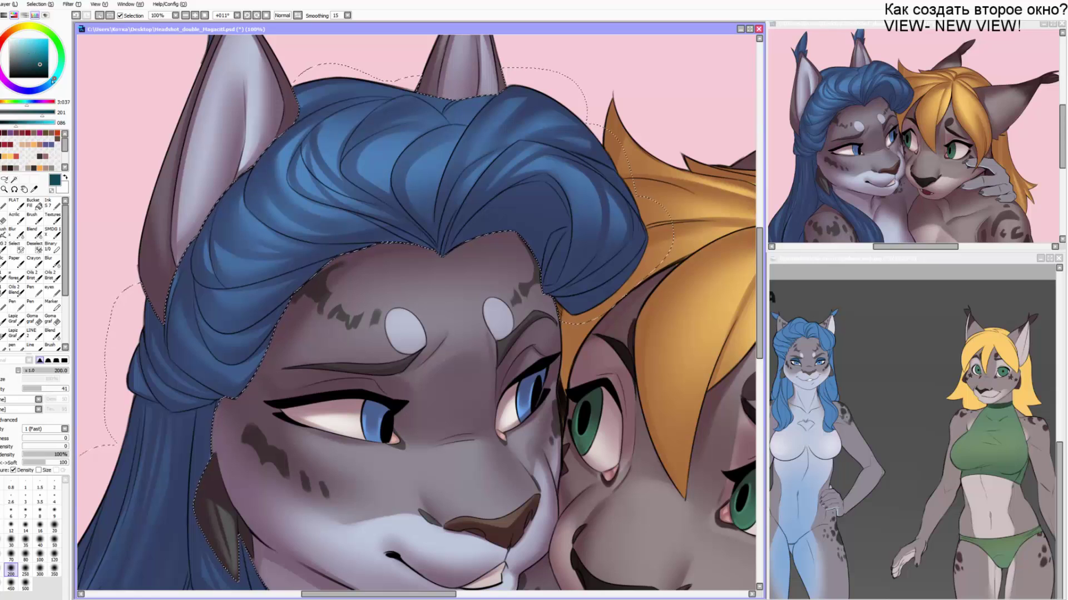
{"action": "left_click", "coordinate": [33, 39]}
{"action": "mouse_move", "coordinate": [289, 139]}
{"action": "left_mouse_down"}
{"action": "mouse_move", "coordinate": [225, 293]}
{"action": "mouse_move", "coordinate": [235, 228]}
{"action": "mouse_move", "coordinate": [485, 164]}
{"action": "mouse_move", "coordinate": [218, 264]}
{"action": "left_mouse_up"}
{"action": "key", "text": "b"}
{"action": "left_click_drag", "start_coordinate": [401, 189], "coordinate": [258, 271]}
{"action": "key", "text": "ctrl+z"}
{"action": "key", "text": "bracketright"}
{"action": "key", "text": "bracketright"}
{"action": "key", "text": "bracketright"}
{"action": "key", "text": "bracketright"}
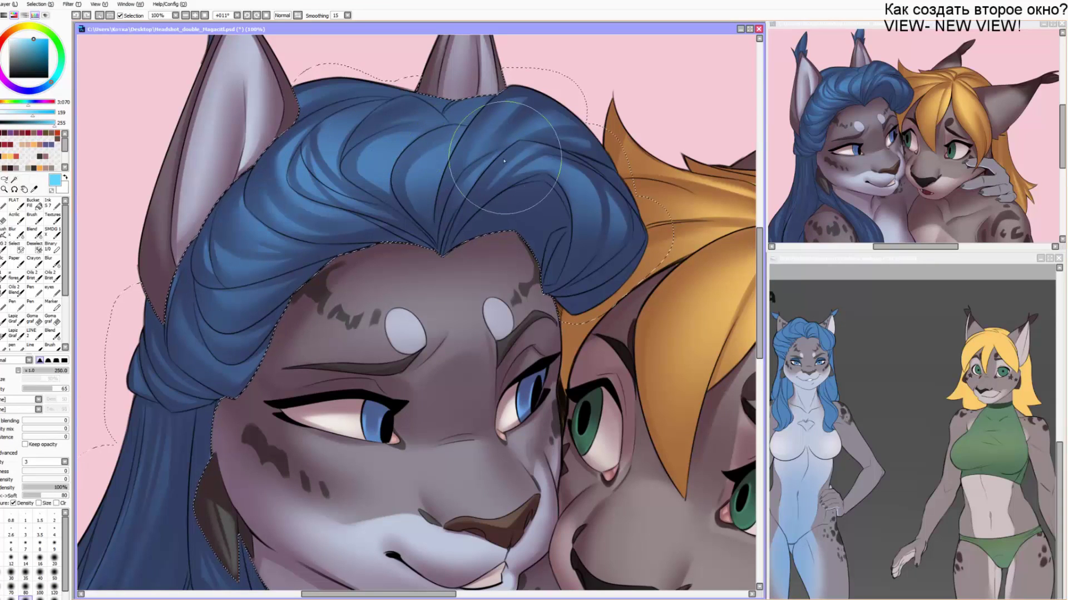
{"action": "left_click_drag", "start_coordinate": [443, 156], "coordinate": [339, 215]}
Trim the bright blue glow around the crown and hairline folds with the eraser at size 160.
{"action": "key", "text": "e"}
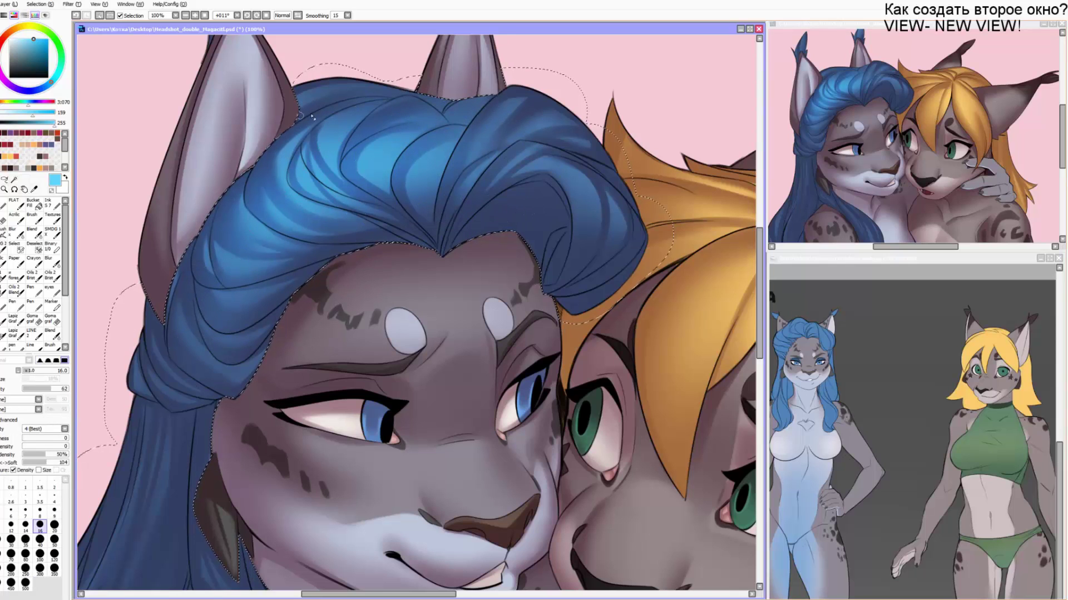
{"action": "key", "text": "bracketright"}
{"action": "key", "text": "bracketright"}
{"action": "key", "text": "bracketright"}
{"action": "key", "text": "bracketright"}
{"action": "key", "text": "bracketright"}
{"action": "key", "text": "bracketright"}
{"action": "key", "text": "bracketright"}
{"action": "key", "text": "bracketright"}
{"action": "mouse_move", "coordinate": [389, 124]}
{"action": "left_mouse_down"}
{"action": "mouse_move", "coordinate": [376, 109]}
{"action": "mouse_move", "coordinate": [400, 107]}
{"action": "left_mouse_up"}
{"action": "left_click_drag", "start_coordinate": [400, 226], "coordinate": [360, 225]}
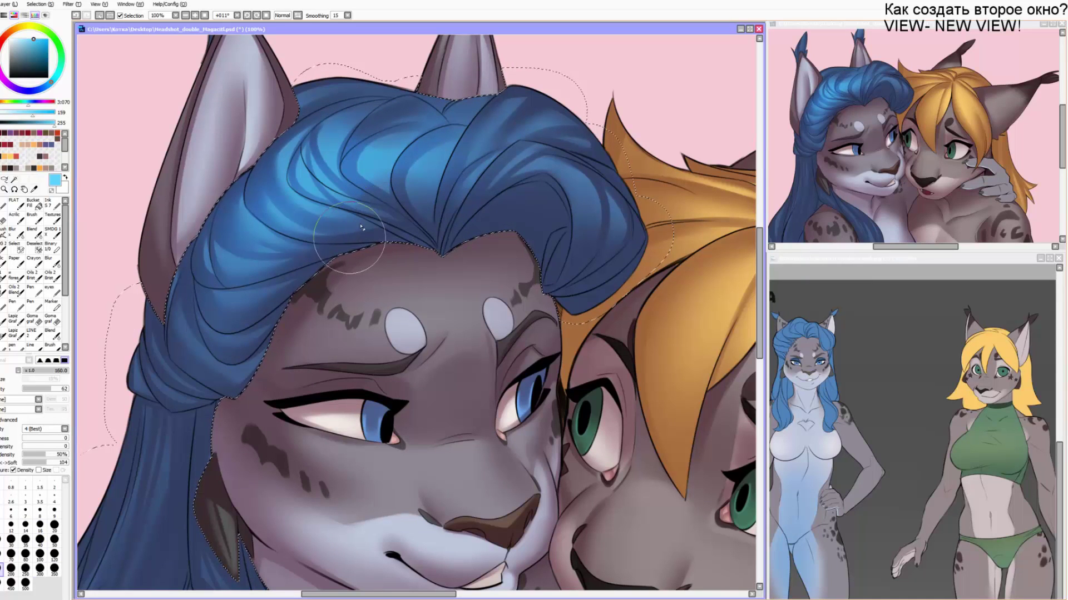
{"action": "left_click_drag", "start_coordinate": [259, 165], "coordinate": [350, 255]}
Airbrush the bright blue glow onto the front curl and the long hair lock beside the neck at size 300.
{"action": "left_click_drag", "start_coordinate": [219, 368], "coordinate": [202, 352]}
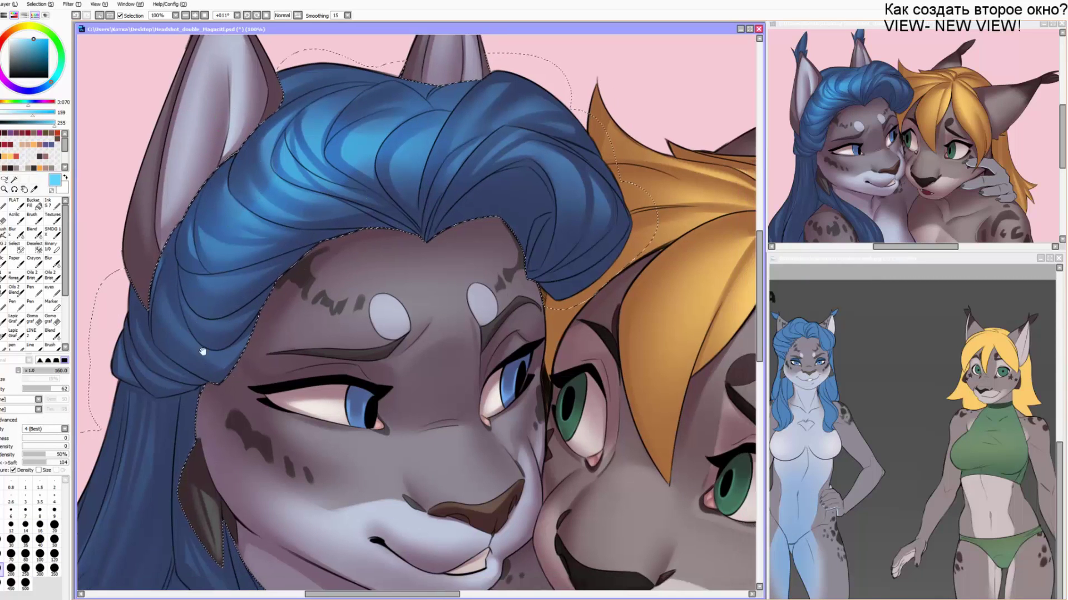
{"action": "key", "text": "b"}
{"action": "mouse_move", "coordinate": [563, 239]}
{"action": "left_mouse_down"}
{"action": "mouse_move", "coordinate": [523, 168]}
{"action": "mouse_move", "coordinate": [571, 205]}
{"action": "left_mouse_up"}
{"action": "scroll", "coordinate": [419, 220], "scroll_direction": "down", "scroll_amount": 8}
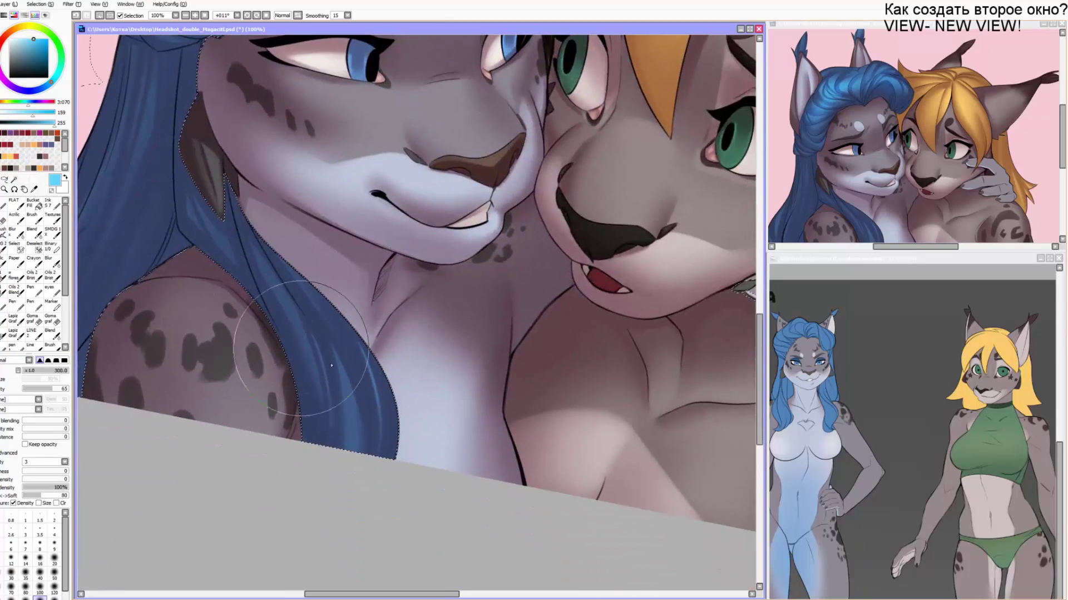
{"action": "left_click_drag", "start_coordinate": [311, 299], "coordinate": [368, 456]}
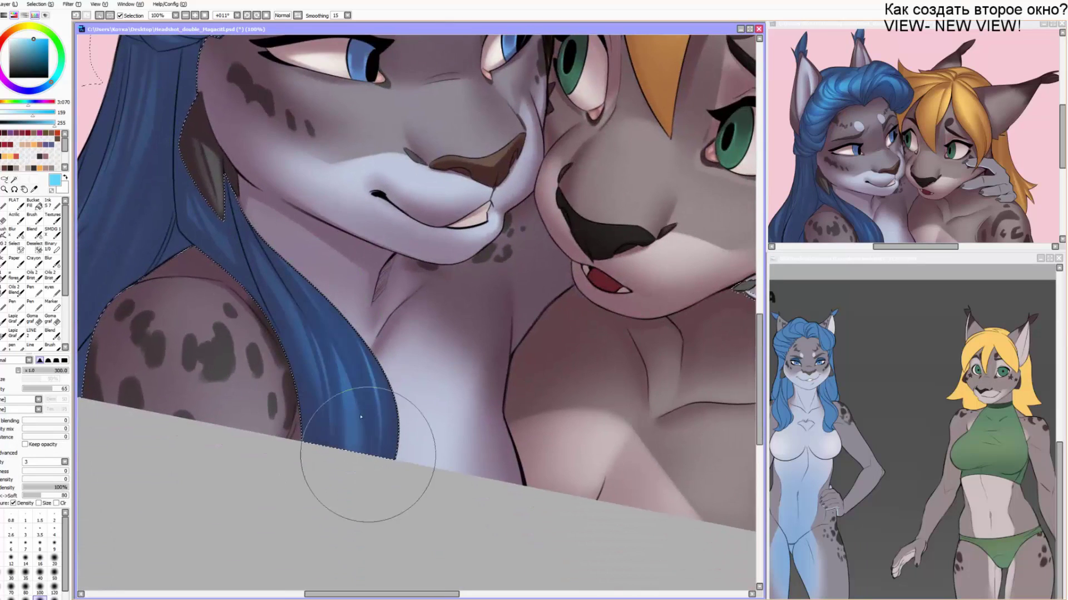
{"action": "left_click_drag", "start_coordinate": [250, 234], "coordinate": [344, 438]}
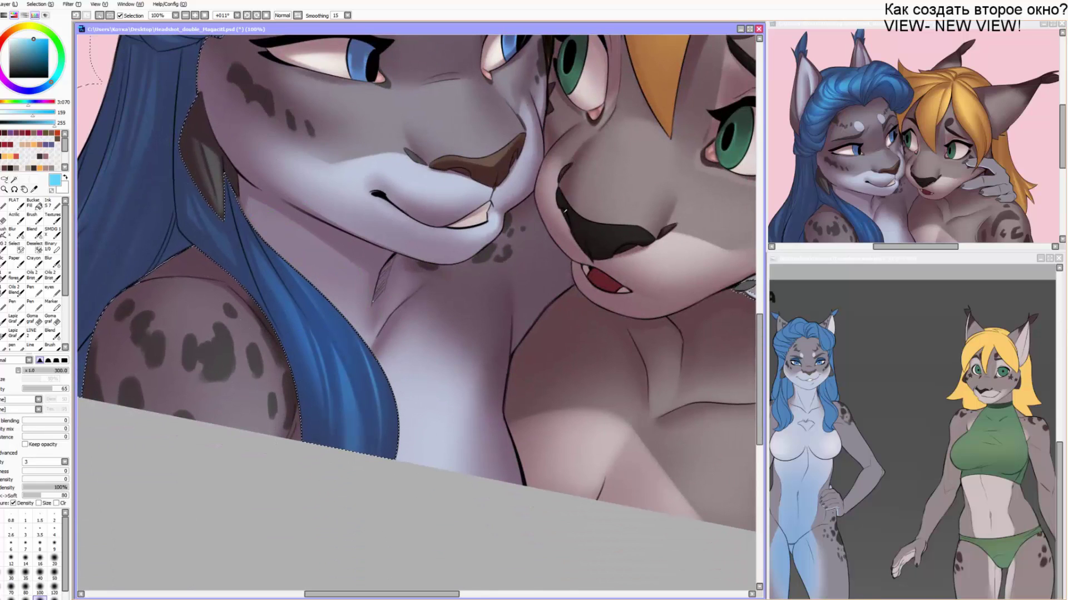
Pick a near-black tone from the blonde lynx's nose and airbrush a soft shadow over the blue hair lock beside the neck at size 160.
{"action": "right_click", "coordinate": [566, 210]}
{"action": "key", "text": "bracketleft"}
{"action": "key", "text": "bracketleft"}
{"action": "key", "text": "bracketleft"}
{"action": "mouse_move", "coordinate": [241, 210]}
{"action": "left_mouse_down"}
{"action": "mouse_move", "coordinate": [428, 373]}
{"action": "mouse_move", "coordinate": [241, 211]}
{"action": "mouse_move", "coordinate": [414, 406]}
{"action": "left_mouse_up"}
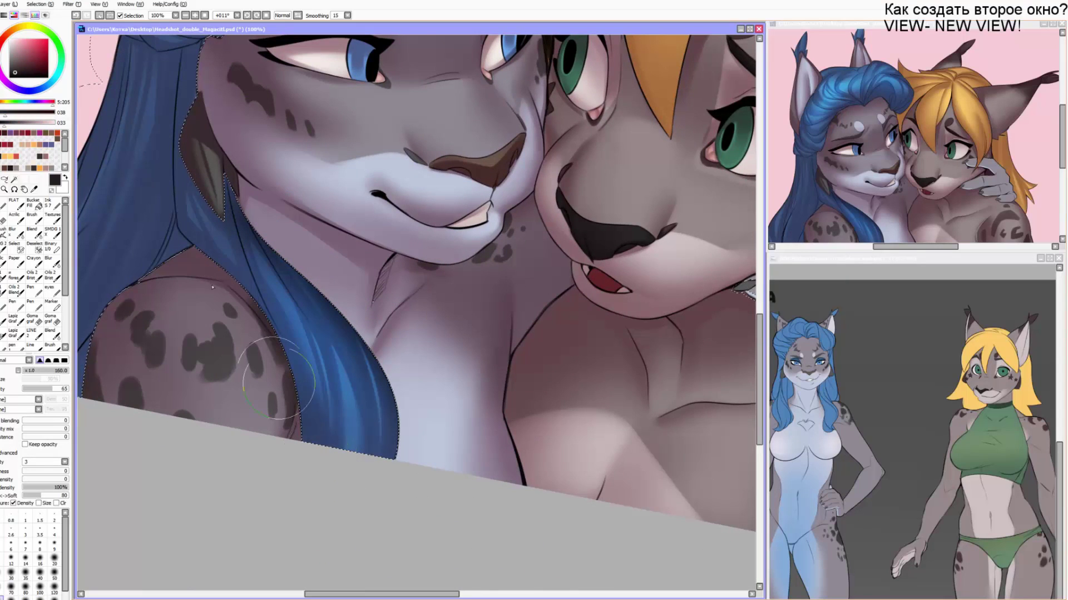
{"action": "left_click_drag", "start_coordinate": [212, 287], "coordinate": [245, 396]}
Airbrush a broad dark shadow over the long blue hair falling behind the shoulder at sizes 450 and 400.
{"action": "key", "text": "bracketright"}
{"action": "key", "text": "bracketright"}
{"action": "key", "text": "bracketright"}
{"action": "key", "text": "bracketright"}
{"action": "key", "text": "bracketright"}
{"action": "key", "text": "bracketright"}
{"action": "left_click_drag", "start_coordinate": [191, 217], "coordinate": [324, 124]}
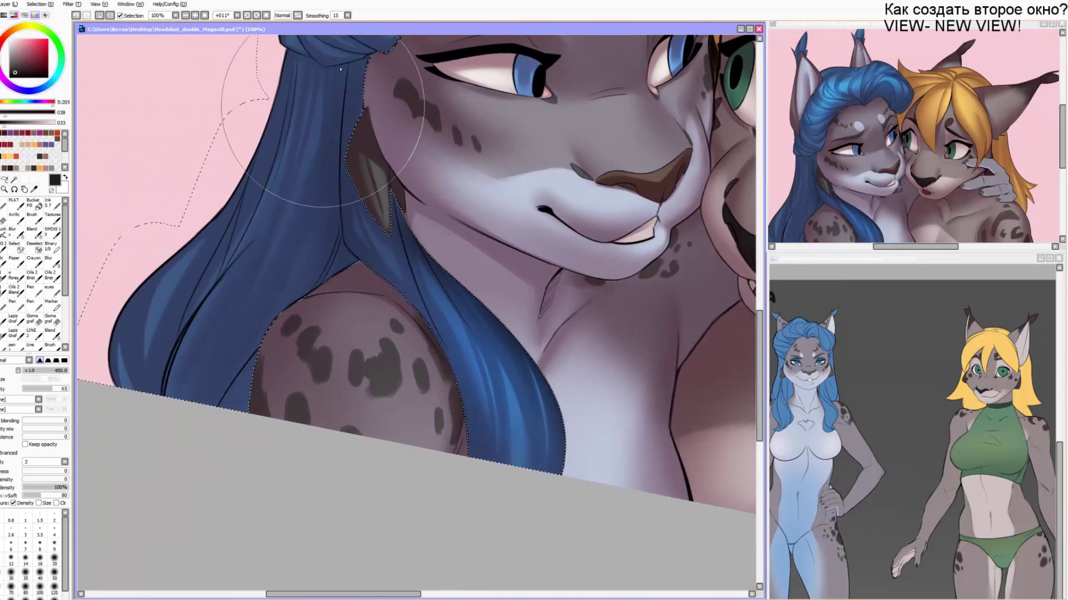
{"action": "mouse_move", "coordinate": [244, 353]}
{"action": "left_mouse_down"}
{"action": "mouse_move", "coordinate": [252, 161]}
{"action": "mouse_move", "coordinate": [205, 301]}
{"action": "left_mouse_up"}
{"action": "key", "text": "bracketleft"}
Airbrush a soft dark shadow onto the underside of the front blue curl at size 250.
{"action": "left_click_drag", "start_coordinate": [248, 205], "coordinate": [212, 436]}
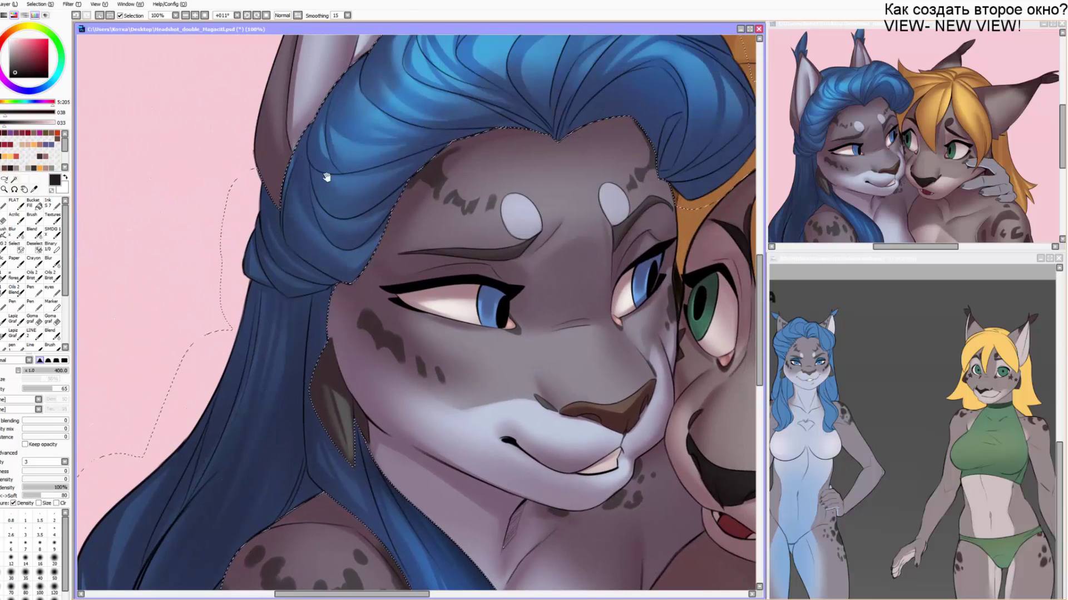
{"action": "left_click_drag", "start_coordinate": [327, 177], "coordinate": [309, 219]}
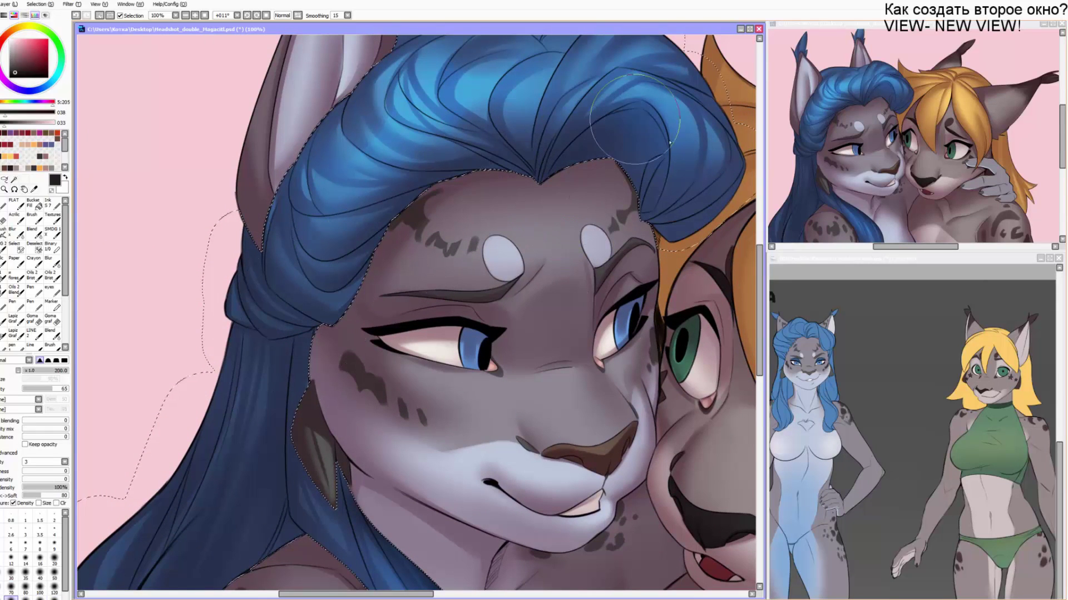
{"action": "left_click_drag", "start_coordinate": [612, 262], "coordinate": [482, 261]}
{"action": "key", "text": "bracketright"}
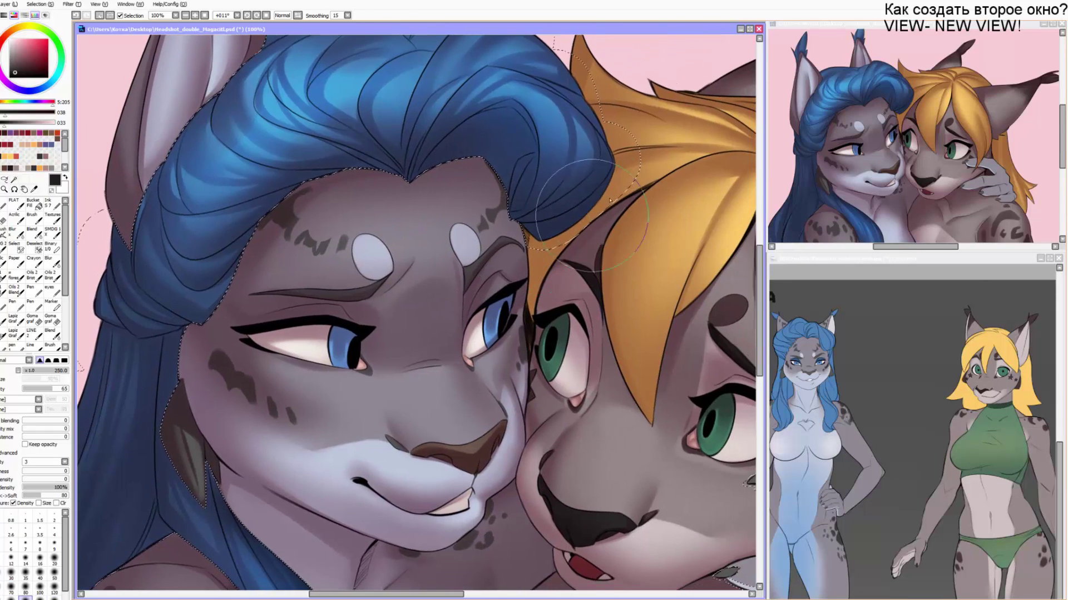
{"action": "left_click_drag", "start_coordinate": [399, 169], "coordinate": [453, 258]}
{"action": "left_click_drag", "start_coordinate": [428, 381], "coordinate": [427, 243]}
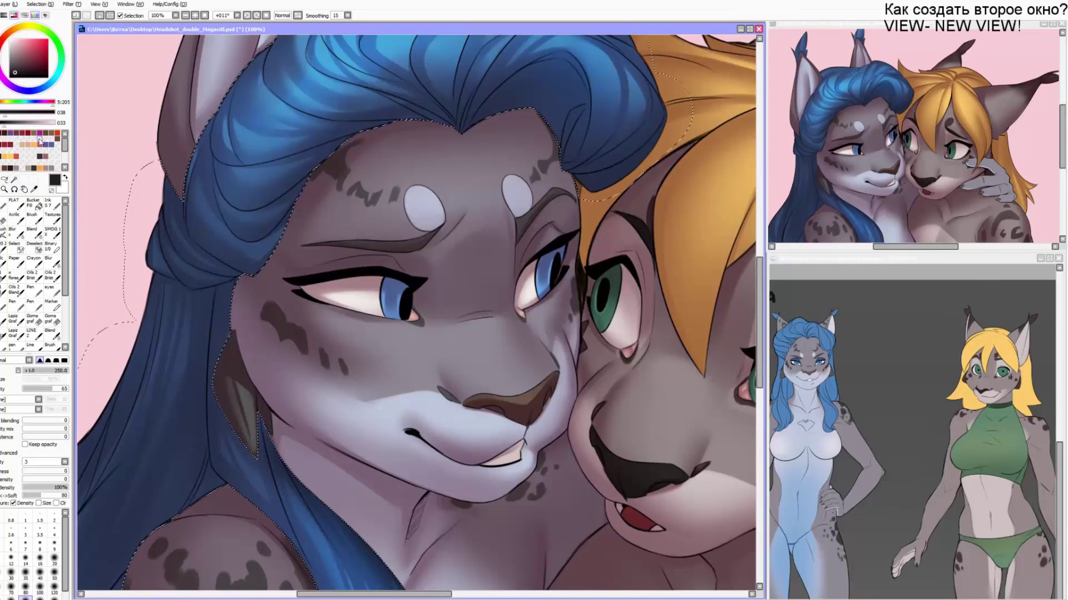
{"action": "left_click_drag", "start_coordinate": [429, 105], "coordinate": [278, 375]}
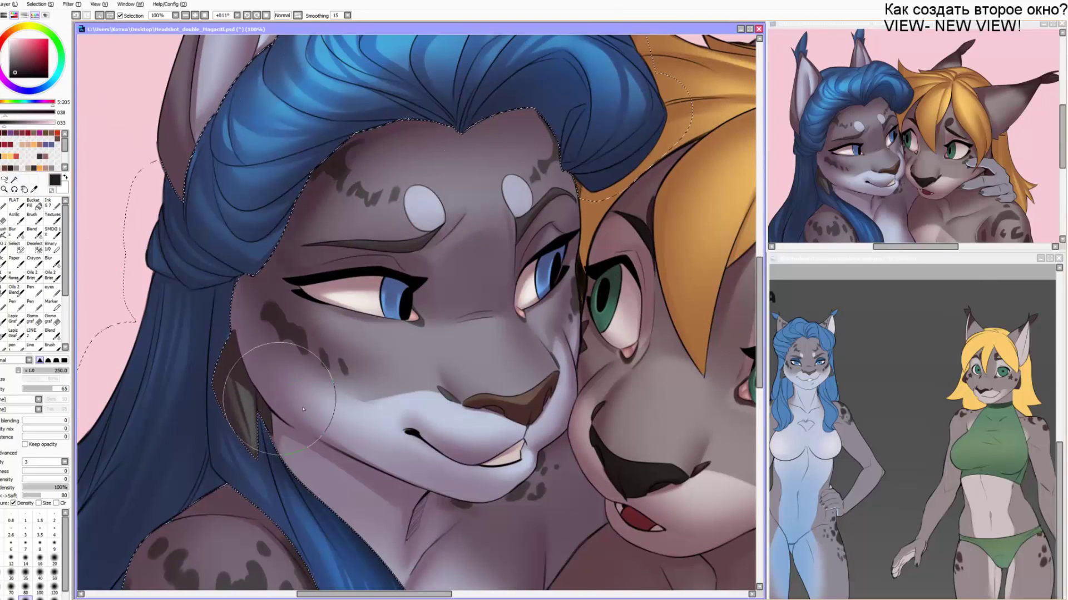
Pick a muted mauve-brown from the face and brush a shadow beneath the upper lid of the blue-haired lynx's near eye at size 35.
{"action": "left_click", "coordinate": [309, 263], "text": "alt"}
{"action": "key", "text": "n"}
{"action": "key", "text": "bracketright"}
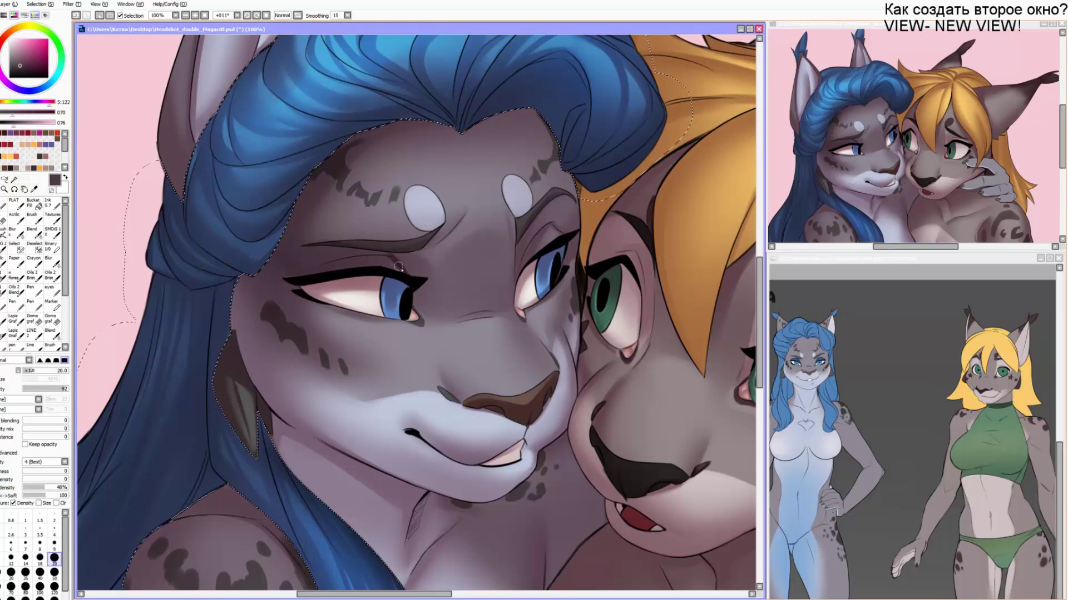
{"action": "key", "text": "bracketright"}
{"action": "key", "text": "b"}
{"action": "key", "text": "bracketleft"}
{"action": "key", "text": "bracketleft"}
{"action": "key", "text": "bracketleft"}
{"action": "key", "text": "n"}
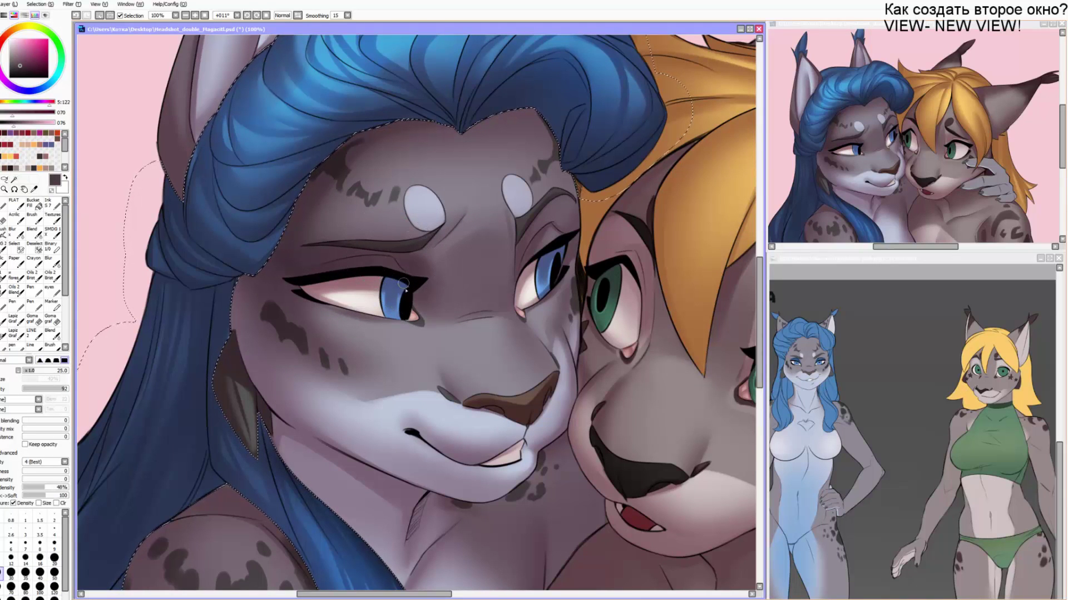
{"action": "key", "text": "bracketright"}
{"action": "key", "text": "bracketright"}
{"action": "left_click_drag", "start_coordinate": [402, 284], "coordinate": [300, 287]}
{"action": "key", "text": "bracketleft"}
{"action": "left_click_drag", "start_coordinate": [527, 279], "coordinate": [518, 300]}
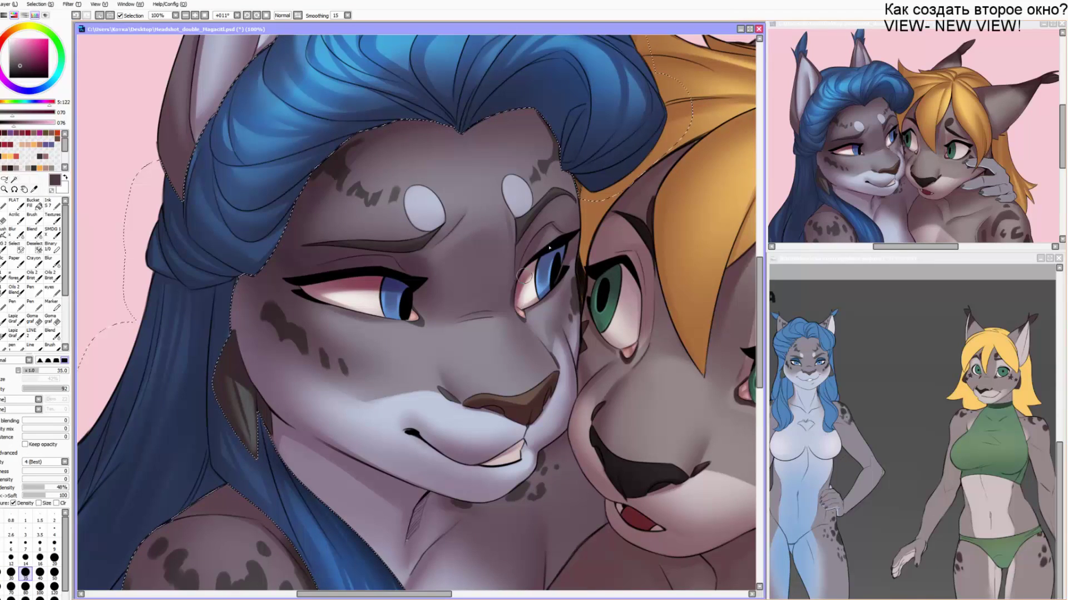
{"action": "left_click_drag", "start_coordinate": [582, 242], "coordinate": [552, 209]}
{"action": "key", "text": "ctrl+z"}
{"action": "key", "text": "ctrl+z"}
Deepen the near eye's upper-lid shadow with the mauve-brown and shade beneath the upper lid of the far eye.
{"action": "key", "text": "bracketright"}
{"action": "left_click_drag", "start_coordinate": [386, 251], "coordinate": [284, 264]}
{"action": "key", "text": "bracketleft"}
{"action": "key", "text": "bracketleft"}
{"action": "key", "text": "bracketleft"}
{"action": "key", "text": "bracketleft"}
{"action": "key", "text": "bracketleft"}
{"action": "key", "text": "bracketleft"}
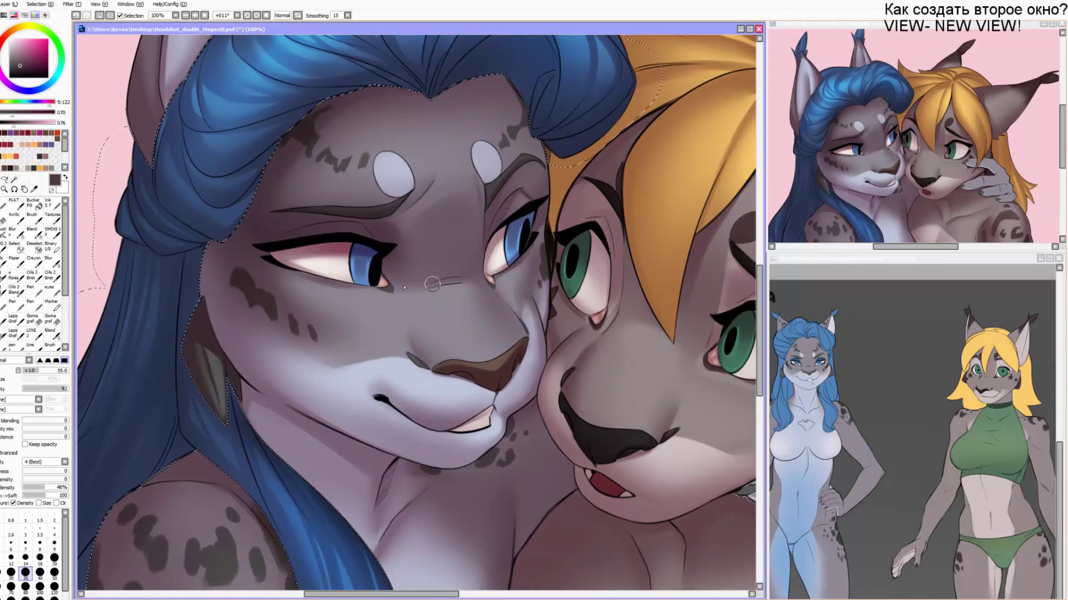
{"action": "left_click_drag", "start_coordinate": [538, 213], "coordinate": [495, 243]}
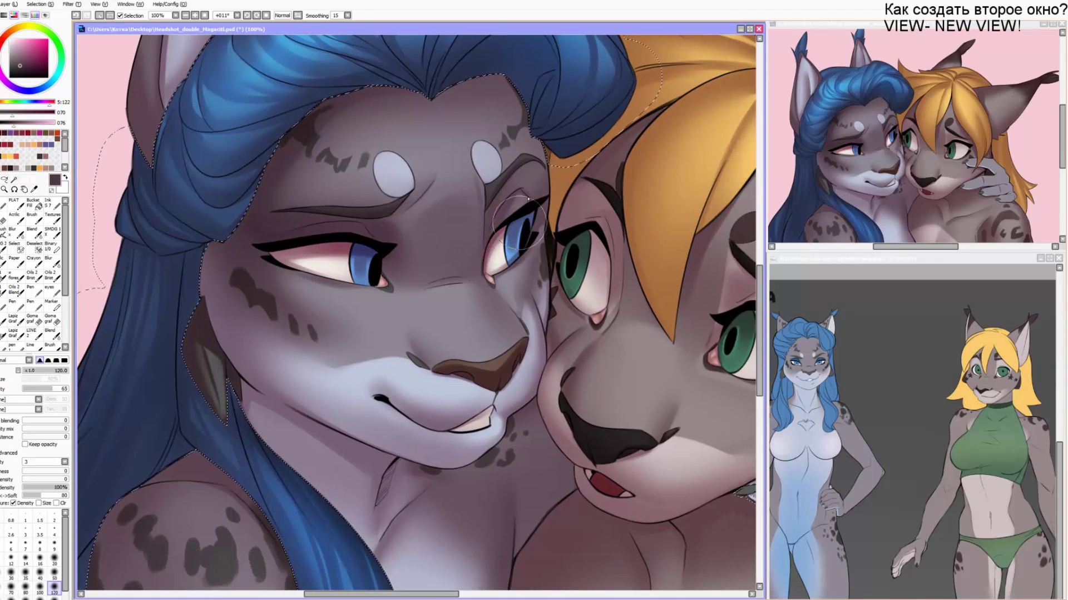
Airbrush a soft mauve-brown shadow along the outer edge of the blue-haired lynx's cheek at size 200.
{"action": "key", "text": "c"}
{"action": "key", "text": "b"}
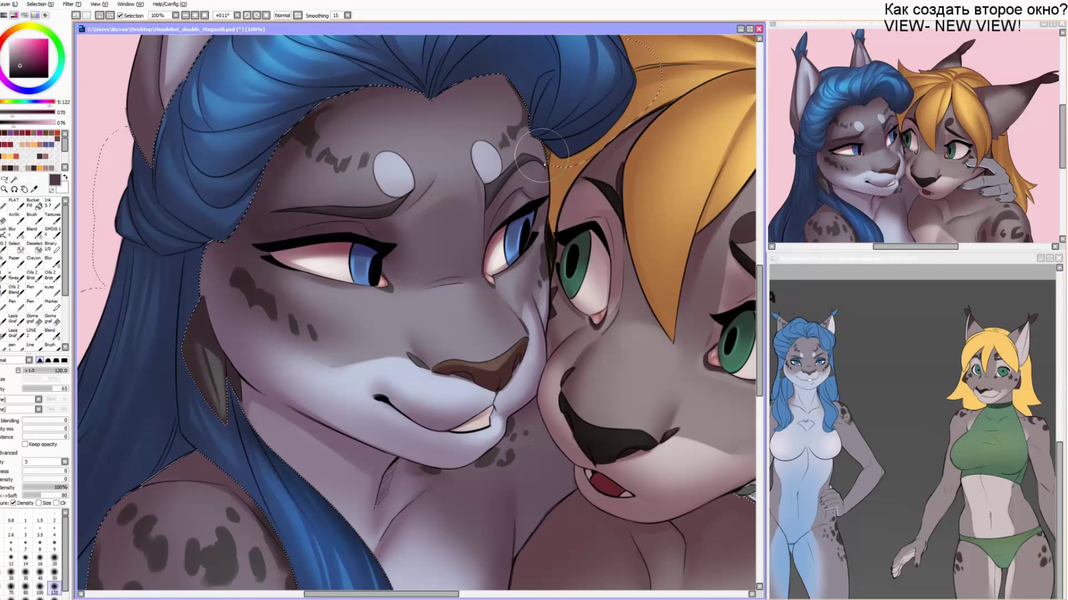
{"action": "key", "text": "bracketright"}
{"action": "key", "text": "bracketright"}
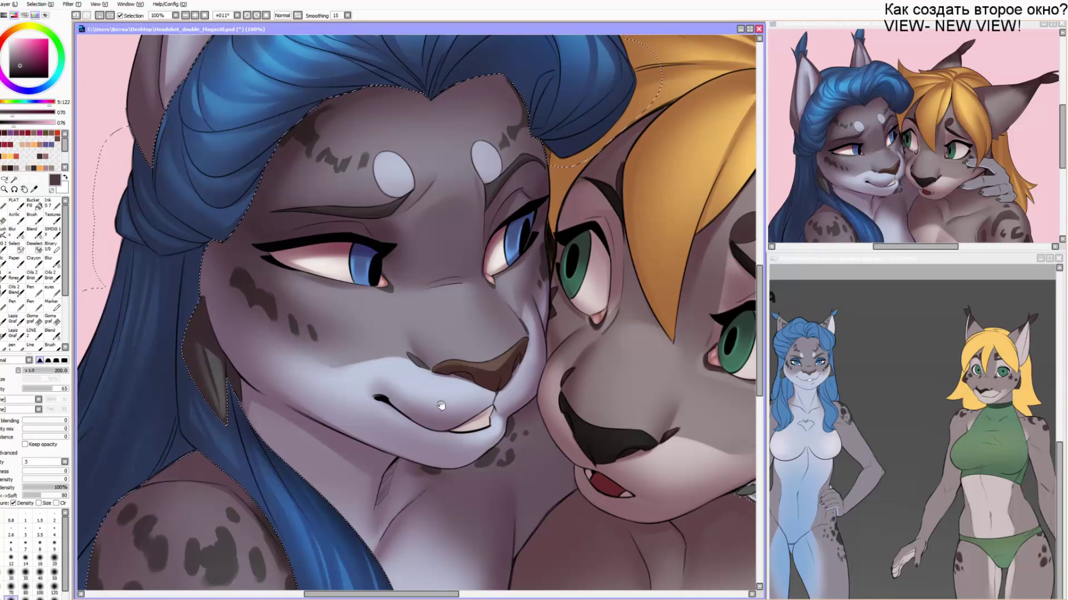
{"action": "left_click_drag", "start_coordinate": [441, 405], "coordinate": [433, 387]}
{"action": "left_click_drag", "start_coordinate": [237, 284], "coordinate": [250, 349]}
{"action": "left_click_drag", "start_coordinate": [295, 383], "coordinate": [265, 326]}
Reduce the airbrush size to 60 for soft shading around the corner of the blue-haired lynx's mouth.
{"action": "key", "text": "bracketleft"}
{"action": "key", "text": "bracketleft"}
{"action": "key", "text": "bracketleft"}
{"action": "key", "text": "bracketleft"}
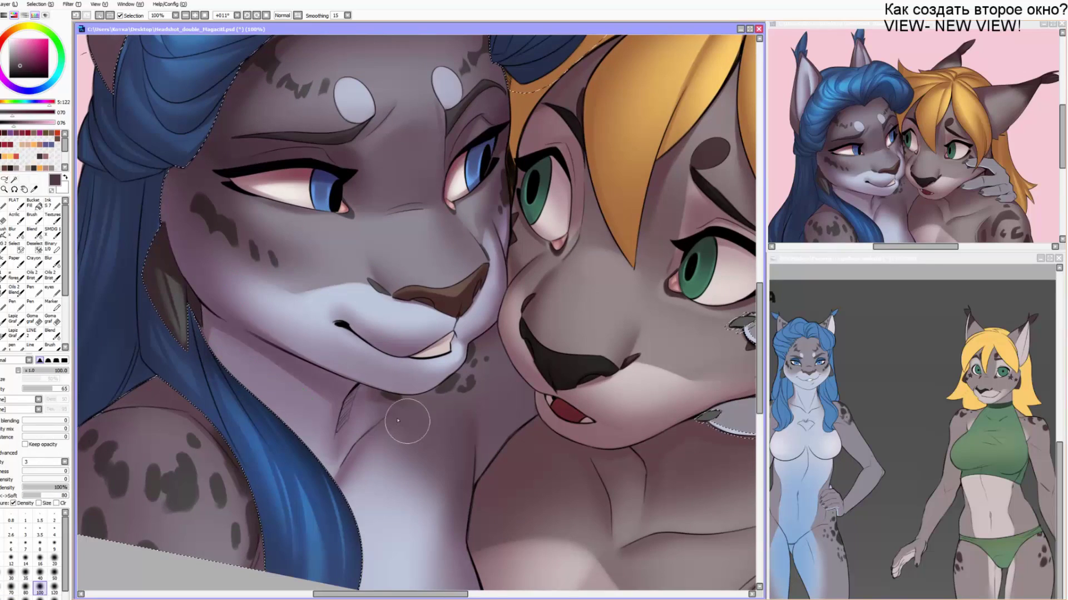
{"action": "key", "text": "bracketright"}
{"action": "key", "text": "bracketright"}
{"action": "key", "text": "bracketright"}
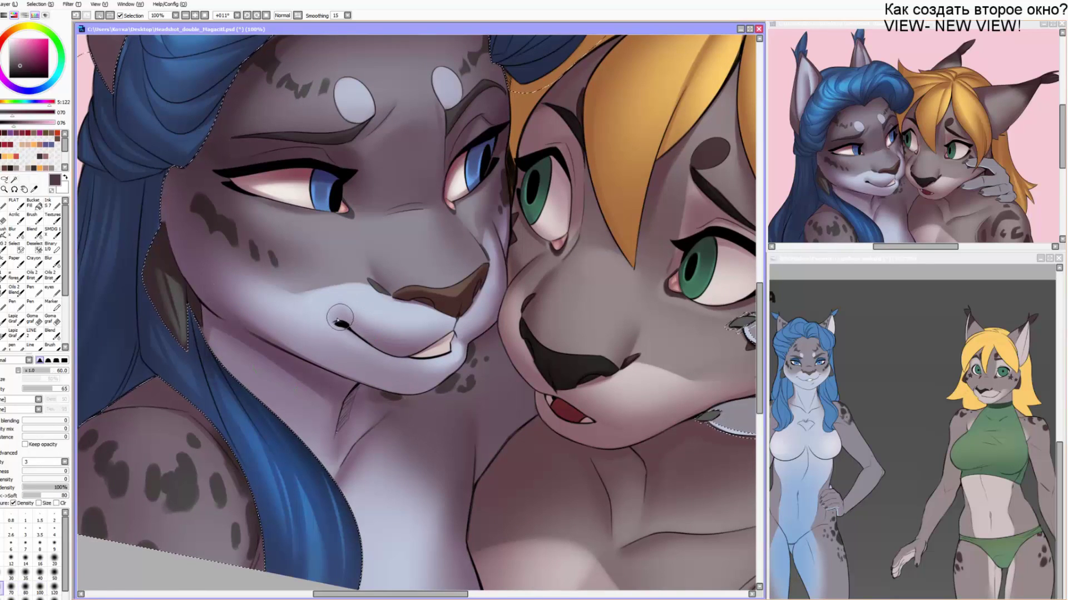
Deepen the soft purple shadows on the blue-haired character's shoulder and neck with a size 200 brush.
{"action": "key", "text": "bracketright"}
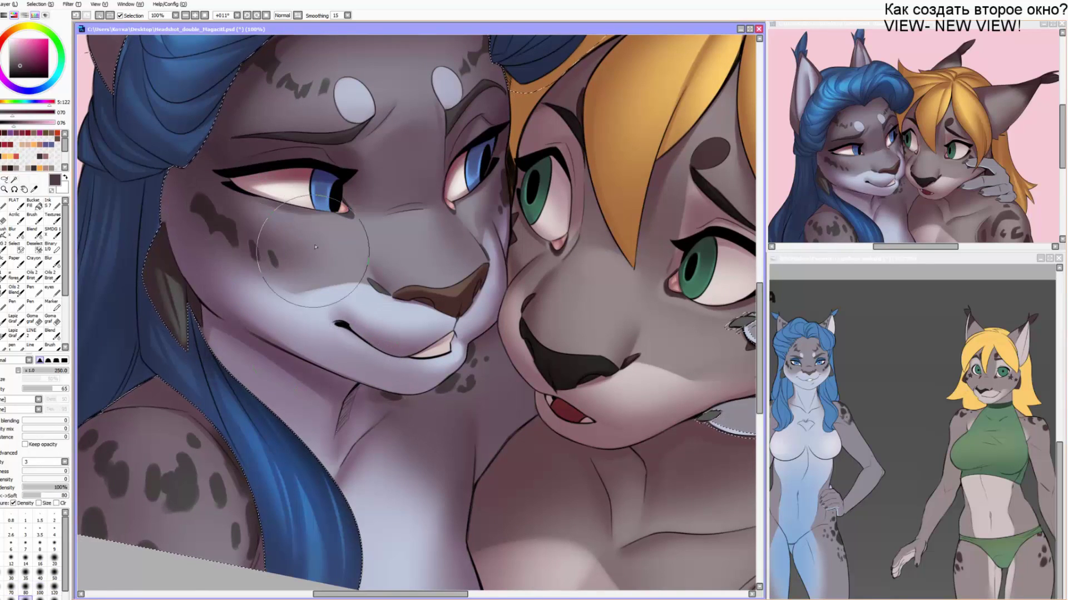
{"action": "left_click_drag", "start_coordinate": [420, 294], "coordinate": [422, 227]}
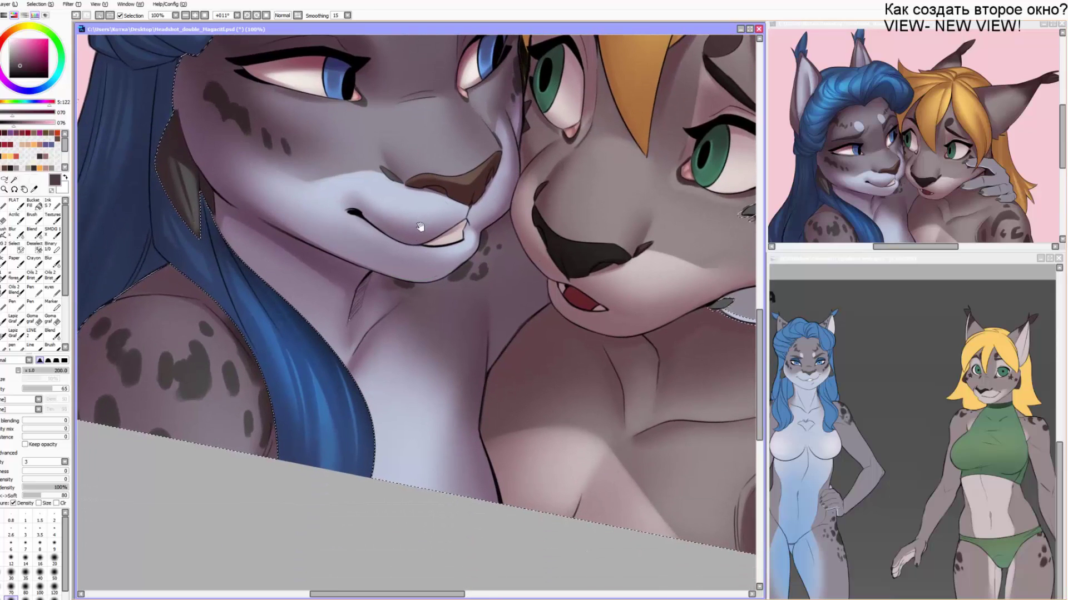
{"action": "left_click_drag", "start_coordinate": [330, 294], "coordinate": [379, 262]}
{"action": "left_click_drag", "start_coordinate": [286, 291], "coordinate": [138, 339]}
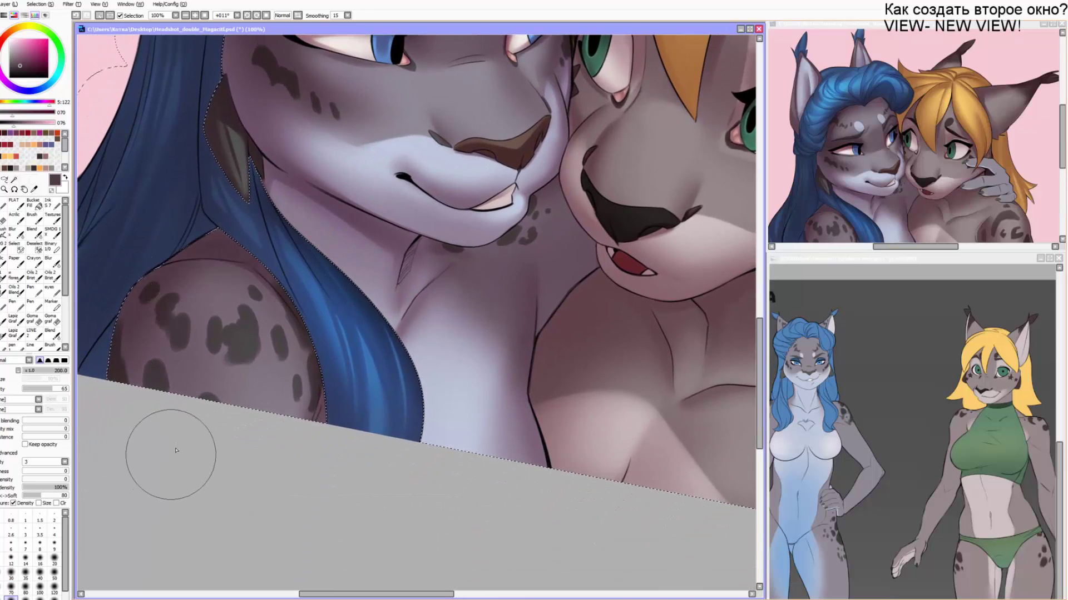
{"action": "key", "text": "alt+Tab"}
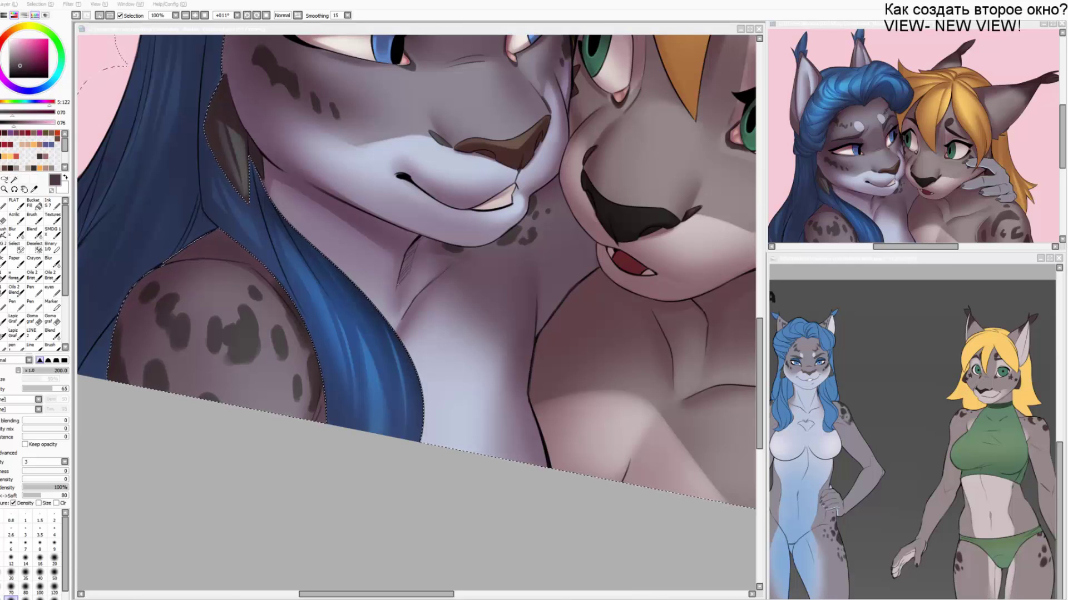
{"action": "left_click_drag", "start_coordinate": [403, 183], "coordinate": [395, 287]}
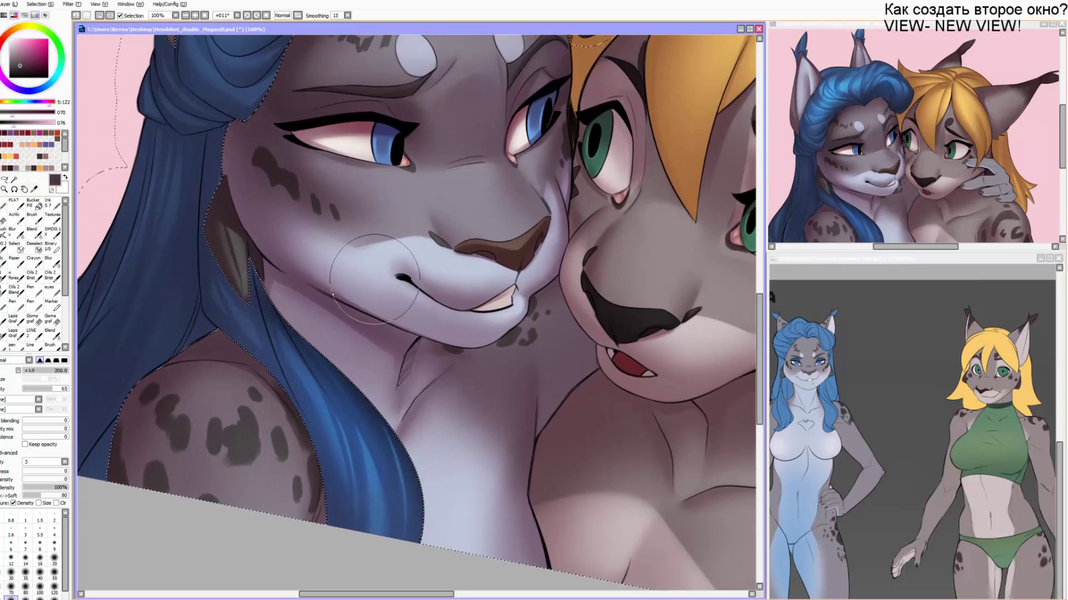
{"action": "mouse_move", "coordinate": [467, 378]}
{"action": "left_mouse_down"}
{"action": "mouse_move", "coordinate": [467, 332]}
{"action": "mouse_move", "coordinate": [534, 361]}
{"action": "left_mouse_up"}
Shade the lower chest area where the two characters' bodies meet, using a size 300 brush.
{"action": "key", "text": "bracketright"}
{"action": "key", "text": "bracketright"}
{"action": "left_click_drag", "start_coordinate": [527, 522], "coordinate": [517, 417]}
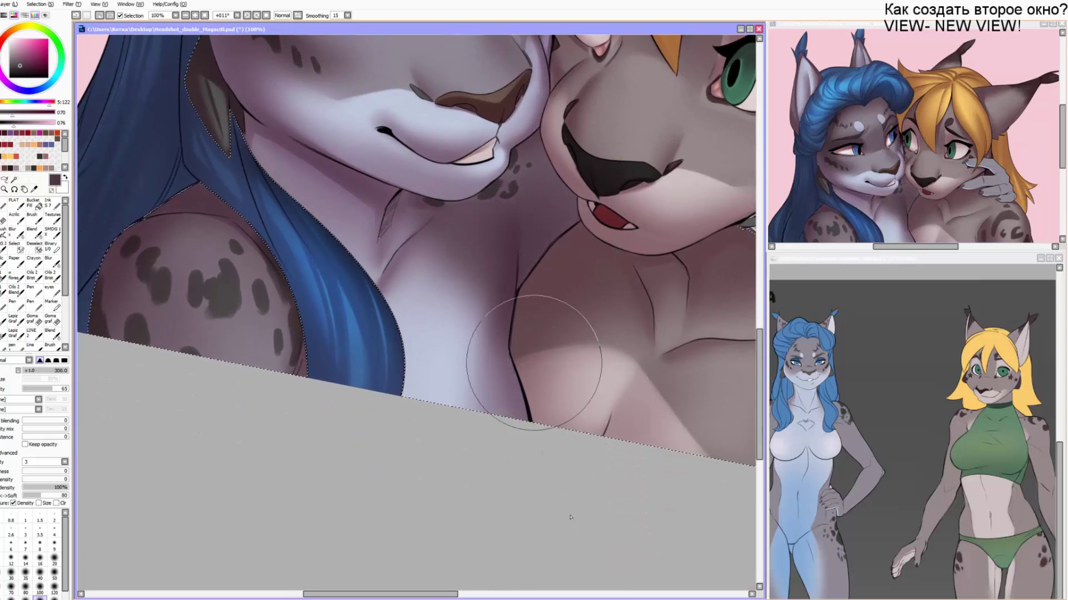
{"action": "left_click_drag", "start_coordinate": [532, 373], "coordinate": [532, 477]}
Sample the near-black line colour and darken the contact shadows between the two bodies and beneath the chin, with brush sizes up to 120.
{"action": "left_click", "coordinate": [518, 375], "text": "alt"}
{"action": "key", "text": "bracketleft"}
{"action": "key", "text": "bracketleft"}
{"action": "key", "text": "bracketleft"}
{"action": "key", "text": "bracketleft"}
{"action": "key", "text": "bracketleft"}
{"action": "key", "text": "bracketleft"}
{"action": "key", "text": "bracketleft"}
{"action": "key", "text": "bracketleft"}
{"action": "key", "text": "bracketleft"}
{"action": "key", "text": "bracketleft"}
{"action": "key", "text": "bracketleft"}
{"action": "key", "text": "bracketleft"}
{"action": "key", "text": "bracketleft"}
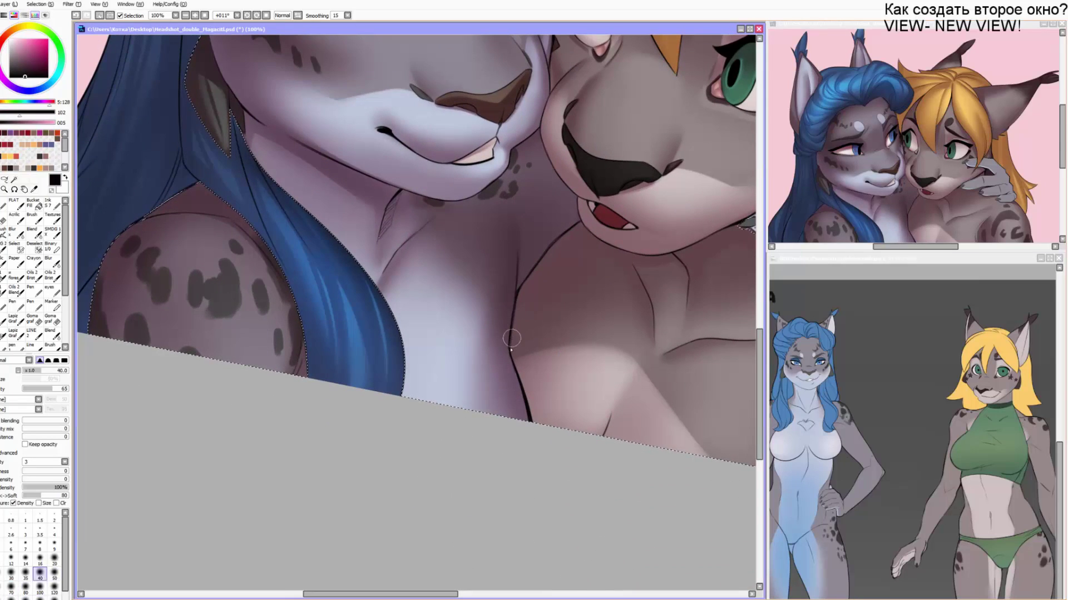
{"action": "key", "text": "bracketright"}
{"action": "key", "text": "bracketright"}
{"action": "key", "text": "bracketright"}
{"action": "key", "text": "bracketright"}
{"action": "key", "text": "bracketright"}
{"action": "key", "text": "bracketright"}
{"action": "key", "text": "bracketright"}
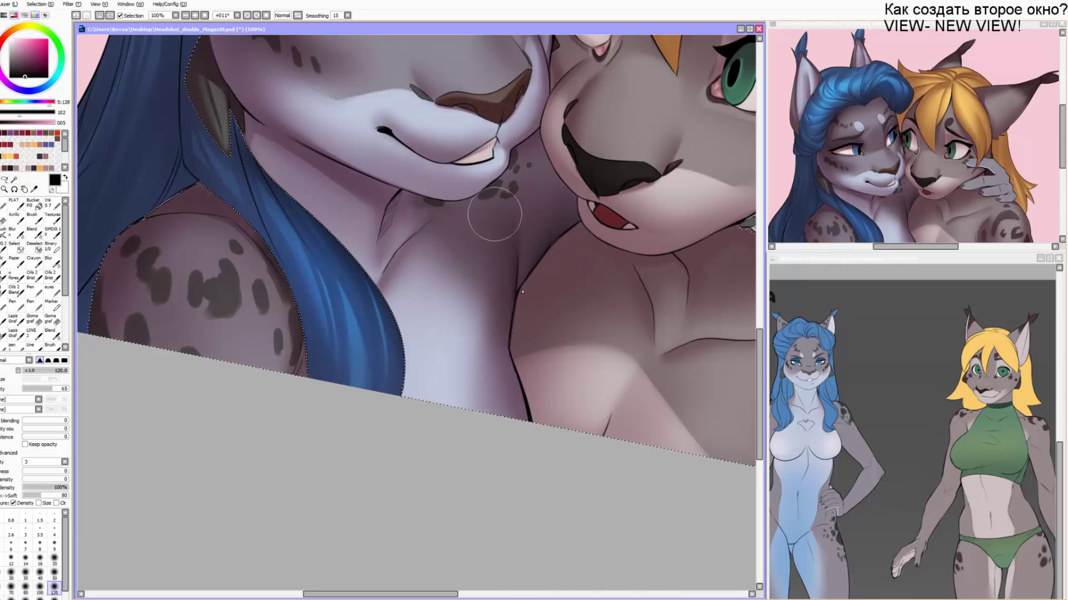
{"action": "key", "text": "bracketleft"}
{"action": "key", "text": "bracketleft"}
Darken the blue hair around the shoulder and beside the lower ear with brush sizes from 100 down to 60.
{"action": "left_click_drag", "start_coordinate": [342, 344], "coordinate": [375, 383]}
{"action": "key", "text": "bracketright"}
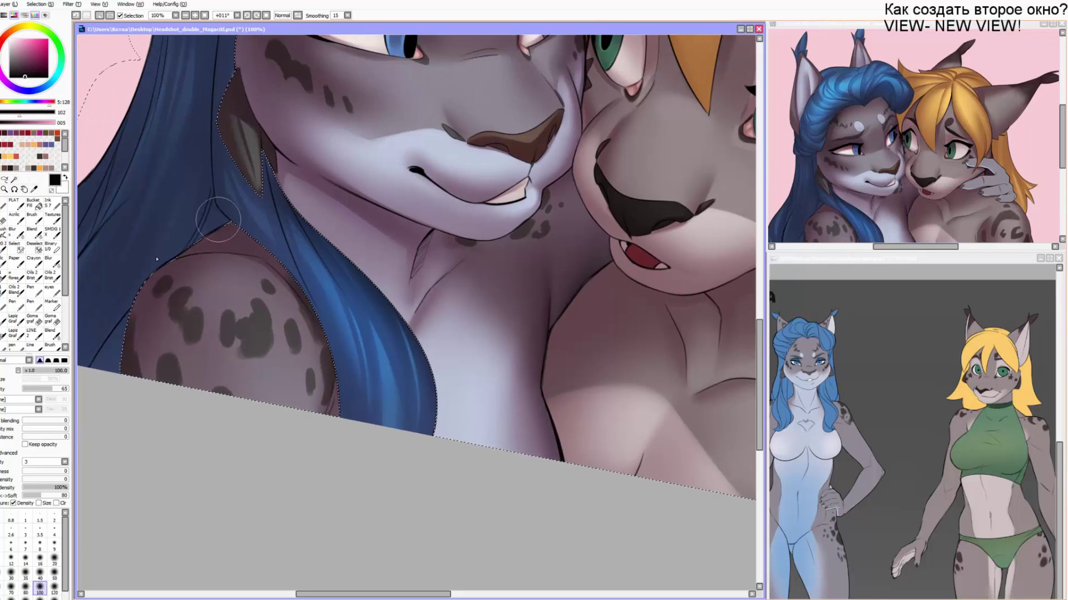
{"action": "mouse_move", "coordinate": [217, 220]}
{"action": "left_mouse_down"}
{"action": "mouse_move", "coordinate": [112, 456]}
{"action": "mouse_move", "coordinate": [130, 356]}
{"action": "left_mouse_up"}
{"action": "key", "text": "bracketright"}
{"action": "key", "text": "bracketleft"}
{"action": "left_click_drag", "start_coordinate": [245, 245], "coordinate": [303, 309]}
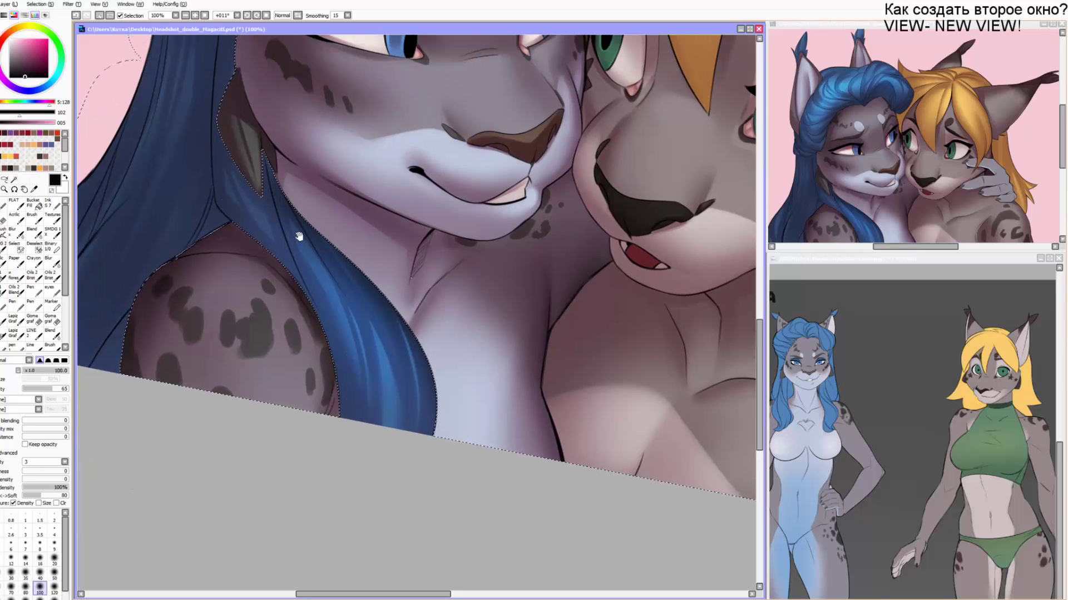
{"action": "key", "text": "bracketleft"}
{"action": "key", "text": "bracketleft"}
{"action": "mouse_move", "coordinate": [299, 235]}
{"action": "left_mouse_down"}
{"action": "mouse_move", "coordinate": [313, 340]}
{"action": "mouse_move", "coordinate": [358, 295]}
{"action": "left_mouse_up"}
{"action": "key", "text": "bracketleft"}
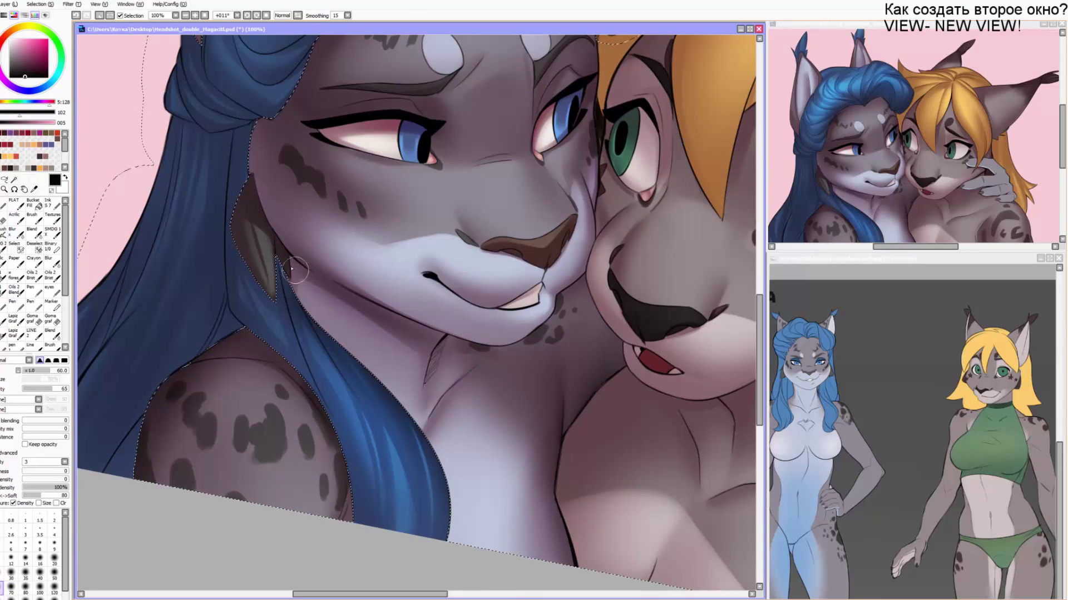
{"action": "left_click_drag", "start_coordinate": [242, 176], "coordinate": [231, 231]}
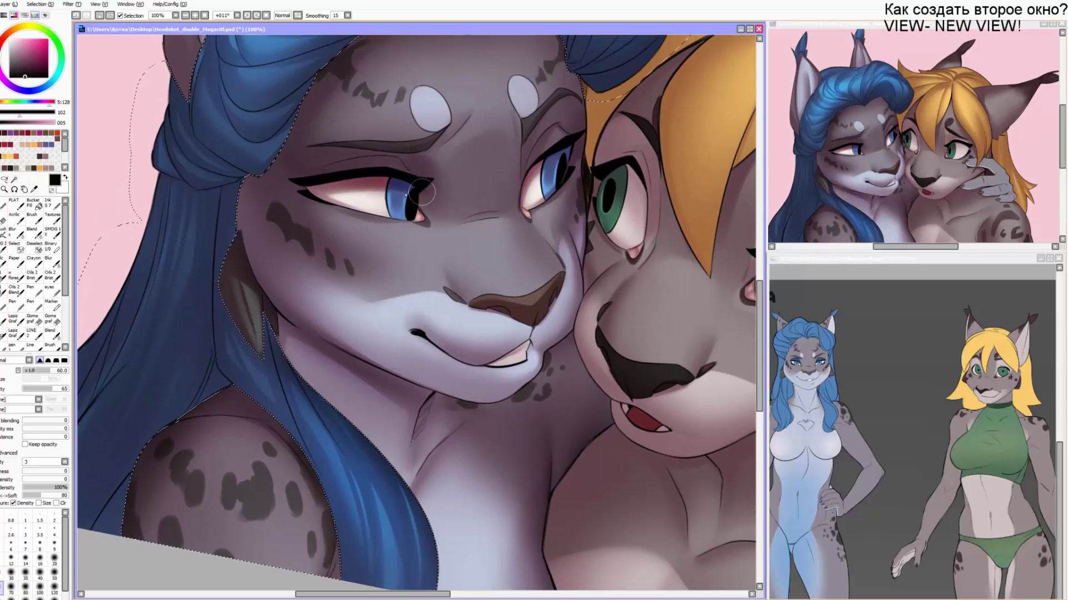
Undo the stroke over the blue iris and shade the upper parts of the eyes with brush sizes 40 to 16.
{"action": "key", "text": "ctrl+z"}
{"action": "key", "text": "bracketleft"}
{"action": "key", "text": "bracketleft"}
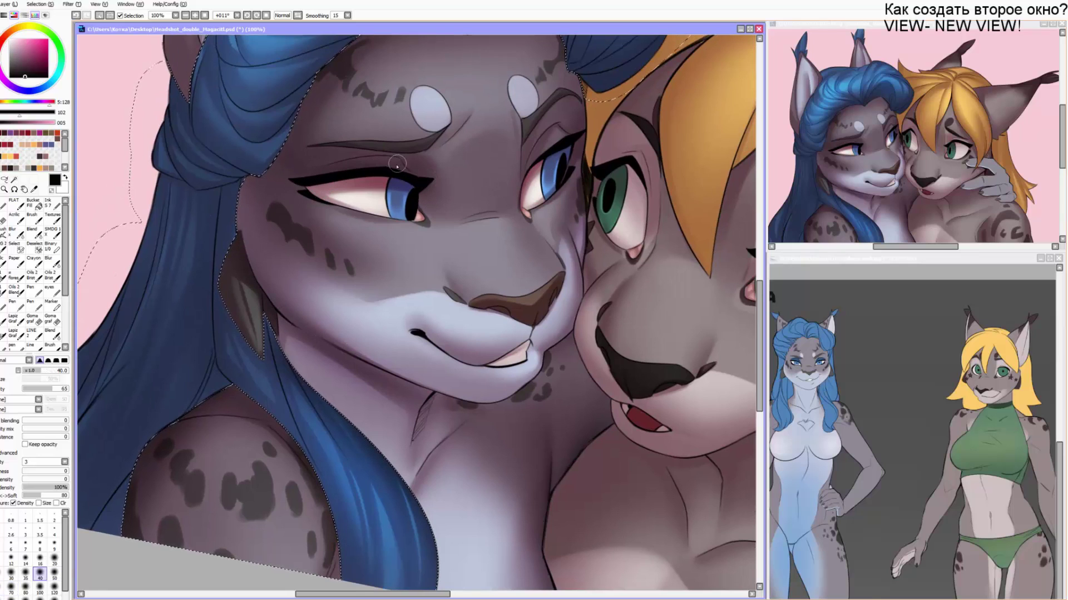
{"action": "key", "text": "bracketleft"}
{"action": "key", "text": "bracketleft"}
{"action": "key", "text": "bracketleft"}
{"action": "key", "text": "bracketleft"}
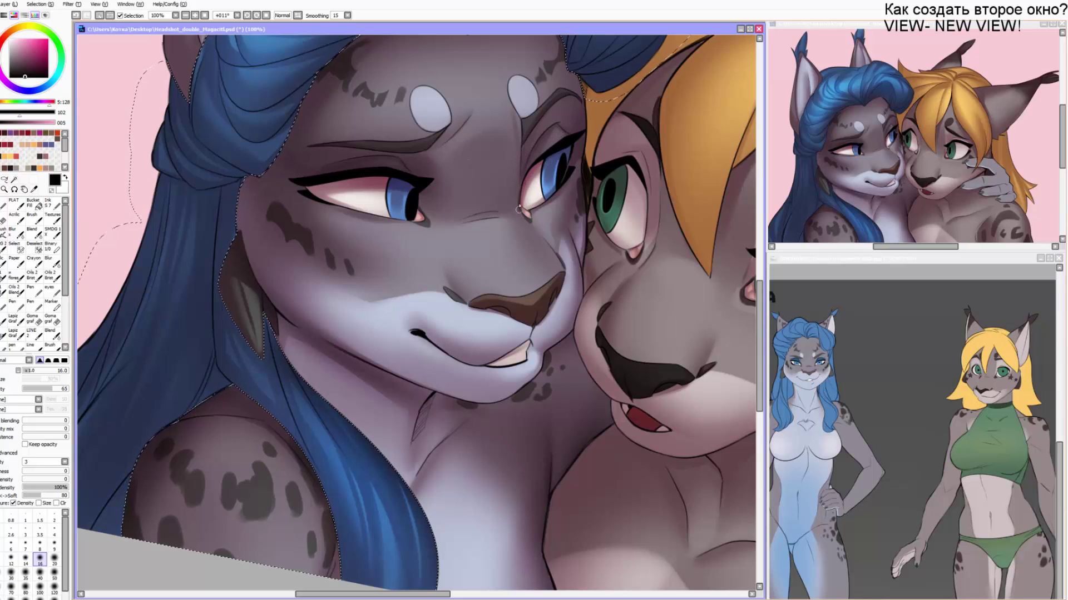
Shade the forehead below the hairline and the blue hair above it with large brushes of size 250 and 200.
{"action": "key", "text": "bracketright"}
{"action": "key", "text": "bracketright"}
{"action": "key", "text": "bracketright"}
{"action": "key", "text": "bracketright"}
{"action": "key", "text": "bracketright"}
{"action": "key", "text": "bracketright"}
{"action": "key", "text": "bracketright"}
{"action": "key", "text": "bracketright"}
{"action": "key", "text": "bracketright"}
{"action": "key", "text": "bracketright"}
{"action": "key", "text": "bracketright"}
{"action": "key", "text": "bracketright"}
{"action": "key", "text": "bracketright"}
{"action": "key", "text": "bracketright"}
{"action": "left_click_drag", "start_coordinate": [520, 94], "coordinate": [467, 233]}
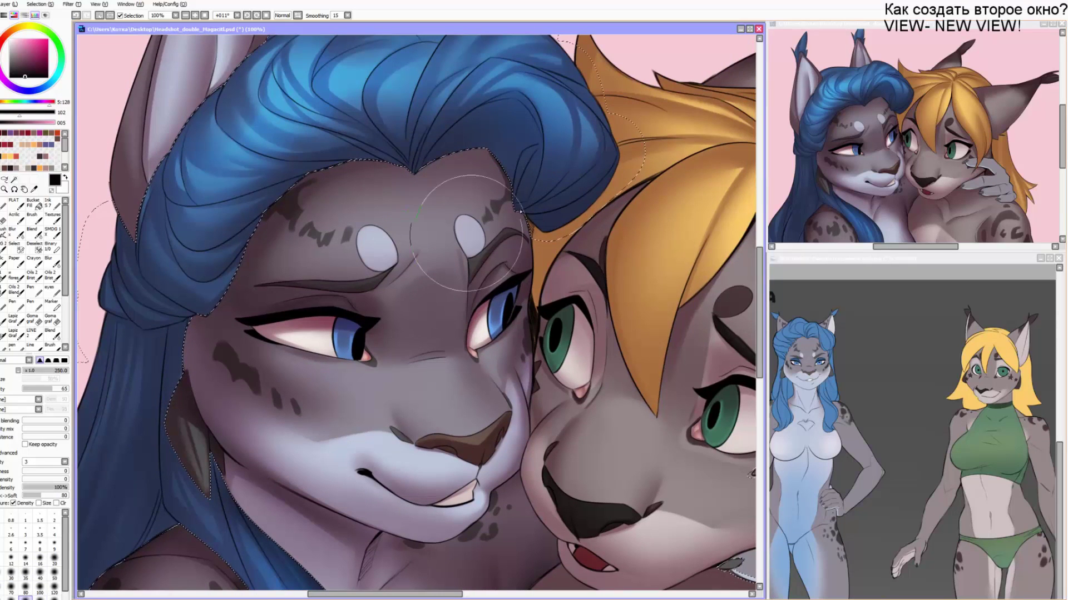
{"action": "key", "text": "bracketleft"}
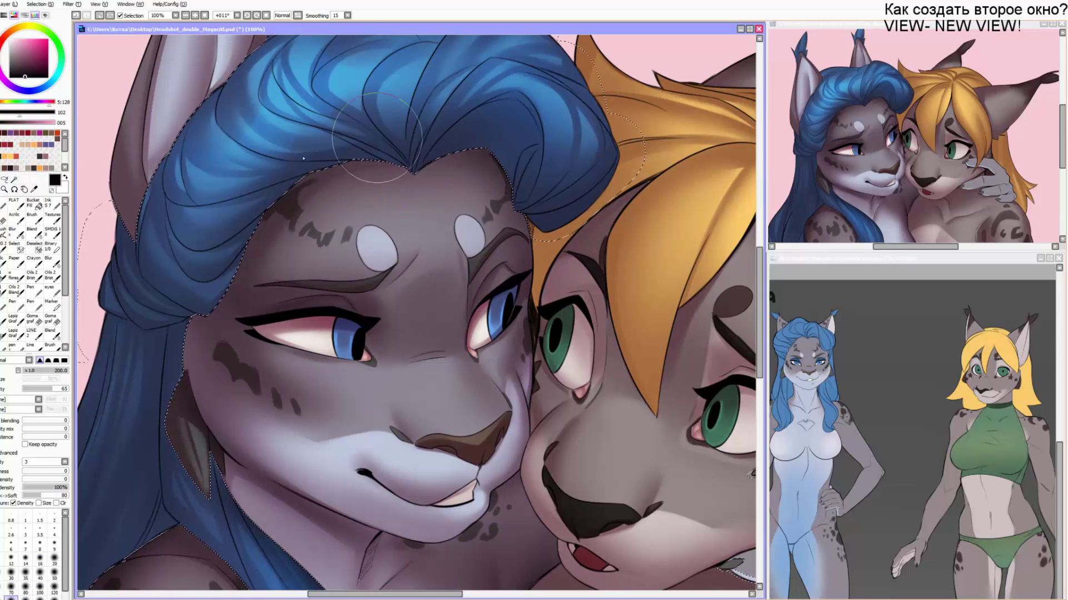
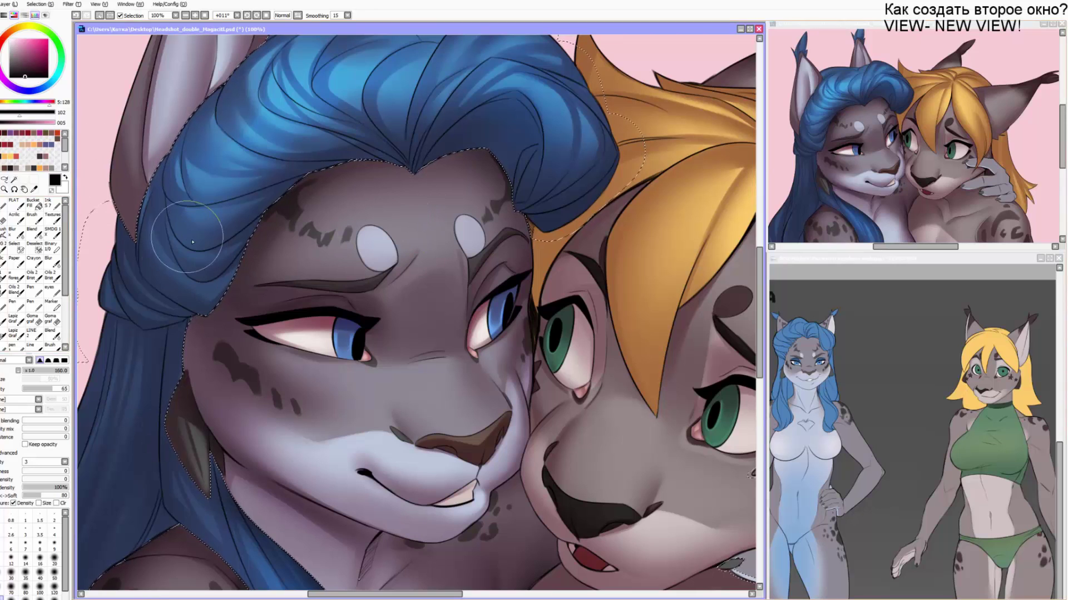
Paint dark shadows along the swept-back blue hair strands beside the temple with brush sizes between 14 and 25.
{"action": "scroll", "coordinate": [274, 167], "scroll_direction": "up", "scroll_amount": 2}
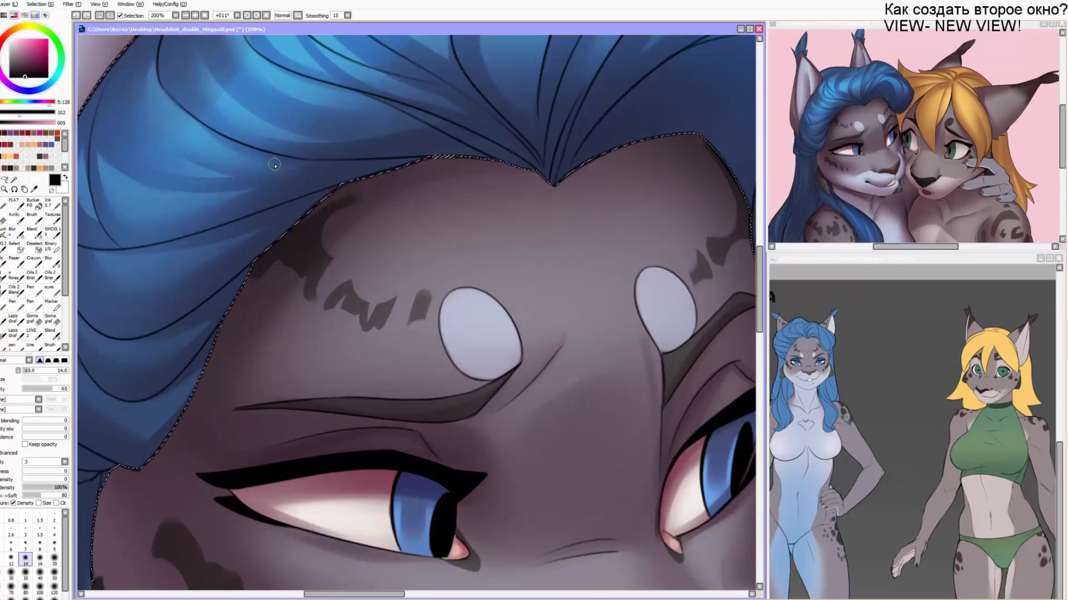
{"action": "left_click_drag", "start_coordinate": [275, 166], "coordinate": [412, 84]}
{"action": "key", "text": "]"}
{"action": "key", "text": "bracketright"}
{"action": "key", "text": "bracketright"}
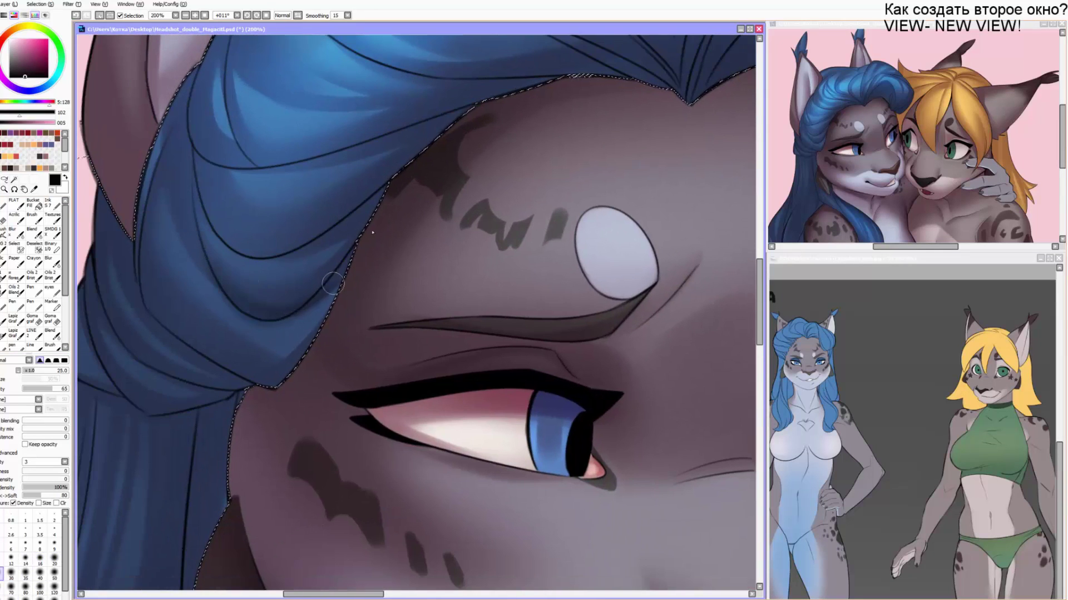
{"action": "mouse_move", "coordinate": [161, 315]}
{"action": "left_mouse_down"}
{"action": "mouse_move", "coordinate": [281, 369]}
{"action": "mouse_move", "coordinate": [304, 309]}
{"action": "left_mouse_up"}
{"action": "key", "text": "bracketright"}
{"action": "key", "text": "bracketleft"}
{"action": "key", "text": "bracketleft"}
{"action": "key", "text": "bracketleft"}
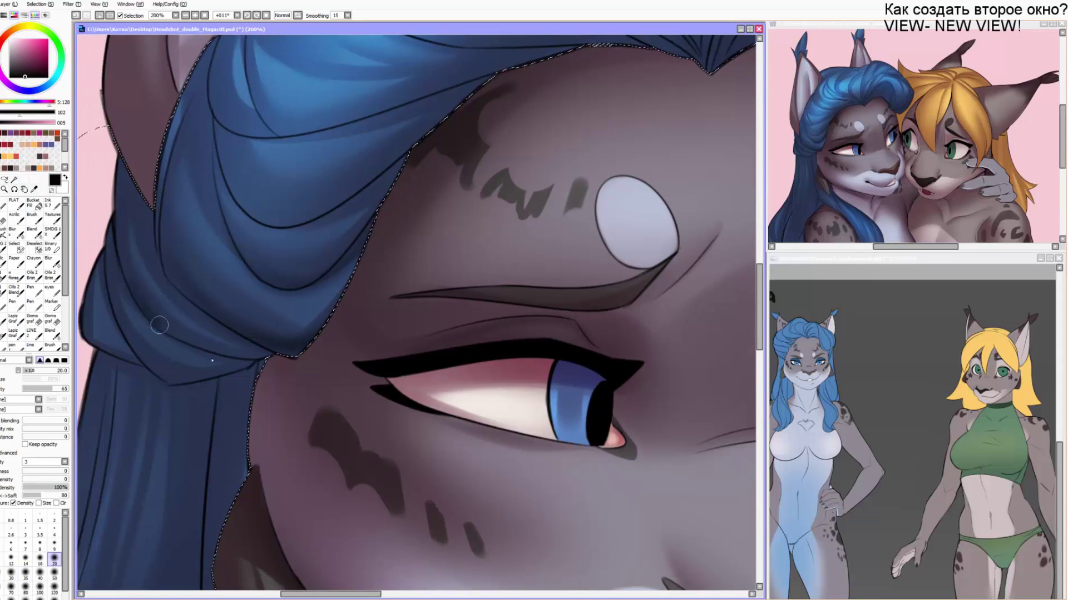
Darken the folds of the gathered blue hair lock above the ear with a size 20 brush.
{"action": "left_click_drag", "start_coordinate": [158, 324], "coordinate": [273, 356]}
{"action": "key", "text": "bracketleft"}
{"action": "mouse_move", "coordinate": [124, 332]}
{"action": "left_mouse_down"}
{"action": "mouse_move", "coordinate": [262, 362]}
{"action": "mouse_move", "coordinate": [313, 246]}
{"action": "left_mouse_up"}
{"action": "key", "text": "bracketright"}
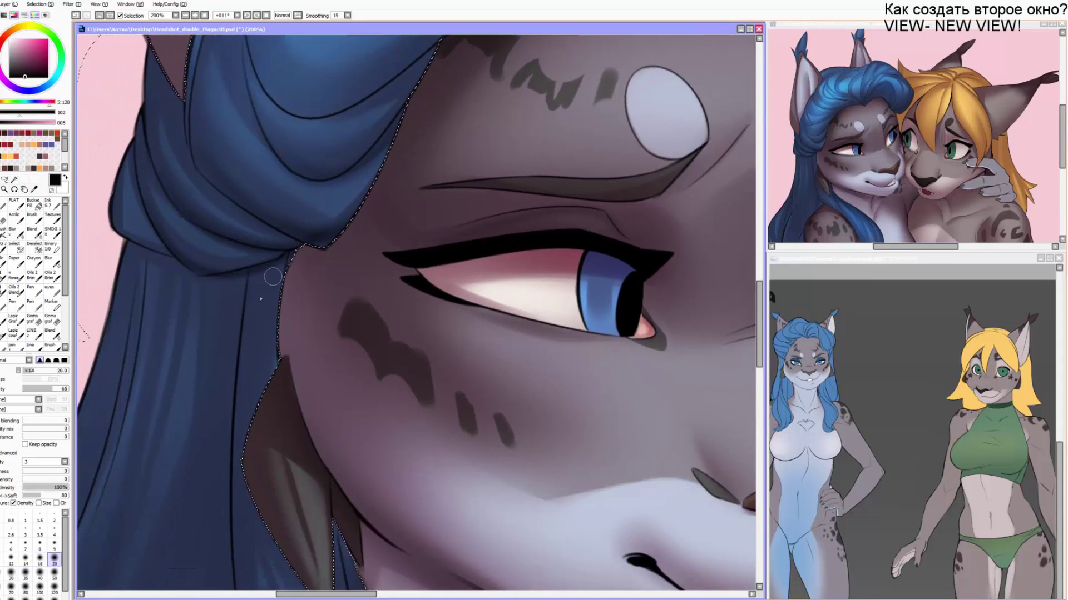
Paint a shadow along the long strand below the gathered lock, replacing the first attempt with a cleaner stroke.
{"action": "key", "text": "bracketleft"}
{"action": "left_click_drag", "start_coordinate": [244, 281], "coordinate": [221, 512]}
{"action": "key", "text": "ctrl+z"}
{"action": "left_click_drag", "start_coordinate": [246, 275], "coordinate": [232, 505]}
{"action": "left_click_drag", "start_coordinate": [275, 341], "coordinate": [269, 250]}
Shade the hair beside the cheek and behind the ear with wider strokes, enlarging the brush beyond size 20.
{"action": "key", "text": "bracketright"}
{"action": "key", "text": "bracketright"}
{"action": "key", "text": "bracketright"}
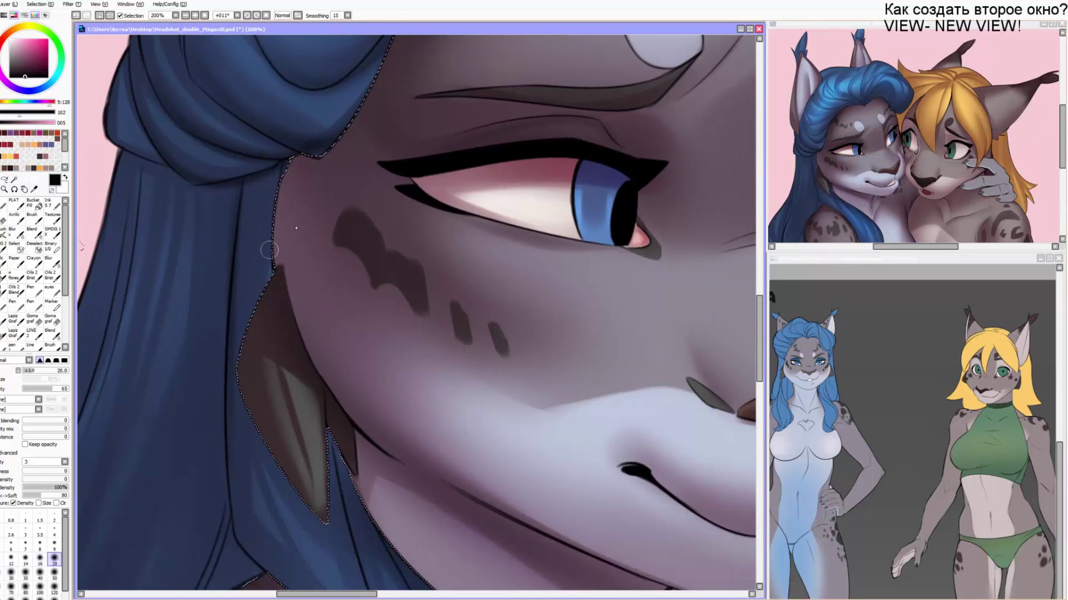
{"action": "left_click_drag", "start_coordinate": [290, 182], "coordinate": [253, 346]}
{"action": "key", "text": "bracketright"}
{"action": "key", "text": "bracketright"}
{"action": "left_click_drag", "start_coordinate": [276, 158], "coordinate": [258, 264]}
{"action": "key", "text": "bracketright"}
{"action": "left_click_drag", "start_coordinate": [238, 181], "coordinate": [186, 477]}
{"action": "left_click_drag", "start_coordinate": [178, 328], "coordinate": [238, 267]}
Add shadow strokes down the outer strands of the long back hair, ending with a size 35 brush.
{"action": "key", "text": "bracketleft"}
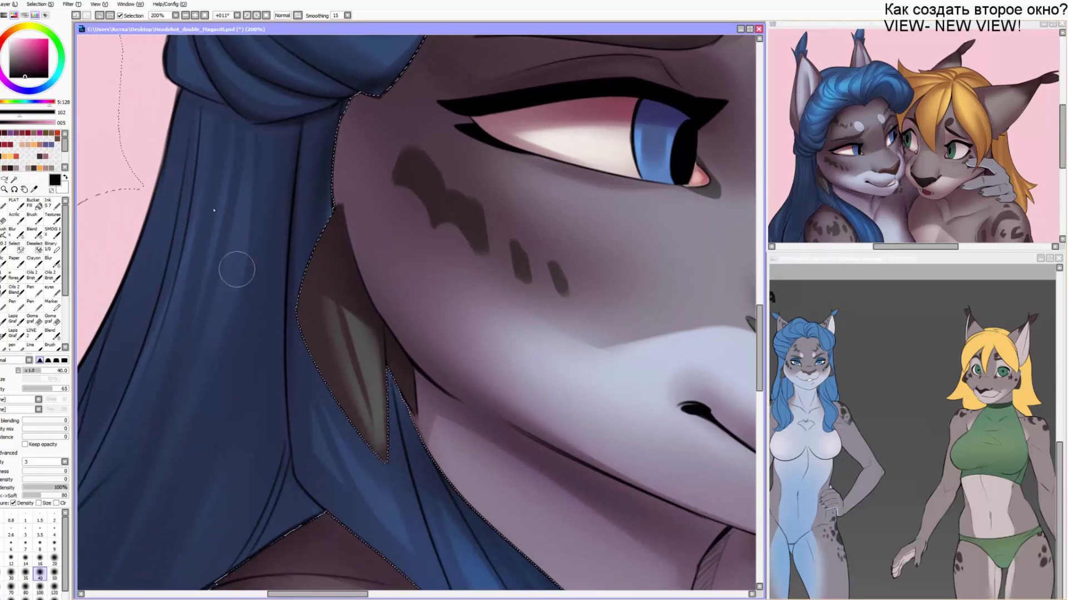
{"action": "key", "text": "bracketleft"}
{"action": "key", "text": "bracketleft"}
{"action": "key", "text": "bracketleft"}
{"action": "left_click_drag", "start_coordinate": [201, 113], "coordinate": [178, 266]}
{"action": "left_click_drag", "start_coordinate": [142, 376], "coordinate": [212, 325]}
{"action": "key", "text": "bracketright"}
{"action": "key", "text": "bracketright"}
{"action": "left_click_drag", "start_coordinate": [244, 78], "coordinate": [105, 508]}
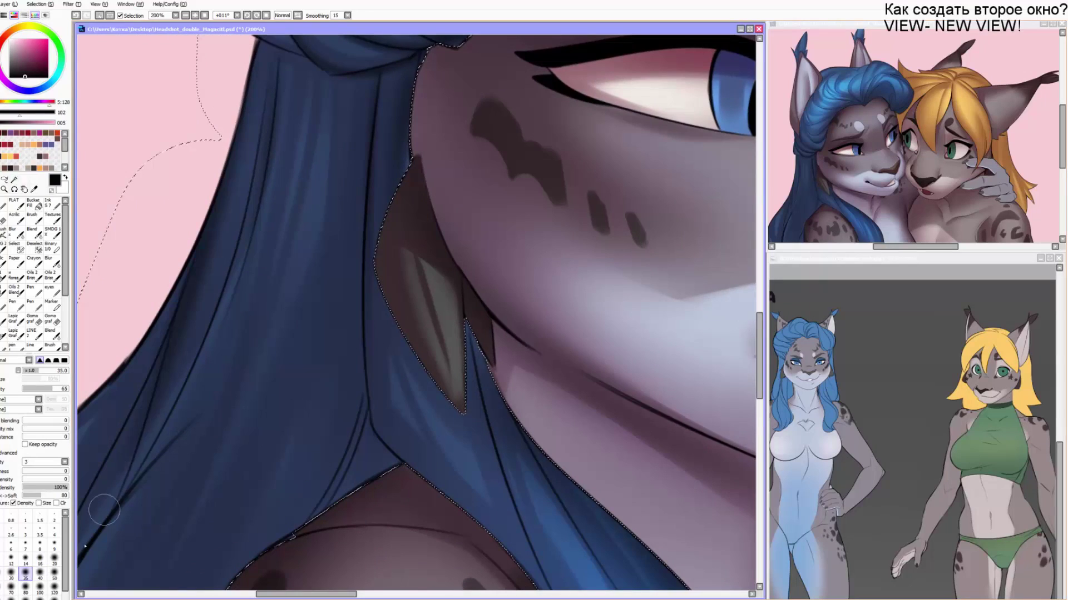
Darken the flaring lower part of the back hair along its strand lines with a size 35 brush.
{"action": "key", "text": "bracketright"}
{"action": "mouse_move", "coordinate": [167, 293]}
{"action": "left_mouse_down"}
{"action": "mouse_move", "coordinate": [244, 245]}
{"action": "mouse_move", "coordinate": [201, 335]}
{"action": "left_mouse_up"}
{"action": "left_click_drag", "start_coordinate": [112, 496], "coordinate": [182, 395]}
{"action": "key", "text": "bracketleft"}
{"action": "left_click_drag", "start_coordinate": [263, 259], "coordinate": [230, 291]}
{"action": "left_click_drag", "start_coordinate": [314, 136], "coordinate": [170, 378]}
{"action": "left_click_drag", "start_coordinate": [152, 465], "coordinate": [198, 386]}
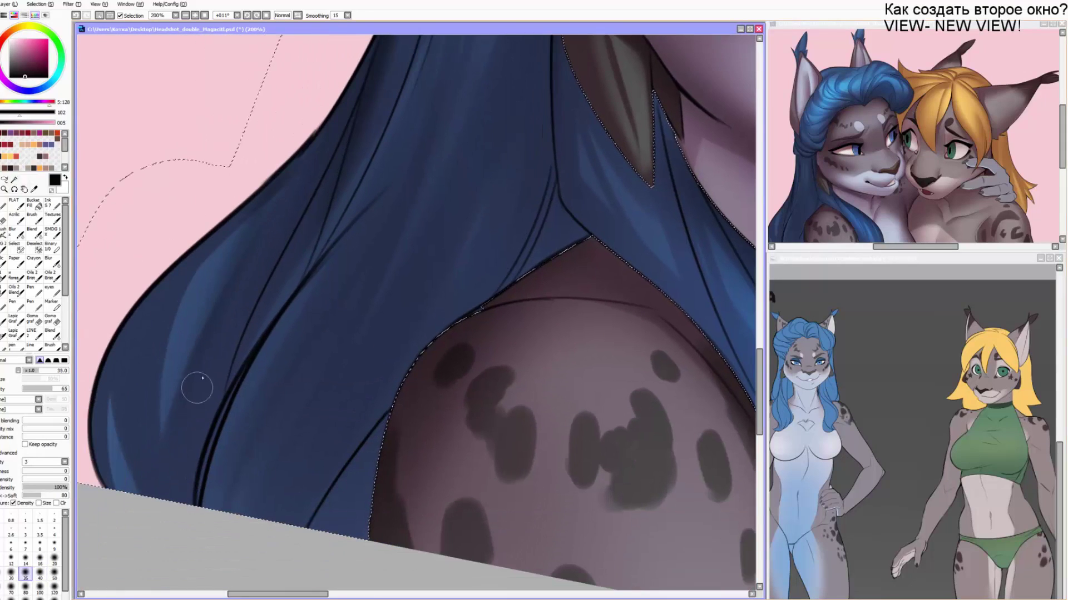
Shade the strand overlap in the lower back hair, refining it with a size 30 brush.
{"action": "key", "text": "bracketright"}
{"action": "left_click_drag", "start_coordinate": [312, 166], "coordinate": [203, 331]}
{"action": "key", "text": "bracketleft"}
{"action": "key", "text": "bracketleft"}
{"action": "key", "text": "bracketleft"}
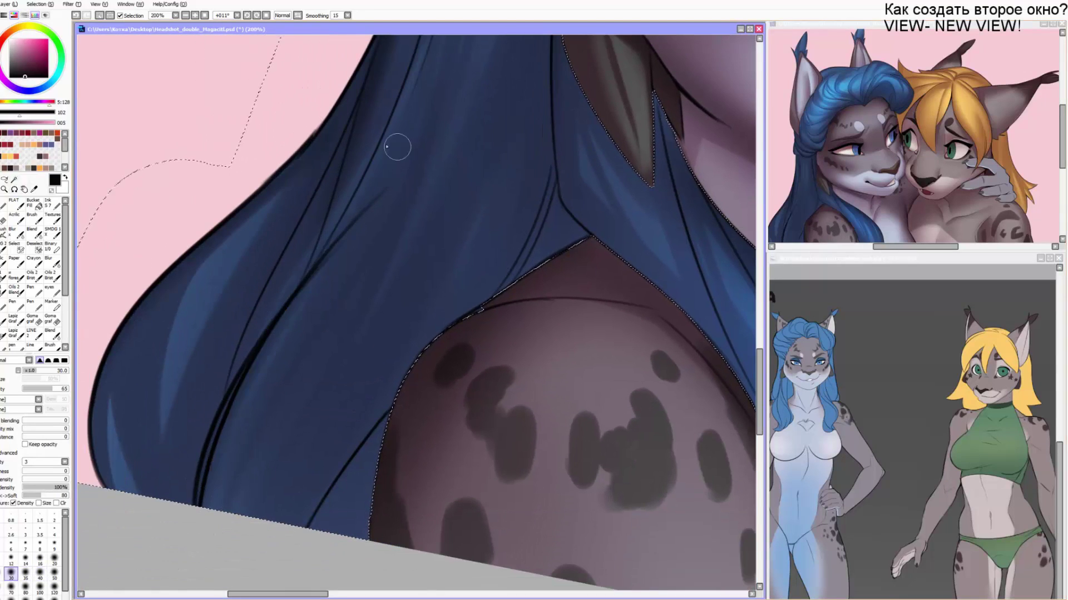
{"action": "mouse_move", "coordinate": [314, 268]}
{"action": "left_mouse_down"}
{"action": "mouse_move", "coordinate": [220, 406]}
{"action": "mouse_move", "coordinate": [156, 248]}
{"action": "left_mouse_up"}
Darken the blue hair where it parts around the top of the shoulder, with brush sizes from 60 to 100.
{"action": "key", "text": "bracketright"}
{"action": "key", "text": "bracketright"}
{"action": "key", "text": "bracketright"}
{"action": "key", "text": "bracketright"}
{"action": "key", "text": "bracketright"}
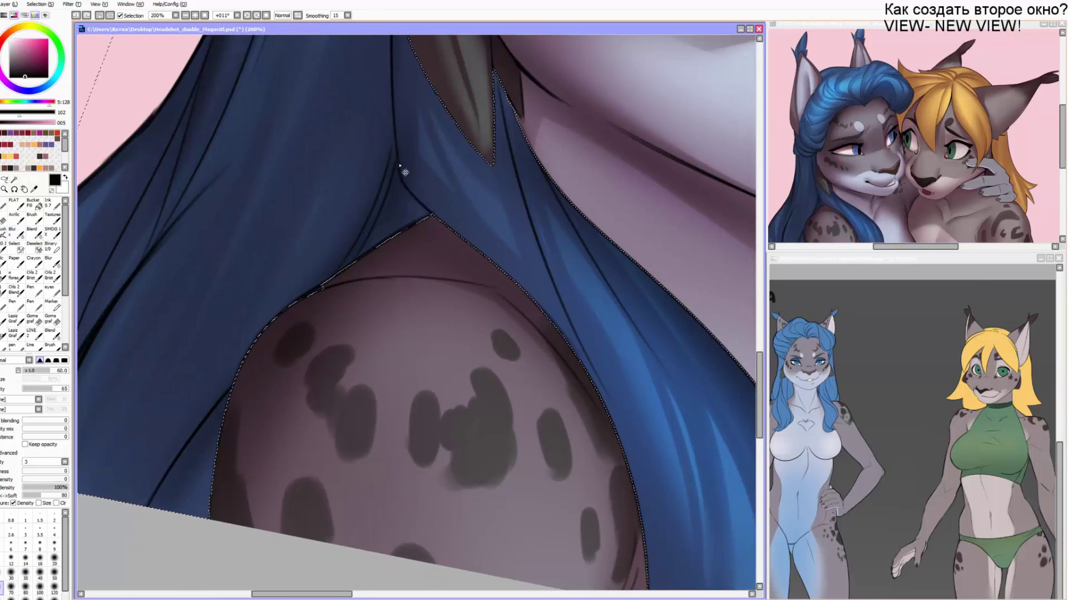
{"action": "key", "text": "bracketright"}
{"action": "key", "text": "bracketright"}
{"action": "key", "text": "bracketright"}
{"action": "mouse_move", "coordinate": [536, 410]}
{"action": "left_mouse_down"}
{"action": "mouse_move", "coordinate": [464, 417]}
{"action": "mouse_move", "coordinate": [440, 442]}
{"action": "left_mouse_up"}
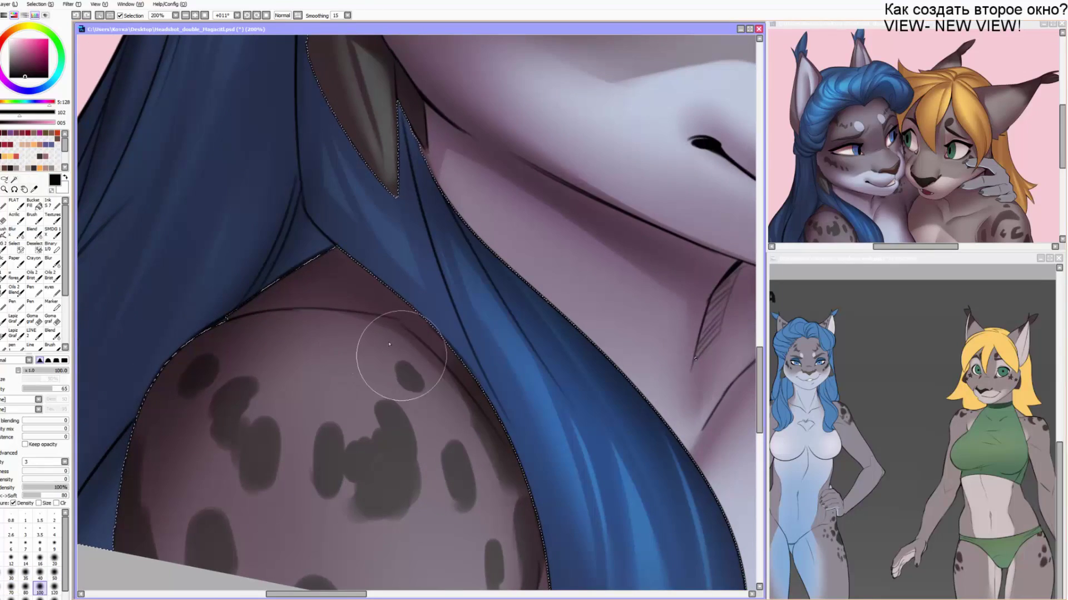
Paint narrow shadows along the upper front lock from the ear tip down beside the neck with a smaller brush.
{"action": "key", "text": "bracketleft"}
{"action": "key", "text": "bracketleft"}
{"action": "key", "text": "bracketleft"}
{"action": "key", "text": "bracketleft"}
{"action": "key", "text": "bracketleft"}
{"action": "key", "text": "bracketleft"}
{"action": "key", "text": "bracketleft"}
{"action": "mouse_move", "coordinate": [409, 156]}
{"action": "left_mouse_down"}
{"action": "mouse_move", "coordinate": [462, 380]}
{"action": "mouse_move", "coordinate": [460, 351]}
{"action": "left_mouse_up"}
{"action": "left_click_drag", "start_coordinate": [457, 227], "coordinate": [544, 394]}
{"action": "left_click_drag", "start_coordinate": [601, 494], "coordinate": [460, 356]}
Shade both edges of the front lock's lower end with brush sizes from 50 to 80.
{"action": "key", "text": "bracketright"}
{"action": "key", "text": "bracketright"}
{"action": "key", "text": "bracketright"}
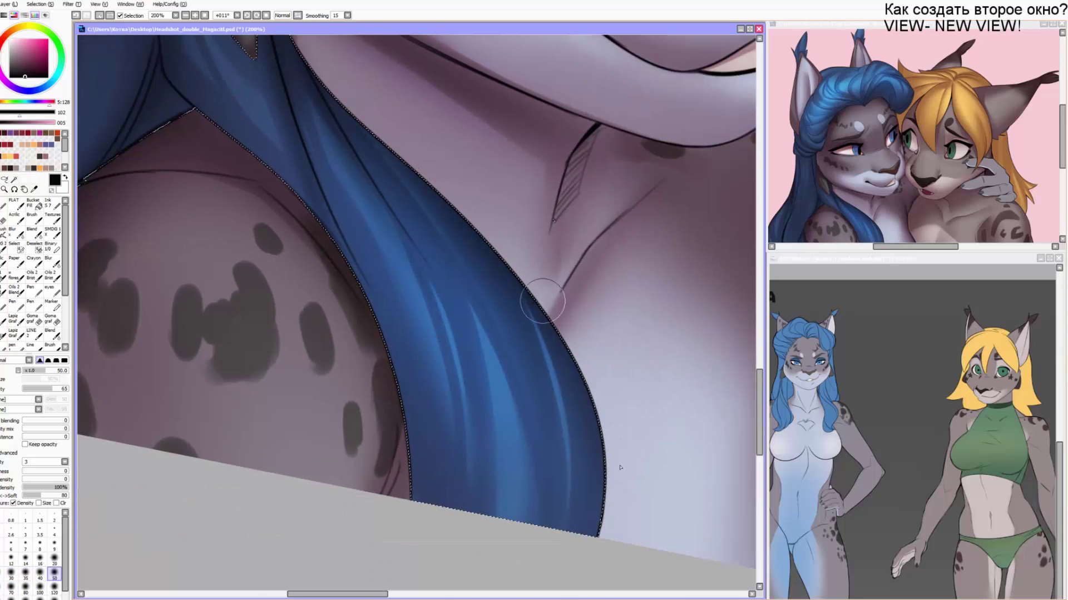
{"action": "left_click_drag", "start_coordinate": [542, 301], "coordinate": [581, 481]}
{"action": "key", "text": "bracketright"}
{"action": "key", "text": "bracketright"}
{"action": "key", "text": "bracketright"}
{"action": "left_click_drag", "start_coordinate": [356, 283], "coordinate": [422, 542]}
{"action": "left_click_drag", "start_coordinate": [391, 260], "coordinate": [303, 545]}
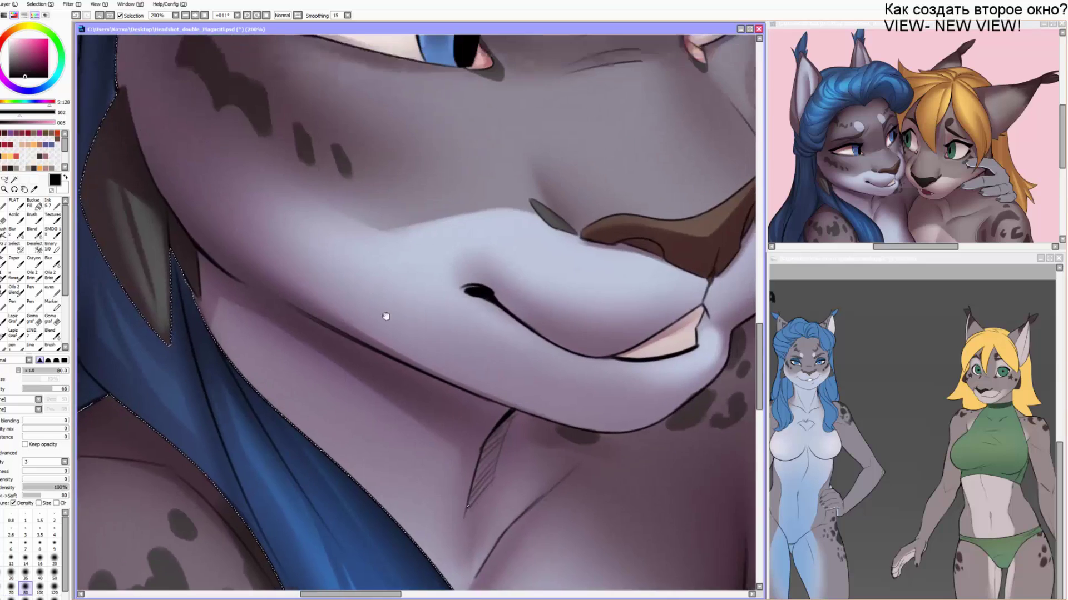
Paint fine shadows along the blue hair strands above the forehead, reducing the brush to size 12.
{"action": "mouse_move", "coordinate": [385, 315]}
{"action": "left_mouse_down"}
{"action": "mouse_move", "coordinate": [382, 584]}
{"action": "mouse_move", "coordinate": [431, 416]}
{"action": "left_mouse_up"}
{"action": "key", "text": "bracketleft"}
{"action": "key", "text": "bracketleft"}
{"action": "key", "text": "bracketleft"}
{"action": "key", "text": "bracketleft"}
{"action": "key", "text": "bracketleft"}
{"action": "key", "text": "bracketleft"}
{"action": "key", "text": "bracketleft"}
{"action": "key", "text": "bracketleft"}
{"action": "key", "text": "bracketleft"}
{"action": "key", "text": "bracketleft"}
{"action": "key", "text": "bracketleft"}
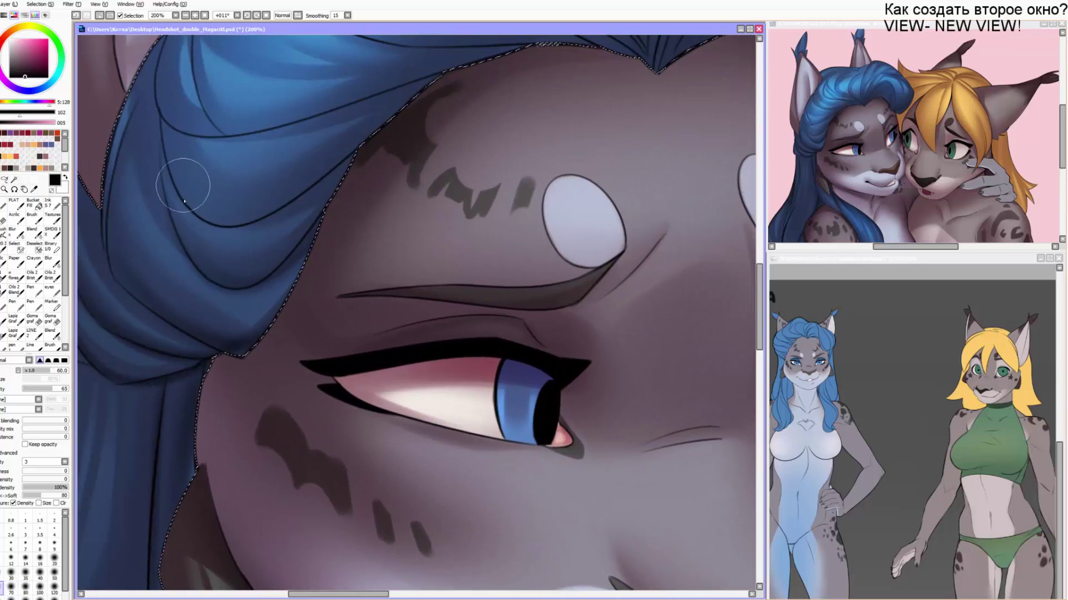
{"action": "left_click_drag", "start_coordinate": [158, 110], "coordinate": [494, 57]}
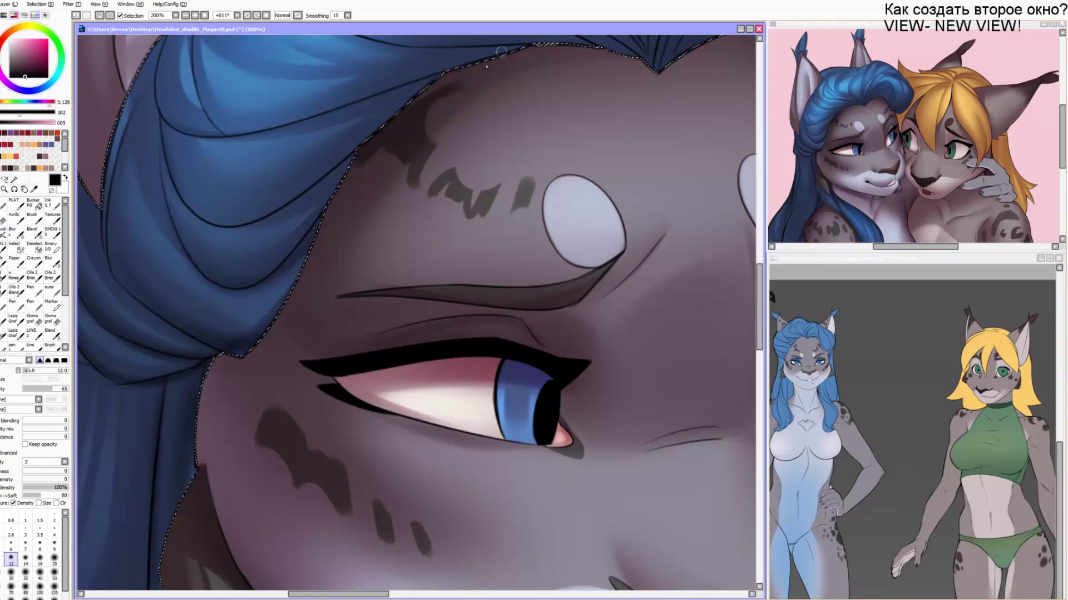
Deepen the shadows on the swept-back blue hair strands beside the temple, enlarging the brush from 12 to 25.
{"action": "left_click_drag", "start_coordinate": [398, 70], "coordinate": [314, 77]}
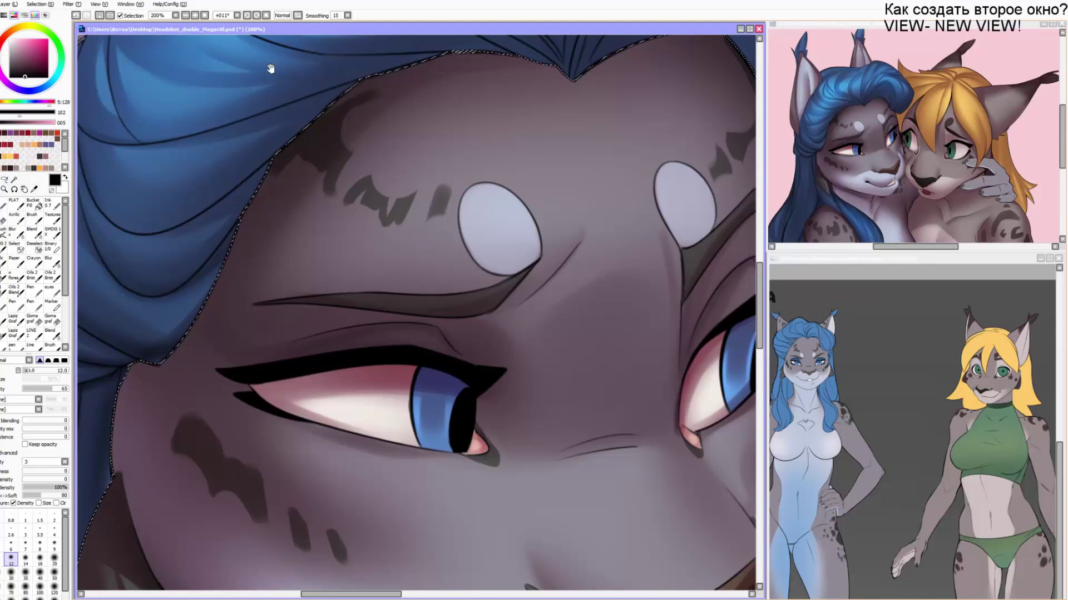
{"action": "left_click_drag", "start_coordinate": [271, 68], "coordinate": [307, 205]}
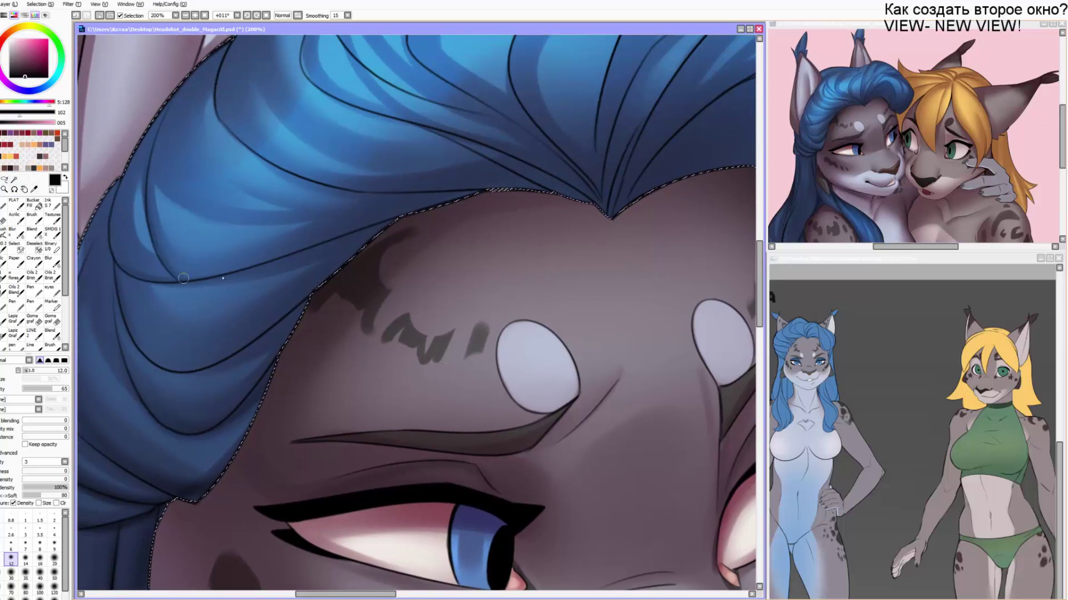
{"action": "left_click_drag", "start_coordinate": [223, 278], "coordinate": [311, 249]}
{"action": "key", "text": "Delete"}
{"action": "key", "text": "Delete"}
{"action": "left_click_drag", "start_coordinate": [386, 254], "coordinate": [412, 291]}
{"action": "key", "text": "bracketright"}
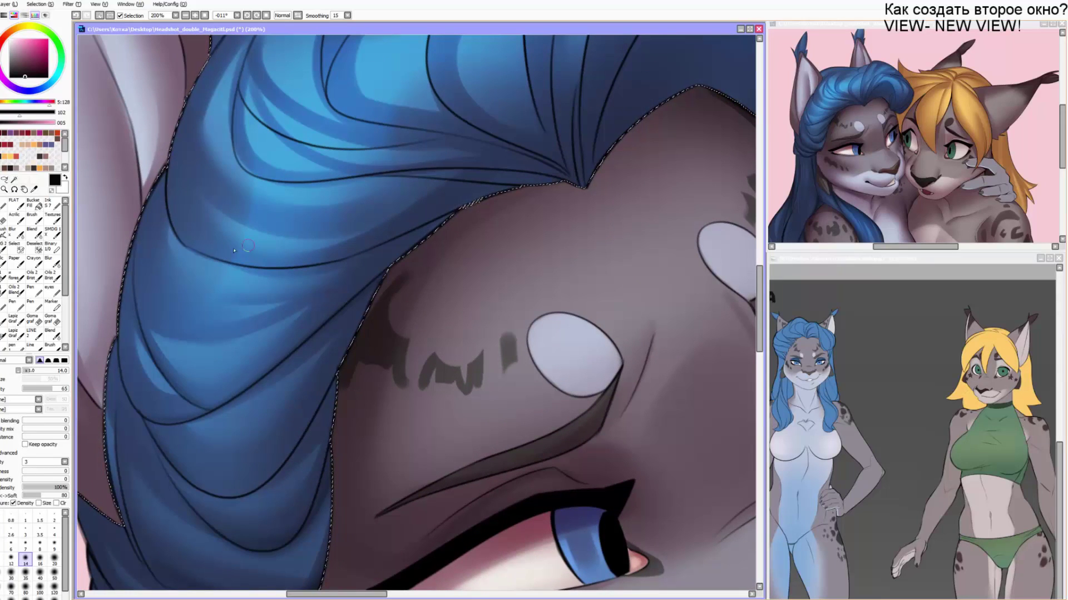
{"action": "key", "text": "bracketright"}
{"action": "key", "text": "bracketright"}
{"action": "key", "text": "bracketright"}
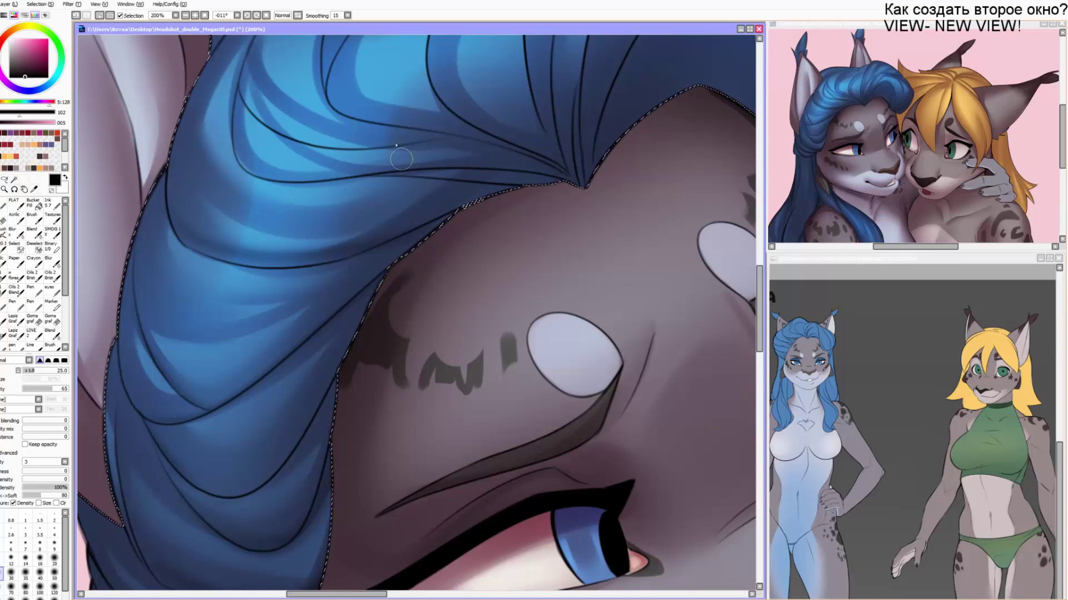
Shade the blue strands fanning out from the hair's point above the forehead with brush sizes from 16 to 25.
{"action": "left_click_drag", "start_coordinate": [364, 110], "coordinate": [357, 188]}
{"action": "key", "text": "bracketleft"}
{"action": "key", "text": "bracketleft"}
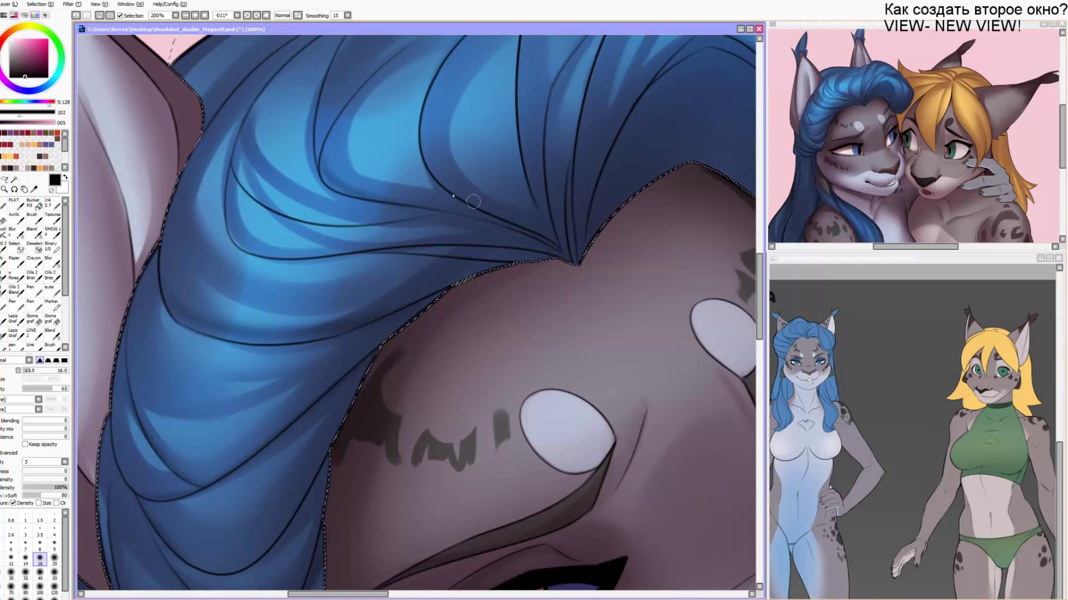
{"action": "left_click_drag", "start_coordinate": [558, 236], "coordinate": [551, 271]}
{"action": "key", "text": "bracketright"}
{"action": "mouse_move", "coordinate": [552, 272]}
{"action": "left_mouse_down"}
{"action": "mouse_move", "coordinate": [453, 226]}
{"action": "mouse_move", "coordinate": [466, 82]}
{"action": "mouse_move", "coordinate": [464, 244]}
{"action": "mouse_move", "coordinate": [423, 120]}
{"action": "left_mouse_up"}
{"action": "key", "text": "ctrl+z"}
{"action": "left_click_drag", "start_coordinate": [458, 89], "coordinate": [451, 125]}
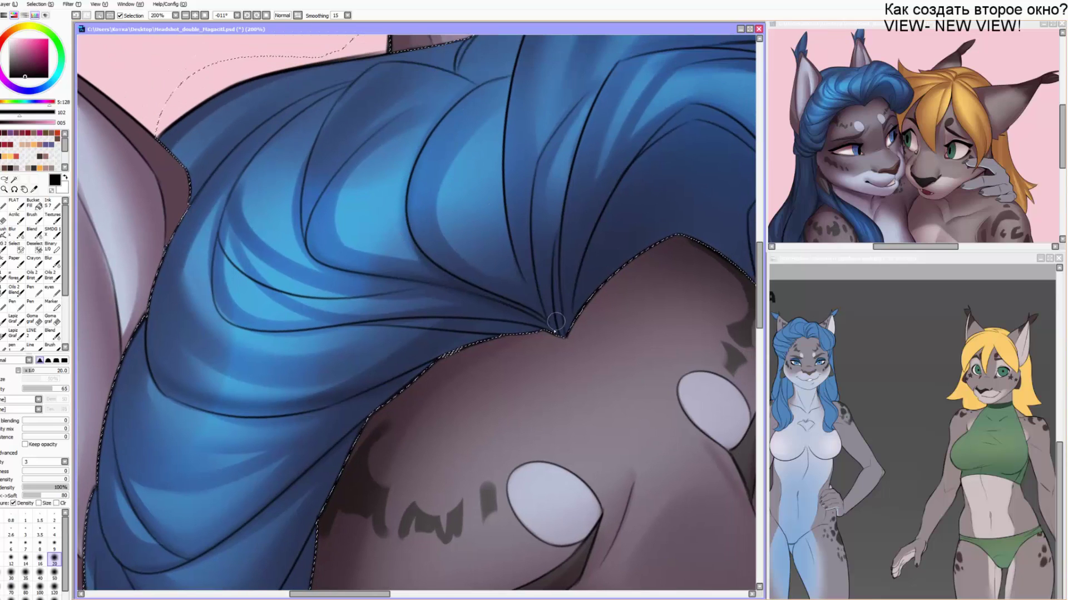
{"action": "left_click_drag", "start_coordinate": [555, 323], "coordinate": [523, 196]}
{"action": "key", "text": "ctrl+z"}
{"action": "mouse_move", "coordinate": [550, 322]}
{"action": "left_mouse_down"}
{"action": "mouse_move", "coordinate": [553, 132]}
{"action": "mouse_move", "coordinate": [507, 181]}
{"action": "left_mouse_up"}
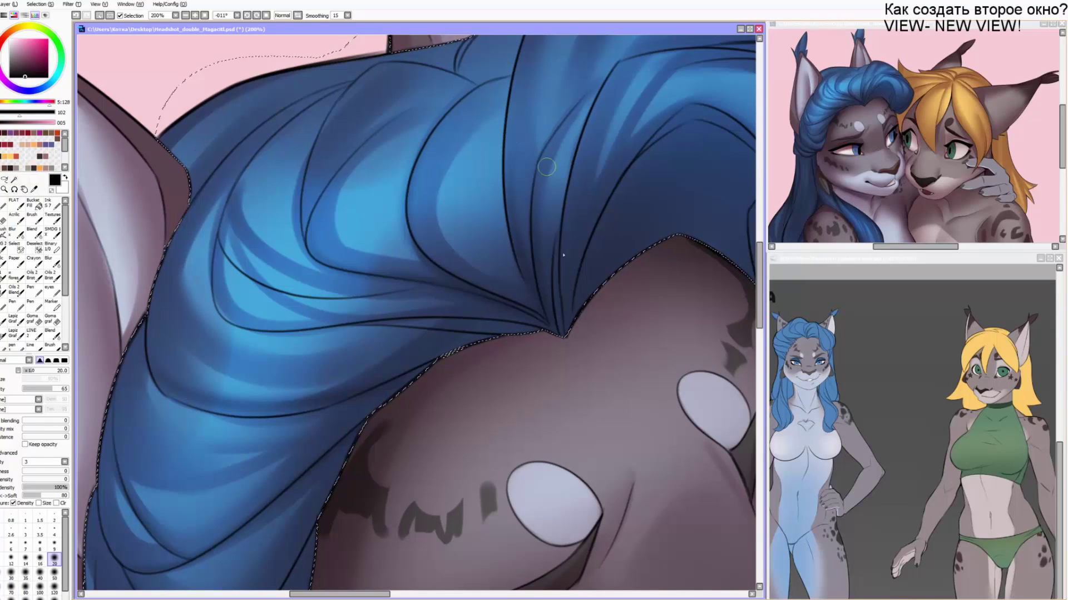
{"action": "key", "text": "bracketright"}
{"action": "left_click_drag", "start_coordinate": [571, 311], "coordinate": [621, 172]}
Darken the outer edge of the rolled front curl near the blonde character with brush size 35.
{"action": "mouse_move", "coordinate": [665, 181]}
{"action": "left_mouse_down"}
{"action": "mouse_move", "coordinate": [627, 210]}
{"action": "mouse_move", "coordinate": [427, 209]}
{"action": "left_mouse_up"}
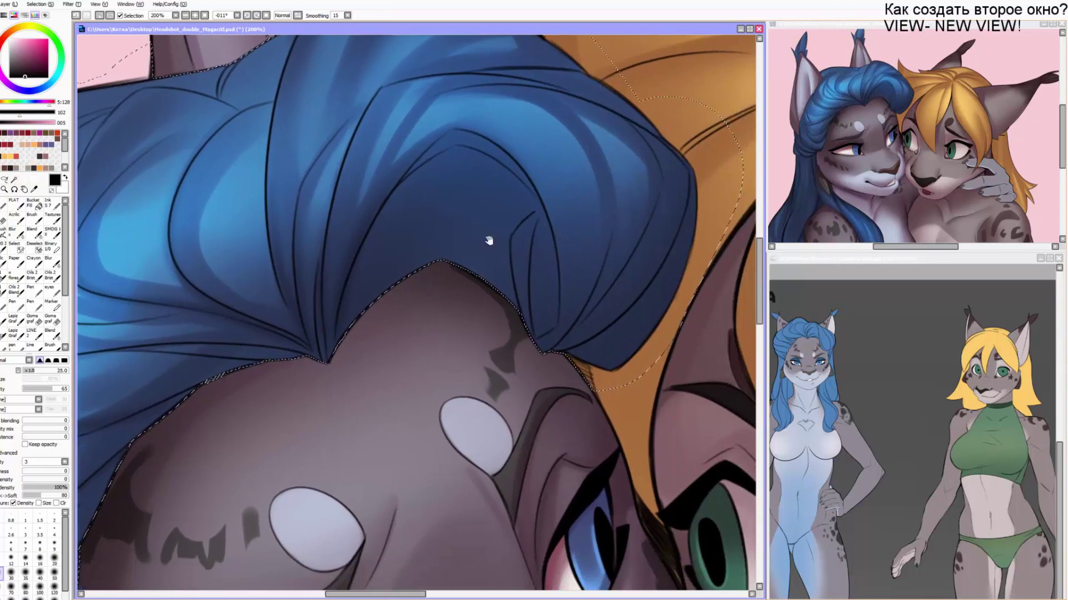
{"action": "key", "text": "bracketleft"}
{"action": "key", "text": "bracketleft"}
{"action": "key", "text": "bracketright"}
{"action": "key", "text": "bracketright"}
{"action": "key", "text": "bracketright"}
{"action": "key", "text": "bracketright"}
{"action": "key", "text": "bracketright"}
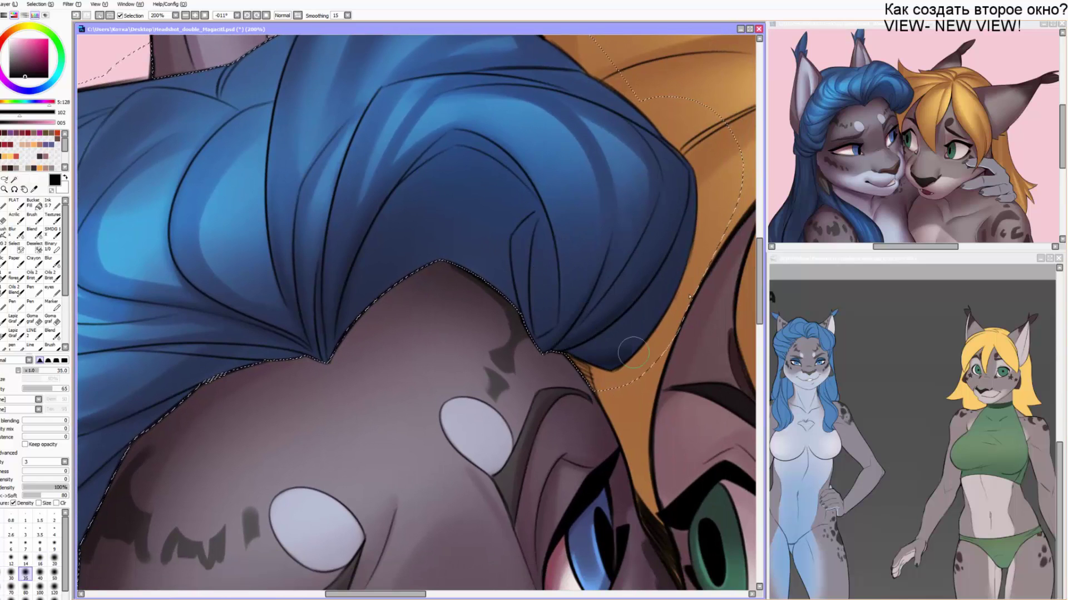
{"action": "left_click_drag", "start_coordinate": [603, 347], "coordinate": [686, 217]}
{"action": "left_click_drag", "start_coordinate": [644, 172], "coordinate": [683, 300]}
{"action": "key", "text": "bracketleft"}
{"action": "key", "text": "bracketleft"}
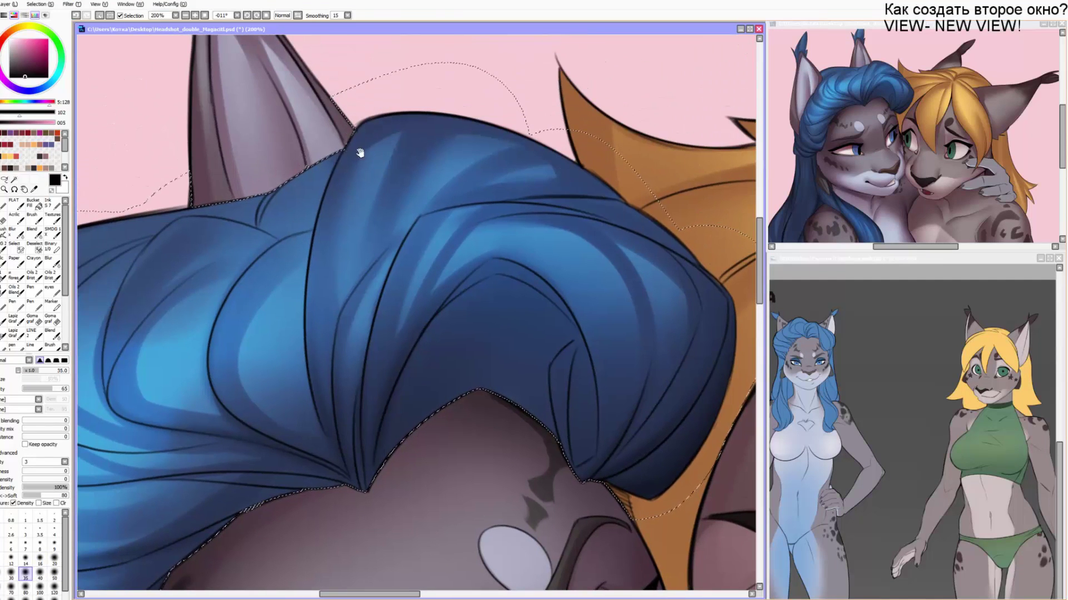
Softly darken the back of the blue hair's crown between the ears with brush sizes from 70 to 160, and clear the selection.
{"action": "left_click_drag", "start_coordinate": [359, 152], "coordinate": [448, 128]}
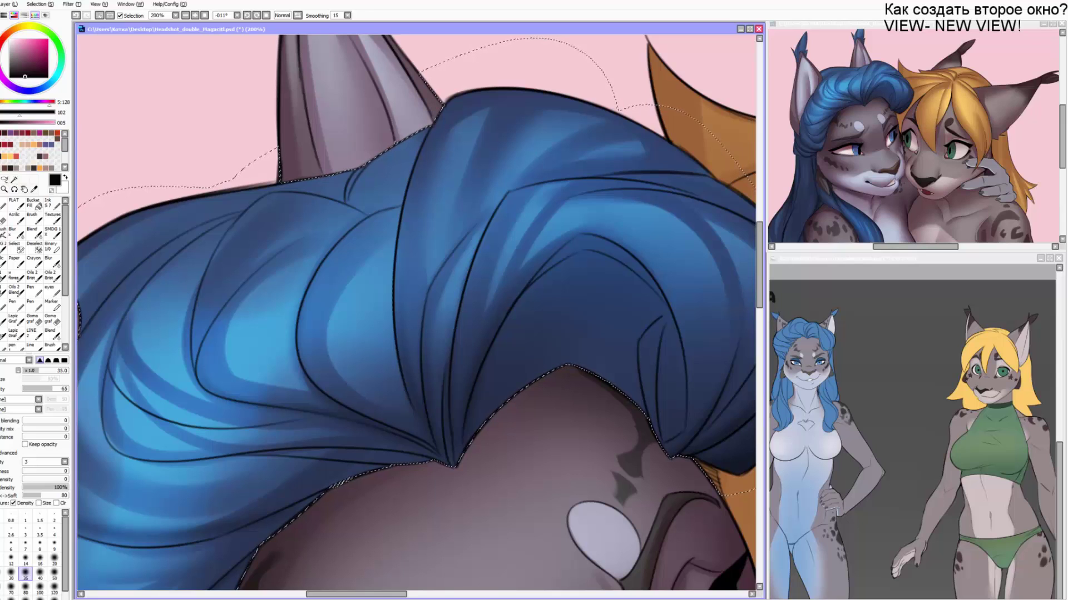
{"action": "left_click_drag", "start_coordinate": [283, 231], "coordinate": [445, 197]}
{"action": "key", "text": "bracketright"}
{"action": "key", "text": "bracketright"}
{"action": "key", "text": "bracketright"}
{"action": "key", "text": "bracketright"}
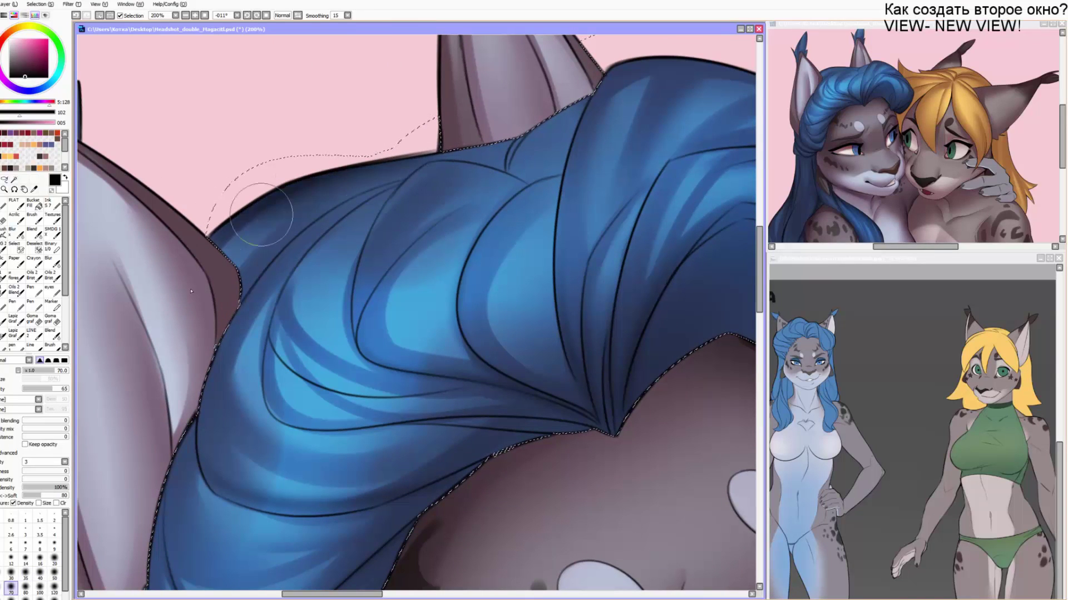
{"action": "key", "text": "bracketright"}
{"action": "key", "text": "bracketright"}
{"action": "left_click_drag", "start_coordinate": [412, 122], "coordinate": [274, 265]}
{"action": "key", "text": "bracketright"}
{"action": "left_click_drag", "start_coordinate": [417, 145], "coordinate": [300, 289]}
{"action": "left_click_drag", "start_coordinate": [177, 467], "coordinate": [180, 464]}
{"action": "key", "text": "bracketright"}
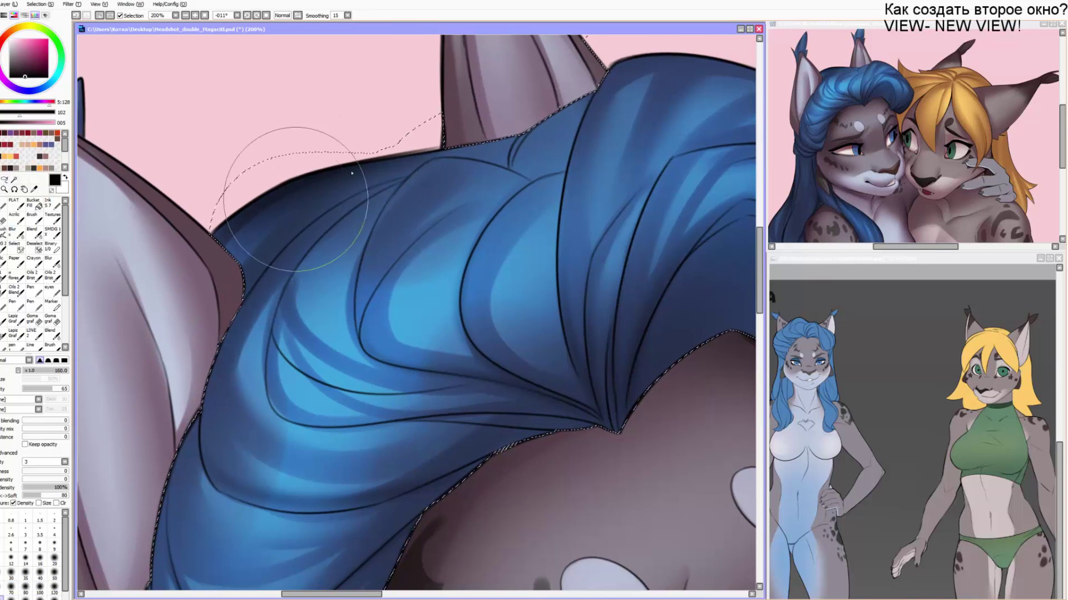
{"action": "left_click_drag", "start_coordinate": [296, 199], "coordinate": [492, 126]}
{"action": "key", "text": "ctrl+d"}
Deepen the soft shadow along the near ear's outer rim down to its base, reducing the brush to size 100.
{"action": "left_click_drag", "start_coordinate": [302, 250], "coordinate": [453, 221]}
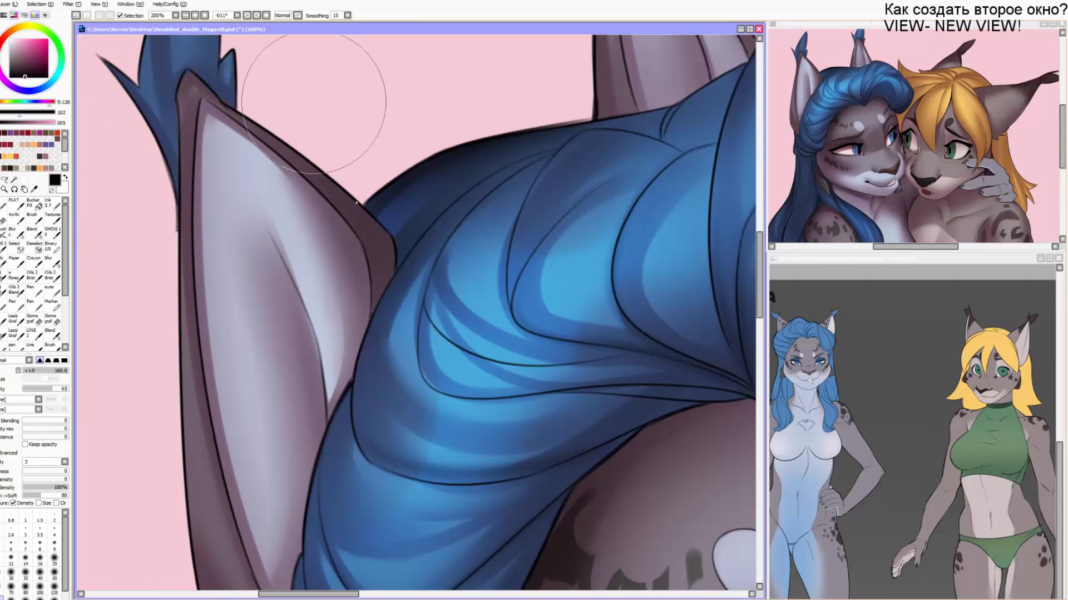
{"action": "left_click_drag", "start_coordinate": [346, 355], "coordinate": [358, 257]}
{"action": "key", "text": "bracketleft"}
{"action": "key", "text": "bracketleft"}
{"action": "left_click_drag", "start_coordinate": [187, 353], "coordinate": [256, 553]}
{"action": "left_click_drag", "start_coordinate": [195, 278], "coordinate": [227, 555]}
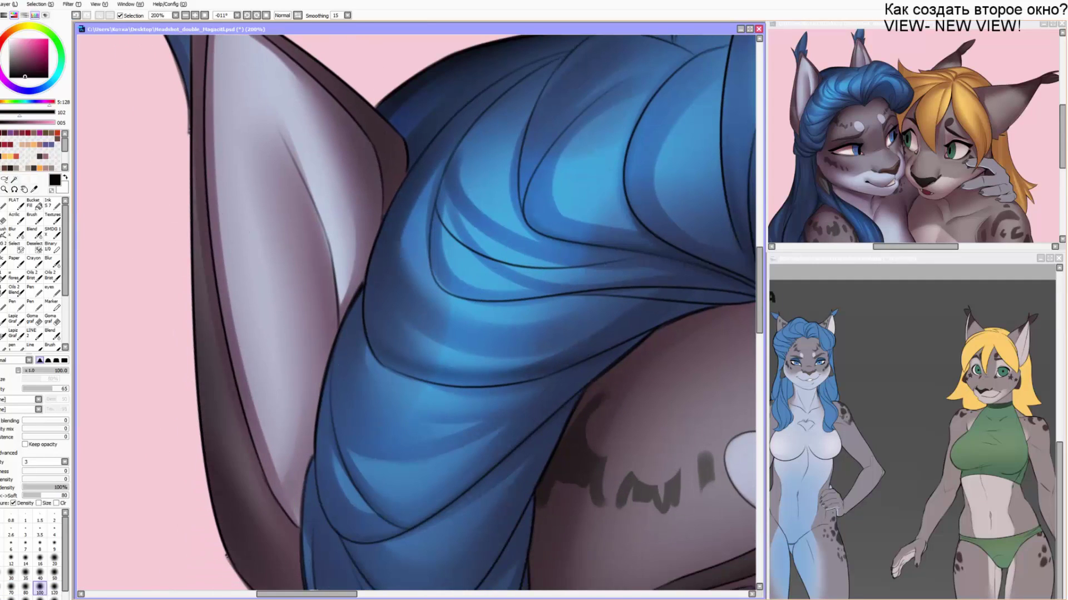
{"action": "left_click_drag", "start_coordinate": [240, 469], "coordinate": [291, 543]}
Sample the pale lavender of the near ear's inside and brush soft light over the inner ear.
{"action": "right_click", "coordinate": [306, 161]}
{"action": "left_click_drag", "start_coordinate": [284, 135], "coordinate": [358, 564]}
{"action": "key", "text": "bracketleft"}
{"action": "mouse_move", "coordinate": [346, 151]}
{"action": "left_mouse_down"}
{"action": "mouse_move", "coordinate": [392, 214]}
{"action": "mouse_move", "coordinate": [399, 272]}
{"action": "left_mouse_up"}
{"action": "left_click_drag", "start_coordinate": [345, 216], "coordinate": [382, 382]}
{"action": "key", "text": "bracketright"}
{"action": "key", "text": "bracketright"}
{"action": "key", "text": "bracketright"}
{"action": "left_click_drag", "start_coordinate": [294, 105], "coordinate": [300, 239]}
Brush the sampled pale lavender softly over the far ear.
{"action": "left_click_drag", "start_coordinate": [518, 212], "coordinate": [267, 308]}
{"action": "key", "text": "bracketleft"}
{"action": "key", "text": "bracketright"}
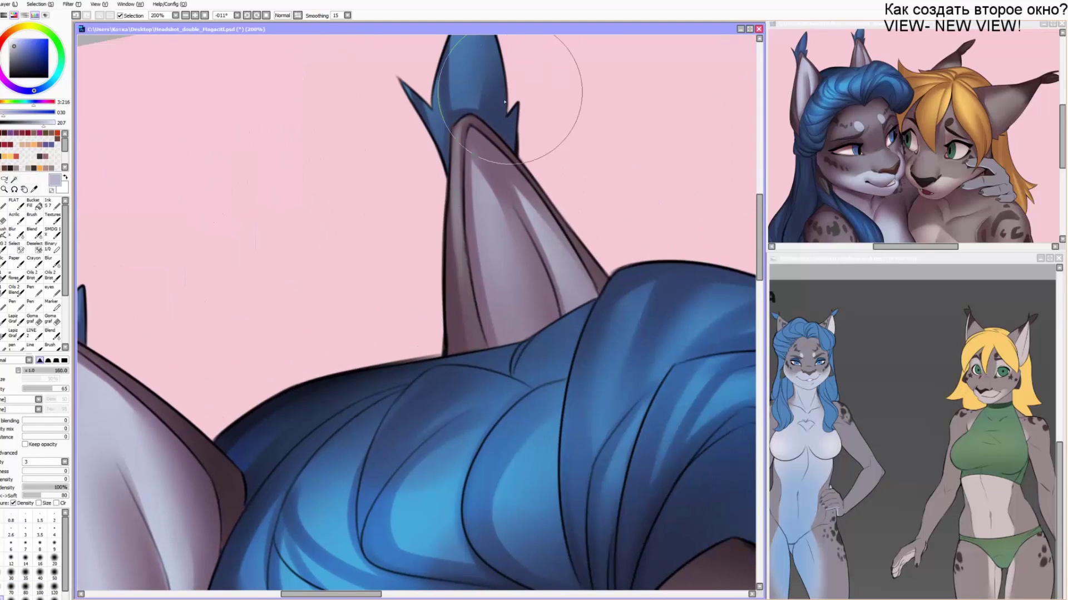
{"action": "key", "text": "bracketleft"}
{"action": "mouse_move", "coordinate": [505, 101]}
{"action": "left_mouse_down"}
{"action": "mouse_move", "coordinate": [494, 183]}
{"action": "mouse_move", "coordinate": [518, 374]}
{"action": "left_mouse_up"}
{"action": "key", "text": "bracketleft"}
Paint light blue highlights along the pupils in both irises of the blue-haired character with a size 10 pen.
{"action": "left_click_drag", "start_coordinate": [531, 514], "coordinate": [414, 159]}
{"action": "left_click_drag", "start_coordinate": [497, 573], "coordinate": [445, 225]}
{"action": "key", "text": "bracketleft"}
{"action": "left_click_drag", "start_coordinate": [459, 355], "coordinate": [463, 409]}
{"action": "key", "text": "n"}
{"action": "key", "text": "bracketleft"}
{"action": "key", "text": "bracketleft"}
{"action": "left_click_drag", "start_coordinate": [461, 352], "coordinate": [470, 393]}
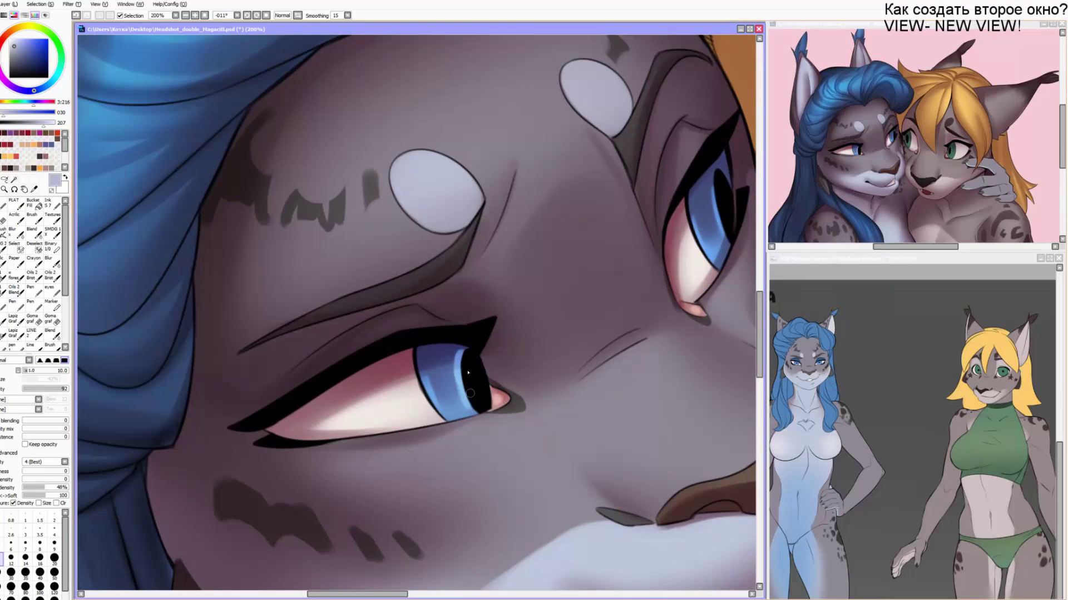
{"action": "left_click_drag", "start_coordinate": [645, 285], "coordinate": [542, 349]}
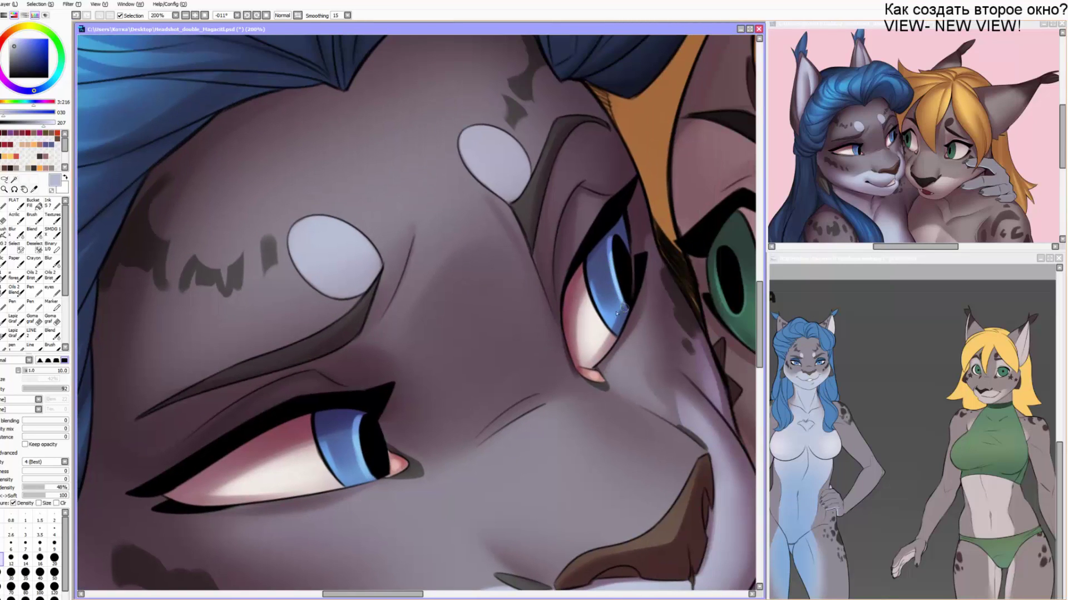
Paint a pale highlight along the upper plane of the blue-haired character's nose, enlarging the pen to size 30.
{"action": "mouse_move", "coordinate": [660, 477]}
{"action": "left_mouse_down"}
{"action": "mouse_move", "coordinate": [629, 278]}
{"action": "mouse_move", "coordinate": [611, 345]}
{"action": "left_mouse_up"}
{"action": "key", "text": "bracketright"}
{"action": "key", "text": "bracketright"}
{"action": "key", "text": "bracketright"}
{"action": "key", "text": "bracketright"}
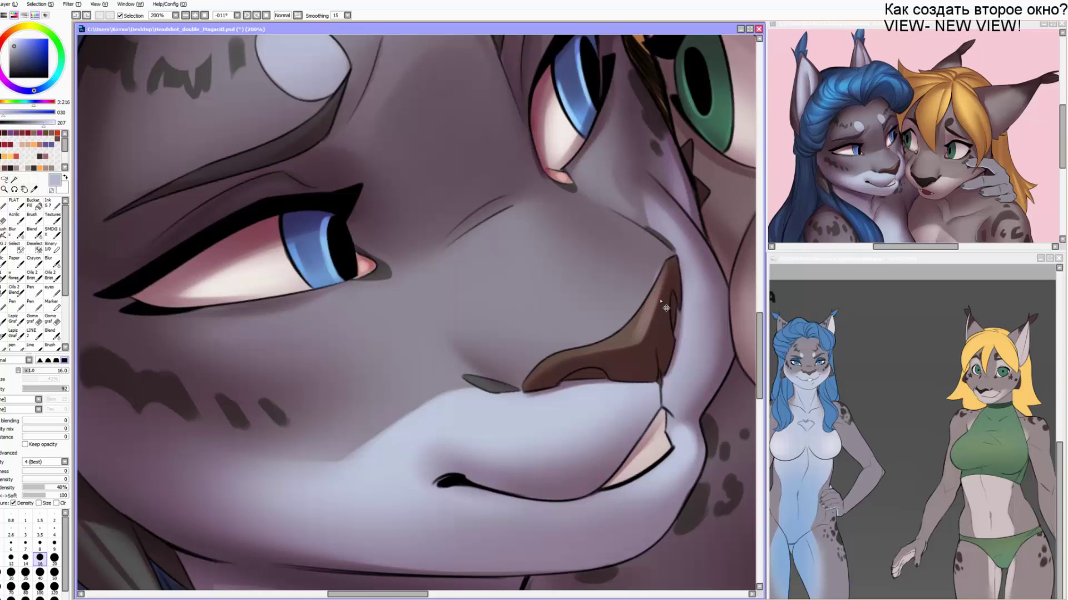
{"action": "left_click_drag", "start_coordinate": [565, 375], "coordinate": [482, 298]}
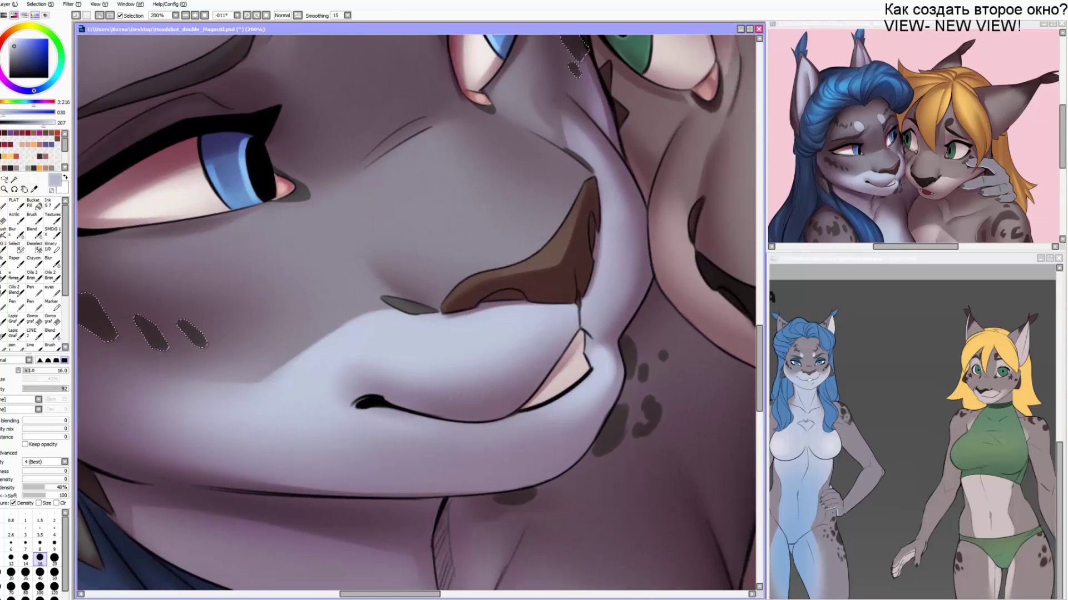
{"action": "key", "text": "bracketright"}
{"action": "key", "text": "bracketright"}
{"action": "key", "text": "bracketright"}
{"action": "mouse_move", "coordinate": [585, 173]}
{"action": "left_mouse_down"}
{"action": "mouse_move", "coordinate": [535, 260]}
{"action": "mouse_move", "coordinate": [437, 303]}
{"action": "left_mouse_up"}
Refine the highlight along the nose's upper edge toward its outer corner with the size 30 pen.
{"action": "scroll", "coordinate": [505, 124], "scroll_direction": "up", "scroll_amount": 2}
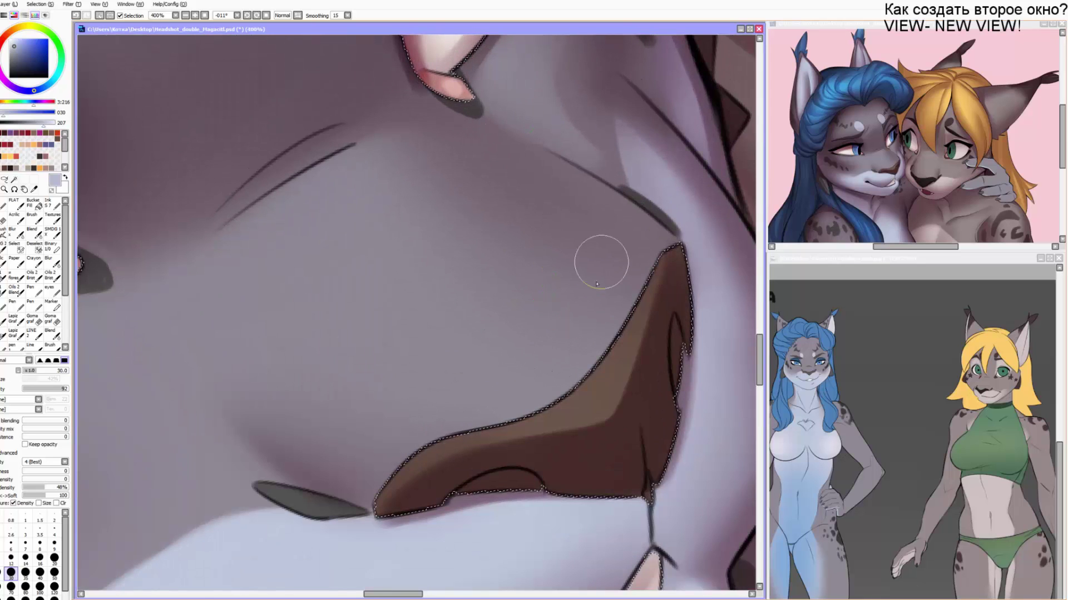
{"action": "left_click_drag", "start_coordinate": [567, 361], "coordinate": [579, 340]}
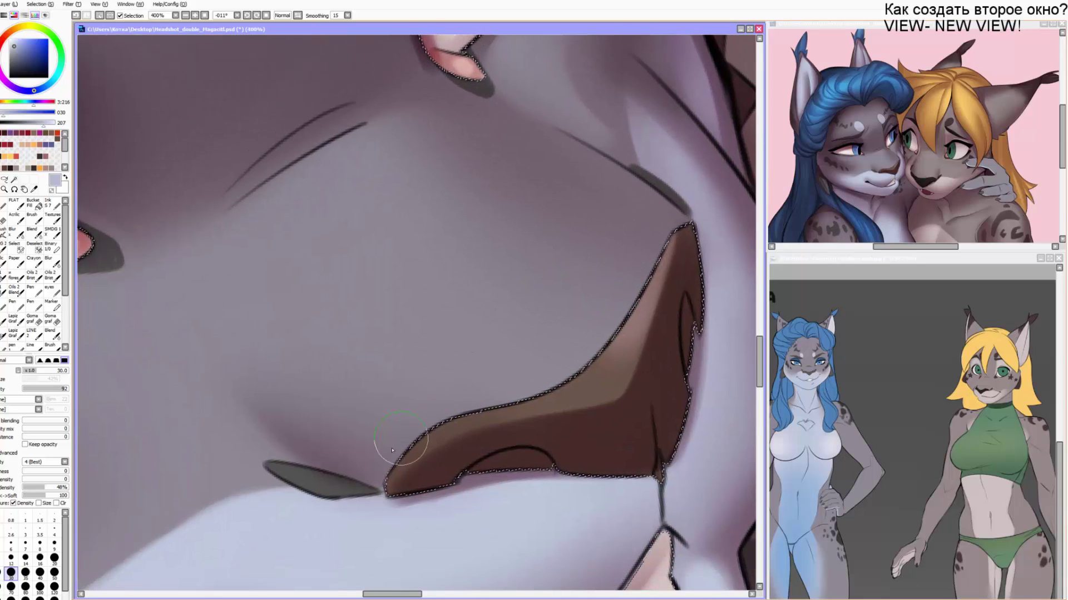
{"action": "left_click_drag", "start_coordinate": [400, 438], "coordinate": [456, 392]}
{"action": "left_click_drag", "start_coordinate": [382, 466], "coordinate": [517, 389]}
Reset the canvas rotation and darken the nose's underside with a sampled dark brown and a soft size 50 brush.
{"action": "key", "text": "Home"}
{"action": "left_click_drag", "start_coordinate": [551, 486], "coordinate": [480, 375]}
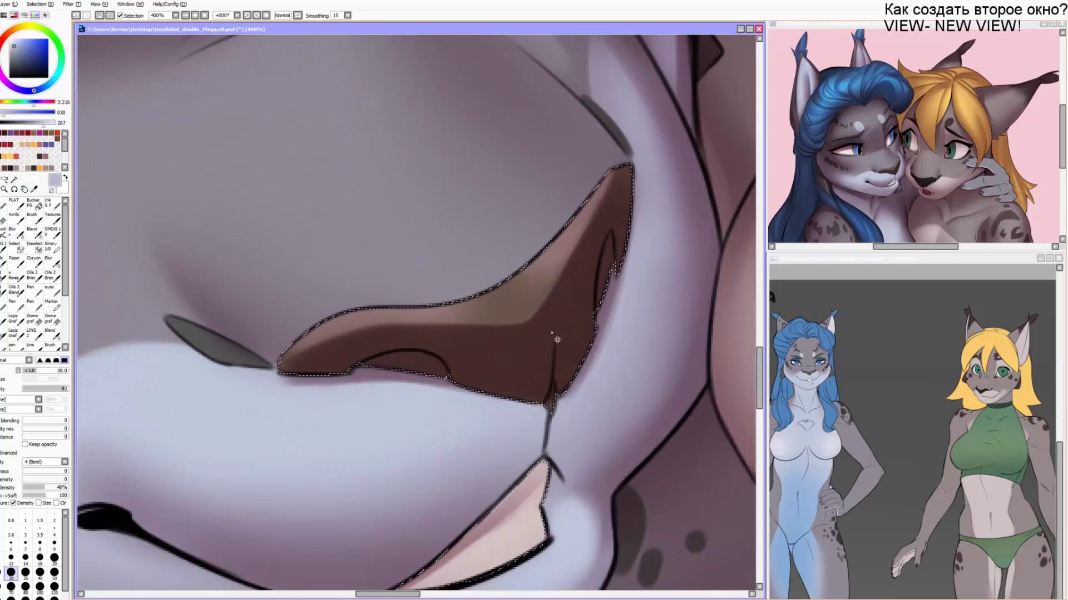
{"action": "right_click", "coordinate": [553, 387]}
{"action": "key", "text": "b"}
{"action": "left_click_drag", "start_coordinate": [606, 356], "coordinate": [520, 406]}
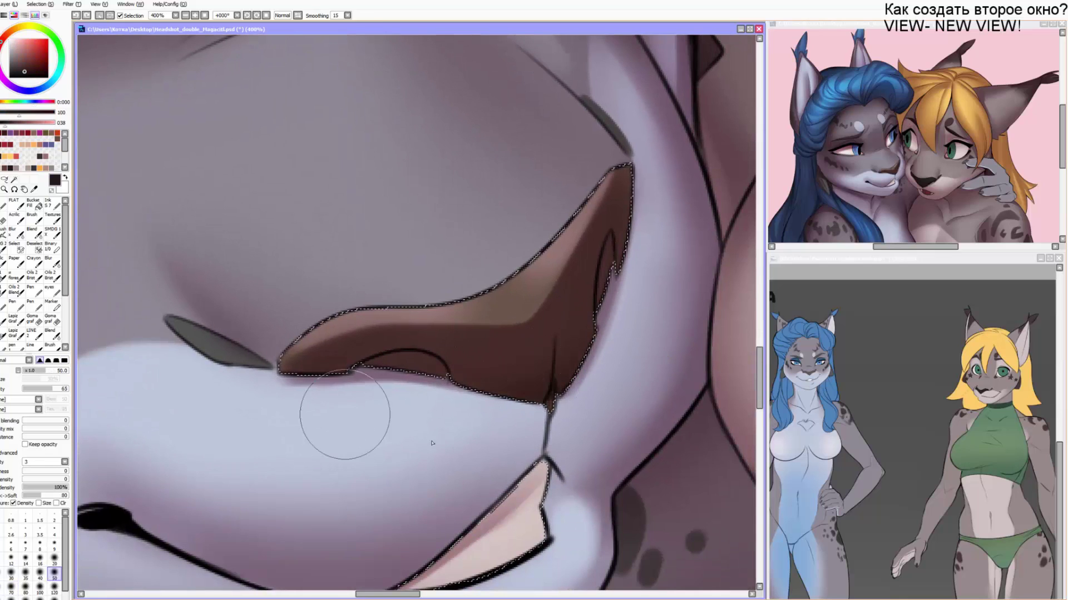
Shade around the nostrils and the nose's lower edges with brush sizes from 14 to 25.
{"action": "key", "text": "bracketleft"}
{"action": "key", "text": "bracketleft"}
{"action": "key", "text": "bracketleft"}
{"action": "key", "text": "bracketleft"}
{"action": "key", "text": "bracketleft"}
{"action": "key", "text": "bracketleft"}
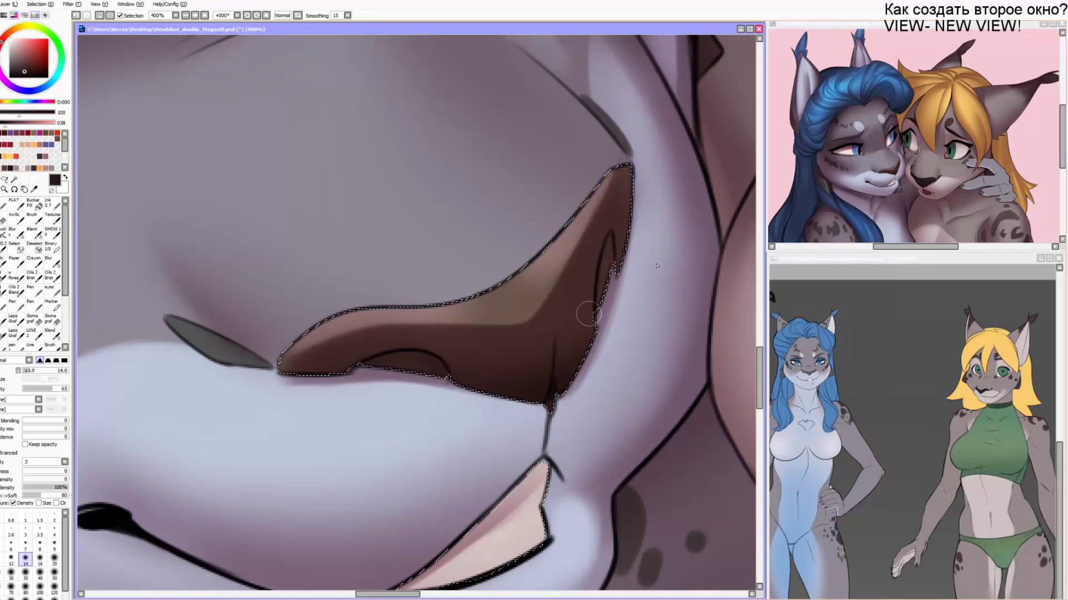
{"action": "key", "text": "bracketright"}
{"action": "key", "text": "bracketright"}
{"action": "key", "text": "bracketright"}
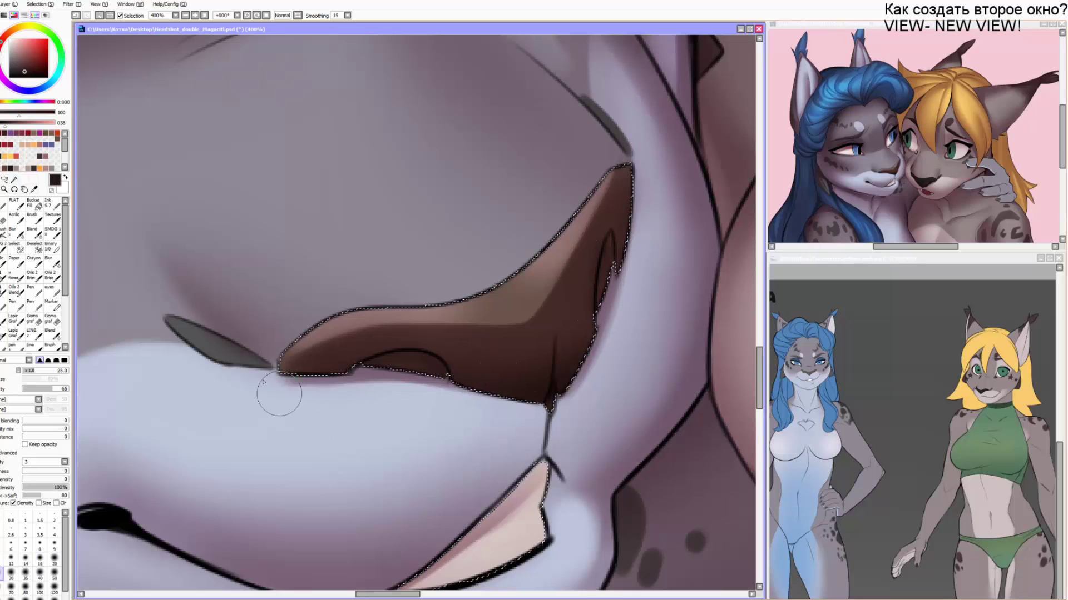
Shade the upper edge of the exposed teeth with brush size 40, keeping the nose and teeth selection.
{"action": "scroll", "coordinate": [369, 339], "scroll_direction": "down", "scroll_amount": 3}
{"action": "key", "text": "bracketright"}
{"action": "key", "text": "bracketright"}
{"action": "key", "text": "bracketright"}
{"action": "left_click_drag", "start_coordinate": [556, 356], "coordinate": [420, 431]}
{"action": "mouse_move", "coordinate": [457, 298]}
{"action": "left_mouse_down"}
{"action": "mouse_move", "coordinate": [484, 381]}
{"action": "mouse_move", "coordinate": [515, 281]}
{"action": "mouse_move", "coordinate": [496, 354]}
{"action": "left_mouse_up"}
{"action": "key", "text": "ctrl+d"}
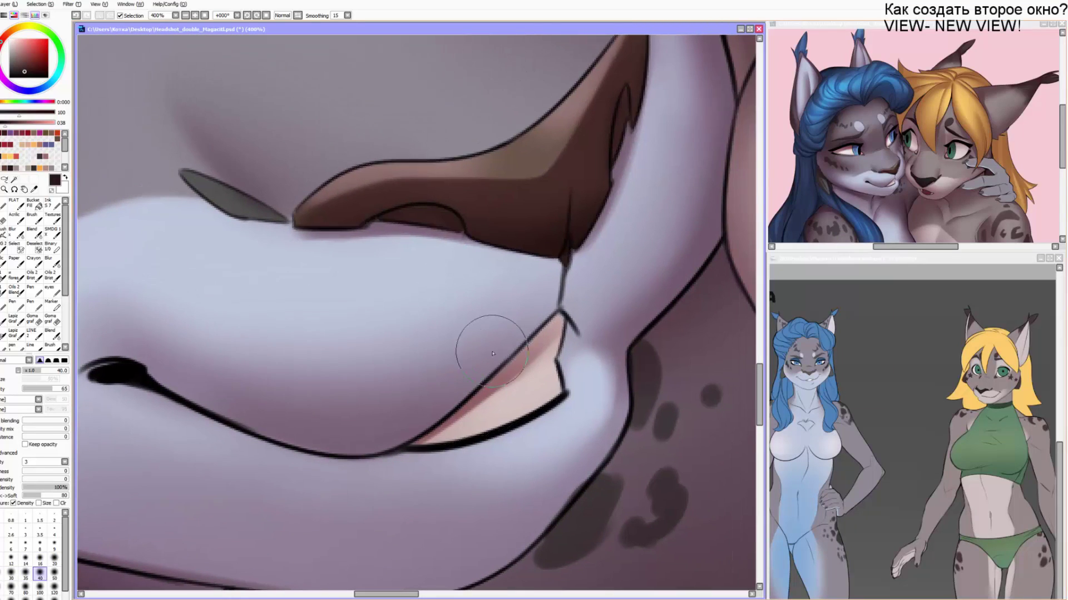
{"action": "key", "text": "ctrl+z"}
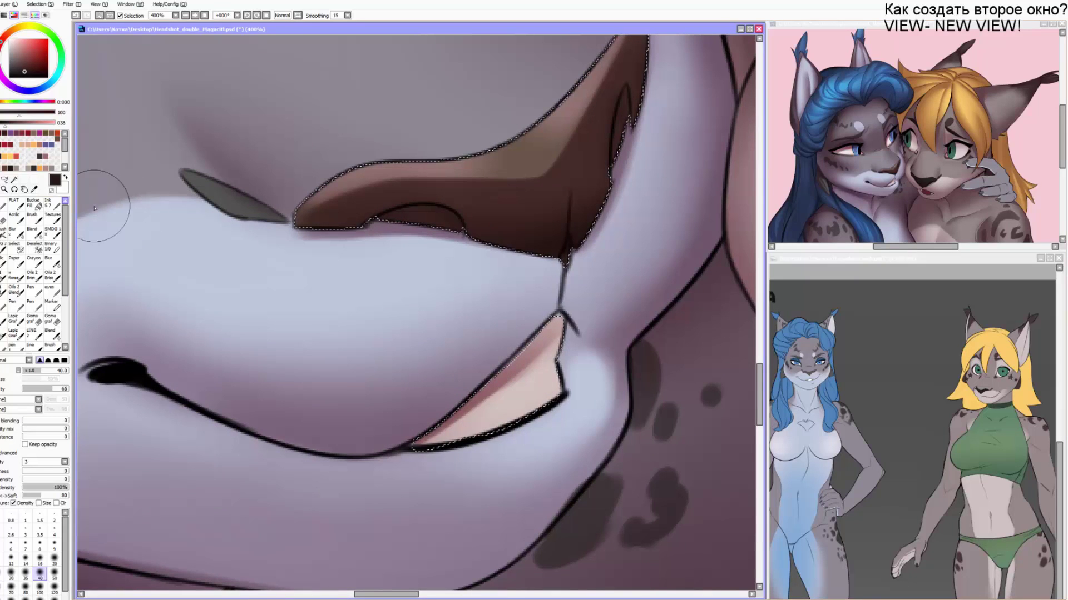
Paint the lower part of the teeth in a neutral off-white with the size 40 pen.
{"action": "right_click", "coordinate": [545, 390]}
{"action": "key", "text": "n"}
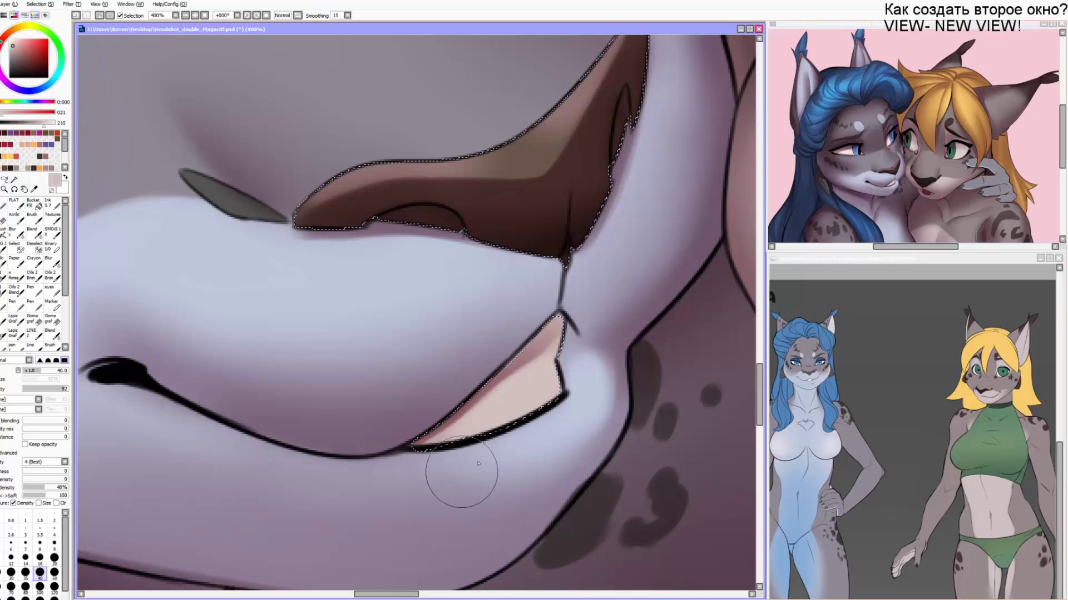
{"action": "left_click", "coordinate": [9, 49]}
{"action": "mouse_move", "coordinate": [559, 415]}
{"action": "left_mouse_down"}
{"action": "mouse_move", "coordinate": [490, 444]}
{"action": "mouse_move", "coordinate": [461, 472]}
{"action": "left_mouse_up"}
Sample the pink beside the teeth and repaint the upper edge of the mouth opening with the size 30 pen.
{"action": "right_click", "coordinate": [541, 351]}
{"action": "key", "text": "bracketleft"}
{"action": "key", "text": "bracketleft"}
{"action": "mouse_move", "coordinate": [584, 317]}
{"action": "left_mouse_down"}
{"action": "mouse_move", "coordinate": [577, 332]}
{"action": "mouse_move", "coordinate": [504, 349]}
{"action": "mouse_move", "coordinate": [398, 428]}
{"action": "left_mouse_up"}
{"action": "left_click_drag", "start_coordinate": [557, 316], "coordinate": [531, 421]}
Touch up the outer corner of the nose with a sampled dark reddish brown and a size 20 pen.
{"action": "right_click", "coordinate": [421, 301]}
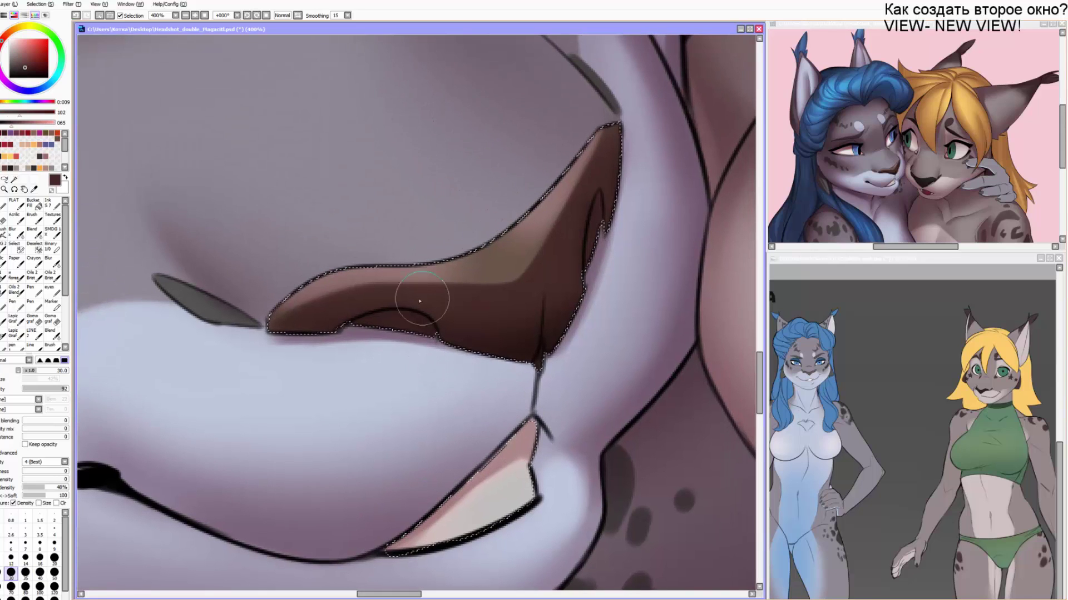
{"action": "key", "text": "bracketleft"}
{"action": "key", "text": "bracketleft"}
{"action": "mouse_move", "coordinate": [318, 321]}
{"action": "left_mouse_down"}
{"action": "mouse_move", "coordinate": [359, 312]}
{"action": "mouse_move", "coordinate": [268, 313]}
{"action": "left_mouse_up"}
Shade the outer edge of the far eye's white with a sampled dusky pink, using the size 25 pen at density 28.
{"action": "left_click_drag", "start_coordinate": [270, 92], "coordinate": [384, 383]}
{"action": "left_click_drag", "start_coordinate": [489, 156], "coordinate": [415, 312]}
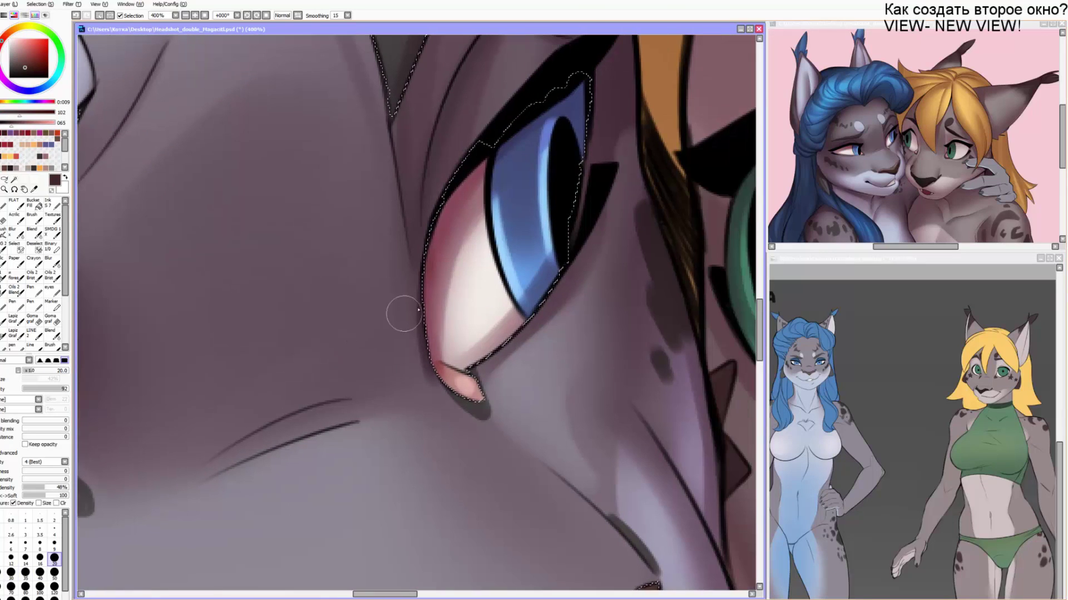
{"action": "key", "text": "bracketright"}
{"action": "left_click_drag", "start_coordinate": [449, 244], "coordinate": [426, 356]}
{"action": "left_click_drag", "start_coordinate": [463, 175], "coordinate": [505, 126]}
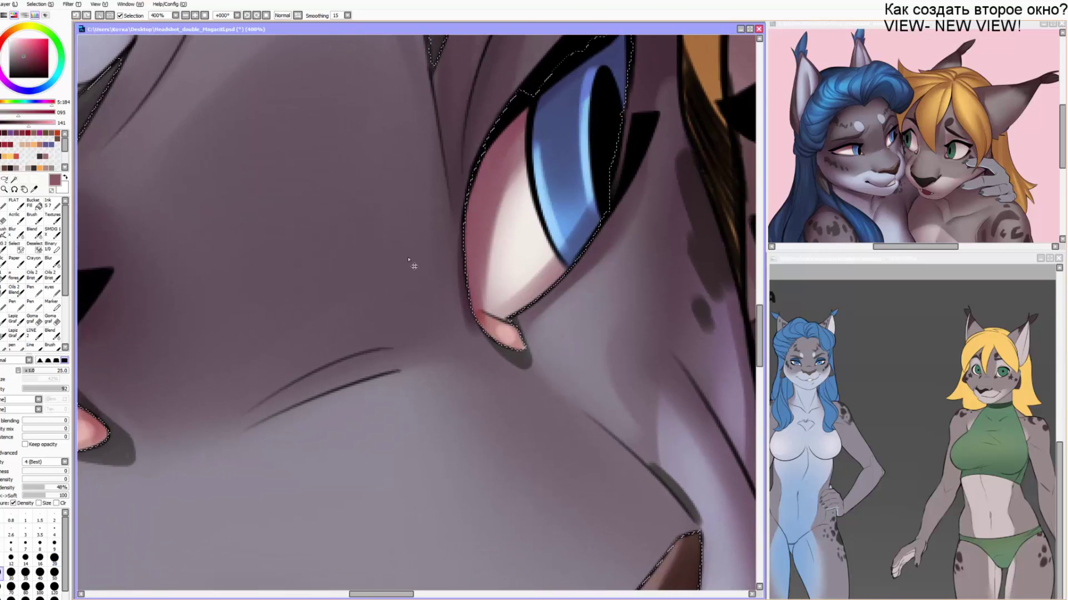
{"action": "key", "text": "ctrl+z"}
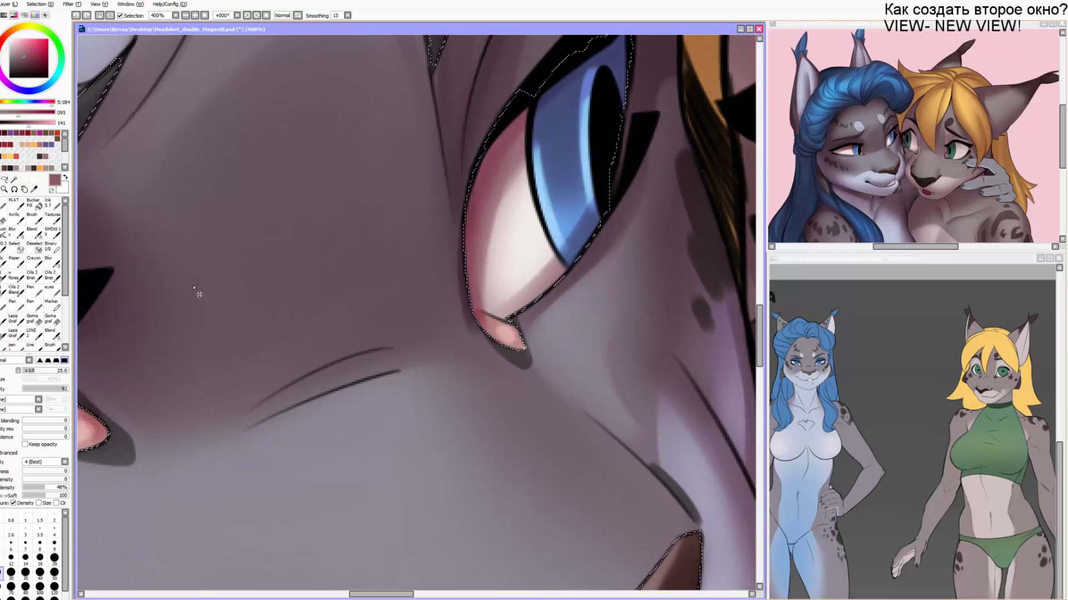
{"action": "left_click", "coordinate": [46, 389]}
{"action": "right_click", "coordinate": [488, 167]}
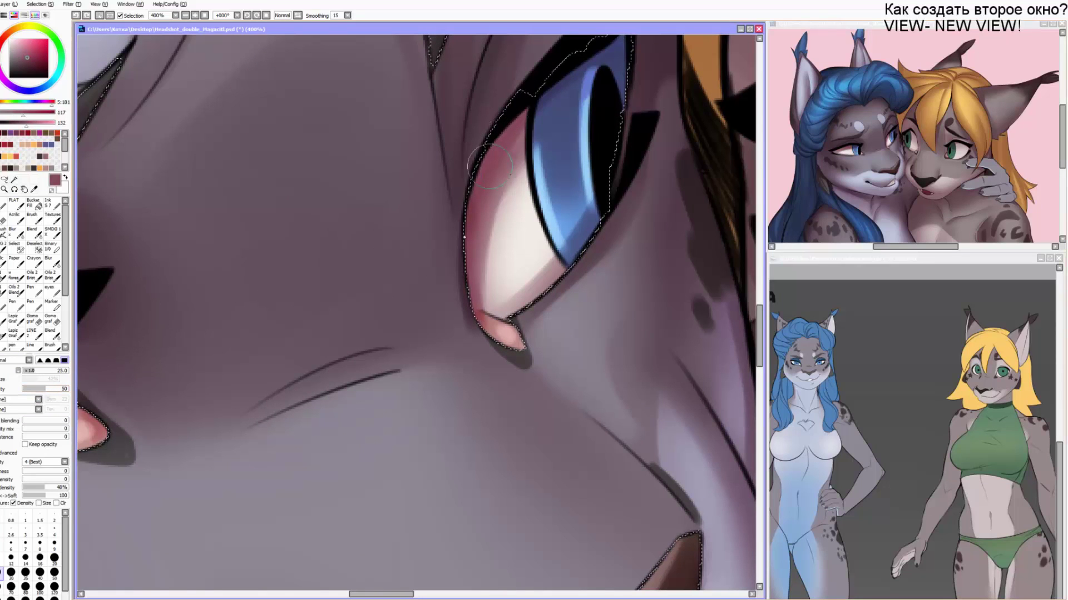
{"action": "left_click_drag", "start_coordinate": [489, 165], "coordinate": [468, 330]}
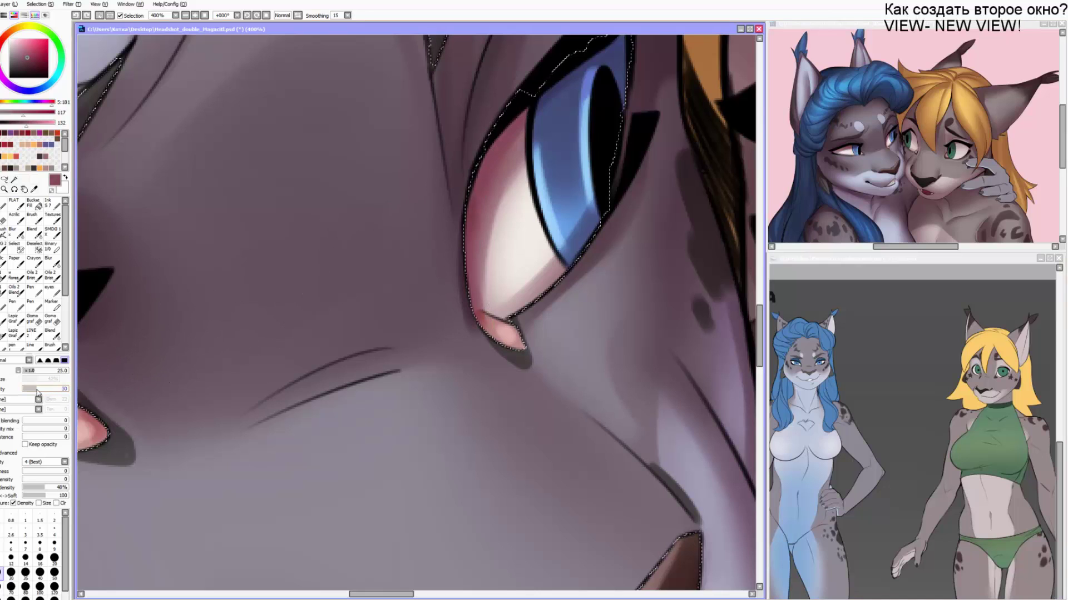
{"action": "left_click_drag", "start_coordinate": [498, 151], "coordinate": [481, 201]}
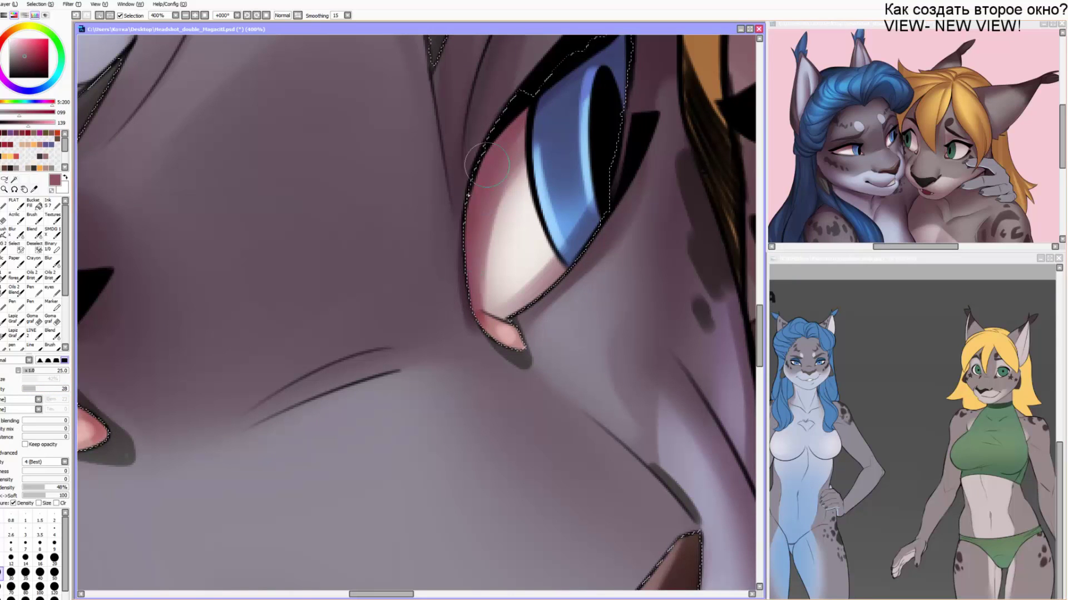
Repaint the eye whites in sampled off-white, using the size 20 pen on the far eye and size 25 on the near eye.
{"action": "left_click", "coordinate": [505, 249], "text": "alt"}
{"action": "key", "text": "bracketleft"}
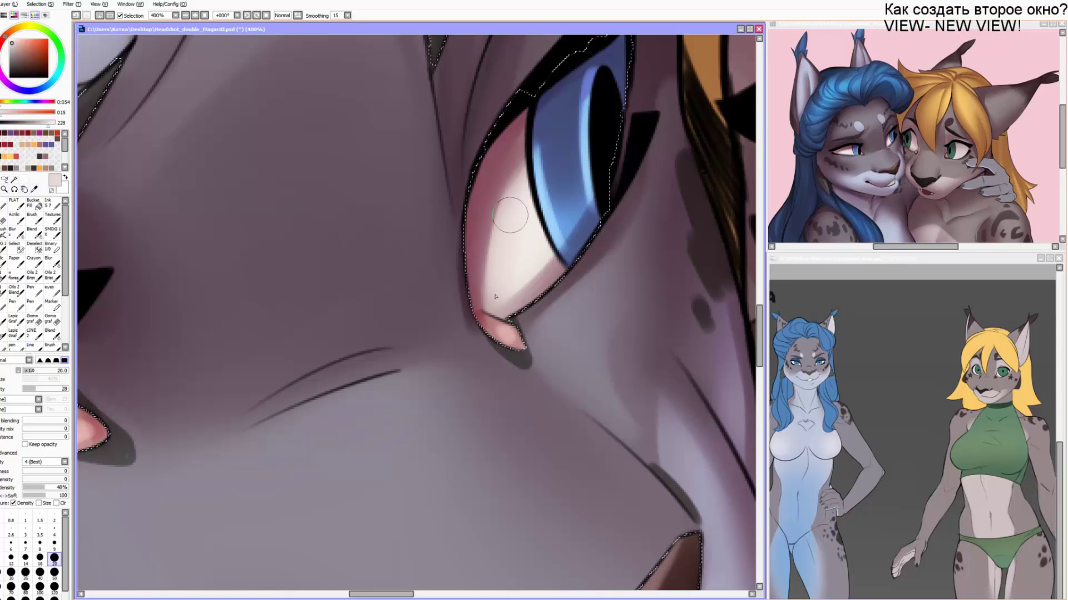
{"action": "left_click_drag", "start_coordinate": [381, 329], "coordinate": [609, 246]}
{"action": "left_click", "coordinate": [327, 248], "text": "alt"}
{"action": "key", "text": "bracketright"}
{"action": "left_click_drag", "start_coordinate": [317, 239], "coordinate": [276, 245]}
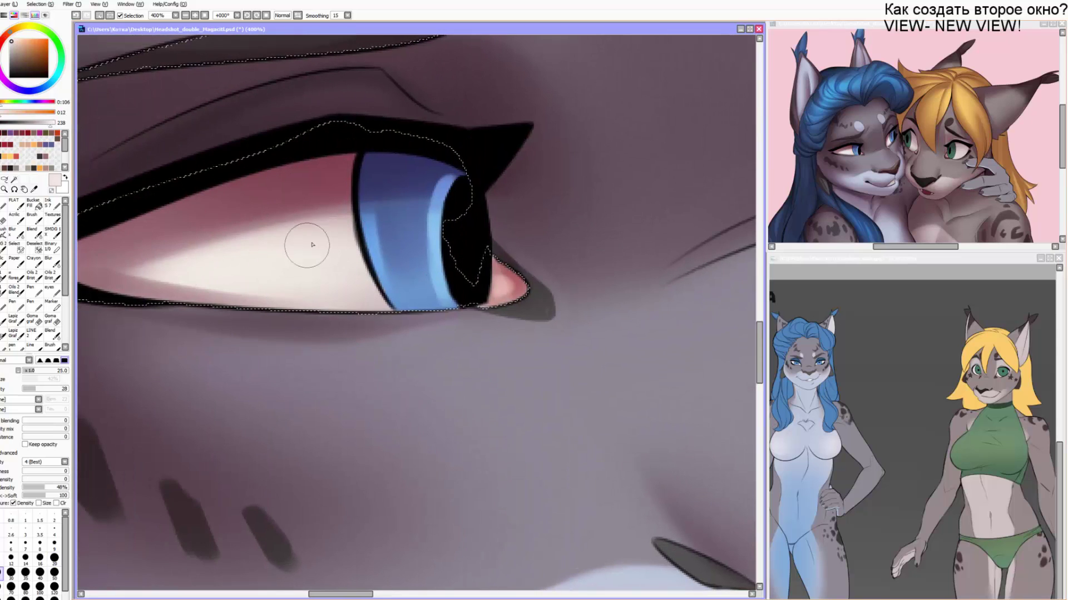
Paint a pale greyish pink across the shaded upper part of the near eye's white with the size 35 pen.
{"action": "left_click", "coordinate": [293, 192], "text": "alt"}
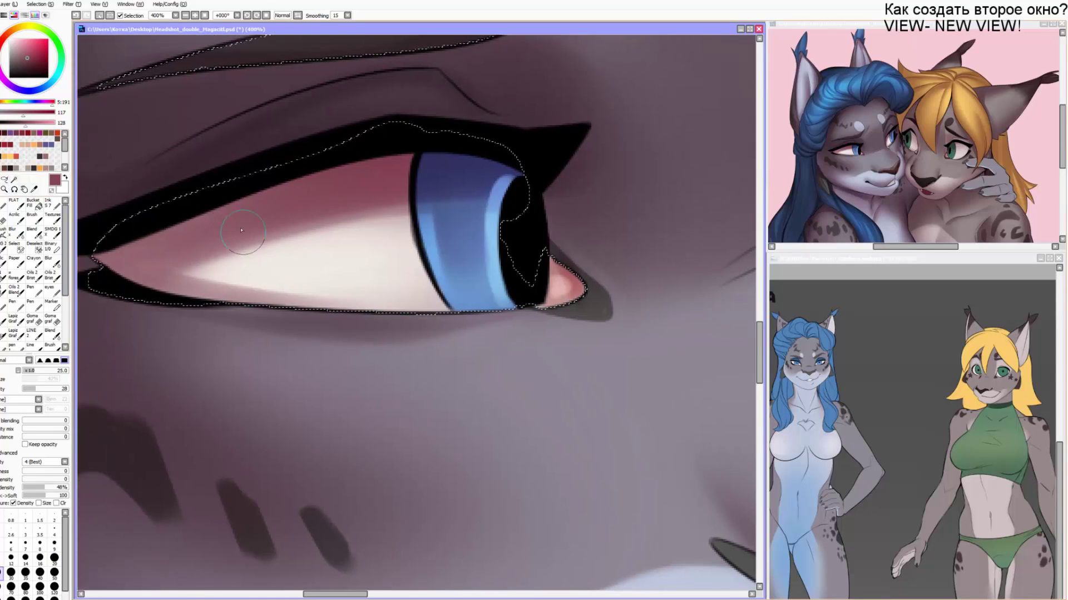
{"action": "left_click", "coordinate": [11, 49]}
{"action": "key", "text": "]"}
{"action": "key", "text": "]"}
{"action": "mouse_move", "coordinate": [114, 251]}
{"action": "left_mouse_down"}
{"action": "mouse_move", "coordinate": [334, 177]}
{"action": "mouse_move", "coordinate": [236, 214]}
{"action": "mouse_move", "coordinate": [371, 177]}
{"action": "left_mouse_up"}
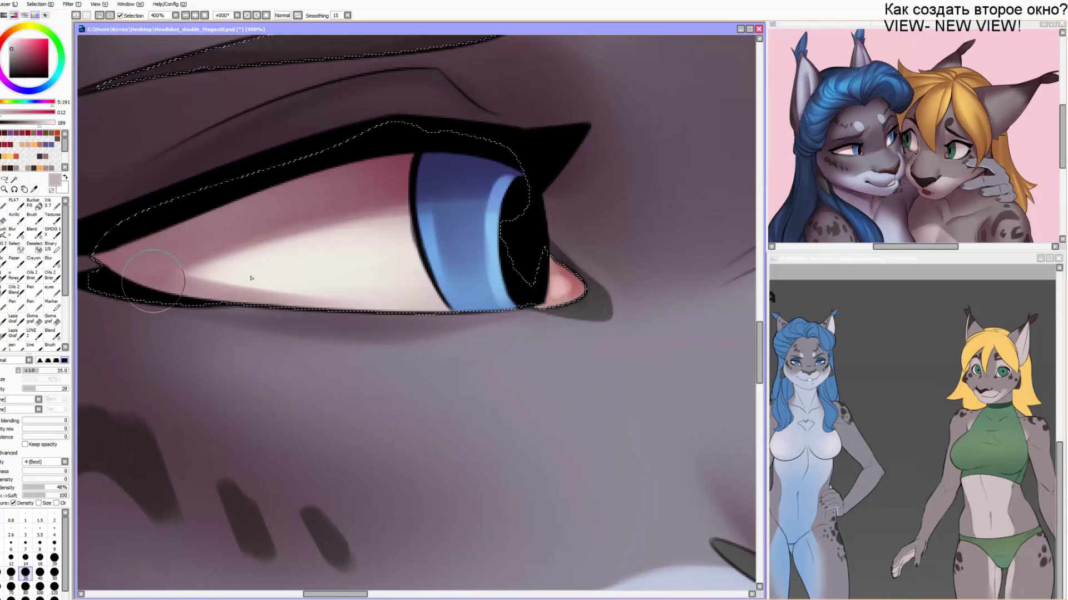
Blend the lower rim and centre of the near eye's white using sampled pink and off-white tones with the size 30 pen.
{"action": "right_click", "coordinate": [172, 248]}
{"action": "key", "text": "["}
{"action": "left_click_drag", "start_coordinate": [122, 279], "coordinate": [420, 312]}
{"action": "right_click", "coordinate": [382, 260]}
{"action": "left_click_drag", "start_coordinate": [255, 279], "coordinate": [391, 269]}
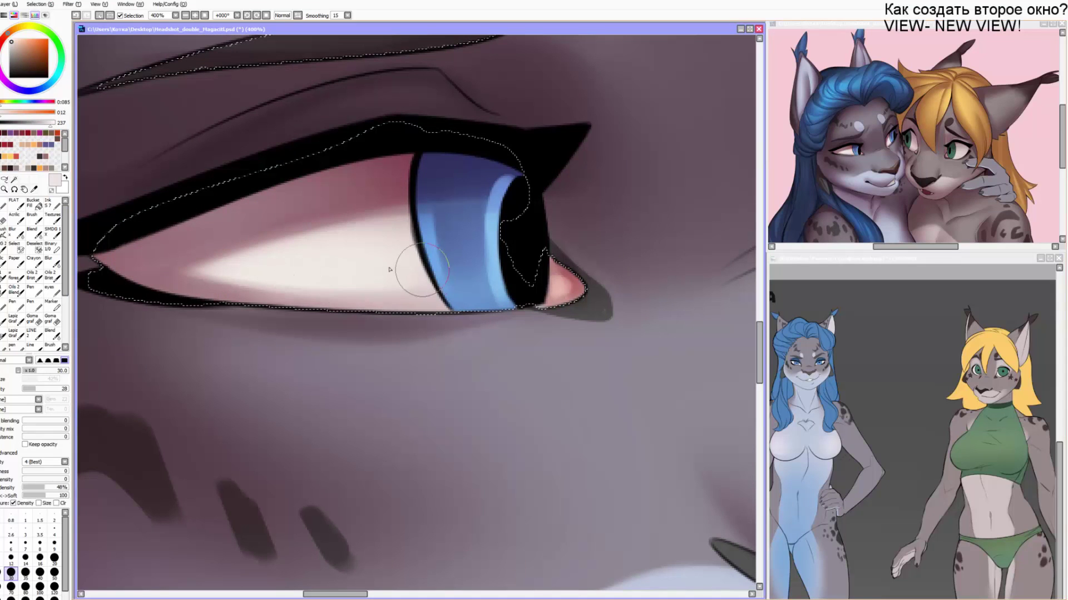
{"action": "right_click", "coordinate": [386, 249]}
{"action": "left_click_drag", "start_coordinate": [258, 276], "coordinate": [364, 256]}
Smooth the transition between the near eye's white and its pink upper shadow with sampled colours and a size 50 soft brush.
{"action": "mouse_move", "coordinate": [500, 246]}
{"action": "left_mouse_down"}
{"action": "mouse_move", "coordinate": [422, 273]}
{"action": "mouse_move", "coordinate": [438, 271]}
{"action": "left_mouse_up"}
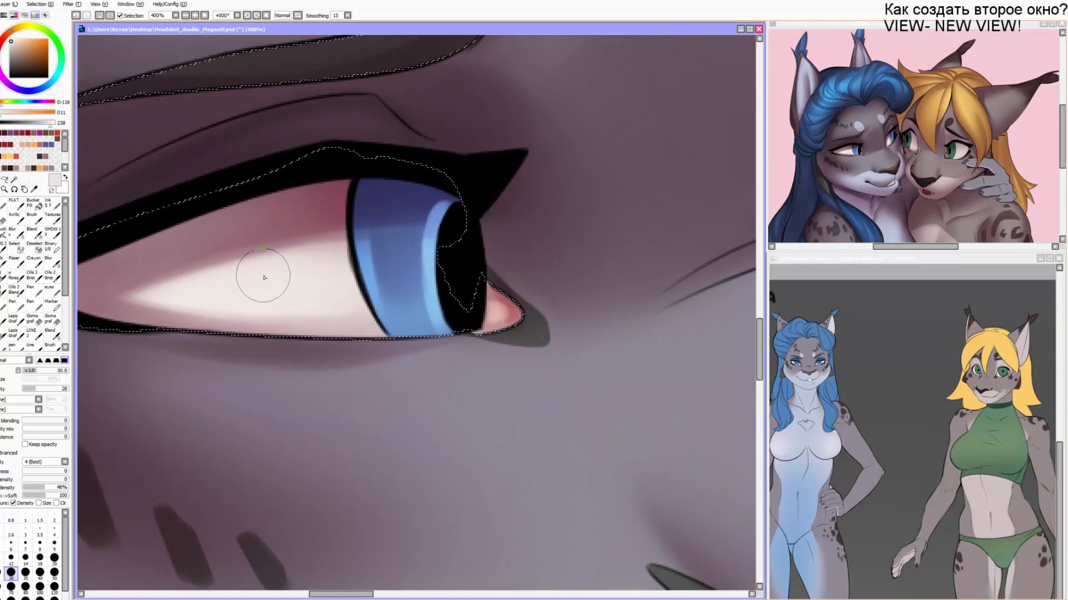
{"action": "right_click", "coordinate": [261, 277]}
{"action": "key", "text": "b"}
{"action": "mouse_move", "coordinate": [300, 262]}
{"action": "left_mouse_down"}
{"action": "mouse_move", "coordinate": [162, 295]}
{"action": "mouse_move", "coordinate": [381, 224]}
{"action": "mouse_move", "coordinate": [108, 304]}
{"action": "left_mouse_up"}
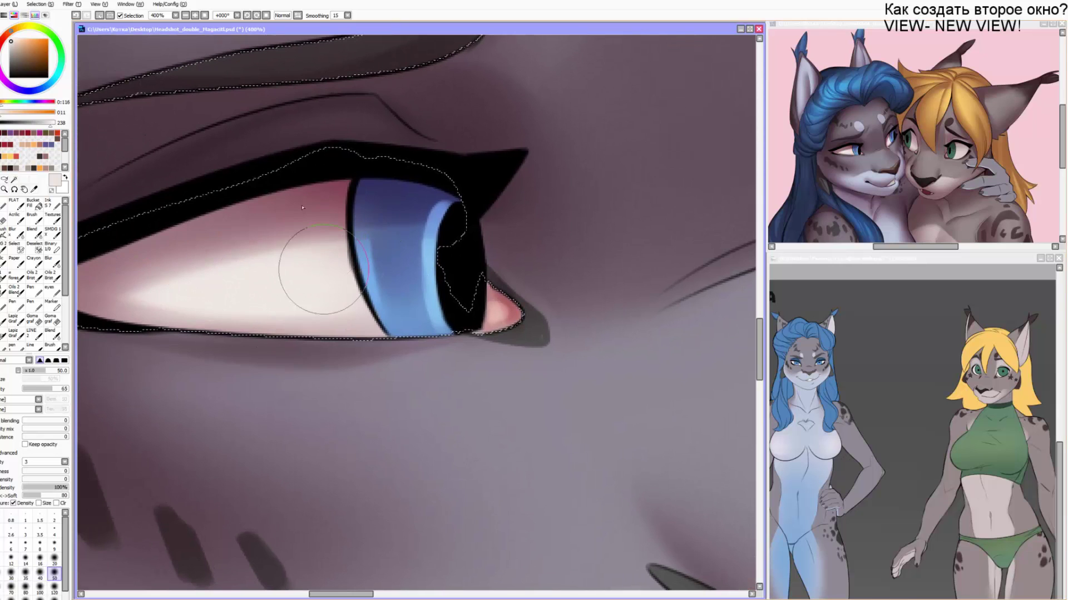
{"action": "right_click", "coordinate": [349, 180]}
{"action": "mouse_move", "coordinate": [345, 192]}
{"action": "left_mouse_down"}
{"action": "mouse_move", "coordinate": [106, 281]}
{"action": "mouse_move", "coordinate": [311, 203]}
{"action": "left_mouse_up"}
{"action": "left_click_drag", "start_coordinate": [190, 261], "coordinate": [282, 269]}
{"action": "right_click", "coordinate": [203, 280]}
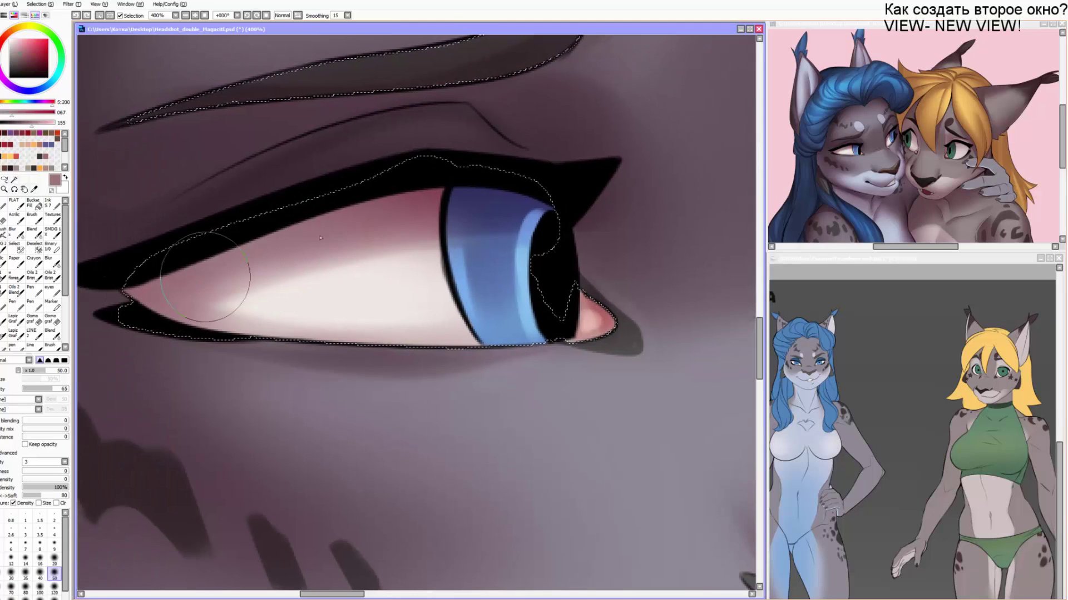
{"action": "left_click_drag", "start_coordinate": [202, 281], "coordinate": [324, 243]}
Soften the white of the far eye with a sampled off-white and the size 50 soft brush.
{"action": "left_click_drag", "start_coordinate": [618, 210], "coordinate": [193, 310]}
{"action": "left_click_drag", "start_coordinate": [631, 181], "coordinate": [381, 296]}
{"action": "left_click_drag", "start_coordinate": [345, 217], "coordinate": [308, 448]}
{"action": "right_click", "coordinate": [345, 352]}
{"action": "mouse_move", "coordinate": [345, 367]}
{"action": "left_mouse_down"}
{"action": "mouse_move", "coordinate": [332, 390]}
{"action": "mouse_move", "coordinate": [350, 340]}
{"action": "mouse_move", "coordinate": [385, 360]}
{"action": "left_mouse_up"}
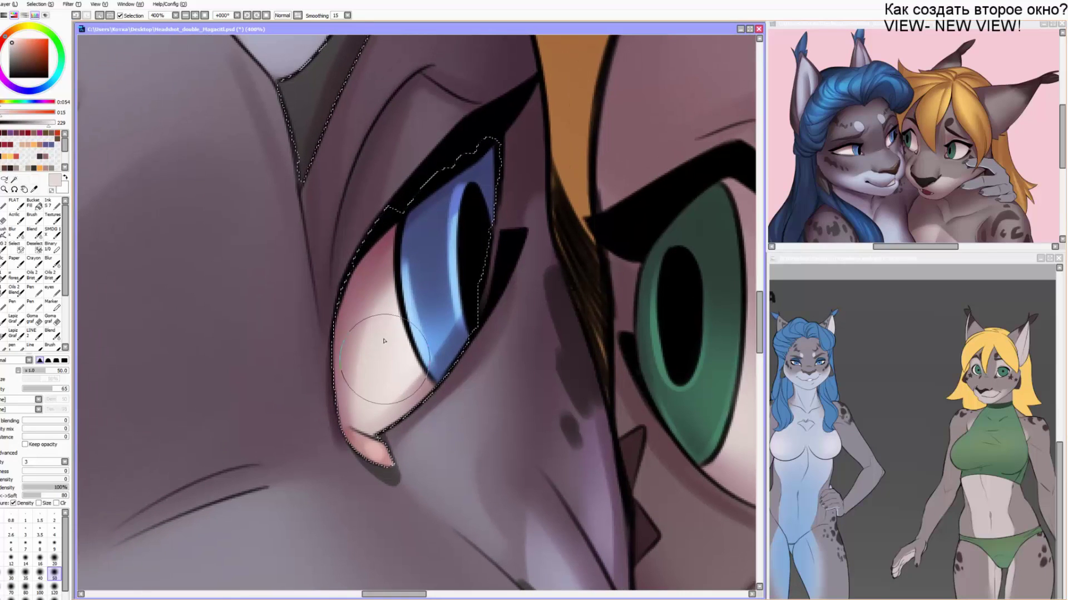
Refine the blue tones in the far eye's iris with a sampled blue and a smaller pen.
{"action": "right_click", "coordinate": [454, 260]}
{"action": "key", "text": "b"}
{"action": "key", "text": "bracketleft"}
{"action": "key", "text": "bracketleft"}
{"action": "key", "text": "bracketleft"}
{"action": "mouse_move", "coordinate": [465, 195]}
{"action": "left_mouse_down"}
{"action": "mouse_move", "coordinate": [469, 282]}
{"action": "mouse_move", "coordinate": [518, 337]}
{"action": "mouse_move", "coordinate": [432, 286]}
{"action": "mouse_move", "coordinate": [425, 313]}
{"action": "left_mouse_up"}
Shade both dark eyebrow markings with sampled black using the pen at sizes 25 and 30, and clear the selection.
{"action": "right_click", "coordinate": [495, 322]}
{"action": "key", "text": "bracketright"}
{"action": "key", "text": "bracketright"}
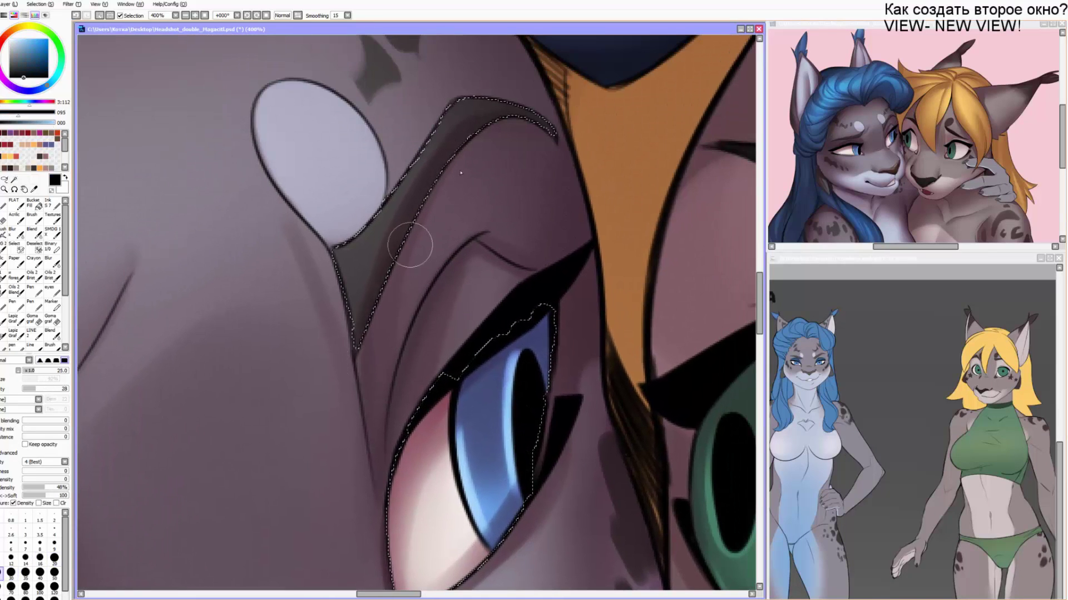
{"action": "left_click_drag", "start_coordinate": [374, 339], "coordinate": [467, 138]}
{"action": "left_click_drag", "start_coordinate": [338, 267], "coordinate": [656, 134]}
{"action": "left_click_drag", "start_coordinate": [349, 341], "coordinate": [550, 308]}
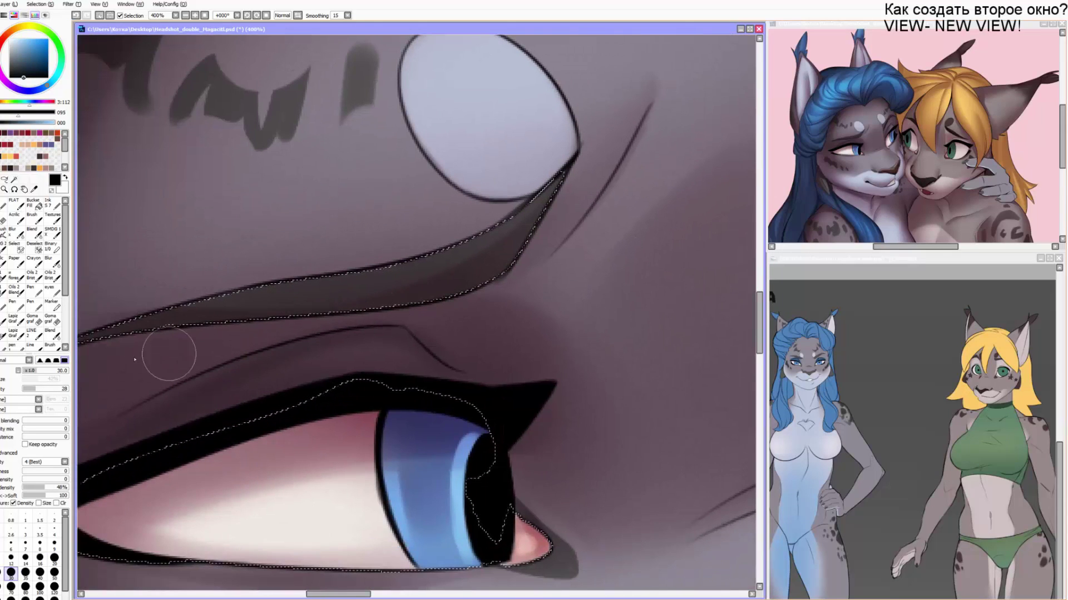
{"action": "left_click_drag", "start_coordinate": [214, 336], "coordinate": [492, 275]}
{"action": "mouse_move", "coordinate": [534, 233]}
{"action": "left_mouse_down"}
{"action": "mouse_move", "coordinate": [465, 287]}
{"action": "mouse_move", "coordinate": [365, 405]}
{"action": "left_mouse_up"}
{"action": "key", "text": "bracketright"}
{"action": "key", "text": "ctrl+d"}
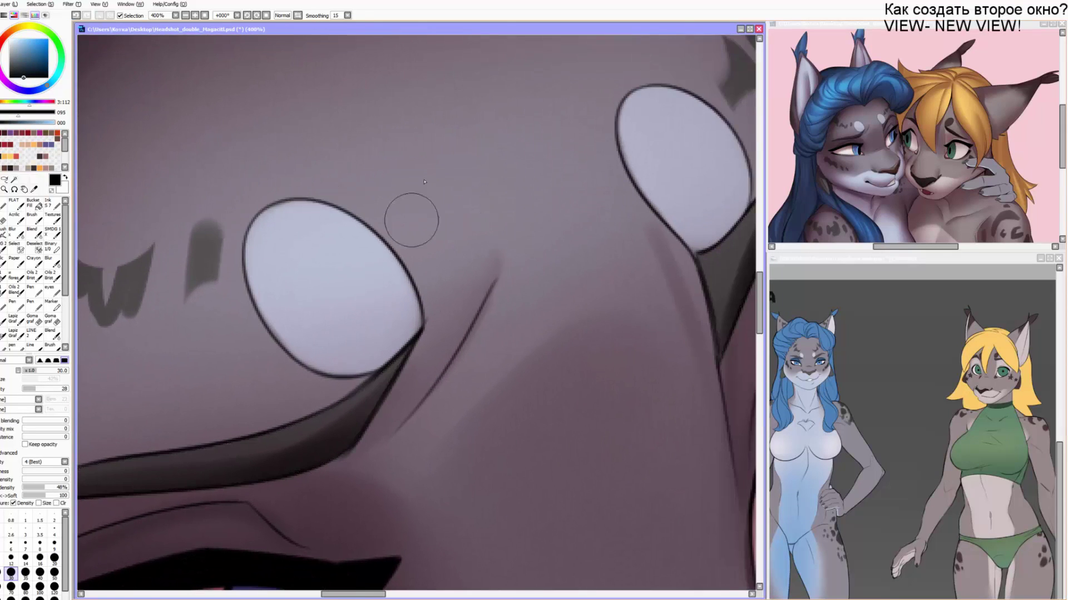
Highlight the upper edge of the nose with a sampled greyish pink and the size 16 pen.
{"action": "scroll", "coordinate": [424, 183], "scroll_direction": "down", "scroll_amount": 2}
{"action": "left_click_drag", "start_coordinate": [440, 489], "coordinate": [341, 224]}
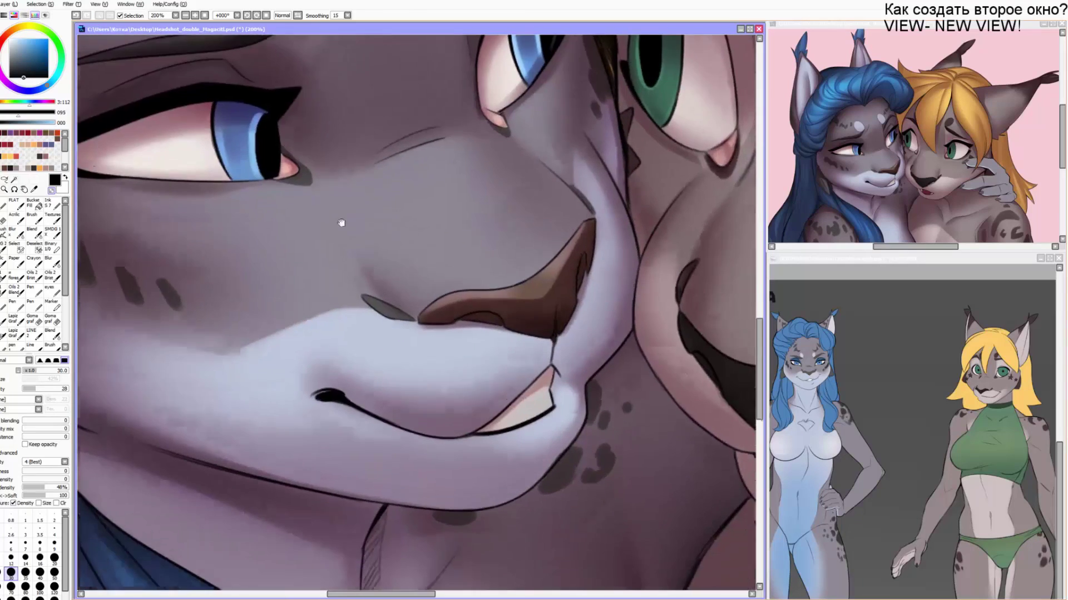
{"action": "left_click_drag", "start_coordinate": [380, 300], "coordinate": [304, 257]}
{"action": "right_click", "coordinate": [476, 225]}
{"action": "key", "text": "bracketleft"}
{"action": "key", "text": "bracketleft"}
{"action": "key", "text": "bracketleft"}
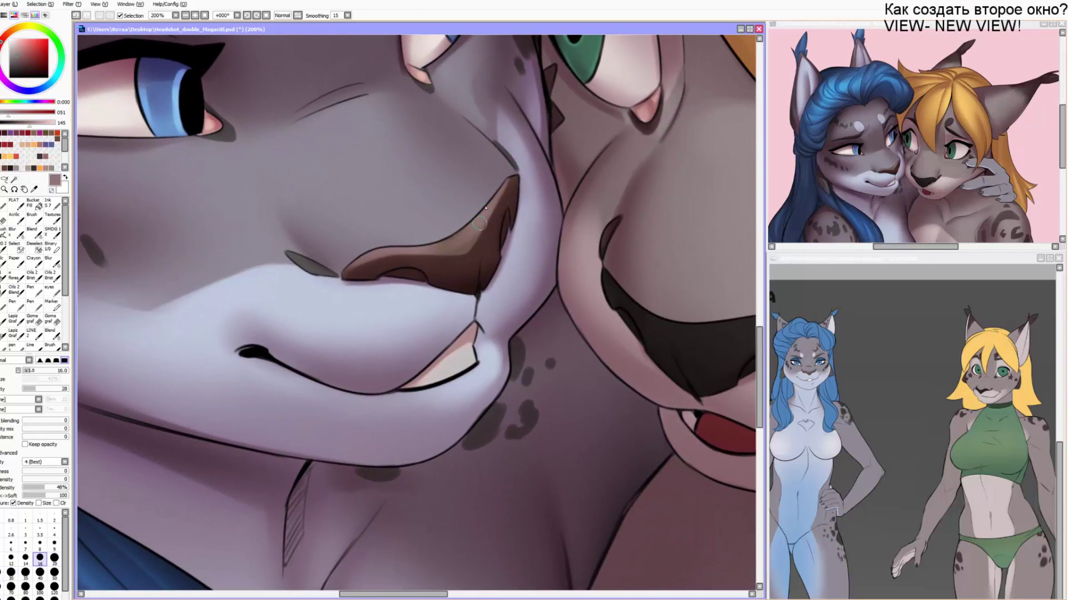
Add fine light details around the cleft at the nose's lower tip with a sampled pale violet and a small pen.
{"action": "left_click", "coordinate": [518, 278], "text": "alt"}
{"action": "key", "text": "bracketleft"}
{"action": "key", "text": "bracketleft"}
{"action": "key", "text": "bracketleft"}
{"action": "key", "text": "bracketleft"}
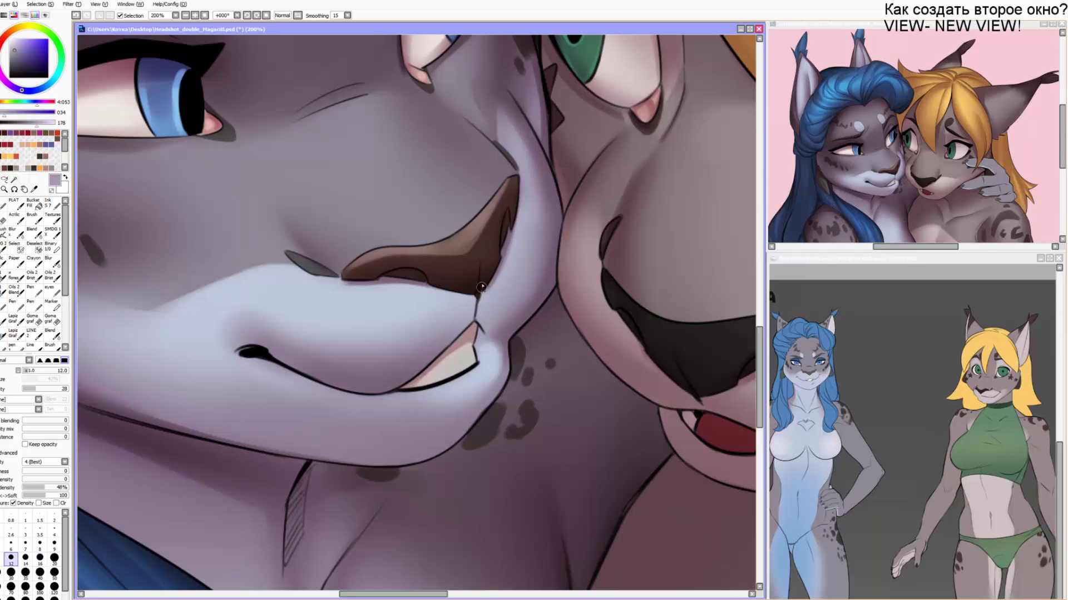
{"action": "key", "text": "bracketleft"}
{"action": "key", "text": "bracketleft"}
{"action": "key", "text": "bracketleft"}
Refine the highlight along the nose's upper plane with a sampled greyish brown and the size 9 pen.
{"action": "left_click", "coordinate": [473, 250], "text": "alt"}
{"action": "key", "text": "bracketright"}
{"action": "key", "text": "bracketright"}
{"action": "key", "text": "bracketright"}
{"action": "key", "text": "bracketright"}
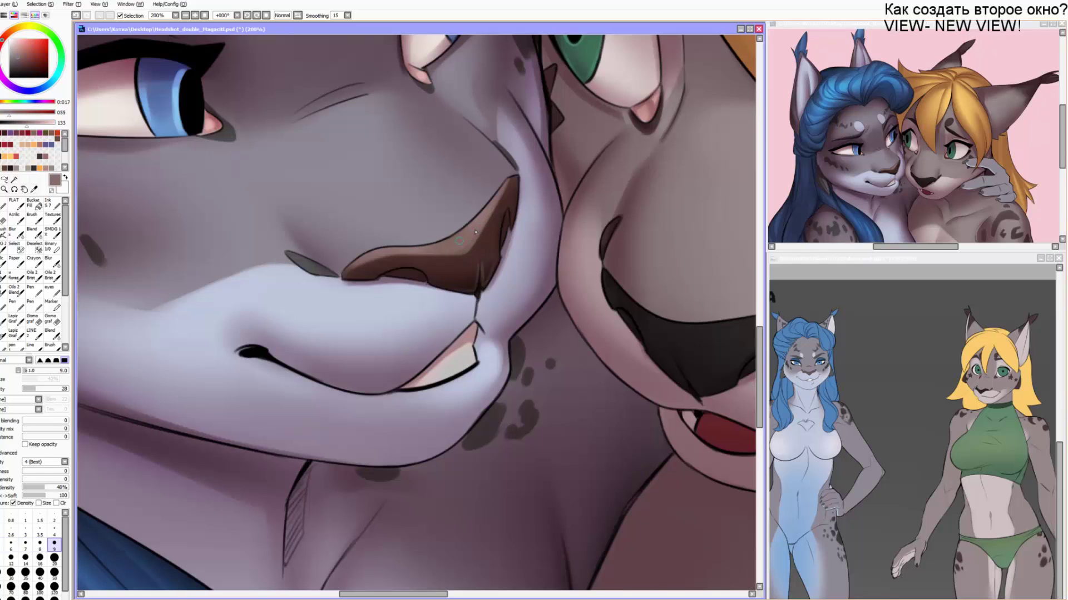
{"action": "left_click_drag", "start_coordinate": [483, 241], "coordinate": [482, 241]}
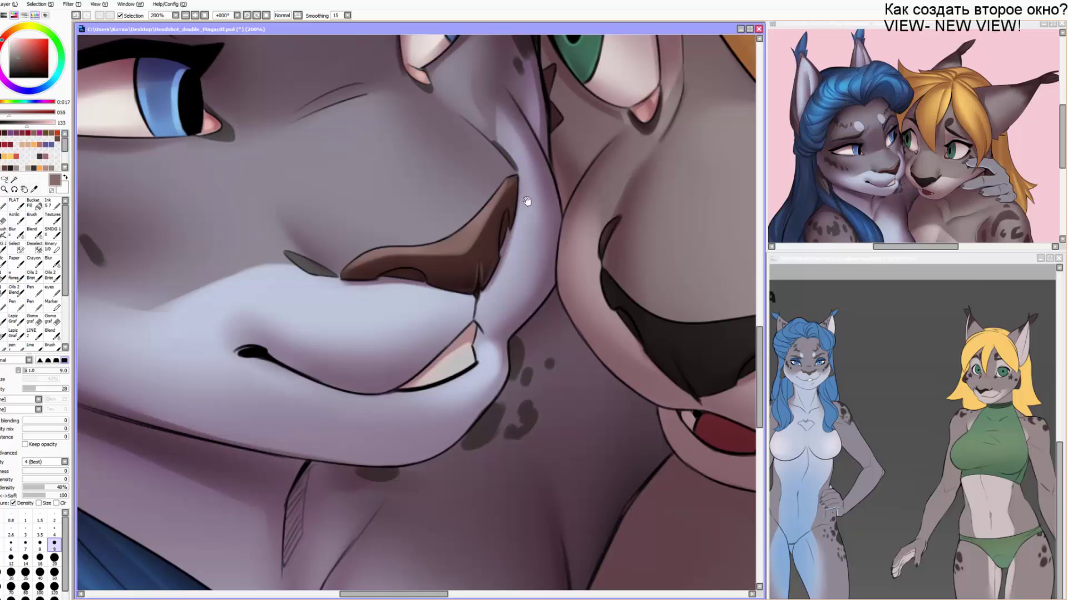
Darken the shadow between the two characters' faces with a dark violet soft brush at sizes 40 and 50.
{"action": "left_click_drag", "start_coordinate": [526, 202], "coordinate": [486, 221]}
{"action": "left_click", "coordinate": [513, 262], "text": "alt"}
{"action": "key", "text": "bracketright"}
{"action": "key", "text": "bracketright"}
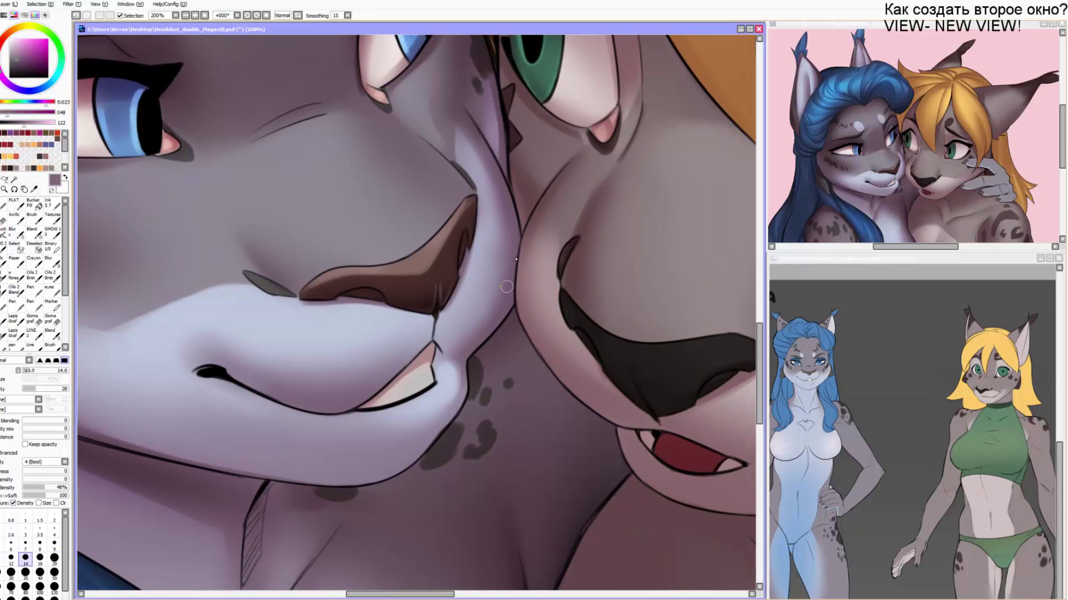
{"action": "key", "text": "bracketright"}
{"action": "key", "text": "b"}
{"action": "left_click", "coordinate": [20, 70]}
{"action": "key", "text": "bracketleft"}
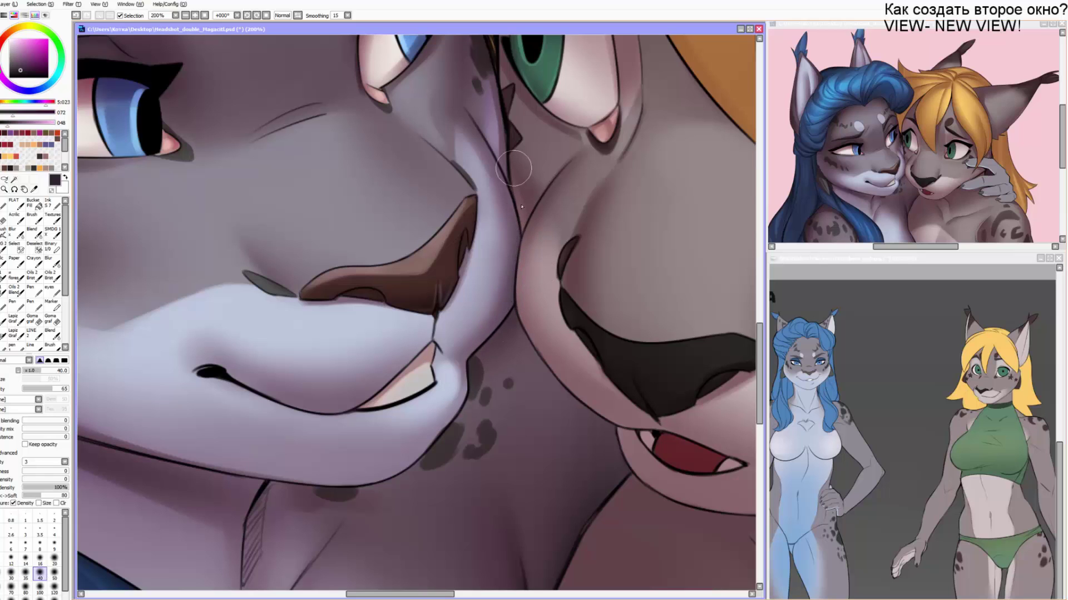
{"action": "scroll", "coordinate": [501, 362], "scroll_direction": "down", "scroll_amount": 1}
{"action": "key", "text": "bracketright"}
{"action": "left_click_drag", "start_coordinate": [451, 441], "coordinate": [453, 394]}
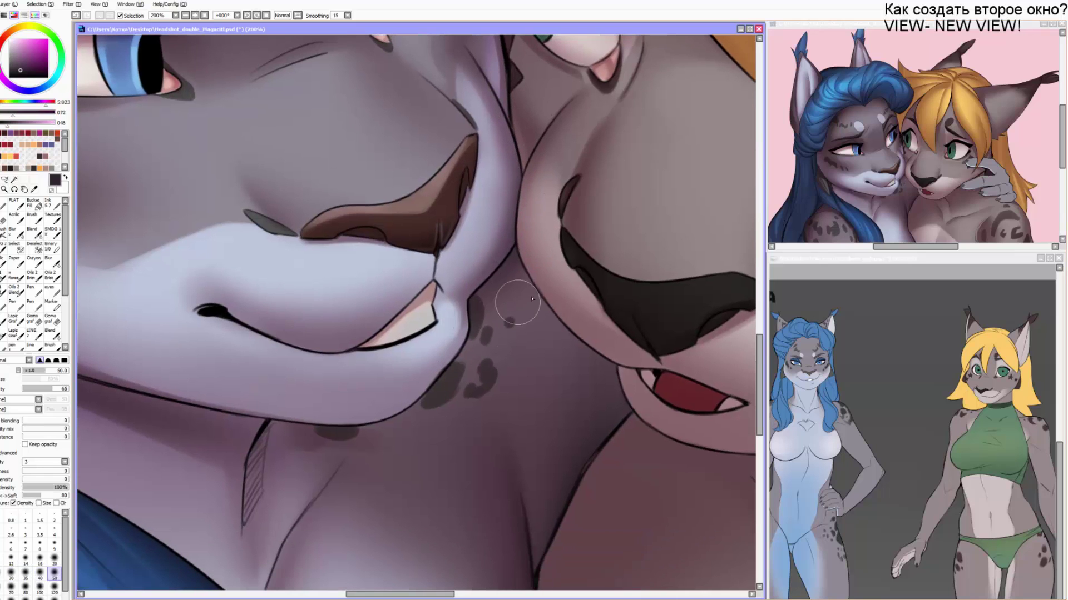
Clean up the shading beside the blue-haired lynx's chin and neck spots with the size 20 eraser.
{"action": "key", "text": "e"}
{"action": "key", "text": "bracketleft"}
{"action": "key", "text": "bracketleft"}
{"action": "key", "text": "bracketleft"}
{"action": "key", "text": "bracketleft"}
{"action": "key", "text": "bracketleft"}
{"action": "key", "text": "bracketleft"}
{"action": "key", "text": "bracketleft"}
{"action": "key", "text": "bracketleft"}
{"action": "key", "text": "bracketleft"}
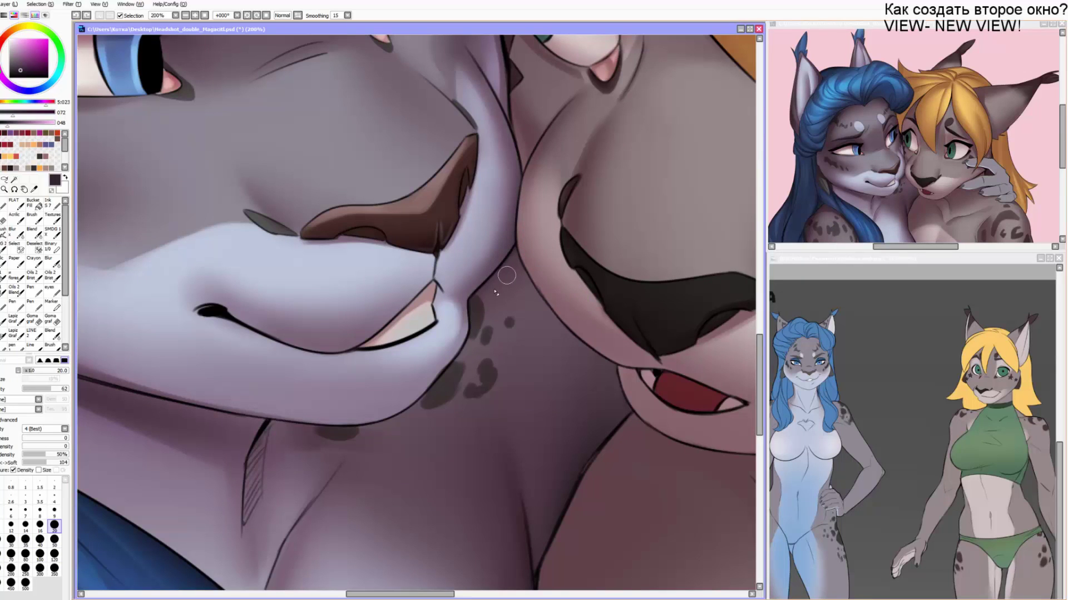
{"action": "left_click", "coordinate": [477, 337]}
Deepen the dark violet shadows on the neck and under the jaw with the soft brush at sizes 35 to 50.
{"action": "left_click_drag", "start_coordinate": [489, 426], "coordinate": [503, 258]}
{"action": "key", "text": "b"}
{"action": "key", "text": "bracketleft"}
{"action": "key", "text": "bracketleft"}
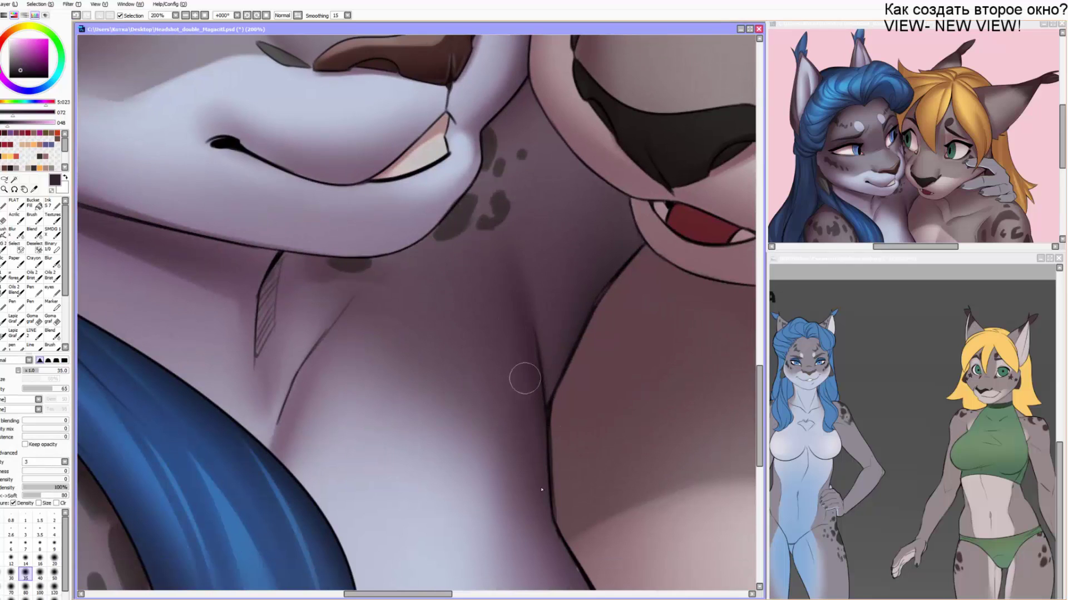
{"action": "key", "text": "bracketright"}
{"action": "key", "text": "bracketright"}
{"action": "left_click_drag", "start_coordinate": [447, 328], "coordinate": [555, 242]}
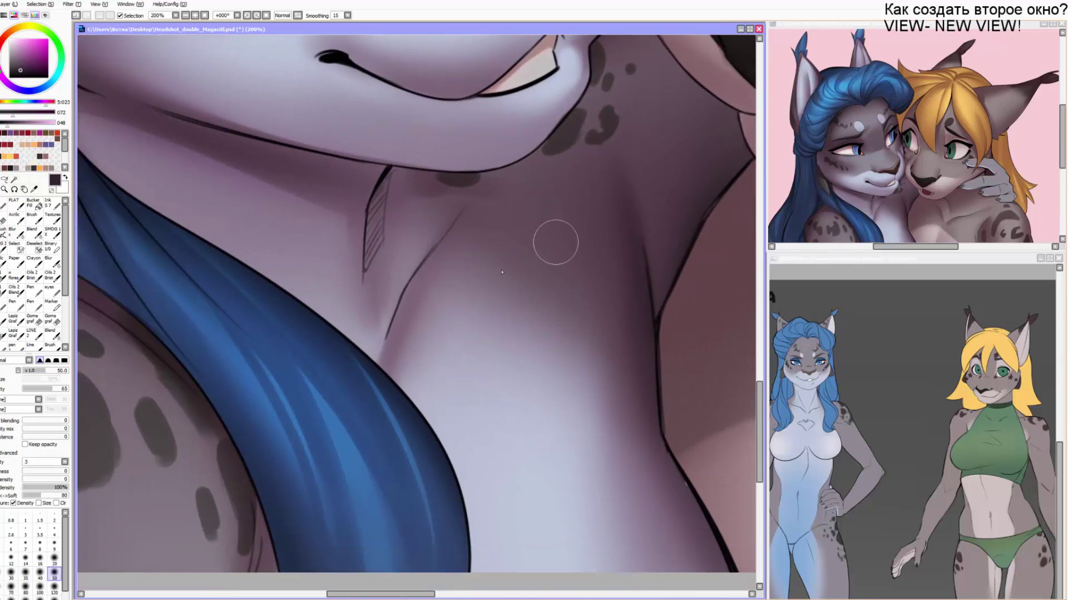
{"action": "key", "text": "bracketleft"}
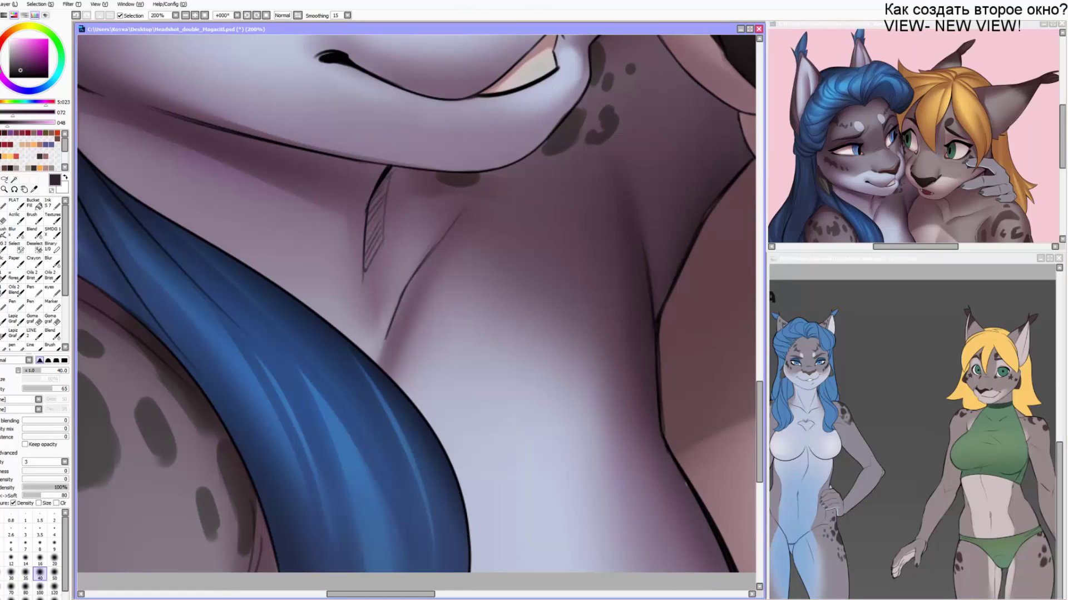
Sample a mid blue from the hair over the shoulder and paint highlight strands with the size 14 pen.
{"action": "key", "text": "alt+Tab"}
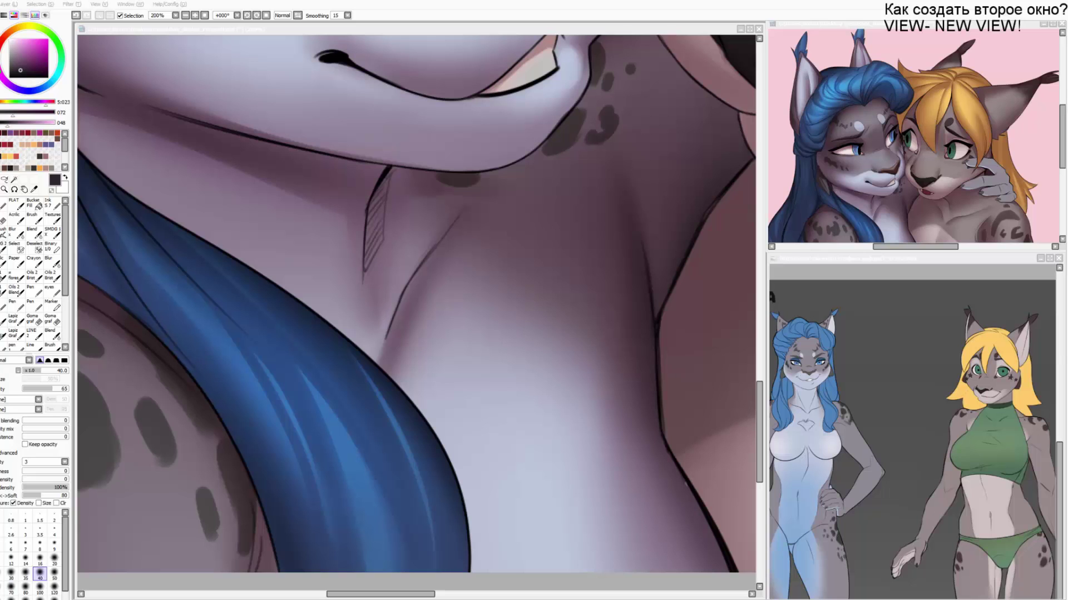
{"action": "left_click", "coordinate": [267, 353]}
{"action": "left_click_drag", "start_coordinate": [239, 329], "coordinate": [304, 301]}
{"action": "right_click", "coordinate": [293, 332]}
{"action": "key", "text": "n"}
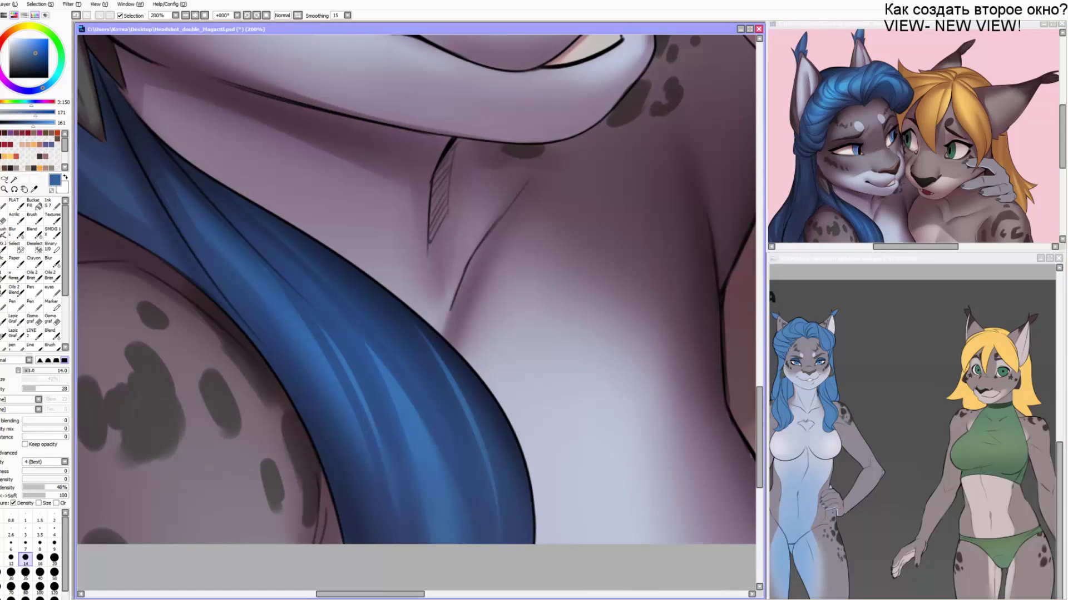
Add finer blue strands to the hair lock beside the neck with the size 10 pen.
{"action": "key", "text": "alt+Tab"}
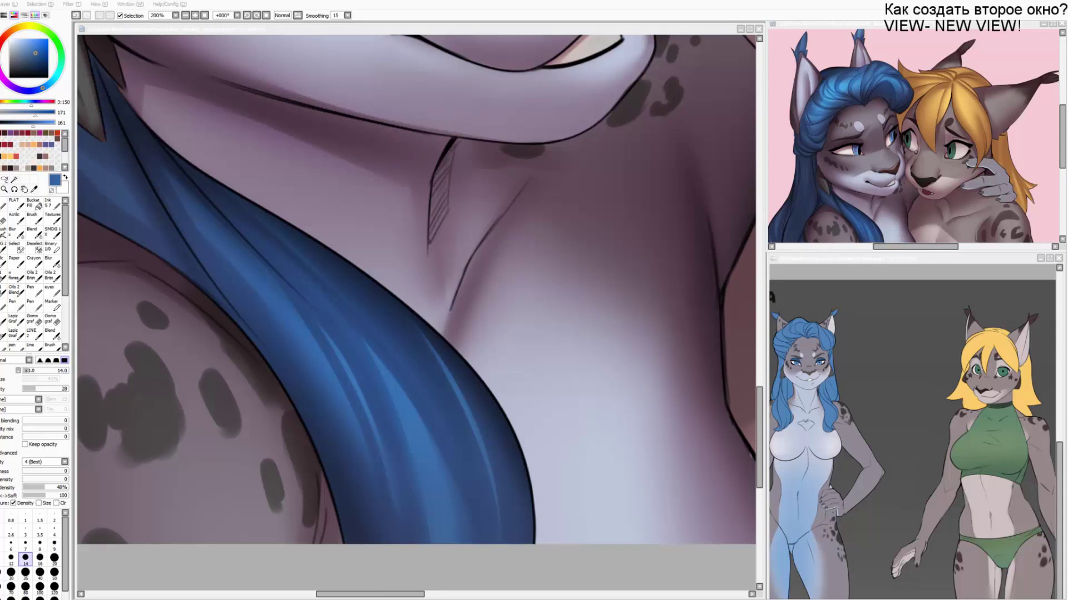
{"action": "left_click", "coordinate": [346, 291]}
{"action": "left_click_drag", "start_coordinate": [380, 387], "coordinate": [357, 338]}
{"action": "key", "text": "bracketleft"}
{"action": "key", "text": "bracketleft"}
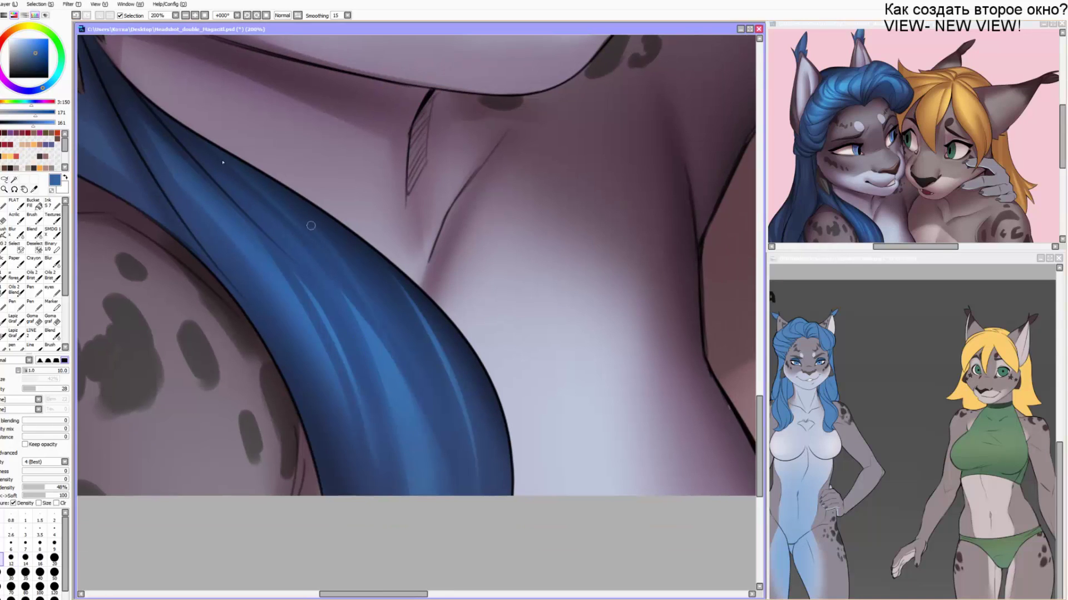
{"action": "scroll", "coordinate": [300, 334], "scroll_direction": "up", "scroll_amount": 8}
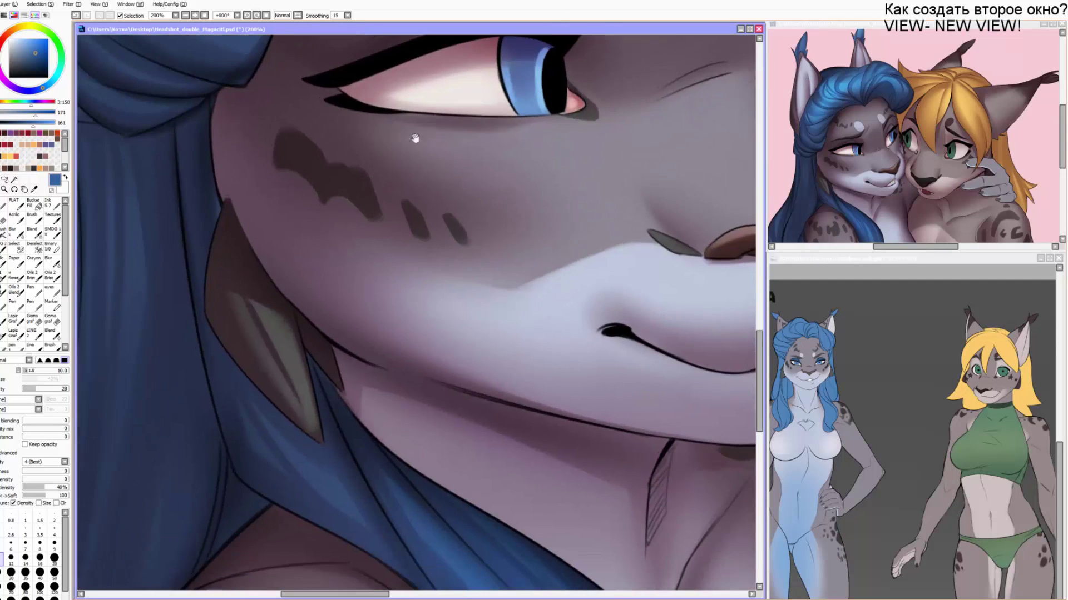
Darken the pointed brown tuft beside the blue-haired lynx's jaw with the size 40 soft brush.
{"action": "key", "text": "b"}
{"action": "left_click_drag", "start_coordinate": [279, 341], "coordinate": [299, 420]}
{"action": "left_click_drag", "start_coordinate": [236, 331], "coordinate": [300, 424]}
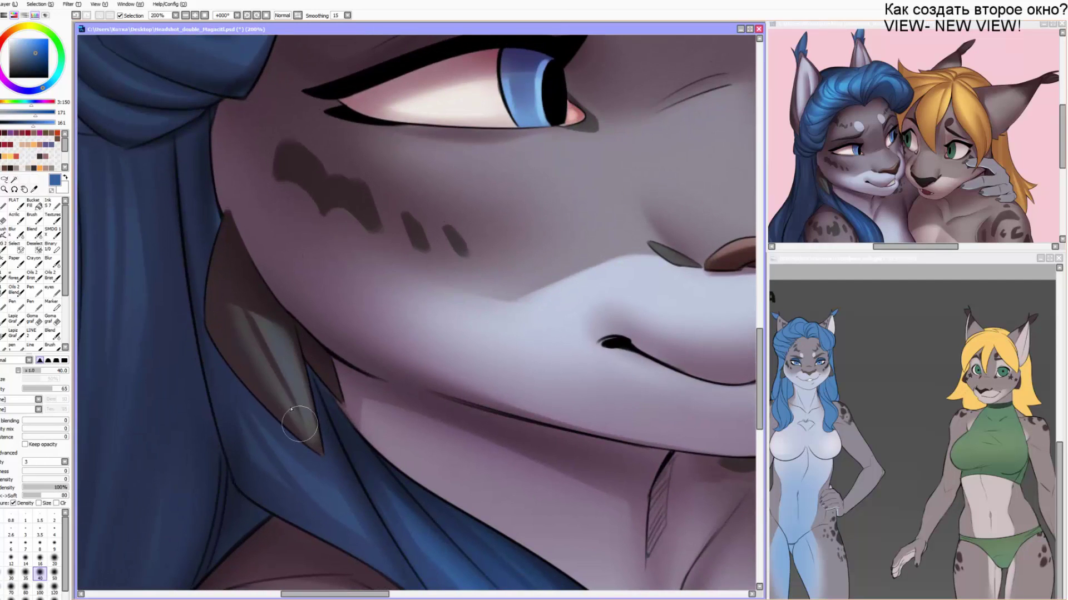
{"action": "mouse_move", "coordinate": [332, 231]}
{"action": "left_mouse_down"}
{"action": "mouse_move", "coordinate": [255, 405]}
{"action": "mouse_move", "coordinate": [271, 372]}
{"action": "left_mouse_up"}
Pick a near-white colour and paint a thin highlight strand rising from the hair's centre point with the size 6 pen.
{"action": "left_click", "coordinate": [403, 210], "text": "alt"}
{"action": "key", "text": "bracketright"}
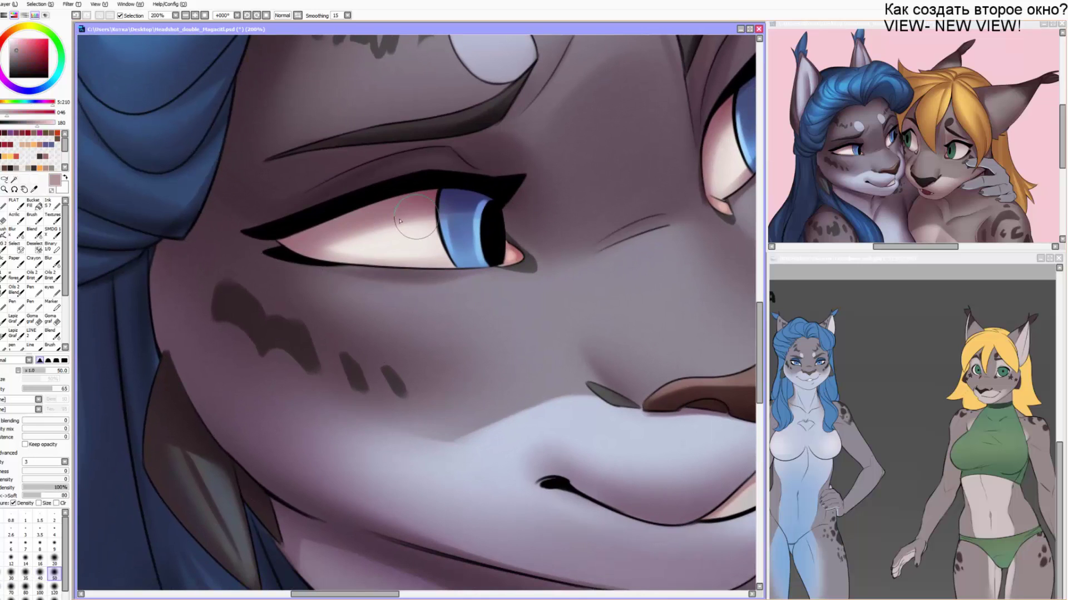
{"action": "left_click_drag", "start_coordinate": [413, 108], "coordinate": [324, 286]}
{"action": "left_click_drag", "start_coordinate": [292, 124], "coordinate": [286, 223]}
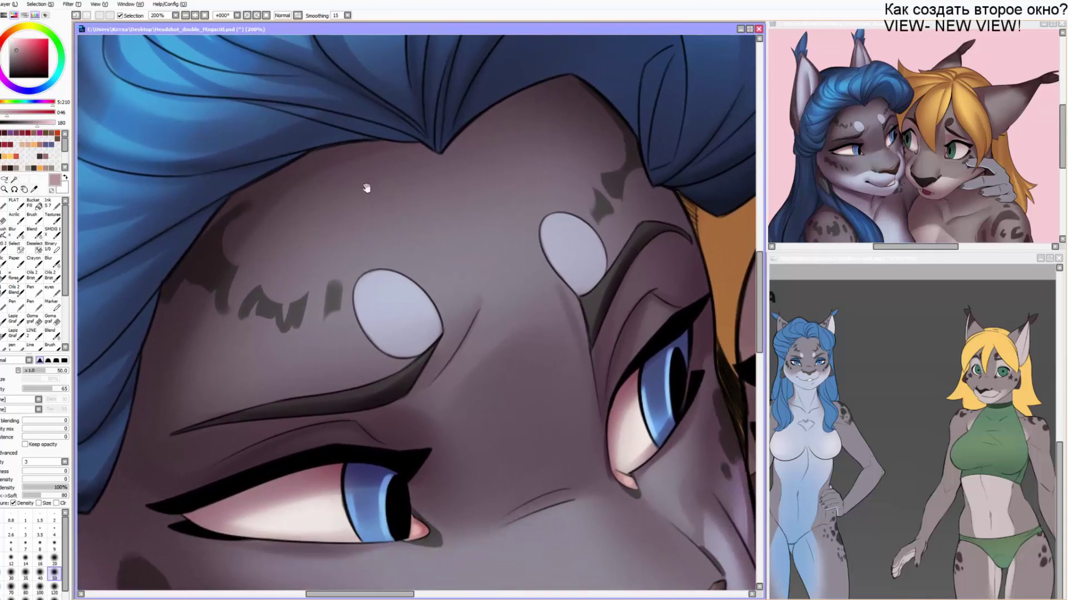
{"action": "left_click_drag", "start_coordinate": [350, 109], "coordinate": [387, 378]}
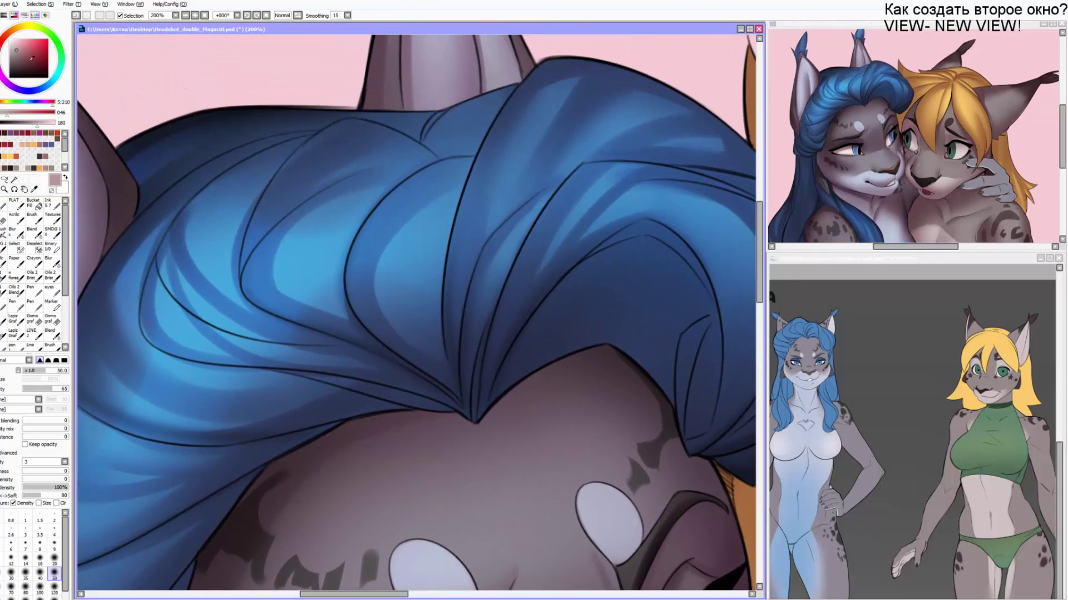
{"action": "left_click", "coordinate": [10, 41]}
{"action": "key", "text": "n"}
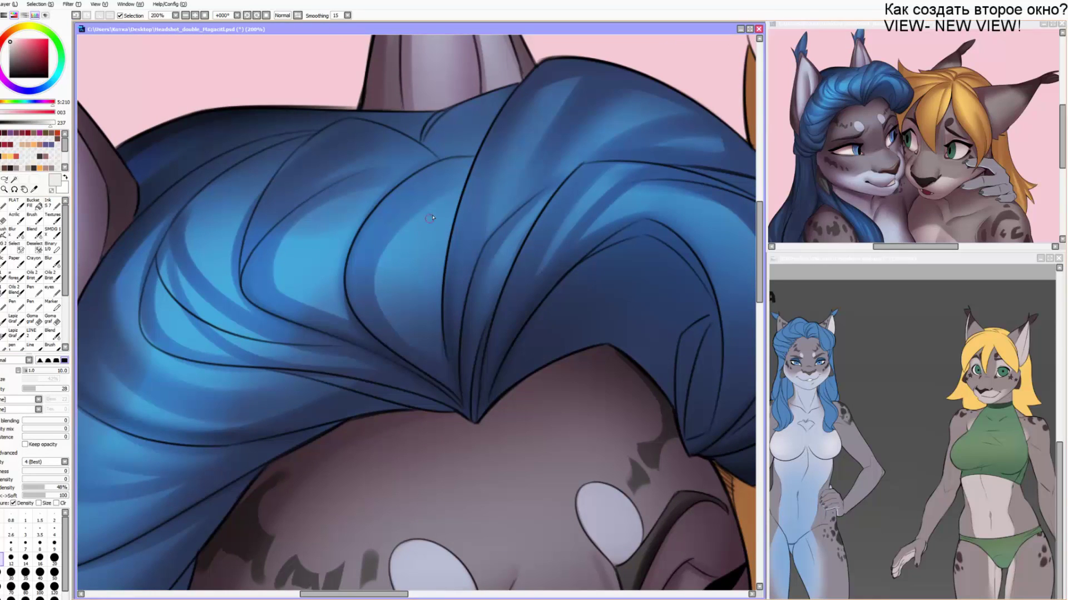
{"action": "key", "text": "bracketleft"}
{"action": "key", "text": "bracketleft"}
{"action": "key", "text": "bracketleft"}
{"action": "key", "text": "bracketleft"}
{"action": "key", "text": "ctrl+z"}
{"action": "key", "text": "End"}
{"action": "key", "text": "End"}
{"action": "left_click_drag", "start_coordinate": [426, 383], "coordinate": [504, 218]}
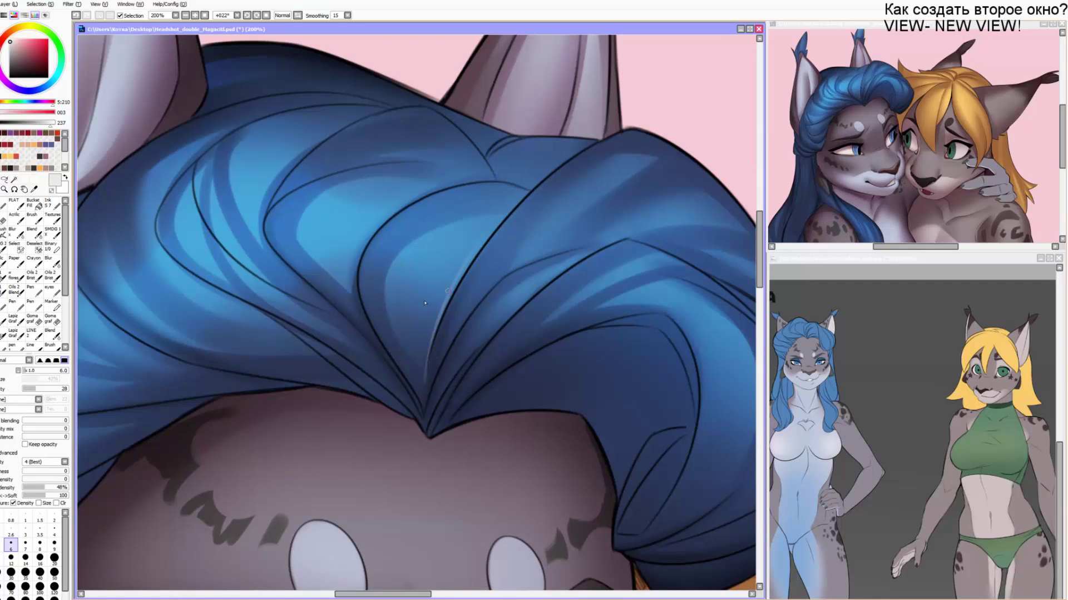
Paint fine near-white highlight strands along the bright blue curls above the forehead with the size 6 pen.
{"action": "key", "text": "bracketright"}
{"action": "key", "text": "bracketright"}
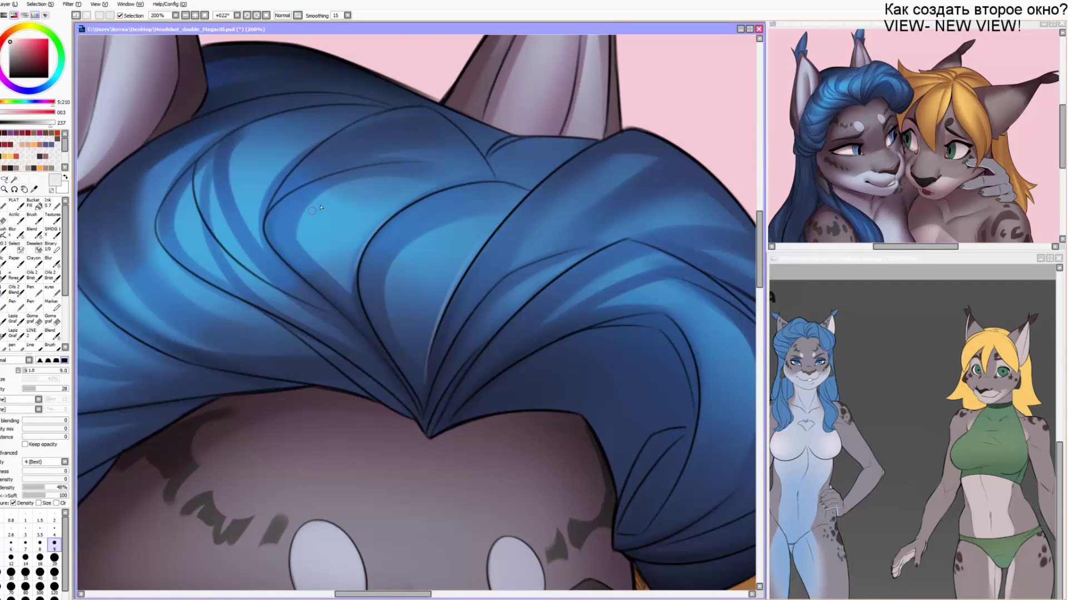
{"action": "key", "text": "bracketleft"}
{"action": "key", "text": "bracketleft"}
{"action": "left_click_drag", "start_coordinate": [191, 201], "coordinate": [224, 270]}
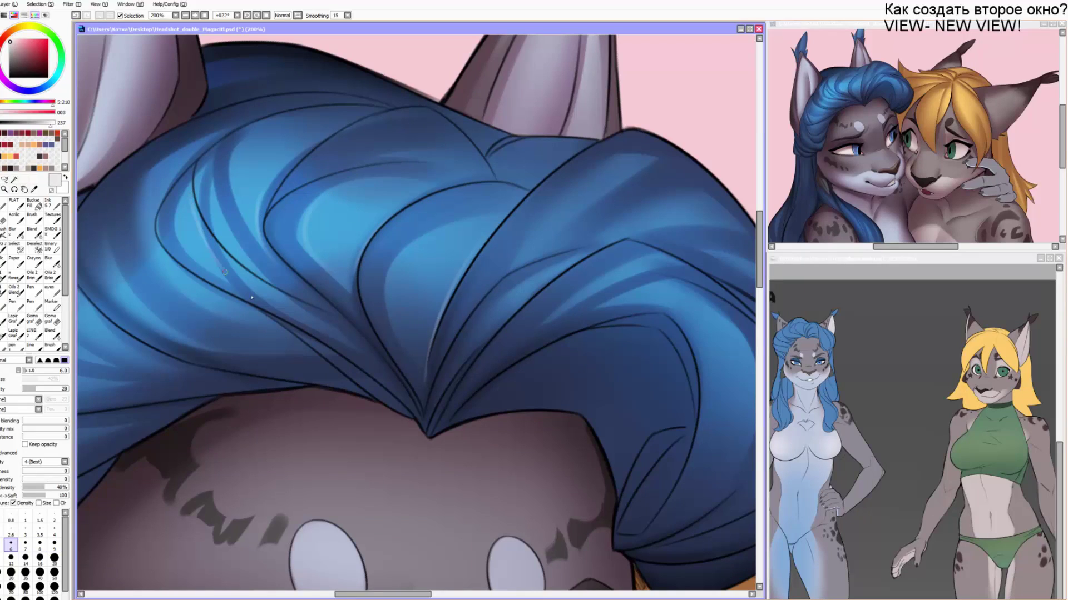
{"action": "key", "text": "ctrl+z"}
{"action": "left_click_drag", "start_coordinate": [195, 206], "coordinate": [221, 274]}
{"action": "scroll", "coordinate": [435, 276], "scroll_direction": "down", "scroll_amount": 2}
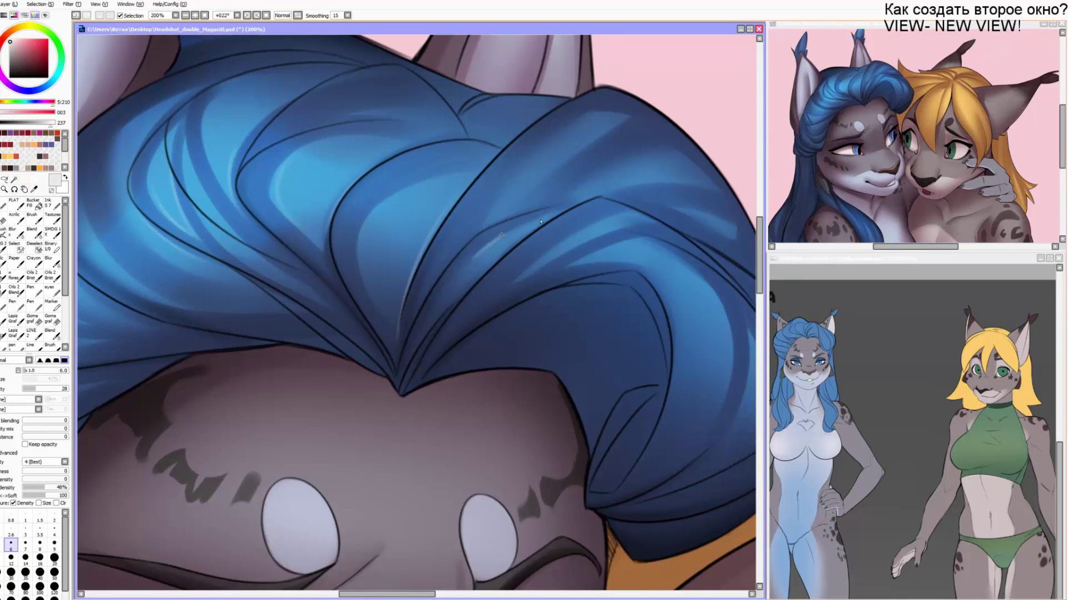
Add thin highlight strands to the large swept-back roll at the front of the hair.
{"action": "mouse_move", "coordinate": [516, 280]}
{"action": "left_mouse_down"}
{"action": "mouse_move", "coordinate": [566, 262]}
{"action": "mouse_move", "coordinate": [555, 132]}
{"action": "left_mouse_up"}
{"action": "left_click_drag", "start_coordinate": [459, 345], "coordinate": [531, 236]}
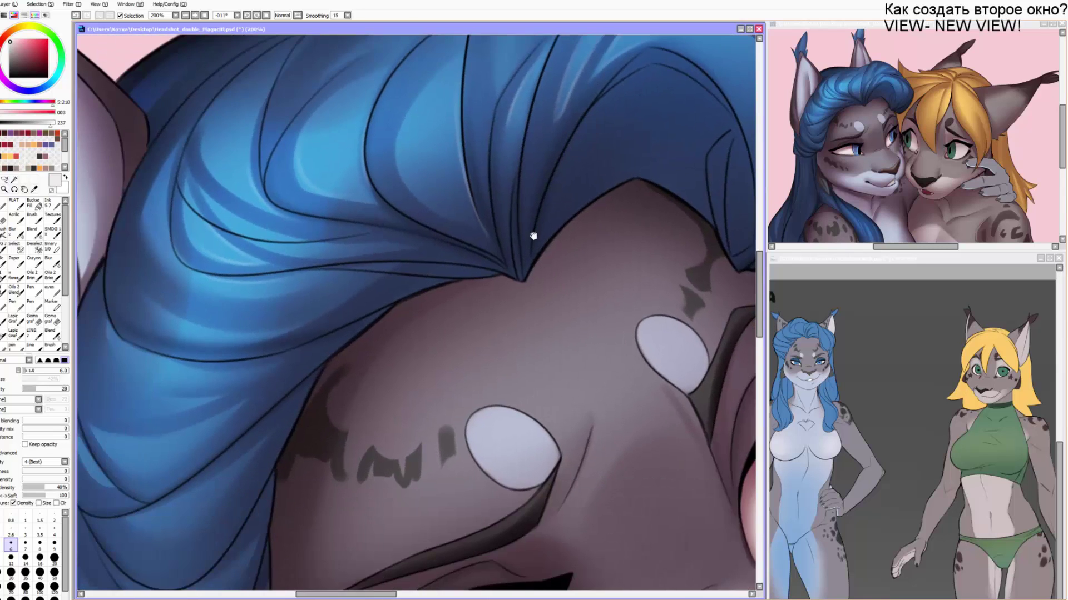
{"action": "left_click_drag", "start_coordinate": [437, 365], "coordinate": [465, 289]}
{"action": "left_click_drag", "start_coordinate": [483, 416], "coordinate": [571, 209]}
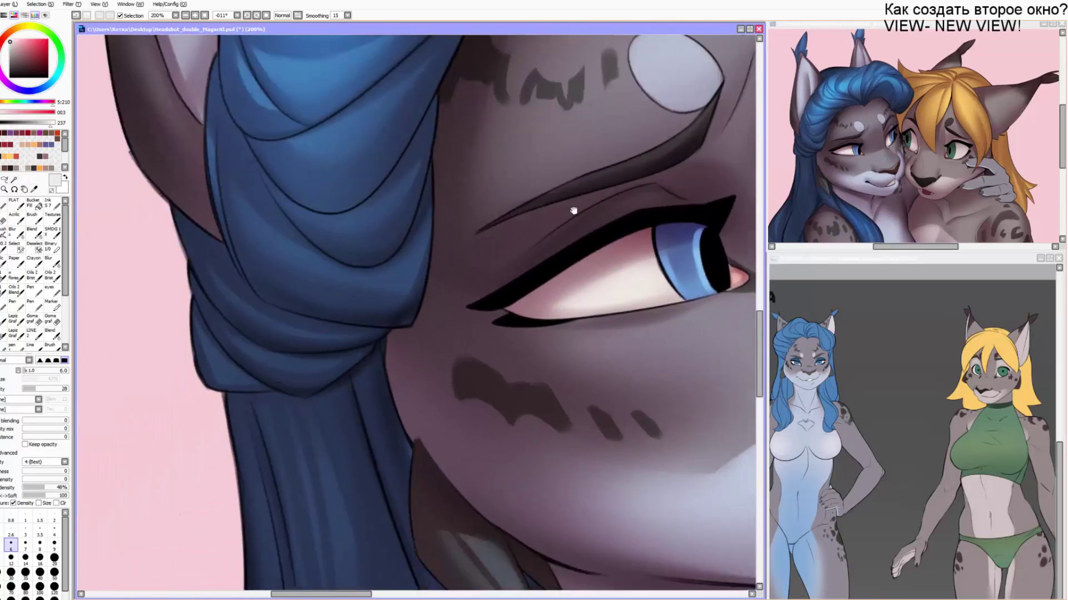
Sample the background pink, pick a more saturated pink, and paint rim light along the long hair's outer edge with the size 40 pen.
{"action": "key", "text": "End"}
{"action": "key", "text": "End"}
{"action": "key", "text": "End"}
{"action": "scroll", "coordinate": [395, 126], "scroll_direction": "down", "scroll_amount": 2}
{"action": "left_click_drag", "start_coordinate": [395, 126], "coordinate": [424, 129]}
{"action": "right_click", "coordinate": [246, 242]}
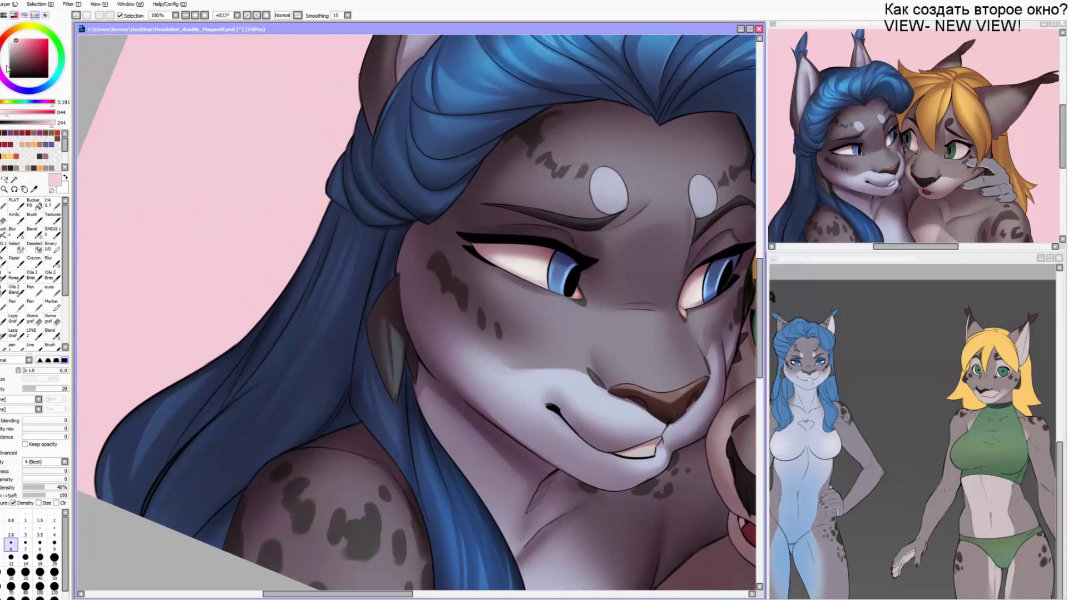
{"action": "left_click", "coordinate": [28, 42]}
{"action": "key", "text": "bracketright"}
{"action": "key", "text": "bracketright"}
{"action": "key", "text": "bracketright"}
{"action": "key", "text": "bracketright"}
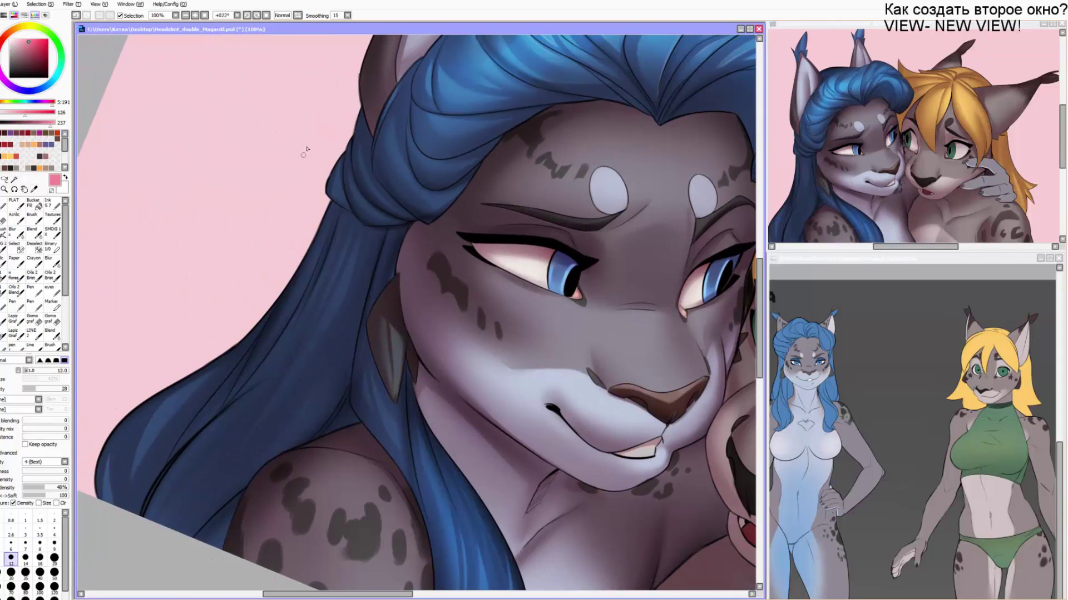
{"action": "key", "text": "bracketright"}
{"action": "key", "text": "bracketright"}
{"action": "key", "text": "bracketright"}
{"action": "key", "text": "bracketright"}
{"action": "key", "text": "bracketright"}
{"action": "key", "text": "bracketright"}
{"action": "left_click_drag", "start_coordinate": [291, 281], "coordinate": [243, 359]}
{"action": "key", "text": "ctrl+z"}
{"action": "left_click_drag", "start_coordinate": [256, 319], "coordinate": [96, 459]}
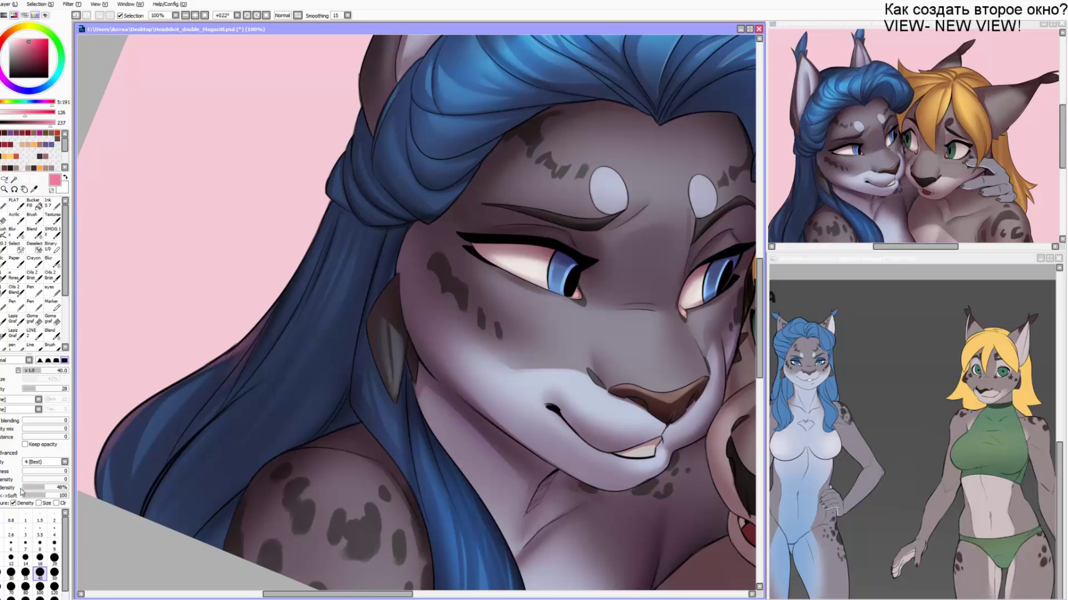
Save the drawing and extend the pink rim light down the lower outer bulge of the long hair.
{"action": "key", "text": "ctrl+s"}
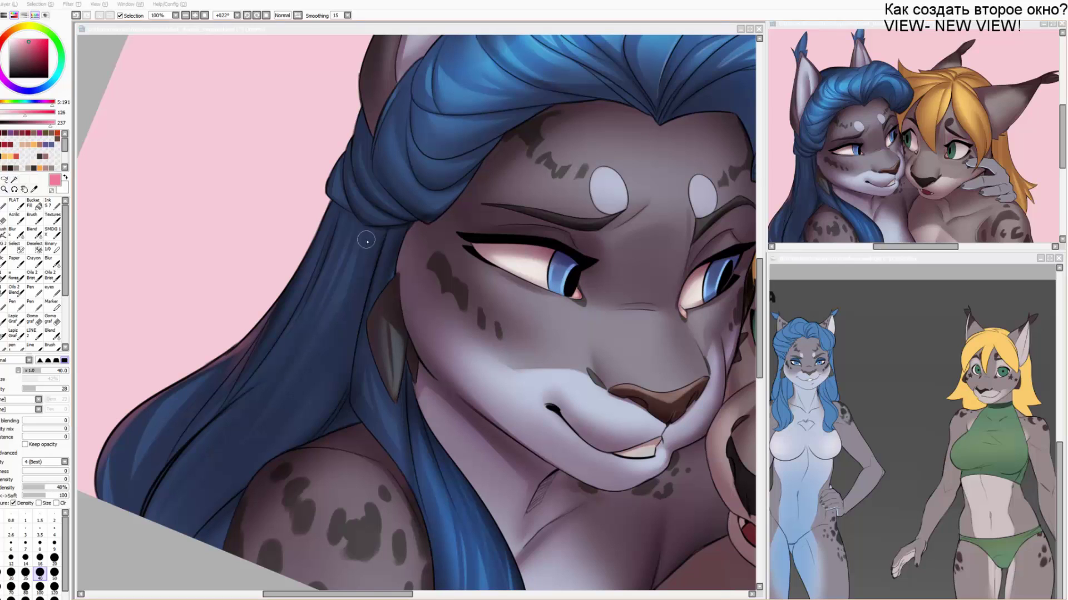
{"action": "left_click_drag", "start_coordinate": [113, 429], "coordinate": [101, 502]}
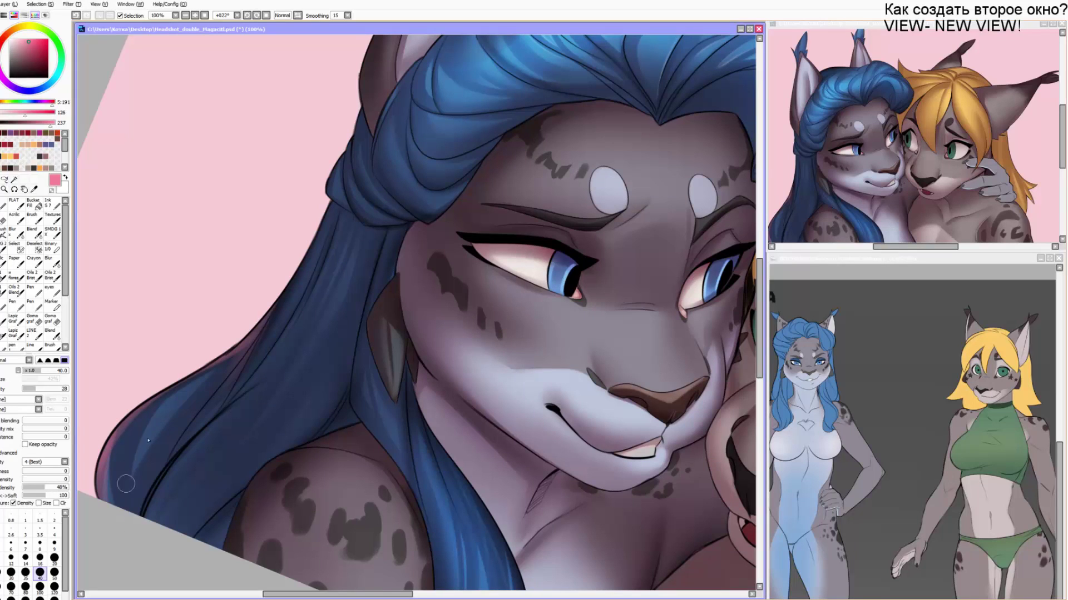
{"action": "left_click_drag", "start_coordinate": [317, 210], "coordinate": [304, 242]}
Paint pink reflected light on the outermost folds of the gathered hair below the ear with the size 12 pen.
{"action": "key", "text": "bracketleft"}
{"action": "key", "text": "bracketleft"}
{"action": "key", "text": "bracketleft"}
{"action": "key", "text": "bracketleft"}
{"action": "key", "text": "bracketleft"}
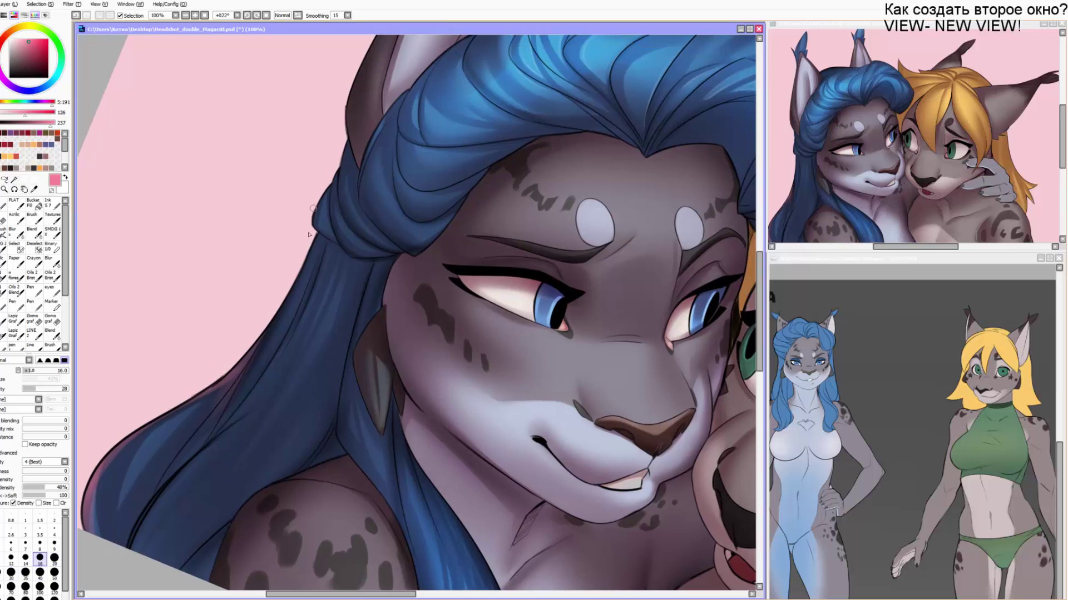
{"action": "scroll", "coordinate": [326, 112], "scroll_direction": "up", "scroll_amount": 2}
{"action": "key", "text": "bracketleft"}
{"action": "key", "text": "bracketleft"}
{"action": "key", "text": "bracketleft"}
{"action": "key", "text": "bracketleft"}
{"action": "key", "text": "bracketleft"}
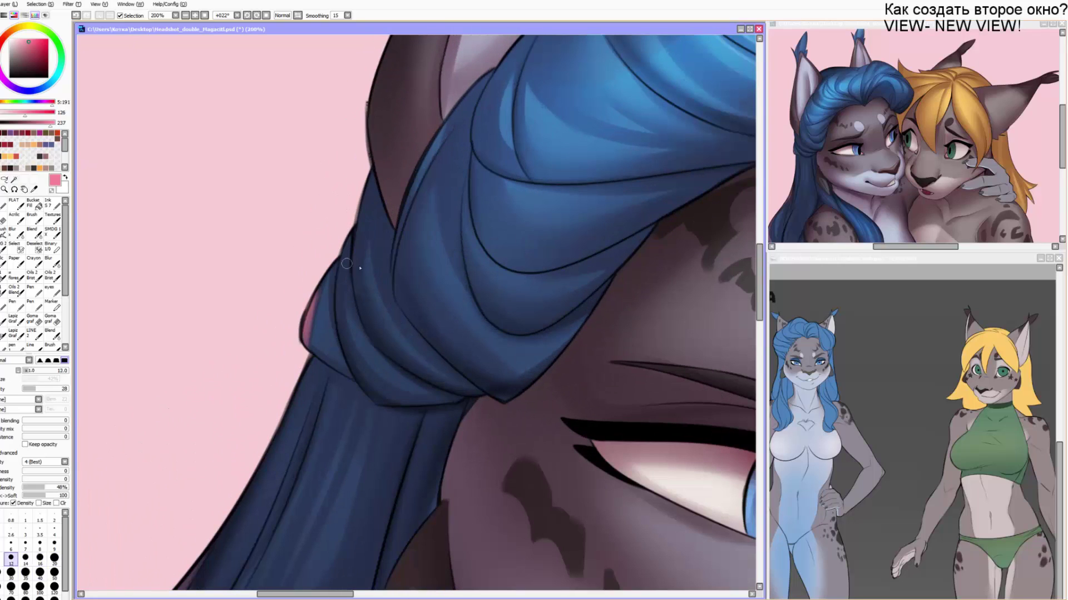
{"action": "left_click_drag", "start_coordinate": [346, 247], "coordinate": [342, 339]}
Add pink strokes to the inner folds of the gathered hair where it meets the ear.
{"action": "key", "text": "bracketright"}
{"action": "key", "text": "bracketright"}
{"action": "key", "text": "bracketright"}
{"action": "left_click_drag", "start_coordinate": [370, 181], "coordinate": [369, 312]}
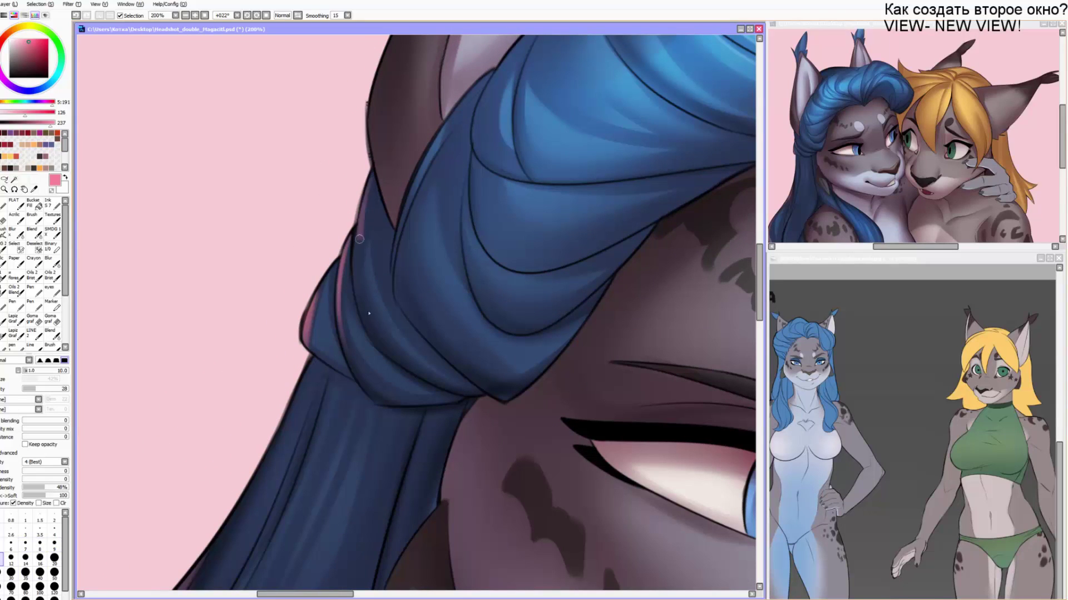
{"action": "key", "text": "bracketright"}
{"action": "left_click_drag", "start_coordinate": [366, 201], "coordinate": [379, 338]}
{"action": "key", "text": "bracketright"}
{"action": "key", "text": "bracketright"}
{"action": "left_click_drag", "start_coordinate": [359, 227], "coordinate": [400, 360]}
Soften the pink strokes into the blue hair folds with the size 20 Blend brush.
{"action": "key", "text": "b"}
{"action": "left_click_drag", "start_coordinate": [368, 292], "coordinate": [384, 329]}
{"action": "left_click_drag", "start_coordinate": [362, 230], "coordinate": [390, 375]}
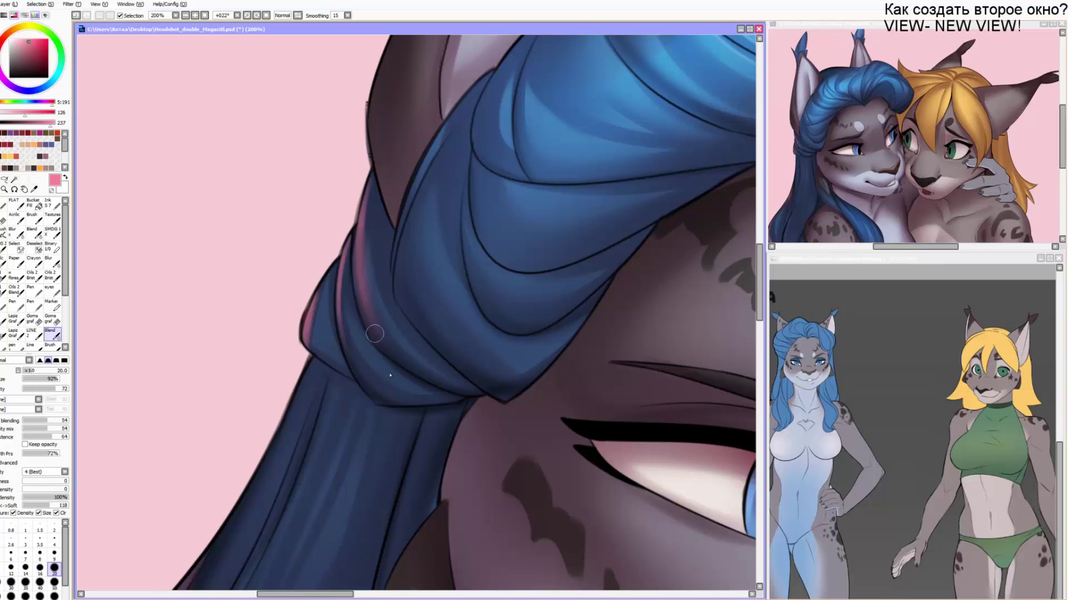
{"action": "left_click_drag", "start_coordinate": [321, 368], "coordinate": [304, 443]}
Paint pink rim light along the near ear's lower outer edge and smooth it with the size 35 Blend brush.
{"action": "key", "text": "n"}
{"action": "left_click_drag", "start_coordinate": [379, 111], "coordinate": [362, 215]}
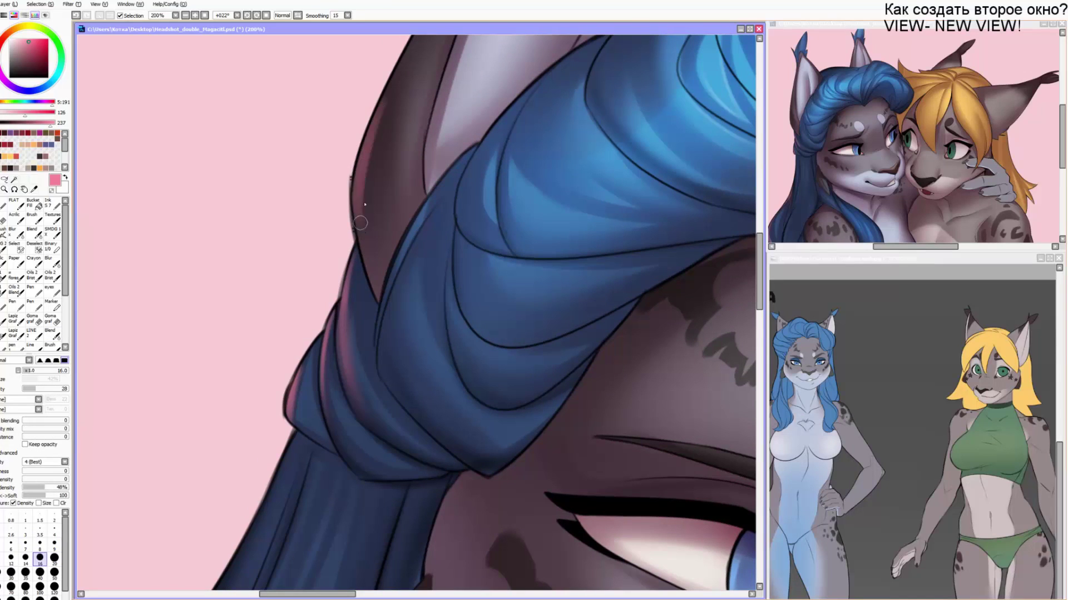
{"action": "key", "text": "bracketright"}
{"action": "left_click_drag", "start_coordinate": [366, 136], "coordinate": [375, 274]}
{"action": "key", "text": "b"}
{"action": "left_click_drag", "start_coordinate": [371, 226], "coordinate": [379, 181]}
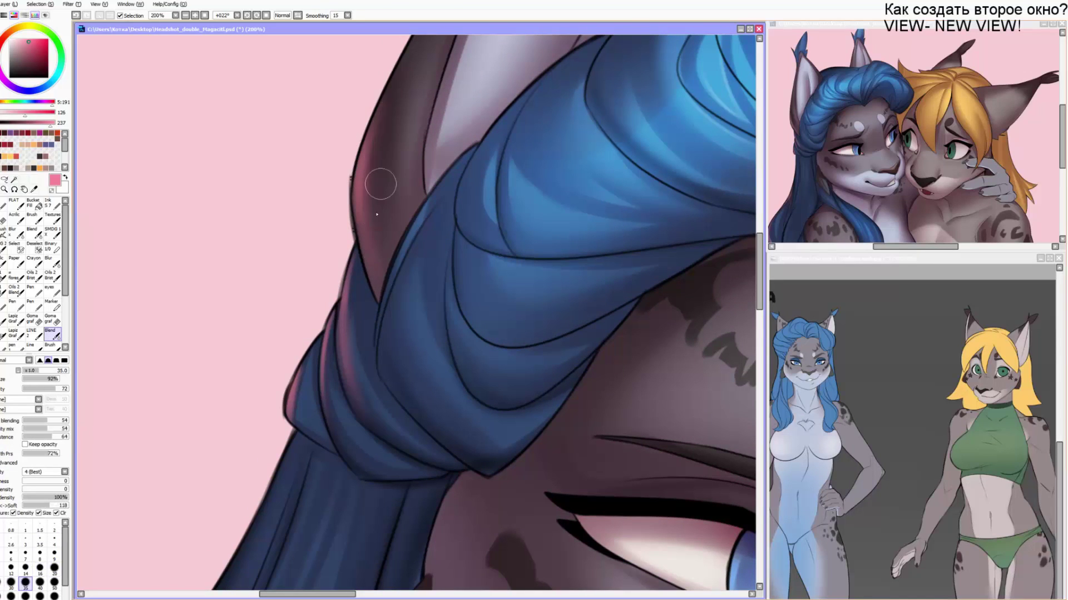
Paint a pink reflection on the wide hair fold in front of the ear and smooth it with the Blend brush.
{"action": "key", "text": "End"}
{"action": "key", "text": "e"}
{"action": "left_click_drag", "start_coordinate": [465, 124], "coordinate": [373, 224]}
{"action": "left_click_drag", "start_coordinate": [387, 271], "coordinate": [407, 170]}
{"action": "key", "text": "n"}
{"action": "key", "text": "bracketleft"}
{"action": "key", "text": "bracketleft"}
{"action": "key", "text": "bracketleft"}
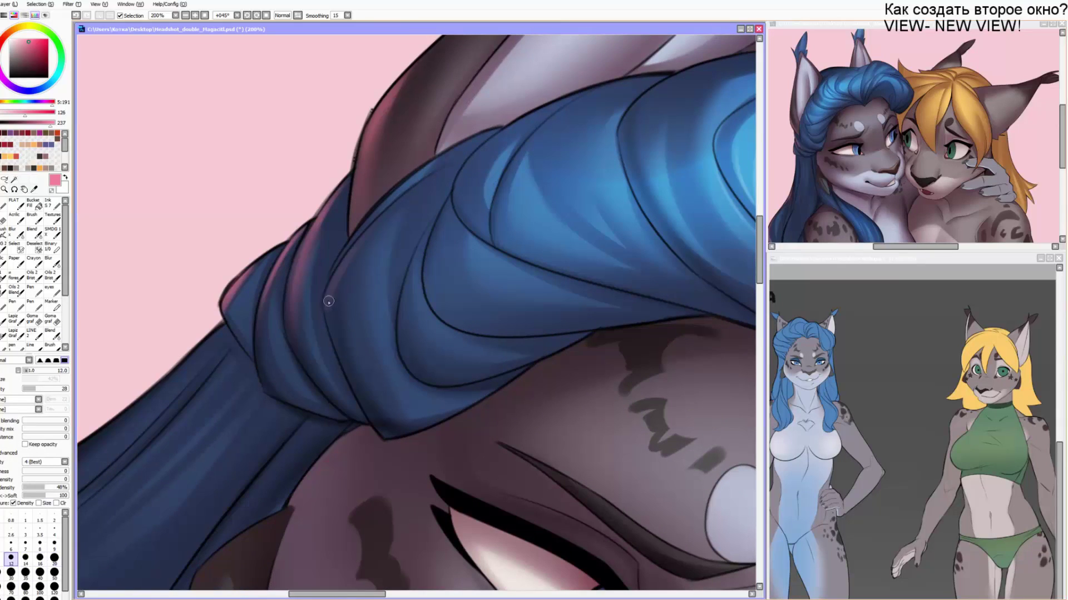
{"action": "key", "text": "bracketright"}
{"action": "key", "text": "bracketright"}
{"action": "key", "text": "e"}
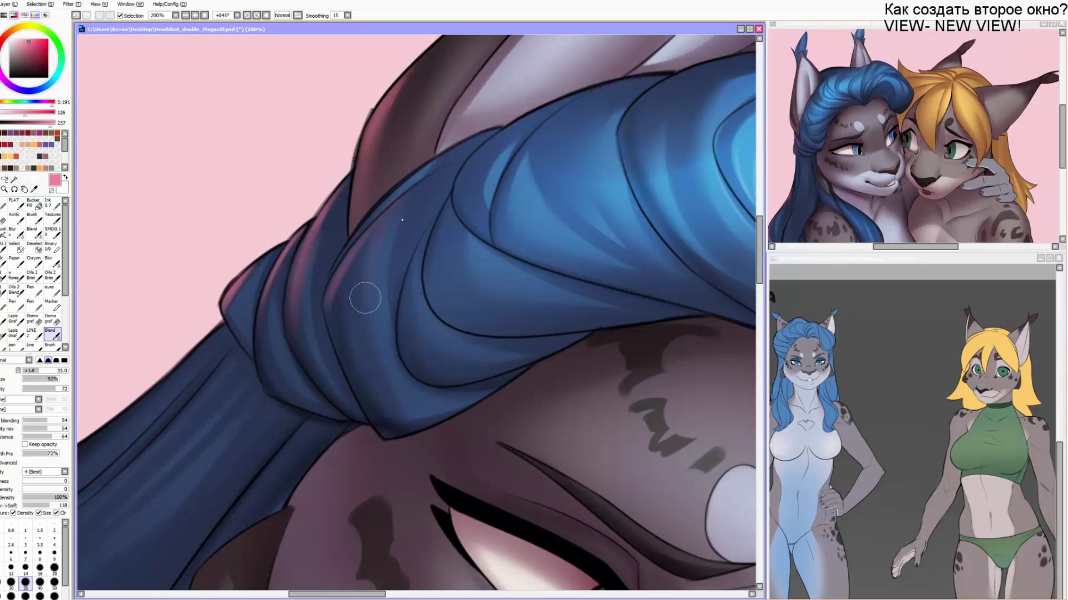
Paint pink rim light on the upper edge of the brown tuft beside the jaw with the size 12 pen and soften it.
{"action": "mouse_move", "coordinate": [327, 414]}
{"action": "left_mouse_down"}
{"action": "mouse_move", "coordinate": [338, 386]}
{"action": "mouse_move", "coordinate": [407, 322]}
{"action": "left_mouse_up"}
{"action": "key", "text": "e"}
{"action": "left_click_drag", "start_coordinate": [290, 404], "coordinate": [415, 213]}
{"action": "mouse_move", "coordinate": [230, 398]}
{"action": "left_mouse_down"}
{"action": "mouse_move", "coordinate": [336, 258]}
{"action": "mouse_move", "coordinate": [356, 200]}
{"action": "left_mouse_up"}
{"action": "left_click_drag", "start_coordinate": [304, 311], "coordinate": [331, 181]}
{"action": "key", "text": "n"}
{"action": "left_click_drag", "start_coordinate": [429, 145], "coordinate": [286, 323]}
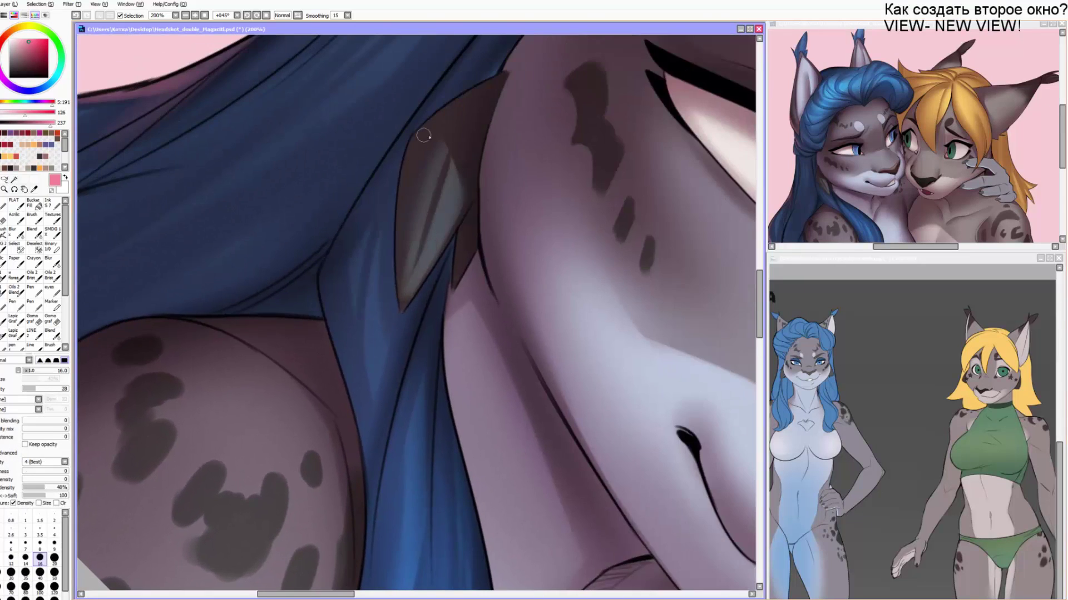
{"action": "key", "text": "bracketleft"}
{"action": "key", "text": "bracketleft"}
{"action": "left_click_drag", "start_coordinate": [419, 135], "coordinate": [499, 85]}
{"action": "key", "text": "b"}
{"action": "mouse_move", "coordinate": [423, 133]}
{"action": "left_mouse_down"}
{"action": "mouse_move", "coordinate": [469, 104]}
{"action": "mouse_move", "coordinate": [422, 146]}
{"action": "mouse_move", "coordinate": [410, 216]}
{"action": "left_mouse_up"}
Tint the outer cheek and temple softly pink with the soft brush, enlarging it to size 80.
{"action": "key", "text": "b"}
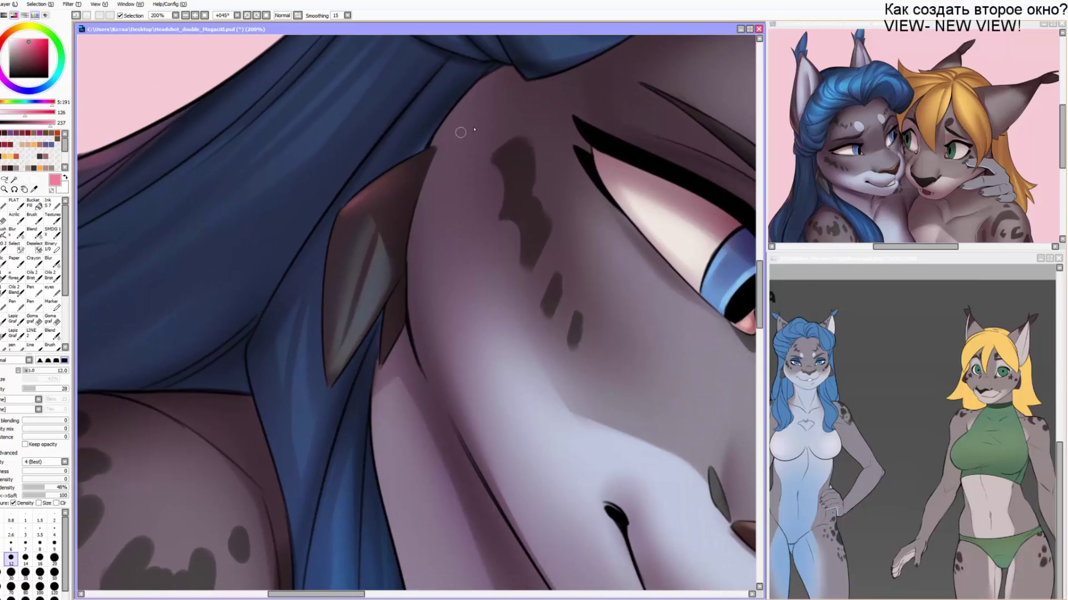
{"action": "key", "text": "bracketright"}
{"action": "key", "text": "bracketright"}
{"action": "key", "text": "bracketright"}
{"action": "key", "text": "bracketright"}
{"action": "key", "text": "bracketright"}
{"action": "key", "text": "bracketright"}
{"action": "key", "text": "bracketright"}
{"action": "left_click_drag", "start_coordinate": [491, 90], "coordinate": [421, 342]}
{"action": "key", "text": "bracketright"}
{"action": "key", "text": "bracketright"}
{"action": "key", "text": "ctrl+z"}
{"action": "key", "text": "bracketright"}
{"action": "key", "text": "bracketright"}
{"action": "key", "text": "bracketright"}
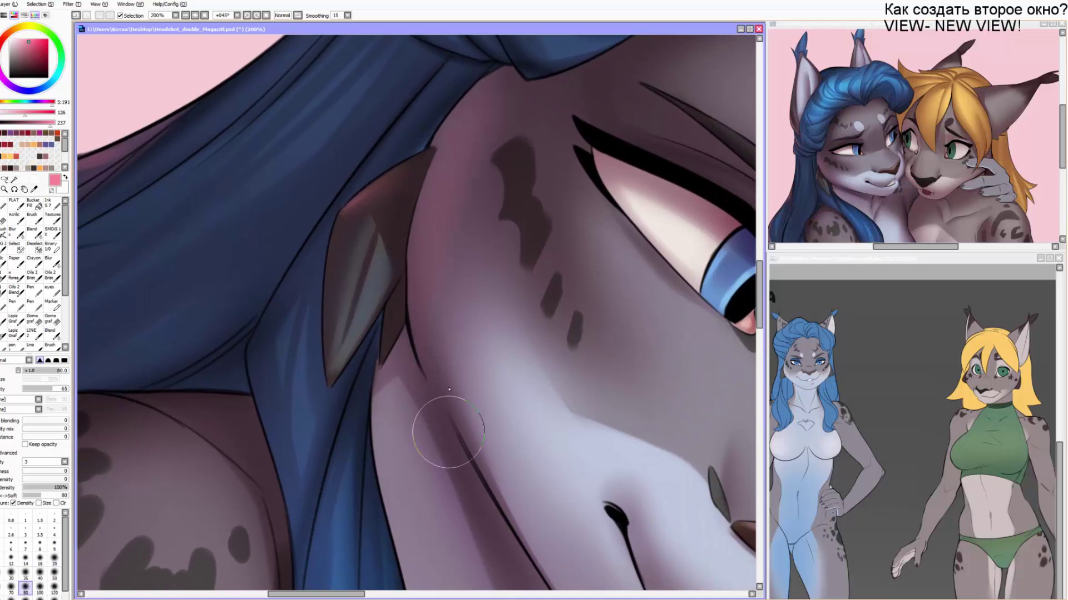
Brush a broad pink glow over the outer part of the long blue hair with the size 160 soft brush.
{"action": "mouse_move", "coordinate": [437, 451]}
{"action": "left_mouse_down"}
{"action": "mouse_move", "coordinate": [407, 343]}
{"action": "mouse_move", "coordinate": [407, 296]}
{"action": "left_mouse_up"}
{"action": "mouse_move", "coordinate": [408, 395]}
{"action": "left_mouse_down"}
{"action": "mouse_move", "coordinate": [427, 317]}
{"action": "mouse_move", "coordinate": [510, 322]}
{"action": "left_mouse_up"}
{"action": "left_click_drag", "start_coordinate": [346, 238], "coordinate": [629, 533]}
{"action": "key", "text": "bracketright"}
{"action": "key", "text": "bracketright"}
{"action": "left_click_drag", "start_coordinate": [534, 150], "coordinate": [428, 250]}
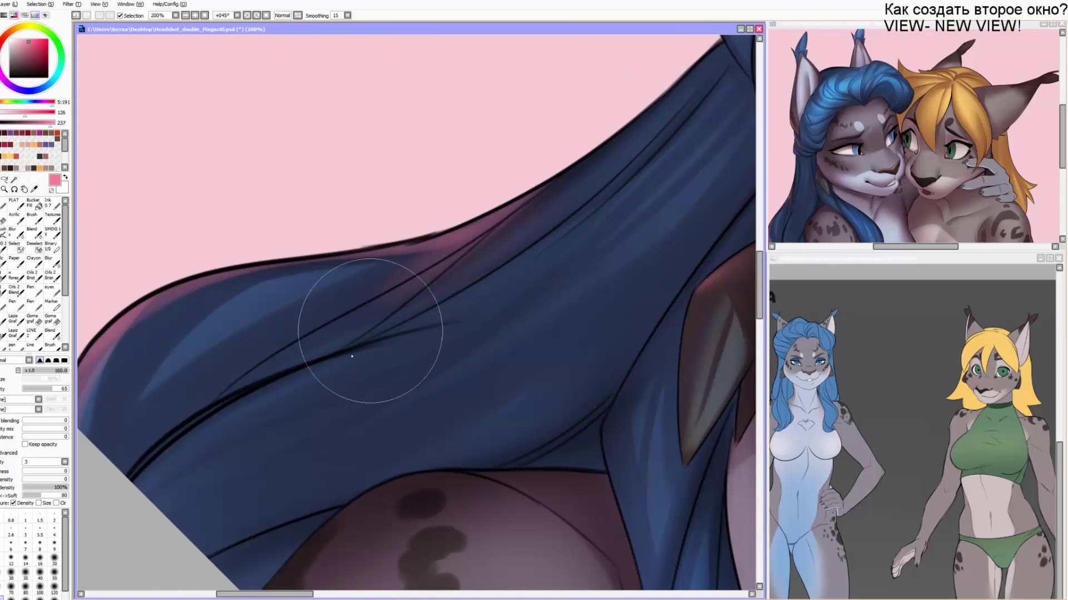
{"action": "mouse_move", "coordinate": [339, 228]}
{"action": "left_mouse_down"}
{"action": "mouse_move", "coordinate": [284, 235]}
{"action": "mouse_move", "coordinate": [156, 290]}
{"action": "left_mouse_up"}
{"action": "mouse_move", "coordinate": [428, 147]}
{"action": "left_mouse_down"}
{"action": "mouse_move", "coordinate": [381, 210]}
{"action": "mouse_move", "coordinate": [223, 325]}
{"action": "left_mouse_up"}
{"action": "key", "text": "bracketright"}
Brush soft pink reflected light along the outer side of the near ear up to its tuft.
{"action": "left_click_drag", "start_coordinate": [521, 160], "coordinate": [241, 422]}
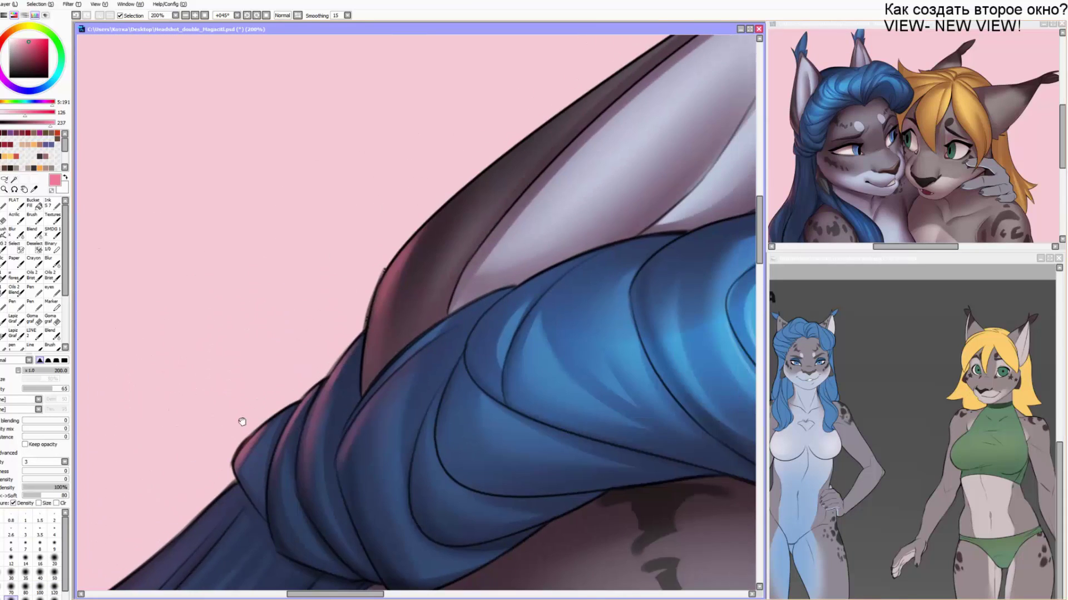
{"action": "key", "text": "e"}
{"action": "left_click_drag", "start_coordinate": [481, 134], "coordinate": [445, 169]}
{"action": "key", "text": "b"}
{"action": "left_click_drag", "start_coordinate": [303, 312], "coordinate": [500, 178]}
{"action": "mouse_move", "coordinate": [484, 139]}
{"action": "left_mouse_down"}
{"action": "mouse_move", "coordinate": [206, 378]}
{"action": "mouse_move", "coordinate": [483, 161]}
{"action": "mouse_move", "coordinate": [457, 227]}
{"action": "left_mouse_up"}
{"action": "key", "text": "e"}
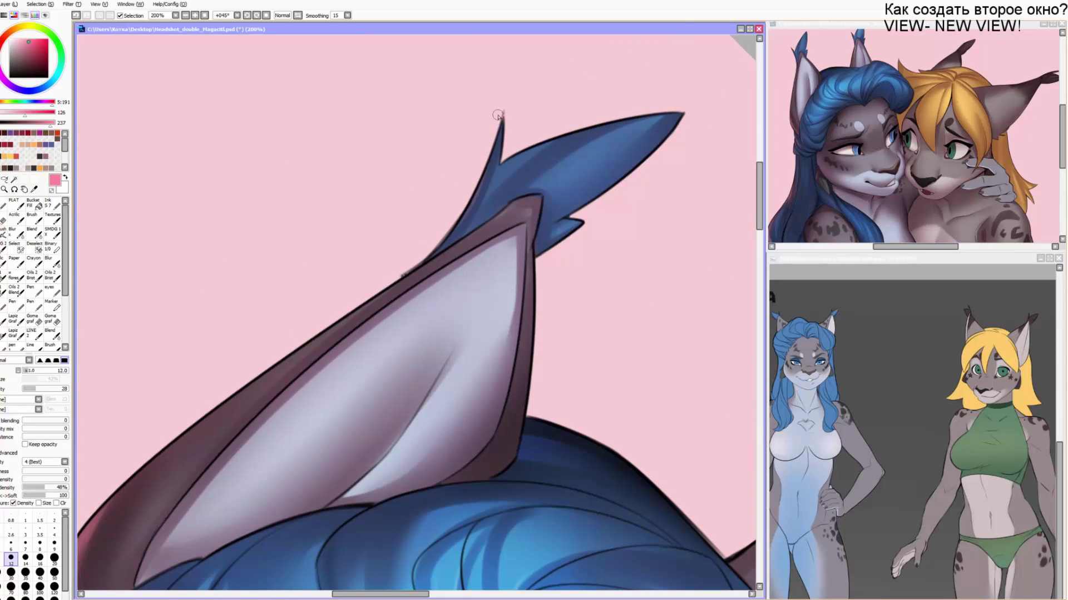
{"action": "left_click", "coordinate": [188, 598]}
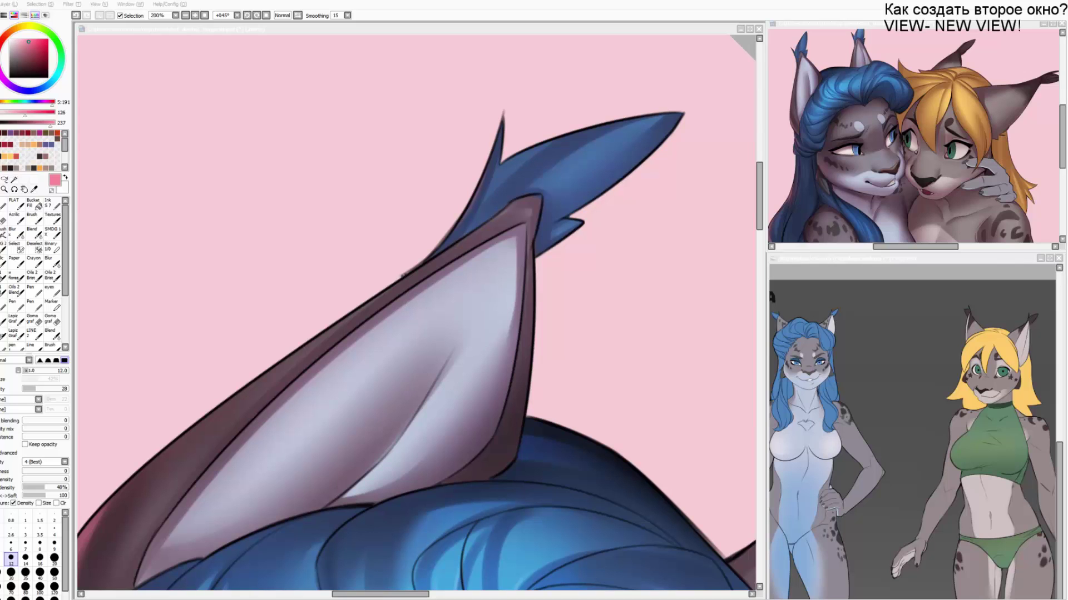
{"action": "key", "text": "alt+Tab"}
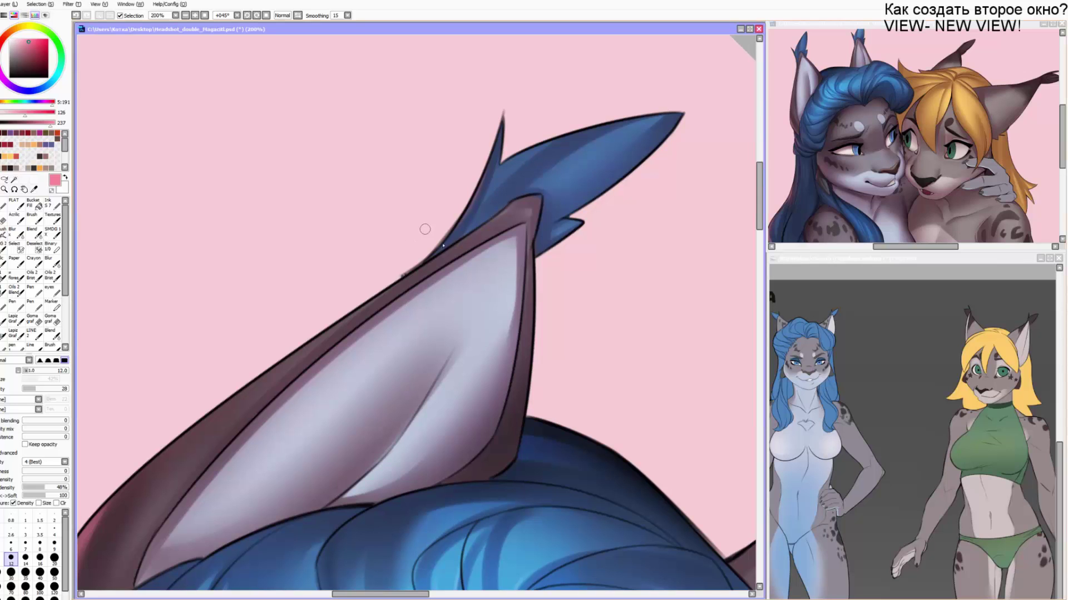
Brush a faint pink tint over the near ear's inner surface with the size 200 soft brush.
{"action": "left_click_drag", "start_coordinate": [455, 459], "coordinate": [414, 197]}
{"action": "key", "text": "b"}
{"action": "left_click_drag", "start_coordinate": [403, 120], "coordinate": [378, 222]}
{"action": "left_click_drag", "start_coordinate": [387, 177], "coordinate": [254, 368]}
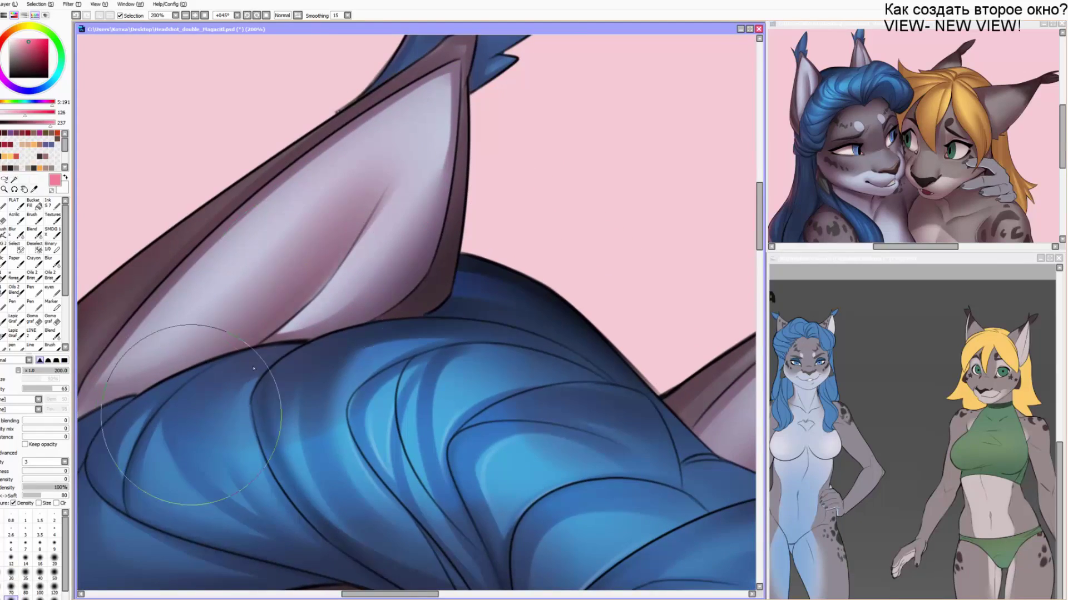
Paint pink rim light along the far ear's outer edge above the hair with the size 12 pen.
{"action": "key", "text": "Delete"}
{"action": "left_click_drag", "start_coordinate": [515, 372], "coordinate": [312, 358]}
{"action": "key", "text": "n"}
{"action": "left_click_drag", "start_coordinate": [489, 266], "coordinate": [512, 222]}
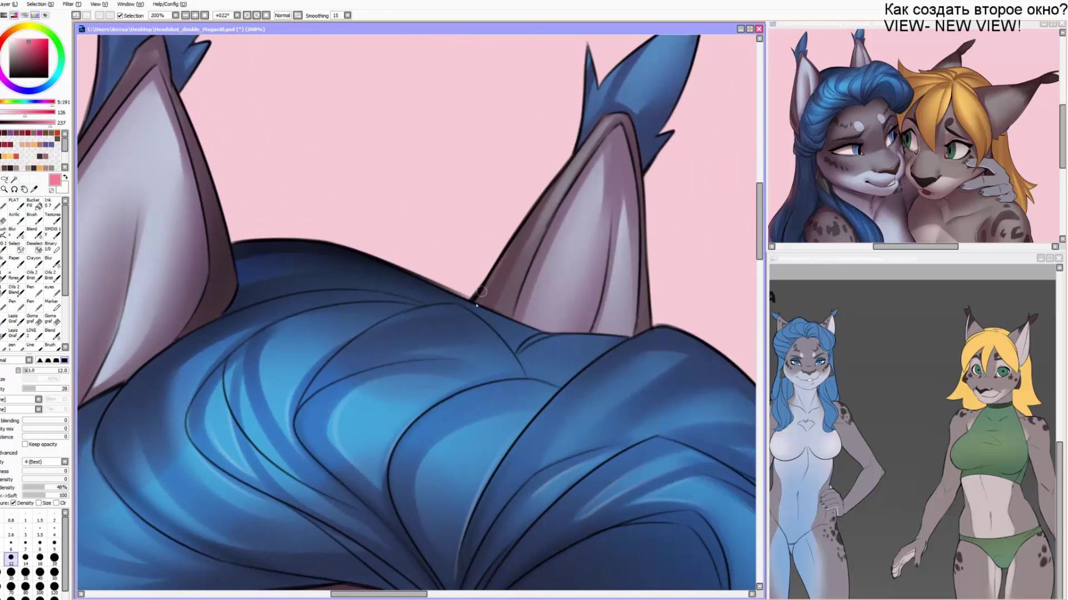
{"action": "left_click_drag", "start_coordinate": [482, 292], "coordinate": [523, 210]}
{"action": "left_click_drag", "start_coordinate": [478, 345], "coordinate": [437, 89]}
{"action": "left_click_drag", "start_coordinate": [400, 547], "coordinate": [488, 170]}
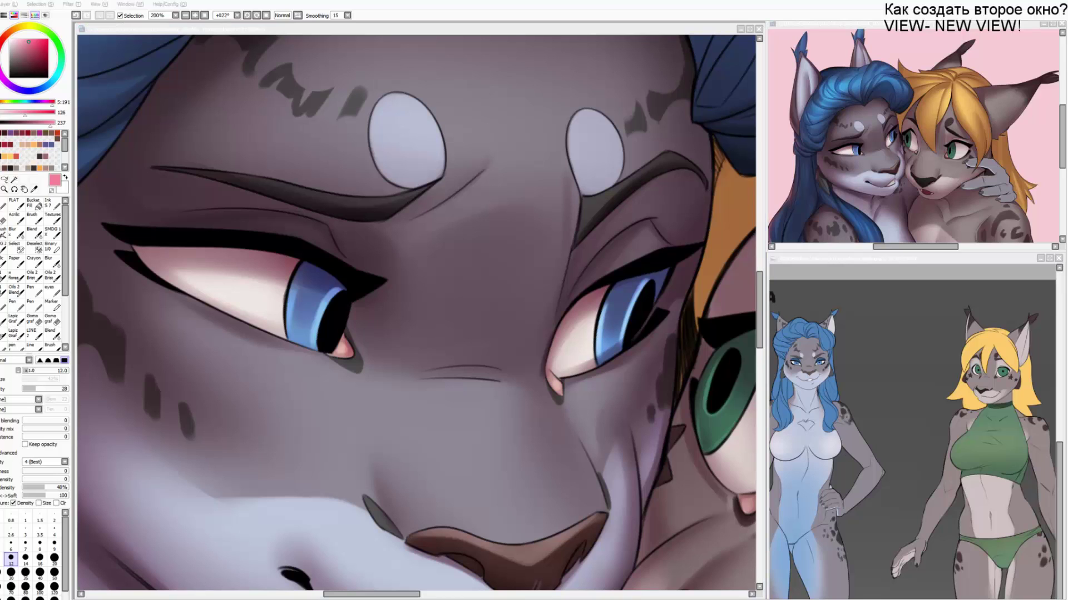
Examine the blue-haired lynx's face, long hair, shoulder and chest for areas that still need lighting.
{"action": "left_click", "coordinate": [402, 293]}
{"action": "key", "text": "Delete"}
{"action": "key", "text": "Delete"}
{"action": "left_click_drag", "start_coordinate": [412, 267], "coordinate": [409, 211]}
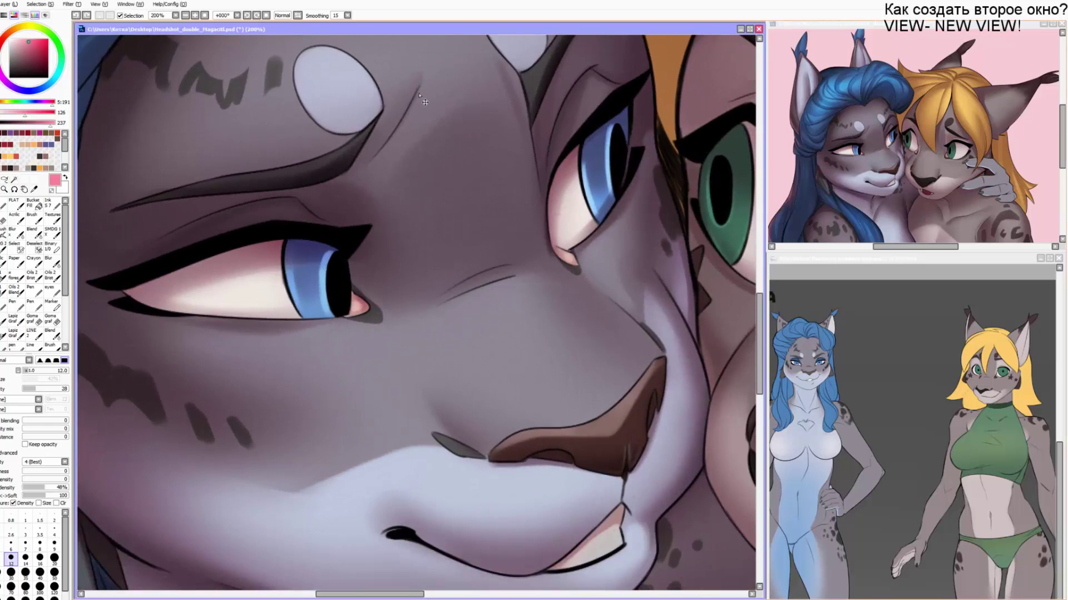
{"action": "scroll", "coordinate": [425, 103], "scroll_direction": "down", "scroll_amount": 2}
{"action": "key", "text": "End"}
{"action": "left_click_drag", "start_coordinate": [373, 300], "coordinate": [510, 202]}
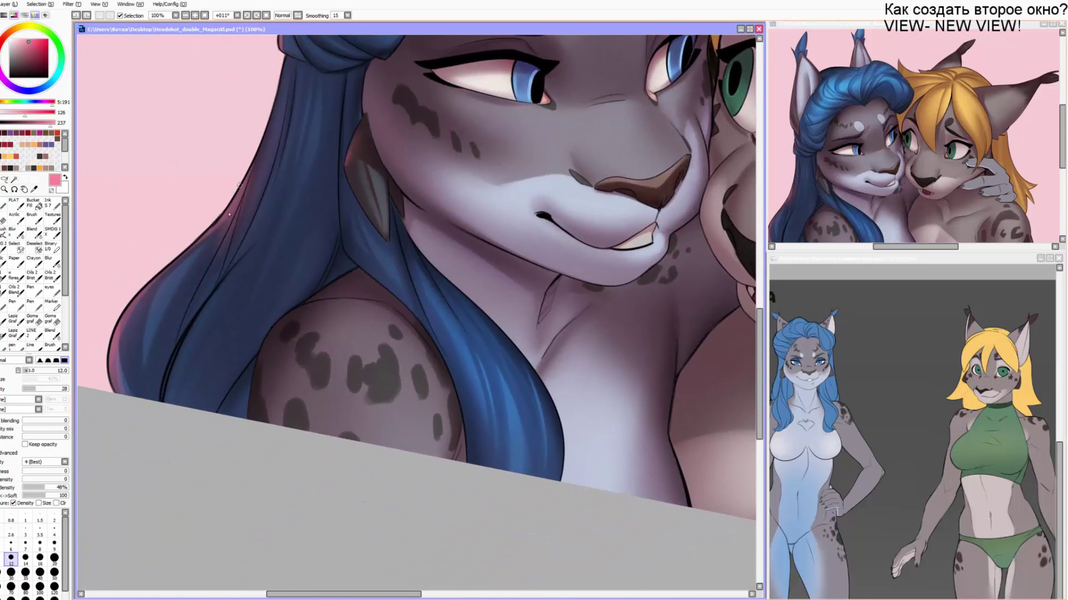
{"action": "key", "text": "bracketright"}
{"action": "key", "text": "bracketright"}
{"action": "key", "text": "bracketleft"}
{"action": "key", "text": "bracketleft"}
{"action": "left_click_drag", "start_coordinate": [224, 238], "coordinate": [197, 166]}
{"action": "key", "text": "b"}
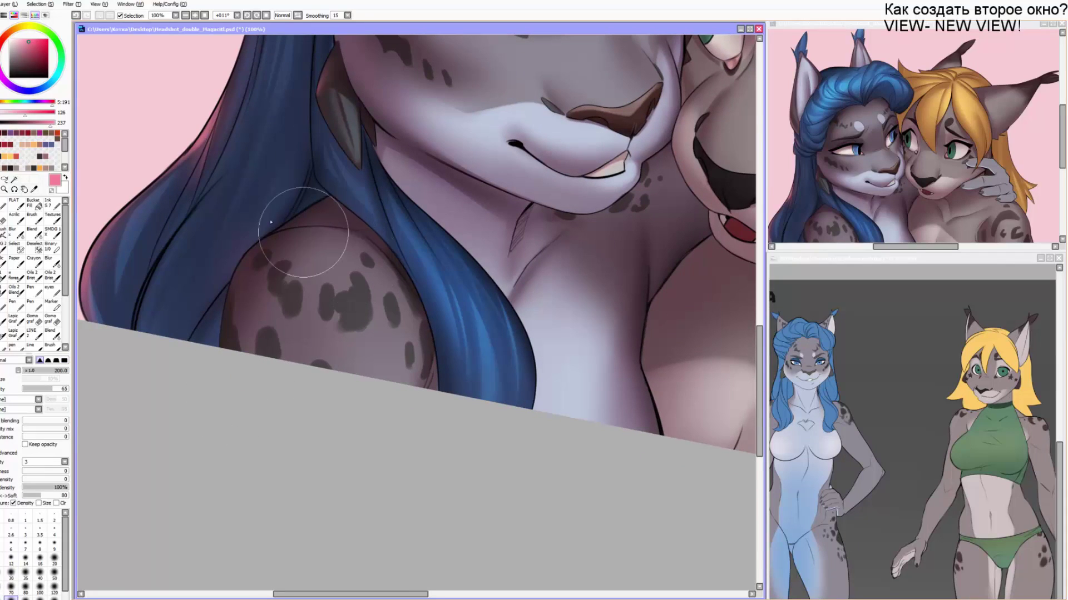
{"action": "key", "text": "bracketright"}
{"action": "key", "text": "bracketright"}
{"action": "key", "text": "bracketright"}
{"action": "left_click_drag", "start_coordinate": [367, 268], "coordinate": [231, 319]}
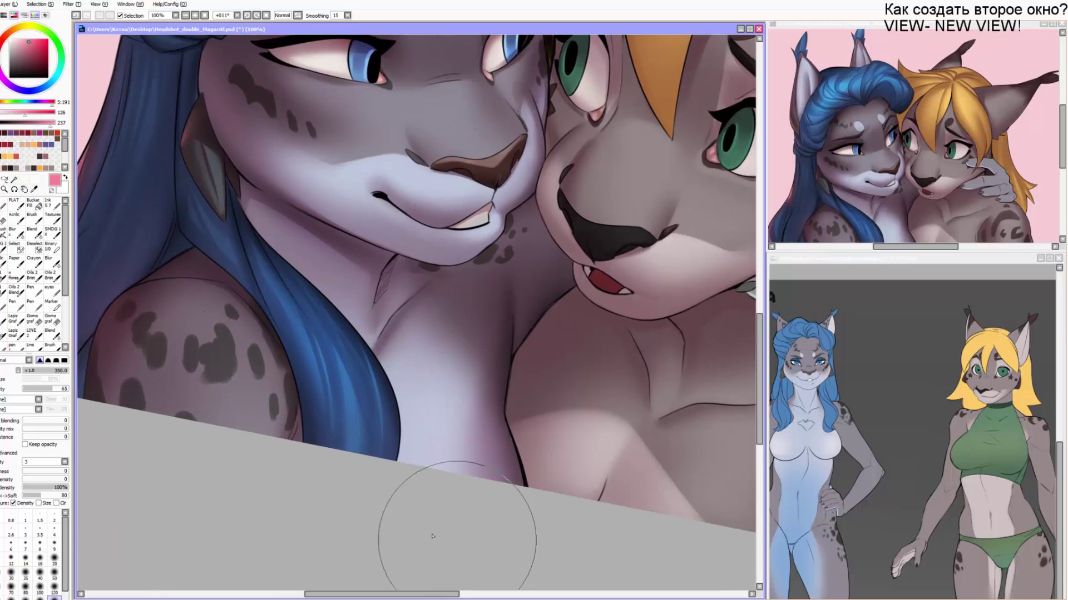
{"action": "left_click_drag", "start_coordinate": [345, 117], "coordinate": [323, 251]}
{"action": "key", "text": "bracketleft"}
{"action": "key", "text": "bracketleft"}
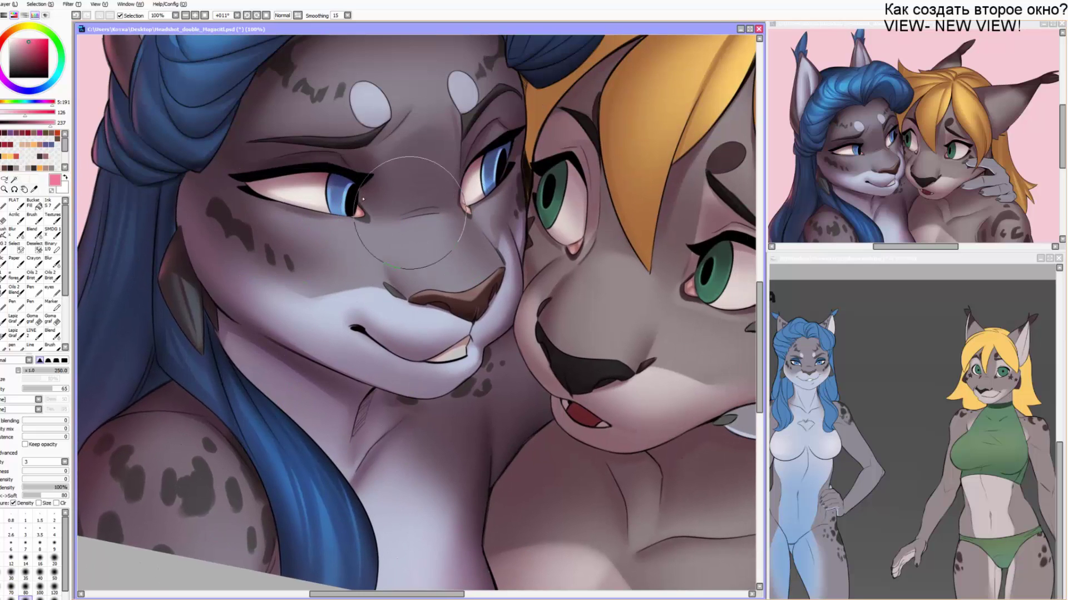
{"action": "left_click_drag", "start_coordinate": [250, 212], "coordinate": [312, 200]}
{"action": "scroll", "coordinate": [356, 125], "scroll_direction": "up", "scroll_amount": 1}
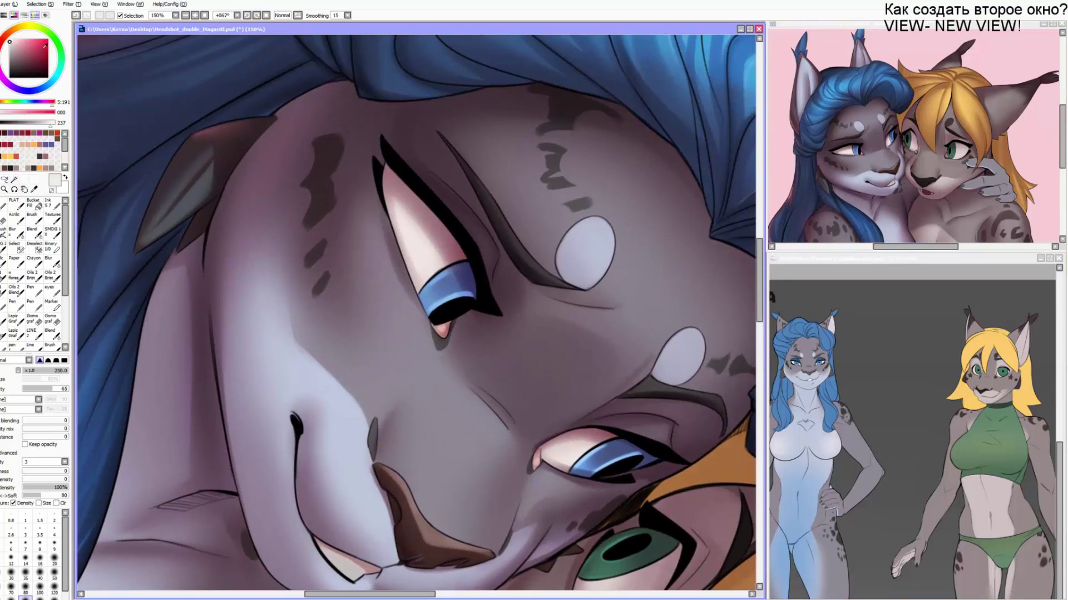
Brush a soft light-grey highlight on the cheek below the near eye with the size 60 pen.
{"action": "key", "text": "n"}
{"action": "key", "text": "bracketright"}
{"action": "key", "text": "bracketright"}
{"action": "key", "text": "bracketright"}
{"action": "key", "text": "bracketright"}
{"action": "key", "text": "bracketright"}
{"action": "key", "text": "bracketright"}
{"action": "key", "text": "bracketright"}
{"action": "key", "text": "bracketright"}
{"action": "key", "text": "bracketright"}
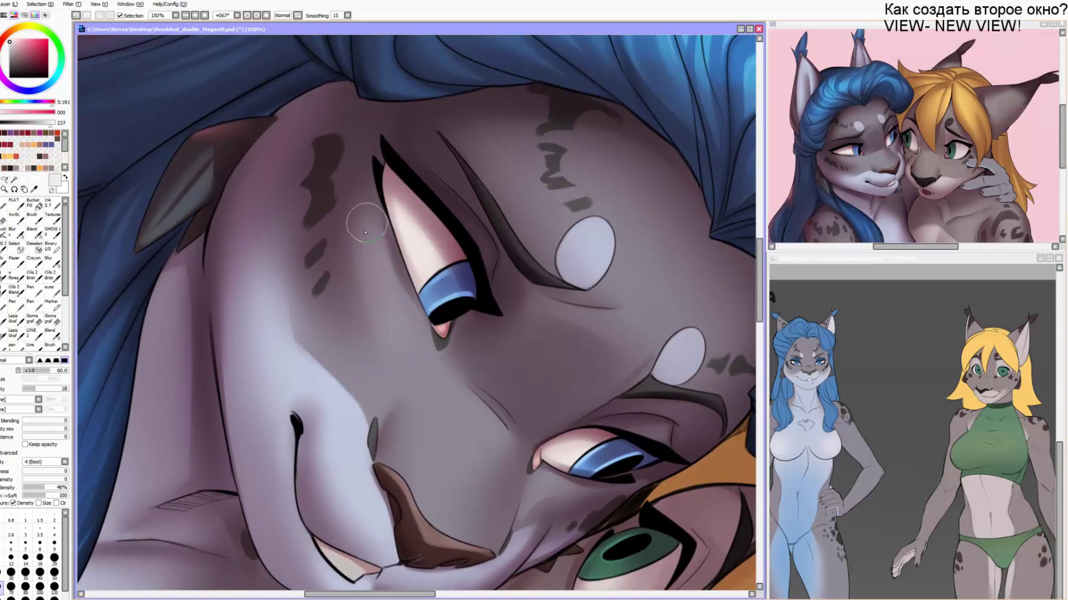
{"action": "mouse_move", "coordinate": [393, 341]}
{"action": "left_mouse_down"}
{"action": "mouse_move", "coordinate": [499, 454]}
{"action": "mouse_move", "coordinate": [504, 409]}
{"action": "left_mouse_up"}
{"action": "key", "text": "bracketright"}
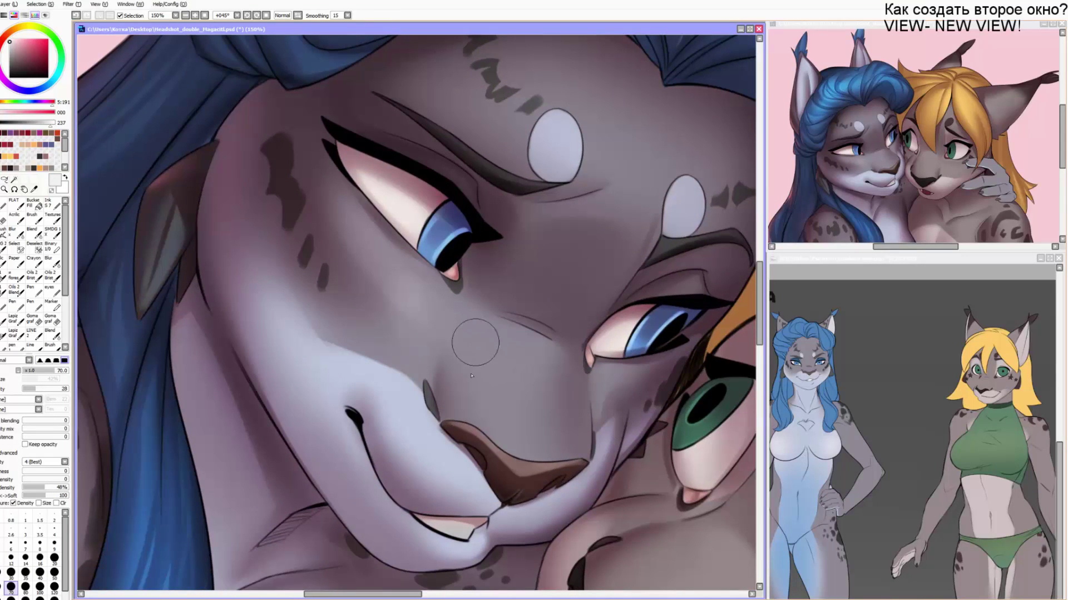
Extend the light-grey highlight over the snout, reducing the pen from size 70 to 50 for the far cheek.
{"action": "mouse_move", "coordinate": [479, 343]}
{"action": "left_mouse_down"}
{"action": "mouse_move", "coordinate": [496, 334]}
{"action": "mouse_move", "coordinate": [538, 375]}
{"action": "mouse_move", "coordinate": [539, 428]}
{"action": "left_mouse_up"}
{"action": "key", "text": "Delete"}
{"action": "left_click_drag", "start_coordinate": [562, 391], "coordinate": [554, 386]}
{"action": "key", "text": "bracketleft"}
{"action": "key", "text": "bracketleft"}
{"action": "key", "text": "bracketleft"}
{"action": "key", "text": "bracketleft"}
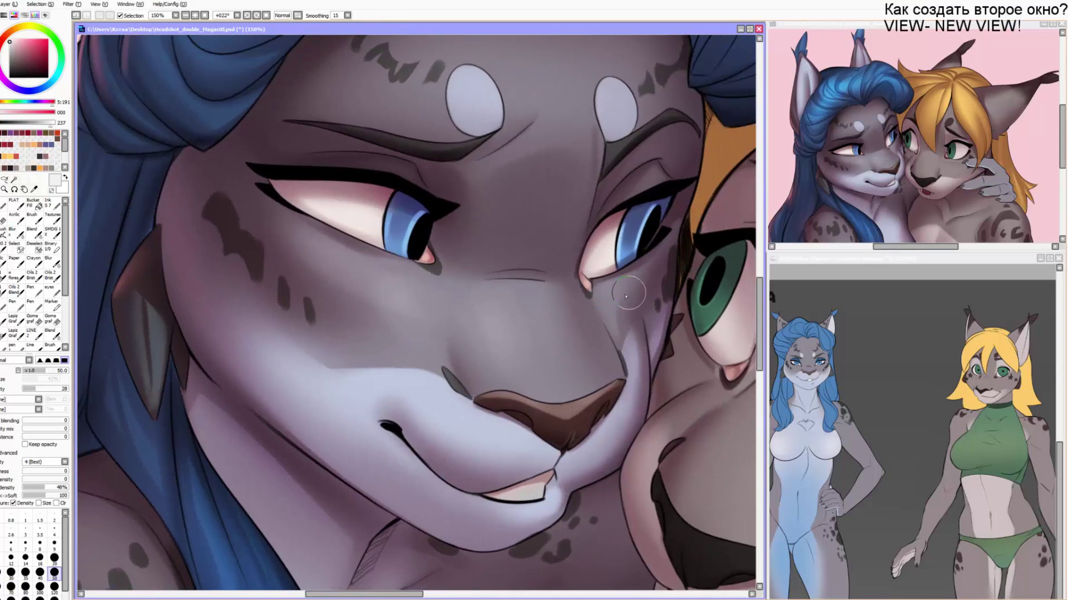
Blend the new highlights on the cheek and snout with the size 80 Blend brush.
{"action": "key", "text": "c"}
{"action": "key", "text": "bracketright"}
{"action": "key", "text": "bracketright"}
{"action": "key", "text": "bracketright"}
{"action": "key", "text": "bracketright"}
{"action": "key", "text": "bracketright"}
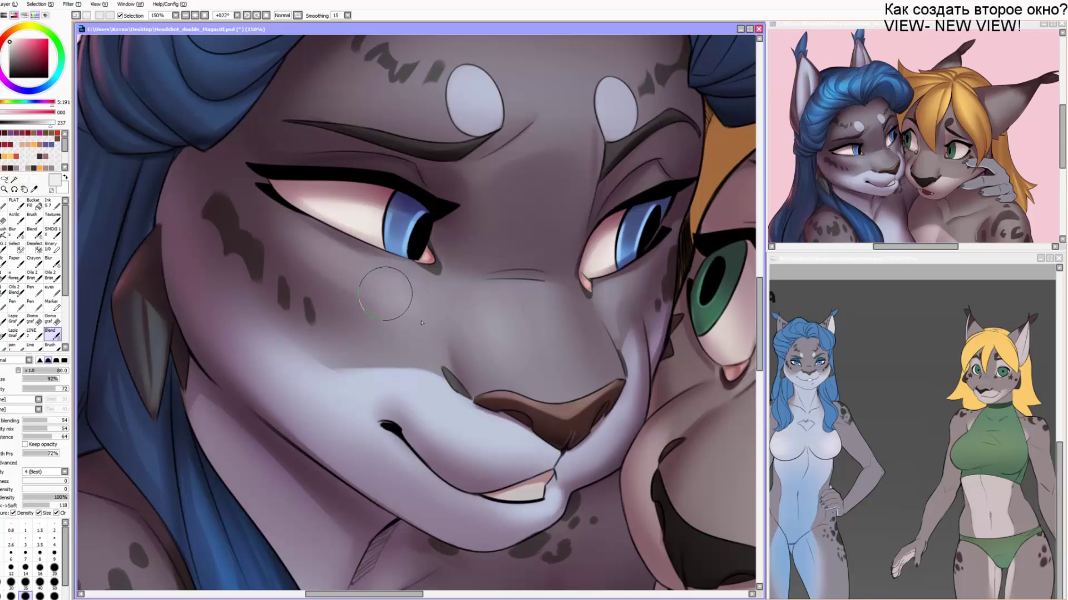
{"action": "key", "text": "Delete"}
{"action": "left_click_drag", "start_coordinate": [472, 250], "coordinate": [473, 336]}
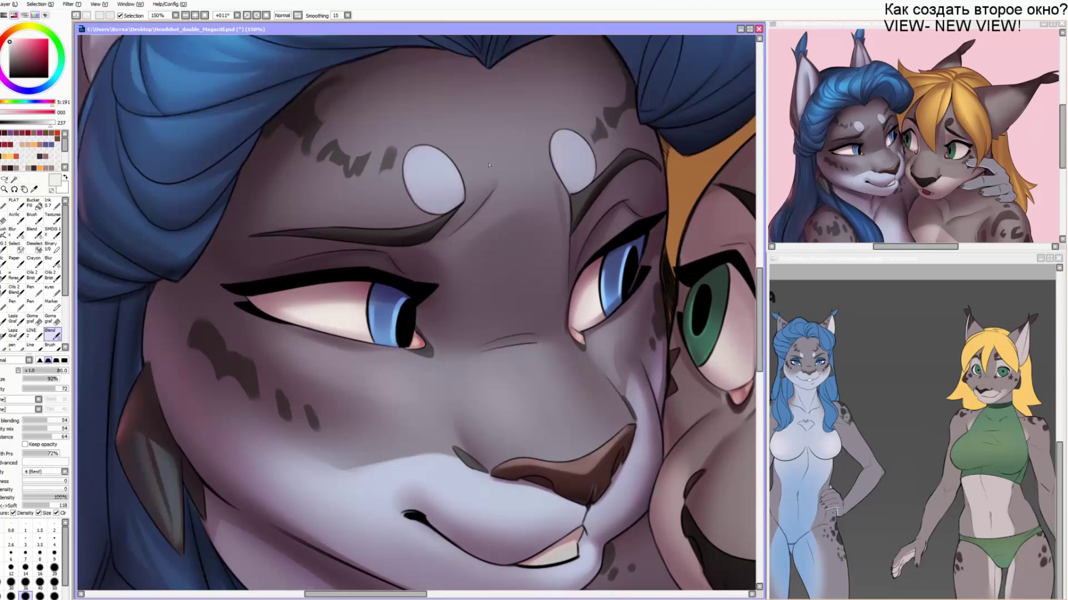
Soften the cheek highlight beside the nose with the size 120 brush.
{"action": "key", "text": "b"}
{"action": "key", "text": "v"}
{"action": "key", "text": "bracketleft"}
{"action": "key", "text": "bracketleft"}
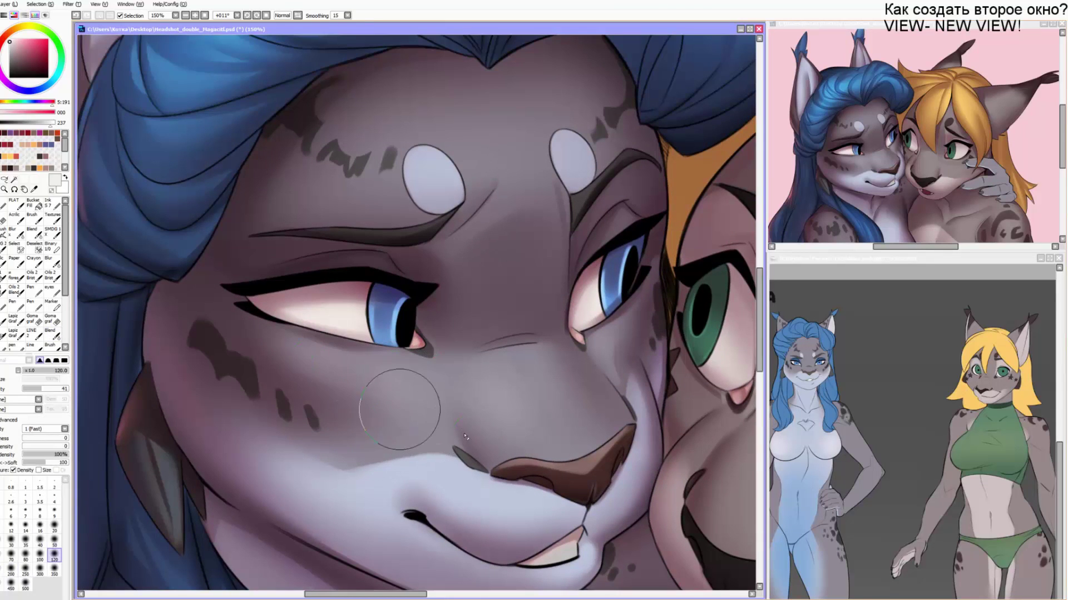
{"action": "left_click_drag", "start_coordinate": [487, 289], "coordinate": [455, 178]}
{"action": "key", "text": "v"}
{"action": "left_click_drag", "start_coordinate": [472, 258], "coordinate": [468, 217]}
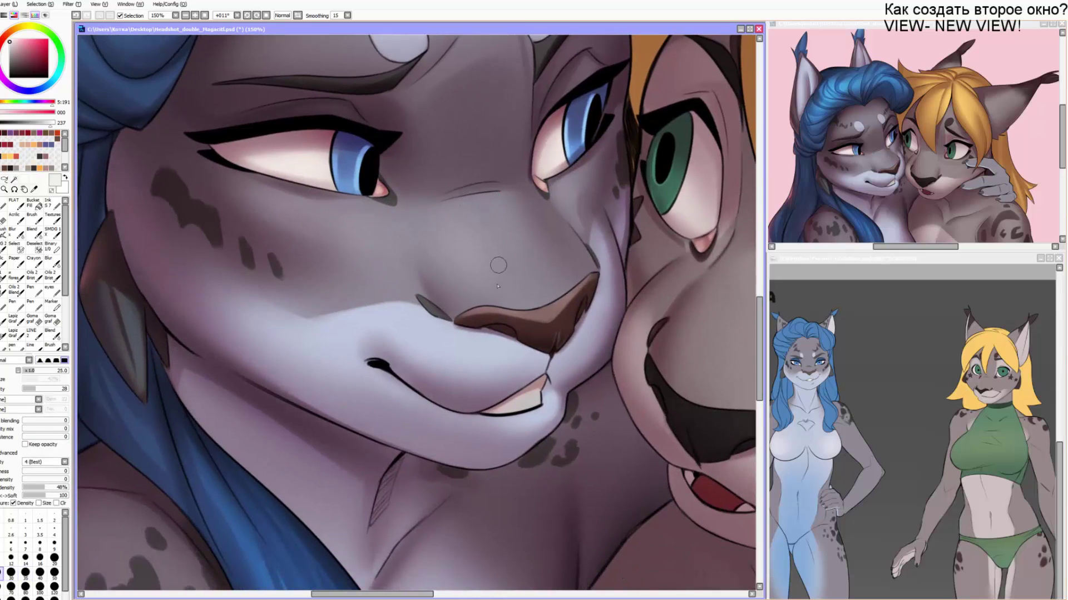
Paint a thin light highlight along the edge of the brown nose with the size 9 pen.
{"action": "key", "text": "Delete"}
{"action": "key", "text": "Delete"}
{"action": "key", "text": "bracketleft"}
{"action": "key", "text": "bracketleft"}
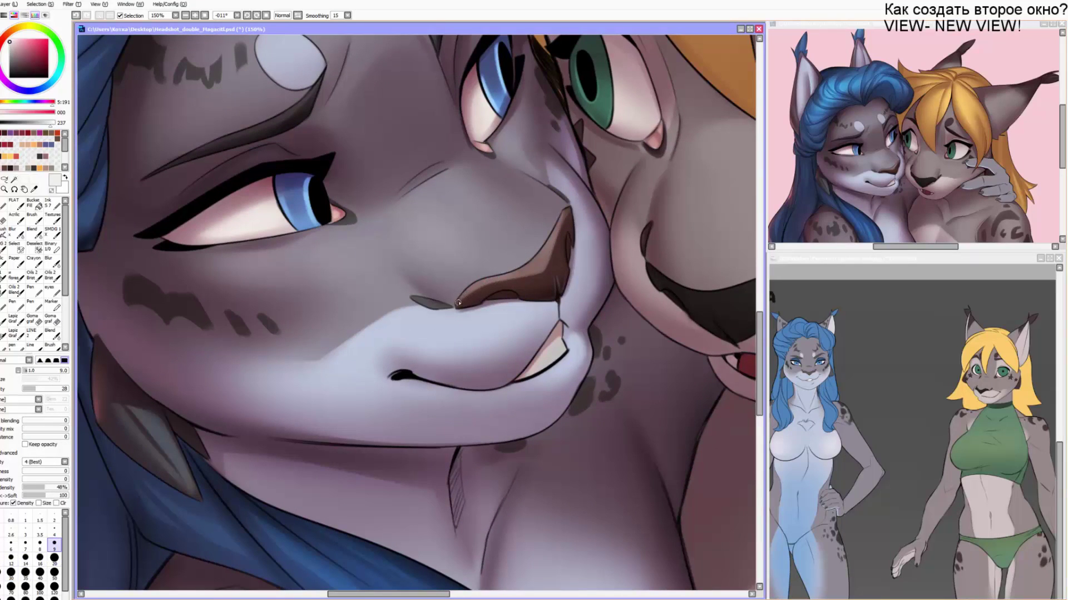
{"action": "key", "text": "bracketleft"}
{"action": "key", "text": "bracketleft"}
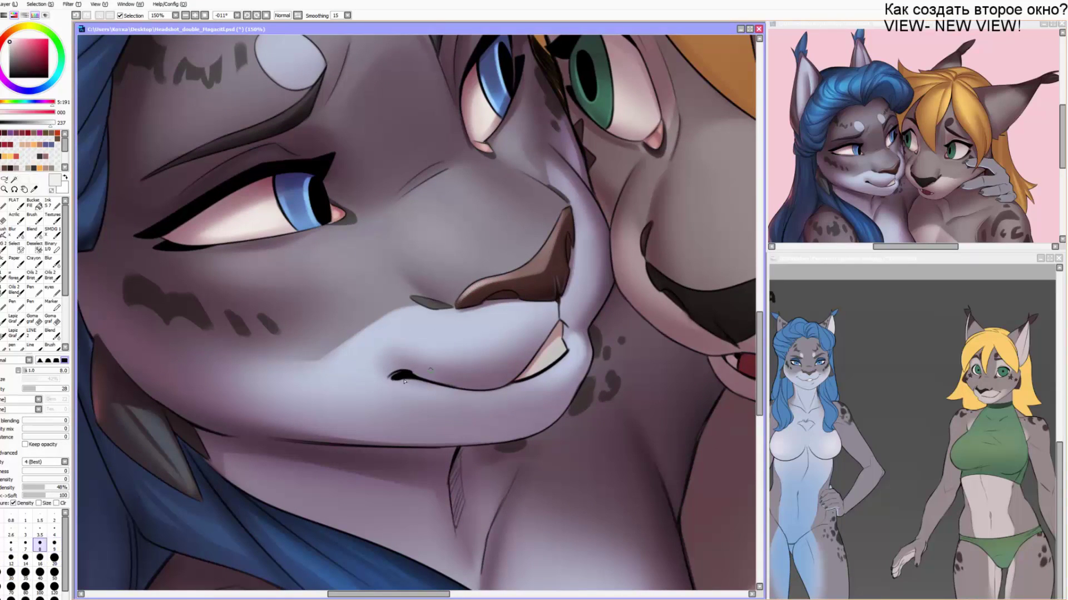
Paint a light highlight along the lower lip from the mouth corner with the size 9 pen.
{"action": "key", "text": "bracketright"}
{"action": "left_click_drag", "start_coordinate": [401, 382], "coordinate": [483, 393]}
{"action": "key", "text": "bracketright"}
{"action": "key", "text": "End"}
{"action": "key", "text": "End"}
{"action": "key", "text": "End"}
{"action": "key", "text": "End"}
{"action": "key", "text": "End"}
{"action": "key", "text": "Delete"}
{"action": "key", "text": "Delete"}
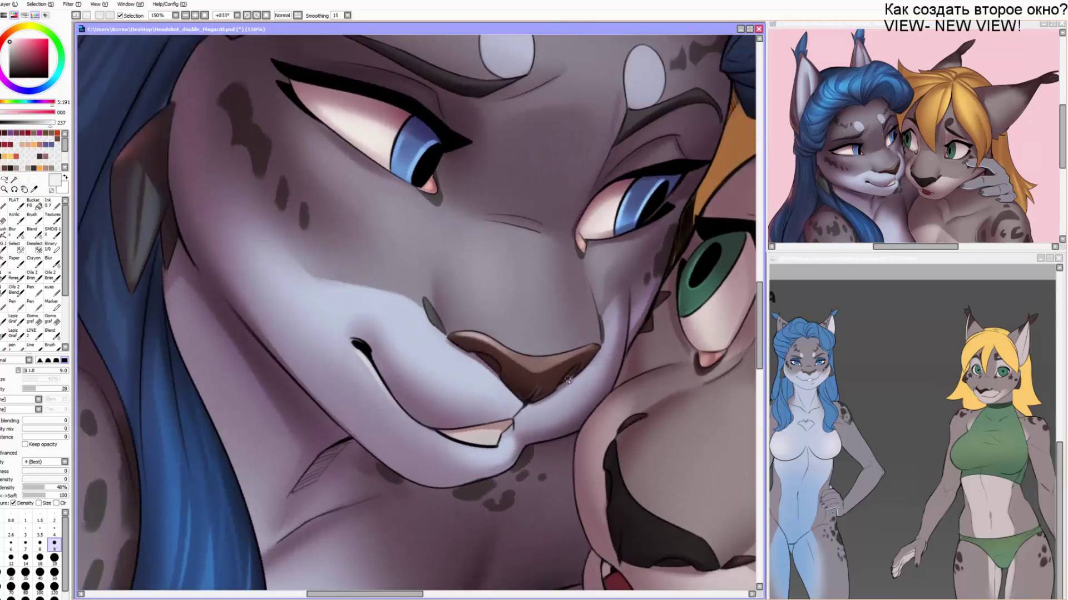
{"action": "left_click_drag", "start_coordinate": [553, 406], "coordinate": [544, 390]}
Retouch the chin and far cheek with sampled mauve tones using the pen at sizes 9 to 12, undoing unwanted strokes.
{"action": "left_click", "coordinate": [523, 382], "text": "alt"}
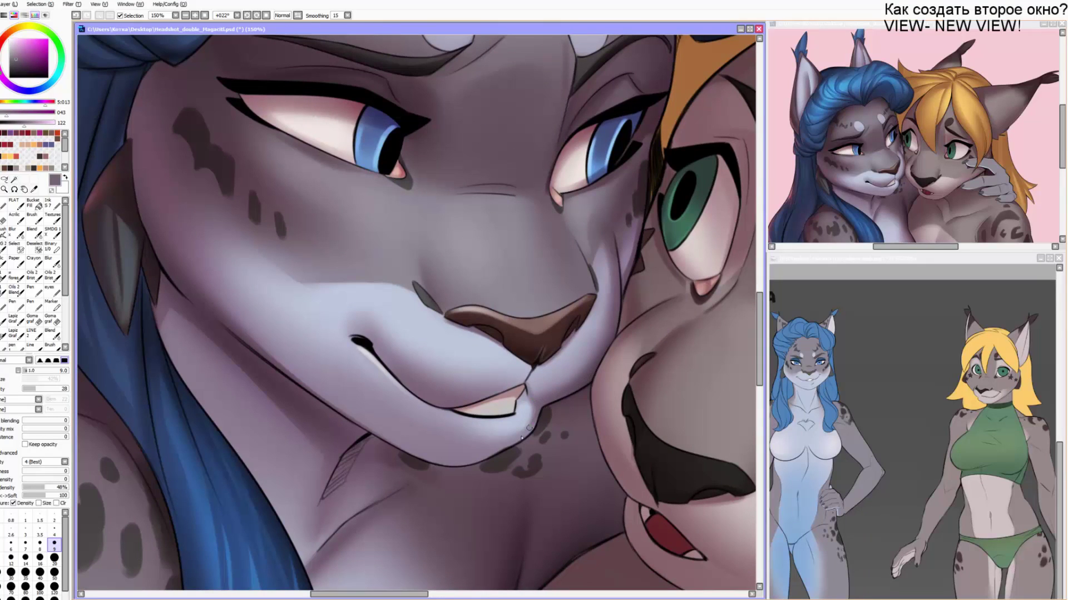
{"action": "left_click_drag", "start_coordinate": [561, 437], "coordinate": [534, 427]}
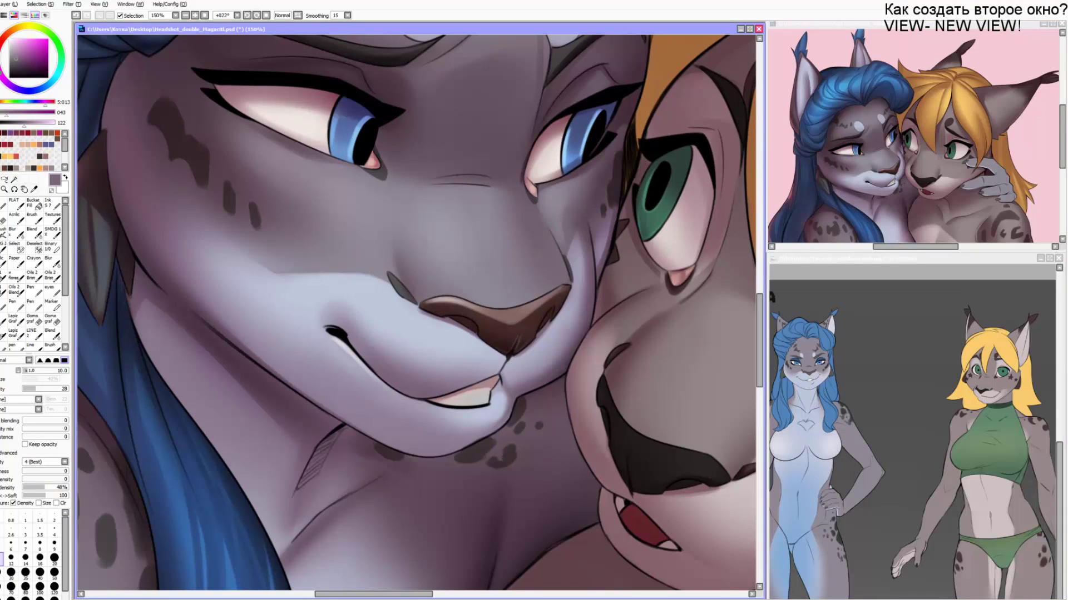
{"action": "key", "text": "alt+Tab"}
{"action": "left_click_drag", "start_coordinate": [557, 215], "coordinate": [479, 275]}
{"action": "key", "text": "ctrl+z"}
{"action": "key", "text": "Delete"}
{"action": "right_click", "coordinate": [473, 254]}
{"action": "key", "text": "bracketright"}
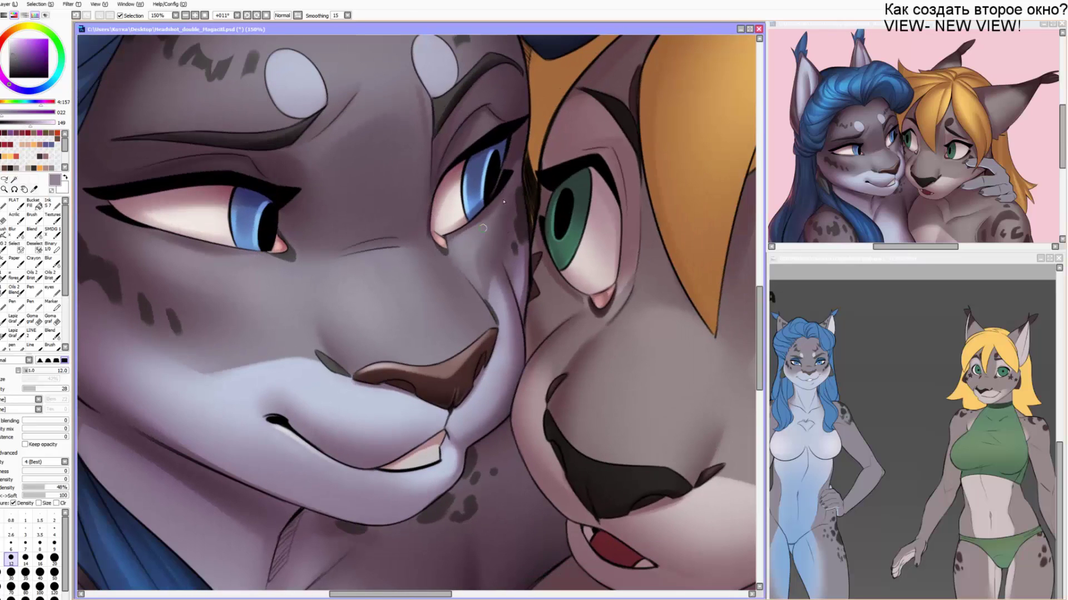
{"action": "key", "text": "ctrl+z"}
Shade the inner and upper part of the far eye in near-black with the size 35 soft brush.
{"action": "right_click", "coordinate": [526, 190]}
{"action": "key", "text": "b"}
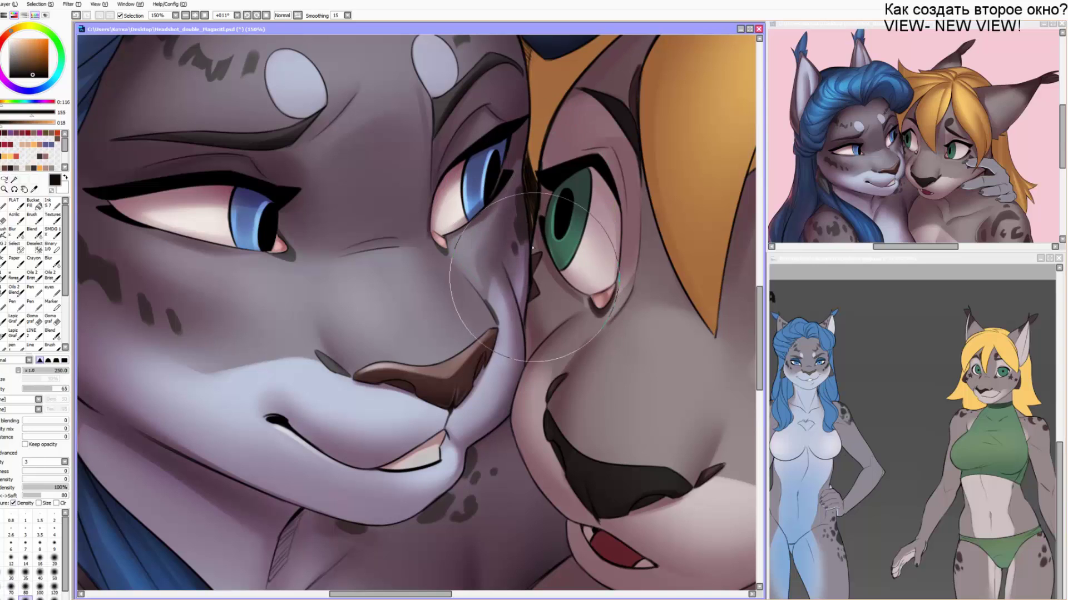
{"action": "key", "text": "Home"}
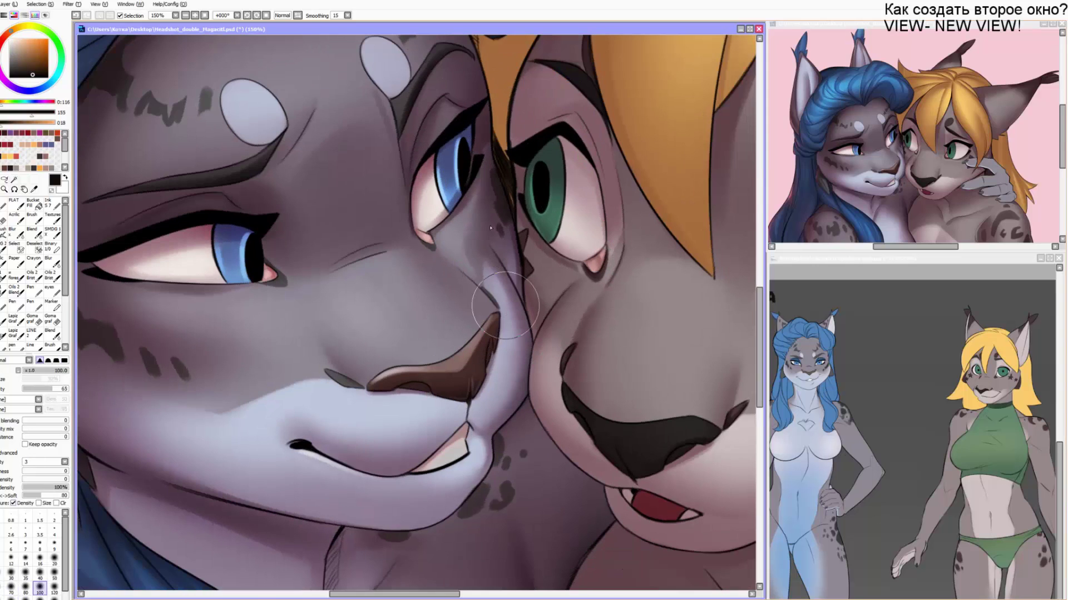
{"action": "key", "text": "bracketleft"}
{"action": "key", "text": "bracketleft"}
{"action": "key", "text": "bracketleft"}
{"action": "key", "text": "bracketleft"}
{"action": "key", "text": "bracketleft"}
{"action": "key", "text": "bracketleft"}
{"action": "key", "text": "bracketleft"}
{"action": "key", "text": "bracketleft"}
{"action": "left_click_drag", "start_coordinate": [421, 180], "coordinate": [442, 147]}
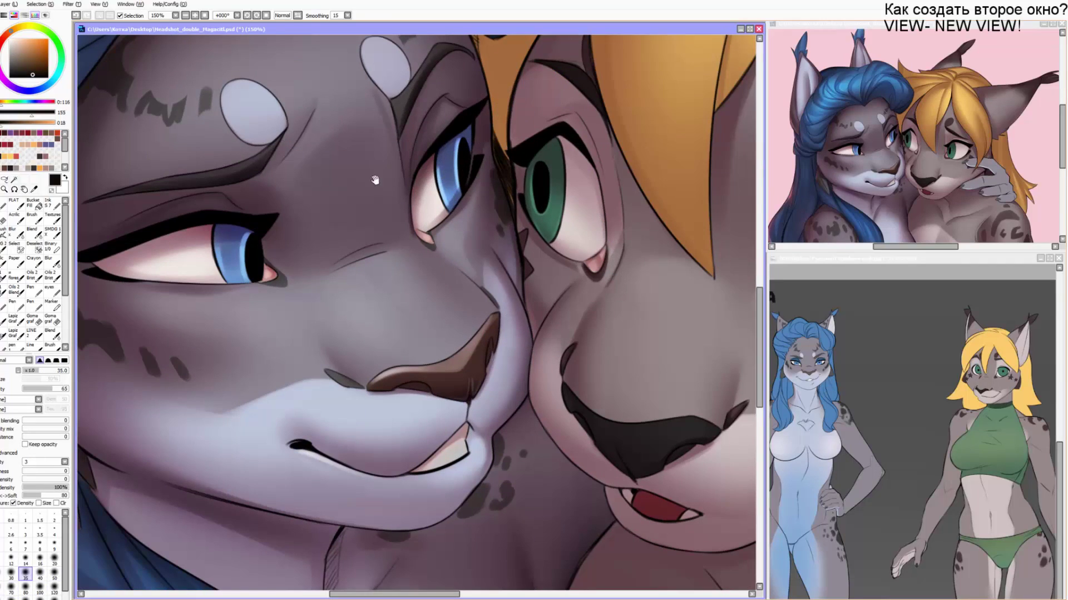
Tint the near eye's upper eyelid with dark blue using the size 40 soft brush.
{"action": "left_click_drag", "start_coordinate": [375, 179], "coordinate": [491, 163]}
{"action": "left_click", "coordinate": [355, 194], "text": "alt"}
{"action": "key", "text": "bracketright"}
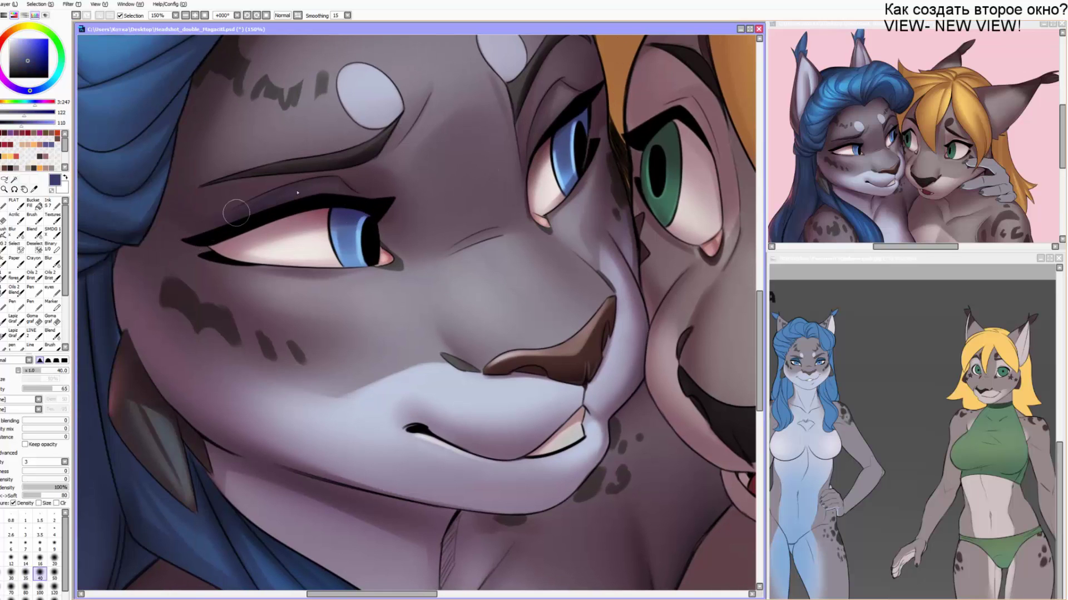
{"action": "scroll", "coordinate": [539, 191], "scroll_direction": "down", "scroll_amount": 4}
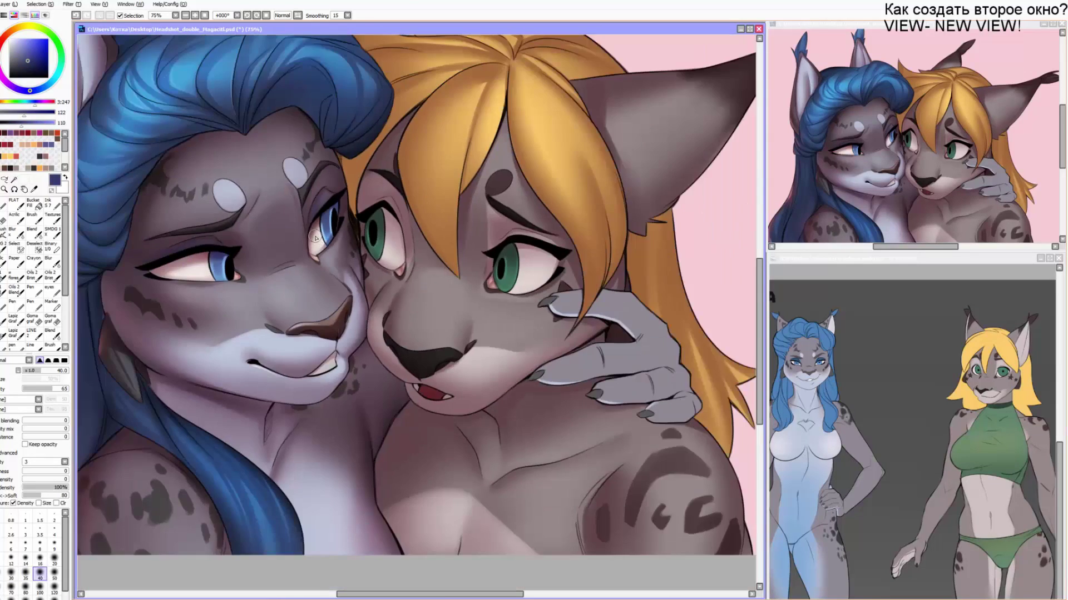
Shade the fingers of the hand on the blonde lynx's cheek in dark maroon with the size 200 pen.
{"action": "left_click_drag", "start_coordinate": [264, 272], "coordinate": [208, 298]}
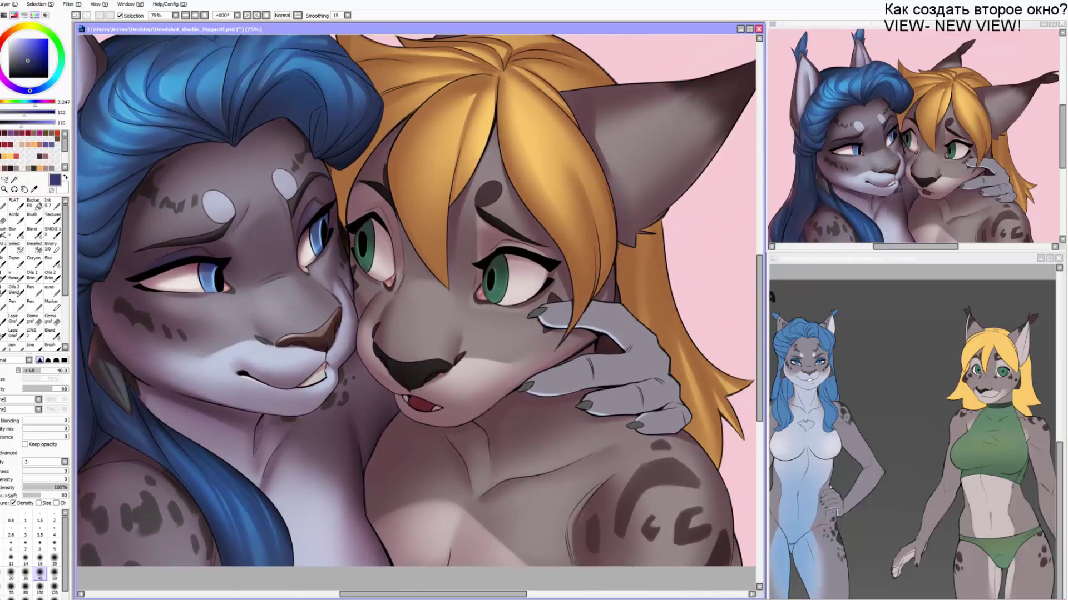
{"action": "left_click_drag", "start_coordinate": [313, 323], "coordinate": [291, 280]}
{"action": "left_click_drag", "start_coordinate": [347, 398], "coordinate": [264, 336]}
{"action": "key", "text": "n"}
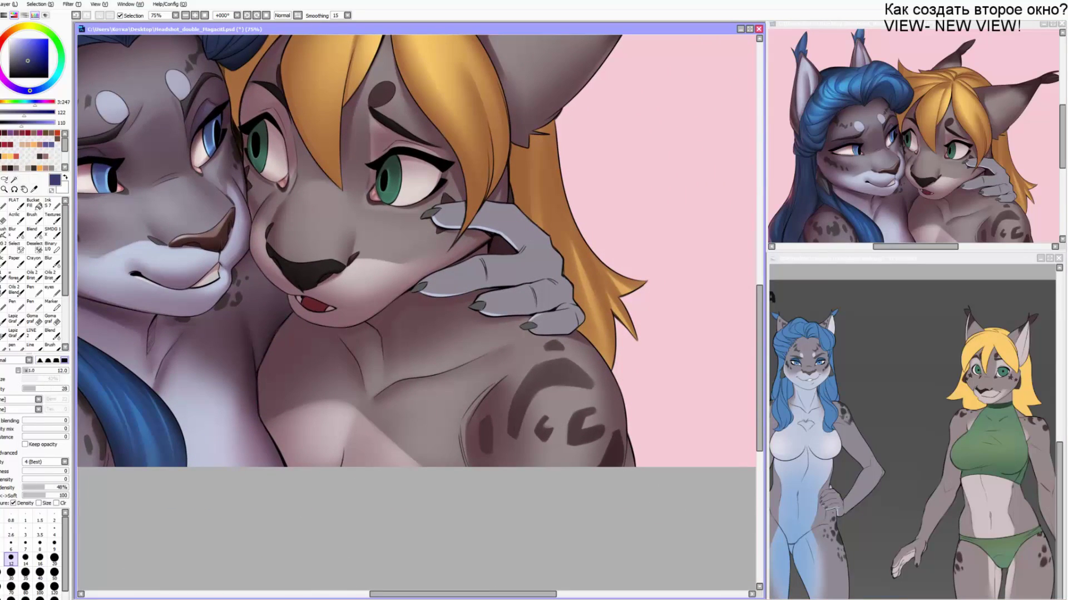
{"action": "key", "text": "bracketright"}
{"action": "key", "text": "bracketright"}
{"action": "left_click", "coordinate": [4, 133]}
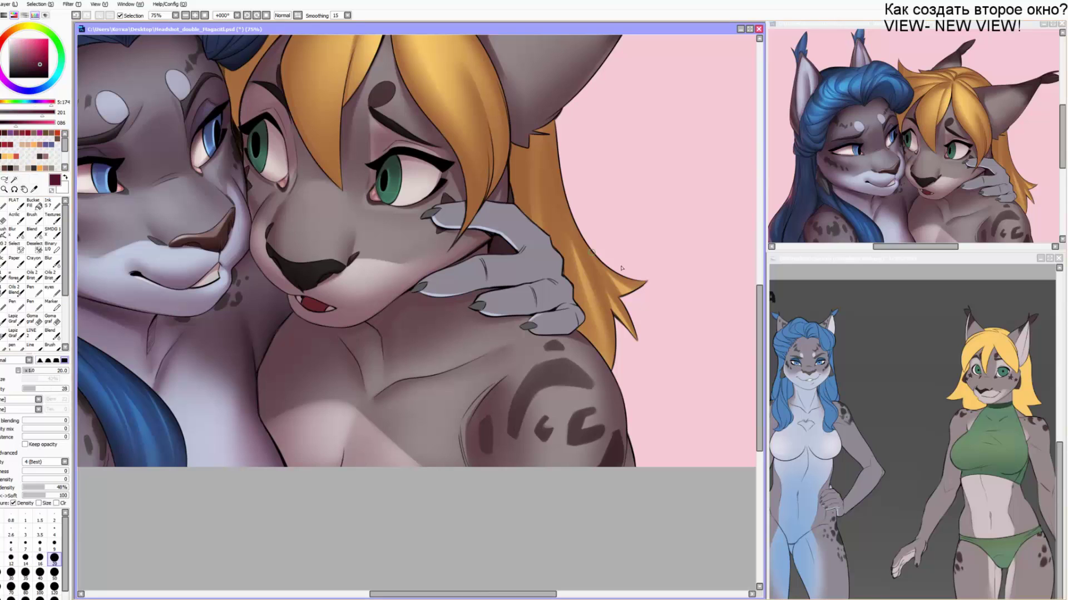
{"action": "key", "text": "bracketright"}
{"action": "key", "text": "bracketright"}
{"action": "key", "text": "bracketright"}
{"action": "key", "text": "bracketright"}
{"action": "key", "text": "bracketright"}
{"action": "key", "text": "bracketright"}
{"action": "key", "text": "bracketright"}
{"action": "key", "text": "bracketright"}
{"action": "key", "text": "bracketright"}
{"action": "key", "text": "bracketright"}
{"action": "key", "text": "bracketright"}
{"action": "key", "text": "bracketright"}
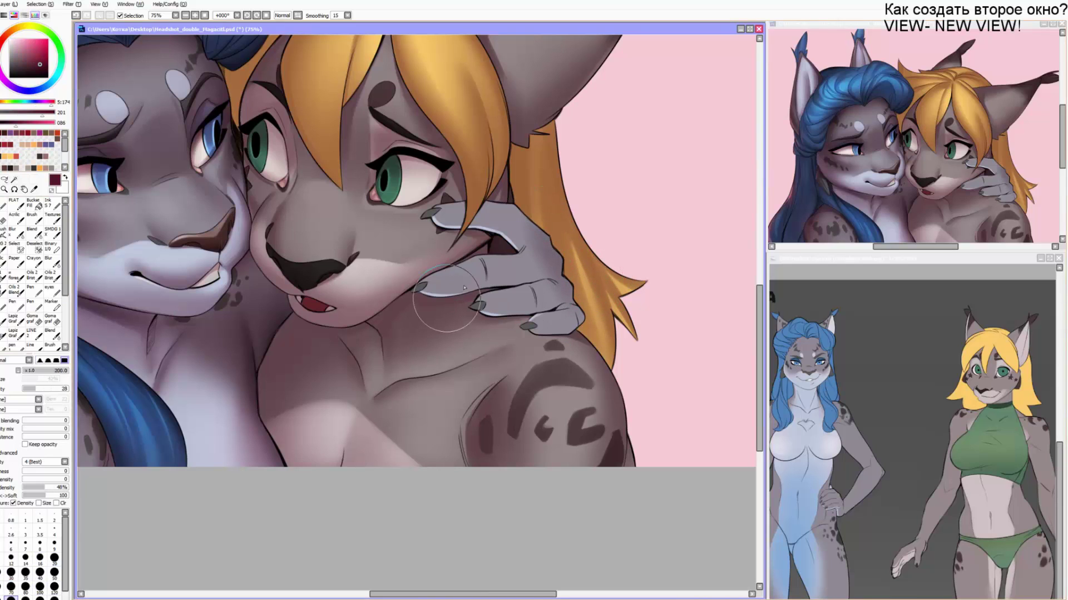
{"action": "left_click_drag", "start_coordinate": [447, 299], "coordinate": [451, 281]}
{"action": "left_click_drag", "start_coordinate": [438, 213], "coordinate": [499, 239]}
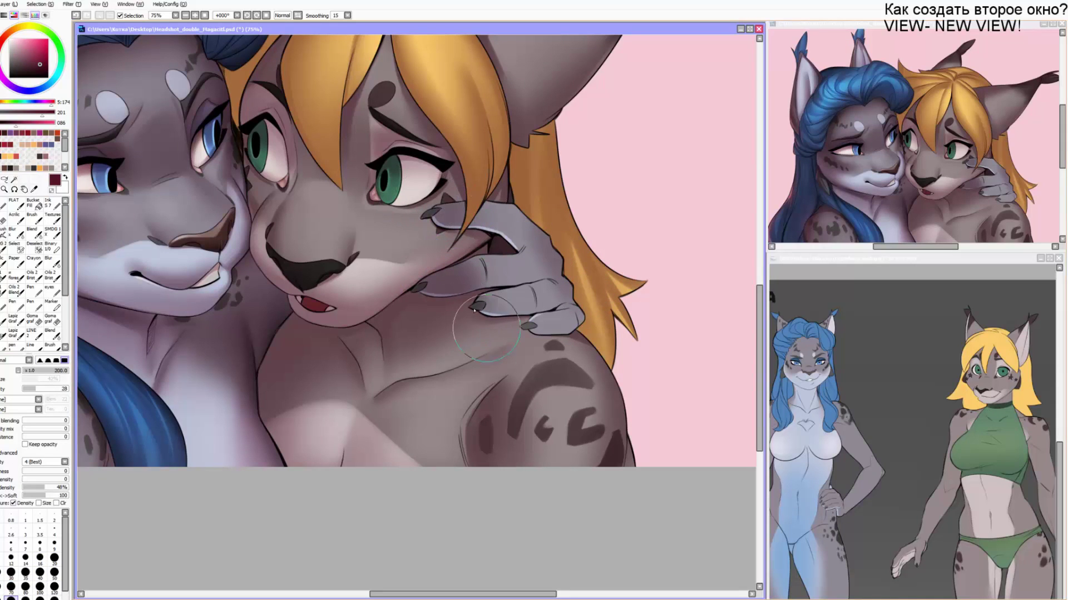
{"action": "left_click_drag", "start_coordinate": [484, 324], "coordinate": [525, 324]}
Deepen the maroon shading on the middle finger near its claw with the size 60 pen.
{"action": "scroll", "coordinate": [514, 164], "scroll_direction": "up", "scroll_amount": 2}
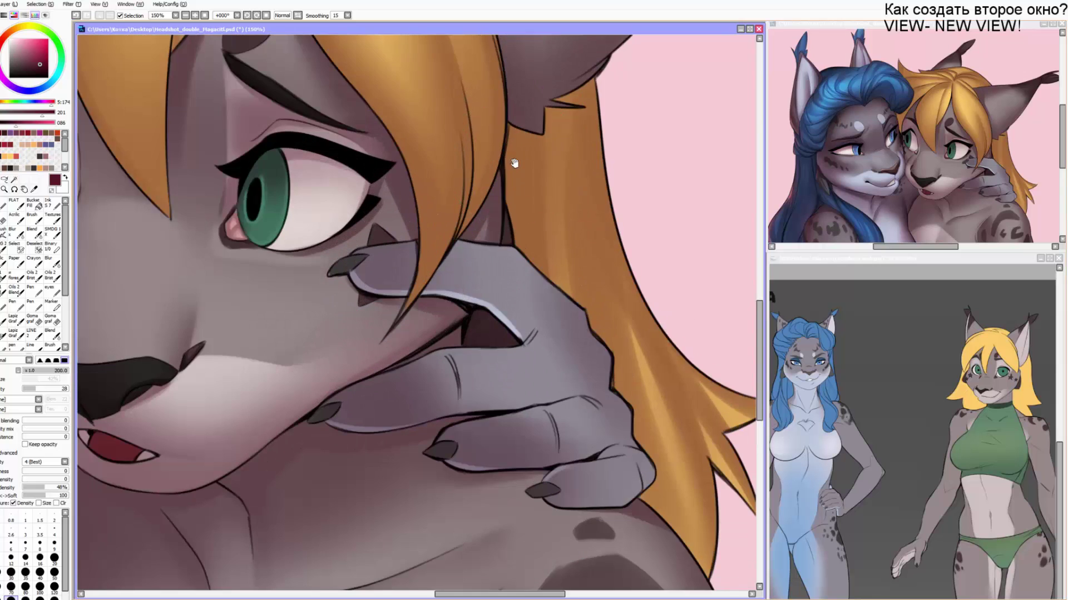
{"action": "left_click_drag", "start_coordinate": [431, 379], "coordinate": [472, 174]}
{"action": "left_click_drag", "start_coordinate": [462, 271], "coordinate": [523, 298]}
{"action": "key", "text": "bracketleft"}
{"action": "key", "text": "bracketleft"}
{"action": "key", "text": "bracketleft"}
{"action": "key", "text": "bracketleft"}
{"action": "key", "text": "bracketleft"}
{"action": "key", "text": "bracketleft"}
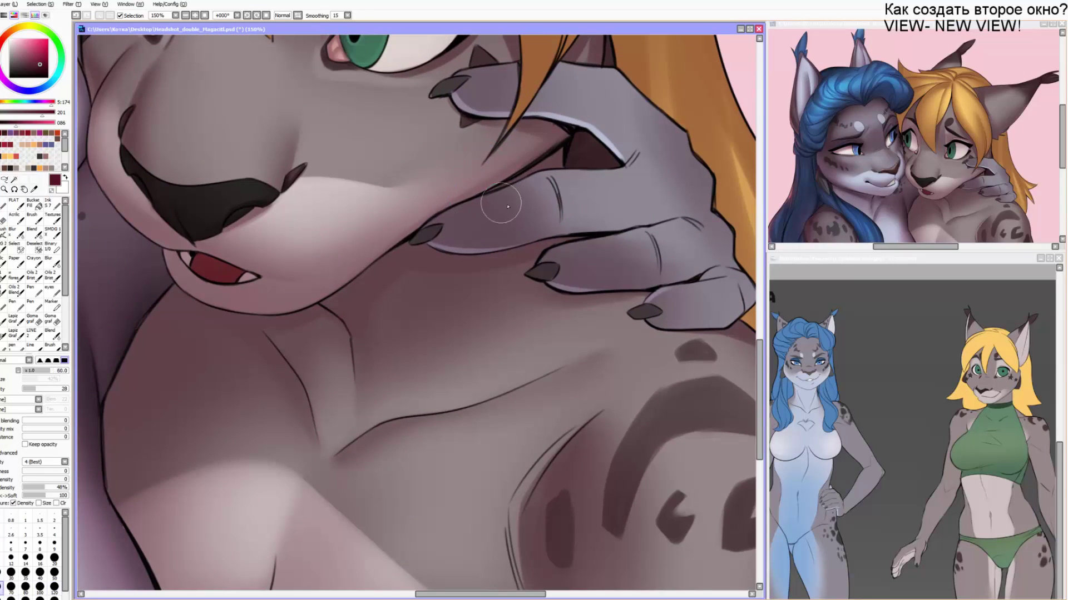
{"action": "left_click_drag", "start_coordinate": [507, 207], "coordinate": [529, 219]}
Deepen the maroon shading on the index, little and ring fingers with the size 80 pen.
{"action": "key", "text": "bracketright"}
{"action": "key", "text": "bracketright"}
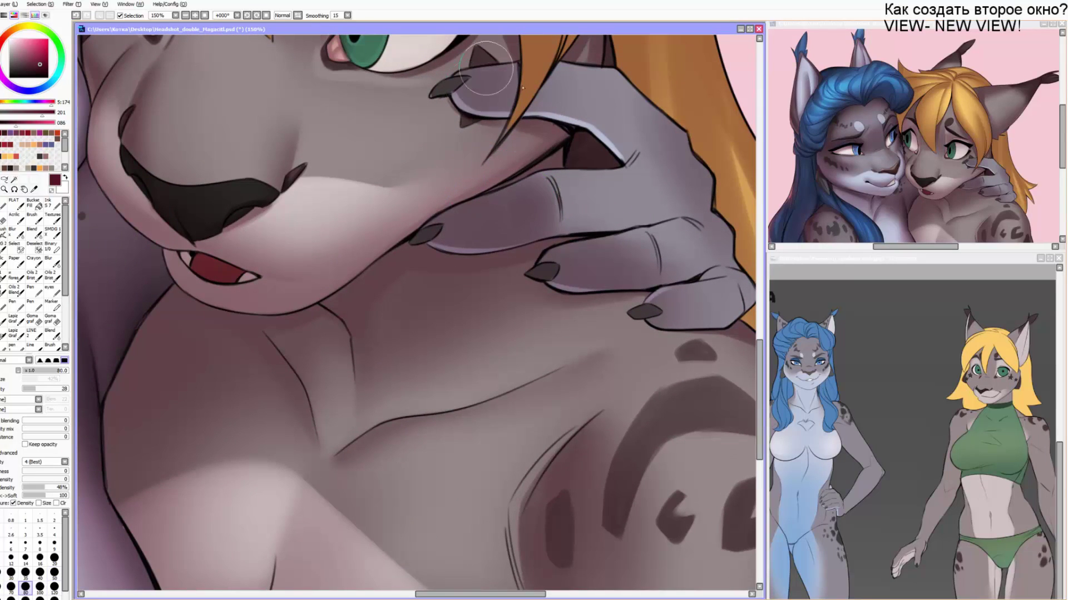
{"action": "left_click_drag", "start_coordinate": [486, 67], "coordinate": [494, 83]}
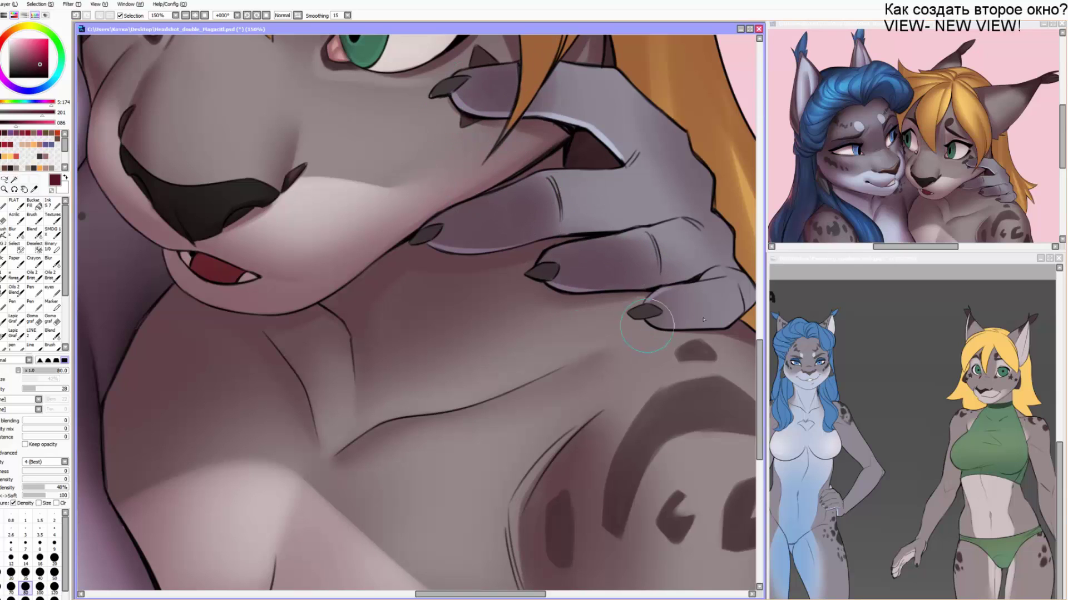
{"action": "left_click_drag", "start_coordinate": [695, 313], "coordinate": [675, 308]}
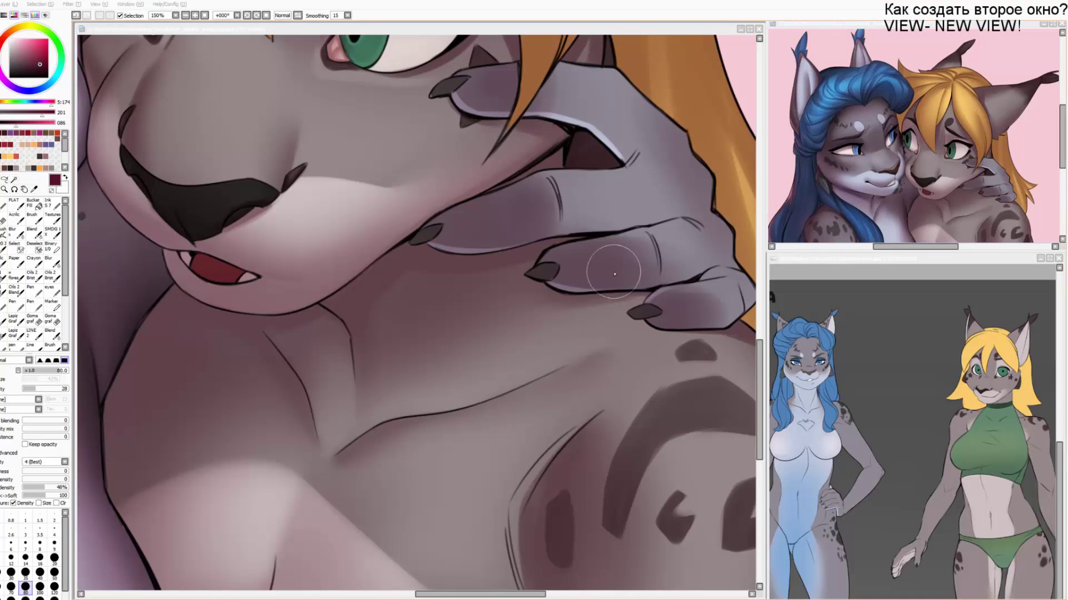
{"action": "left_click_drag", "start_coordinate": [611, 271], "coordinate": [588, 274]}
Shade the lower edge and base of the index finger in dark maroon with the size 40 and 50 pen.
{"action": "key", "text": "bracketleft"}
{"action": "key", "text": "bracketleft"}
{"action": "key", "text": "bracketleft"}
{"action": "key", "text": "bracketleft"}
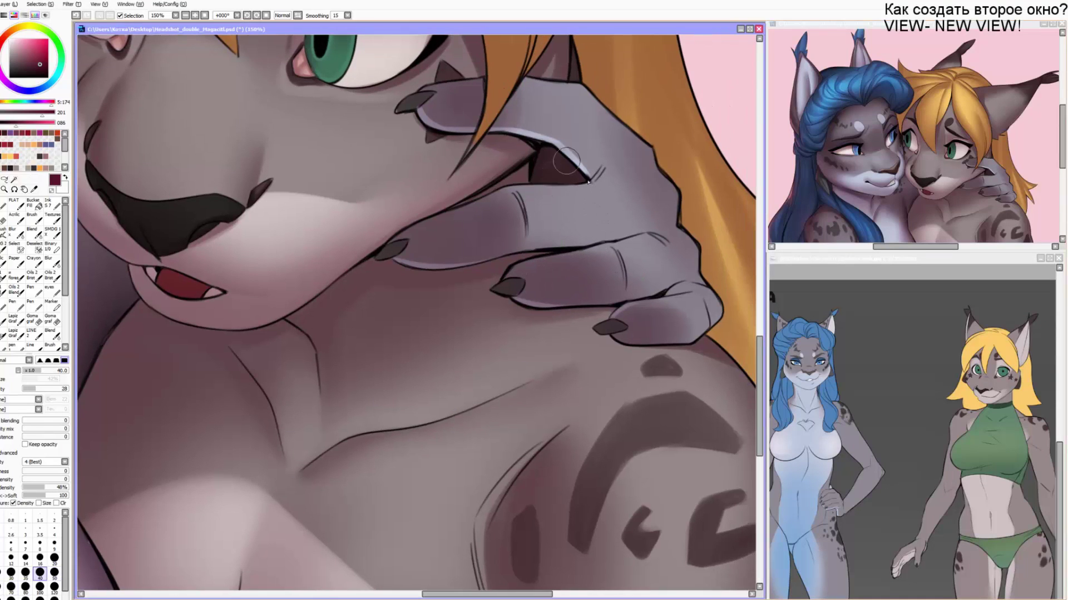
{"action": "key", "text": "bracketright"}
{"action": "left_click_drag", "start_coordinate": [527, 96], "coordinate": [483, 85]}
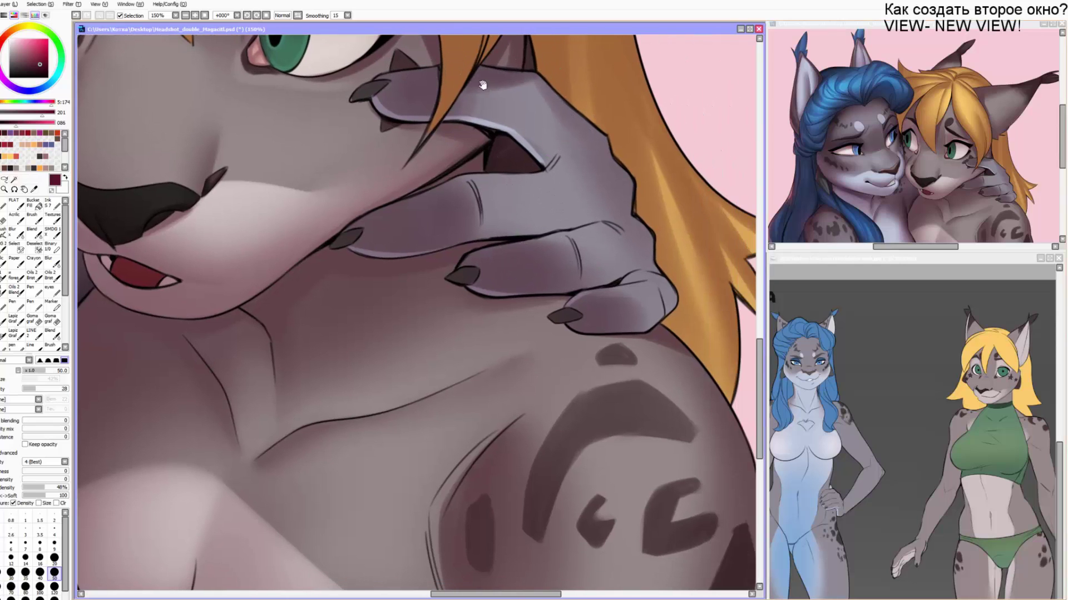
Shade the bases of the ring and little fingers in dark maroon with the pen at sizes 35 and 30.
{"action": "key", "text": "bracketleft"}
{"action": "key", "text": "bracketleft"}
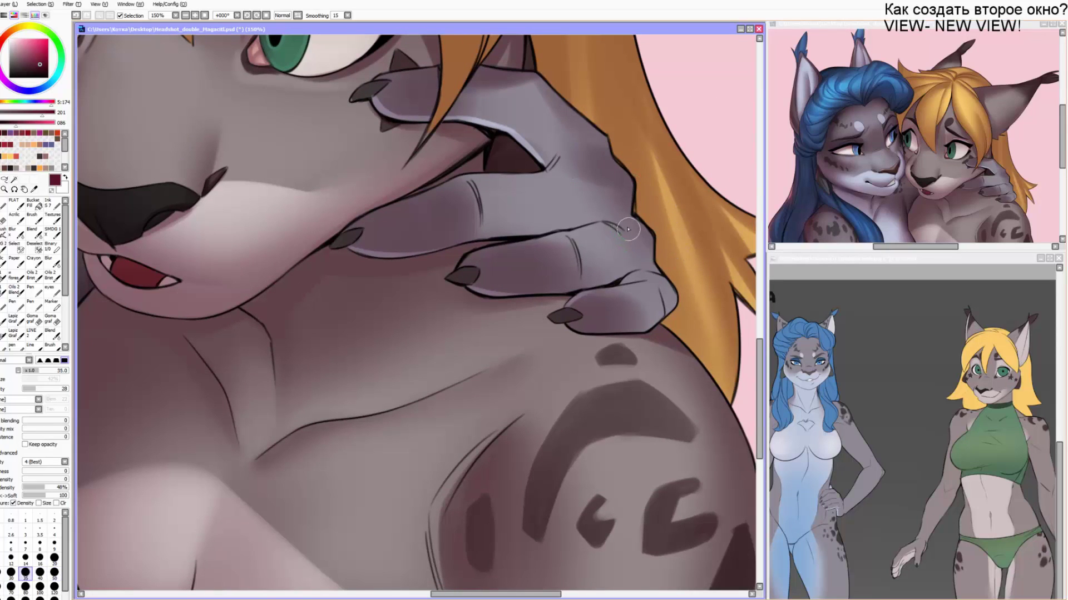
{"action": "mouse_move", "coordinate": [626, 228]}
{"action": "left_mouse_down"}
{"action": "mouse_move", "coordinate": [527, 247]}
{"action": "mouse_move", "coordinate": [544, 242]}
{"action": "left_mouse_up"}
{"action": "key", "text": "bracketleft"}
{"action": "left_click_drag", "start_coordinate": [625, 323], "coordinate": [669, 303]}
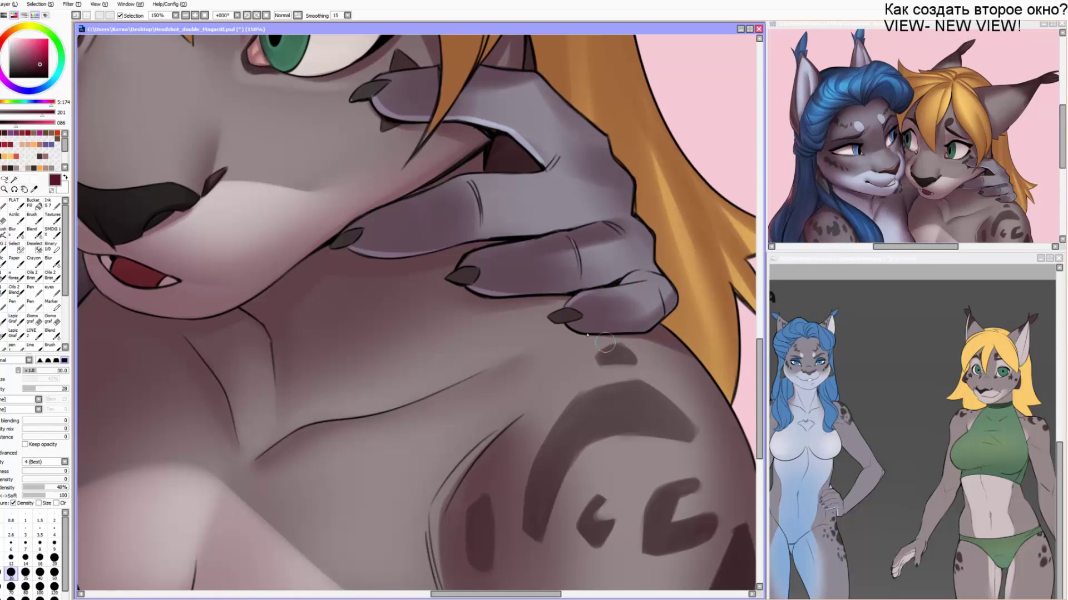
{"action": "mouse_move", "coordinate": [482, 228]}
{"action": "left_mouse_down"}
{"action": "mouse_move", "coordinate": [624, 225]}
{"action": "mouse_move", "coordinate": [611, 241]}
{"action": "mouse_move", "coordinate": [624, 238]}
{"action": "mouse_move", "coordinate": [563, 252]}
{"action": "mouse_move", "coordinate": [612, 231]}
{"action": "mouse_move", "coordinate": [544, 257]}
{"action": "mouse_move", "coordinate": [556, 245]}
{"action": "mouse_move", "coordinate": [575, 273]}
{"action": "mouse_move", "coordinate": [603, 272]}
{"action": "mouse_move", "coordinate": [586, 279]}
{"action": "mouse_move", "coordinate": [603, 267]}
{"action": "left_mouse_up"}
Soften the shading around the middle finger's knuckle with the size 80 Blend brush.
{"action": "key", "text": "e"}
{"action": "key", "text": "bracketright"}
{"action": "key", "text": "bracketright"}
{"action": "key", "text": "b"}
{"action": "key", "text": "c"}
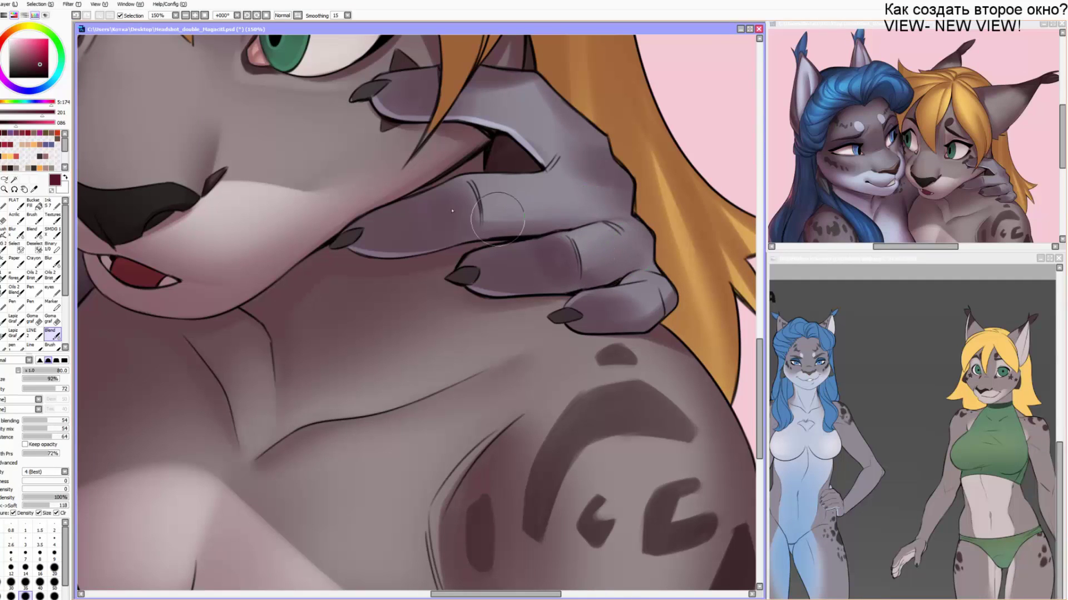
Add maroon shading at the base of the index finger and between the middle and ring fingers with the size 50 pen.
{"action": "key", "text": "b"}
{"action": "left_click_drag", "start_coordinate": [476, 172], "coordinate": [548, 176]}
{"action": "key", "text": "bracketright"}
{"action": "key", "text": "bracketright"}
{"action": "mouse_move", "coordinate": [488, 127]}
{"action": "left_mouse_down"}
{"action": "mouse_move", "coordinate": [541, 150]}
{"action": "mouse_move", "coordinate": [514, 104]}
{"action": "mouse_move", "coordinate": [516, 158]}
{"action": "left_mouse_up"}
{"action": "key", "text": "c"}
{"action": "key", "text": "b"}
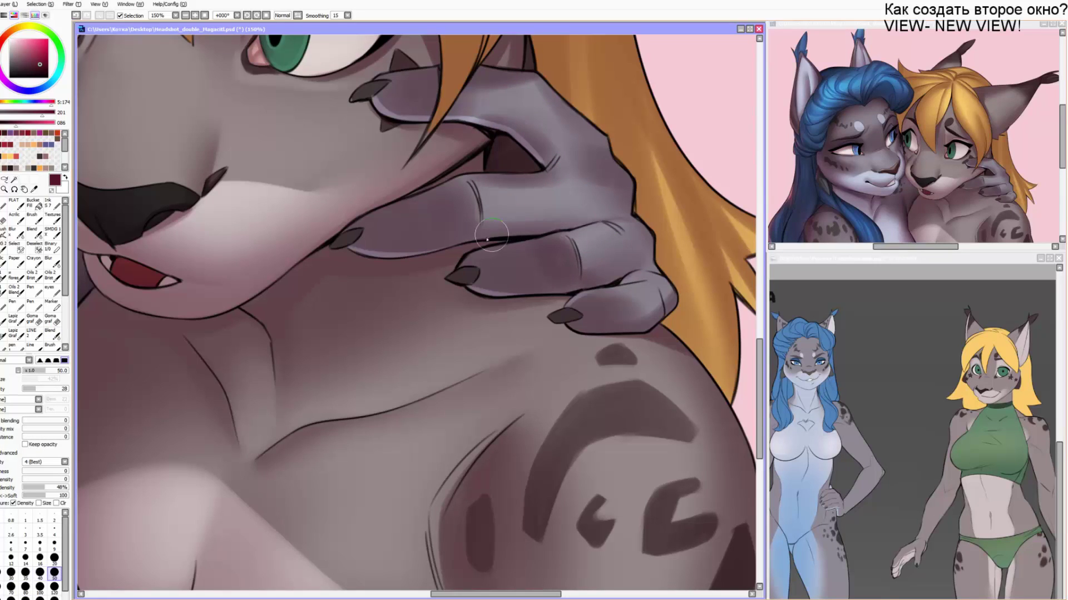
{"action": "left_click_drag", "start_coordinate": [491, 235], "coordinate": [556, 223]}
Soften the maroon shading on the ring and little fingers with the size 120 eraser.
{"action": "key", "text": "bracketright"}
{"action": "key", "text": "e"}
{"action": "left_click_drag", "start_coordinate": [572, 270], "coordinate": [632, 265]}
{"action": "key", "text": "b"}
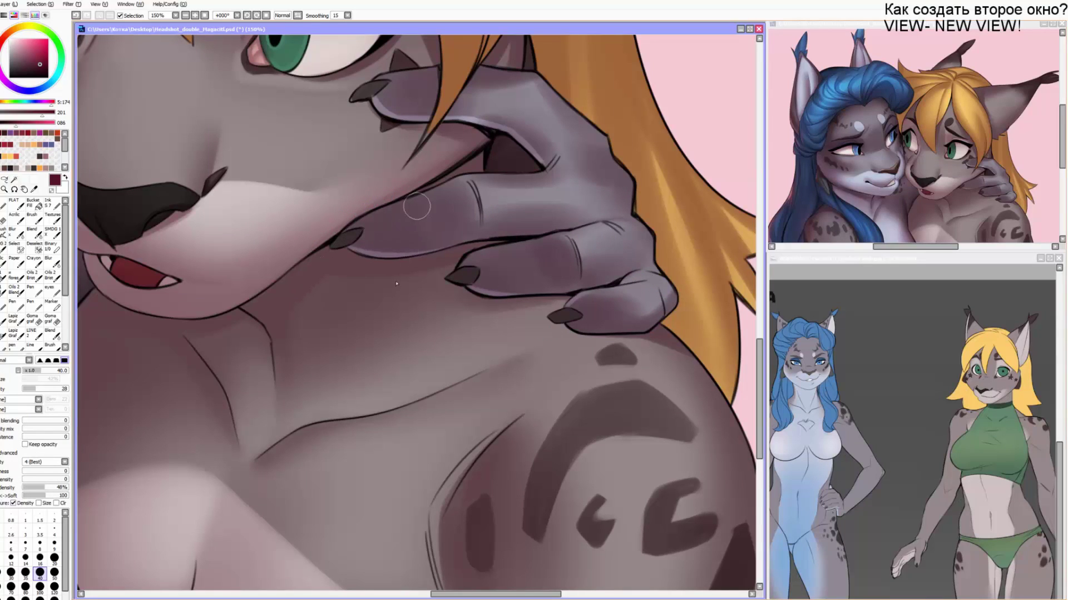
{"action": "key", "text": "e"}
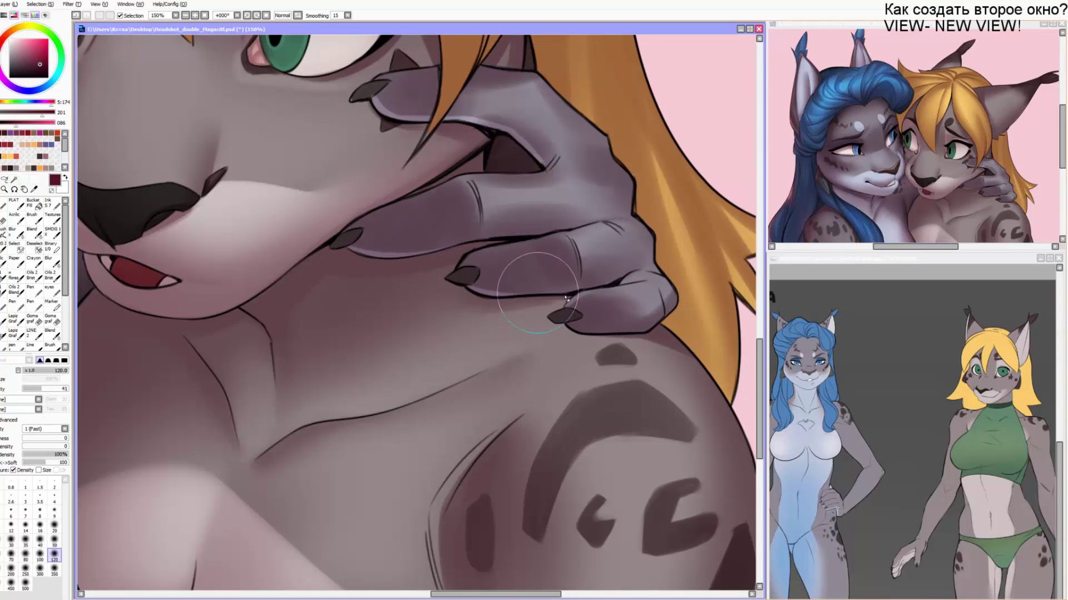
{"action": "key", "text": "b"}
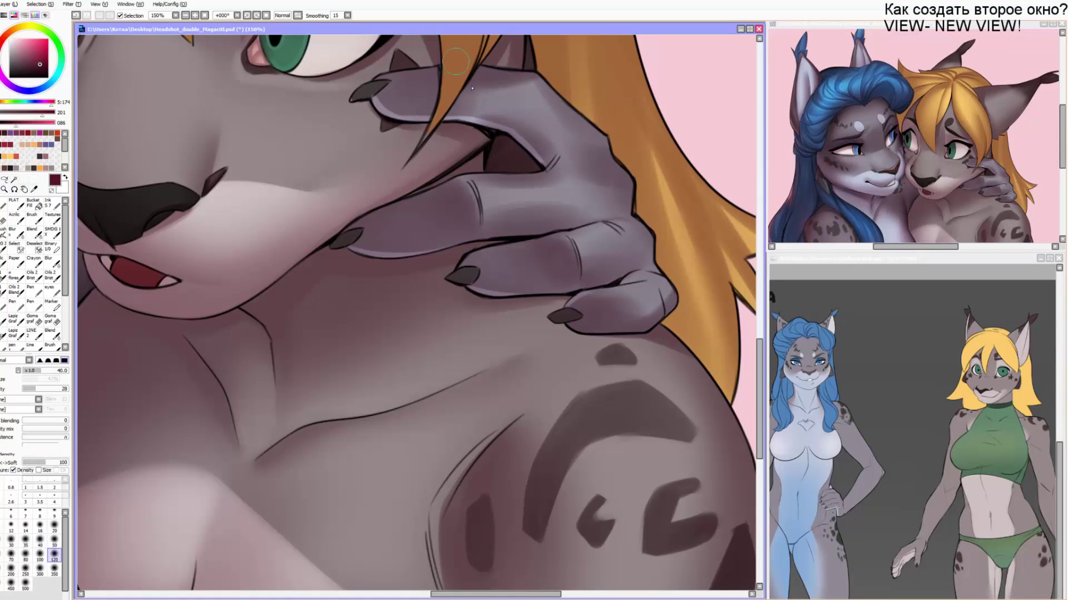
Shade the back of the hand along its outer edge with the size 35 pen and clean it up with the eraser.
{"action": "key", "text": "["}
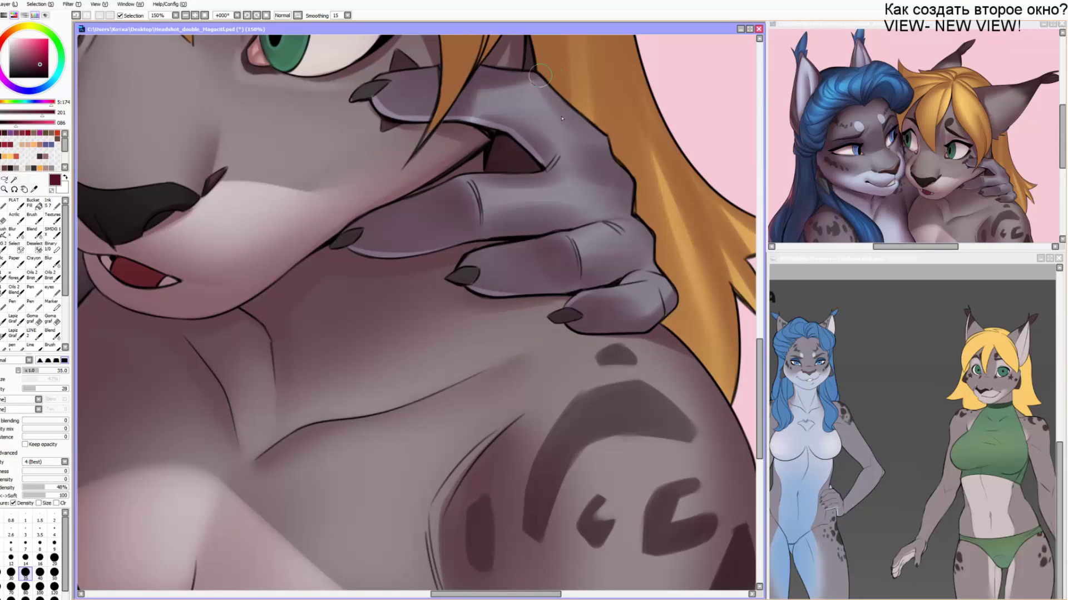
{"action": "mouse_move", "coordinate": [540, 75]}
{"action": "left_mouse_down"}
{"action": "mouse_move", "coordinate": [591, 107]}
{"action": "mouse_move", "coordinate": [599, 140]}
{"action": "left_mouse_up"}
{"action": "left_click_drag", "start_coordinate": [649, 183], "coordinate": [609, 202]}
{"action": "key", "text": "e"}
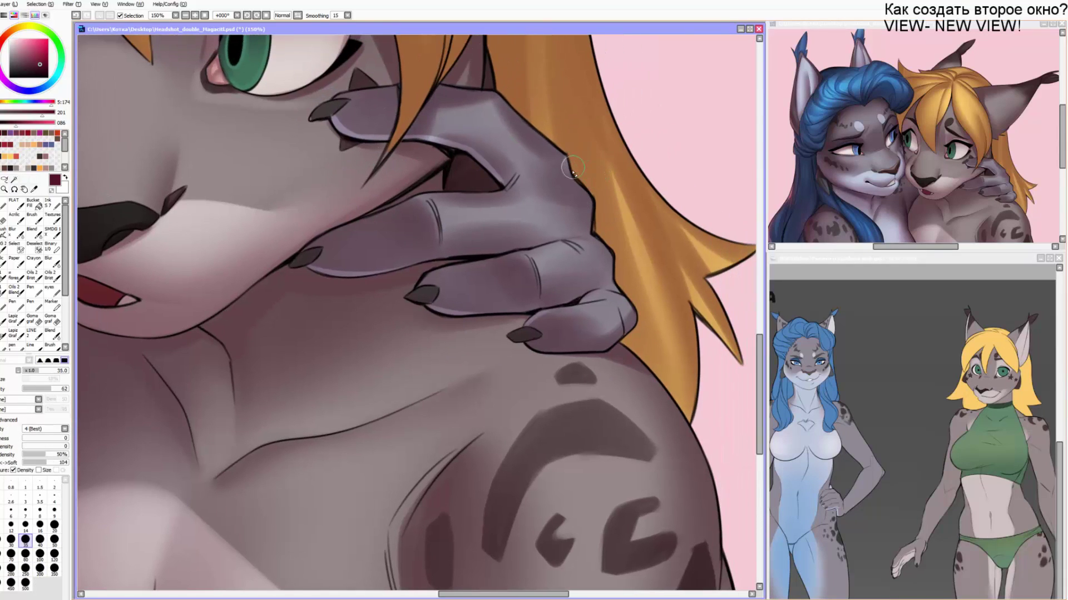
{"action": "mouse_move", "coordinate": [620, 268]}
{"action": "left_mouse_down"}
{"action": "mouse_move", "coordinate": [632, 310]}
{"action": "mouse_move", "coordinate": [677, 369]}
{"action": "left_mouse_up"}
Refine the maroon shading around the index finger's claw with the size 14 pen.
{"action": "key", "text": "b"}
{"action": "key", "text": "["}
{"action": "key", "text": "bracketleft"}
{"action": "key", "text": "bracketleft"}
{"action": "key", "text": "bracketleft"}
{"action": "key", "text": "bracketleft"}
{"action": "key", "text": "bracketleft"}
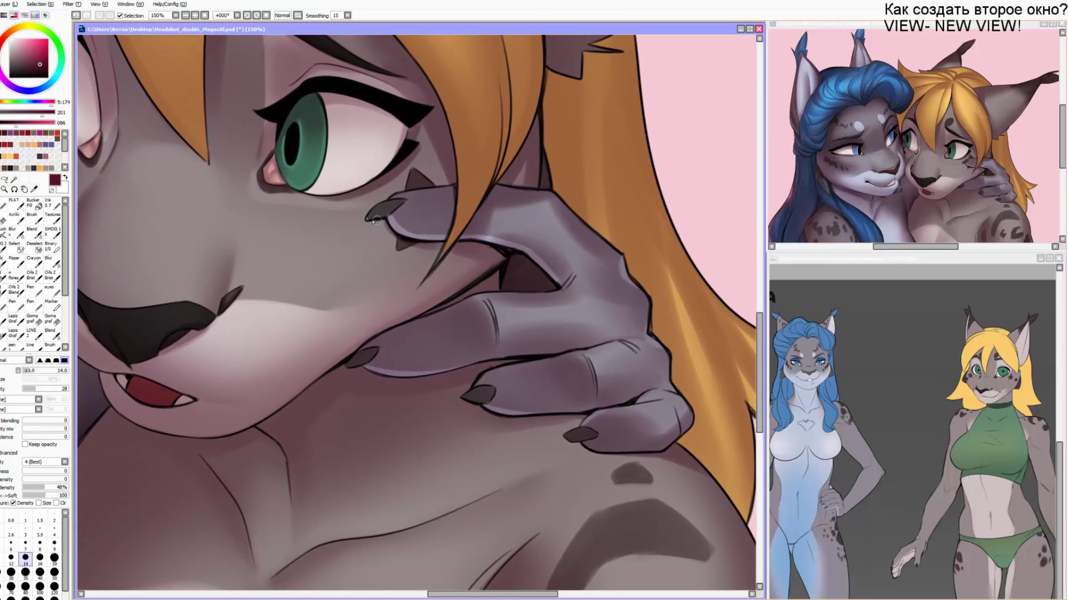
Darken the middle finger with a dark brown sampled from the artwork, using the size 160 soft brush.
{"action": "left_click_drag", "start_coordinate": [385, 270], "coordinate": [476, 313]}
{"action": "key", "text": "v"}
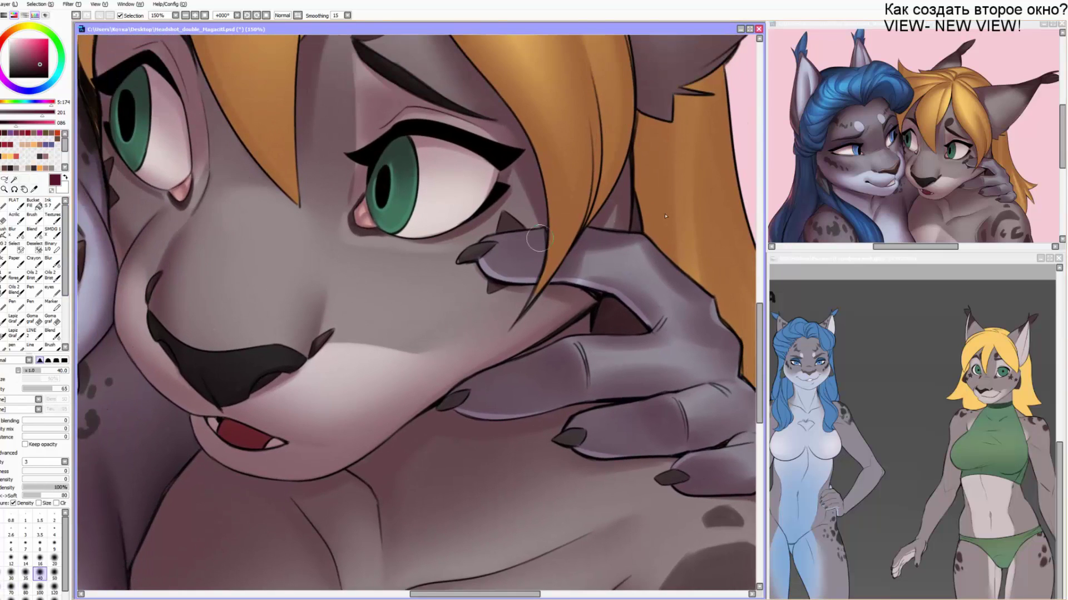
{"action": "mouse_move", "coordinate": [484, 250]}
{"action": "left_mouse_down"}
{"action": "mouse_move", "coordinate": [595, 240]}
{"action": "mouse_move", "coordinate": [444, 207]}
{"action": "left_mouse_up"}
{"action": "right_click", "coordinate": [497, 267]}
{"action": "key", "text": "bracketright"}
{"action": "key", "text": "bracketright"}
{"action": "key", "text": "bracketright"}
{"action": "key", "text": "bracketright"}
{"action": "key", "text": "bracketright"}
{"action": "key", "text": "bracketright"}
{"action": "key", "text": "bracketright"}
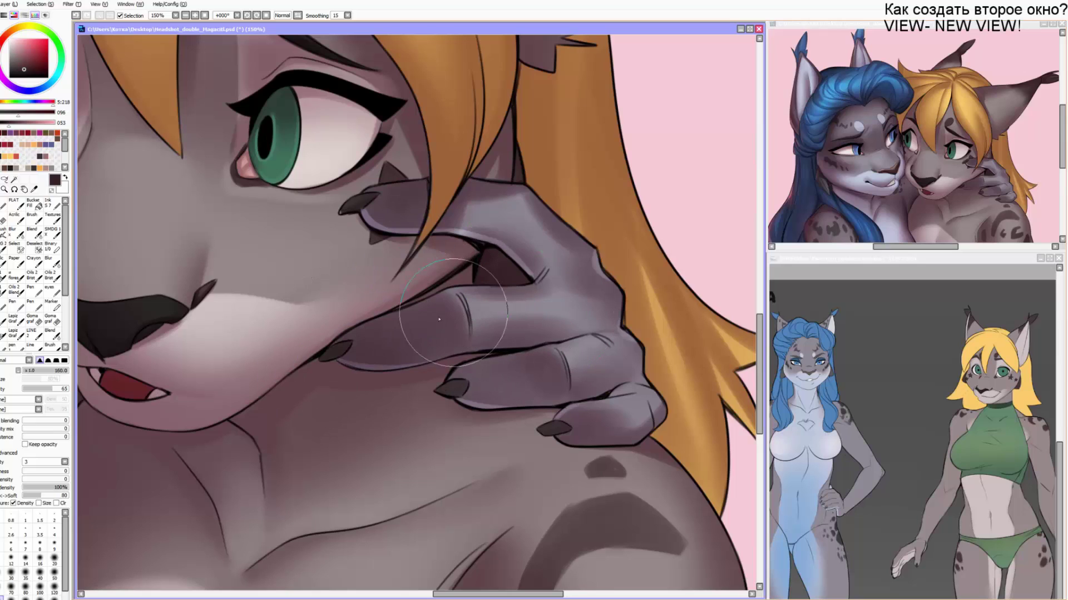
{"action": "key", "text": "bracketleft"}
Deepen the dark brown shading beside the middle finger's claw with the size 50 pen and on the little finger with the size 100 soft brush.
{"action": "key", "text": "b"}
{"action": "key", "text": "bracketright"}
{"action": "key", "text": "bracketright"}
{"action": "key", "text": "bracketright"}
{"action": "key", "text": "bracketright"}
{"action": "key", "text": "bracketright"}
{"action": "key", "text": "bracketright"}
{"action": "key", "text": "bracketright"}
{"action": "key", "text": "bracketright"}
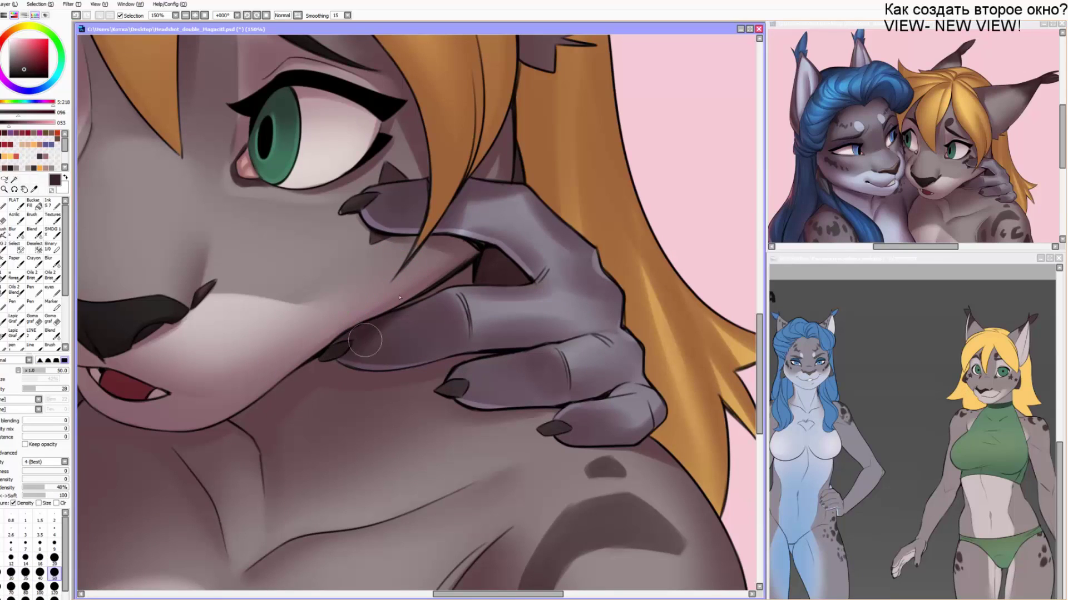
{"action": "key", "text": "e"}
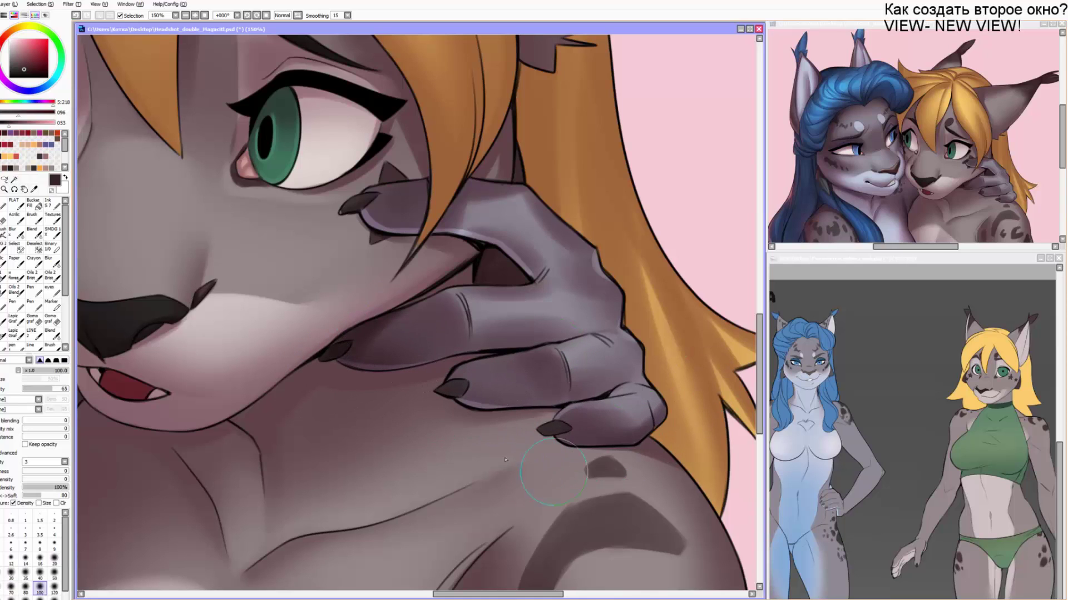
{"action": "key", "text": "bracketleft"}
{"action": "key", "text": "bracketright"}
Glaze light pink sampled from the background over the hand with the size 100 soft brush.
{"action": "left_click", "coordinate": [710, 170], "text": "alt"}
{"action": "left_click_drag", "start_coordinate": [499, 214], "coordinate": [540, 245]}
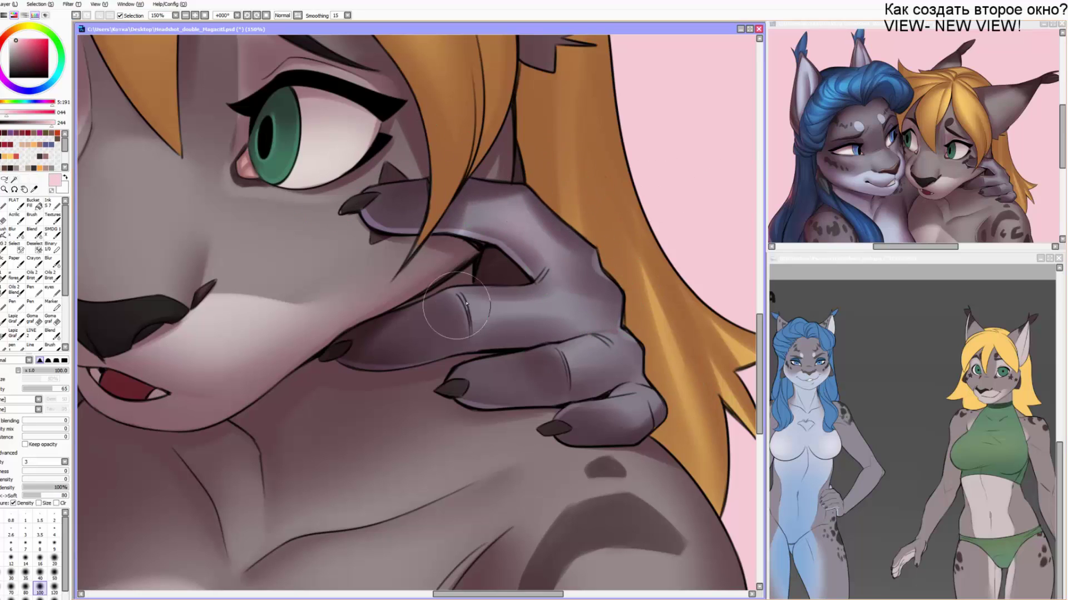
{"action": "key", "text": "ctrl+z"}
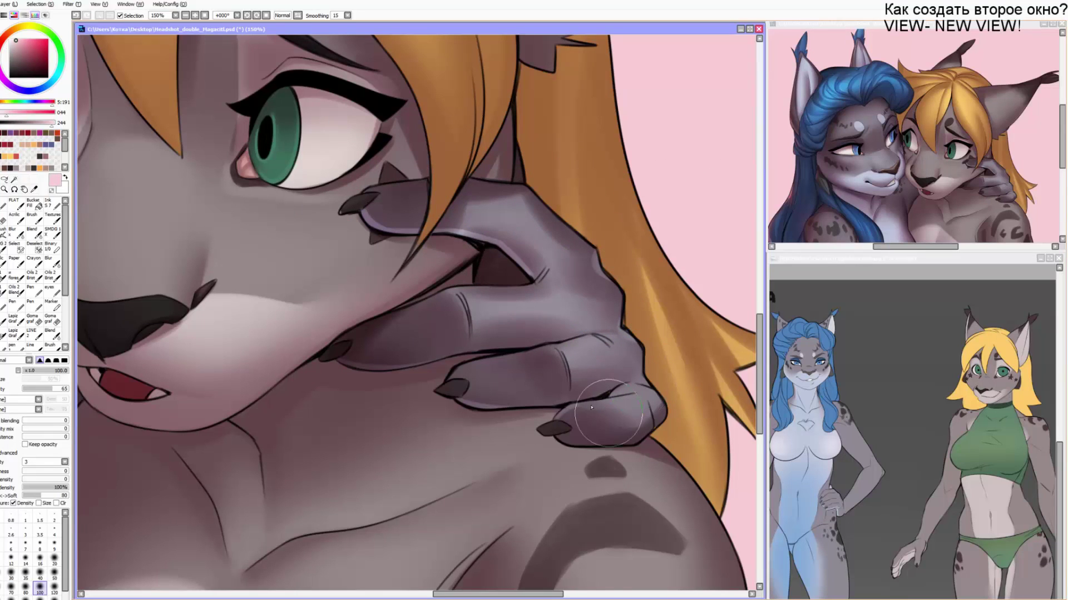
{"action": "left_click_drag", "start_coordinate": [514, 431], "coordinate": [607, 383]}
{"action": "left_click_drag", "start_coordinate": [510, 378], "coordinate": [458, 349]}
Darken the middle and ring fingers toward their claws with a sampled near-black, using the size 200 soft brush.
{"action": "left_click", "coordinate": [456, 308], "text": "alt"}
{"action": "key", "text": "bracketleft"}
{"action": "key", "text": "bracketleft"}
{"action": "key", "text": "bracketleft"}
{"action": "key", "text": "bracketleft"}
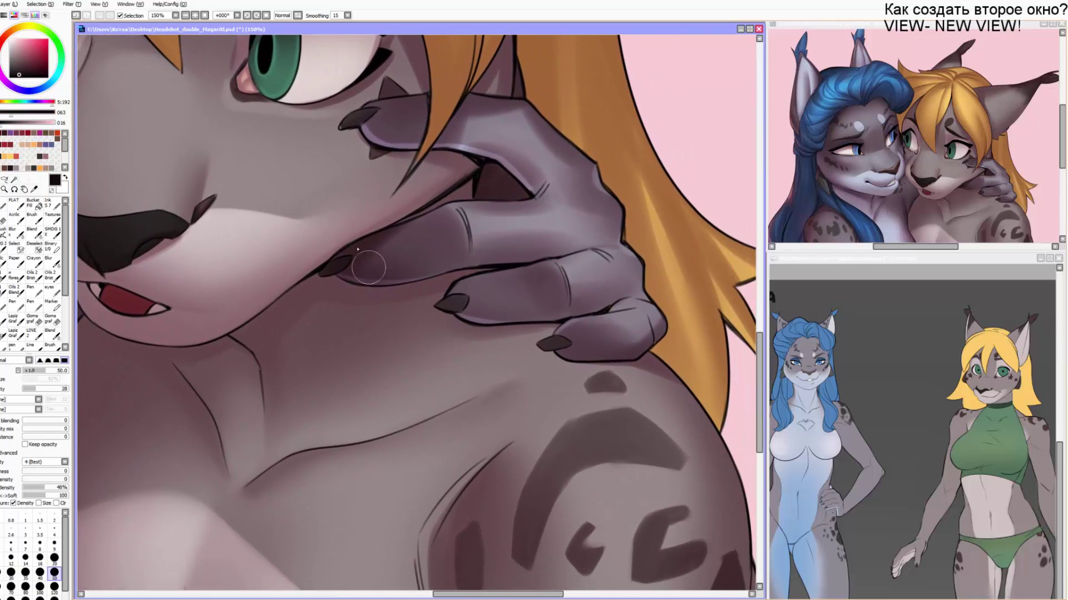
{"action": "left_click_drag", "start_coordinate": [340, 257], "coordinate": [392, 230]}
{"action": "key", "text": "ctrl+z"}
{"action": "key", "text": "bracketright"}
{"action": "key", "text": "bracketright"}
{"action": "key", "text": "bracketright"}
{"action": "key", "text": "bracketright"}
{"action": "key", "text": "bracketright"}
{"action": "key", "text": "bracketright"}
{"action": "key", "text": "bracketright"}
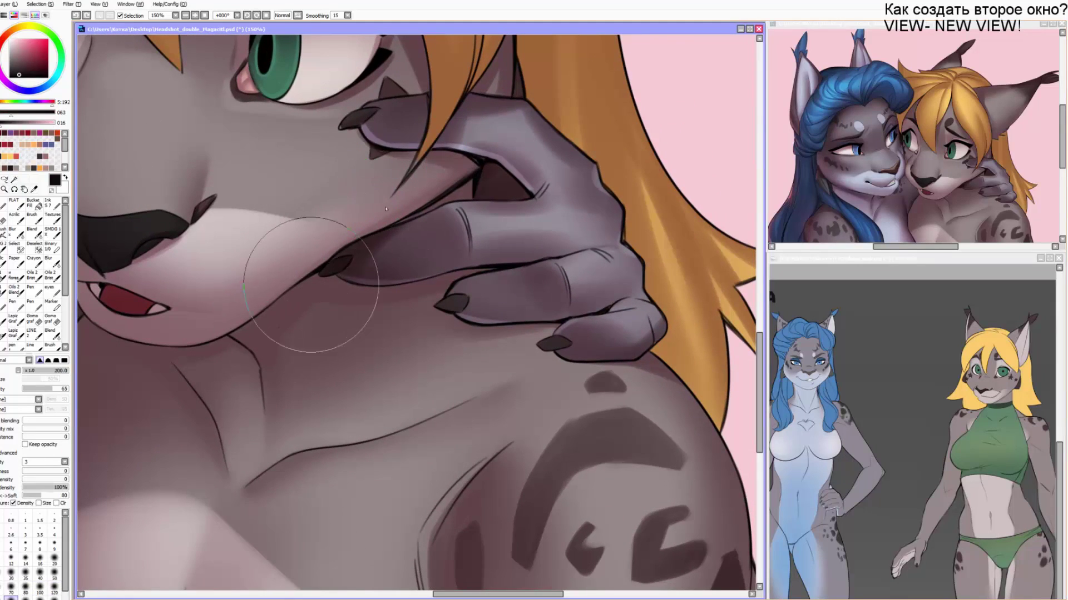
{"action": "left_click_drag", "start_coordinate": [325, 266], "coordinate": [412, 284]}
{"action": "mouse_move", "coordinate": [361, 246]}
{"action": "left_mouse_down"}
{"action": "mouse_move", "coordinate": [412, 247]}
{"action": "mouse_move", "coordinate": [486, 296]}
{"action": "mouse_move", "coordinate": [414, 327]}
{"action": "mouse_move", "coordinate": [502, 256]}
{"action": "left_mouse_up"}
Paint grey-lilac reflected light along the middle finger's lower edge with the pen at sizes 40 and 16.
{"action": "left_click", "coordinate": [517, 220], "text": "alt"}
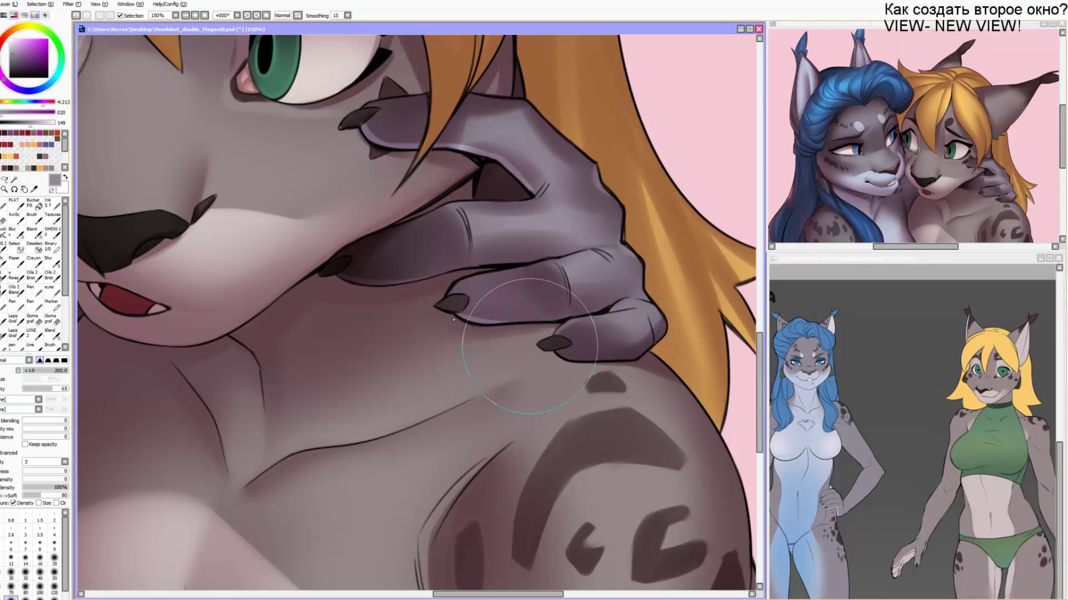
{"action": "key", "text": "n"}
{"action": "key", "text": "ctrl+z"}
{"action": "key", "text": "bracketleft"}
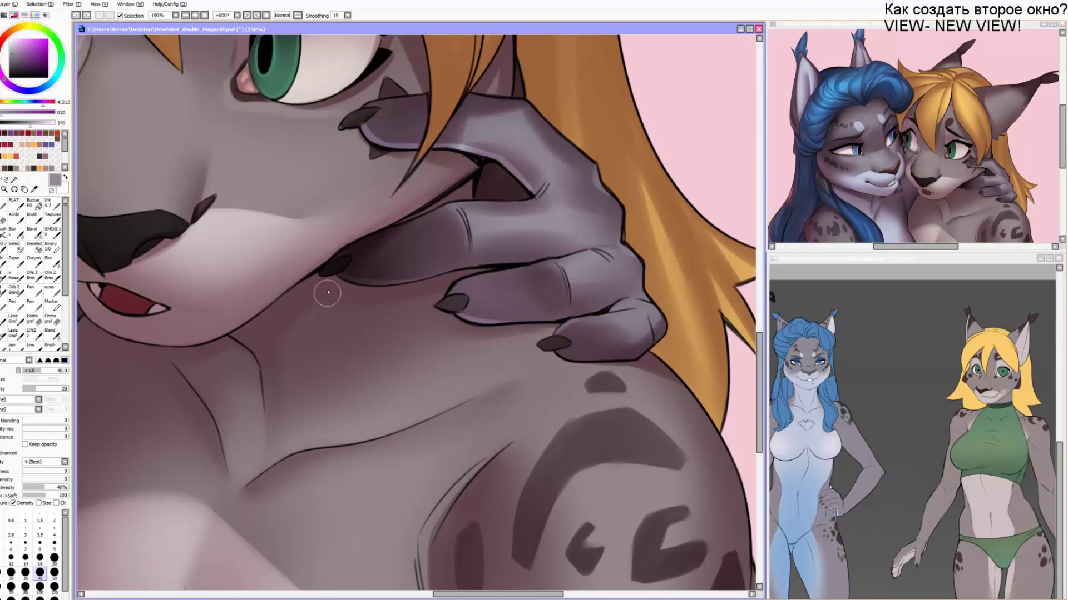
{"action": "left_click_drag", "start_coordinate": [330, 286], "coordinate": [410, 289]}
{"action": "key", "text": "bracketleft"}
{"action": "key", "text": "bracketleft"}
{"action": "key", "text": "bracketleft"}
{"action": "key", "text": "bracketleft"}
{"action": "key", "text": "bracketleft"}
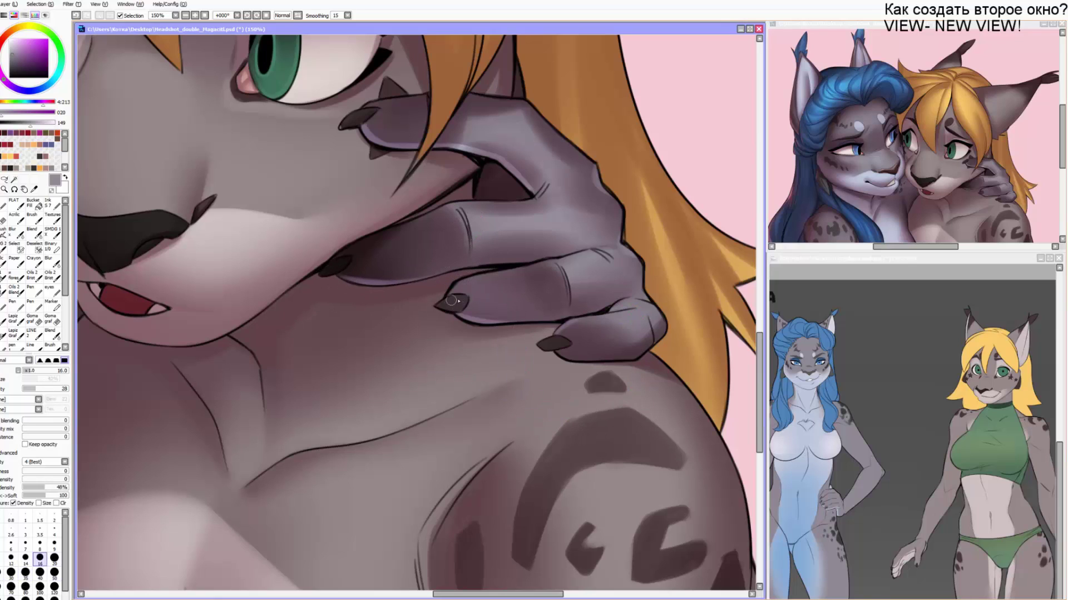
Darken the hand's claws with black at pen size 12 and deepen the index finger's shading beside the hair at size 35.
{"action": "left_click", "coordinate": [448, 303], "text": "alt"}
{"action": "key", "text": "bracketleft"}
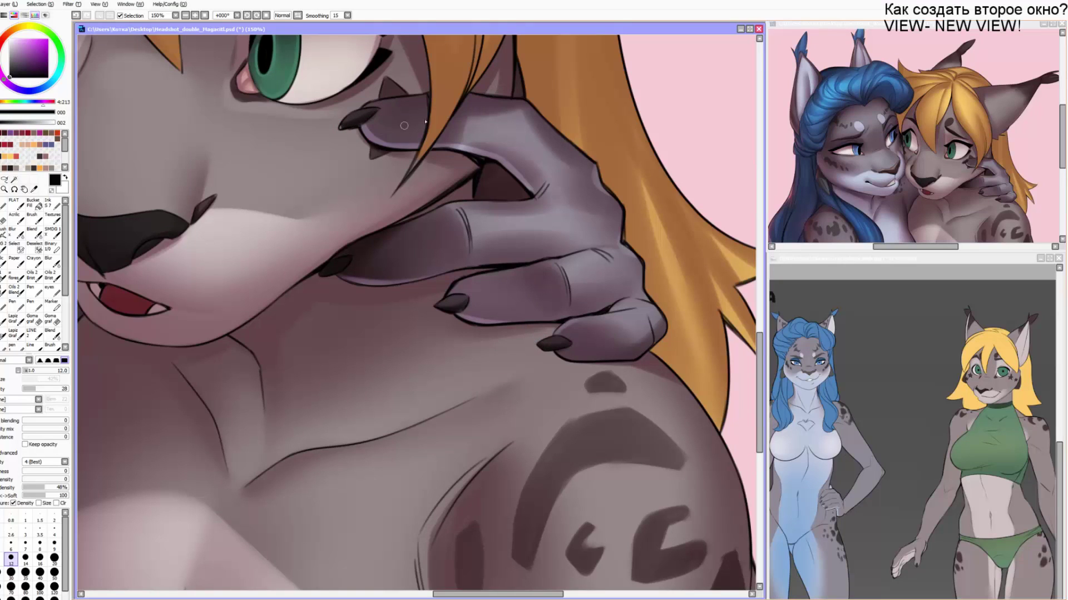
{"action": "key", "text": "bracketright"}
{"action": "key", "text": "bracketright"}
{"action": "key", "text": "bracketright"}
{"action": "key", "text": "bracketright"}
{"action": "key", "text": "bracketright"}
{"action": "key", "text": "bracketright"}
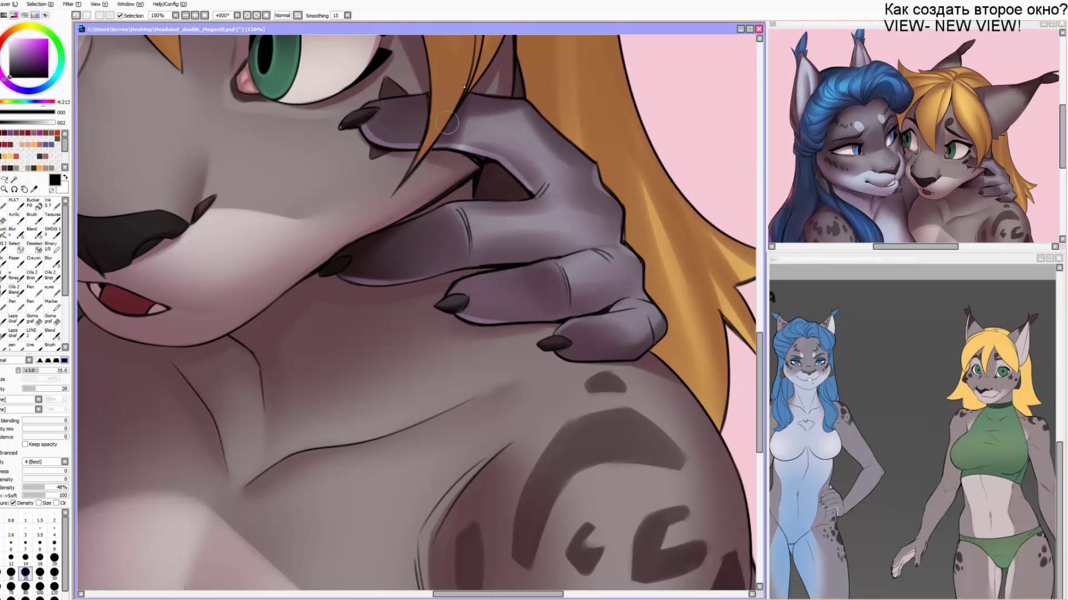
{"action": "key", "text": "bracketleft"}
{"action": "left_click_drag", "start_coordinate": [556, 217], "coordinate": [516, 231]}
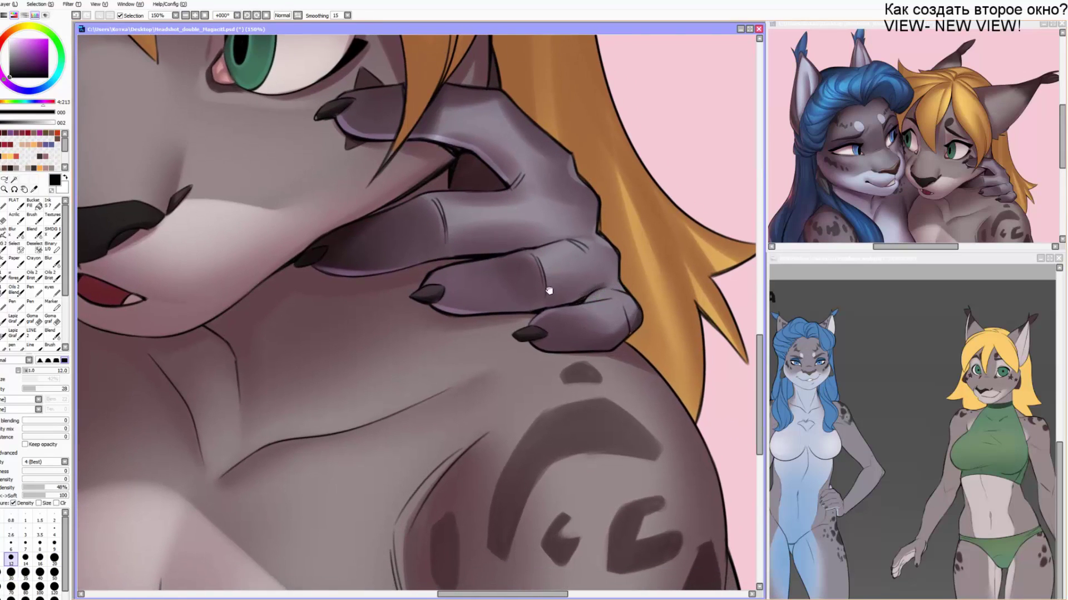
Restore the selection around the blonde hair and glaze its fringe with sampled brown using the size 350 soft brush.
{"action": "left_click_drag", "start_coordinate": [549, 291], "coordinate": [616, 498]}
{"action": "left_click_drag", "start_coordinate": [349, 287], "coordinate": [504, 343]}
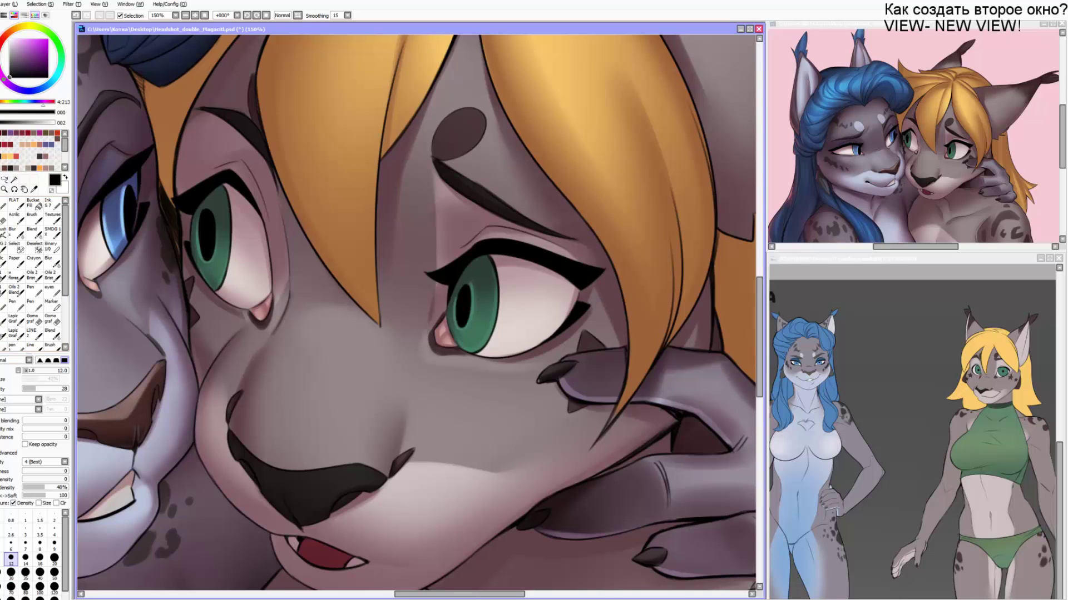
{"action": "key", "text": "ctrl+z"}
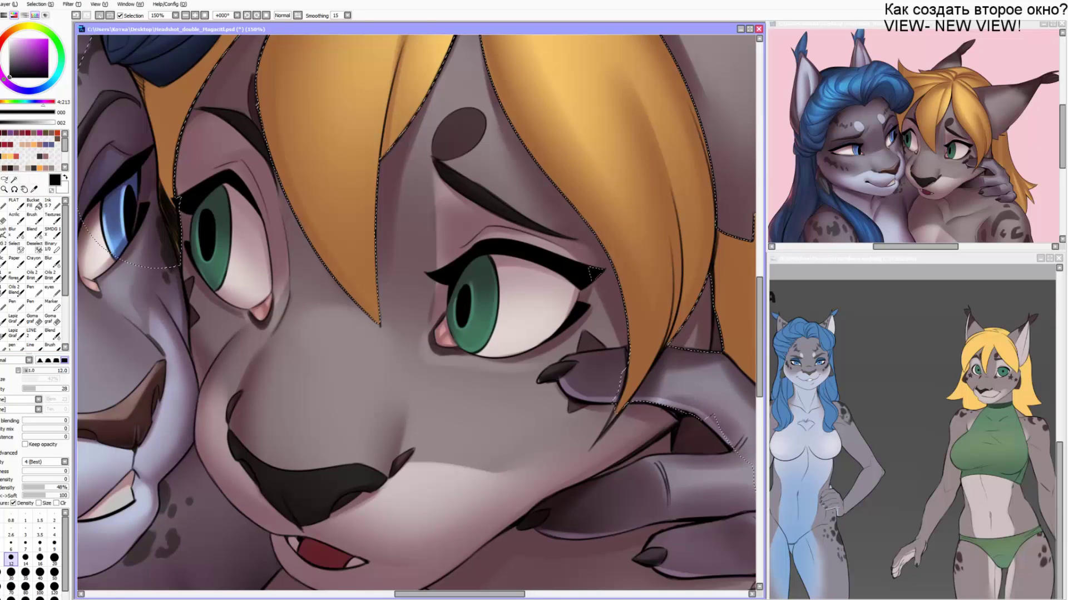
{"action": "scroll", "coordinate": [319, 143], "scroll_direction": "down", "scroll_amount": 1}
{"action": "left_click_drag", "start_coordinate": [320, 144], "coordinate": [277, 236]}
{"action": "key", "text": "b"}
{"action": "right_click", "coordinate": [278, 239]}
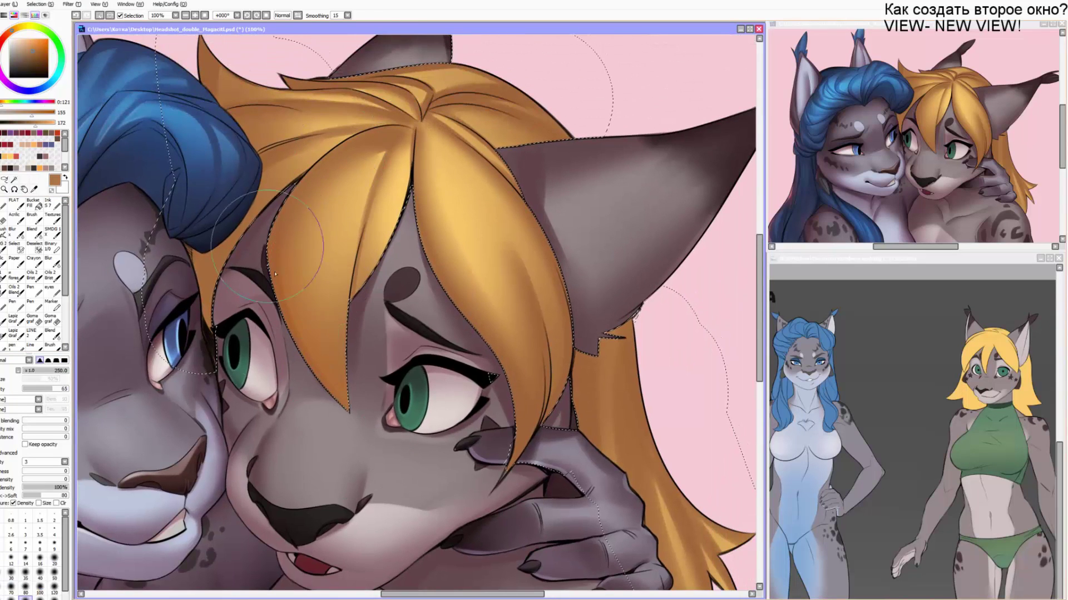
{"action": "key", "text": "bracketright"}
{"action": "key", "text": "bracketright"}
{"action": "left_click_drag", "start_coordinate": [315, 426], "coordinate": [310, 272]}
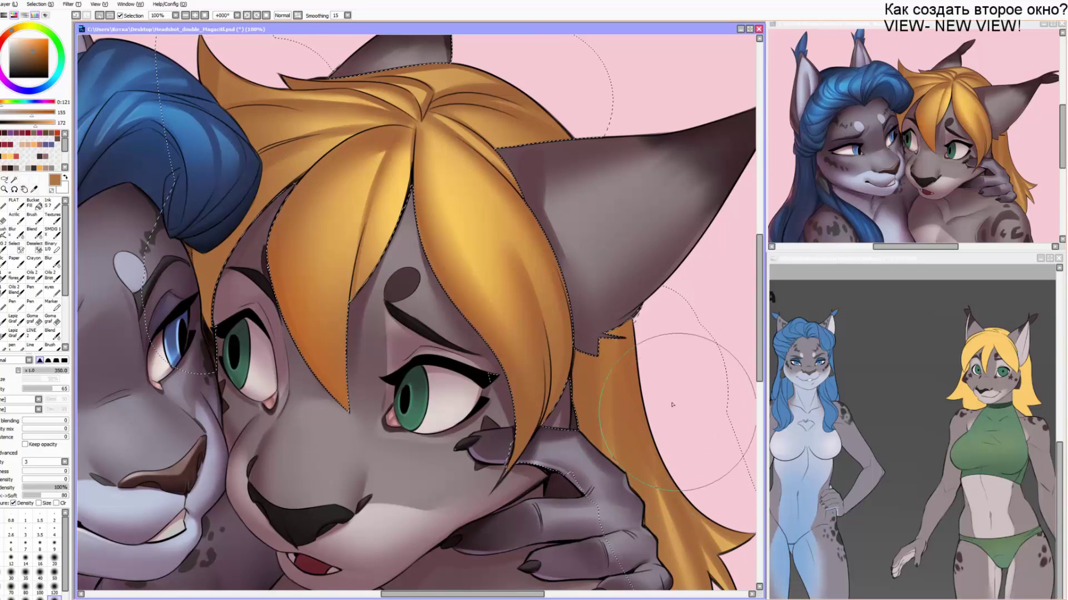
{"action": "left_click_drag", "start_coordinate": [558, 439], "coordinate": [578, 509]}
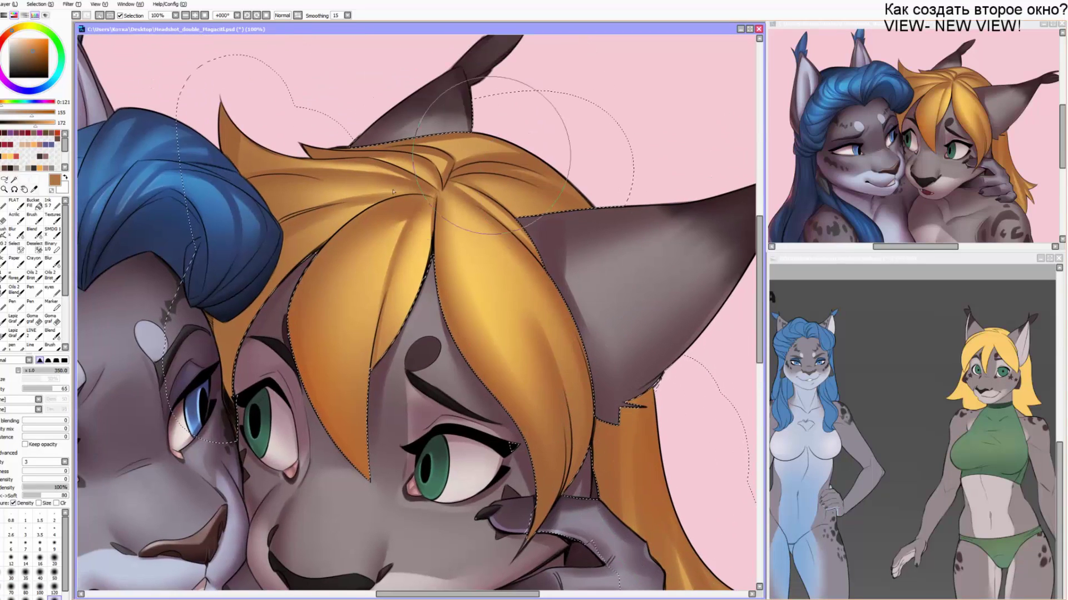
Glaze the lower strands of the blonde fringe with a saturated reddish brown using the large soft brush.
{"action": "left_click", "coordinate": [42, 58]}
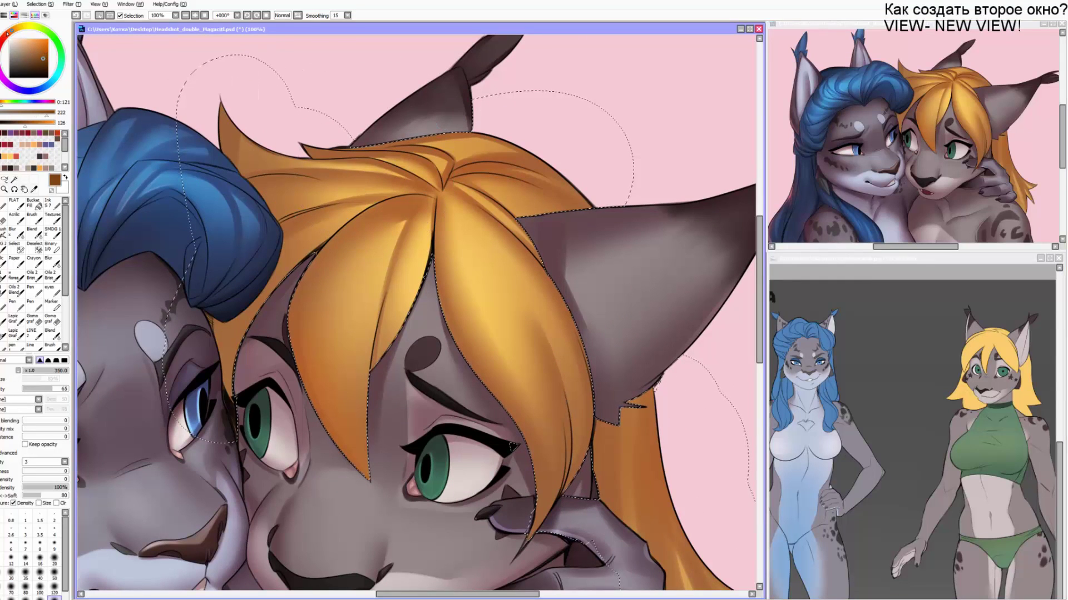
{"action": "left_click", "coordinate": [7, 33]}
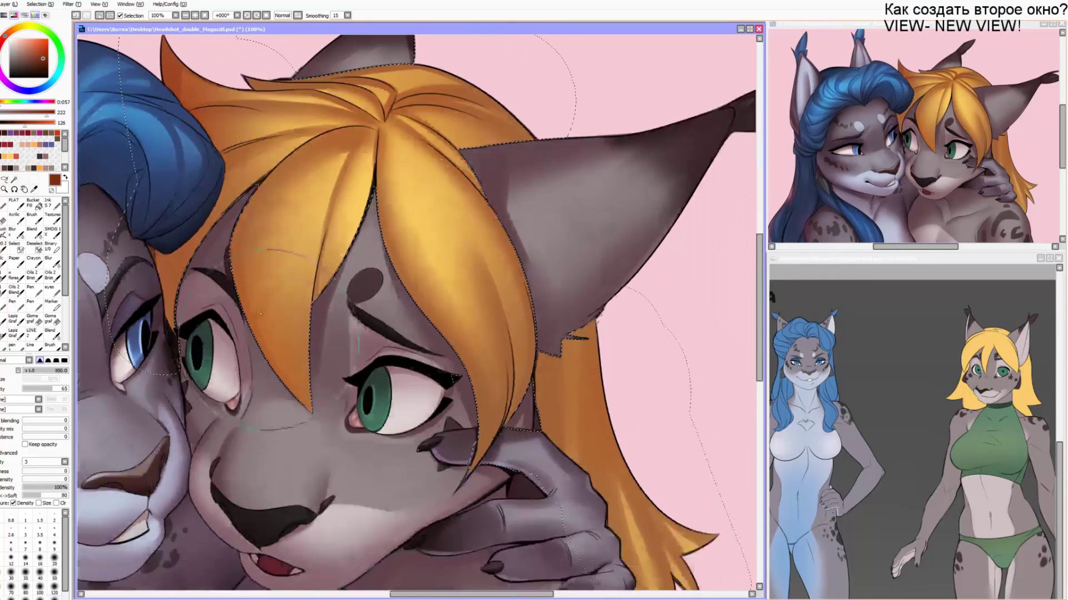
{"action": "mouse_move", "coordinate": [413, 234]}
{"action": "left_mouse_down"}
{"action": "mouse_move", "coordinate": [356, 174]}
{"action": "mouse_move", "coordinate": [318, 261]}
{"action": "left_mouse_up"}
{"action": "key", "text": "]"}
Brush pale pink light over the crown and fringe of the blonde hair with the size 450 soft brush.
{"action": "left_click_drag", "start_coordinate": [606, 412], "coordinate": [513, 226]}
{"action": "right_click", "coordinate": [482, 159]}
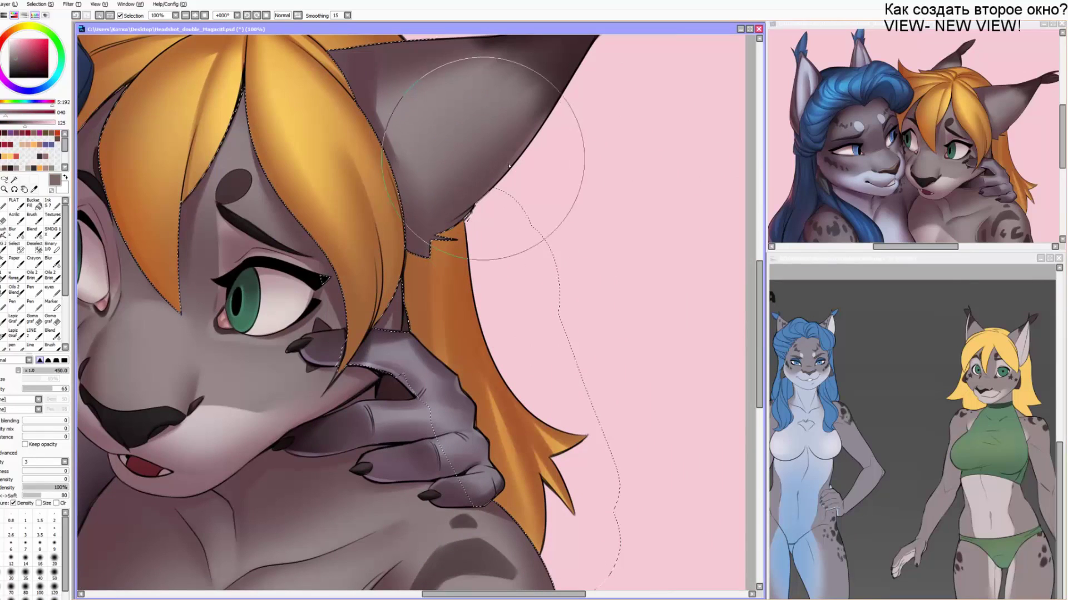
{"action": "left_click_drag", "start_coordinate": [398, 460], "coordinate": [430, 424]}
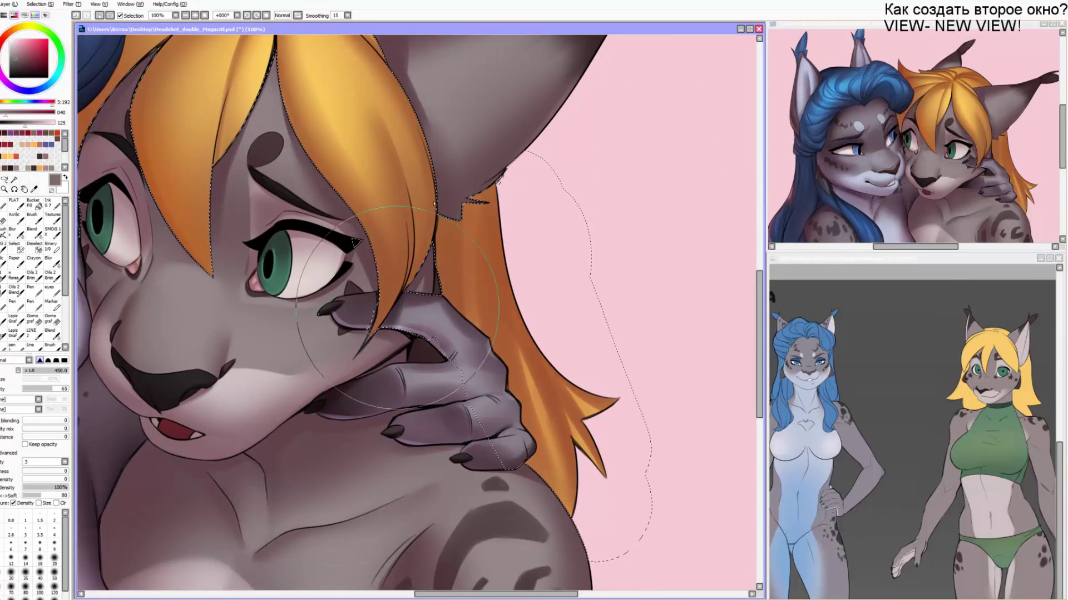
{"action": "left_click_drag", "start_coordinate": [395, 196], "coordinate": [436, 356]}
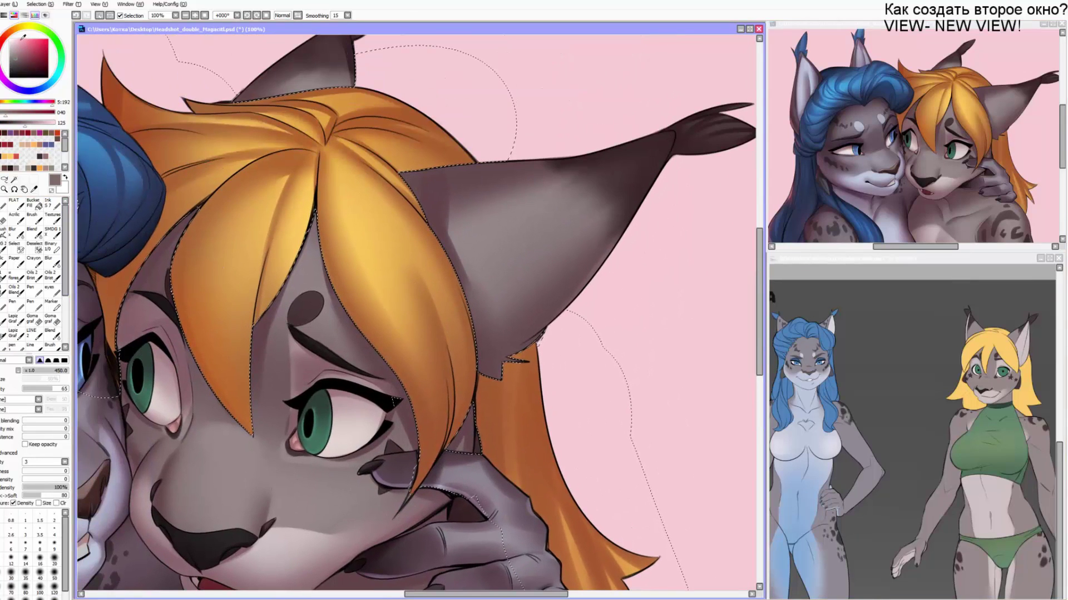
{"action": "left_click", "coordinate": [16, 39]}
{"action": "left_click_drag", "start_coordinate": [150, 234], "coordinate": [560, 212]}
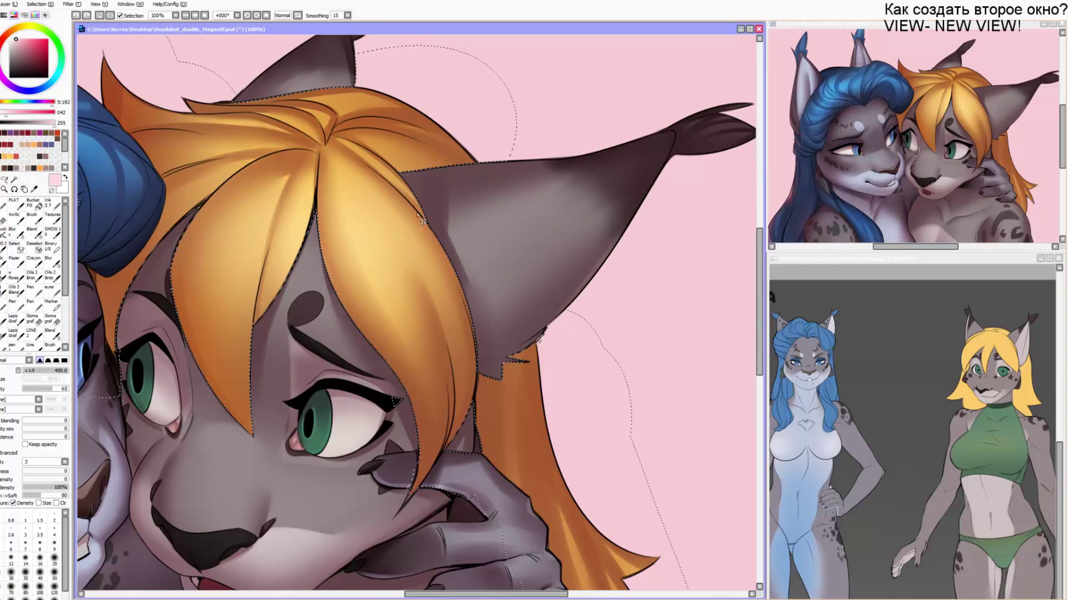
{"action": "key", "text": "ctrl+z"}
{"action": "left_click_drag", "start_coordinate": [405, 267], "coordinate": [195, 278]}
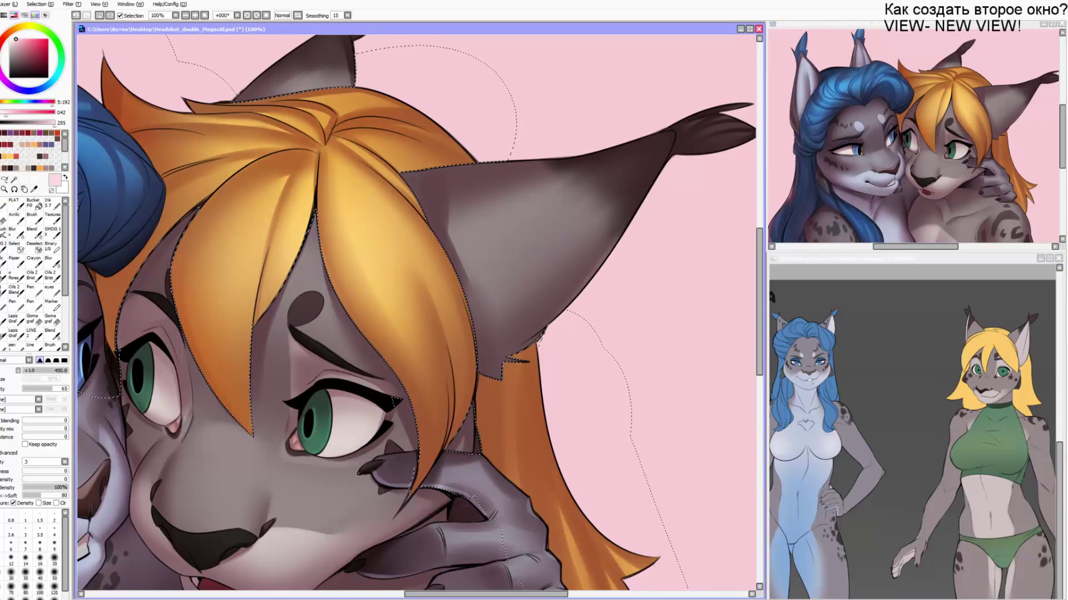
{"action": "key", "text": "alt+Tab"}
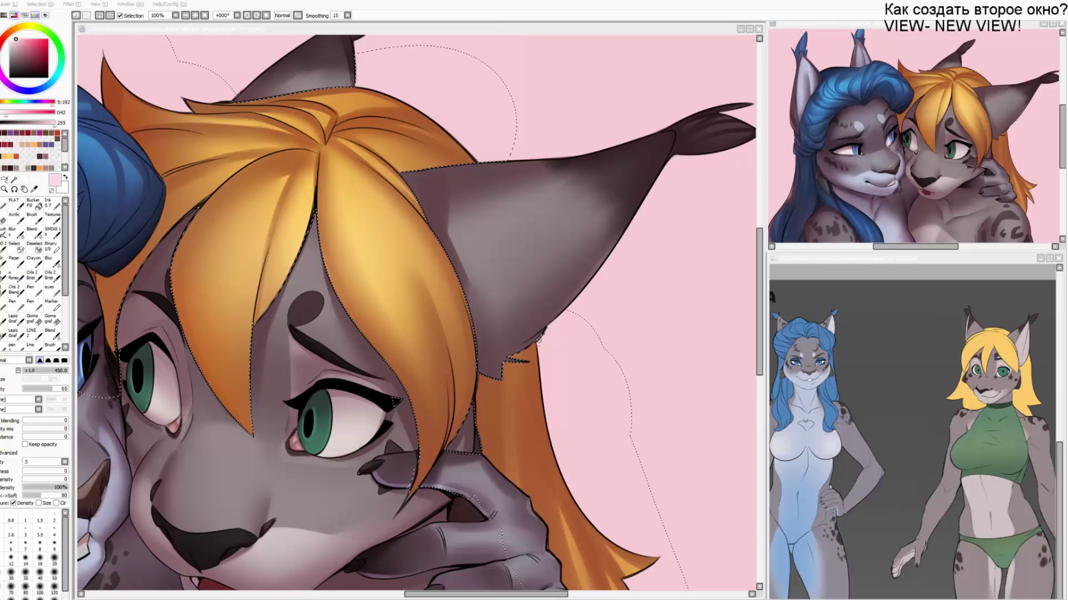
{"action": "left_click", "coordinate": [405, 264]}
Accent the blonde fringe and crown strands with pale pink highlights using the pen at sizes 30 and 35.
{"action": "left_click_drag", "start_coordinate": [377, 250], "coordinate": [393, 233]}
{"action": "key", "text": "v"}
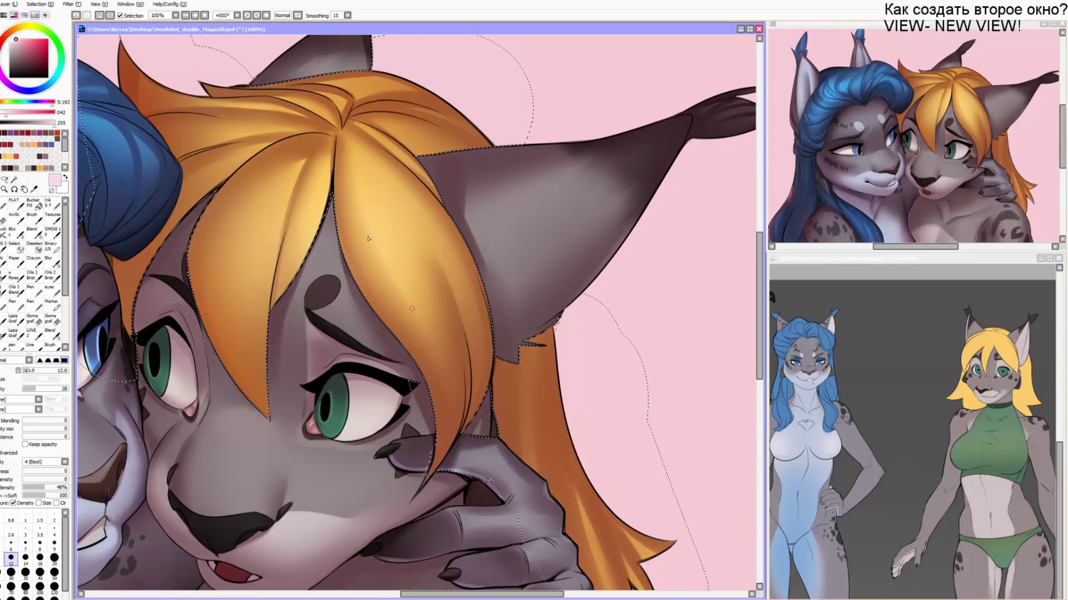
{"action": "key", "text": "bracketright"}
{"action": "key", "text": "bracketright"}
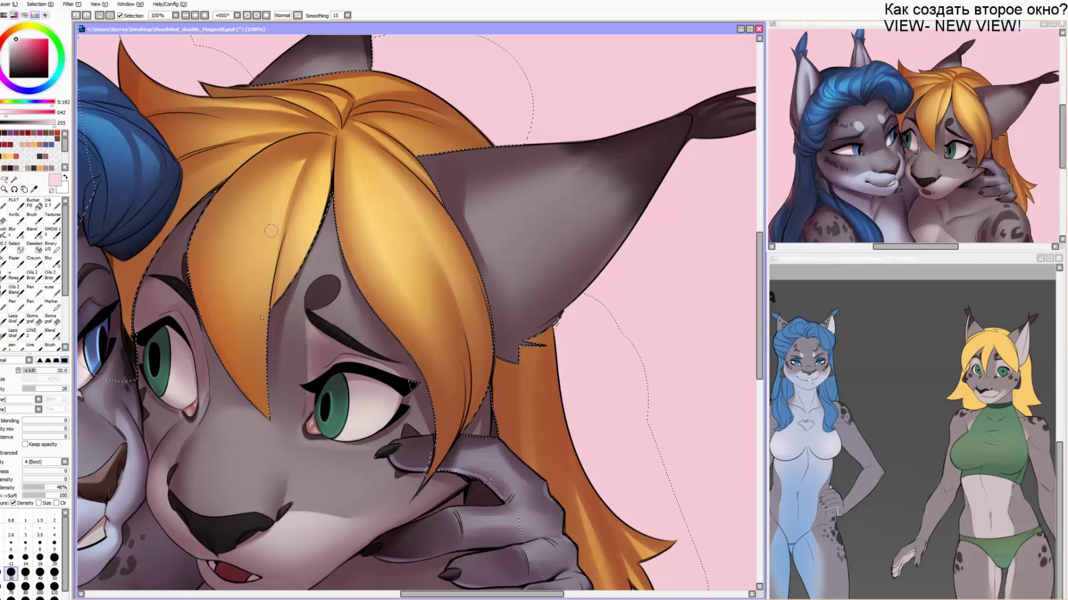
{"action": "key", "text": "bracketright"}
{"action": "key", "text": "bracketleft"}
{"action": "key", "text": "bracketleft"}
{"action": "key", "text": "bracketright"}
{"action": "key", "text": "bracketright"}
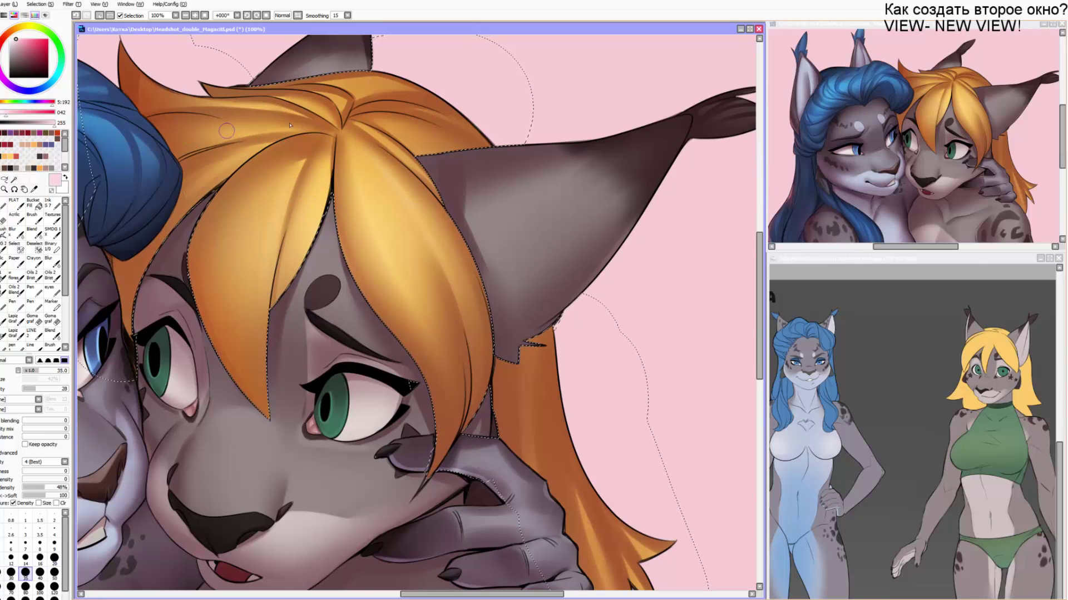
{"action": "key", "text": "bracketright"}
{"action": "key", "text": "b"}
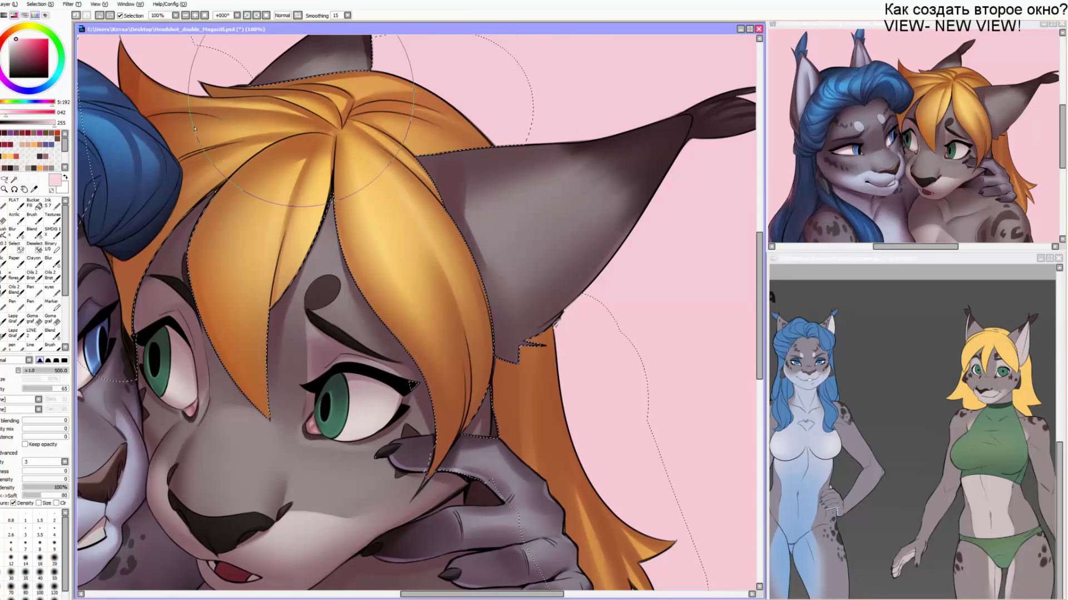
{"action": "left_click_drag", "start_coordinate": [331, 209], "coordinate": [328, 210]}
{"action": "scroll", "coordinate": [328, 209], "scroll_direction": "down", "scroll_amount": 6}
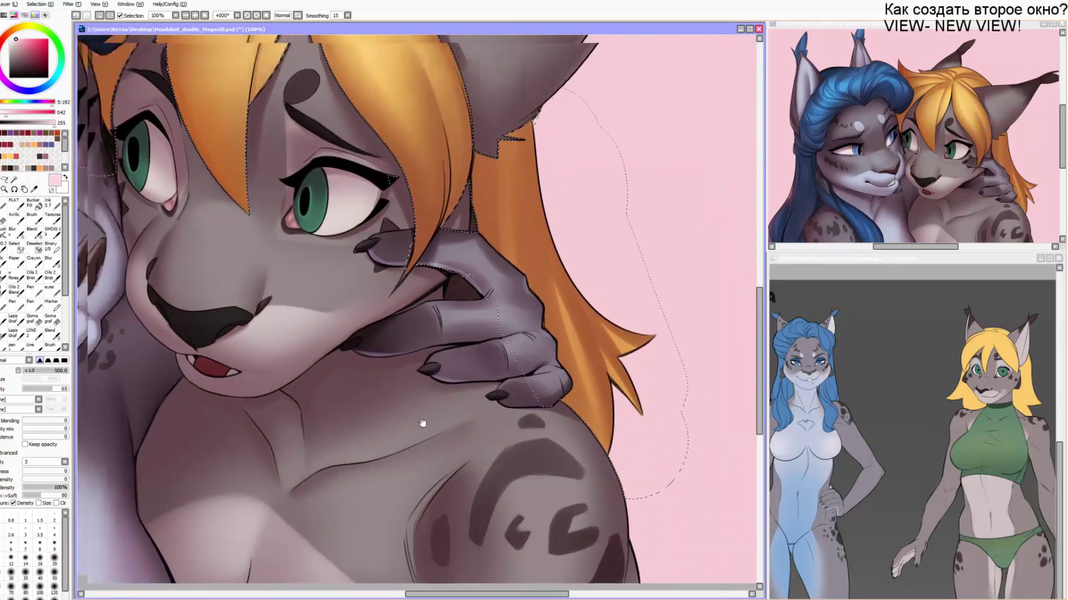
{"action": "left_click_drag", "start_coordinate": [423, 424], "coordinate": [455, 471]}
{"action": "key", "text": "ctrl+z"}
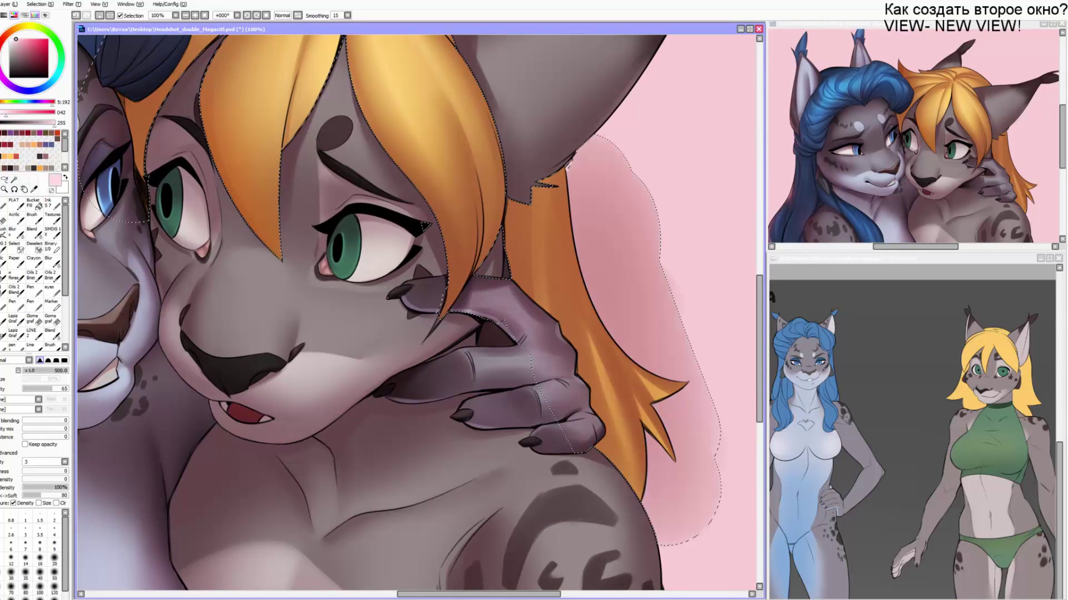
{"action": "key", "text": "ctrl+z"}
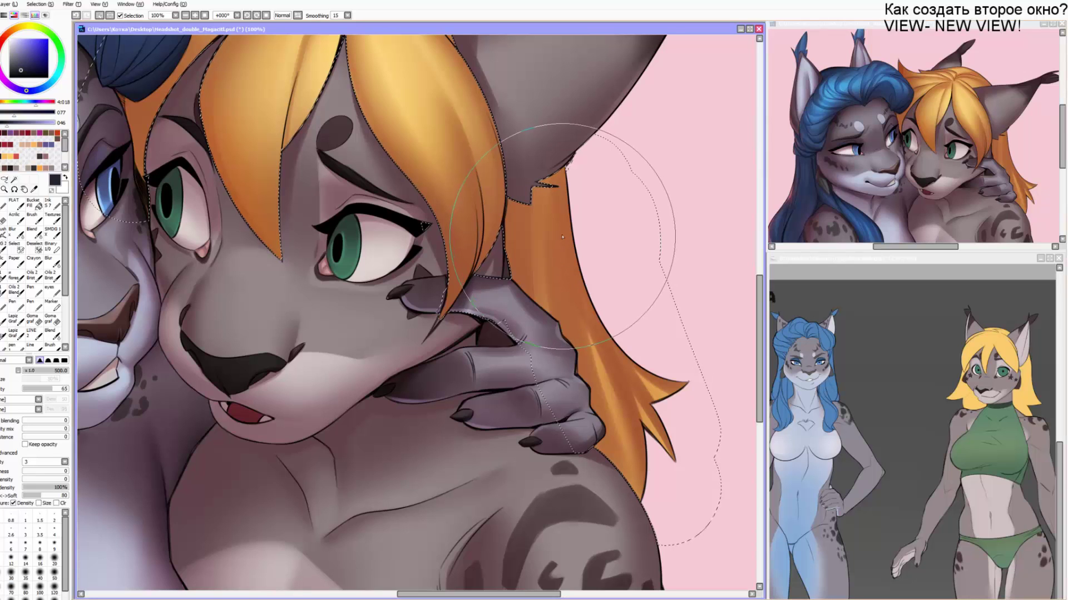
Glaze the blonde hair behind the ear with dark navy and the lower fringe with muted blue using the size 500 soft brush.
{"action": "left_click_drag", "start_coordinate": [568, 194], "coordinate": [681, 518]}
{"action": "left_click_drag", "start_coordinate": [566, 226], "coordinate": [568, 517]}
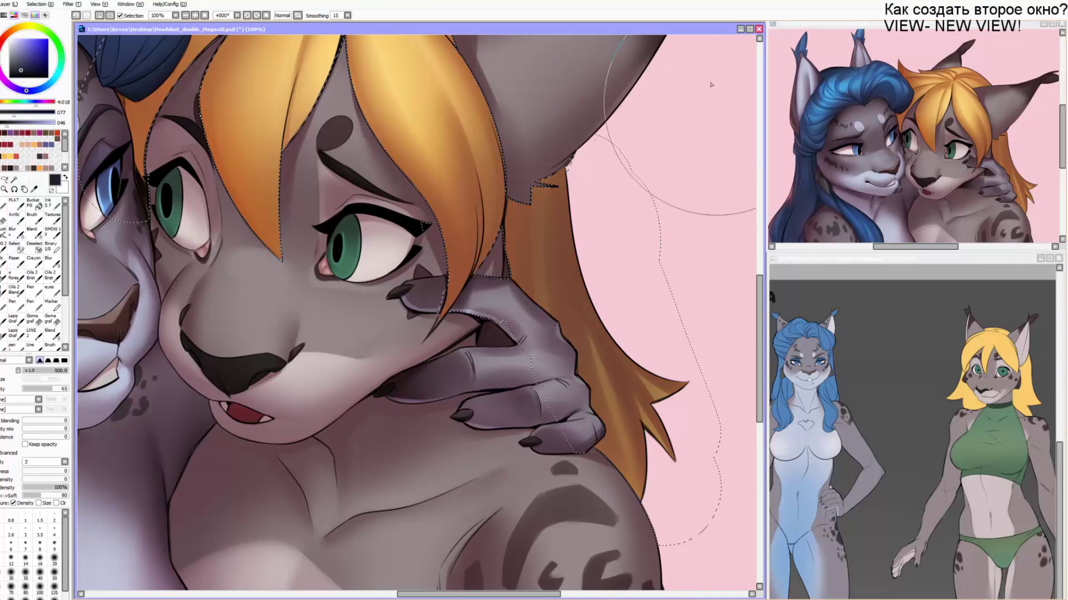
{"action": "left_click_drag", "start_coordinate": [405, 221], "coordinate": [423, 302]}
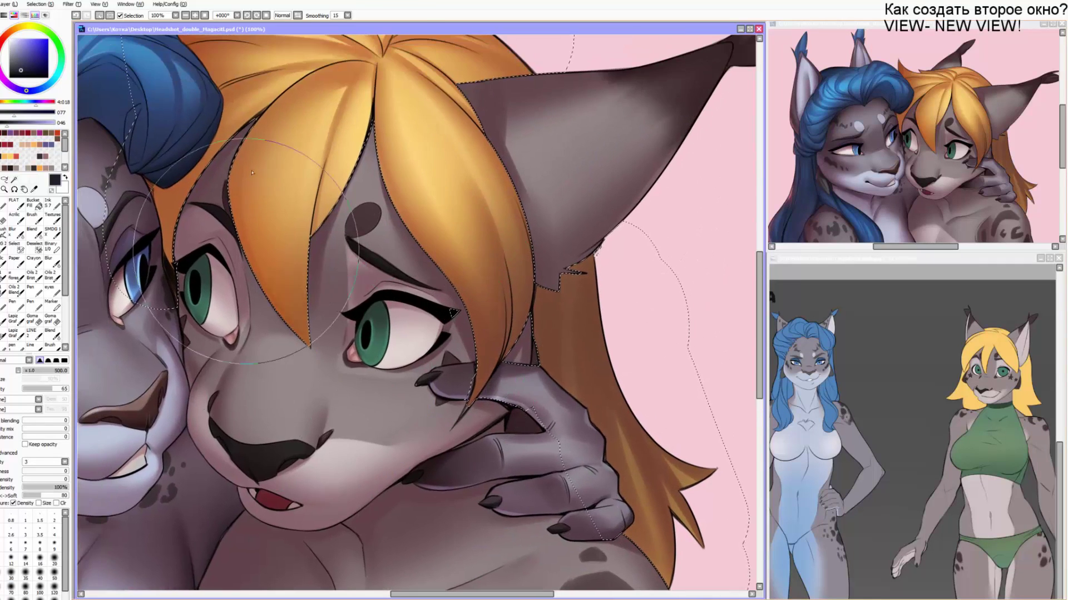
{"action": "left_click_drag", "start_coordinate": [291, 208], "coordinate": [321, 276]}
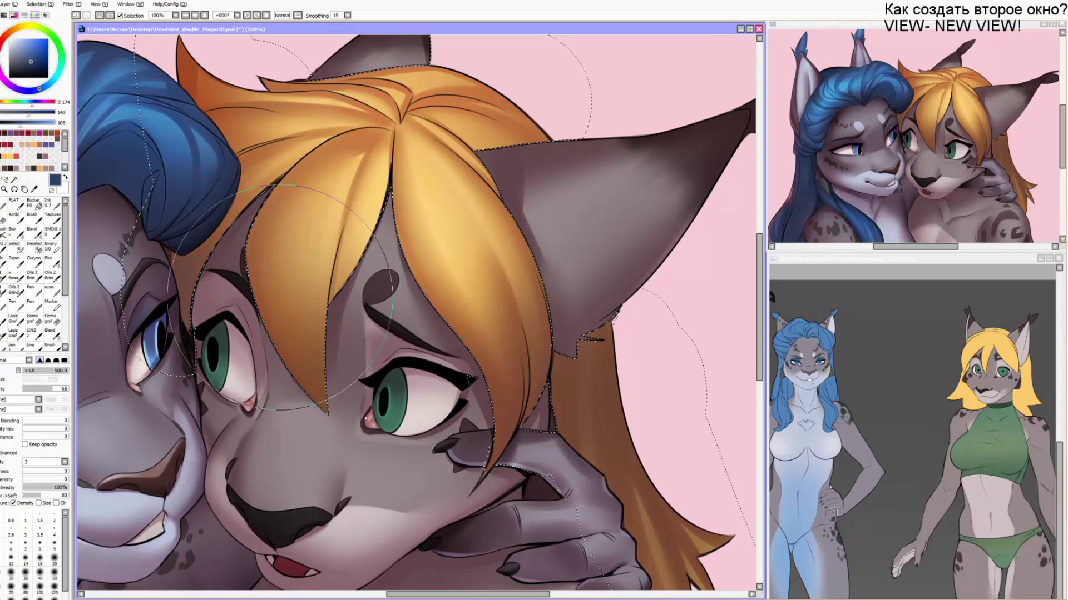
{"action": "left_click_drag", "start_coordinate": [680, 463], "coordinate": [608, 274]}
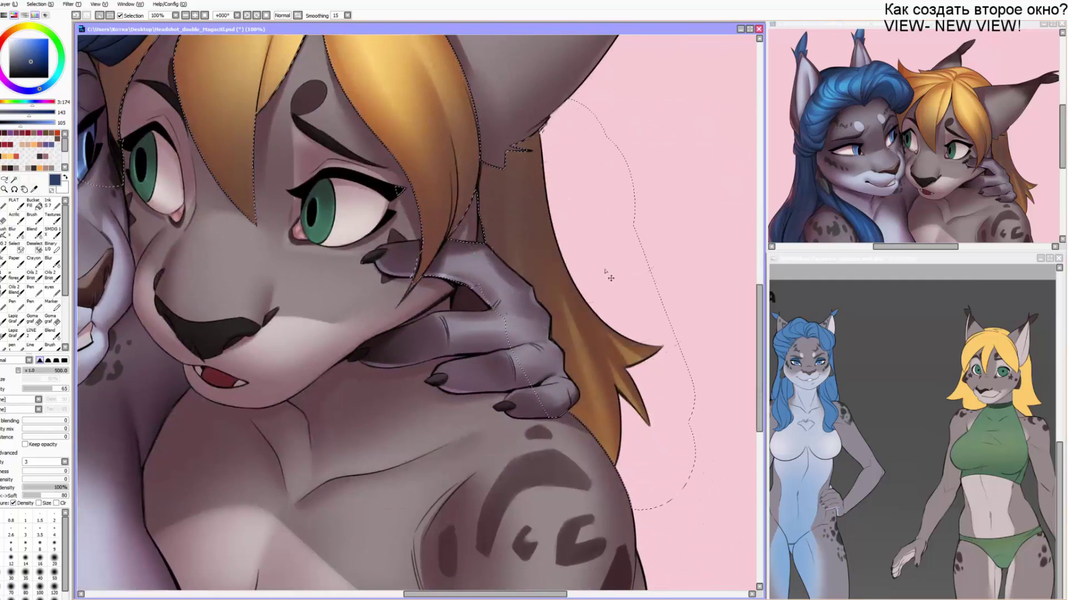
{"action": "key", "text": "alt+Tab"}
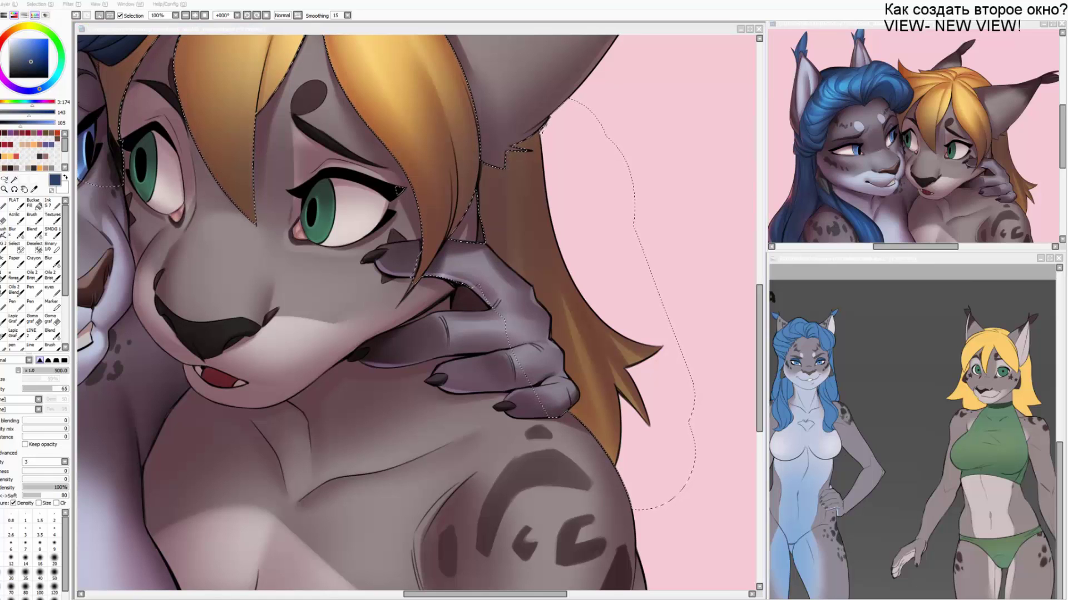
{"action": "key", "text": "alt+Tab"}
Warm the blonde fringe with a glaze of sampled golden yellow using the large soft brush.
{"action": "mouse_move", "coordinate": [544, 180]}
{"action": "left_mouse_down"}
{"action": "mouse_move", "coordinate": [567, 283]}
{"action": "mouse_move", "coordinate": [598, 317]}
{"action": "left_mouse_up"}
{"action": "right_click", "coordinate": [419, 154]}
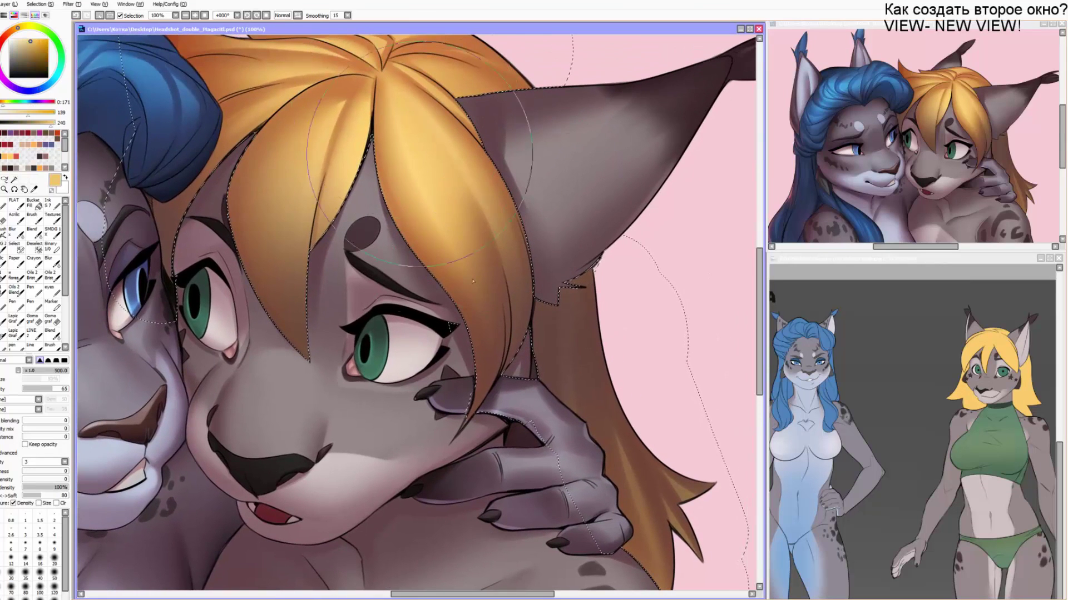
{"action": "left_click_drag", "start_coordinate": [473, 281], "coordinate": [493, 266]}
Shade the edges of the fringe strands with sampled brown using the pen at sizes 40 and 30.
{"action": "key", "text": "b"}
{"action": "right_click", "coordinate": [236, 215]}
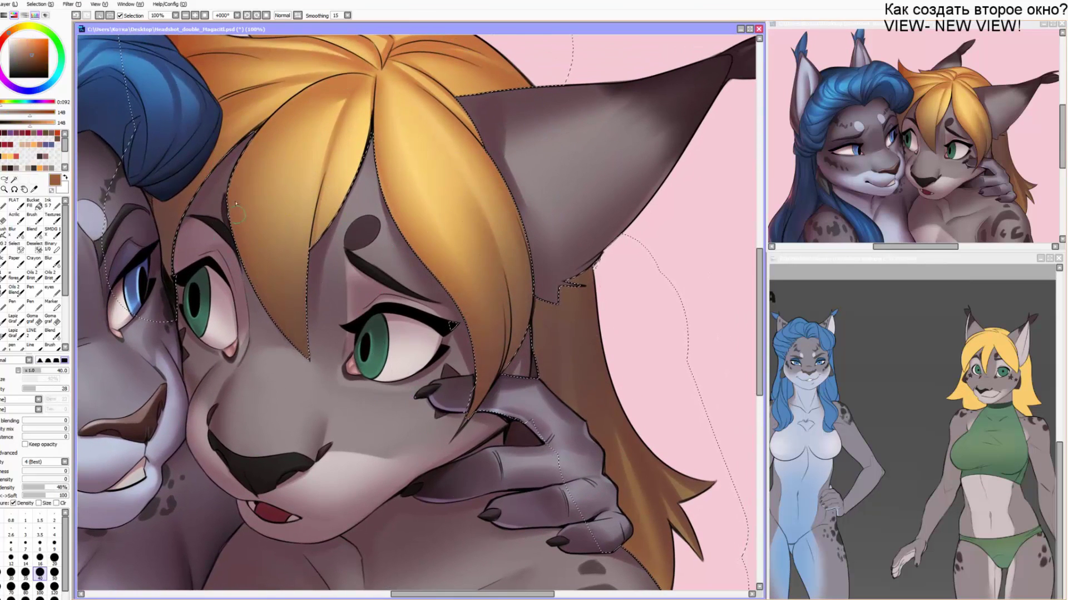
{"action": "key", "text": "bracketleft"}
{"action": "key", "text": "bracketleft"}
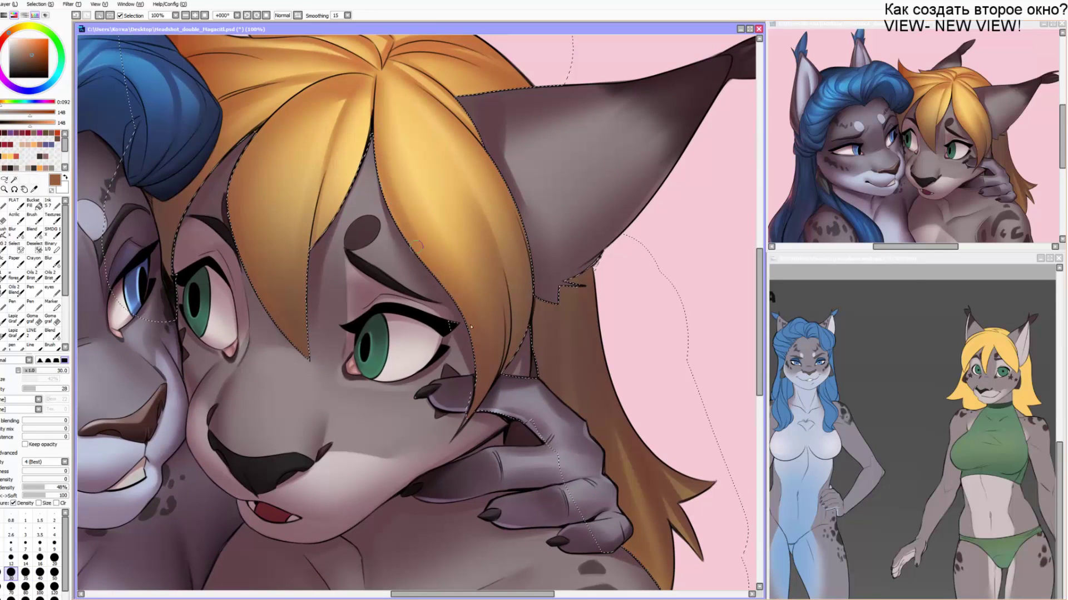
{"action": "scroll", "coordinate": [420, 353], "scroll_direction": "up", "scroll_amount": 2}
Clear the hair selection and select the blonde lynx's skin areas.
{"action": "right_click", "coordinate": [491, 191]}
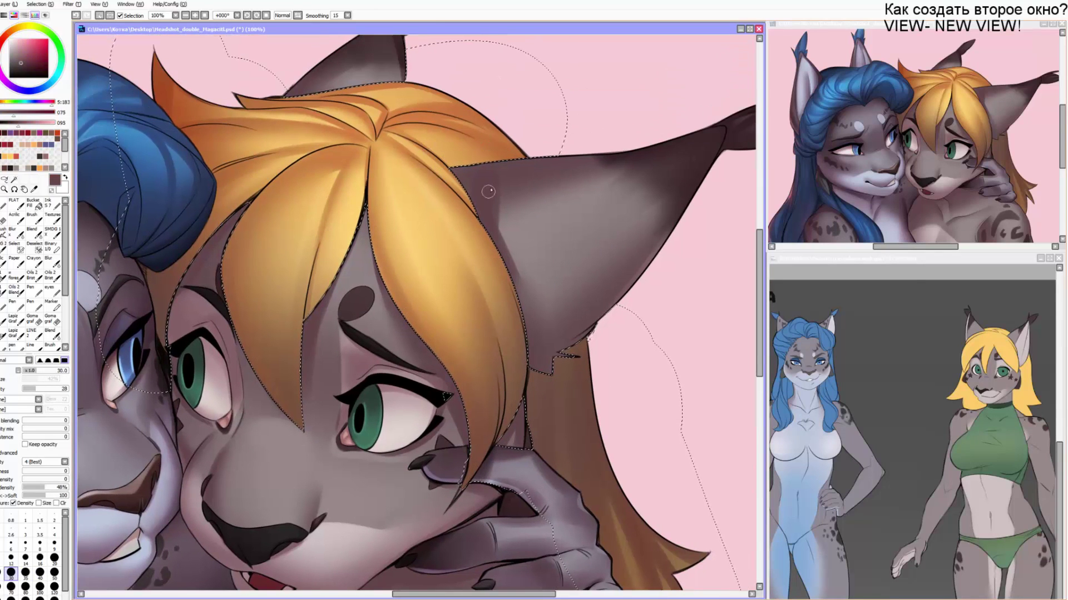
{"action": "key", "text": "b"}
{"action": "left_click_drag", "start_coordinate": [443, 100], "coordinate": [417, 114]}
{"action": "mouse_move", "coordinate": [424, 233]}
{"action": "left_mouse_down"}
{"action": "mouse_move", "coordinate": [400, 167]}
{"action": "mouse_move", "coordinate": [401, 65]}
{"action": "left_mouse_up"}
{"action": "mouse_move", "coordinate": [405, 240]}
{"action": "left_mouse_down"}
{"action": "mouse_move", "coordinate": [406, 153]}
{"action": "mouse_move", "coordinate": [426, 188]}
{"action": "left_mouse_up"}
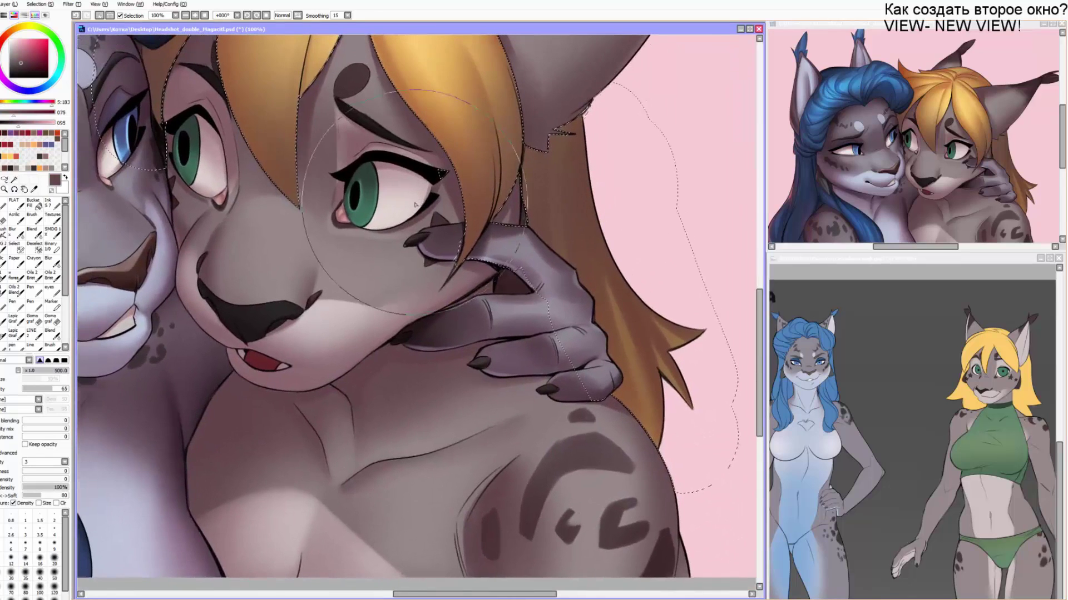
{"action": "key", "text": "ctrl+d"}
{"action": "mouse_move", "coordinate": [222, 232]}
{"action": "left_mouse_down"}
{"action": "mouse_move", "coordinate": [246, 336]}
{"action": "mouse_move", "coordinate": [253, 289]}
{"action": "mouse_move", "coordinate": [242, 261]}
{"action": "mouse_move", "coordinate": [248, 306]}
{"action": "left_mouse_up"}
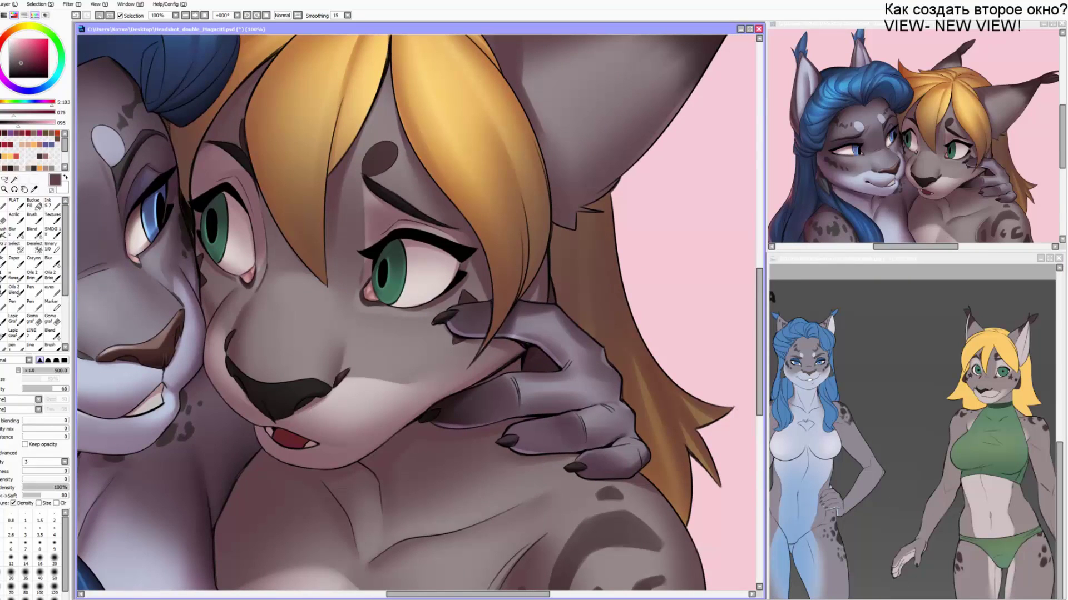
{"action": "key", "text": "ctrl+z"}
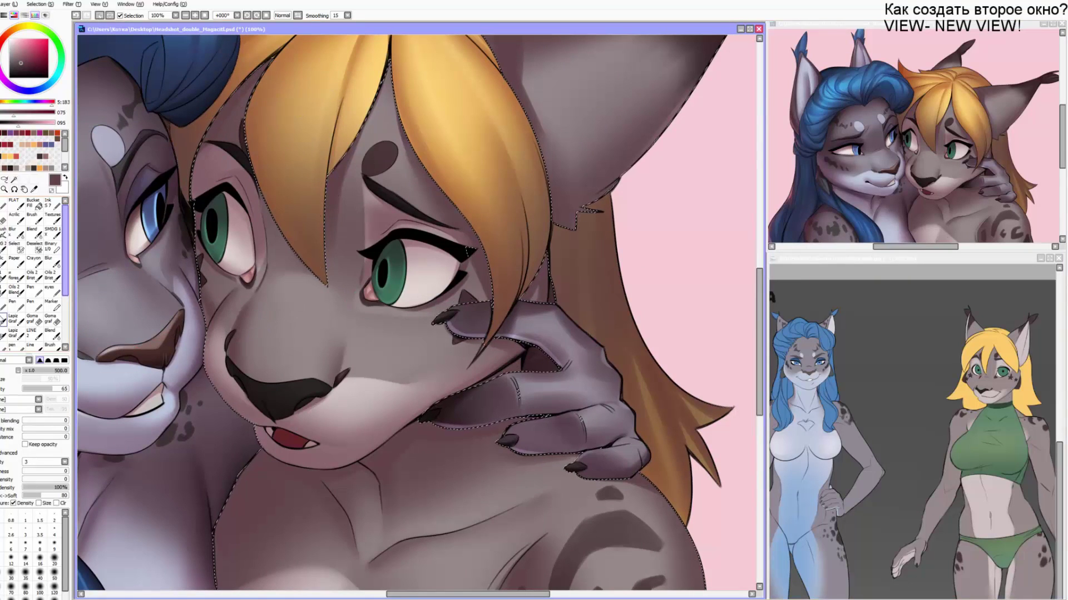
Glaze blue sampled from the neighbouring hair over the blonde lynx's brow with the soft brush at sizes 350 and 300.
{"action": "left_click_drag", "start_coordinate": [189, 195], "coordinate": [181, 112]}
{"action": "key", "text": "bracketleft"}
{"action": "key", "text": "bracketleft"}
{"action": "key", "text": "bracketleft"}
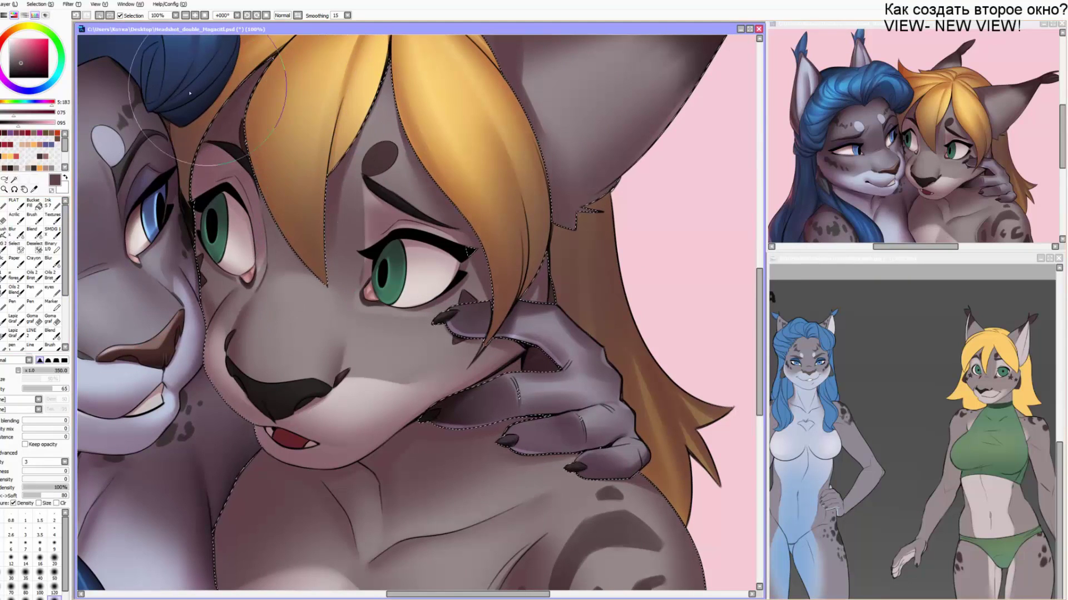
{"action": "right_click", "coordinate": [214, 92]}
{"action": "key", "text": "bracketleft"}
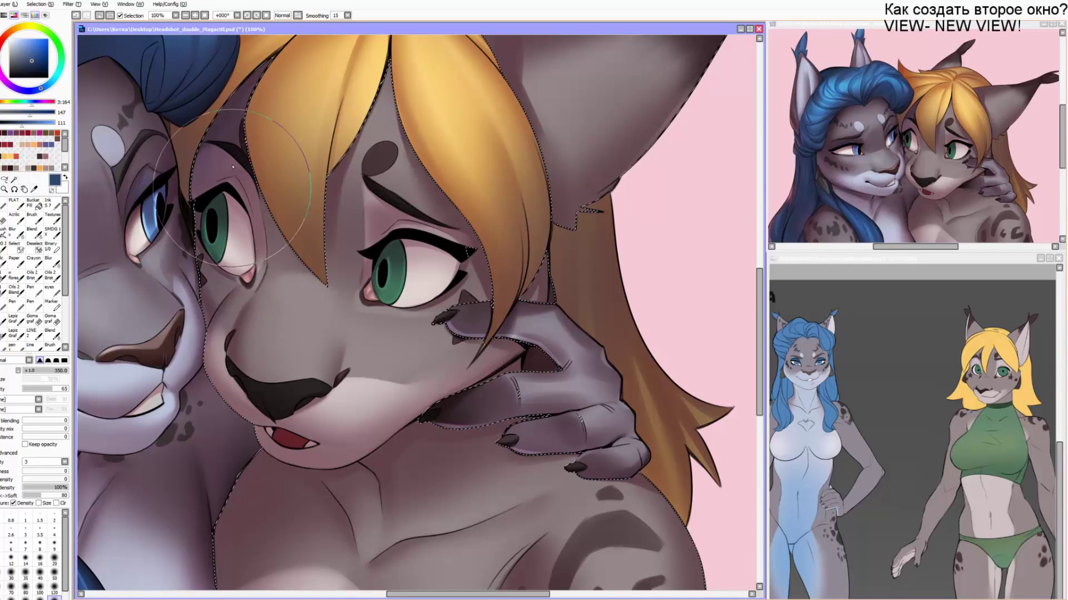
{"action": "key", "text": "bracketleft"}
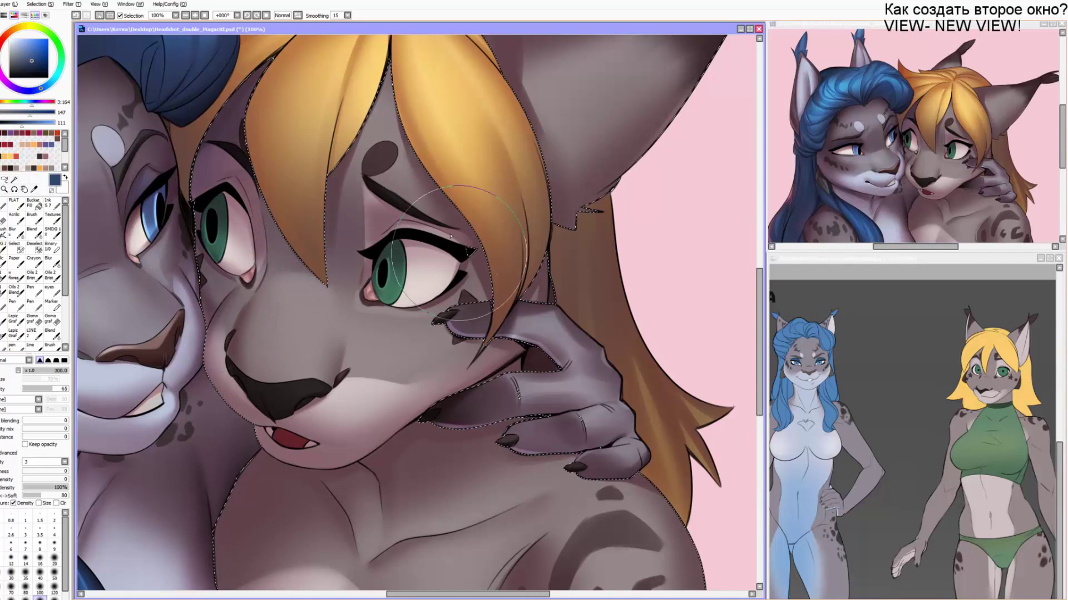
Tint the skin beneath the fringe and along the cheek beside the fingers with the sampled blue using a smaller soft brush.
{"action": "key", "text": "bracketleft"}
{"action": "key", "text": "bracketleft"}
{"action": "key", "text": "bracketleft"}
{"action": "key", "text": "bracketleft"}
{"action": "key", "text": "bracketleft"}
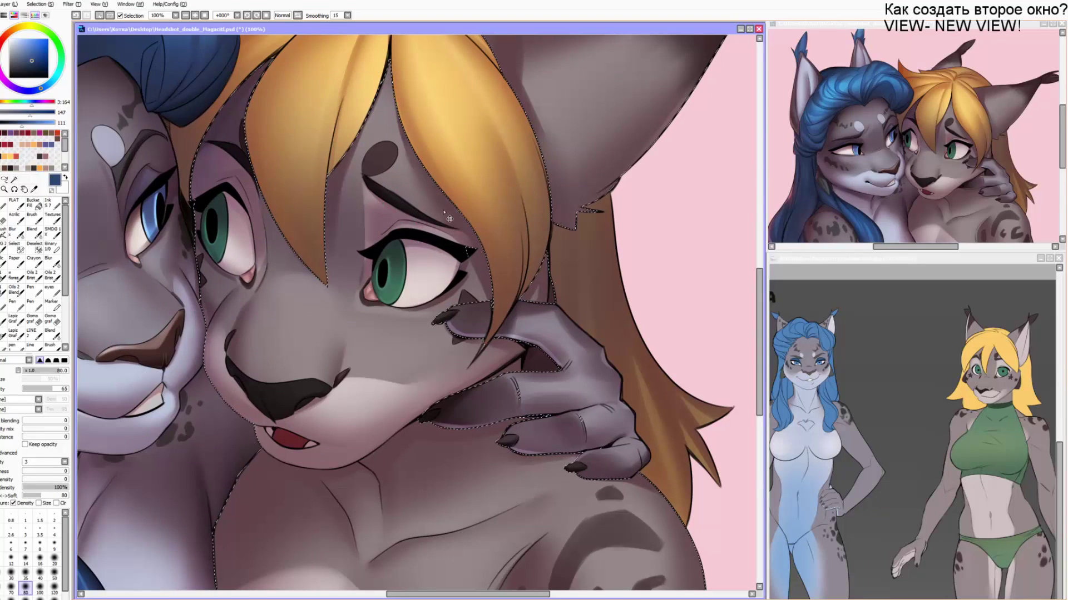
{"action": "key", "text": "bracketright"}
{"action": "key", "text": "bracketright"}
{"action": "left_click_drag", "start_coordinate": [484, 372], "coordinate": [489, 347]}
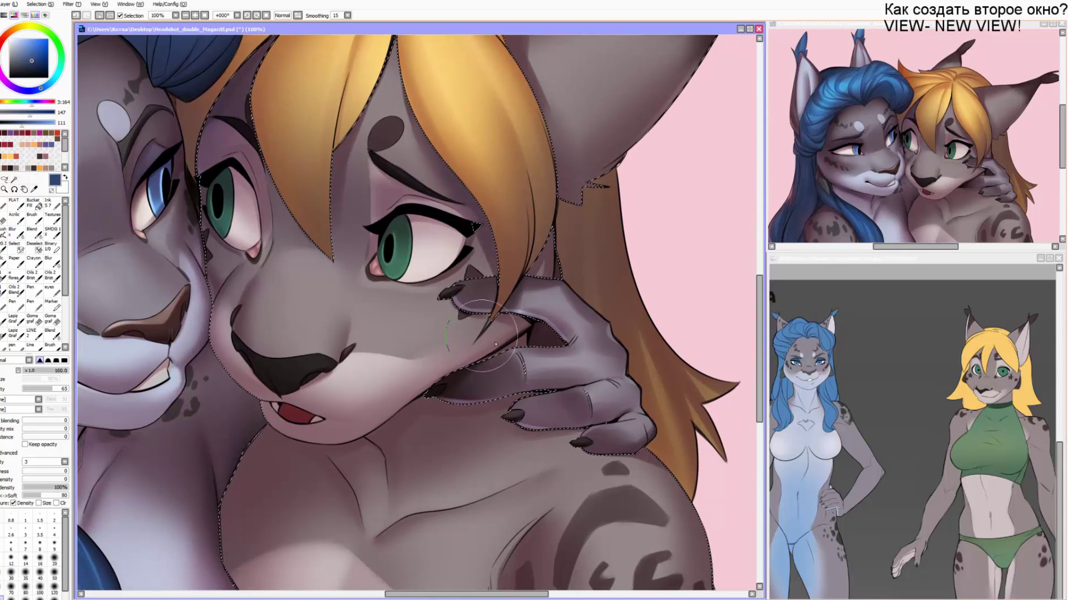
Glaze the sampled blue over the blonde lynx's neck, chest and shoulder with a progressively larger soft brush.
{"action": "key", "text": "bracketright"}
{"action": "key", "text": "bracketright"}
{"action": "left_click_drag", "start_coordinate": [322, 512], "coordinate": [365, 405]}
{"action": "key", "text": "bracketright"}
{"action": "key", "text": "bracketright"}
{"action": "key", "text": "bracketright"}
{"action": "mouse_move", "coordinate": [427, 350]}
{"action": "left_mouse_down"}
{"action": "mouse_move", "coordinate": [410, 364]}
{"action": "mouse_move", "coordinate": [381, 353]}
{"action": "left_mouse_up"}
{"action": "key", "text": "bracketright"}
{"action": "mouse_move", "coordinate": [740, 402]}
{"action": "left_mouse_down"}
{"action": "mouse_move", "coordinate": [664, 340]}
{"action": "mouse_move", "coordinate": [692, 532]}
{"action": "left_mouse_up"}
{"action": "key", "text": "bracketleft"}
Deepen the shadow on the neck and shoulder under the jaw and hand with sampled dark maroon at brush sizes 160 and 200.
{"action": "right_click", "coordinate": [660, 437]}
{"action": "key", "text": "bracketleft"}
{"action": "key", "text": "bracketleft"}
{"action": "key", "text": "bracketleft"}
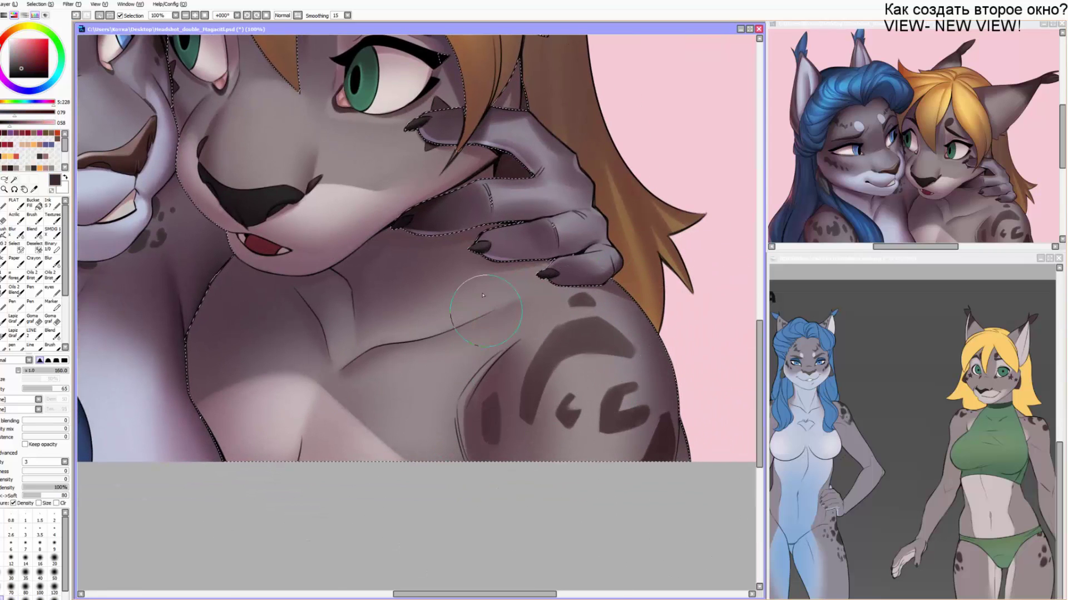
{"action": "scroll", "coordinate": [489, 317], "scroll_direction": "up", "scroll_amount": 3}
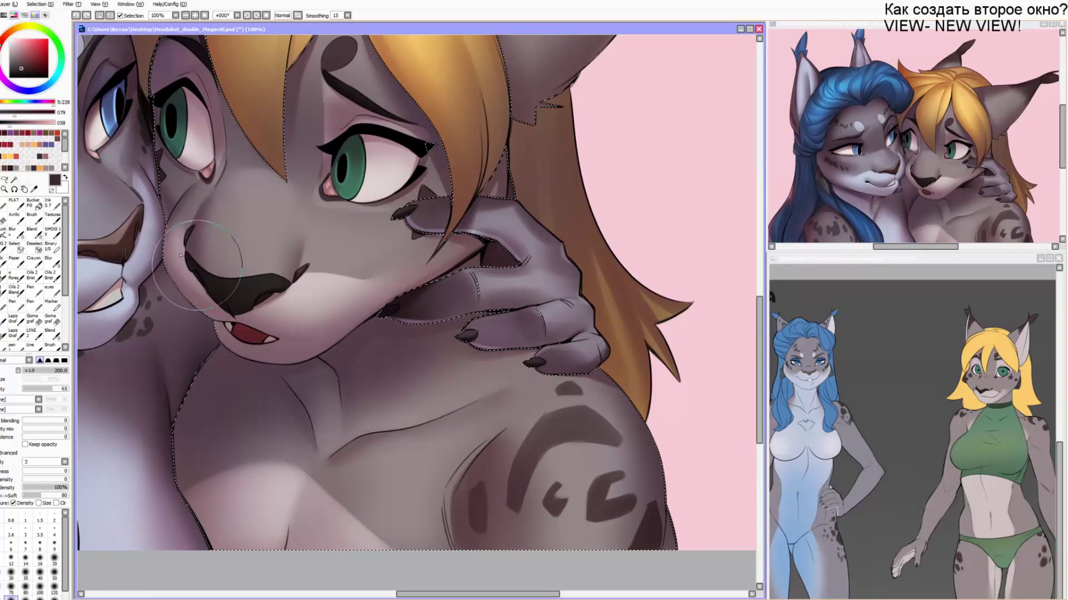
{"action": "scroll", "coordinate": [226, 176], "scroll_direction": "up", "scroll_amount": 1}
Paint light highlights along the blonde lynx's nose with sampled pinkish grey and near-white using the pen at sizes 20 and 10.
{"action": "key", "text": "b"}
{"action": "key", "text": "bracketright"}
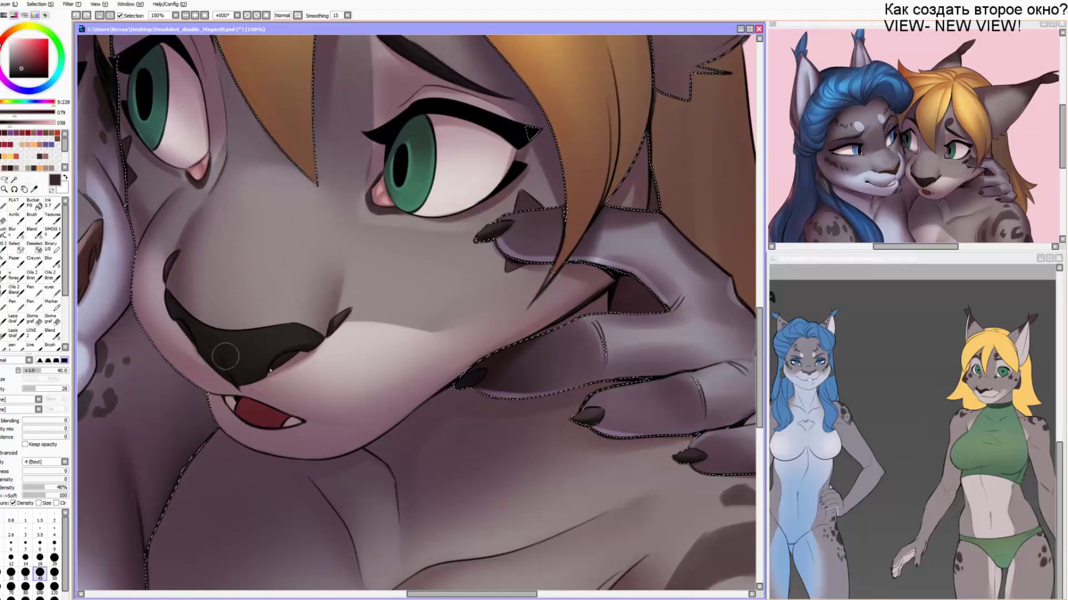
{"action": "right_click", "coordinate": [164, 312]}
{"action": "key", "text": "bracketleft"}
{"action": "key", "text": "bracketleft"}
{"action": "key", "text": "bracketleft"}
{"action": "key", "text": "bracketleft"}
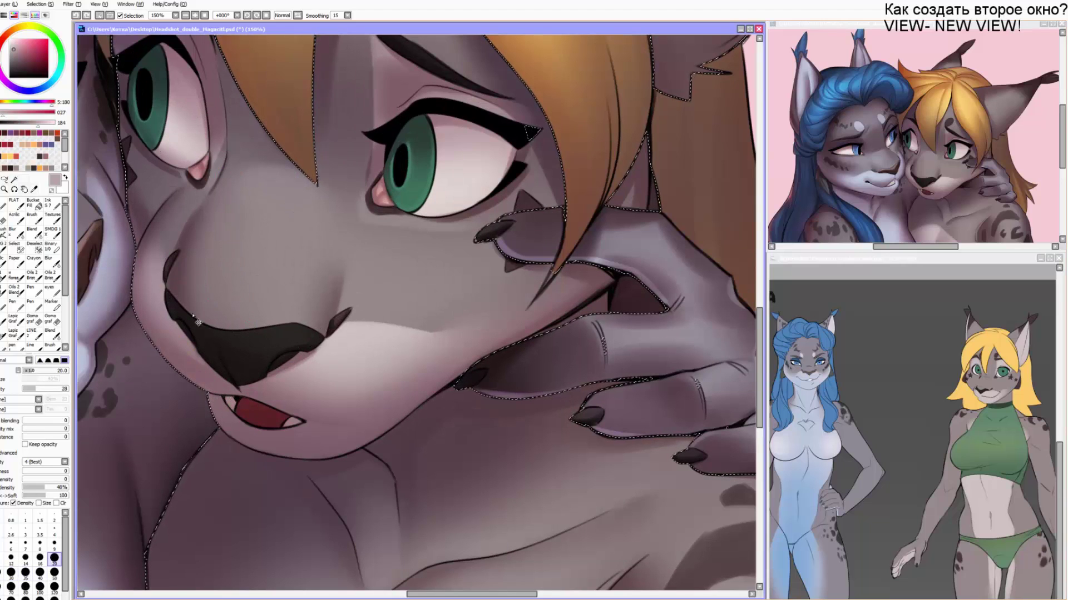
{"action": "left_click_drag", "start_coordinate": [20, 123], "coordinate": [58, 123]}
{"action": "key", "text": "bracketleft"}
{"action": "key", "text": "bracketleft"}
{"action": "key", "text": "bracketleft"}
{"action": "key", "text": "bracketleft"}
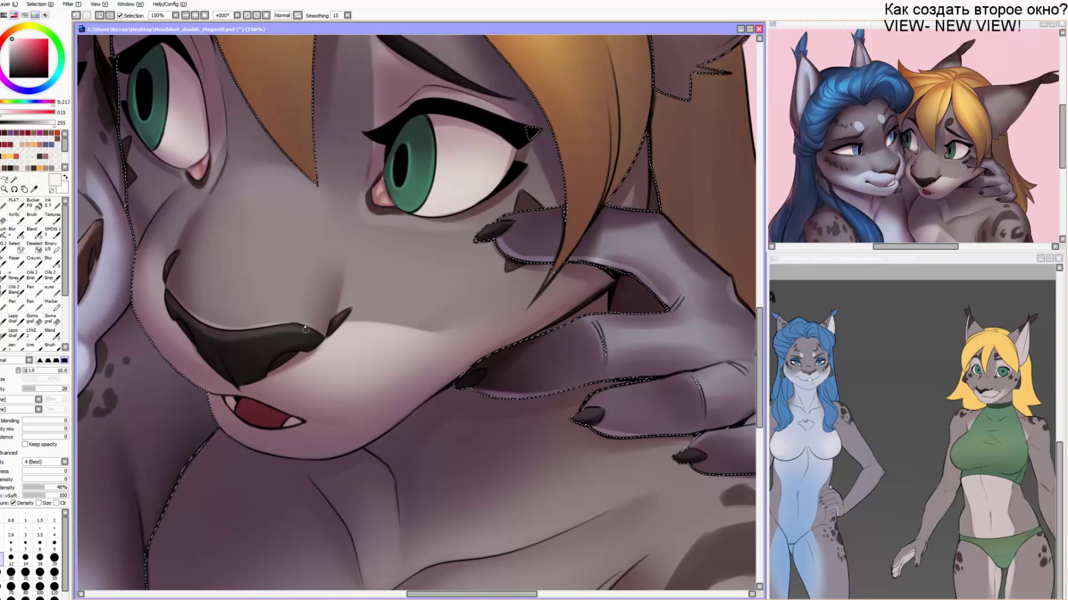
Paint near-white highlights on the blonde lynx's fangs, lips and chin with the pen at sizes 9 to 14.
{"action": "left_click_drag", "start_coordinate": [287, 357], "coordinate": [281, 324]}
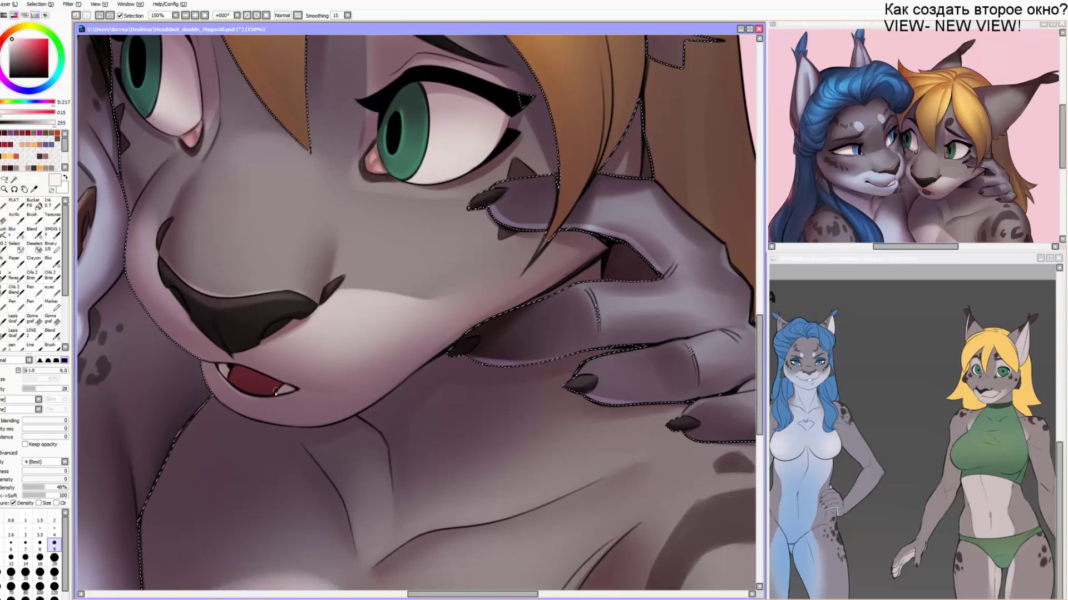
{"action": "key", "text": "bracketright"}
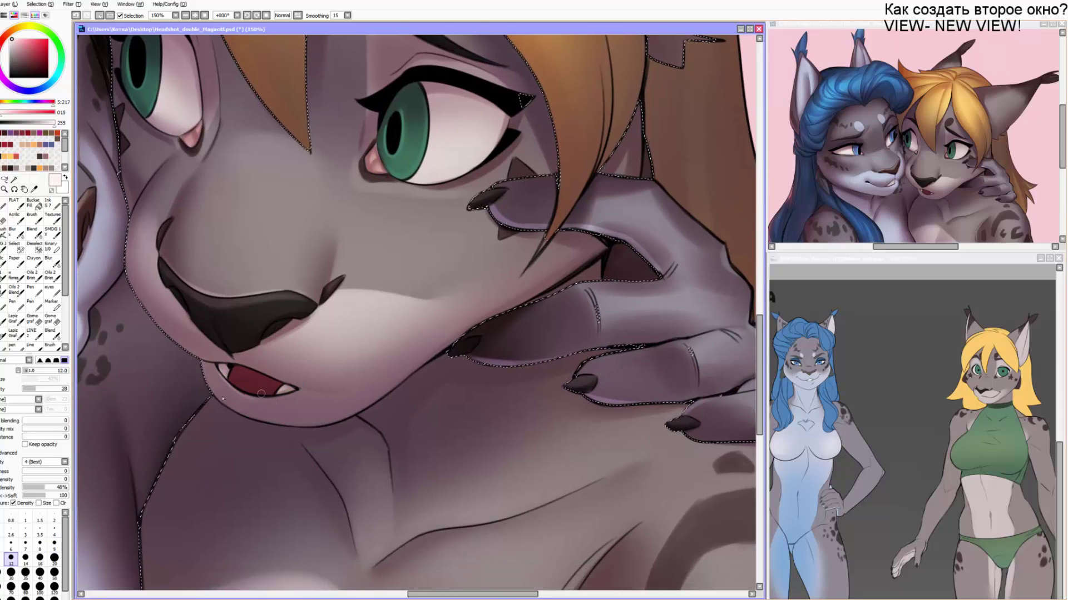
{"action": "key", "text": "bracketleft"}
{"action": "key", "text": "bracketright"}
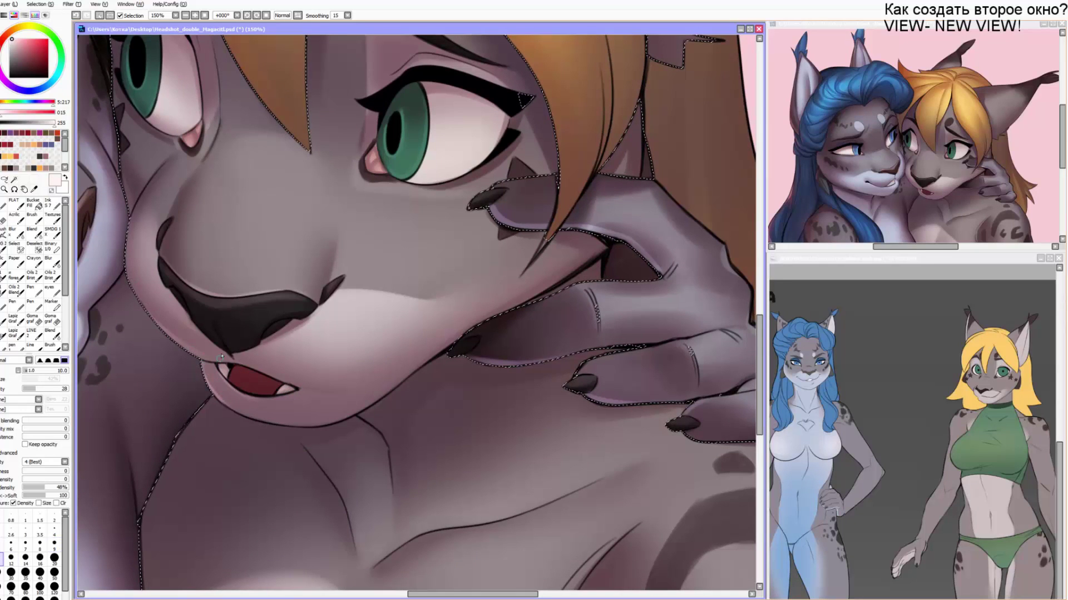
{"action": "key", "text": "c"}
{"action": "left_click_drag", "start_coordinate": [178, 292], "coordinate": [160, 263]}
{"action": "key", "text": "v"}
{"action": "key", "text": "bracketright"}
{"action": "key", "text": "bracketright"}
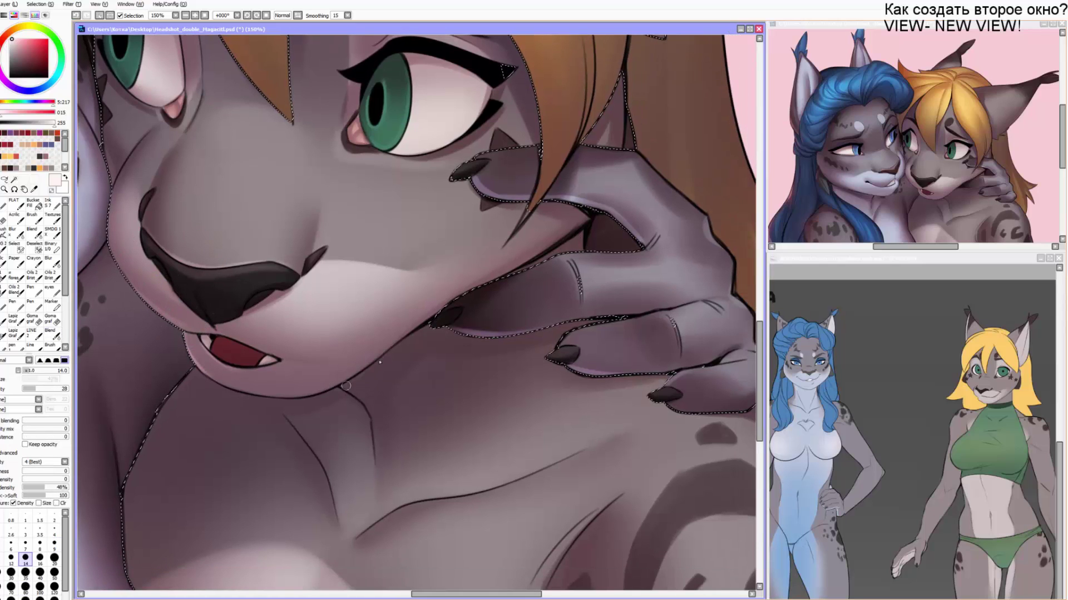
{"action": "left_click_drag", "start_coordinate": [347, 386], "coordinate": [485, 295]}
{"action": "key", "text": "ctrl+z"}
Paint a bright green glow around the blonde lynx's near-eye pupil with a brightened sample of the iris green at brush size 30.
{"action": "left_click_drag", "start_coordinate": [433, 229], "coordinate": [419, 346]}
{"action": "key", "text": "bracketright"}
{"action": "key", "text": "bracketright"}
{"action": "key", "text": "bracketright"}
{"action": "key", "text": "bracketright"}
{"action": "key", "text": "bracketright"}
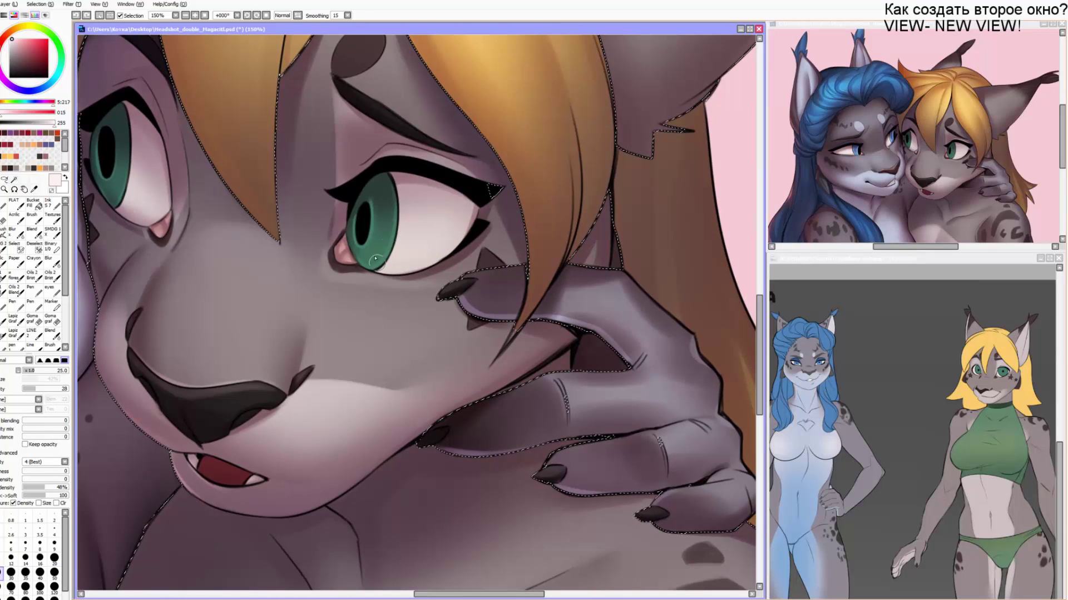
{"action": "left_click", "coordinate": [373, 244], "text": "alt"}
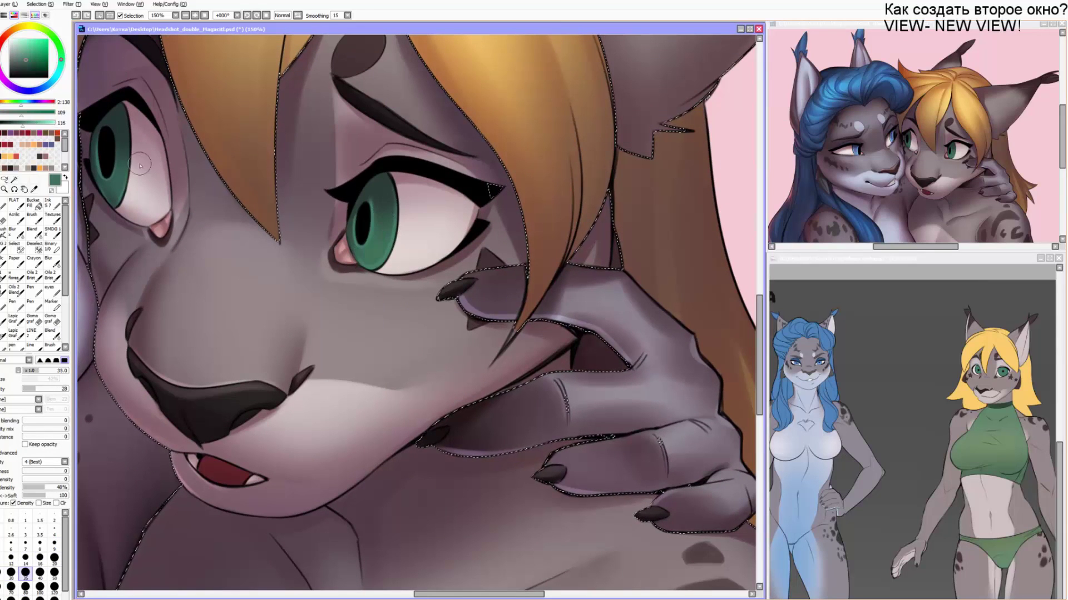
{"action": "key", "text": "bracketright"}
{"action": "key", "text": "bracketright"}
{"action": "key", "text": "bracketleft"}
{"action": "key", "text": "bracketleft"}
{"action": "key", "text": "bracketleft"}
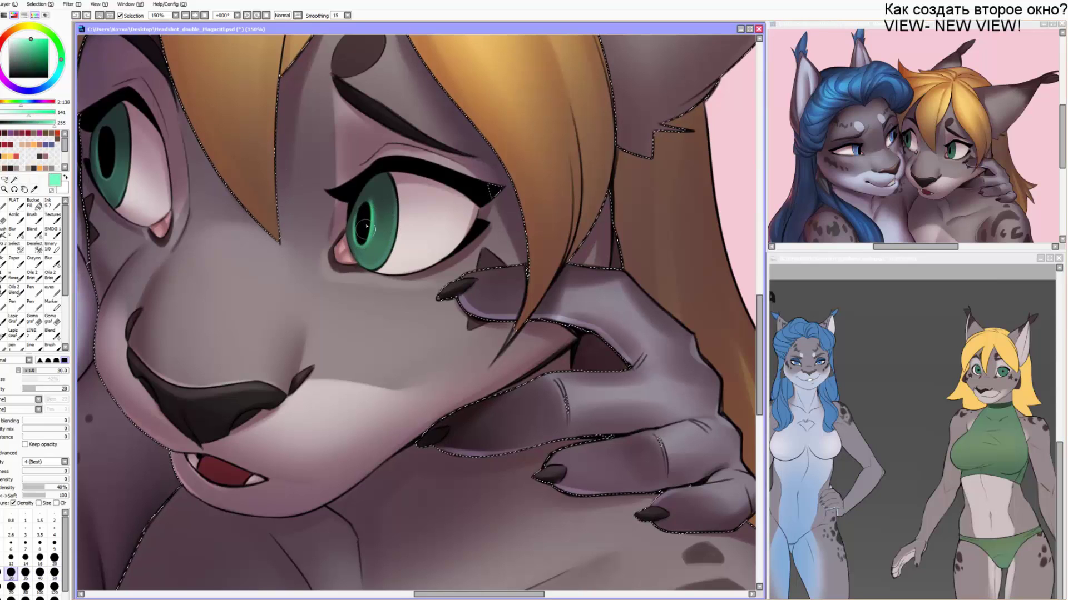
Add the same bright green glow around the far-eye pupil at size 16 and lighten both irises at size 40.
{"action": "key", "text": "bracketleft"}
{"action": "key", "text": "bracketleft"}
{"action": "key", "text": "bracketleft"}
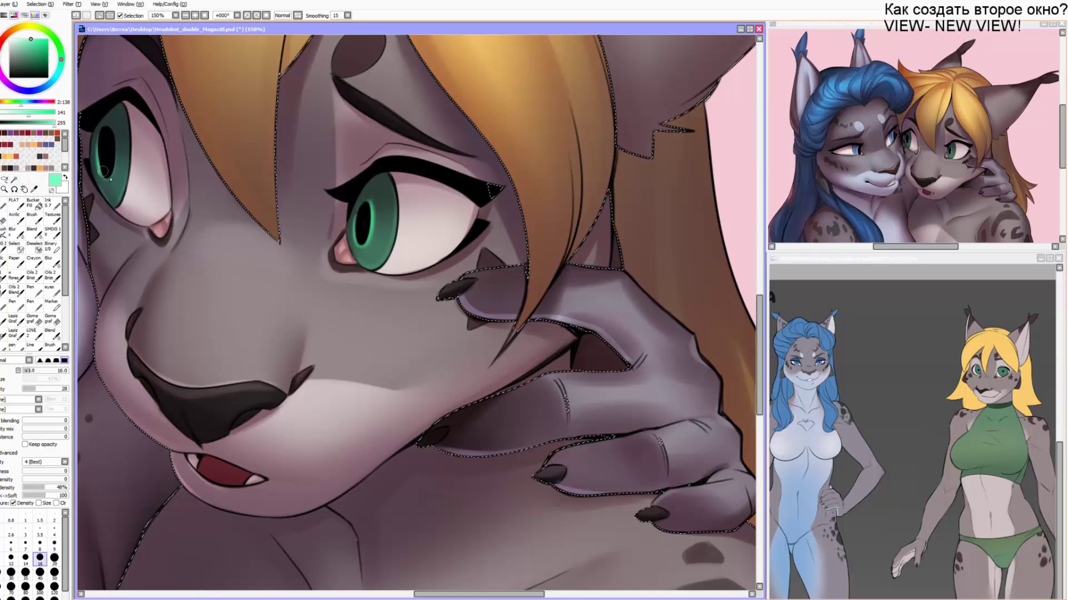
{"action": "key", "text": "bracketright"}
{"action": "key", "text": "bracketright"}
{"action": "key", "text": "bracketright"}
{"action": "key", "text": "bracketright"}
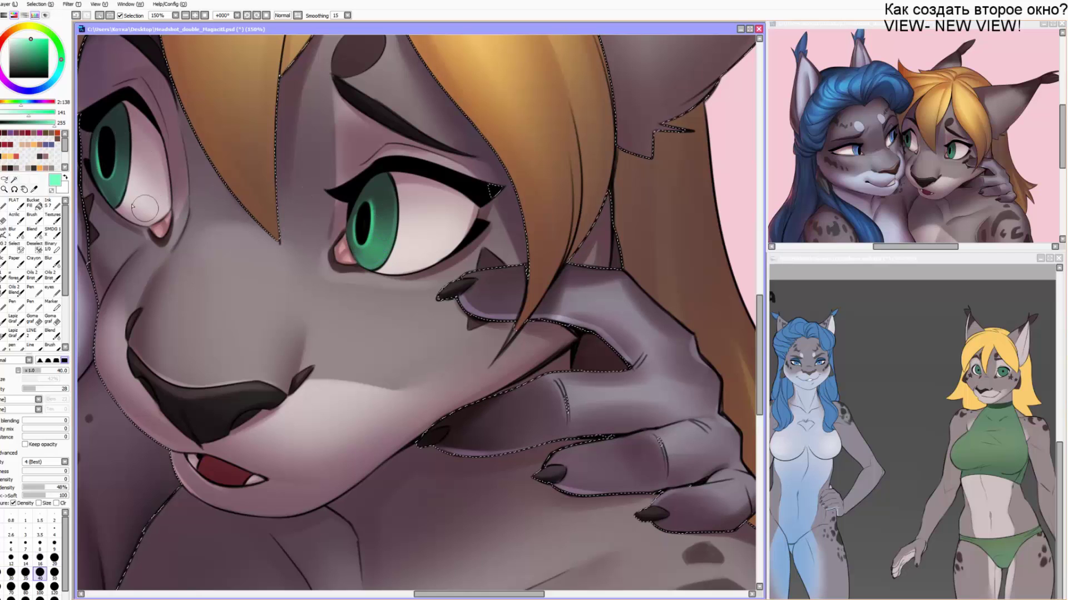
{"action": "key", "text": "bracketleft"}
Brighten the whites of both eyes with sampled pale pinkish grey at brush sizes 35 and 50.
{"action": "mouse_move", "coordinate": [167, 147]}
{"action": "left_mouse_down"}
{"action": "mouse_move", "coordinate": [176, 285]}
{"action": "mouse_move", "coordinate": [225, 187]}
{"action": "left_mouse_up"}
{"action": "left_click", "coordinate": [167, 245], "text": "alt"}
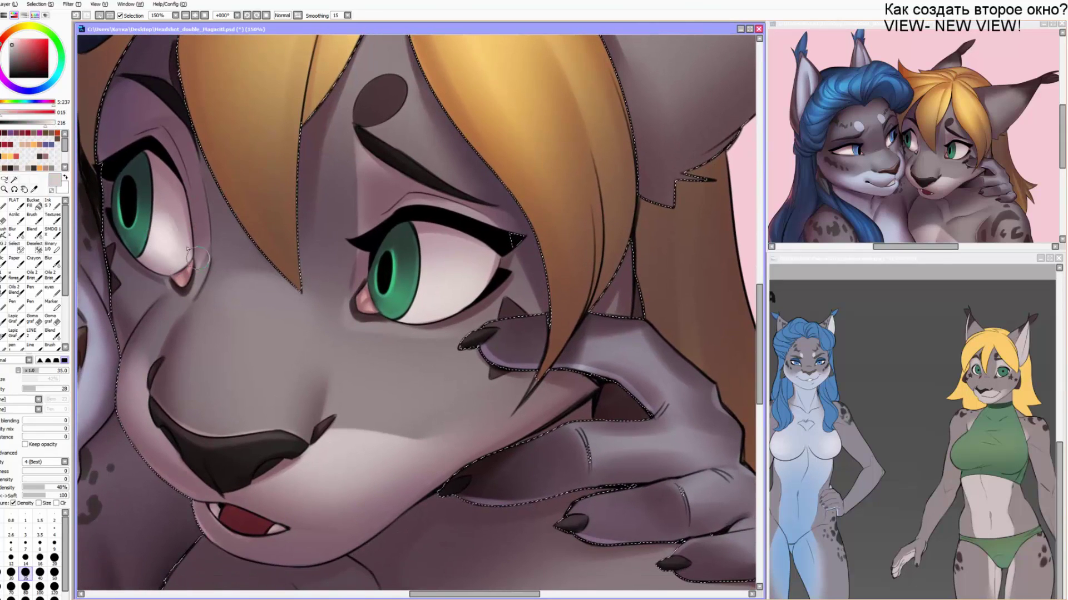
{"action": "key", "text": "bracketright"}
{"action": "key", "text": "bracketright"}
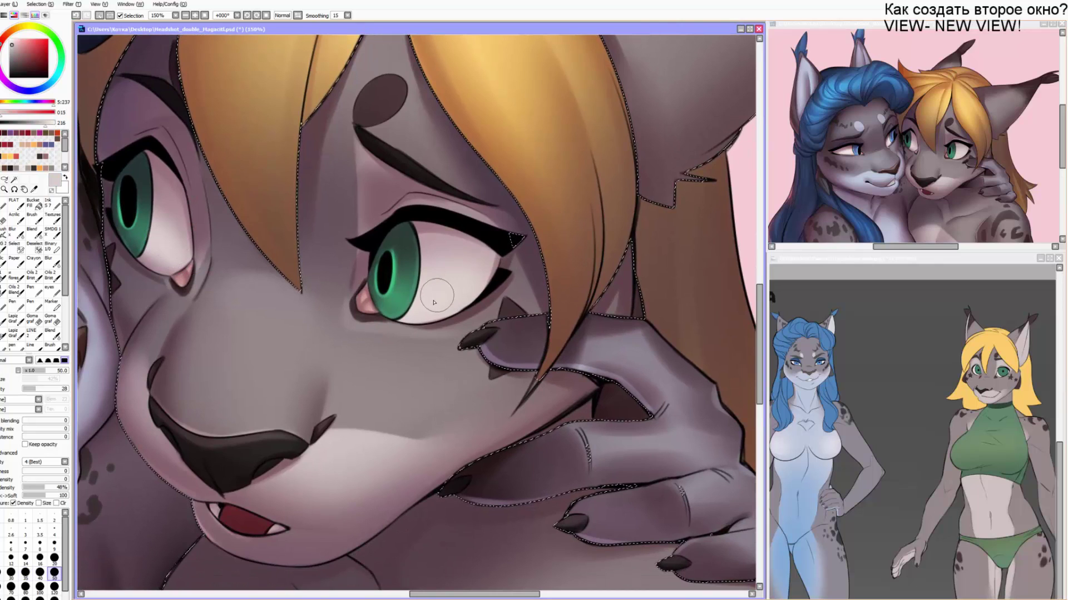
Refine the edges of the near eye's white and lower lid with sampled mauve and dark maroon at brush size 12.
{"action": "left_click", "coordinate": [483, 263], "text": "alt"}
{"action": "key", "text": "bracketleft"}
{"action": "key", "text": "bracketleft"}
{"action": "key", "text": "bracketleft"}
{"action": "key", "text": "bracketleft"}
{"action": "key", "text": "bracketleft"}
{"action": "key", "text": "bracketleft"}
{"action": "key", "text": "bracketleft"}
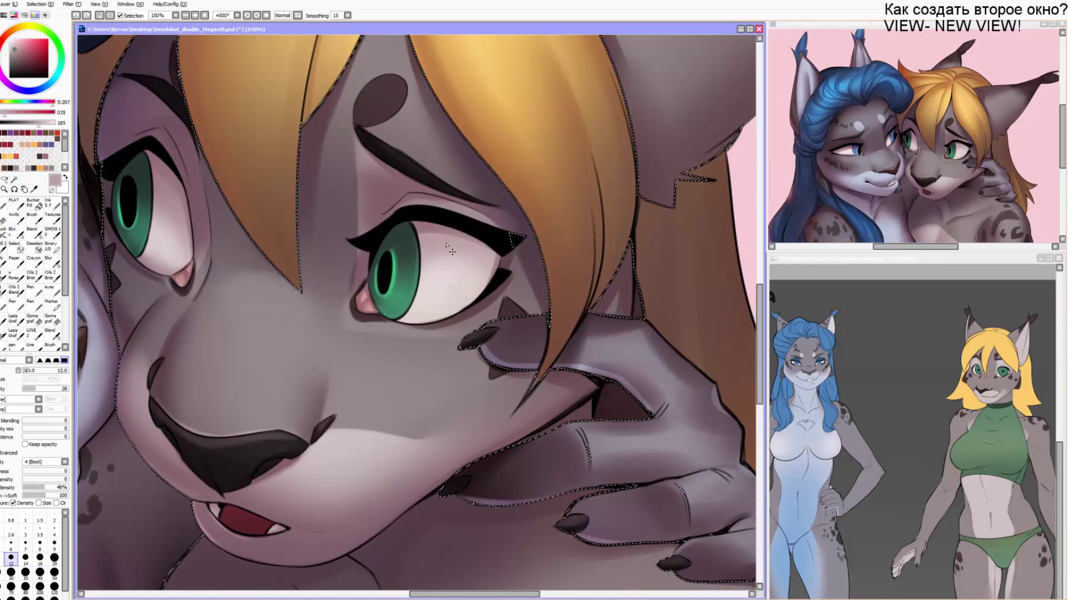
{"action": "left_click", "coordinate": [426, 298], "text": "alt"}
{"action": "left_click", "coordinate": [497, 289], "text": "alt"}
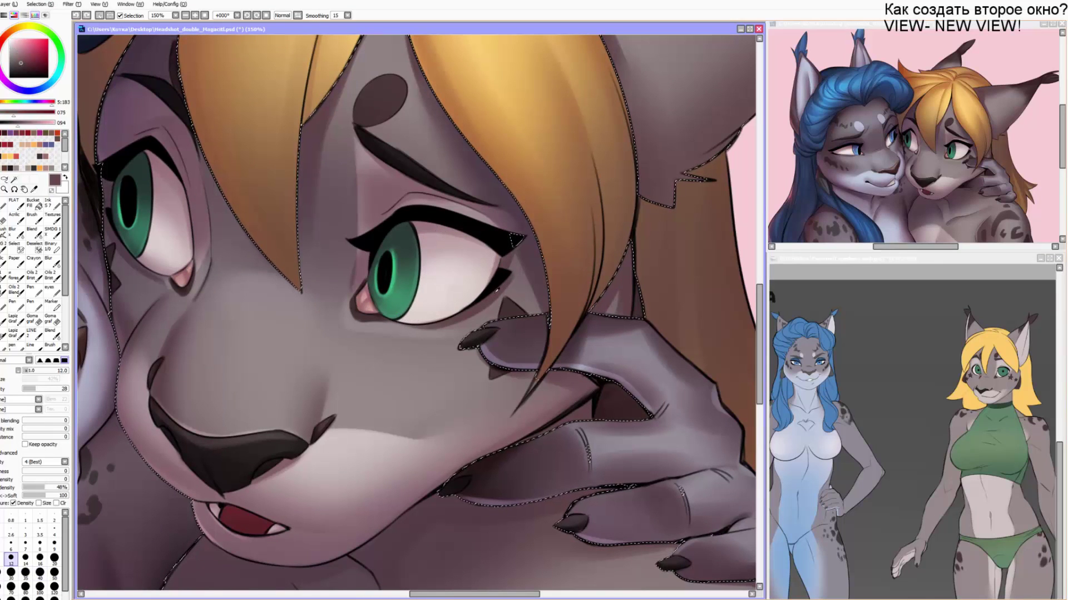
{"action": "left_click", "coordinate": [393, 320], "text": "alt"}
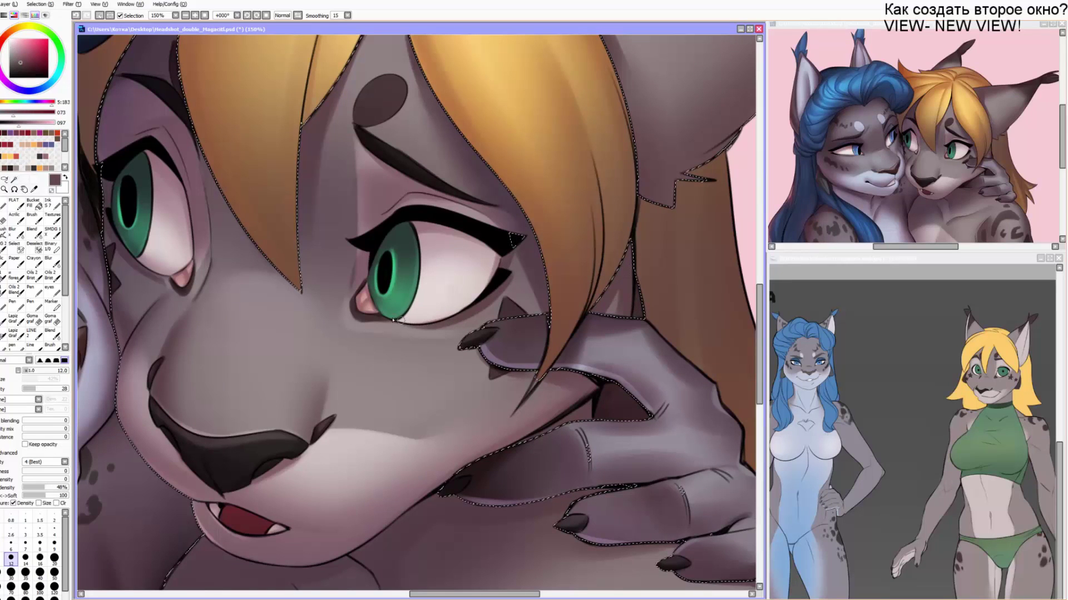
Shade the skin beside the nostril with the sampled maroon at size 14 and smooth it with the Blend brush.
{"action": "left_click_drag", "start_coordinate": [376, 373], "coordinate": [399, 298]}
{"action": "key", "text": "bracketright"}
{"action": "key", "text": "bracketright"}
{"action": "key", "text": "bracketright"}
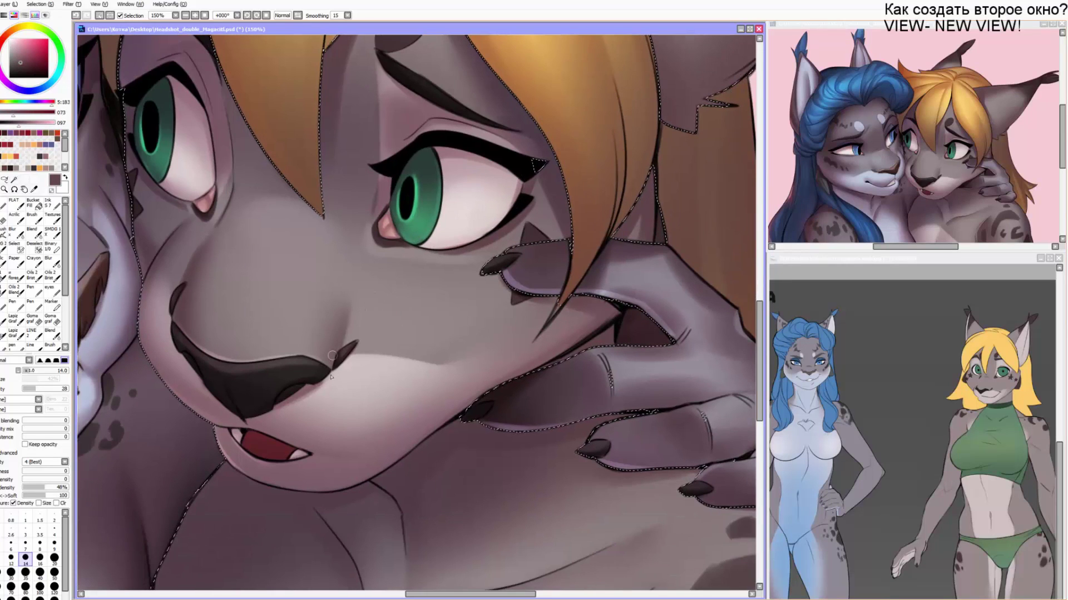
{"action": "key", "text": "v"}
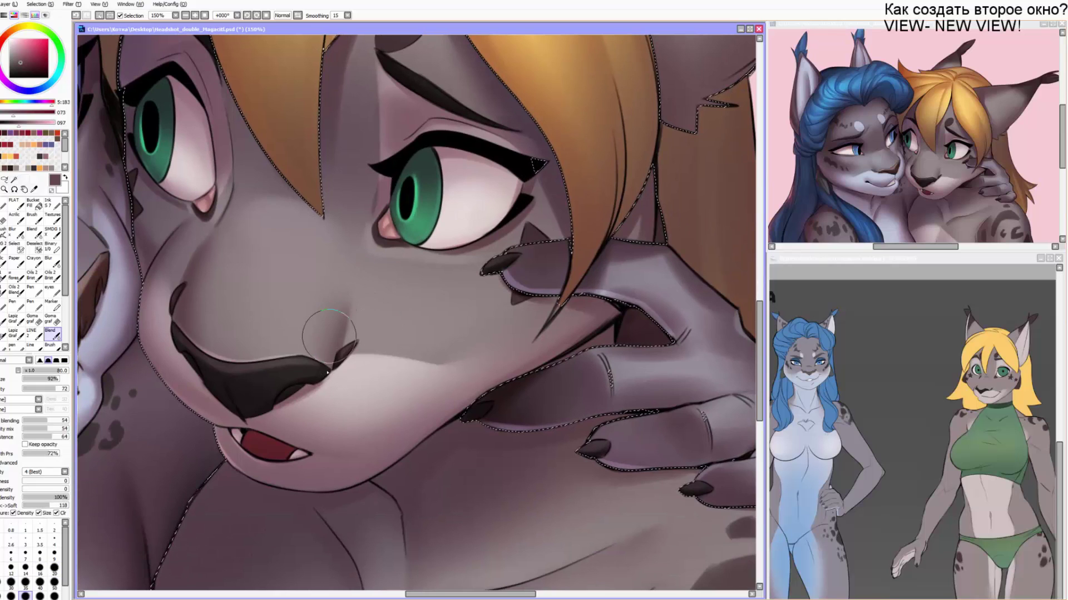
{"action": "left_click_drag", "start_coordinate": [353, 296], "coordinate": [375, 326]}
Glaze sampled mauve and light pinkish grey over the blonde lynx's face with a soft brush at size 300 and tilt the canvas to -11°.
{"action": "key", "text": "b"}
{"action": "key", "text": "bracketright"}
{"action": "key", "text": "bracketright"}
{"action": "left_click", "coordinate": [277, 206], "text": "alt"}
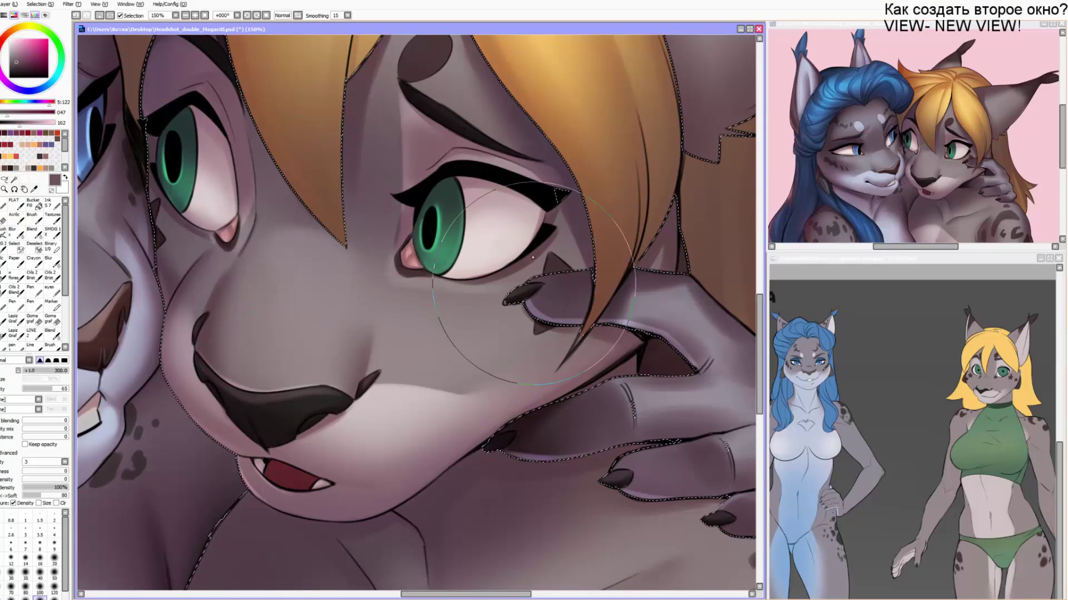
{"action": "key", "text": "Delete"}
{"action": "left_click", "coordinate": [445, 388], "text": "alt"}
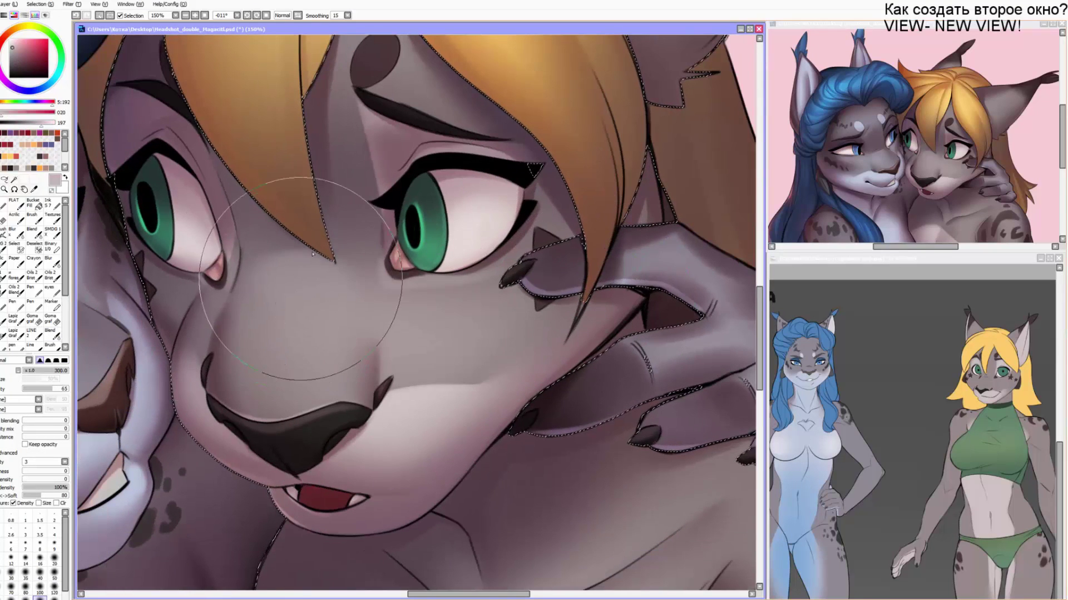
Glaze the sampled light pinkish grey over the blonde lynx's chest and shoulder with the soft brush at size 350.
{"action": "mouse_move", "coordinate": [552, 310]}
{"action": "left_mouse_down"}
{"action": "mouse_move", "coordinate": [461, 205]}
{"action": "mouse_move", "coordinate": [439, 95]}
{"action": "left_mouse_up"}
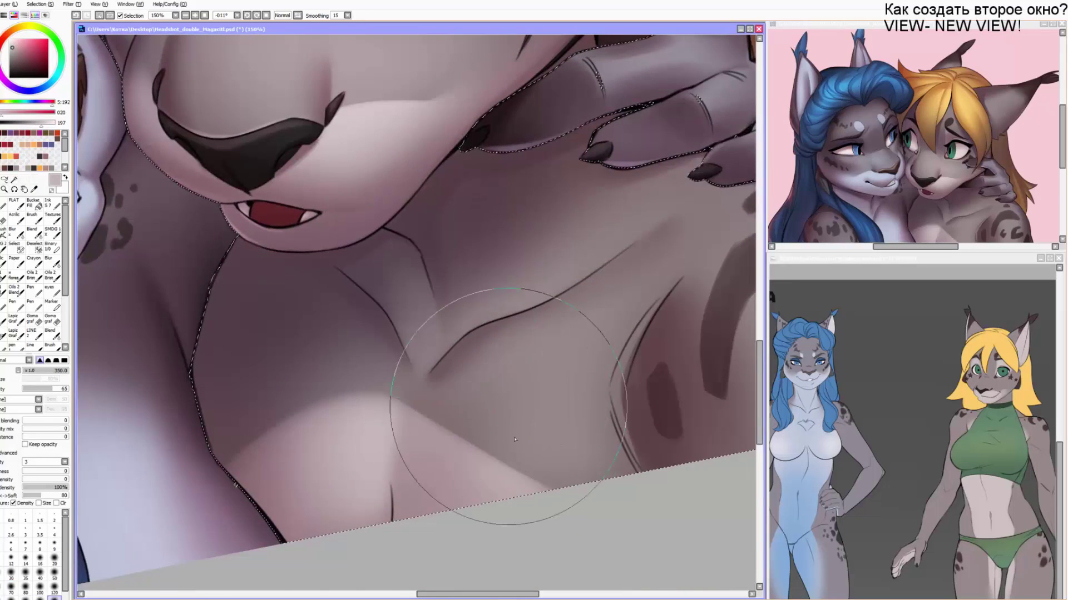
{"action": "key", "text": "bracketright"}
{"action": "left_click_drag", "start_coordinate": [508, 405], "coordinate": [494, 450]}
{"action": "left_click_drag", "start_coordinate": [495, 283], "coordinate": [443, 400]}
{"action": "left_click_drag", "start_coordinate": [386, 137], "coordinate": [380, 374]}
{"action": "left_click_drag", "start_coordinate": [487, 56], "coordinate": [317, 417]}
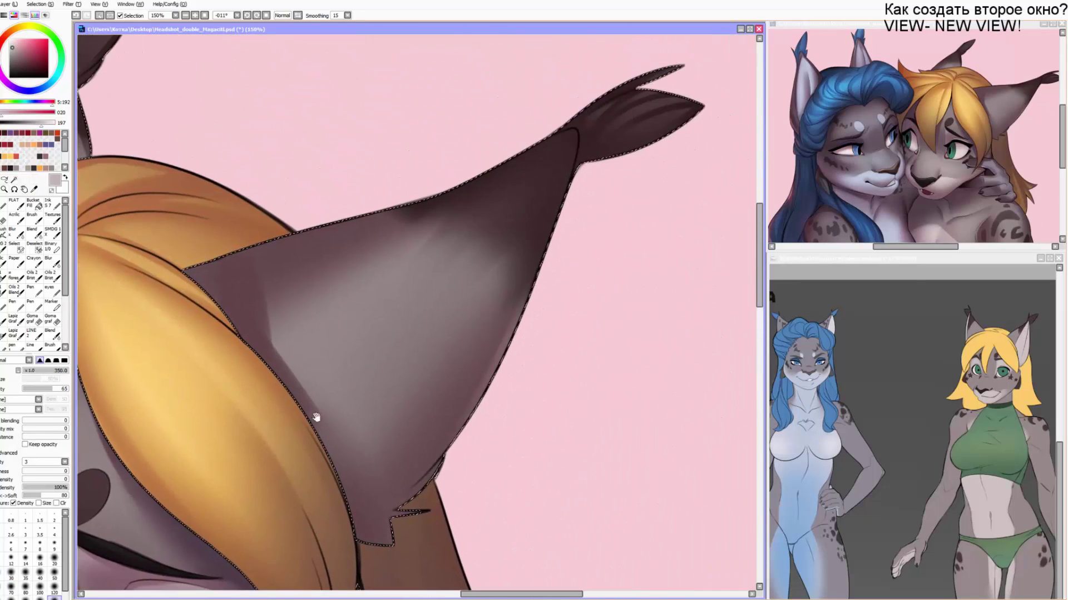
Lighten the inner surfaces of the blonde lynx's ears with the same pinkish grey using a progressively smaller soft brush.
{"action": "key", "text": "bracketleft"}
{"action": "key", "text": "bracketleft"}
{"action": "left_click_drag", "start_coordinate": [500, 215], "coordinate": [382, 300]}
{"action": "left_click_drag", "start_coordinate": [251, 294], "coordinate": [540, 363]}
{"action": "key", "text": "bracketleft"}
{"action": "key", "text": "bracketleft"}
{"action": "key", "text": "bracketleft"}
{"action": "left_click_drag", "start_coordinate": [384, 191], "coordinate": [335, 203]}
{"action": "left_click_drag", "start_coordinate": [299, 503], "coordinate": [317, 257]}
{"action": "left_click_drag", "start_coordinate": [314, 118], "coordinate": [302, 272]}
{"action": "scroll", "coordinate": [302, 272], "scroll_direction": "up", "scroll_amount": 2}
Darken the tip and edges of the blonde lynx's far ear with sampled dark brown at brush sizes 20 to 35.
{"action": "left_click", "coordinate": [12, 275]}
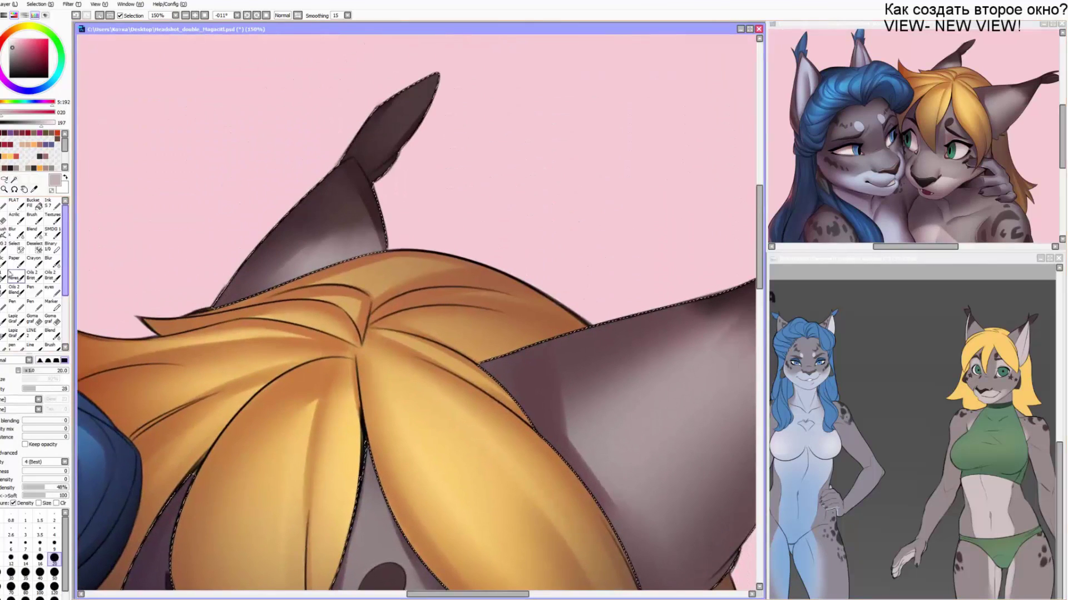
{"action": "left_click", "coordinate": [360, 173], "text": "alt"}
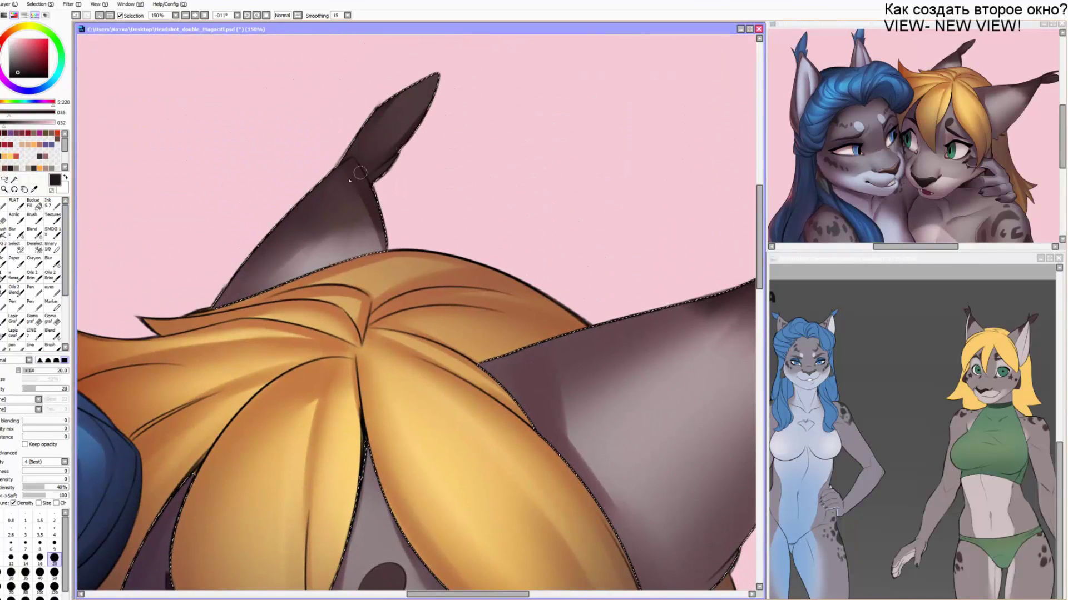
{"action": "key", "text": "bracketright"}
{"action": "key", "text": "bracketright"}
{"action": "mouse_move", "coordinate": [295, 195]}
{"action": "left_mouse_down"}
{"action": "mouse_move", "coordinate": [216, 304]}
{"action": "mouse_move", "coordinate": [227, 297]}
{"action": "left_mouse_up"}
{"action": "key", "text": "bracketright"}
{"action": "key", "text": "bracketright"}
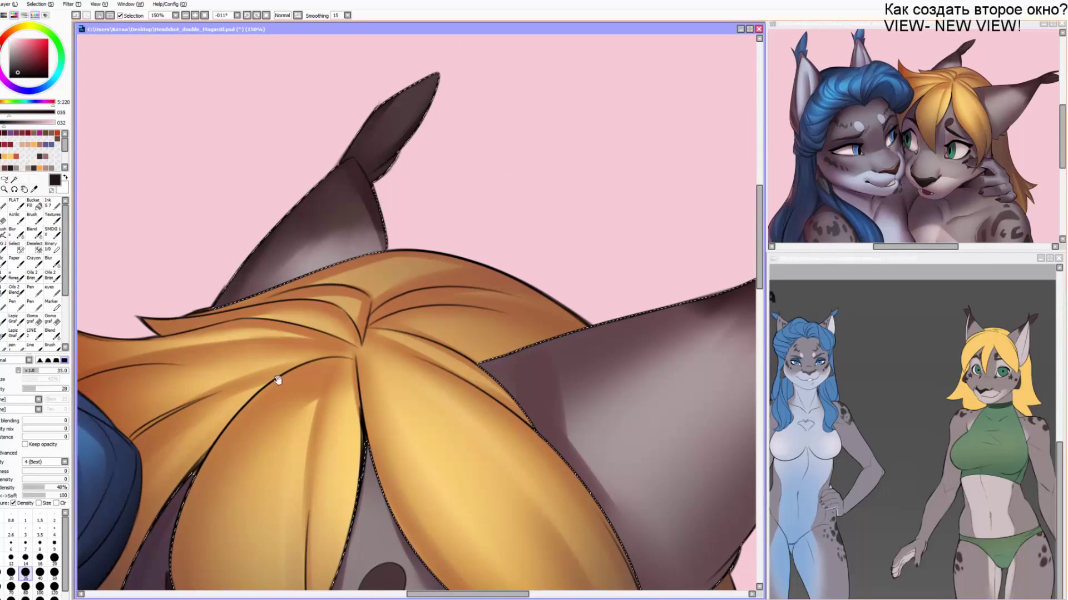
Darken the tip and upper edges of the blonde lynx's near ear with the dark brown at brush sizes 50 and 35.
{"action": "mouse_move", "coordinate": [278, 379]}
{"action": "left_mouse_down"}
{"action": "mouse_move", "coordinate": [215, 250]}
{"action": "mouse_move", "coordinate": [165, 303]}
{"action": "left_mouse_up"}
{"action": "key", "text": "bracketright"}
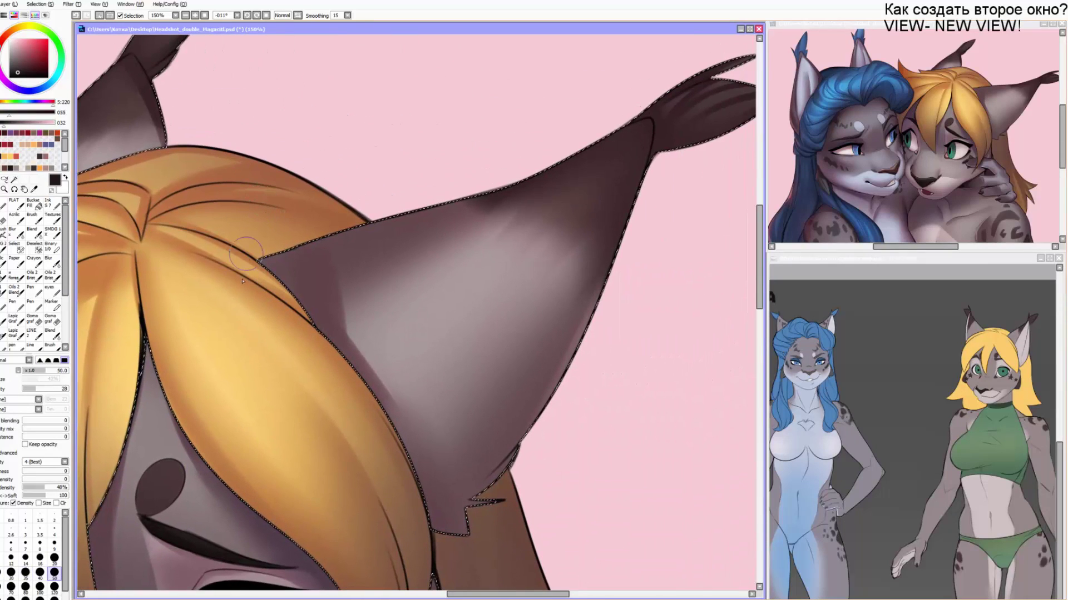
{"action": "key", "text": "bracketleft"}
{"action": "key", "text": "bracketleft"}
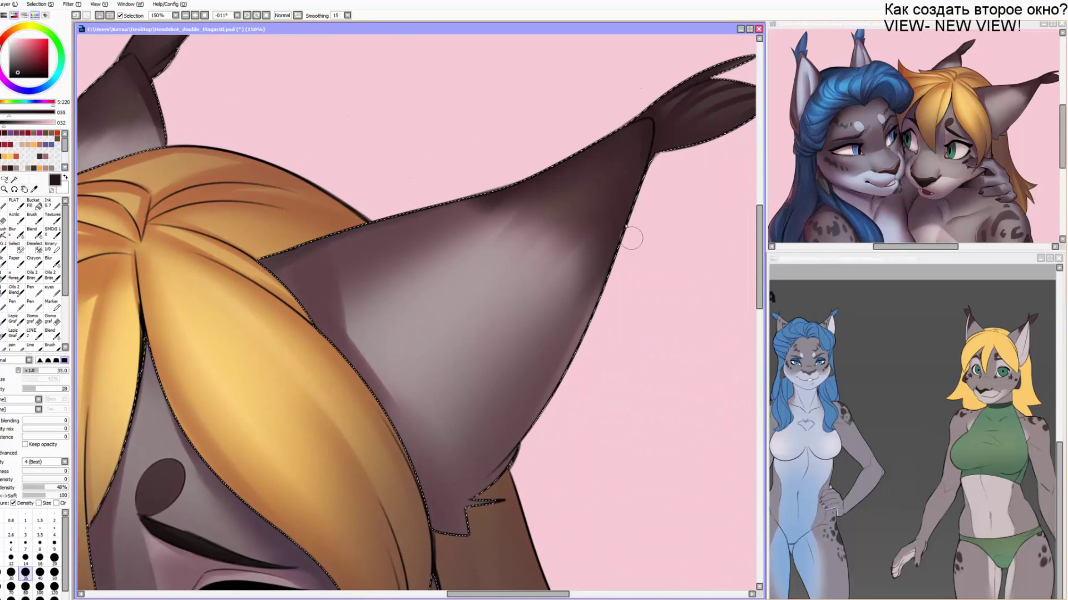
{"action": "scroll", "coordinate": [532, 228], "scroll_direction": "down", "scroll_amount": 3}
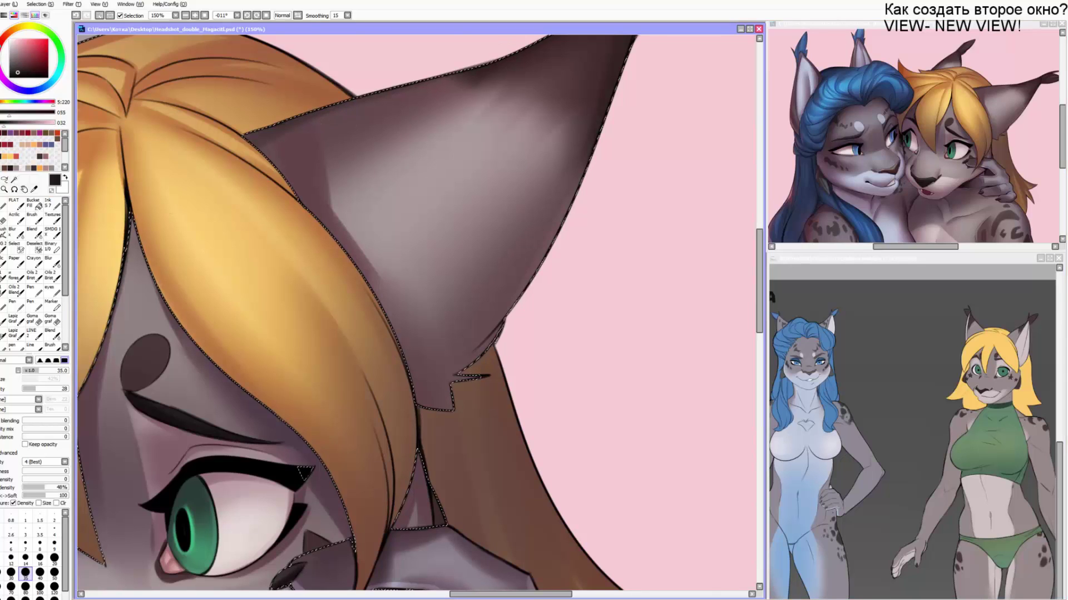
{"action": "key", "text": "alt+Tab"}
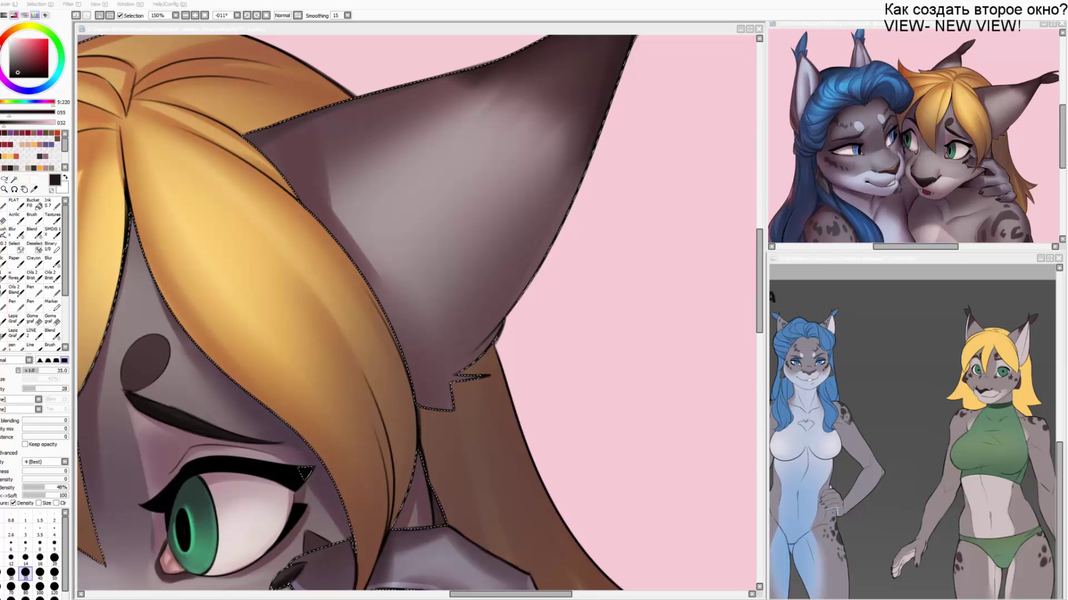
Shade the lower outer edge and base tuft of the near ear with the dark brown at brush sizes 40 down to 16.
{"action": "scroll", "coordinate": [450, 267], "scroll_direction": "down", "scroll_amount": 5}
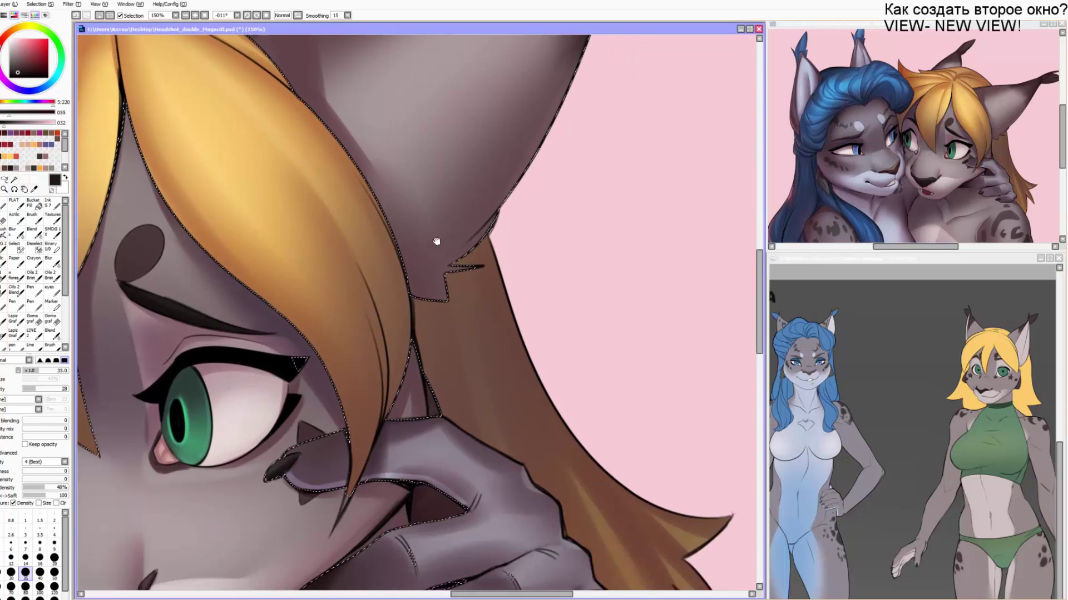
{"action": "key", "text": "bracketright"}
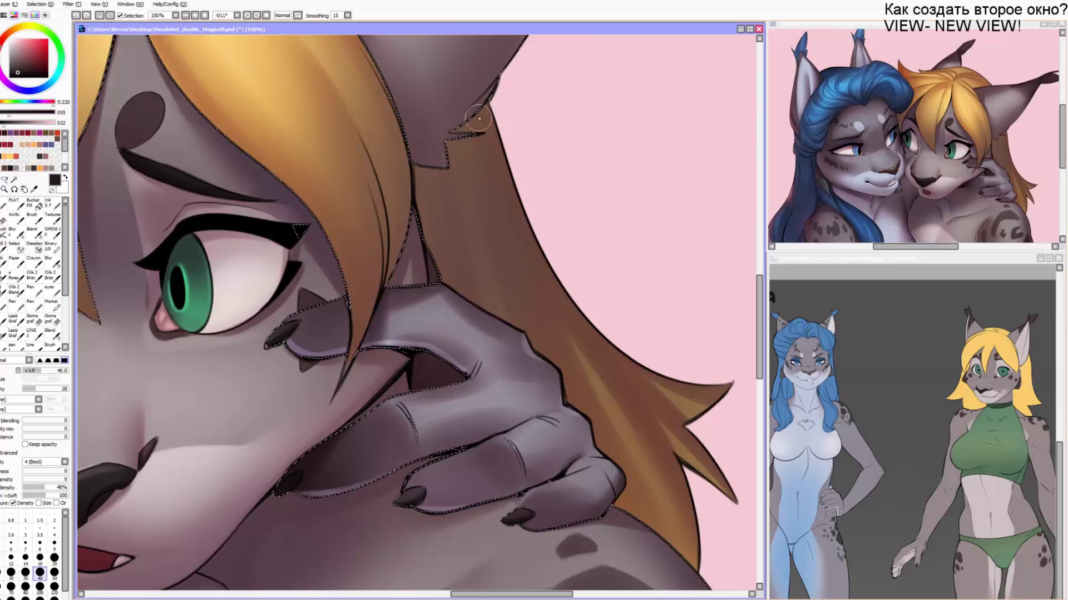
{"action": "scroll", "coordinate": [440, 145], "scroll_direction": "up", "scroll_amount": 2}
{"action": "key", "text": "["}
{"action": "key", "text": "["}
{"action": "key", "text": "["}
{"action": "key", "text": "["}
{"action": "key", "text": "["}
{"action": "key", "text": "["}
{"action": "key", "text": "["}
{"action": "key", "text": "]"}
{"action": "mouse_move", "coordinate": [427, 194]}
{"action": "left_mouse_down"}
{"action": "mouse_move", "coordinate": [385, 195]}
{"action": "mouse_move", "coordinate": [384, 239]}
{"action": "left_mouse_up"}
{"action": "key", "text": "]"}
{"action": "key", "text": "b"}
{"action": "key", "text": "["}
{"action": "mouse_move", "coordinate": [412, 204]}
{"action": "left_mouse_down"}
{"action": "mouse_move", "coordinate": [393, 226]}
{"action": "mouse_move", "coordinate": [417, 191]}
{"action": "mouse_move", "coordinate": [417, 227]}
{"action": "mouse_move", "coordinate": [478, 199]}
{"action": "mouse_move", "coordinate": [443, 221]}
{"action": "mouse_move", "coordinate": [414, 265]}
{"action": "left_mouse_up"}
{"action": "key", "text": "n"}
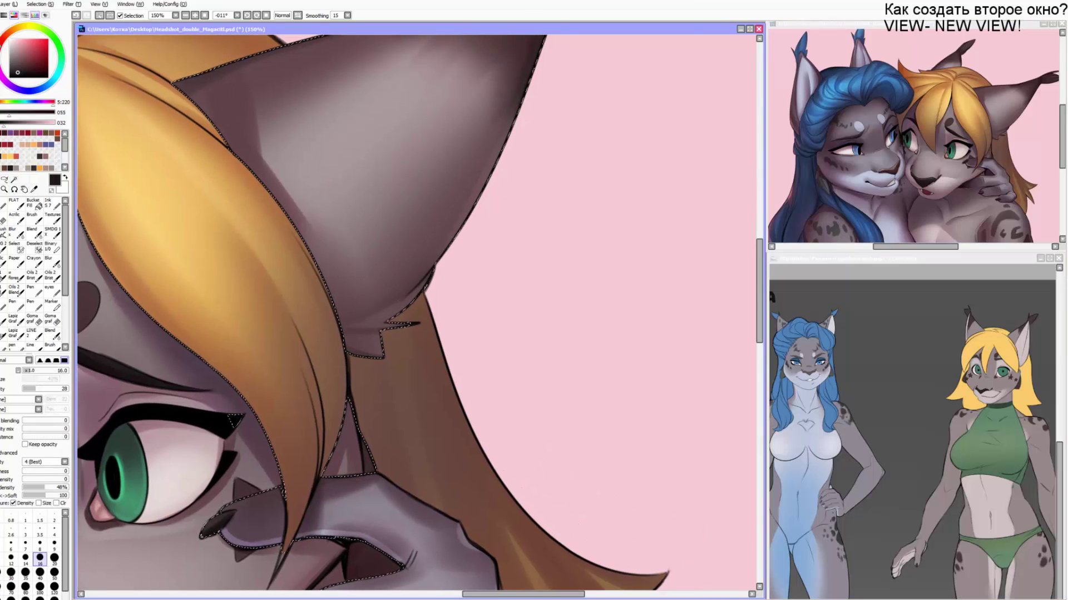
{"action": "key", "text": "alt+Tab"}
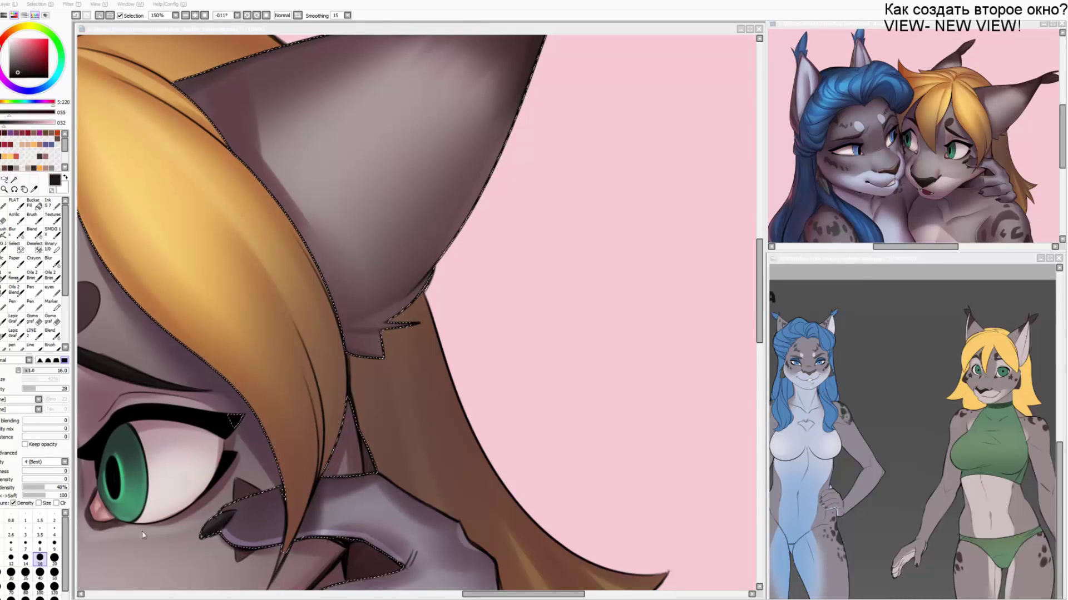
{"action": "key", "text": "alt+Tab"}
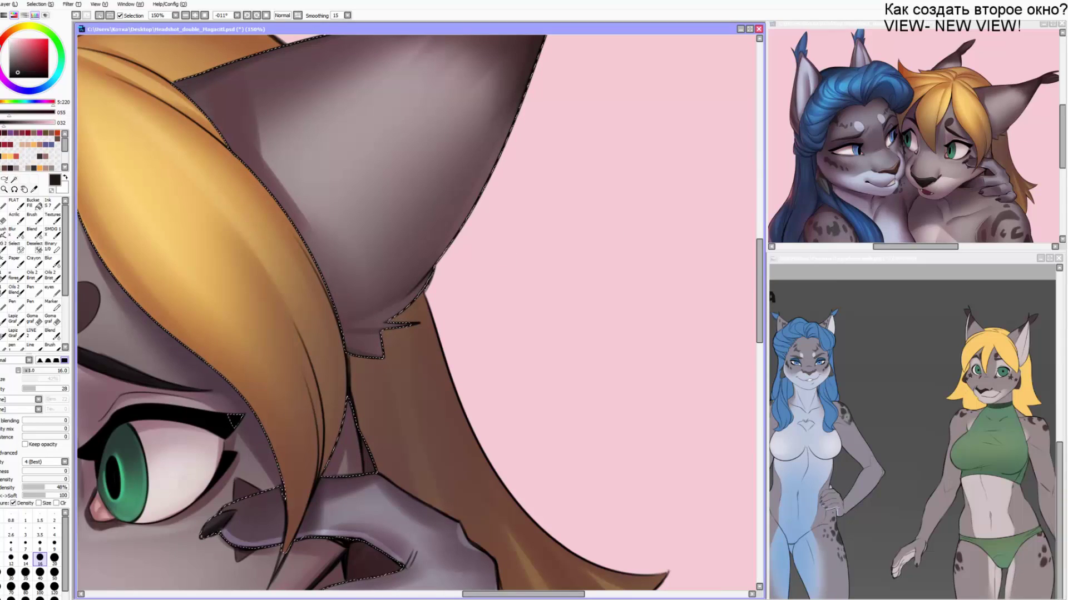
{"action": "key", "text": "alt+Tab"}
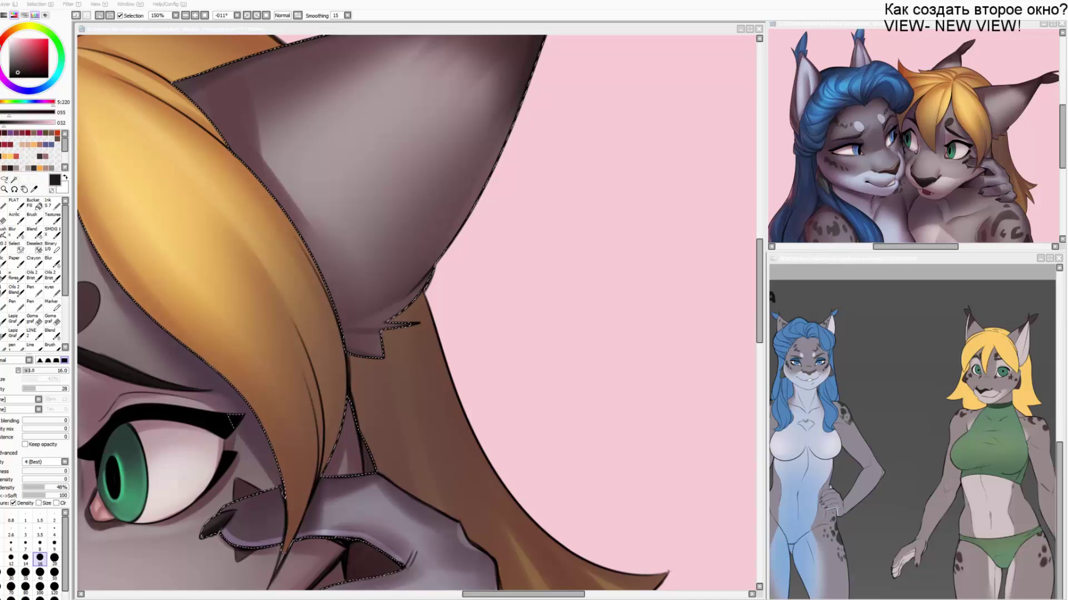
Soften the dark strand line in the blonde lynx's pointed fringe with sampled tan at brush size 30.
{"action": "mouse_move", "coordinate": [307, 329]}
{"action": "left_mouse_down"}
{"action": "mouse_move", "coordinate": [410, 310]}
{"action": "mouse_move", "coordinate": [492, 346]}
{"action": "left_mouse_up"}
{"action": "left_click_drag", "start_coordinate": [397, 303], "coordinate": [416, 228]}
{"action": "mouse_move", "coordinate": [342, 517]}
{"action": "left_mouse_down"}
{"action": "mouse_move", "coordinate": [382, 282]}
{"action": "mouse_move", "coordinate": [472, 462]}
{"action": "left_mouse_up"}
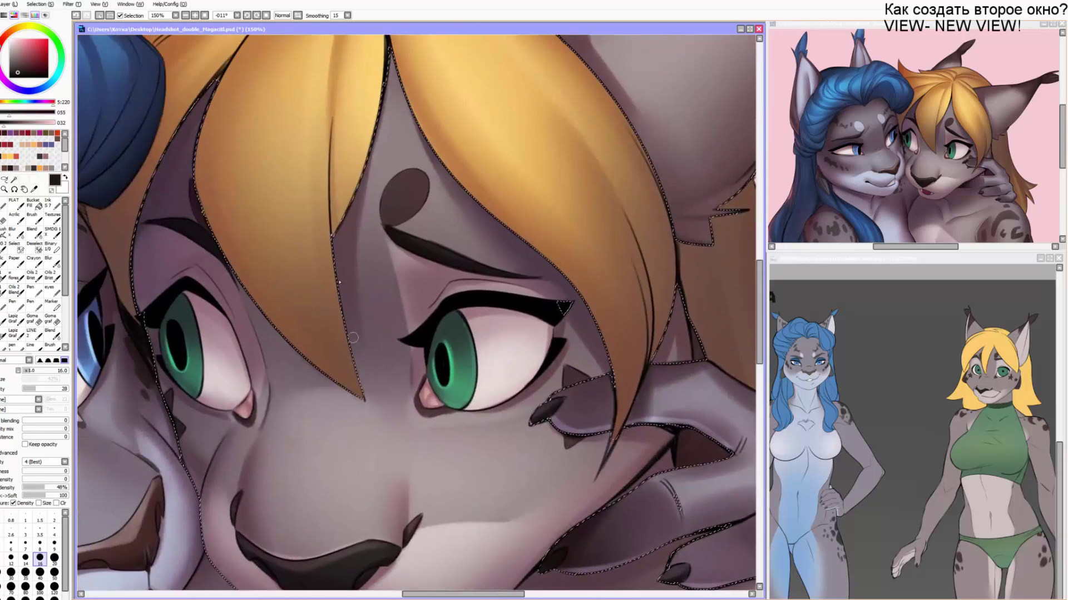
{"action": "right_click", "coordinate": [328, 255]}
{"action": "key", "text": "bracketright"}
{"action": "key", "text": "bracketright"}
{"action": "key", "text": "bracketright"}
{"action": "left_click_drag", "start_coordinate": [211, 231], "coordinate": [356, 405]}
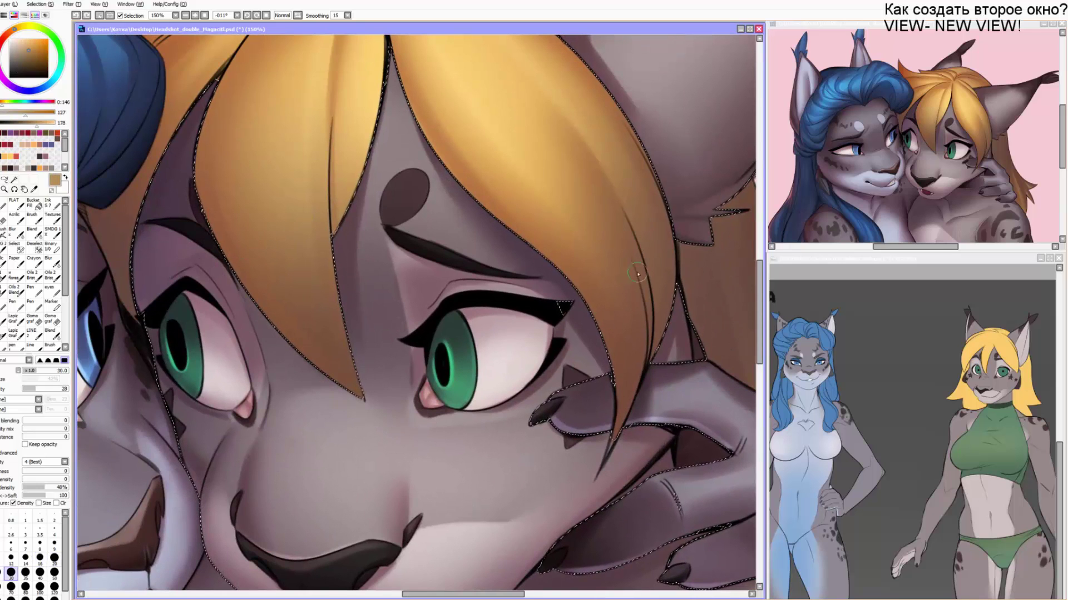
{"action": "key", "text": "alt+Tab"}
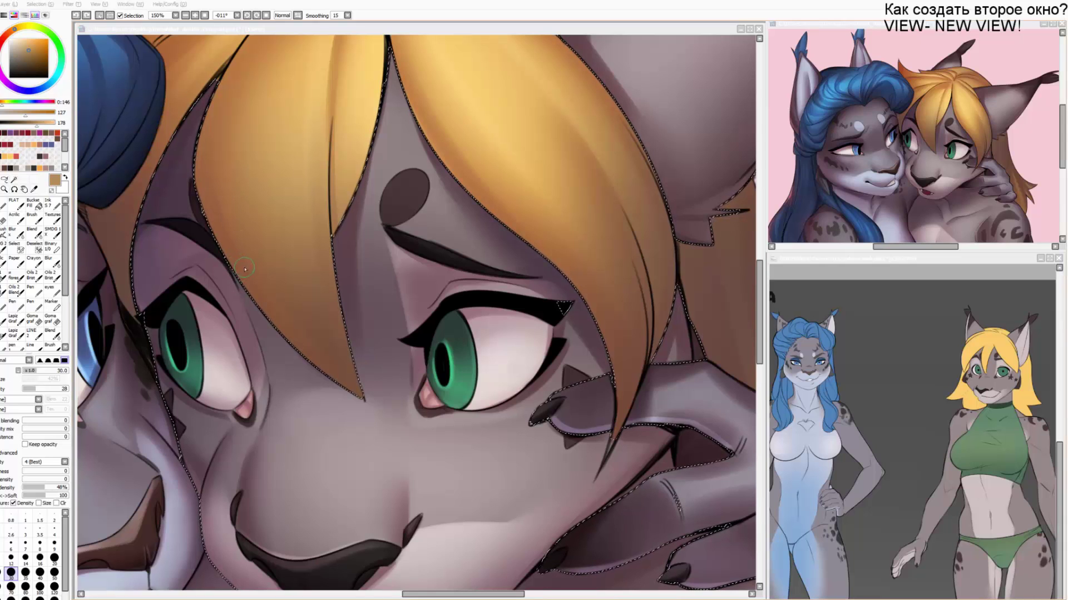
Darken the lash areas of the blonde lynx's eyes with a soft black brush at sizes 50 and 40.
{"action": "left_click_drag", "start_coordinate": [227, 312], "coordinate": [252, 239]}
{"action": "key", "text": "b"}
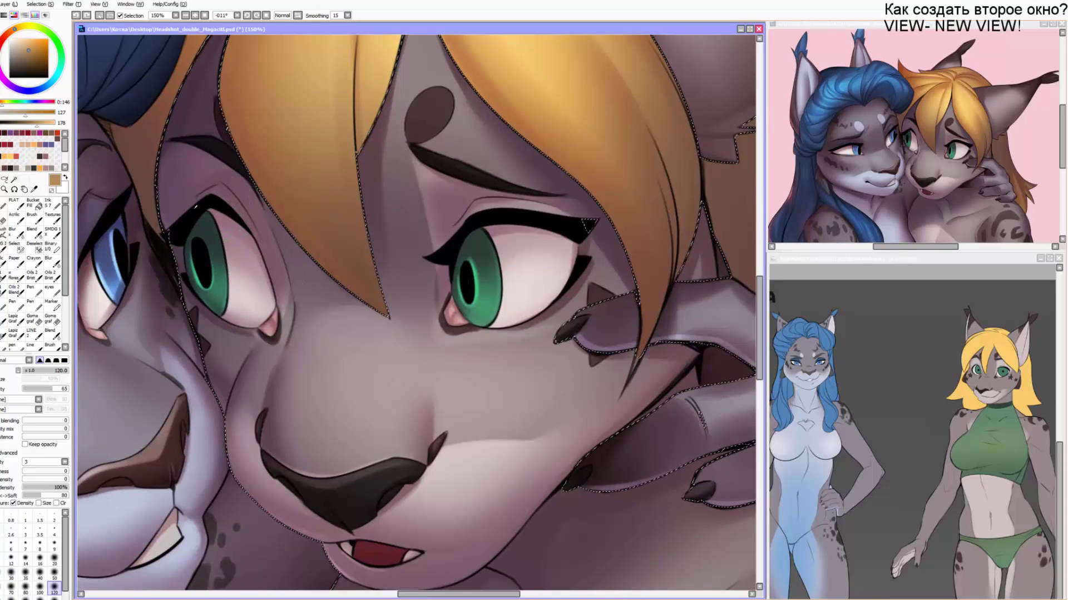
{"action": "left_click", "coordinate": [210, 201], "text": "alt"}
{"action": "key", "text": "bracketleft"}
{"action": "key", "text": "bracketleft"}
{"action": "key", "text": "bracketleft"}
{"action": "key", "text": "bracketleft"}
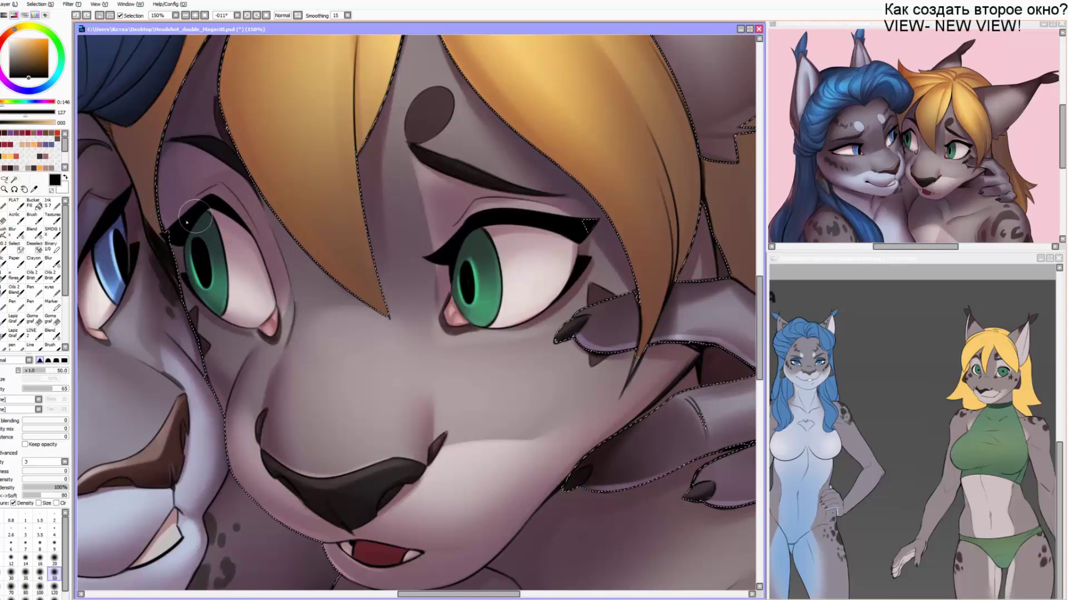
{"action": "key", "text": "bracketleft"}
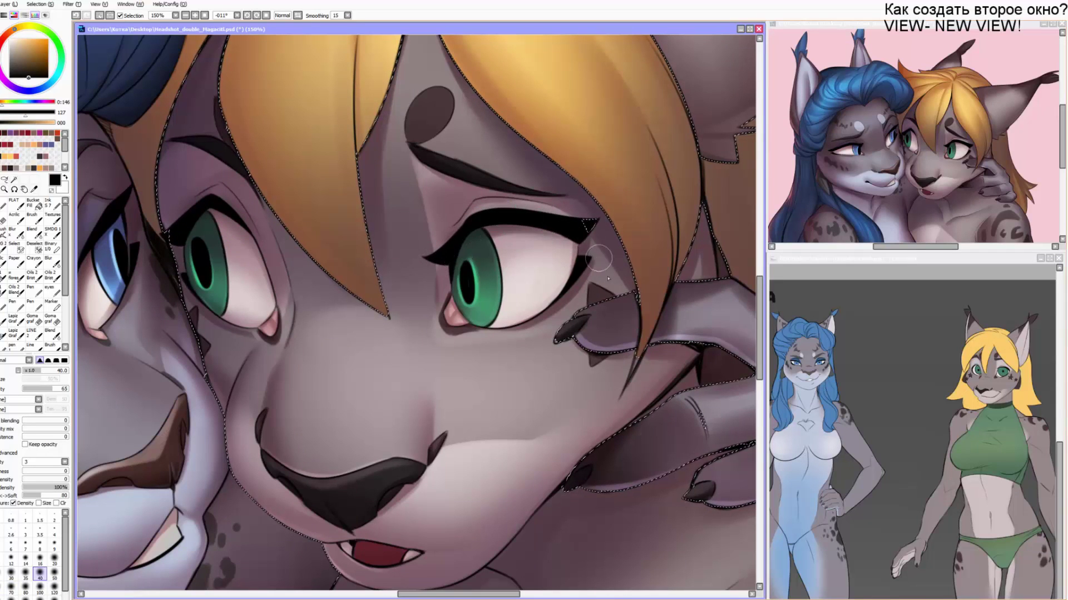
{"action": "left_click", "coordinate": [242, 598]}
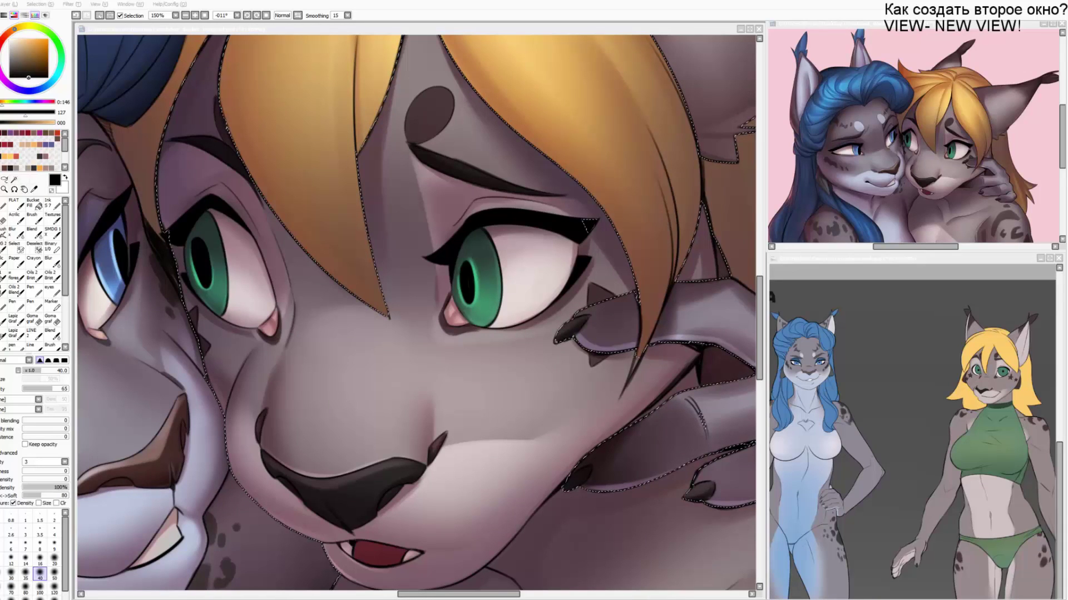
{"action": "left_click", "coordinate": [226, 472]}
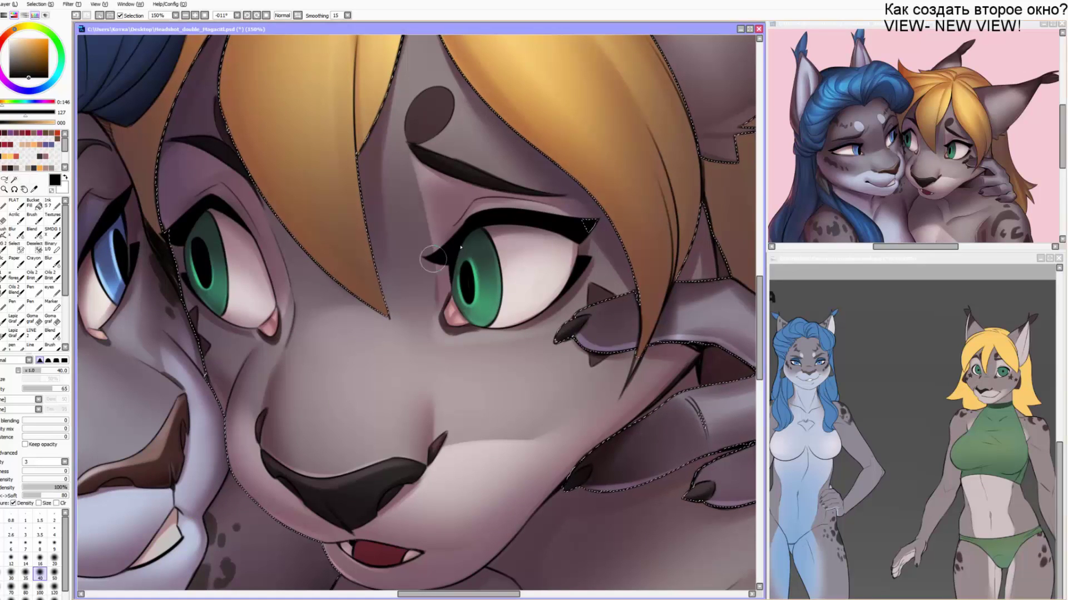
Deepen the blonde lynx's muzzle and mouth in black with the soft brush at size 100 and a finer brush at size 9.
{"action": "mouse_move", "coordinate": [492, 228]}
{"action": "left_mouse_down"}
{"action": "mouse_move", "coordinate": [578, 245]}
{"action": "mouse_move", "coordinate": [524, 217]}
{"action": "mouse_move", "coordinate": [513, 149]}
{"action": "left_mouse_up"}
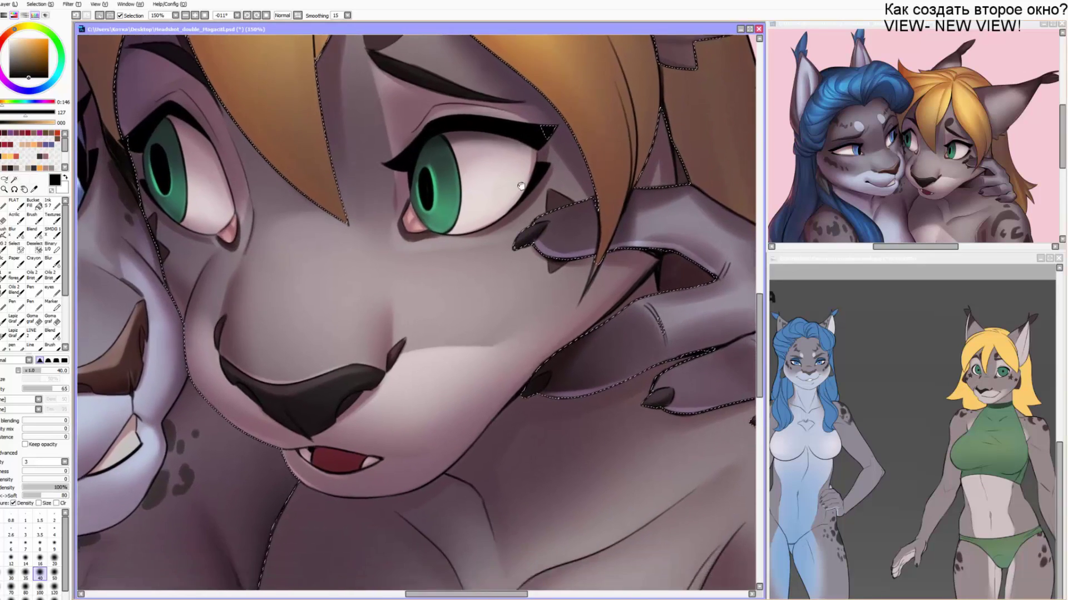
{"action": "key", "text": "bracketright"}
{"action": "key", "text": "bracketright"}
{"action": "key", "text": "bracketright"}
{"action": "key", "text": "bracketright"}
{"action": "key", "text": "bracketright"}
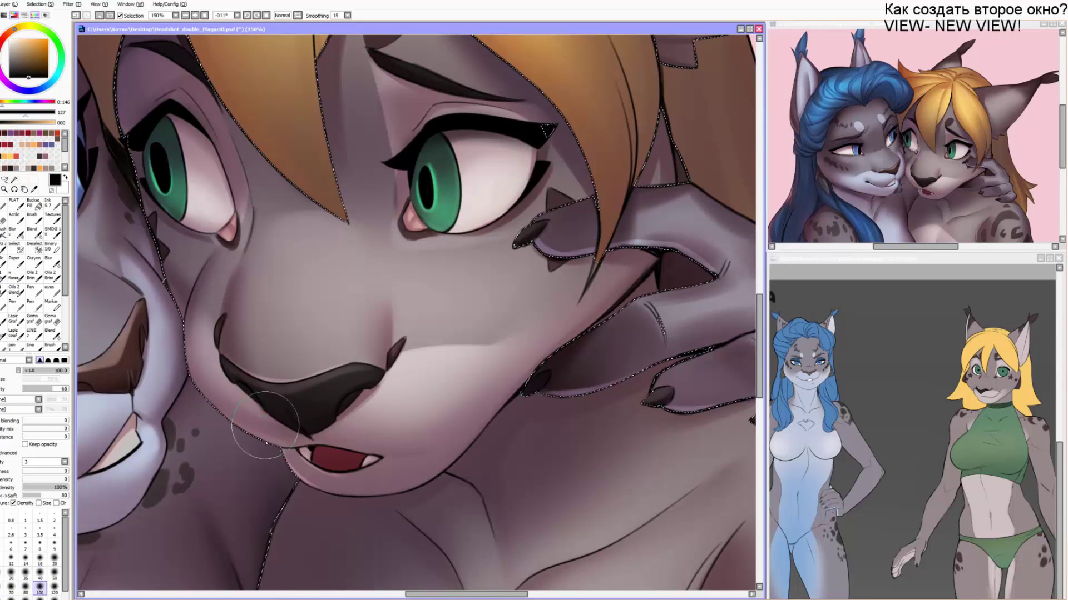
{"action": "key", "text": "v"}
{"action": "key", "text": "bracketleft"}
{"action": "key", "text": "bracketleft"}
{"action": "key", "text": "bracketleft"}
{"action": "key", "text": "bracketleft"}
{"action": "key", "text": "bracketleft"}
{"action": "key", "text": "bracketleft"}
{"action": "key", "text": "bracketleft"}
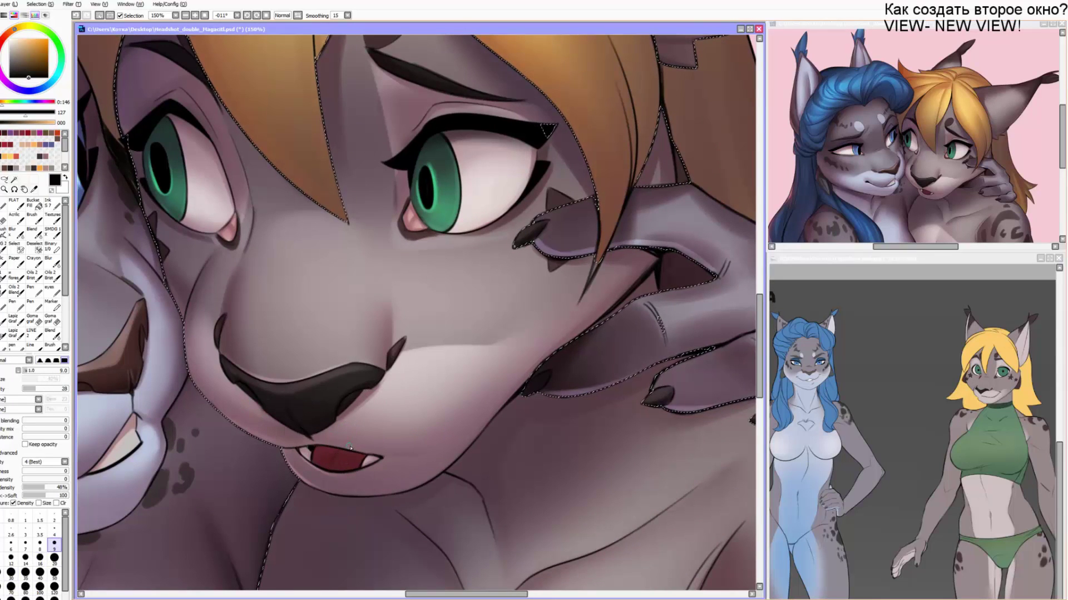
Darken the blonde lynx's jaw edge beside the fingertip in black at brush size 14 and with the soft brush at size 100.
{"action": "scroll", "coordinate": [410, 369], "scroll_direction": "down", "scroll_amount": 3}
{"action": "key", "text": "bracketright"}
{"action": "key", "text": "bracketright"}
{"action": "key", "text": "bracketright"}
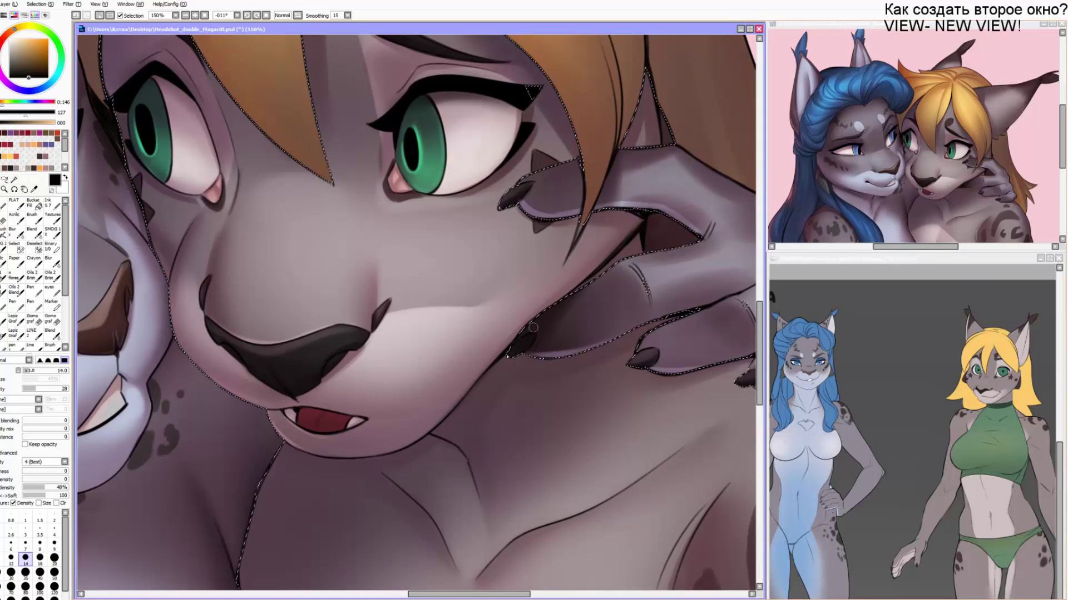
{"action": "key", "text": "bracketright"}
{"action": "key", "text": "bracketright"}
{"action": "key", "text": "b"}
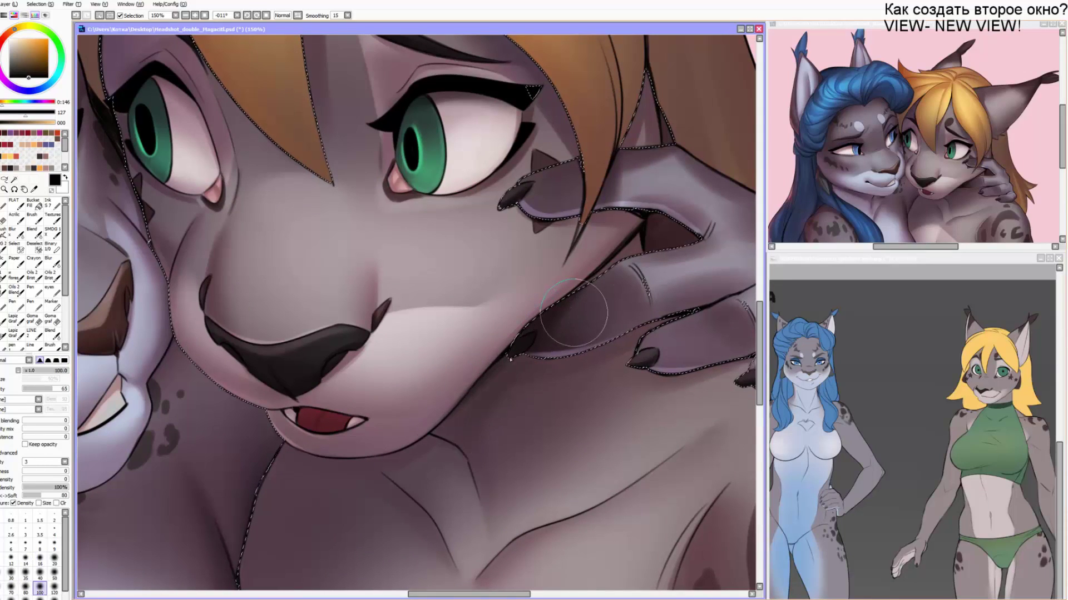
Shade the blonde lynx's neck hollow and collarbones in black with the soft brush at sizes 40 to 100.
{"action": "left_click_drag", "start_coordinate": [753, 276], "coordinate": [667, 336]}
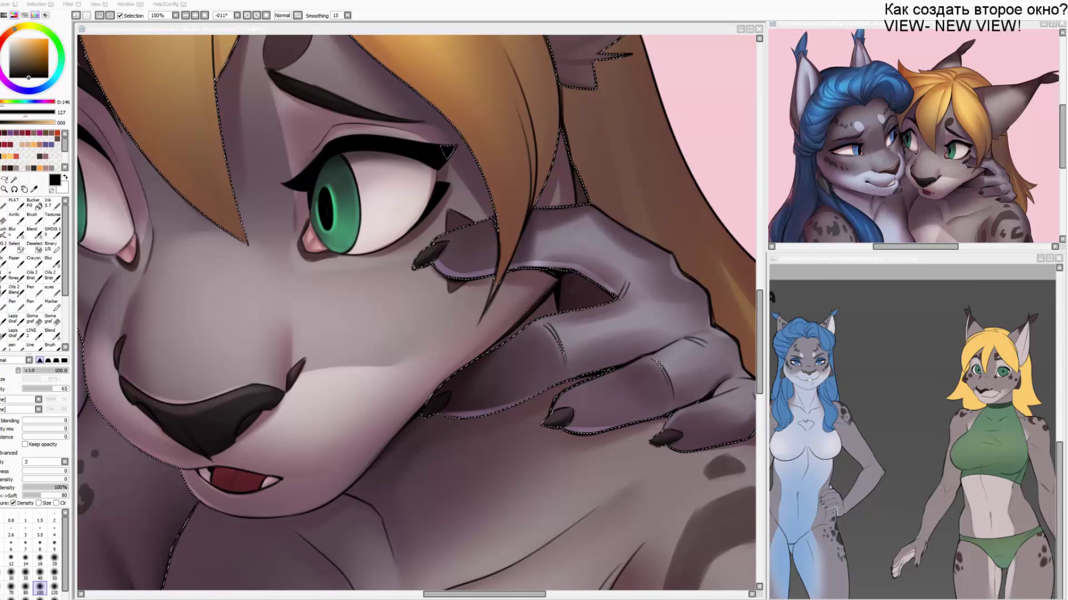
{"action": "left_click", "coordinate": [380, 344]}
{"action": "left_click_drag", "start_coordinate": [455, 337], "coordinate": [469, 236]}
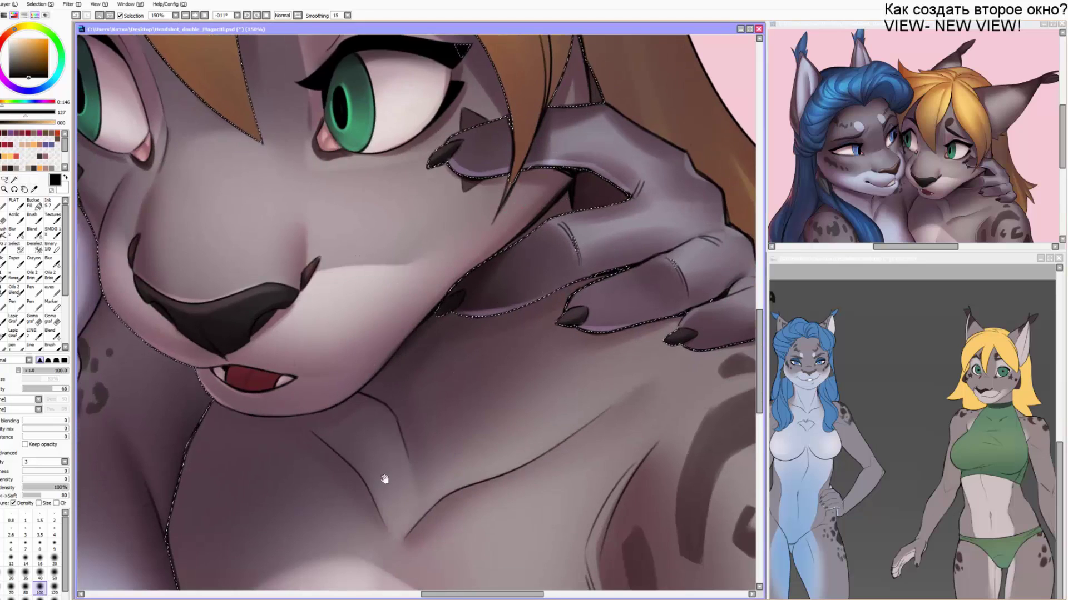
{"action": "left_click_drag", "start_coordinate": [384, 479], "coordinate": [386, 337]}
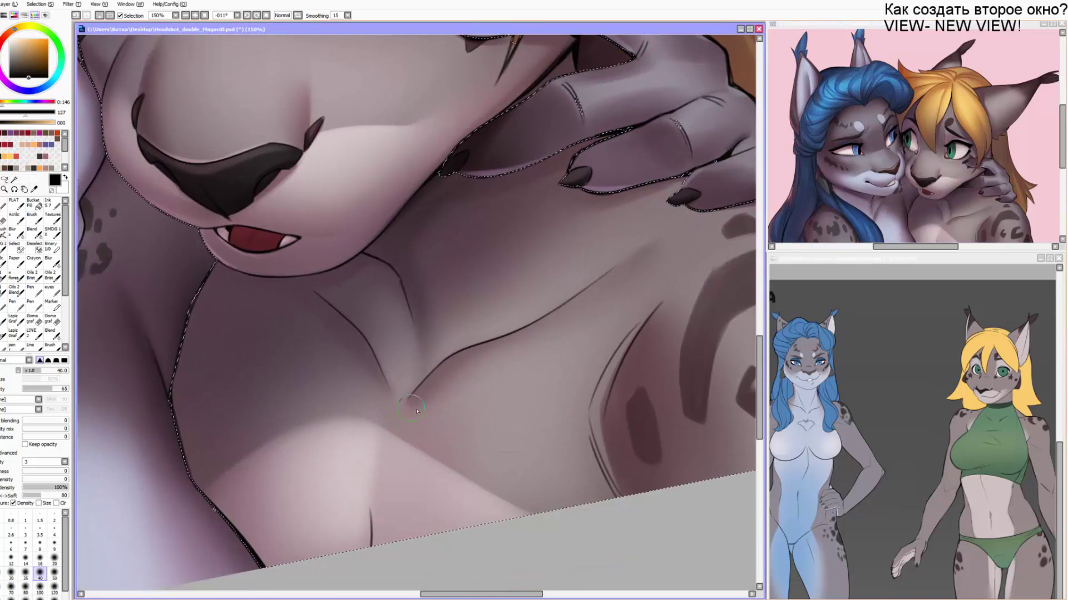
{"action": "left_click_drag", "start_coordinate": [619, 321], "coordinate": [519, 293]}
{"action": "key", "text": "]"}
{"action": "key", "text": "]"}
{"action": "key", "text": "]"}
{"action": "left_click_drag", "start_coordinate": [567, 338], "coordinate": [525, 274]}
{"action": "key", "text": "]"}
{"action": "key", "text": "]"}
{"action": "key", "text": "]"}
{"action": "key", "text": "]"}
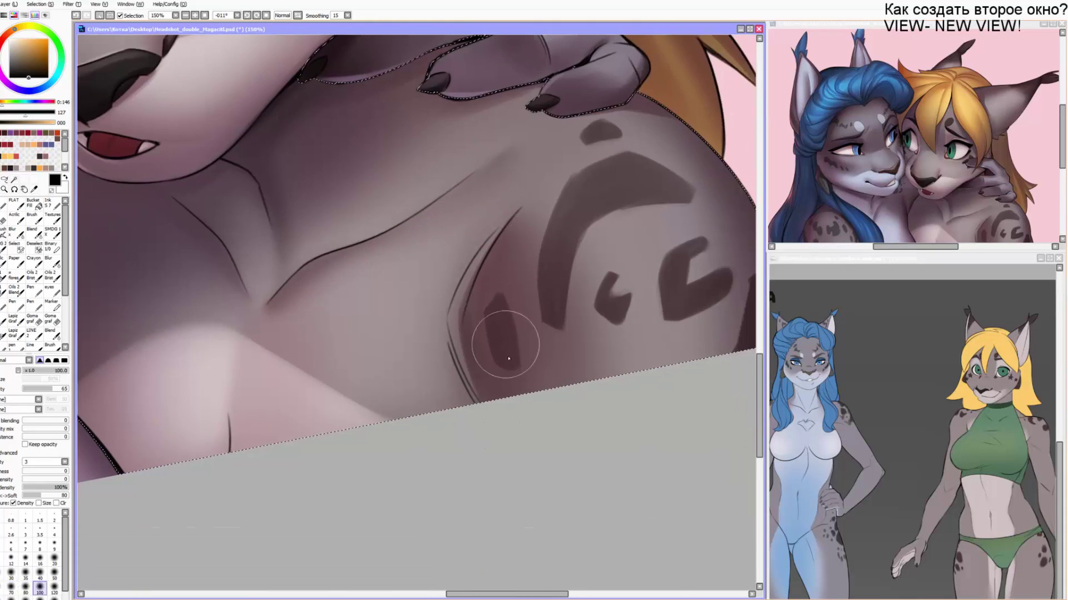
Shade the blonde lynx's armpit fold and outer shoulder in black with the soft brush enlarged to 250.
{"action": "key", "text": "]"}
{"action": "left_click_drag", "start_coordinate": [498, 360], "coordinate": [486, 328]}
{"action": "left_click_drag", "start_coordinate": [557, 257], "coordinate": [458, 341]}
{"action": "left_click_drag", "start_coordinate": [595, 245], "coordinate": [648, 339]}
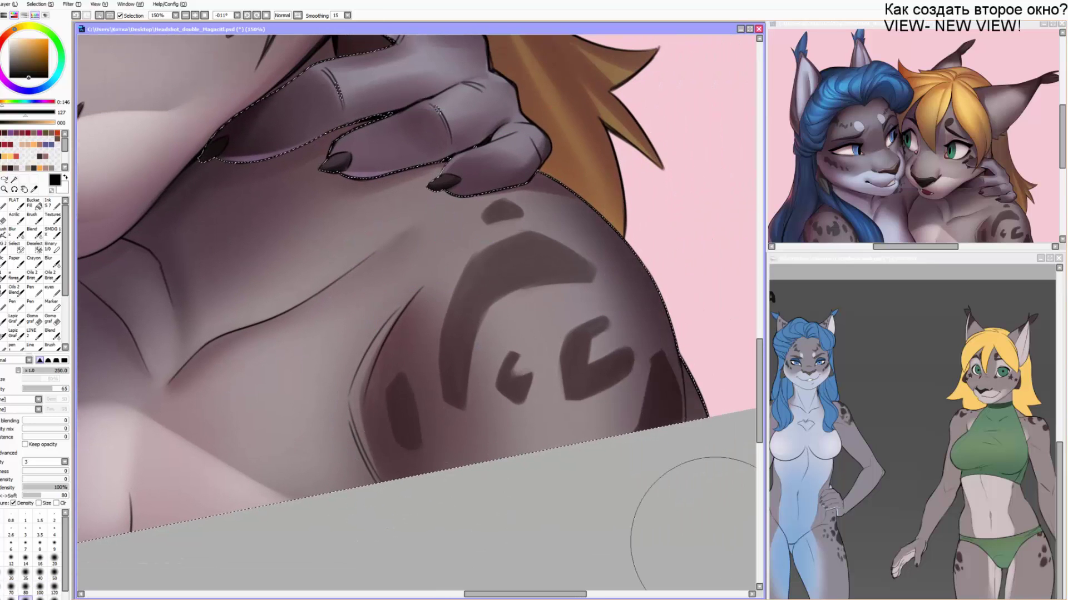
{"action": "key", "text": "]"}
{"action": "left_click_drag", "start_coordinate": [536, 150], "coordinate": [549, 411]}
{"action": "left_click_drag", "start_coordinate": [403, 211], "coordinate": [414, 167]}
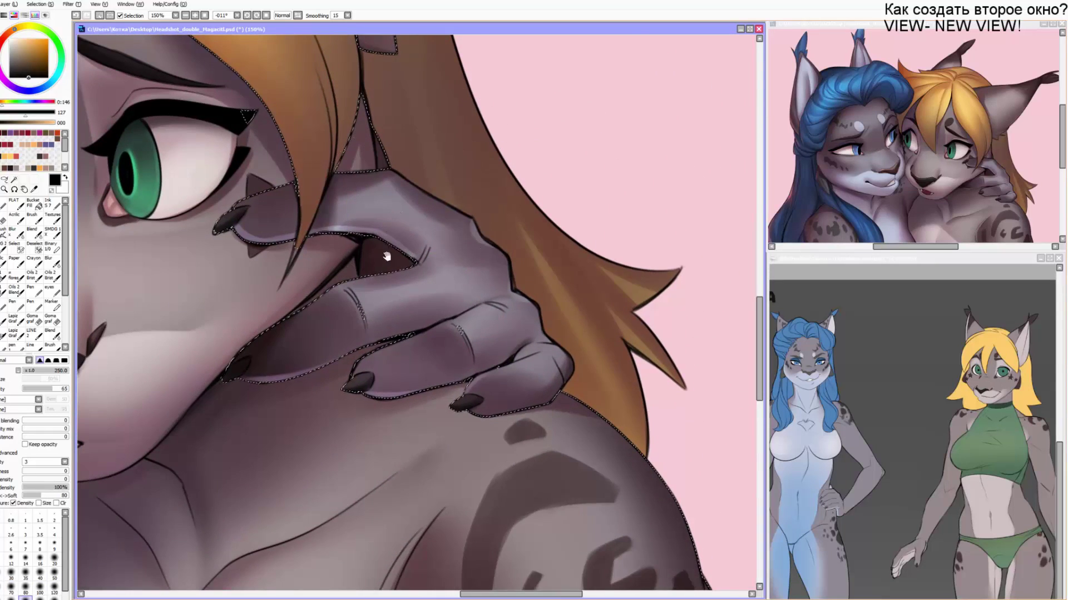
Shade under the blonde lynx's chin with the soft brush at size 50, clear the selection and reset the canvas rotation.
{"action": "left_click_drag", "start_coordinate": [389, 255], "coordinate": [470, 479]}
{"action": "left_click_drag", "start_coordinate": [369, 284], "coordinate": [423, 285]}
{"action": "scroll", "coordinate": [417, 197], "scroll_direction": "down", "scroll_amount": 3}
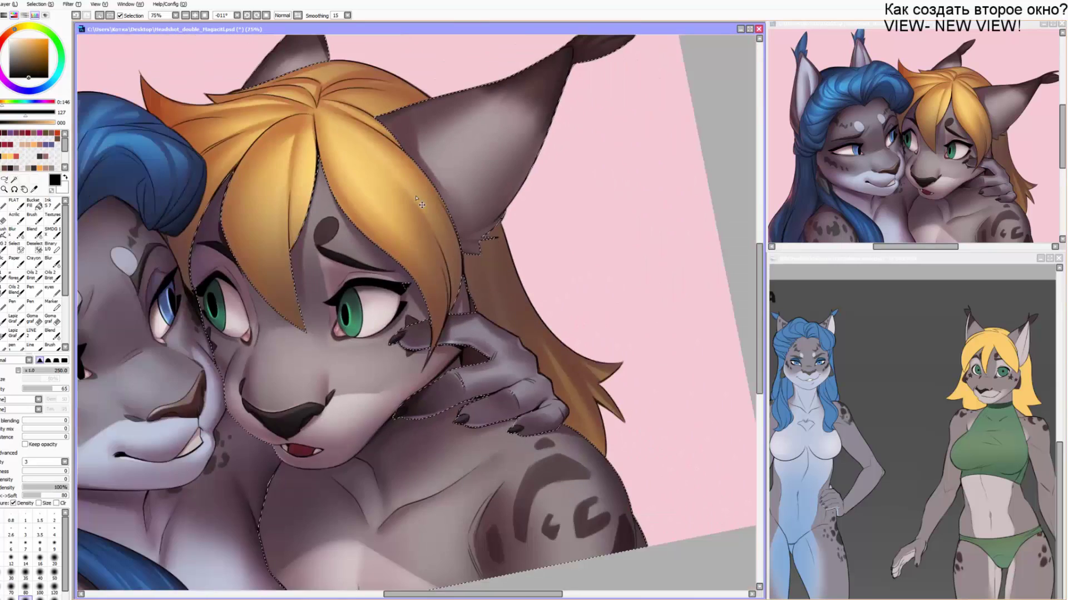
{"action": "scroll", "coordinate": [417, 199], "scroll_direction": "up", "scroll_amount": 1}
{"action": "left_click_drag", "start_coordinate": [268, 268], "coordinate": [426, 105]}
{"action": "key", "text": "["}
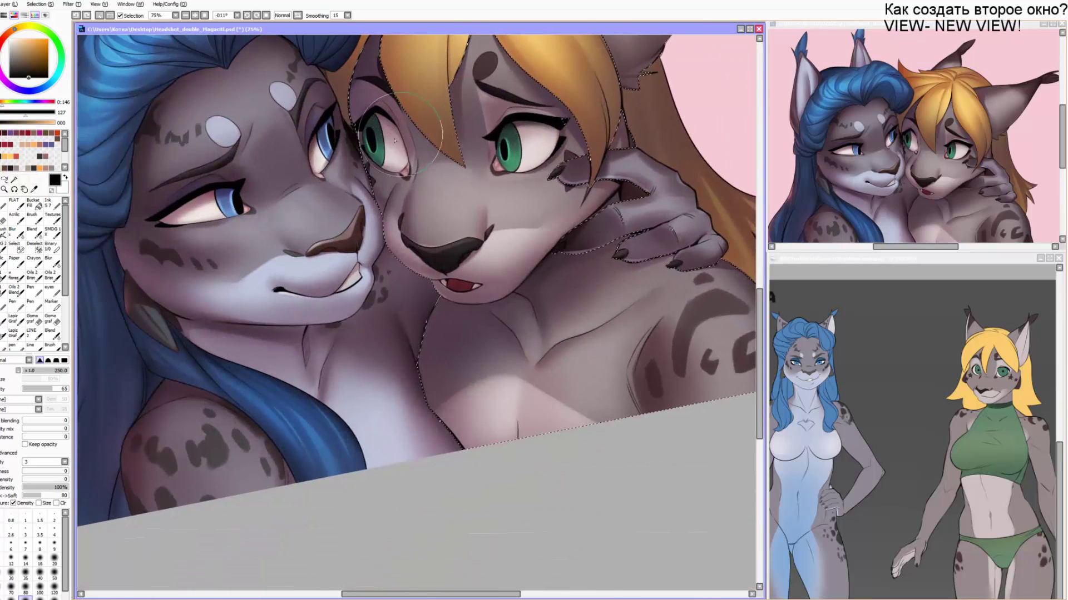
{"action": "key", "text": "bracketleft"}
{"action": "key", "text": "bracketleft"}
{"action": "key", "text": "bracketleft"}
{"action": "key", "text": "bracketleft"}
{"action": "key", "text": "bracketleft"}
{"action": "key", "text": "bracketleft"}
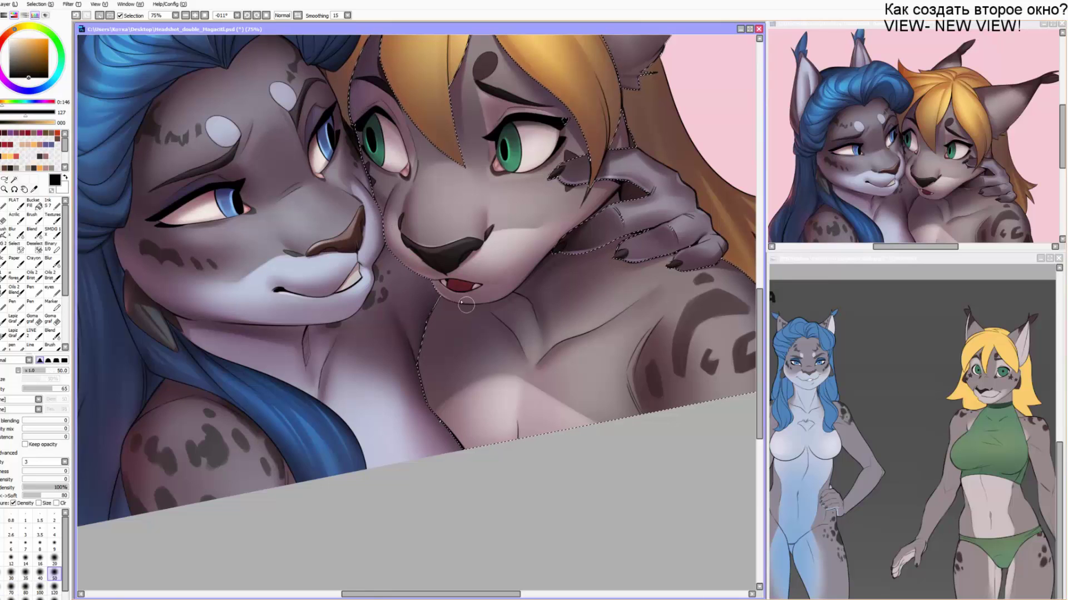
{"action": "left_click_drag", "start_coordinate": [398, 281], "coordinate": [408, 317]}
{"action": "key", "text": "ctrl+d"}
{"action": "key", "text": "Home"}
{"action": "left_click_drag", "start_coordinate": [276, 288], "coordinate": [296, 333]}
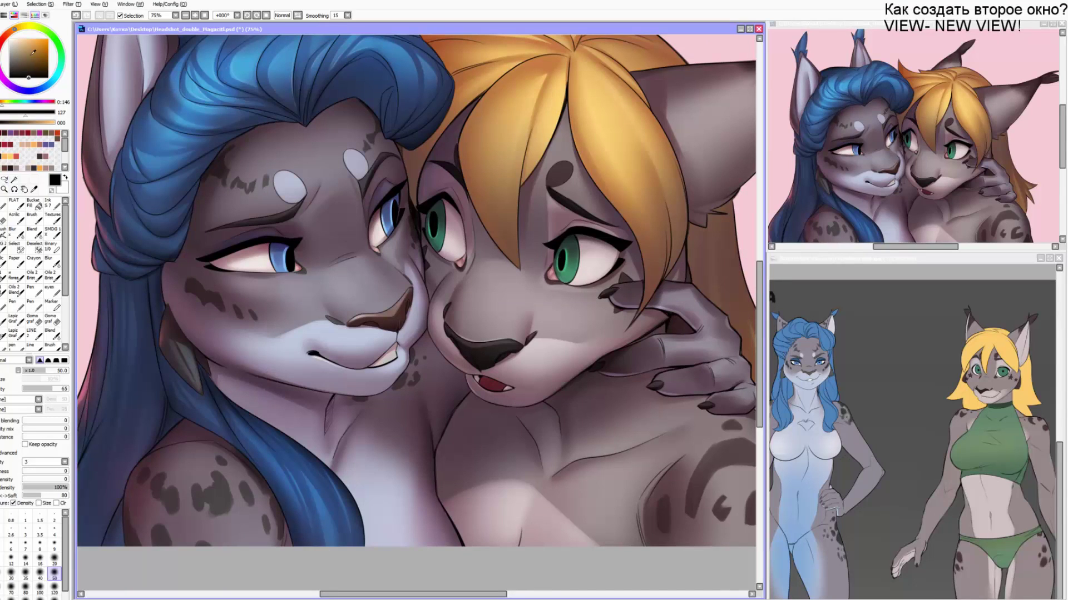
Dot white highlights onto the irises of both lynxes' eyes using the Brush at sizes 12 and 10.
{"action": "left_click_drag", "start_coordinate": [34, 53], "coordinate": [10, 39]}
{"action": "left_click", "coordinate": [33, 218]}
{"action": "mouse_move", "coordinate": [307, 186]}
{"action": "left_mouse_down"}
{"action": "mouse_move", "coordinate": [274, 190]}
{"action": "mouse_move", "coordinate": [265, 205]}
{"action": "left_mouse_up"}
{"action": "key", "text": "ctrl+z"}
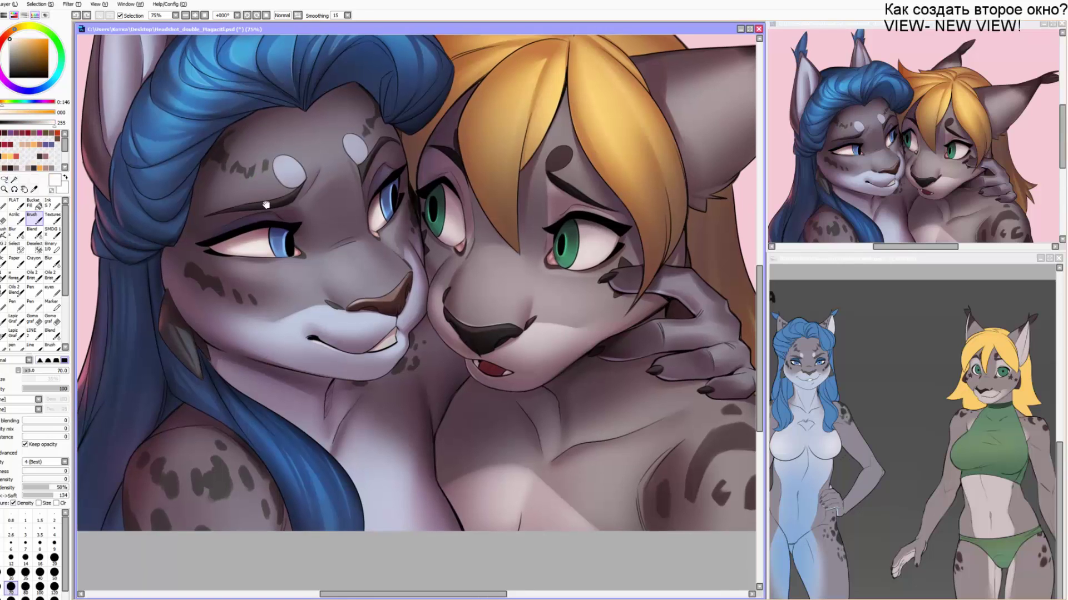
{"action": "key", "text": "bracketleft"}
{"action": "key", "text": "bracketleft"}
{"action": "key", "text": "bracketleft"}
{"action": "key", "text": "bracketleft"}
{"action": "key", "text": "bracketleft"}
{"action": "key", "text": "bracketleft"}
{"action": "key", "text": "bracketleft"}
{"action": "key", "text": "bracketleft"}
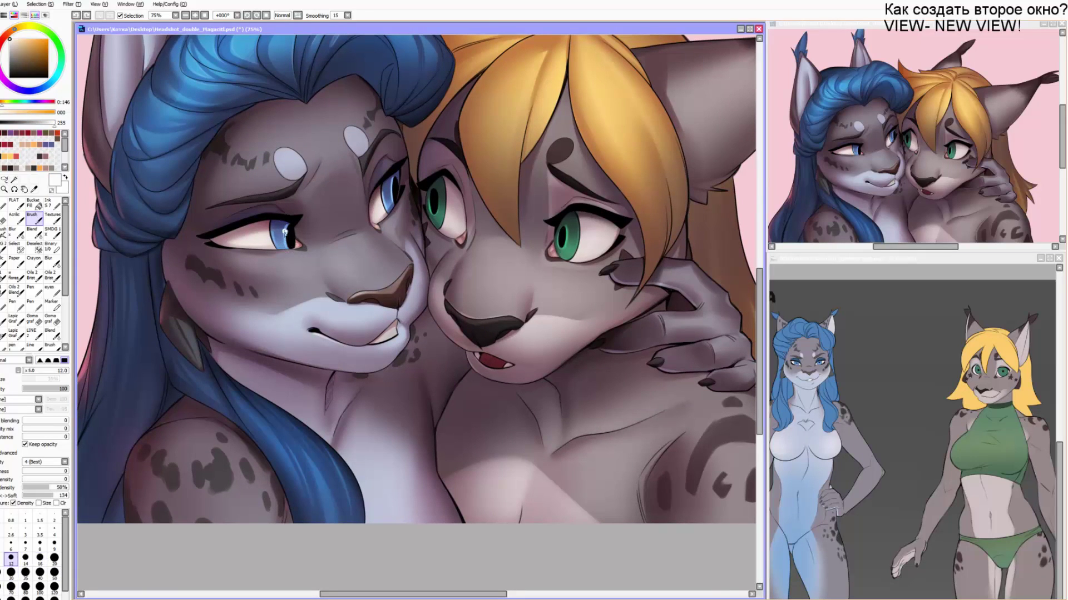
{"action": "left_click", "coordinate": [285, 232]}
{"action": "key", "text": "bracketleft"}
{"action": "left_click_drag", "start_coordinate": [567, 231], "coordinate": [424, 256]}
{"action": "key", "text": "Delete"}
{"action": "key", "text": "Delete"}
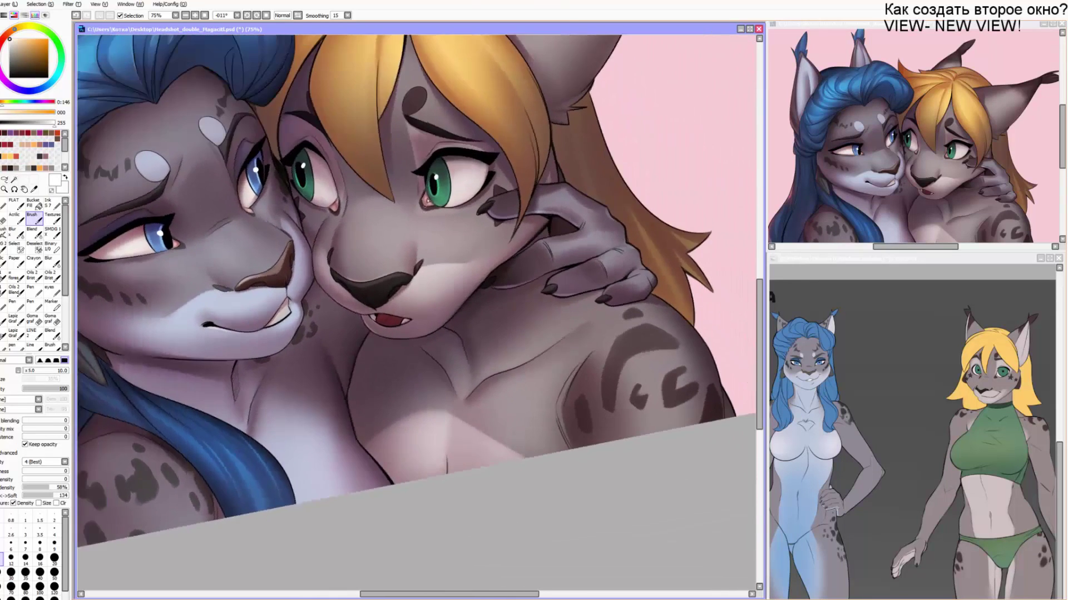
Touch up the claw beside the blonde lynx's near eye with sampled near-black at brush size 5 and density 84.
{"action": "scroll", "coordinate": [424, 200], "scroll_direction": "up", "scroll_amount": 3}
{"action": "right_click", "coordinate": [498, 203]}
{"action": "key", "text": "b"}
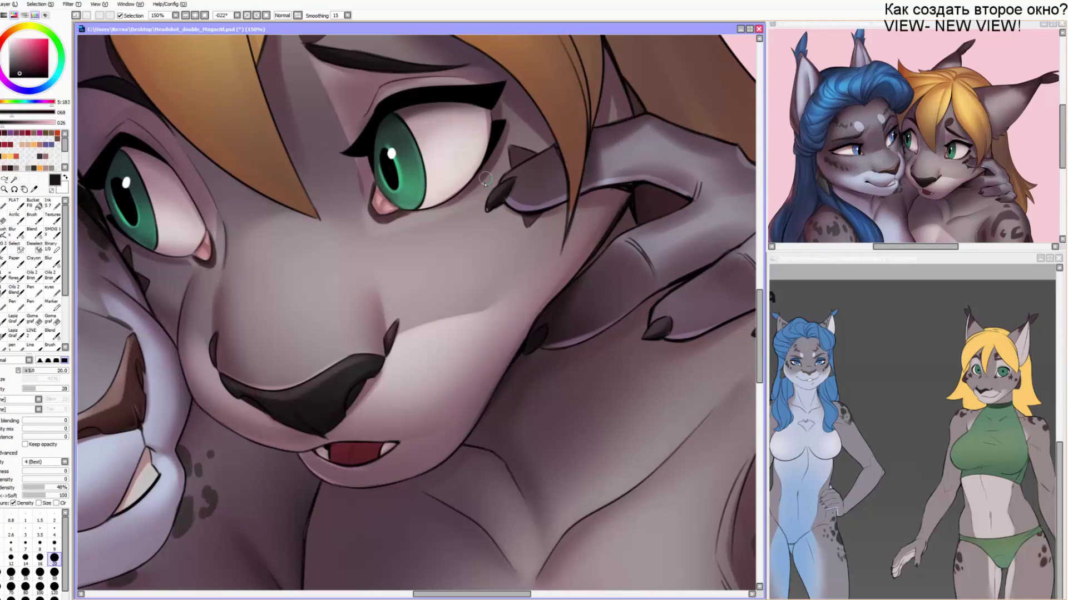
{"action": "key", "text": "bracketleft"}
{"action": "key", "text": "bracketleft"}
{"action": "key", "text": "bracketleft"}
{"action": "key", "text": "bracketleft"}
{"action": "key", "text": "bracketleft"}
{"action": "key", "text": "bracketleft"}
{"action": "key", "text": "bracketleft"}
{"action": "key", "text": "bracketleft"}
{"action": "key", "text": "bracketleft"}
{"action": "key", "text": "ctrl+z"}
{"action": "left_click_drag", "start_coordinate": [492, 207], "coordinate": [489, 212]}
{"action": "left_click", "coordinate": [61, 389]}
{"action": "mouse_move", "coordinate": [487, 210]}
{"action": "left_mouse_down"}
{"action": "mouse_move", "coordinate": [510, 182]}
{"action": "mouse_move", "coordinate": [498, 207]}
{"action": "left_mouse_up"}
{"action": "key", "text": "ctrl+z"}
{"action": "key", "text": "alt+Tab"}
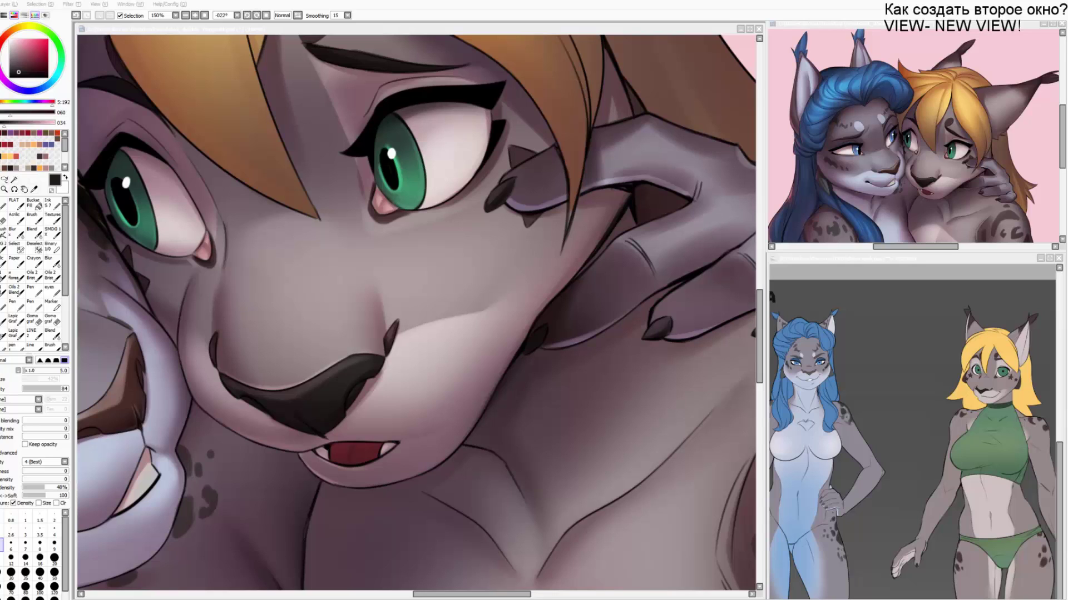
Refine the highlight in the blonde lynx's near eye with sampled white at brush size 5.
{"action": "left_click", "coordinate": [408, 262]}
{"action": "left_click_drag", "start_coordinate": [439, 172], "coordinate": [442, 202]}
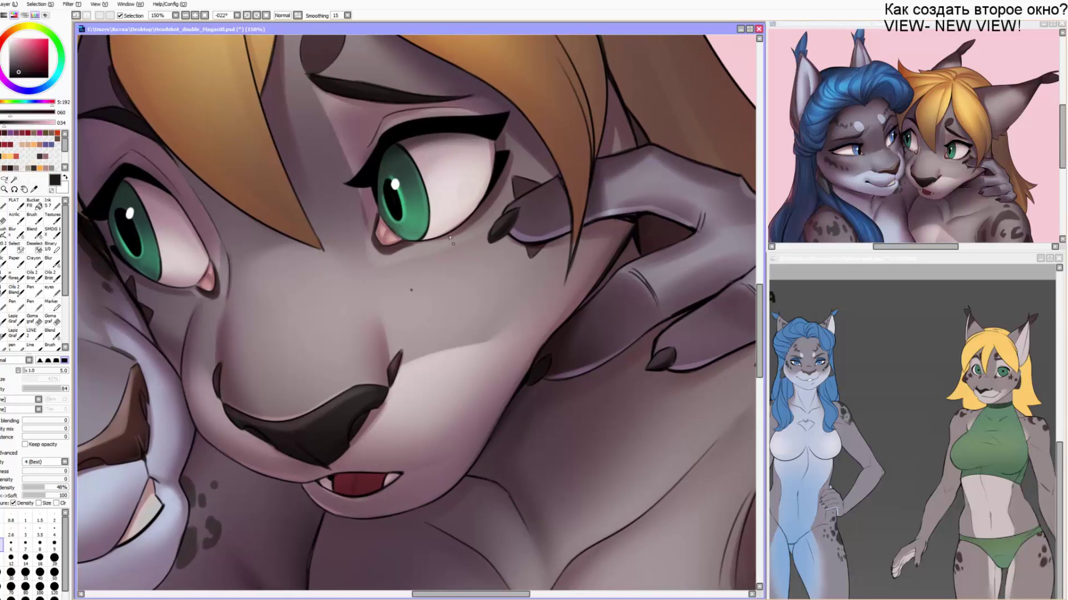
{"action": "right_click", "coordinate": [395, 184]}
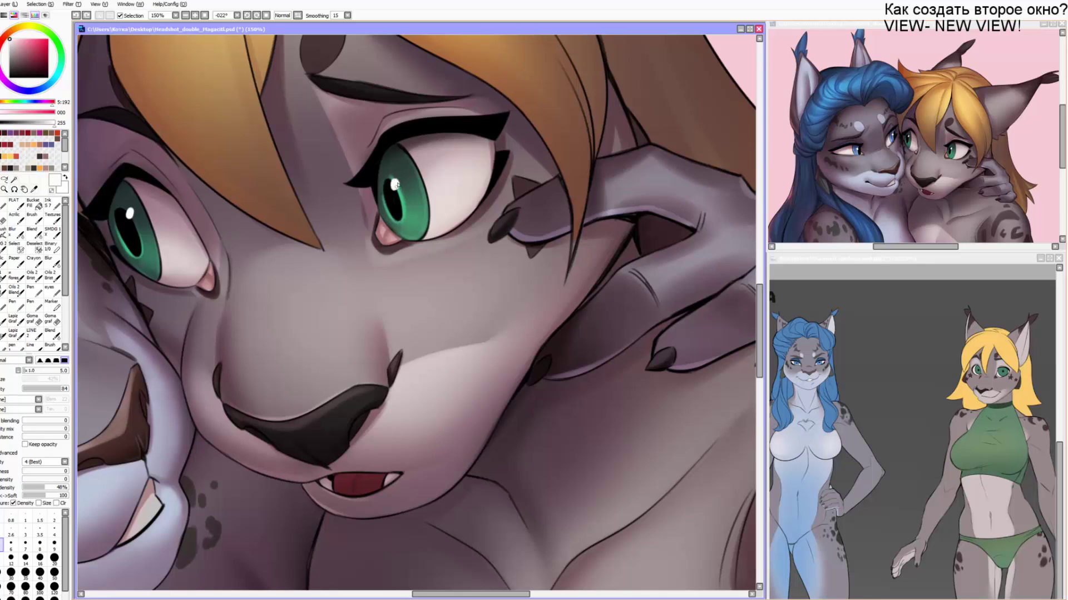
{"action": "left_click_drag", "start_coordinate": [129, 211], "coordinate": [260, 180]}
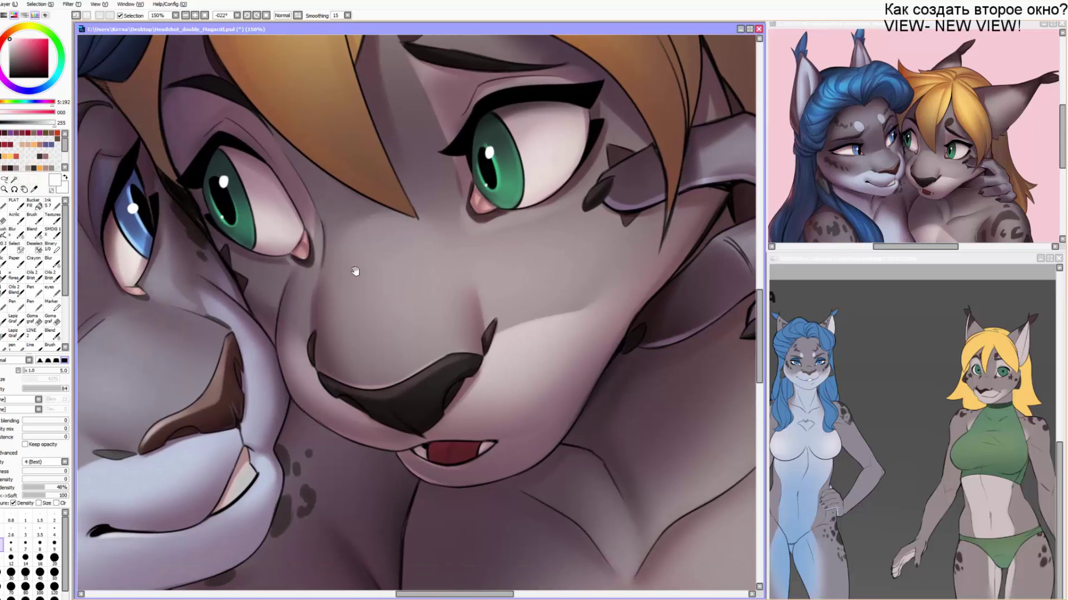
Refine the highlight and iris of the blue-haired lynx's far eye with sampled light blue at brush size 3.5.
{"action": "left_click_drag", "start_coordinate": [182, 286], "coordinate": [287, 252]}
{"action": "left_click_drag", "start_coordinate": [254, 184], "coordinate": [258, 191]}
{"action": "right_click", "coordinate": [249, 158]}
{"action": "key", "text": "bracketleft"}
{"action": "key", "text": "bracketleft"}
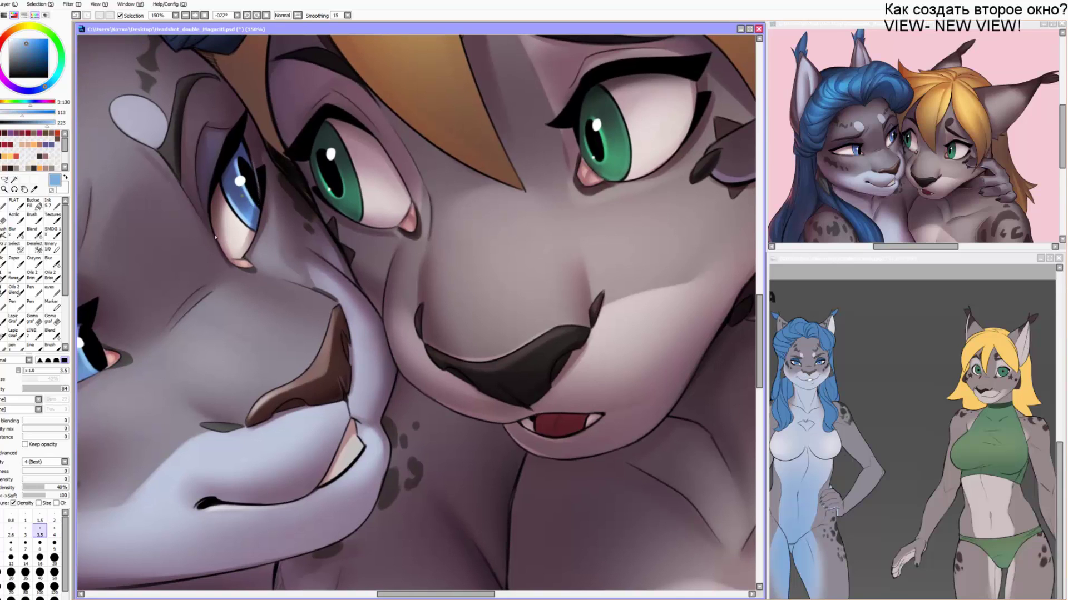
{"action": "left_click_drag", "start_coordinate": [216, 238], "coordinate": [362, 129]}
Darken the lash lines of the blue-haired lynx's eyes with sampled black, using the Brush at sizes 16 and 14.
{"action": "right_click", "coordinate": [123, 311]}
{"action": "key", "text": "Delete"}
{"action": "left_click_drag", "start_coordinate": [134, 309], "coordinate": [322, 253]}
{"action": "key", "text": "bracketright"}
{"action": "key", "text": "bracketright"}
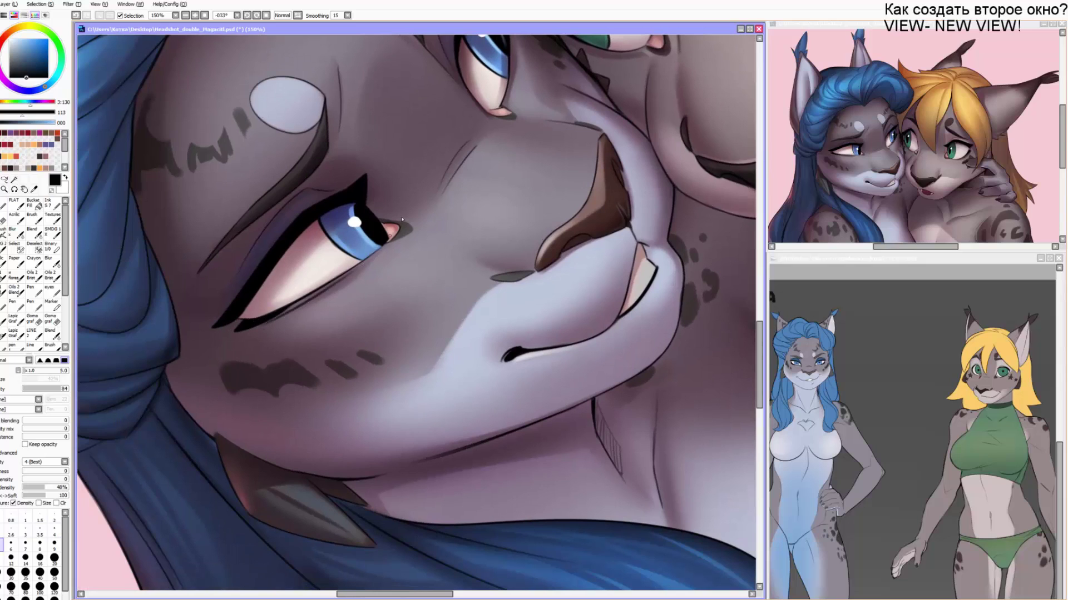
{"action": "key", "text": "bracketright"}
{"action": "key", "text": "bracketright"}
{"action": "key", "text": "bracketright"}
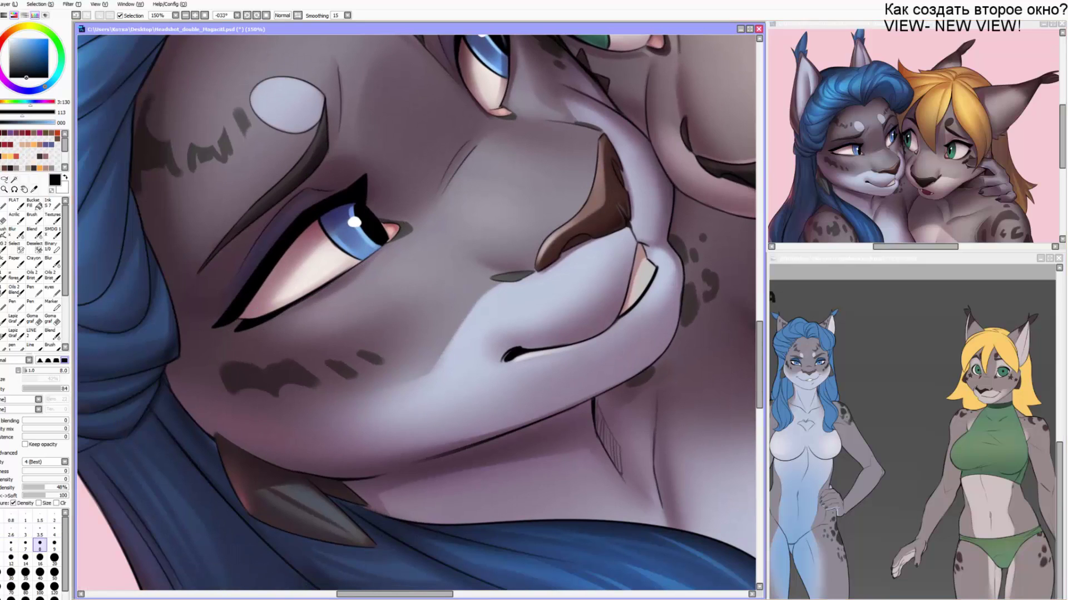
{"action": "key", "text": "alt+Tab"}
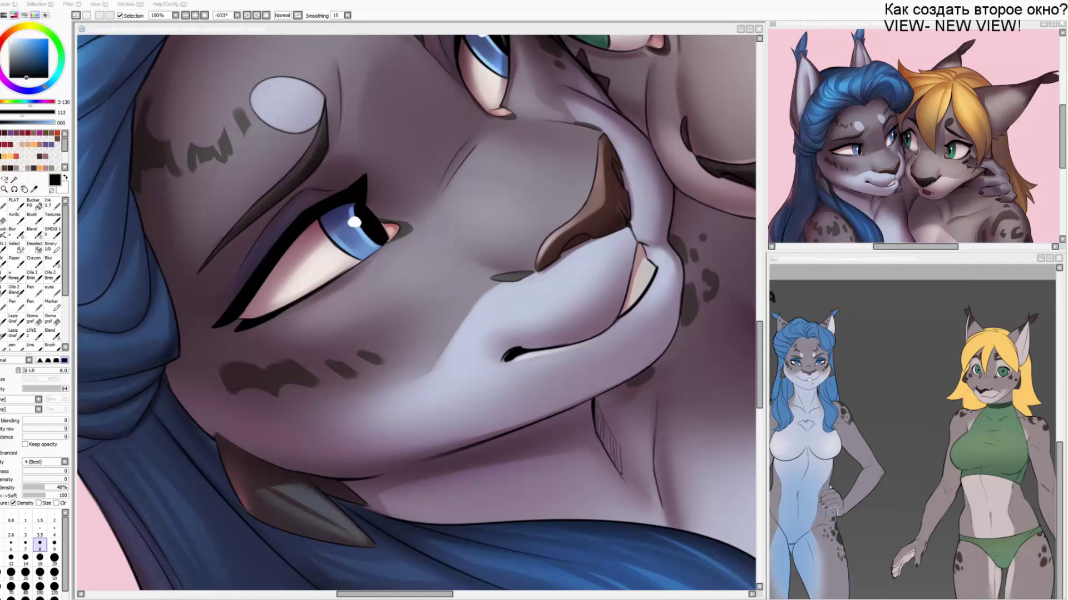
{"action": "left_click", "coordinate": [291, 368]}
{"action": "key", "text": "ctrl+z"}
{"action": "key", "text": "bracketright"}
{"action": "key", "text": "bracketright"}
{"action": "key", "text": "bracketright"}
{"action": "key", "text": "bracketright"}
{"action": "key", "text": "bracketright"}
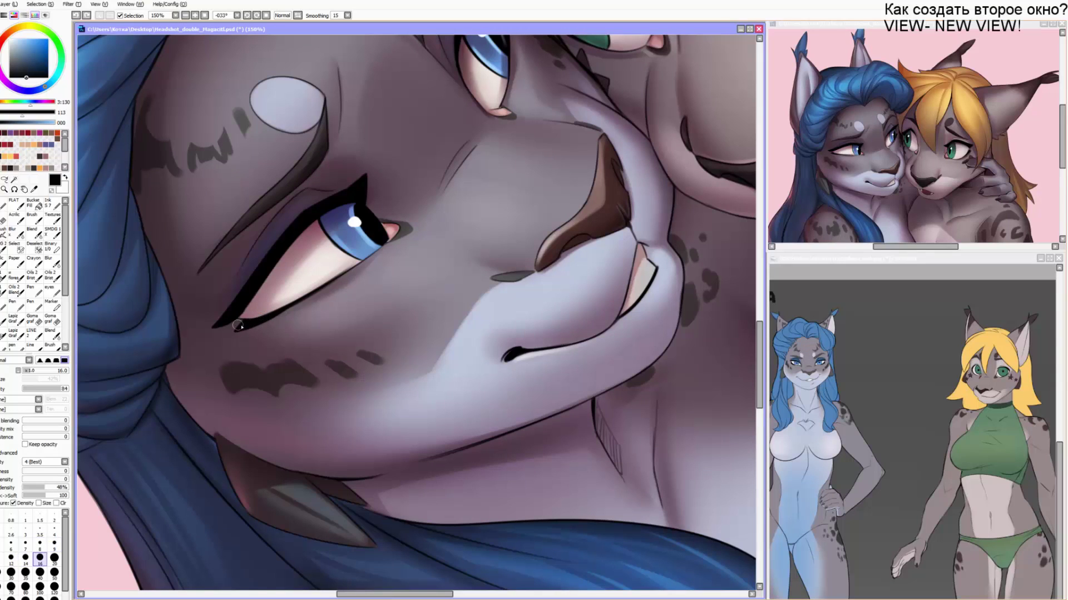
{"action": "left_click_drag", "start_coordinate": [238, 325], "coordinate": [309, 301]}
{"action": "left_click_drag", "start_coordinate": [243, 327], "coordinate": [364, 268]}
{"action": "key", "text": "bracketleft"}
{"action": "mouse_move", "coordinate": [516, 48]}
{"action": "left_mouse_down"}
{"action": "mouse_move", "coordinate": [478, 88]}
{"action": "mouse_move", "coordinate": [476, 123]}
{"action": "left_mouse_up"}
{"action": "left_click_drag", "start_coordinate": [484, 83], "coordinate": [536, 178]}
{"action": "mouse_move", "coordinate": [539, 219]}
{"action": "left_mouse_down"}
{"action": "mouse_move", "coordinate": [500, 230]}
{"action": "mouse_move", "coordinate": [379, 186]}
{"action": "mouse_move", "coordinate": [487, 170]}
{"action": "left_mouse_up"}
{"action": "key", "text": "End"}
{"action": "key", "text": "End"}
{"action": "key", "text": "End"}
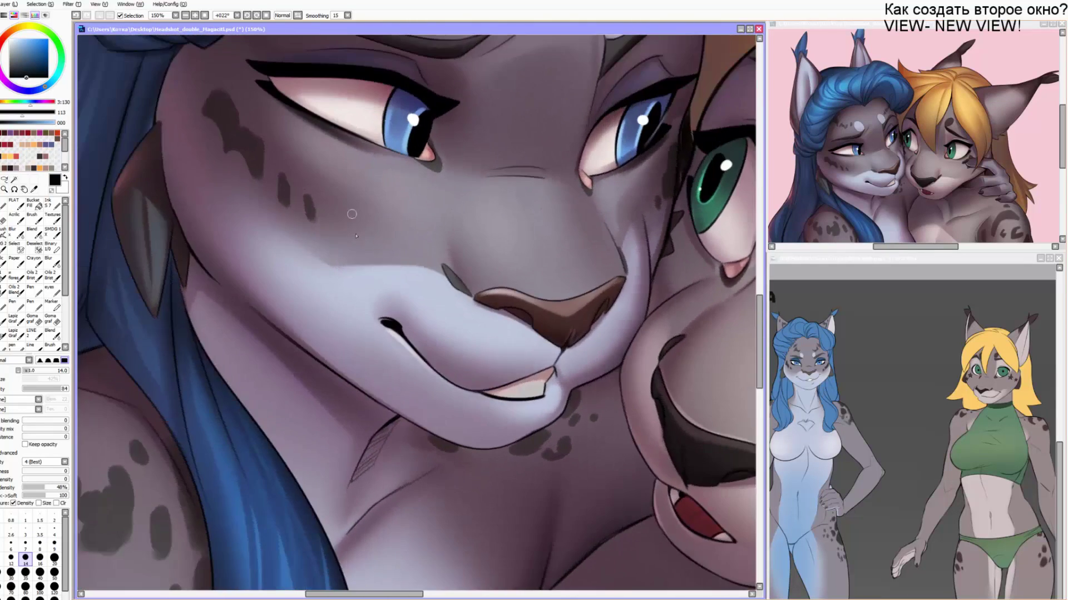
{"action": "left_click_drag", "start_coordinate": [356, 235], "coordinate": [364, 254]}
Paint a soft white highlight band across the blonde lynx's bangs with a large airbrush.
{"action": "left_click_drag", "start_coordinate": [464, 200], "coordinate": [169, 389]}
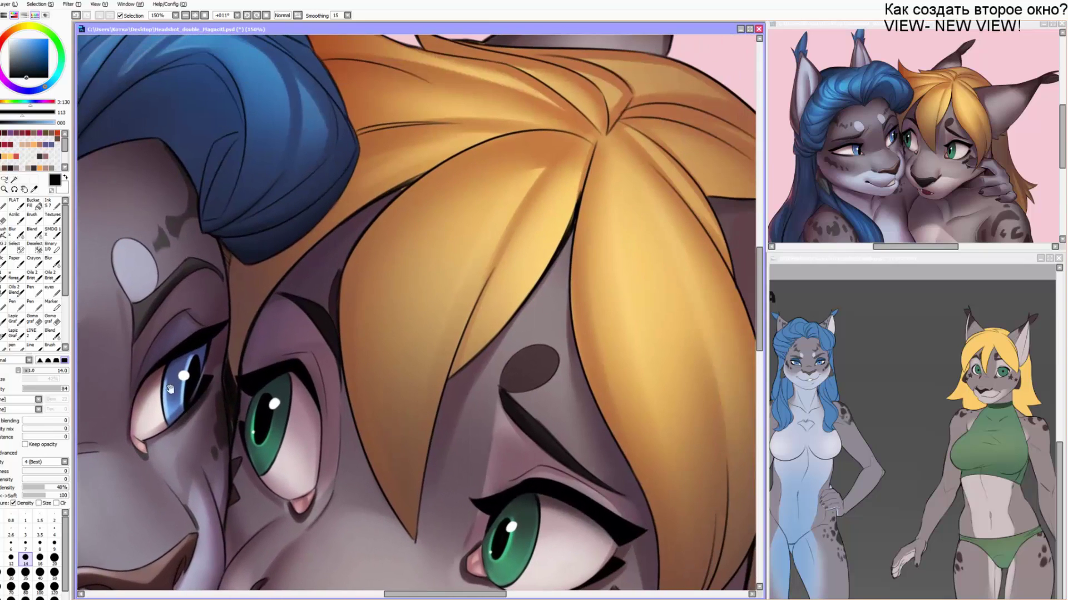
{"action": "left_click", "coordinate": [10, 39]}
{"action": "left_click_drag", "start_coordinate": [471, 216], "coordinate": [410, 212]}
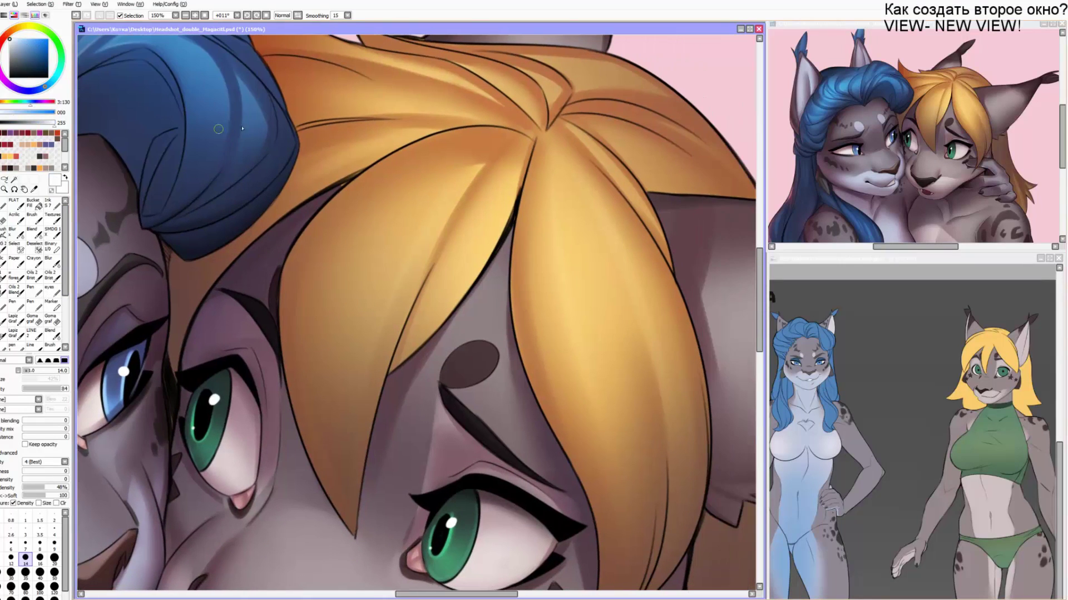
{"action": "key", "text": "b"}
{"action": "key", "text": "bracketright"}
{"action": "key", "text": "bracketright"}
{"action": "key", "text": "bracketright"}
{"action": "key", "text": "bracketright"}
{"action": "key", "text": "bracketright"}
{"action": "key", "text": "bracketright"}
{"action": "key", "text": "bracketright"}
{"action": "mouse_move", "coordinate": [311, 159]}
{"action": "left_mouse_down"}
{"action": "mouse_move", "coordinate": [691, 278]}
{"action": "mouse_move", "coordinate": [579, 283]}
{"action": "mouse_move", "coordinate": [651, 282]}
{"action": "left_mouse_up"}
Shape the white highlight band on the blonde bangs into curved patches with the Eraser at size 100 and density 62.
{"action": "key", "text": "e"}
{"action": "key", "text": "bracketright"}
{"action": "key", "text": "bracketright"}
{"action": "key", "text": "bracketright"}
{"action": "key", "text": "bracketright"}
{"action": "key", "text": "bracketright"}
{"action": "left_click_drag", "start_coordinate": [546, 217], "coordinate": [627, 244]}
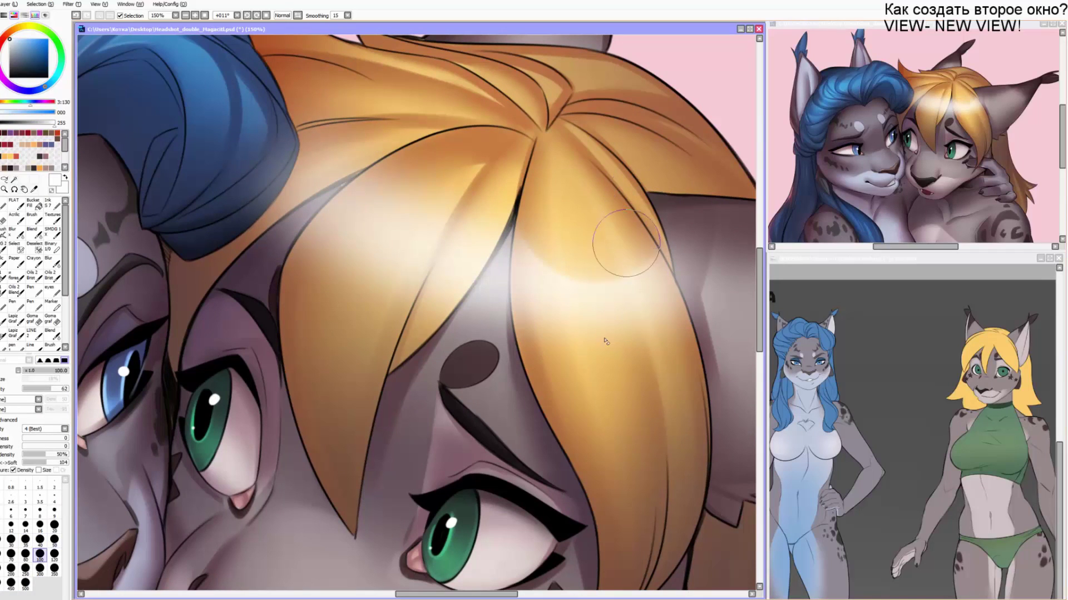
{"action": "left_click_drag", "start_coordinate": [594, 347], "coordinate": [622, 352]}
{"action": "left_click_drag", "start_coordinate": [718, 218], "coordinate": [732, 311]}
{"action": "left_click_drag", "start_coordinate": [350, 272], "coordinate": [389, 295]}
{"action": "left_click_drag", "start_coordinate": [418, 176], "coordinate": [482, 181]}
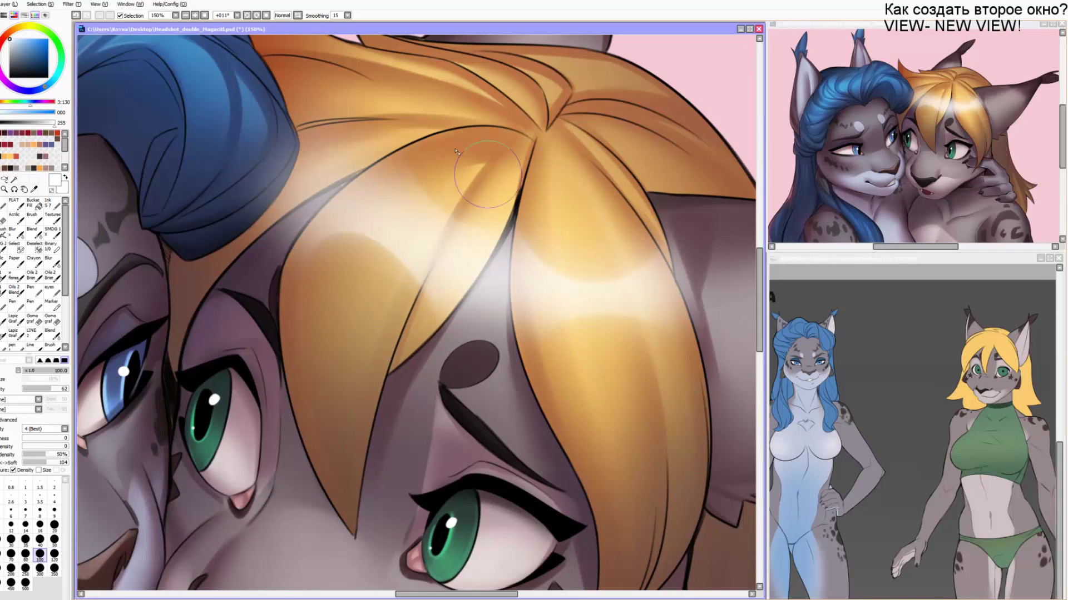
Erase the white highlight spilling onto the blue hair beside the bangs with the Eraser at size 120.
{"action": "key", "text": "bracketright"}
{"action": "left_click_drag", "start_coordinate": [346, 101], "coordinate": [356, 115]}
{"action": "left_click_drag", "start_coordinate": [273, 144], "coordinate": [212, 227]}
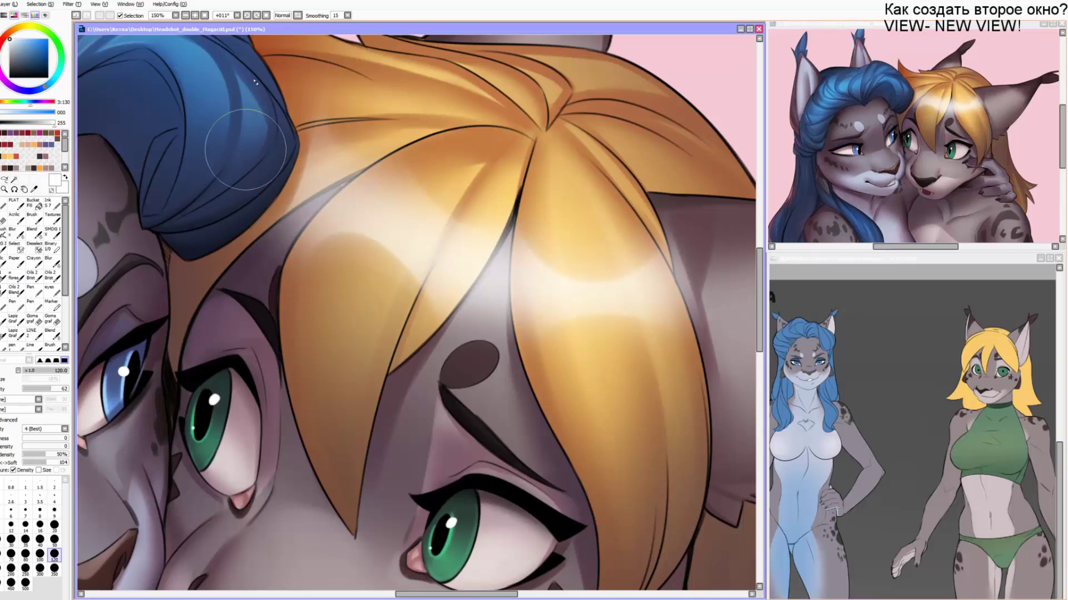
Cut strand-shaped gaps into the highlight on the bangs nearest the blue hair, reducing the Eraser to size 14 and smaller.
{"action": "key", "text": "bracketleft"}
{"action": "key", "text": "bracketleft"}
{"action": "key", "text": "bracketleft"}
{"action": "key", "text": "bracketleft"}
{"action": "mouse_move", "coordinate": [343, 263]}
{"action": "left_mouse_down"}
{"action": "mouse_move", "coordinate": [362, 224]}
{"action": "mouse_move", "coordinate": [409, 187]}
{"action": "left_mouse_up"}
{"action": "key", "text": "bracketleft"}
{"action": "key", "text": "bracketleft"}
{"action": "key", "text": "bracketleft"}
{"action": "key", "text": "bracketleft"}
{"action": "key", "text": "bracketleft"}
{"action": "key", "text": "bracketleft"}
{"action": "key", "text": "bracketleft"}
{"action": "key", "text": "bracketleft"}
{"action": "left_click_drag", "start_coordinate": [397, 257], "coordinate": [426, 205]}
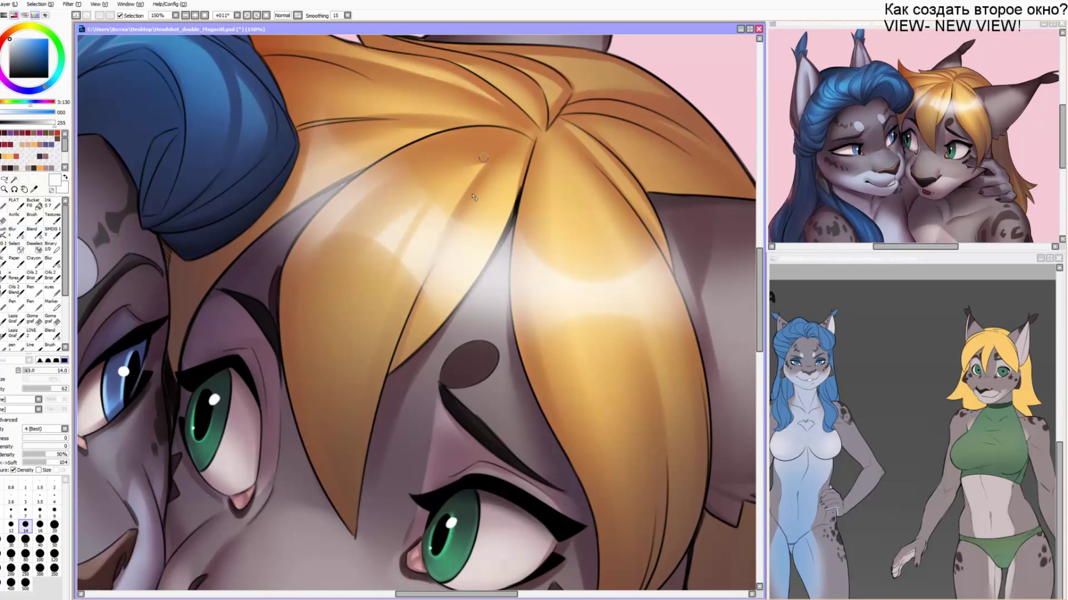
{"action": "key", "text": "bracketleft"}
{"action": "key", "text": "bracketleft"}
{"action": "mouse_move", "coordinate": [443, 306]}
{"action": "left_mouse_down"}
{"action": "mouse_move", "coordinate": [487, 235]}
{"action": "mouse_move", "coordinate": [528, 338]}
{"action": "left_mouse_up"}
Split the highlight on the bang nearest the blonde's ear into strands with the Eraser at sizes 20 to 35.
{"action": "key", "text": "bracketright"}
{"action": "key", "text": "bracketright"}
{"action": "key", "text": "bracketright"}
{"action": "key", "text": "bracketright"}
{"action": "left_click_drag", "start_coordinate": [549, 251], "coordinate": [560, 332]}
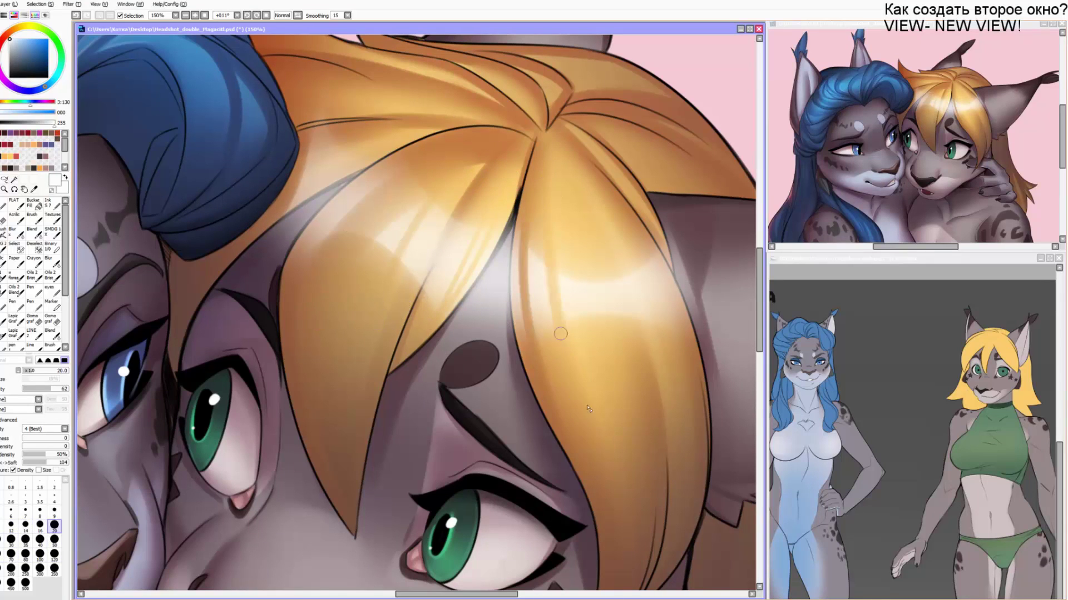
{"action": "key", "text": "bracketright"}
{"action": "key", "text": "bracketright"}
{"action": "key", "text": "bracketright"}
{"action": "left_click_drag", "start_coordinate": [618, 246], "coordinate": [652, 323]}
{"action": "key", "text": "bracketright"}
{"action": "left_click_drag", "start_coordinate": [654, 256], "coordinate": [668, 314]}
{"action": "left_click_drag", "start_coordinate": [669, 227], "coordinate": [707, 313]}
{"action": "left_click_drag", "start_coordinate": [675, 245], "coordinate": [701, 299]}
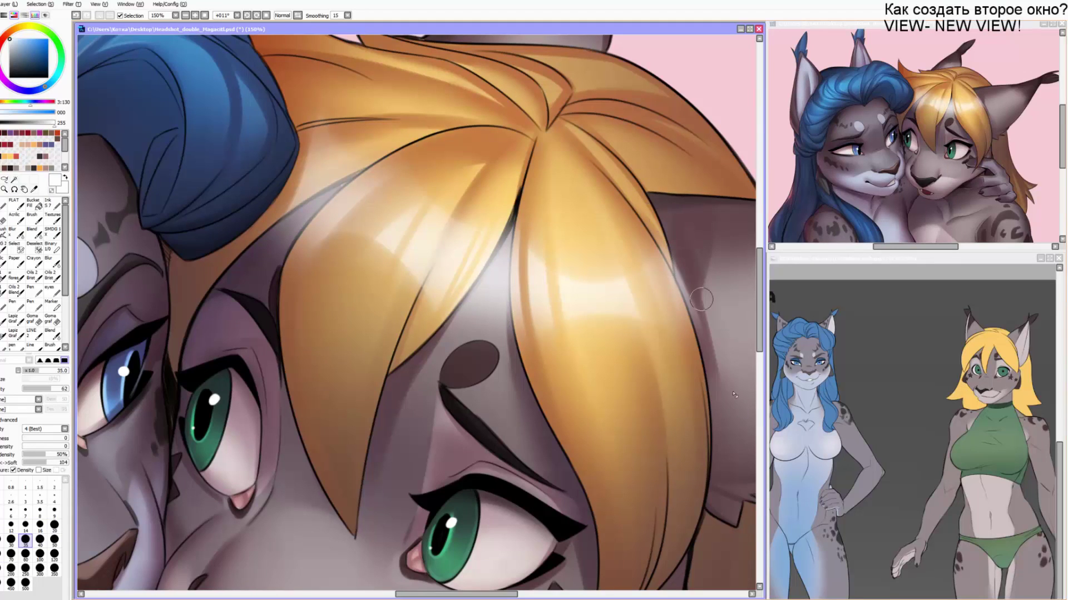
Erase the white highlight spilling past the bangs onto the blonde lynx's ear with the Eraser at size 50.
{"action": "left_click_drag", "start_coordinate": [748, 369], "coordinate": [606, 306]}
{"action": "key", "text": "bracketright"}
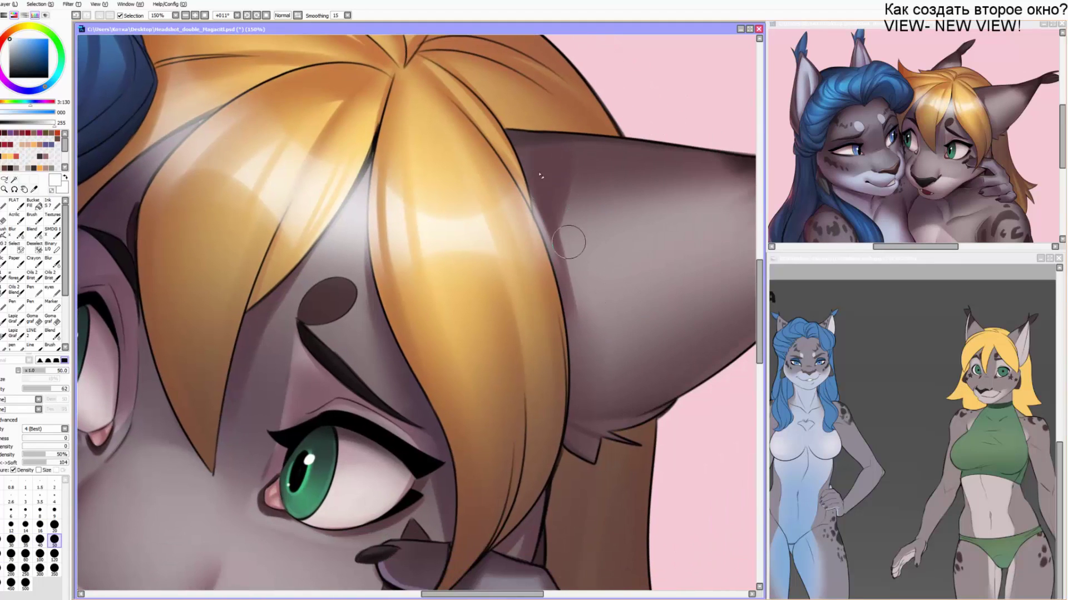
{"action": "left_click_drag", "start_coordinate": [543, 200], "coordinate": [579, 272]}
{"action": "mouse_move", "coordinate": [531, 187]}
{"action": "left_mouse_down"}
{"action": "mouse_move", "coordinate": [563, 245]}
{"action": "mouse_move", "coordinate": [568, 289]}
{"action": "left_mouse_up"}
Examine the blue-haired lynx's hair and the area where it meets the blonde bangs for stray highlights.
{"action": "left_click_drag", "start_coordinate": [186, 255], "coordinate": [349, 328]}
{"action": "key", "text": "bracketright"}
{"action": "key", "text": "bracketright"}
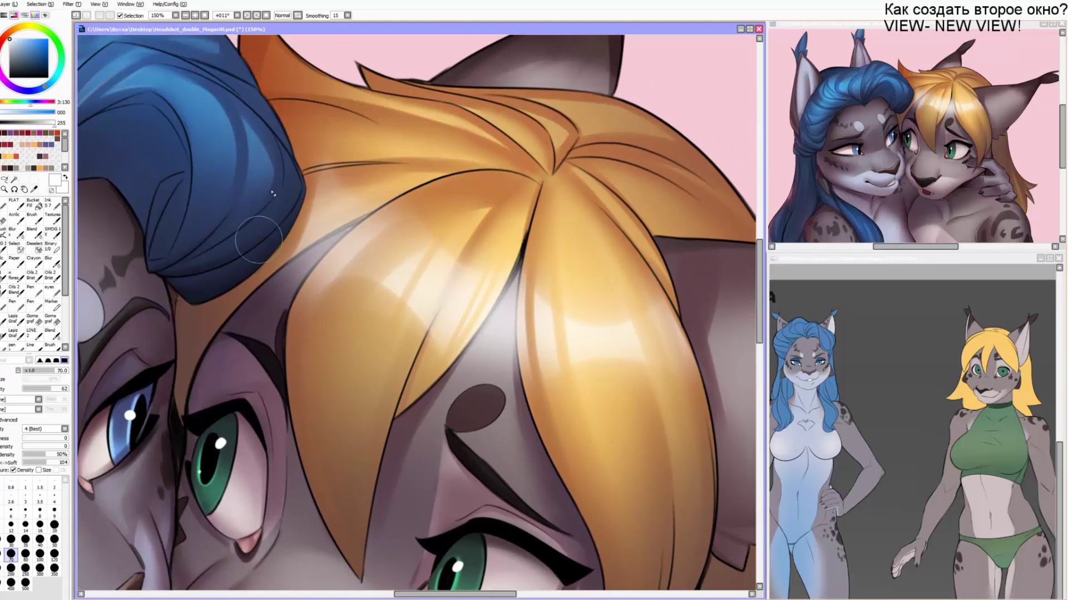
{"action": "left_click_drag", "start_coordinate": [98, 82], "coordinate": [540, 254]}
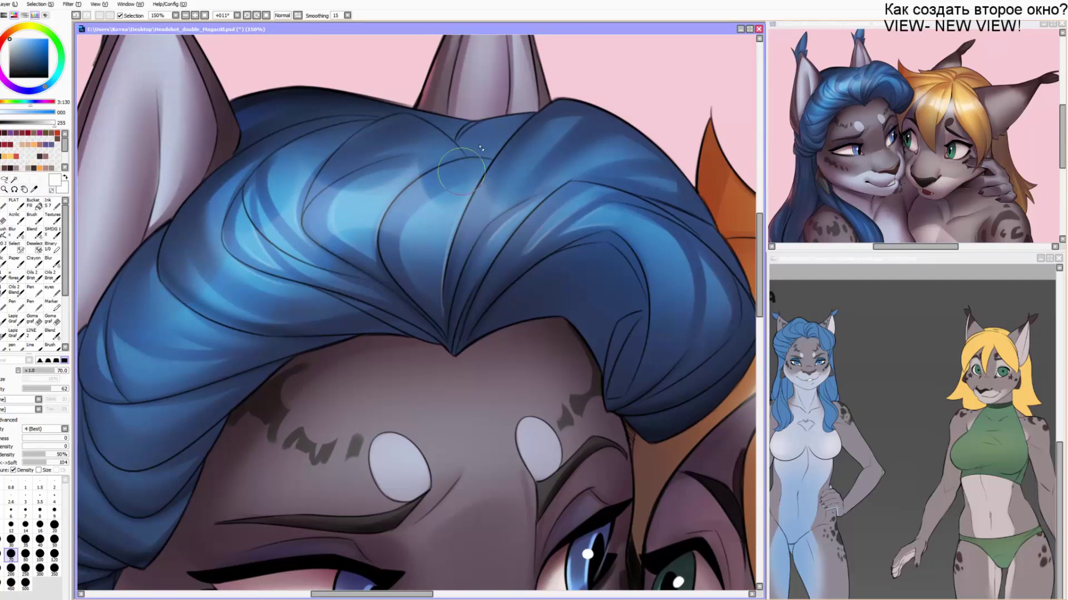
{"action": "key", "text": "bracketleft"}
{"action": "key", "text": "bracketleft"}
{"action": "key", "text": "bracketleft"}
{"action": "key", "text": "bracketleft"}
{"action": "key", "text": "bracketleft"}
{"action": "key", "text": "bracketleft"}
{"action": "key", "text": "bracketleft"}
{"action": "key", "text": "bracketleft"}
{"action": "key", "text": "bracketleft"}
{"action": "key", "text": "bracketleft"}
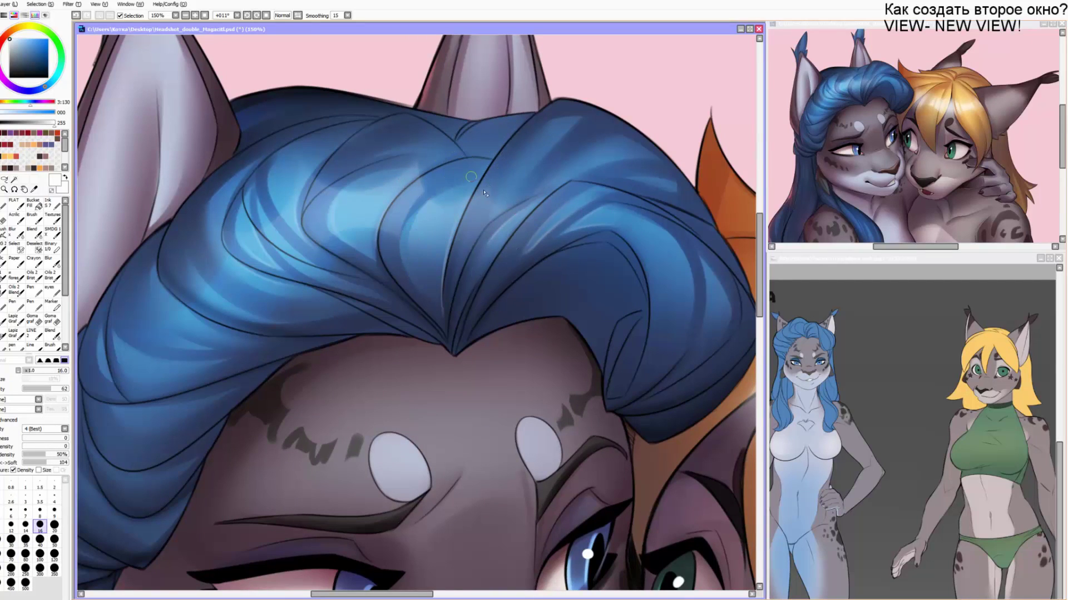
{"action": "key", "text": "bracketright"}
{"action": "key", "text": "bracketright"}
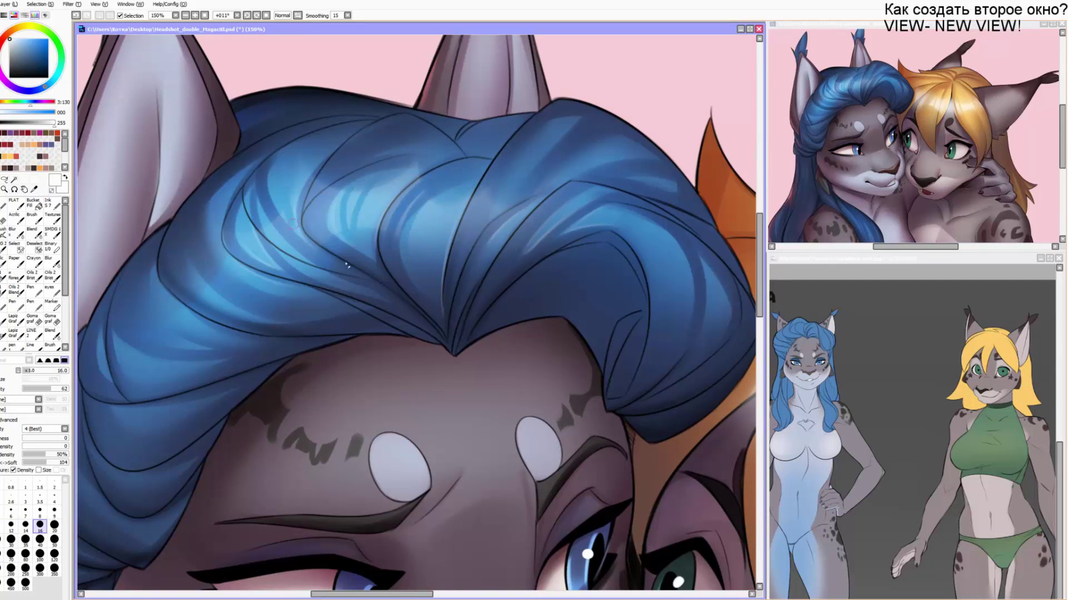
{"action": "left_click_drag", "start_coordinate": [418, 308], "coordinate": [198, 220]}
{"action": "left_click_drag", "start_coordinate": [448, 285], "coordinate": [395, 247]}
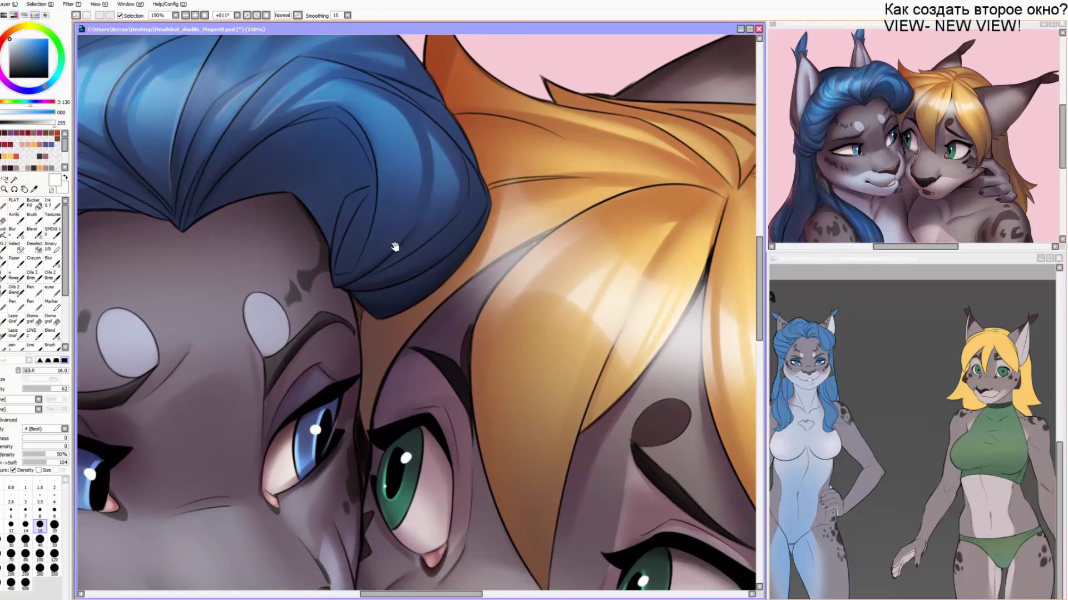
{"action": "mouse_move", "coordinate": [483, 277]}
{"action": "left_mouse_down"}
{"action": "mouse_move", "coordinate": [423, 255]}
{"action": "mouse_move", "coordinate": [297, 277]}
{"action": "mouse_move", "coordinate": [355, 233]}
{"action": "left_mouse_up"}
Clean the highlight along the outline and strands of the bangs nearest the blue hair with the Eraser at sizes 14 and 12.
{"action": "key", "text": "bracketleft"}
{"action": "left_click_drag", "start_coordinate": [272, 289], "coordinate": [364, 224]}
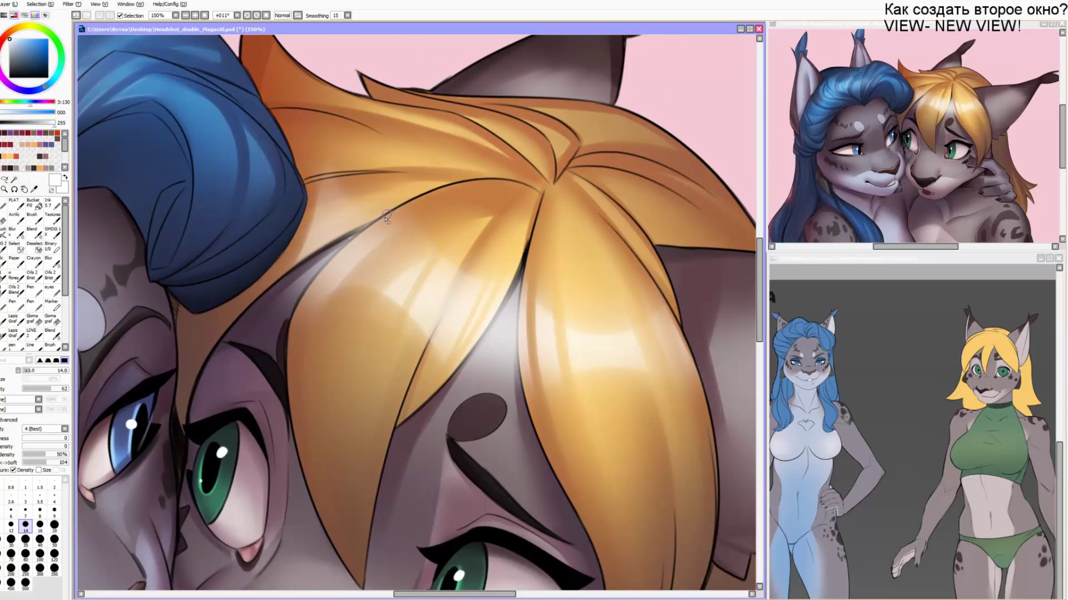
{"action": "left_click_drag", "start_coordinate": [414, 329], "coordinate": [390, 273]}
{"action": "key", "text": "bracketright"}
{"action": "key", "text": "bracketleft"}
{"action": "key", "text": "bracketleft"}
{"action": "mouse_move", "coordinate": [419, 333]}
{"action": "left_mouse_down"}
{"action": "mouse_move", "coordinate": [504, 194]}
{"action": "mouse_move", "coordinate": [437, 316]}
{"action": "left_mouse_up"}
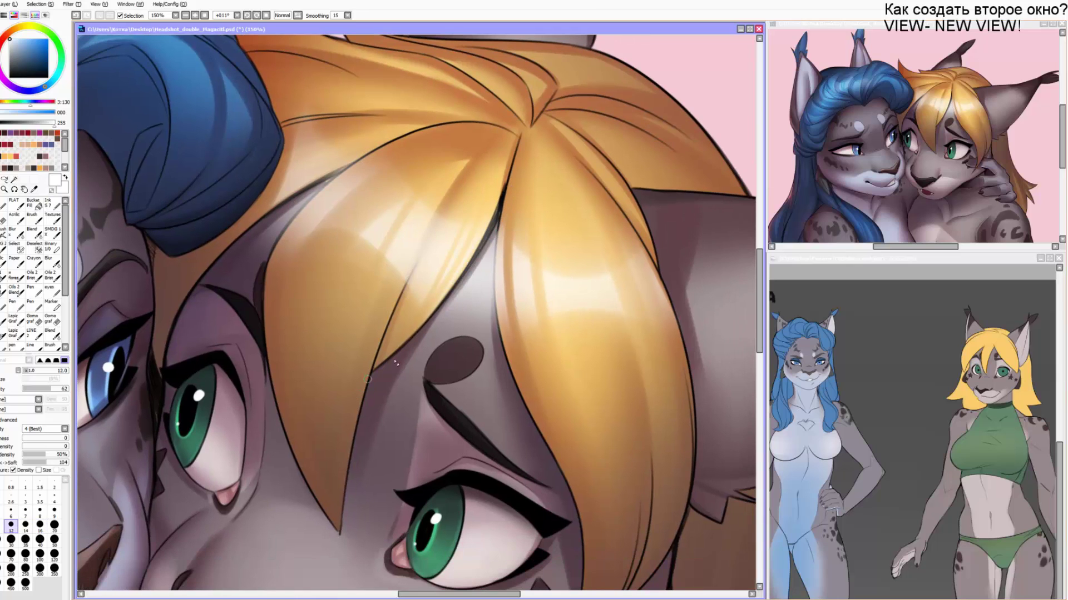
Trim the white spill beside the gap between the blonde bangs and over the forehead with the Eraser at size 10.
{"action": "mouse_move", "coordinate": [493, 254]}
{"action": "left_mouse_down"}
{"action": "mouse_move", "coordinate": [483, 233]}
{"action": "mouse_move", "coordinate": [503, 359]}
{"action": "left_mouse_up"}
{"action": "key", "text": "bracketleft"}
{"action": "key", "text": "ctrl+z"}
{"action": "left_click_drag", "start_coordinate": [490, 203], "coordinate": [518, 388]}
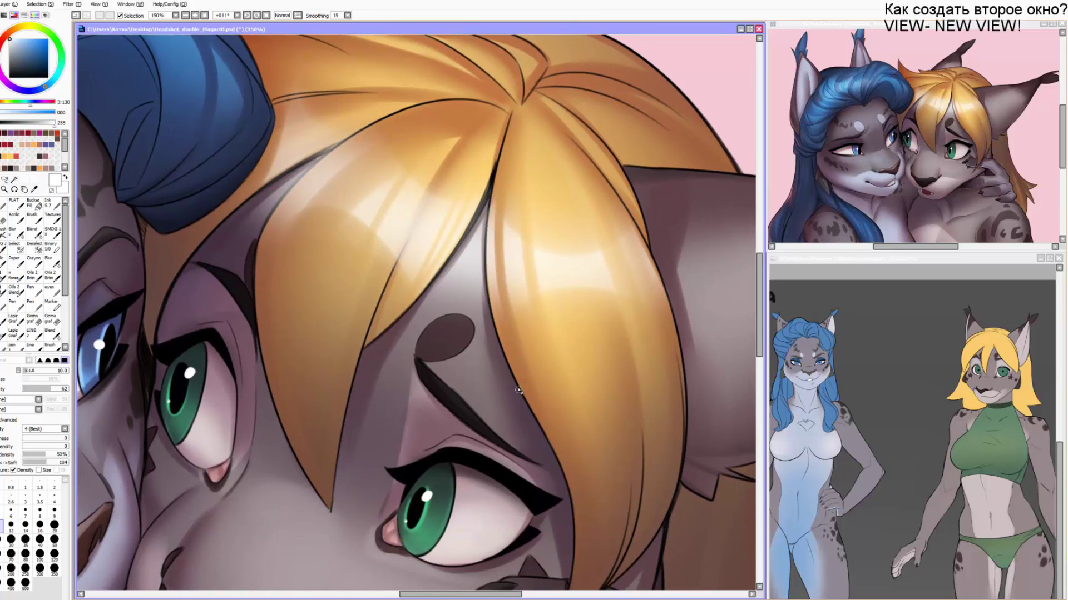
{"action": "left_click_drag", "start_coordinate": [508, 343], "coordinate": [424, 293]}
{"action": "left_click_drag", "start_coordinate": [442, 172], "coordinate": [527, 128]}
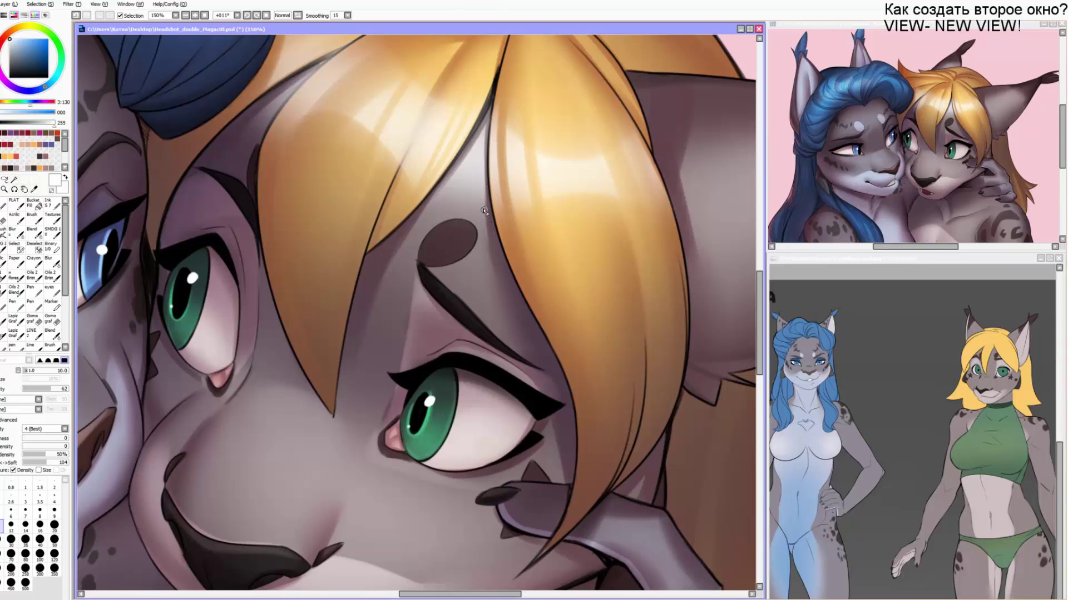
{"action": "left_click_drag", "start_coordinate": [485, 131], "coordinate": [496, 276]}
Clean the inner edge of the pointed bang between the blonde lynx's eyes with the Eraser at size 10.
{"action": "key", "text": "alt+Tab"}
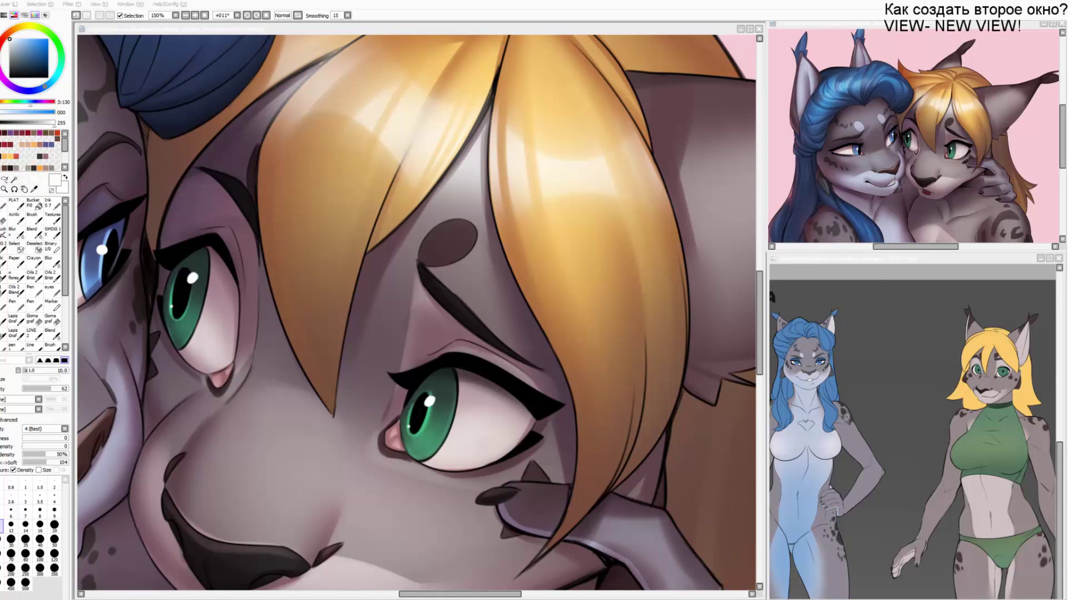
{"action": "left_click", "coordinate": [356, 293]}
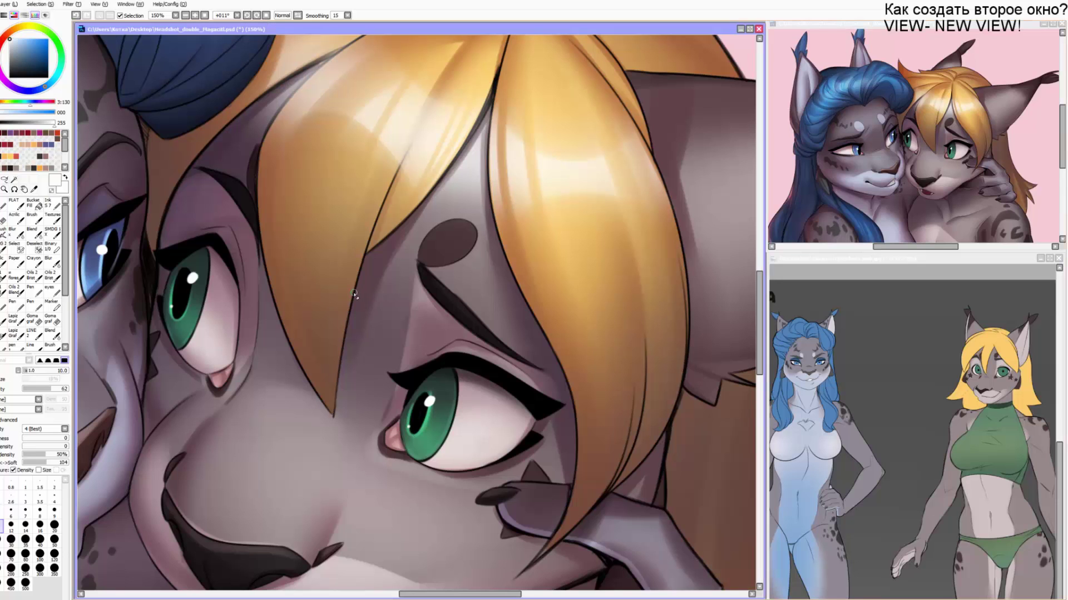
{"action": "left_click_drag", "start_coordinate": [371, 260], "coordinate": [332, 355]}
{"action": "mouse_move", "coordinate": [378, 281]}
{"action": "left_mouse_down"}
{"action": "mouse_move", "coordinate": [376, 335]}
{"action": "mouse_move", "coordinate": [338, 332]}
{"action": "left_mouse_up"}
Soften the upper edge of the bangs' highlight with a soft Eraser at size 120 and density 41.
{"action": "key", "text": "e"}
{"action": "left_click_drag", "start_coordinate": [286, 297], "coordinate": [240, 290]}
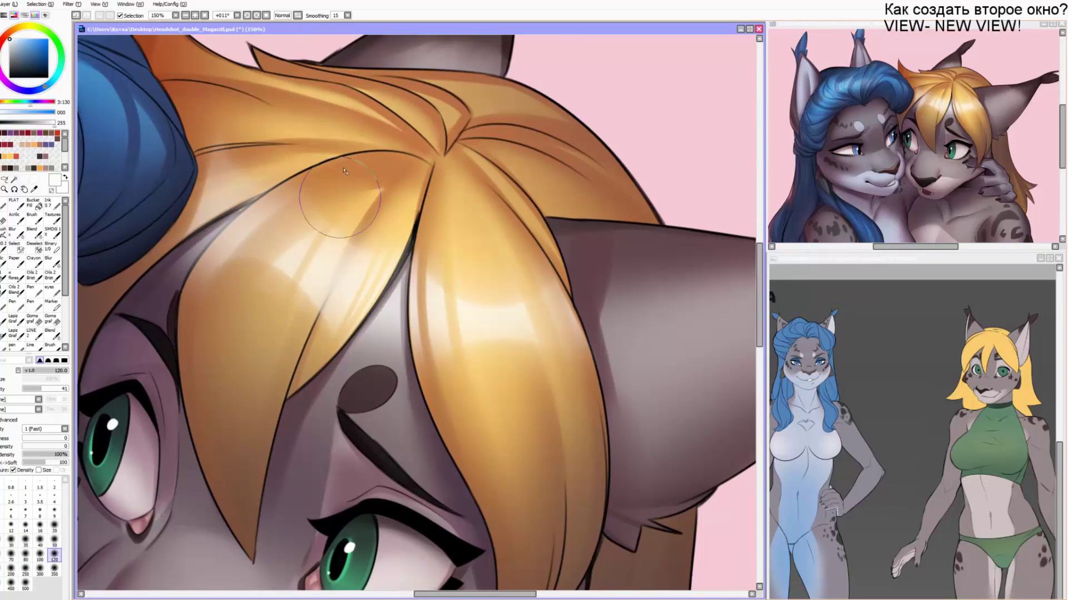
{"action": "left_click_drag", "start_coordinate": [340, 201], "coordinate": [304, 215]}
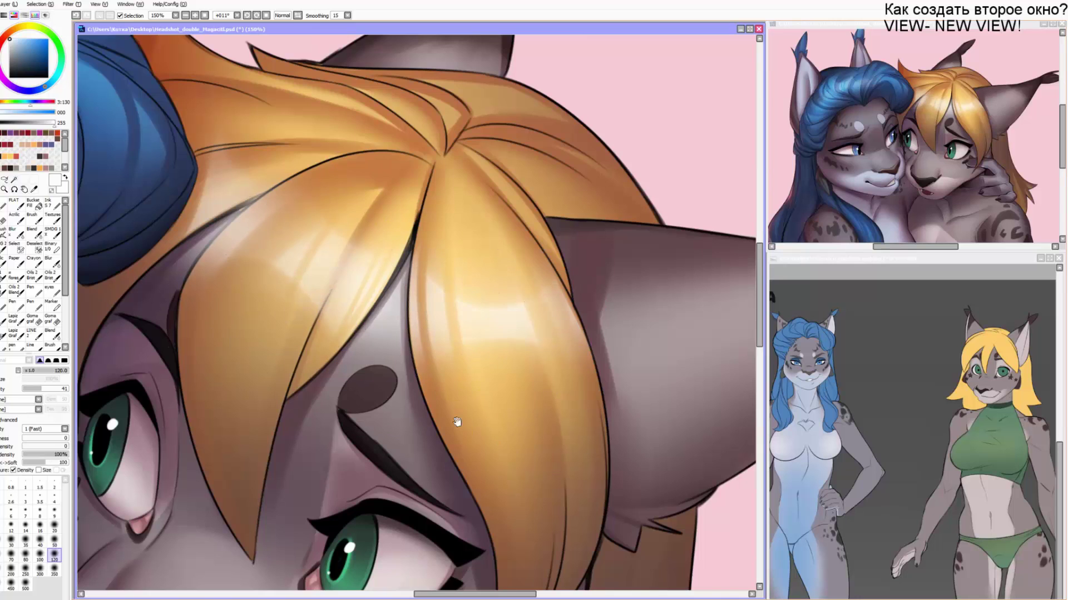
Try a white Brush stroke along the tip of the blonde bang above the hand at size 12 and density 84.
{"action": "mouse_move", "coordinate": [406, 495]}
{"action": "left_mouse_down"}
{"action": "mouse_move", "coordinate": [446, 183]}
{"action": "mouse_move", "coordinate": [402, 126]}
{"action": "left_mouse_up"}
{"action": "key", "text": "v"}
{"action": "left_click_drag", "start_coordinate": [468, 237], "coordinate": [413, 257]}
{"action": "key", "text": "bracketleft"}
{"action": "key", "text": "bracketleft"}
{"action": "key", "text": "bracketleft"}
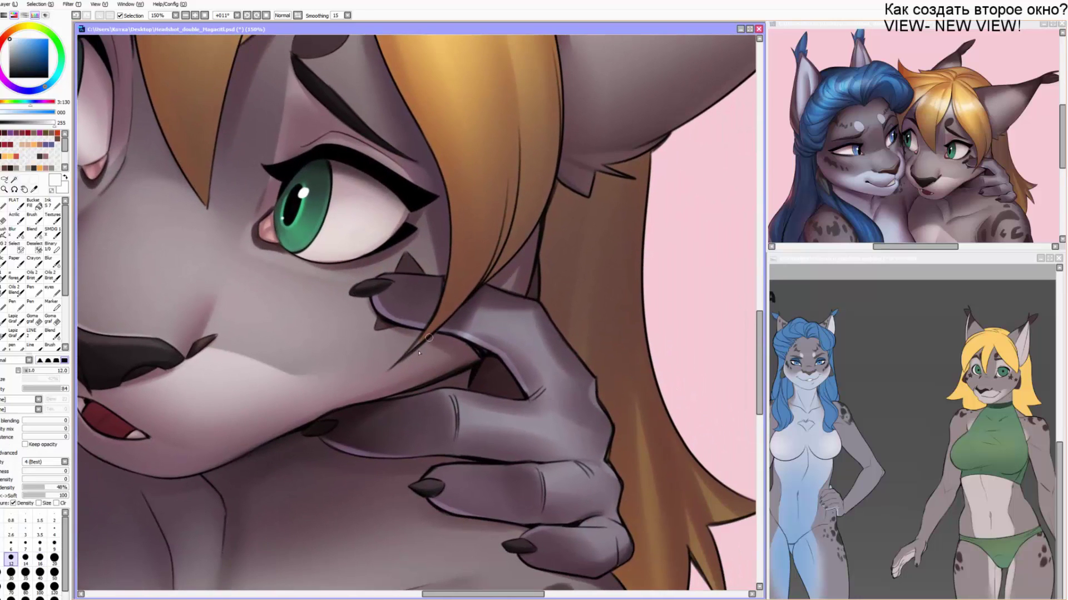
{"action": "left_click_drag", "start_coordinate": [508, 198], "coordinate": [402, 357]}
{"action": "key", "text": "ctrl+z"}
{"action": "left_click_drag", "start_coordinate": [430, 310], "coordinate": [389, 322]}
Sample the pink rim-light colour from the blue hair's outer edge and select the blonde lynx's back hair area.
{"action": "left_click_drag", "start_coordinate": [492, 269], "coordinate": [696, 254]}
{"action": "left_click_drag", "start_coordinate": [317, 281], "coordinate": [841, 298]}
{"action": "left_click_drag", "start_coordinate": [219, 299], "coordinate": [590, 307]}
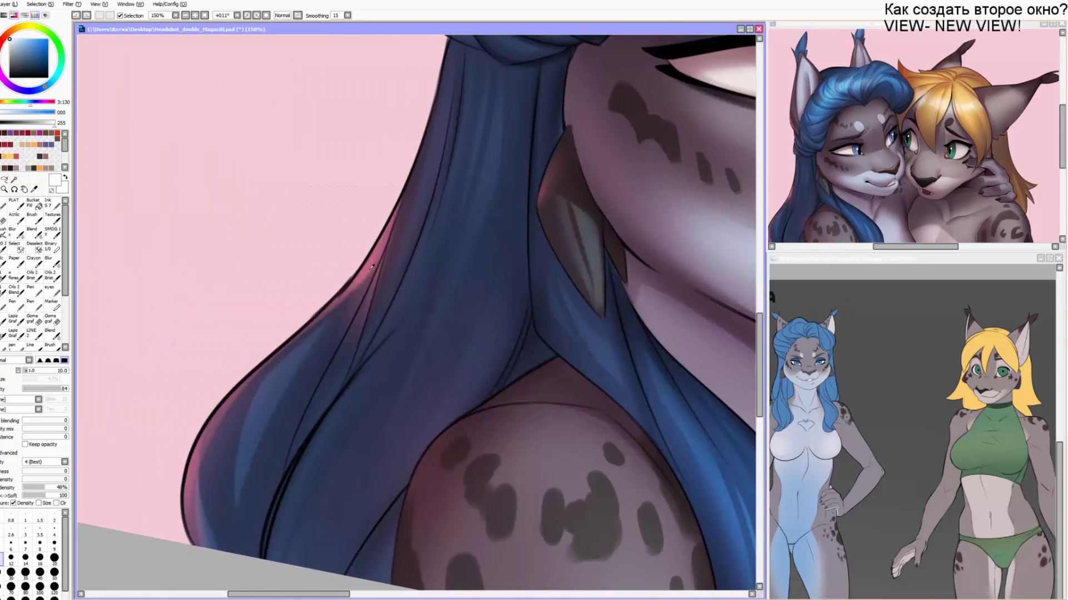
{"action": "right_click", "coordinate": [364, 276]}
{"action": "left_click_drag", "start_coordinate": [692, 243], "coordinate": [222, 272]}
{"action": "left_click_drag", "start_coordinate": [723, 244], "coordinate": [234, 284]}
{"action": "left_click_drag", "start_coordinate": [517, 267], "coordinate": [250, 309]}
{"action": "left_click_drag", "start_coordinate": [467, 428], "coordinate": [365, 384]}
{"action": "left_click_drag", "start_coordinate": [356, 447], "coordinate": [355, 272]}
{"action": "left_click", "coordinate": [361, 278]}
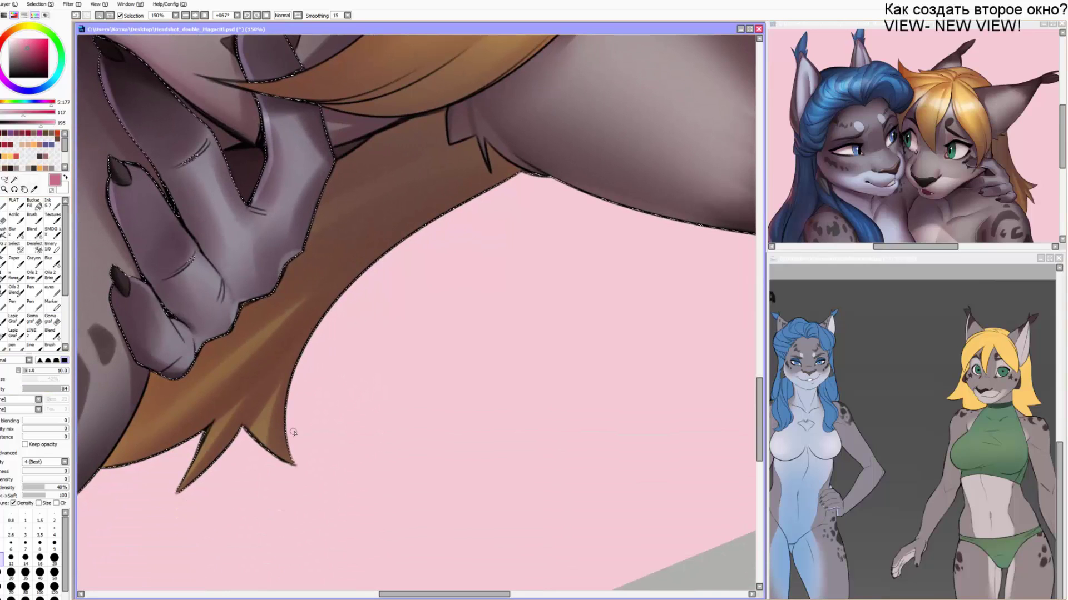
Paint a pink rim light along the outer edge of the blonde back hair below the ear, enlarging the Brush to size 30.
{"action": "key", "text": "bracketright"}
{"action": "key", "text": "ctrl+d"}
{"action": "key", "text": "bracketright"}
{"action": "key", "text": "bracketright"}
{"action": "left_click_drag", "start_coordinate": [290, 447], "coordinate": [336, 303]}
{"action": "key", "text": "bracketright"}
{"action": "key", "text": "bracketright"}
{"action": "left_click_drag", "start_coordinate": [287, 395], "coordinate": [346, 292]}
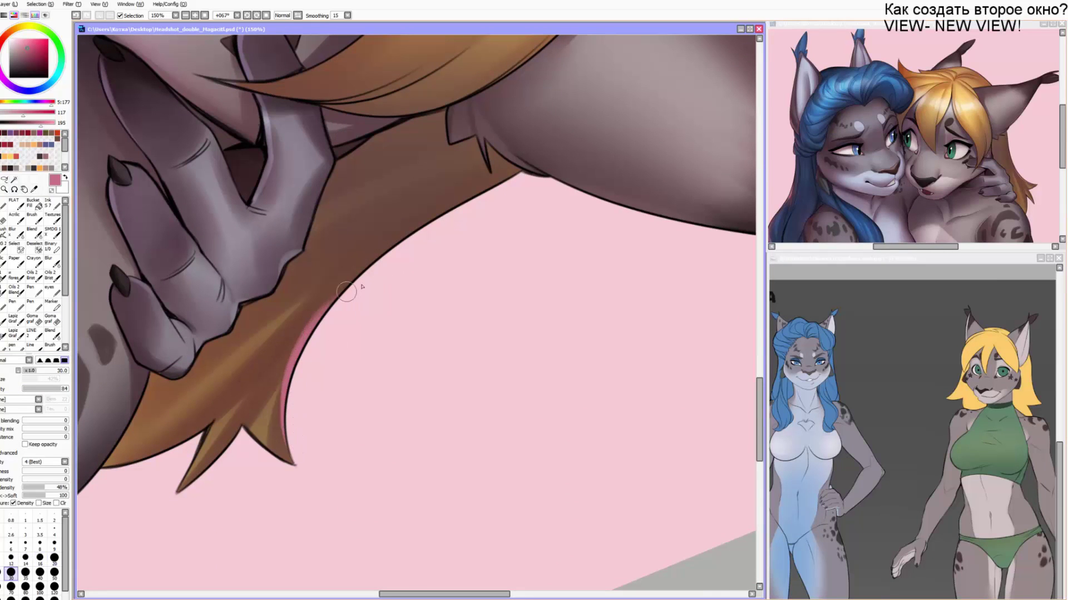
Widen the pink glow near the back hair's lower tips and extend the rim light up toward the ear at size 30.
{"action": "left_click_drag", "start_coordinate": [312, 326], "coordinate": [261, 401]}
{"action": "left_click_drag", "start_coordinate": [305, 359], "coordinate": [455, 221]}
{"action": "left_click_drag", "start_coordinate": [363, 269], "coordinate": [482, 202]}
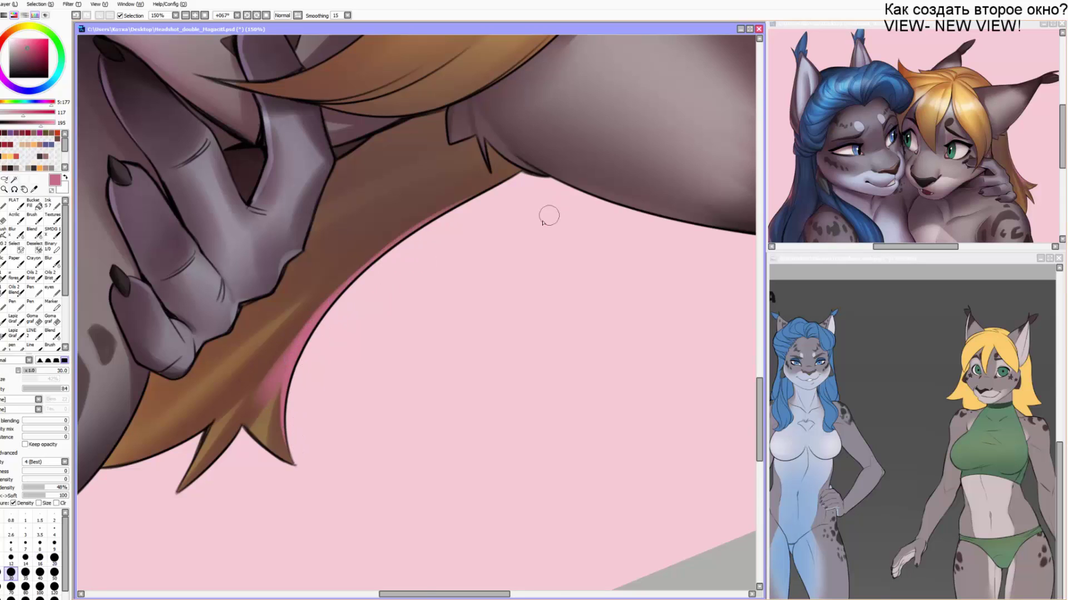
Paint a thin pink rim light along the underside of the blonde back hair beside the shoulder, reducing the Brush to size 9.
{"action": "left_click_drag", "start_coordinate": [548, 216], "coordinate": [470, 157]}
{"action": "left_click_drag", "start_coordinate": [422, 350], "coordinate": [493, 148]}
{"action": "key", "text": "bracketleft"}
{"action": "key", "text": "bracketleft"}
{"action": "key", "text": "bracketleft"}
{"action": "key", "text": "bracketleft"}
{"action": "key", "text": "bracketleft"}
{"action": "key", "text": "bracketleft"}
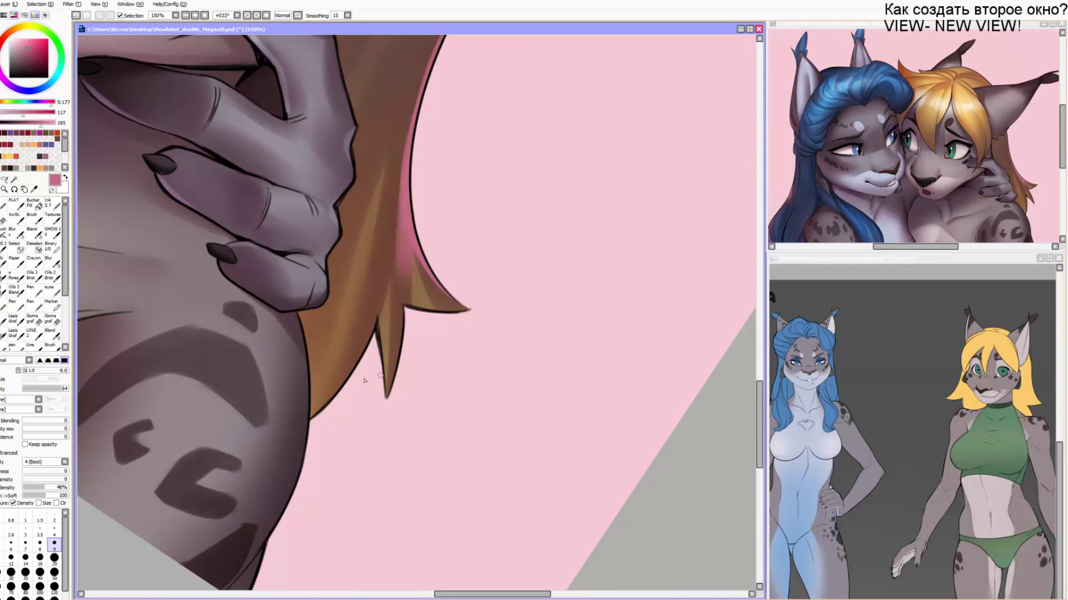
{"action": "left_click_drag", "start_coordinate": [318, 411], "coordinate": [359, 357]}
{"action": "key", "text": "ctrl+z"}
{"action": "left_click_drag", "start_coordinate": [319, 410], "coordinate": [377, 313]}
{"action": "left_click_drag", "start_coordinate": [337, 384], "coordinate": [375, 316]}
Add a pink rim light along the outer edge of the blonde lynx's spotted upper arm at Brush size 14.
{"action": "scroll", "coordinate": [370, 295], "scroll_direction": "down", "scroll_amount": 3}
{"action": "key", "text": "bracketright"}
{"action": "key", "text": "bracketright"}
{"action": "key", "text": "bracketright"}
{"action": "key", "text": "bracketright"}
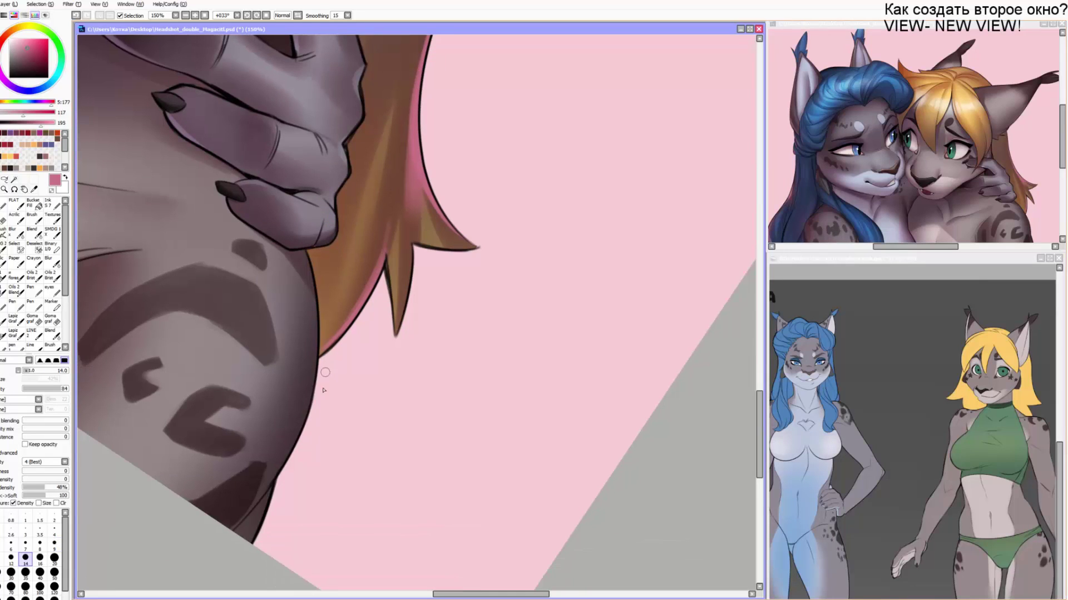
{"action": "mouse_move", "coordinate": [272, 484]}
{"action": "left_mouse_down"}
{"action": "mouse_move", "coordinate": [240, 567]}
{"action": "mouse_move", "coordinate": [272, 470]}
{"action": "mouse_move", "coordinate": [253, 486]}
{"action": "mouse_move", "coordinate": [272, 461]}
{"action": "mouse_move", "coordinate": [250, 495]}
{"action": "left_mouse_up"}
Paint a pink rim light along the lower edge of the blonde lynx's near ear with the Brush at size 16.
{"action": "key", "text": "c"}
{"action": "left_click_drag", "start_coordinate": [391, 201], "coordinate": [277, 406]}
{"action": "left_click_drag", "start_coordinate": [356, 178], "coordinate": [282, 416]}
{"action": "key", "text": "v"}
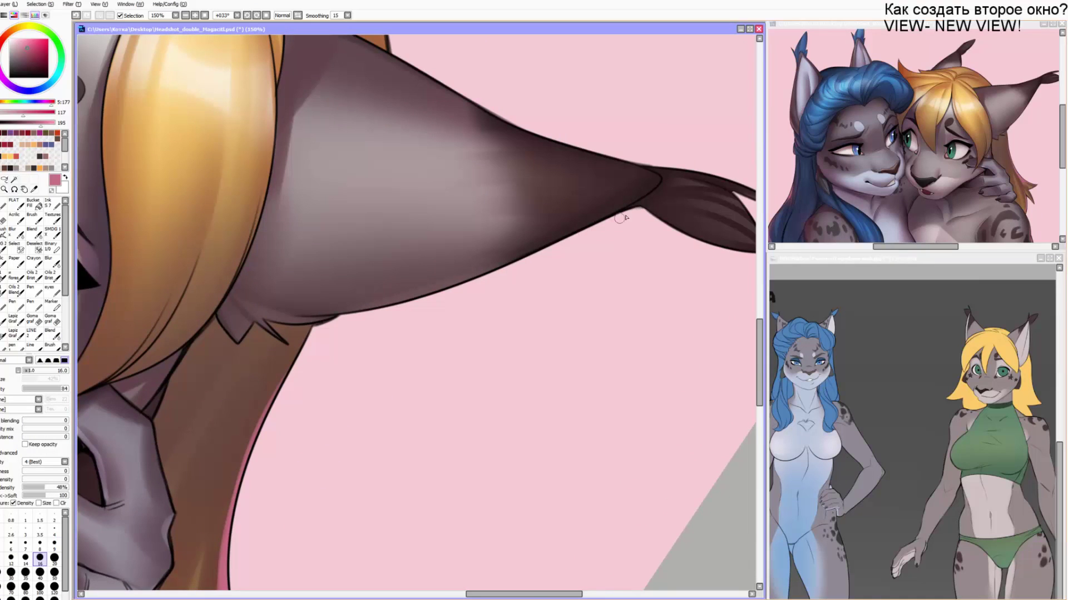
{"action": "left_click_drag", "start_coordinate": [621, 218], "coordinate": [465, 283]}
{"action": "key", "text": "Delete"}
{"action": "key", "text": "Delete"}
{"action": "key", "text": "ctrl+z"}
{"action": "mouse_move", "coordinate": [568, 143]}
{"action": "left_mouse_down"}
{"action": "mouse_move", "coordinate": [326, 362]}
{"action": "mouse_move", "coordinate": [311, 341]}
{"action": "mouse_move", "coordinate": [497, 225]}
{"action": "left_mouse_up"}
{"action": "key", "text": "ctrl+z"}
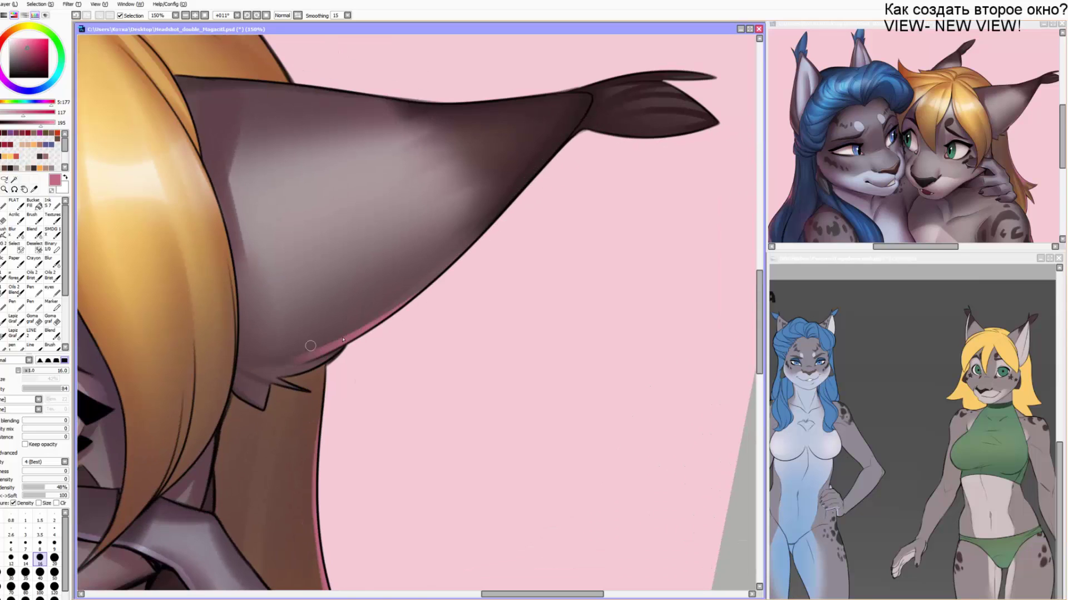
{"action": "key", "text": "b"}
{"action": "key", "text": "Delete"}
{"action": "key", "text": "n"}
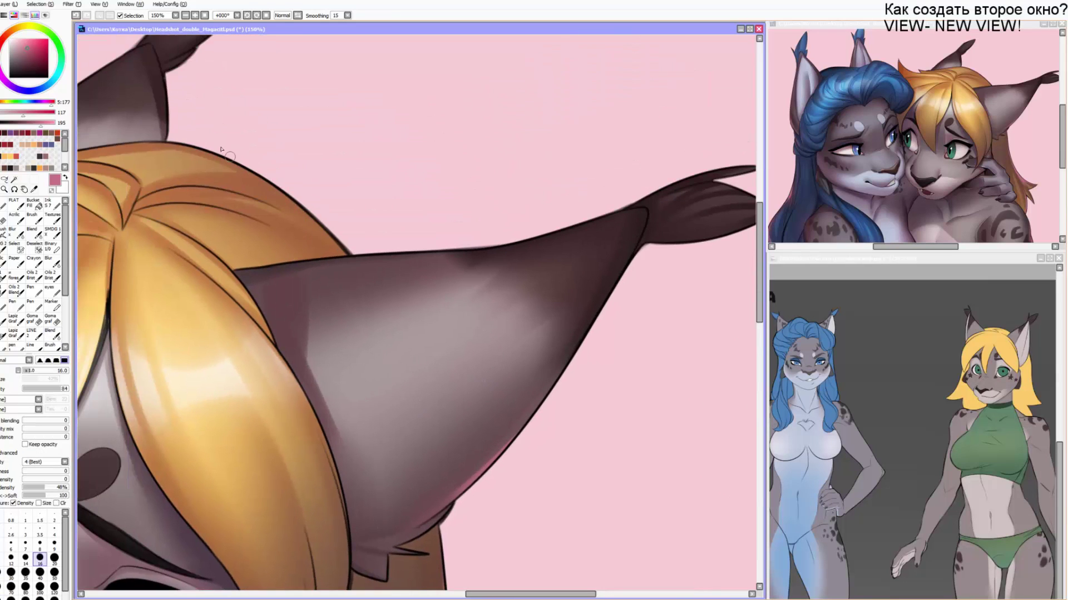
Paint a pink rim light along the outer edge of the blonde crown hair above the near ear.
{"action": "key", "text": "ctrl+z"}
{"action": "mouse_move", "coordinate": [248, 166]}
{"action": "left_mouse_down"}
{"action": "mouse_move", "coordinate": [337, 245]}
{"action": "mouse_move", "coordinate": [275, 187]}
{"action": "mouse_move", "coordinate": [295, 212]}
{"action": "left_mouse_up"}
{"action": "key", "text": "b"}
{"action": "key", "text": "n"}
{"action": "mouse_move", "coordinate": [233, 184]}
{"action": "left_mouse_down"}
{"action": "mouse_move", "coordinate": [225, 122]}
{"action": "mouse_move", "coordinate": [259, 104]}
{"action": "left_mouse_up"}
{"action": "left_click_drag", "start_coordinate": [329, 164], "coordinate": [245, 107]}
Add a pink rim-light stroke along the lower edge of the tuft at the near ear's tip.
{"action": "left_click_drag", "start_coordinate": [370, 135], "coordinate": [263, 114]}
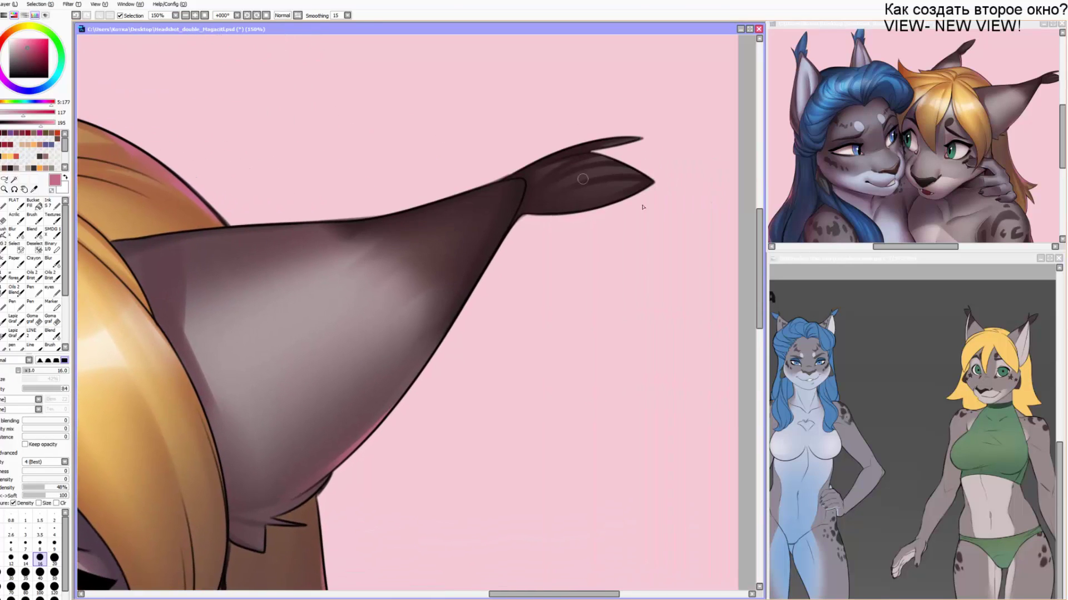
{"action": "mouse_move", "coordinate": [638, 194]}
{"action": "left_mouse_down"}
{"action": "mouse_move", "coordinate": [524, 213]}
{"action": "mouse_move", "coordinate": [534, 210]}
{"action": "left_mouse_up"}
{"action": "scroll", "coordinate": [543, 72], "scroll_direction": "down", "scroll_amount": 3}
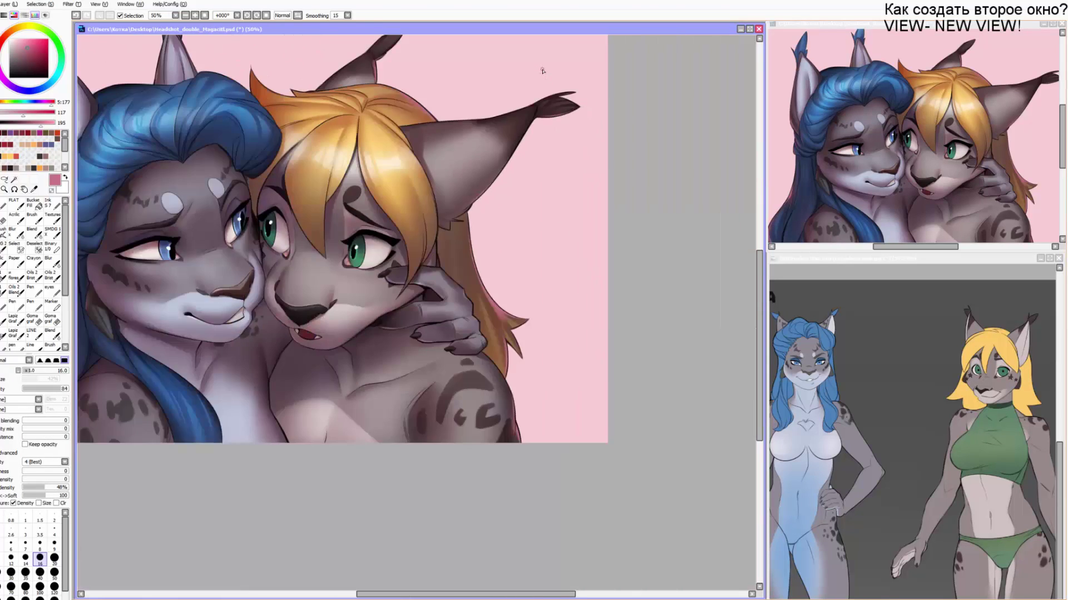
{"action": "mouse_move", "coordinate": [341, 291]}
{"action": "left_mouse_down"}
{"action": "mouse_move", "coordinate": [378, 248]}
{"action": "mouse_move", "coordinate": [413, 267]}
{"action": "mouse_move", "coordinate": [419, 243]}
{"action": "mouse_move", "coordinate": [297, 258]}
{"action": "mouse_move", "coordinate": [296, 243]}
{"action": "left_mouse_up"}
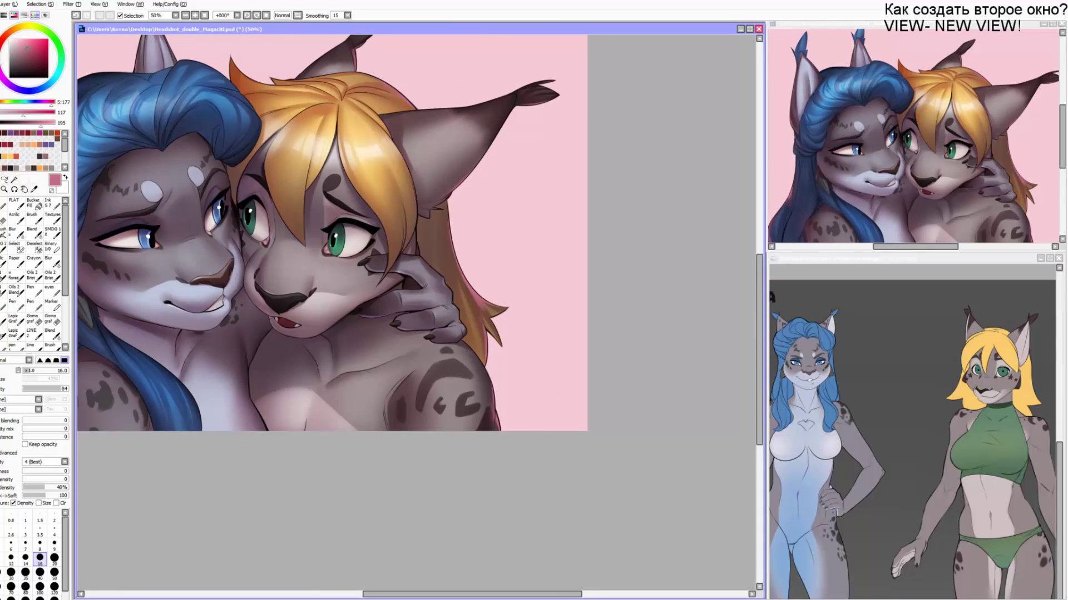
Soften the shading on the back of the hand at the blonde lynx's neck with the Blend tool.
{"action": "key", "text": "bracketleft"}
{"action": "key", "text": "bracketleft"}
{"action": "key", "text": "bracketleft"}
{"action": "key", "text": "c"}
{"action": "key", "text": "bracketleft"}
{"action": "key", "text": "bracketleft"}
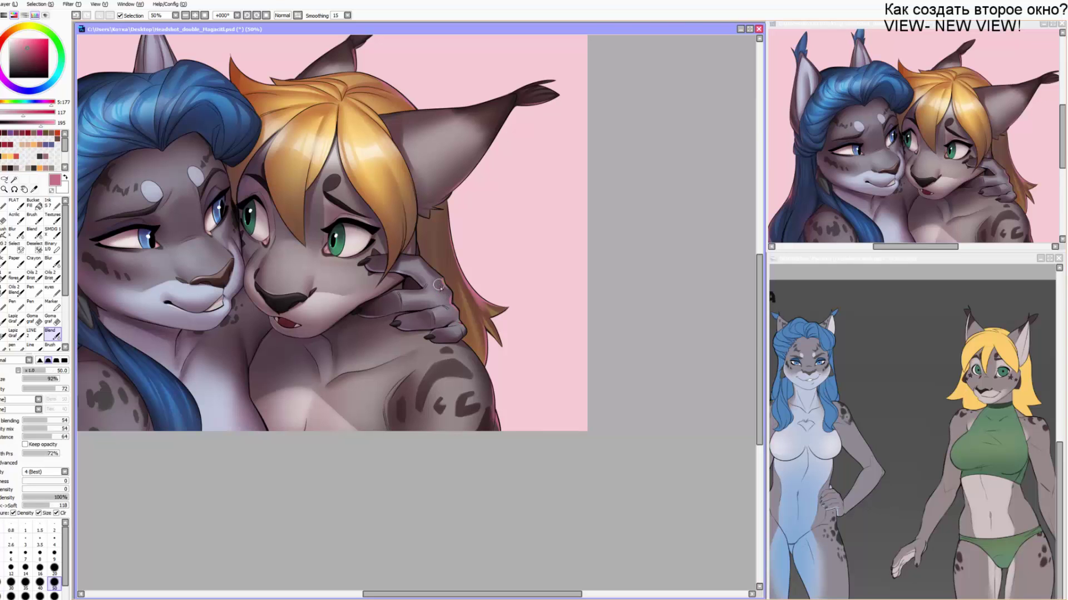
{"action": "left_click_drag", "start_coordinate": [441, 280], "coordinate": [443, 287]}
{"action": "left_click_drag", "start_coordinate": [457, 331], "coordinate": [635, 337]}
{"action": "left_click_drag", "start_coordinate": [515, 317], "coordinate": [510, 374]}
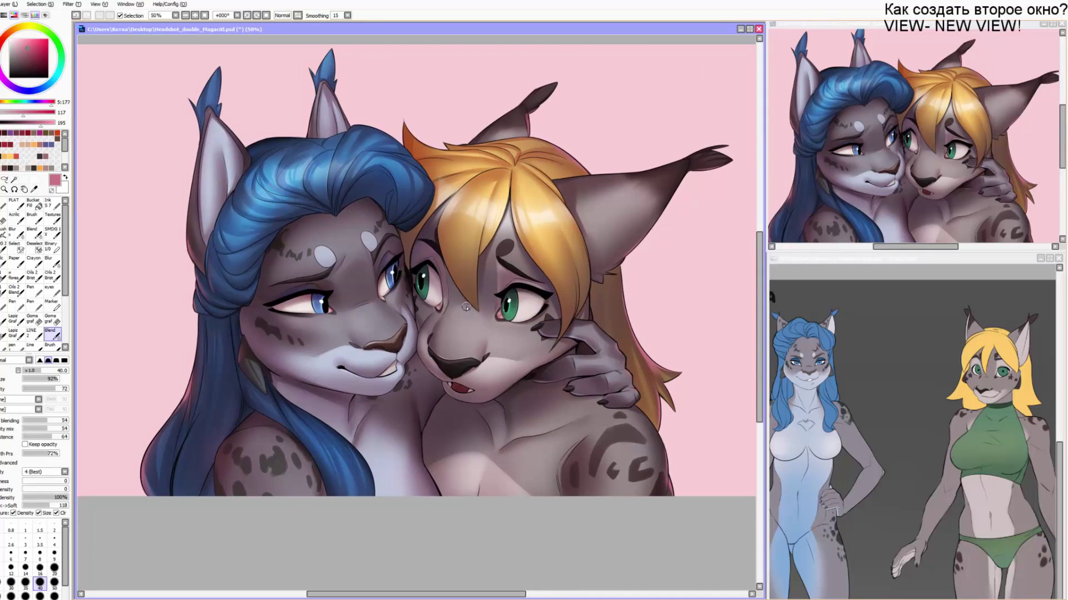
Paste the round yellow-creature portrait into the reference document, clear the old lynx sheet, and move the portrait up and to one side.
{"action": "key", "text": "alt+Tab"}
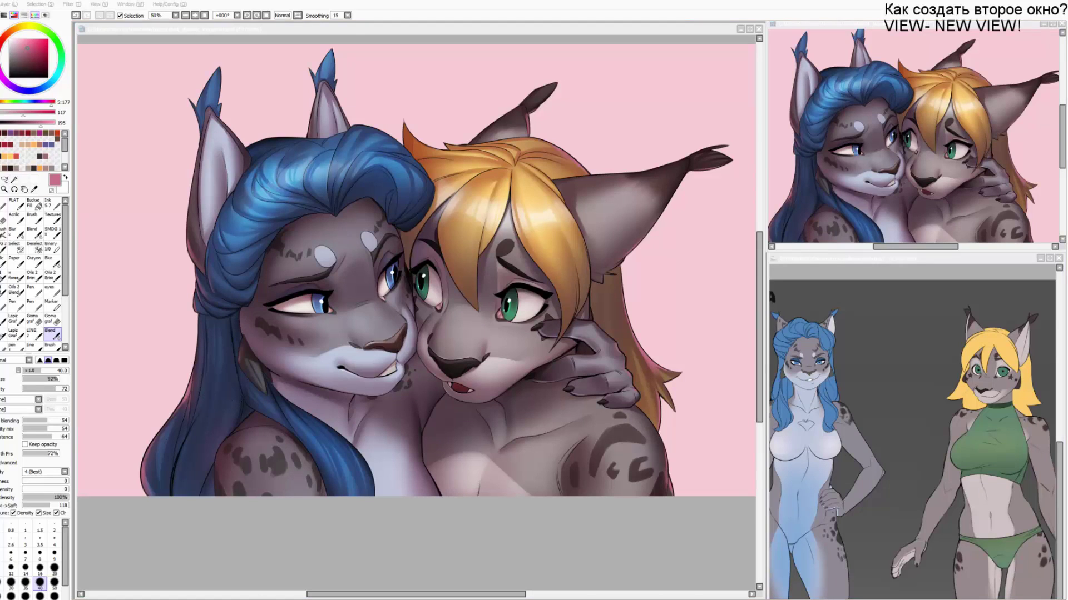
{"action": "key", "text": "alt+Tab"}
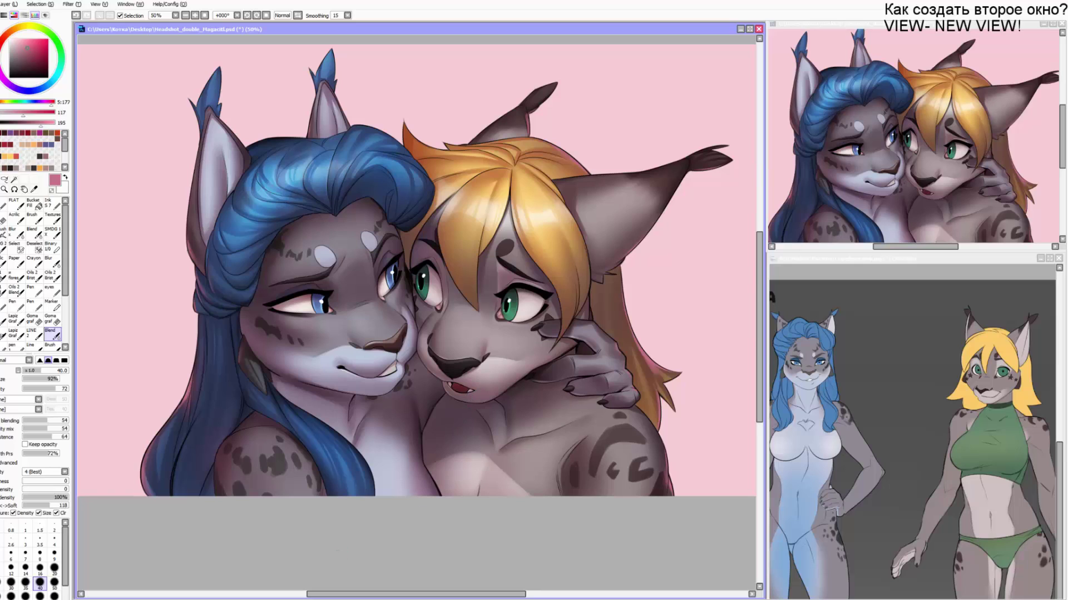
{"action": "key", "text": "alt+Tab"}
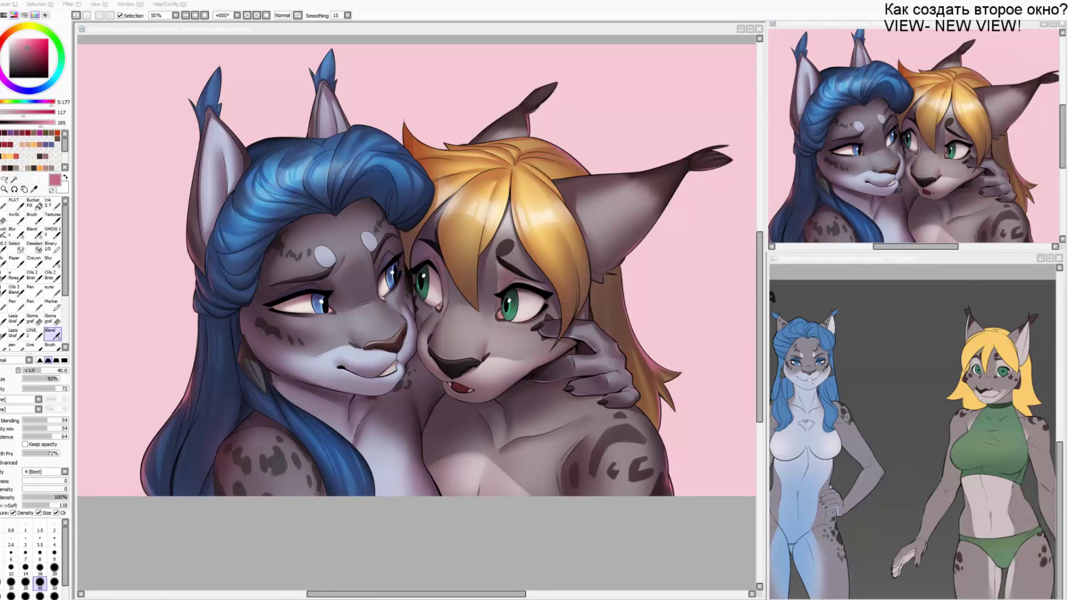
{"action": "key", "text": "alt+Tab"}
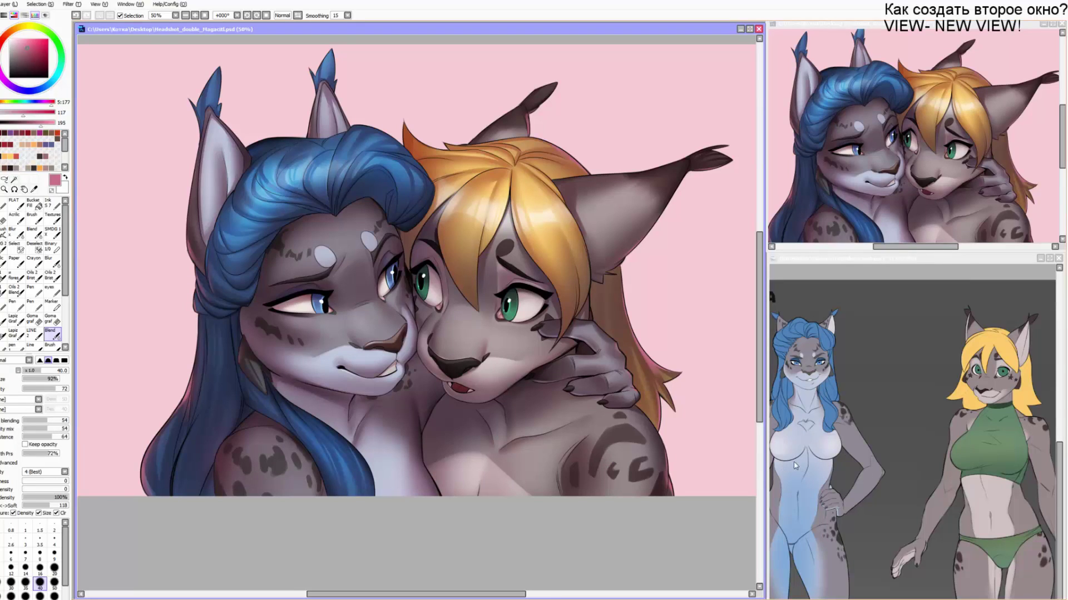
{"action": "left_click", "coordinate": [917, 503]}
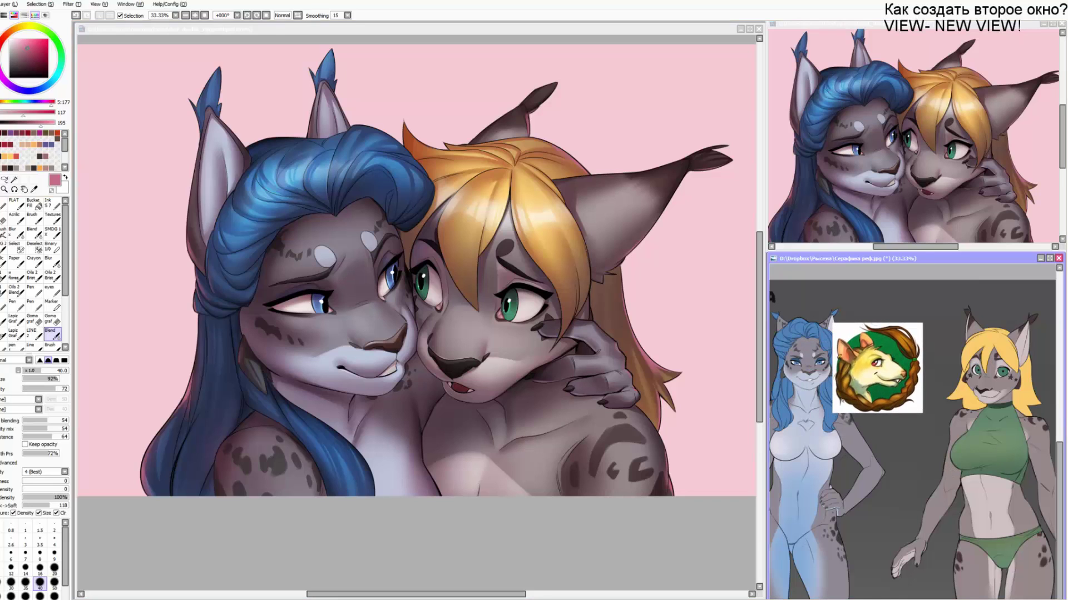
{"action": "key", "text": "Delete"}
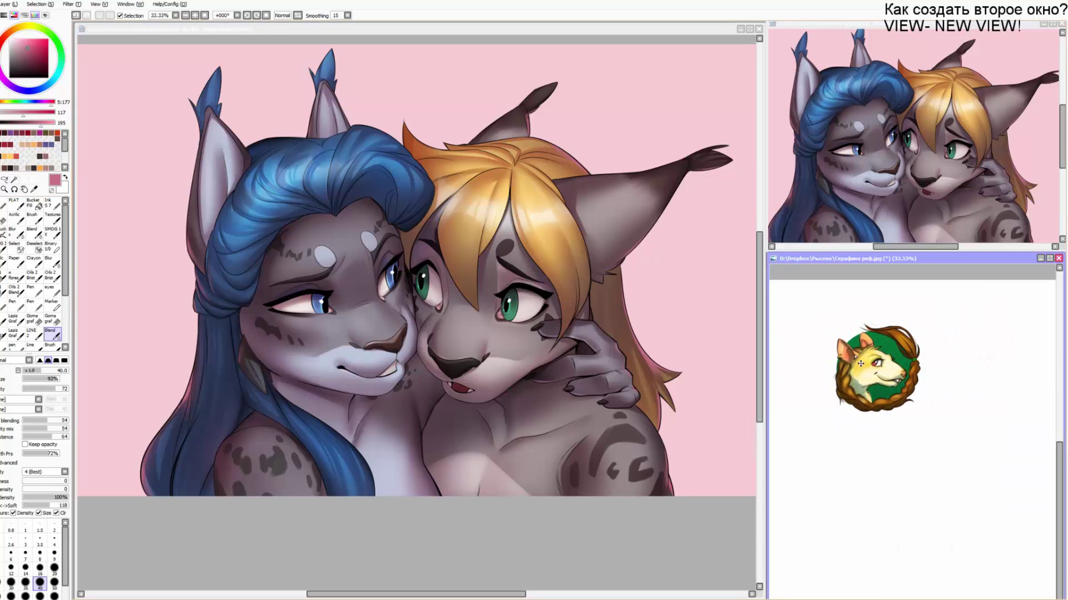
{"action": "left_click_drag", "start_coordinate": [861, 358], "coordinate": [814, 327]}
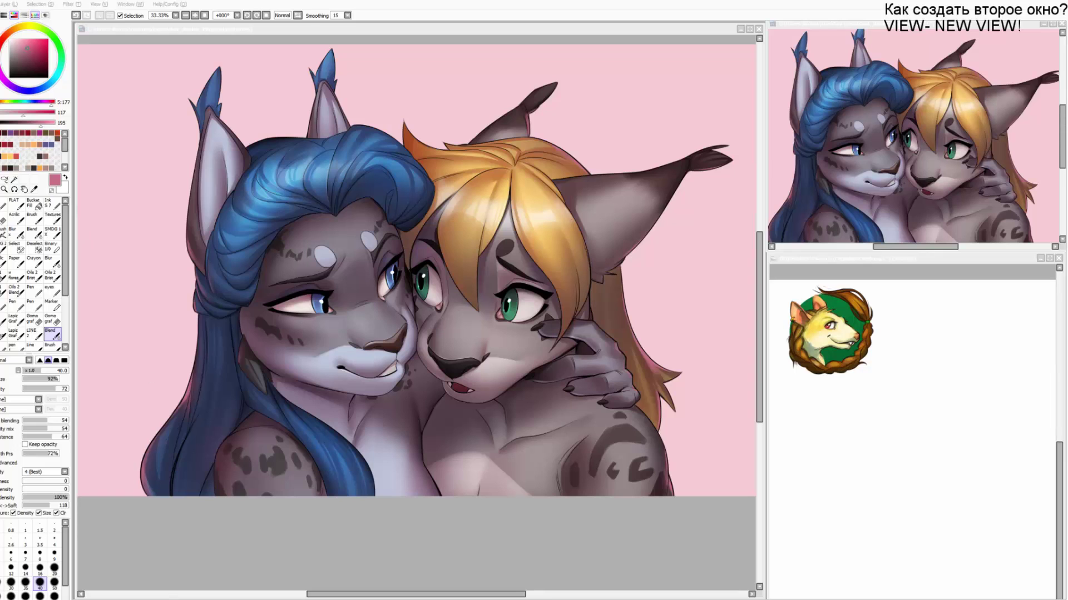
Paste the snowy-night character illustration into the reference document and place it directly below the round portrait.
{"action": "key", "text": "alt+Tab"}
{"action": "key", "text": "ctrl+v"}
{"action": "left_click_drag", "start_coordinate": [786, 388], "coordinate": [887, 485]}
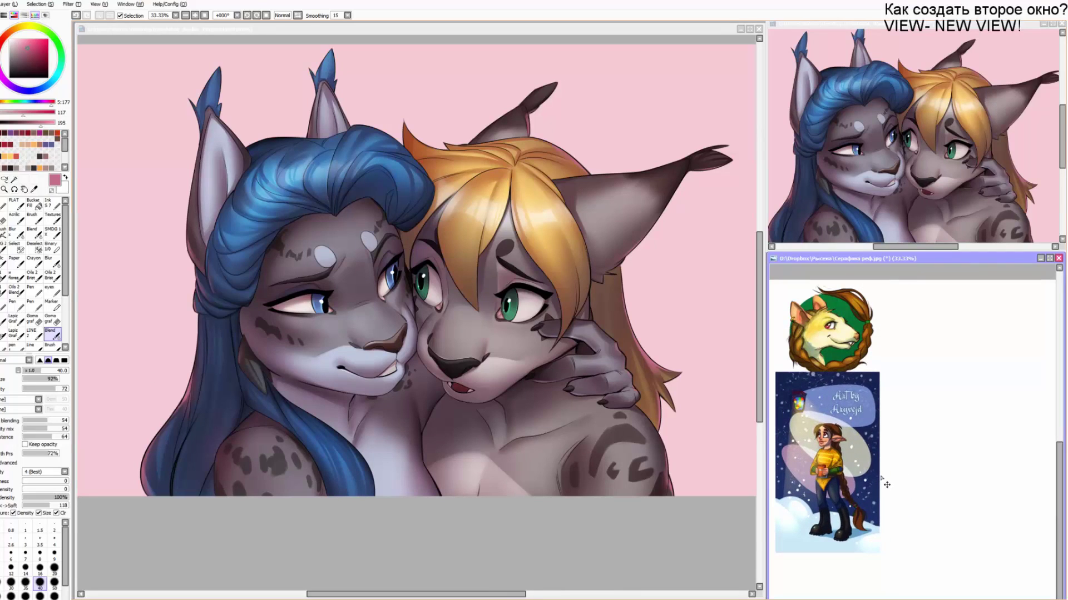
{"action": "scroll", "coordinate": [913, 356], "scroll_direction": "down", "scroll_amount": 1}
{"action": "scroll", "coordinate": [906, 363], "scroll_direction": "up", "scroll_amount": 2}
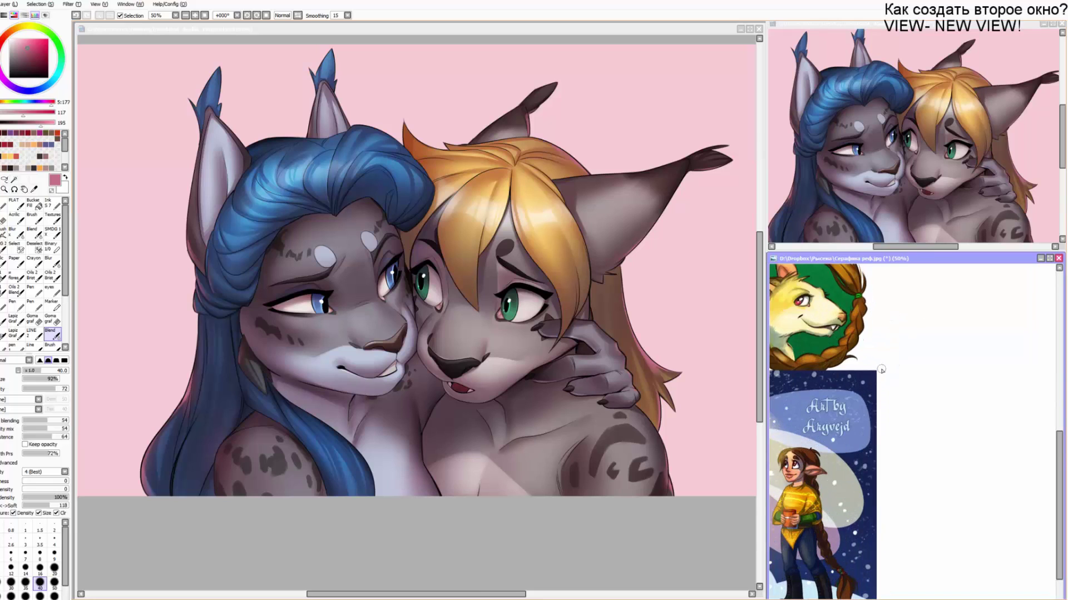
{"action": "scroll", "coordinate": [836, 412], "scroll_direction": "down", "scroll_amount": 1}
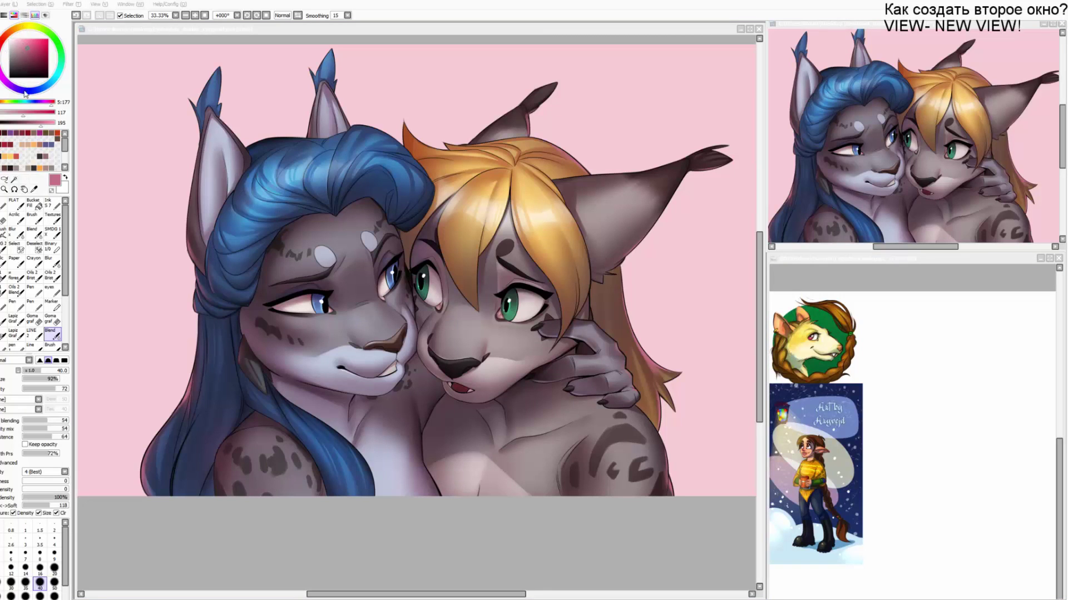
Set up the blank document Headshot_Aryvejd.psd and return to the two-lynx portrait.
{"action": "left_click", "coordinate": [91, 128]}
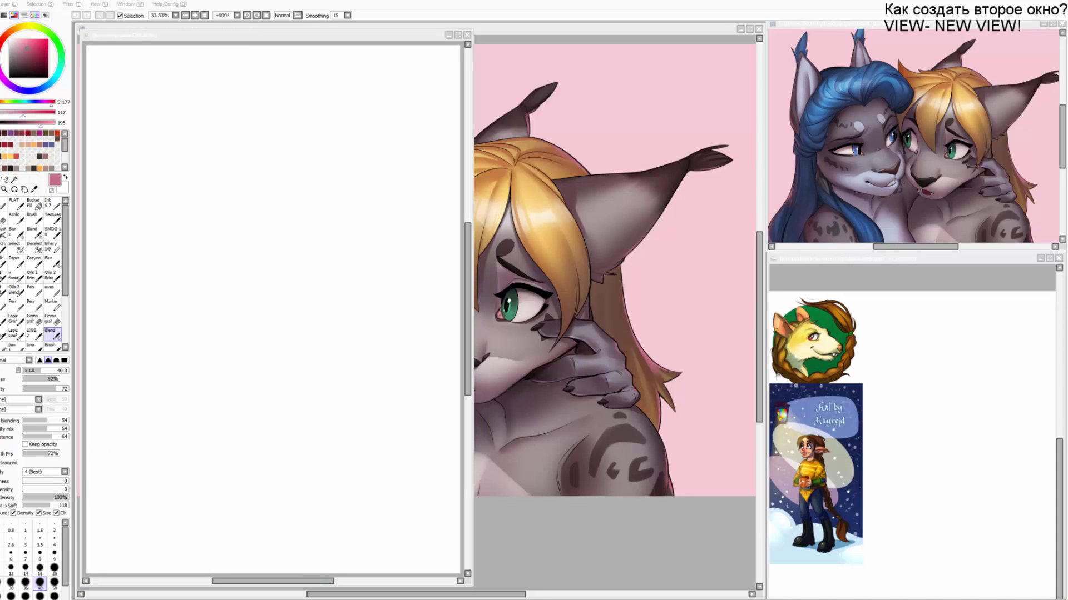
{"action": "left_click", "coordinate": [100, 396]}
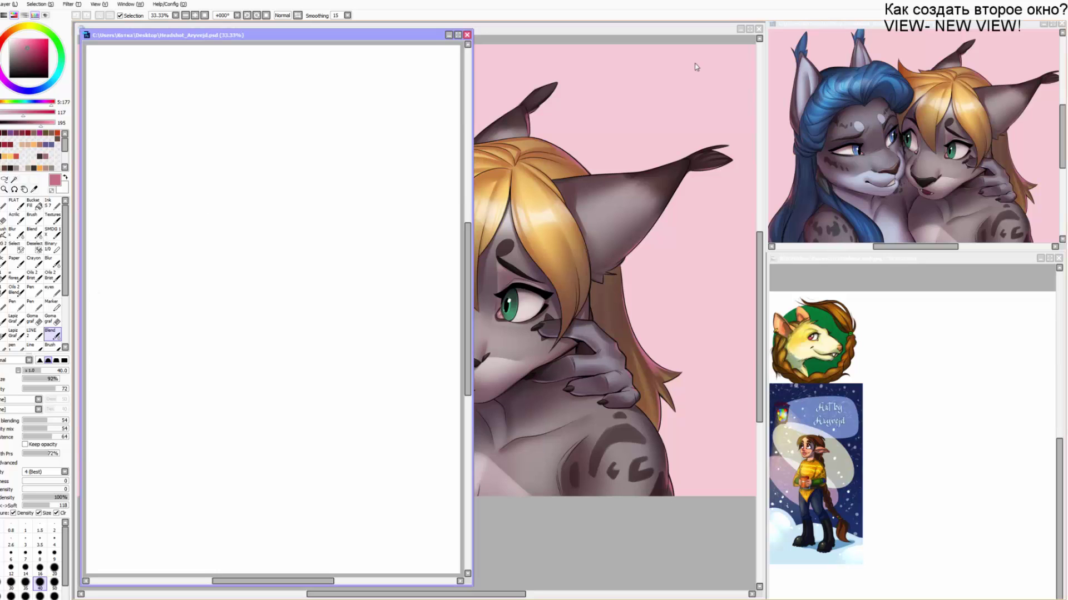
{"action": "left_click", "coordinate": [758, 39]}
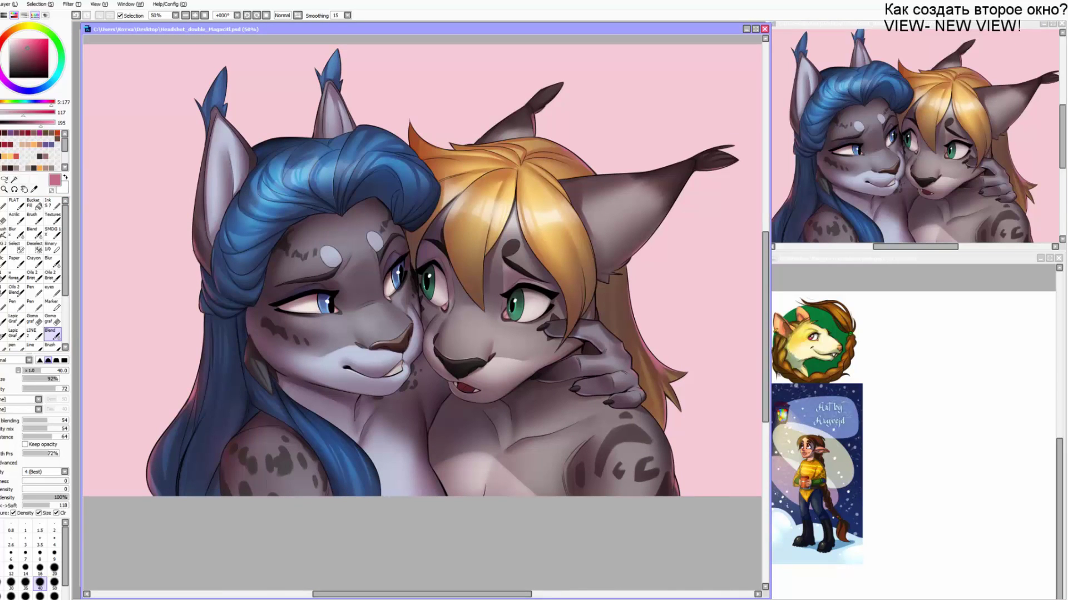
Sample a dark tone from the blue hair and try a loose strand along its outer edge with the Brush at size 7.
{"action": "left_click", "coordinate": [34, 219]}
{"action": "right_click", "coordinate": [206, 352]}
{"action": "key", "text": "bracketleft"}
{"action": "key", "text": "bracketleft"}
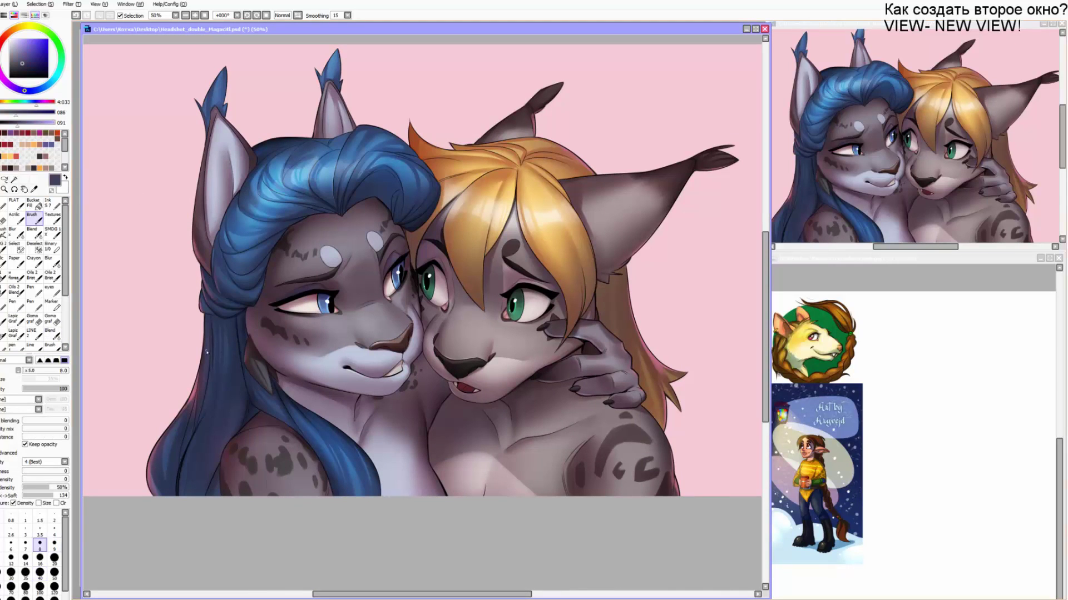
{"action": "key", "text": "bracketleft"}
{"action": "left_click_drag", "start_coordinate": [196, 385], "coordinate": [152, 439]}
{"action": "key", "text": "ctrl+z"}
{"action": "scroll", "coordinate": [216, 199], "scroll_direction": "up", "scroll_amount": 2}
{"action": "left_click_drag", "start_coordinate": [244, 461], "coordinate": [290, 82]}
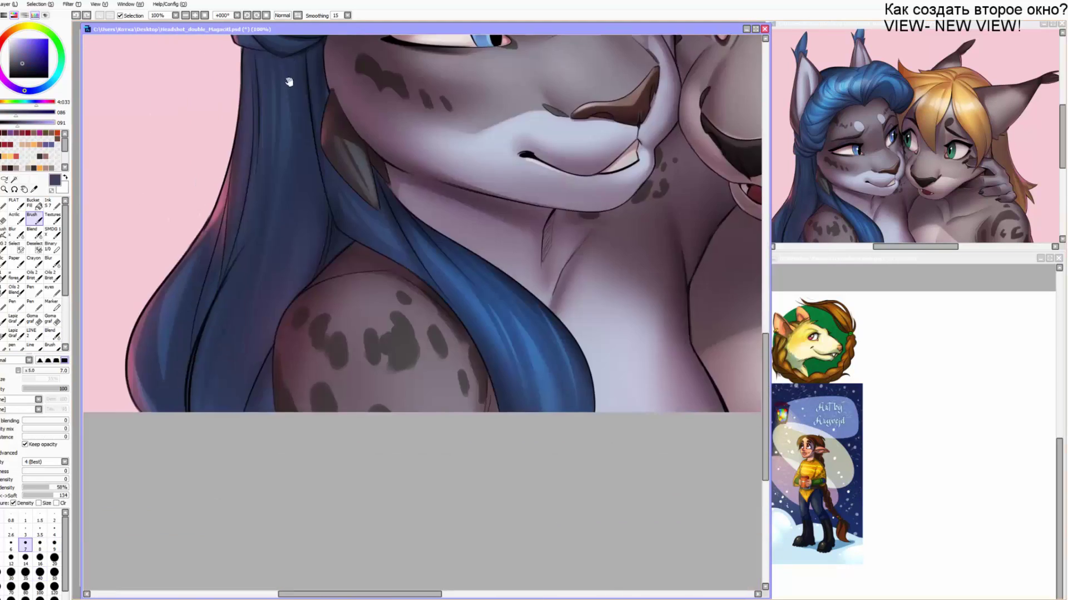
{"action": "mouse_move", "coordinate": [230, 152]}
{"action": "left_mouse_down"}
{"action": "mouse_move", "coordinate": [219, 192]}
{"action": "mouse_move", "coordinate": [165, 272]}
{"action": "left_mouse_up"}
{"action": "left_click_drag", "start_coordinate": [170, 261], "coordinate": [171, 314]}
{"action": "key", "text": "ctrl+z"}
{"action": "key", "text": "alt+Tab"}
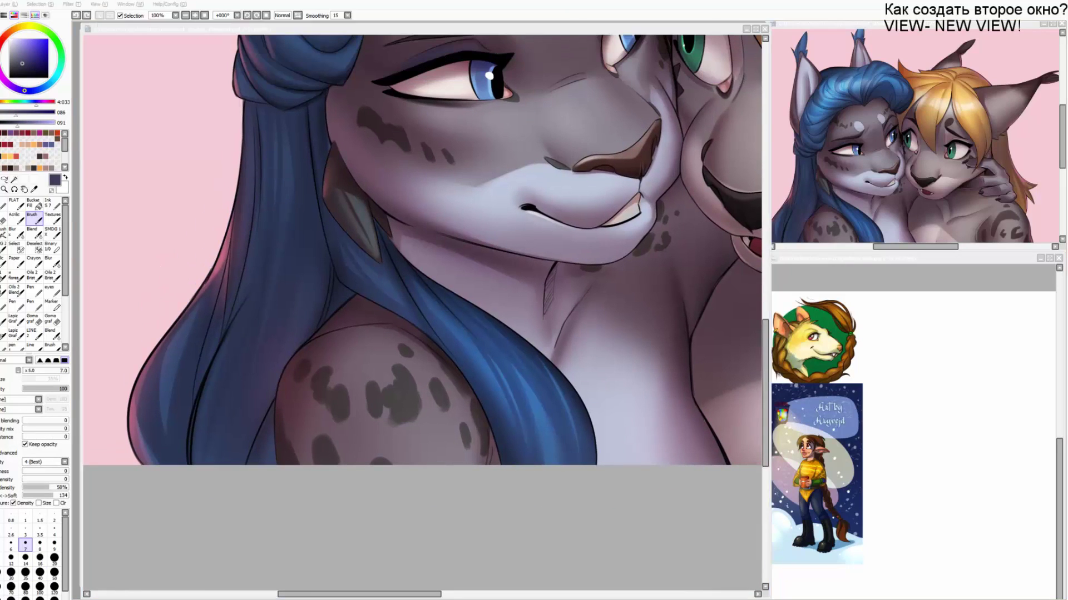
{"action": "key", "text": "alt+Tab"}
{"action": "left_click_drag", "start_coordinate": [238, 177], "coordinate": [107, 469]}
{"action": "key", "text": "ctrl+z"}
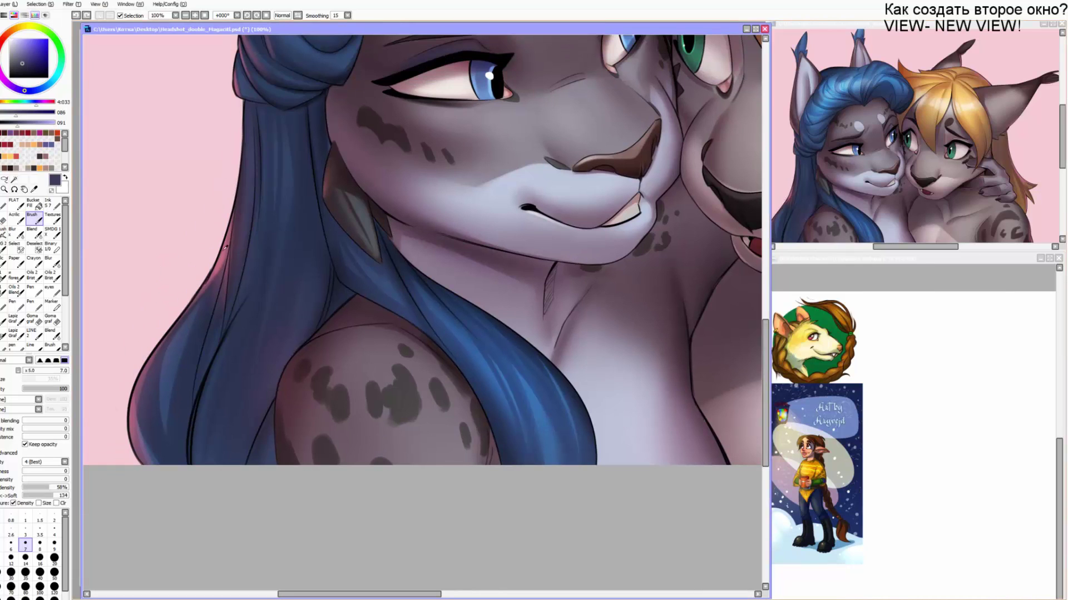
Sample the pink rim colour and draw a thin loose strand outside the blue hair's outer edge down to the canvas bottom.
{"action": "left_click", "coordinate": [224, 253], "text": "alt"}
{"action": "left_click_drag", "start_coordinate": [222, 251], "coordinate": [104, 465]}
{"action": "key", "text": "ctrl+z"}
{"action": "left_click", "coordinate": [26, 48]}
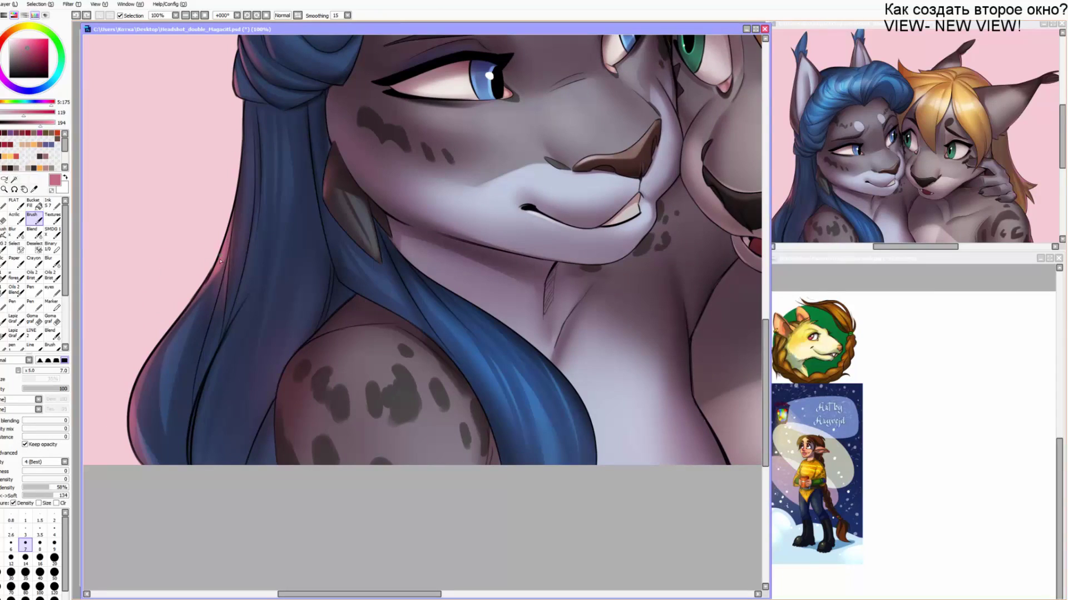
{"action": "left_click_drag", "start_coordinate": [222, 260], "coordinate": [115, 466]}
{"action": "left_click", "coordinate": [152, 360], "text": "alt"}
{"action": "mouse_move", "coordinate": [151, 360]}
{"action": "left_mouse_down"}
{"action": "mouse_move", "coordinate": [136, 378]}
{"action": "mouse_move", "coordinate": [135, 467]}
{"action": "left_mouse_up"}
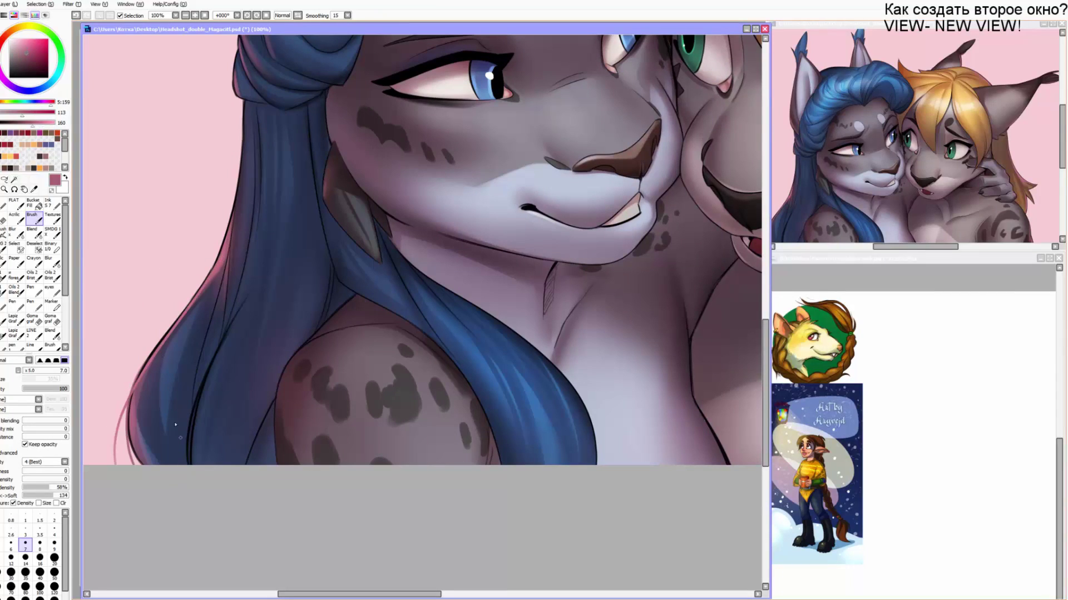
{"action": "key", "text": "ctrl+z"}
{"action": "left_click", "coordinate": [146, 363], "text": "alt"}
{"action": "left_click_drag", "start_coordinate": [144, 366], "coordinate": [163, 485]}
{"action": "key", "text": "ctrl+z"}
Sample the dark outline tone and draw a loose strand beside the lower outer curve of the blue hair.
{"action": "left_click", "coordinate": [136, 390], "text": "alt"}
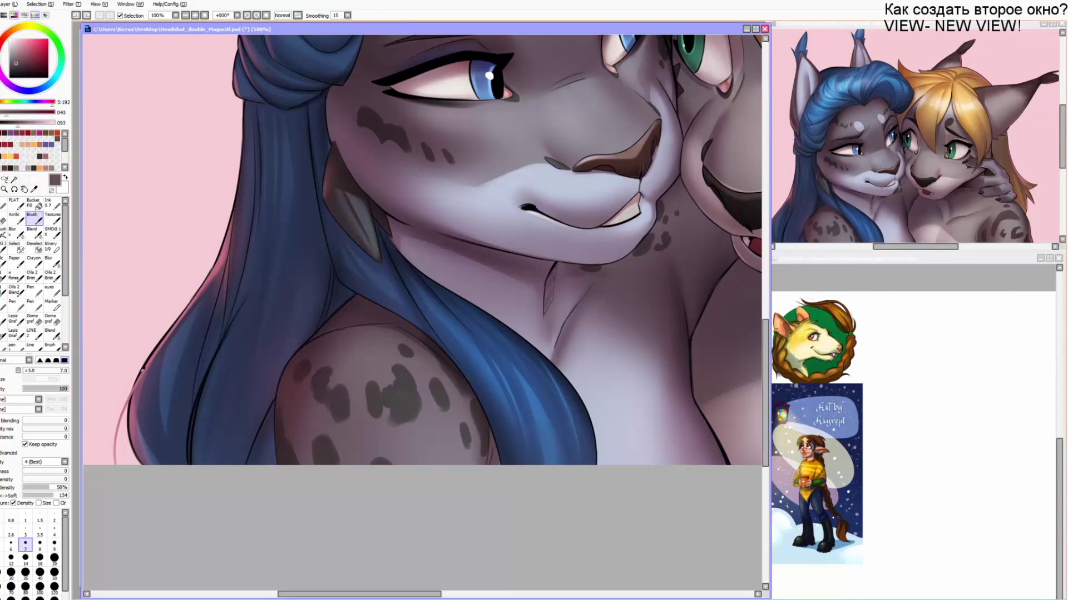
{"action": "left_click_drag", "start_coordinate": [143, 369], "coordinate": [124, 464]}
{"action": "key", "text": "ctrl+z"}
{"action": "left_click_drag", "start_coordinate": [134, 388], "coordinate": [135, 466]}
{"action": "left_click", "coordinate": [190, 445], "text": "alt"}
{"action": "left_click_drag", "start_coordinate": [183, 337], "coordinate": [199, 397]}
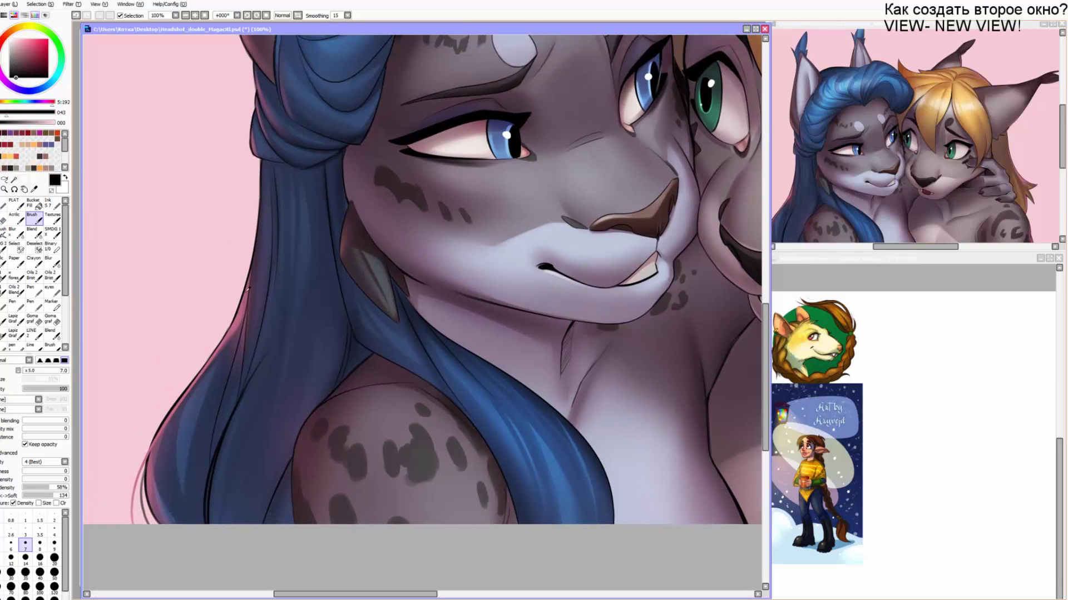
Sample pink from the hair edge and draw a thin loose strand along the blue hair up to the braided knot.
{"action": "left_click", "coordinate": [244, 297], "text": "alt"}
{"action": "left_click_drag", "start_coordinate": [243, 297], "coordinate": [258, 178]}
{"action": "key", "text": "ctrl+z"}
{"action": "left_click", "coordinate": [252, 310], "text": "alt"}
{"action": "left_click_drag", "start_coordinate": [249, 280], "coordinate": [257, 169]}
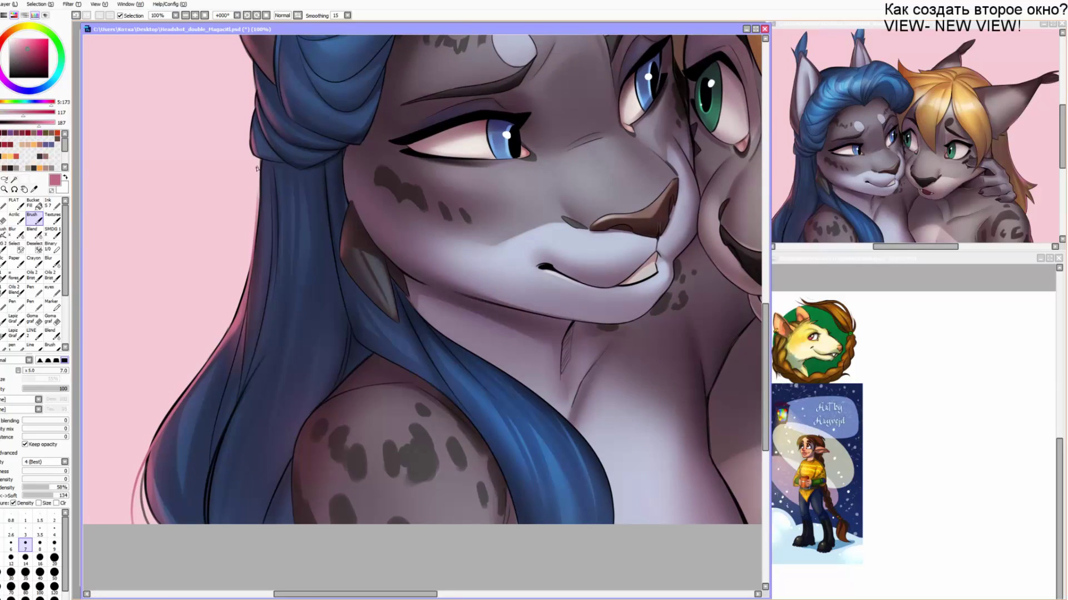
{"action": "mouse_move", "coordinate": [260, 321]}
{"action": "left_mouse_down"}
{"action": "mouse_move", "coordinate": [255, 252]}
{"action": "mouse_move", "coordinate": [204, 353]}
{"action": "left_mouse_up"}
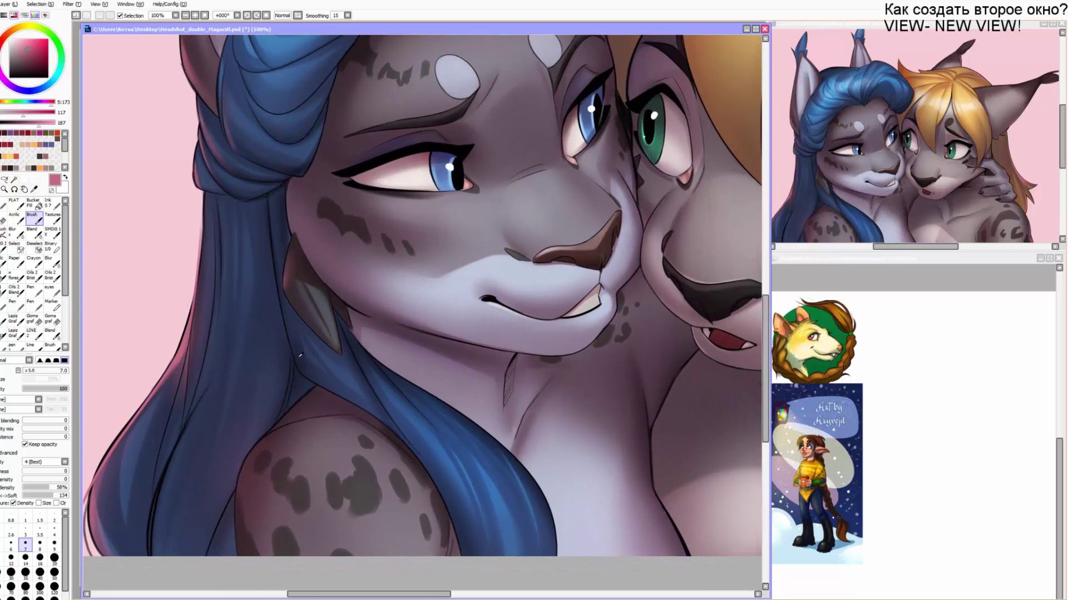
Sample the dark tone below the blue-haired lynx's ear tuft and try a loose strand over the shoulder.
{"action": "left_click", "coordinate": [295, 372], "text": "alt"}
{"action": "left_click_drag", "start_coordinate": [319, 386], "coordinate": [379, 422]}
{"action": "left_click_drag", "start_coordinate": [383, 417], "coordinate": [335, 373]}
{"action": "key", "text": "ctrl+z"}
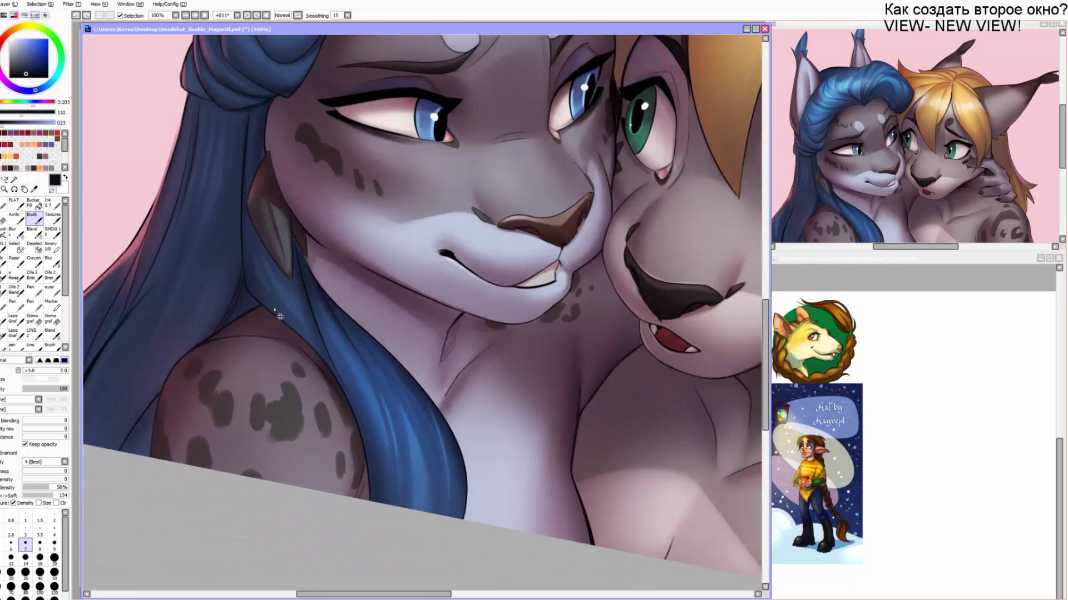
Sample dark blue beneath the braided knot and draw thin loose strands around its outer edge, reducing the brush to size 5.
{"action": "scroll", "coordinate": [272, 328], "scroll_direction": "up", "scroll_amount": 5}
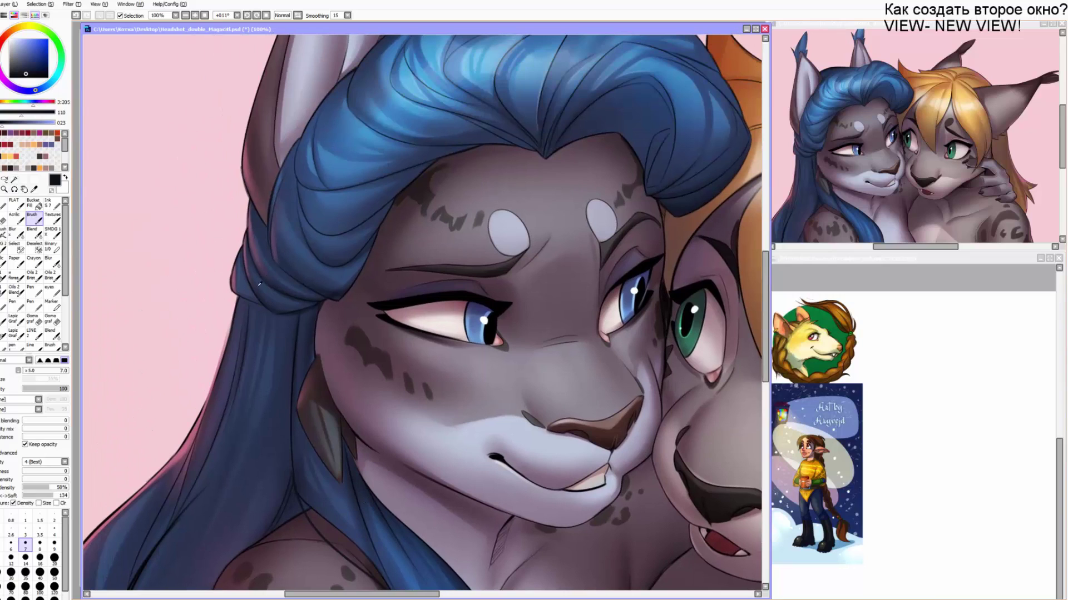
{"action": "left_click", "coordinate": [264, 309], "text": "alt"}
{"action": "mouse_move", "coordinate": [263, 305]}
{"action": "left_mouse_down"}
{"action": "mouse_move", "coordinate": [246, 220]}
{"action": "mouse_move", "coordinate": [280, 304]}
{"action": "mouse_move", "coordinate": [225, 278]}
{"action": "left_mouse_up"}
{"action": "key", "text": "ctrl+z"}
{"action": "key", "text": "["}
{"action": "key", "text": "["}
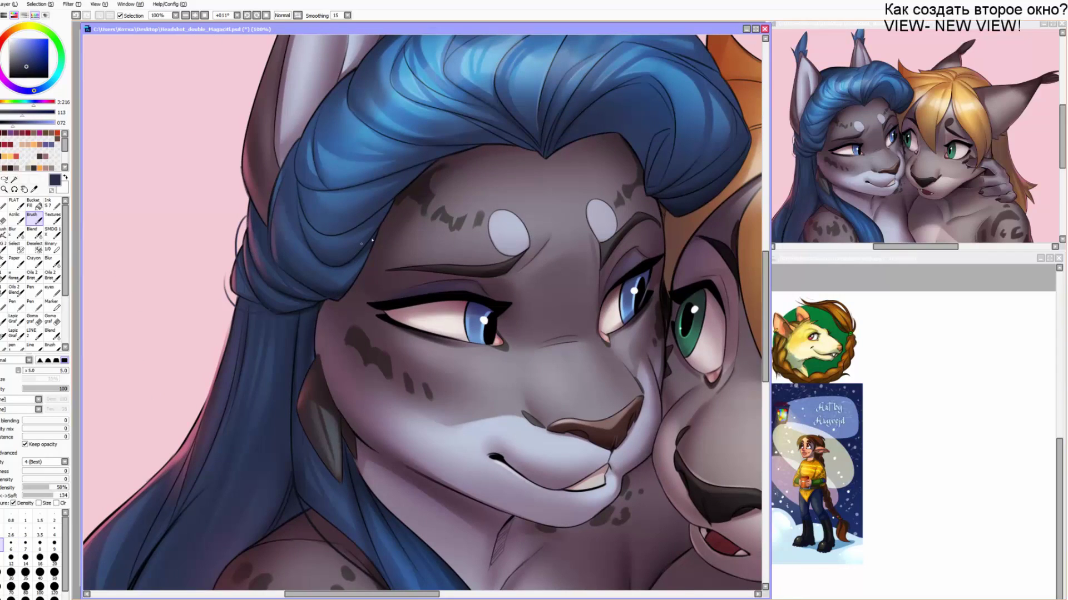
Sample dark blue beside the braided knot and draw a short strand along the side sweep of the blue hair.
{"action": "left_click_drag", "start_coordinate": [364, 243], "coordinate": [285, 260]}
{"action": "left_click", "coordinate": [261, 258], "text": "alt"}
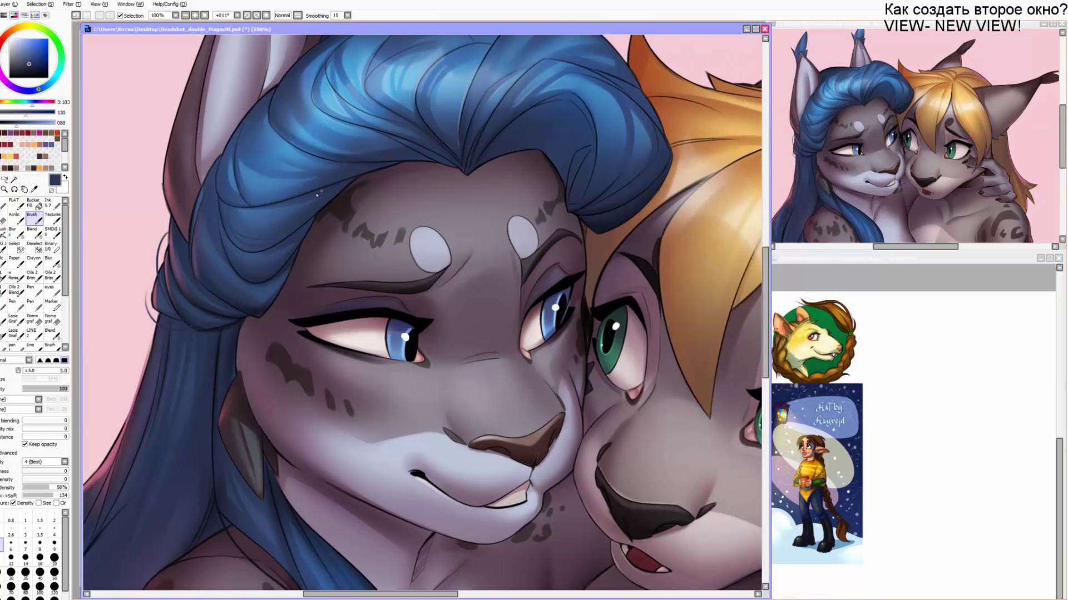
{"action": "key", "text": "ctrl+z"}
{"action": "mouse_move", "coordinate": [242, 232]}
{"action": "left_mouse_down"}
{"action": "mouse_move", "coordinate": [312, 197]}
{"action": "mouse_move", "coordinate": [280, 221]}
{"action": "left_mouse_up"}
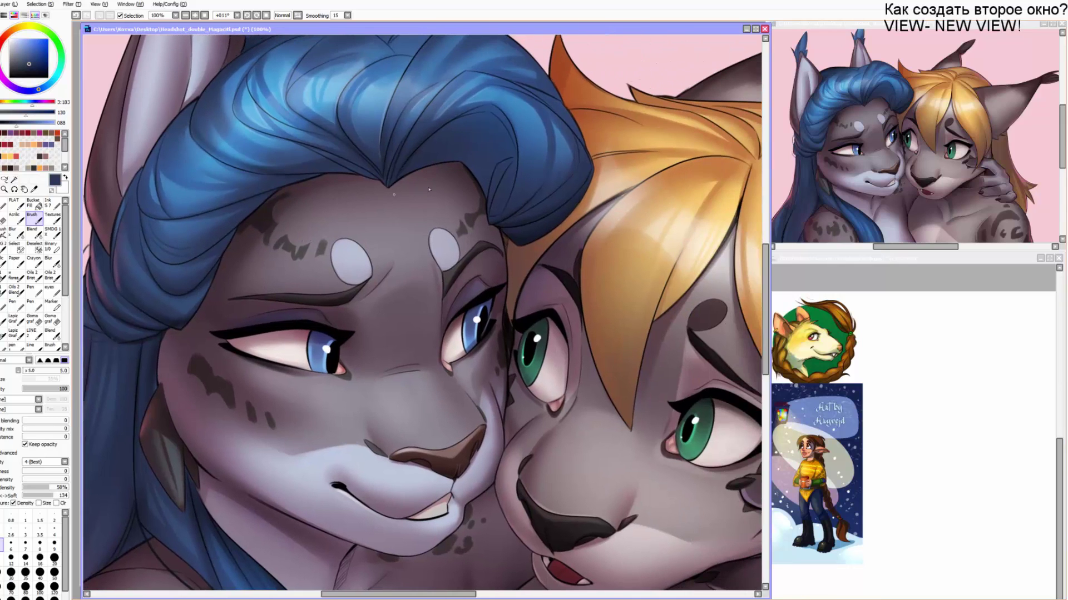
Sample a dark tone from the forehead and try a loose strand along the hairline below the blue hair's parting.
{"action": "left_click", "coordinate": [425, 163], "text": "alt"}
{"action": "left_click", "coordinate": [427, 177], "text": "alt"}
{"action": "left_click_drag", "start_coordinate": [397, 180], "coordinate": [472, 168]}
{"action": "key", "text": "ctrl+z"}
Sample the tone beside the front curl of the blue hair and draw a thin strand along the curl's outer edge.
{"action": "left_click_drag", "start_coordinate": [598, 190], "coordinate": [511, 200]}
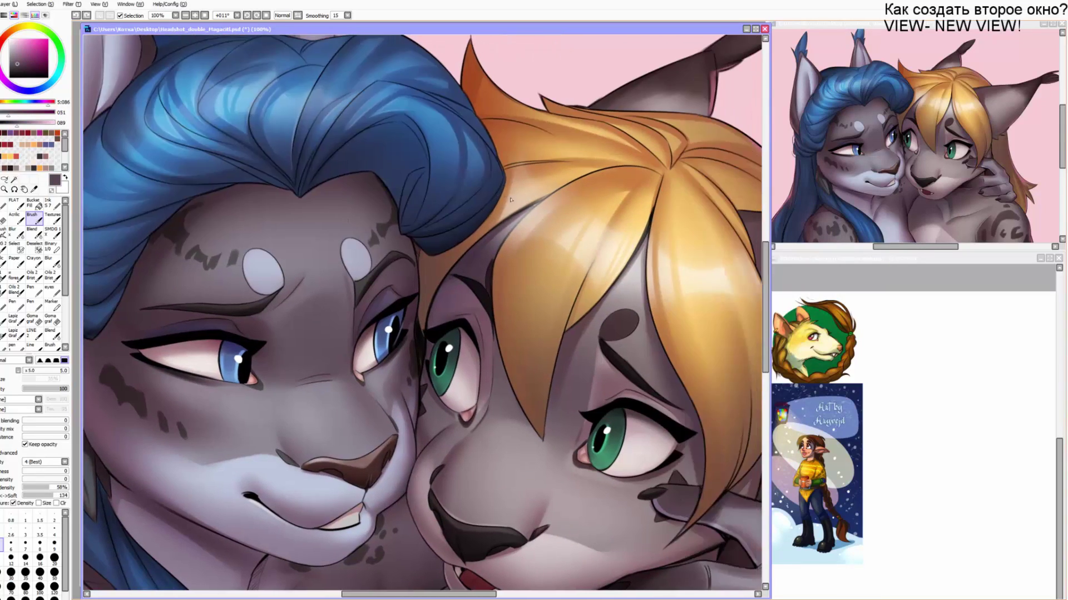
{"action": "left_click", "coordinate": [500, 200], "text": "alt"}
{"action": "mouse_move", "coordinate": [492, 143]}
{"action": "left_mouse_down"}
{"action": "mouse_move", "coordinate": [502, 216]}
{"action": "mouse_move", "coordinate": [470, 192]}
{"action": "left_mouse_up"}
Examine the faces and hair up close, then straighten the canvas and review the whole portrait at 50%.
{"action": "left_click_drag", "start_coordinate": [403, 191], "coordinate": [559, 192]}
{"action": "left_click_drag", "start_coordinate": [466, 308], "coordinate": [486, 144]}
{"action": "left_click_drag", "start_coordinate": [700, 185], "coordinate": [174, 200]}
{"action": "left_click_drag", "start_coordinate": [393, 267], "coordinate": [531, 300]}
{"action": "left_click_drag", "start_coordinate": [191, 182], "coordinate": [506, 150]}
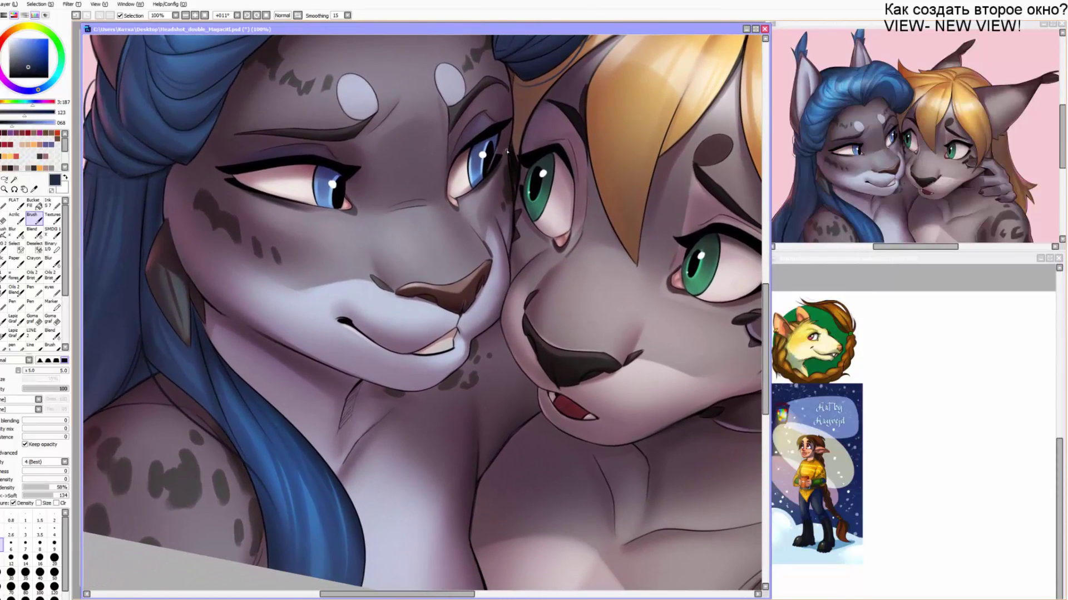
{"action": "scroll", "coordinate": [507, 156], "scroll_direction": "down", "scroll_amount": 1}
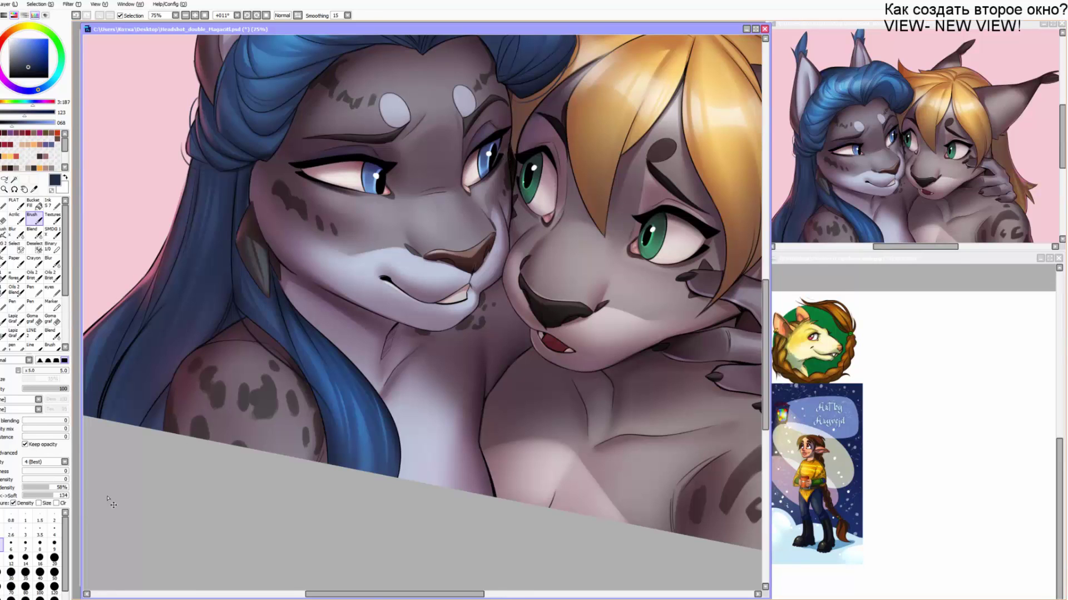
{"action": "key", "text": "Home"}
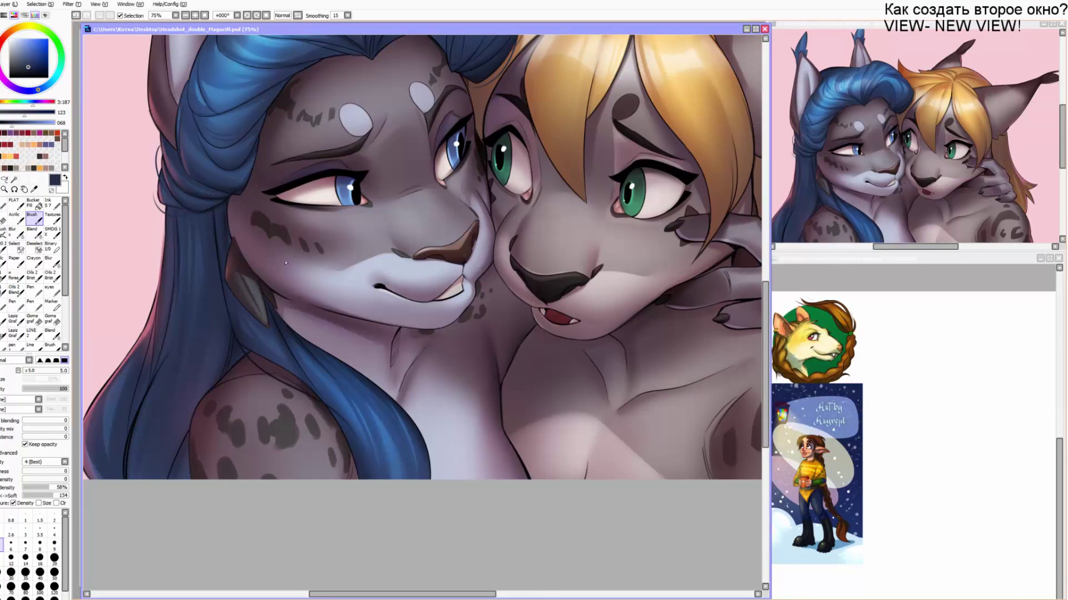
{"action": "scroll", "coordinate": [285, 262], "scroll_direction": "down", "scroll_amount": 1}
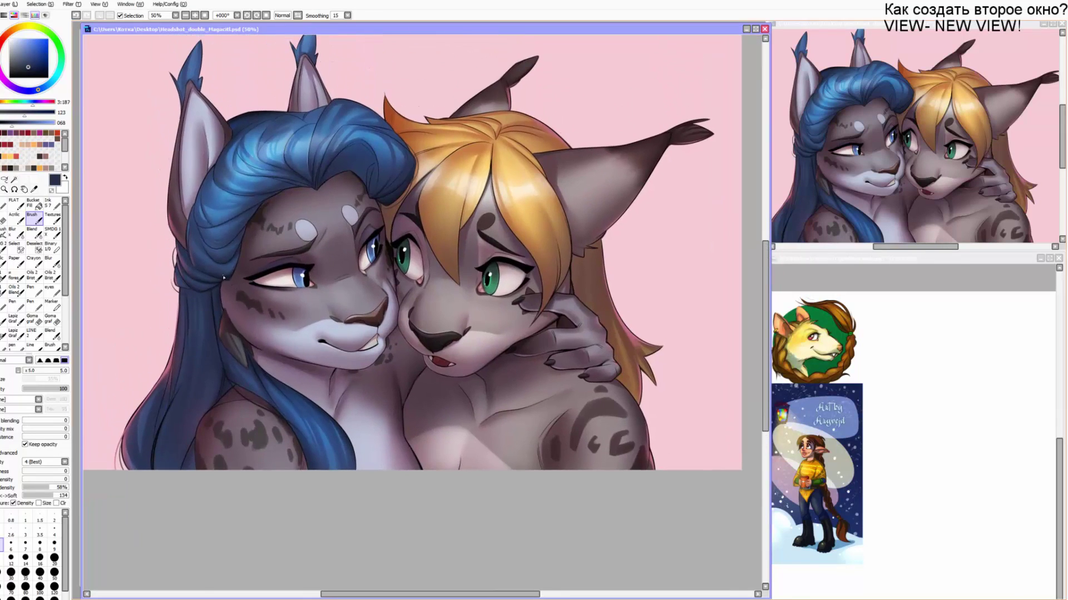
{"action": "left_click_drag", "start_coordinate": [145, 241], "coordinate": [152, 295]}
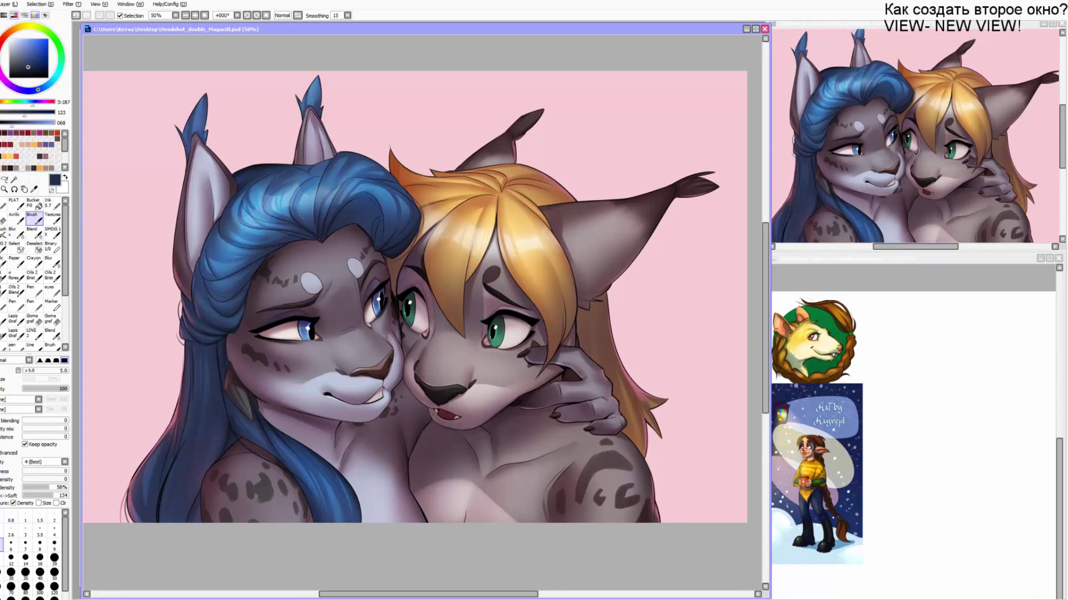